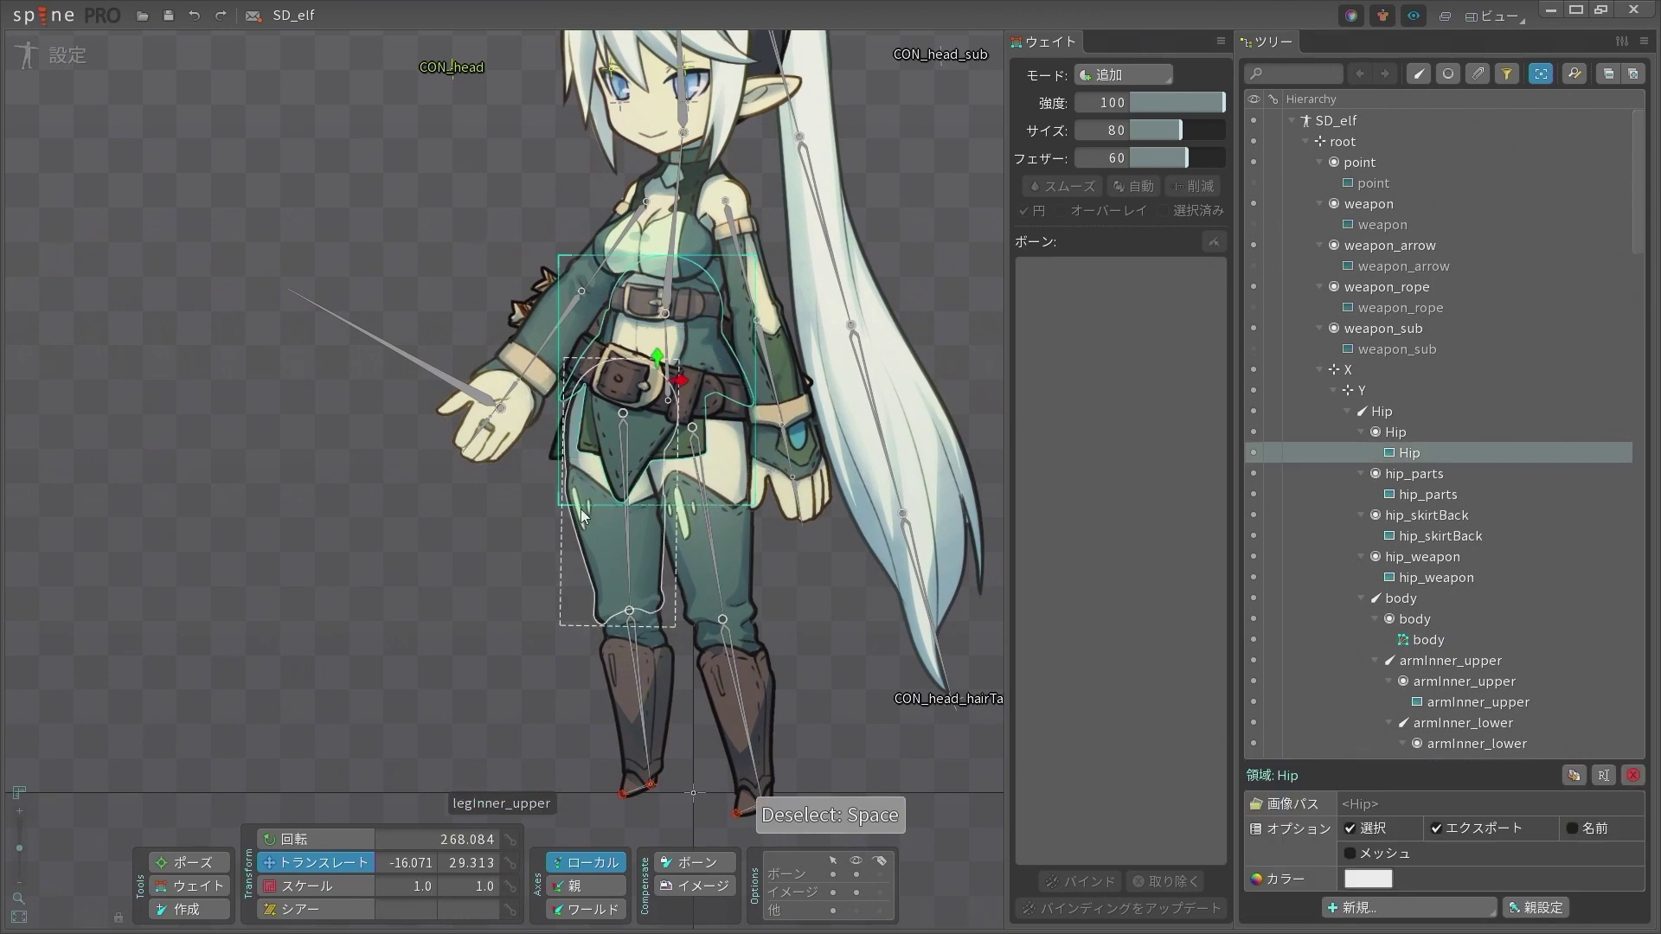
# Convert the Hip attachment from a region into a mesh and open it for mesh editing
pyautogui.scroll(4, 537, 442)
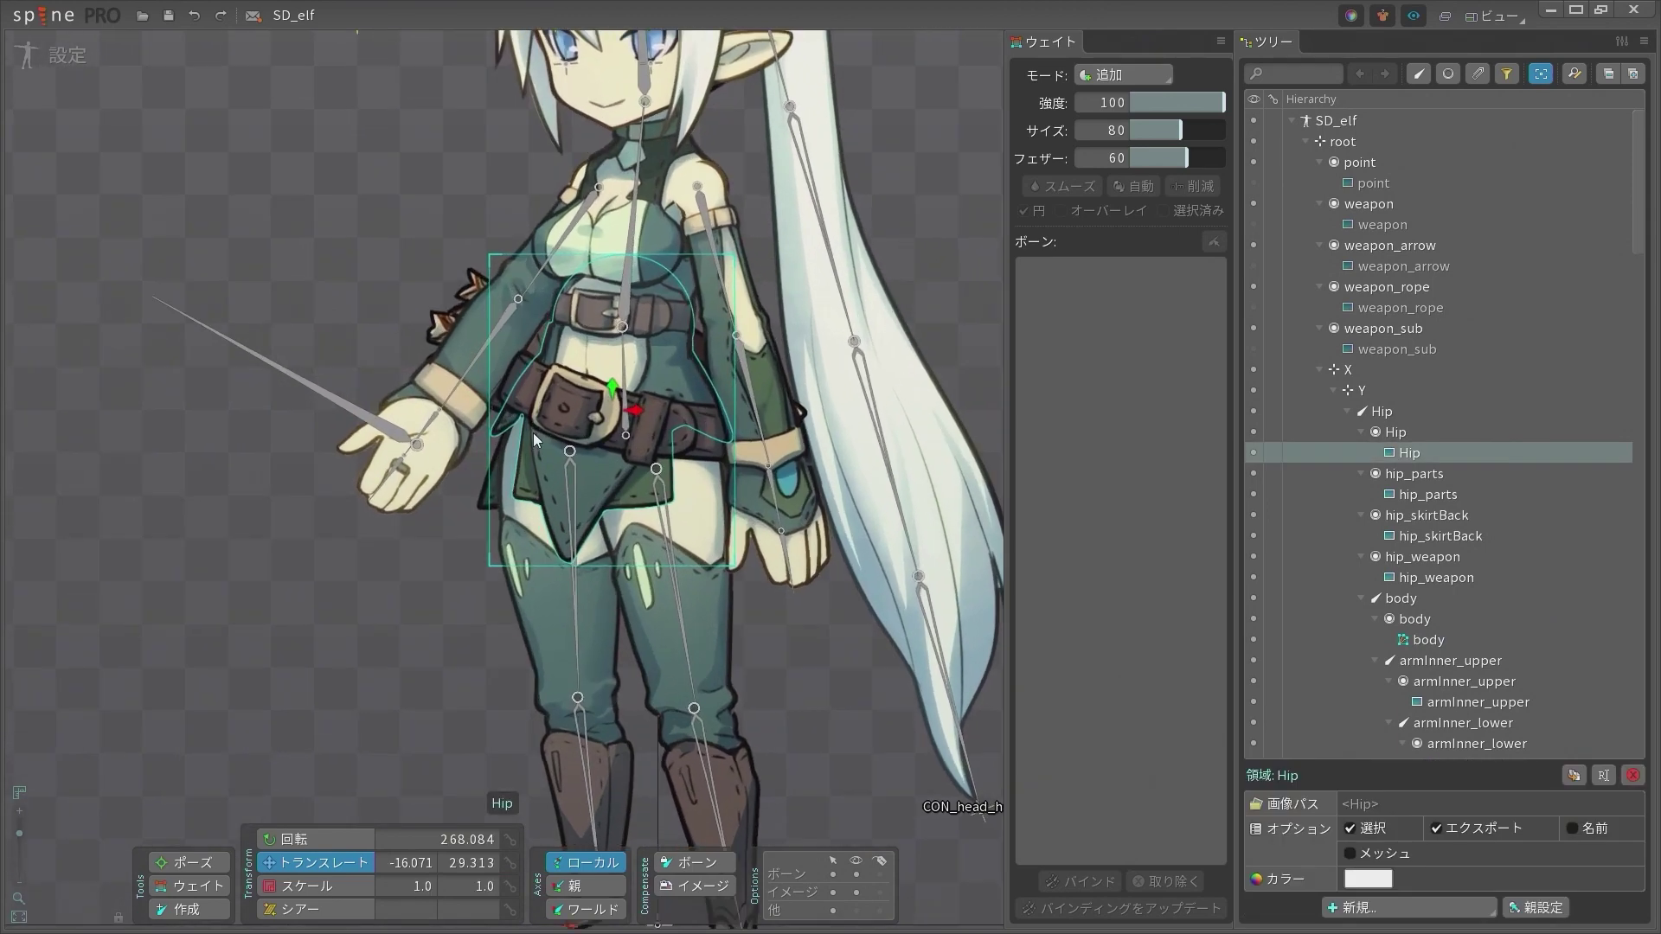
pyautogui.scroll(-2, 550, 448)
pyautogui.scroll(-4, 501, 562)
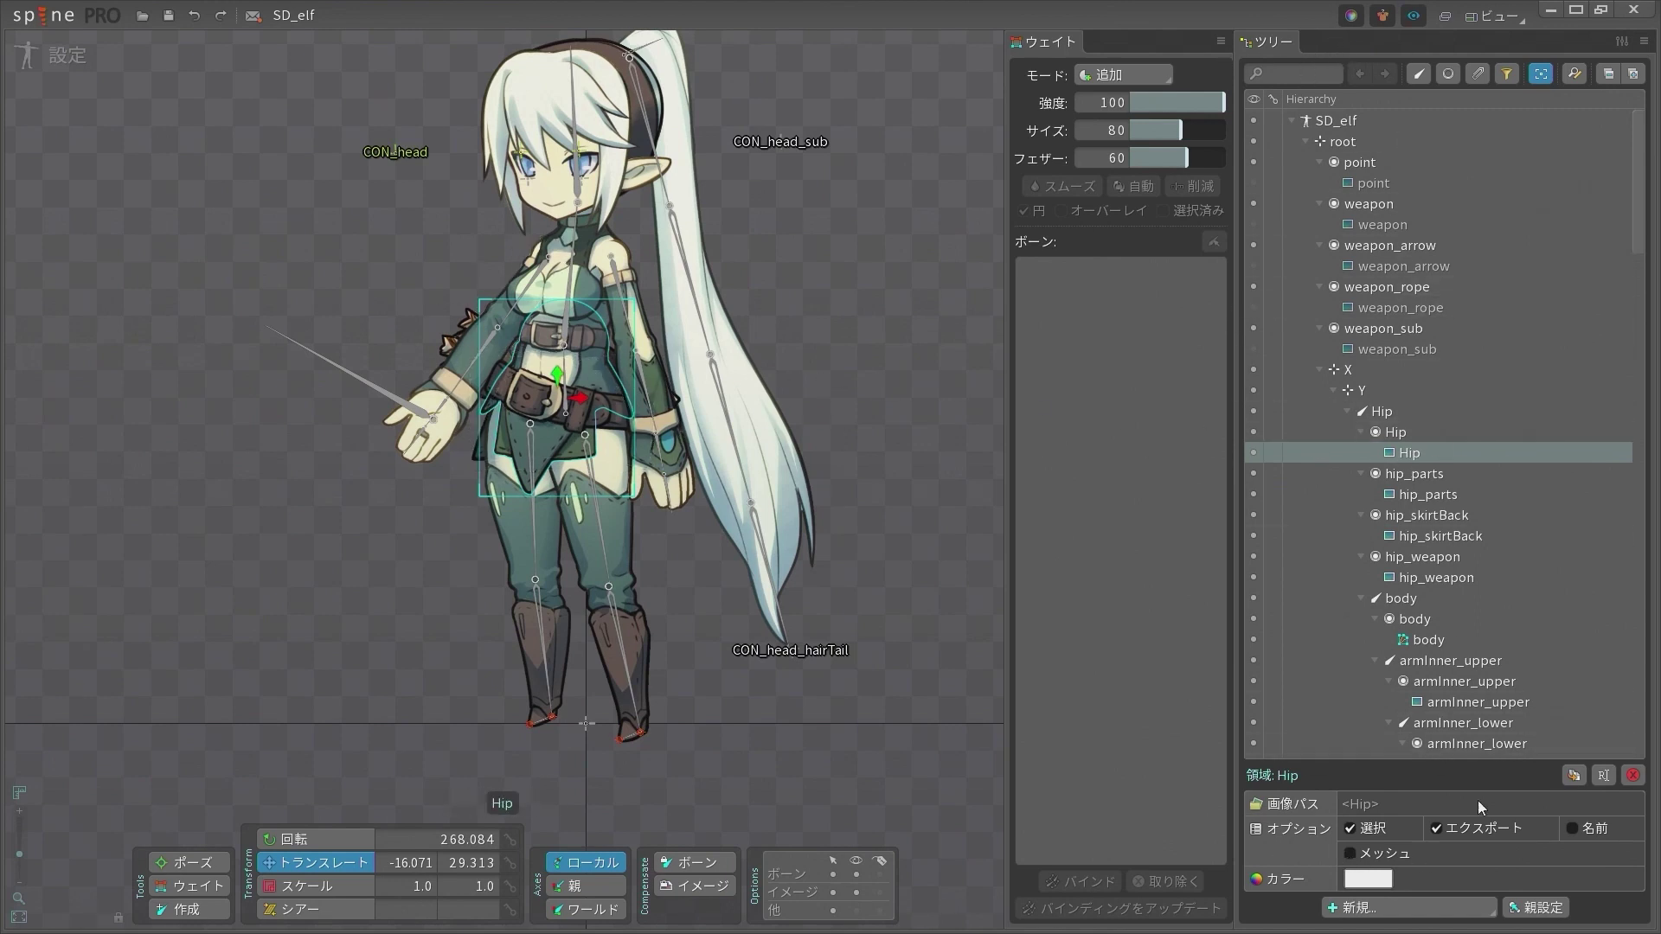
pyautogui.click(1360, 854)
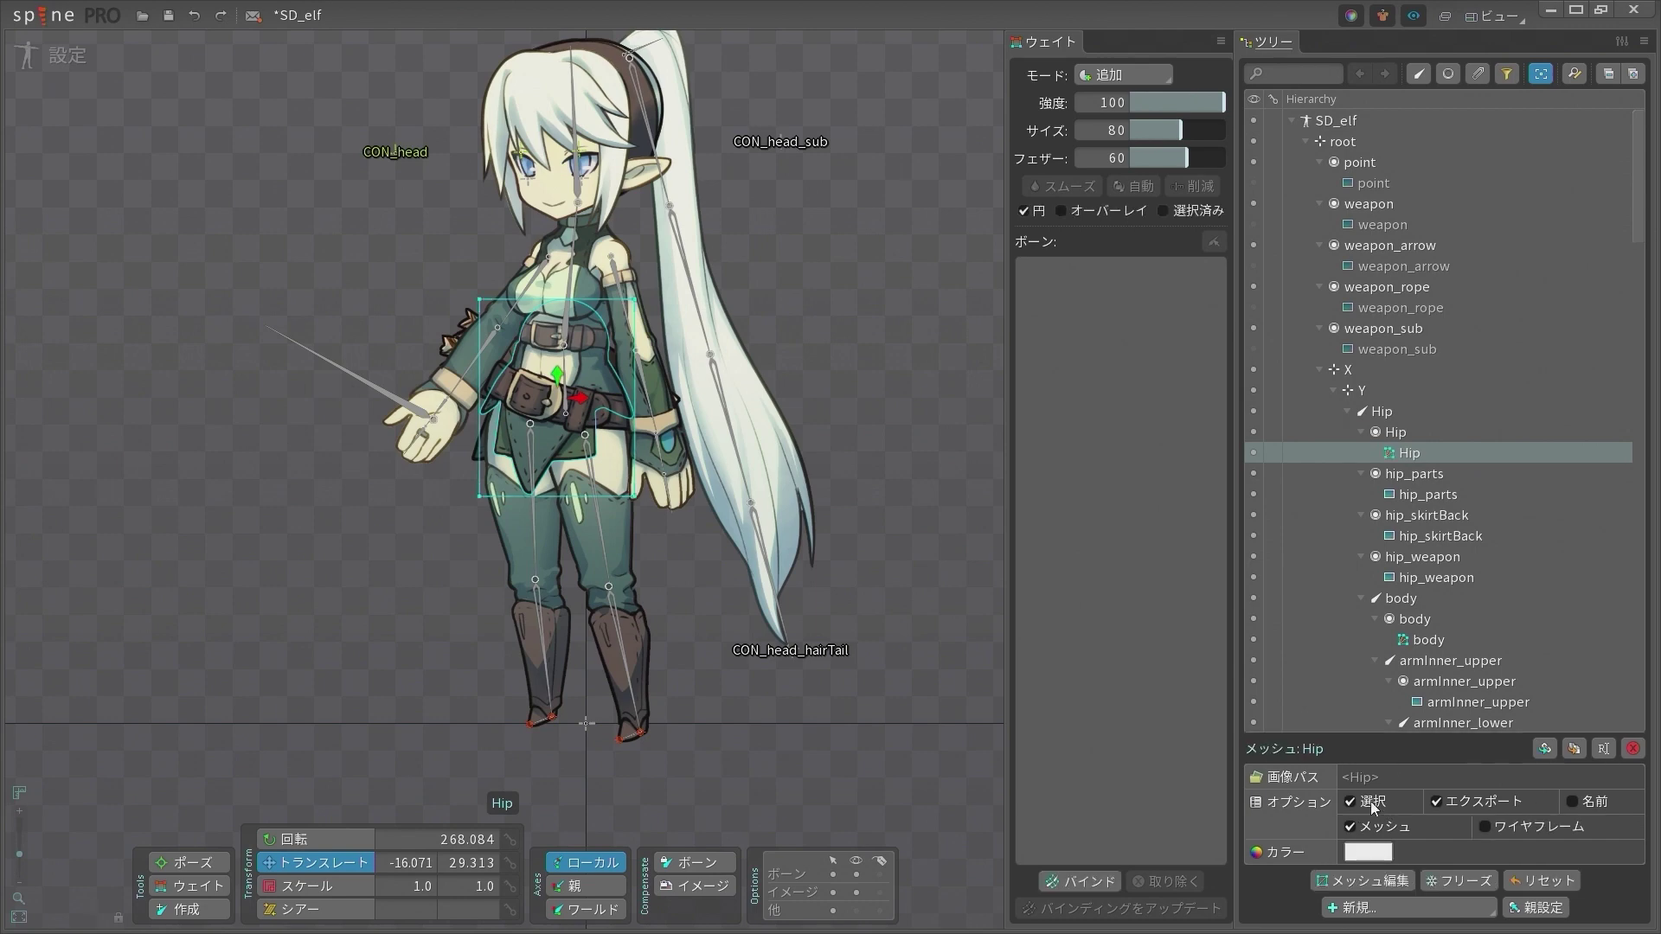
pyautogui.click(1385, 882)
pyautogui.scroll(5, 606, 407)
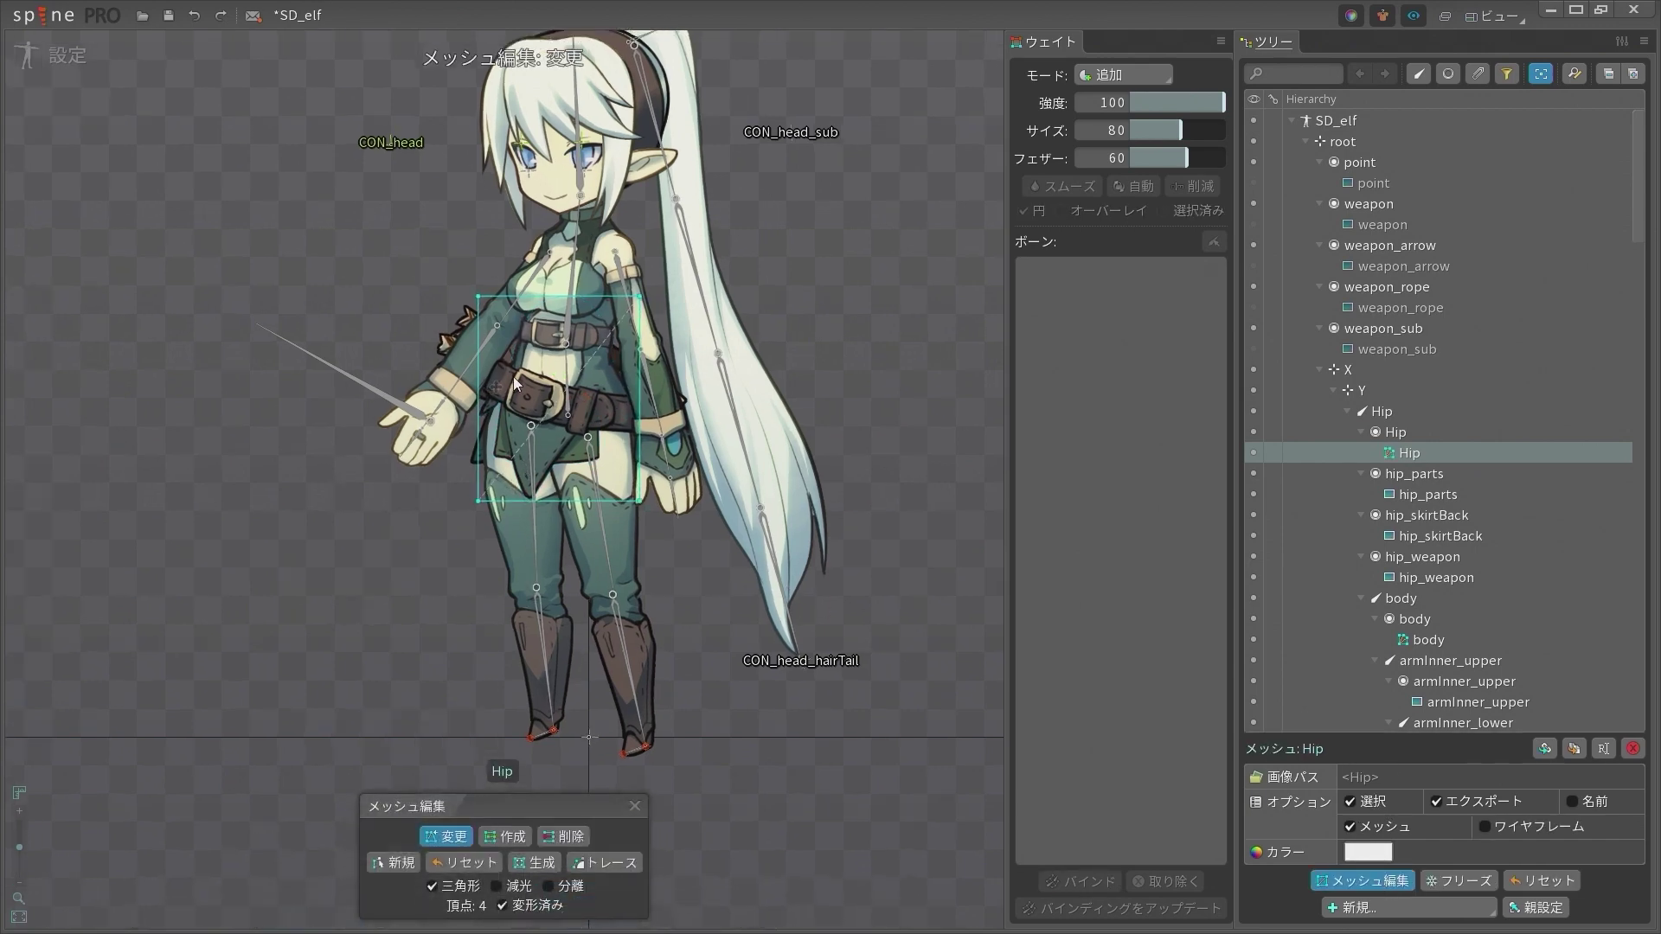
pyautogui.scroll(-2, 610, 390)
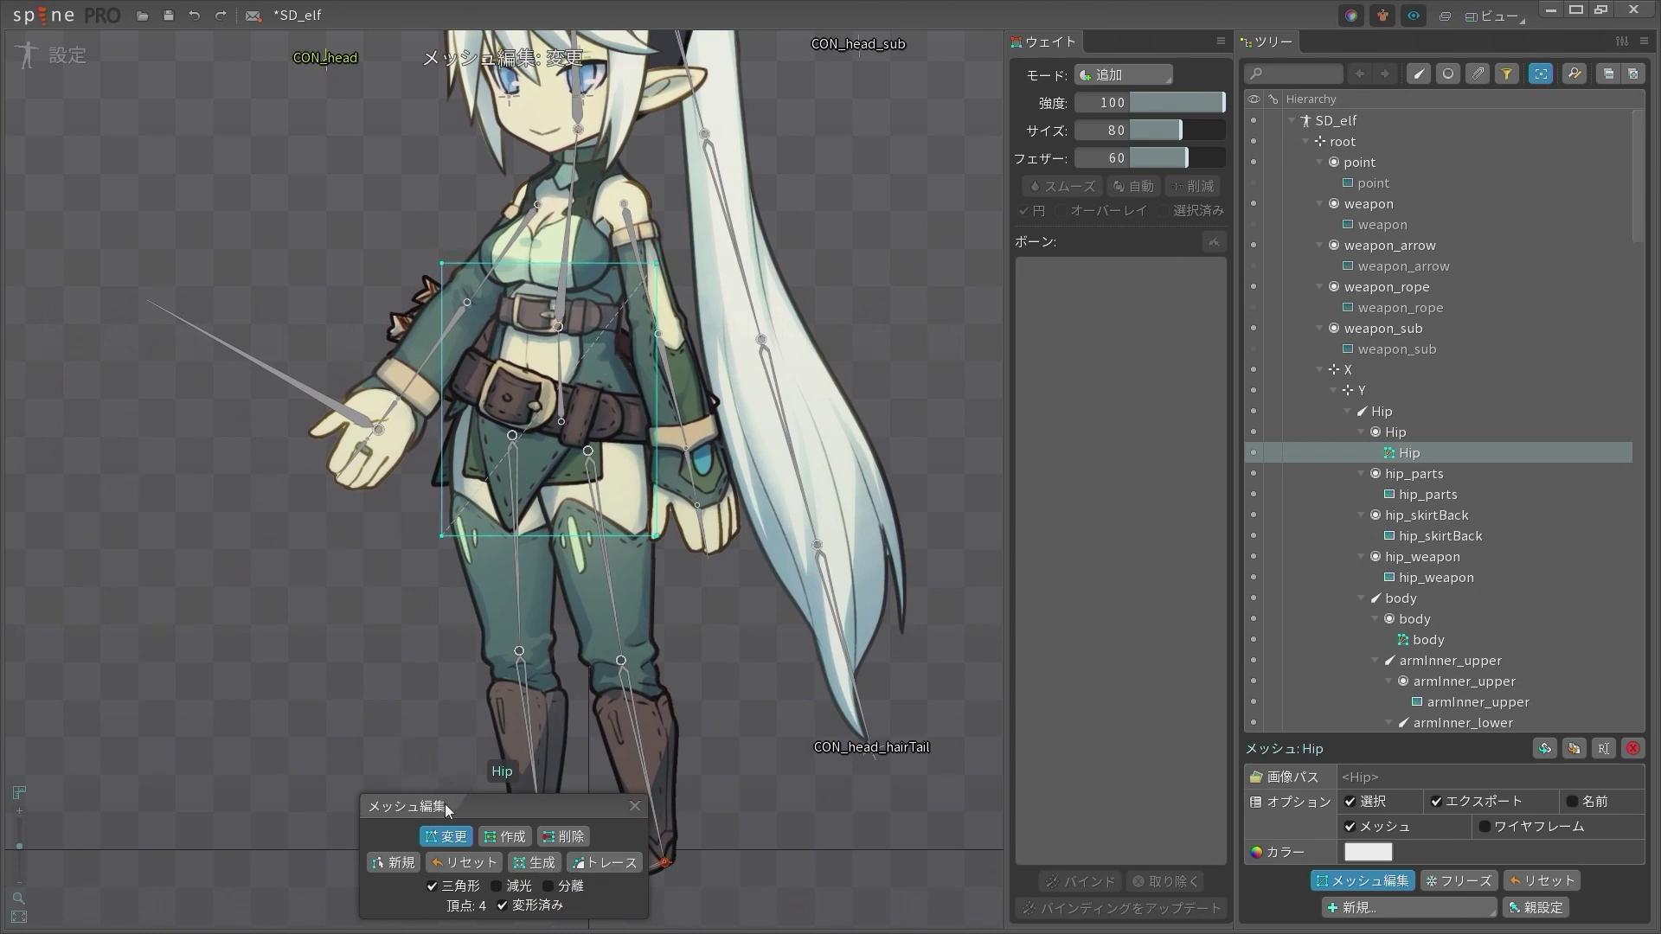
# Isolate the Hip mesh so that the other character images are hidden during mesh editing
pyautogui.click(561, 884)
pyautogui.scroll(3, 532, 414)
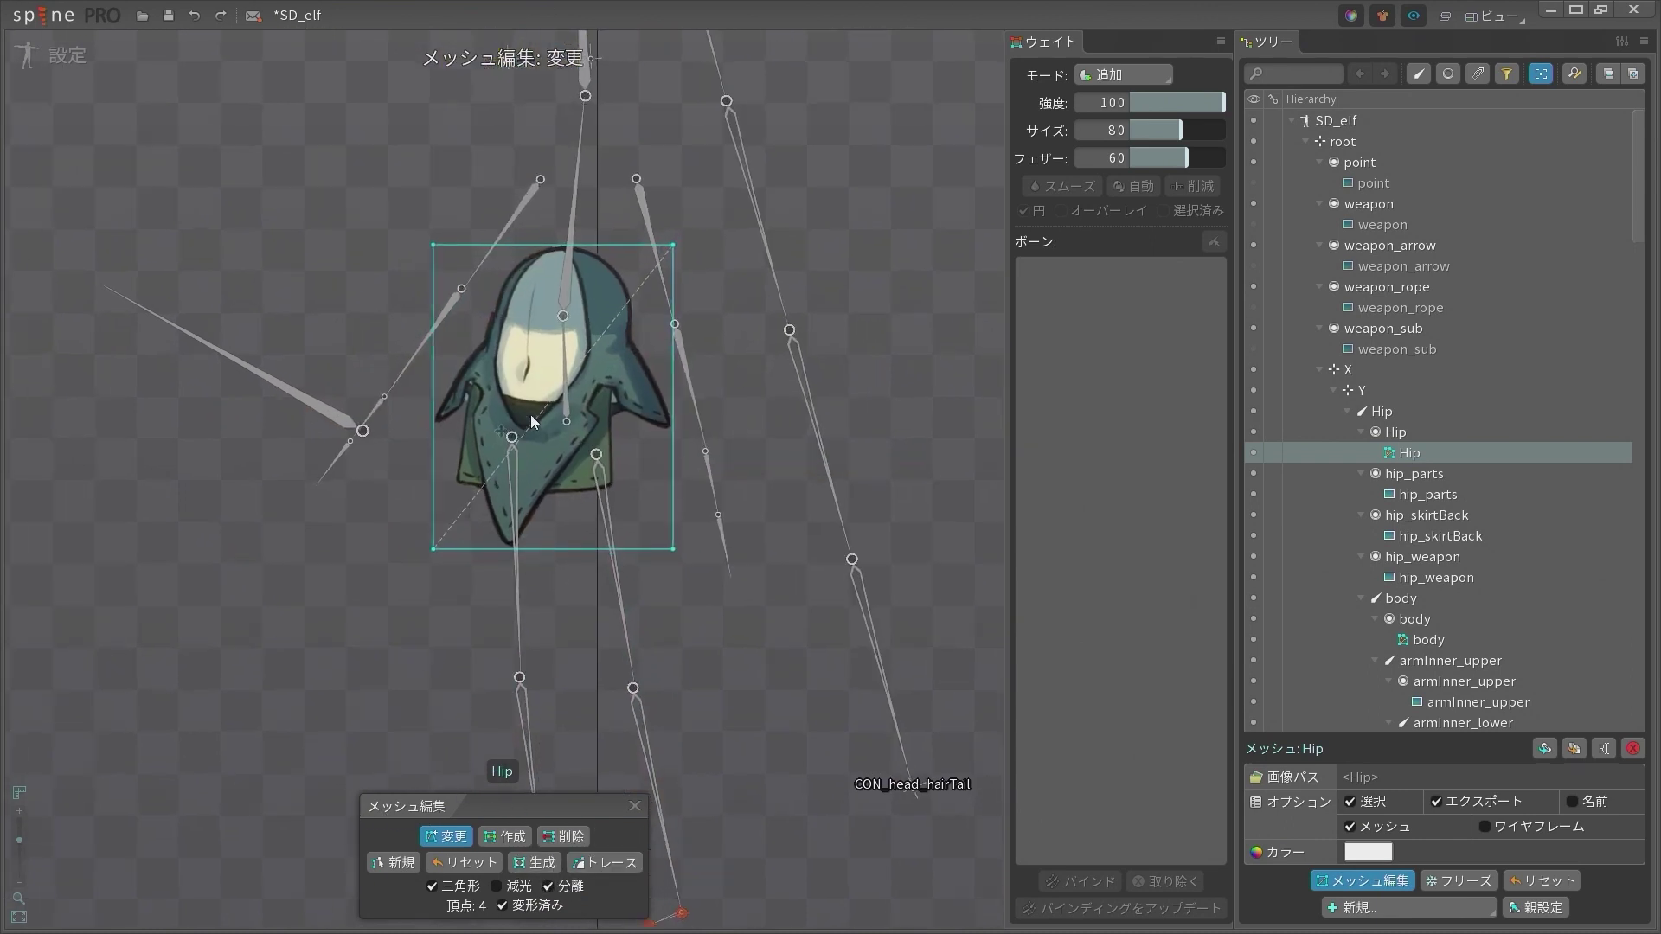
pyautogui.scroll(1, 467, 347)
pyautogui.scroll(-2, 475, 471)
pyautogui.moveTo(499, 617); pyautogui.dragTo(577, 425)
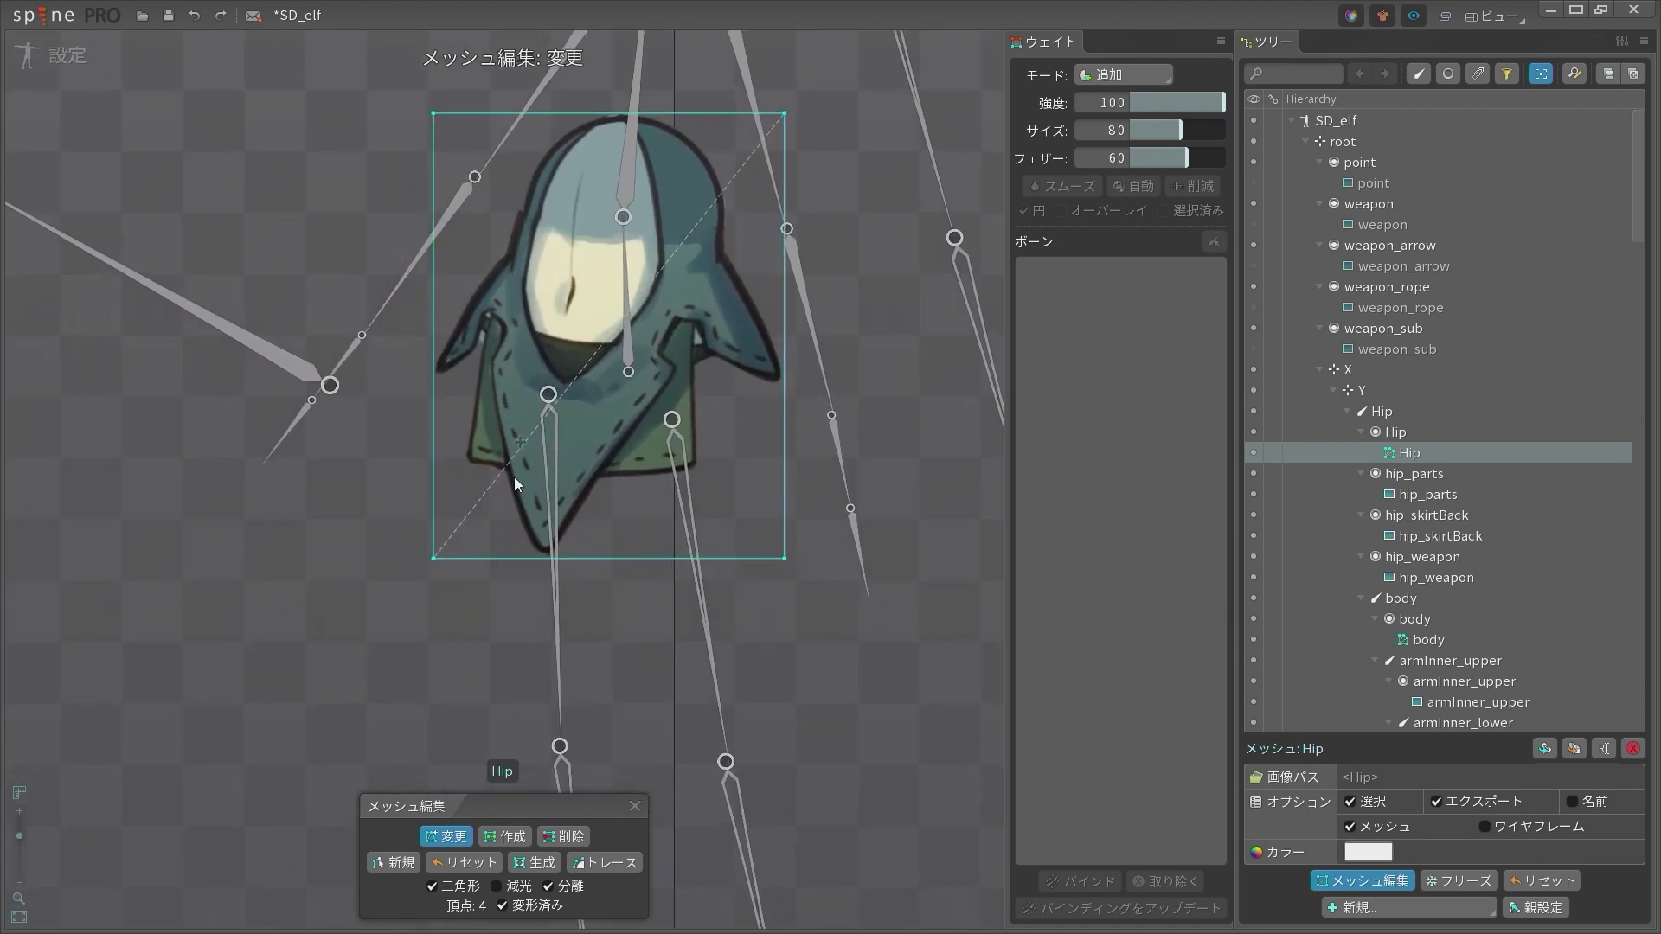
pyautogui.scroll(-1, 514, 476)
pyautogui.scroll(2, 563, 424)
pyautogui.moveTo(734, 352); pyautogui.dragTo(682, 444)
pyautogui.scroll(-1, 682, 444)
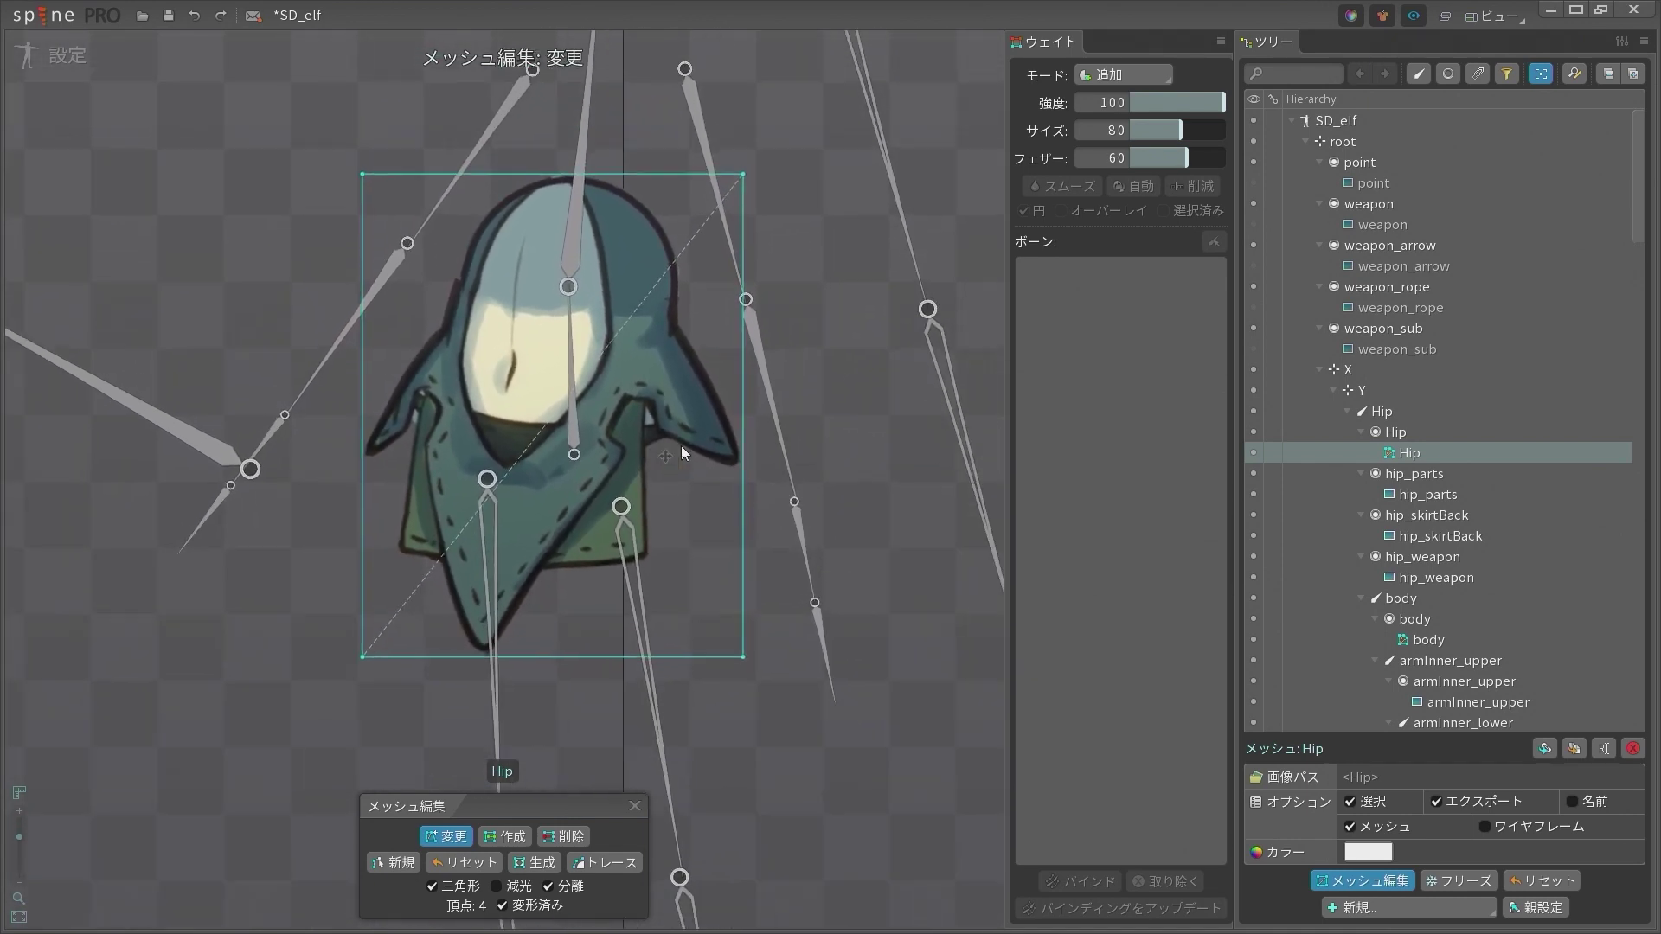
pyautogui.scroll(-2, 682, 445)
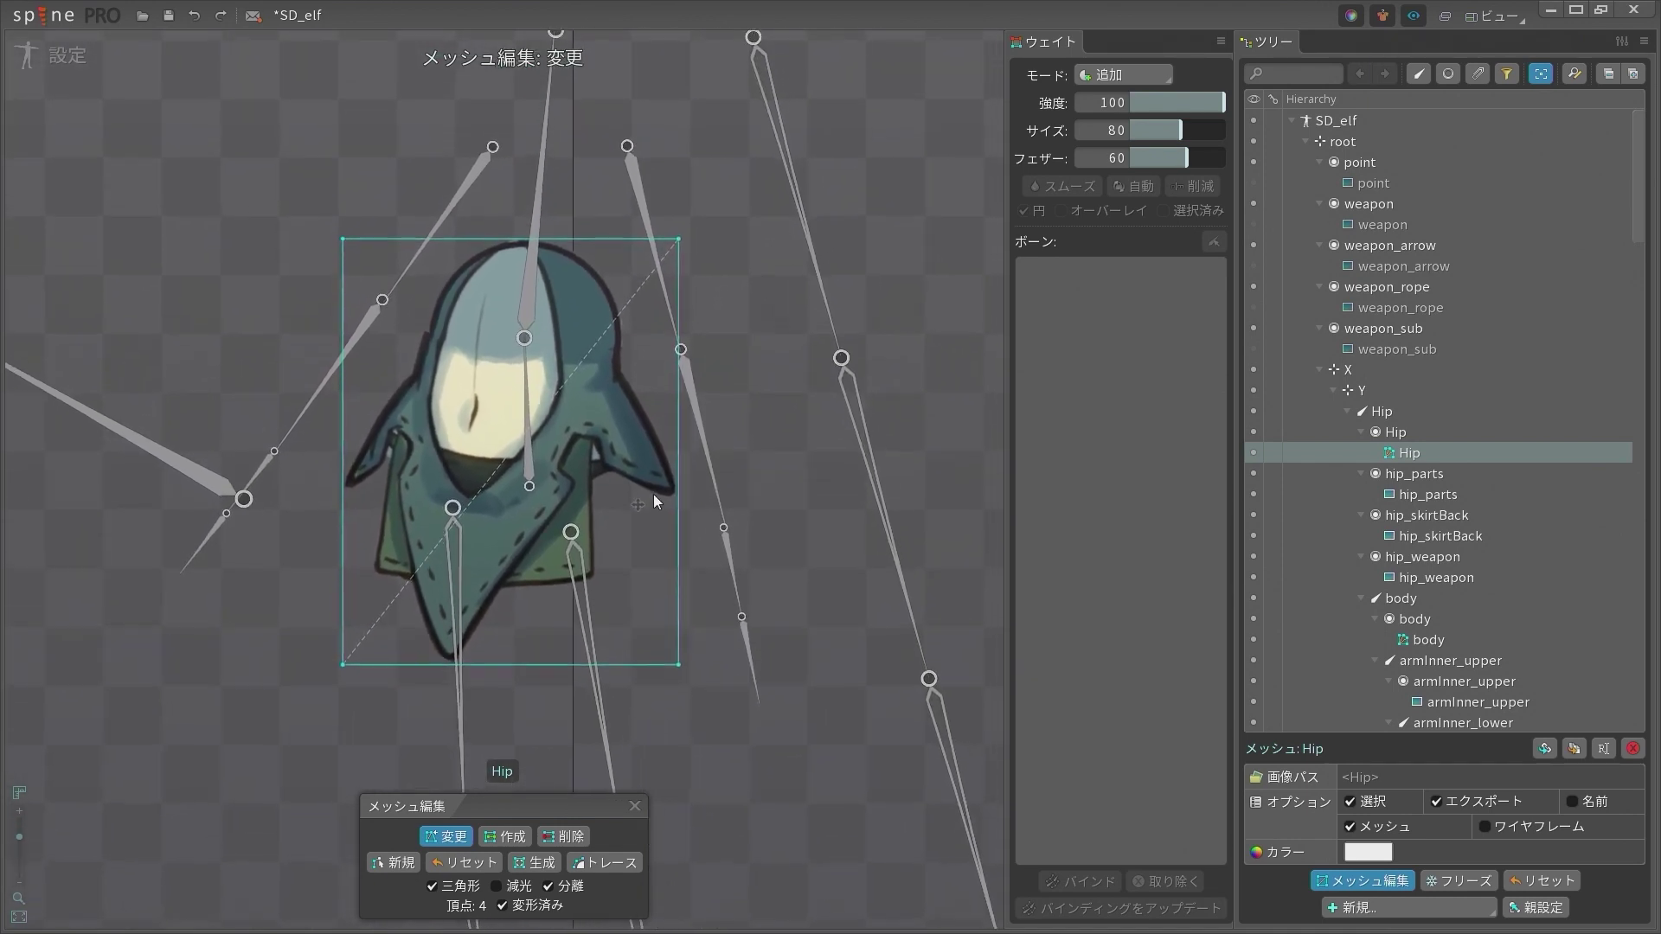
pyautogui.click(610, 869)
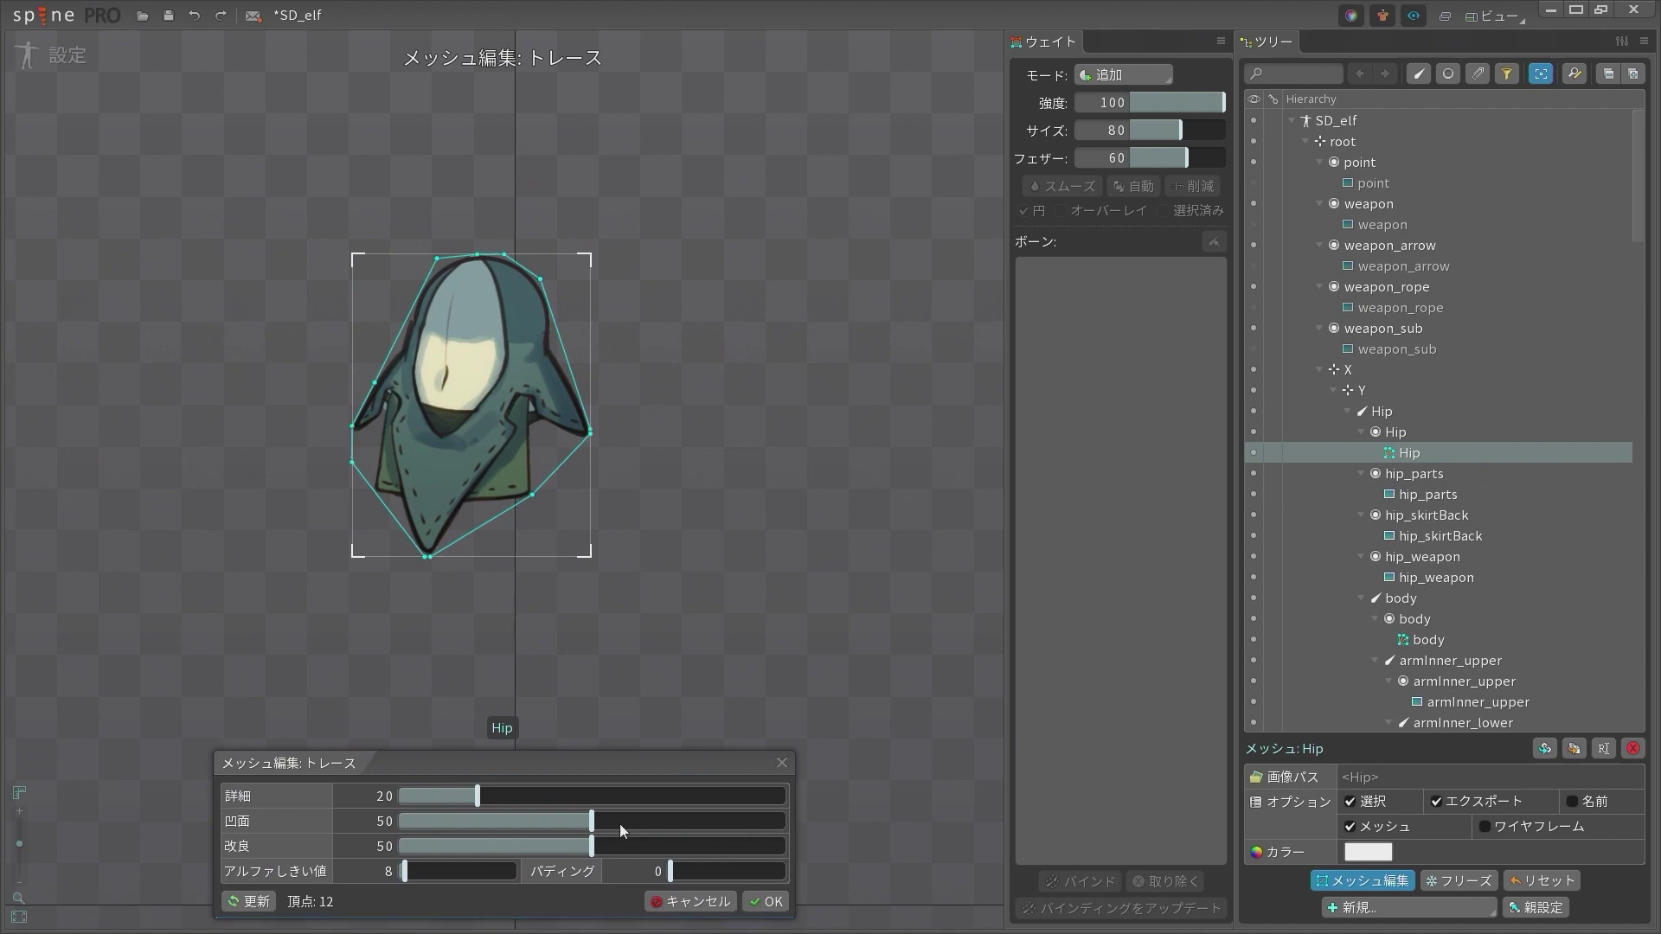
pyautogui.moveTo(522, 798); pyautogui.dragTo(568, 785)
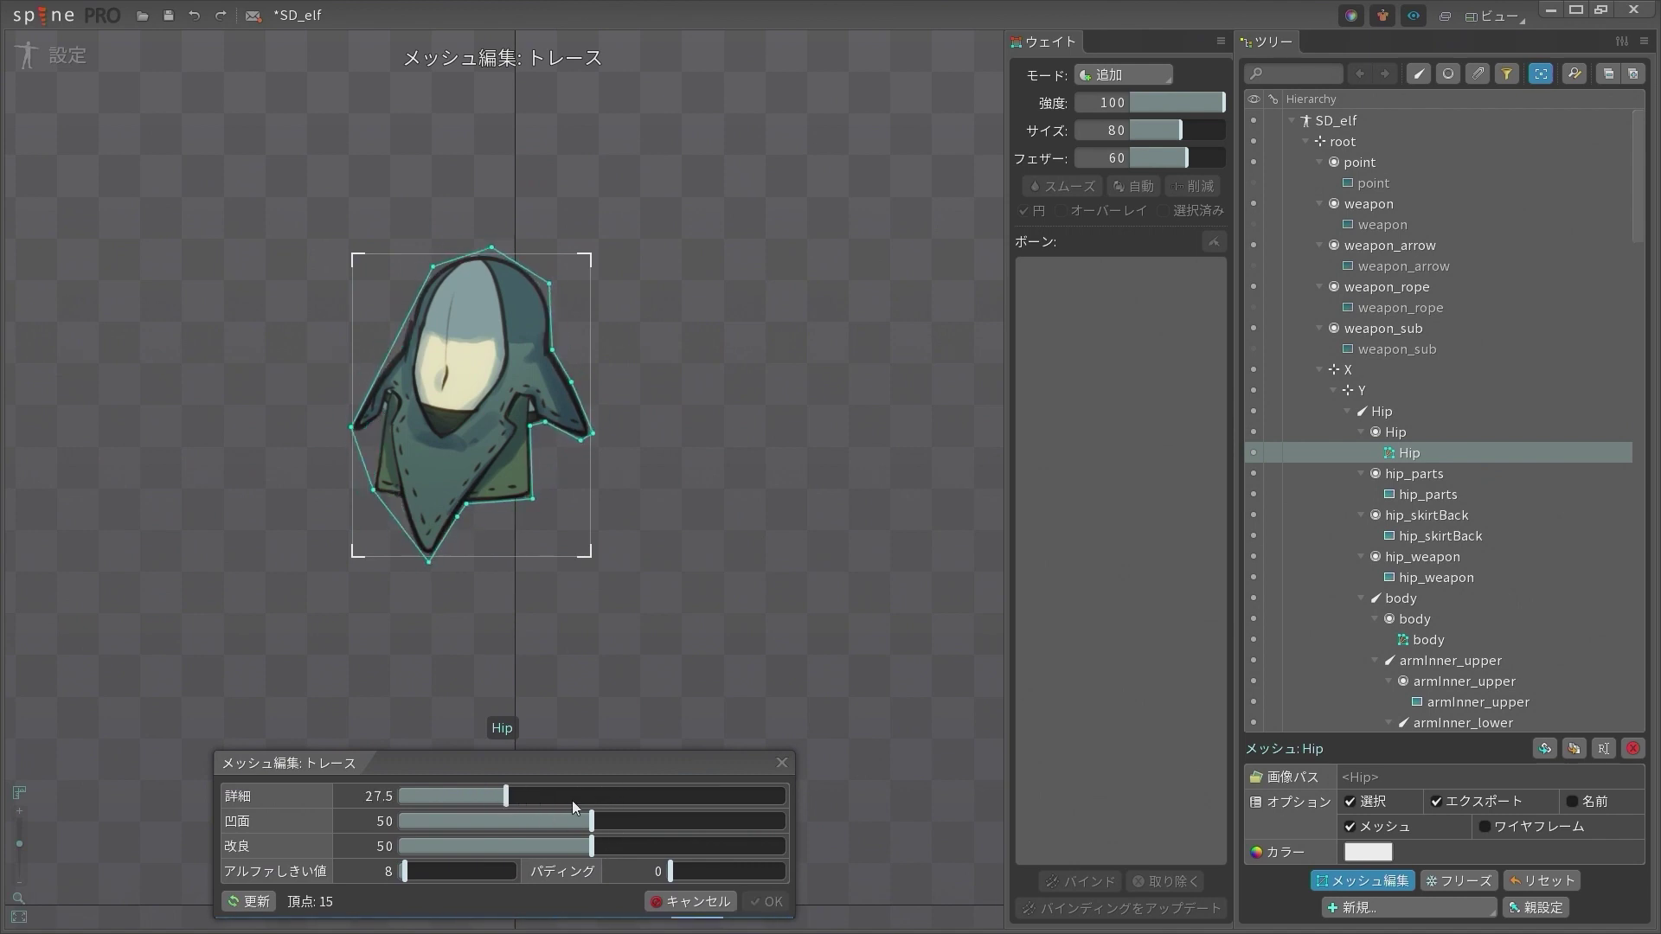
pyautogui.click(690, 902)
pyautogui.scroll(2, 491, 430)
pyautogui.scroll(3, 491, 431)
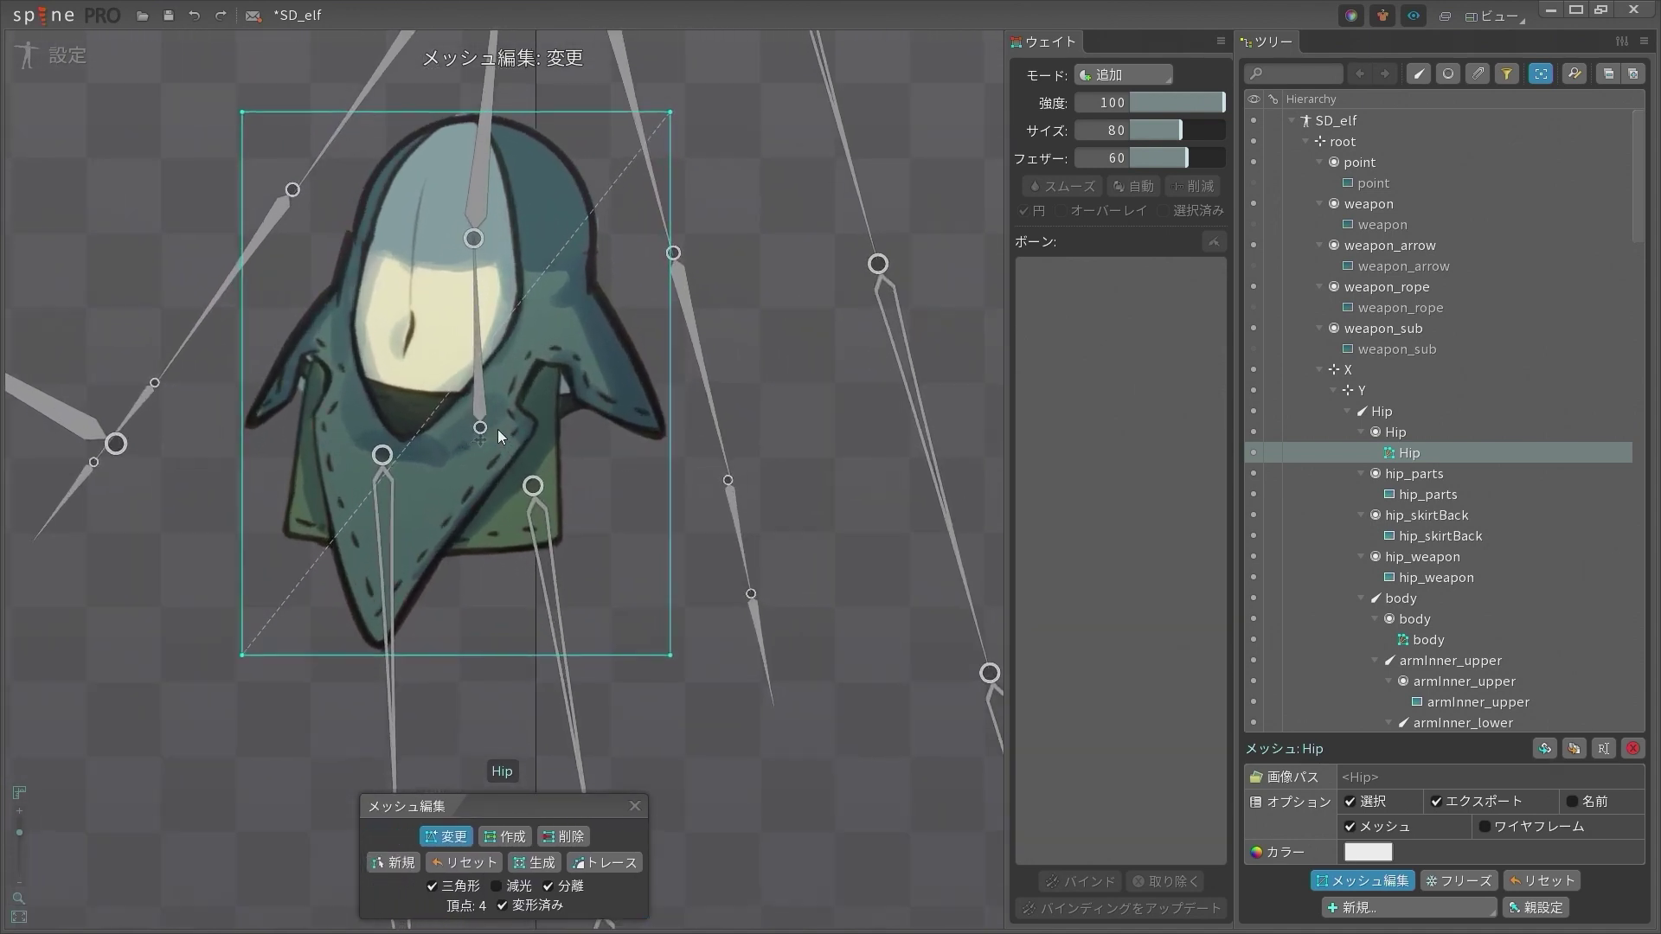
pyautogui.moveTo(497, 429); pyautogui.dragTo(572, 465)
pyautogui.scroll(-4, 619, 515)
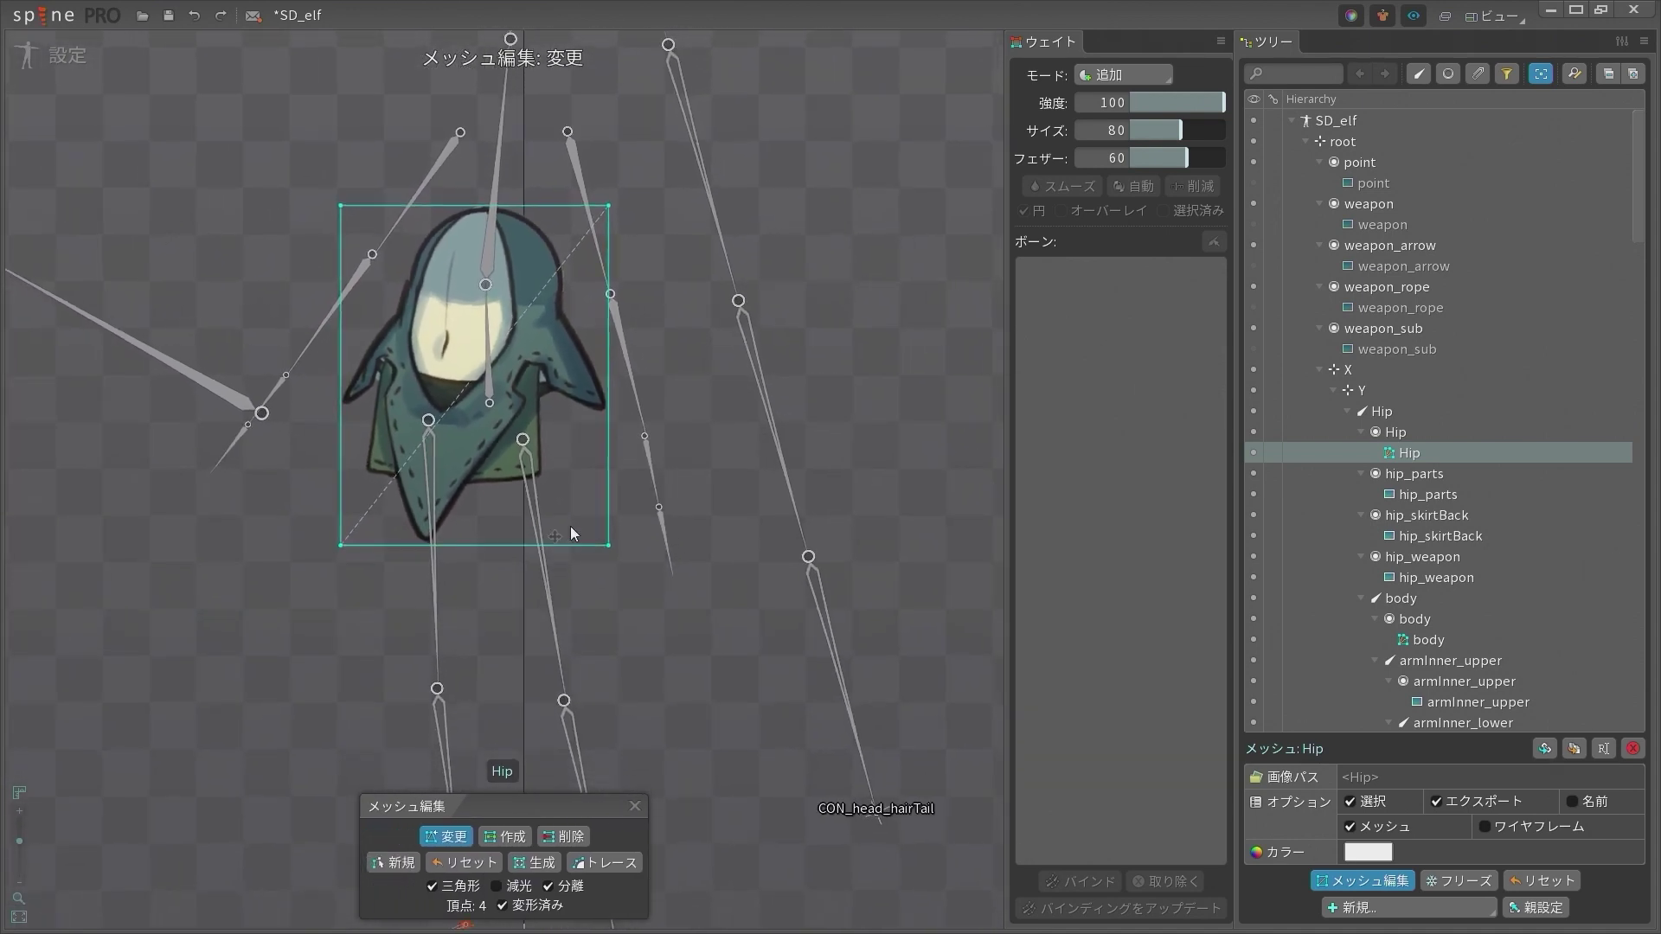
pyautogui.scroll(3, 491, 465)
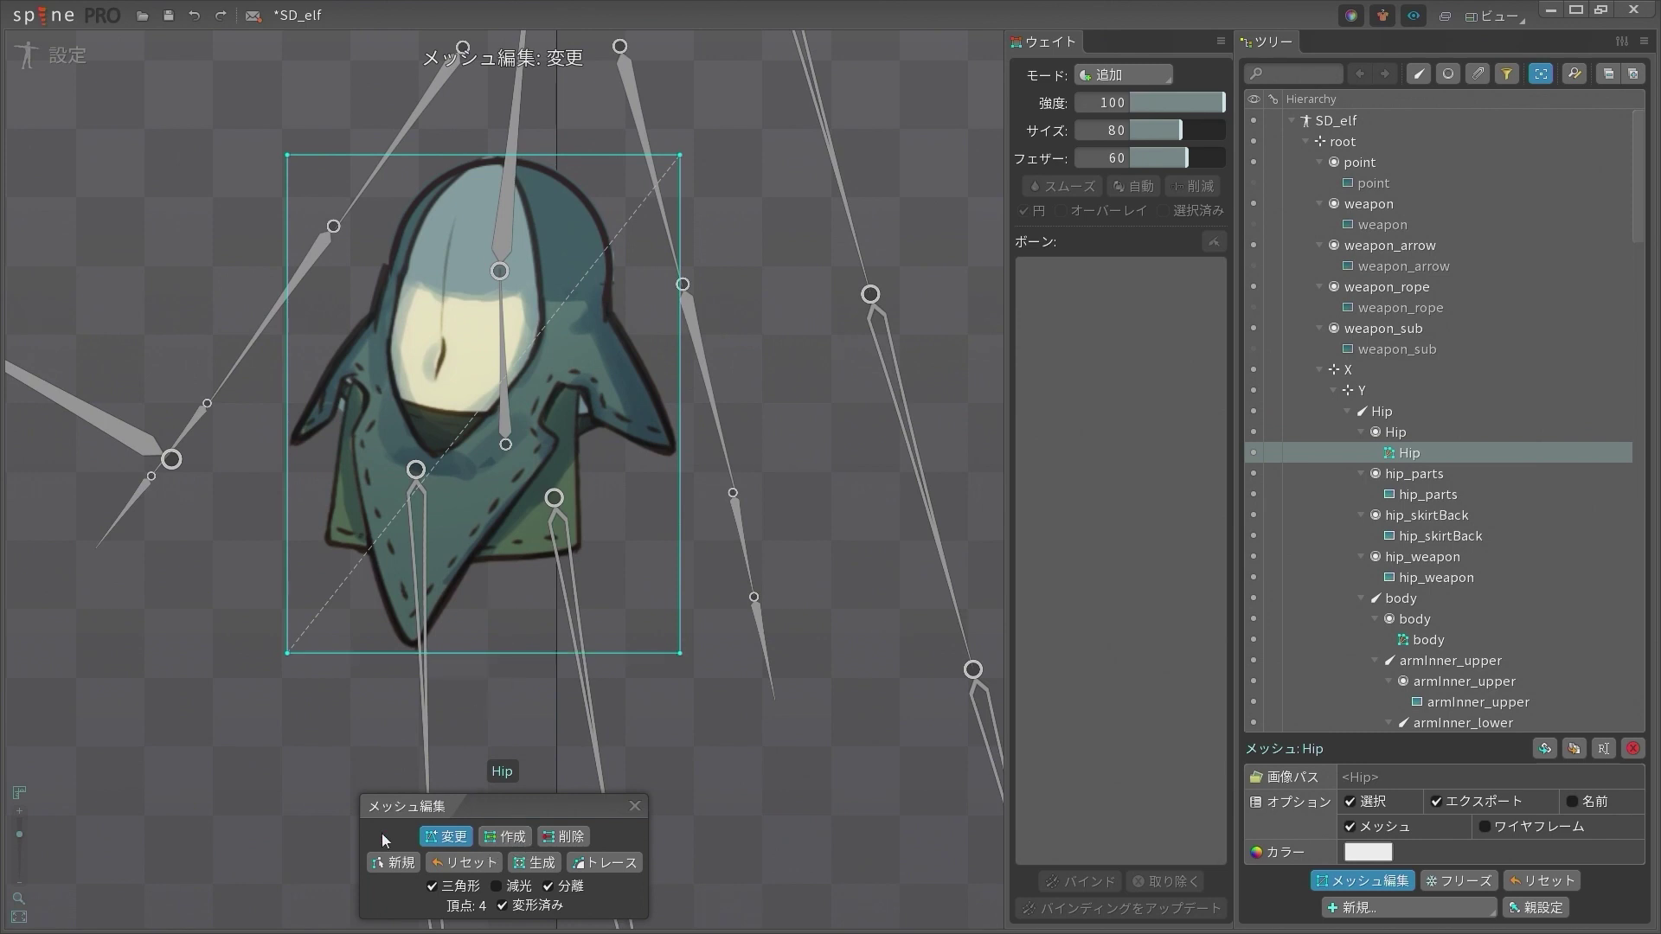
# Switch mesh editing of the Hip image to Create mode
pyautogui.click(505, 836)
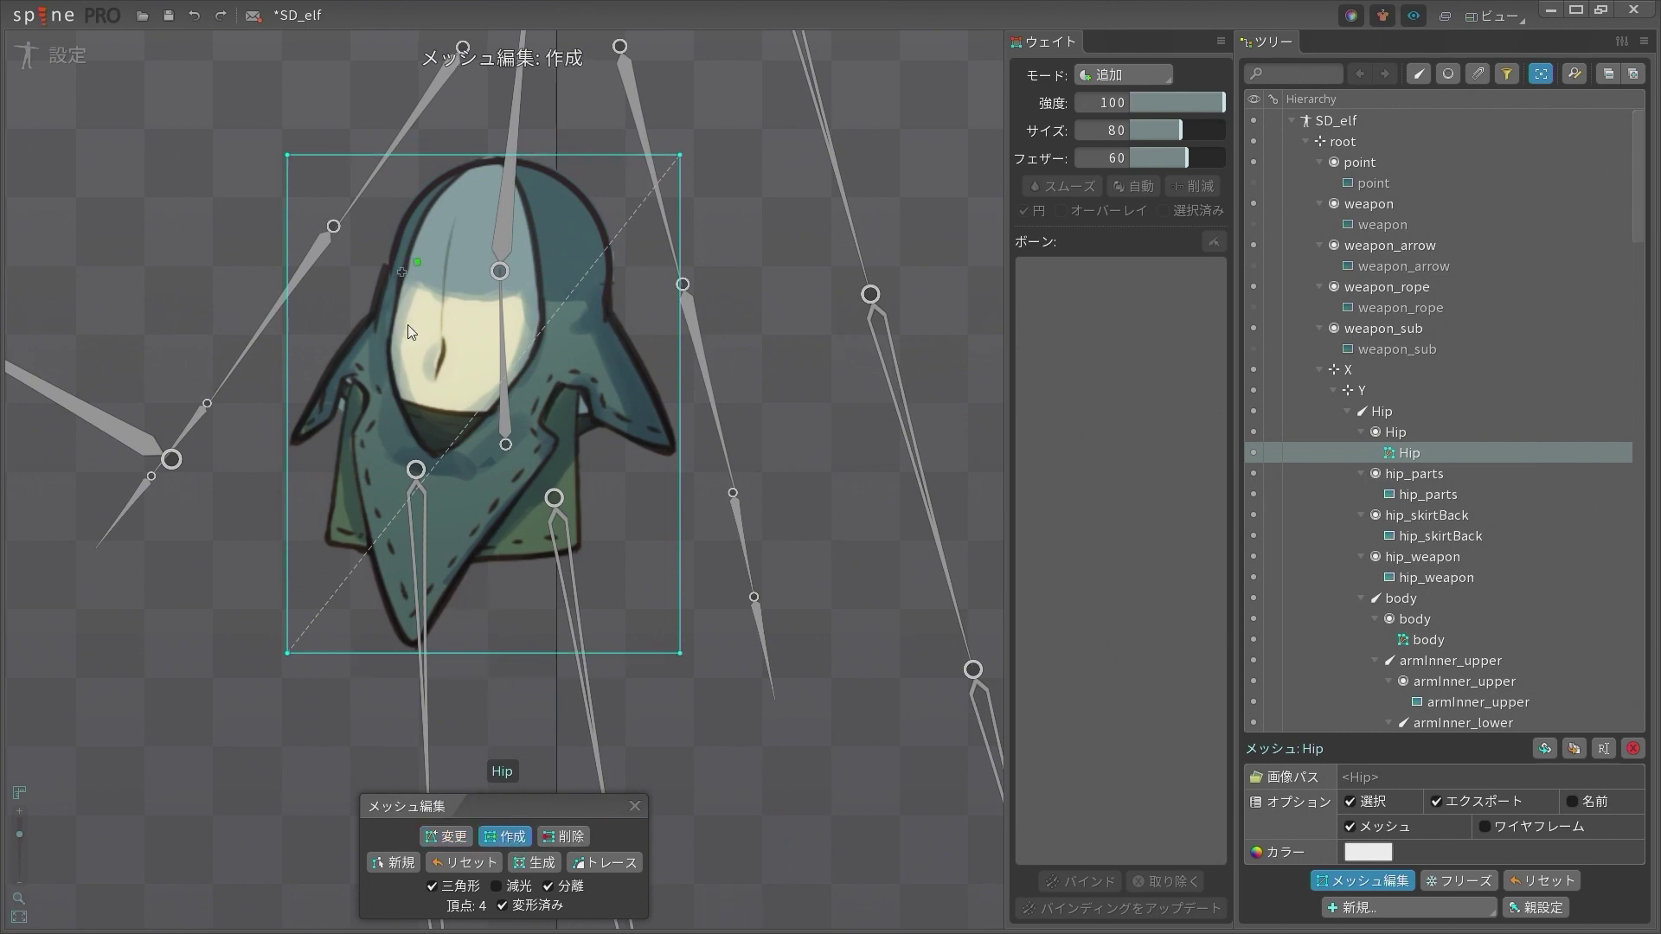
pyautogui.scroll(-2, 482, 423)
pyautogui.scroll(2, 486, 402)
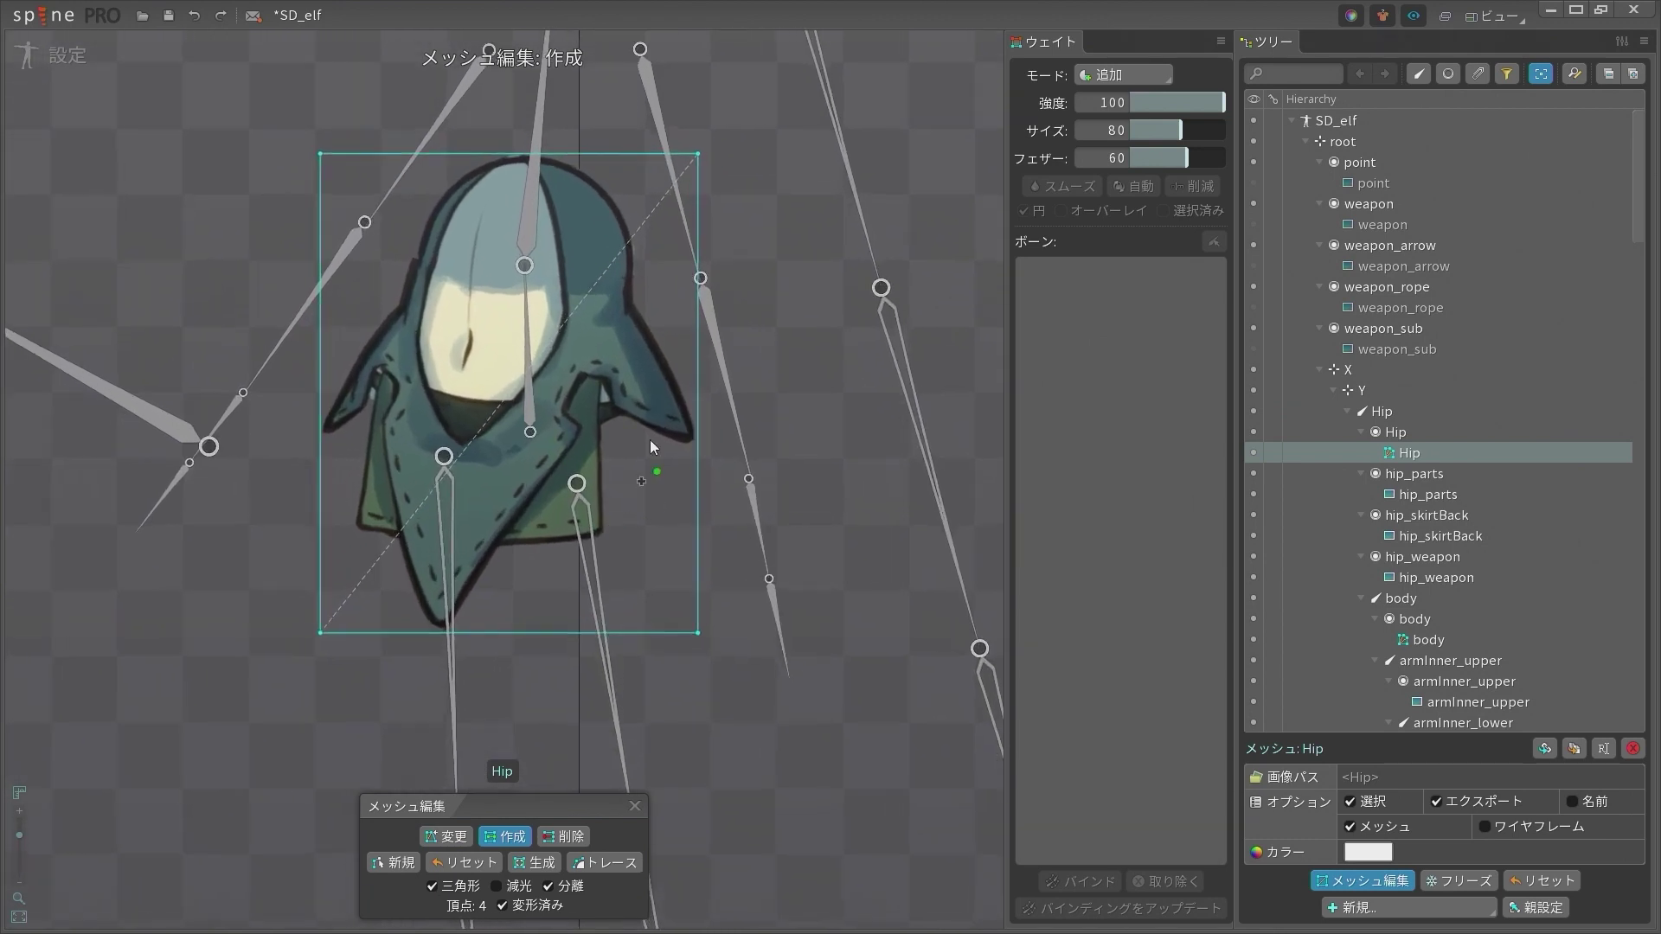
pyautogui.scroll(-2, 496, 554)
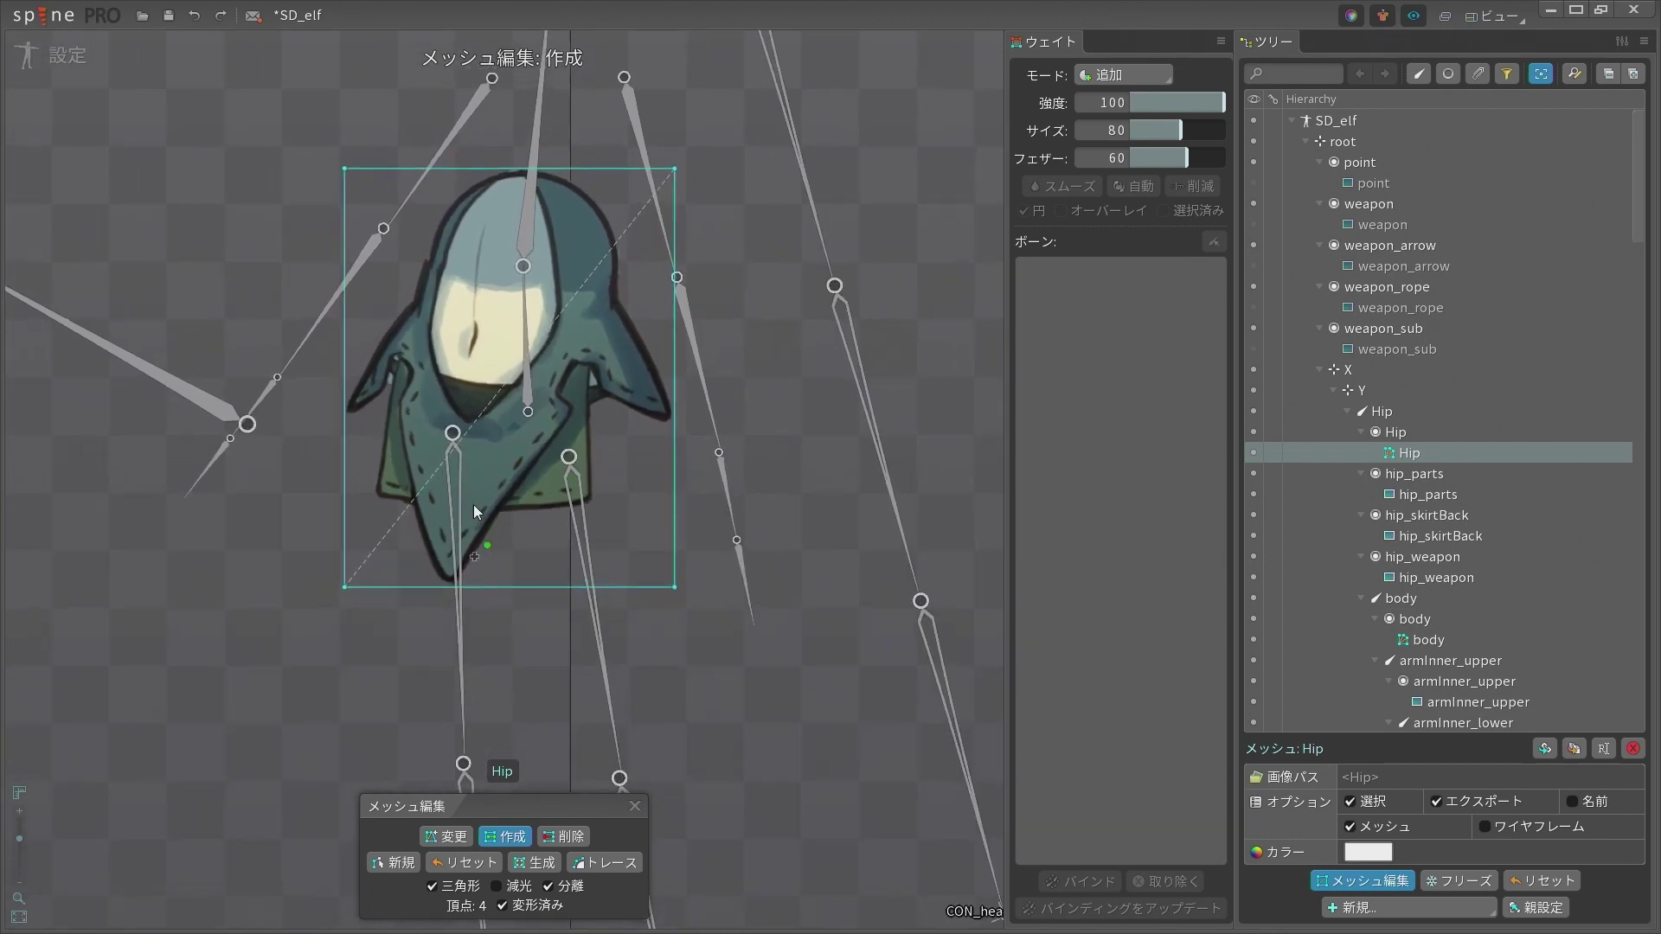
pyautogui.scroll(3, 418, 398)
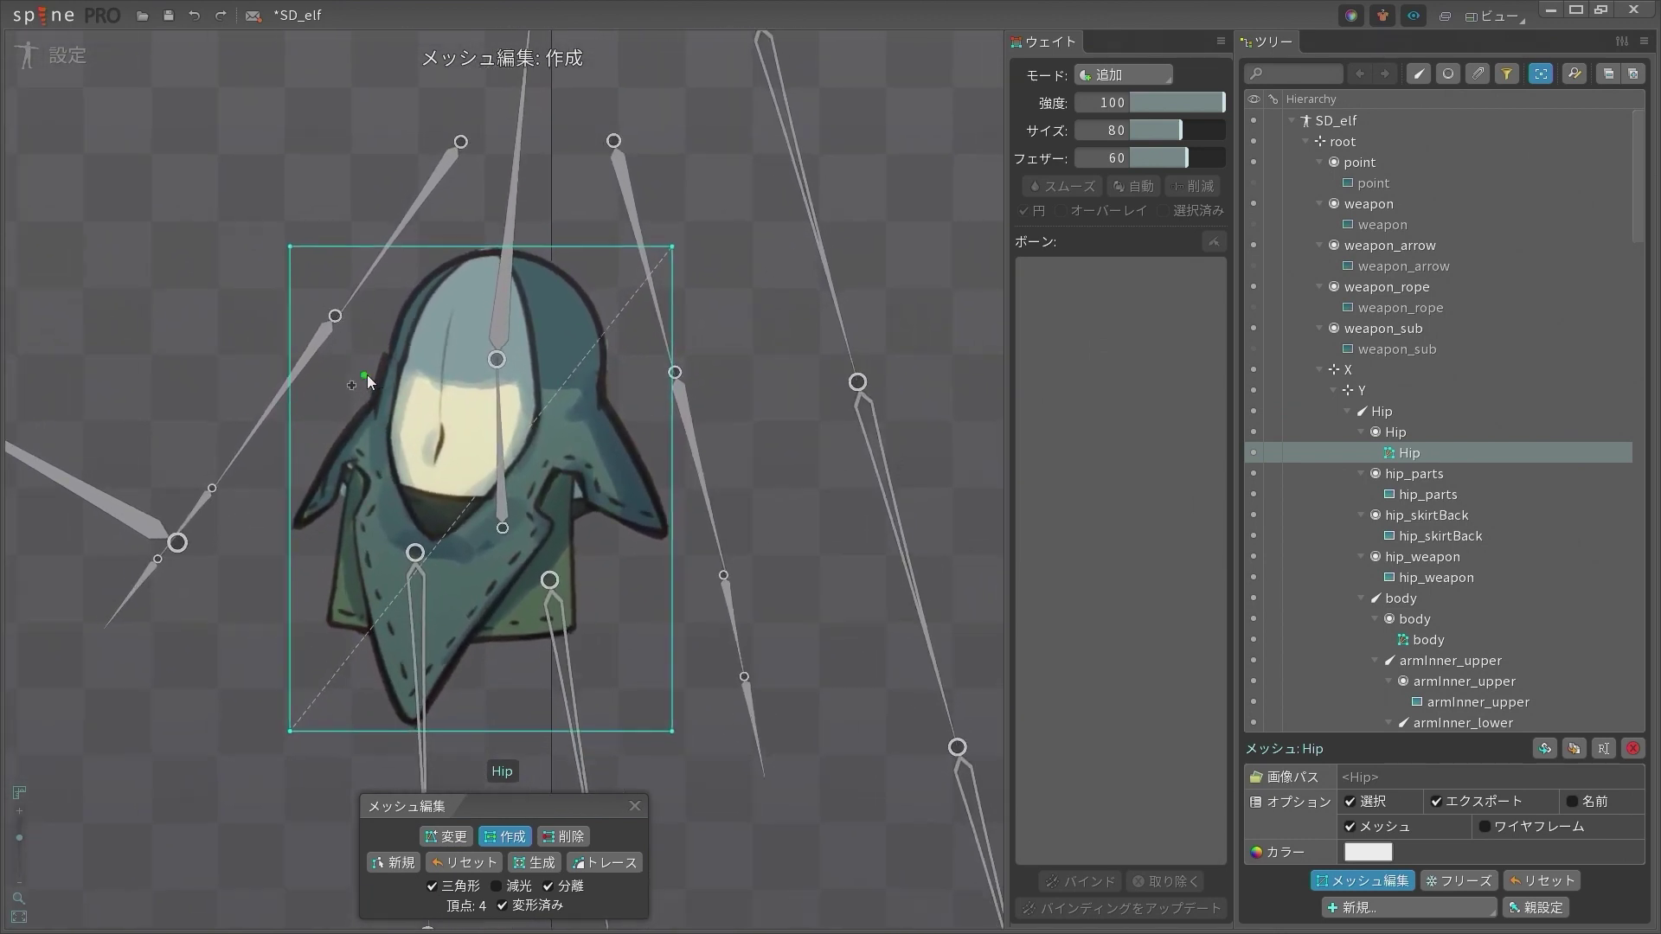
pyautogui.scroll(-2, 401, 413)
pyautogui.scroll(1, 407, 422)
pyautogui.scroll(2, 588, 286)
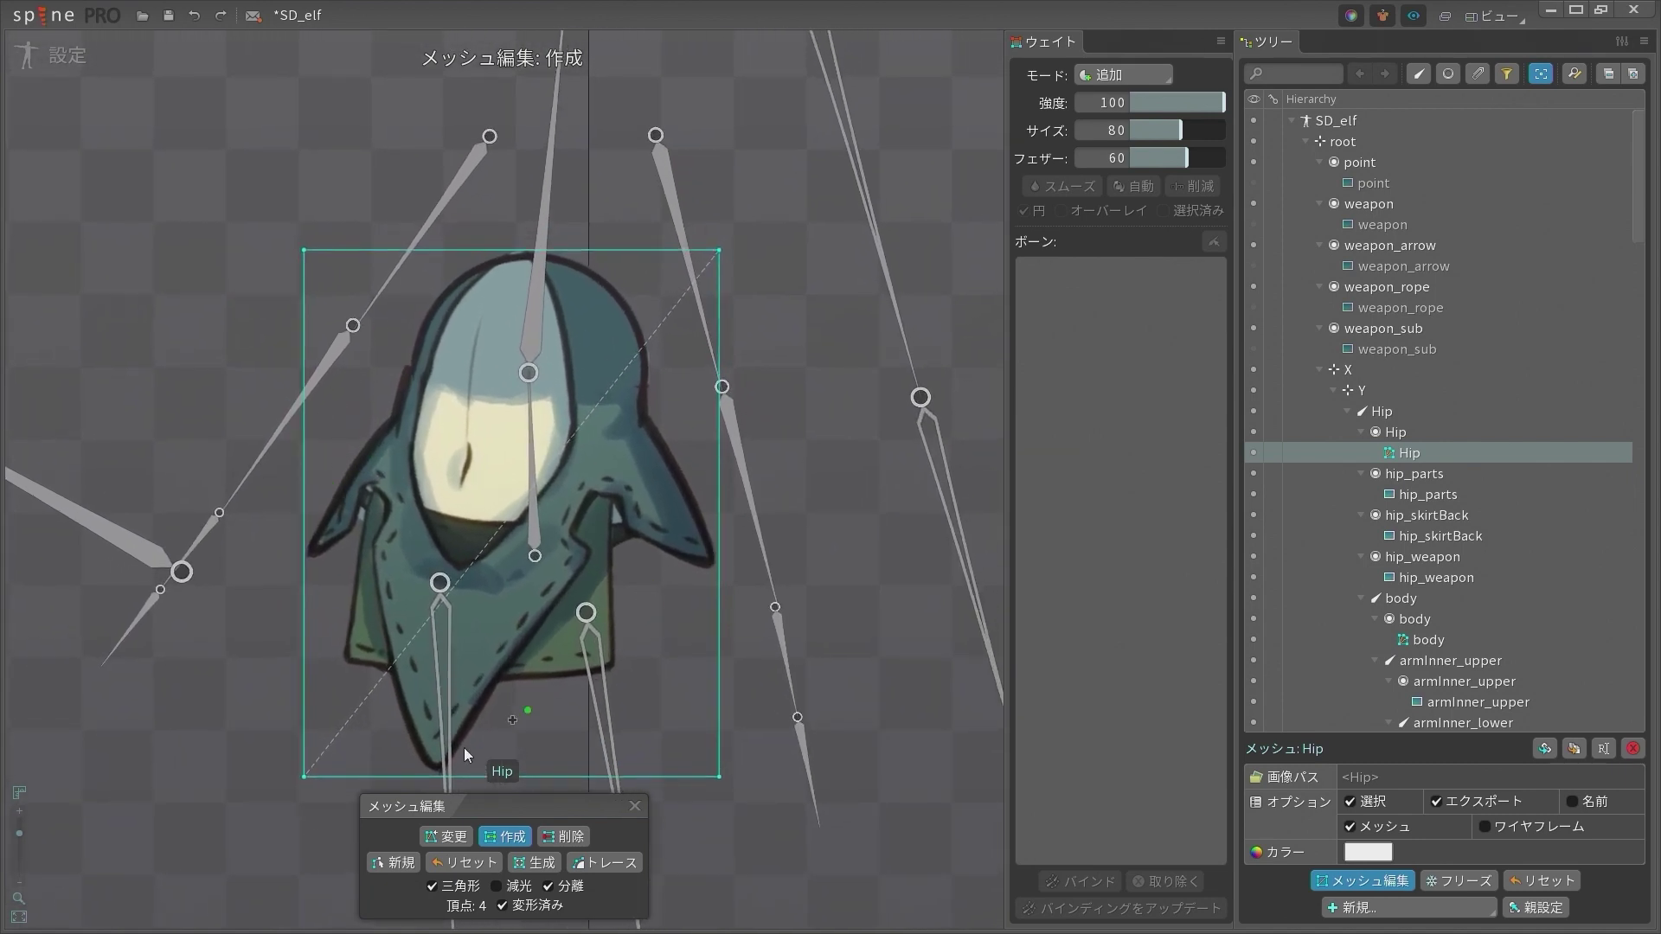
pyautogui.click(303, 540)
pyautogui.click(358, 408)
pyautogui.moveTo(361, 407); pyautogui.dragTo(386, 403)
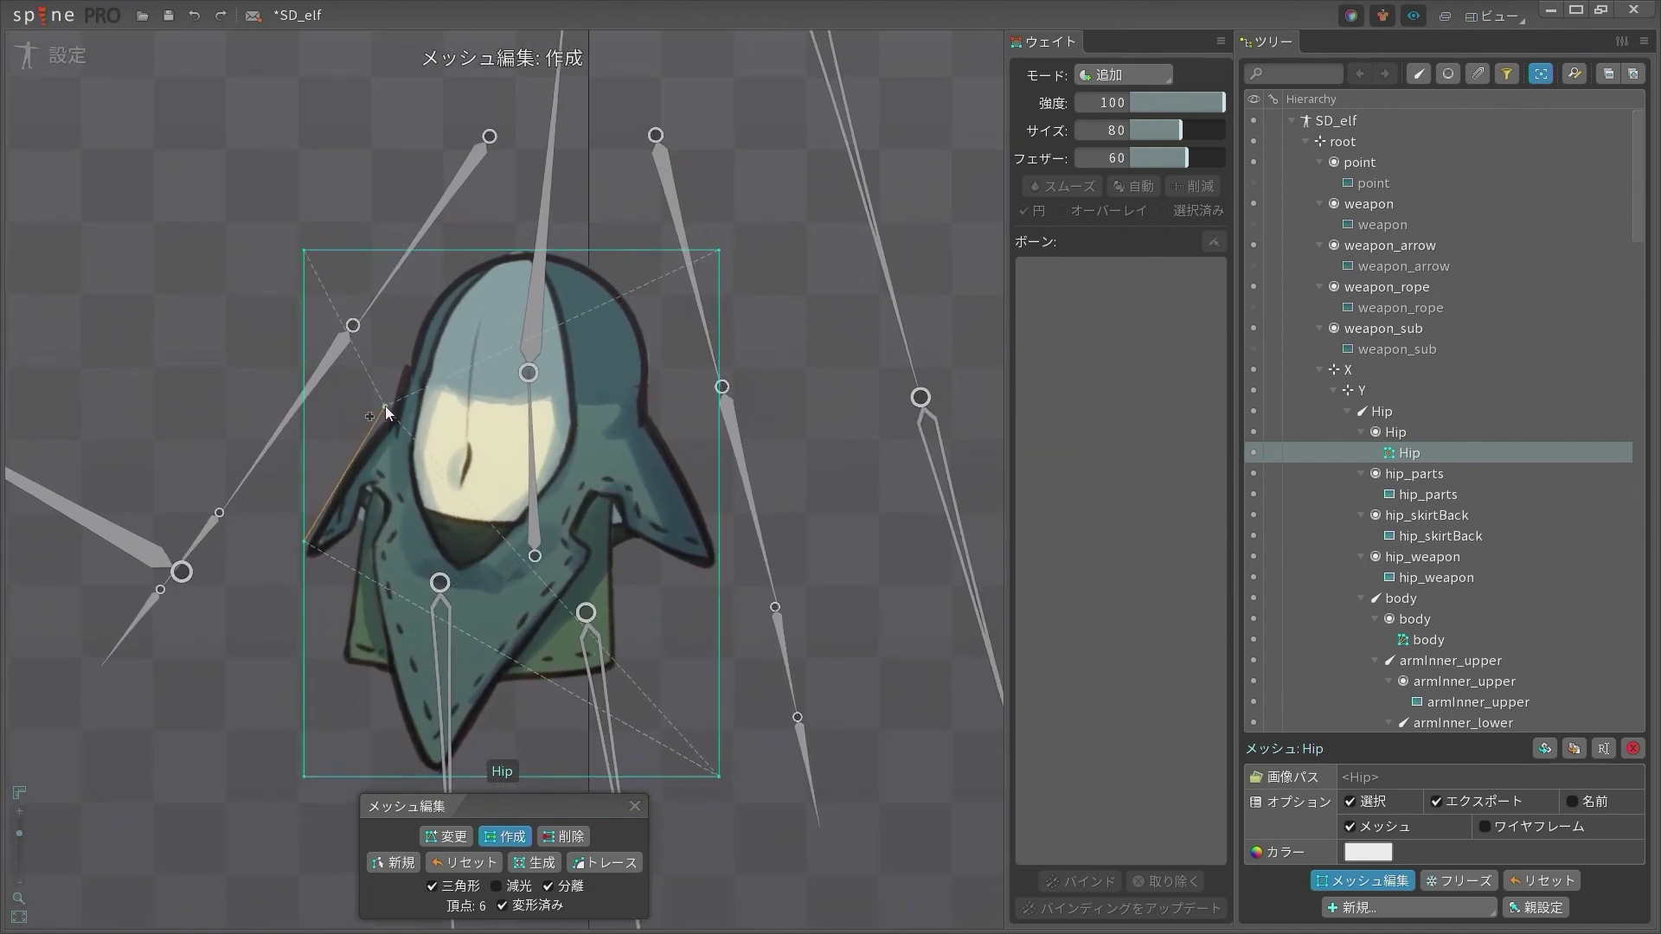
pyautogui.hotkey('ctrl', 'z')
pyautogui.hotkey('ctrl', 'z')
pyautogui.hotkey('ctrl', 'z')
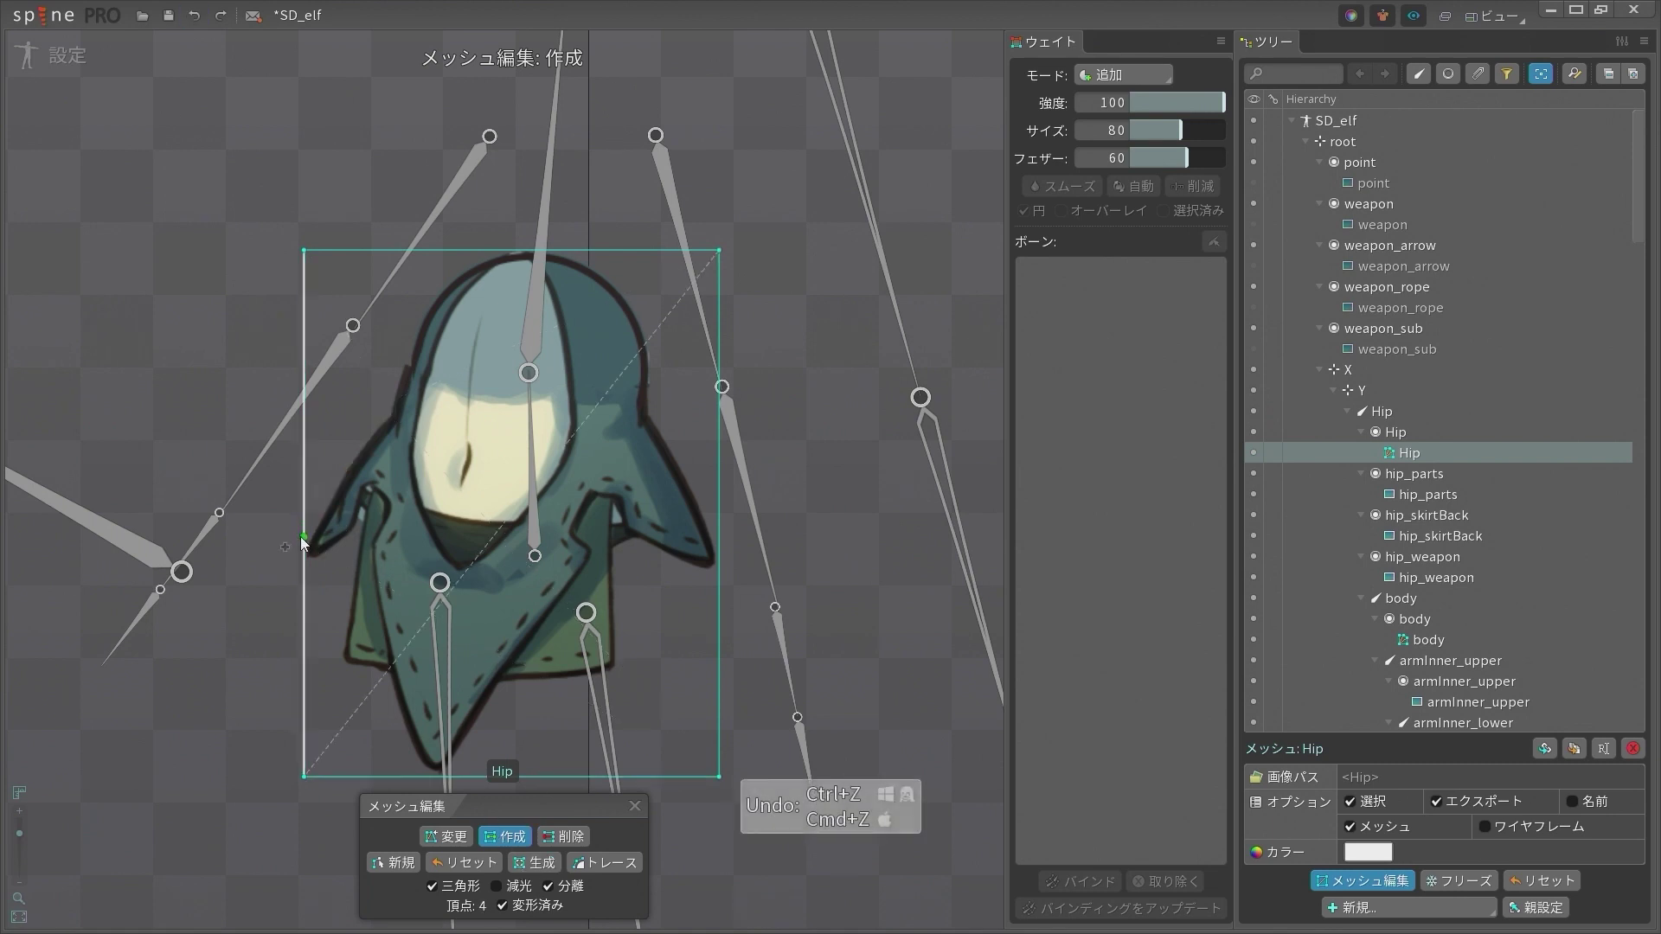
# Place connected mesh vertices from the left flap's tip up the waist, over the rounded top and down to the right flap's tip
pyautogui.click(305, 537)
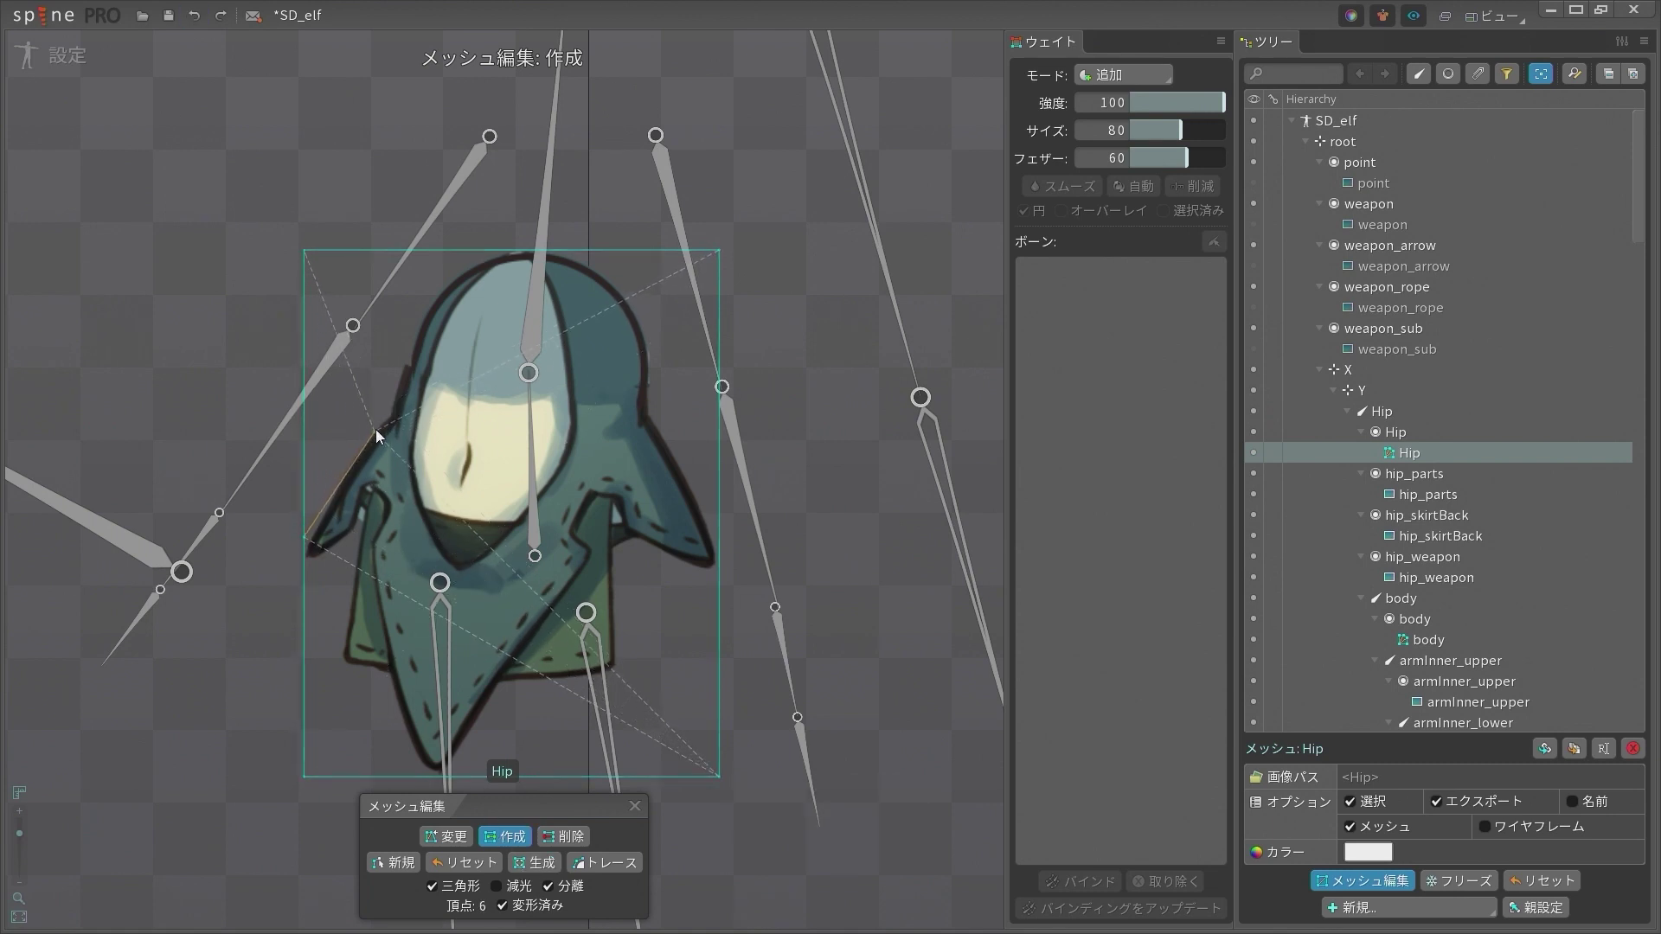
pyautogui.click(382, 407)
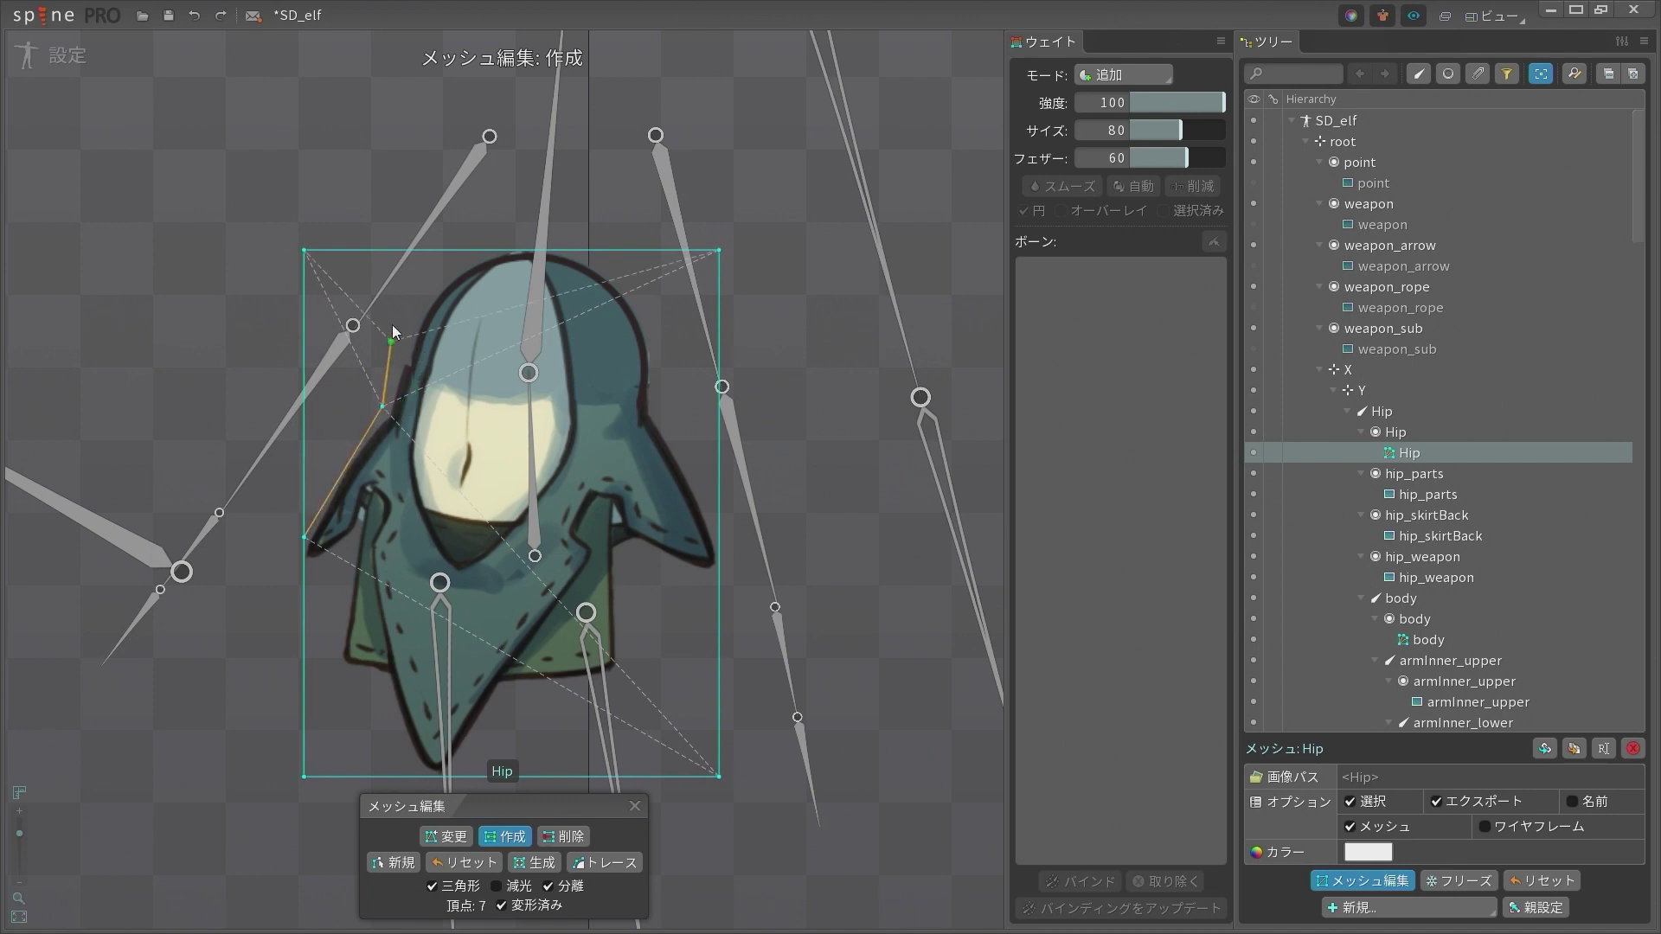
pyautogui.click(423, 304)
pyautogui.click(483, 250)
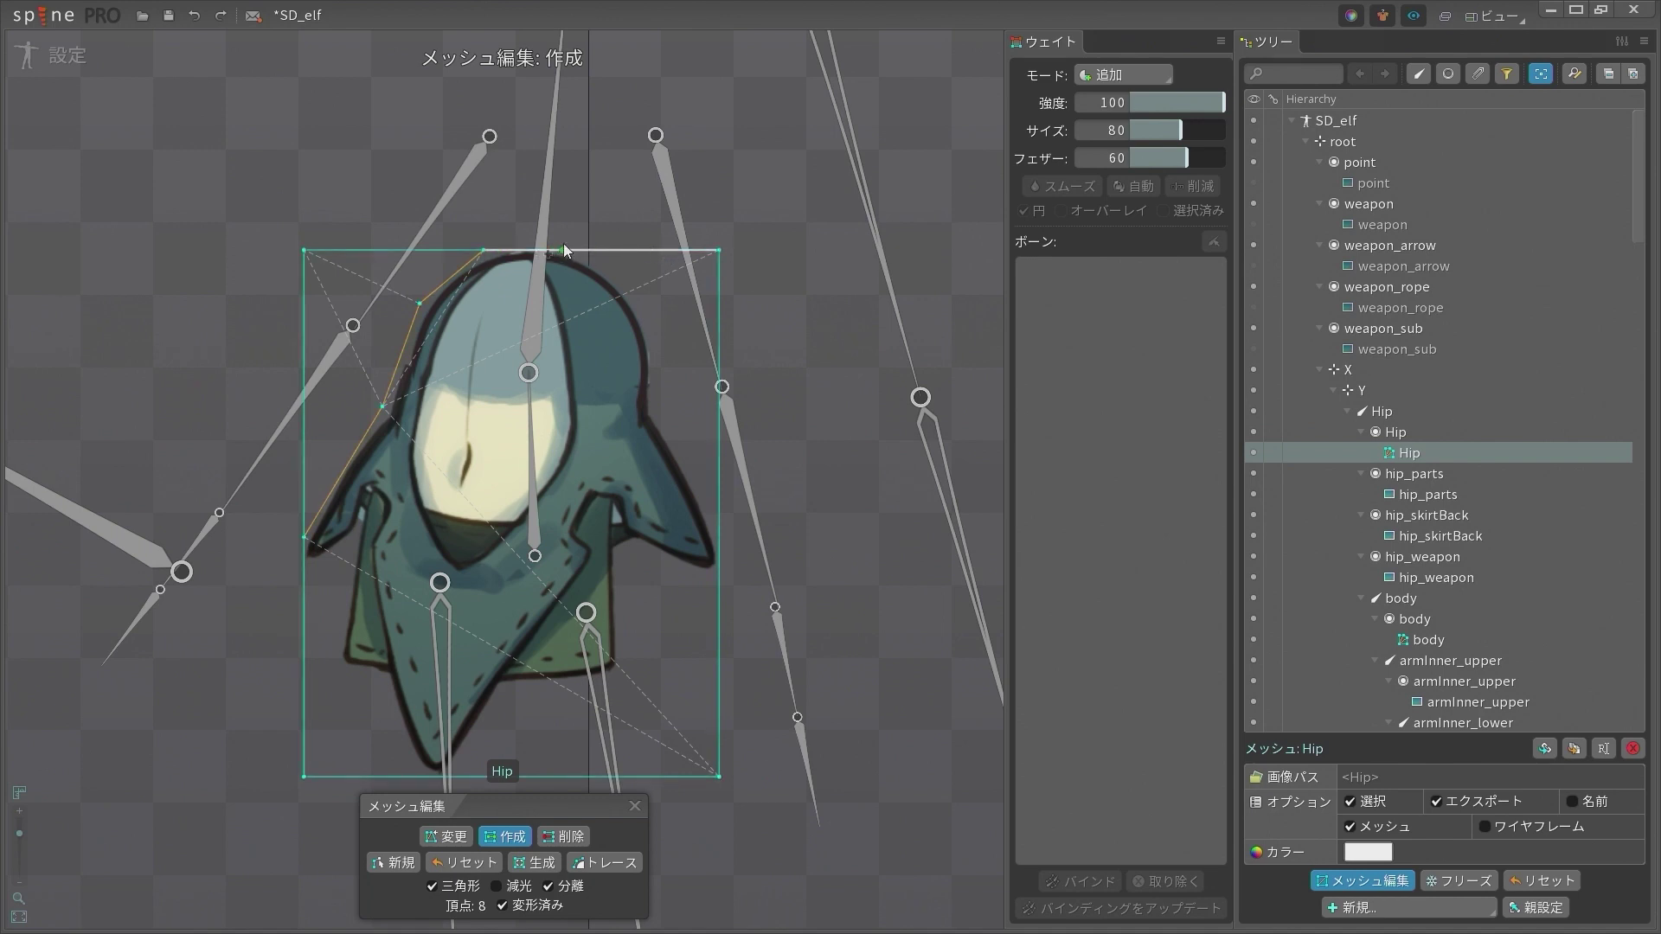
pyautogui.click(564, 251)
pyautogui.click(639, 300)
pyautogui.click(679, 387)
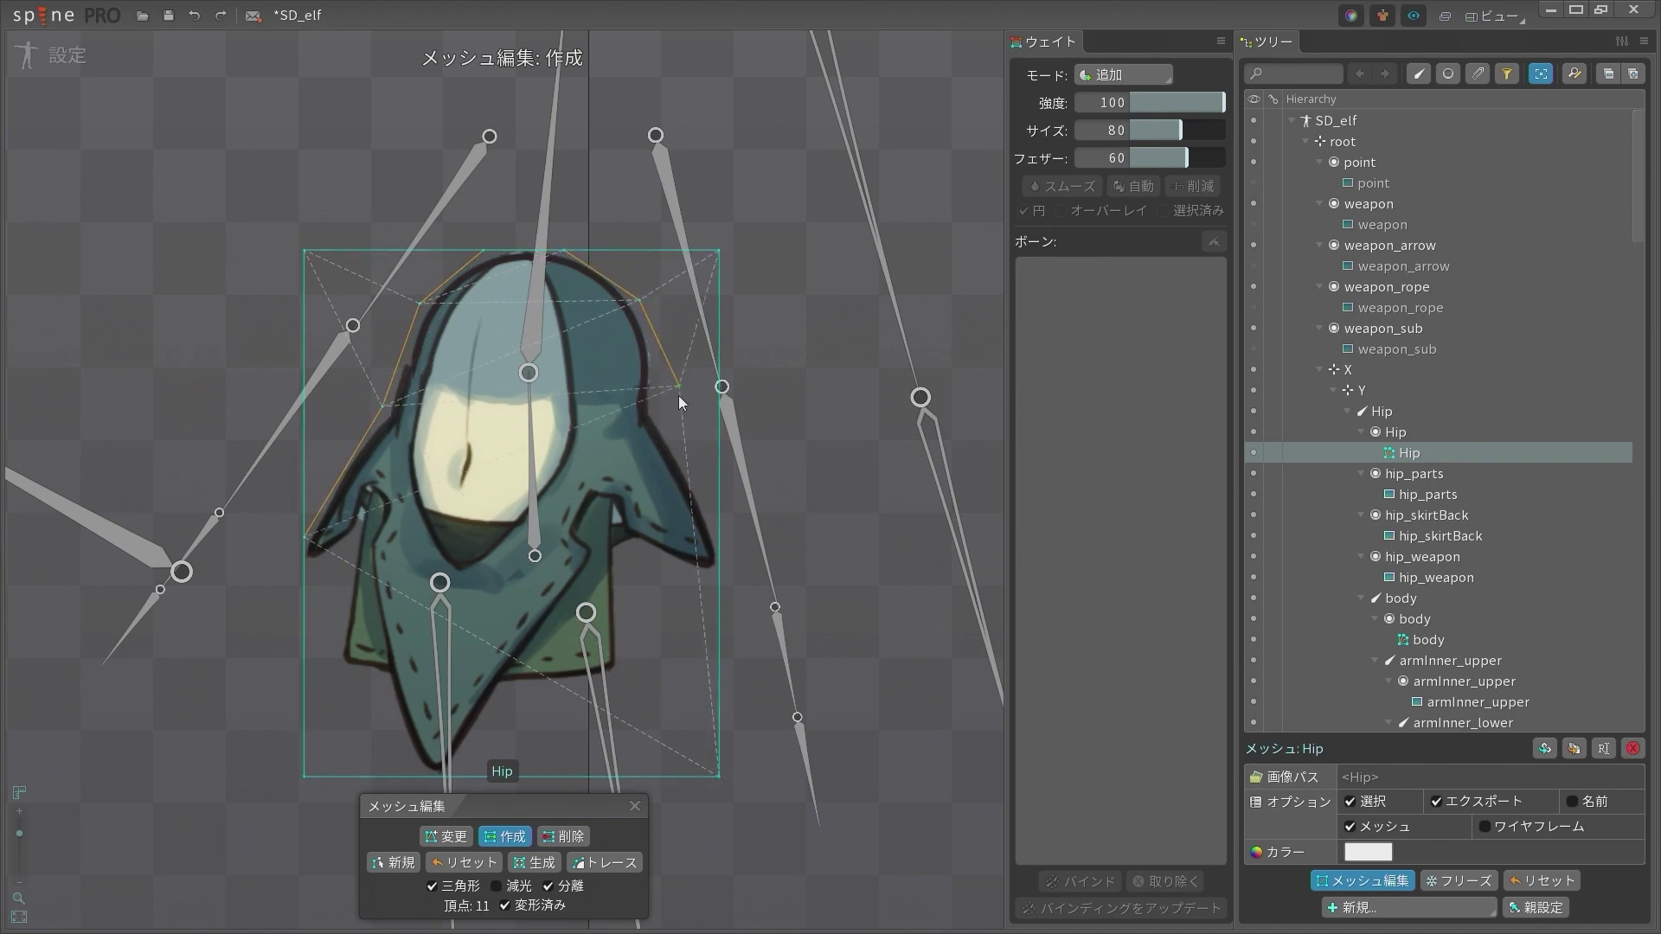
pyautogui.moveTo(678, 396); pyautogui.dragTo(725, 538)
# Continue the Hip mesh outline under the right flap and around the right part of the skirt hem to the pointed front cloth
pyautogui.click(719, 584)
pyautogui.click(626, 547)
pyautogui.moveTo(626, 547); pyautogui.dragTo(634, 548)
pyautogui.click(617, 558)
pyautogui.click(620, 677)
pyautogui.click(515, 677)
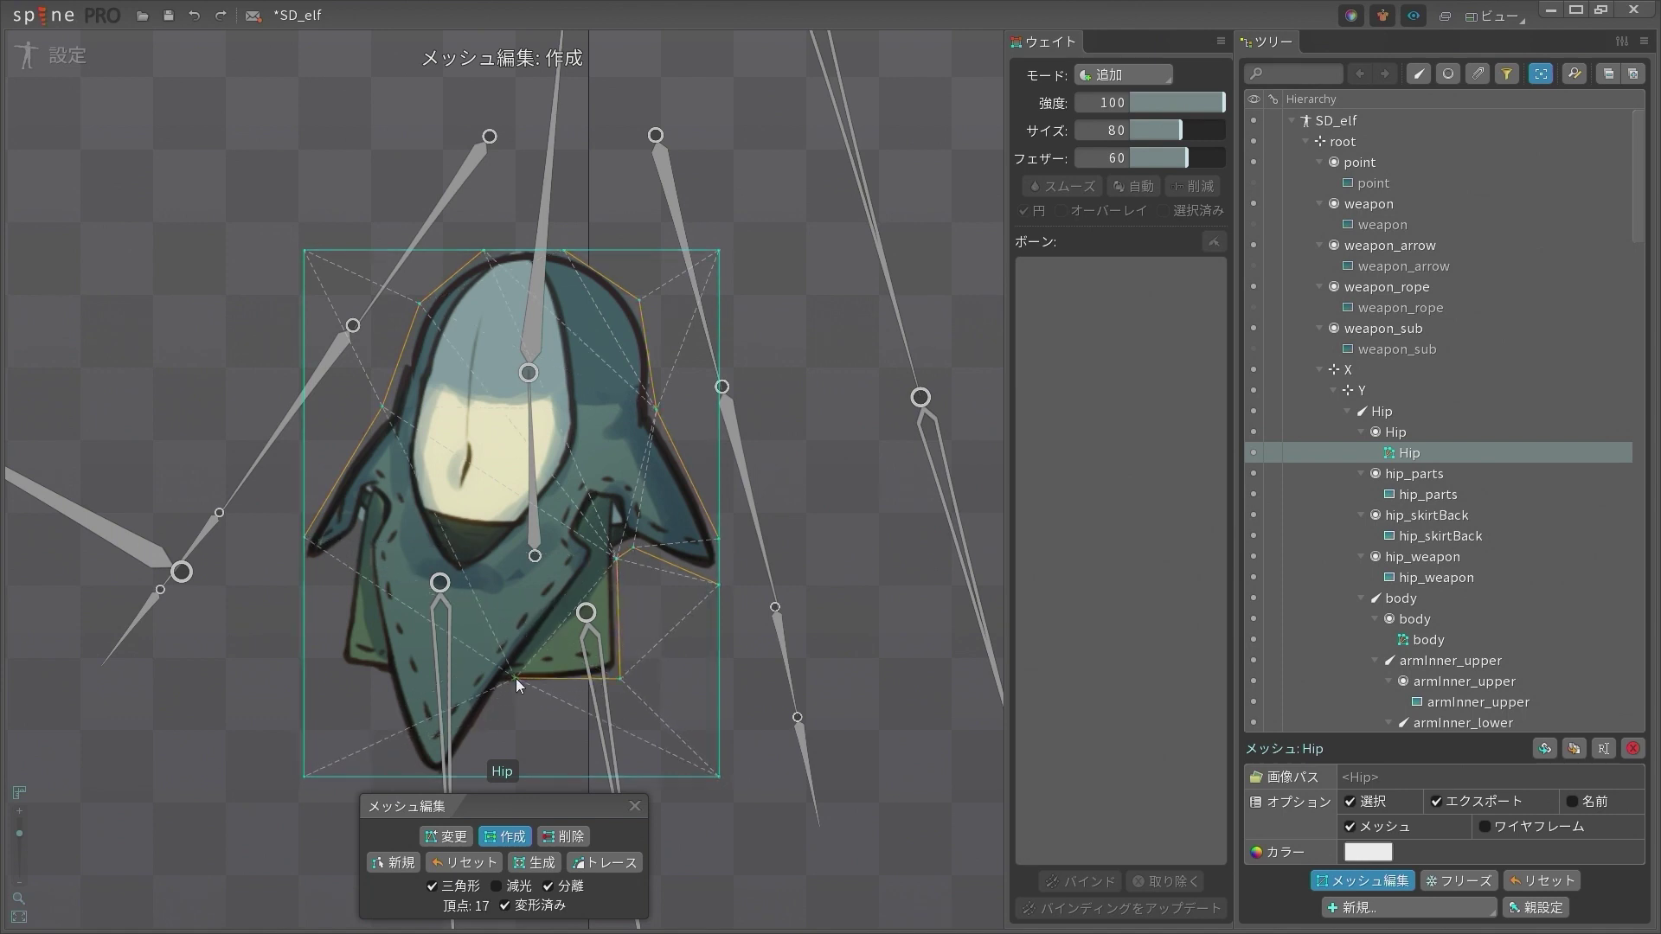
pyautogui.moveTo(515, 679); pyautogui.dragTo(500, 688)
# Outline the pointed front cloth's tip and the left skirt hem, ending the vertex chain beneath the left flap's tip
pyautogui.click(446, 781)
pyautogui.click(425, 777)
pyautogui.click(381, 672)
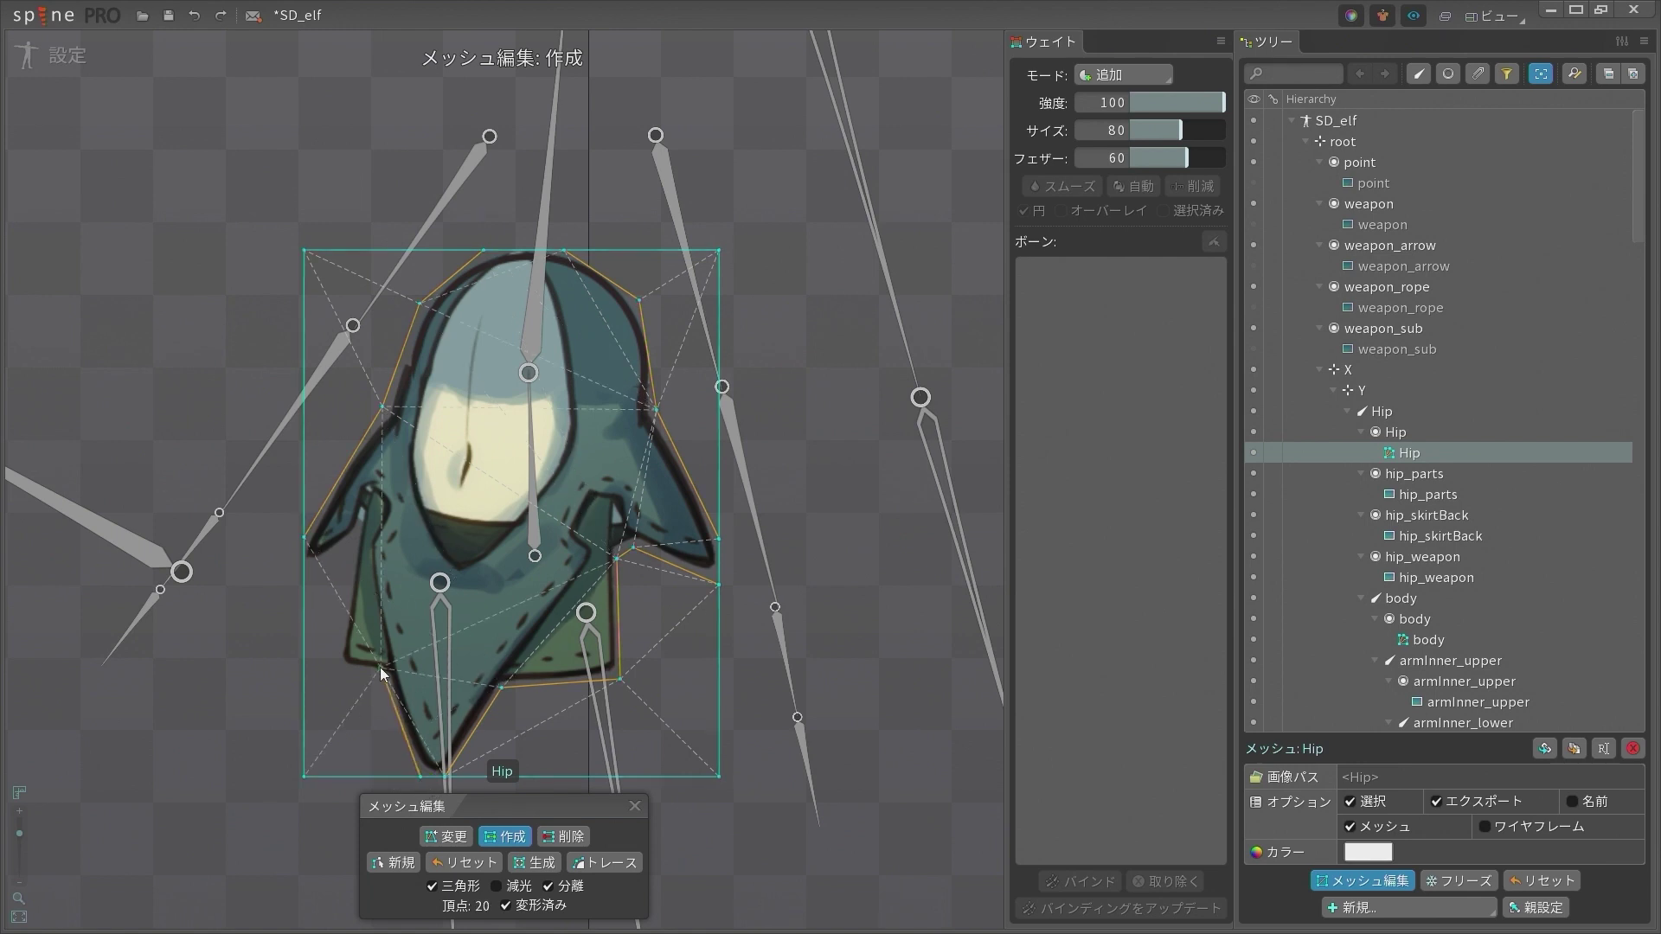
pyautogui.click(335, 666)
pyautogui.click(343, 607)
pyautogui.moveTo(343, 606); pyautogui.dragTo(354, 532)
pyautogui.click(339, 579)
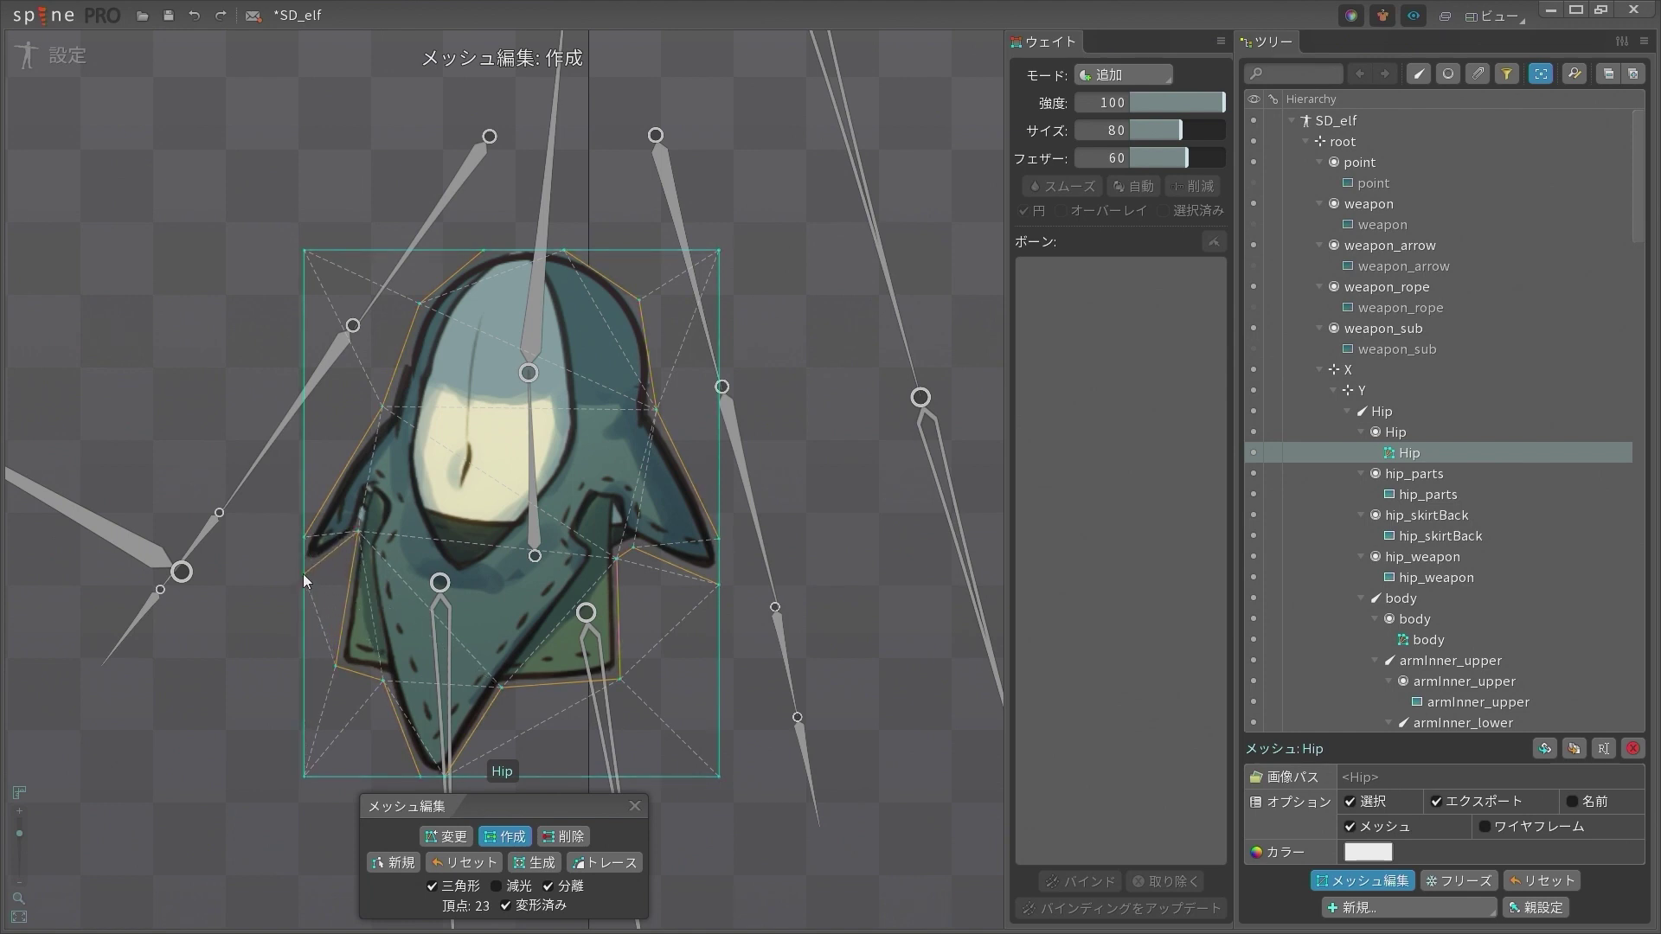
pyautogui.scroll(-2, 460, 623)
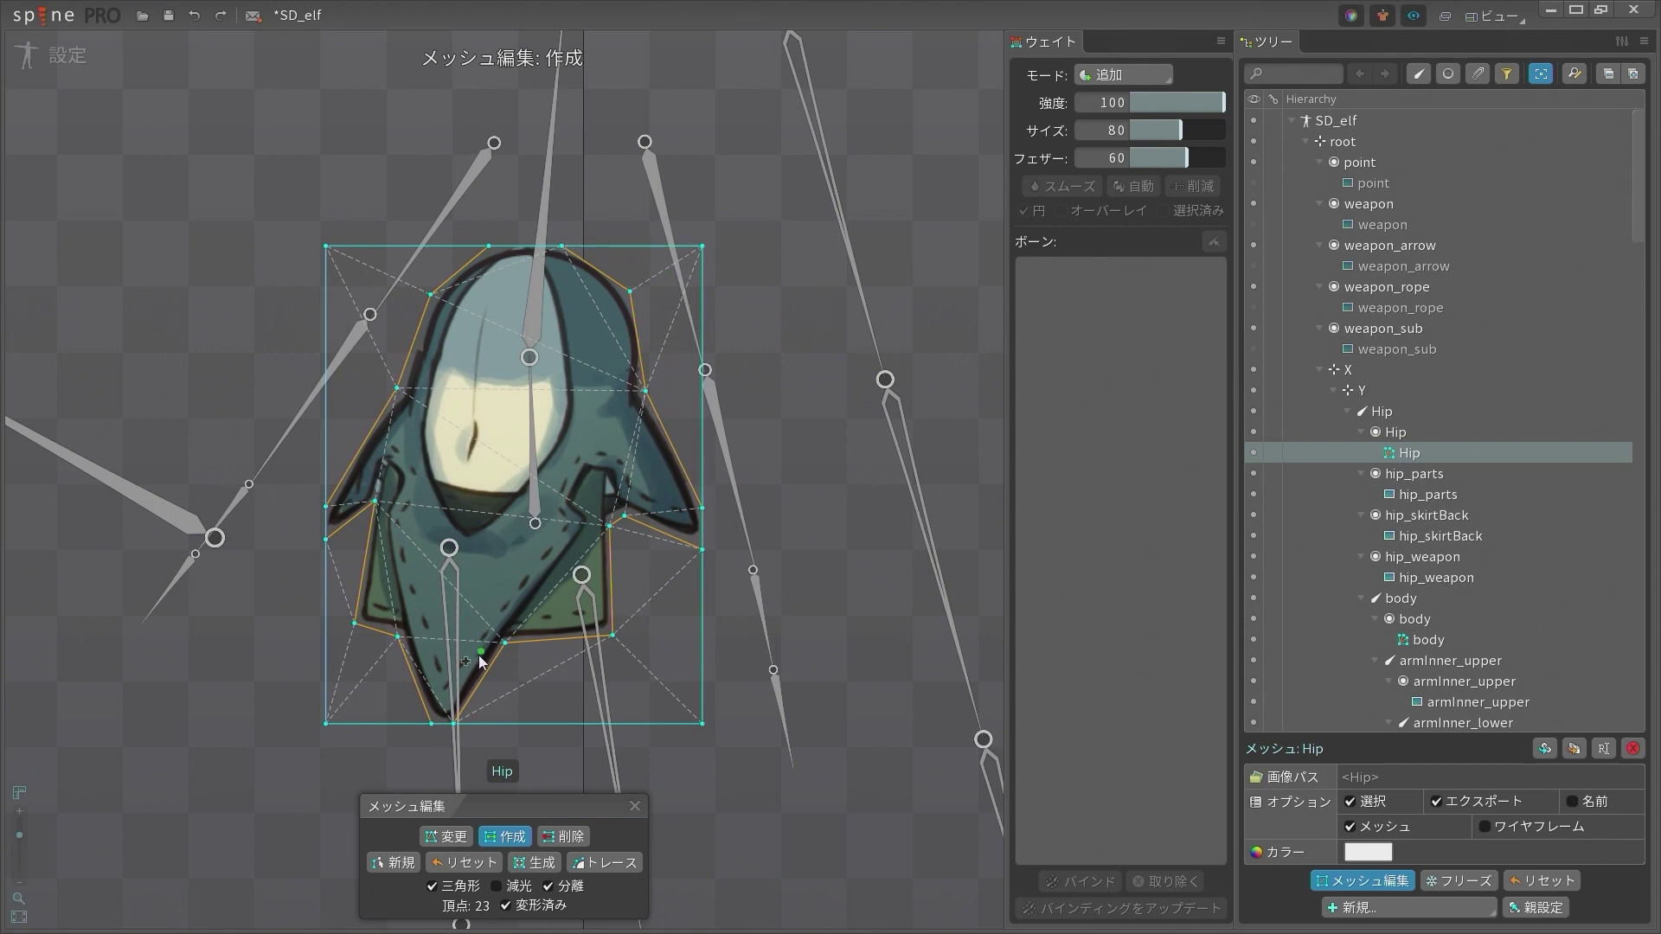
# Delete the four corner vertices of the original rectangular mesh so the hull follows the traced Hip outline
pyautogui.click(567, 837)
pyautogui.click(331, 730)
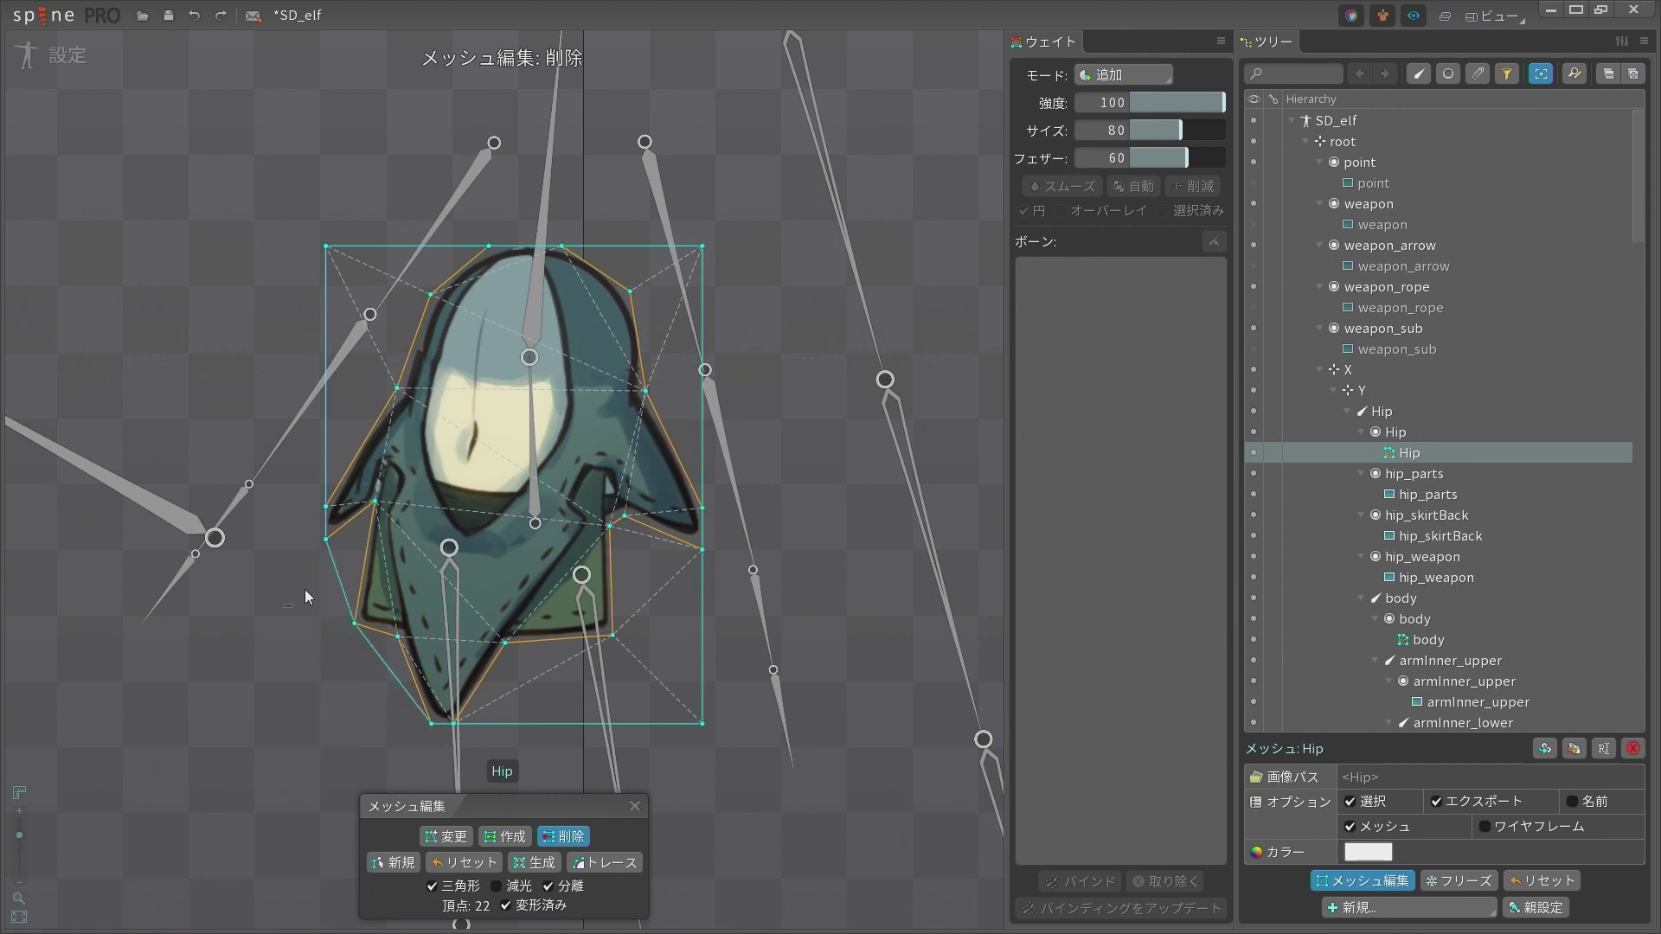
pyautogui.click(702, 723)
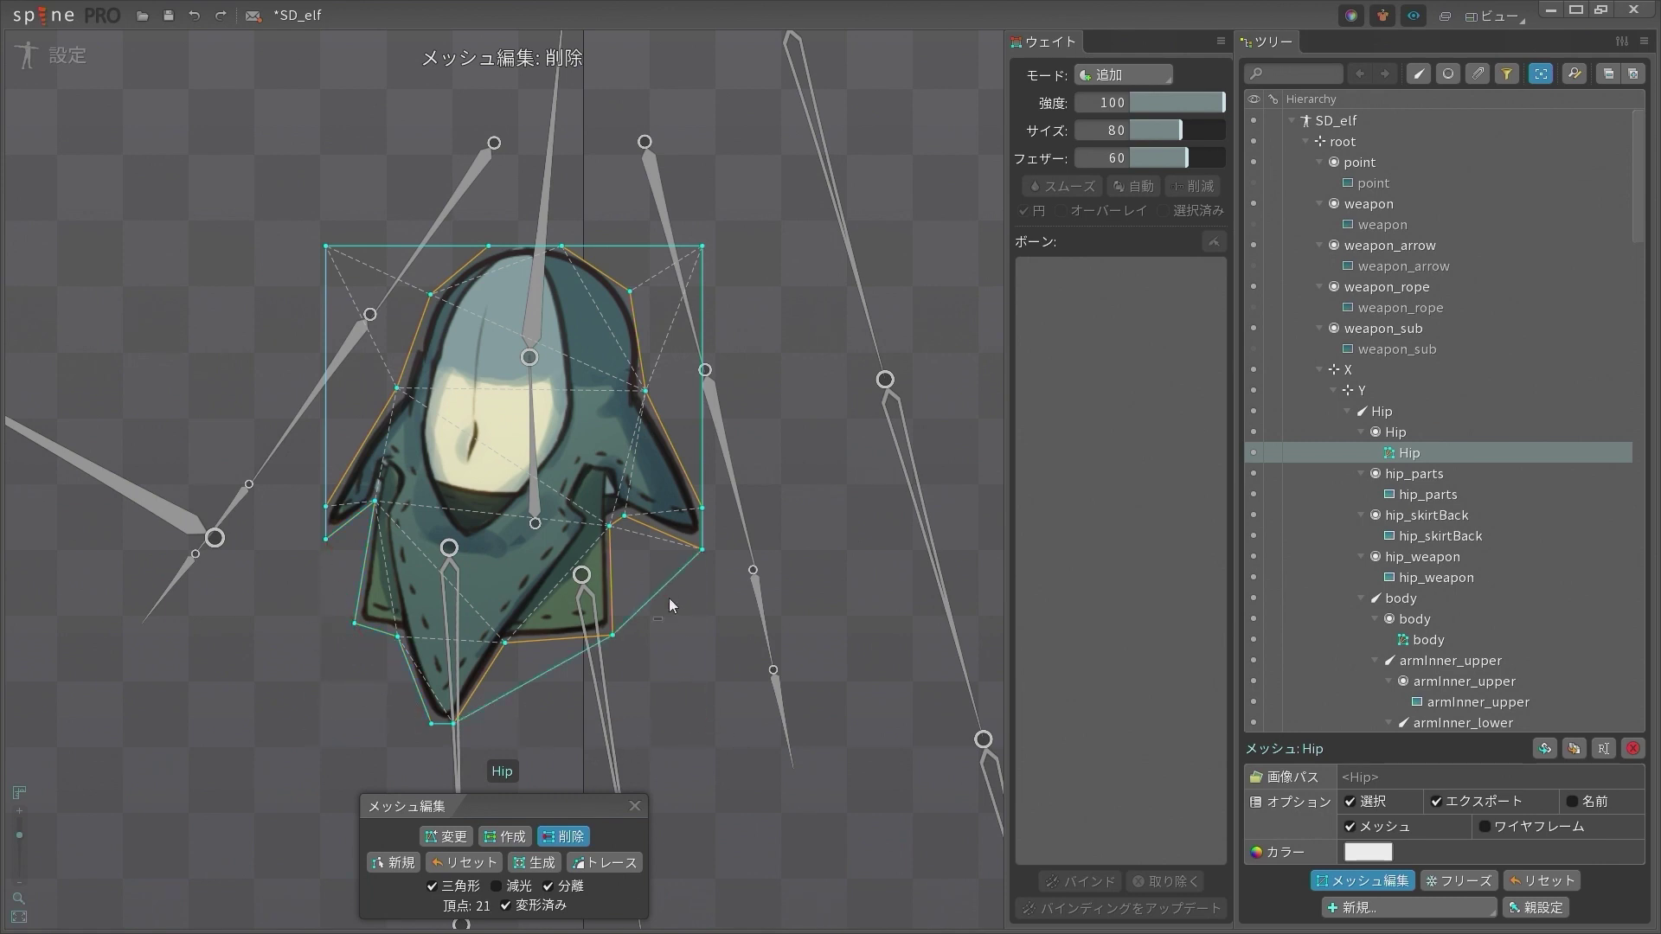
pyautogui.click(327, 246)
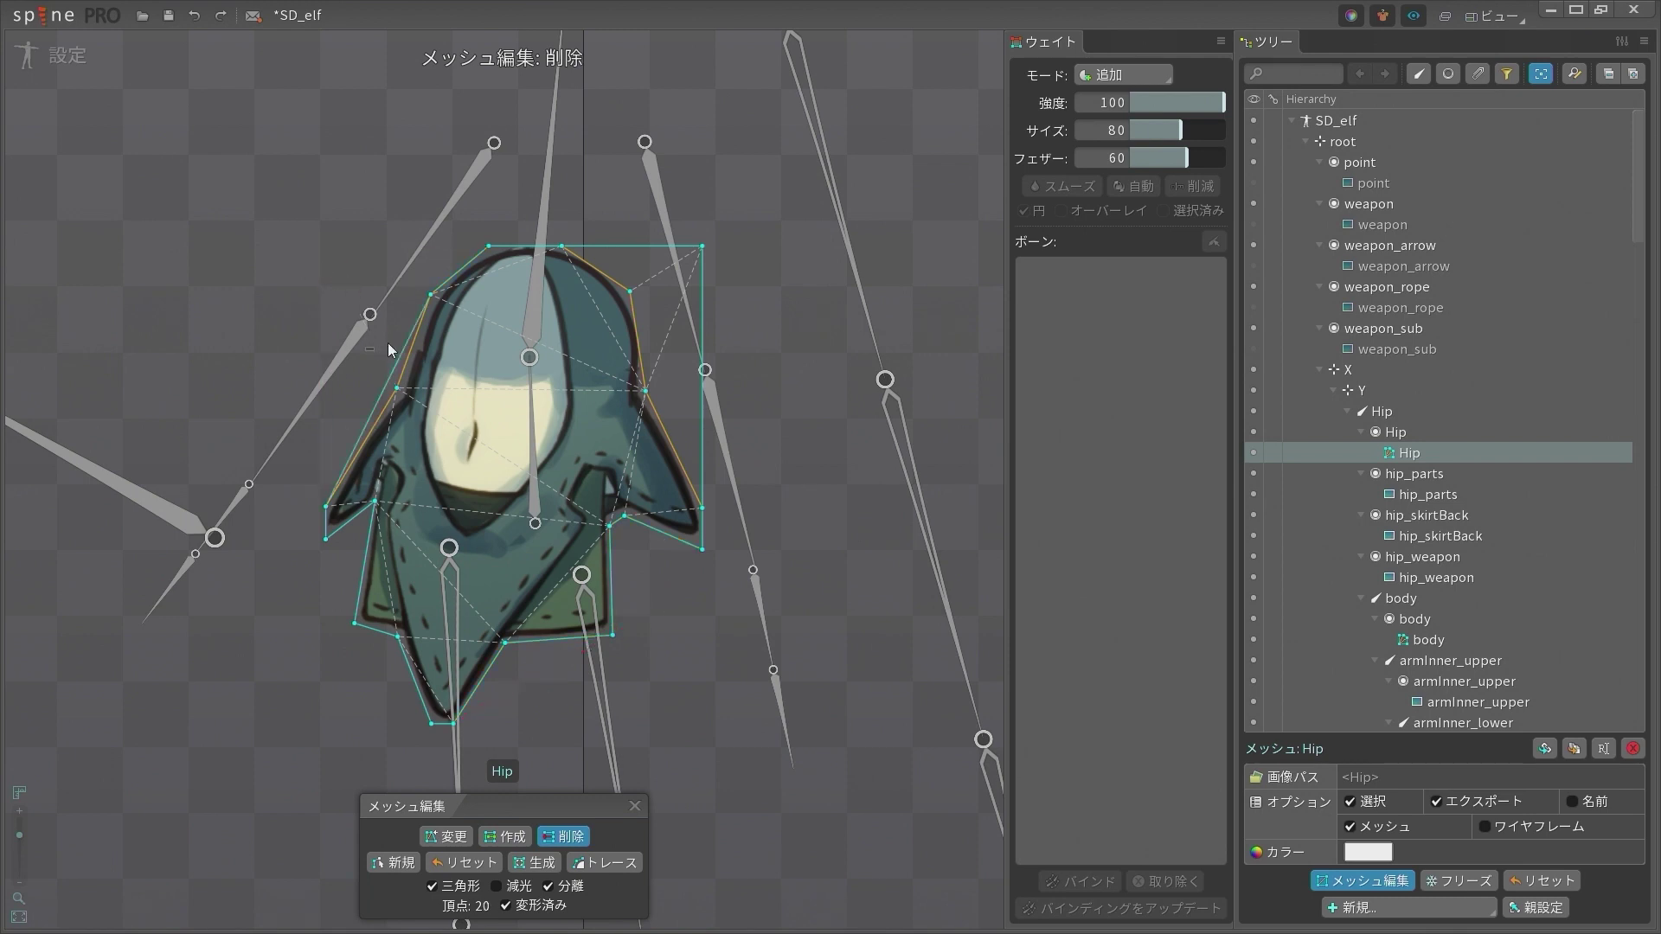
pyautogui.click(701, 247)
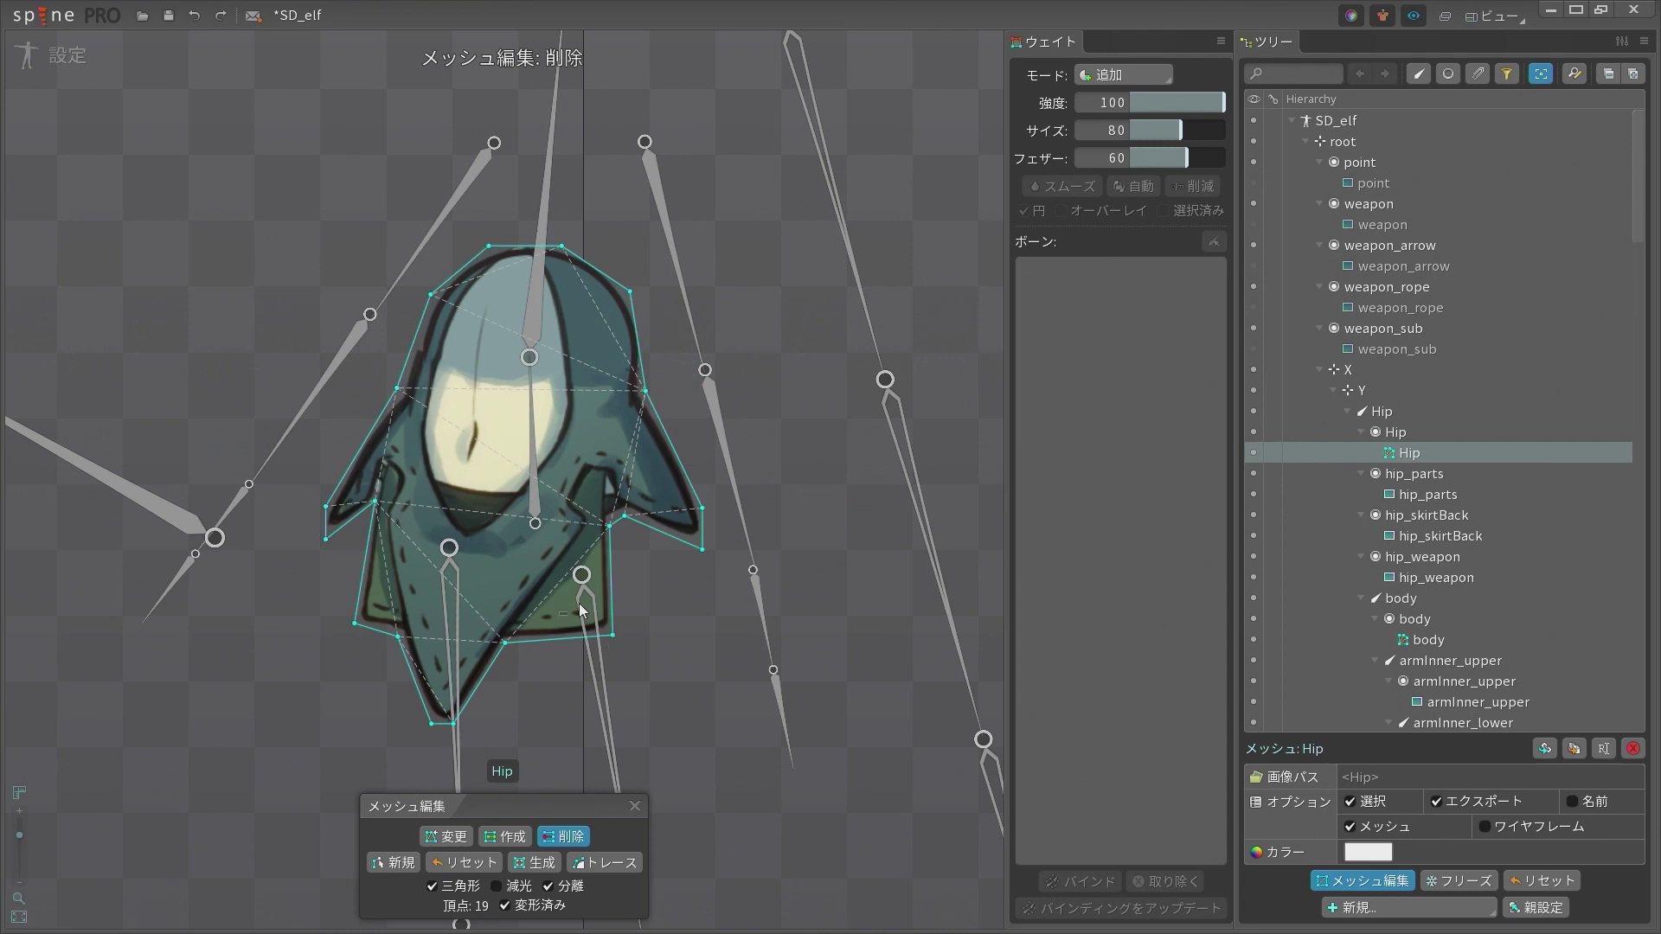
# Examine the Hip mesh's outline and triangulation around the waist, side flaps and skirt
pyautogui.scroll(3, 580, 610)
pyautogui.click(509, 836)
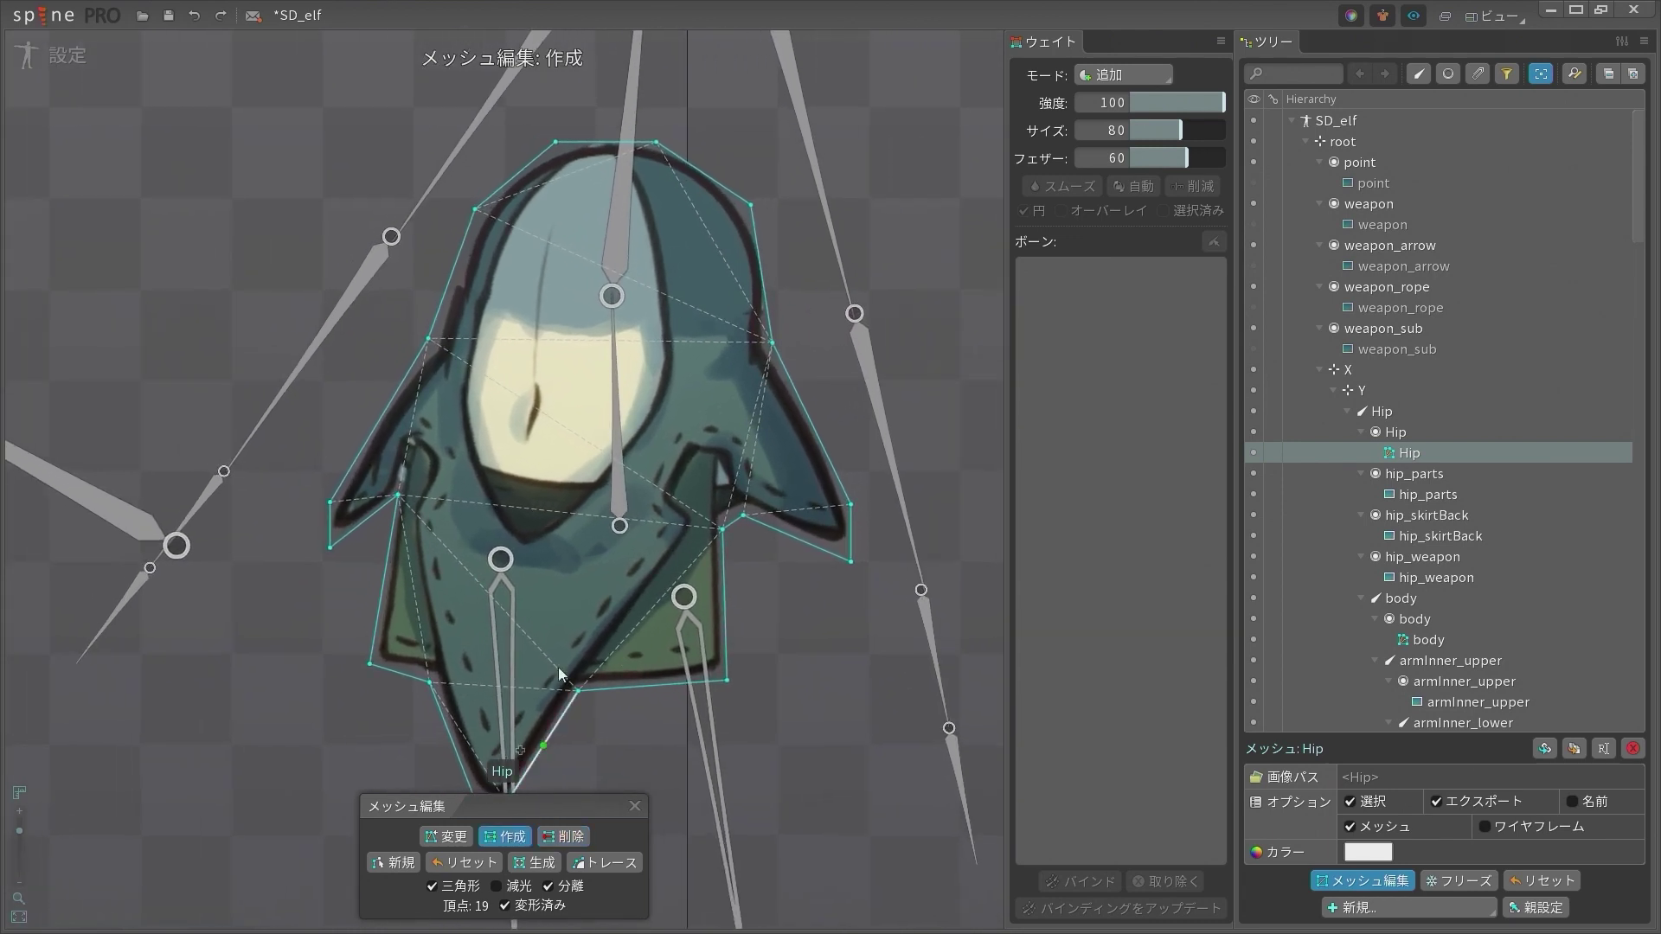
pyautogui.scroll(-3, 560, 674)
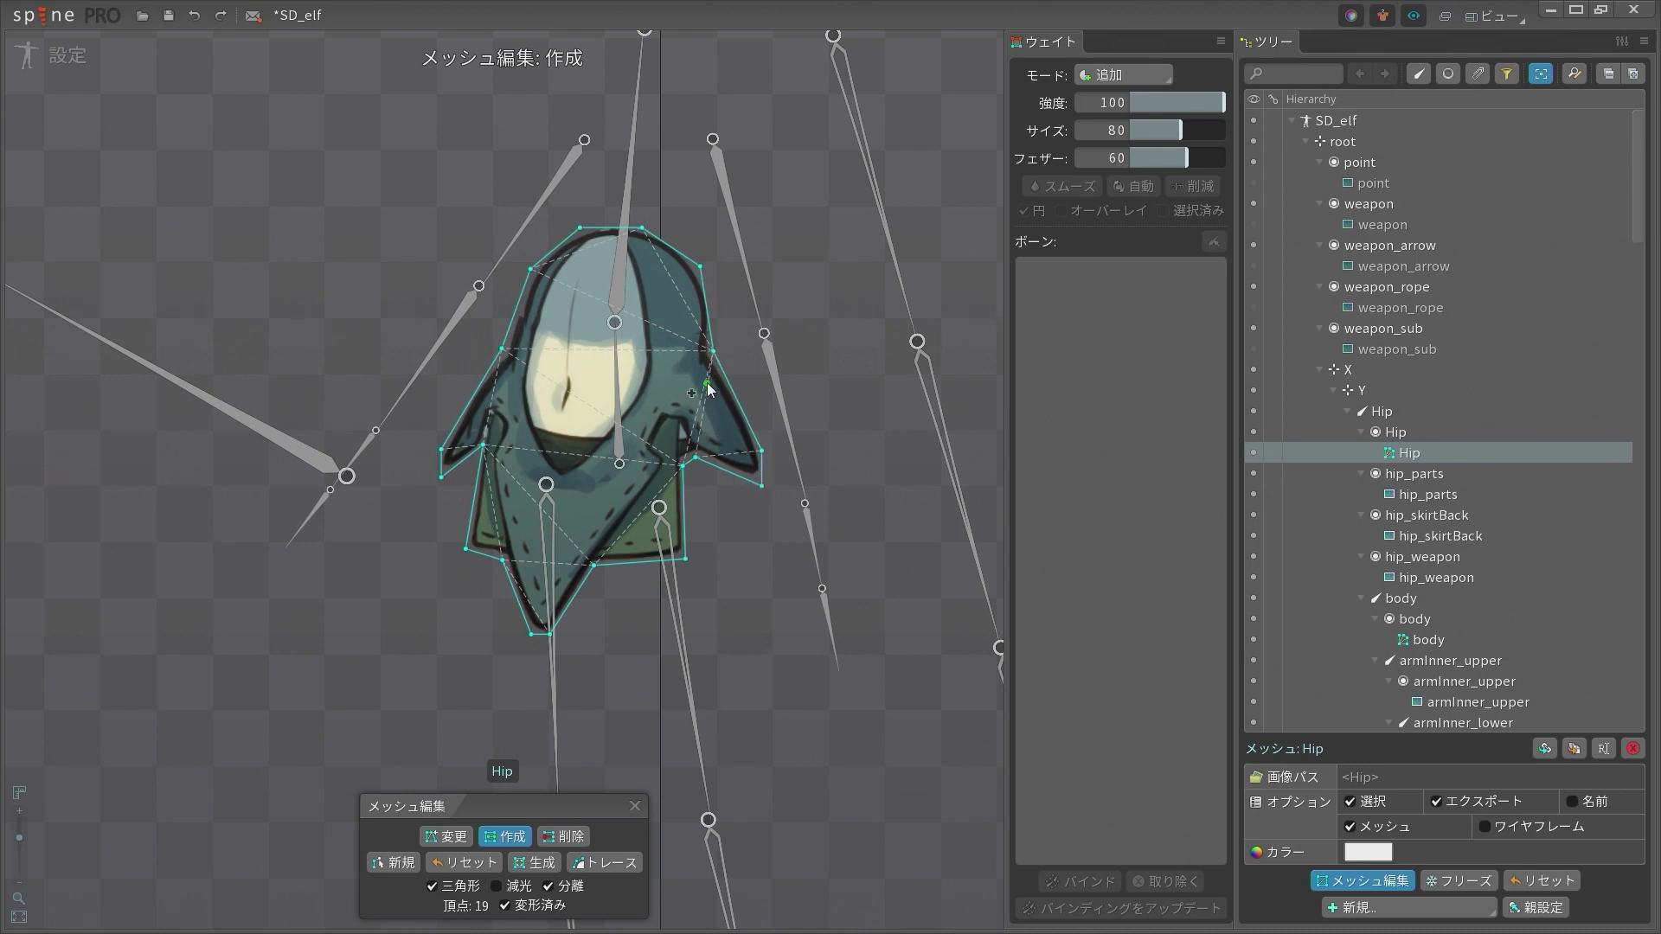
pyautogui.scroll(3, 640, 355)
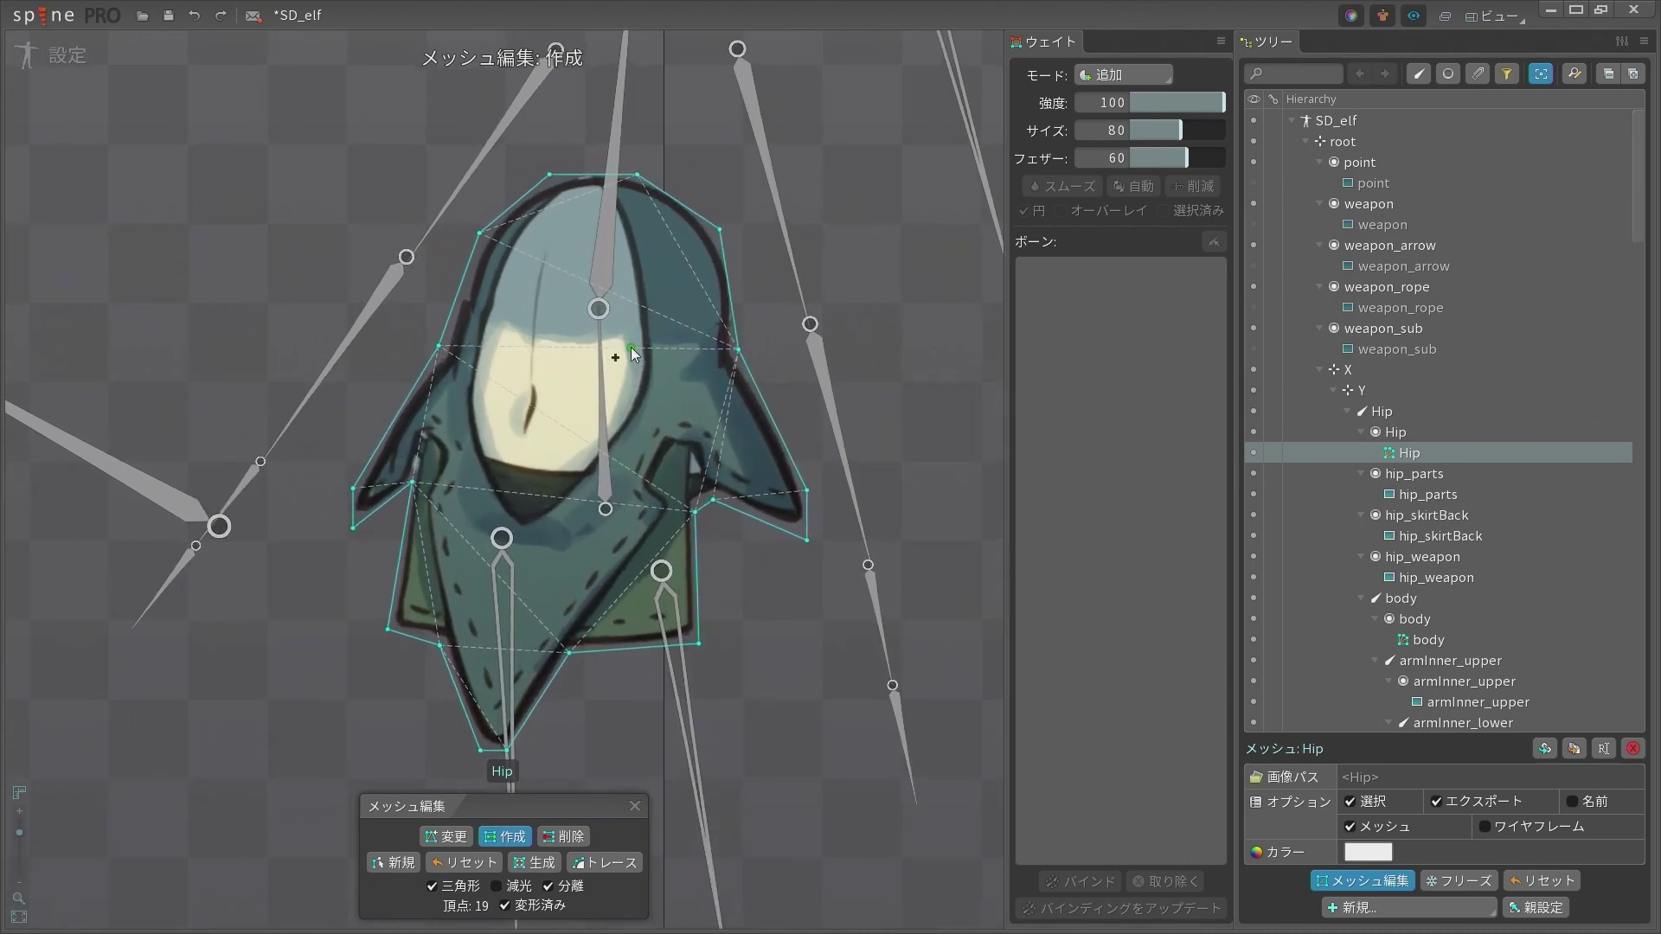
pyautogui.scroll(-2, 389, 474)
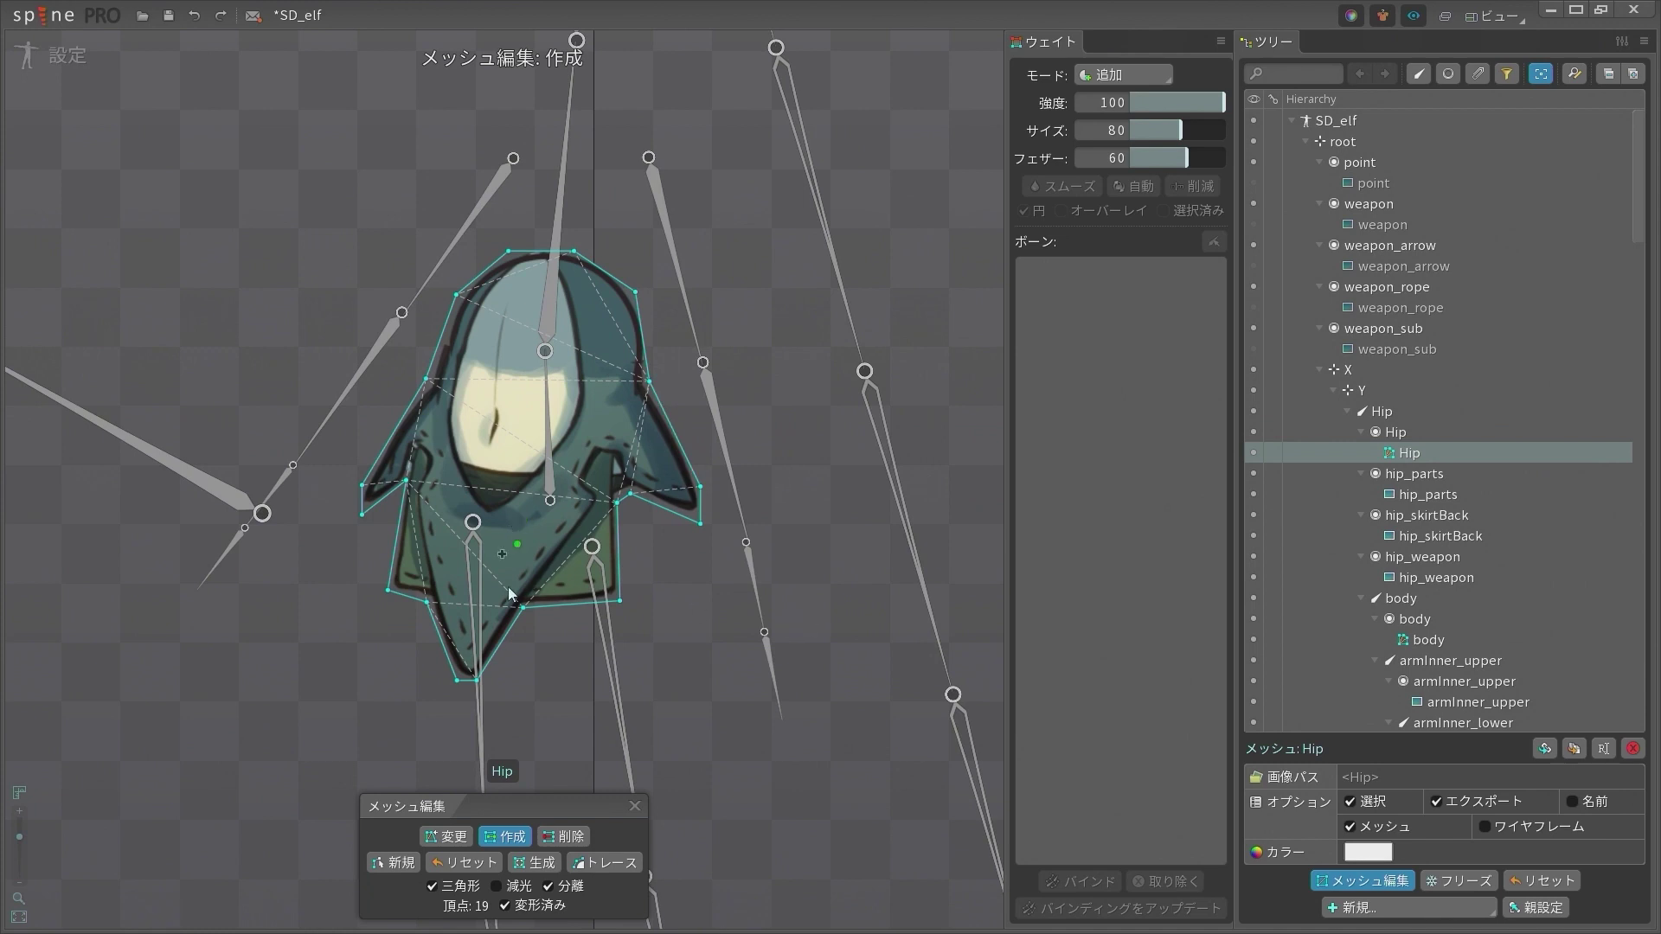
pyautogui.scroll(3, 476, 389)
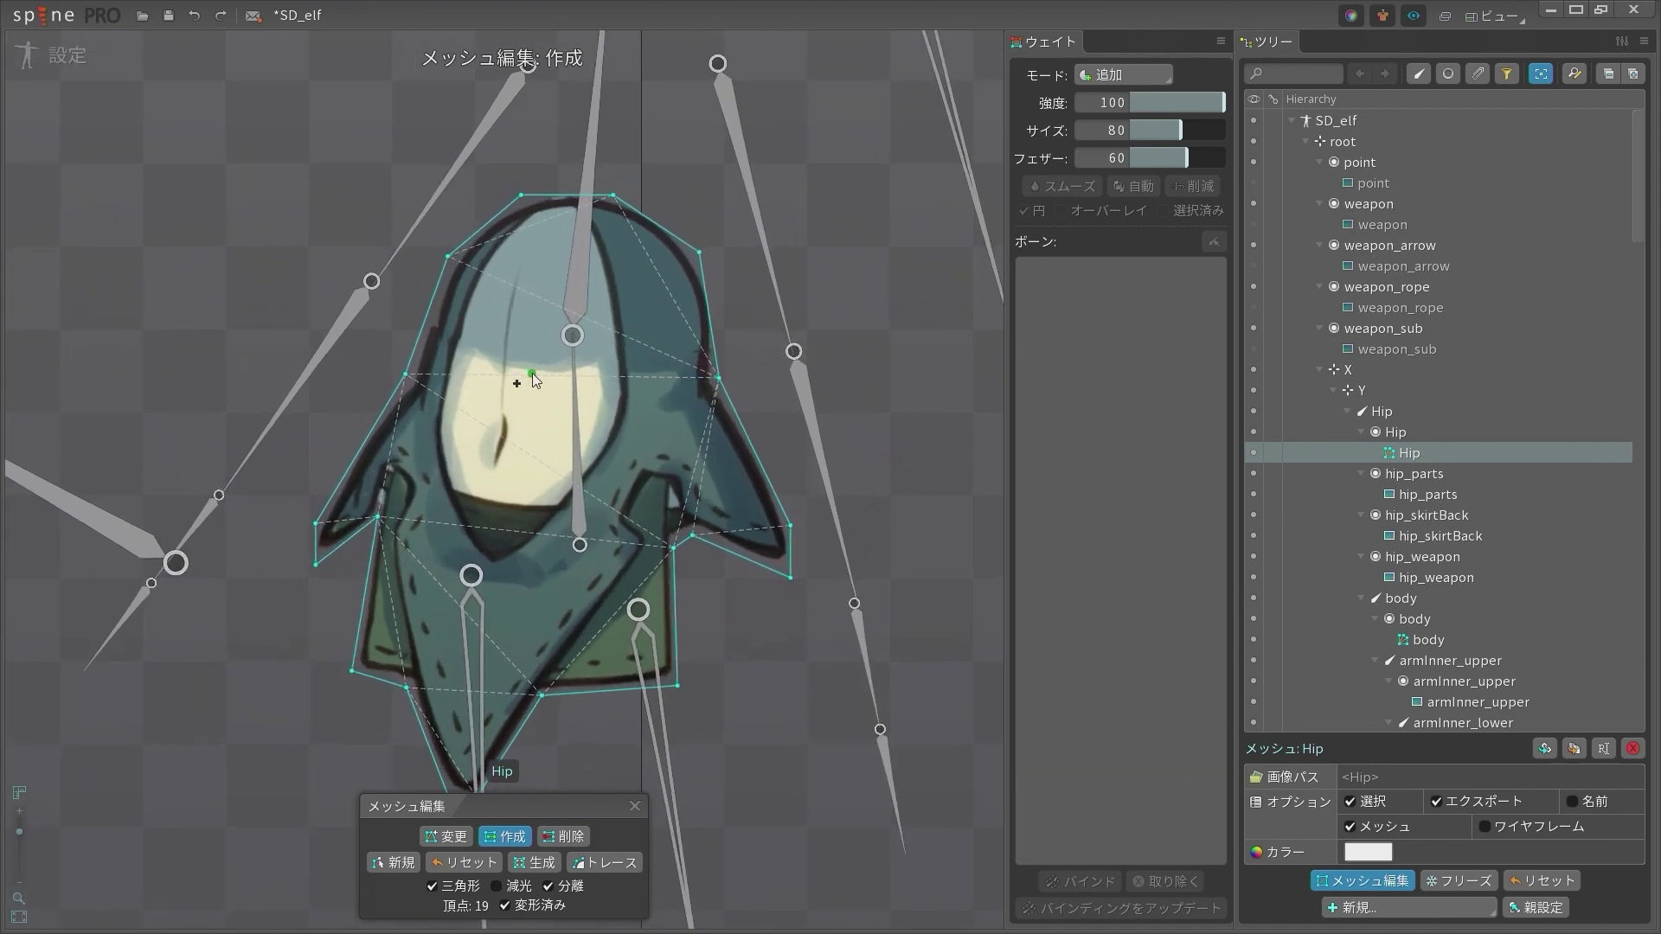
pyautogui.scroll(-2, 532, 378)
pyautogui.scroll(2, 405, 416)
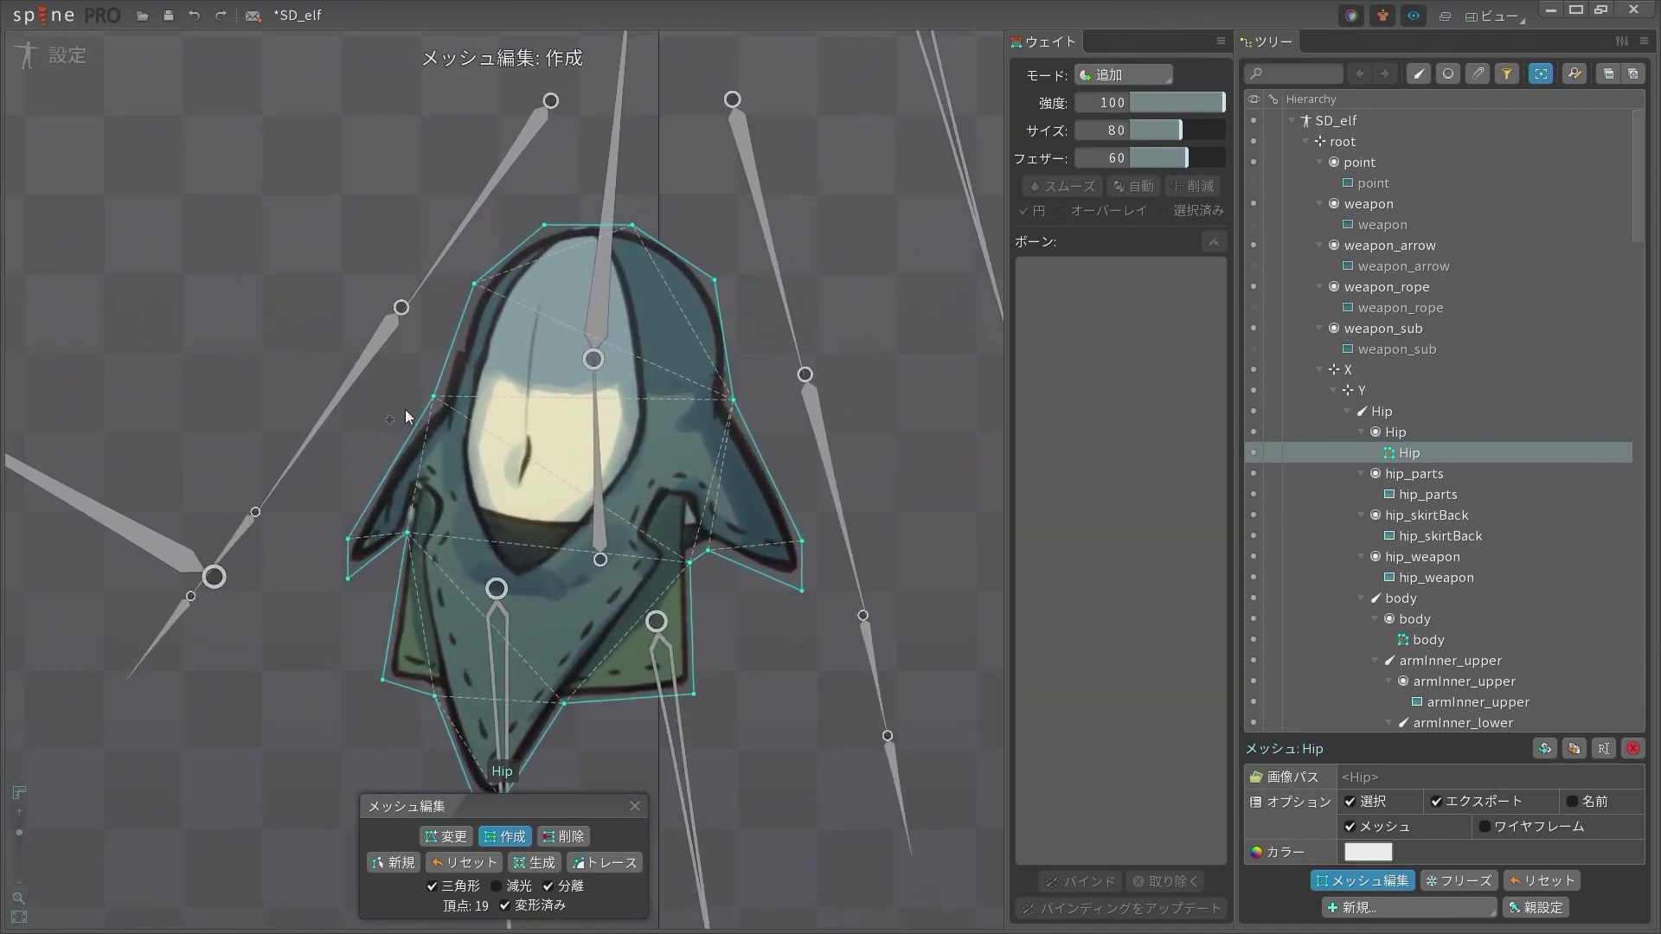
pyautogui.click(735, 403)
pyautogui.hotkey('ctrl', 'z')
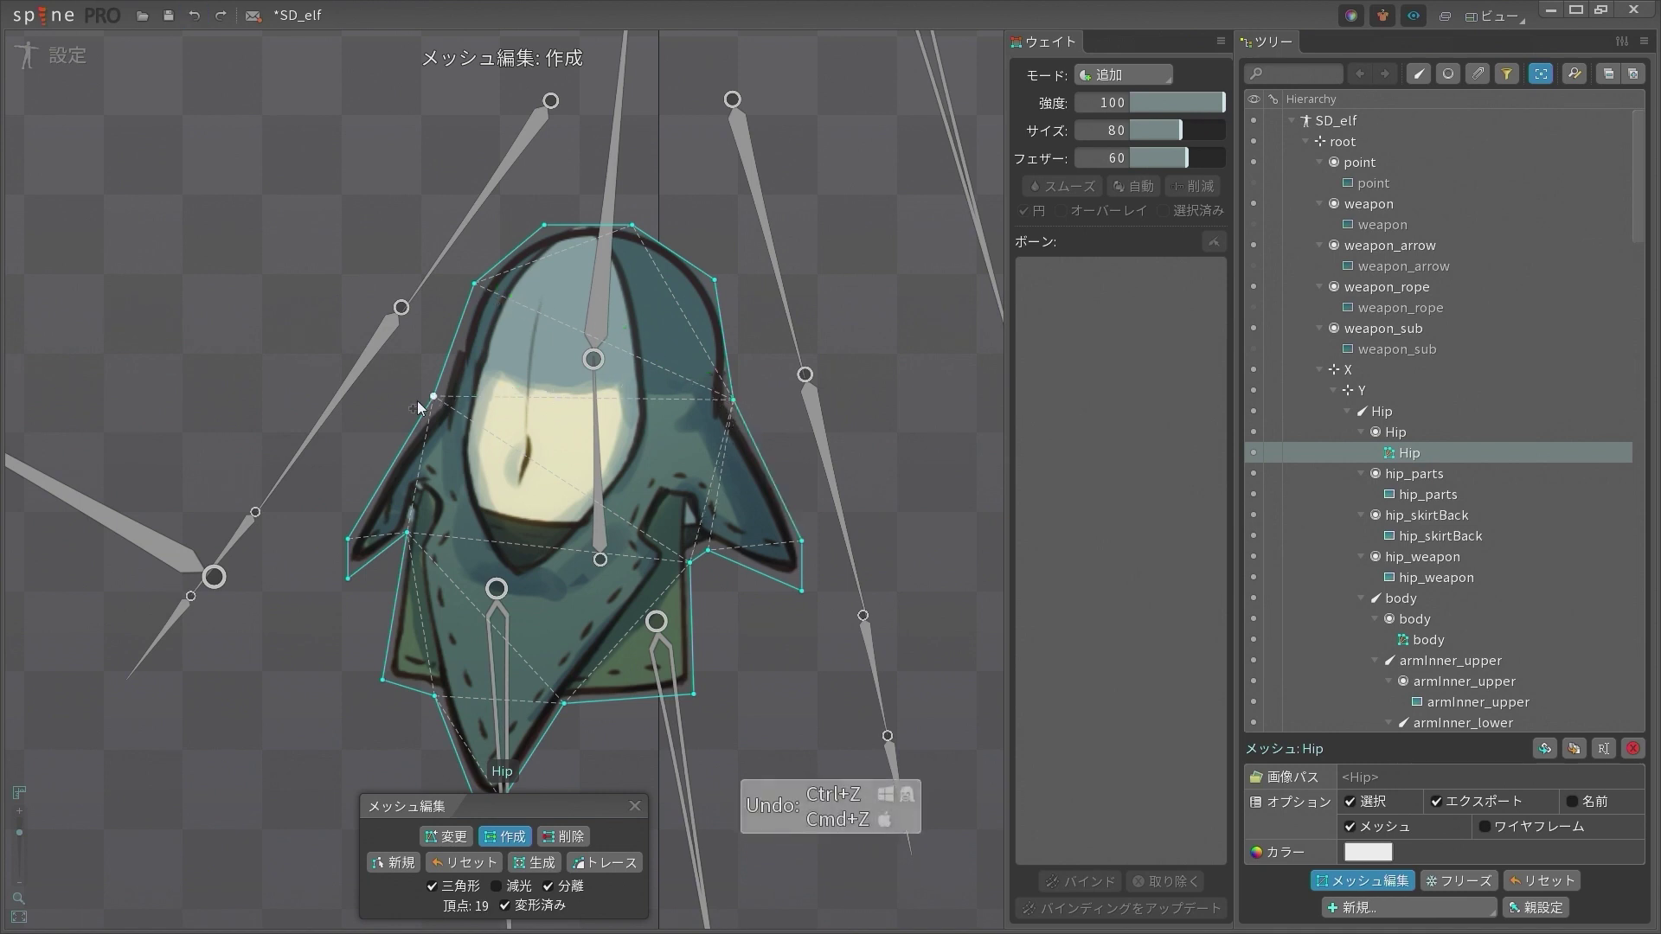
pyautogui.click(715, 279)
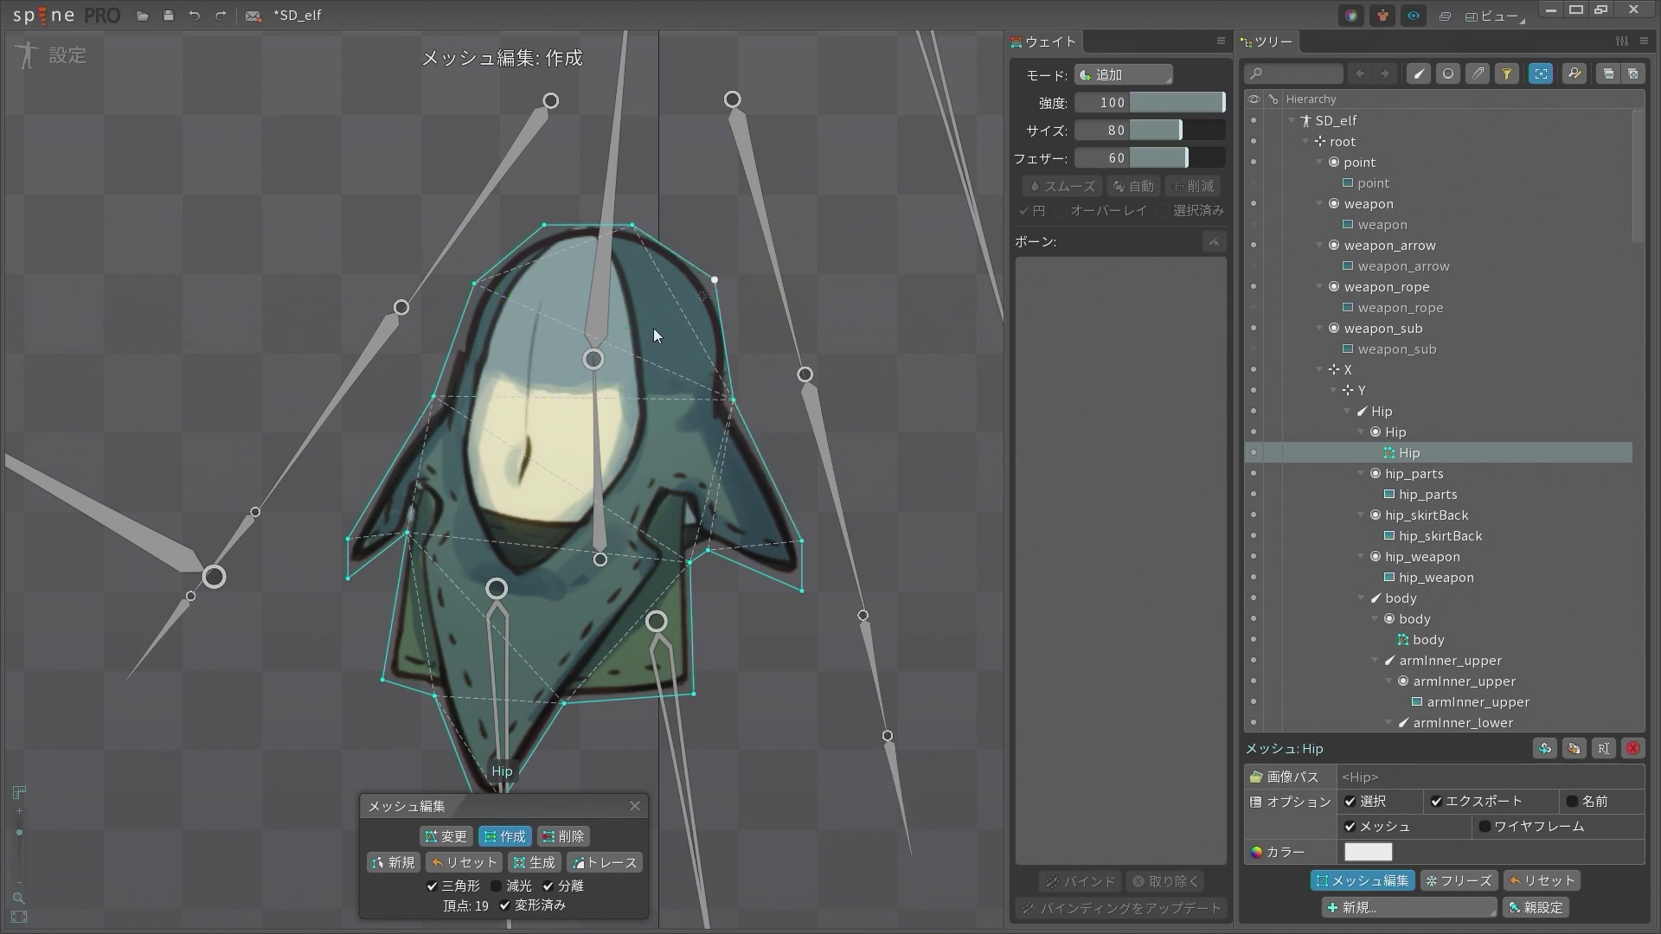
pyautogui.moveTo(403, 548); pyautogui.dragTo(414, 378)
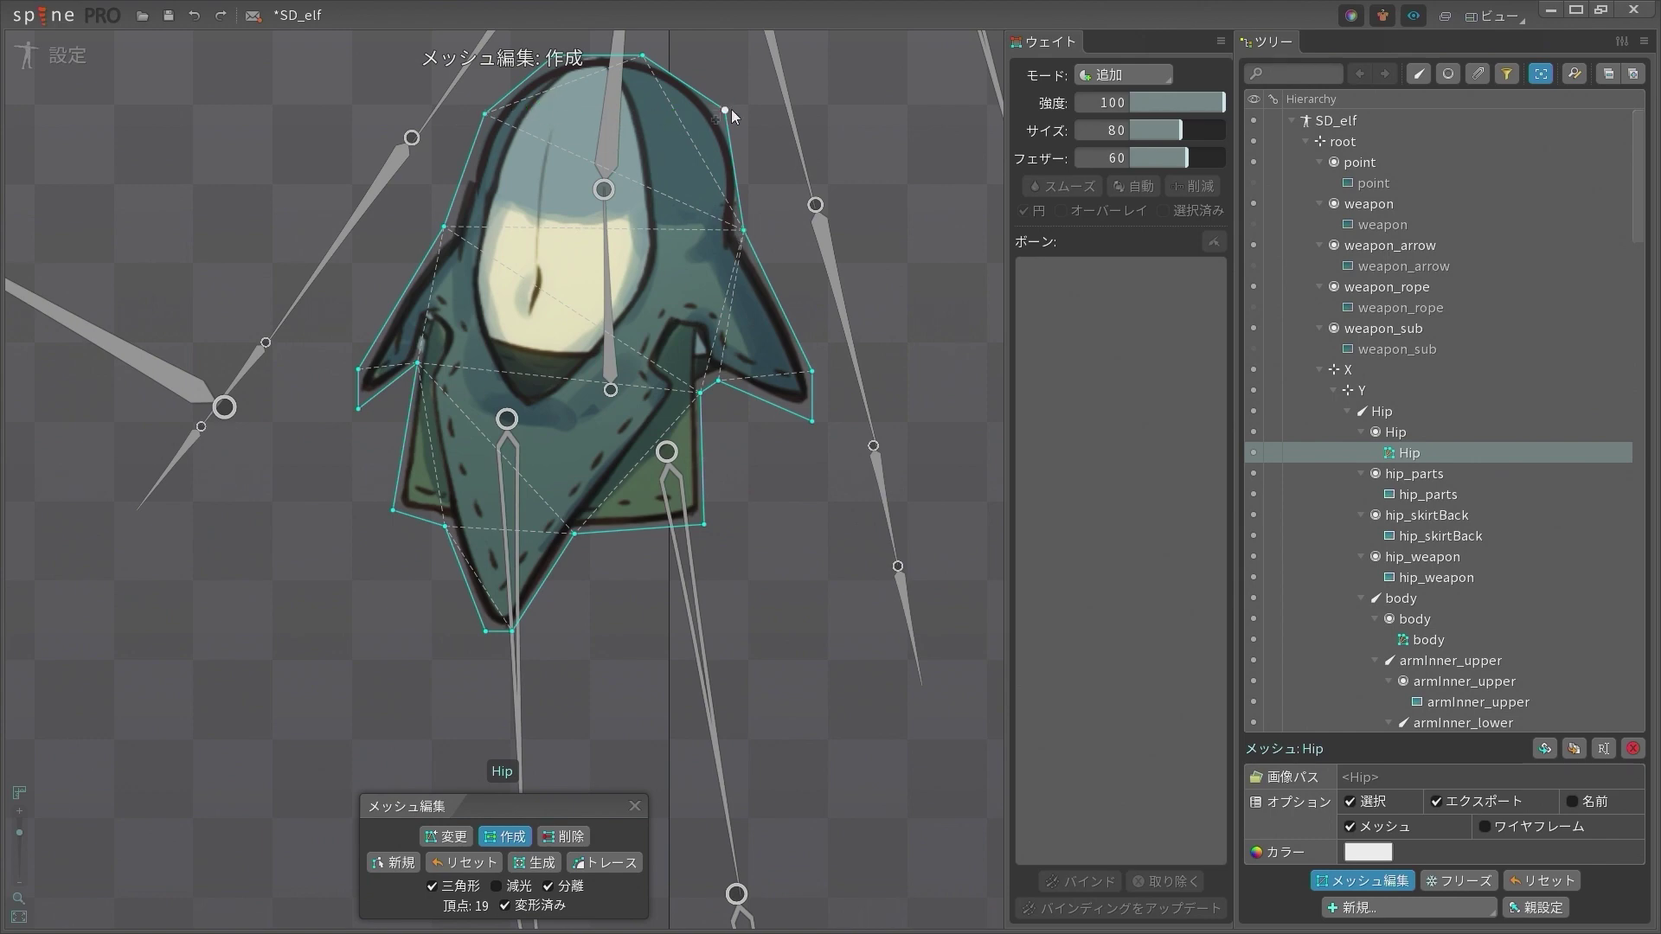
# Dim the Hip image and add three interior mesh vertices down the middle: upper torso, belly and front cloth
pyautogui.scroll(-5, 502, 441)
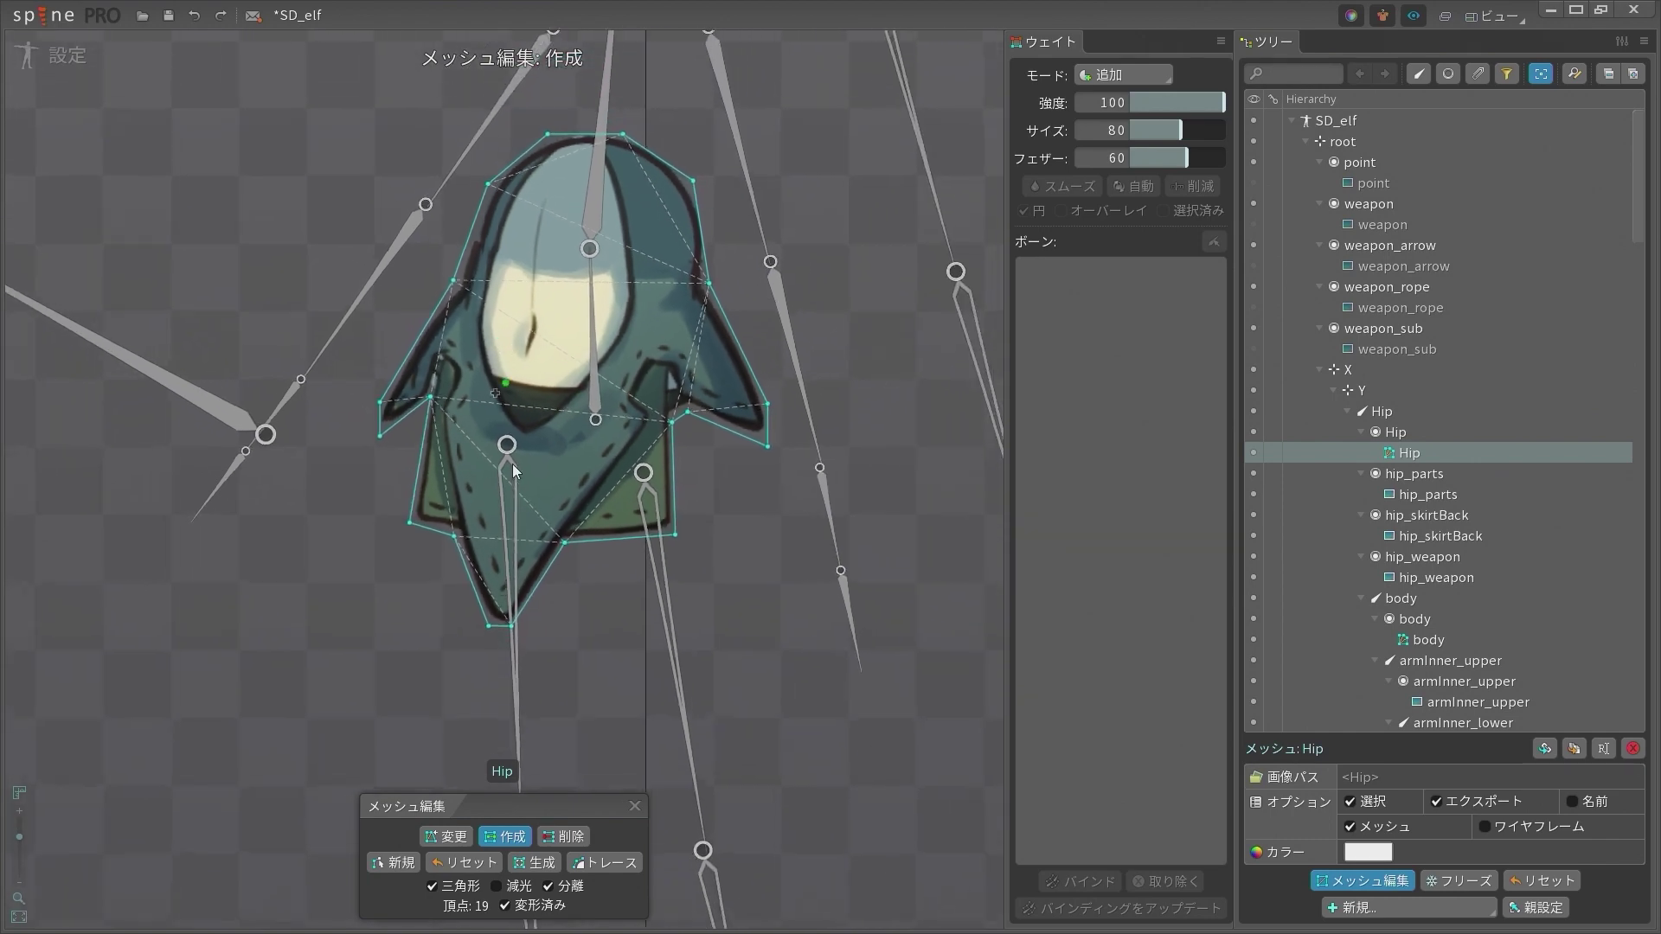
pyautogui.scroll(-2, 599, 292)
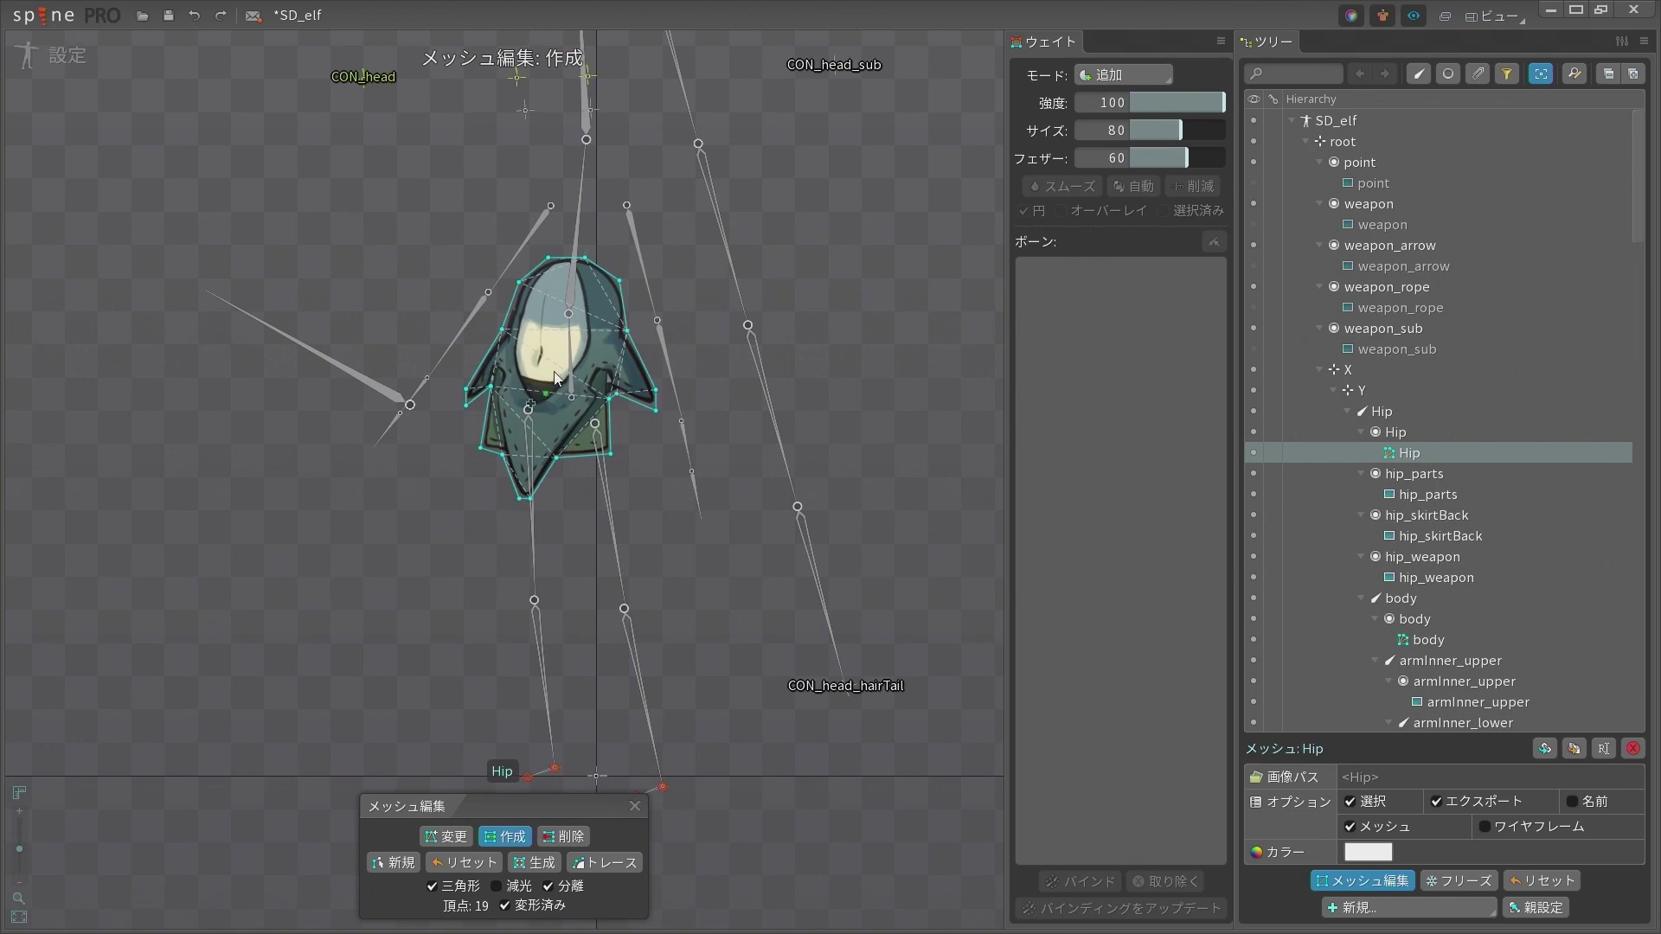
pyautogui.scroll(4, 519, 372)
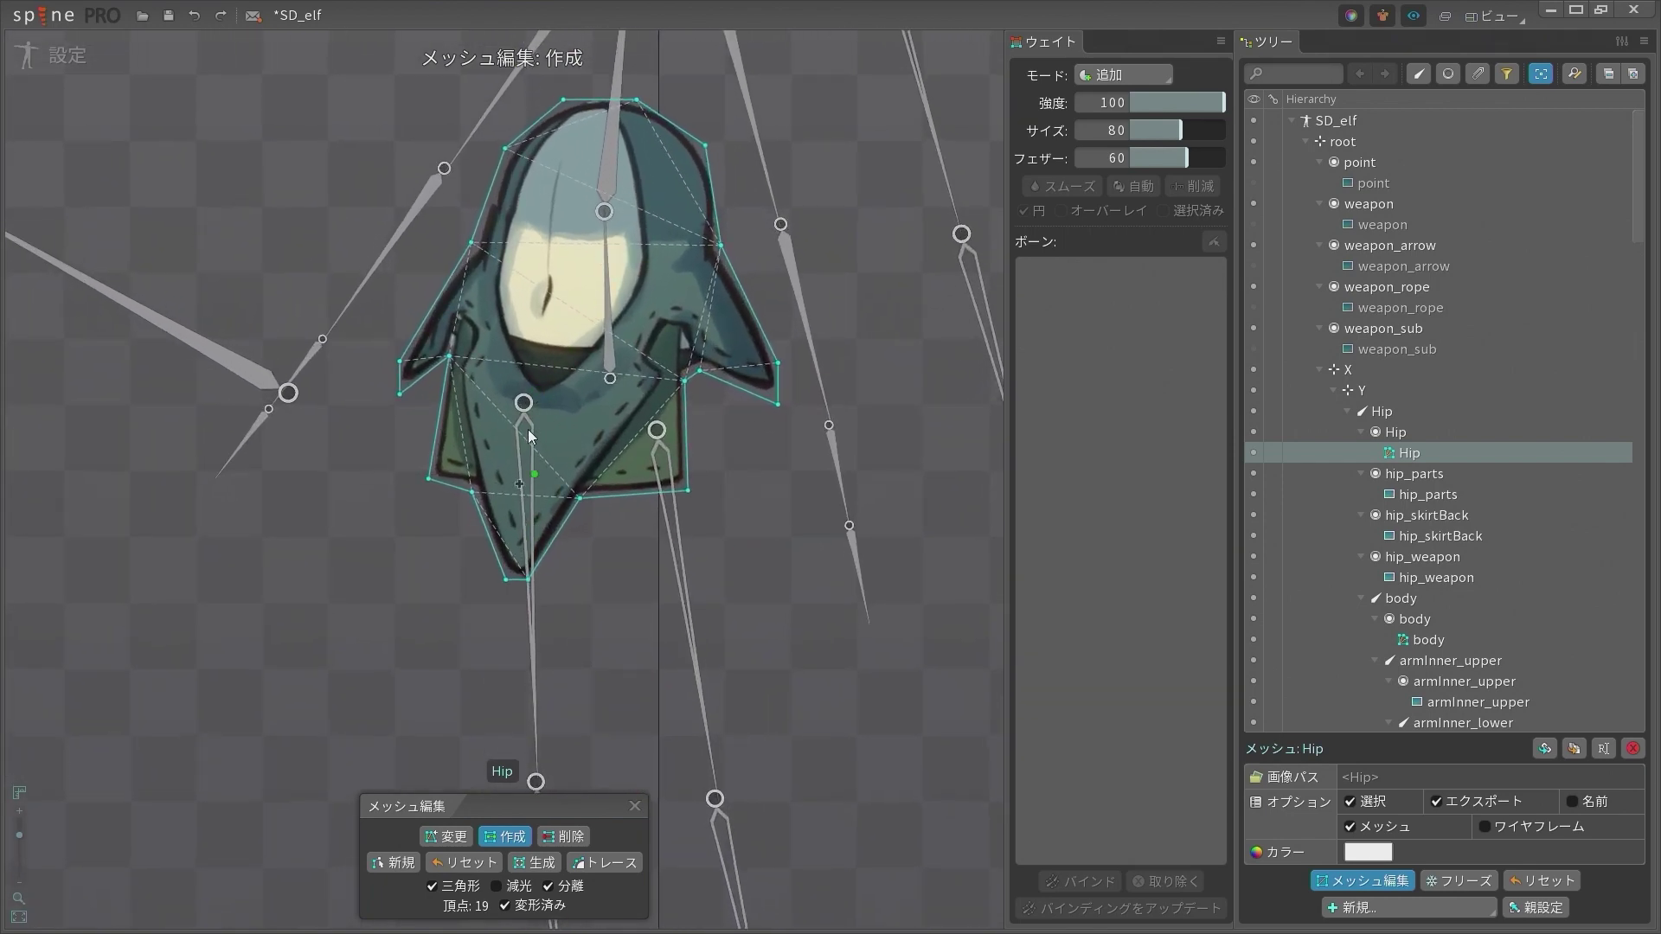
pyautogui.scroll(-2, 467, 363)
pyautogui.scroll(2, 476, 407)
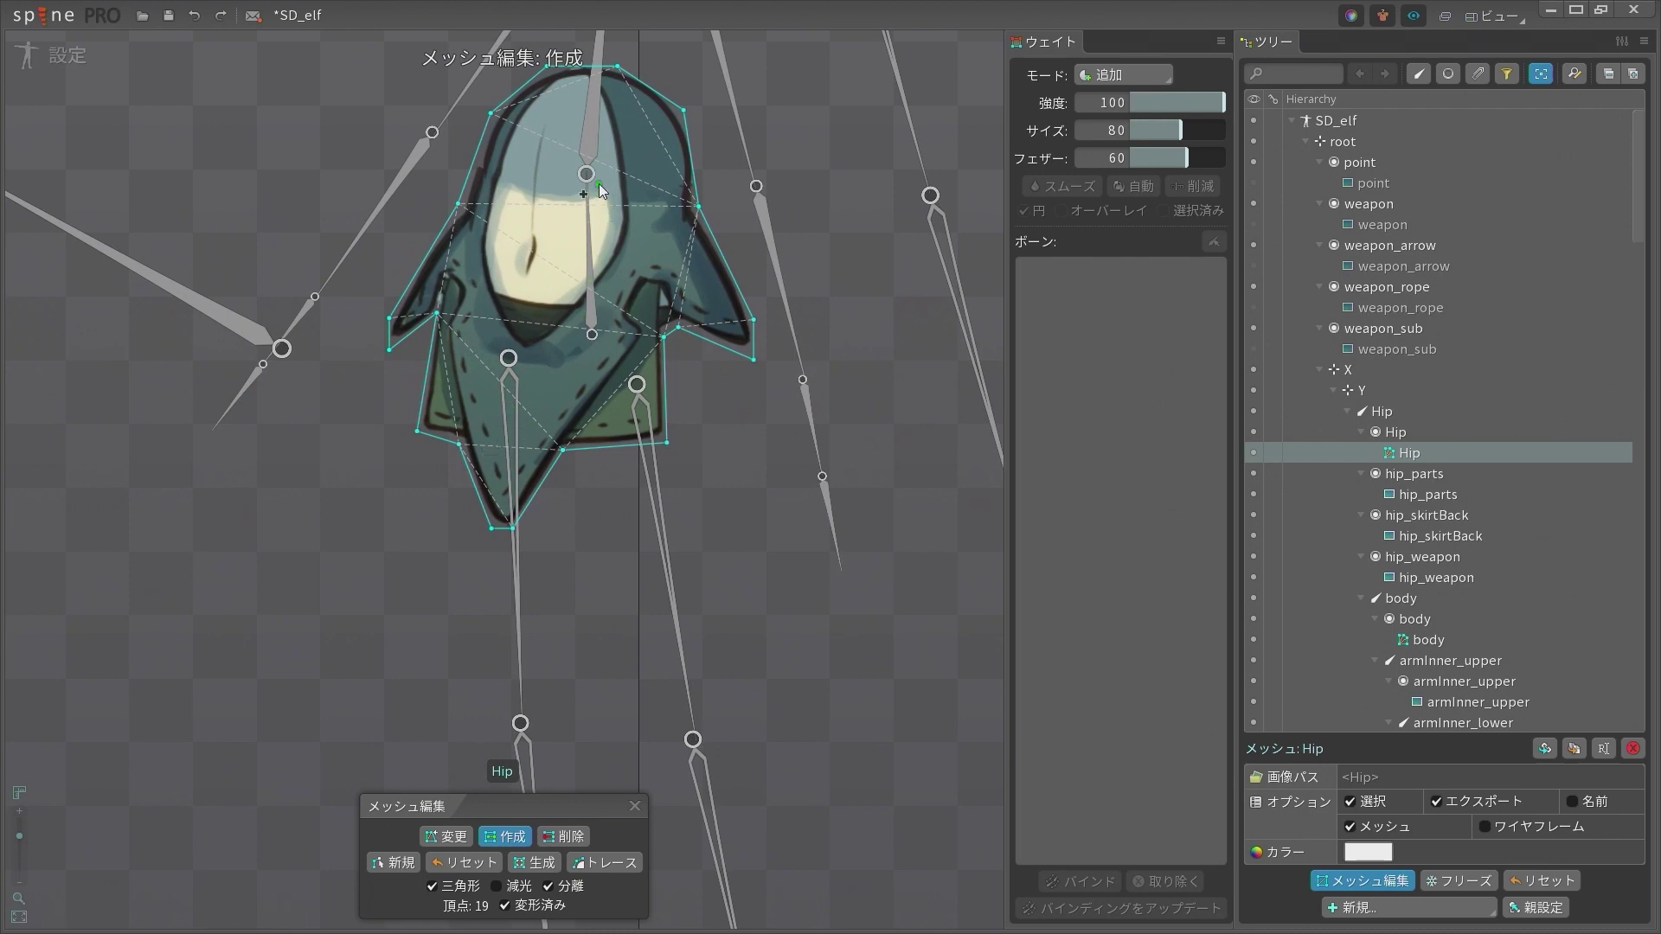
pyautogui.scroll(2, 599, 184)
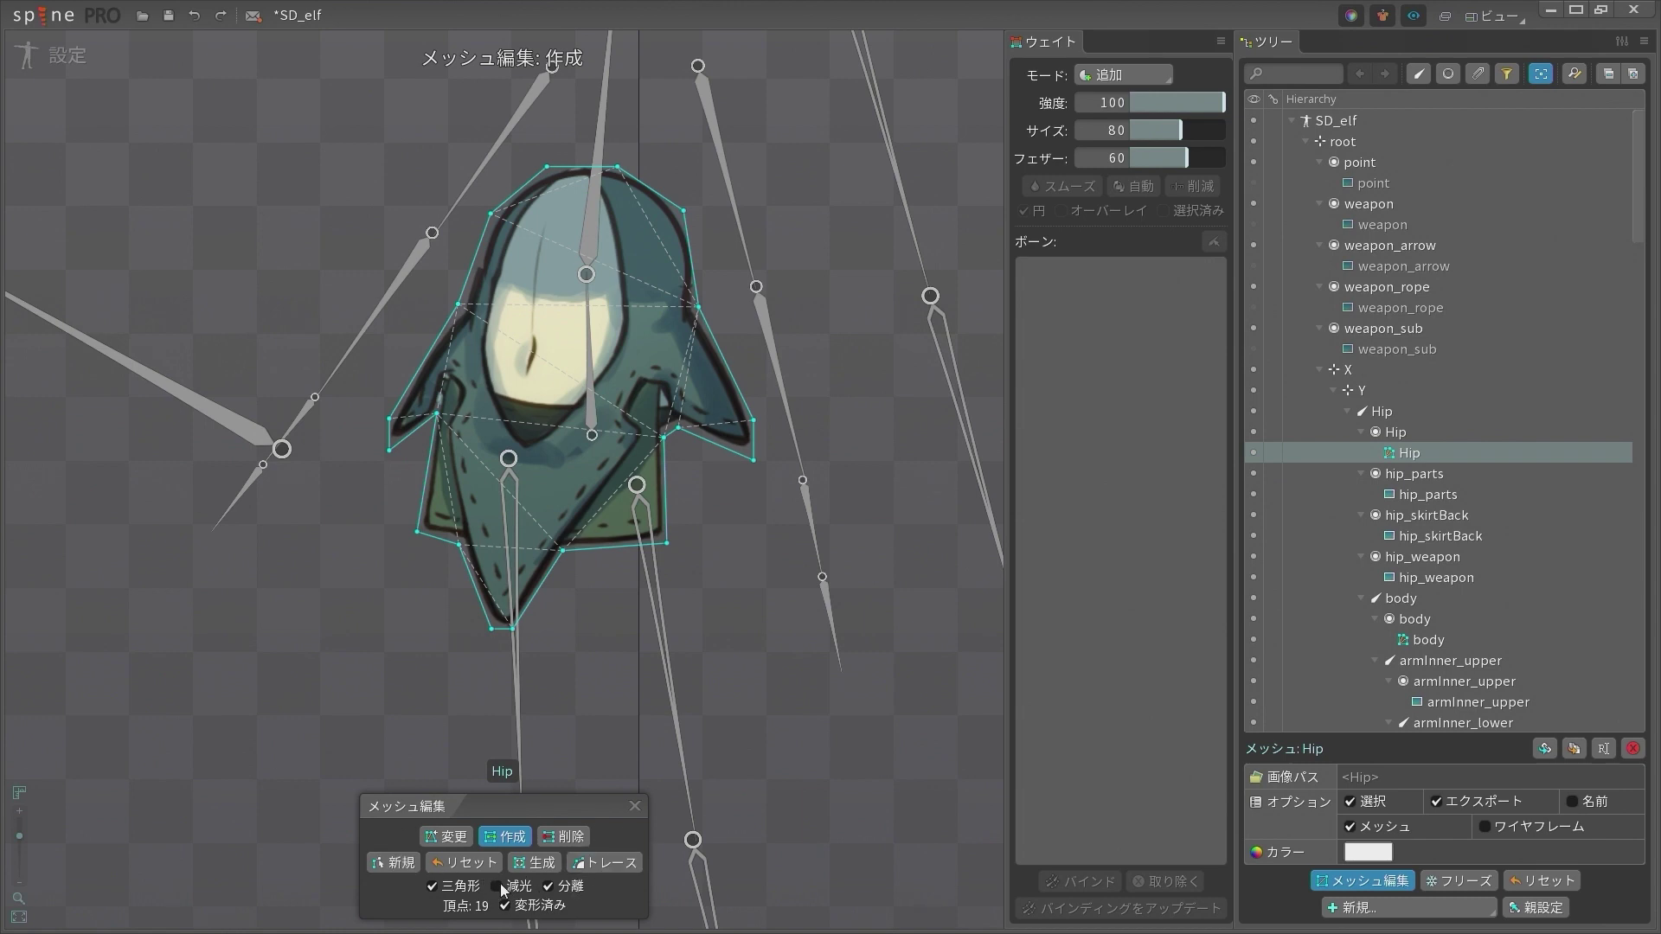
pyautogui.click(497, 886)
pyautogui.moveTo(661, 329); pyautogui.dragTo(679, 367)
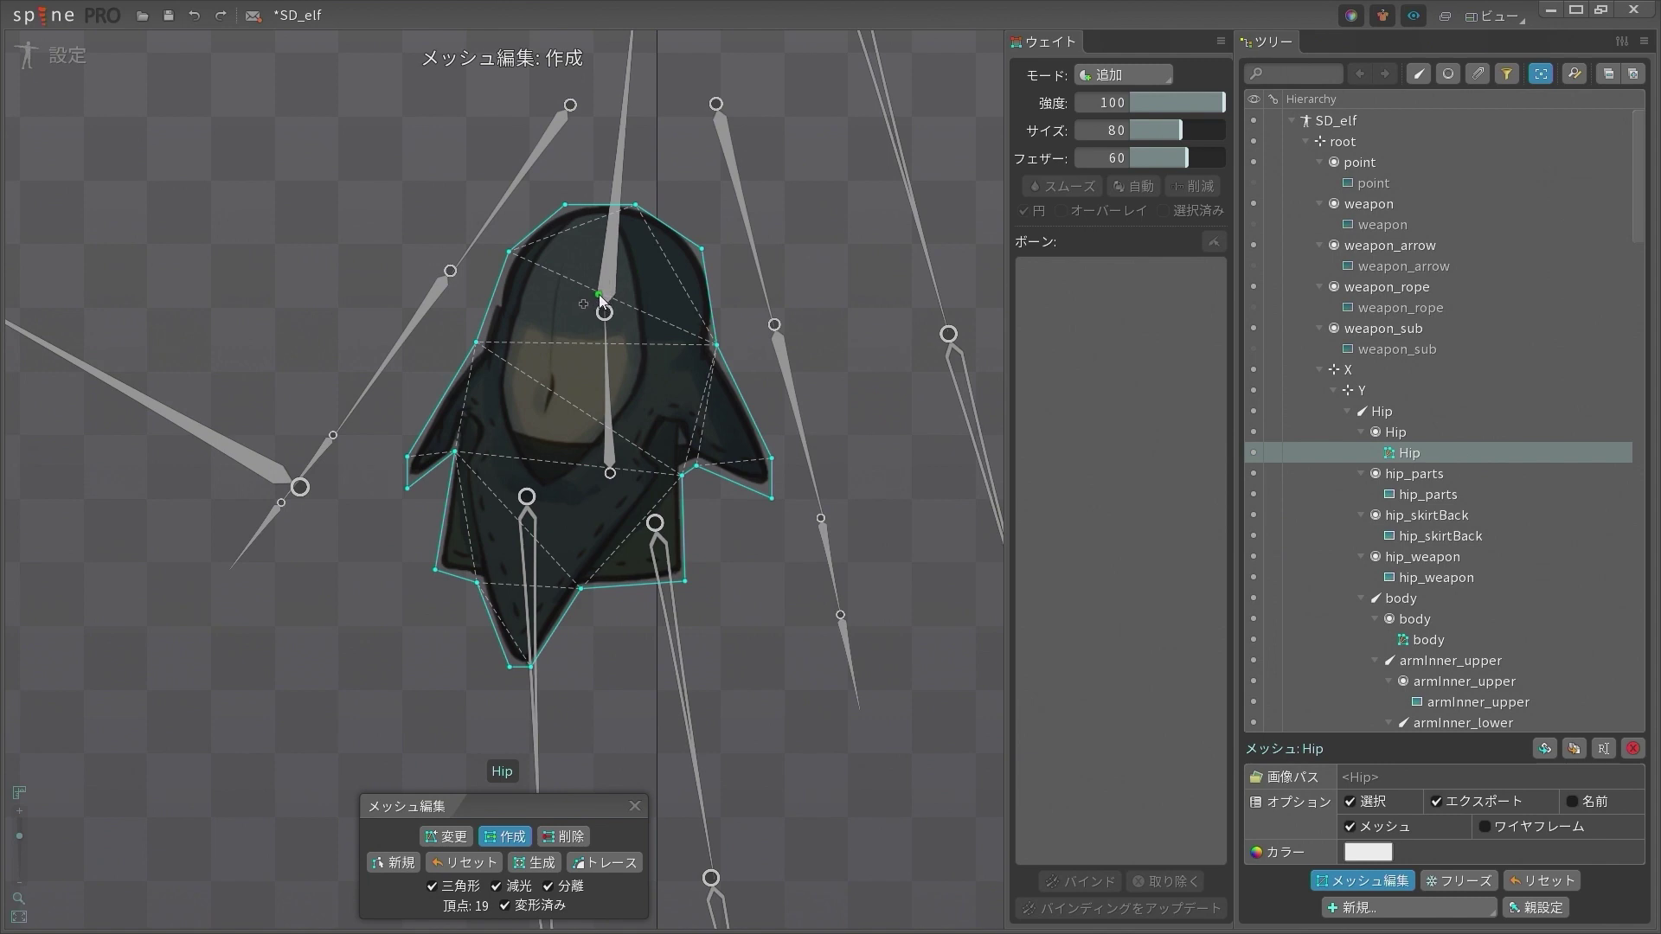
pyautogui.click(560, 393)
pyautogui.click(553, 531)
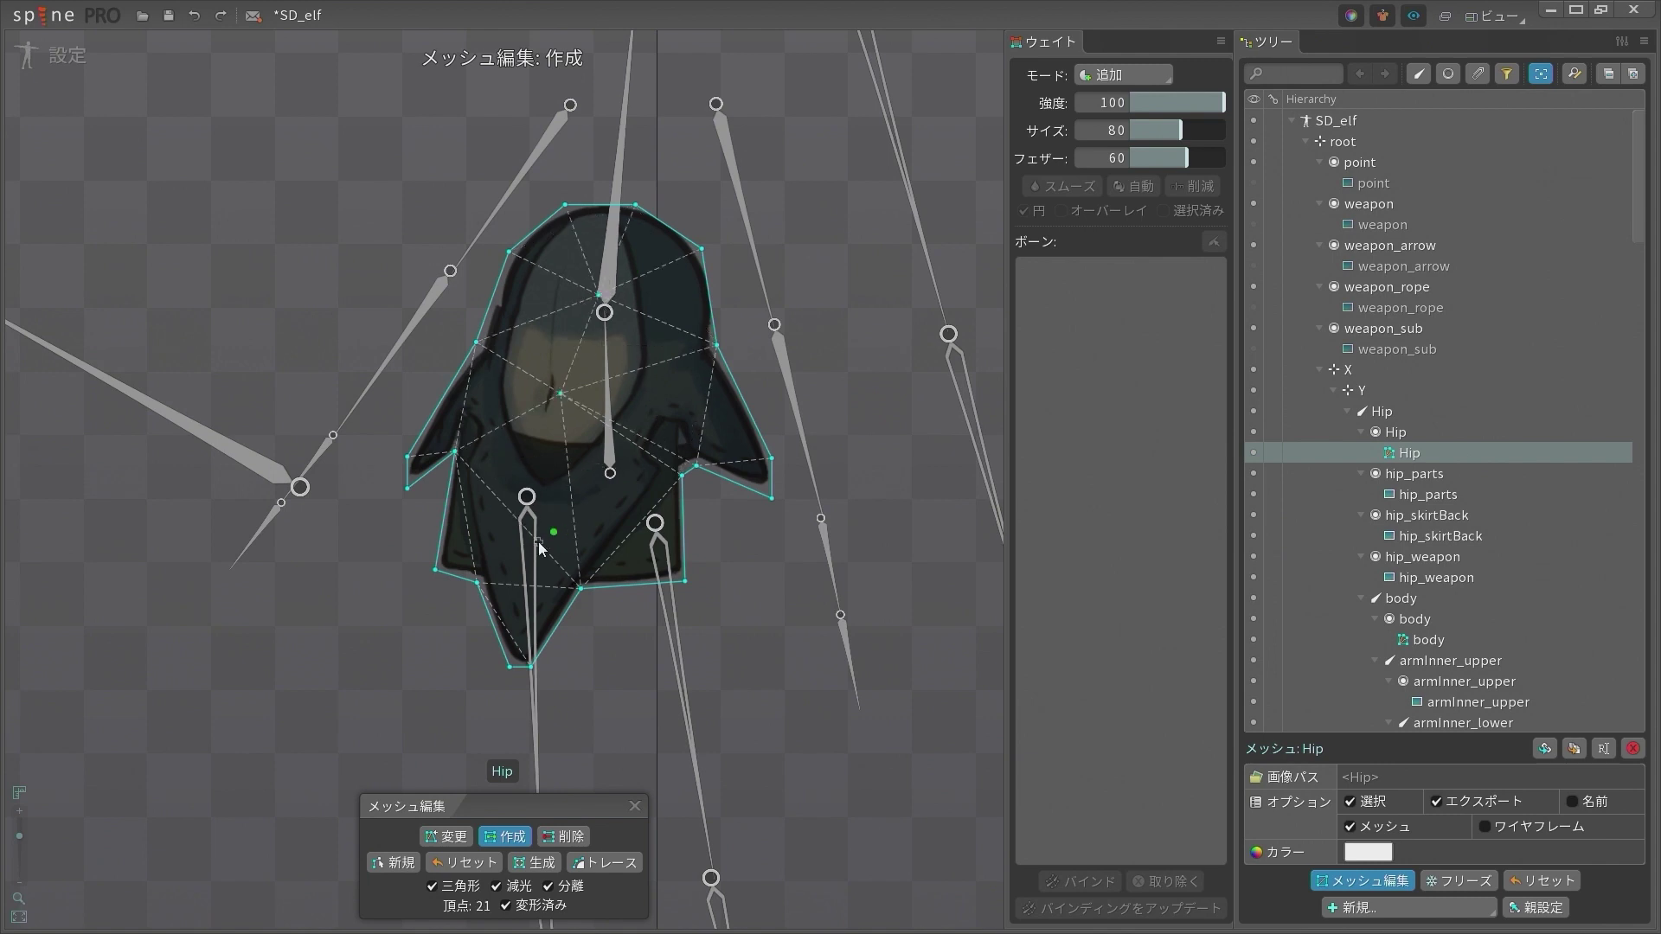
pyautogui.click(524, 588)
pyautogui.scroll(3, 603, 432)
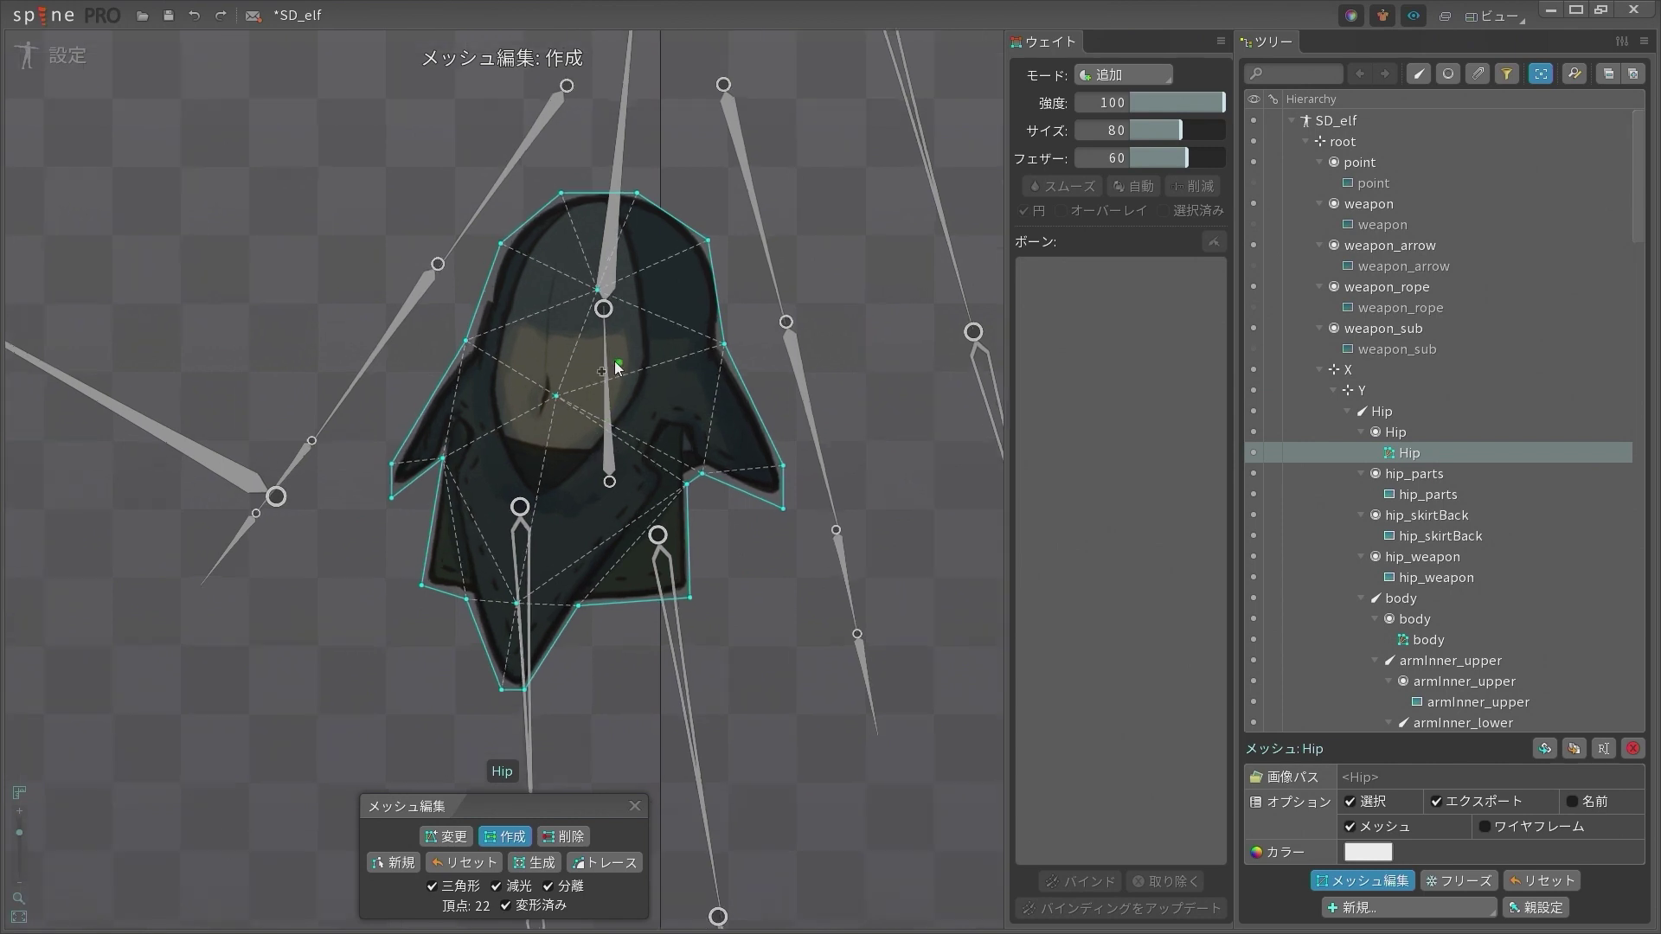
# Reposition the upper torso and belly vertices of the Hip mesh onto the torso's vertical centre line
pyautogui.click(438, 832)
pyautogui.moveTo(597, 259); pyautogui.dragTo(553, 257)
pyautogui.click(550, 384)
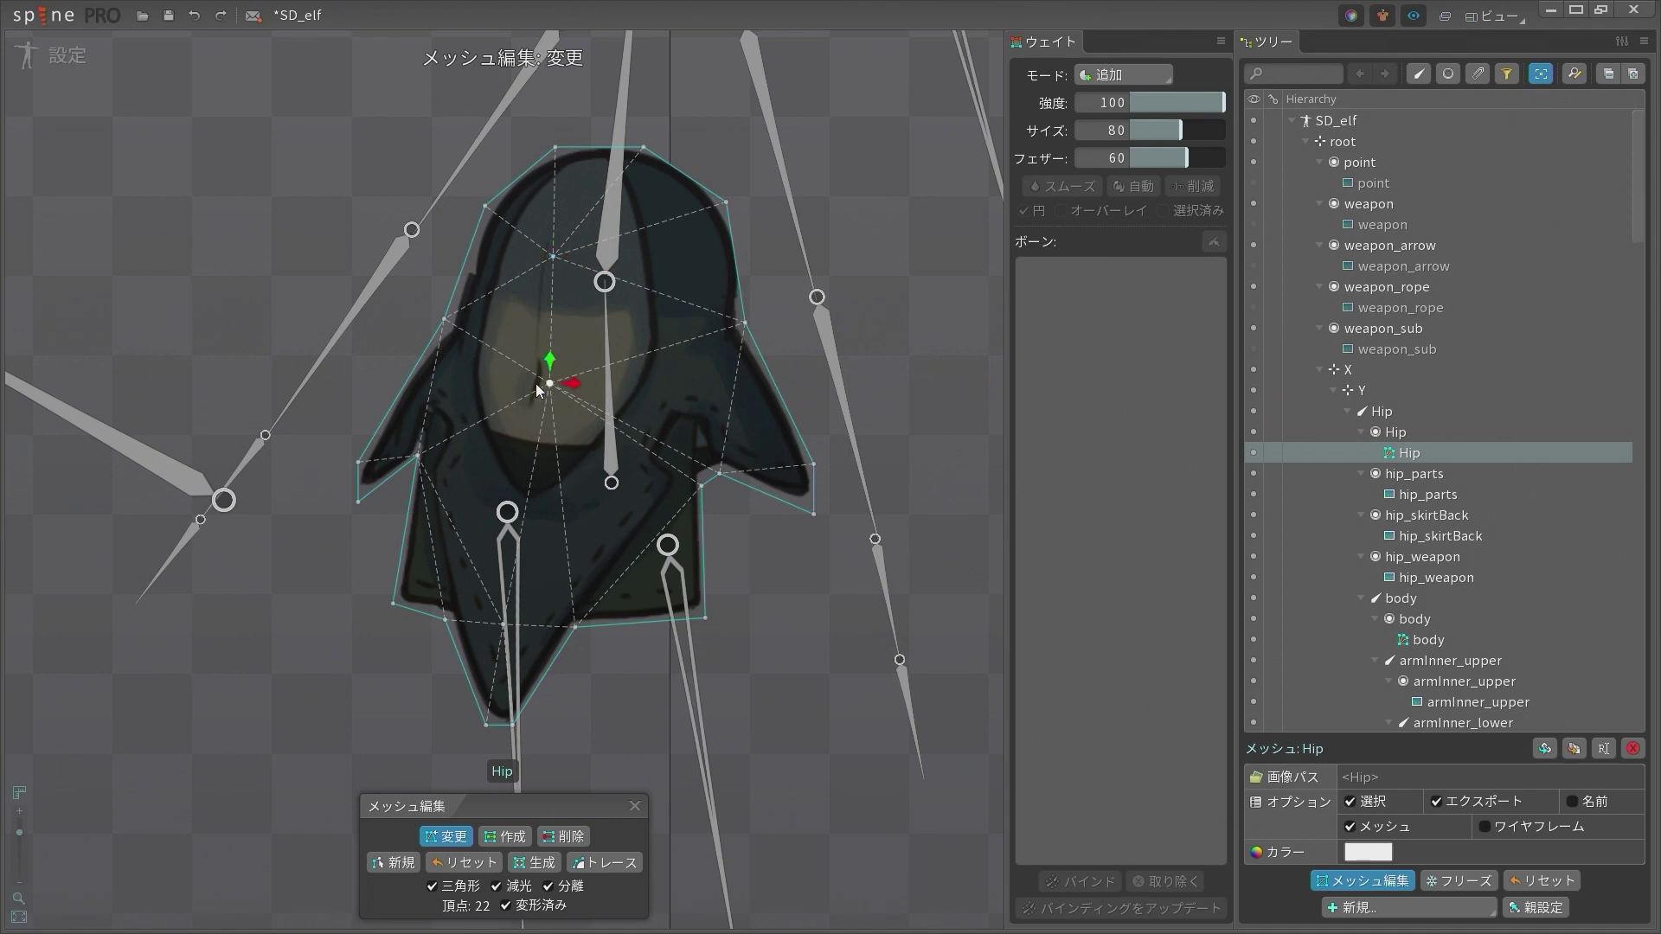
pyautogui.moveTo(538, 390); pyautogui.dragTo(526, 389)
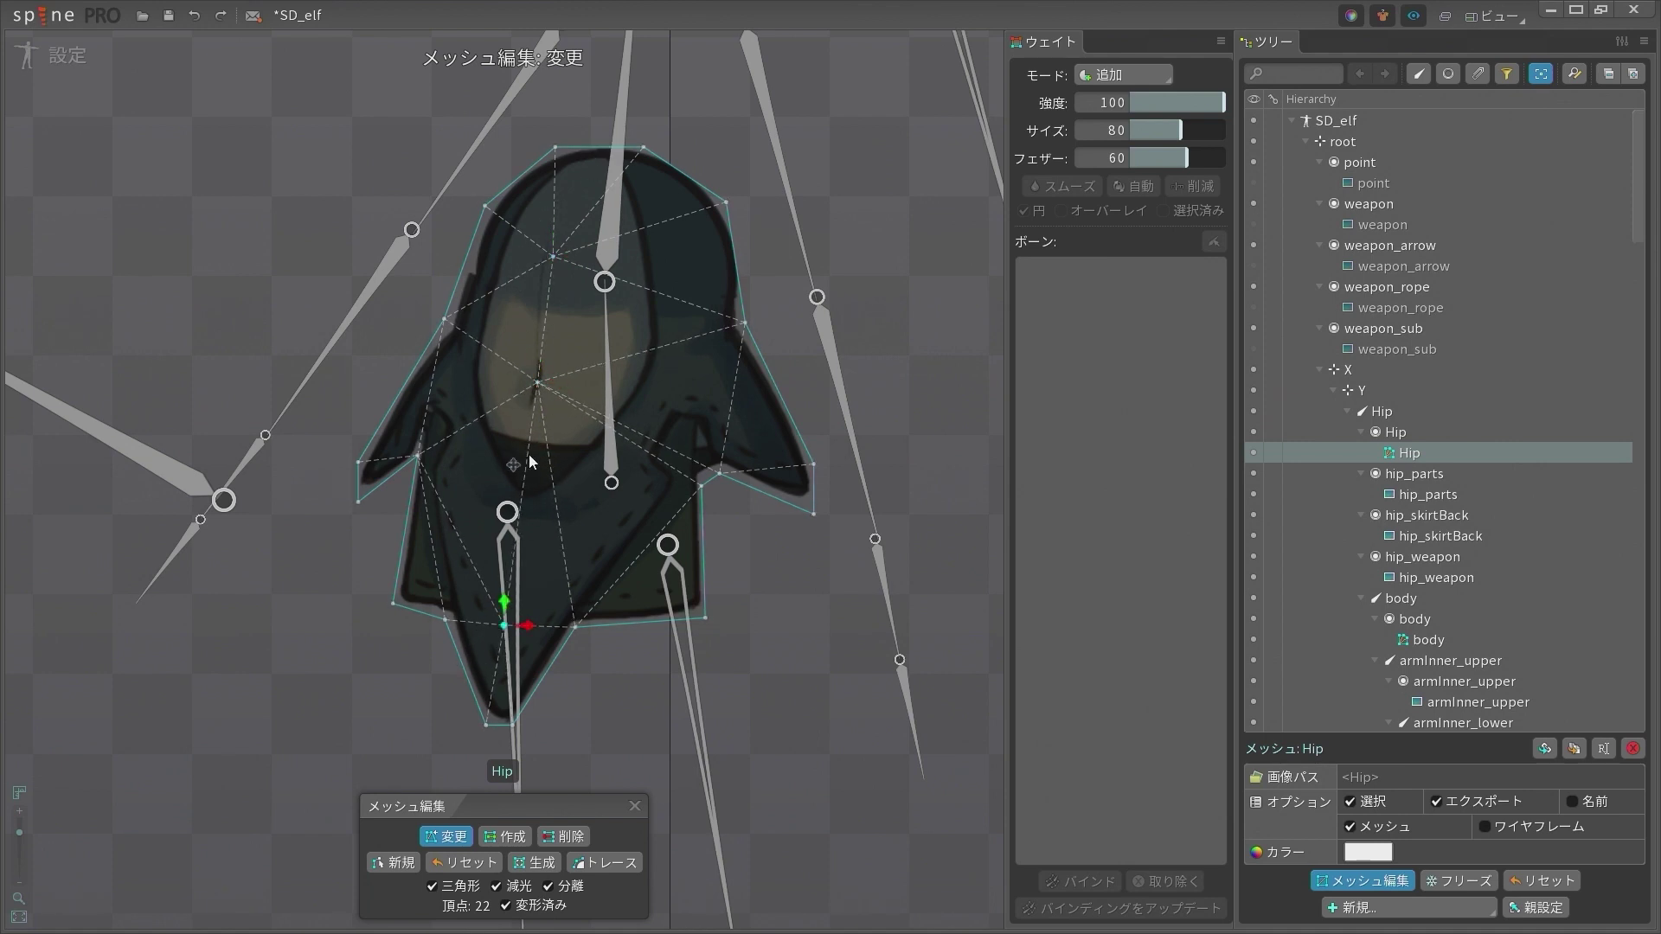
# Add an interior vertex to the Hip mesh just below the belly opening, level with the flap bases
pyautogui.scroll(2, 528, 454)
pyautogui.scroll(-3, 541, 481)
pyautogui.click(504, 837)
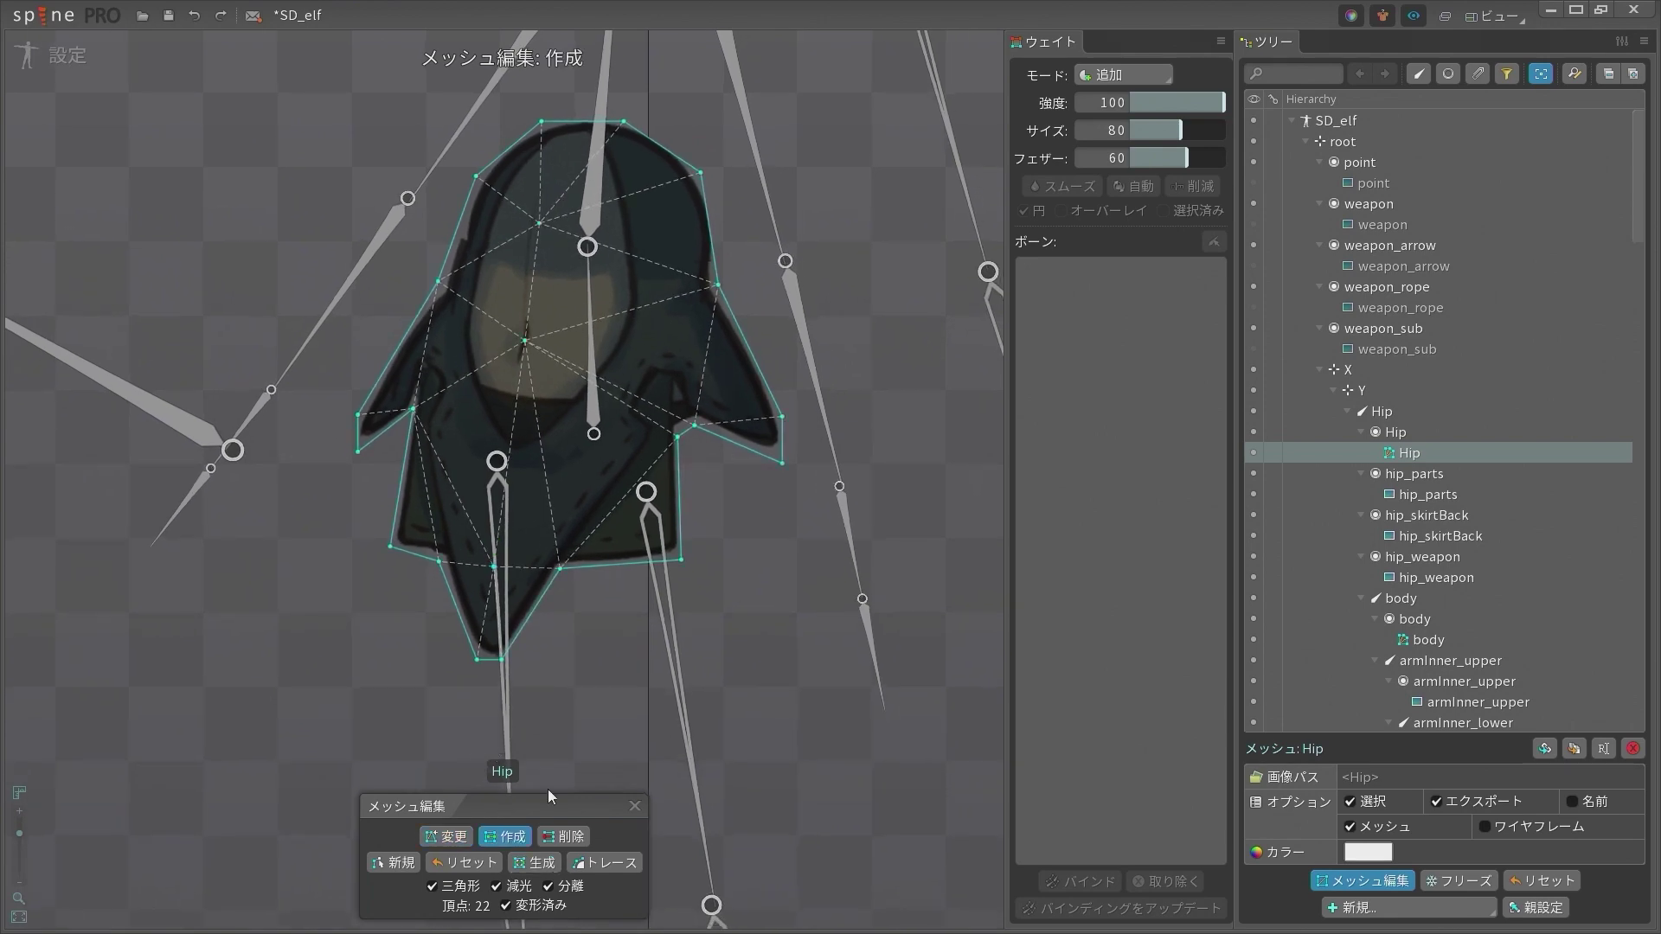
pyautogui.scroll(2, 474, 433)
pyautogui.click(494, 421)
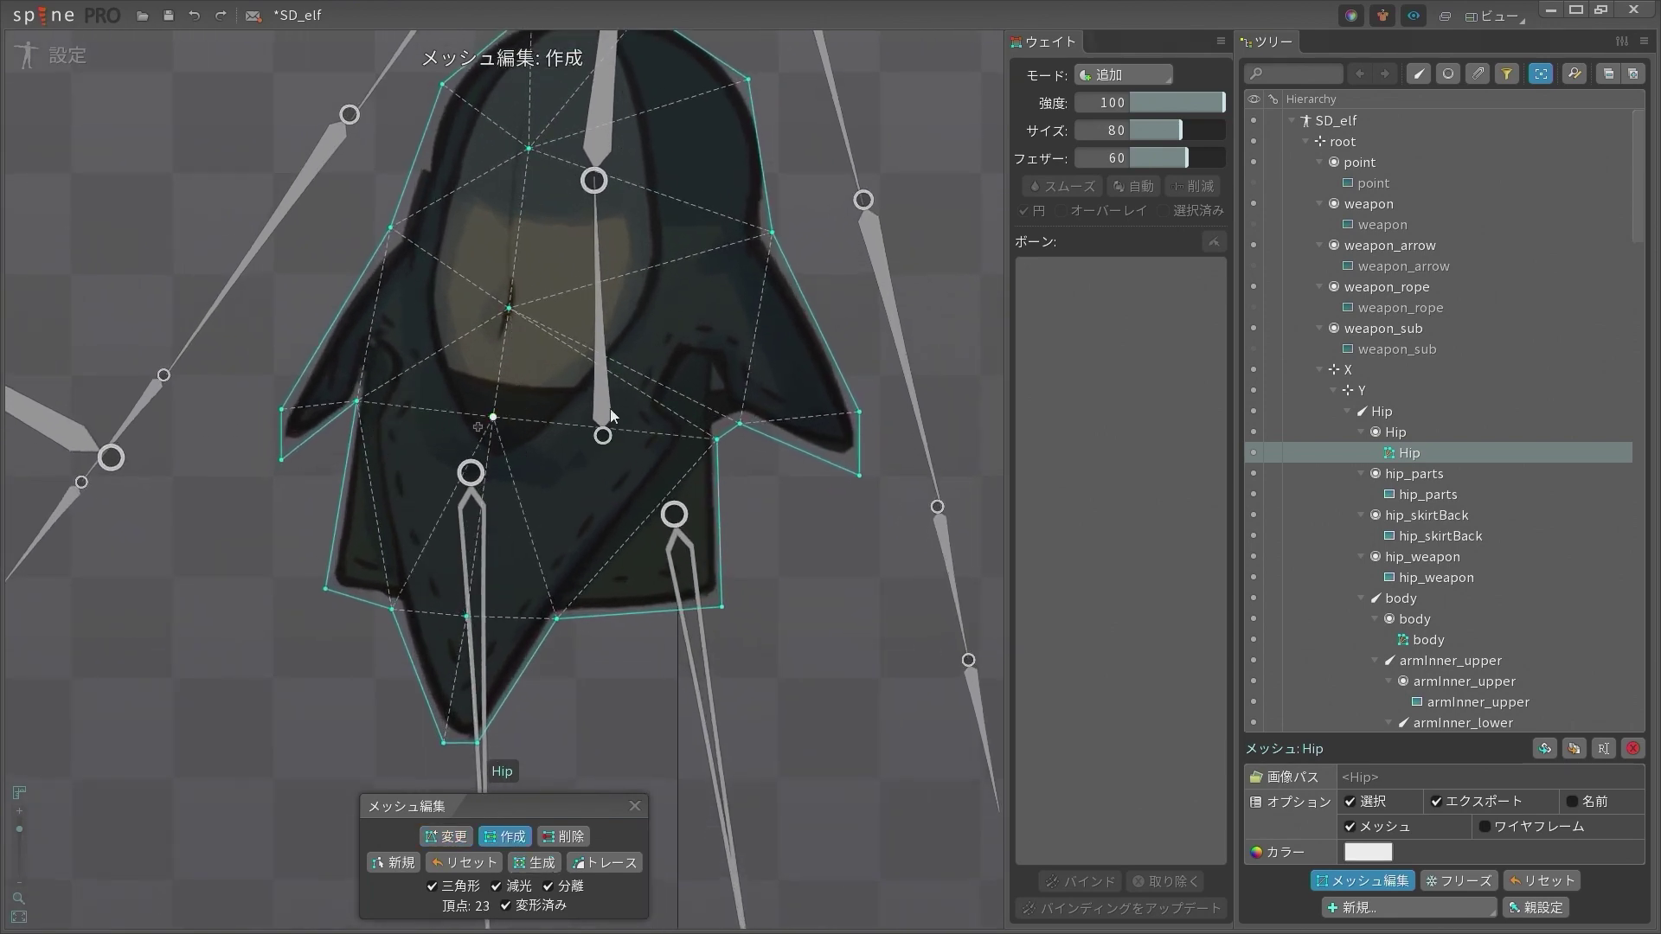
pyautogui.scroll(-3, 659, 403)
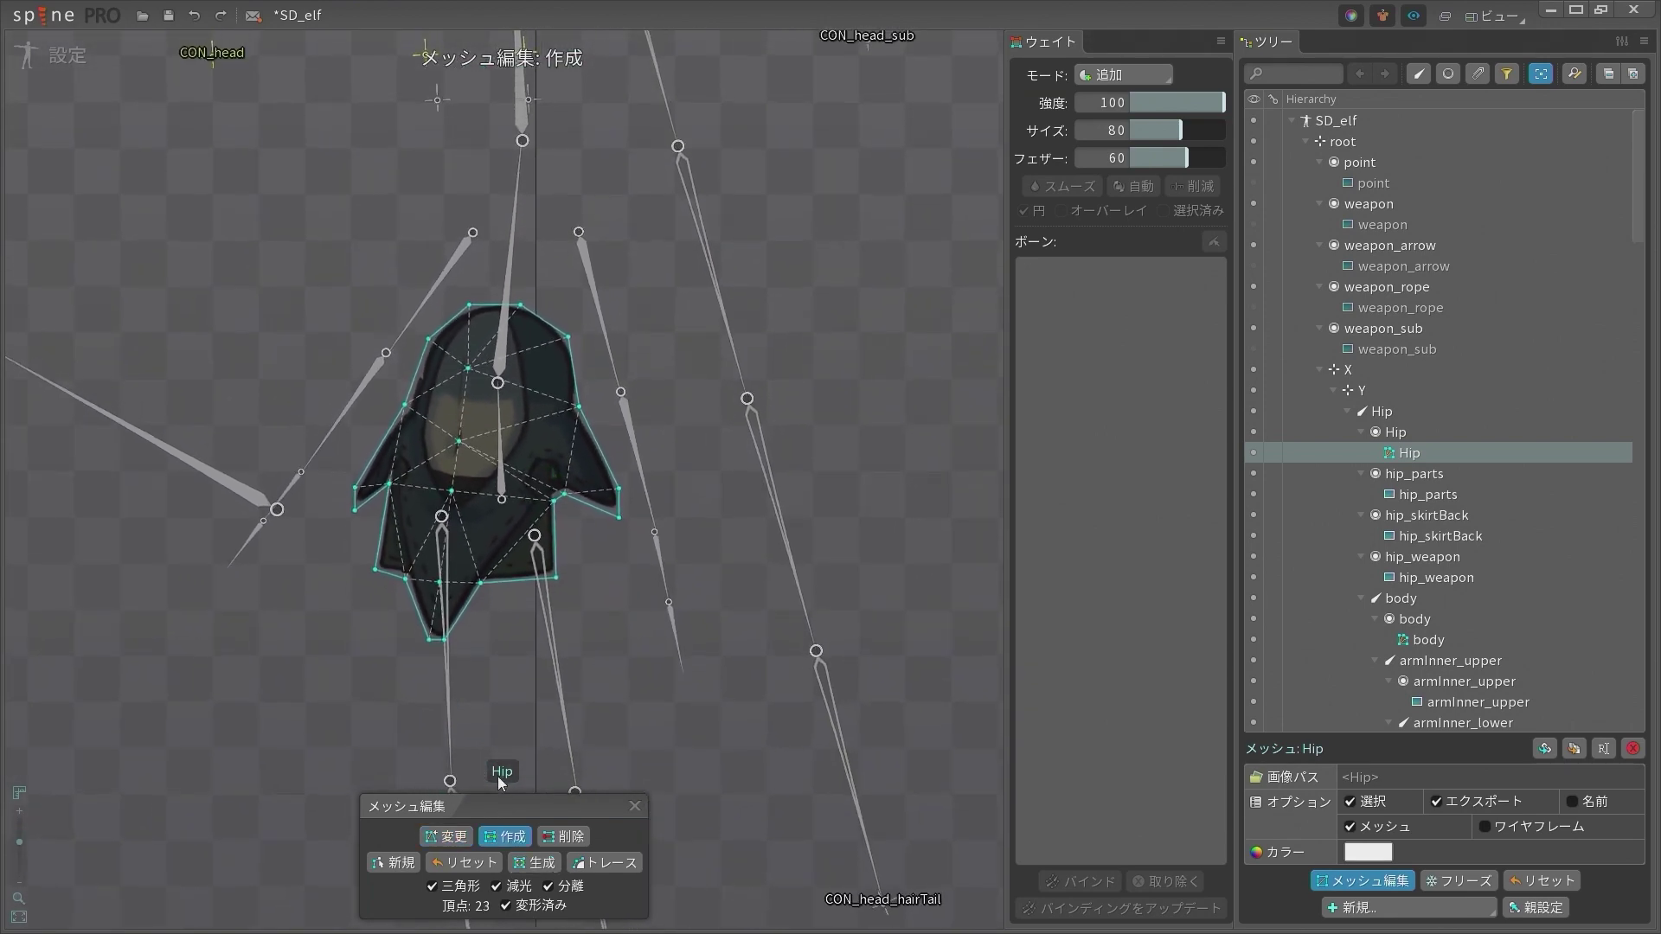
# Raise the belly vertex until it is level with the two outline vertices at the waist
pyautogui.click(446, 837)
pyautogui.scroll(2, 540, 370)
pyautogui.moveTo(540, 370); pyautogui.dragTo(545, 420)
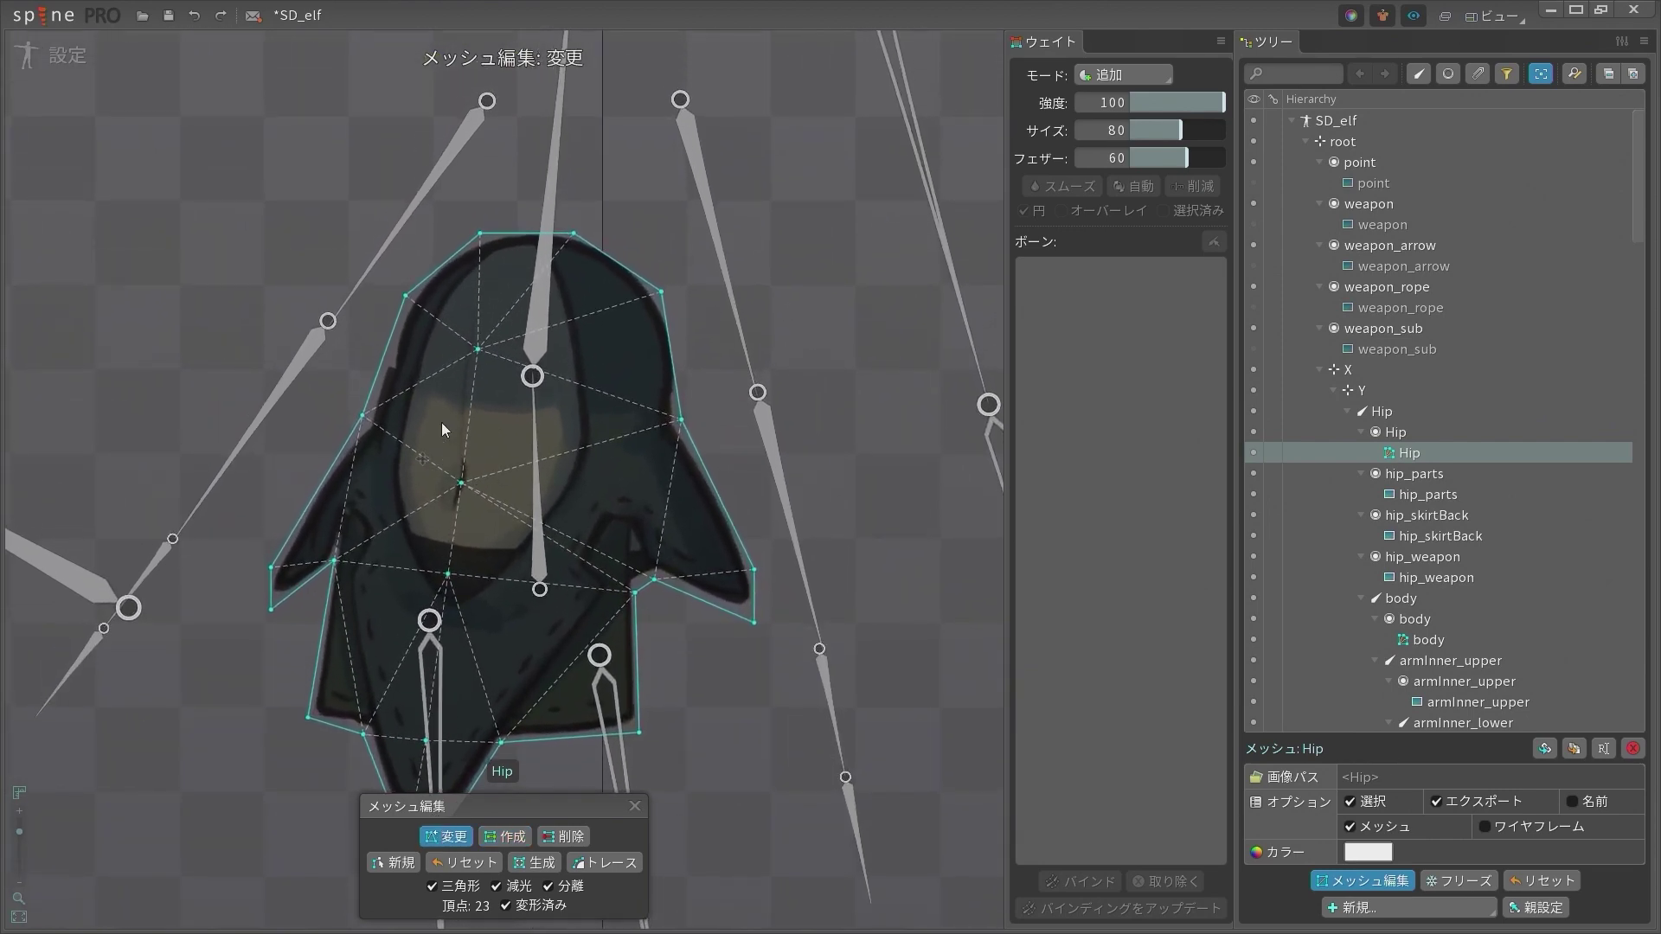
pyautogui.keyDown('ctrl'); pyautogui.click(682, 422); pyautogui.keyUp('ctrl')
pyautogui.click(458, 481)
pyautogui.moveTo(457, 483); pyautogui.dragTo(464, 413)
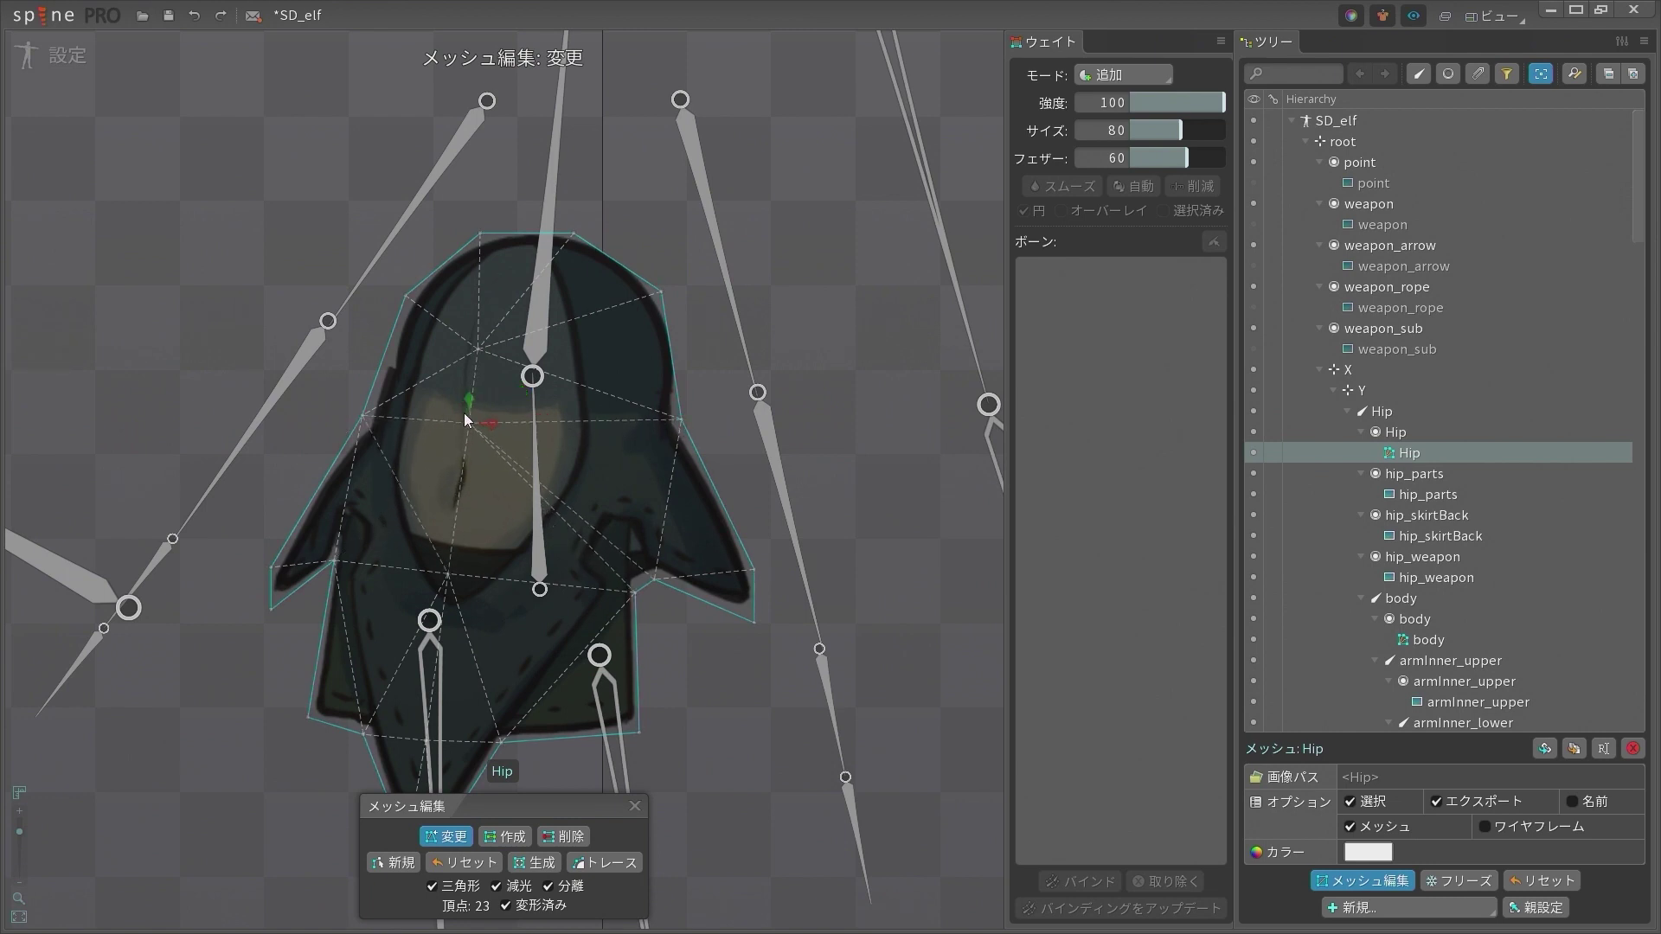
pyautogui.click(361, 416)
pyautogui.click(681, 419)
# Raise the upper torso vertex until it is level with the two outline vertices at the upper sides
pyautogui.click(477, 349)
pyautogui.moveTo(488, 338); pyautogui.dragTo(494, 301)
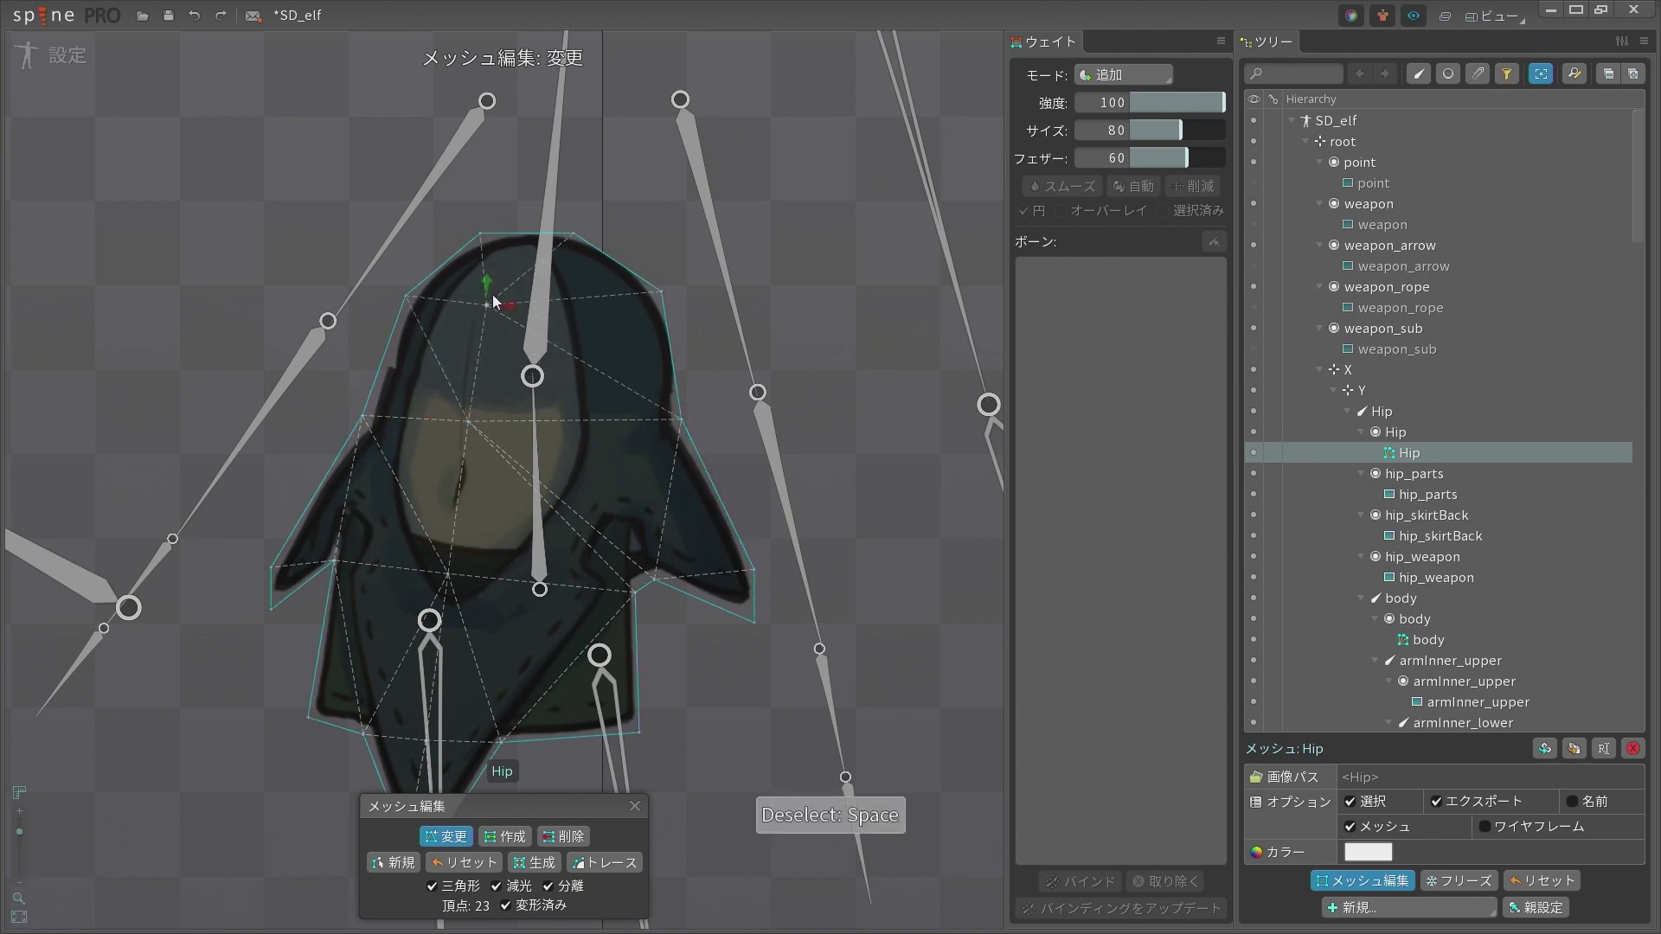
pyautogui.click(406, 296)
pyautogui.keyDown('ctrl'); pyautogui.click(659, 292); pyautogui.keyUp('ctrl')
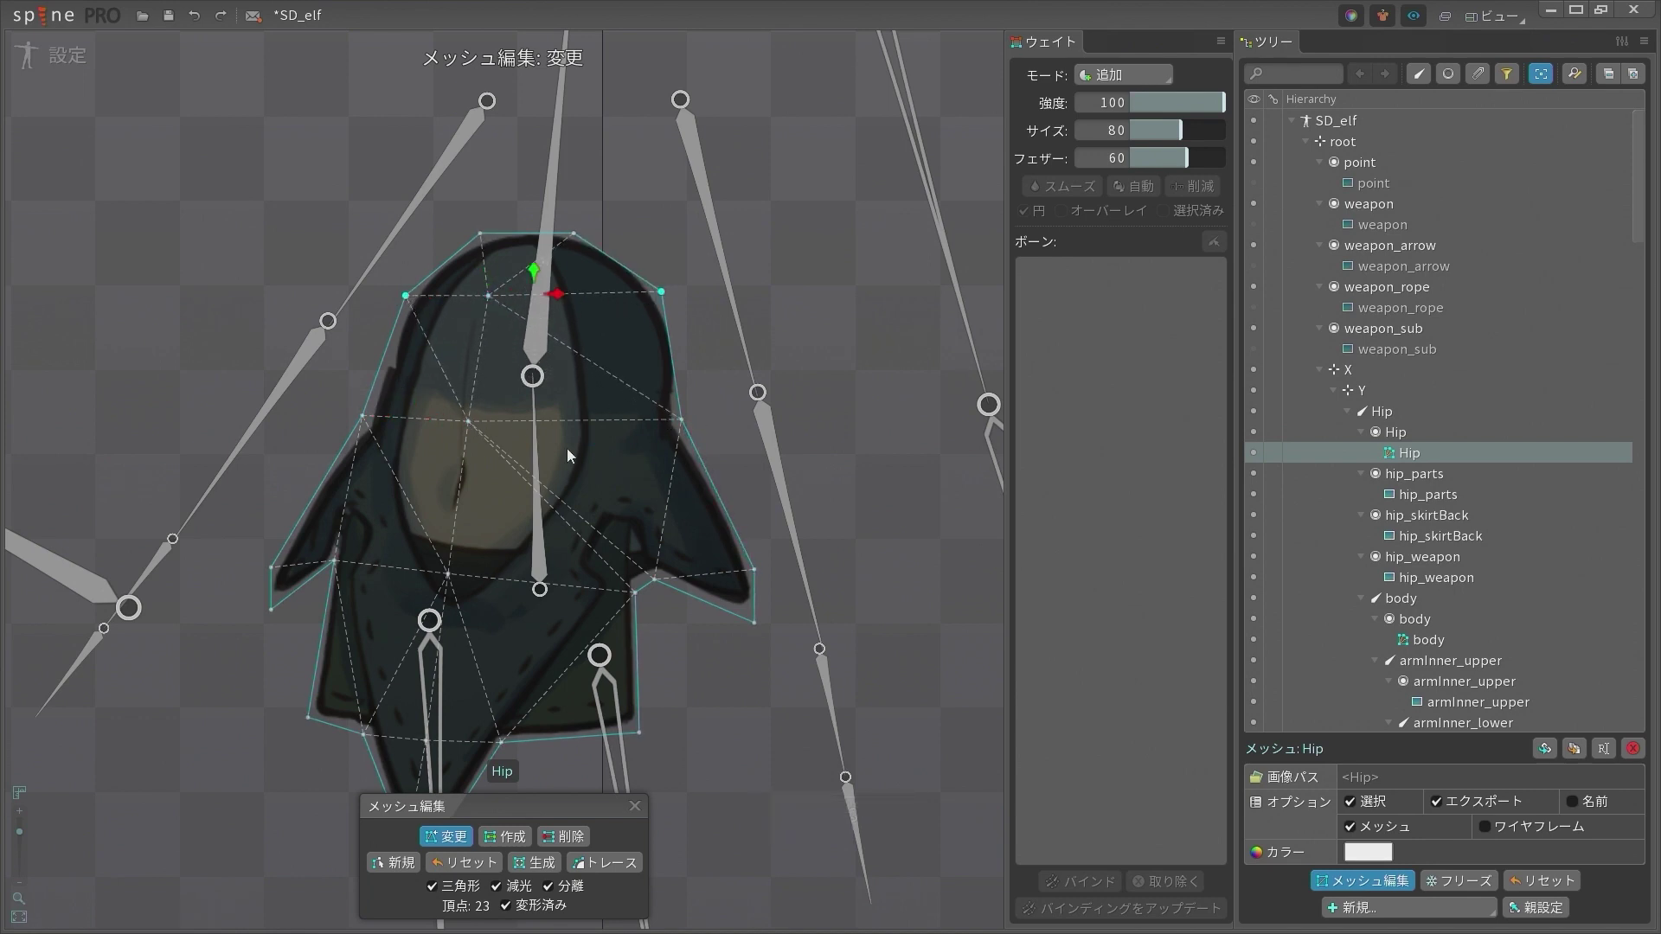
# Examine how the interior vertices and triangles line up across the Hip mesh
pyautogui.scroll(-2, 554, 458)
pyautogui.scroll(-2, 538, 468)
pyautogui.scroll(5, 450, 387)
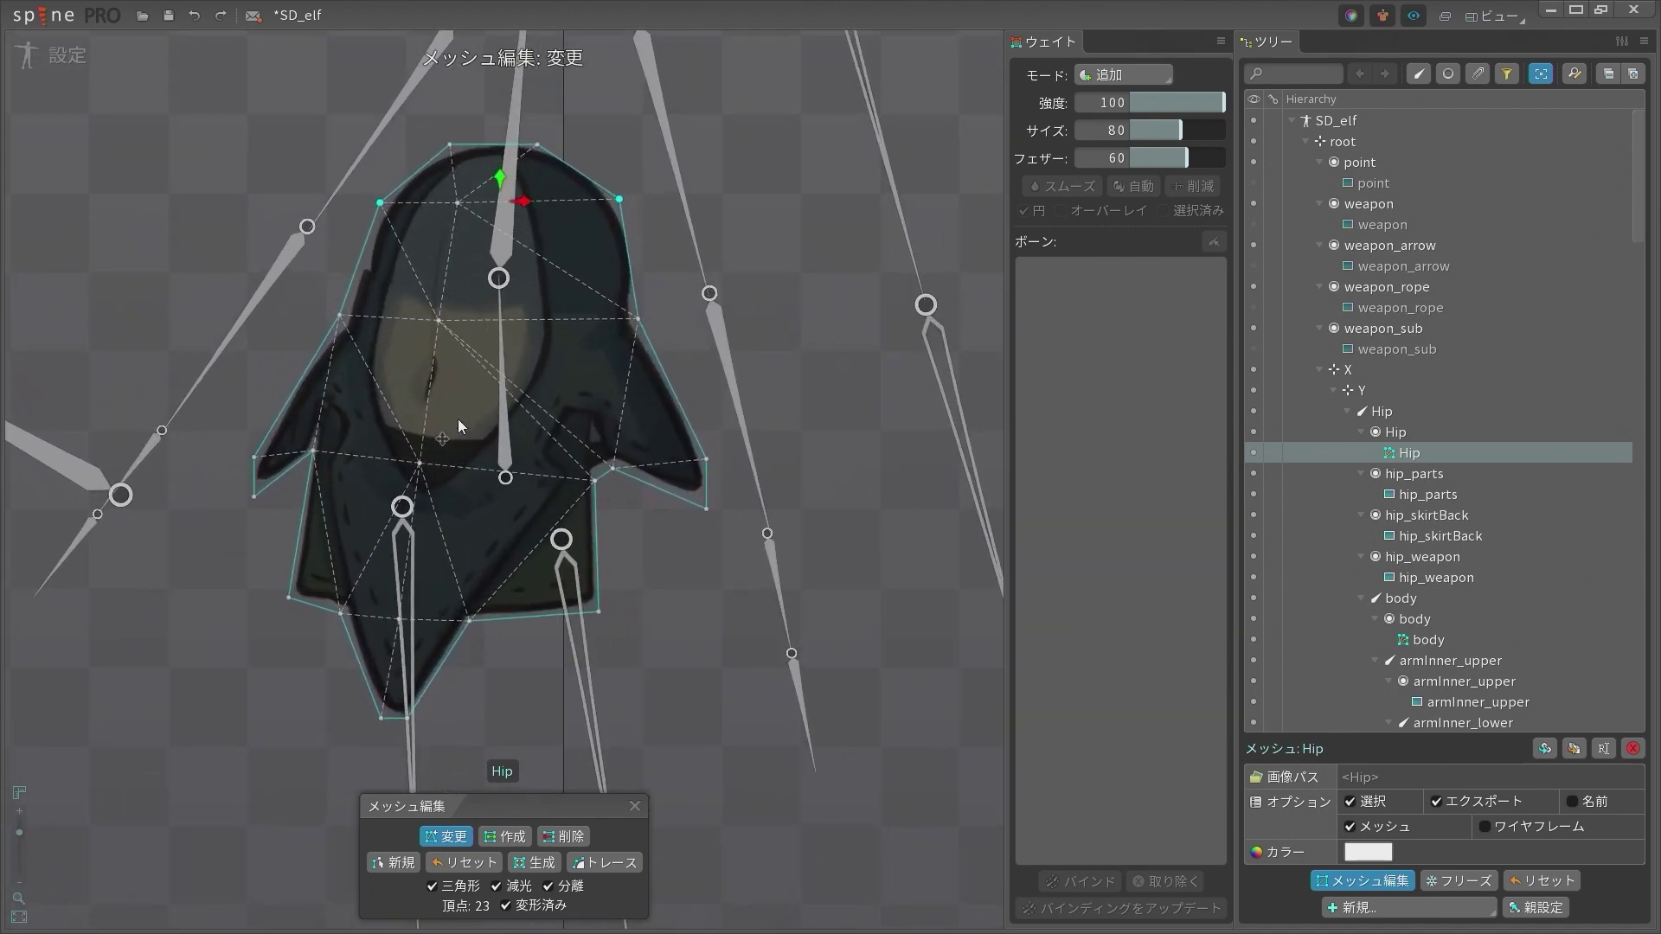
pyautogui.scroll(1, 573, 479)
pyautogui.scroll(-4, 542, 438)
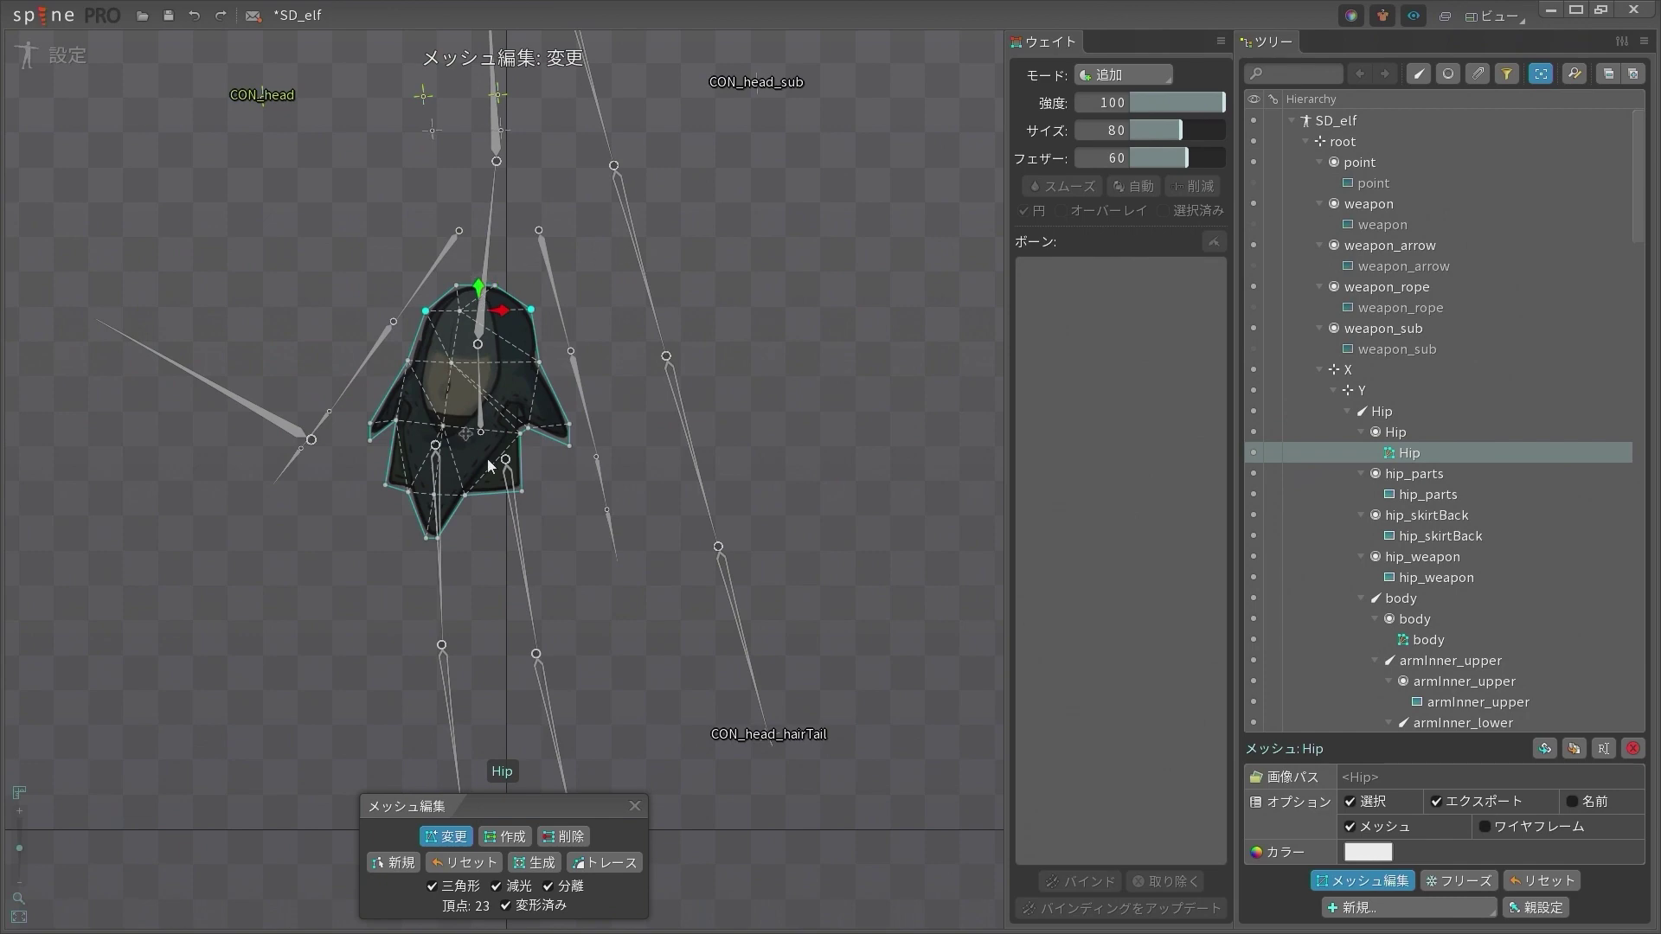
pyautogui.scroll(3, 497, 361)
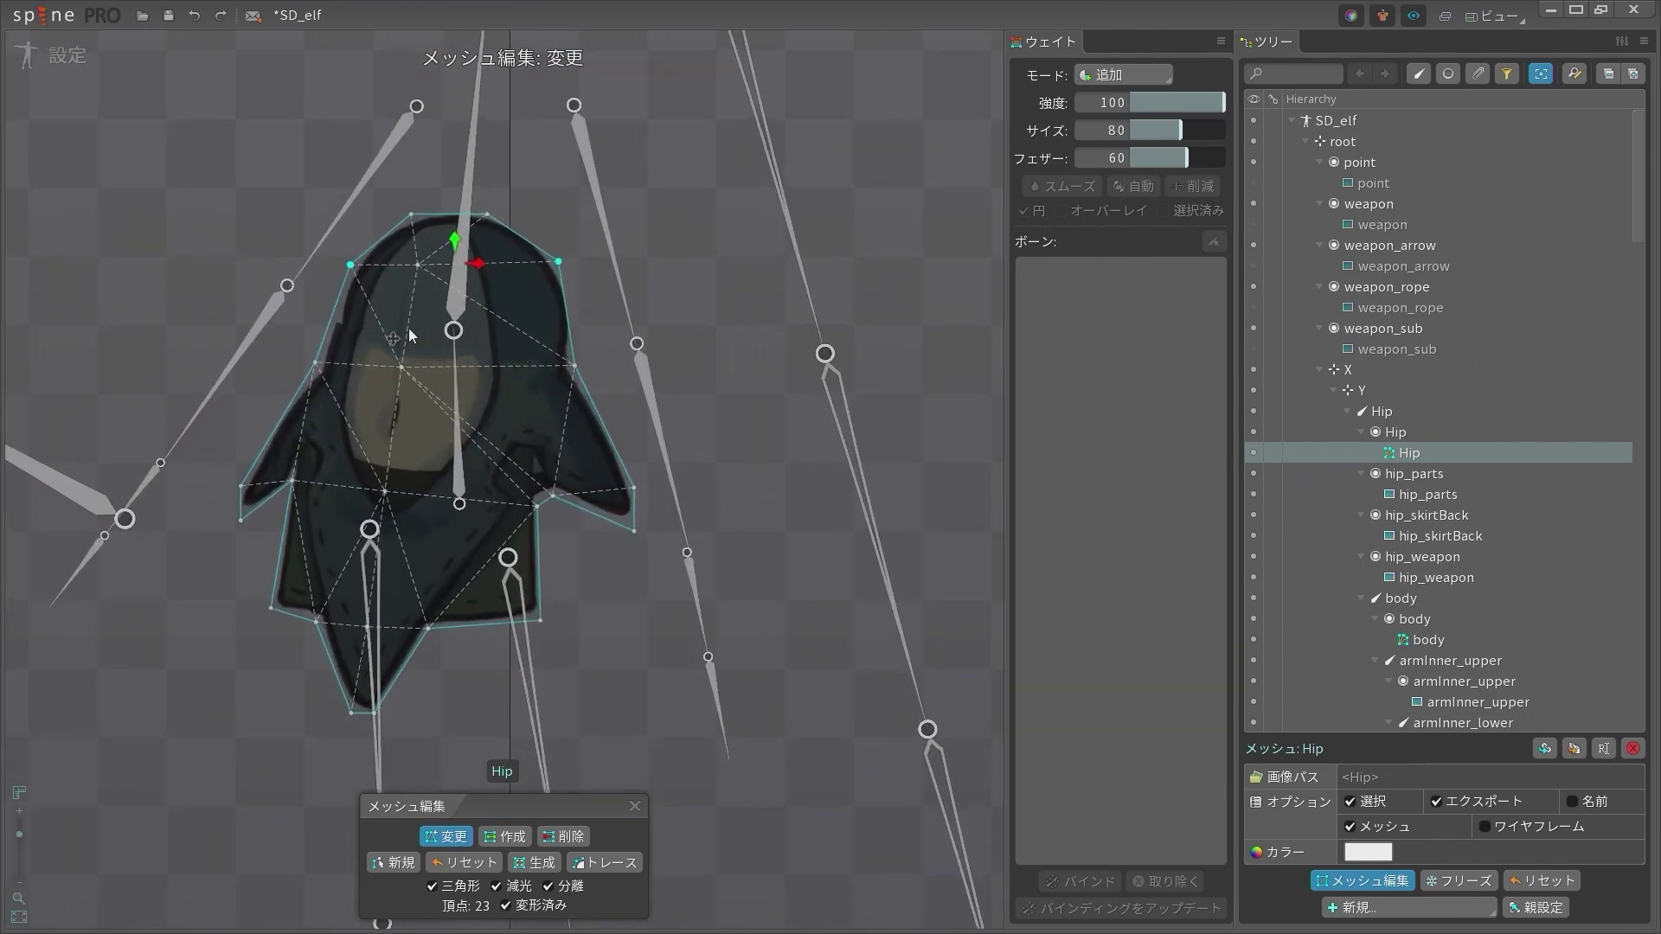
pyautogui.scroll(-2, 421, 544)
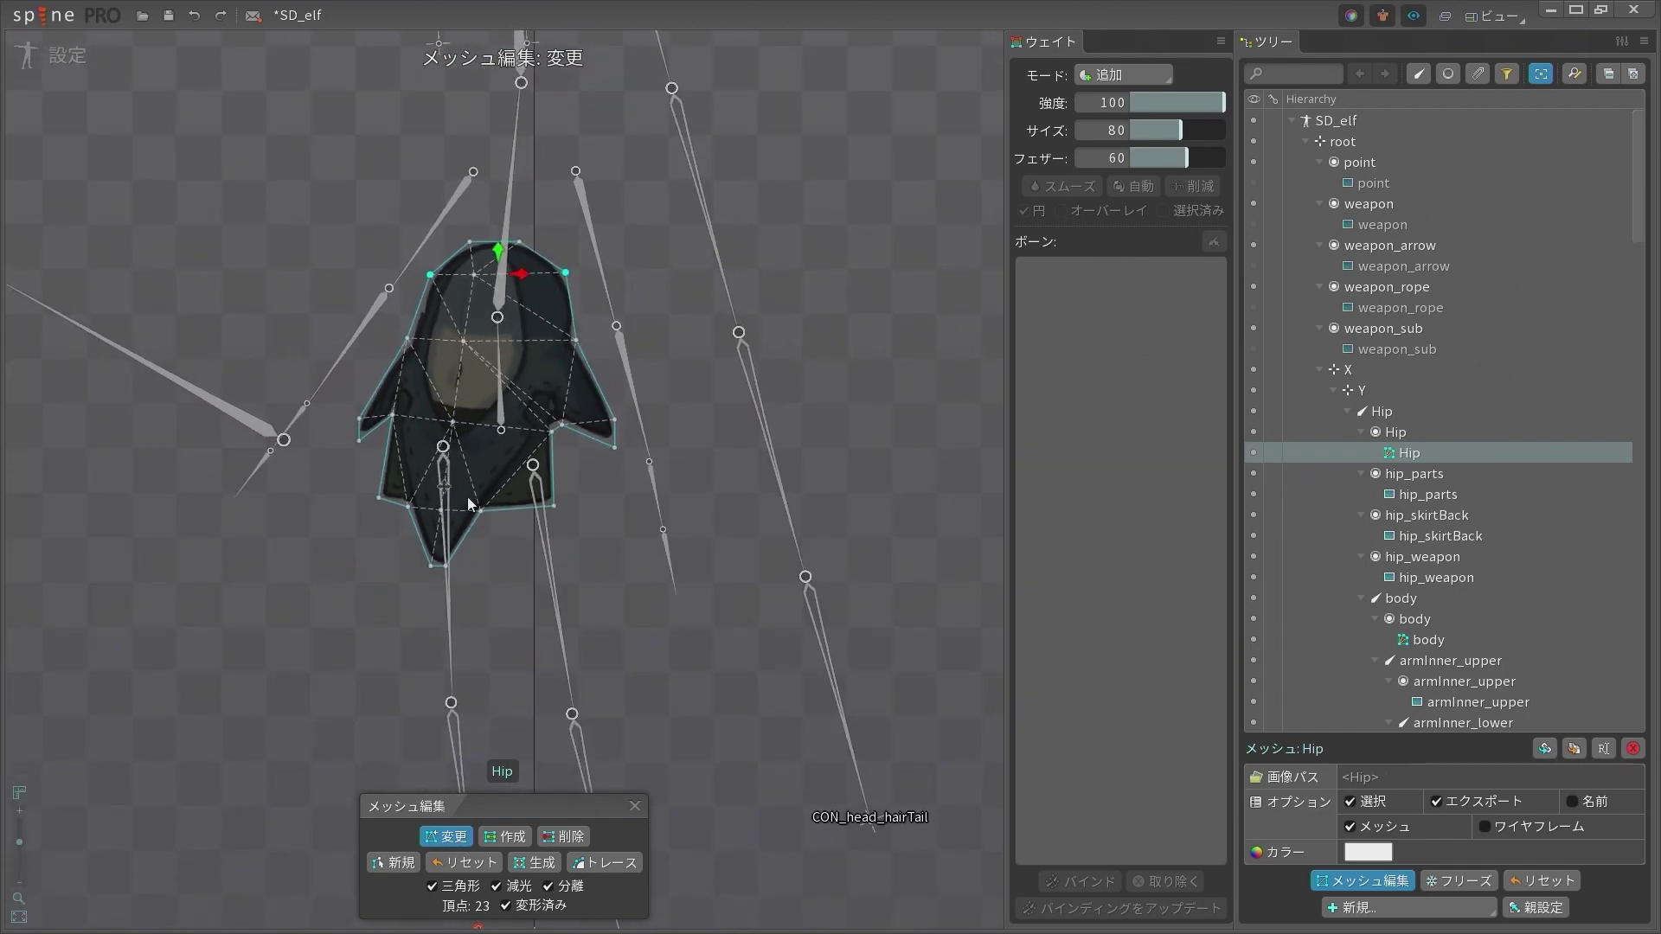
pyautogui.scroll(2, 491, 416)
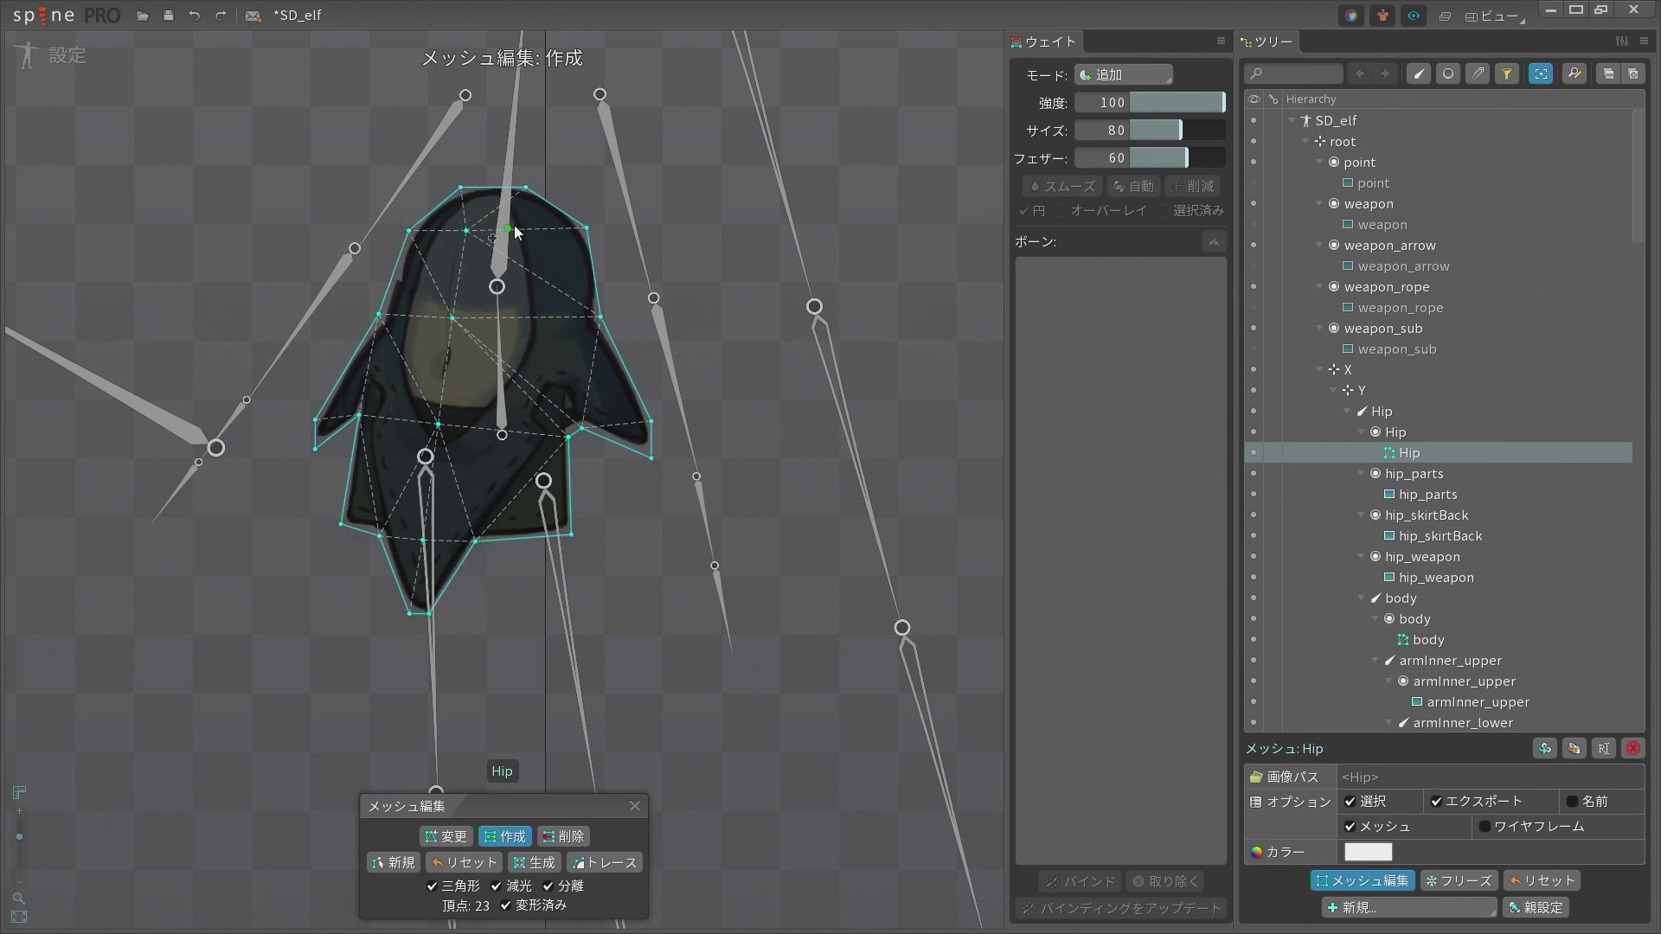
# Add a second connected column of three interior vertices from the skirt hem along the right of the belly to the top outline
pyautogui.moveTo(514, 538); pyautogui.dragTo(532, 192)
pyautogui.hotkey('ctrl', 'z')
pyautogui.click(505, 431)
pyautogui.moveTo(519, 378); pyautogui.dragTo(530, 322)
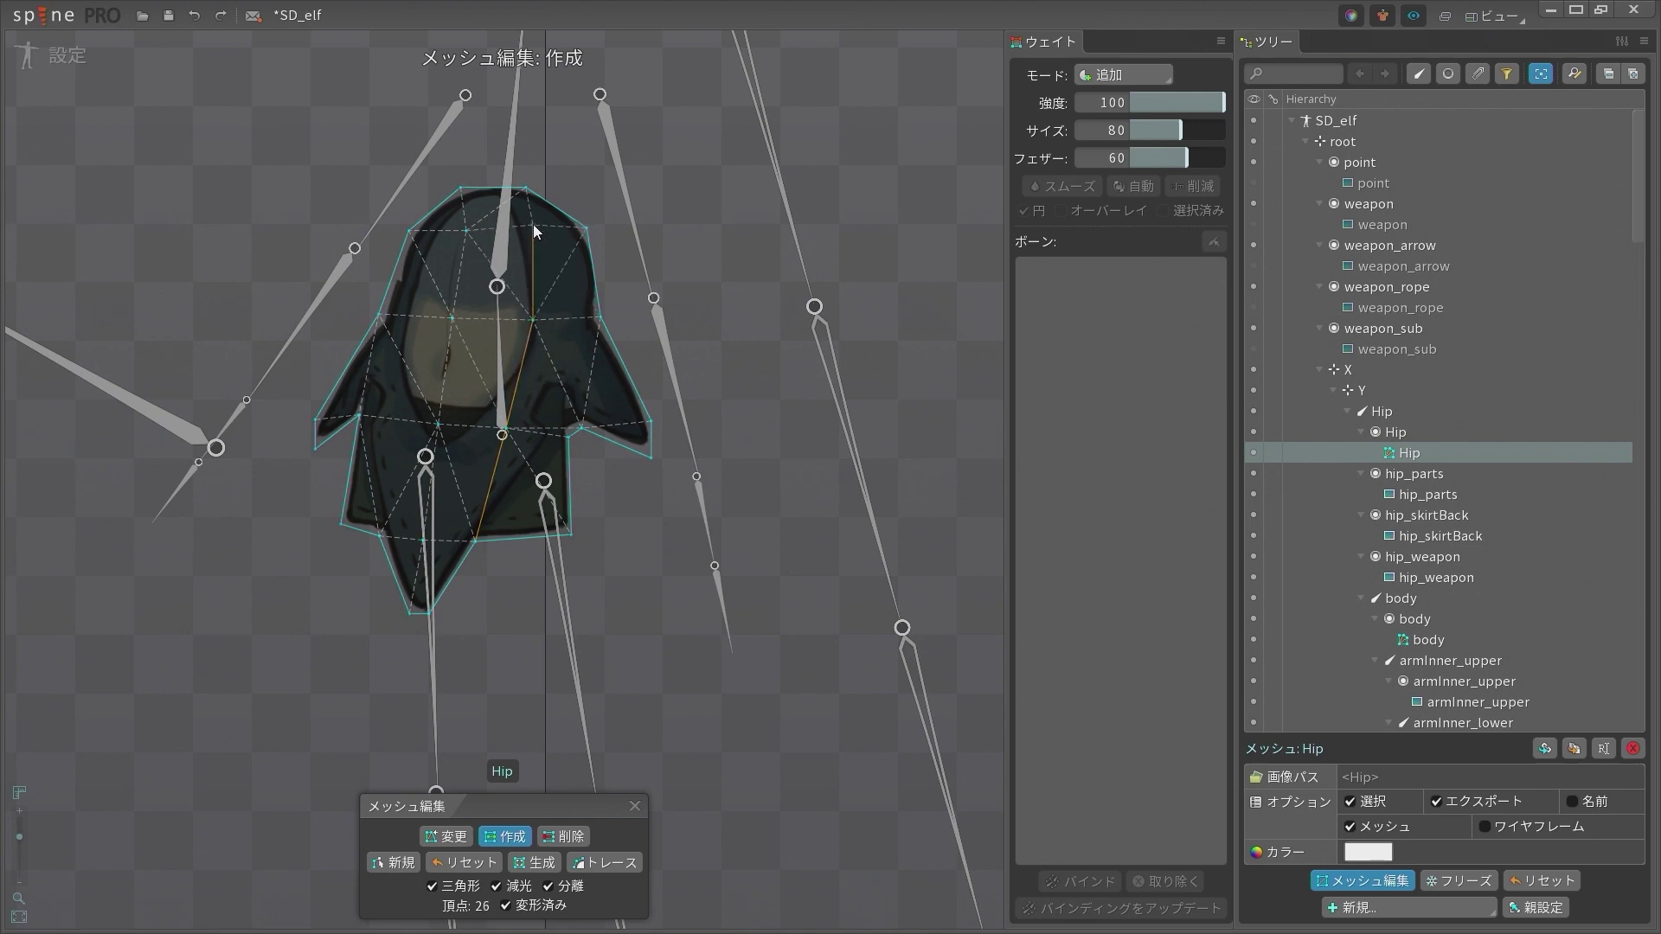
pyautogui.moveTo(533, 225); pyautogui.dragTo(526, 189)
# Finish editing the Hip mesh and add the body mesh to the selection alongside it
pyautogui.scroll(3, 367, 338)
pyautogui.moveTo(417, 346); pyautogui.dragTo(504, 412)
pyautogui.scroll(-6, 407, 454)
pyautogui.press('space')
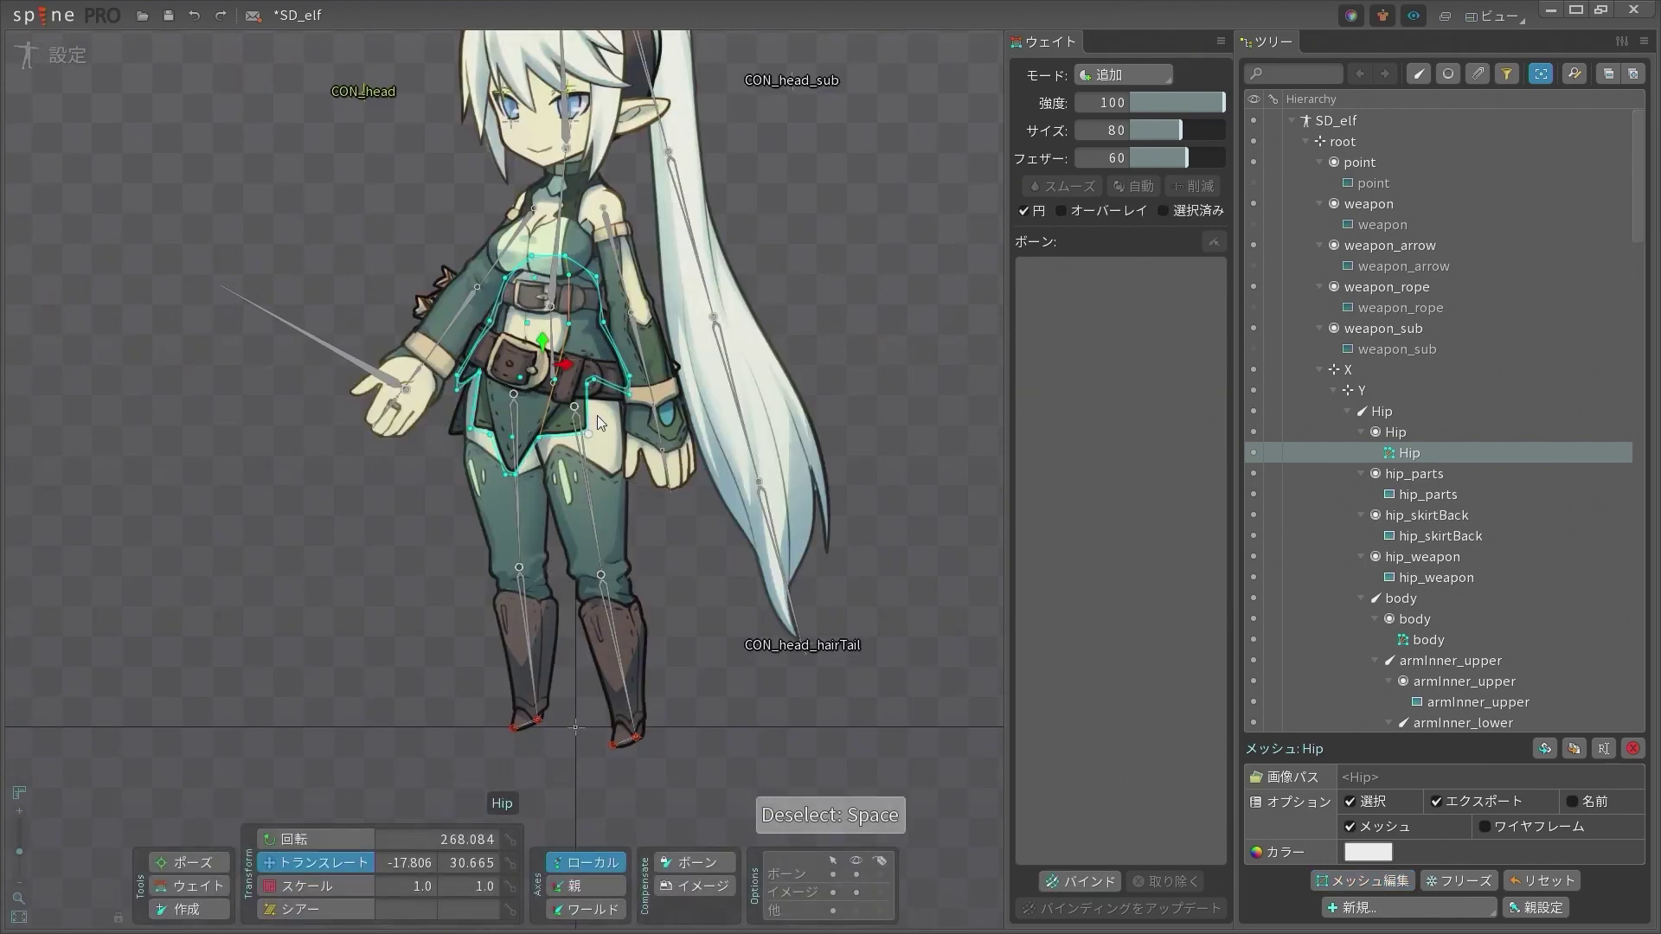
pyautogui.scroll(4, 563, 405)
pyautogui.scroll(-5, 808, 503)
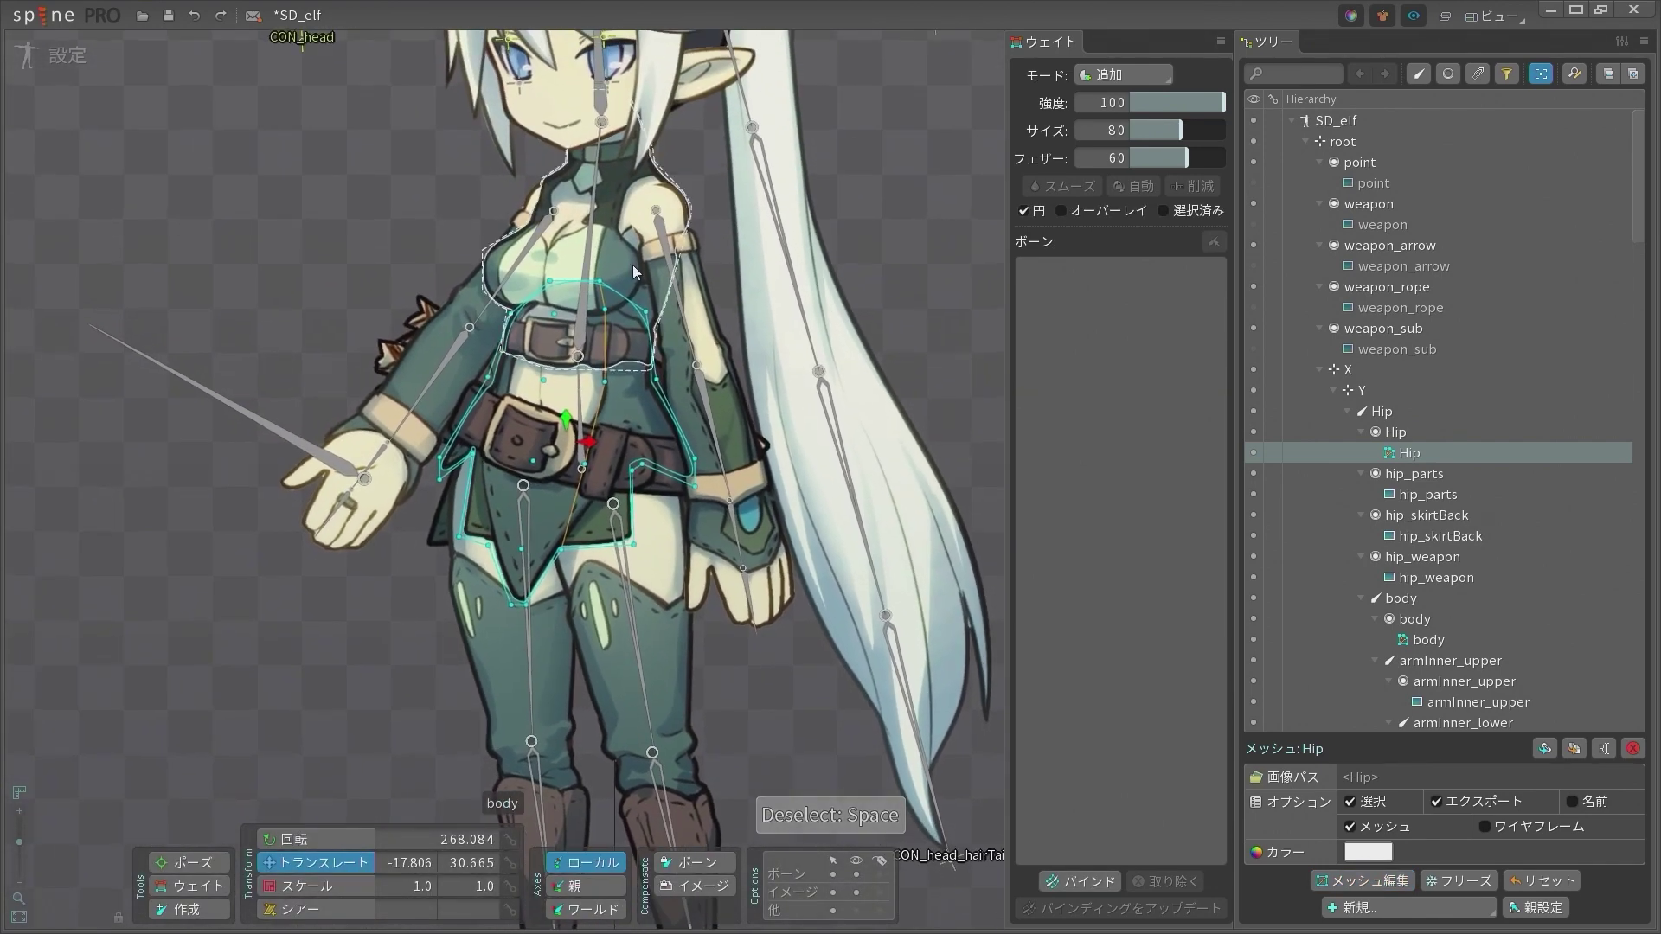
pyautogui.keyDown('ctrl'); pyautogui.click(599, 236); pyautogui.keyUp('ctrl')
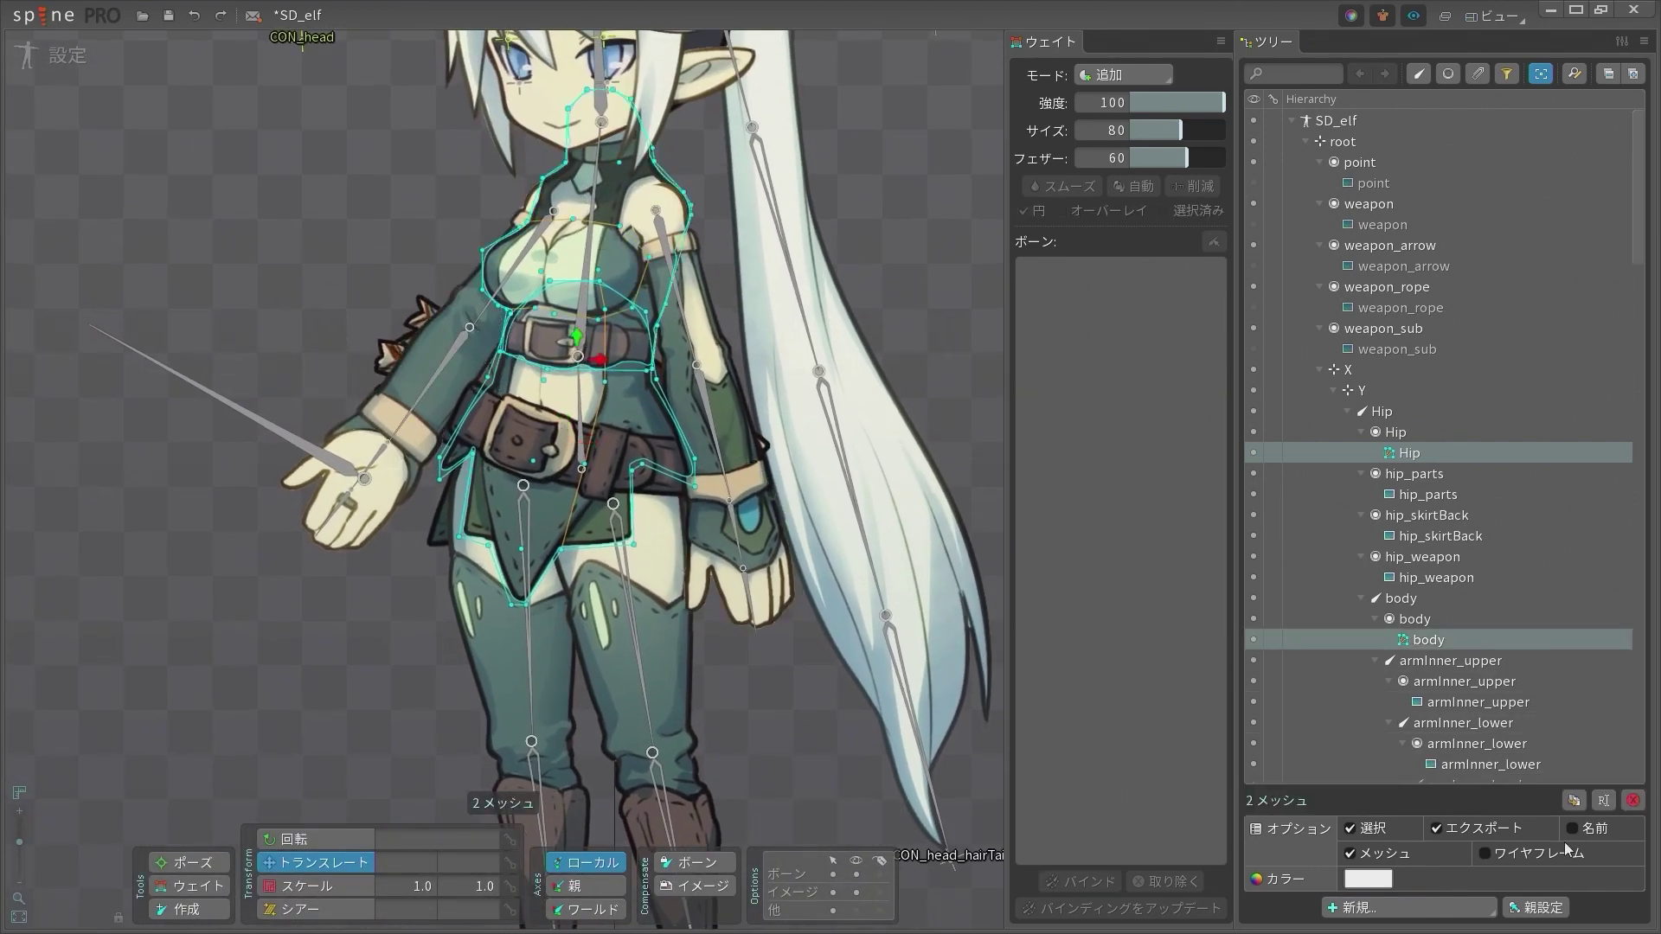
pyautogui.scroll(3, 618, 395)
pyautogui.scroll(-3, 545, 78)
pyautogui.moveTo(497, 78); pyautogui.dragTo(517, 164)
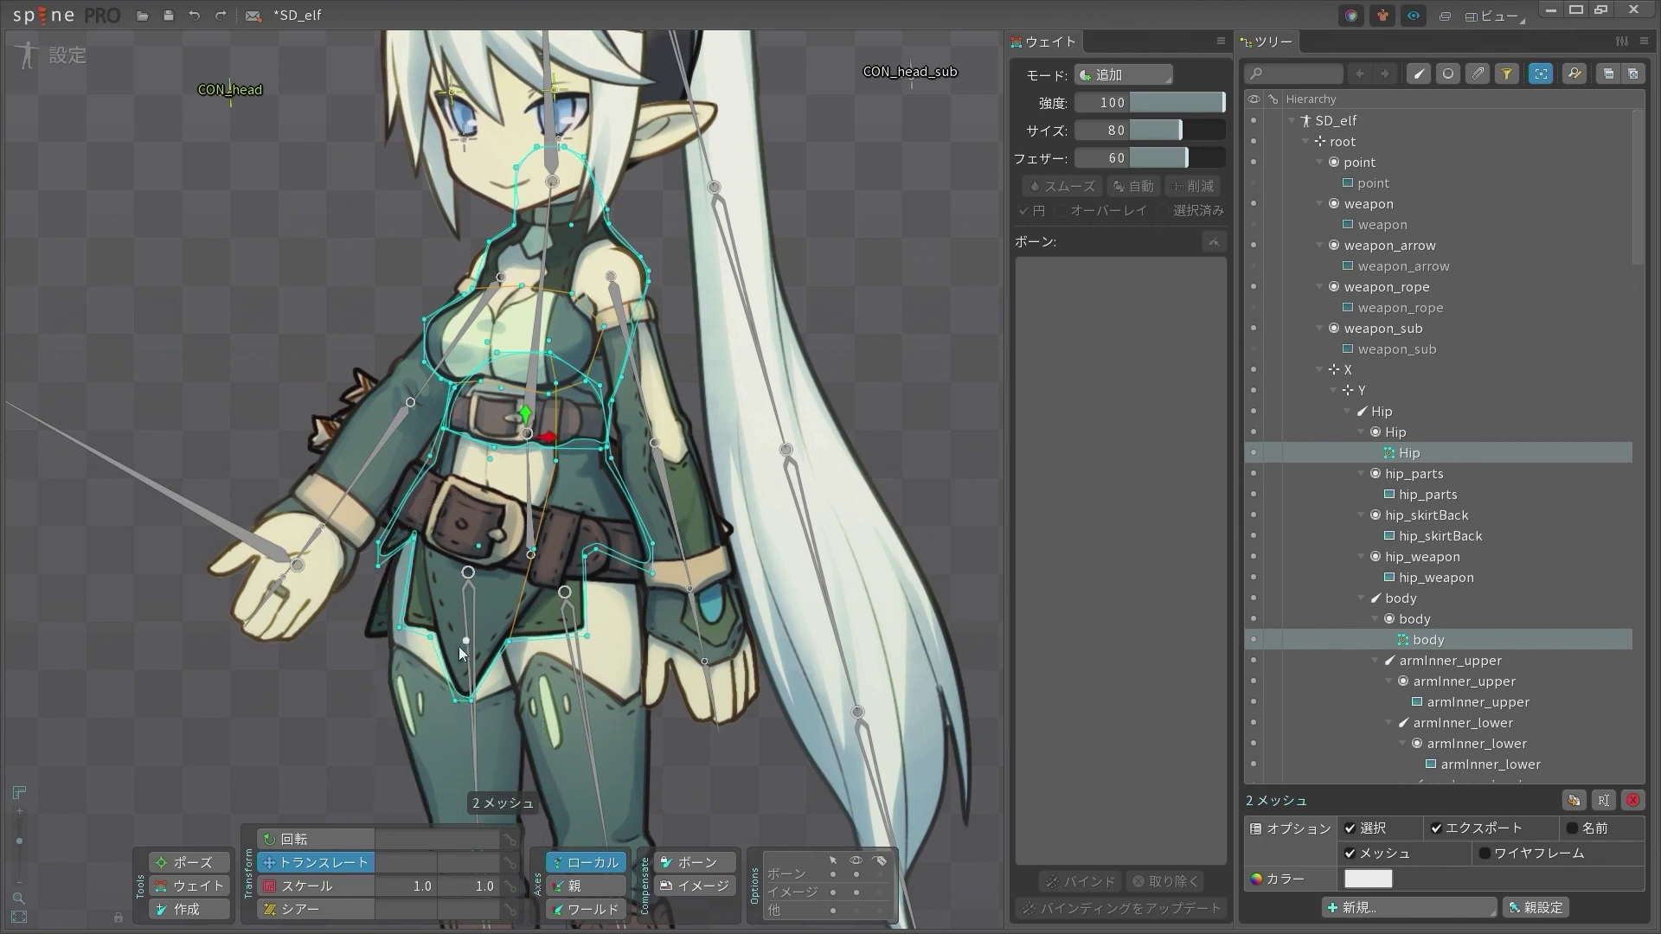
pyautogui.scroll(-5, 554, 311)
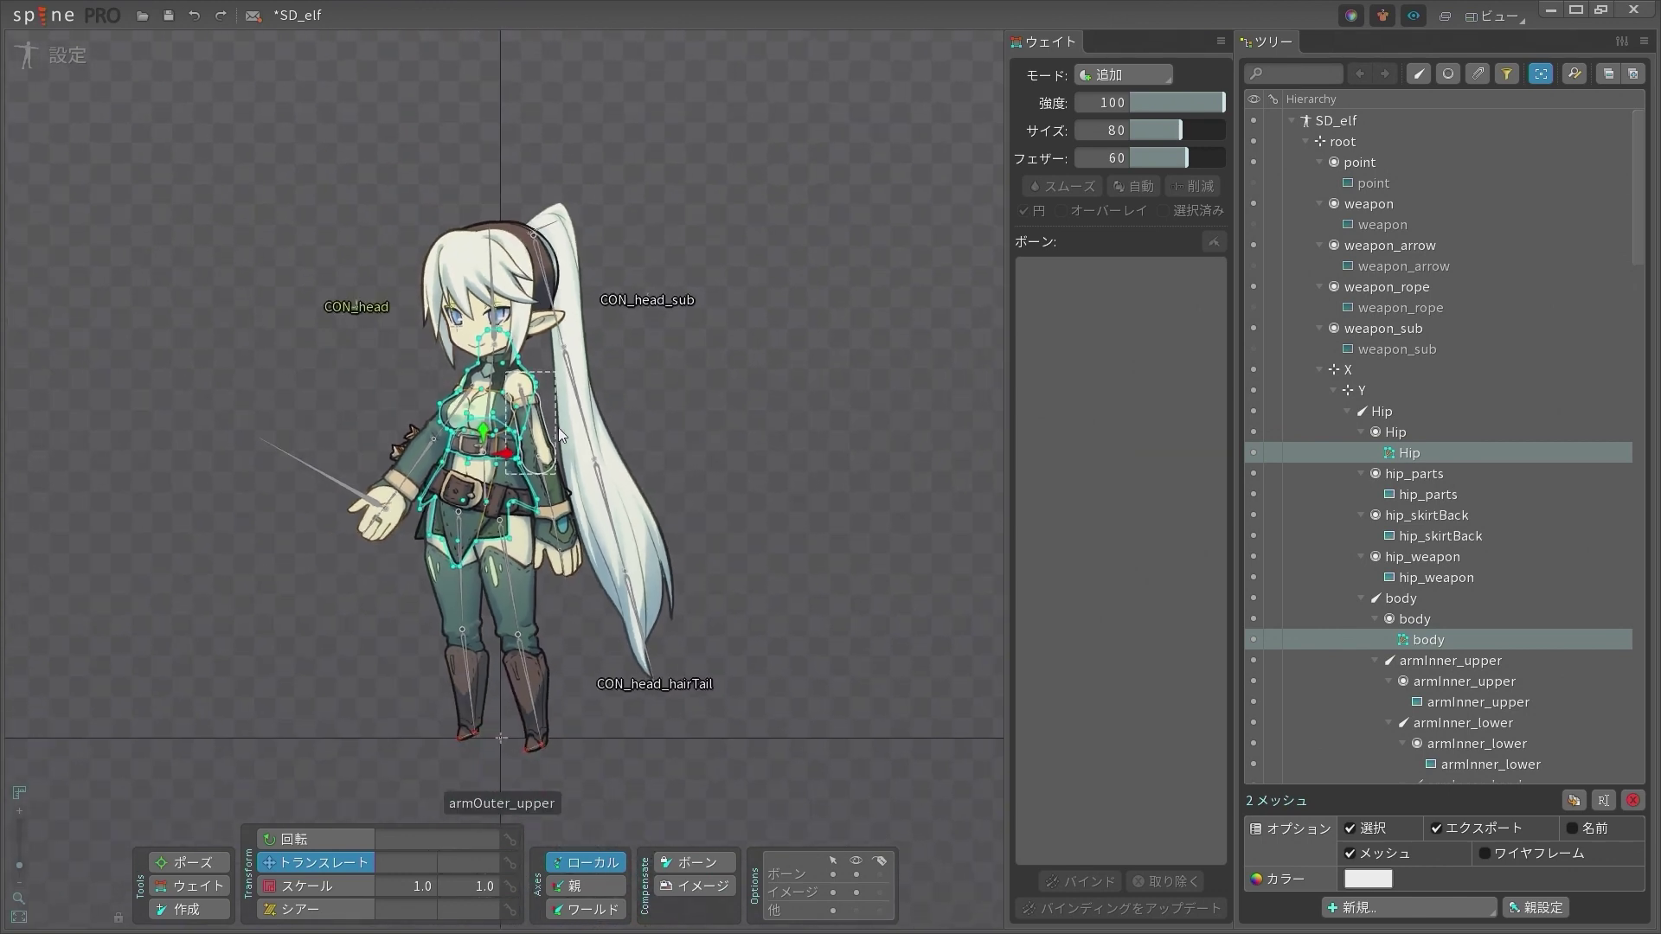
pyautogui.scroll(6, 493, 452)
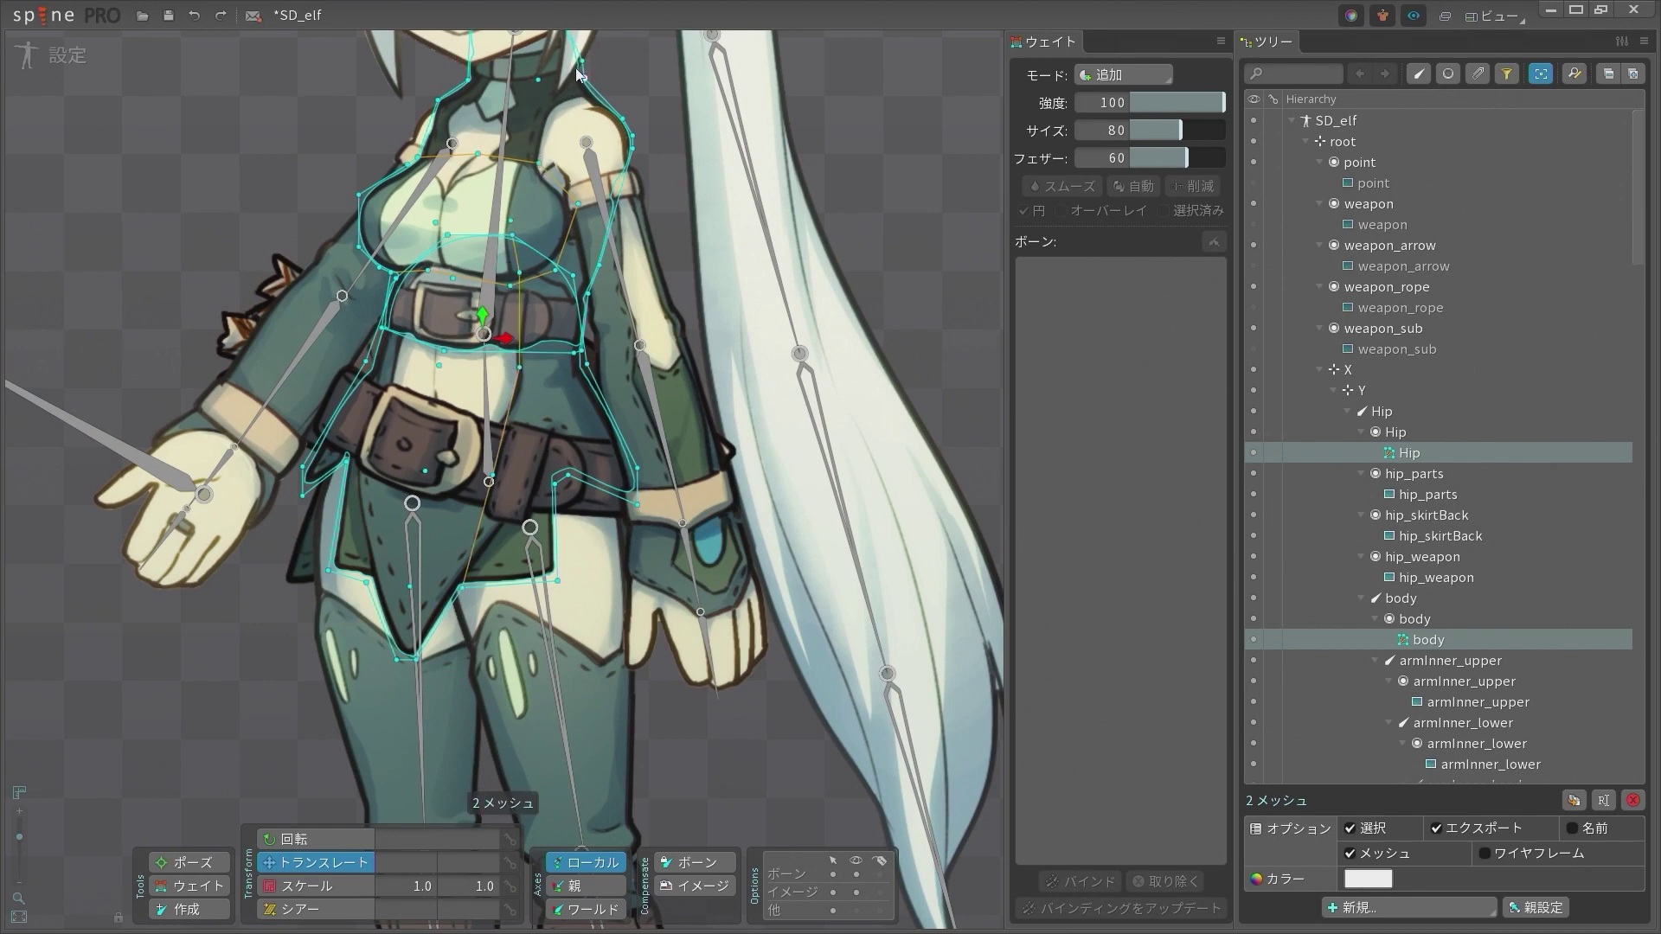
# Edit the body mesh, adding a vertex on its lower outline connected by an edge to the interior vertex at the chest's lower edge
pyautogui.press('space')
pyautogui.scroll(3, 519, 289)
pyautogui.click(521, 289)
pyautogui.scroll(4, 518, 295)
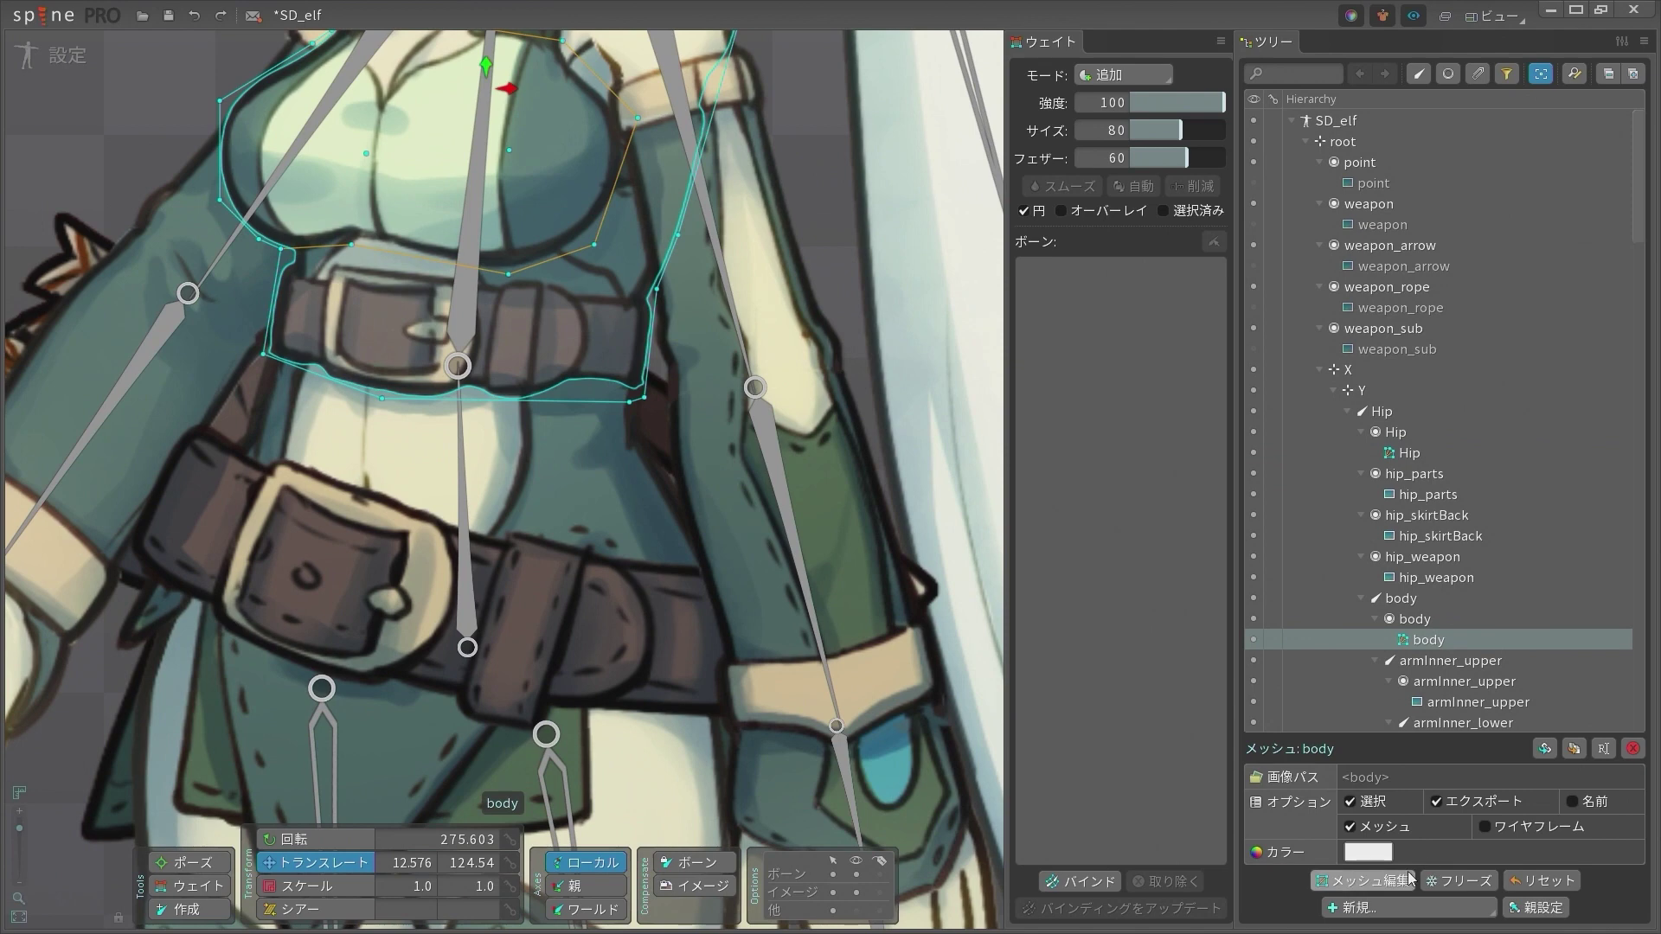
pyautogui.click(1365, 880)
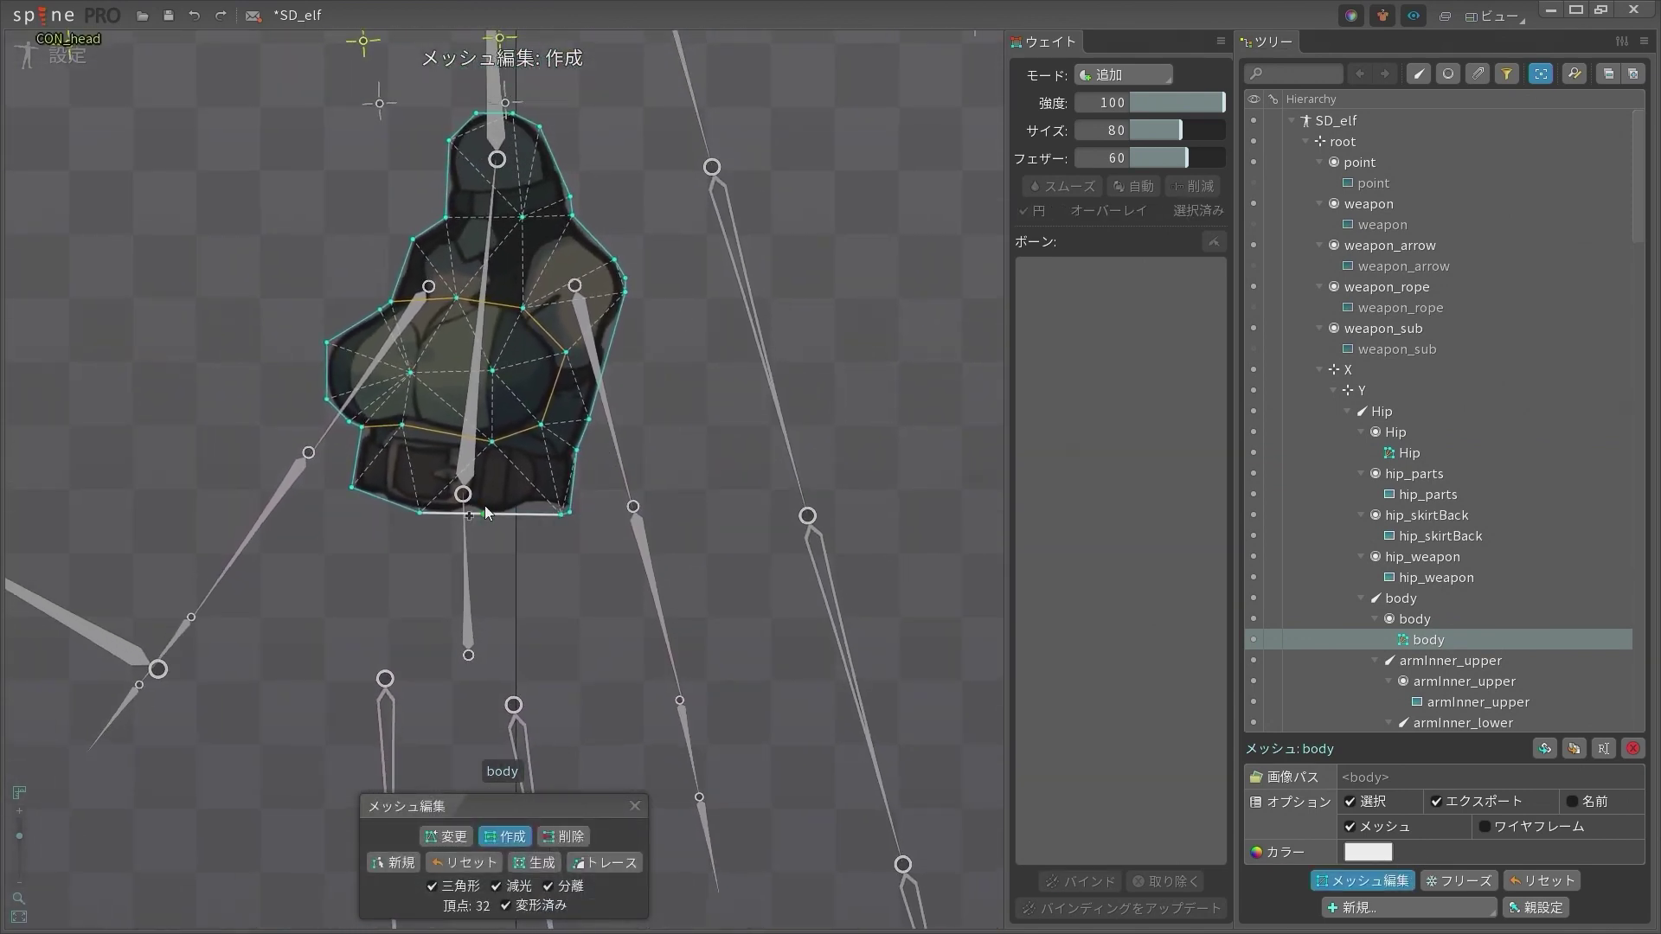
pyautogui.click(501, 514)
pyautogui.moveTo(484, 514); pyautogui.dragTo(491, 442)
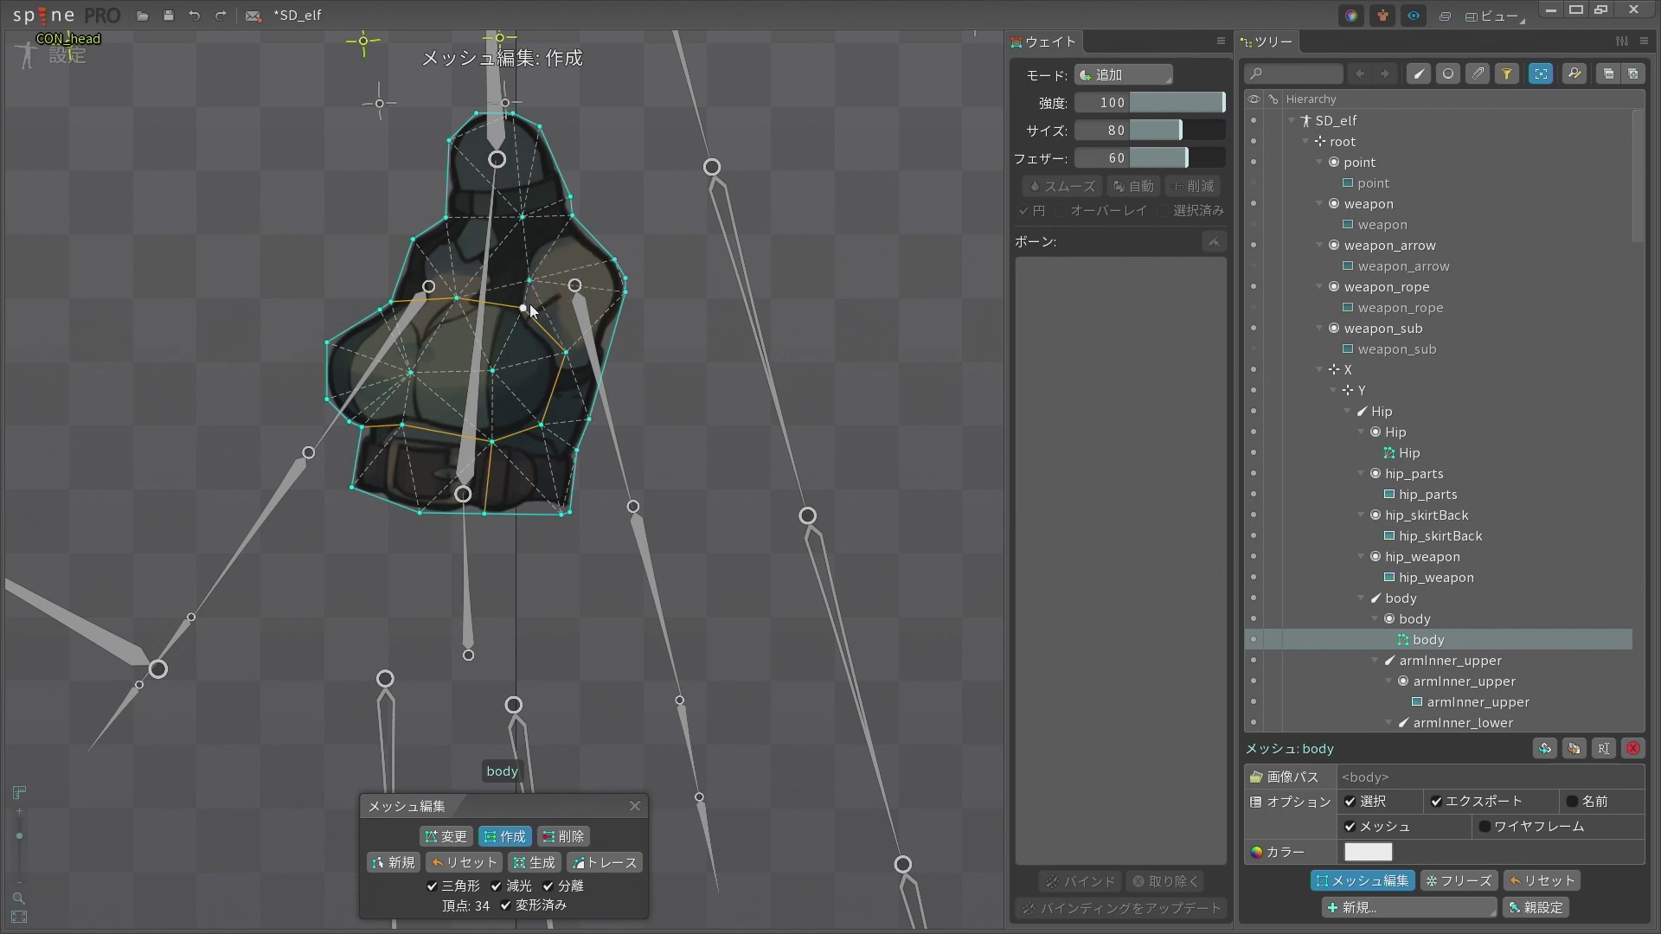
# Connect the upper-chest vertex through a new interior vertex beside the shoulder to the neckline outline, and add interior vertices along the neck
pyautogui.hotkey('ctrl', 'z')
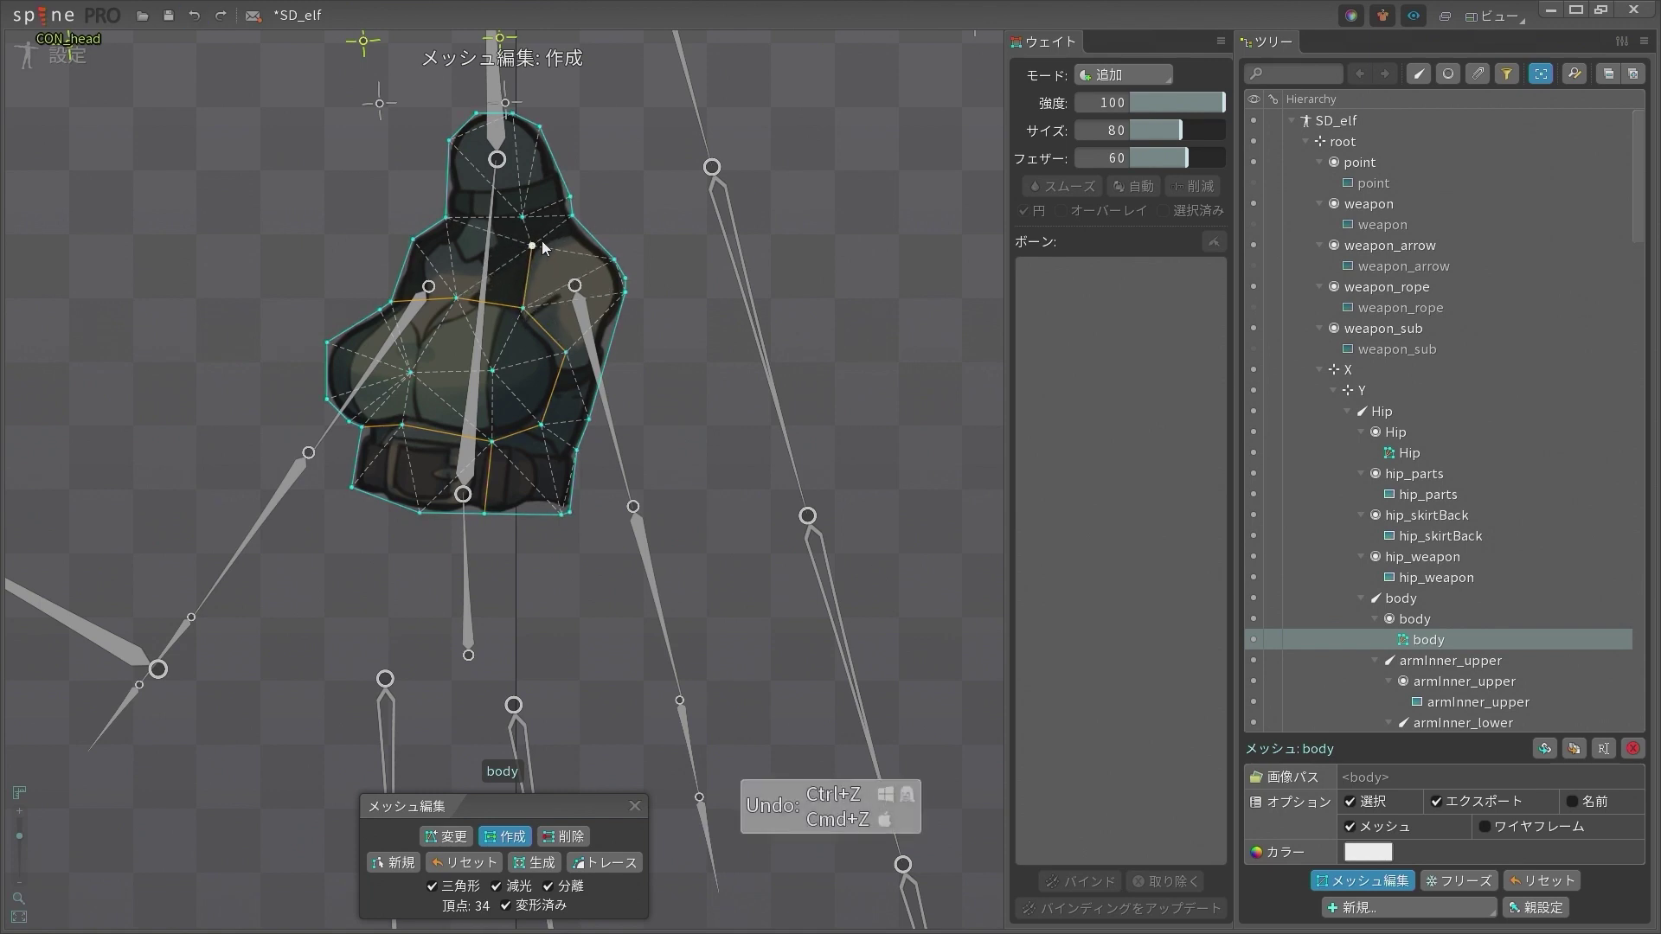
pyautogui.moveTo(542, 242); pyautogui.dragTo(571, 218)
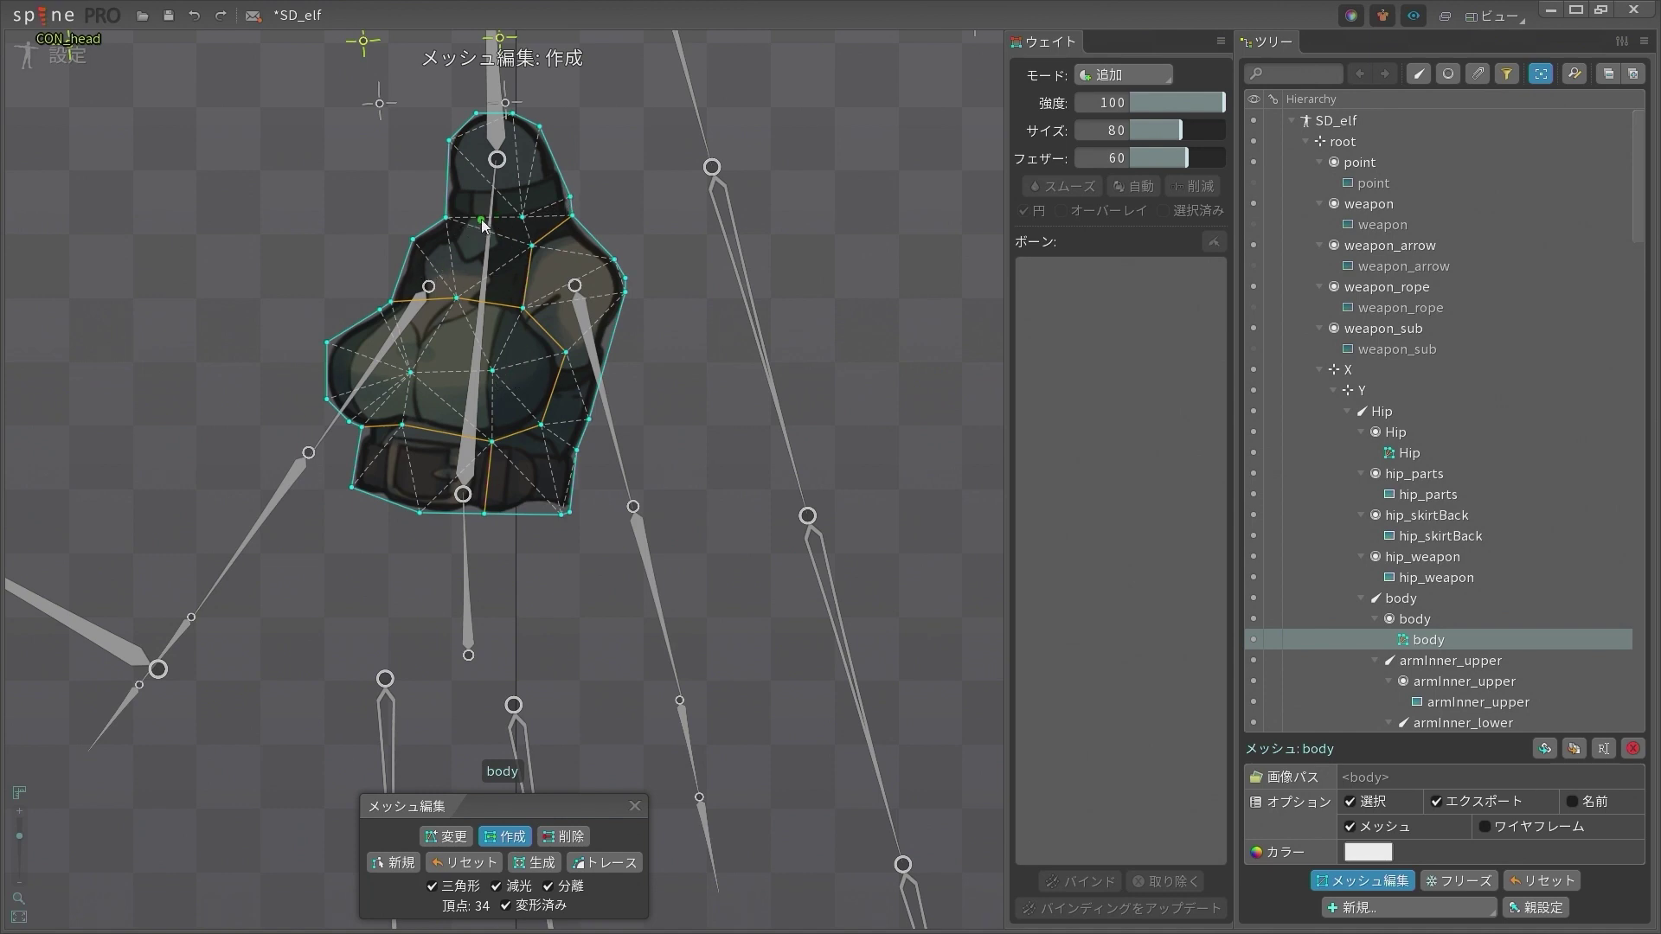
pyautogui.click(487, 143)
pyautogui.press('space')
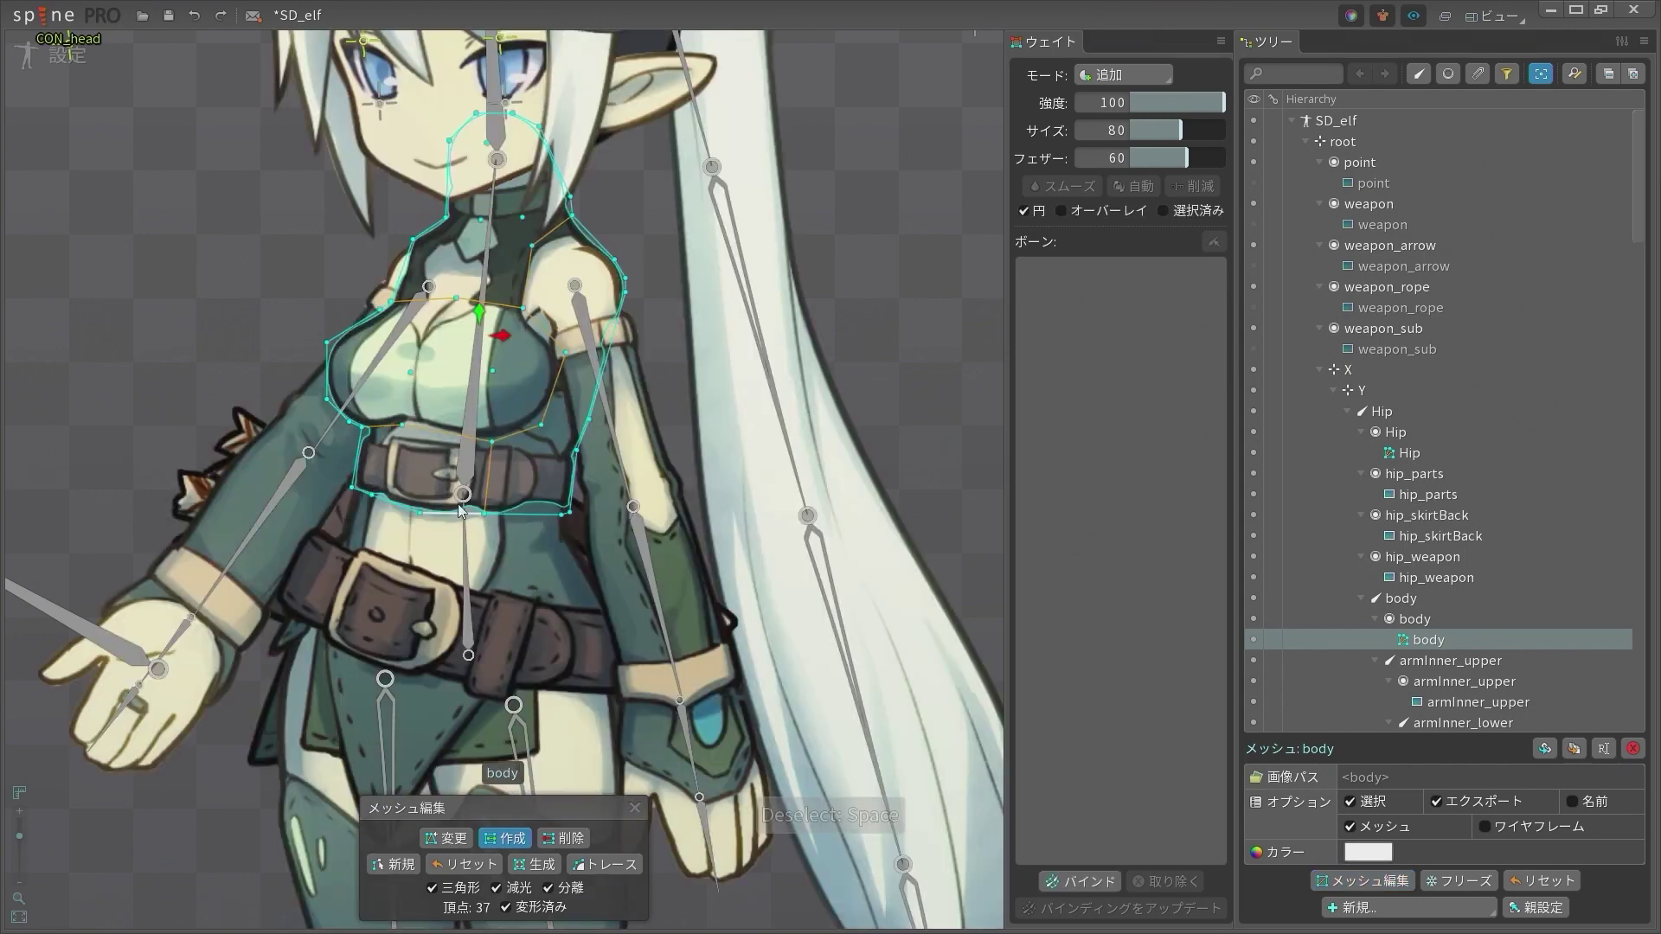
# Compare the Hip and body meshes singly and selected together to examine how they overlap around the waist
pyautogui.scroll(-3, 506, 505)
pyautogui.moveTo(419, 634); pyautogui.dragTo(508, 437)
pyautogui.click(523, 369)
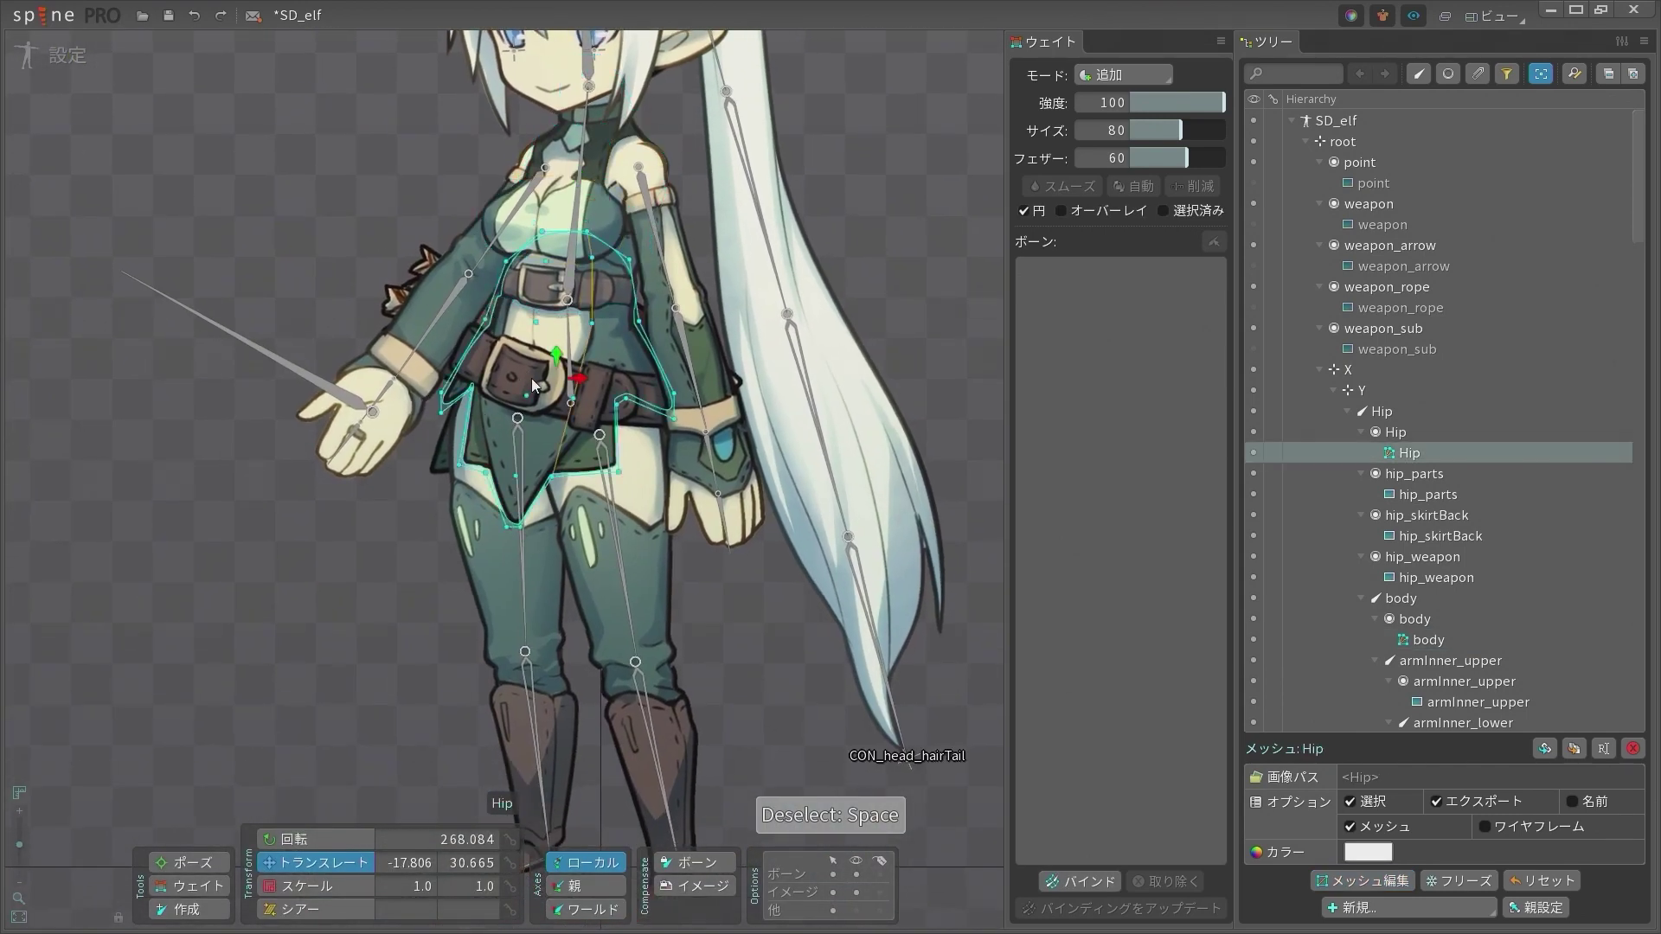
pyautogui.moveTo(625, 353); pyautogui.dragTo(626, 471)
pyautogui.press('space')
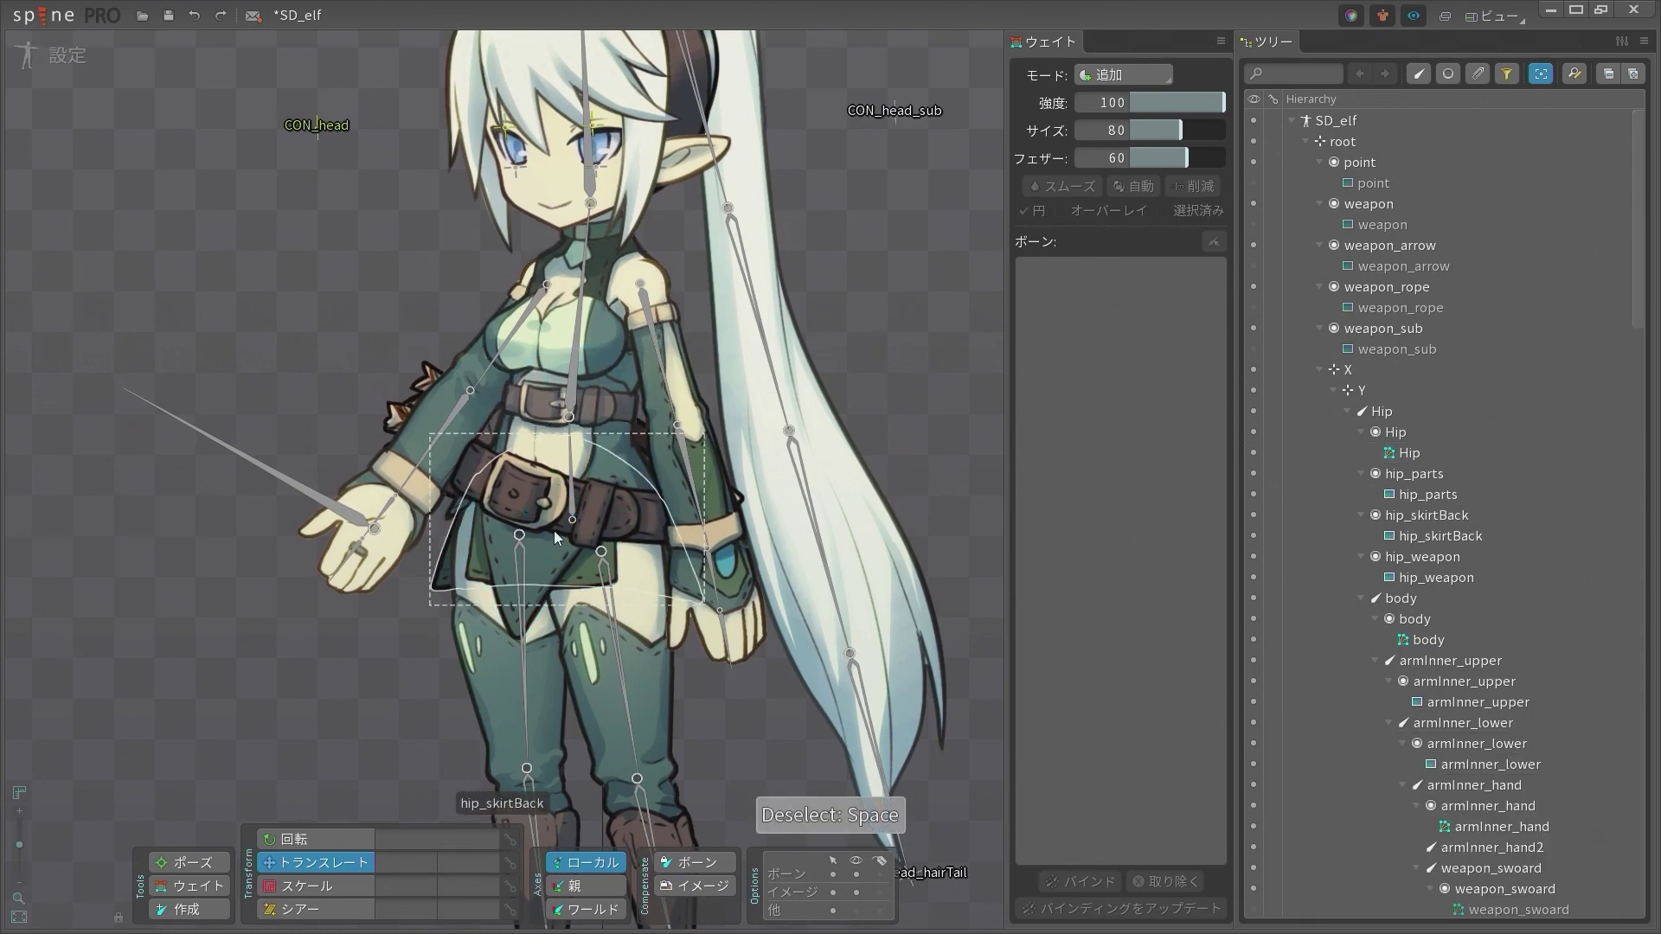
pyautogui.click(599, 300)
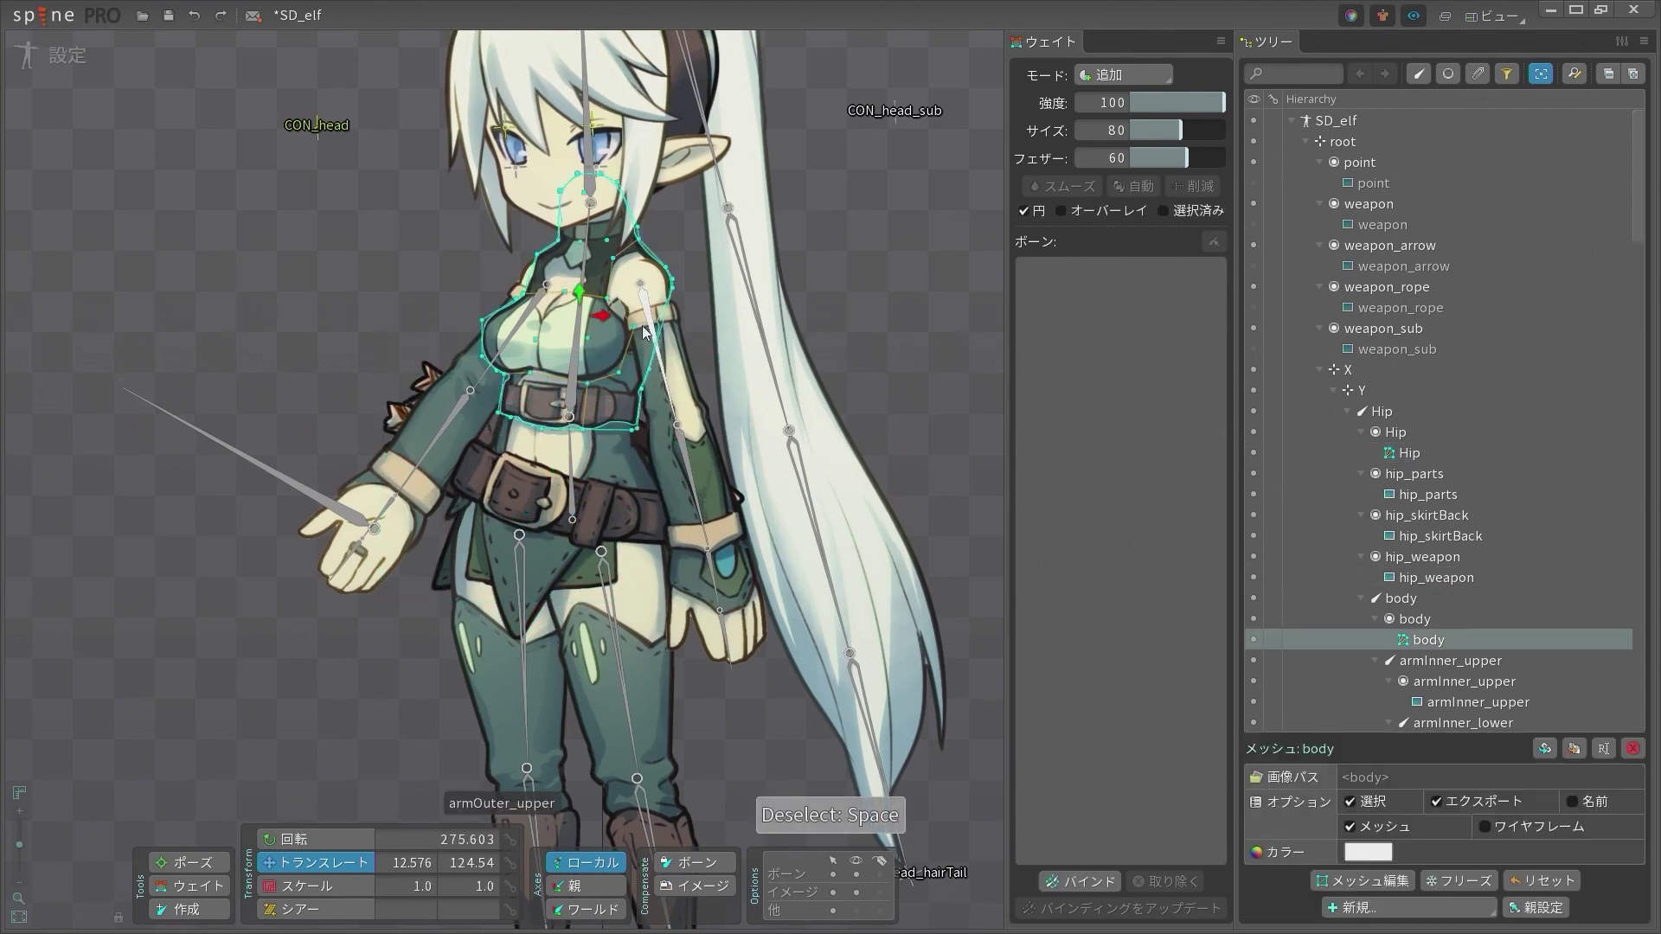
pyautogui.scroll(2, 616, 332)
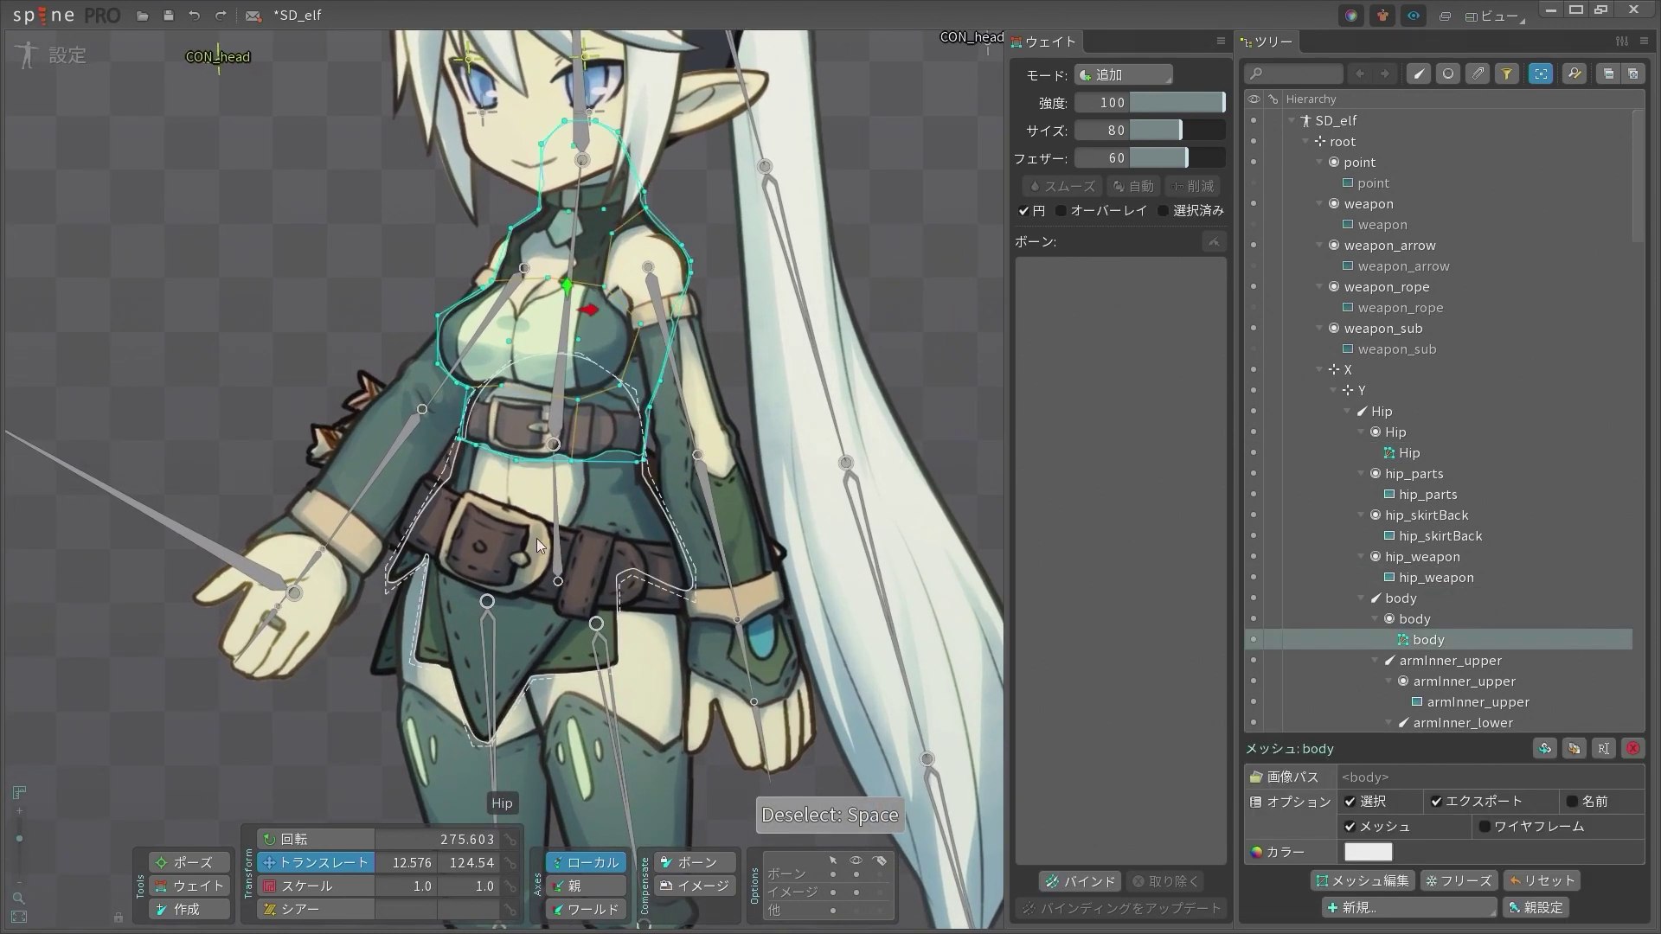
pyautogui.keyDown('ctrl'); pyautogui.click(555, 553); pyautogui.keyUp('ctrl')
pyautogui.scroll(-4, 545, 519)
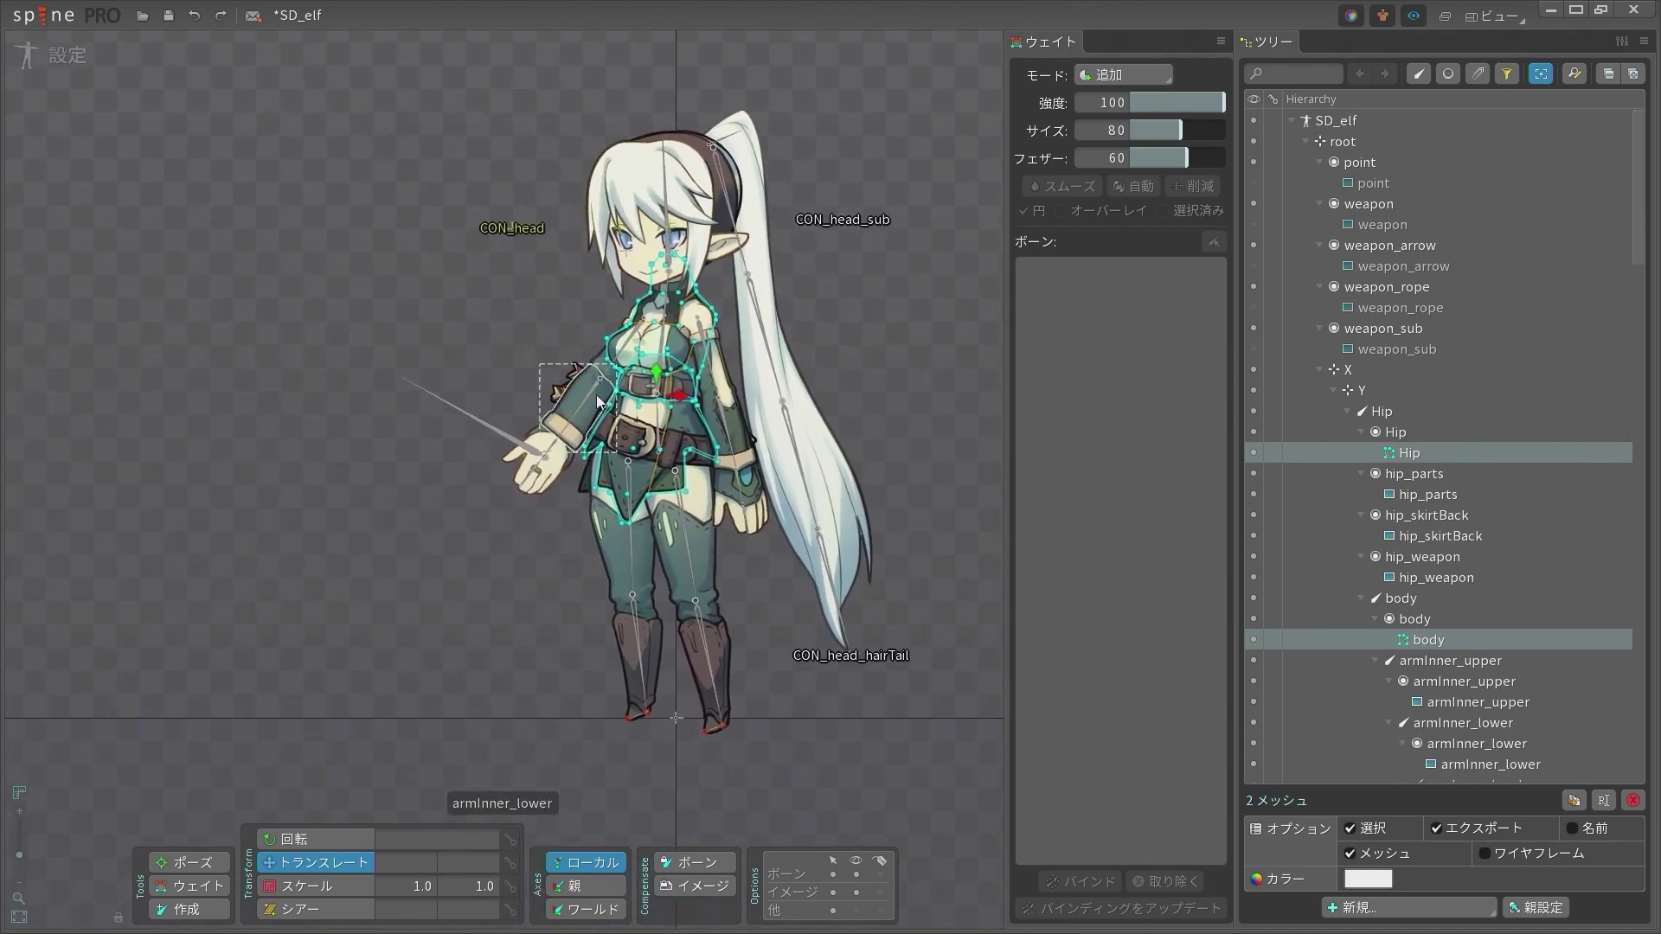
pyautogui.scroll(3, 596, 395)
pyautogui.scroll(-2, 786, 299)
pyautogui.scroll(-2, 422, 374)
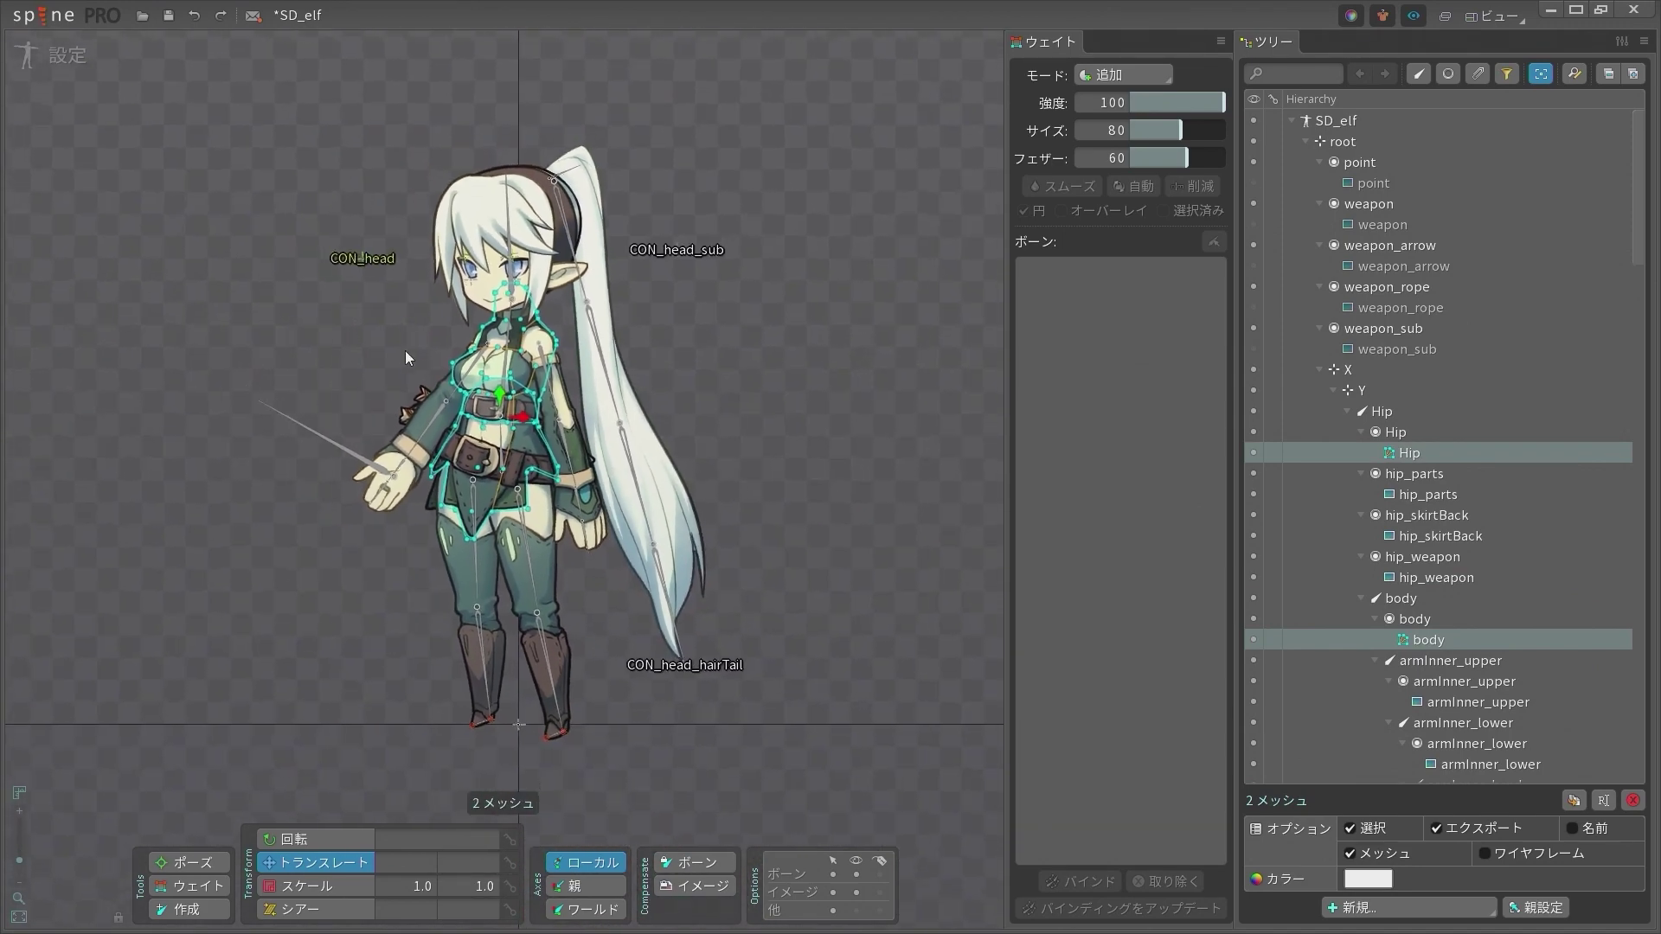
pyautogui.press('space')
pyautogui.click(513, 383)
pyautogui.keyDown('ctrl'); pyautogui.click(505, 475); pyautogui.keyUp('ctrl')
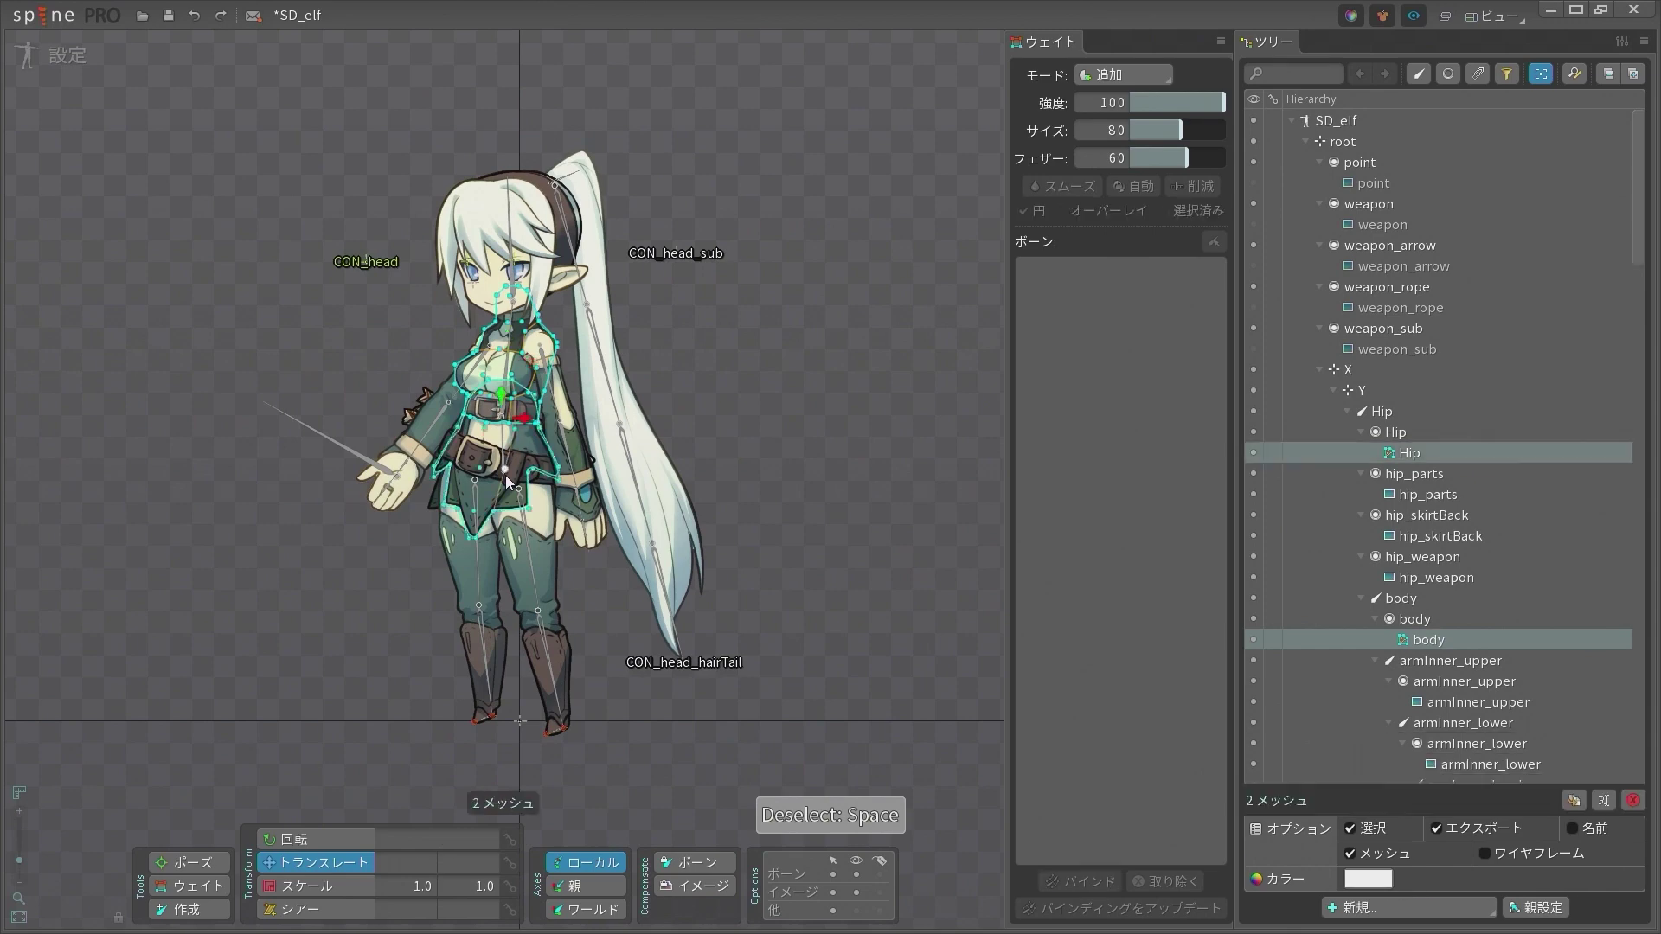
pyautogui.scroll(4, 502, 450)
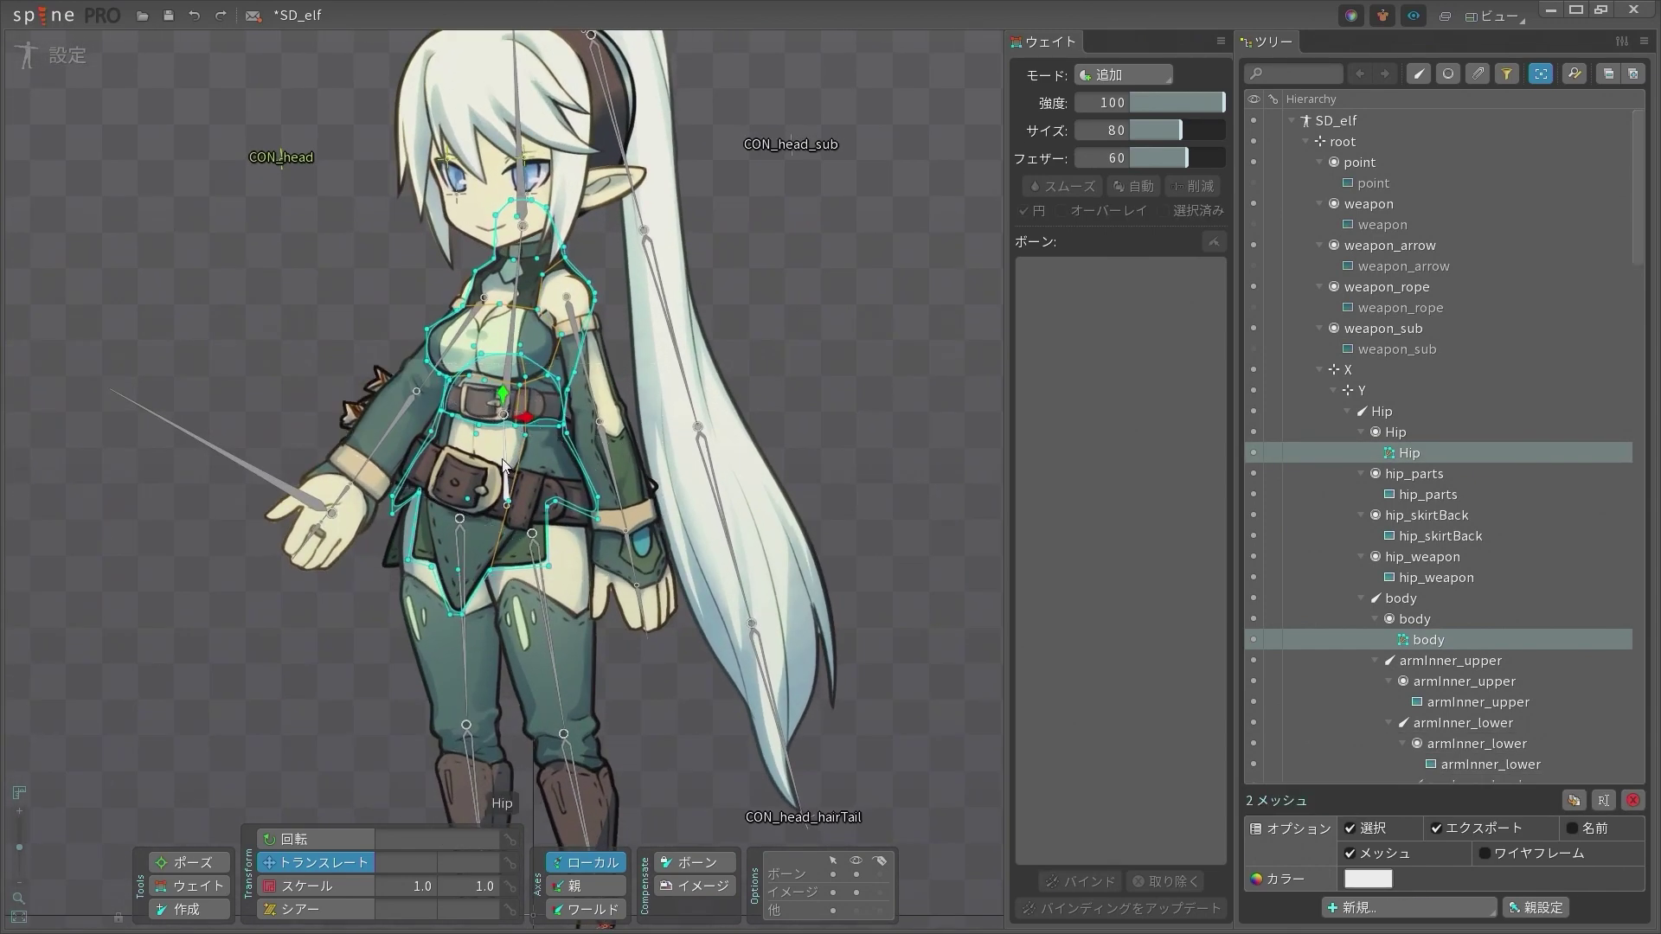
# Select the body and Hip bones together to examine the bone chain through the torso
pyautogui.click(504, 462)
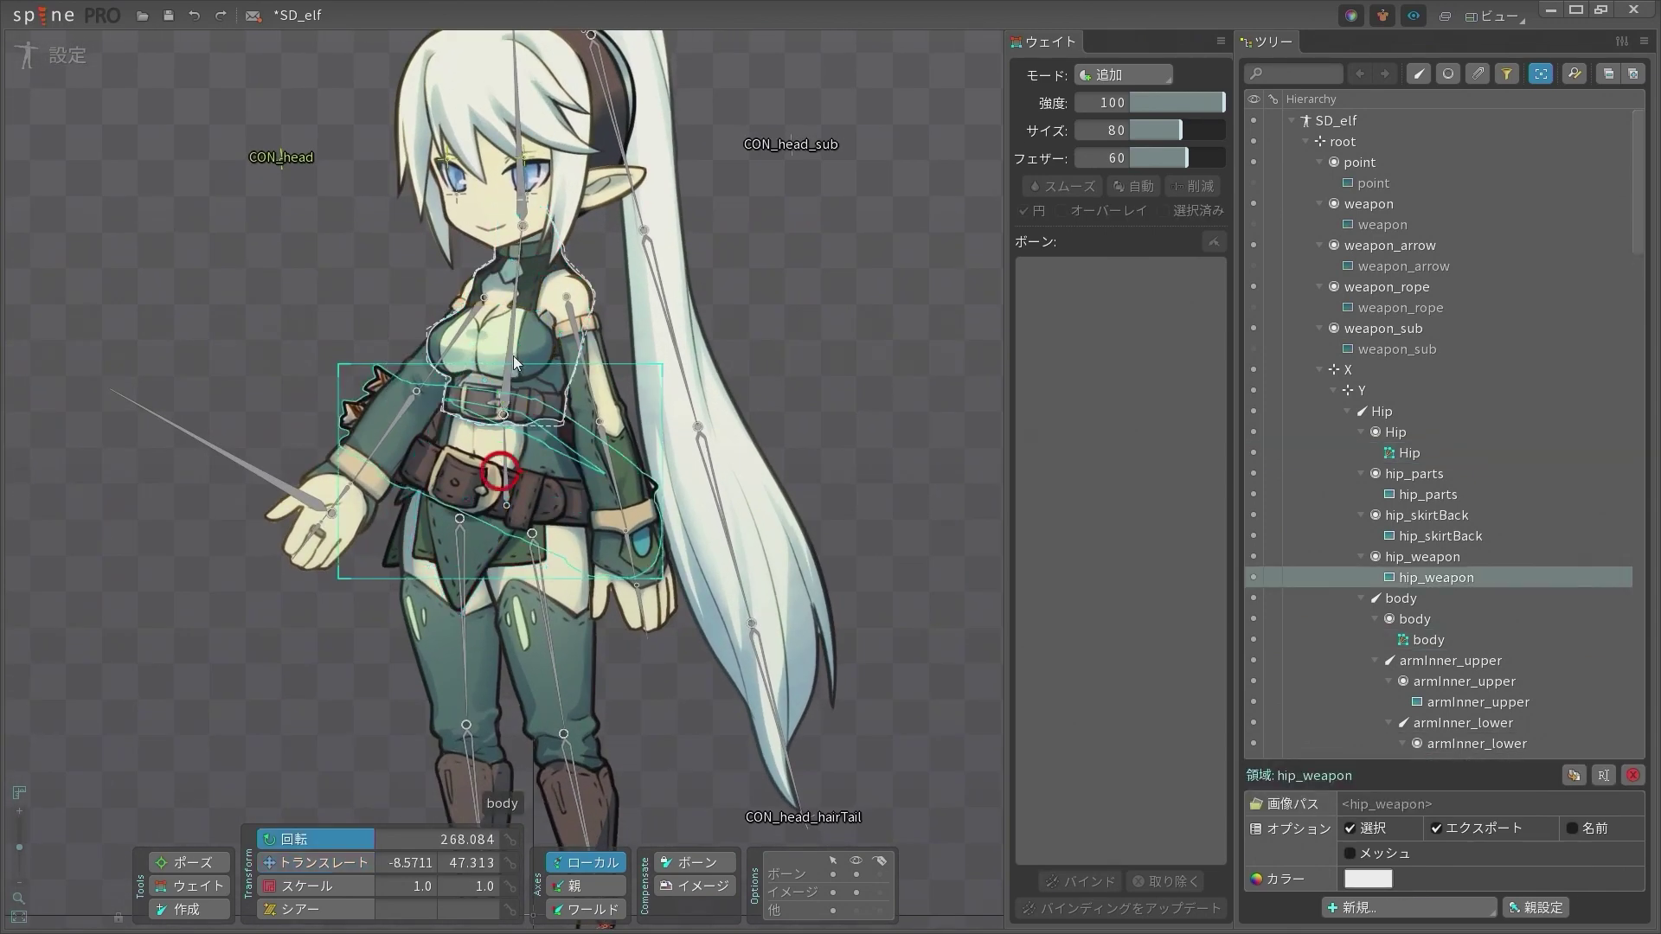
pyautogui.click(510, 359)
pyautogui.keyDown('ctrl'); pyautogui.click(505, 486); pyautogui.keyUp('ctrl')
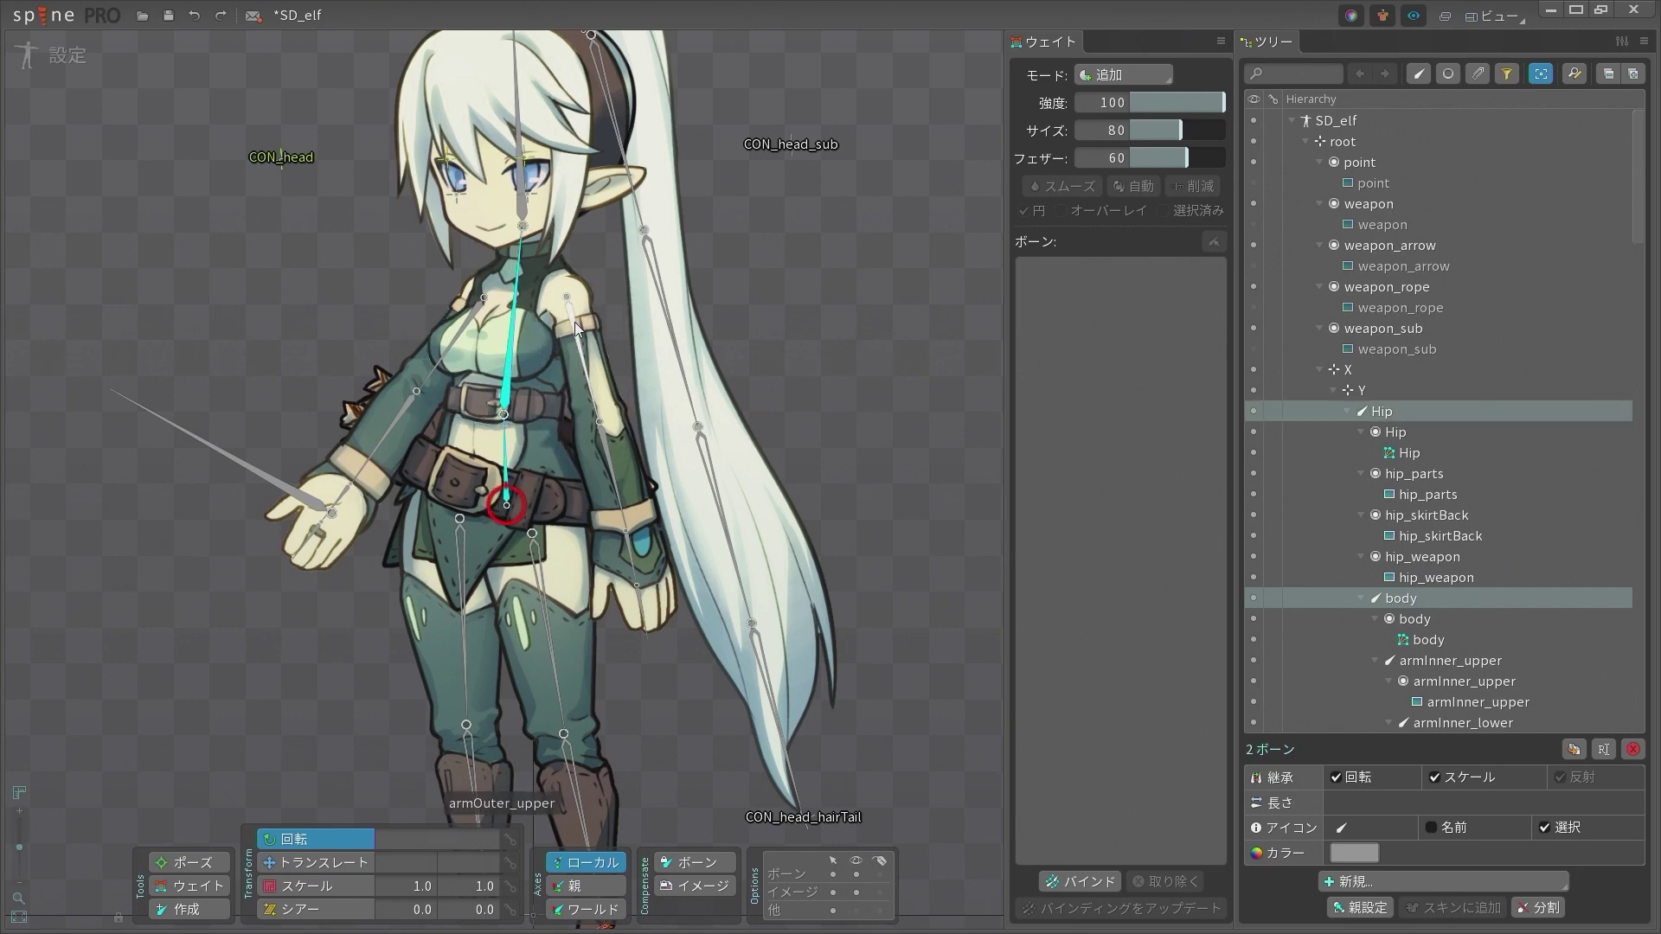
# Try shifting the armOuter_upper bone to check how the outer arm moves relative to the torso
pyautogui.moveTo(578, 346); pyautogui.dragTo(599, 322)
pyautogui.hotkey('ctrl', 'z')
pyautogui.press('v')
pyautogui.moveTo(878, 331); pyautogui.dragTo(924, 349)
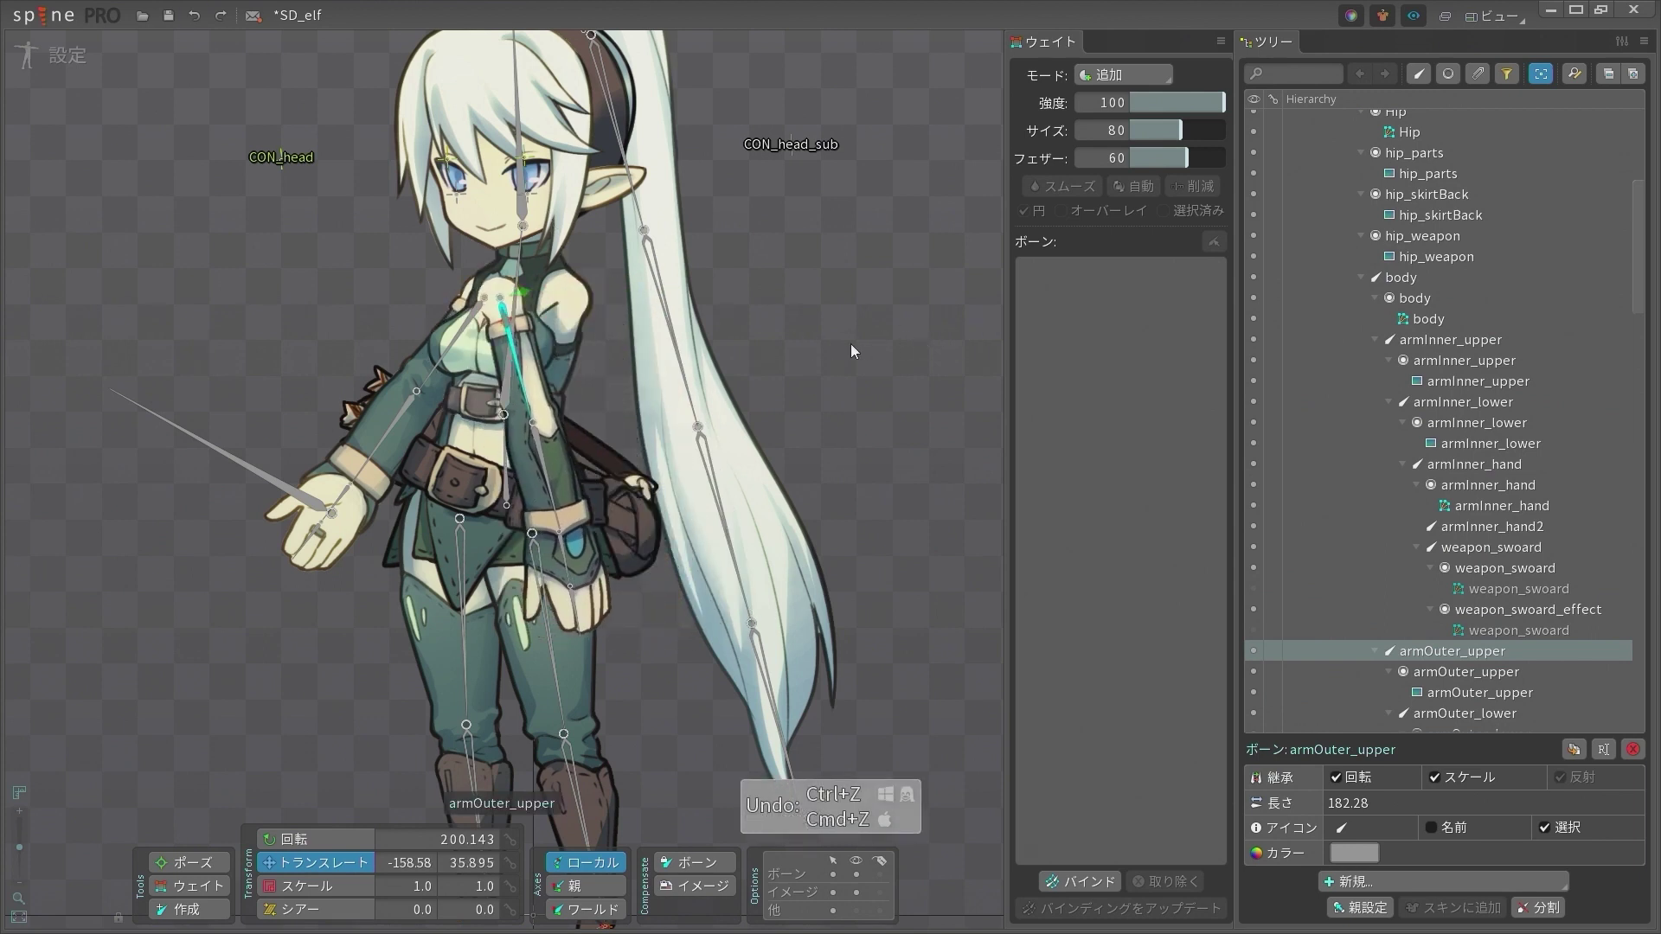
pyautogui.click(474, 309)
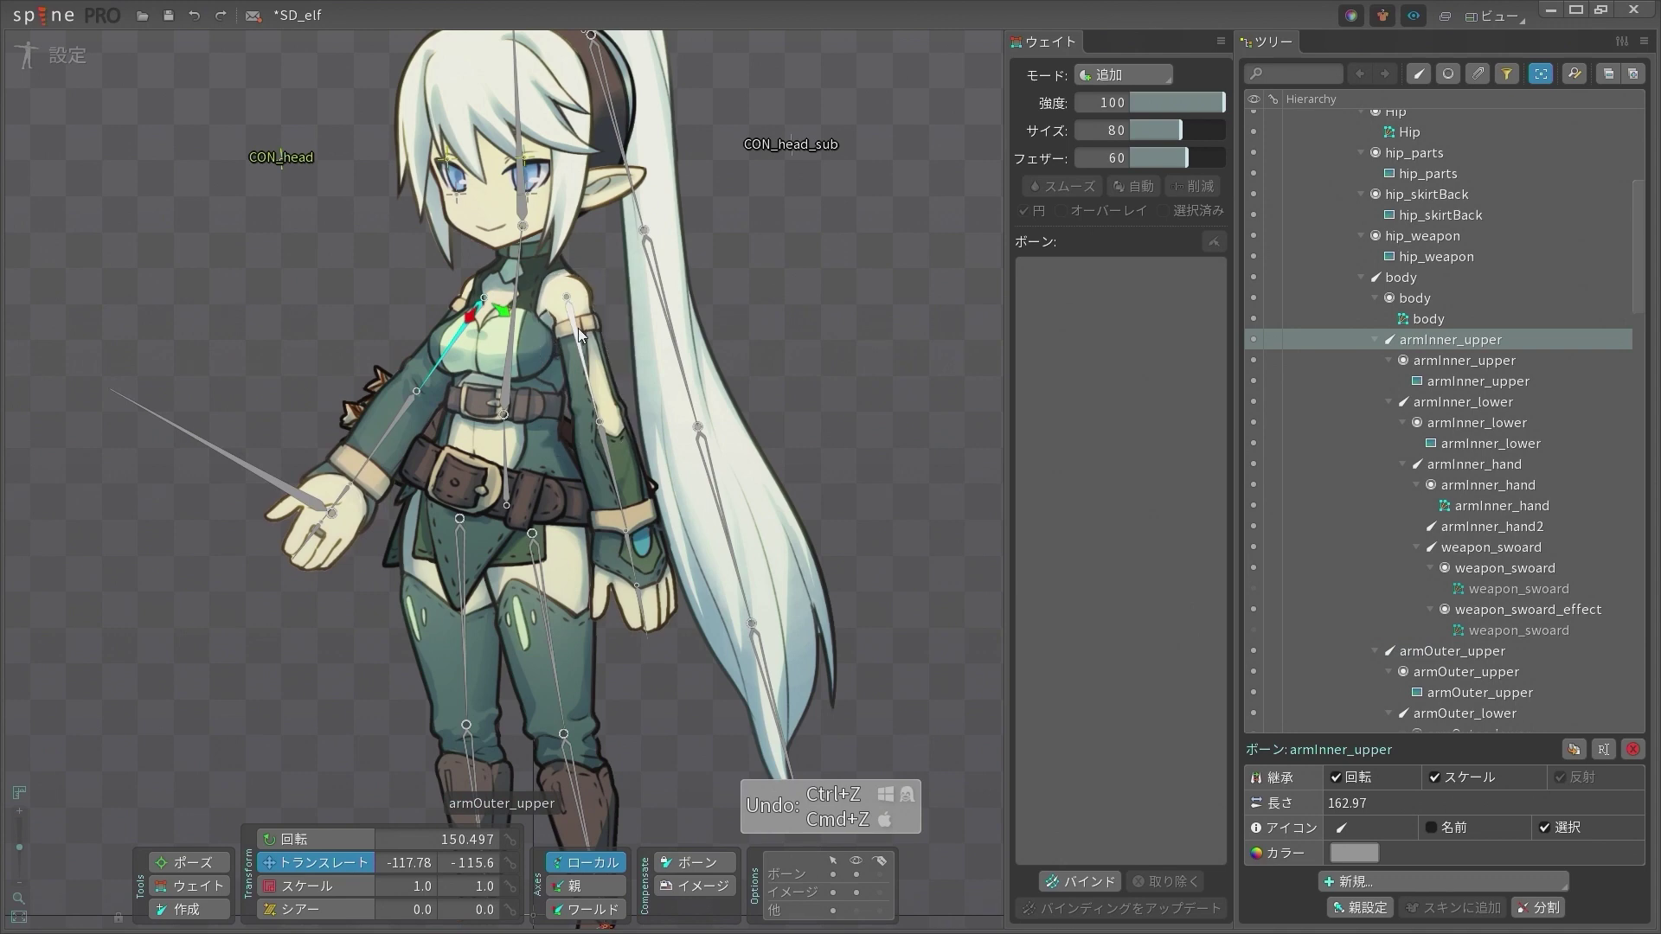
pyautogui.click(578, 329)
# Bind the body mesh to the body and armOuter_upper bones
pyautogui.click(528, 334)
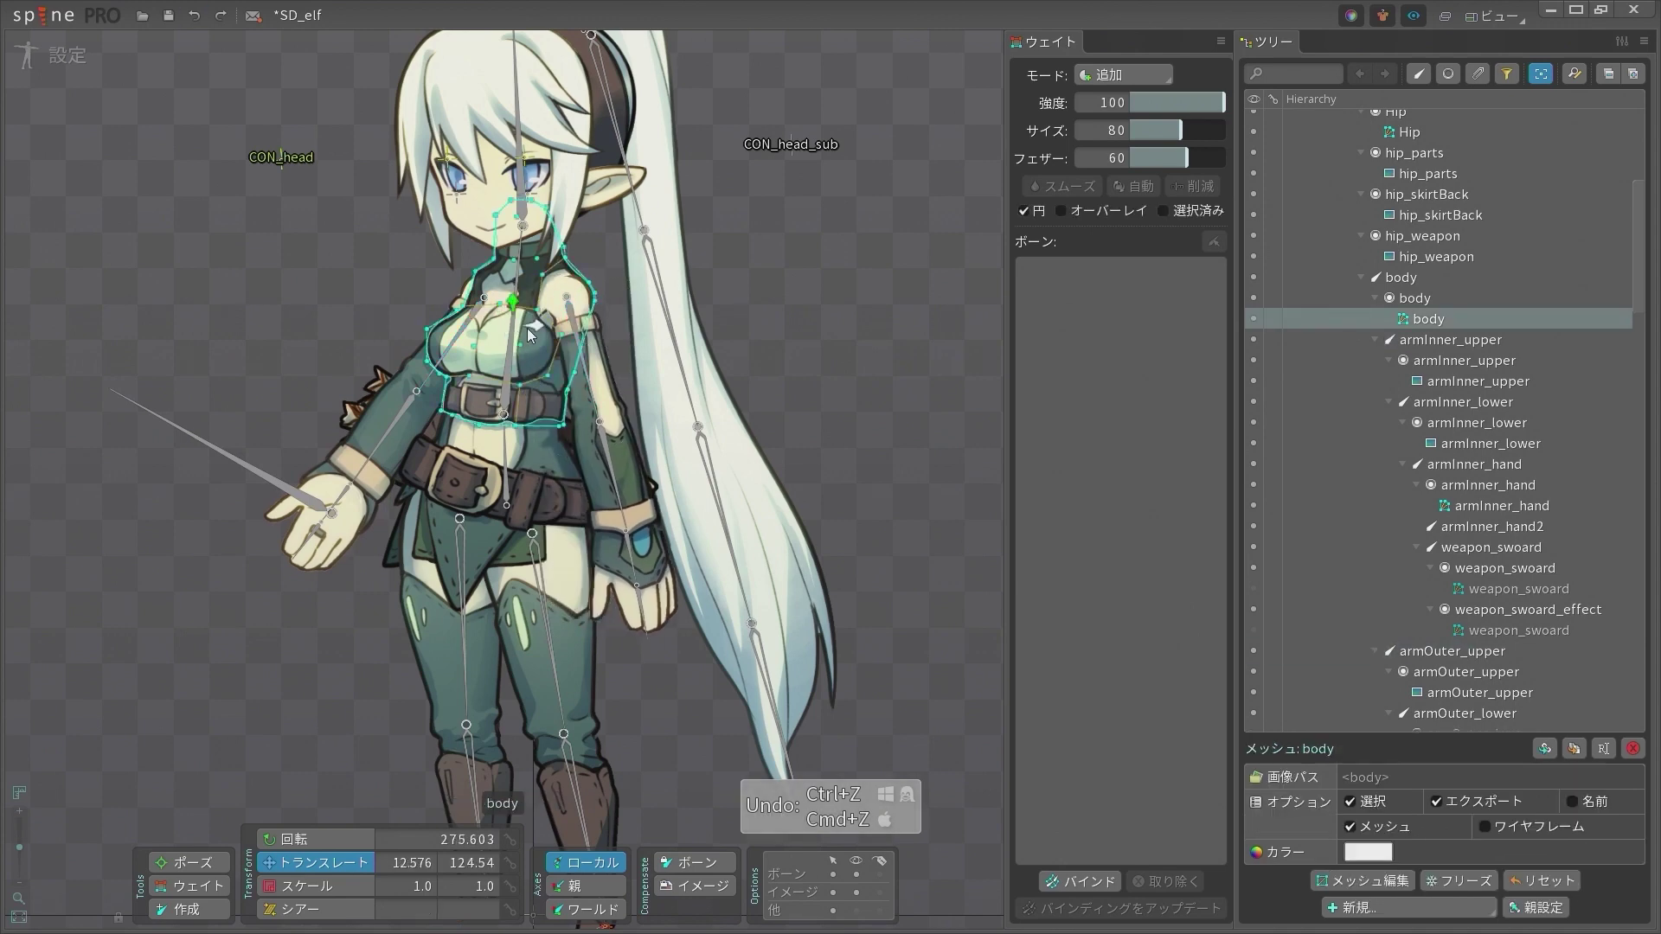
pyautogui.scroll(4, 531, 324)
pyautogui.click(634, 372)
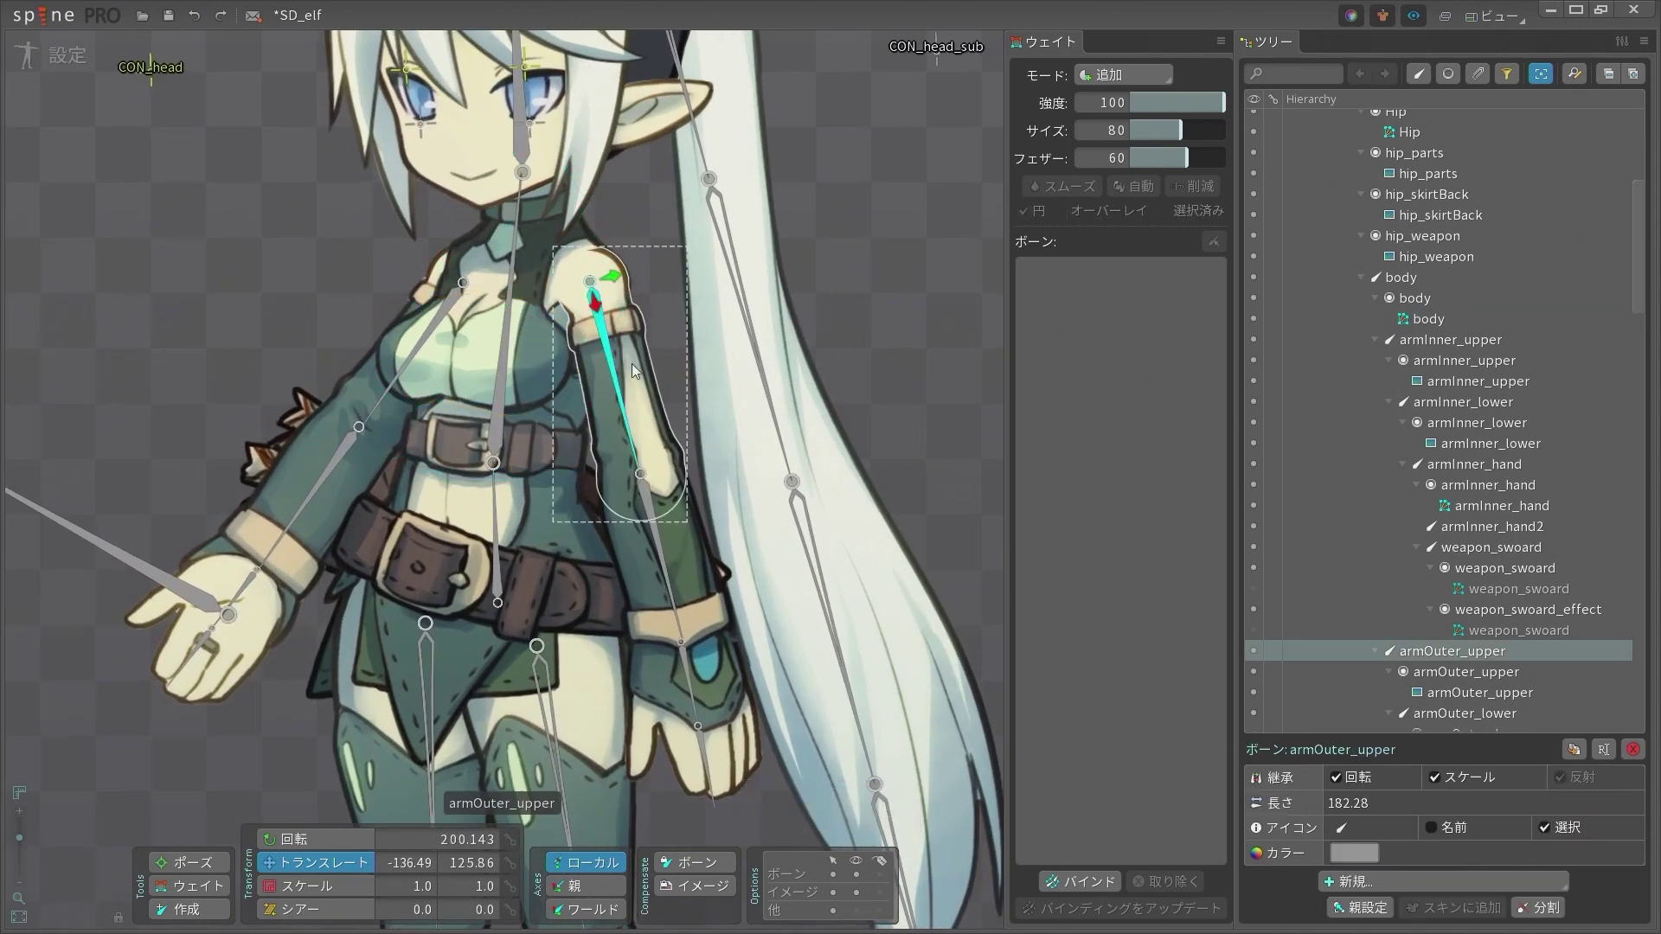
pyautogui.click(528, 317)
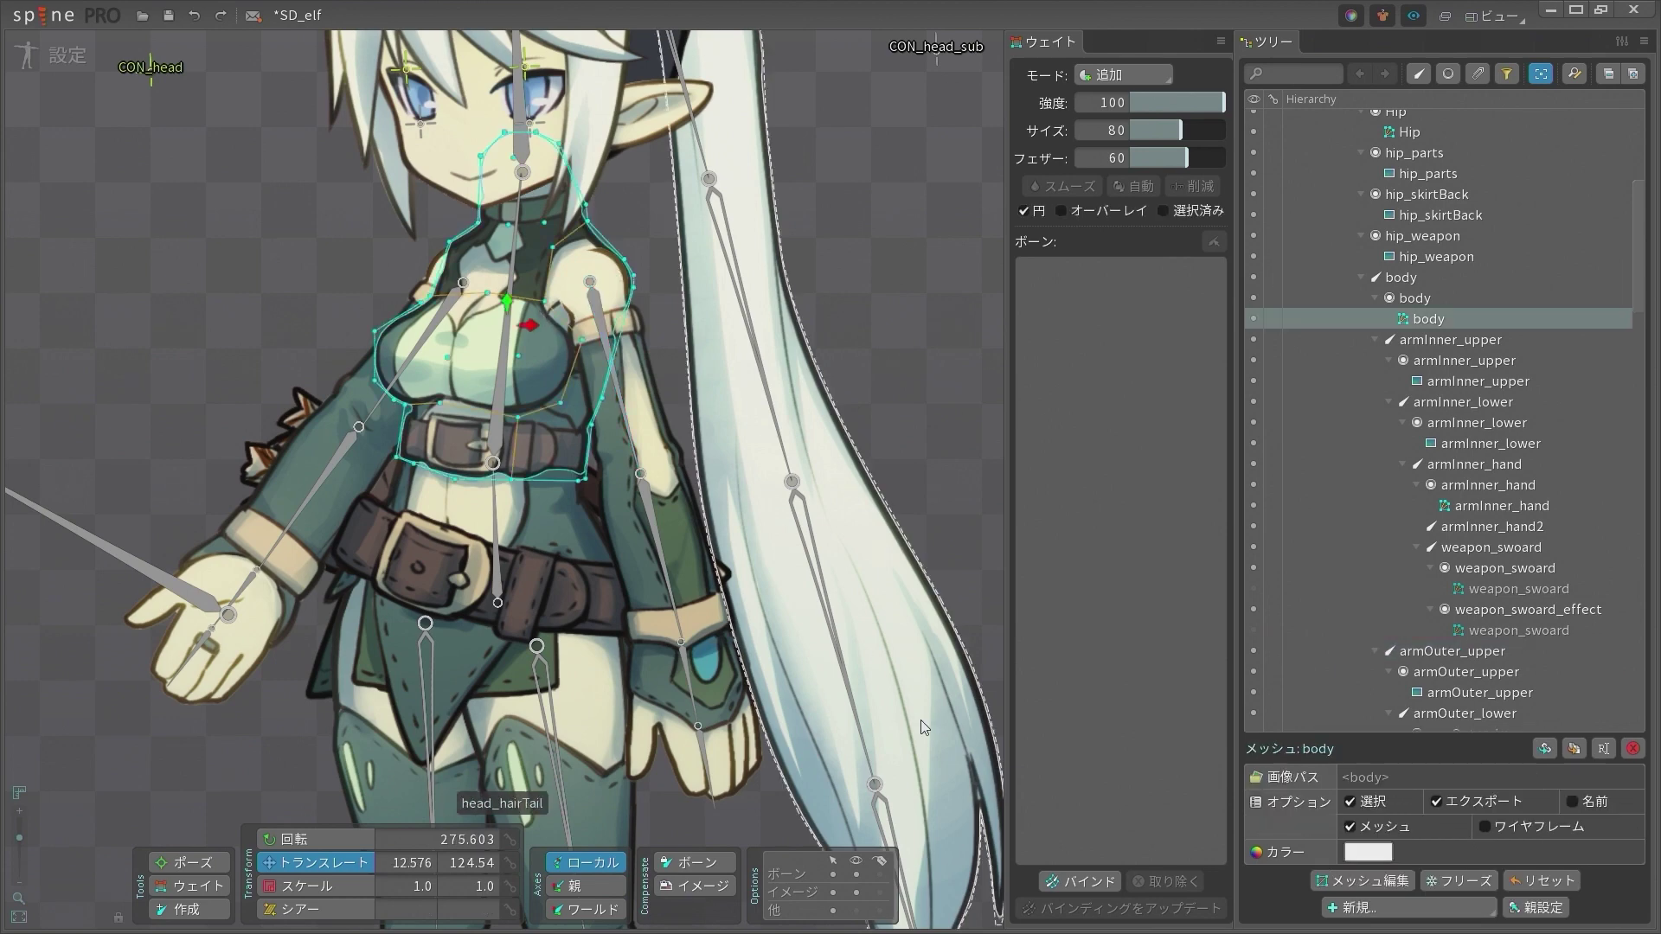
pyautogui.click(1075, 883)
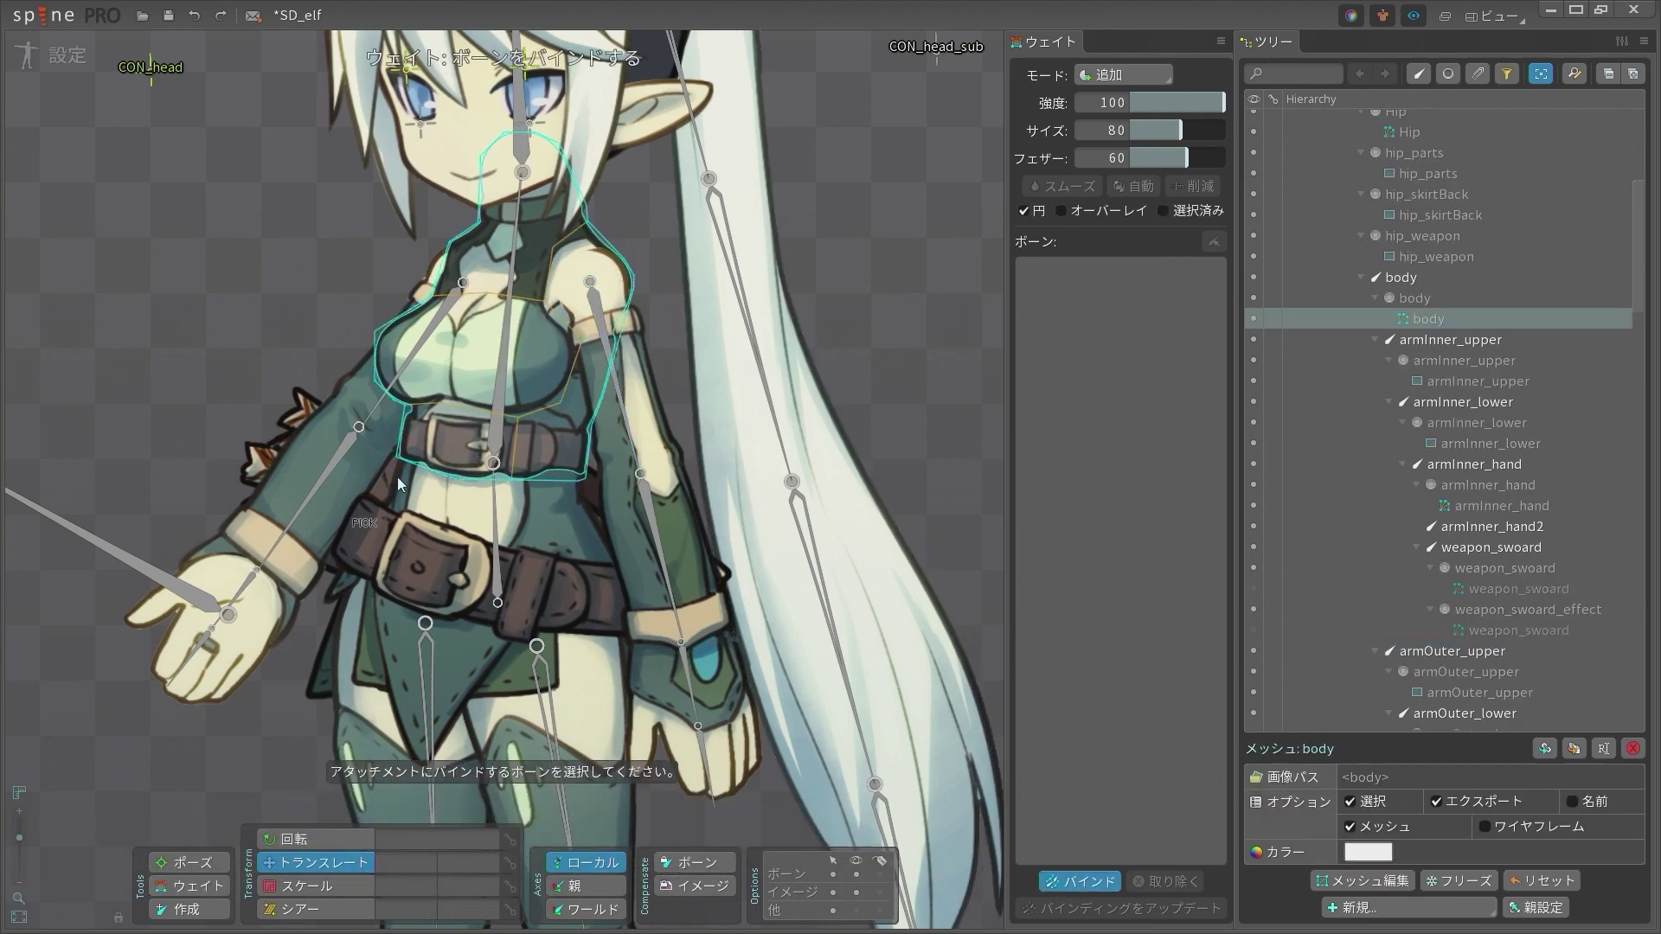
pyautogui.click(505, 372)
pyautogui.click(610, 346)
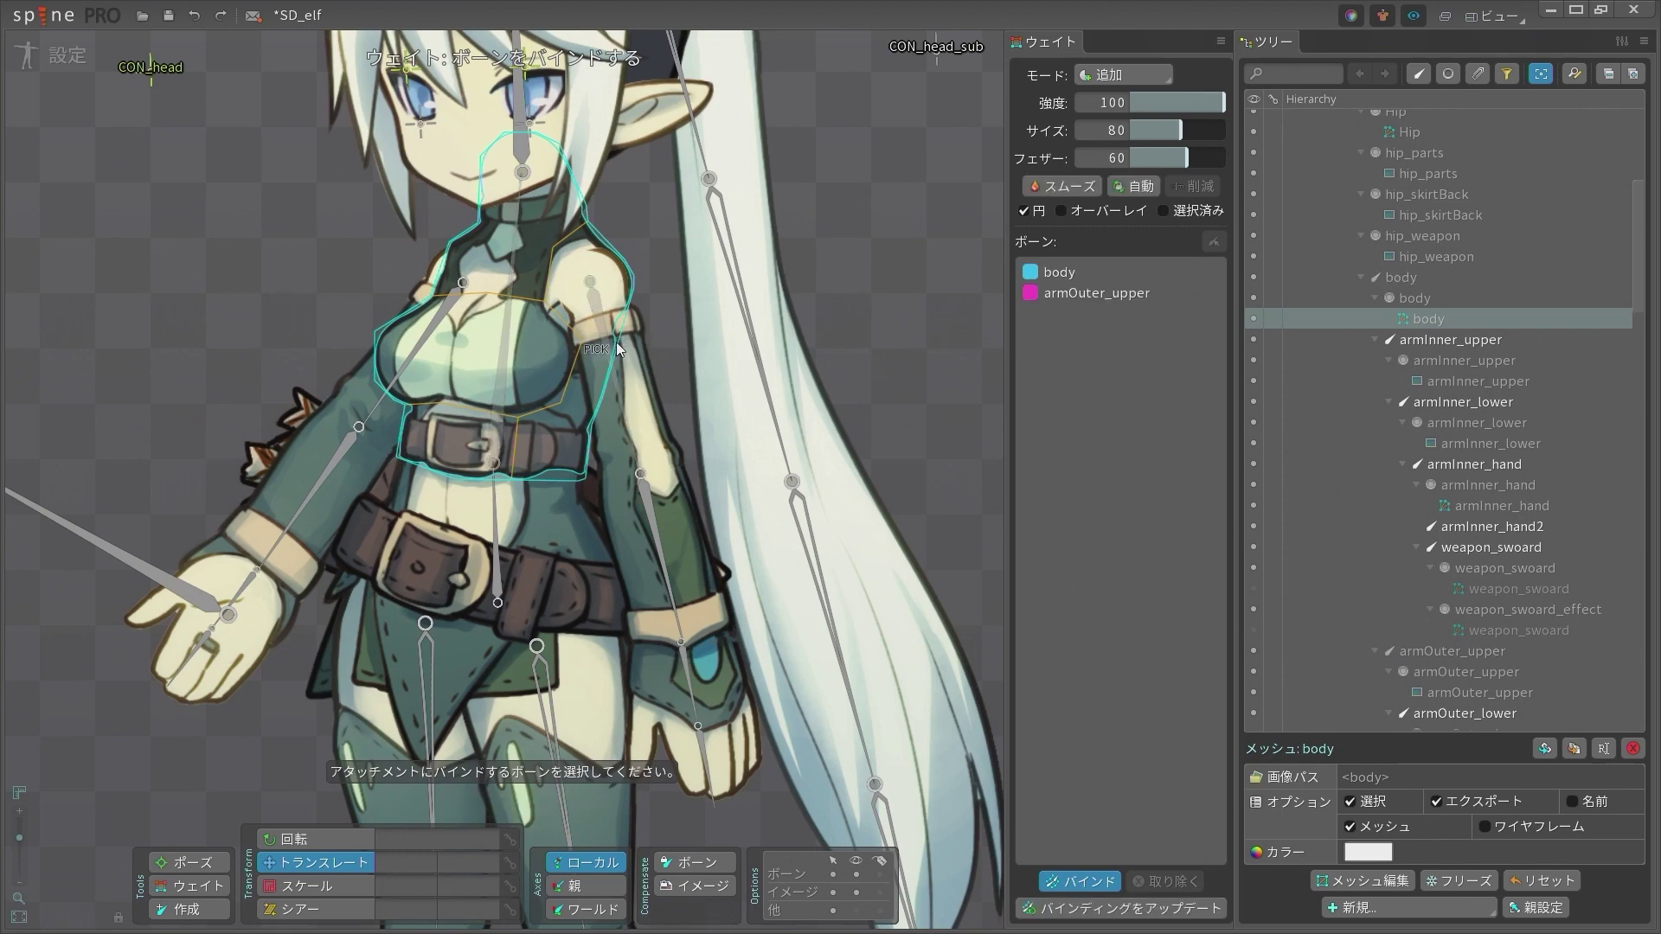
pyautogui.press('space')
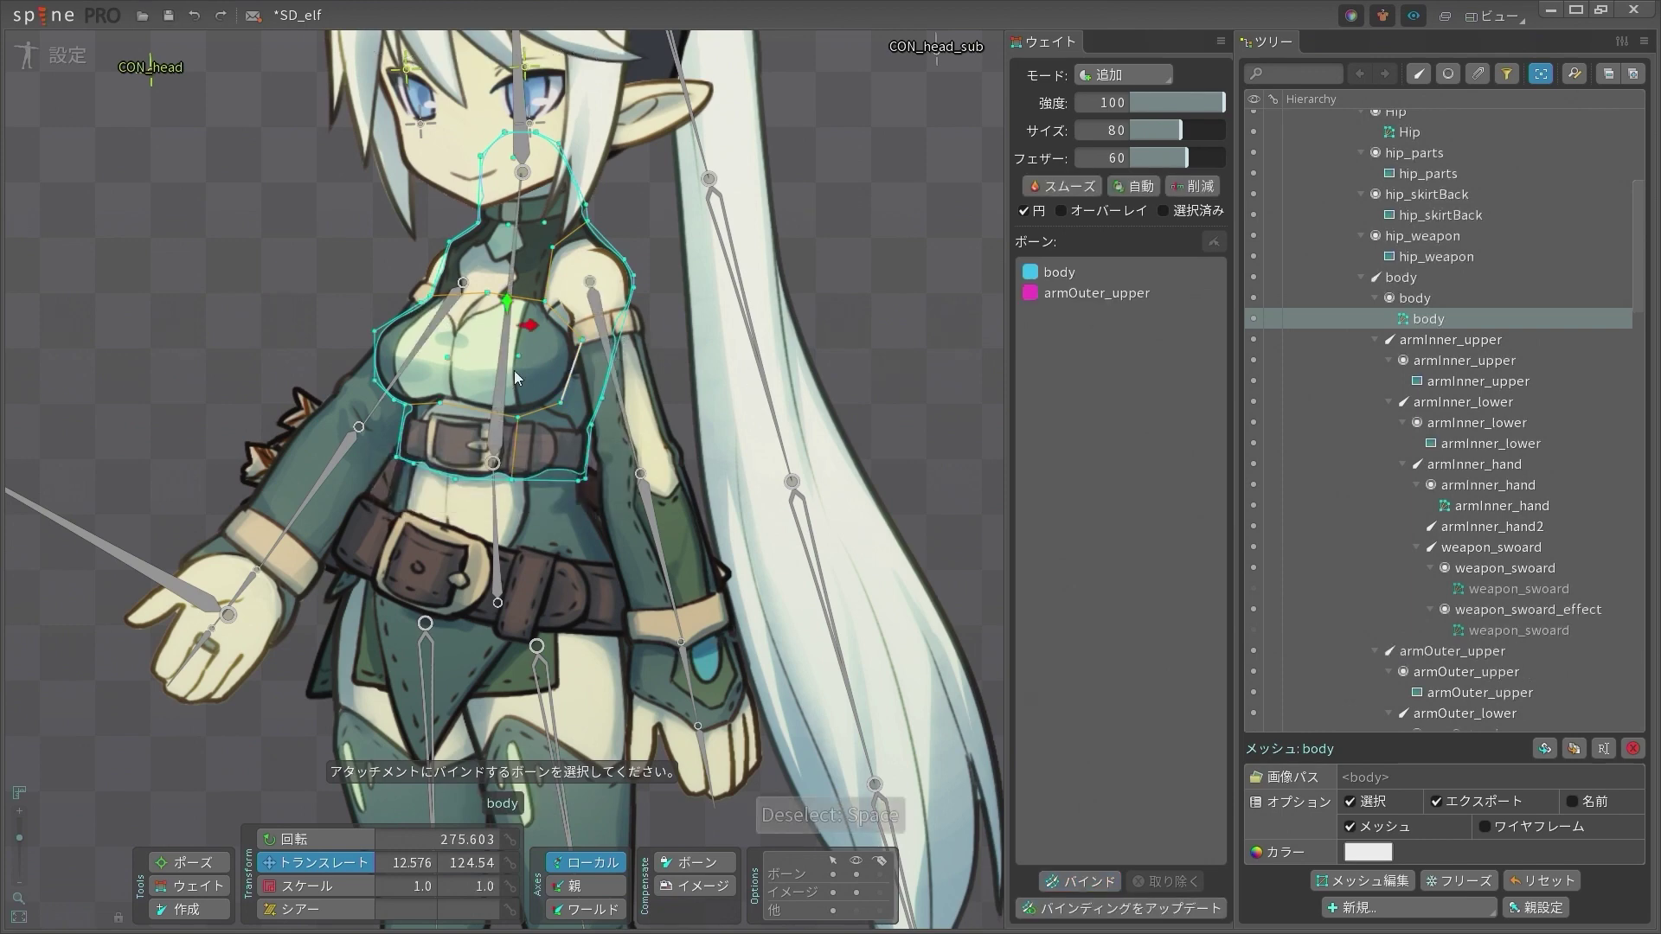
# Inspect the armOuter_upper bone's weights on the body mesh, and return to the Translate tool
pyautogui.click(186, 886)
pyautogui.click(610, 346)
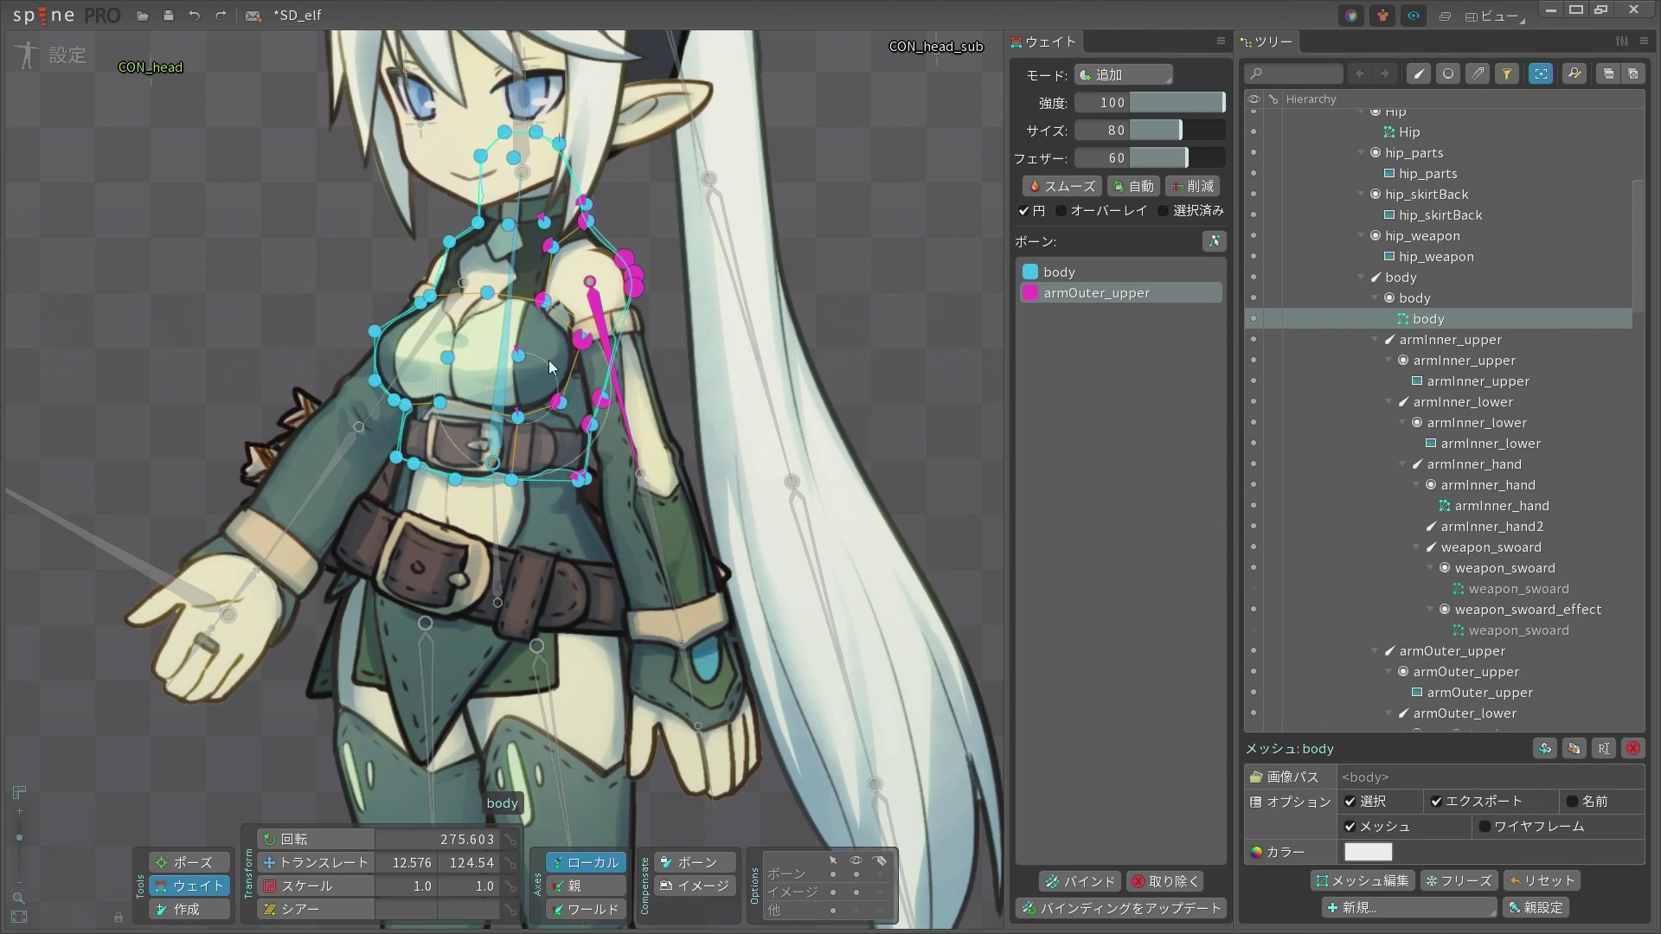
pyautogui.click(294, 840)
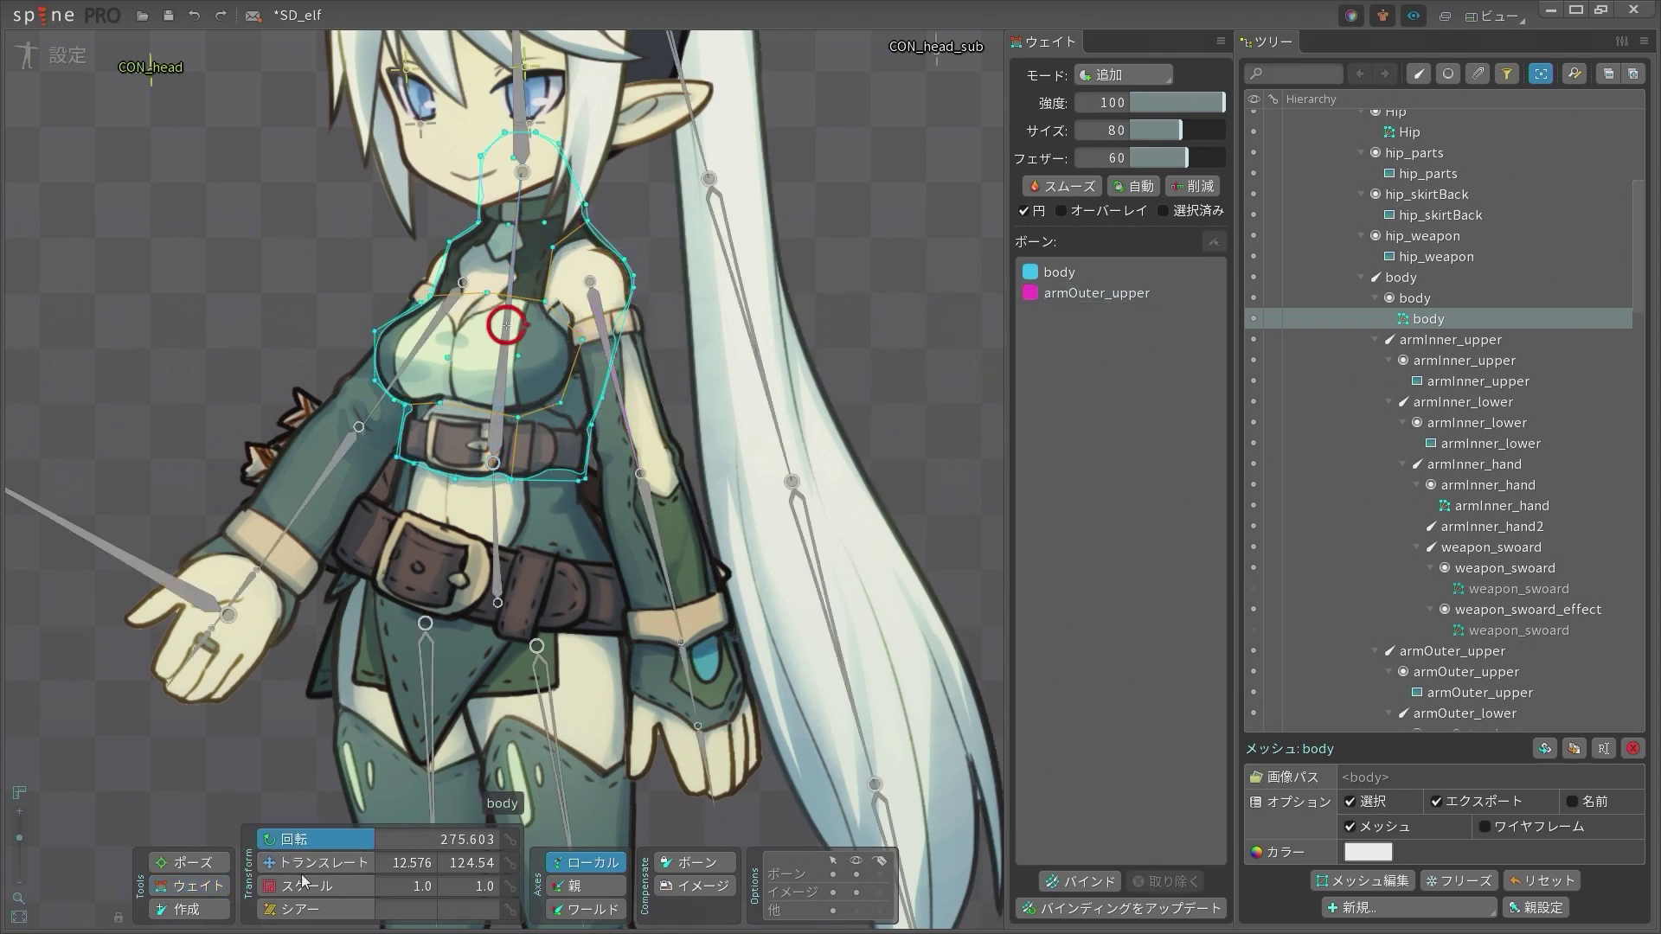
pyautogui.press('v')
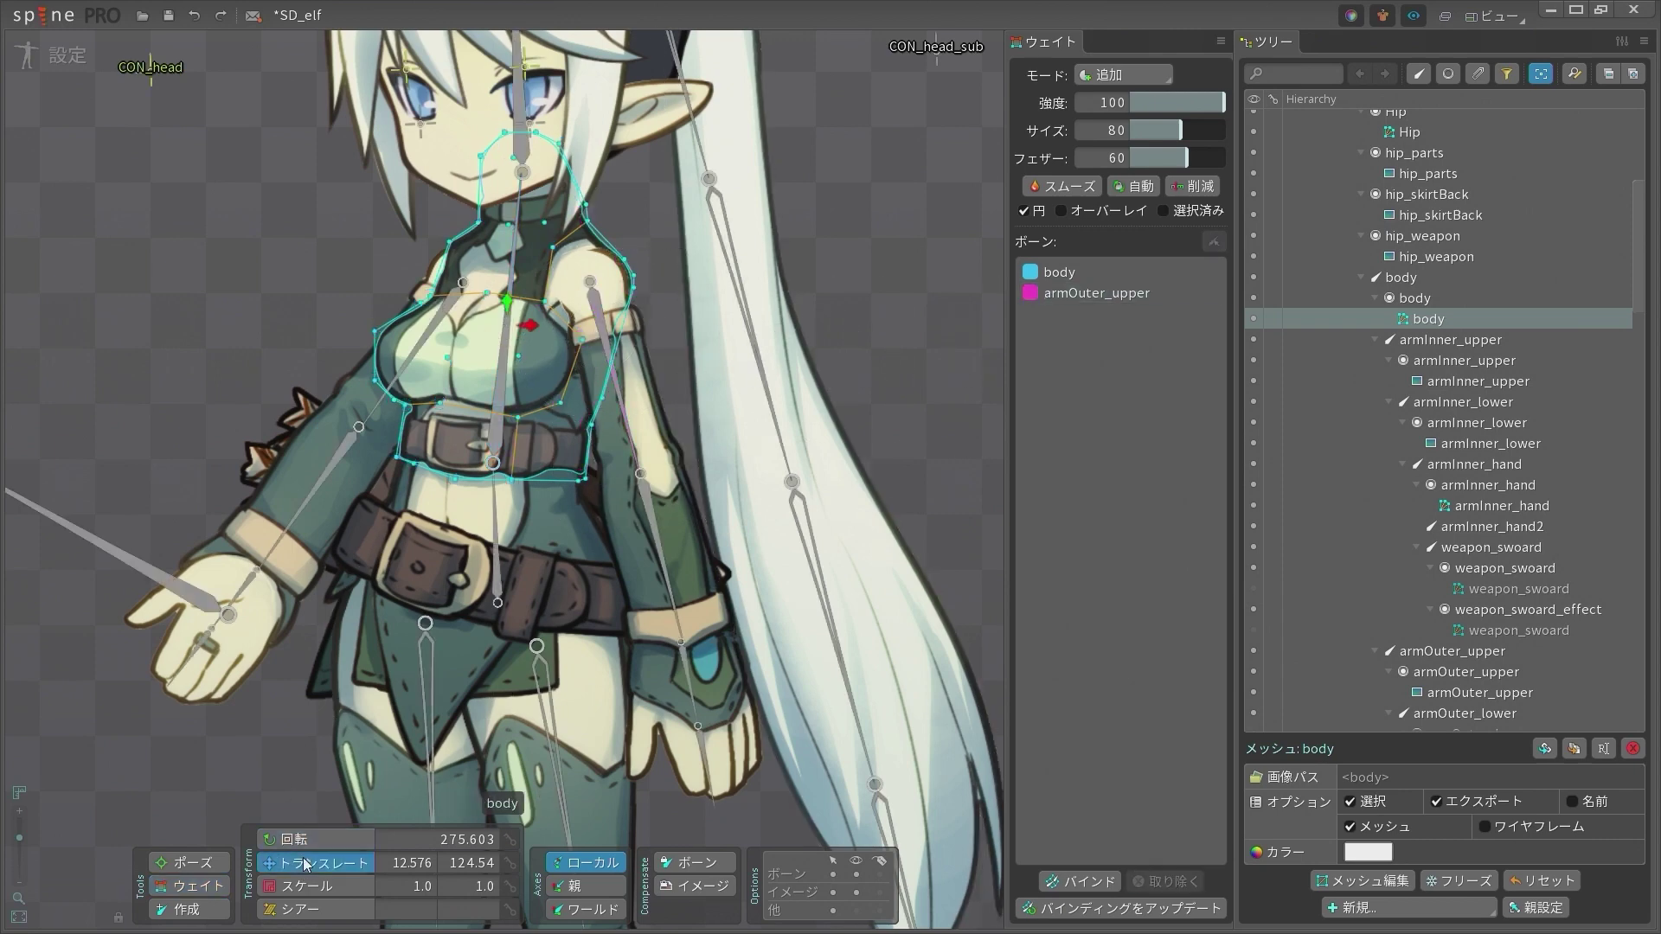
# Test the torso's shoulder deformation by translating the armOuter_upper bone, and undo the movement
pyautogui.click(622, 402)
pyautogui.moveTo(933, 367)
pyautogui.mouseDown()
pyautogui.moveTo(889, 365)
pyautogui.moveTo(977, 358)
pyautogui.moveTo(898, 362)
pyautogui.moveTo(942, 360)
pyautogui.mouseUp()
pyautogui.hotkey('ctrl', 'z')
pyautogui.scroll(-1, 941, 376)
pyautogui.moveTo(917, 433); pyautogui.dragTo(771, 443)
pyautogui.scroll(-4, 772, 443)
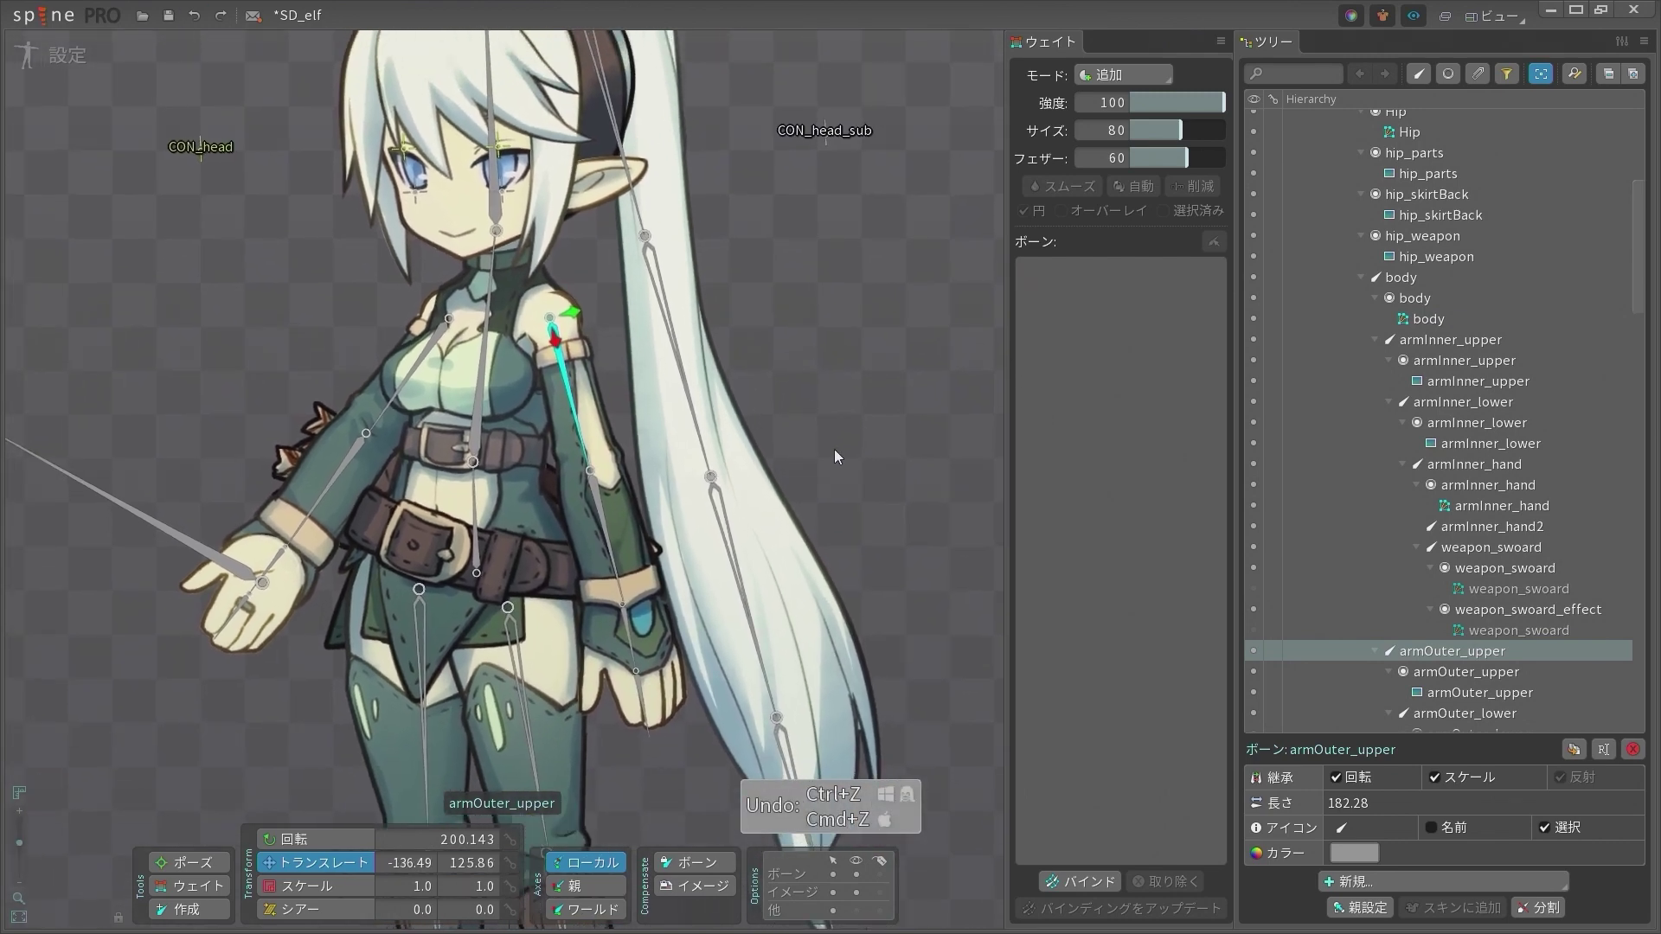
# Test the torso's shoulder deformation by rotating the armOuter_upper bone, undoing each rotation
pyautogui.click(348, 839)
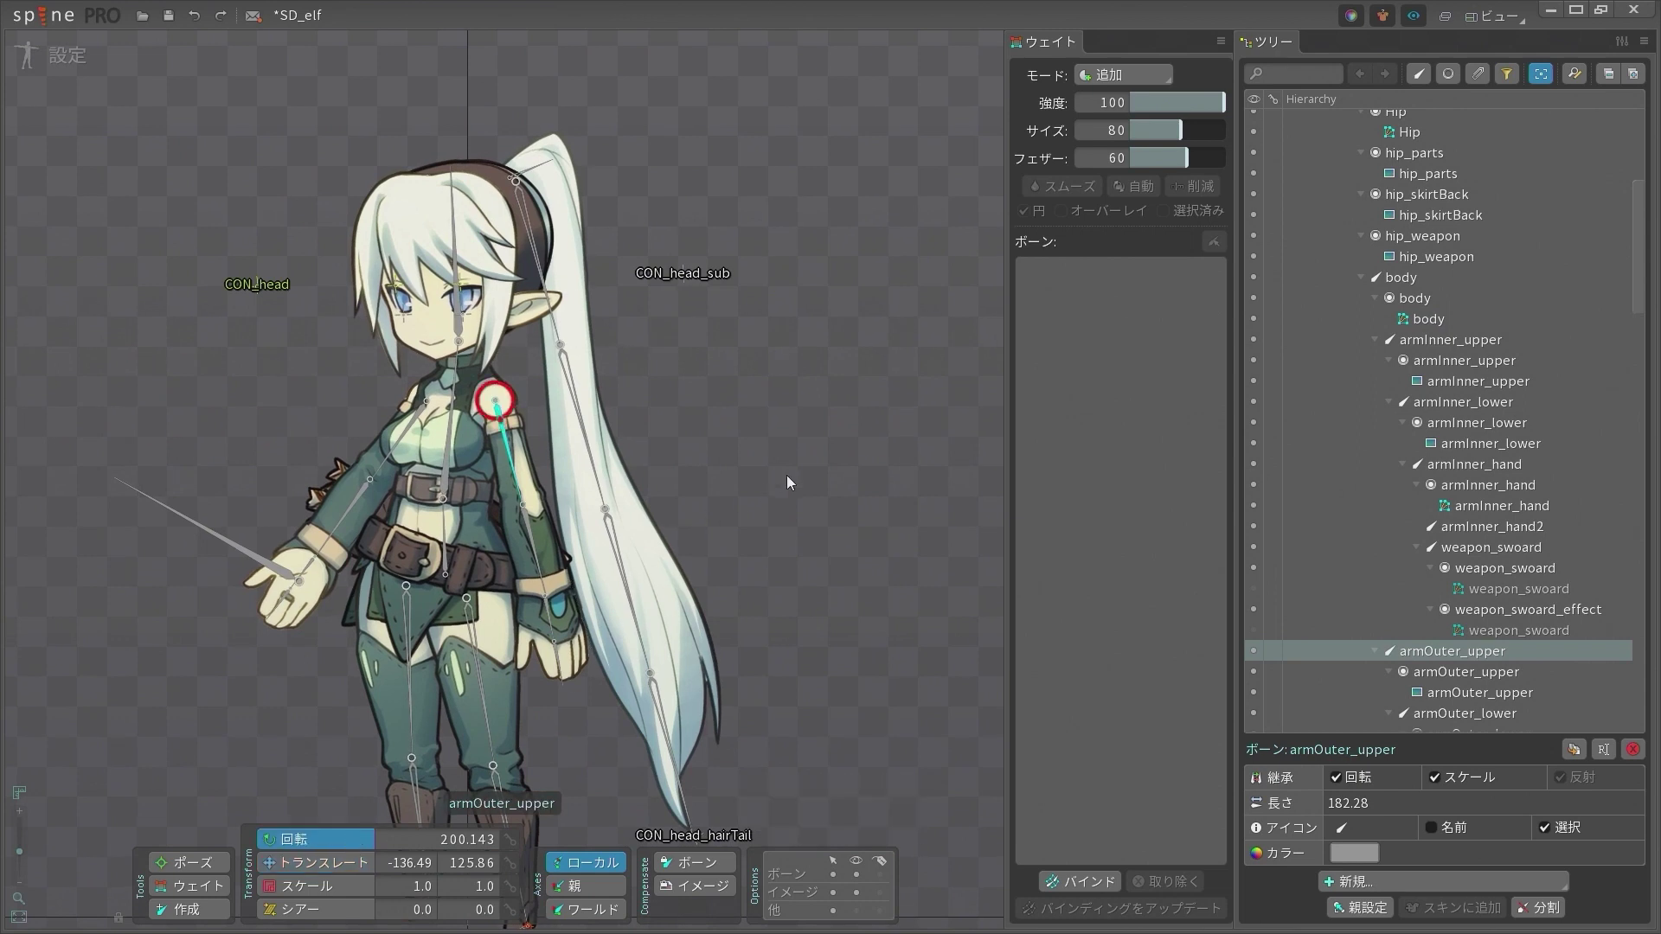
pyautogui.moveTo(872, 461); pyautogui.dragTo(507, 353)
pyautogui.hotkey('ctrl', 'z')
pyautogui.scroll(6, 507, 353)
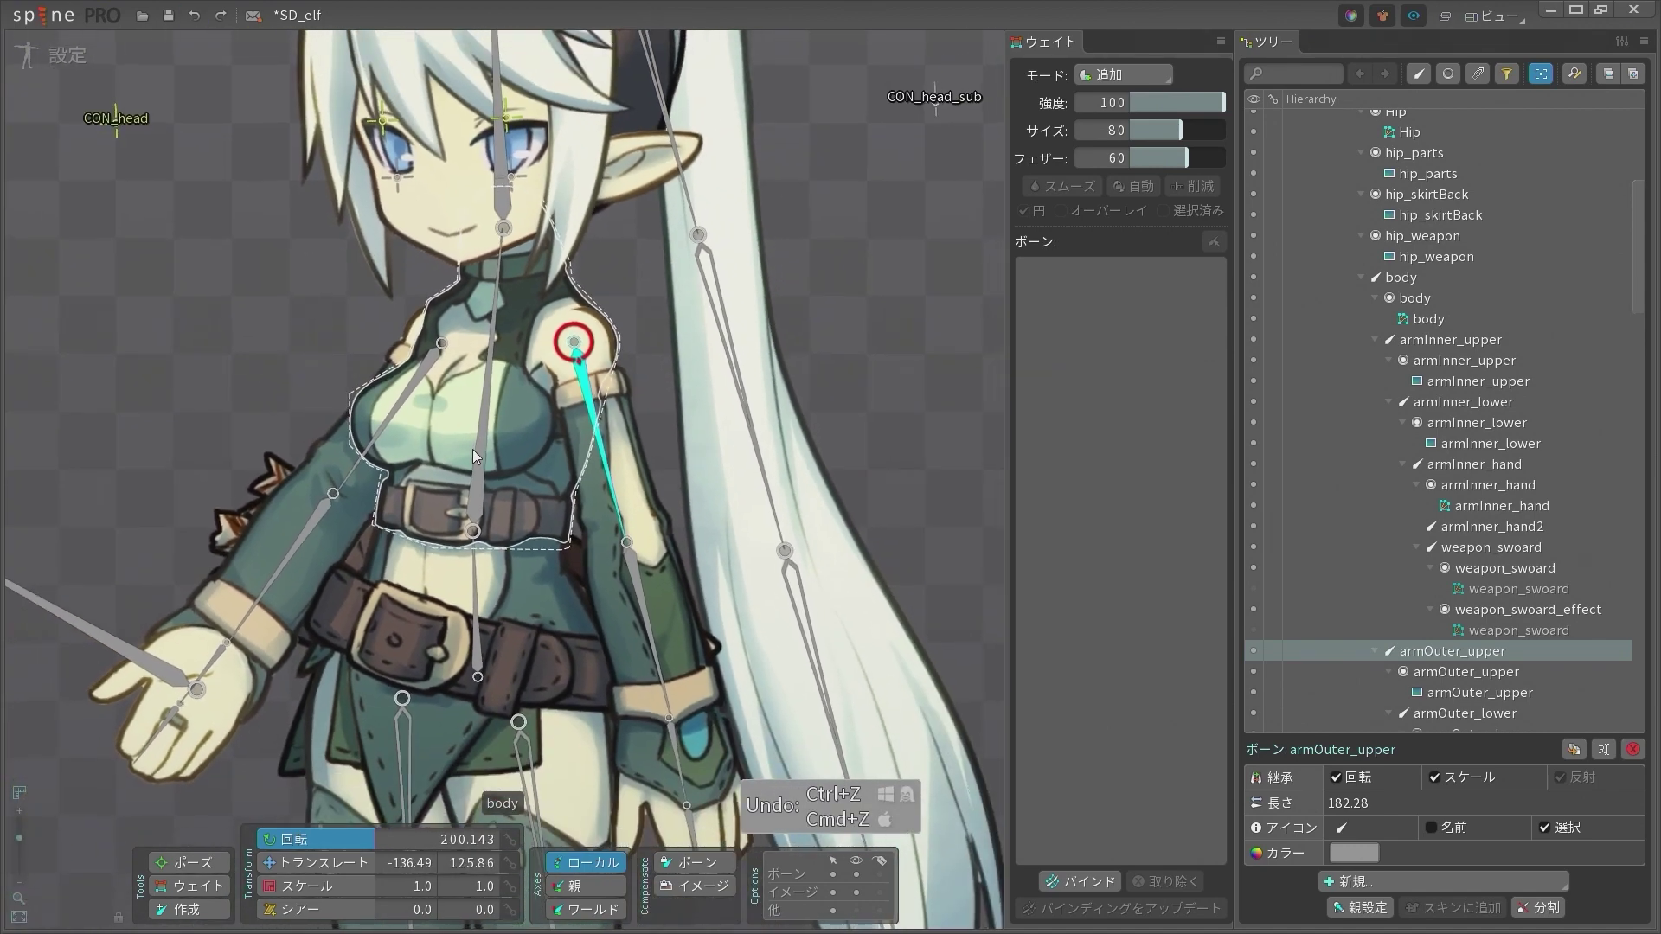
pyautogui.click(472, 449)
pyautogui.scroll(-6, 601, 441)
pyautogui.click(655, 609)
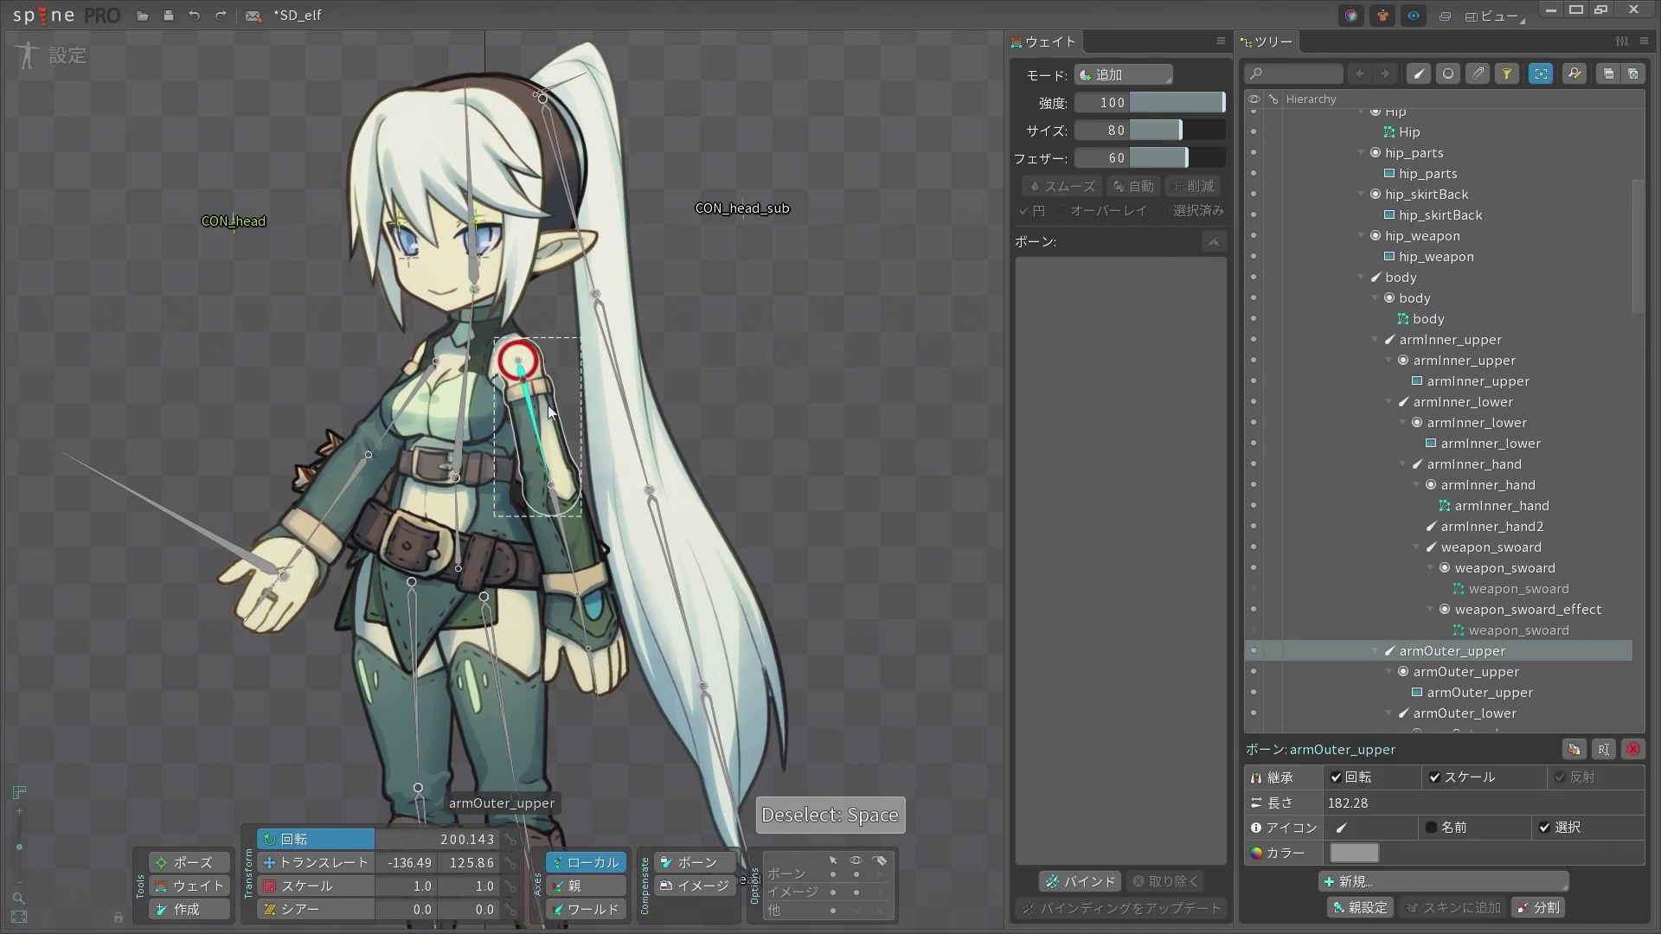
pyautogui.moveTo(655, 609); pyautogui.dragTo(701, 396)
pyautogui.hotkey('ctrl', 'z')
pyautogui.scroll(5, 514, 415)
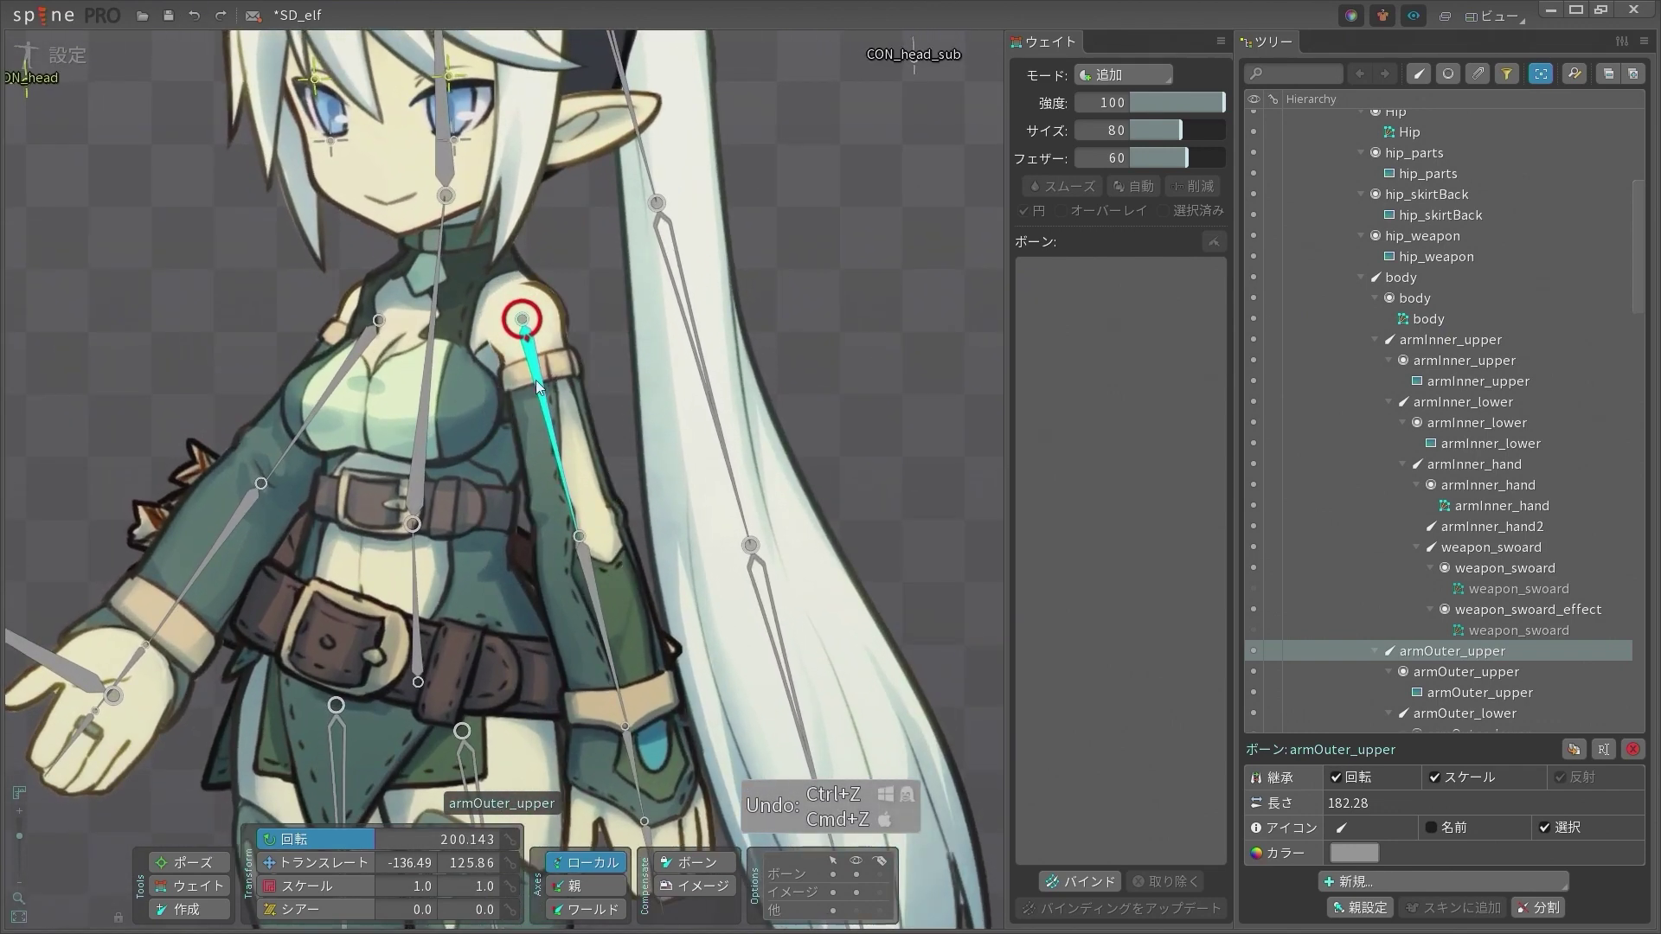
# Undo the edits back to before the body mesh was bound to its bones, and select the body mesh to check
pyautogui.press('space')
pyautogui.scroll(-1, 546, 382)
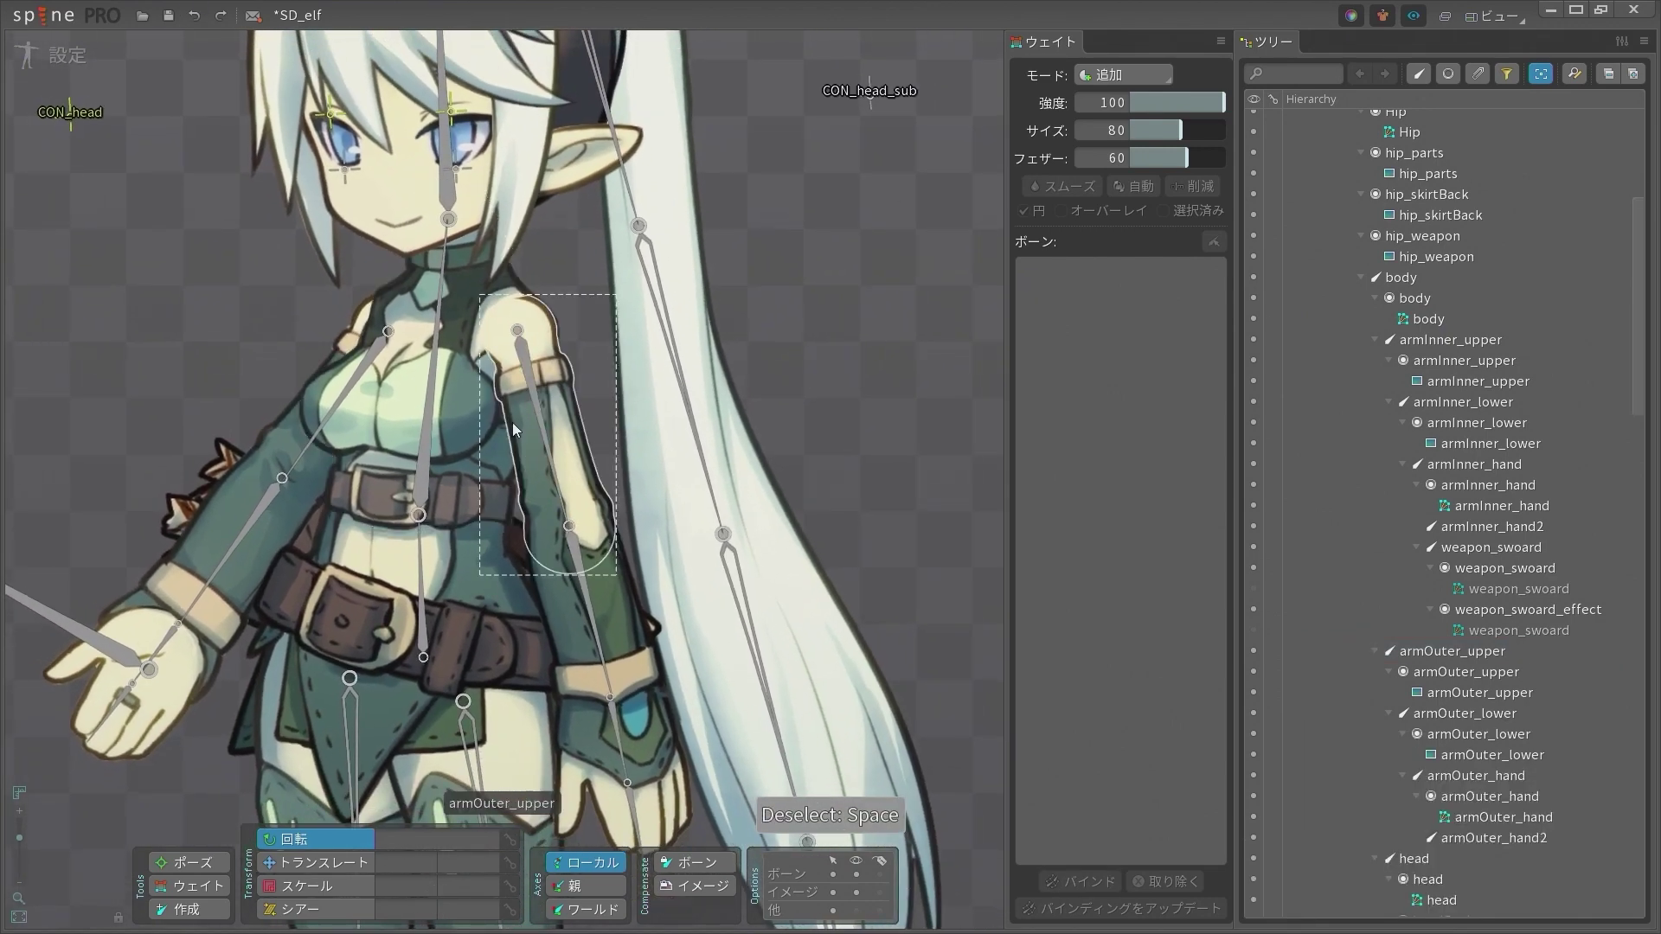
pyautogui.scroll(2, 439, 405)
pyautogui.scroll(-3, 564, 386)
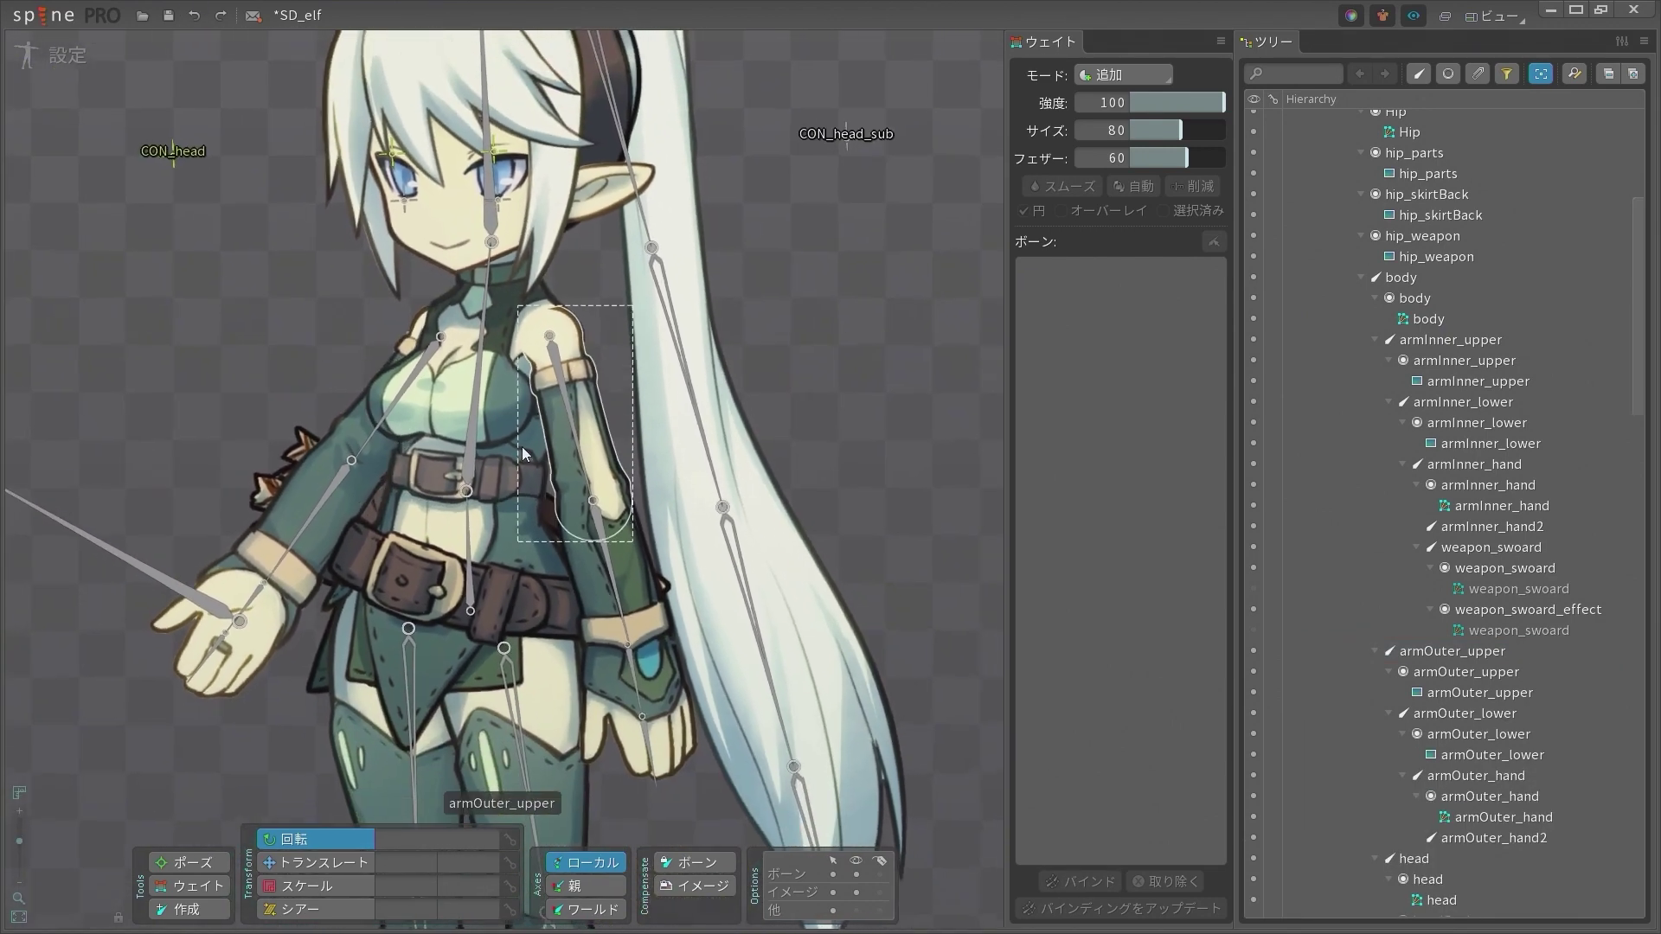
pyautogui.moveTo(535, 386); pyautogui.dragTo(502, 480)
pyautogui.scroll(2, 502, 486)
pyautogui.hotkey('ctrl', 'z')
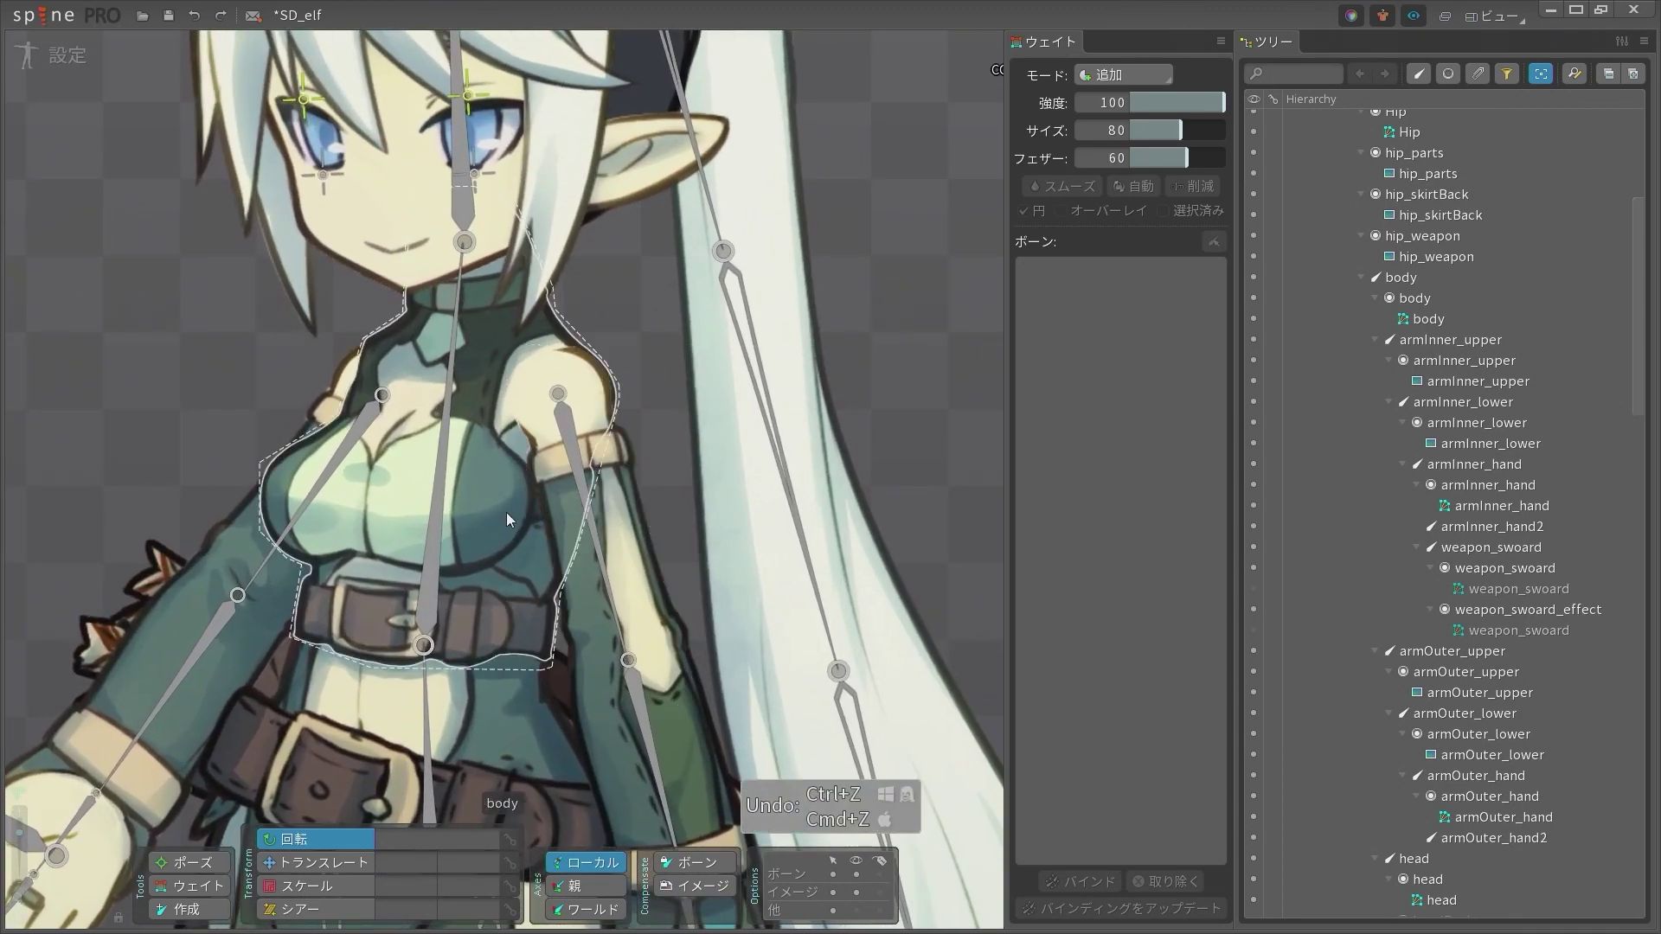
pyautogui.click(495, 497)
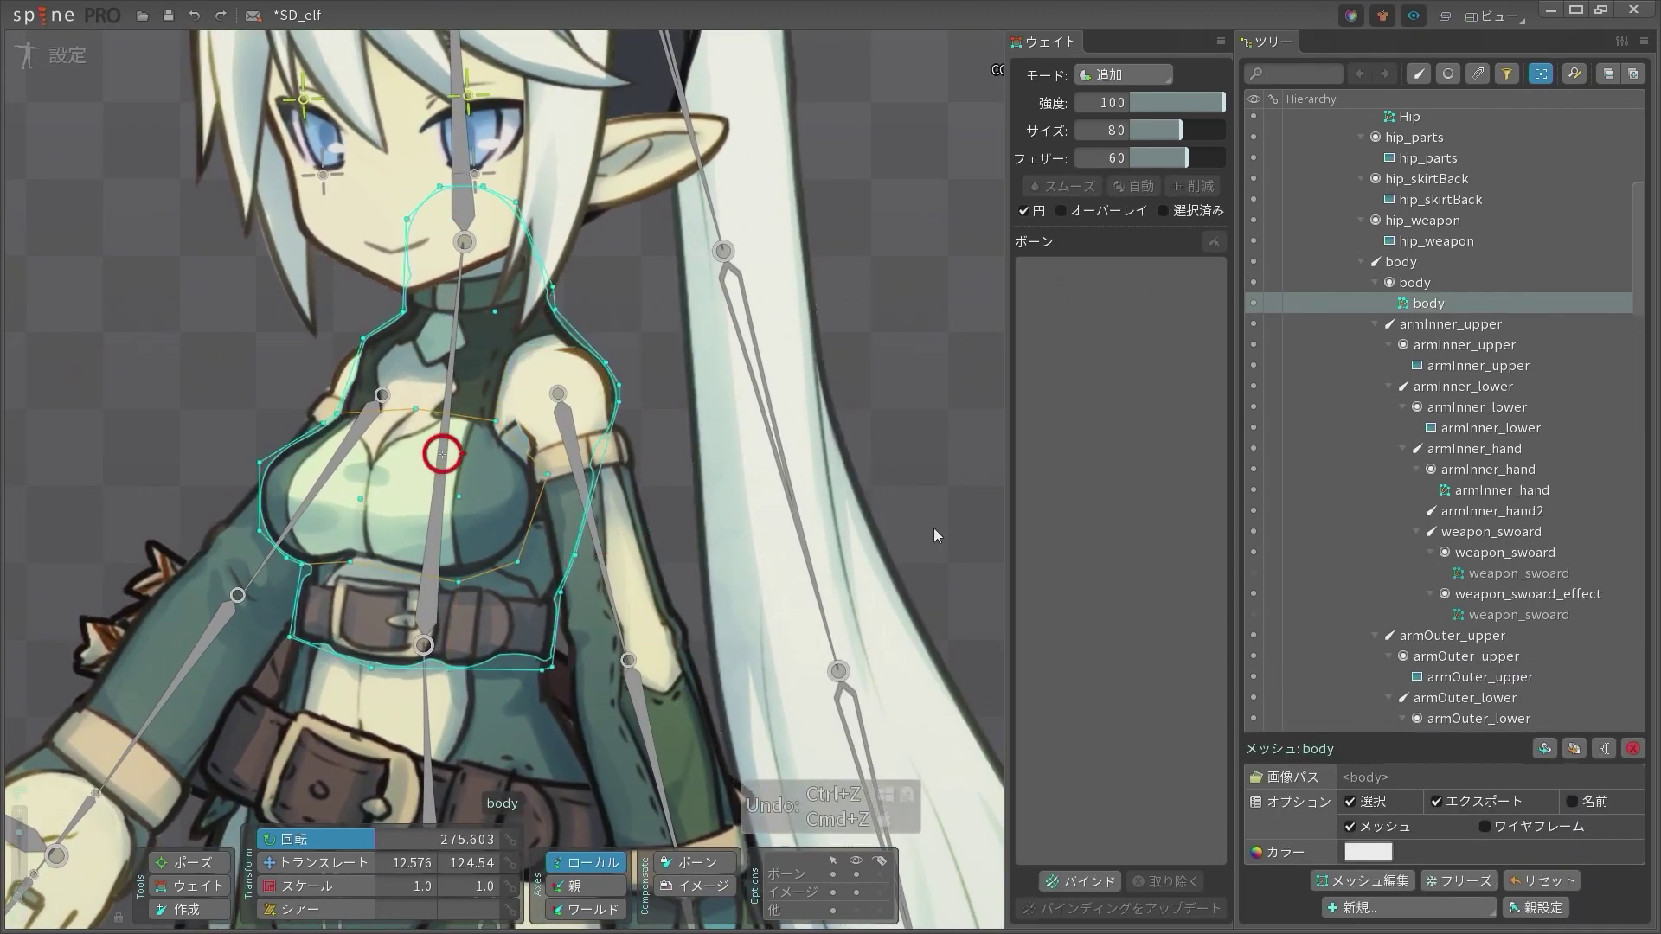
pyautogui.scroll(-3, 505, 485)
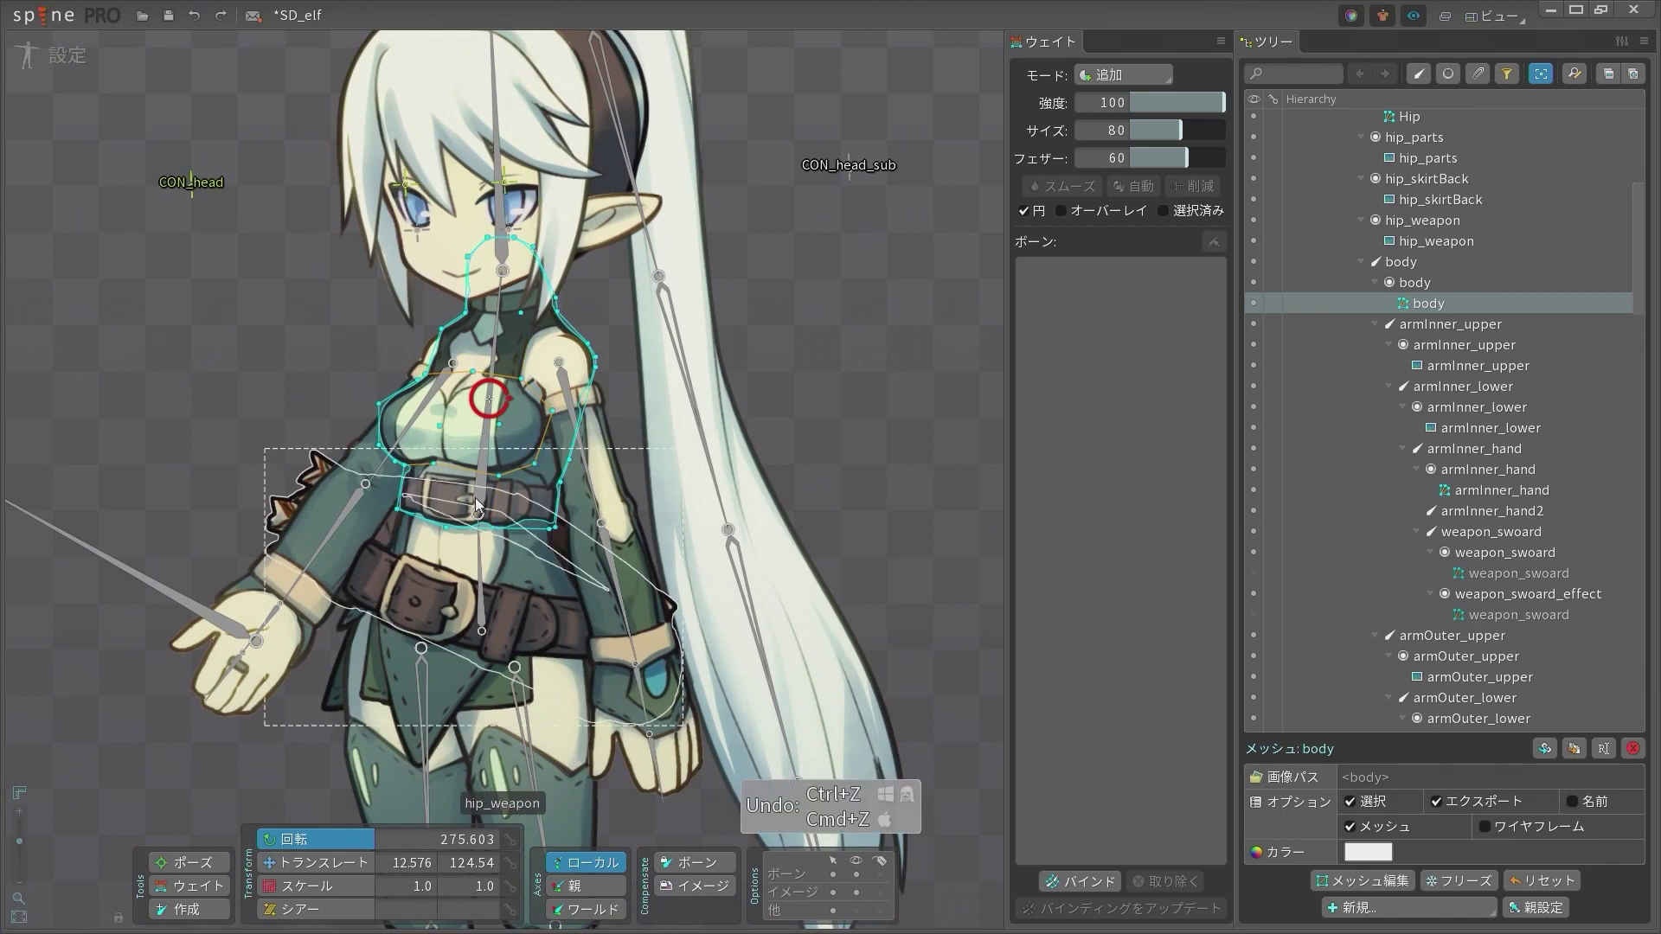
pyautogui.press('space')
pyautogui.hotkey('ctrl', 'shift', 'z')
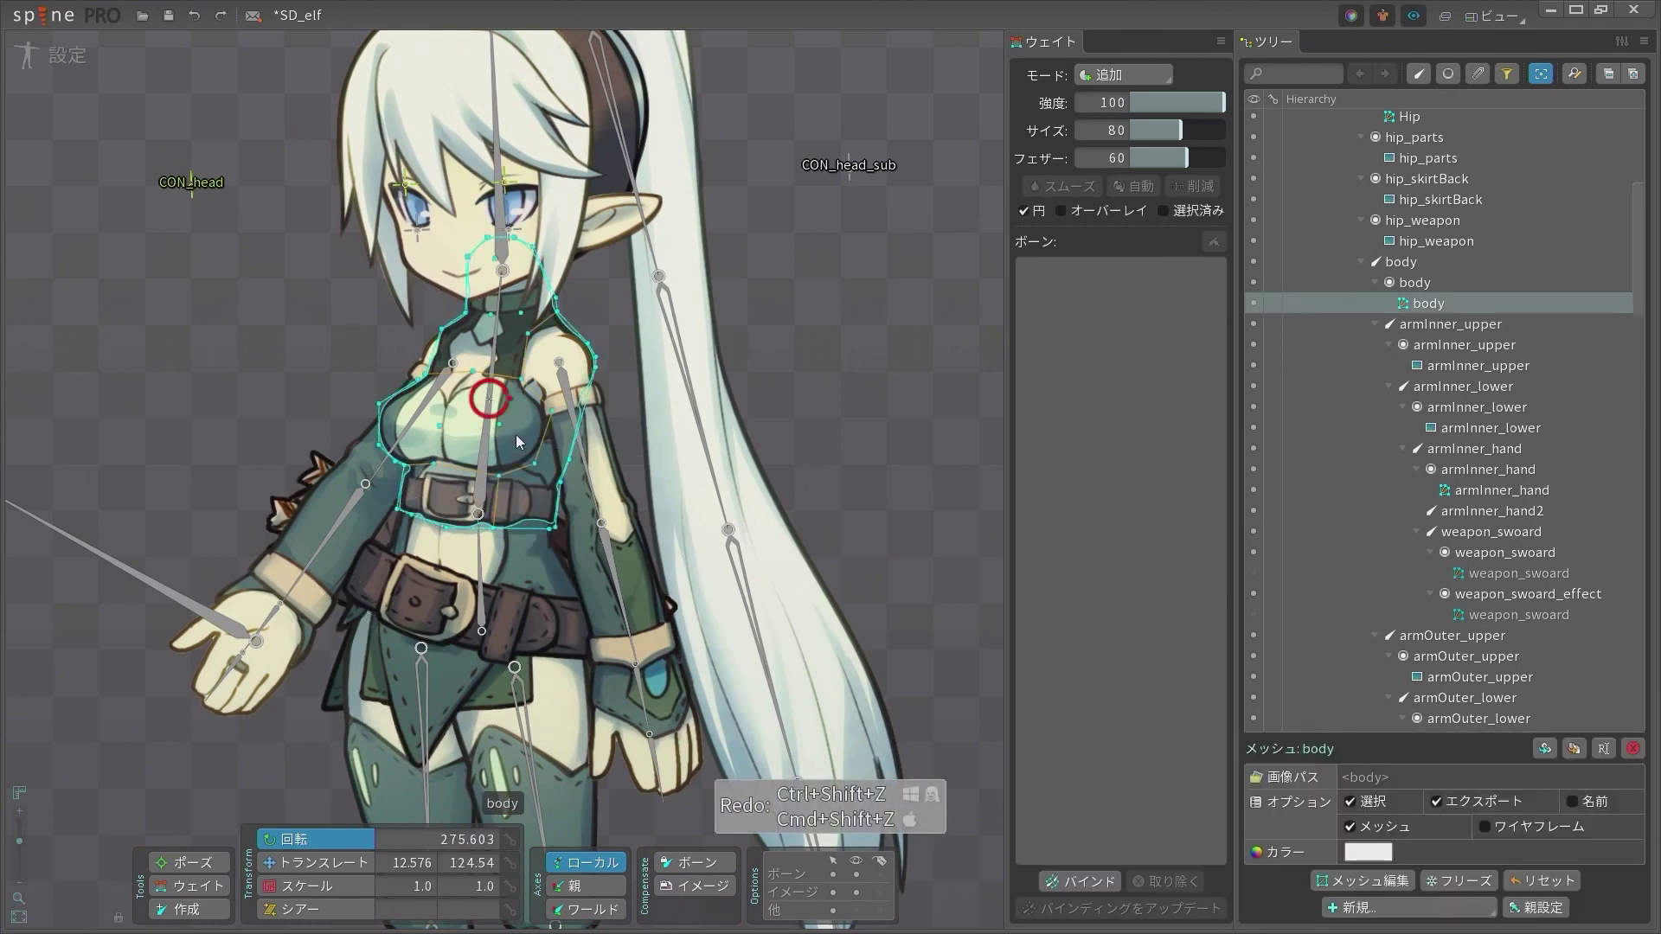
pyautogui.scroll(5, 500, 449)
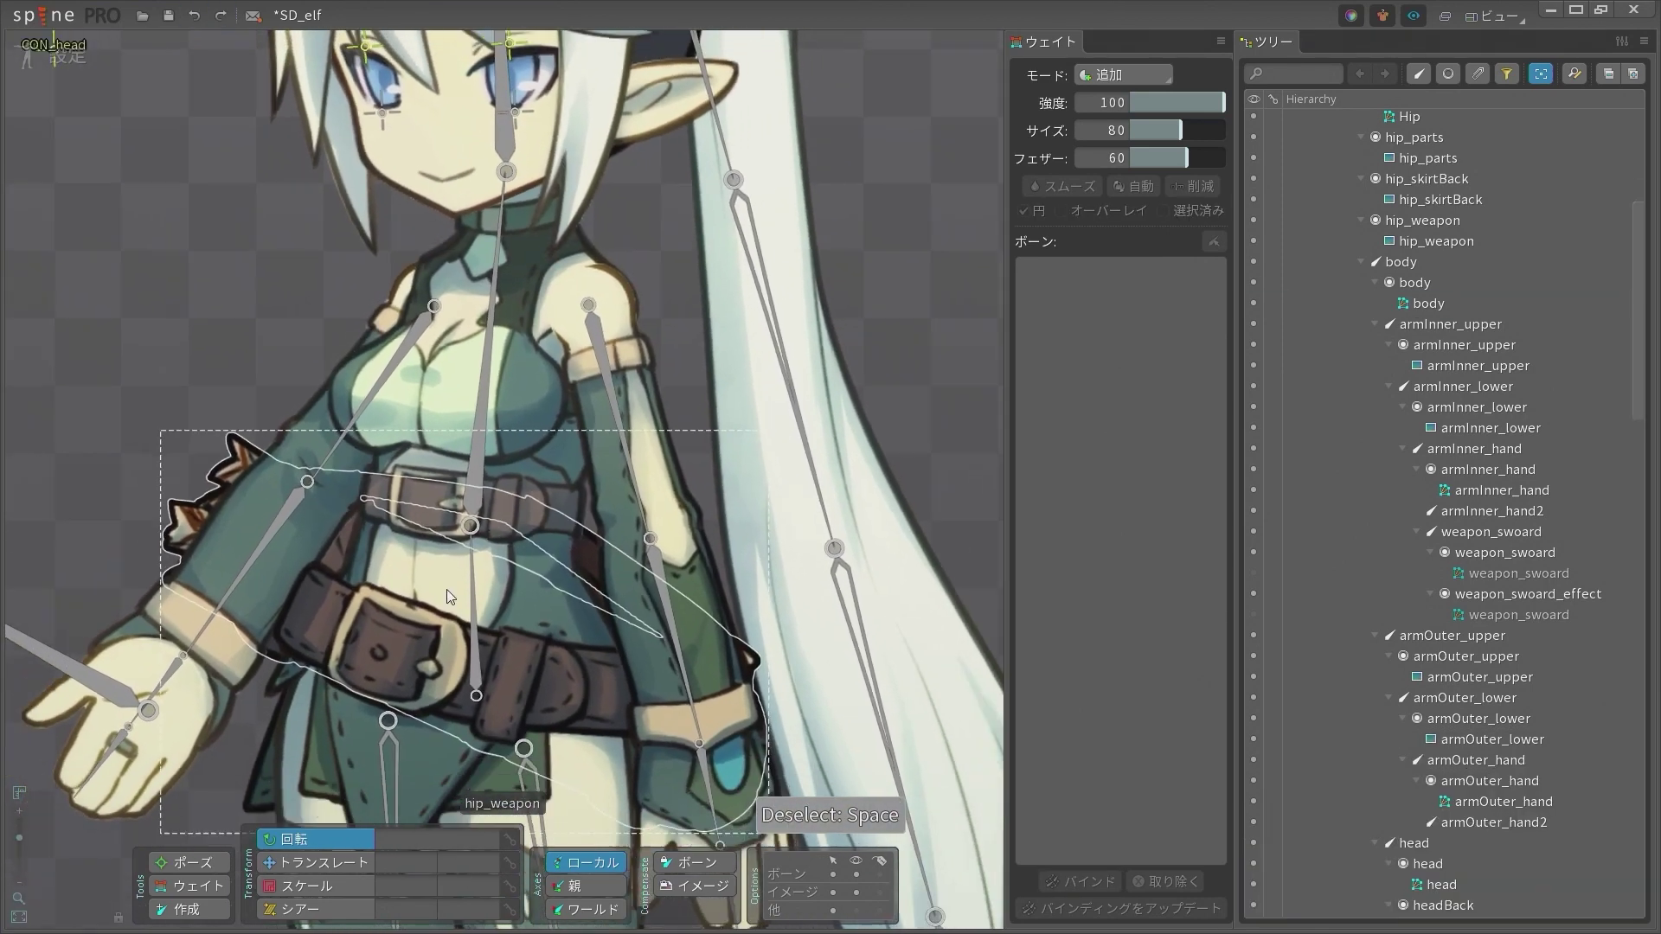
# Create a zero-length child bone of the body bone beside the ponytail, at about 205, -336
pyautogui.press('space')
pyautogui.click(186, 915)
pyautogui.scroll(-5, 512, 417)
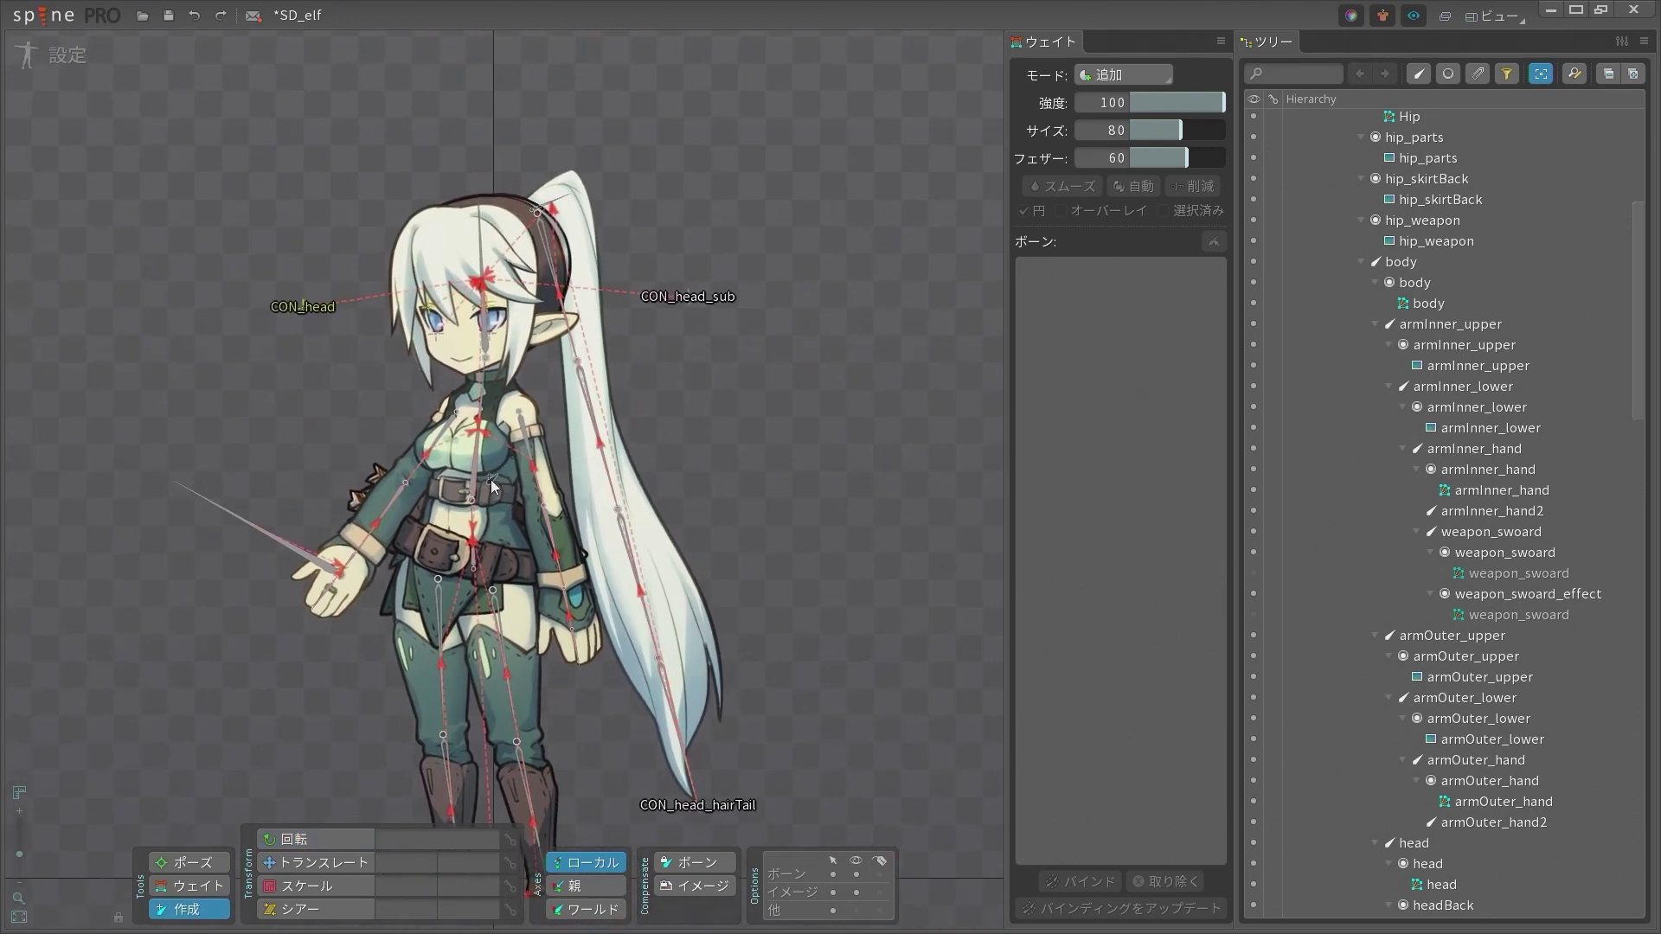
pyautogui.click(481, 460)
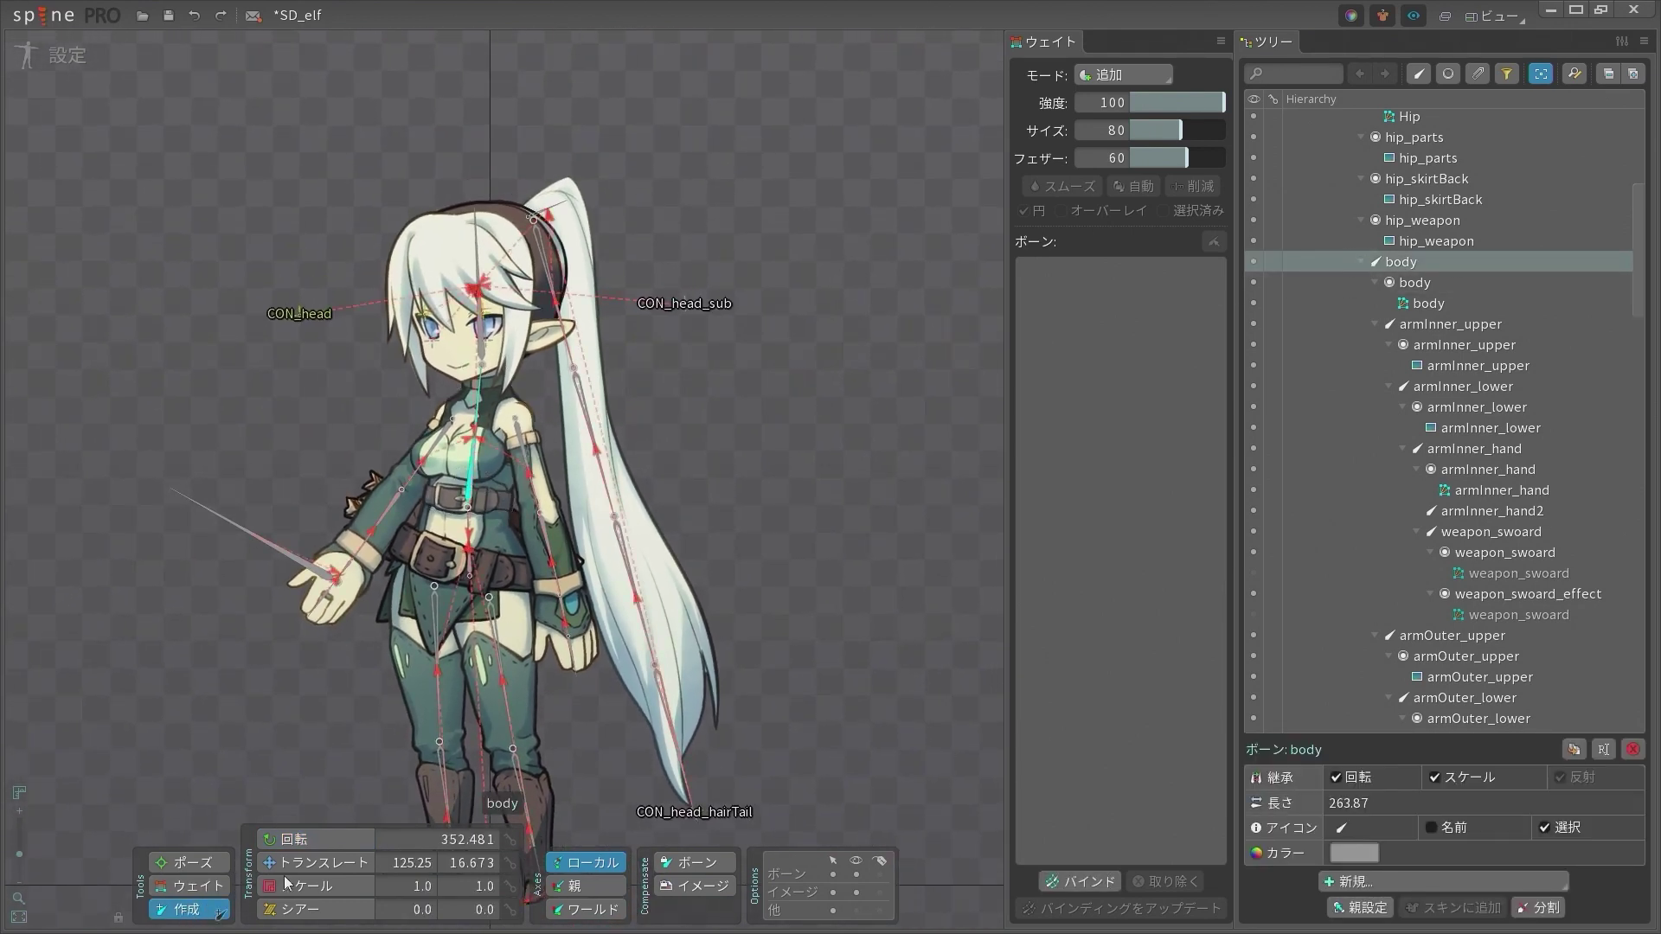
pyautogui.scroll(5, 574, 417)
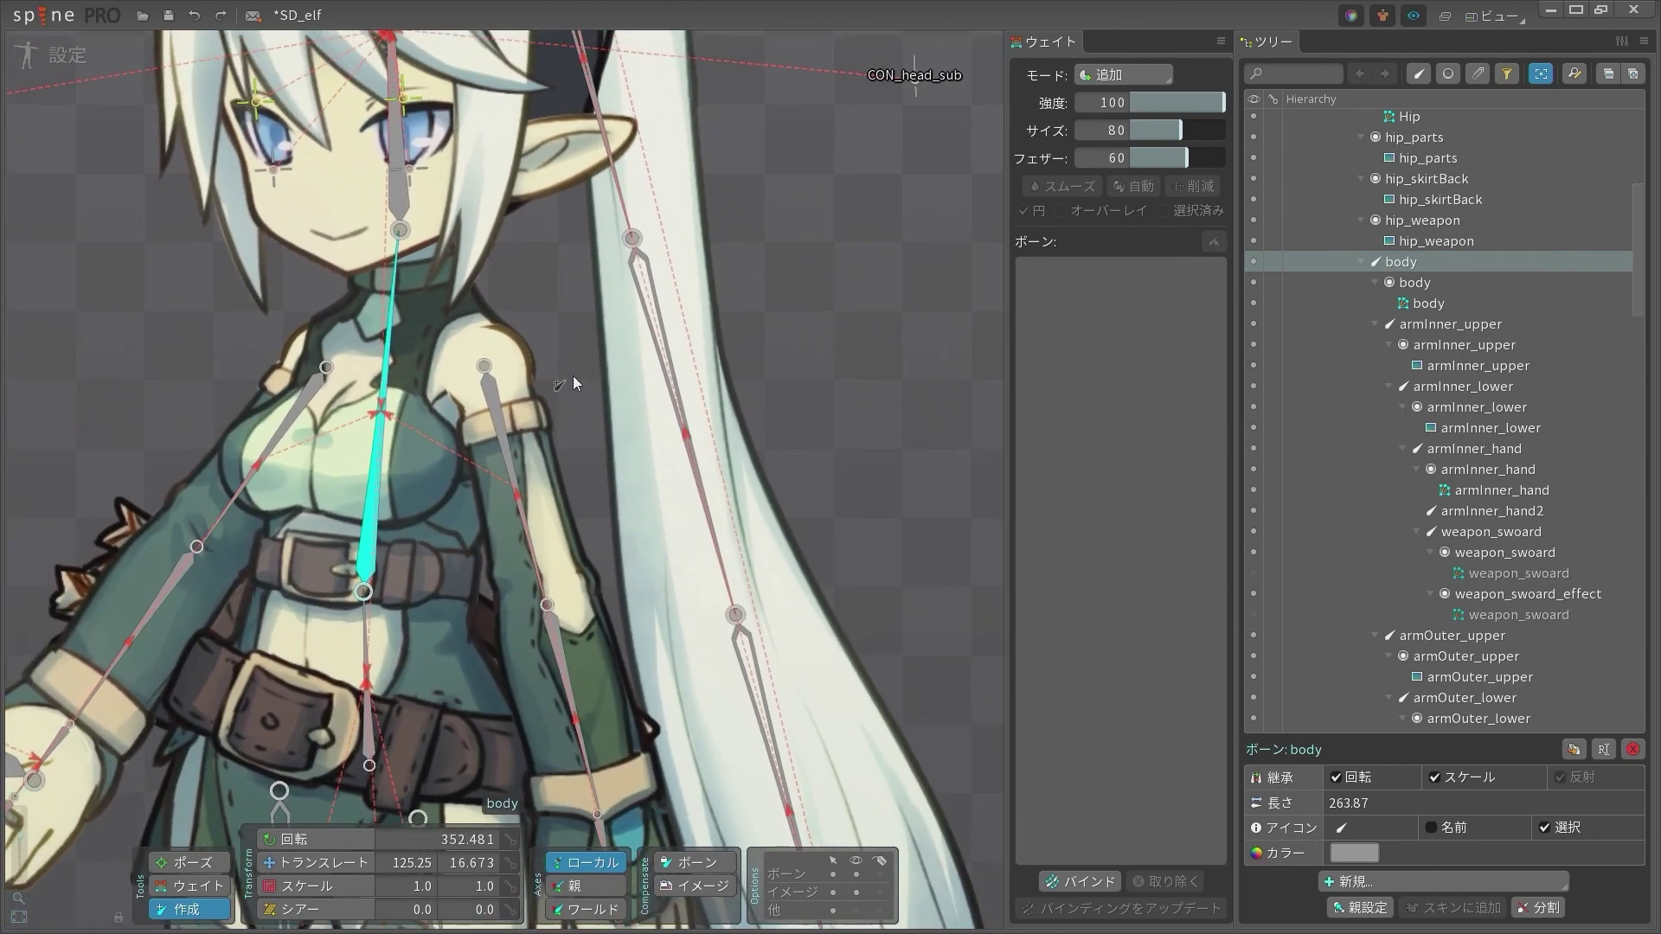
pyautogui.scroll(-1, 573, 375)
pyautogui.click(828, 360)
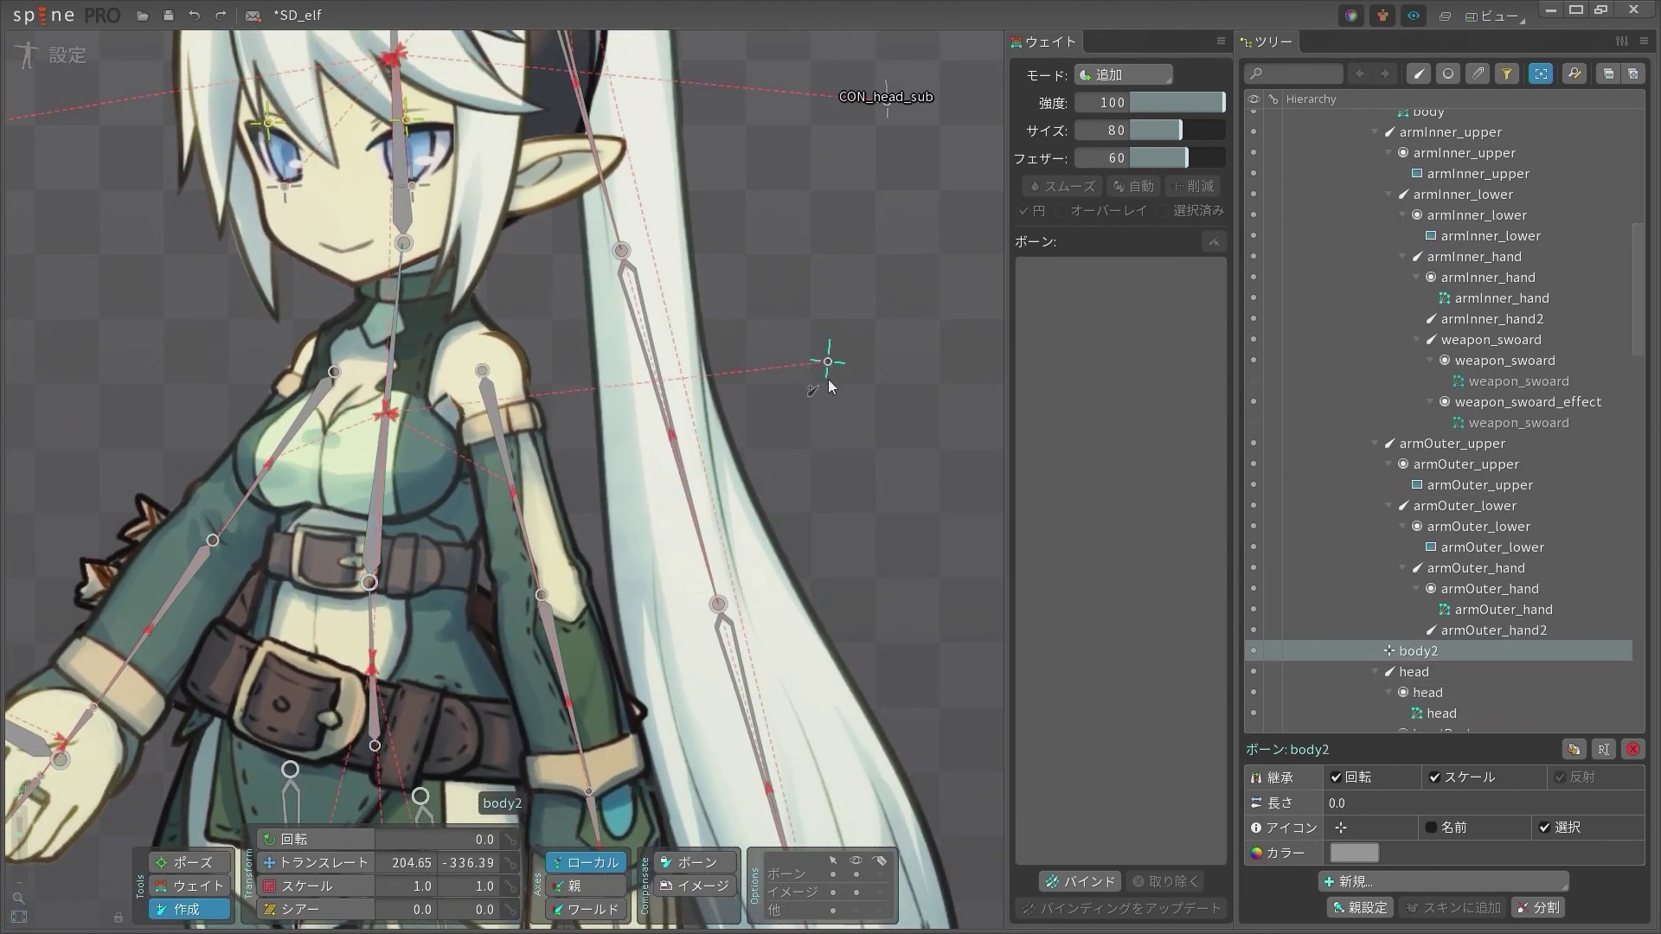
# Rename the new bone armOuter_shoulder
pyautogui.doubleClick(1424, 657)
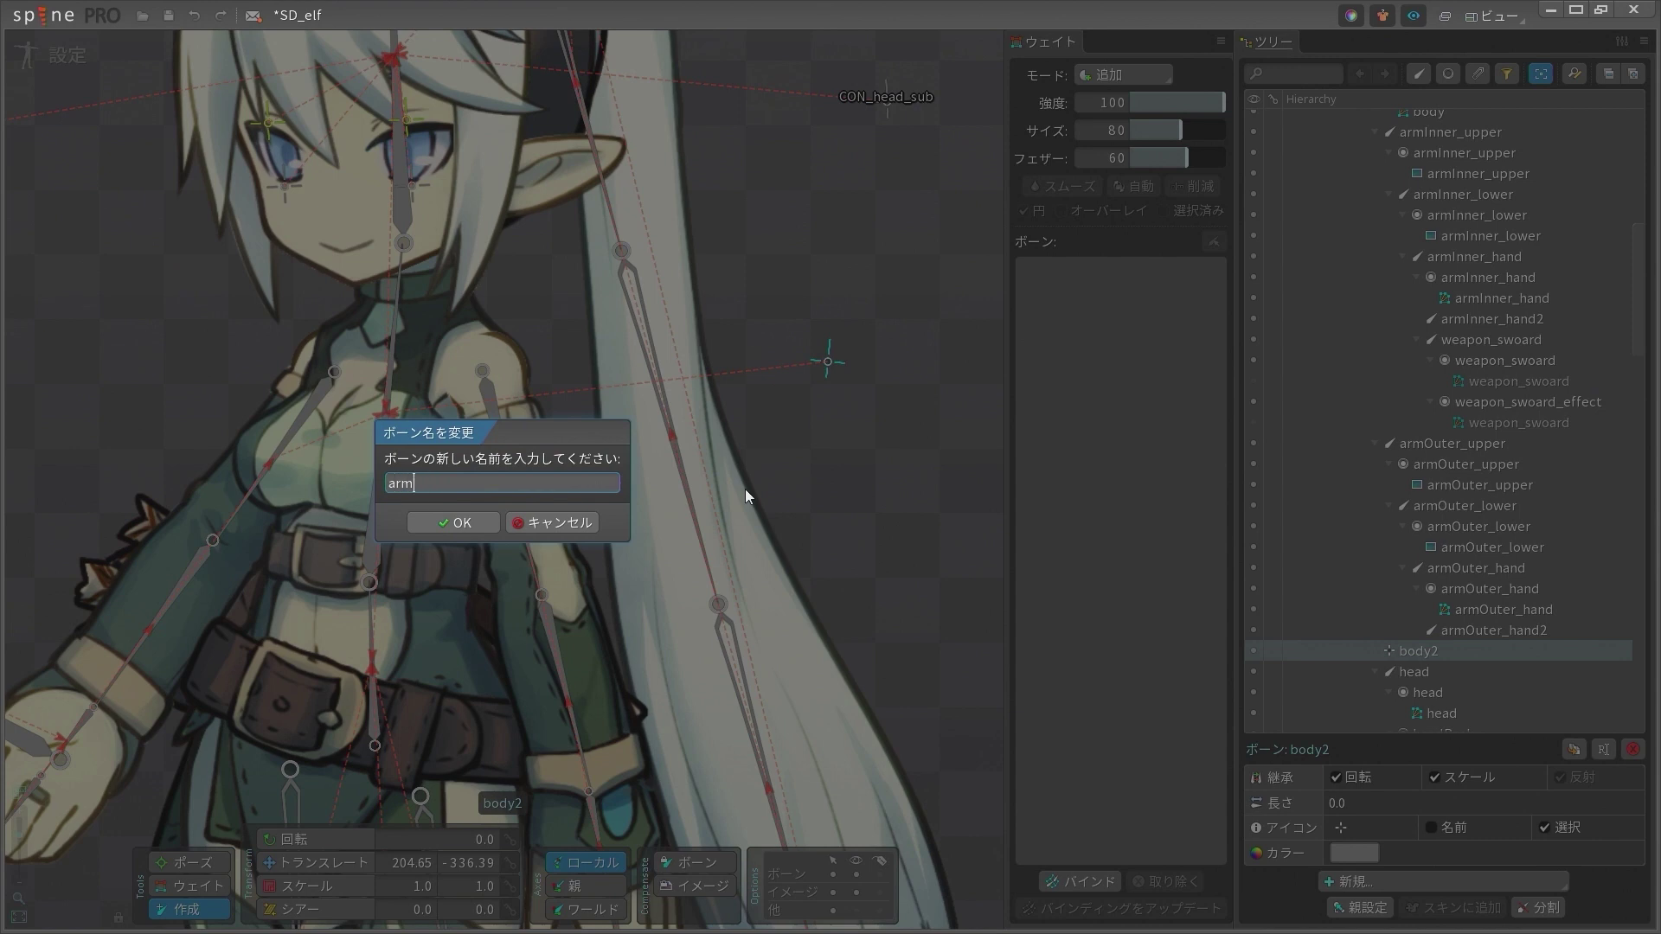
pyautogui.write('armOuter_shouk')
pyautogui.press('BackSpace')
pyautogui.write('der')
pyautogui.write('l')
pyautogui.press('Return')
pyautogui.scroll(-2, 758, 495)
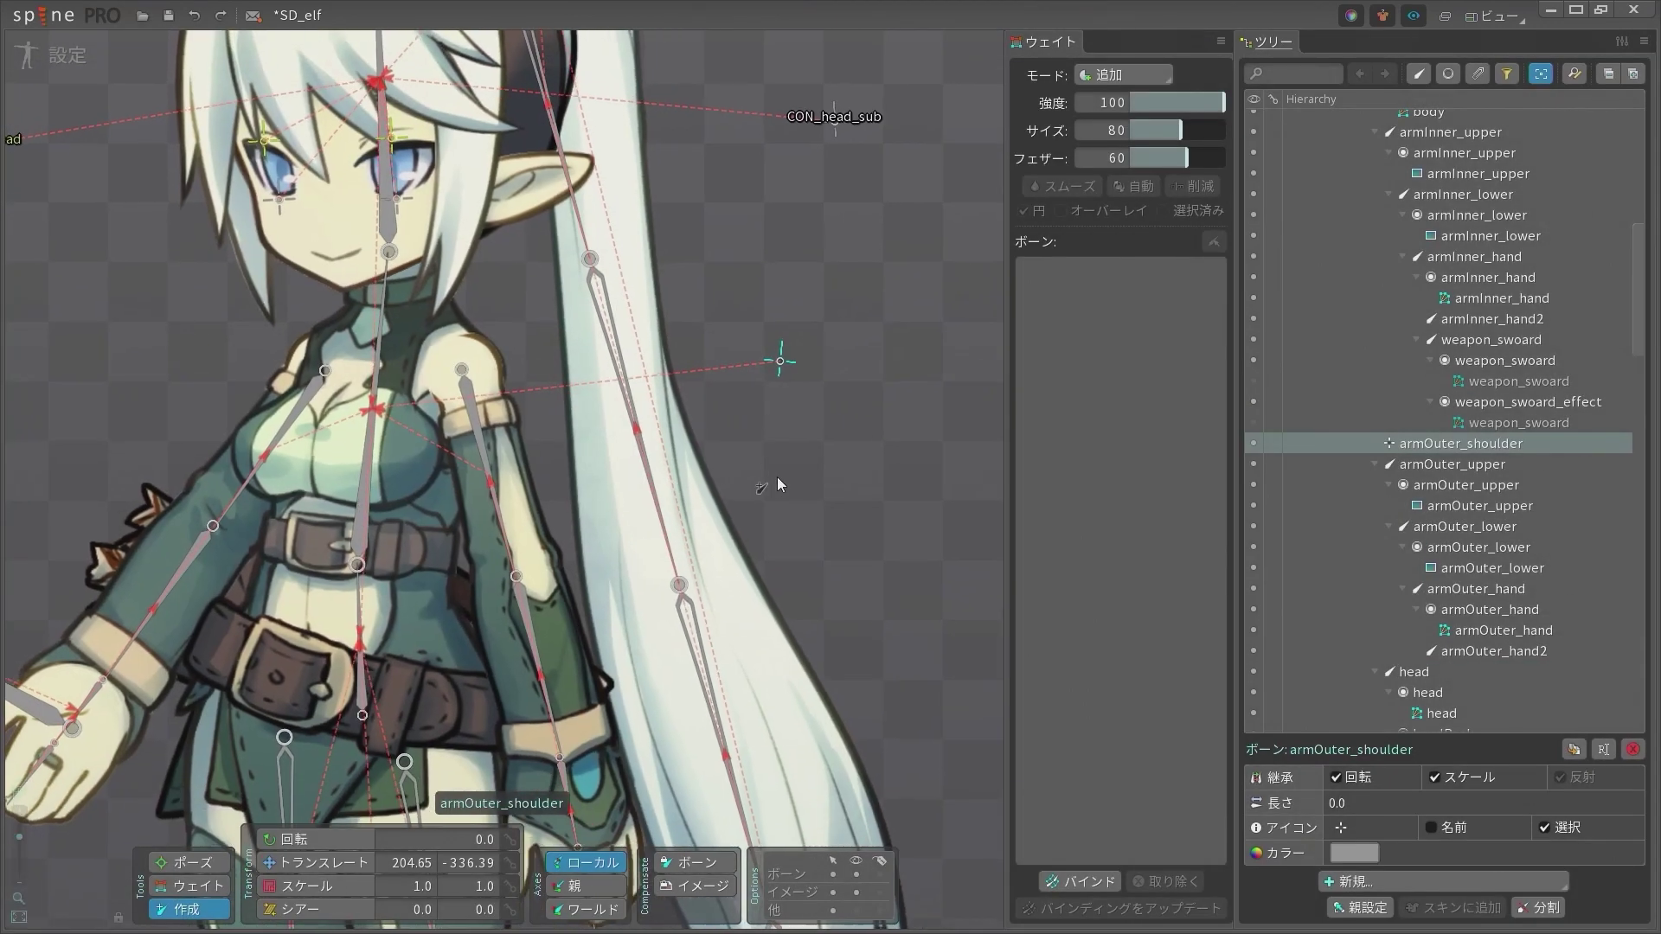
# Copy the armOuter_upper bone's transform onto the armOuter_shoulder bone so it sits at the outer shoulder joint
pyautogui.scroll(-2, 651, 505)
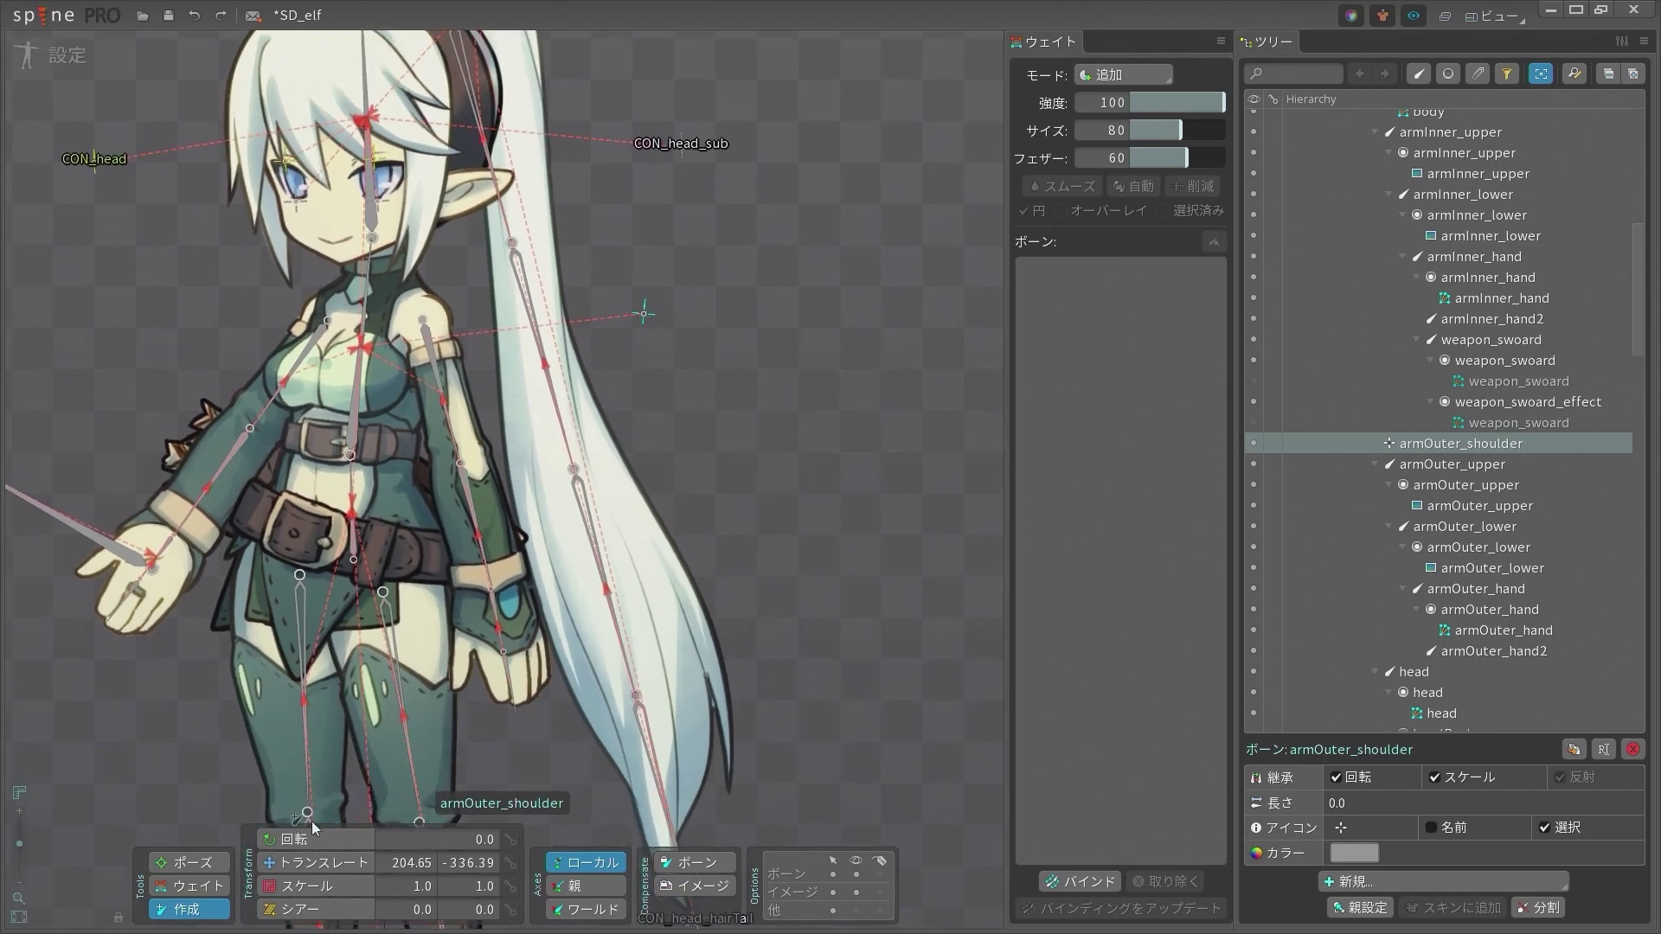
pyautogui.click(311, 862)
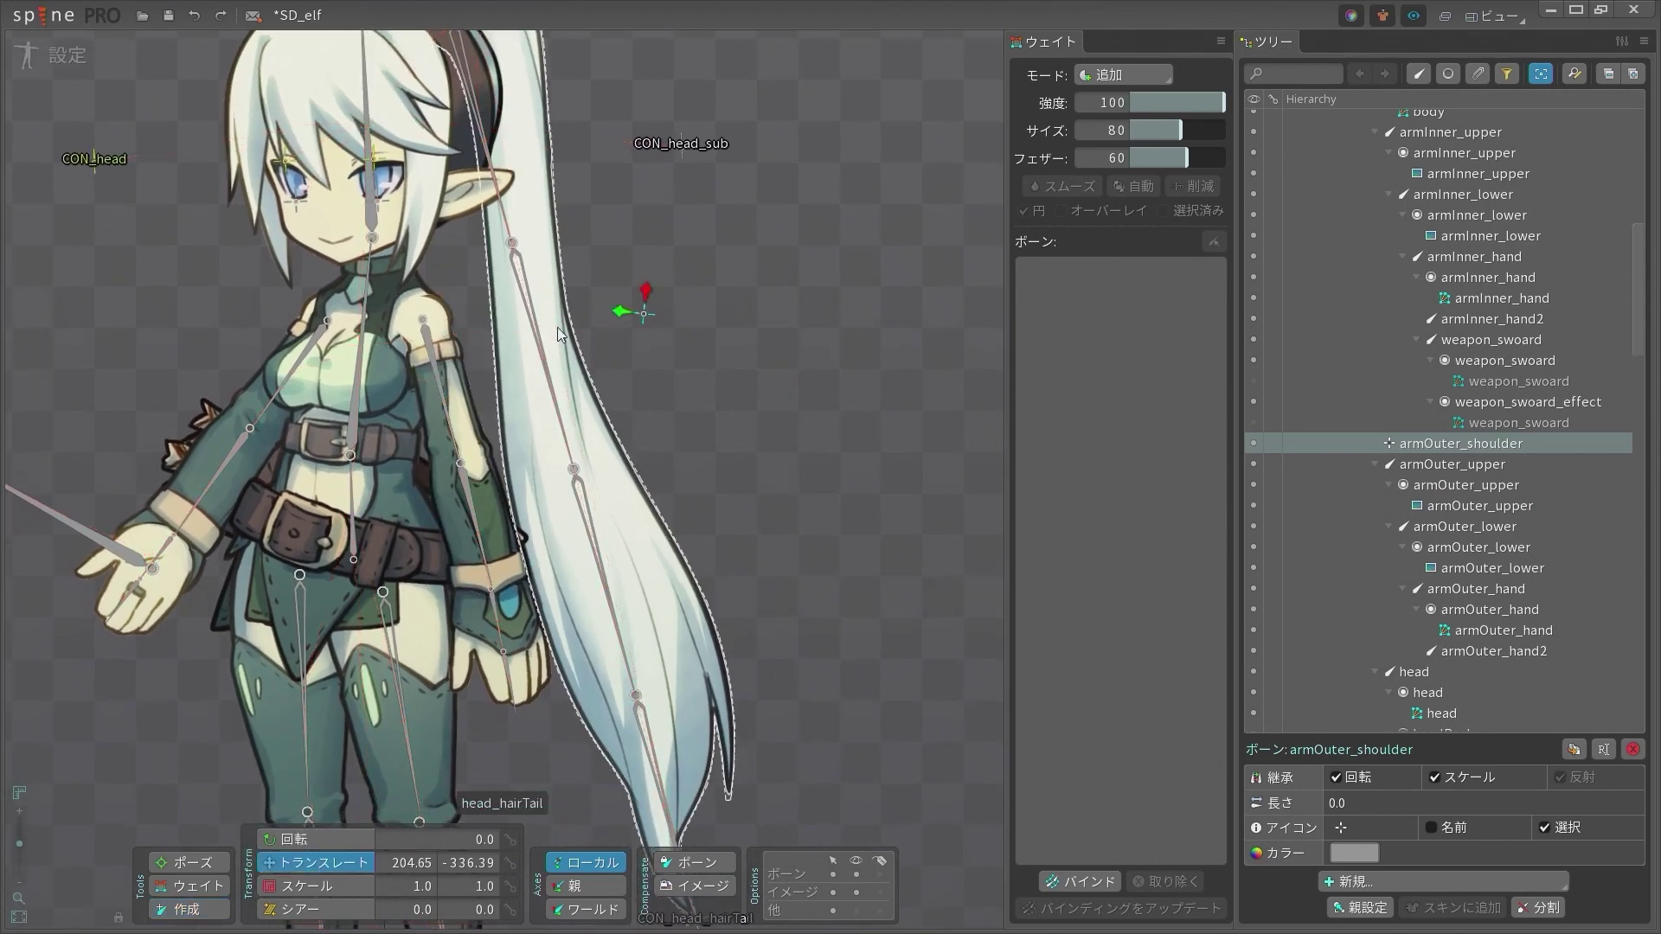
pyautogui.click(421, 323)
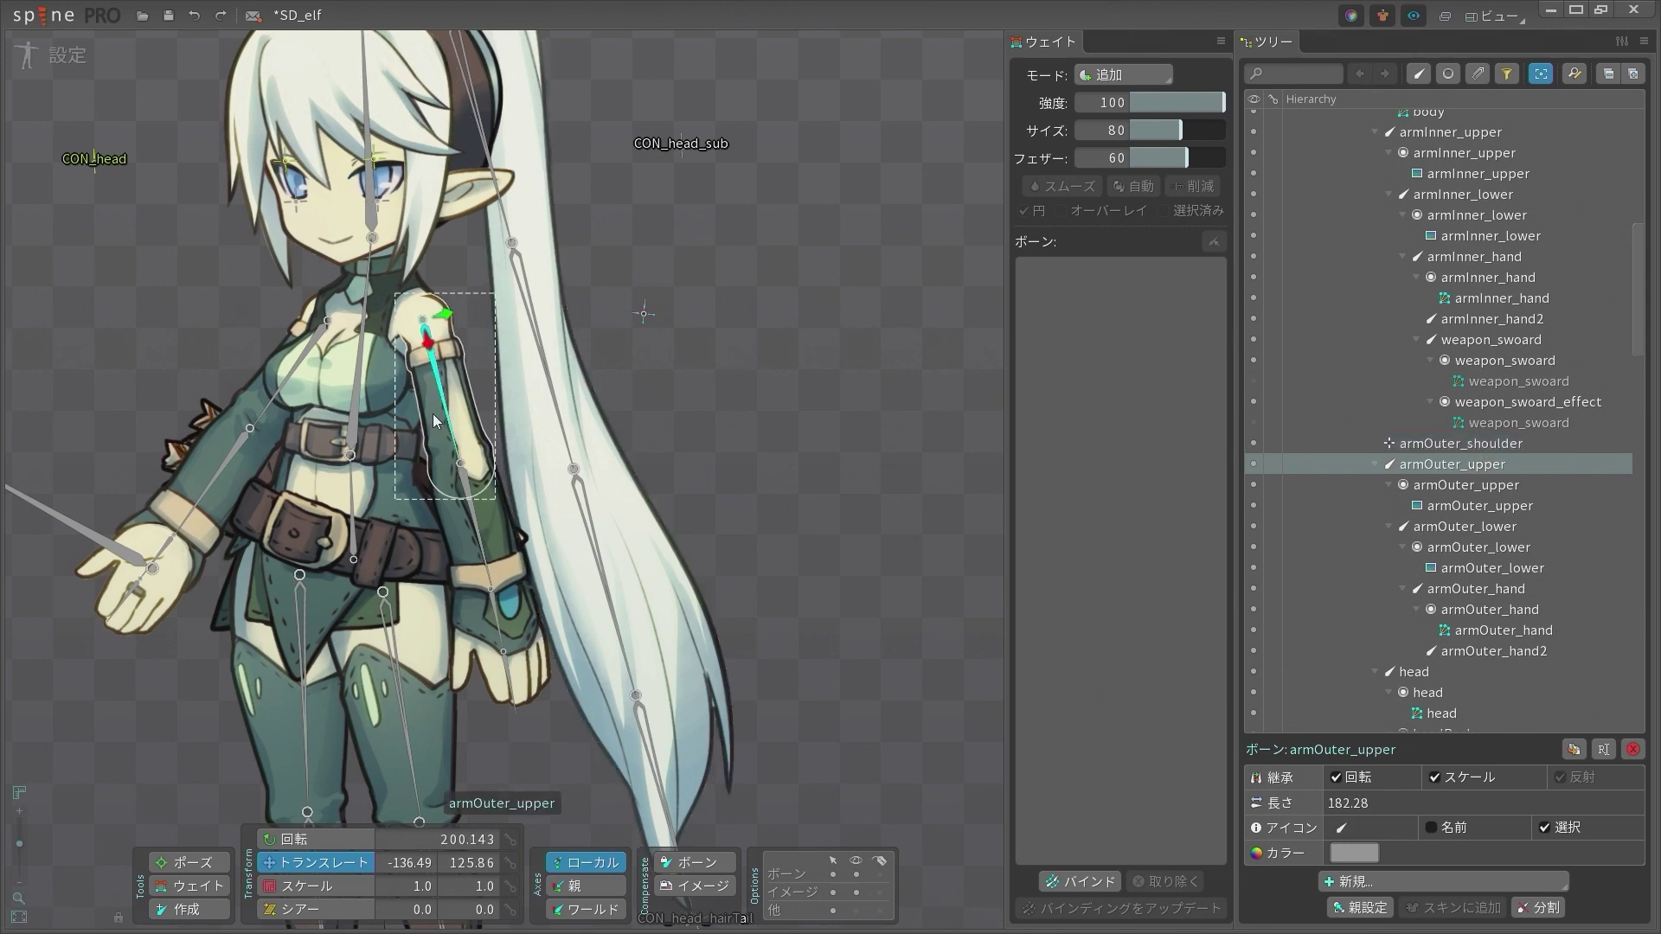
pyautogui.press('space')
pyautogui.click(429, 337)
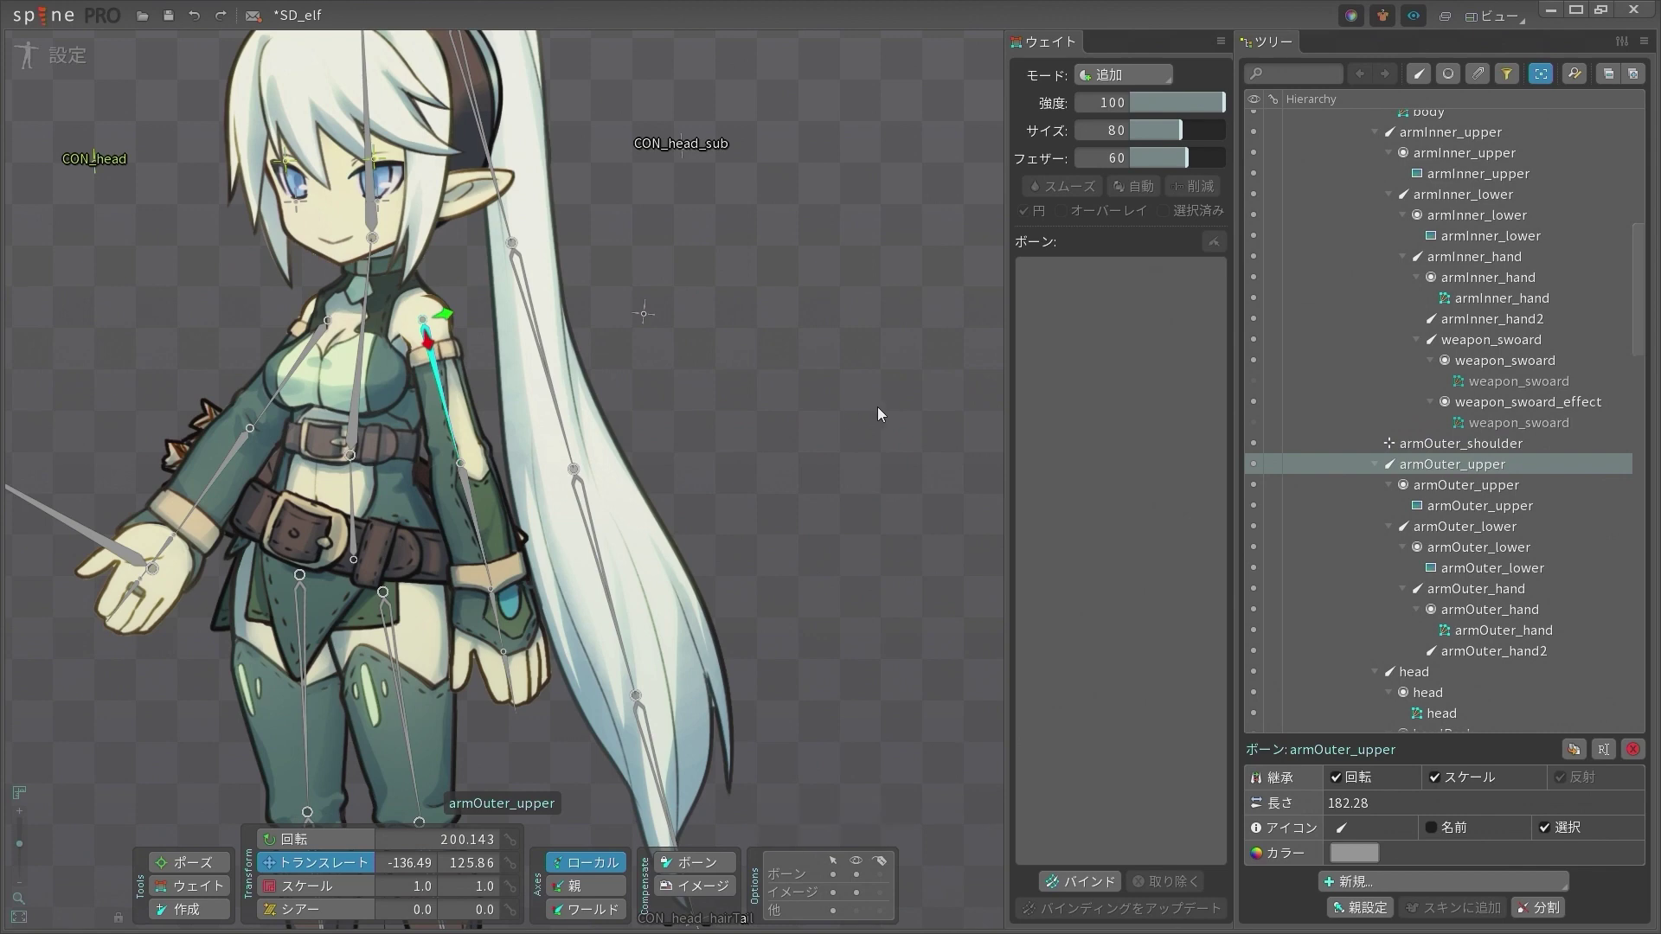
pyautogui.hotkey('ctrl', 'c')
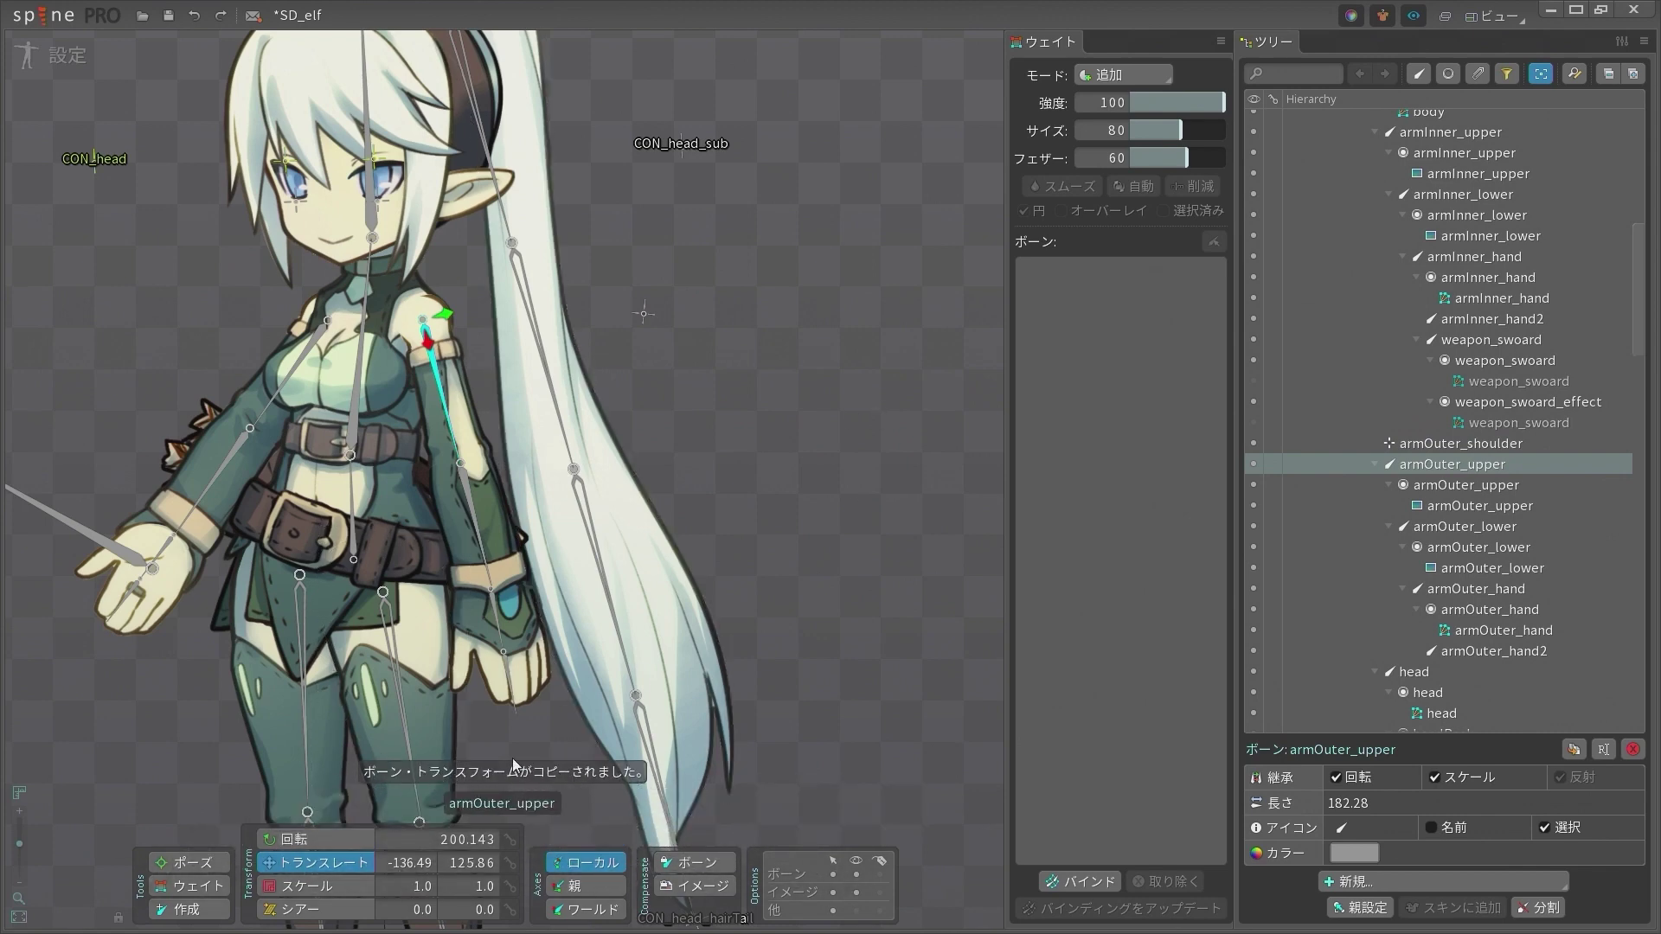
pyautogui.click(646, 314)
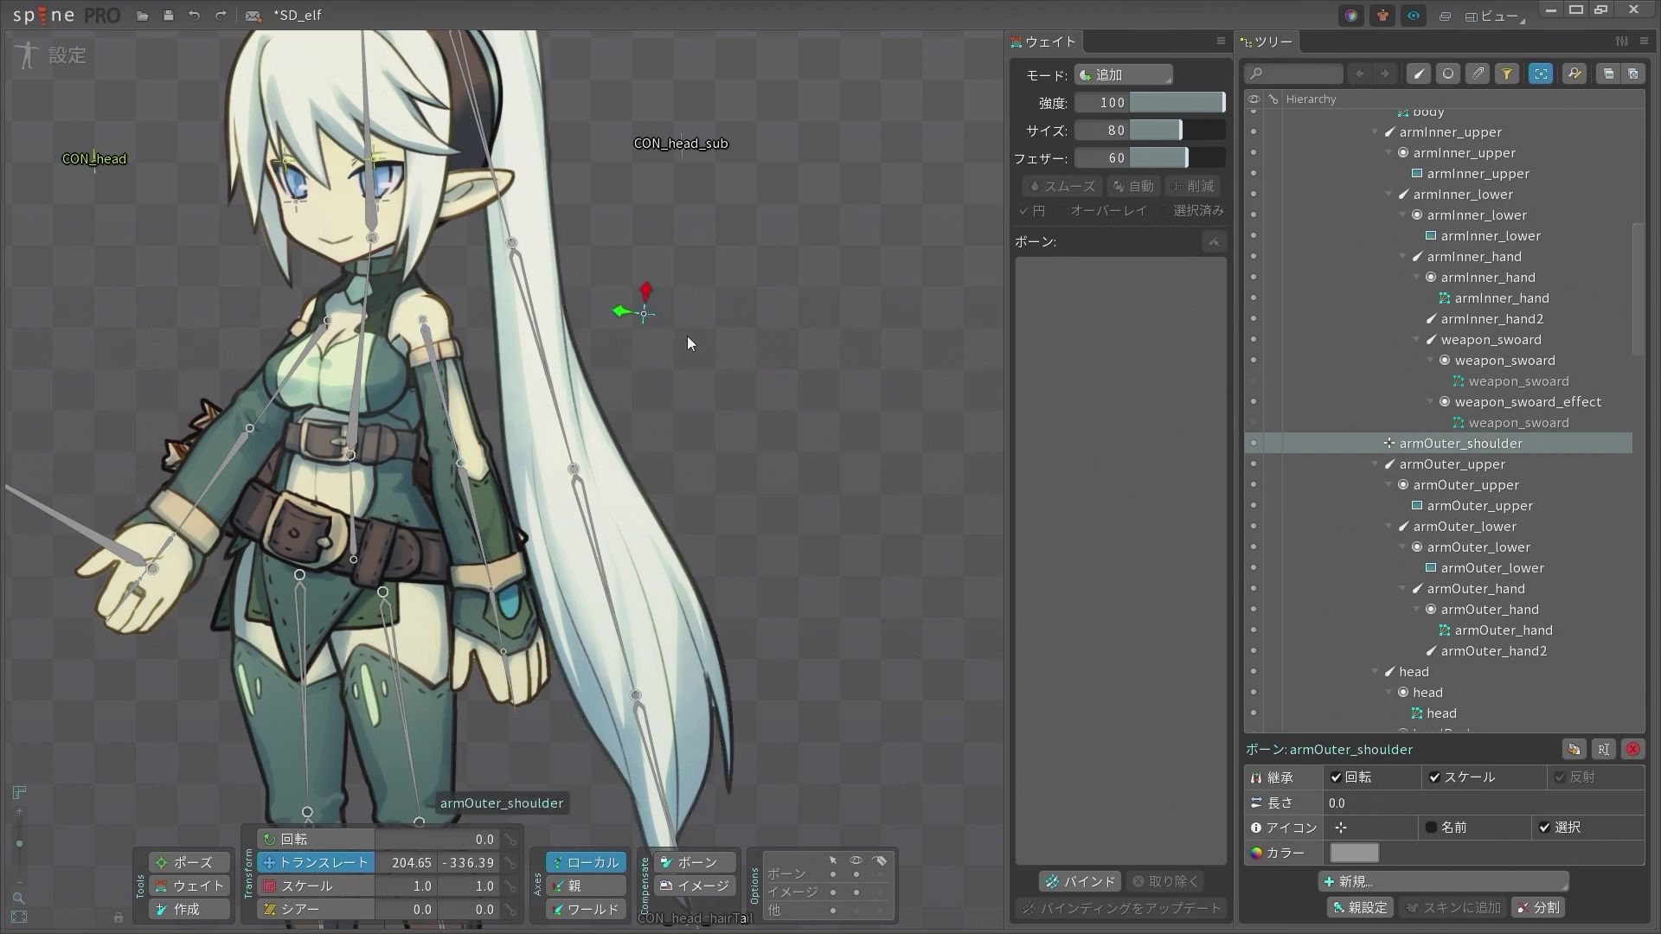
pyautogui.hotkey('ctrl', 'v')
pyautogui.scroll(5, 443, 402)
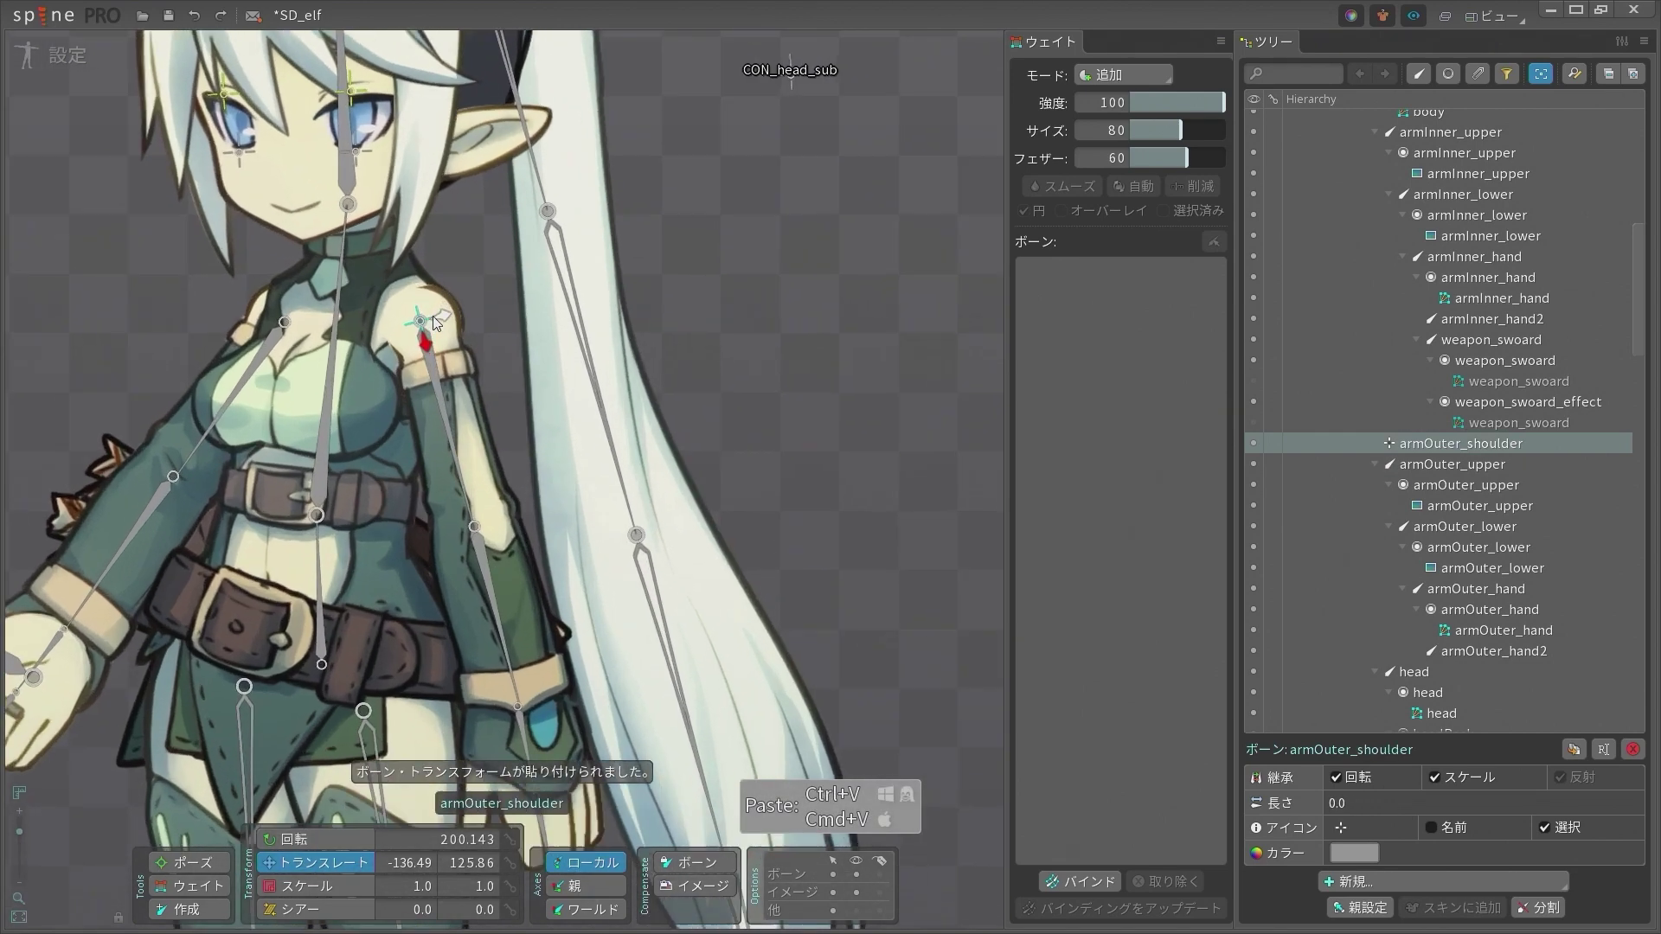
# Examine whether the armOuter_shoulder bone coincides with the start of the armOuter_upper bone
pyautogui.click(434, 403)
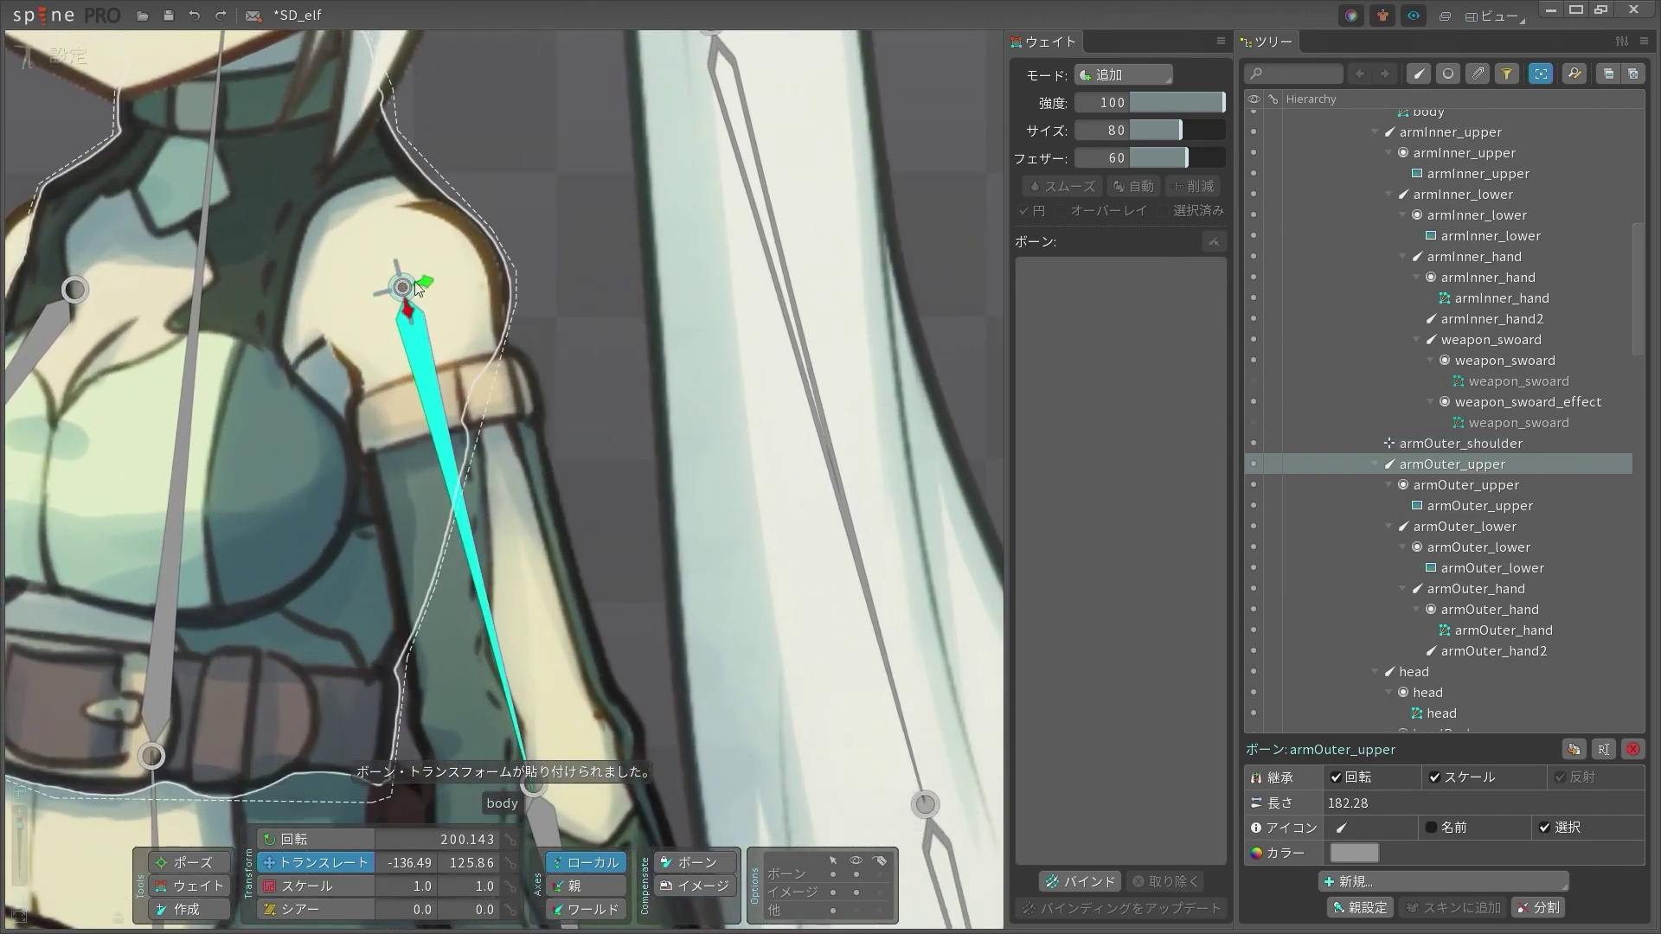
pyautogui.click(401, 298)
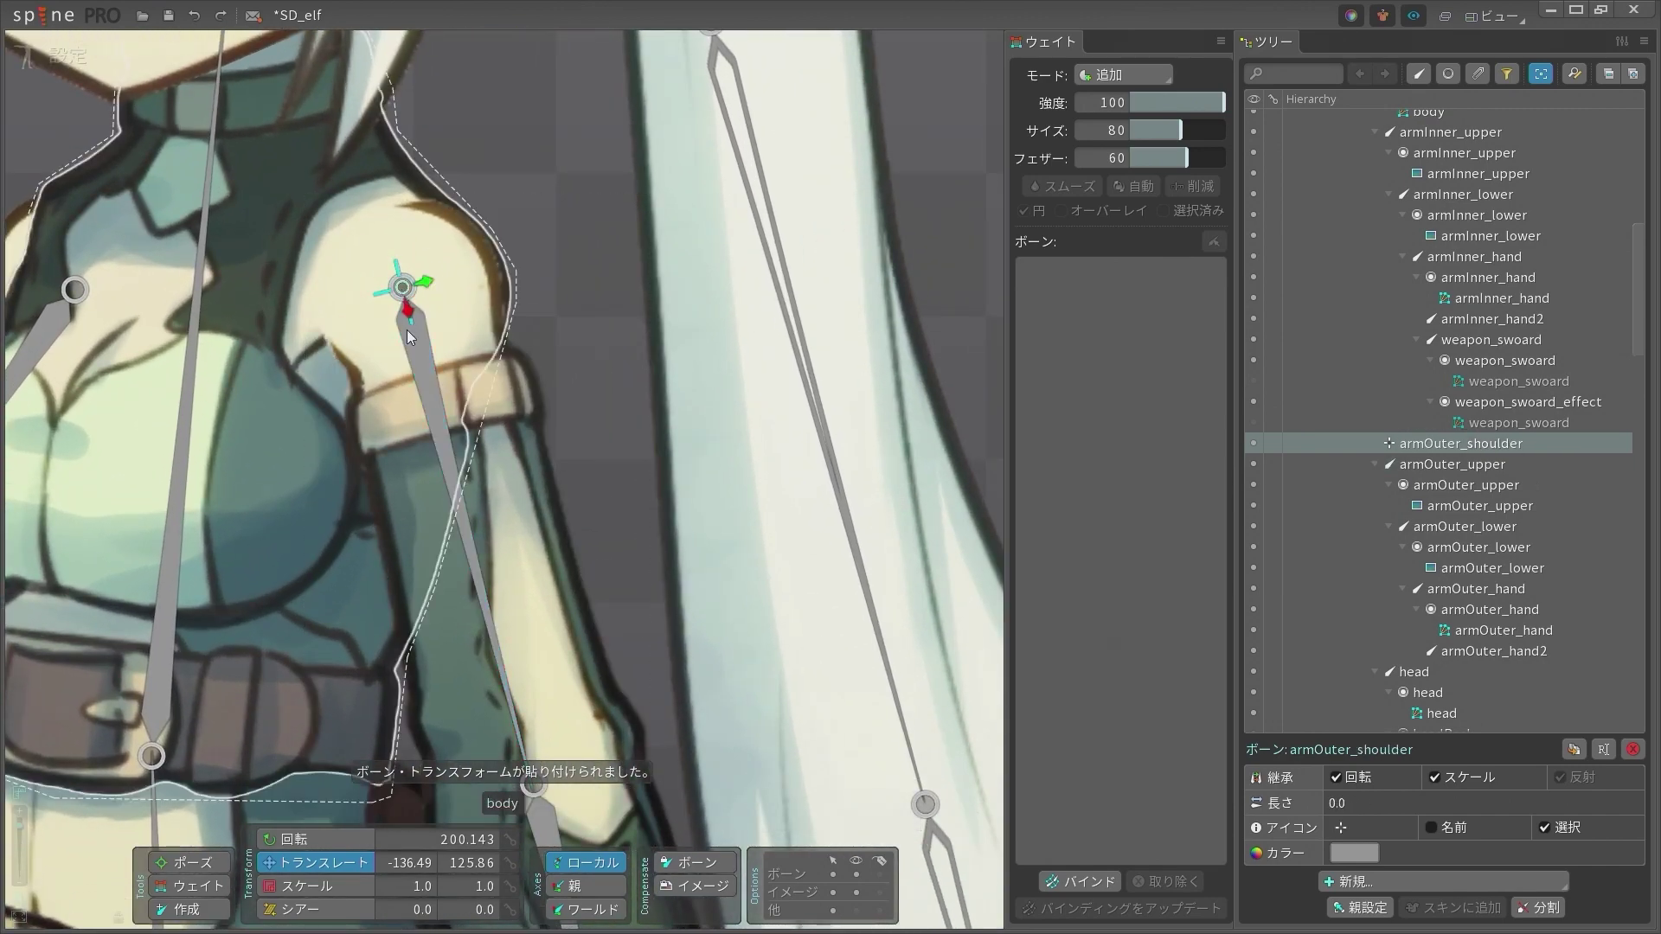
pyautogui.scroll(-2, 406, 330)
pyautogui.scroll(-3, 408, 334)
pyautogui.scroll(5, 519, 363)
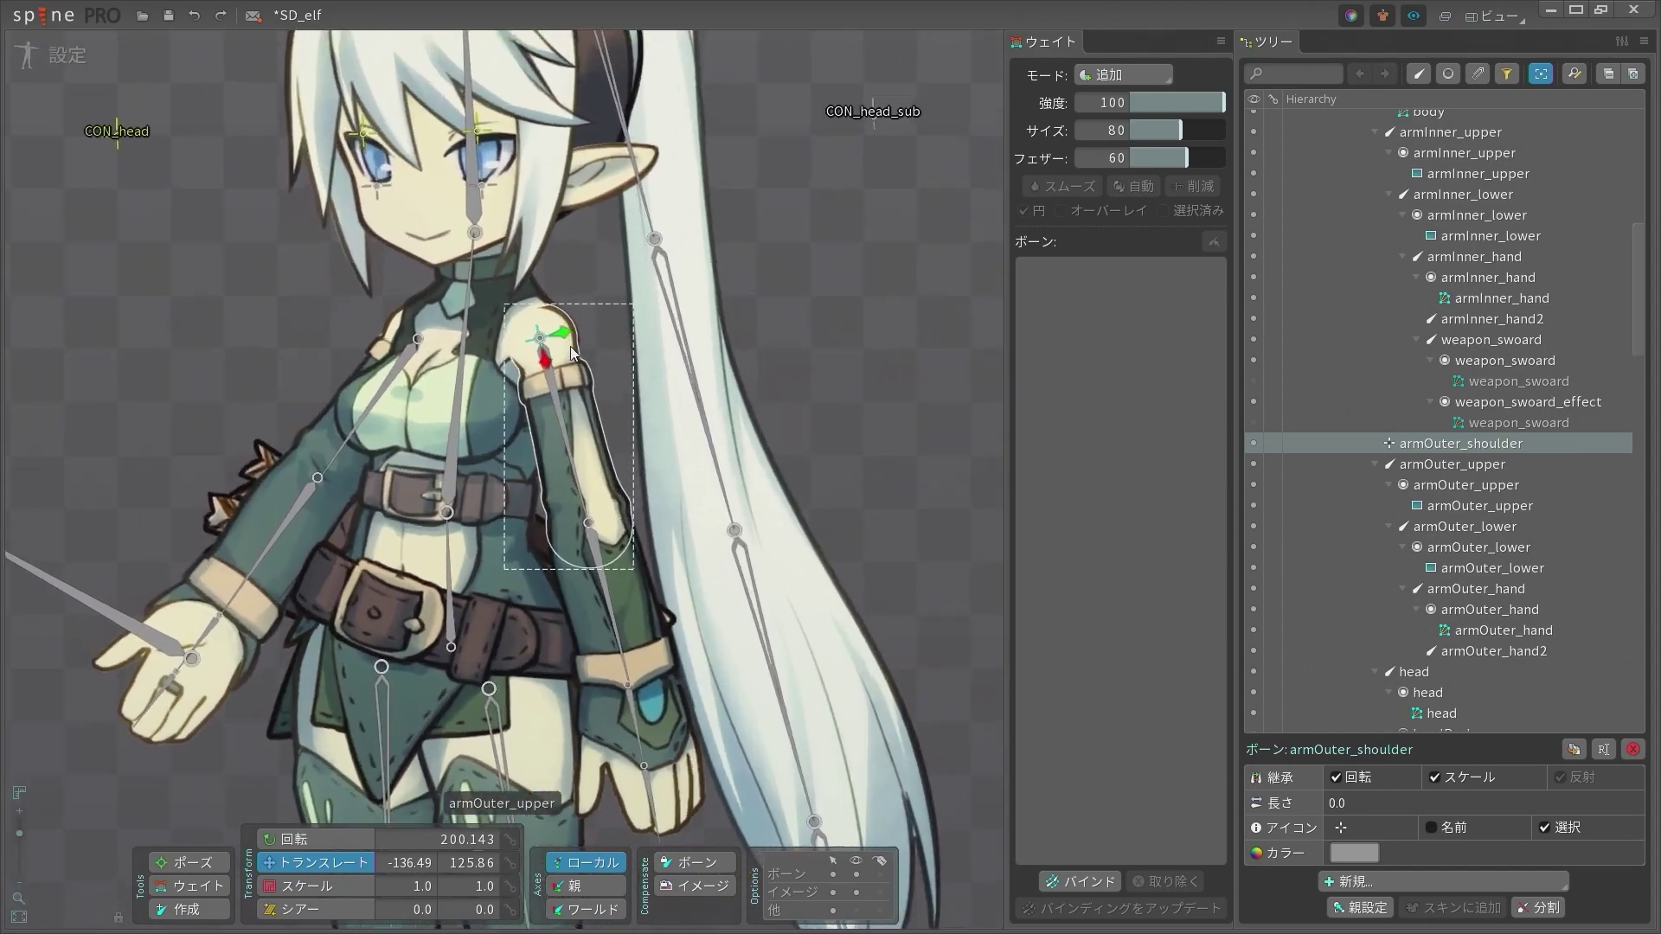
pyautogui.scroll(-5, 481, 342)
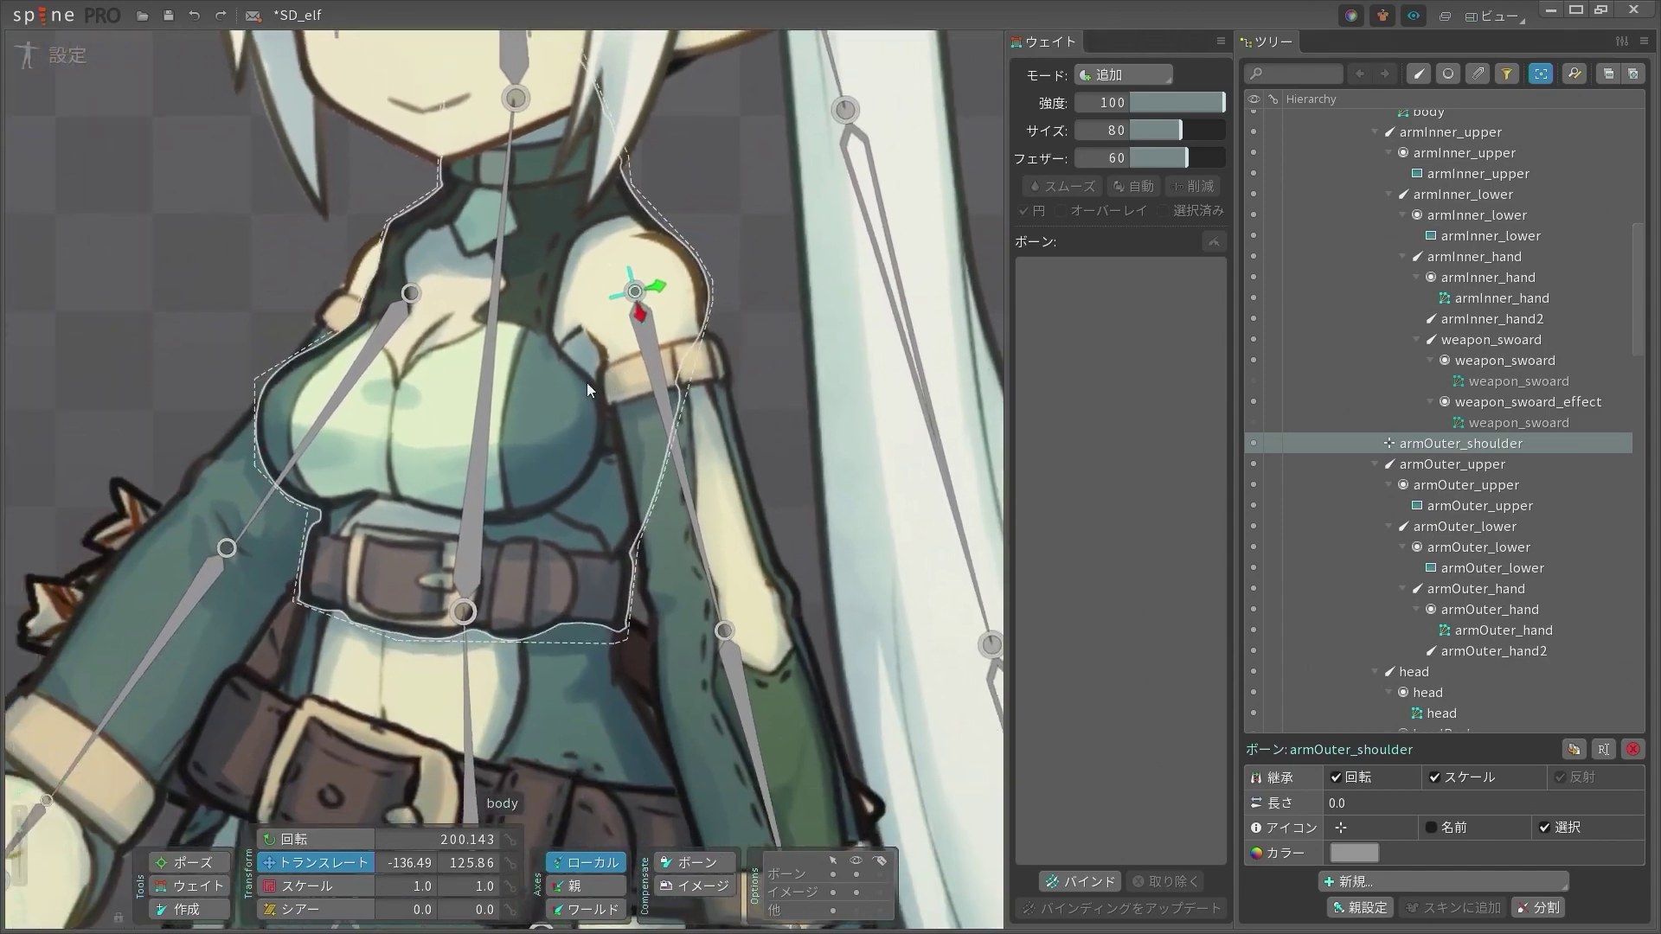
pyautogui.scroll(-2, 567, 403)
pyautogui.scroll(6, 580, 355)
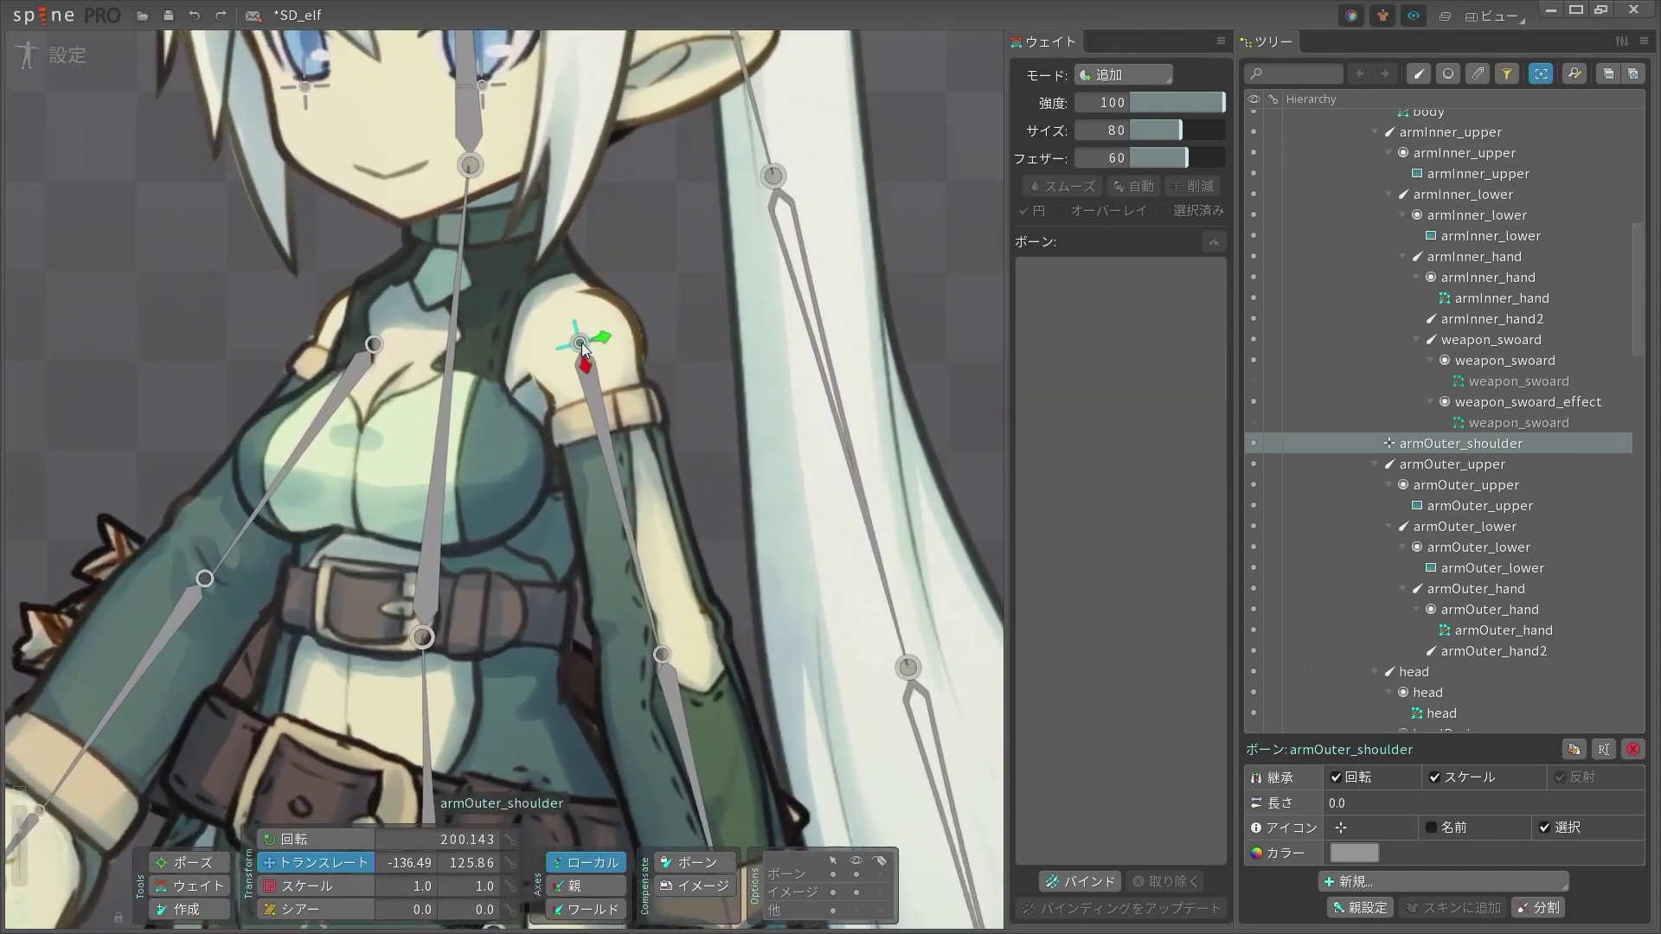
pyautogui.press('space')
pyautogui.click(582, 346)
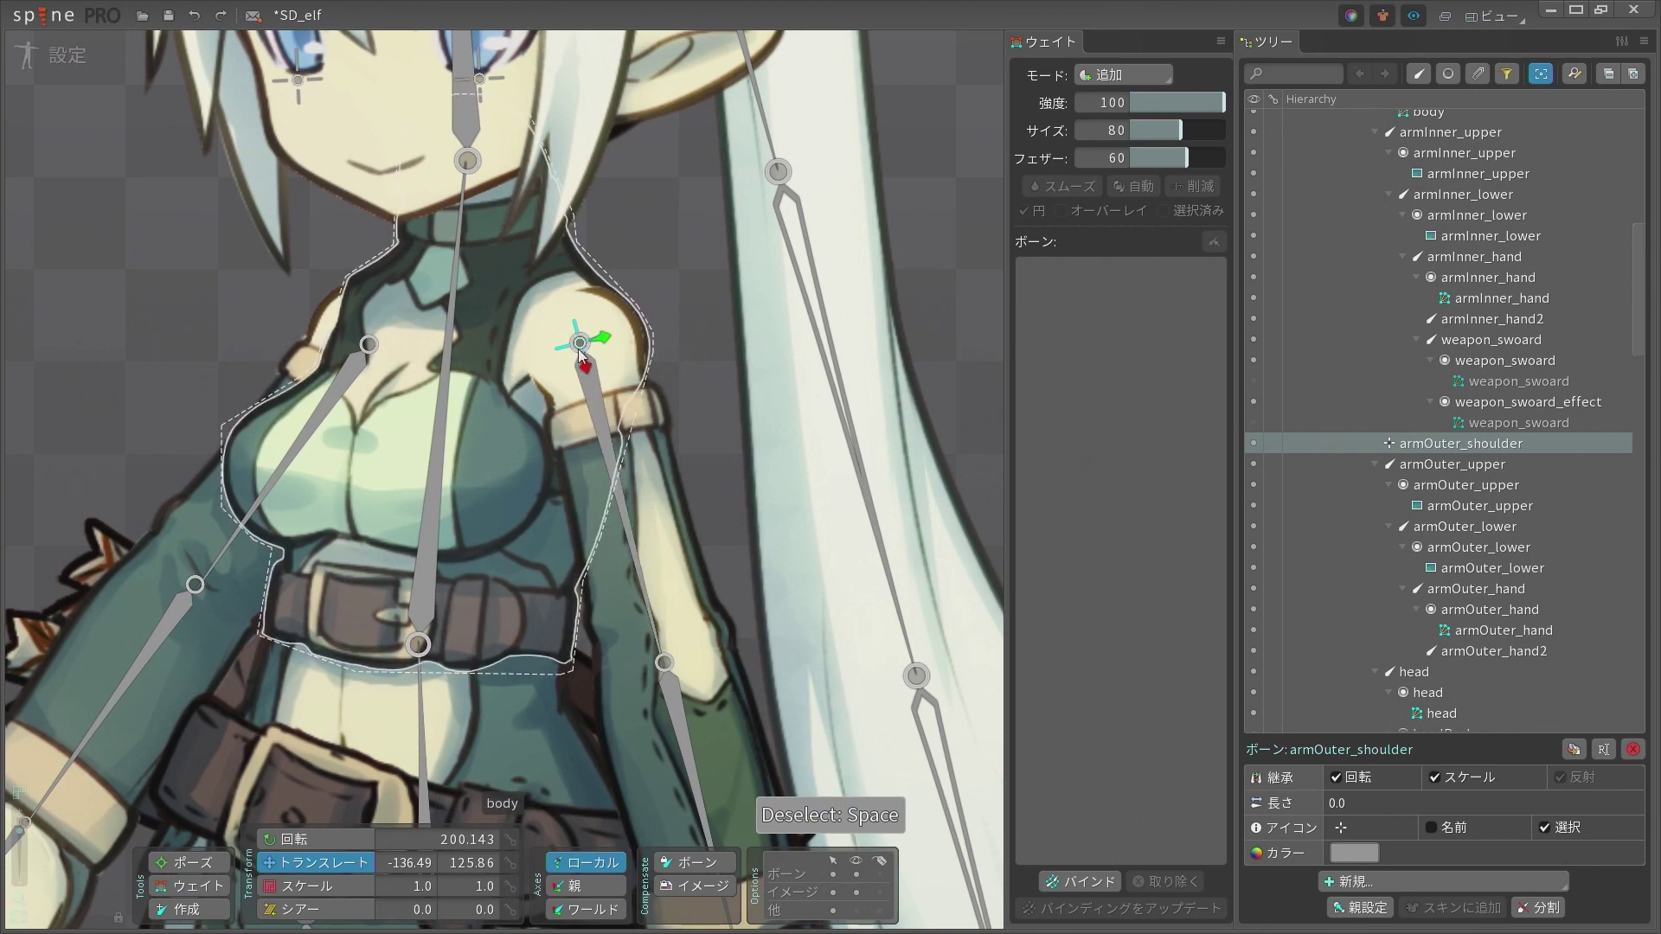
# Try moving the armOuter_upper bone away from the shoulder joint, and undo the movement
pyautogui.click(598, 397)
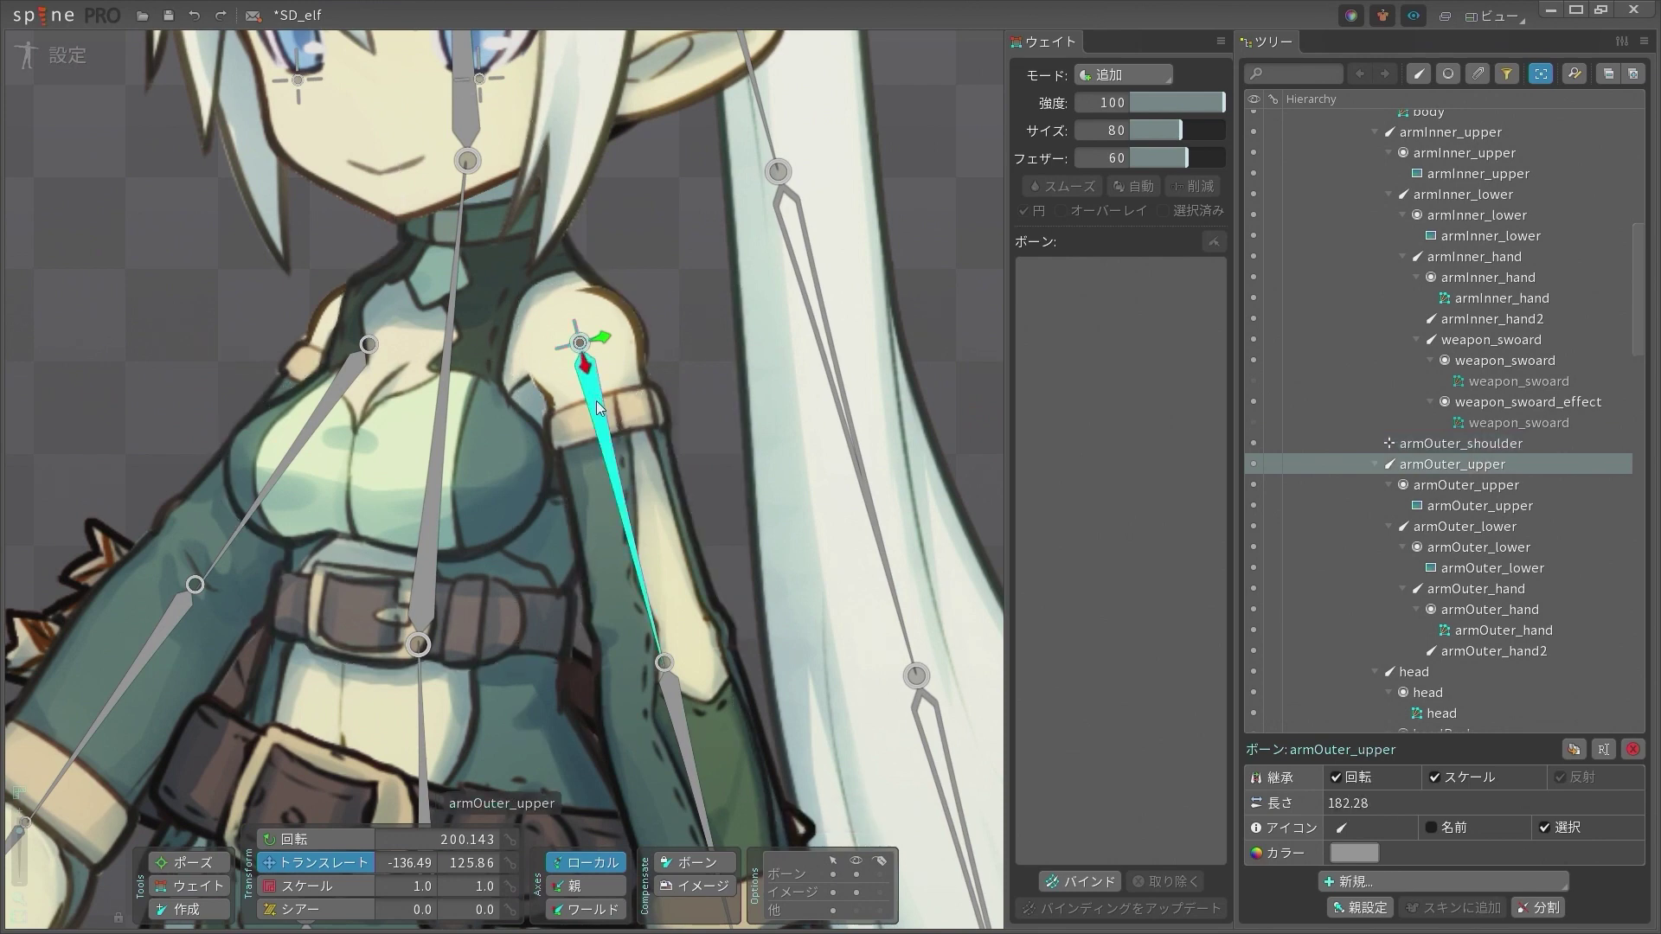
pyautogui.moveTo(597, 408)
pyautogui.mouseDown()
pyautogui.moveTo(718, 407)
pyautogui.moveTo(527, 415)
pyautogui.moveTo(583, 426)
pyautogui.mouseUp()
pyautogui.hotkey('ctrl', 'z')
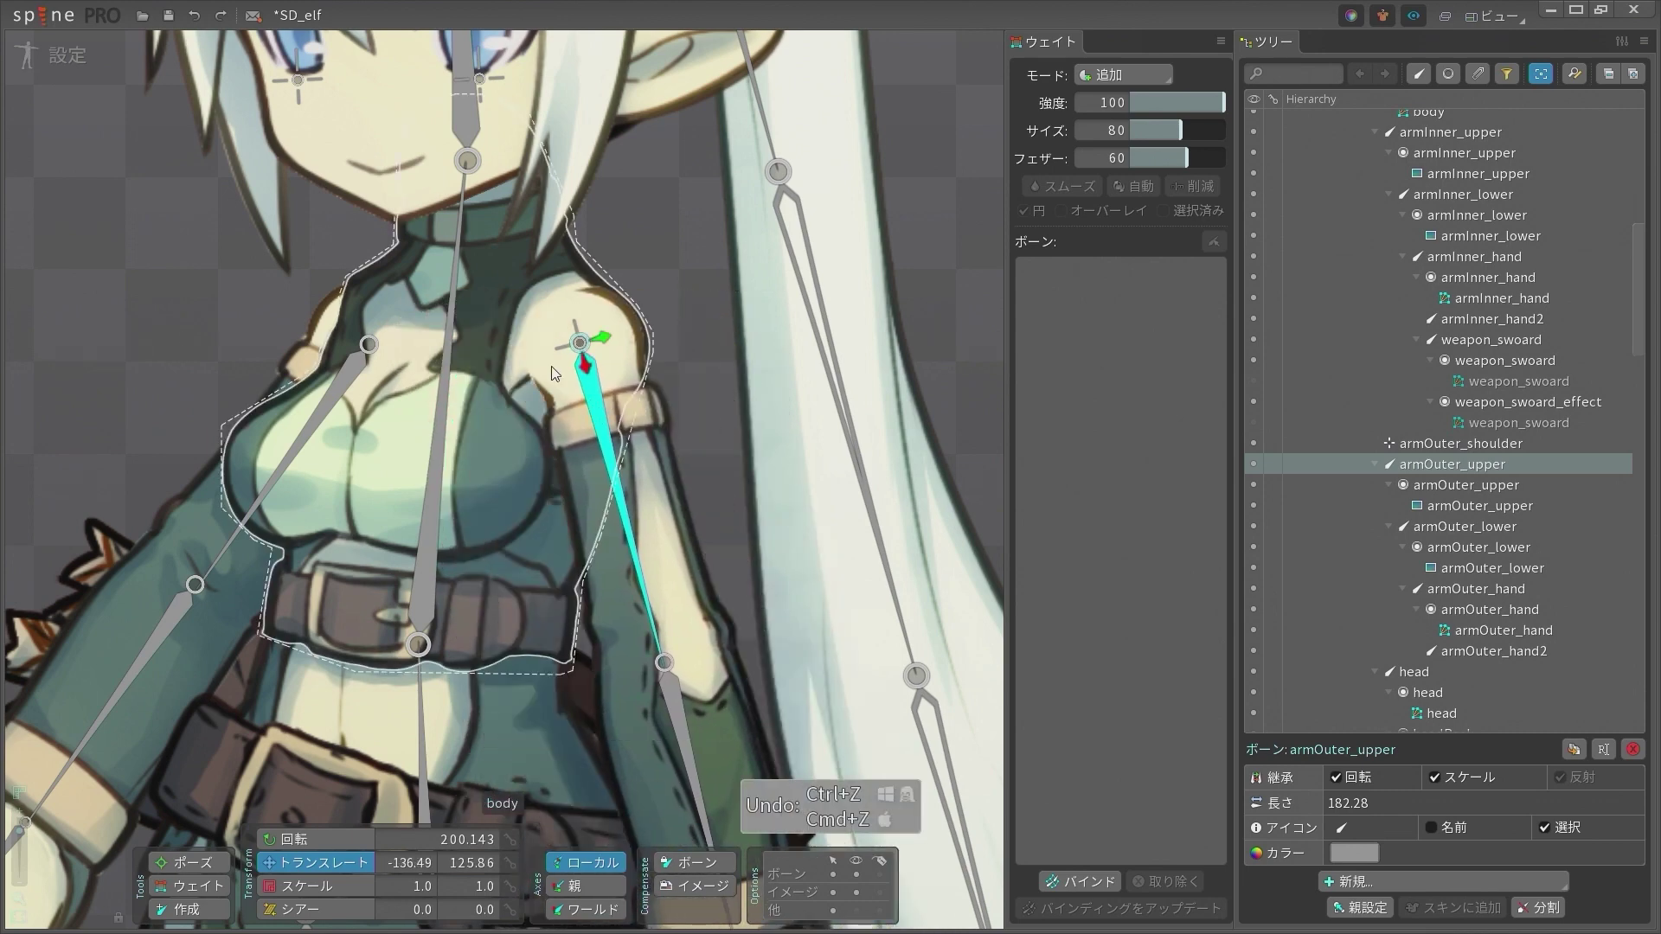
# Add a transform constraint to the armOuter_shoulder bone with the armOuter_upper bone as its target
pyautogui.press('space')
pyautogui.click(575, 346)
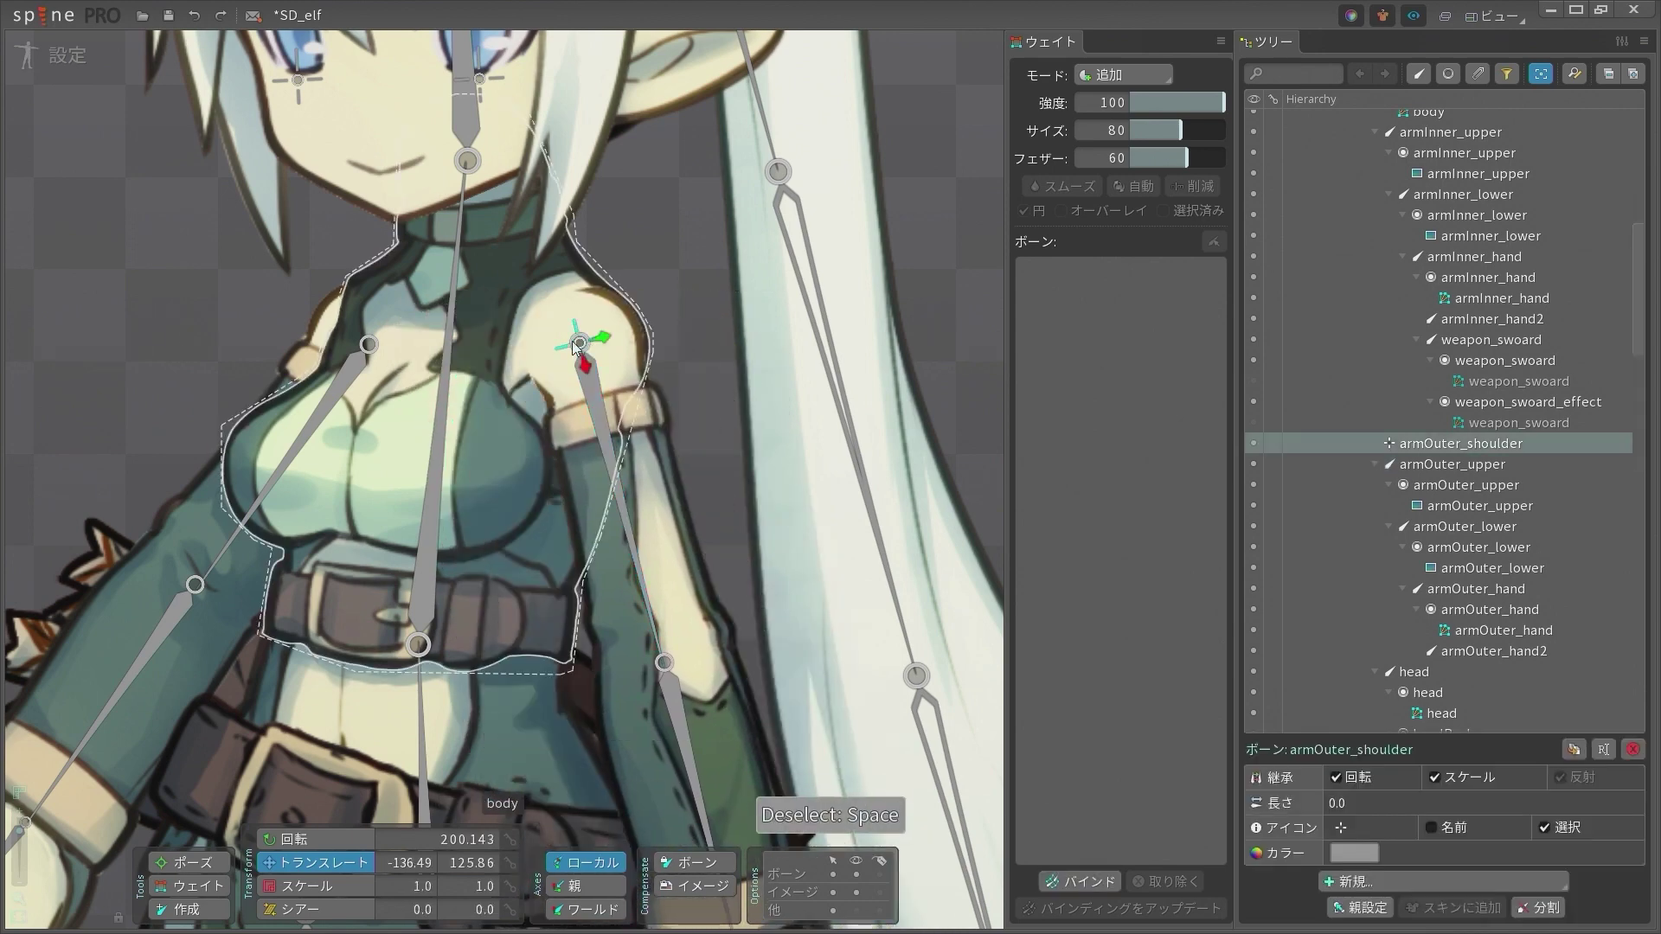
pyautogui.click(1381, 880)
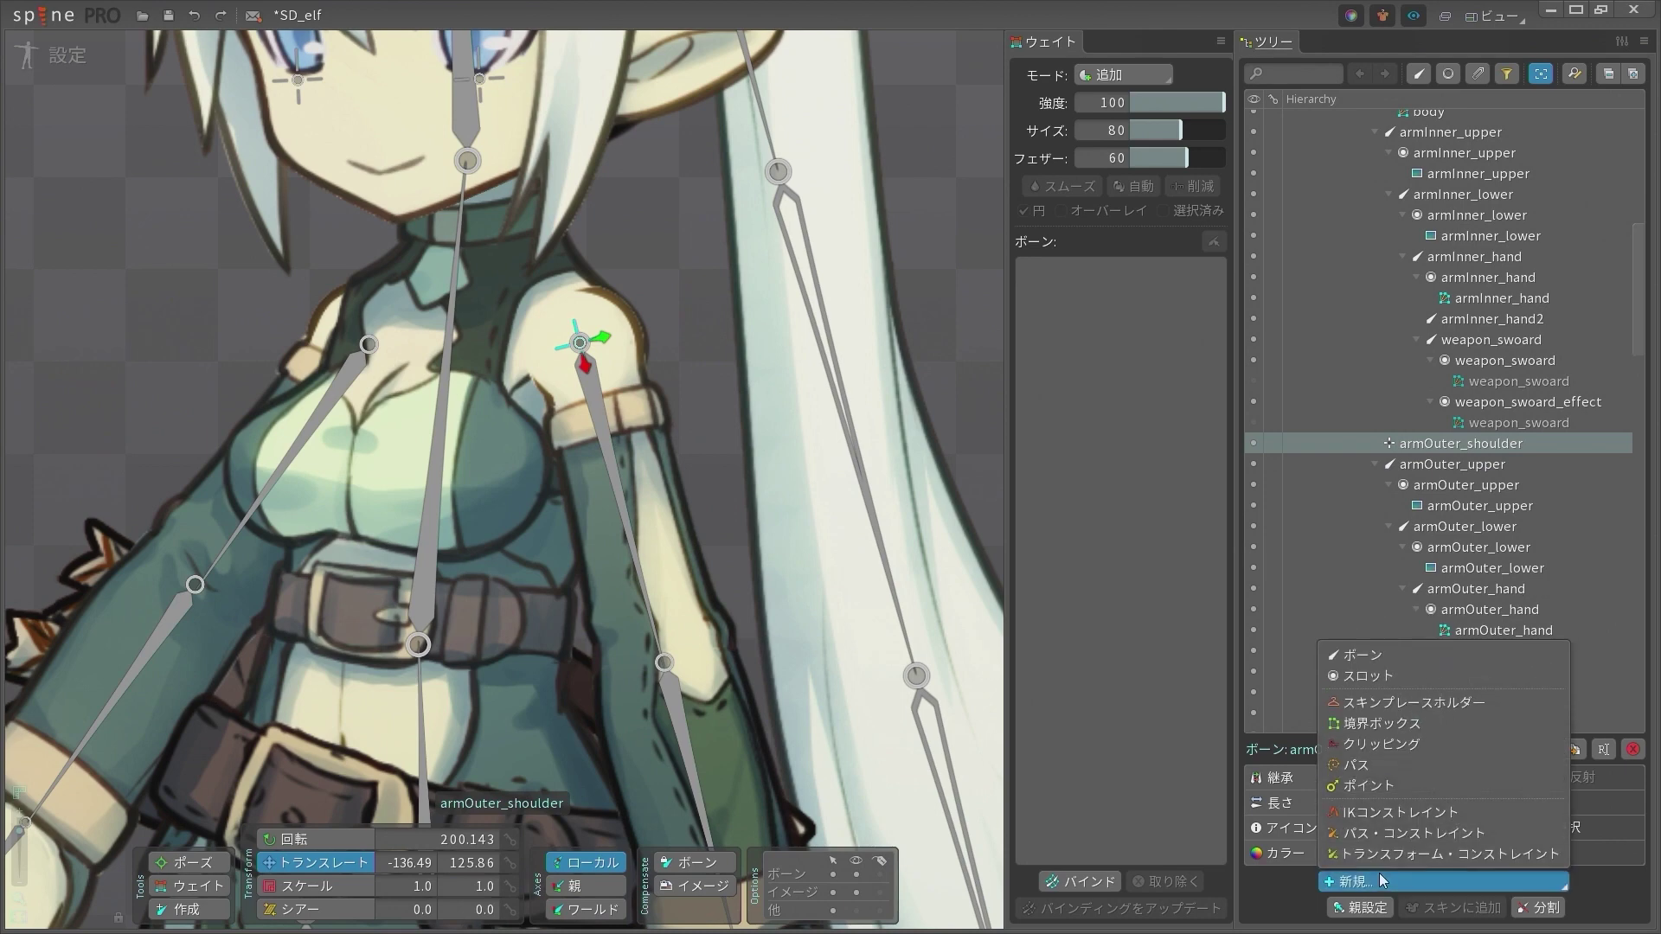
pyautogui.click(1402, 854)
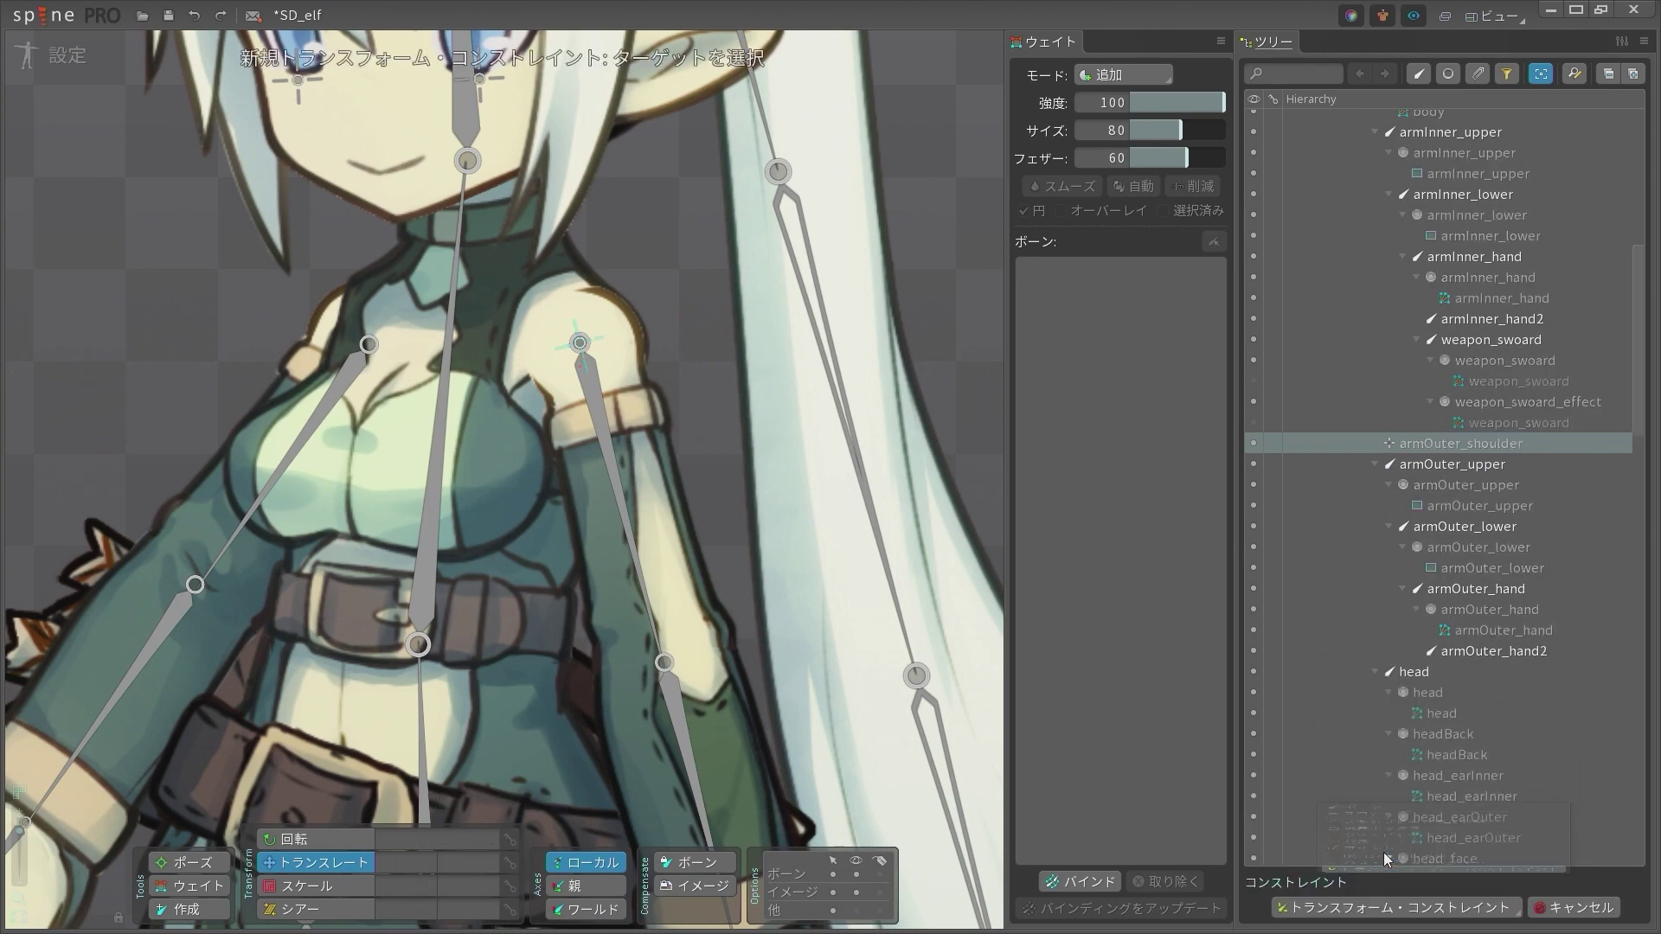
pyautogui.click(588, 383)
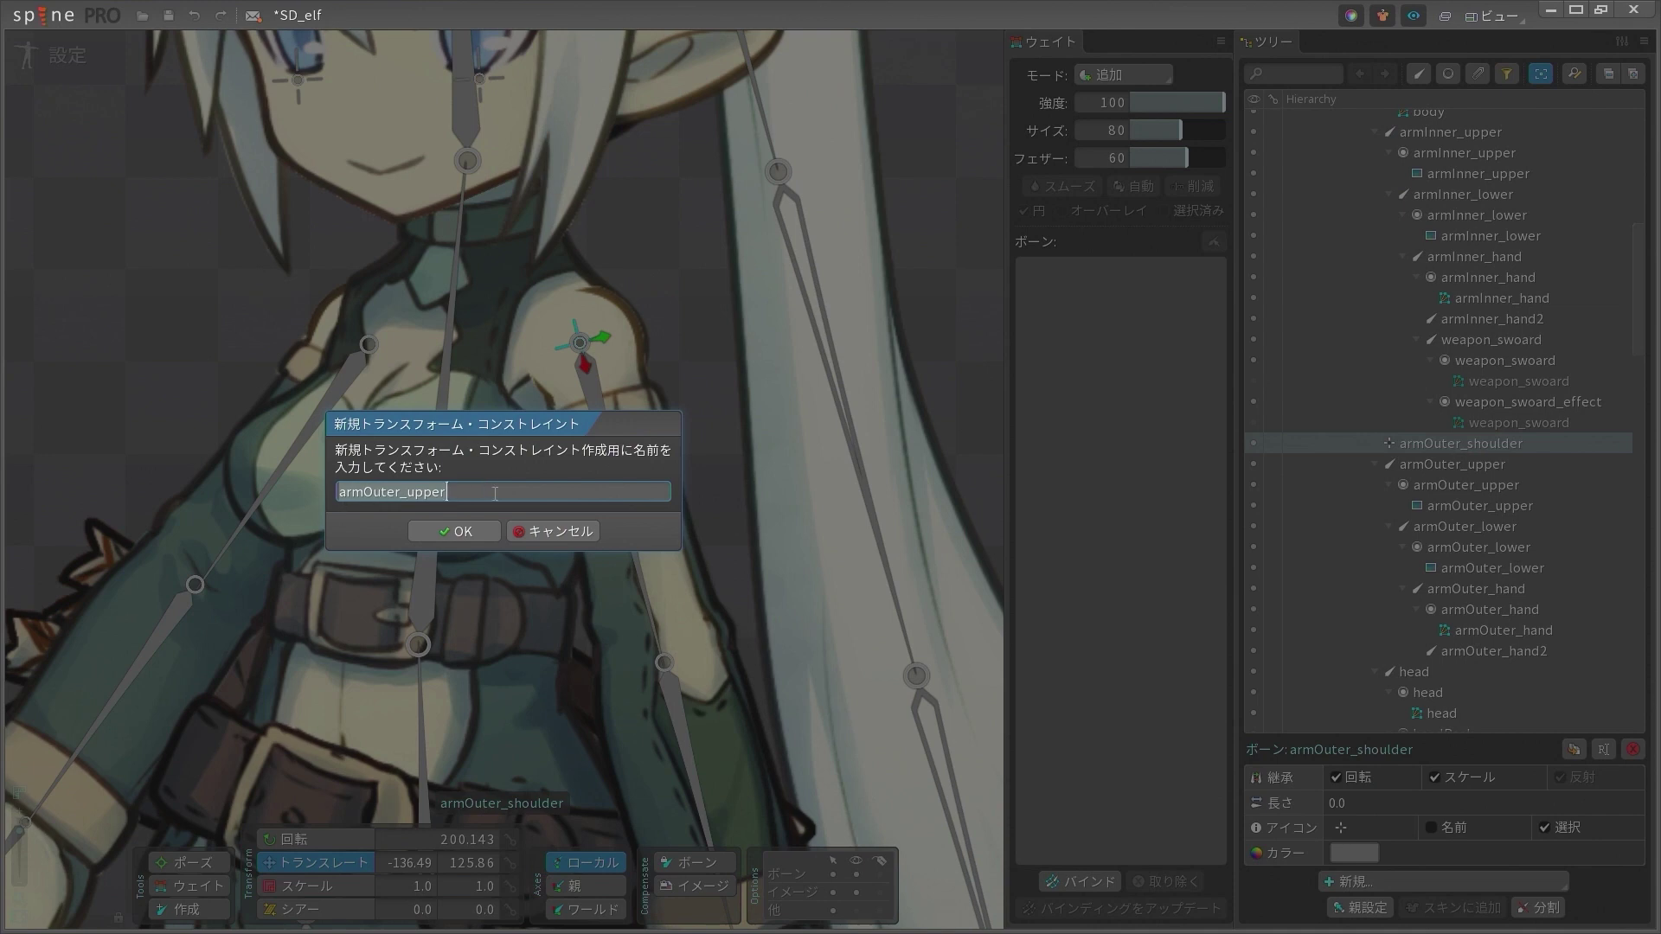
# Name the new transform constraint trans_armOuter_upper
pyautogui.moveTo(495, 494); pyautogui.dragTo(340, 493)
pyautogui.click(339, 490)
pyautogui.write('trans')
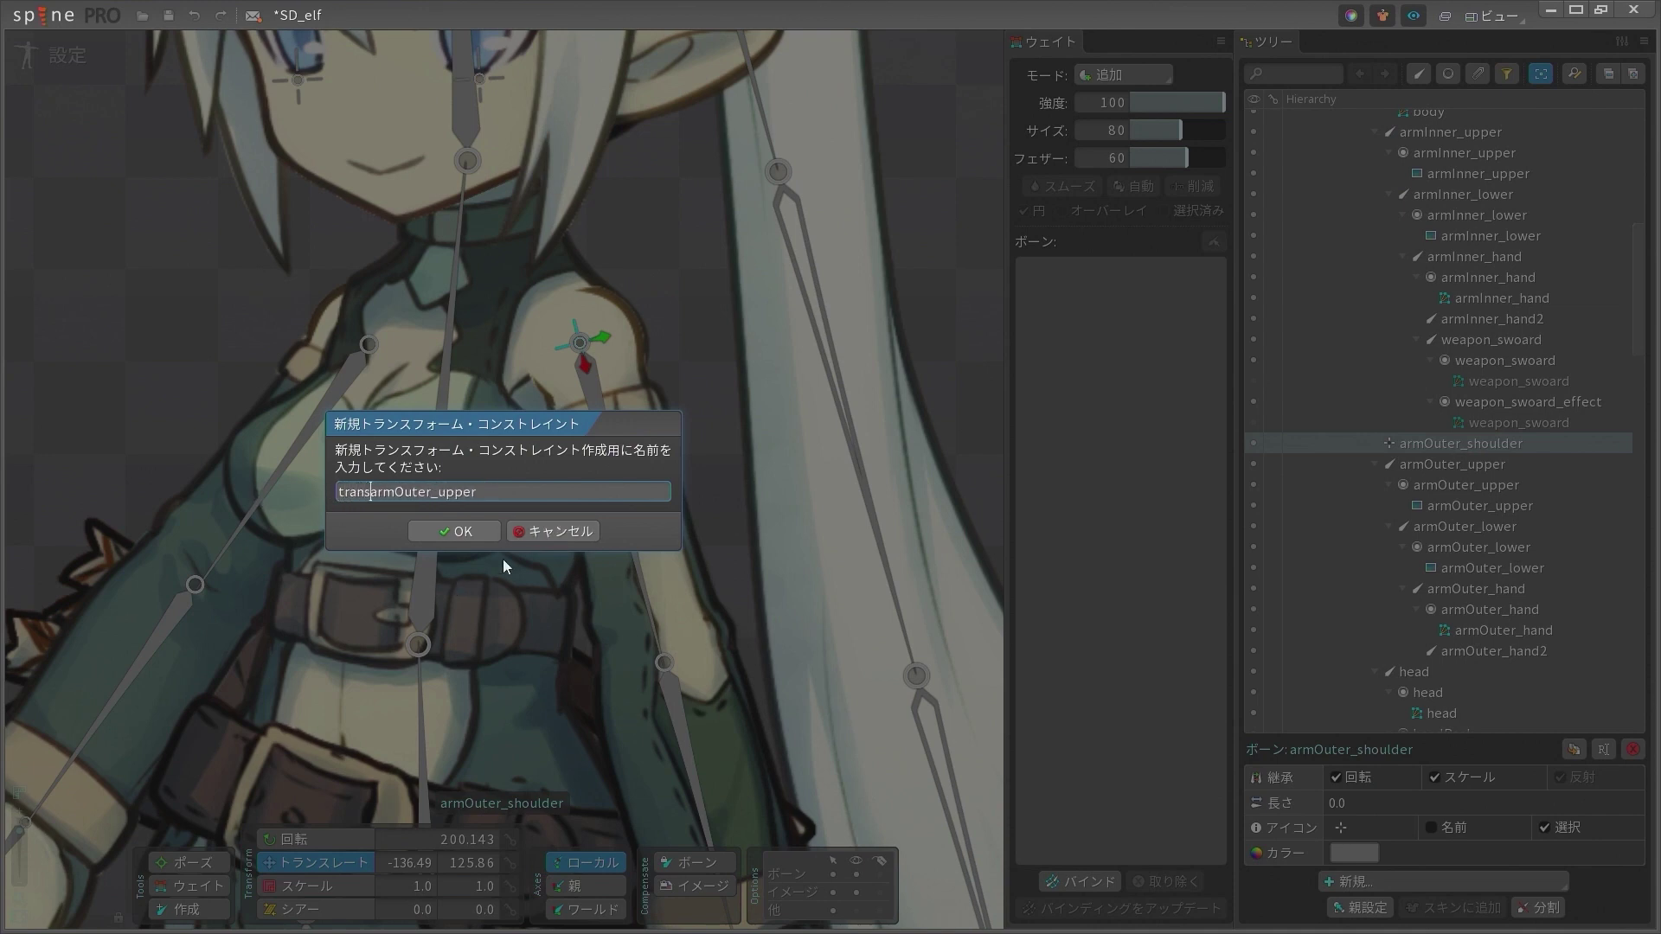
pyautogui.write('_')
pyautogui.press('Return')
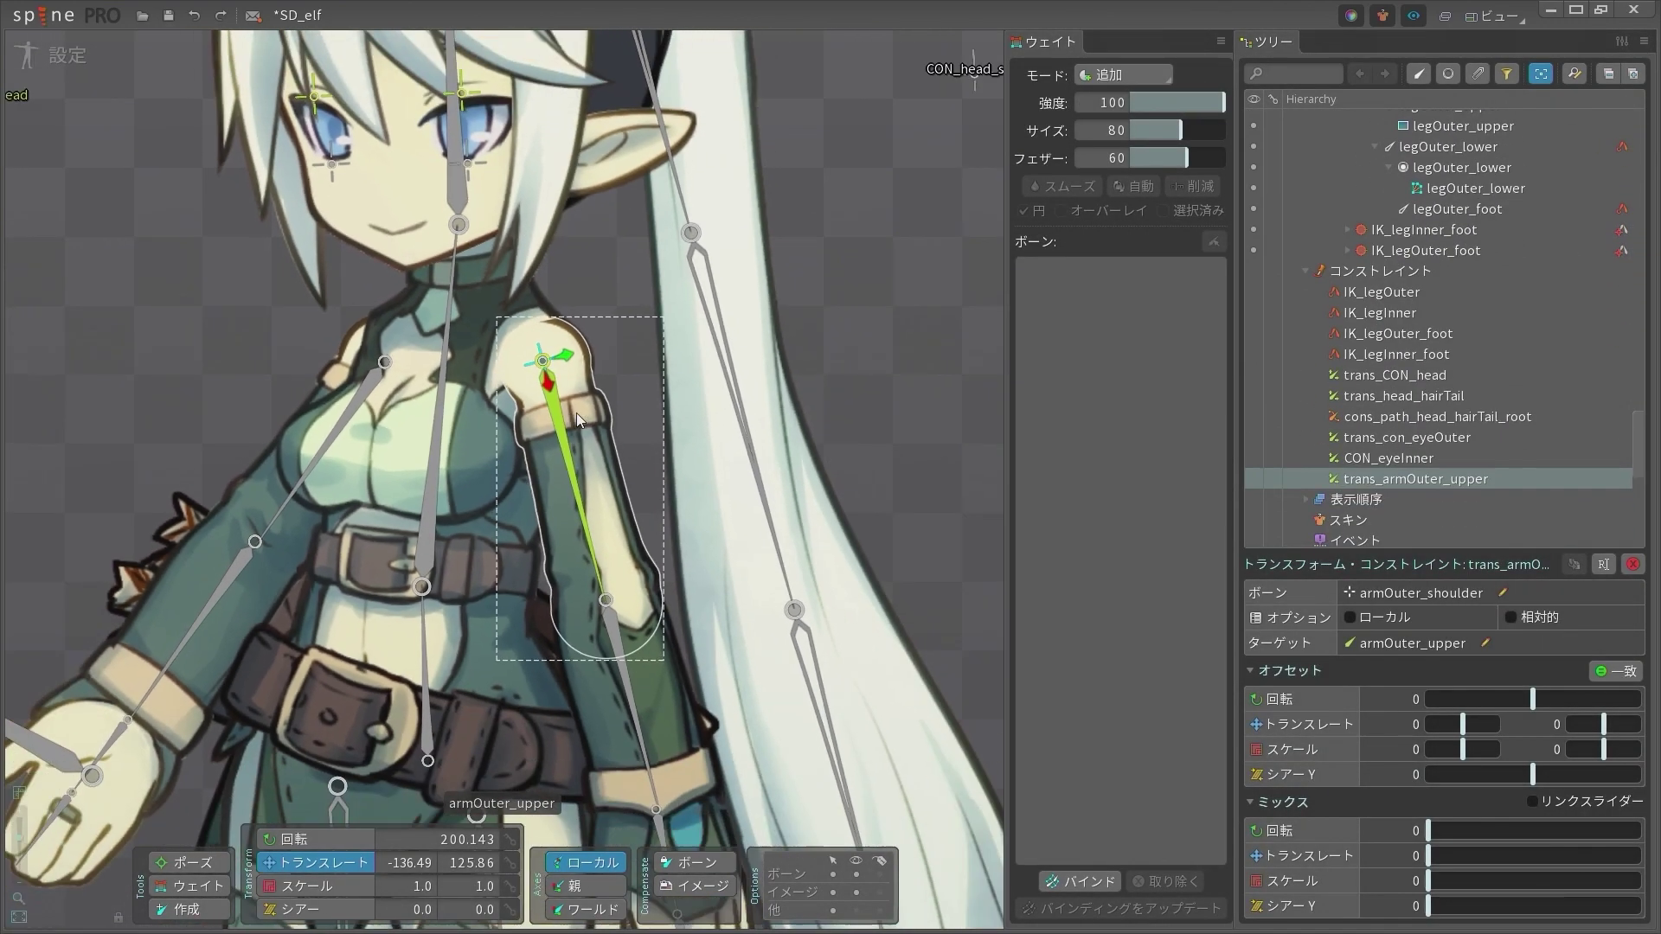
pyautogui.scroll(-1, 576, 412)
pyautogui.moveTo(621, 413); pyautogui.dragTo(715, 384)
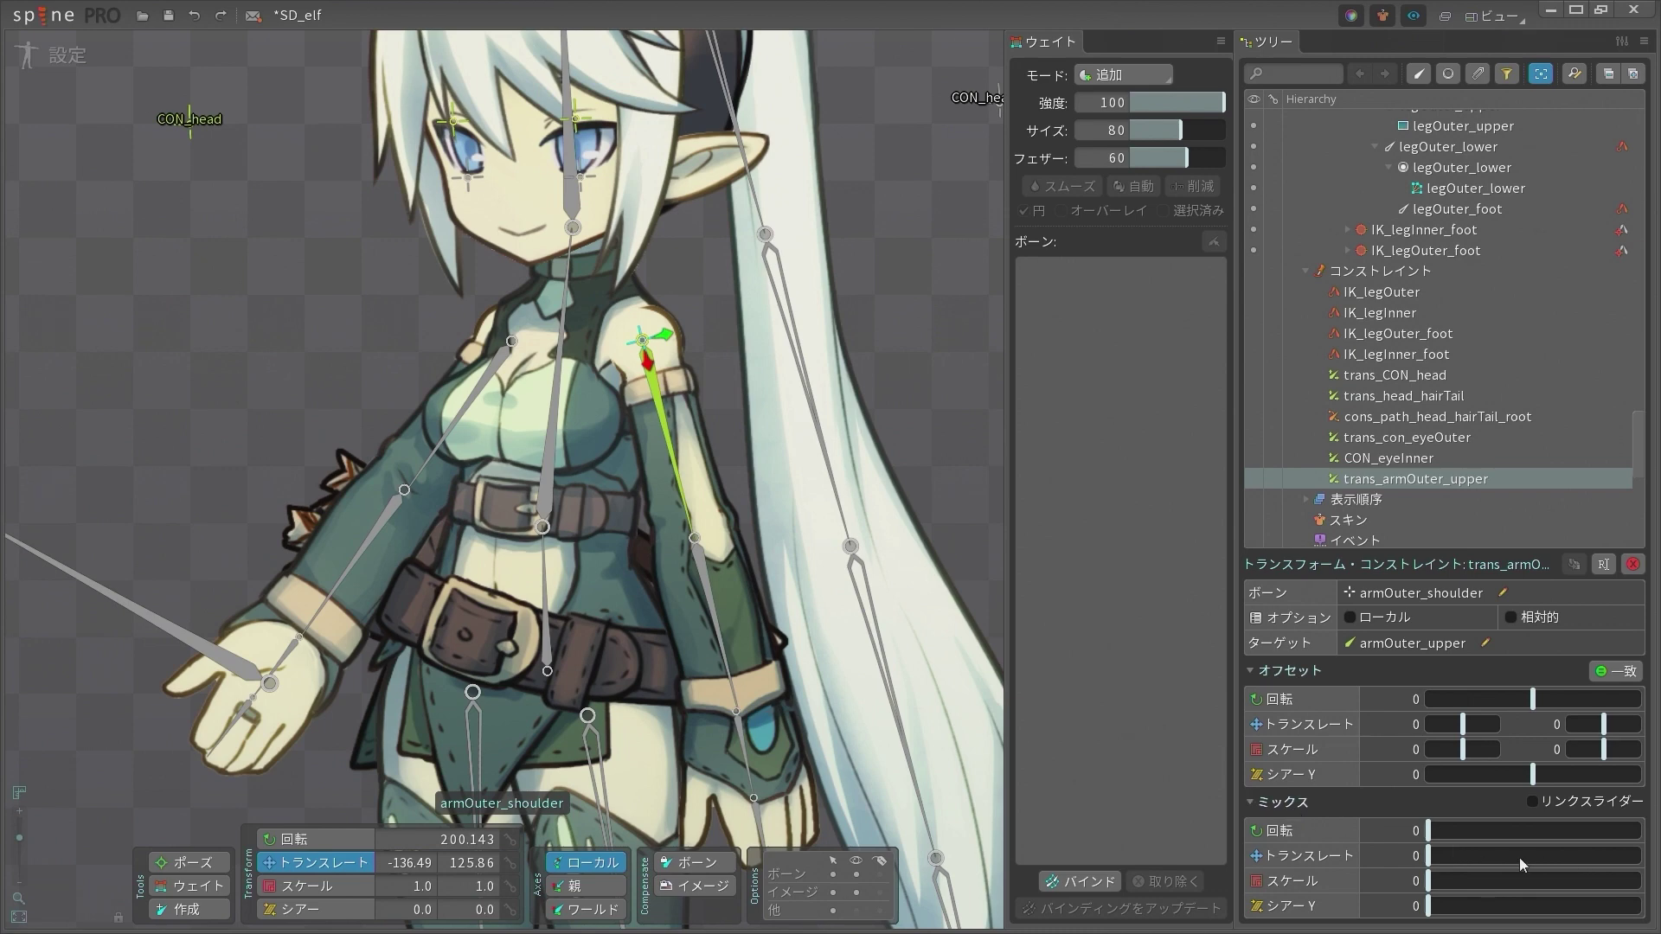
# Set the translate mix of the trans_armOuter_upper constraint to 100
pyautogui.moveTo(1527, 855); pyautogui.dragTo(1638, 855)
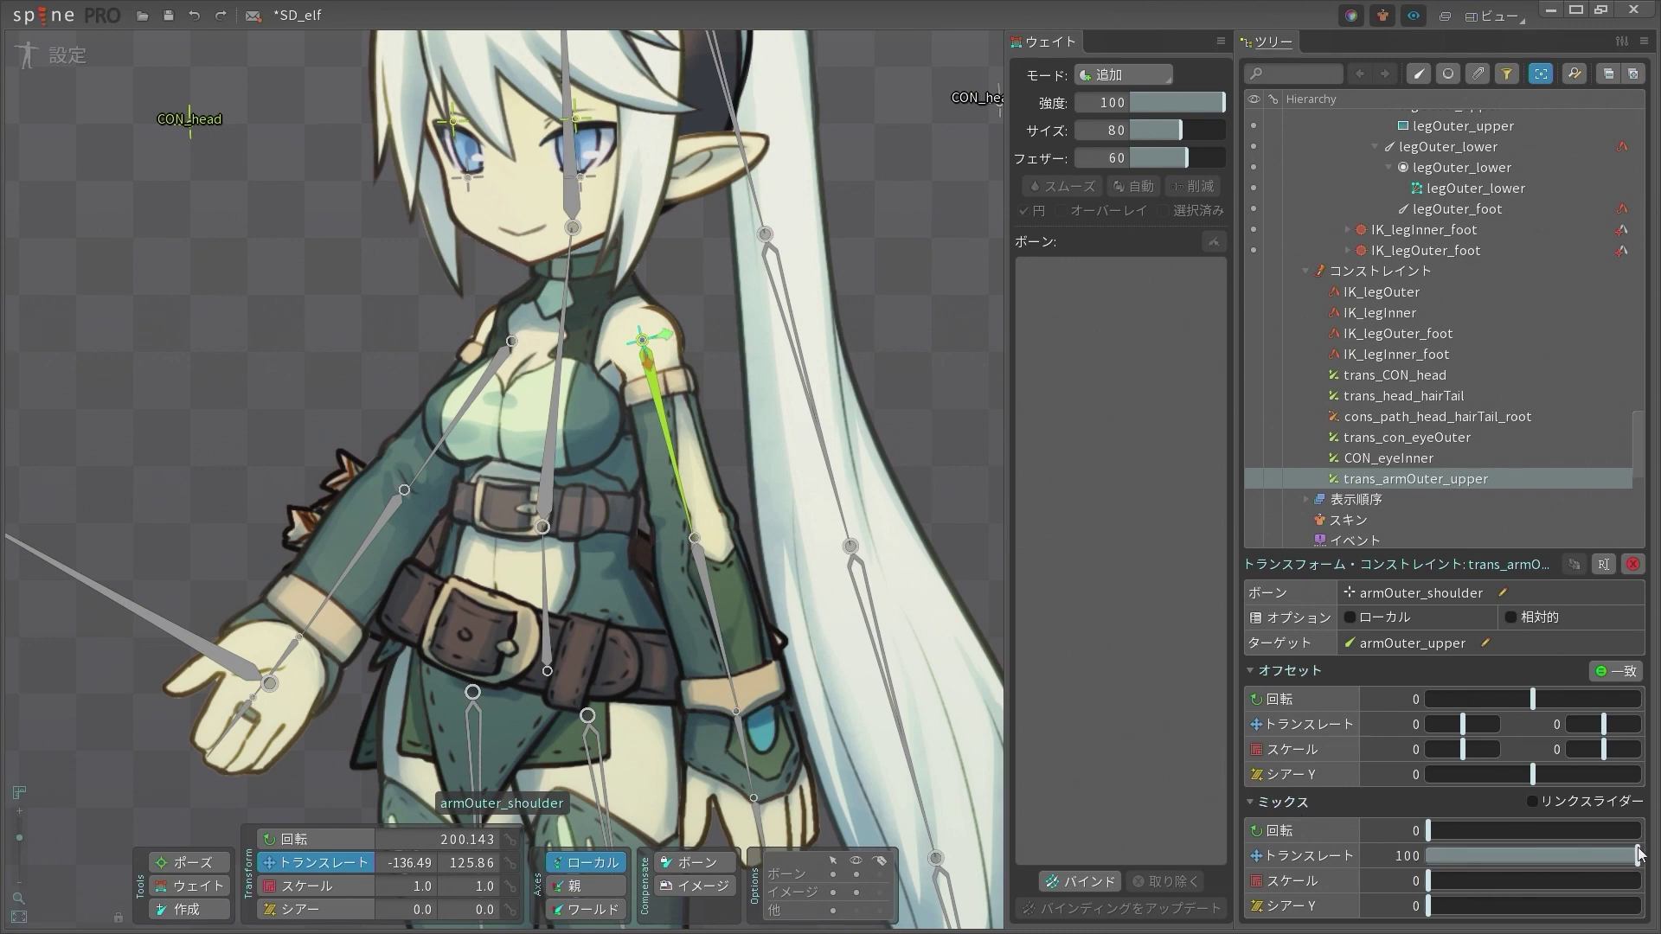
# Try moving the armOuter_upper bone away from the shoulder with the constraint active, and undo the movement
pyautogui.click(662, 382)
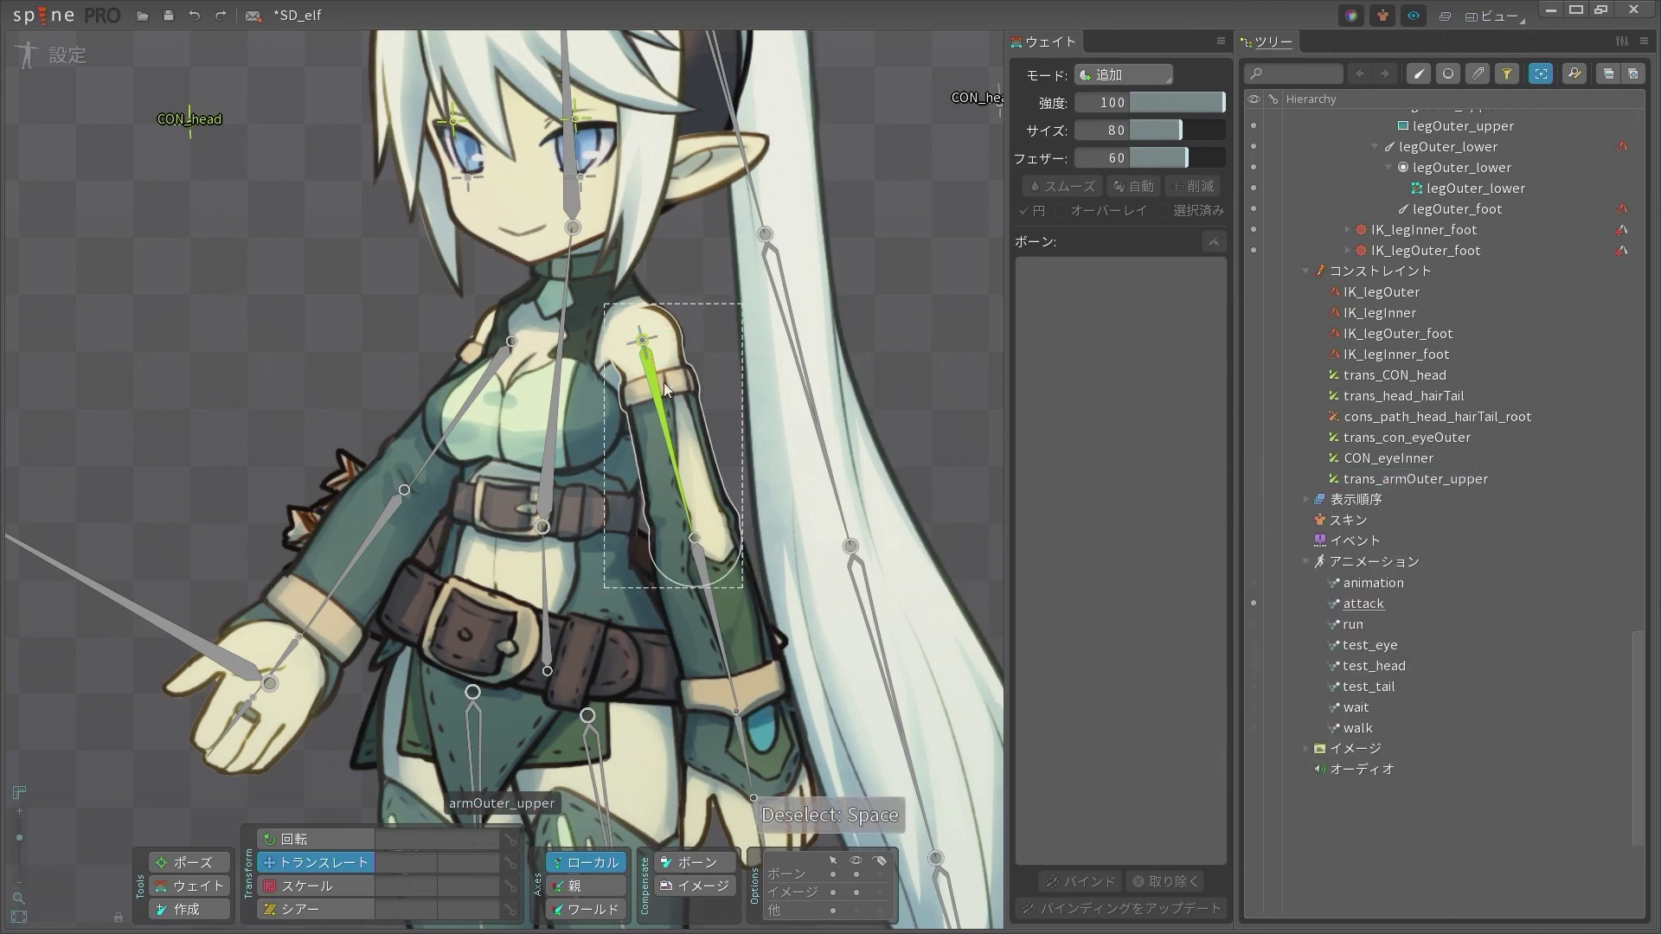
pyautogui.scroll(-1, 668, 438)
pyautogui.scroll(-2, 667, 438)
pyautogui.moveTo(891, 480); pyautogui.dragTo(573, 490)
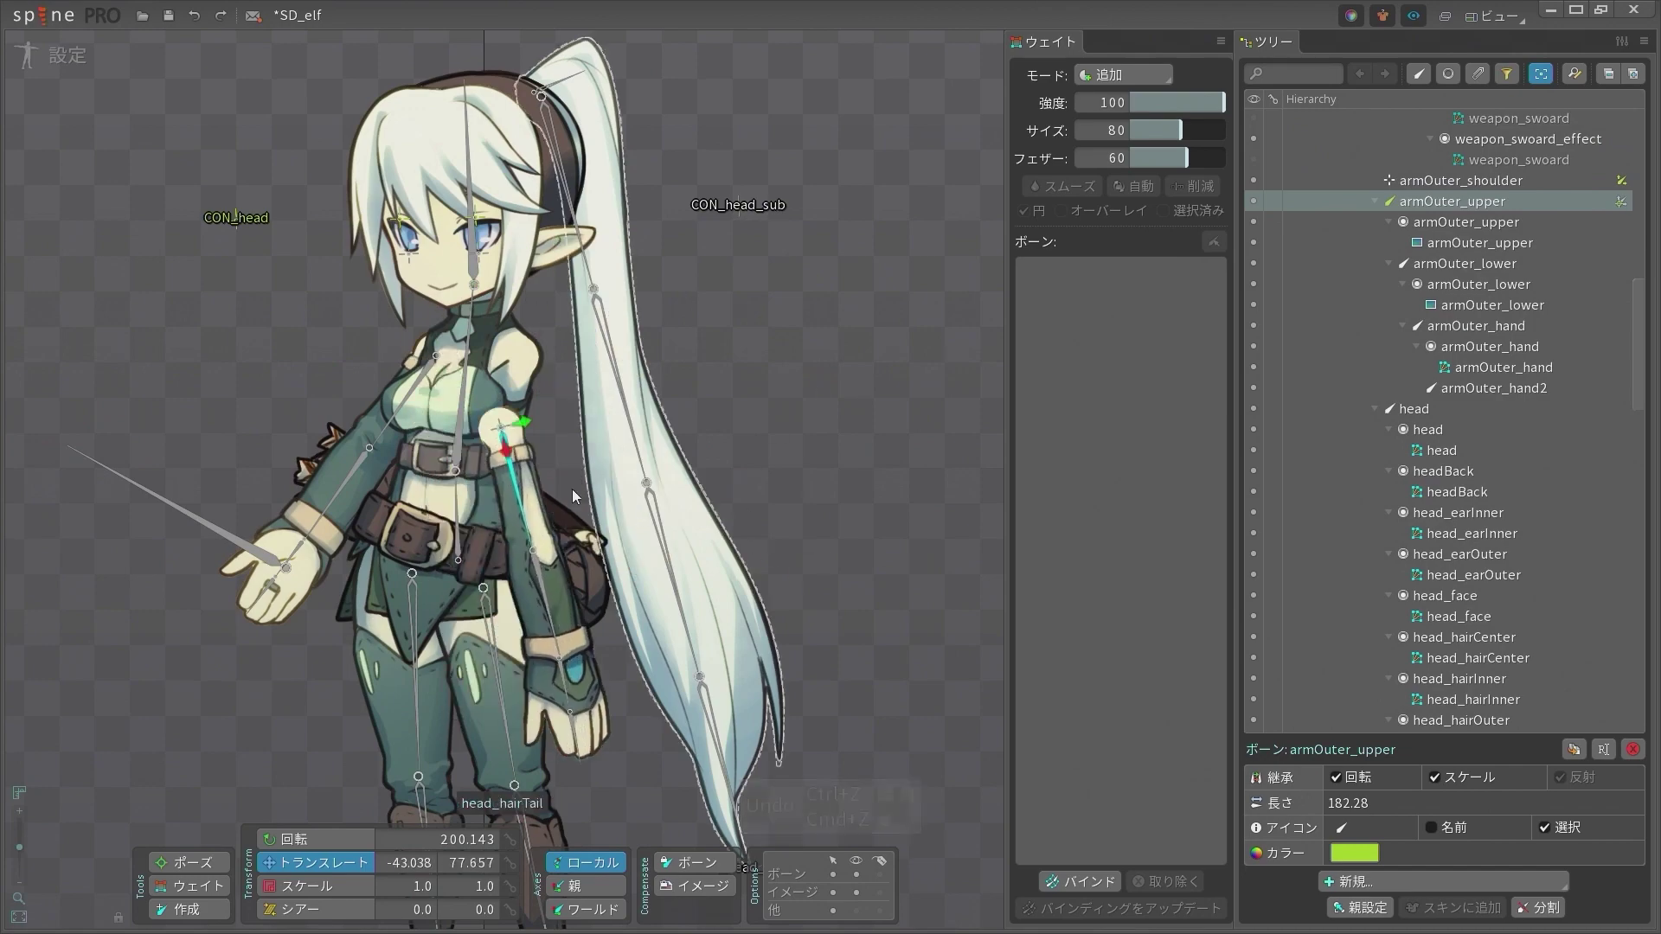
pyautogui.hotkey('ctrl', 'z')
pyautogui.scroll(6, 527, 345)
pyautogui.click(542, 335)
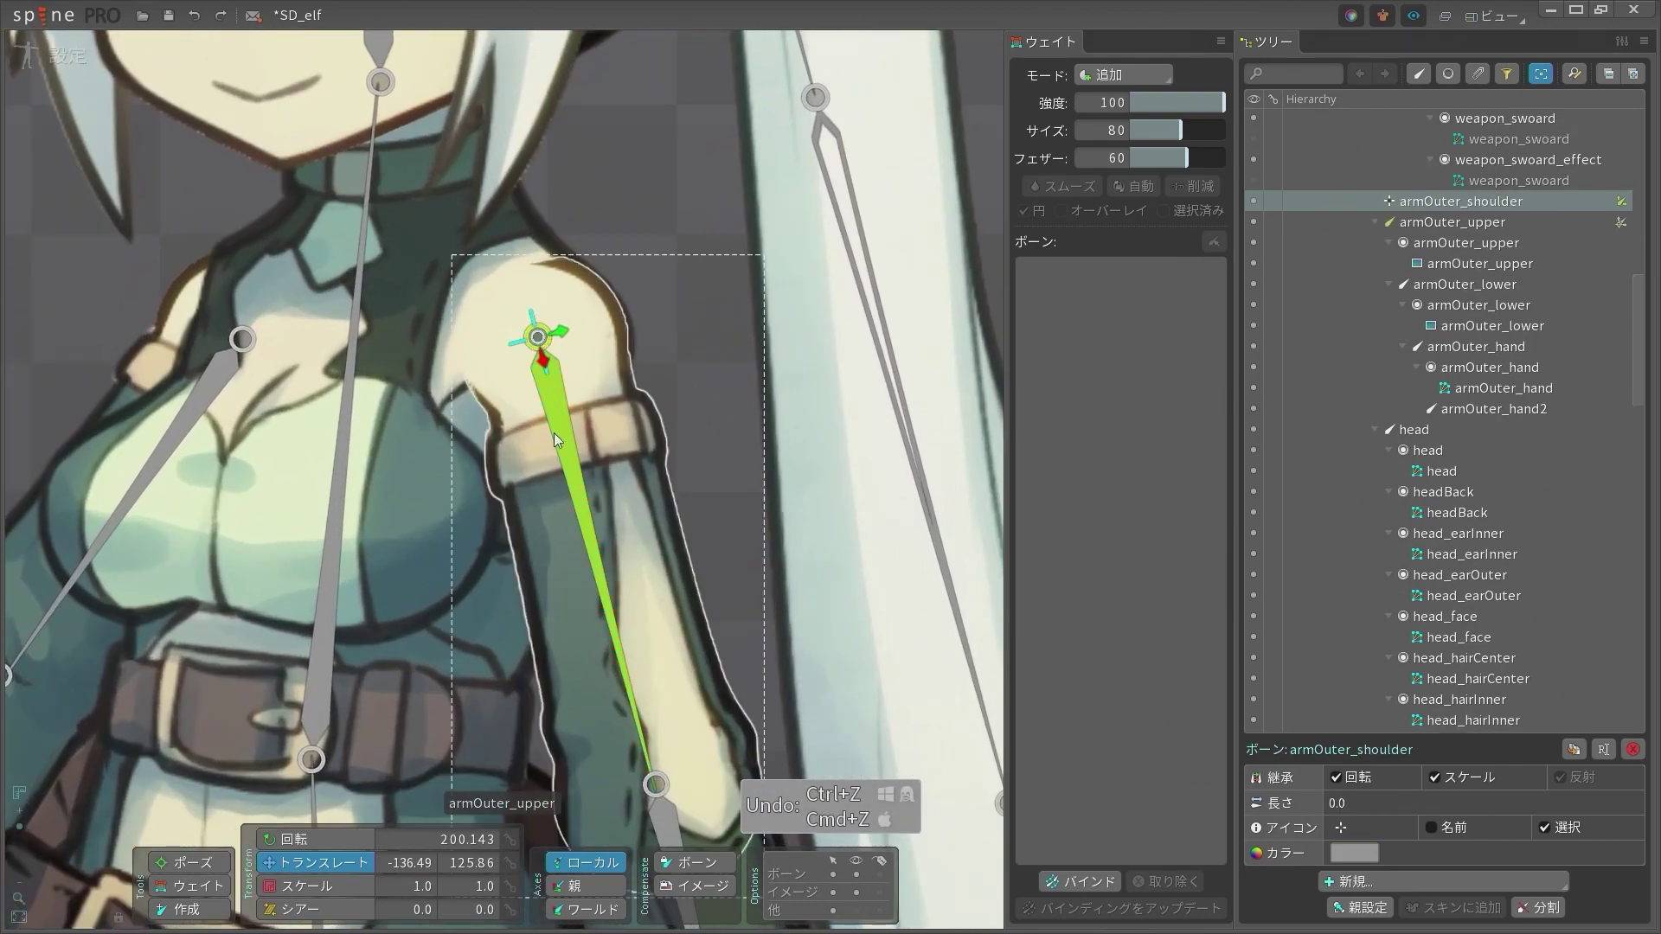
# Try rotating the armOuter_upper bone around the outer shoulder, and undo the rotation
pyautogui.press('space')
pyautogui.click(571, 447)
pyautogui.scroll(-6, 571, 446)
pyautogui.press('b')
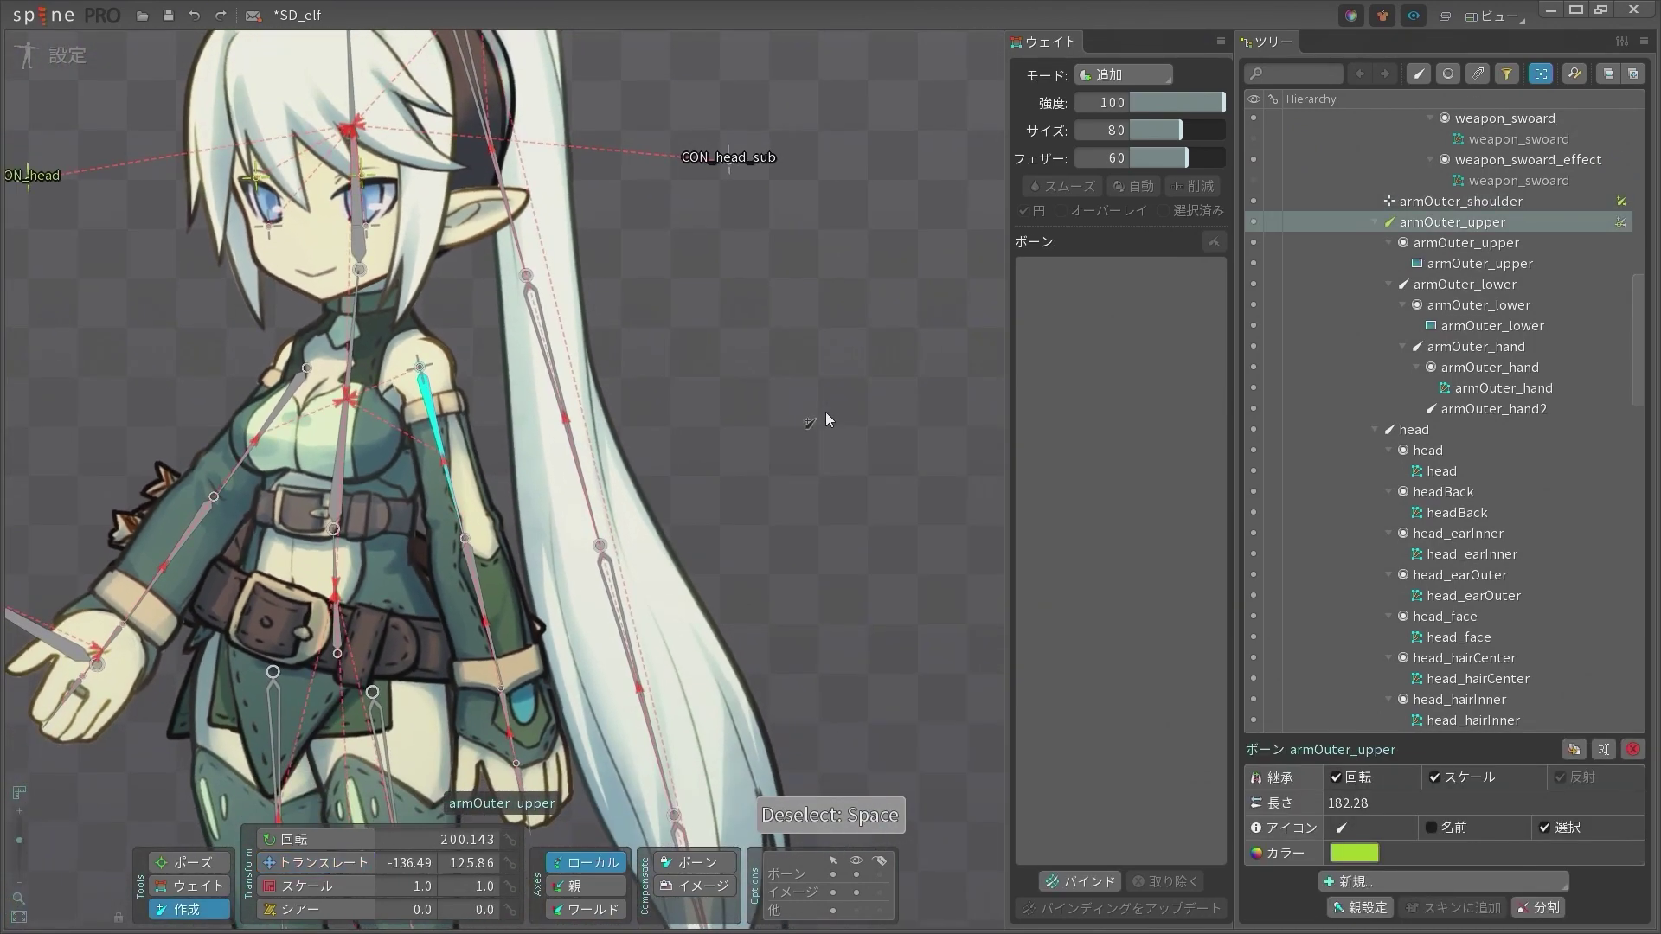
pyautogui.click(326, 846)
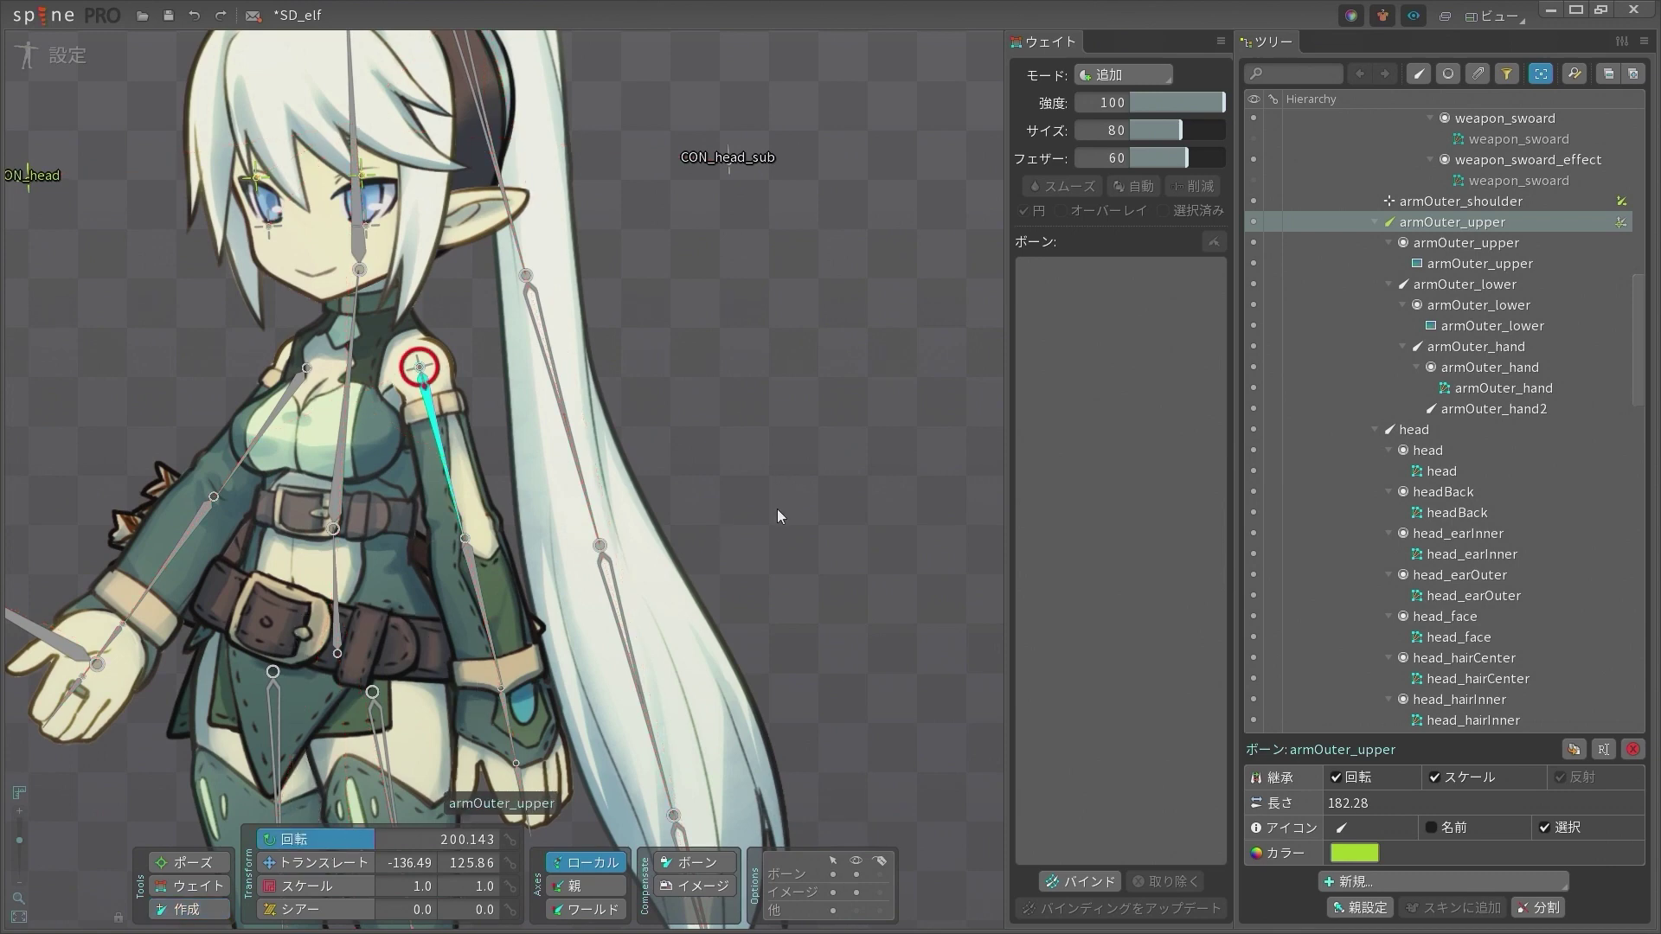
pyautogui.moveTo(777, 509); pyautogui.dragTo(517, 545)
pyautogui.hotkey('ctrl', 'z')
pyautogui.scroll(3, 457, 408)
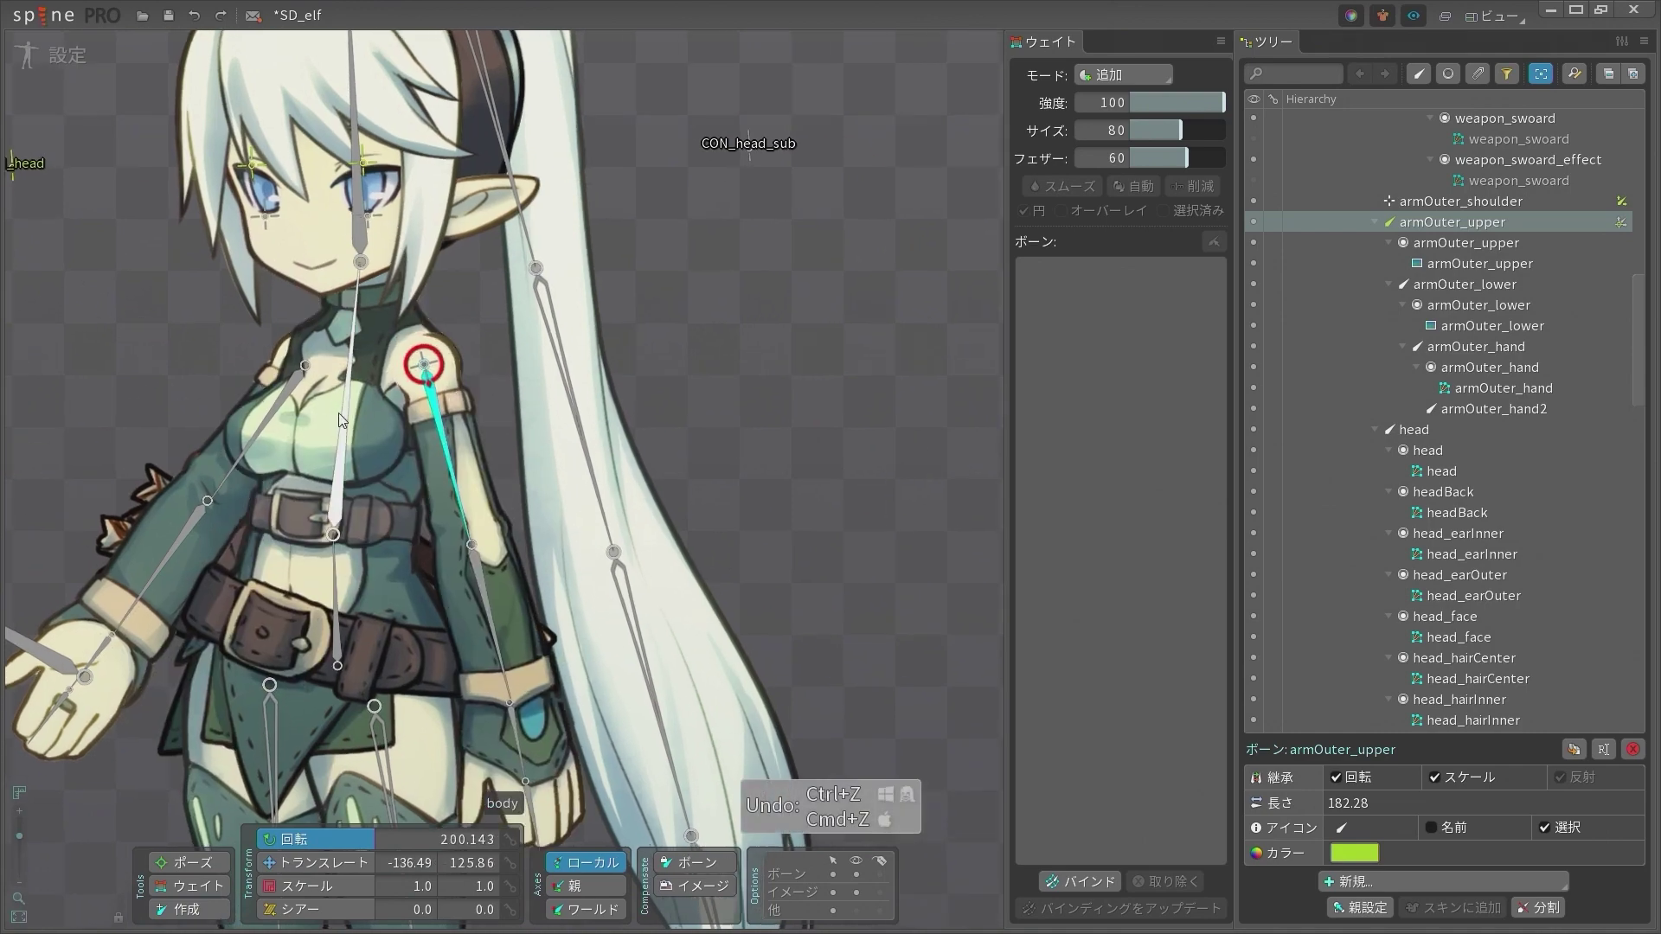
# Try raising the outer arm overhead by rotating armOuter_upper to about 22°, and undo it
pyautogui.press('space')
pyautogui.scroll(-1, 422, 461)
pyautogui.scroll(-4, 423, 461)
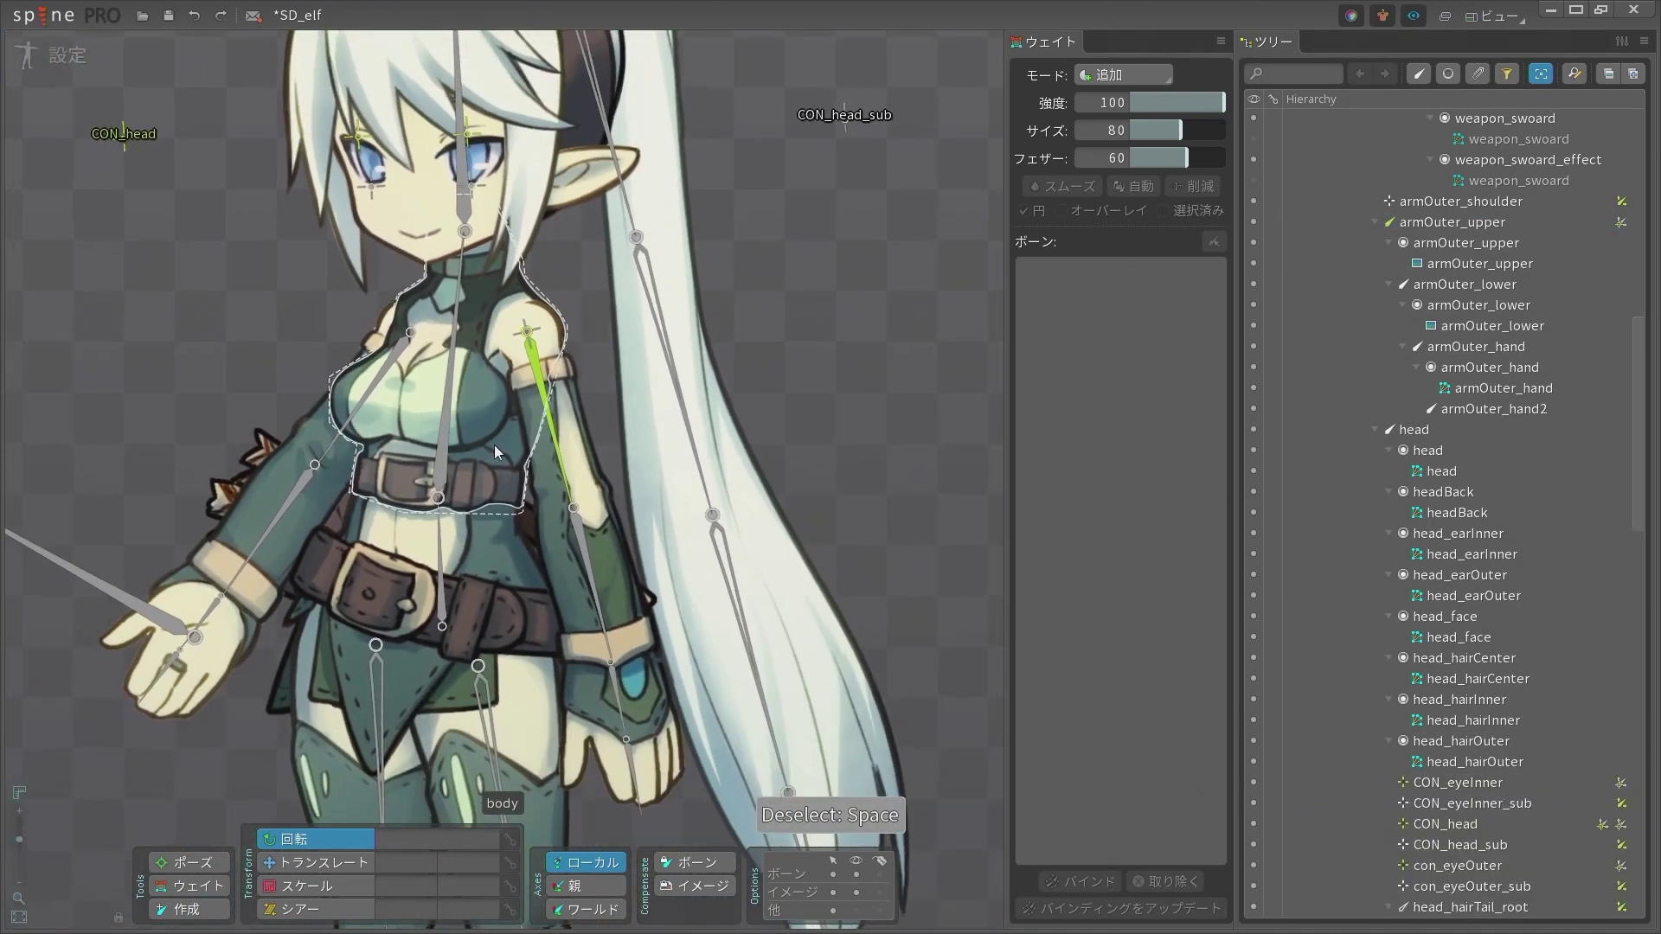
pyautogui.click(538, 390)
pyautogui.moveTo(770, 502); pyautogui.dragTo(206, 278)
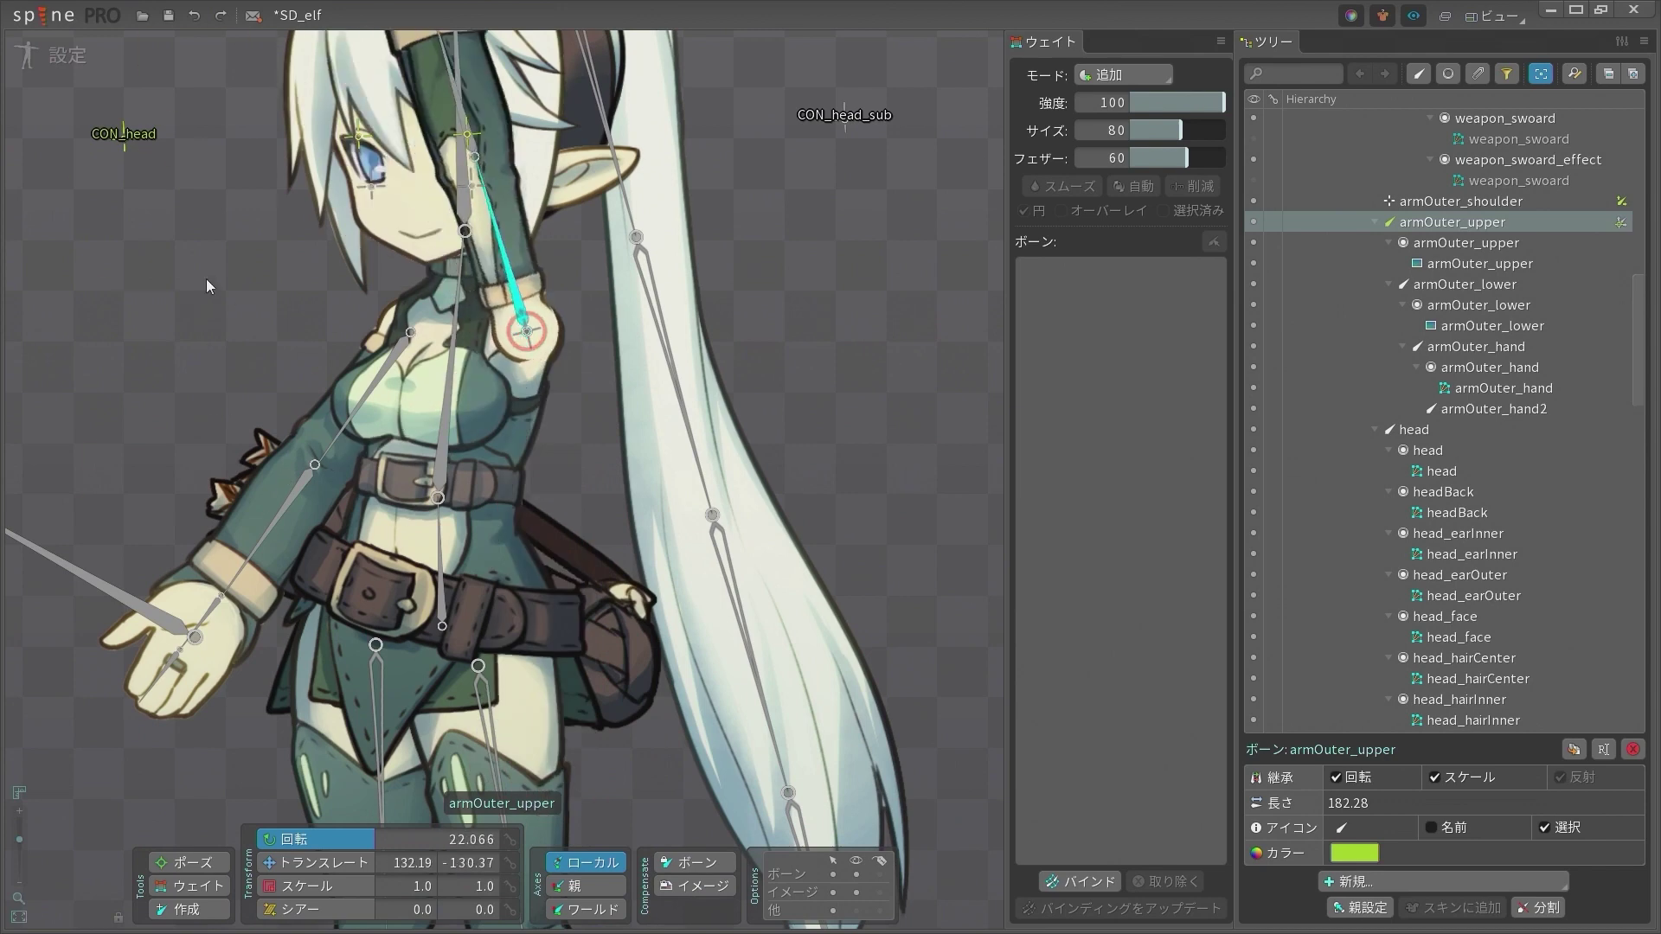
pyautogui.hotkey('ctrl', 'z')
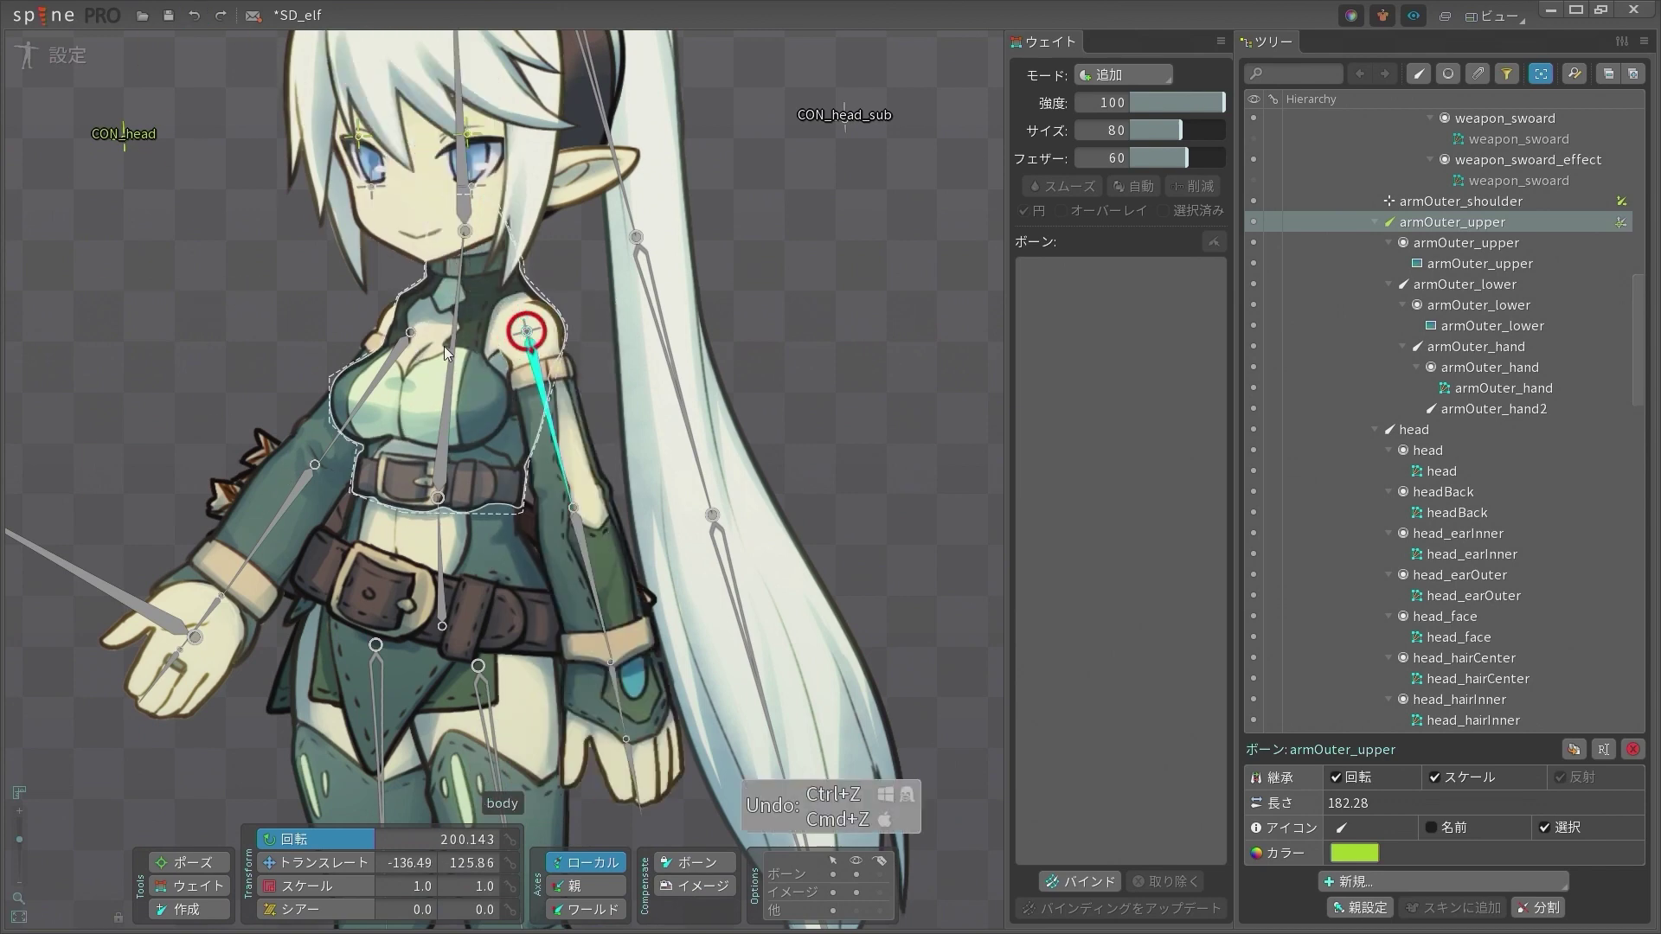
# Examine the body mesh around both shoulders and the start of the armInner_upper bone
pyautogui.click(444, 347)
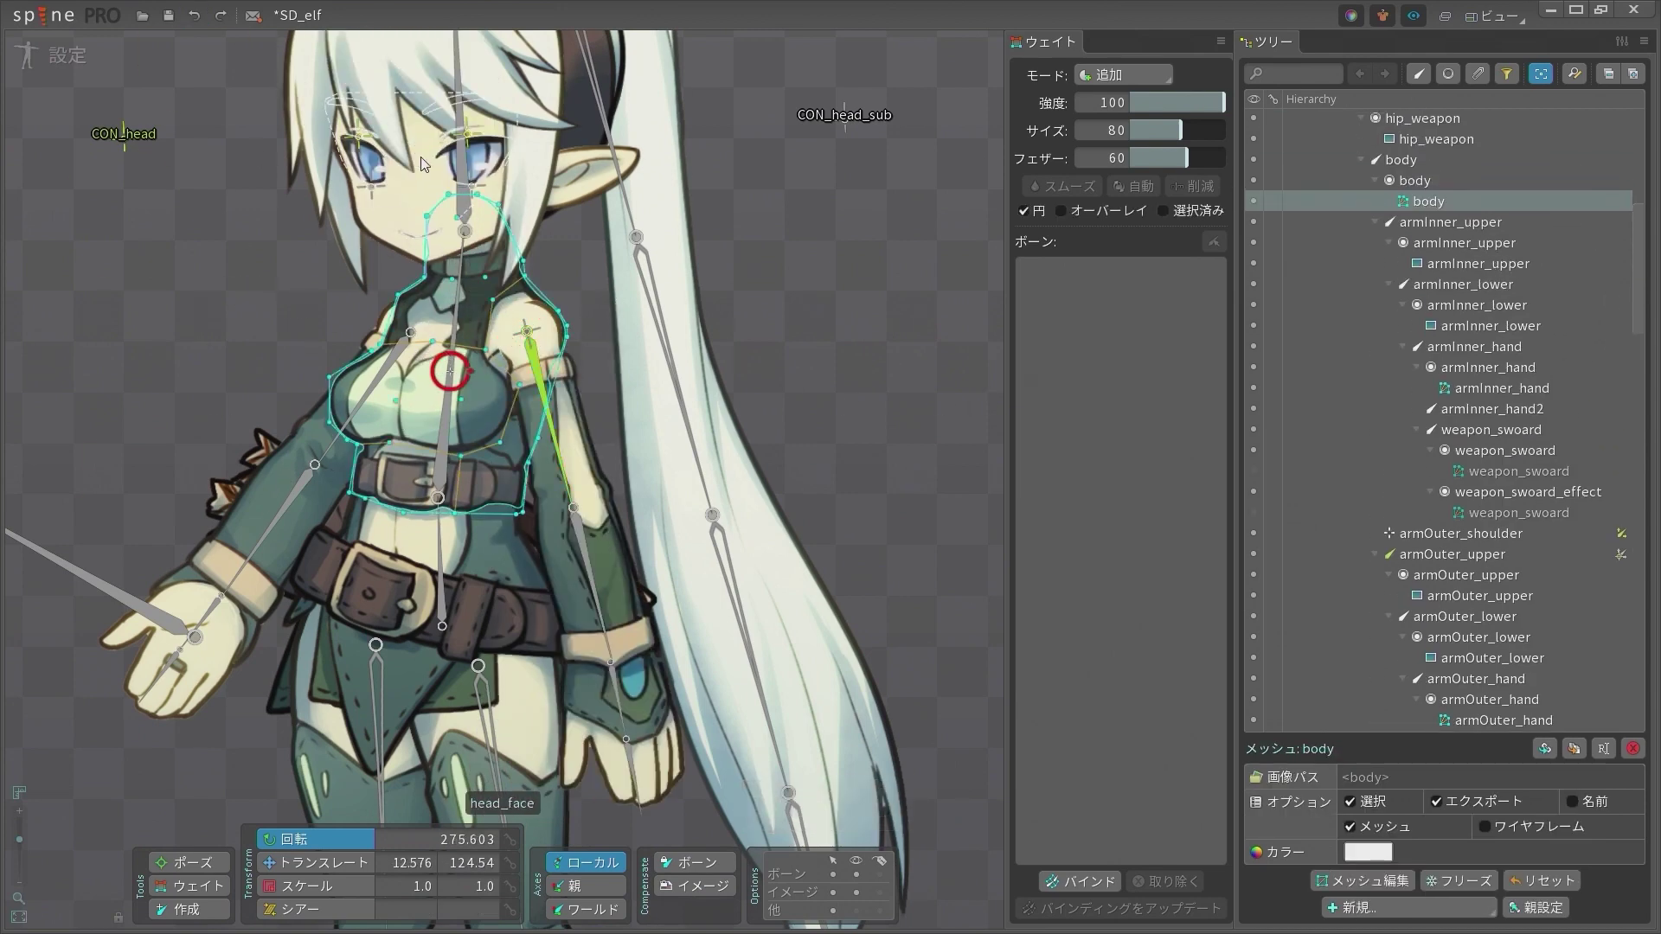
pyautogui.scroll(3, 495, 397)
pyautogui.press('space')
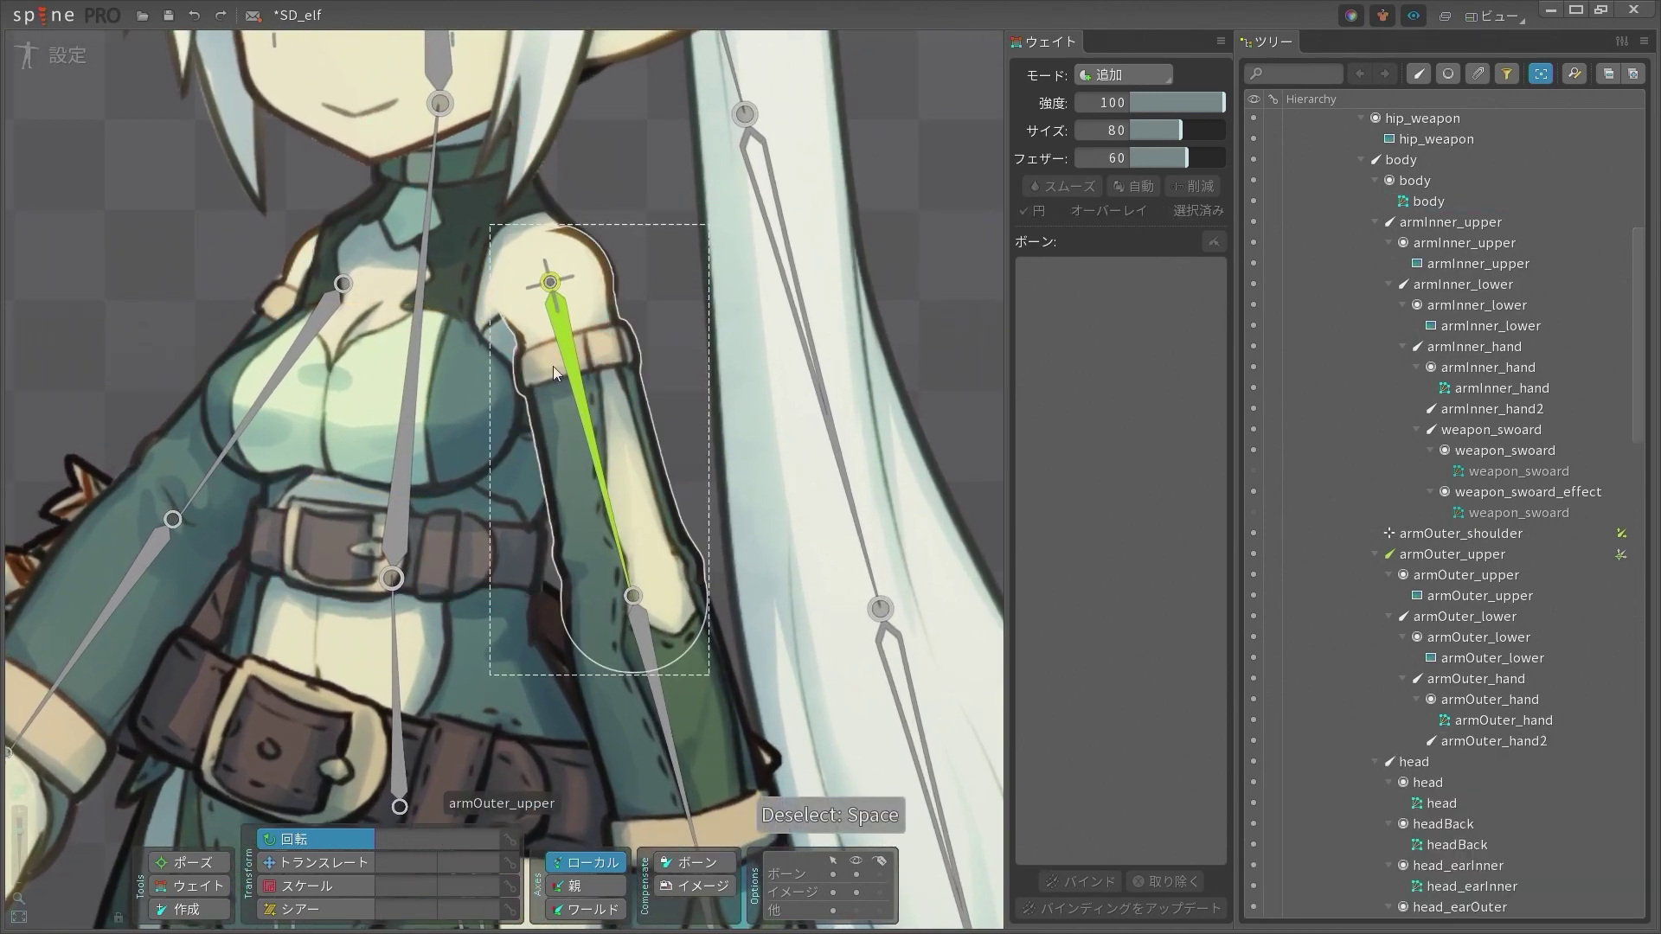
pyautogui.scroll(-5, 552, 366)
pyautogui.scroll(4, 479, 407)
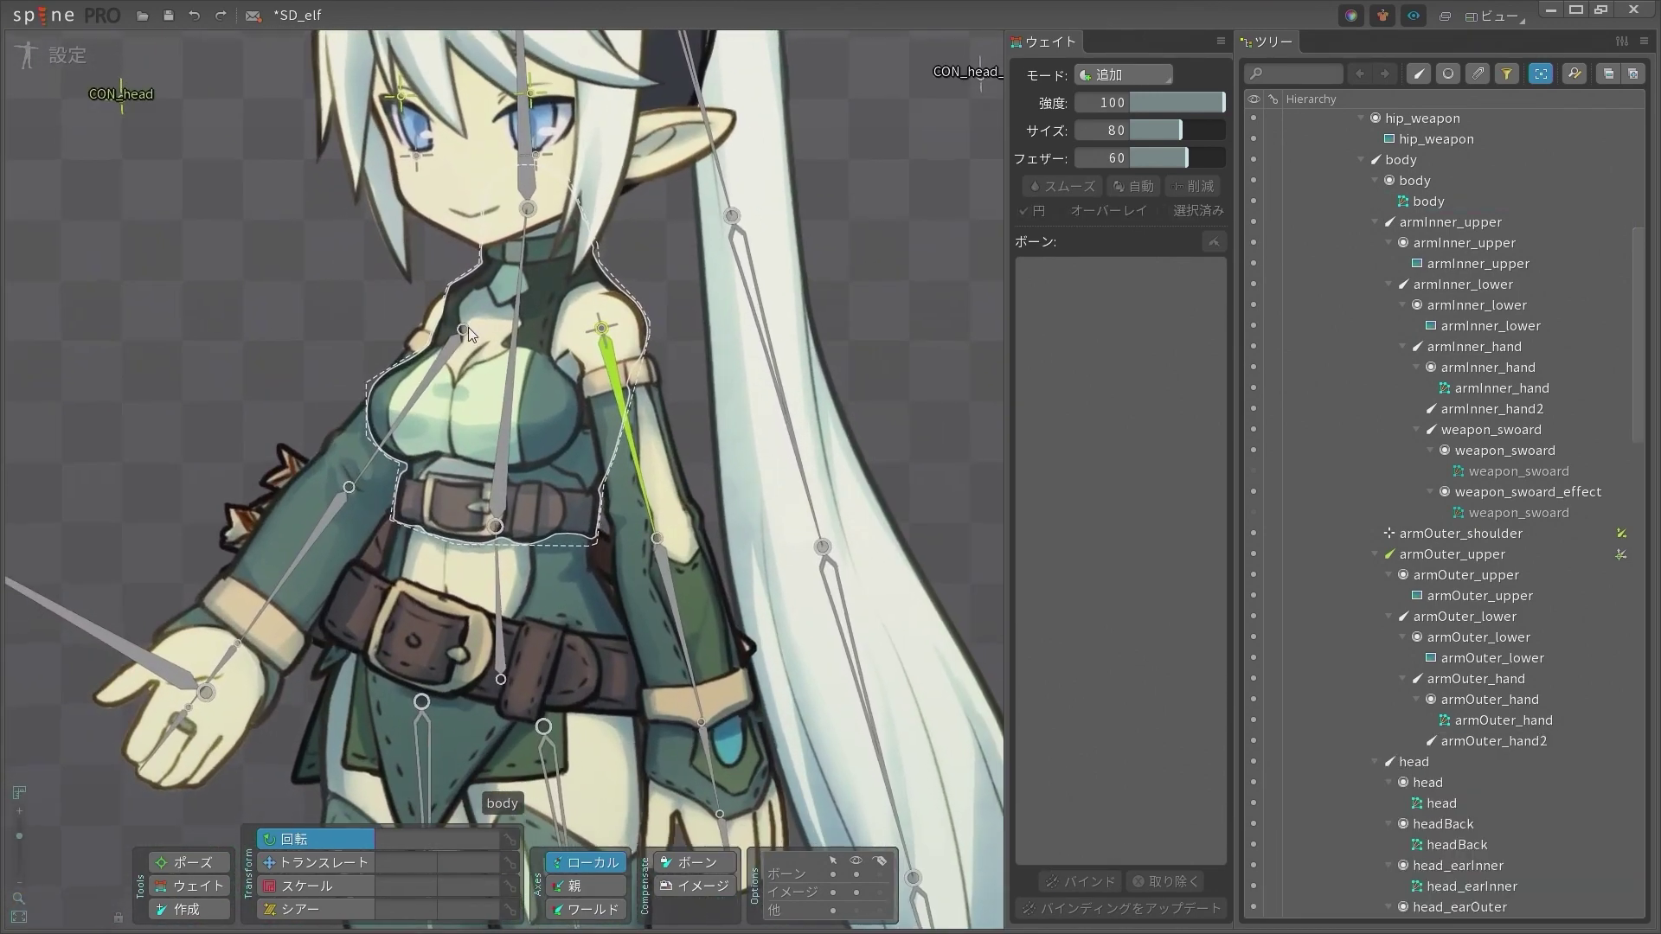
pyautogui.scroll(-4, 469, 327)
pyautogui.click(462, 381)
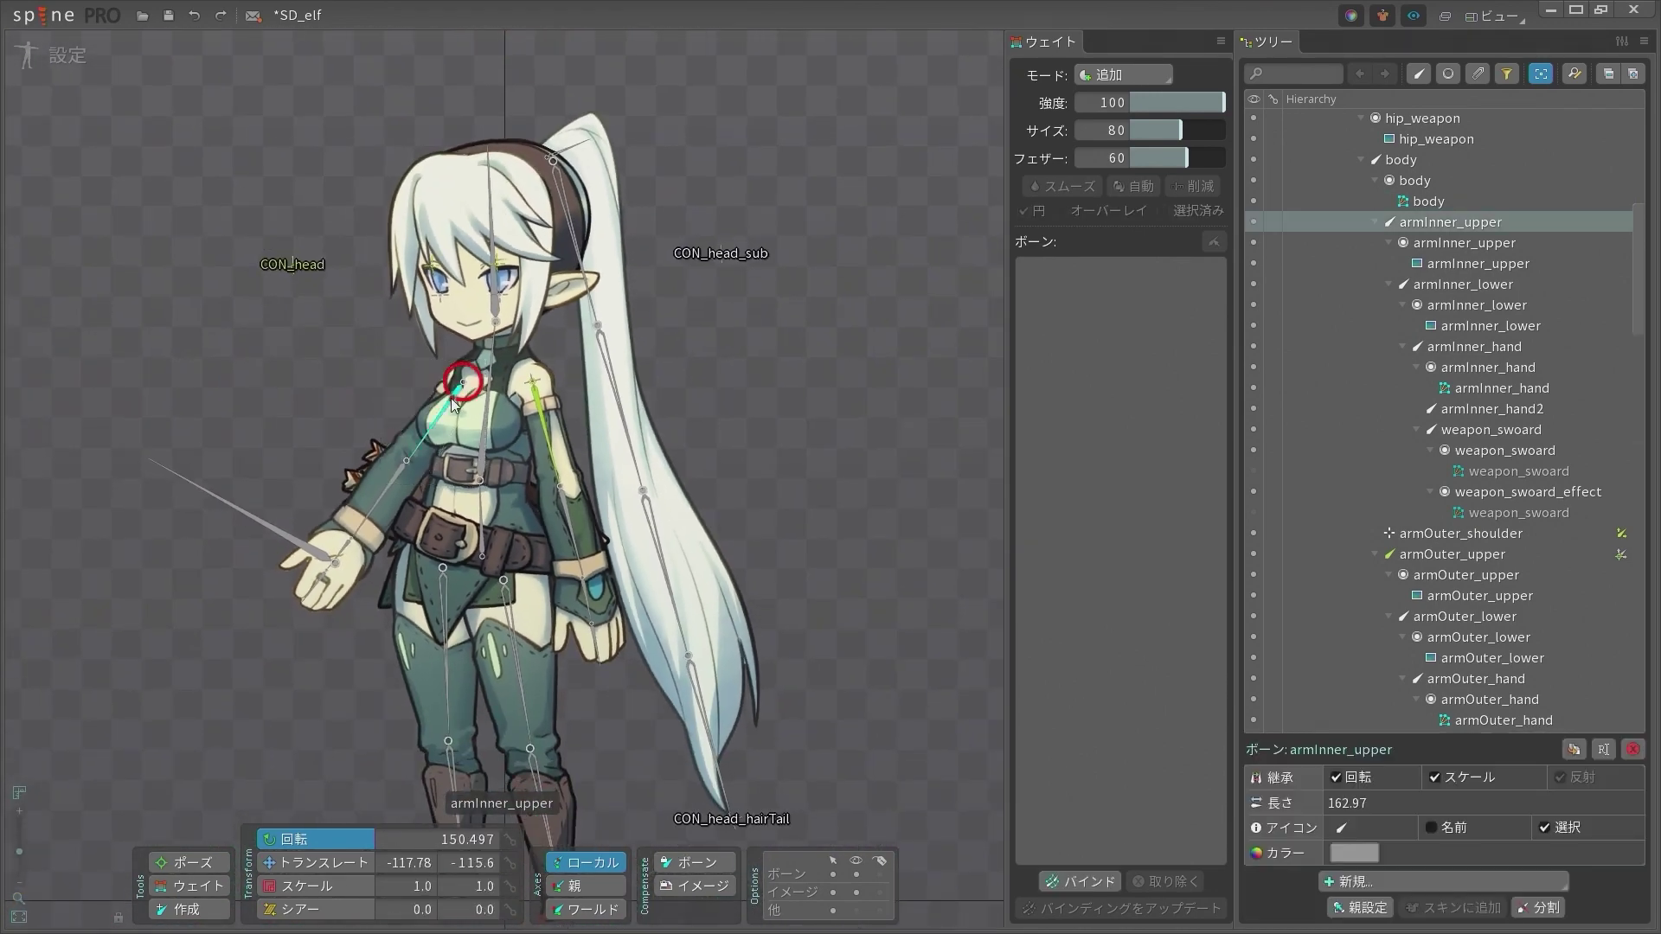
pyautogui.scroll(5, 453, 400)
pyautogui.press('space')
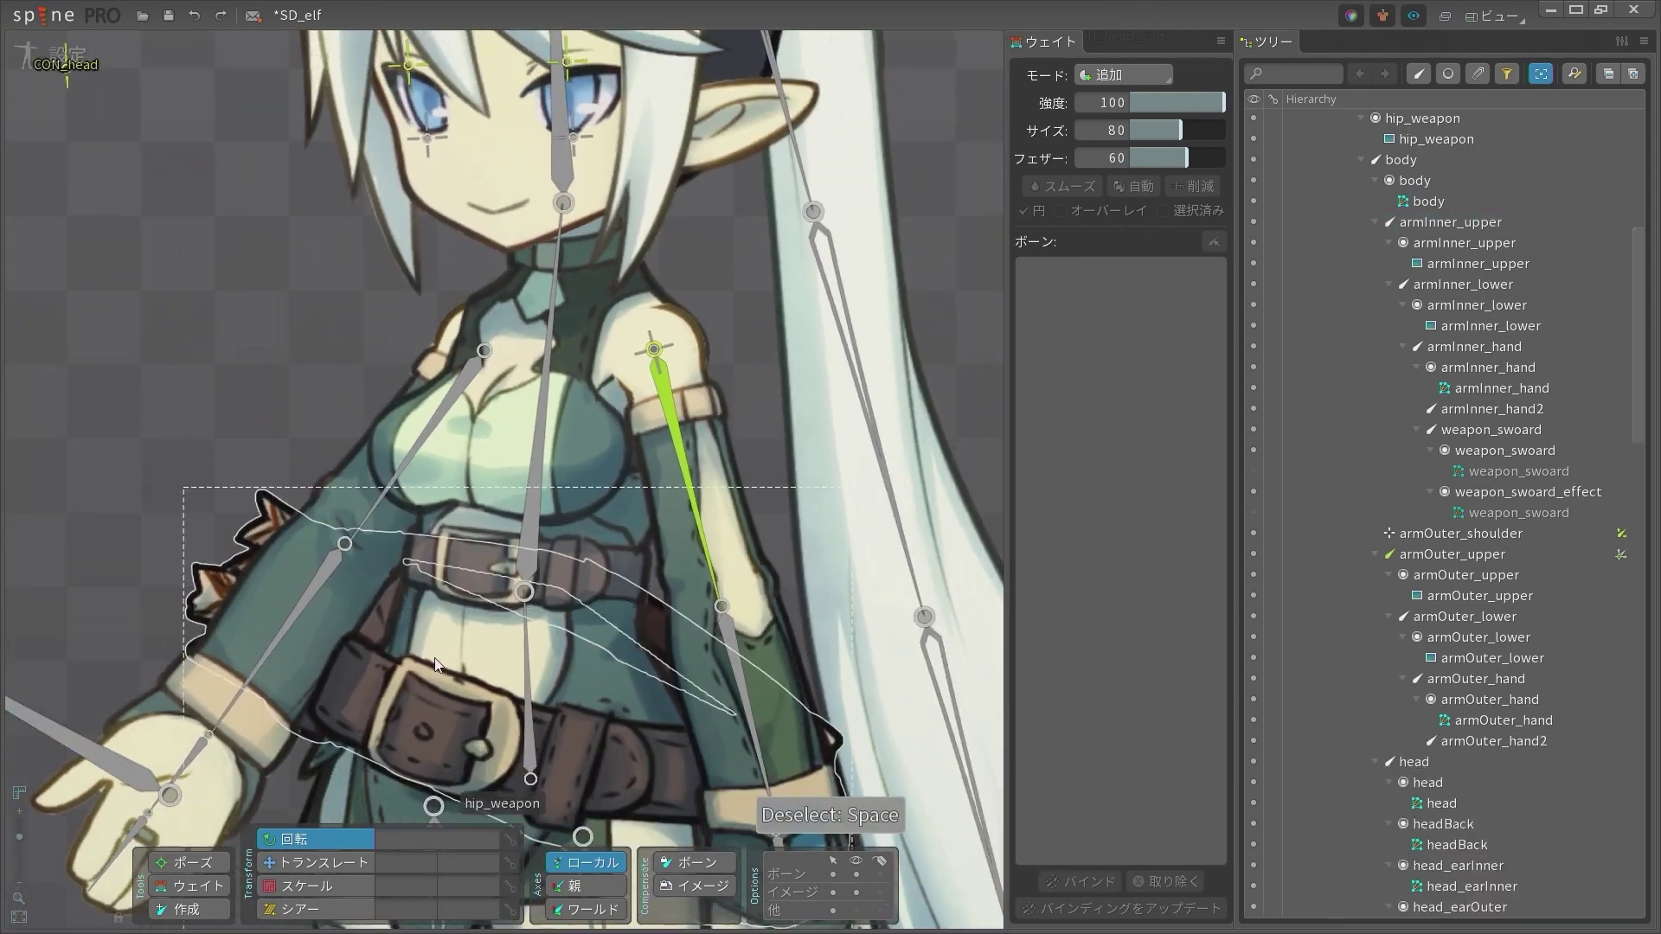
pyautogui.scroll(-2, 435, 665)
# Create a zero-length child bone of the body bone in the empty area beside the character and name it armInner_shoulder
pyautogui.click(188, 909)
pyautogui.click(560, 386)
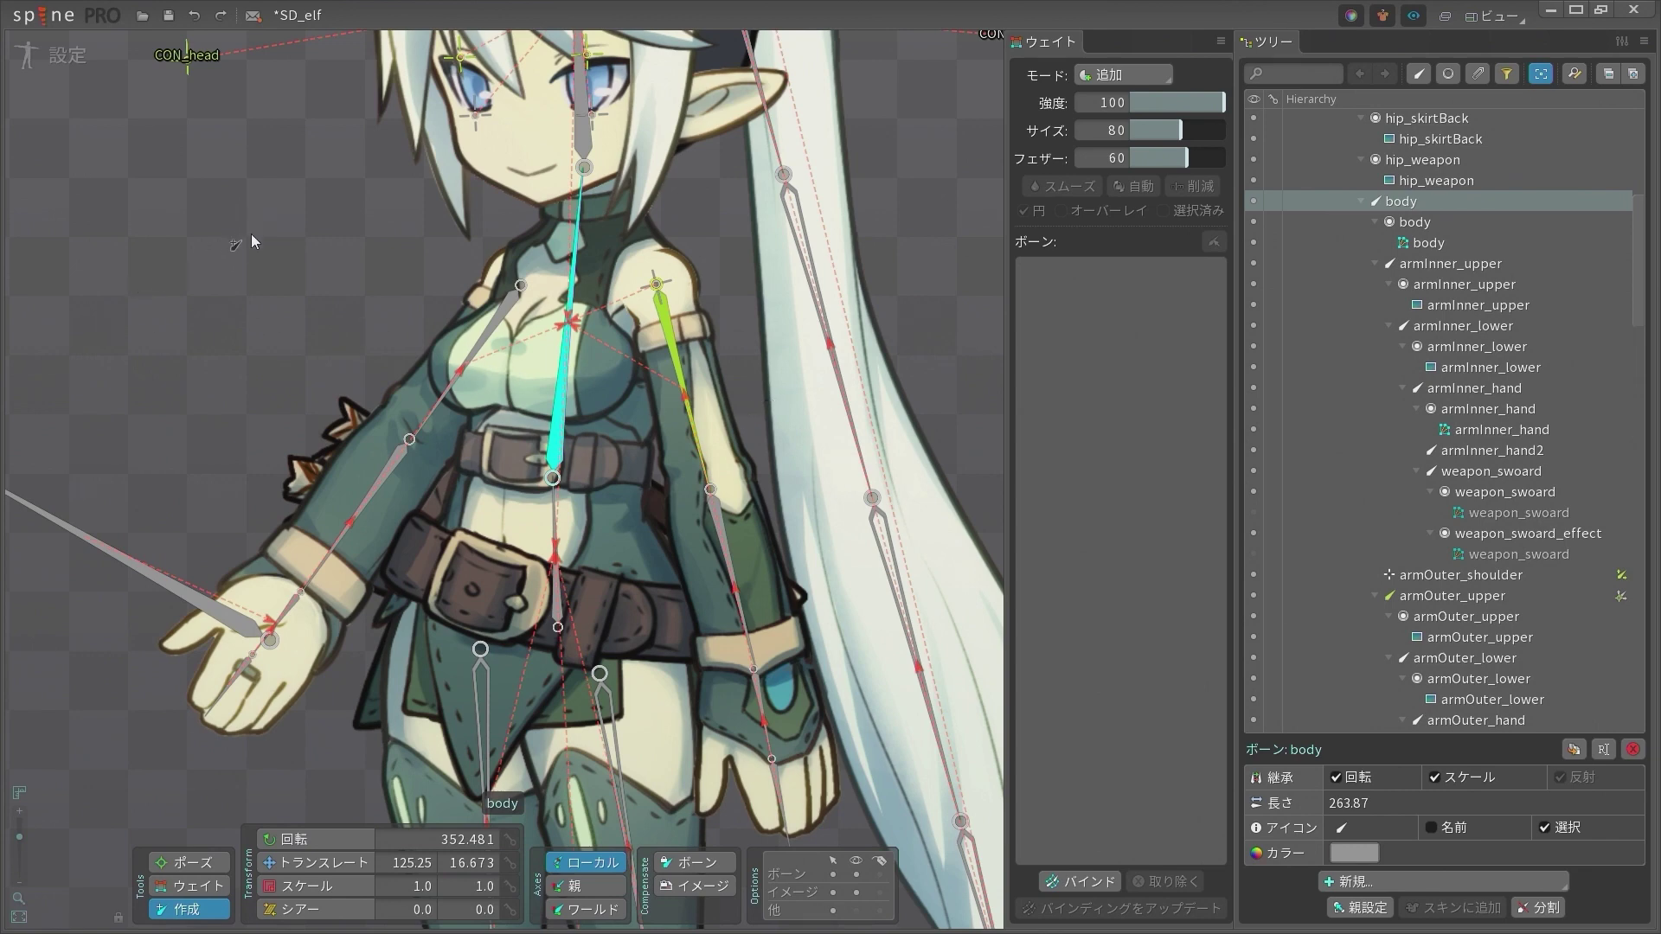
pyautogui.click(269, 260)
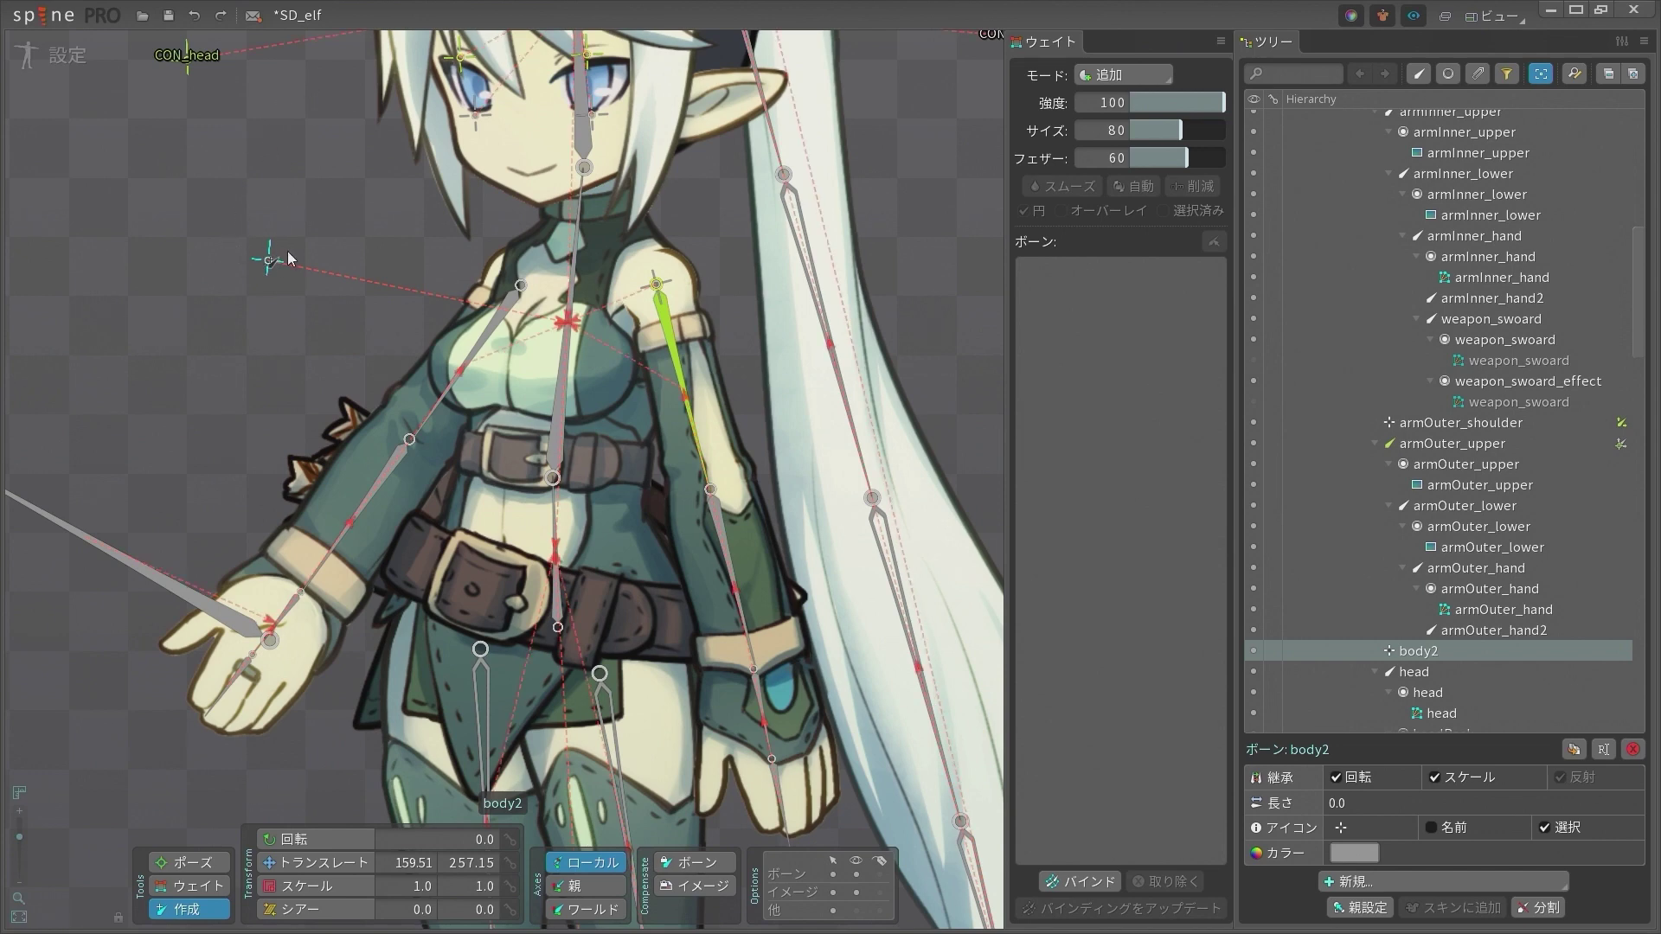
pyautogui.doubleClick(1446, 651)
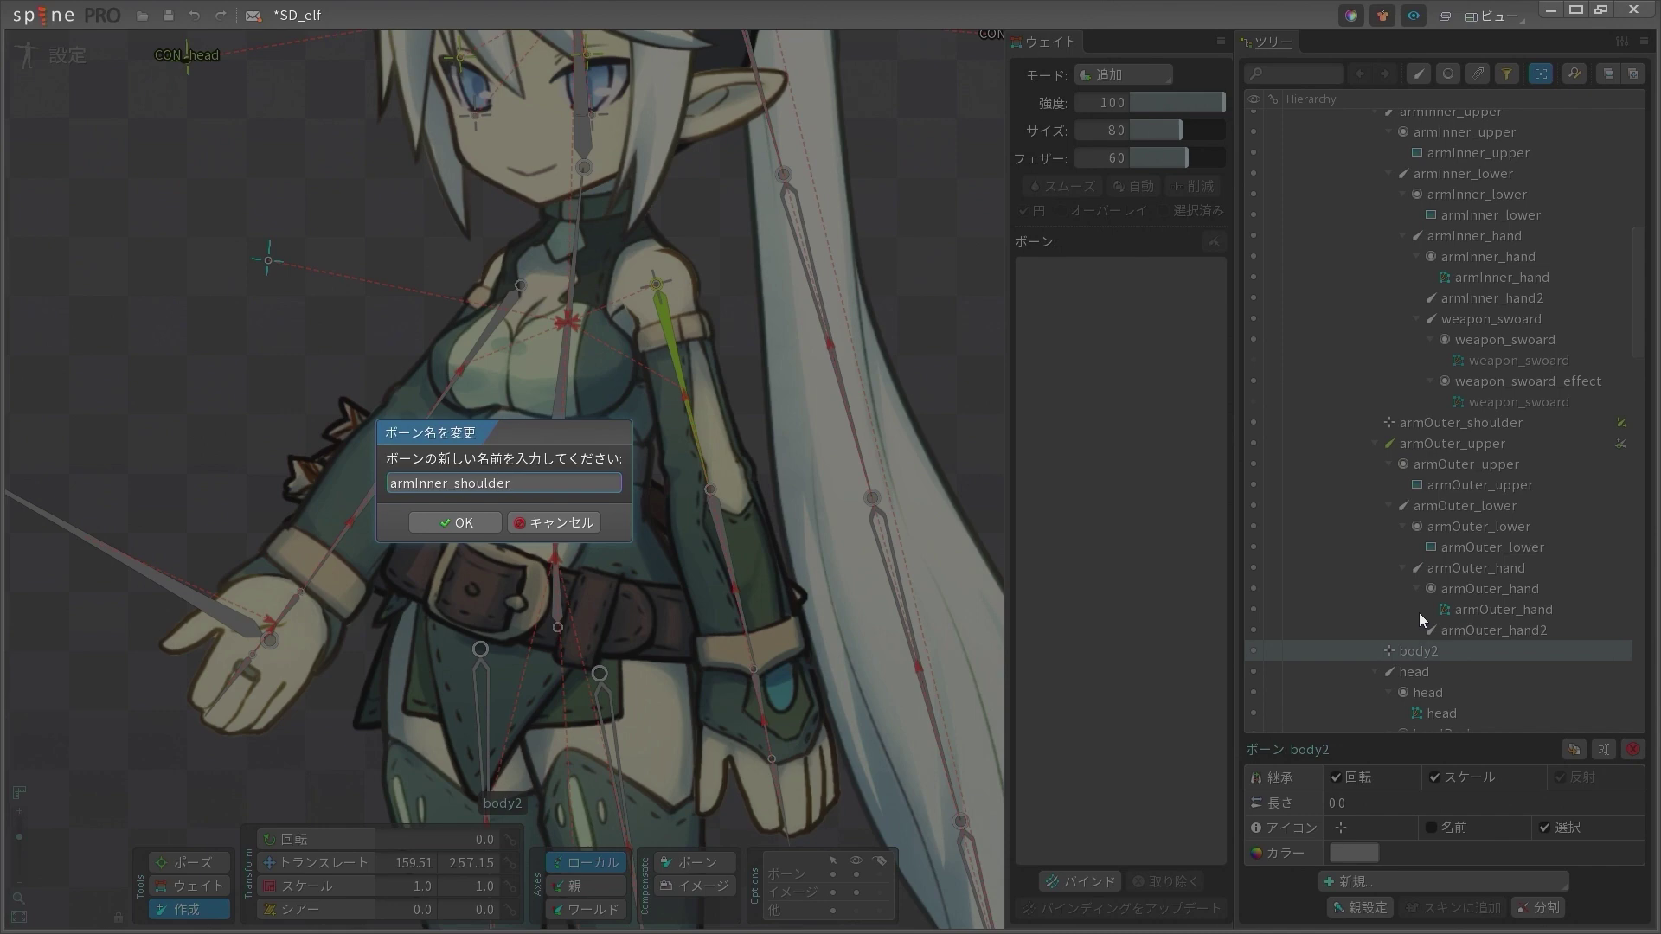
pyautogui.press('Return')
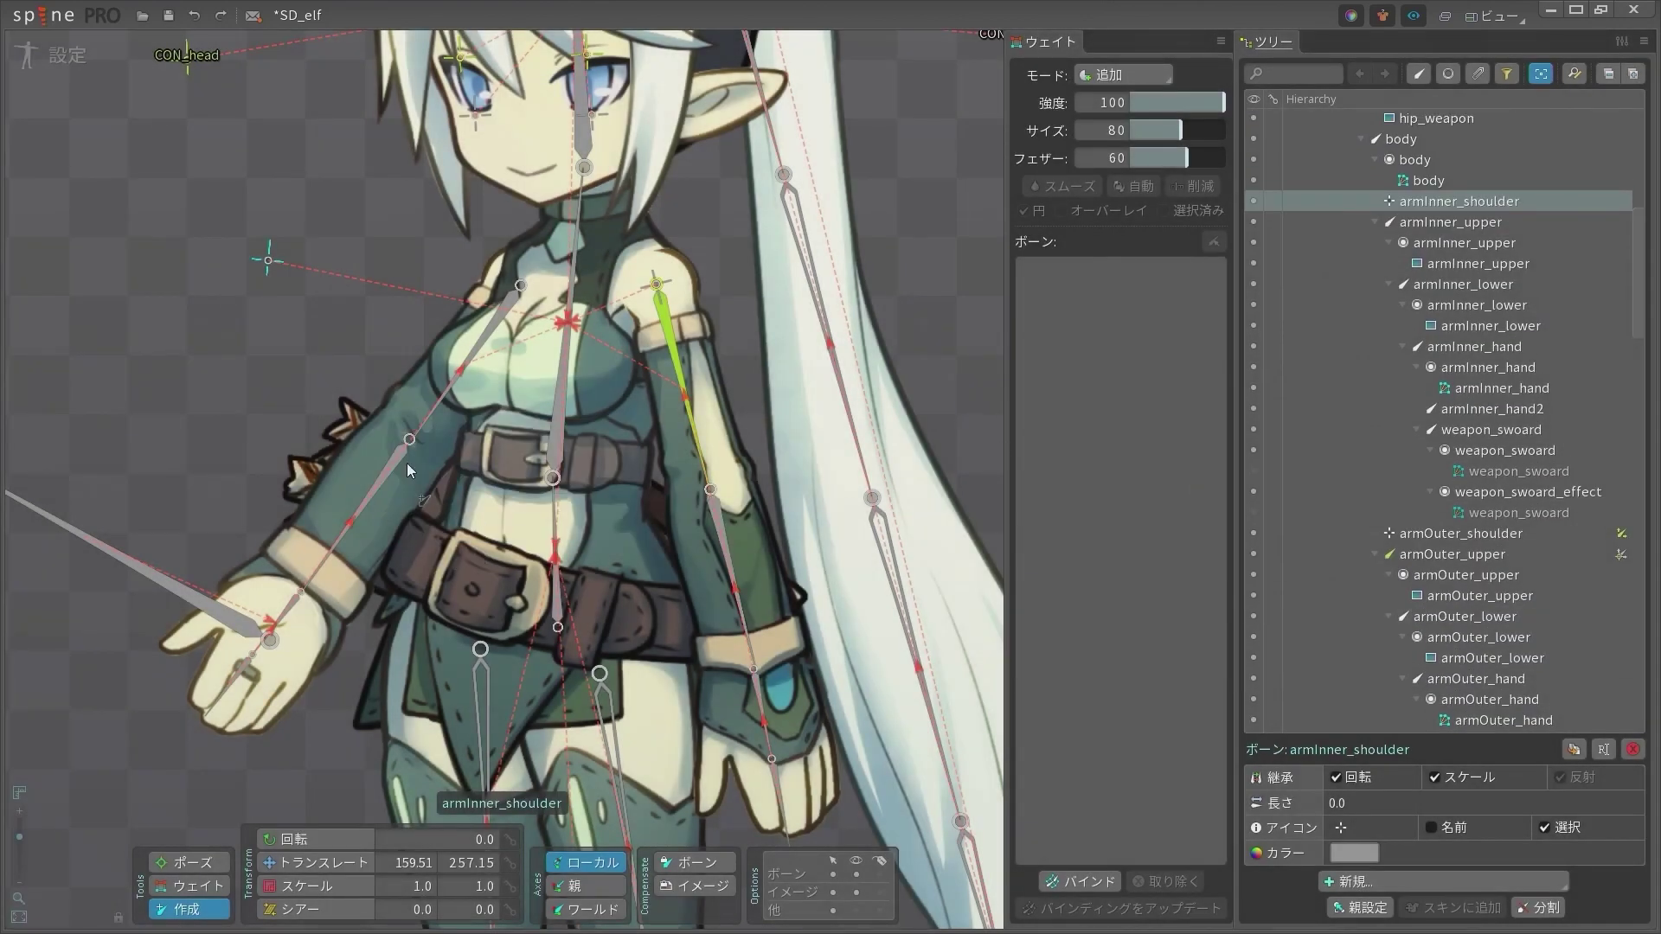
# Copy the transform of the armInner_upper bone onto armInner_shoulder so both bones start at the same point
pyautogui.click(500, 317)
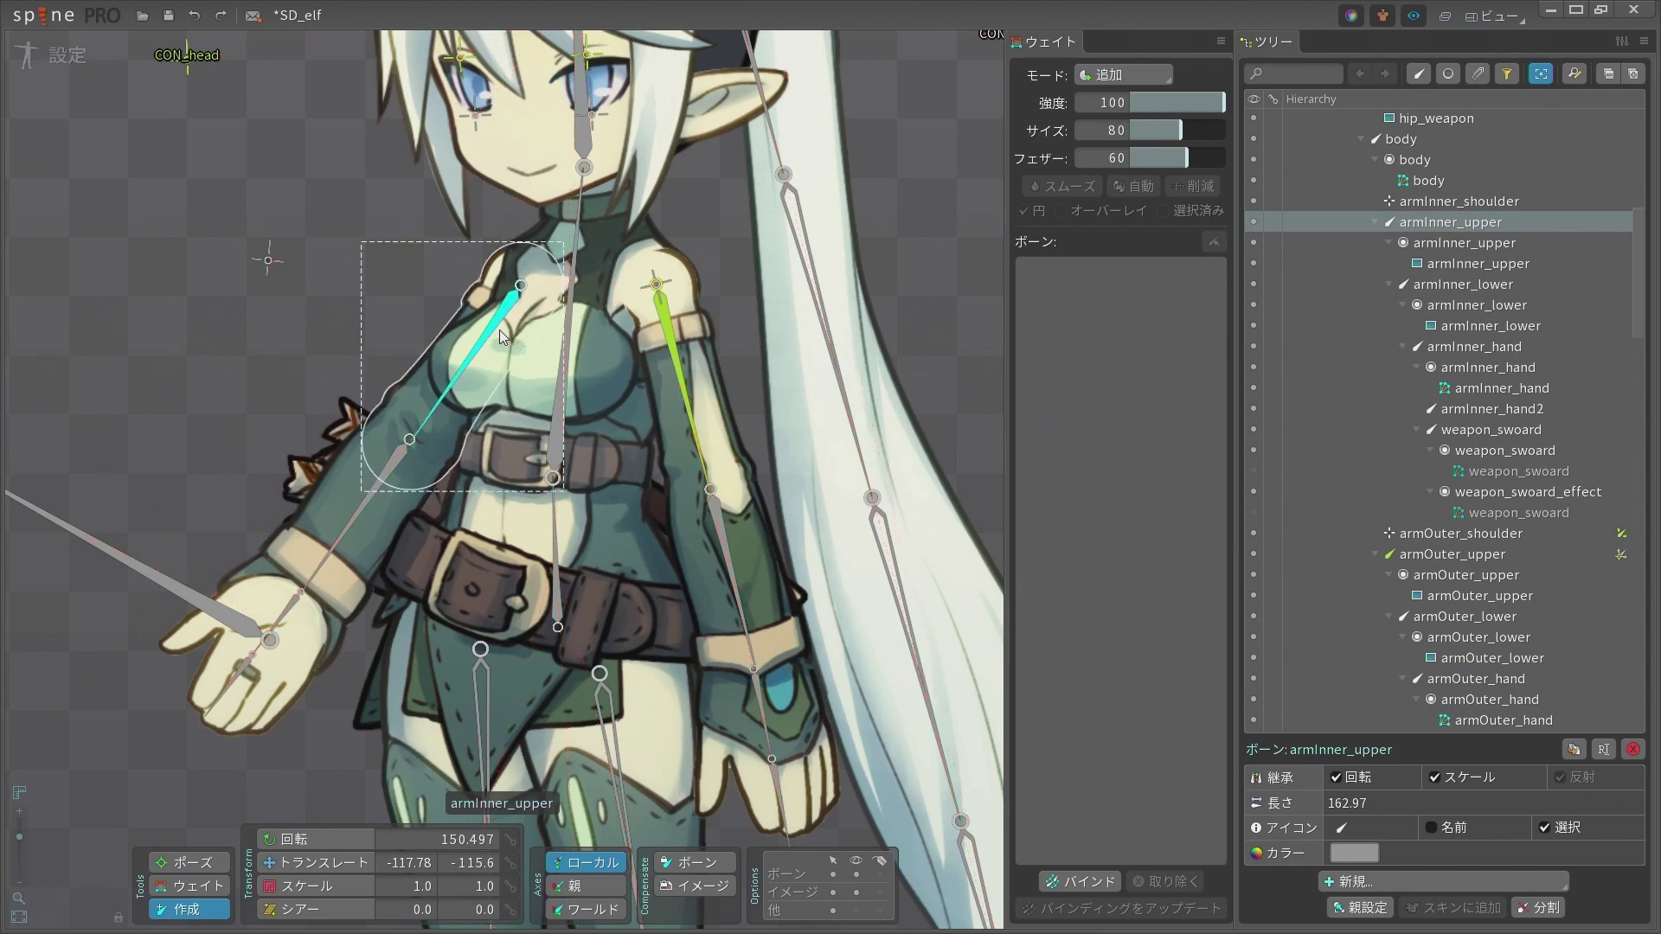
pyautogui.hotkey('ctrl', 'c')
pyautogui.click(267, 261)
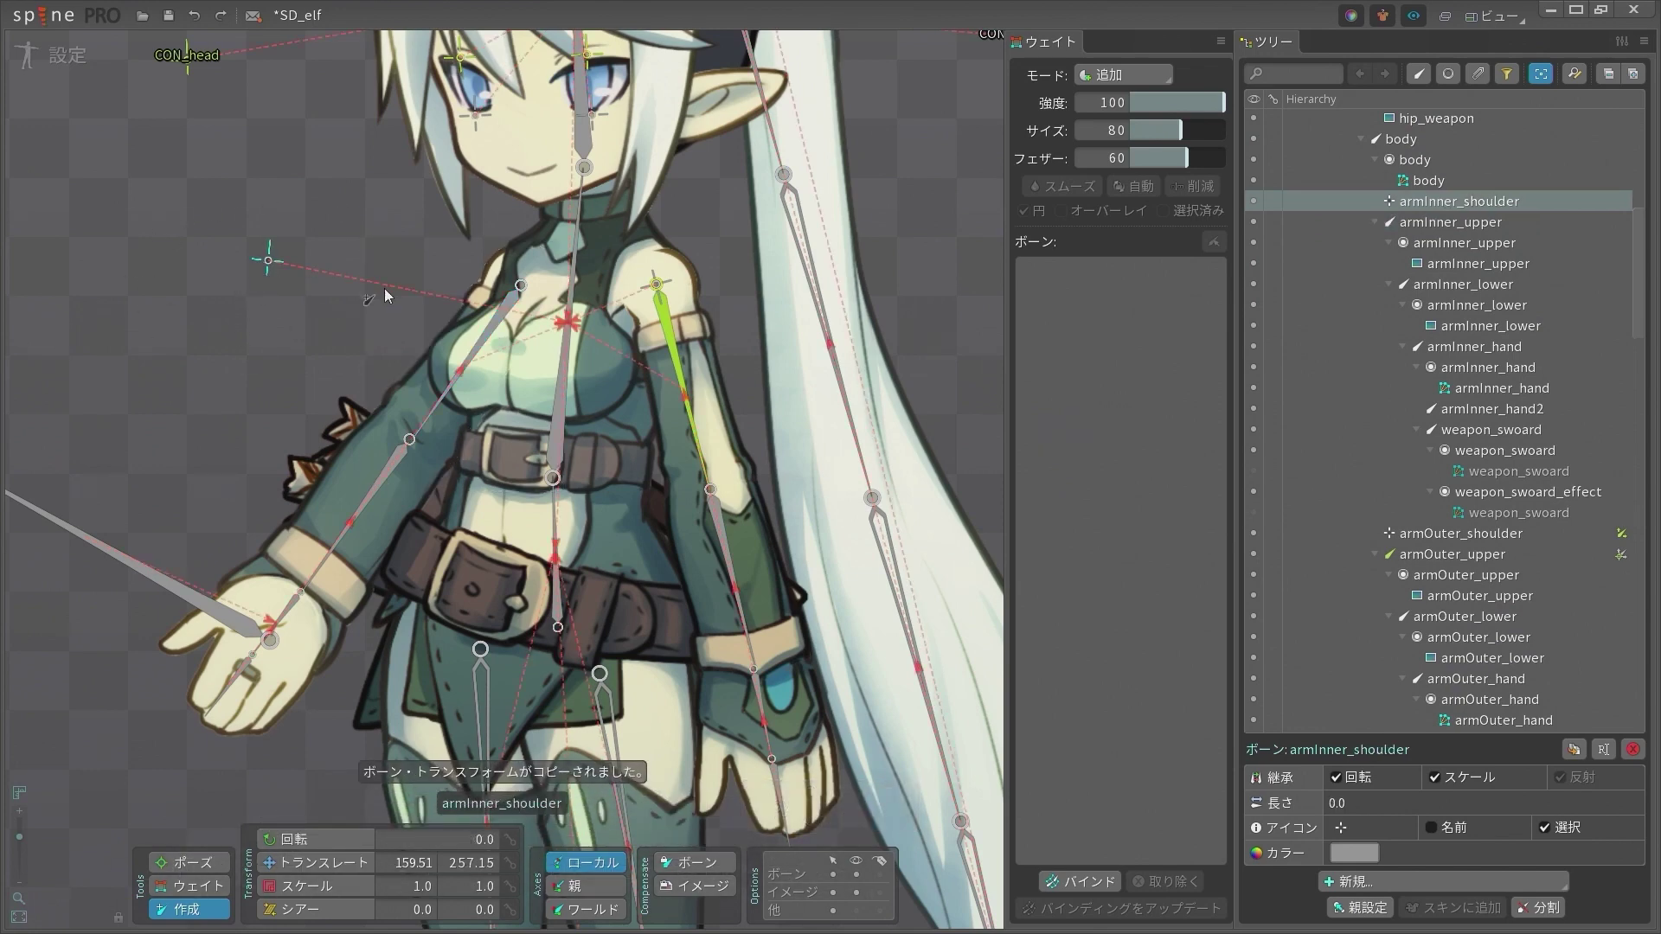
pyautogui.hotkey('ctrl', 'v')
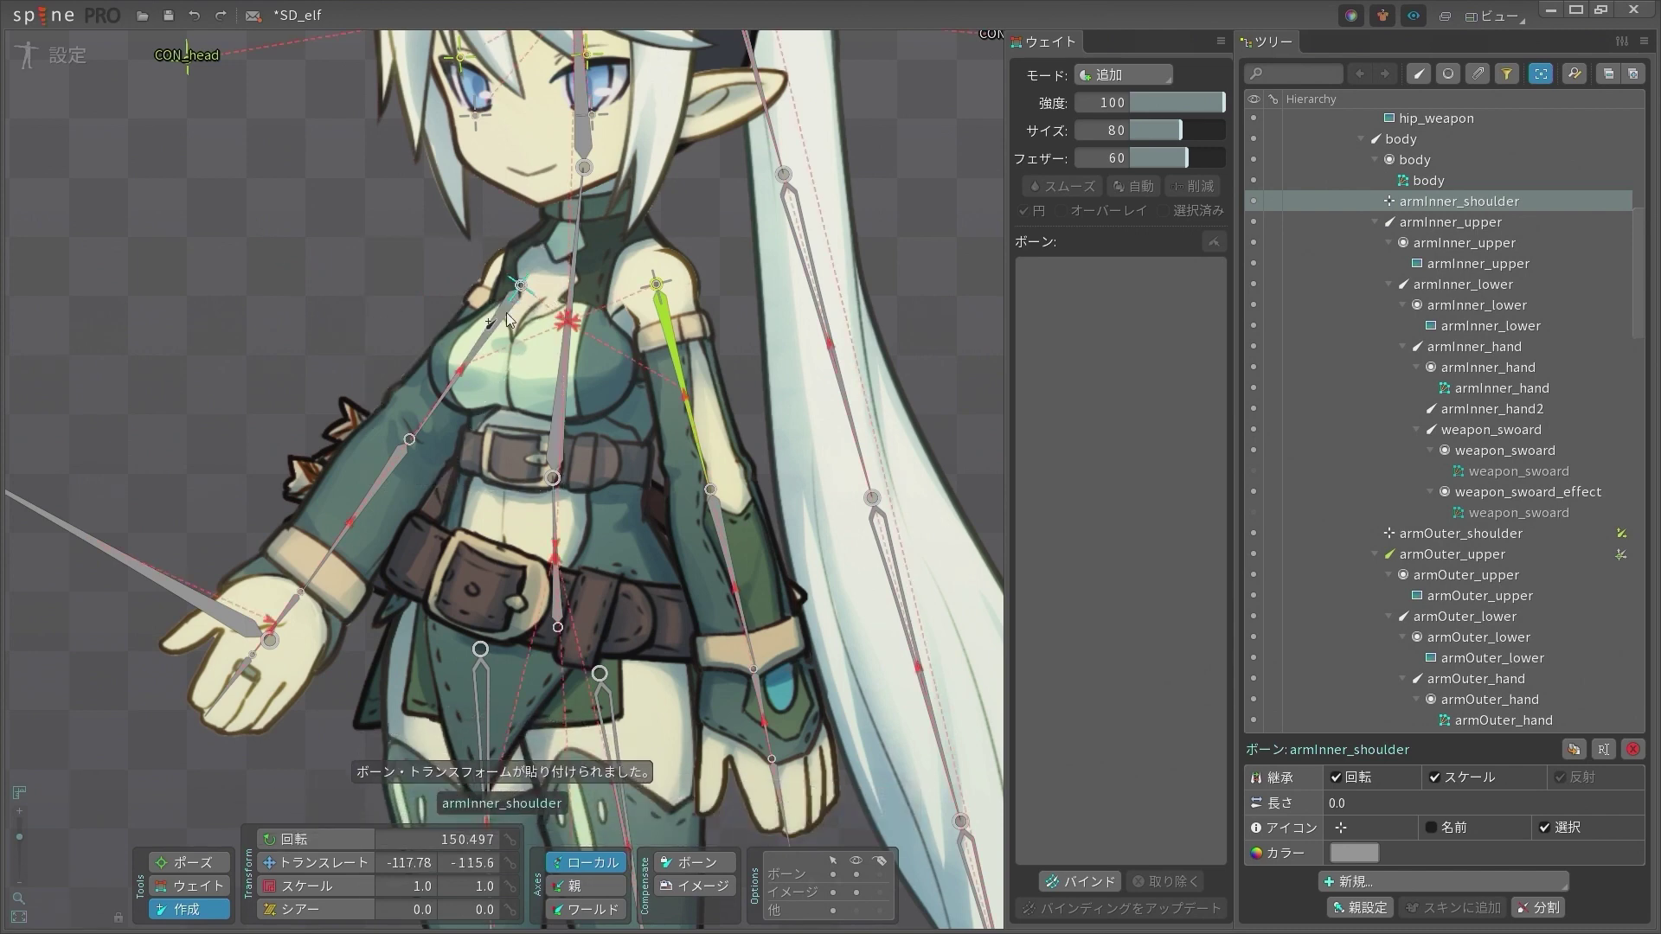
pyautogui.scroll(5, 519, 289)
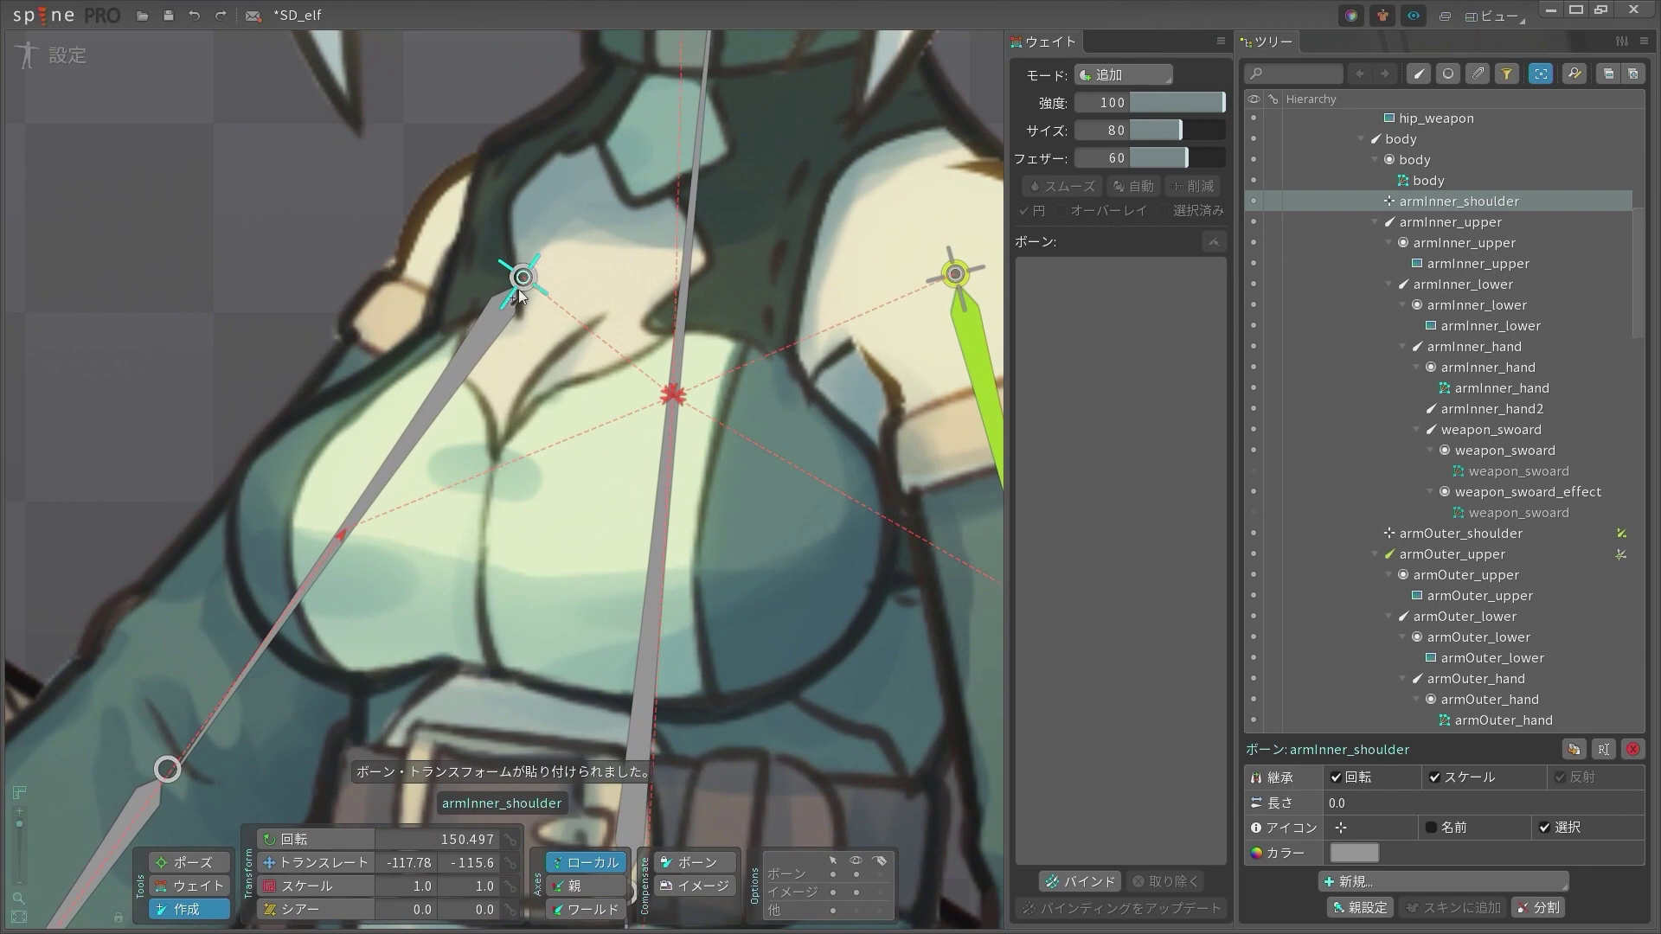
pyautogui.scroll(-5, 517, 289)
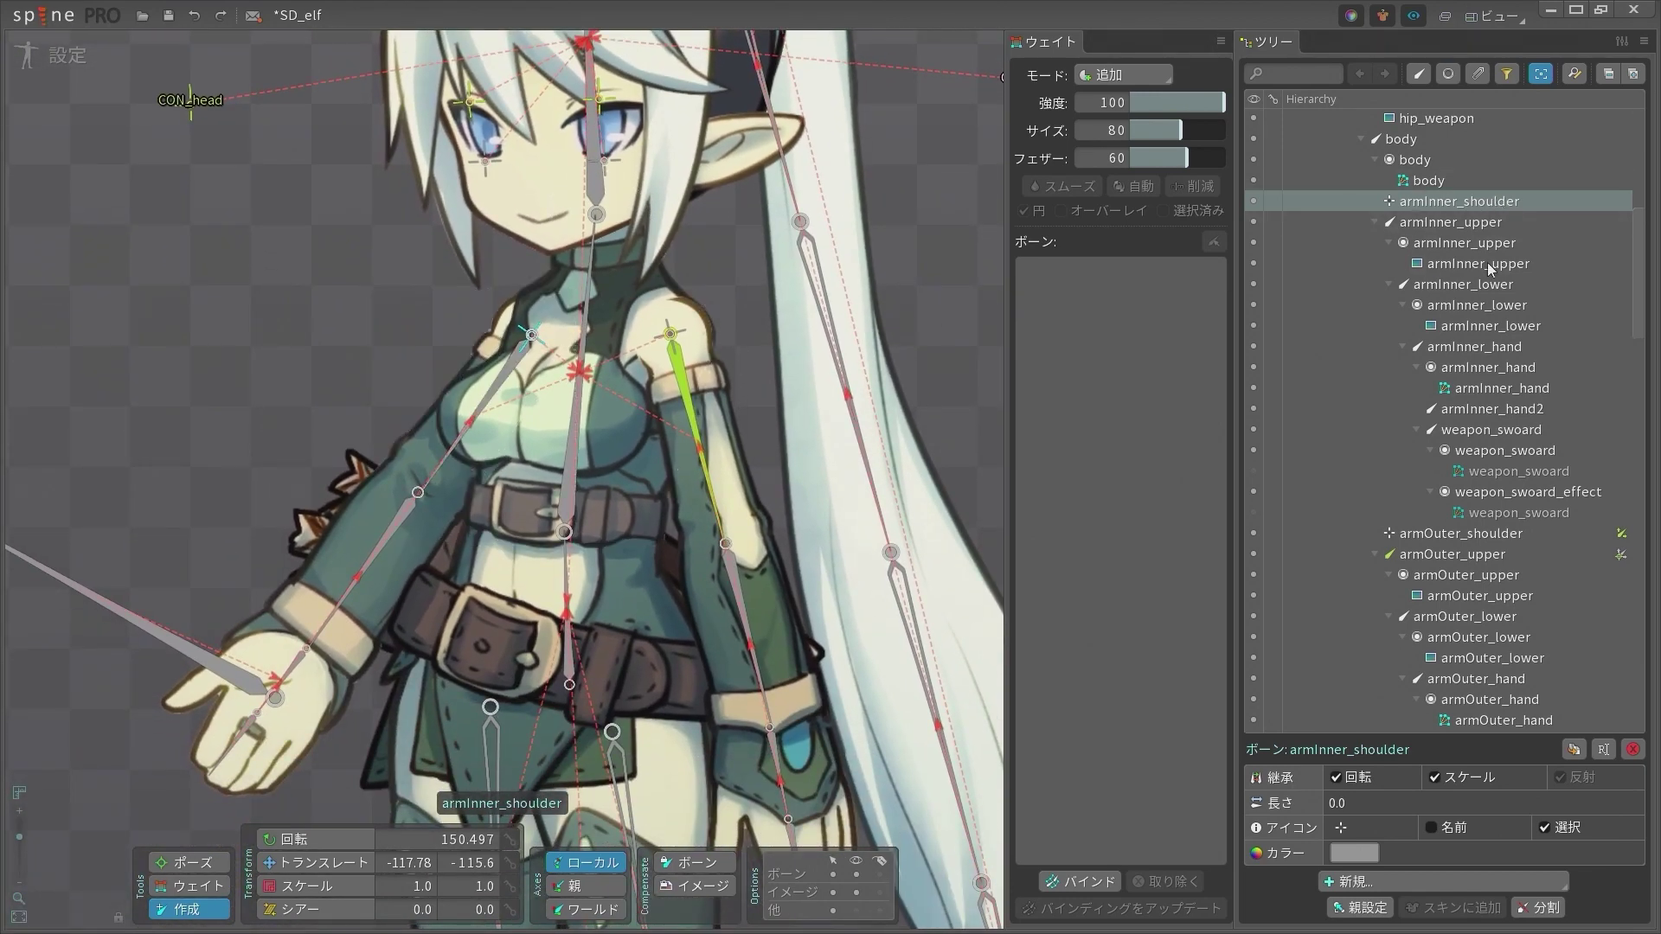
# Add a transform constraint named trans_armInner_upper to the armInner_shoulder bone, targeting armInner_upper, with the translate mix at its maximum
pyautogui.click(1428, 895)
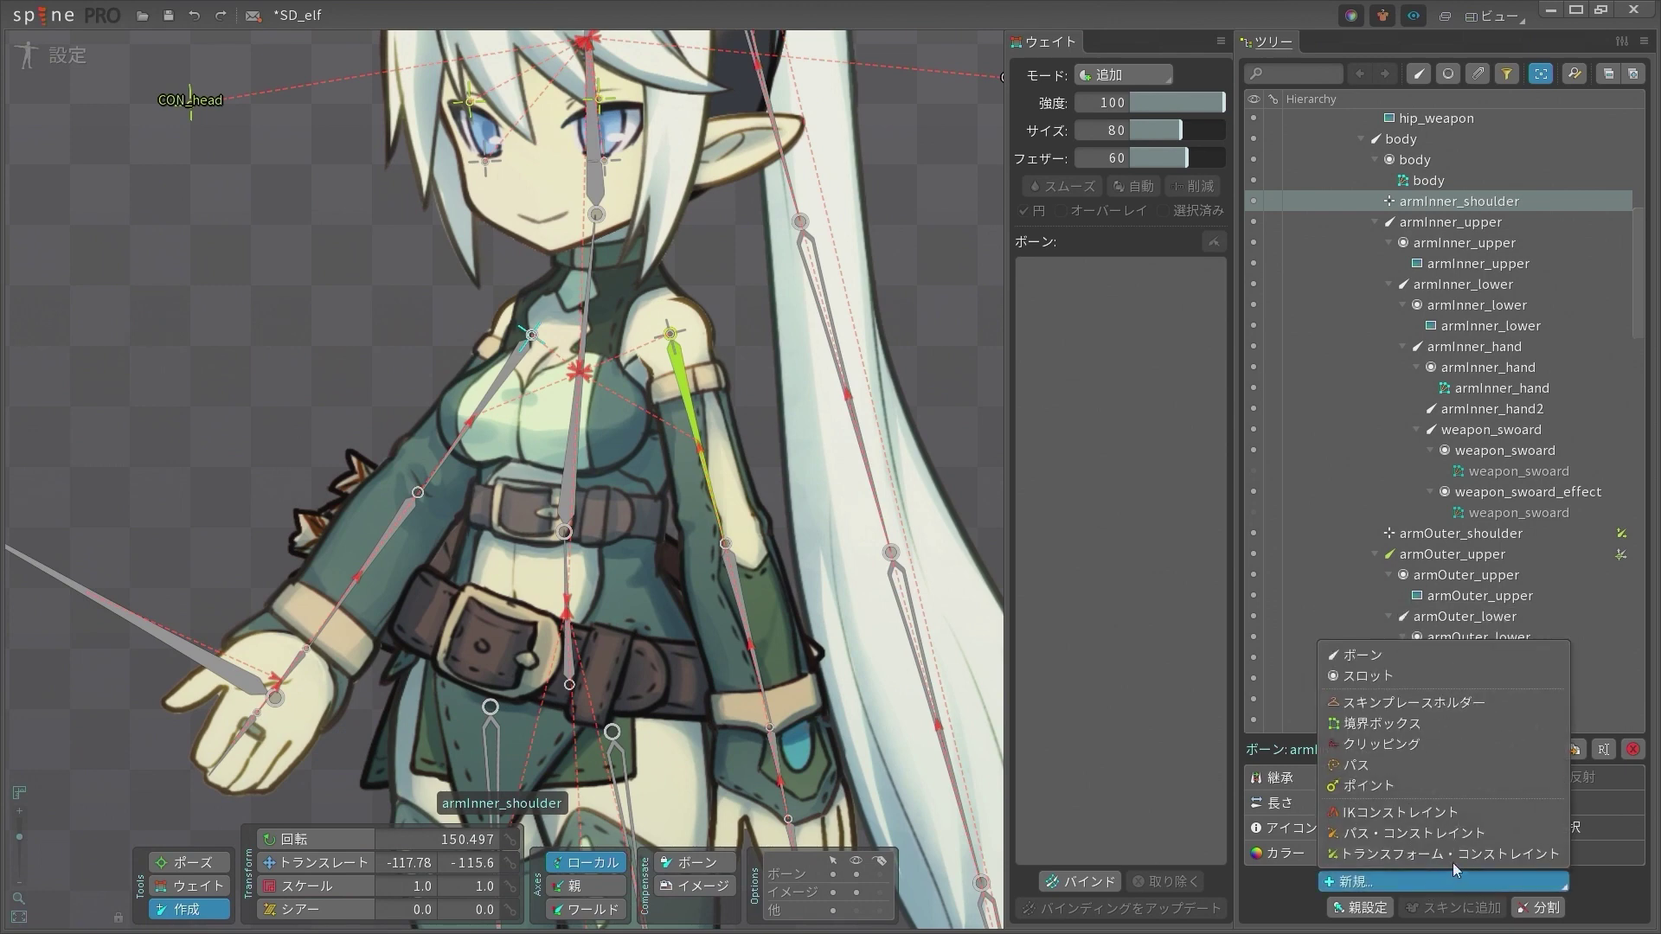
pyautogui.click(1447, 855)
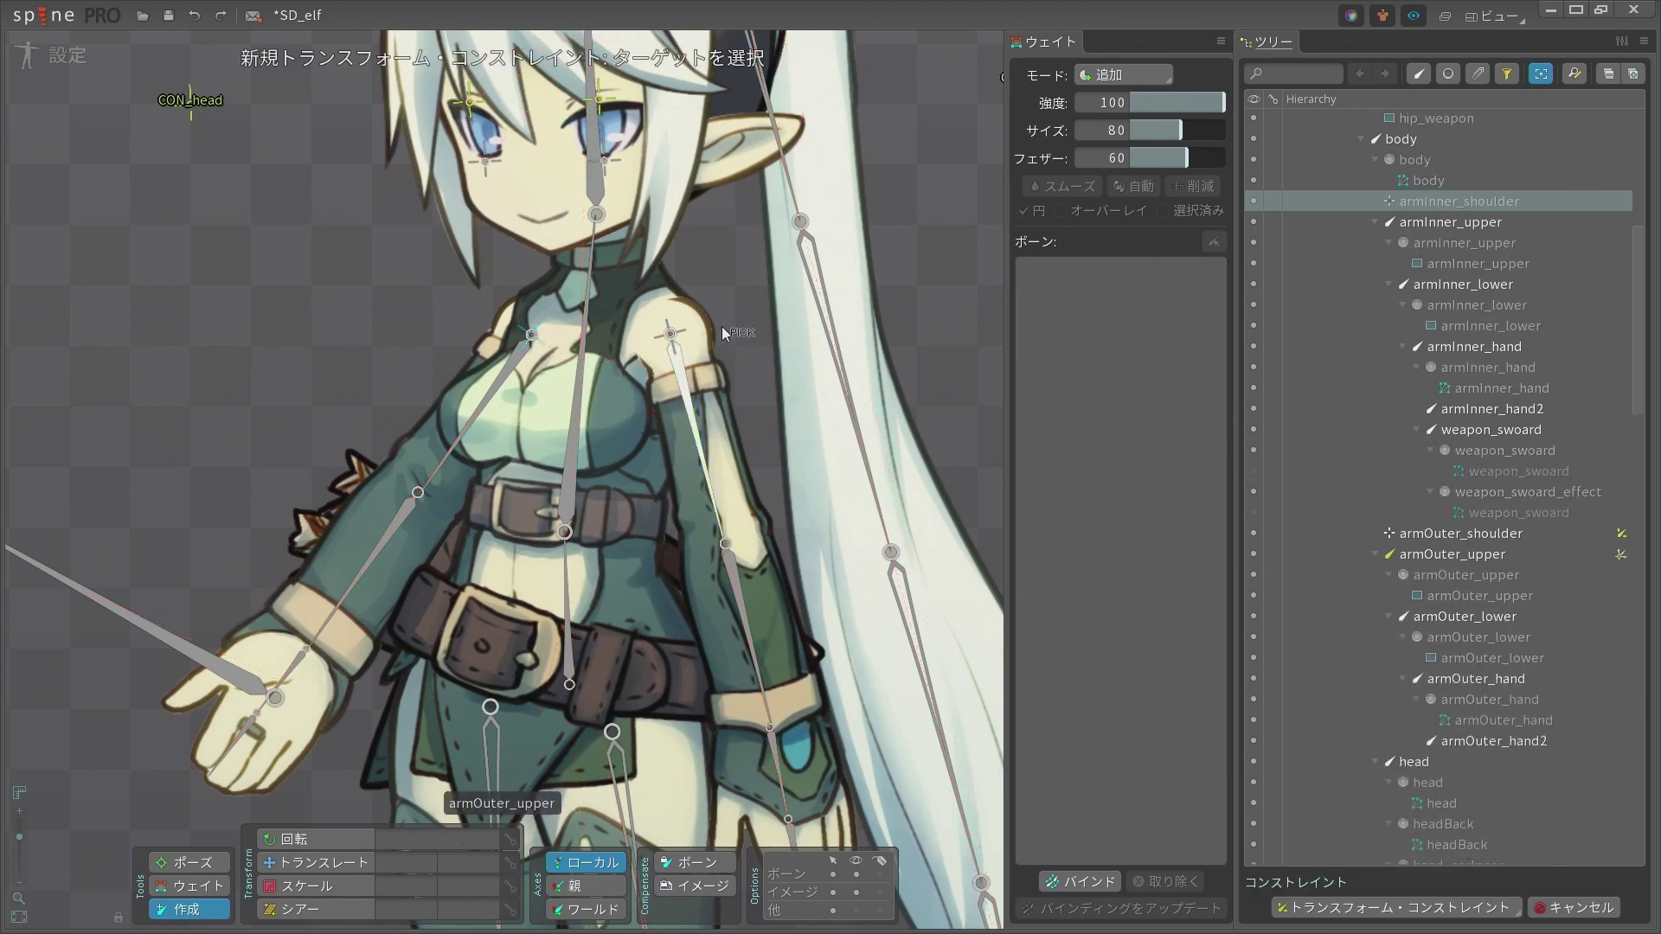
pyautogui.click(507, 358)
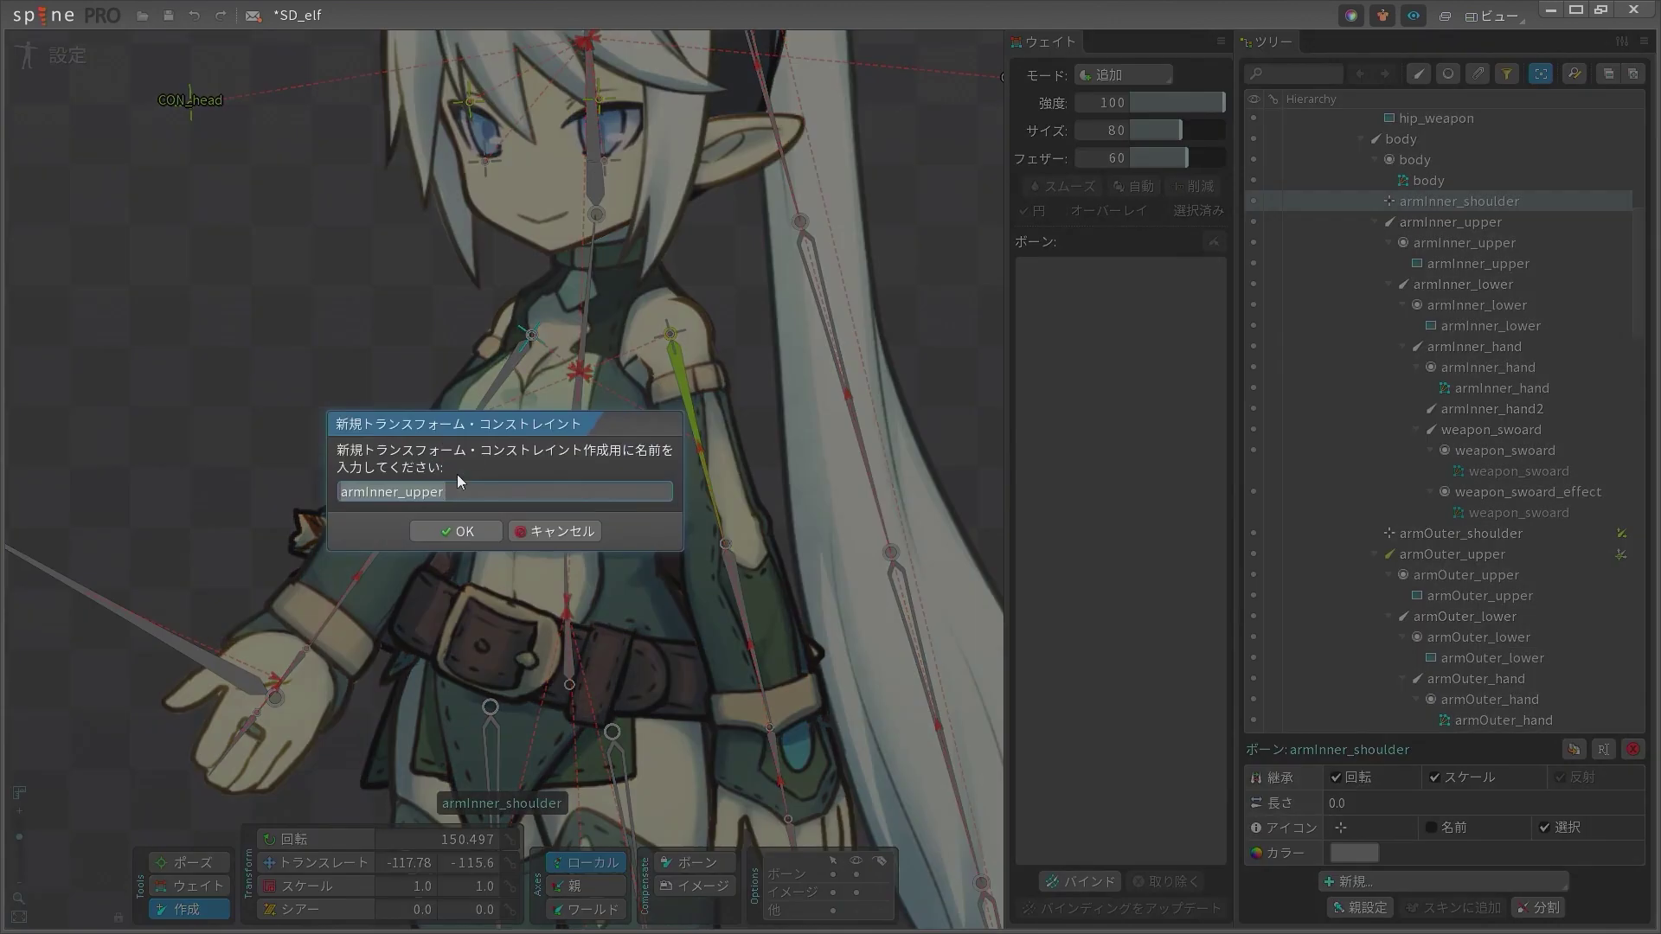
pyautogui.click(342, 492)
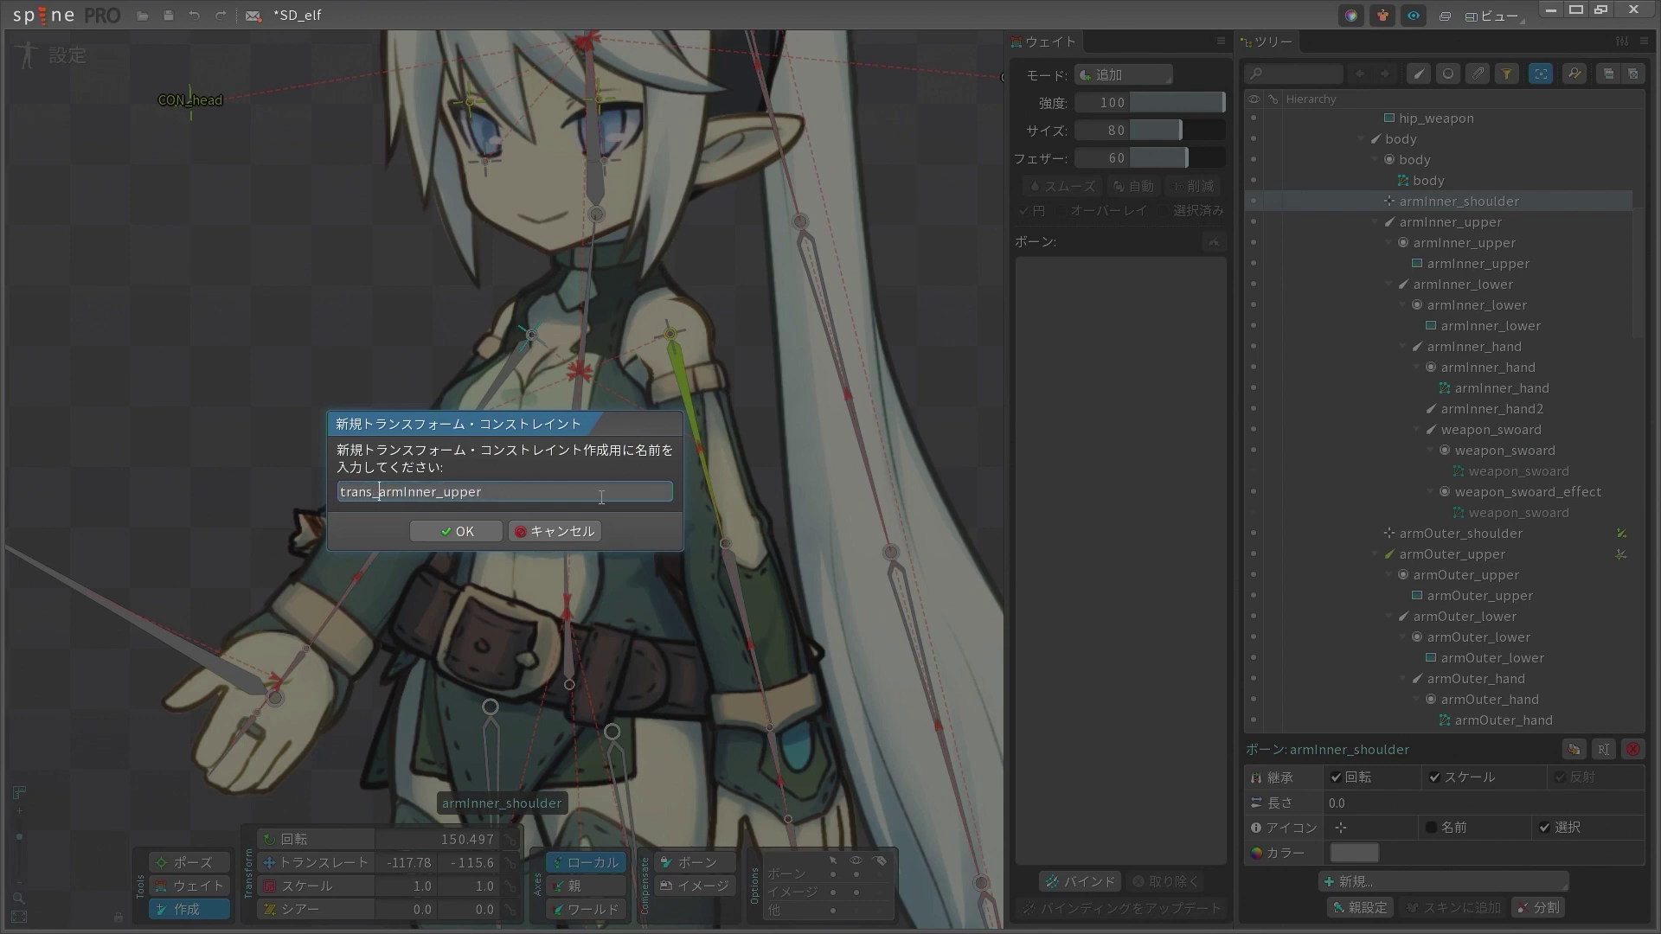
pyautogui.press('Return')
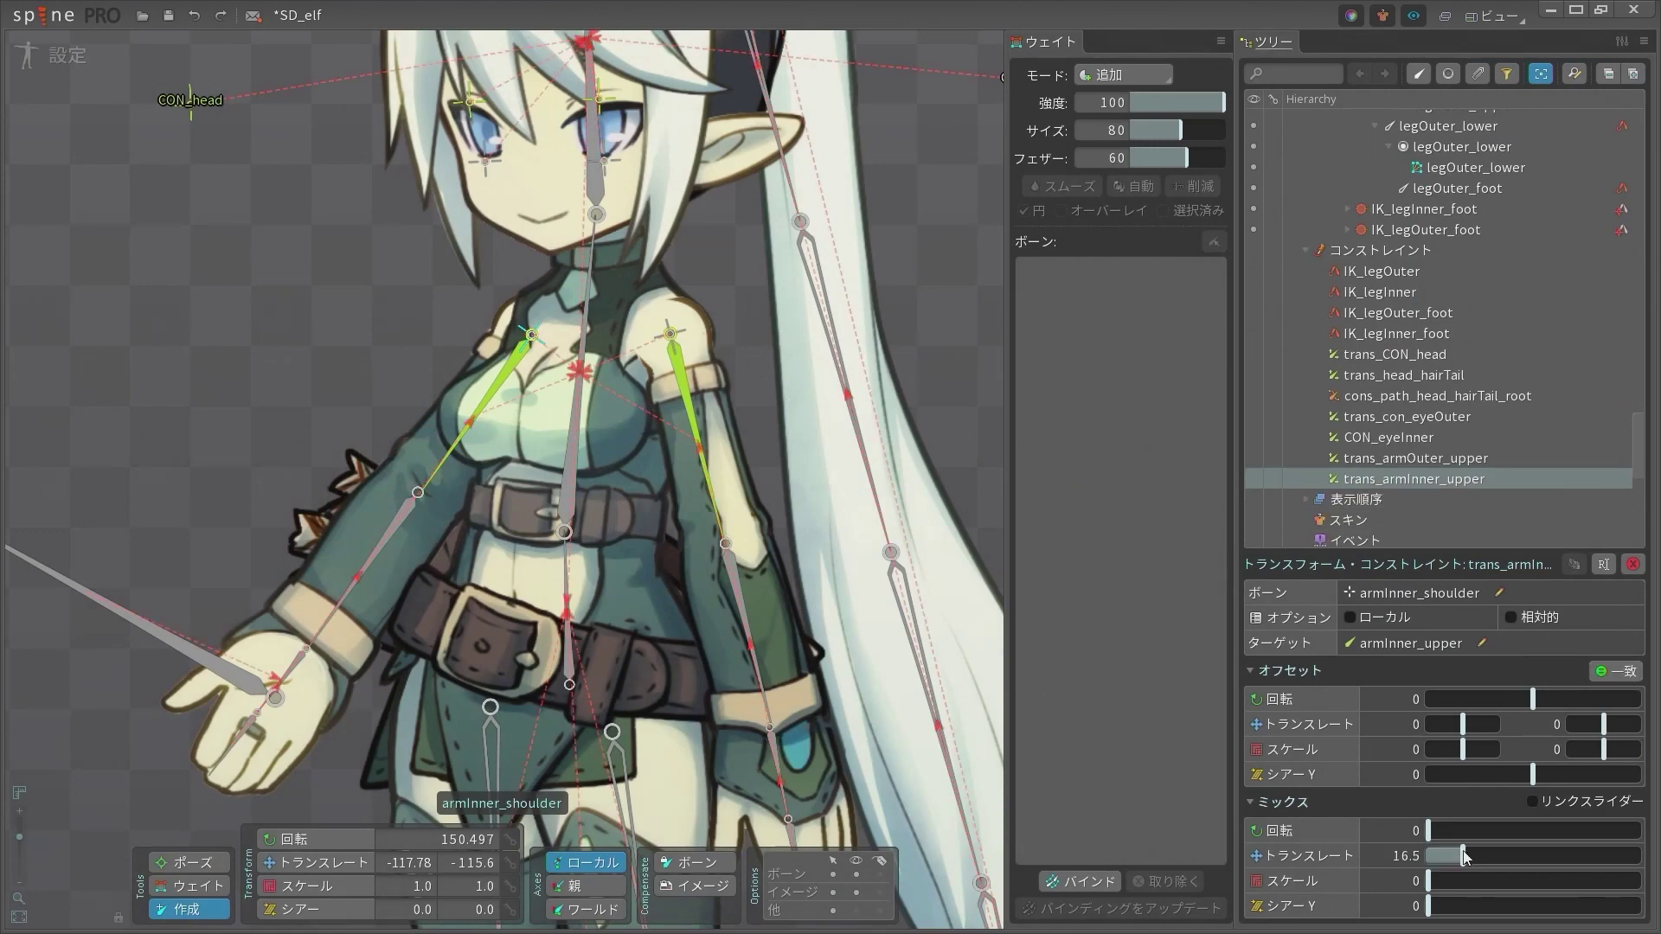
pyautogui.moveTo(1464, 857); pyautogui.dragTo(1659, 863)
# Try moving the armInner_upper bone to check the inner shoulder constraint, and undo the movement
pyautogui.click(419, 456)
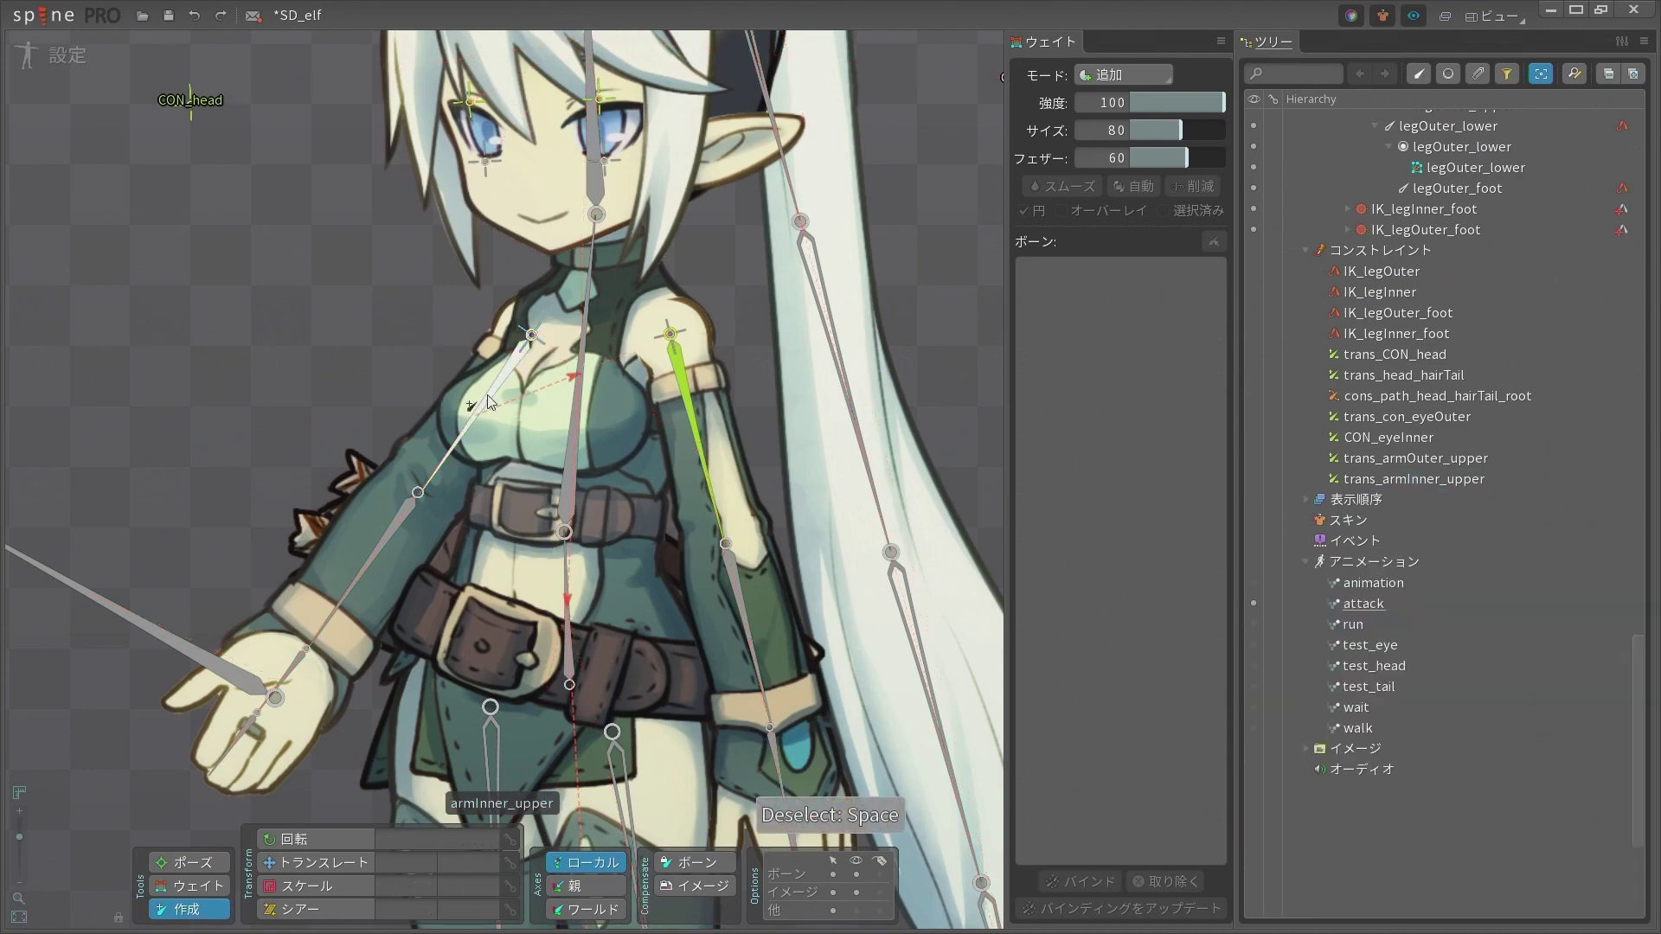
pyautogui.scroll(-5, 538, 485)
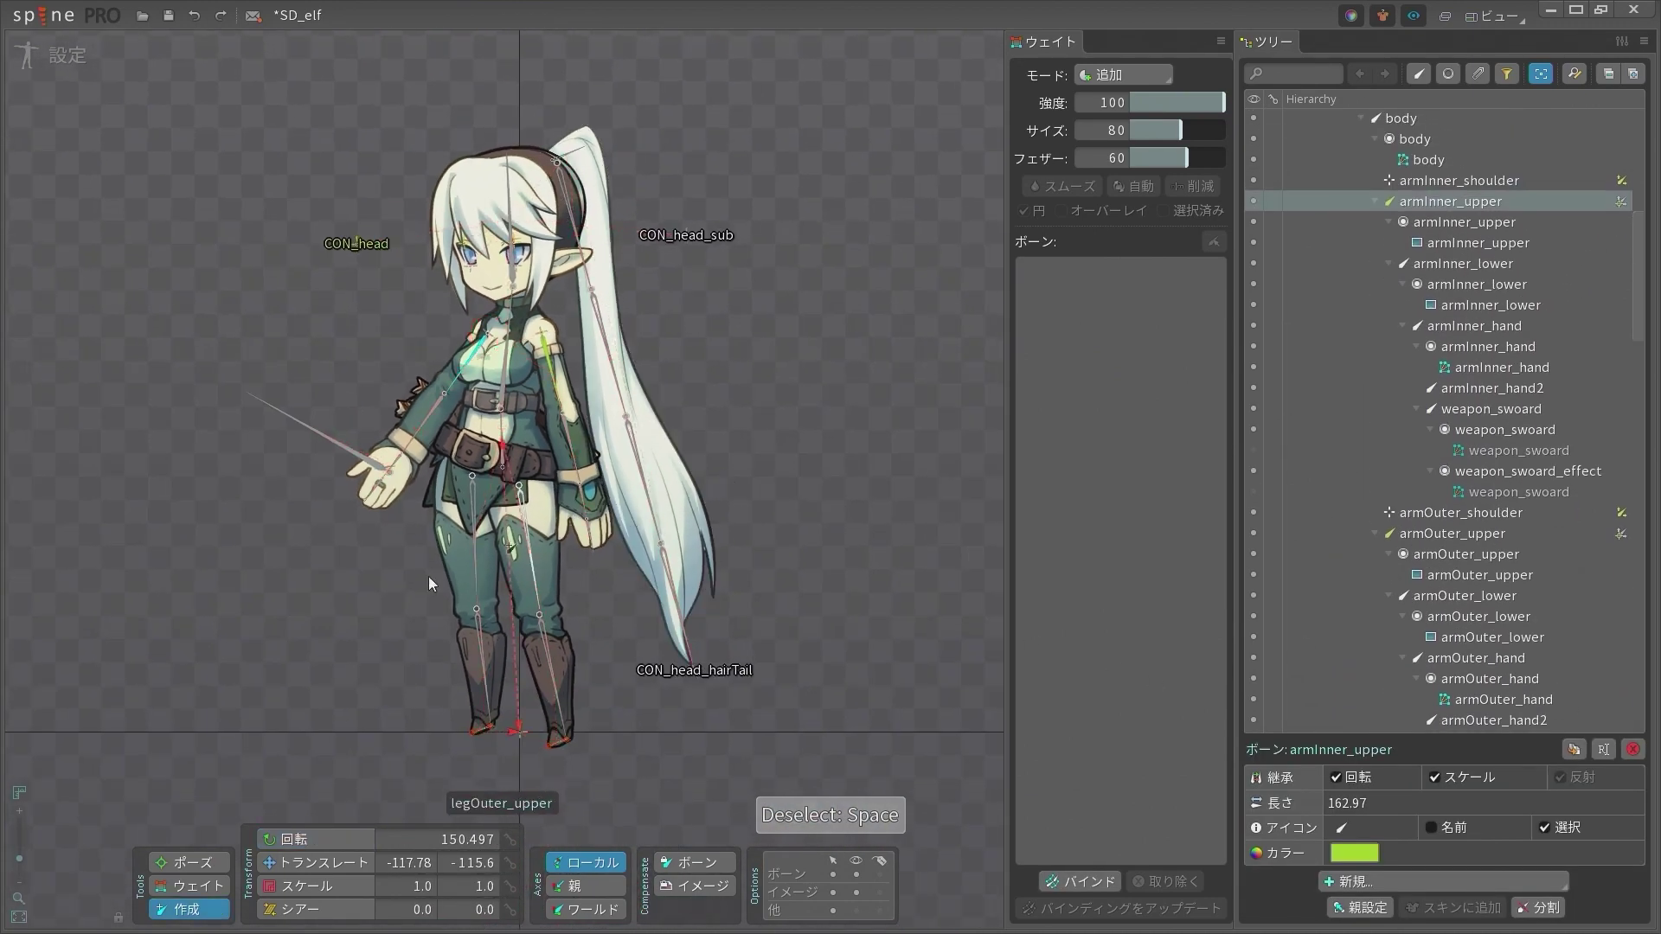
pyautogui.press('v')
pyautogui.scroll(3, 467, 314)
pyautogui.scroll(3, 556, 392)
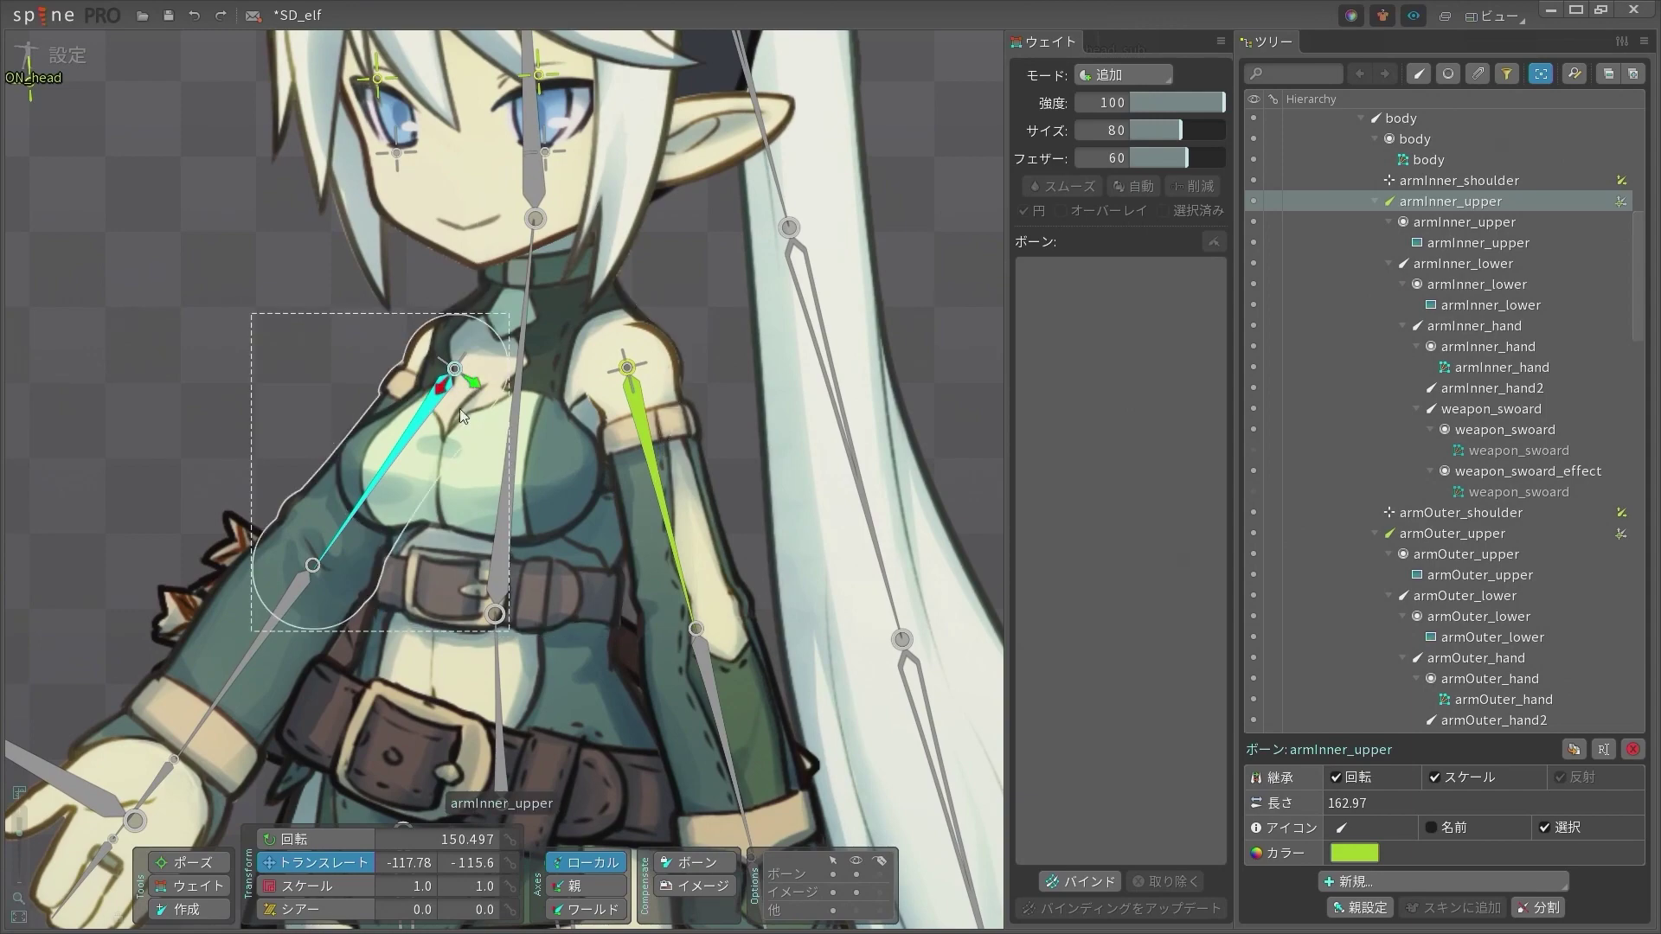
pyautogui.scroll(-5, 519, 380)
pyautogui.moveTo(704, 449)
pyautogui.mouseDown()
pyautogui.moveTo(706, 418)
pyautogui.moveTo(718, 437)
pyautogui.mouseUp()
pyautogui.hotkey('ctrl', 'z')
# Try rotating the armInner_upper bone around the inner shoulder, and undo the rotation
pyautogui.scroll(3, 439, 443)
pyautogui.press('n')
pyautogui.press('v')
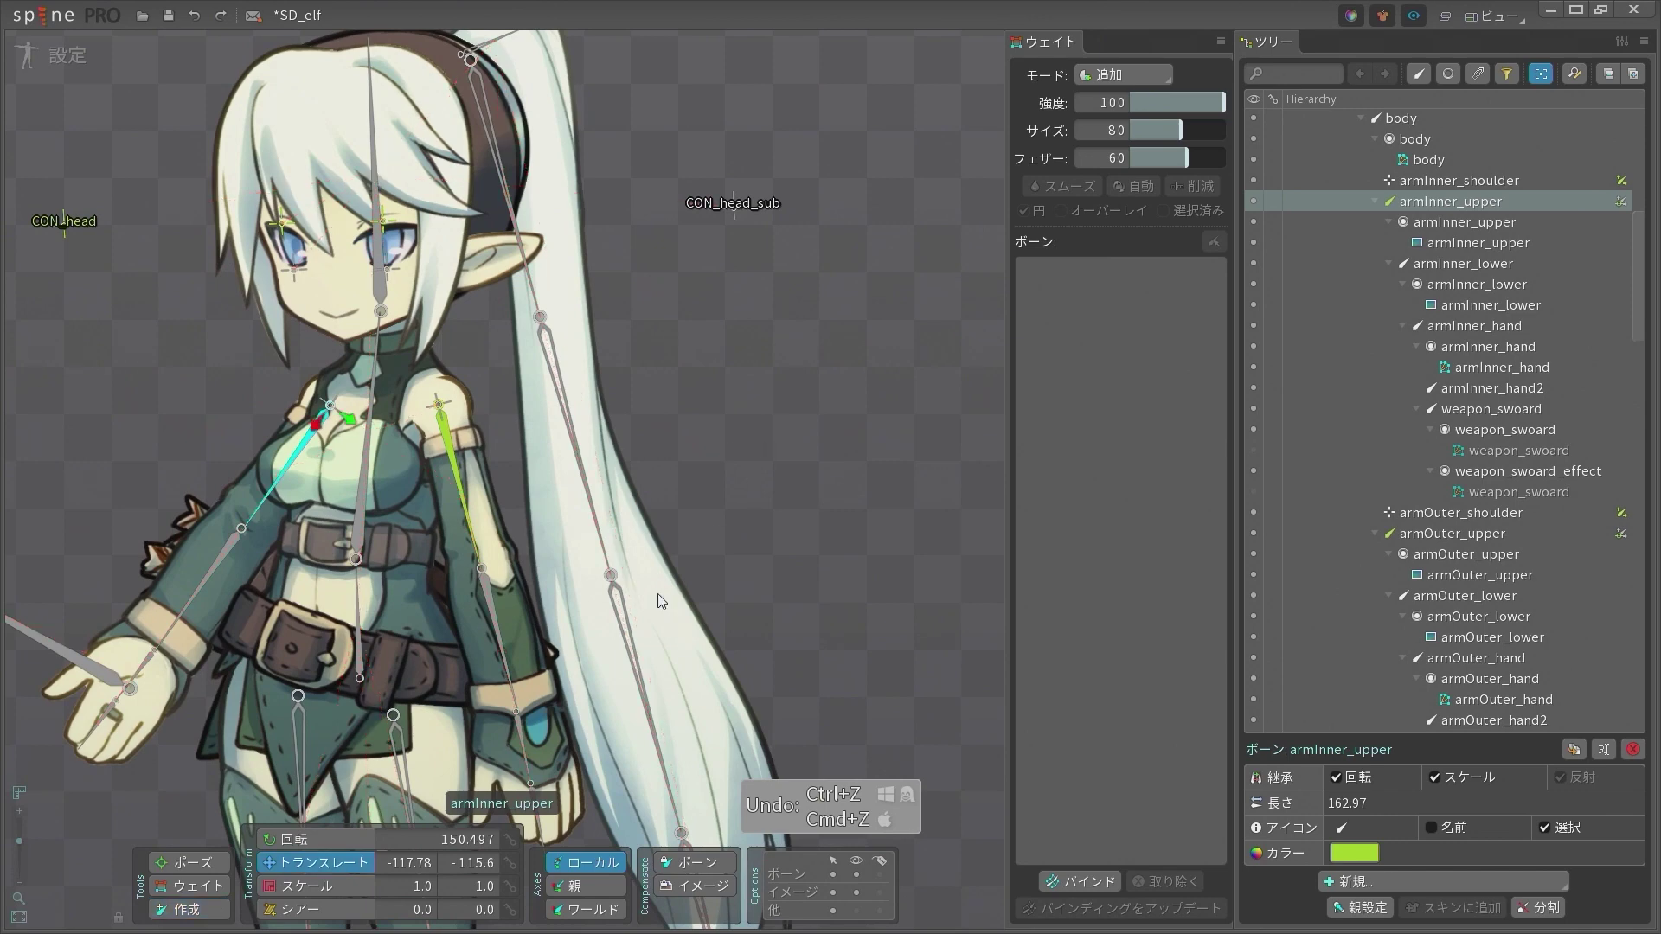
pyautogui.click(282, 842)
pyautogui.click(285, 840)
pyautogui.moveTo(768, 433); pyautogui.dragTo(658, 545)
pyautogui.hotkey('ctrl', 'z')
pyautogui.scroll(3, 373, 434)
# Open the transform constraint linked to the armOuter_upper bone and examine its bone, target and mix settings at the outer shoulder
pyautogui.press('space')
pyautogui.scroll(-6, 277, 391)
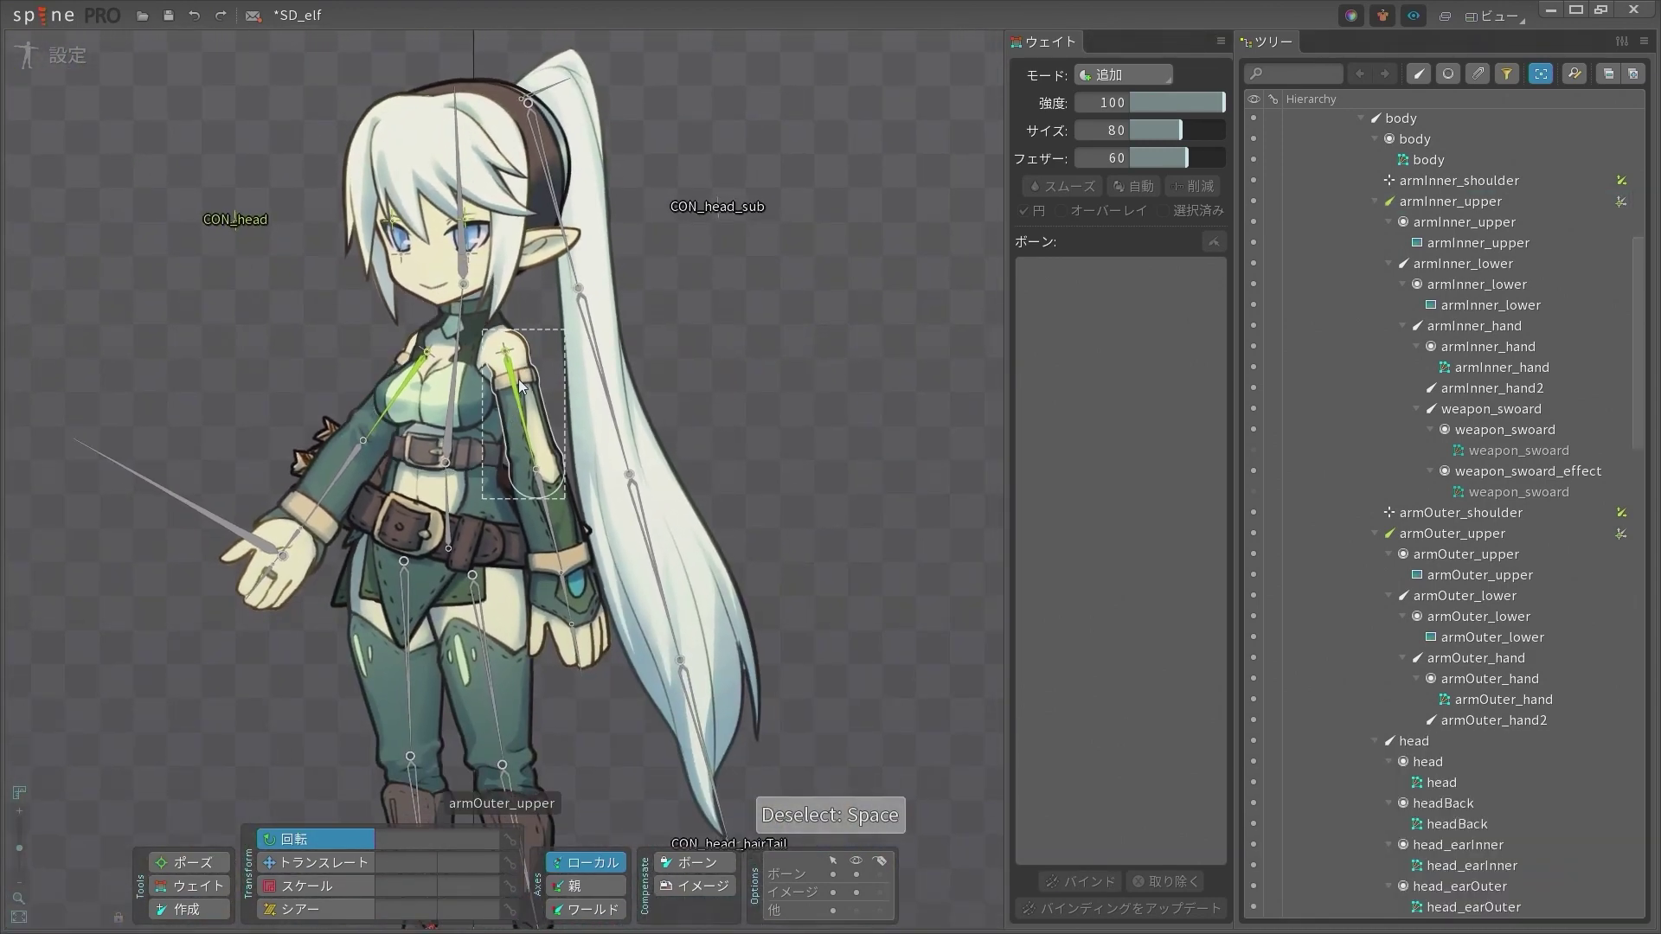
pyautogui.click(517, 379)
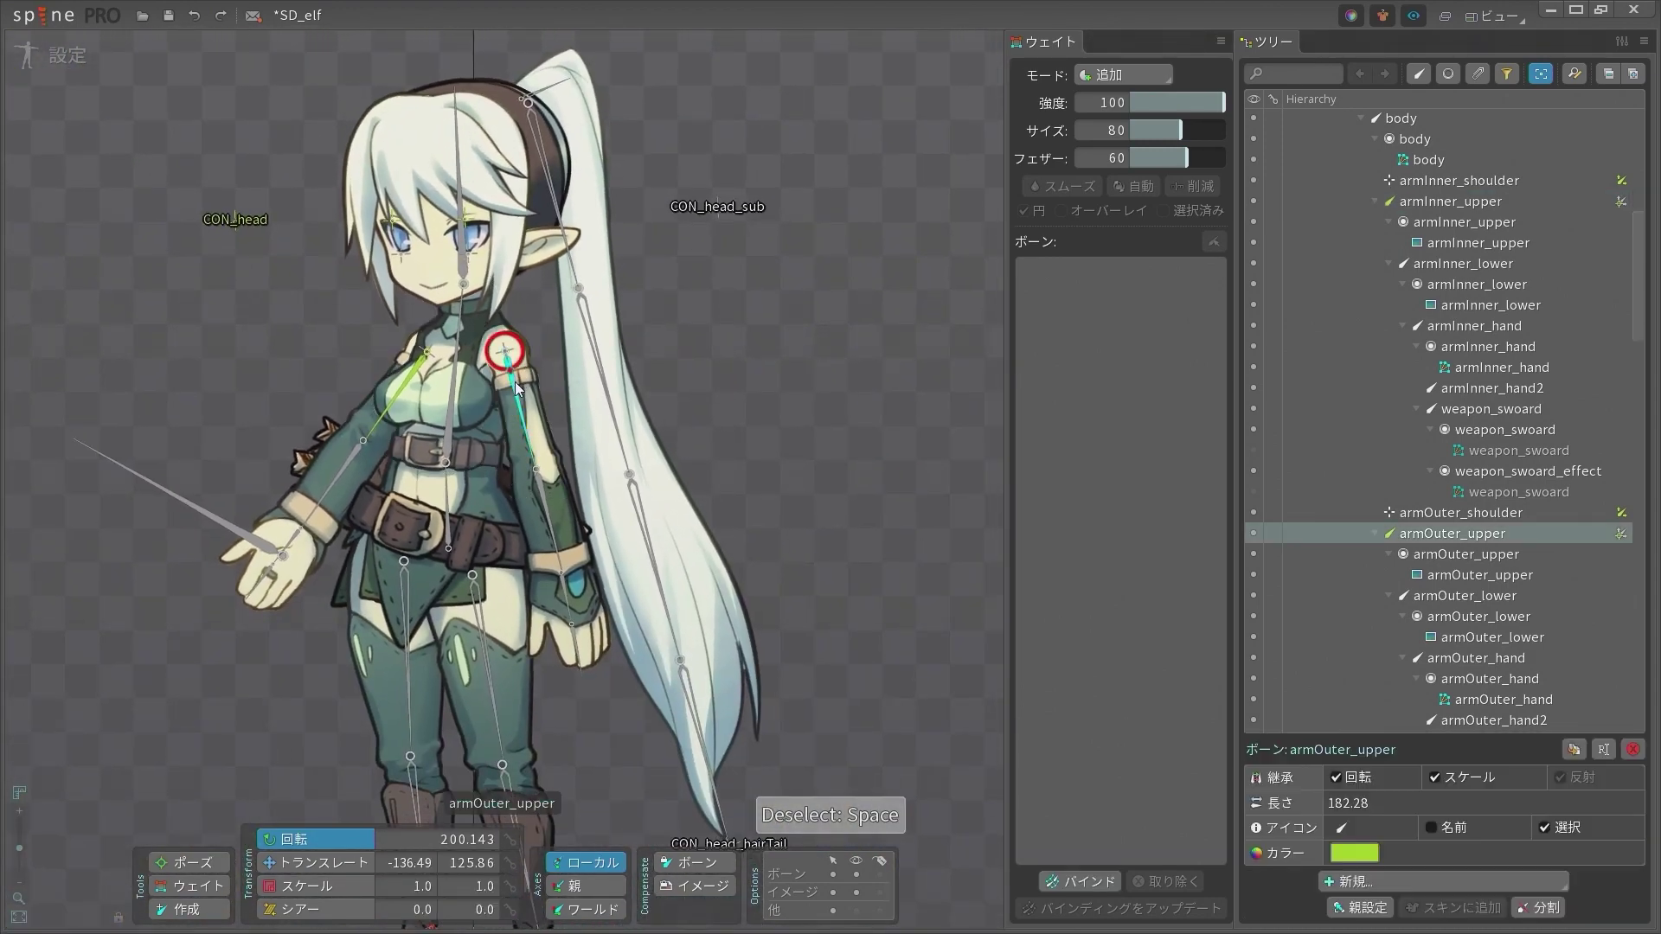
pyautogui.click(1623, 533)
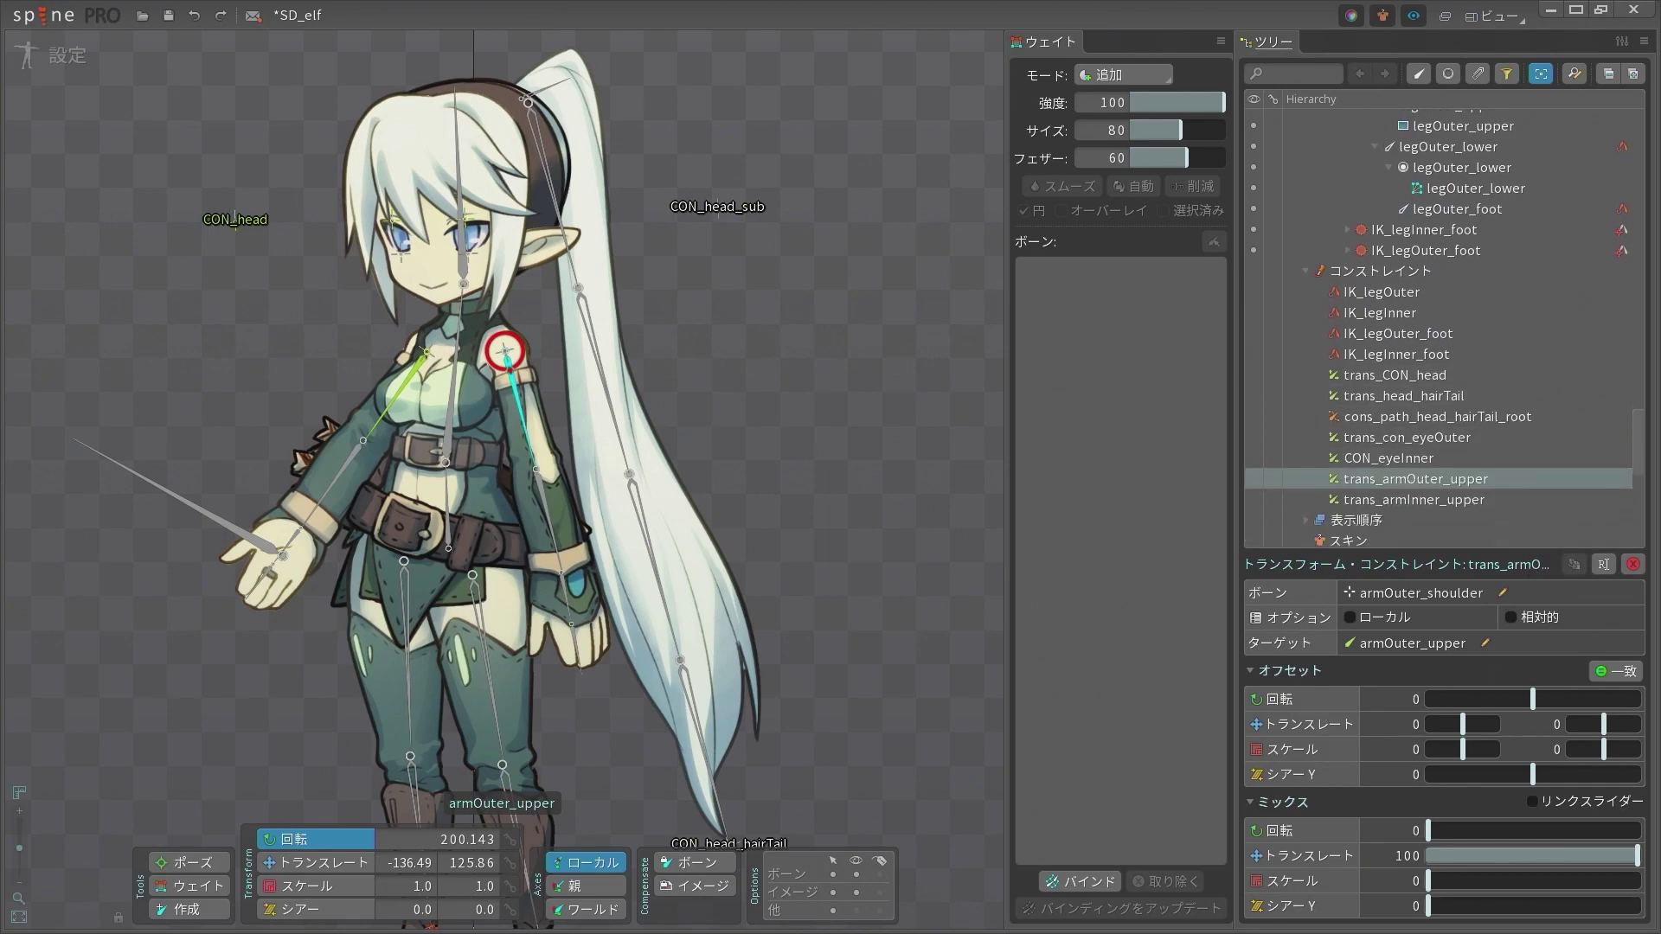
pyautogui.scroll(6, 485, 374)
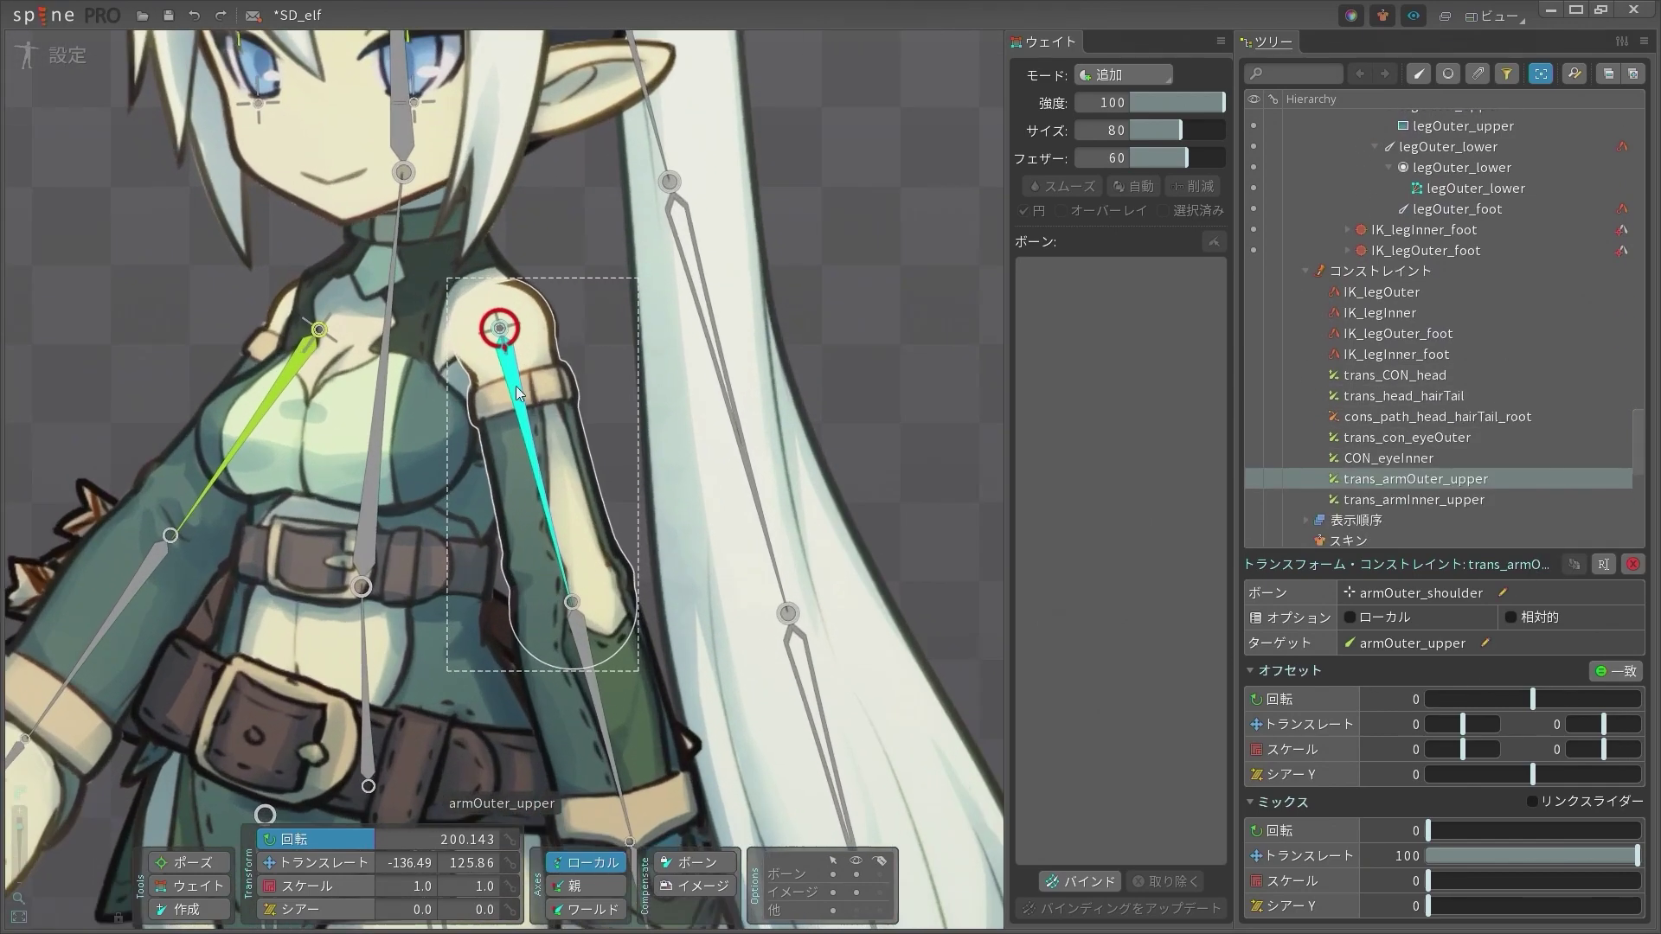
pyautogui.scroll(-2, 584, 328)
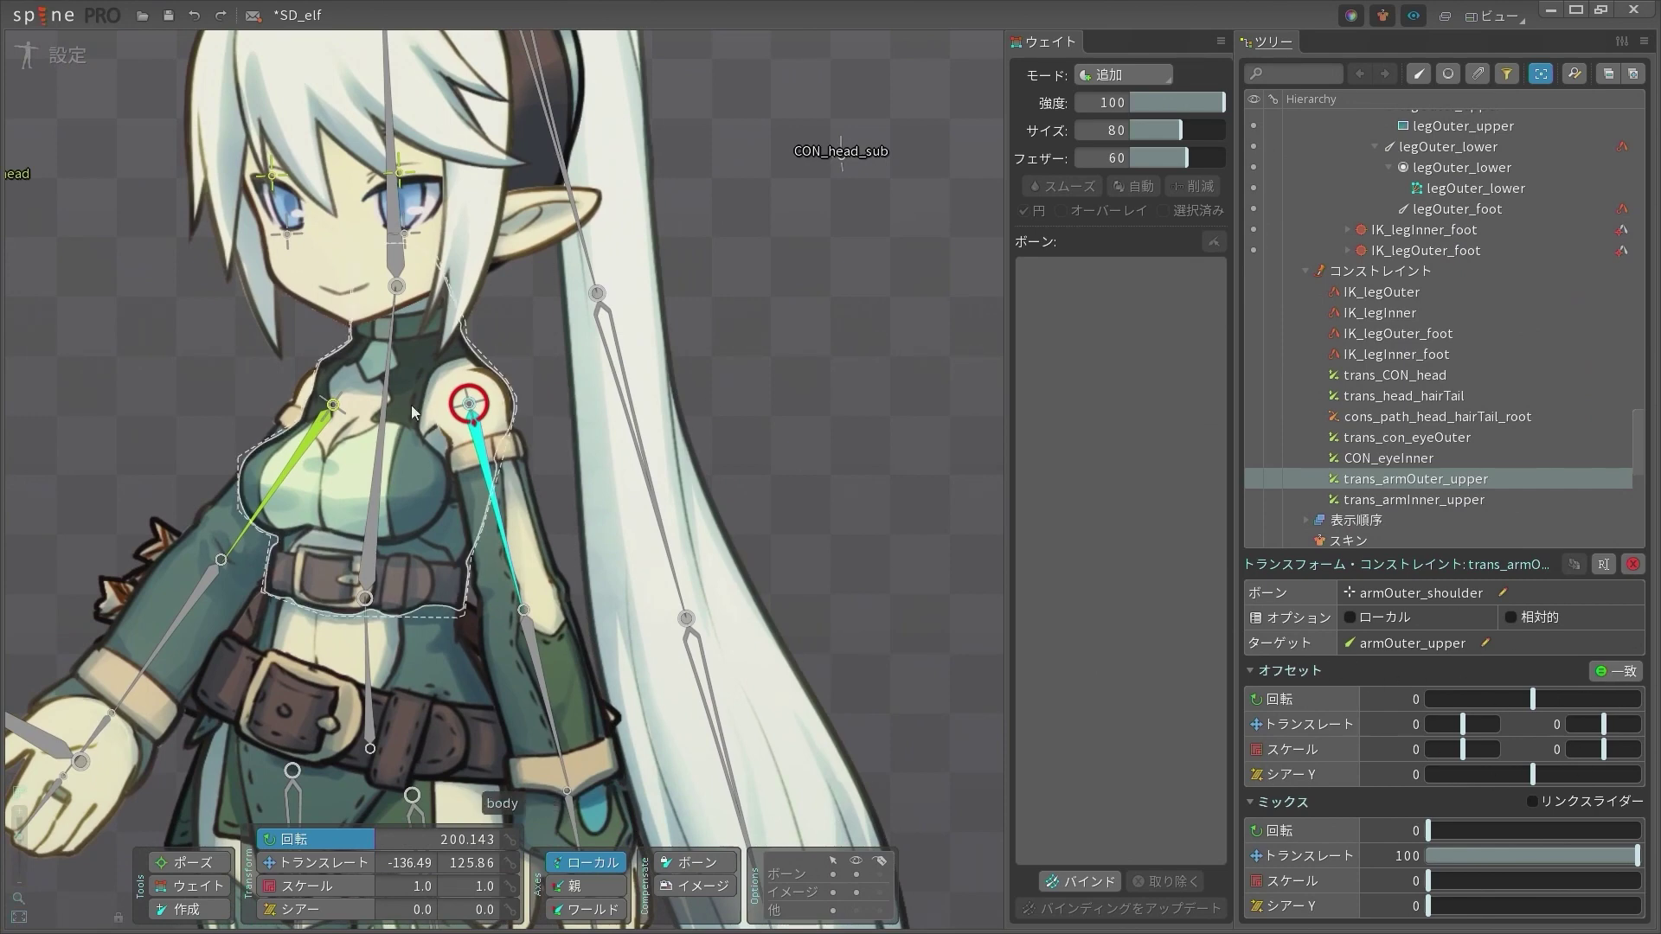
pyautogui.scroll(-4, 517, 400)
pyautogui.scroll(2, 516, 400)
pyautogui.press('space')
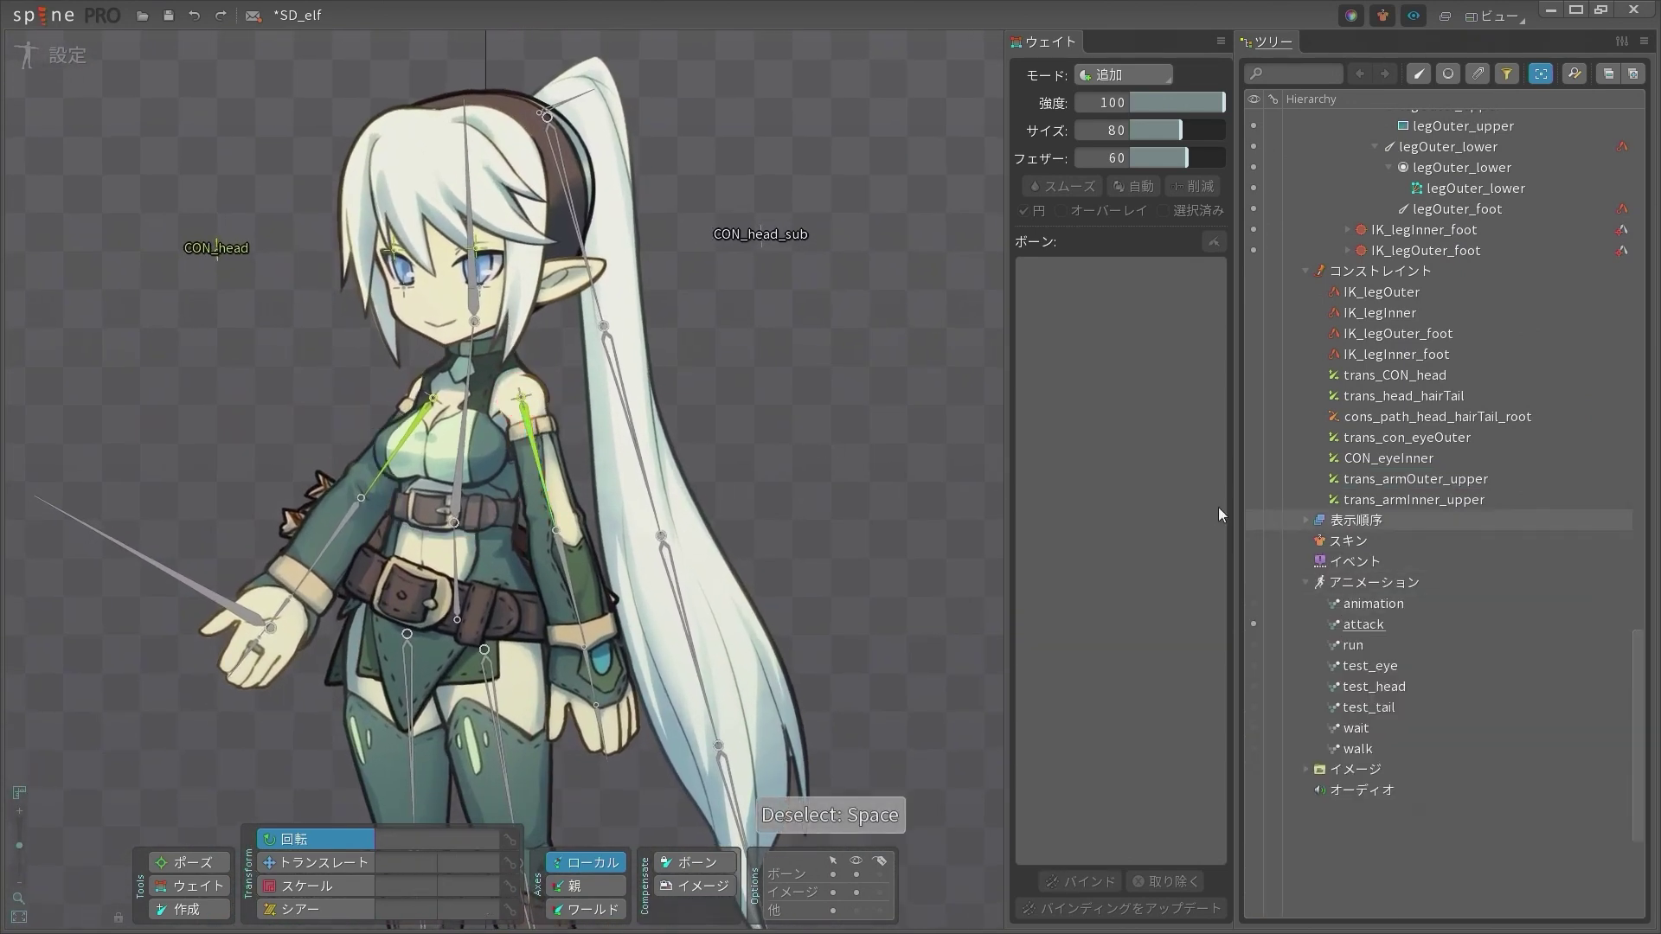
# Open trans_armOuter_upper from both the armOuter_upper and armOuter_shoulder bones to compare its role as target and constrained bone
pyautogui.click(522, 422)
pyautogui.scroll(4, 523, 422)
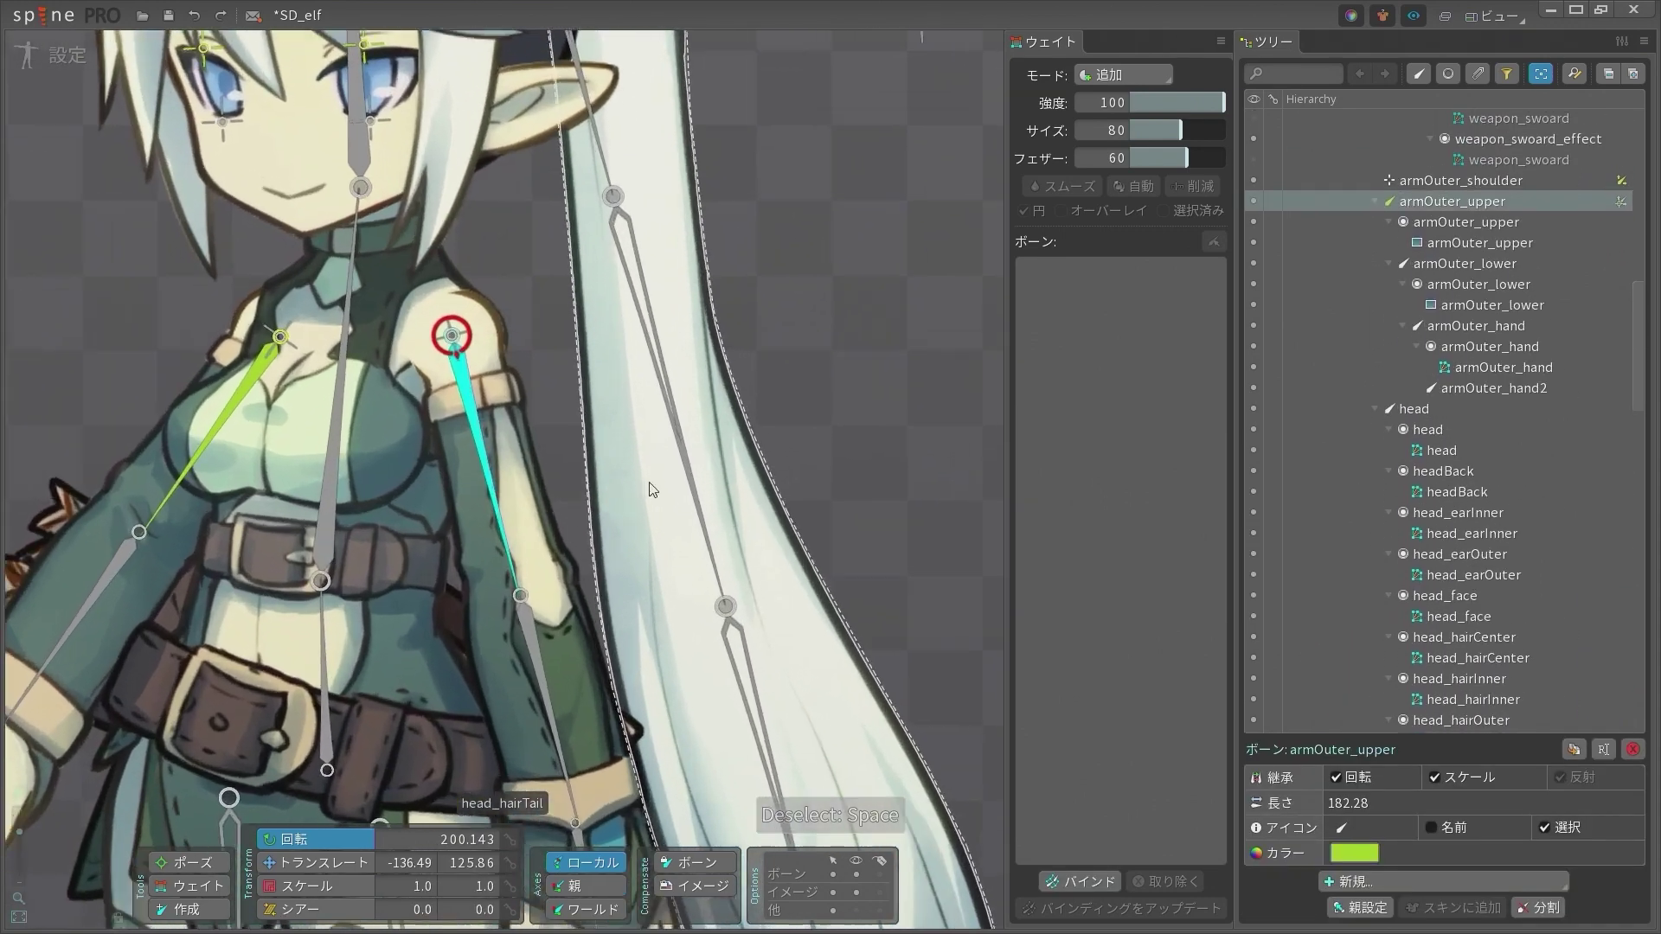
pyautogui.click(1618, 204)
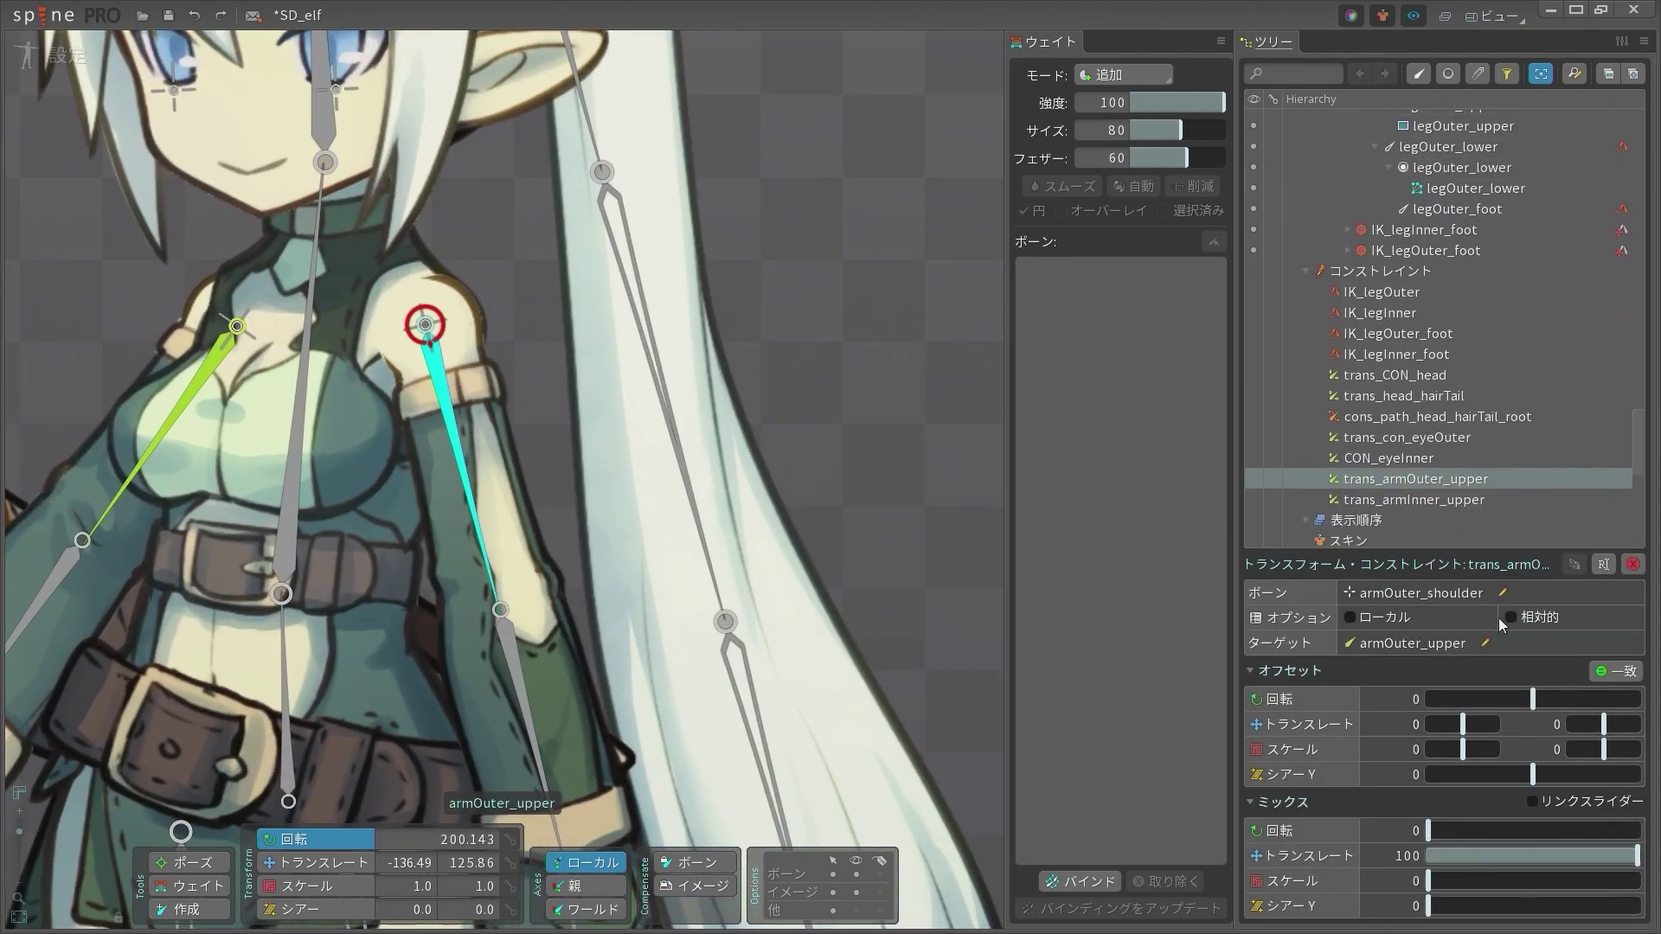
pyautogui.click(425, 327)
pyautogui.scroll(5, 425, 327)
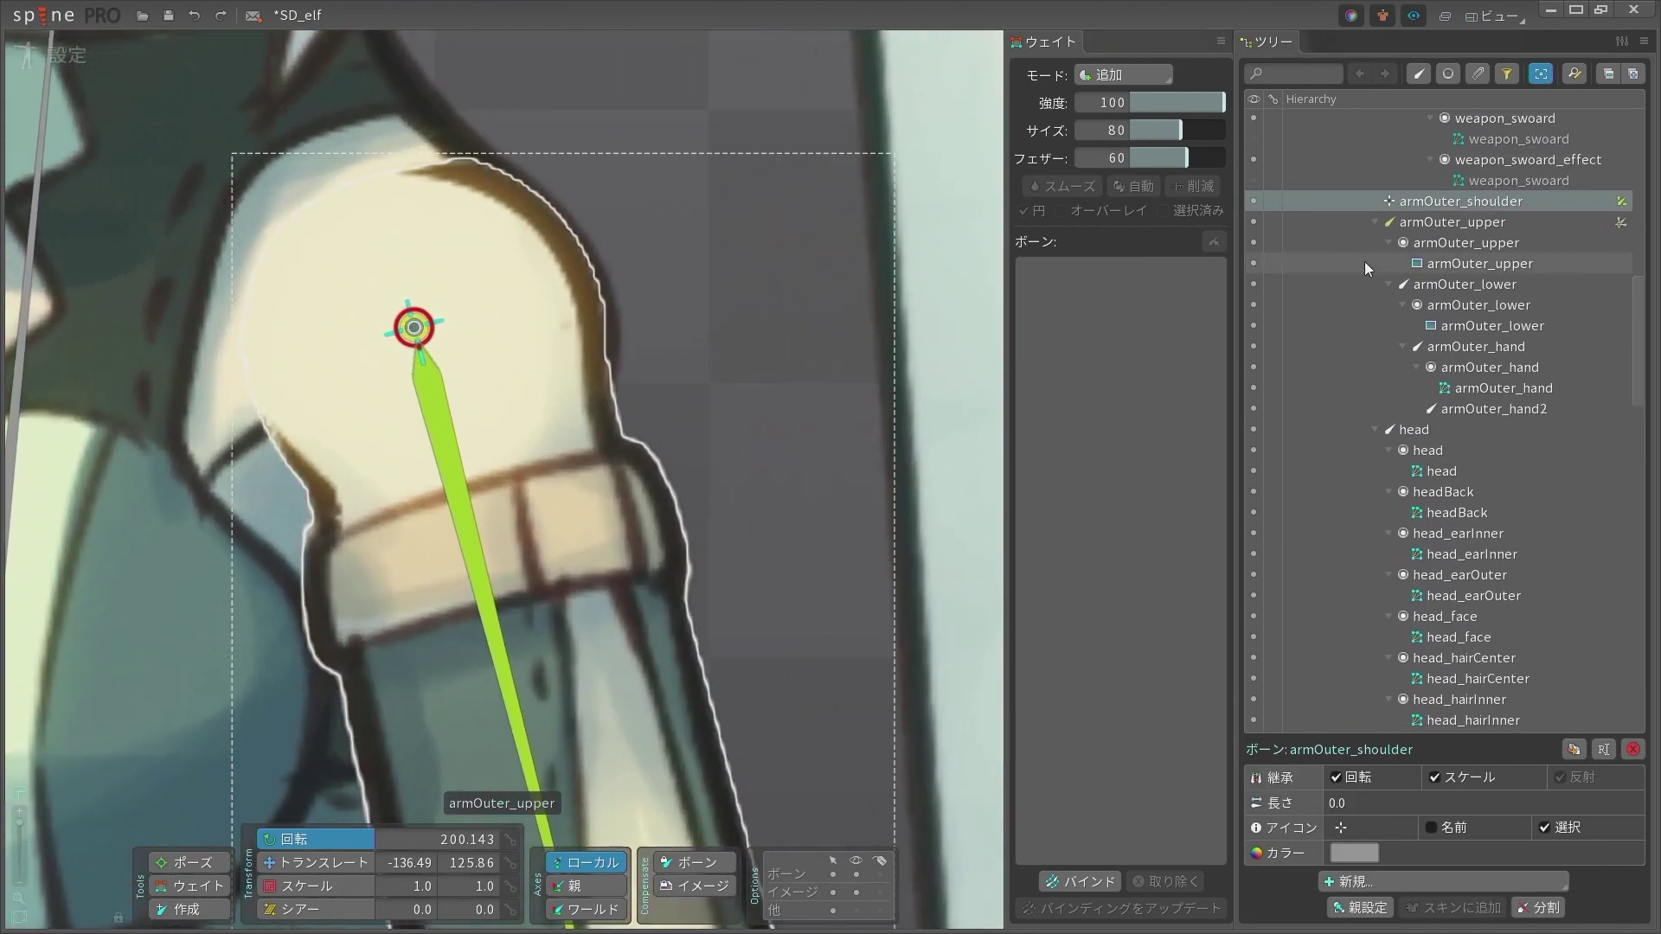
pyautogui.click(1622, 200)
pyautogui.scroll(-5, 365, 617)
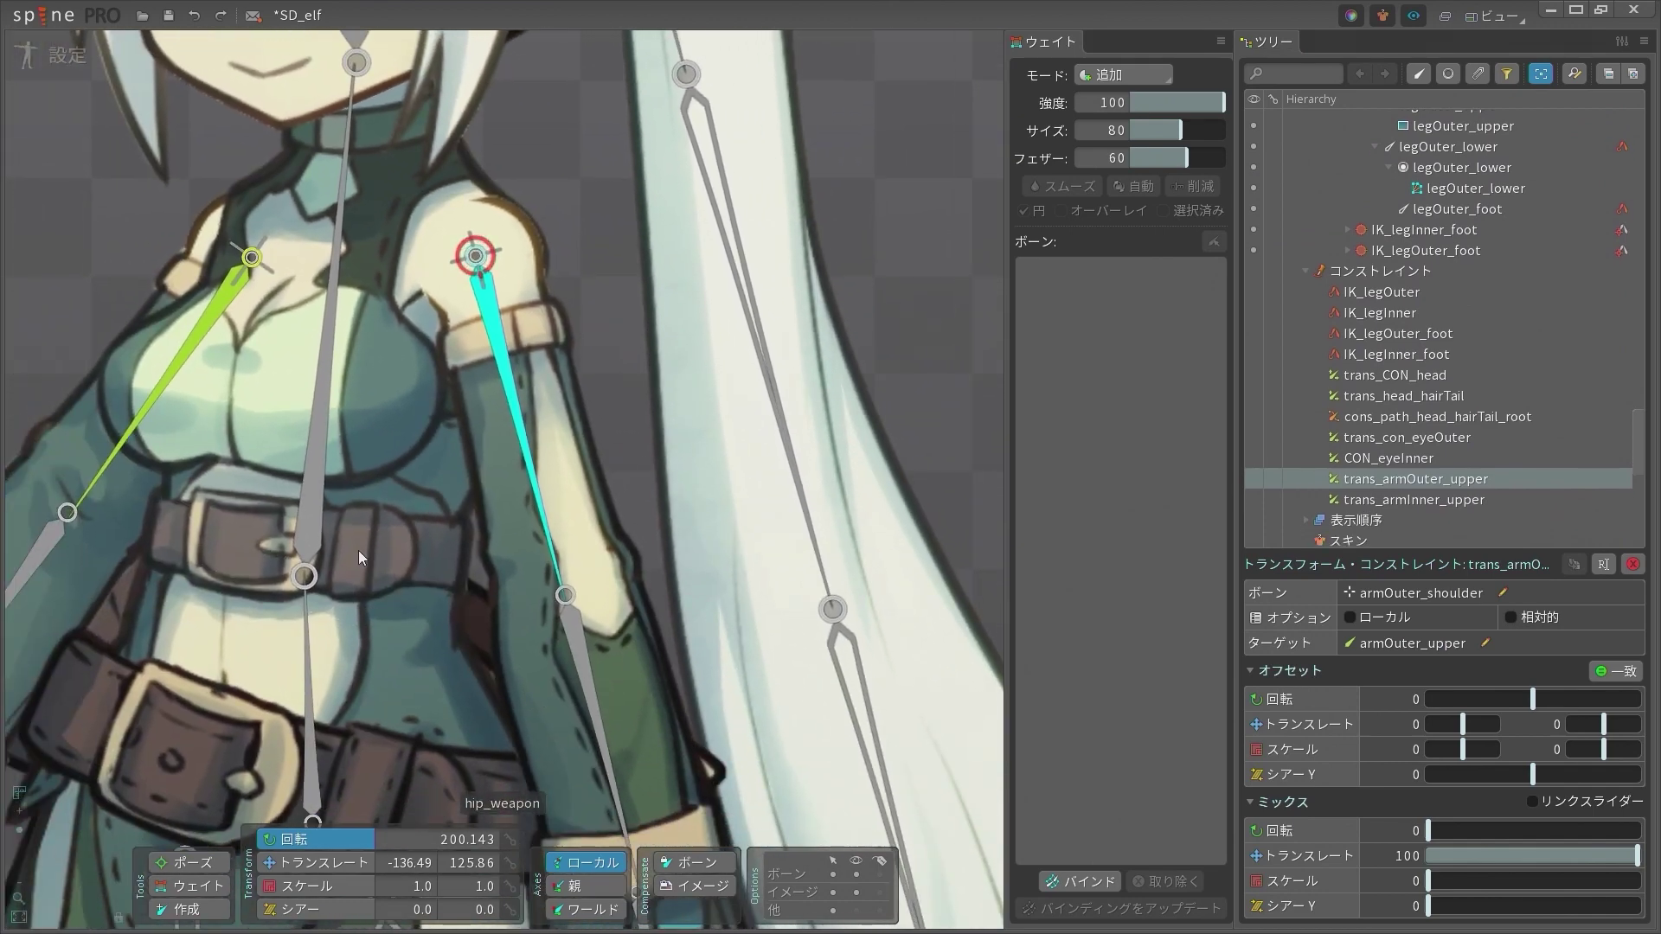
# Try moving the armOuter_upper bone away with the translate mix of trans_armOuter_upper at 0, and undo the movement
pyautogui.moveTo(358, 551); pyautogui.dragTo(371, 550)
pyautogui.click(335, 861)
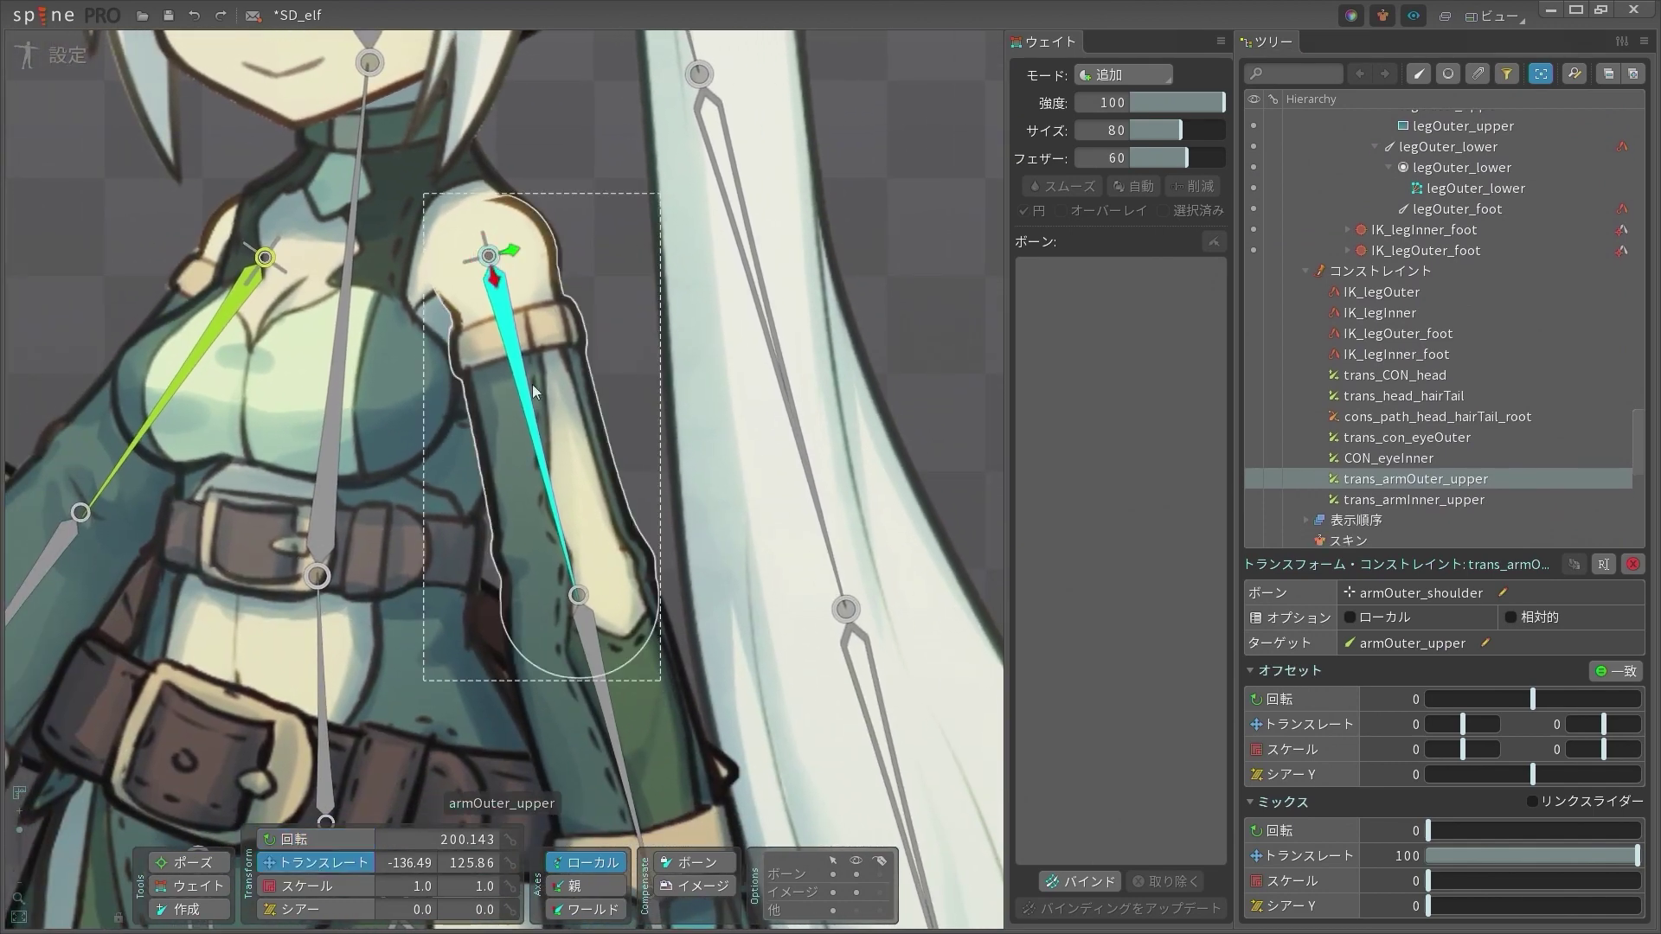
pyautogui.press('space')
pyautogui.click(485, 252)
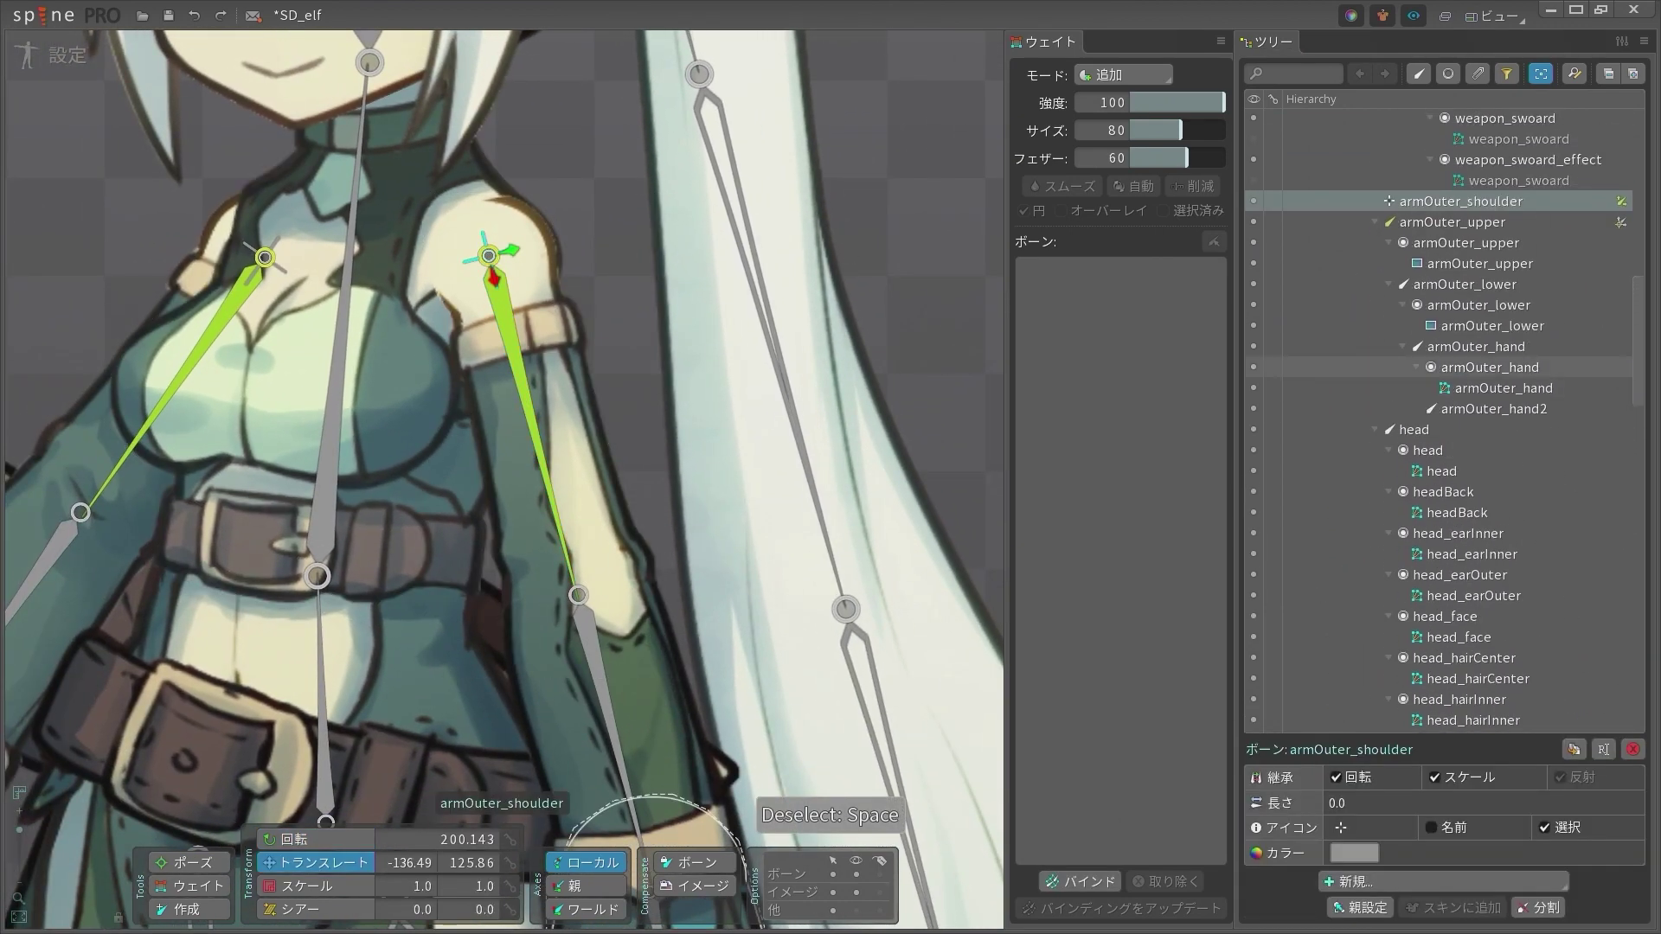
pyautogui.click(1620, 200)
pyautogui.moveTo(1490, 861); pyautogui.dragTo(1402, 859)
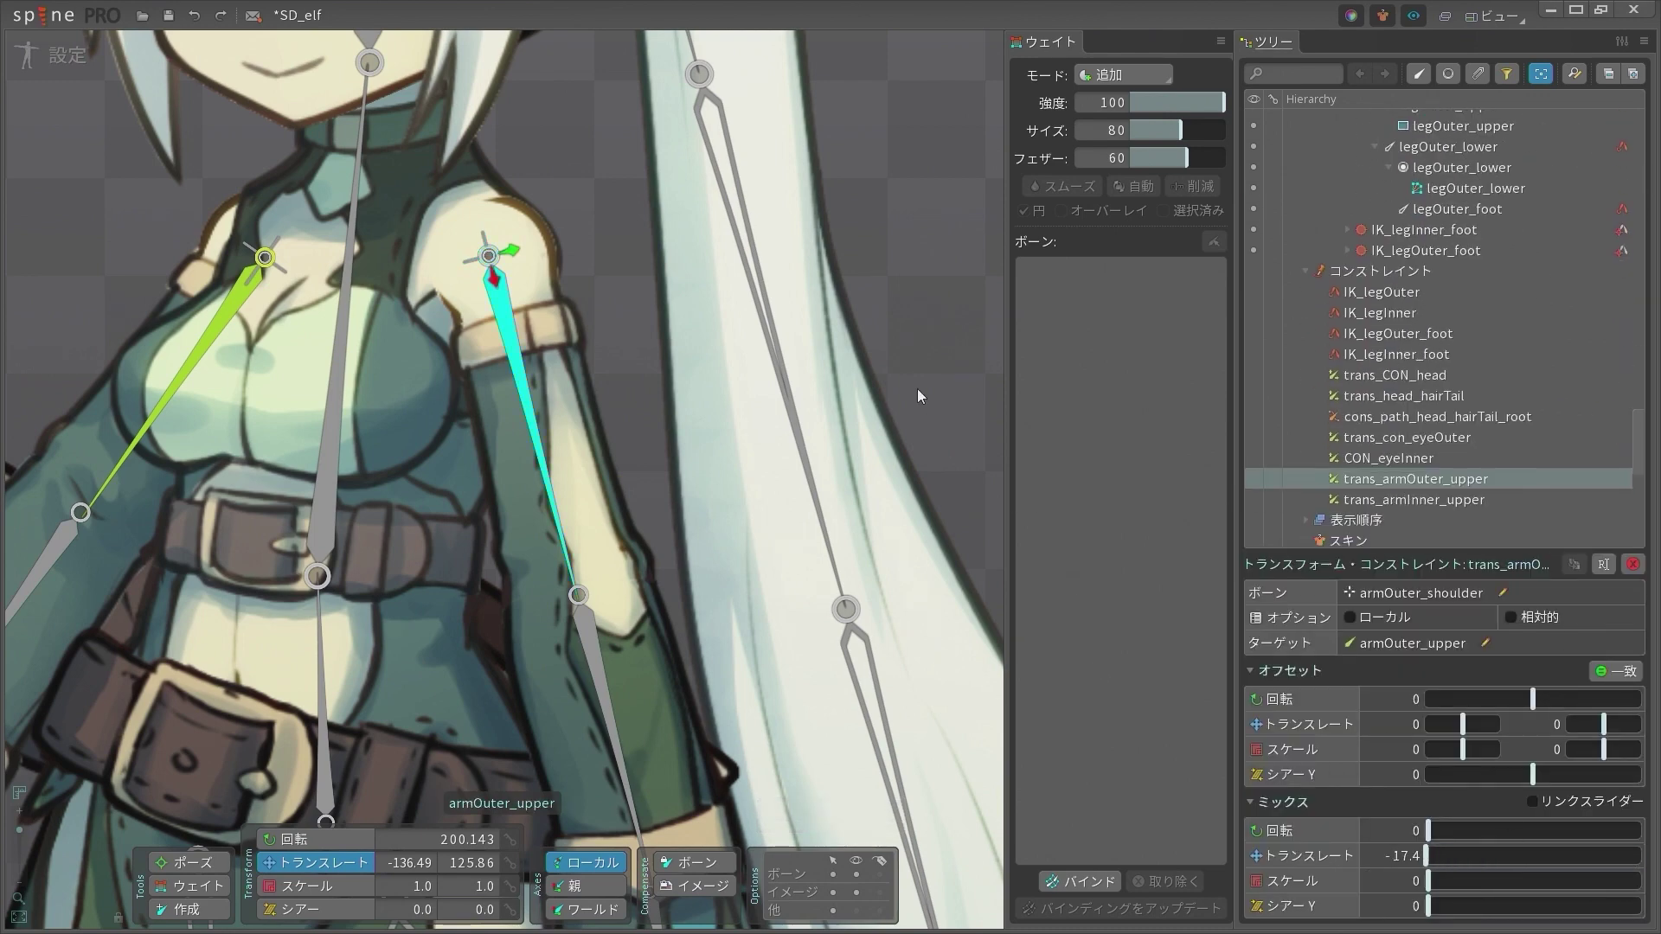
pyautogui.hotkey('ctrl', 'z')
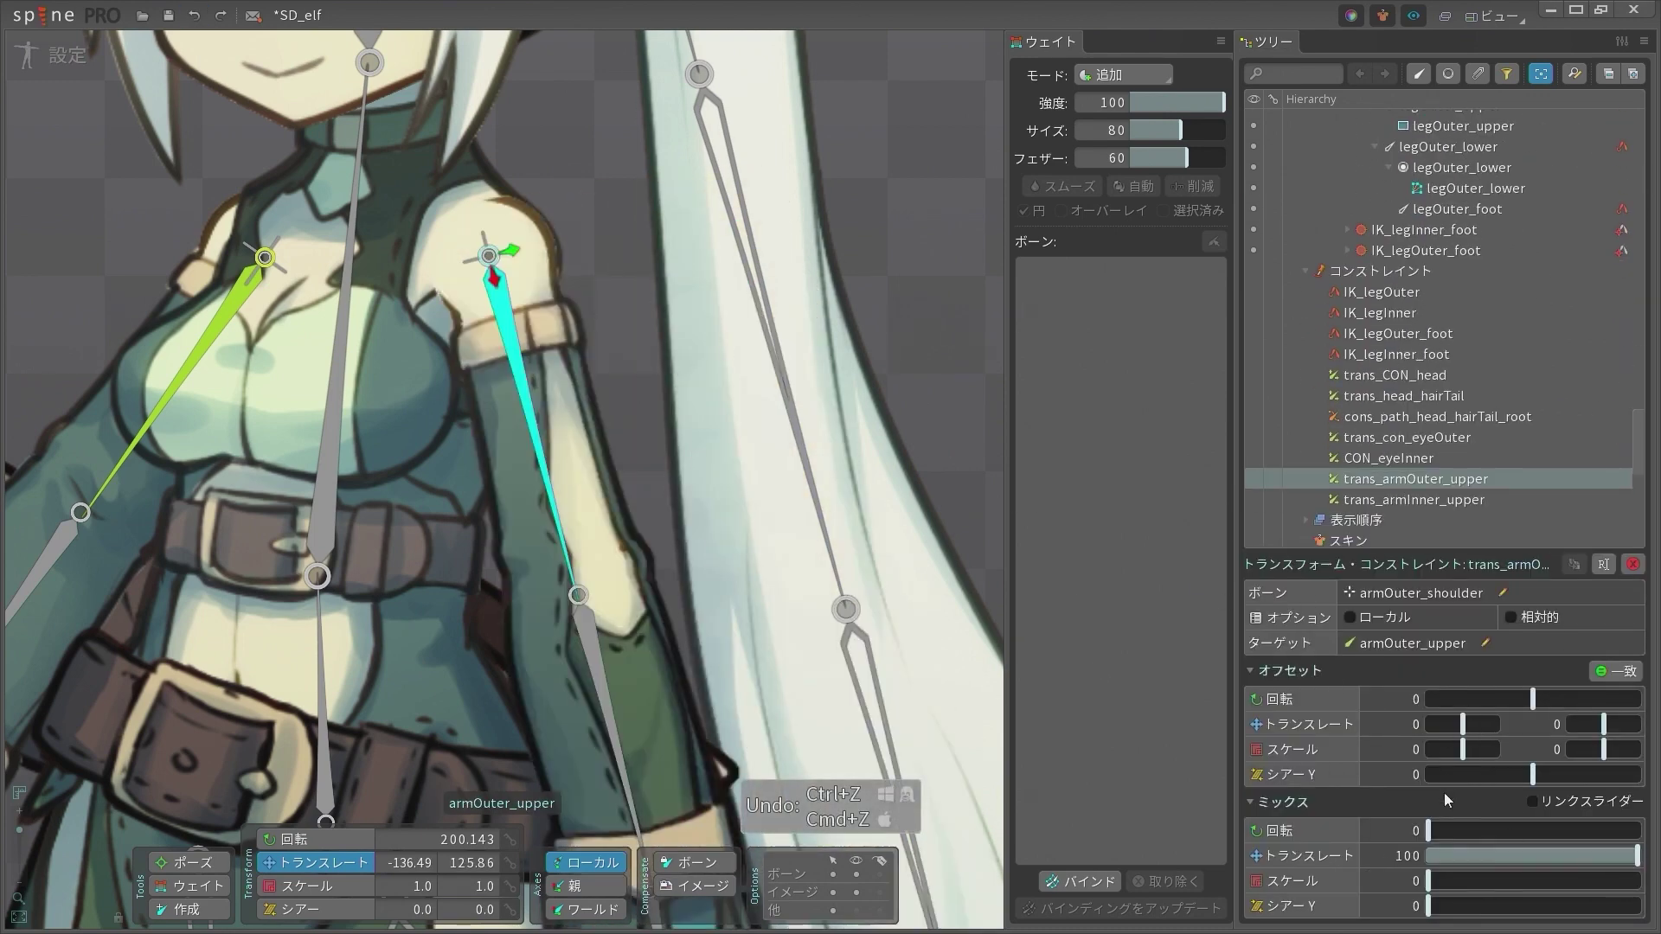
pyautogui.moveTo(921, 305); pyautogui.dragTo(1263, 259)
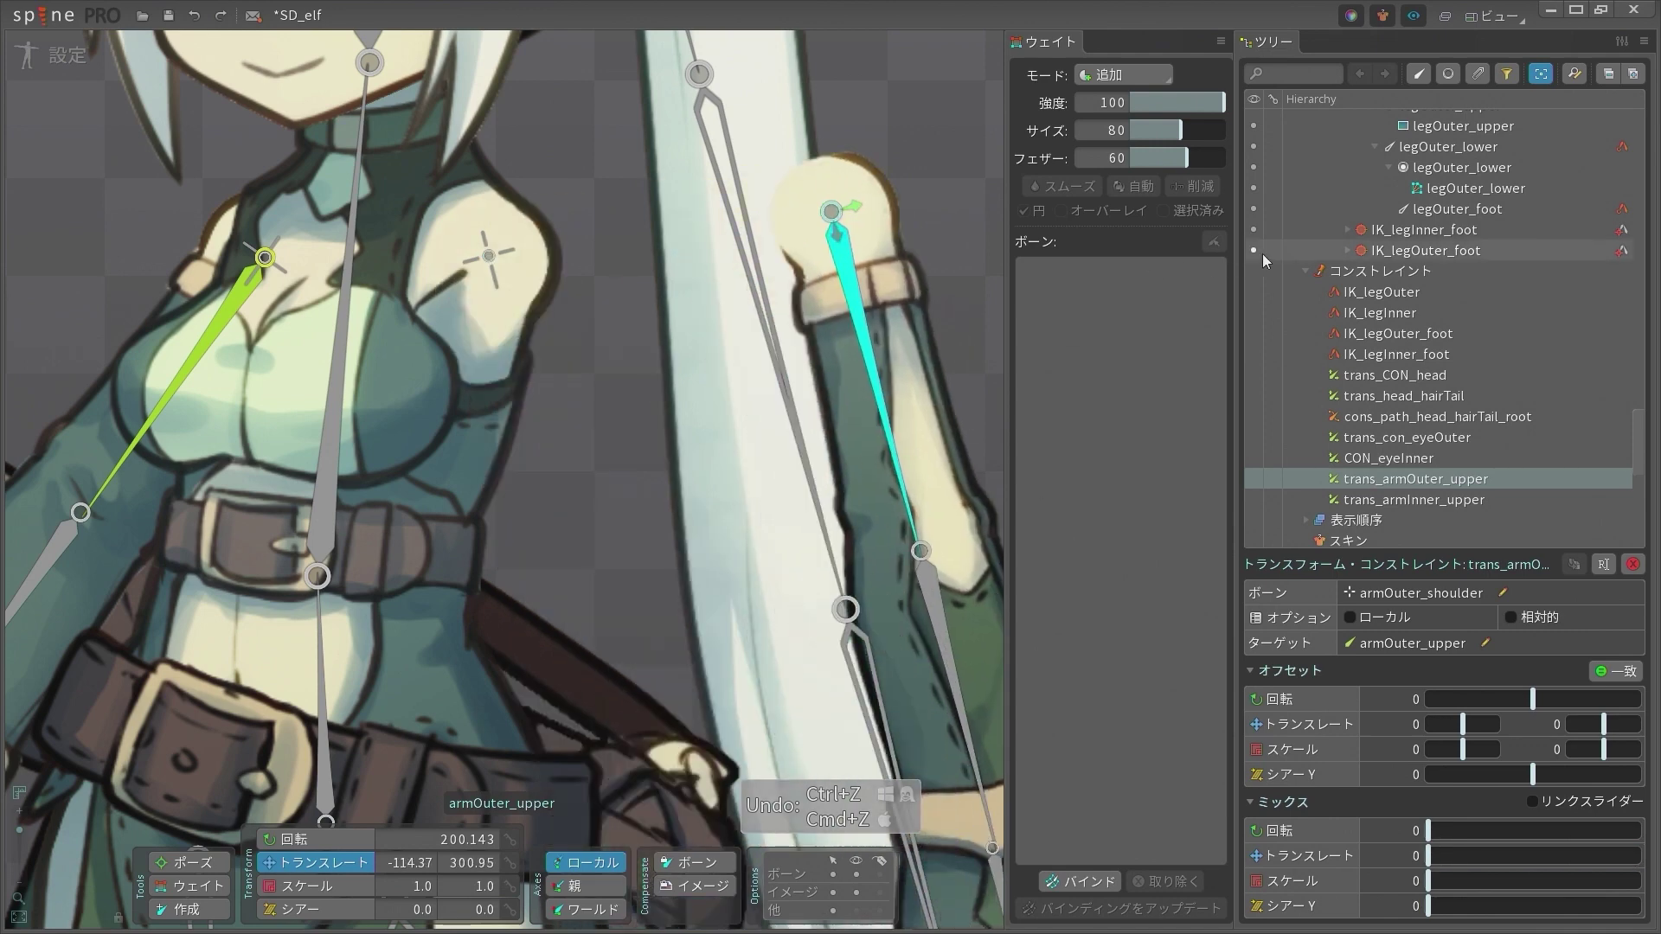
pyautogui.hotkey('ctrl', 'z')
# Try moving armOuter_shoulder away from the arm and matching the constraint's translate offset to 38.8261, 209.565, and undo these changes
pyautogui.moveTo(489, 255); pyautogui.dragTo(905, 226)
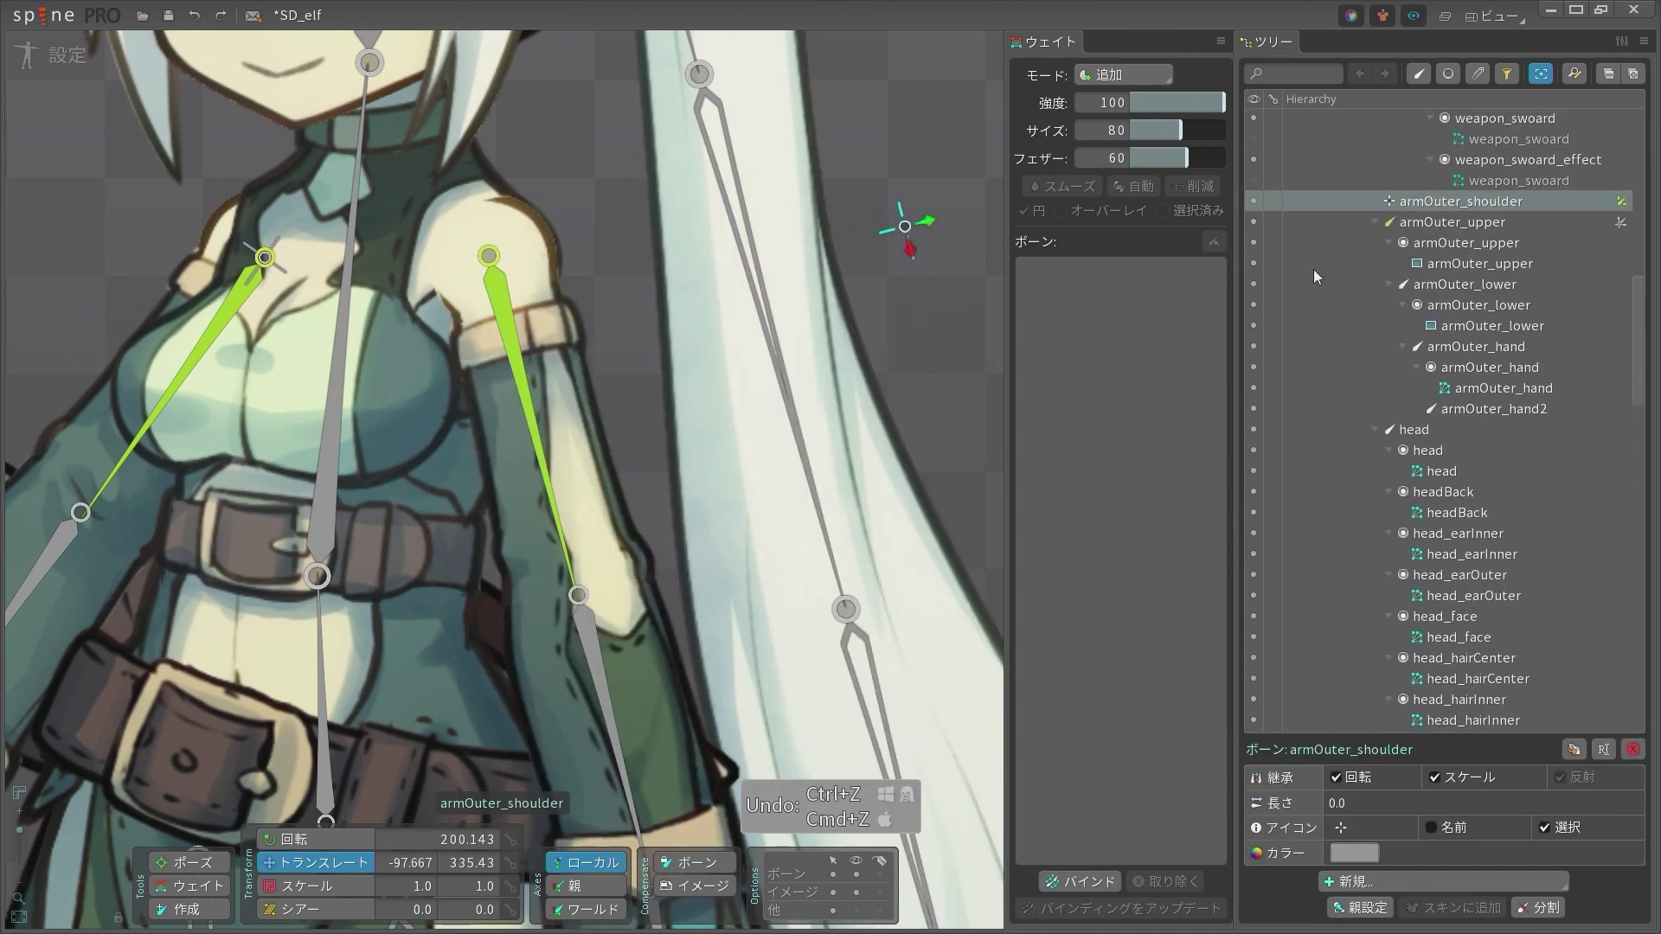
pyautogui.click(1622, 207)
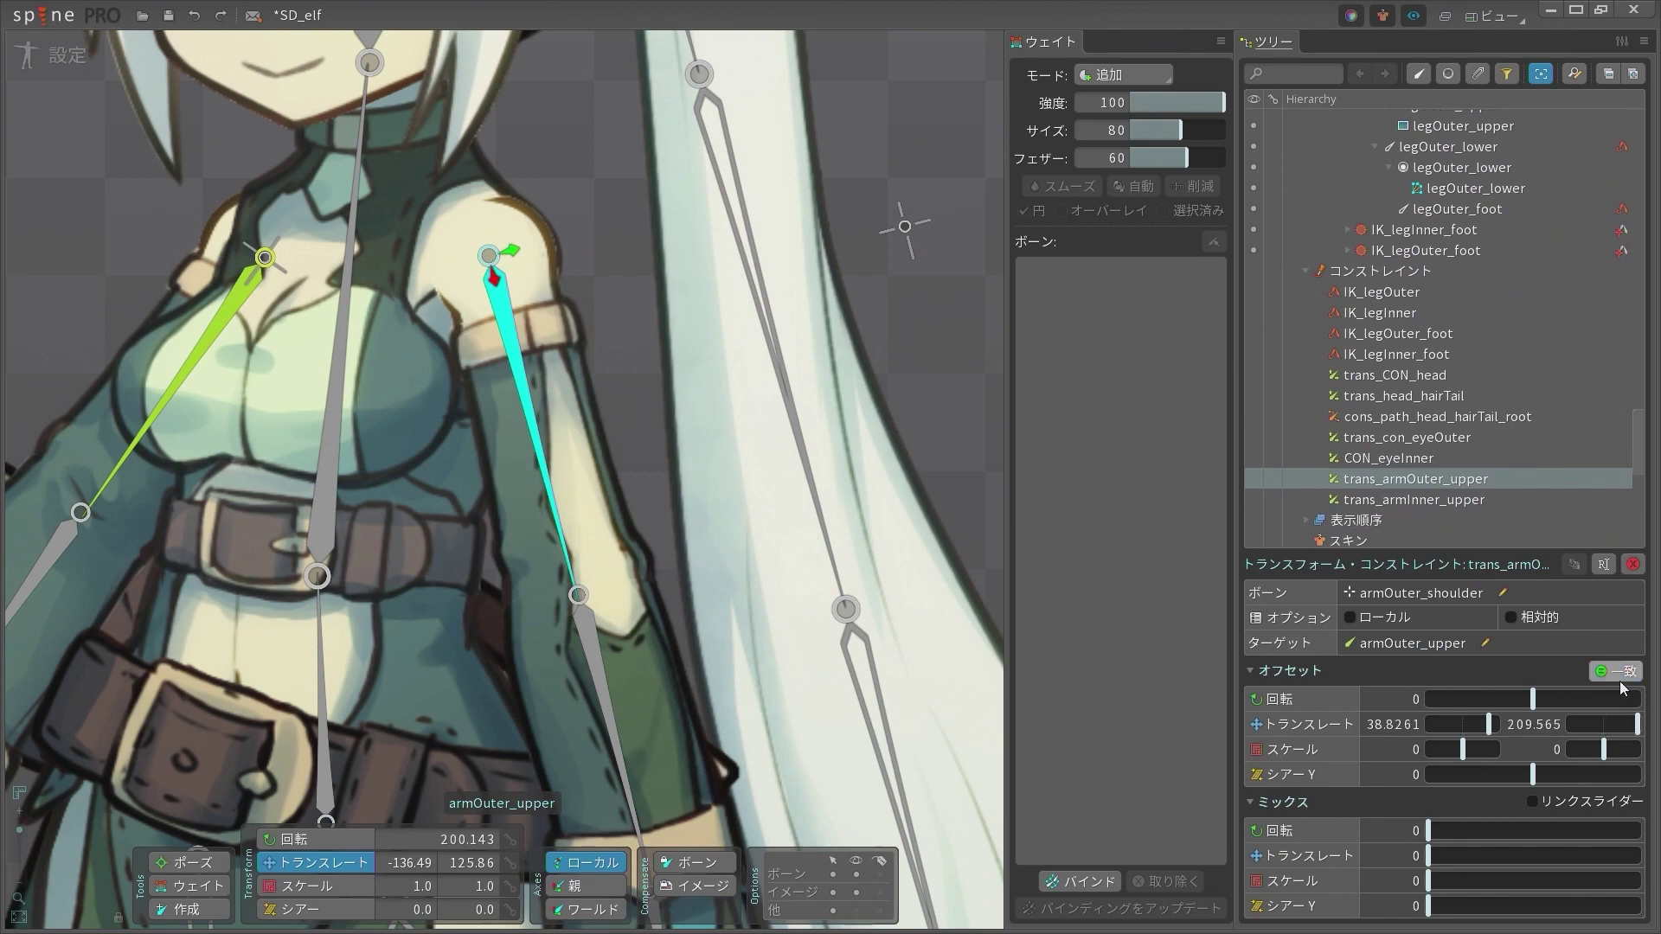
pyautogui.click(904, 227)
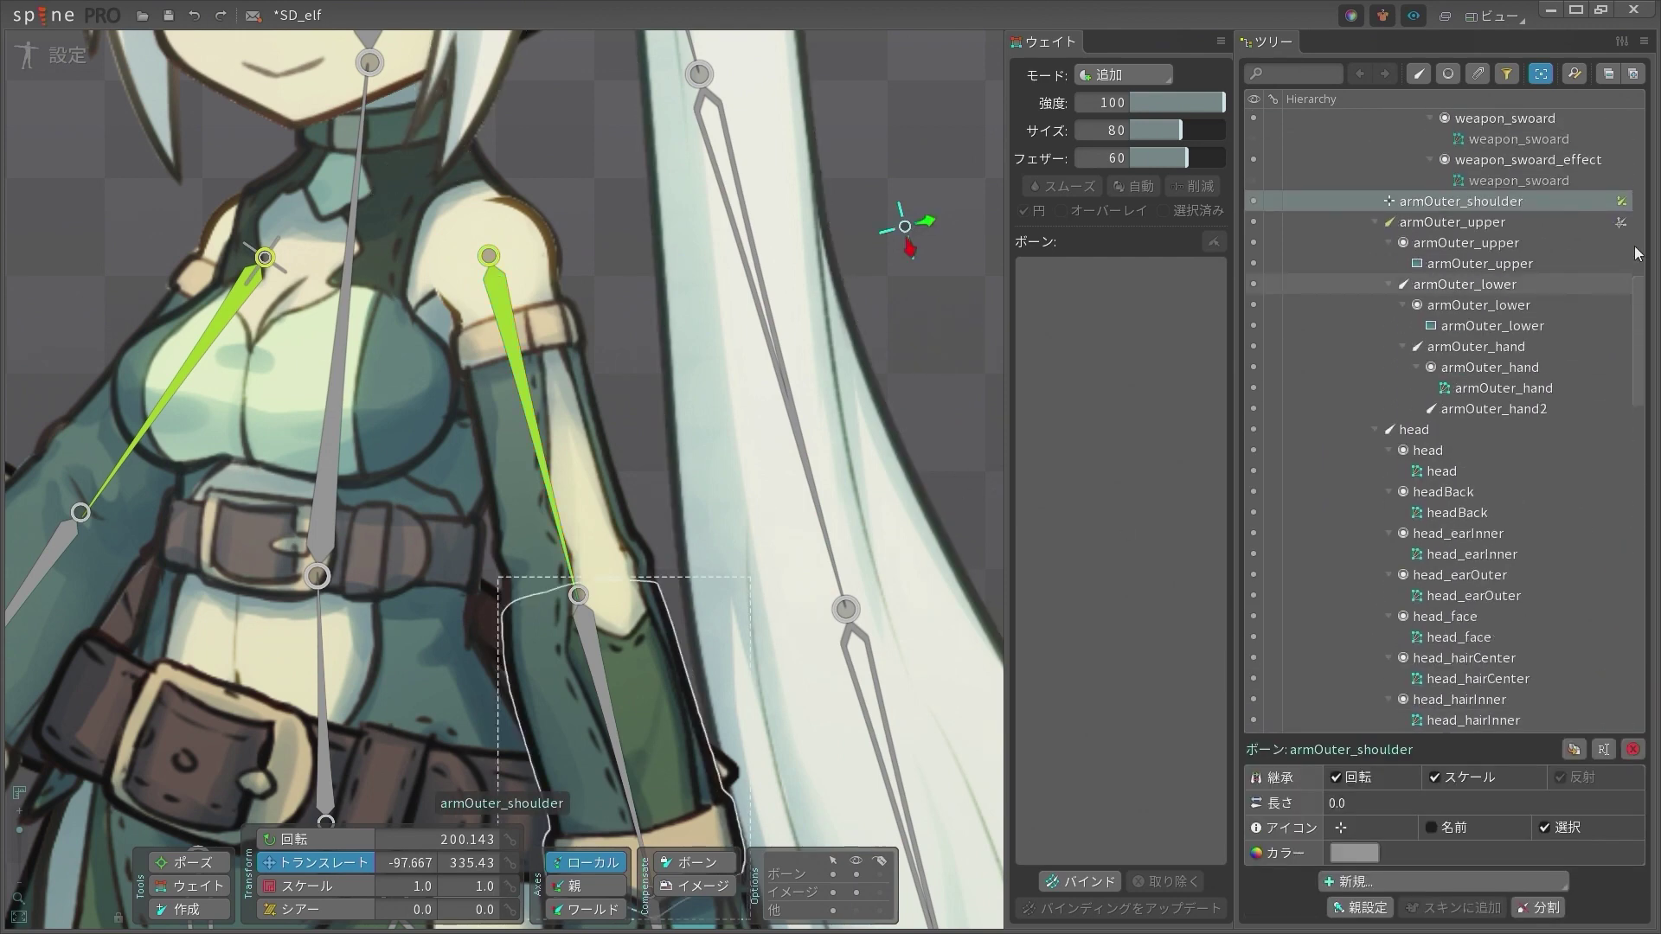
pyautogui.click(1625, 200)
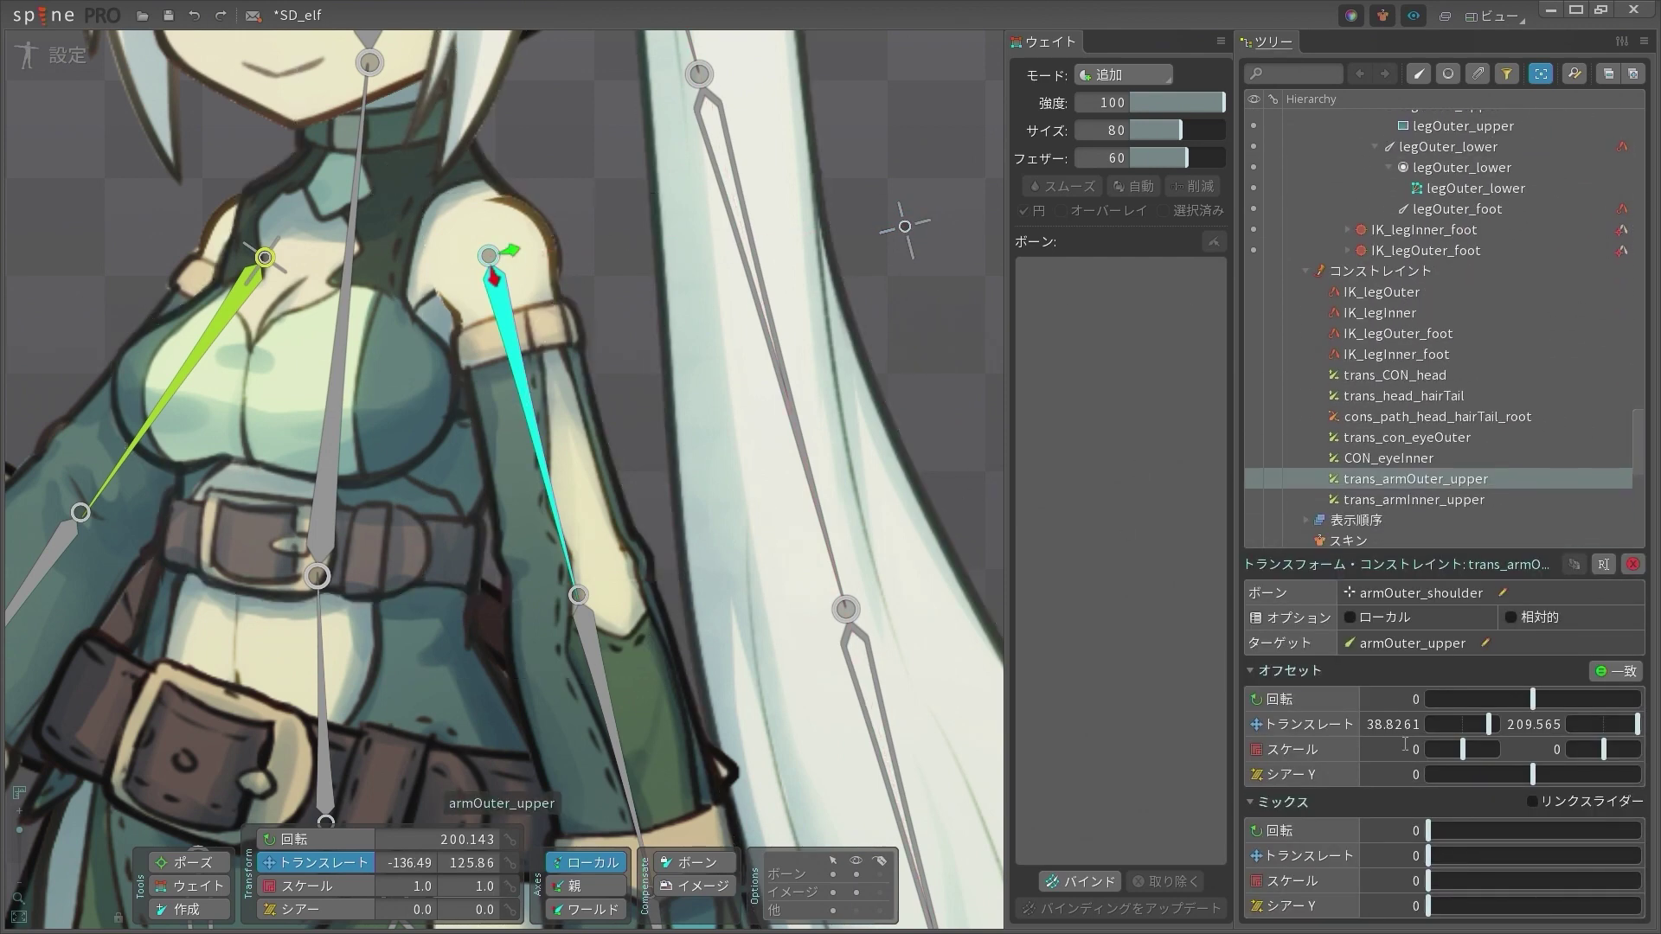
pyautogui.hotkey('ctrl', 'z')
pyautogui.hotkey('ctrl', 'z')
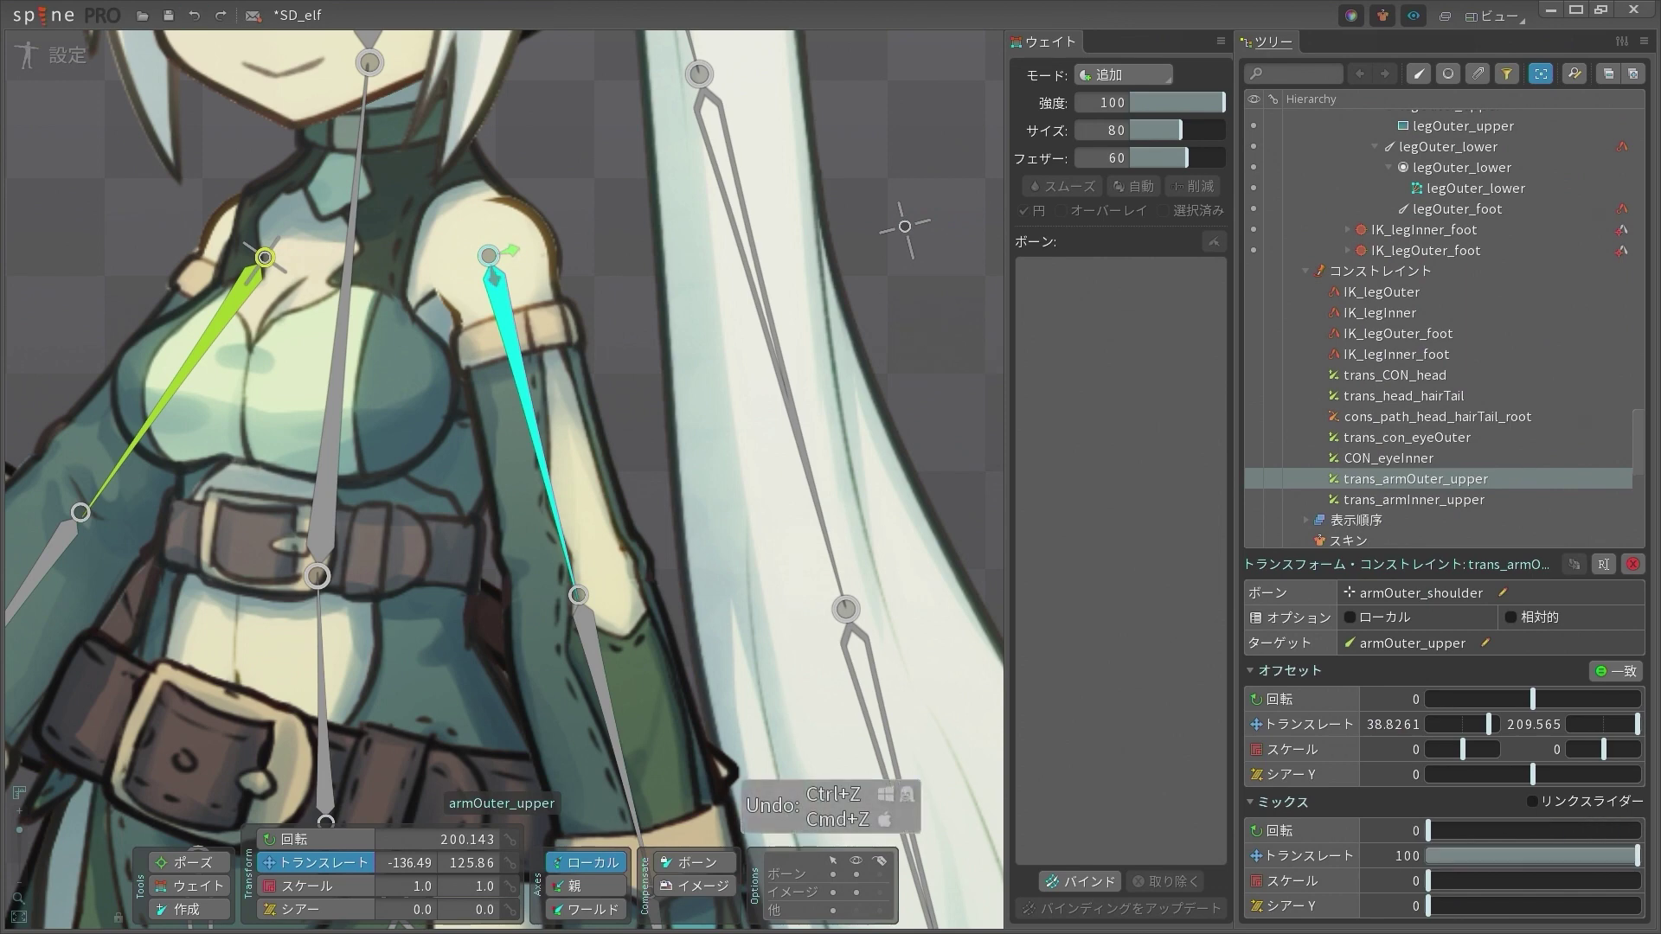
pyautogui.hotkey('ctrl', 'z')
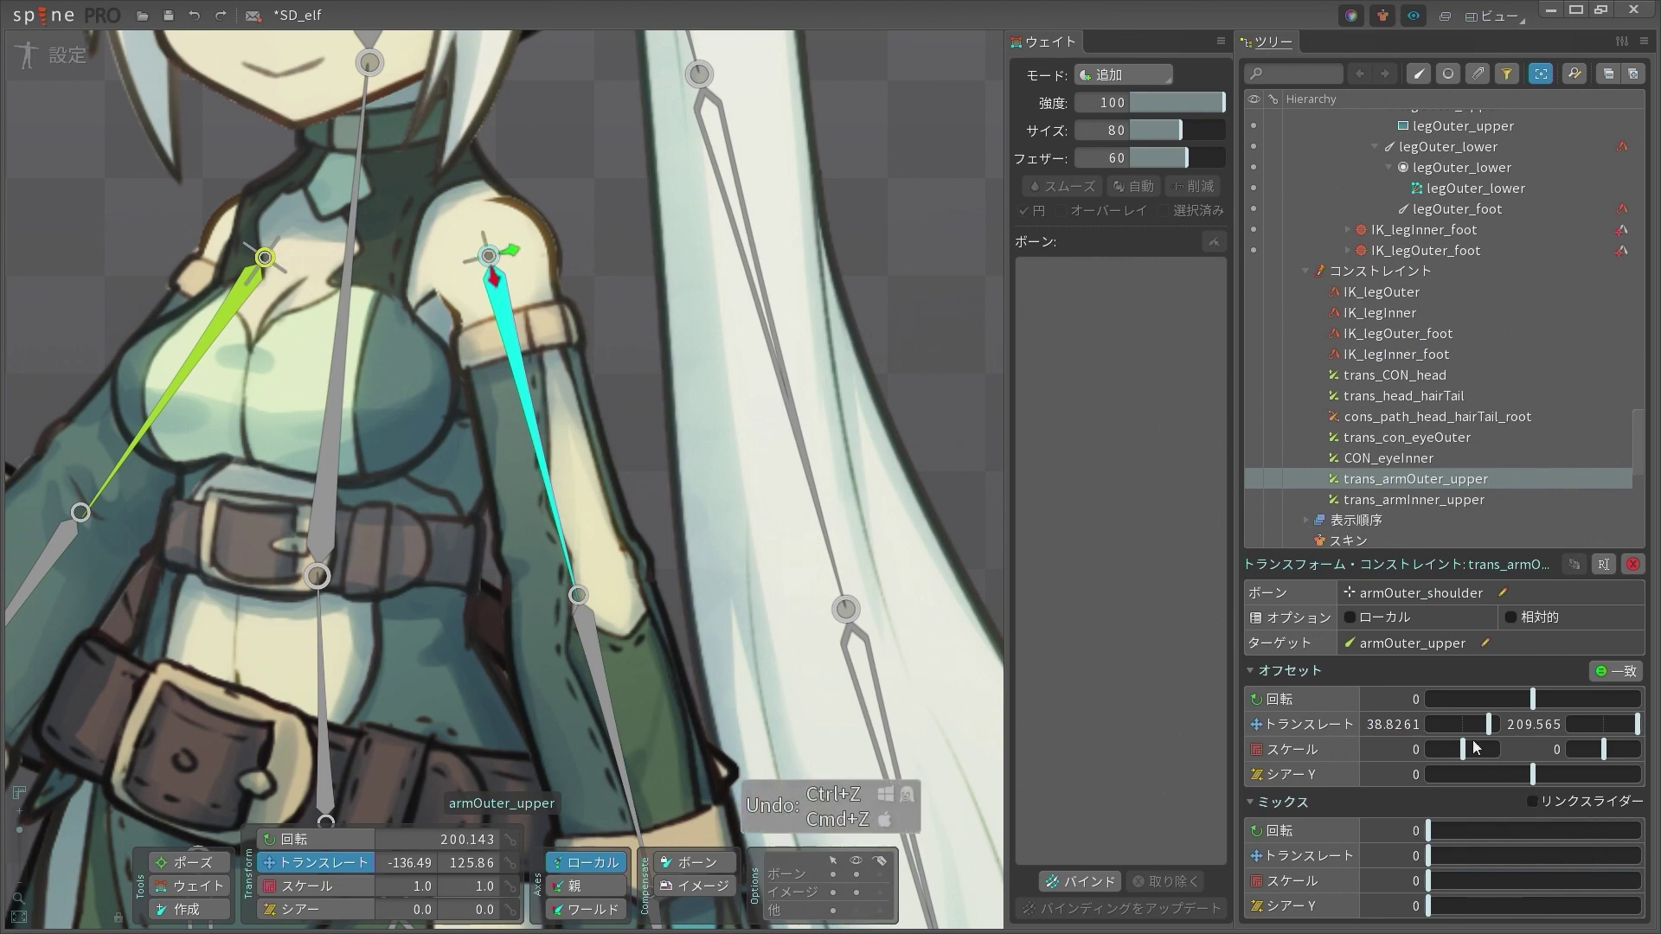
pyautogui.hotkey('ctrl', 'z')
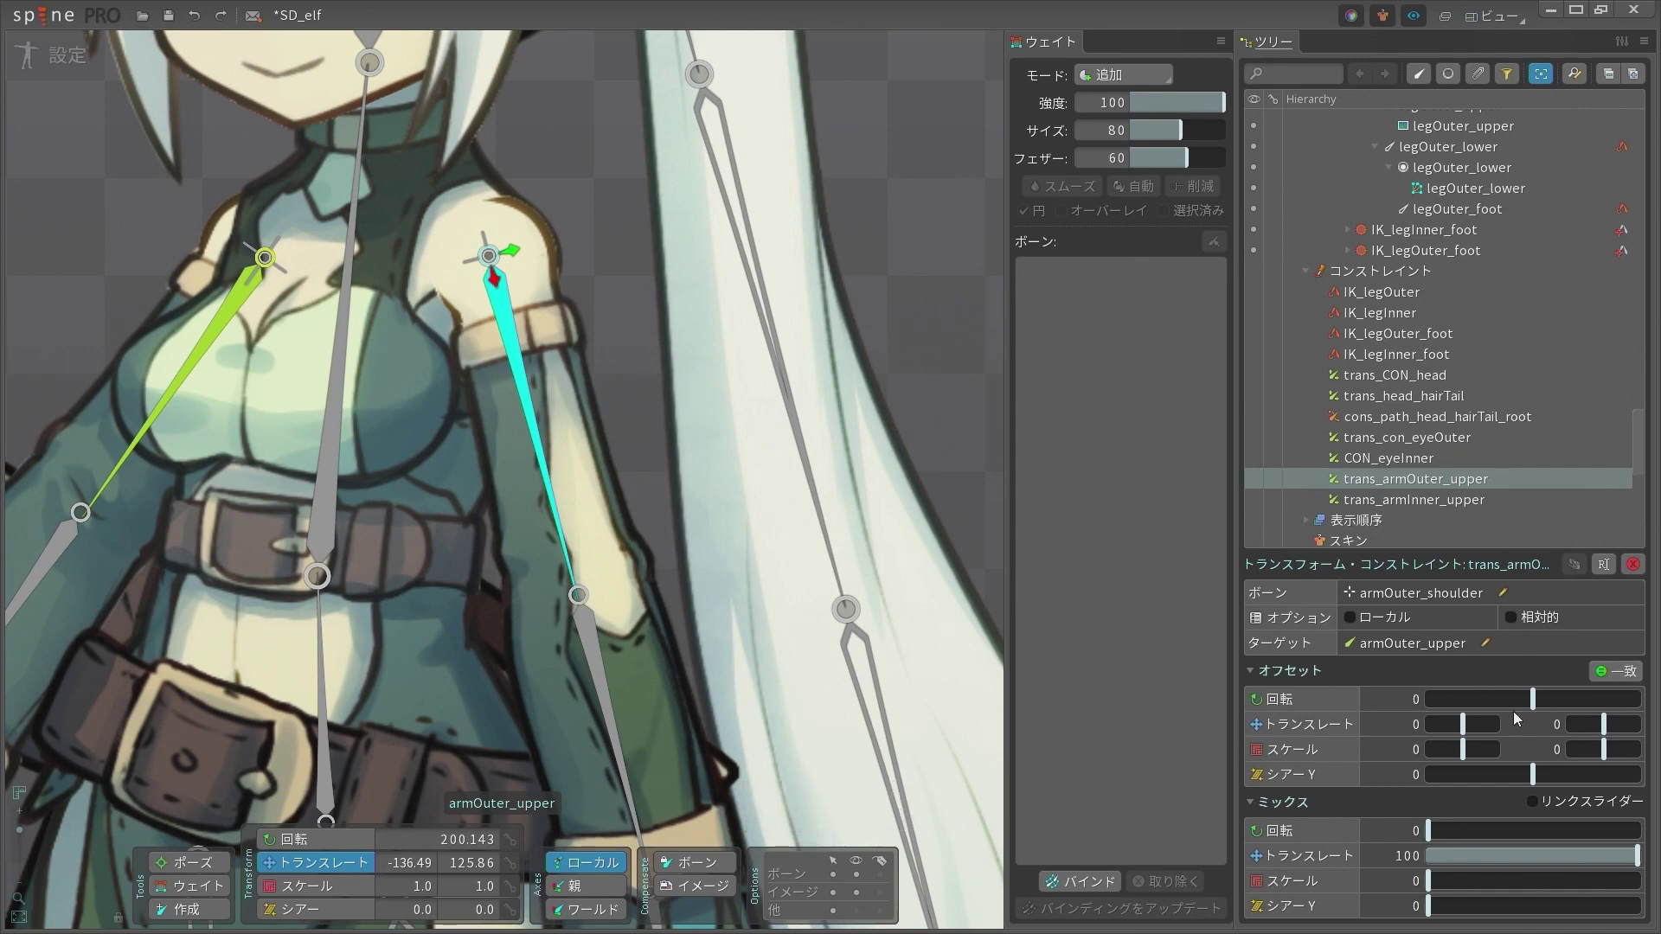
# Try moving armOuter_shoulder away from the arm with the translate mix at 0, and raise the mix to 100
pyautogui.press('space')
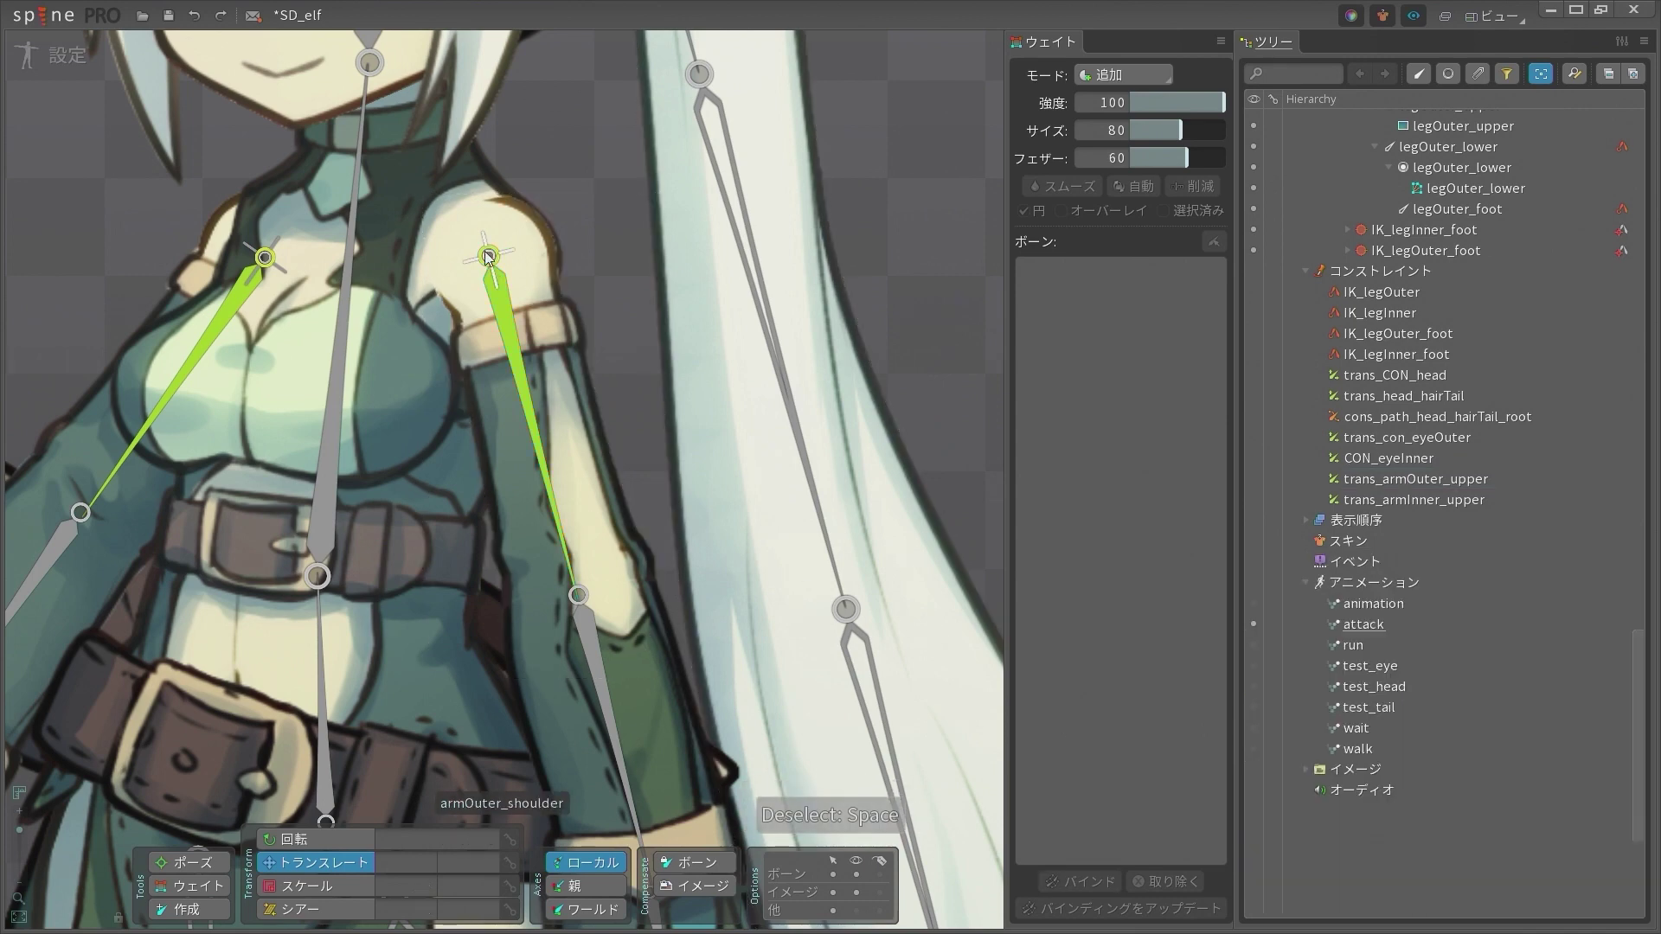
pyautogui.click(487, 255)
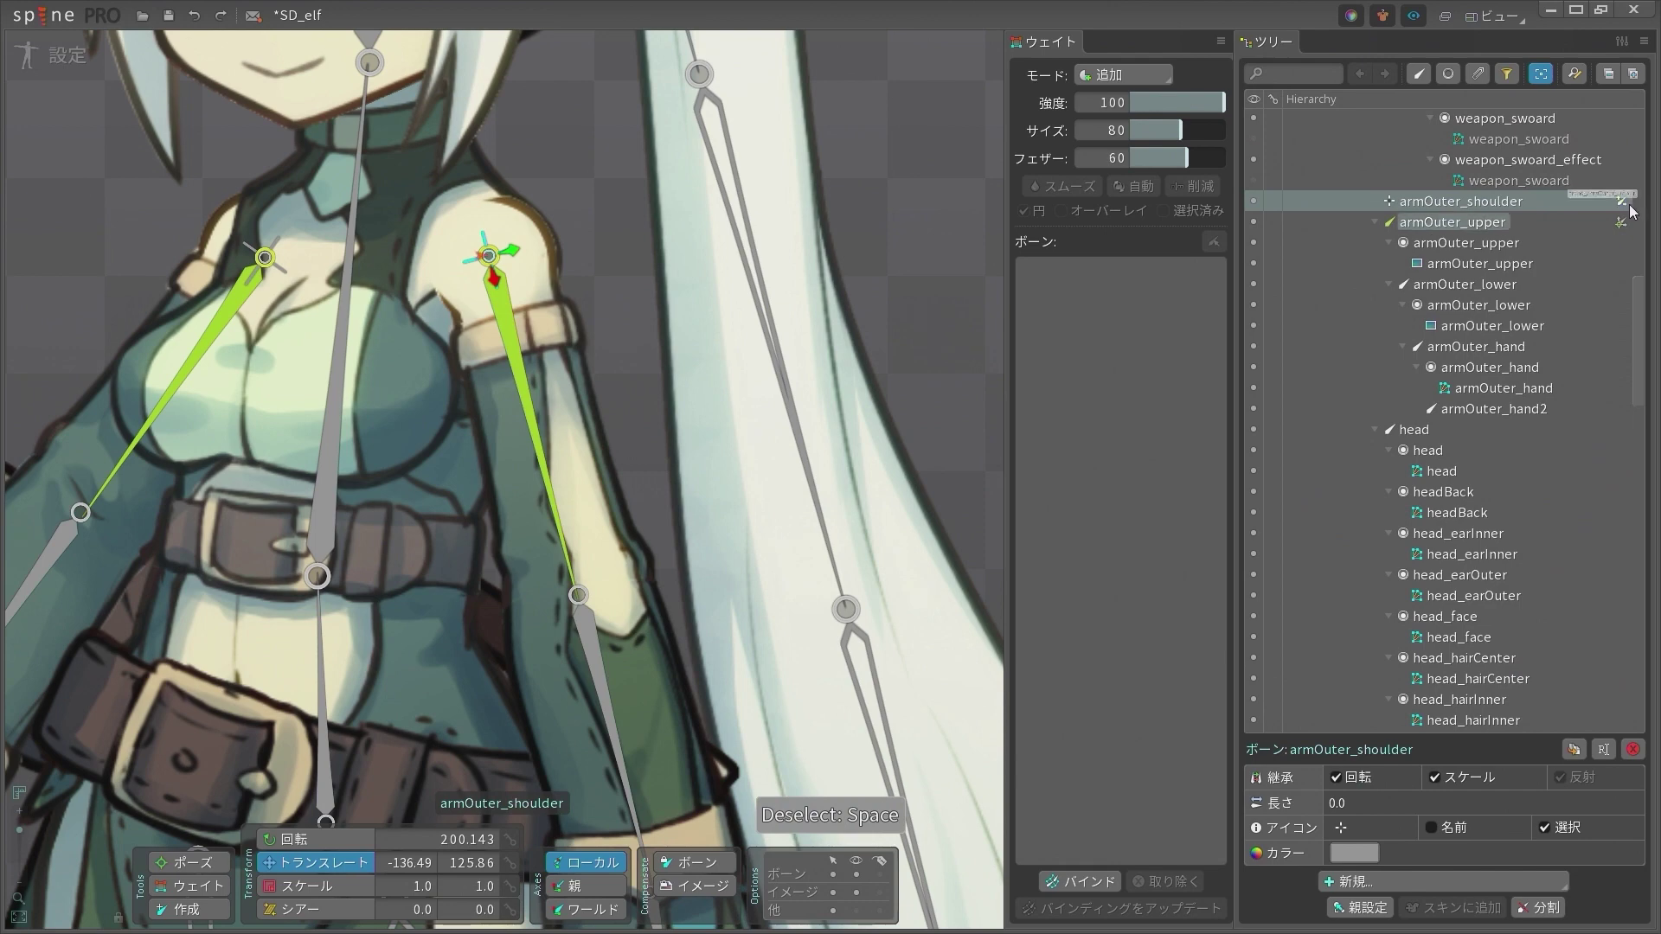
pyautogui.click(1630, 210)
pyautogui.click(1440, 858)
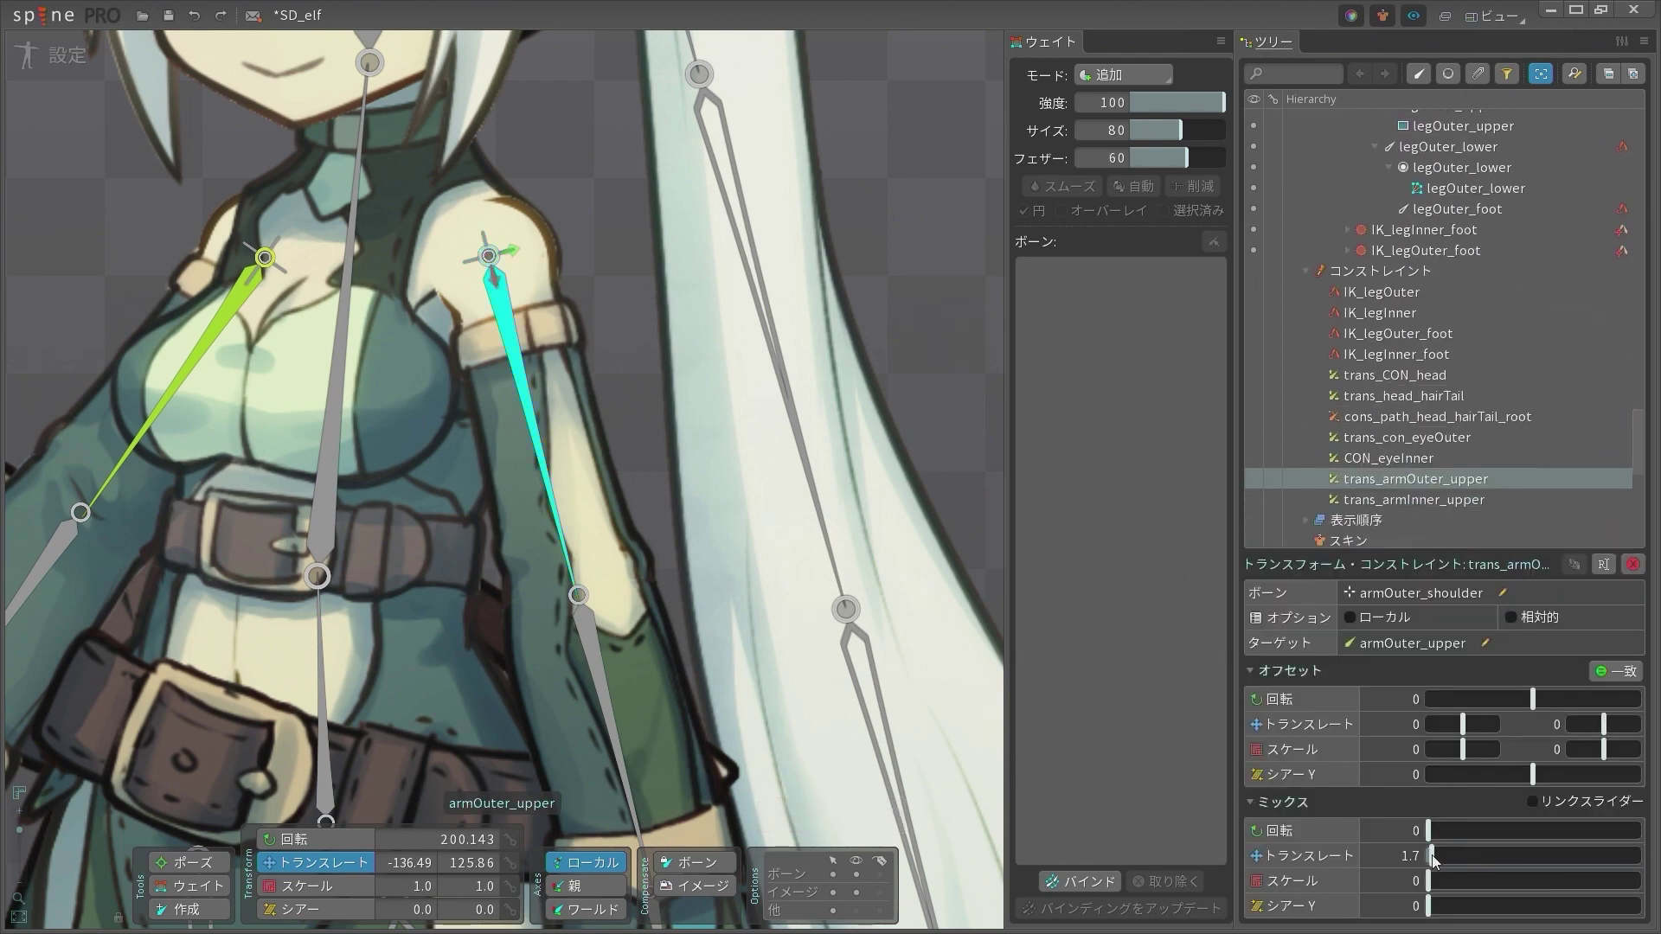
pyautogui.click(490, 260)
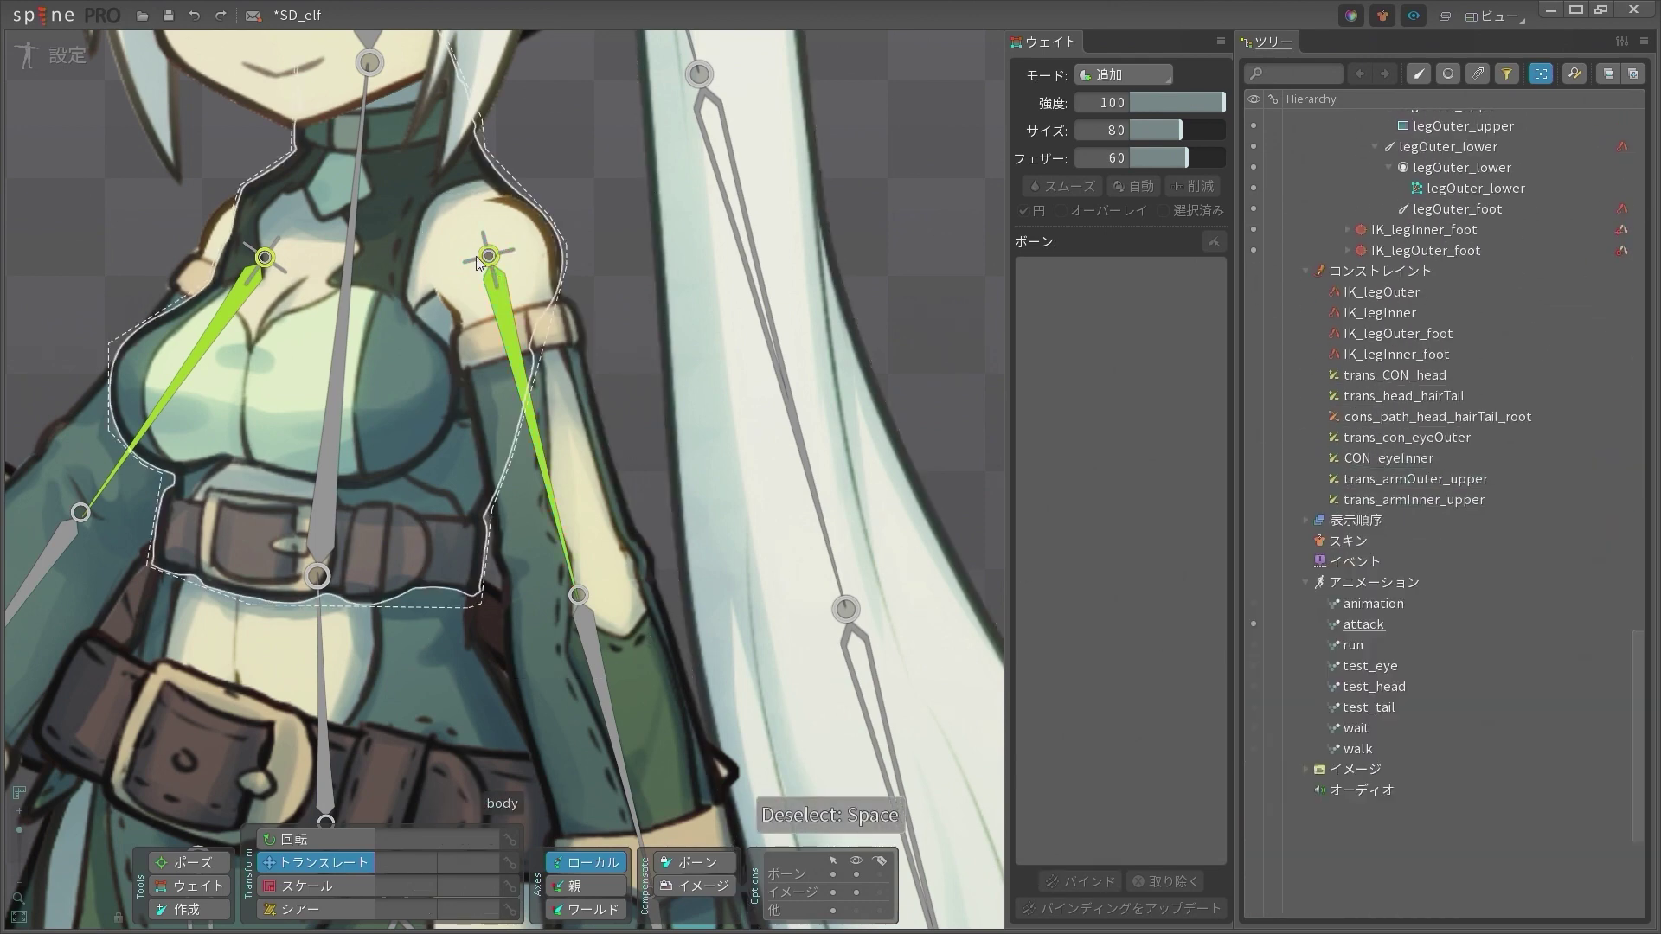
pyautogui.click(490, 259)
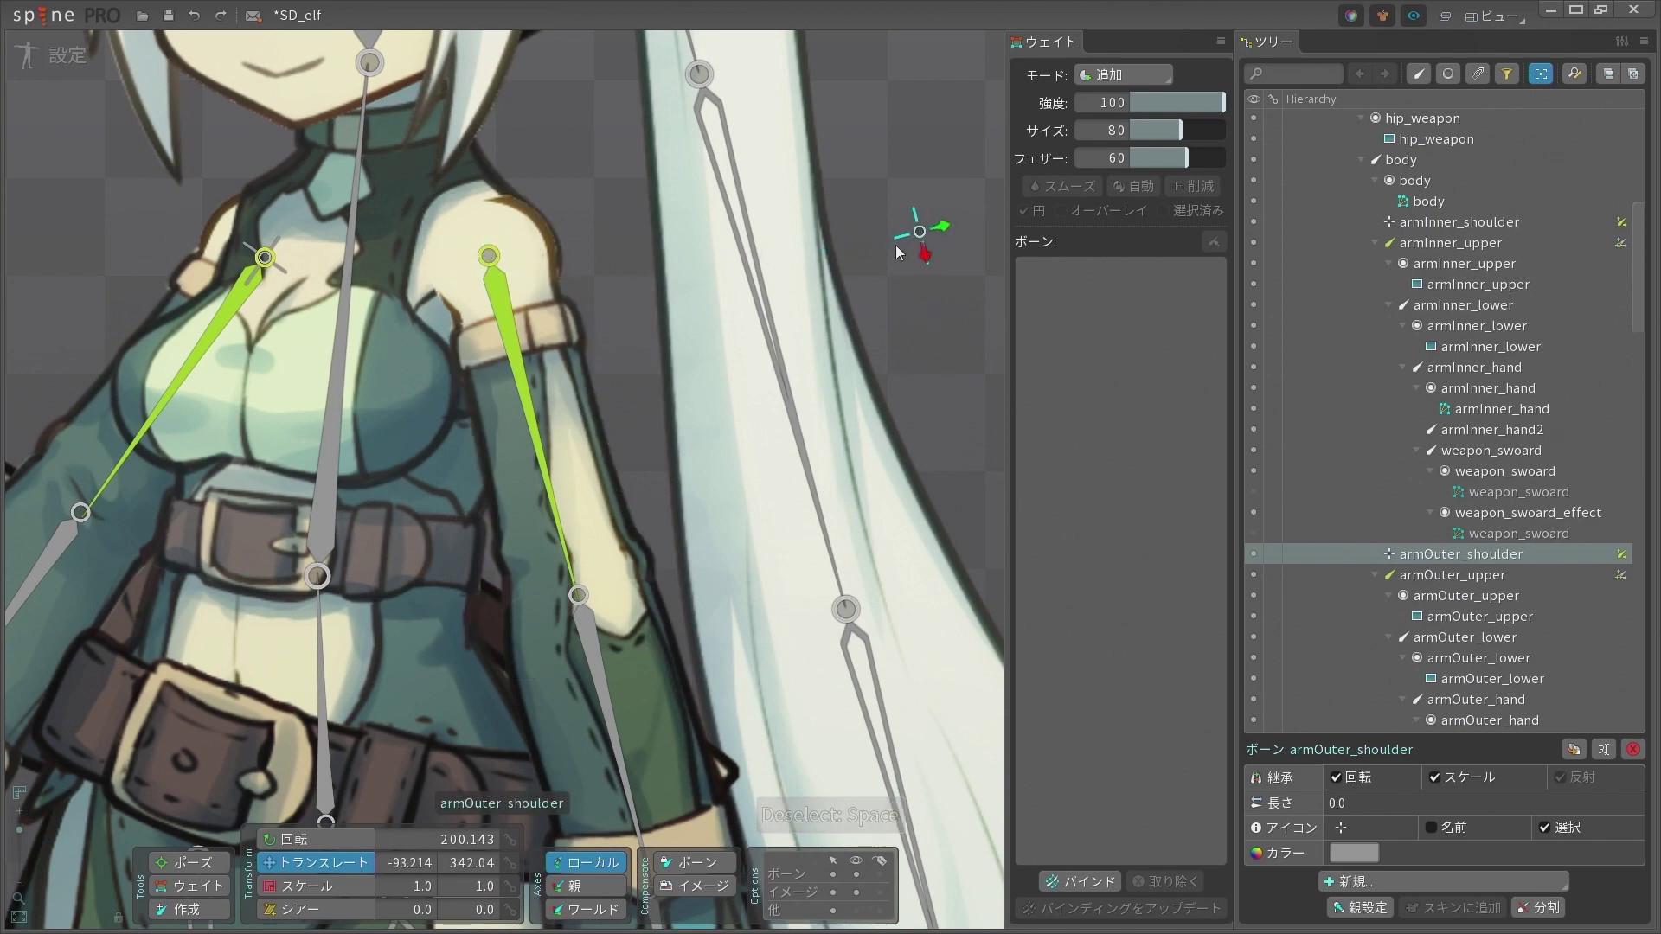
pyautogui.click(1621, 554)
pyautogui.moveTo(1443, 858); pyautogui.dragTo(1445, 868)
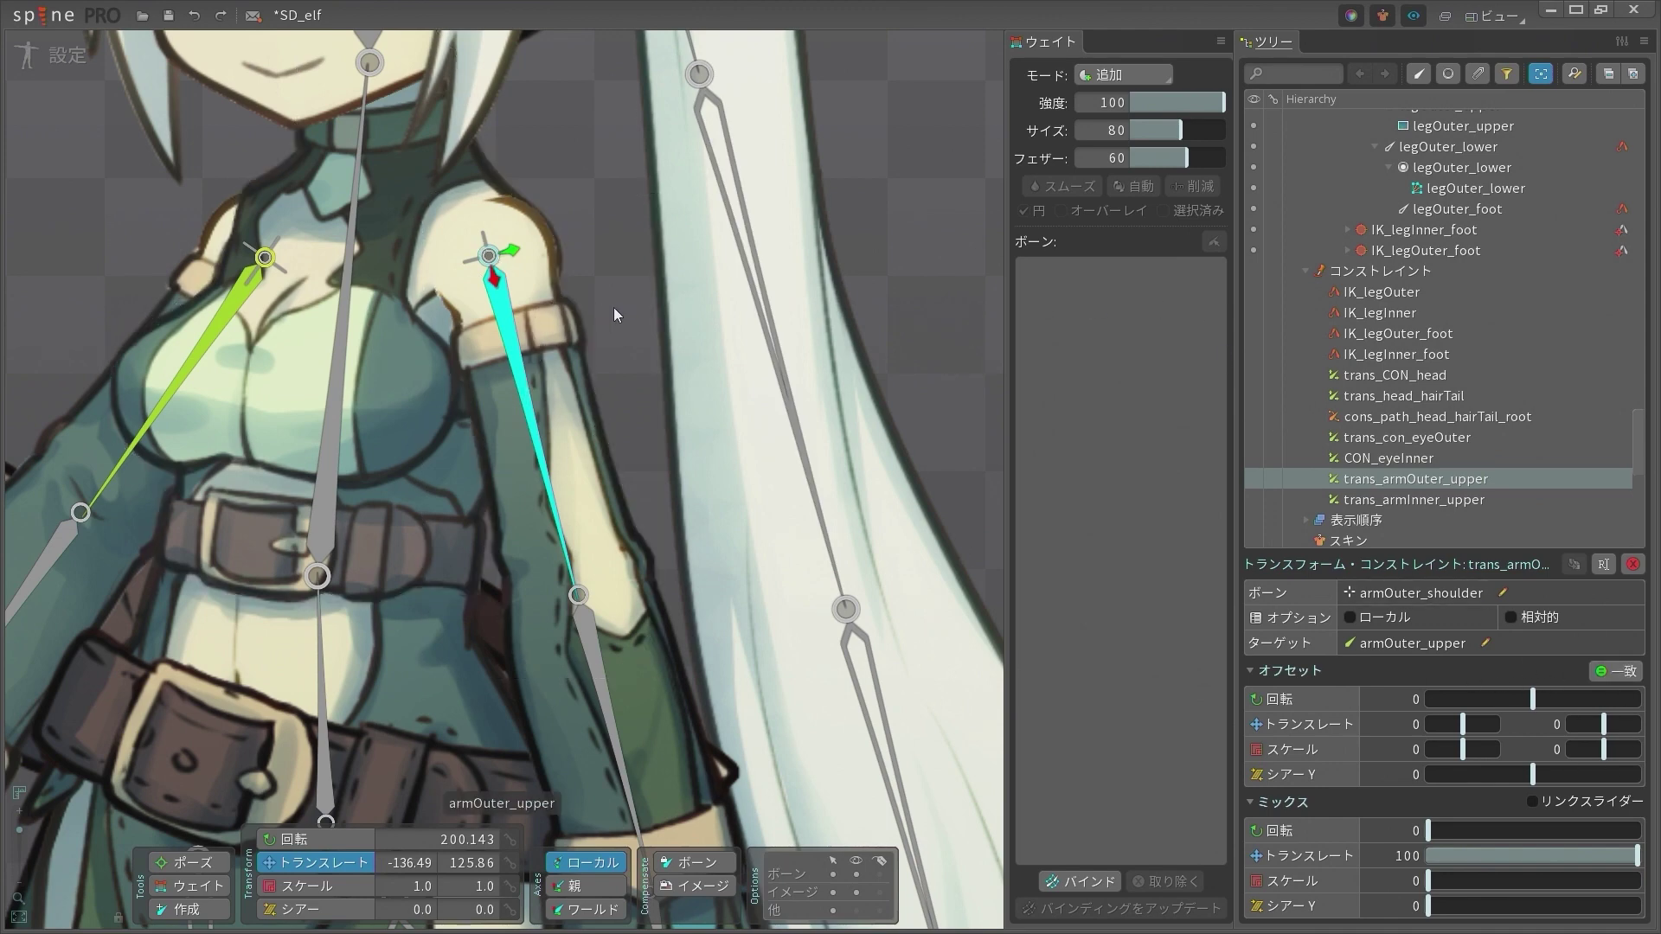
# Undo the mix increase, try a translate mix of about 7.9 on the displaced armOuter_shoulder, and undo the test
pyautogui.hotkey('ctrl', 'z')
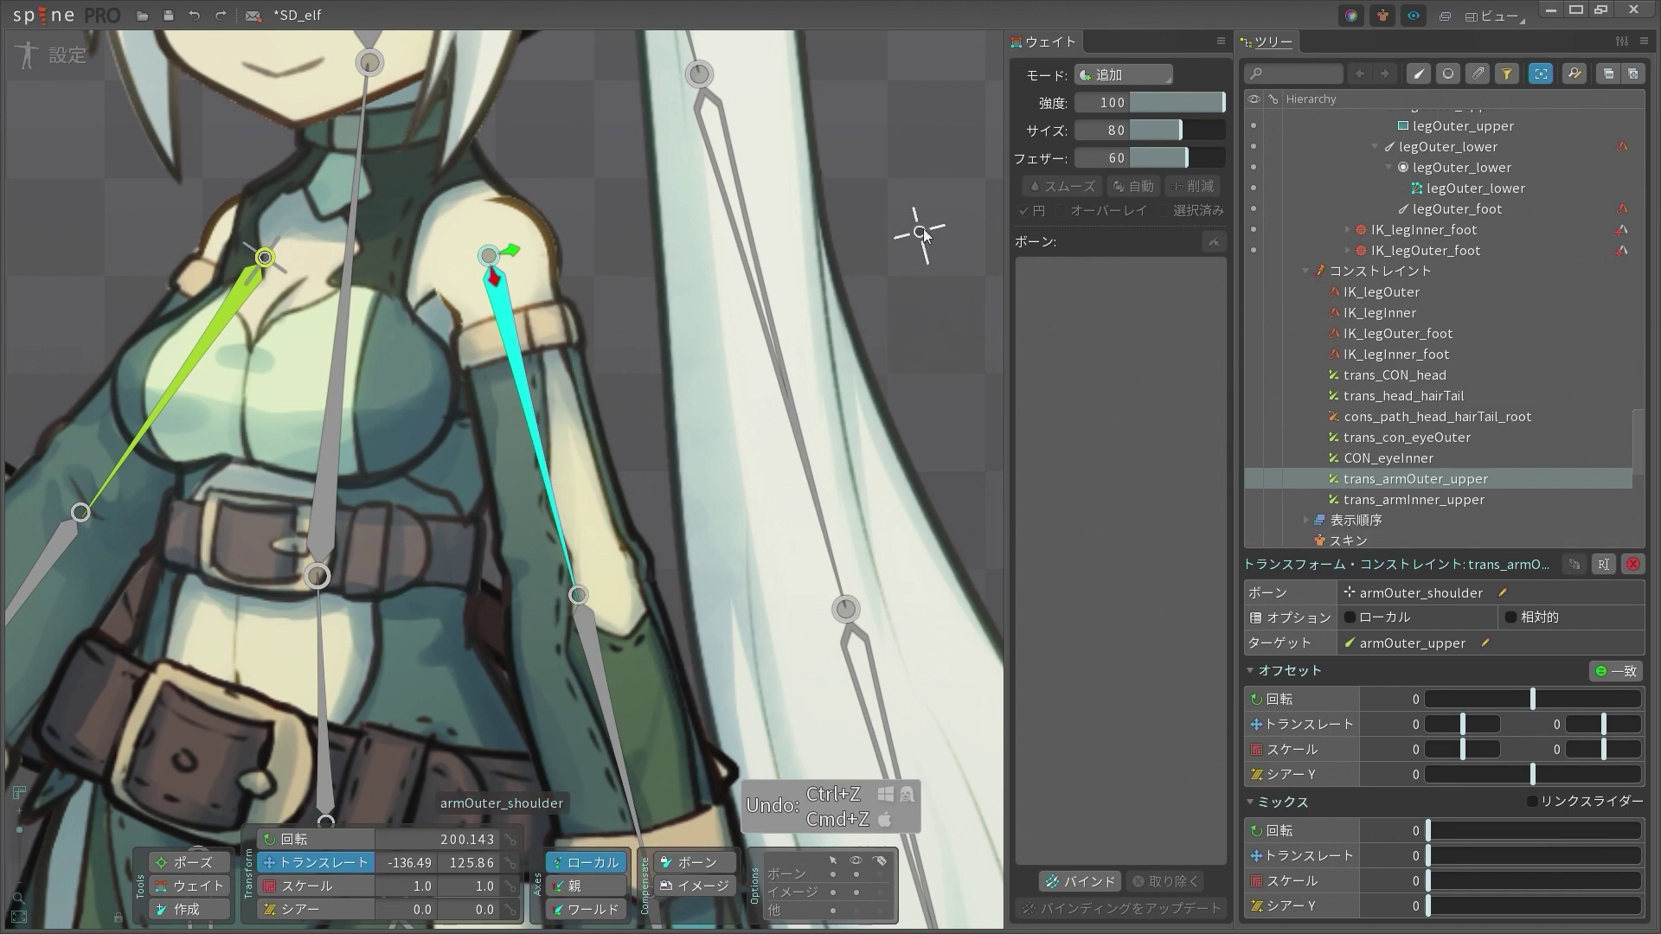
pyautogui.click(482, 257)
pyautogui.hotkey('ctrl', 'z')
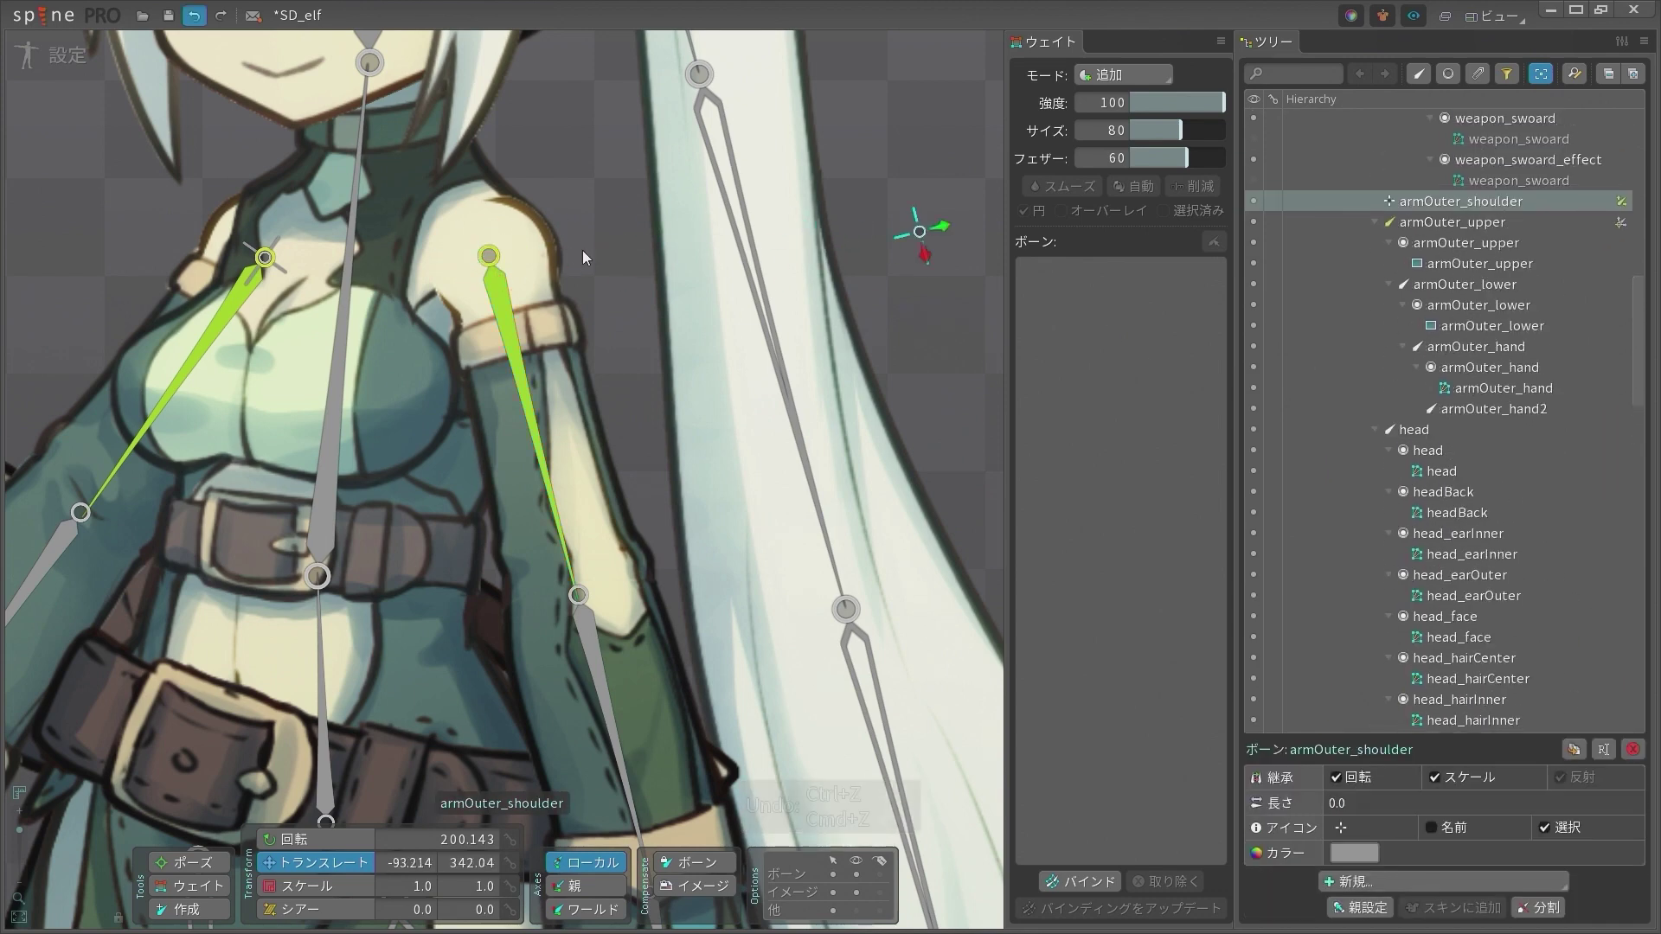
pyautogui.click(1615, 204)
pyautogui.moveTo(1590, 862); pyautogui.dragTo(1447, 864)
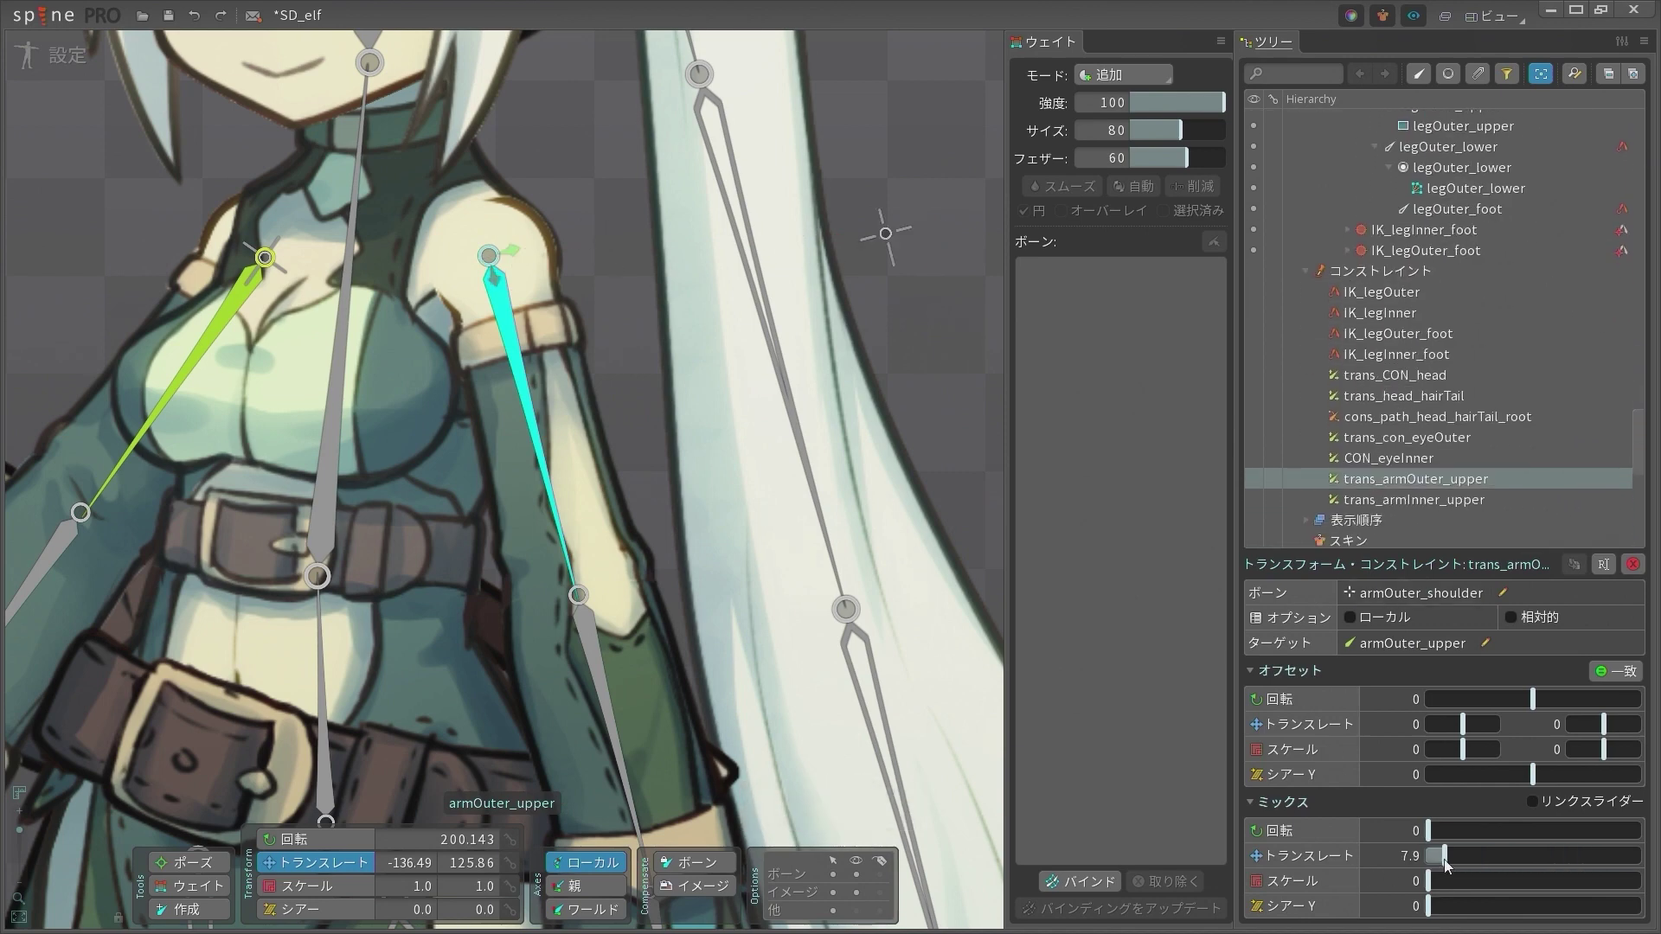
pyautogui.hotkey('ctrl', 'z')
pyautogui.hotkey('ctrl', 'z')
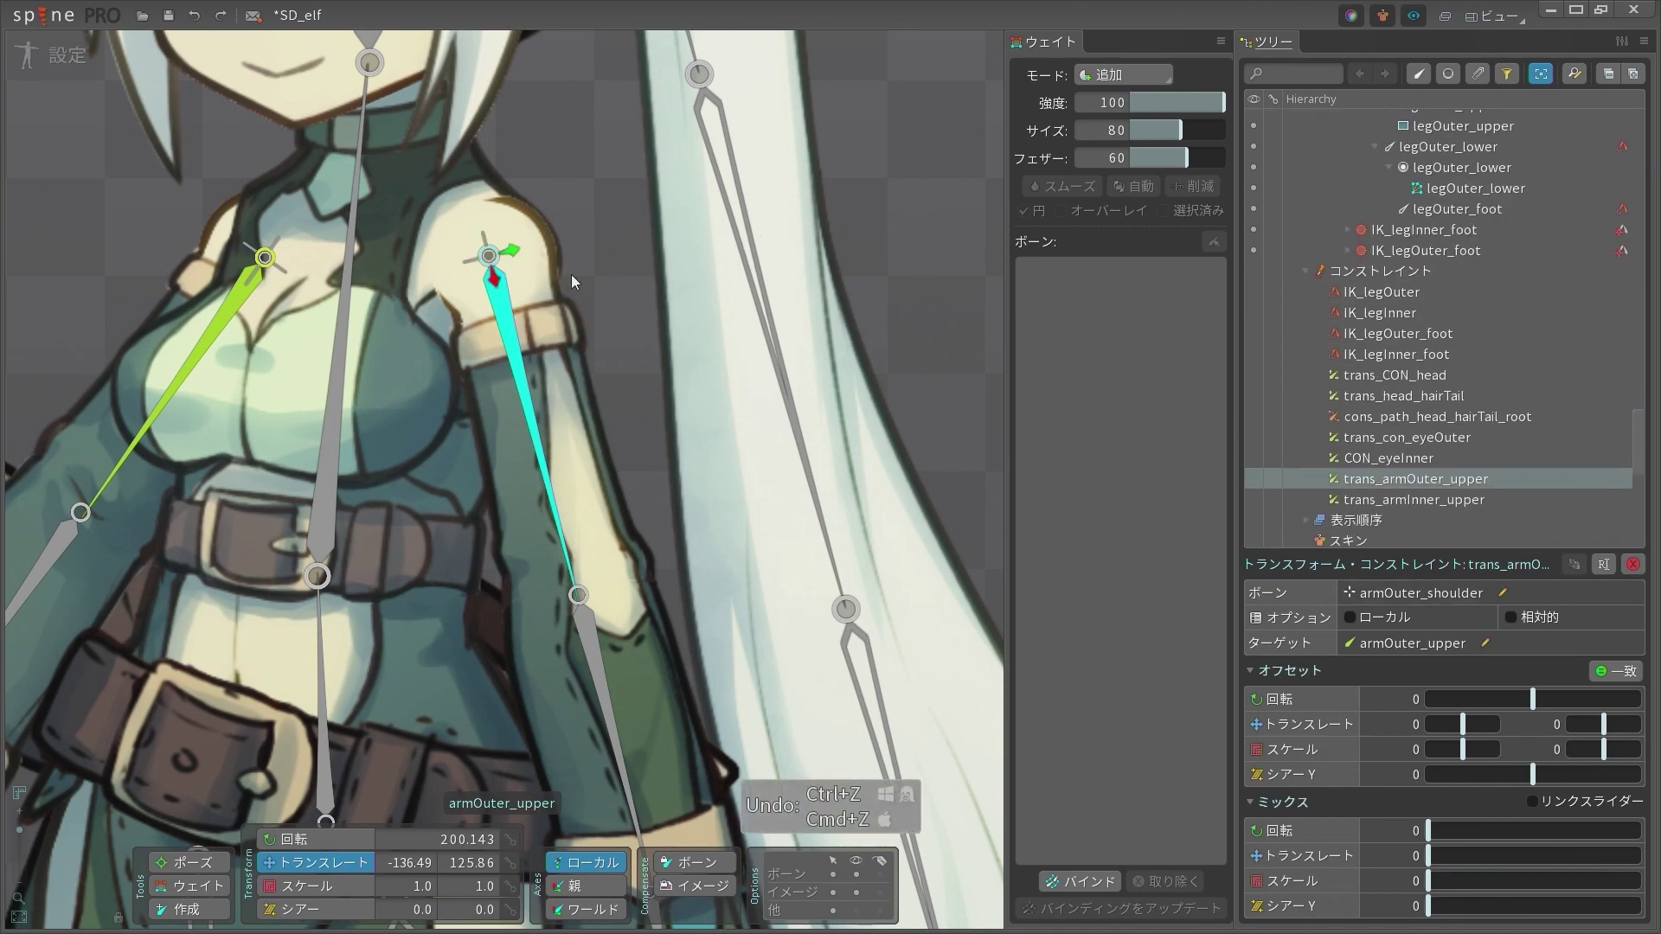
# Select the armOuter_shoulder bone and open its transform constraint to examine the offset and mix settings
pyautogui.scroll(4, 439, 250)
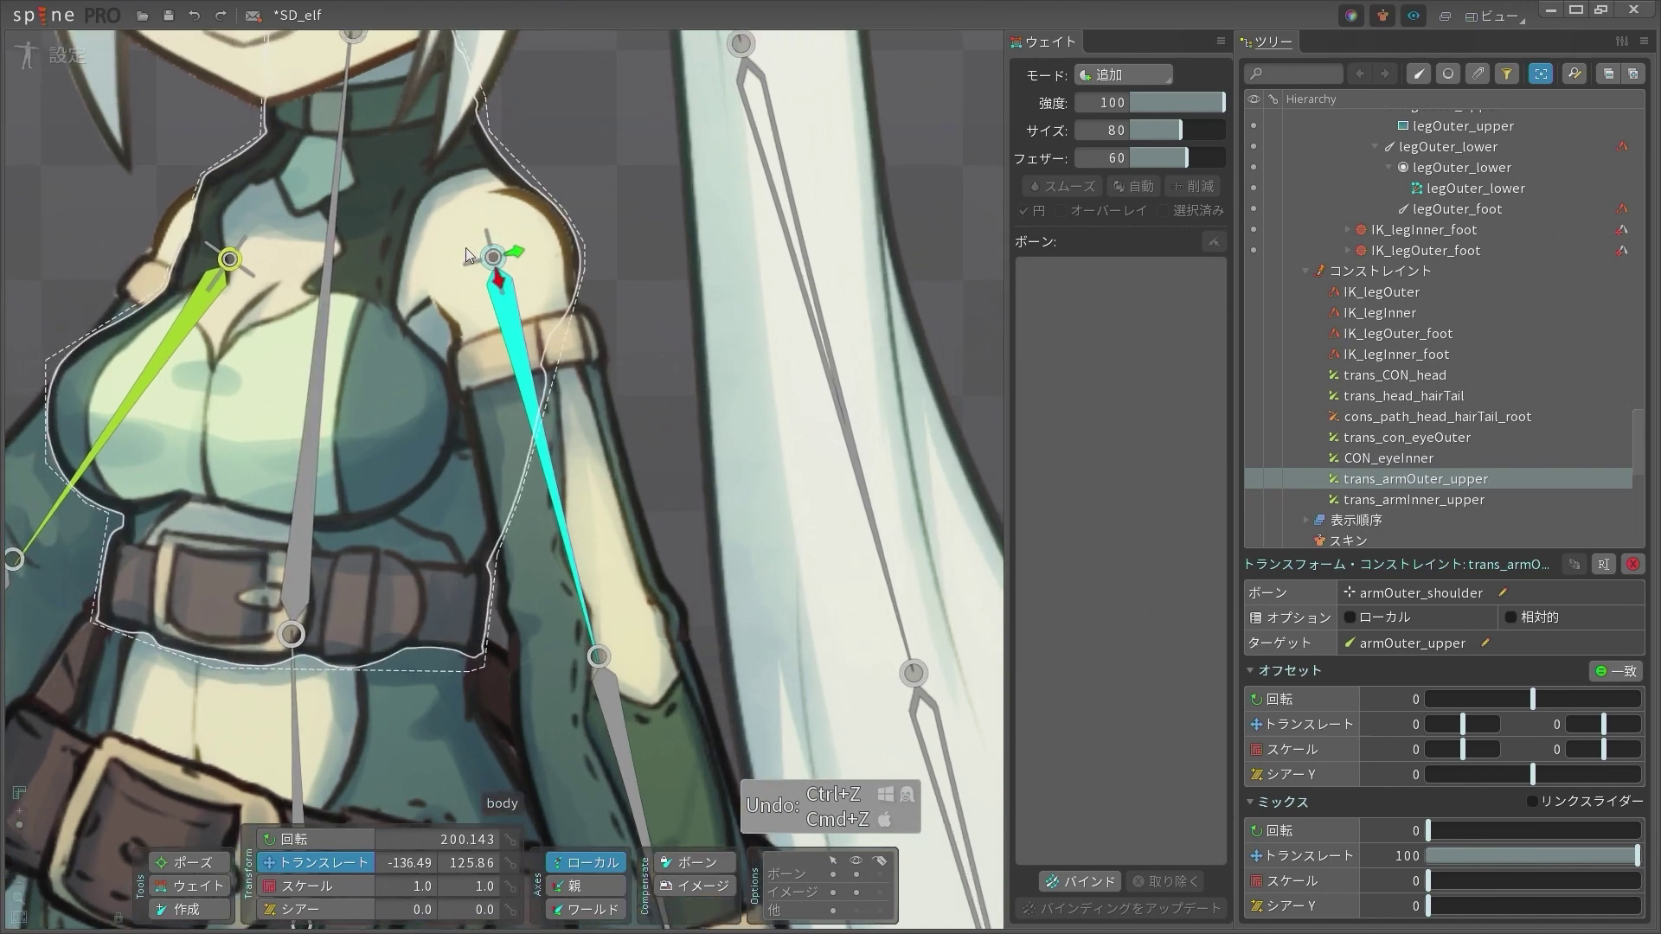
pyautogui.click(497, 260)
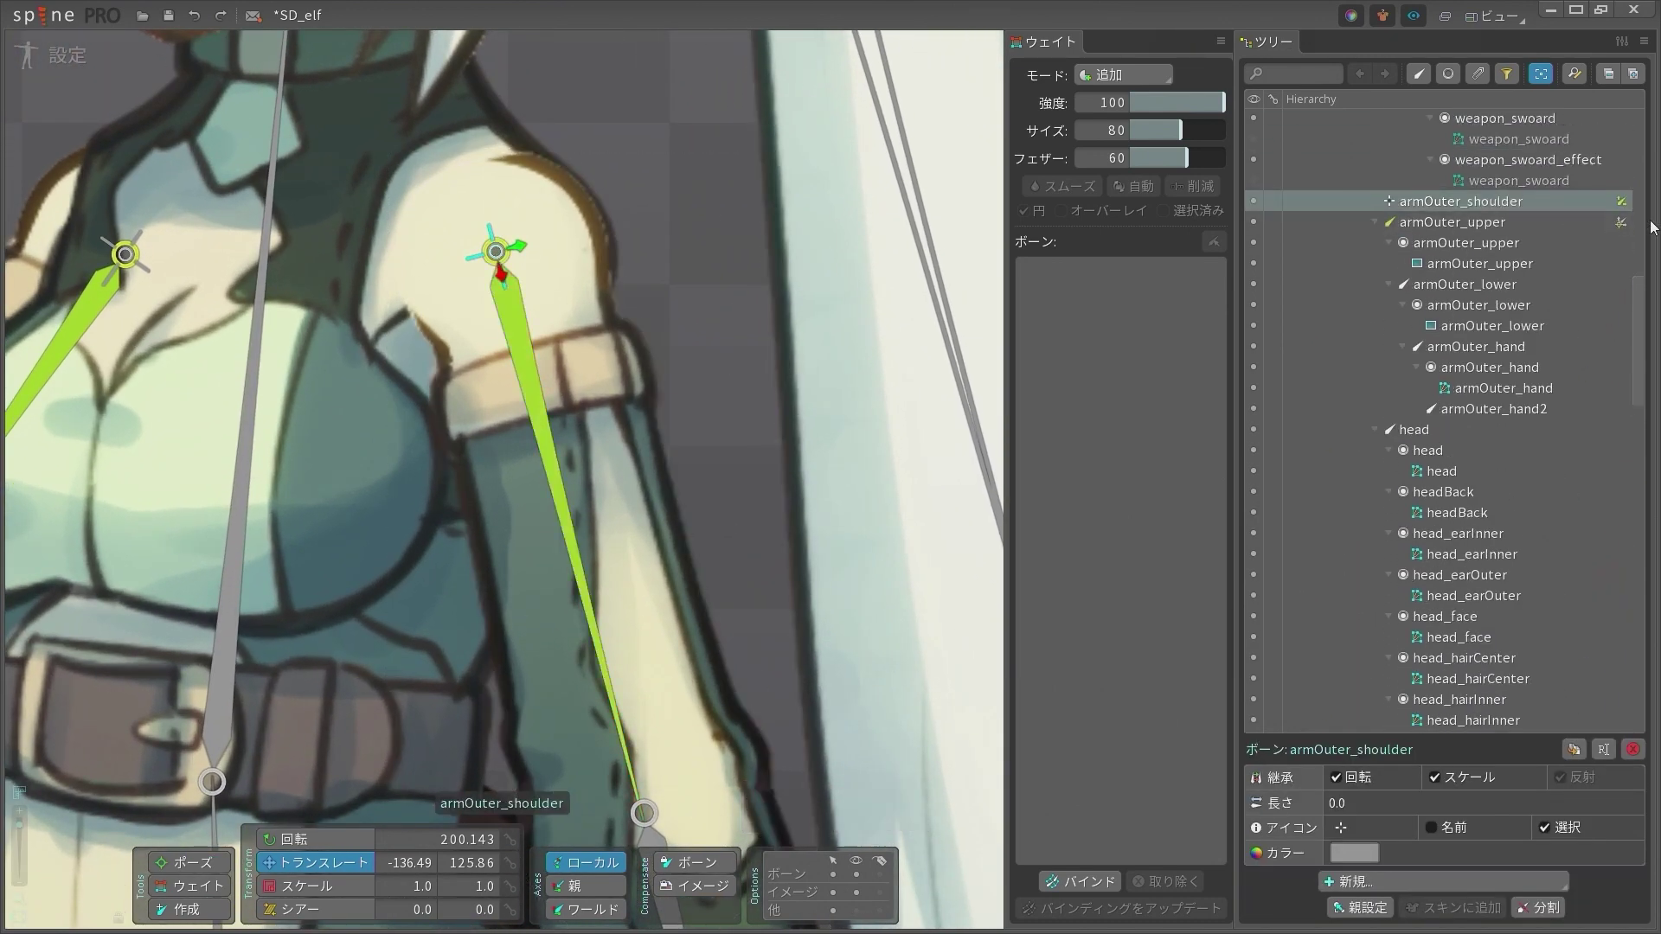
pyautogui.click(1623, 201)
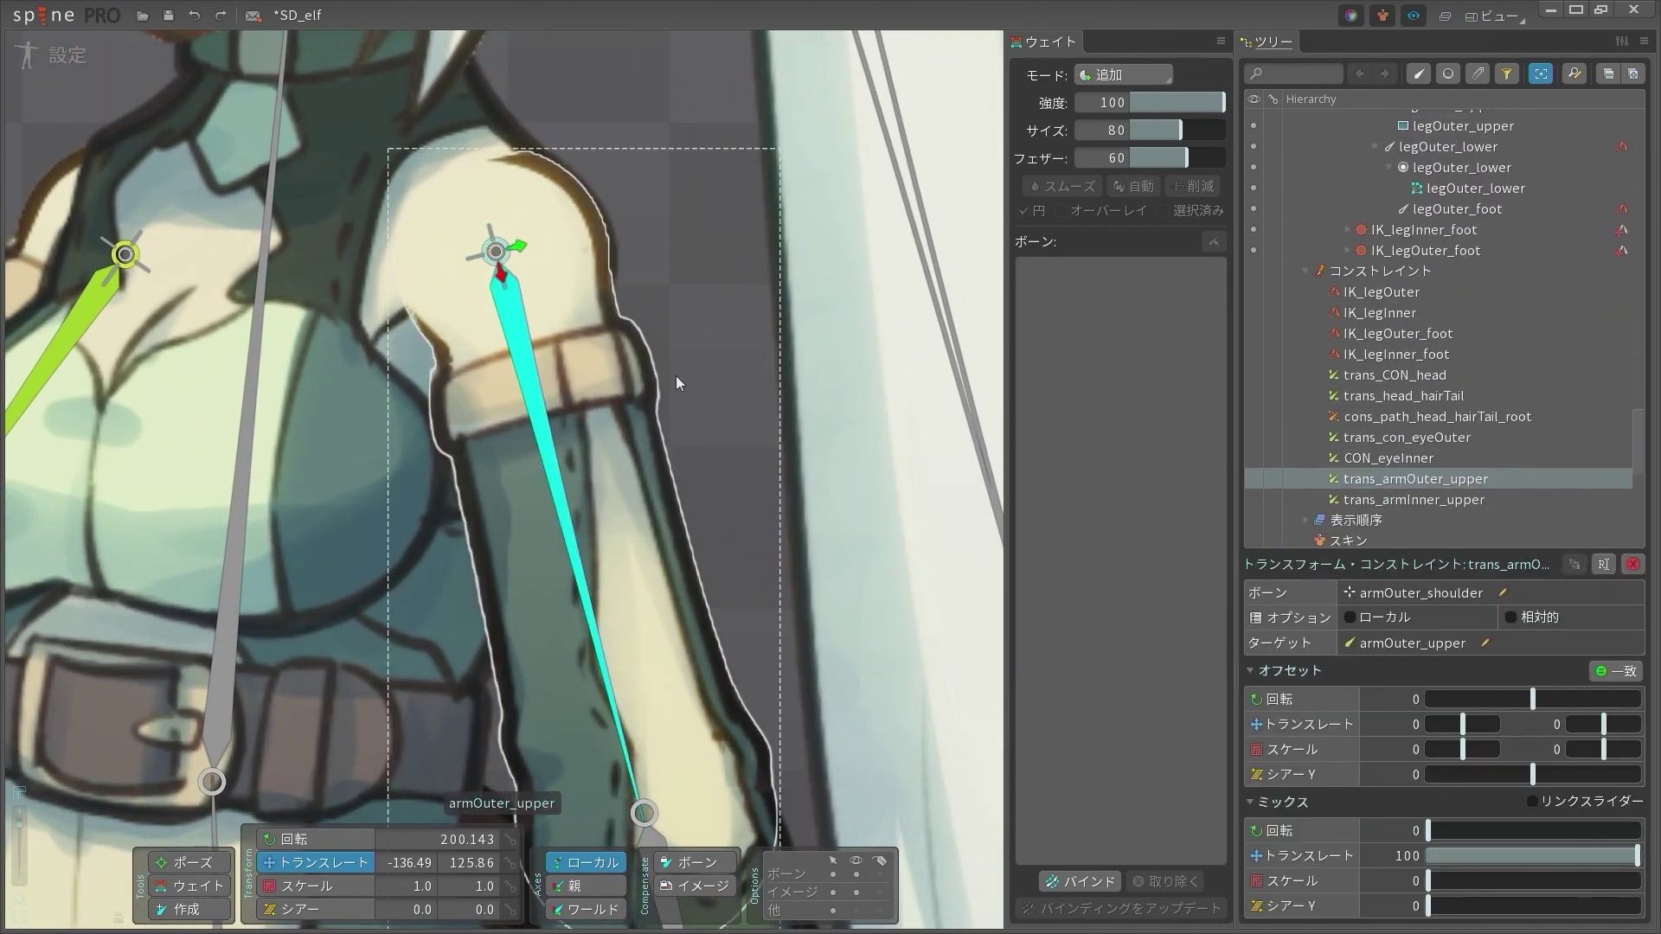
# Select the armOuter_shoulder bone, open its transform constraint to review the mix settings, and clear the selection
pyautogui.click(499, 260)
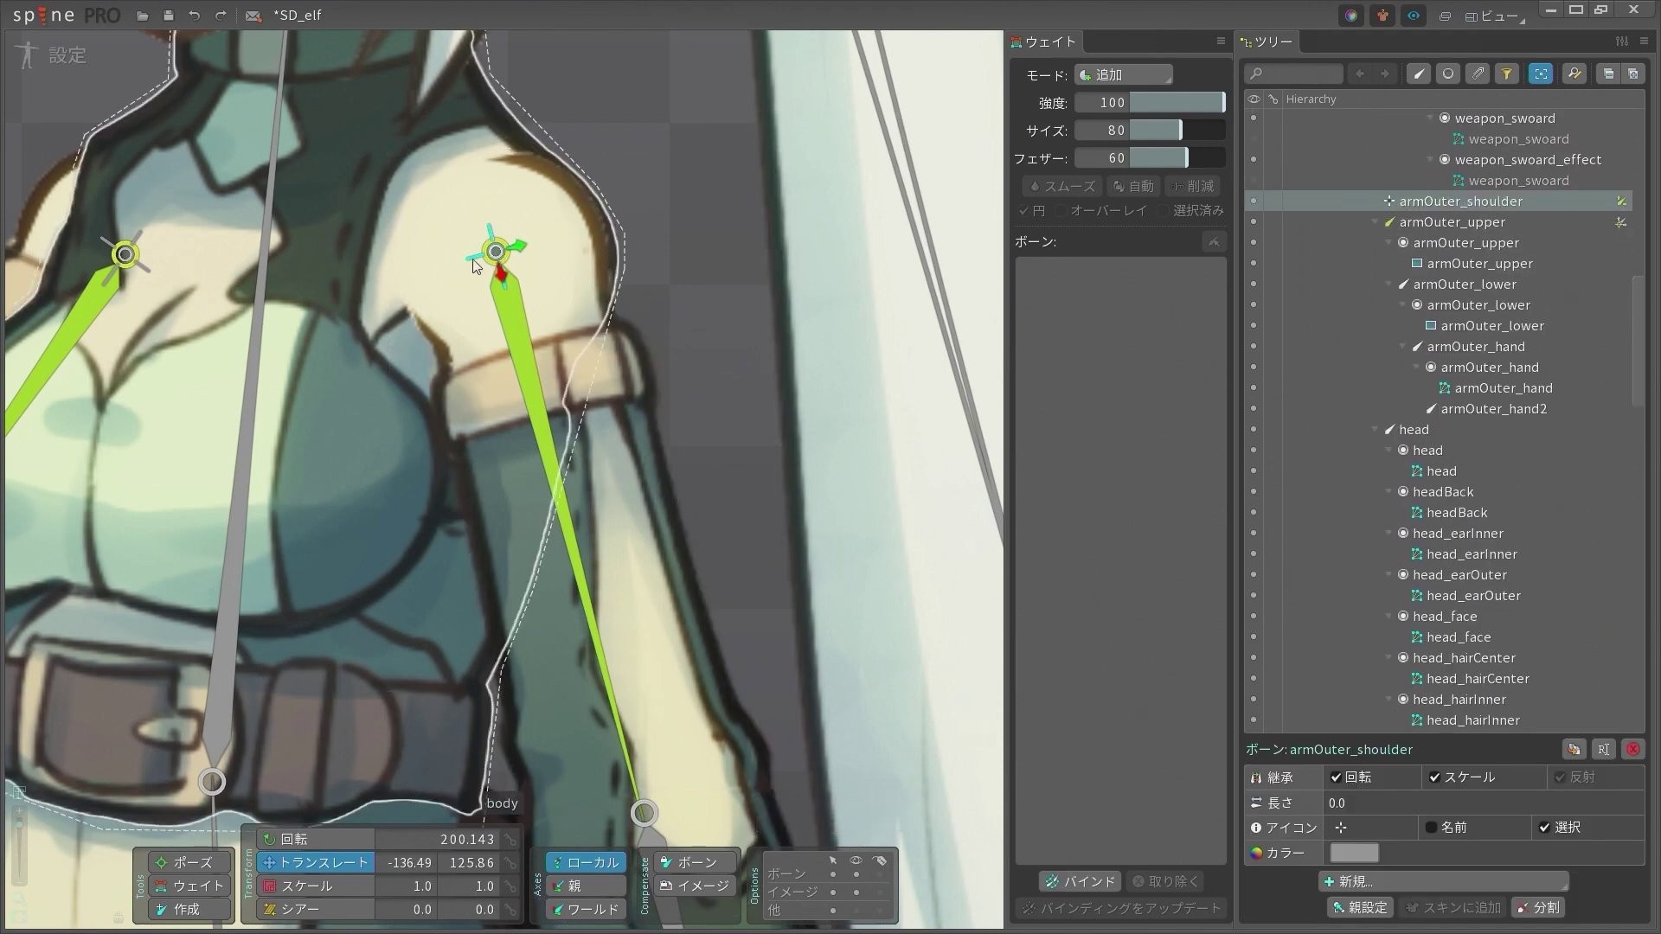
pyautogui.click(1620, 203)
pyautogui.scroll(-5, 502, 454)
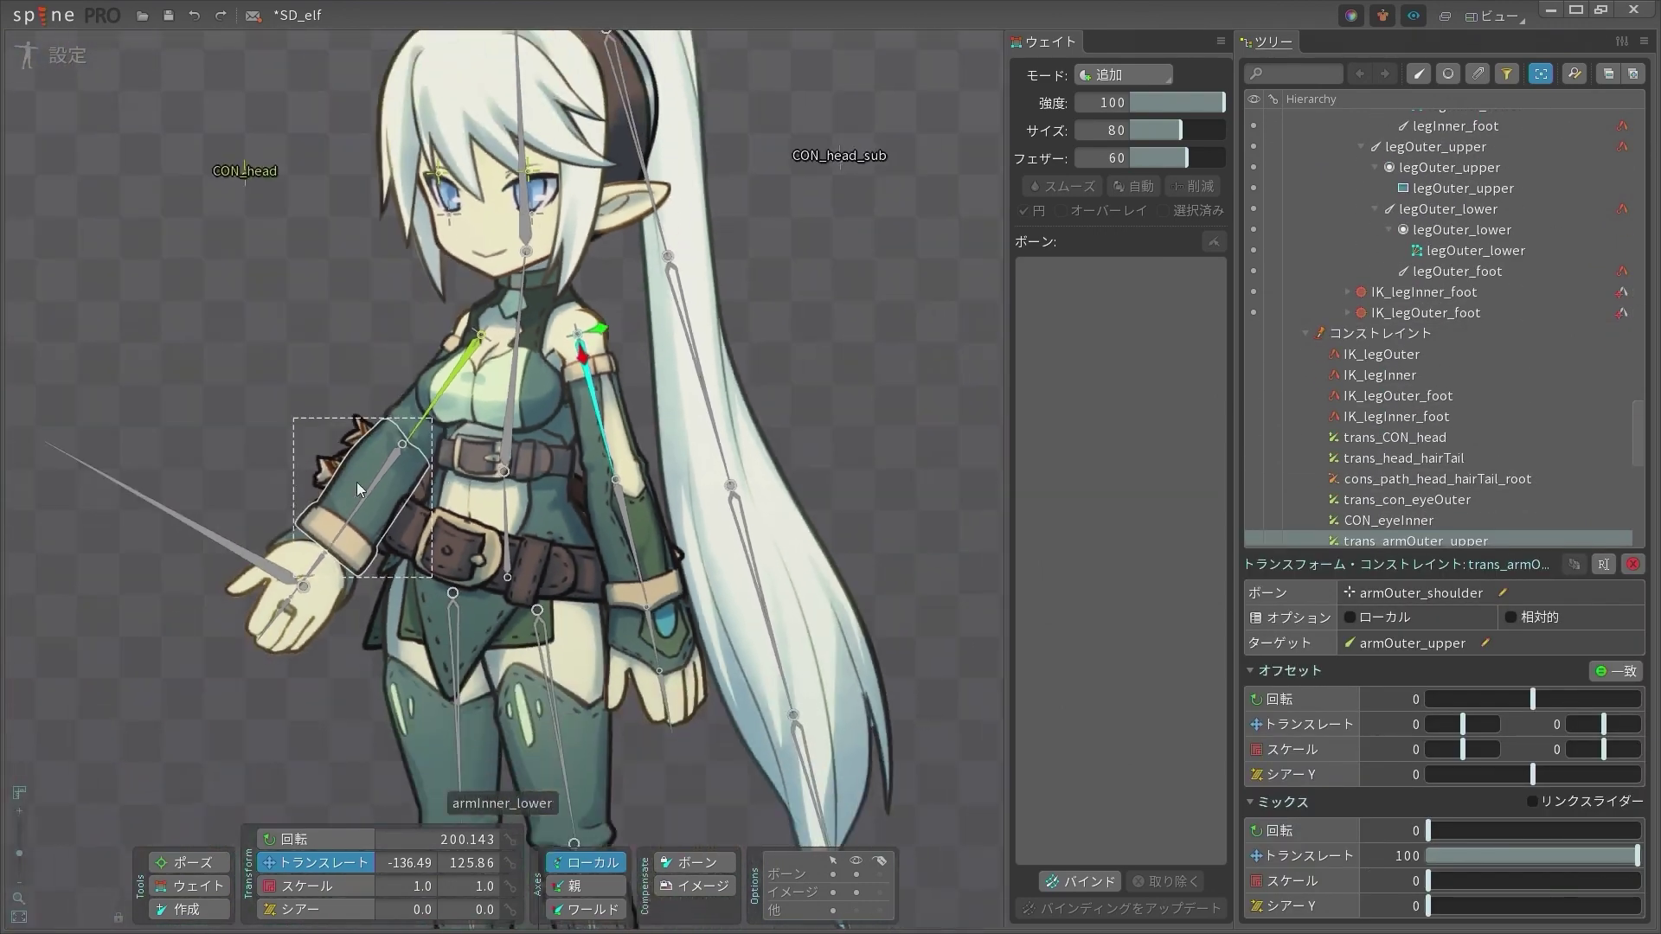
pyautogui.scroll(-4, 542, 473)
pyautogui.scroll(5, 545, 432)
pyautogui.press('space')
# Examine how the upper leg bones legOuter_upper and legInner_upper join the hip area of the character
pyautogui.scroll(-5, 553, 385)
pyautogui.scroll(2, 564, 593)
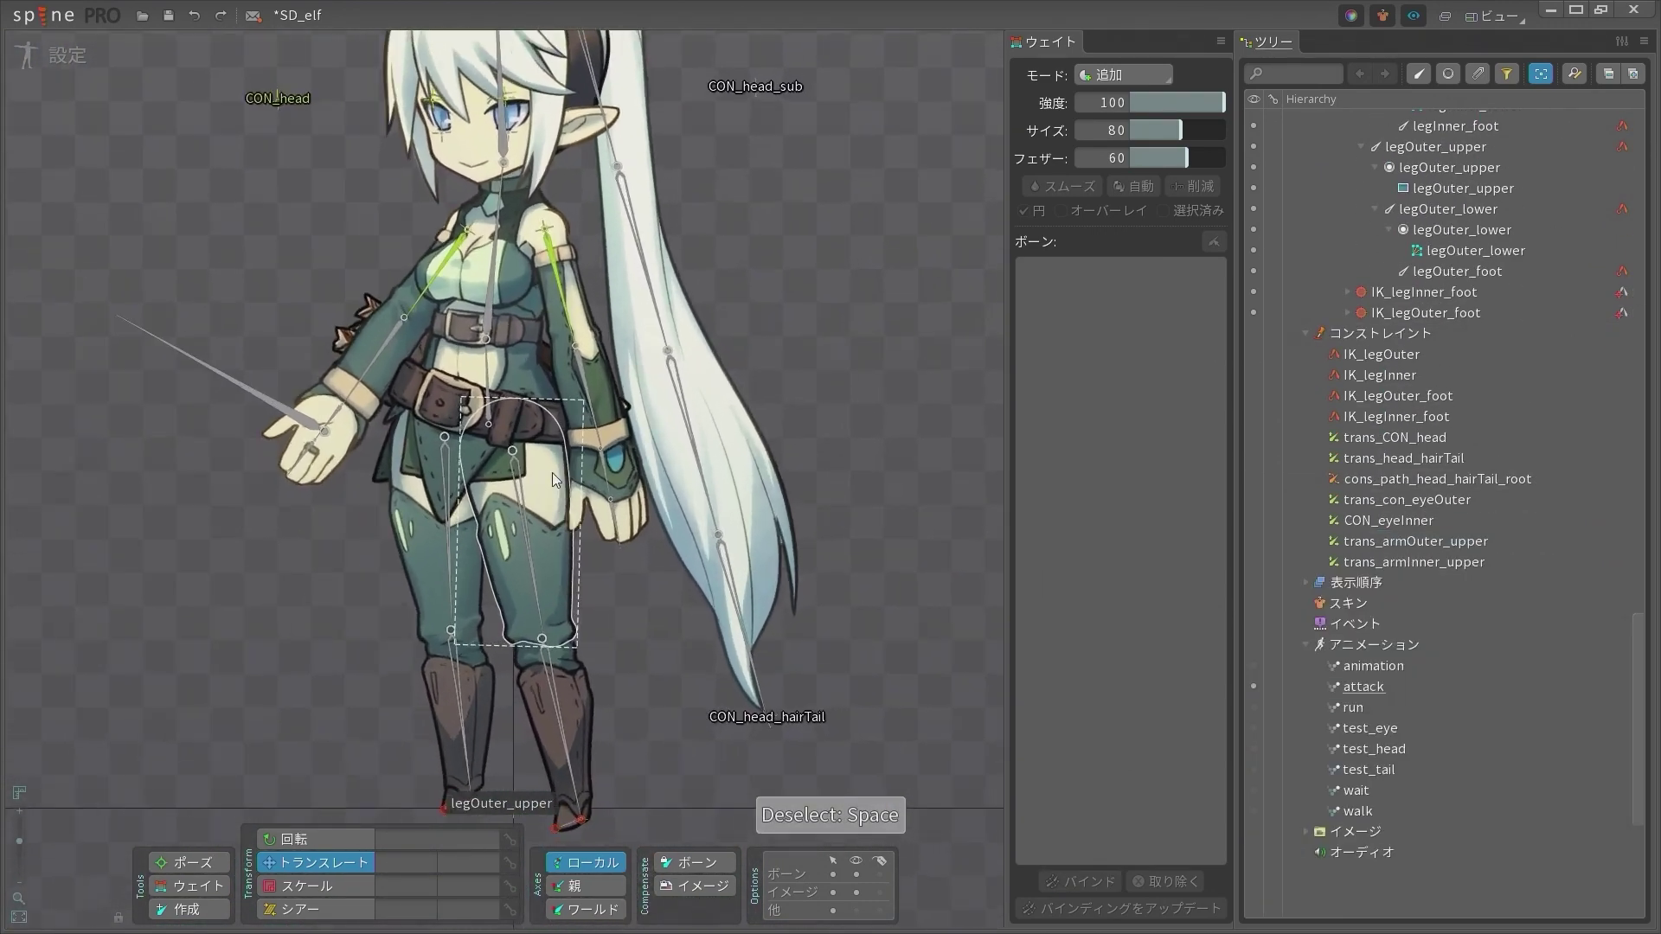
pyautogui.scroll(3, 552, 472)
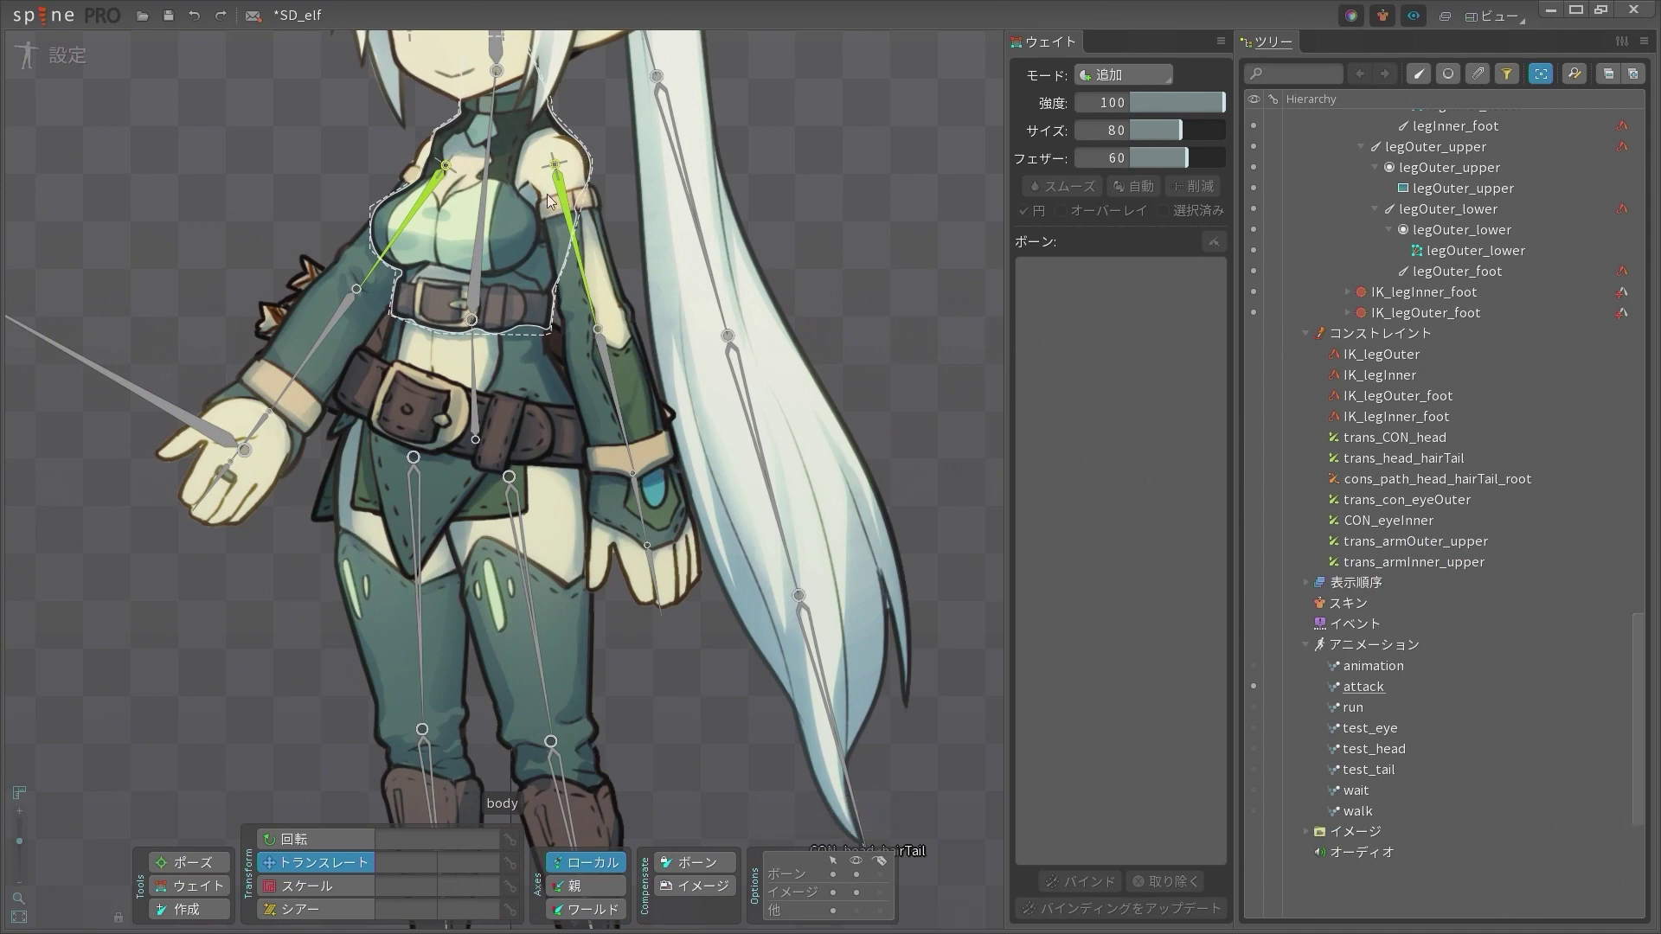
pyautogui.scroll(-4, 508, 295)
pyautogui.scroll(6, 623, 371)
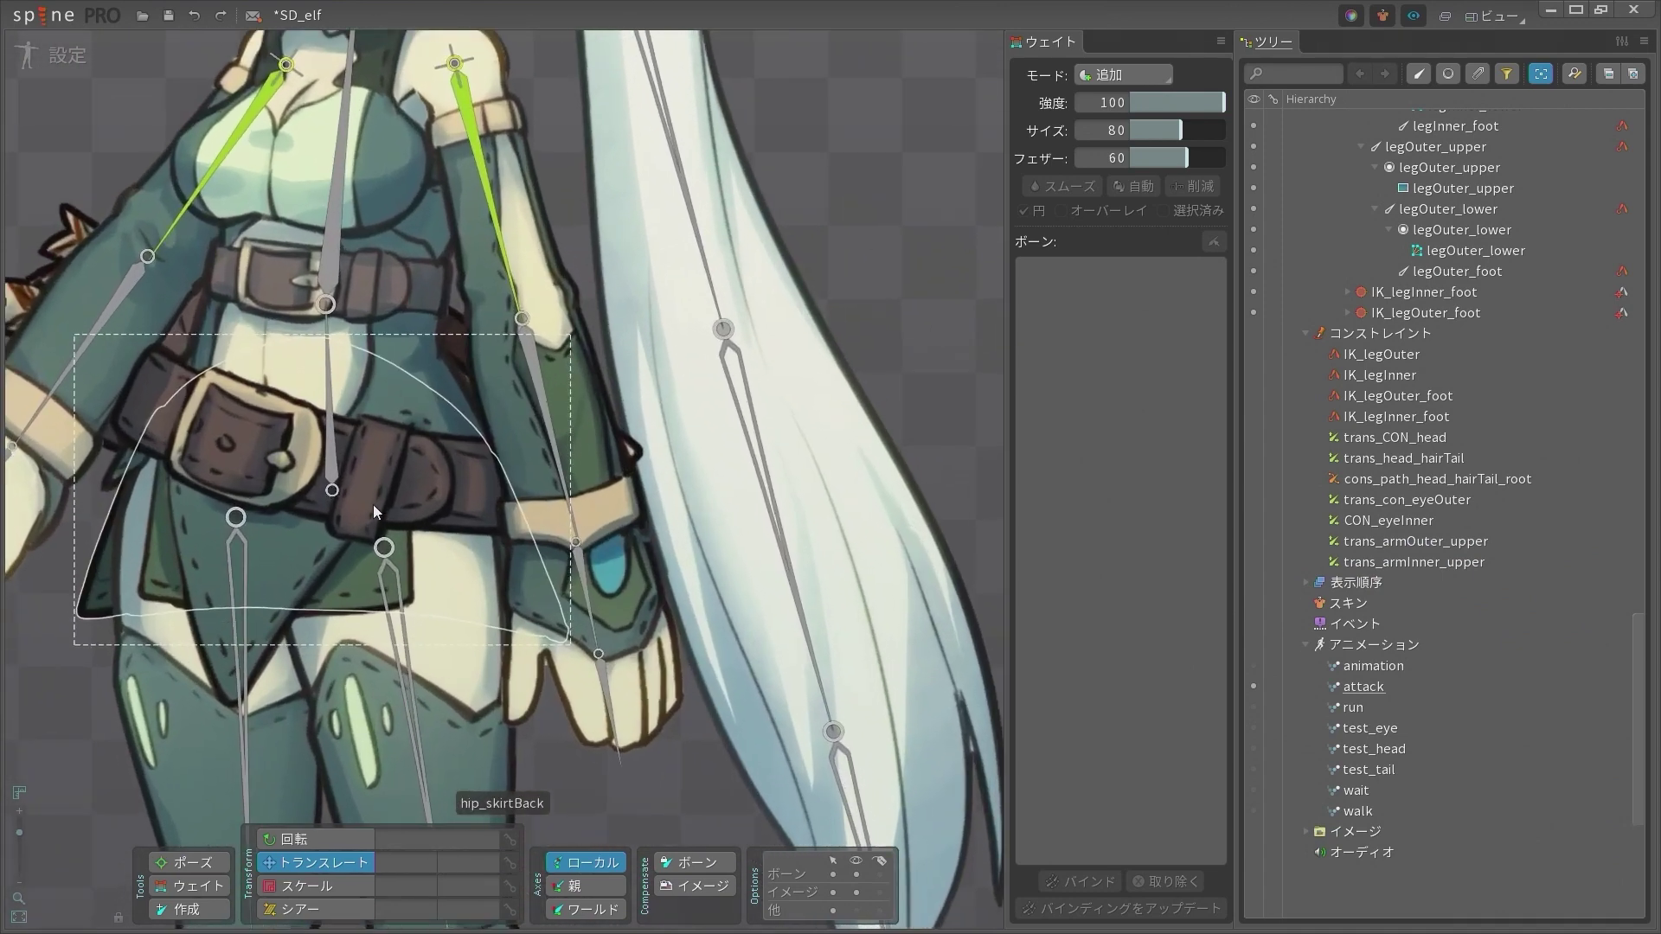
pyautogui.scroll(-3, 623, 370)
pyautogui.press('space')
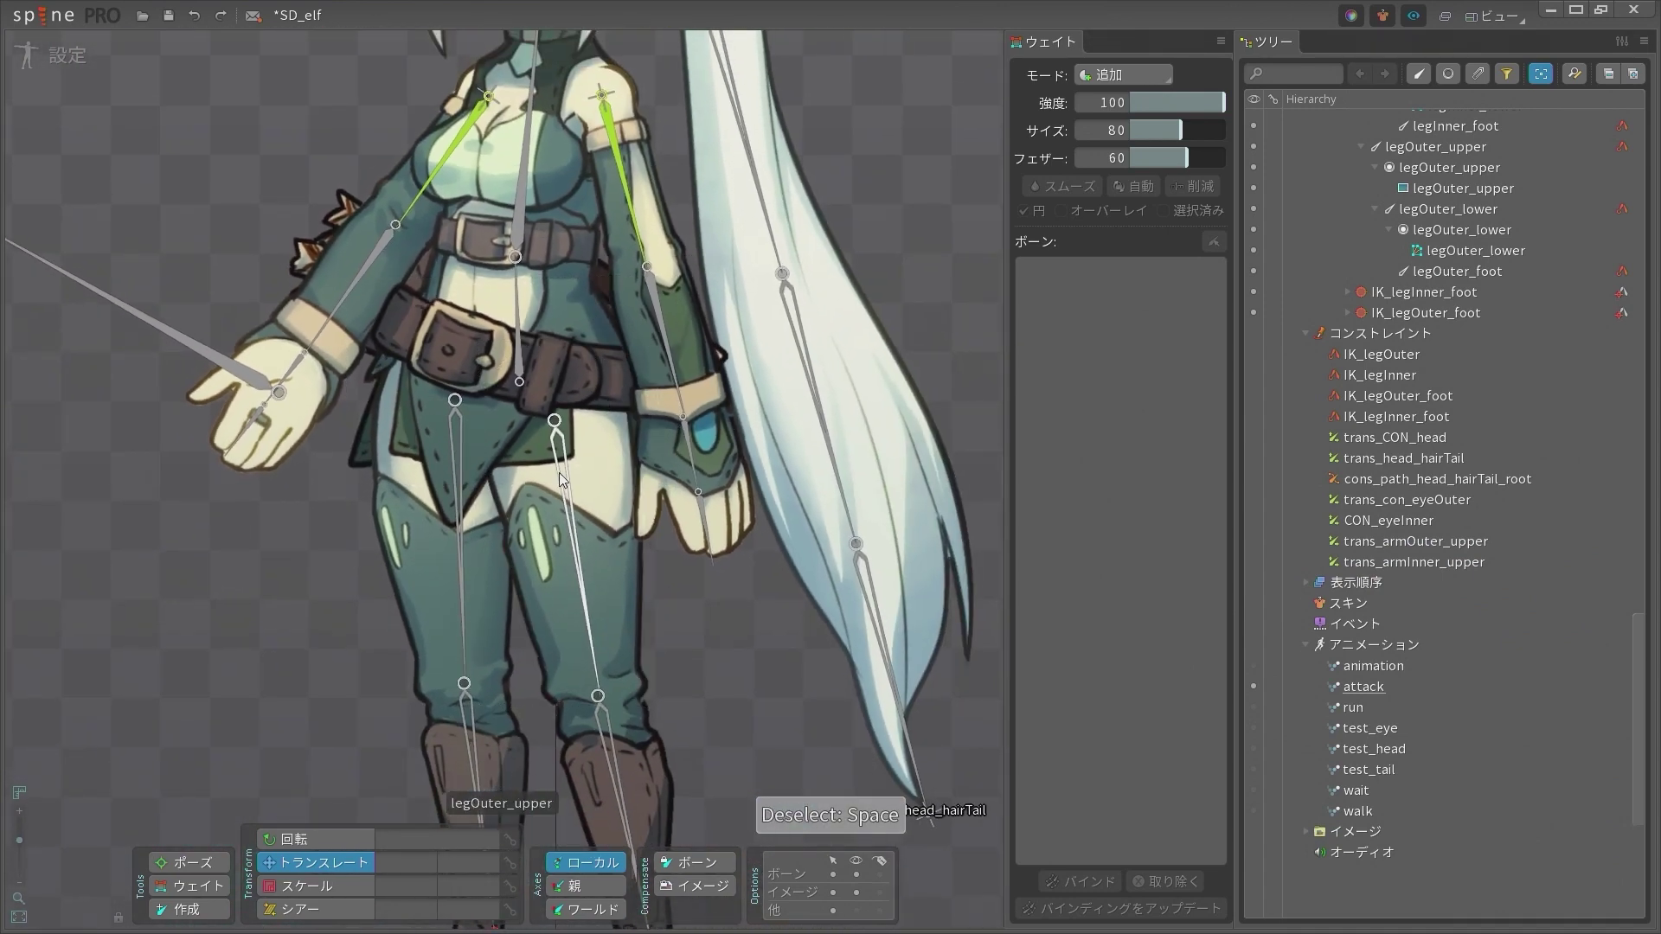
pyautogui.click(564, 481)
pyautogui.press('space')
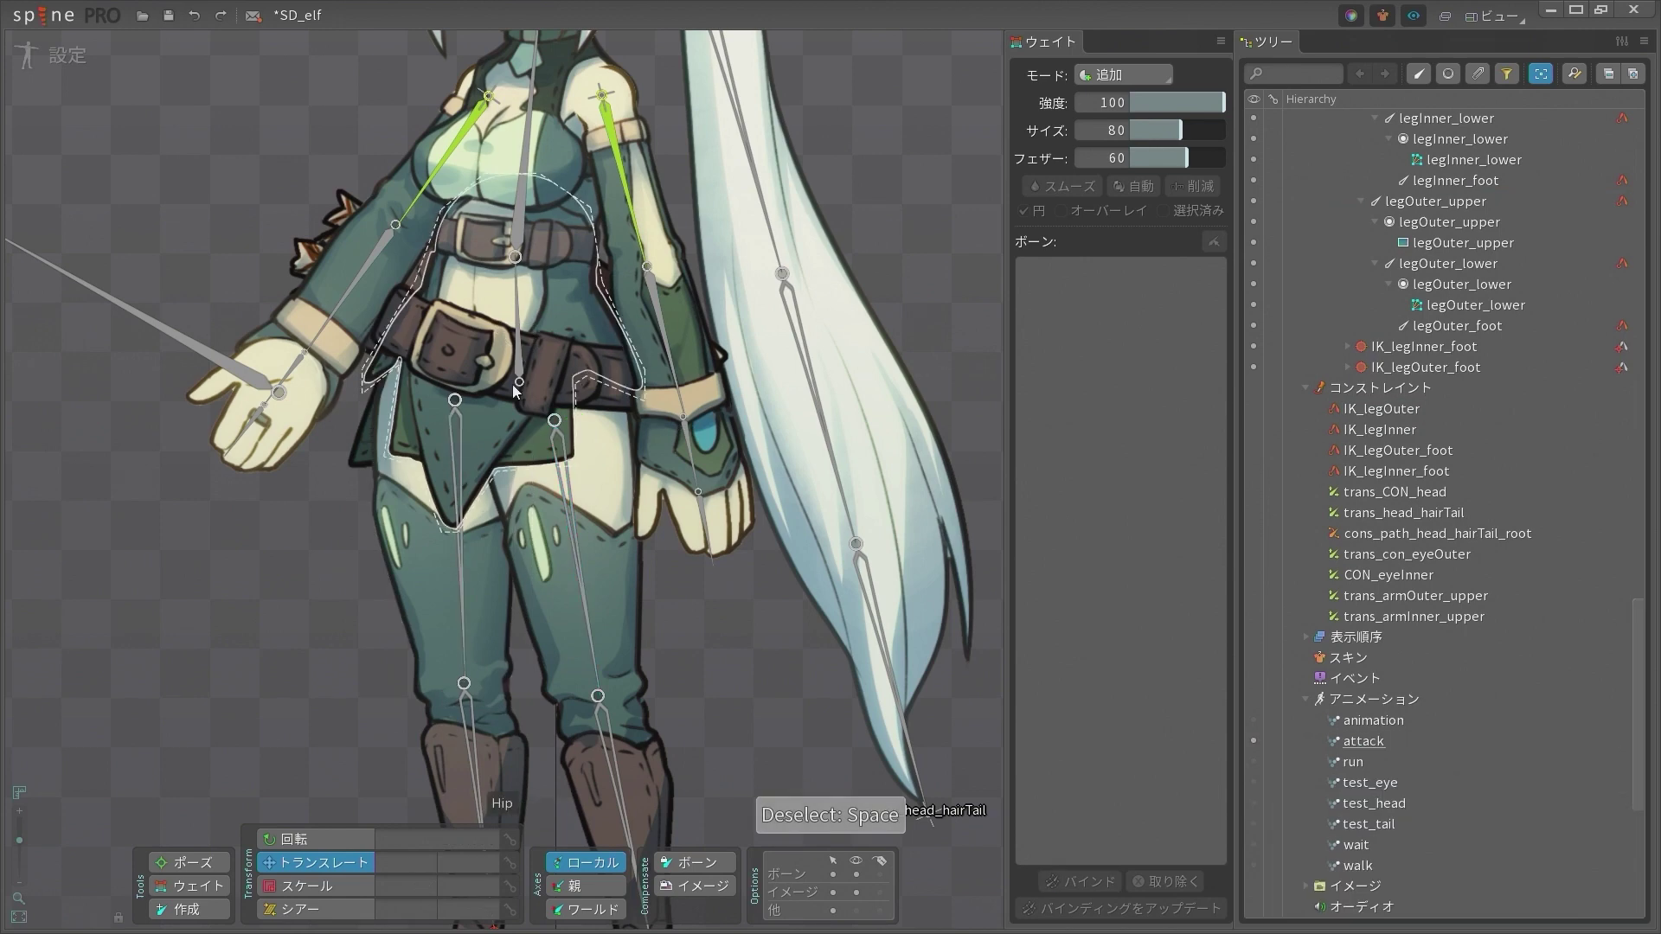
pyautogui.scroll(3, 606, 460)
pyautogui.click(562, 467)
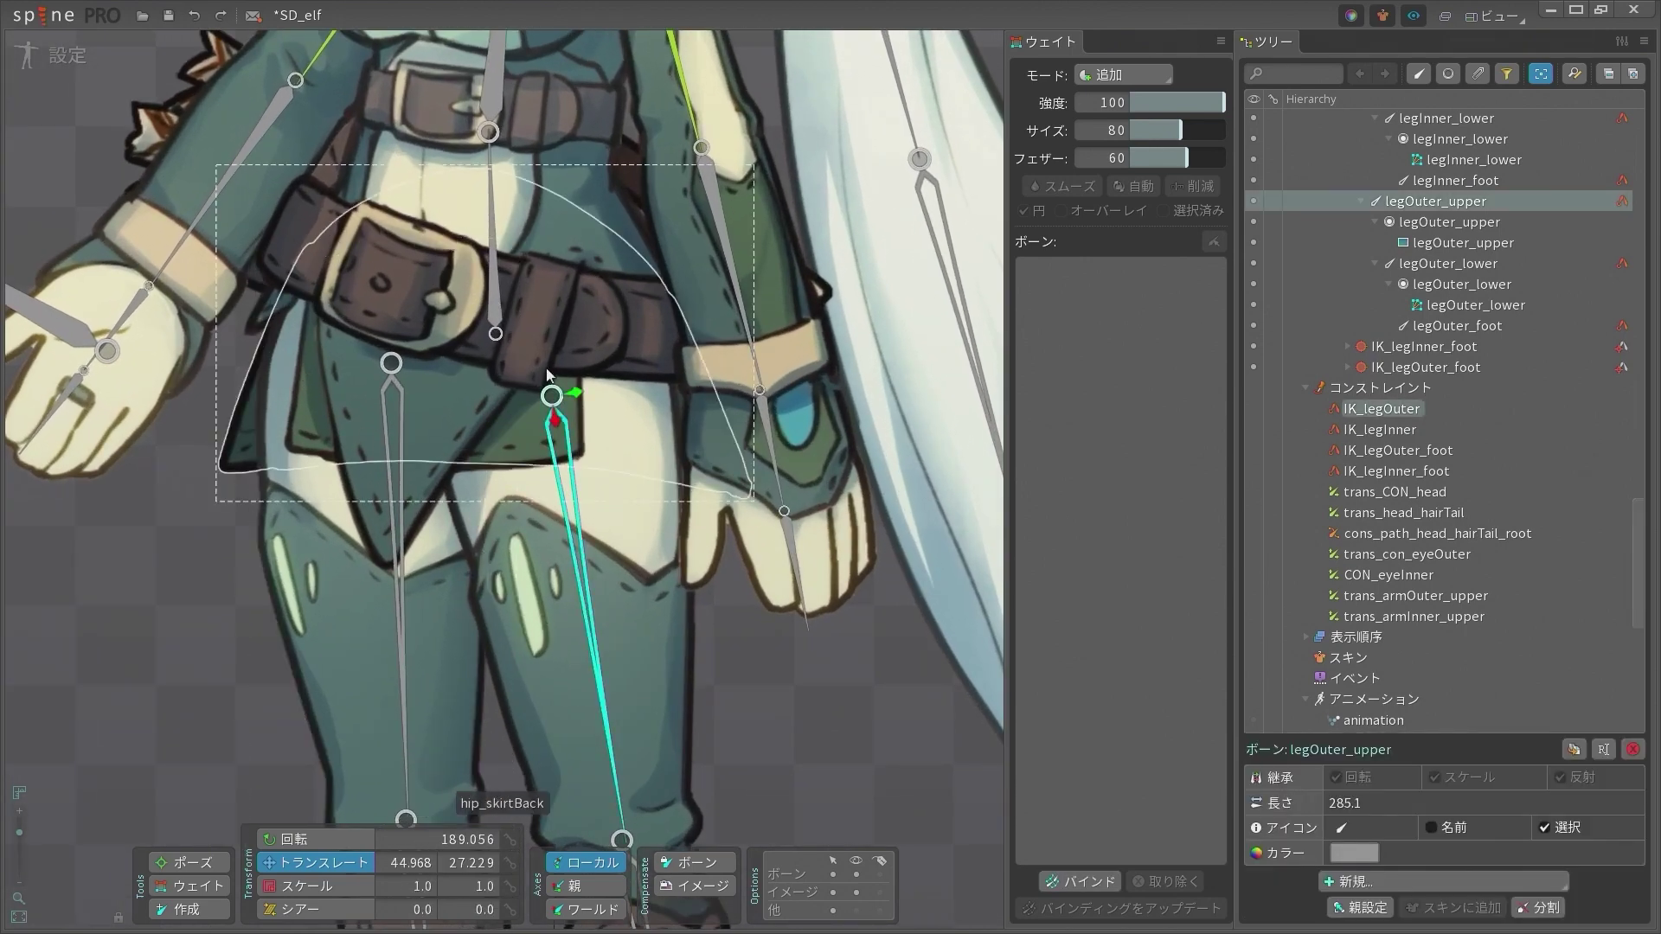
pyautogui.keyDown('ctrl'); pyautogui.click(382, 417); pyautogui.keyUp('ctrl')
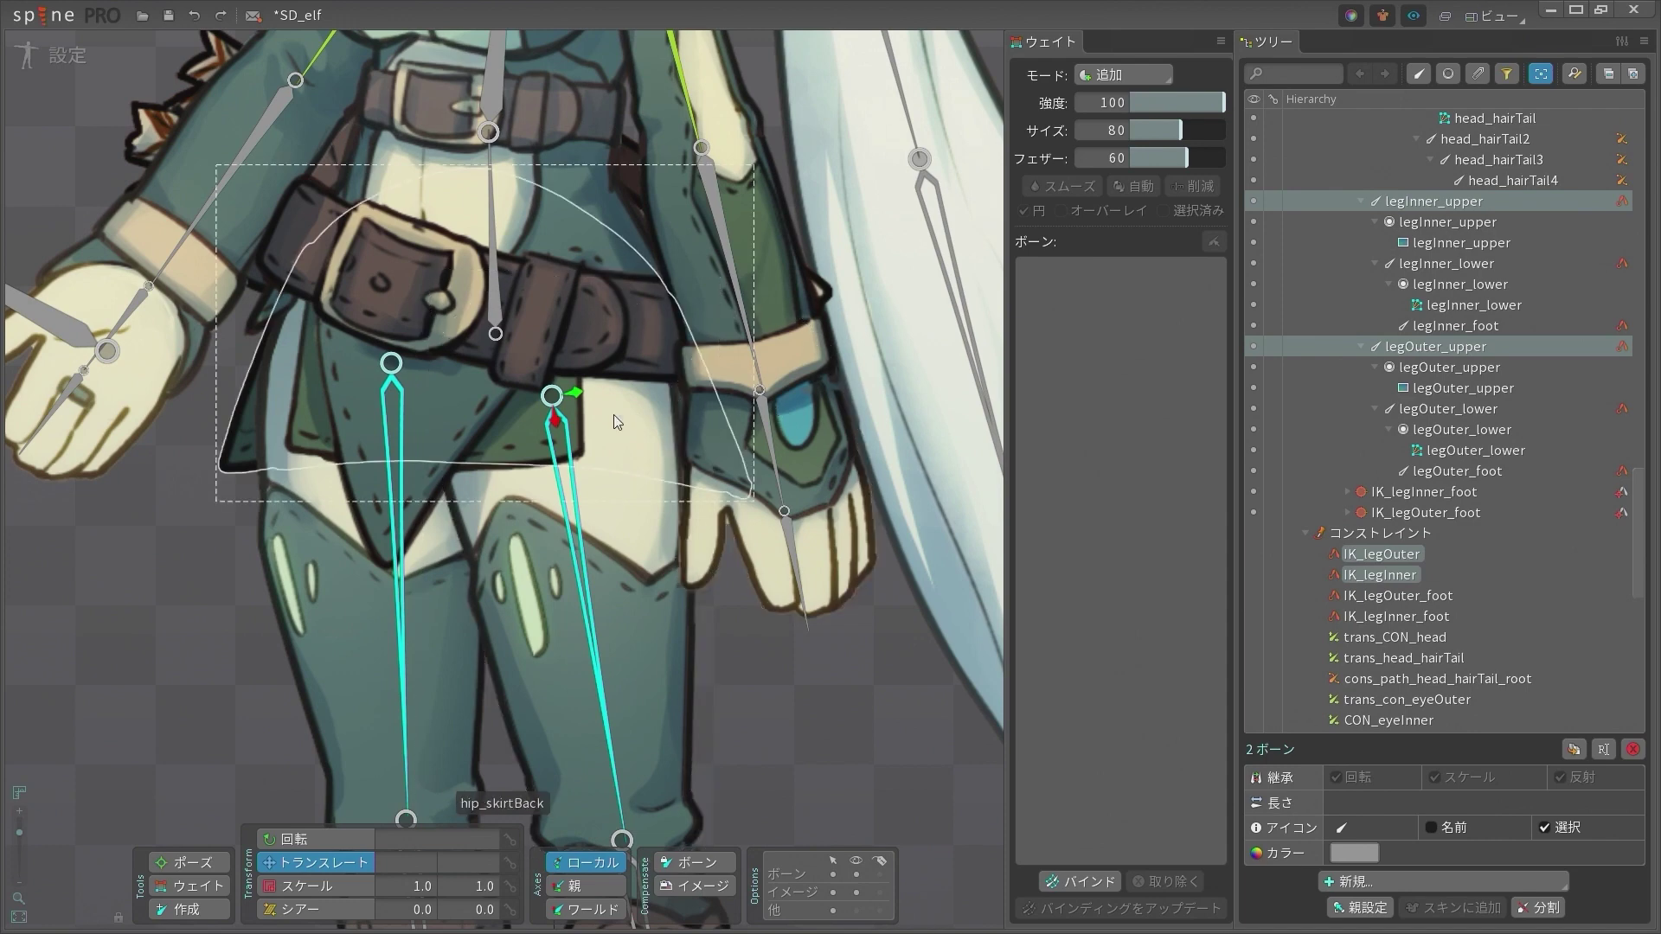
pyautogui.press('space')
pyautogui.scroll(-5, 559, 418)
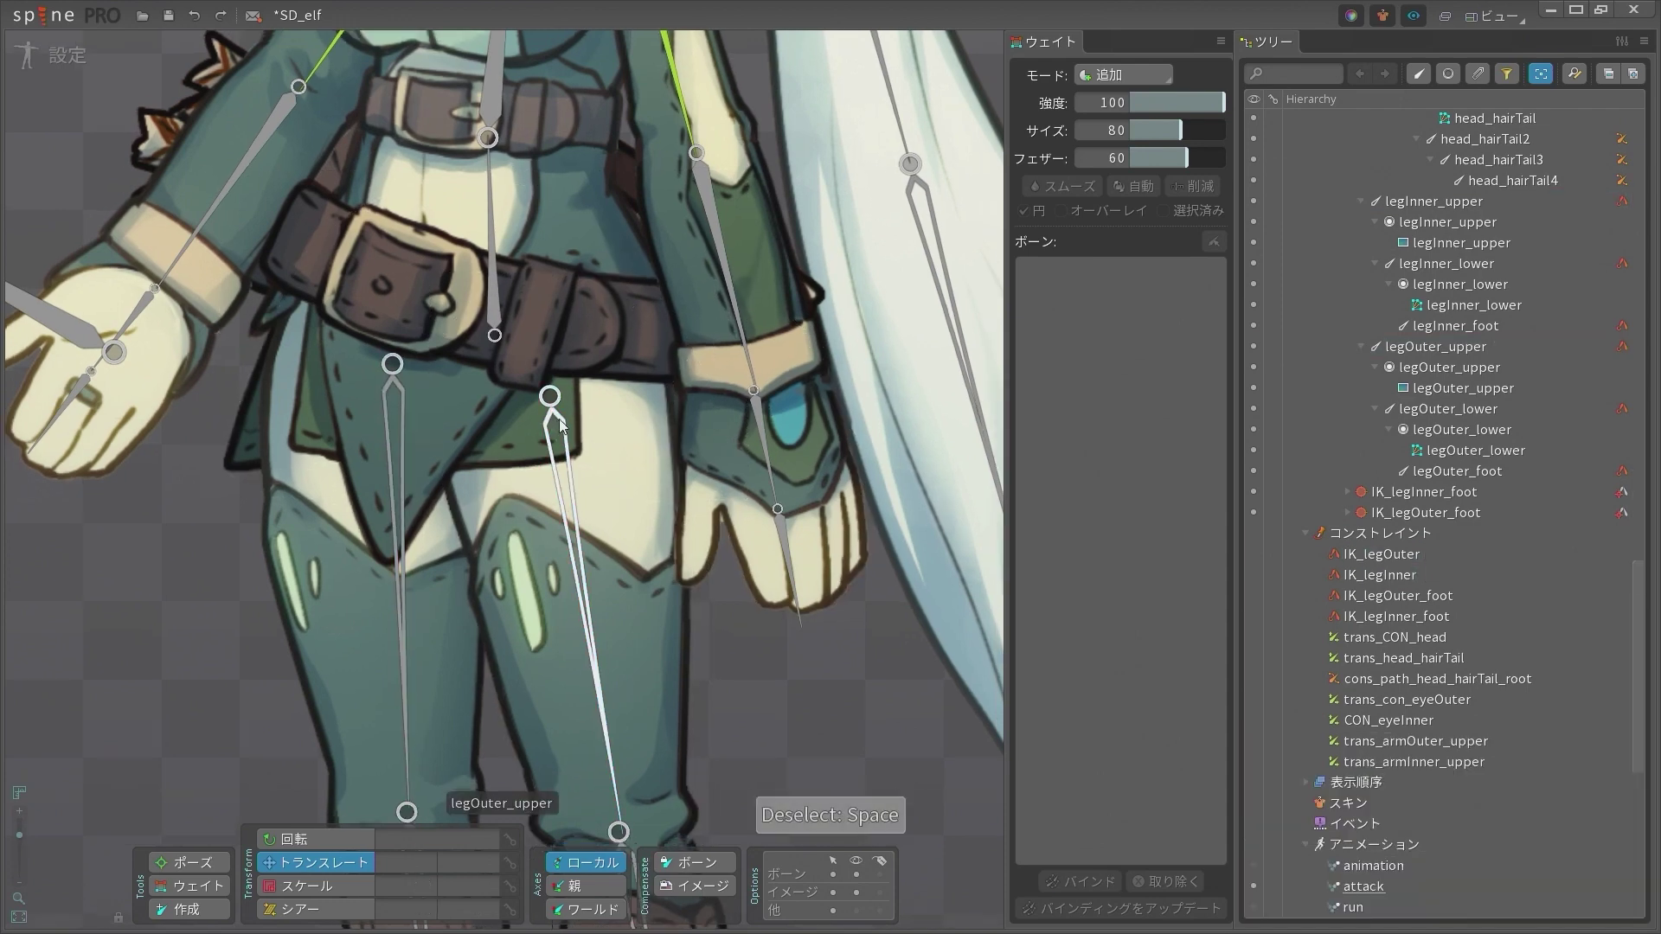
pyautogui.scroll(4, 489, 284)
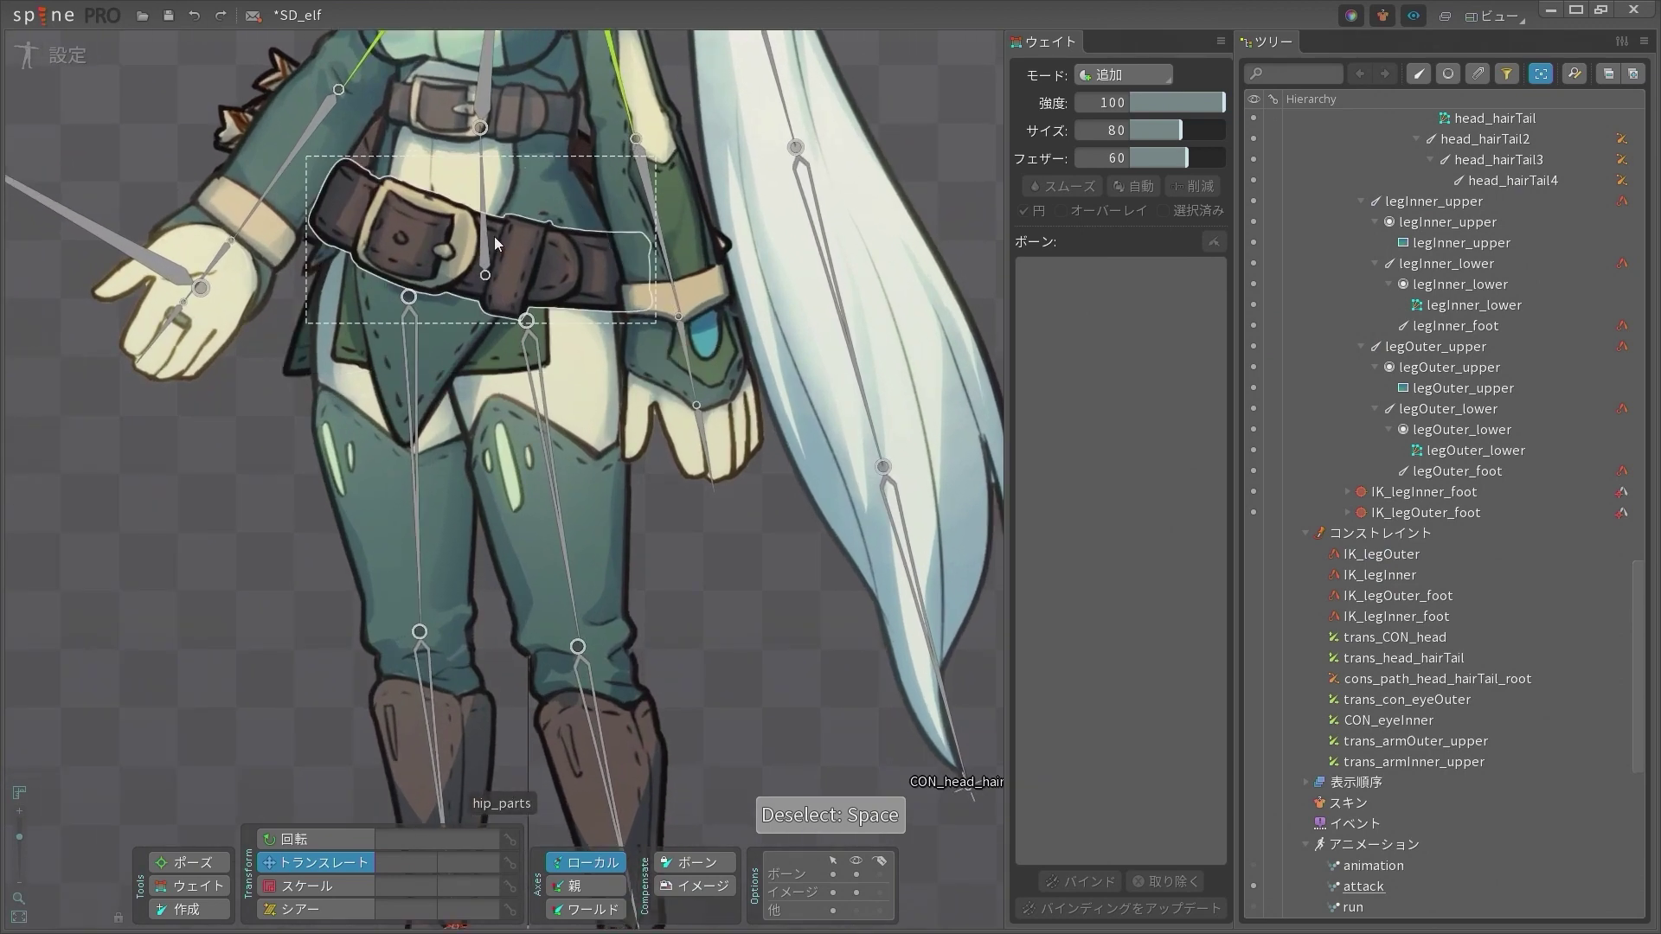
# Create a zero-length child bone of Hip in the empty area beside the ponytail and name it legOuter_hip
pyautogui.click(487, 244)
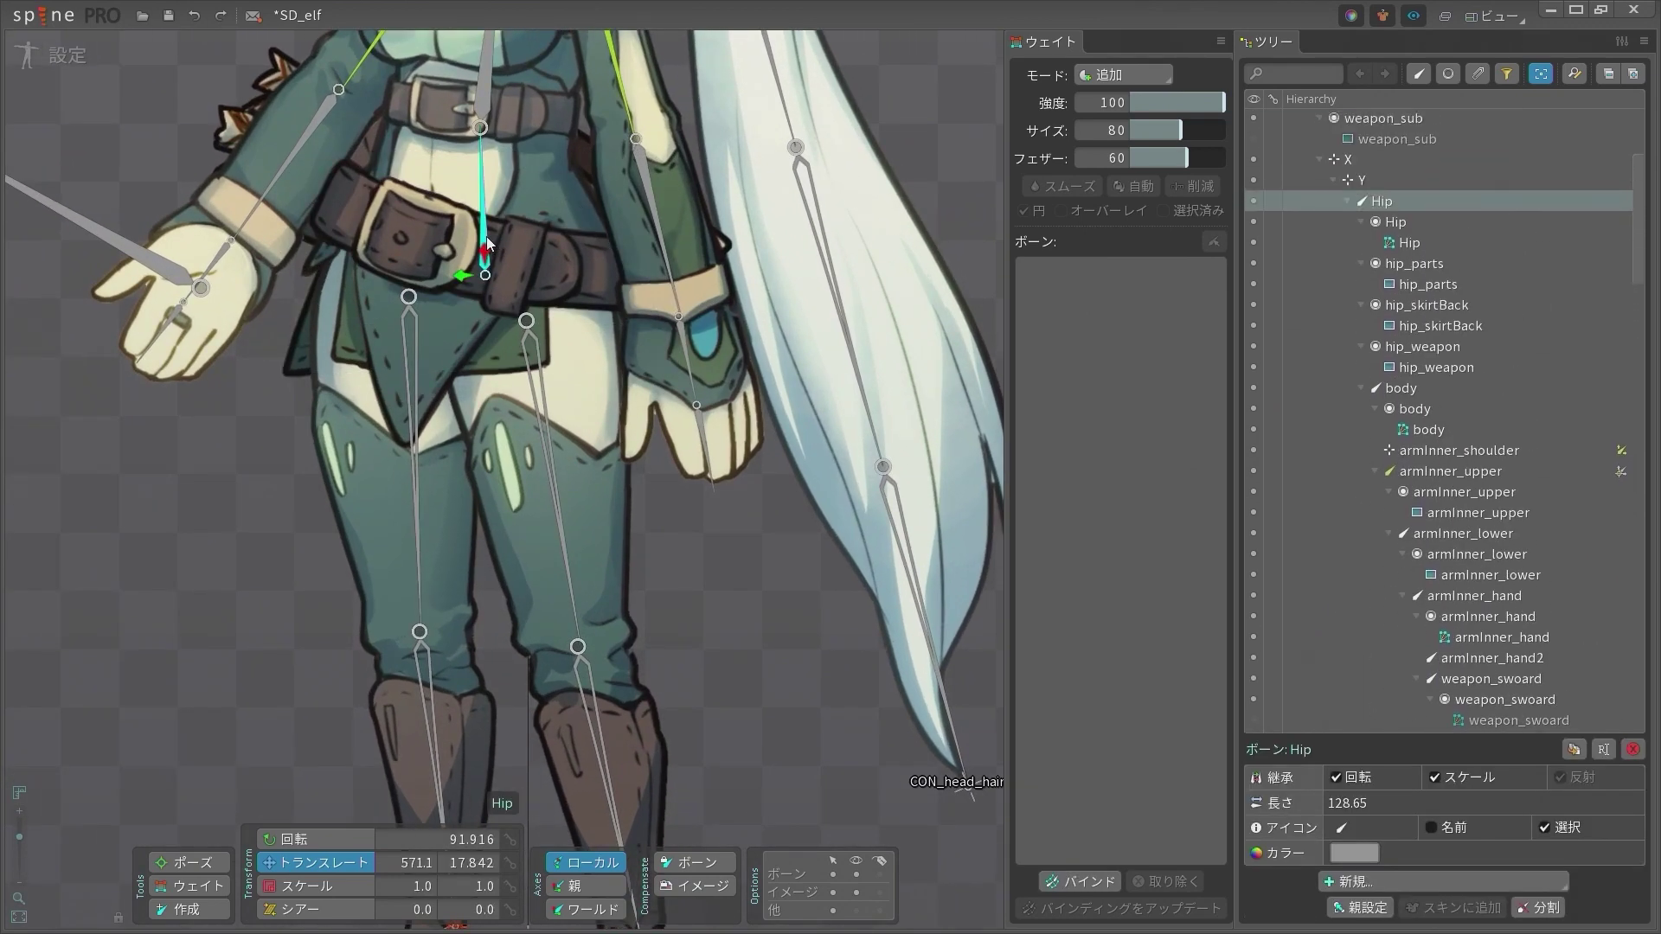
pyautogui.click(212, 913)
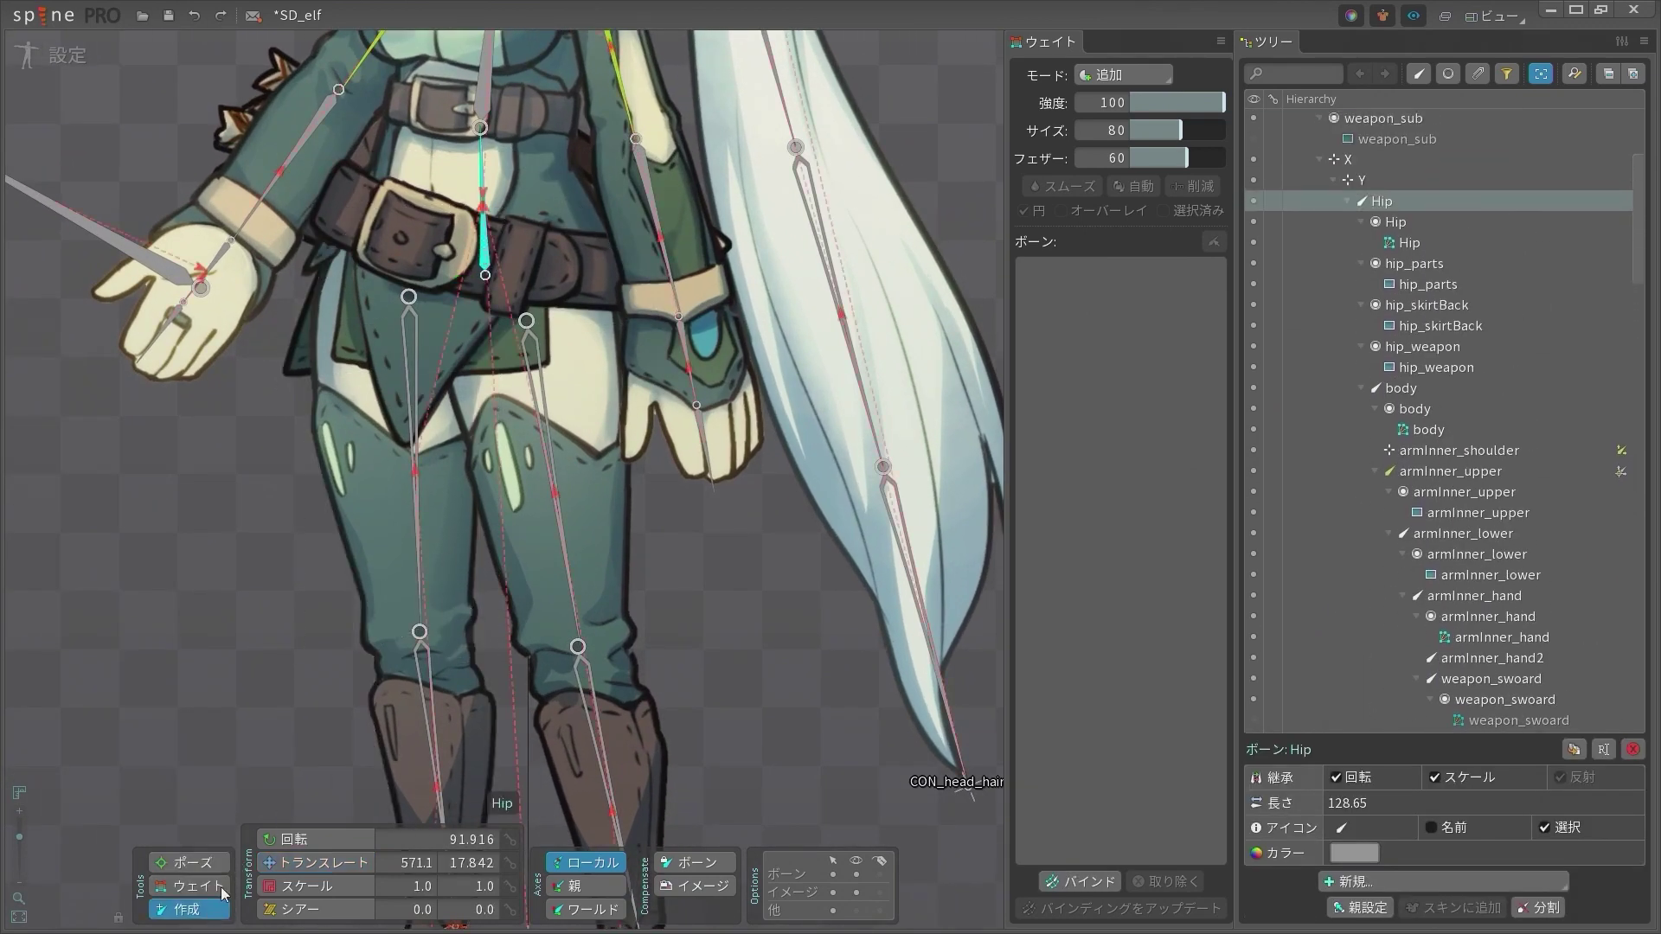
pyautogui.scroll(-3, 490, 443)
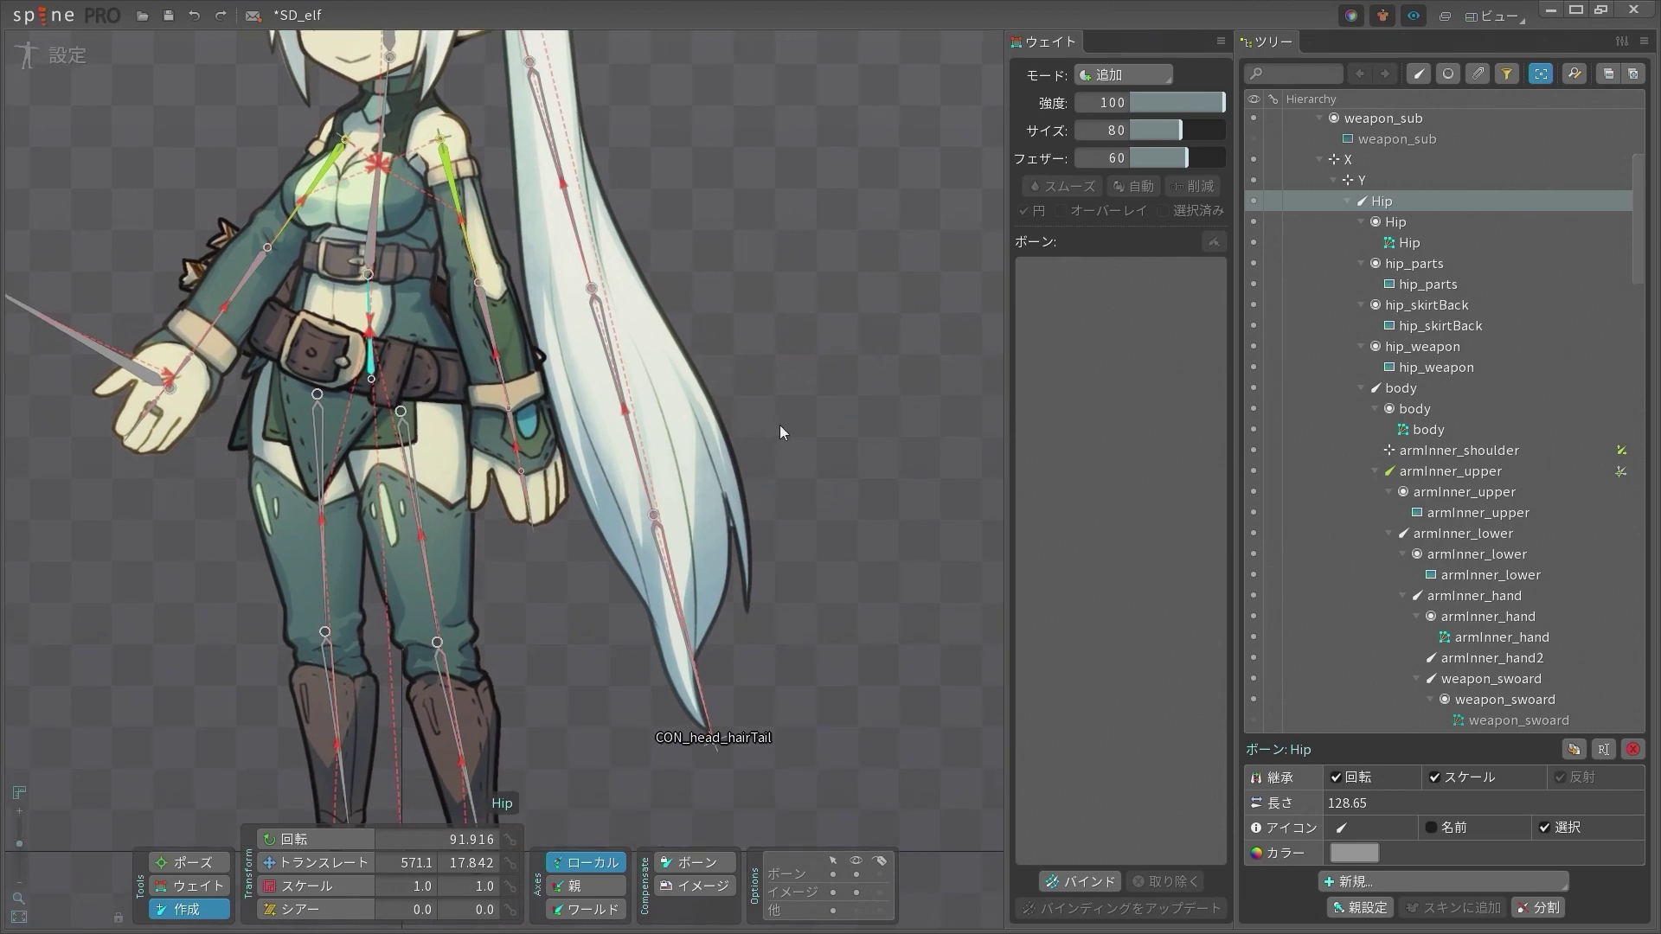
pyautogui.click(780, 425)
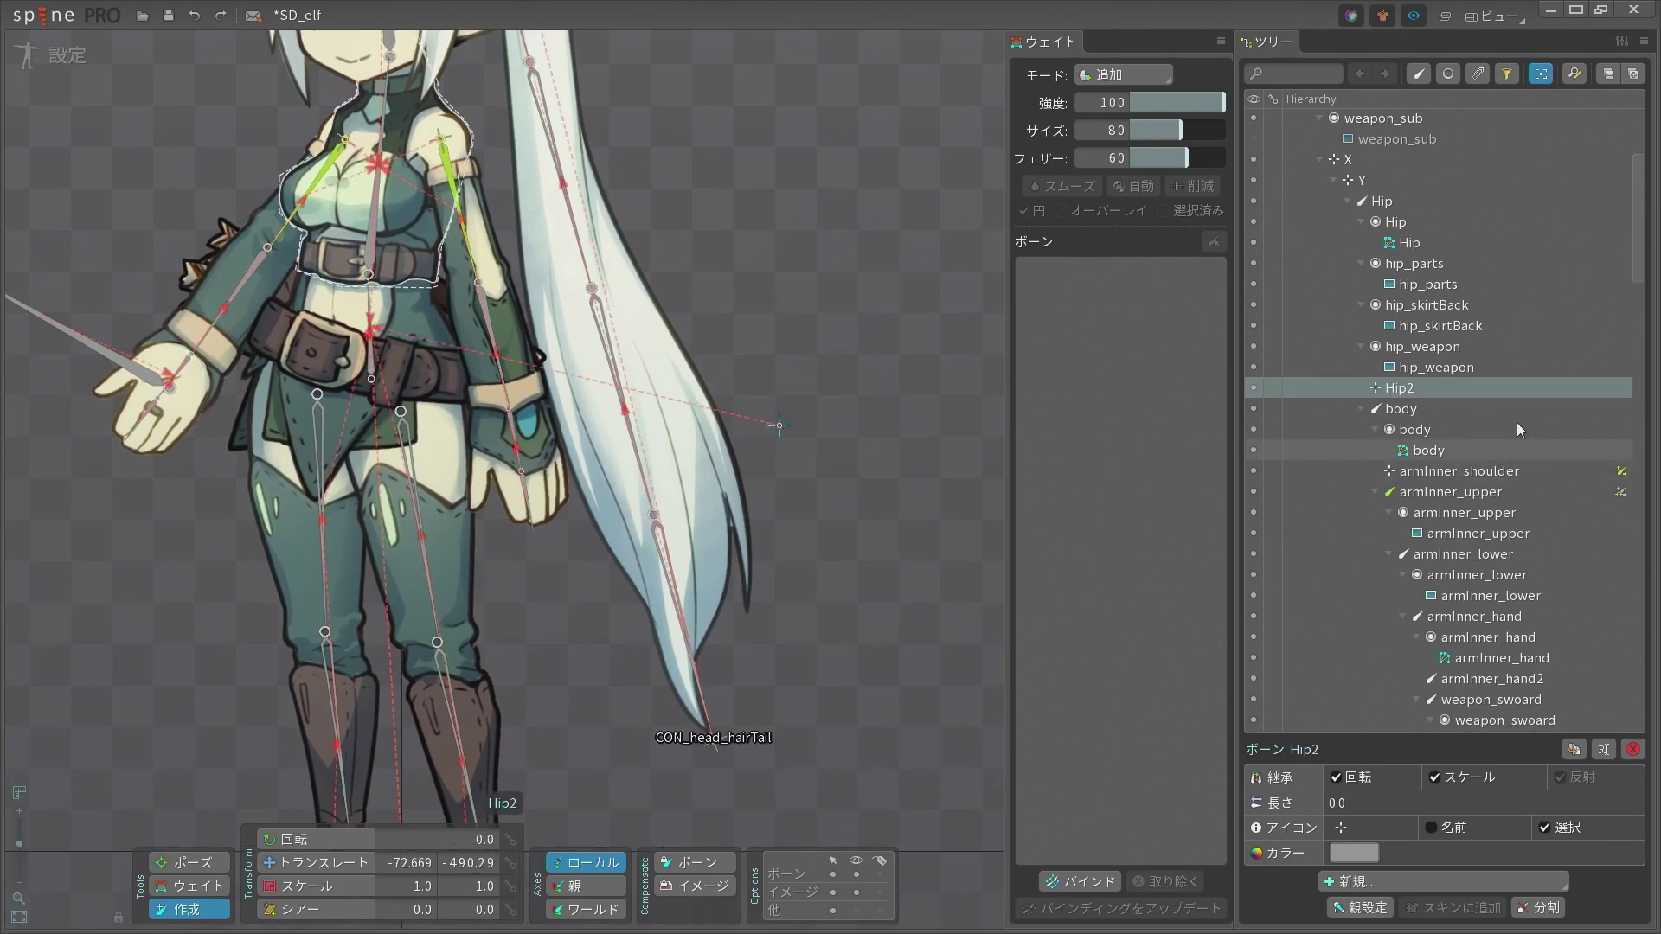
pyautogui.doubleClick(1397, 389)
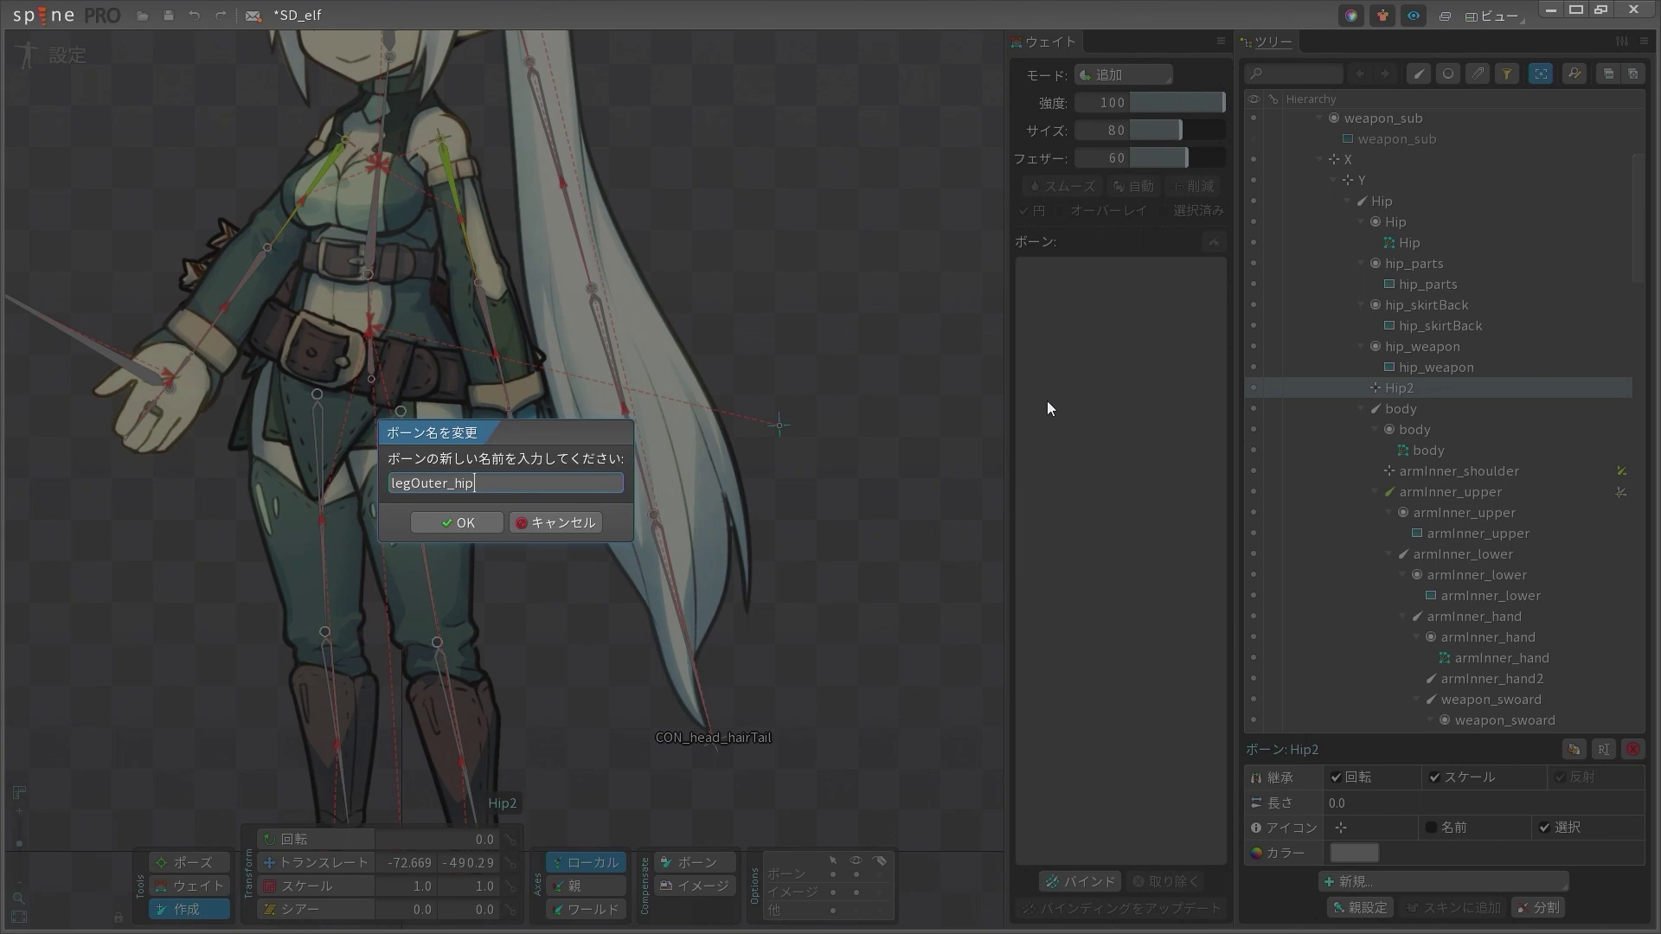
pyautogui.write('legOuter_hip')
pyautogui.press('Return')
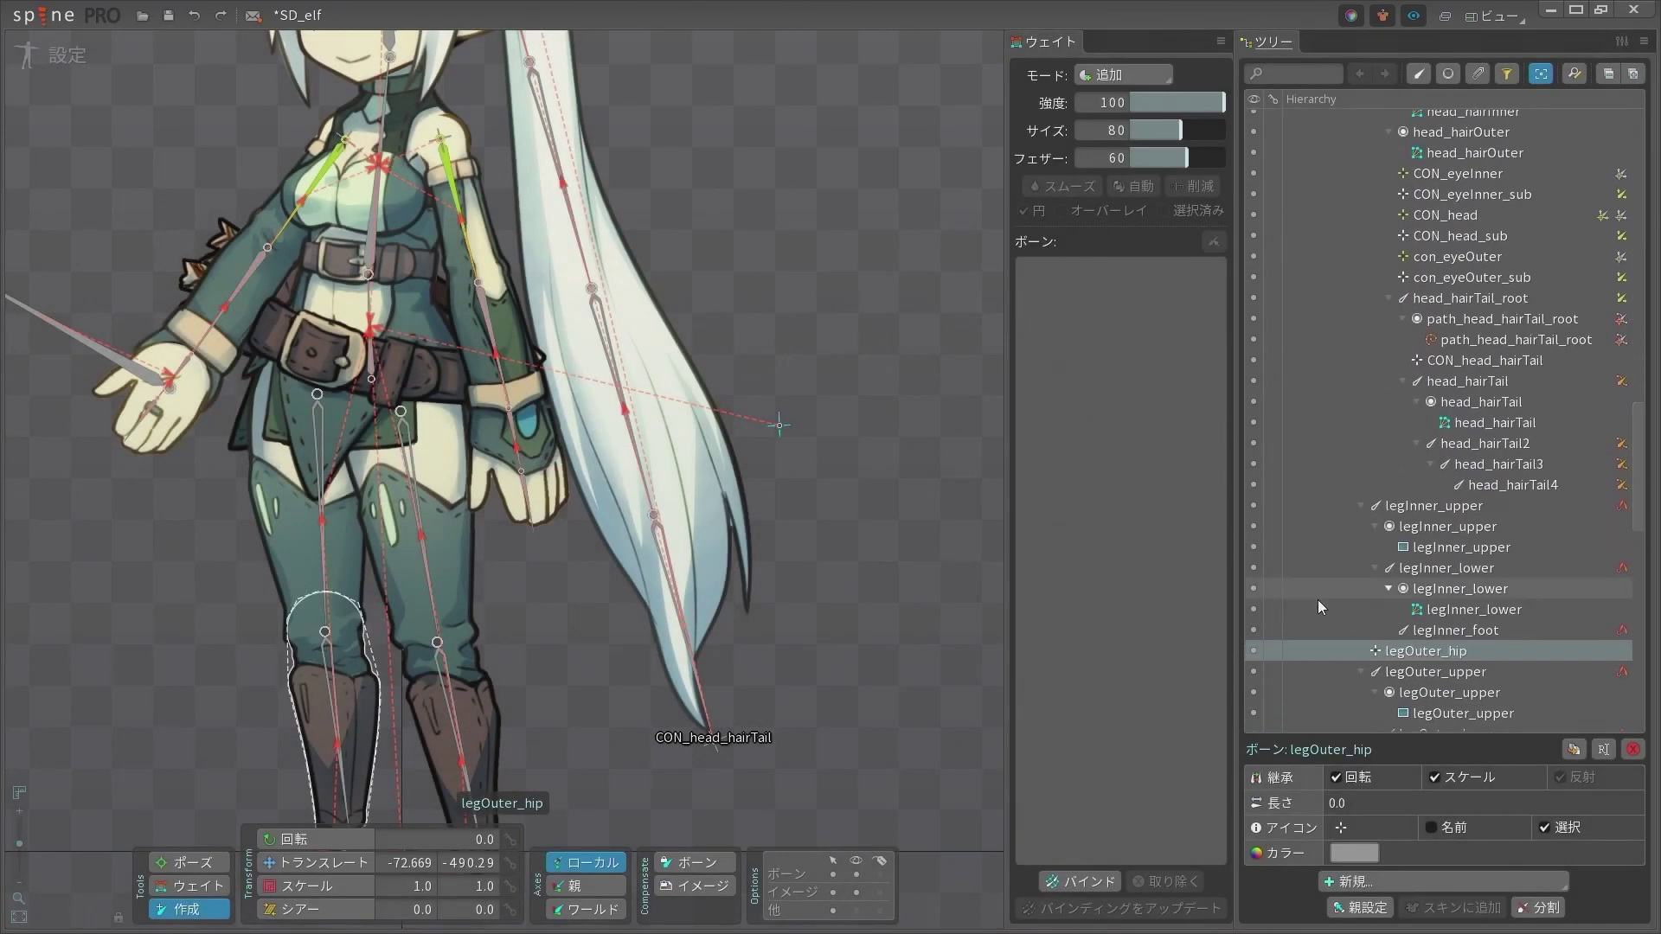
# Copy the transform of legOuter_upper onto legOuter_hip and check its placement at the top of the outer leg
pyautogui.click(407, 446)
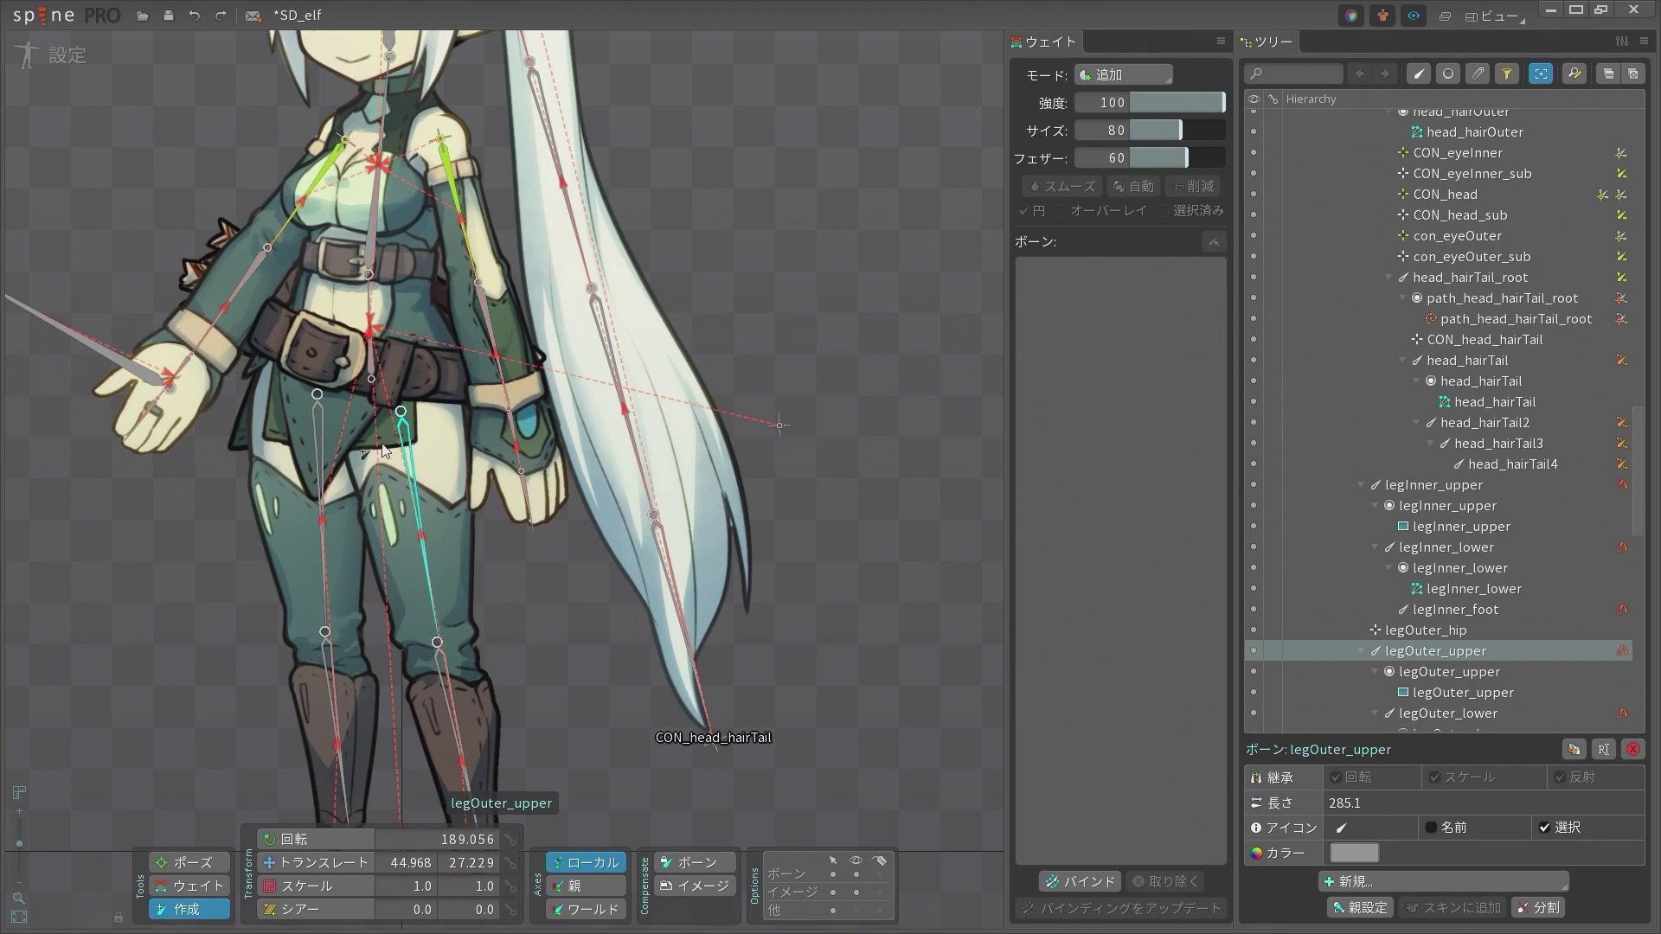
pyautogui.hotkey('ctrl', 'c')
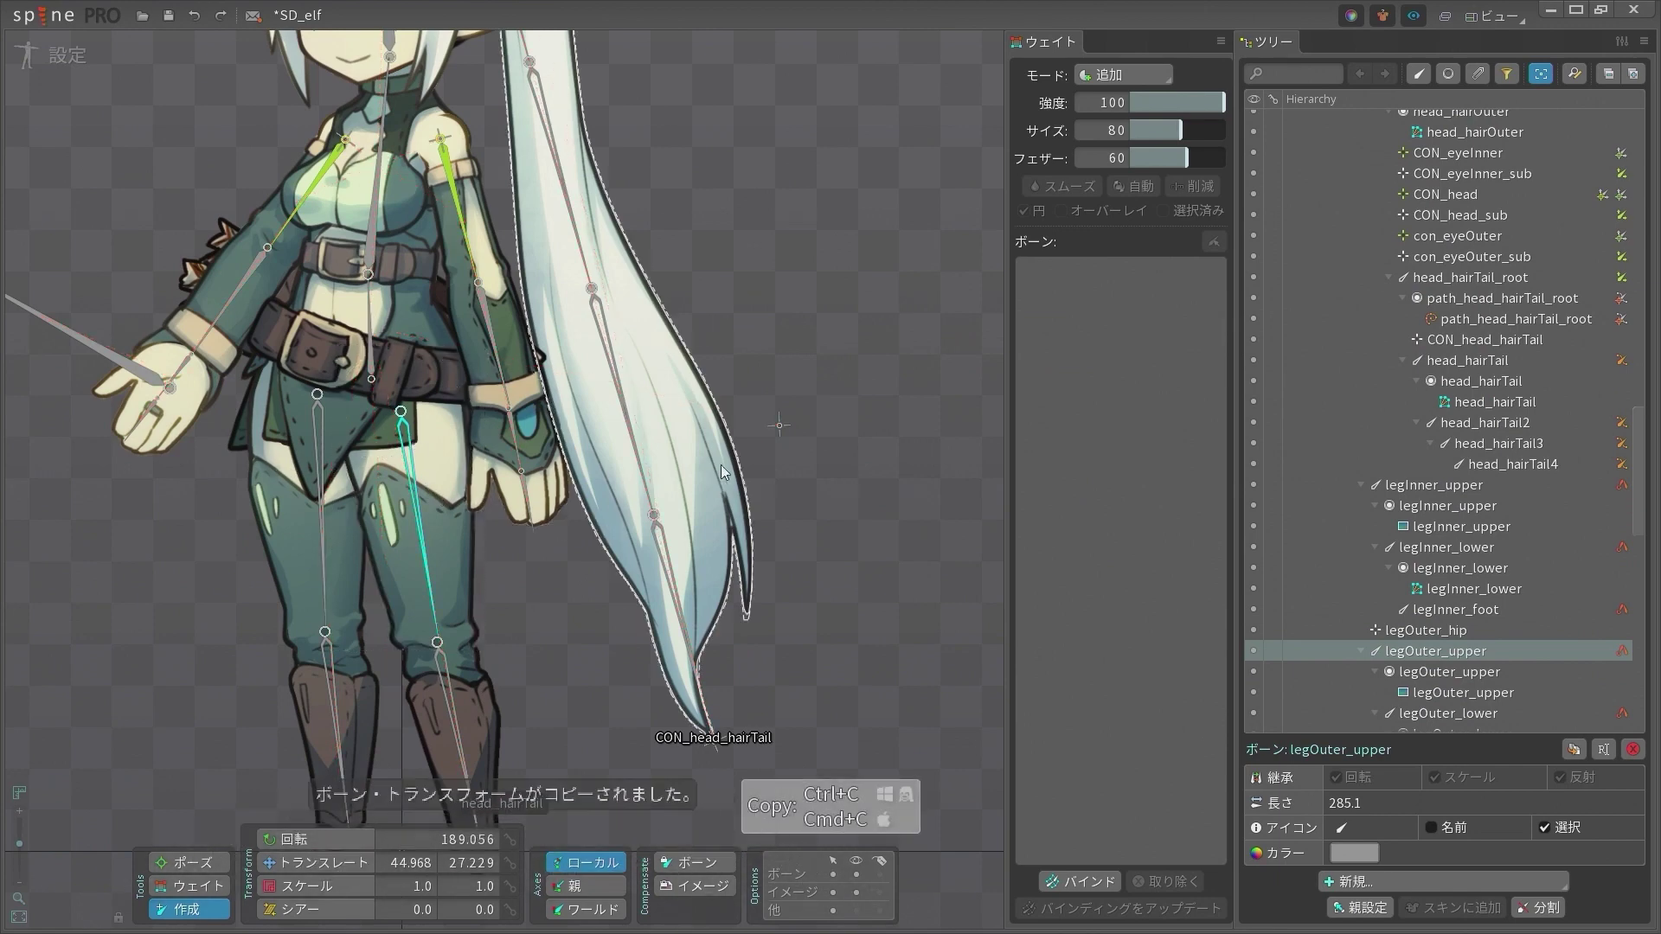
pyautogui.click(779, 426)
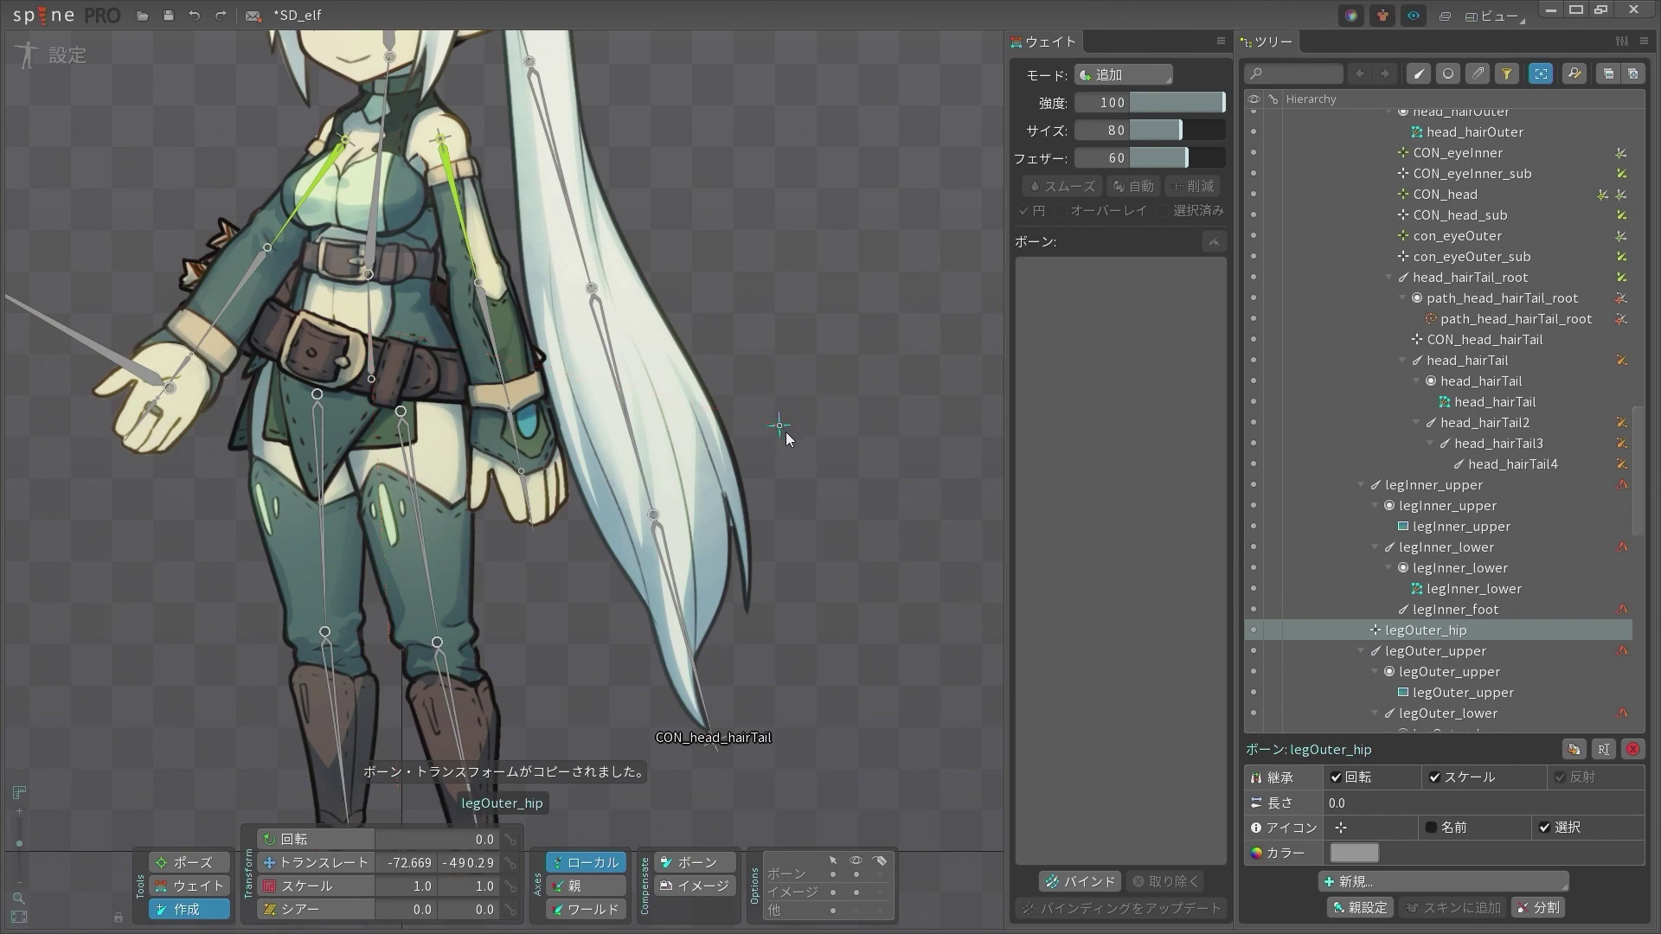
pyautogui.hotkey('ctrl', 'v')
pyautogui.scroll(6, 390, 418)
pyautogui.press('space')
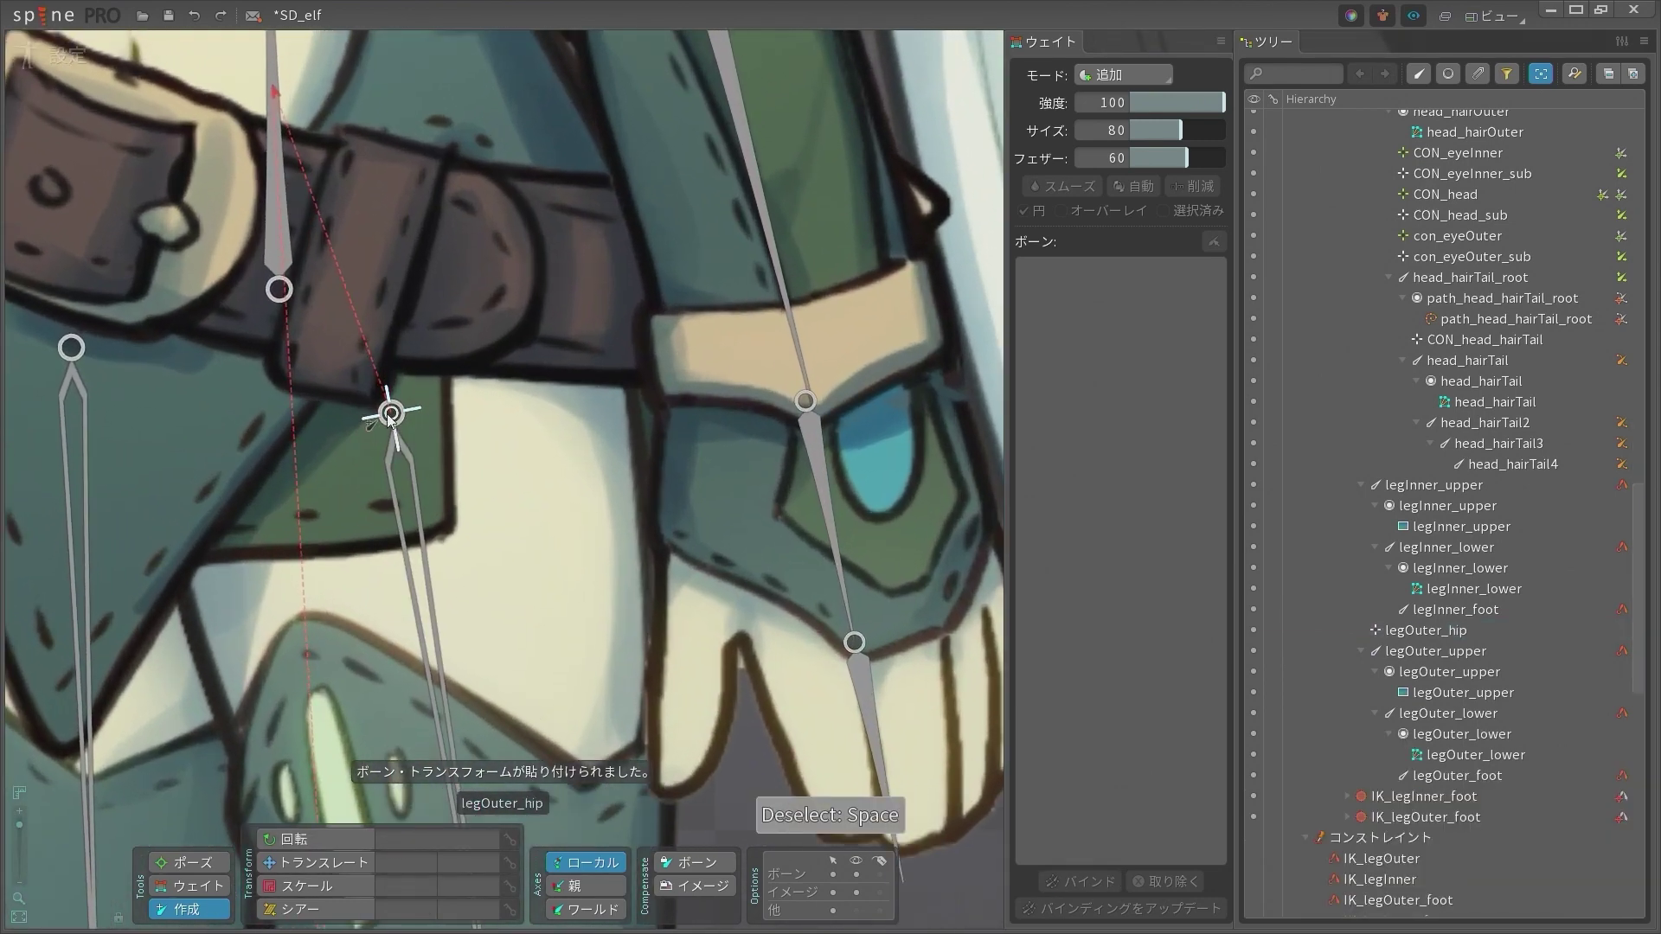
pyautogui.click(390, 414)
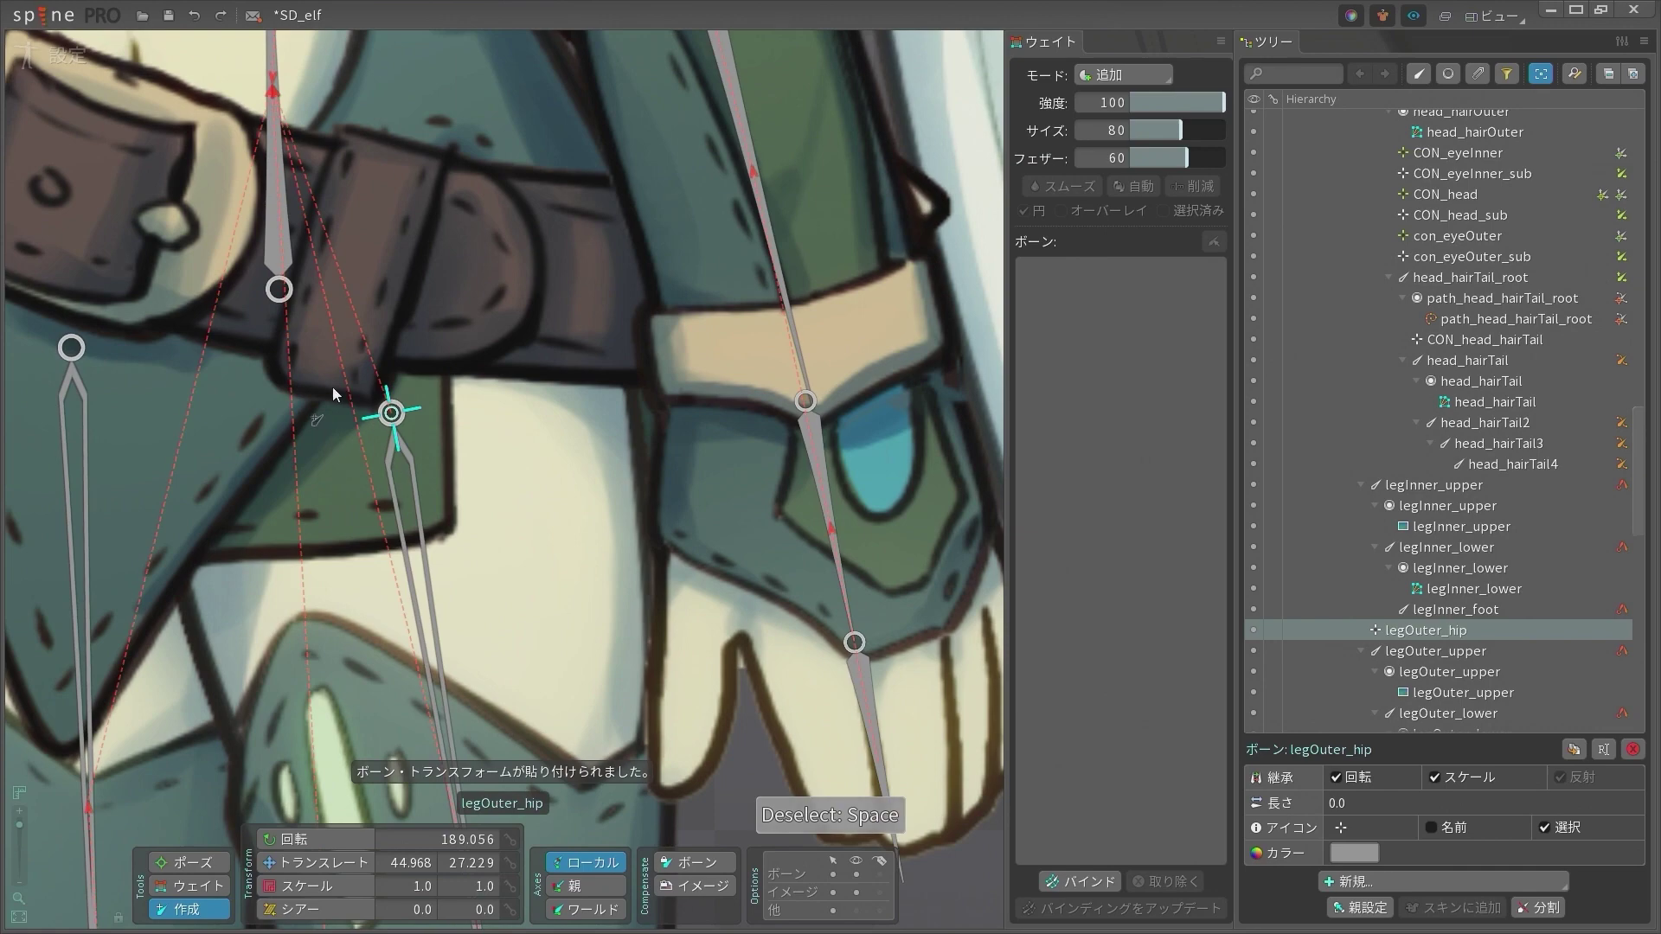
pyautogui.scroll(-10, 346, 411)
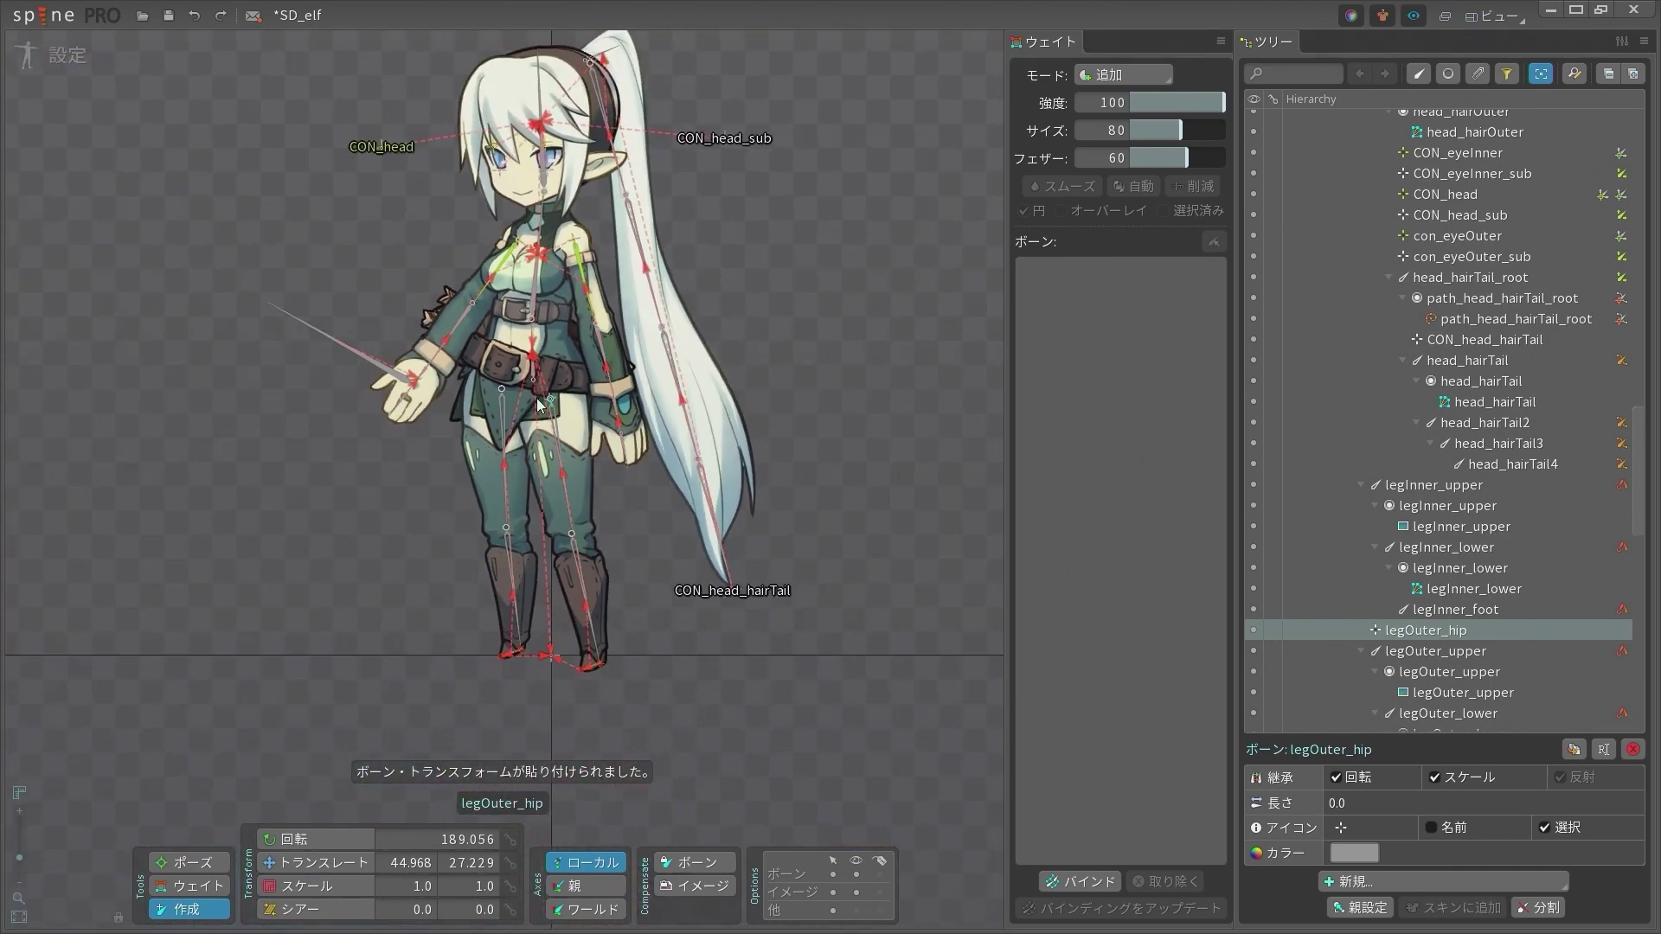
pyautogui.scroll(5, 536, 398)
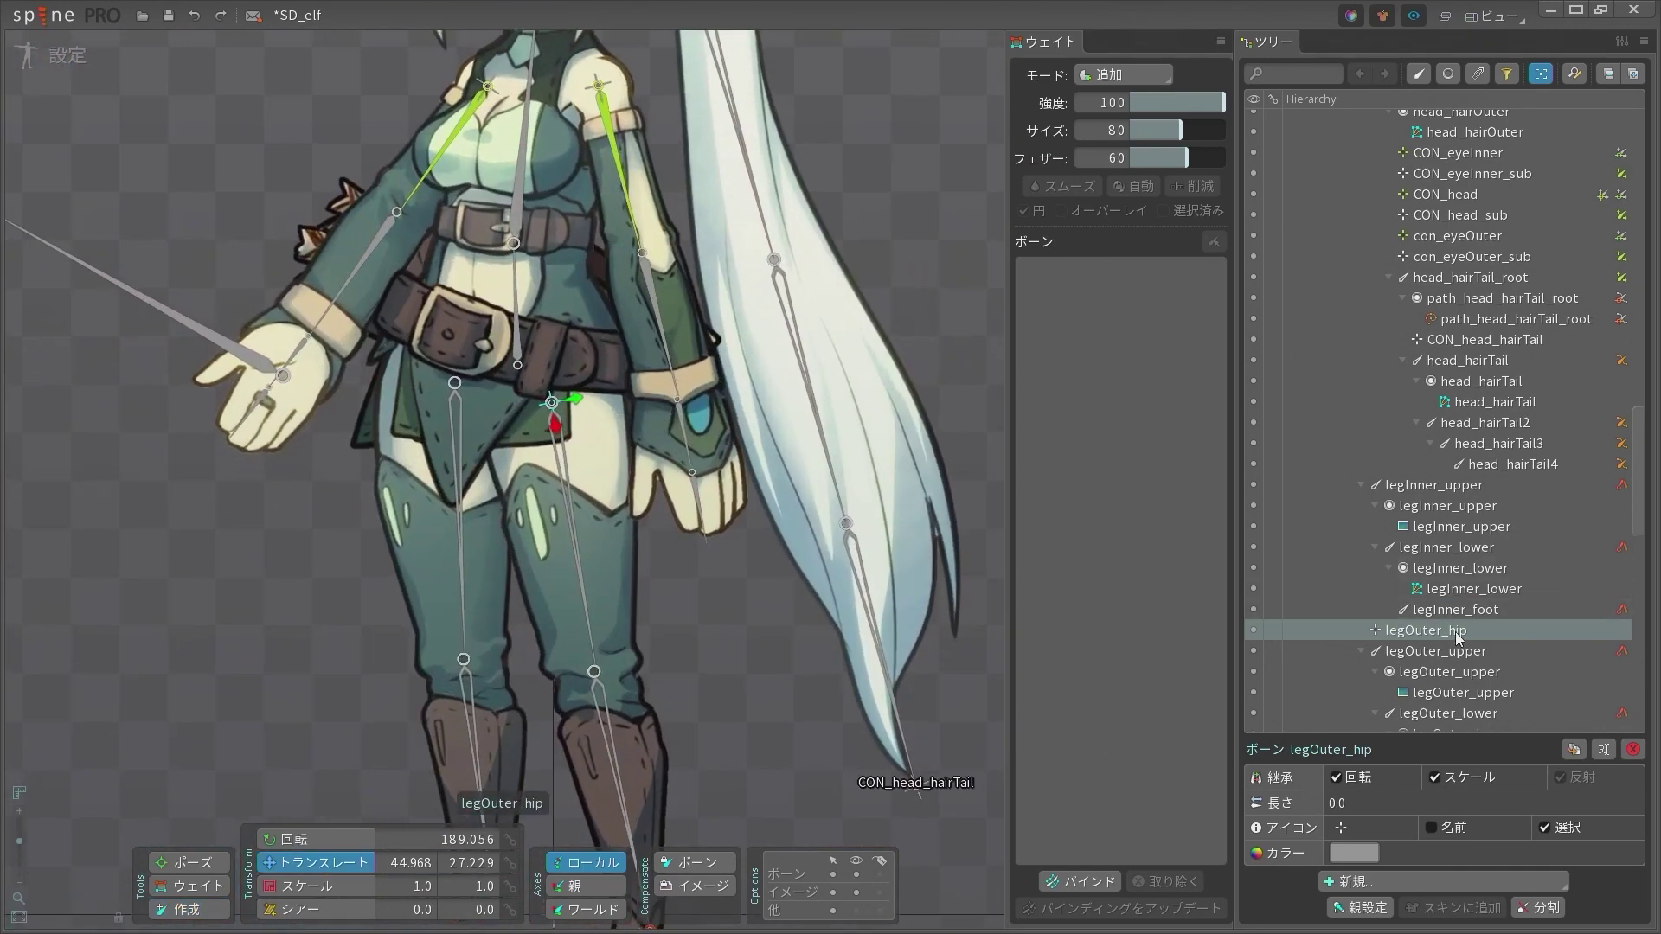
# Add transform constraint trans_legOuter_upper to legOuter_hip with legOuter_upper as target, translate mix 100 and the other mixes 0
pyautogui.click(1426, 881)
pyautogui.click(1430, 855)
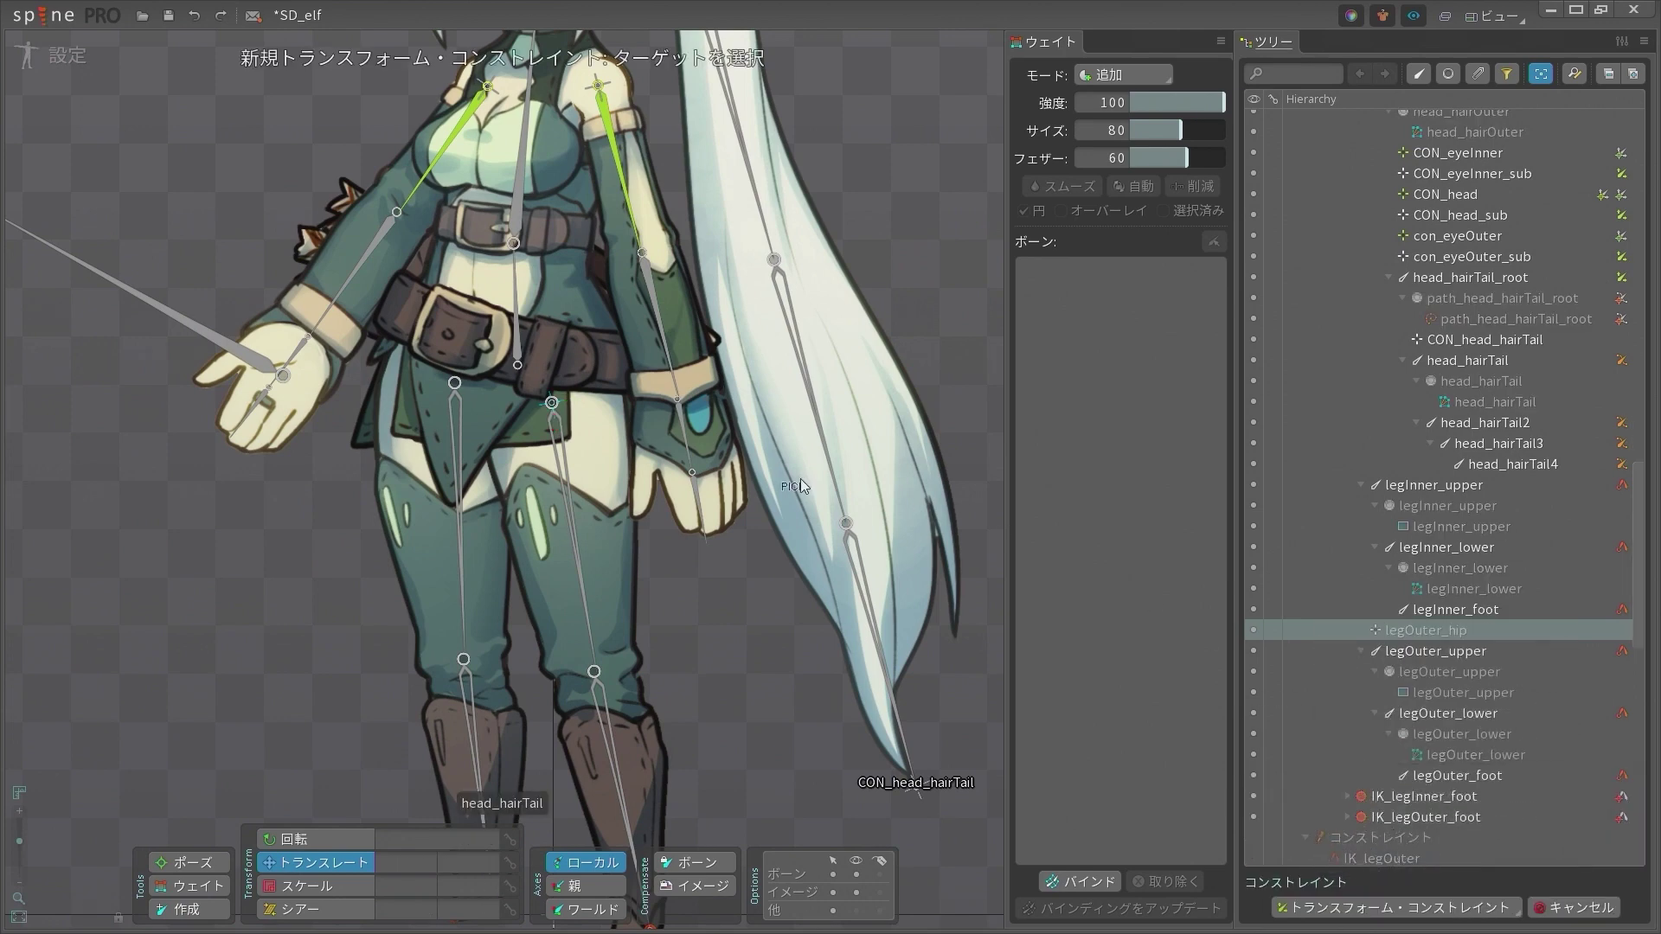
pyautogui.click(558, 442)
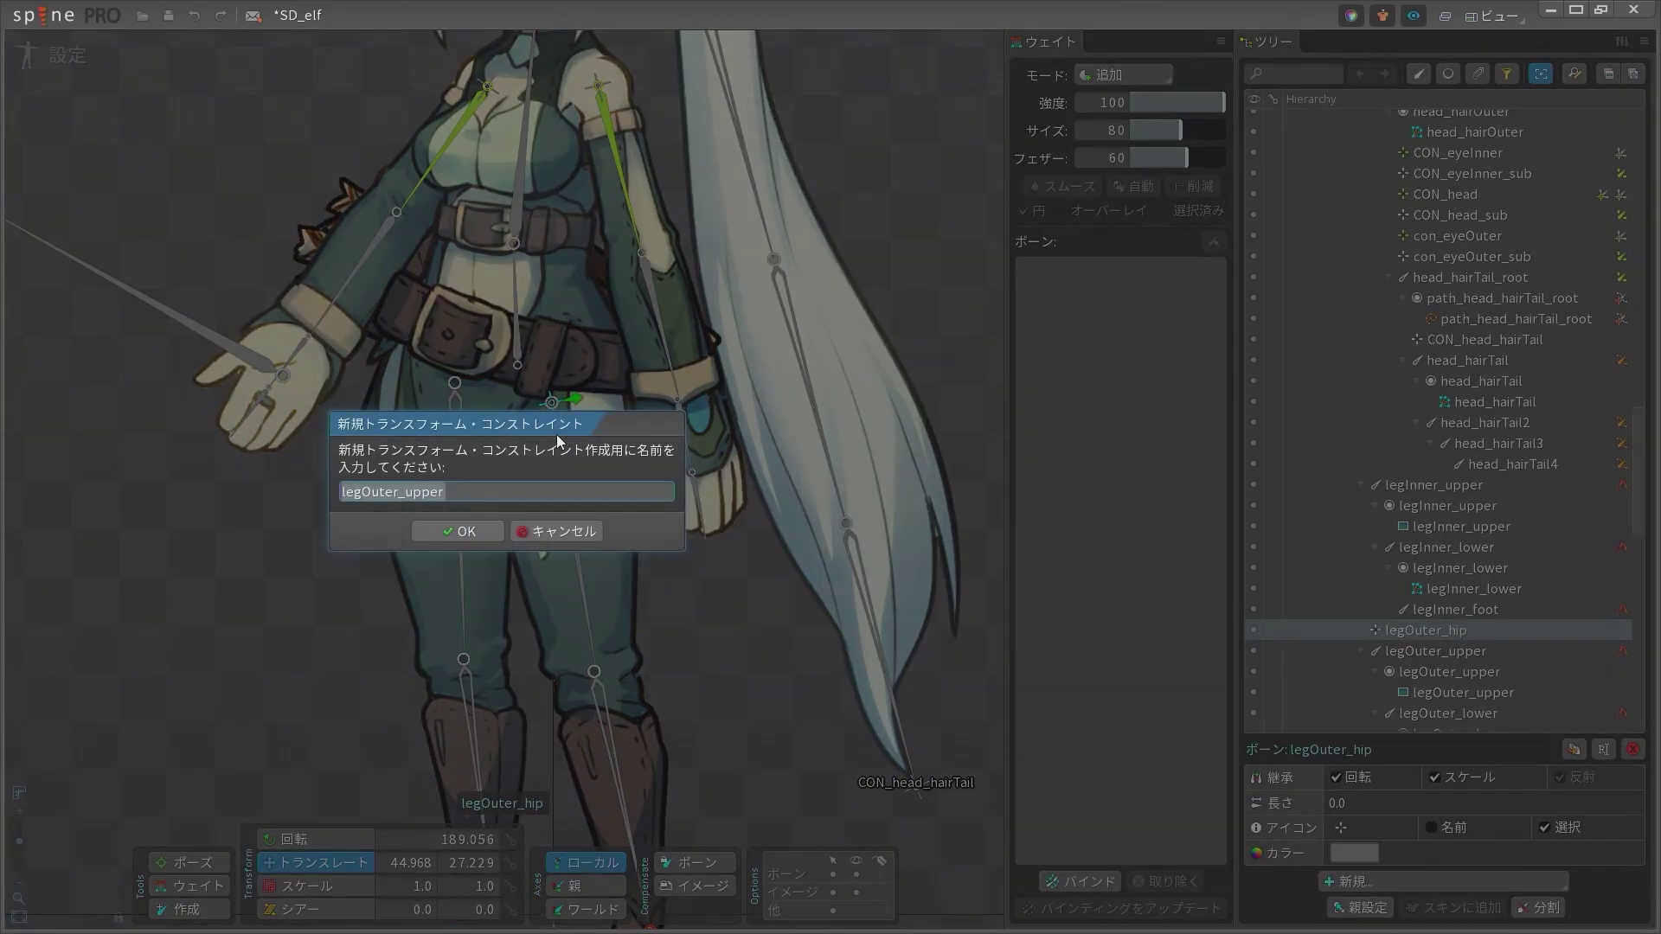
pyautogui.click(340, 492)
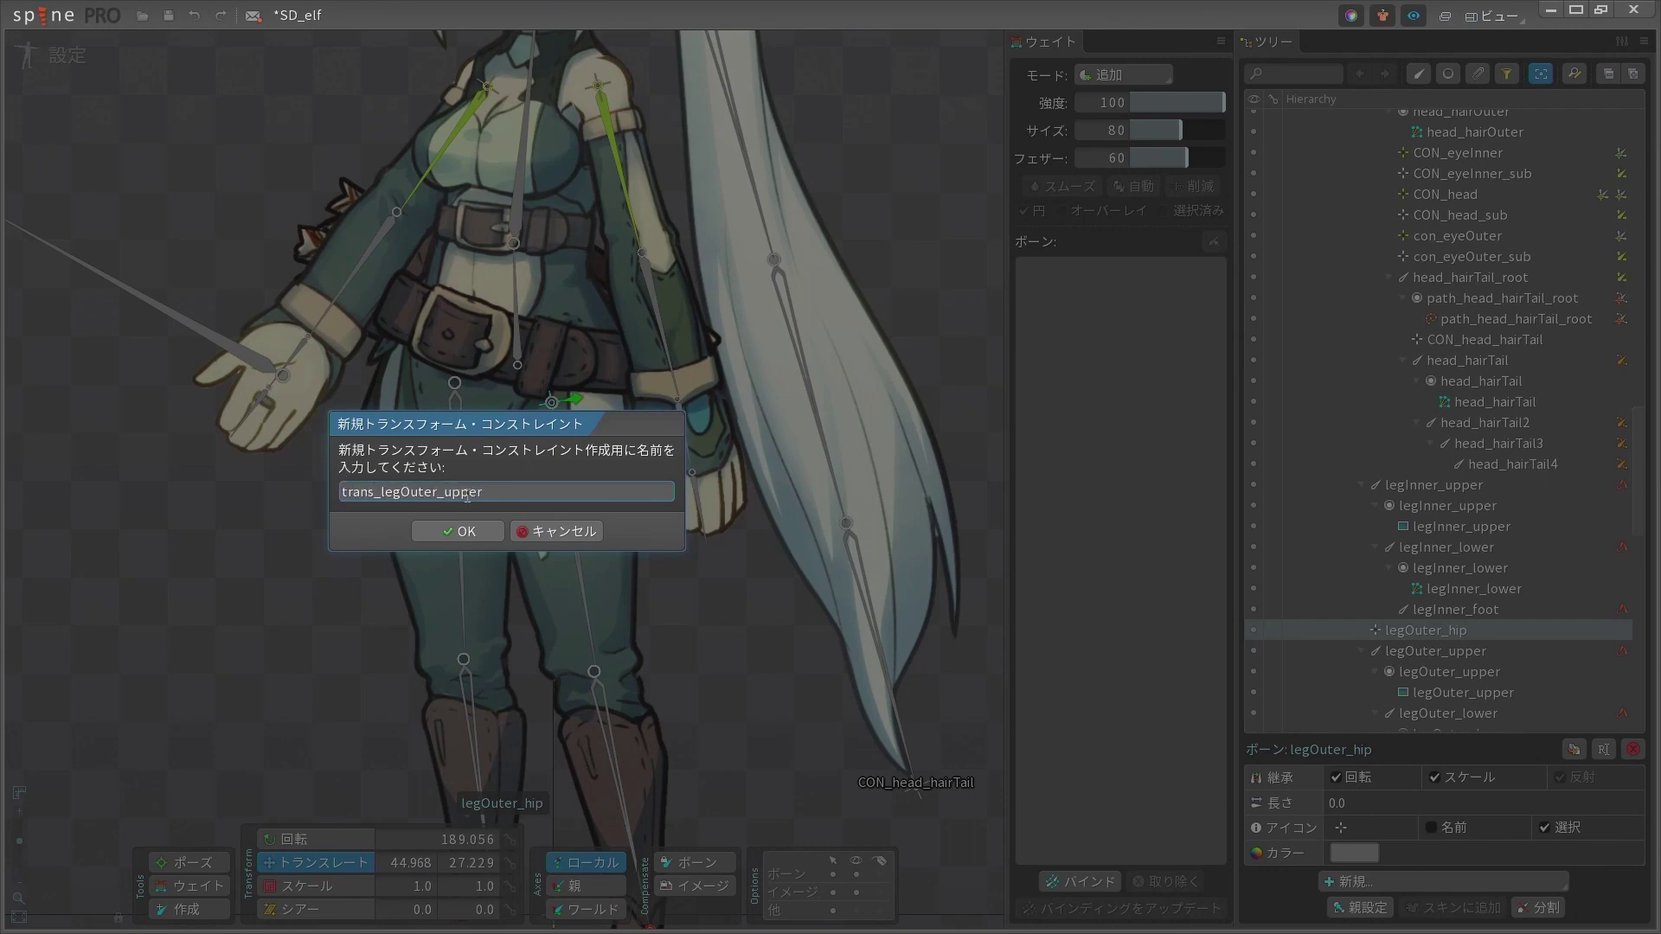
pyautogui.write('trans_')
pyautogui.press('Return')
pyautogui.scroll(3, 490, 365)
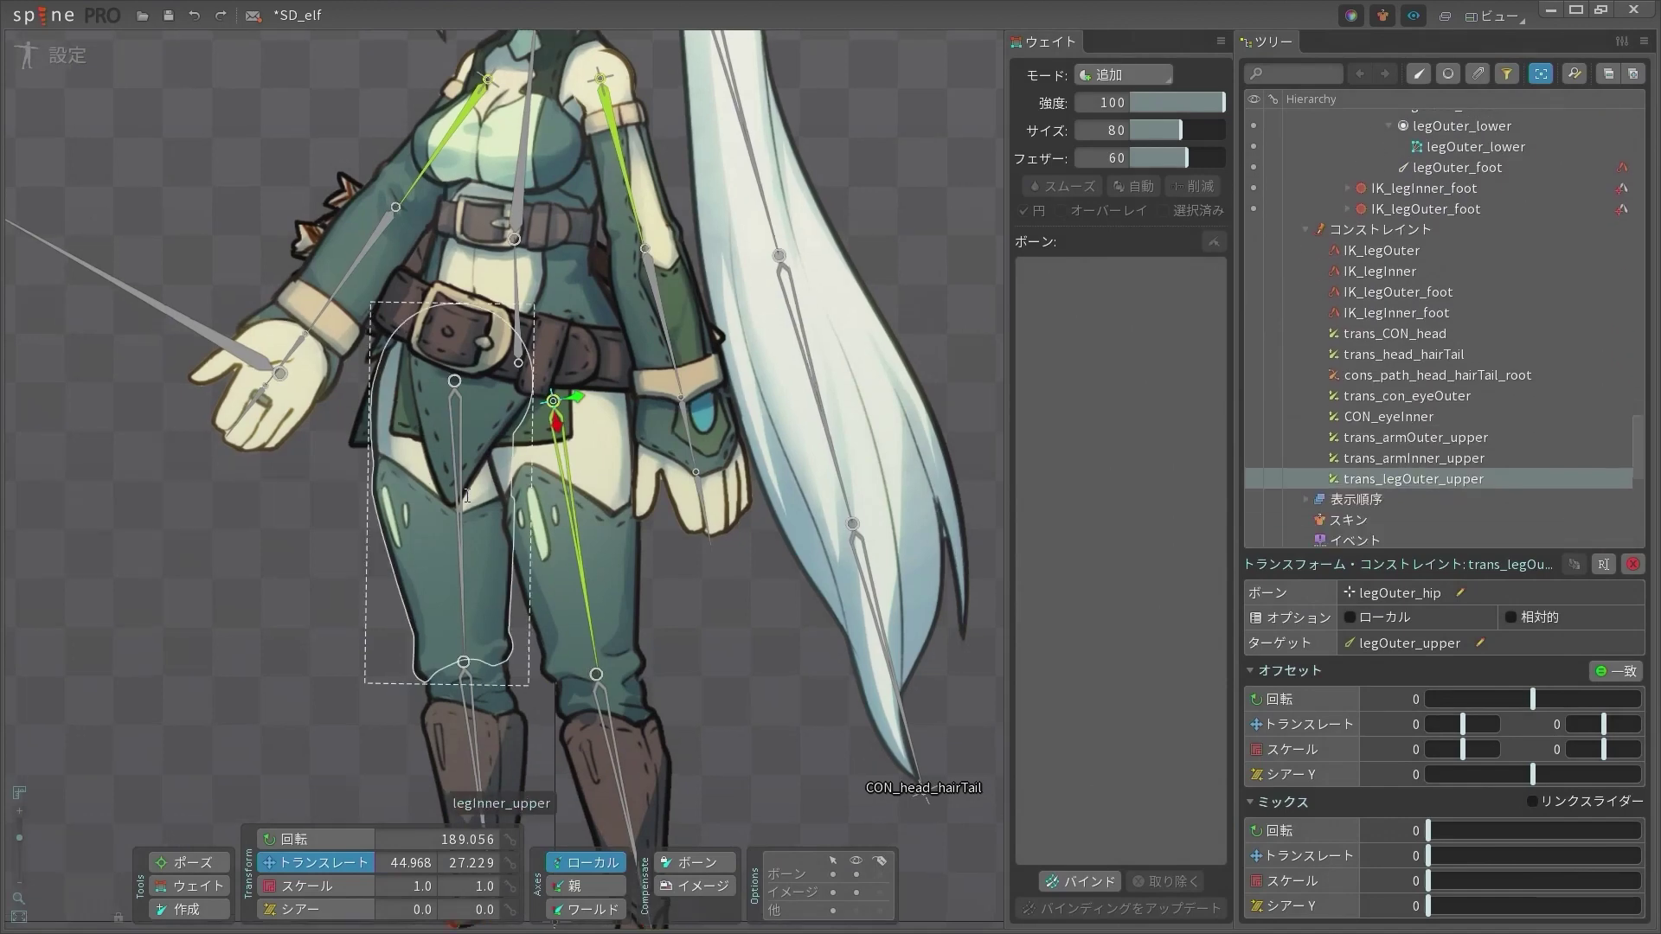
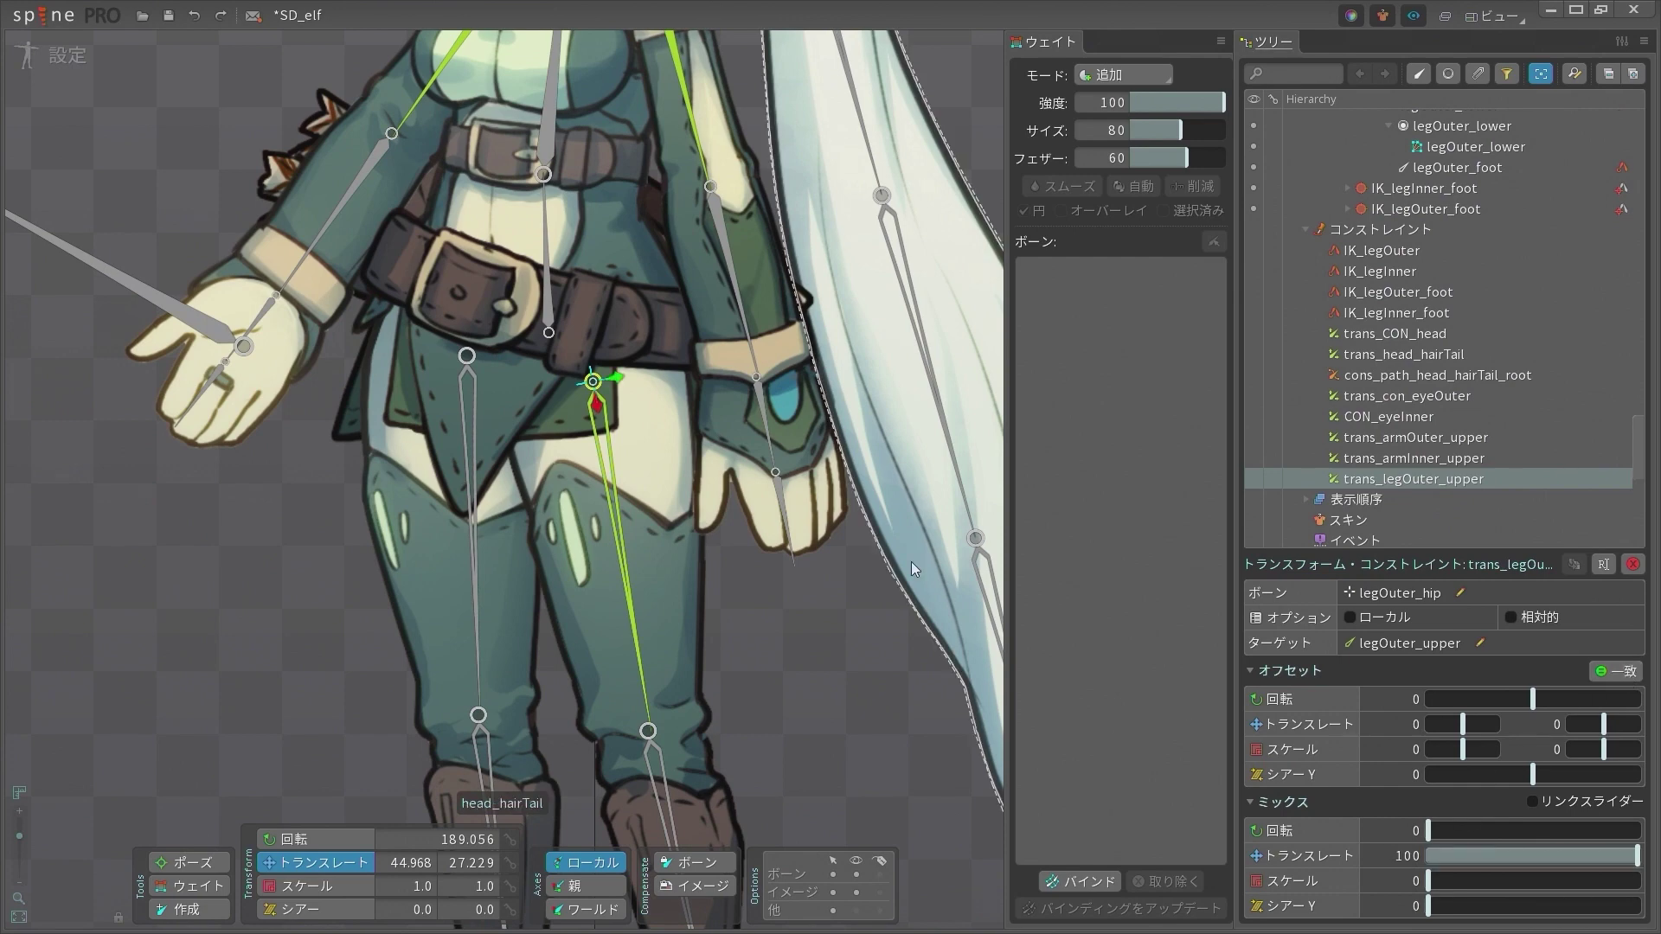
# Try moving the legOuter_upper bone to test its constraint with legOuter_hip, and undo the move
pyautogui.click(608, 410)
pyautogui.click(598, 433)
pyautogui.scroll(-3, 782, 569)
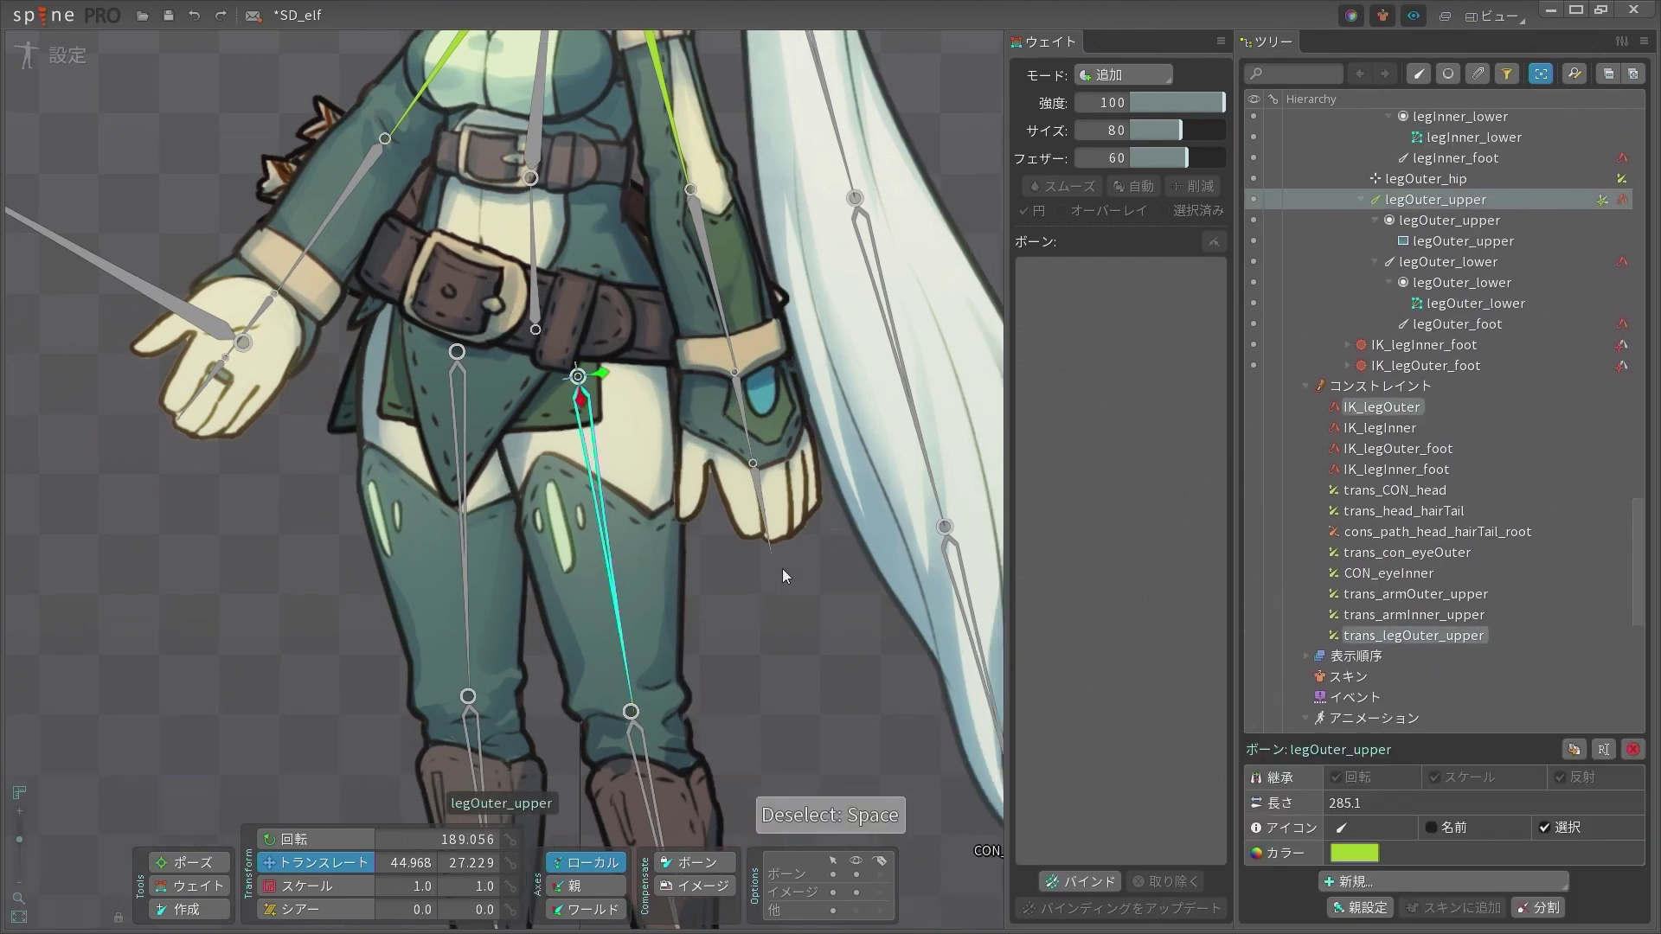
pyautogui.moveTo(969, 701); pyautogui.dragTo(819, 616)
pyautogui.moveTo(962, 606); pyautogui.dragTo(997, 620)
pyautogui.hotkey('ctrl', 'z')
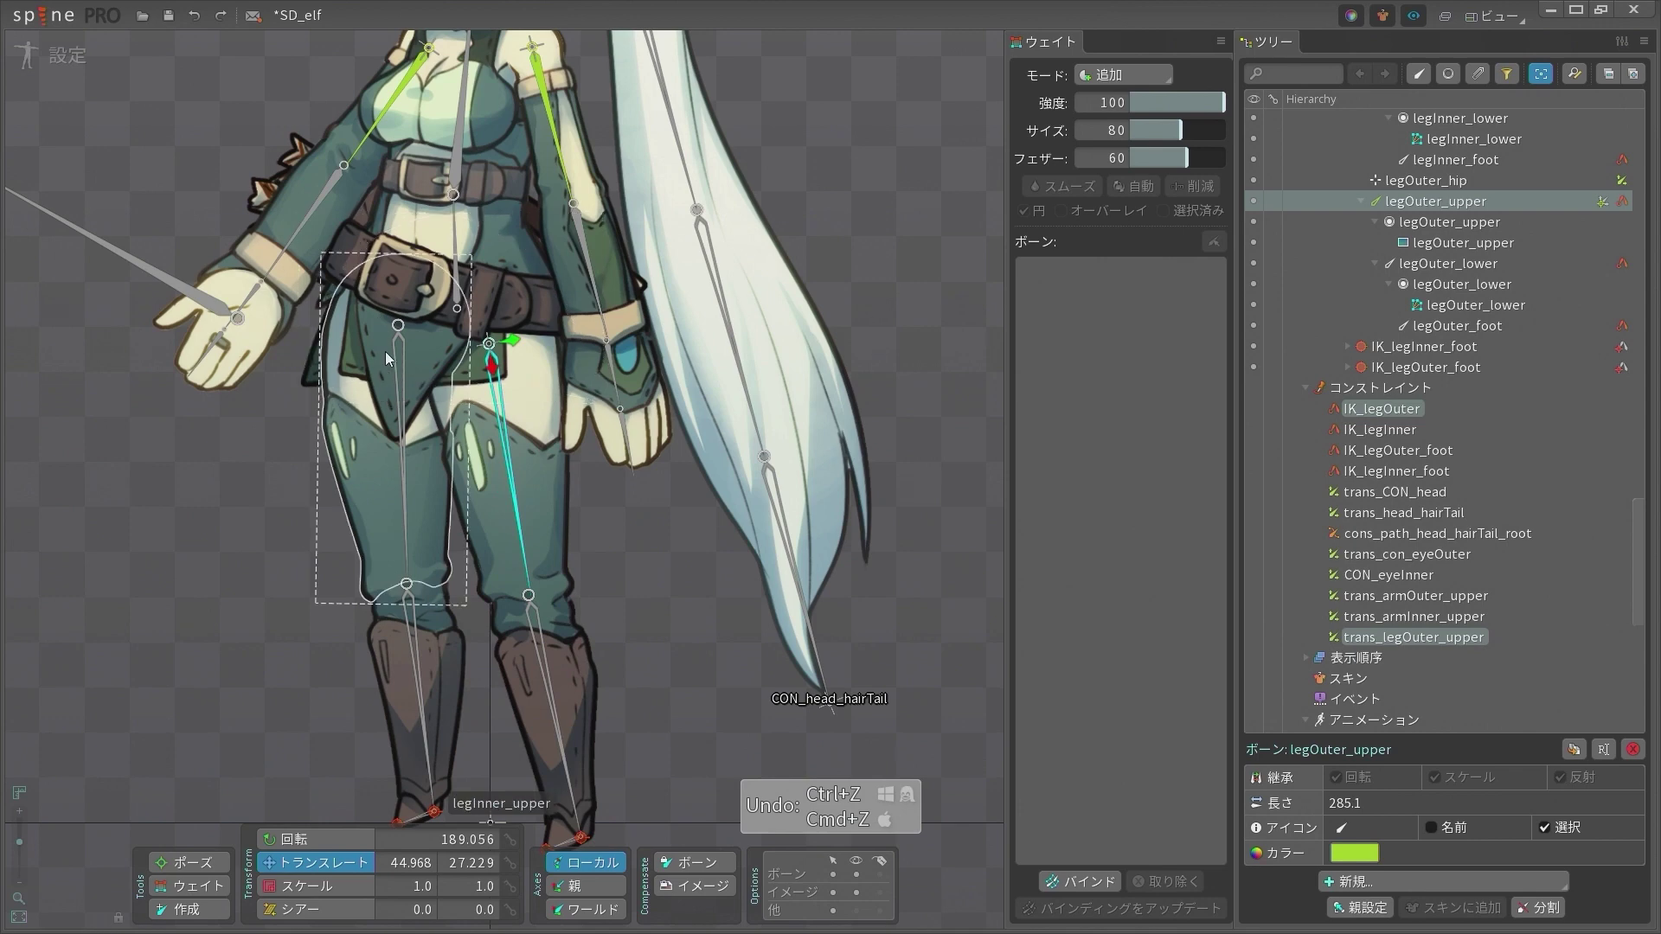
# Create a zero-length child bone of Hip in the empty area below the inner hand and name it legInner_hip
pyautogui.click(399, 354)
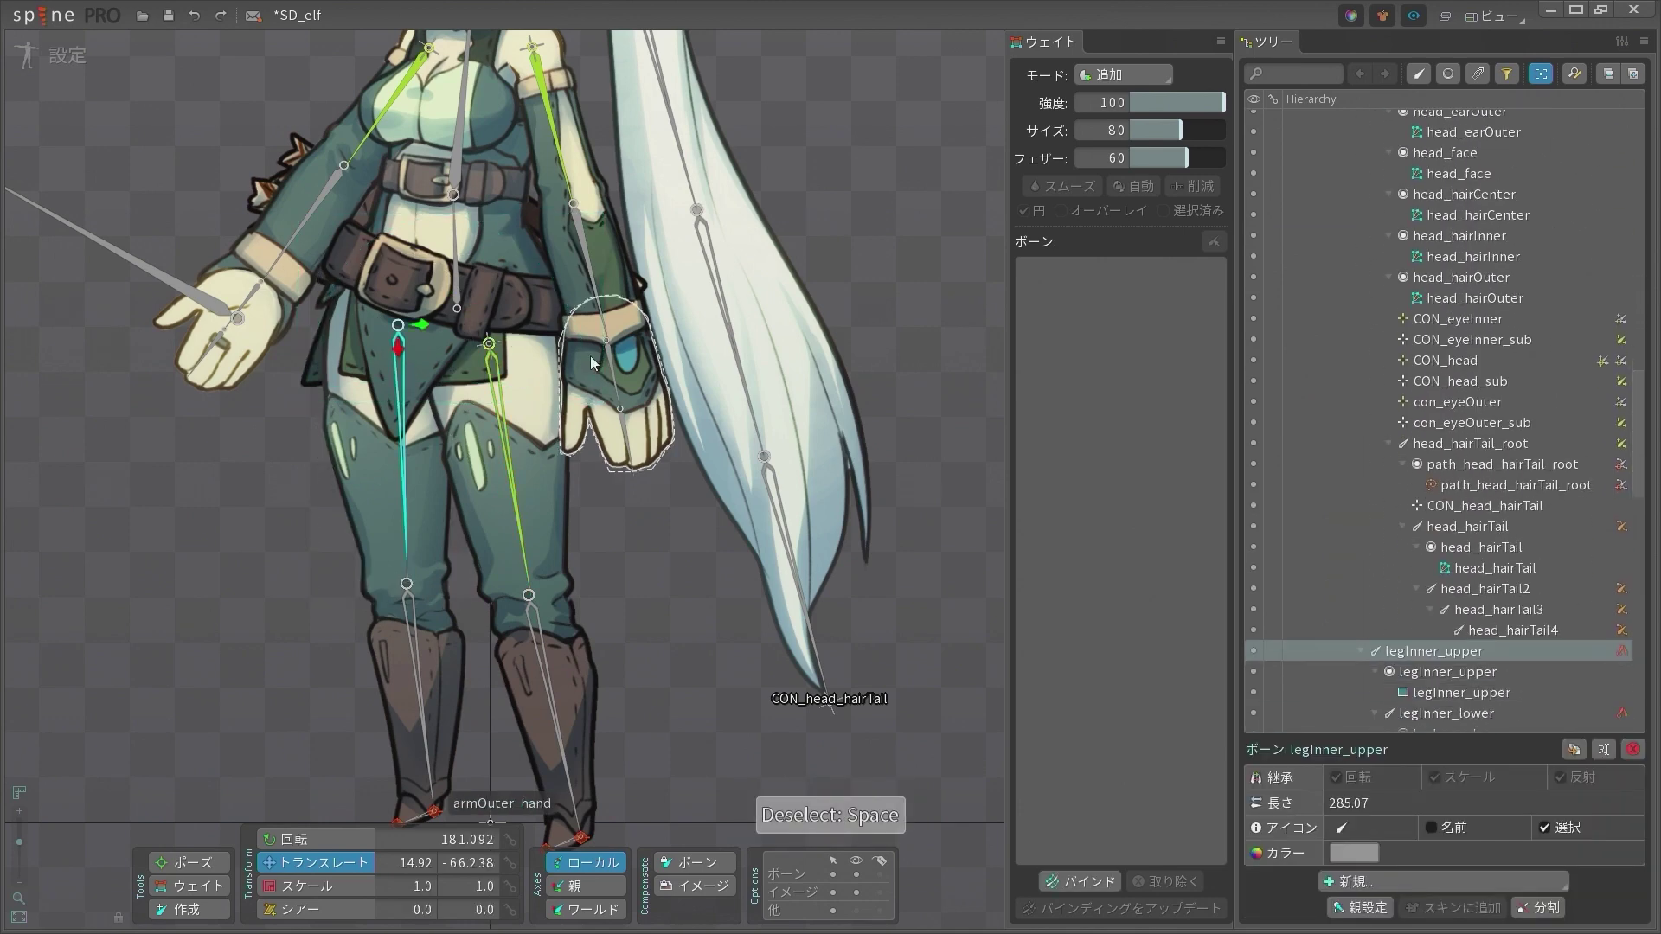
pyautogui.click(460, 258)
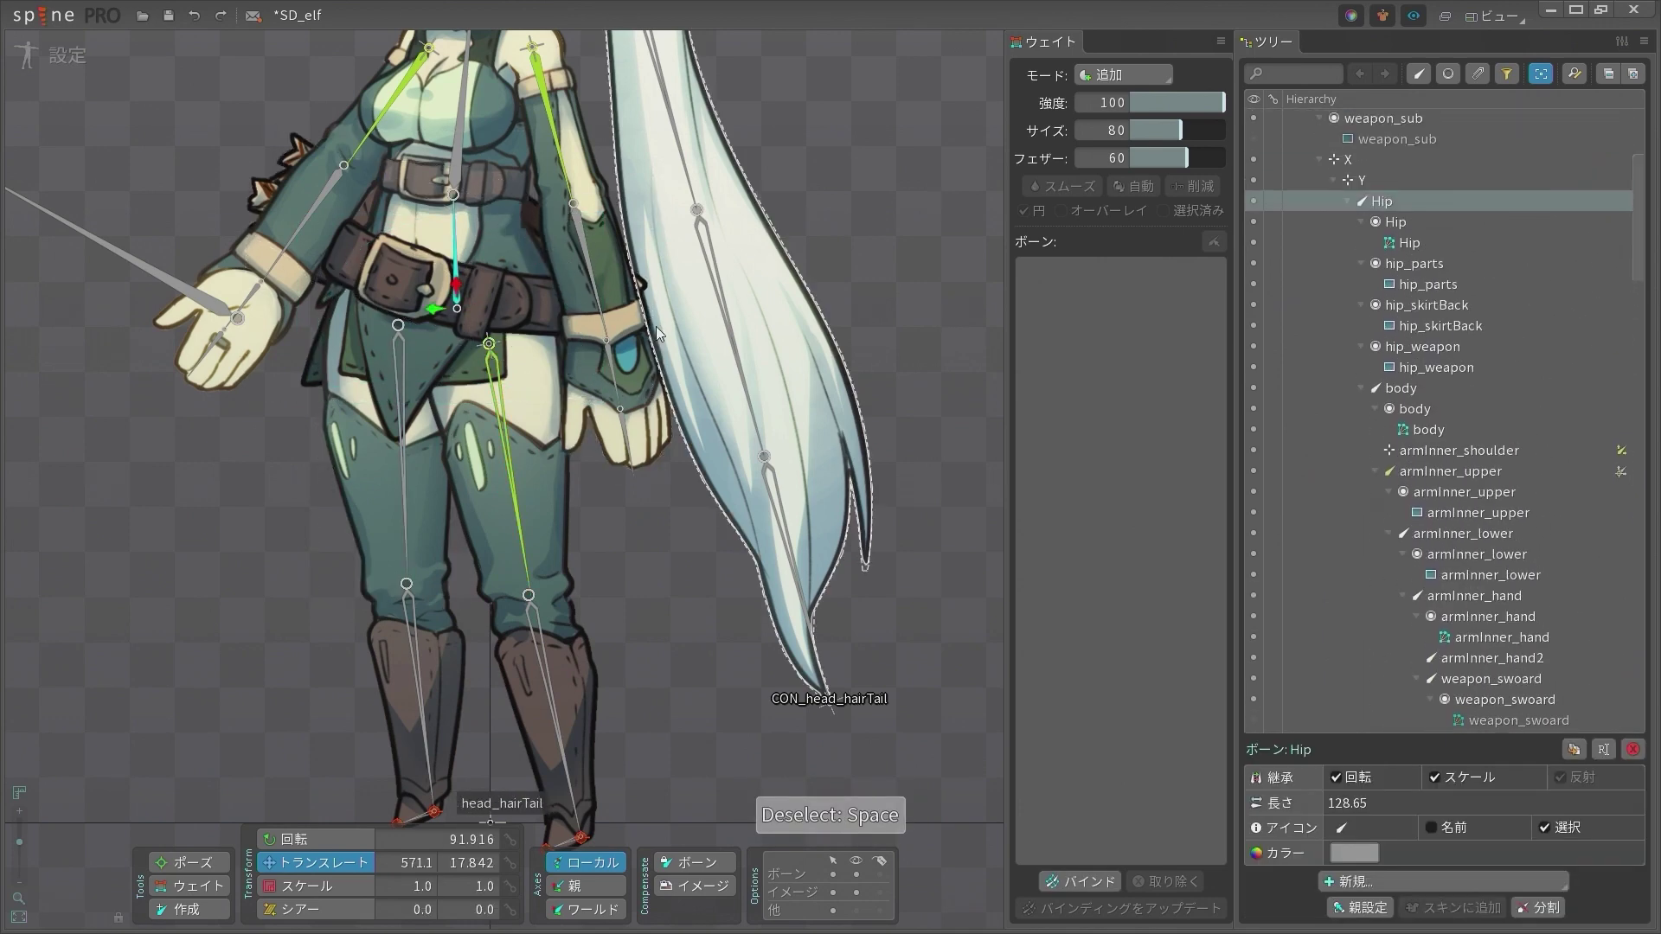
pyautogui.click(208, 914)
pyautogui.click(165, 480)
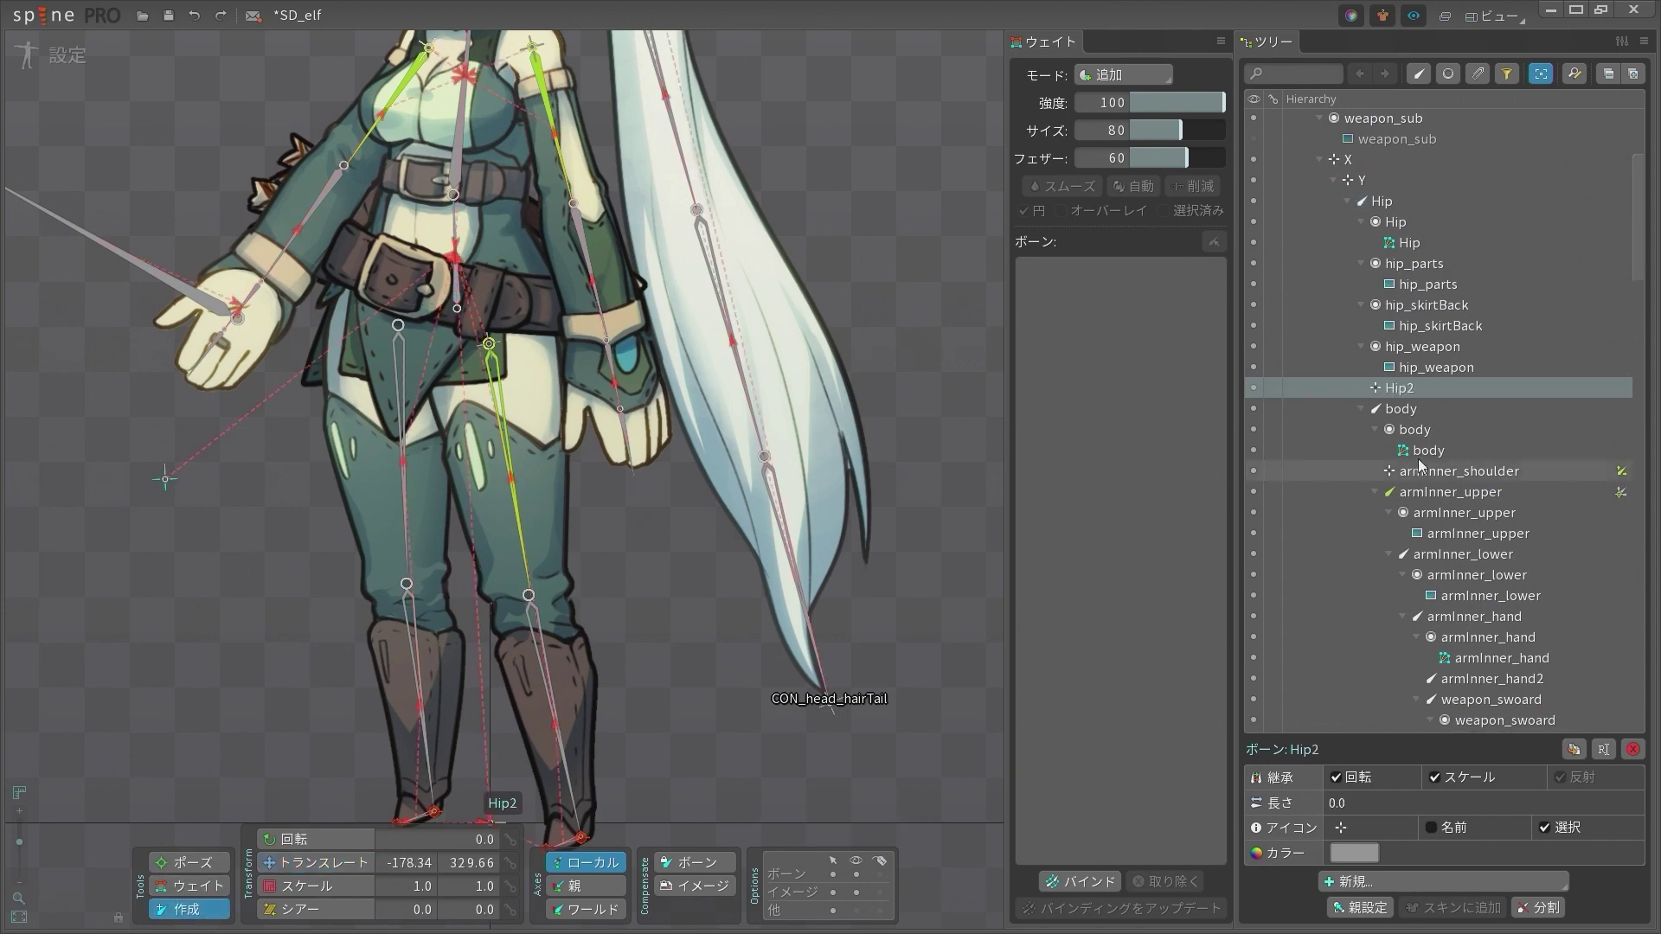
pyautogui.doubleClick(1400, 389)
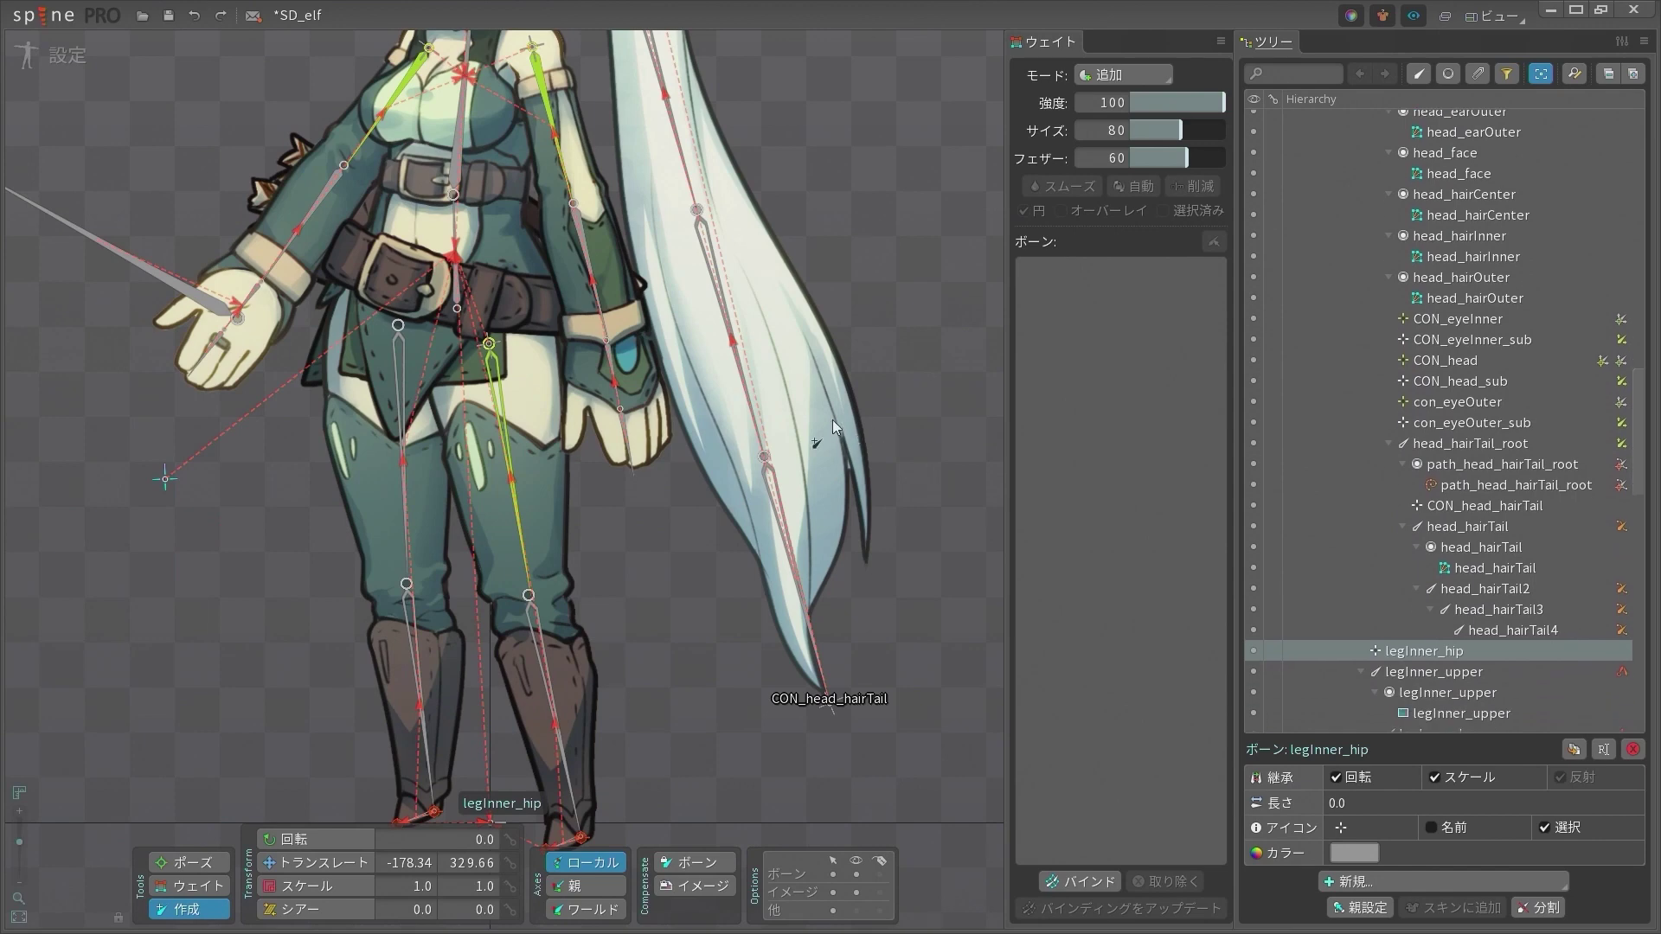
# Copy the transform of legInner_upper onto legInner_hip and check its placement at the top of the inner leg
pyautogui.scroll(-3, 1540, 563)
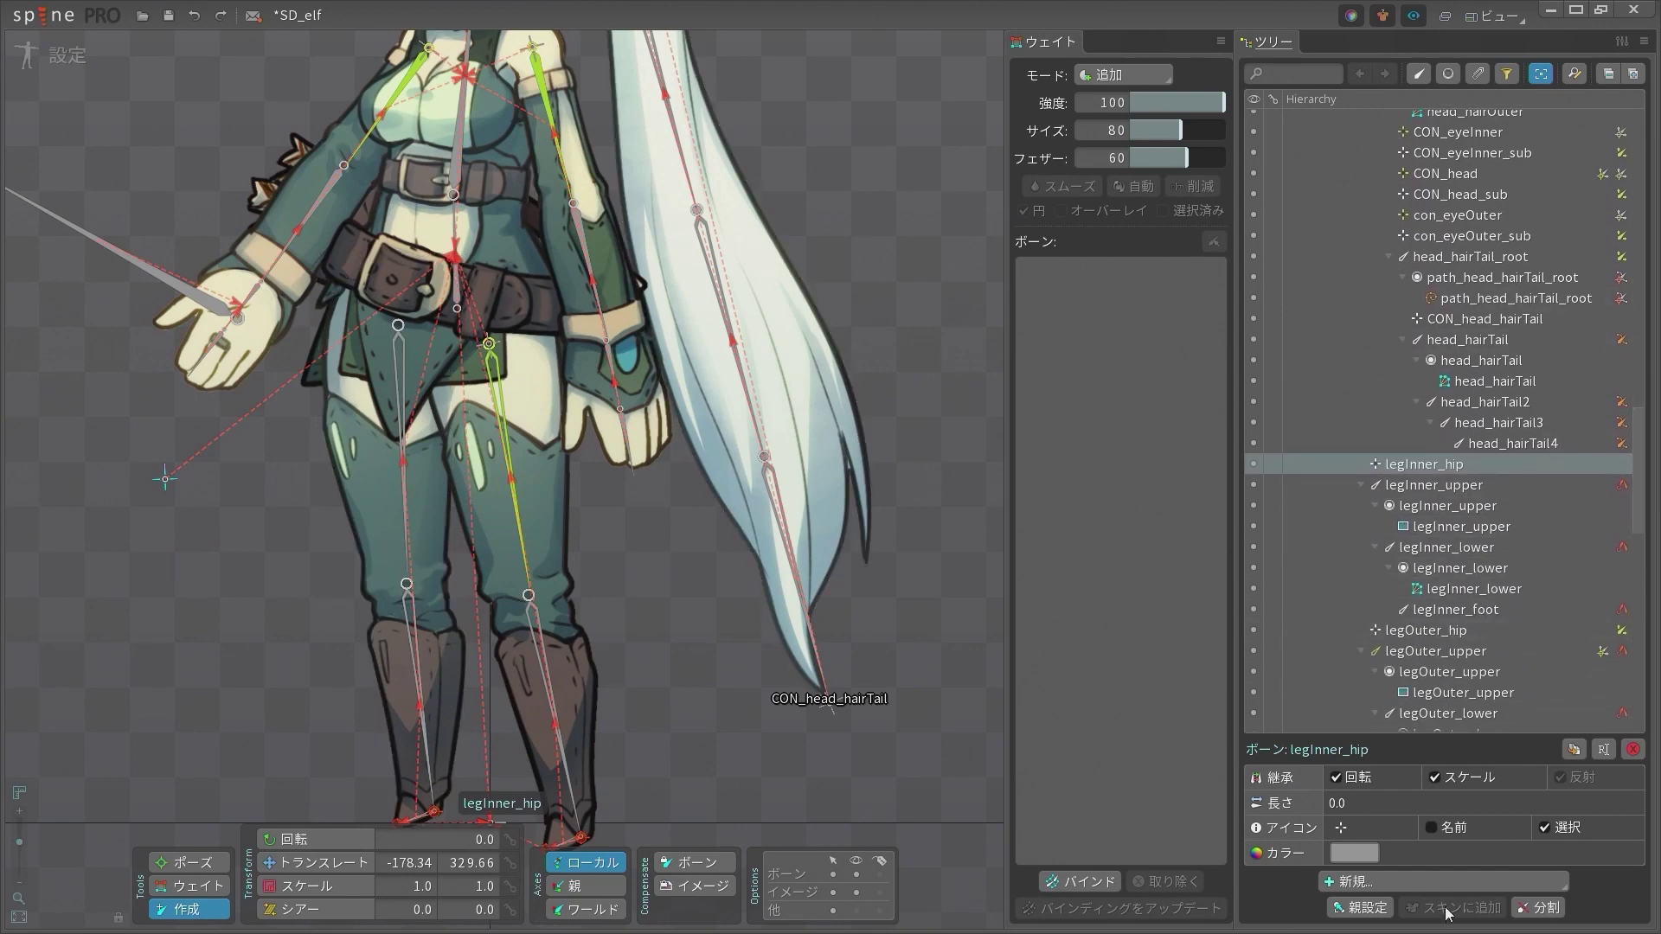
pyautogui.click(399, 362)
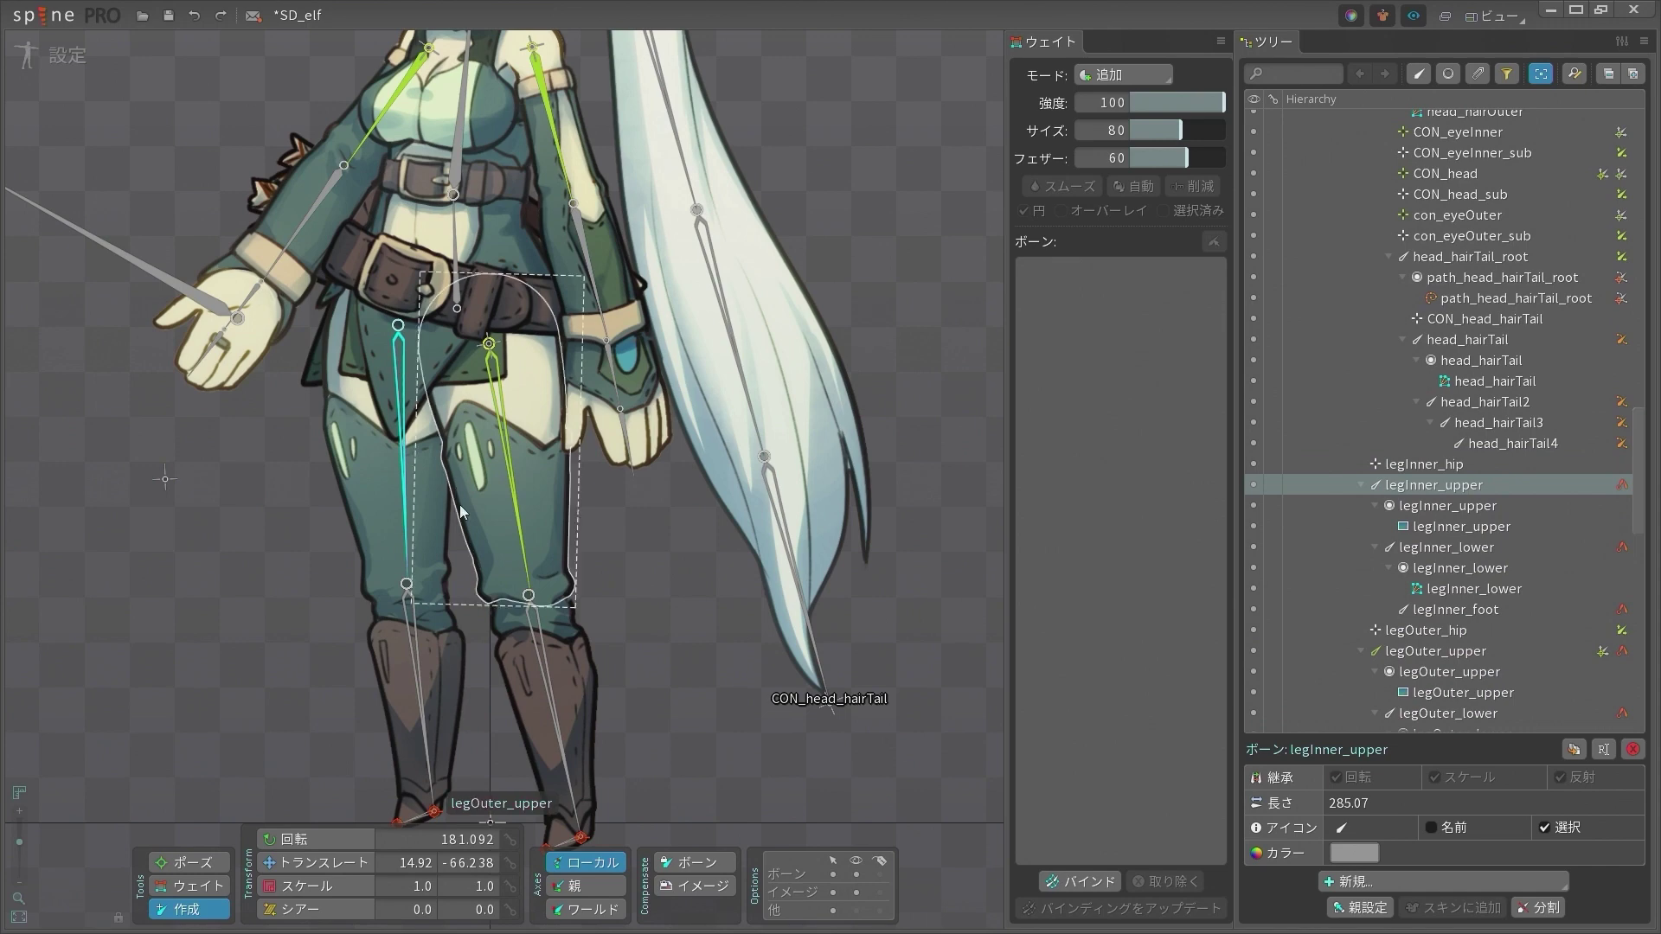
pyautogui.hotkey('ctrl', 'c')
pyautogui.click(165, 481)
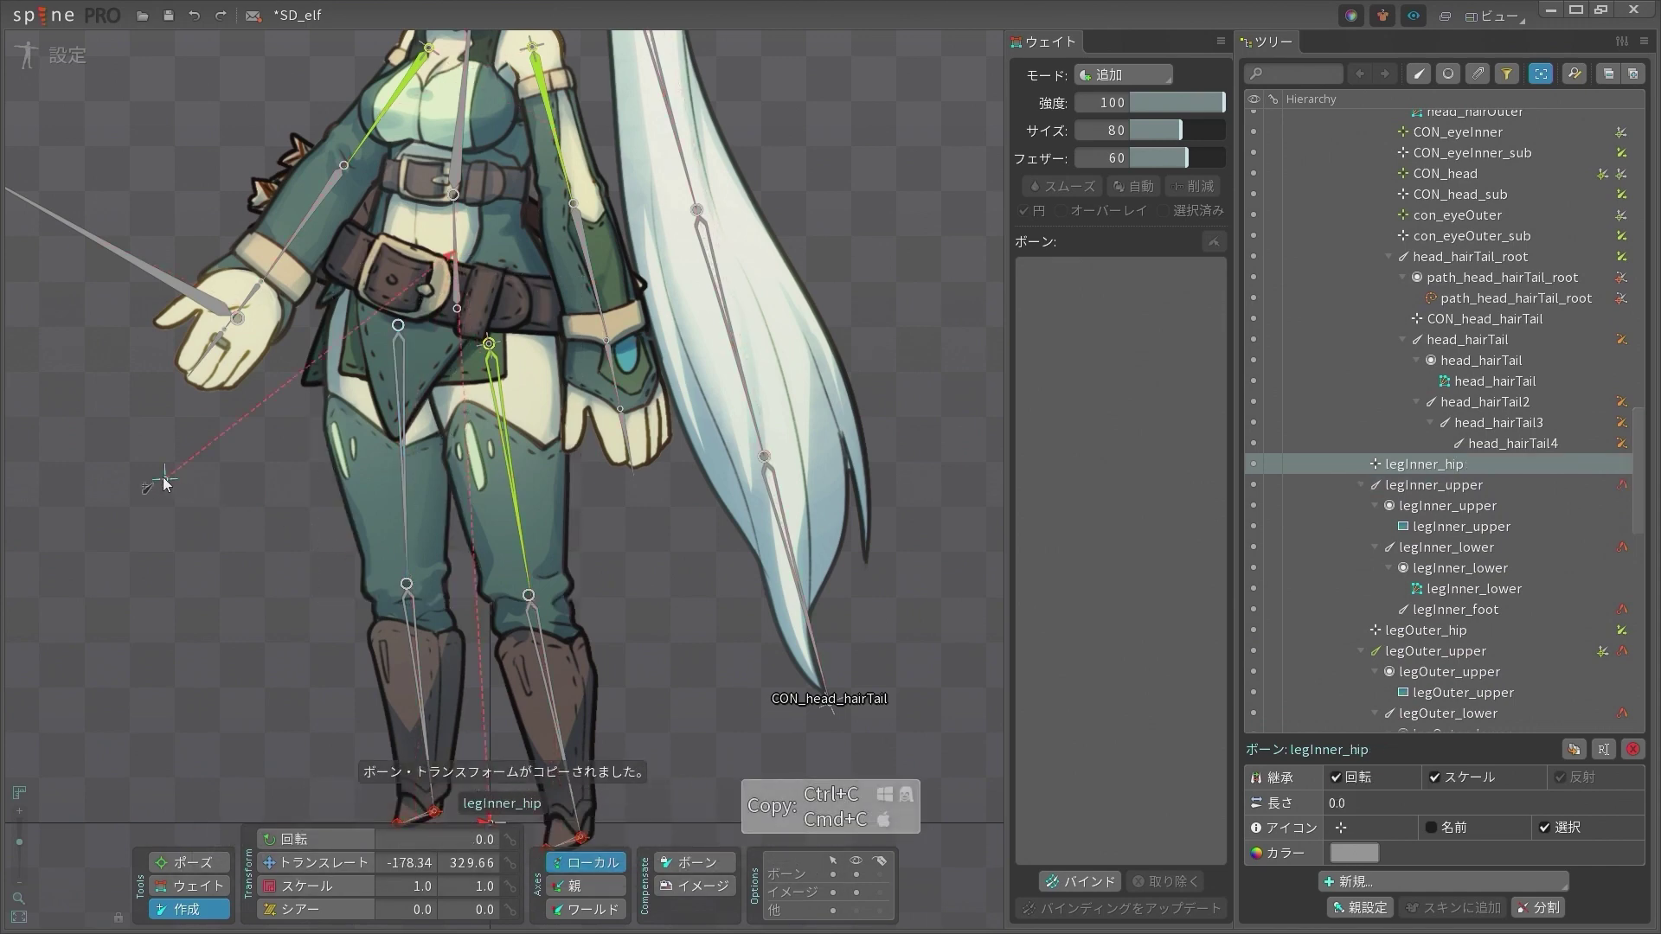
pyautogui.hotkey('ctrl', 'v')
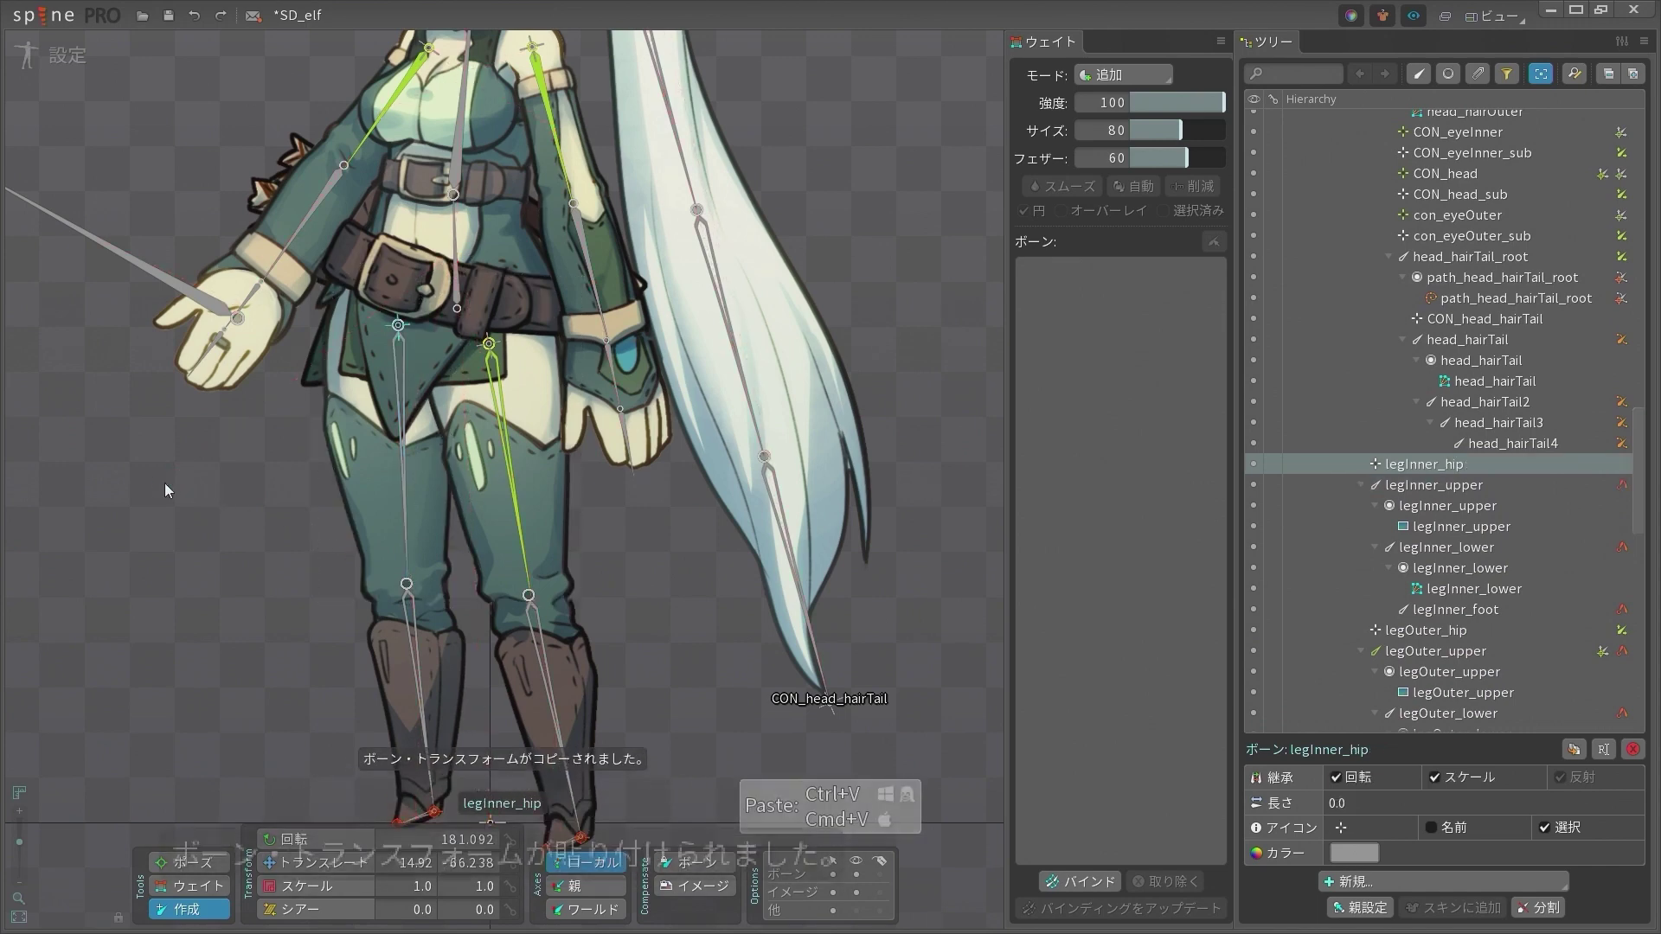
pyautogui.press('space')
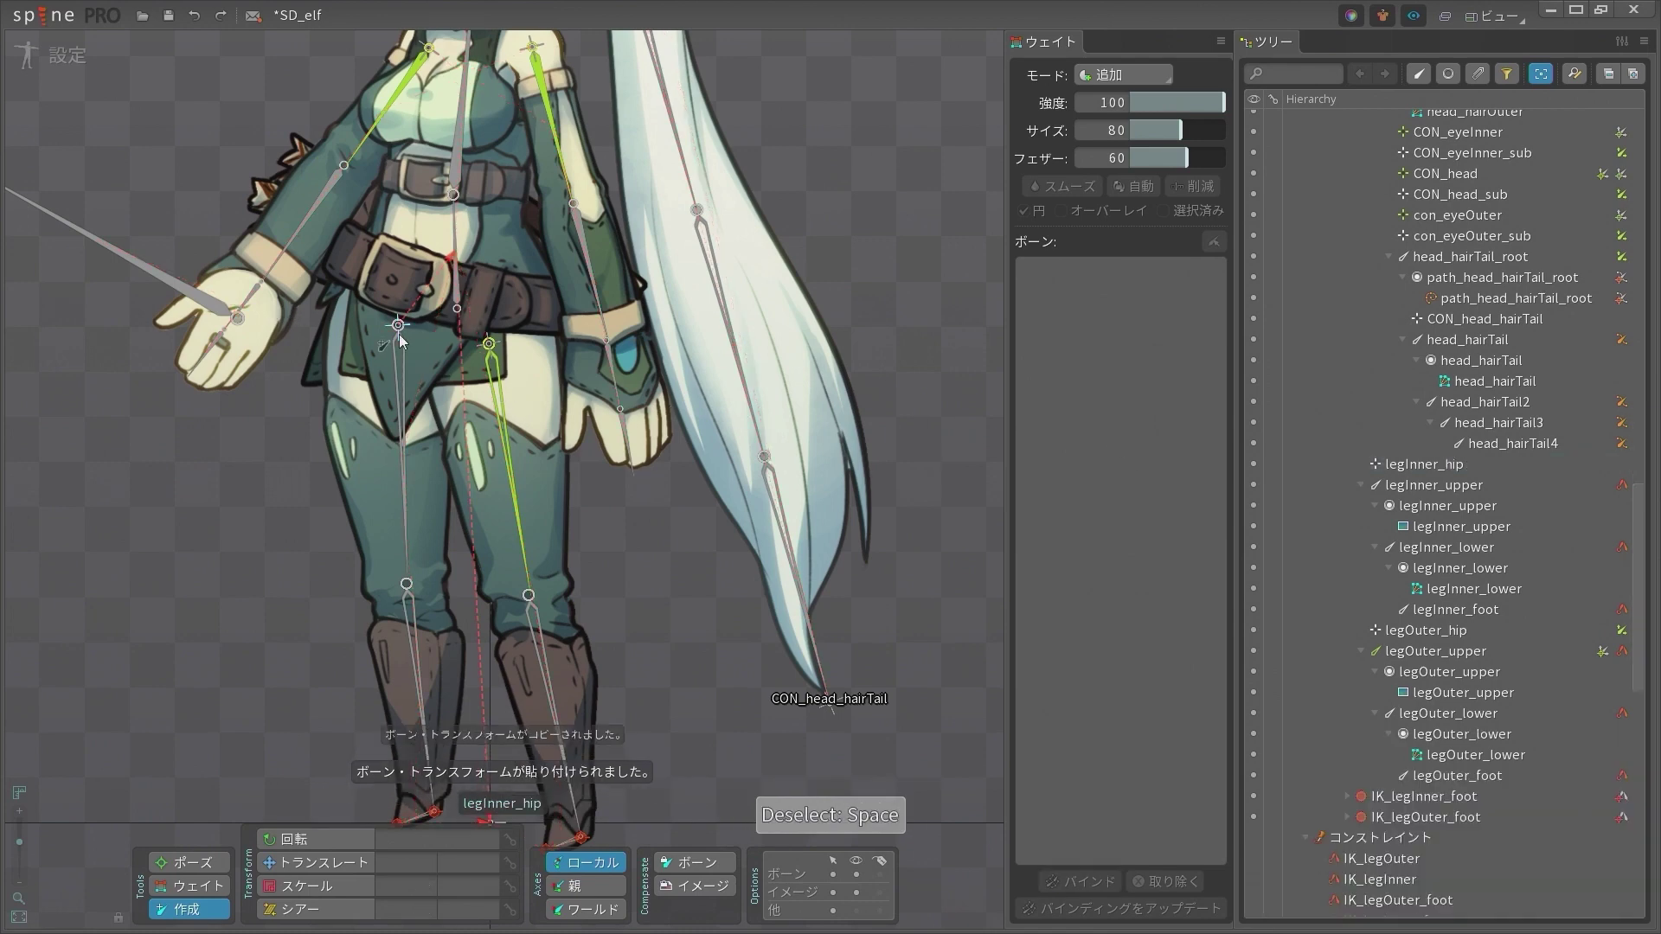
pyautogui.click(404, 324)
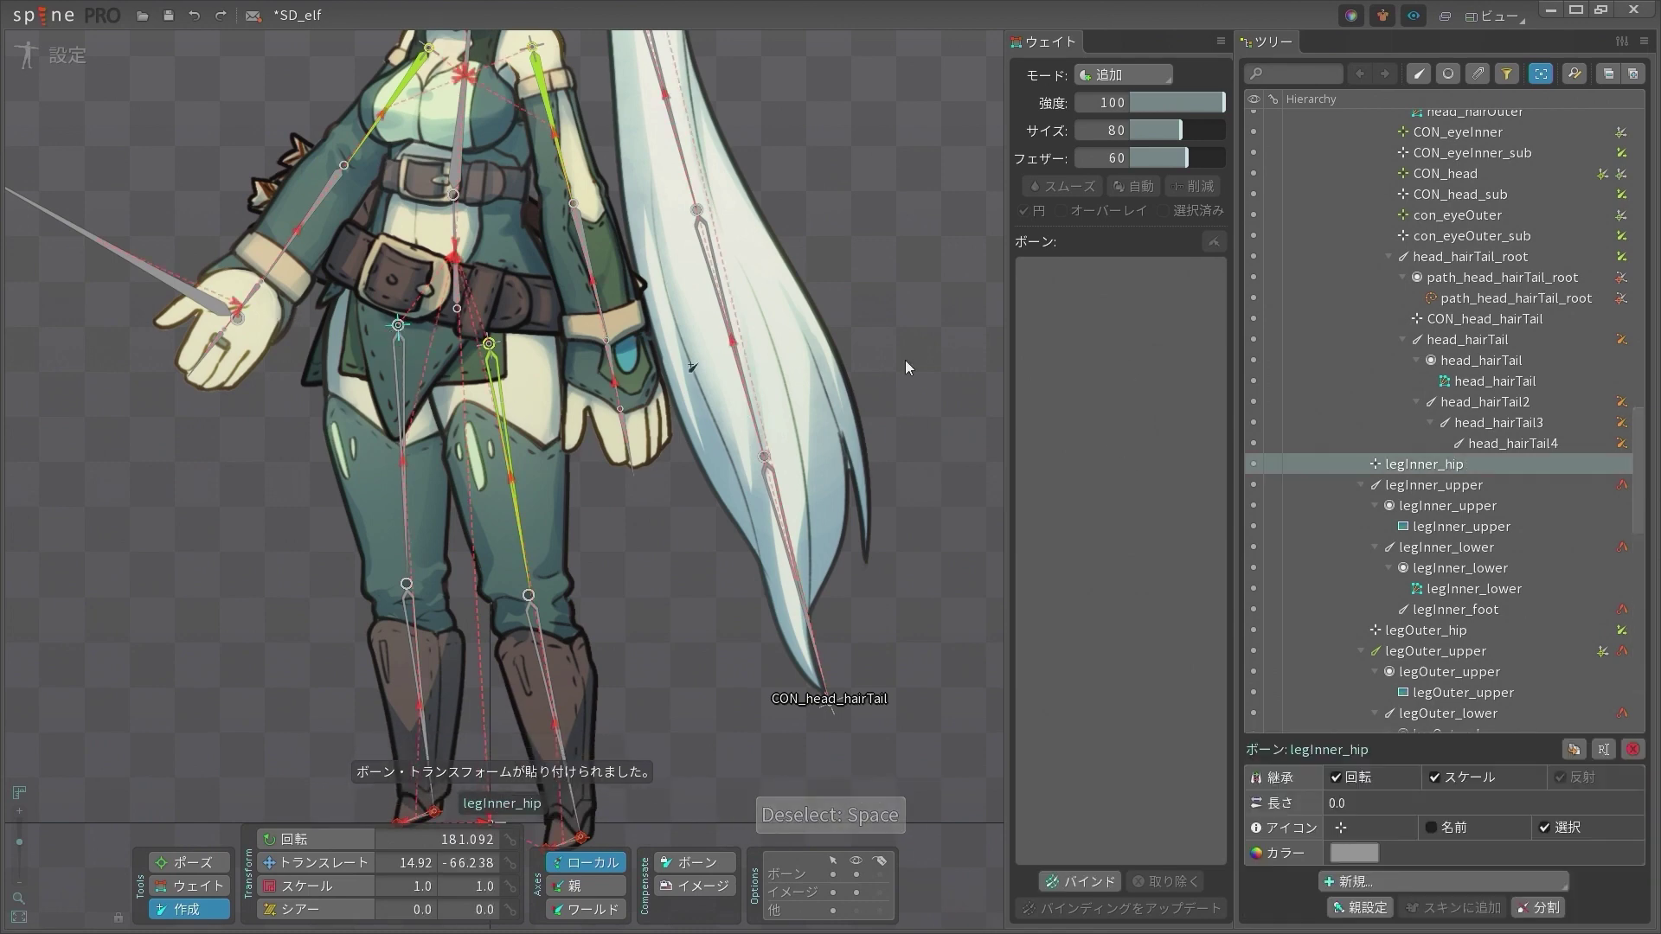
pyautogui.click(1461, 487)
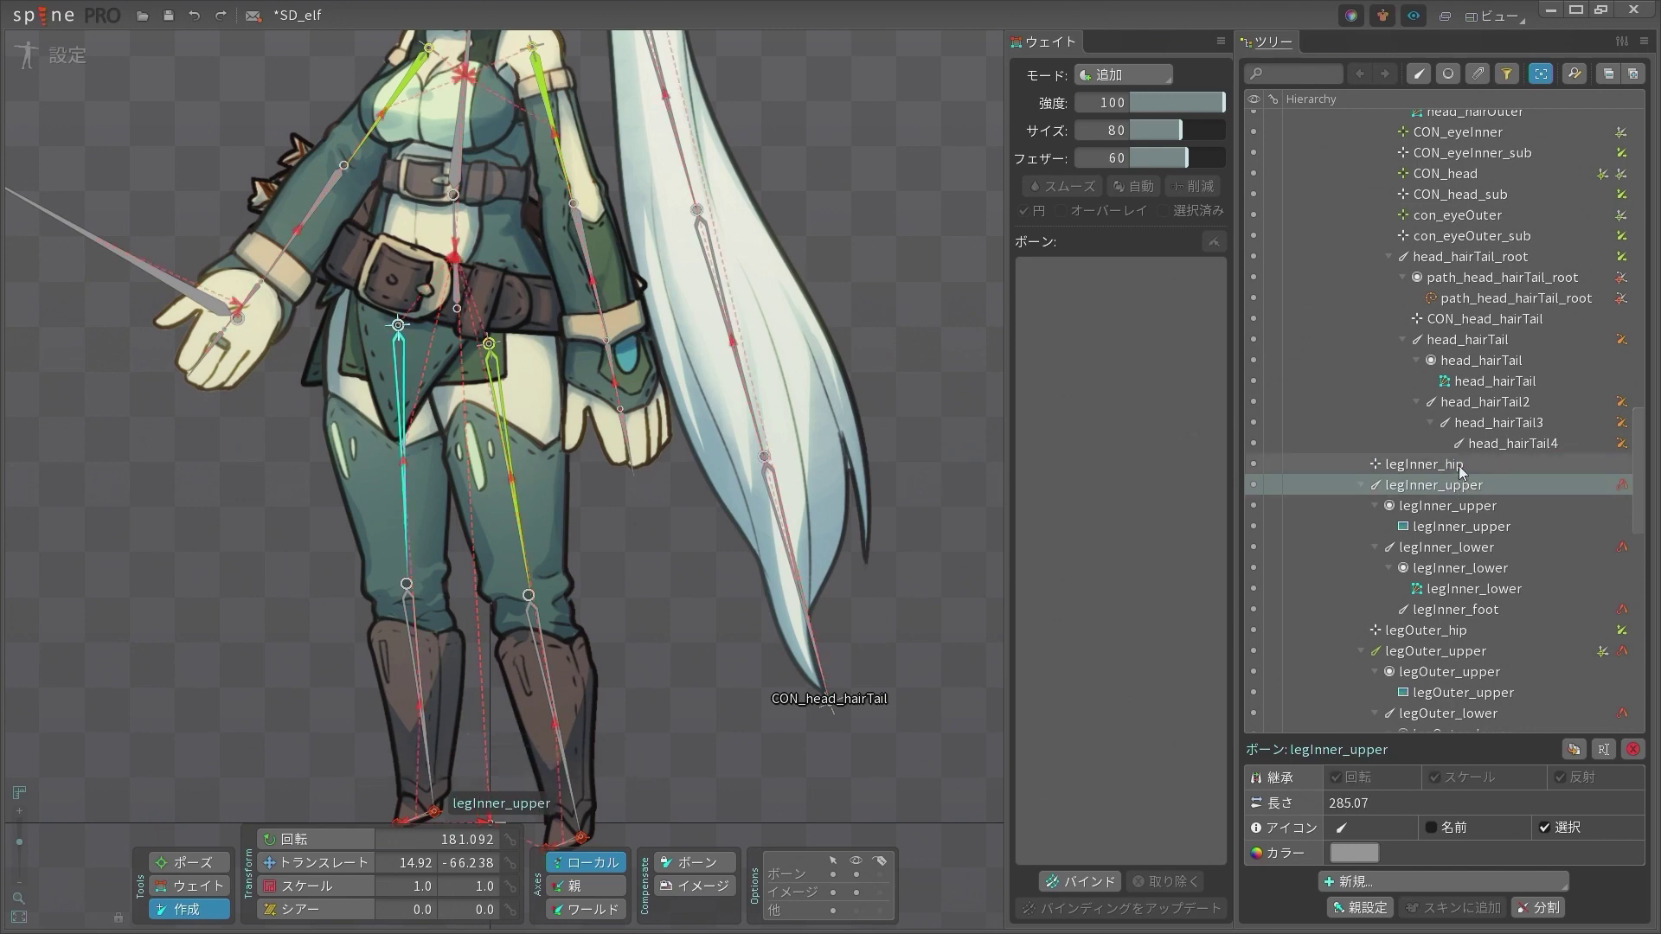
# Add transform constraint trans_legInner_upper to legInner_hip with legInner_upper as target, and raise only its translate mix to full
pyautogui.click(1459, 466)
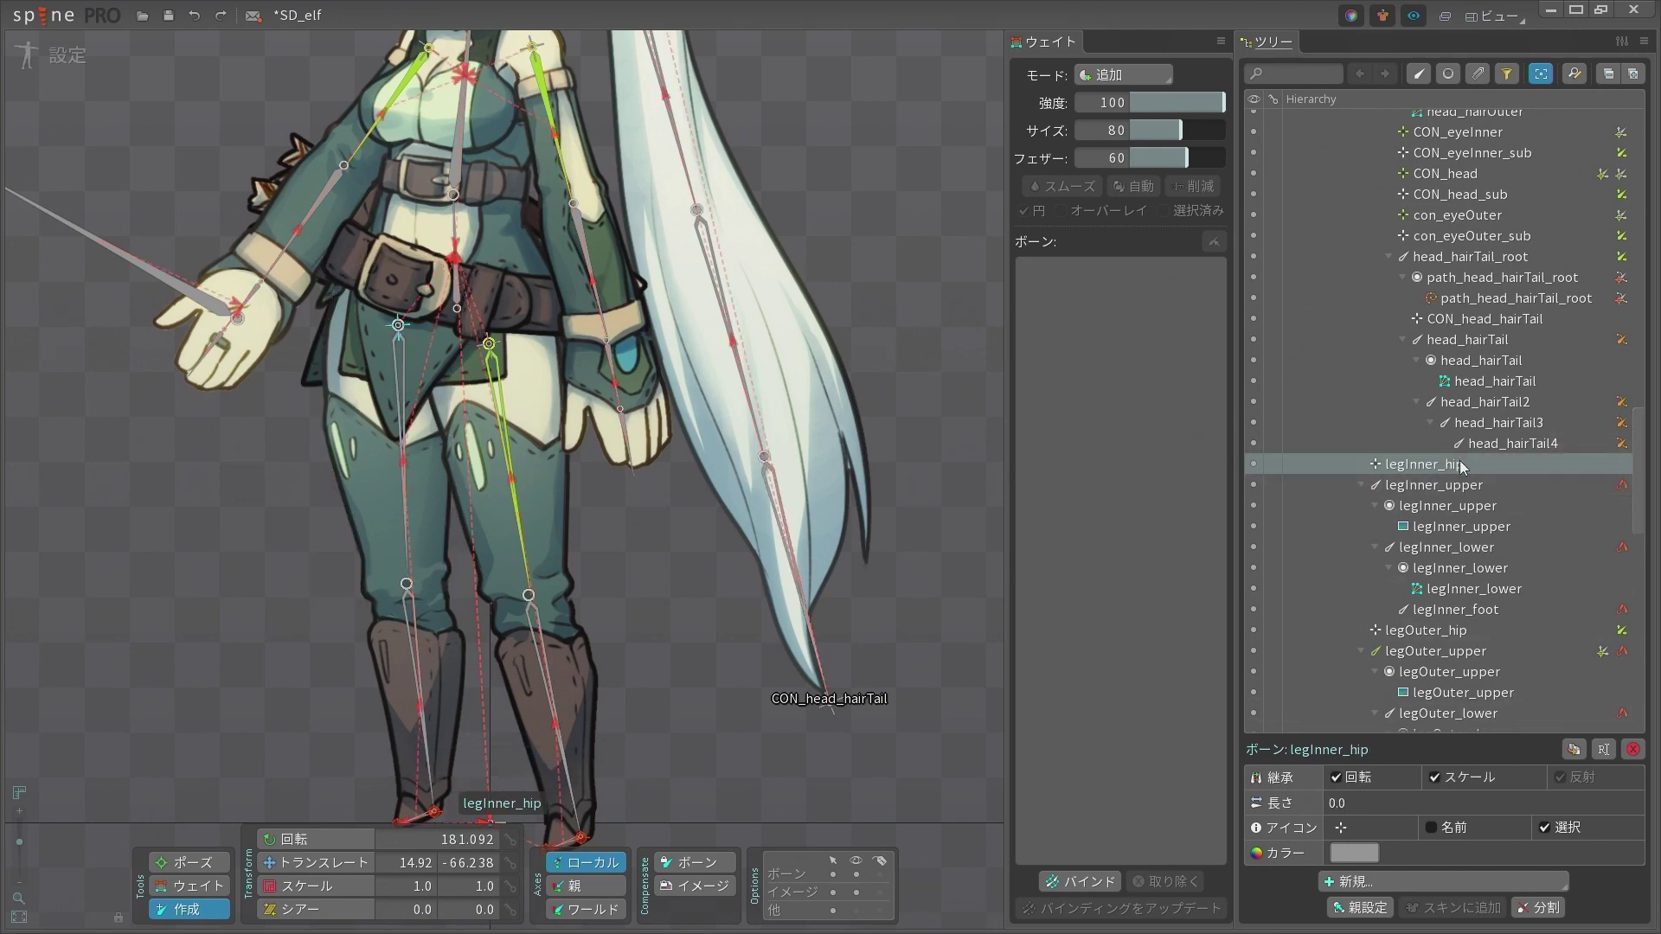
pyautogui.click(1417, 883)
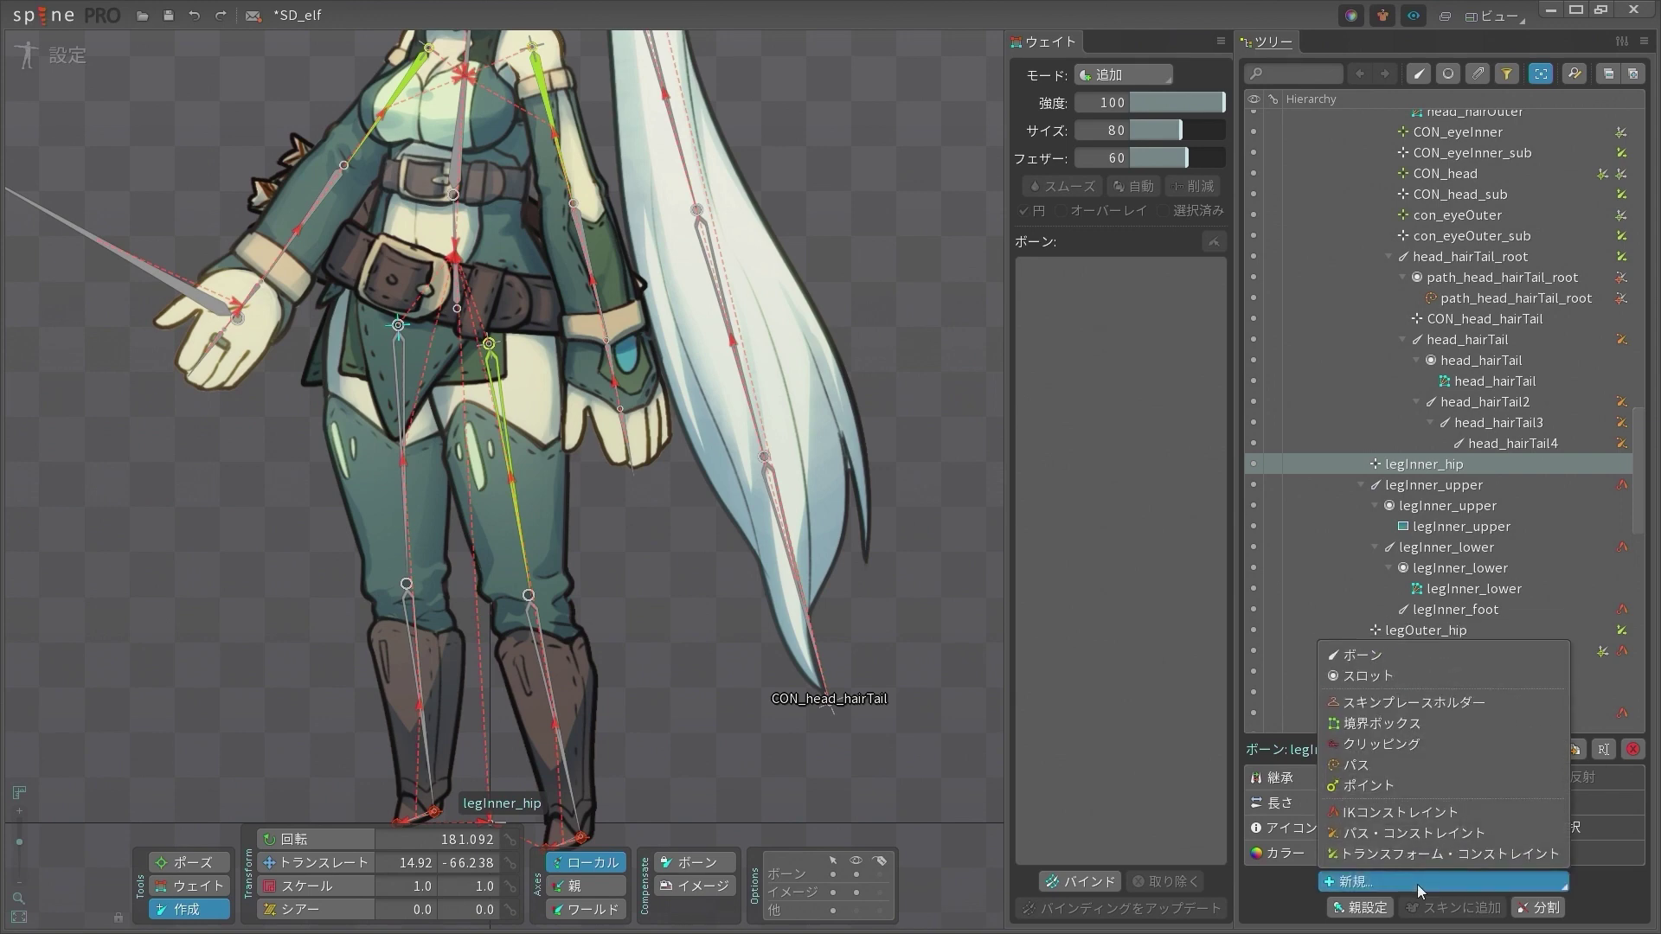
pyautogui.click(1435, 855)
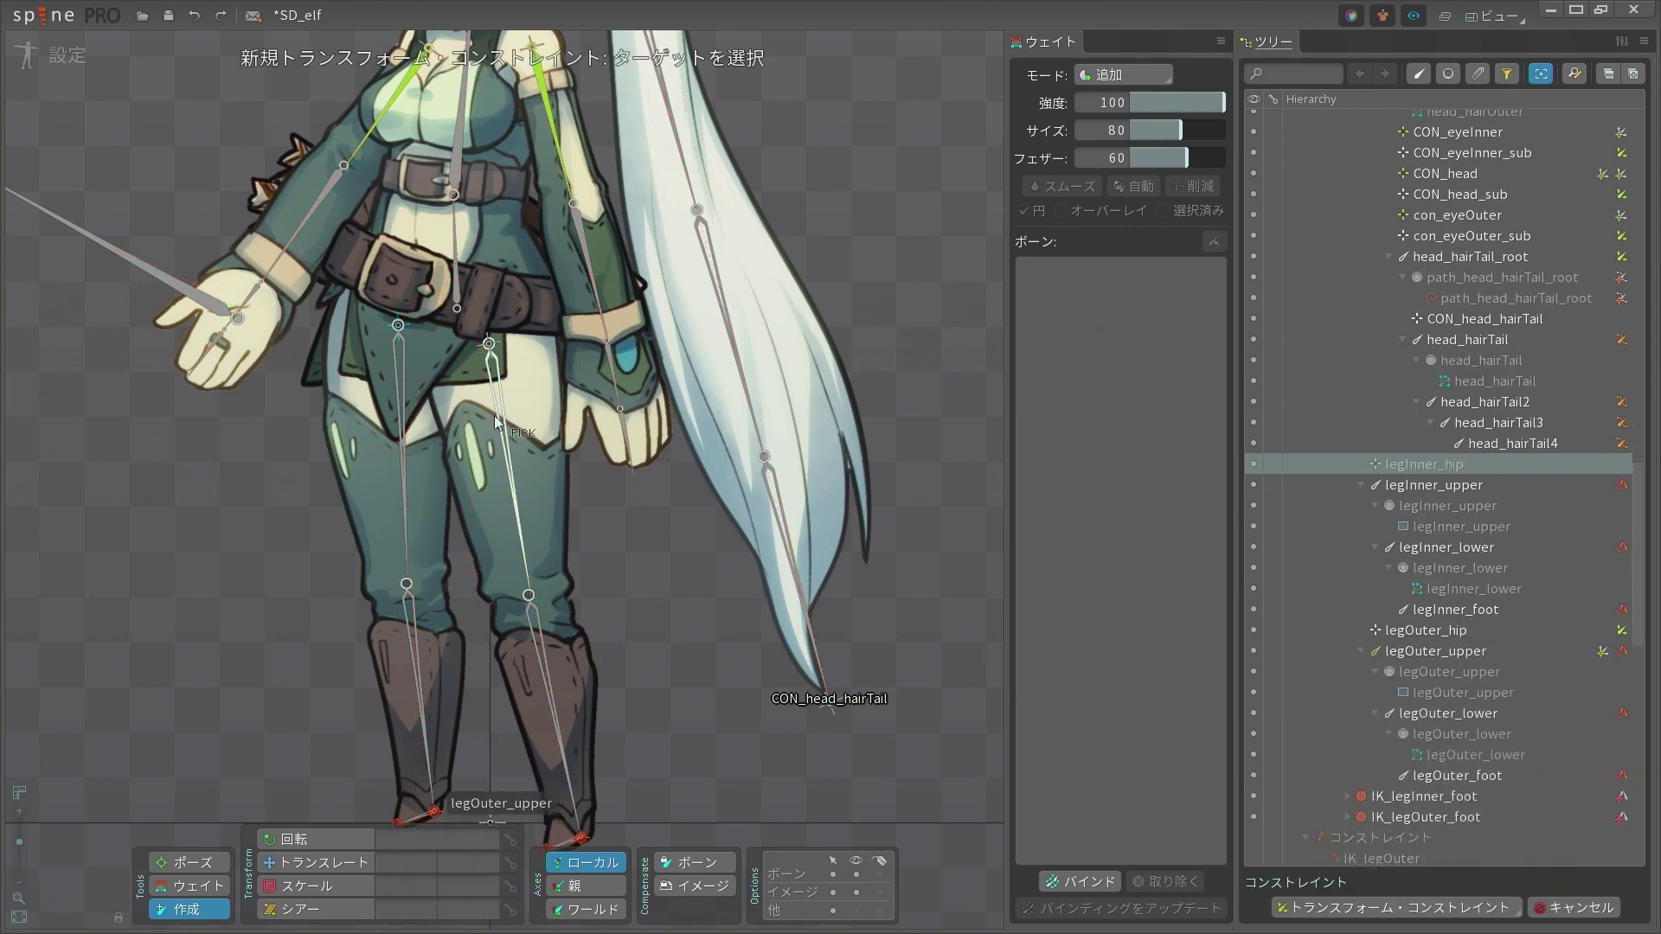
pyautogui.click(412, 375)
pyautogui.click(342, 492)
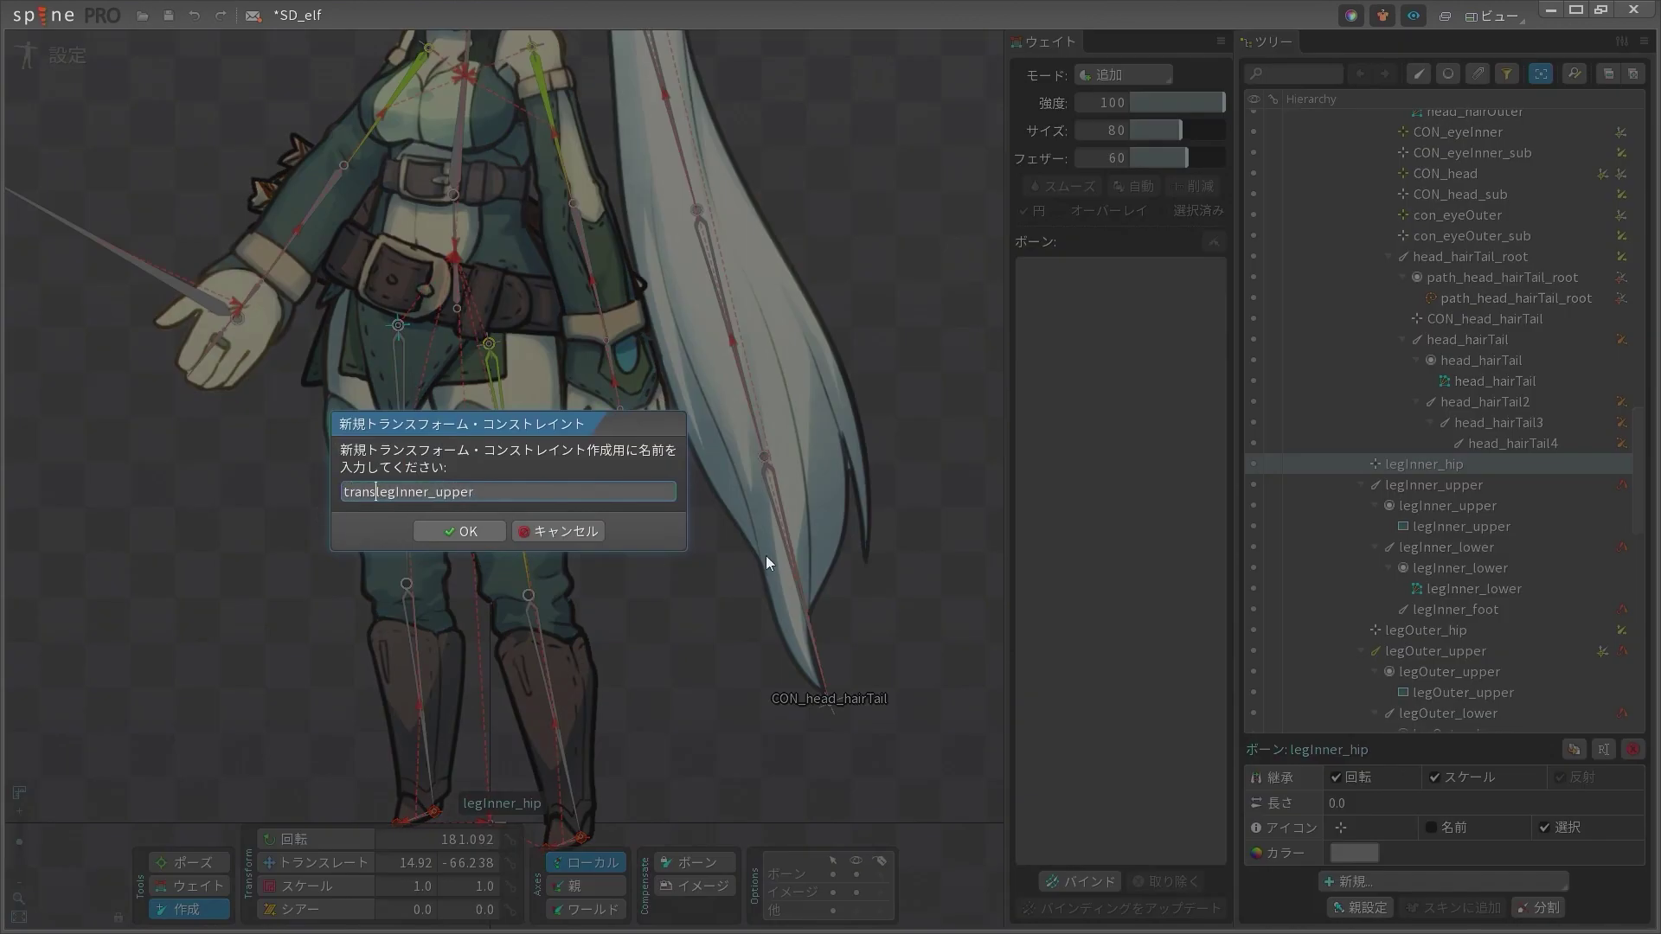
pyautogui.write('trans_')
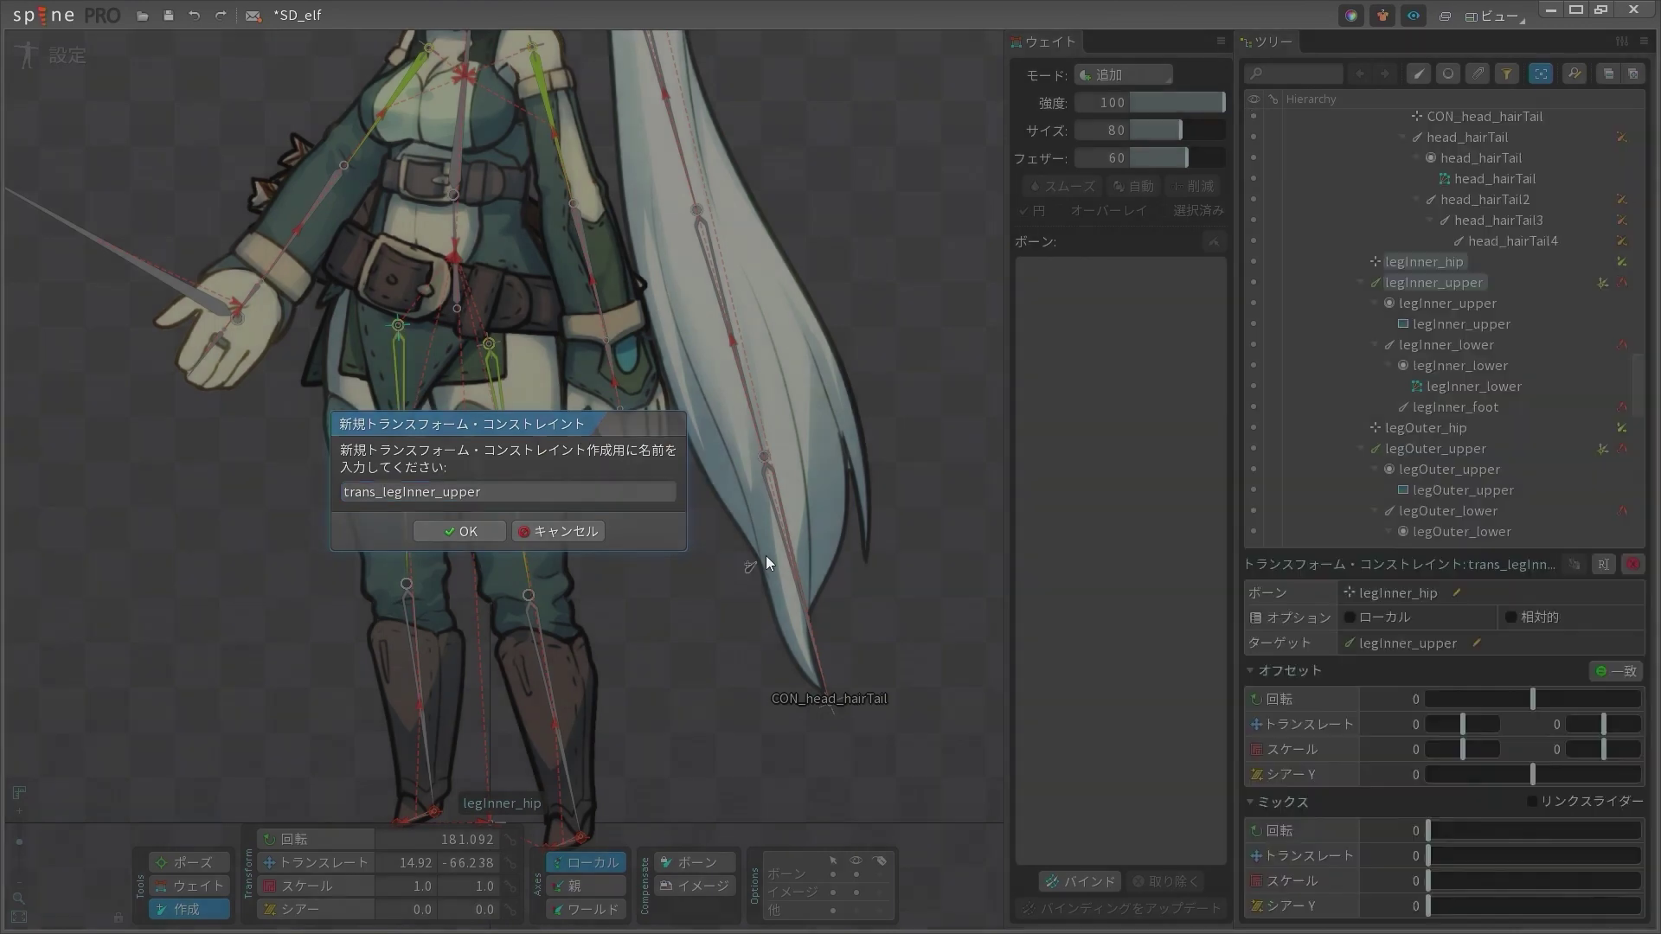
pyautogui.press('Return')
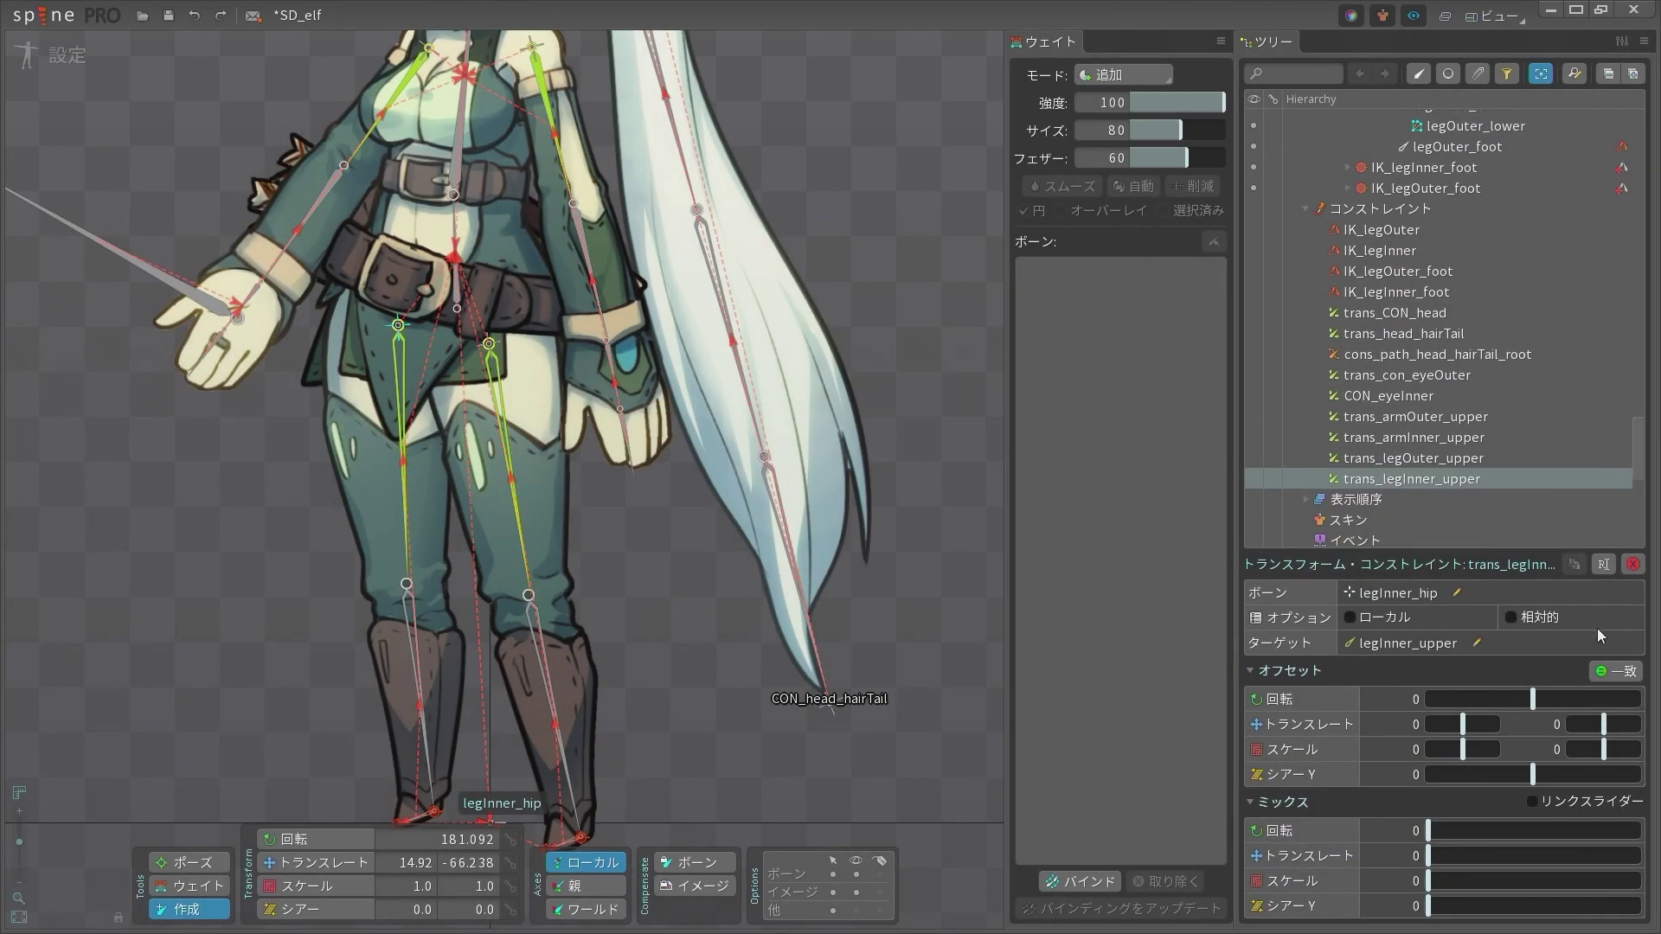
pyautogui.moveTo(1442, 862); pyautogui.dragTo(1636, 859)
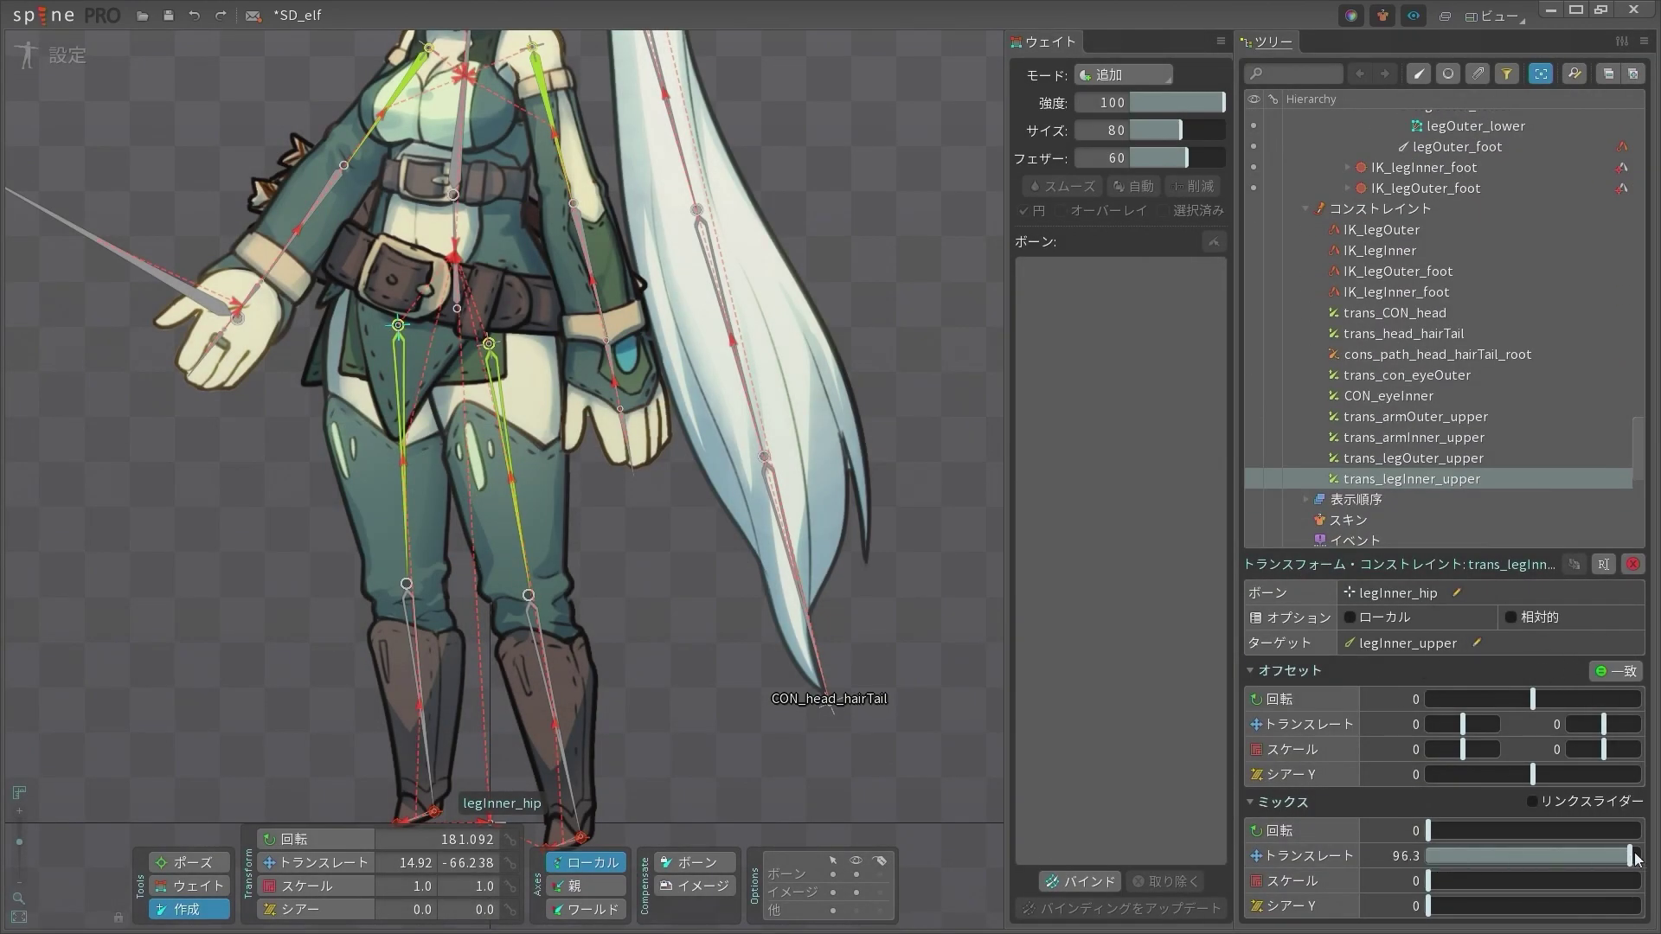
# Try moving the legInner_upper bone to test its constraint with legInner_hip, and undo the move
pyautogui.click(405, 434)
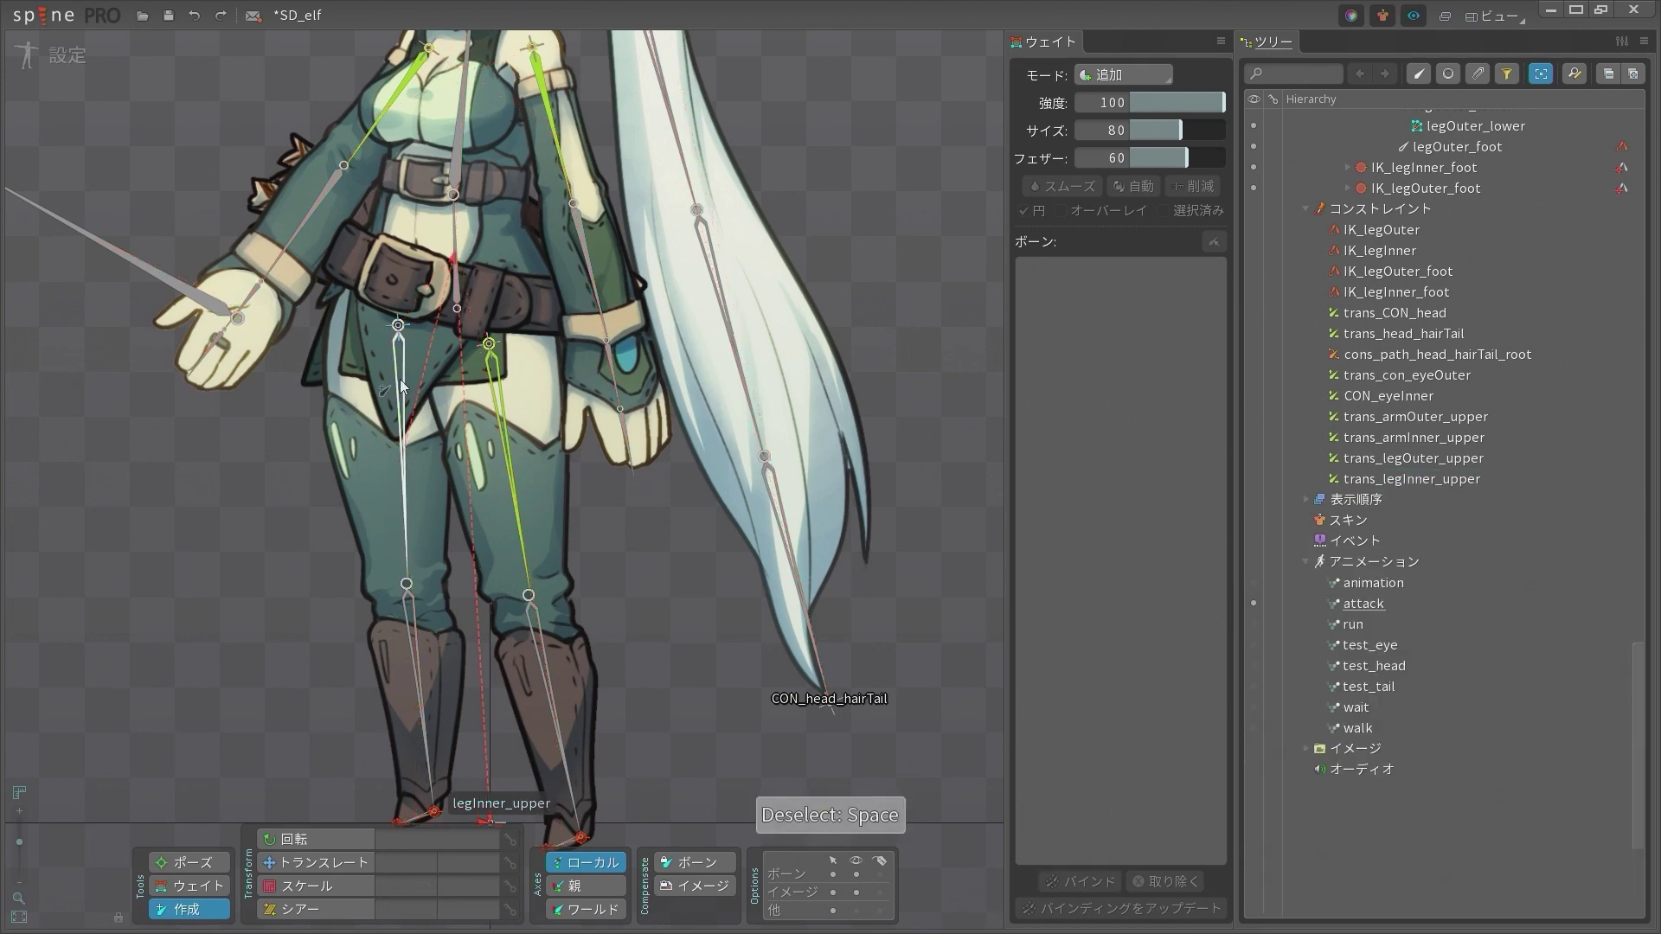
pyautogui.moveTo(925, 437); pyautogui.dragTo(884, 459)
pyautogui.hotkey('ctrl', 'z')
# Examine the outlines of the body and Hip meshes and where they overlap at the waist
pyautogui.scroll(-6, 486, 344)
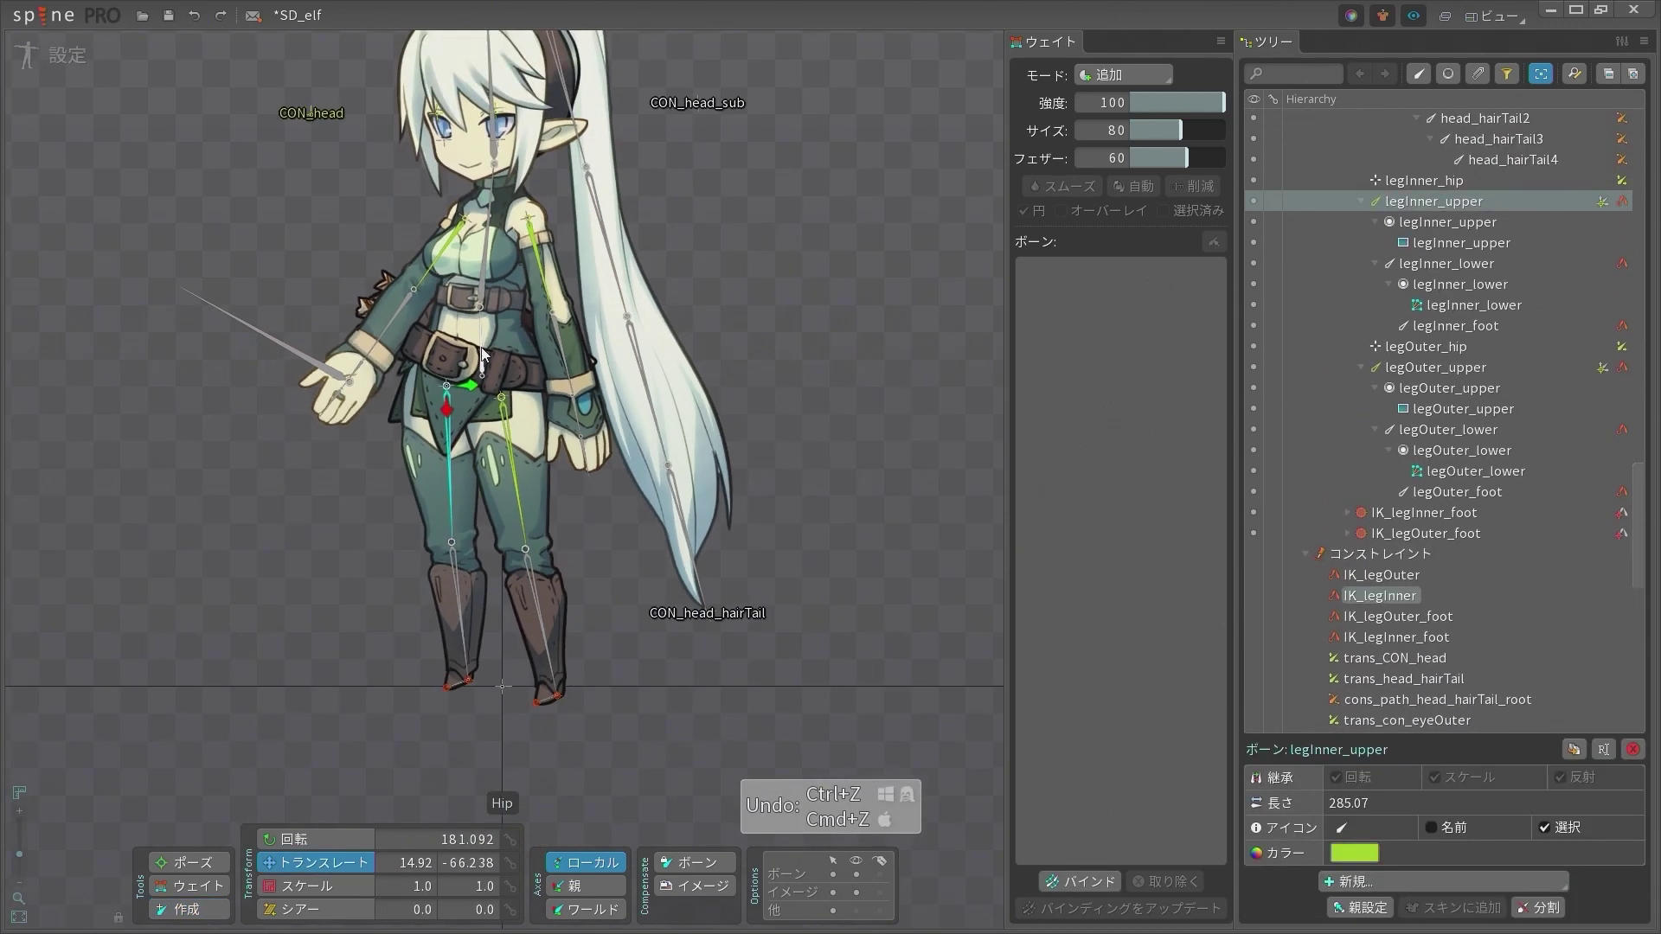
pyautogui.click(507, 351)
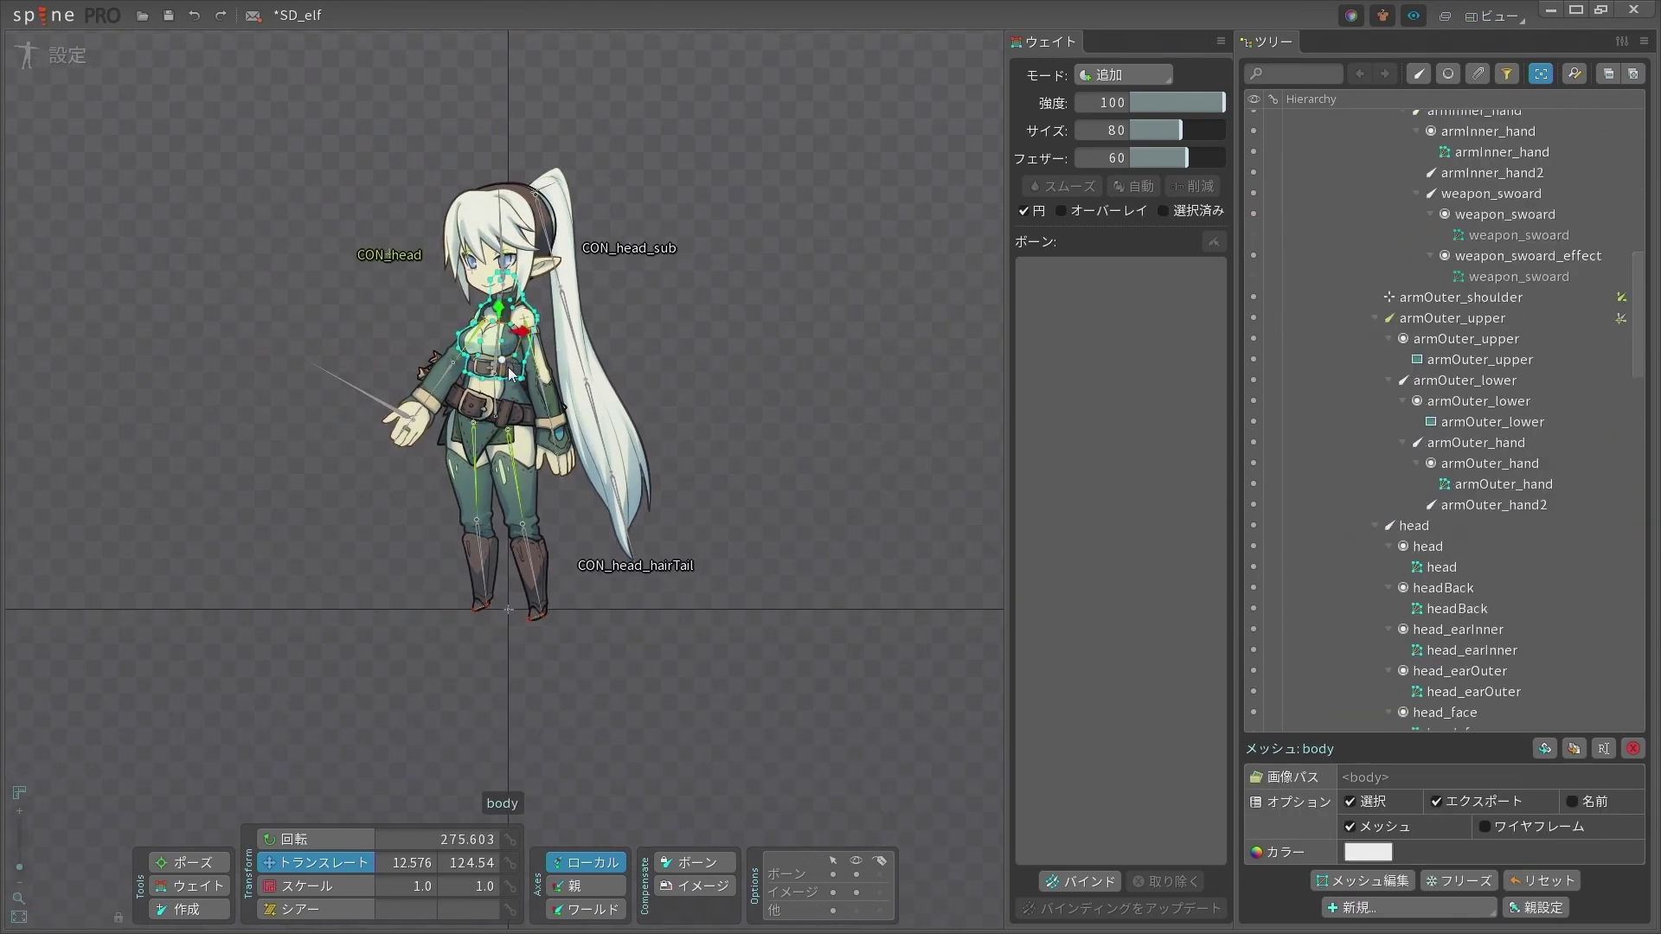
pyautogui.keyDown('ctrl'); pyautogui.click(494, 414); pyautogui.keyUp('ctrl')
pyautogui.scroll(2, 494, 414)
pyautogui.scroll(4, 494, 416)
pyautogui.press('space')
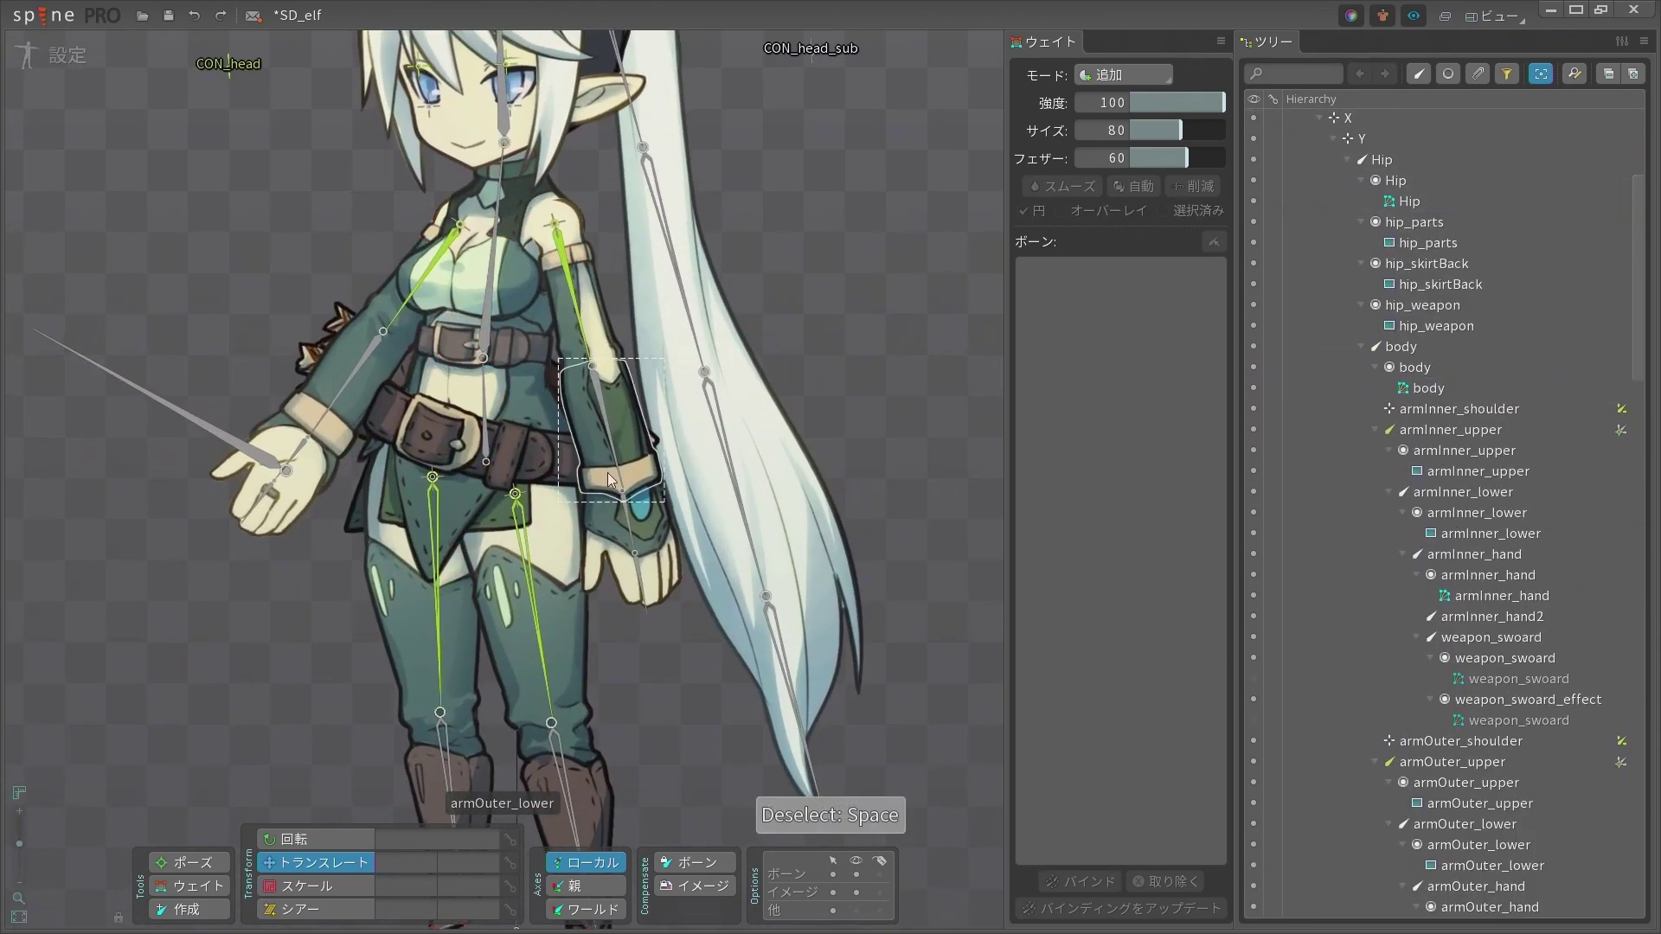
pyautogui.scroll(-3, 457, 467)
pyautogui.scroll(-1, 468, 471)
pyautogui.scroll(4, 537, 363)
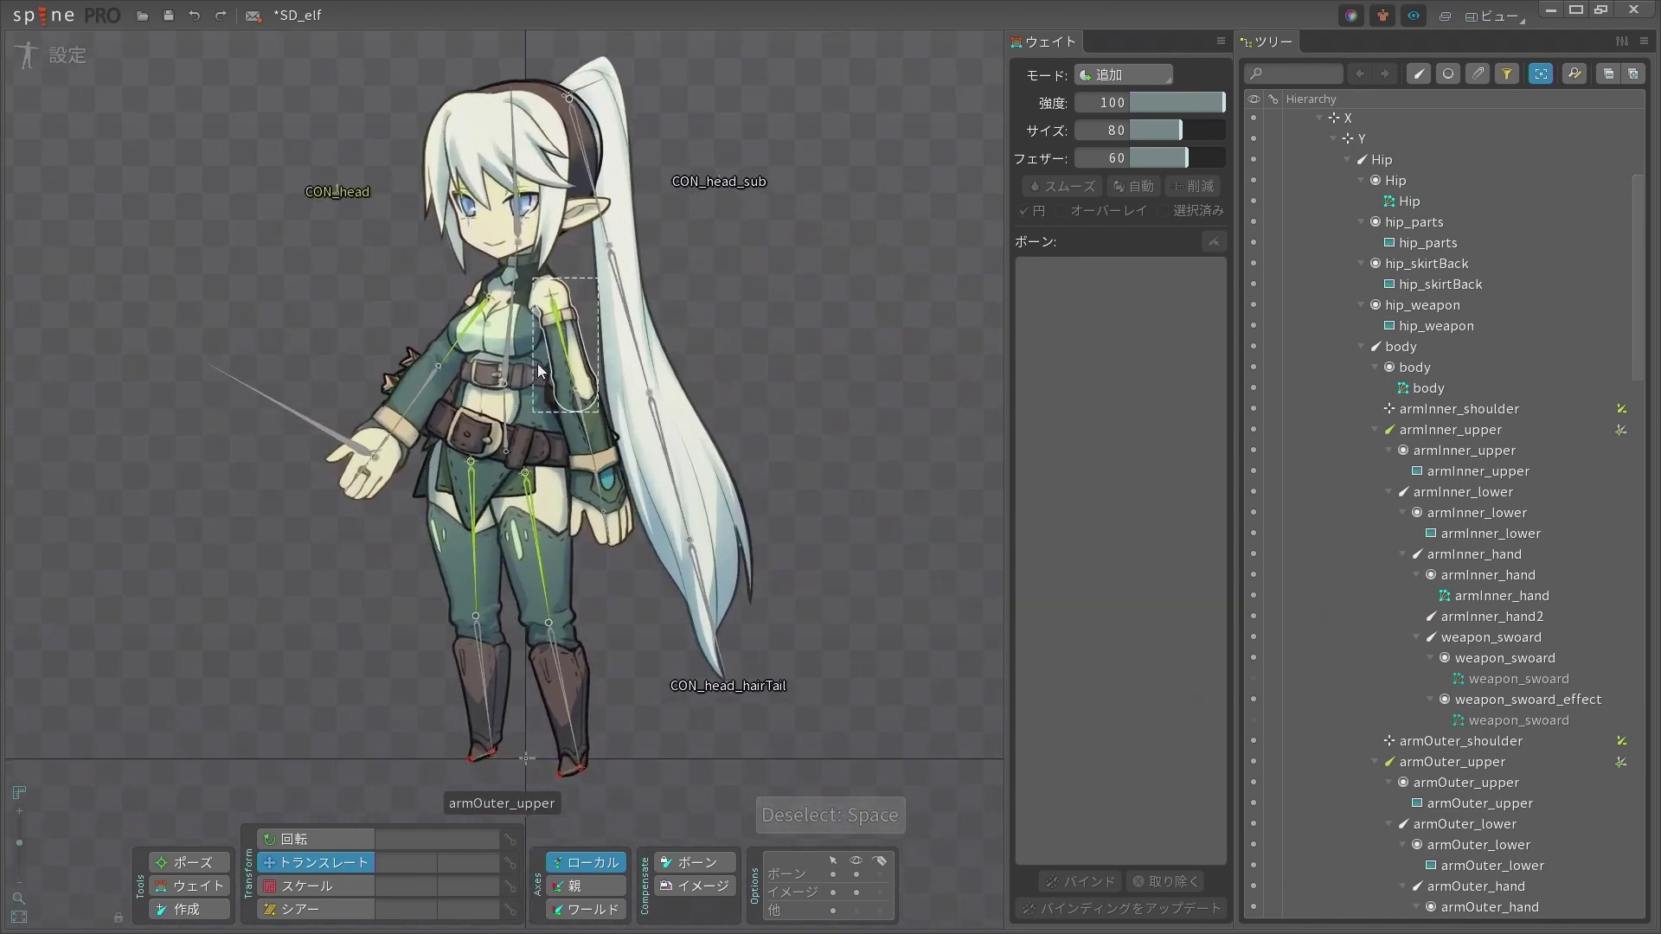
pyautogui.click(495, 320)
pyautogui.scroll(-4, 495, 320)
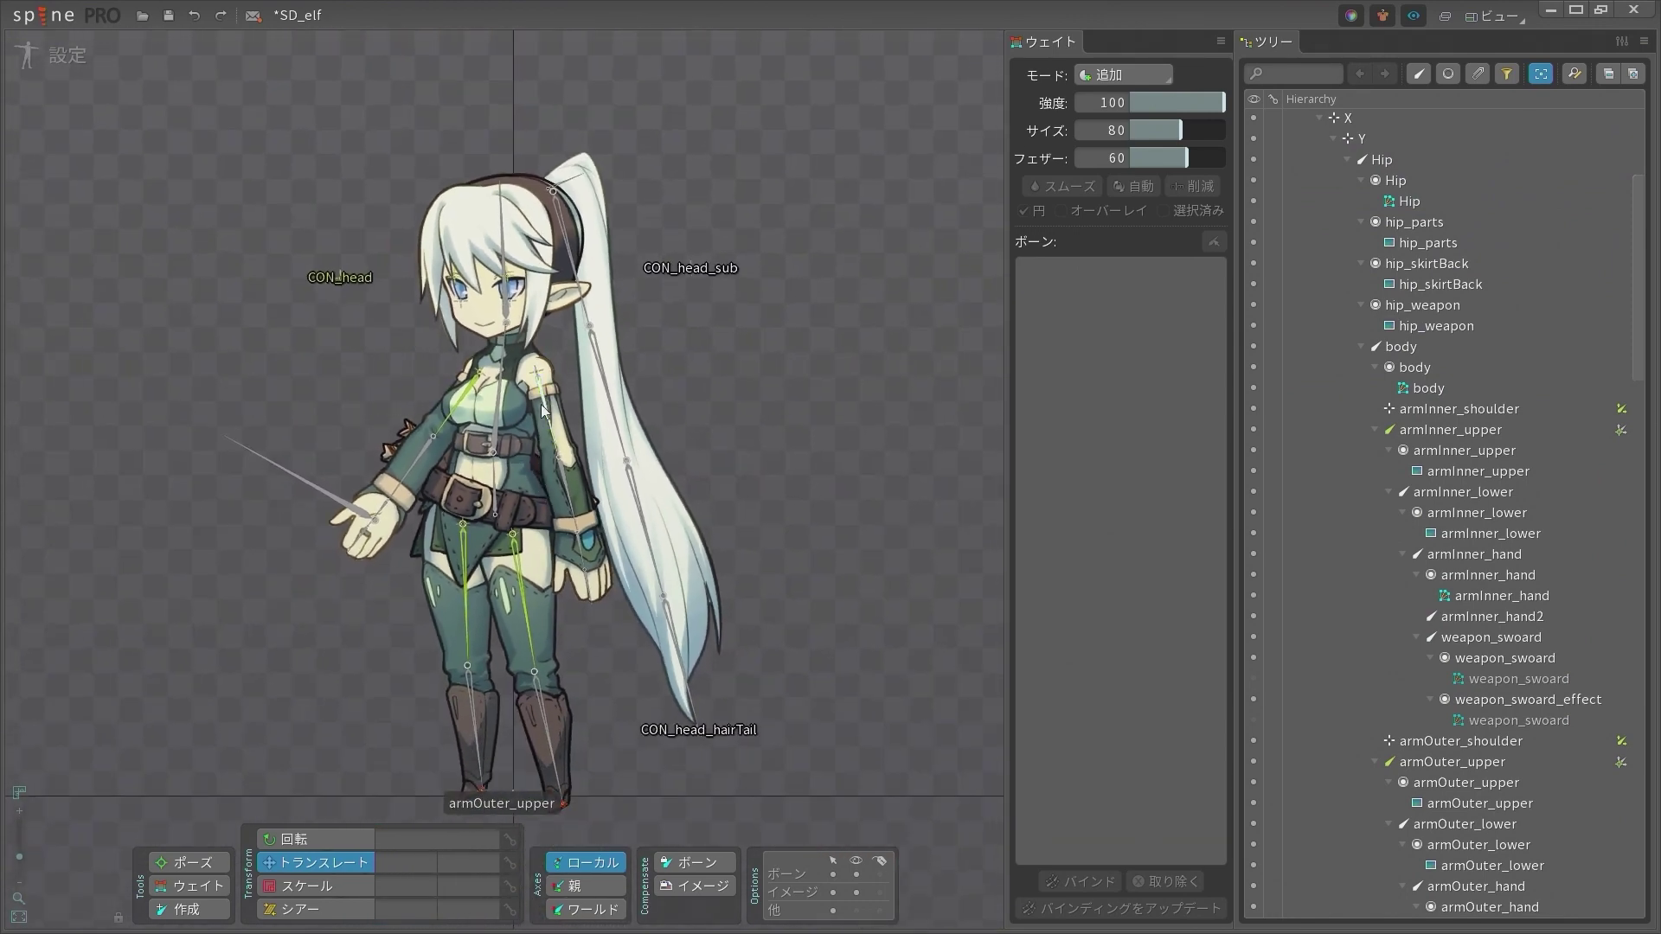
pyautogui.click(512, 437)
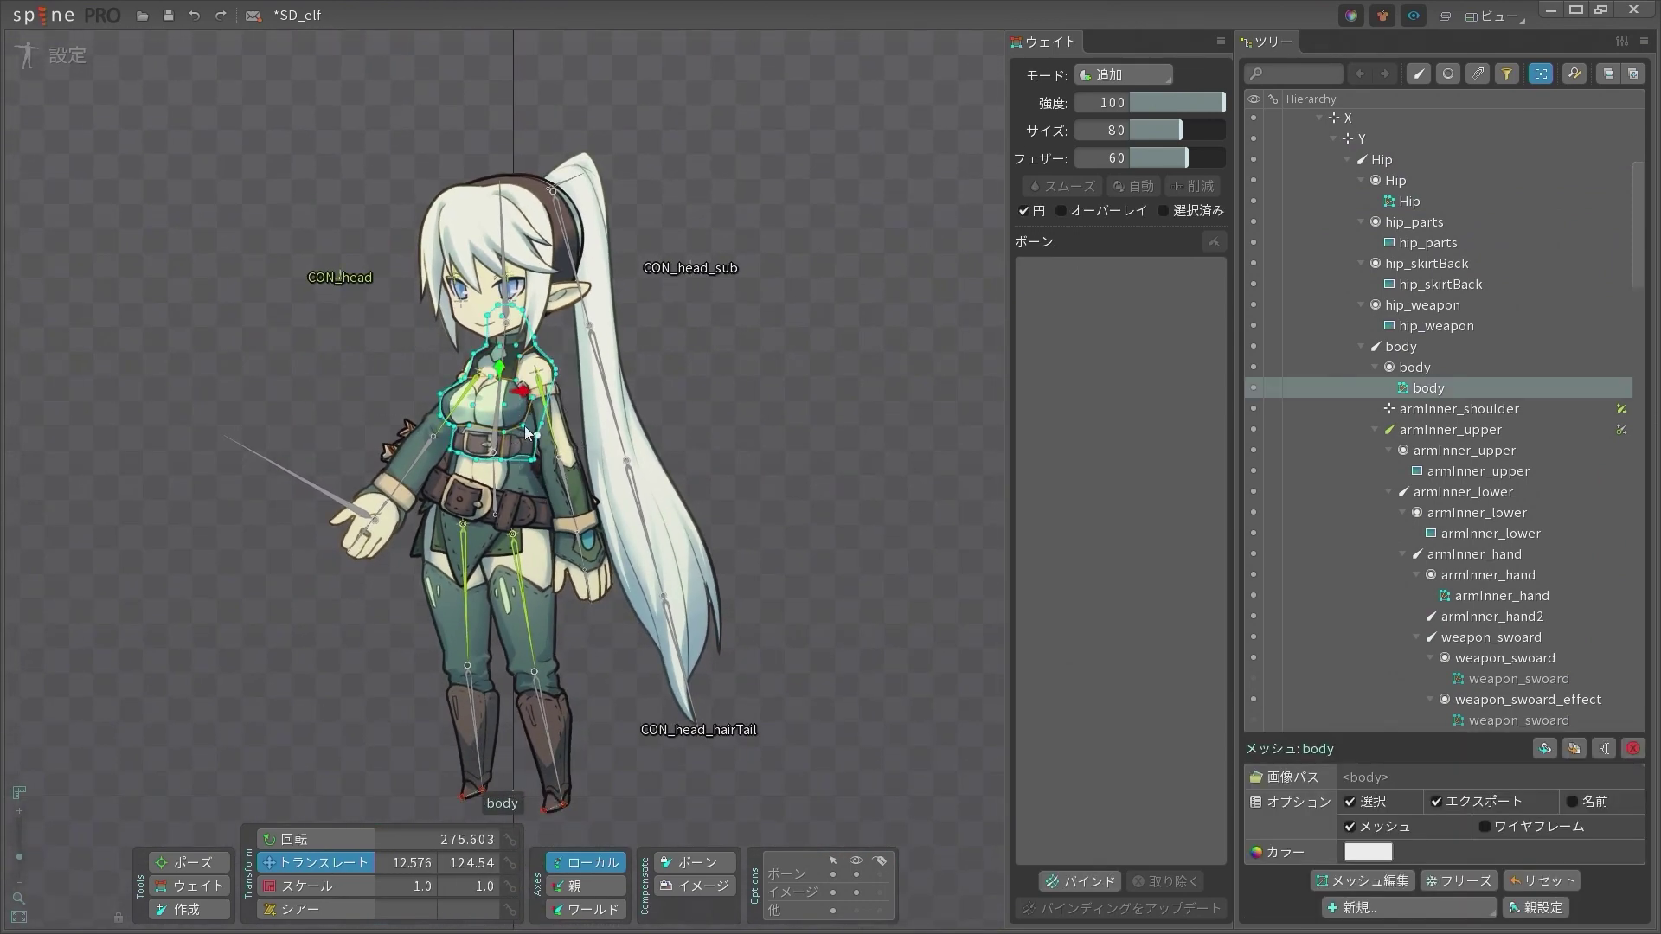
pyautogui.scroll(3, 495, 462)
pyautogui.click(466, 522)
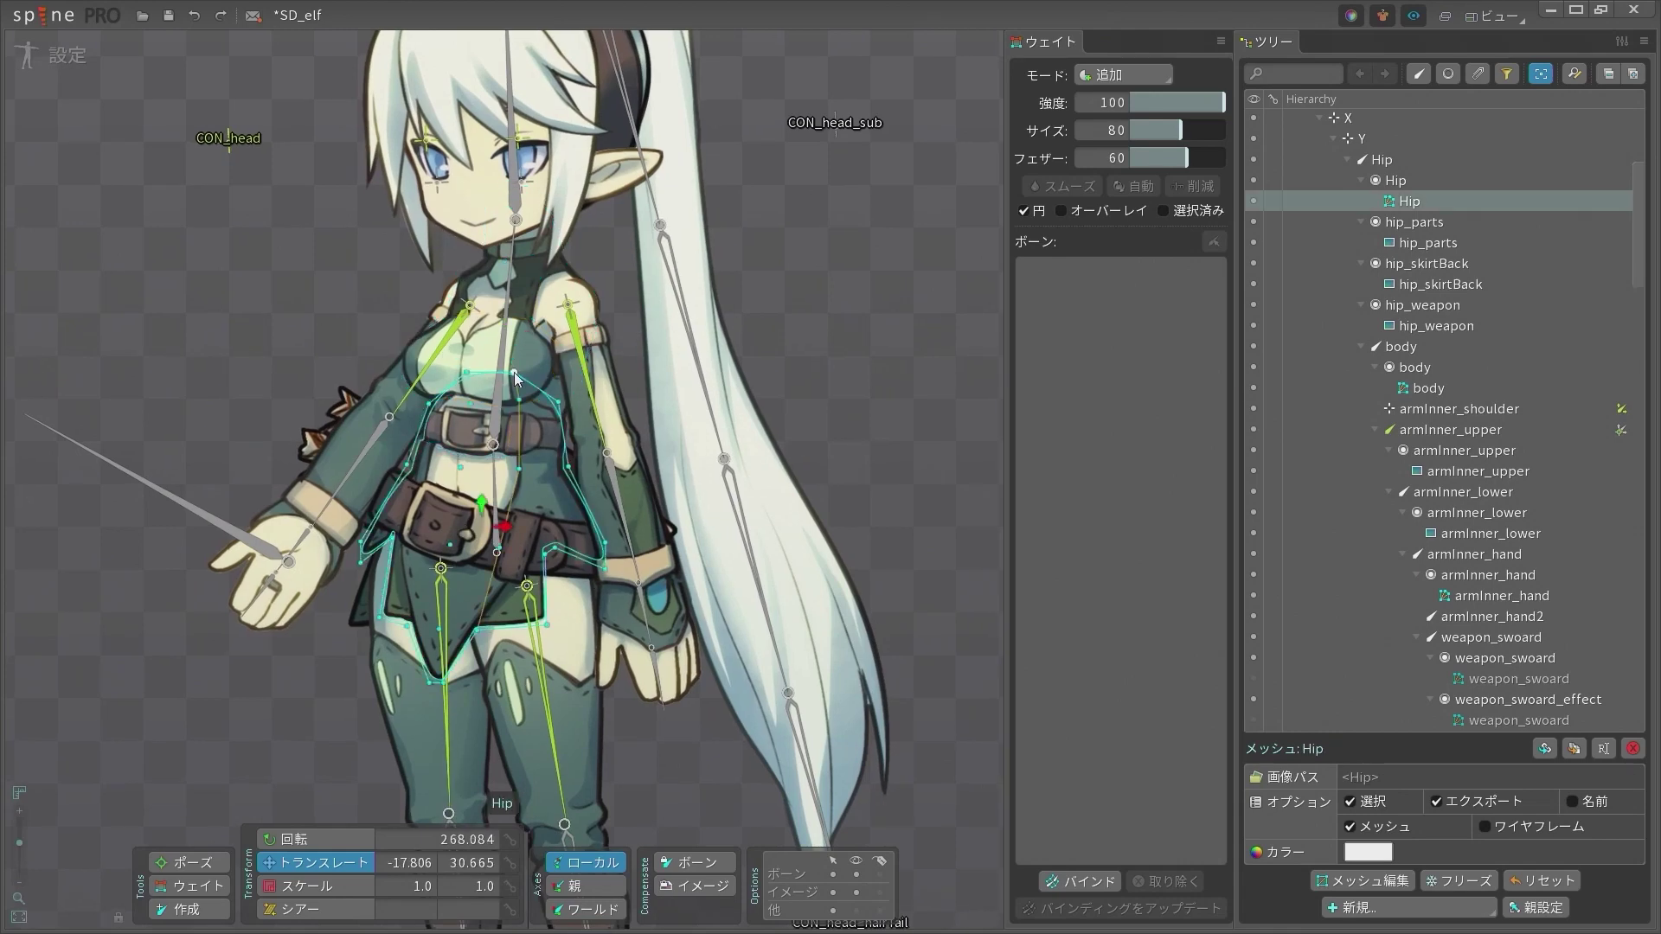
pyautogui.keyDown('ctrl'); pyautogui.click(538, 343); pyautogui.keyUp('ctrl')
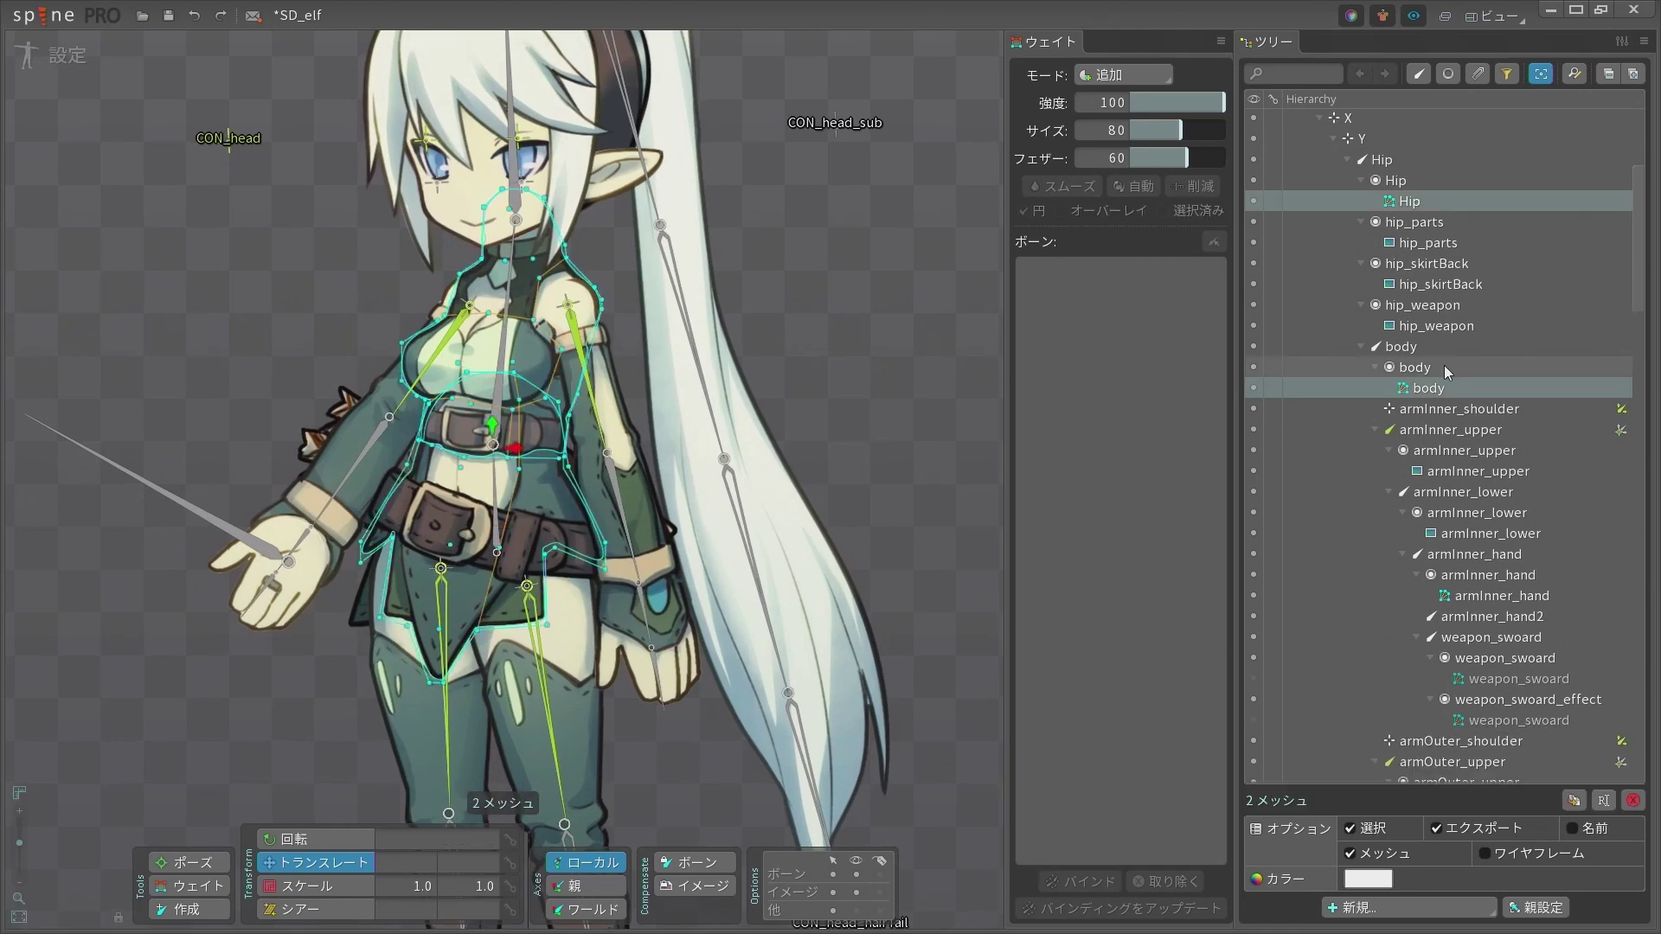
# Examine the four shoulder and hip helper bones together with the body and Hip bones against the torso meshes
pyautogui.click(568, 304)
pyautogui.keyDown('ctrl'); pyautogui.click(471, 305); pyautogui.keyUp('ctrl')
pyautogui.keyDown('ctrl'); pyautogui.click(527, 586); pyautogui.keyUp('ctrl')
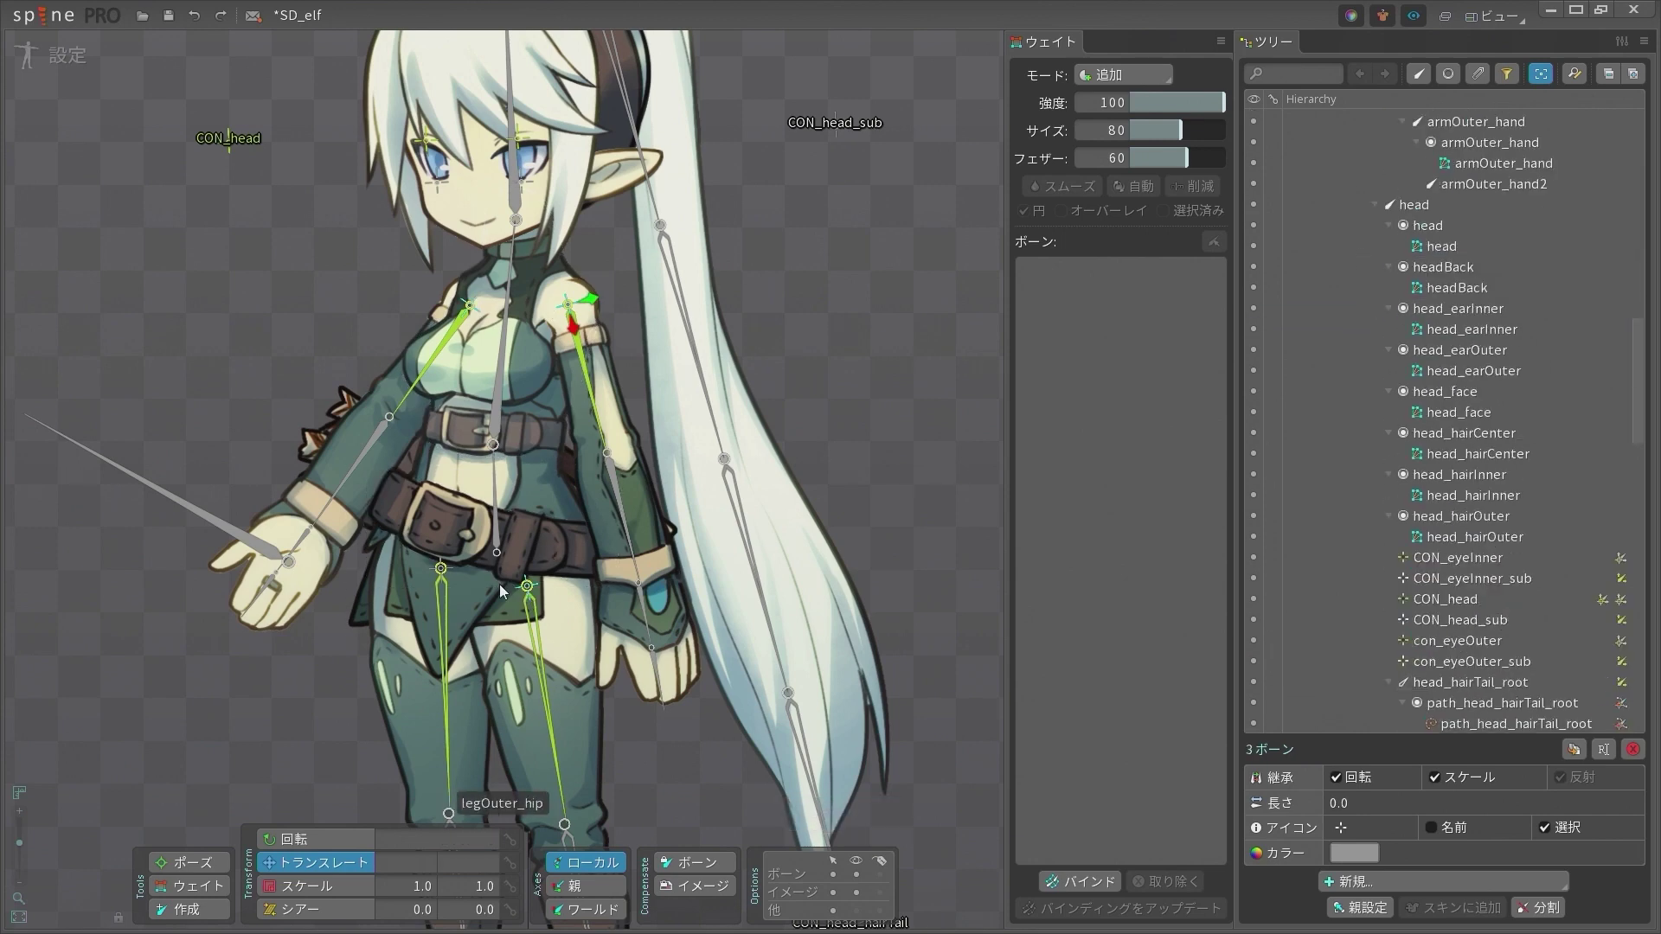
pyautogui.keyDown('ctrl'); pyautogui.click(441, 569); pyautogui.keyUp('ctrl')
pyautogui.keyDown('ctrl'); pyautogui.click(496, 381); pyautogui.keyUp('ctrl')
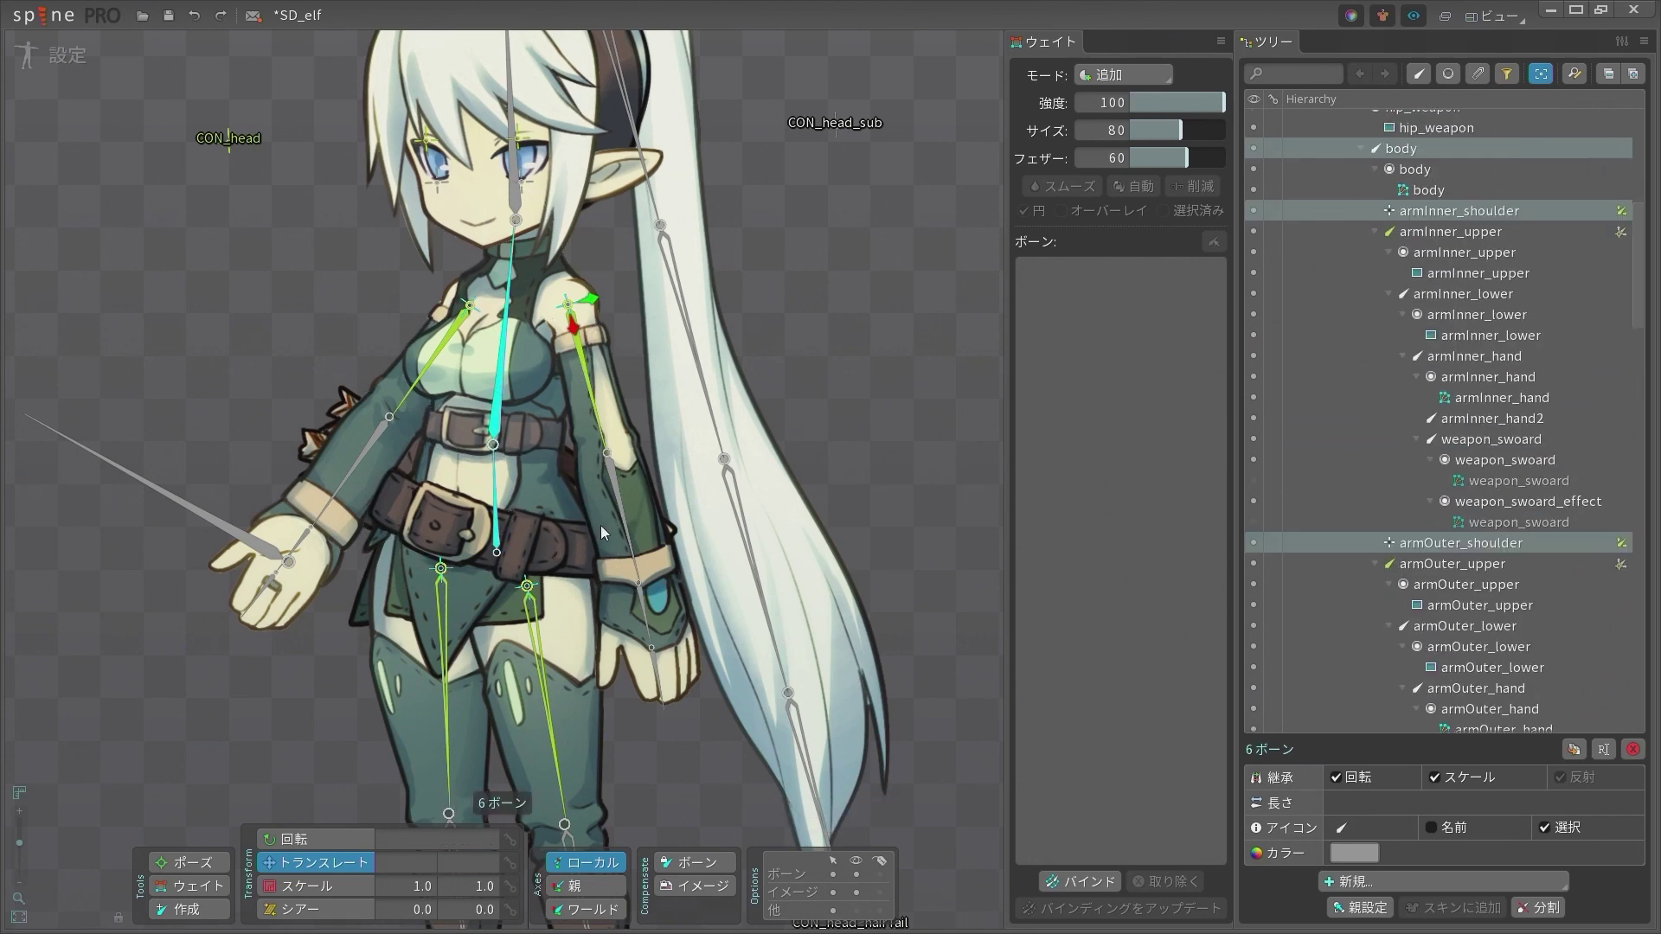
pyautogui.press('space')
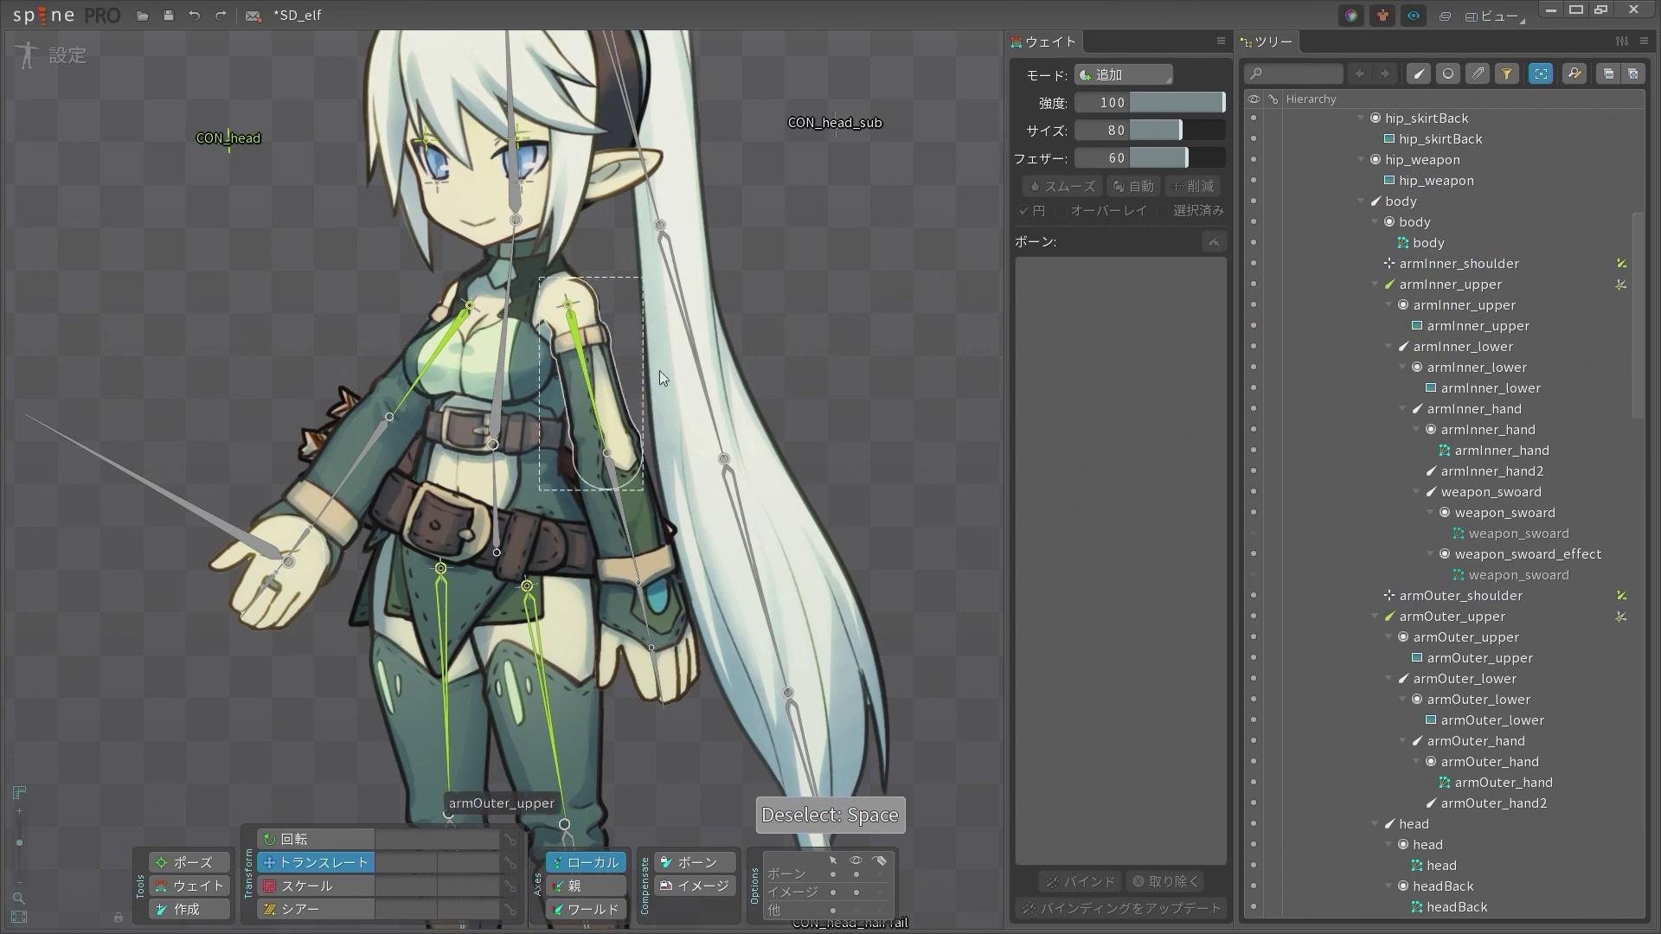
pyautogui.click(544, 356)
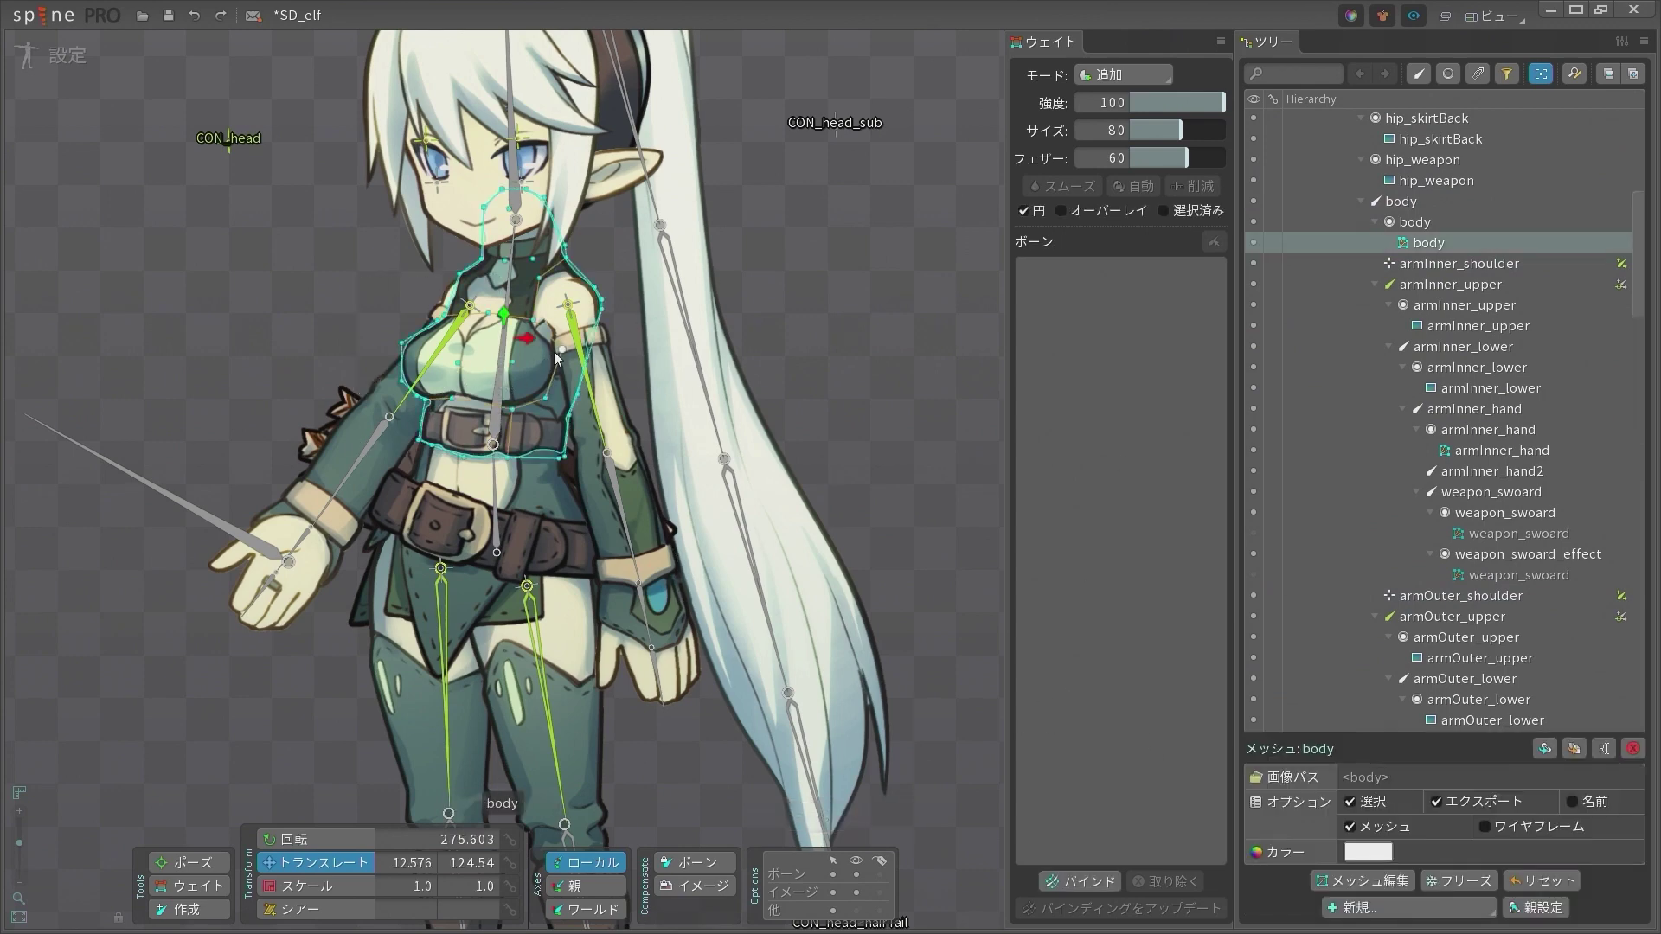
pyautogui.press('space')
pyautogui.click(495, 532)
pyautogui.press('space')
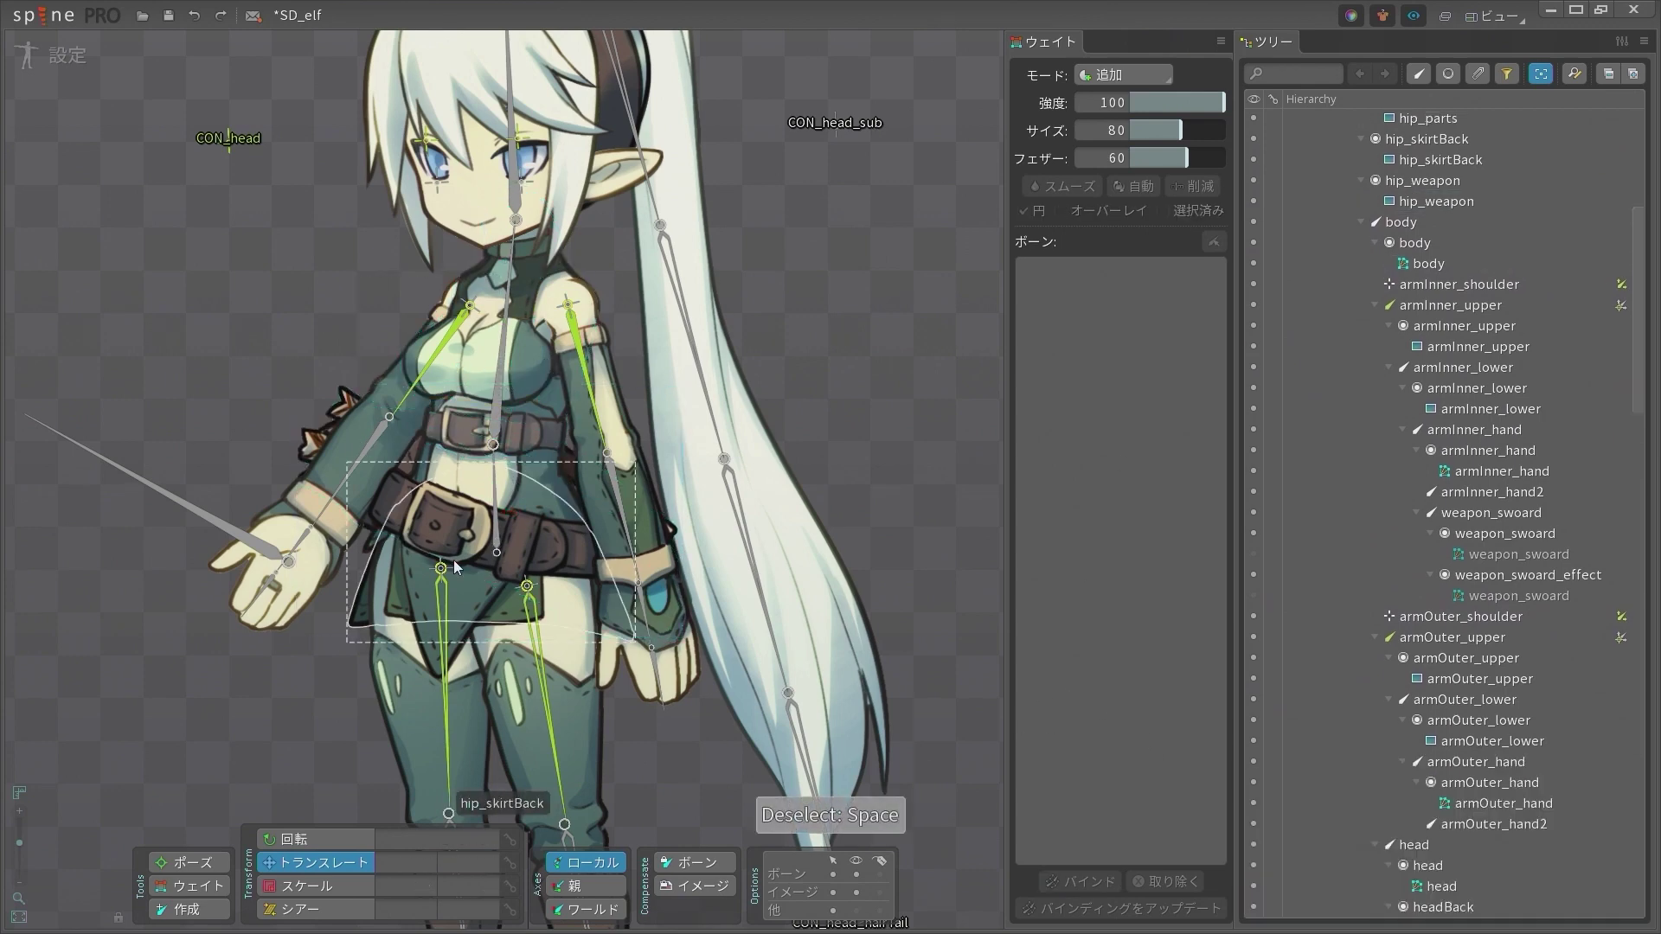
# Bind the Hip mesh to the Hip and body bones
pyautogui.click(450, 447)
pyautogui.scroll(3, 554, 335)
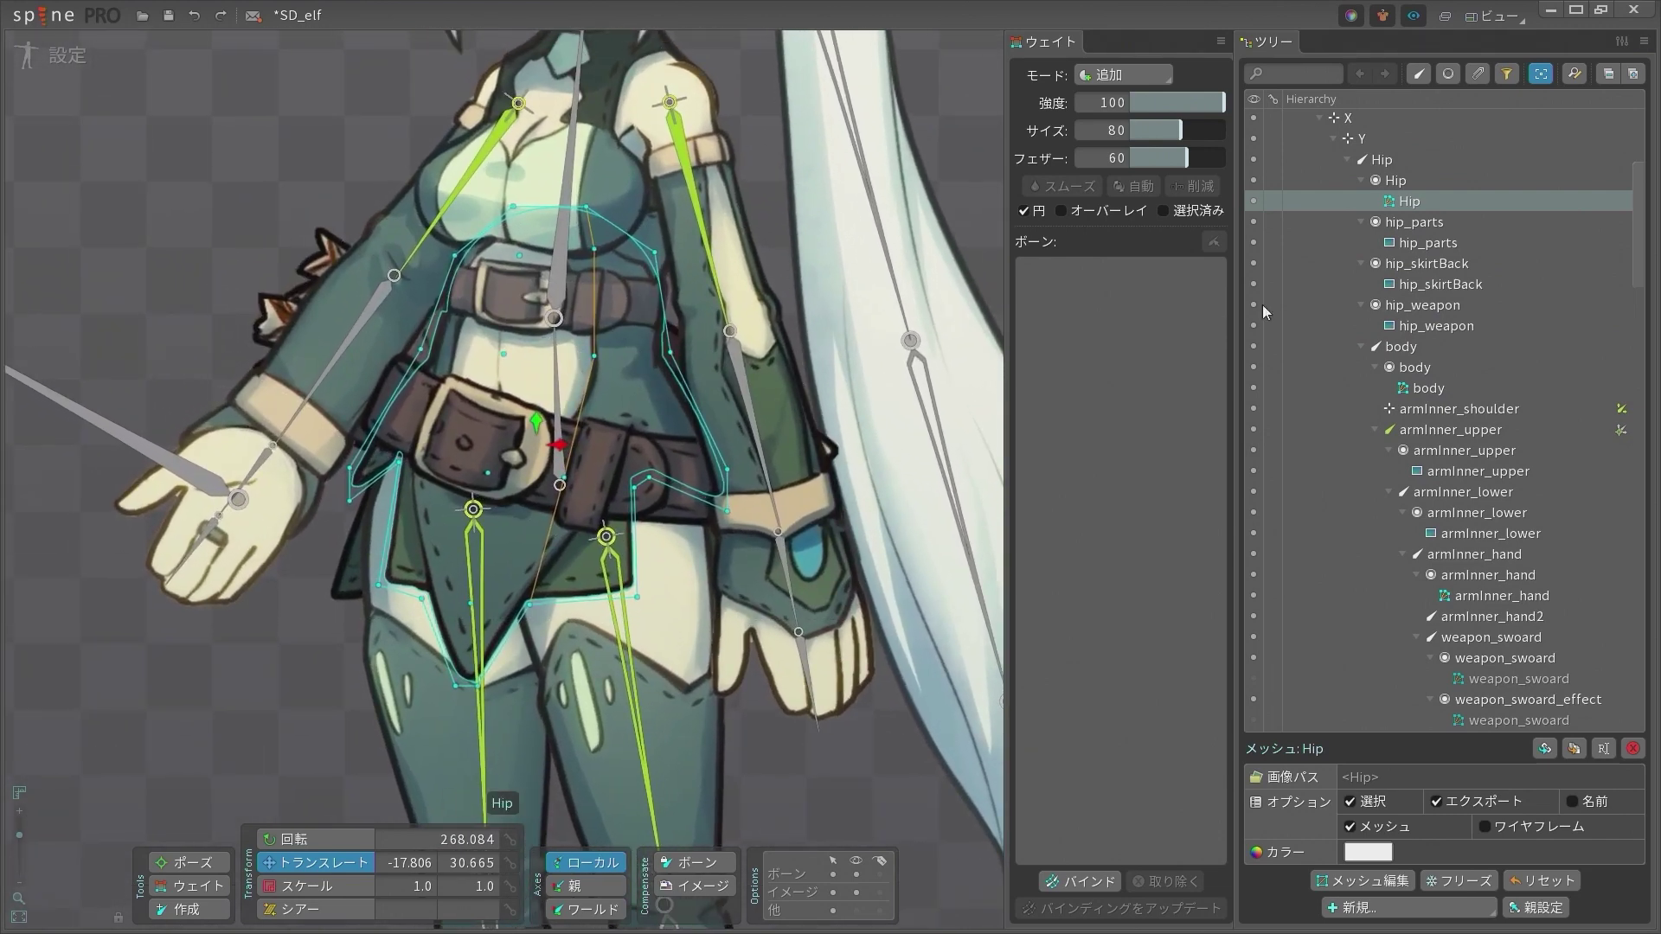
pyautogui.scroll(-2, 508, 481)
pyautogui.scroll(-4, 507, 480)
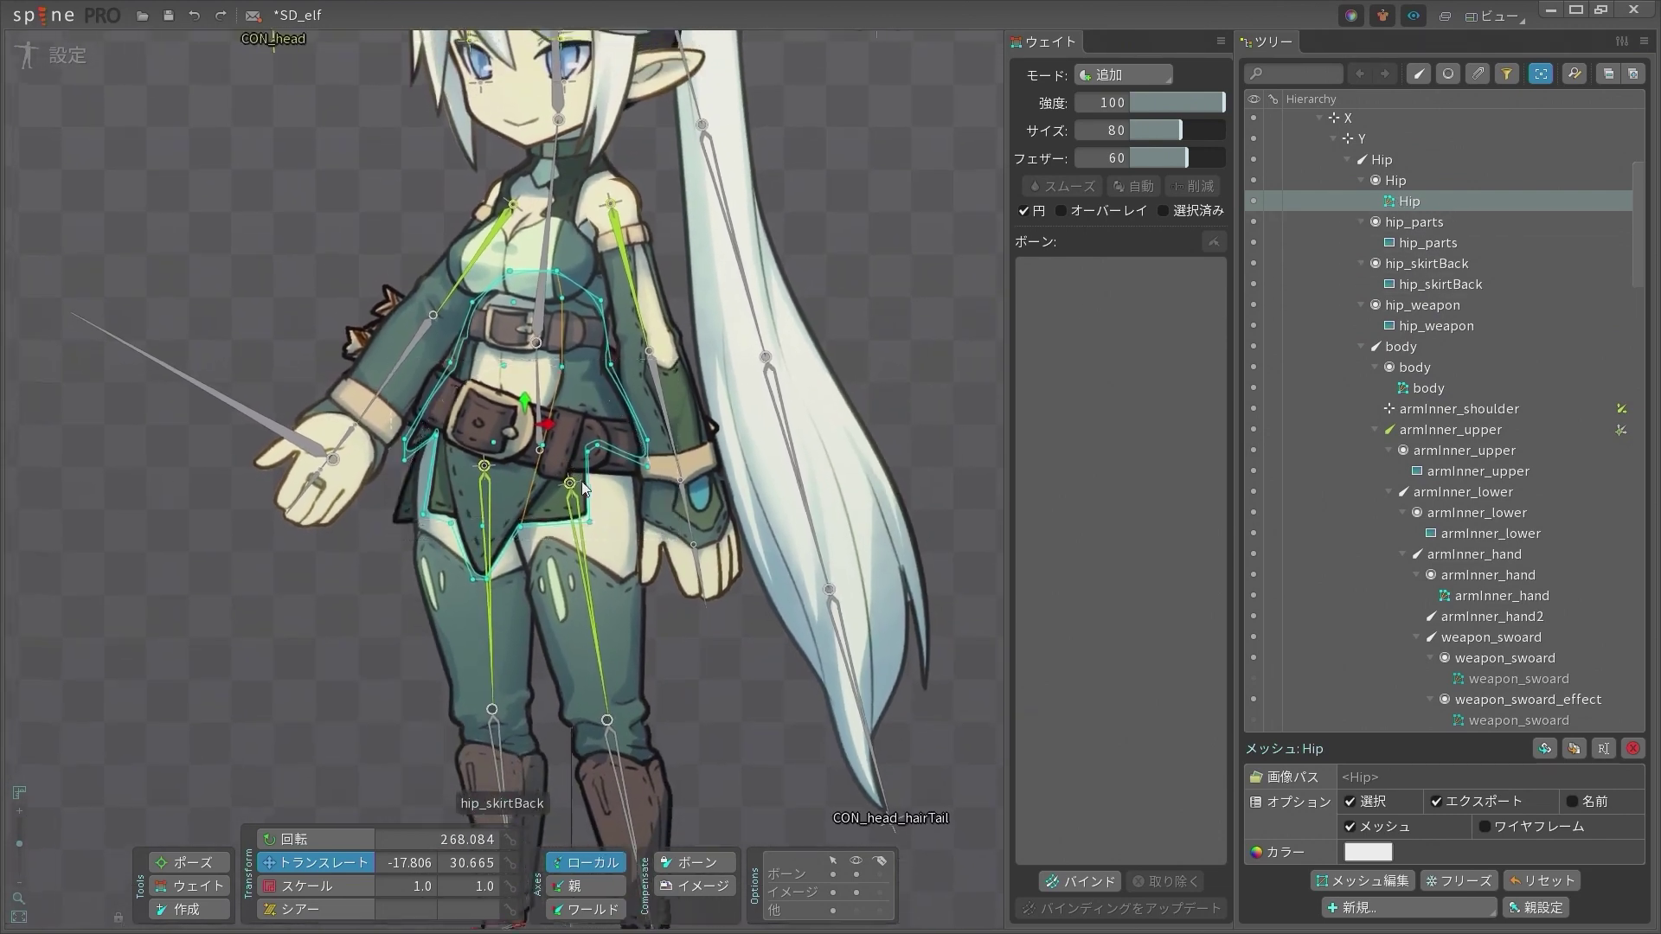
pyautogui.click(1073, 882)
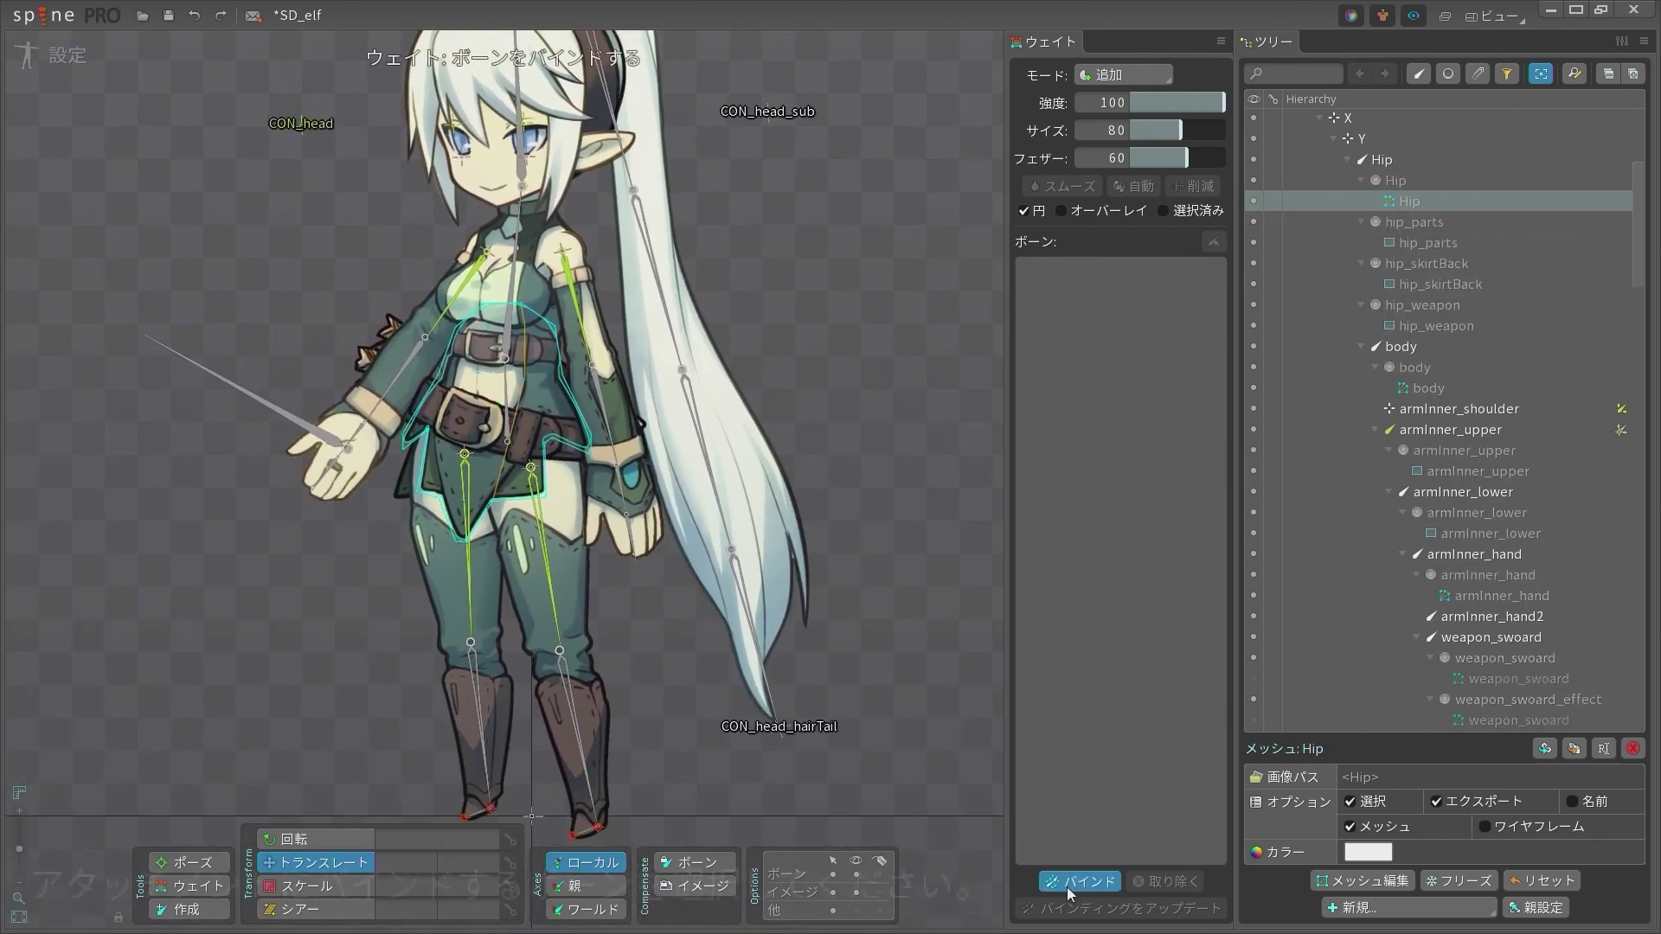
pyautogui.click(511, 410)
pyautogui.click(513, 346)
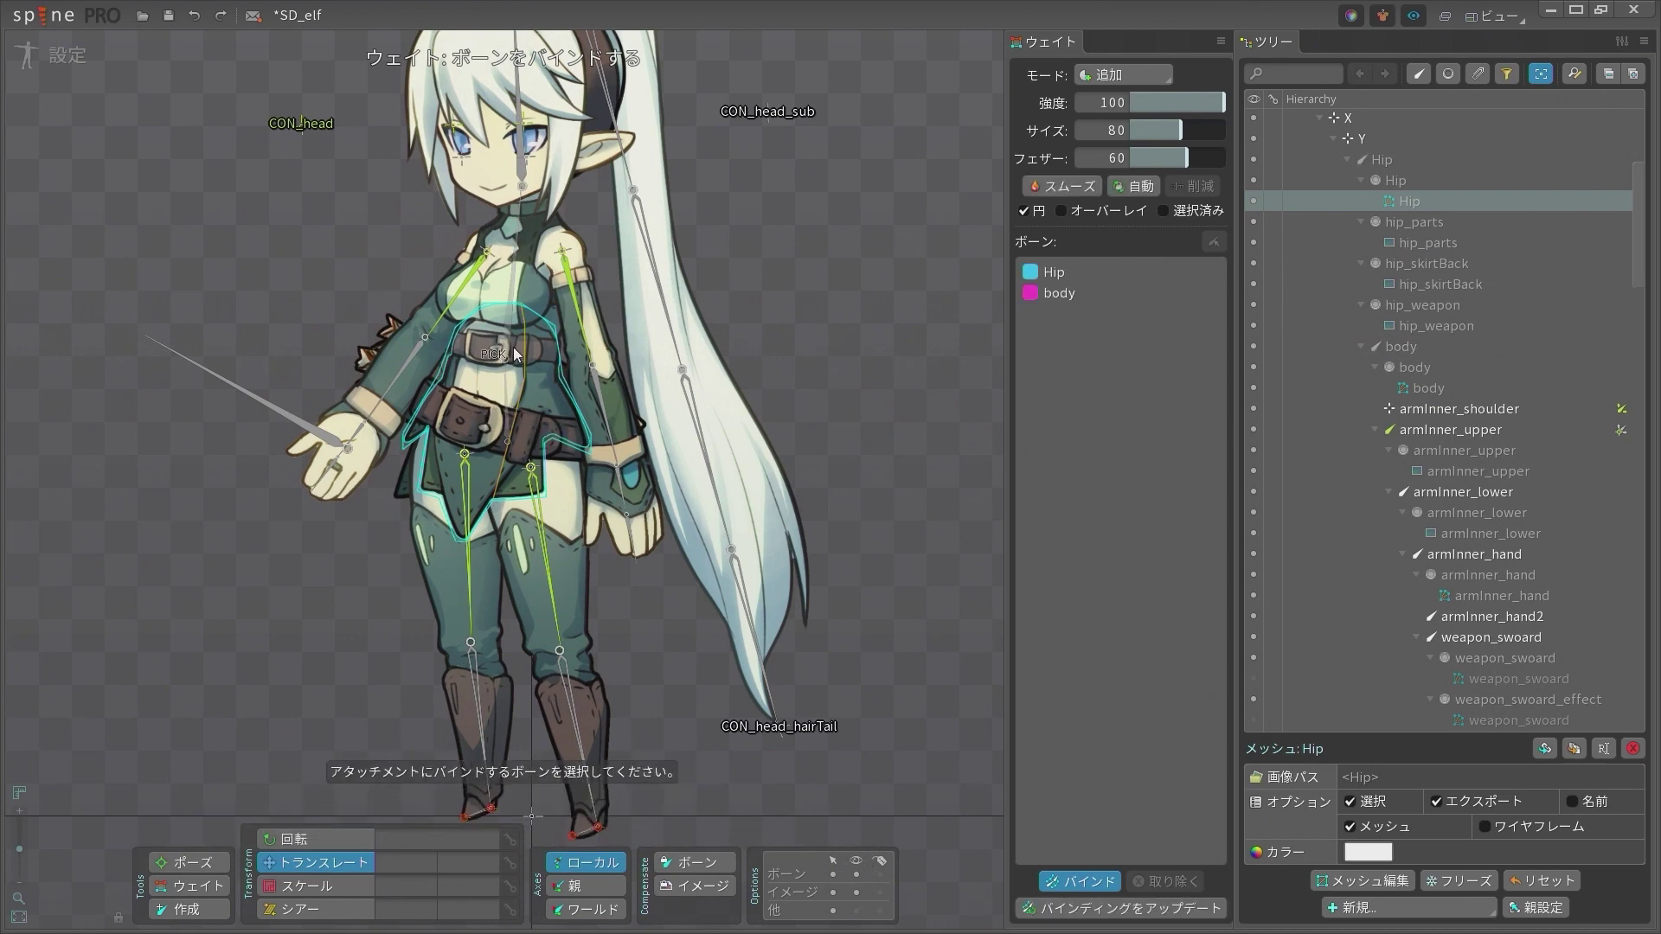
pyautogui.scroll(3, 512, 346)
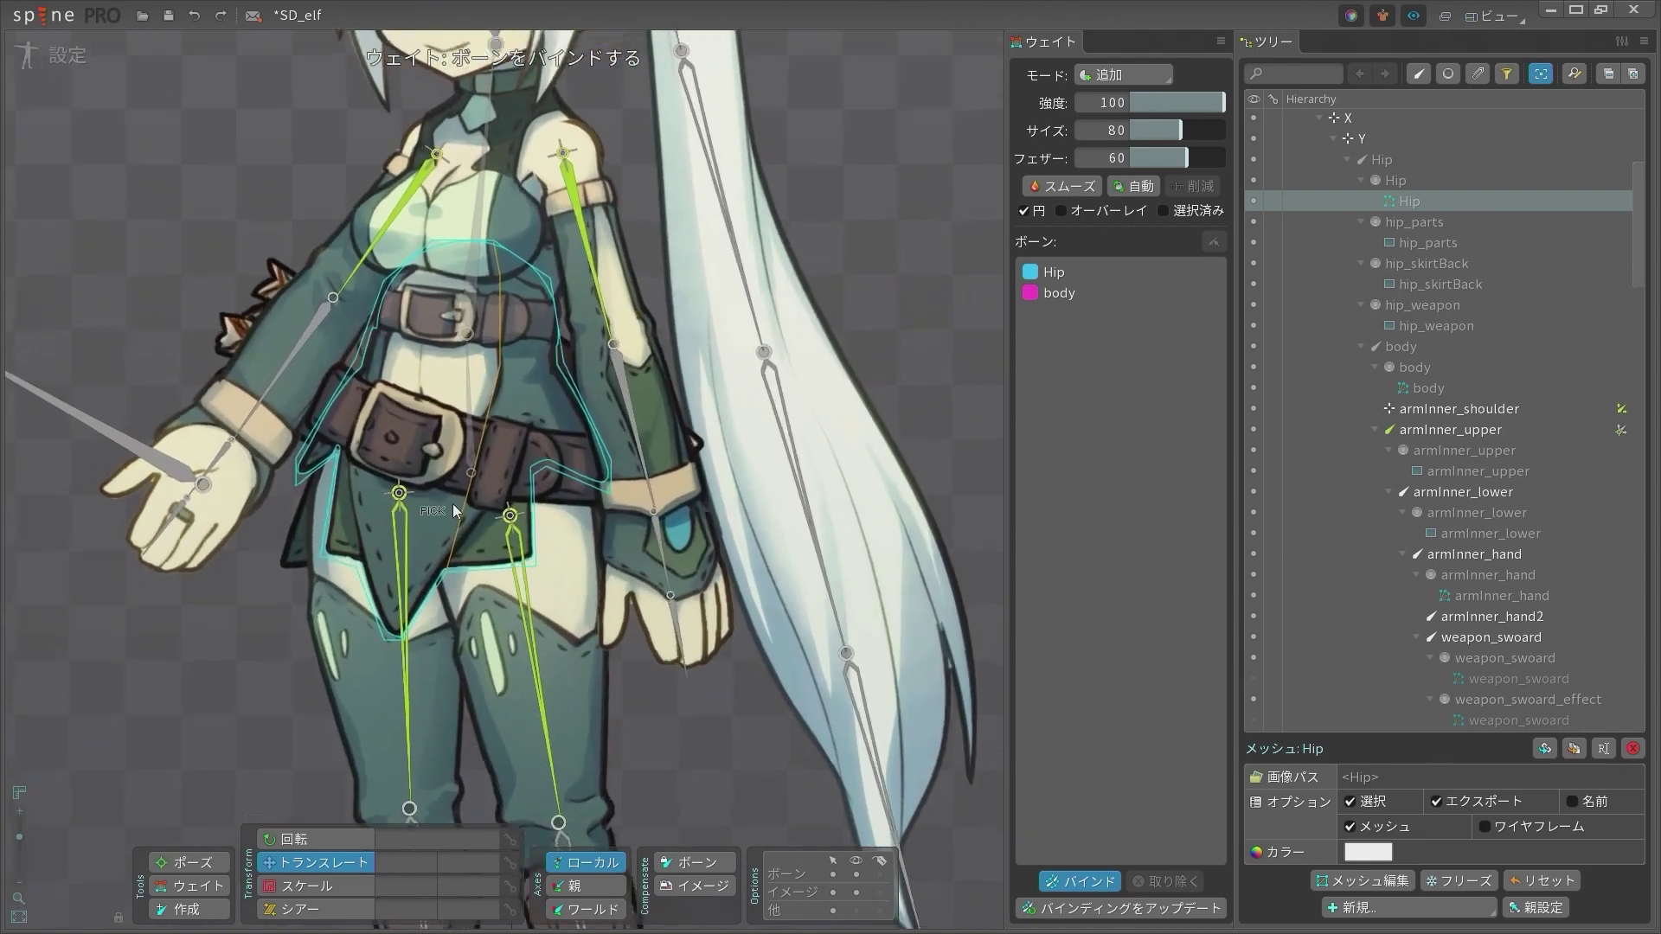
pyautogui.scroll(-4, 413, 424)
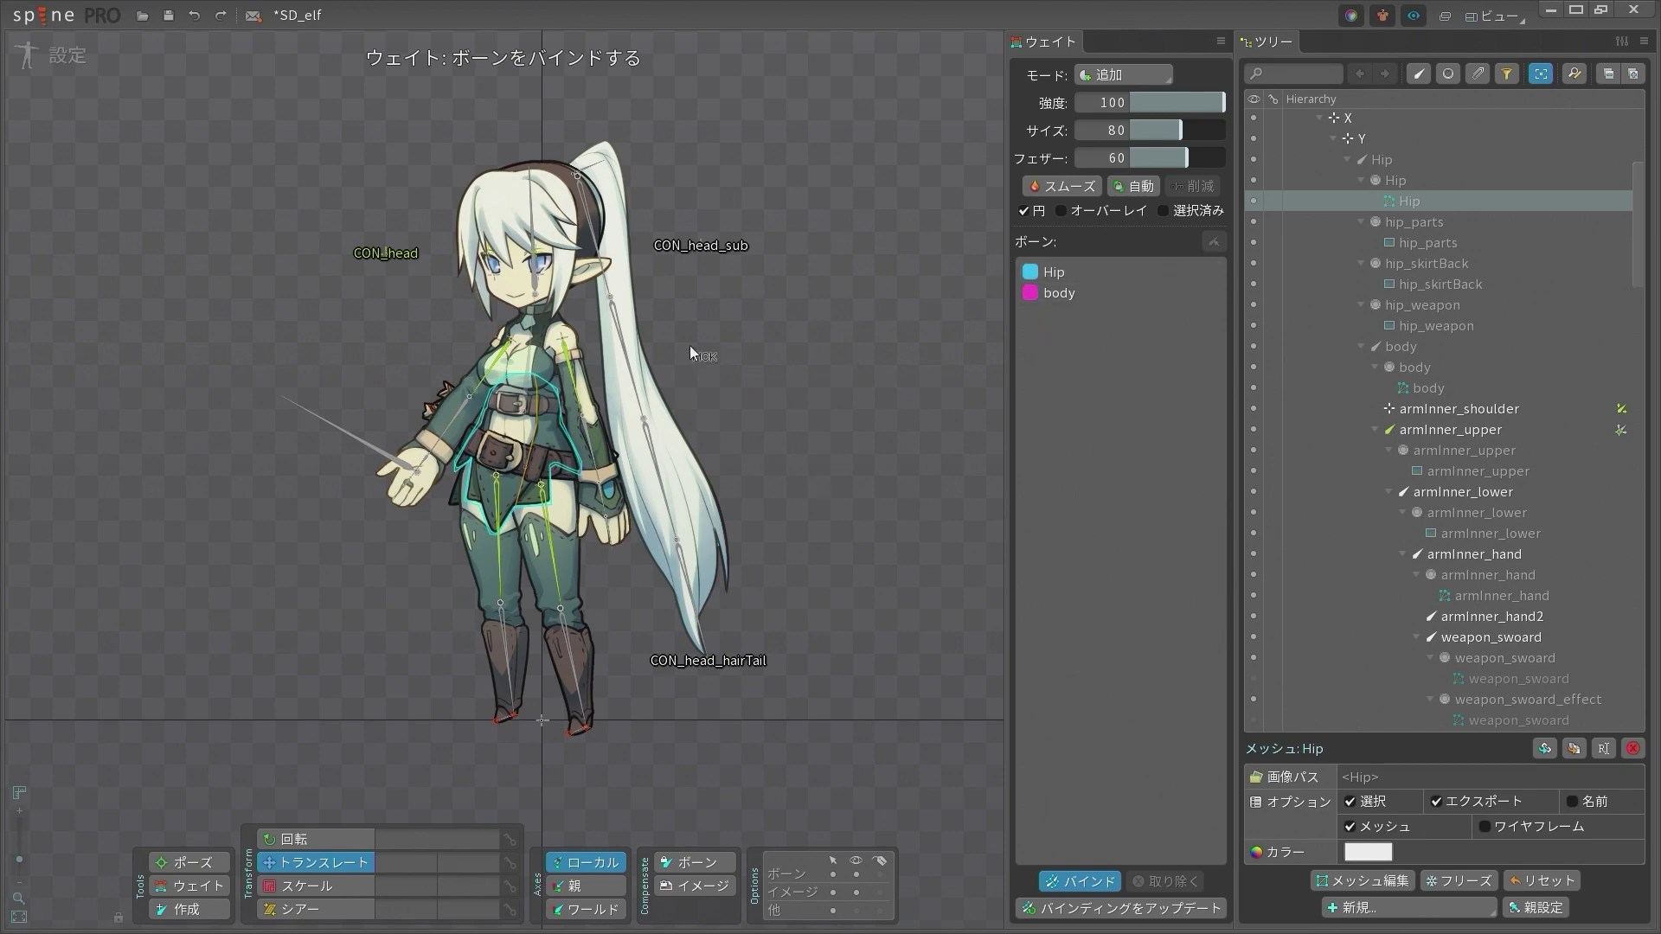
pyautogui.click(547, 434)
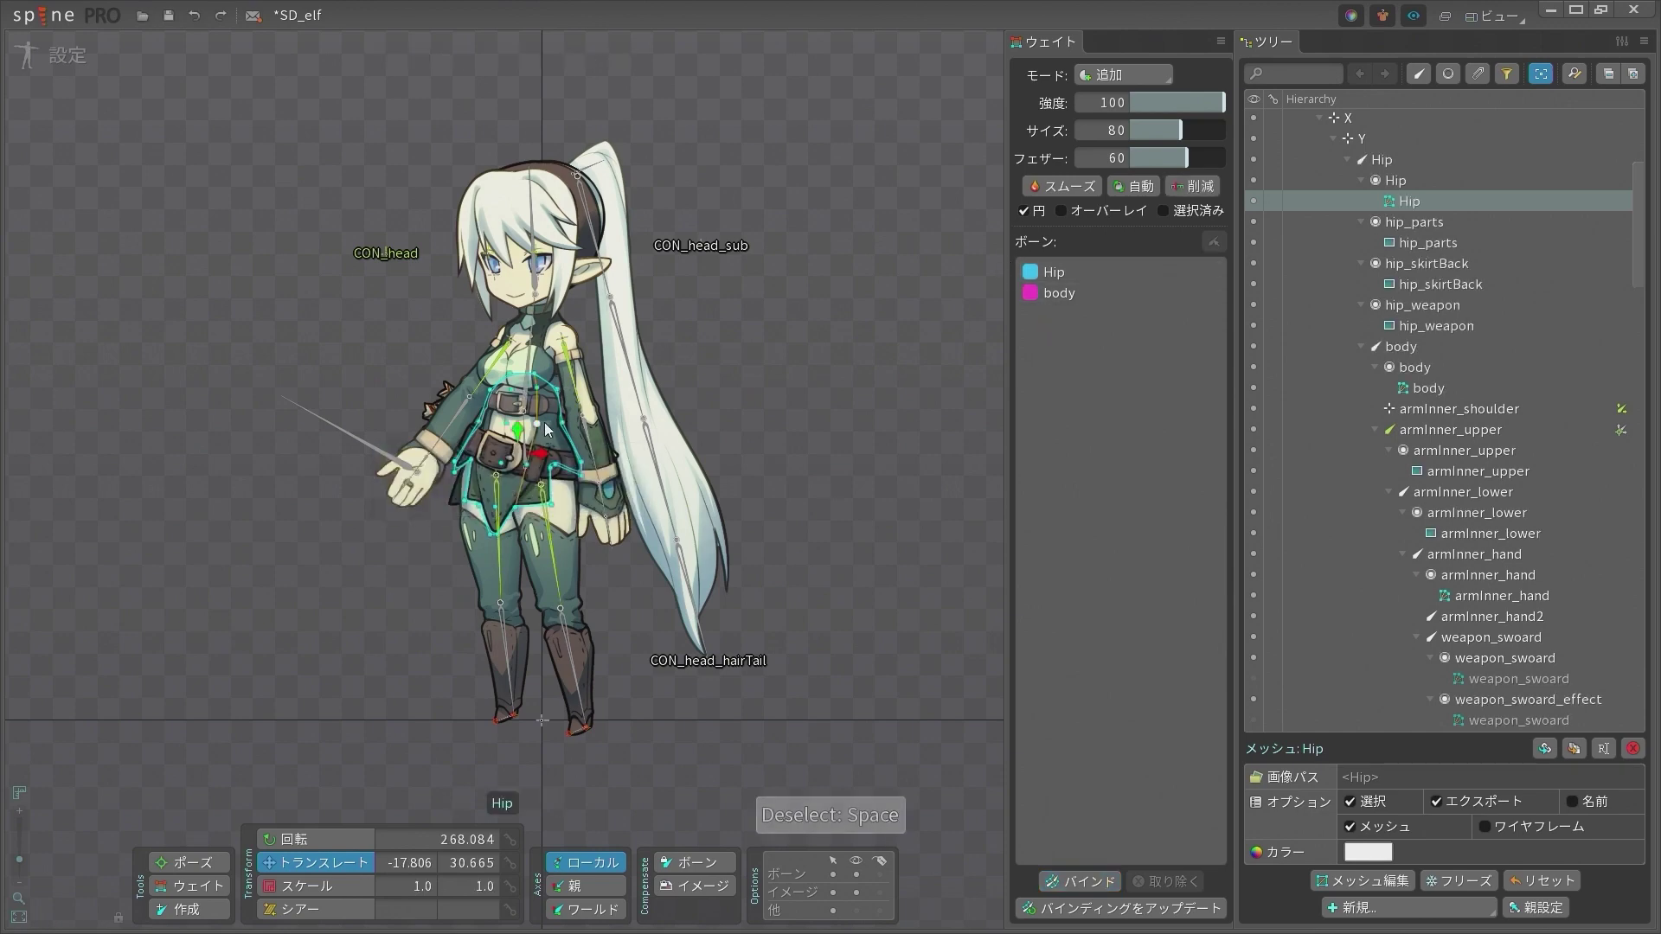
# Select the body bone among the Hip mesh's bound bones for weight editing
pyautogui.scroll(3, 547, 434)
pyautogui.click(1052, 289)
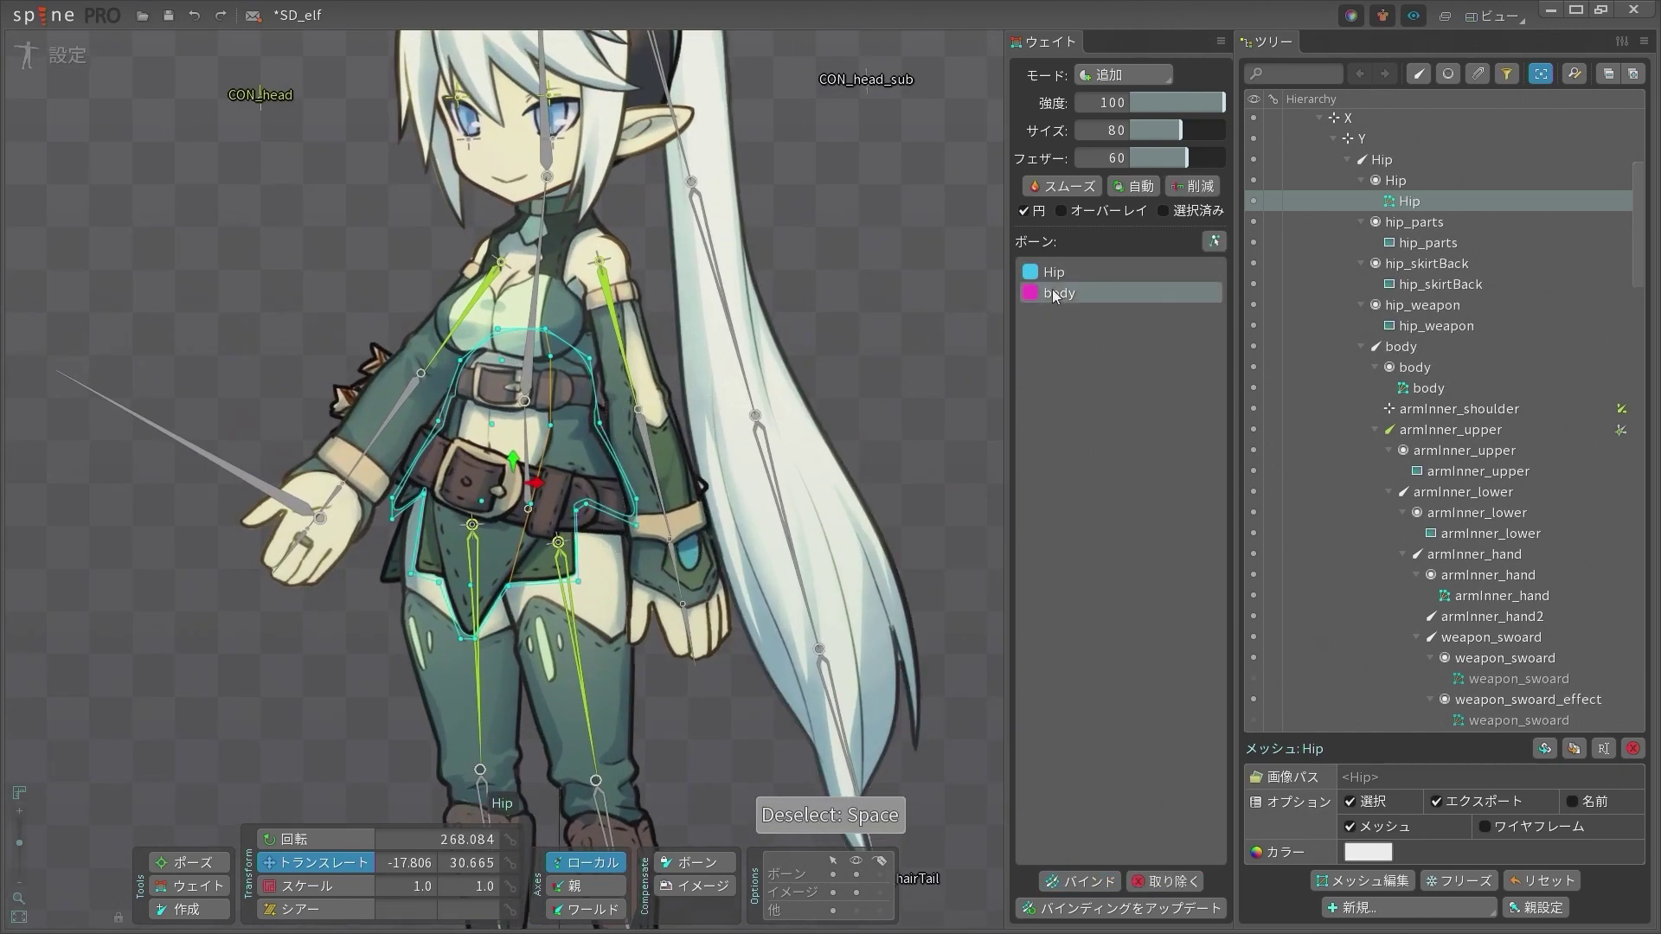
# Reselect the Hip mesh and display its vertex weights for the Hip and body bones
pyautogui.keyDown('ctrl'); pyautogui.click(1054, 272); pyautogui.keyUp('ctrl')
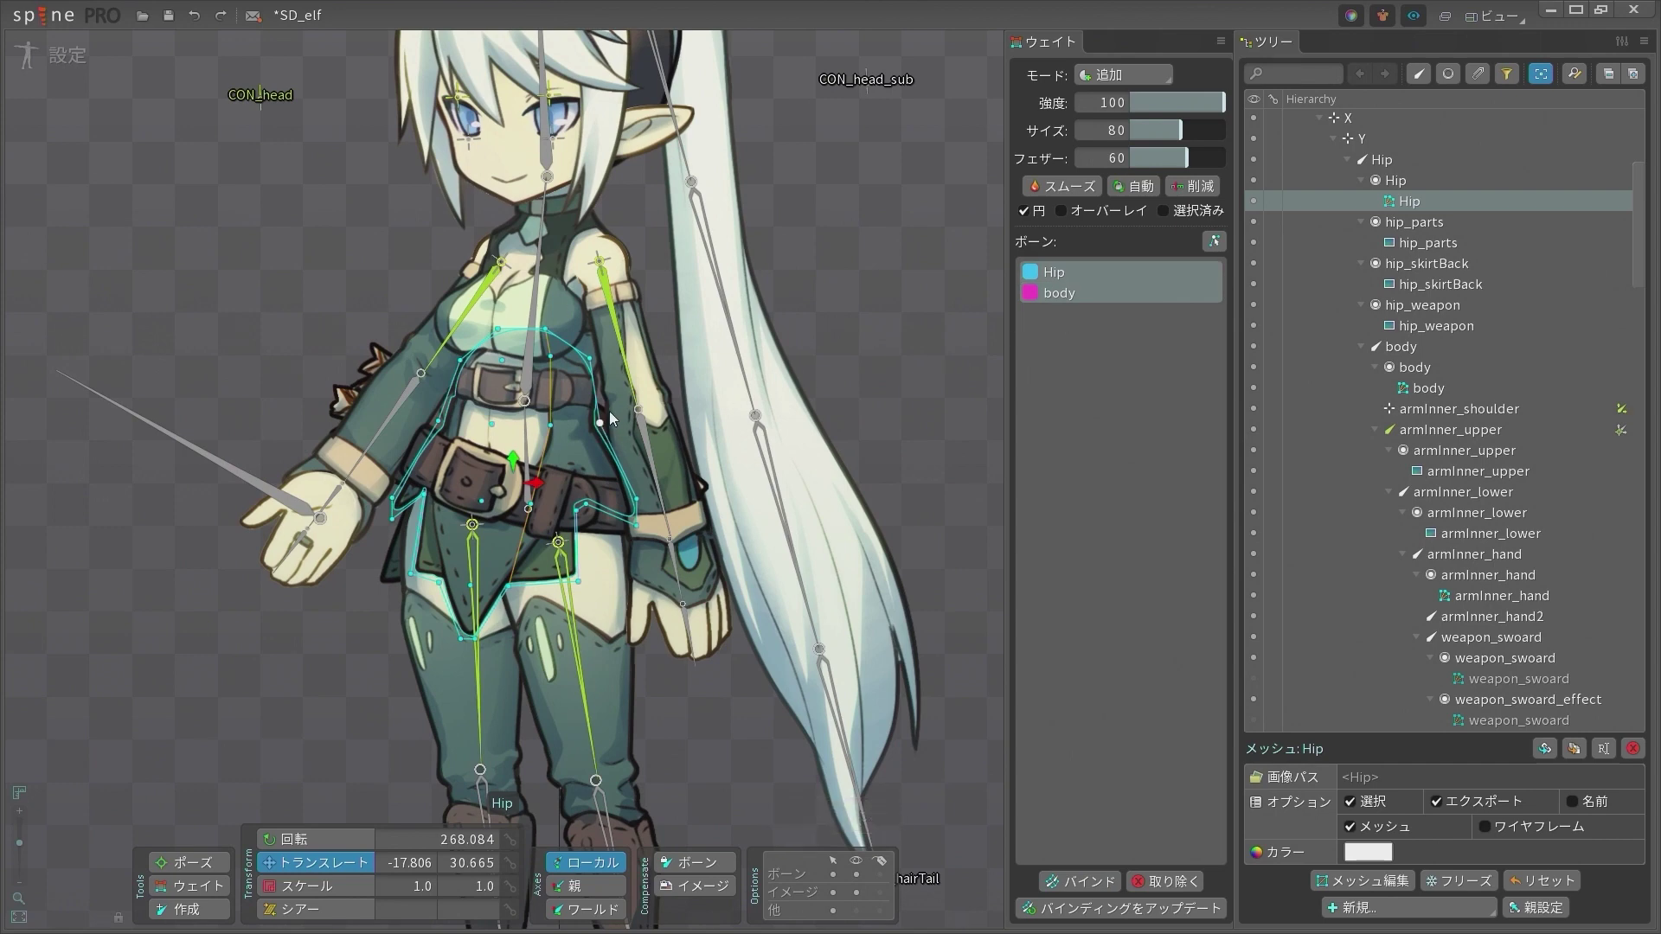
pyautogui.press('space')
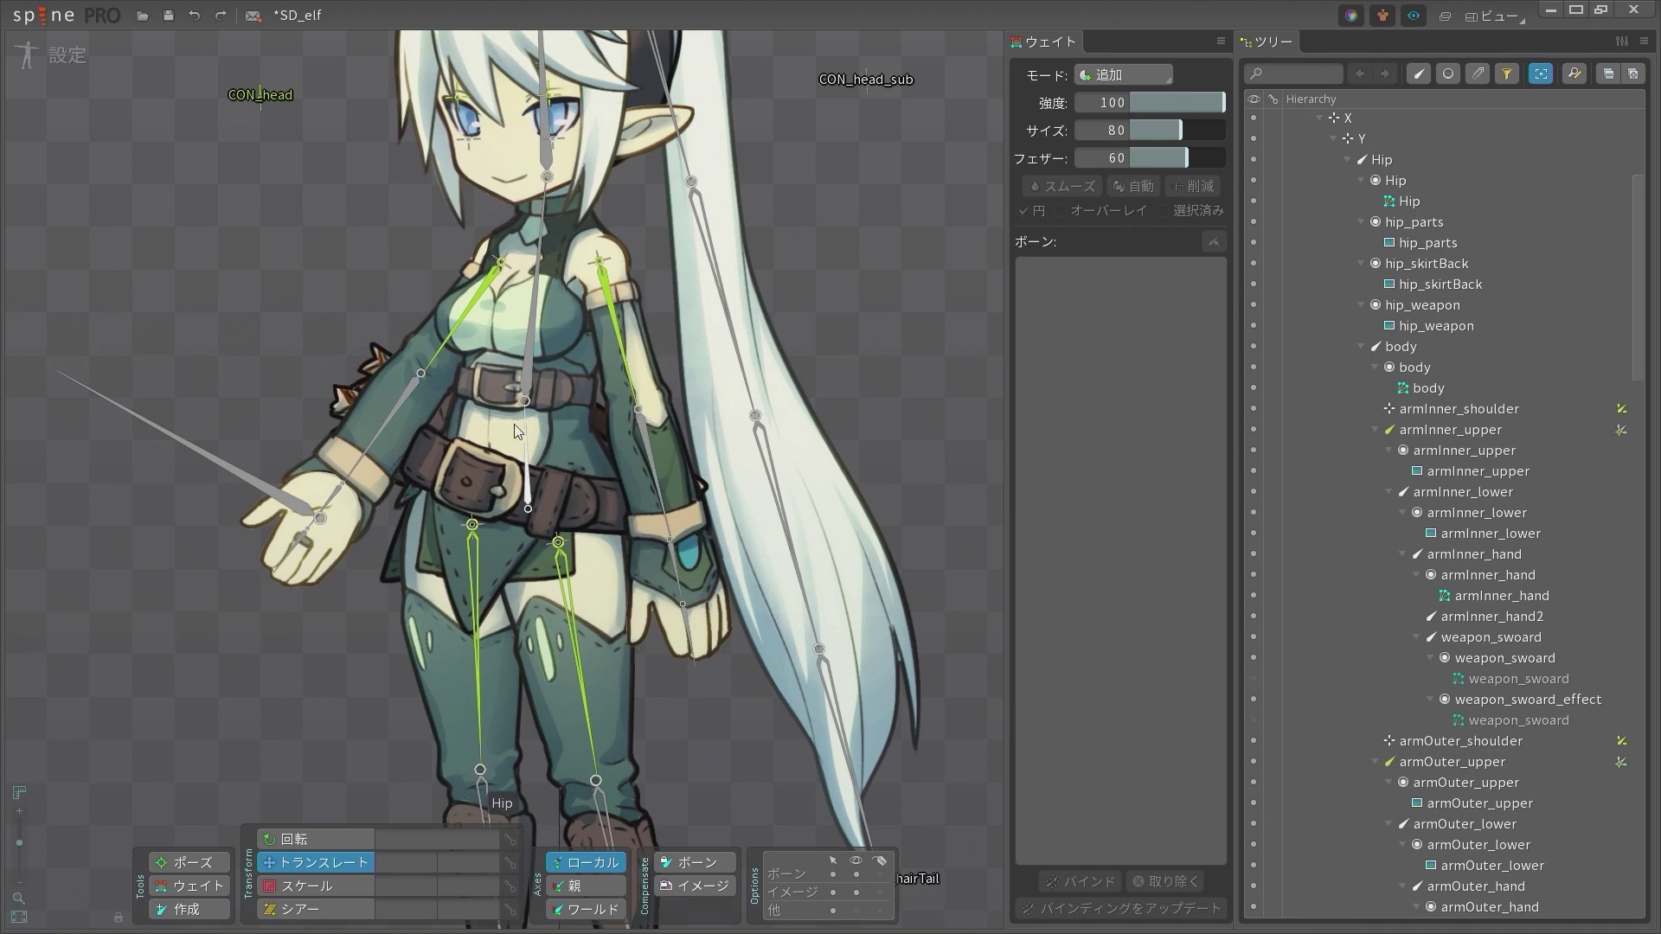
pyautogui.click(489, 415)
pyautogui.press('space')
pyautogui.click(460, 449)
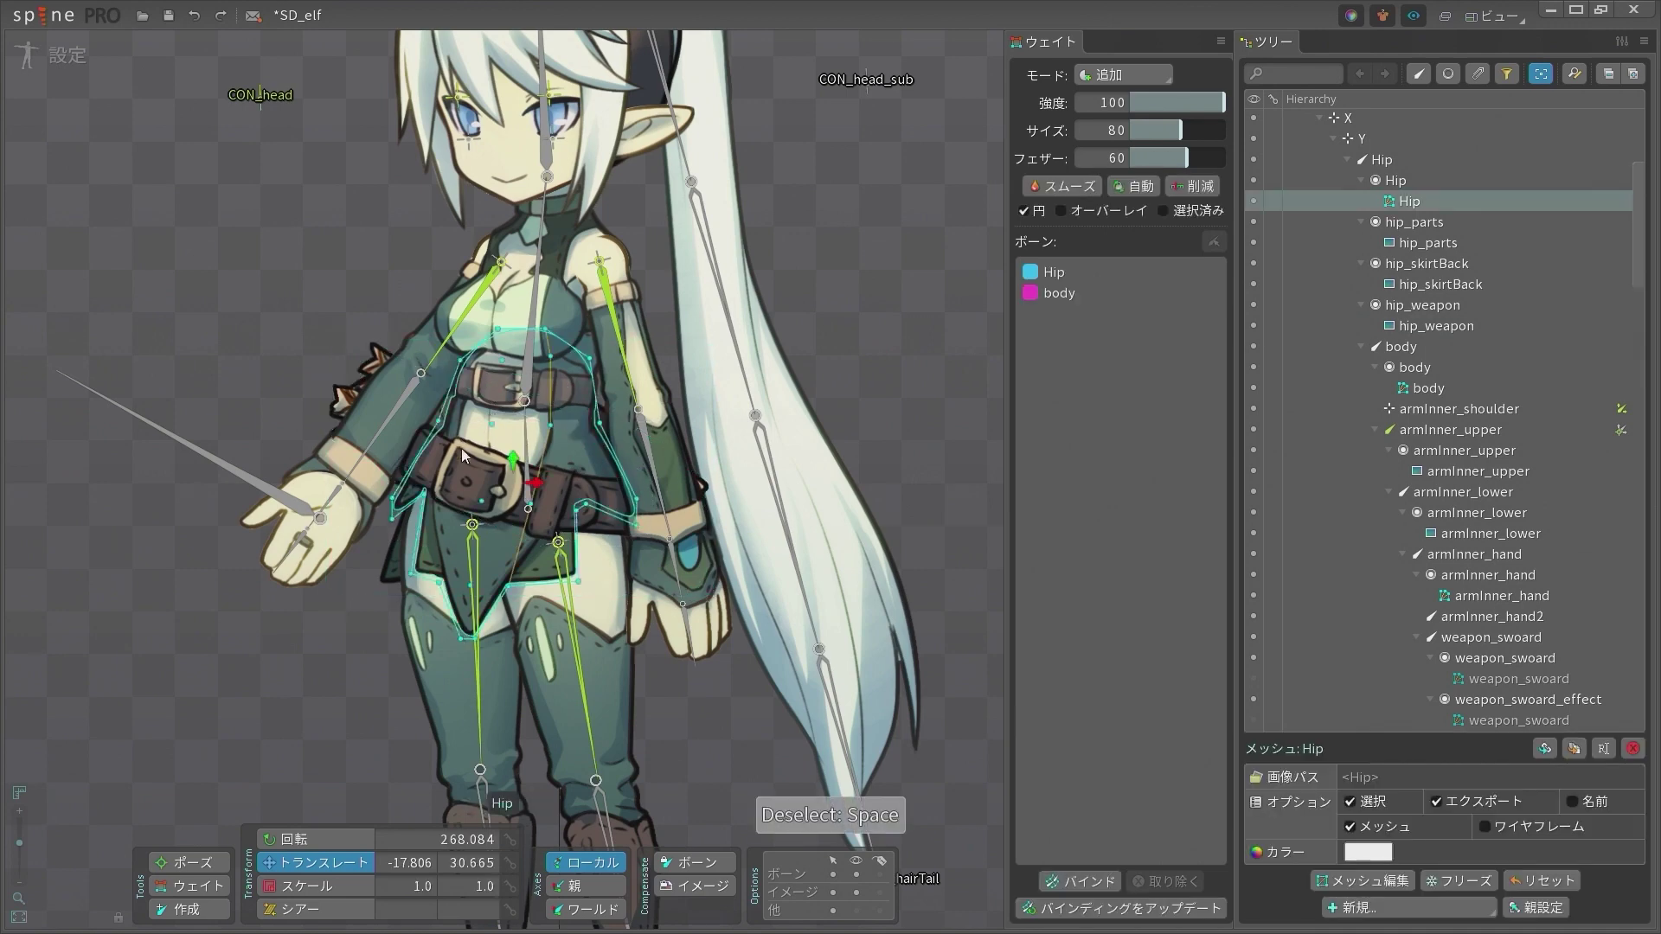
pyautogui.click(224, 887)
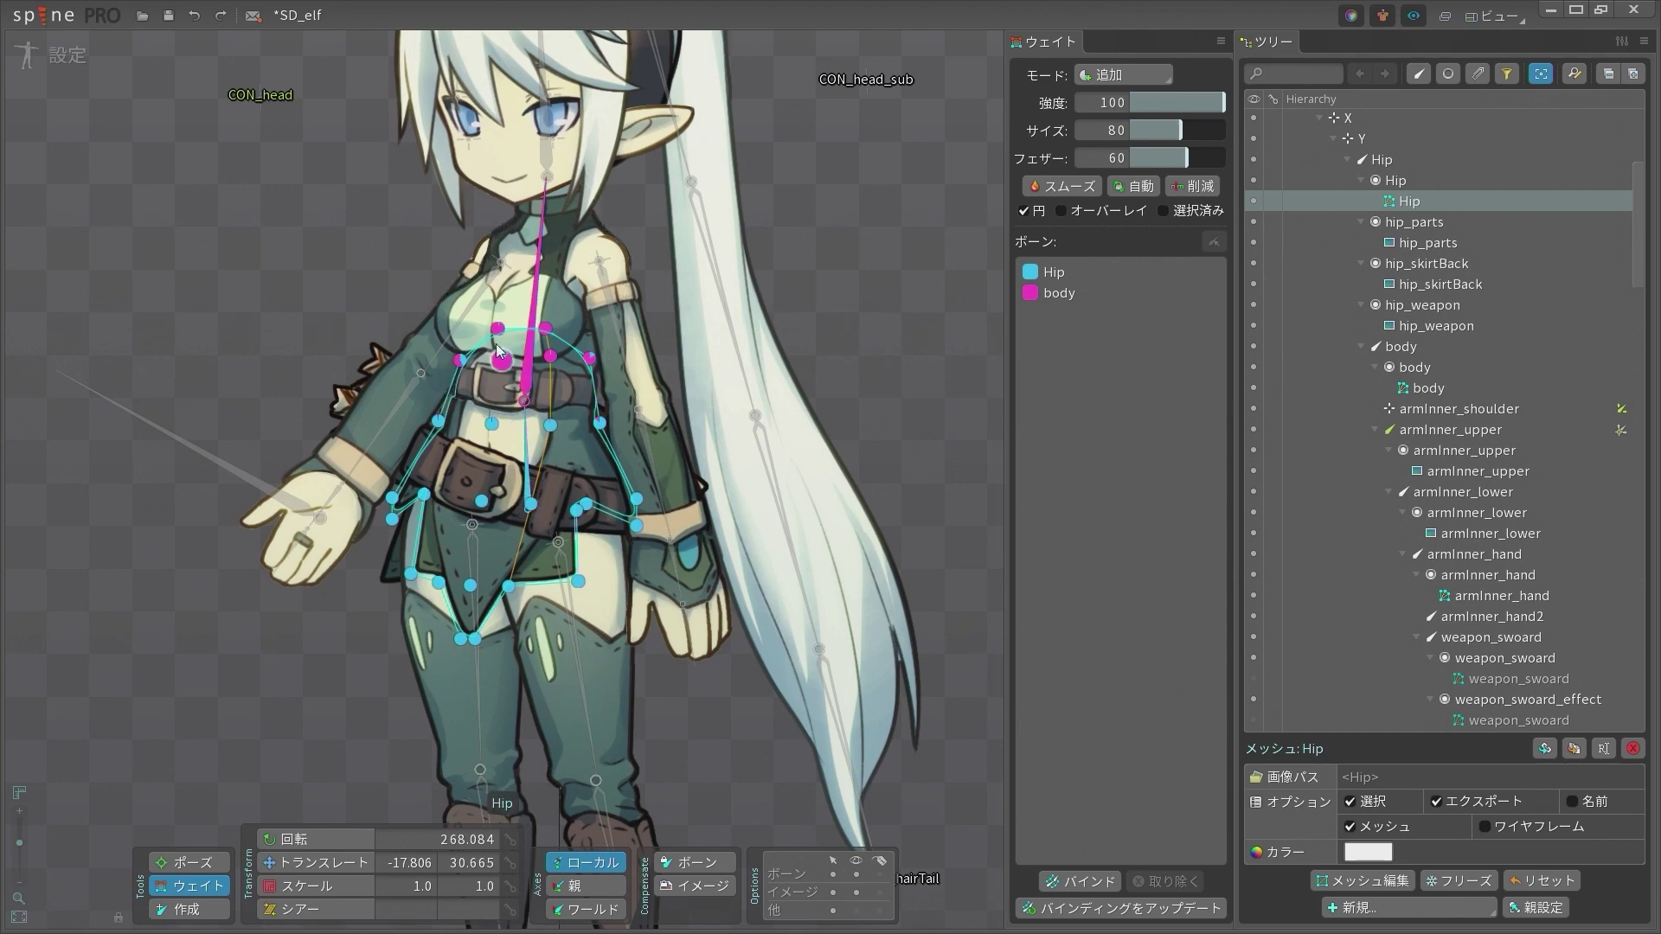
# Bind the body mesh to the Hip and body bones for weighting
pyautogui.click(505, 272)
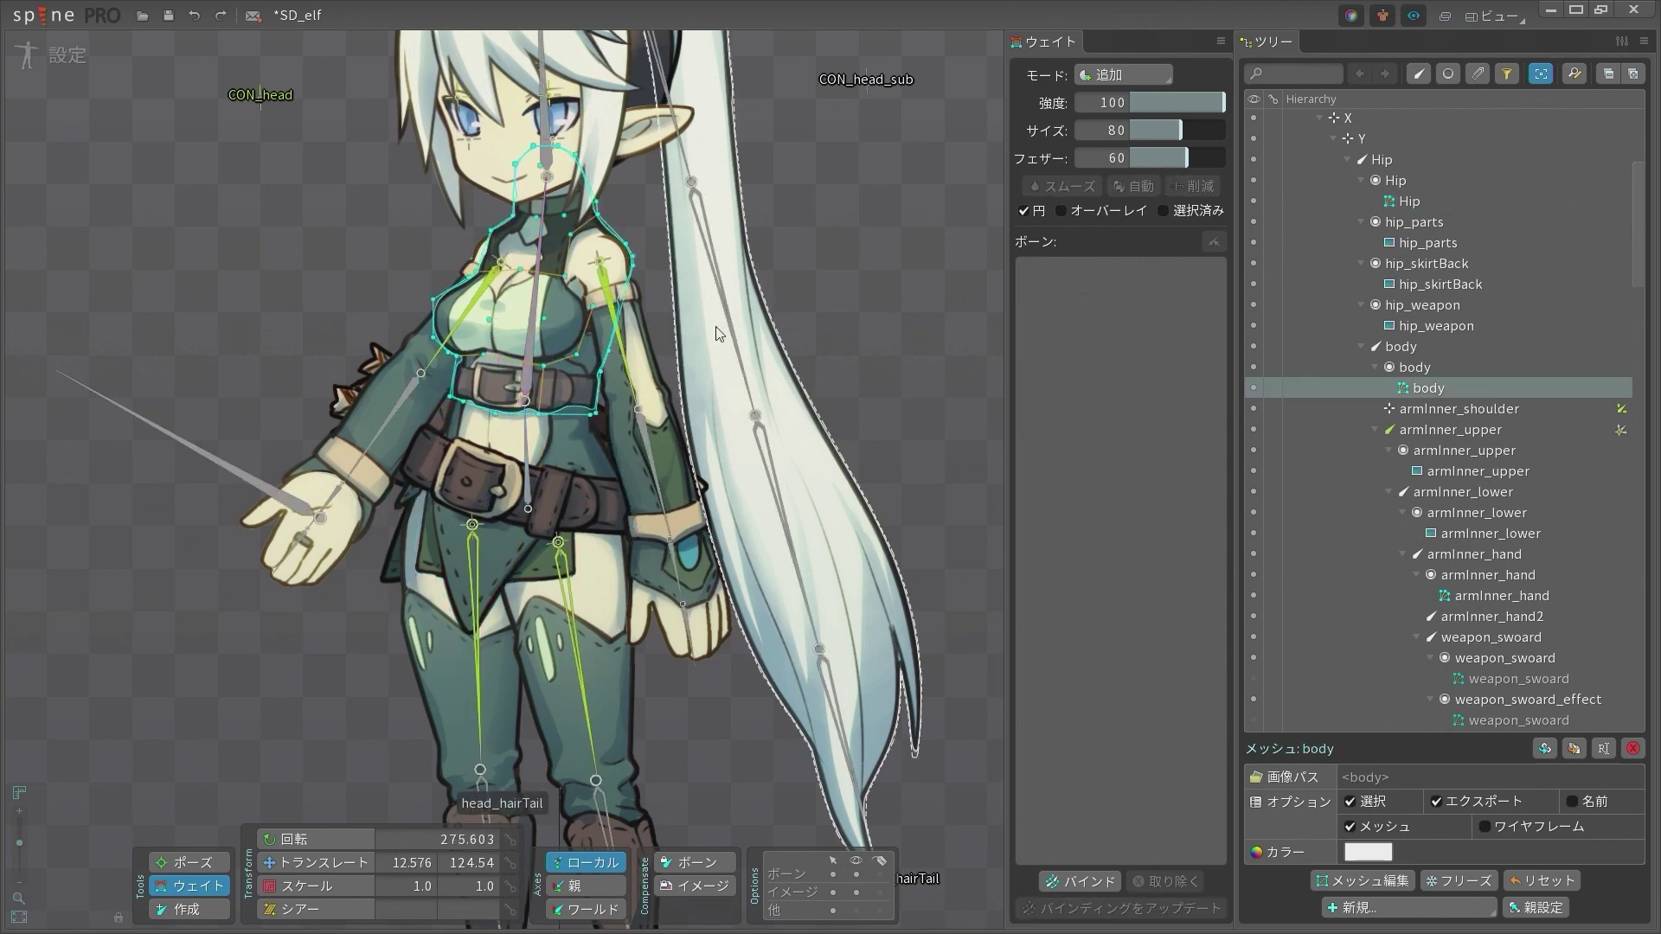
pyautogui.click(1082, 881)
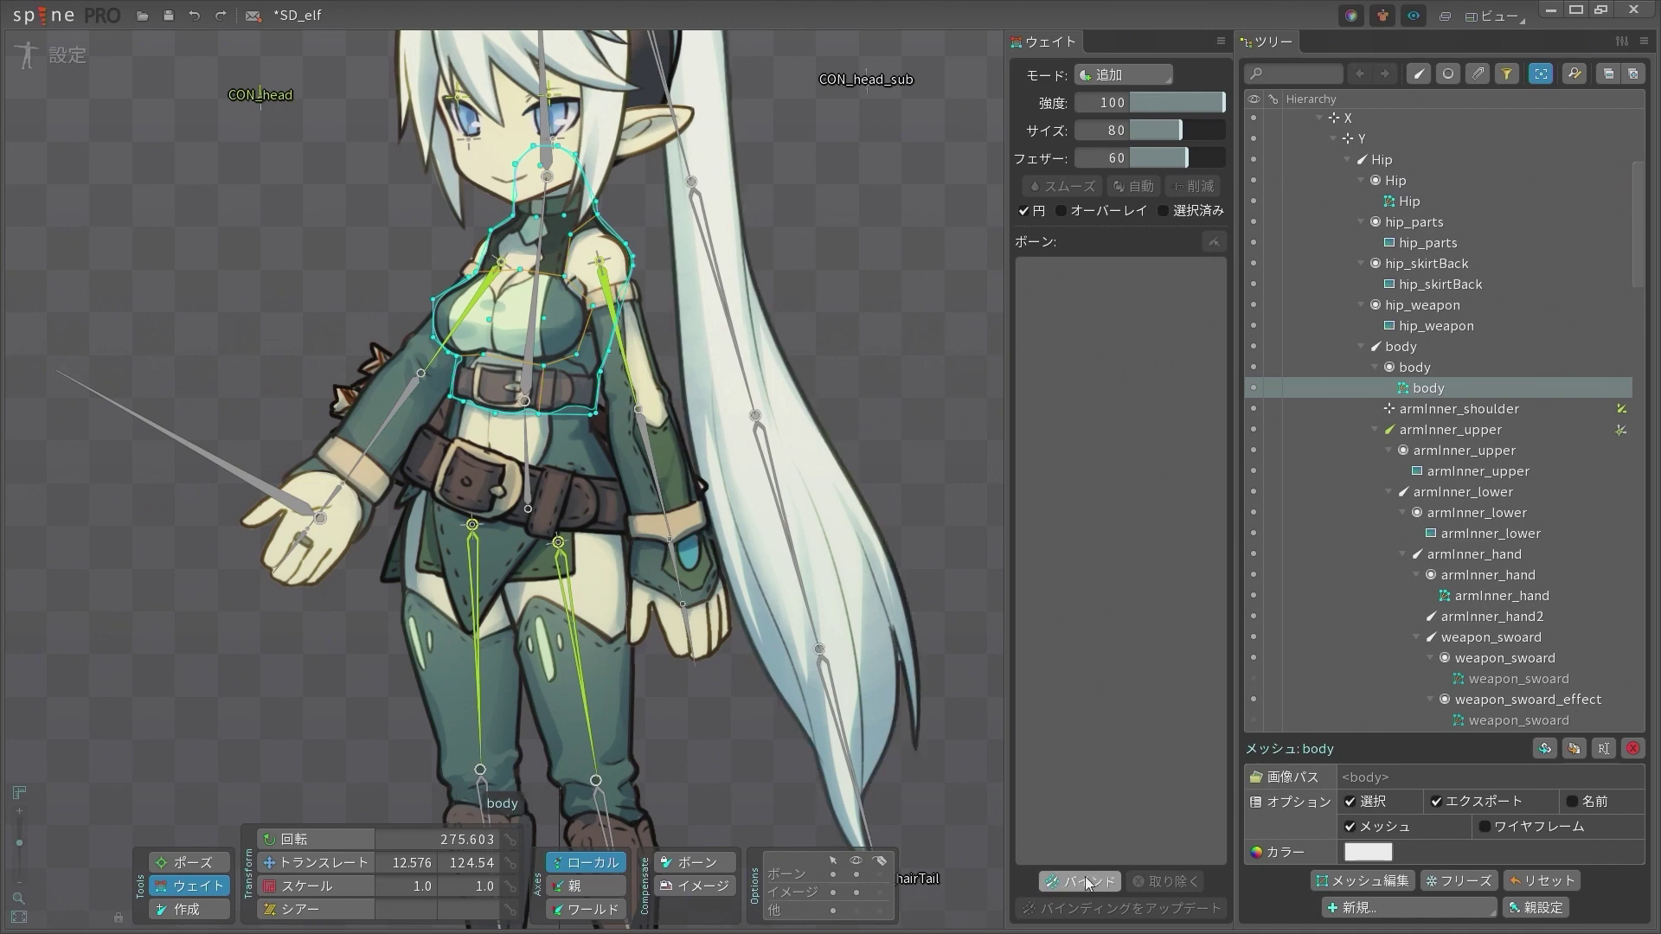
pyautogui.click(529, 438)
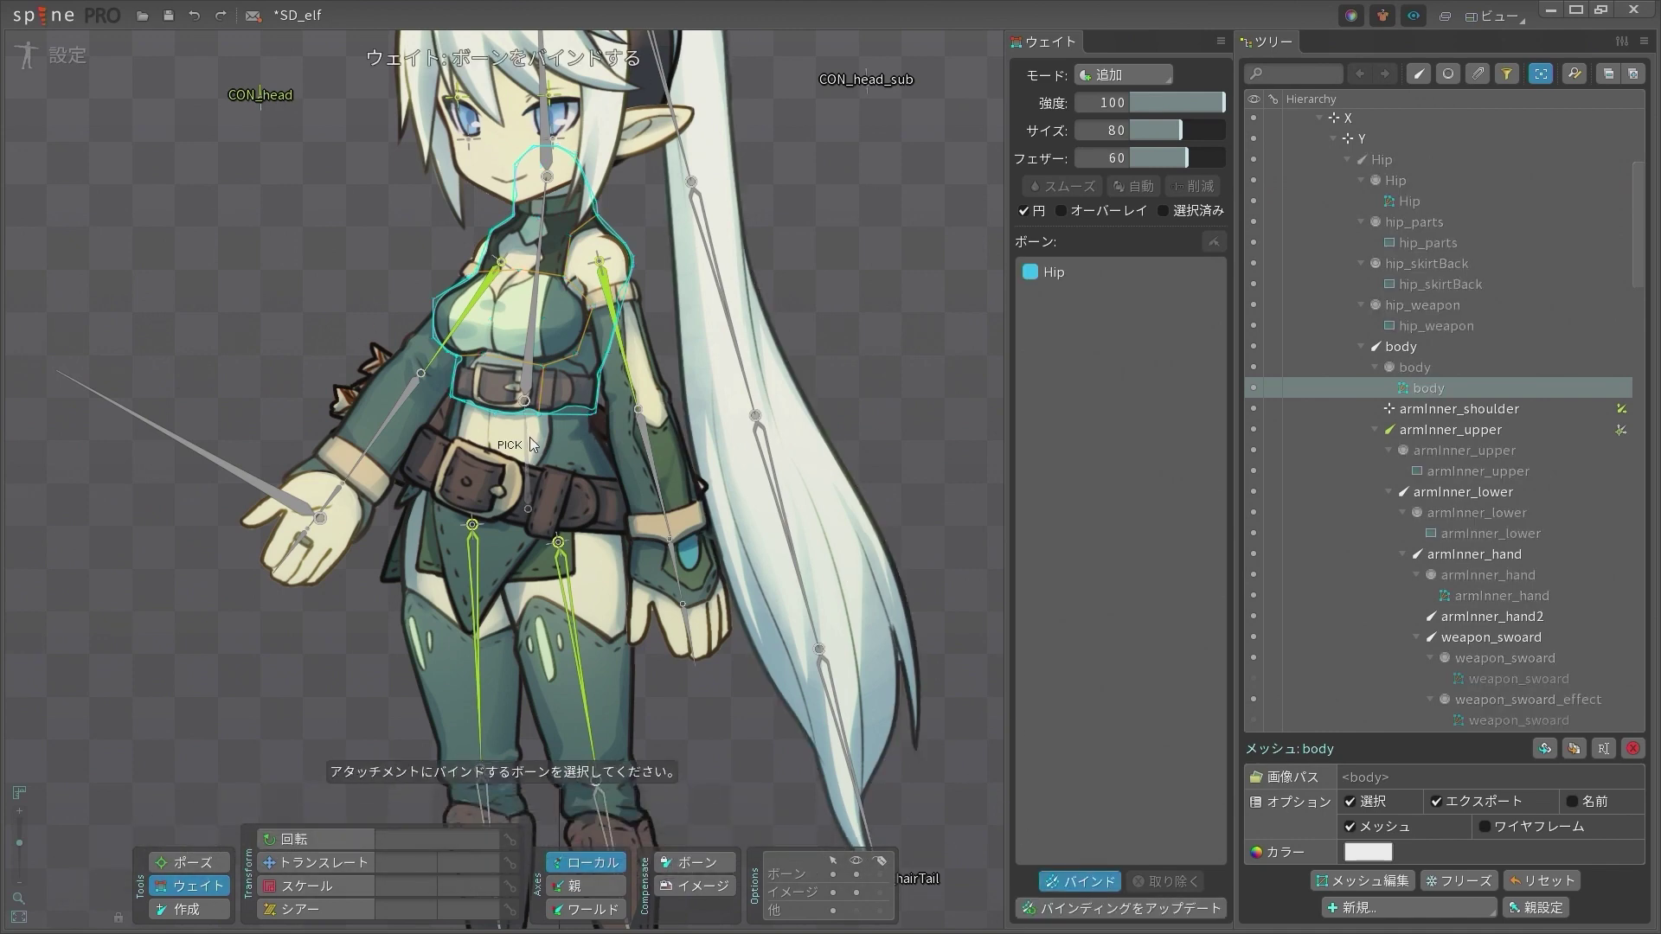
pyautogui.click(522, 333)
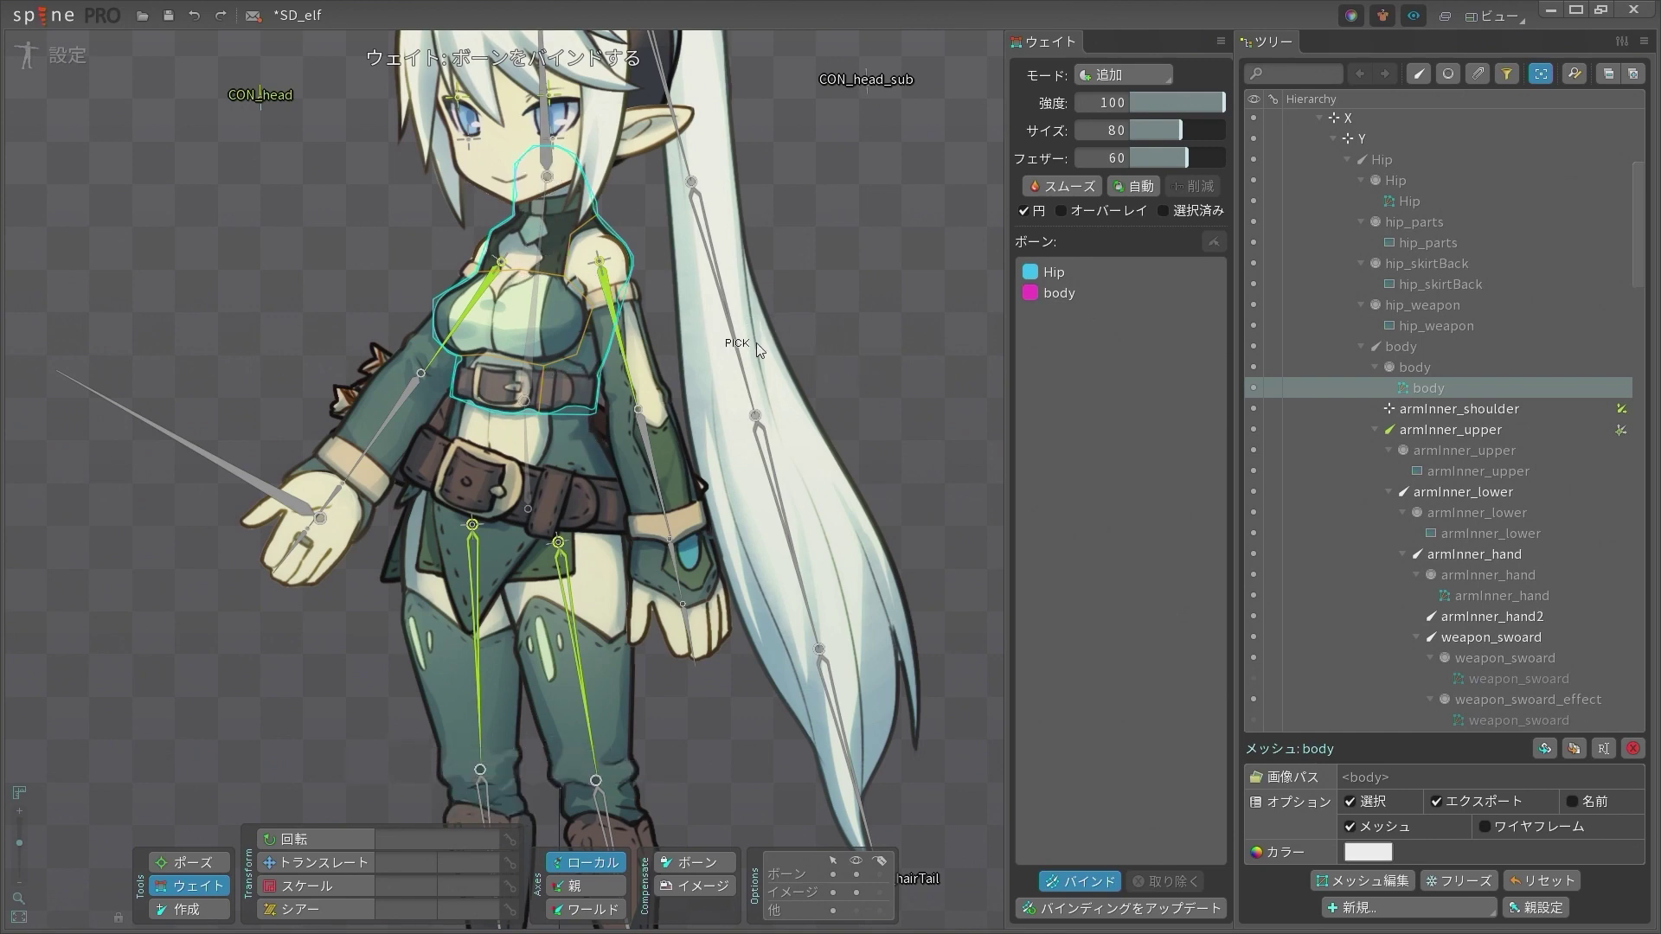
pyautogui.press('space')
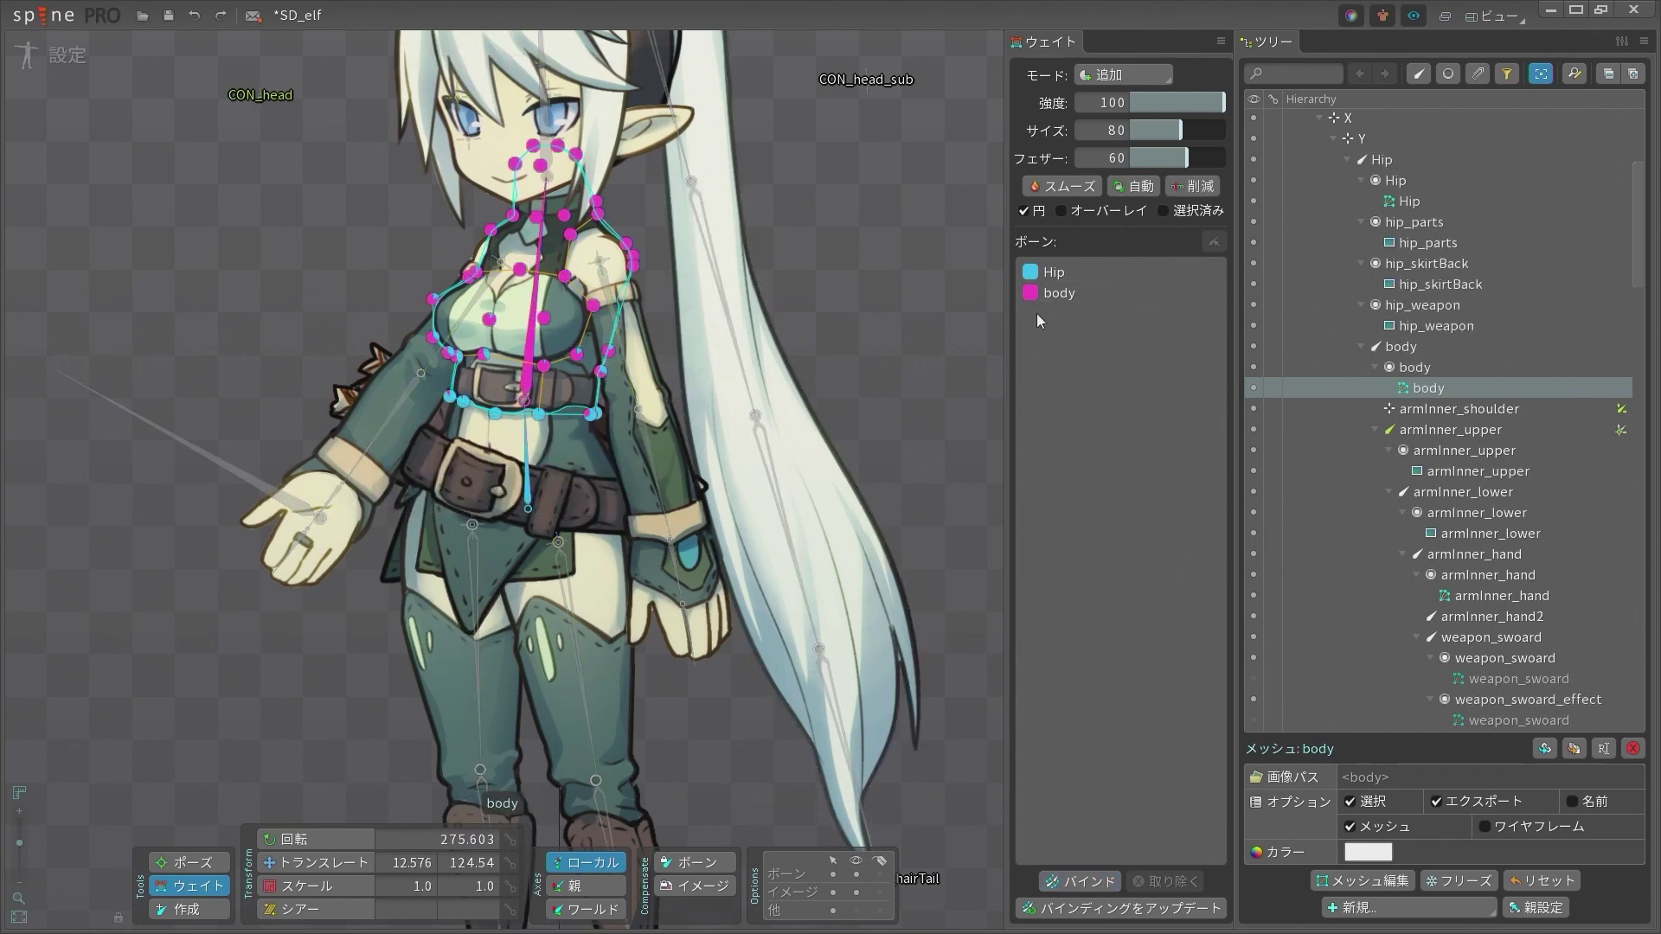
# Rotate the body bone to test how the torso and hip meshes deform, and undo the rotations
pyautogui.press('space')
pyautogui.click(510, 458)
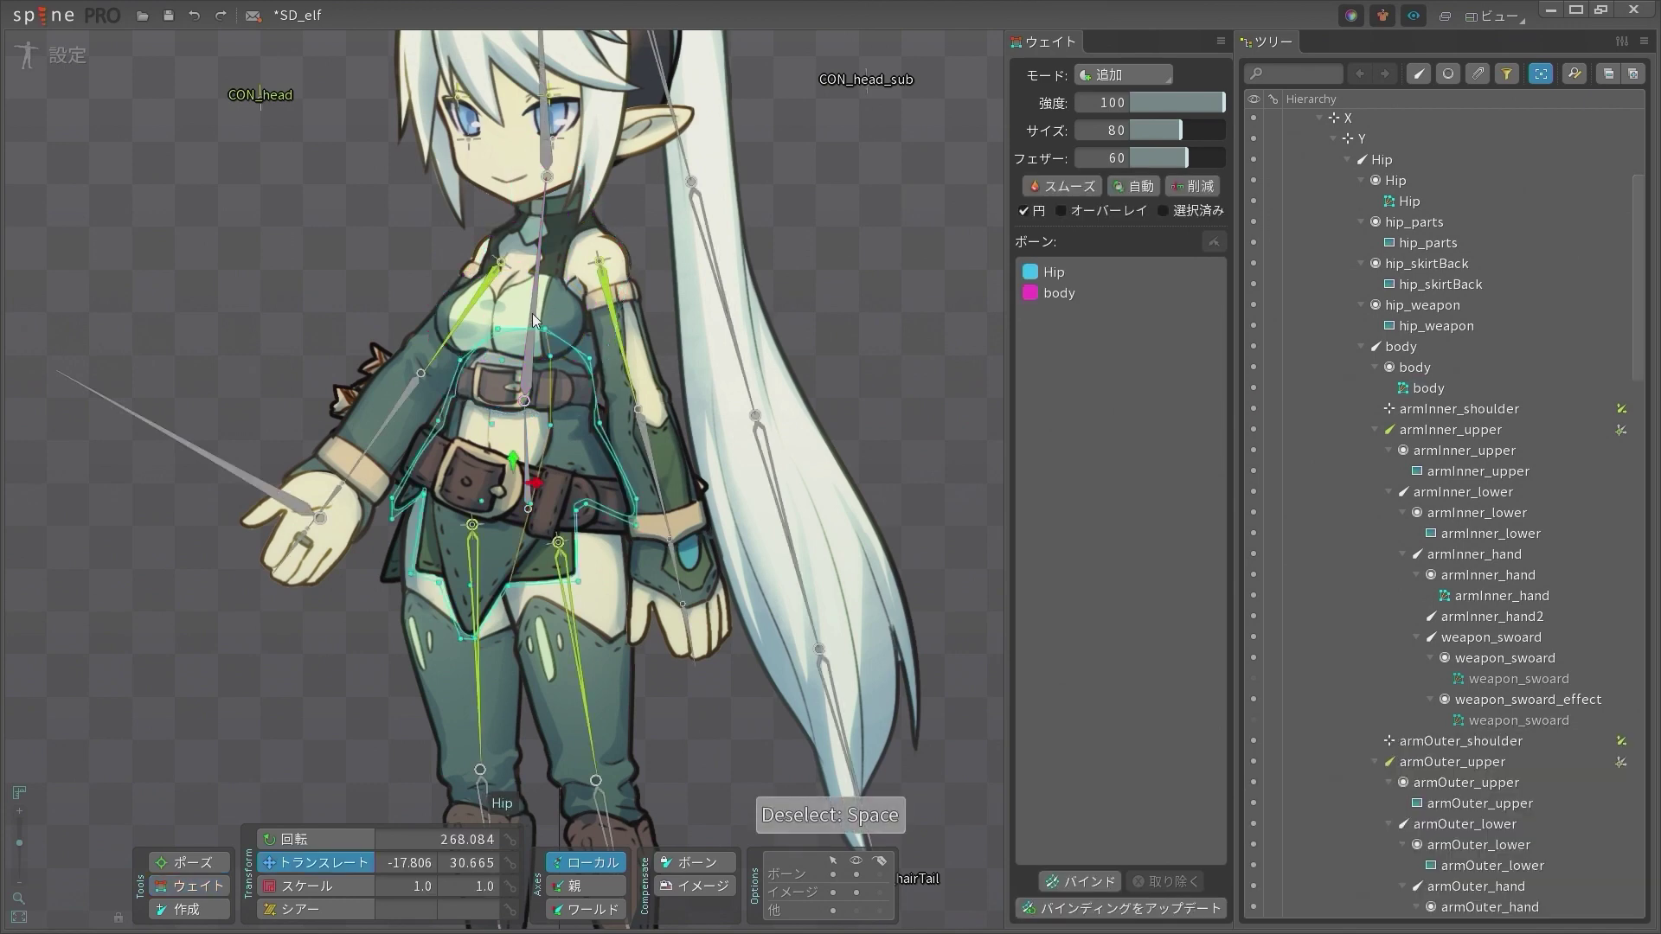
pyautogui.click(315, 839)
pyautogui.press('space')
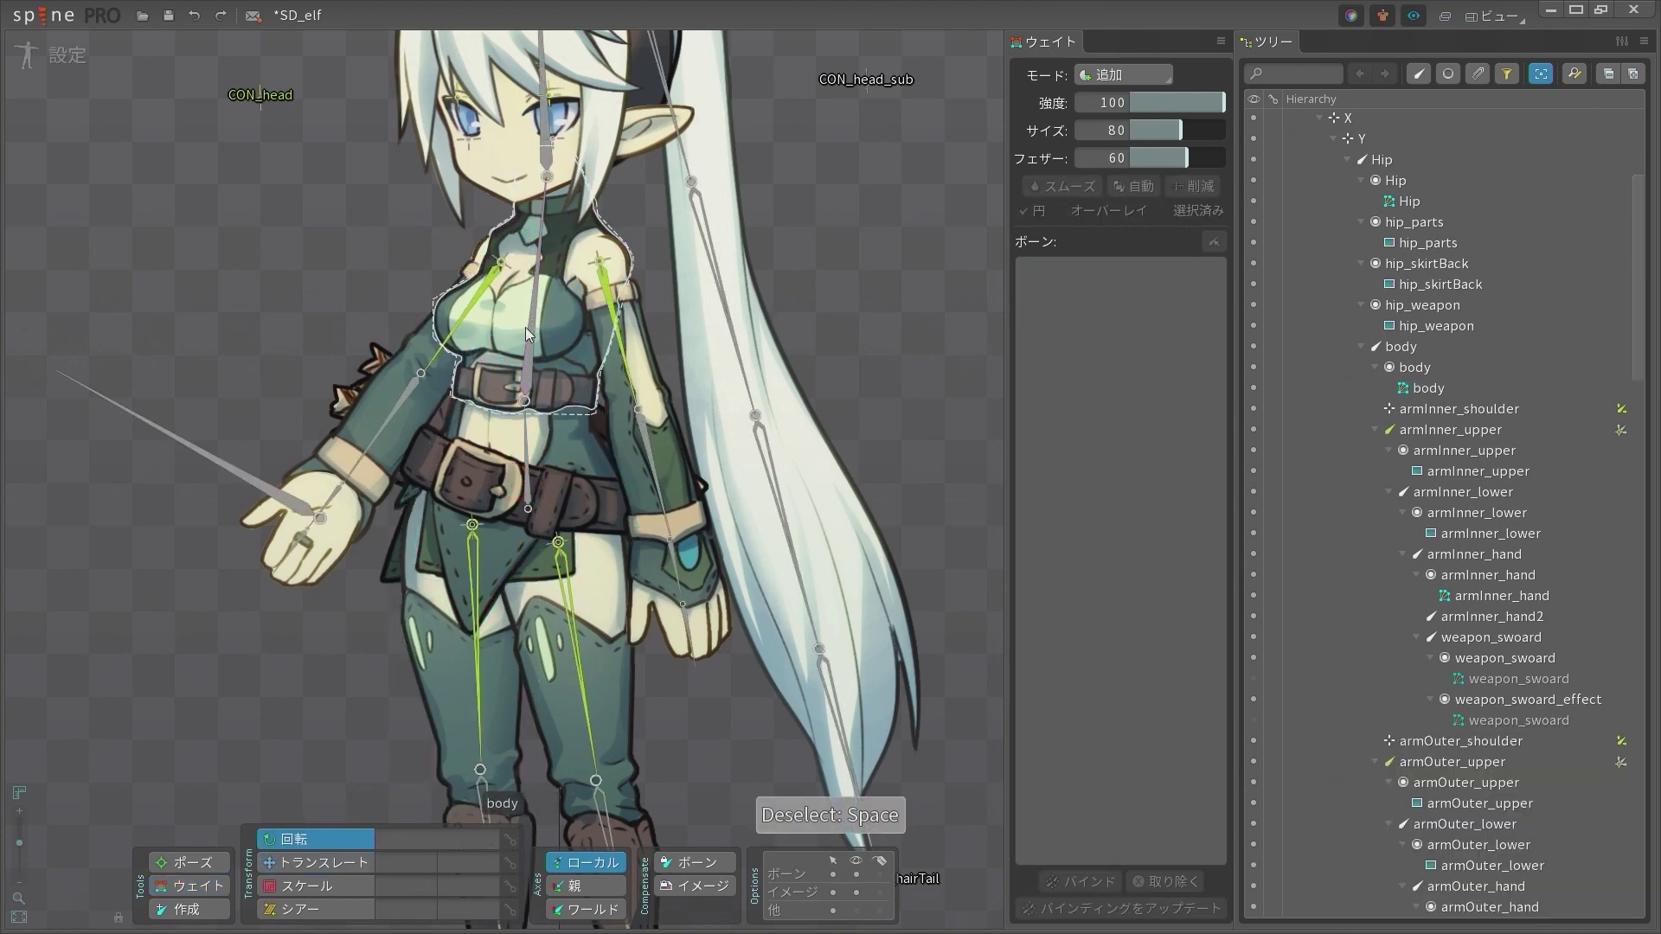
pyautogui.click(538, 314)
pyautogui.moveTo(879, 301); pyautogui.dragTo(389, 272)
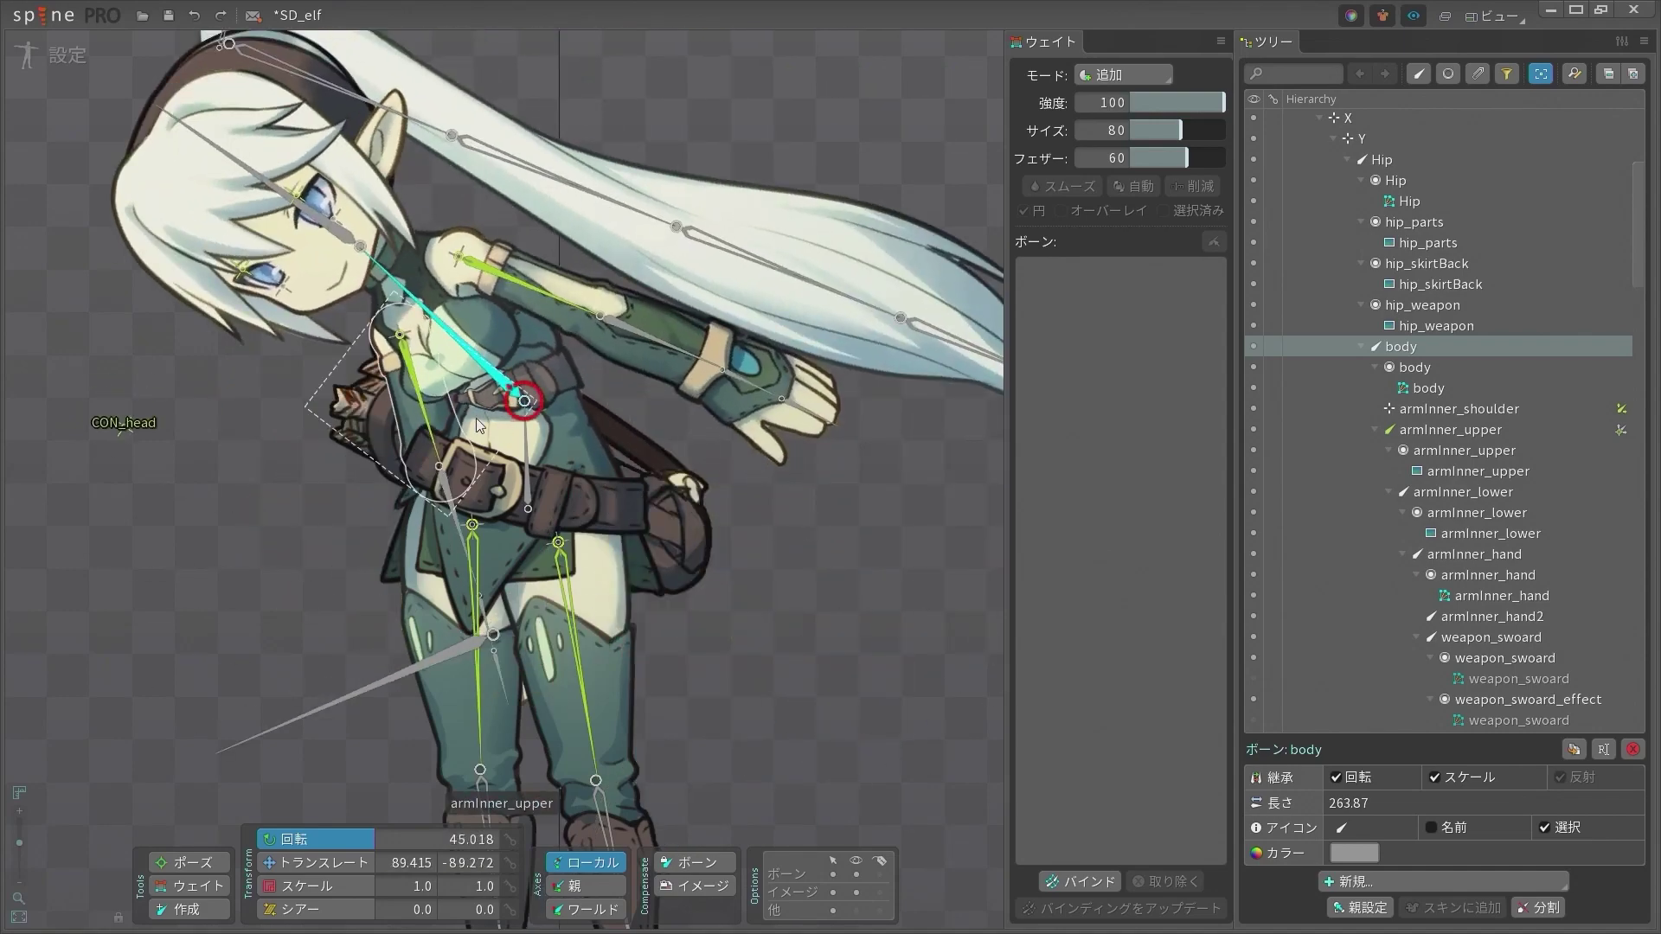
pyautogui.hotkey('ctrl', 'z')
pyautogui.moveTo(896, 288); pyautogui.dragTo(844, 203)
pyautogui.hotkey('ctrl', 'z')
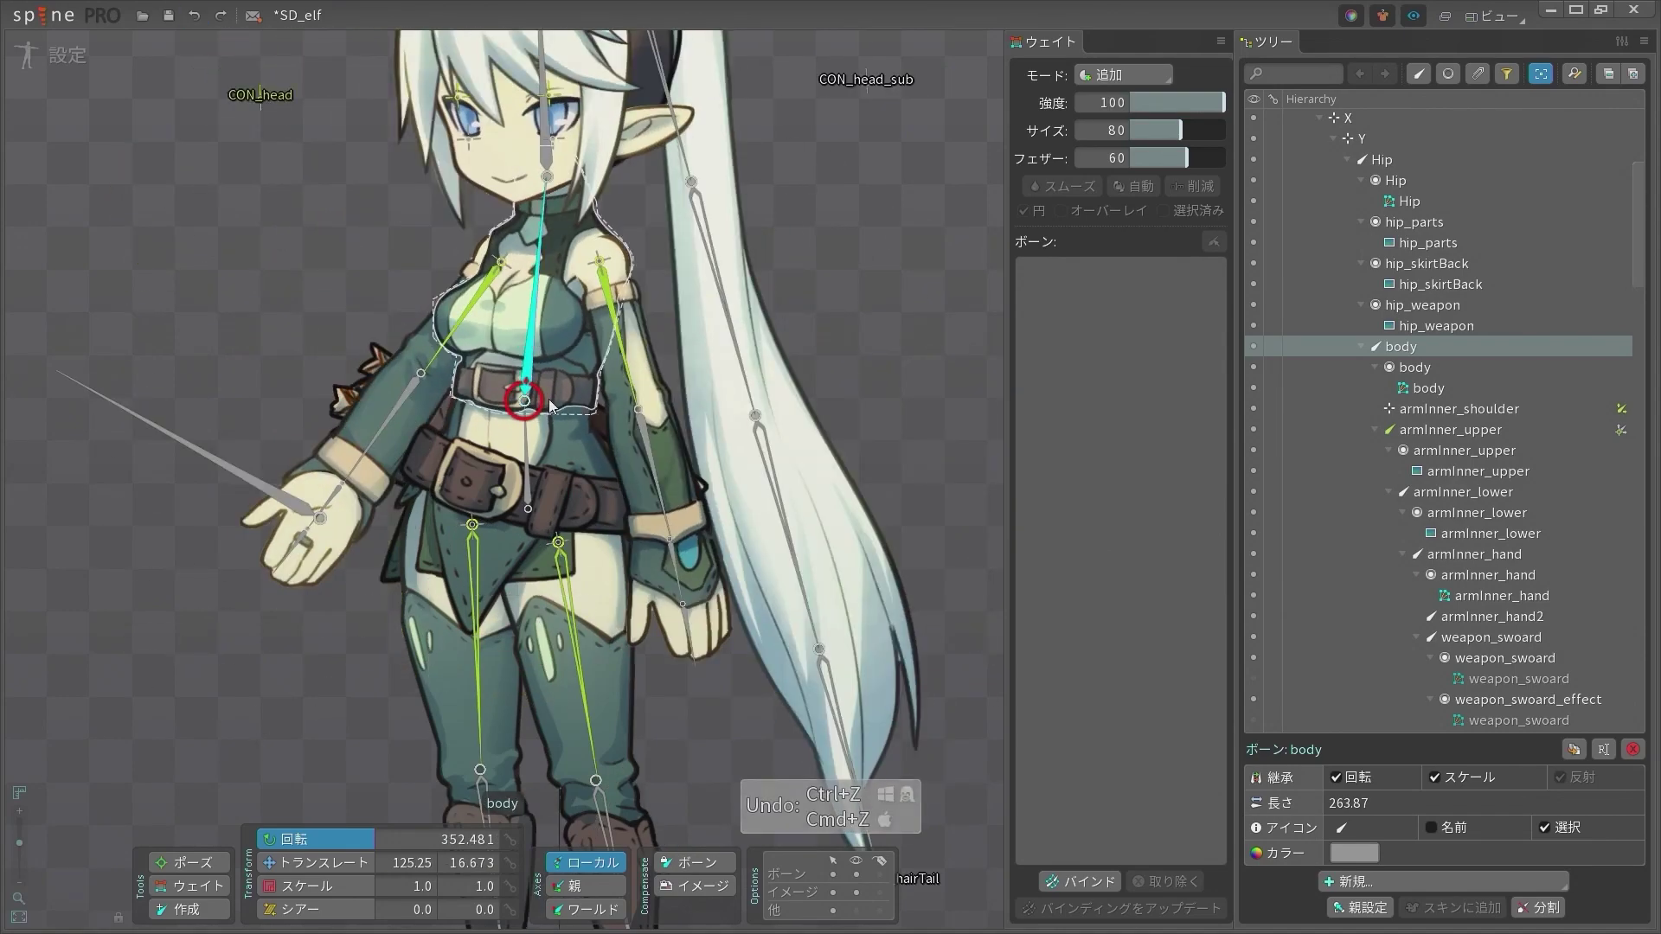
# Switch from setup to animate mode and create a new animation named test_body
pyautogui.click(64, 53)
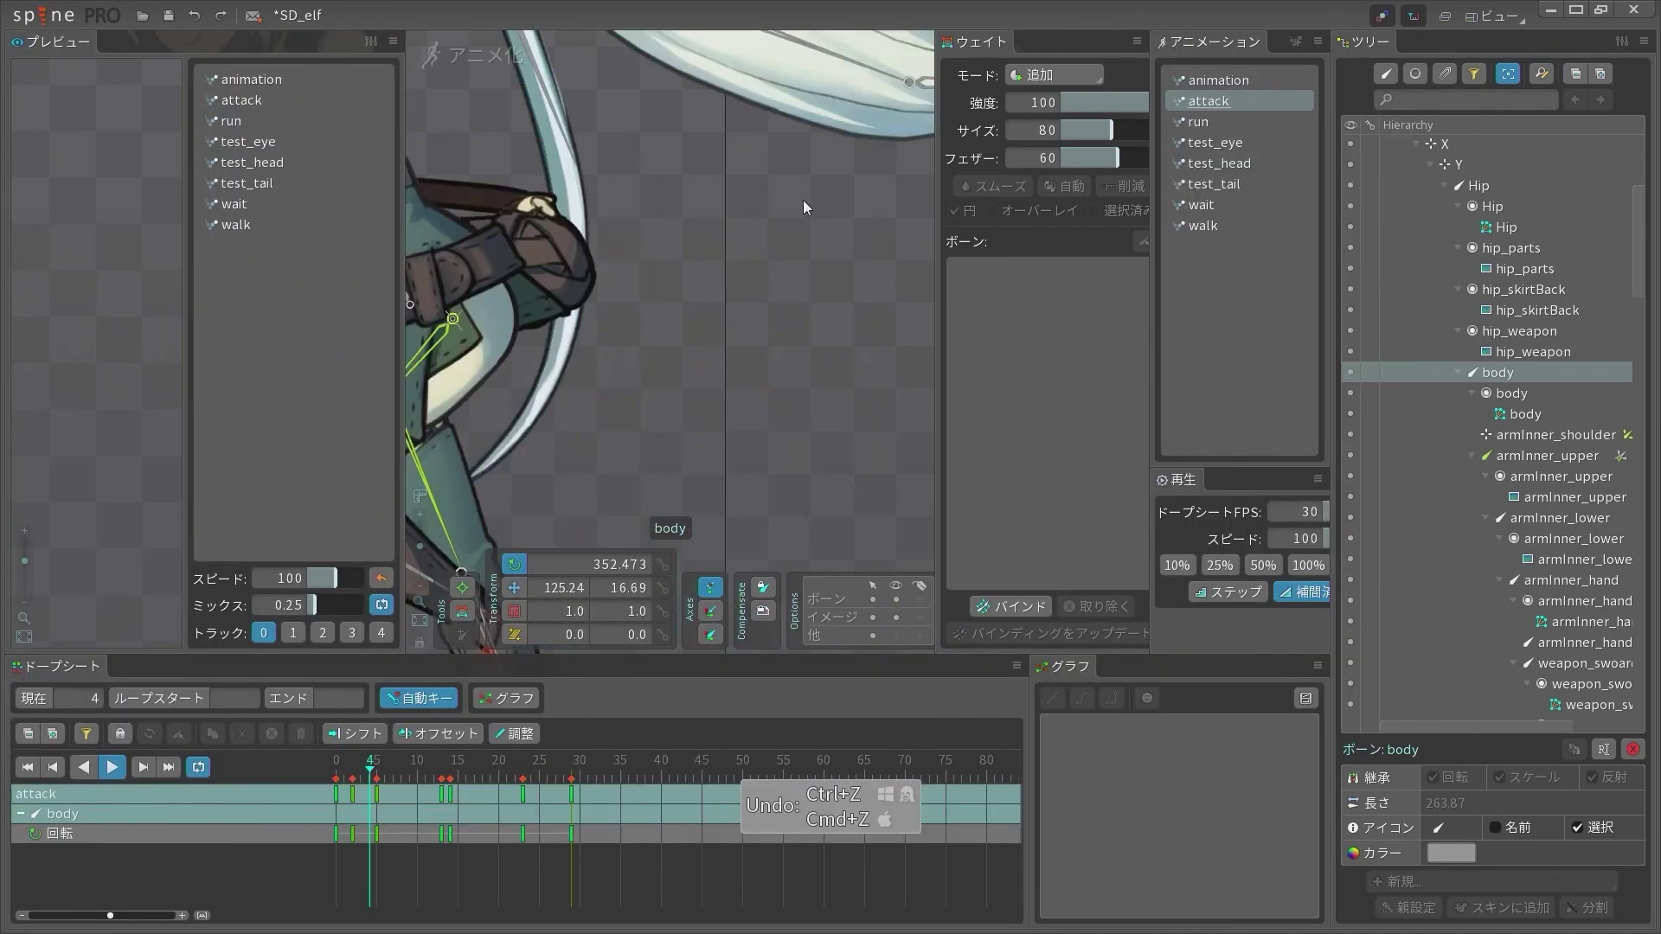
pyautogui.click(1295, 41)
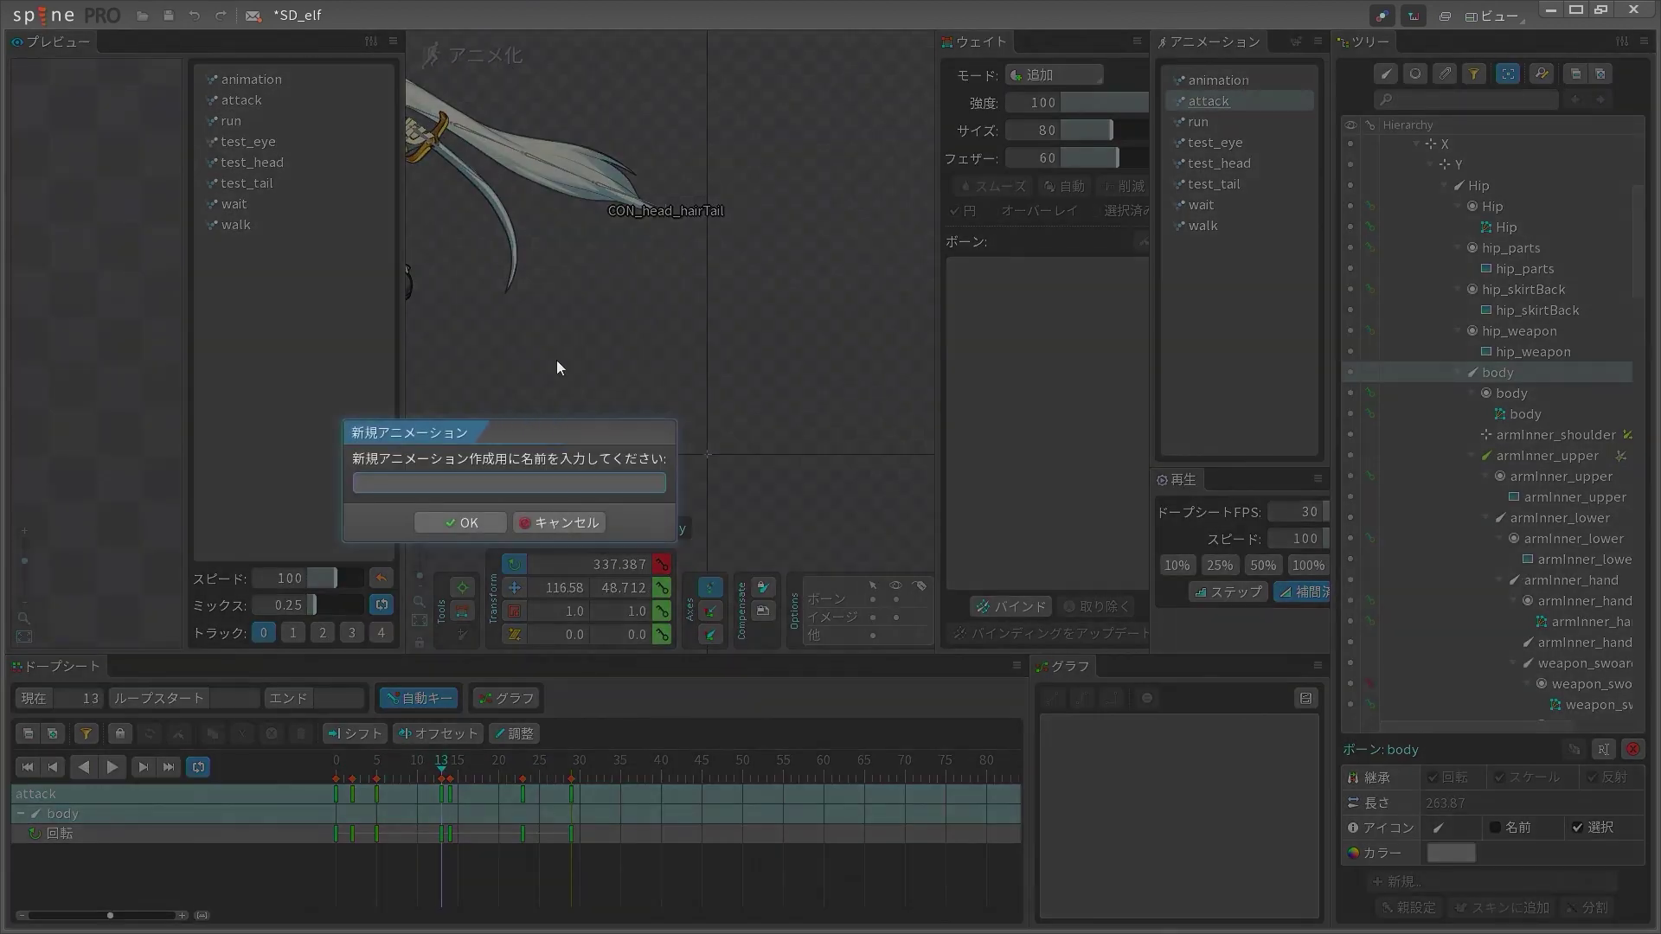
pyautogui.click(579, 522)
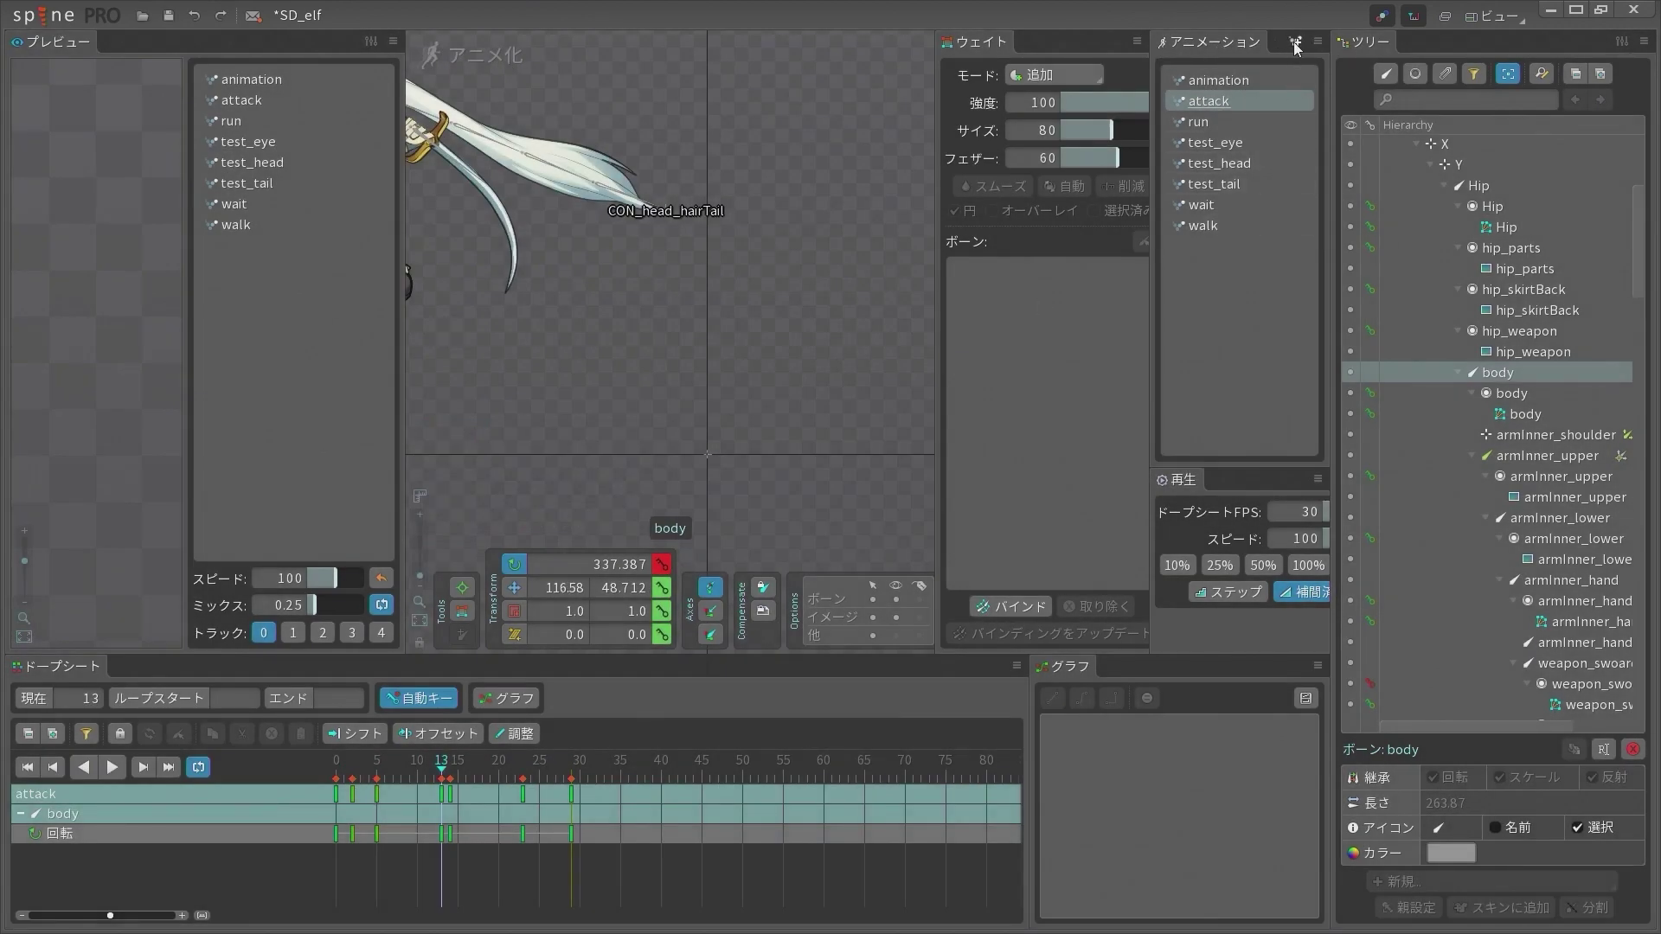
pyautogui.click(1295, 42)
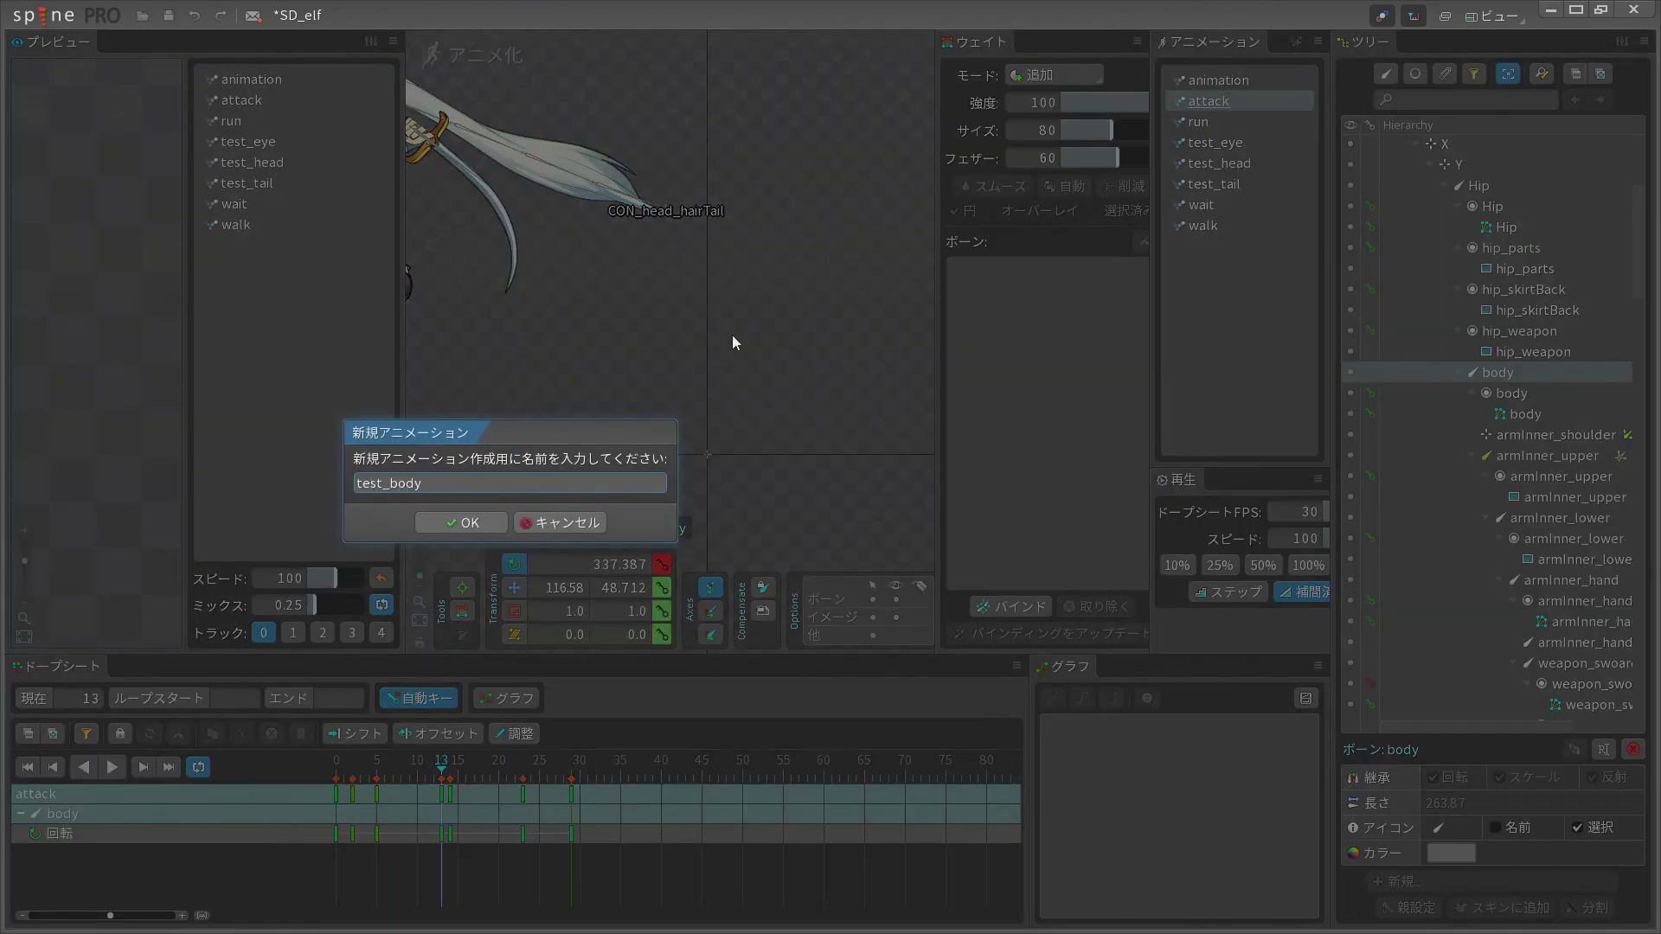
pyautogui.press('Return')
# Key the body bone leaning back at frame 0 with rotation about 313.4, and leaning forward at frame 15 with about 44.4
pyautogui.scroll(6, 696, 281)
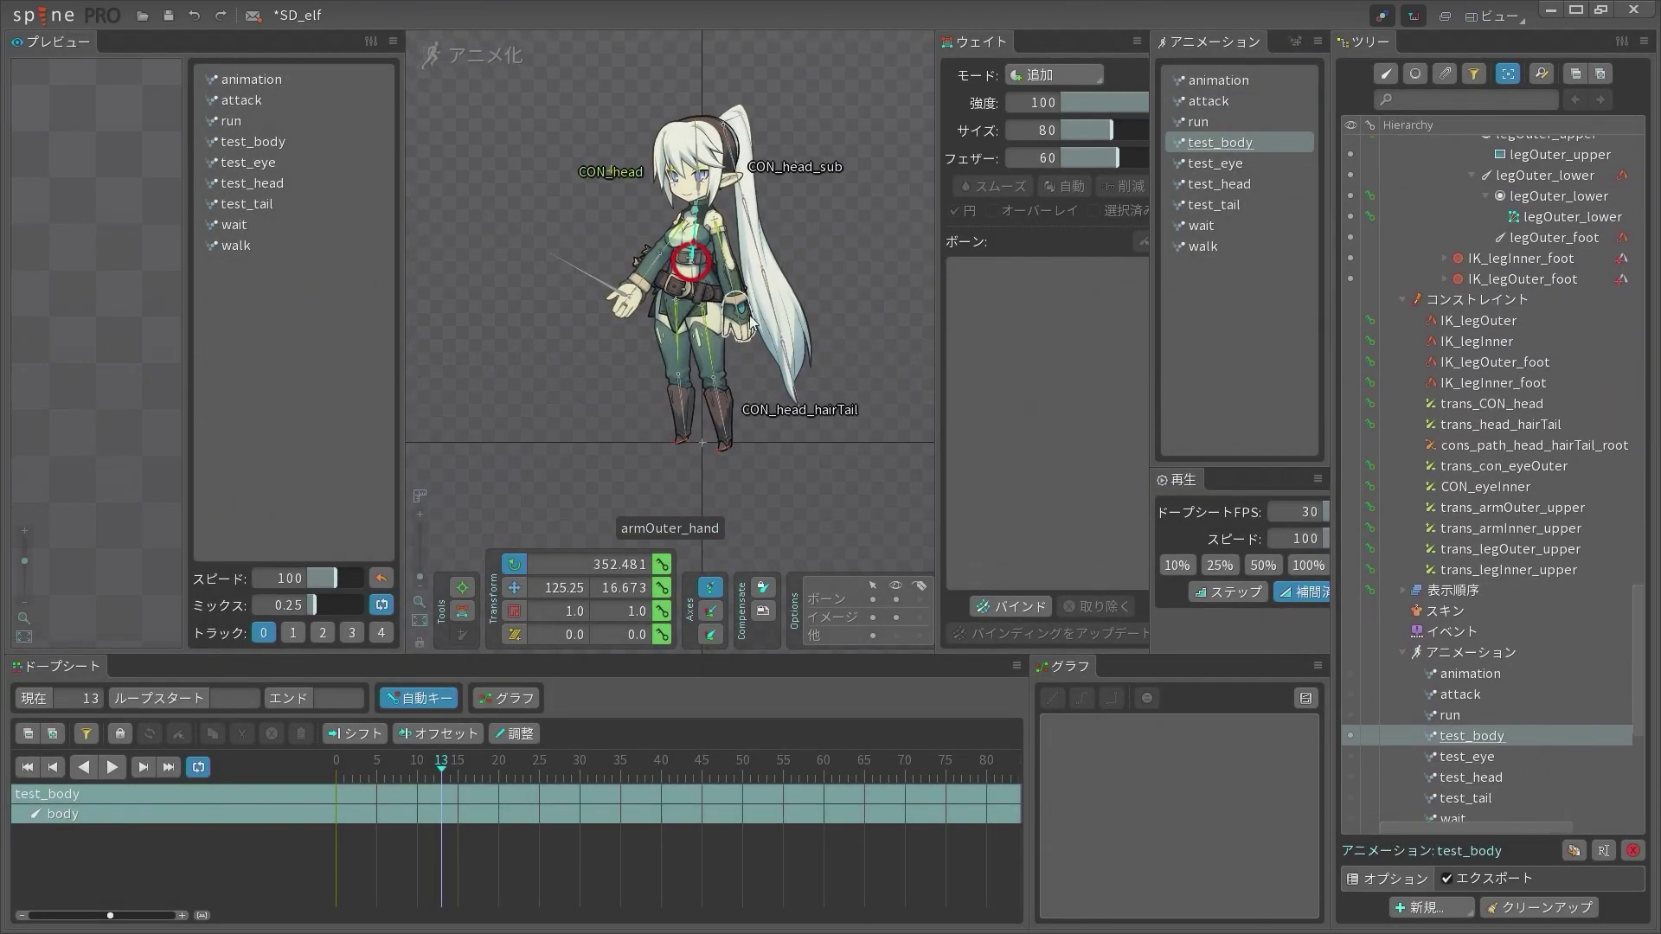
pyautogui.click(111, 768)
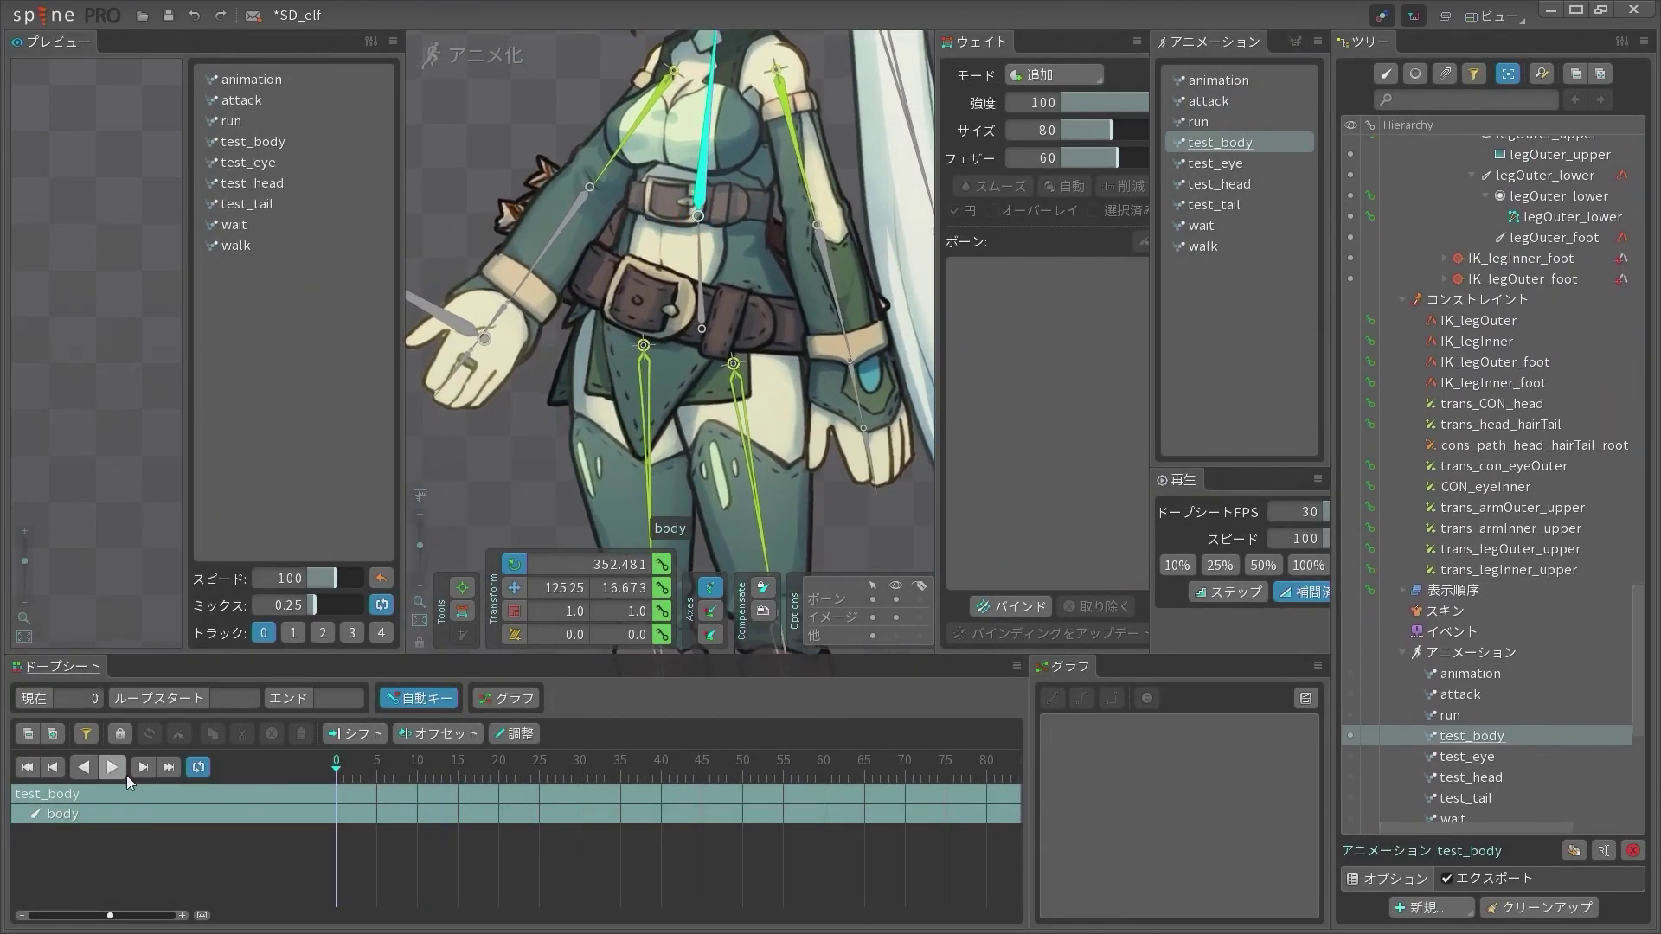
pyautogui.scroll(-5, 804, 173)
pyautogui.moveTo(822, 175); pyautogui.dragTo(750, 297)
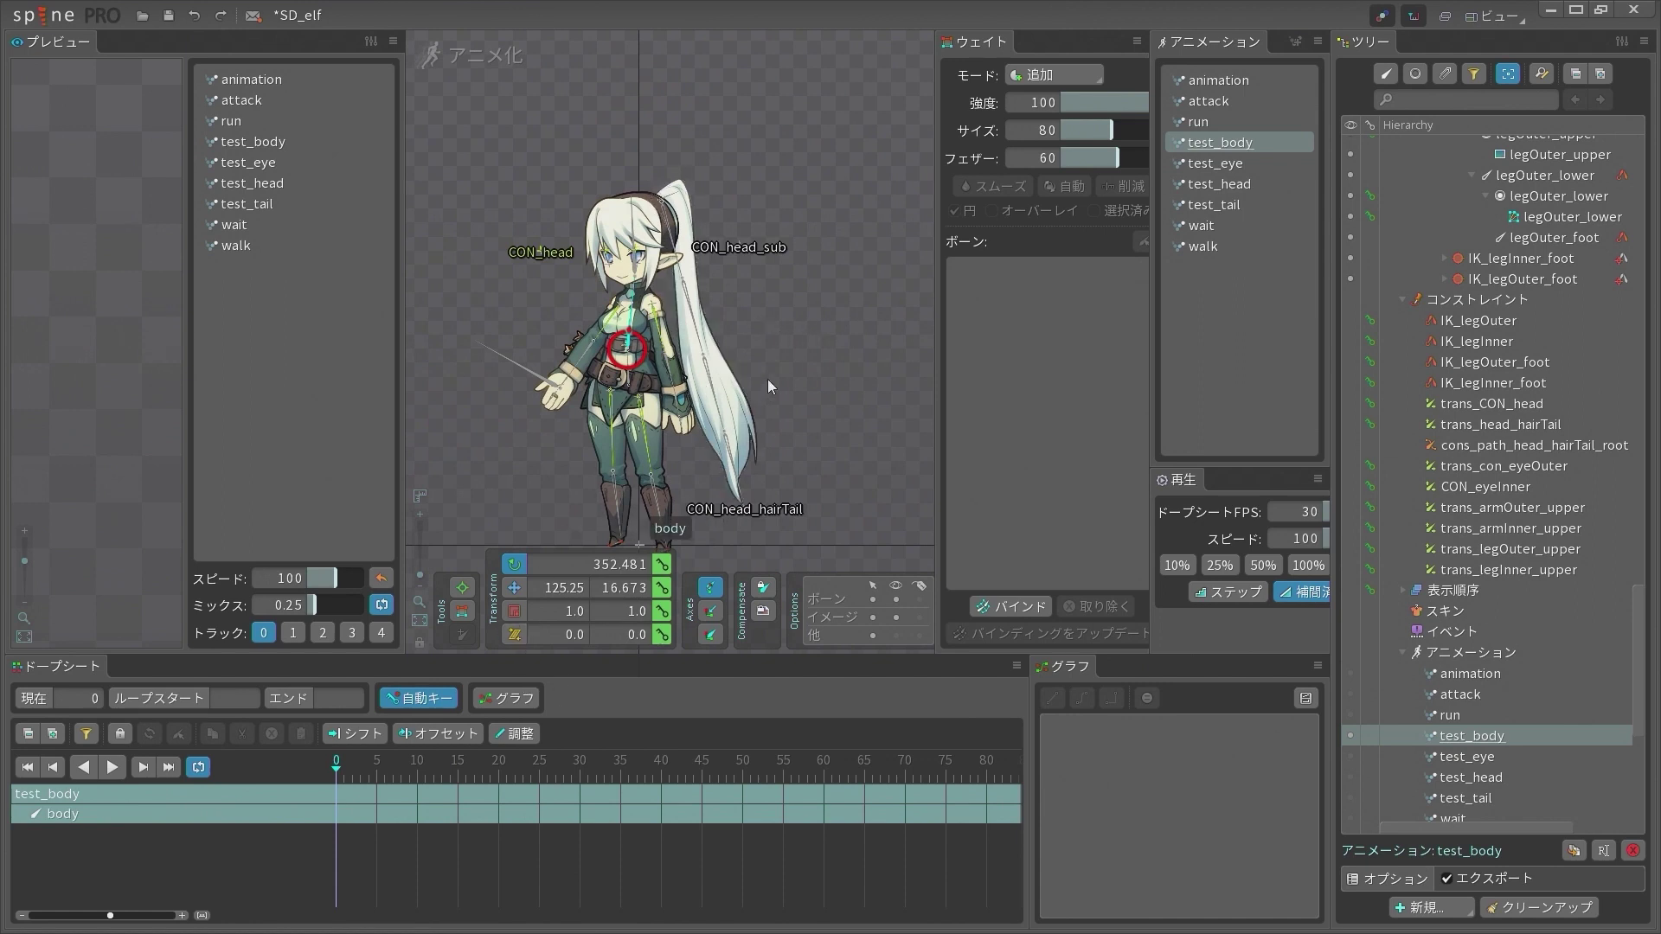
pyautogui.moveTo(797, 335); pyautogui.dragTo(414, 195)
pyautogui.hotkey('ctrl', 'z')
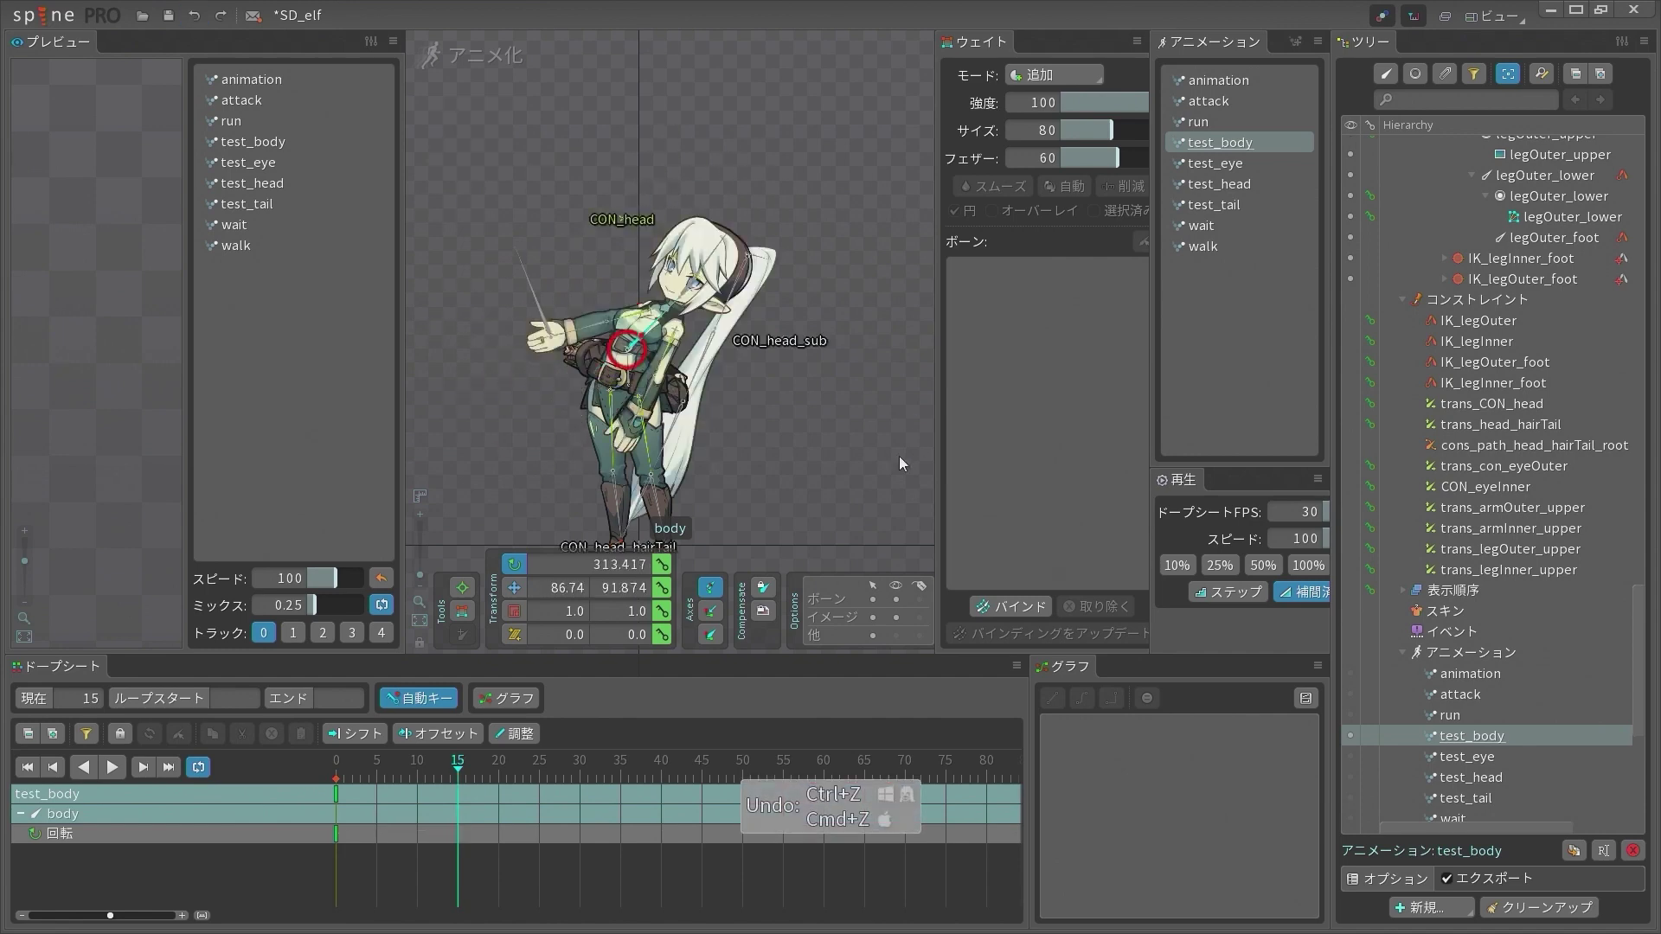
pyautogui.moveTo(900, 455); pyautogui.dragTo(729, 211)
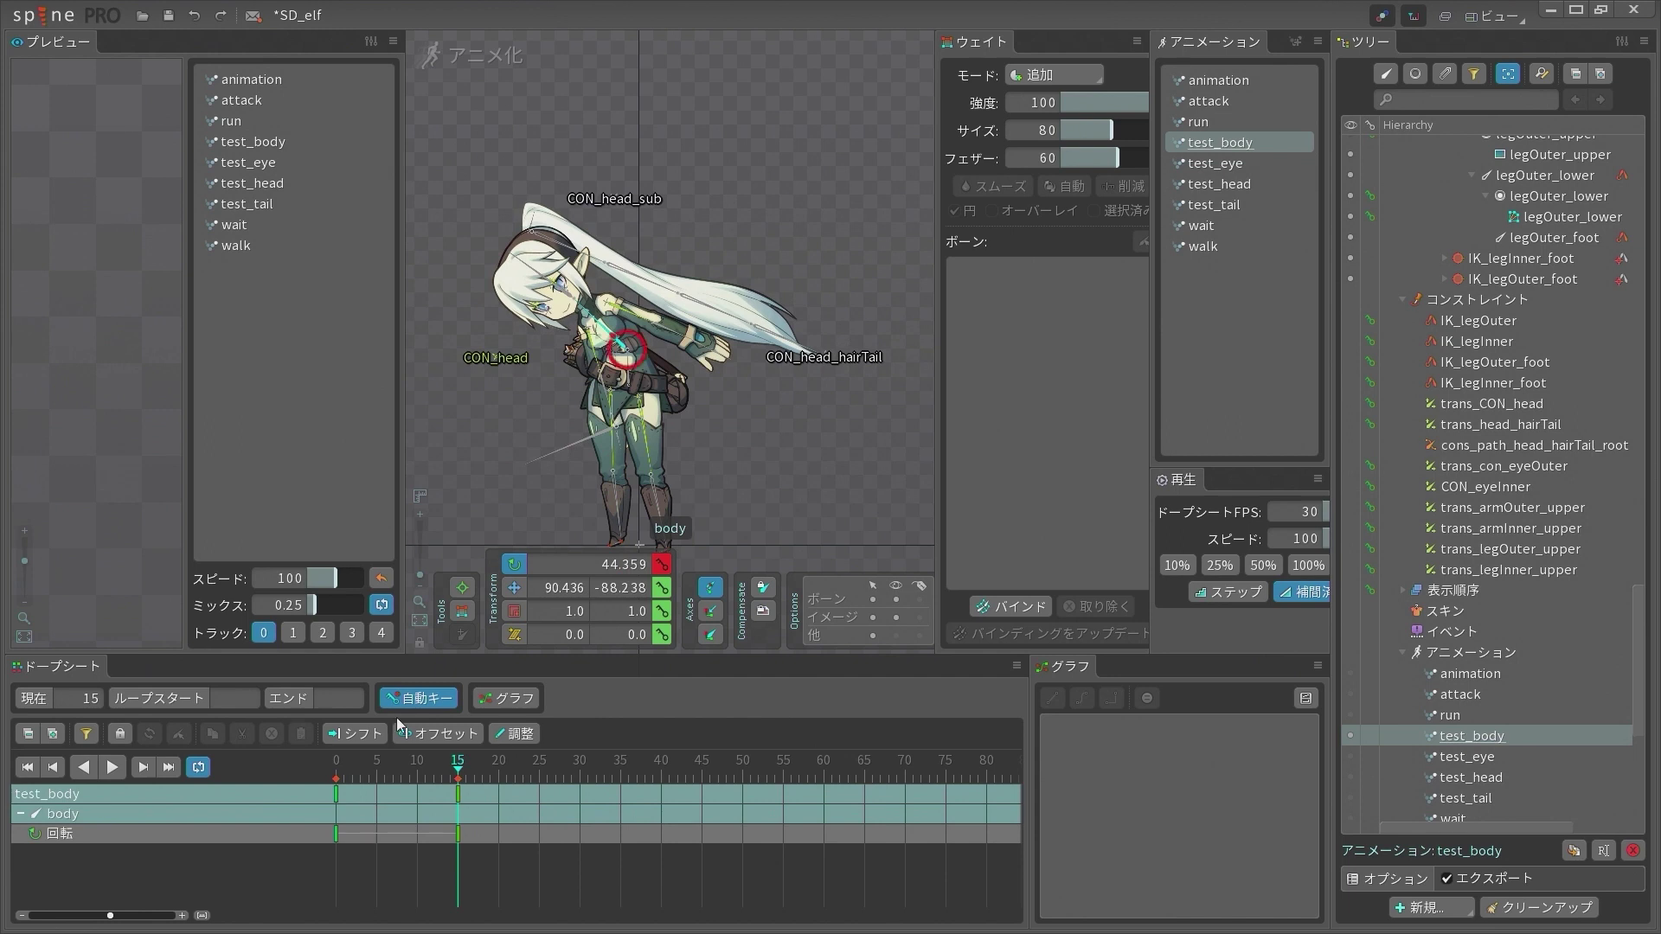
# Copy the body bone's frame 0 rotation key to frame 30 to close the loop
pyautogui.click(339, 792)
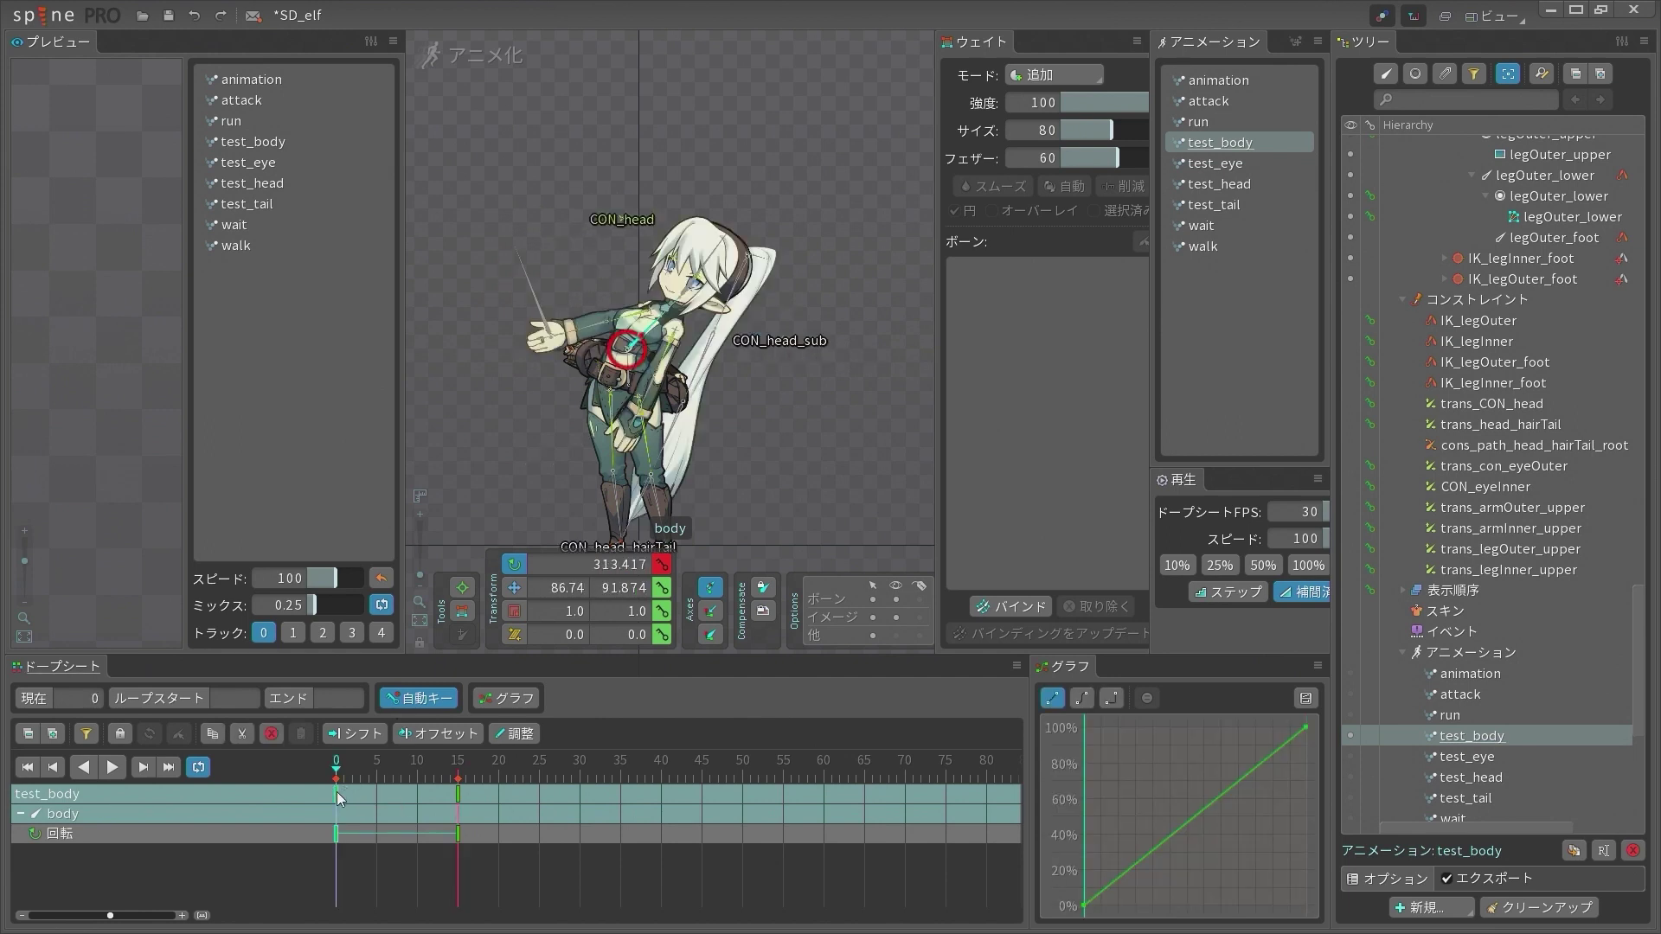
pyautogui.hotkey('ctrl', 'c')
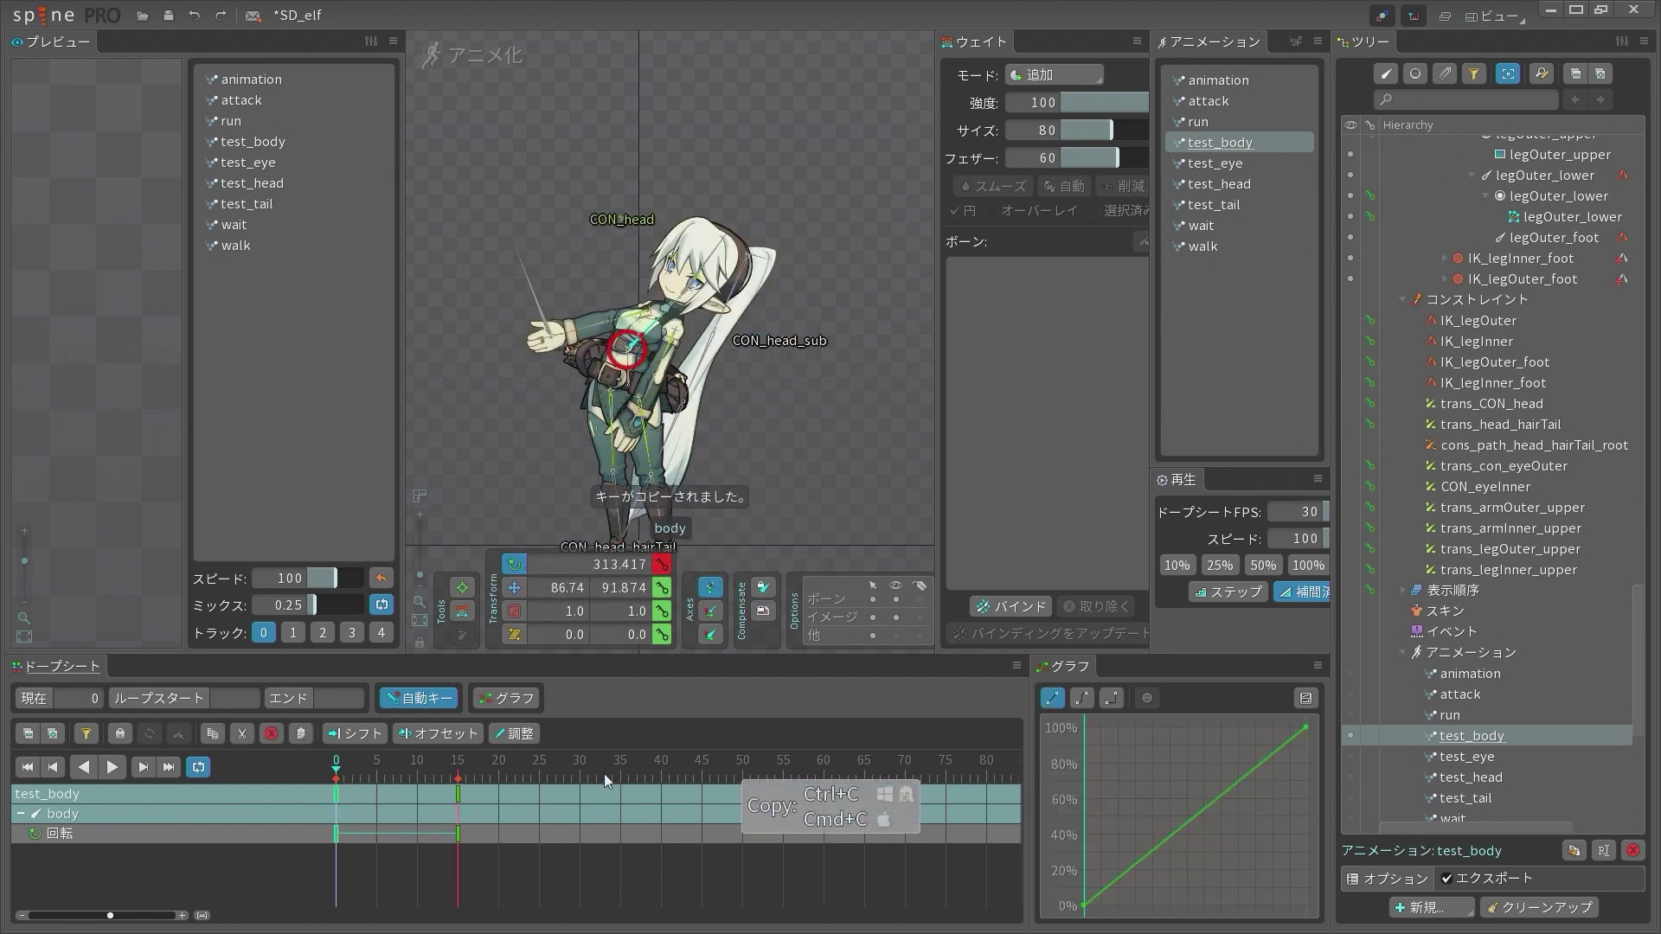
pyautogui.click(579, 760)
pyautogui.hotkey('ctrl', 'v')
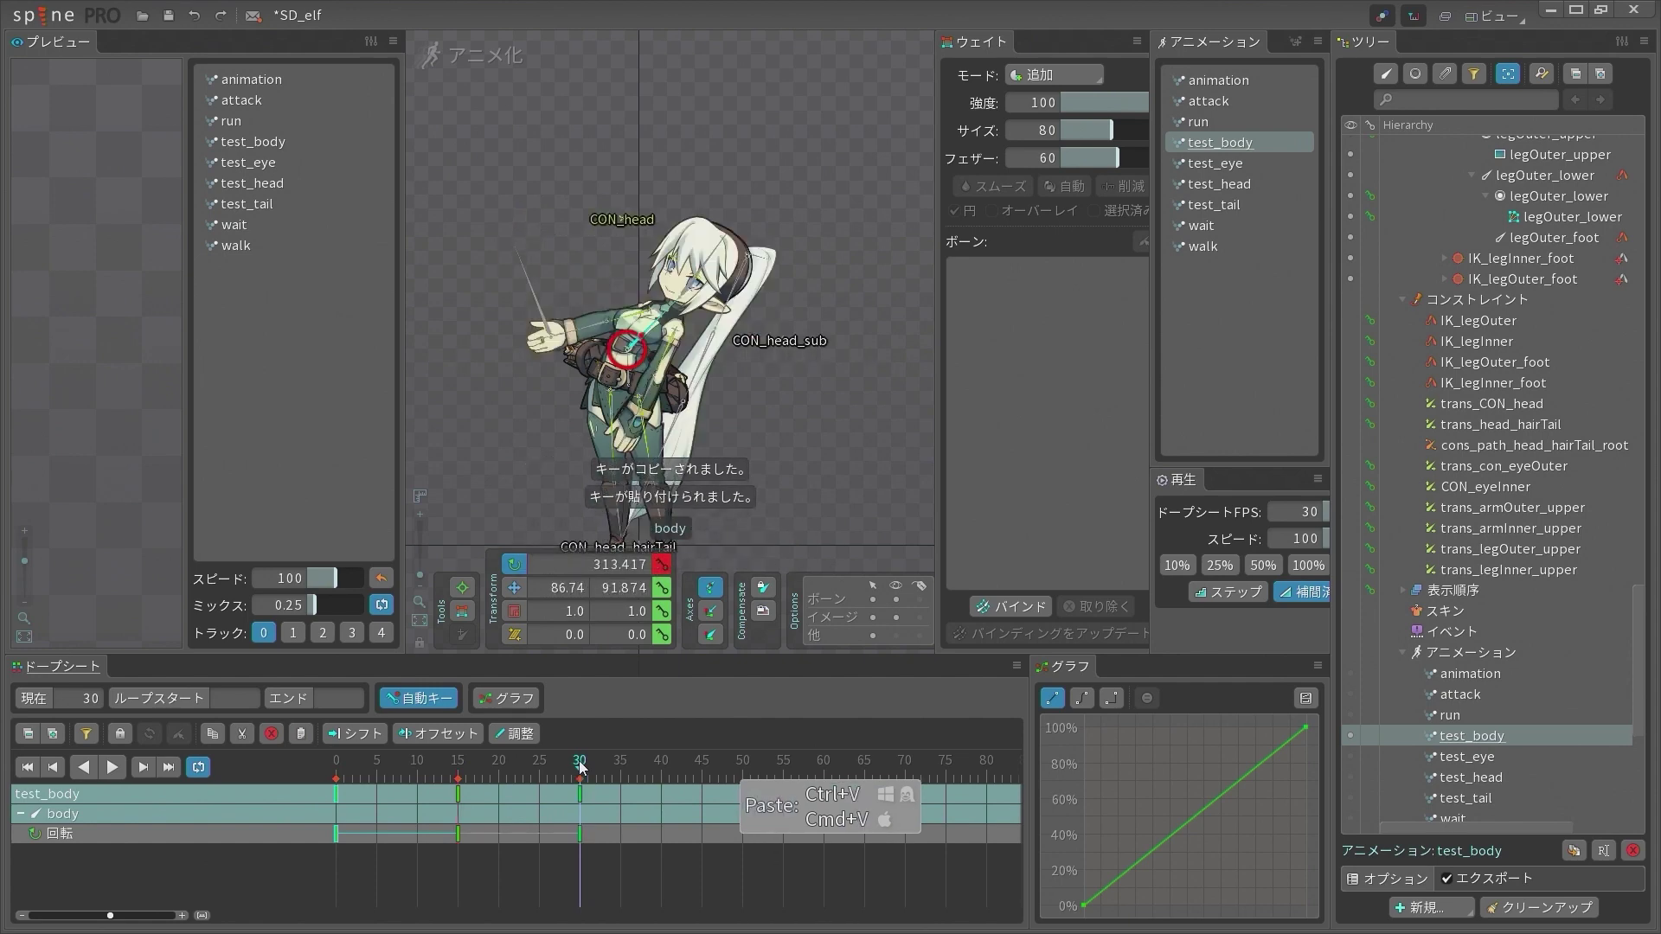
# Play the test_body animation and stop it at frame 14 to inspect the waist deformation
pyautogui.click(338, 760)
pyautogui.press('d')
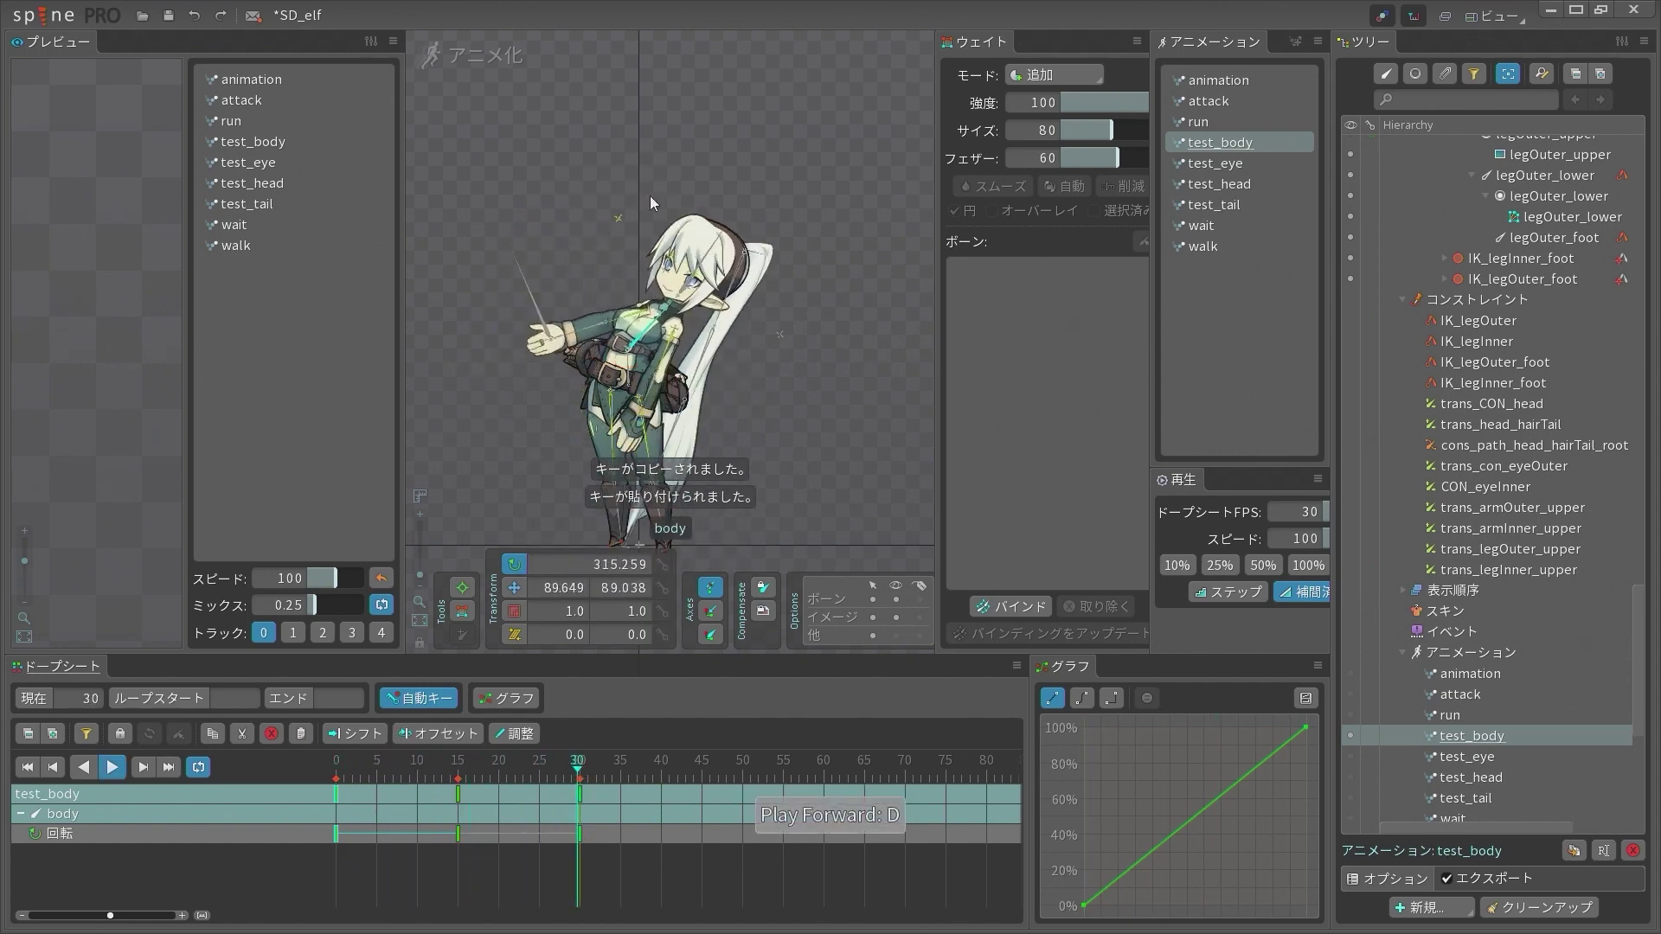
pyautogui.scroll(5, 678, 323)
pyautogui.scroll(3, 678, 324)
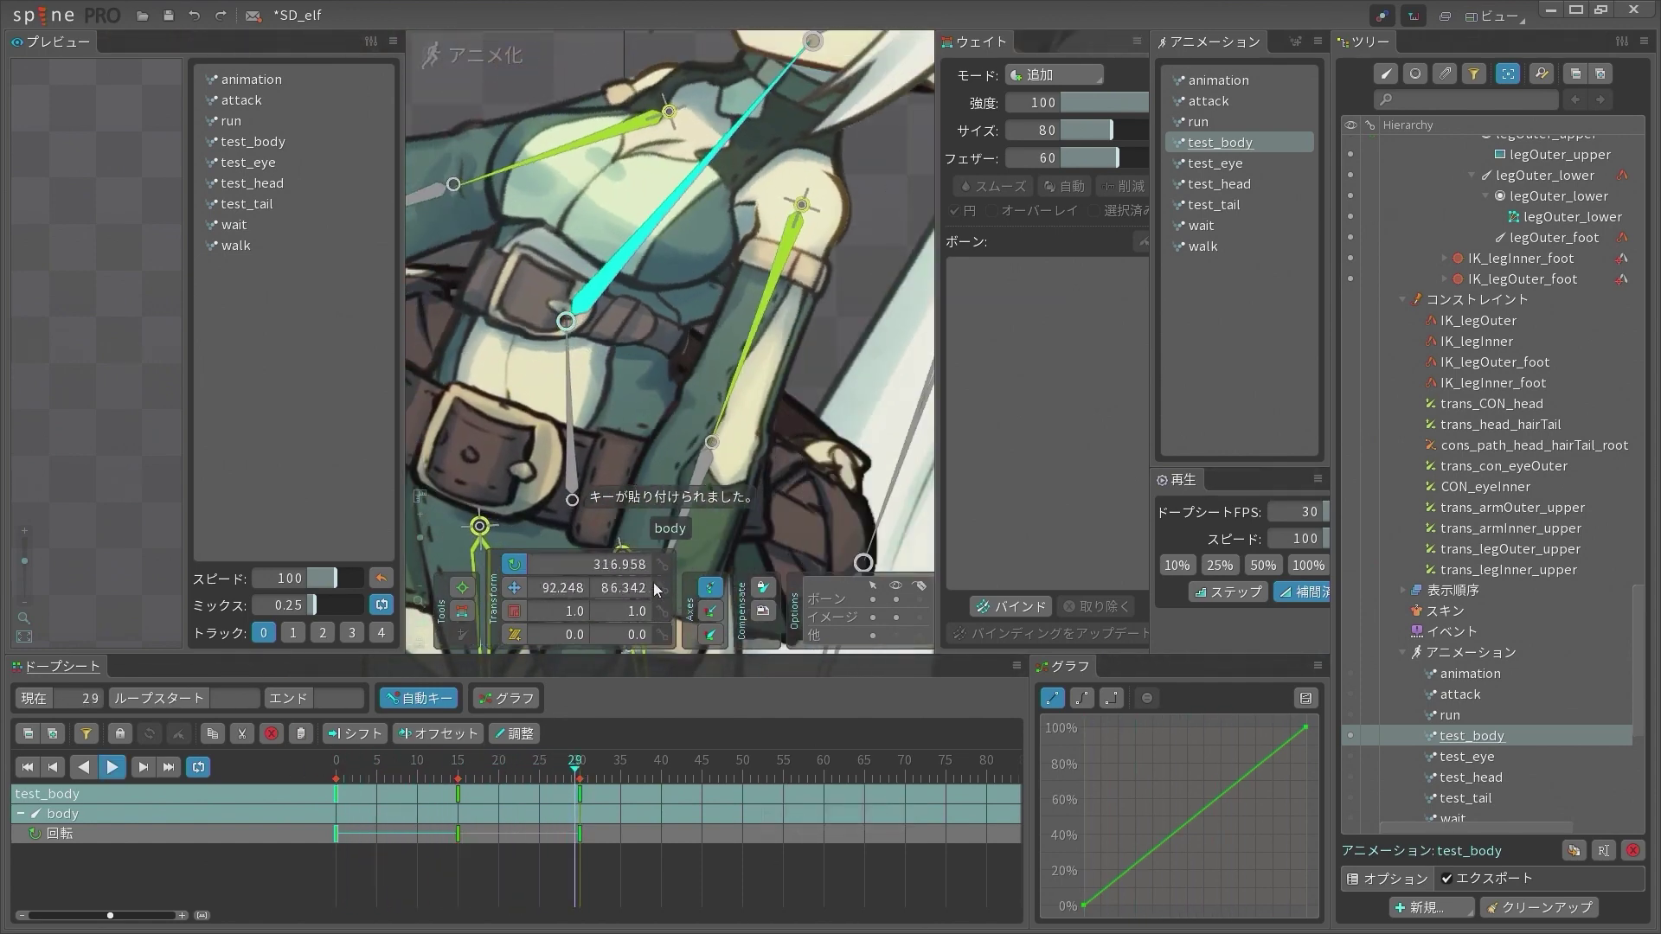
pyautogui.press('d')
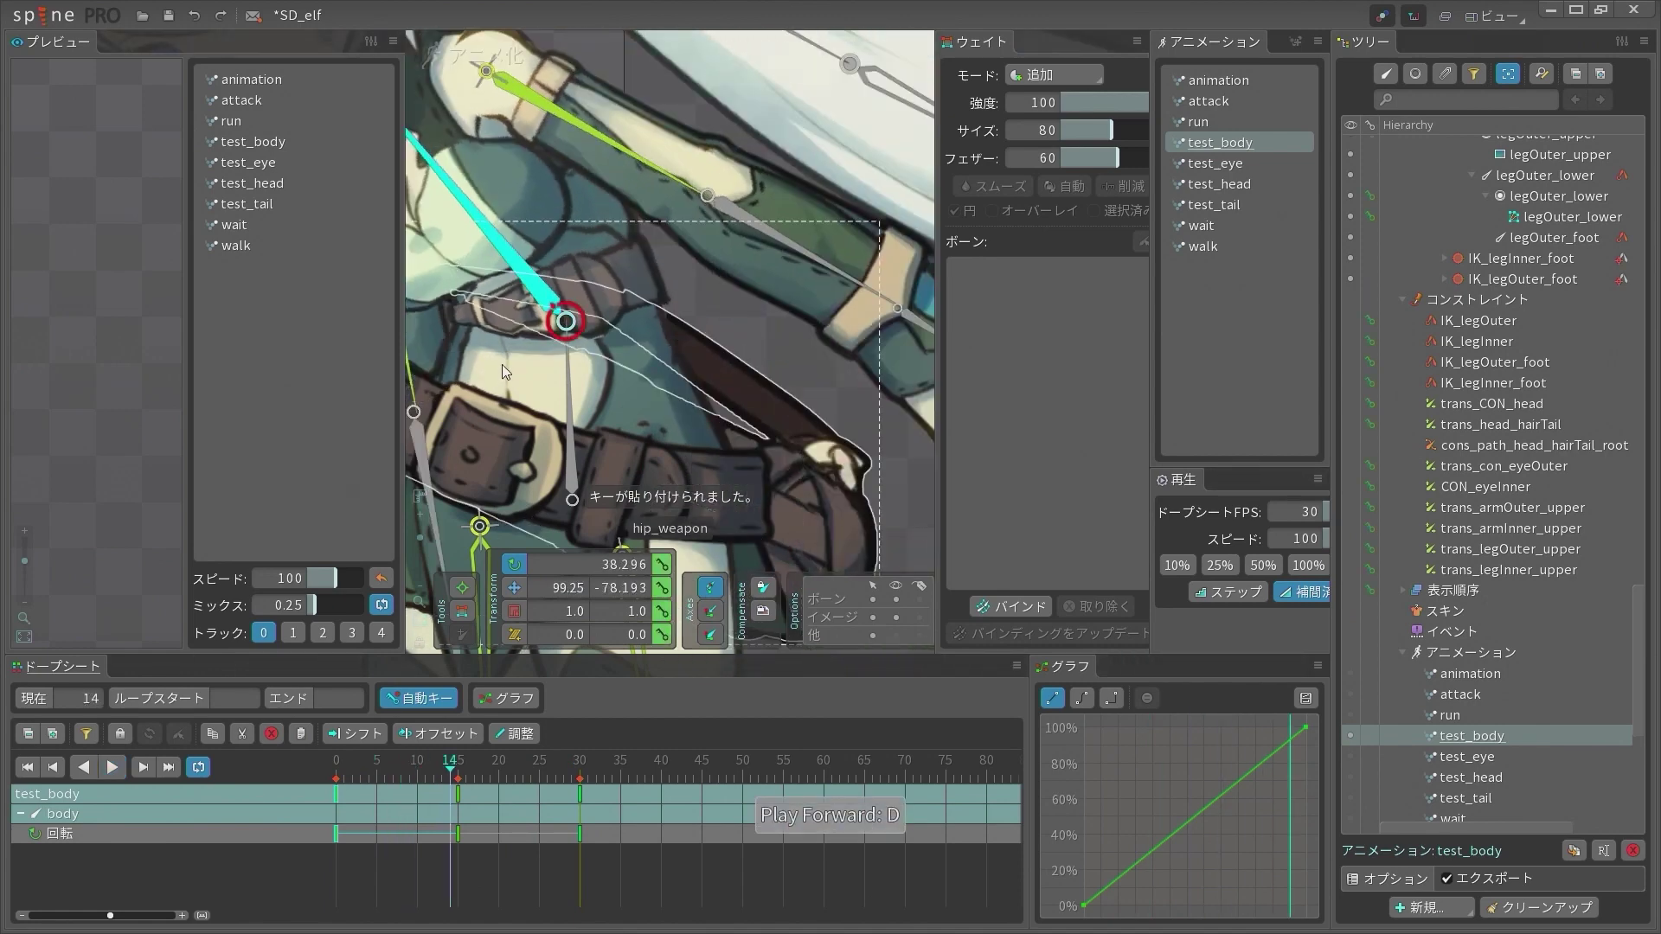
# Select the body mesh and display its vertex weights to inspect the vertices along the front edge of the upper belt
pyautogui.click(526, 227)
pyautogui.scroll(3, 599, 329)
pyautogui.scroll(3, 599, 329)
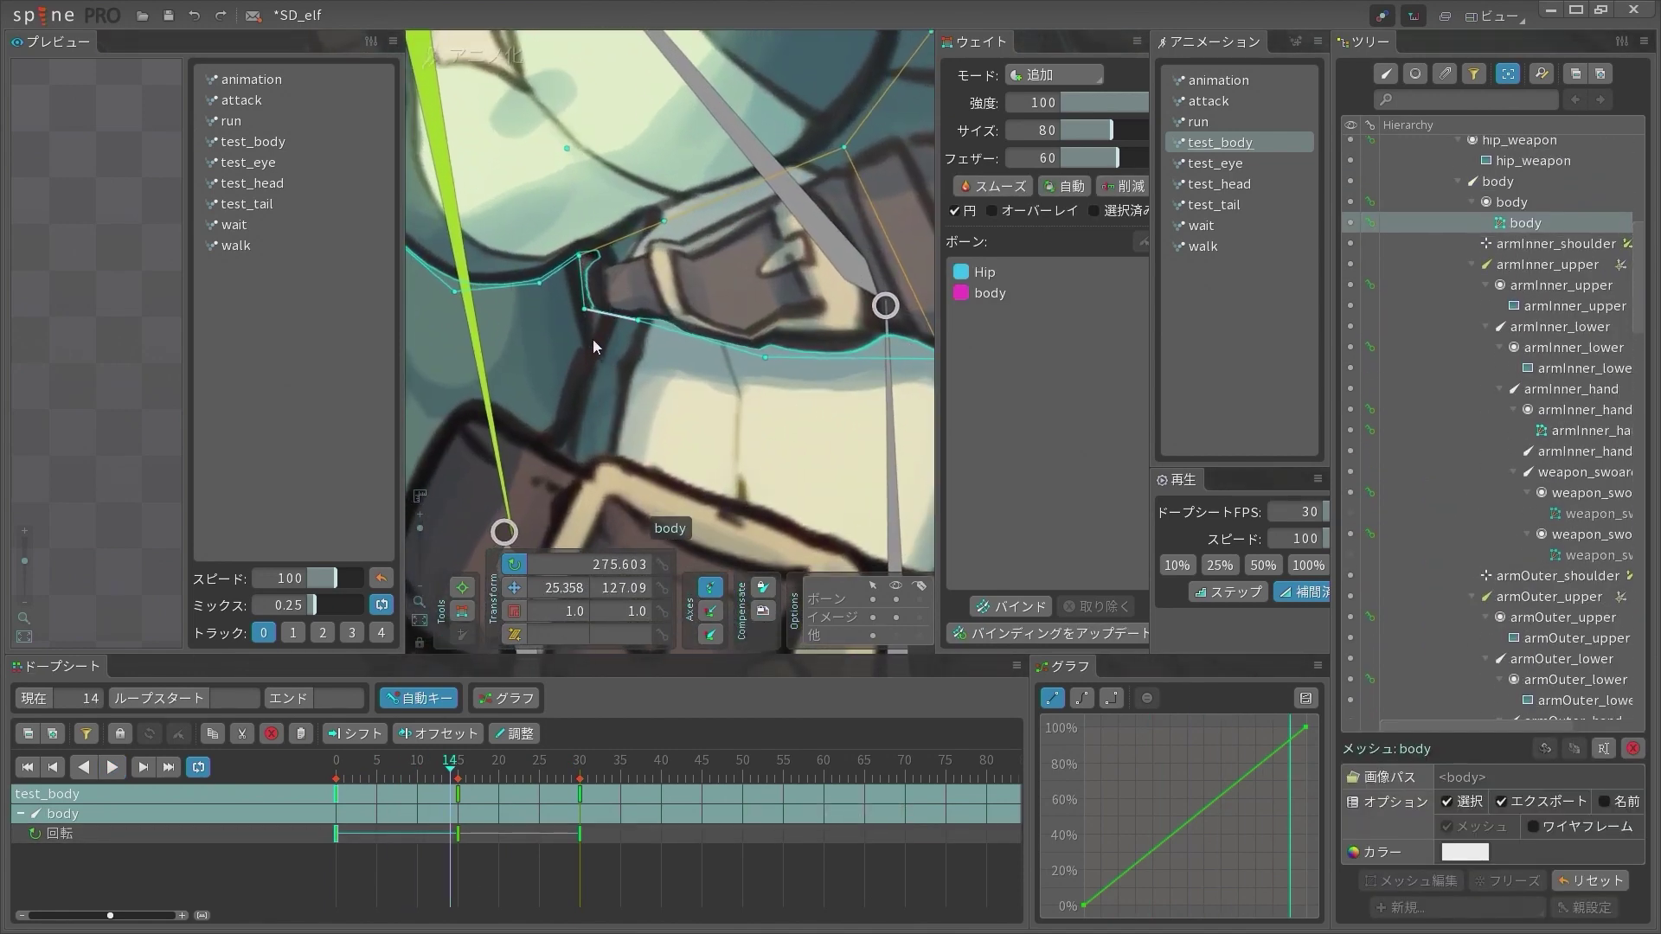
pyautogui.scroll(-3, 594, 340)
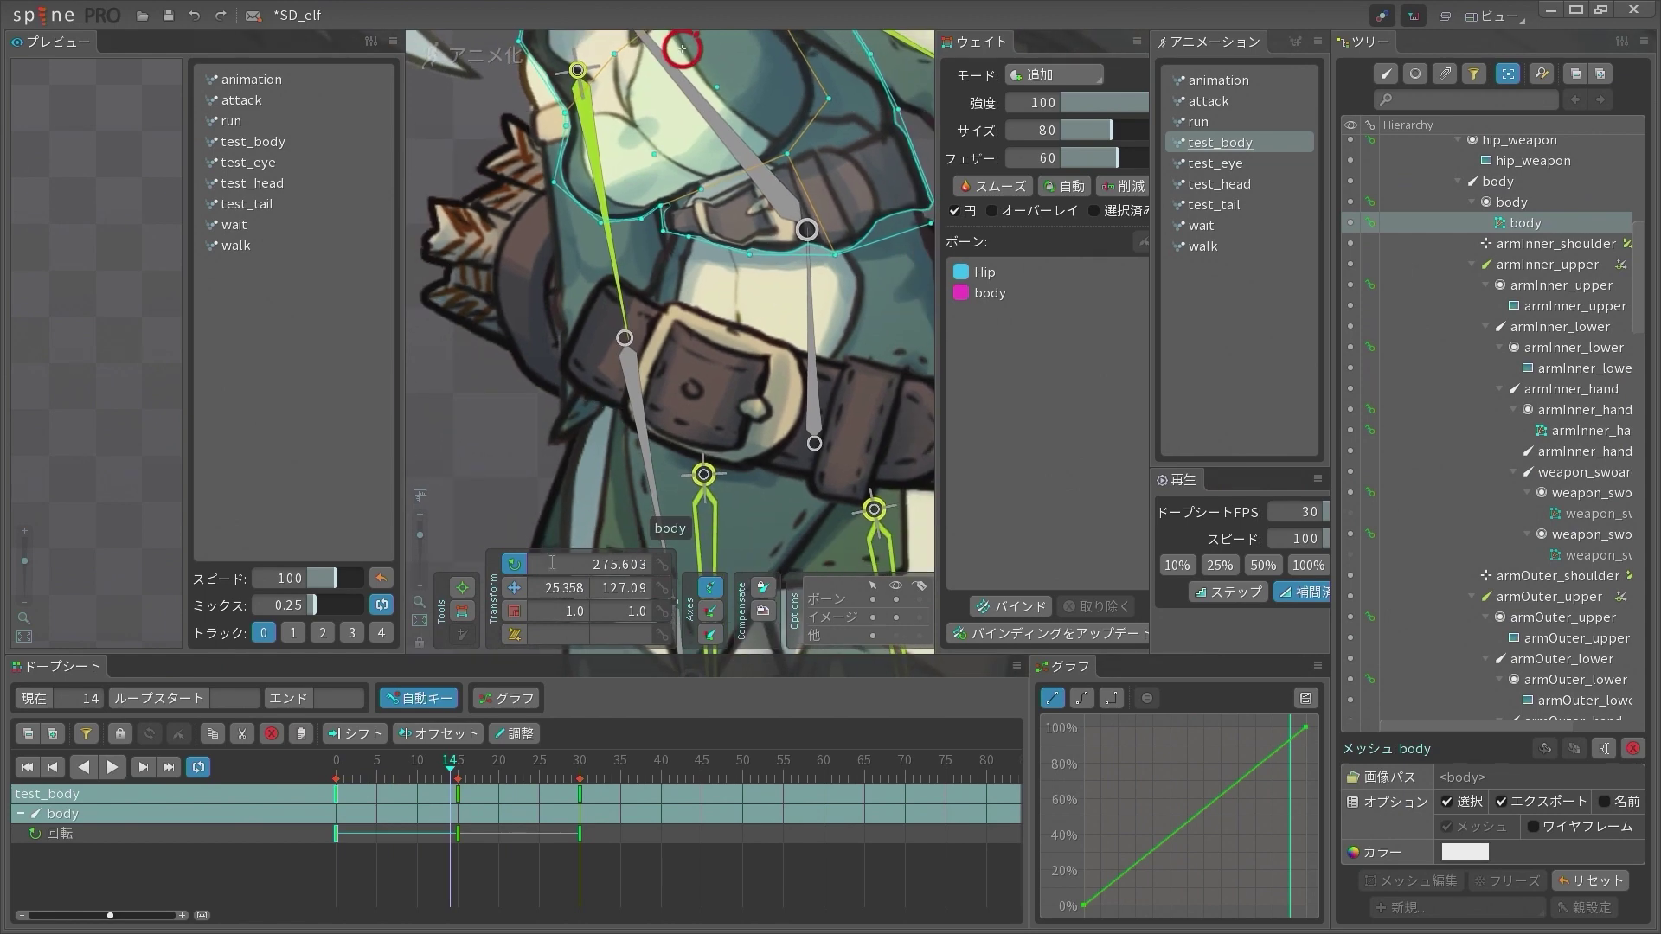
pyautogui.click(464, 613)
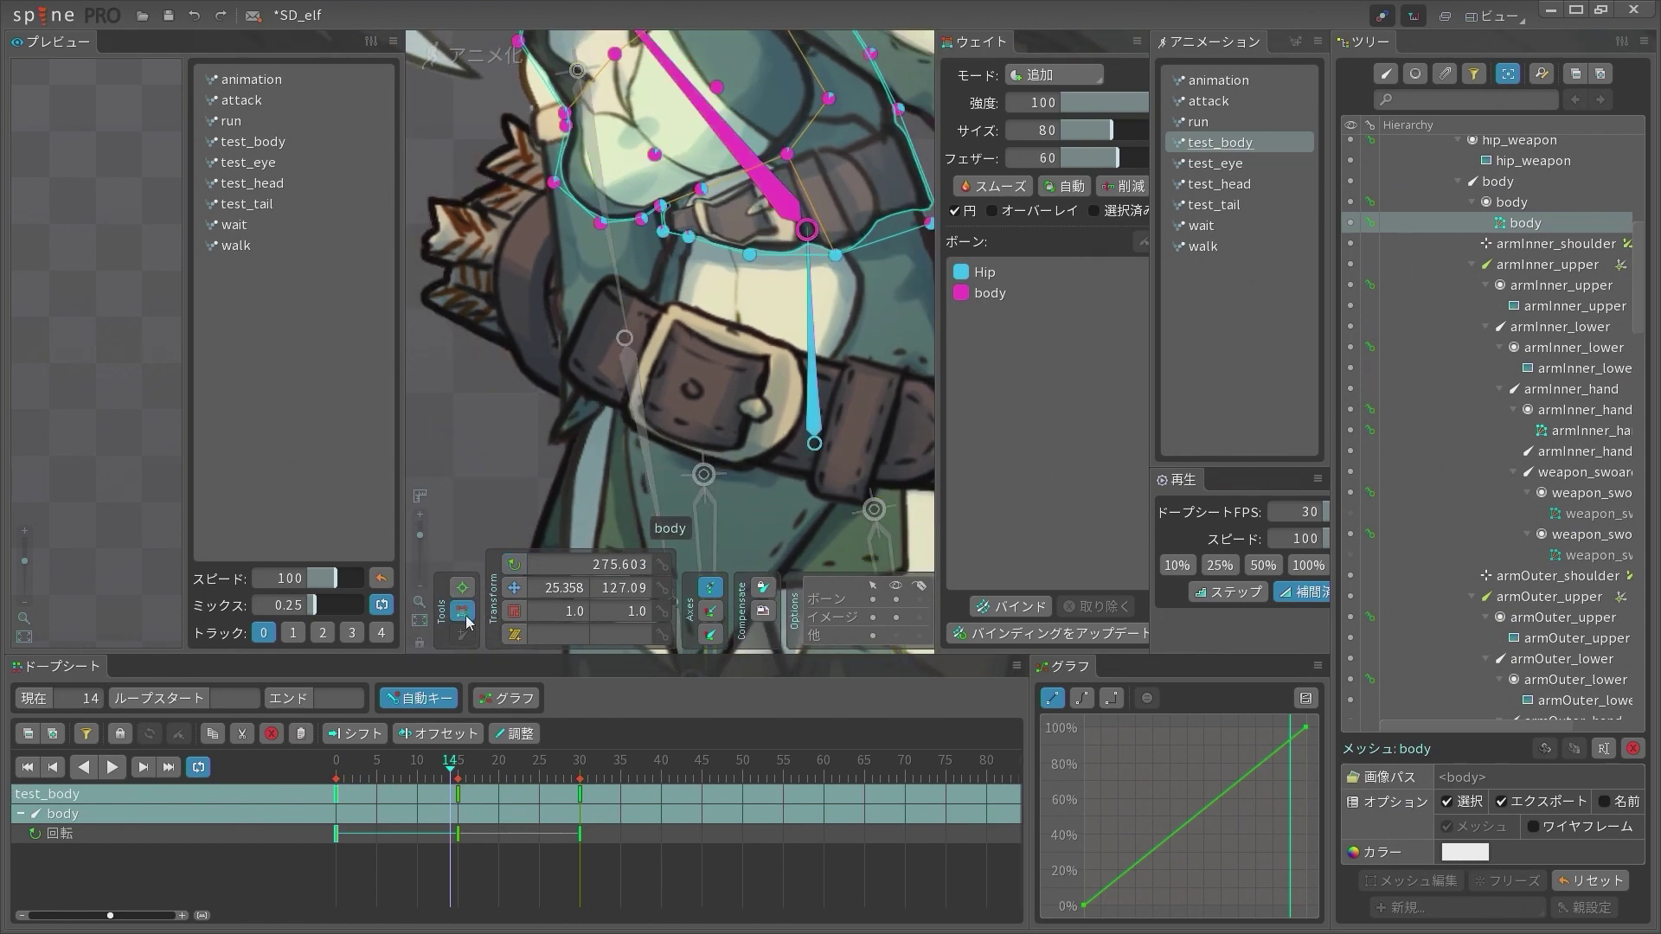
pyautogui.click(664, 231)
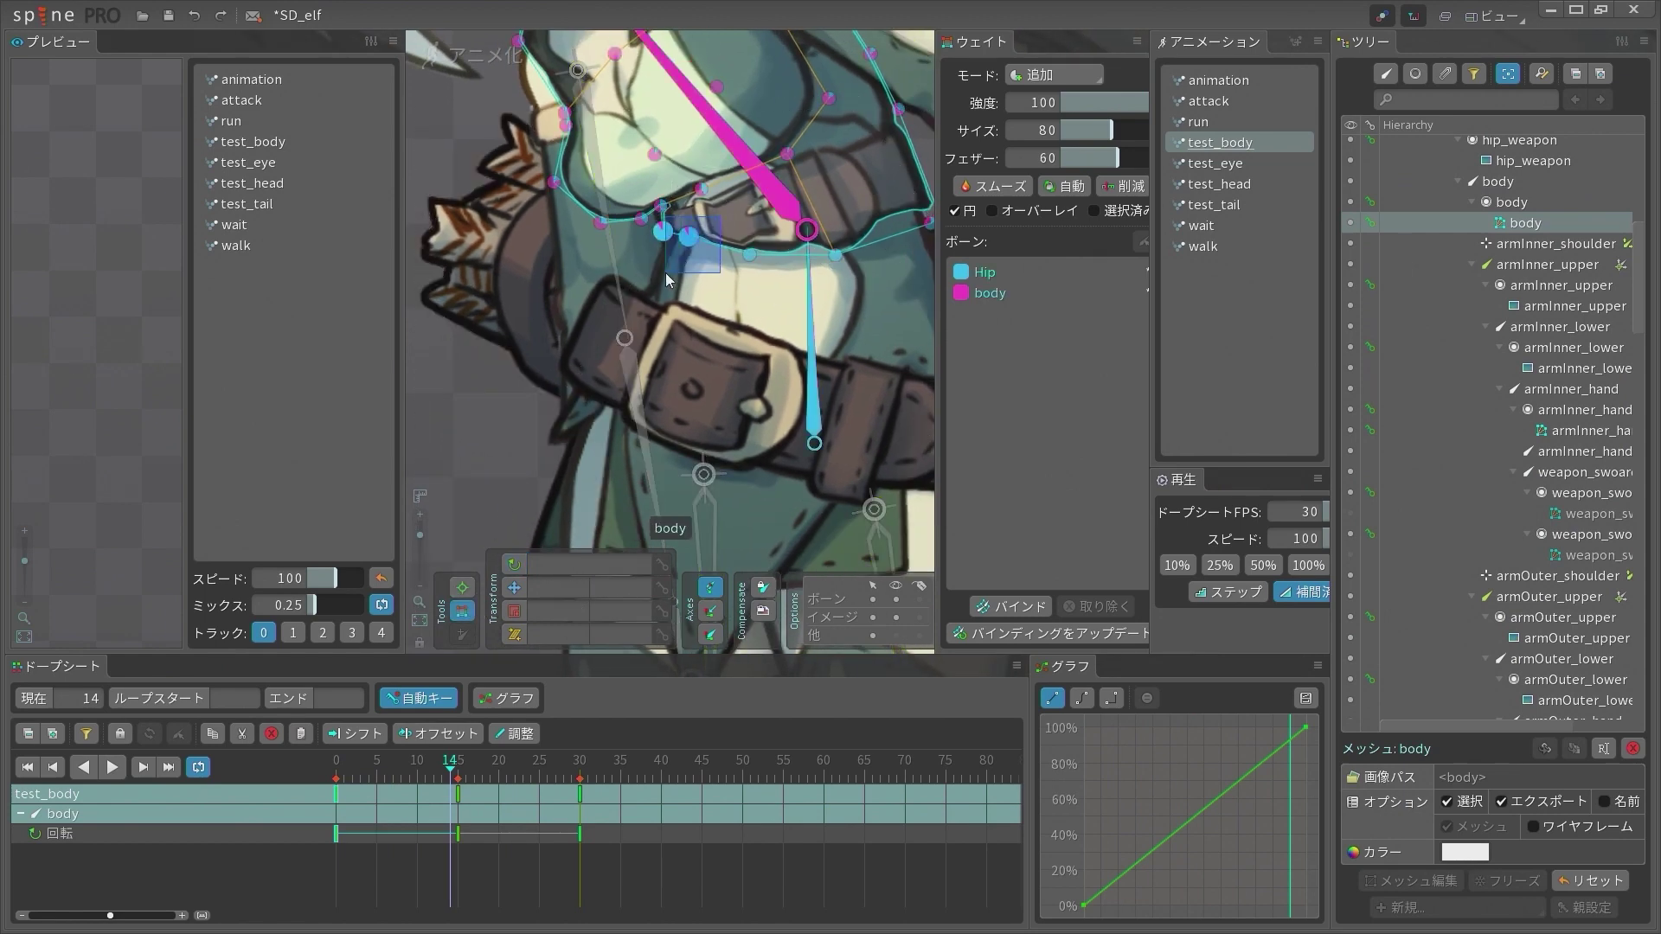
pyautogui.moveTo(666, 273); pyautogui.dragTo(666, 274)
pyautogui.press('space')
pyautogui.scroll(2, 690, 164)
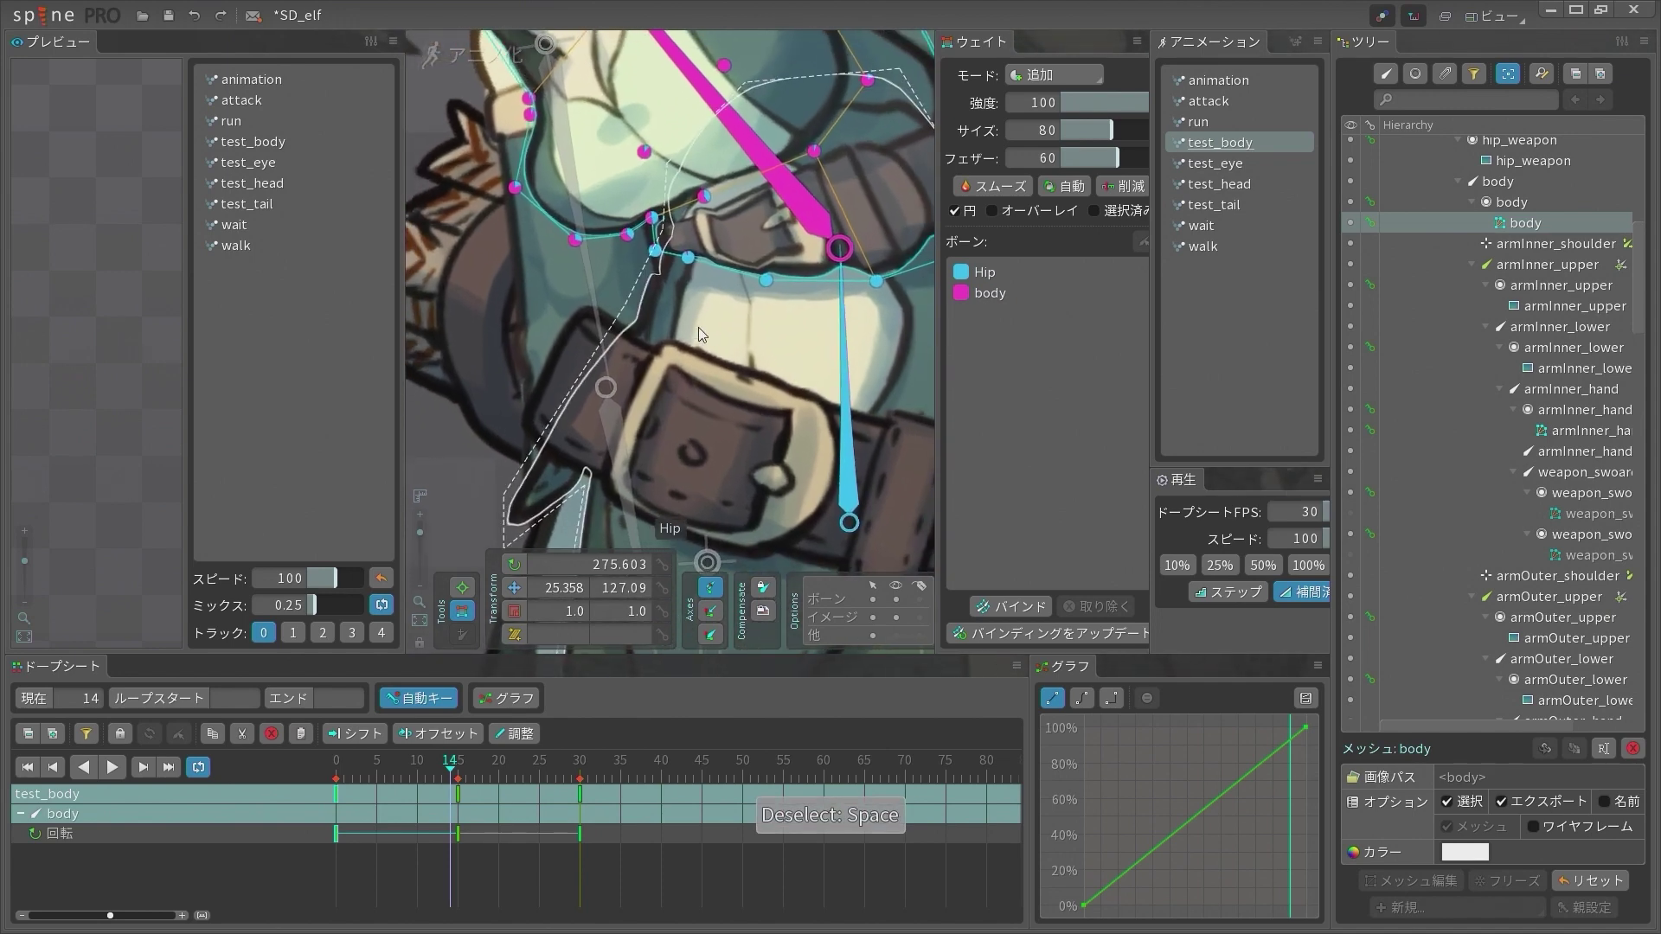
# Set the weight brush for the body mesh to strength 10, size 58 and feather 100
pyautogui.scroll(-3, 692, 340)
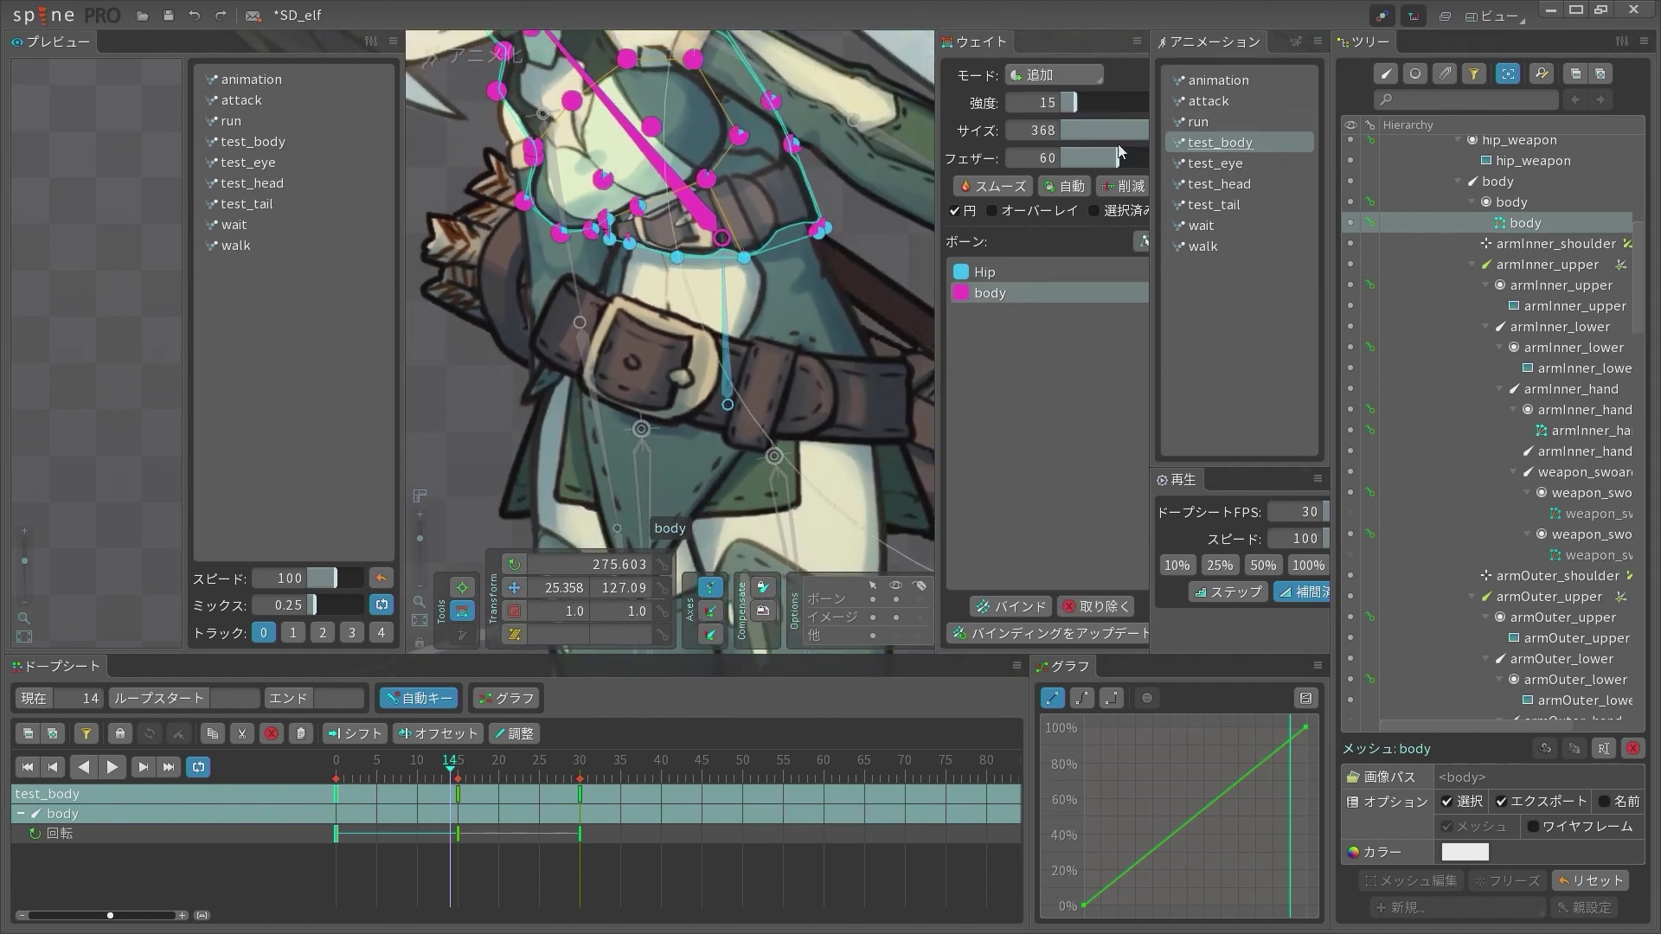
pyautogui.scroll(-3, 680, 259)
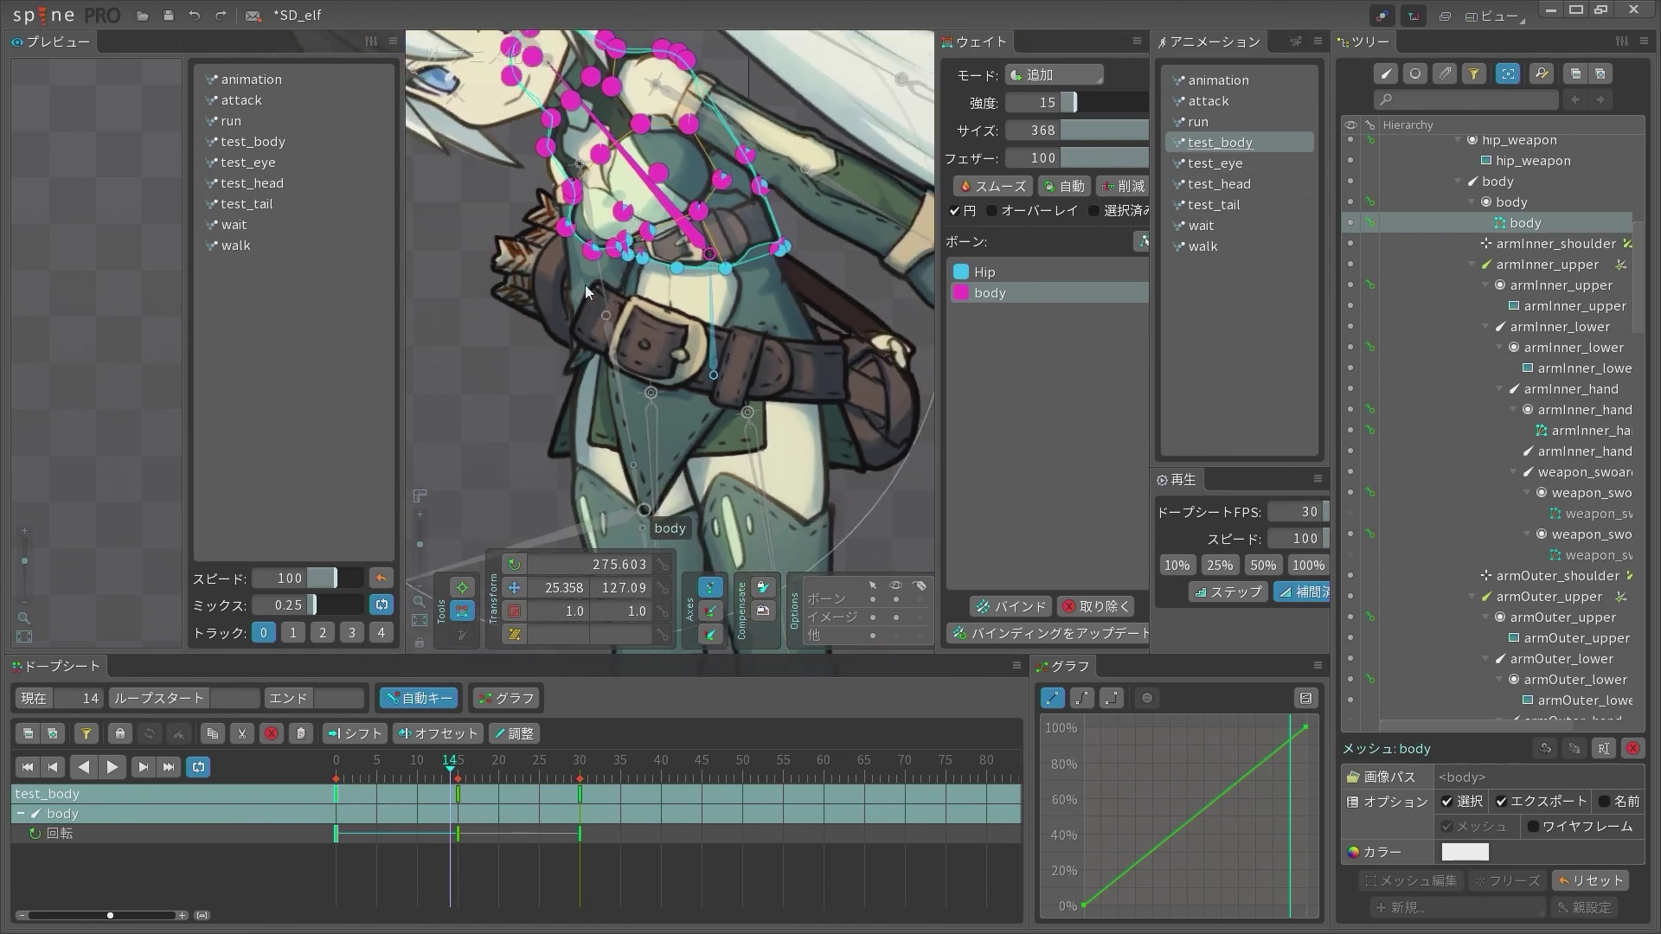
pyautogui.press('space')
pyautogui.click(660, 227)
pyautogui.scroll(5, 666, 260)
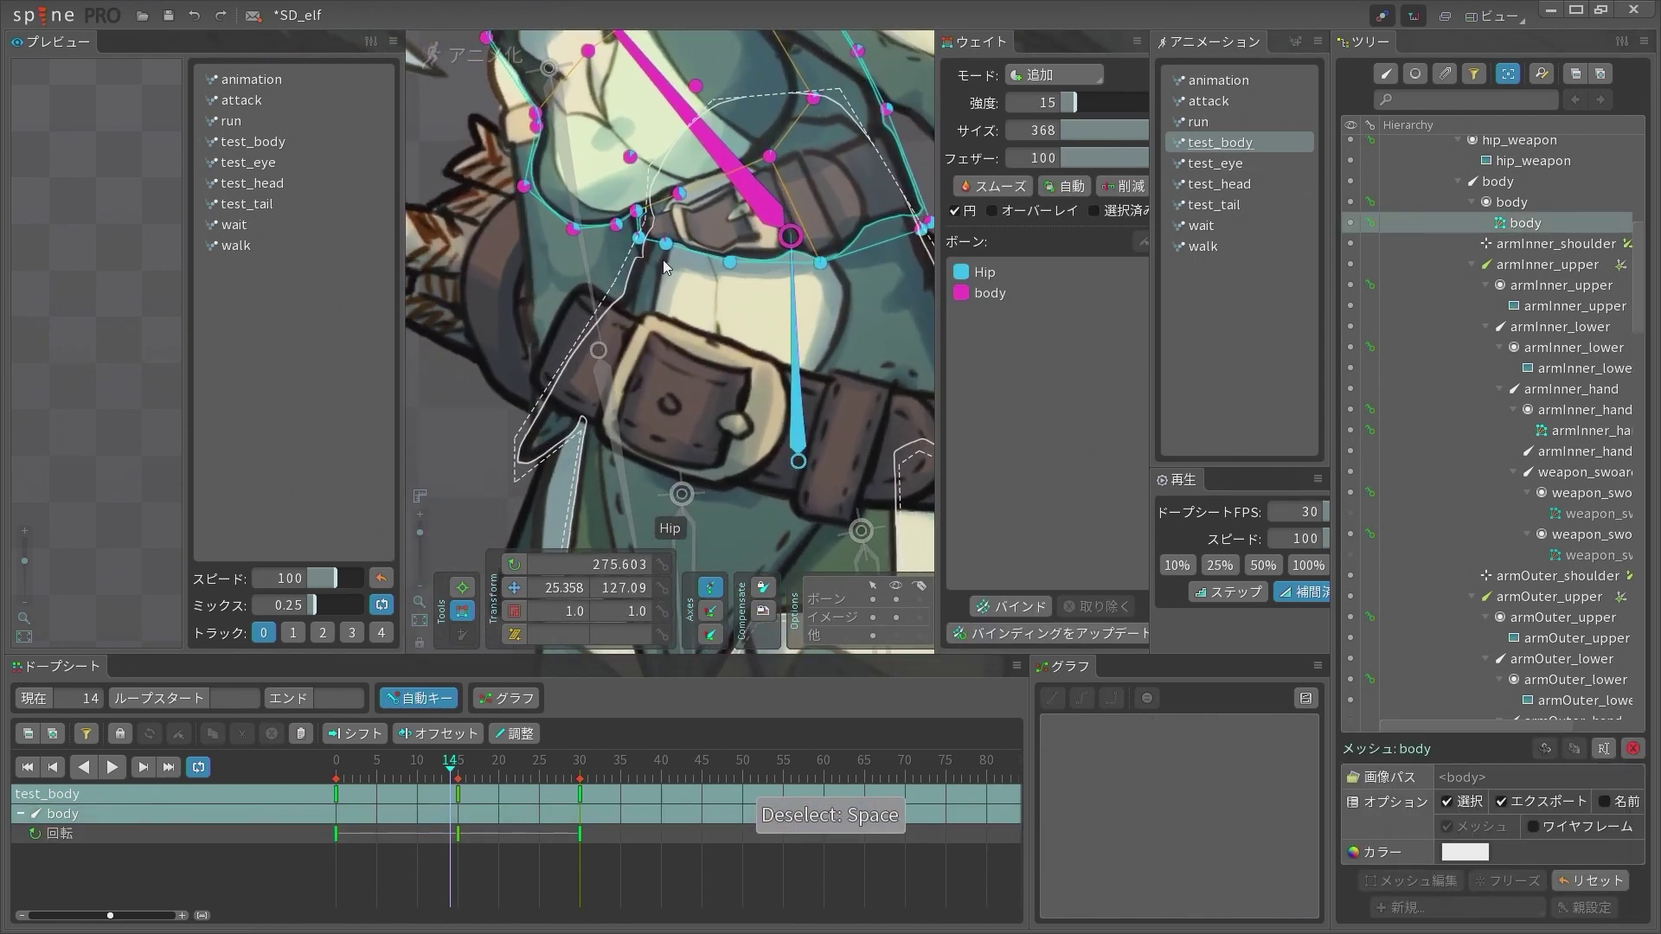
pyautogui.scroll(-3, 844, 264)
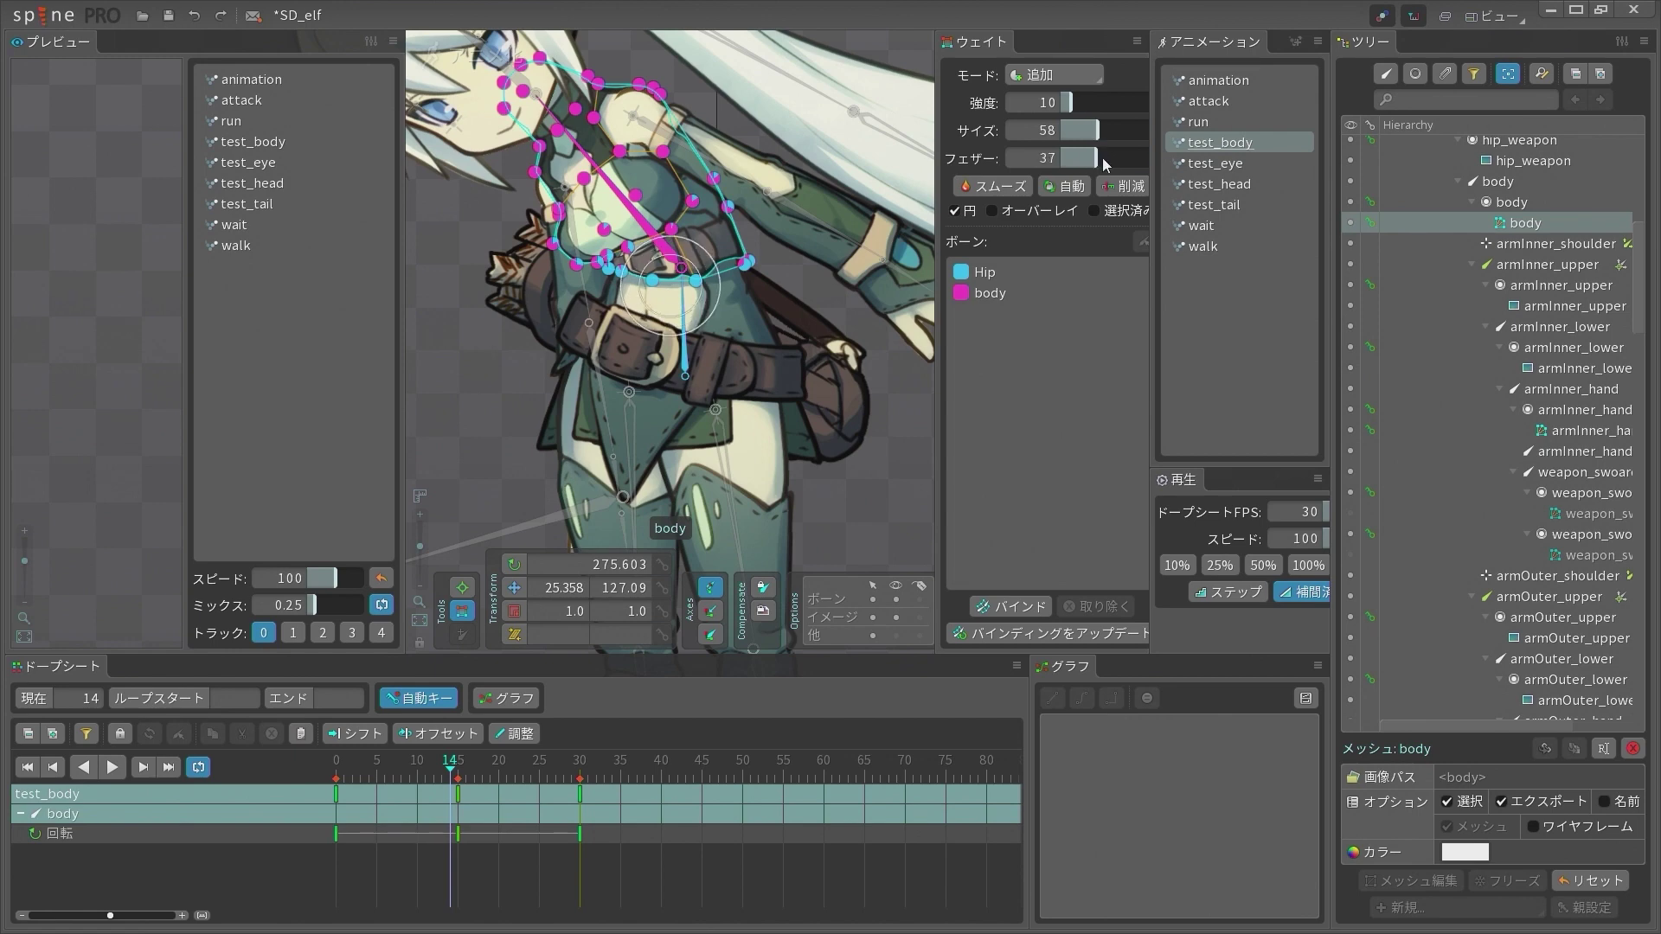
pyautogui.scroll(8, 610, 320)
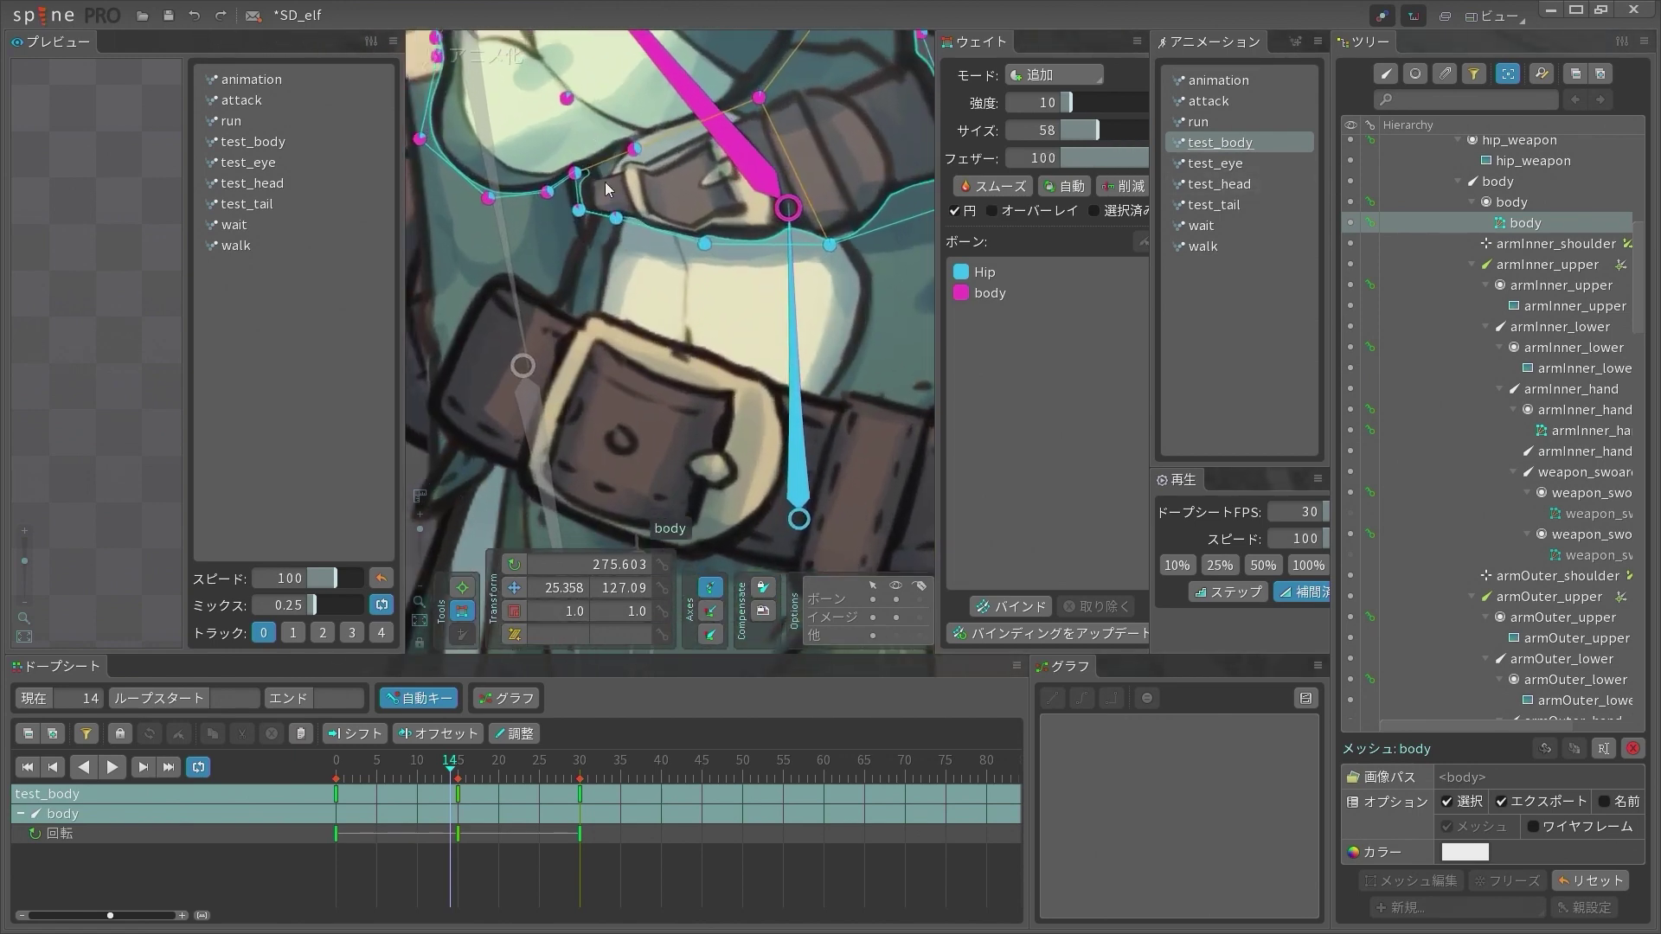
# Select the two vertices at the upper belt's lower front corner and paint some body bone weight onto them
pyautogui.moveTo(531, 241); pyautogui.dragTo(655, 195)
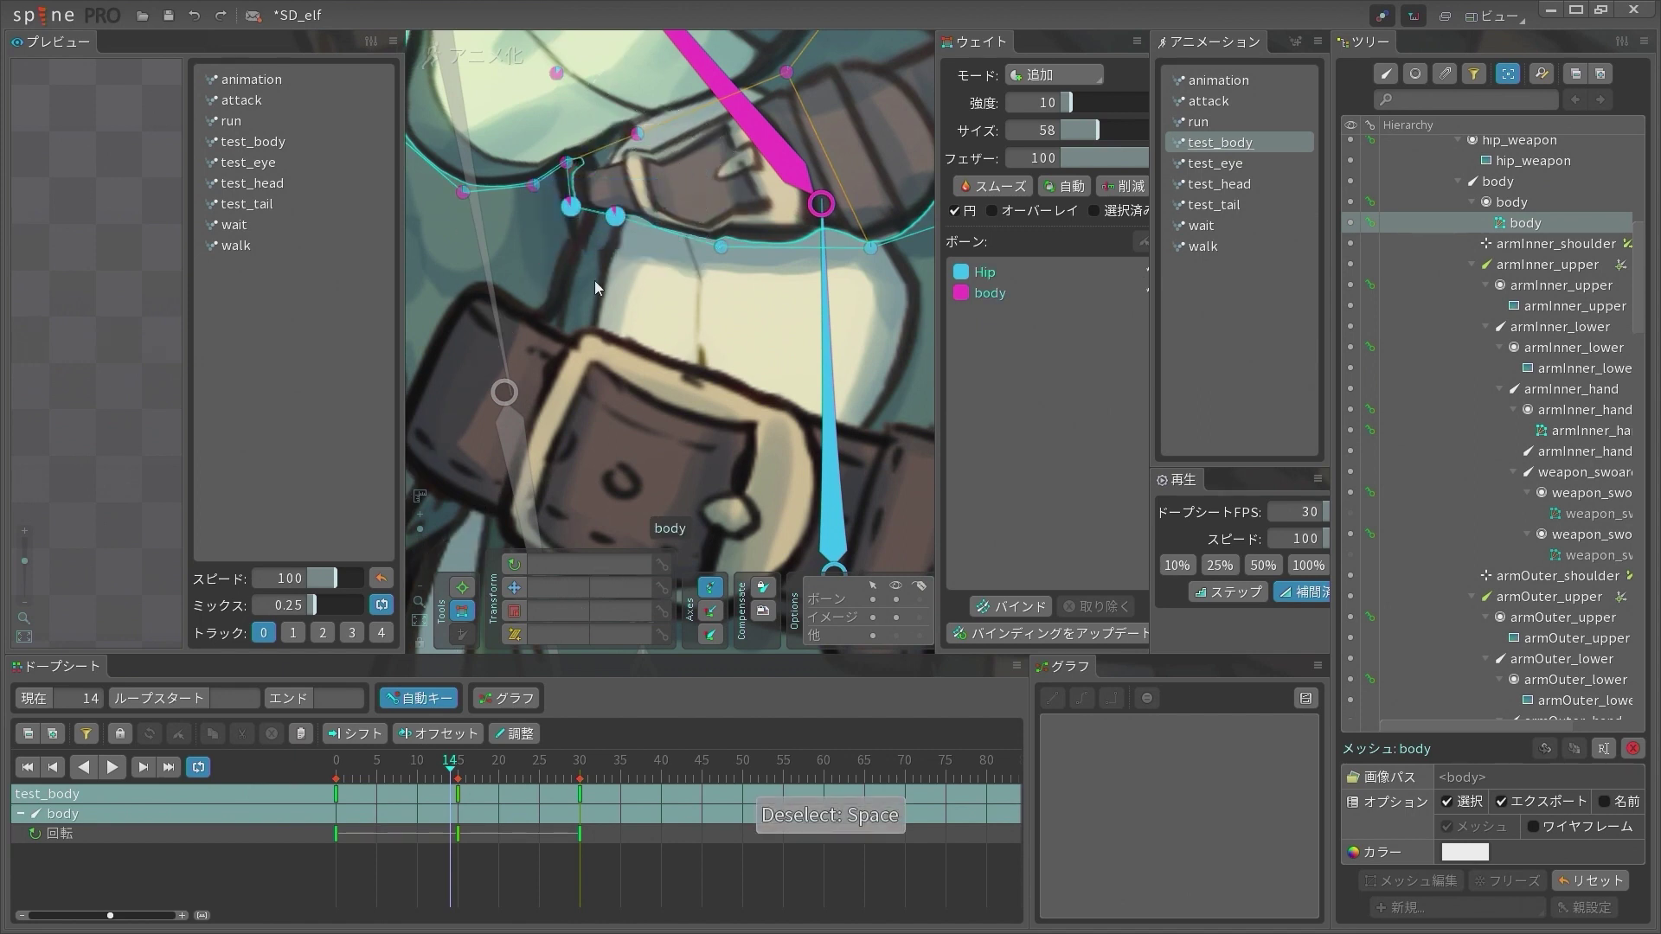
pyautogui.moveTo(594, 281); pyautogui.dragTo(647, 386)
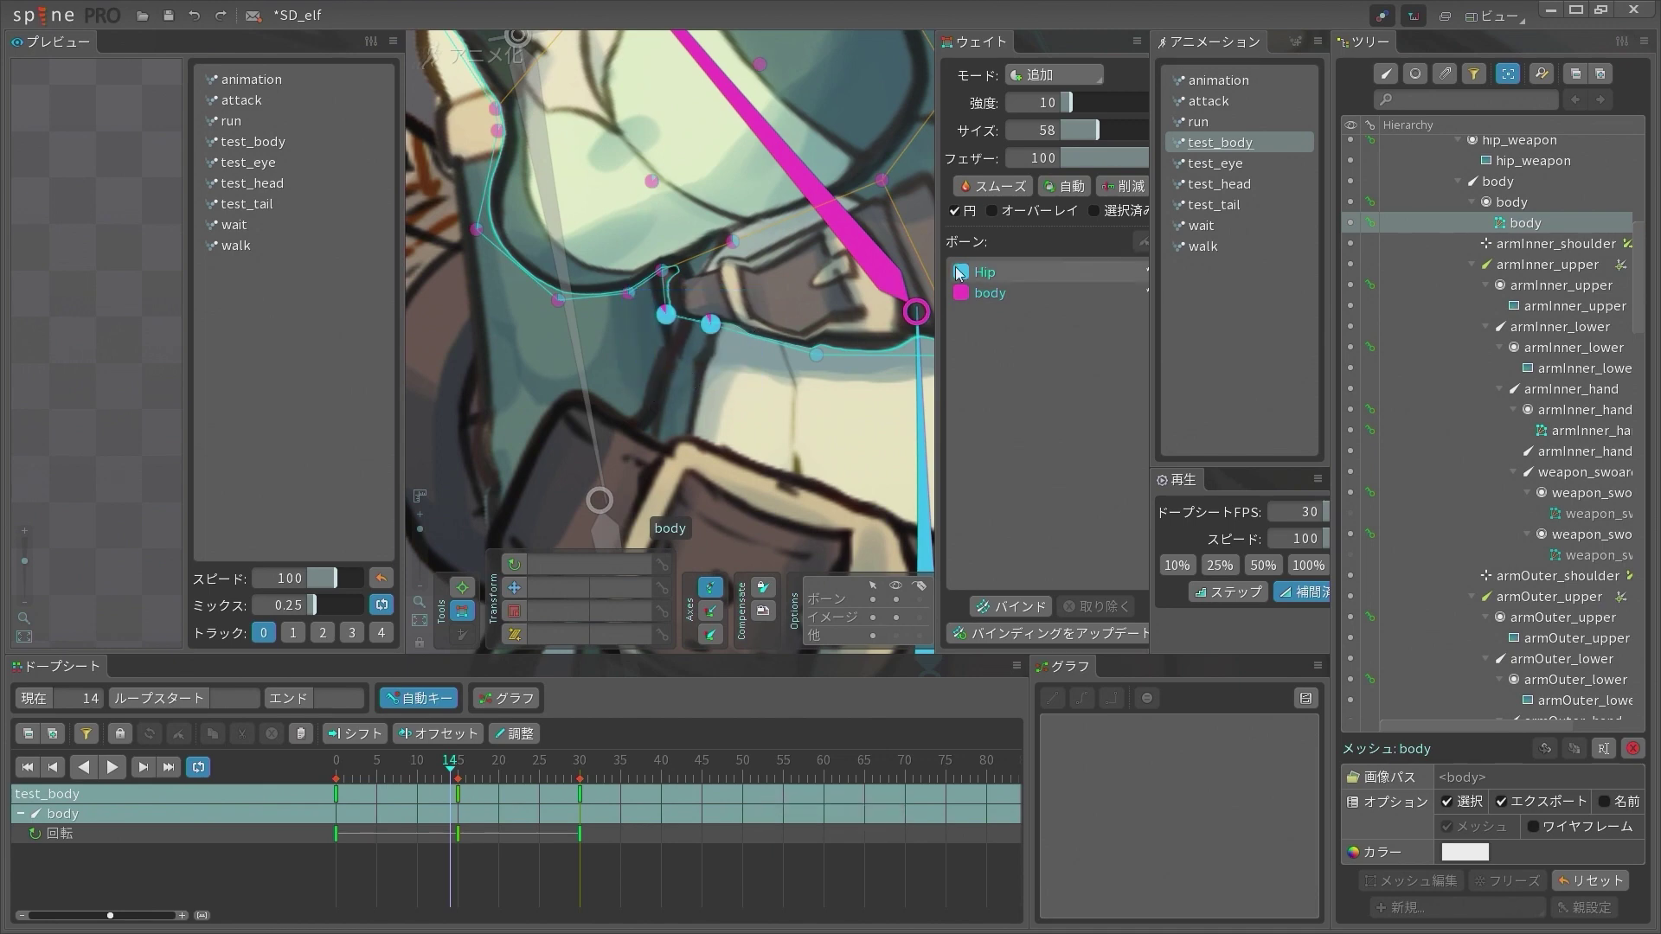
pyautogui.click(1011, 294)
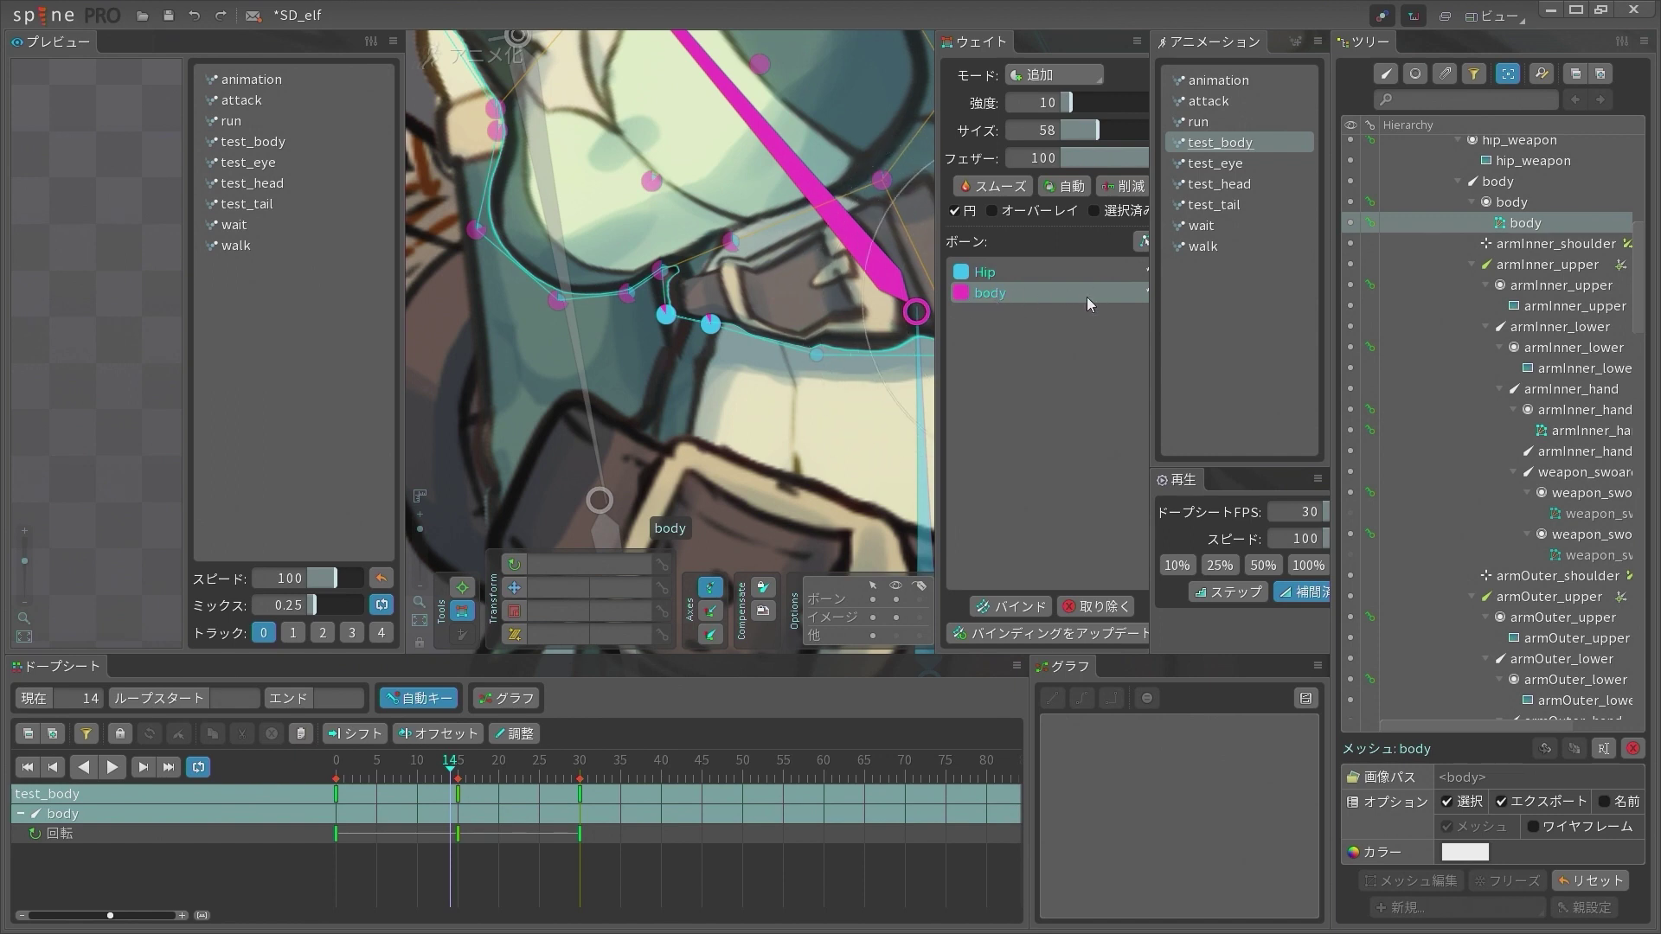
pyautogui.moveTo(705, 142); pyautogui.dragTo(646, 227)
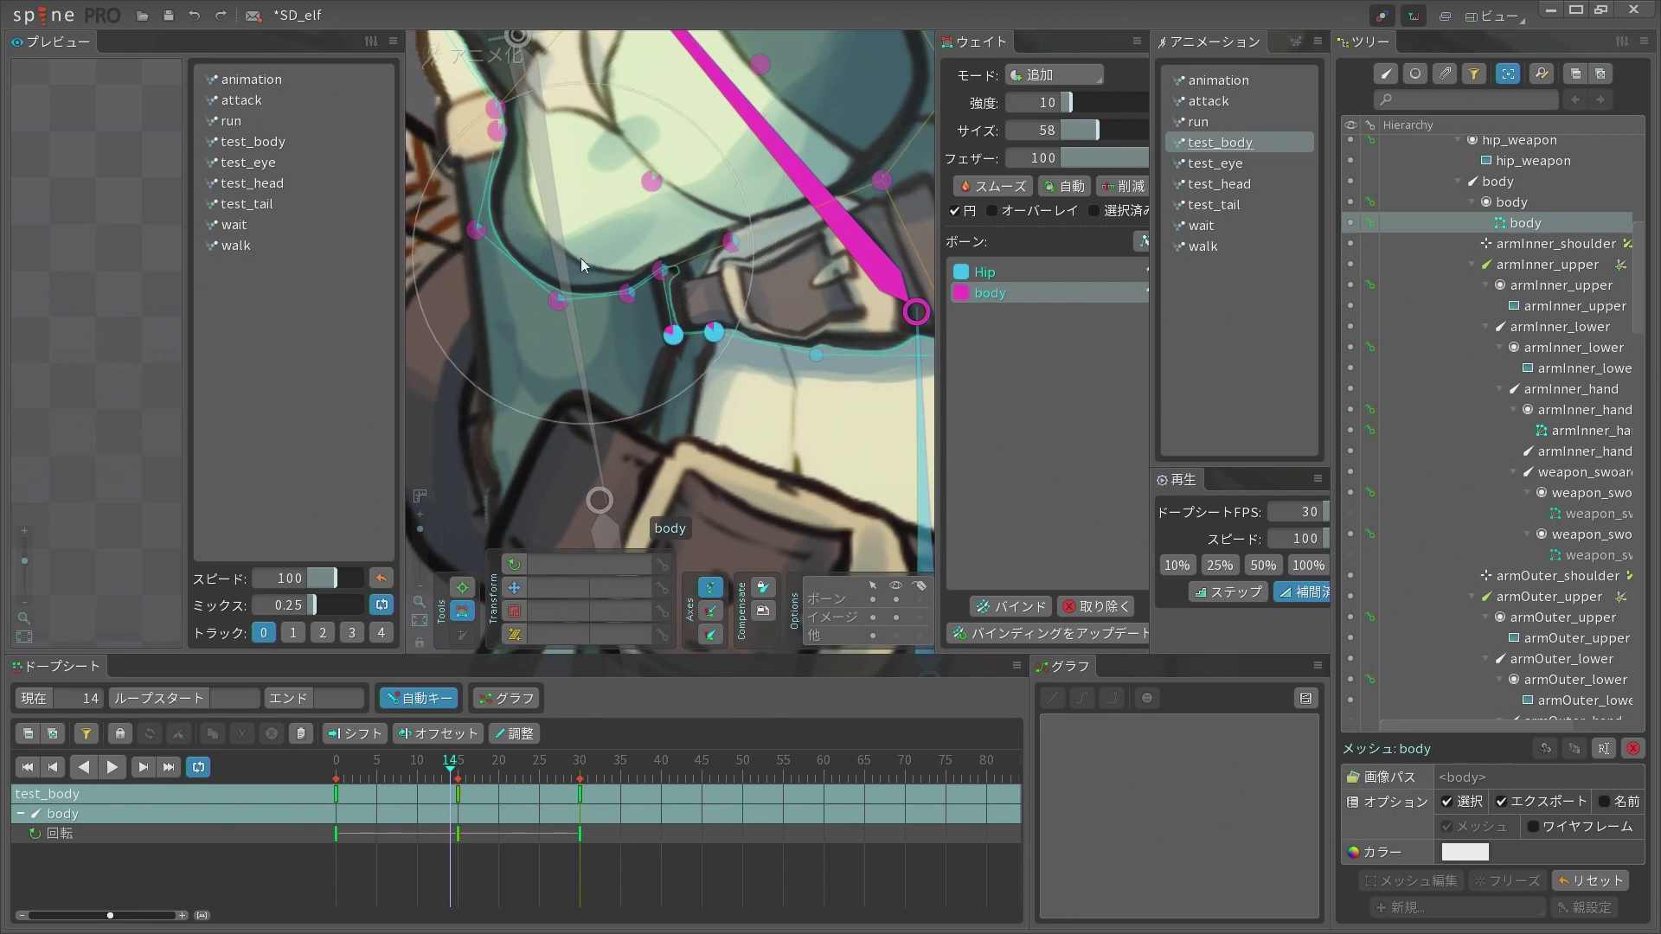
# Undo the last weight-paint strokes on the belt's lower front corner vertices
pyautogui.scroll(-5, 635, 210)
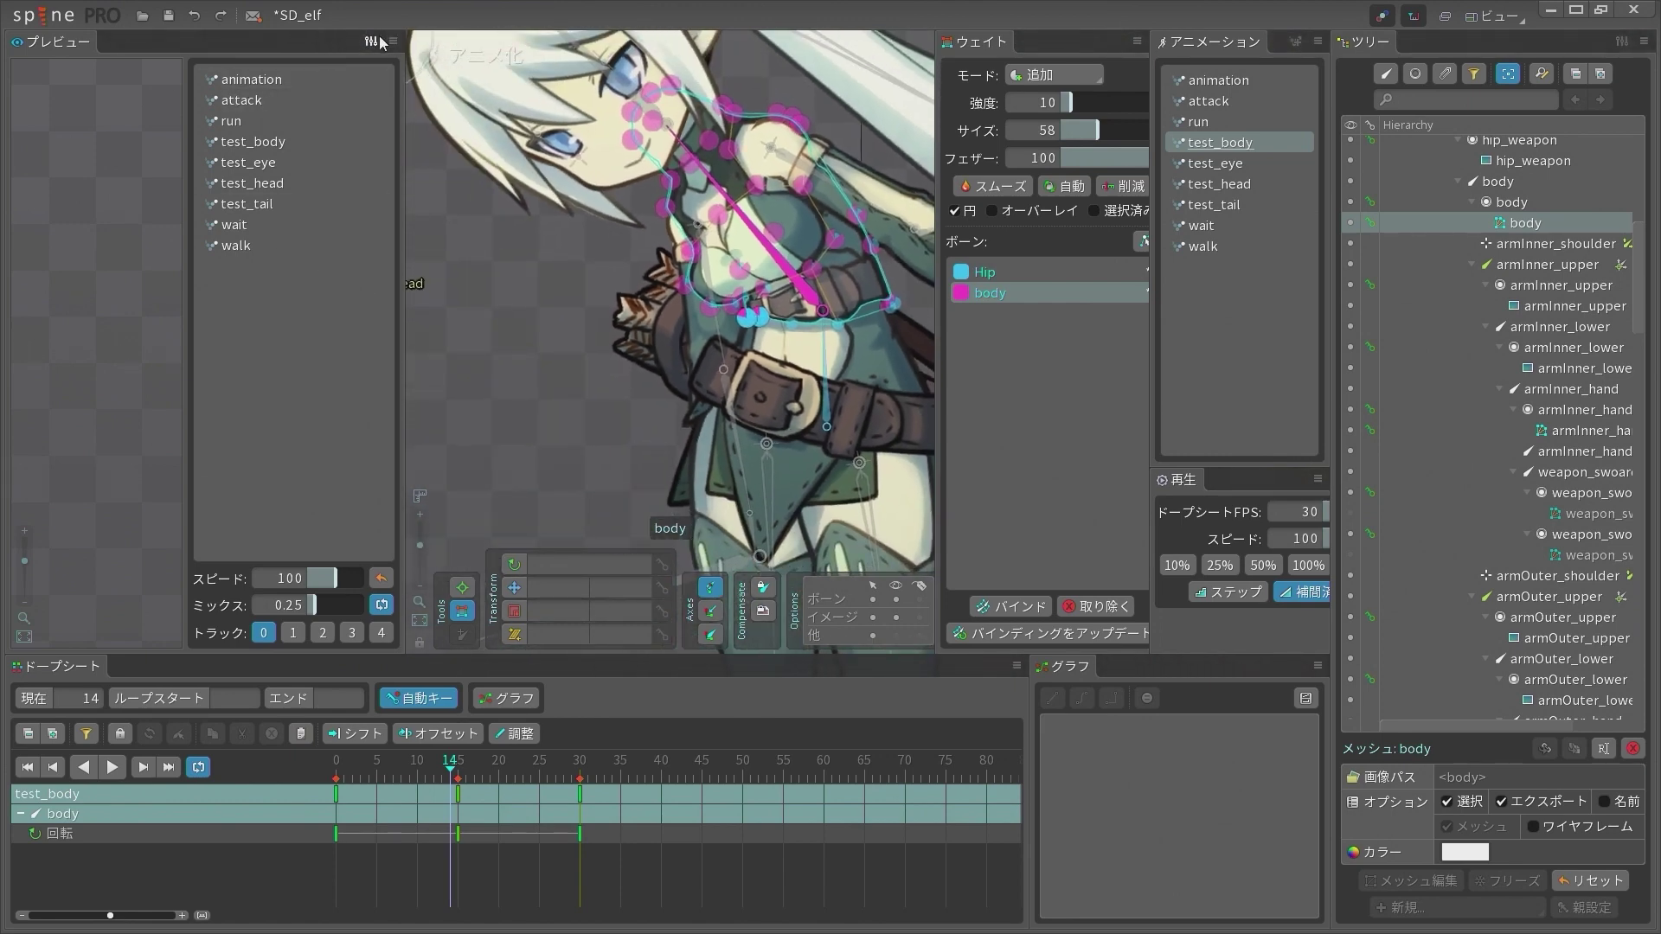
pyautogui.scroll(5, 758, 312)
pyautogui.hotkey('ctrl', 'z')
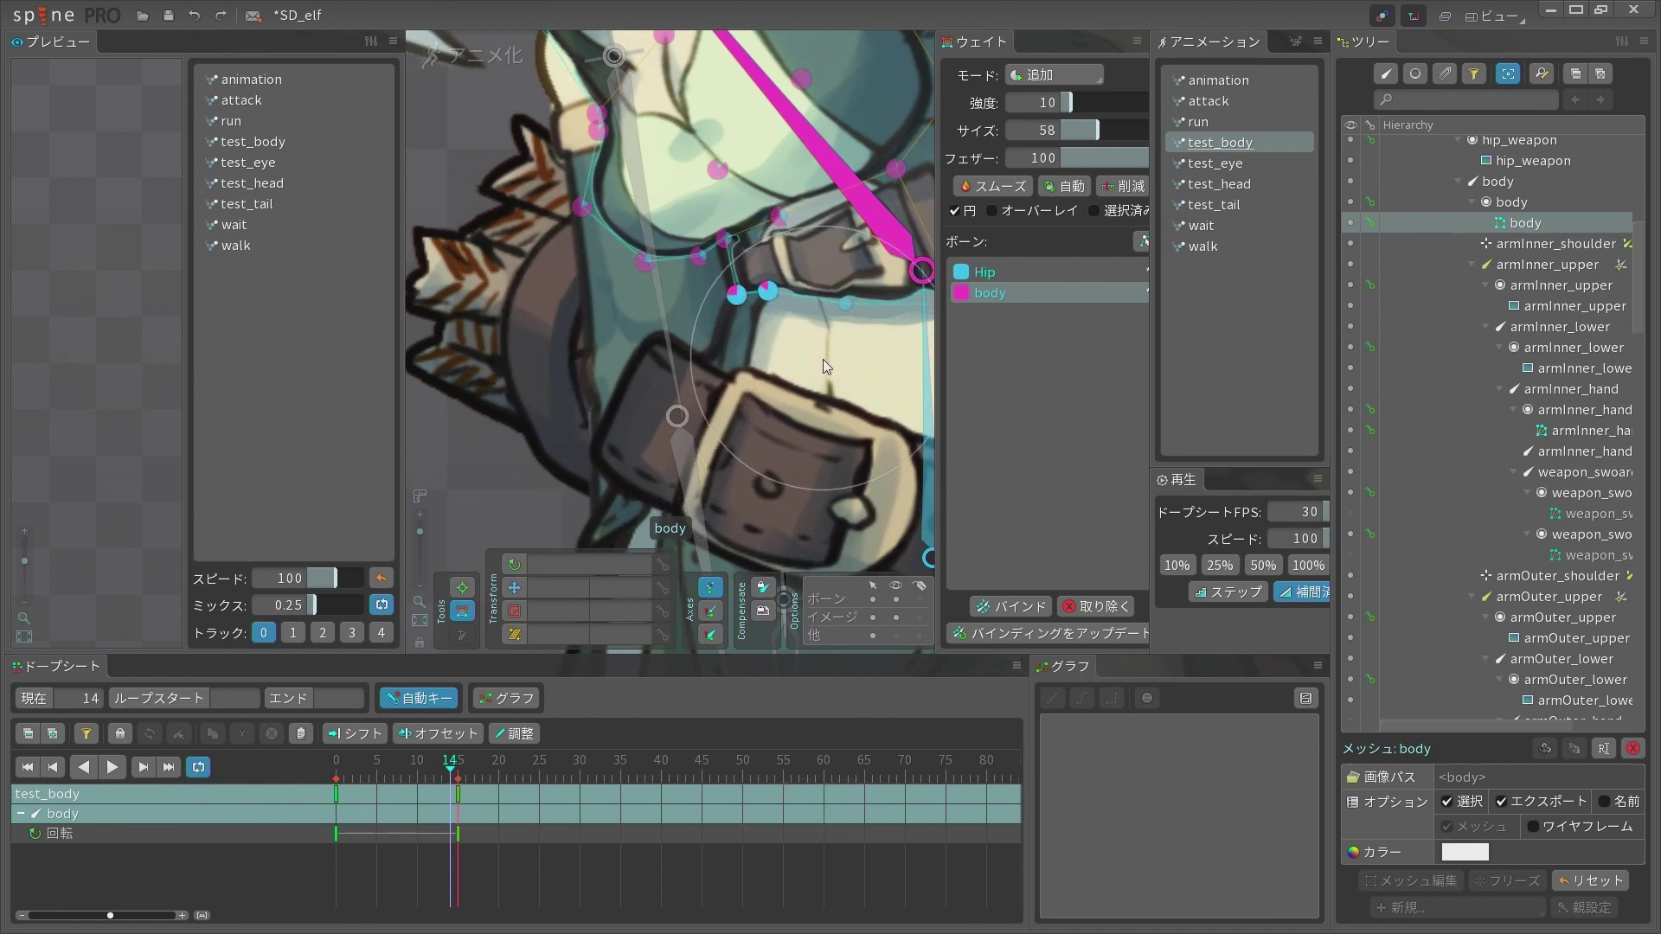
pyautogui.hotkey('ctrl', 'z')
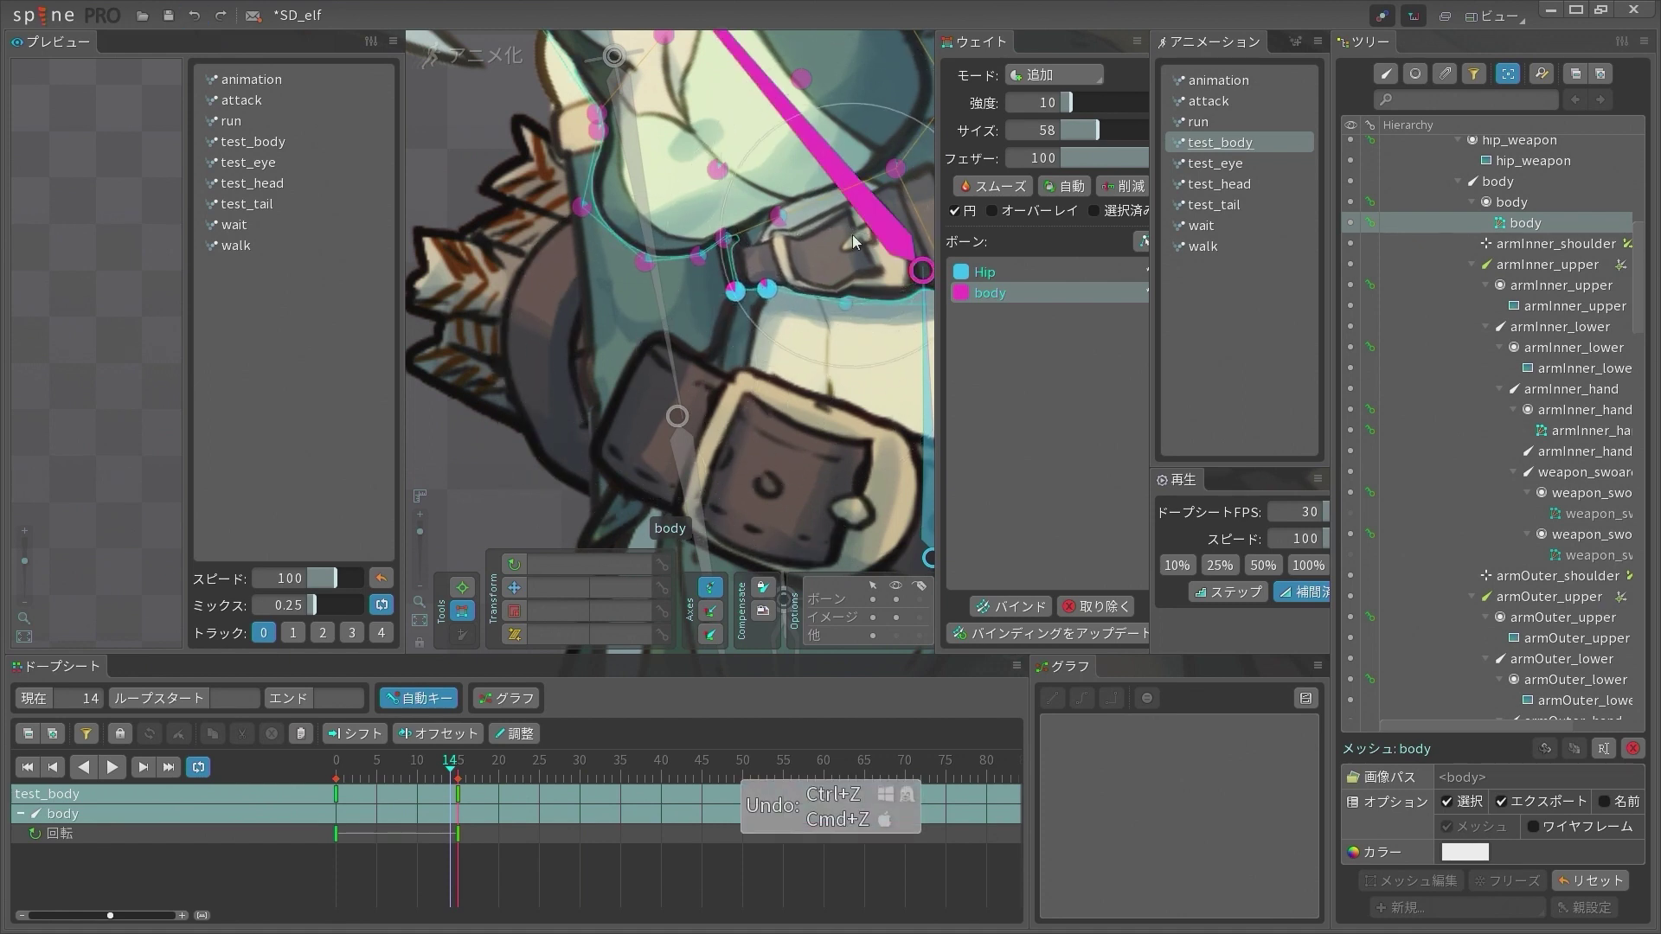
pyautogui.scroll(-5, 813, 247)
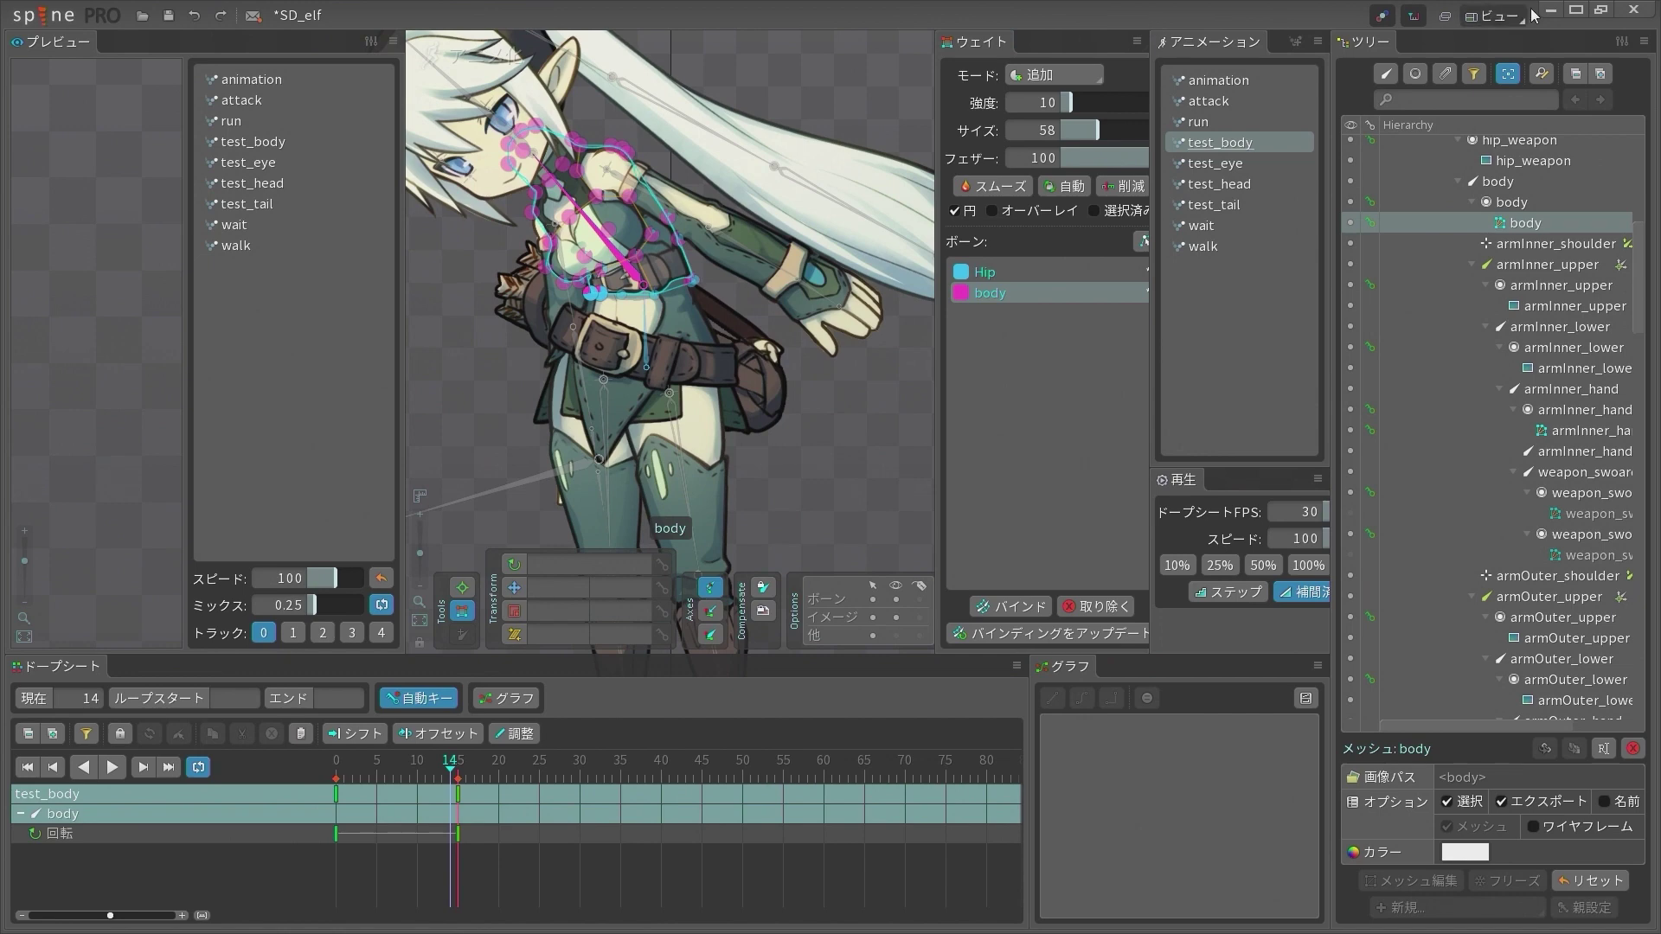
# Configure the preview to hide its controls and play the current animation, showing the whole character
pyautogui.click(1497, 16)
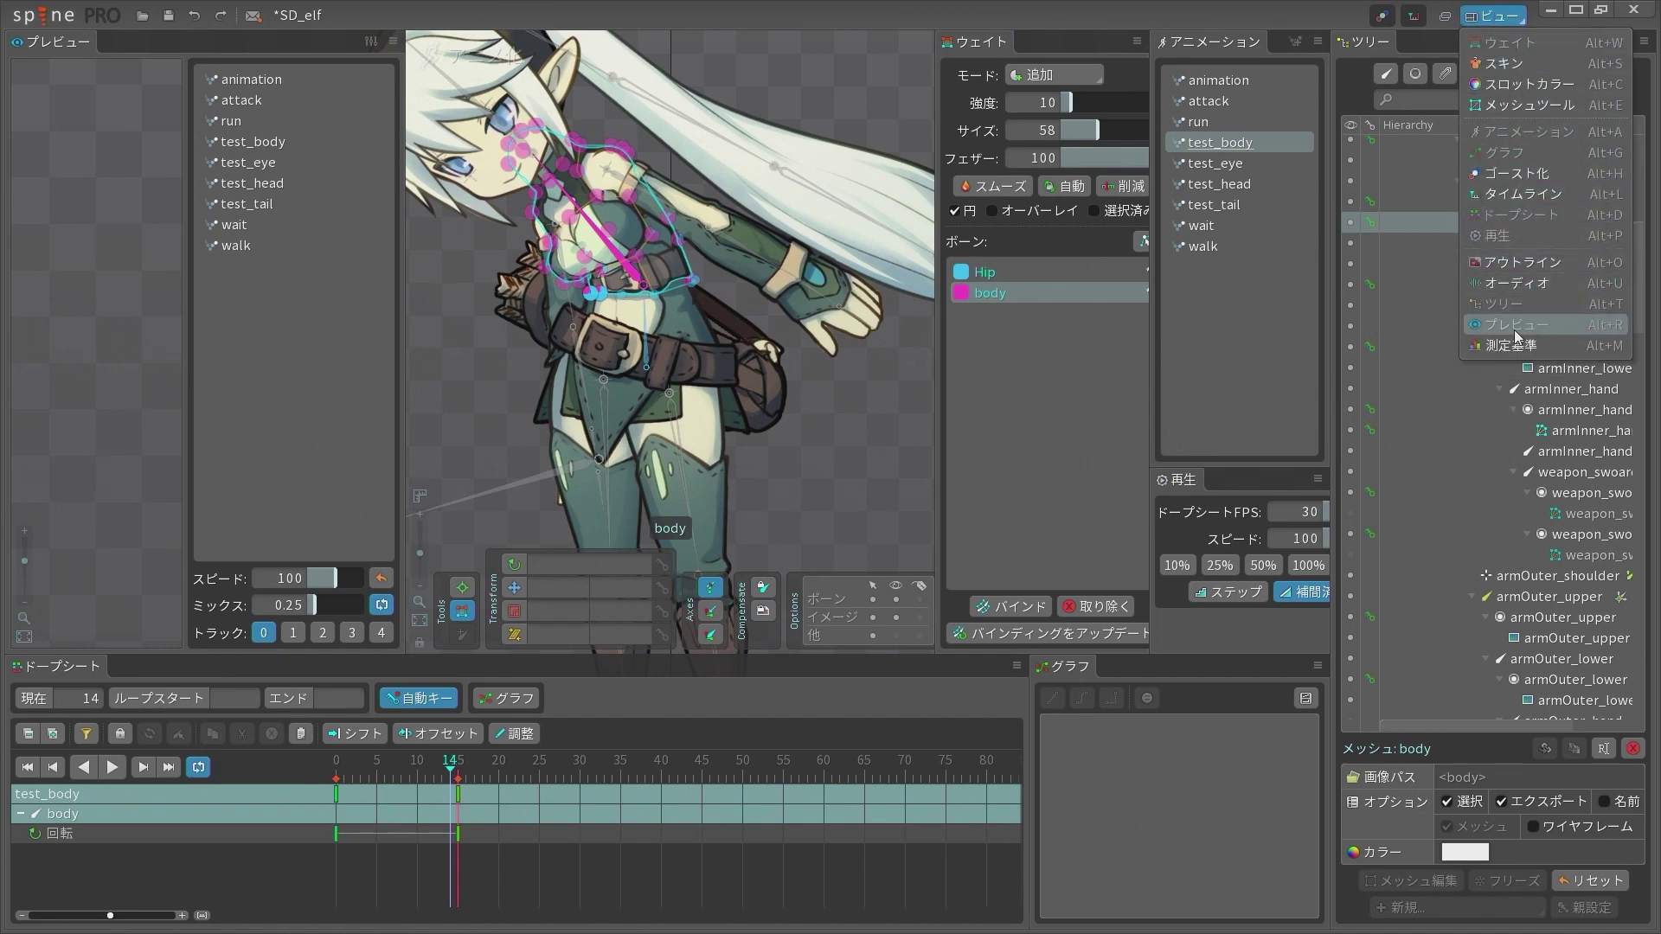
pyautogui.click(370, 42)
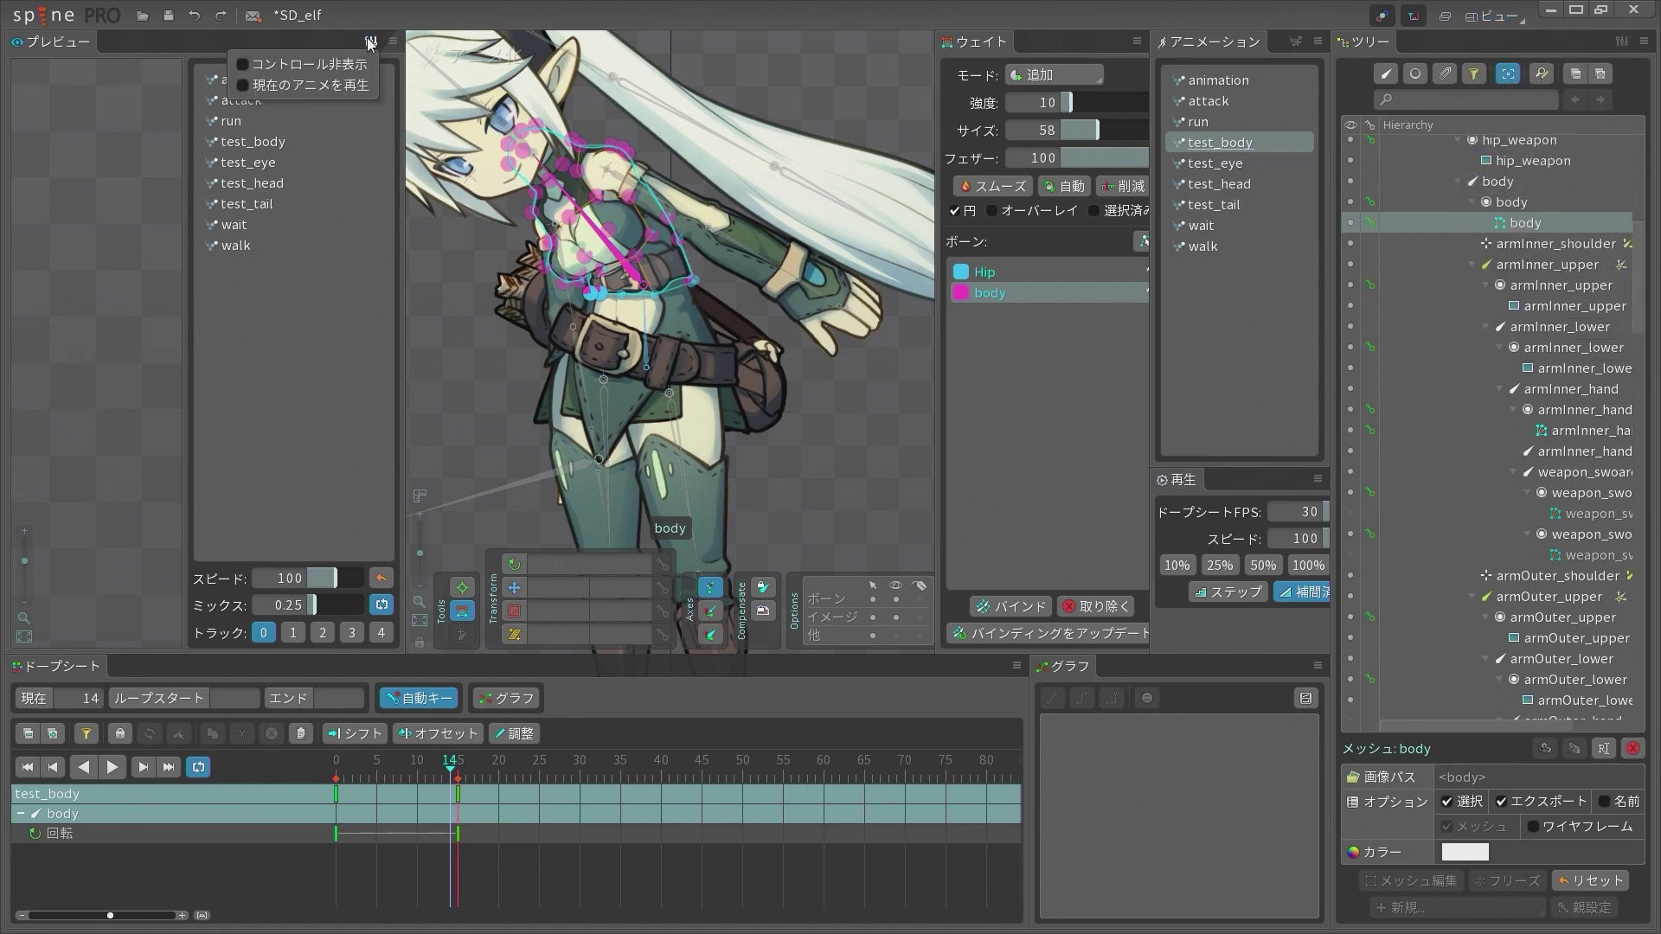
pyautogui.click(330, 77)
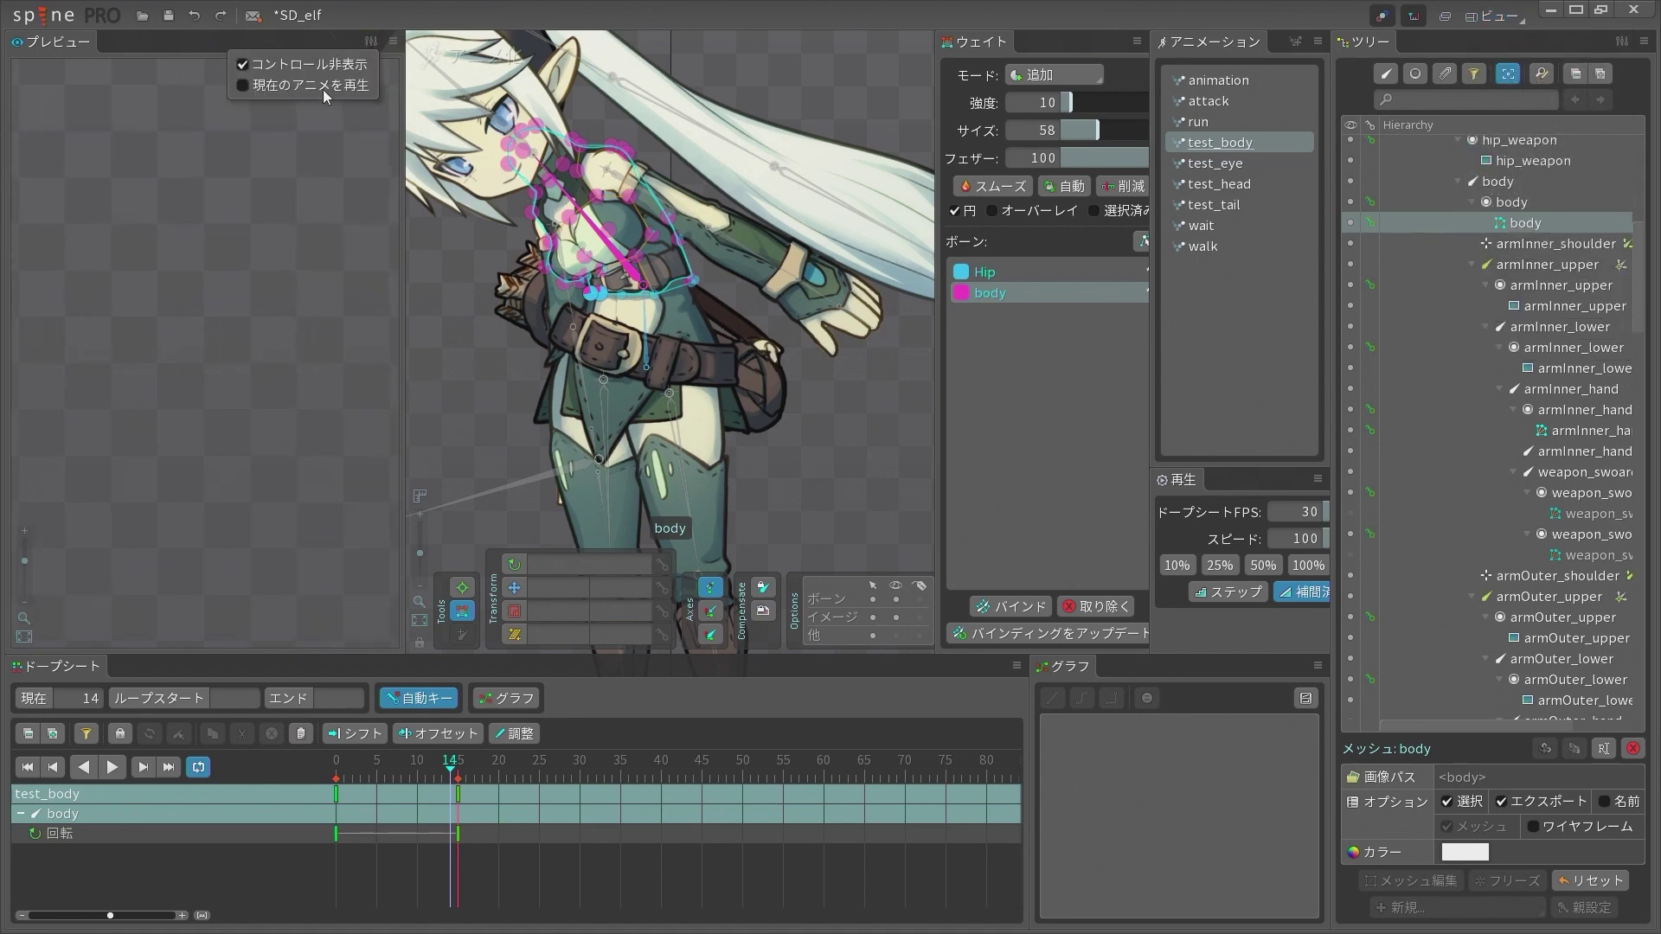
pyautogui.scroll(-3, 333, 287)
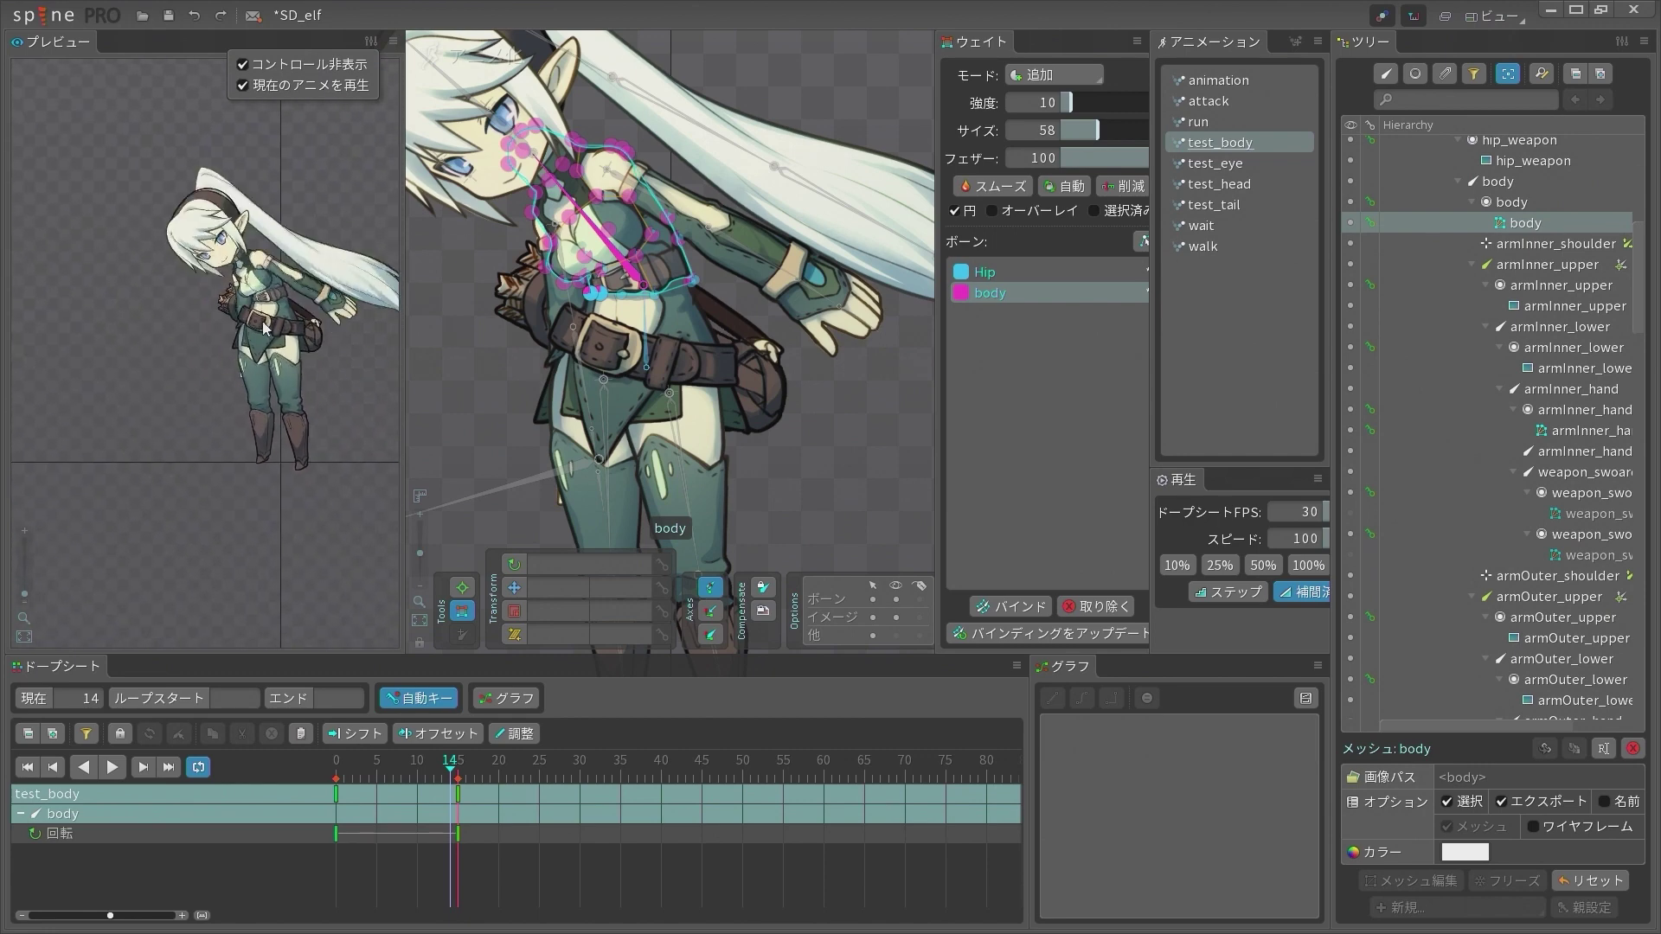
# Play test_body briefly, then copy the body bone's rotation key from frame 0 to frame 30 to restore the loop
pyautogui.press('d')
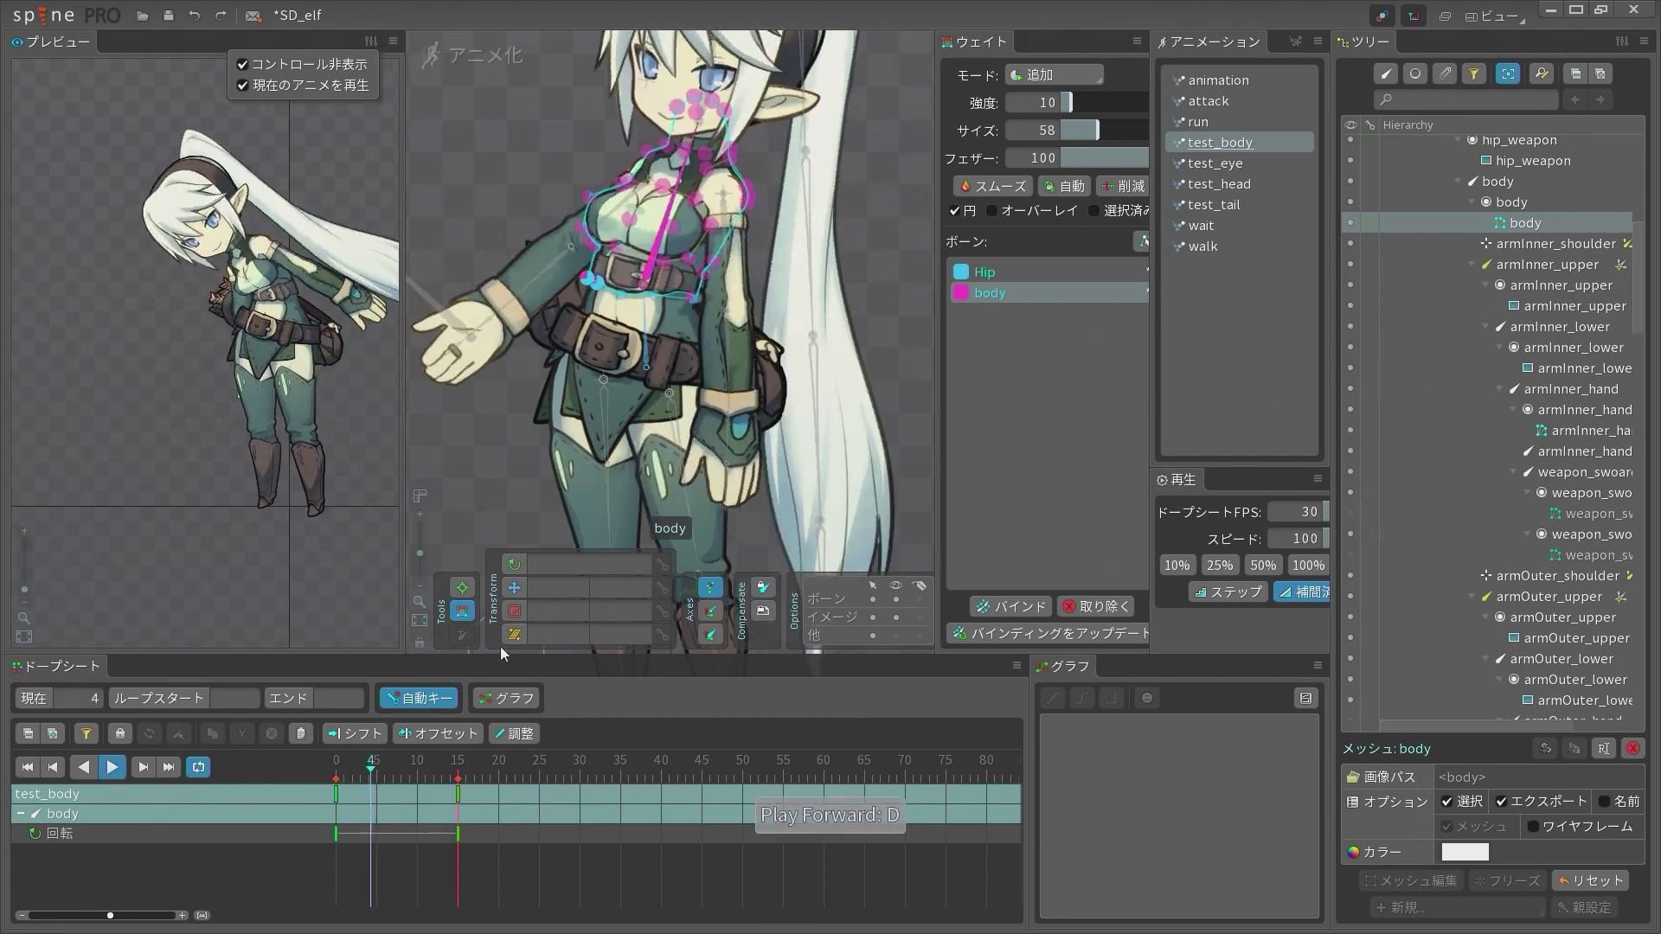
pyautogui.click(339, 773)
pyautogui.click(361, 792)
pyautogui.click(337, 794)
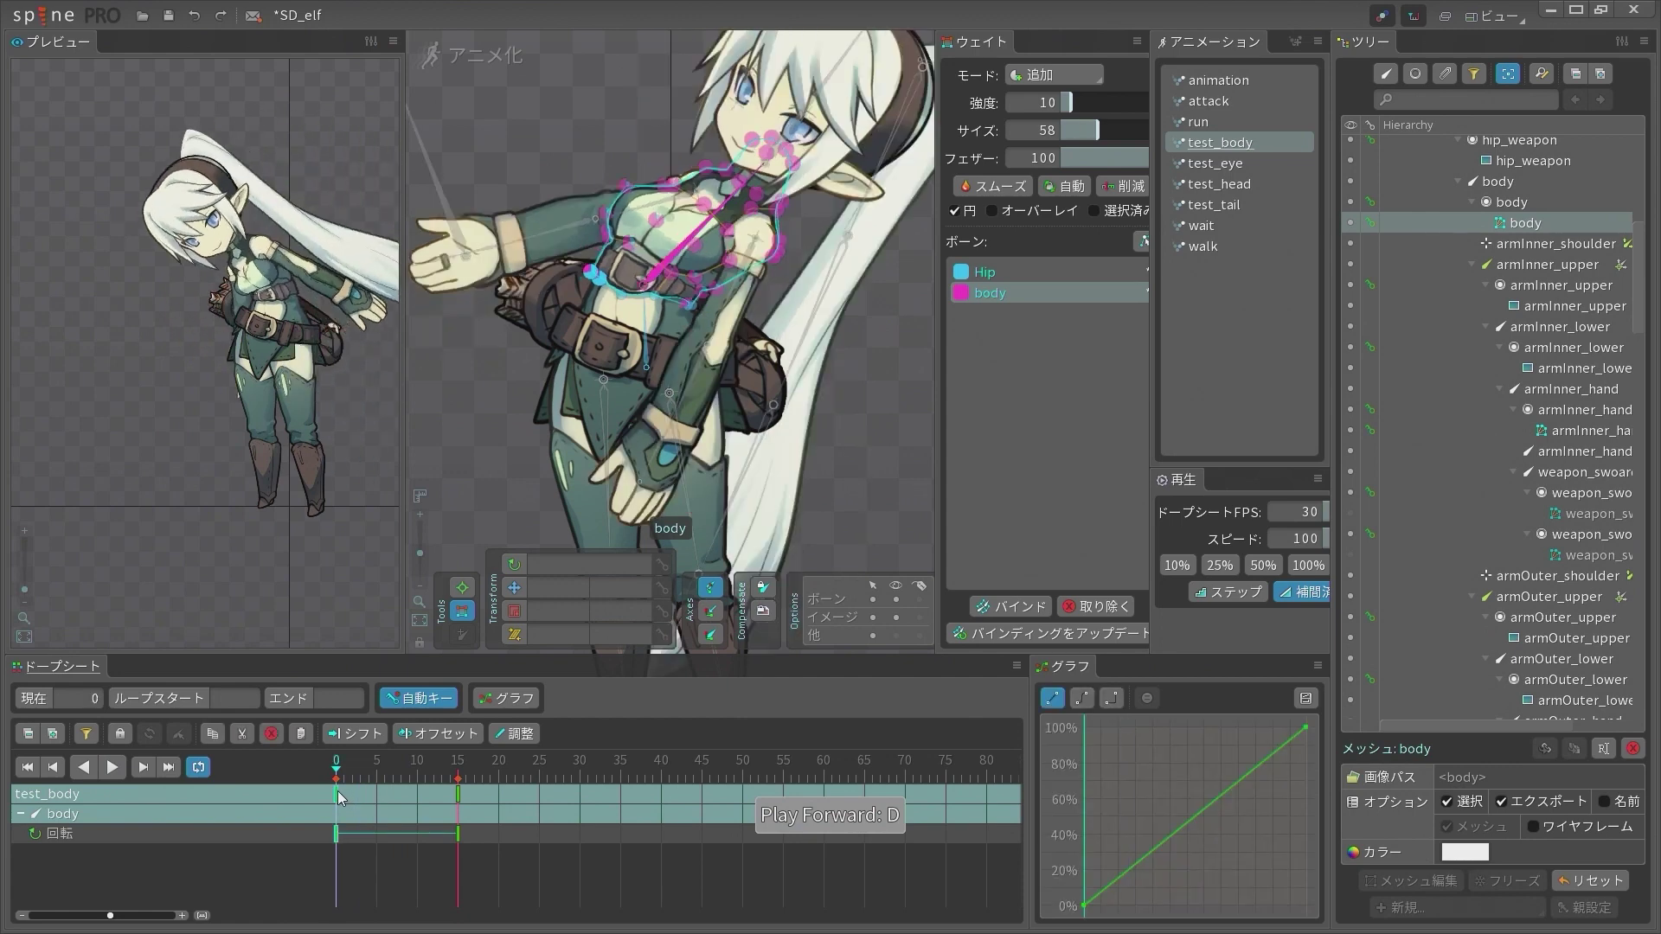
pyautogui.hotkey('ctrl', 'c')
pyautogui.click(579, 773)
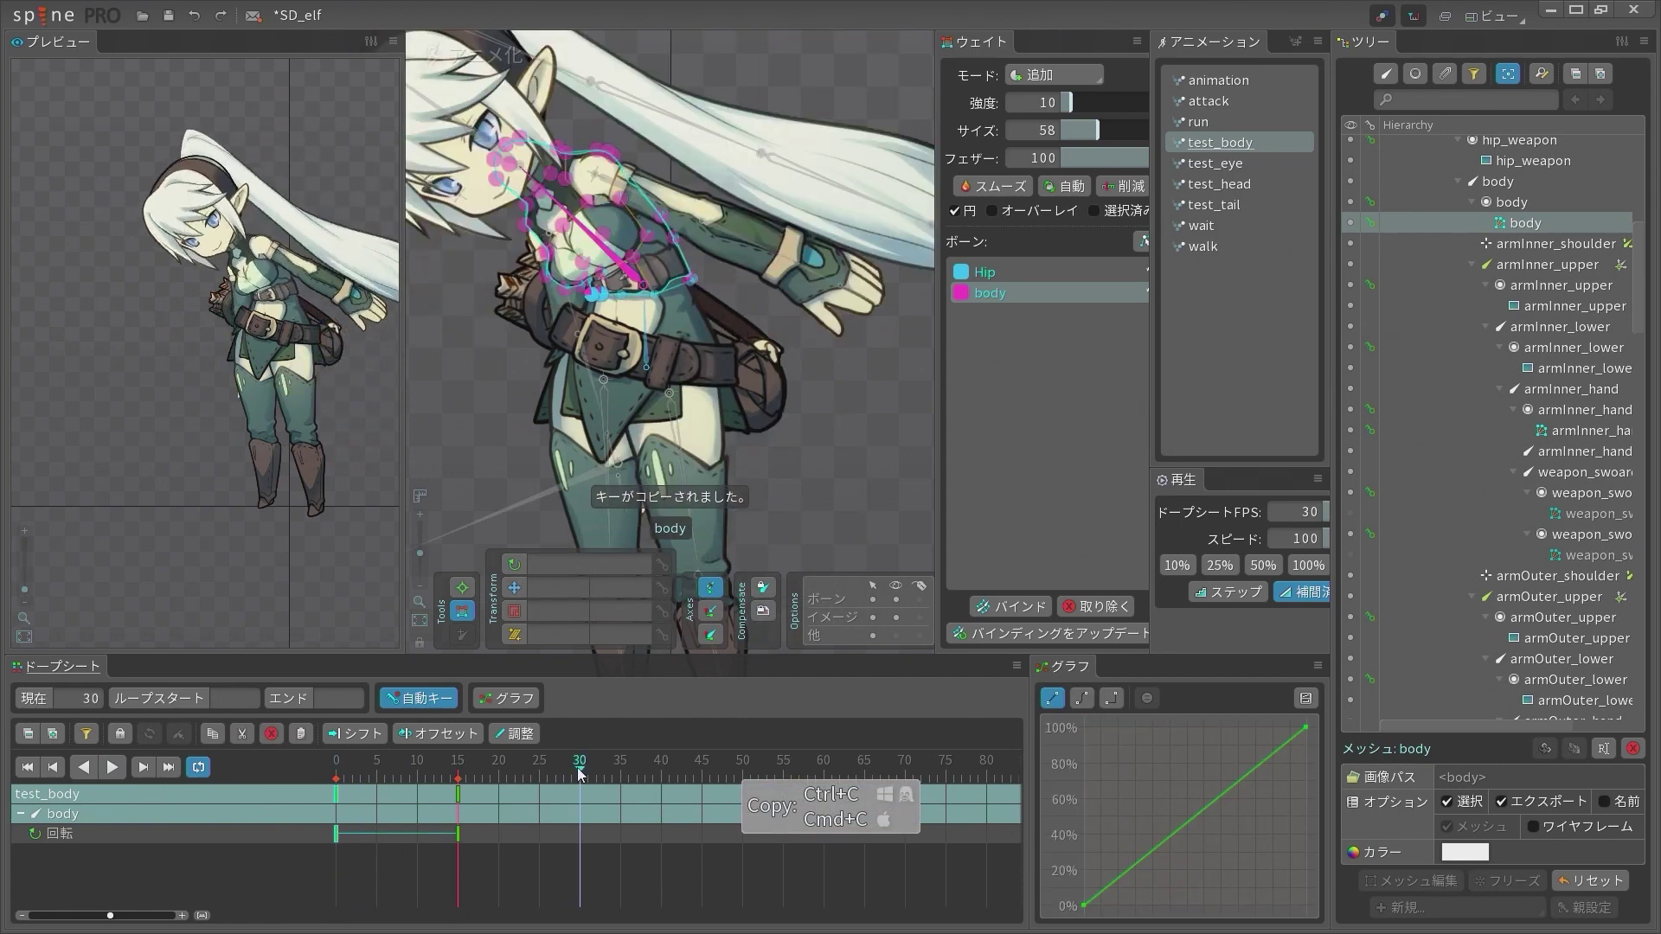
pyautogui.hotkey('ctrl', 'v')
pyautogui.scroll(8, 274, 339)
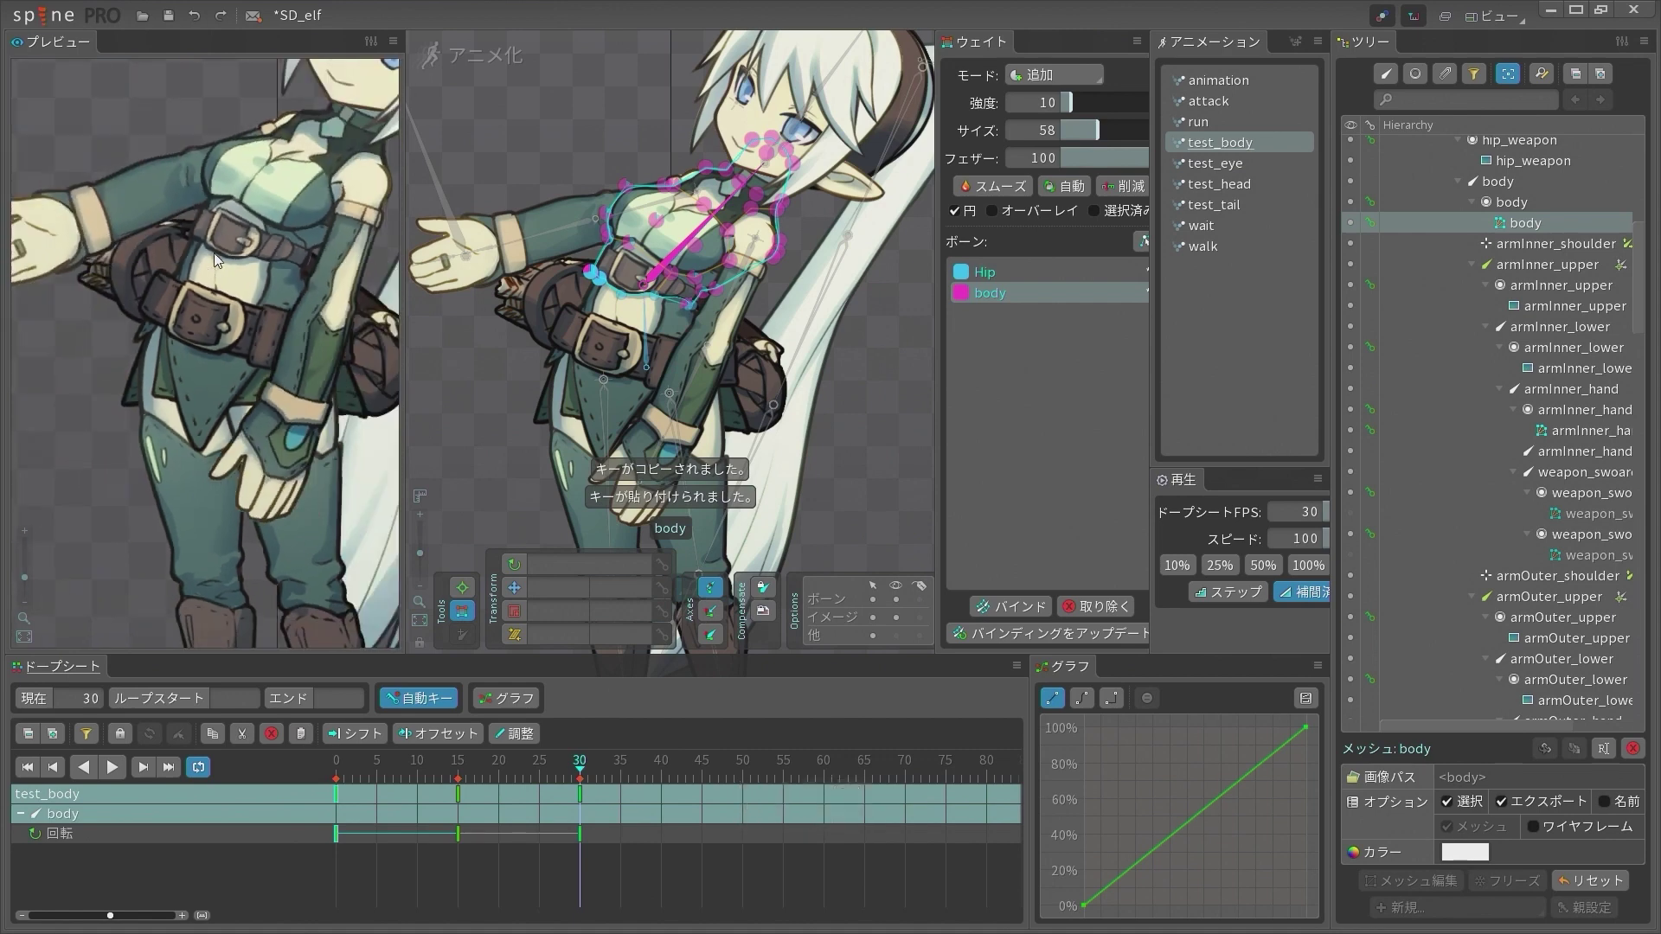
# Stretch the body bone's rotation keys to frames 0, 30 and 60 to slow the bending motion
pyautogui.scroll(-8, 215, 252)
pyautogui.moveTo(332, 793); pyautogui.dragTo(1001, 800)
pyautogui.scroll(6, 181, 349)
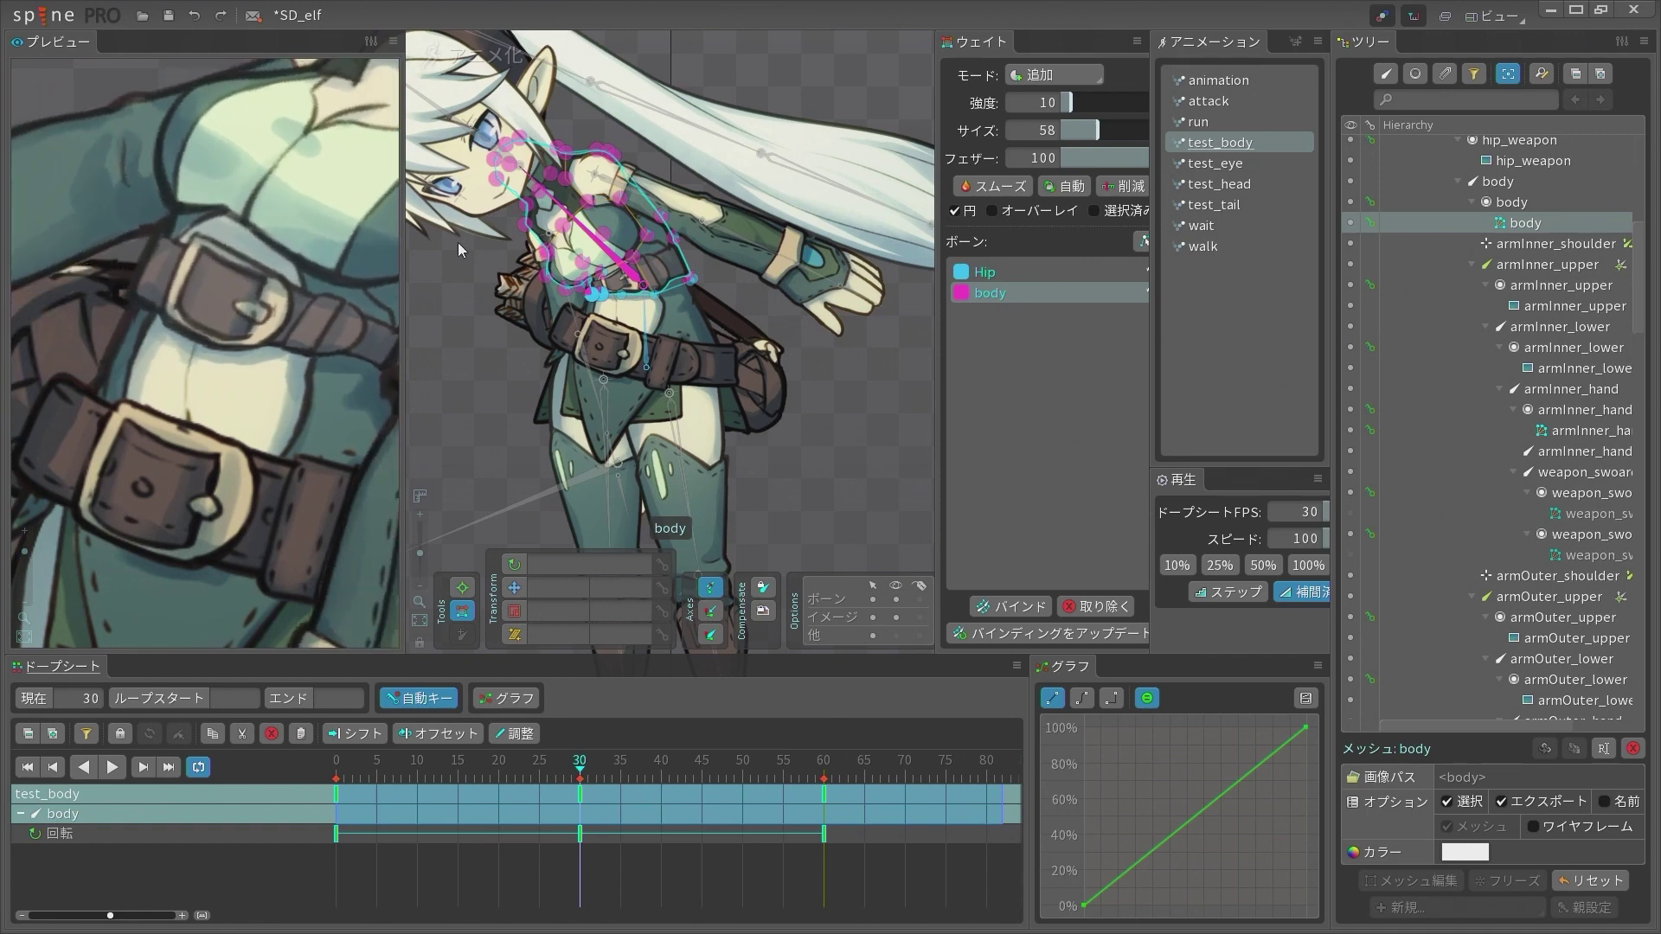
# Select the middle vertex on the upper belt's lower edge and paint body weight onto it at frame 30
pyautogui.scroll(5, 630, 287)
pyautogui.scroll(3, 630, 287)
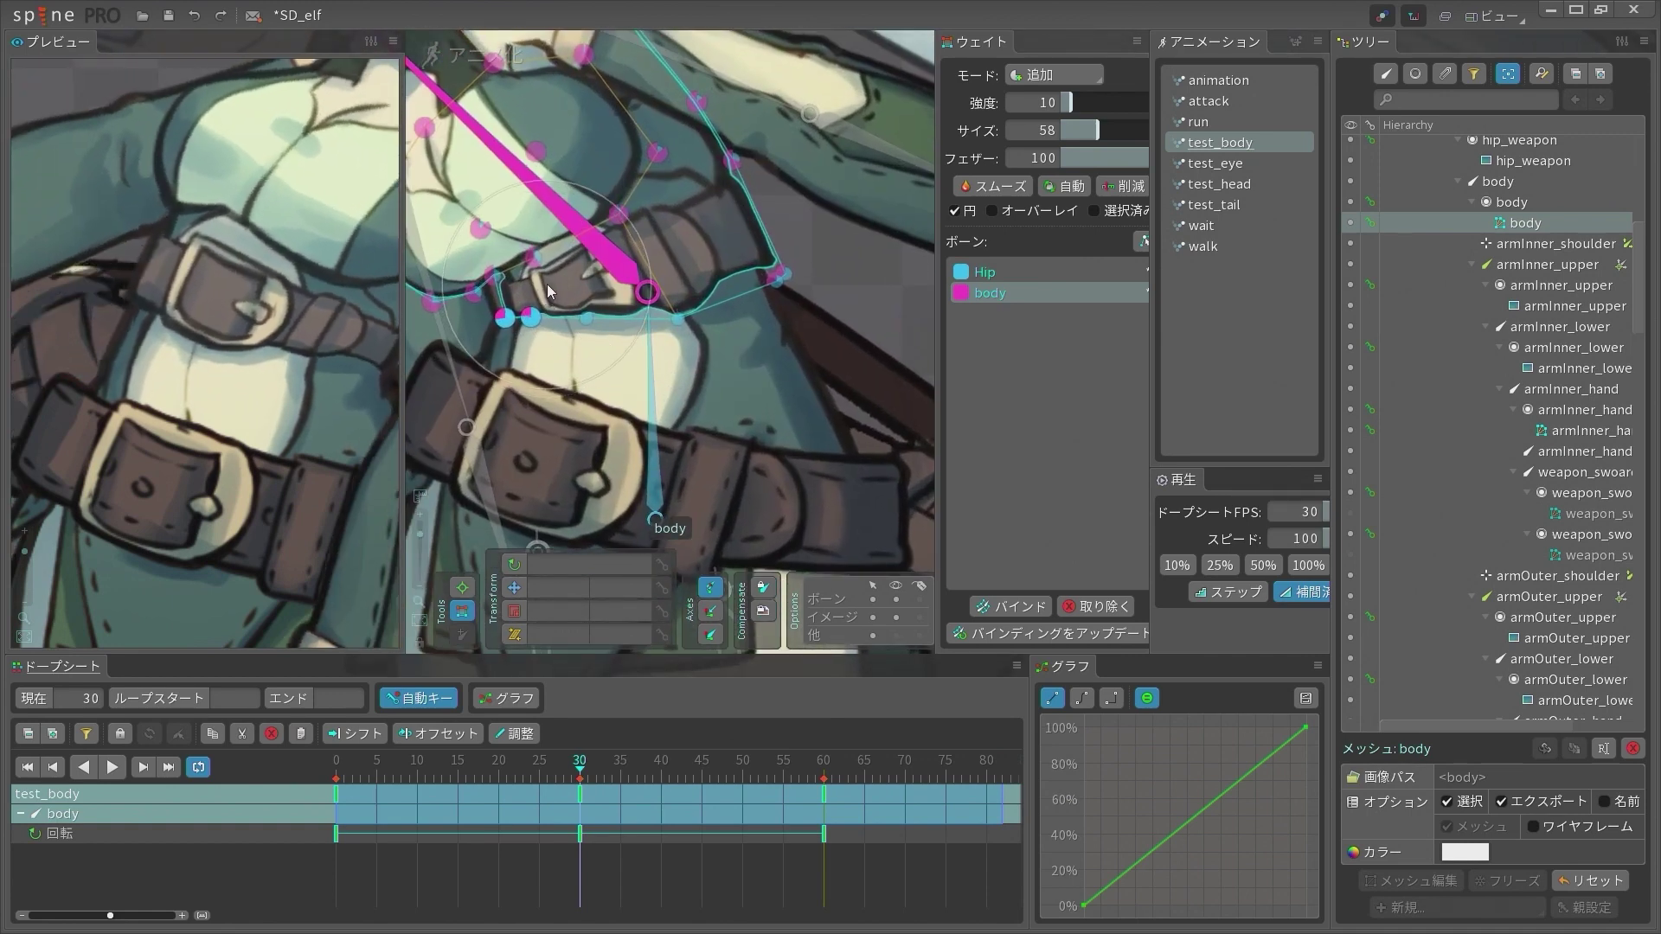
pyautogui.scroll(3, 577, 298)
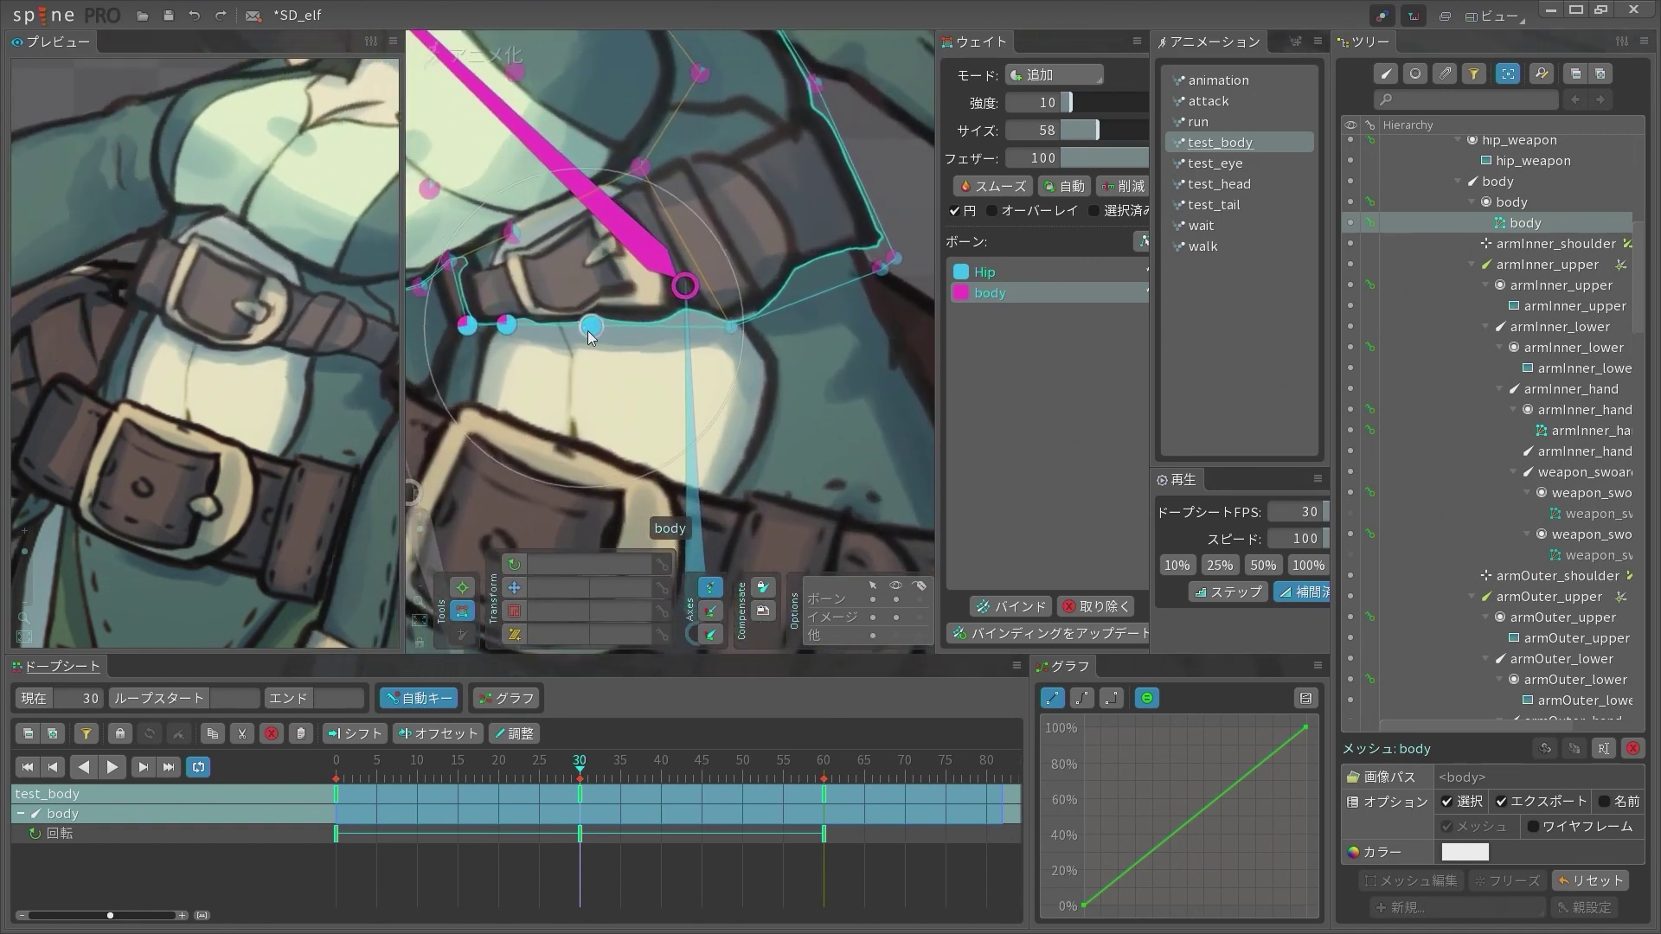
pyautogui.moveTo(658, 415)
pyautogui.mouseDown()
pyautogui.moveTo(744, 407)
pyautogui.moveTo(675, 419)
pyautogui.mouseUp()
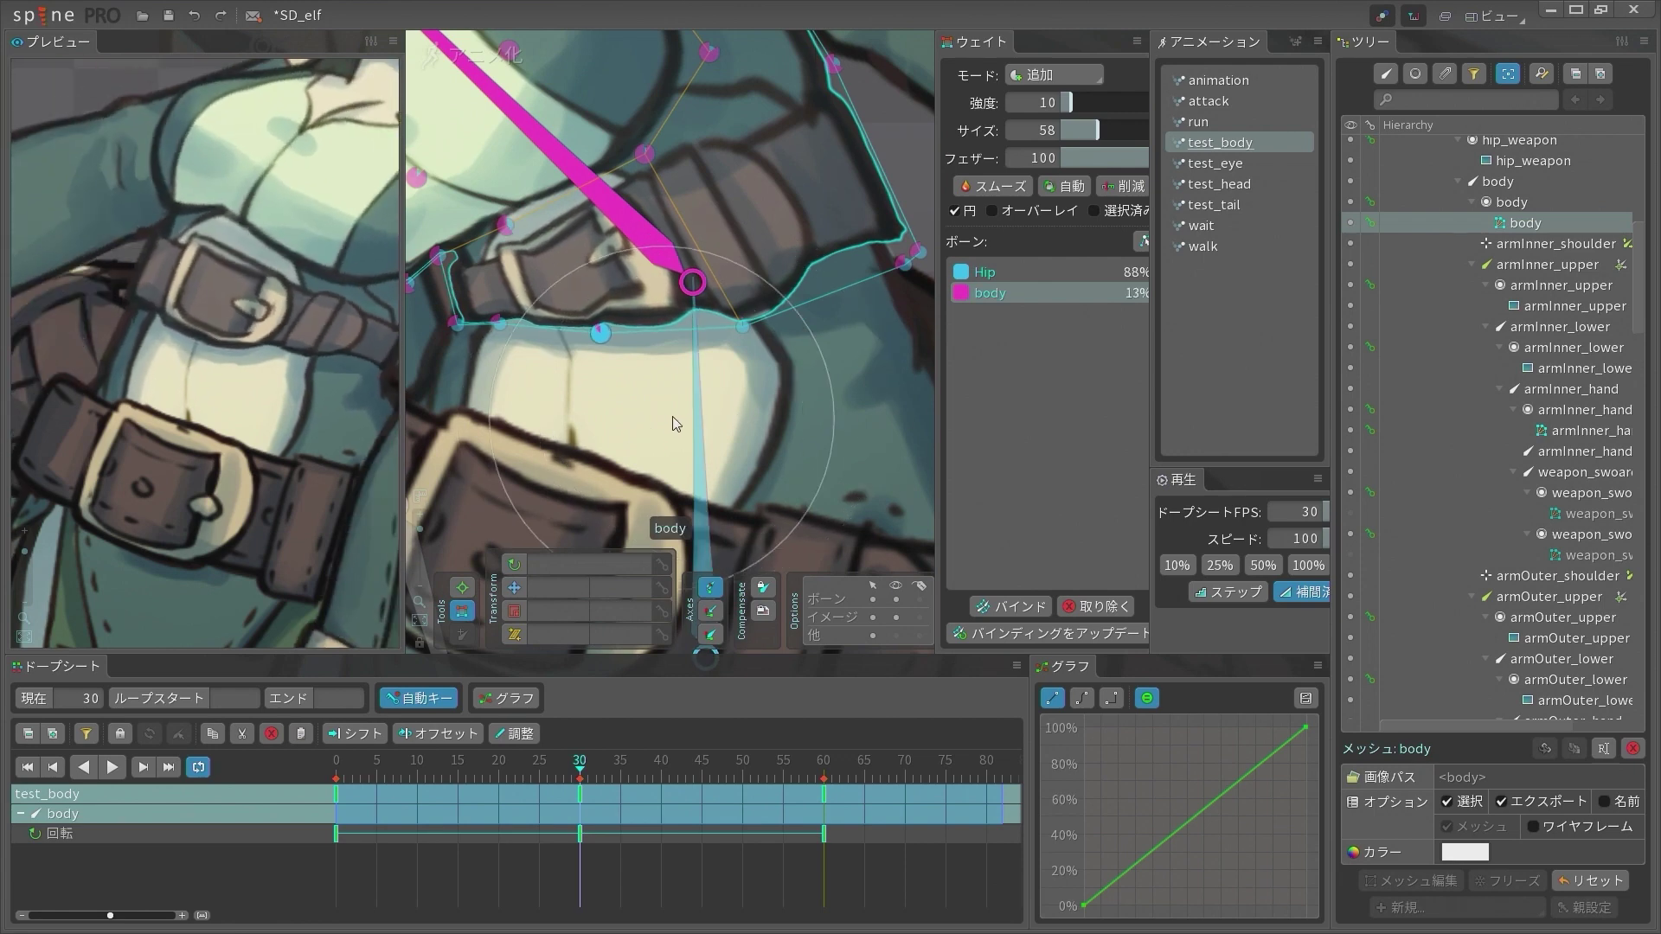
# Undo the last weight strokes, then repaint the belt's lower front vertices, bringing the corner vertex to about 34% body weight
pyautogui.hotkey('ctrl', 'z')
pyautogui.hotkey('ctrl', 'z')
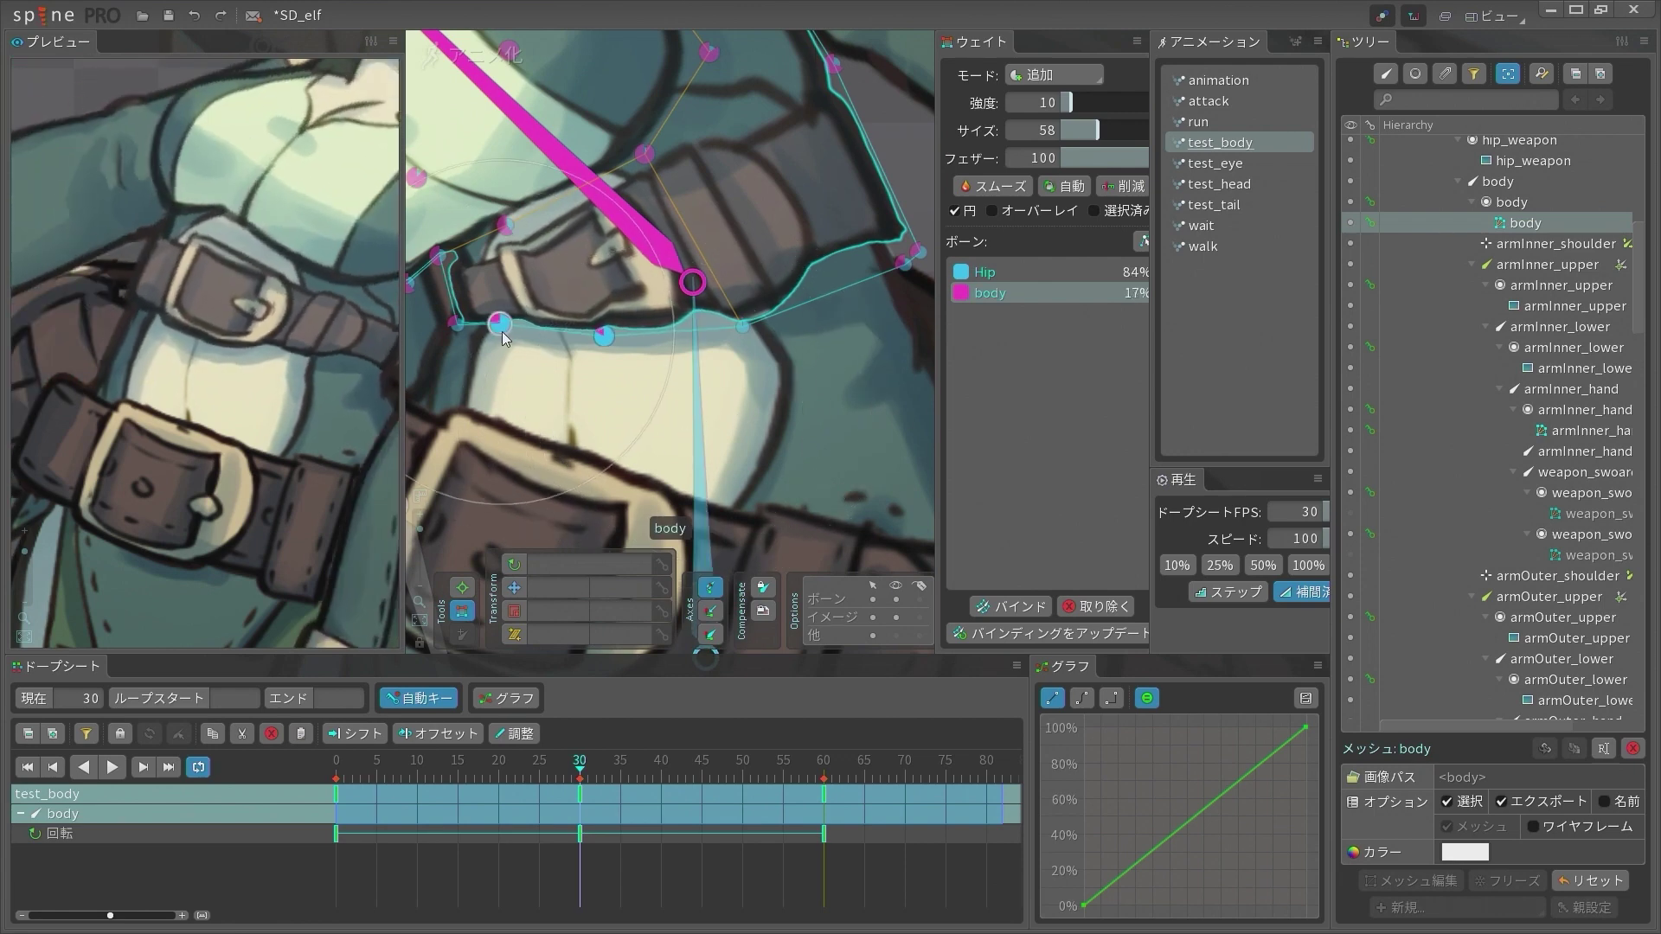
pyautogui.hotkey('ctrl', 'z')
pyautogui.hotkey('ctrl', 'z')
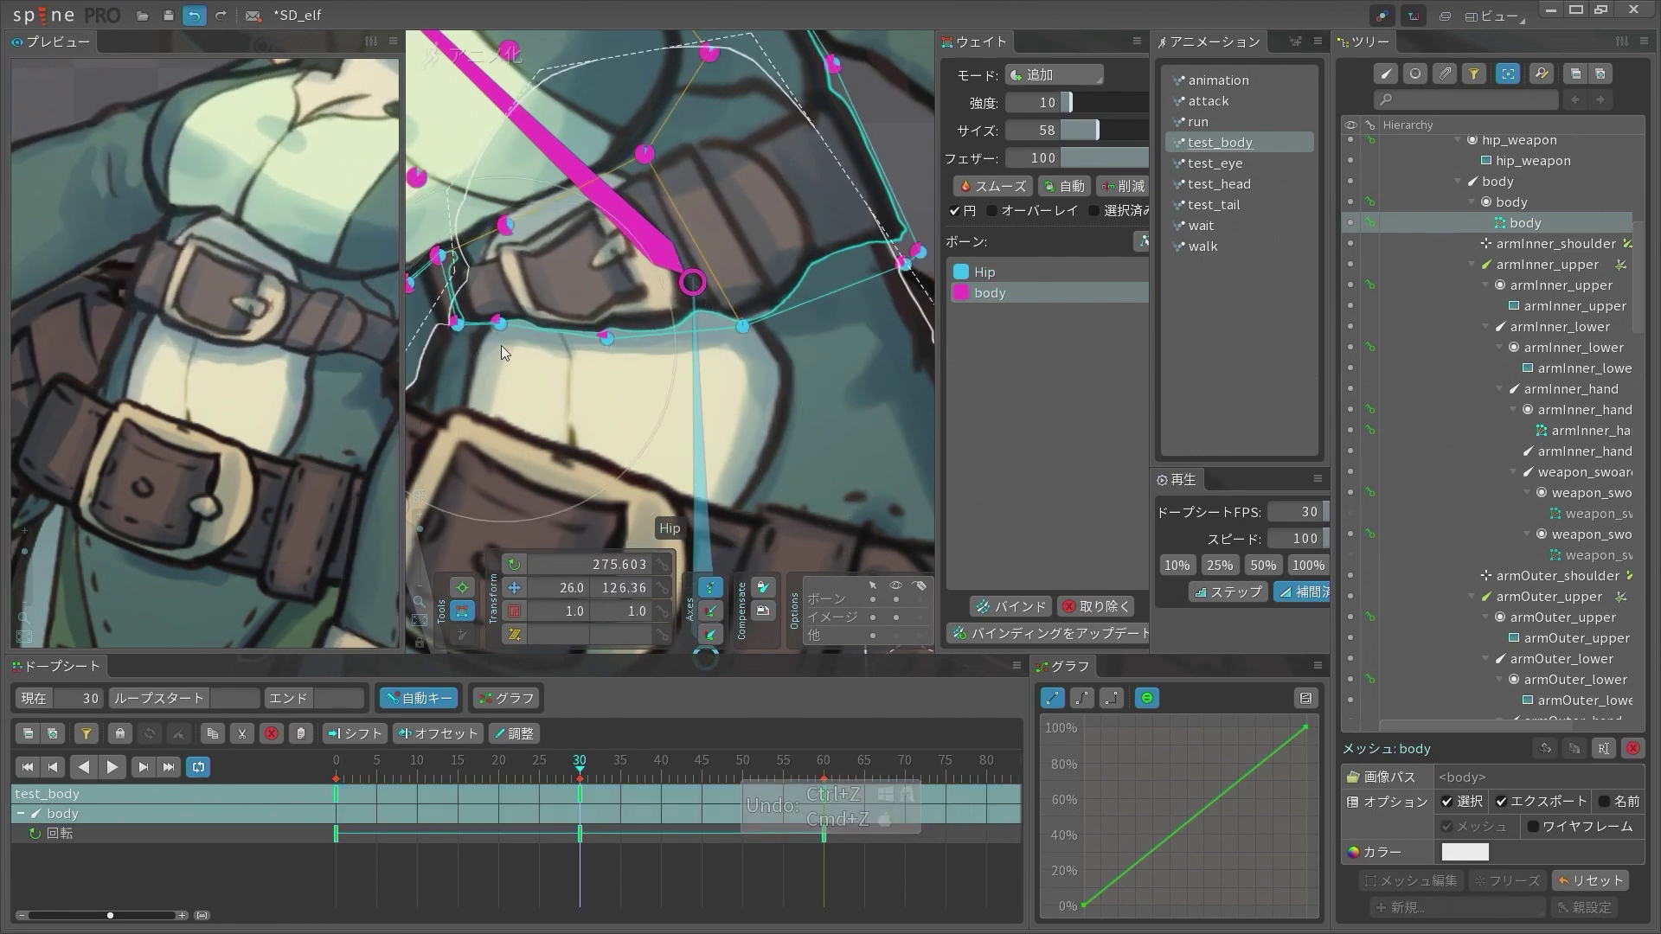
pyautogui.moveTo(616, 405)
pyautogui.mouseDown()
pyautogui.moveTo(484, 382)
pyautogui.moveTo(443, 321)
pyautogui.moveTo(532, 369)
pyautogui.moveTo(504, 403)
pyautogui.mouseUp()
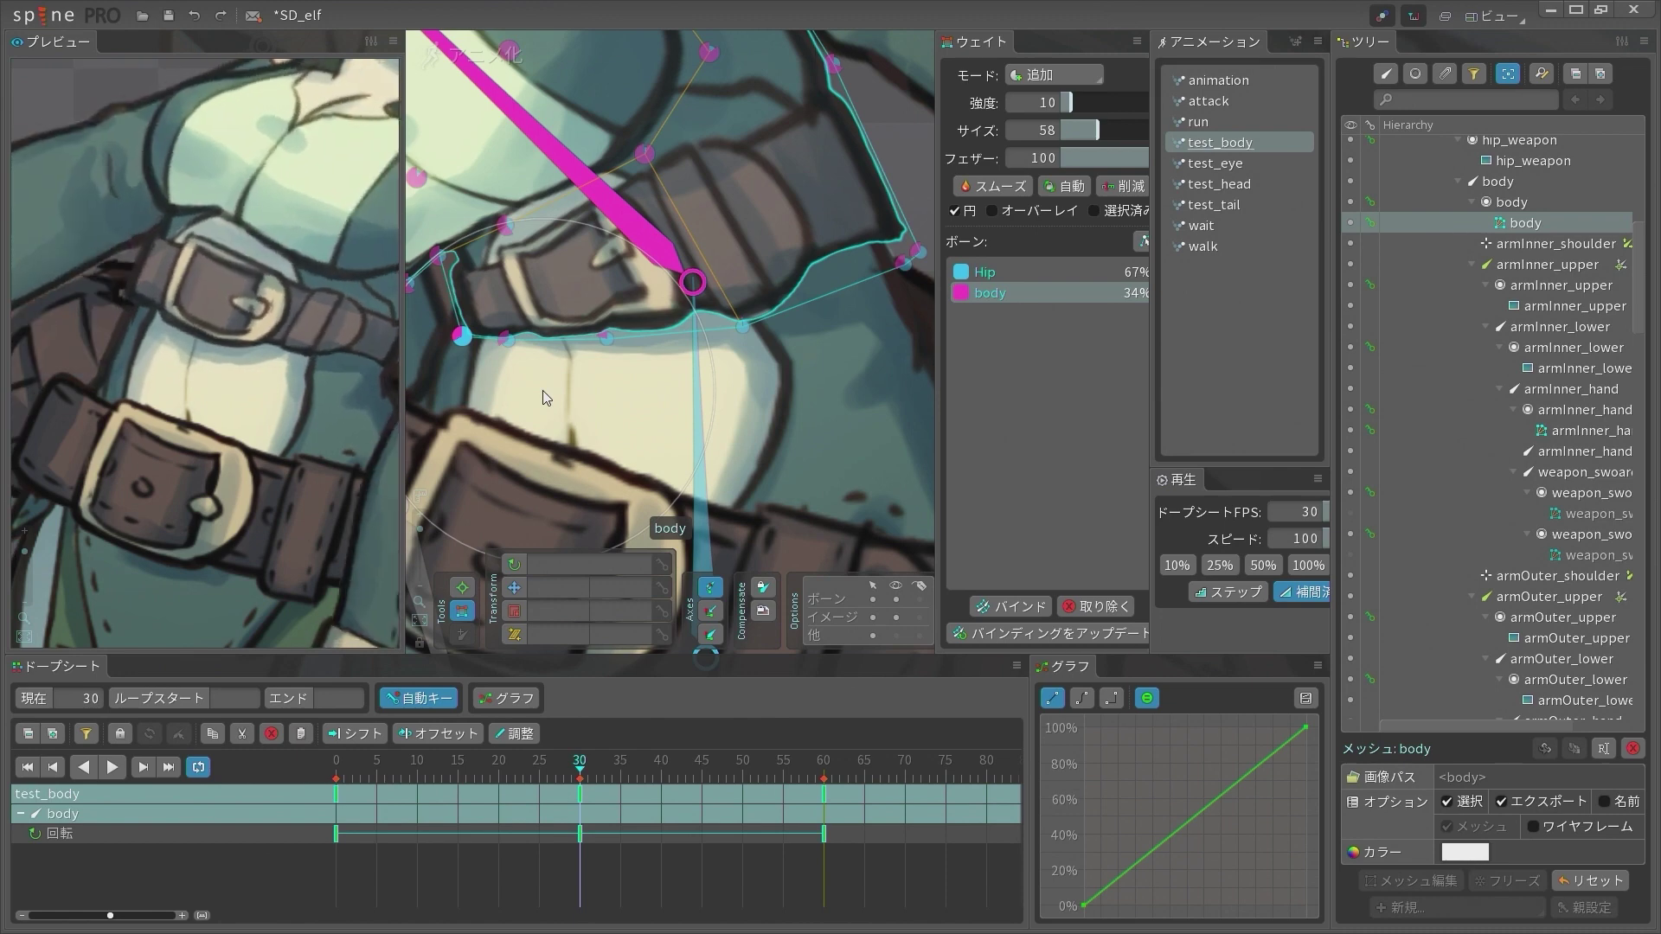
pyautogui.scroll(-5, 574, 295)
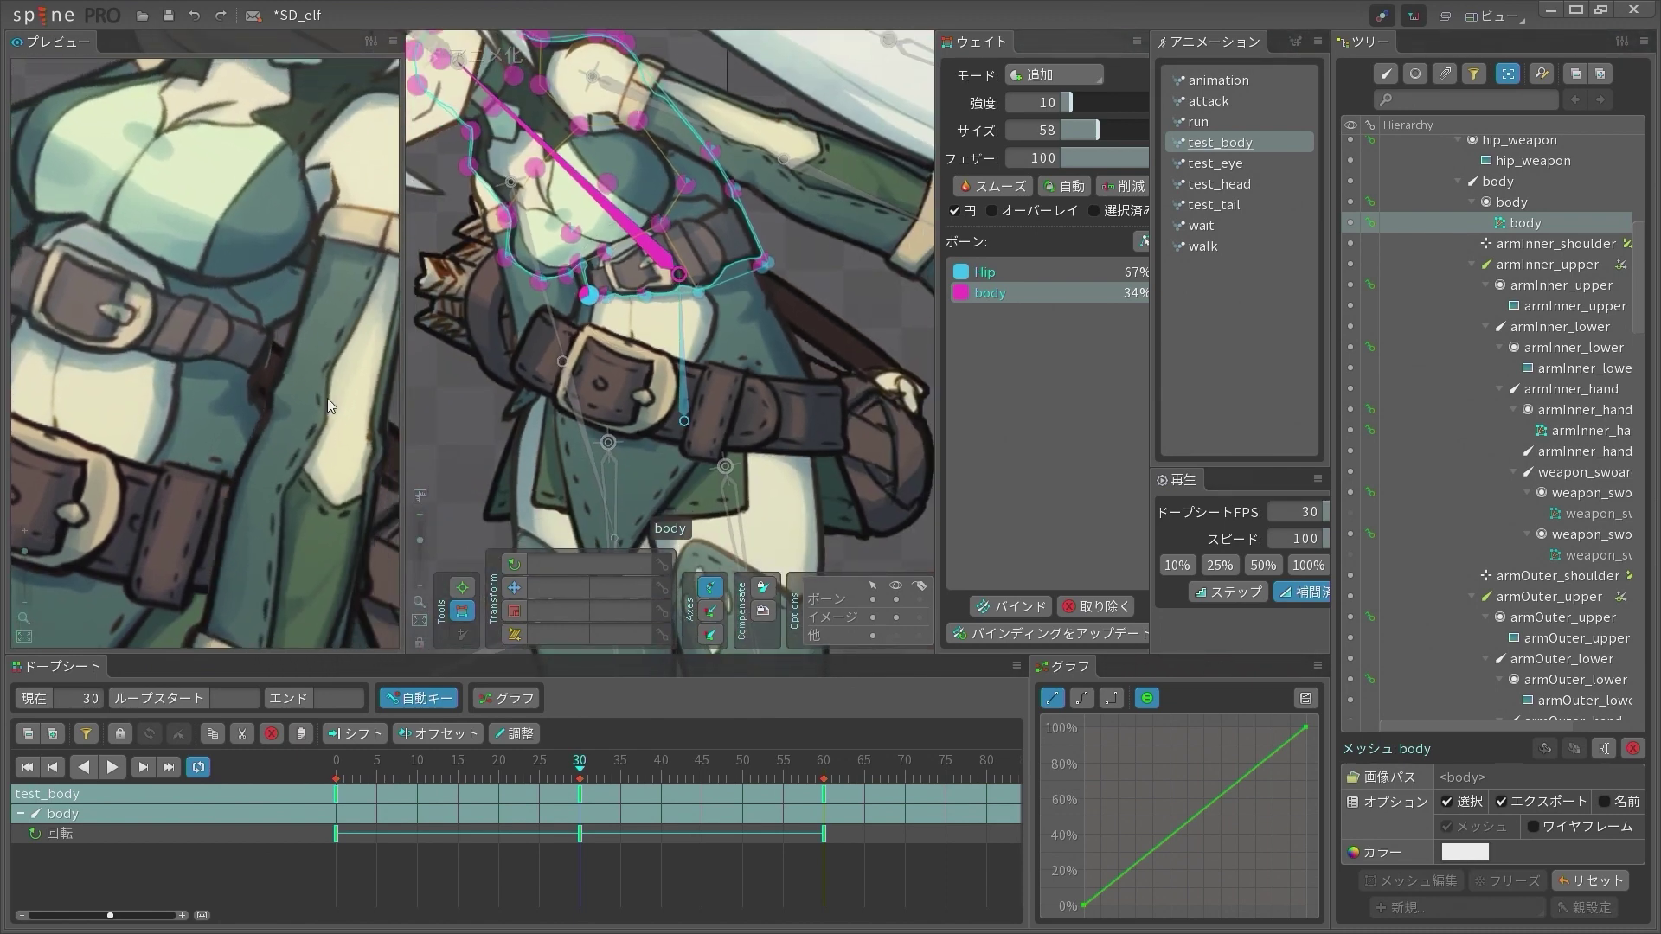
# Go to frame 2 and rebalance the belt's rear lower vertices, painting the lower-edge vertex below the body bone to about 30% body weight
pyautogui.moveTo(579, 770); pyautogui.dragTo(838, 781)
pyautogui.scroll(5, 753, 359)
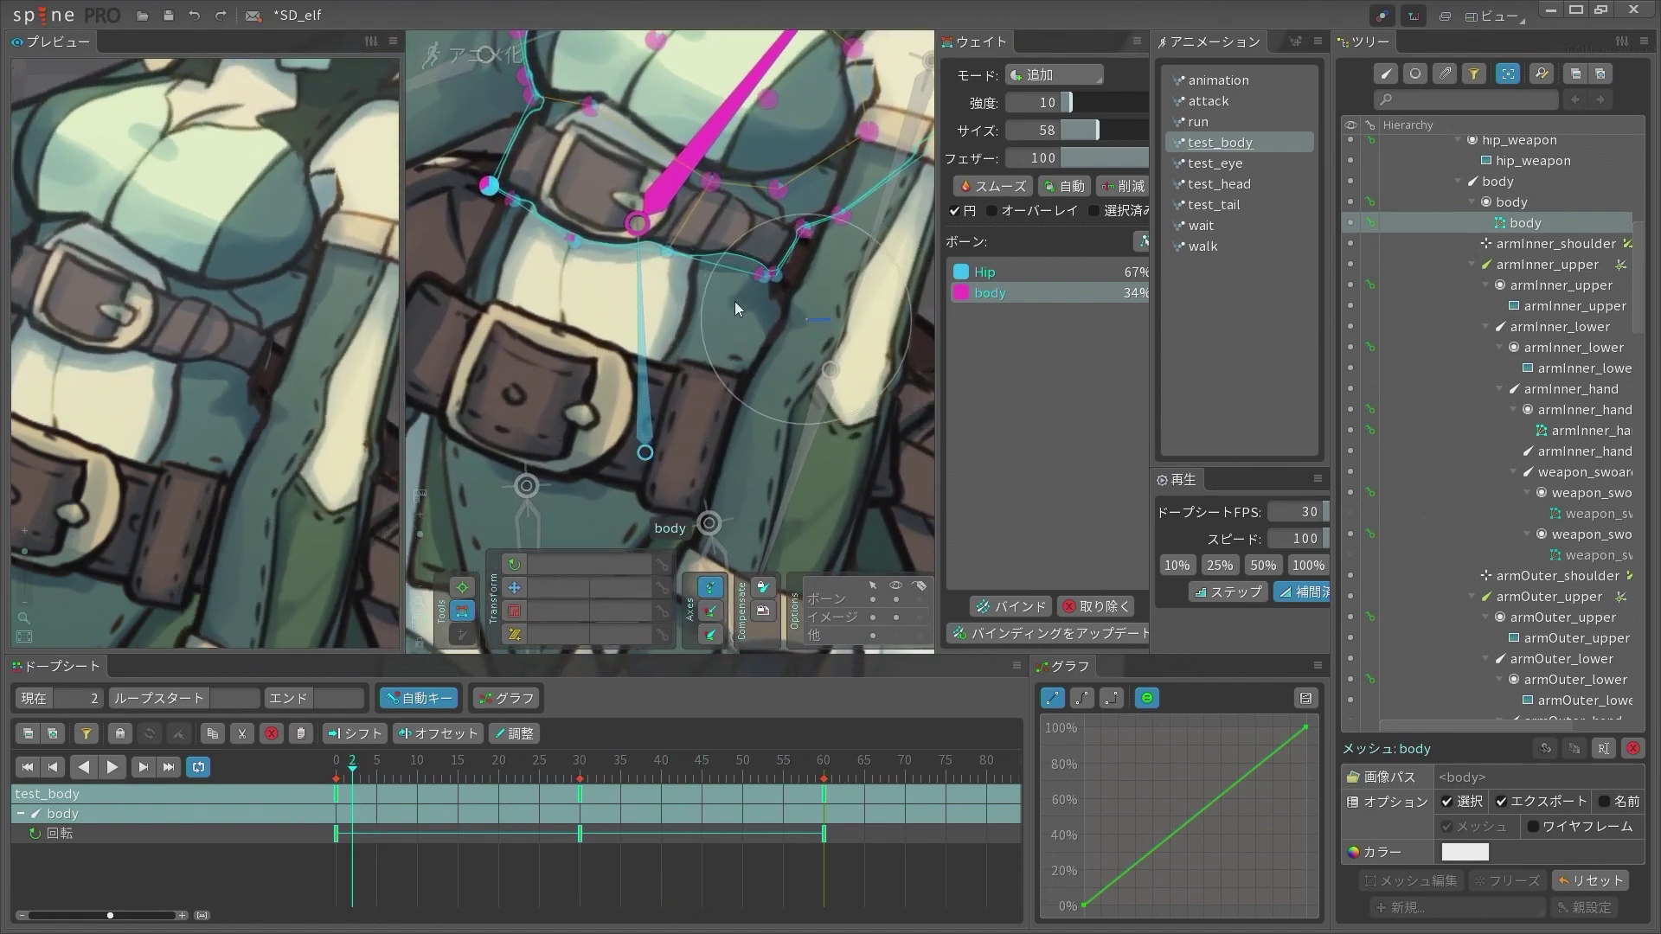
pyautogui.press('space')
pyautogui.moveTo(832, 343); pyautogui.dragTo(711, 236)
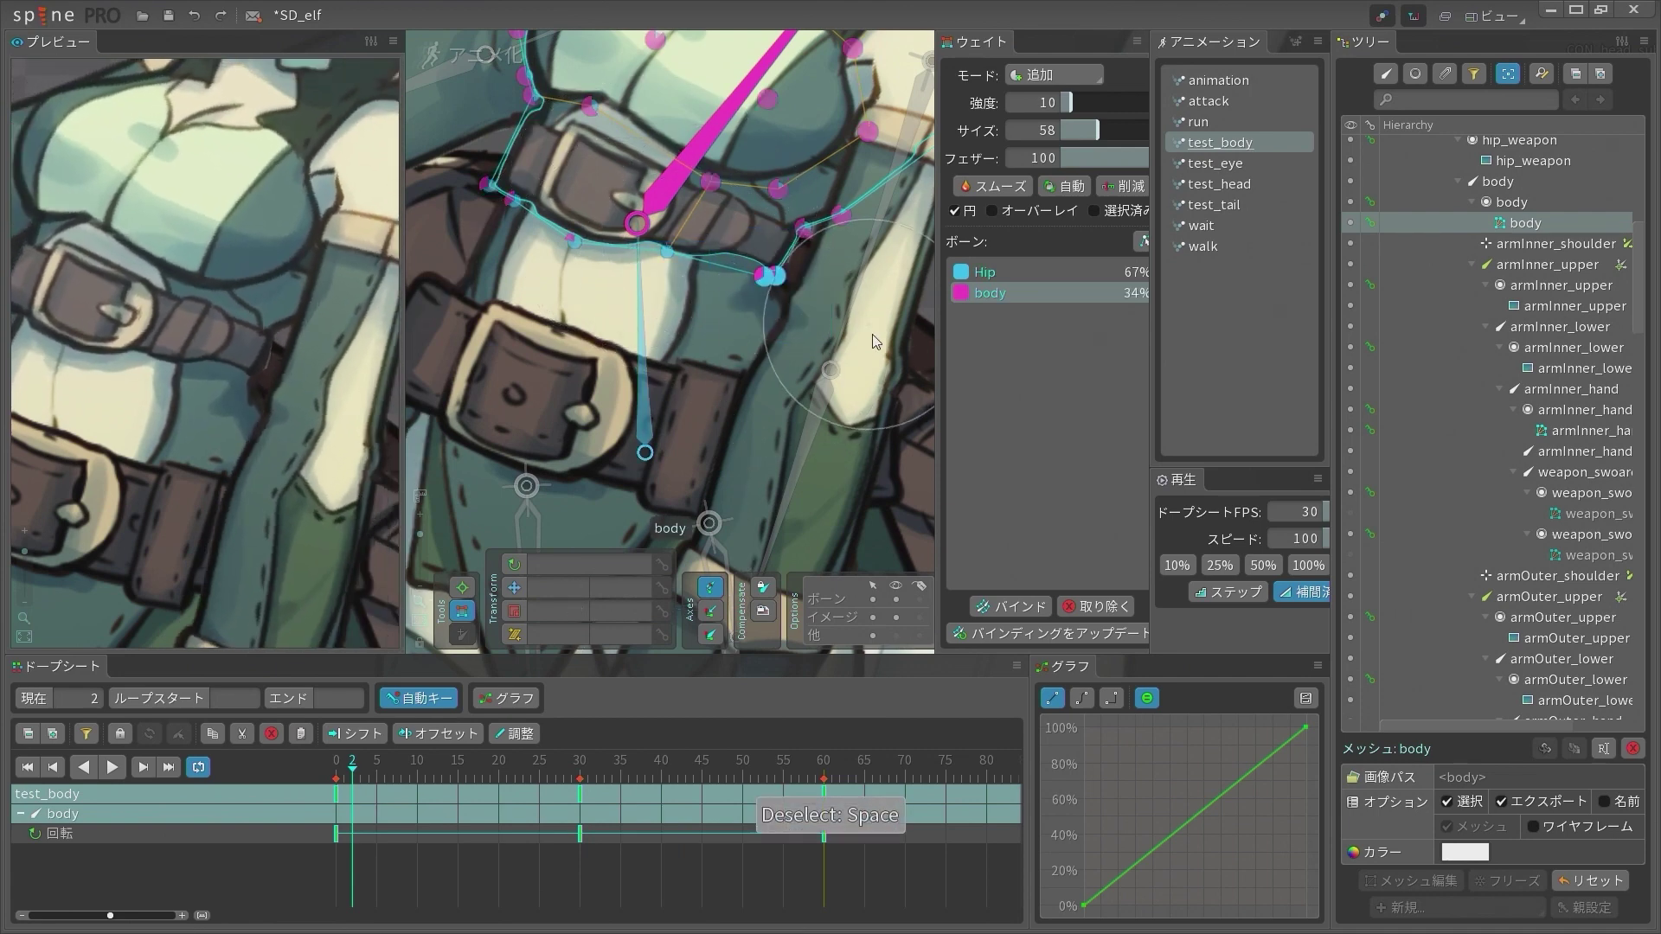
pyautogui.moveTo(802, 350)
pyautogui.mouseDown()
pyautogui.moveTo(579, 345)
pyautogui.moveTo(742, 344)
pyautogui.moveTo(661, 351)
pyautogui.moveTo(643, 260)
pyautogui.moveTo(667, 254)
pyautogui.moveTo(648, 299)
pyautogui.moveTo(698, 300)
pyautogui.moveTo(581, 315)
pyautogui.moveTo(616, 321)
pyautogui.moveTo(692, 286)
pyautogui.moveTo(589, 331)
pyautogui.moveTo(667, 313)
pyautogui.mouseUp()
pyautogui.scroll(-2, 667, 313)
pyautogui.scroll(-5, 220, 322)
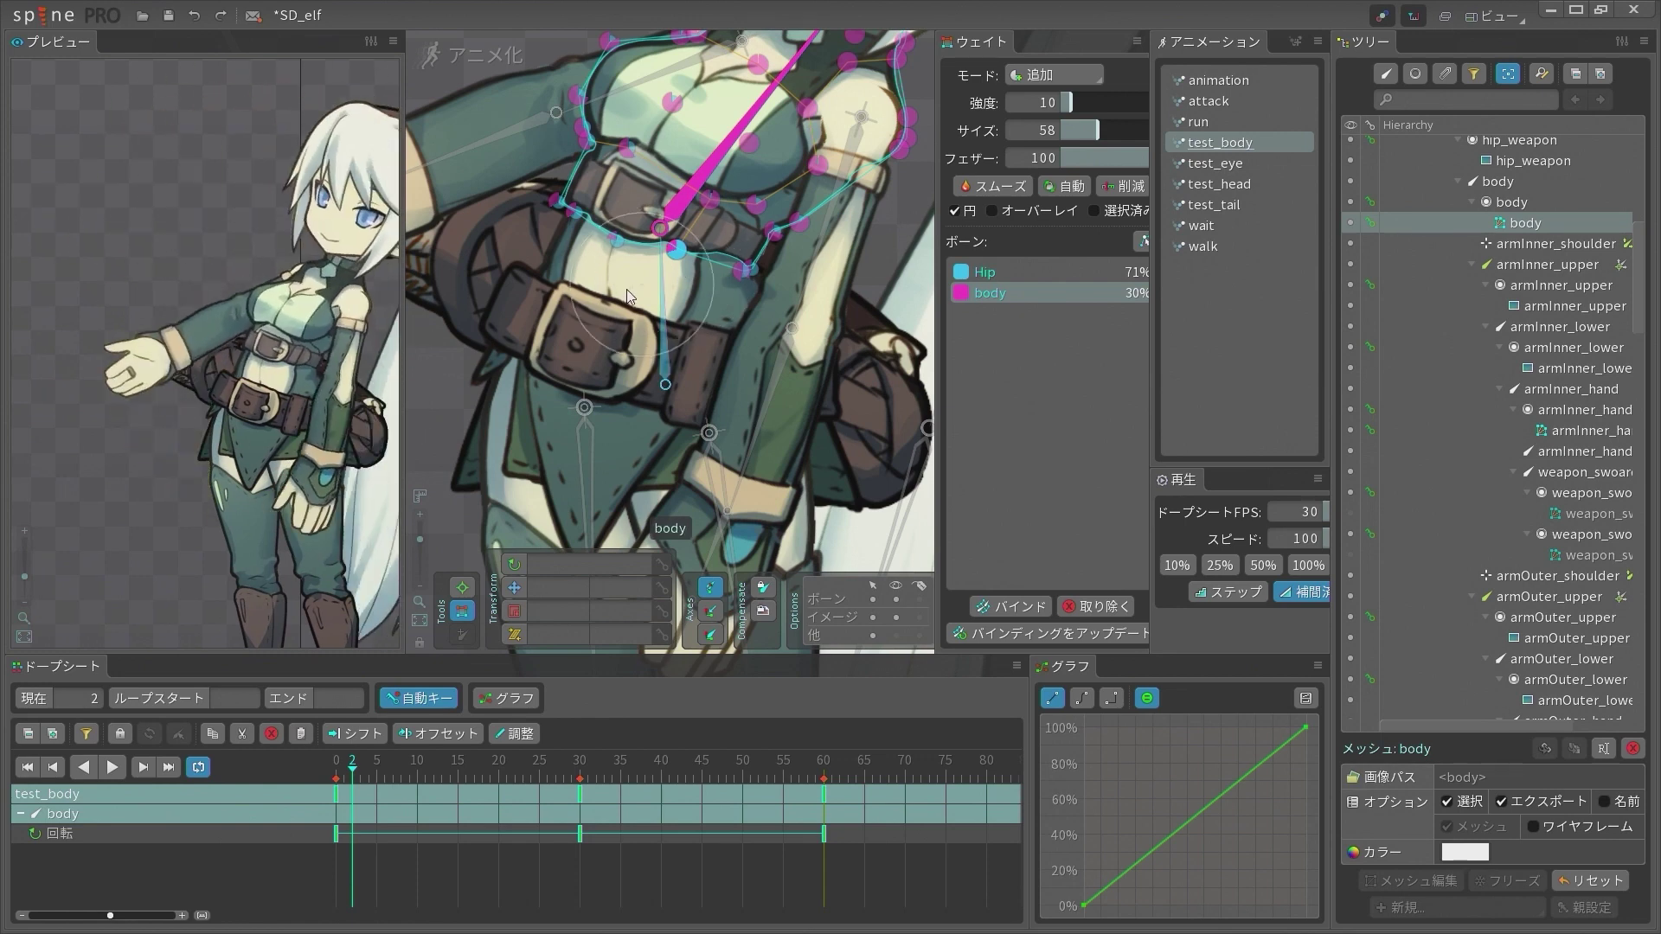
# Select the Hip mesh, play test_body and stop at frame 45 to examine its waist vertices
pyautogui.click(605, 329)
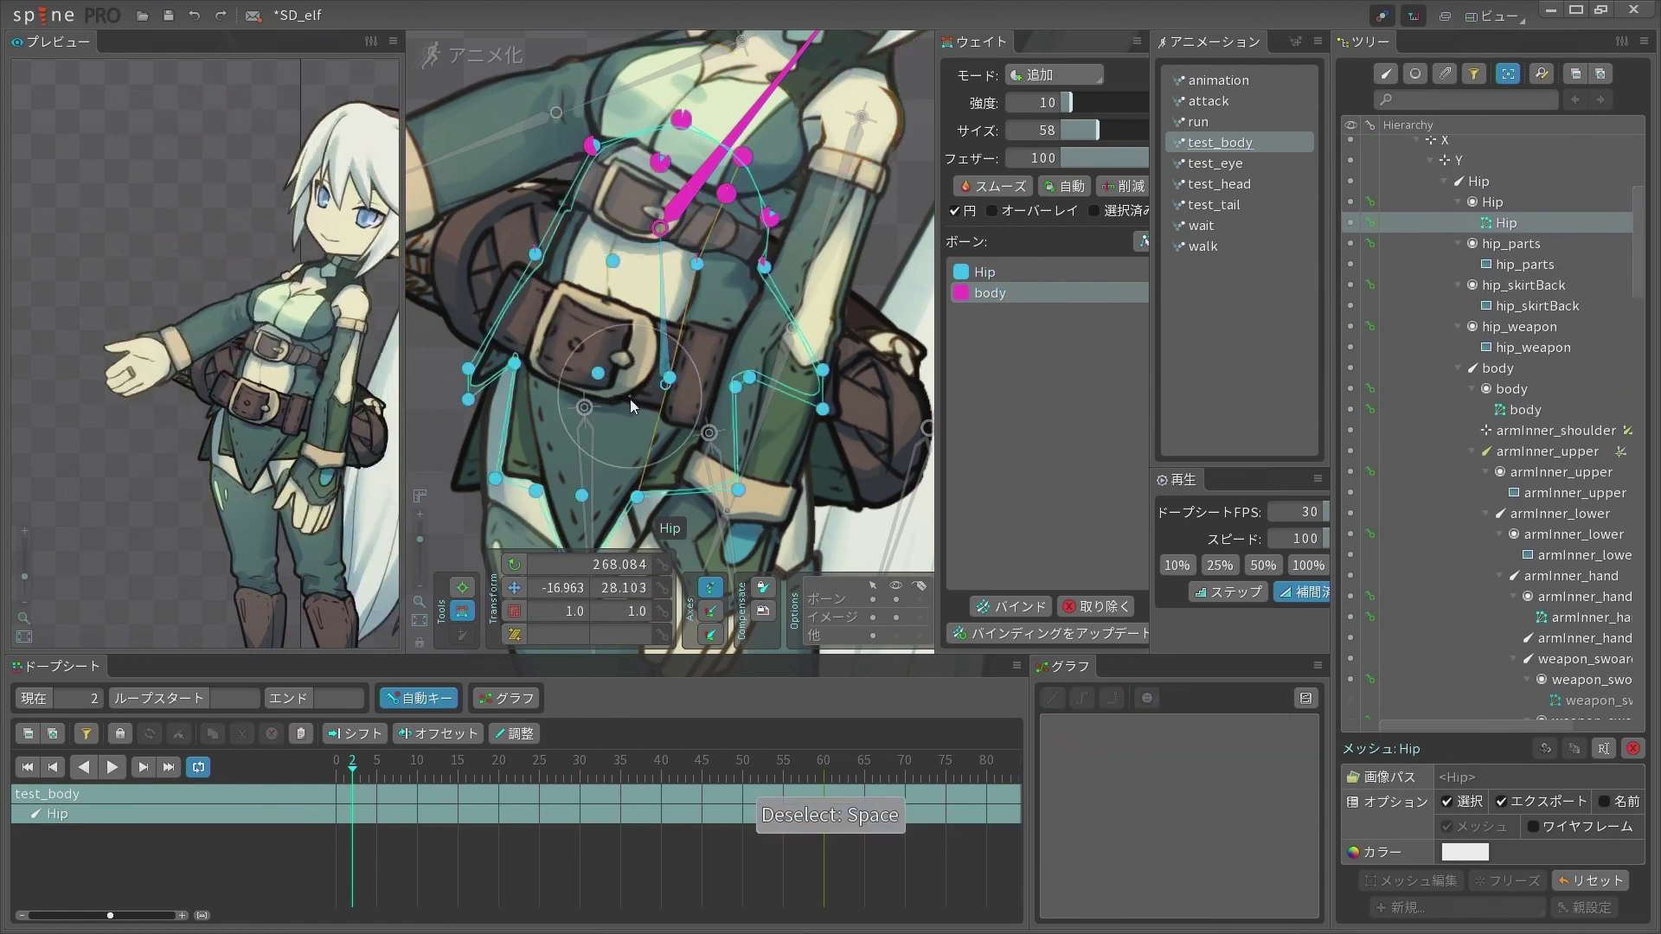
pyautogui.press('s')
pyautogui.press('d')
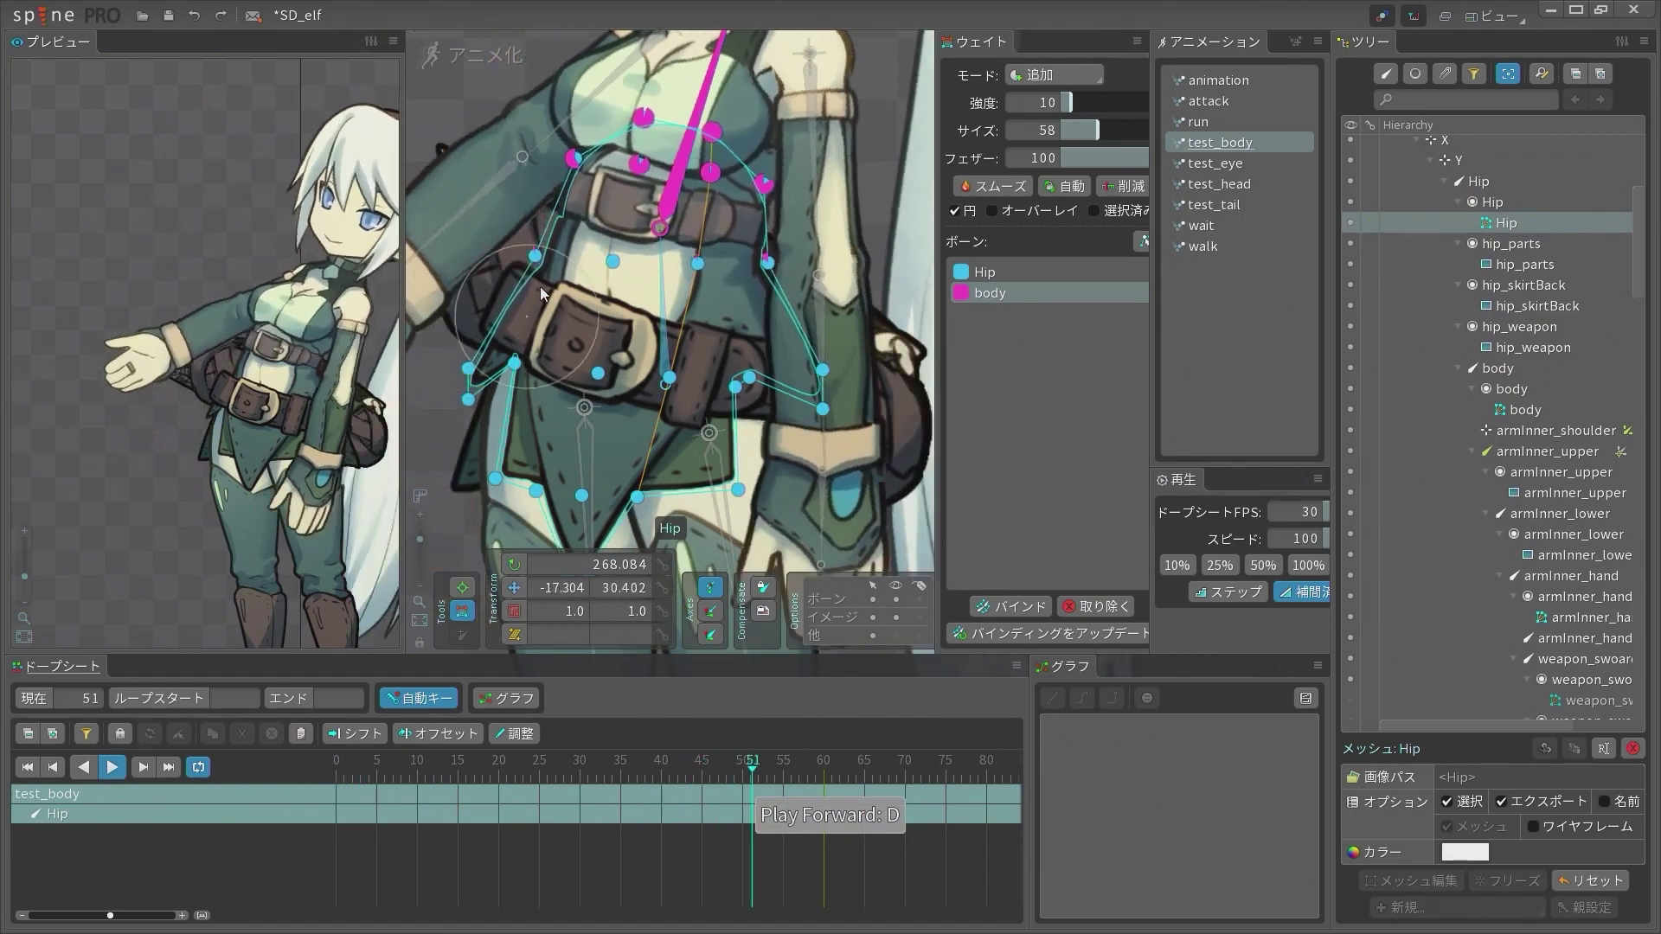
pyautogui.scroll(3, 558, 209)
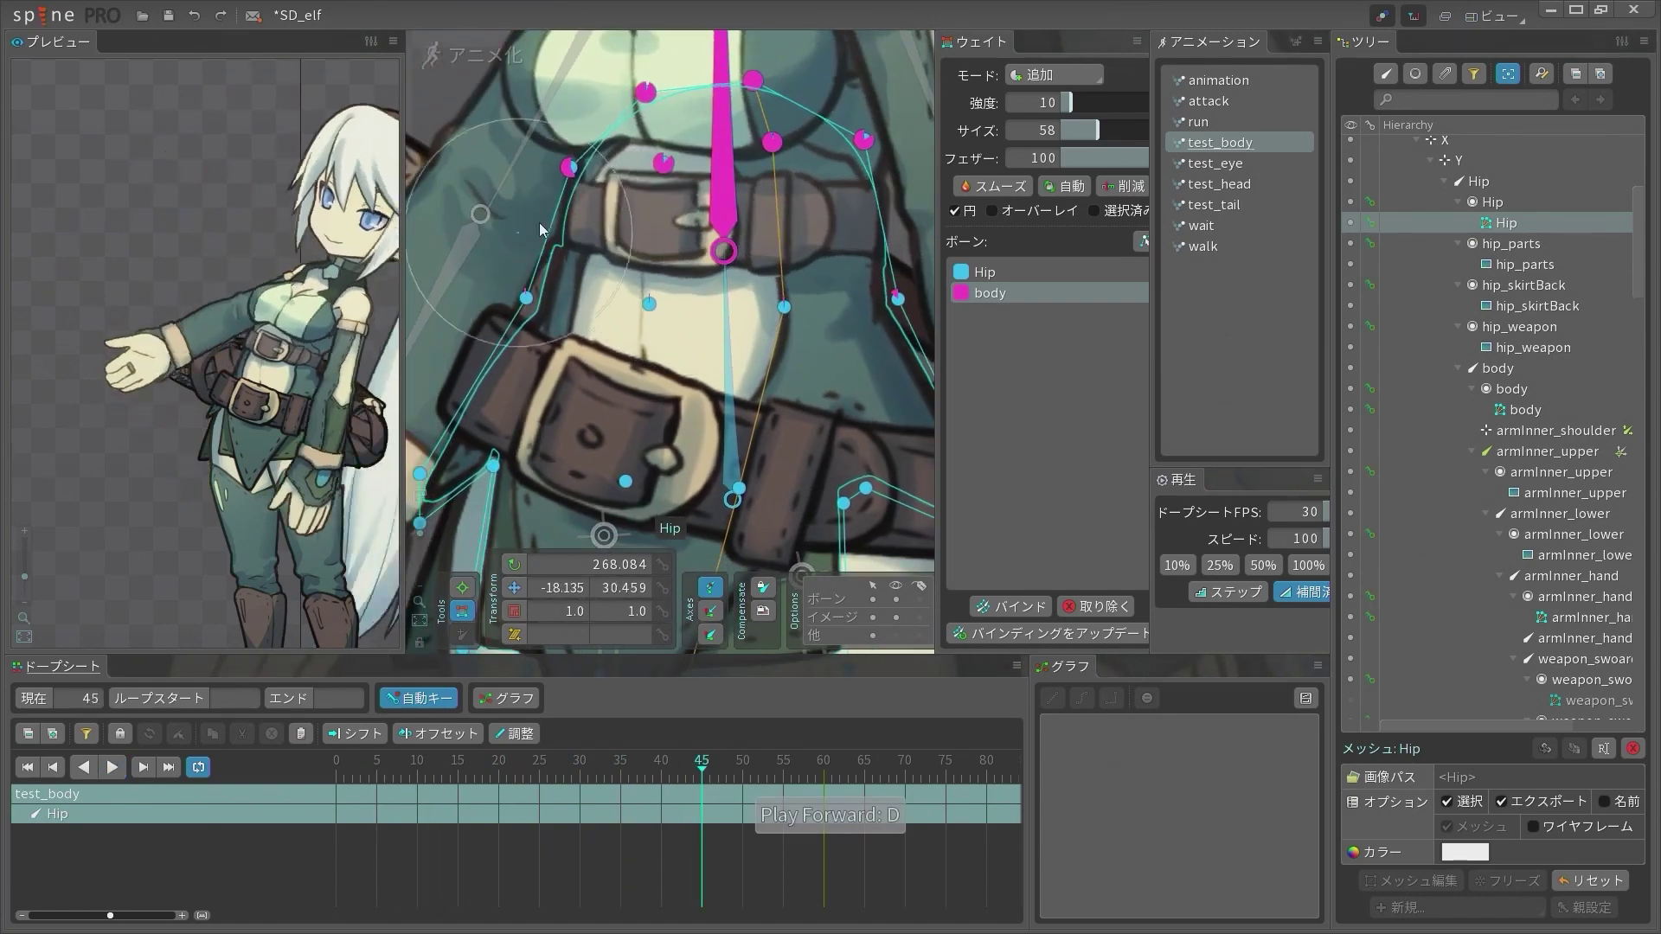
# Play test_body and stop at frame 1 to examine how the Hip mesh's waist vertices follow the bend
pyautogui.press('d')
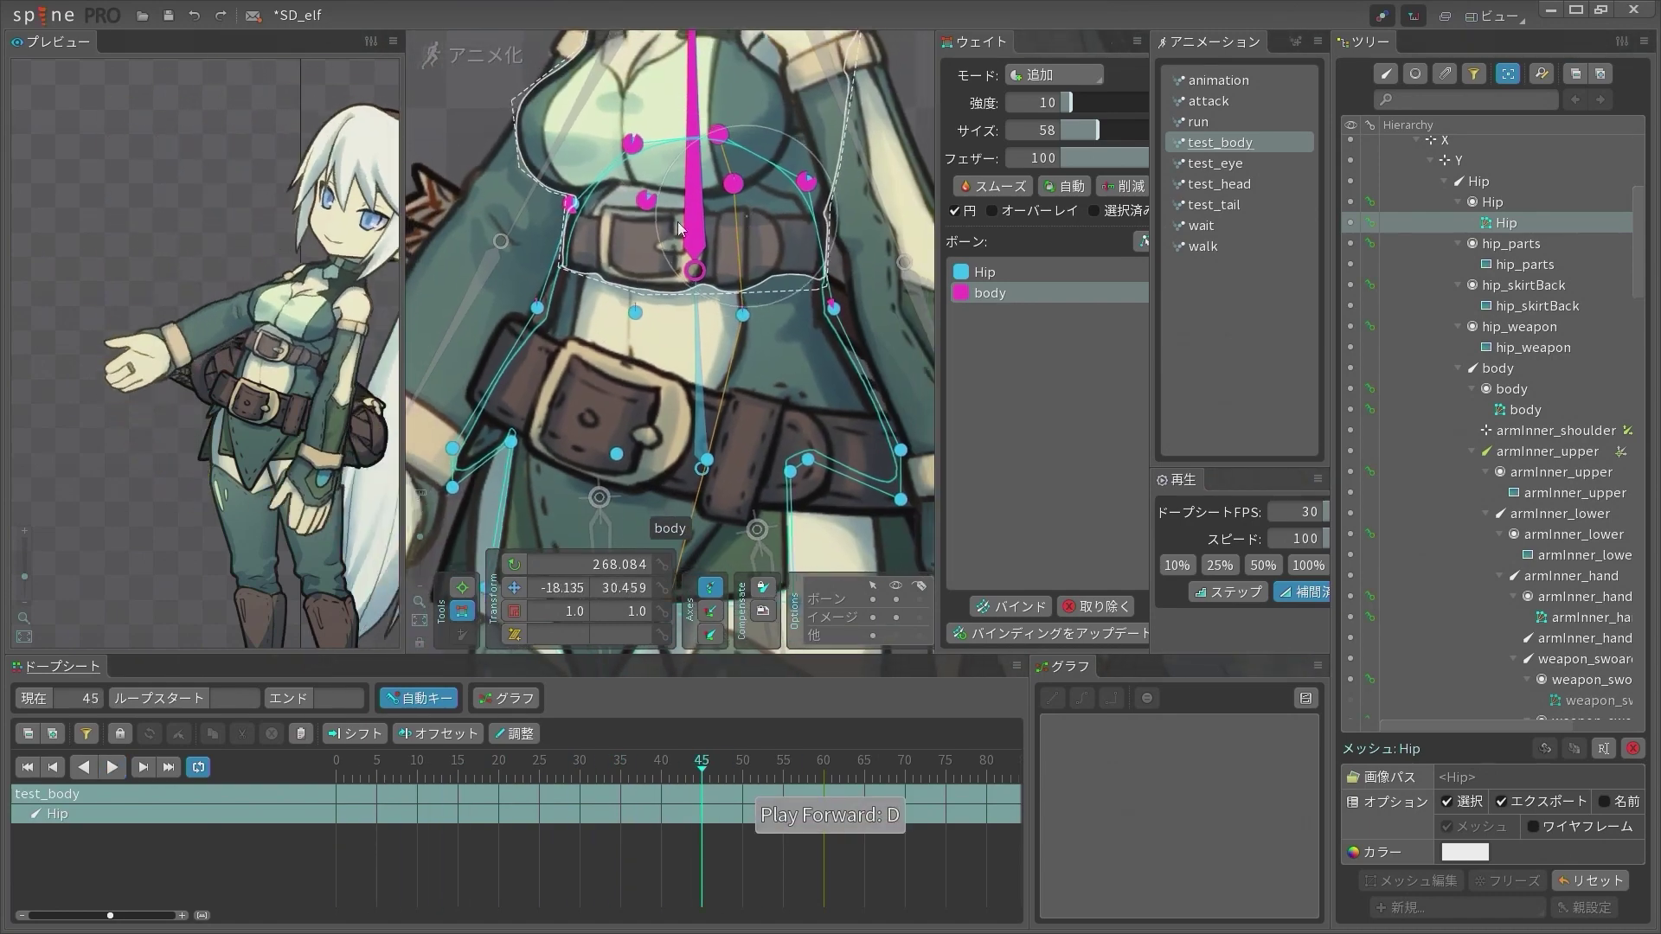
pyautogui.press('d')
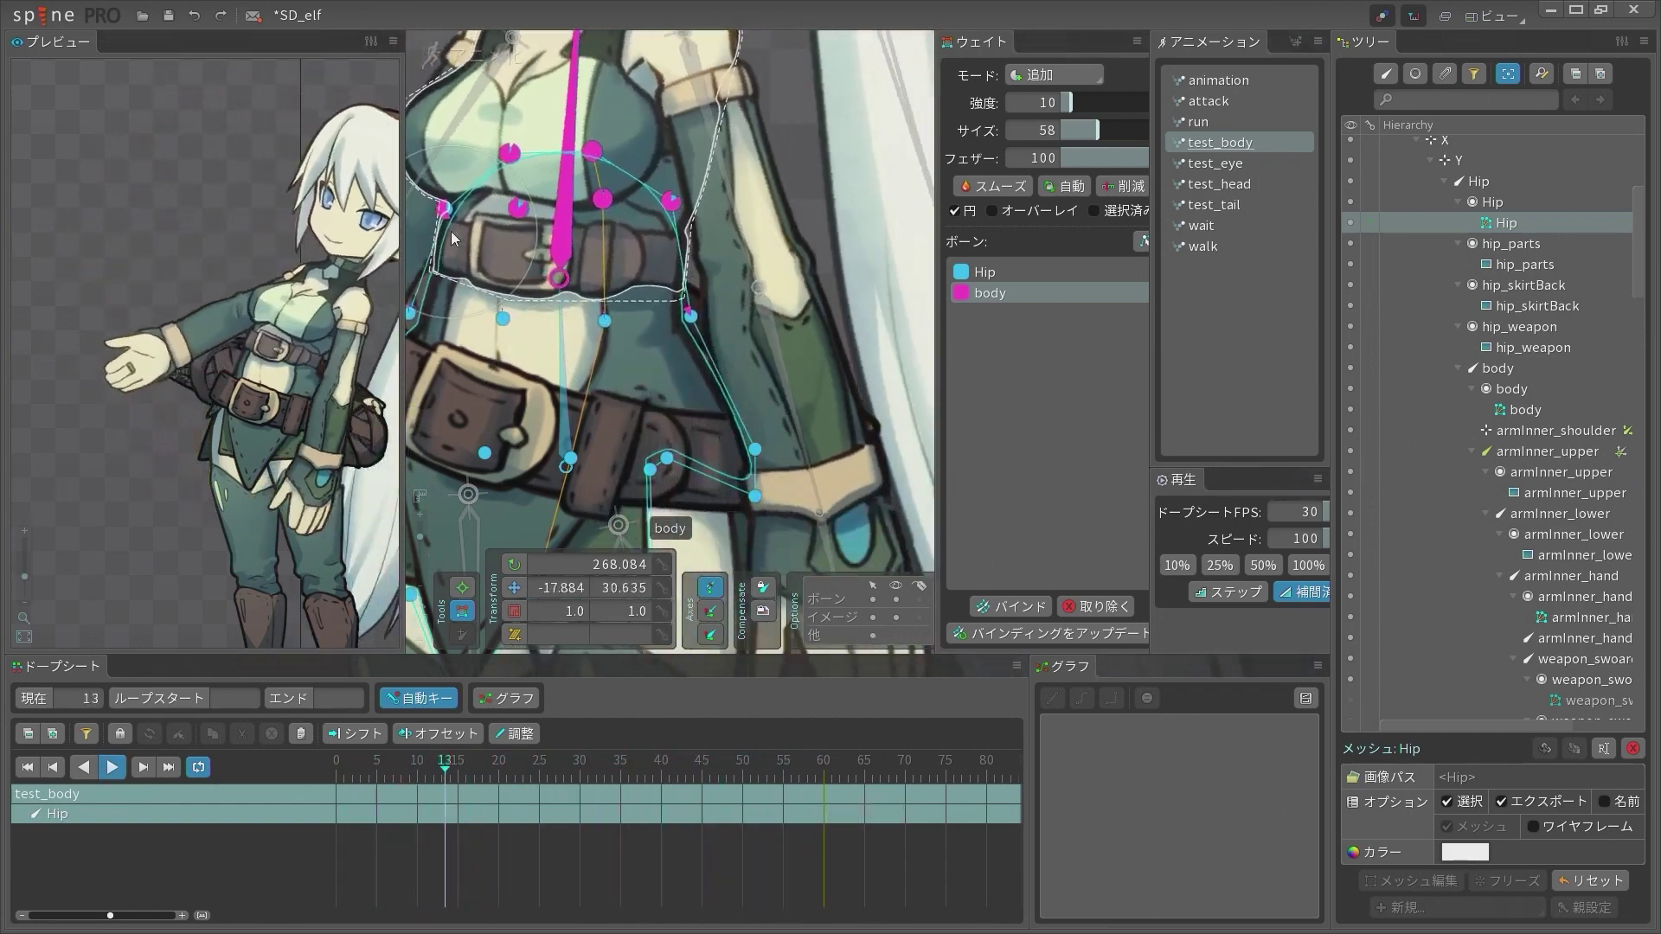
pyautogui.press('d')
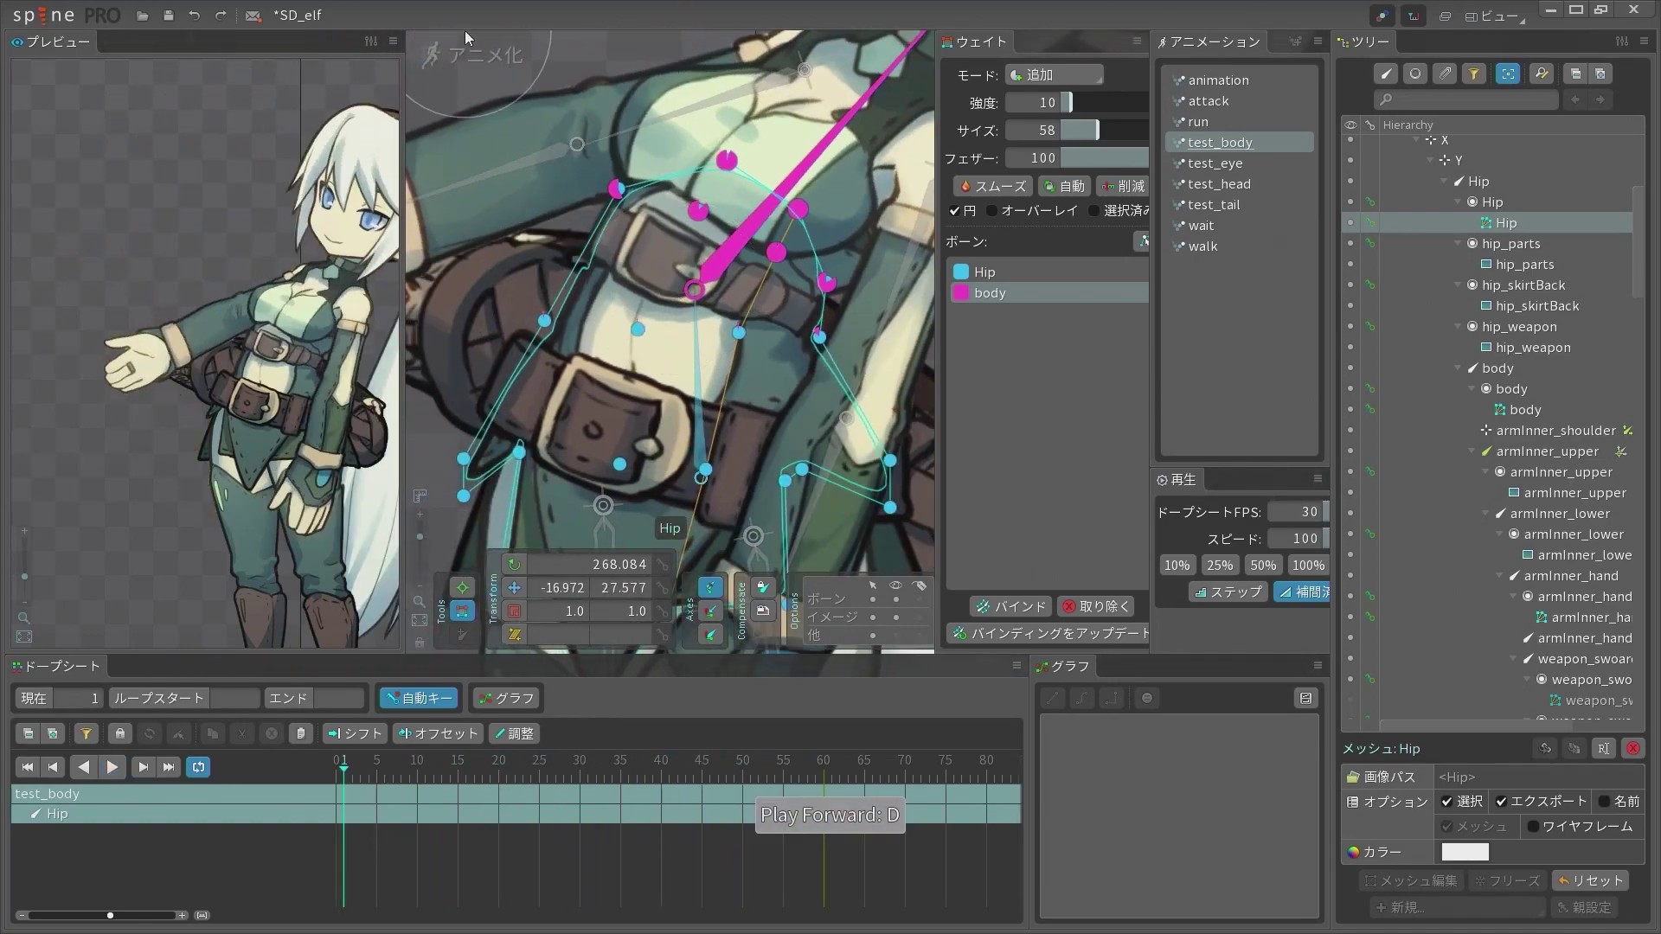
# In setup mode, edit the Hip mesh and add a row of four vertices across the waist at the upper belt's height
pyautogui.click(463, 56)
pyautogui.scroll(5, 460, 463)
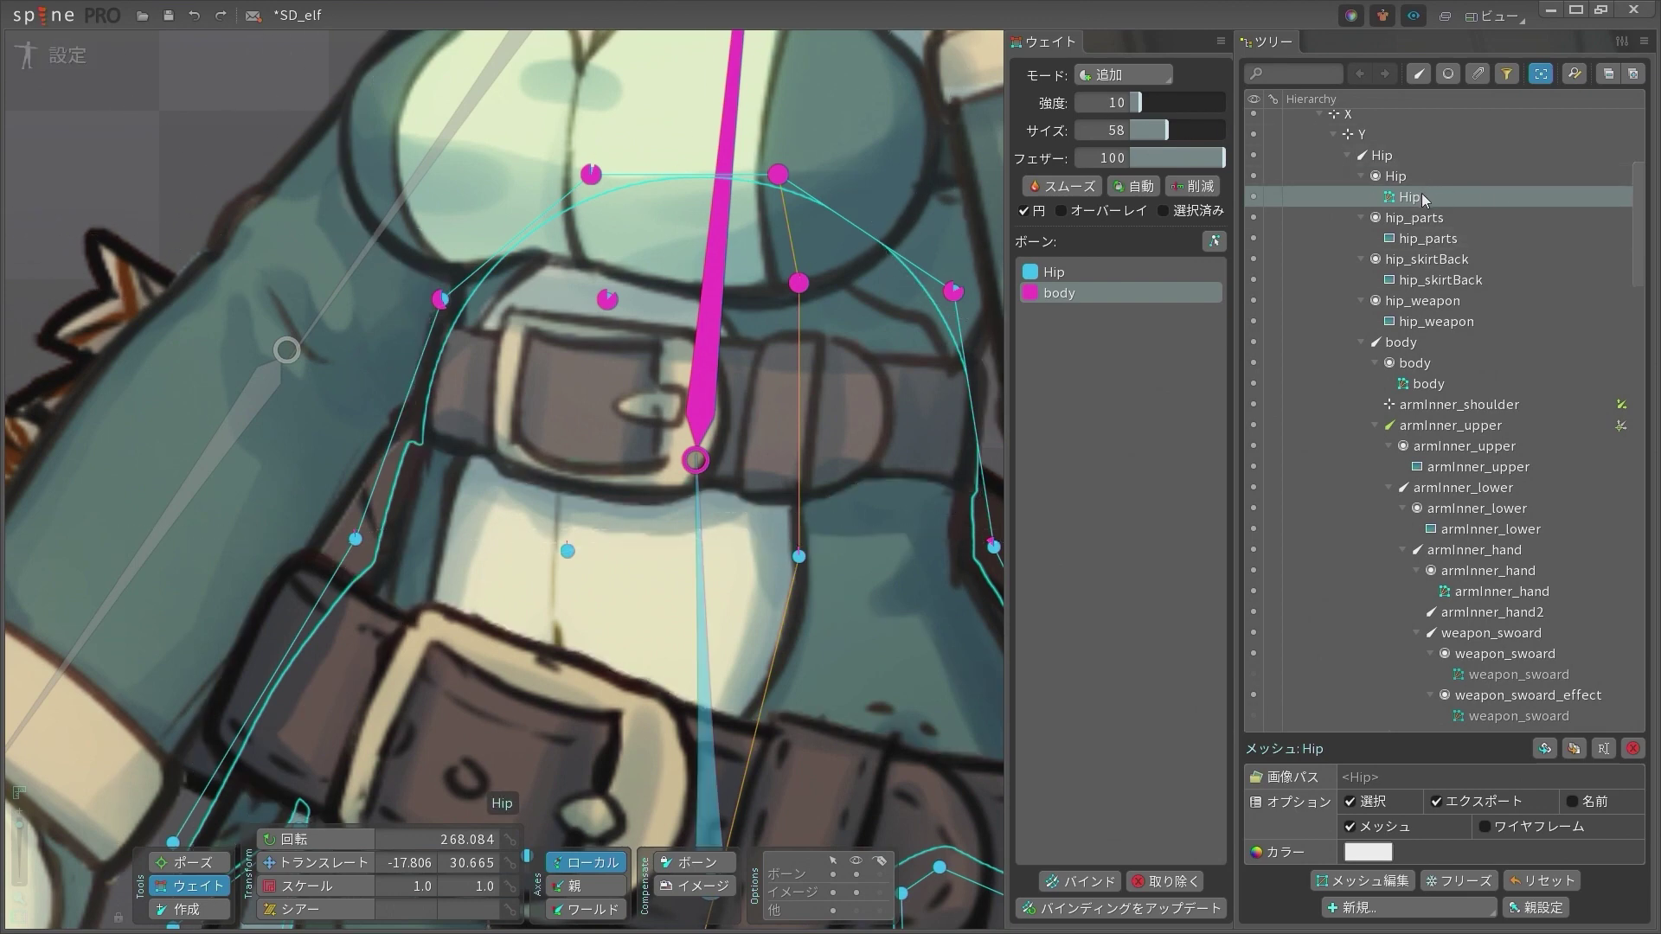
pyautogui.click(1328, 889)
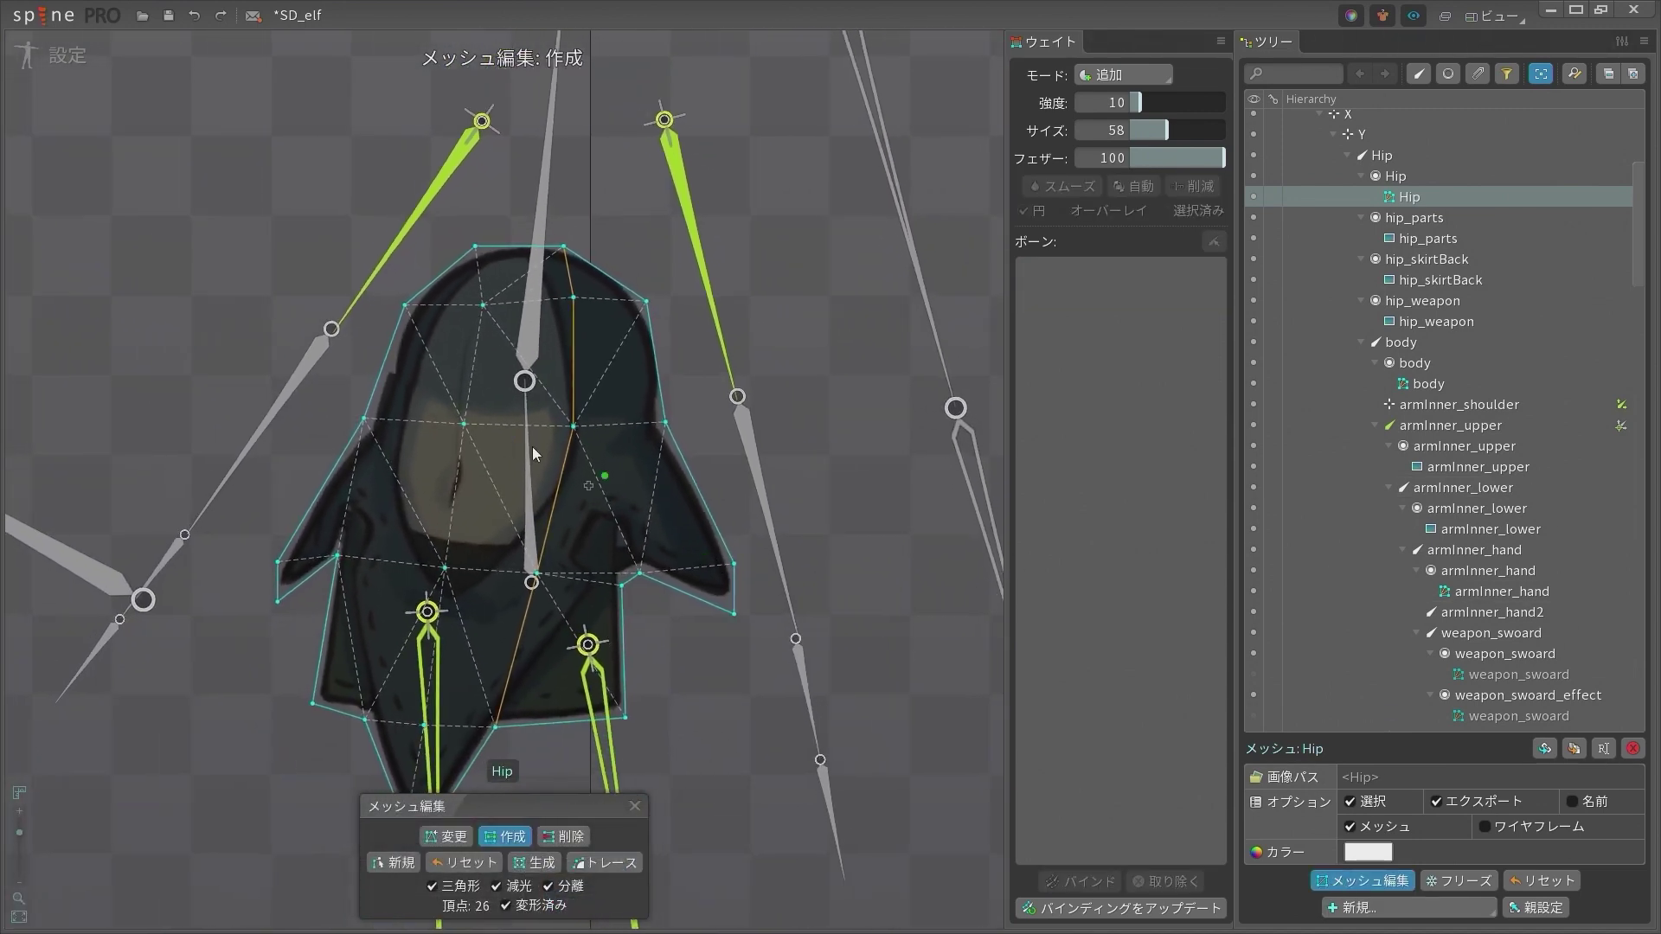
pyautogui.scroll(3, 484, 411)
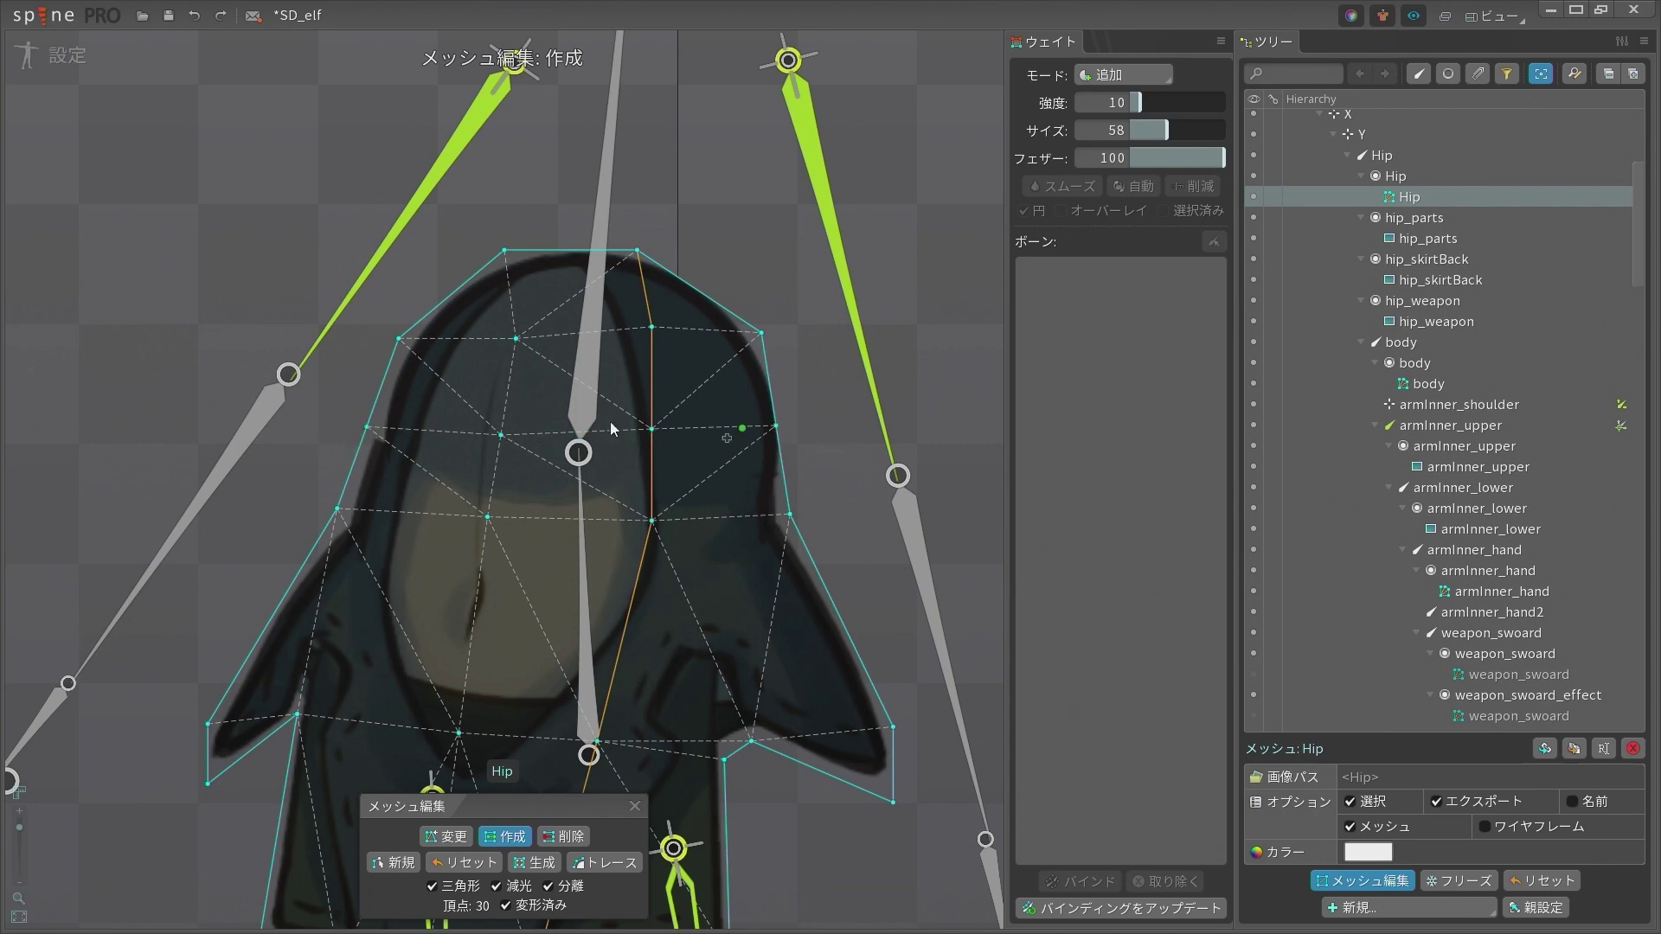
pyautogui.scroll(-3, 761, 430)
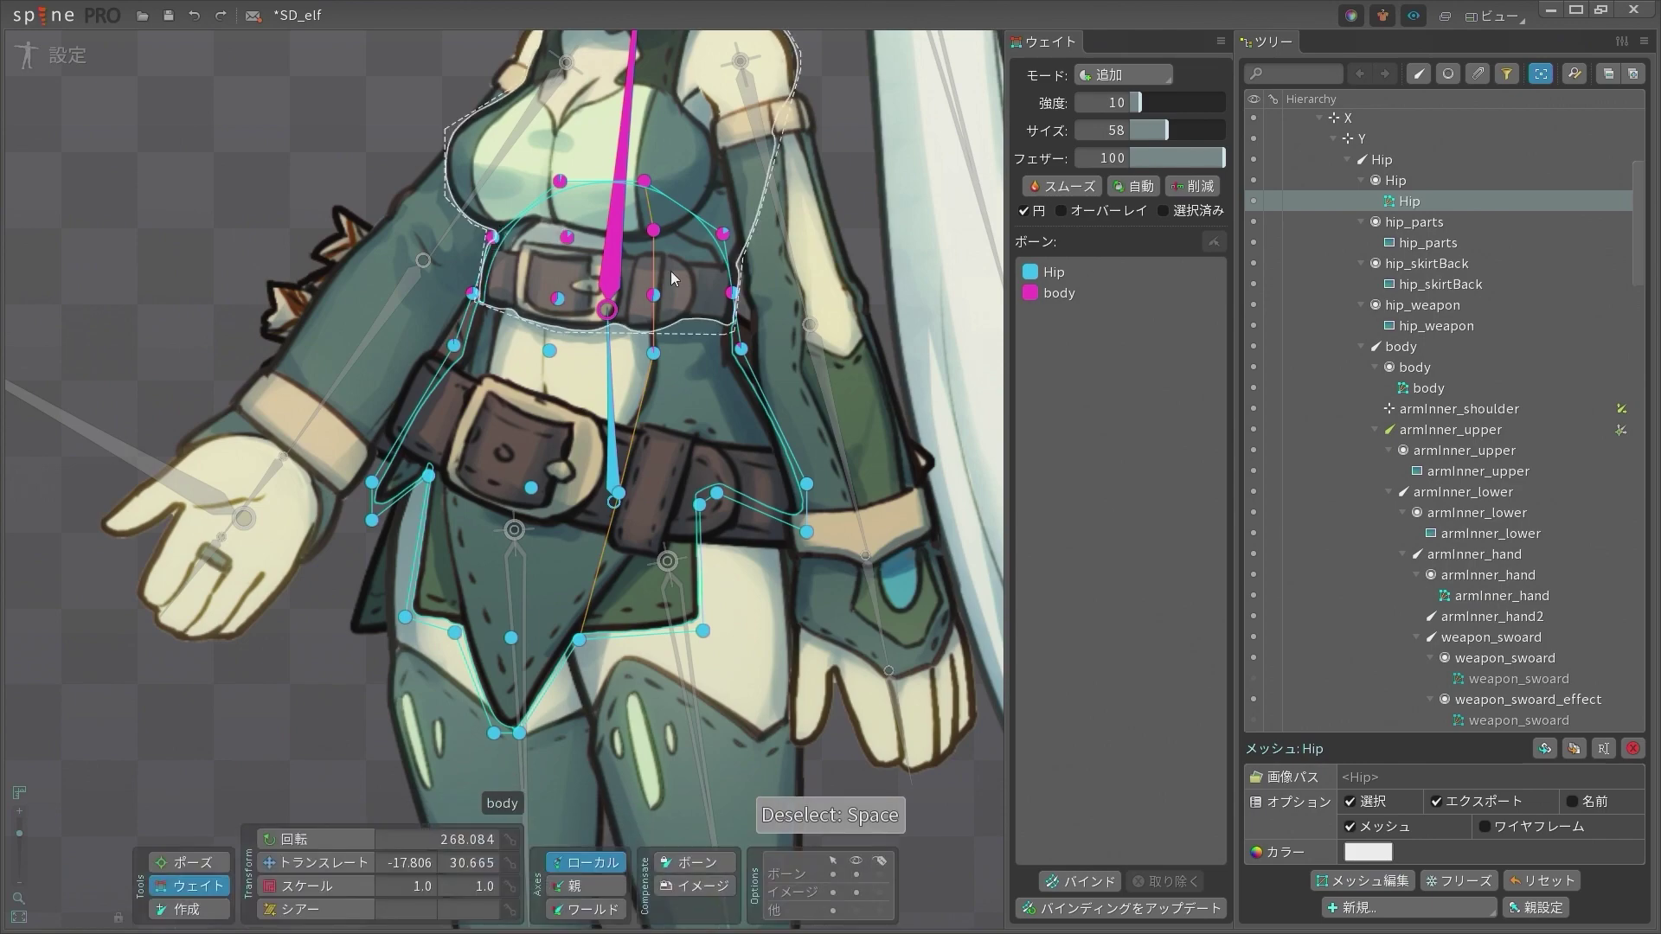
# Deselect the mesh, try rotating the body bone in setup mode to test the waist, and undo the rotation
pyautogui.scroll(2, 376, 253)
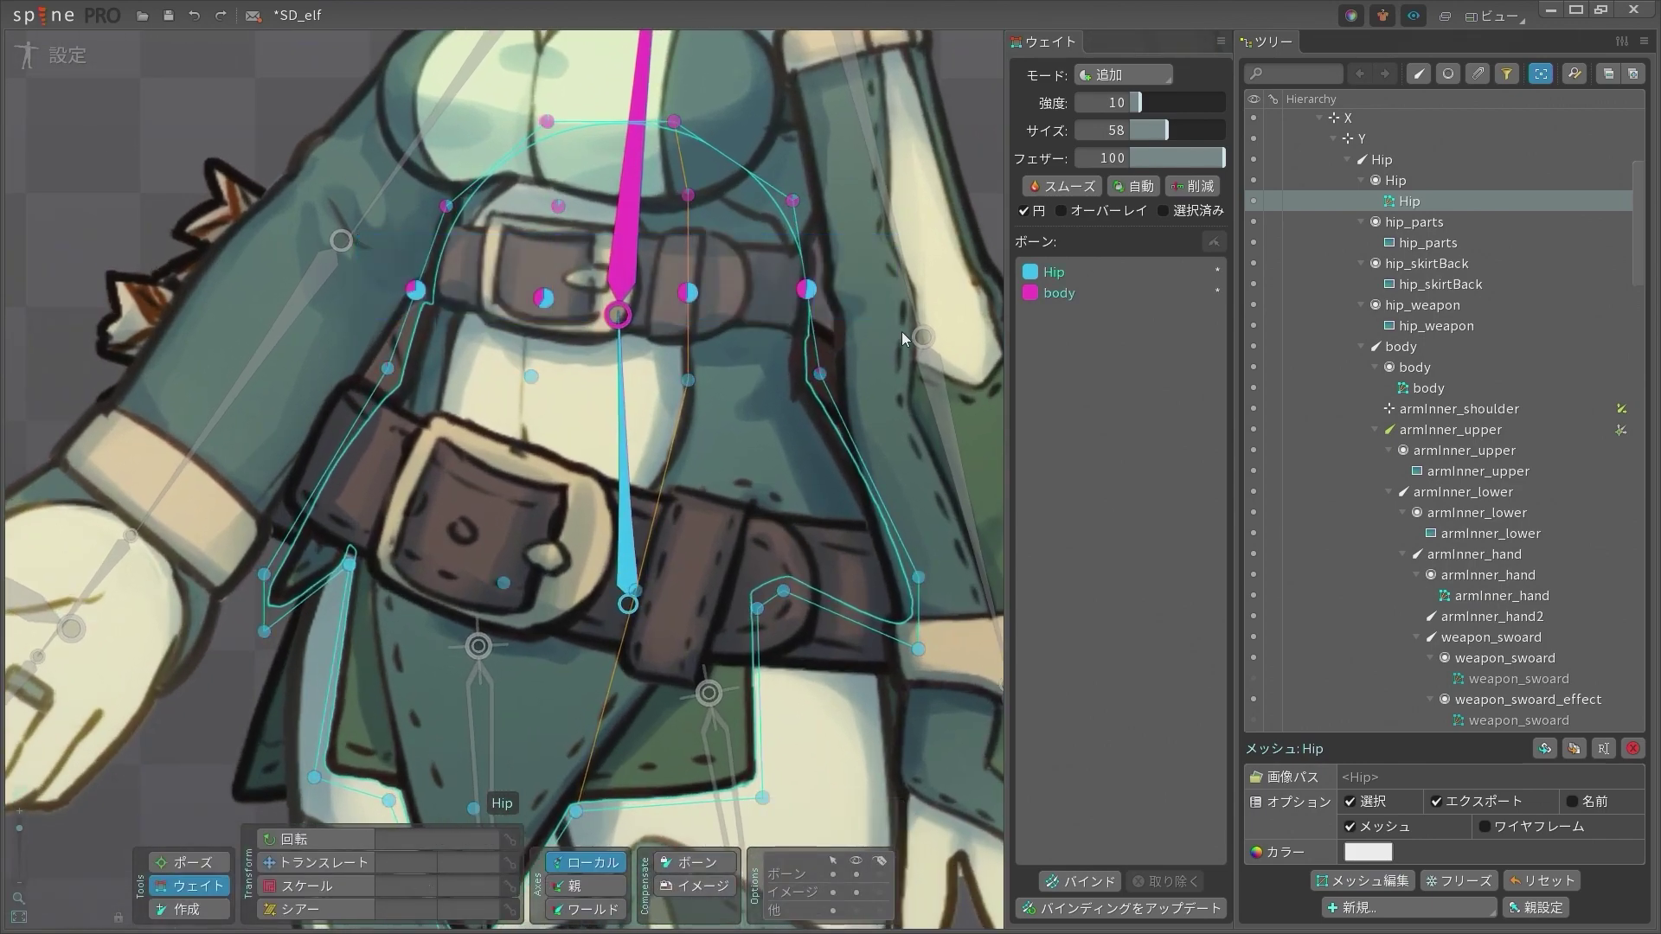
pyautogui.press('space')
pyautogui.scroll(-5, 605, 272)
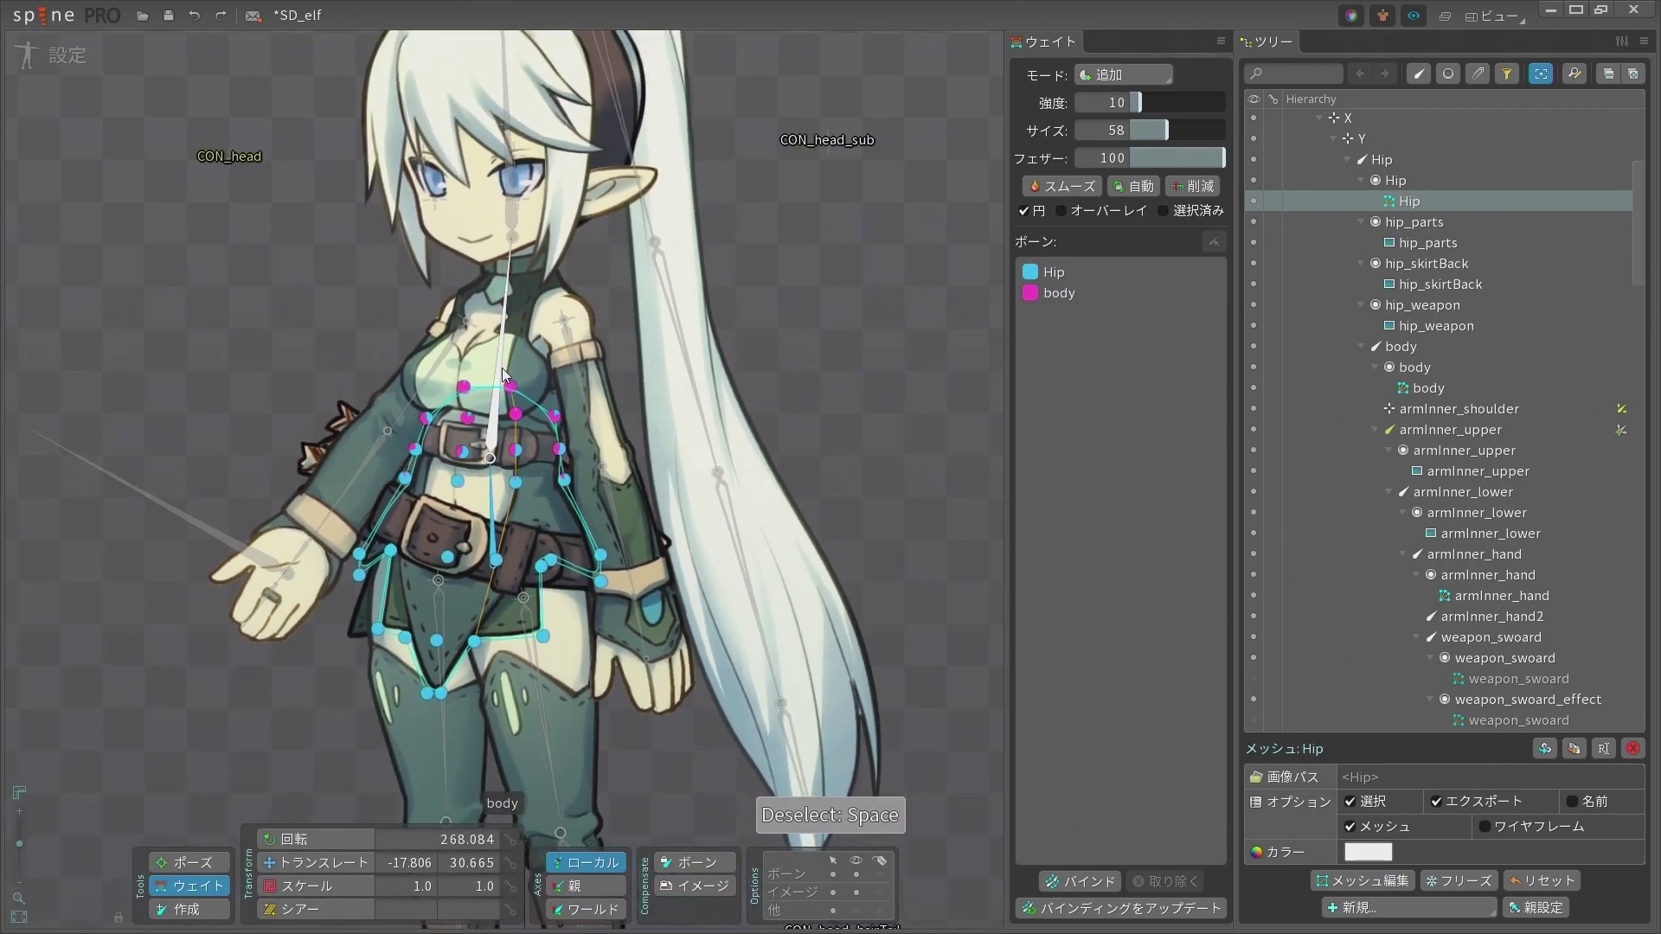
pyautogui.scroll(4, 484, 415)
pyautogui.click(455, 407)
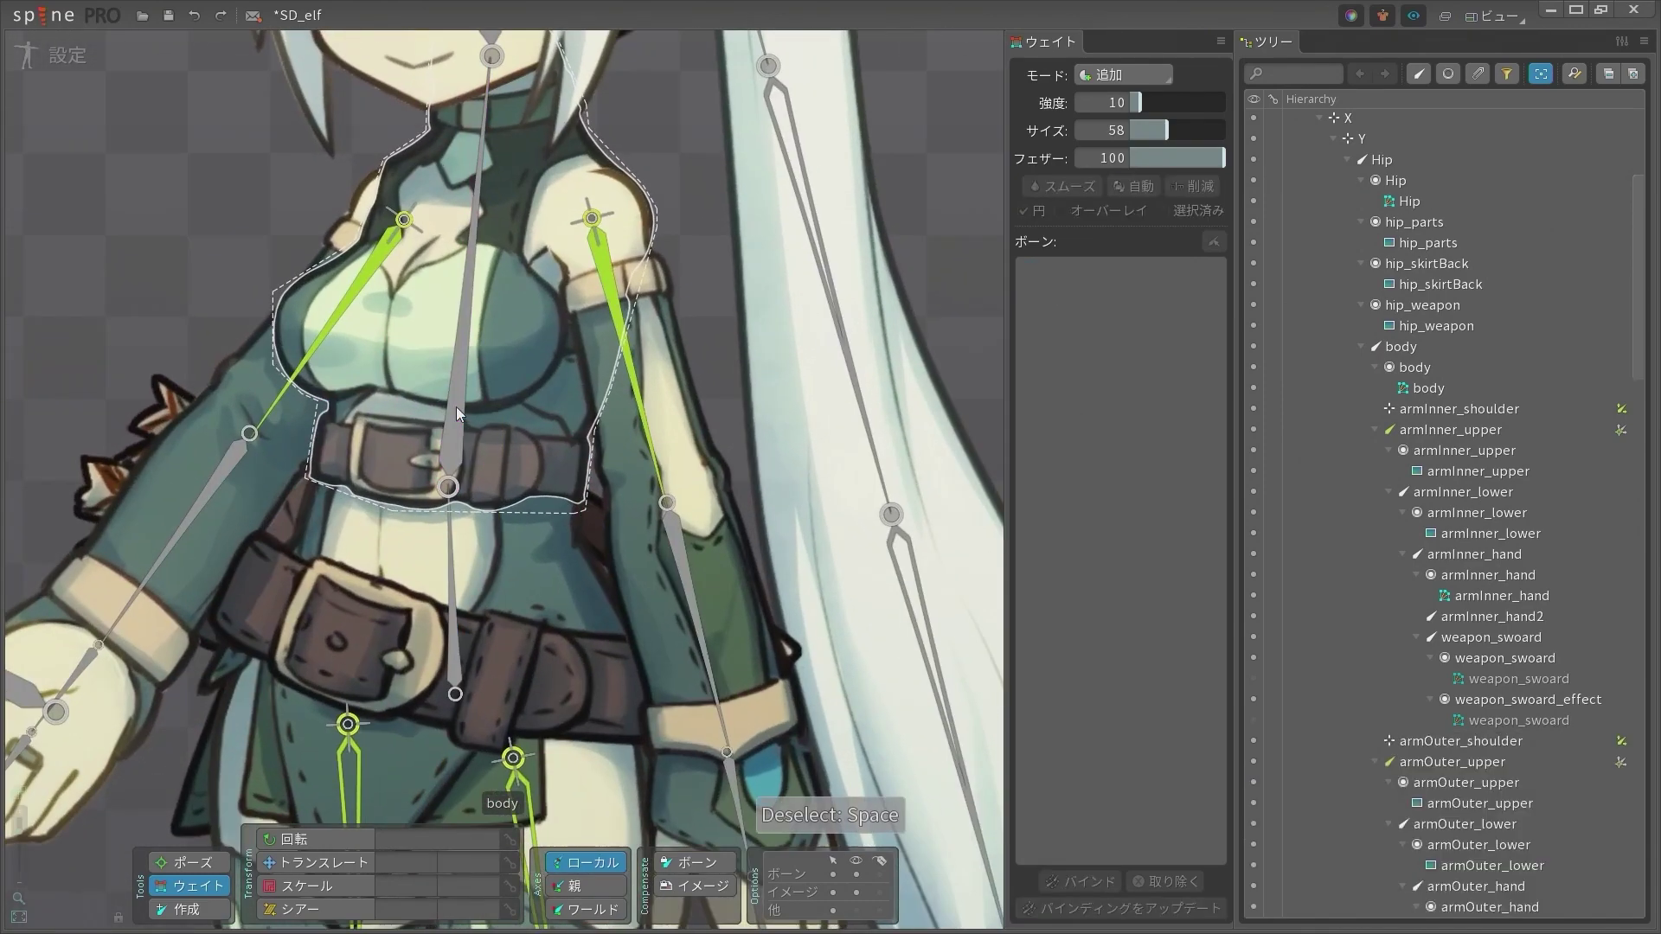
pyautogui.click(460, 409)
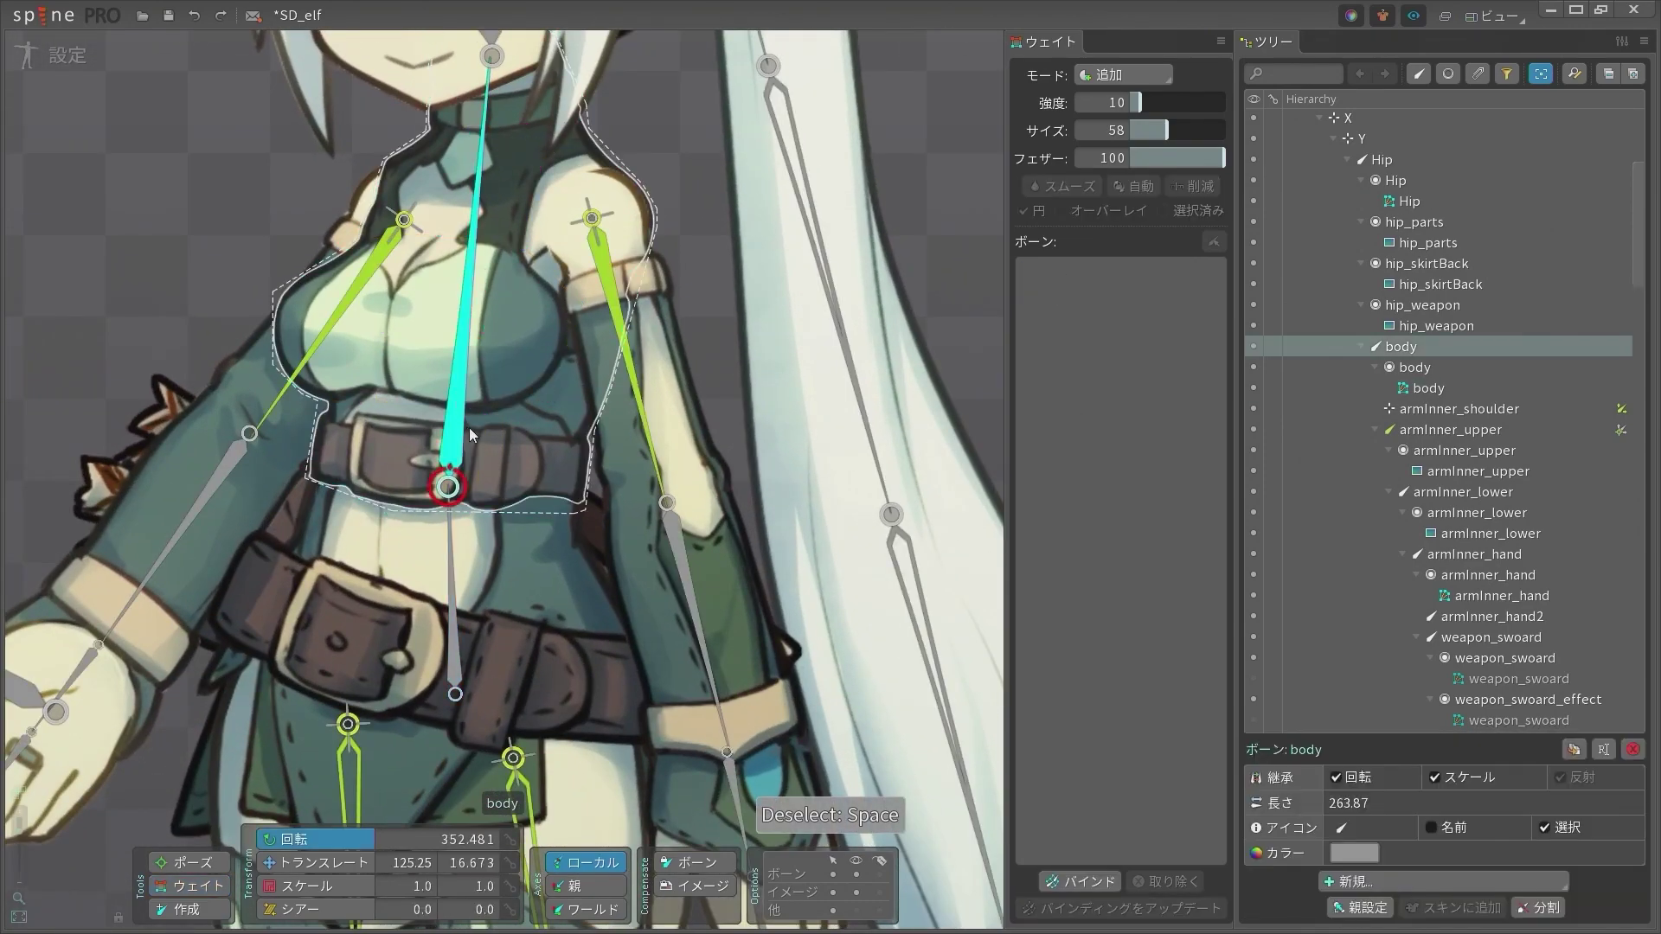
pyautogui.moveTo(978, 320); pyautogui.dragTo(894, 301)
pyautogui.hotkey('ctrl', 'z')
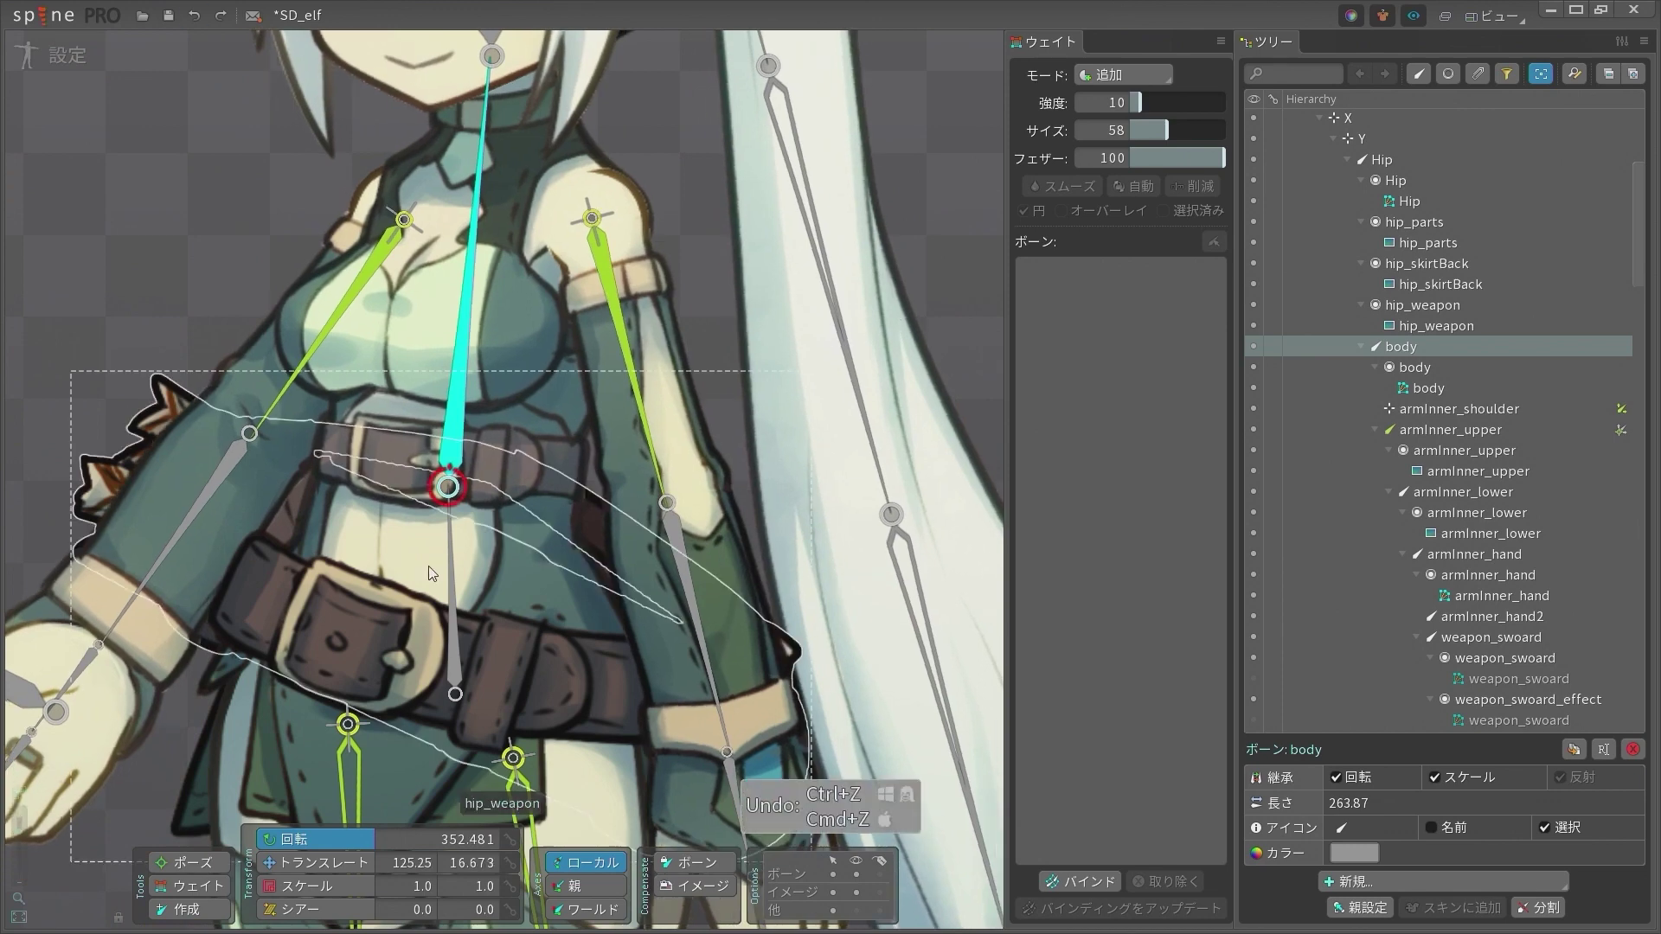
# Select the Hip mesh's new row of belt vertices and switch to animate mode to inspect them in the bent pose at frame 1
pyautogui.click(412, 627)
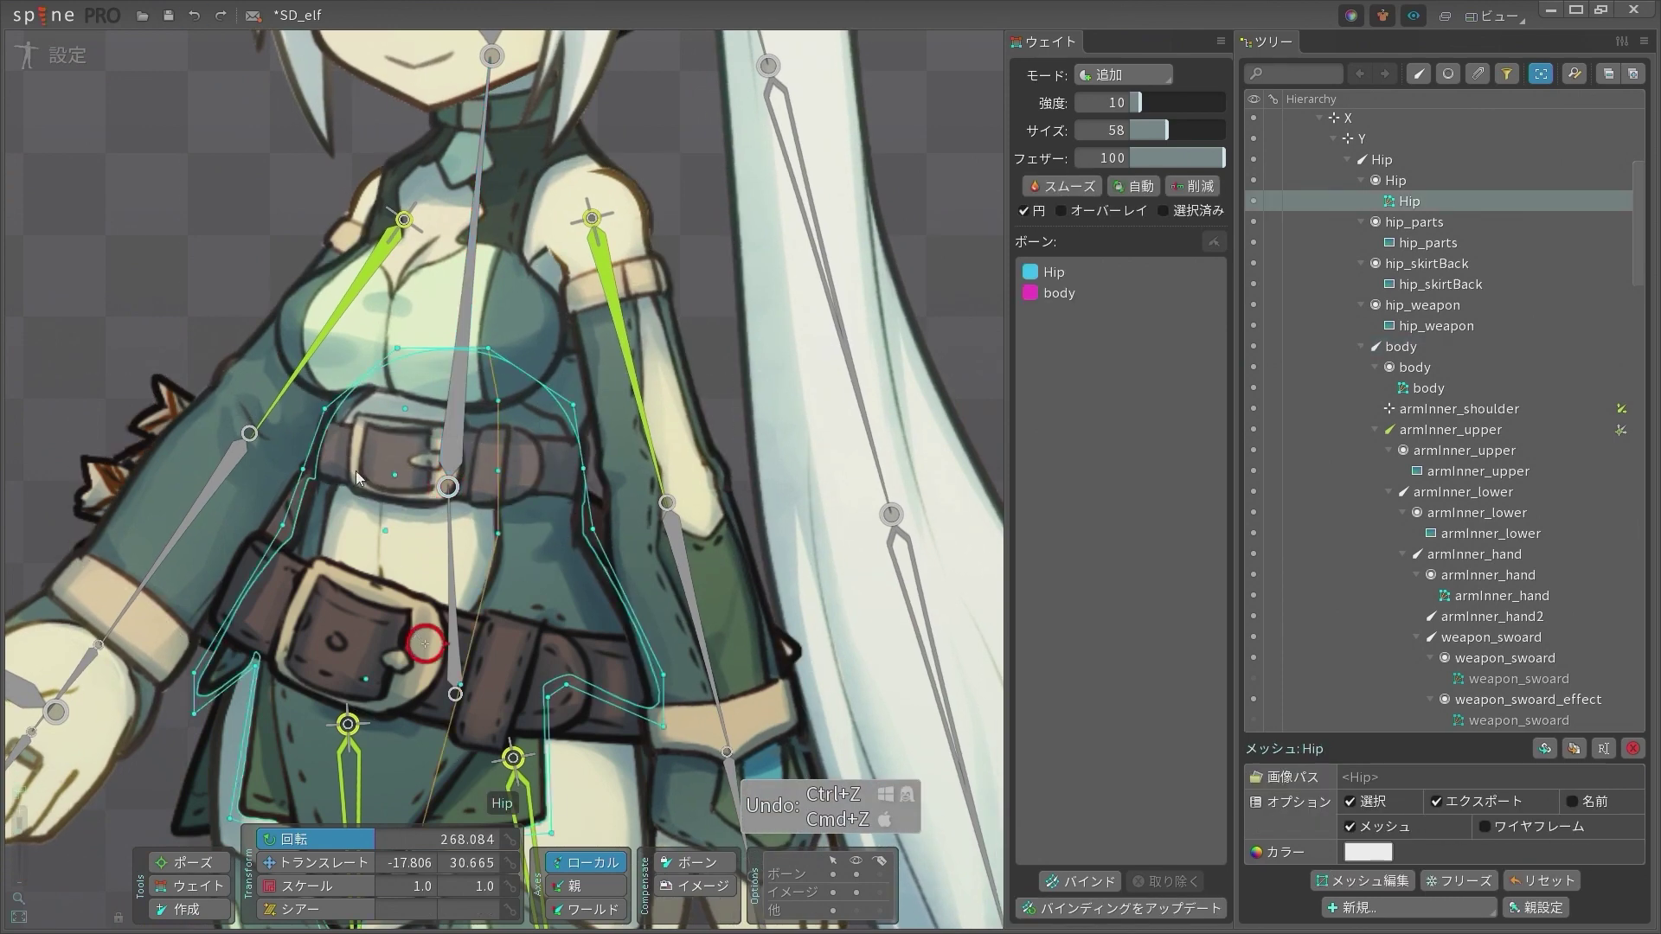
pyautogui.scroll(3, 284, 478)
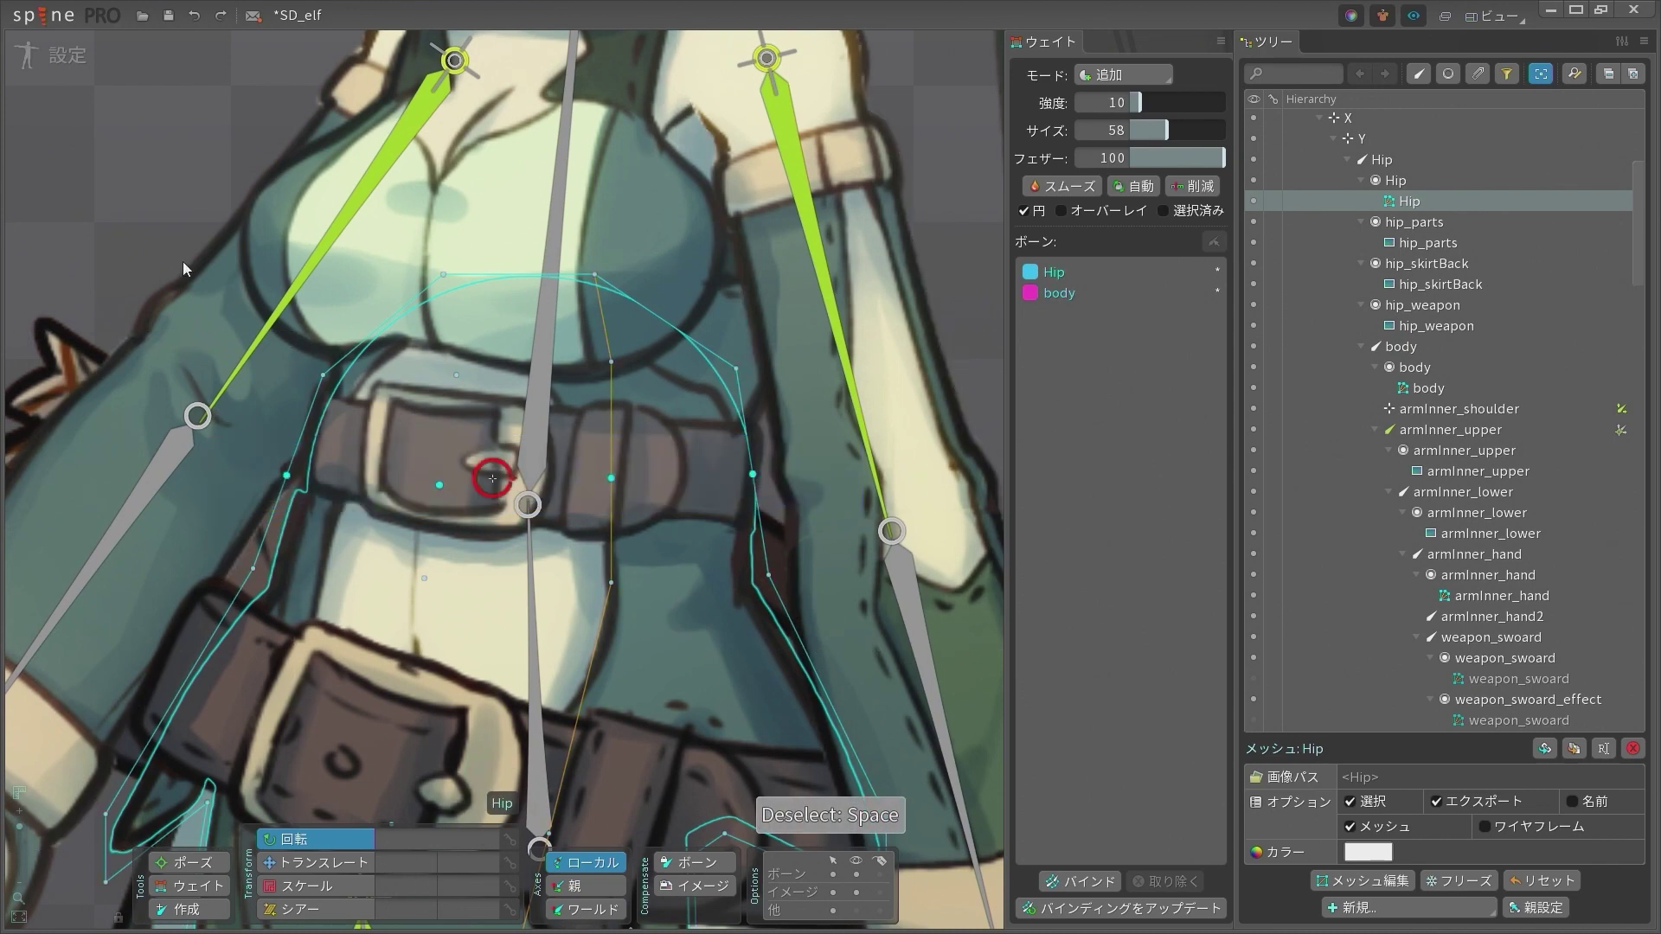
pyautogui.click(39, 62)
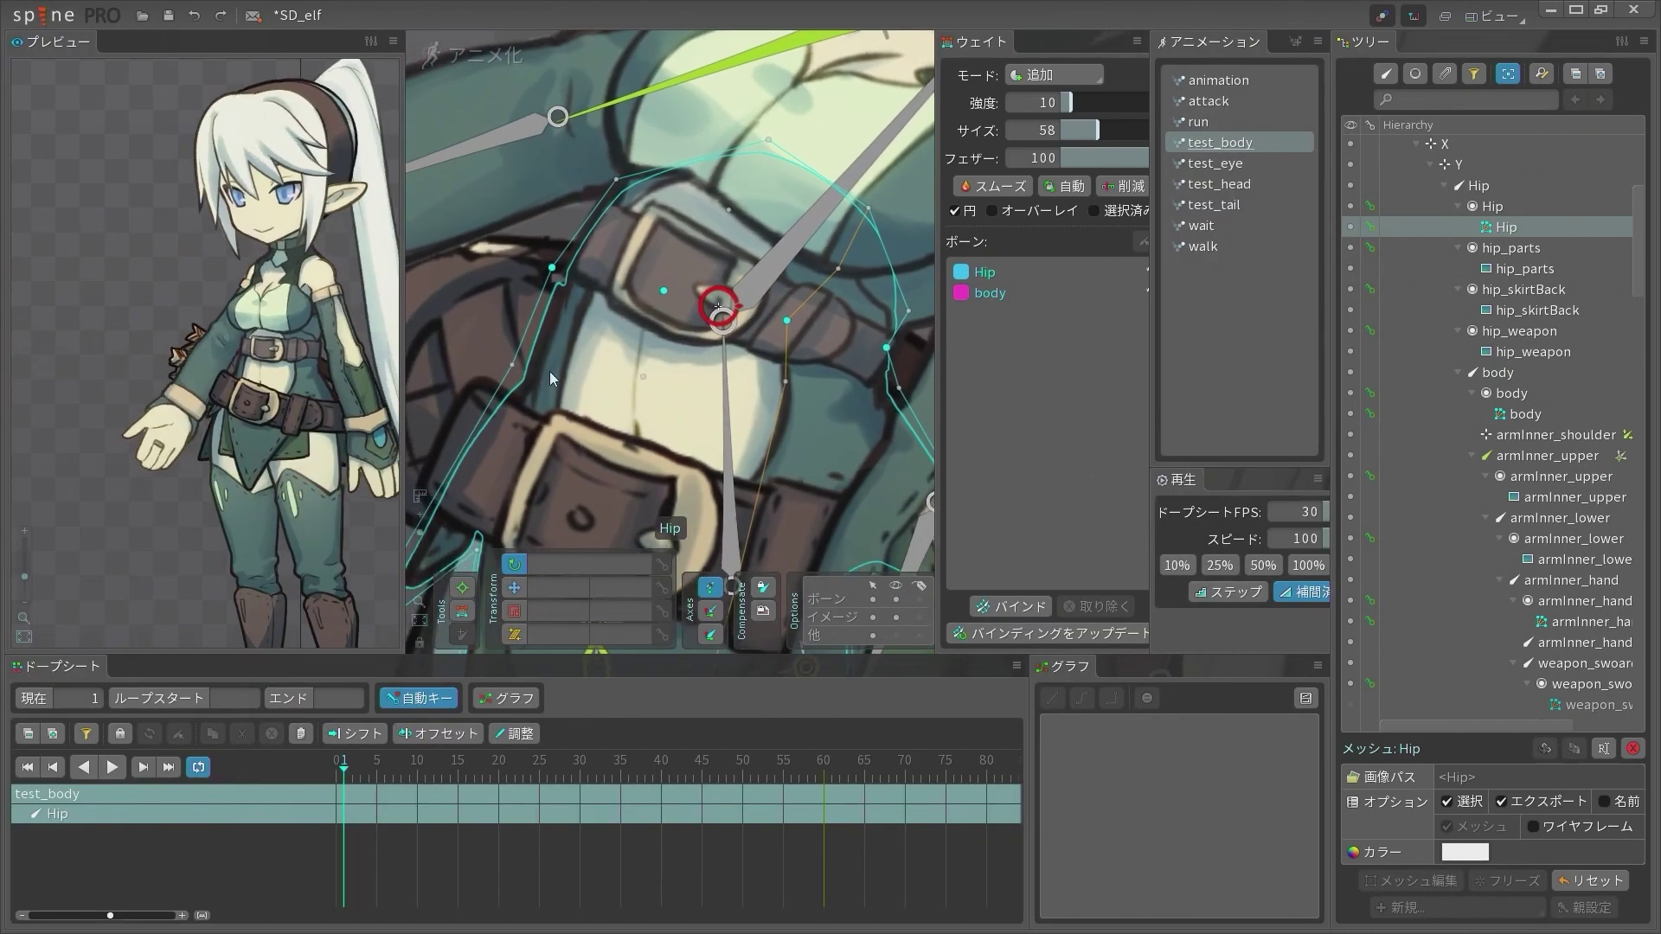
pyautogui.scroll(-4, 770, 286)
pyautogui.moveTo(775, 282); pyautogui.dragTo(578, 315)
pyautogui.scroll(6, 585, 323)
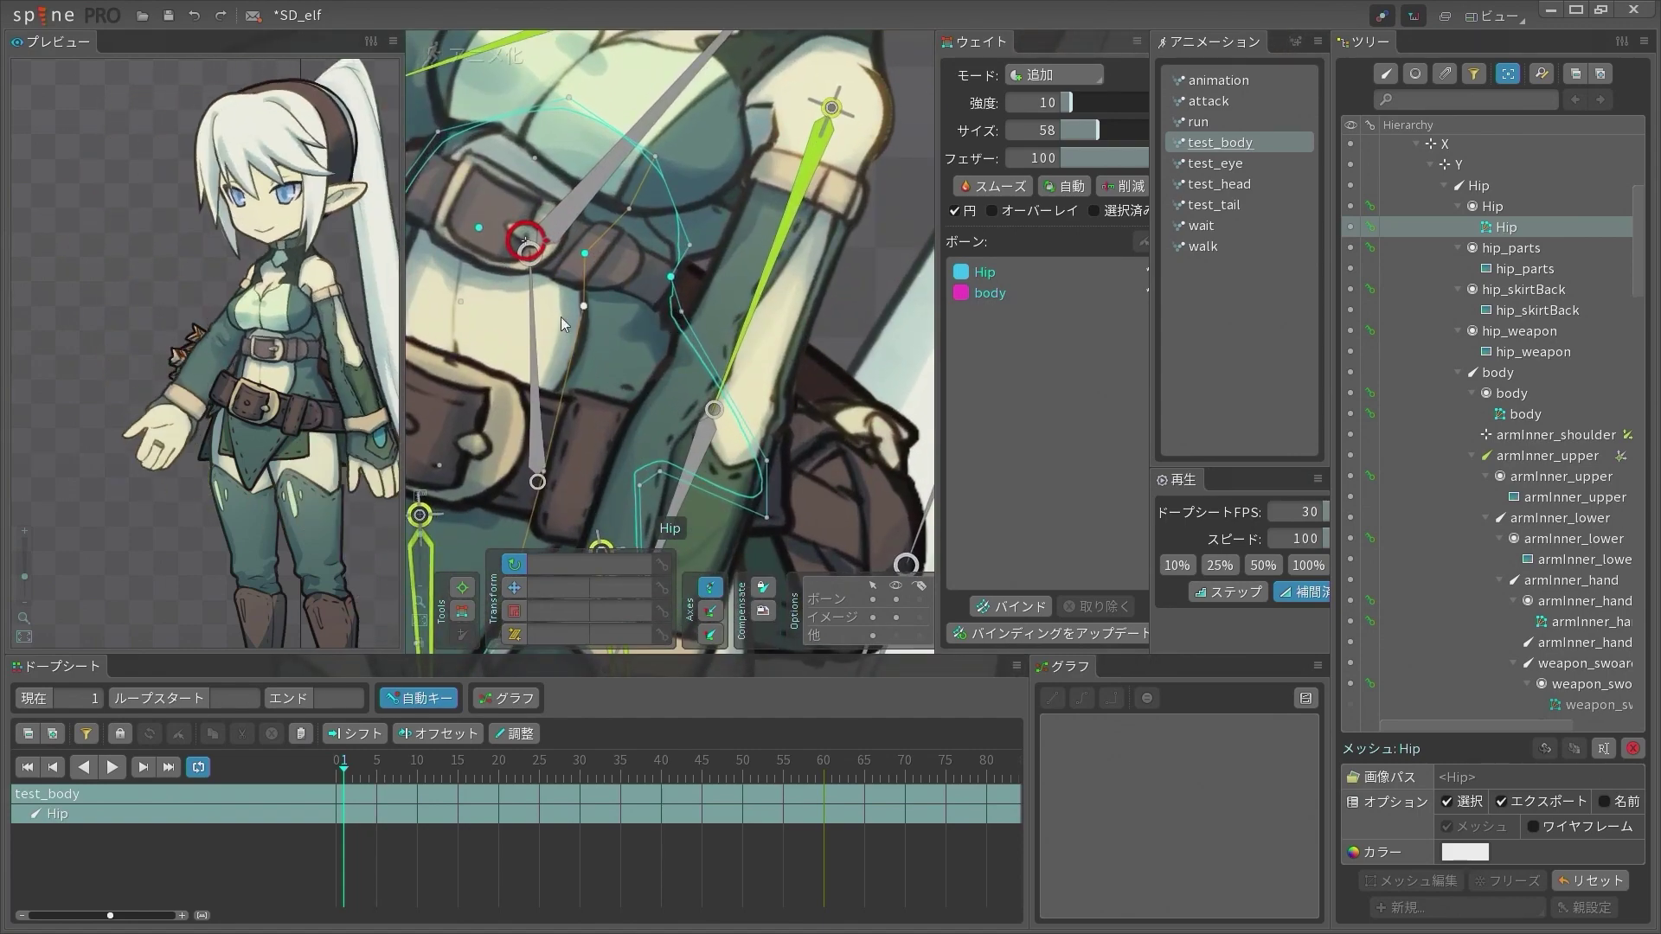
pyautogui.scroll(-1, 543, 320)
pyautogui.scroll(-2, 606, 338)
# Play test_body with the Hip mesh's weights displayed and examine the new belt vertices through the bend
pyautogui.press('d')
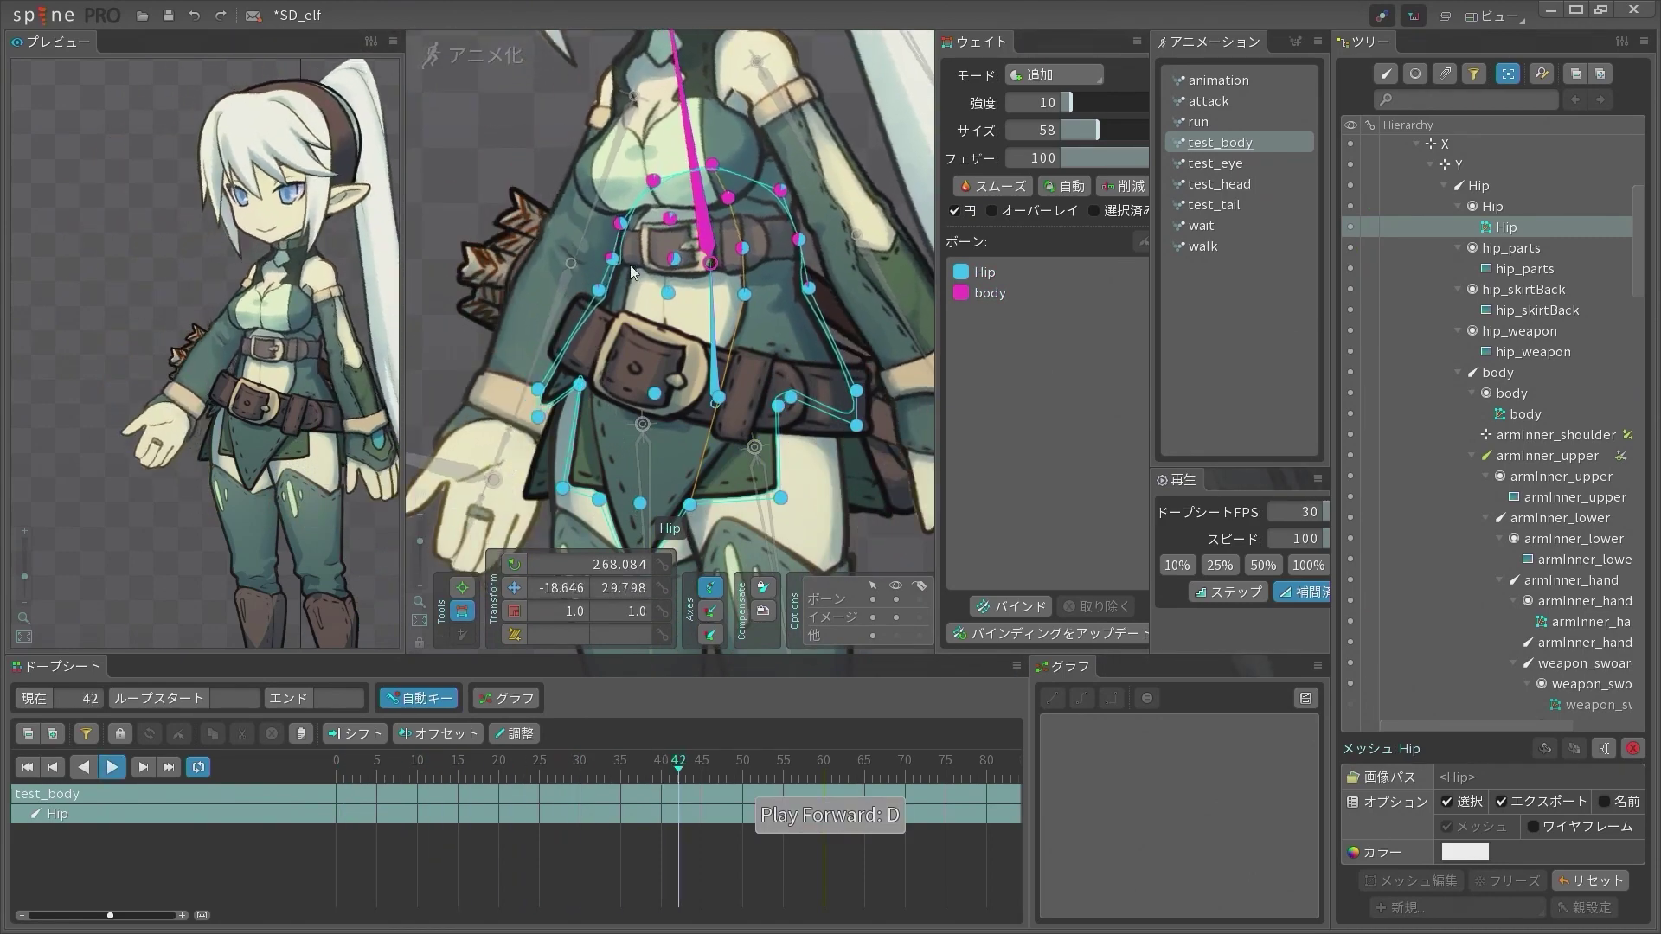
pyautogui.scroll(3, 616, 267)
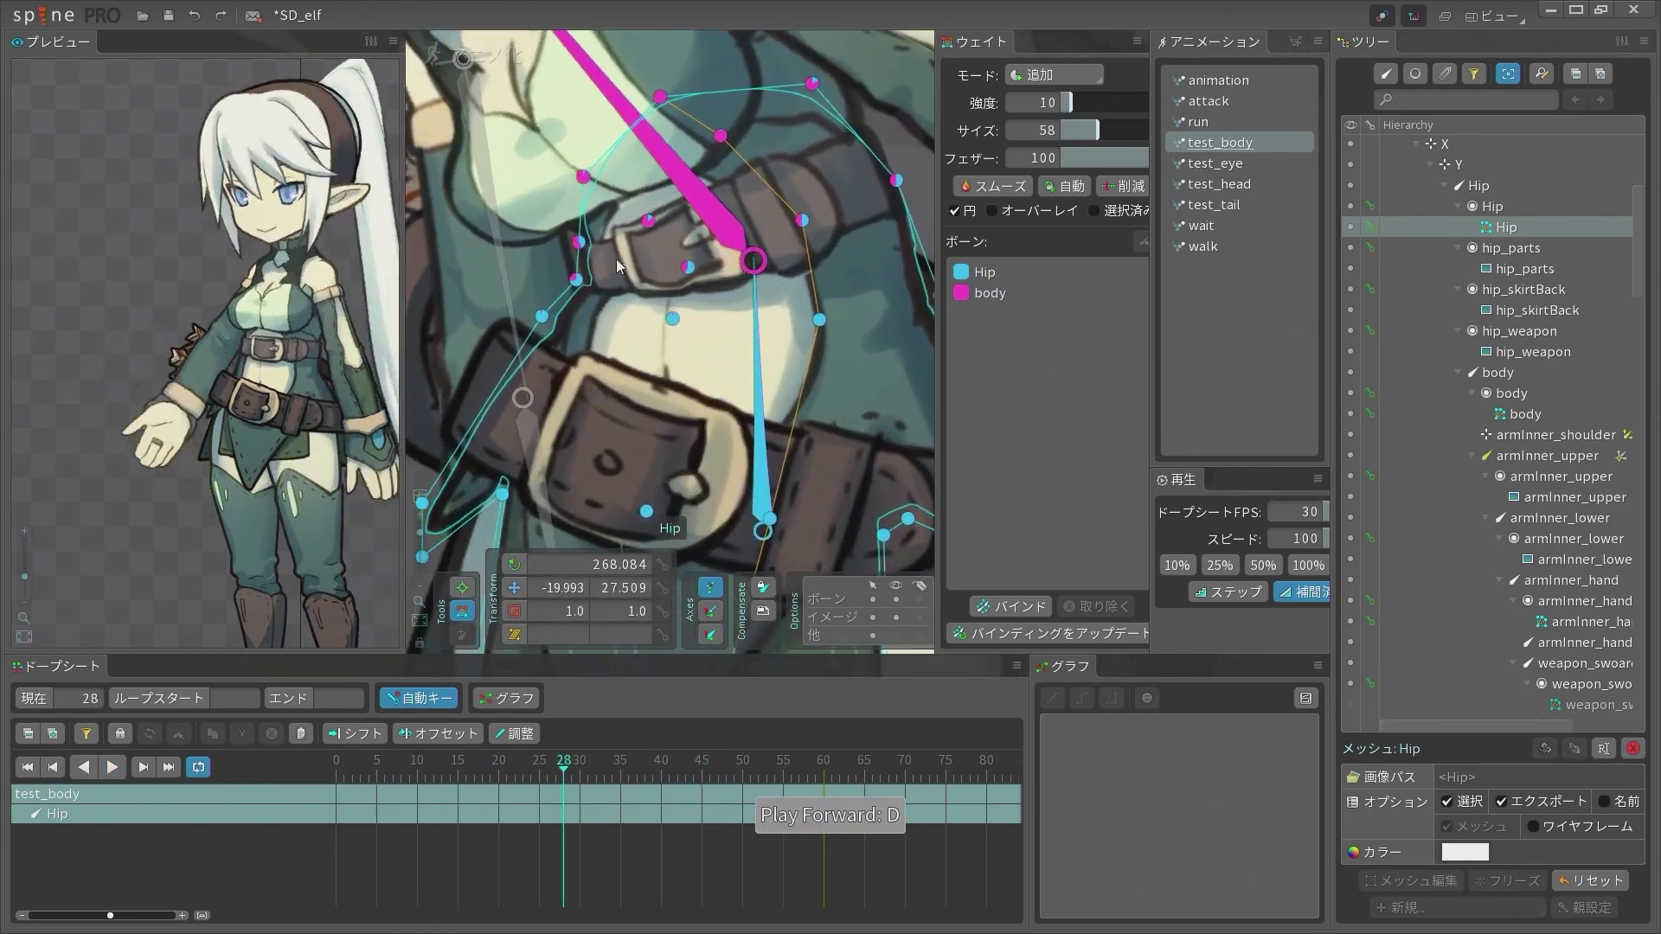
pyautogui.scroll(2, 616, 258)
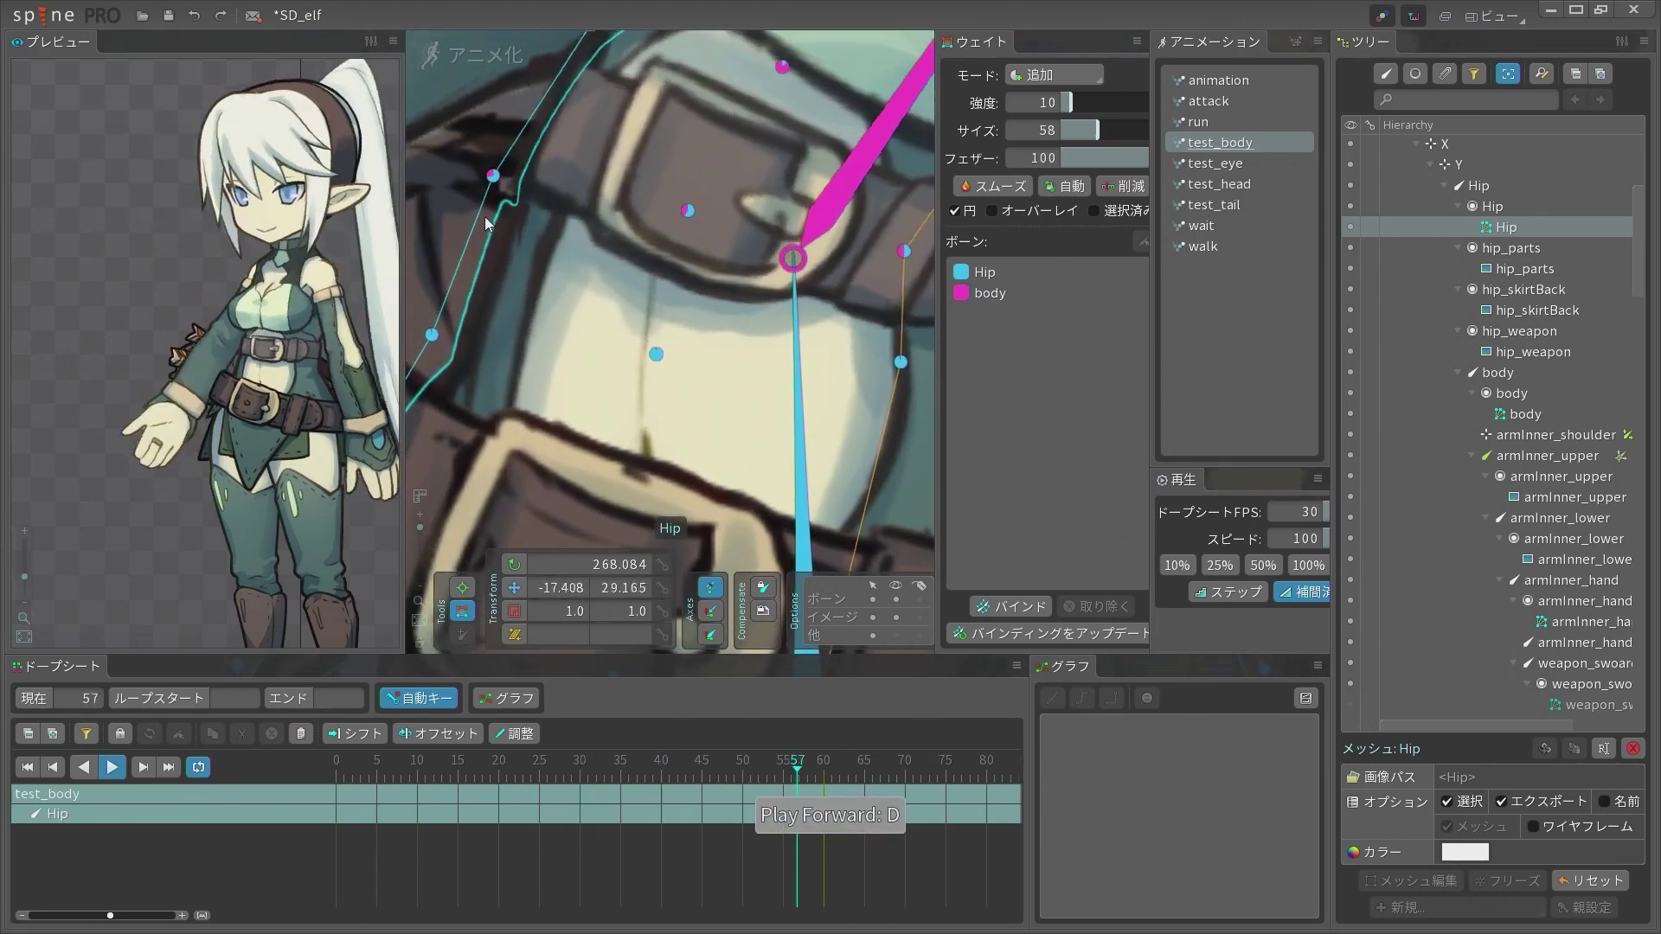
pyautogui.scroll(-2, 583, 405)
pyautogui.scroll(-2, 579, 388)
pyautogui.moveTo(579, 387); pyautogui.dragTo(504, 358)
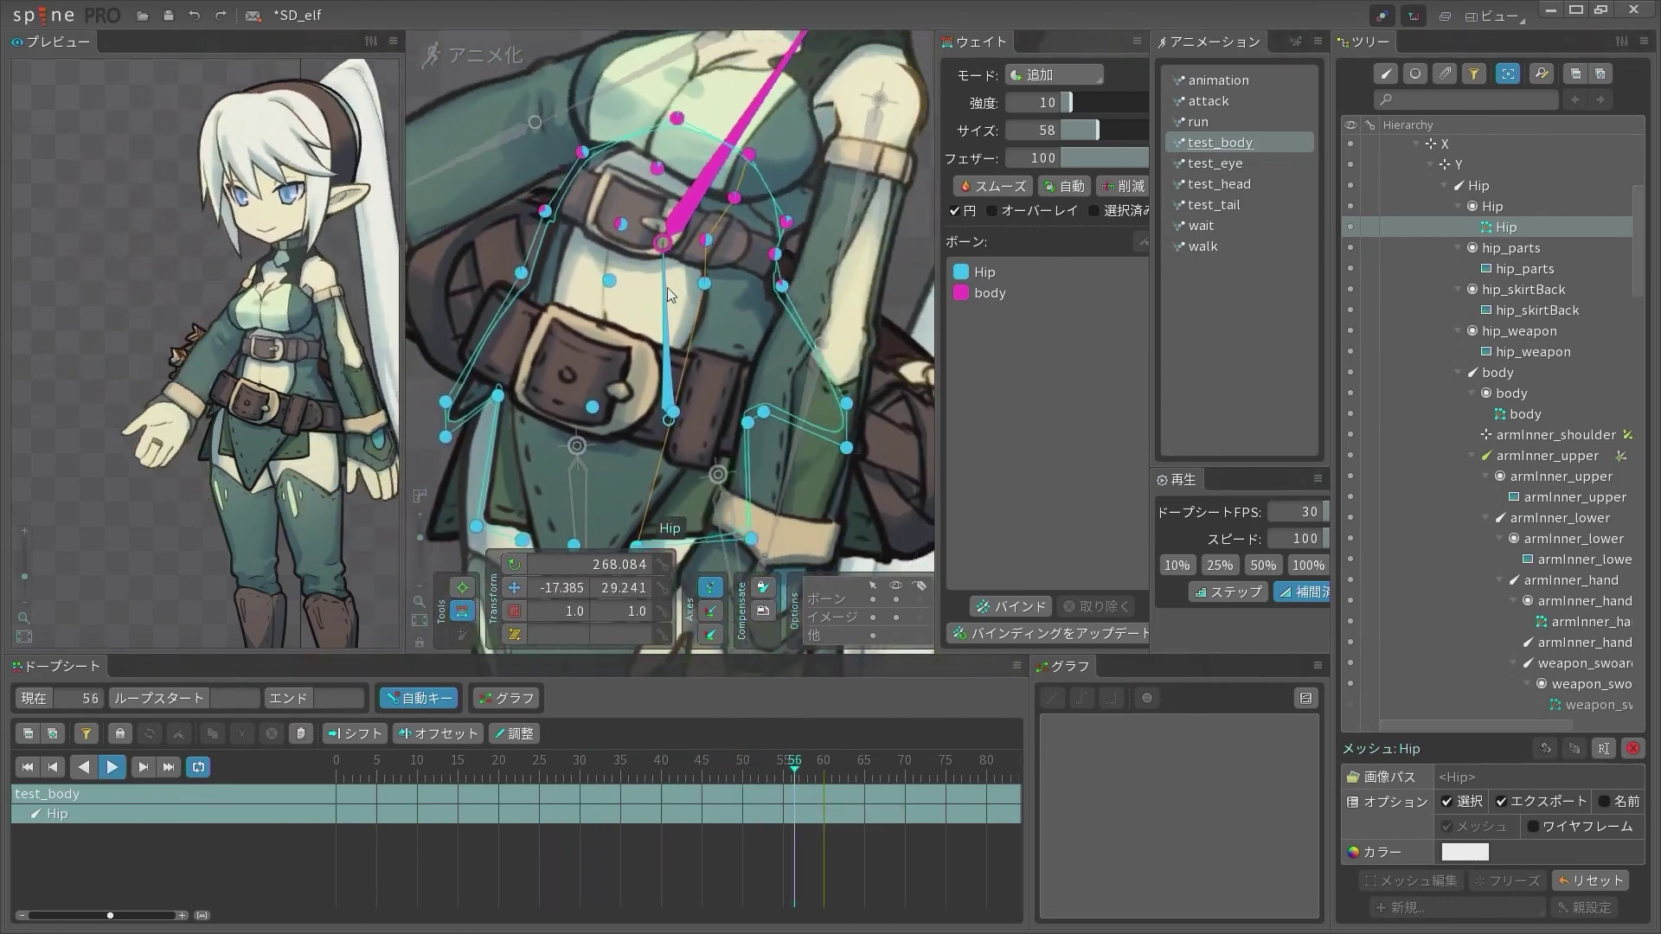
pyautogui.scroll(2, 533, 246)
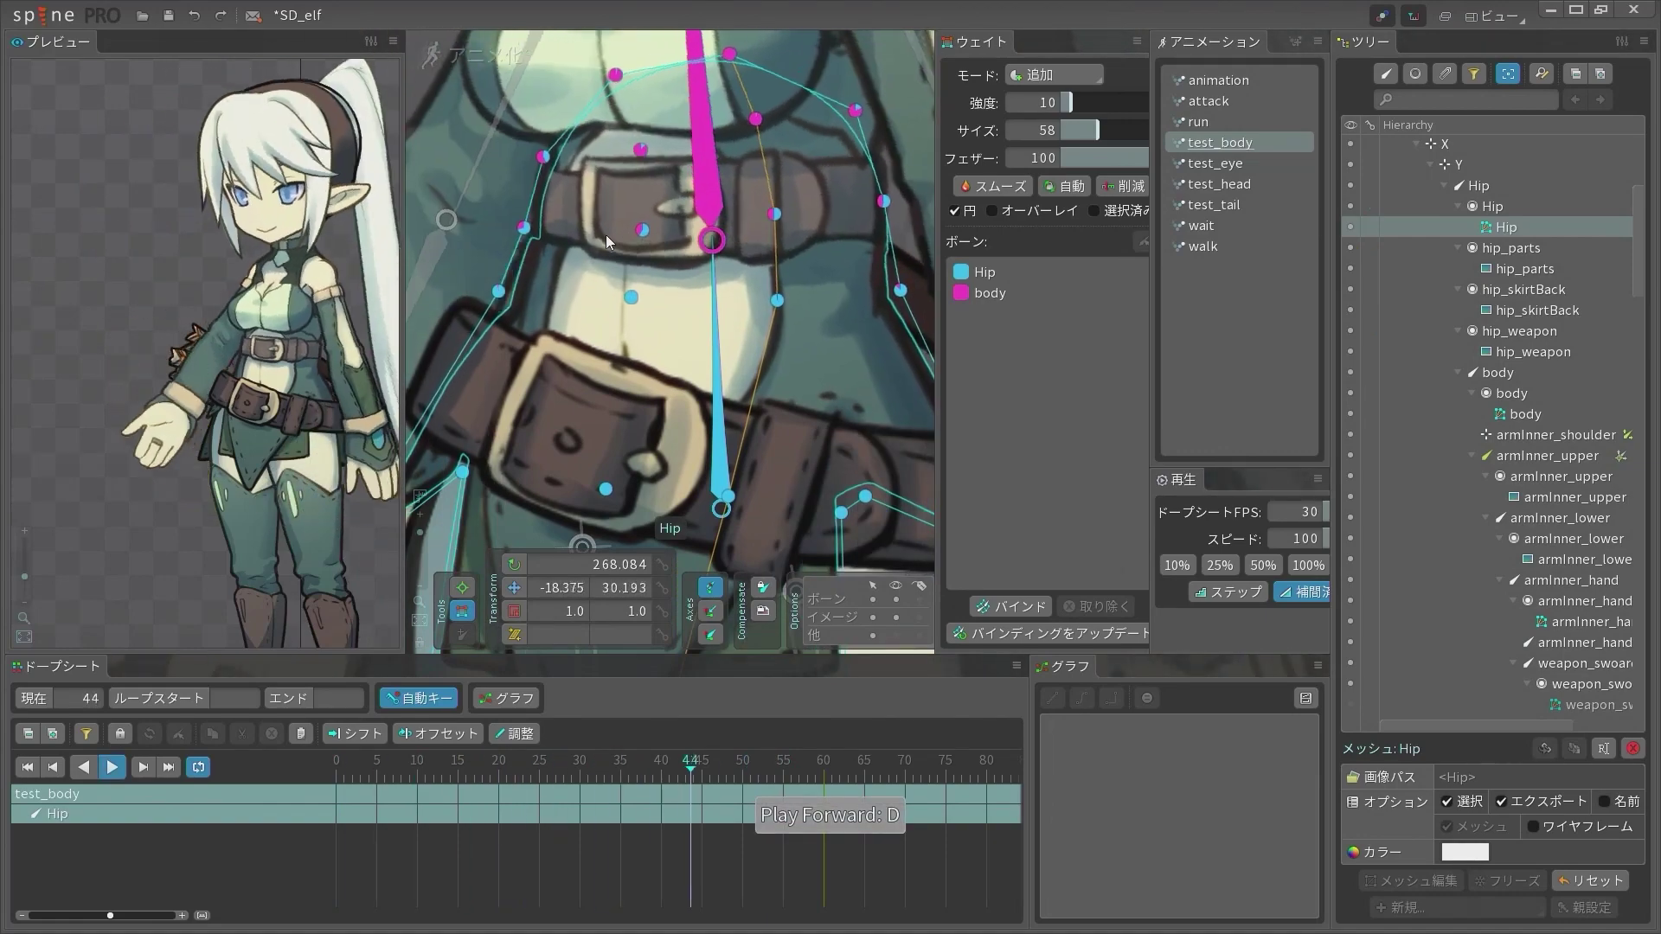
pyautogui.scroll(-4, 744, 255)
pyautogui.scroll(-3, 723, 331)
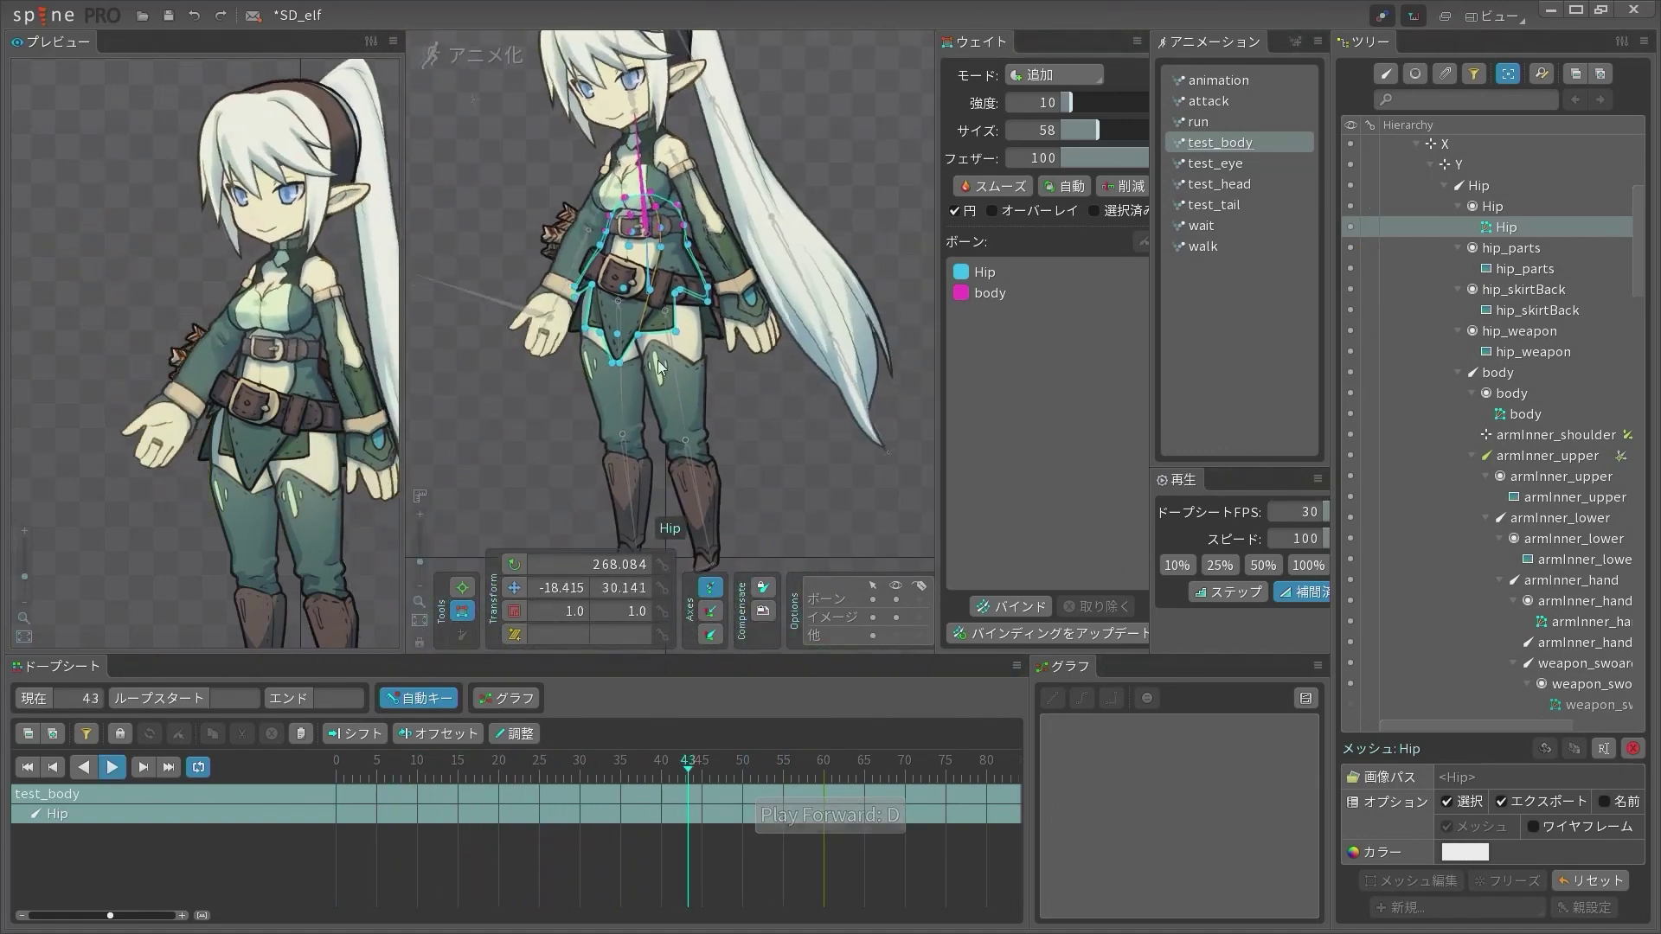
# Deselect the Hip mesh and play test_body again to check the waist on the whole character
pyautogui.scroll(2, 659, 357)
pyautogui.press('space')
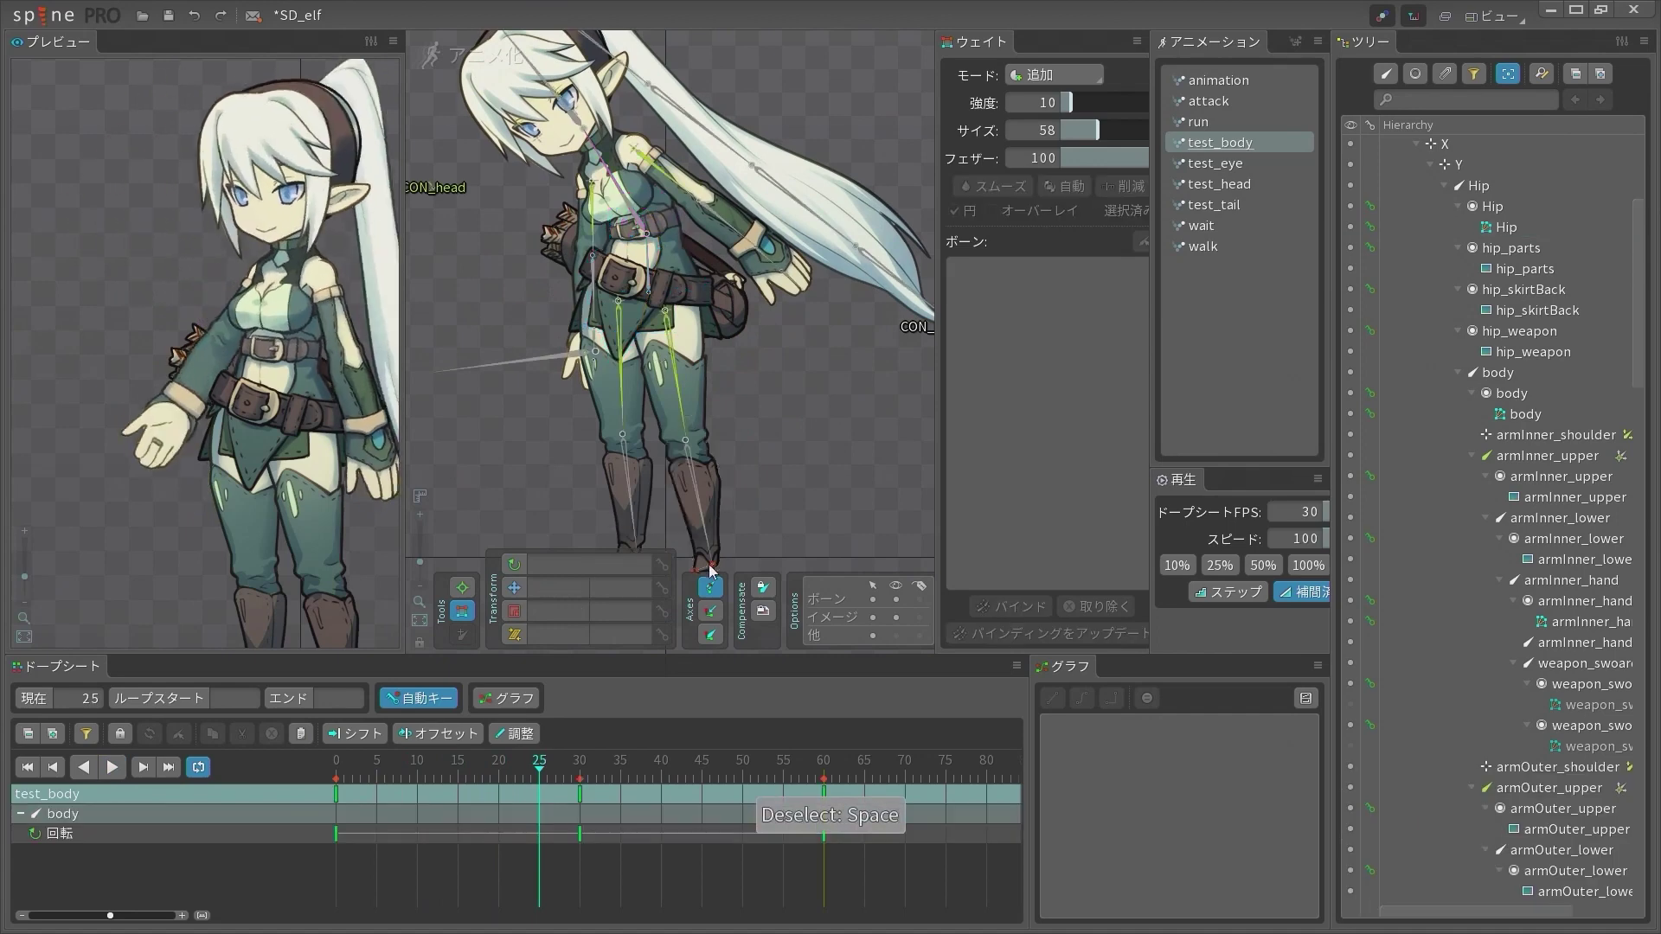
pyautogui.press('d')
pyautogui.scroll(3, 662, 228)
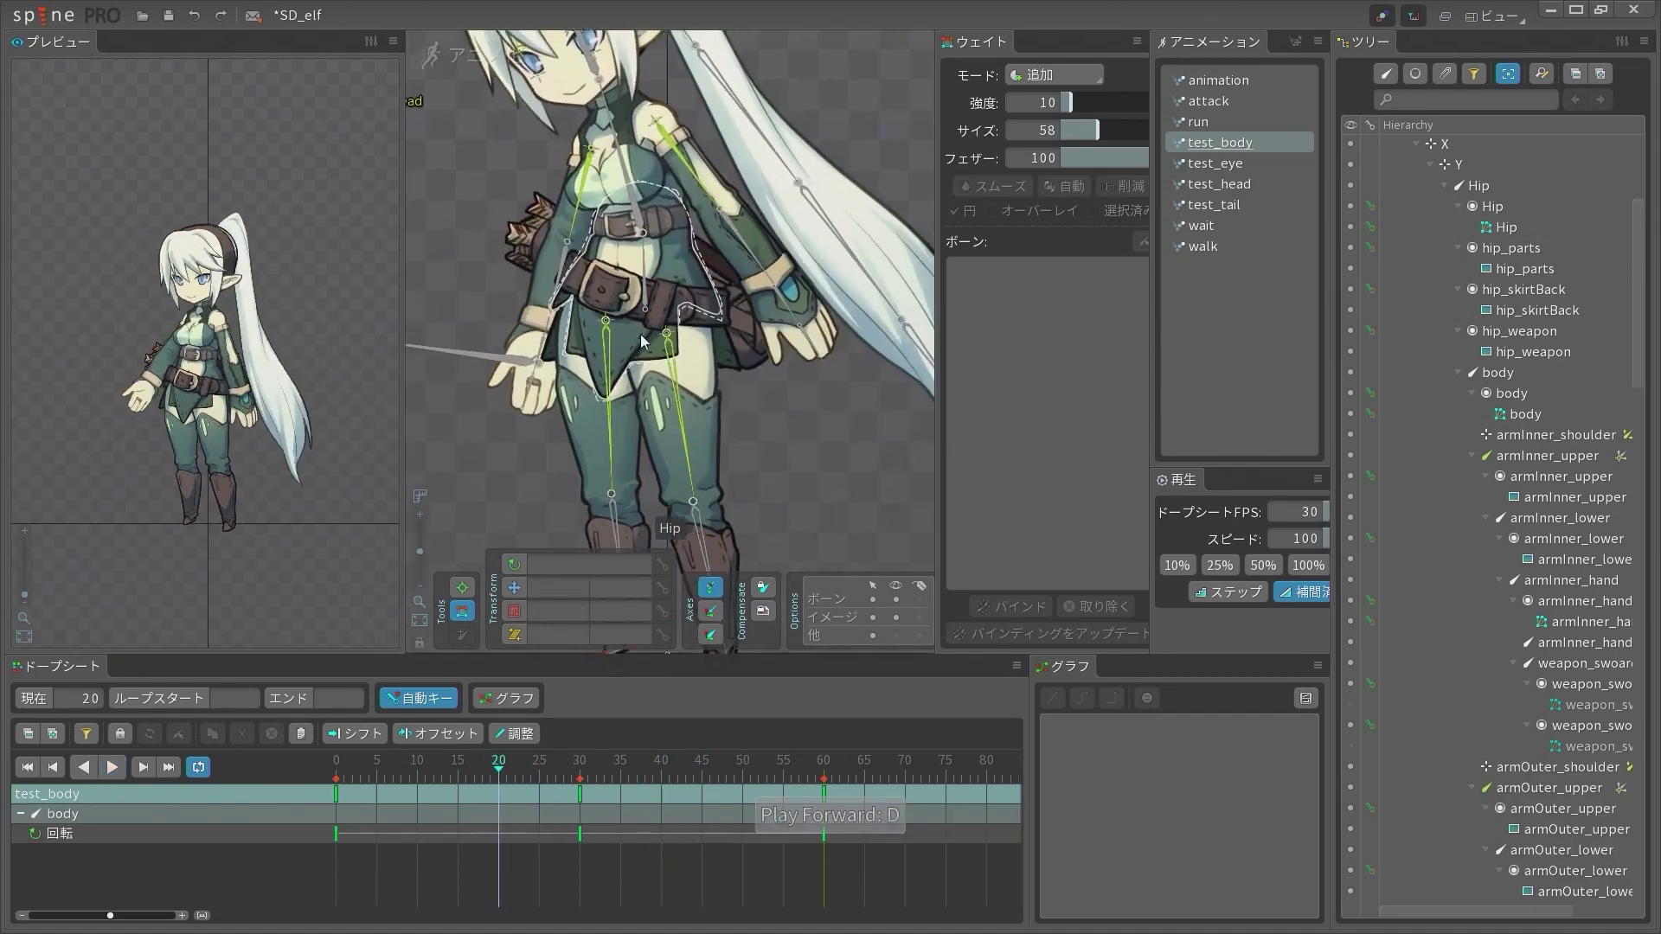
# Try rotating the body bone at frame 20 to test the waist deformation, and undo the rotation
pyautogui.press('space')
pyautogui.click(641, 244)
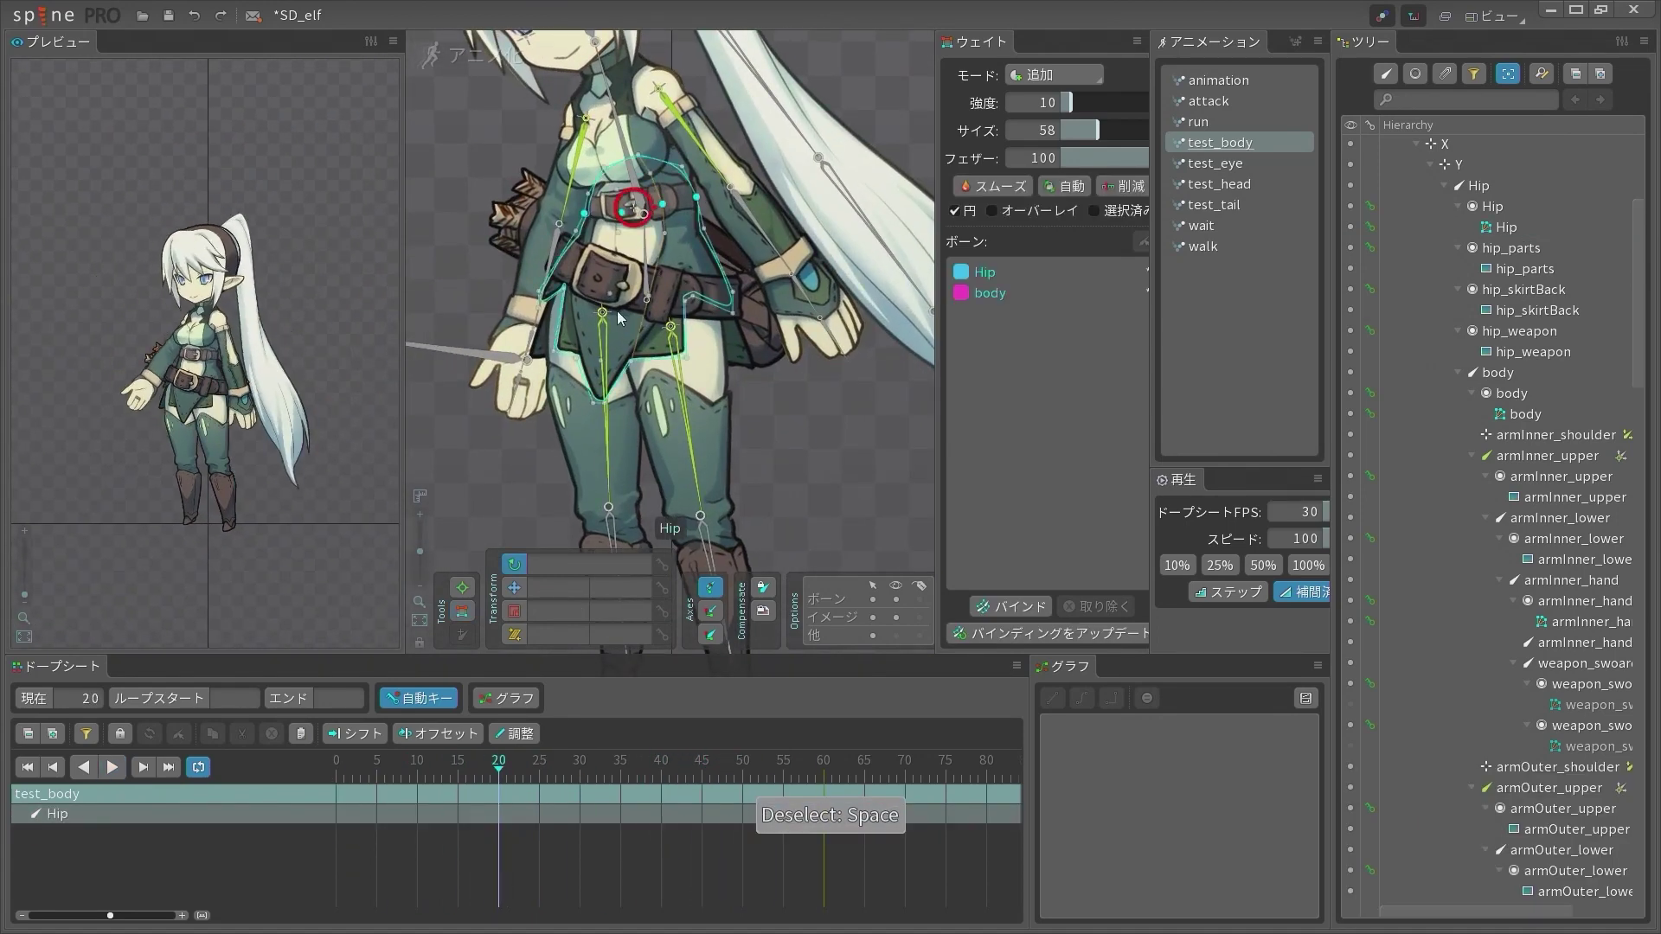
pyautogui.scroll(-5, 616, 310)
pyautogui.click(650, 171)
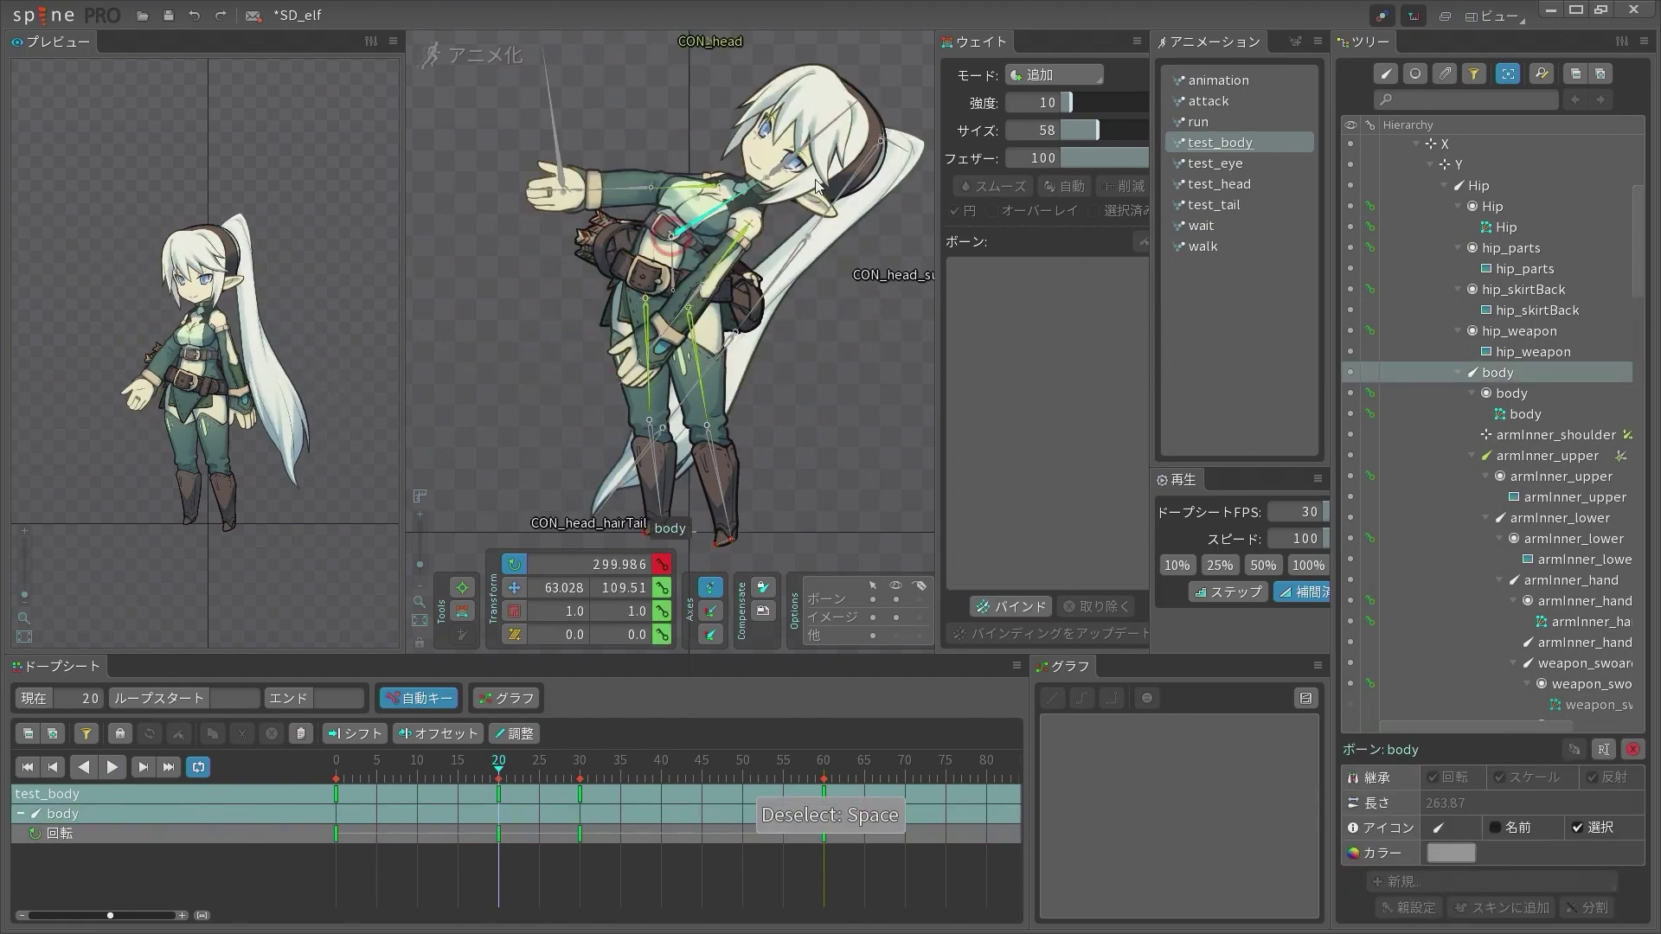
pyautogui.moveTo(816, 180); pyautogui.dragTo(718, 168)
pyautogui.hotkey('ctrl', 'z')
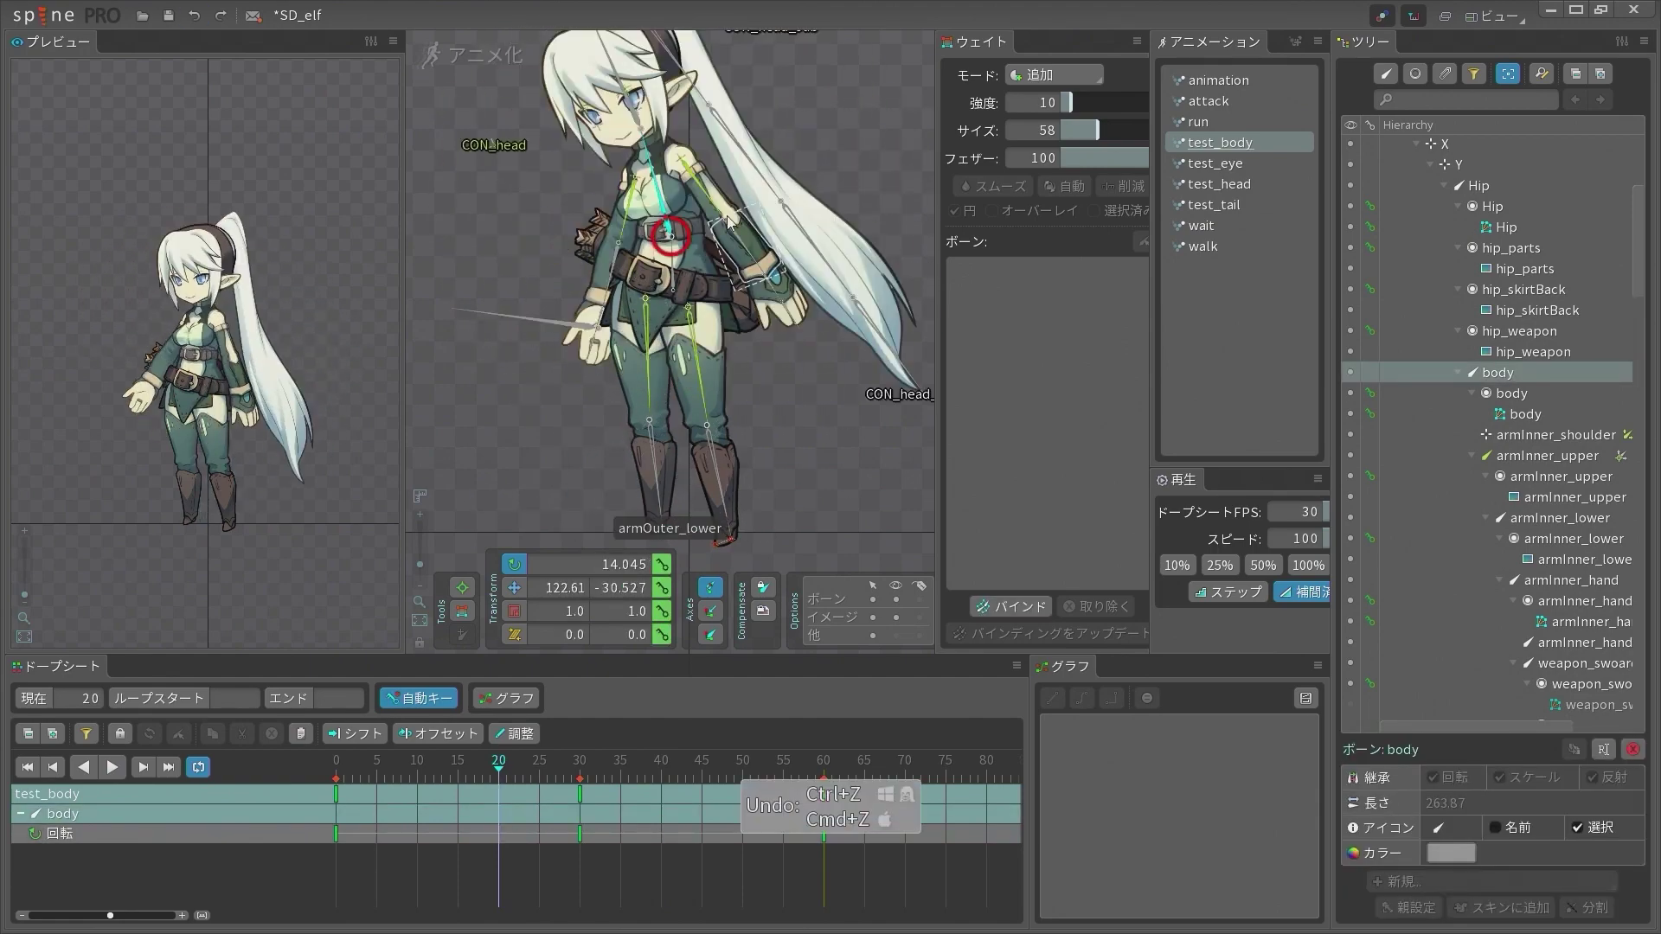
# Try moving the armOuter_upper bone with Translate at frame 20, and undo the moves
pyautogui.scroll(3, 727, 221)
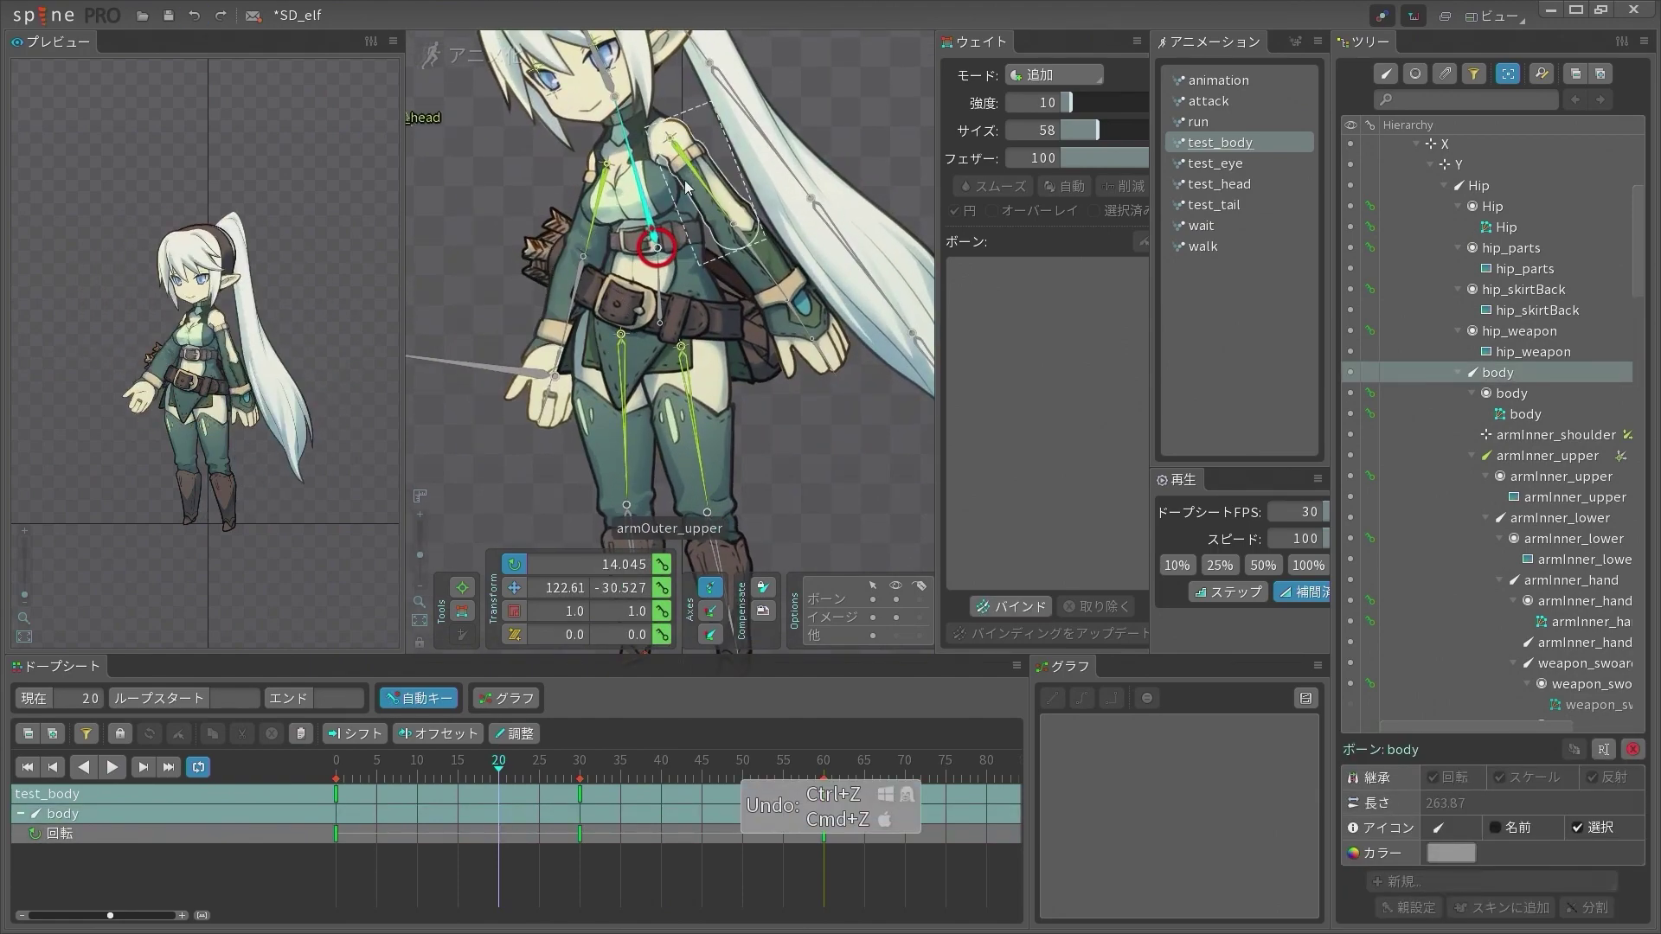
pyautogui.click(692, 168)
pyautogui.scroll(-3, 853, 148)
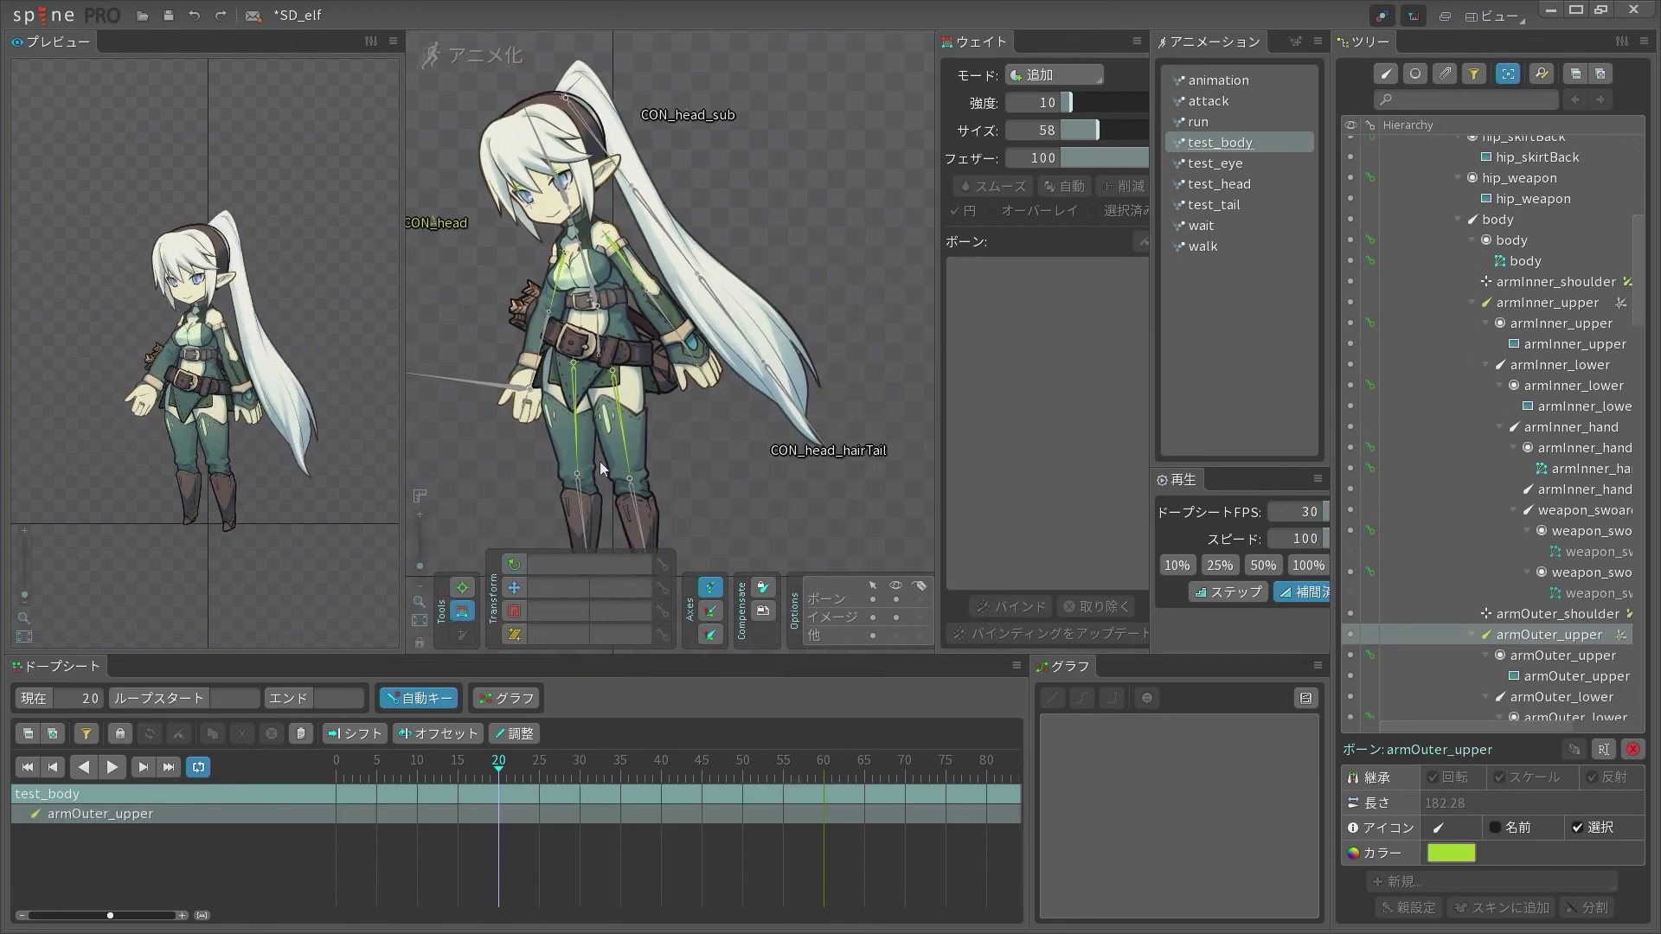
pyautogui.click(515, 589)
pyautogui.moveTo(760, 509); pyautogui.dragTo(830, 506)
pyautogui.hotkey('ctrl', 'z')
pyautogui.scroll(3, 740, 257)
pyautogui.moveTo(836, 187); pyautogui.dragTo(839, 197)
pyautogui.hotkey('ctrl', 'z')
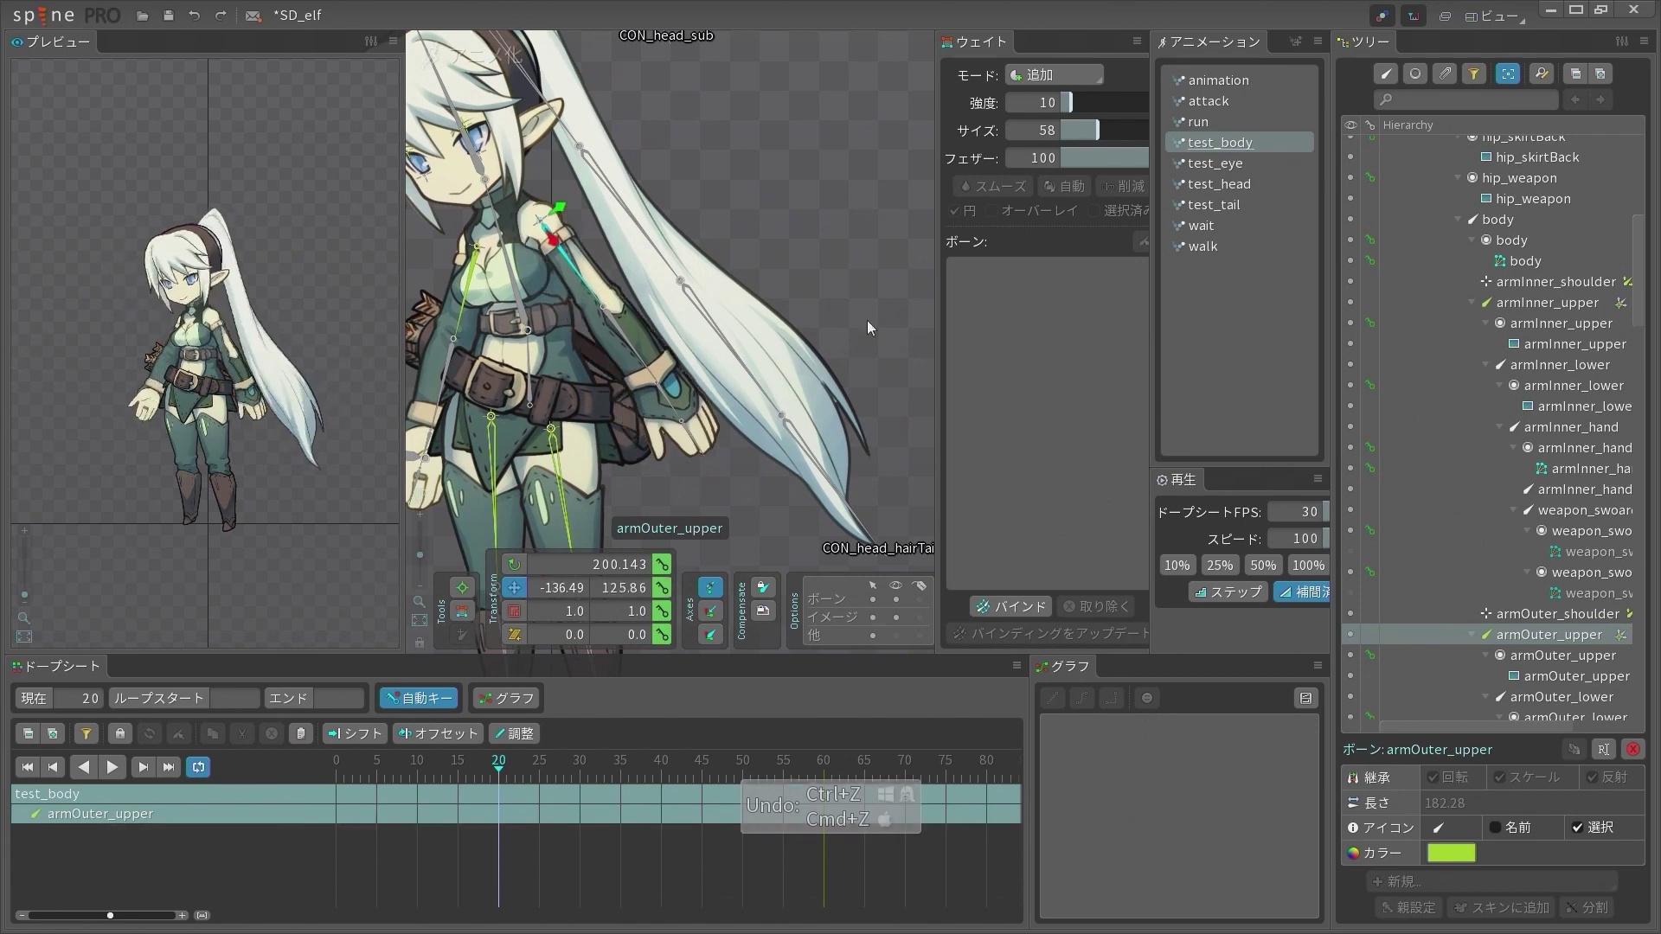
# Delete all of test_body's keys at frames 0, 30 and 60, and return to setup mode
pyautogui.press('space')
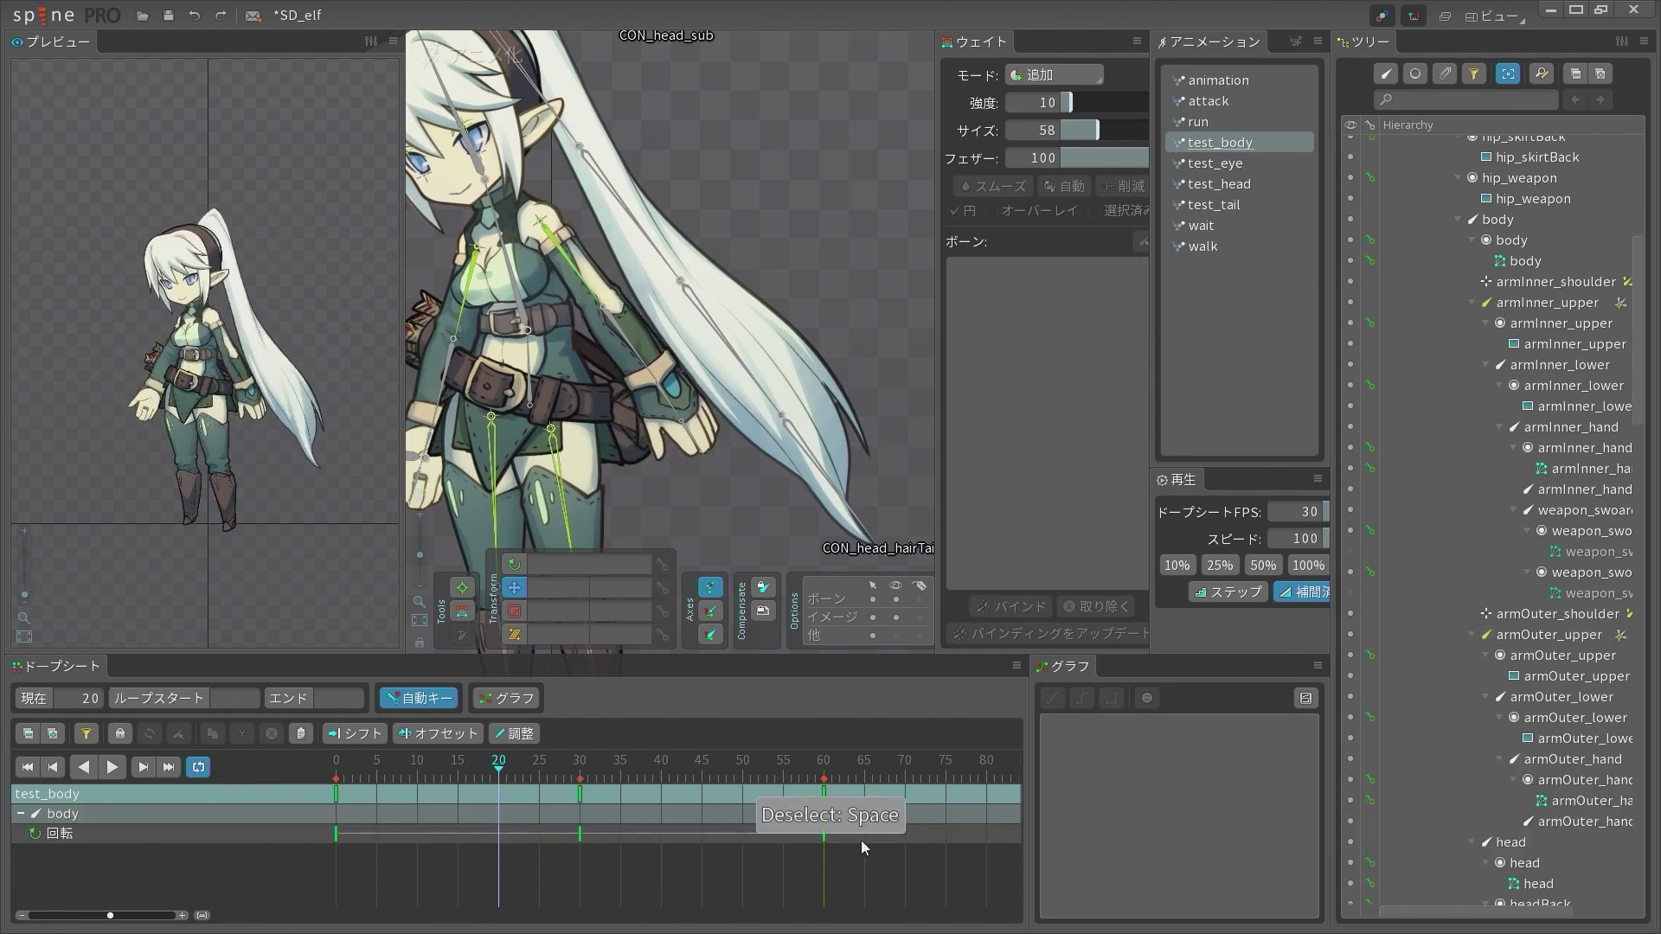
pyautogui.click(843, 789)
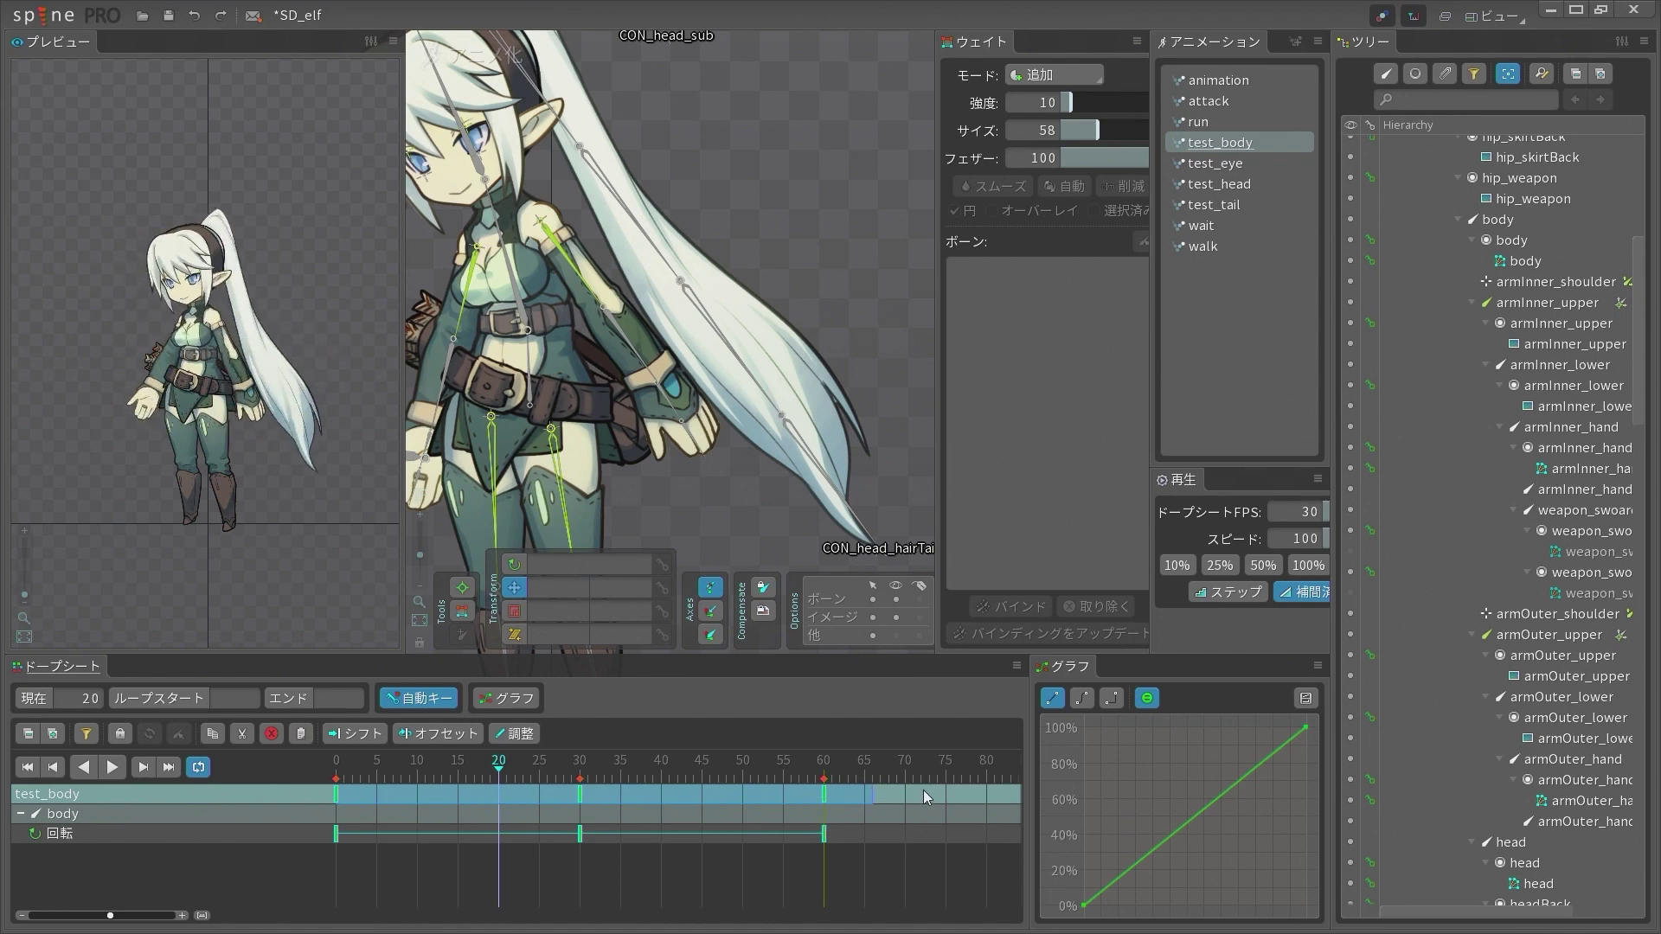
pyautogui.press('BackSpace')
pyautogui.press('space')
pyautogui.moveTo(548, 200); pyautogui.dragTo(796, 211)
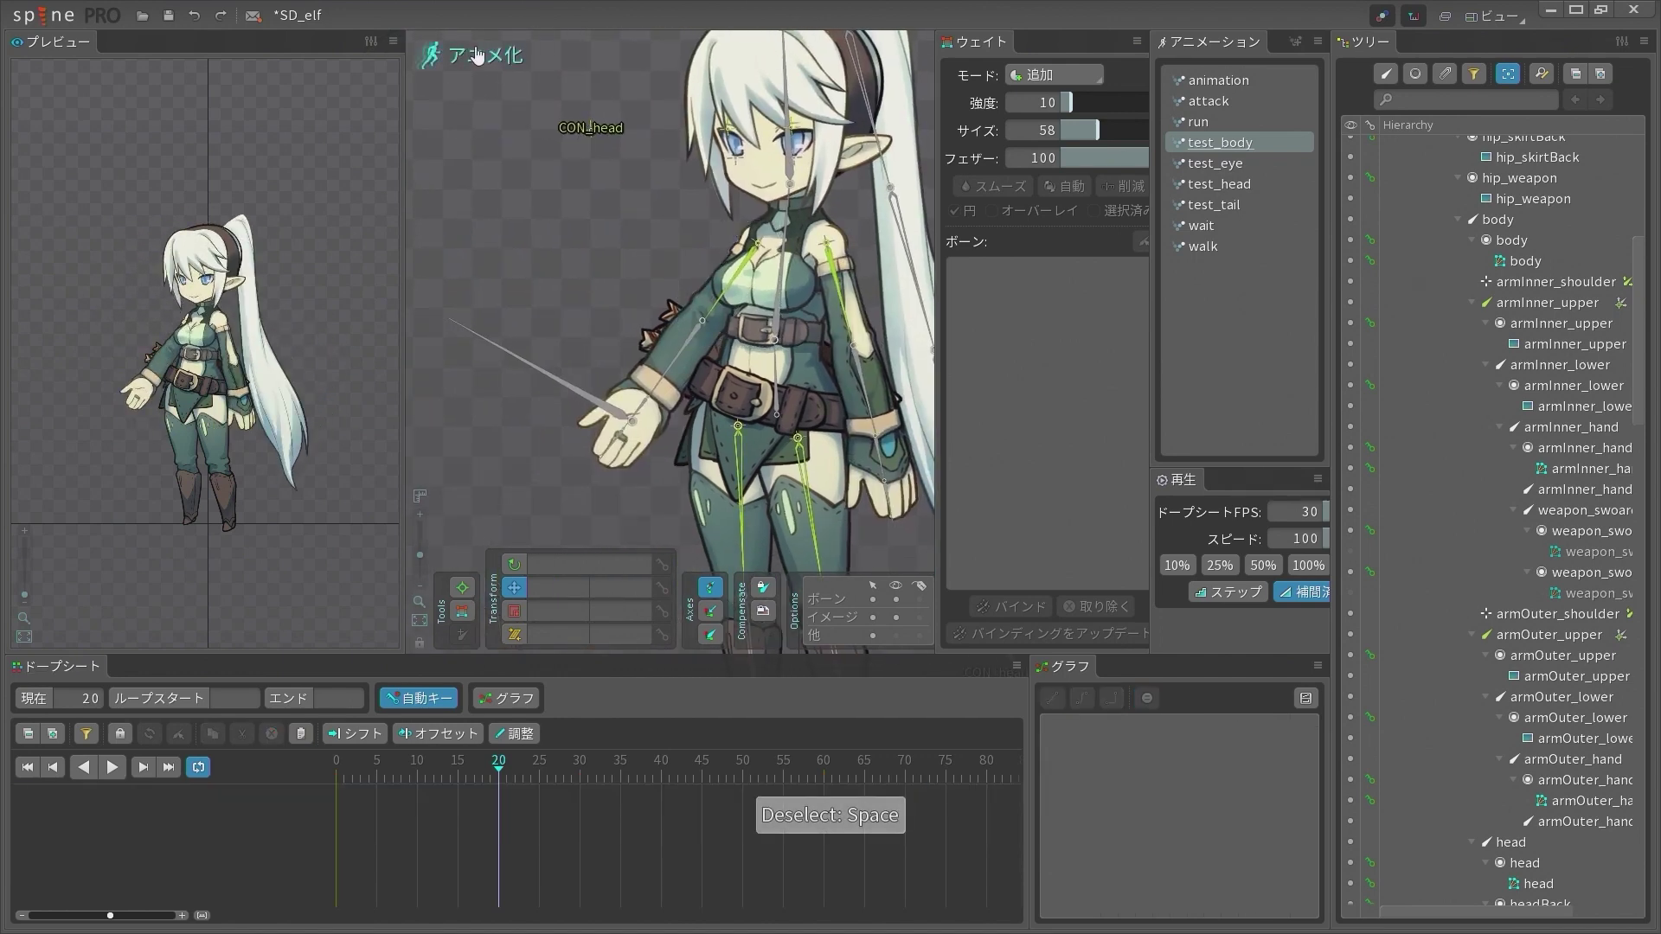
pyautogui.click(463, 53)
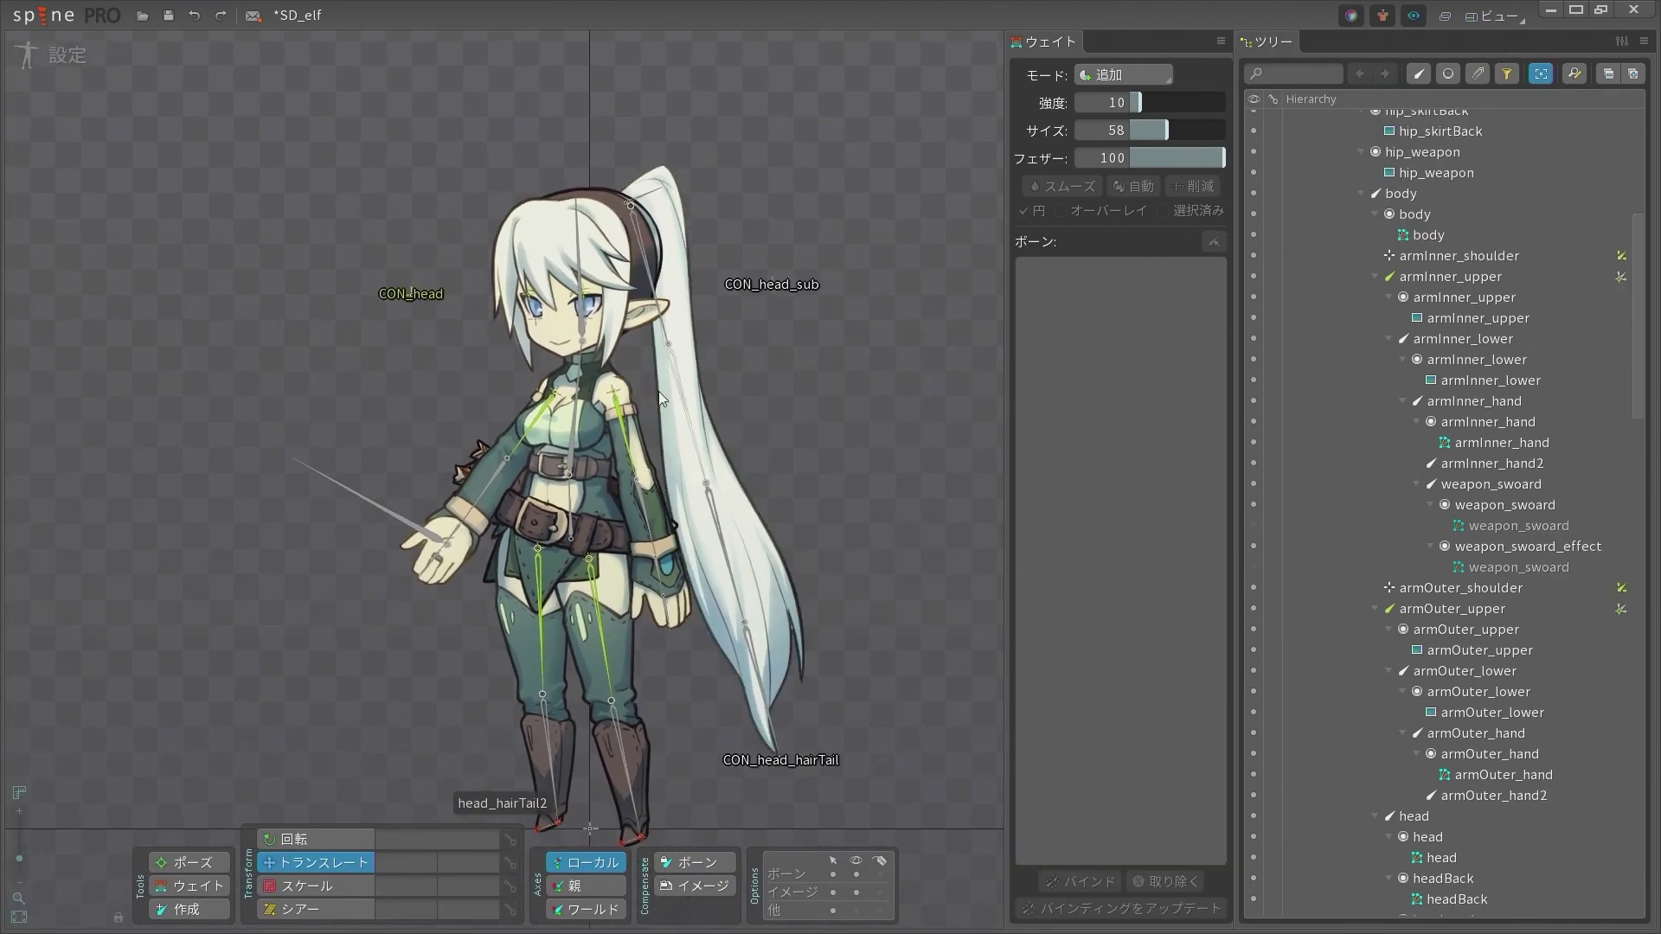
pyautogui.scroll(4, 530, 434)
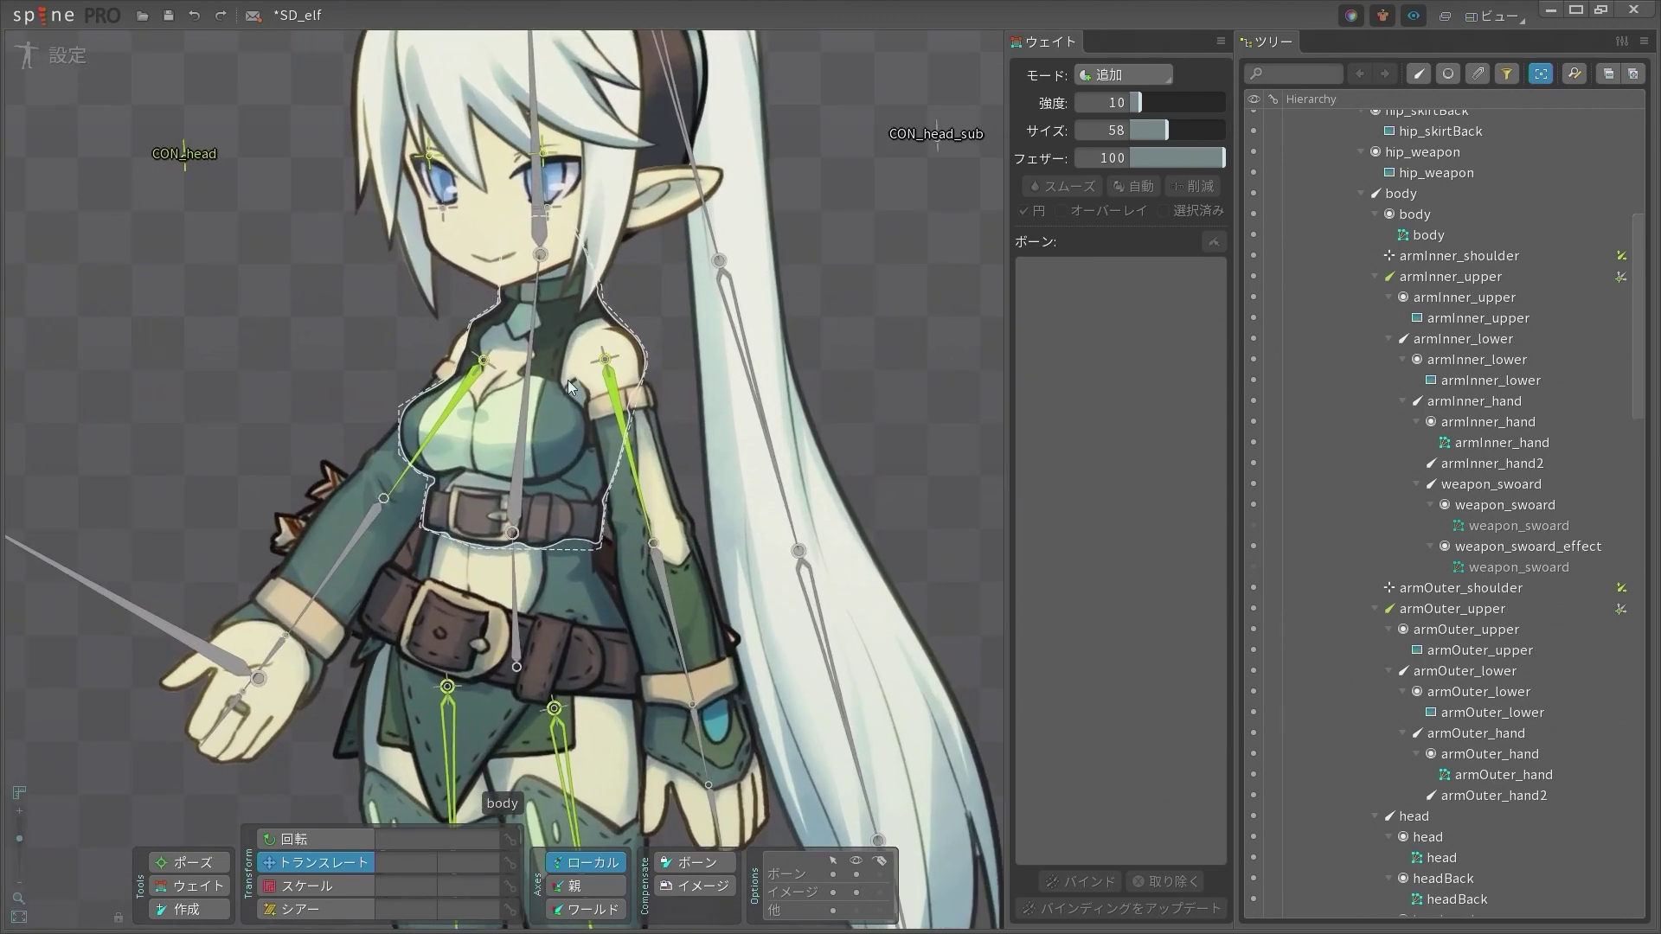
# Bind the legOuter_hip and legInner_hip bones to the Hip mesh
pyautogui.click(476, 624)
pyautogui.moveTo(387, 536); pyautogui.dragTo(546, 285)
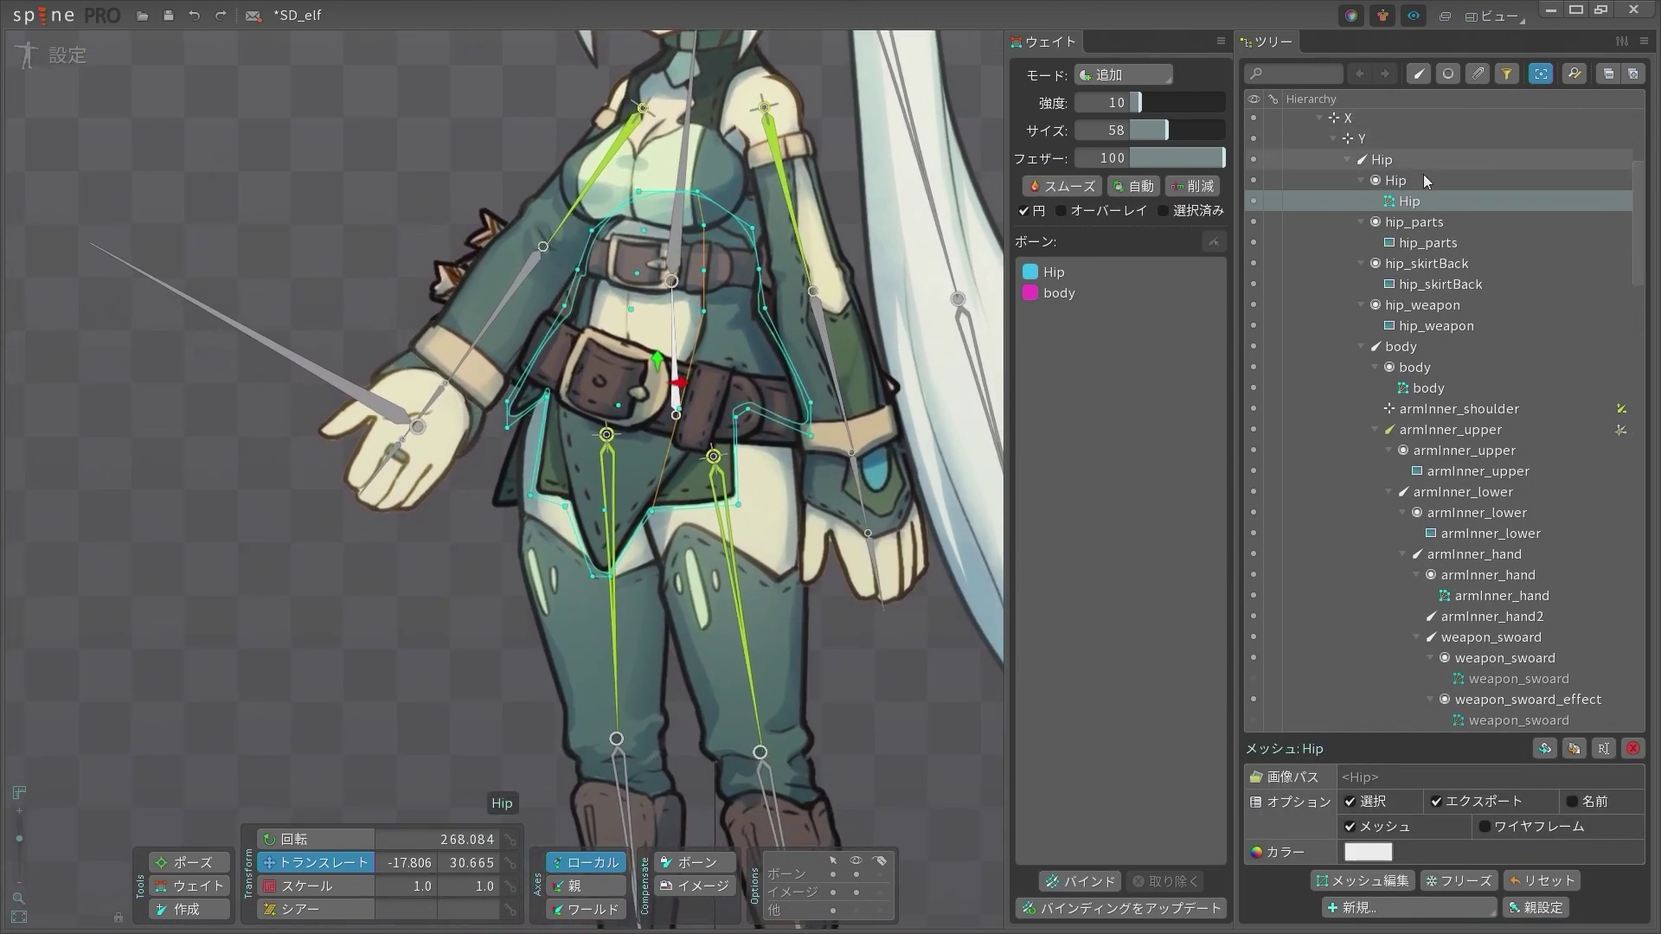
pyautogui.scroll(4, 692, 364)
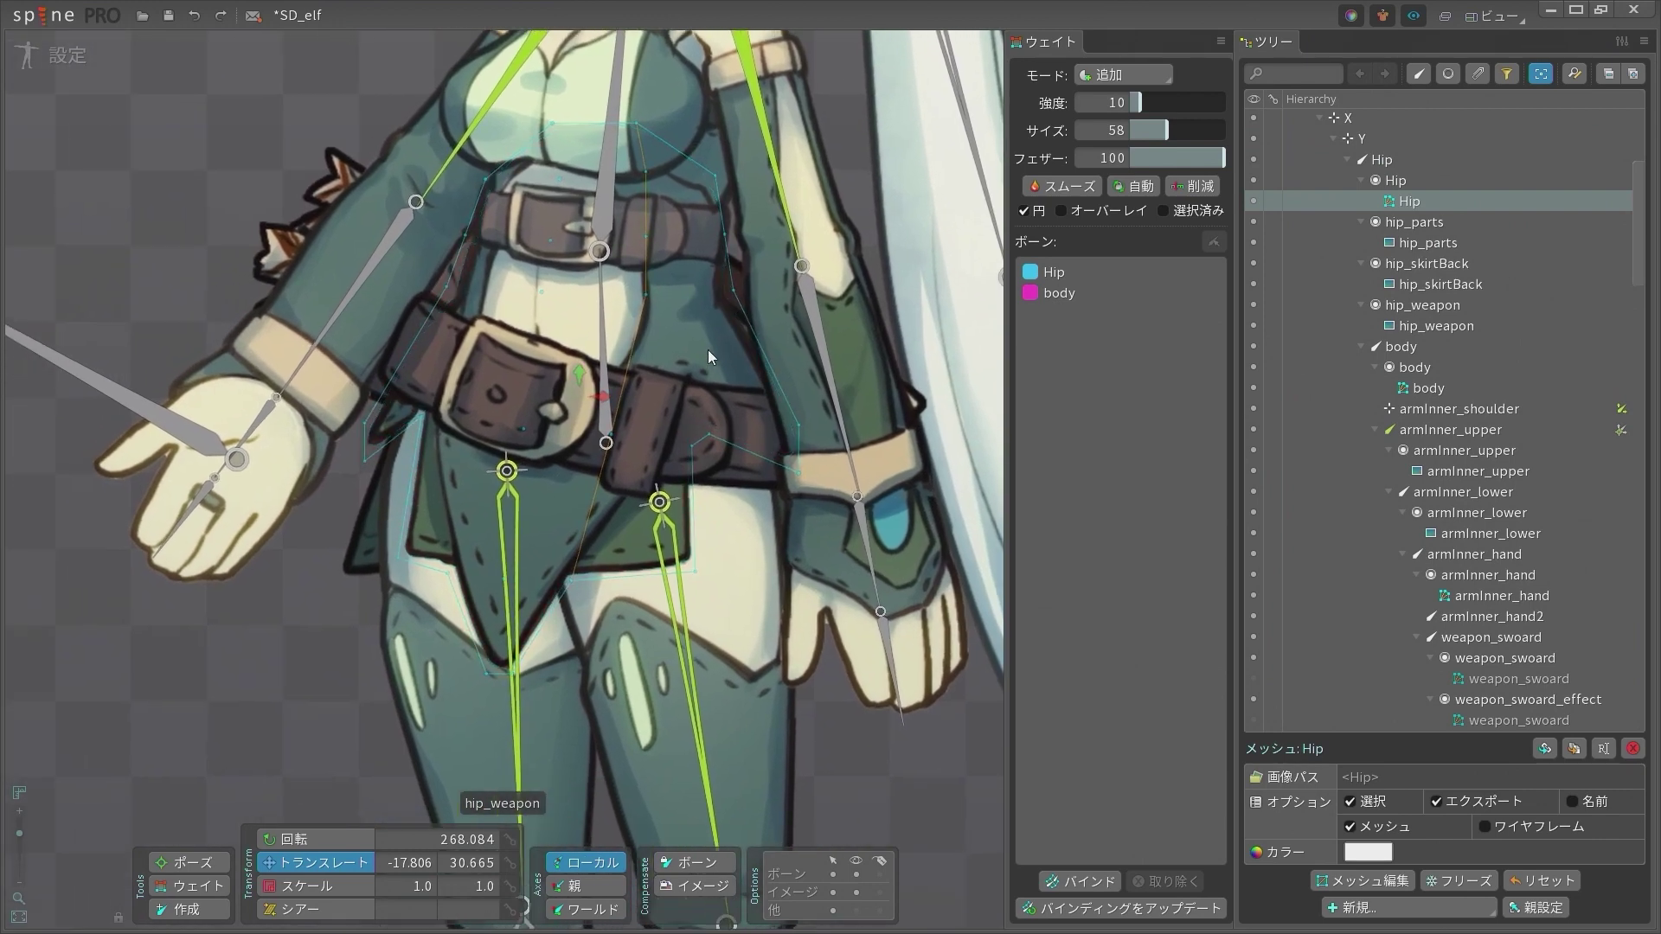
pyautogui.click(1078, 882)
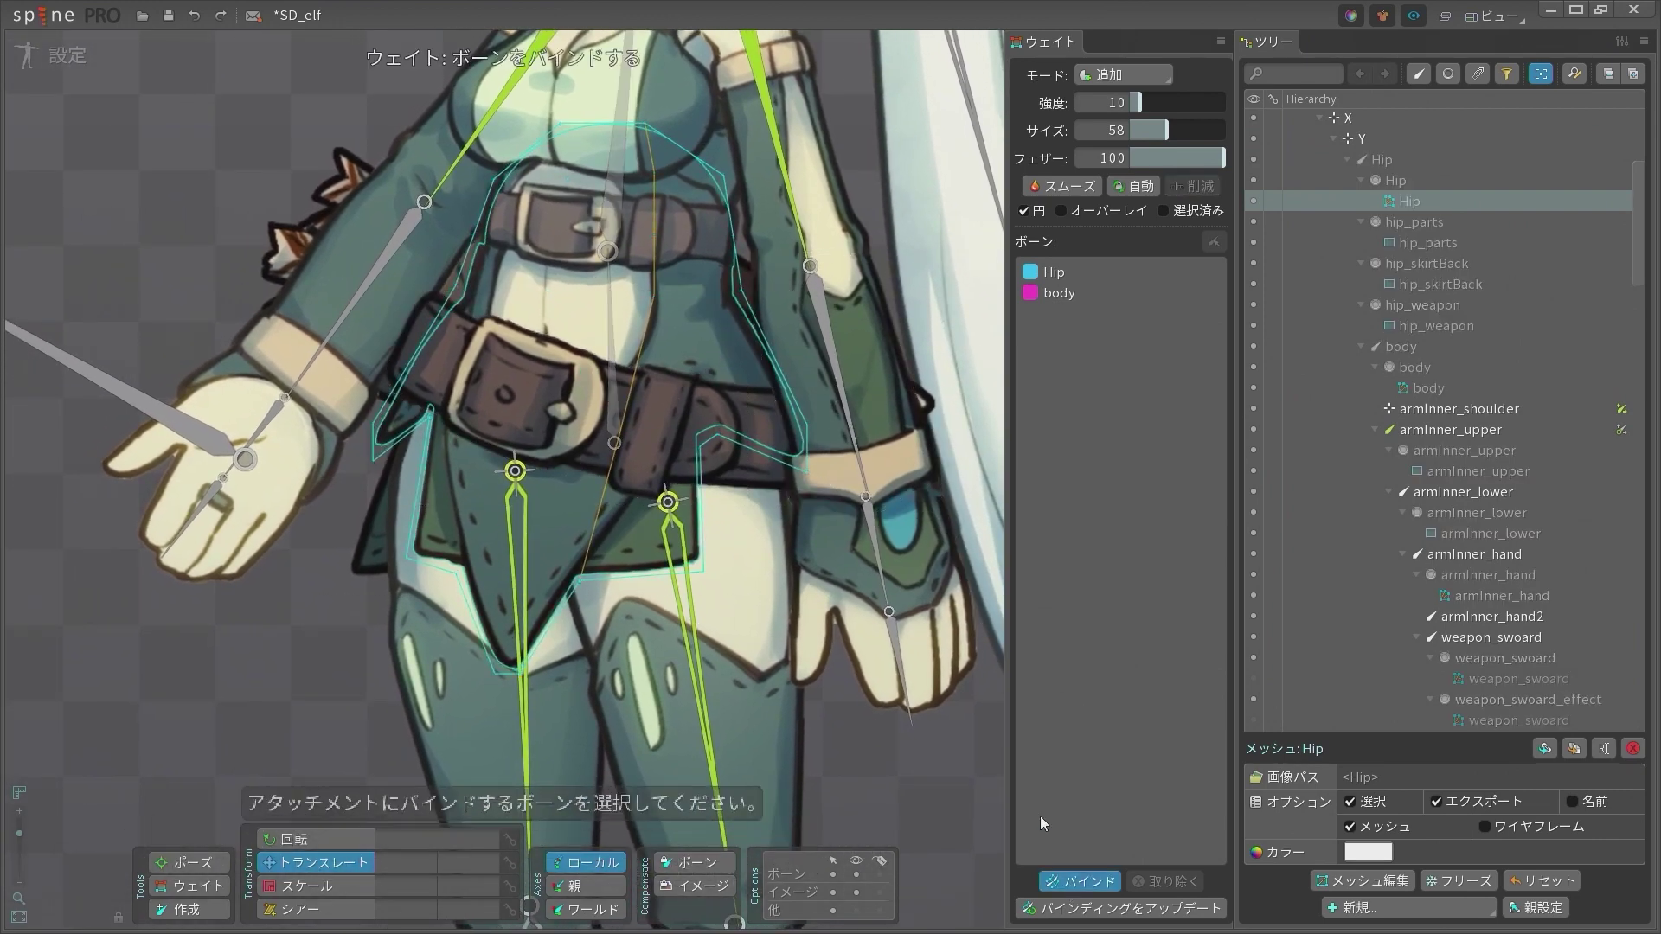
pyautogui.scroll(3, 657, 550)
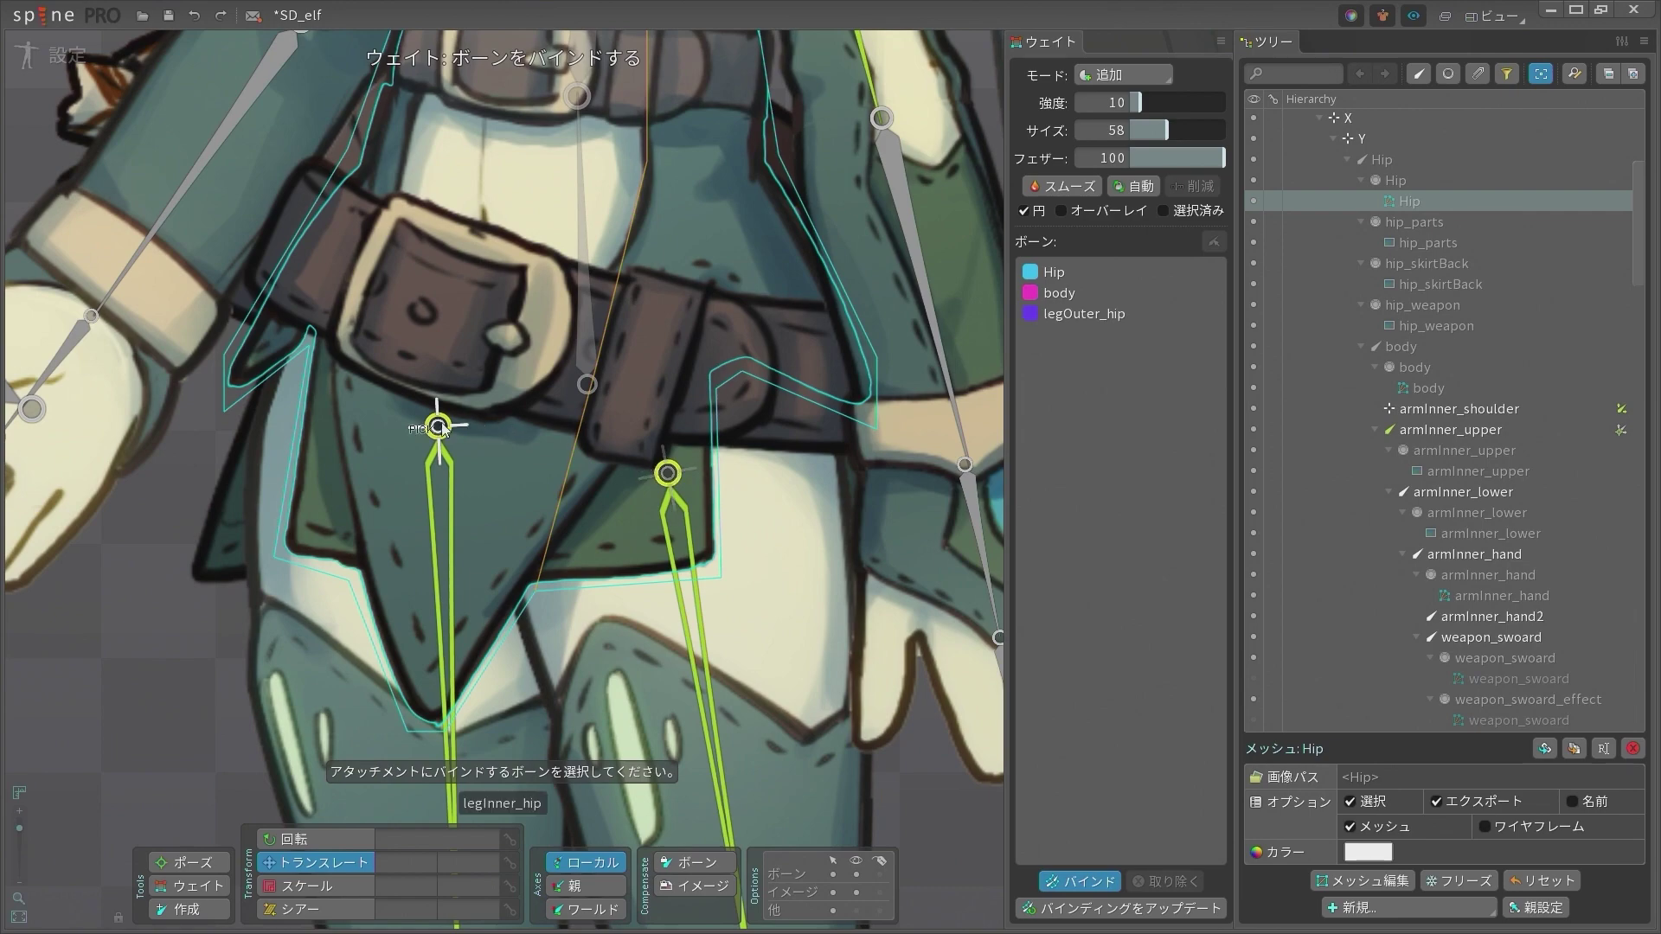
pyautogui.scroll(-6, 441, 424)
pyautogui.scroll(5, 592, 480)
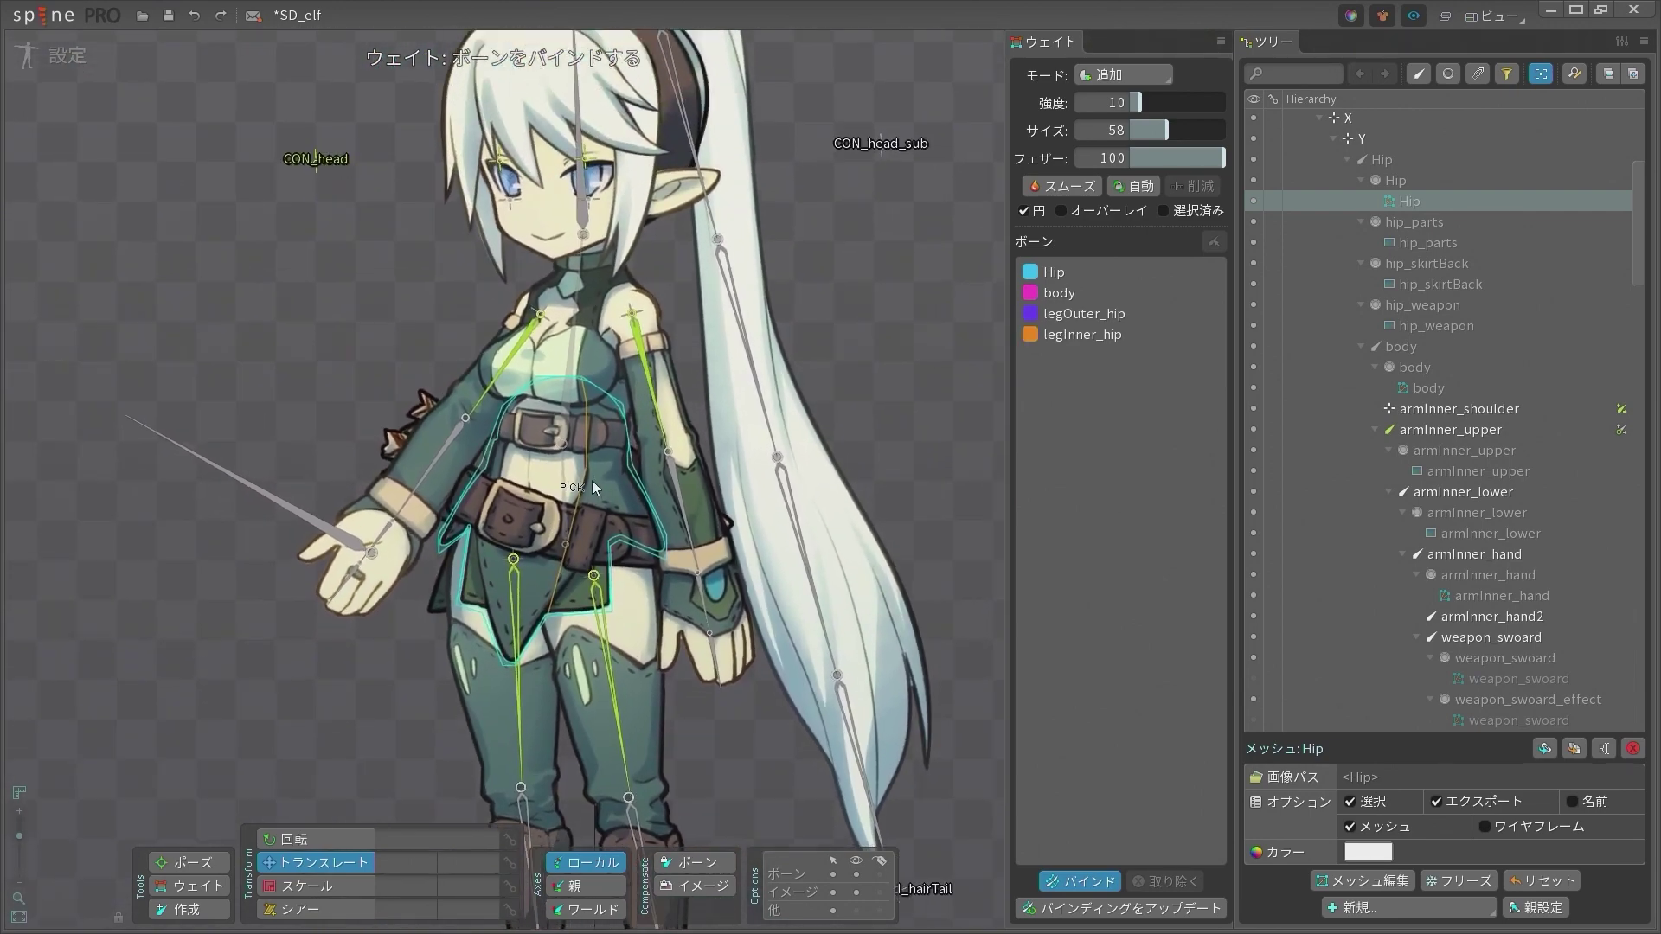
# Bind the armOuter_shoulder and armInner_shoulder bones to the Hip mesh as well, and finish binding
pyautogui.scroll(1, 625, 298)
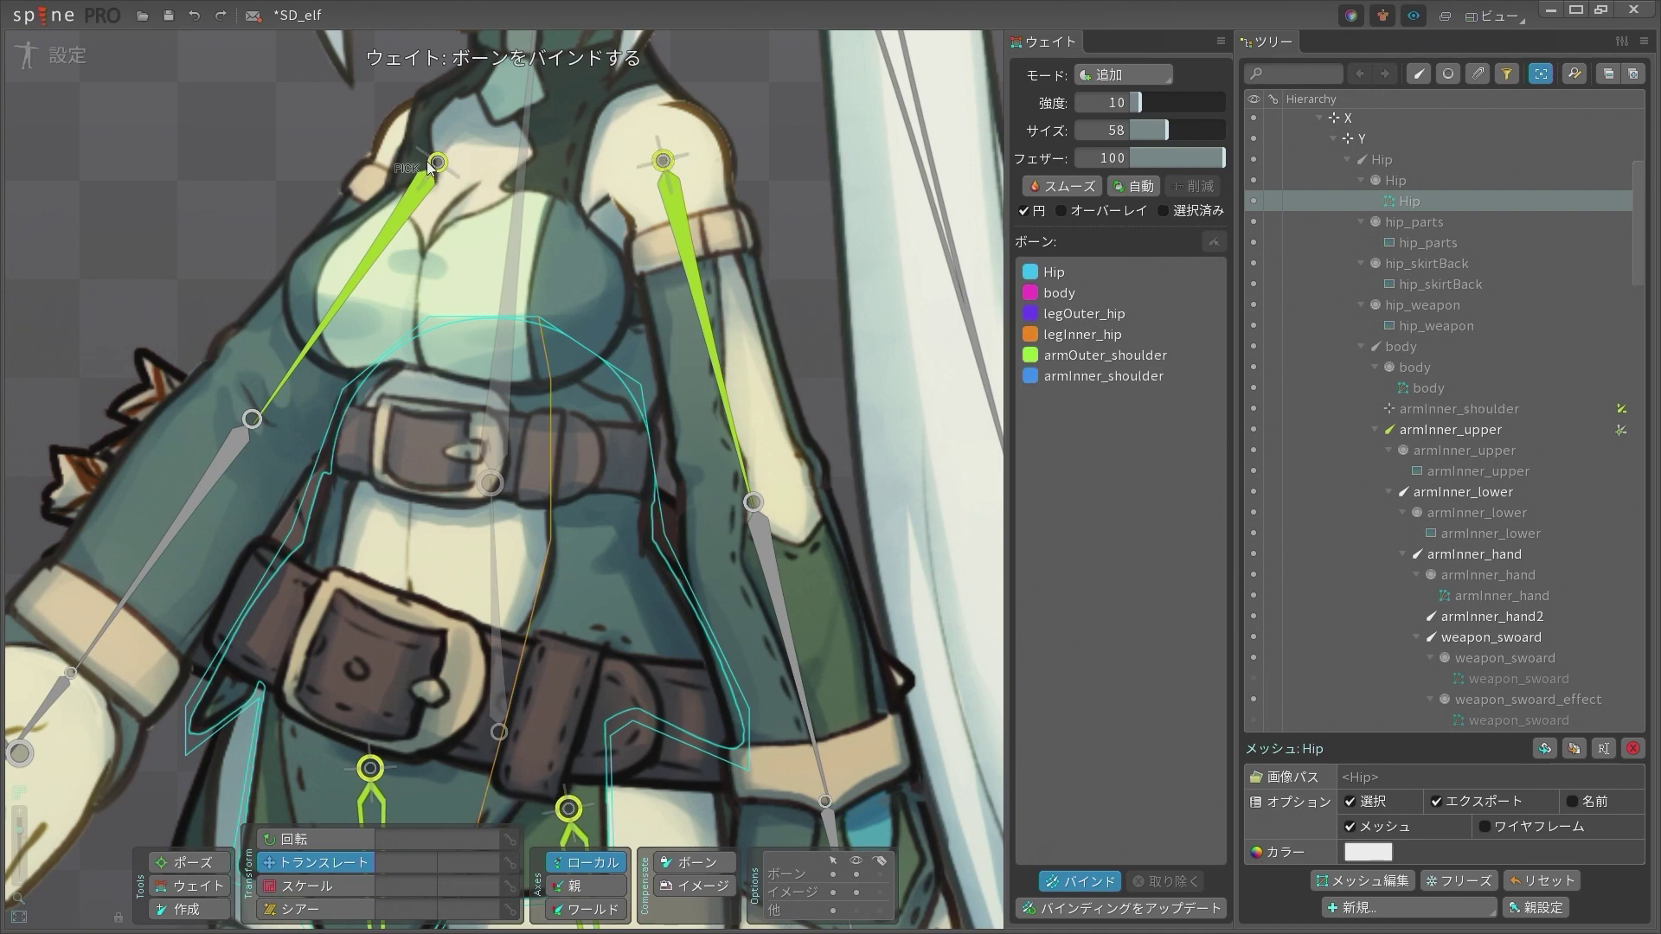
pyautogui.scroll(-6, 428, 161)
pyautogui.scroll(4, 676, 365)
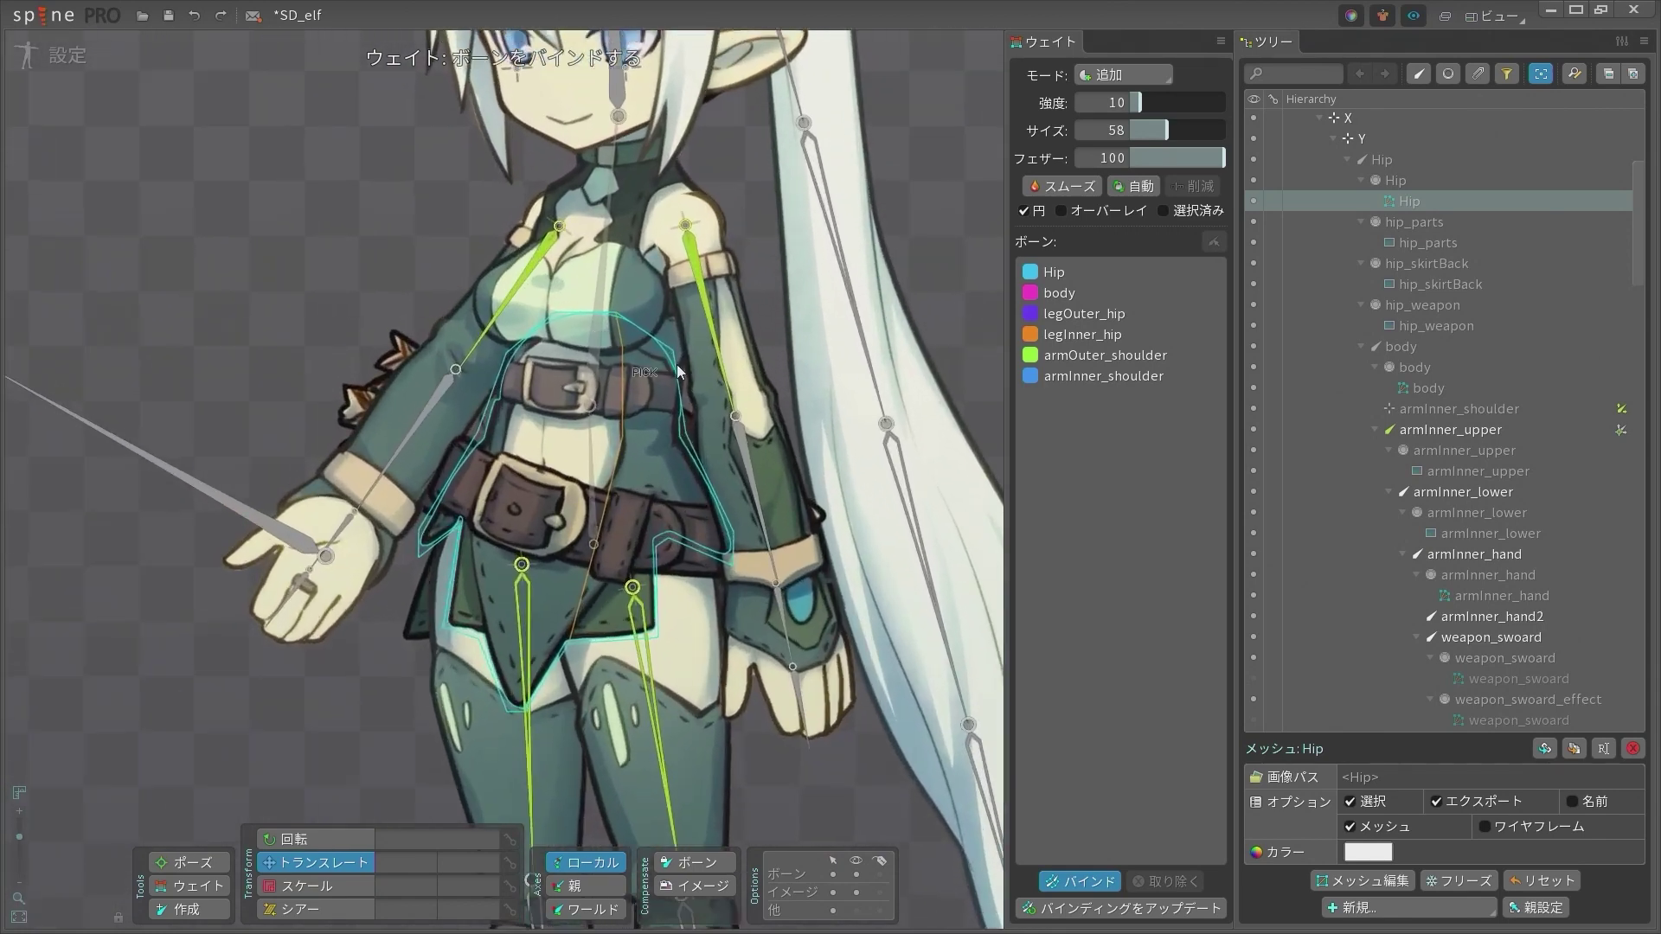
pyautogui.scroll(-4, 677, 365)
pyautogui.click(595, 484)
pyautogui.scroll(3, 605, 274)
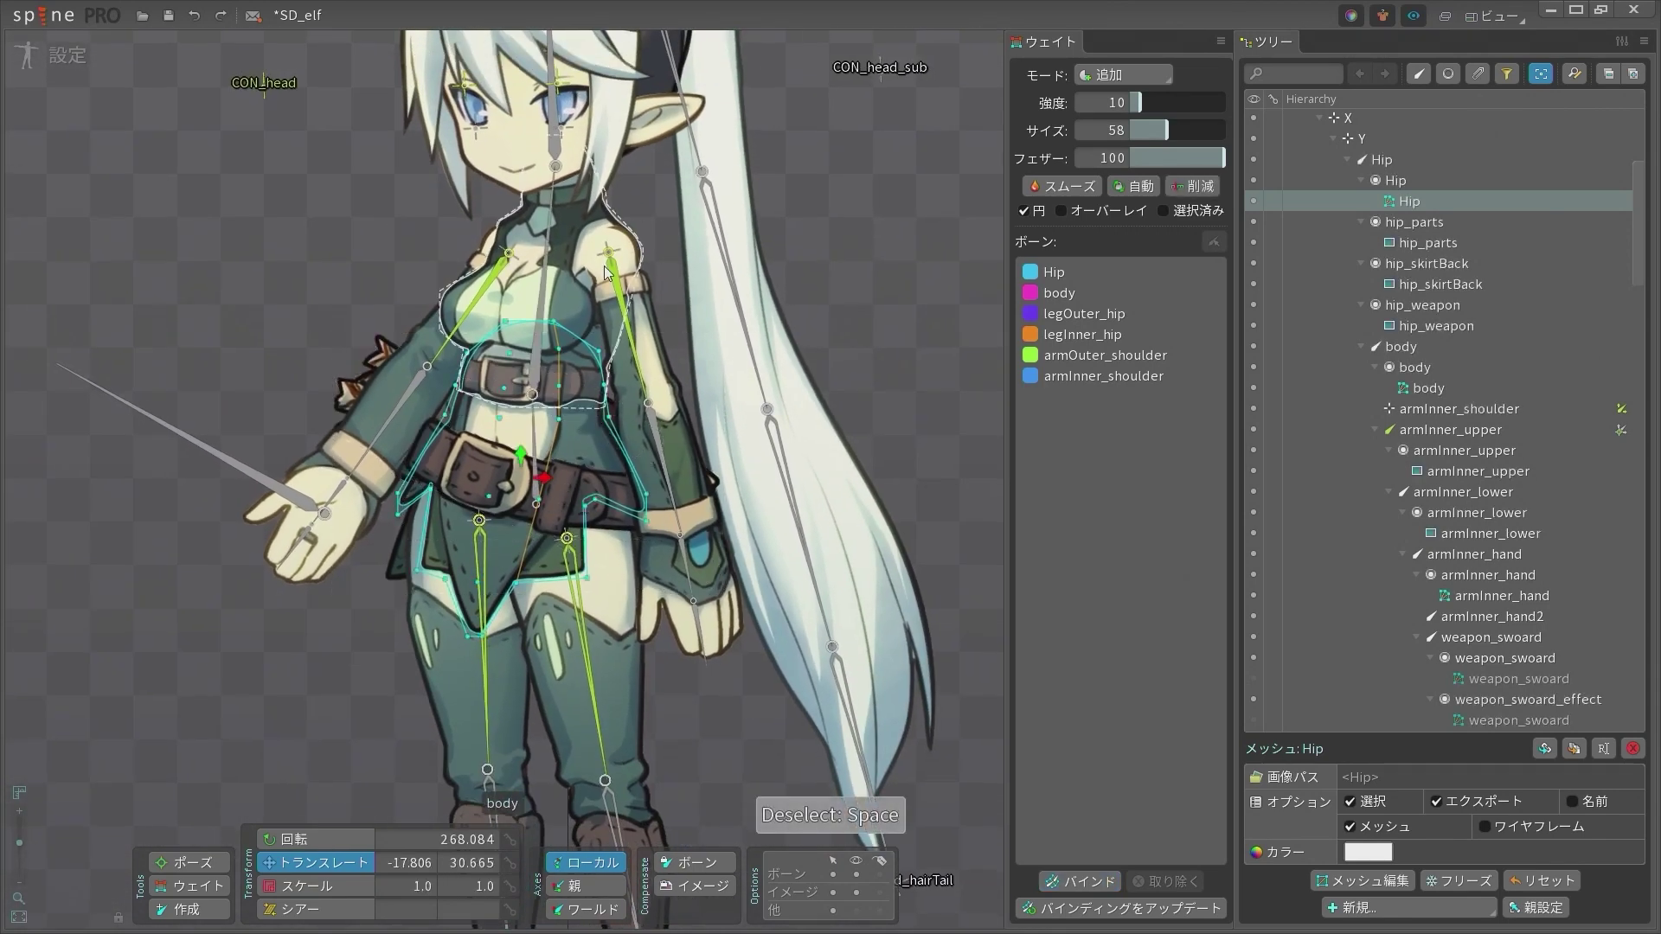
# Bind armOuter_shoulder, armInner_shoulder, legOuter_hip and legInner_hip to the body mesh, finish binding and deselect the mesh
pyautogui.press('space')
pyautogui.click(589, 292)
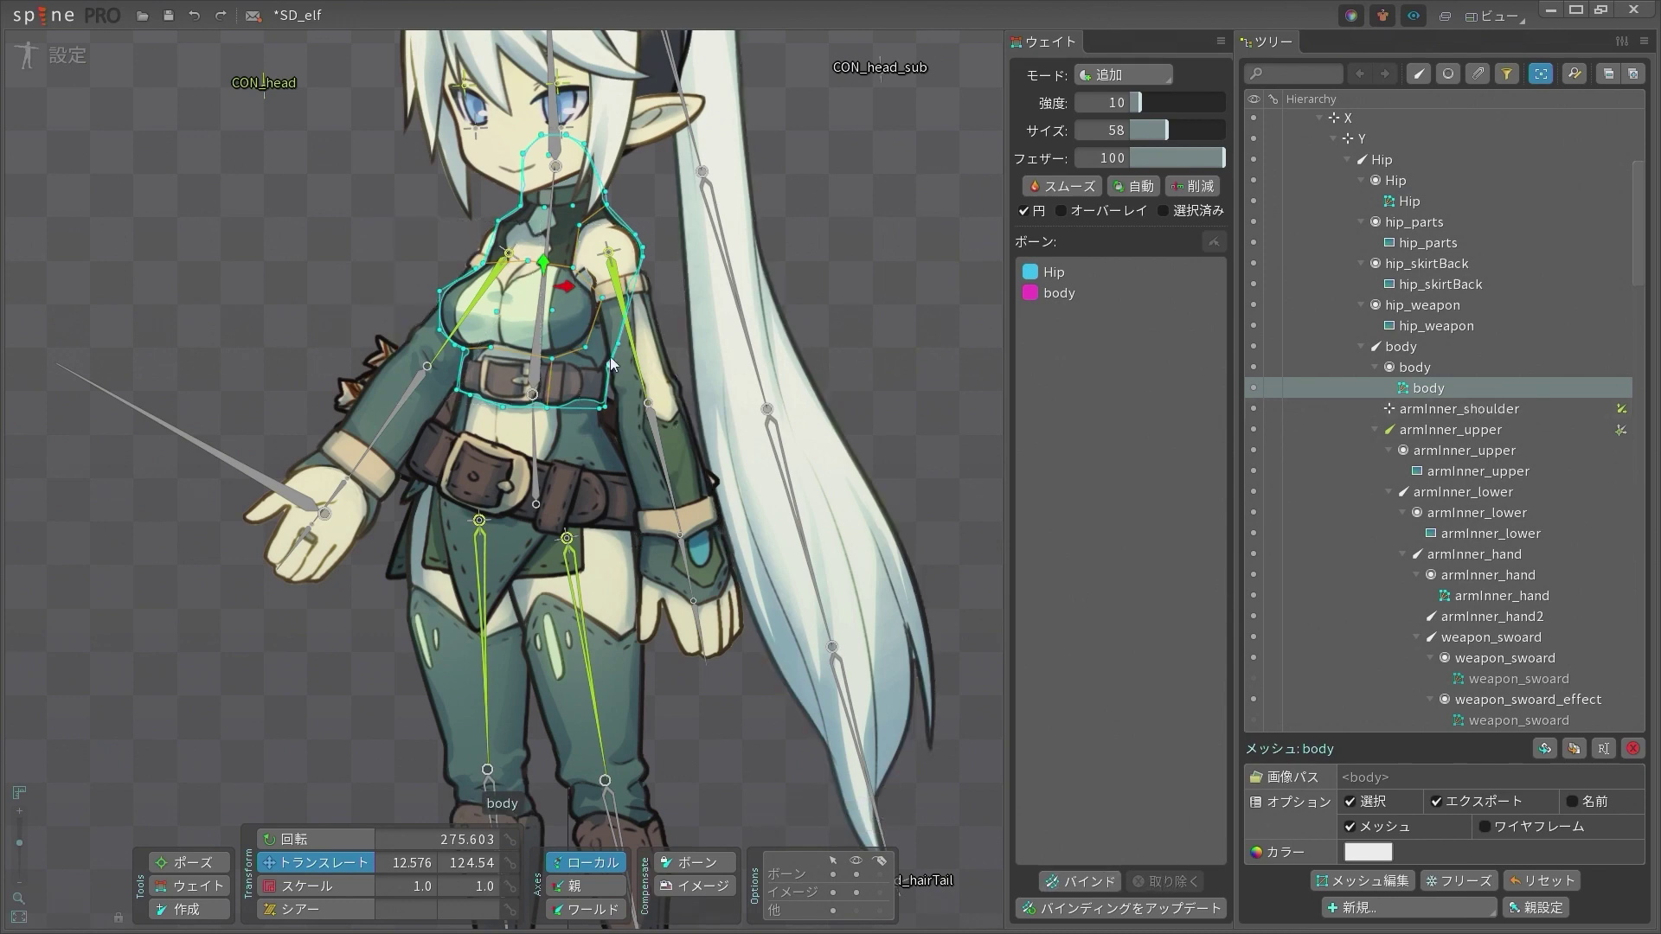
pyautogui.scroll(3, 610, 356)
pyautogui.click(1081, 880)
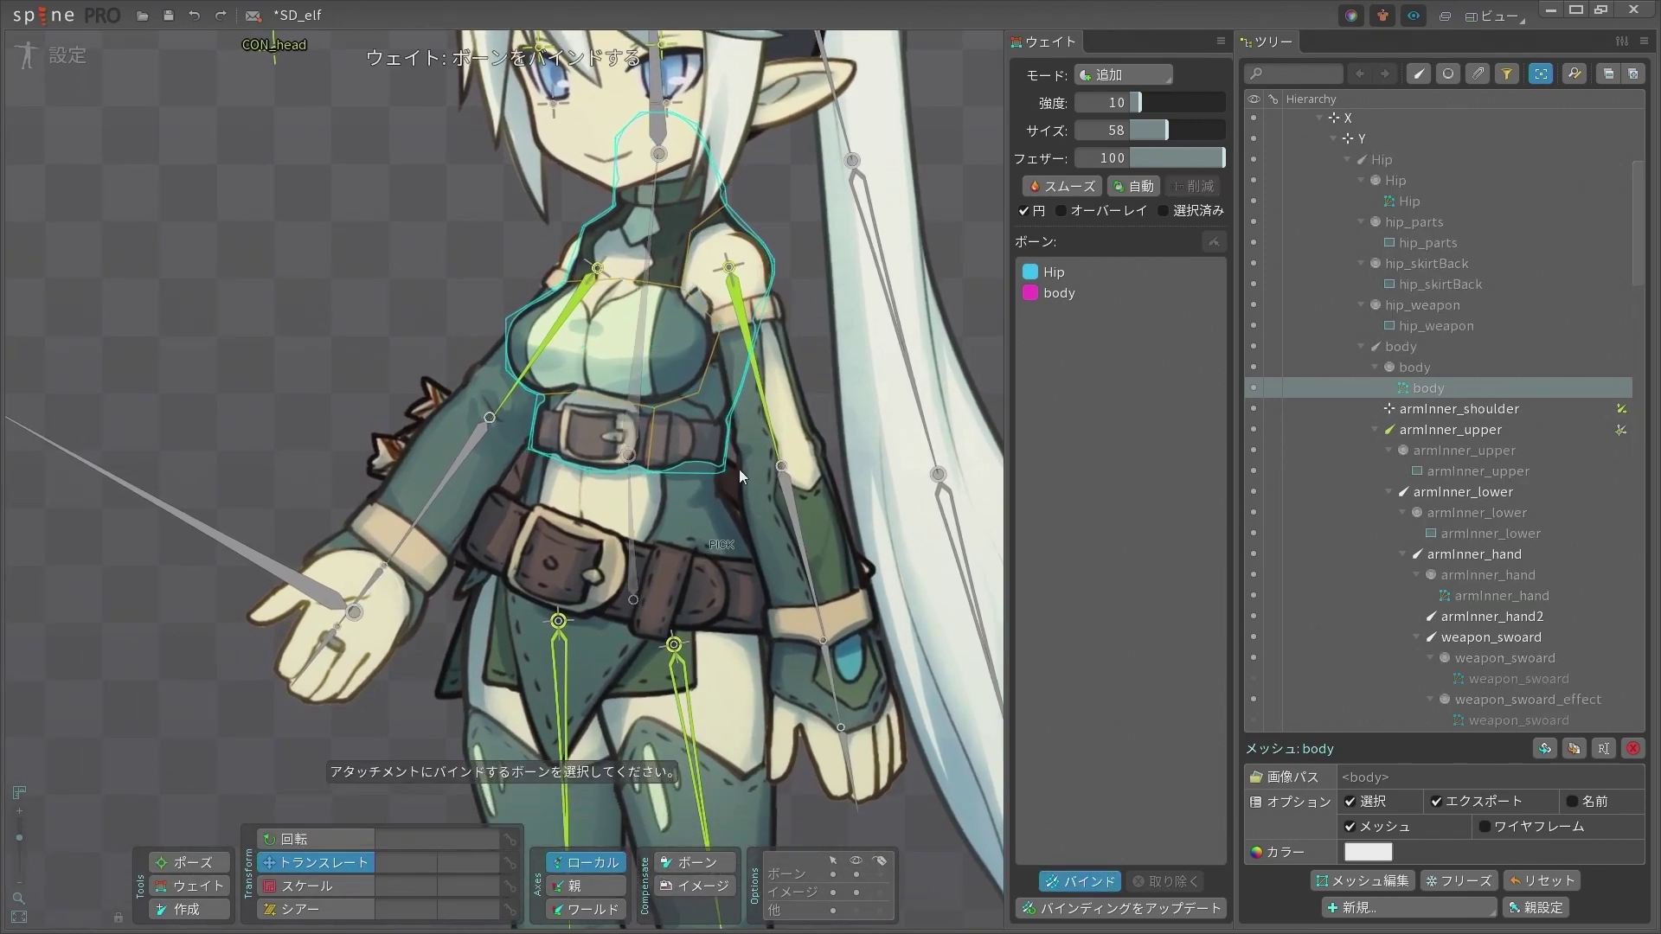
pyautogui.moveTo(738, 469); pyautogui.dragTo(708, 375)
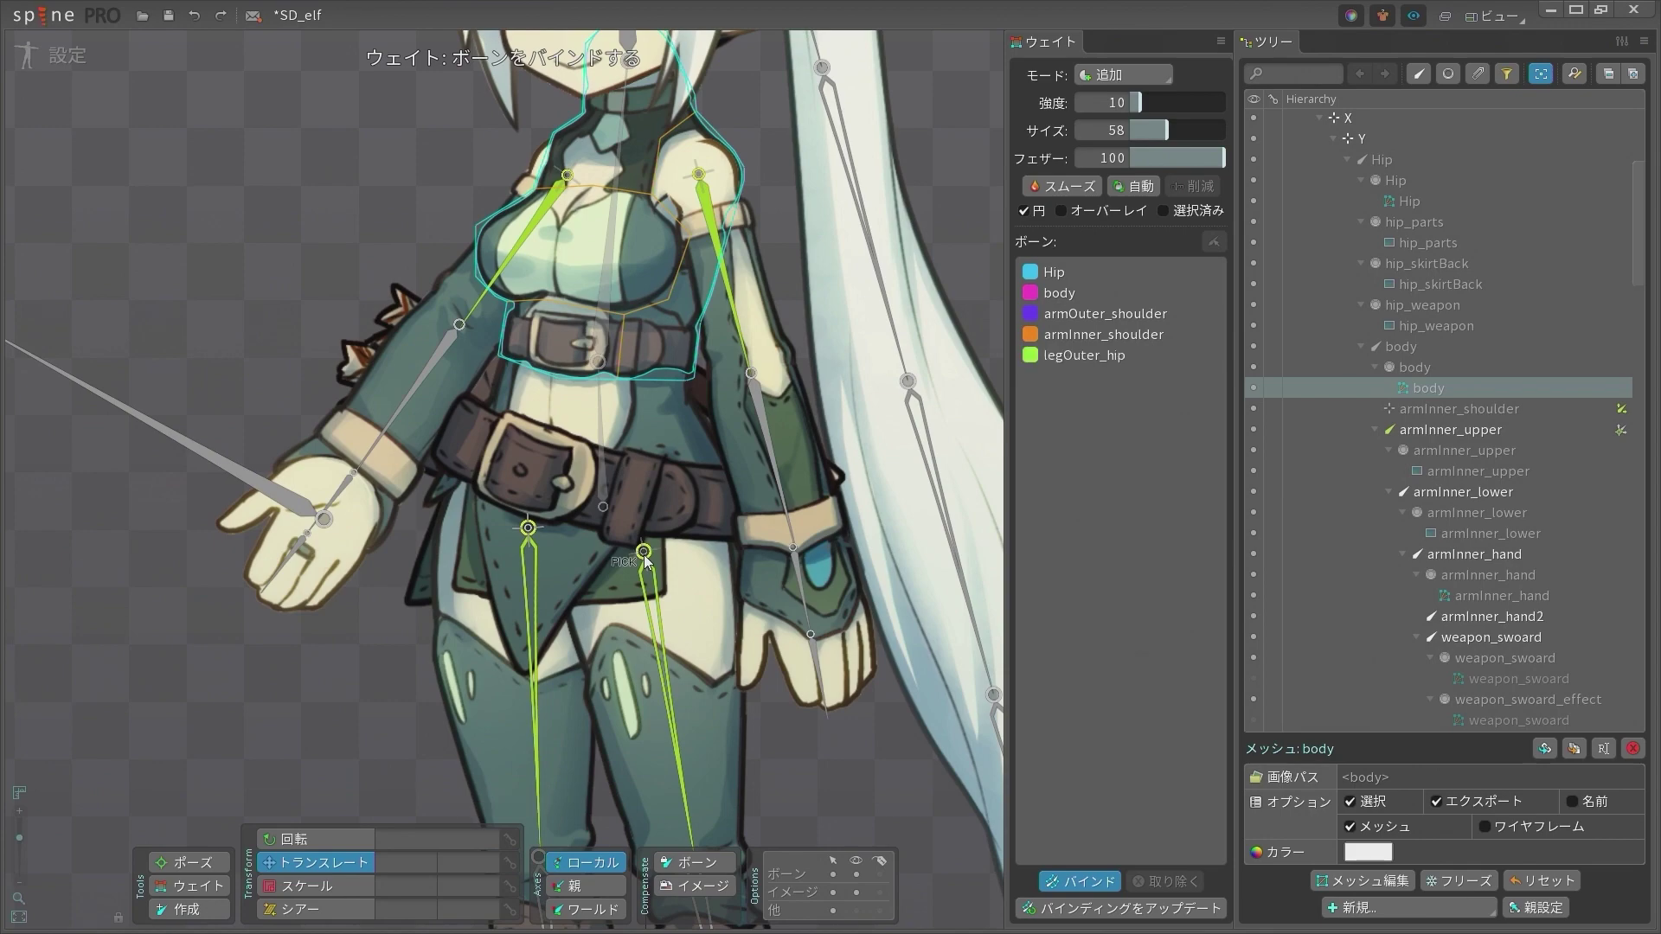
pyautogui.press('space')
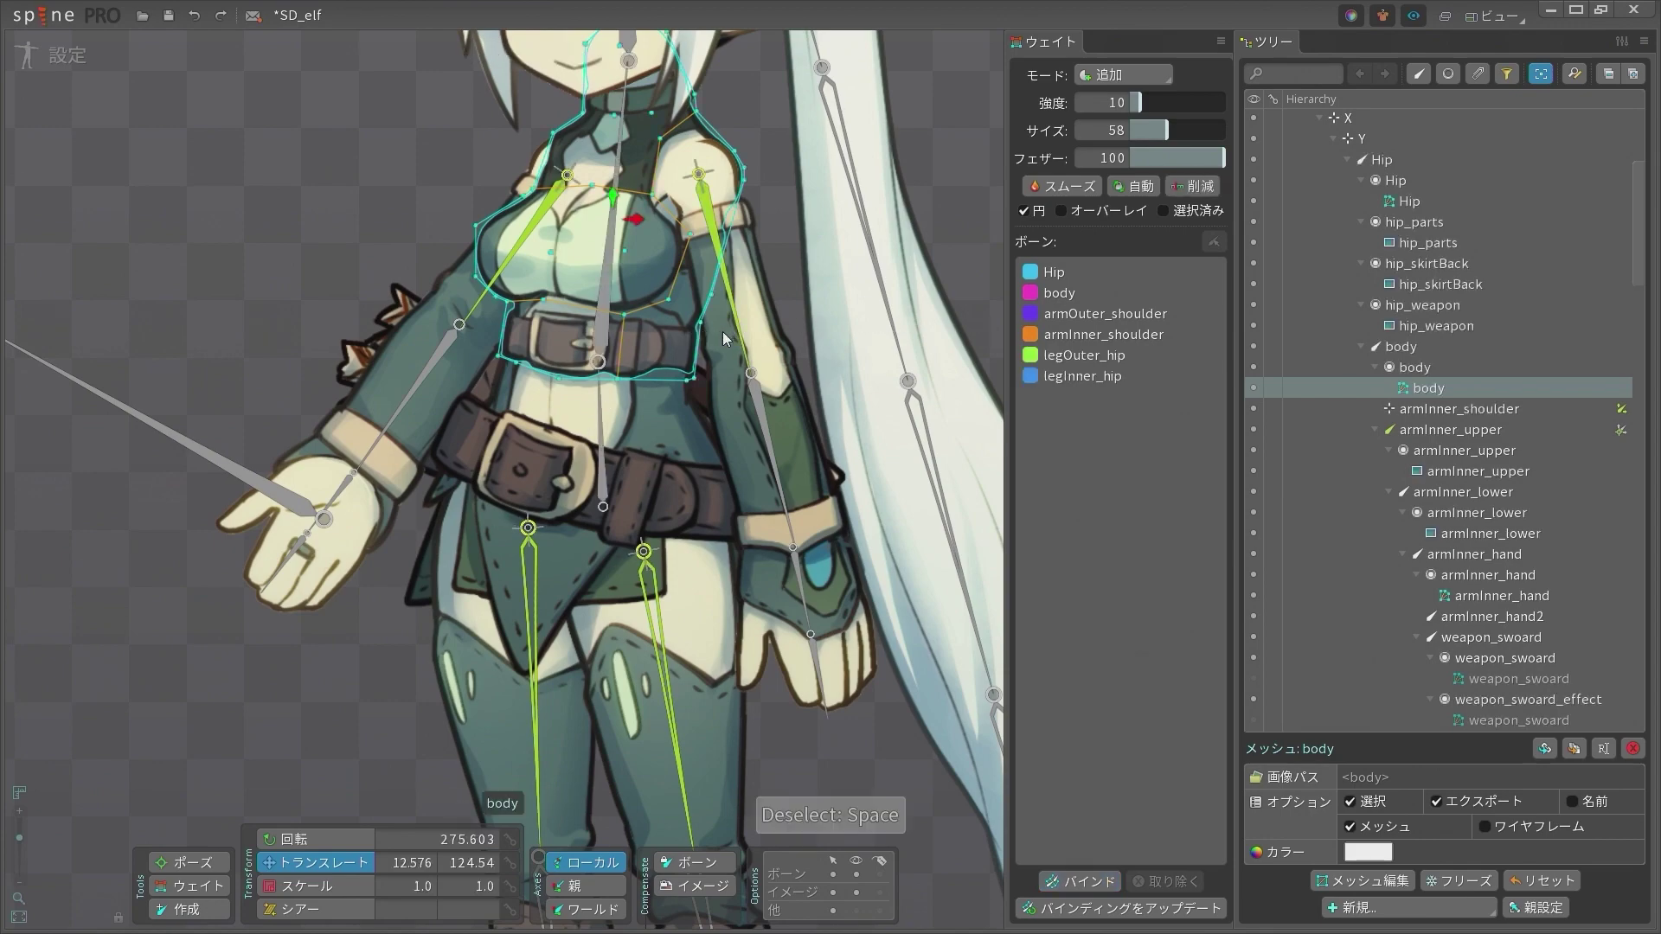
pyautogui.moveTo(724, 331); pyautogui.dragTo(554, 406)
pyautogui.scroll(-4, 554, 407)
pyautogui.press('space')
# Examine the hip and shoulder helper bones and the list of bones bound to the body mesh
pyautogui.scroll(5, 341, 414)
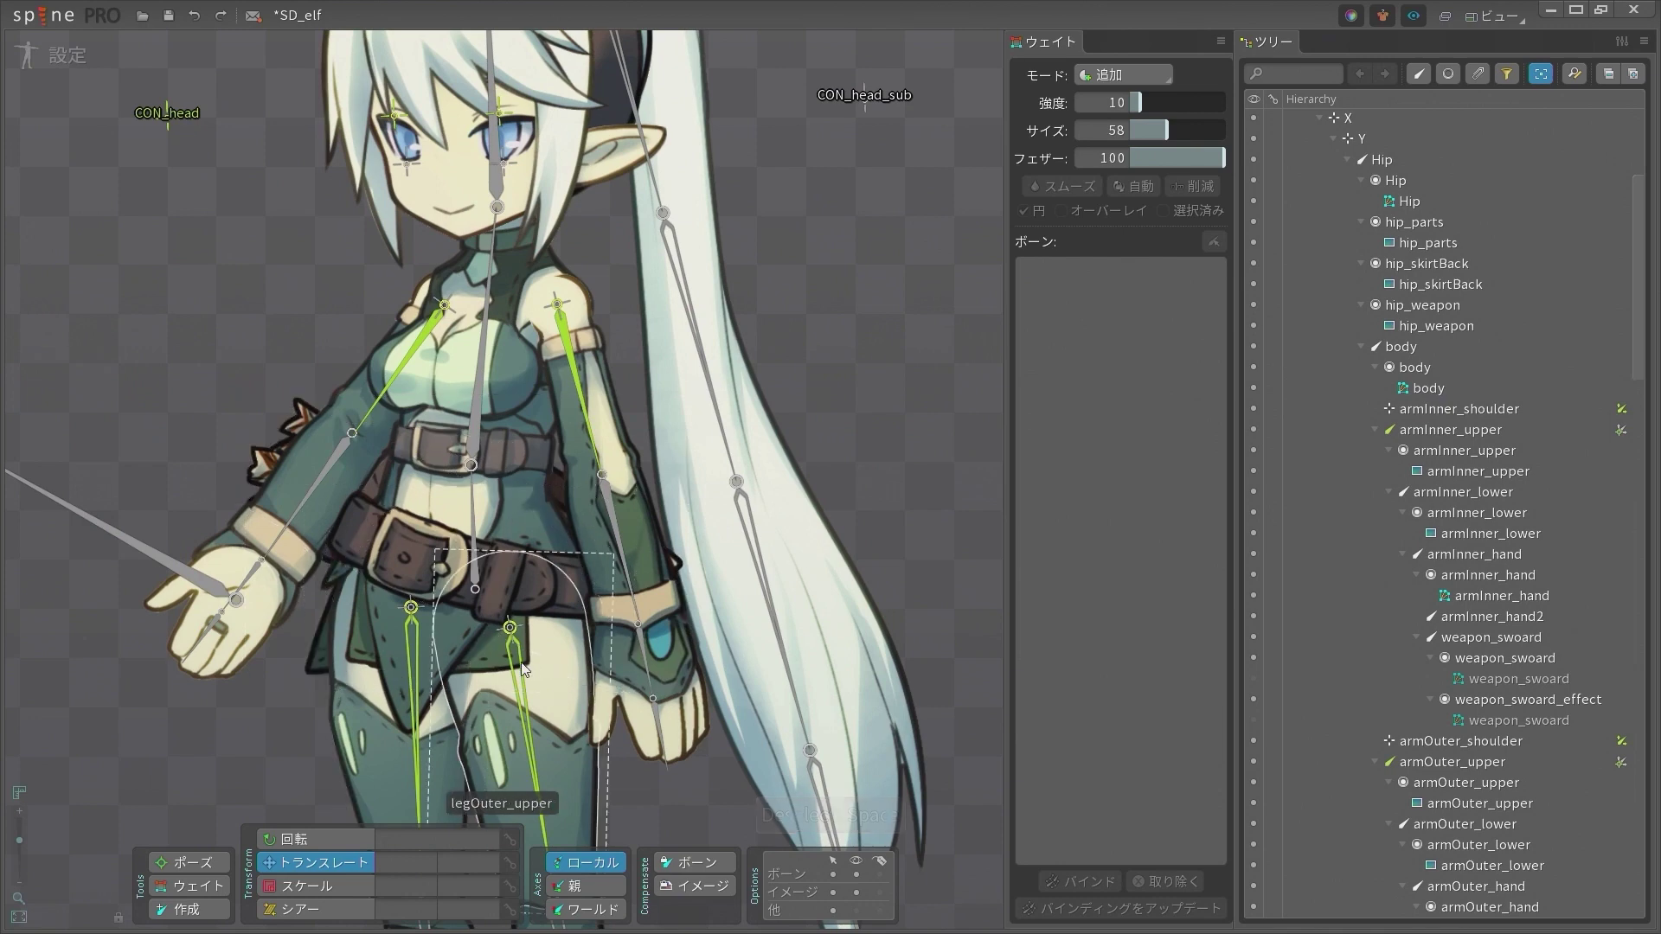
pyautogui.click(512, 627)
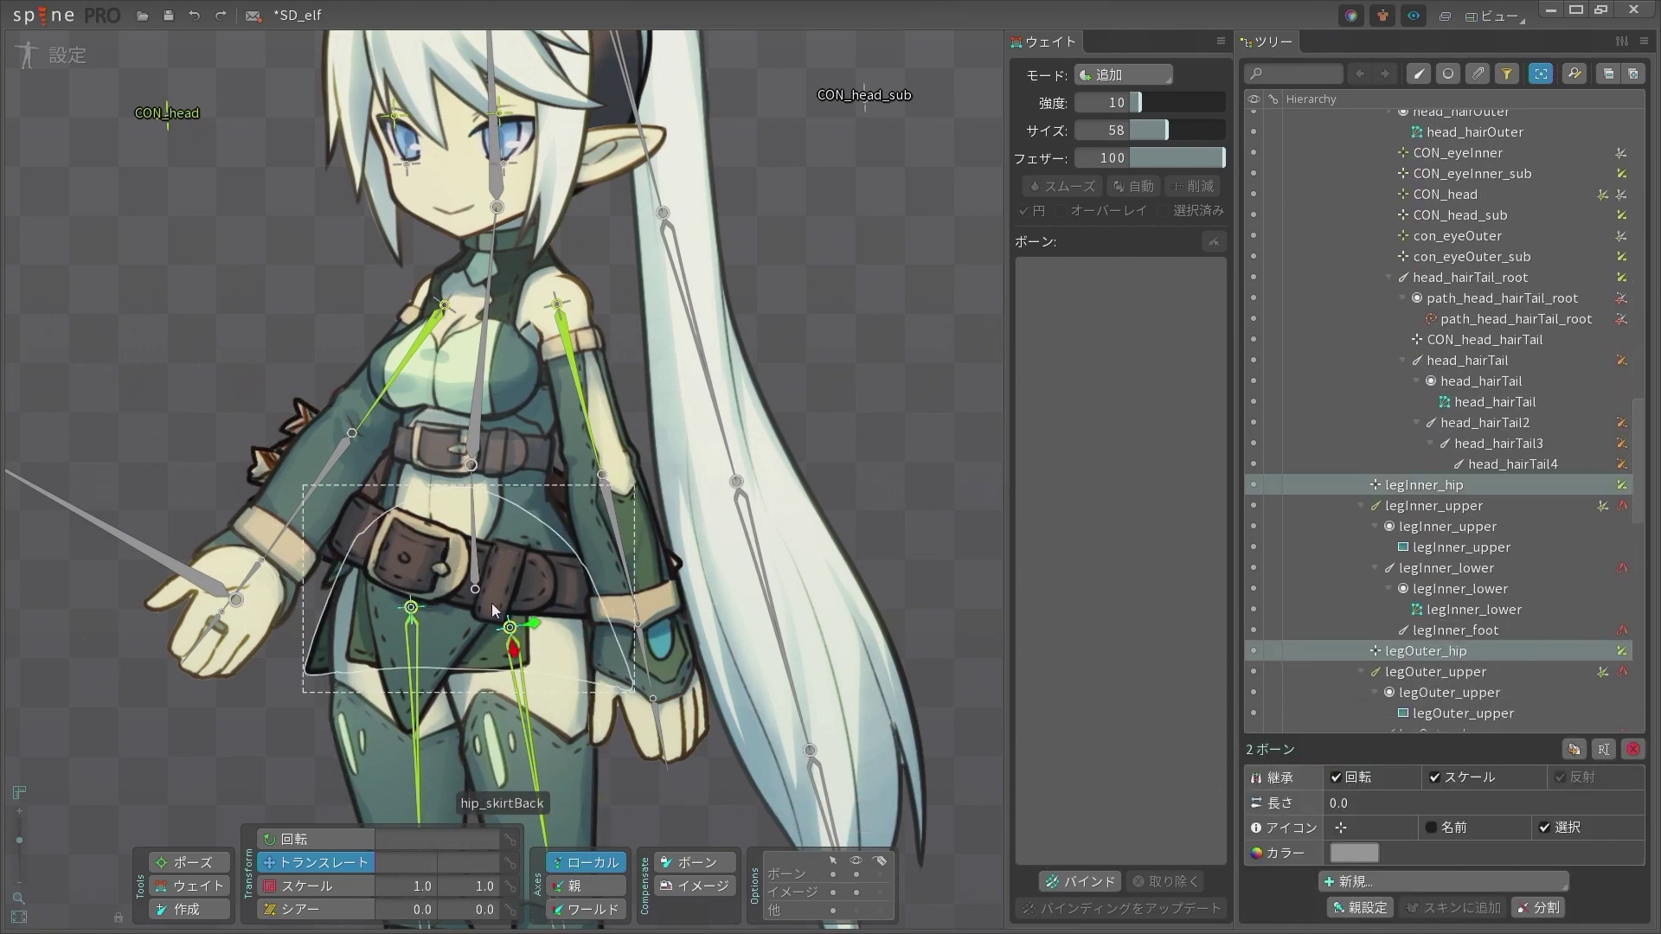
pyautogui.press('space')
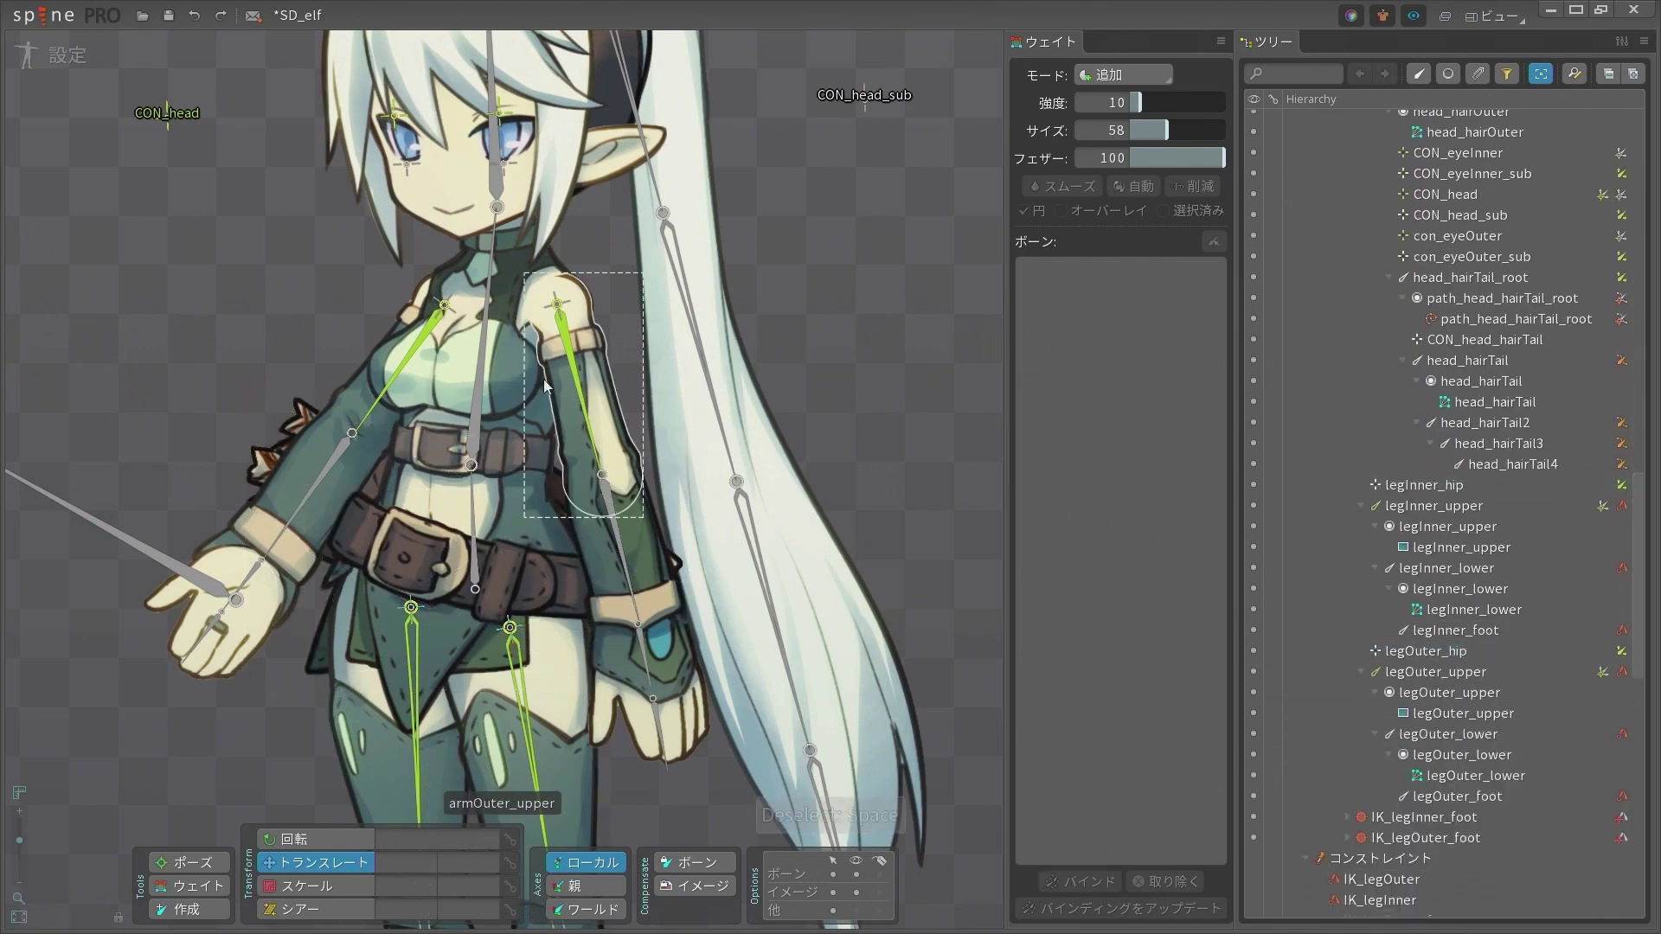
pyautogui.click(558, 308)
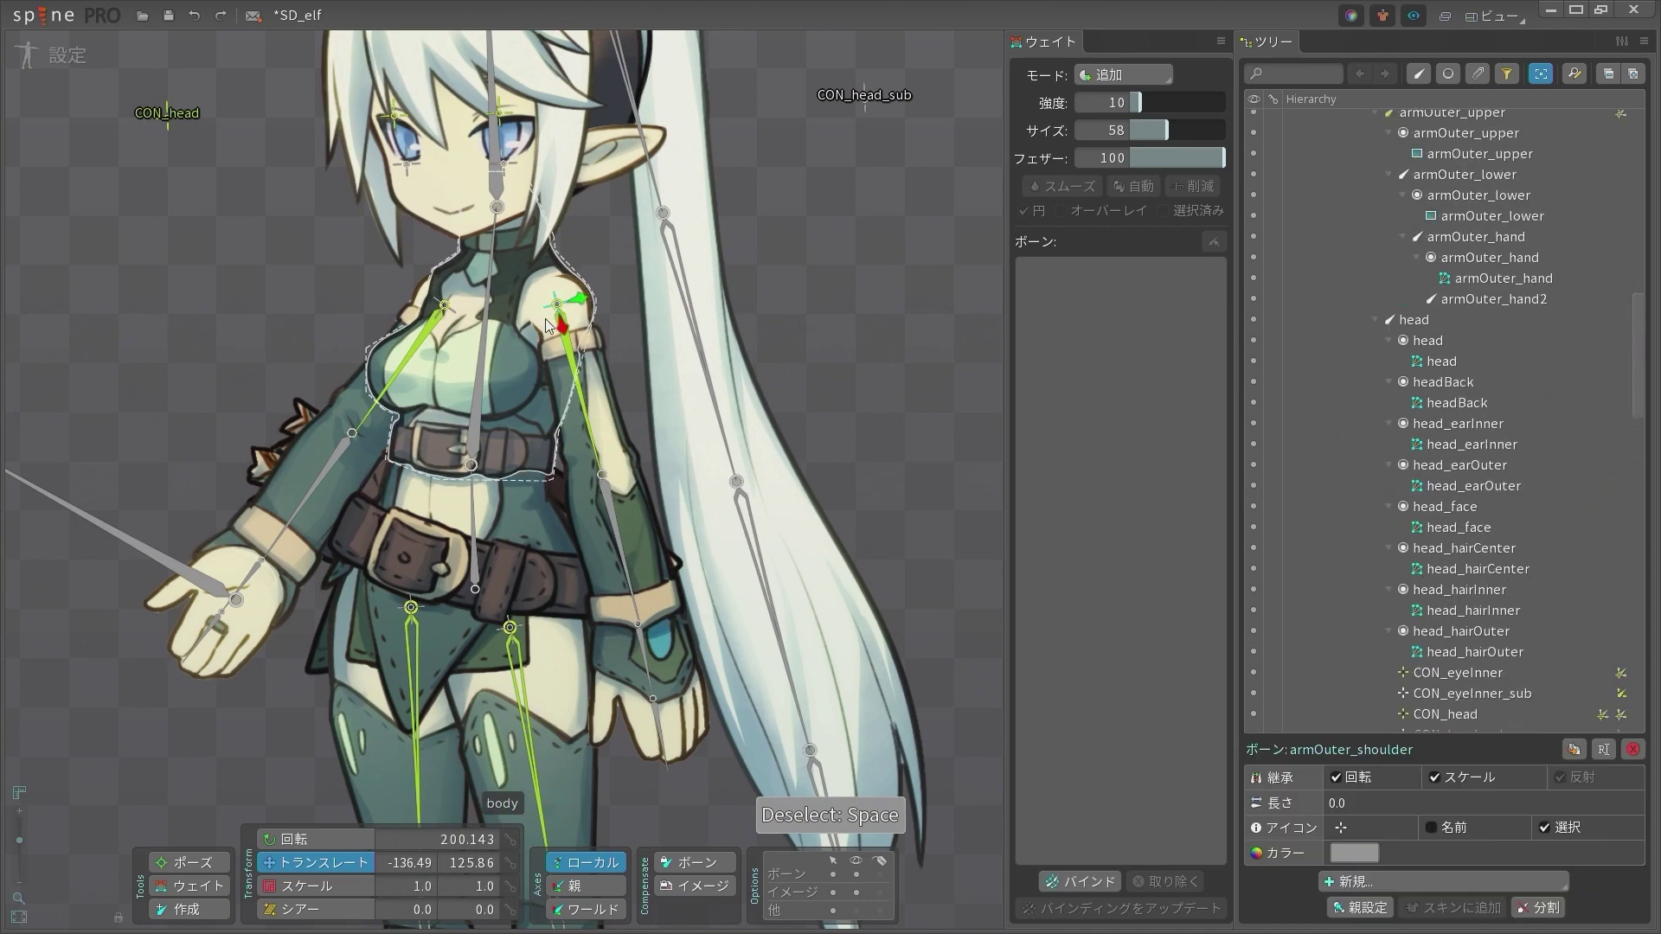
pyautogui.click(441, 301)
pyautogui.press('space')
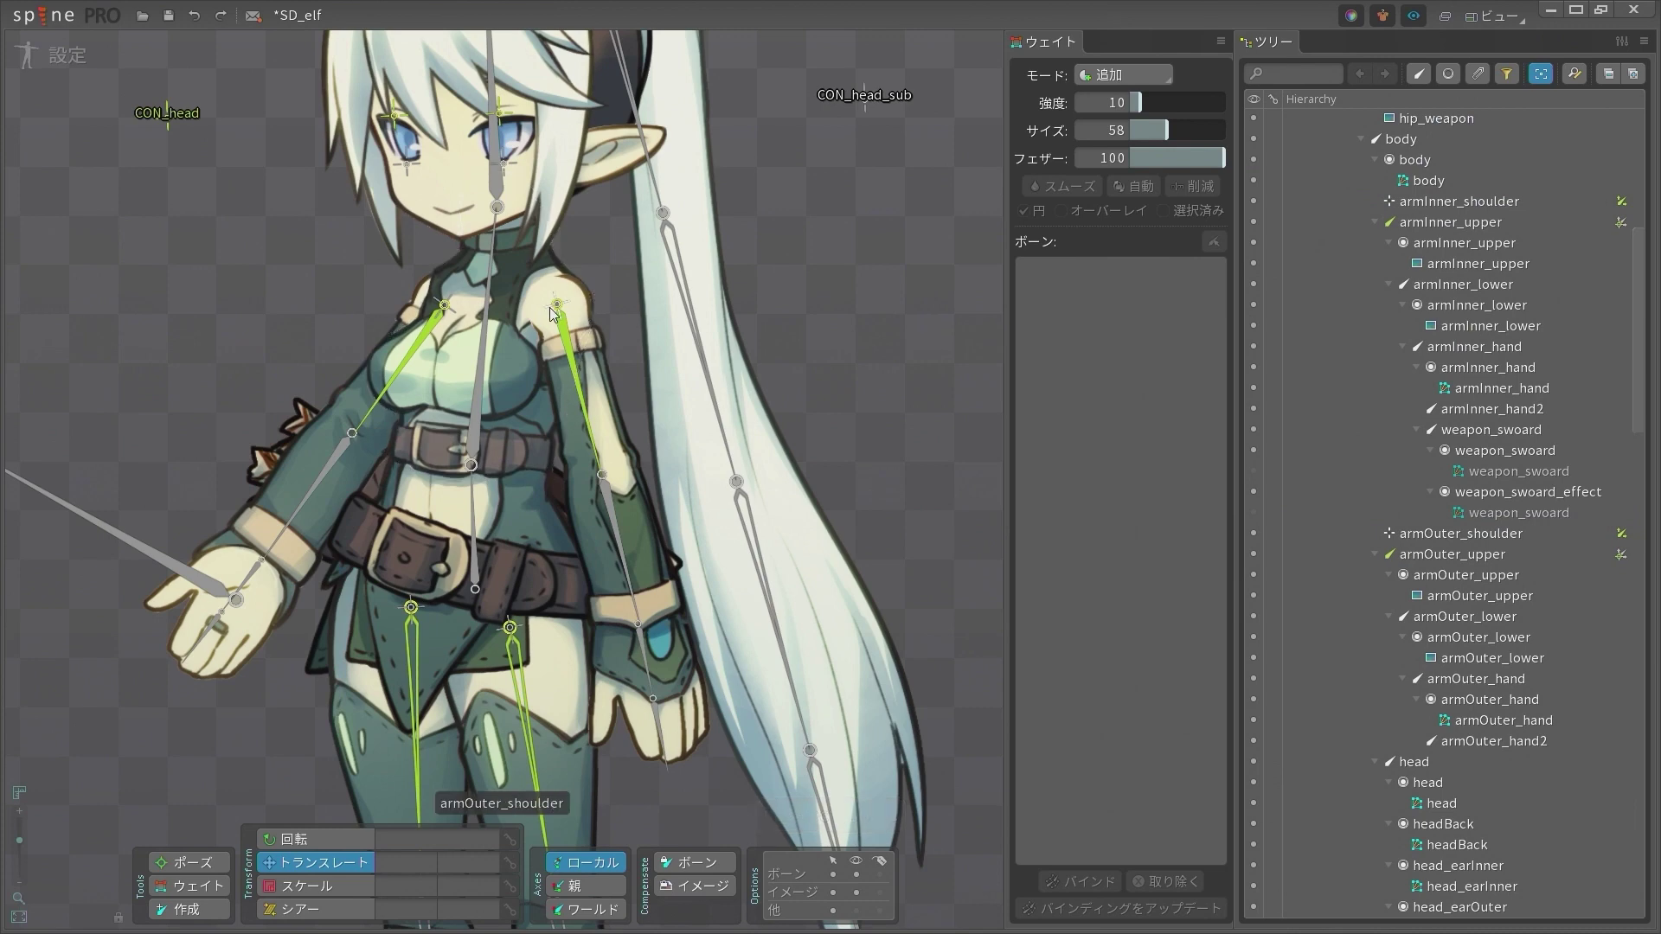
pyautogui.click(449, 323)
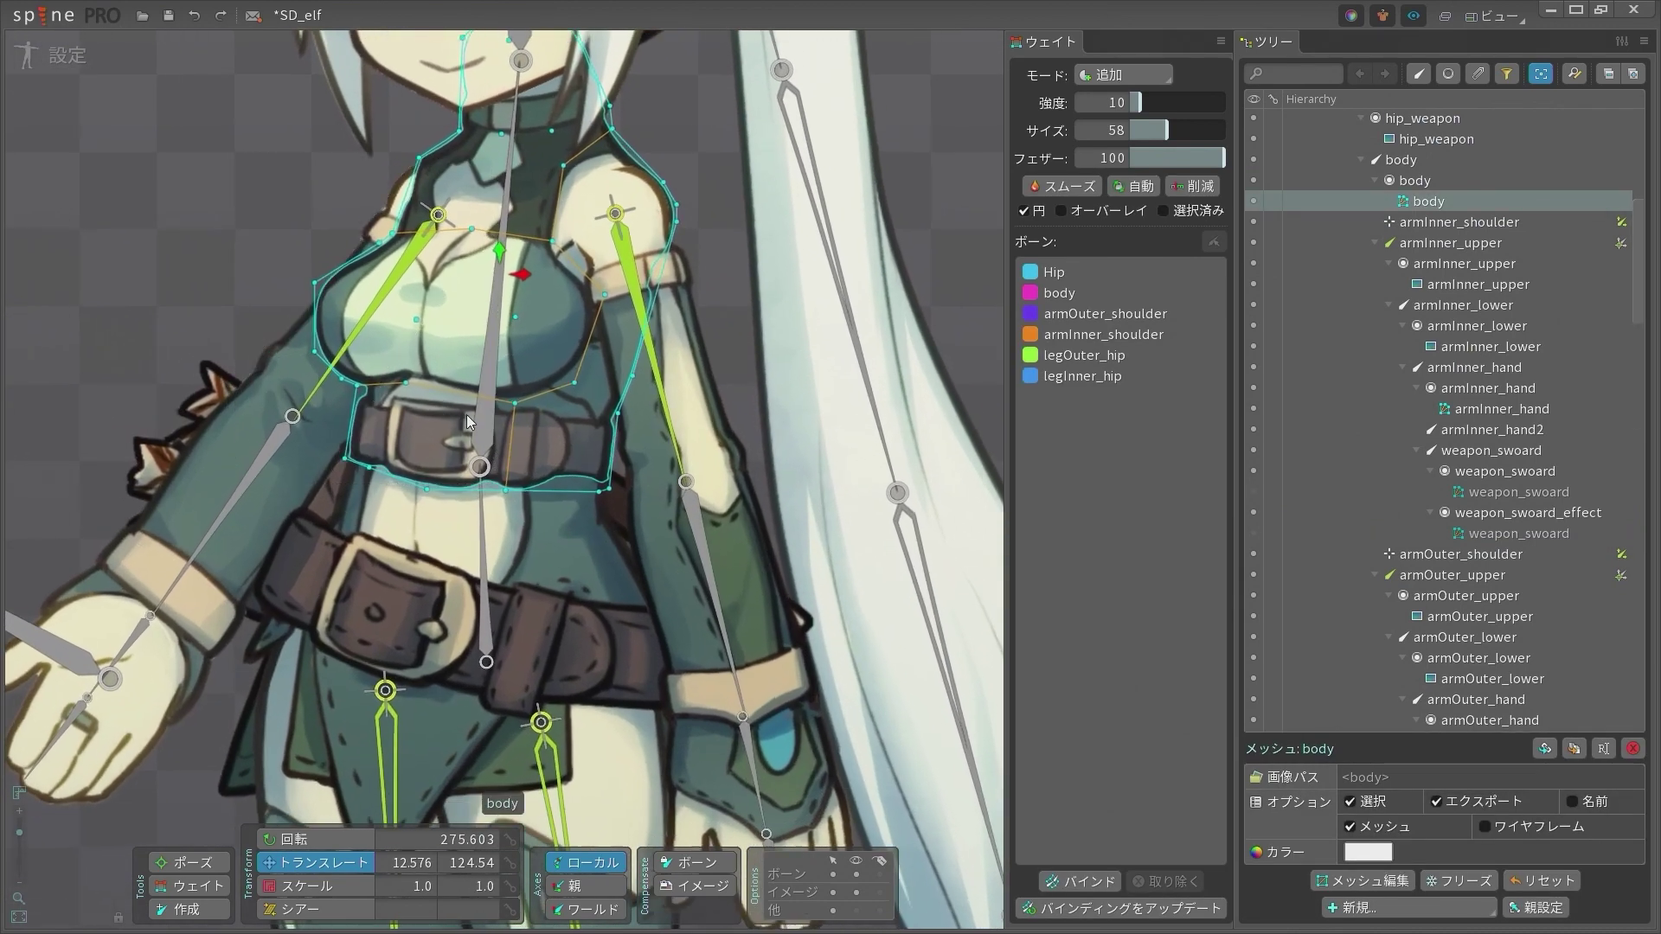
pyautogui.press('space')
pyautogui.scroll(-3, 531, 308)
pyautogui.scroll(3, 544, 426)
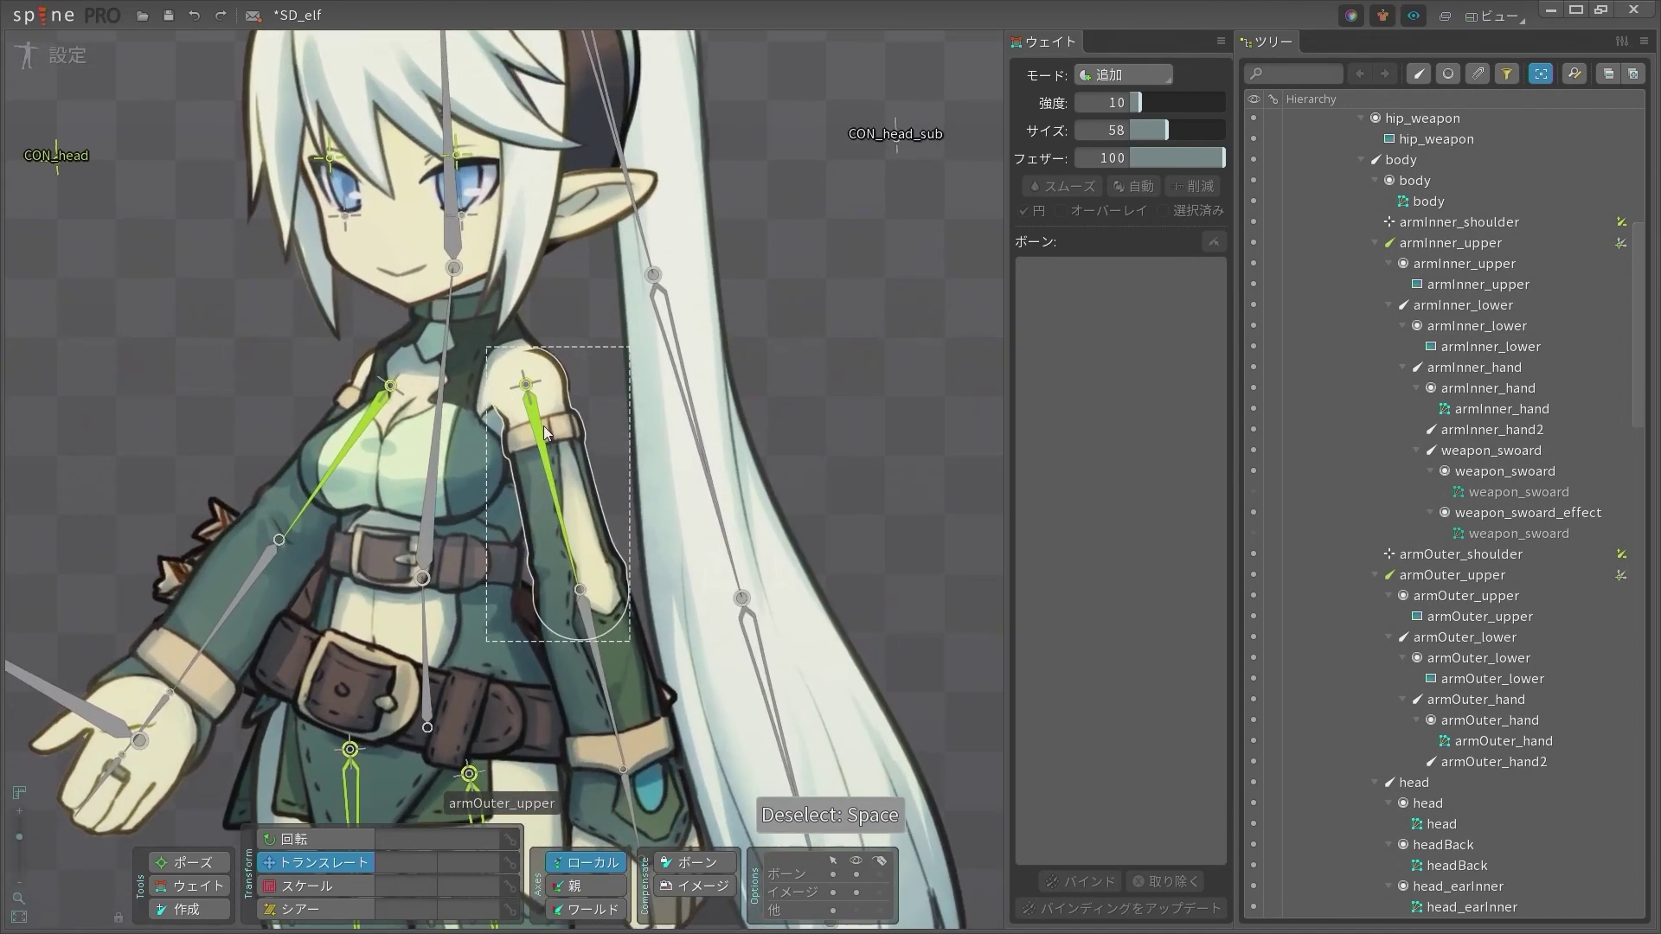
# Try moving the armOuter_upper bone in setup mode, and undo the moves
pyautogui.click(538, 427)
pyautogui.scroll(-3, 538, 427)
pyautogui.moveTo(752, 400); pyautogui.dragTo(718, 400)
pyautogui.hotkey('ctrl', 'z')
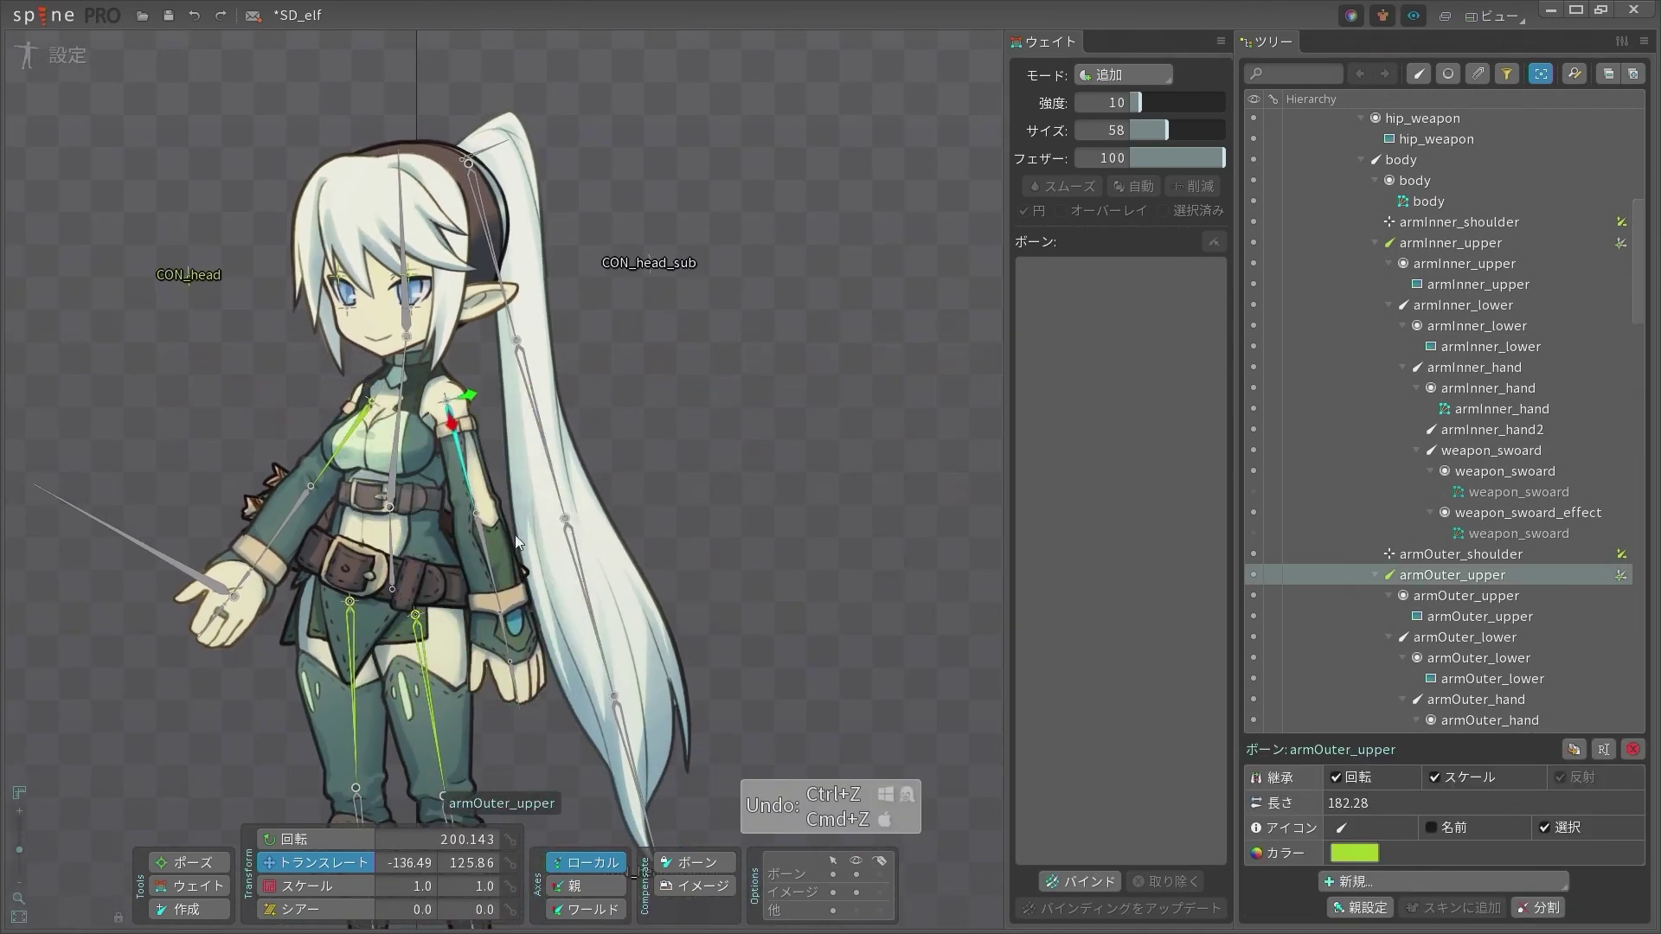
pyautogui.scroll(5, 422, 458)
pyautogui.press('space')
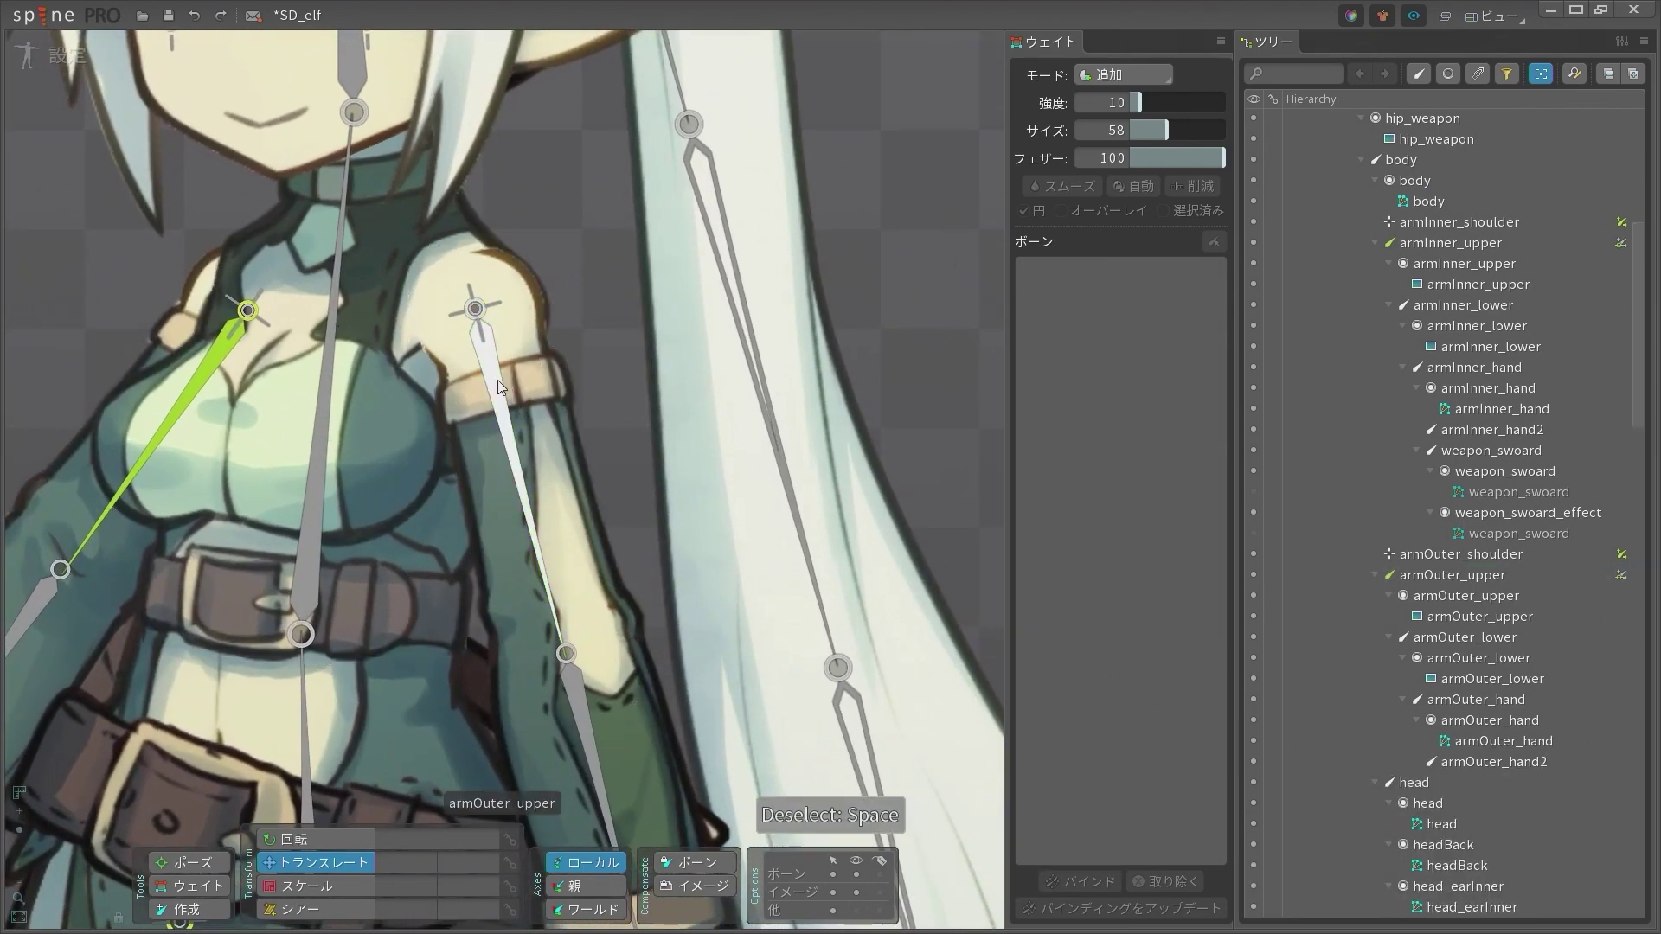
pyautogui.moveTo(482, 379); pyautogui.dragTo(391, 376)
pyautogui.hotkey('ctrl', 'z')
# Try moving the legOuter_upper bone in setup mode, undo the move and deselect the bone
pyautogui.scroll(-3, 392, 375)
pyautogui.moveTo(346, 441); pyautogui.dragTo(519, 134)
pyautogui.scroll(-4, 482, 231)
pyautogui.click(549, 325)
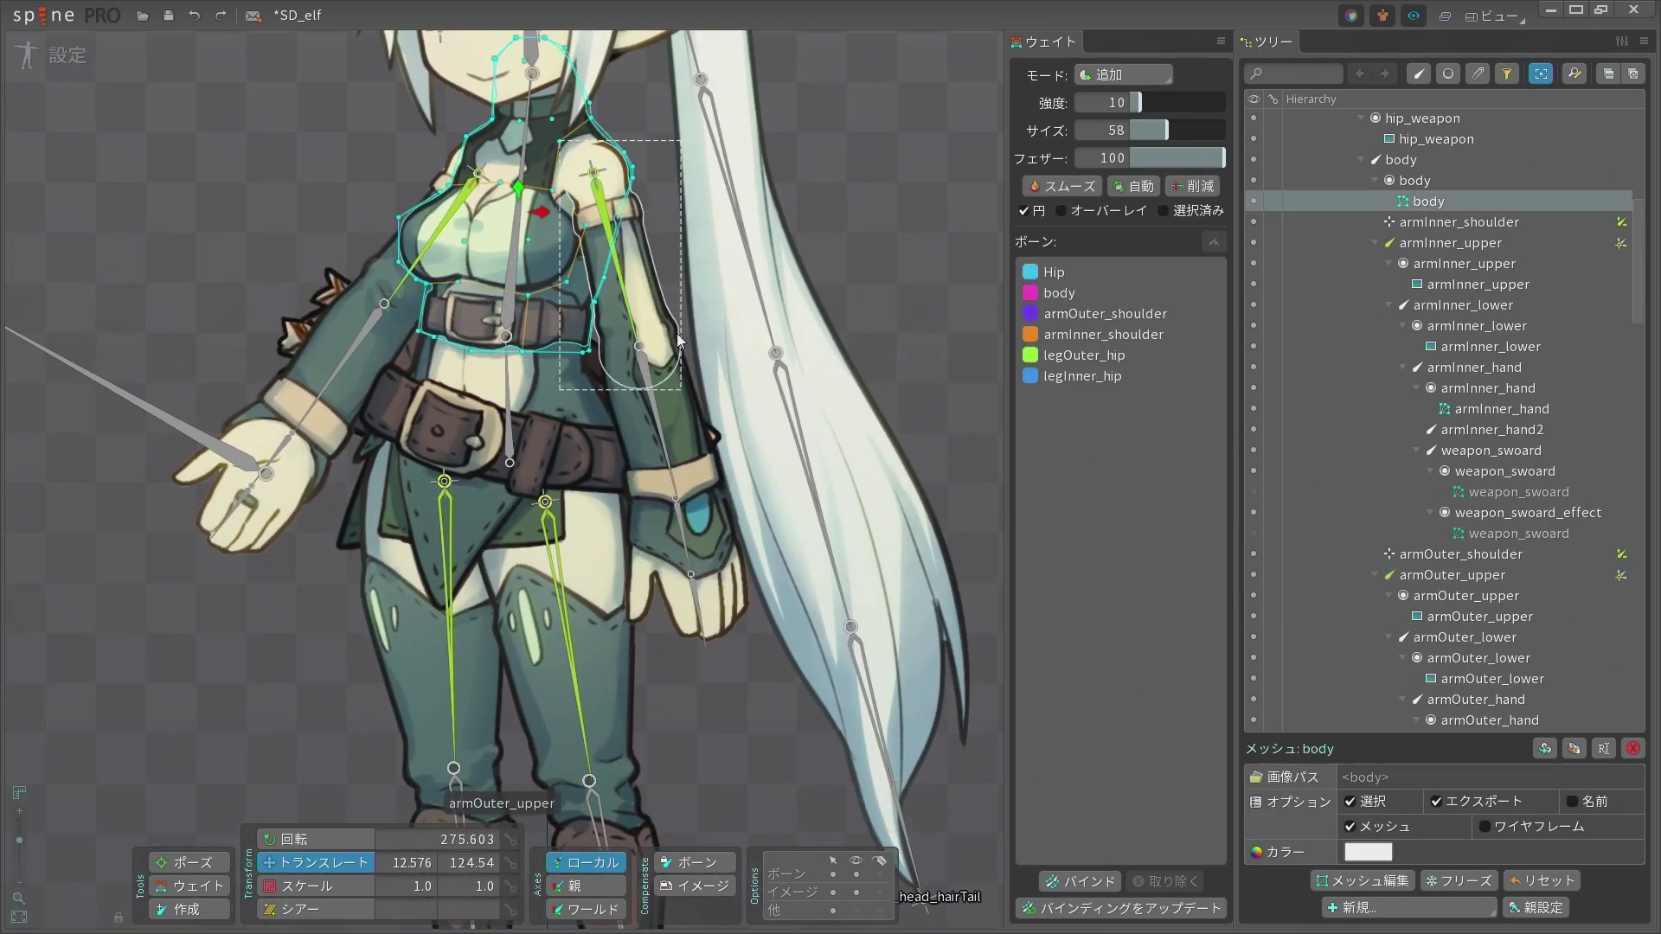
pyautogui.click(549, 542)
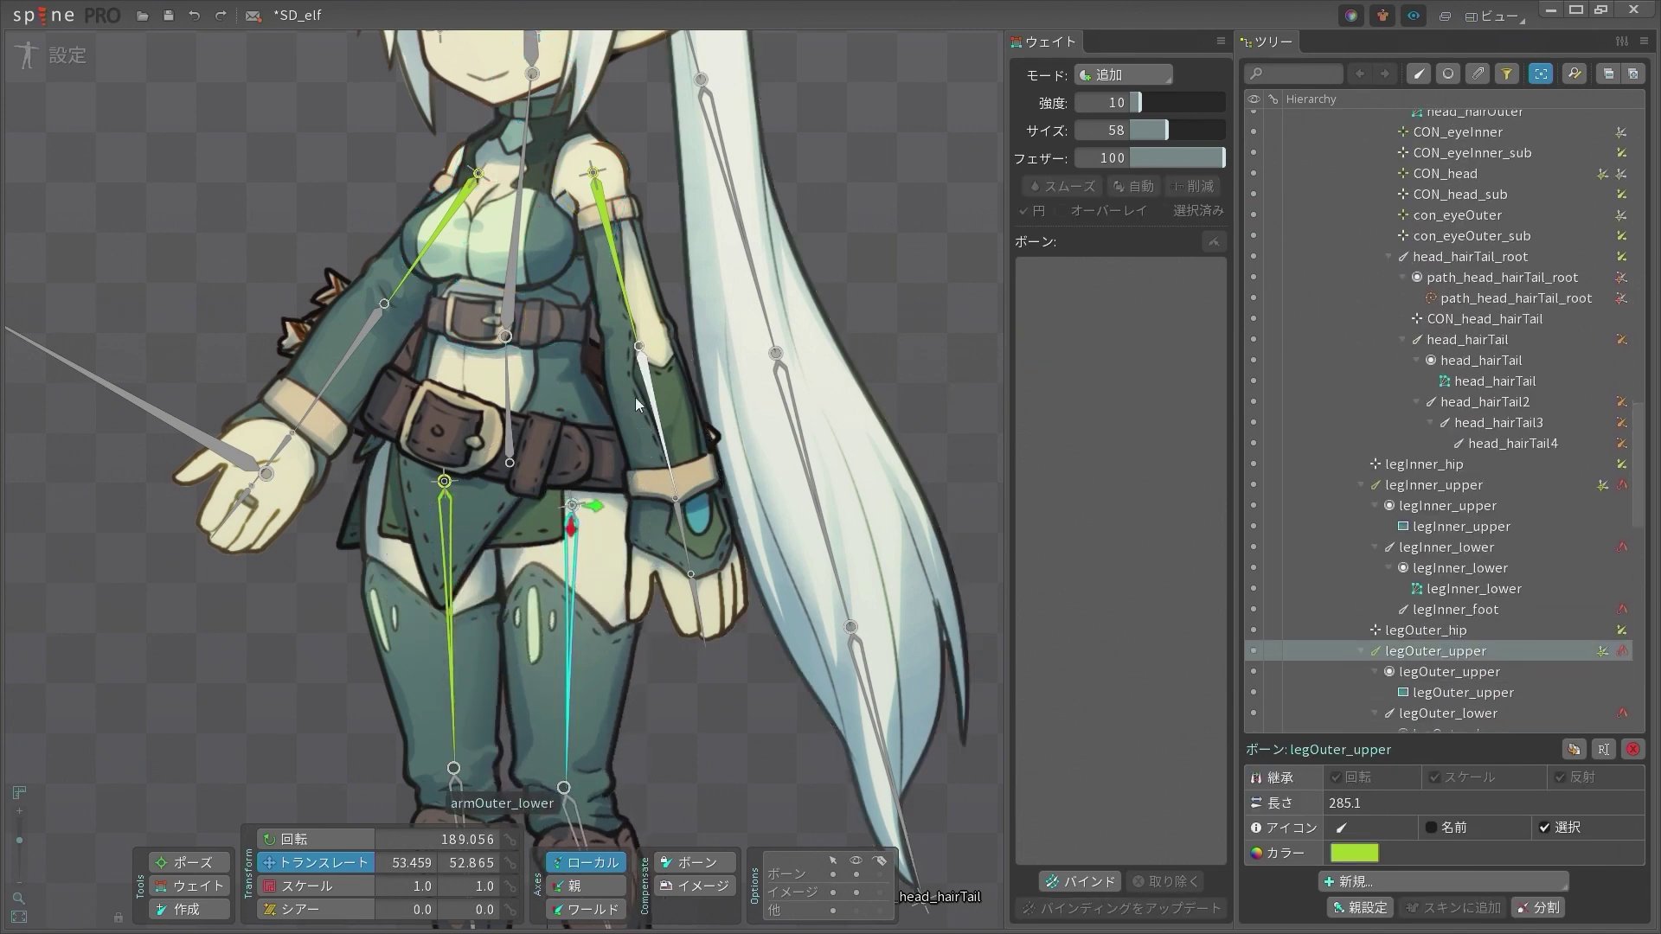
pyautogui.hotkey('ctrl', 'z')
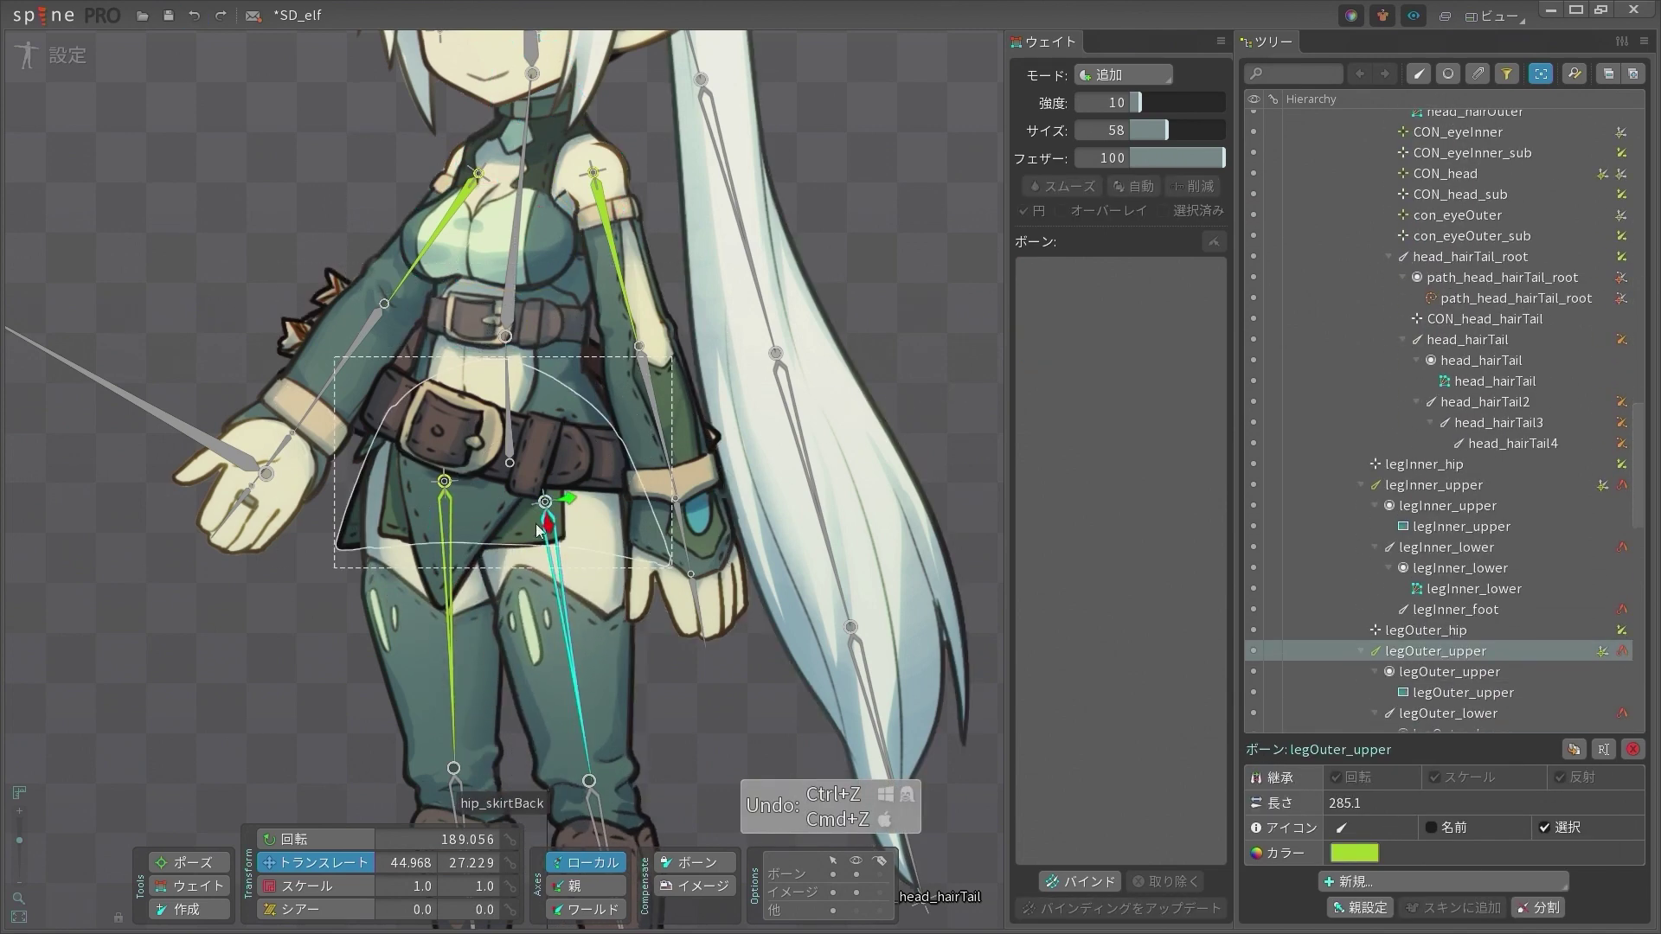
pyautogui.press('space')
pyautogui.press('space')
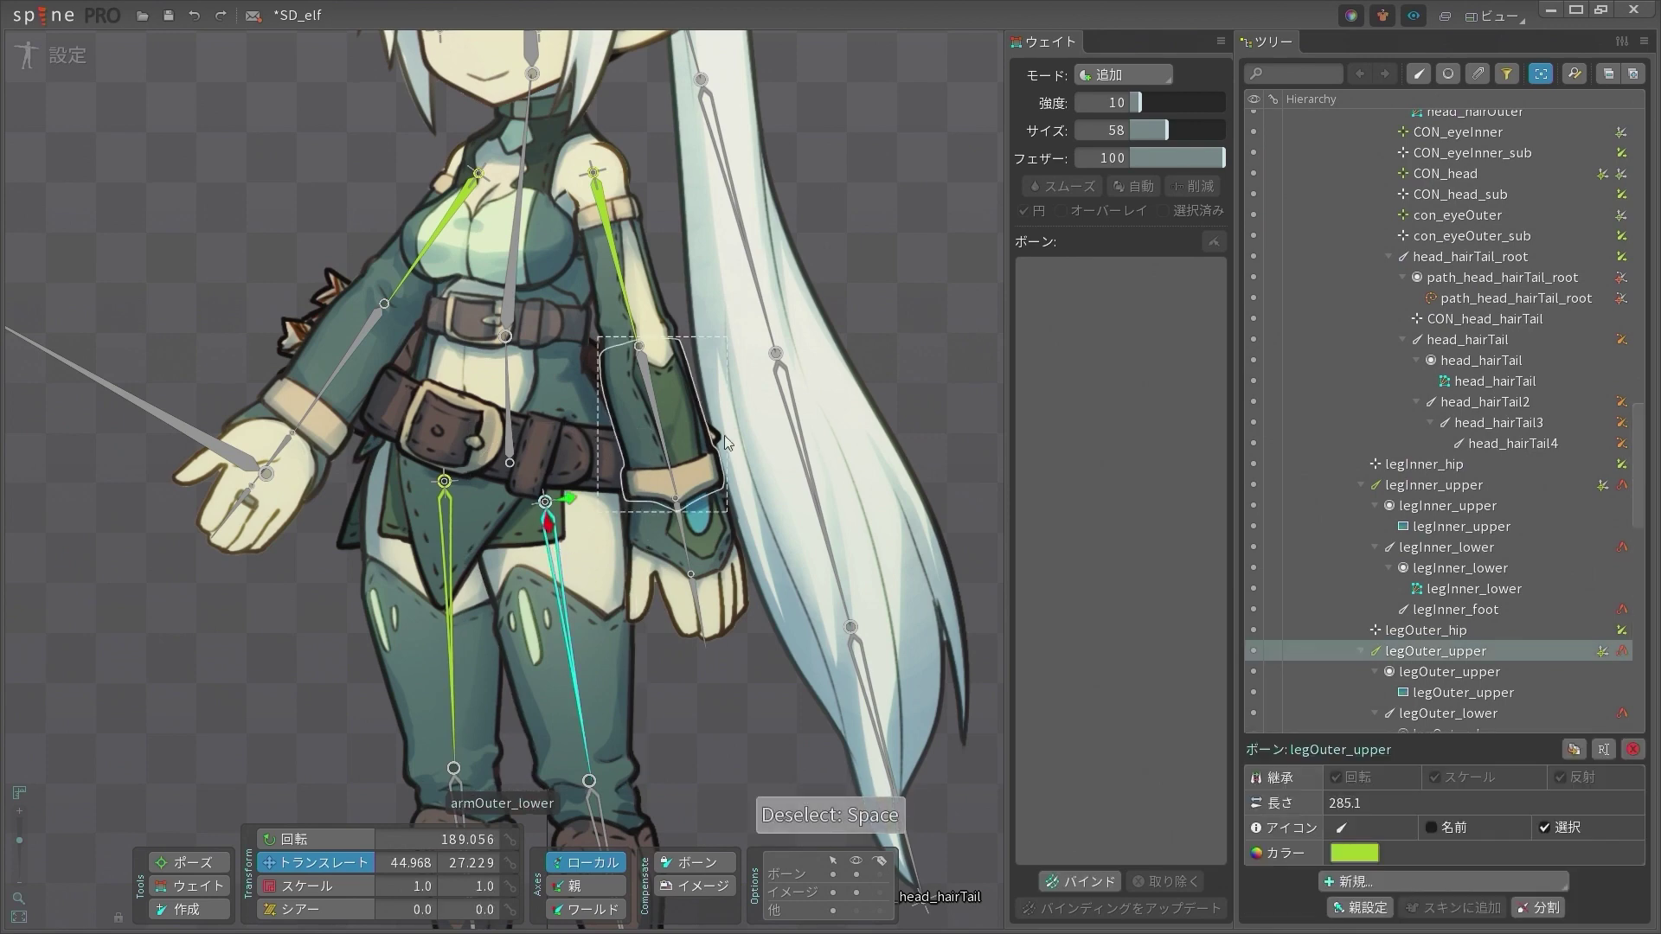
pyautogui.press('space')
# Review the joints at the top of both legs and the body mesh's bindings around the waist
pyautogui.click(545, 502)
pyautogui.keyDown('ctrl'); pyautogui.click(440, 481); pyautogui.keyUp('ctrl')
pyautogui.press('space')
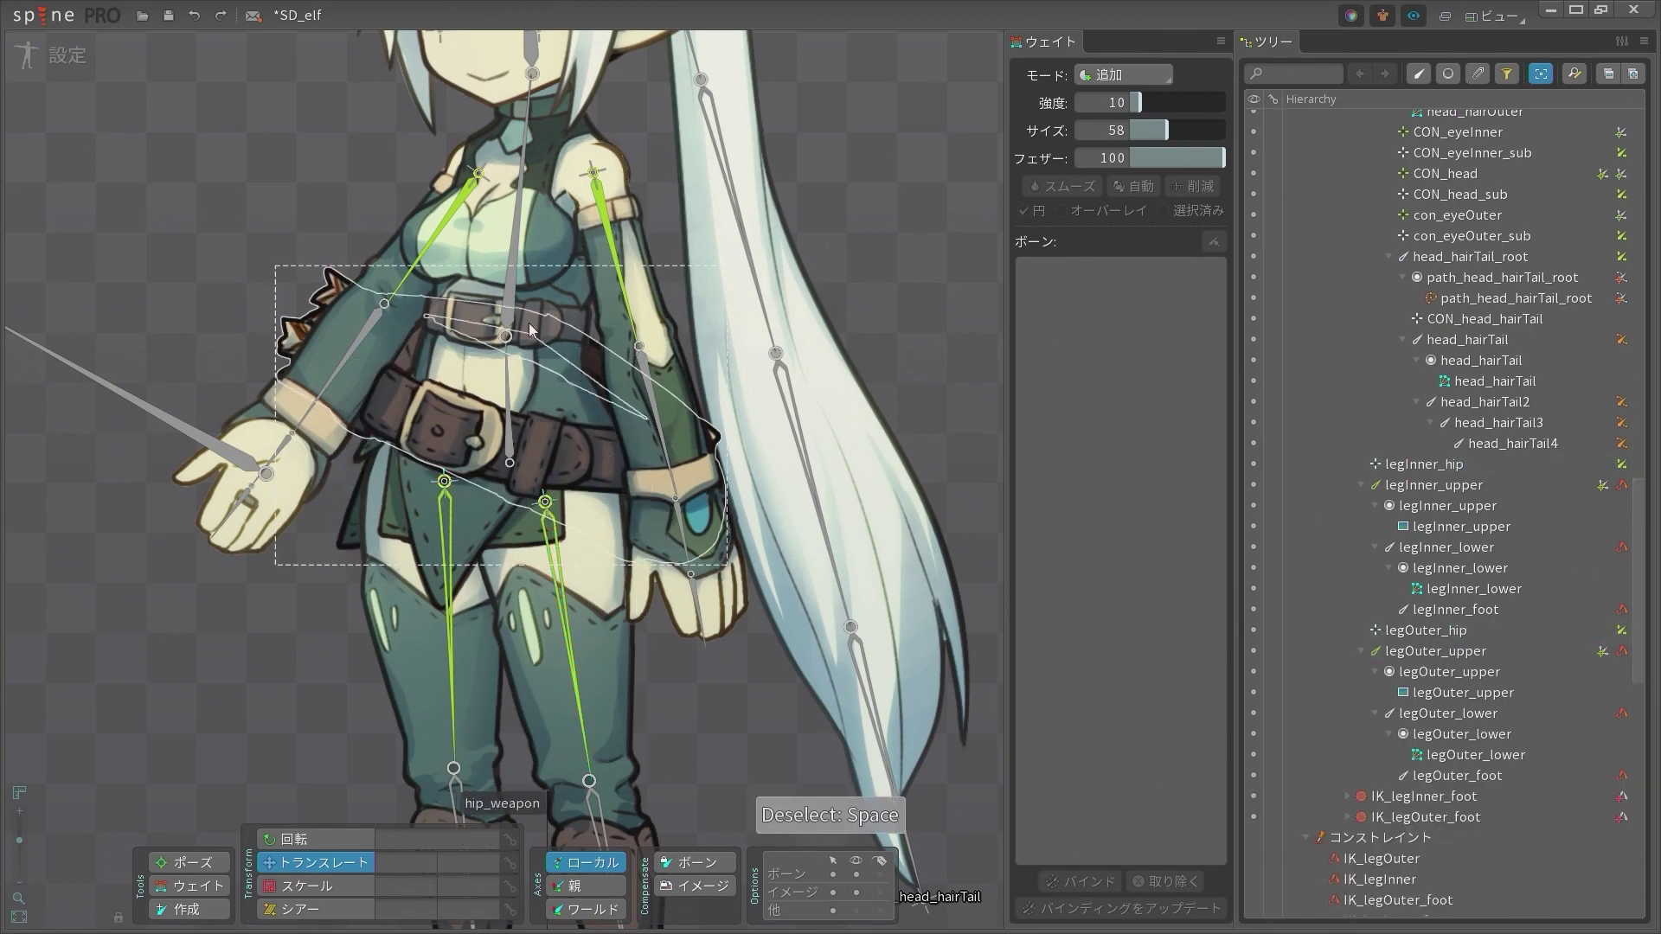
pyautogui.scroll(5, 526, 280)
pyautogui.click(718, 363)
pyautogui.click(510, 396)
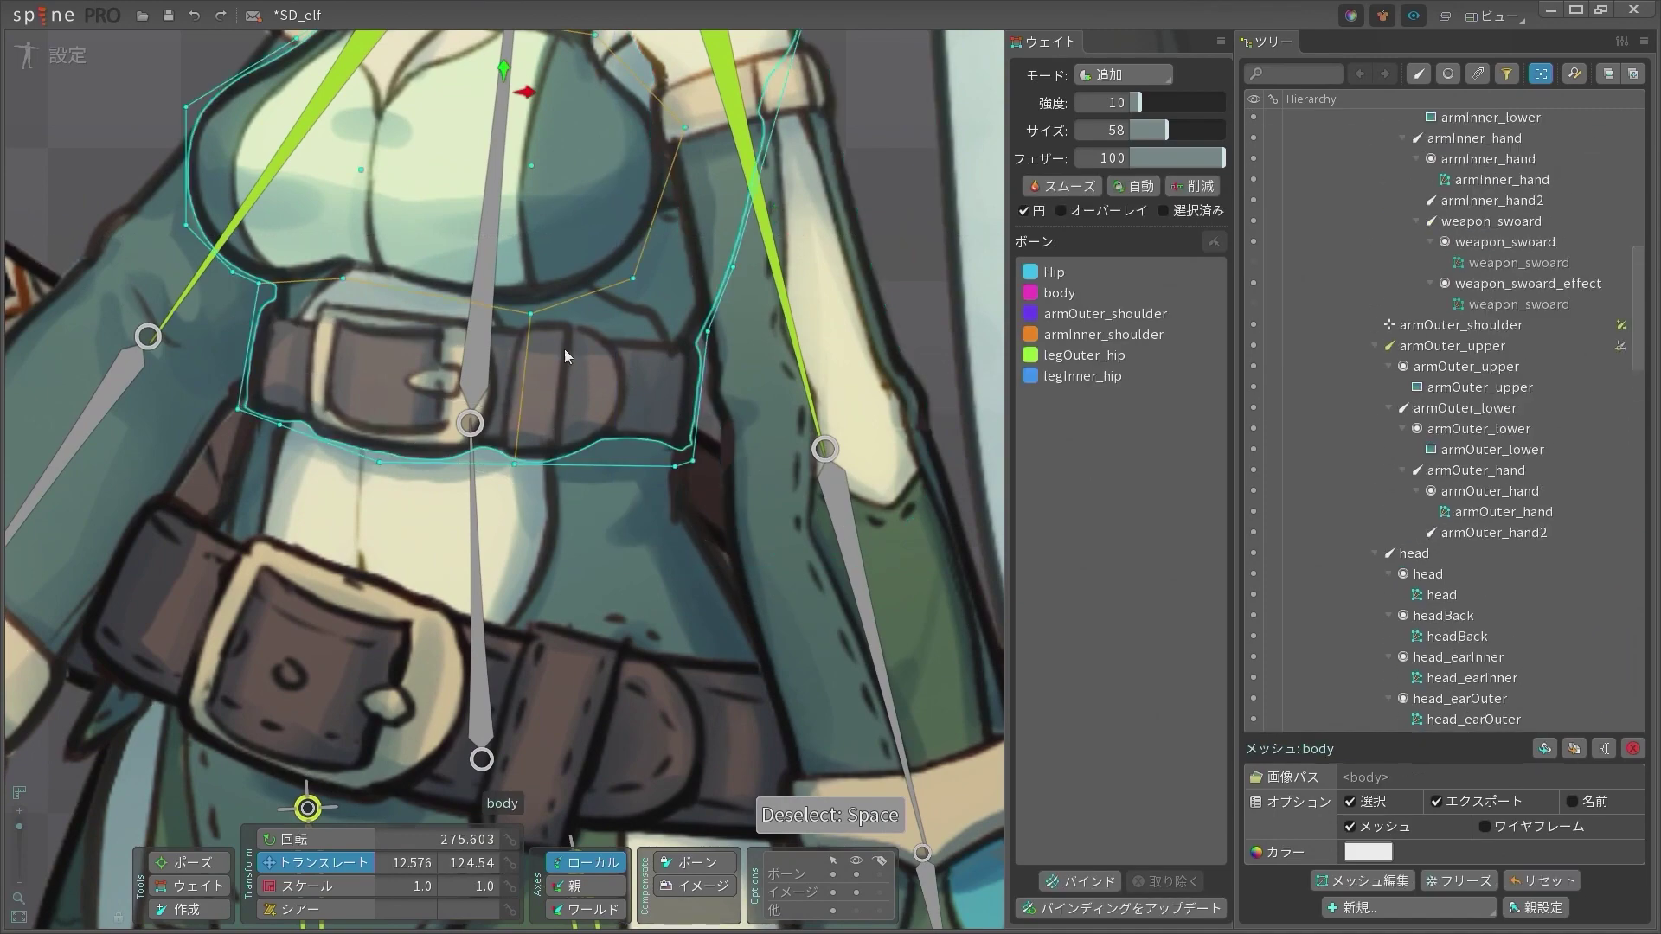
pyautogui.scroll(-4, 492, 387)
pyautogui.press('space')
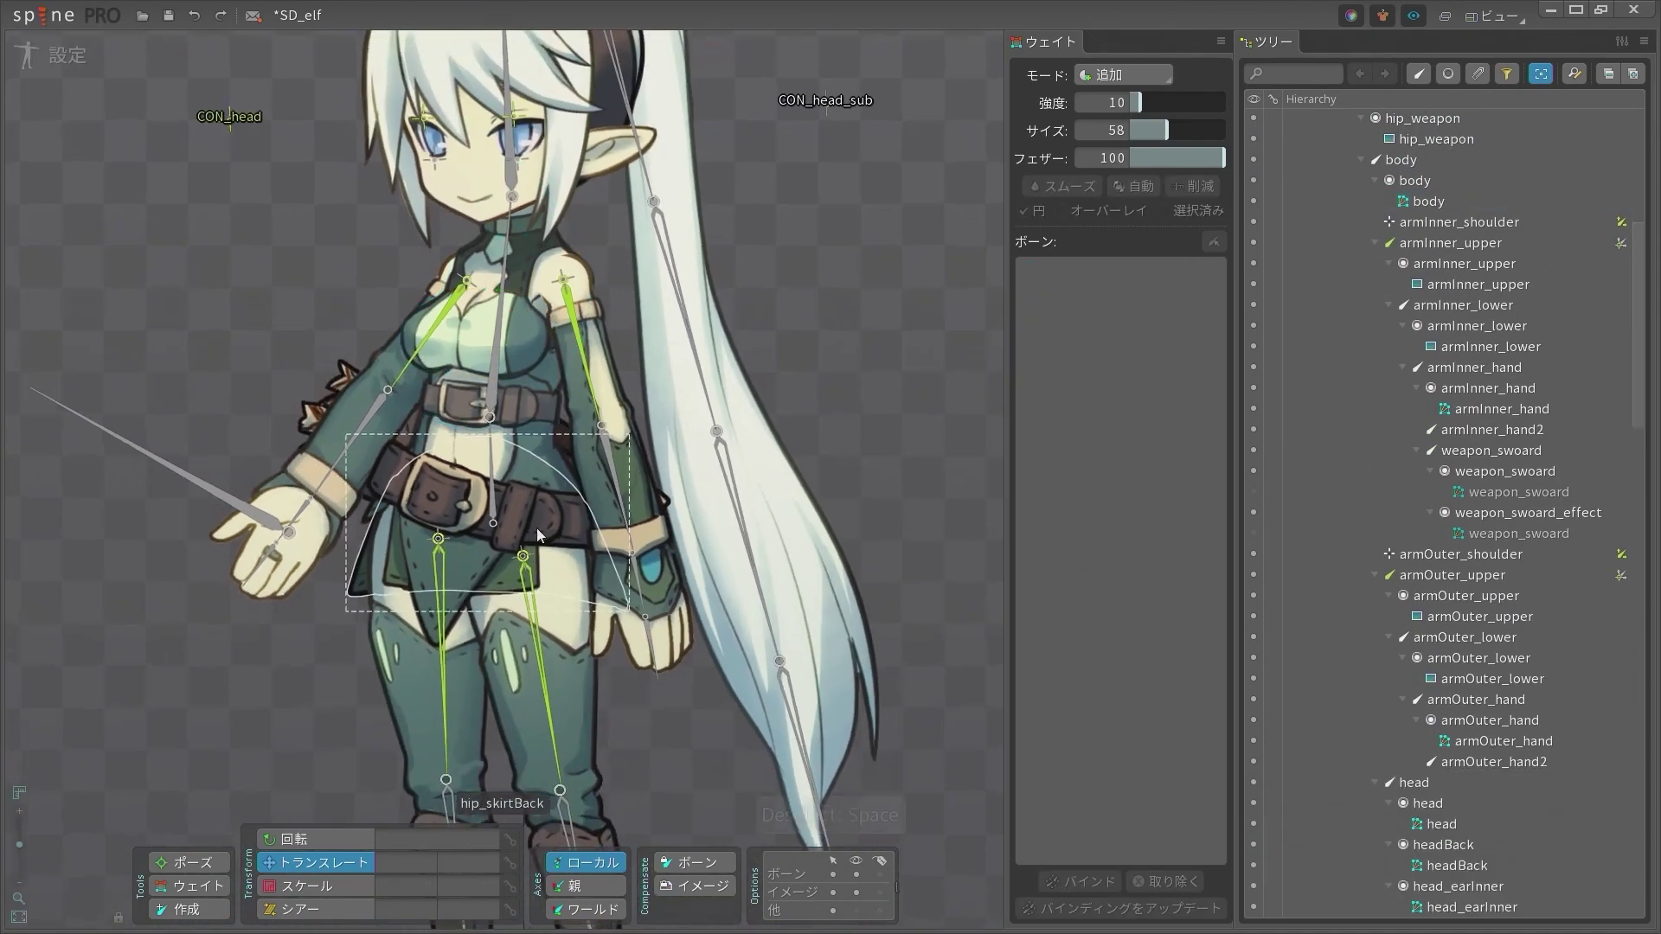
# Inspect the Hip mesh's upper vertices and the bones that influence them, and deselect the mesh
pyautogui.scroll(-3, 524, 356)
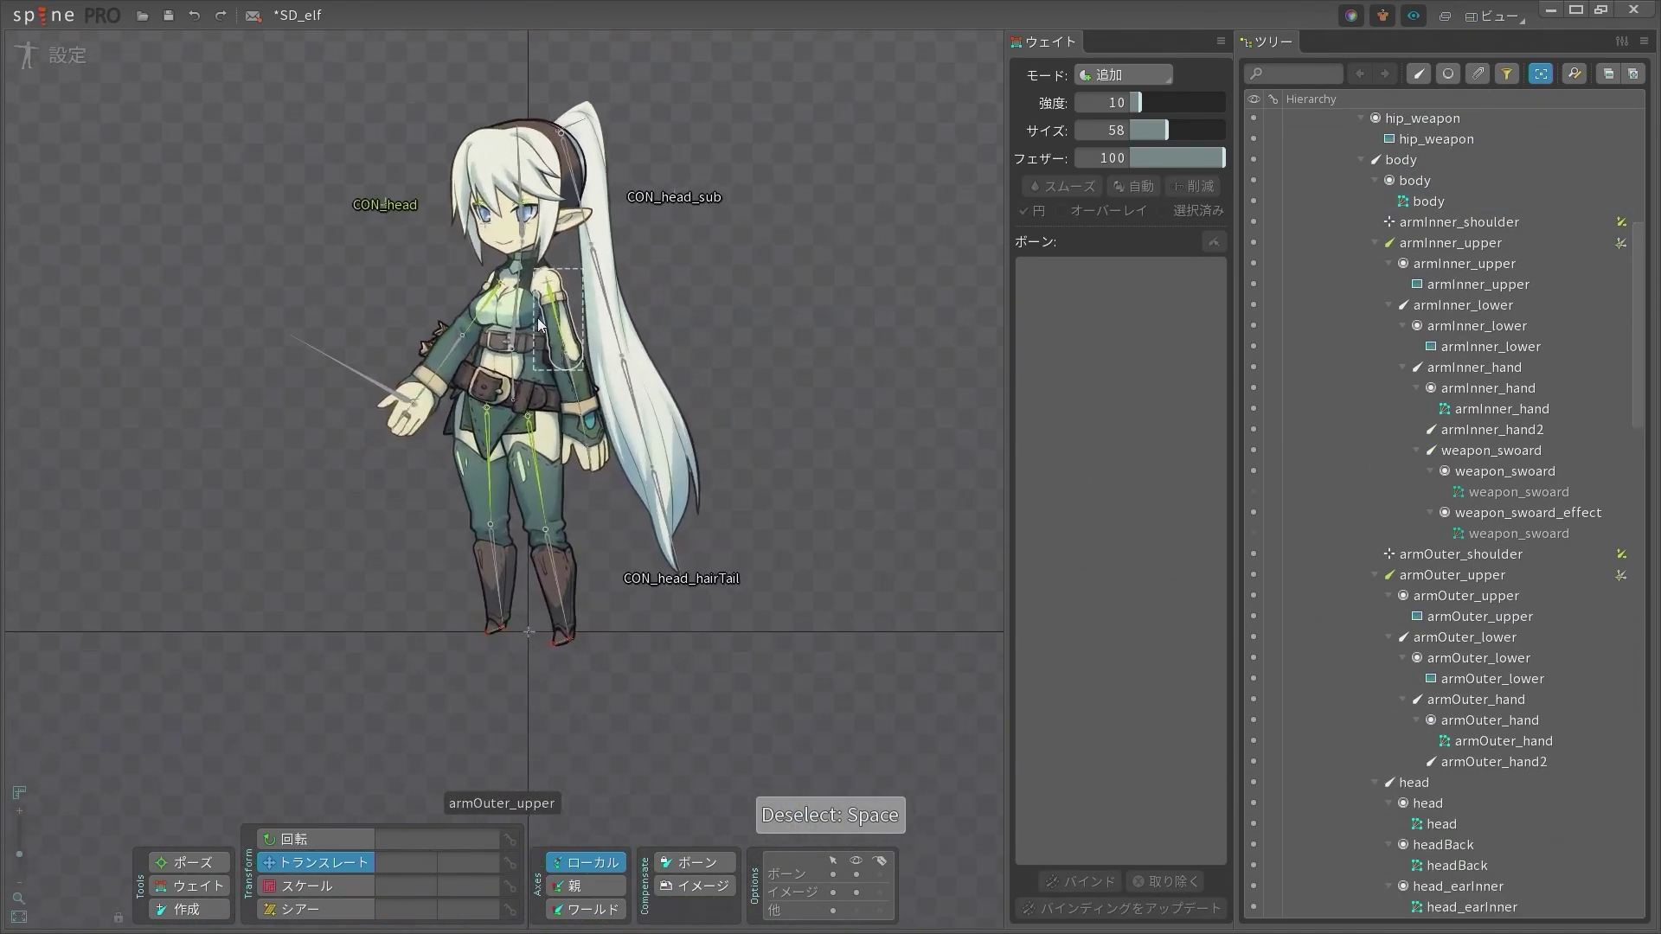
pyautogui.scroll(5, 493, 450)
pyautogui.click(605, 307)
pyautogui.scroll(-3, 610, 311)
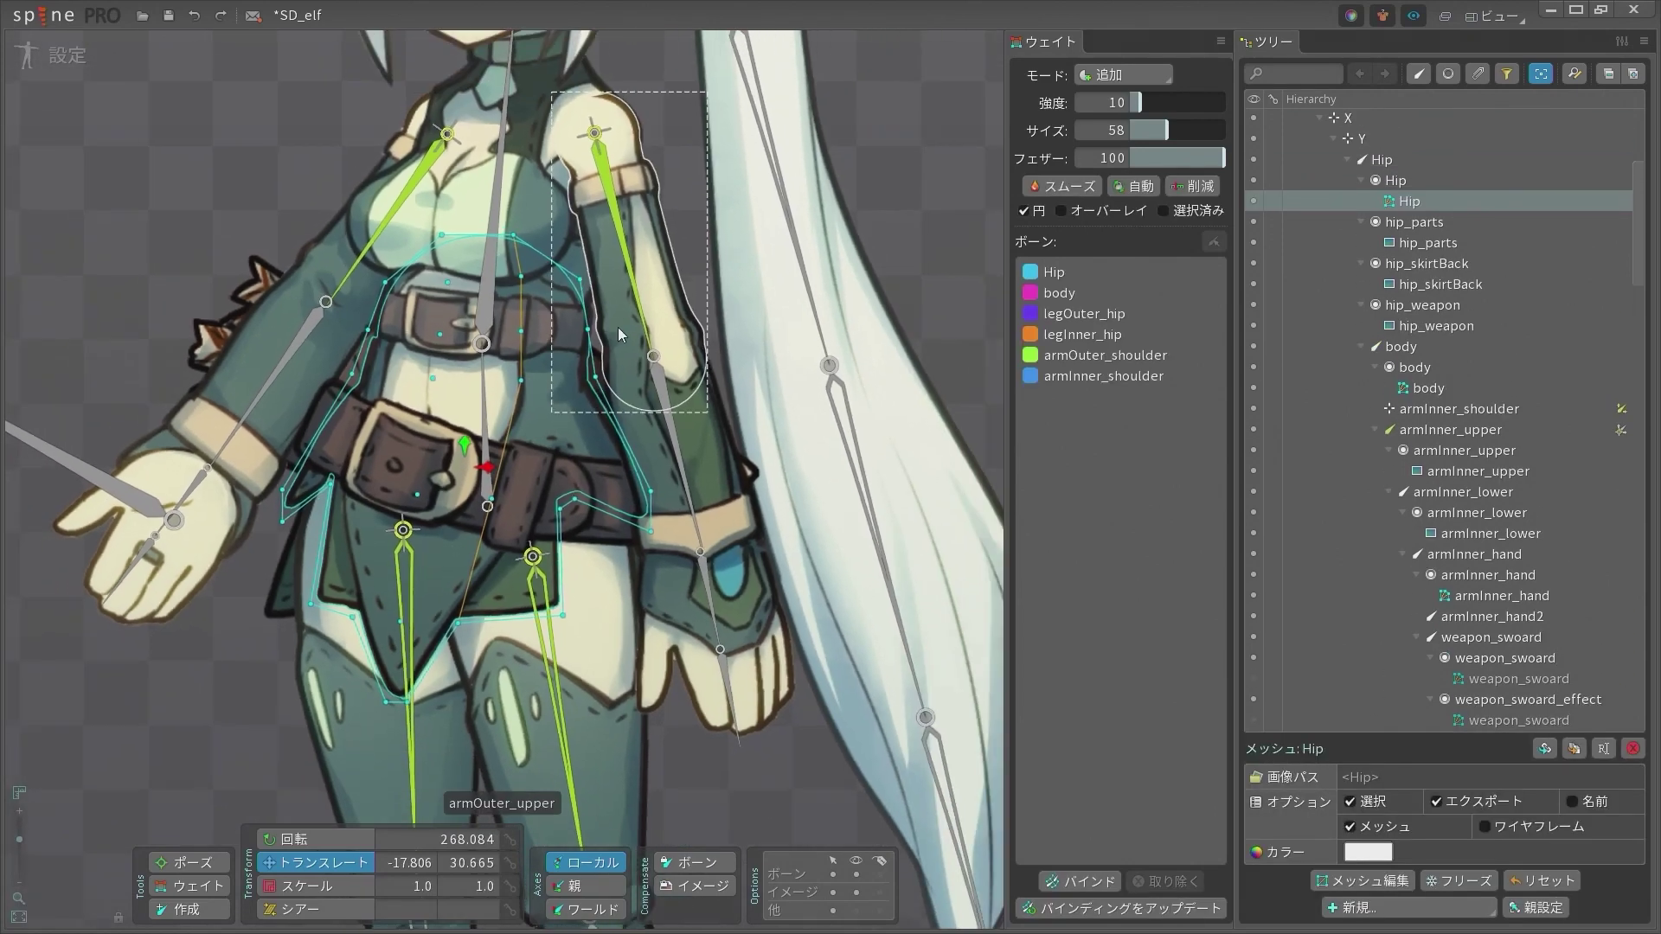
pyautogui.moveTo(597, 240); pyautogui.dragTo(344, 418)
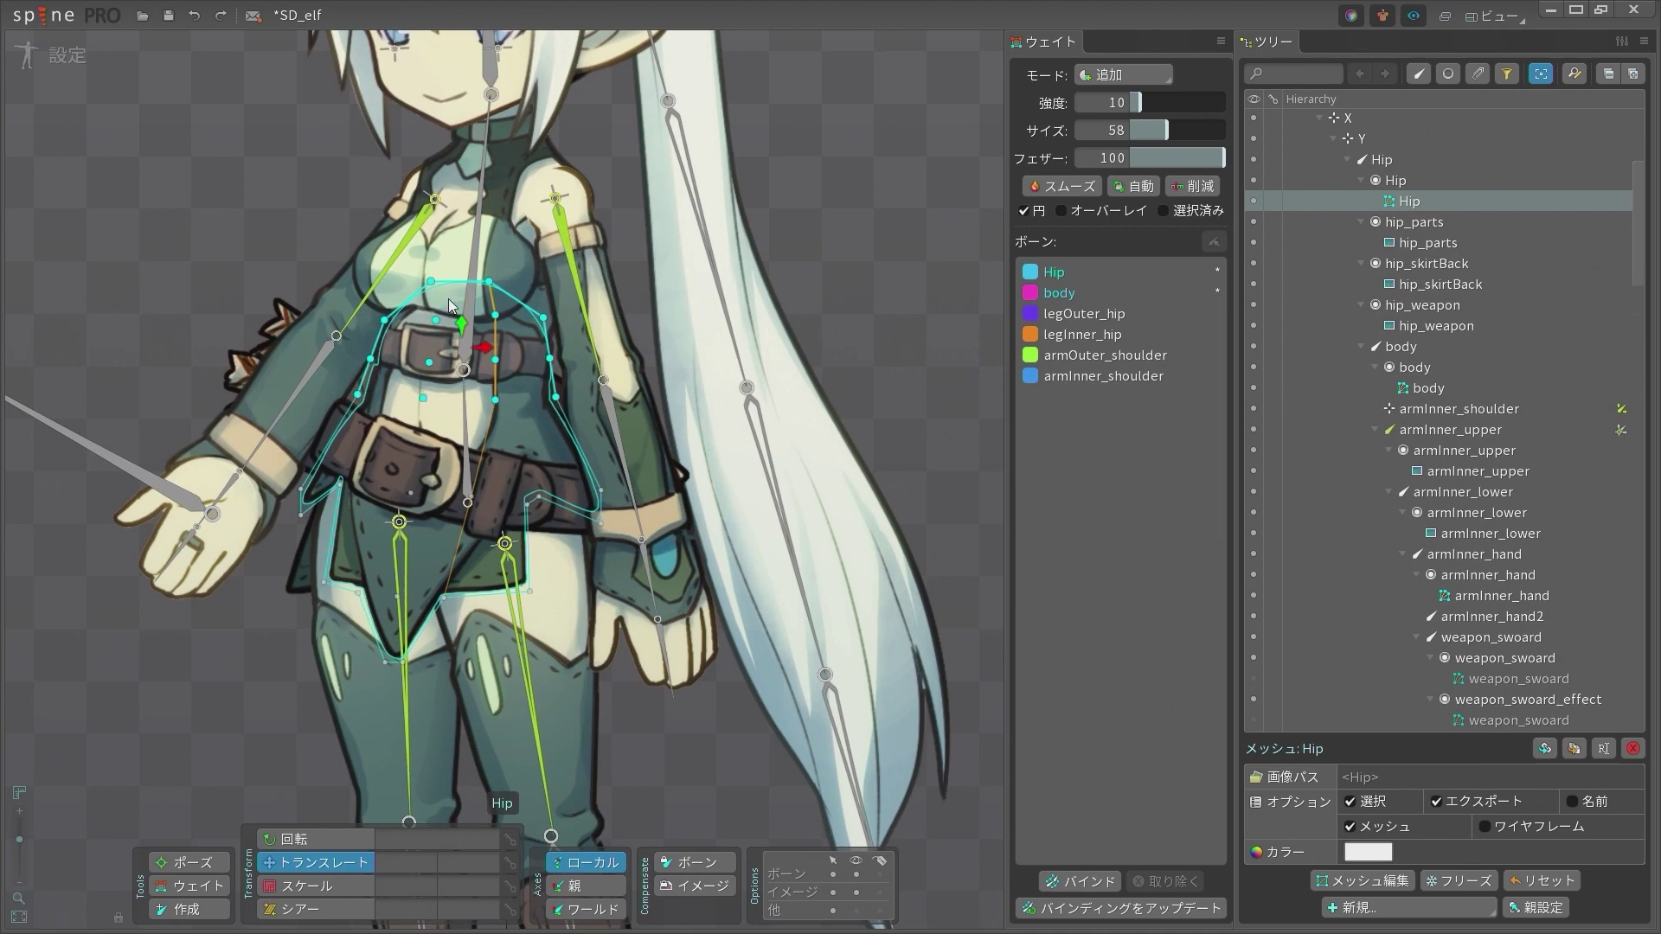
pyautogui.scroll(-4, 490, 352)
pyautogui.scroll(8, 468, 350)
pyautogui.press('space')
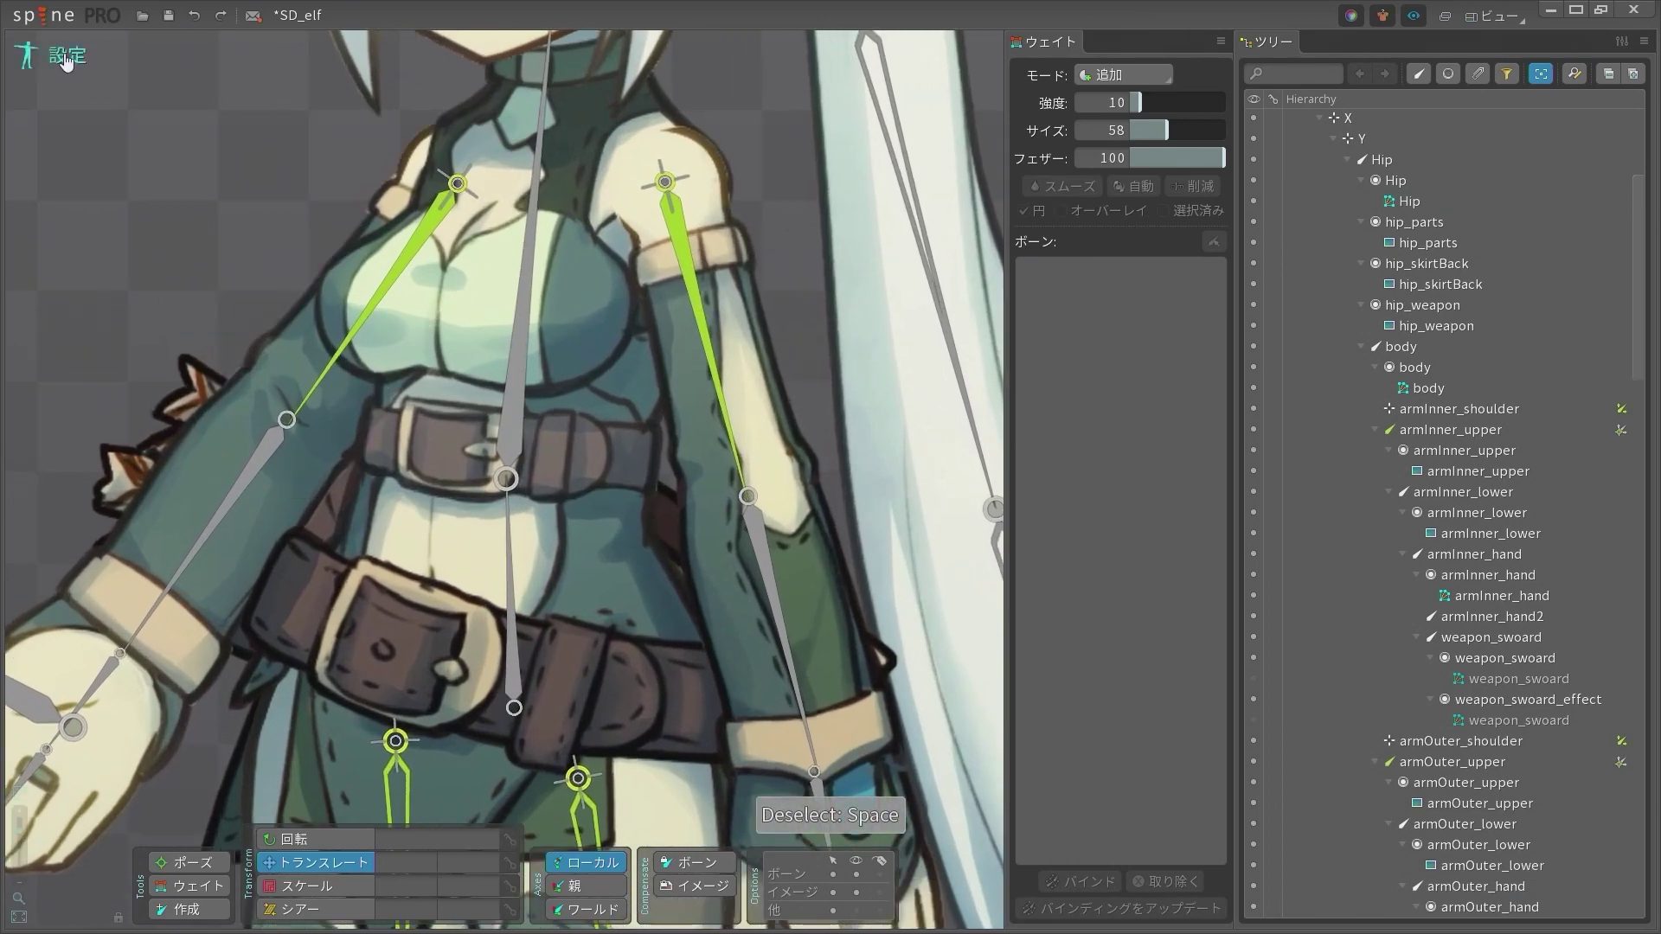
# Switch from setup to animate mode and select the armOuter_upper and legOuter_upper bones together
pyautogui.click(65, 59)
pyautogui.scroll(-6, 647, 390)
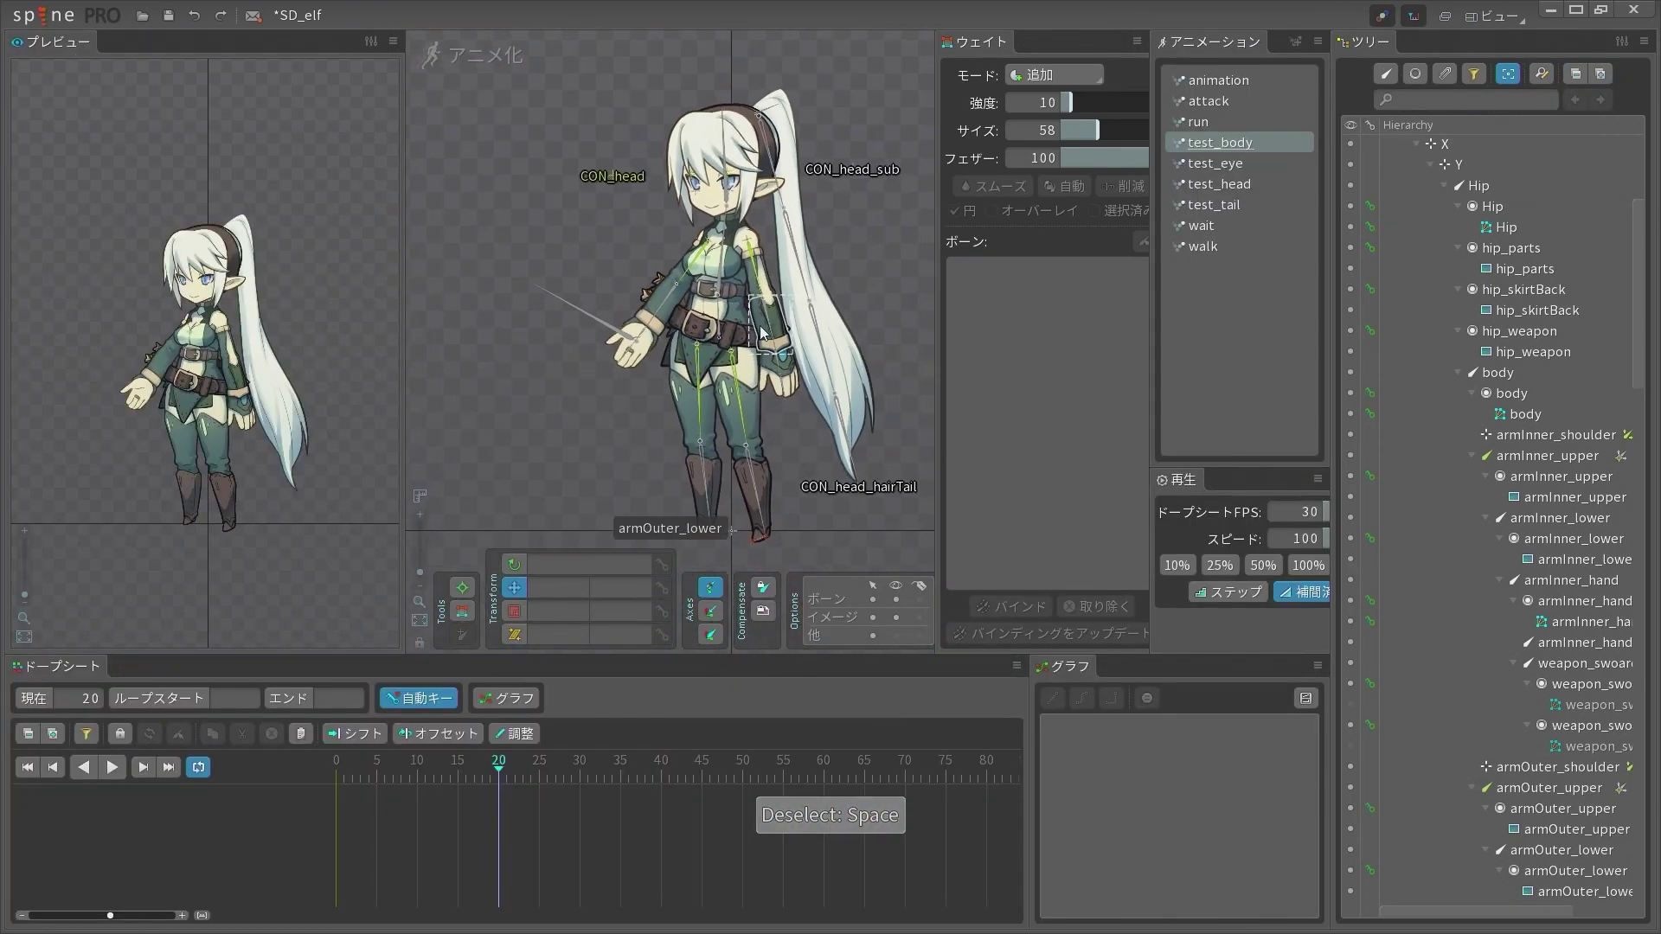
pyautogui.moveTo(761, 333); pyautogui.dragTo(593, 259)
pyautogui.press('space')
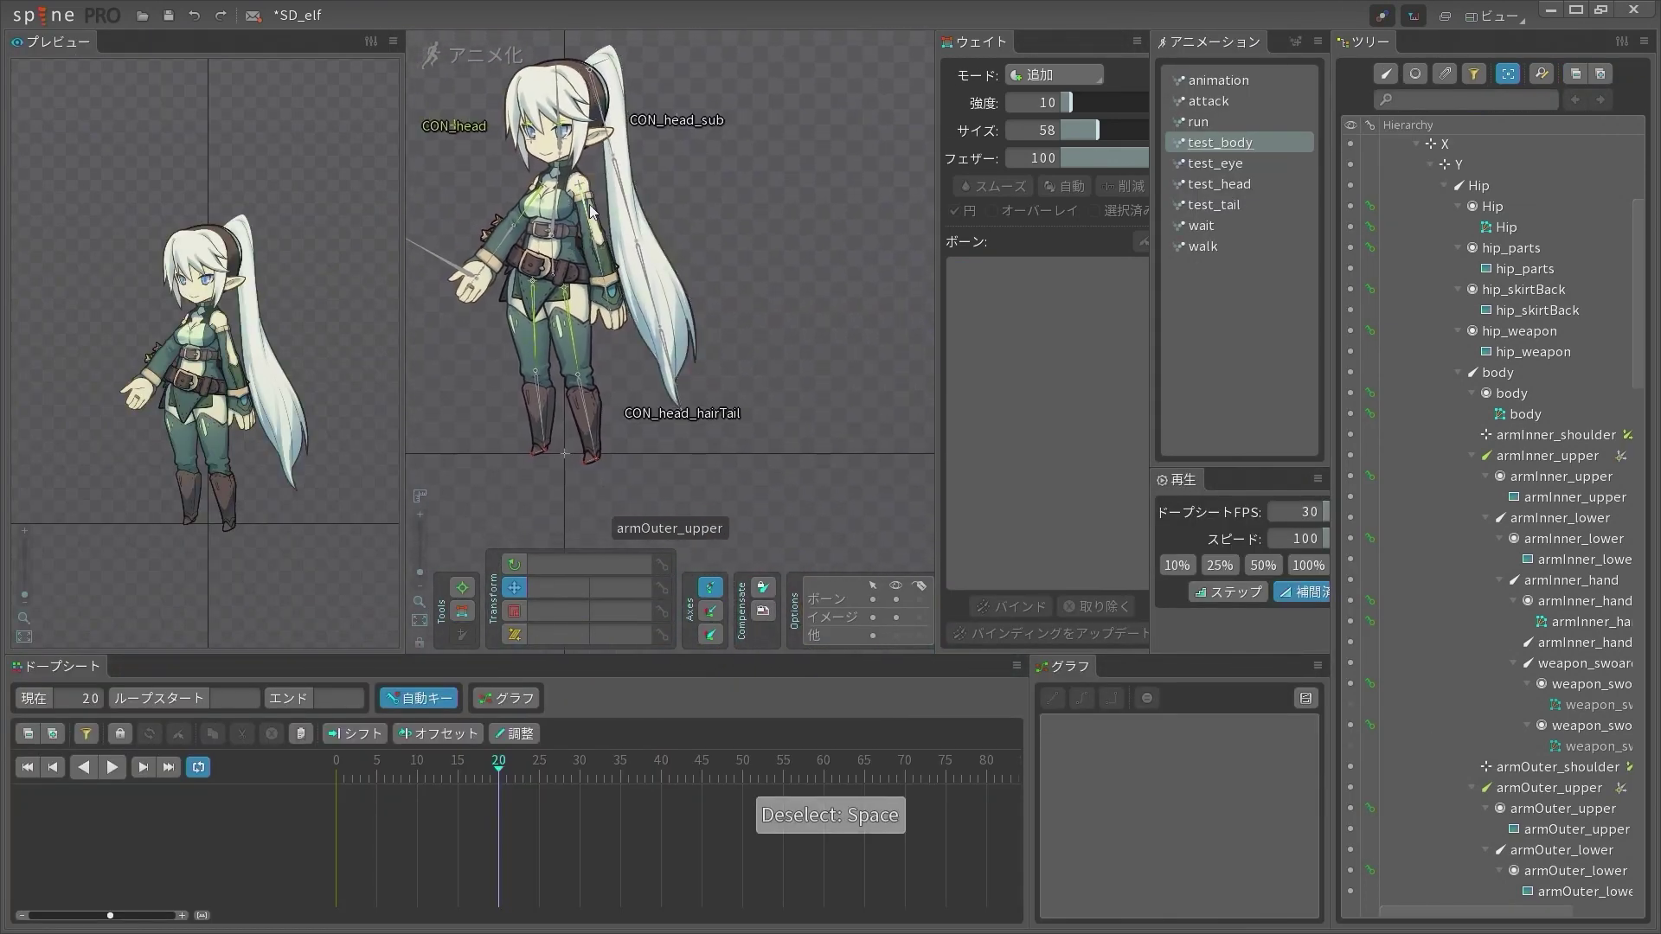
pyautogui.click(592, 211)
pyautogui.keyDown('ctrl'); pyautogui.click(607, 334); pyautogui.keyUp('ctrl')
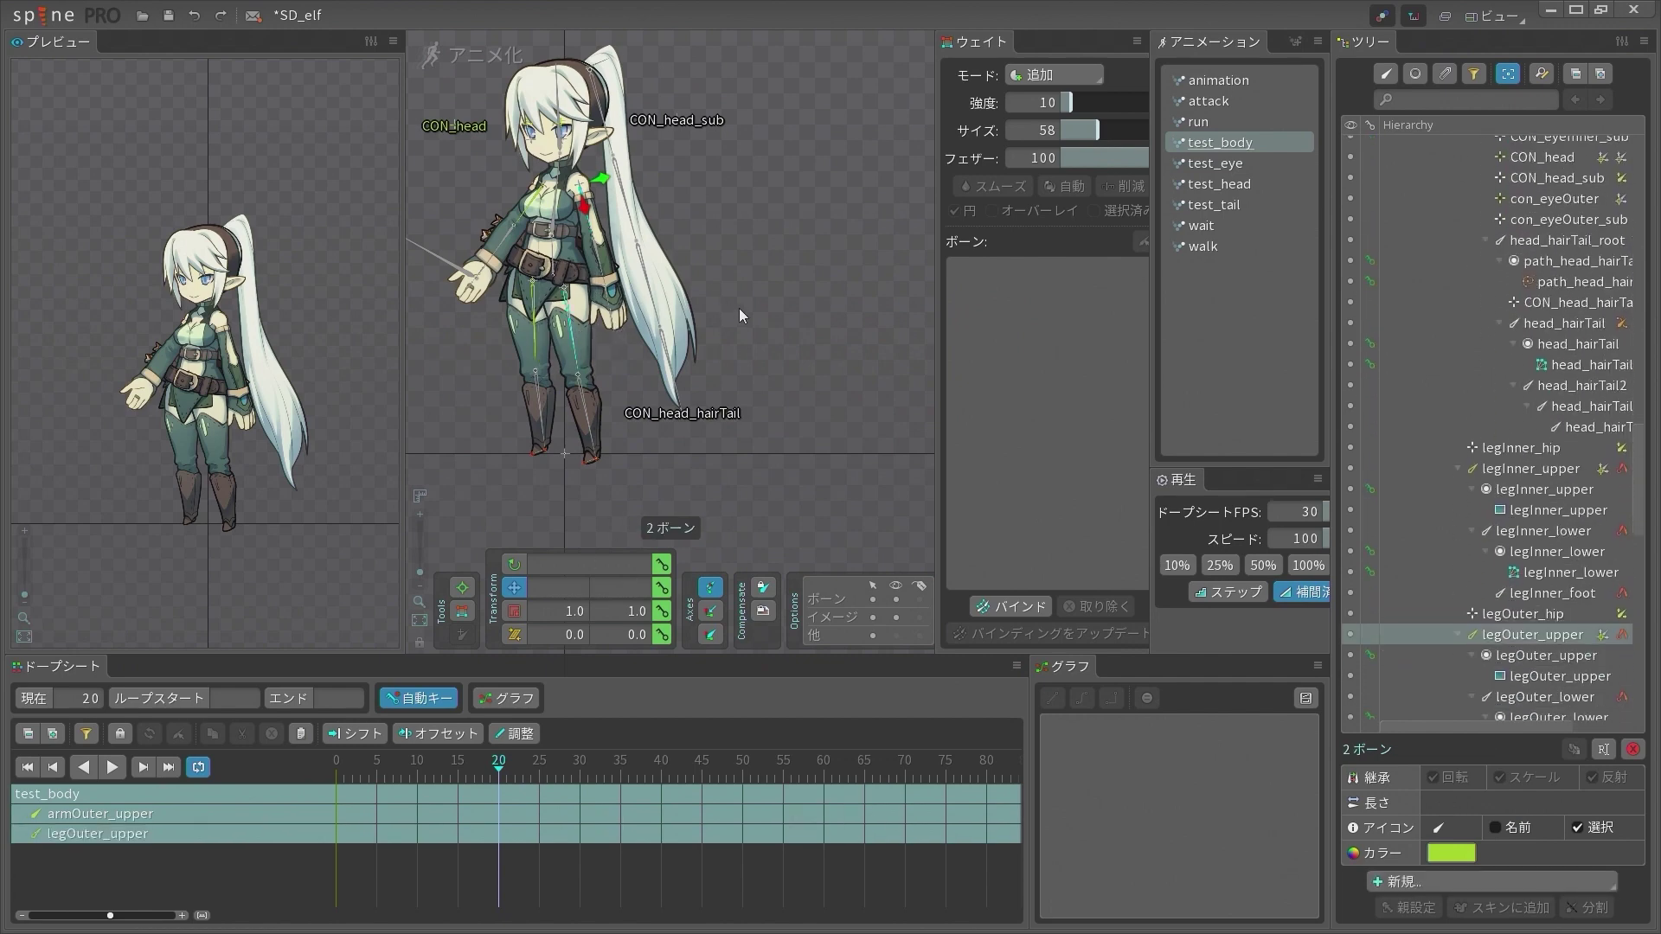
# Key the translation of both armOuter_upper and legOuter_upper at frame 0 of the test_body animation
pyautogui.scroll(5, 612, 112)
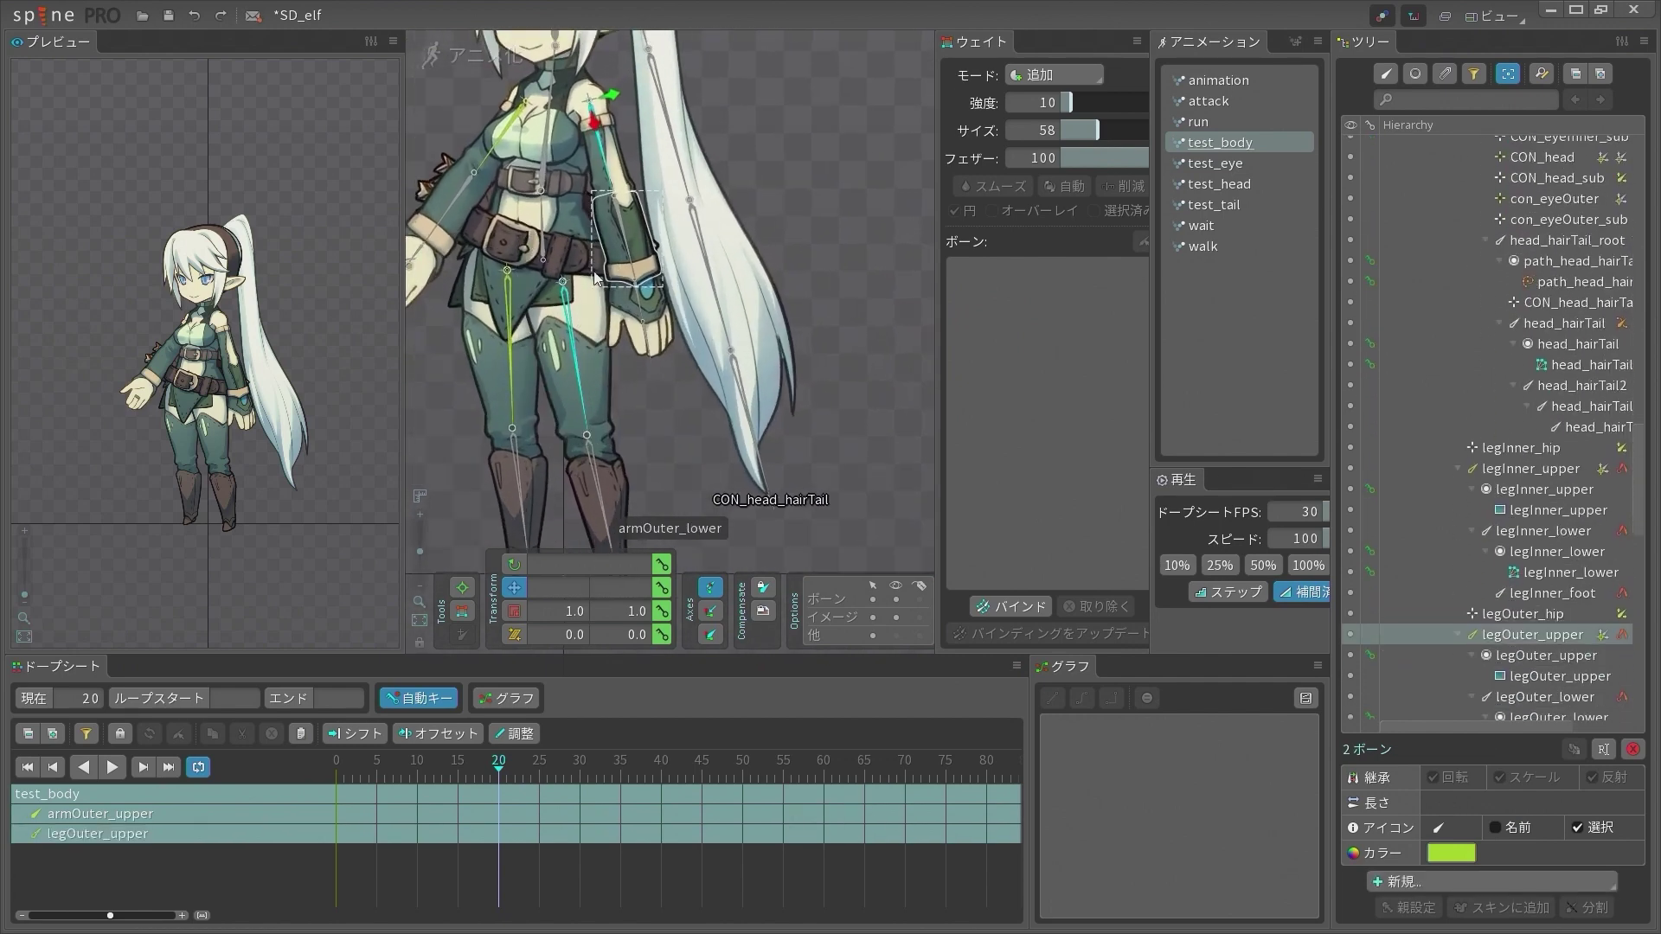
pyautogui.press('space')
pyautogui.click(600, 116)
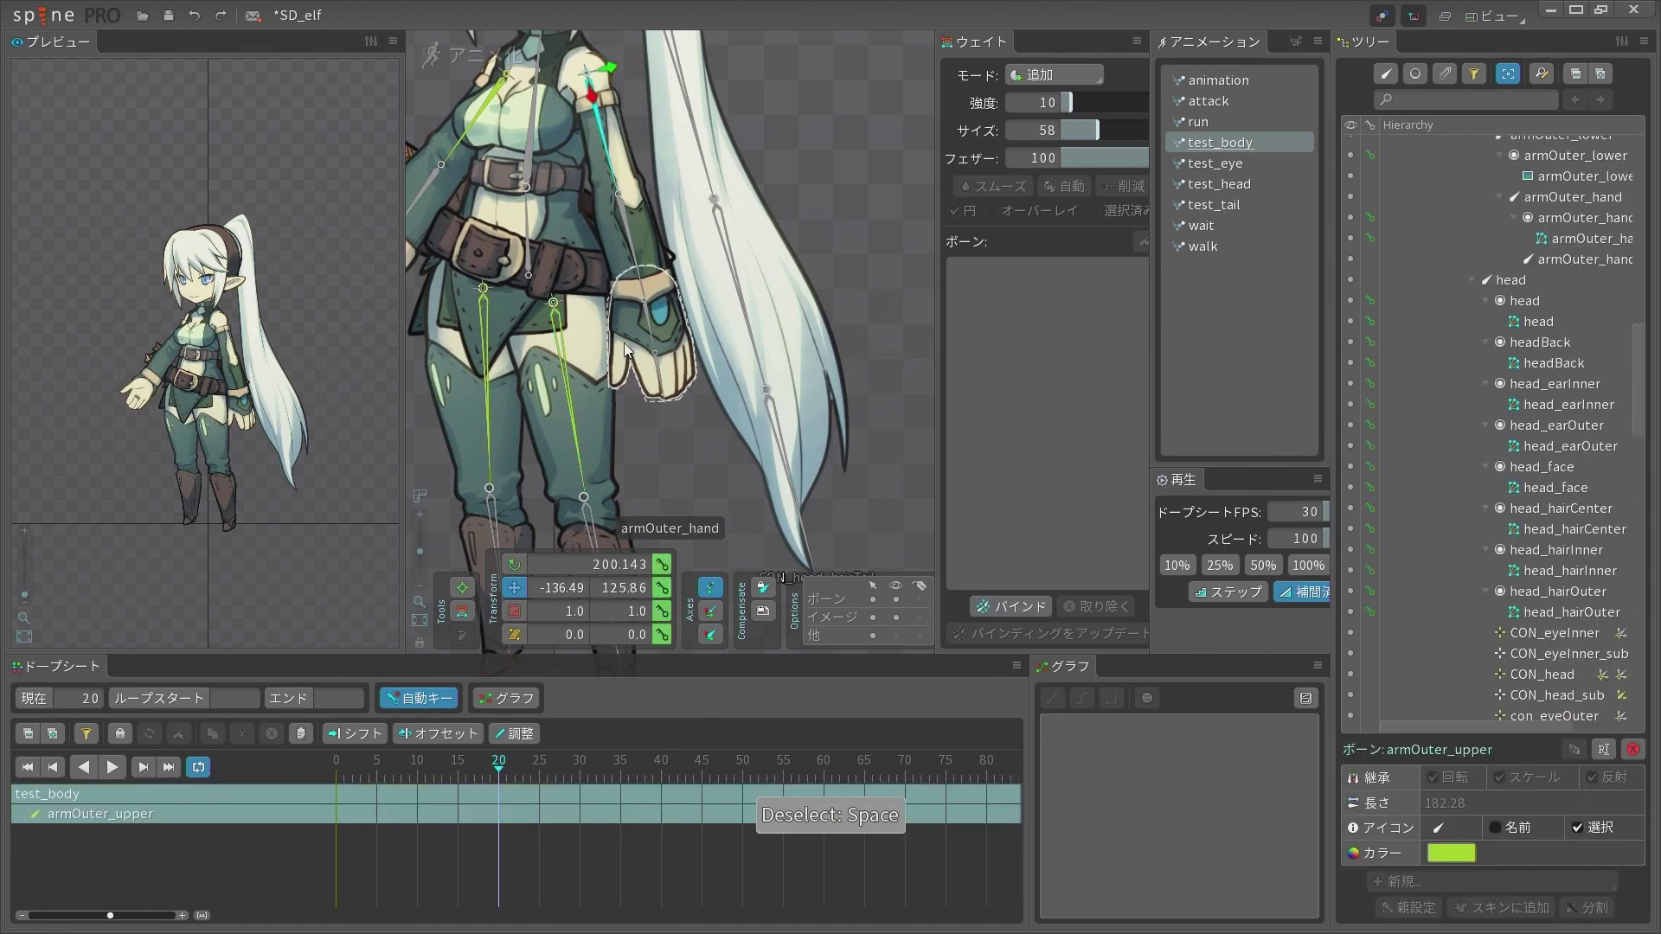
pyautogui.keyDown('ctrl'); pyautogui.click(552, 348); pyautogui.keyUp('ctrl')
pyautogui.scroll(-5, 552, 349)
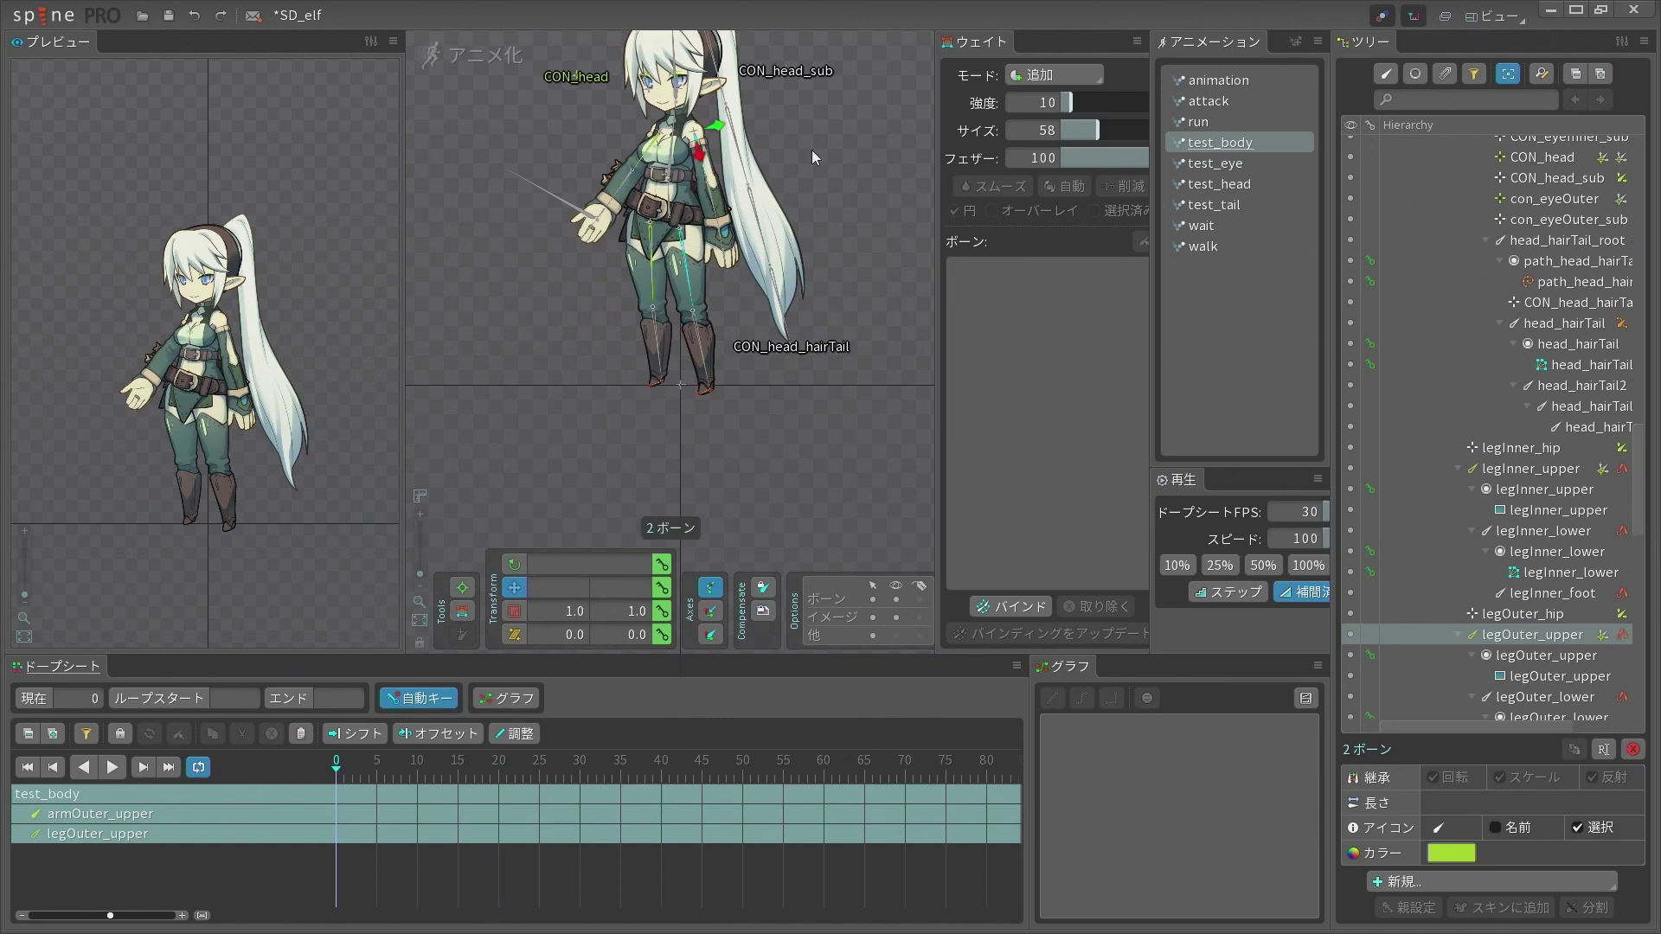
pyautogui.scroll(5, 618, 213)
pyautogui.scroll(-2, 674, 259)
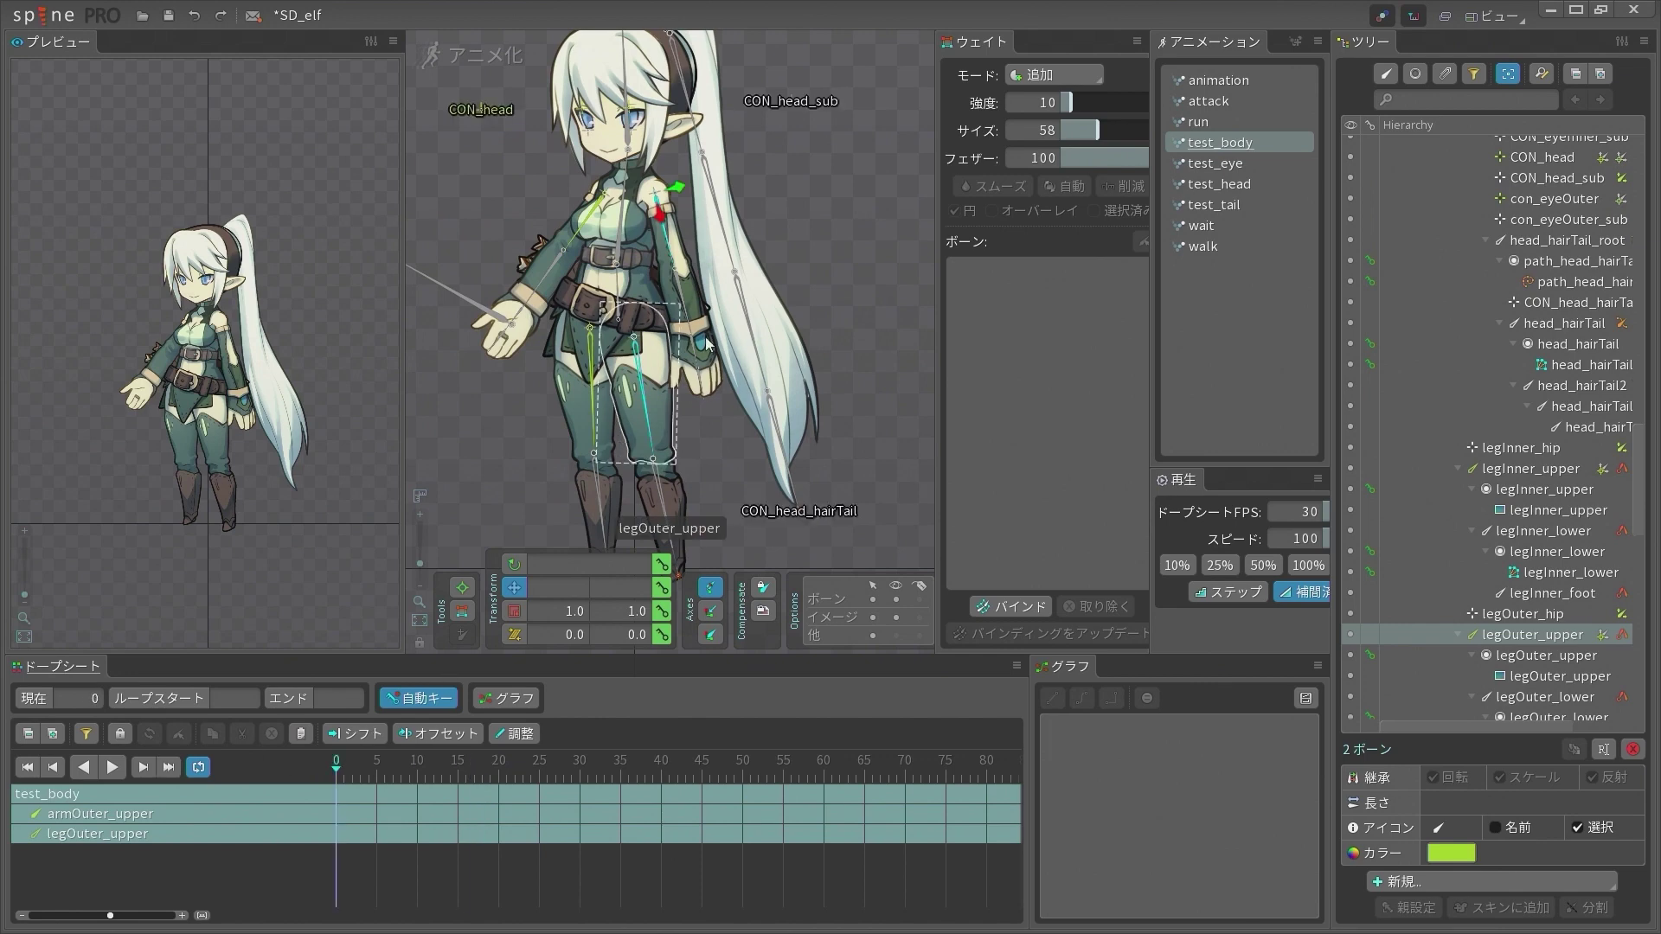
pyautogui.press('space')
pyautogui.click(665, 223)
pyautogui.keyDown('ctrl'); pyautogui.click(642, 363); pyautogui.keyUp('ctrl')
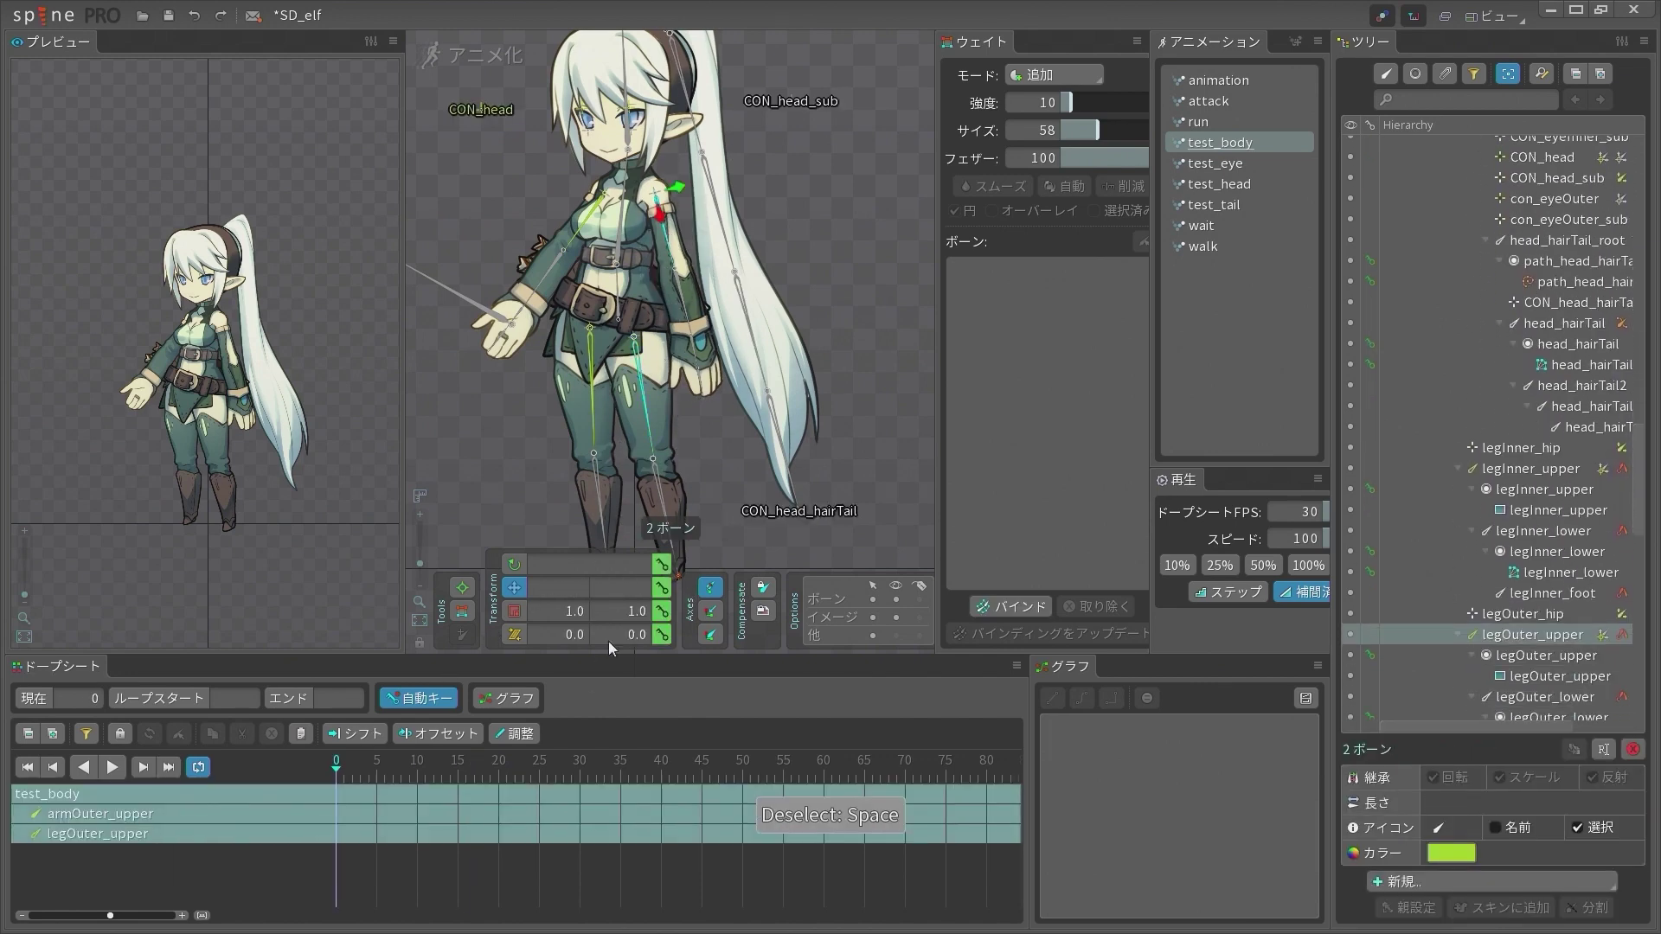
pyautogui.click(661, 589)
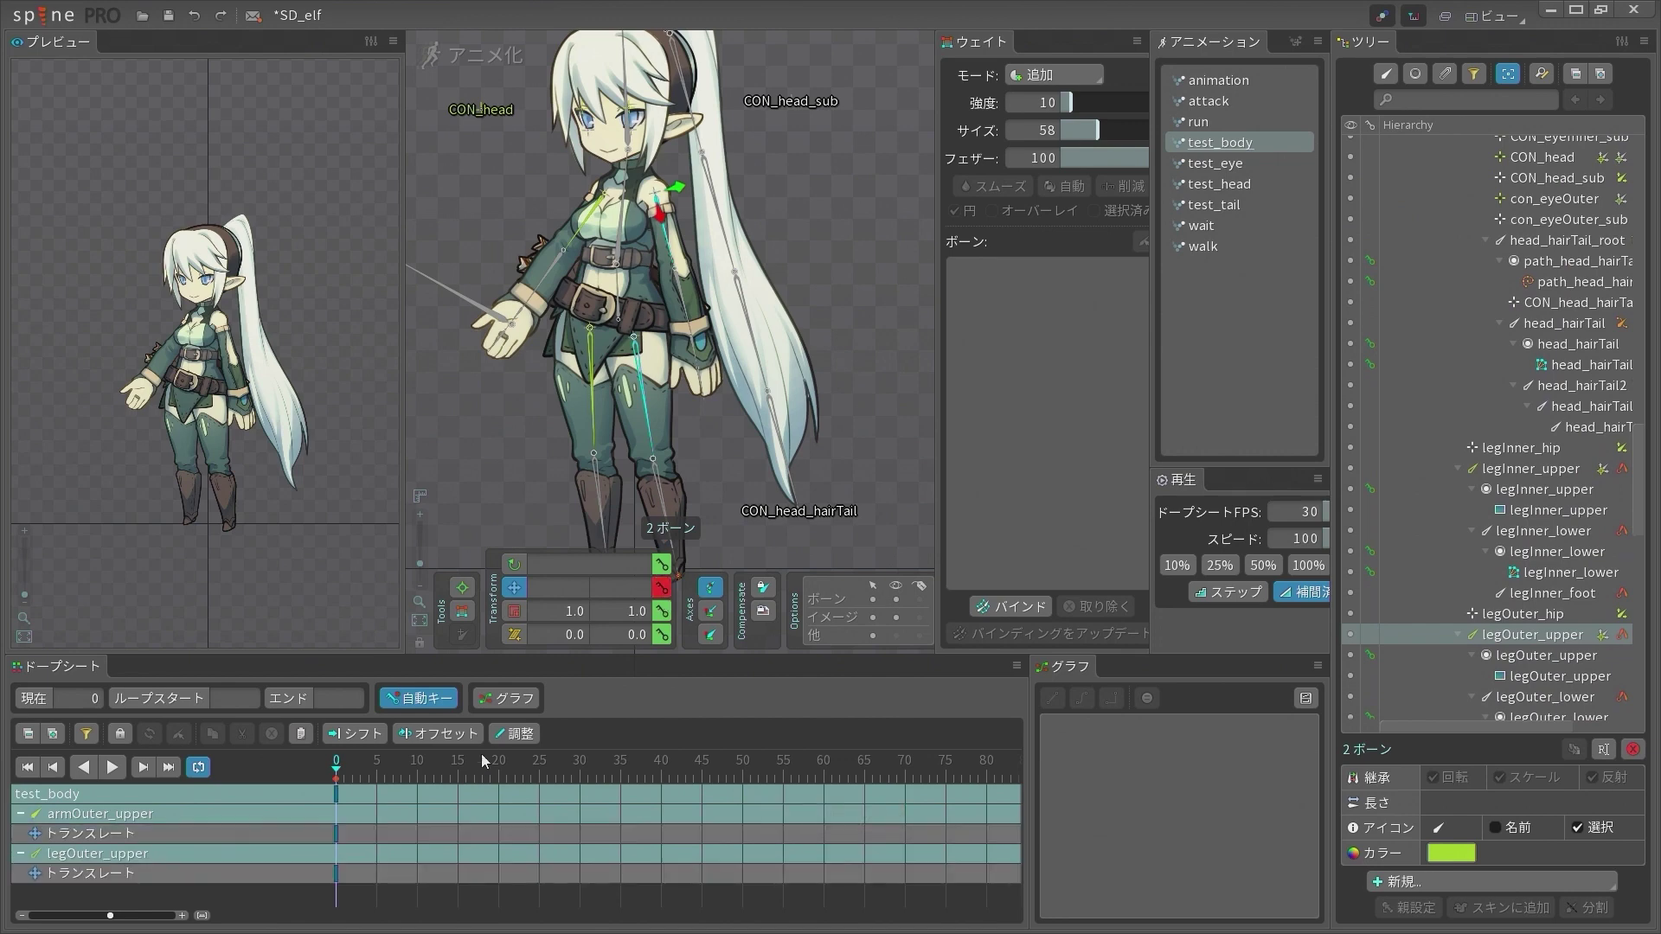
# At frame 30, key armOuter_upper and legOuter_upper shifted slightly toward the character's inner arm and leg
pyautogui.click(579, 778)
pyautogui.moveTo(863, 225); pyautogui.dragTo(824, 225)
pyautogui.hotkey('ctrl', 'z')
pyautogui.hotkey('ctrl', 'z')
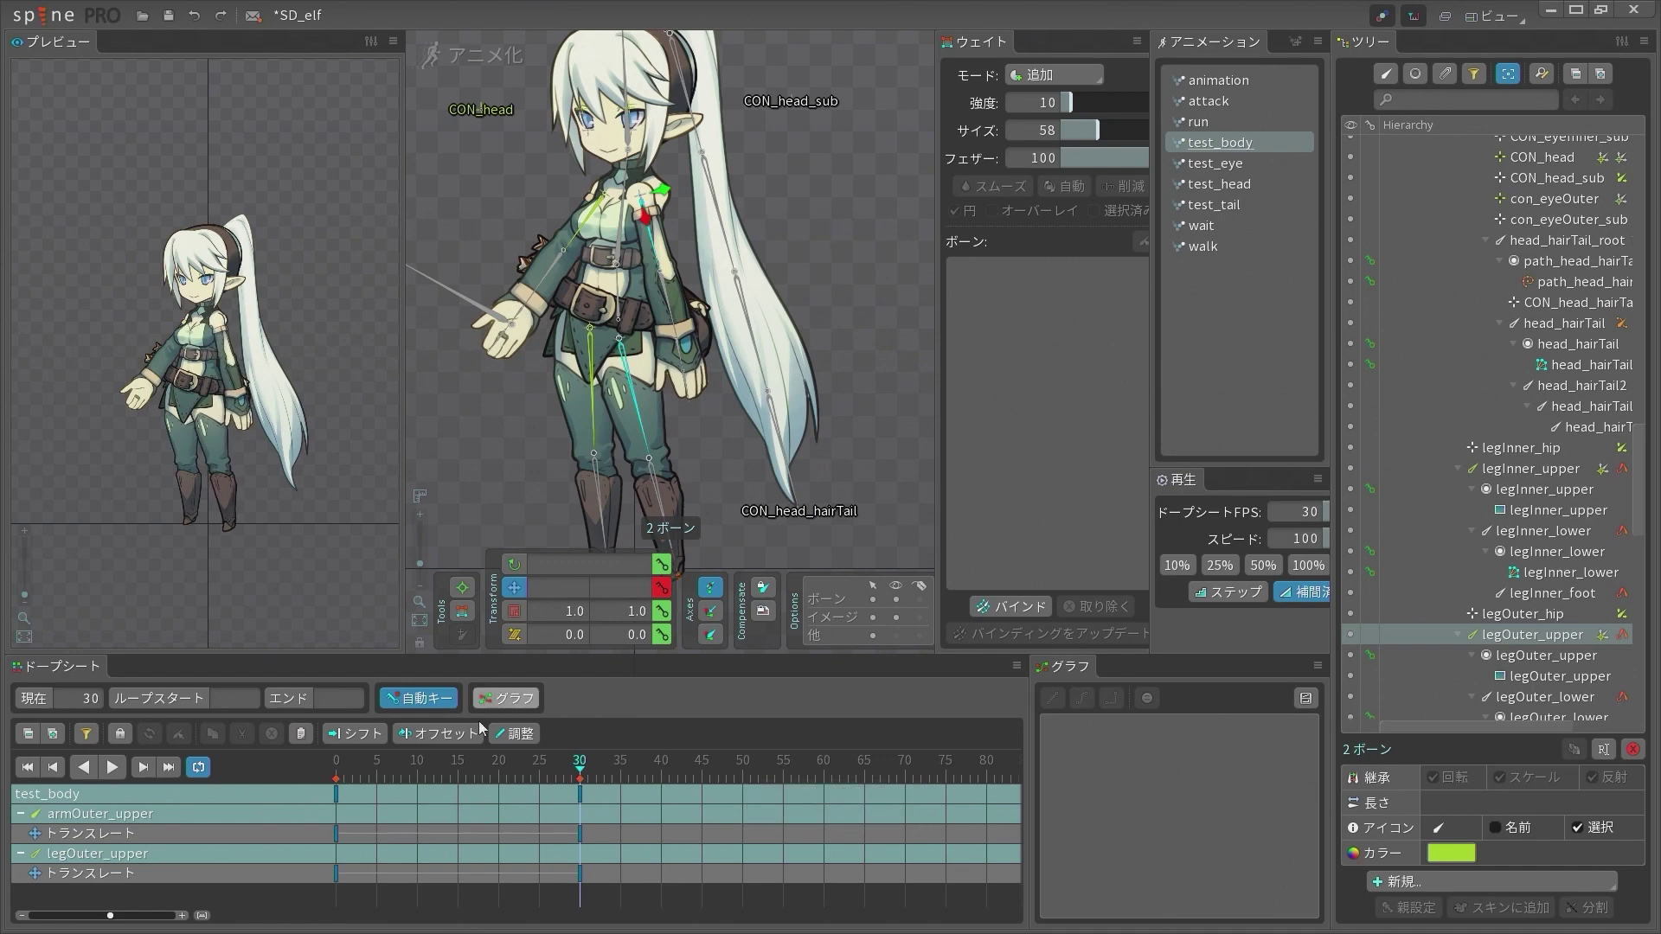
# Copy the frame 0 translation keys of both bones to frame 60 and play the animation in an enlarged preview
pyautogui.click(339, 796)
pyautogui.hotkey('ctrl', 'c')
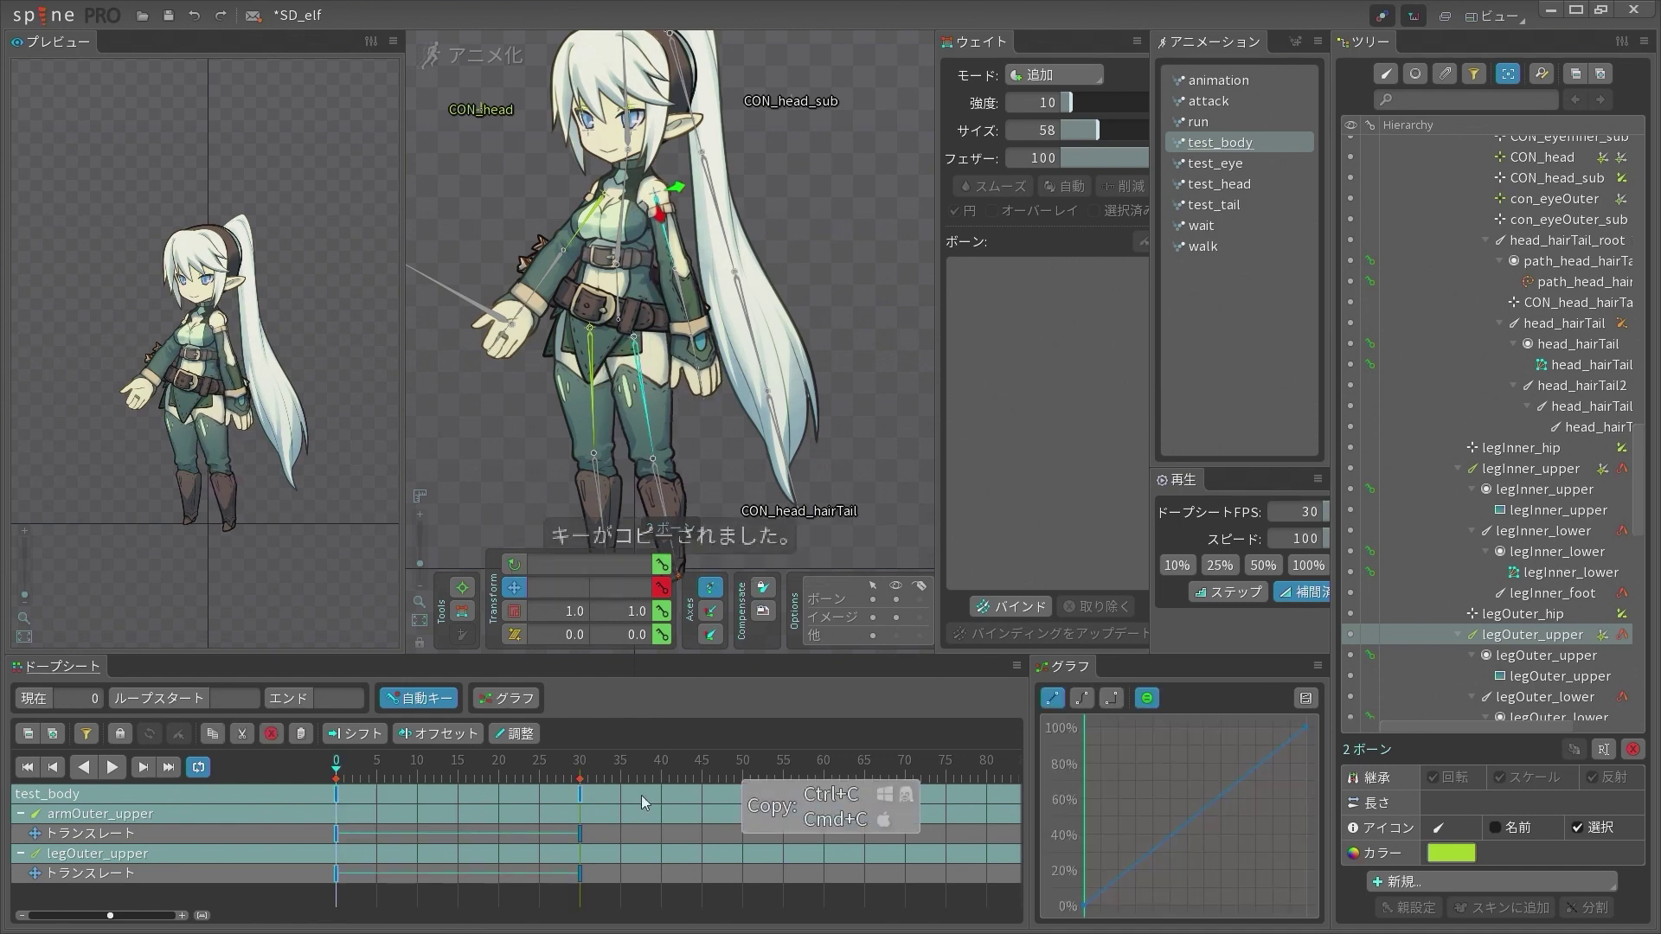
pyautogui.click(824, 772)
pyautogui.hotkey('ctrl', 'v')
pyautogui.press('d')
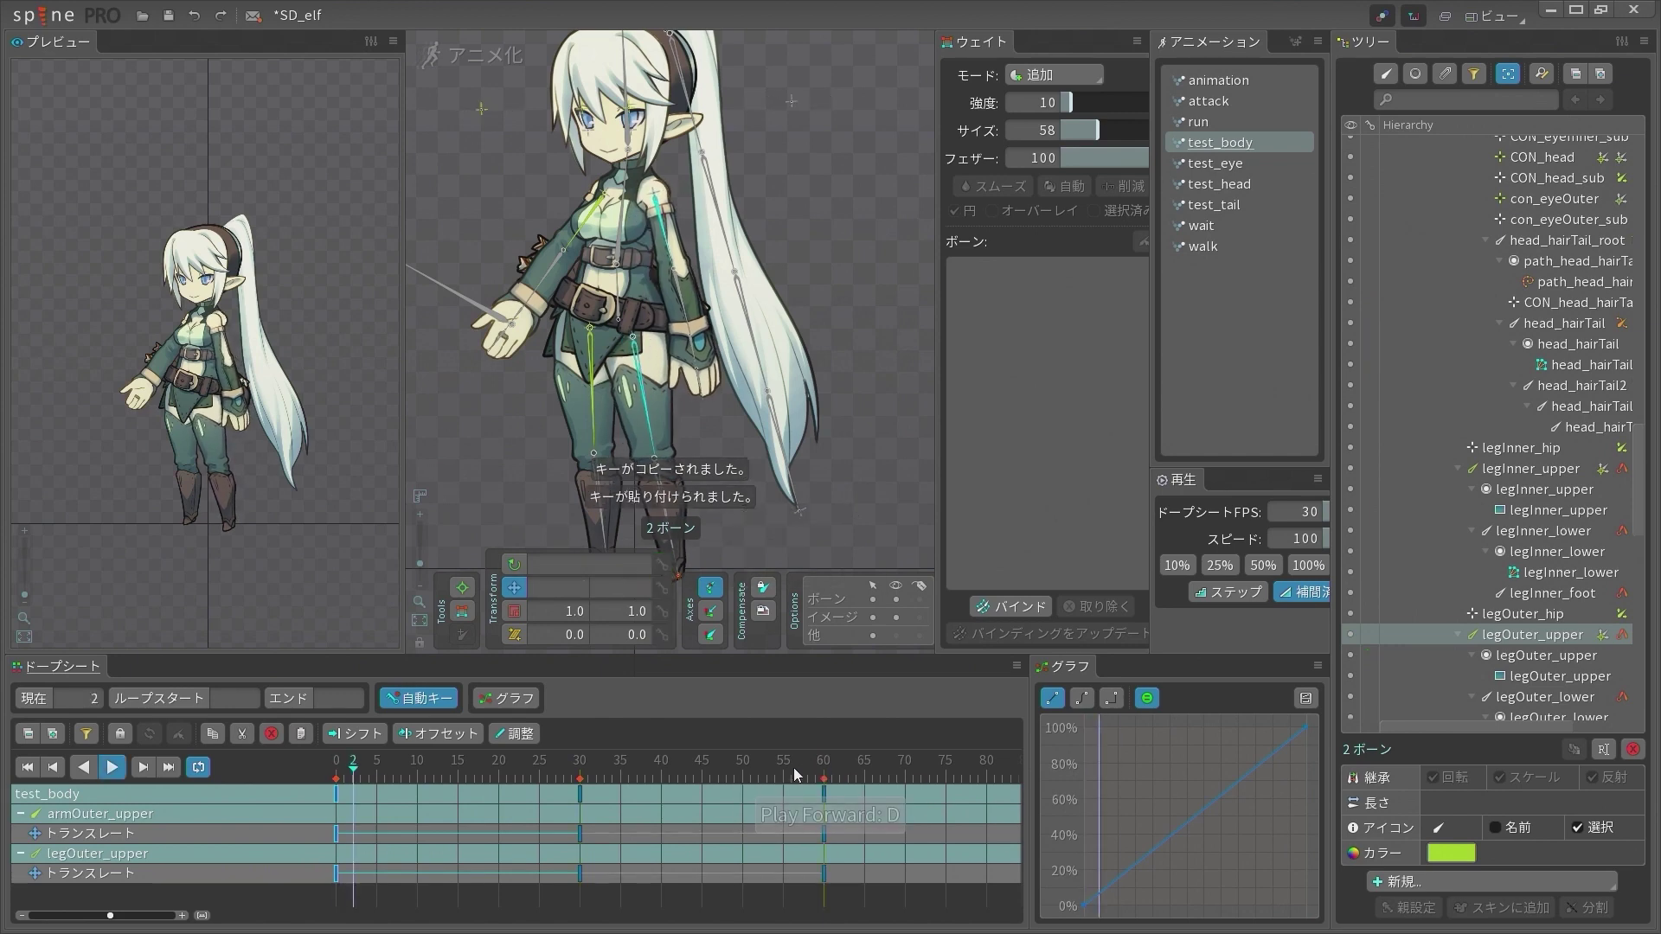
pyautogui.scroll(3, 290, 444)
pyautogui.scroll(2, 291, 443)
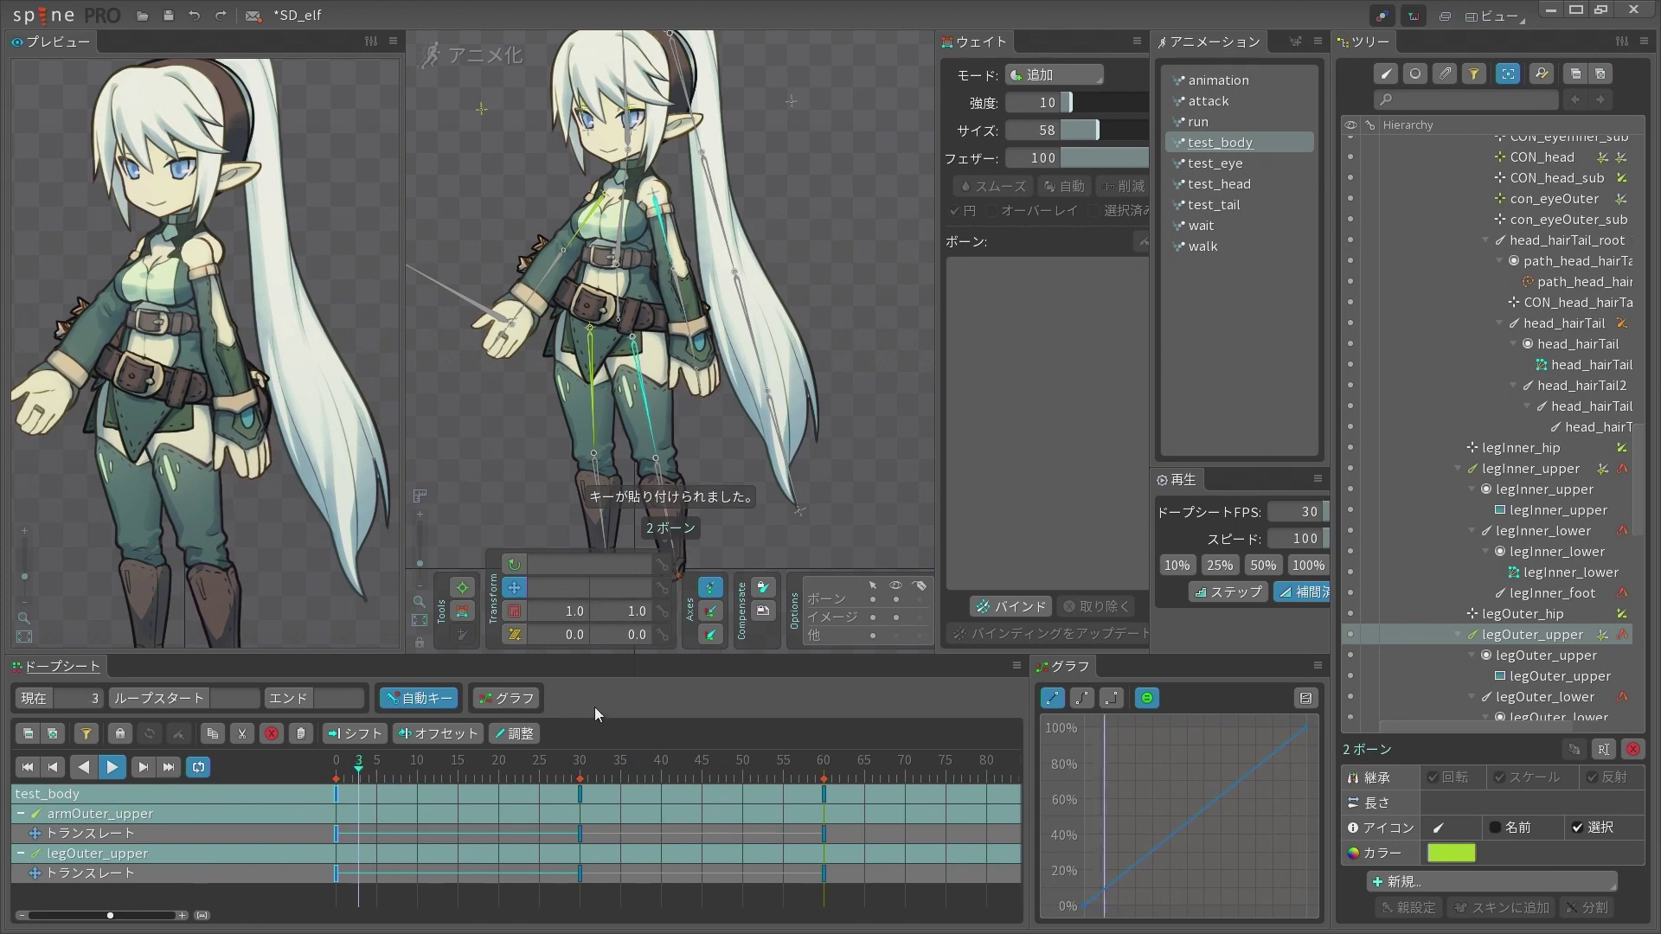
pyautogui.press('d')
# Examine the body mesh around armOuter_upper in the frame 30 pose, and play the animation to check its movement
pyautogui.click(578, 777)
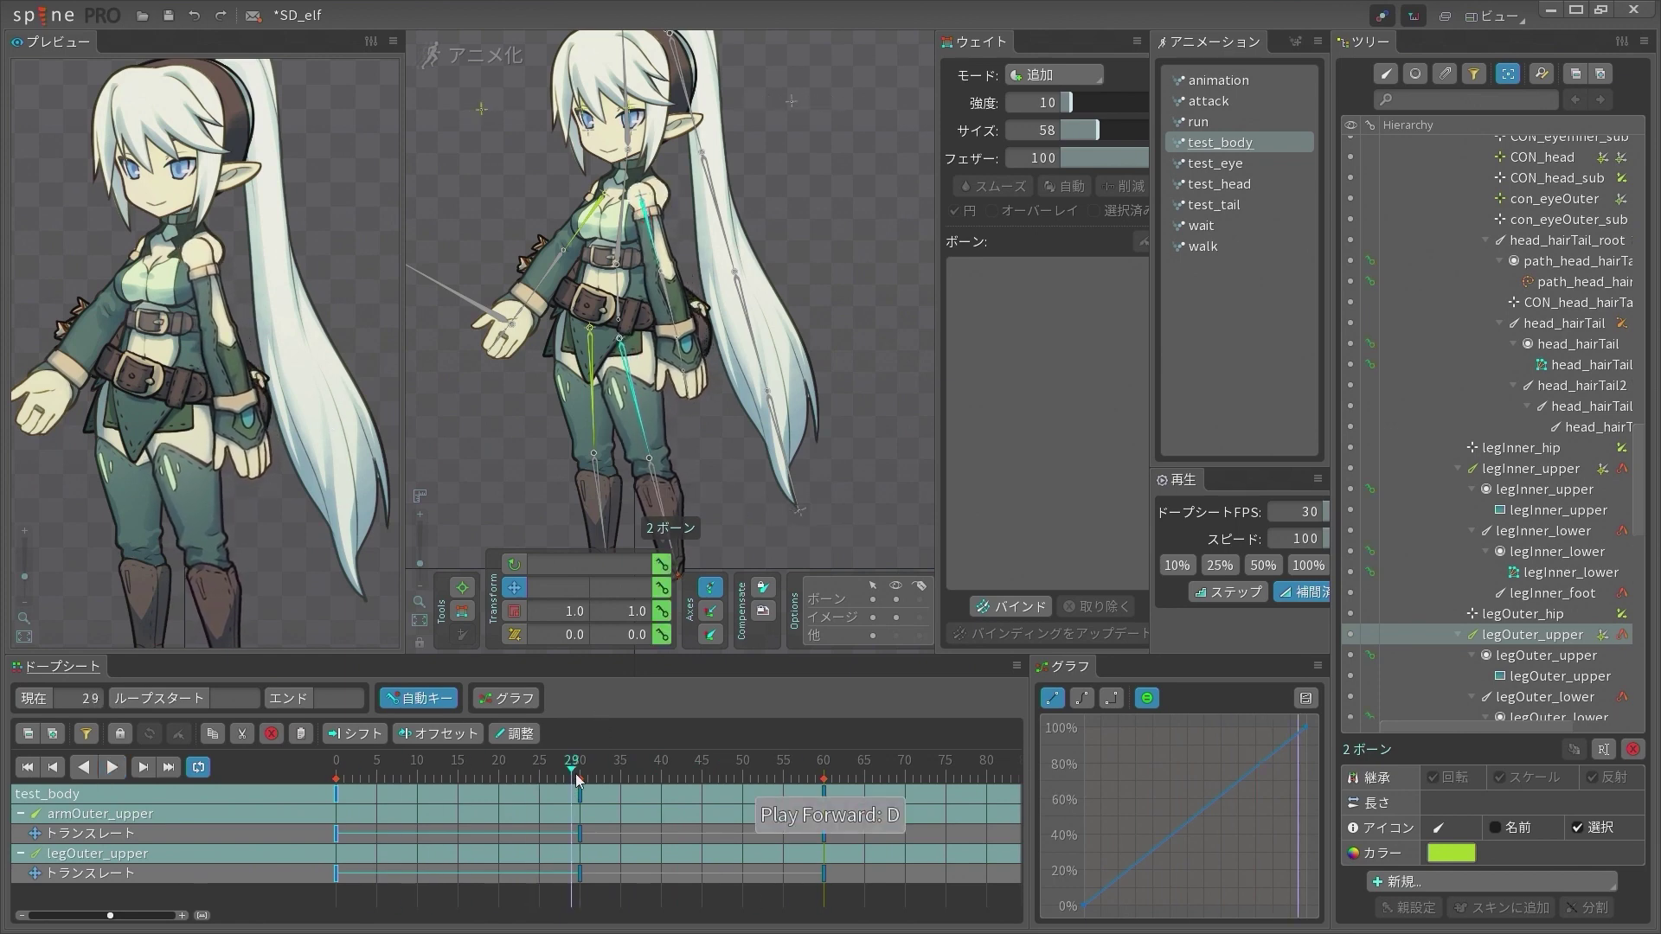
pyautogui.click(580, 777)
pyautogui.press('space')
pyautogui.click(654, 229)
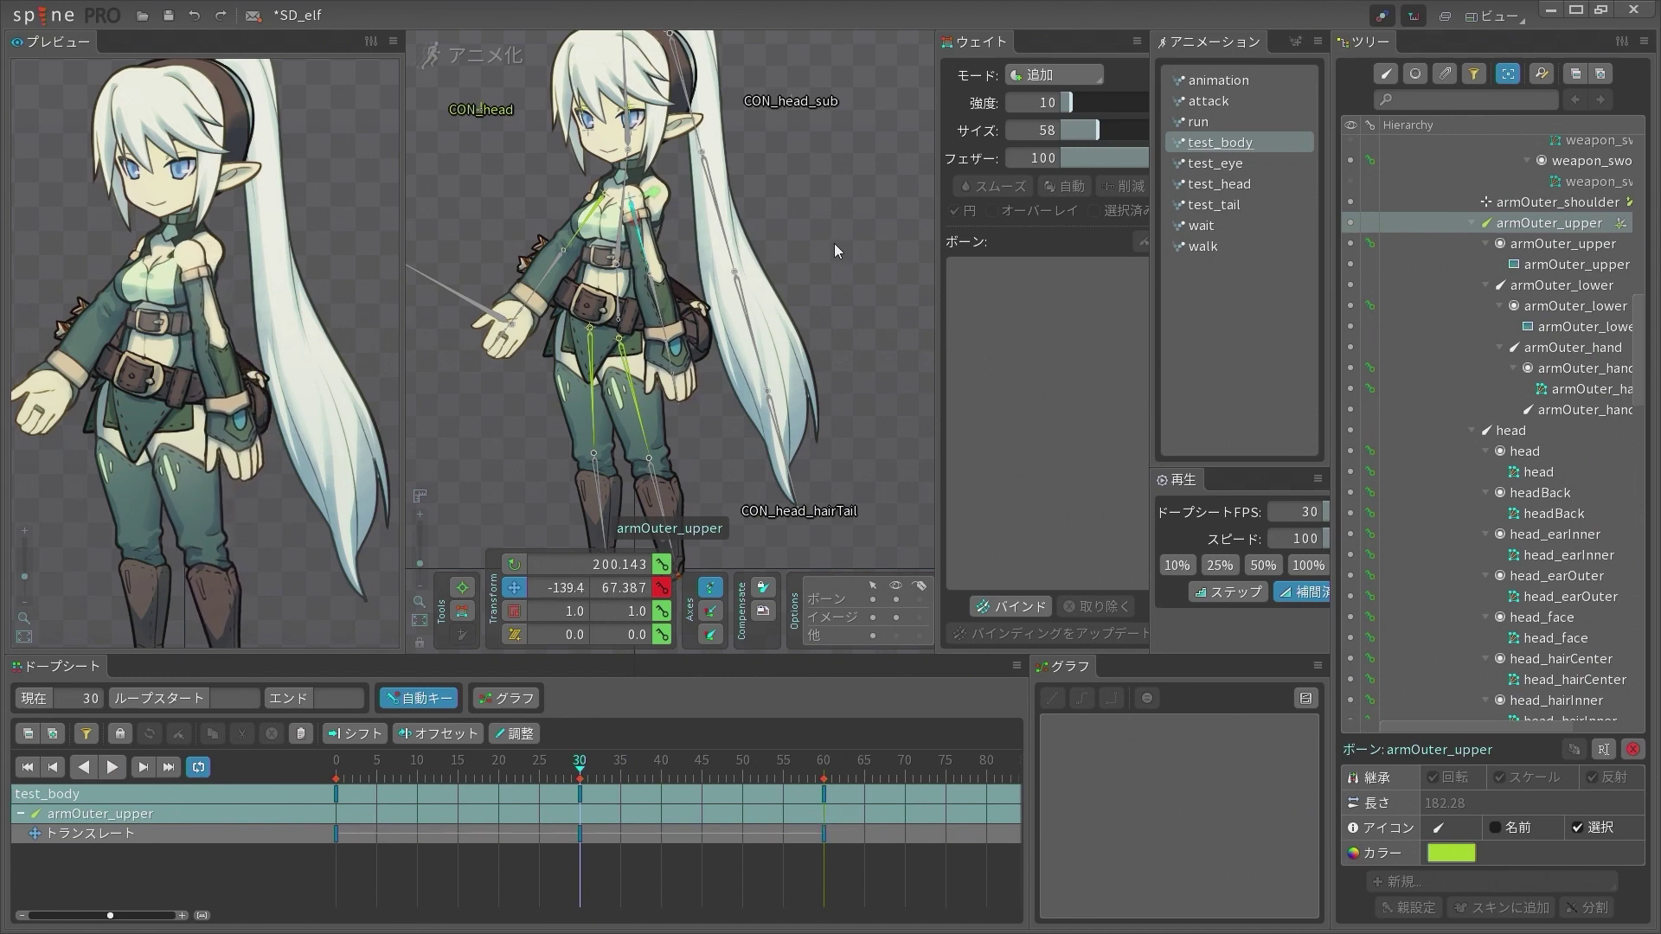
pyautogui.scroll(2, 626, 206)
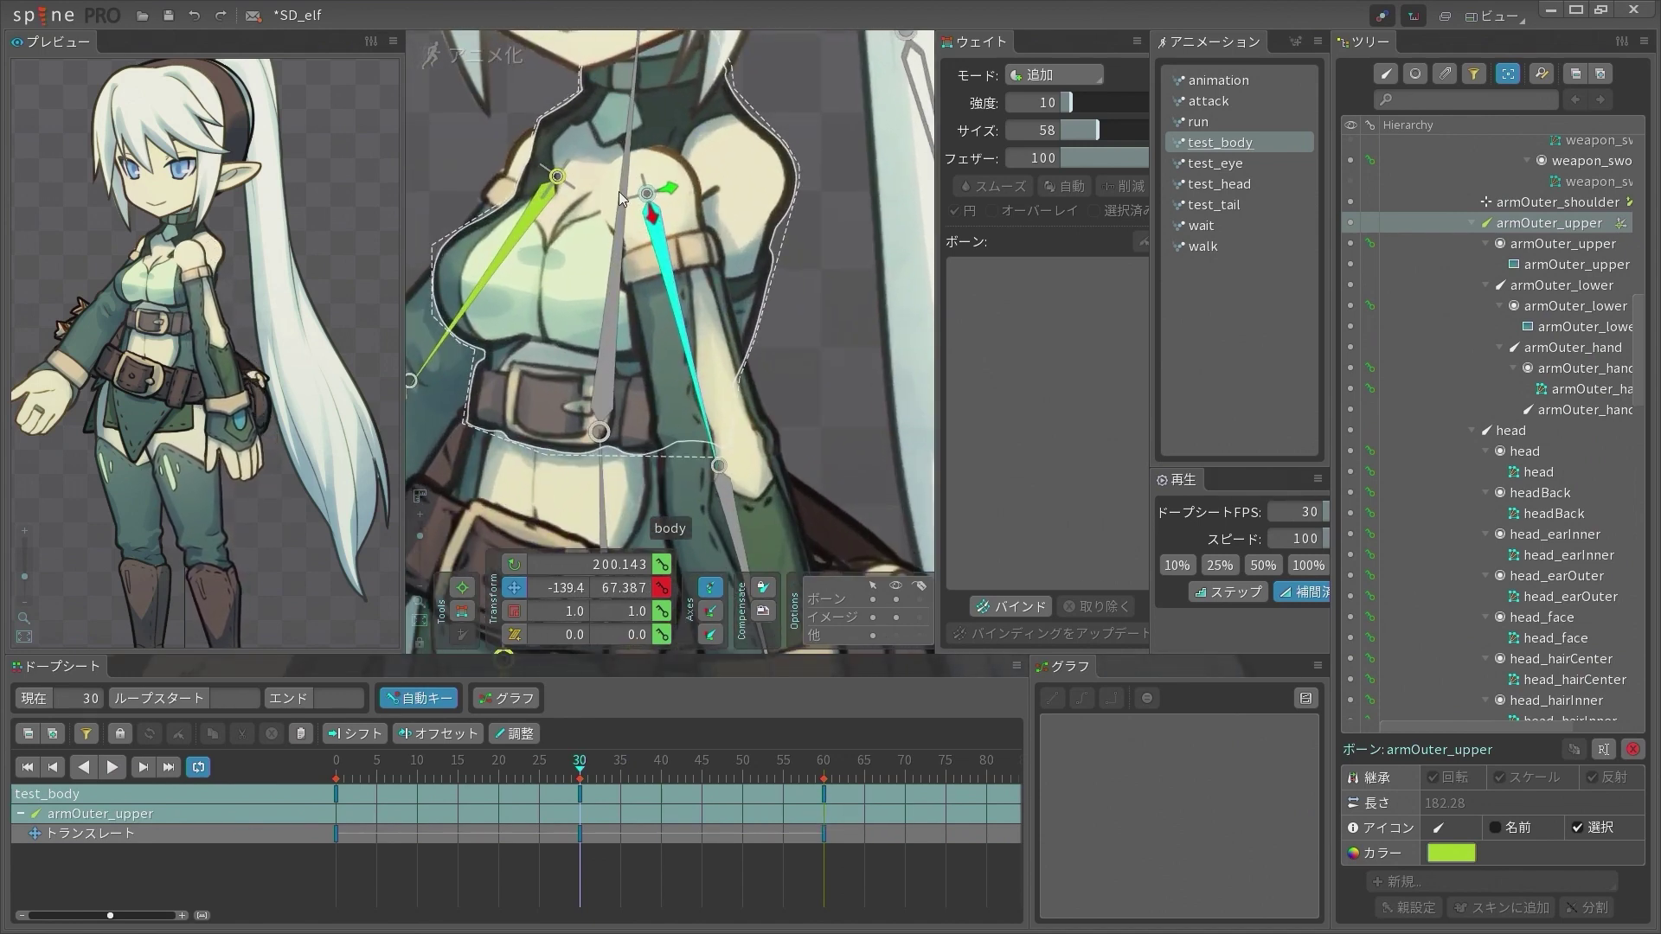
pyautogui.scroll(-3, 620, 191)
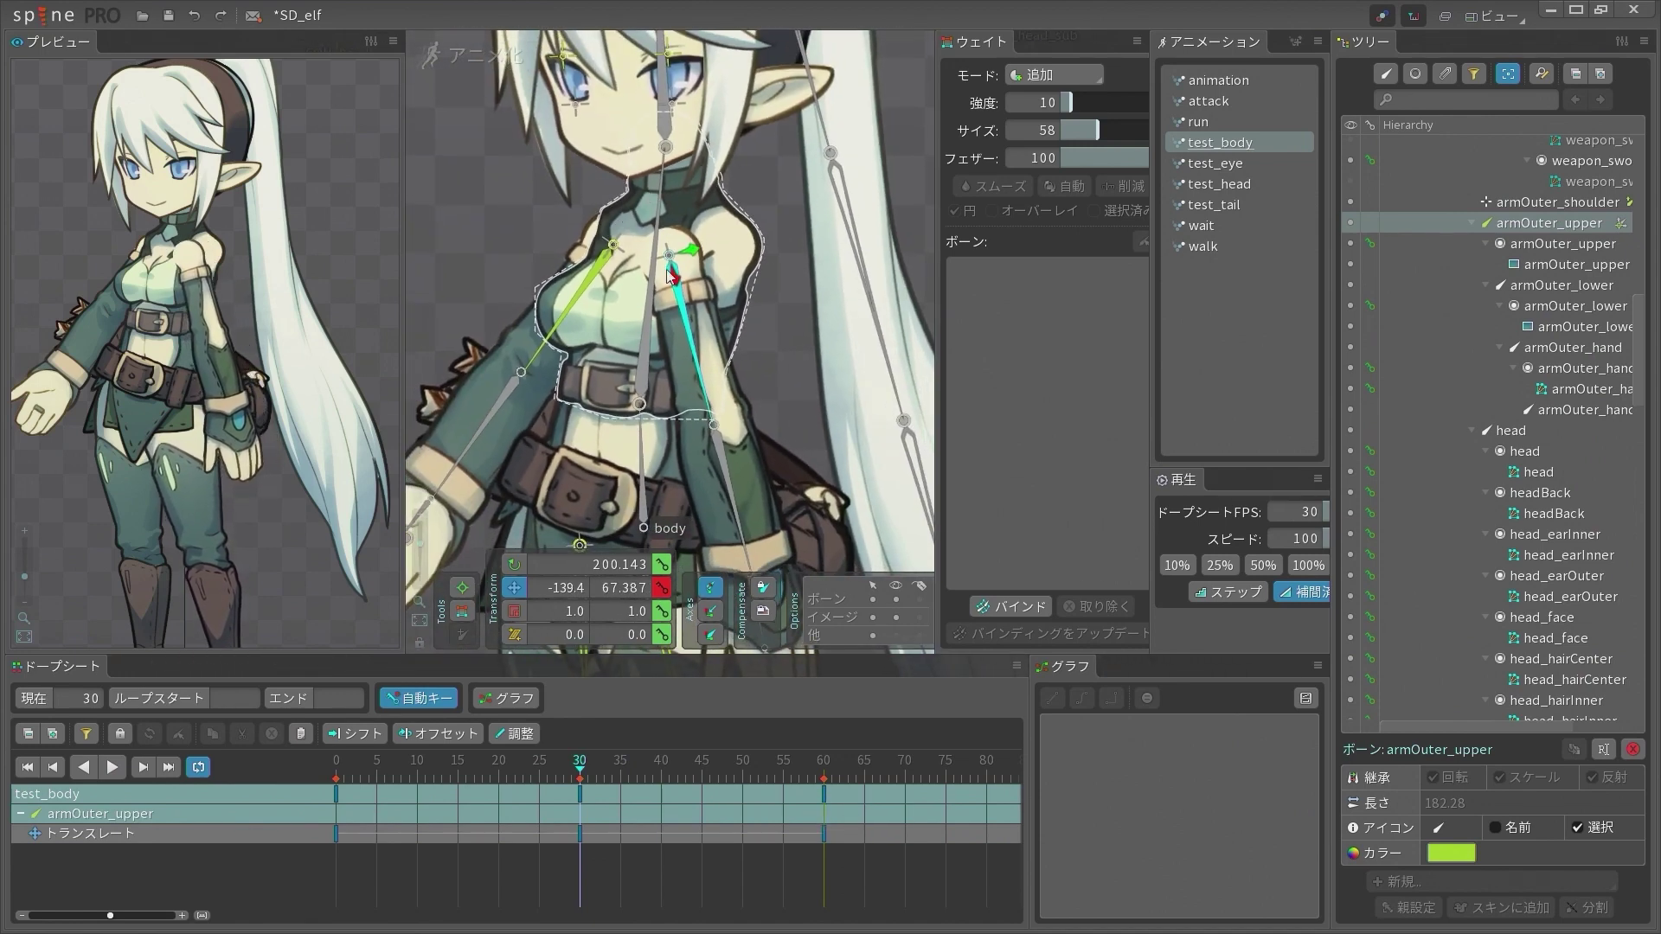
pyautogui.scroll(-6, 647, 317)
pyautogui.press('d')
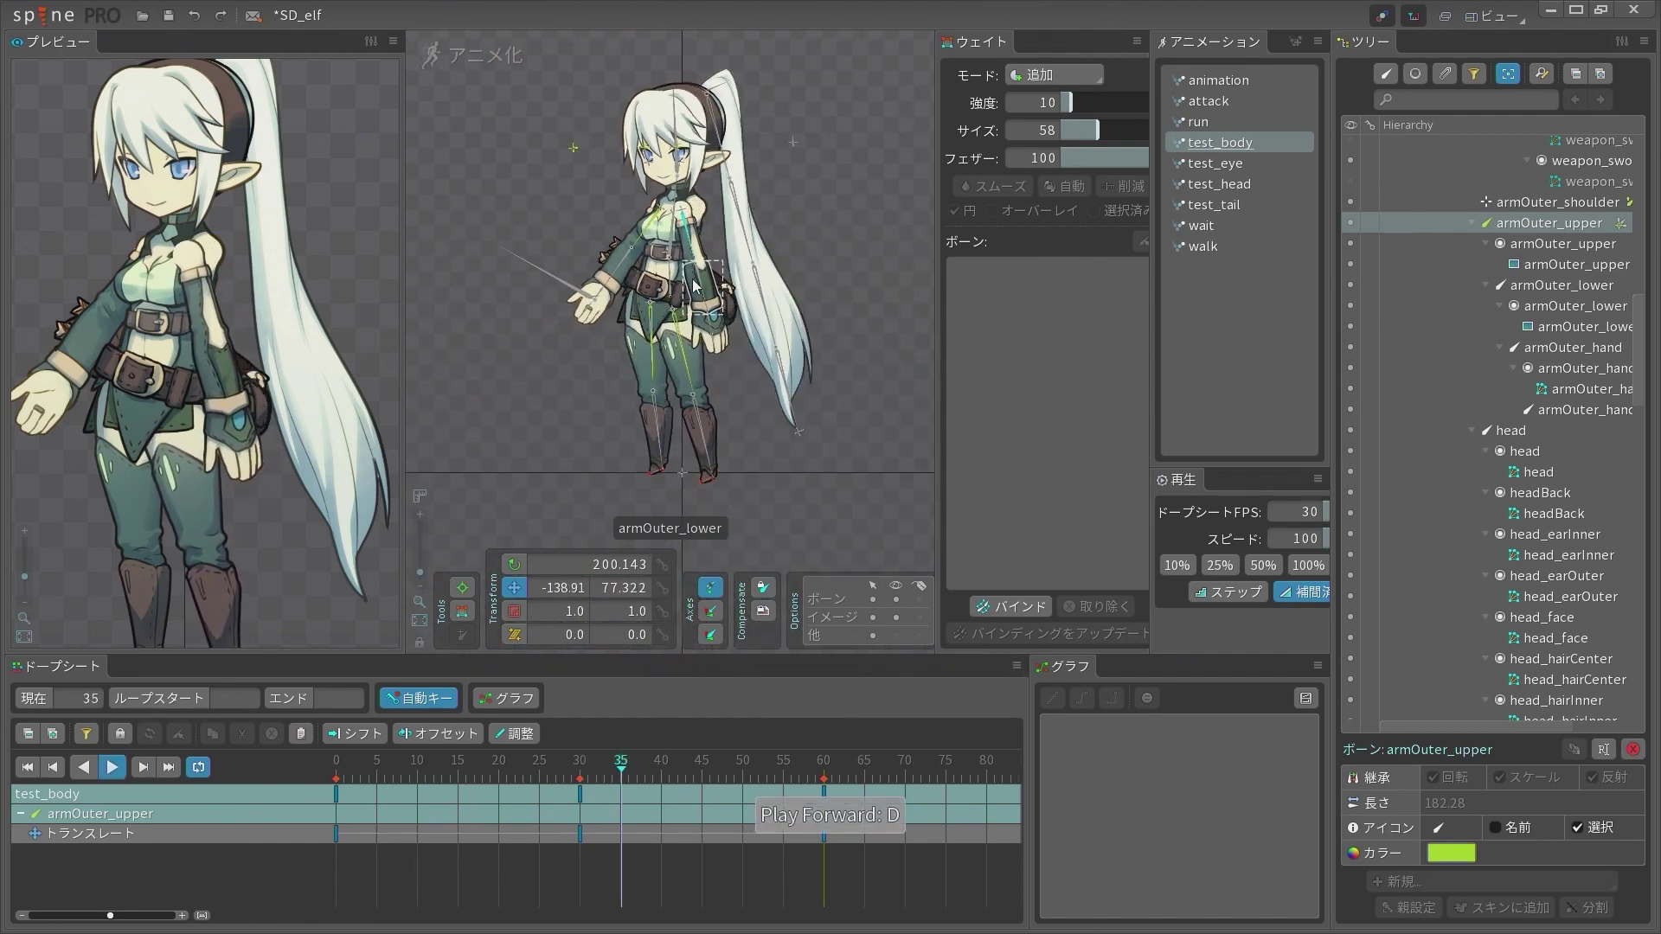
pyautogui.press('d')
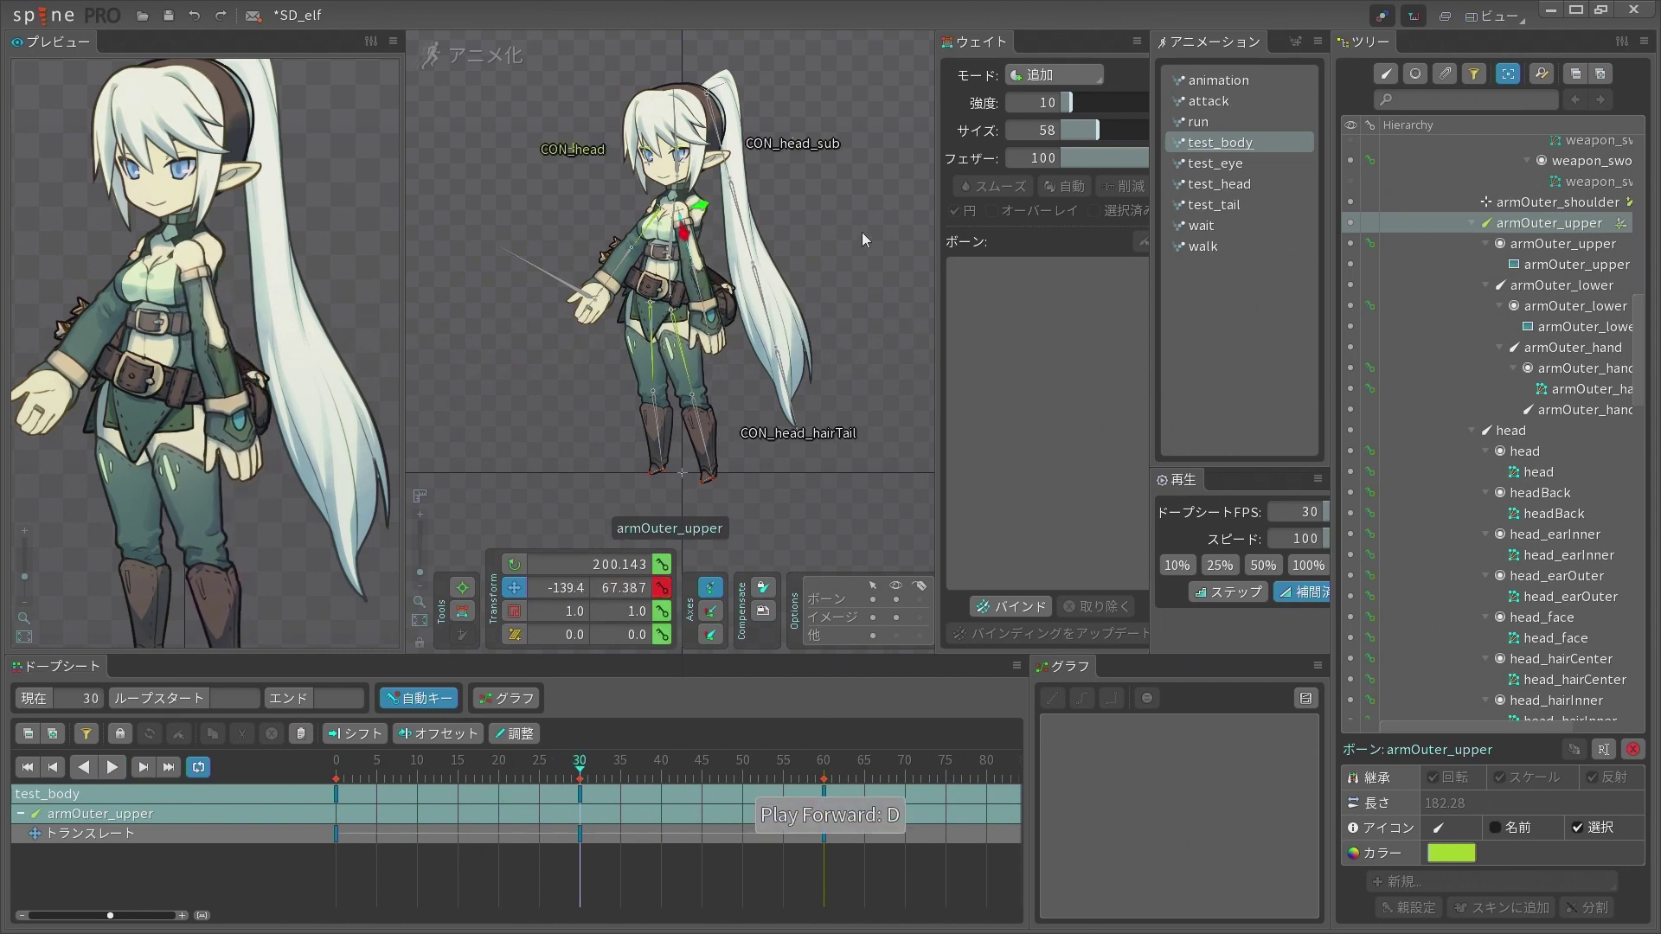
# At frame 30, shift armOuter_upper to about -144.8, 68.8 and legOuter_upper to about 34.6, -2.5
pyautogui.moveTo(861, 232); pyautogui.dragTo(862, 230)
pyautogui.click(694, 322)
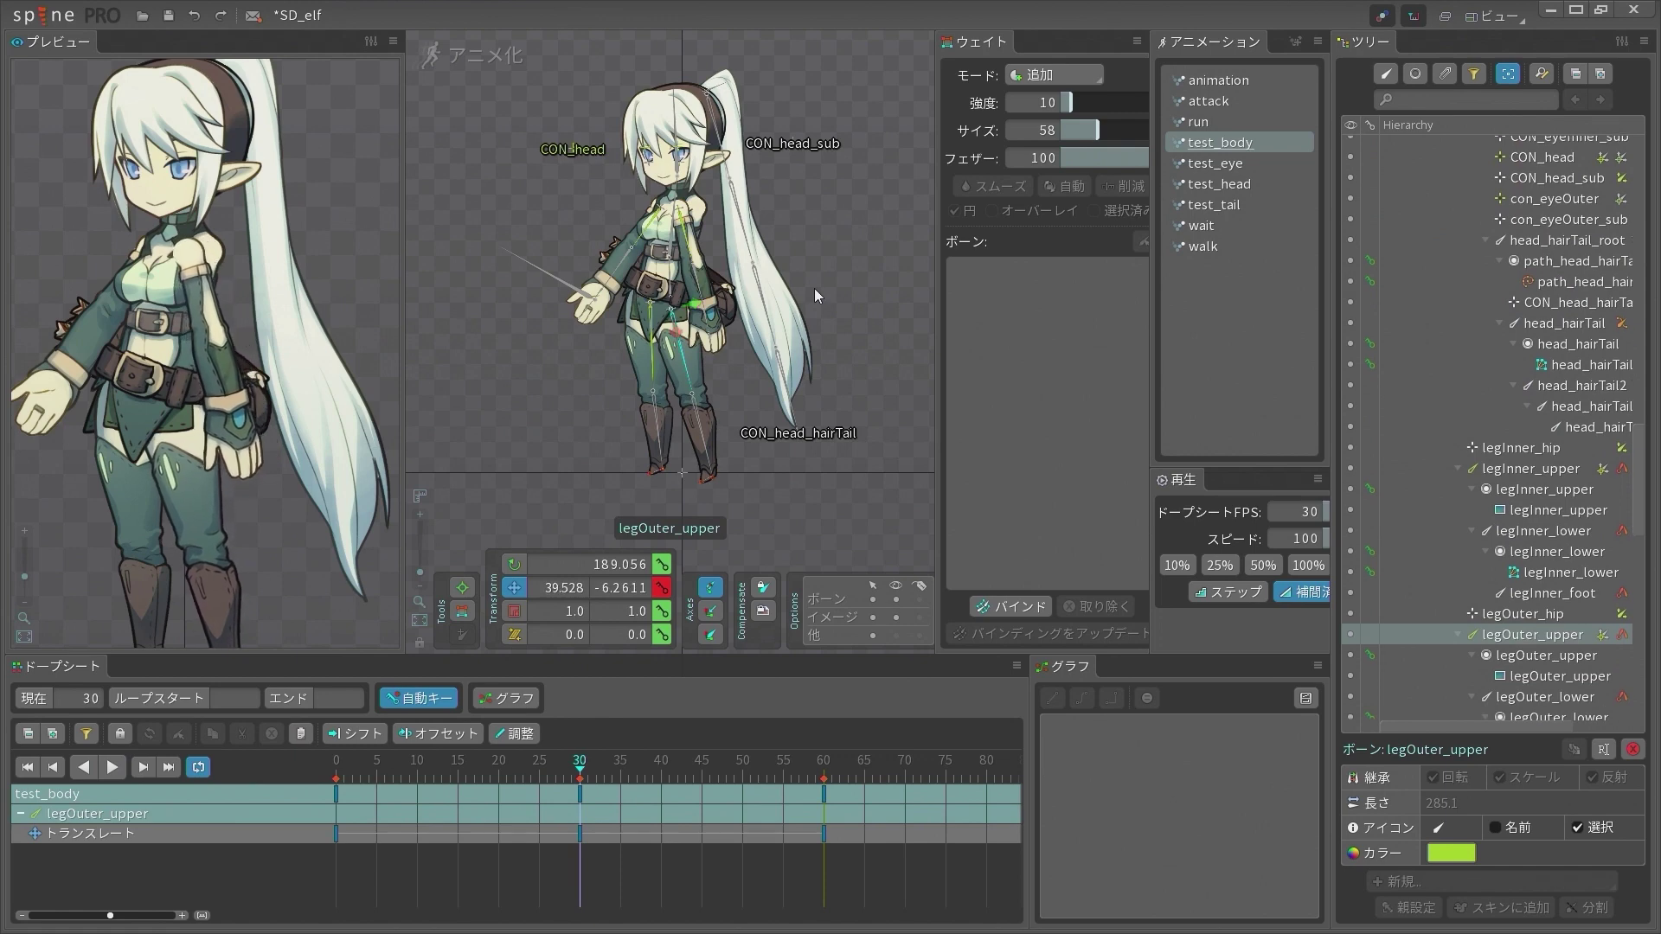
pyautogui.moveTo(814, 289); pyautogui.dragTo(815, 288)
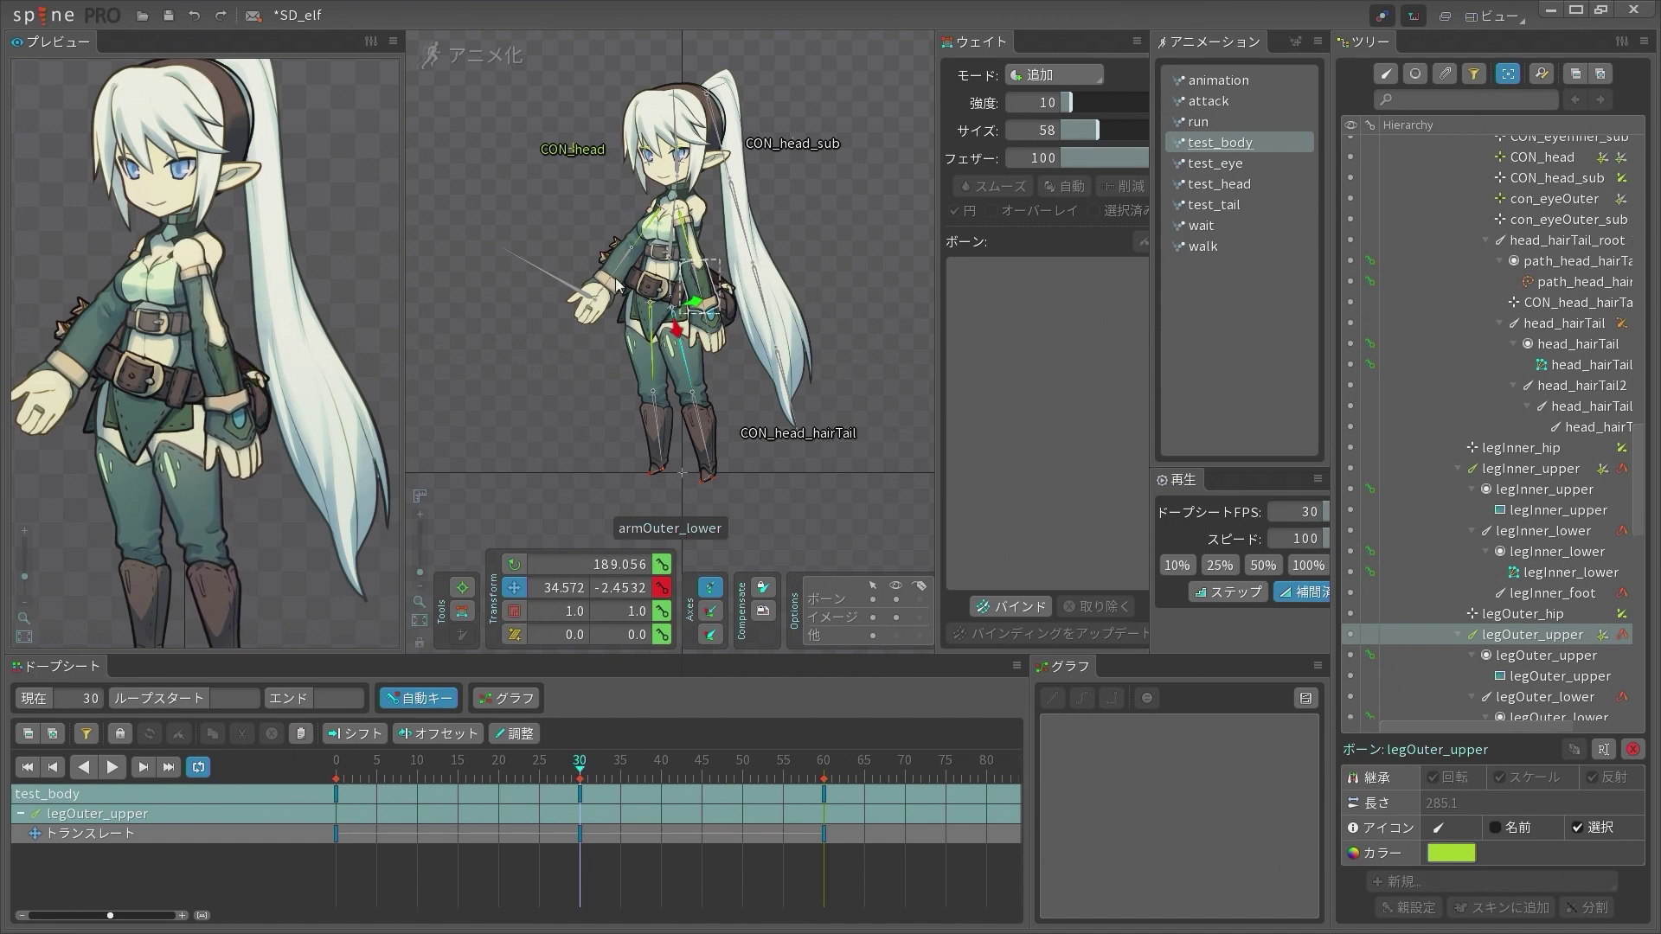
# Examine the chest and shoulder area around the armOuter_upper bone in the frame 30 pose
pyautogui.scroll(6, 693, 251)
pyautogui.press('space')
pyautogui.scroll(-4, 721, 216)
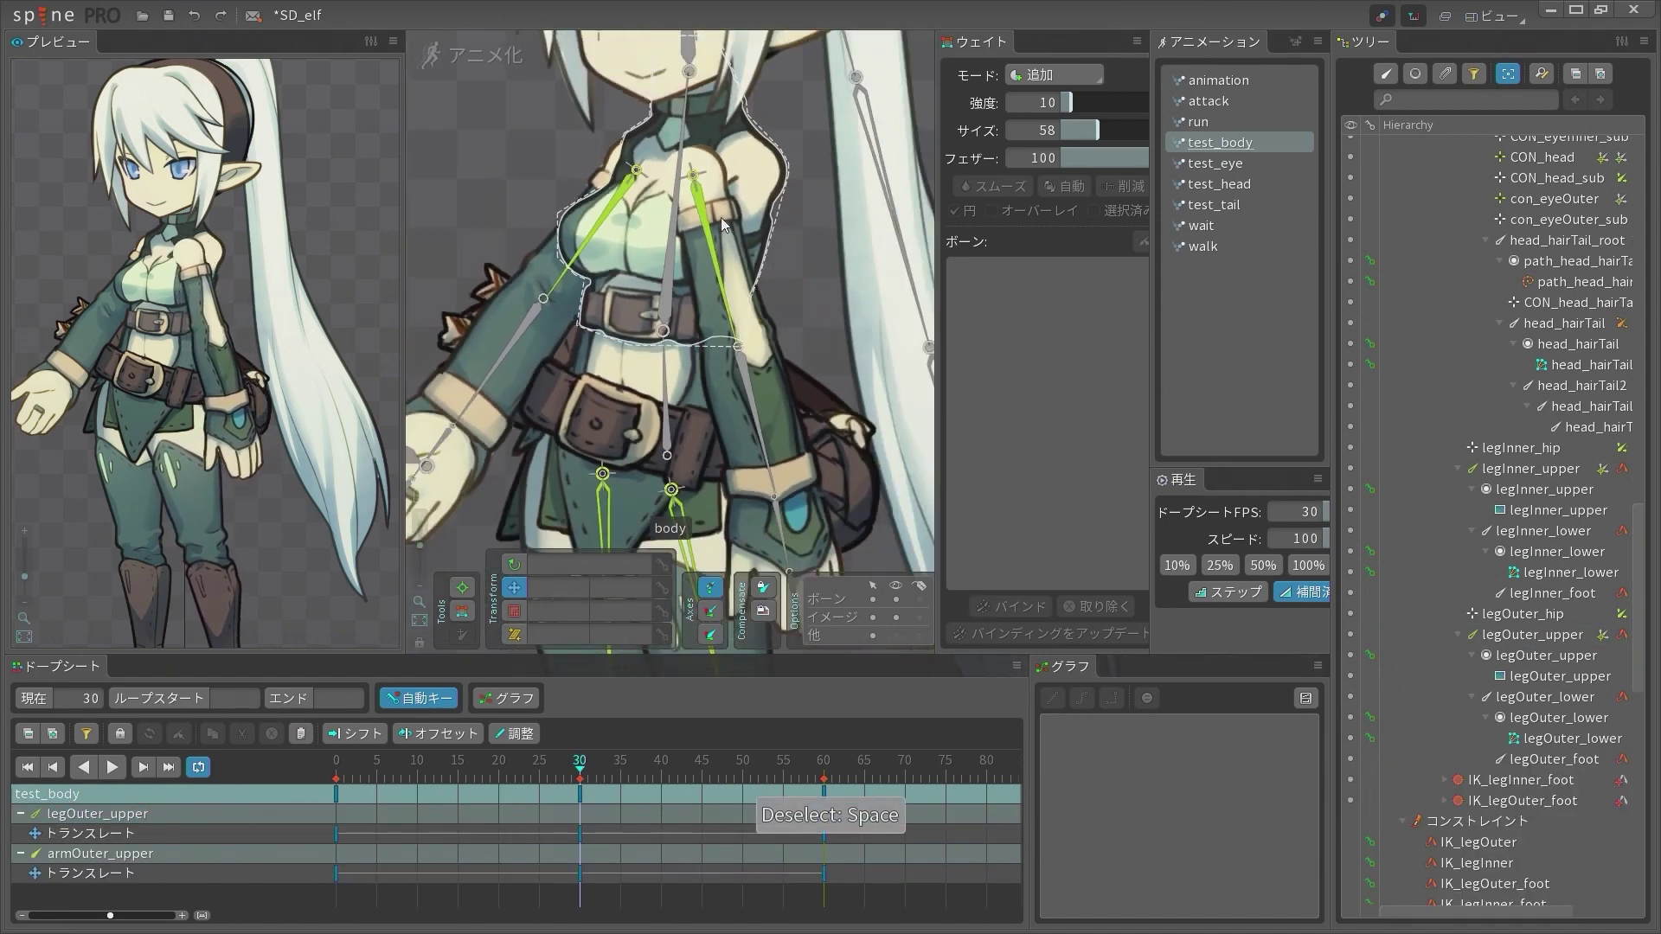
pyautogui.click(699, 219)
pyautogui.scroll(-5, 699, 218)
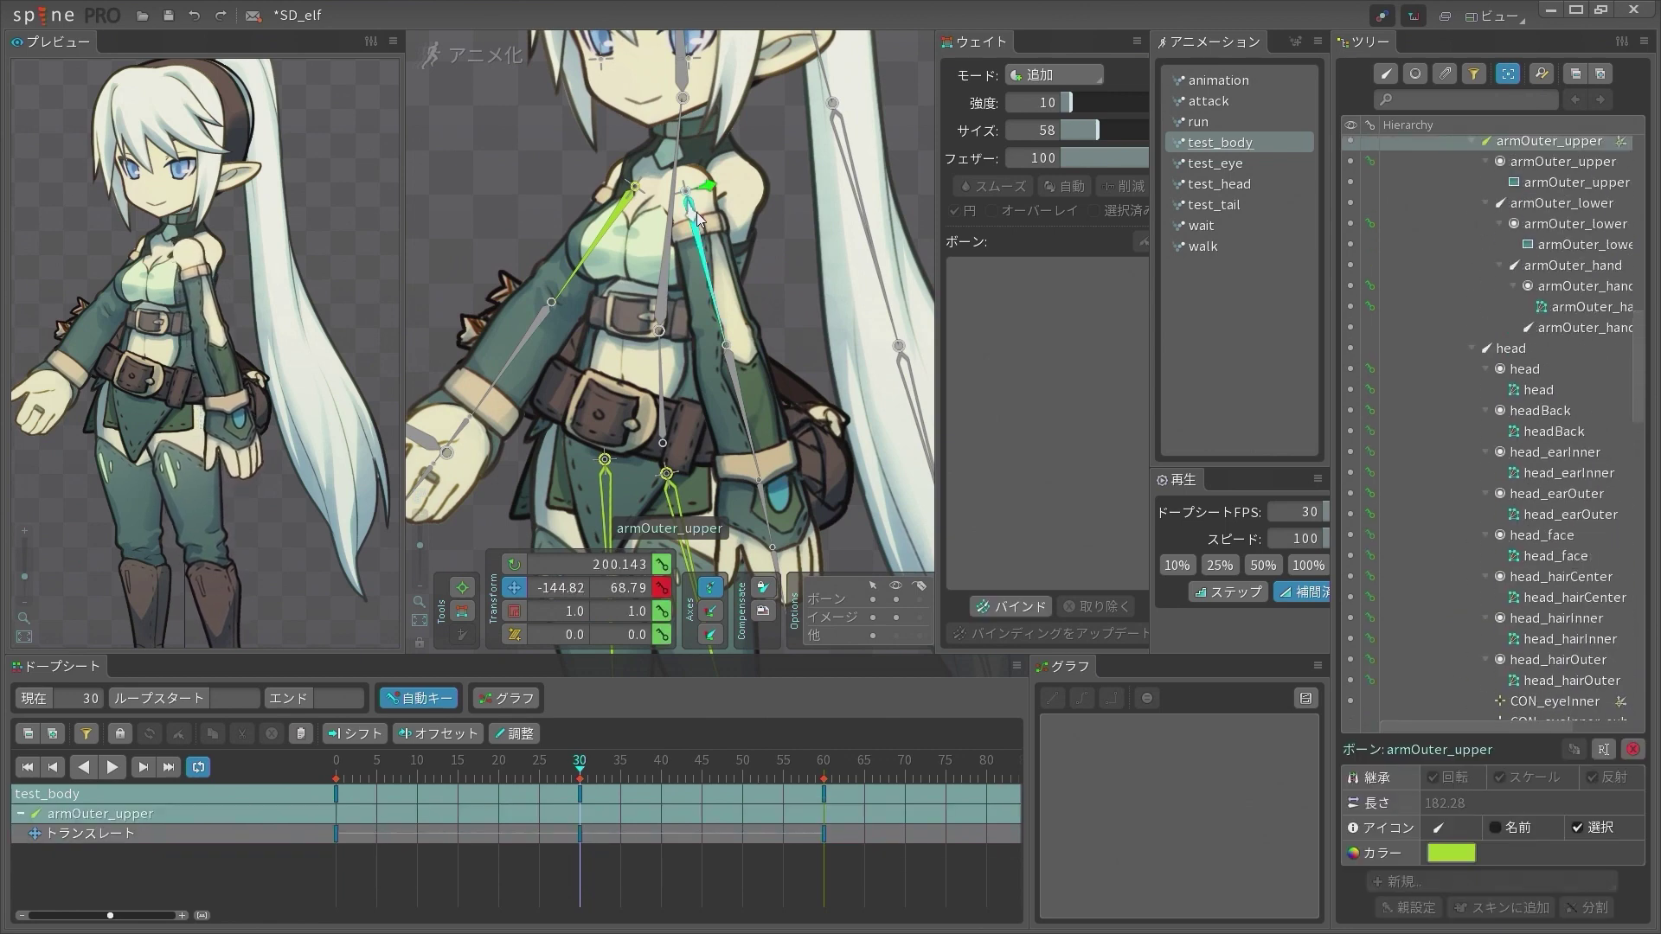
pyautogui.scroll(3, 655, 330)
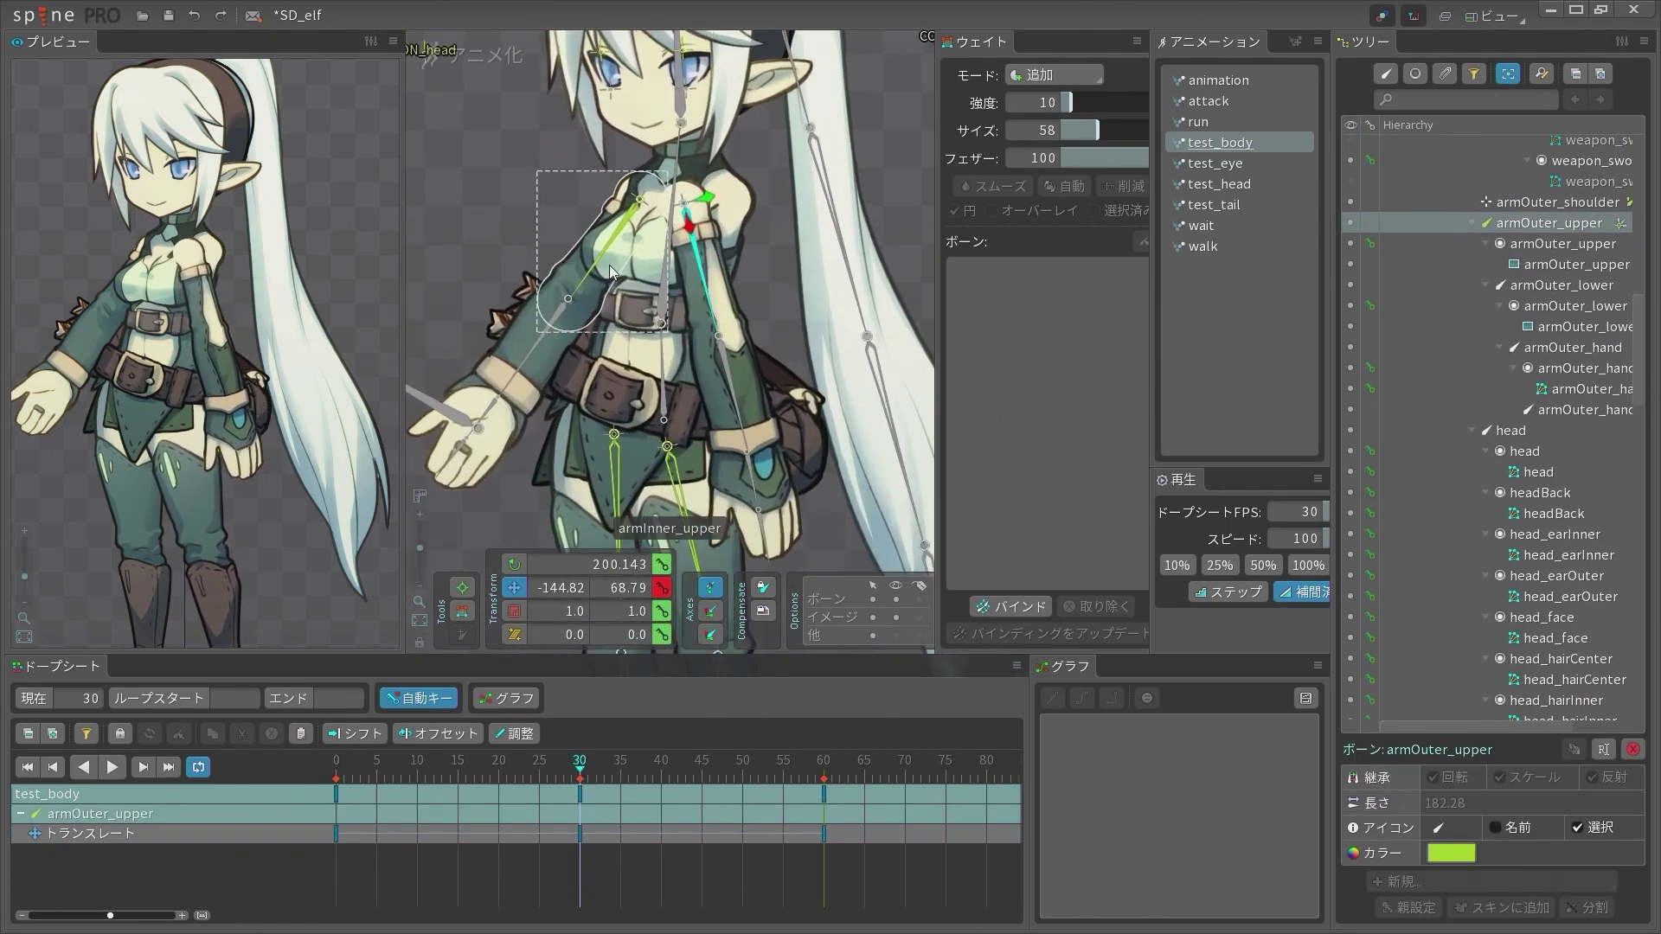
pyautogui.scroll(-3, 692, 251)
pyautogui.moveTo(651, 227)
pyautogui.mouseDown()
pyautogui.moveTo(617, 160)
pyautogui.moveTo(656, 225)
pyautogui.mouseUp()
pyautogui.scroll(-1, 656, 225)
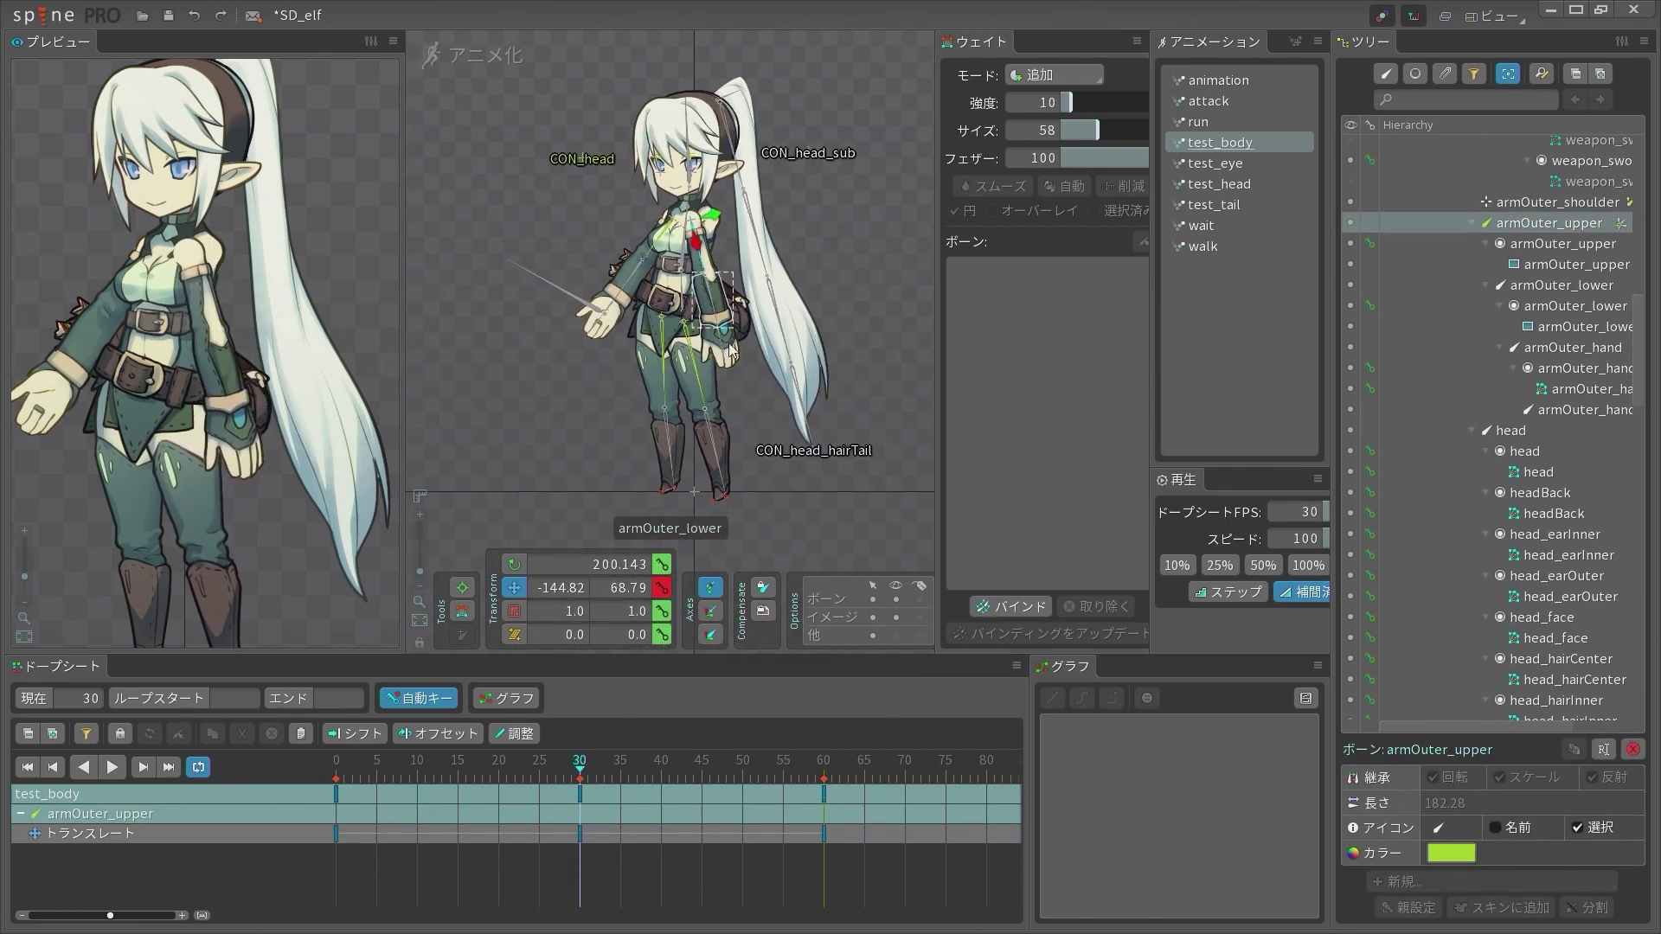
# Review the armOuter_upper and legOuter_upper poses at frame 30 and how the torso follows them
pyautogui.press('space')
pyautogui.scroll(6, 666, 266)
pyautogui.scroll(-5, 671, 247)
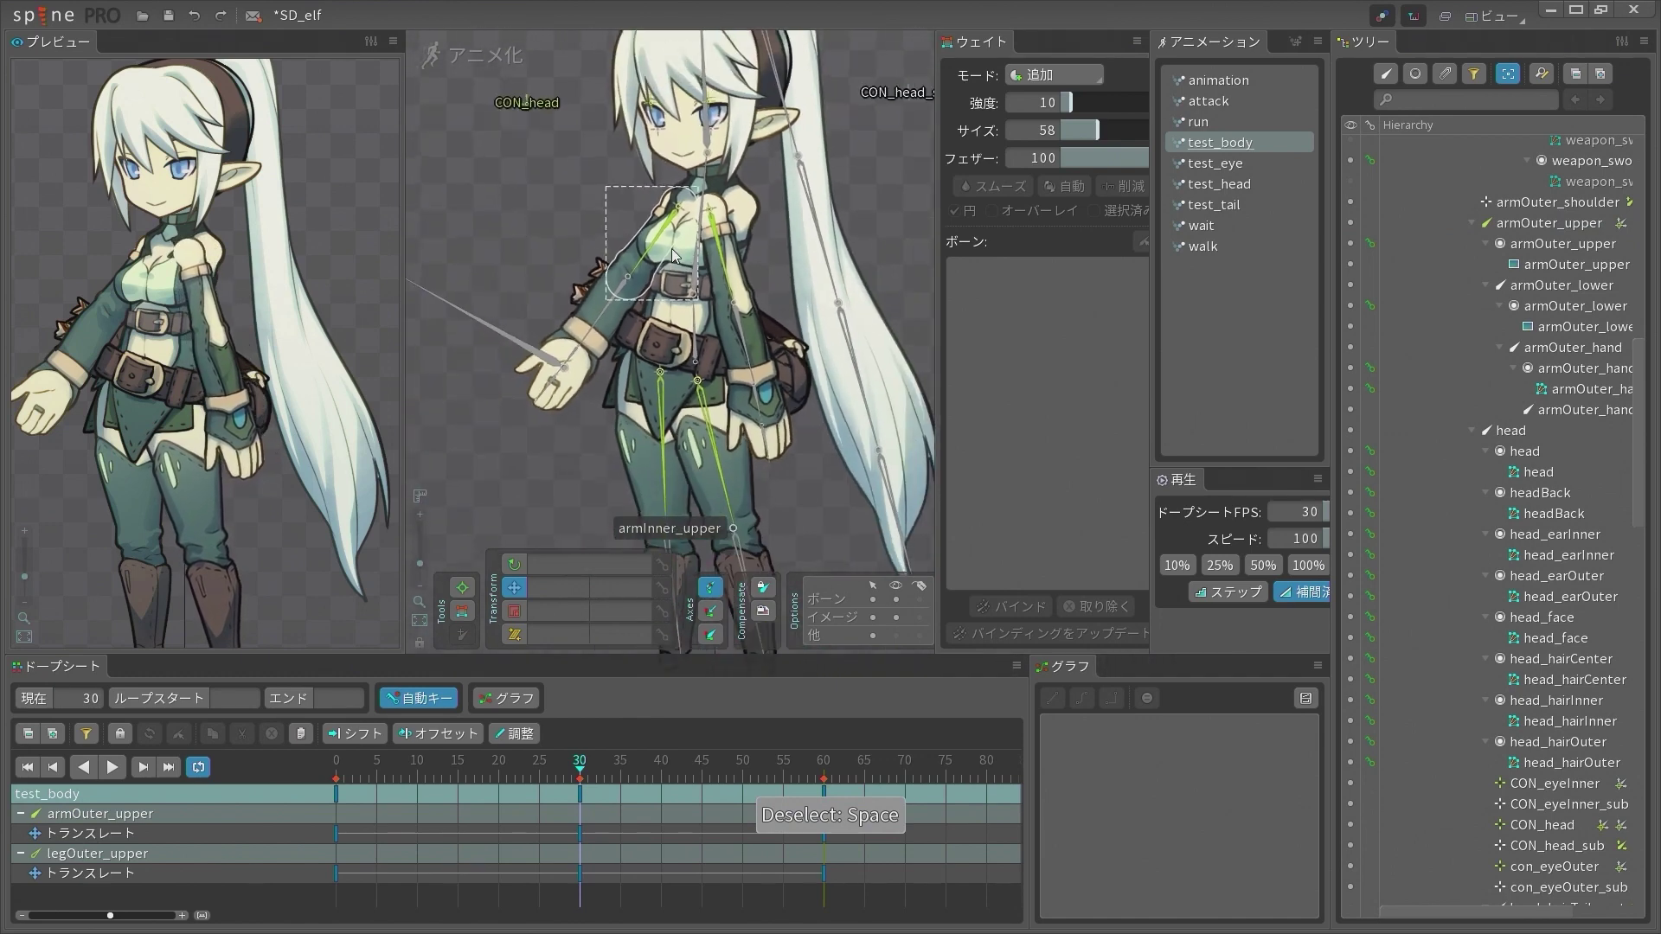
pyautogui.click(699, 249)
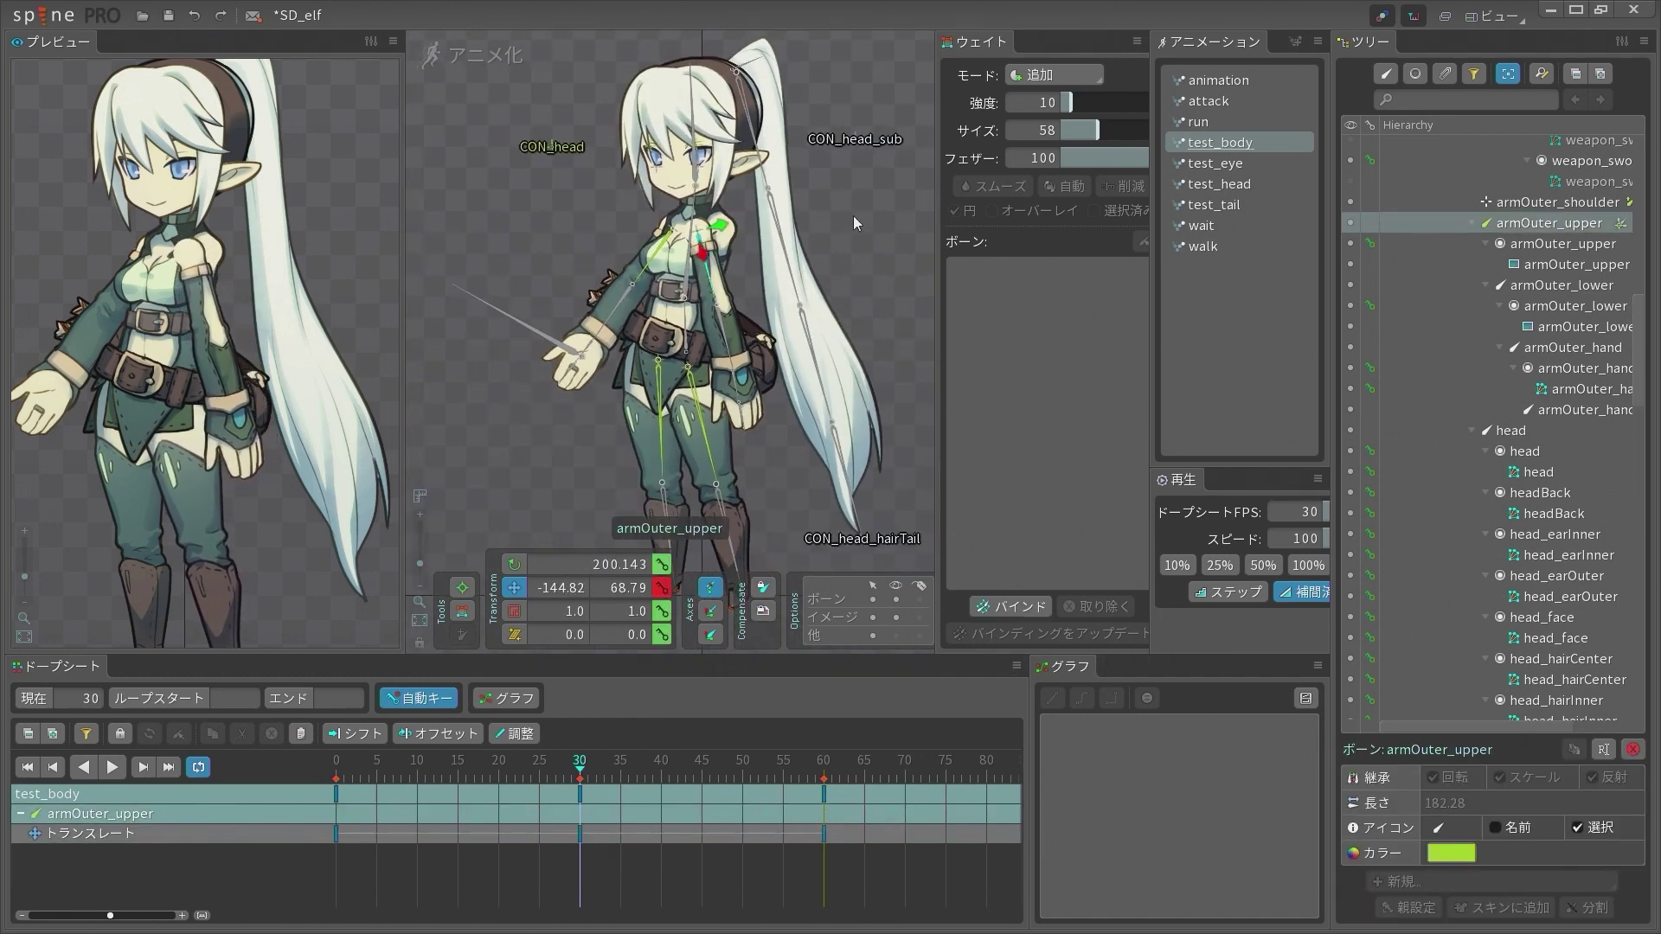
pyautogui.click(697, 381)
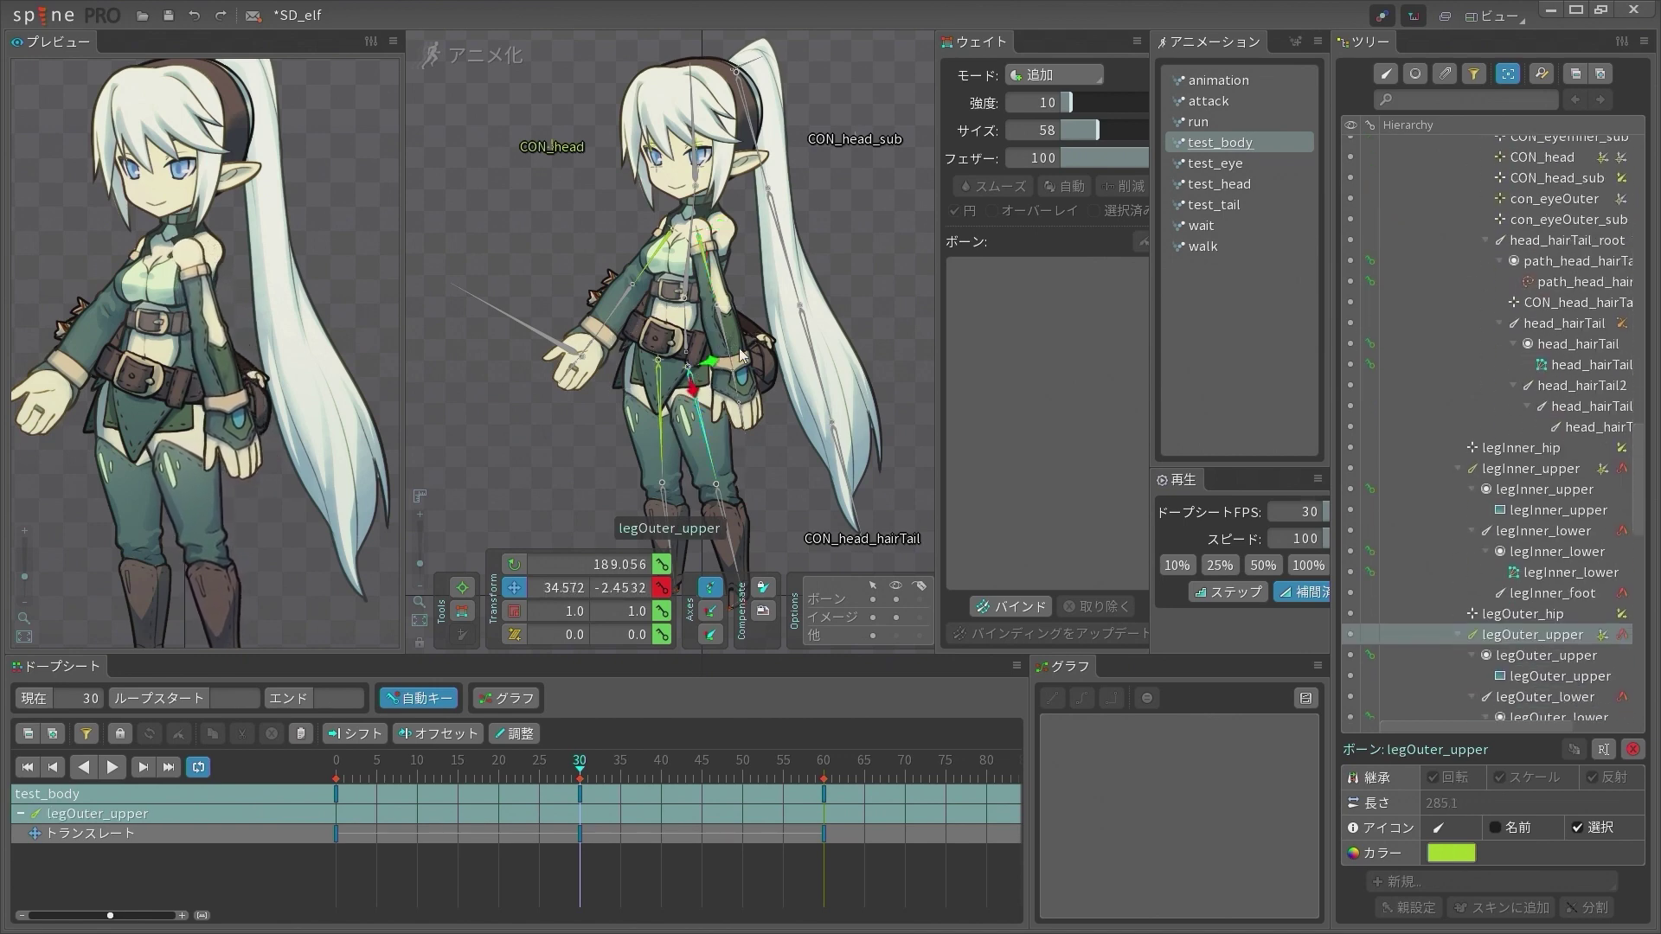
pyautogui.scroll(3, 742, 355)
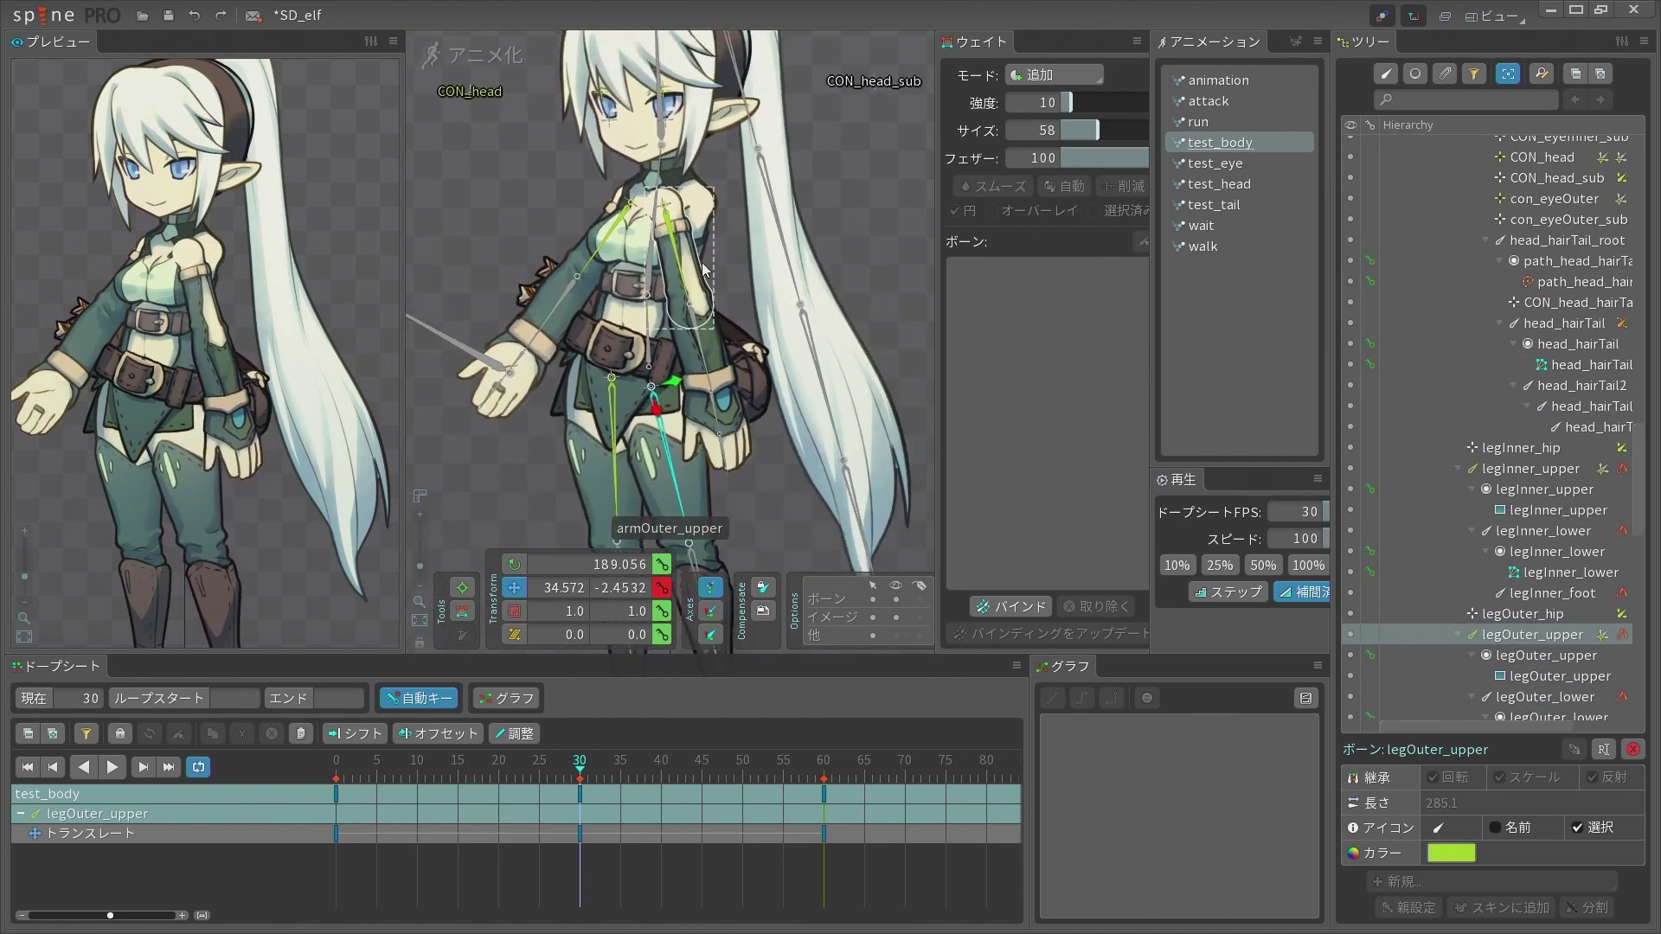
pyautogui.scroll(5, 757, 348)
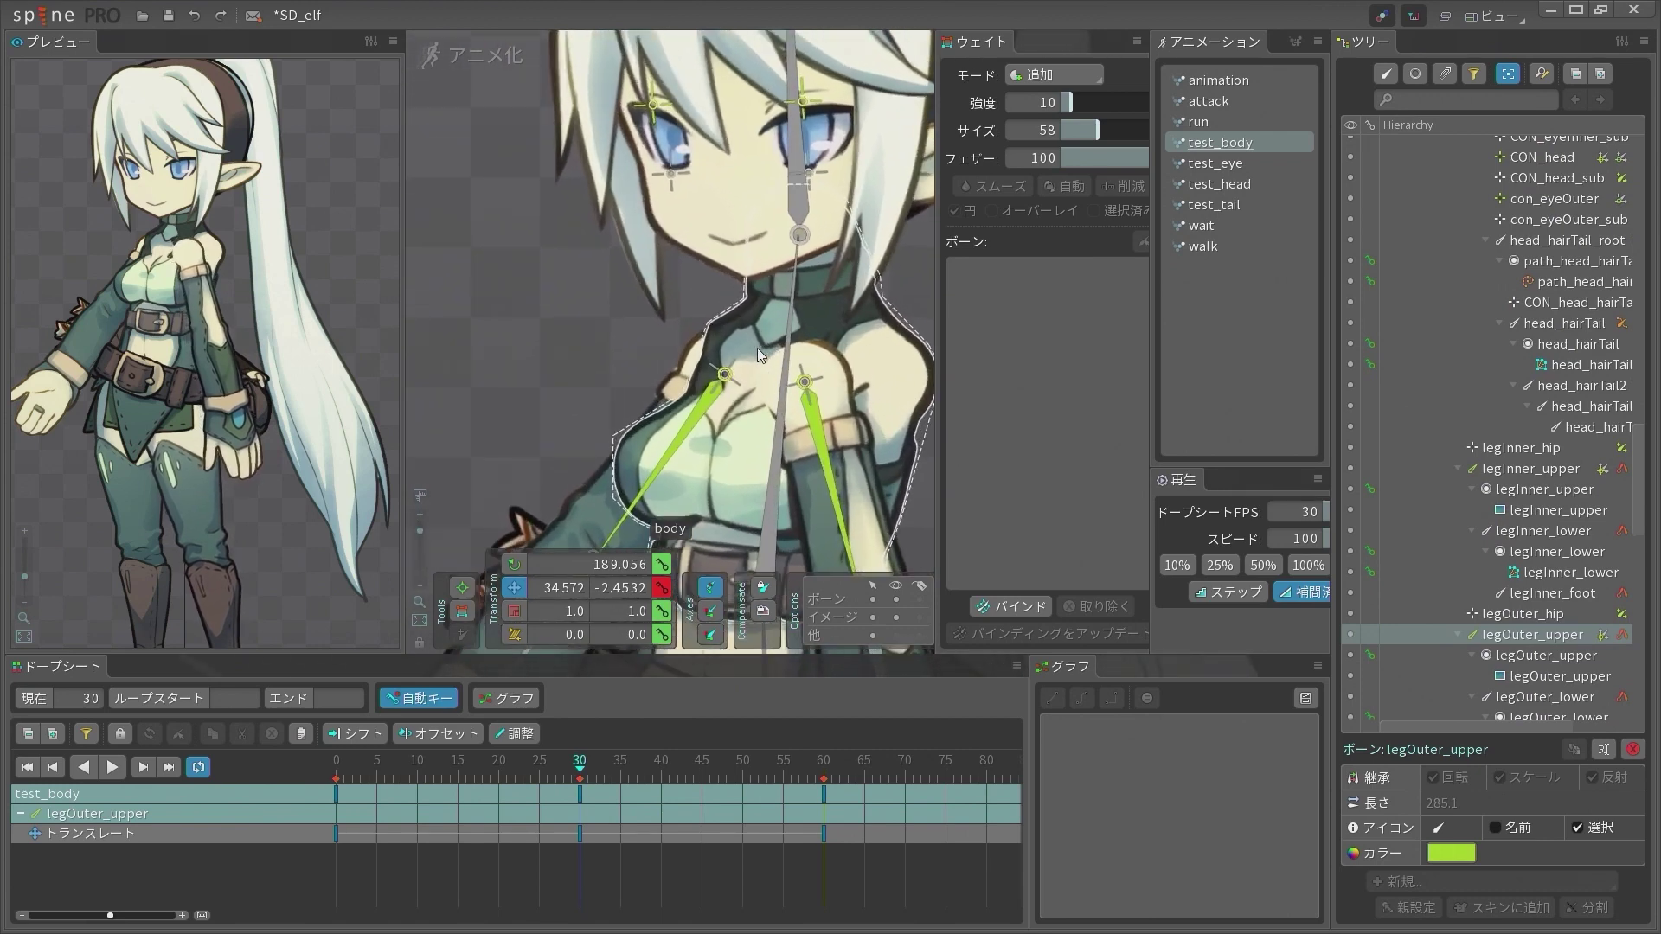
pyautogui.scroll(-7, 757, 348)
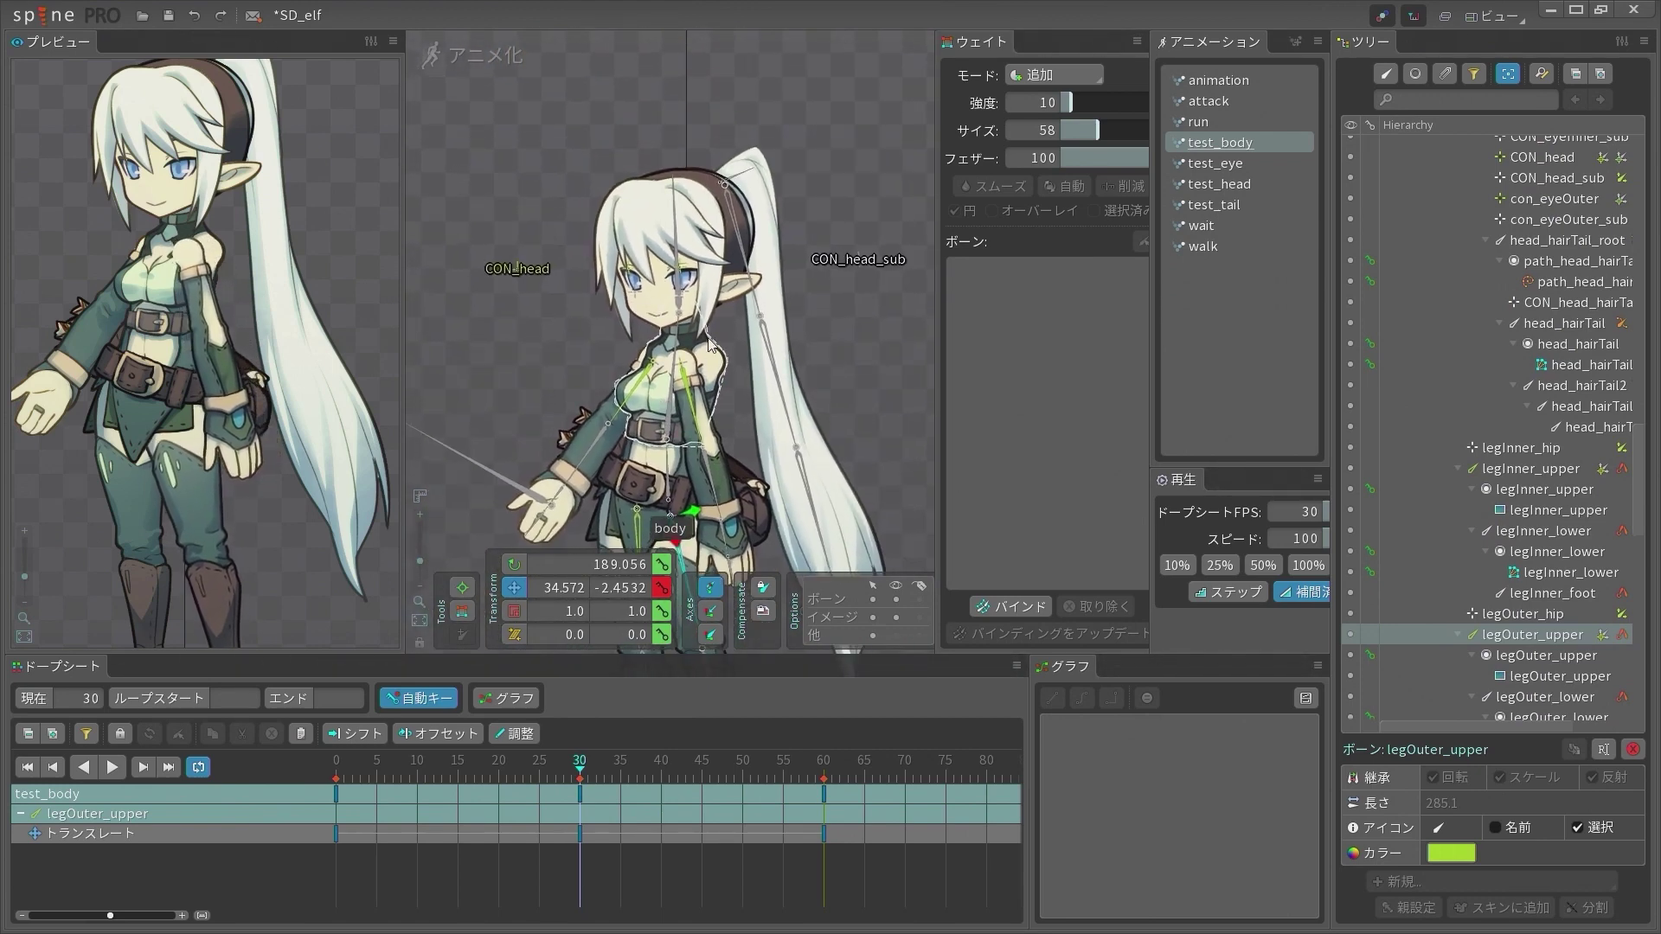
# Try moving the CON_head controller at frame 30, undo the move and deselect the bone
pyautogui.click(539, 272)
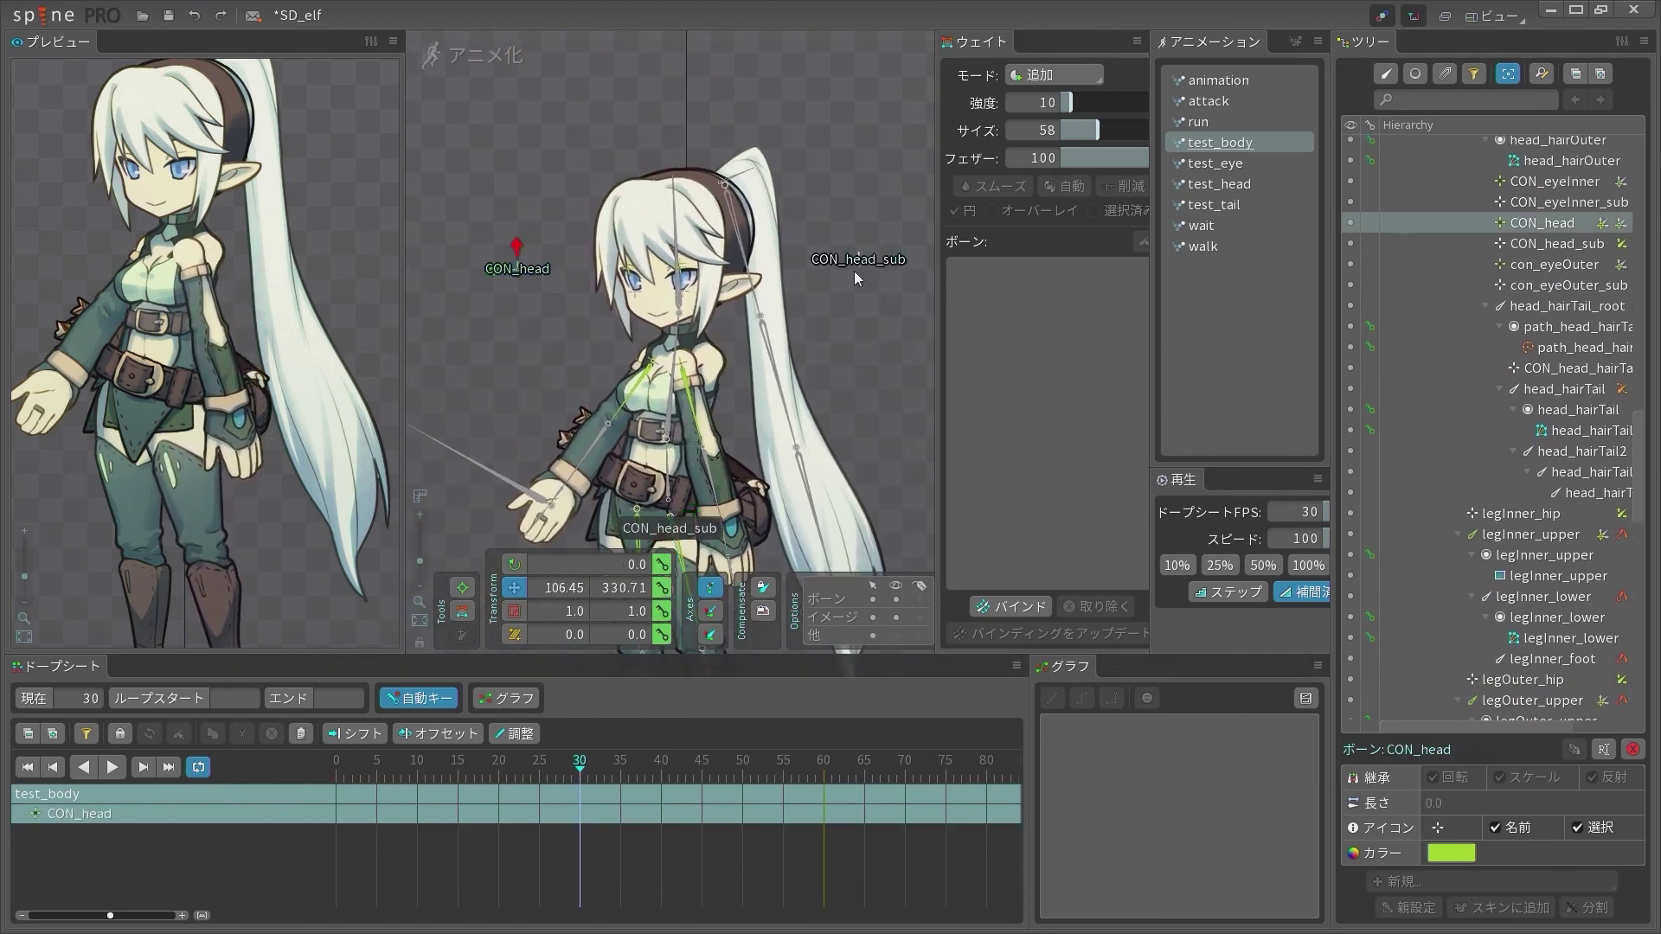
pyautogui.press('space')
pyautogui.click(500, 275)
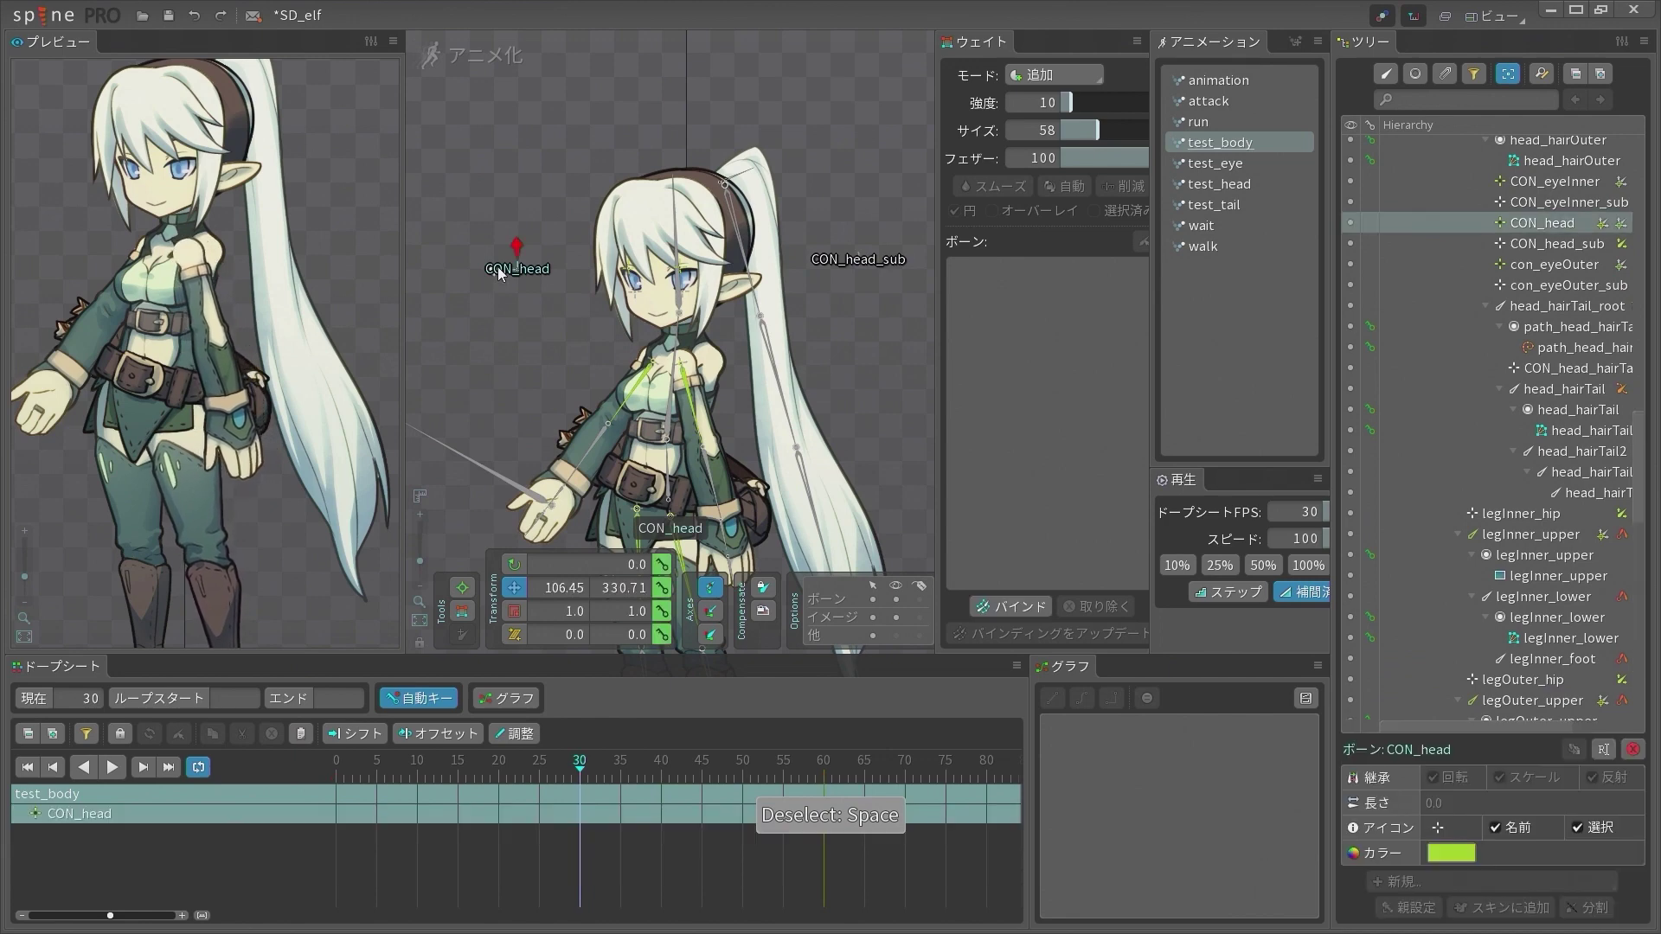
pyautogui.scroll(-3, 760, 343)
pyautogui.moveTo(849, 382); pyautogui.dragTo(906, 372)
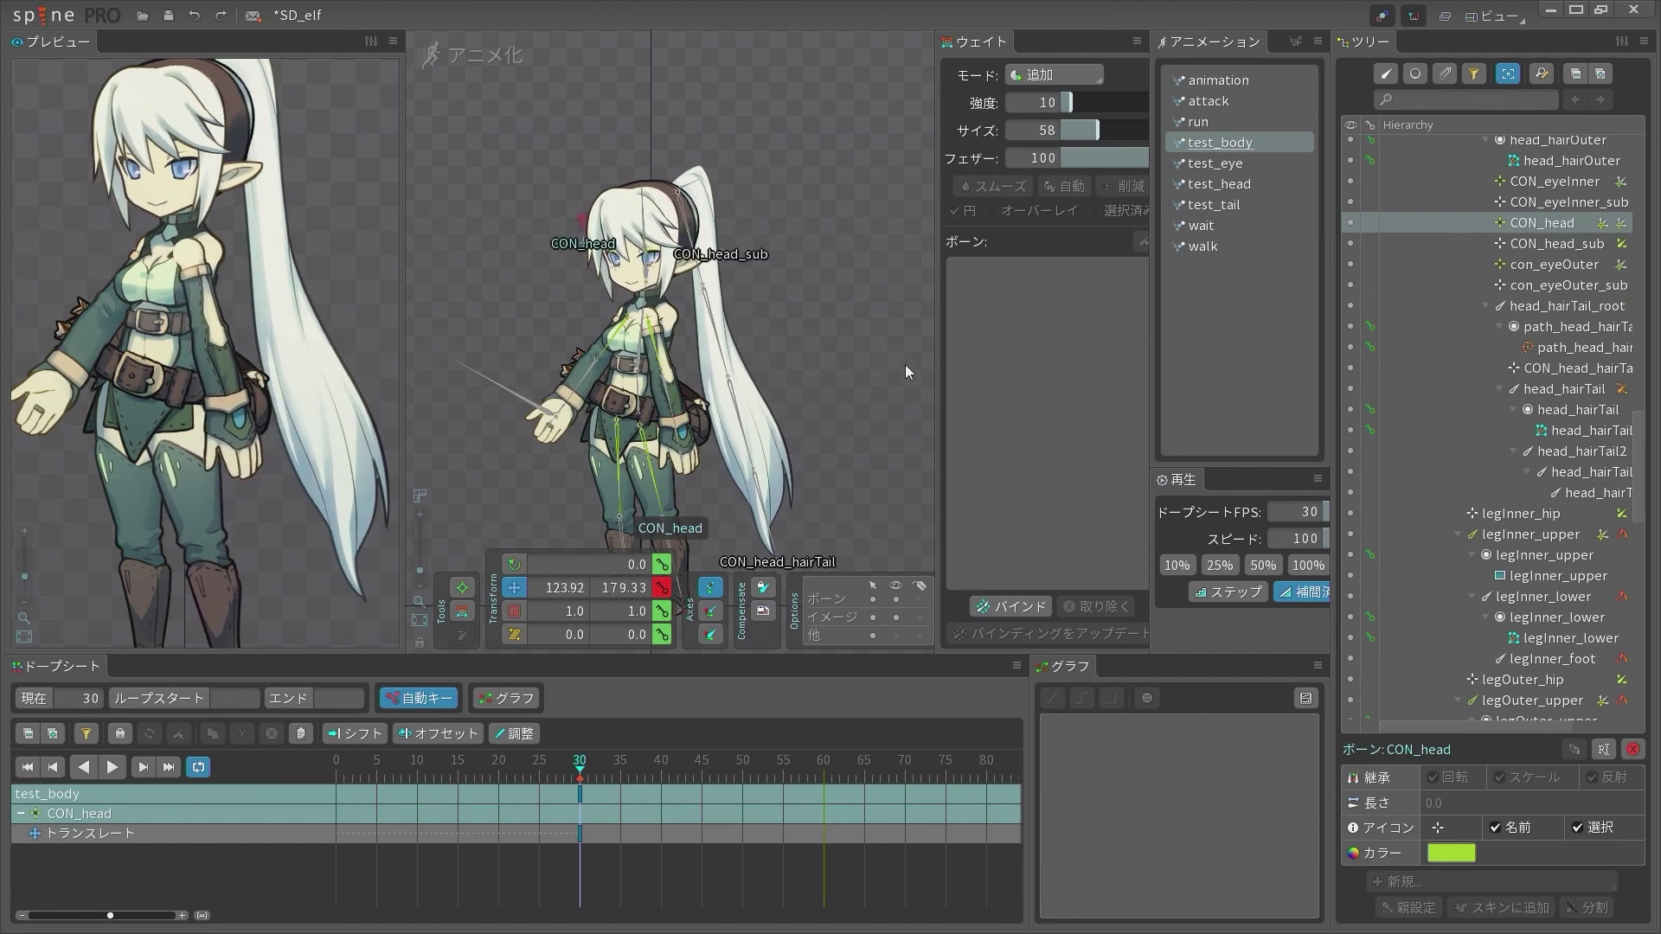
pyautogui.hotkey('ctrl', 'z')
pyautogui.press('space')
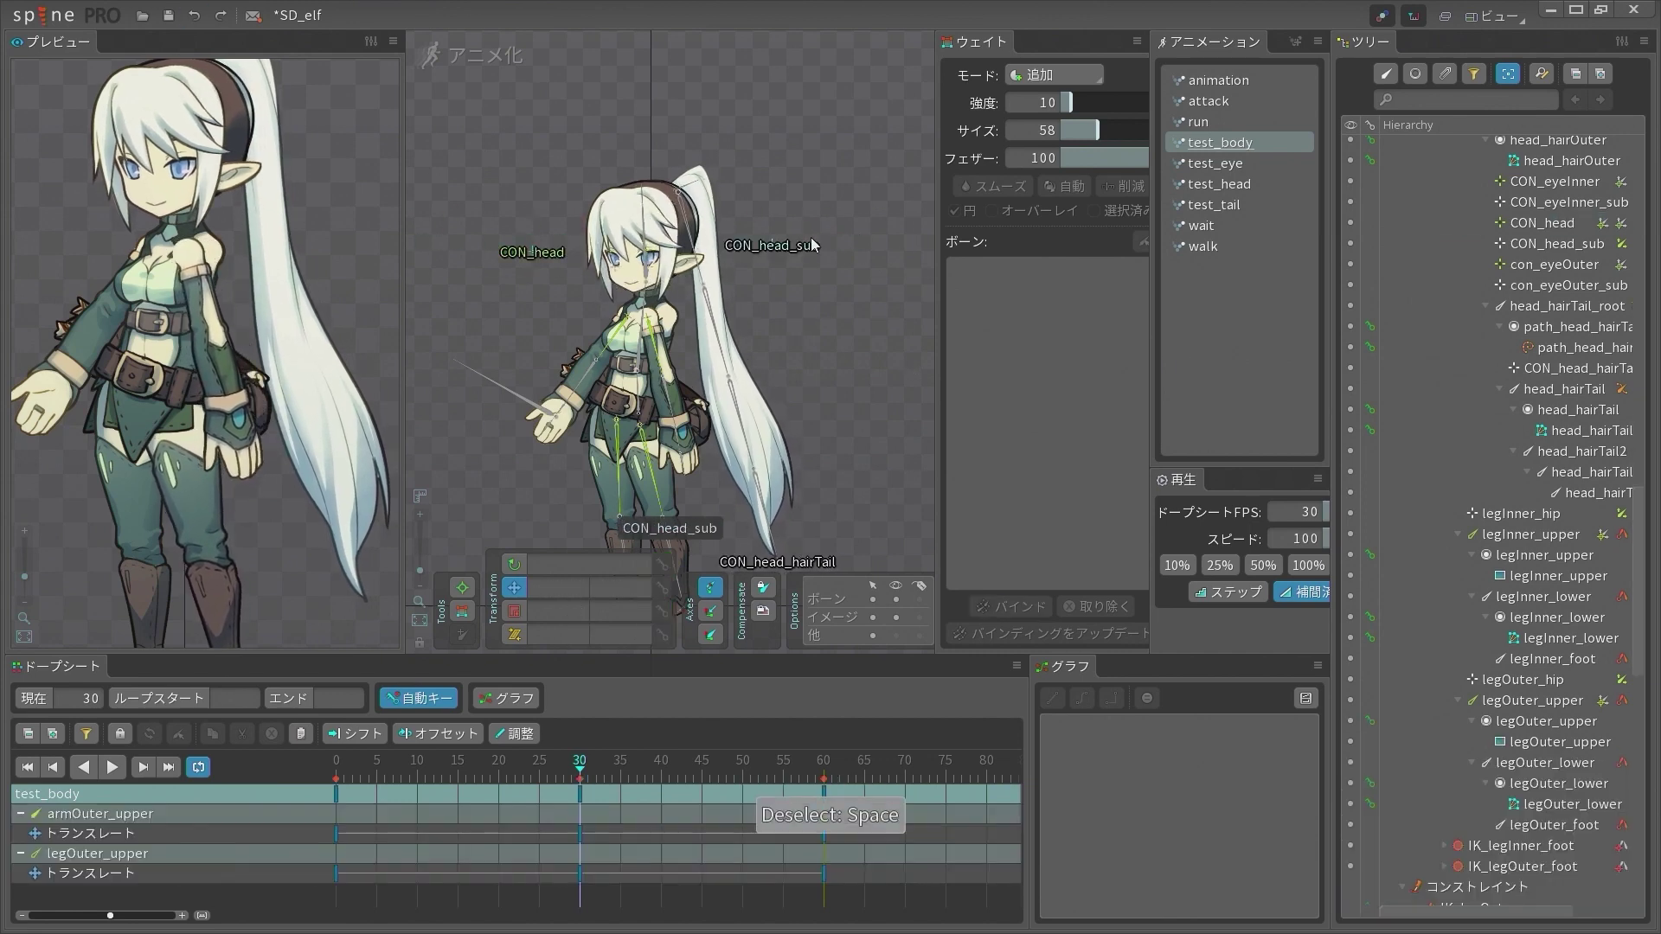
# Select CON_head_sub, try moving the CON_head controller beside the head, undo that move and clear the selection
pyautogui.click(784, 251)
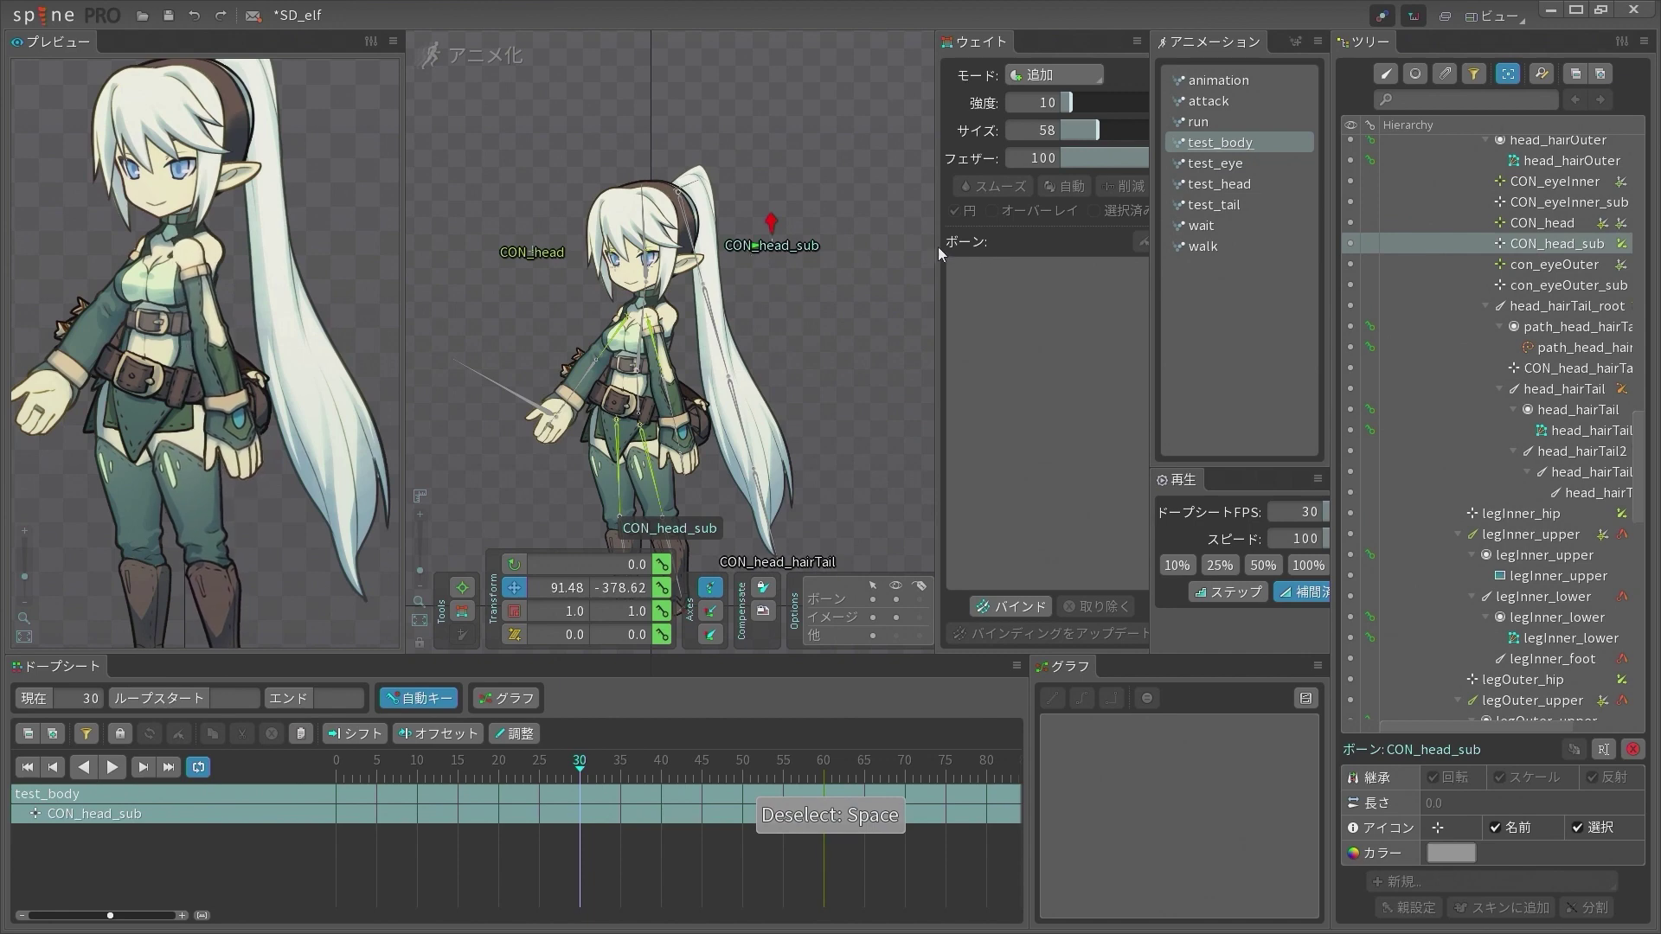
pyautogui.click(560, 254)
pyautogui.moveTo(561, 255); pyautogui.dragTo(606, 287)
pyautogui.hotkey('ctrl', 'z')
pyautogui.scroll(4, 554, 280)
pyautogui.press('space')
# Review the trans_CON_head transform constraint that links CON_head_sub to CON_head, including its translate mix
pyautogui.click(539, 247)
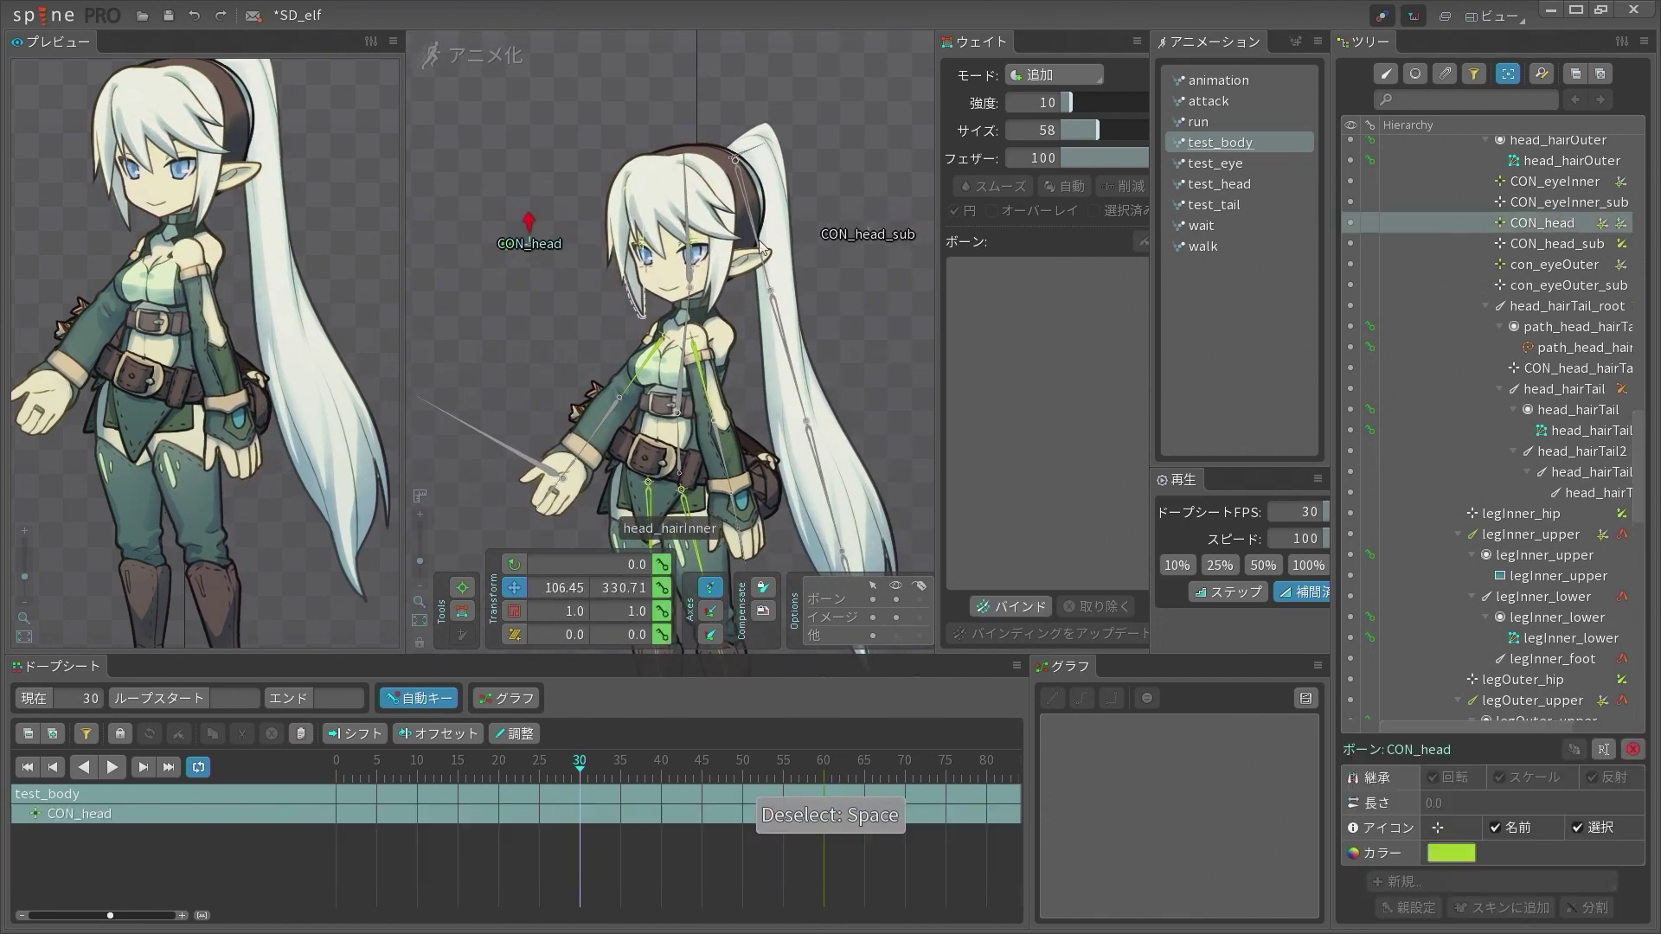
pyautogui.click(900, 236)
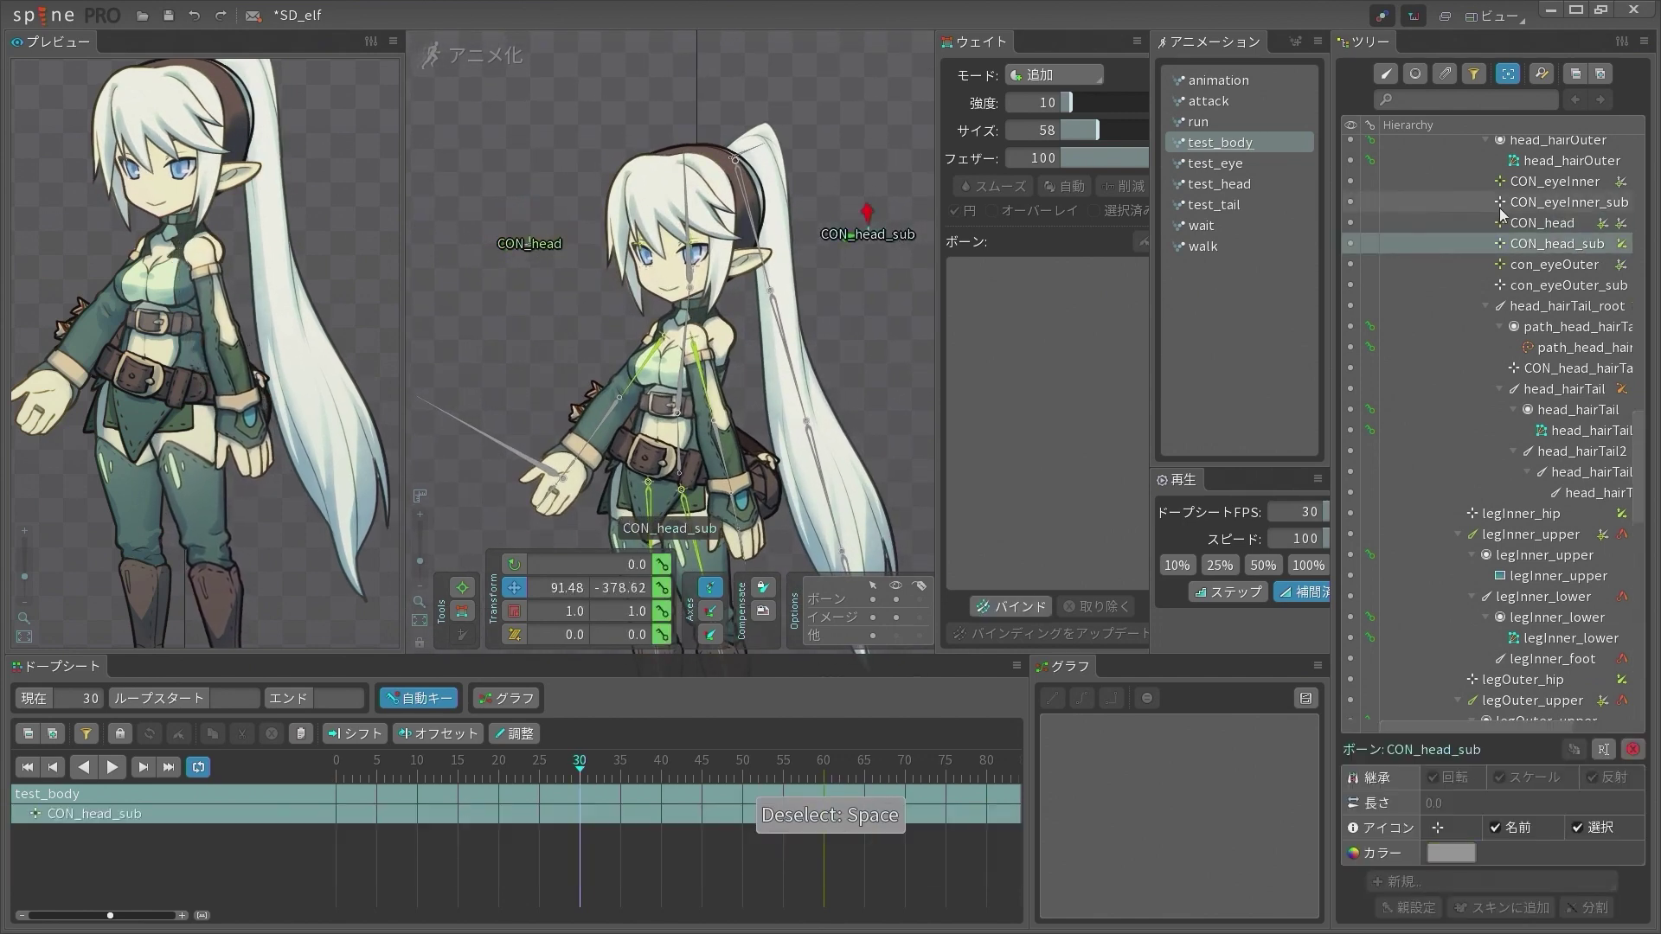
pyautogui.click(1624, 245)
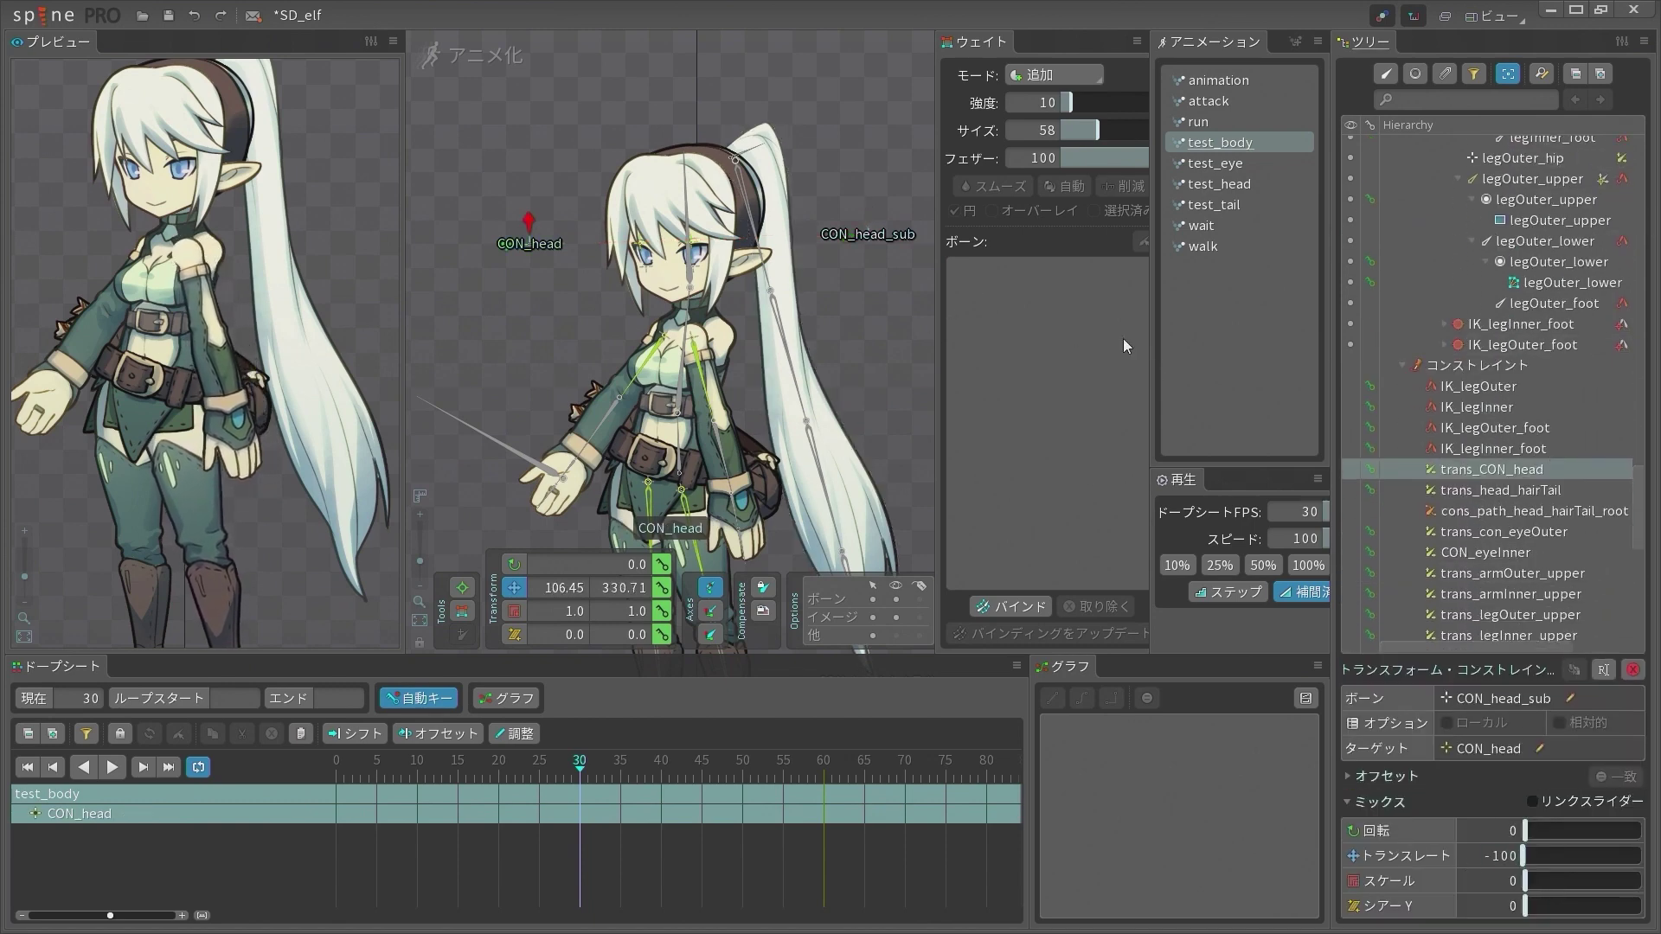
pyautogui.click(896, 239)
pyautogui.scroll(3, 642, 302)
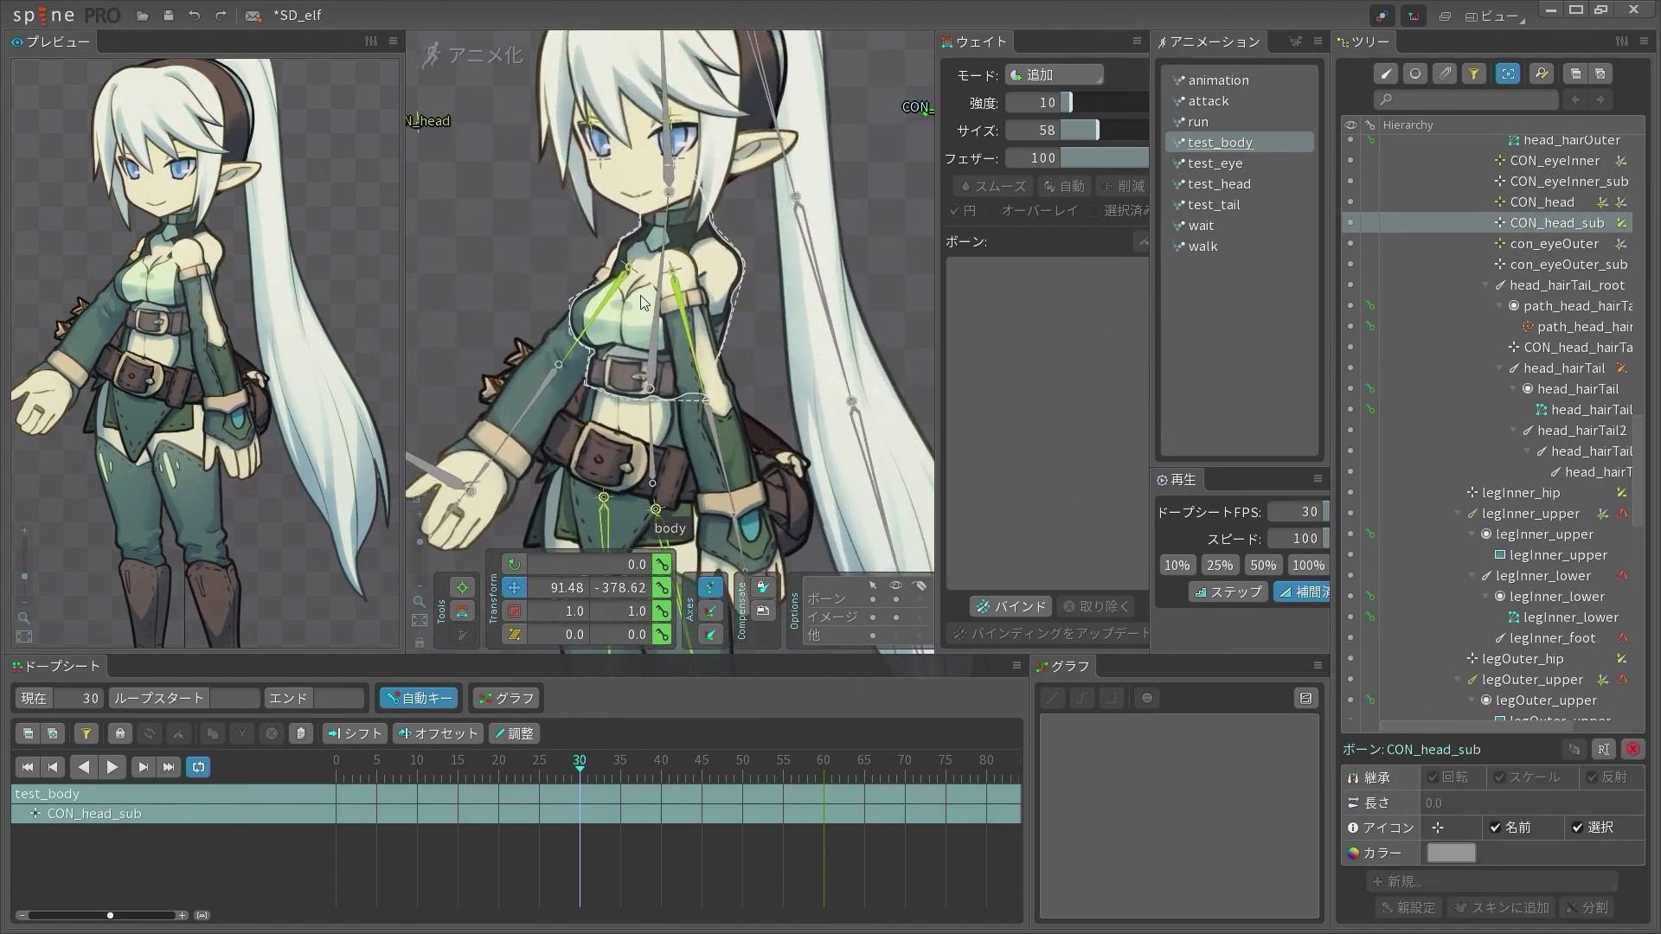
# Check armOuter_upper, try moving armInner_upper at frame 30 and undo the move
pyautogui.click(703, 285)
pyautogui.scroll(-3, 696, 331)
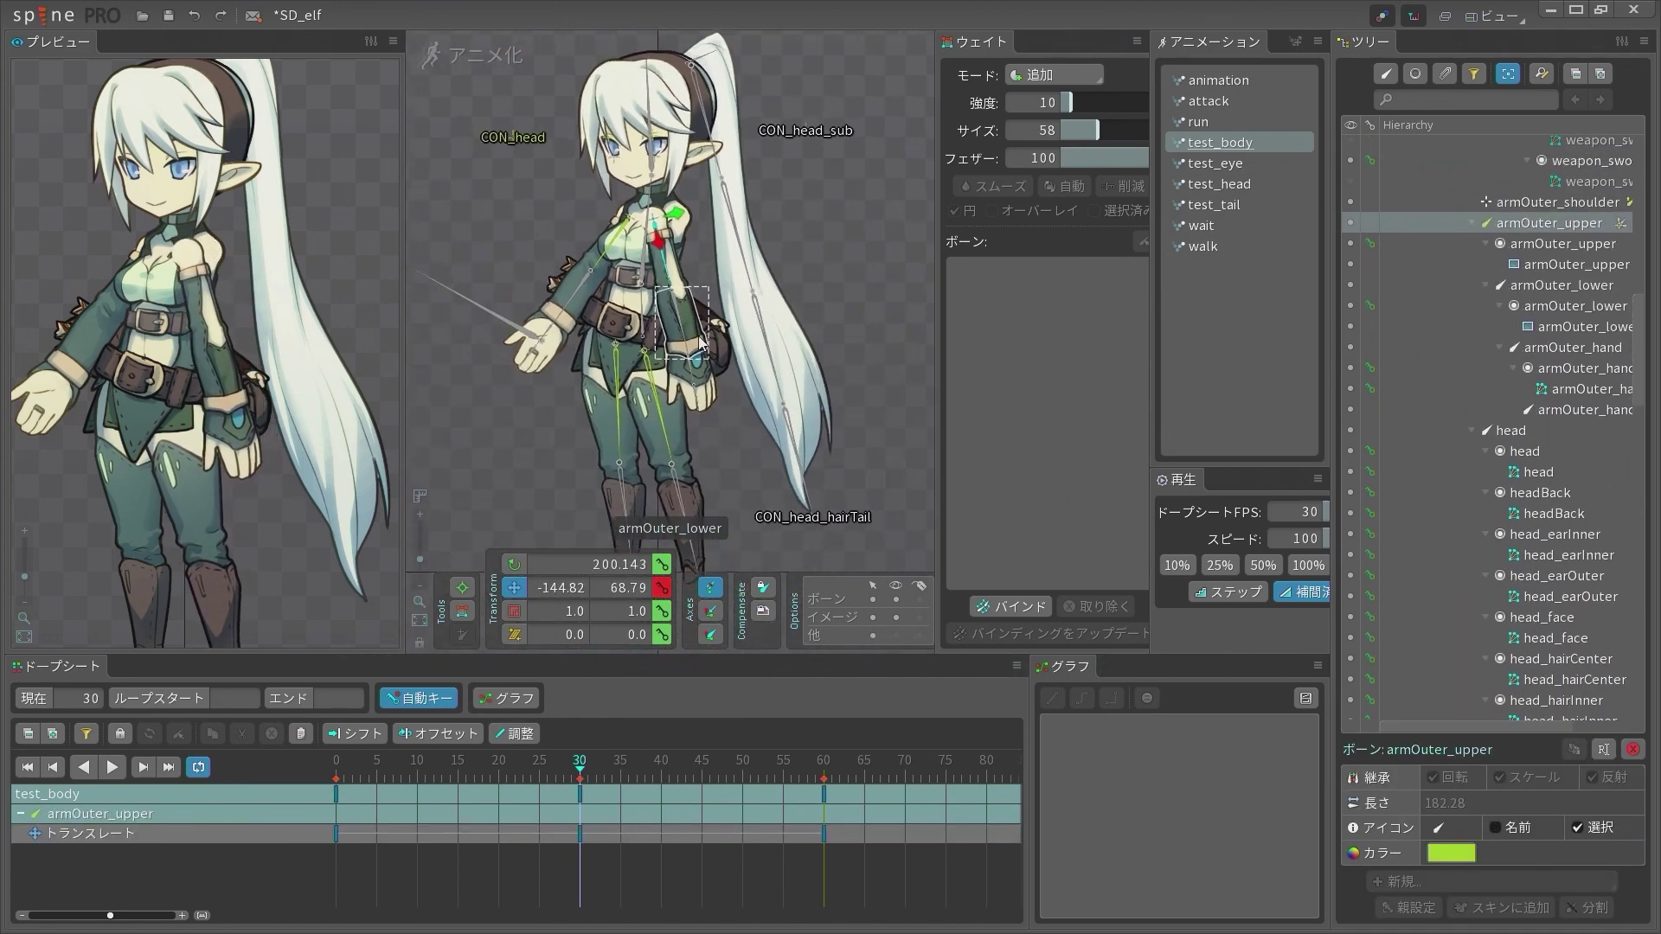
pyautogui.scroll(3, 701, 343)
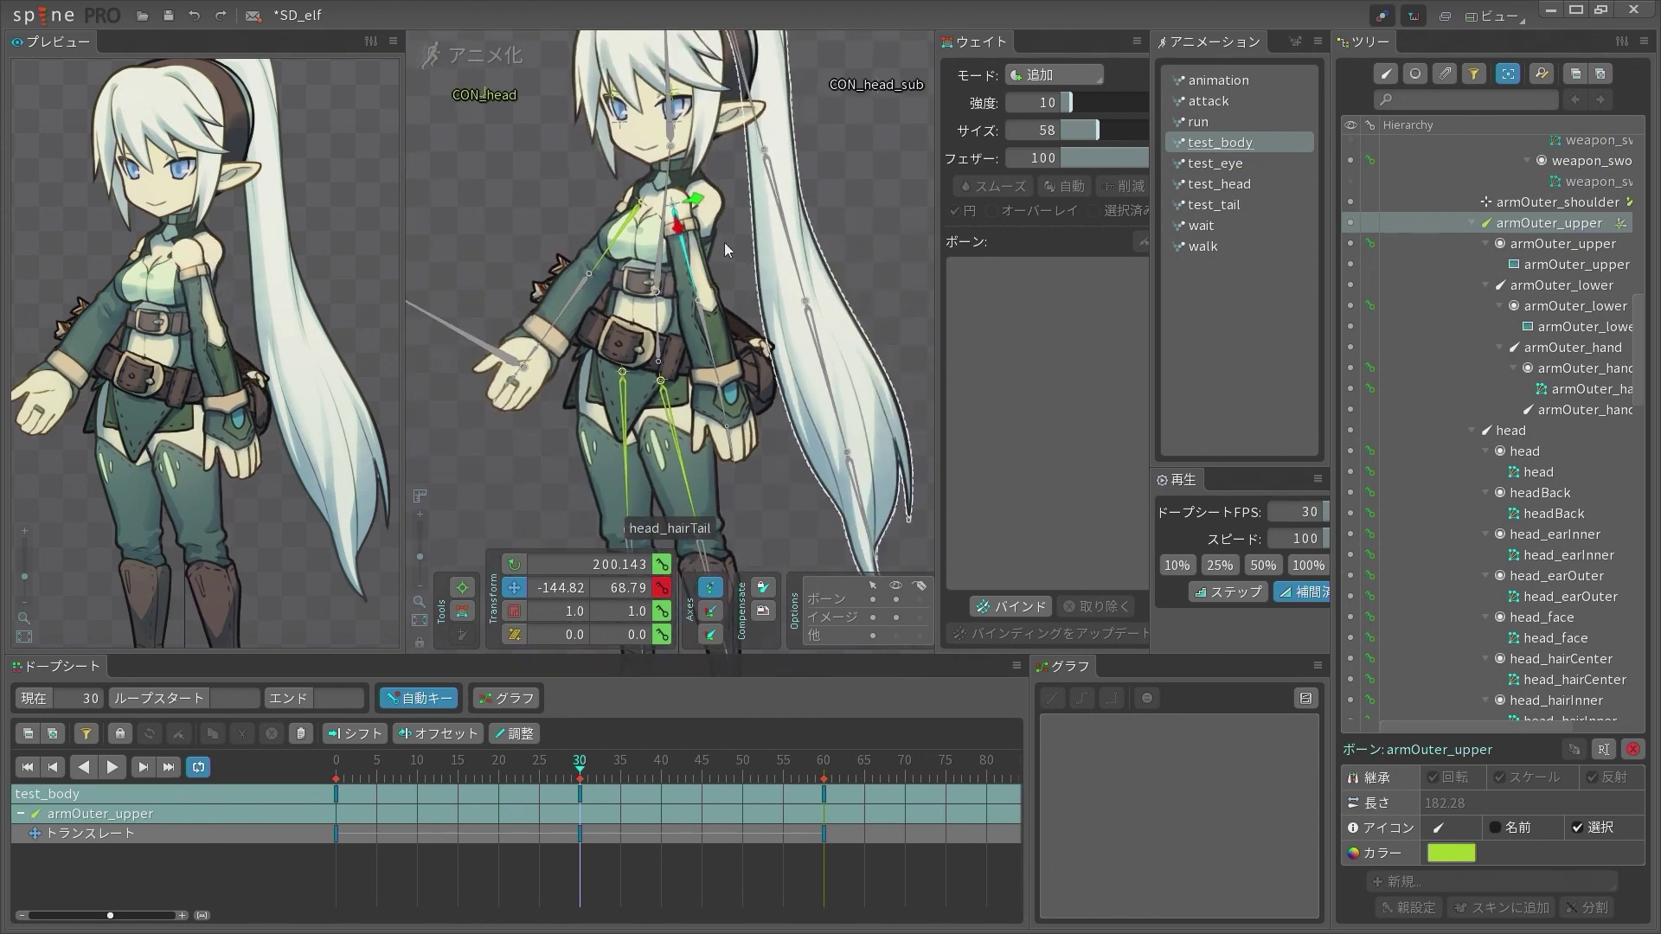
pyautogui.click(633, 224)
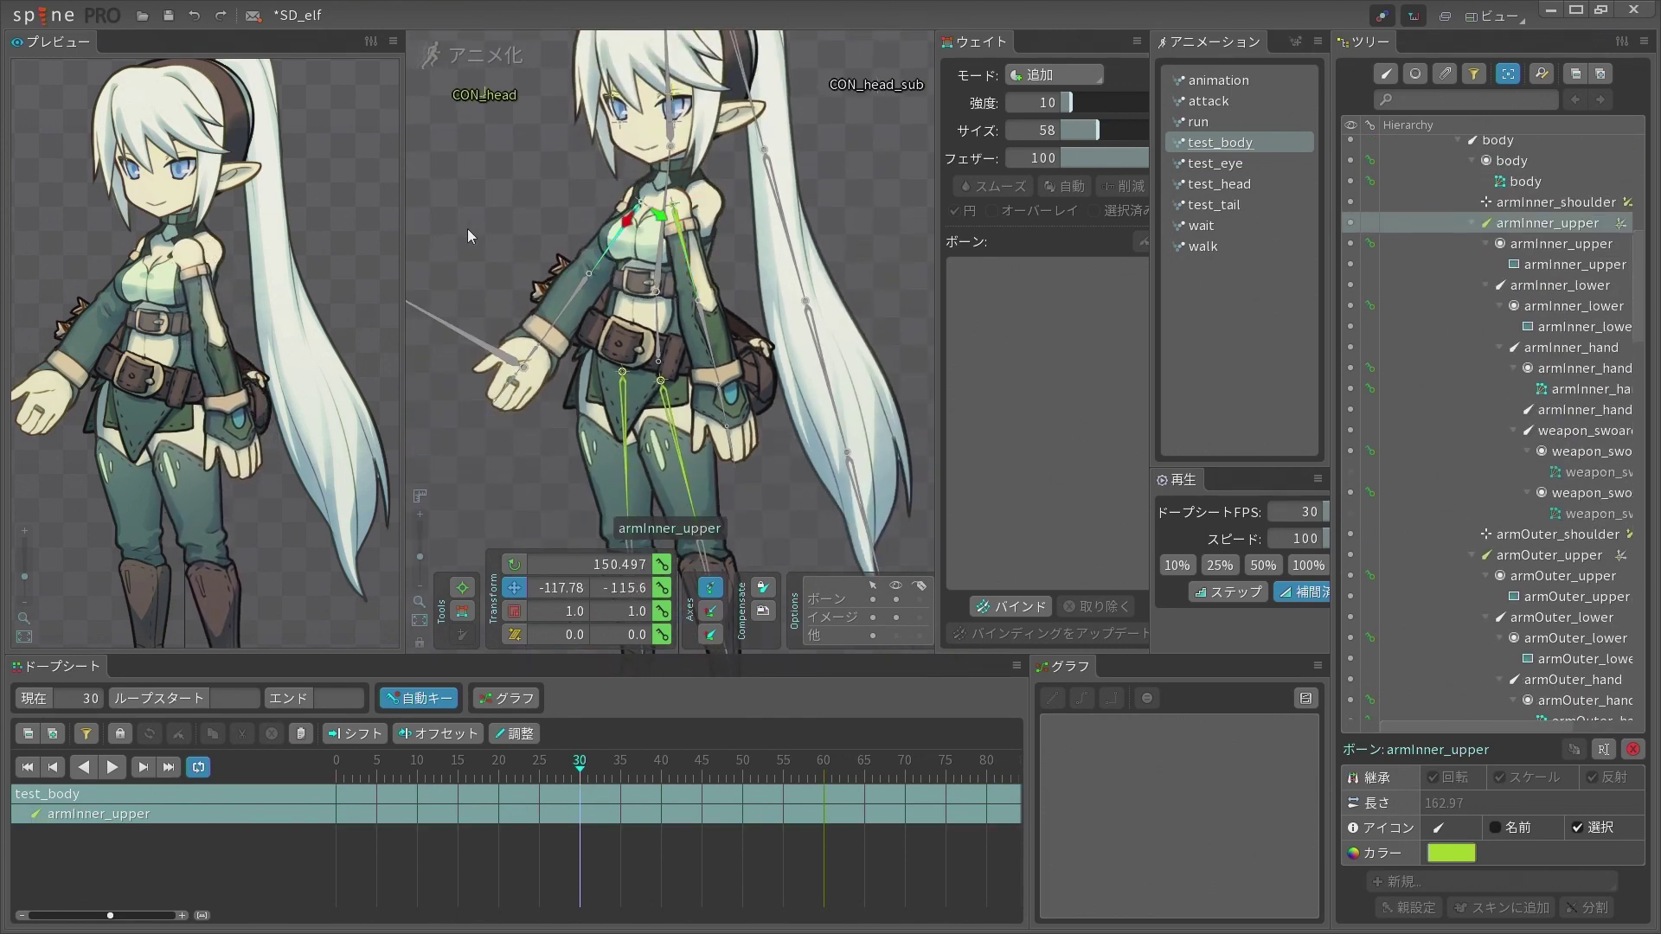
pyautogui.moveTo(454, 227); pyautogui.dragTo(476, 257)
pyautogui.hotkey('ctrl', 'z')
pyautogui.hotkey('ctrl', 'z')
pyautogui.hotkey('ctrl', 'z')
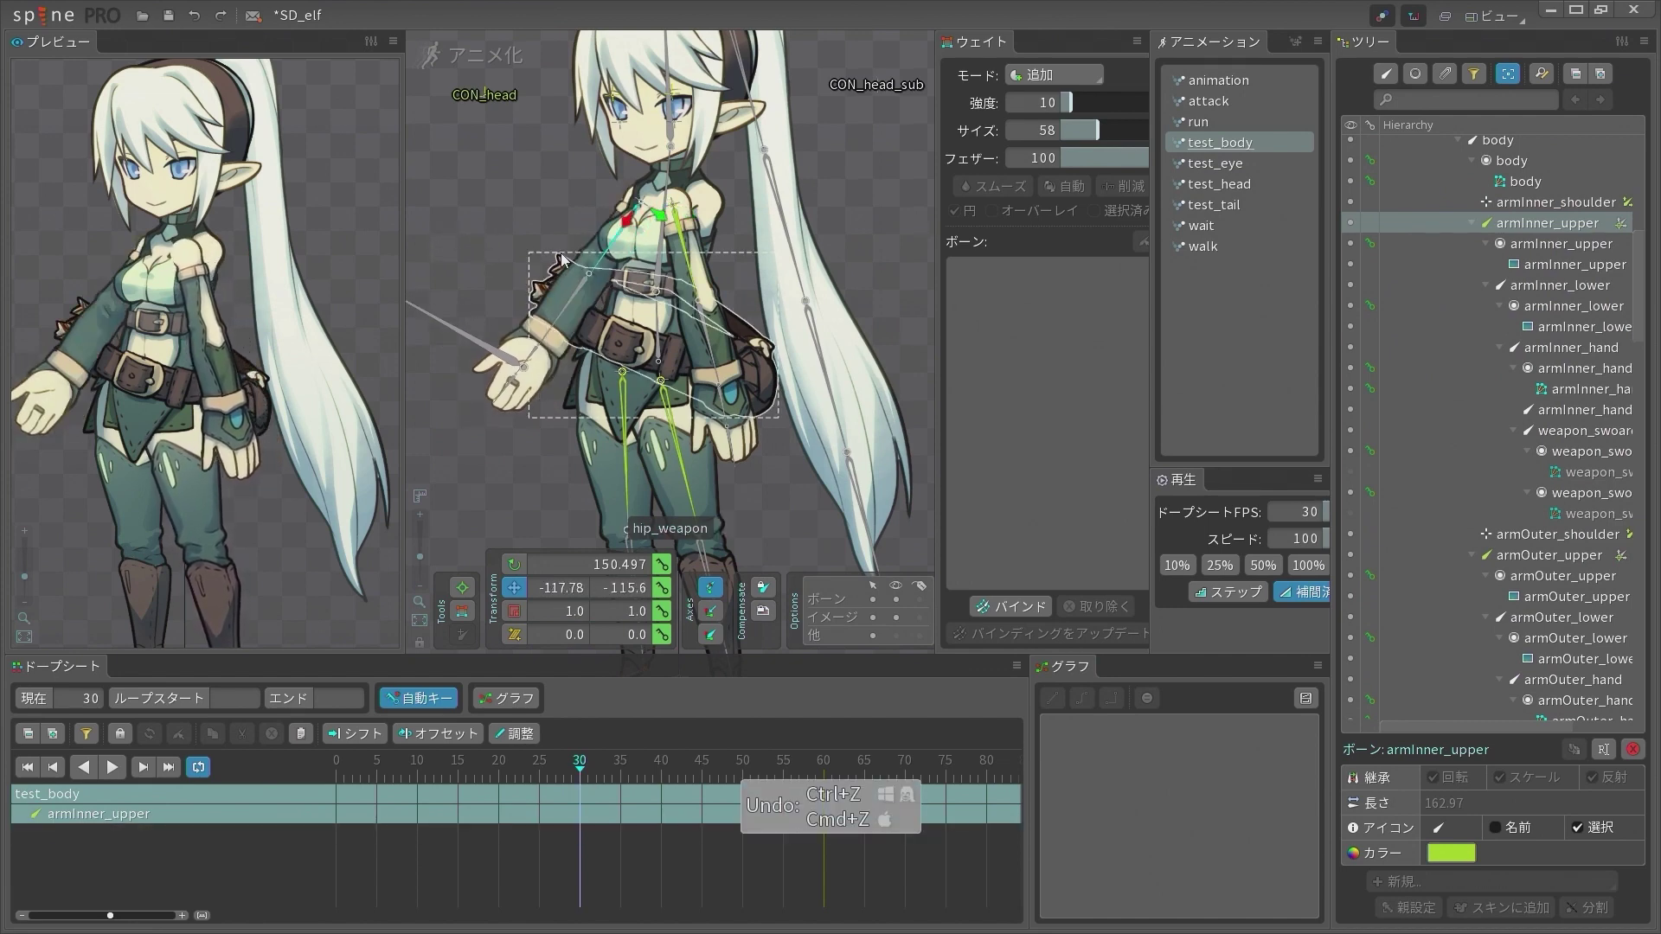
# Examine armOuter_upper and the armInner_shoulder and armOuter_shoulder helper bones around the chest in the frame 30 pose
pyautogui.scroll(3, 601, 269)
pyautogui.scroll(-5, 602, 269)
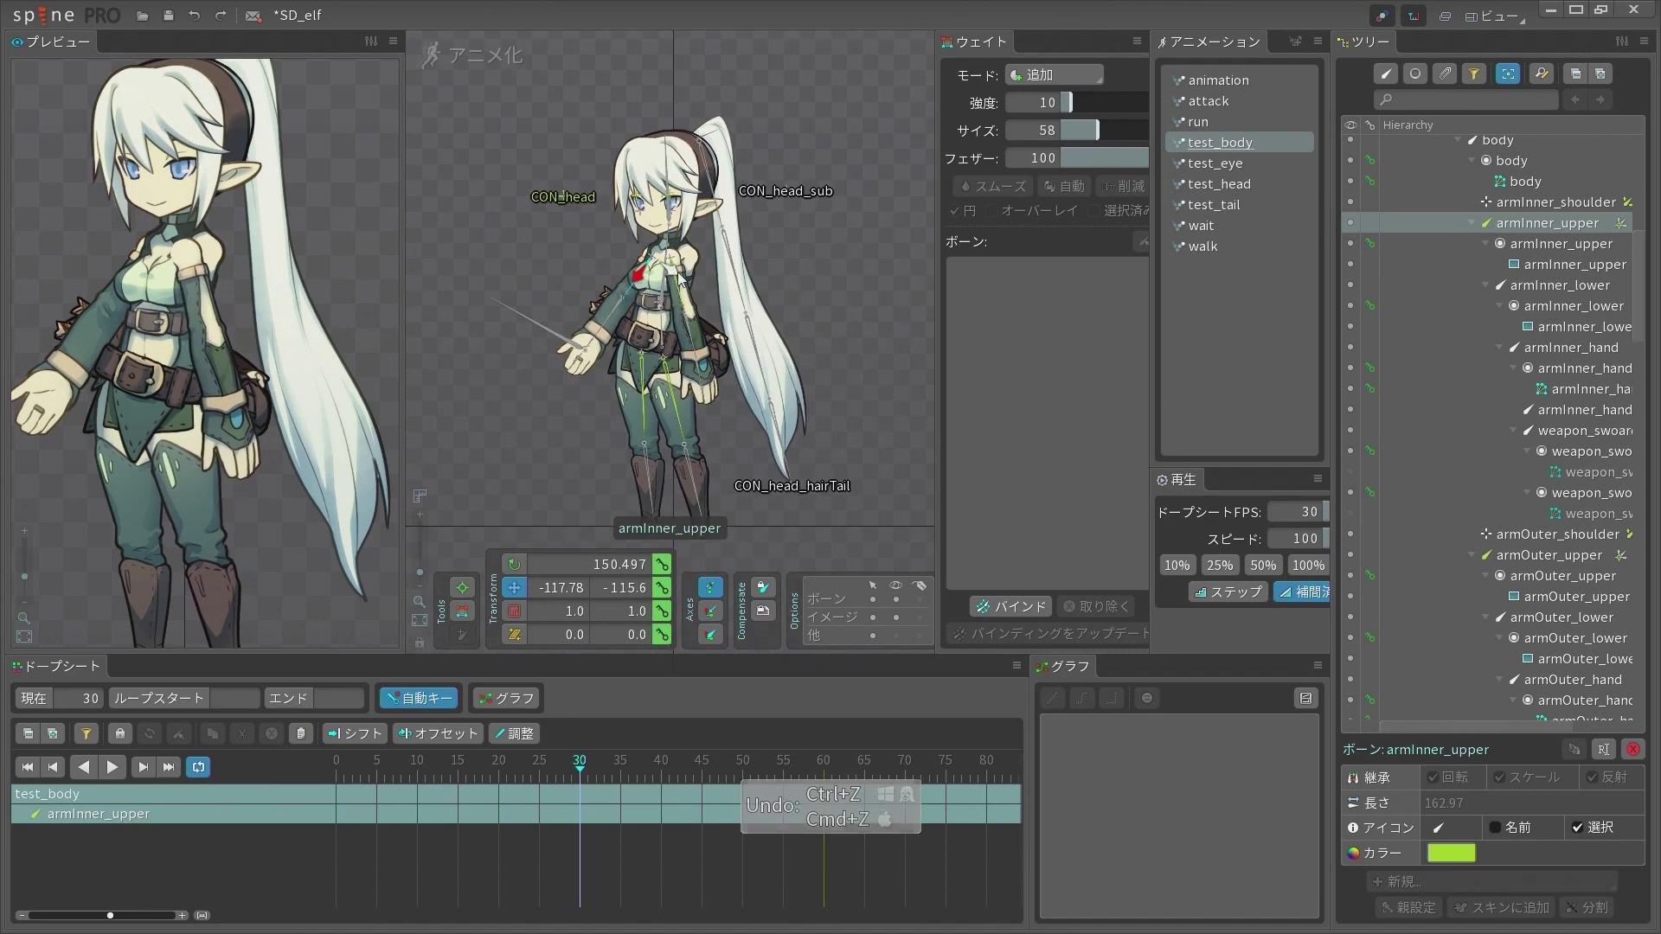
pyautogui.press('space')
pyautogui.click(679, 282)
pyautogui.scroll(5, 679, 281)
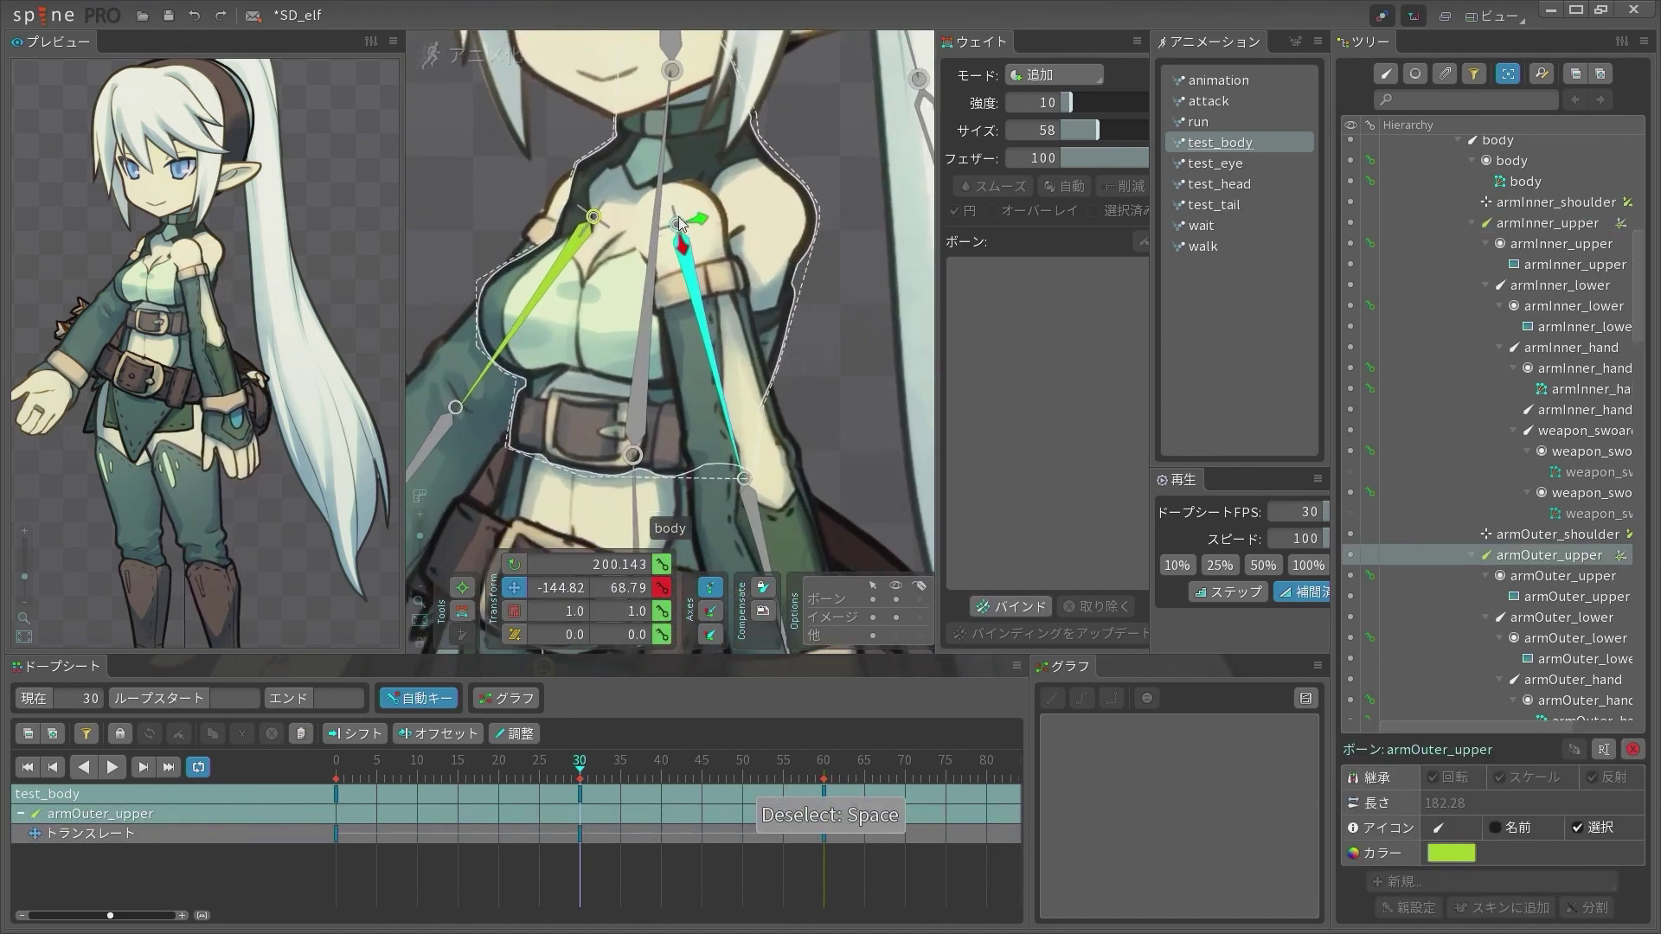
pyautogui.press('space')
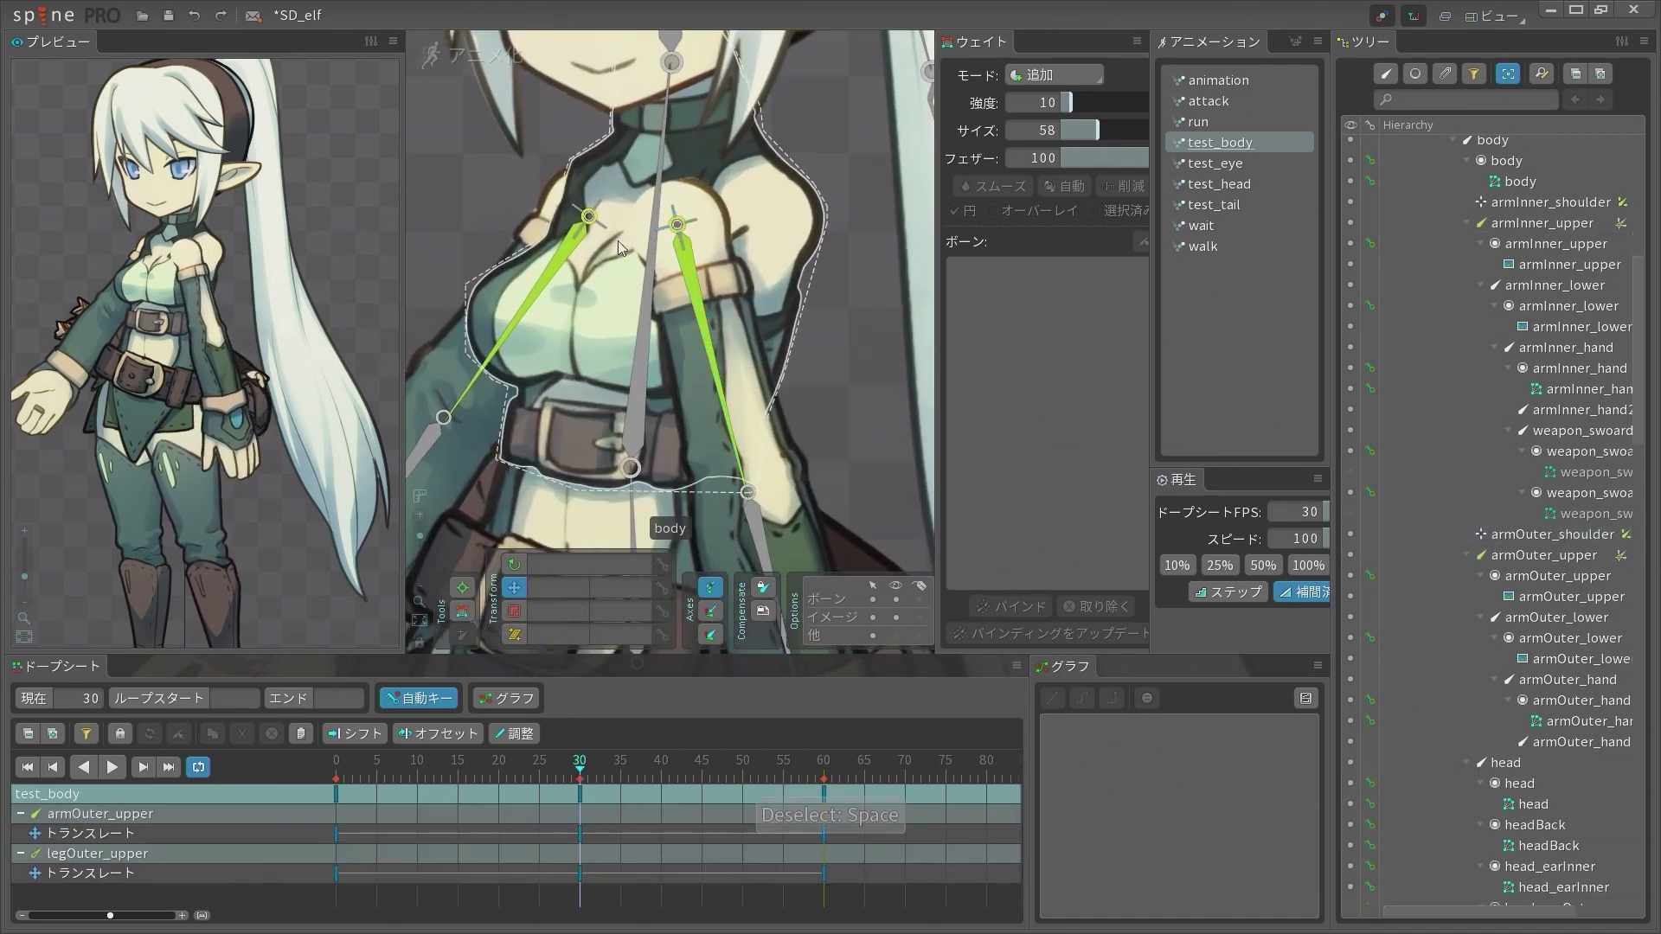
pyautogui.click(585, 215)
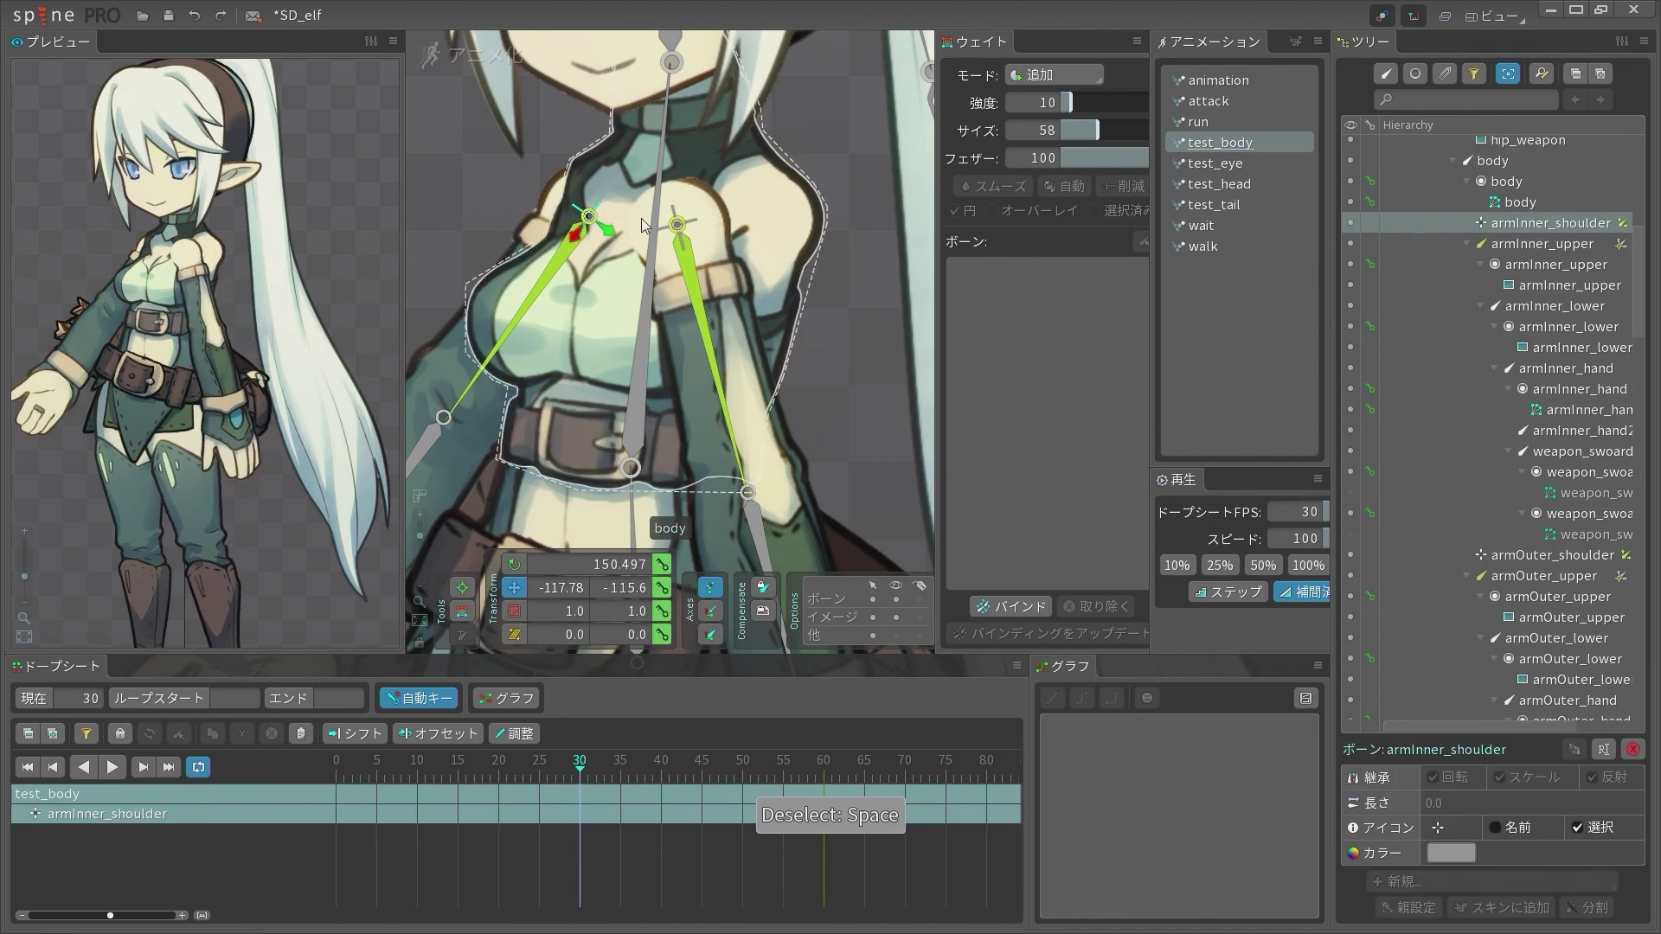
pyautogui.scroll(-3, 707, 216)
pyautogui.scroll(3, 687, 298)
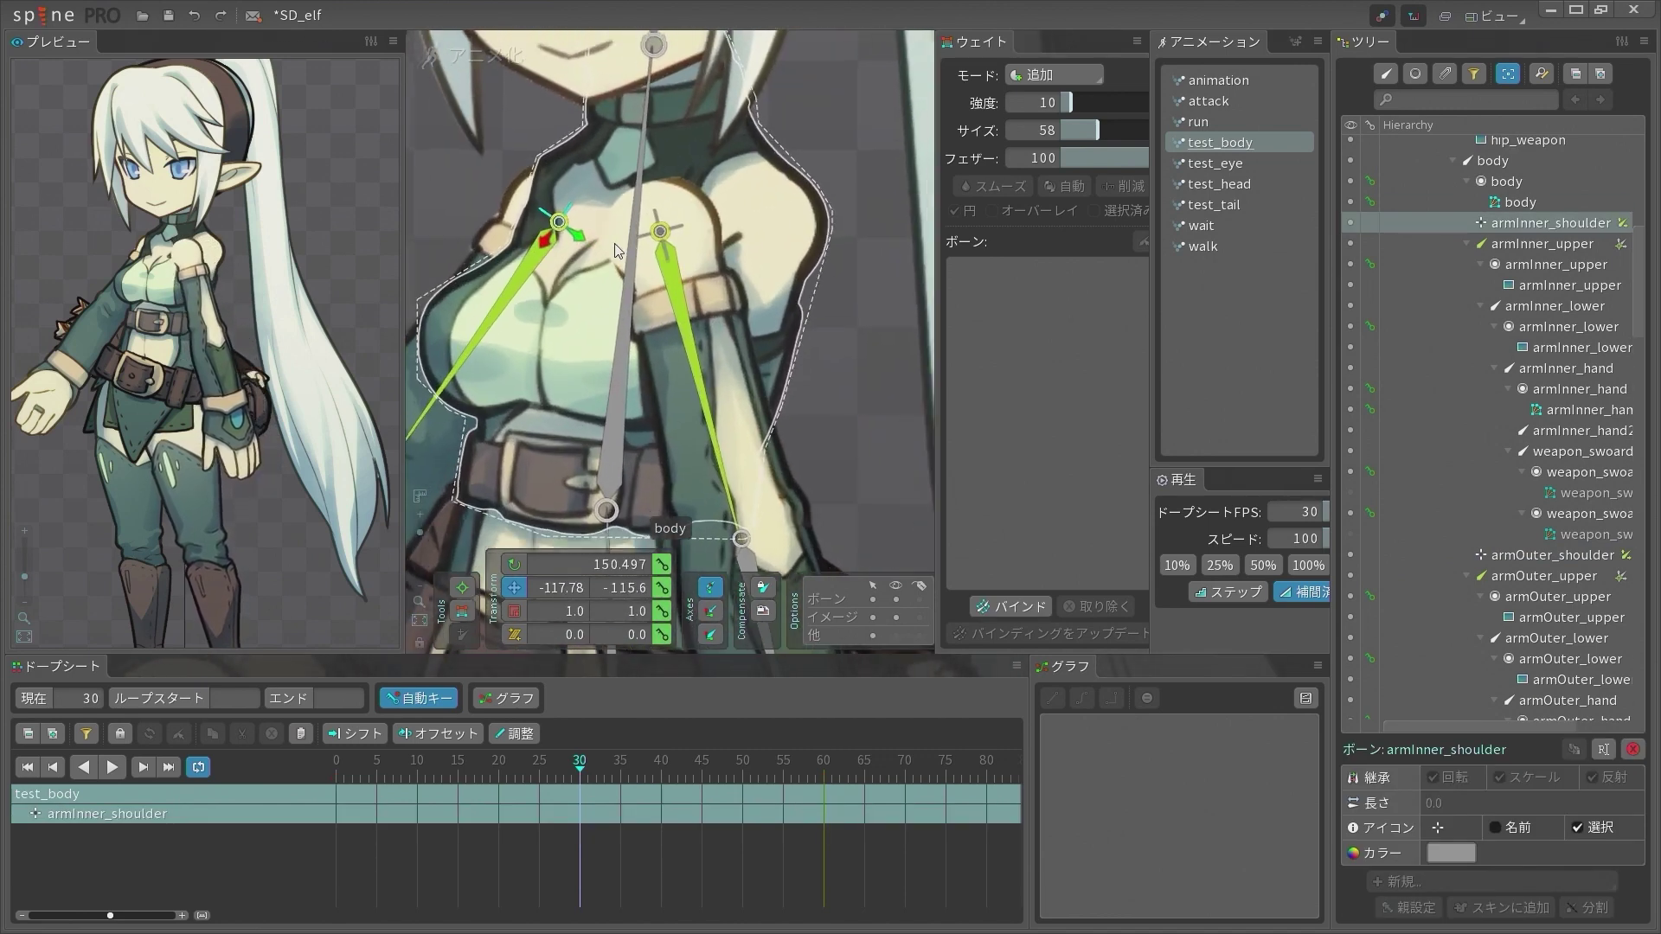
pyautogui.press('space')
pyautogui.scroll(-3, 675, 242)
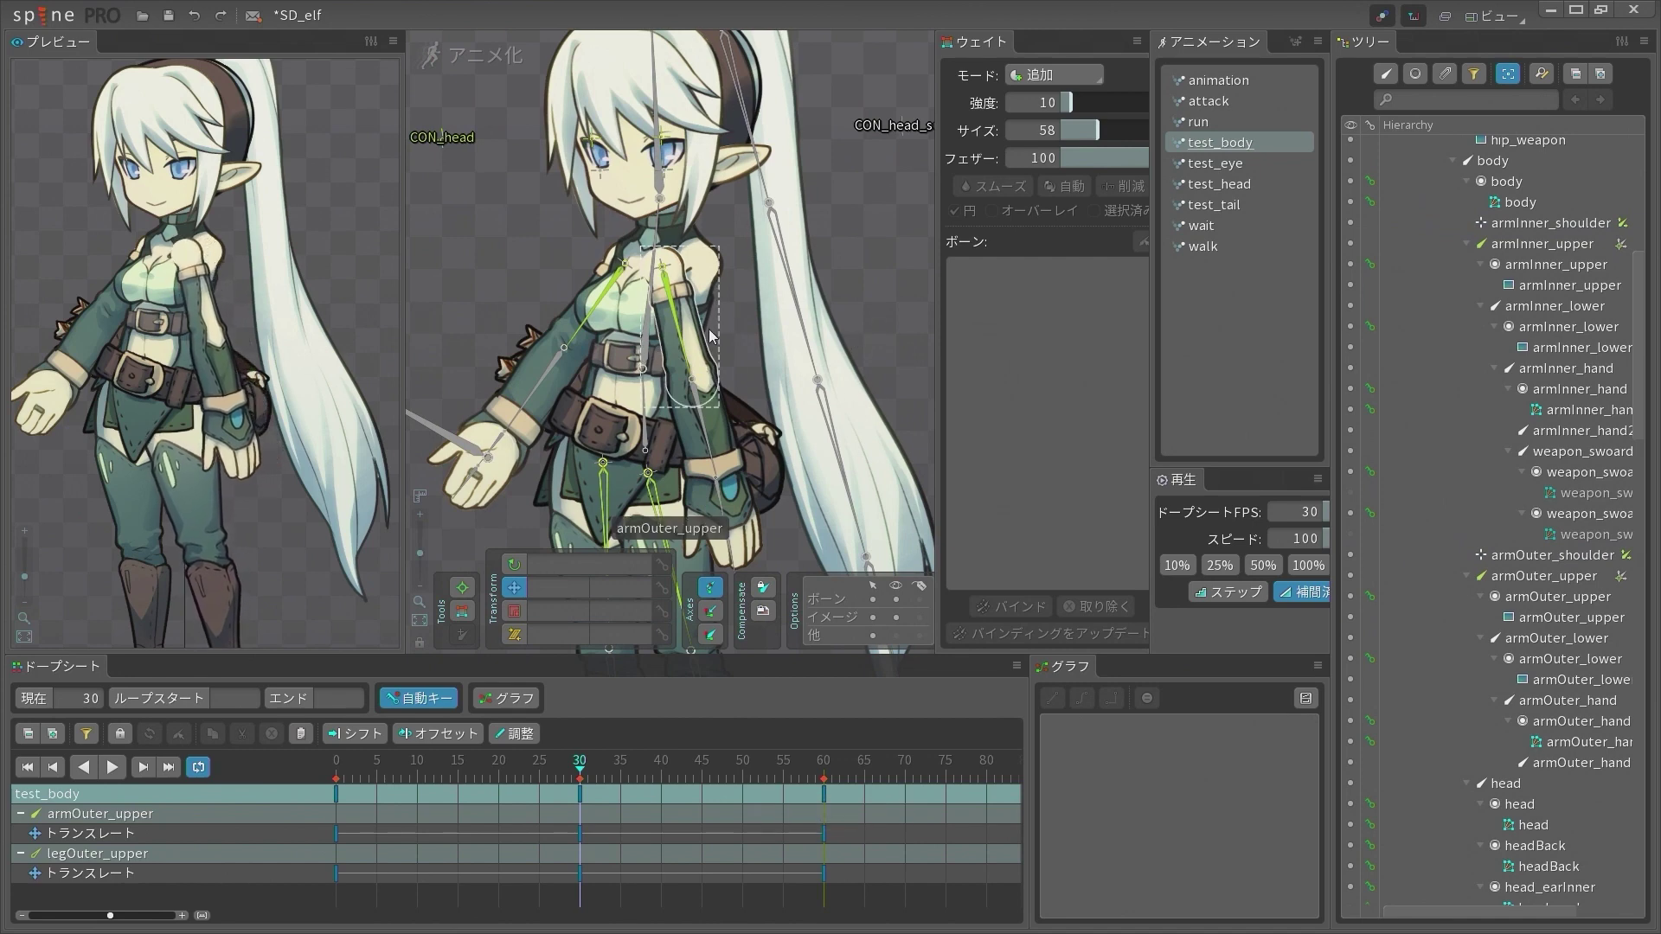
pyautogui.click(663, 266)
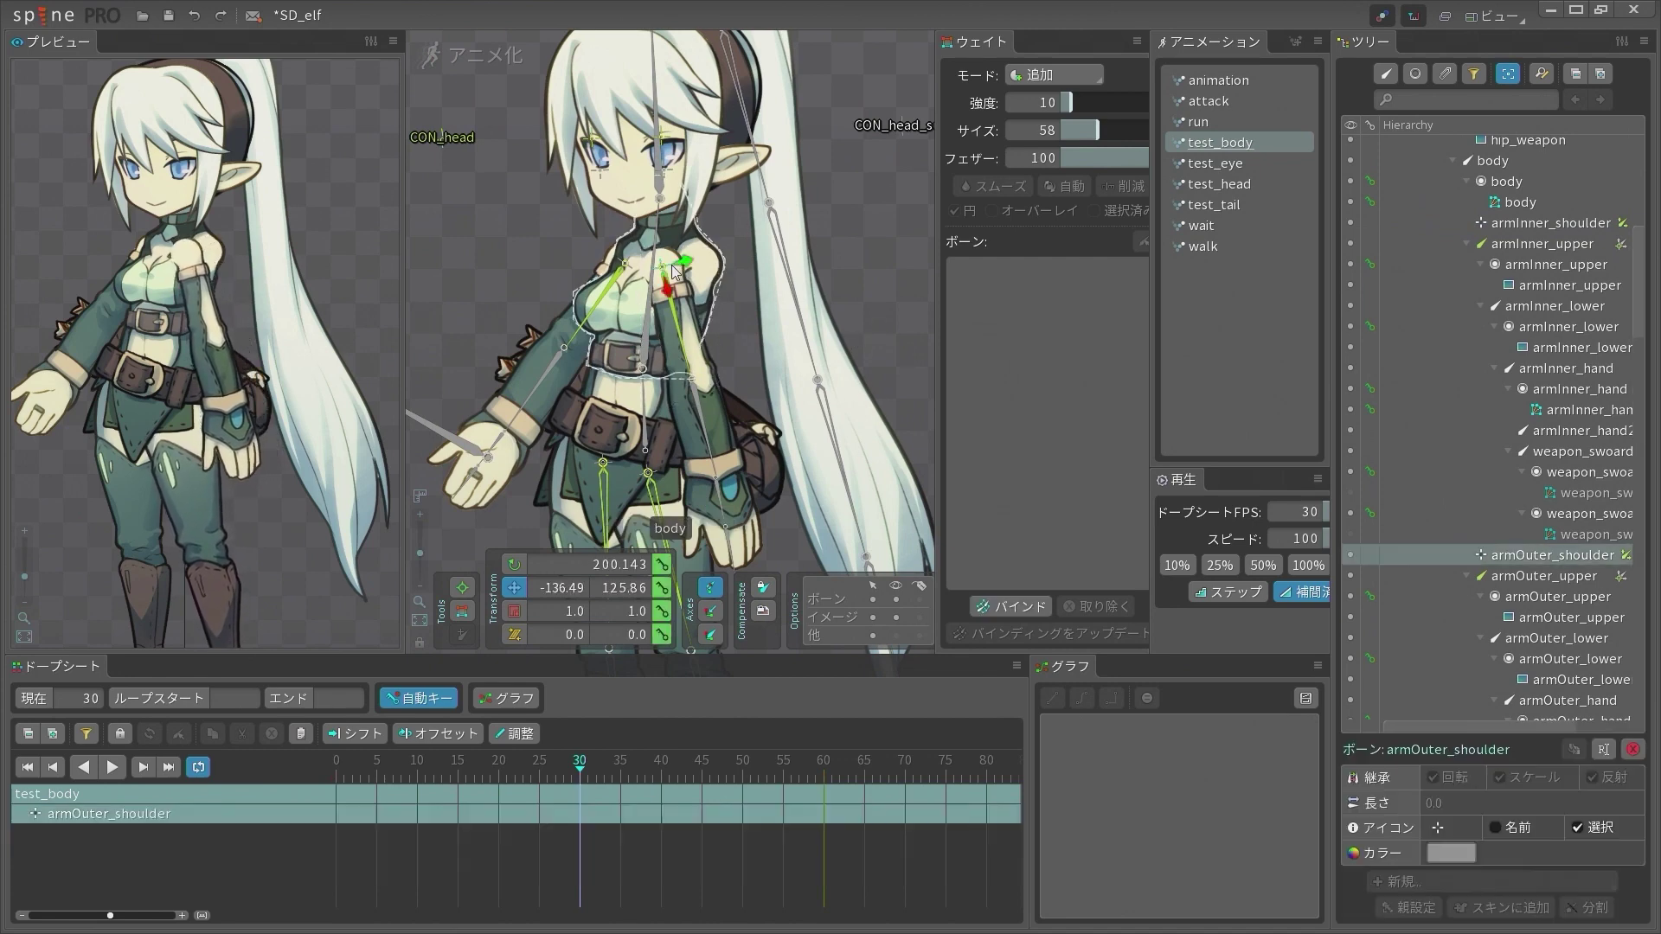
pyautogui.keyDown('ctrl'); pyautogui.click(624, 264); pyautogui.keyUp('ctrl')
pyautogui.press('space')
pyautogui.scroll(1, 663, 275)
pyautogui.scroll(3, 640, 246)
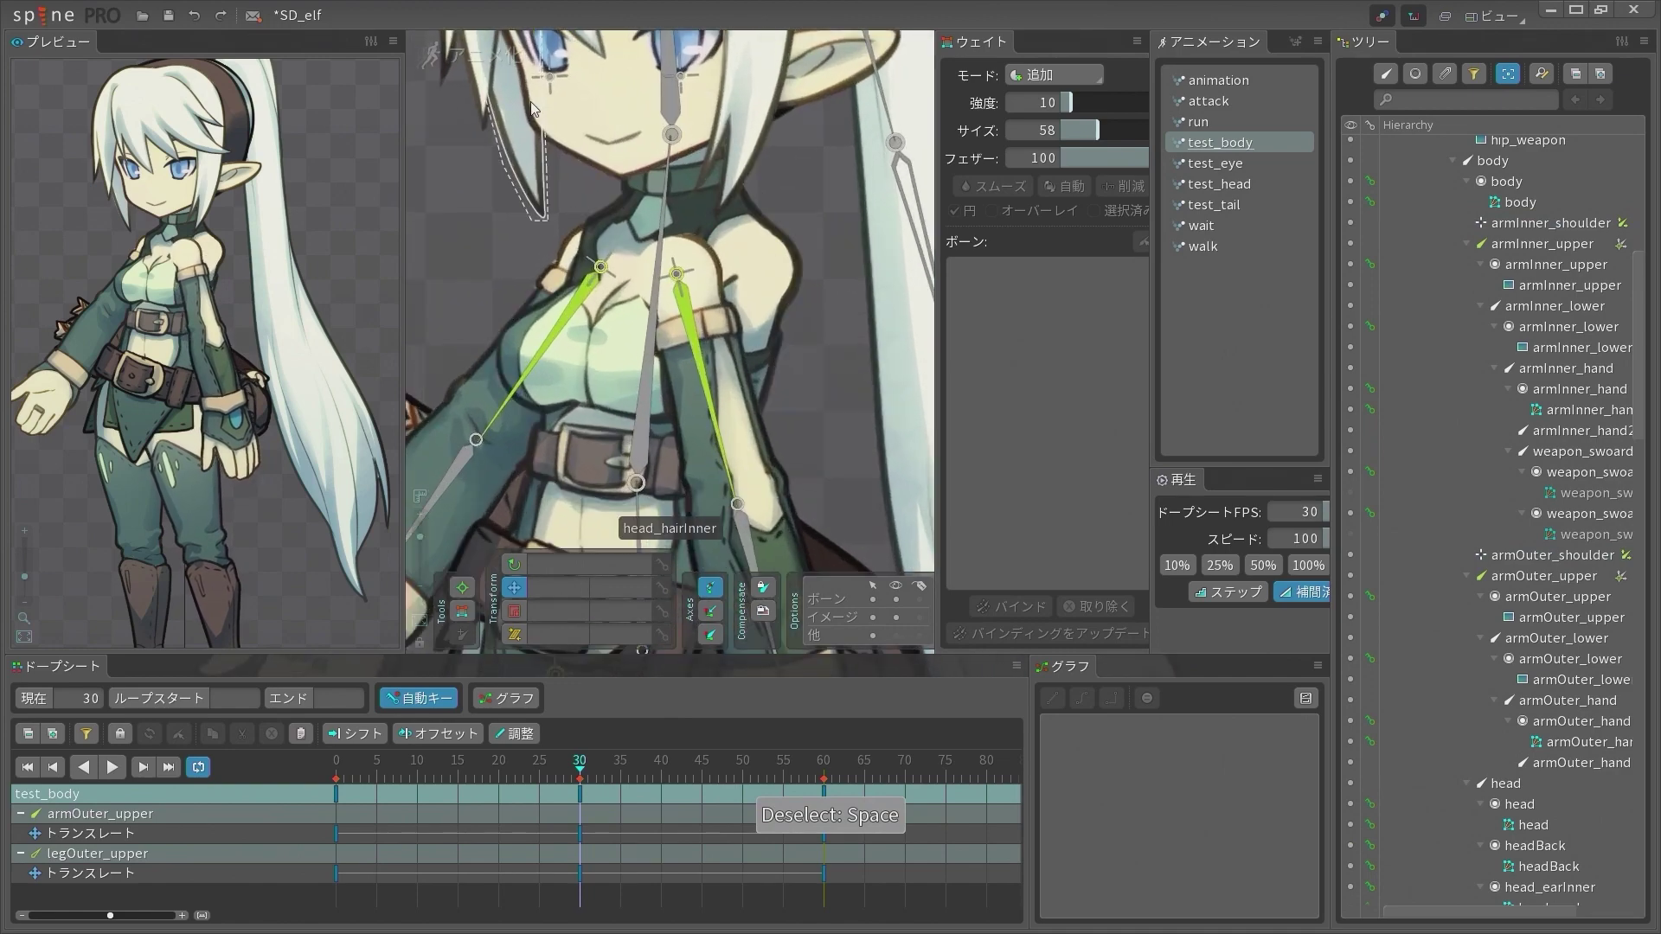
# In setup mode, add a new transform constraint to armInner_upper with armOuter_upper as its target
pyautogui.click(467, 55)
pyautogui.scroll(-5, 583, 288)
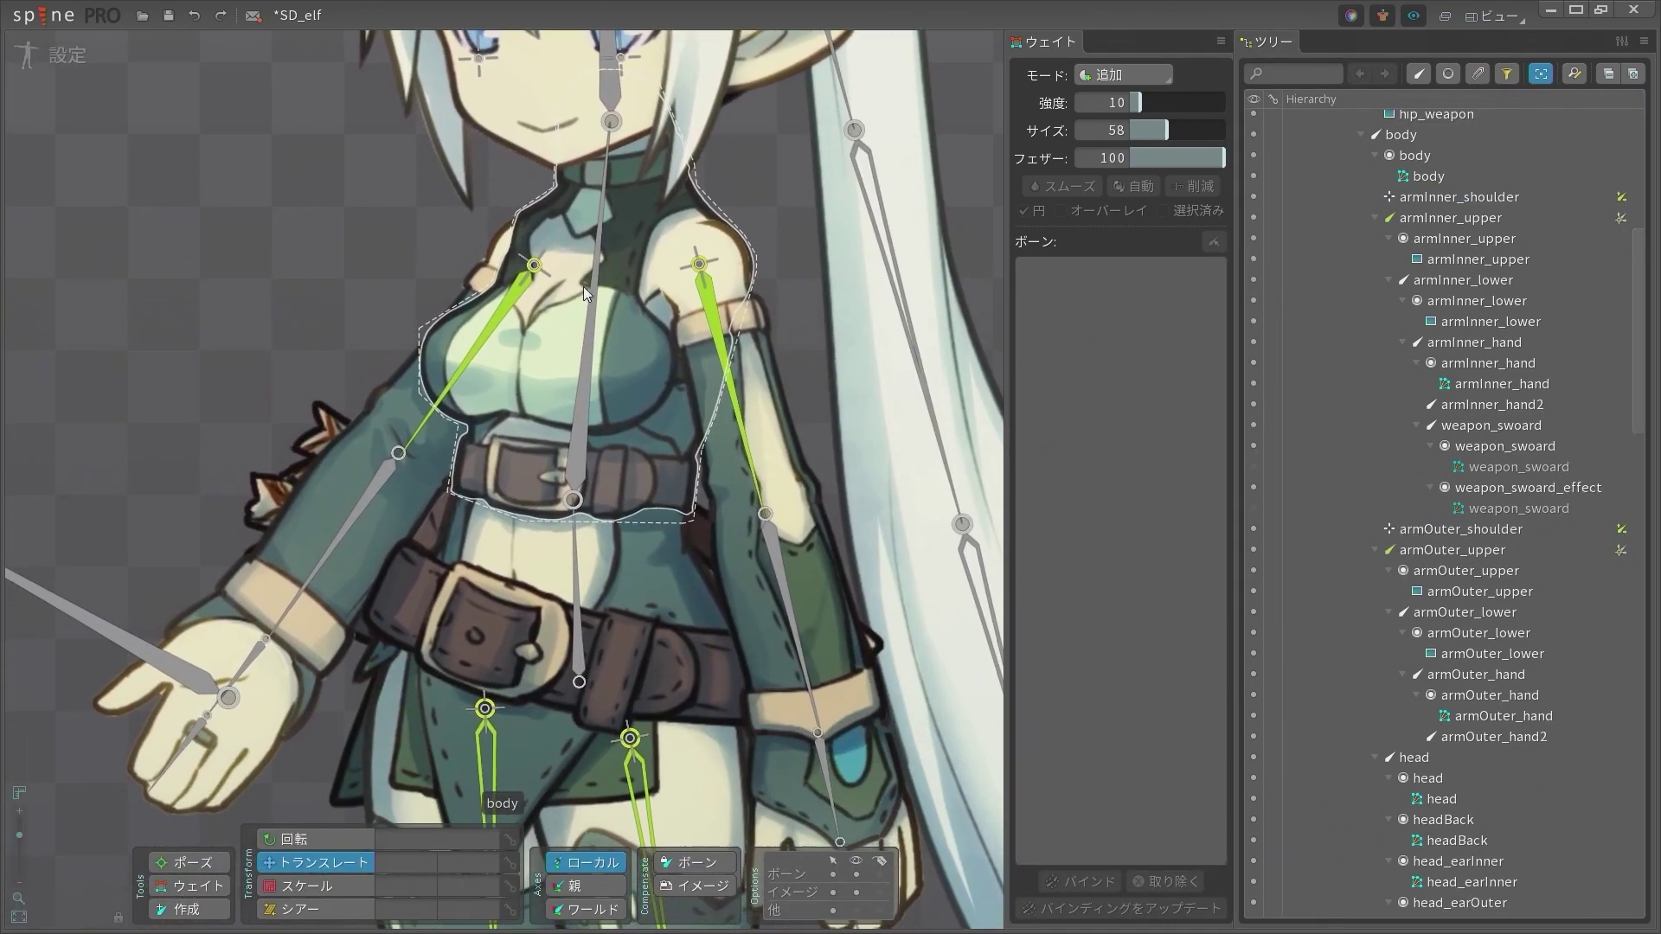
pyautogui.scroll(3, 517, 301)
pyautogui.scroll(3, 518, 300)
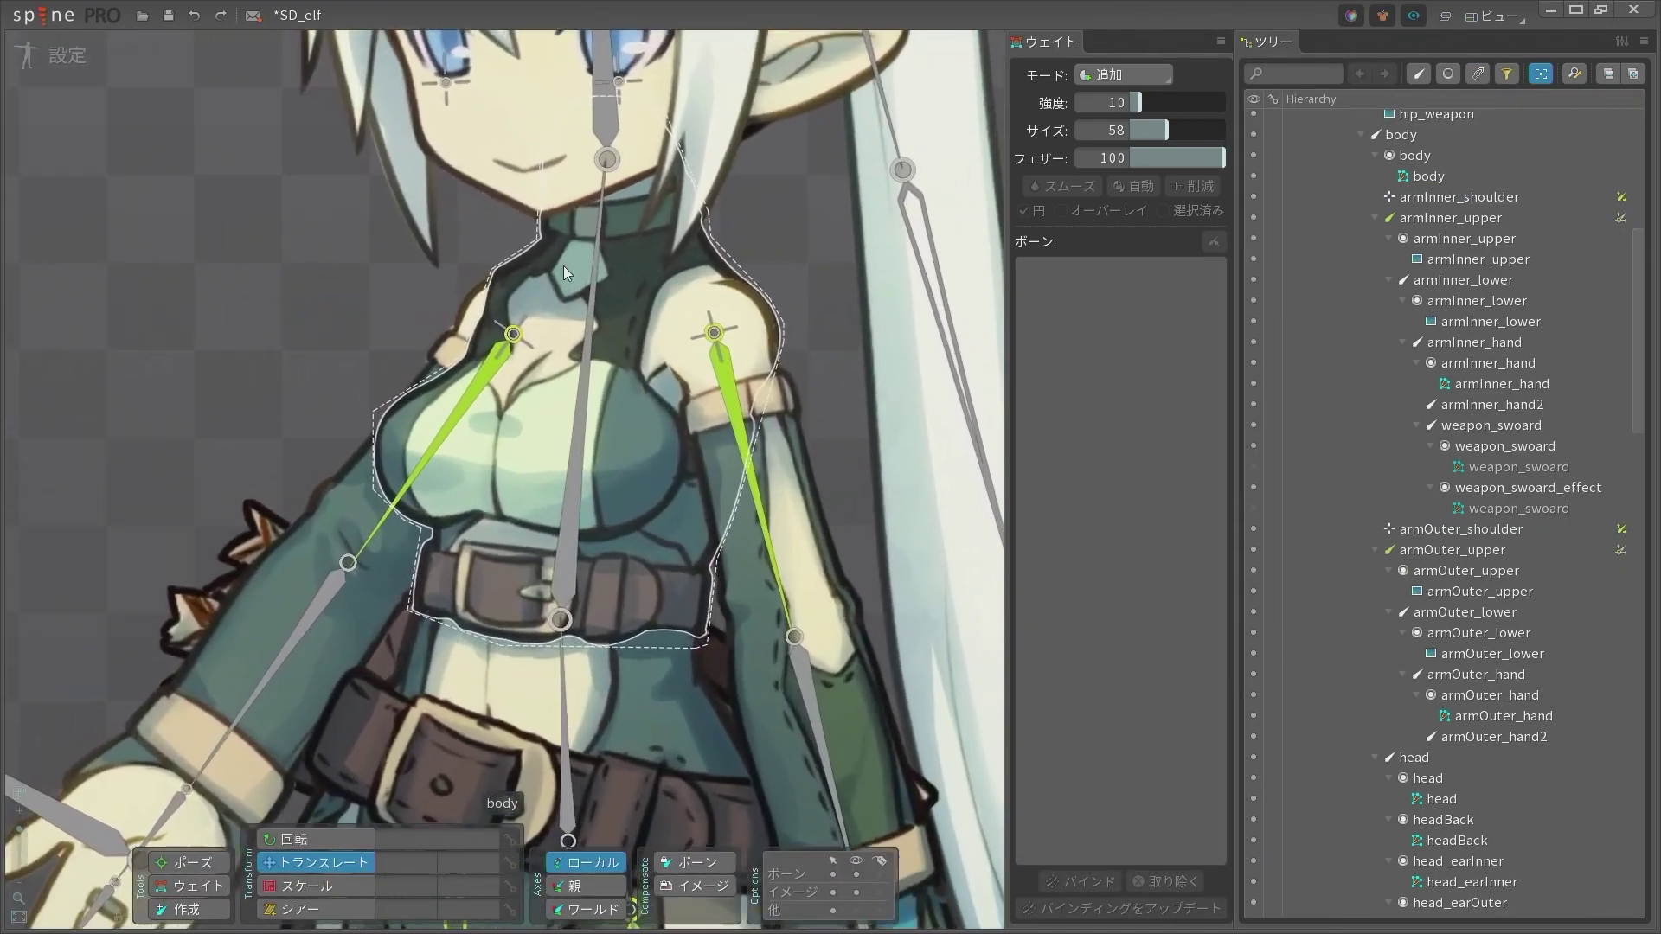
pyautogui.click(465, 378)
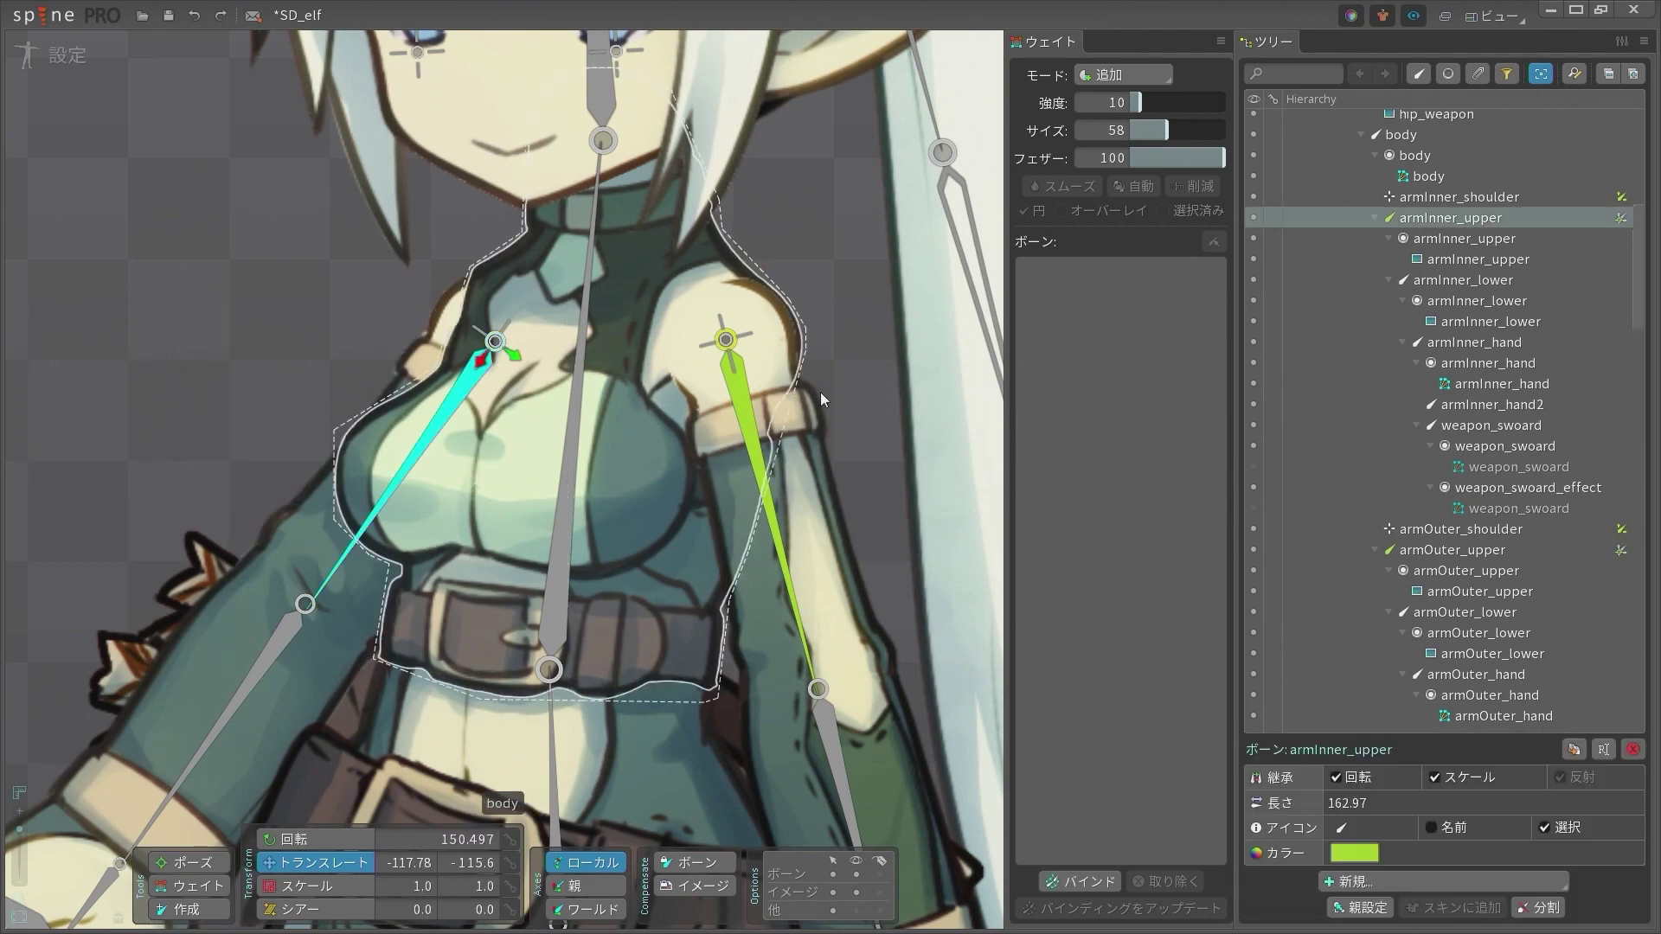
pyautogui.click(1385, 876)
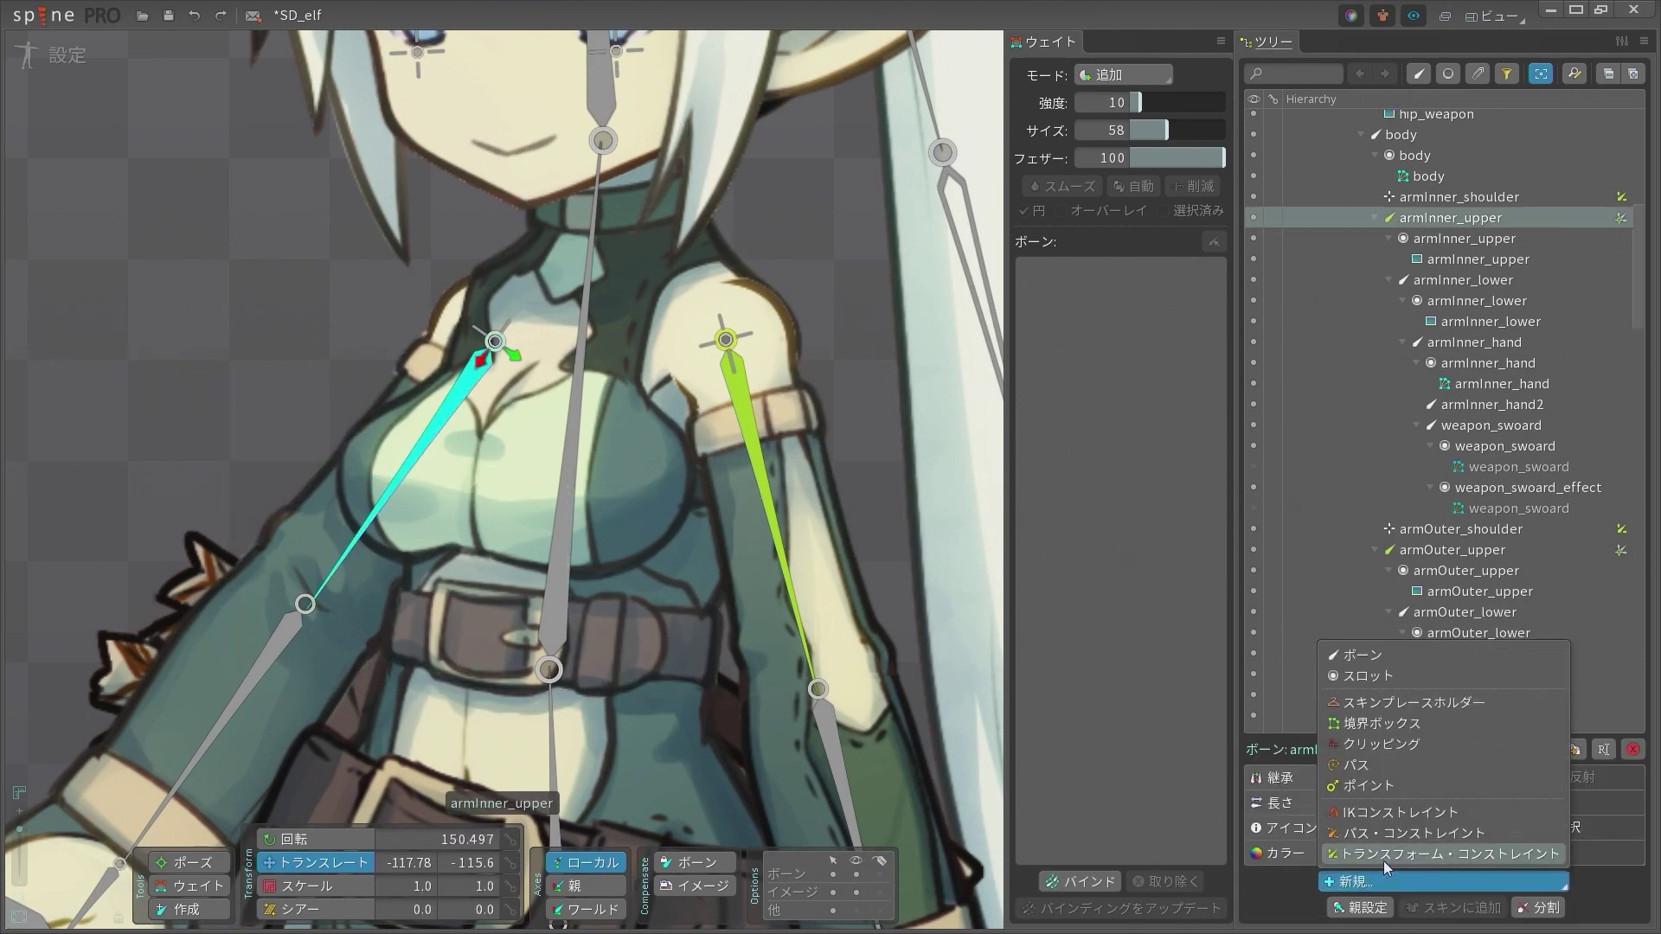
pyautogui.click(1385, 854)
pyautogui.moveTo(822, 496); pyautogui.dragTo(647, 471)
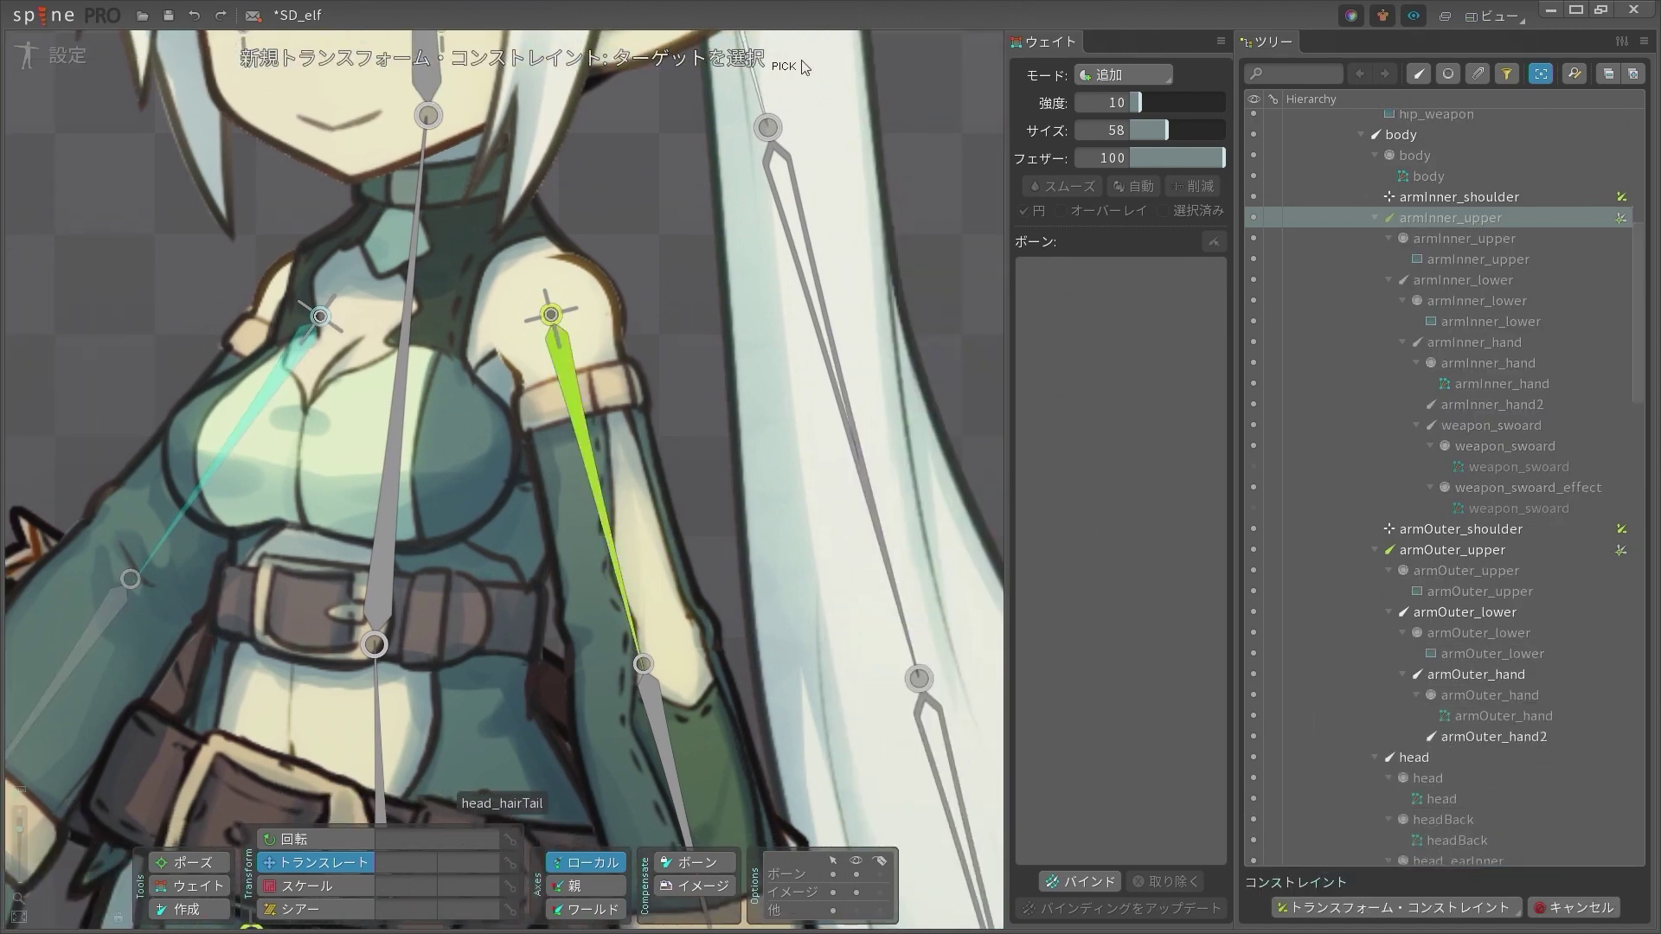
pyautogui.click(574, 412)
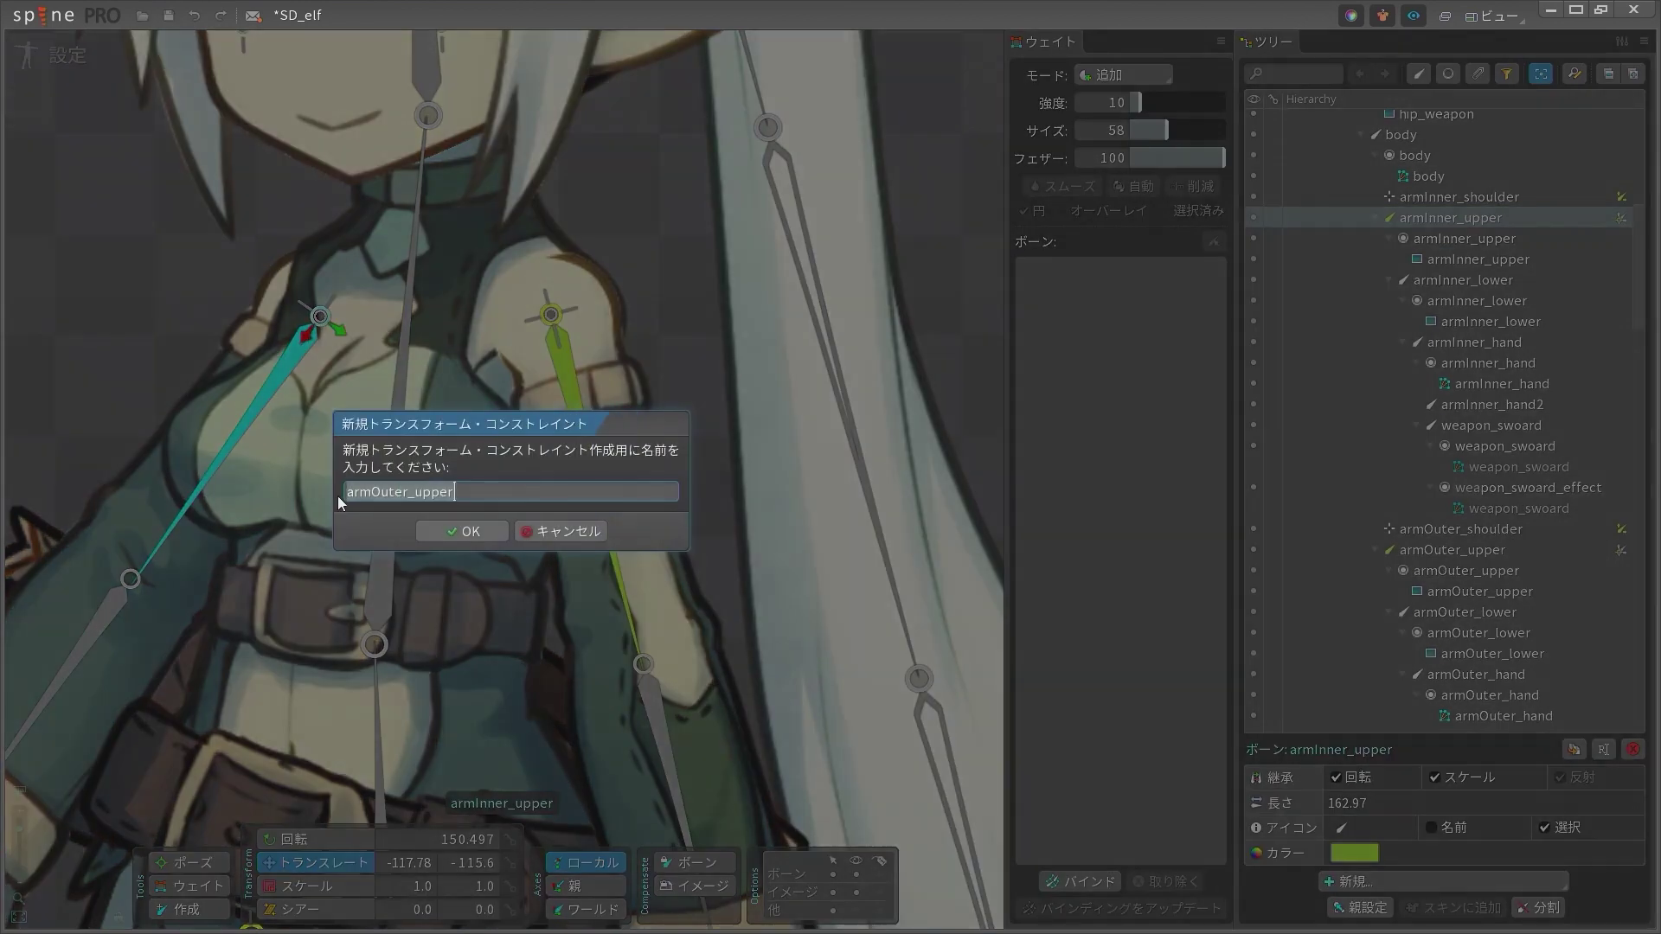
# Name the new transform constraint trans_arm and match its offsets to the bones' current pose
pyautogui.write('trans_')
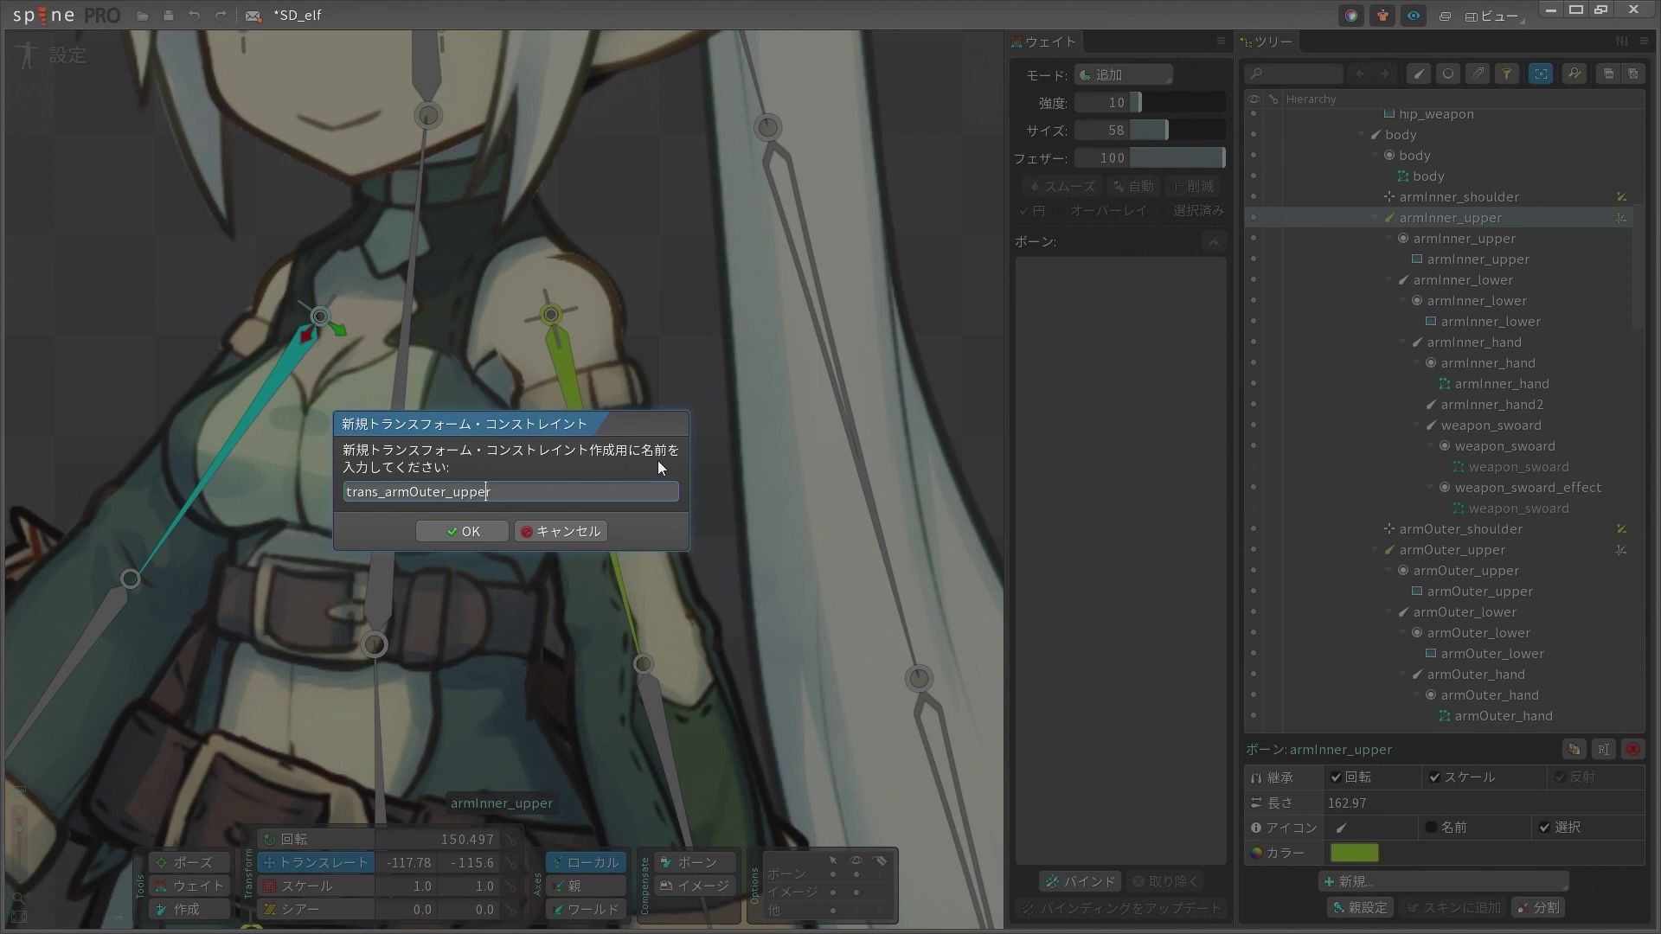
pyautogui.press('BackSpace')
pyautogui.press('BackSpace')
pyautogui.press('BackSpace')
pyautogui.press('BackSpace')
pyautogui.press('BackSpace')
pyautogui.press('BackSpace')
pyautogui.press('BackSpace')
pyautogui.press('BackSpace')
pyautogui.press('BackSpace')
pyautogui.press('BackSpace')
pyautogui.press('BackSpace')
pyautogui.press('Return')
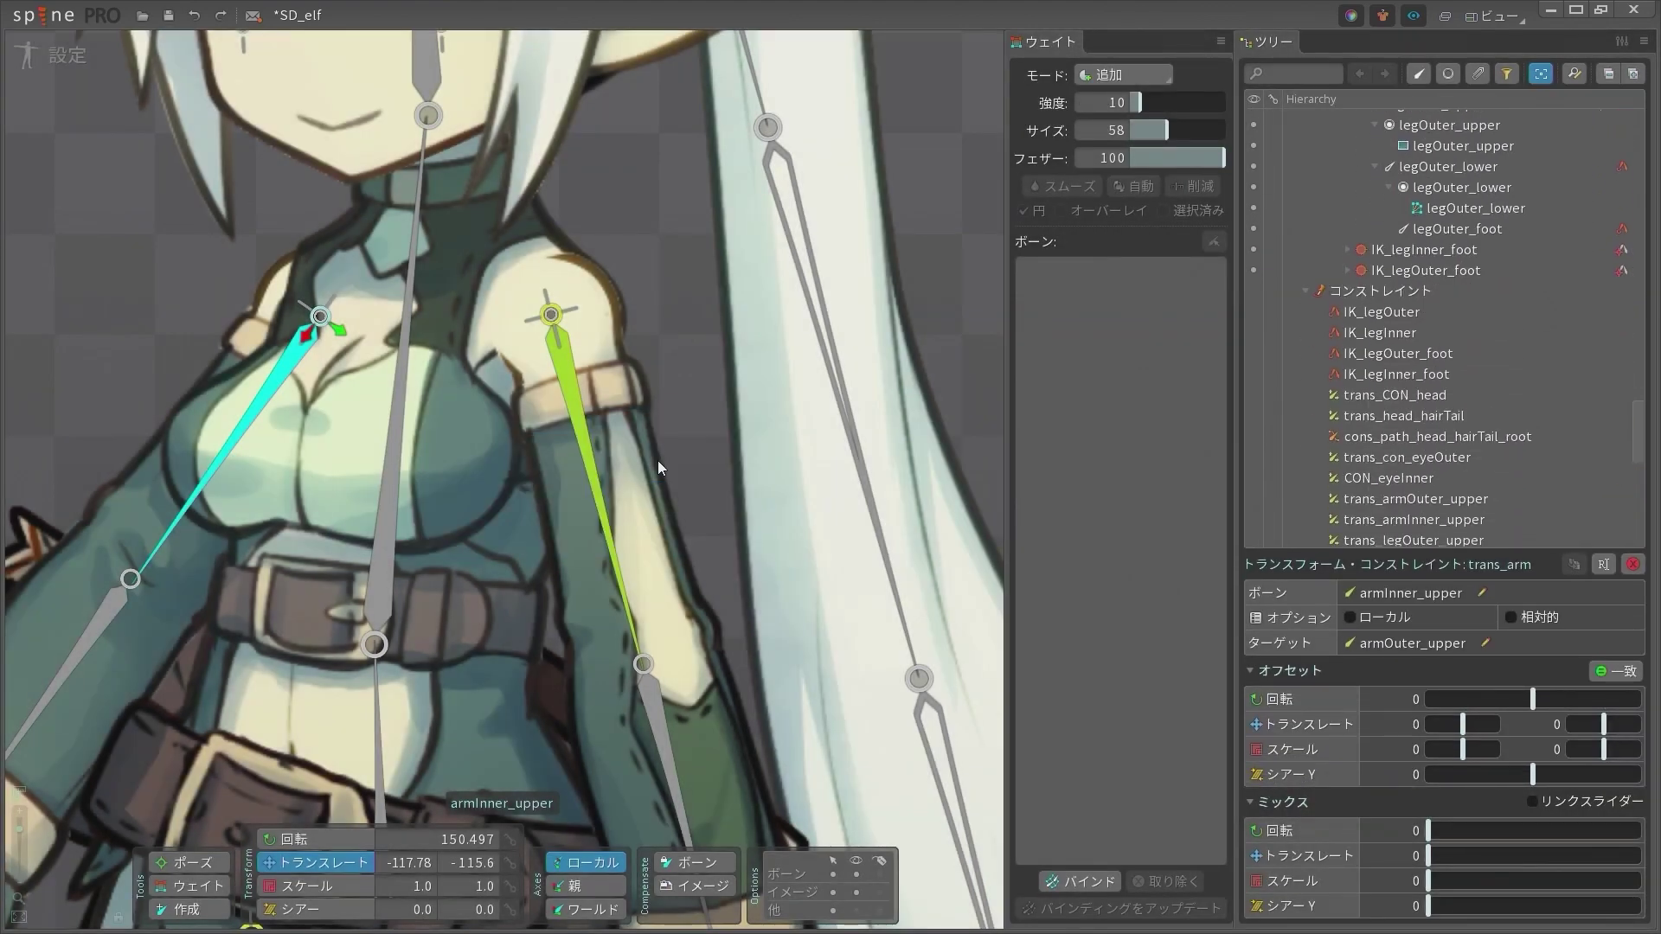
pyautogui.scroll(-2, 557, 381)
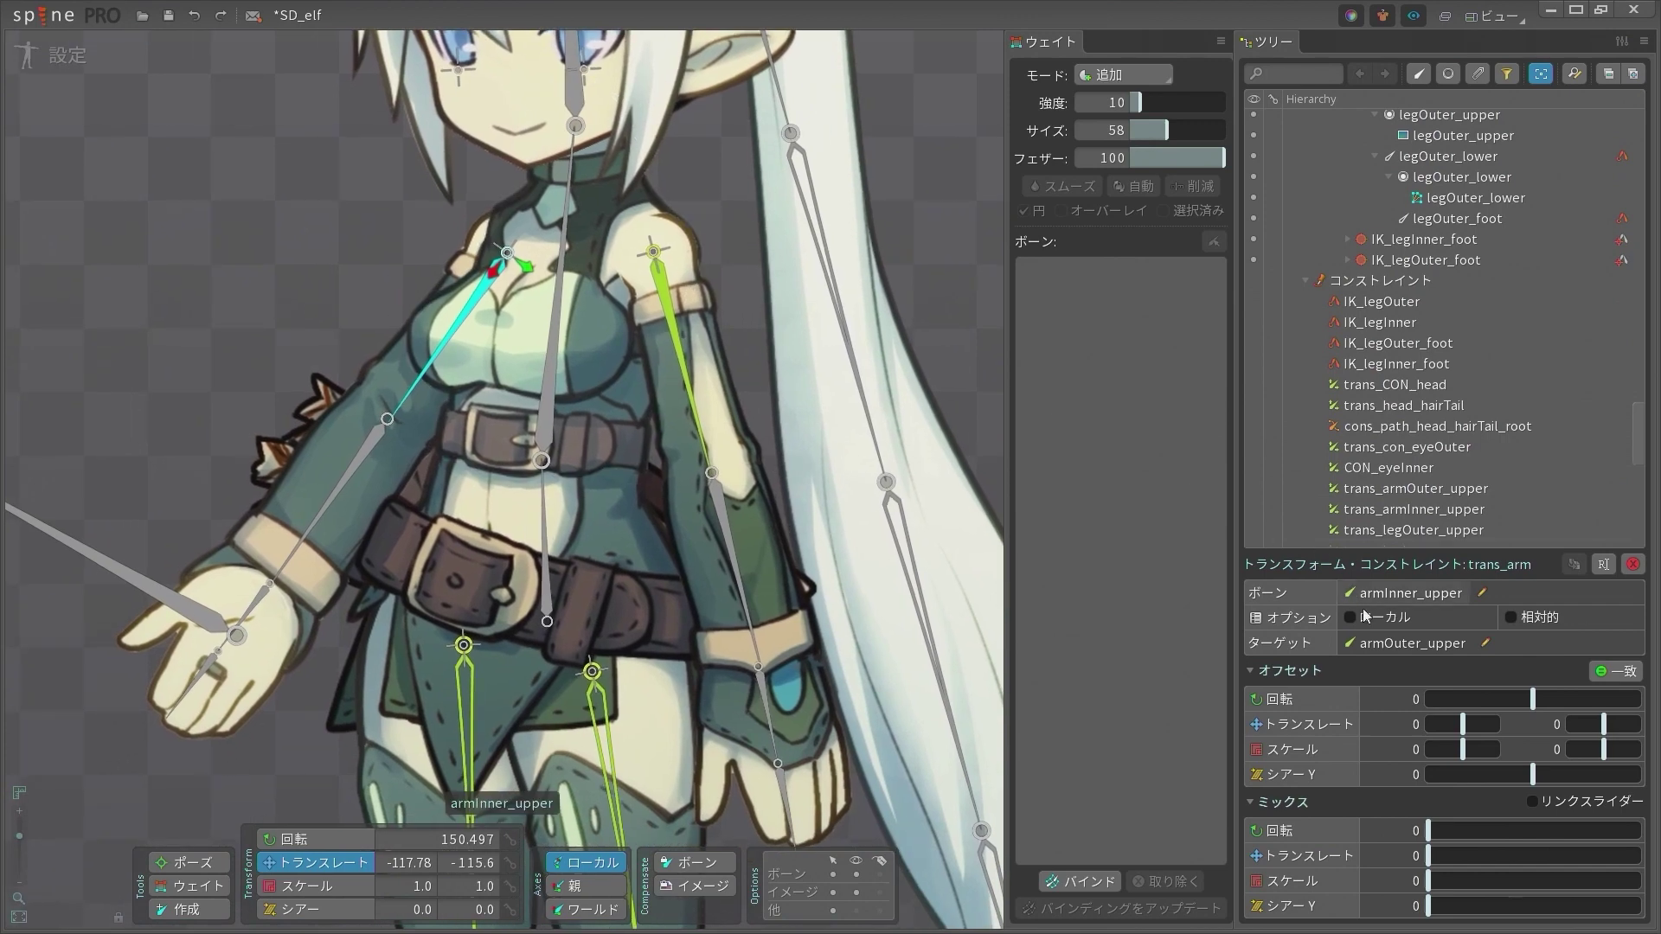
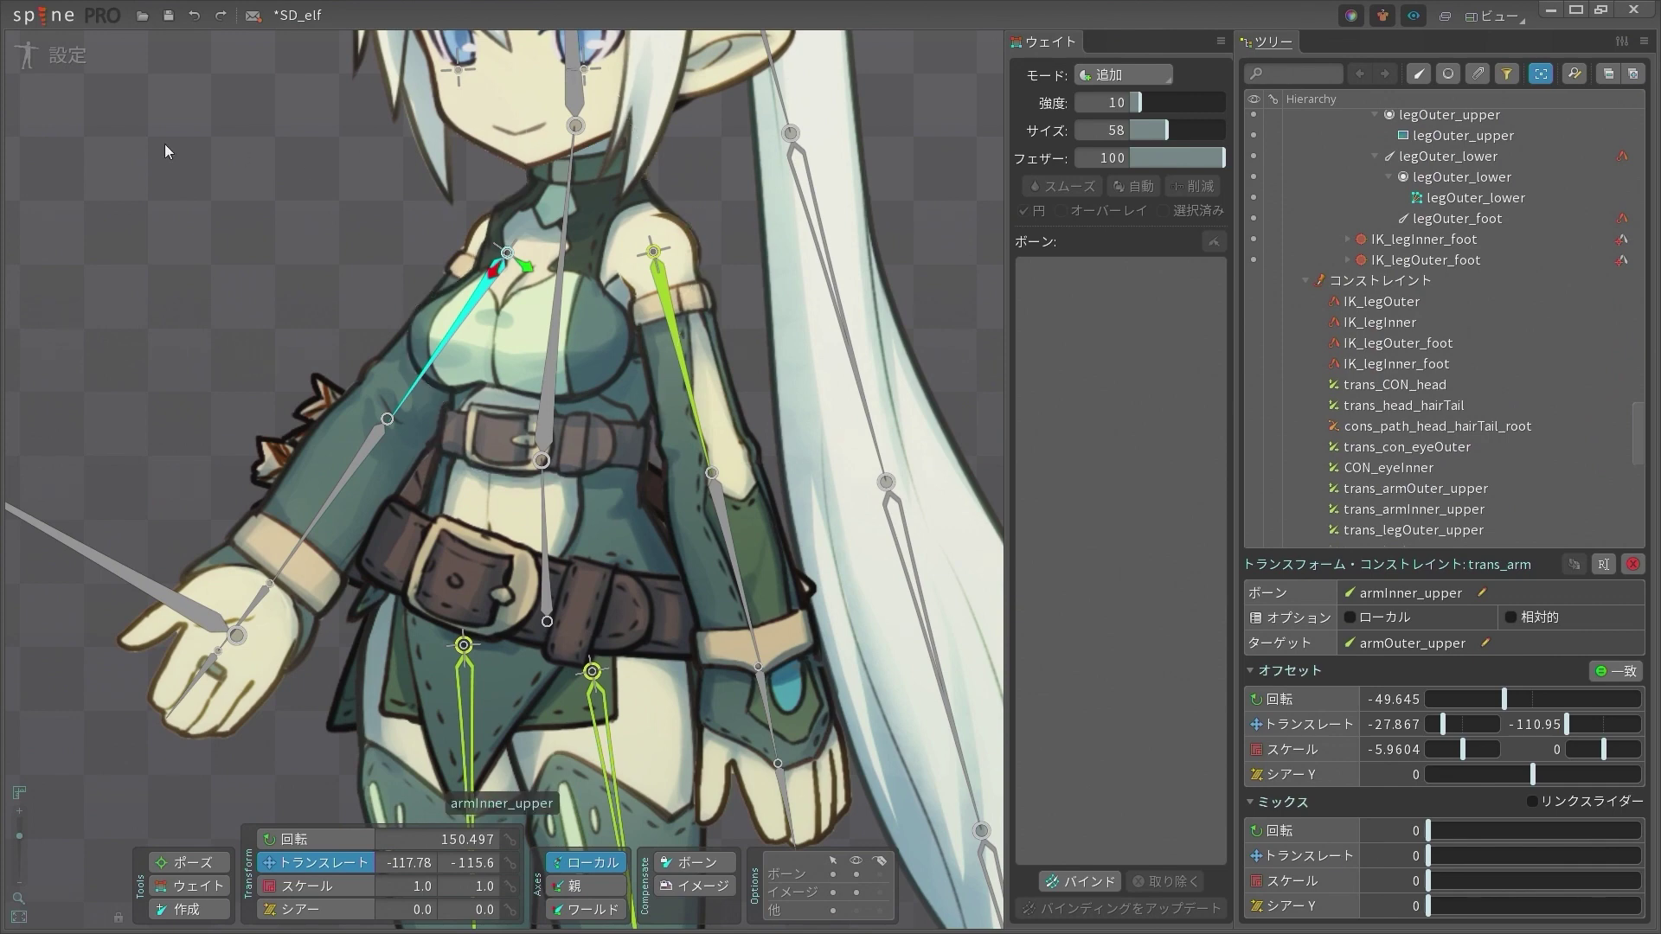
# Return to animate mode and scrub around frame 30 to review the armOuter_upper motion
pyautogui.click(67, 55)
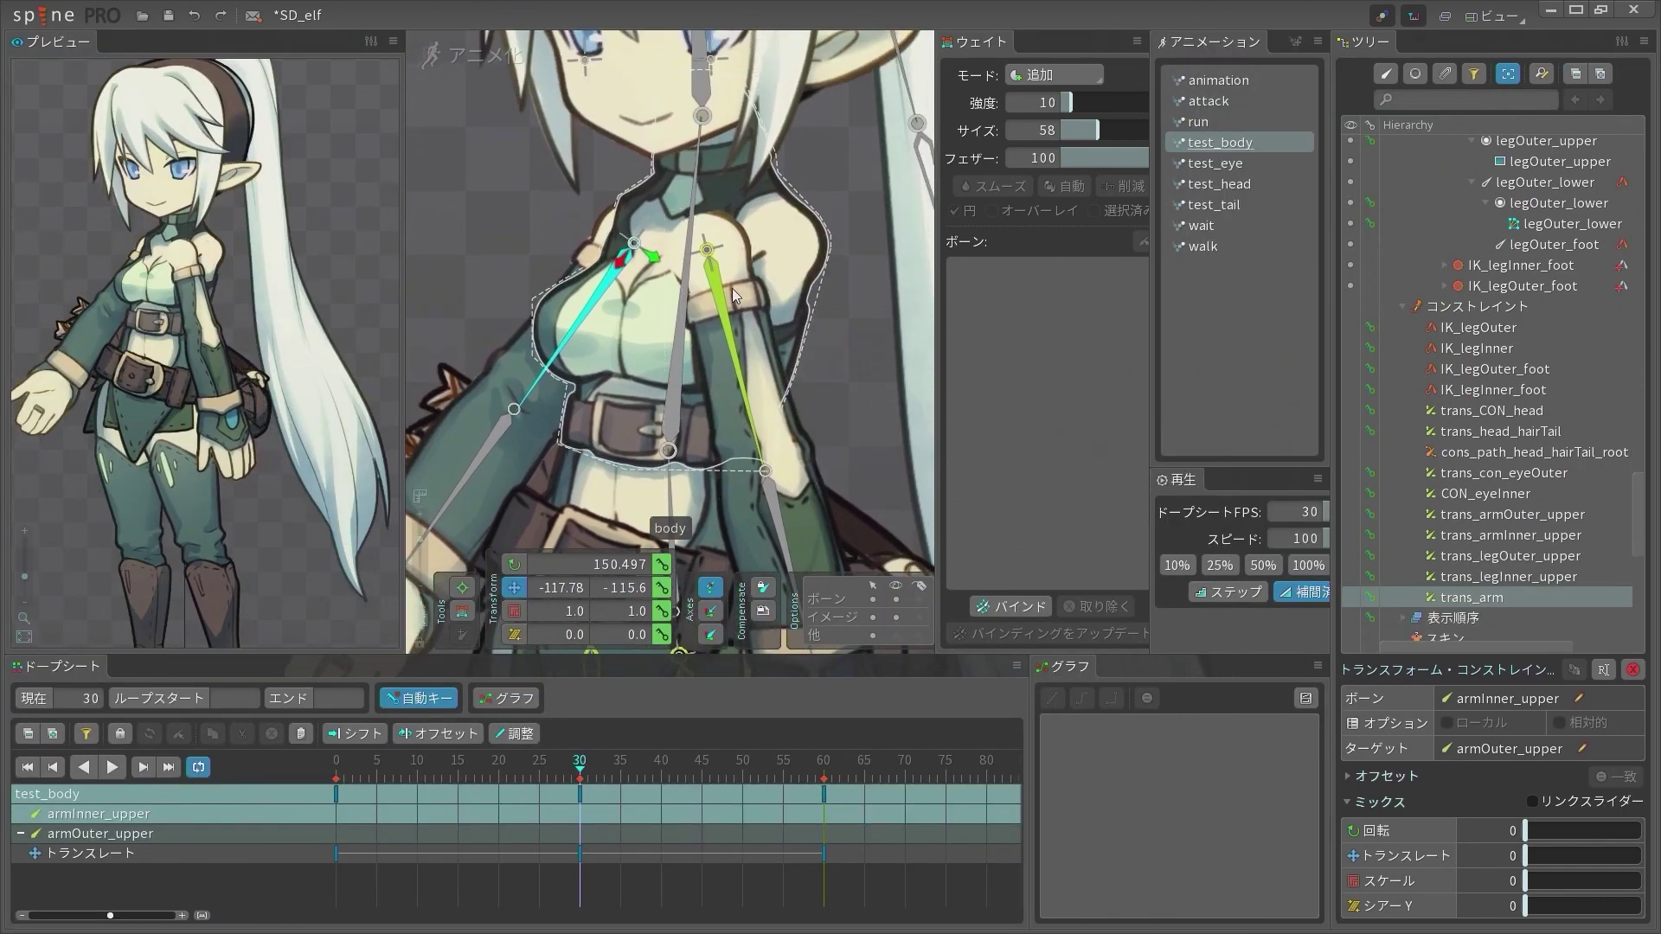
pyautogui.click(720, 297)
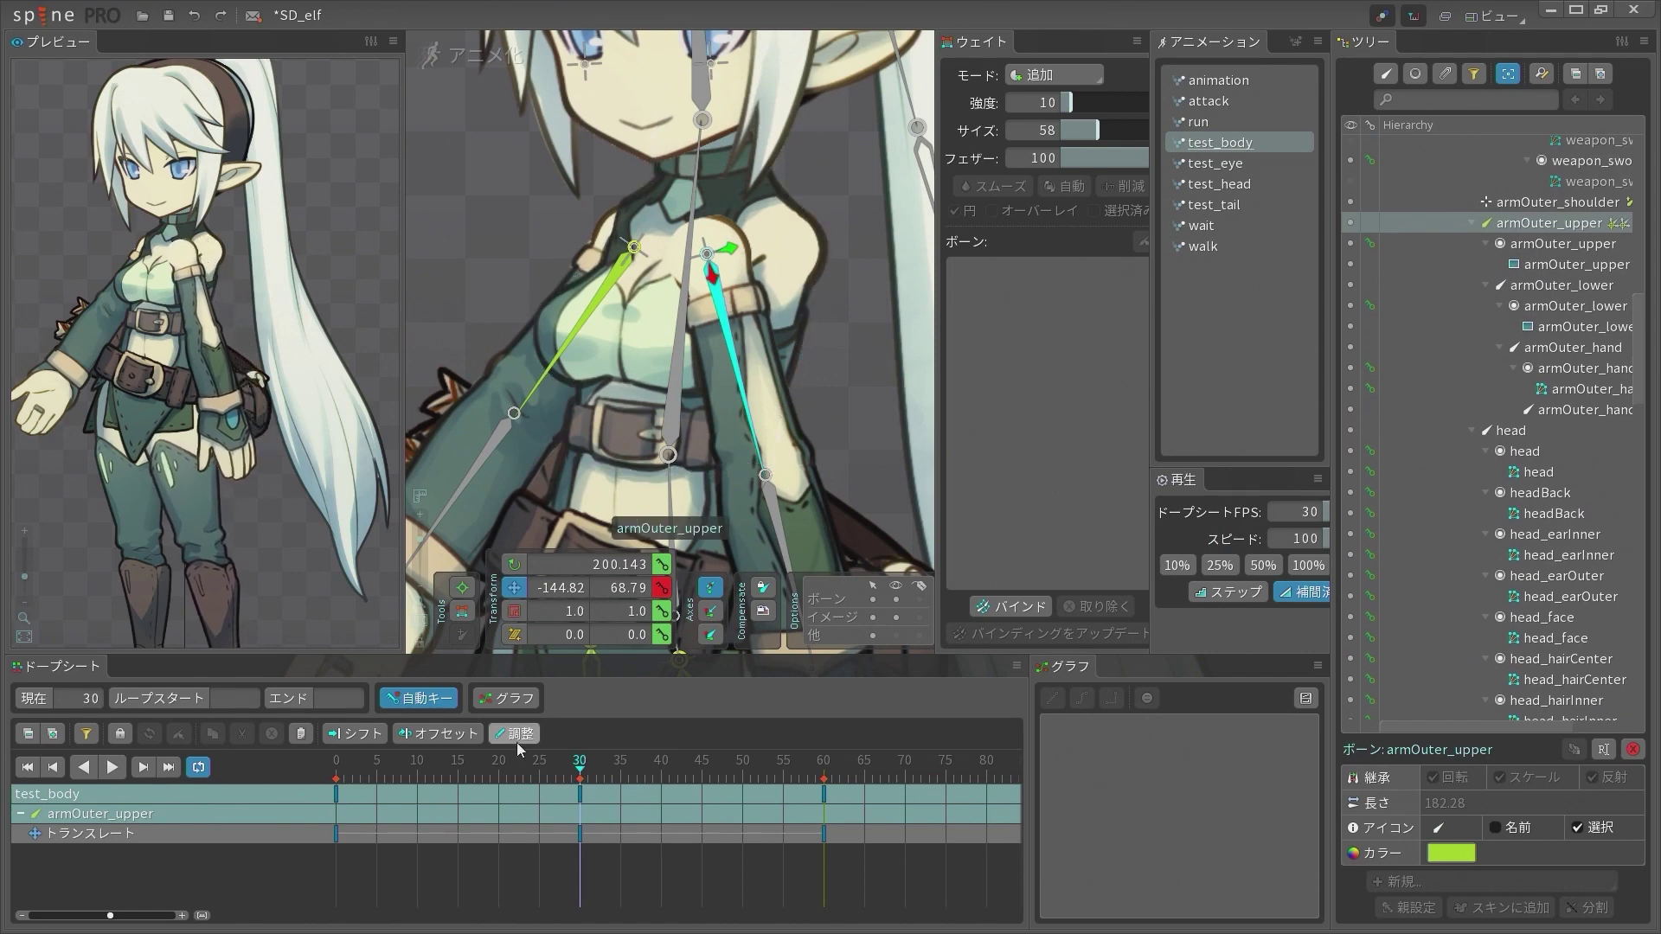
pyautogui.click(532, 770)
pyautogui.moveTo(548, 770); pyautogui.dragTo(580, 794)
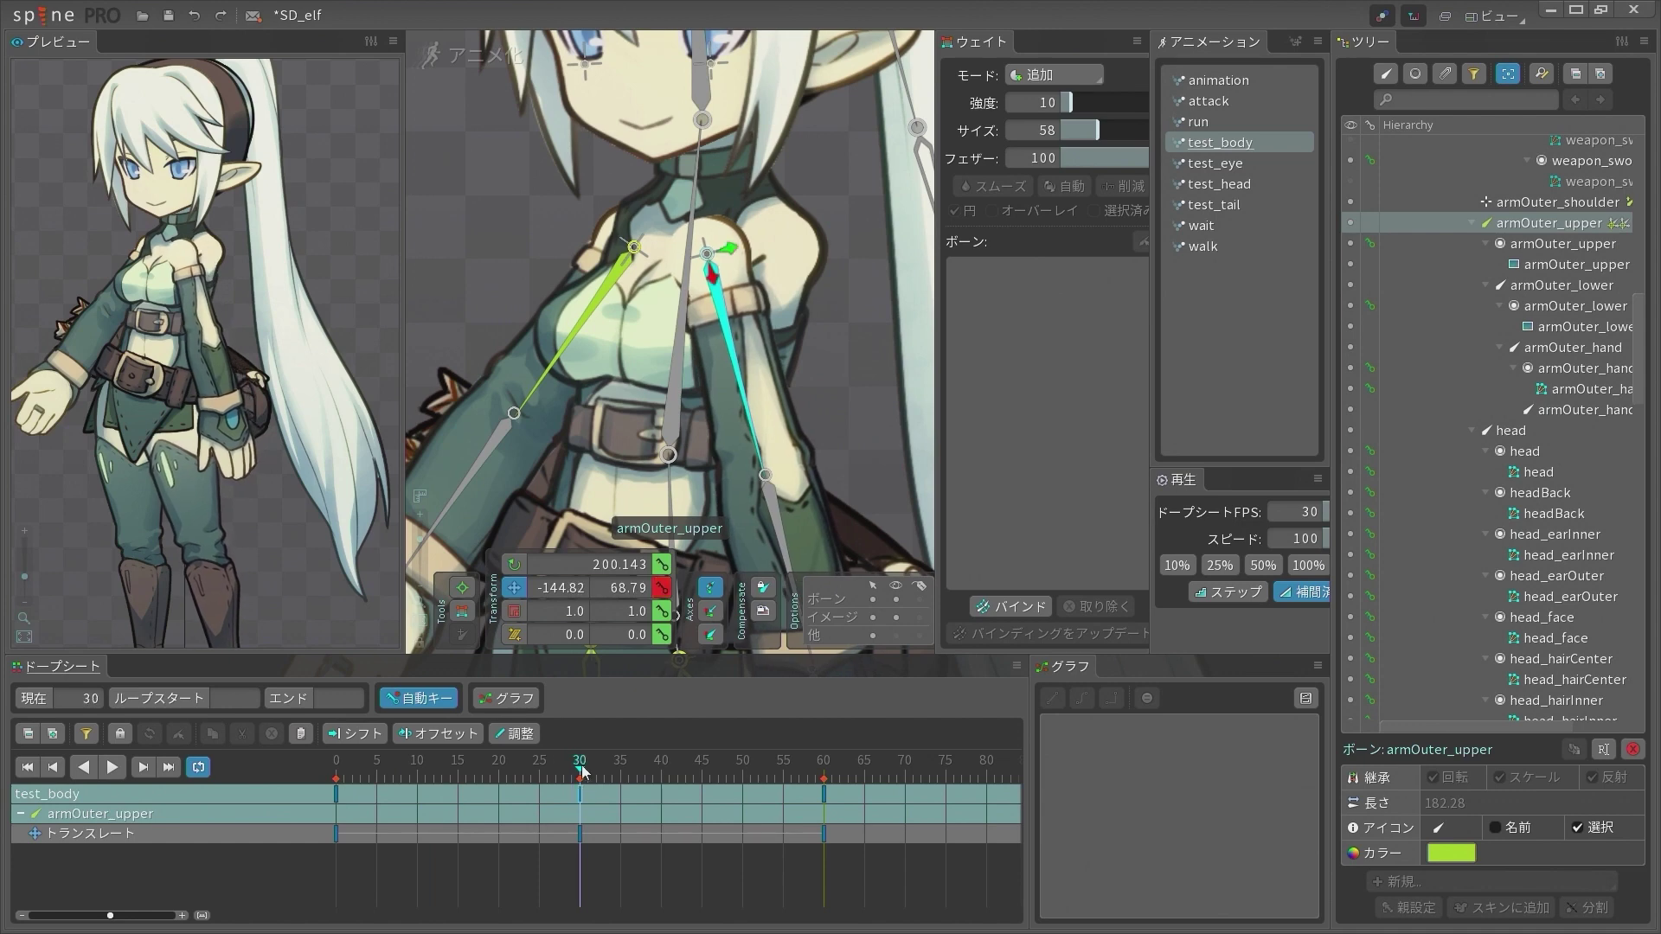
# Open armInner_upper's trans_armInner_upper constraint, undo a trial mix change at frame 30, and set its translate mix to -63.1 at frame 0
pyautogui.click(619, 270)
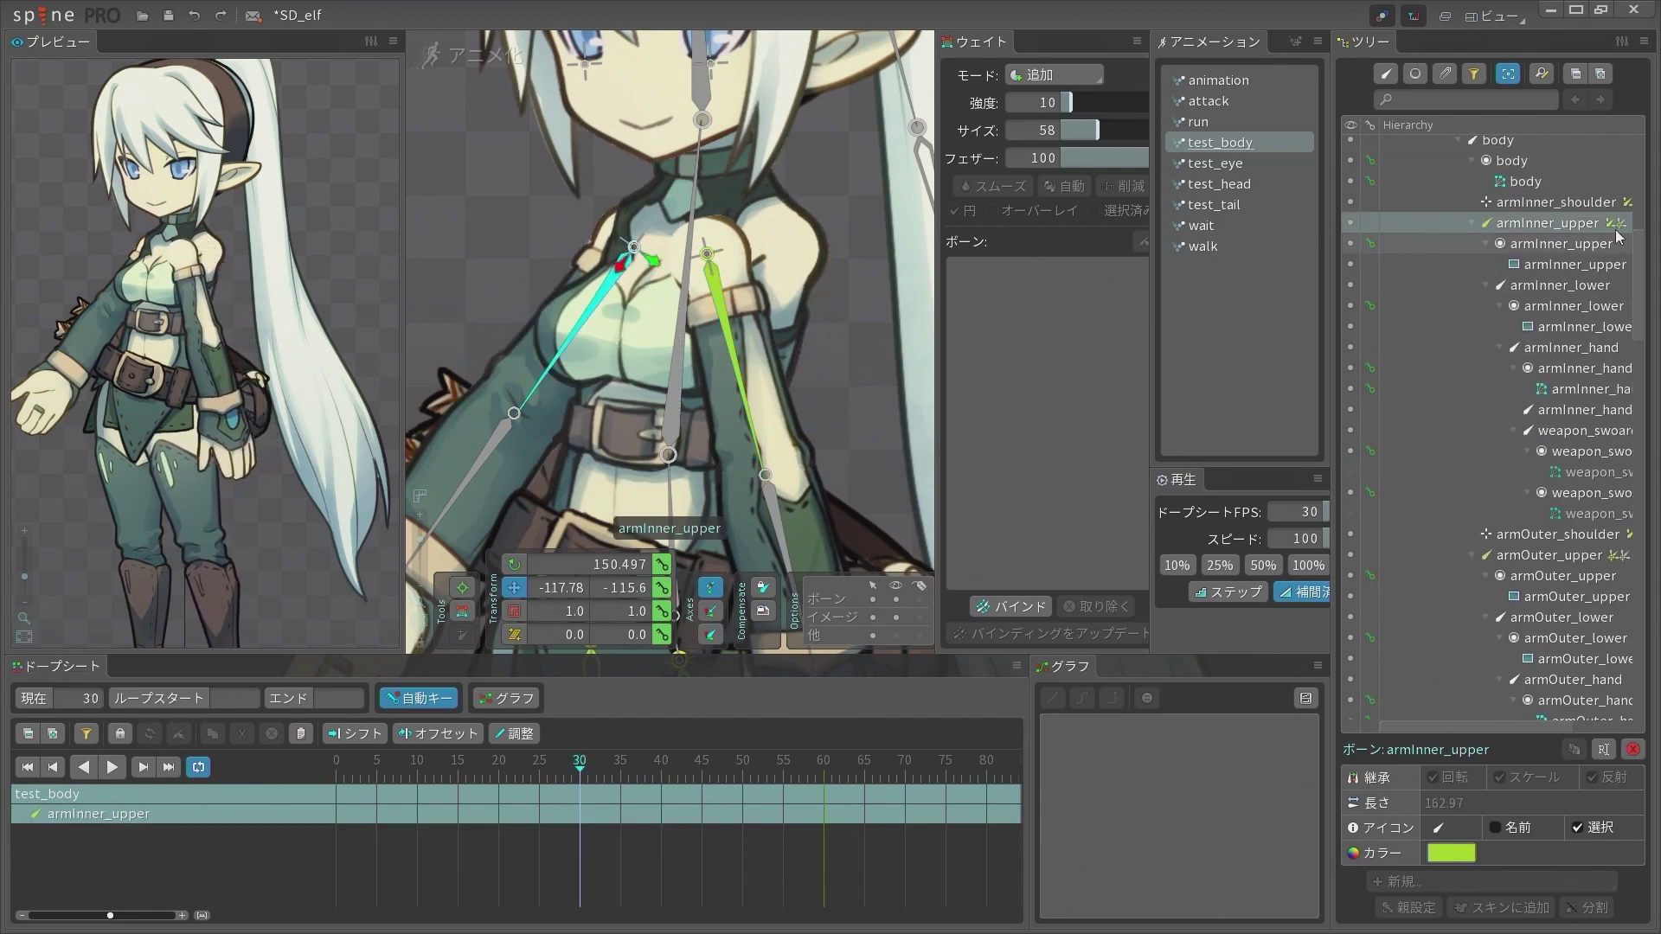
pyautogui.click(1629, 224)
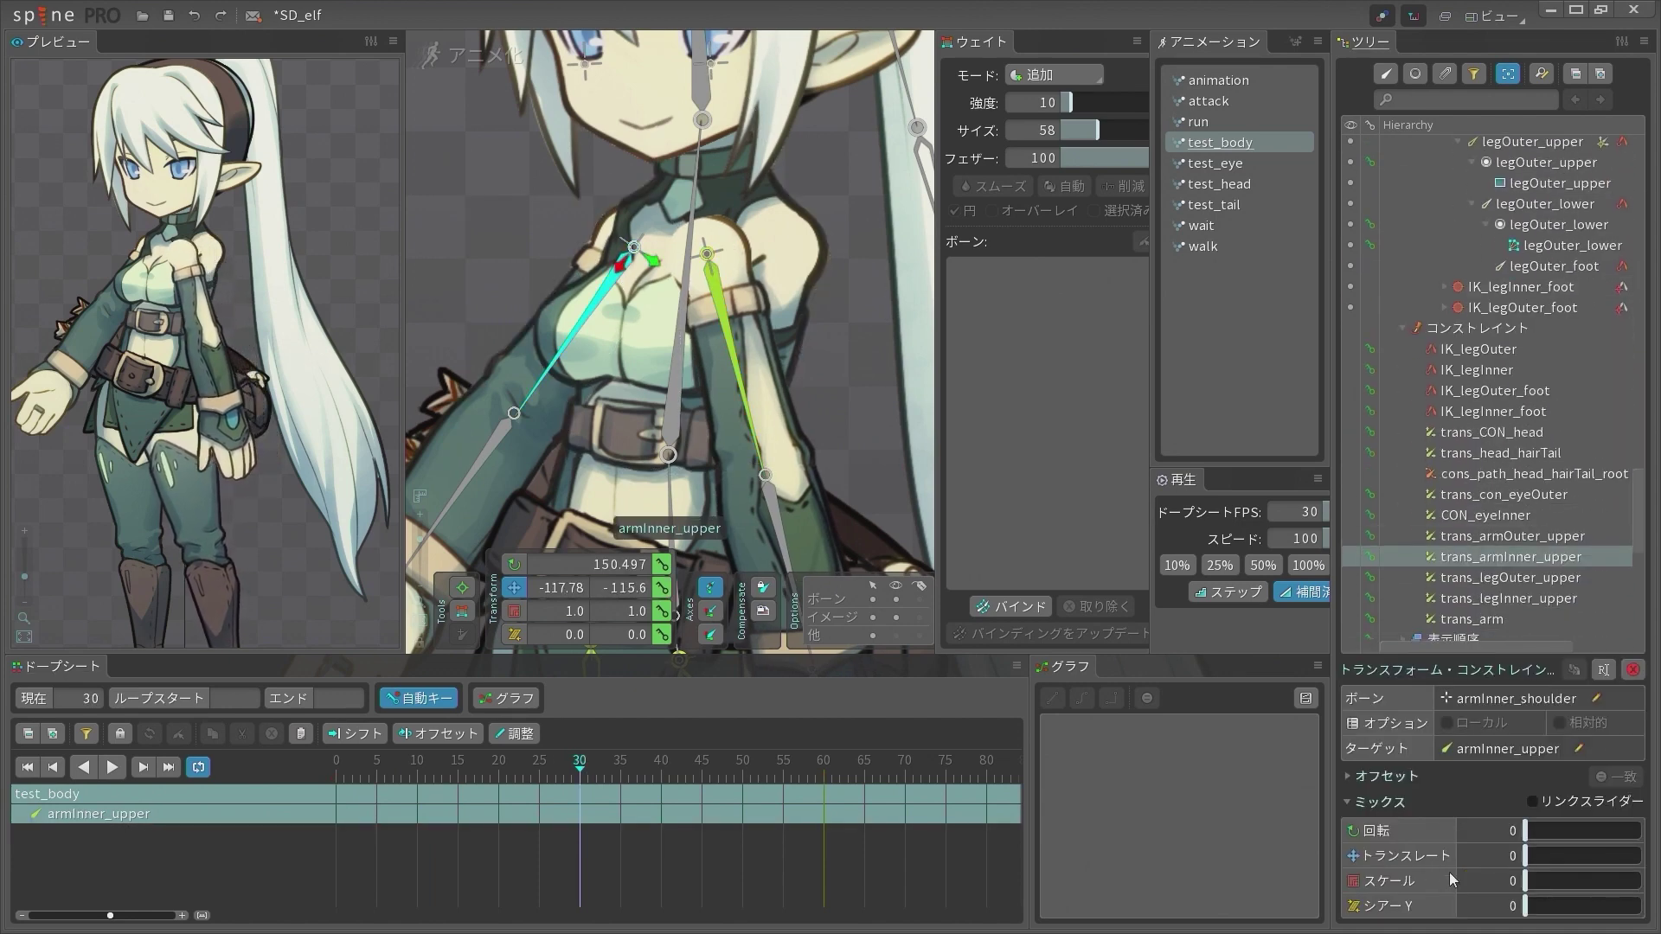
pyautogui.moveTo(1533, 862); pyautogui.dragTo(1528, 863)
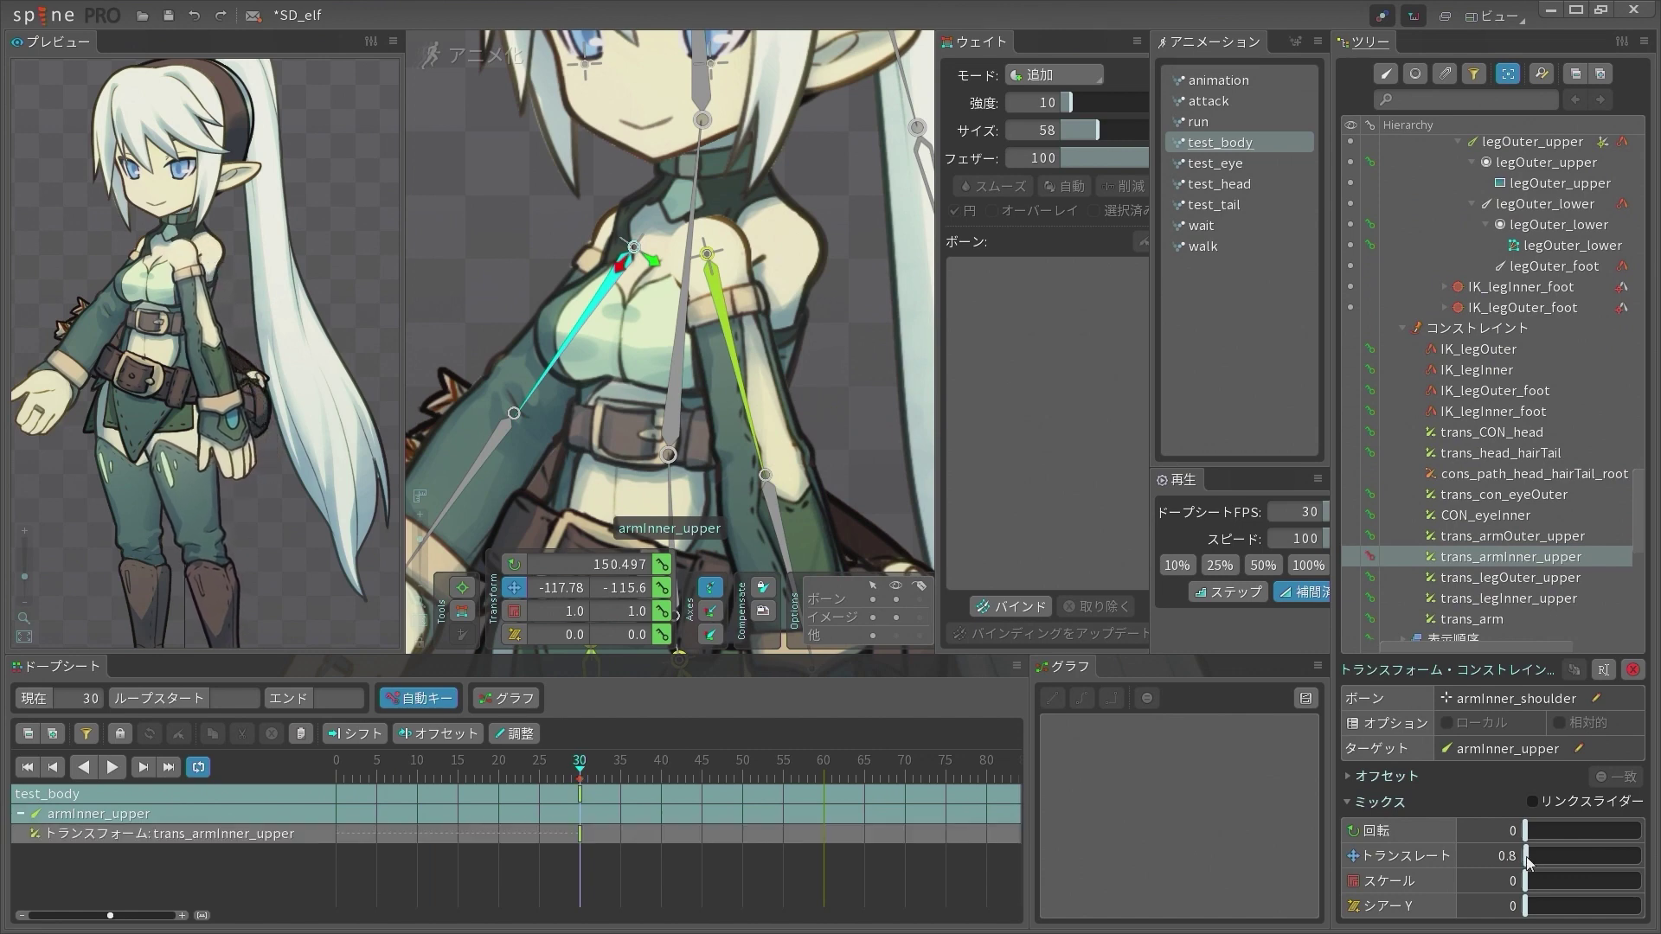
pyautogui.hotkey('ctrl', 'z')
pyautogui.hotkey('ctrl', 'z')
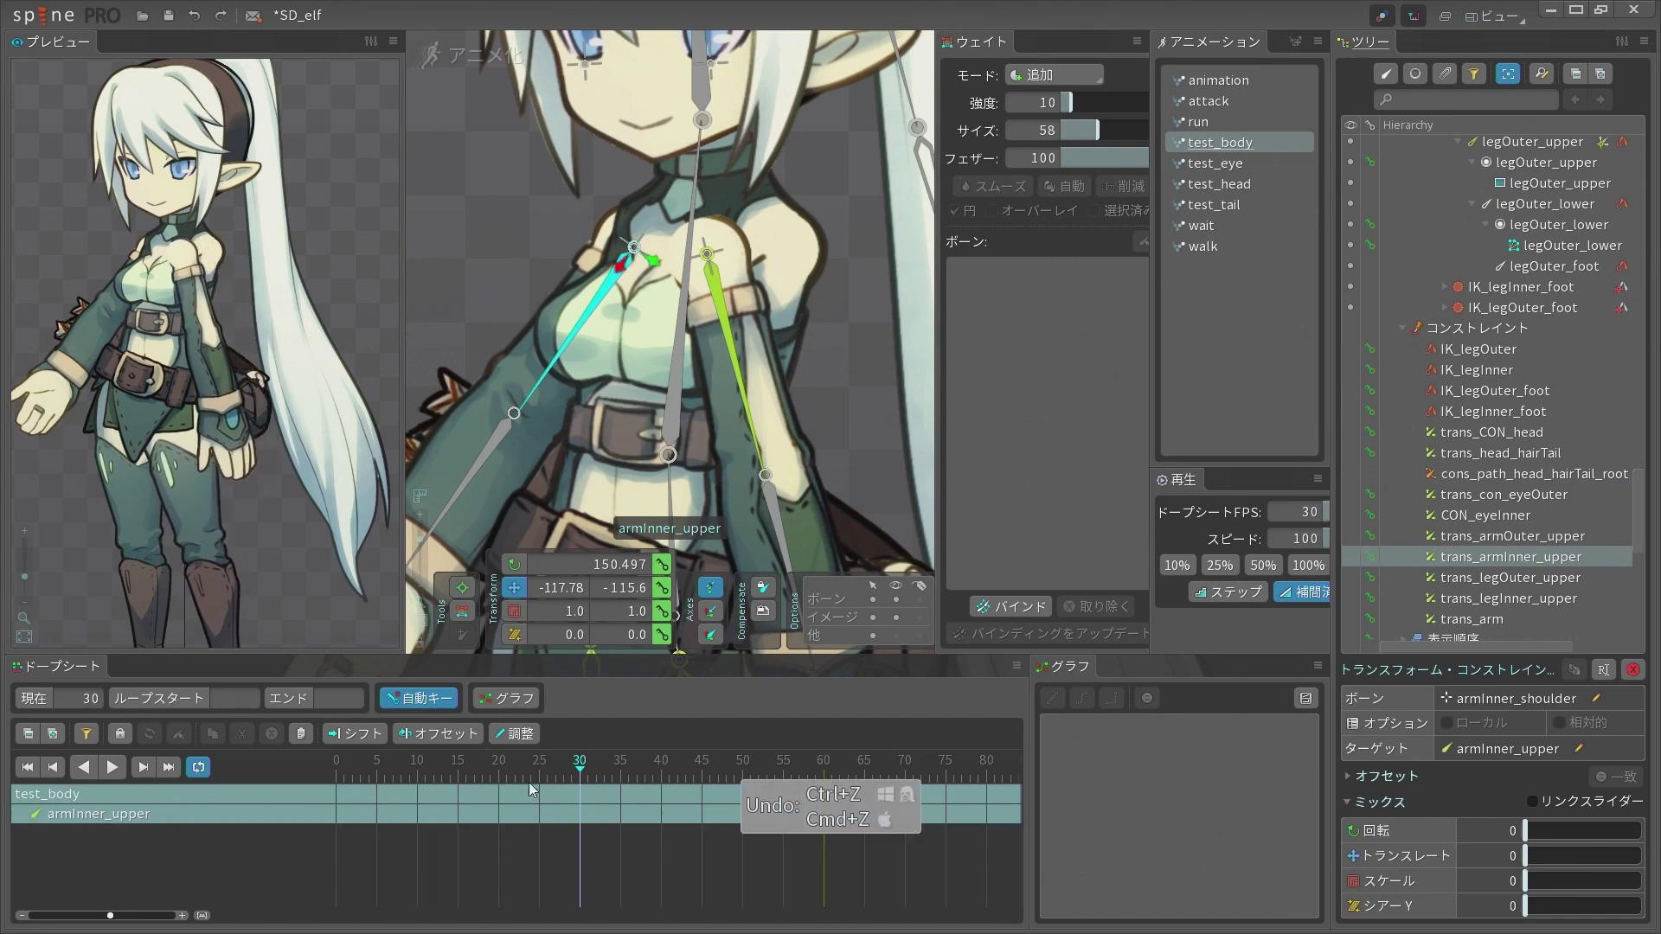
pyautogui.moveTo(1527, 856); pyautogui.dragTo(1323, 862)
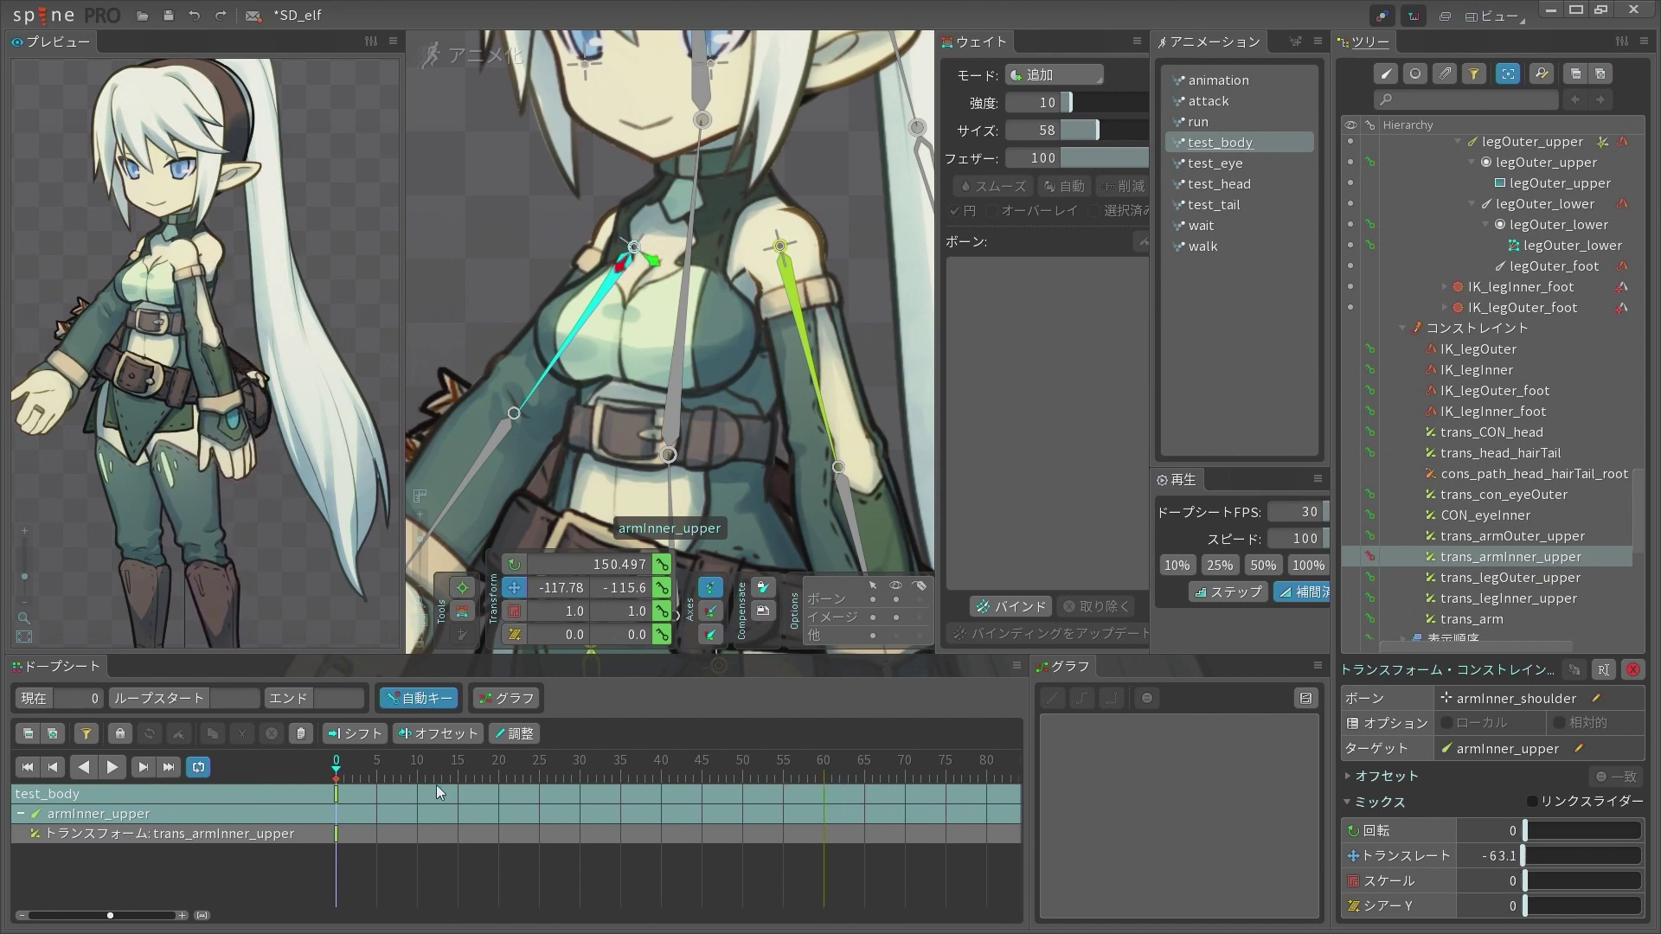
# Undo the last translate mix change on the trans_armInner_upper constraint
pyautogui.moveTo(387, 782); pyautogui.dragTo(325, 779)
pyautogui.click(1577, 577)
pyautogui.hotkey('ctrl', 'z')
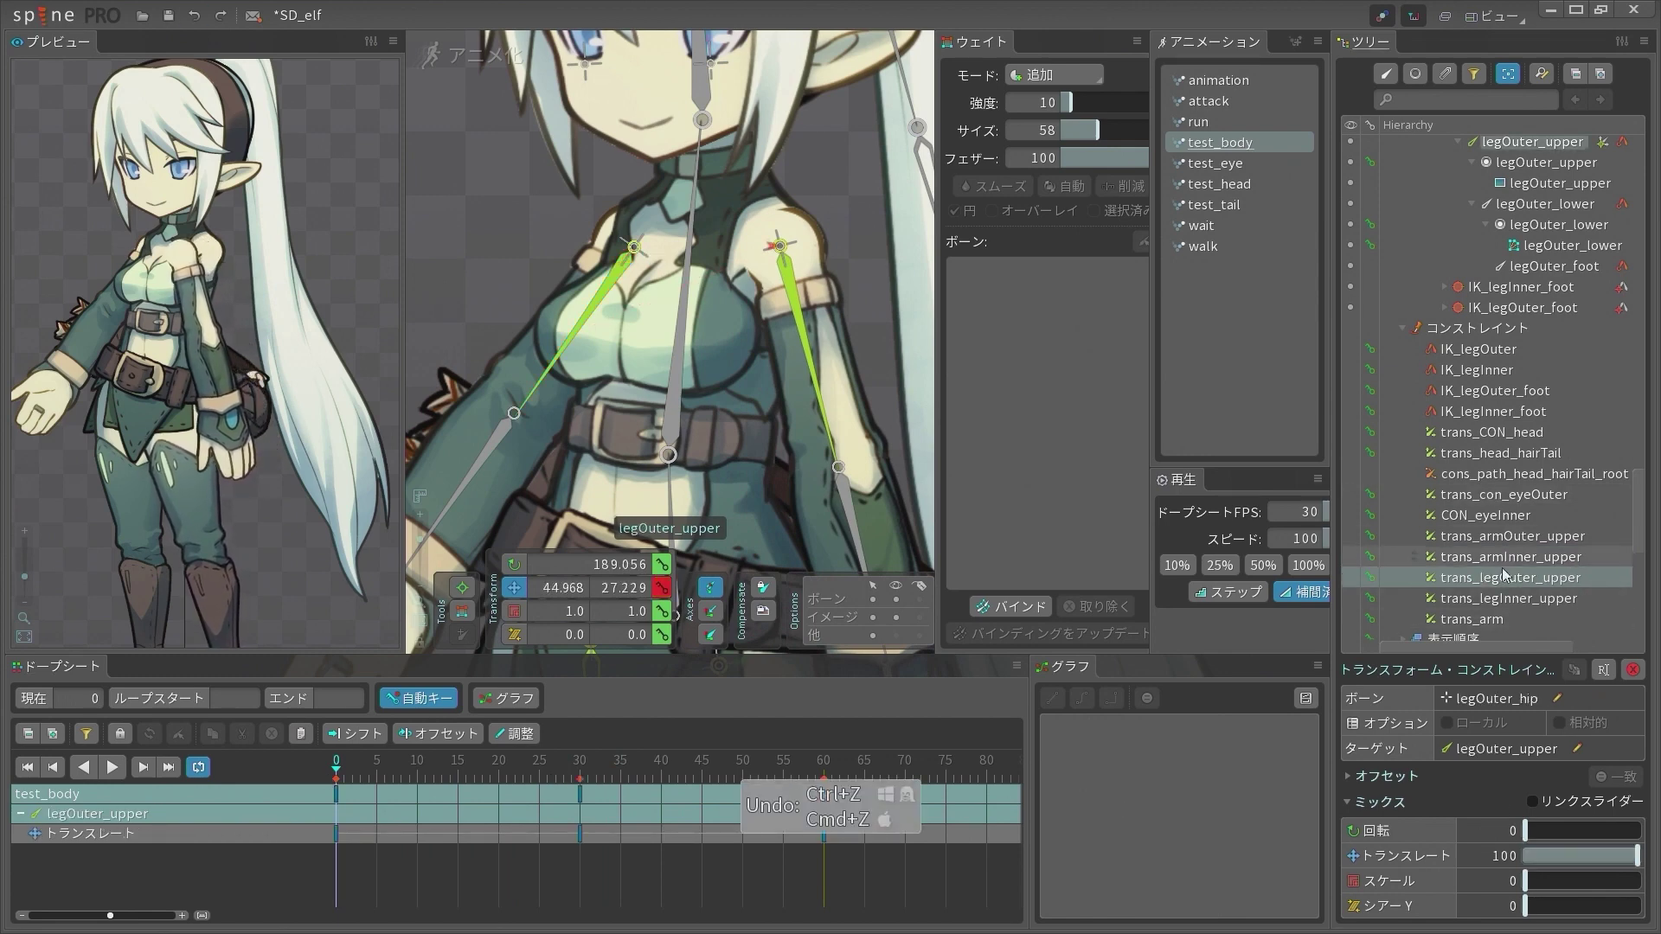
# Set the trans_arm constraint's translate mix to -79.2 at frame 0 and scrub to frame 30 to check both arms
pyautogui.click(1499, 617)
pyautogui.moveTo(1510, 851); pyautogui.dragTo(1468, 862)
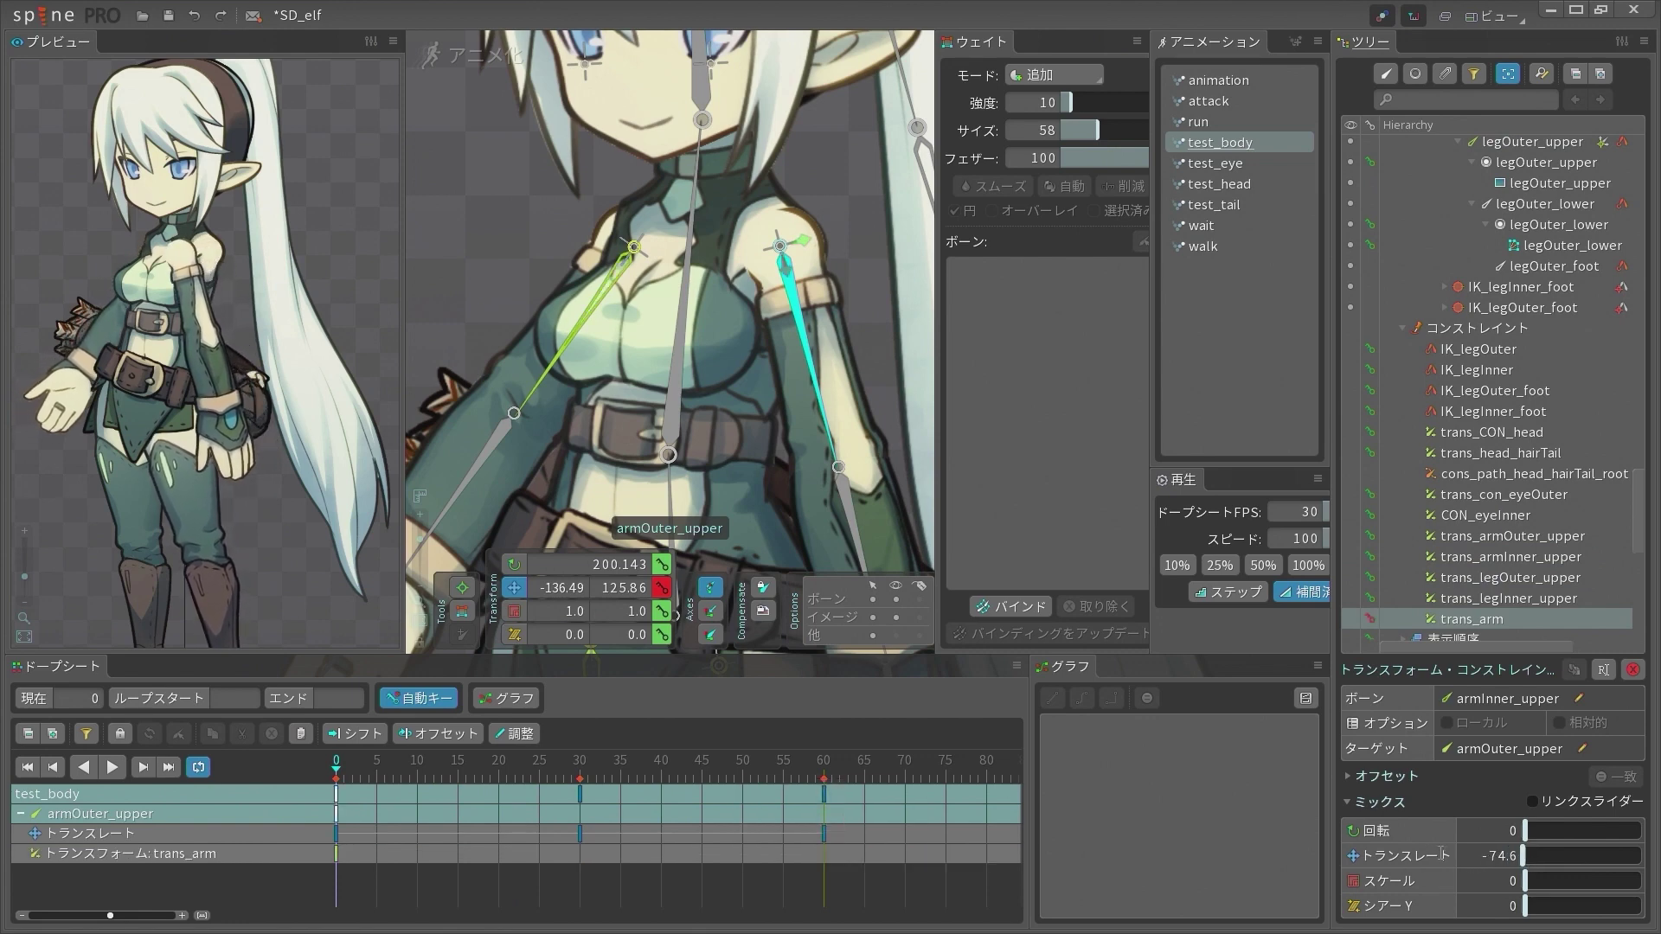
pyautogui.click(580, 783)
pyautogui.moveTo(585, 762)
pyautogui.mouseDown()
pyautogui.moveTo(284, 749)
pyautogui.moveTo(581, 766)
pyautogui.mouseUp()
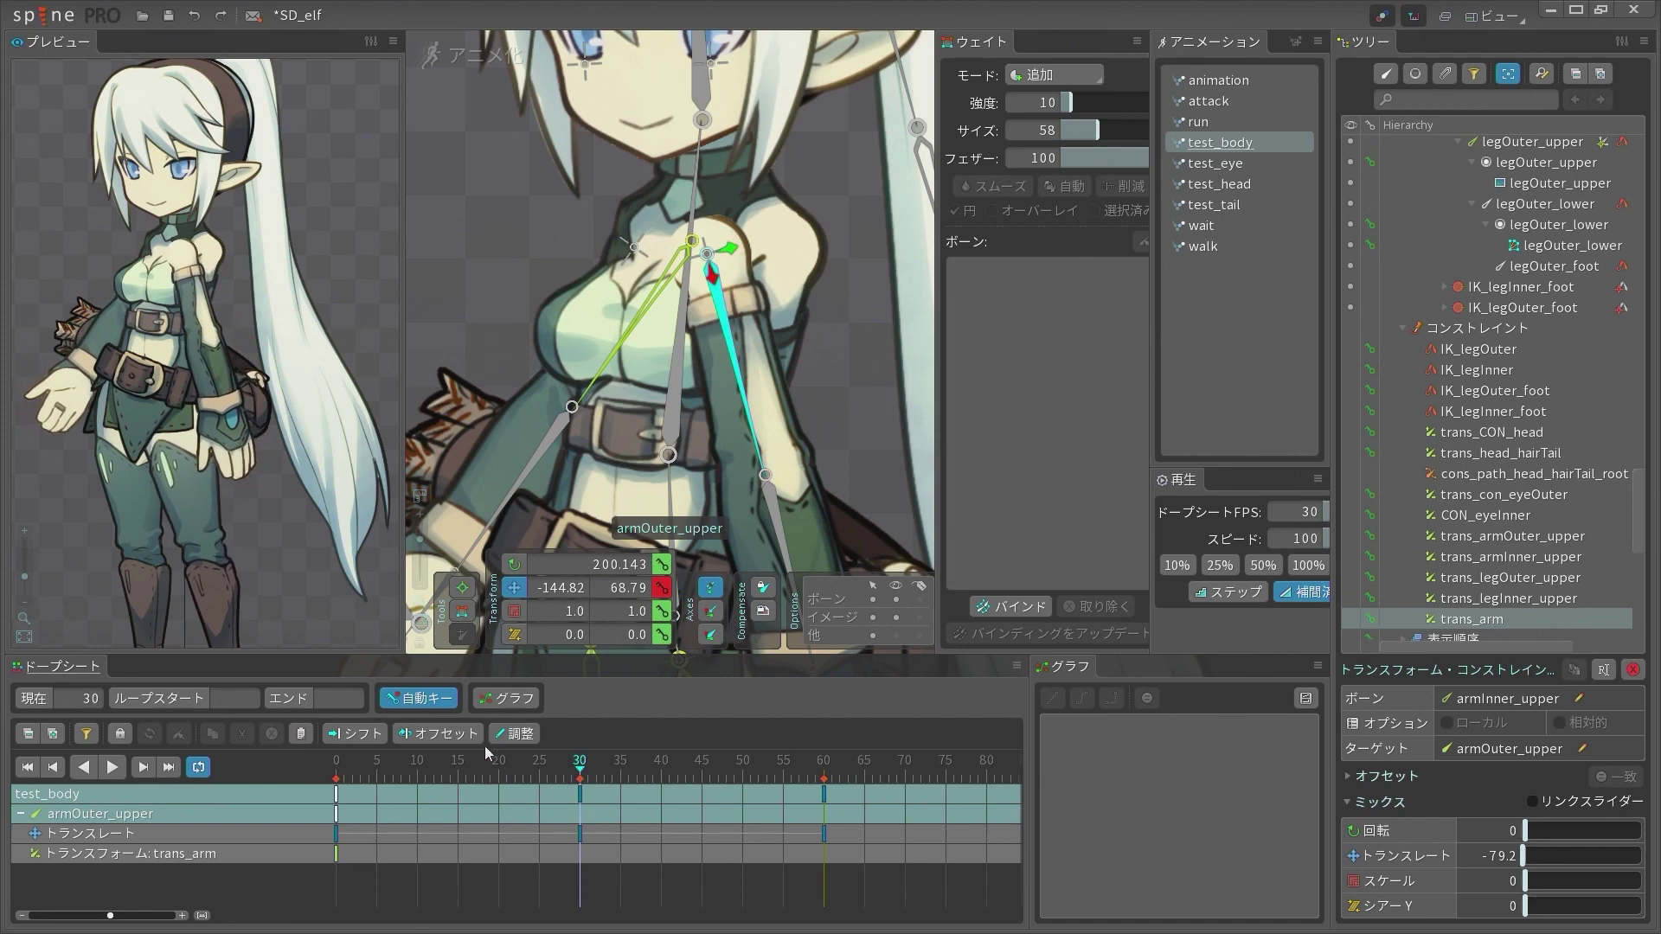
pyautogui.moveTo(484, 767); pyautogui.dragTo(393, 768)
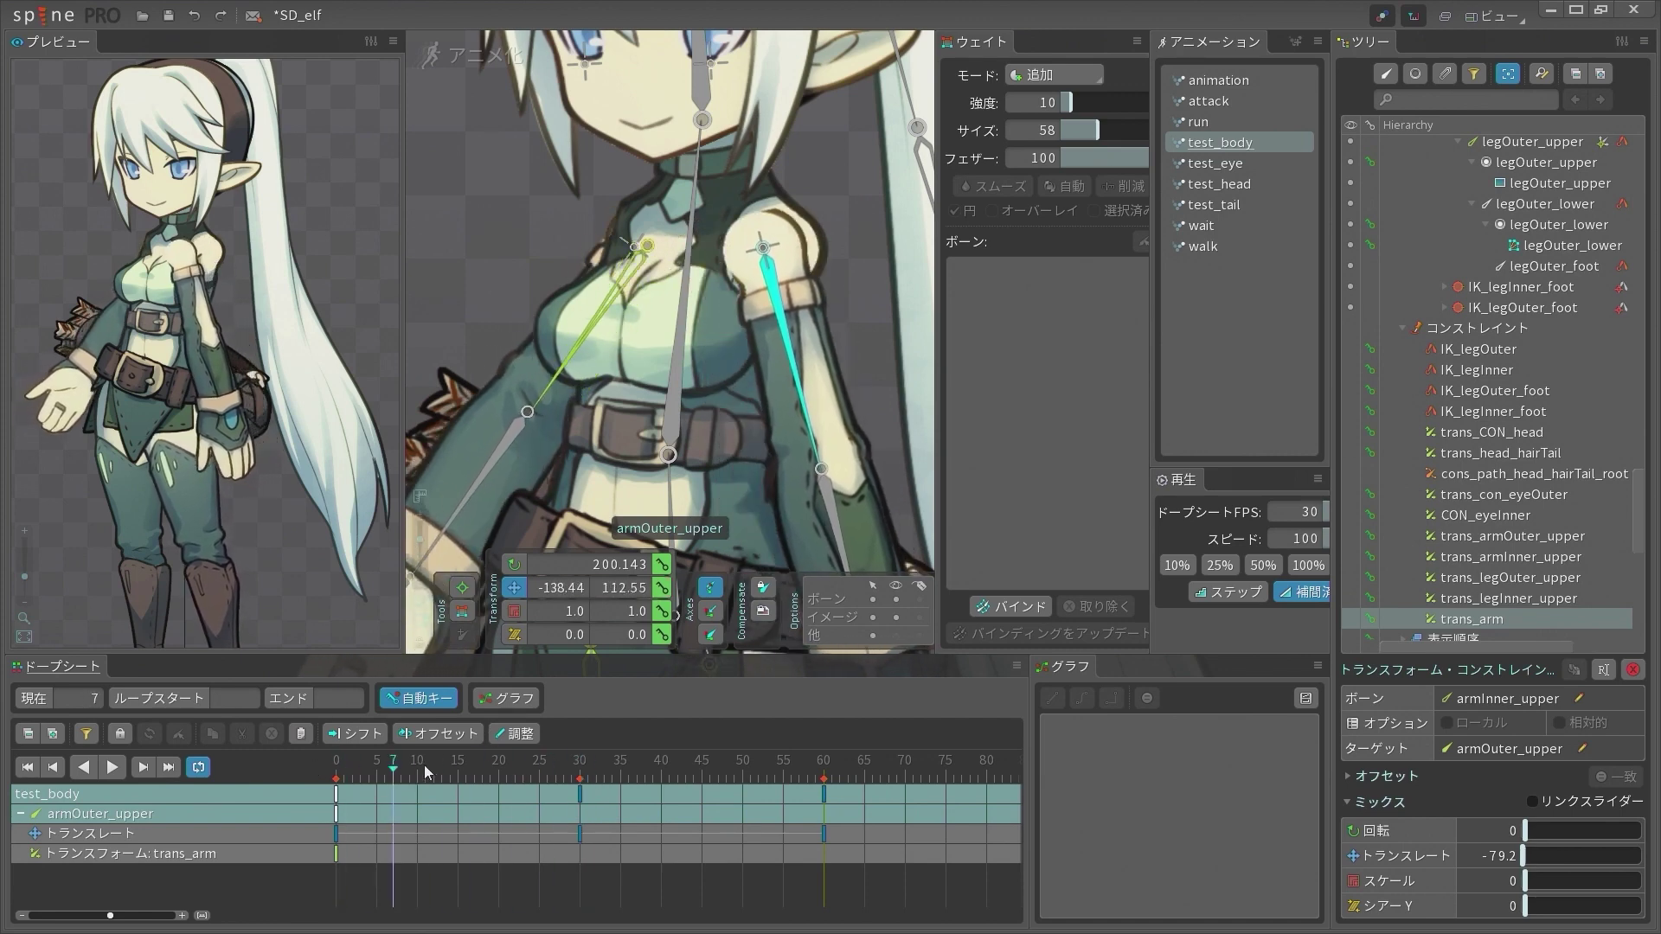
pyautogui.click(580, 767)
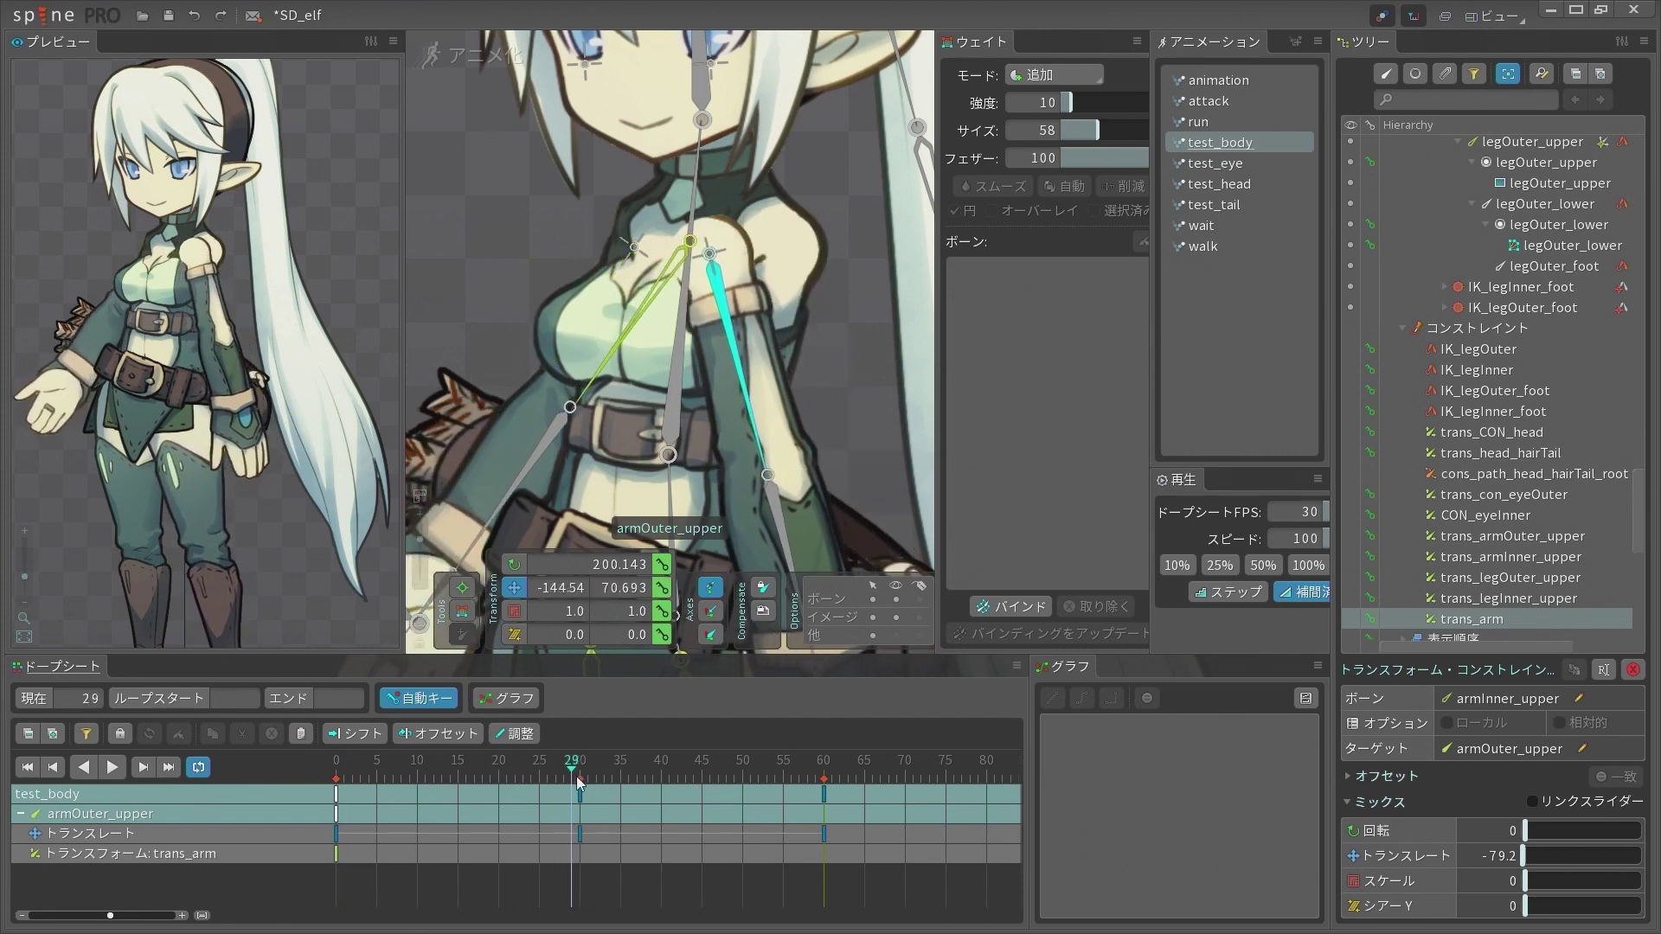
# Reopen trans_arm from armInner_upper, set its translate mix to -40 at frame 30, and move that key to frame 0
pyautogui.click(676, 271)
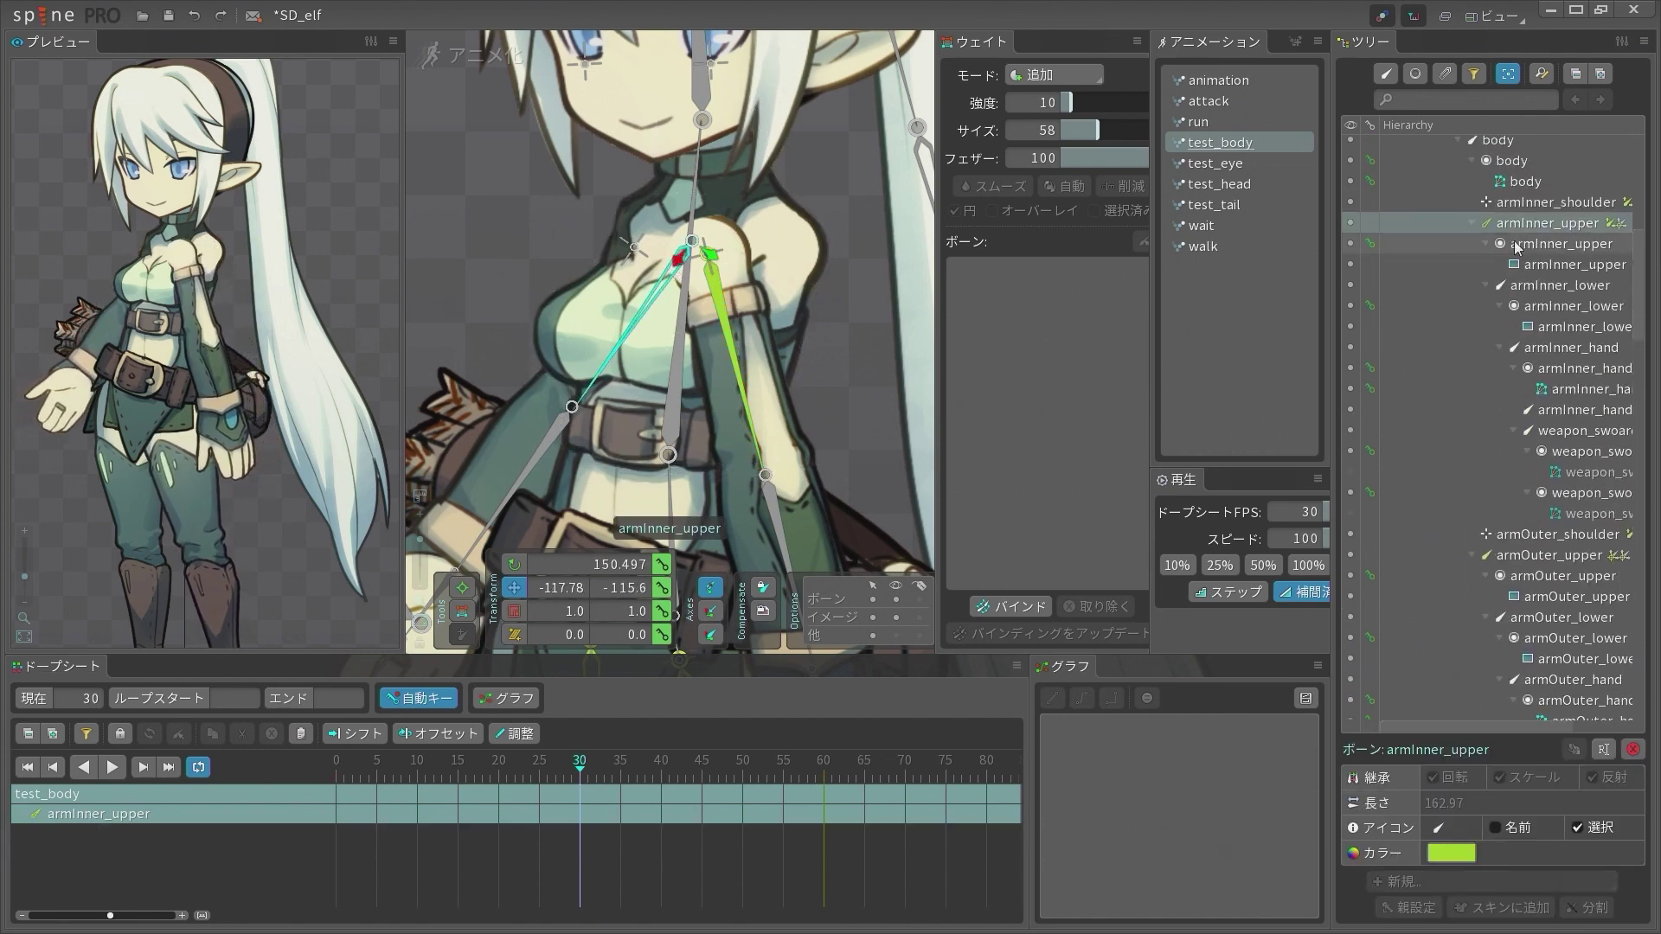
pyautogui.click(1614, 224)
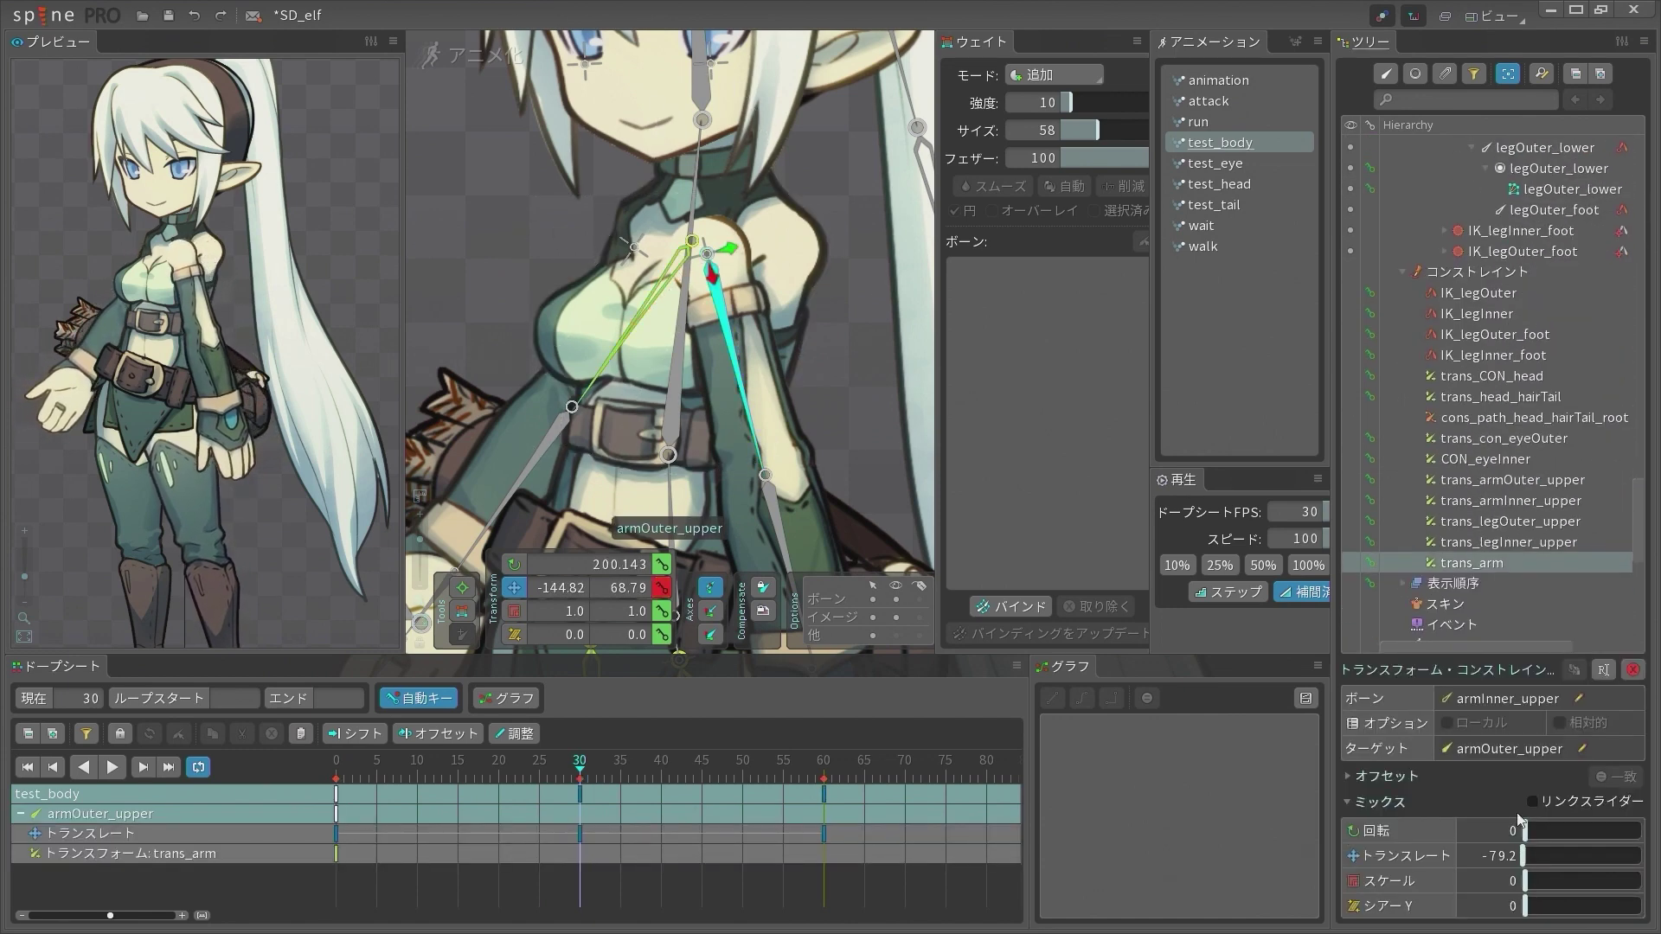
pyautogui.moveTo(1526, 853); pyautogui.dragTo(1477, 857)
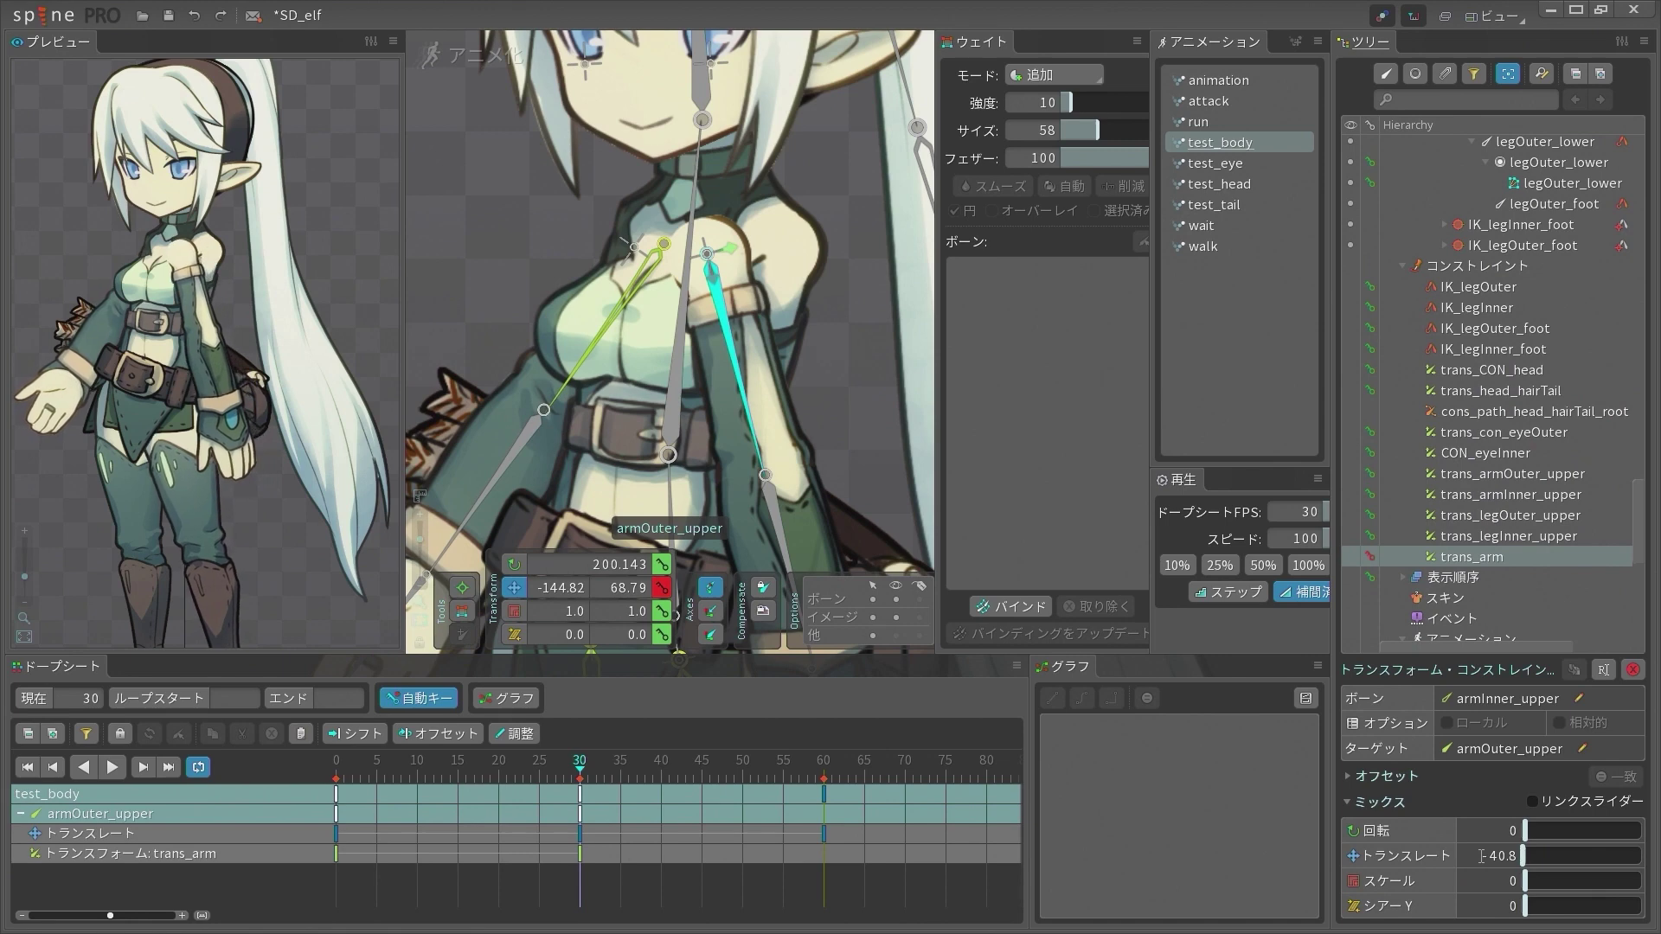
pyautogui.moveTo(1486, 856); pyautogui.dragTo(1583, 863)
pyautogui.write('40')
pyautogui.press('Return')
pyautogui.moveTo(578, 855); pyautogui.dragTo(335, 854)
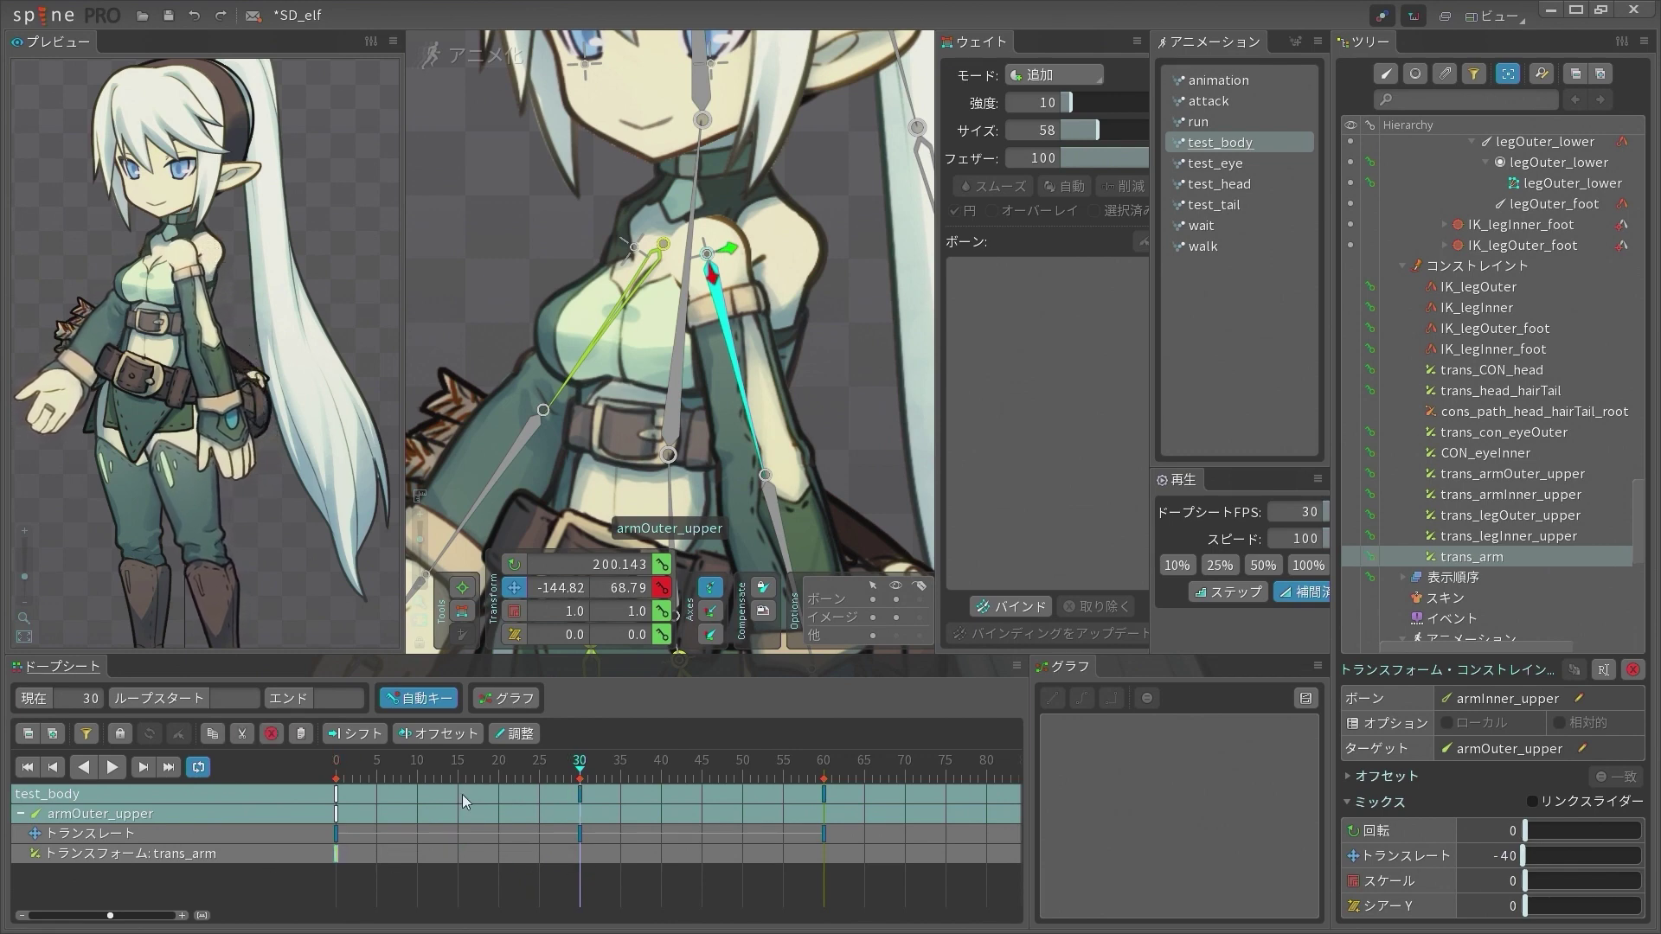
# Scrub and play the test_body animation to examine how the arms and chest move together
pyautogui.moveTo(454, 773); pyautogui.dragTo(586, 783)
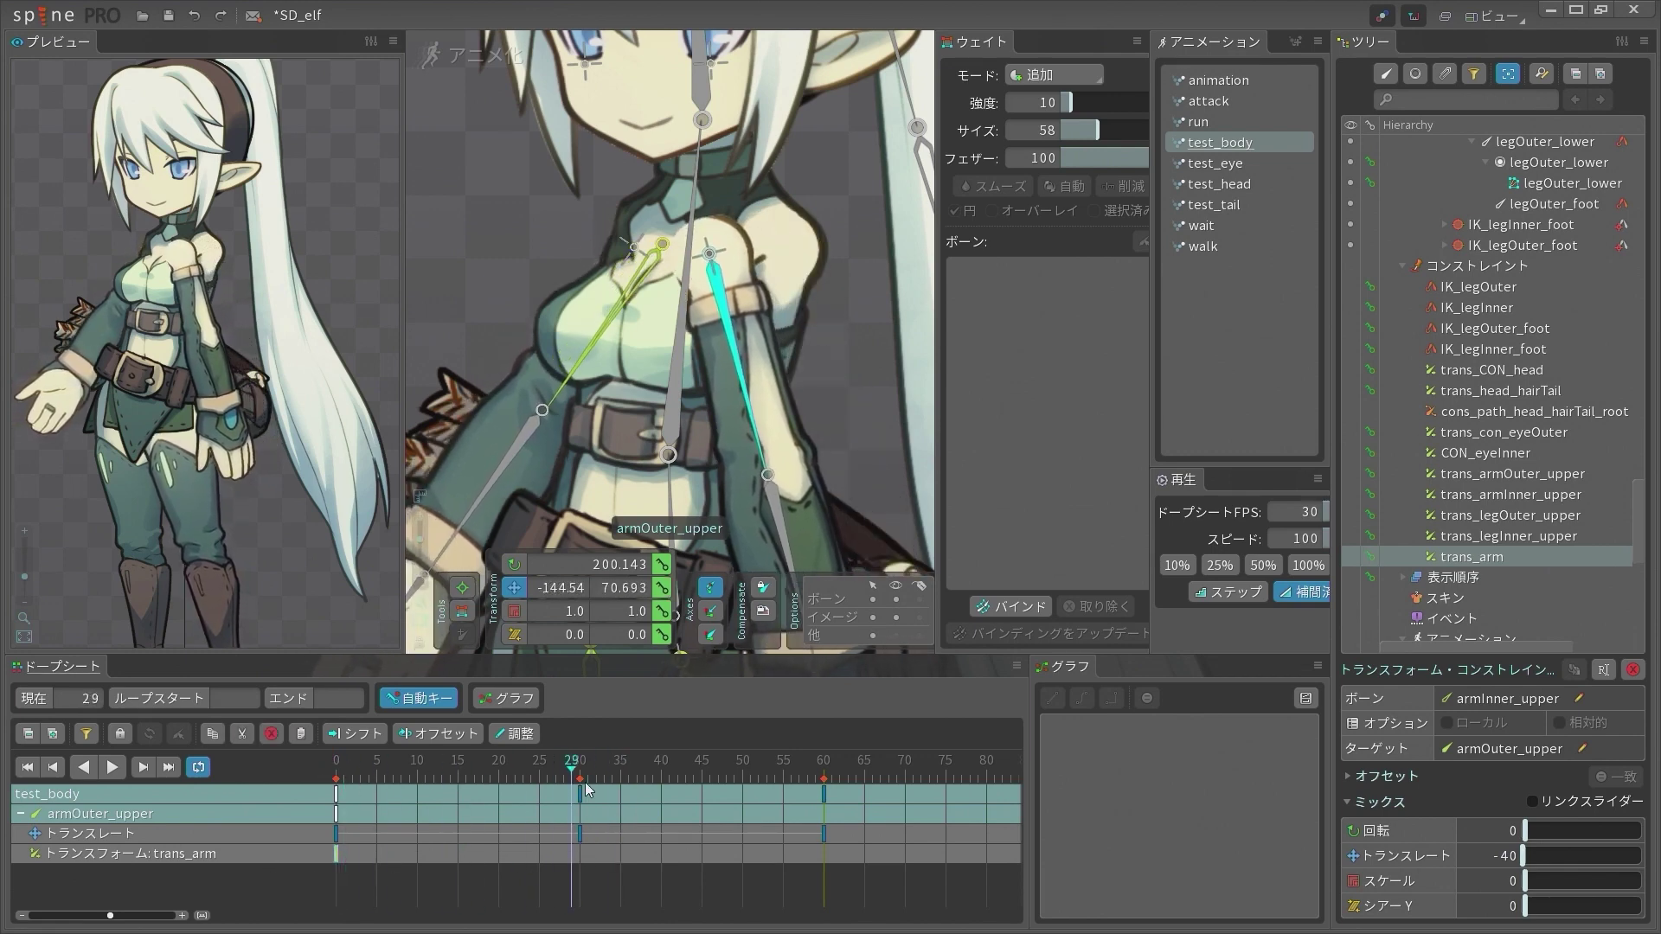
pyautogui.press('d')
pyautogui.scroll(5, 137, 289)
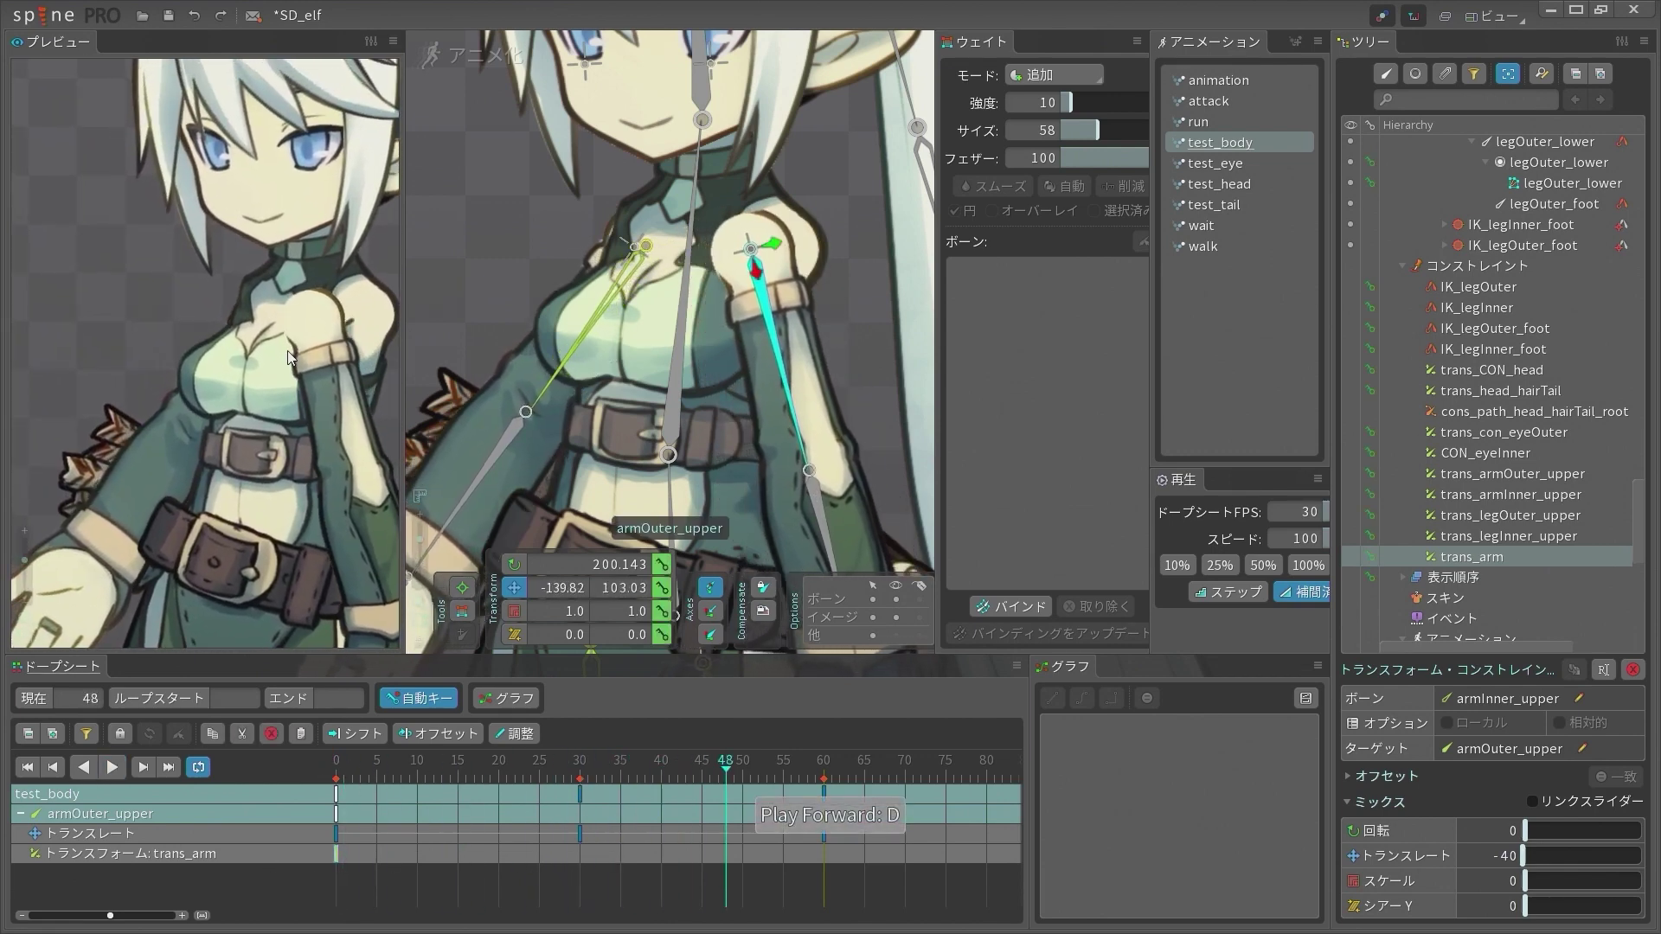
pyautogui.scroll(-5, 691, 299)
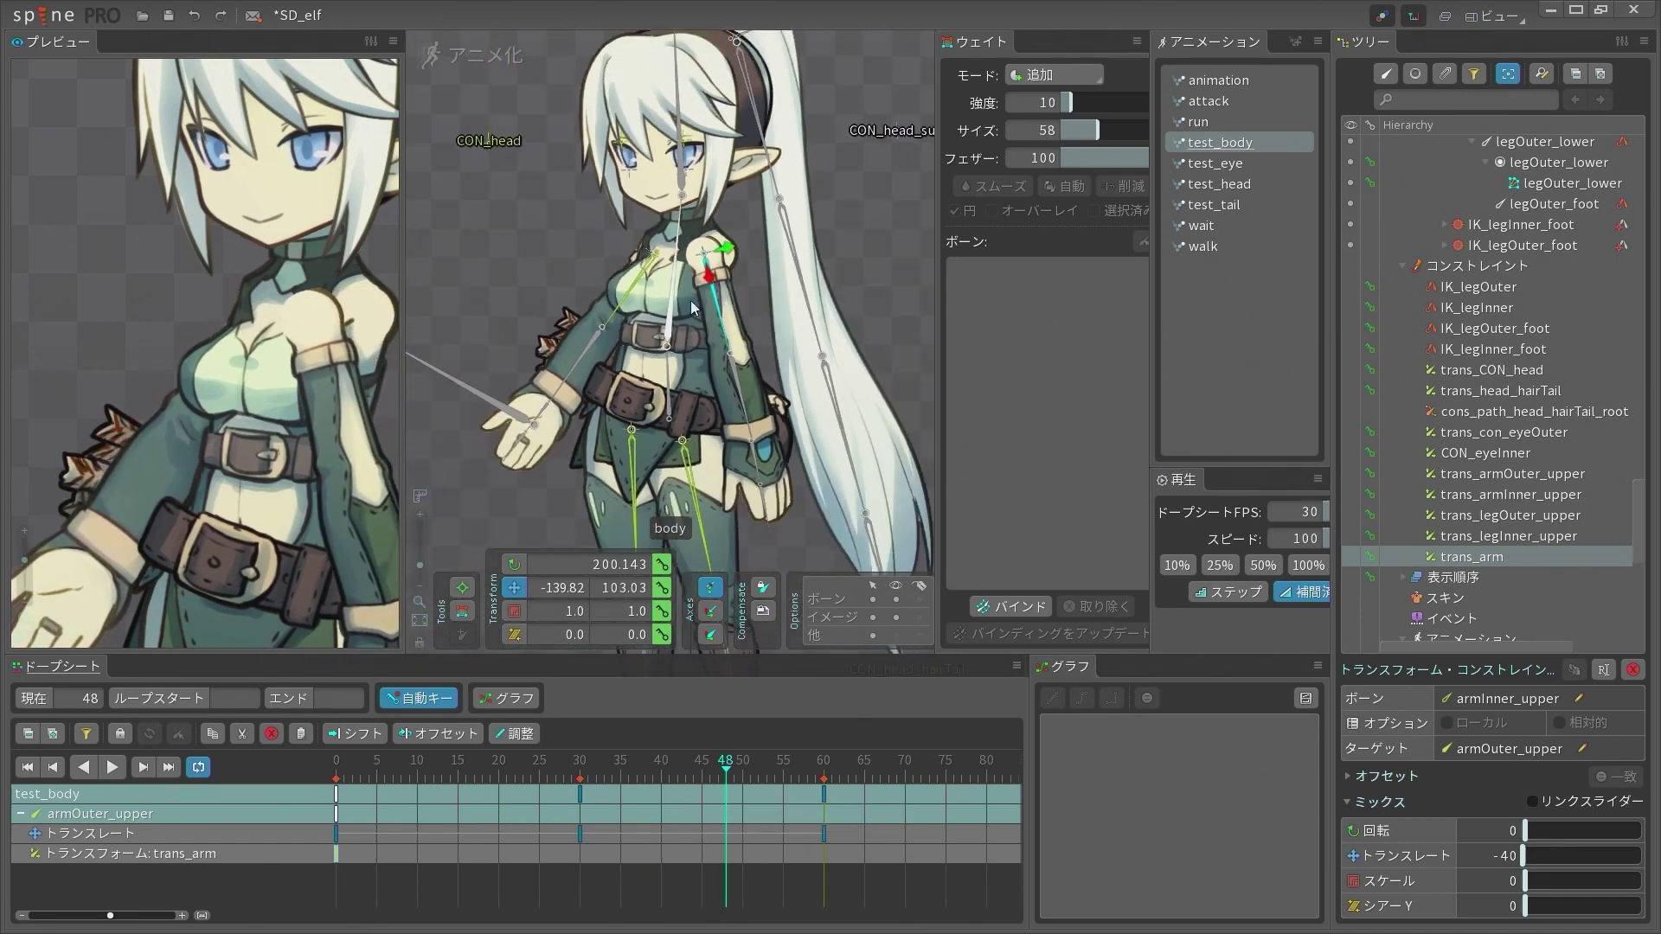
pyautogui.moveTo(690, 299); pyautogui.dragTo(484, 323)
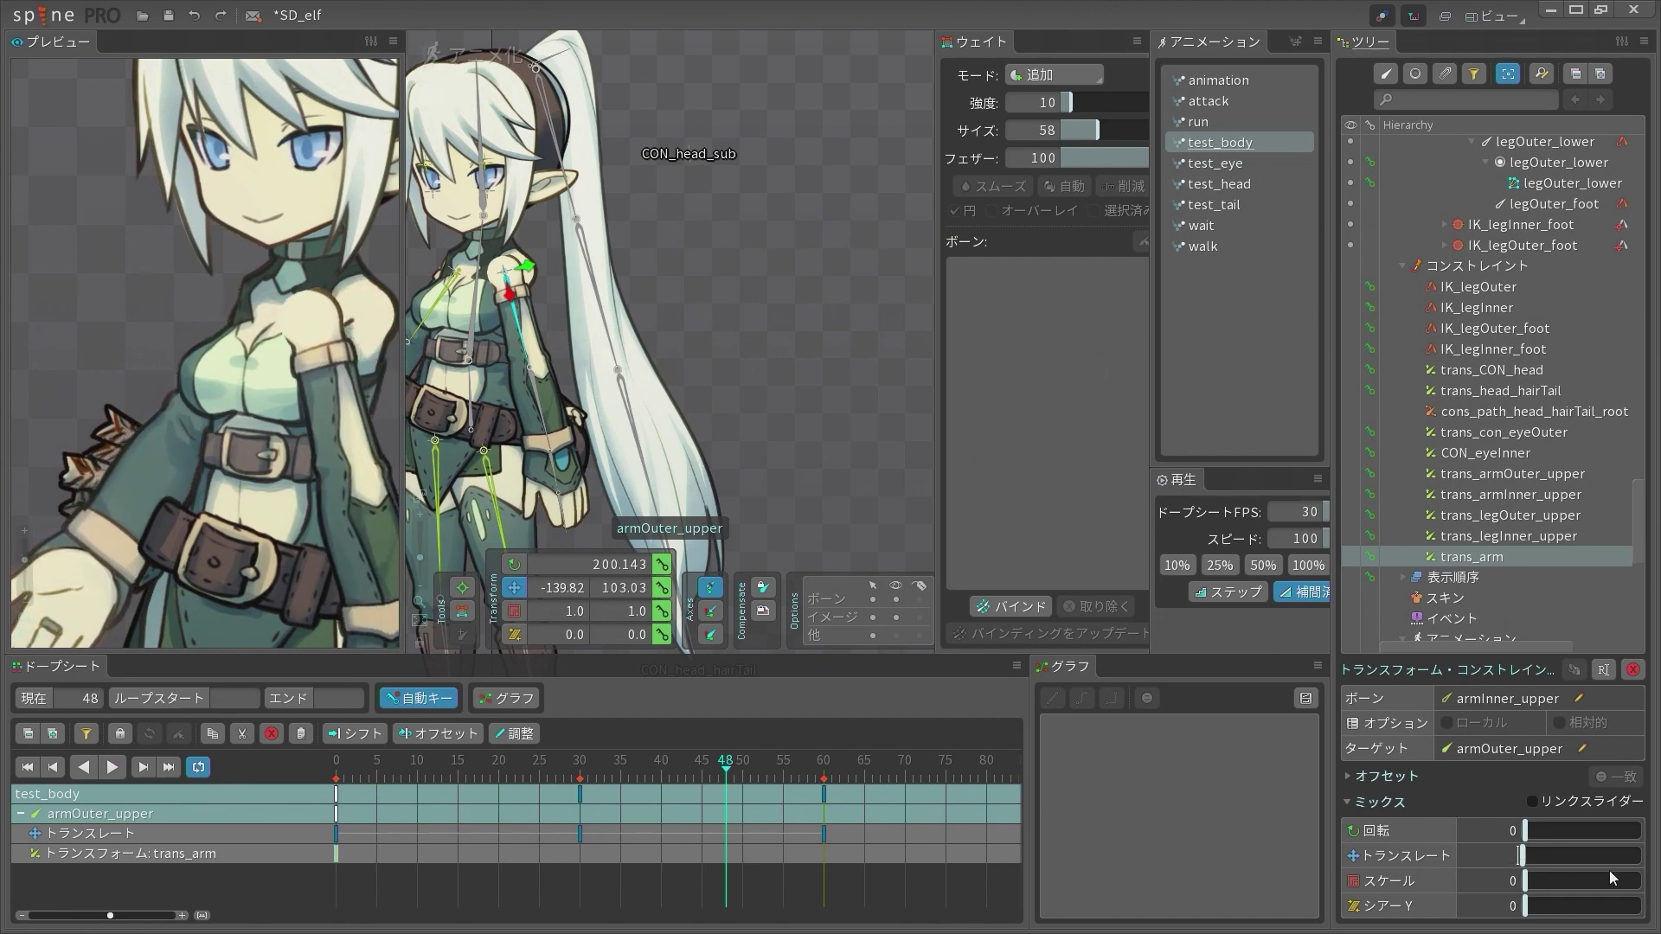
# Try a translate mix of 0 for trans_arm at frame 48, and delete all of the constraint's mix keys
pyautogui.write('0')
pyautogui.press('Return')
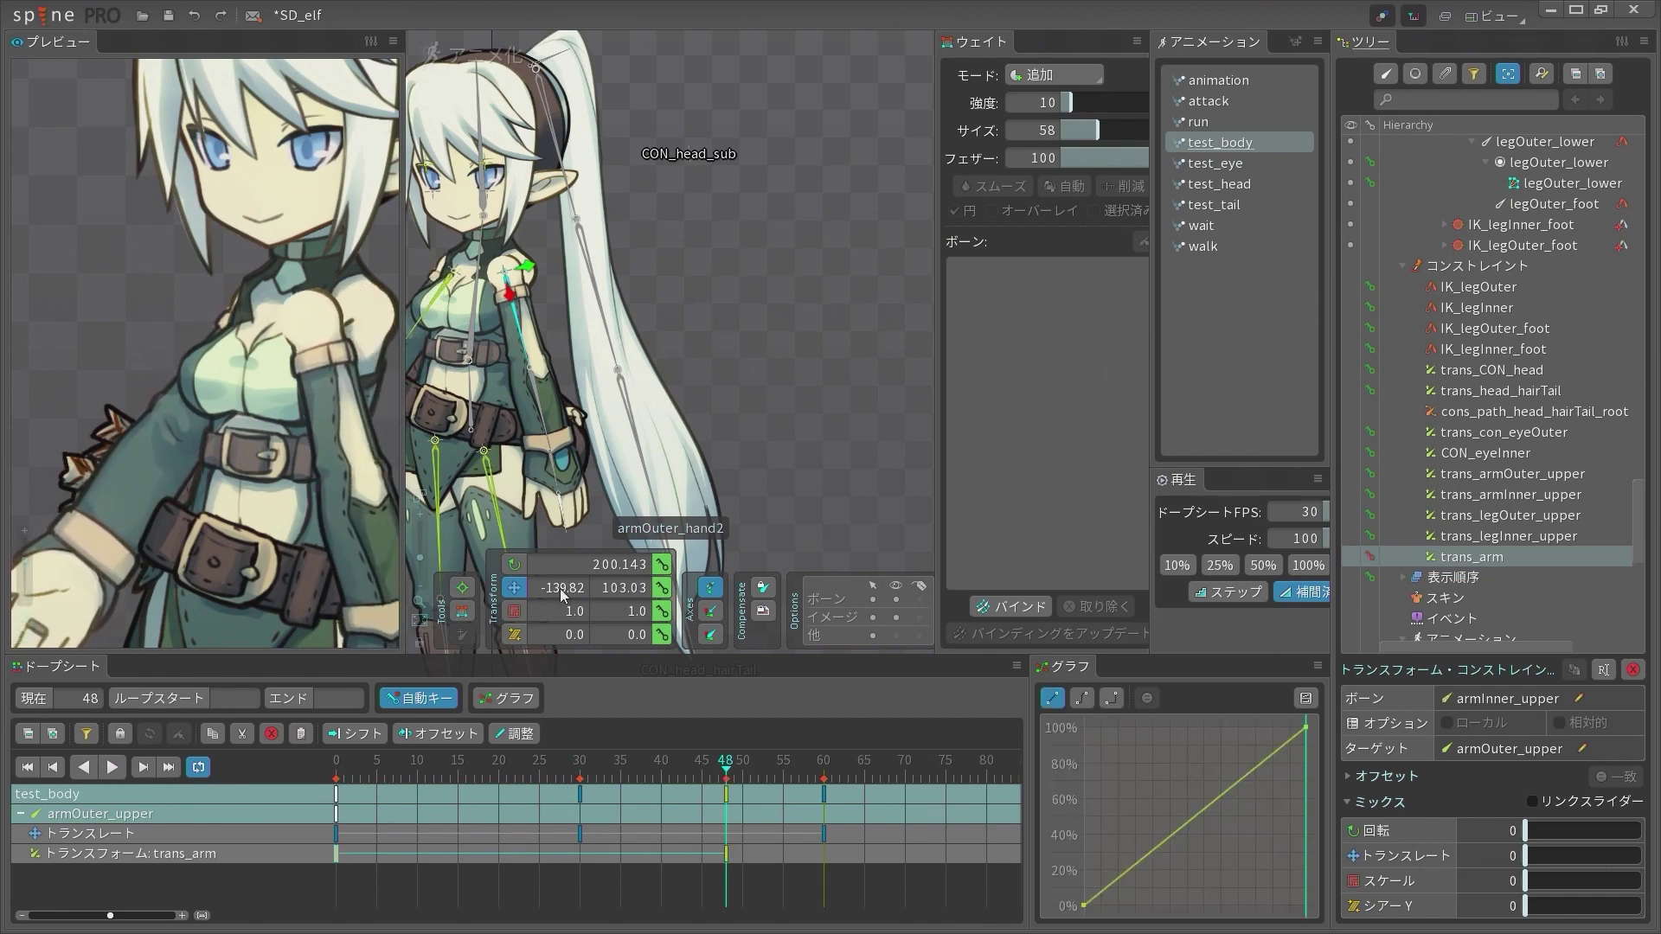
pyautogui.moveTo(745, 823); pyautogui.dragTo(261, 874)
pyautogui.press('Delete')
# Set trans_arm's translate mix to -40 in setup mode and return to animate mode
pyautogui.click(478, 57)
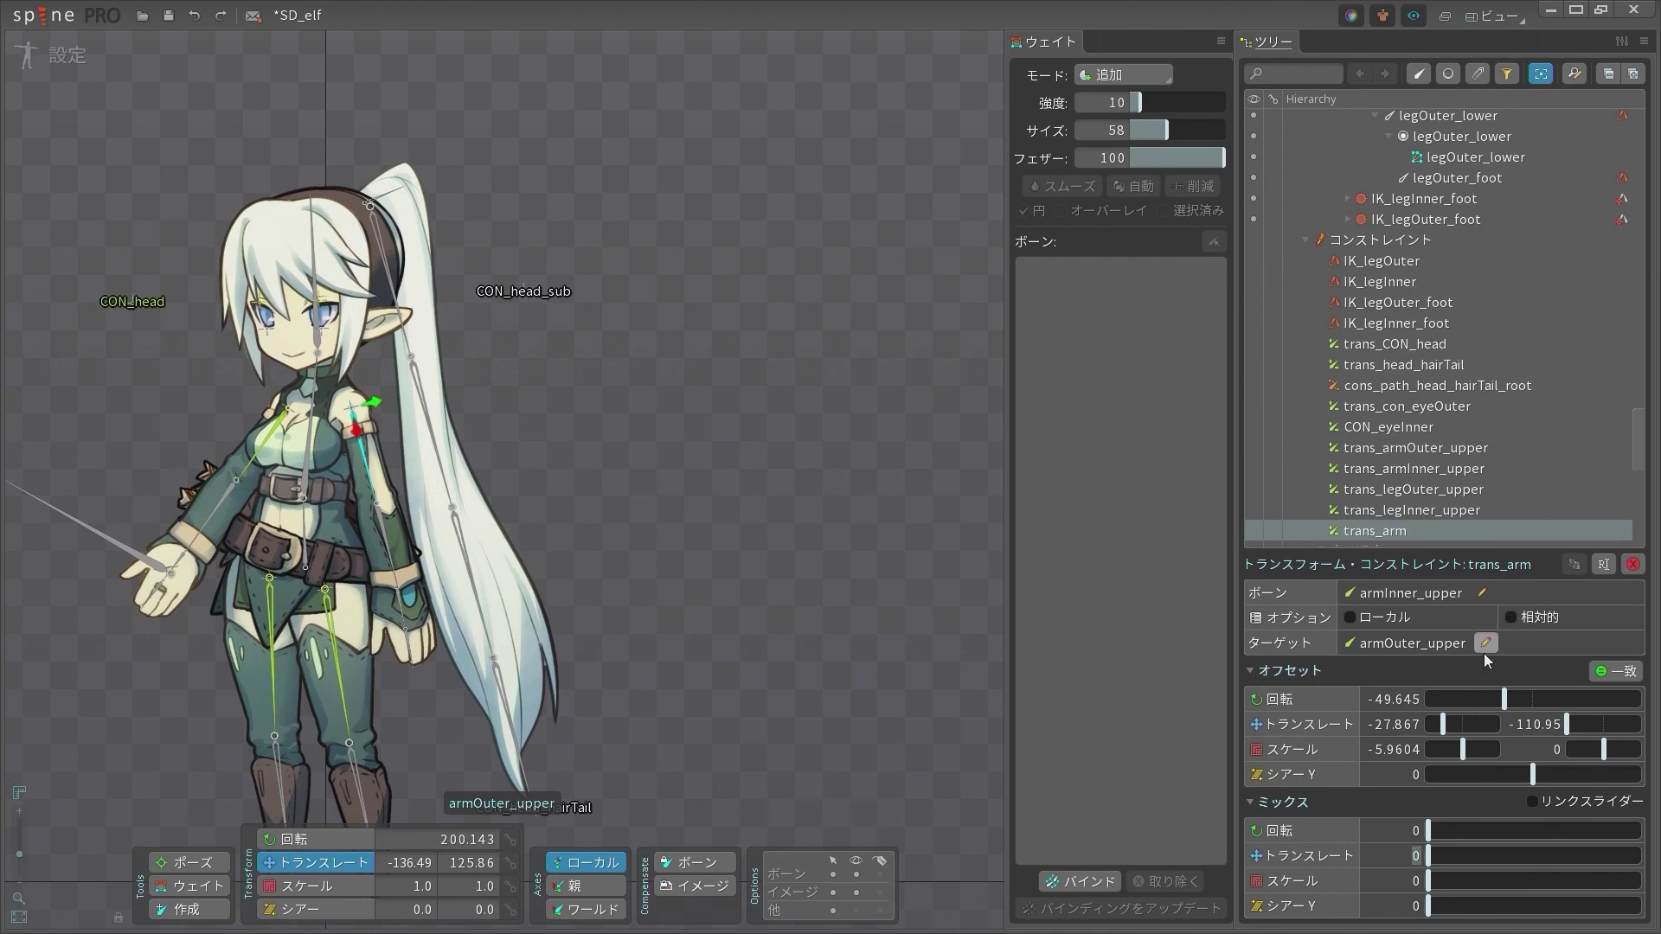
pyautogui.write('-40')
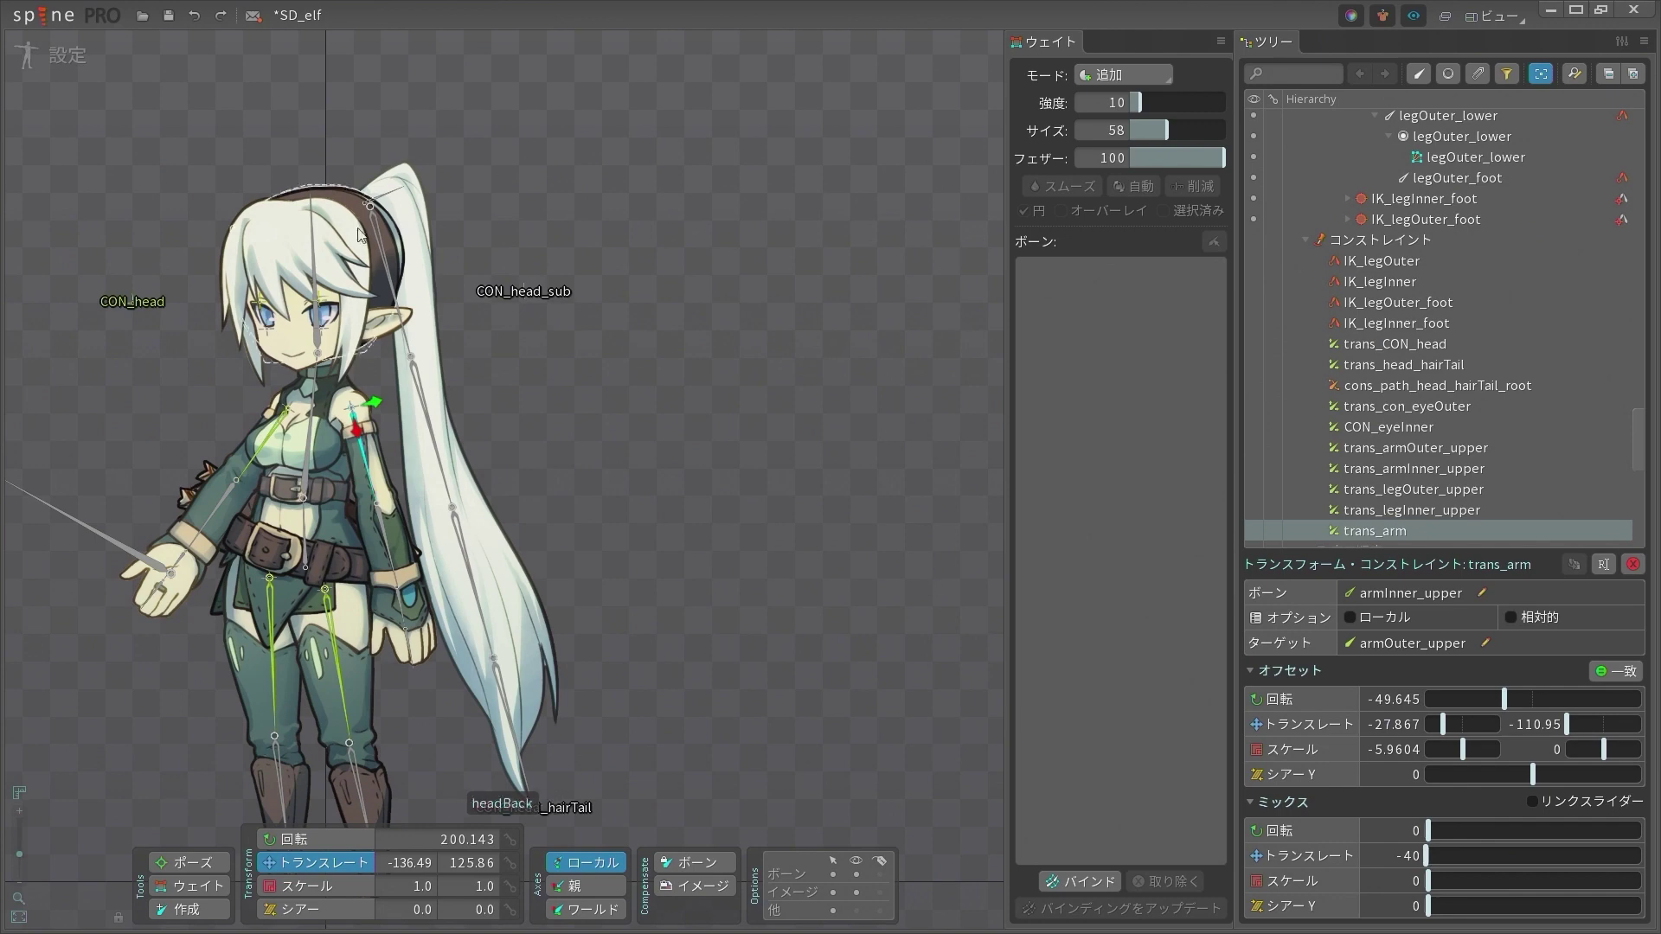
pyautogui.click(70, 55)
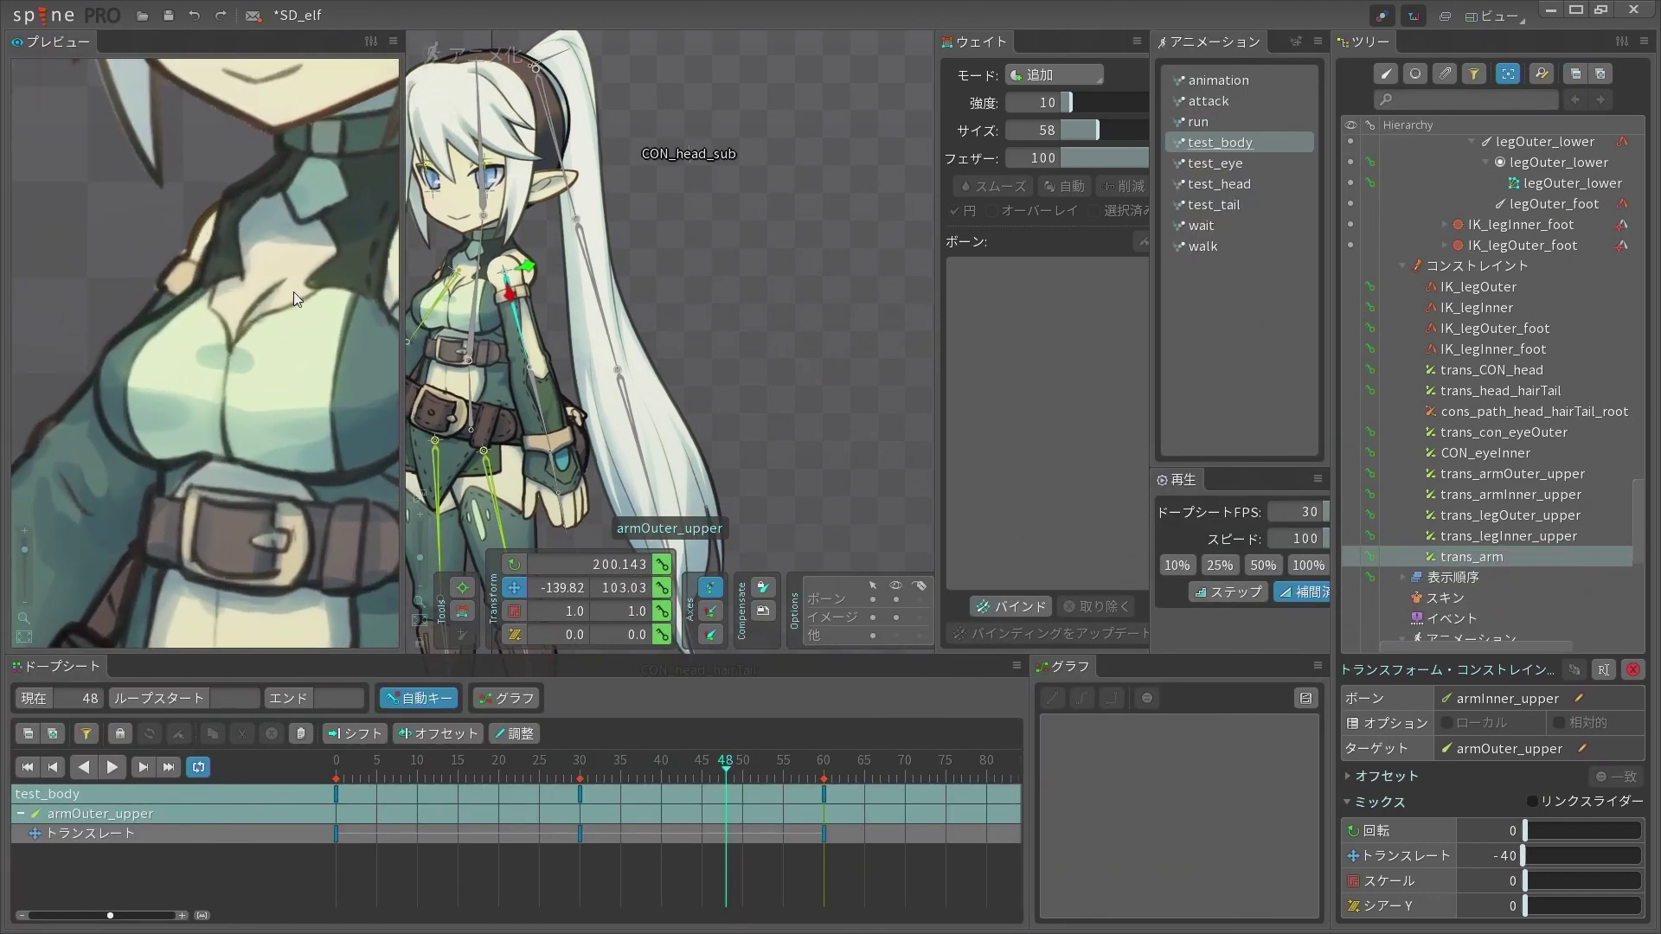
# Select only the armOuter_upper bone and switch to setup mode
pyautogui.scroll(-2, 259, 351)
pyautogui.scroll(2, 502, 314)
pyautogui.moveTo(502, 315); pyautogui.dragTo(670, 298)
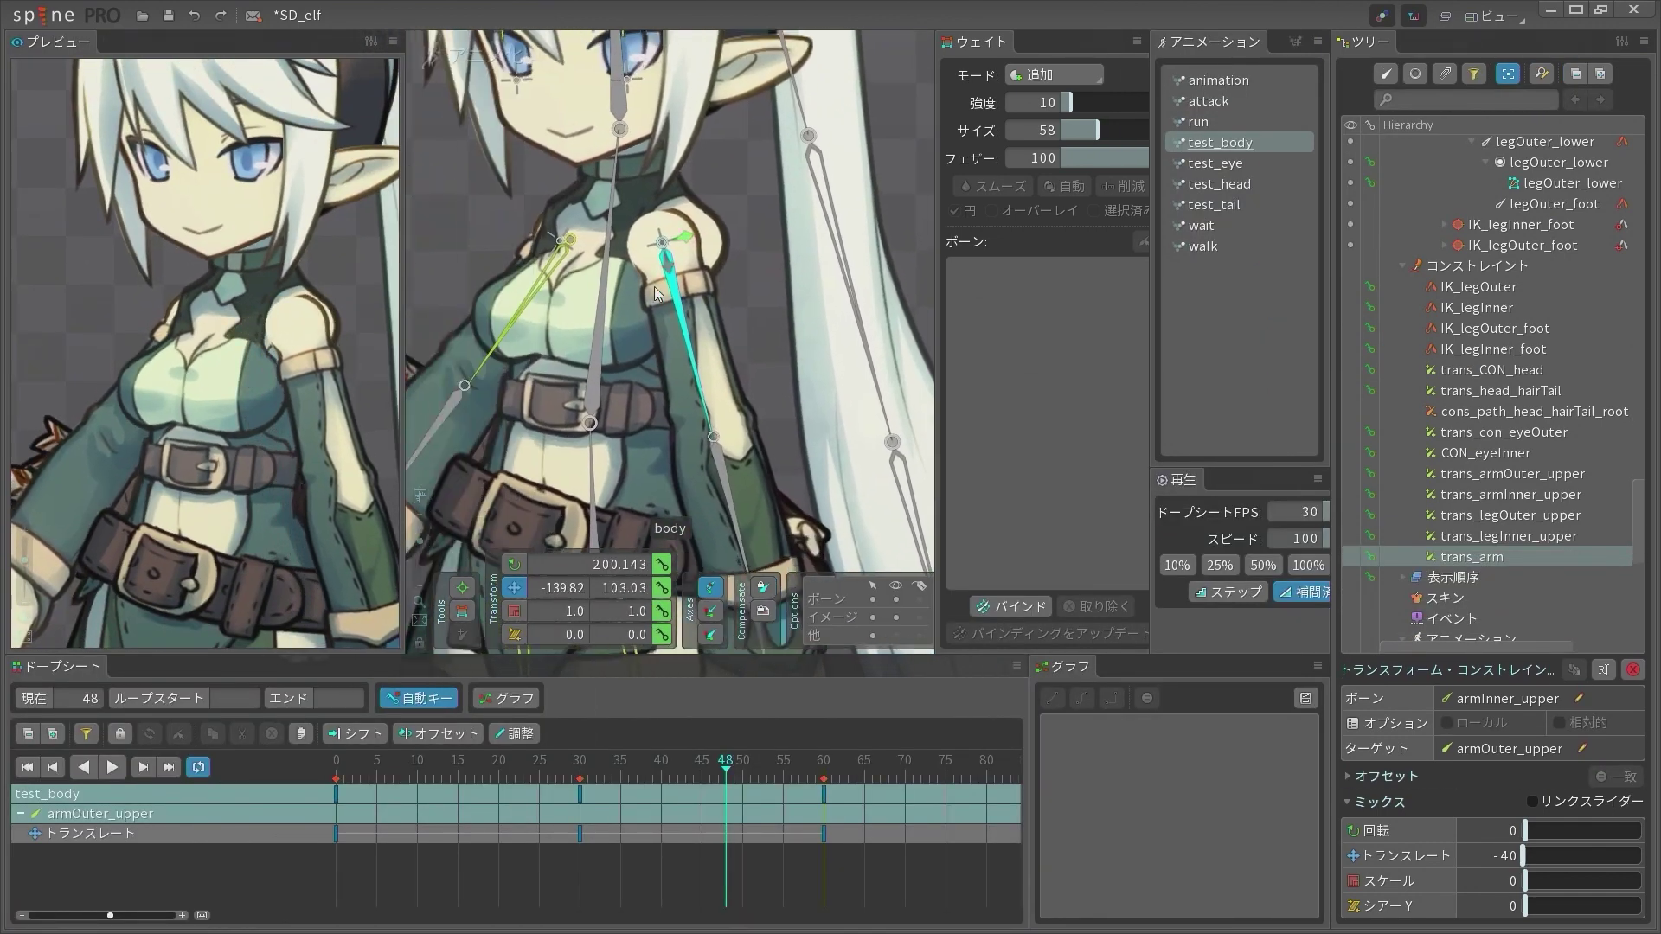
pyautogui.scroll(2, 692, 298)
pyautogui.press('space')
pyautogui.click(734, 282)
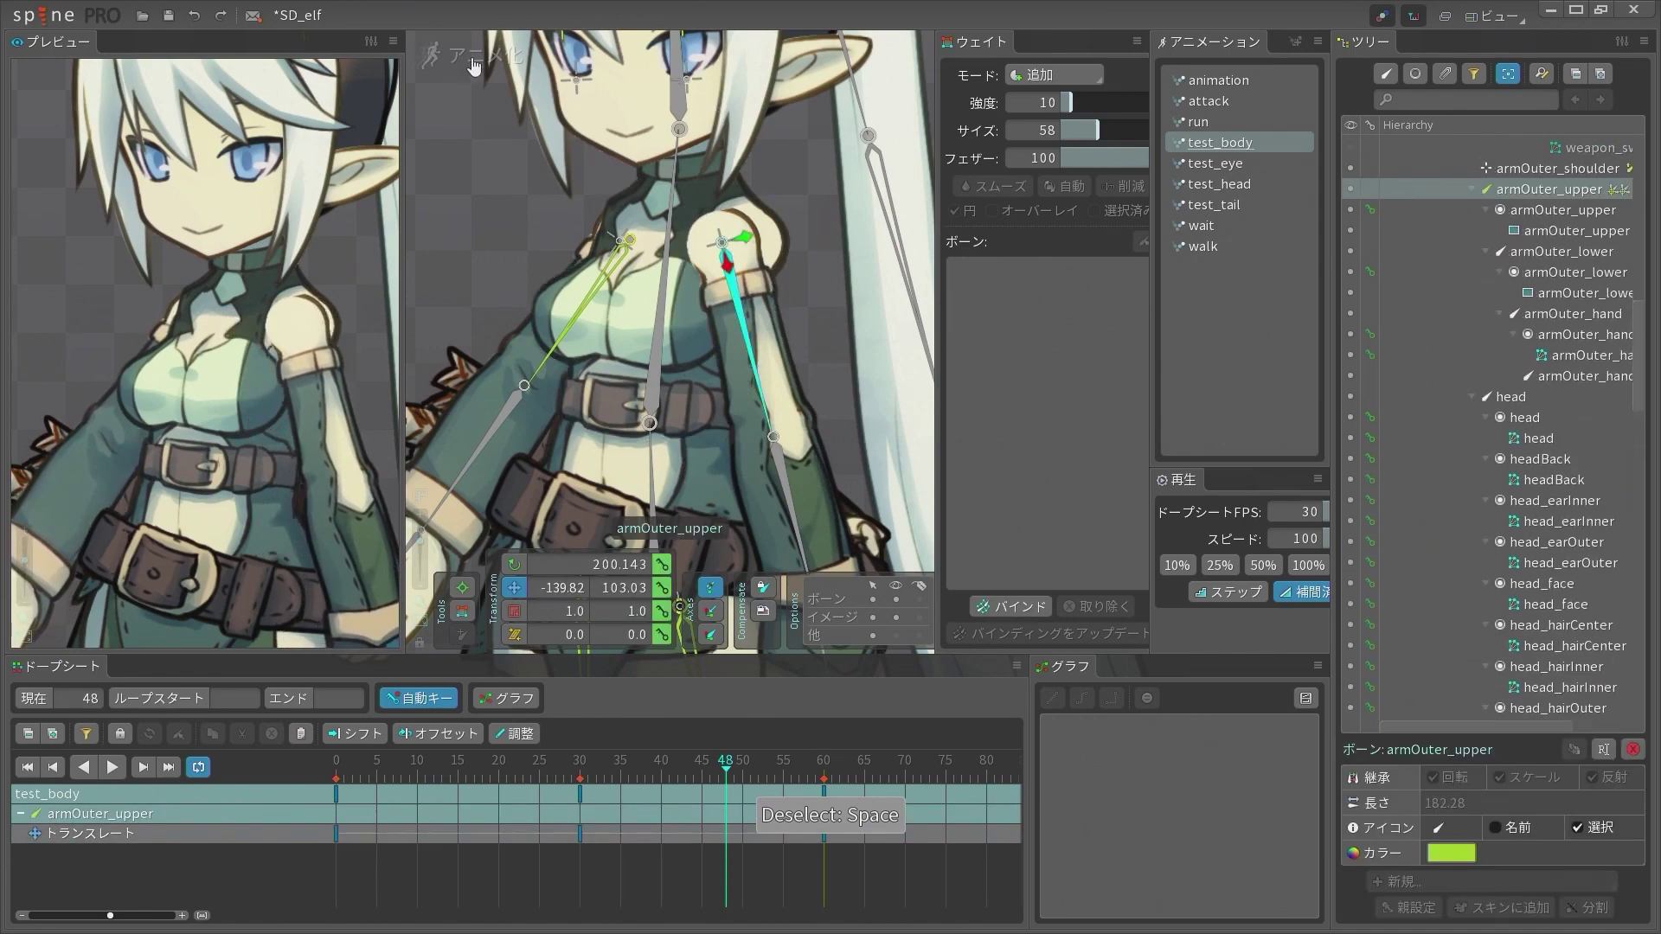
pyautogui.click(471, 55)
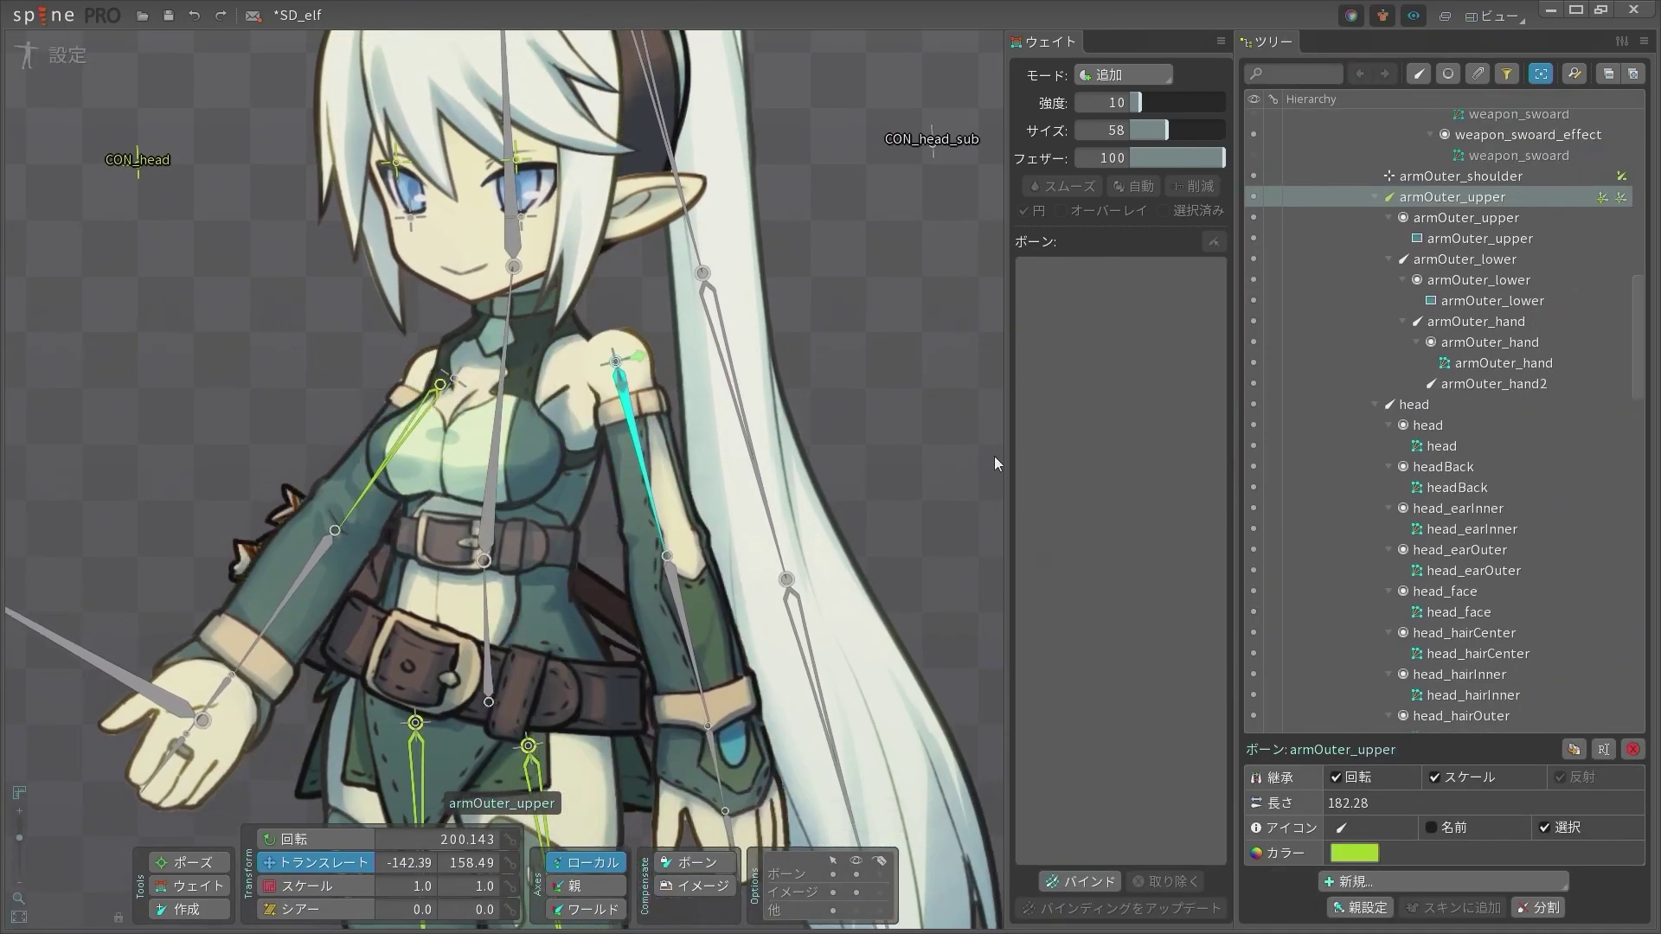
# Try moving armOuter_upper across the chest to test the linked arm, and undo the moves
pyautogui.moveTo(980, 476); pyautogui.dragTo(784, 469)
pyautogui.hotkey('ctrl', 'z')
pyautogui.scroll(-3, 734, 424)
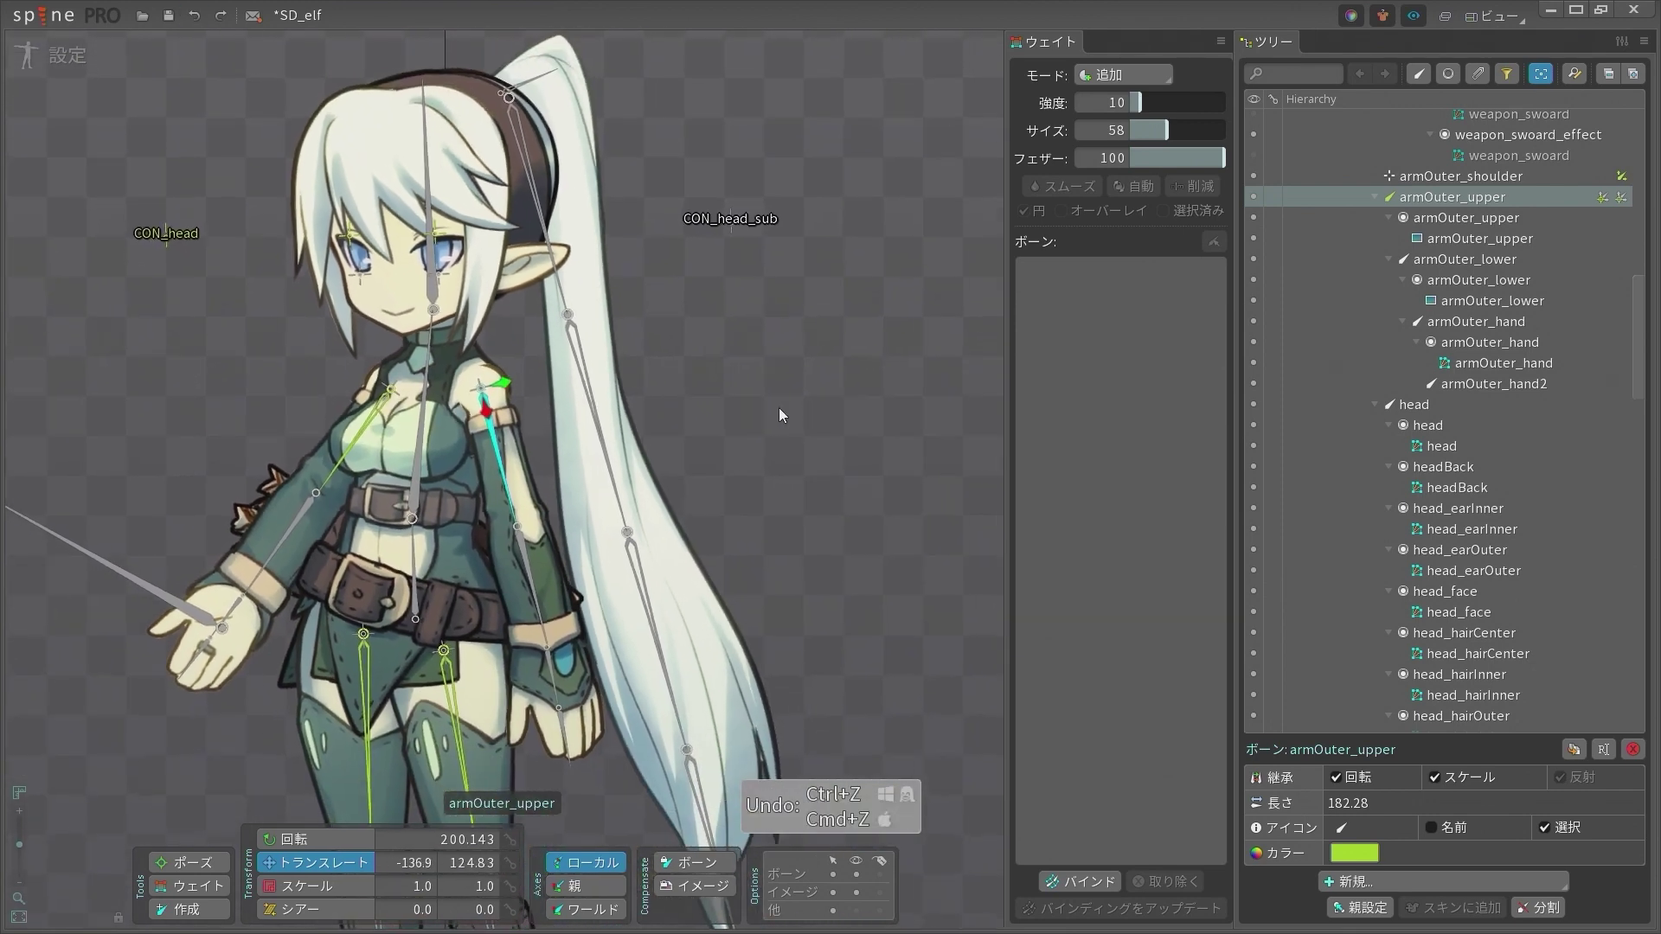
pyautogui.hotkey('ctrl', 'z')
pyautogui.moveTo(767, 417); pyautogui.dragTo(730, 422)
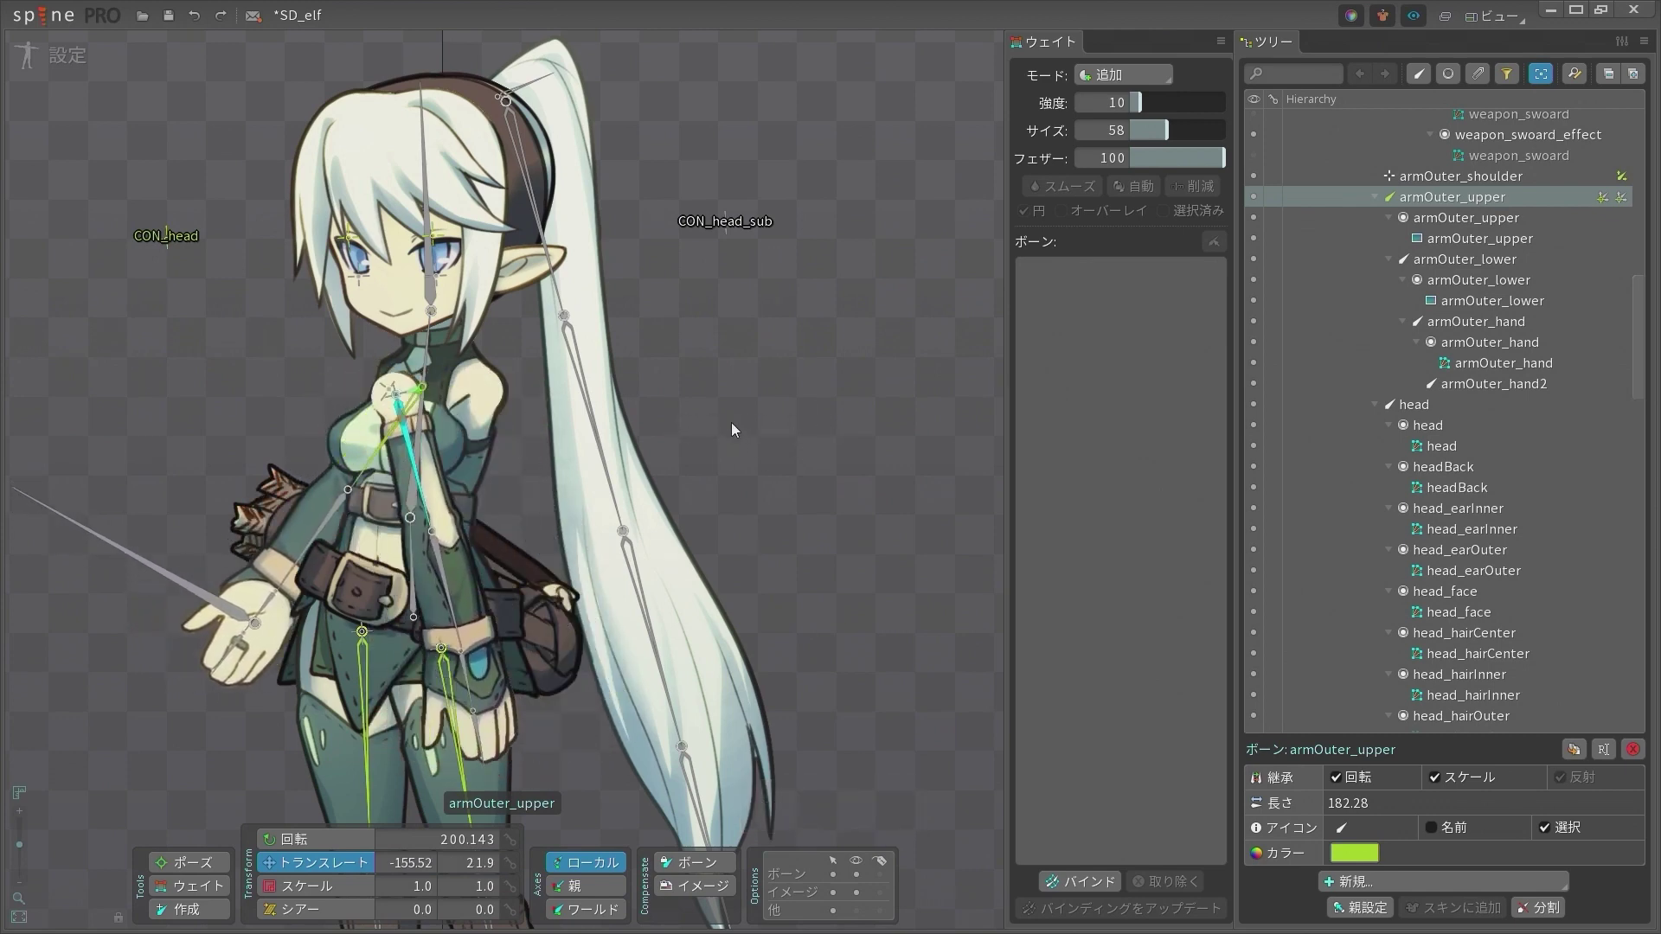
pyautogui.hotkey('ctrl', 'z')
# Select legOuter_upper, try moving it away from the hip to test the legs, and undo the move
pyautogui.scroll(5, 469, 572)
pyautogui.scroll(-3, 568, 485)
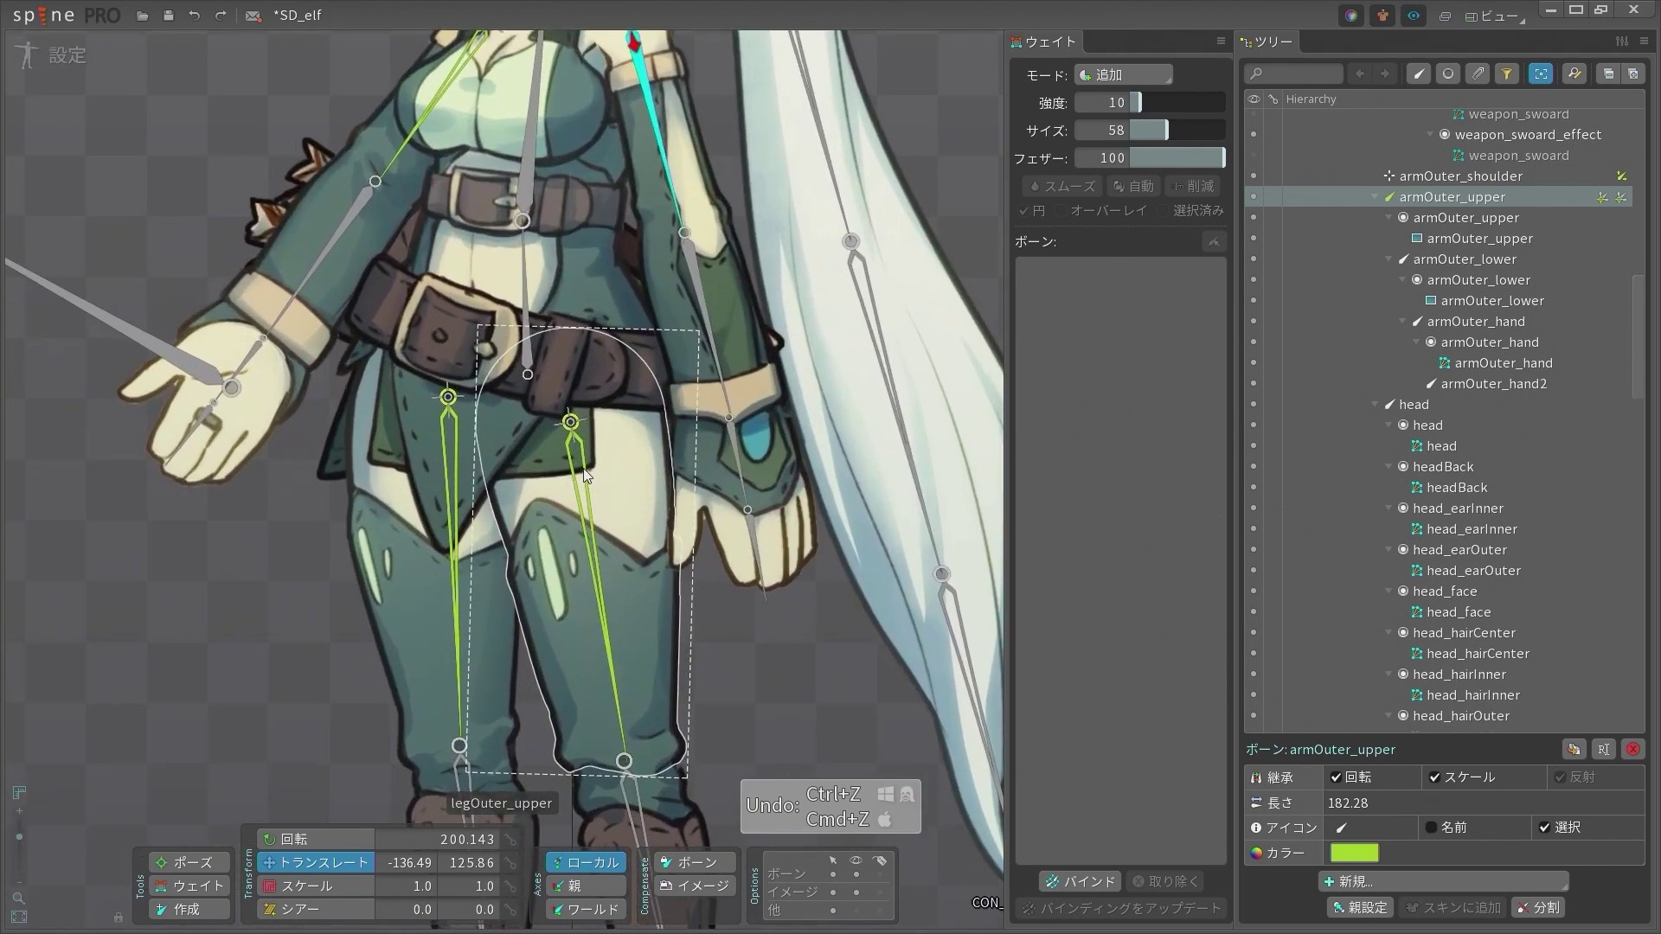
pyautogui.click(580, 474)
pyautogui.scroll(-3, 679, 604)
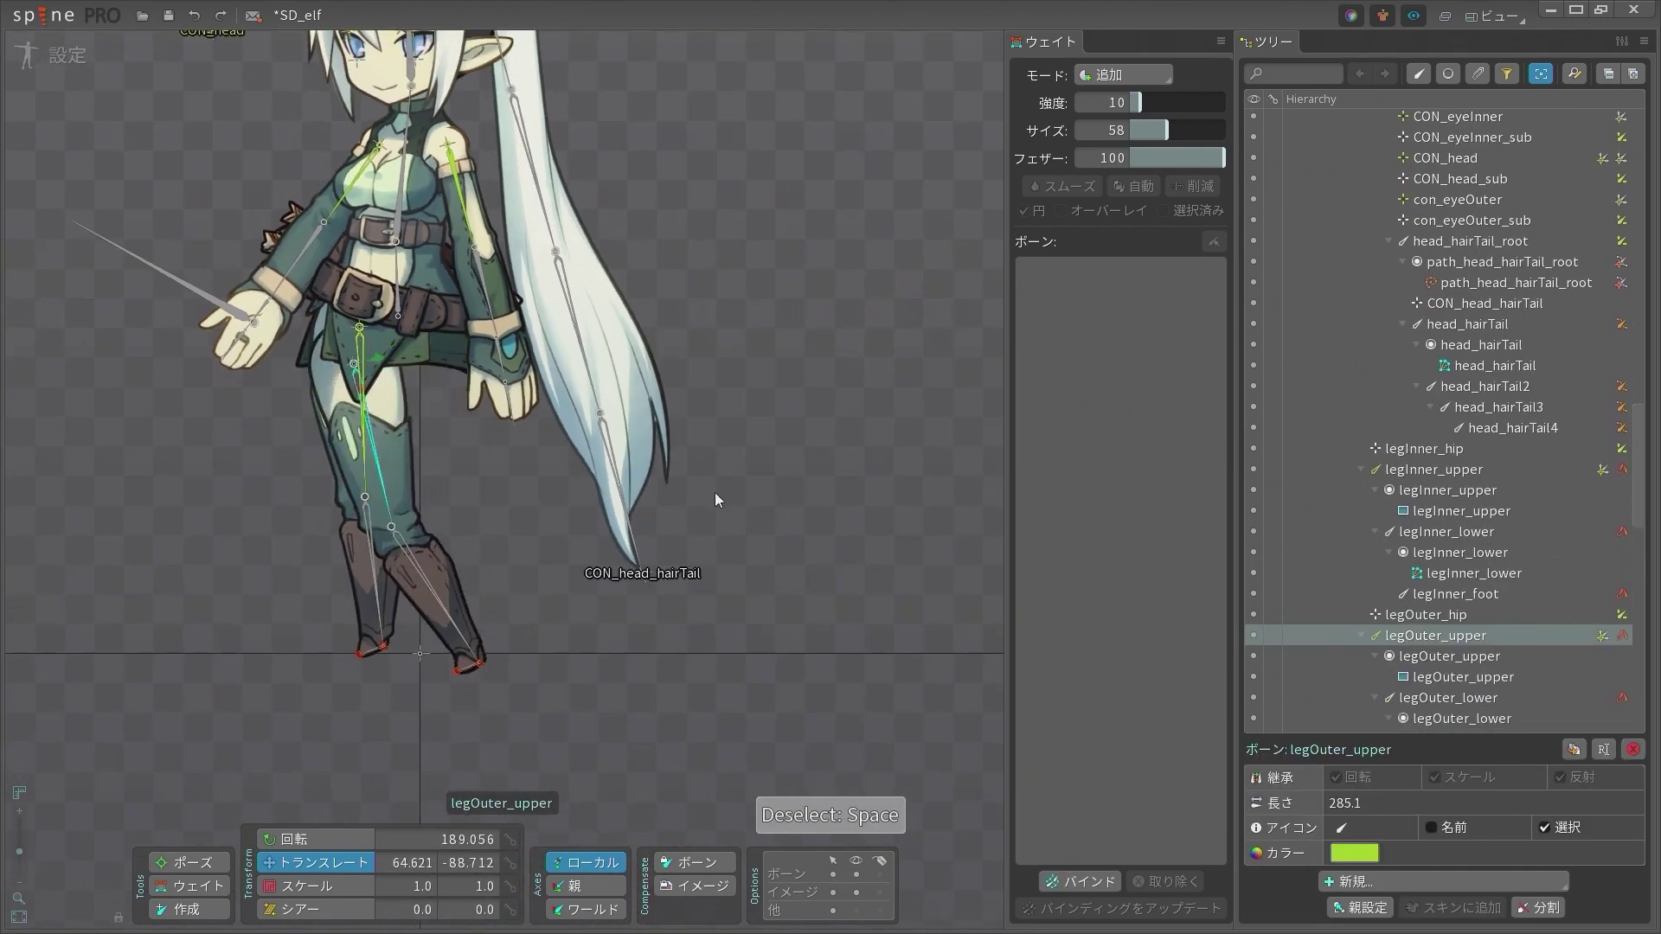
pyautogui.hotkey('ctrl', 'z')
pyautogui.scroll(1, 433, 351)
pyautogui.scroll(2, 433, 344)
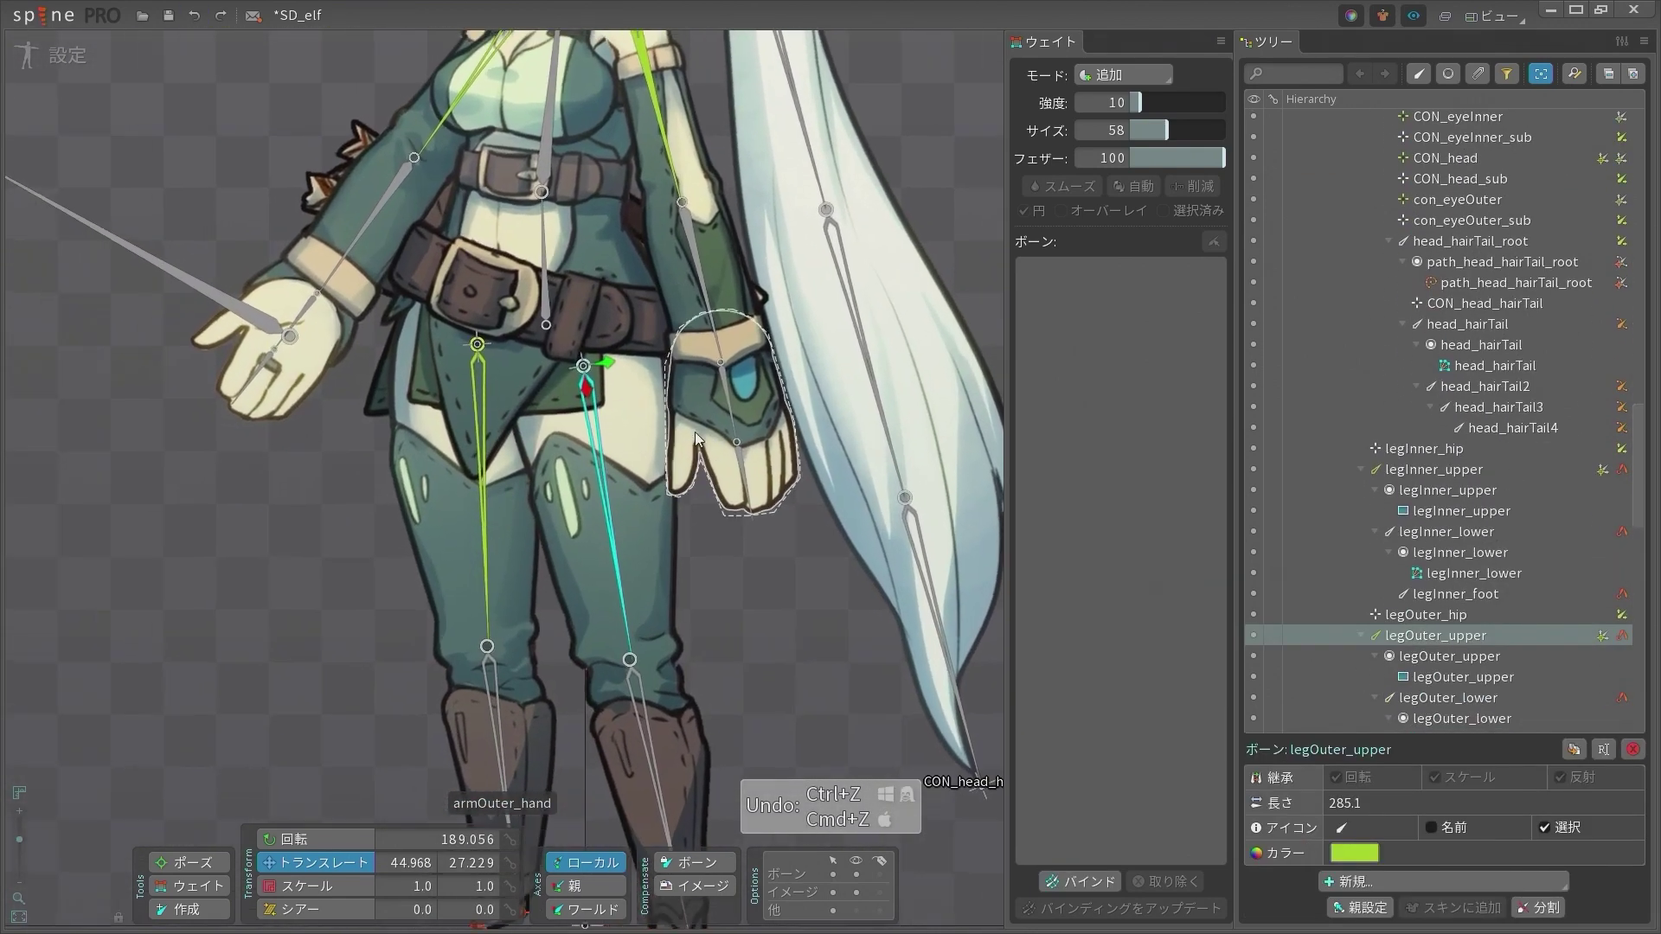
# Add a new transform constraint to legInner_upper with legOuter_upper as its target
pyautogui.click(526, 402)
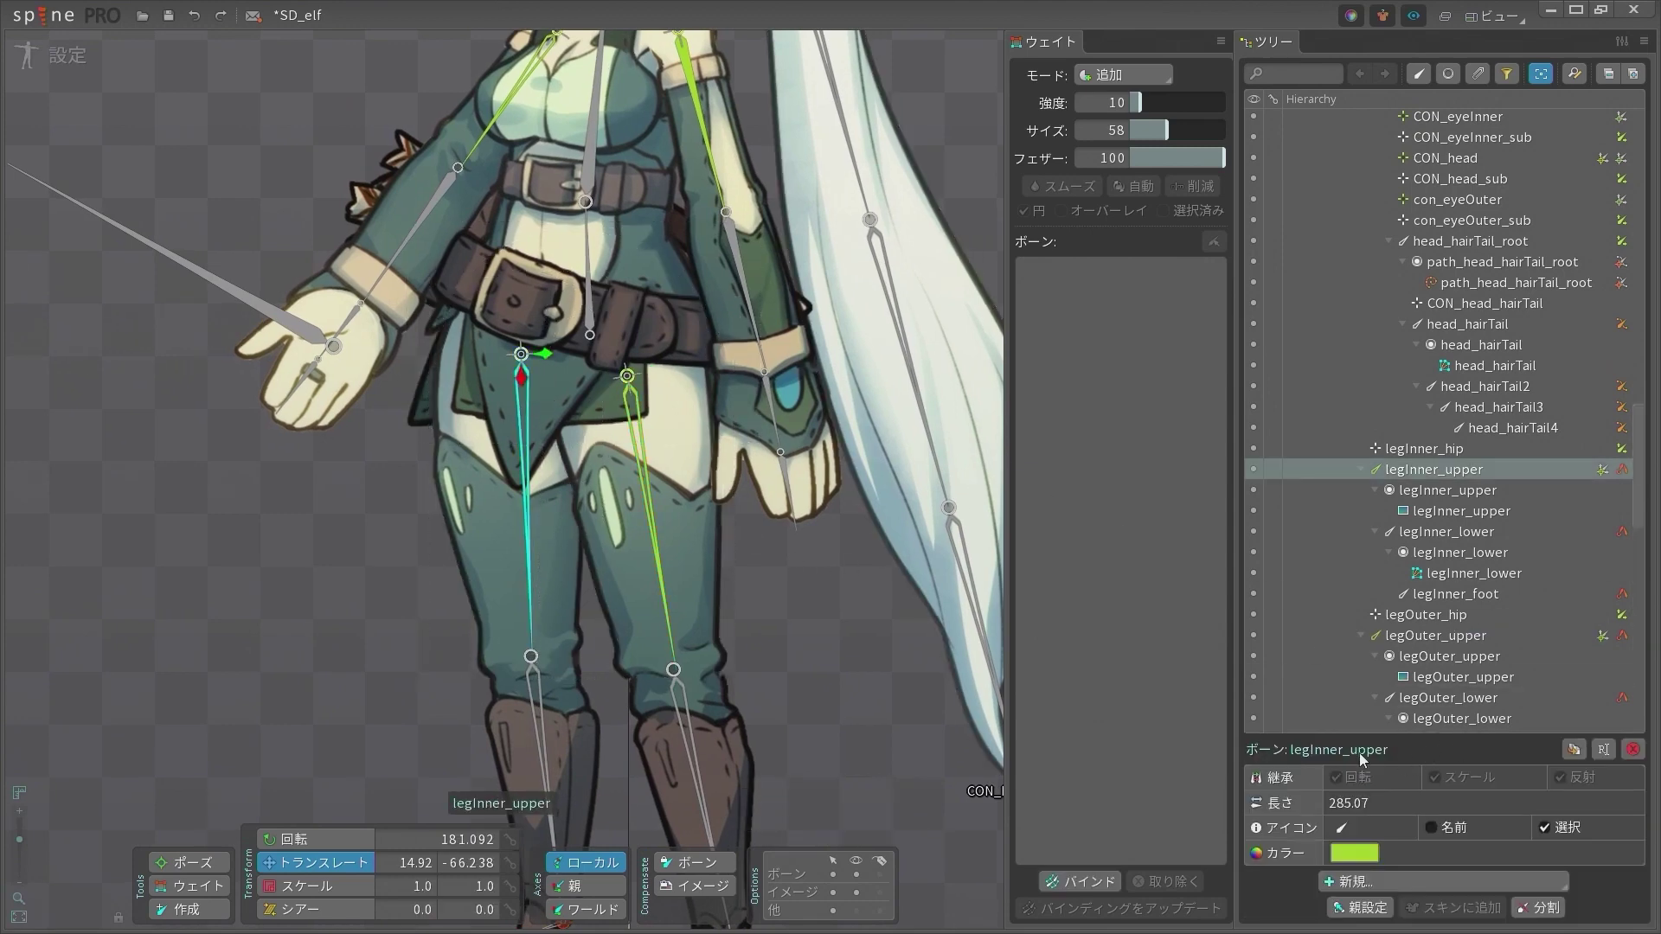
pyautogui.click(1403, 876)
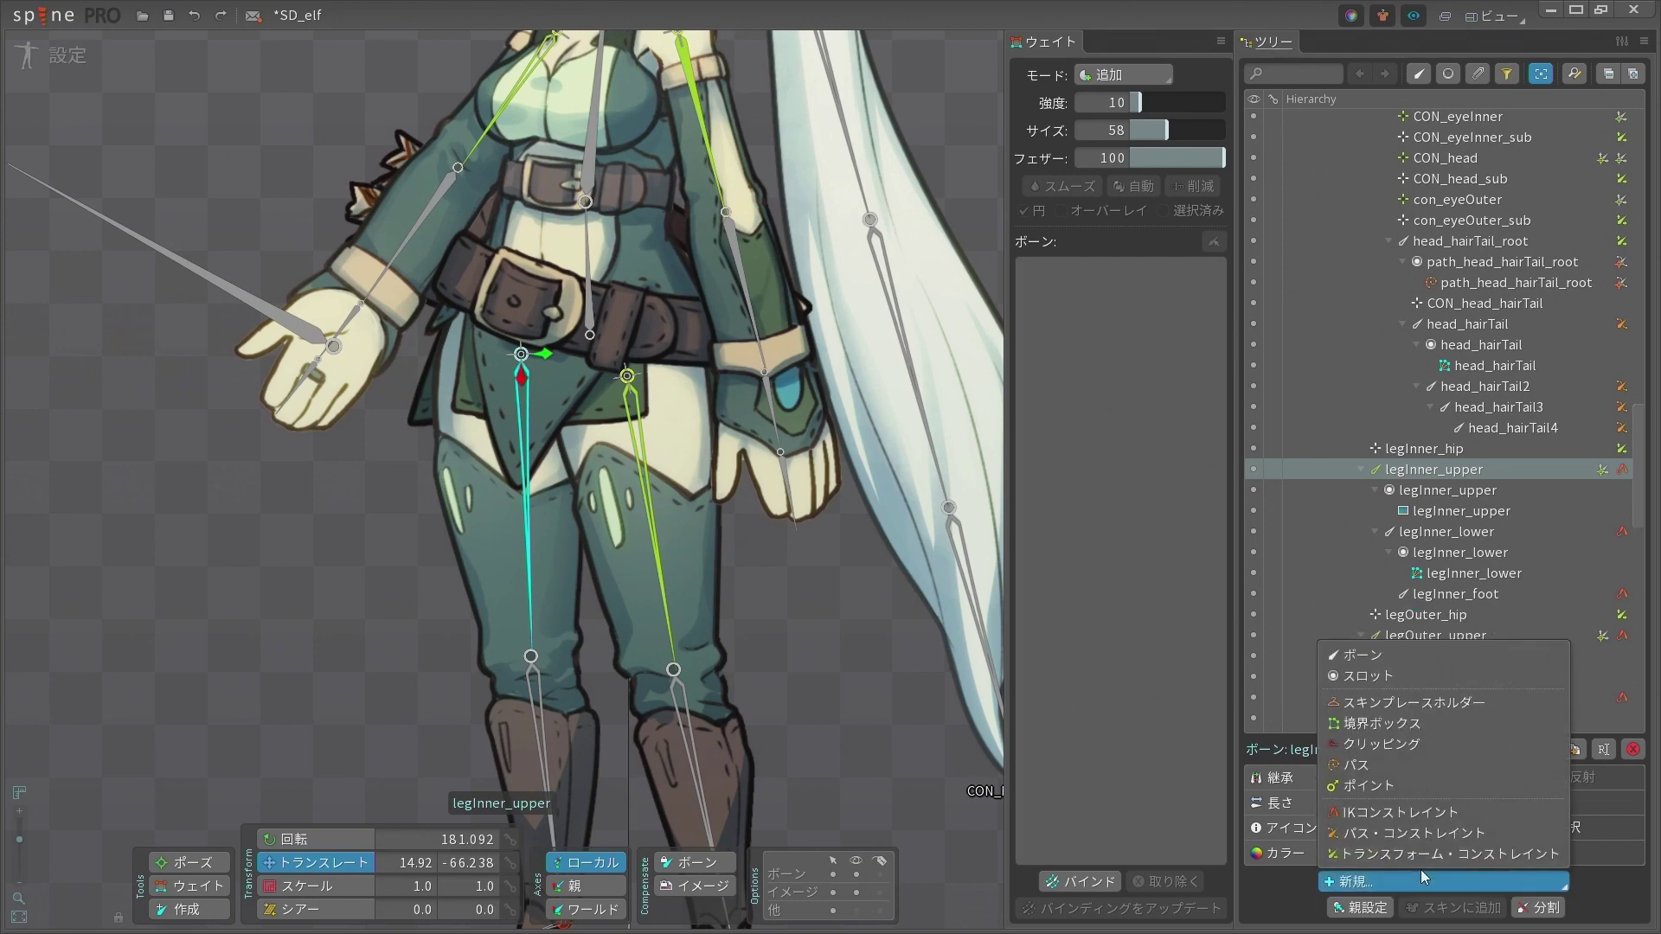
pyautogui.click(1428, 856)
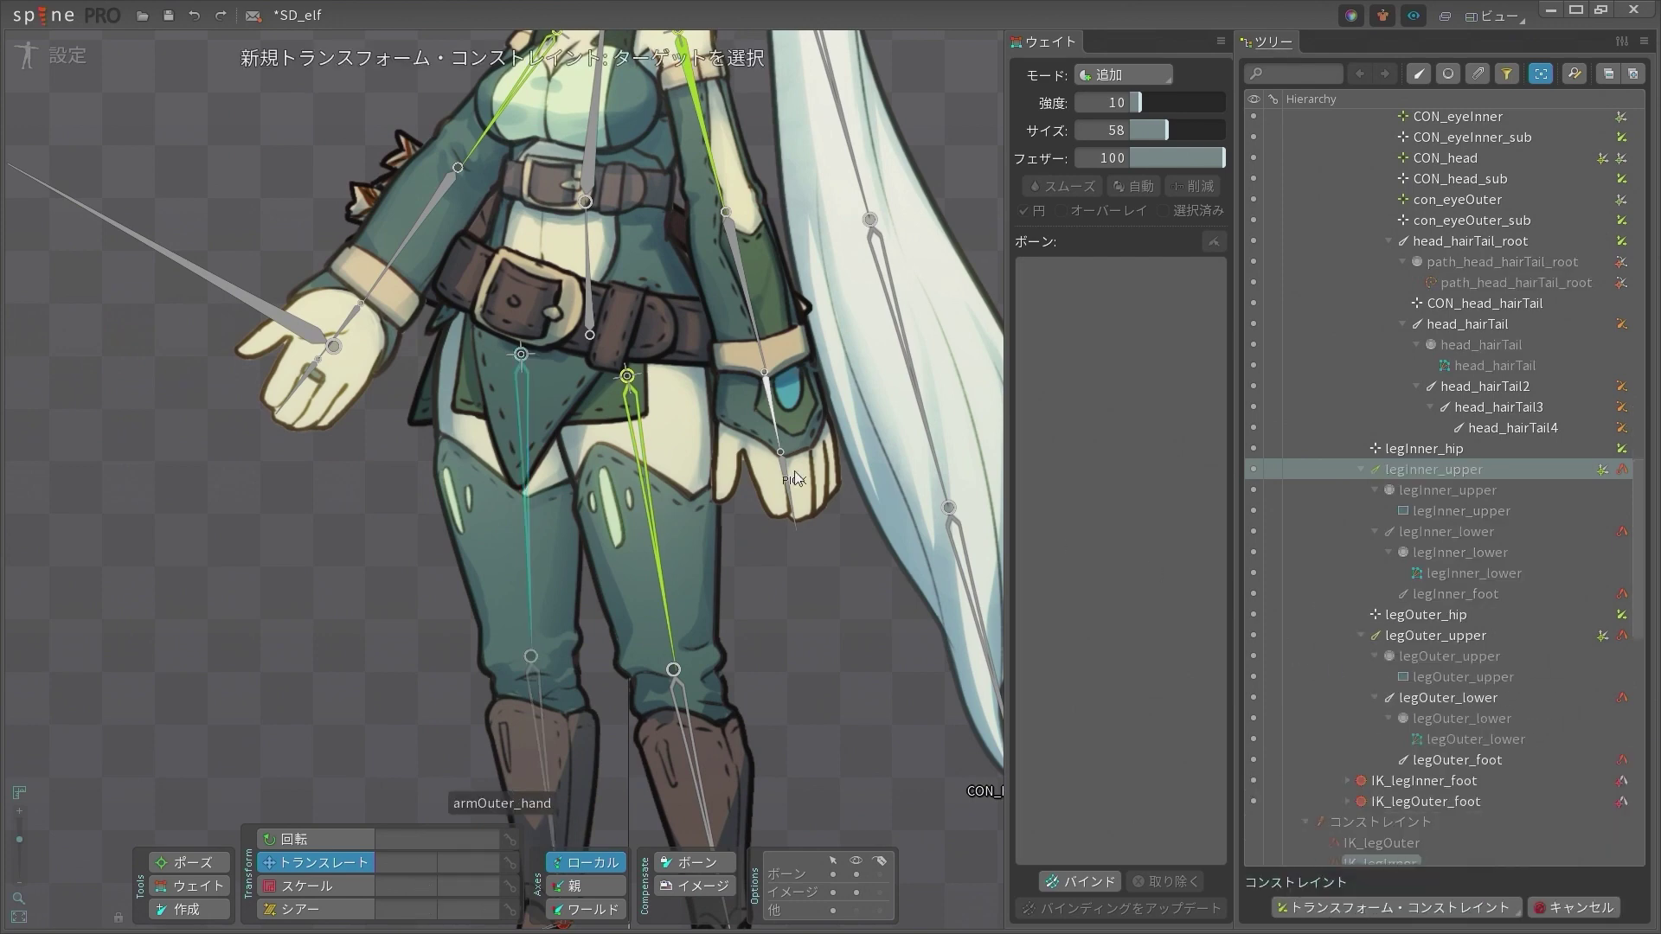
pyautogui.click(636, 448)
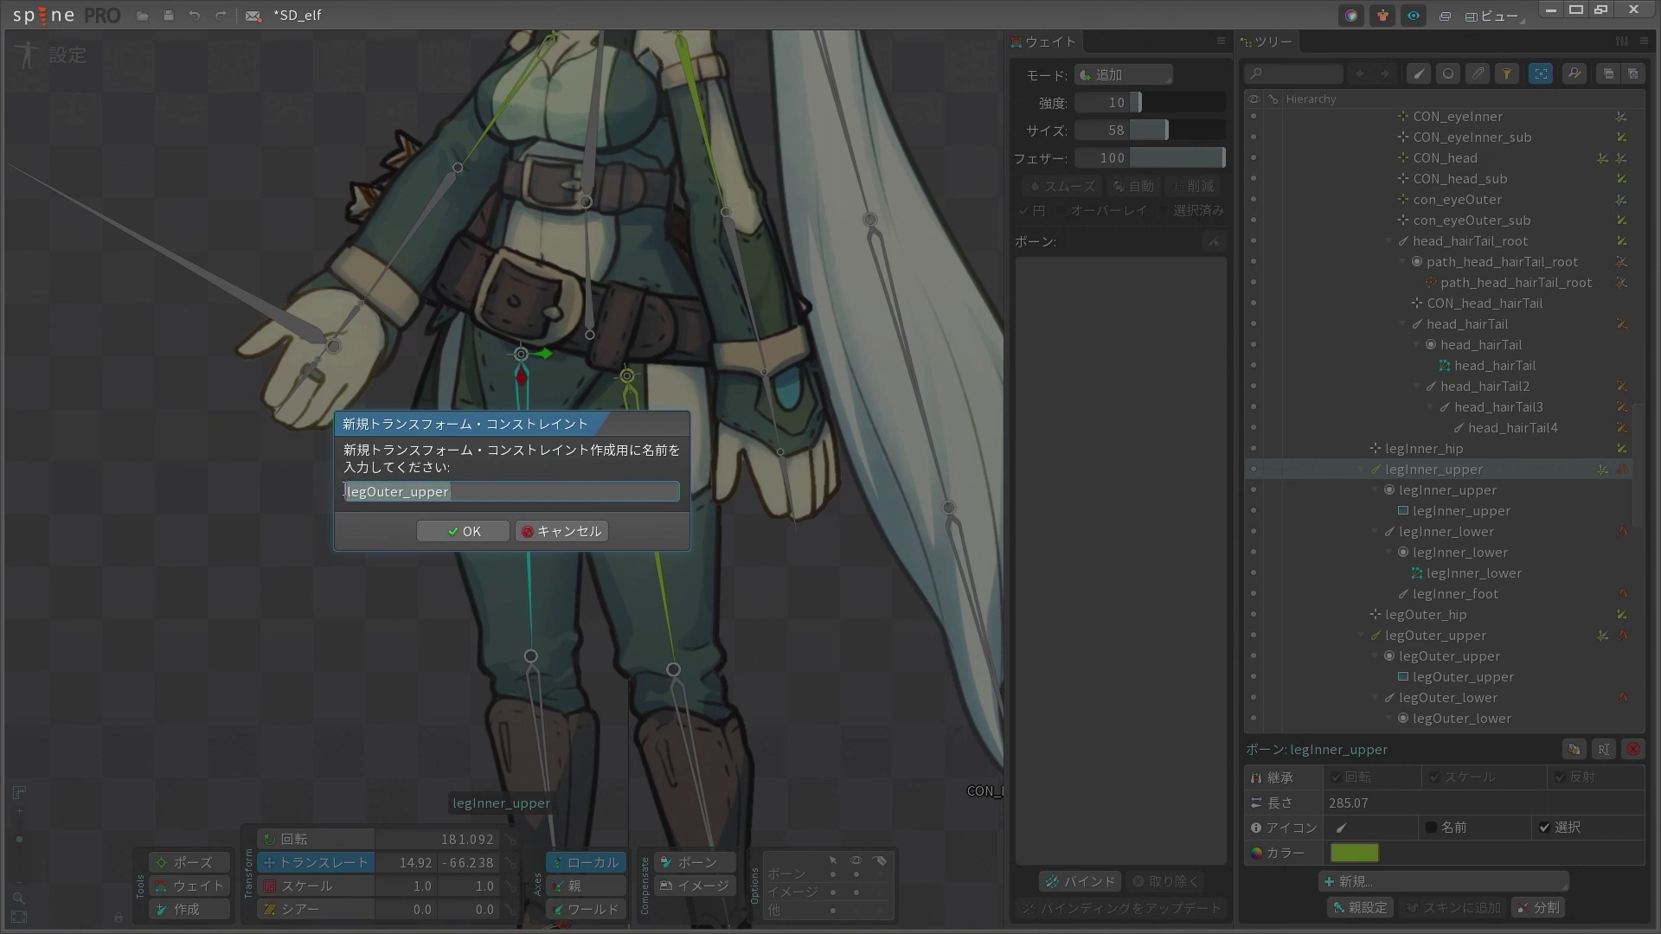
# Name the new leg constraint trans_leg and match its offsets to the bones' current pose
pyautogui.click(503, 483)
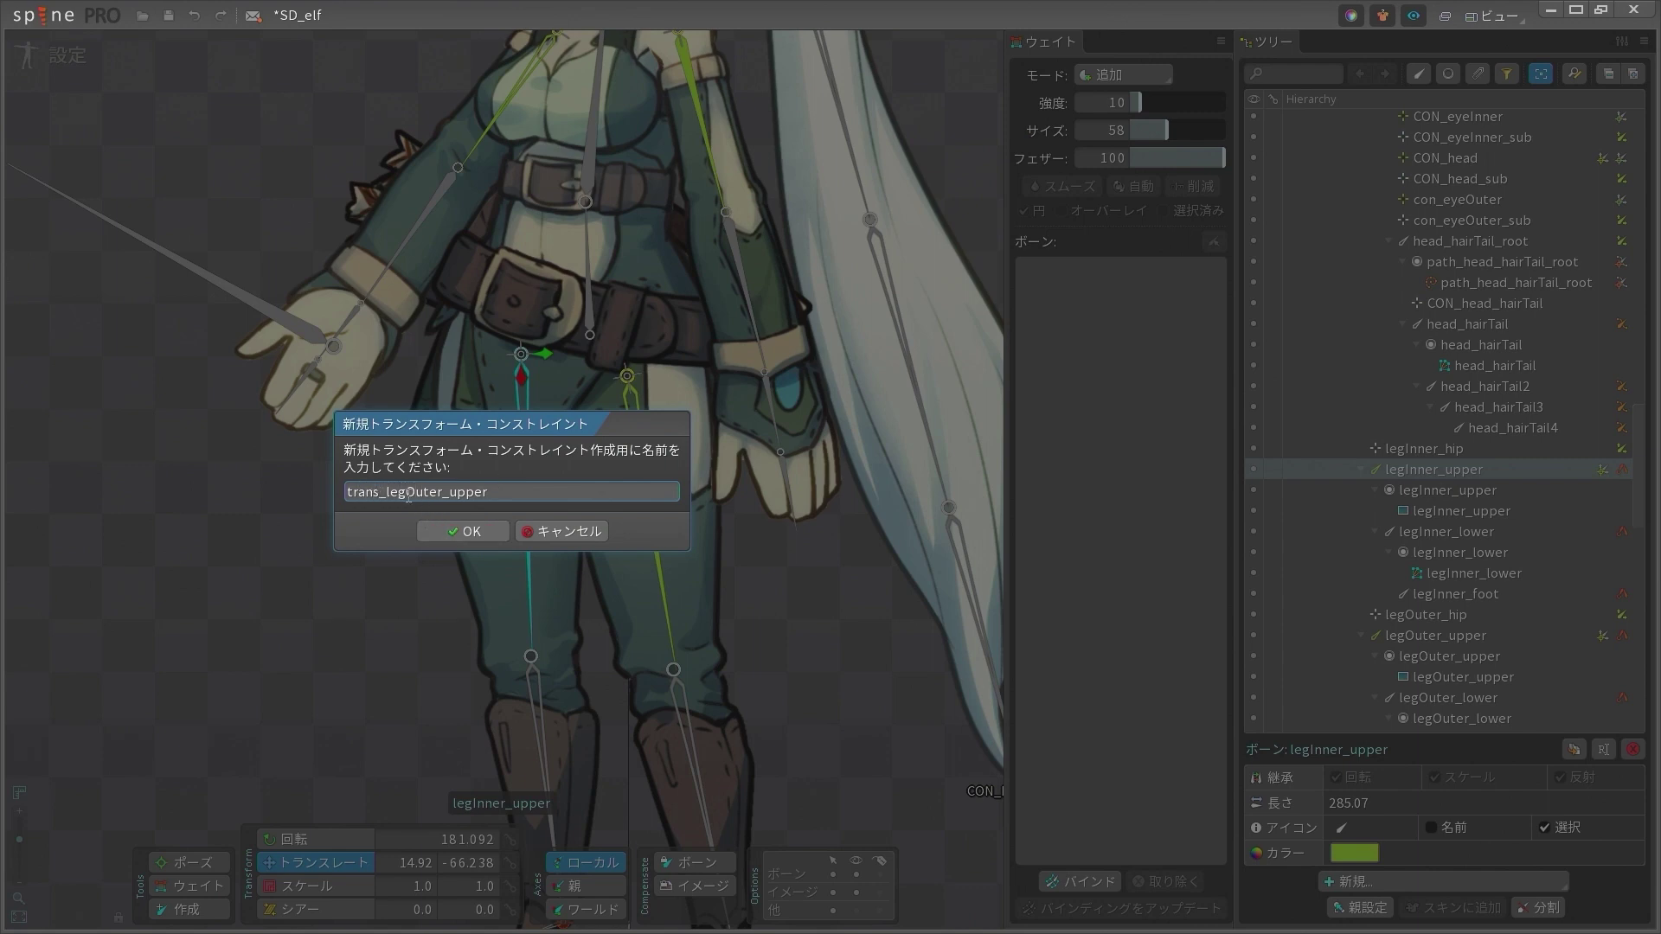
pyautogui.press('Return')
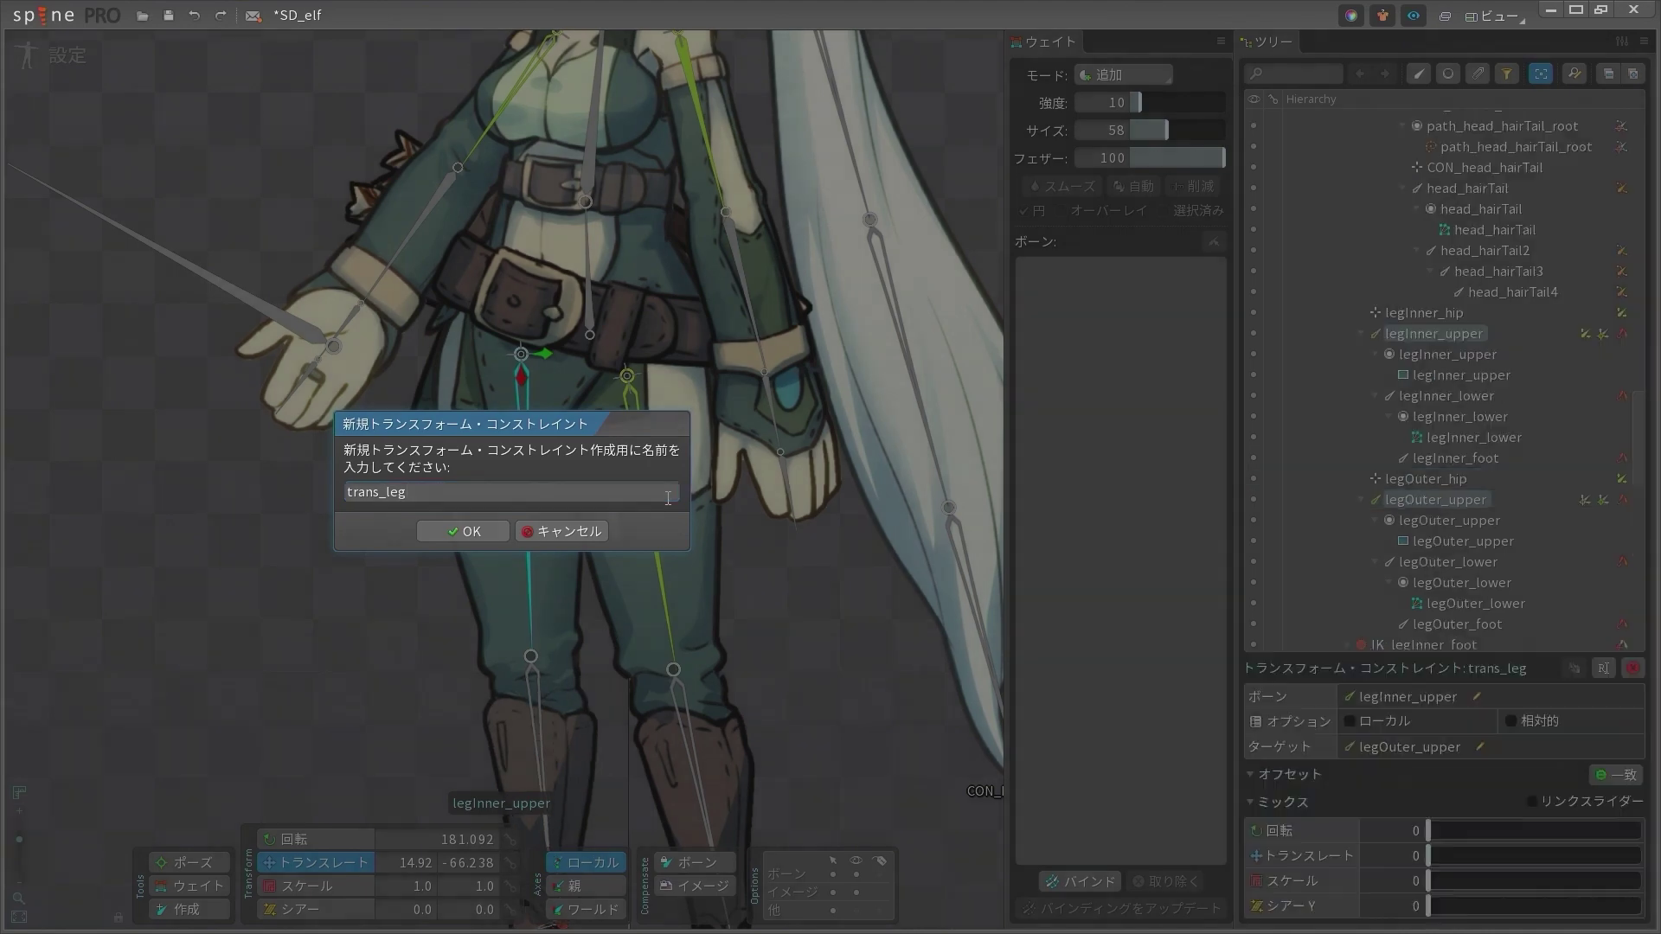
pyautogui.scroll(-4, 467, 610)
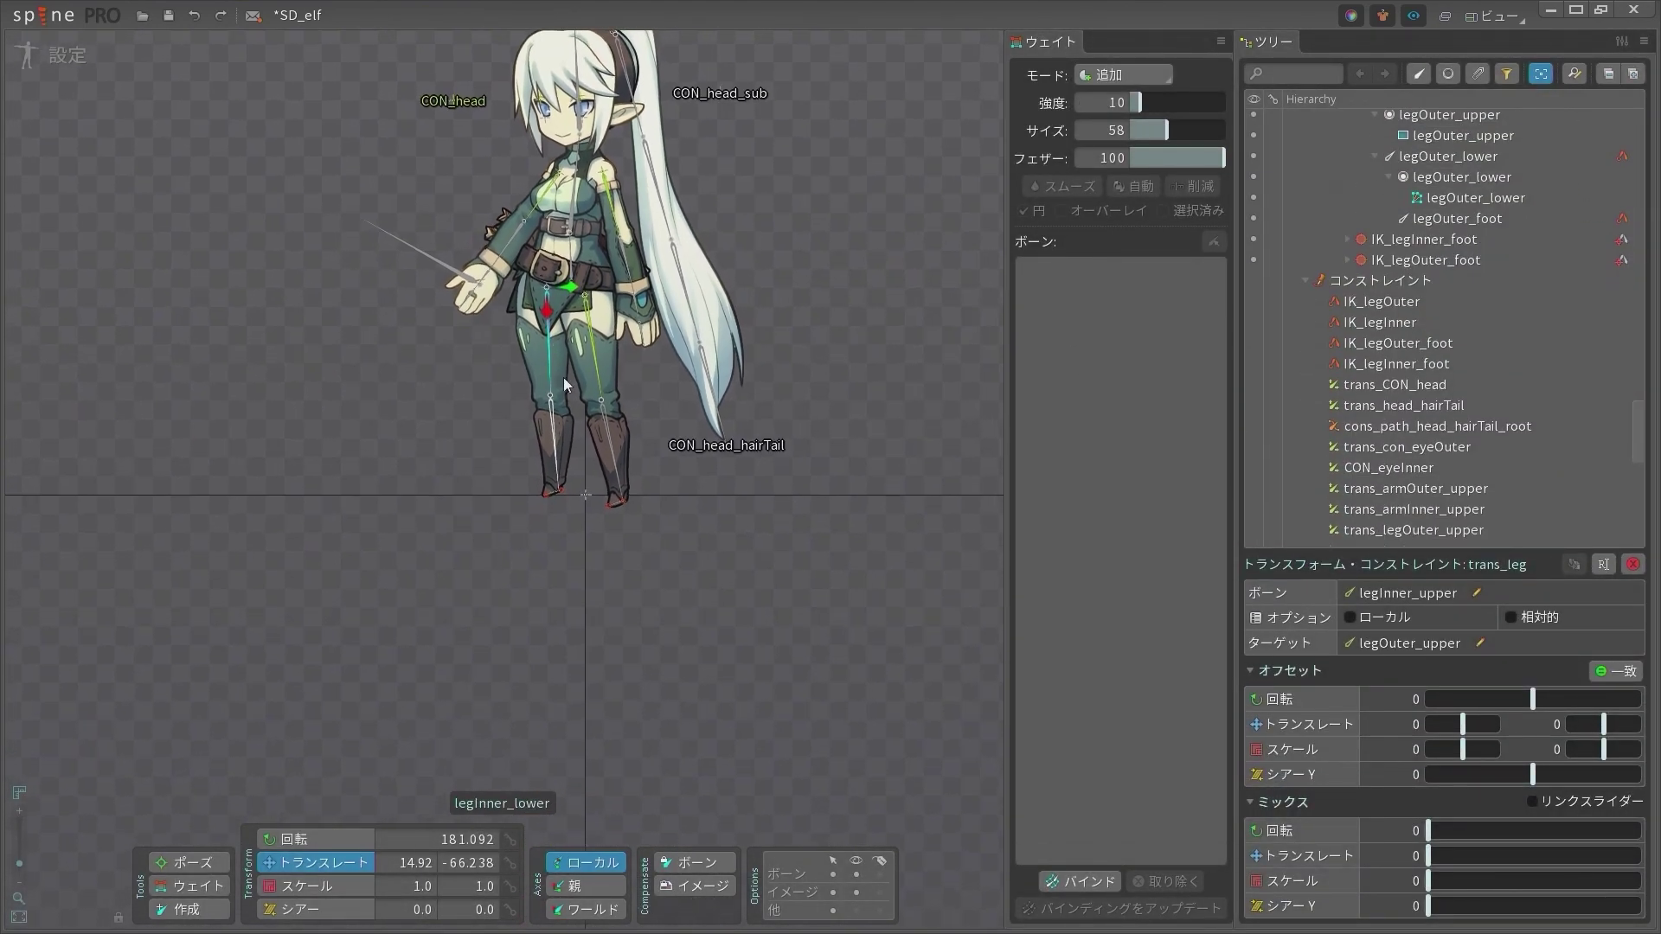
pyautogui.scroll(3, 563, 377)
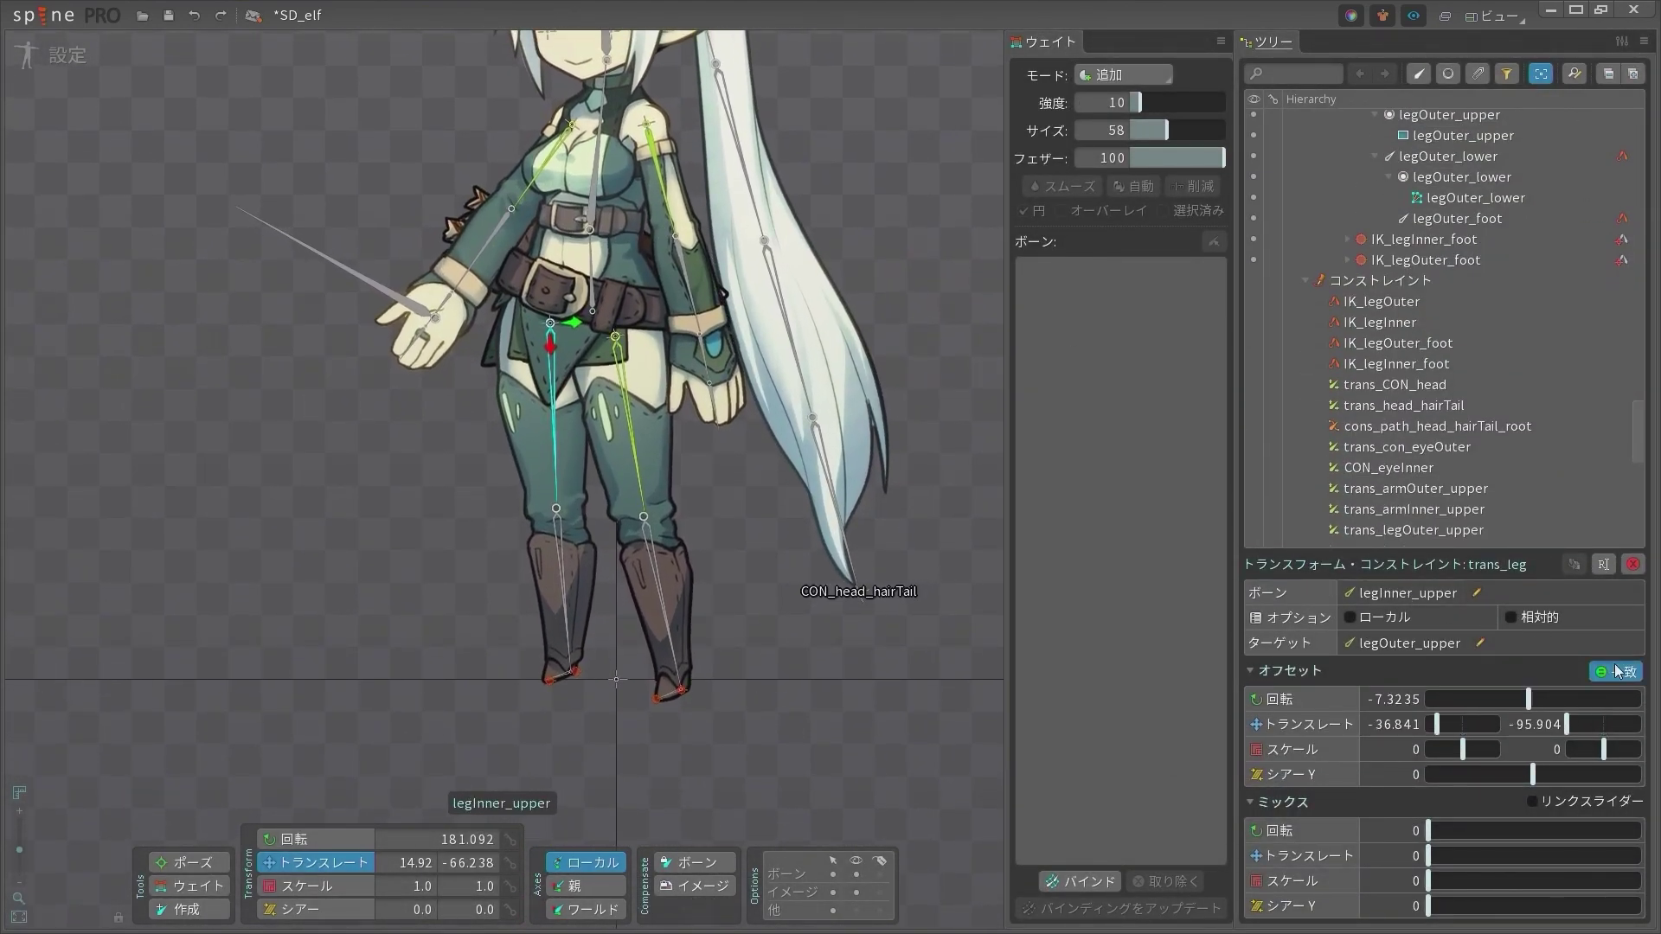
# Try a negative translate mix of -63.1 on trans_leg at frame 30 of test_body, and shift its key to frame 0
pyautogui.click(63, 56)
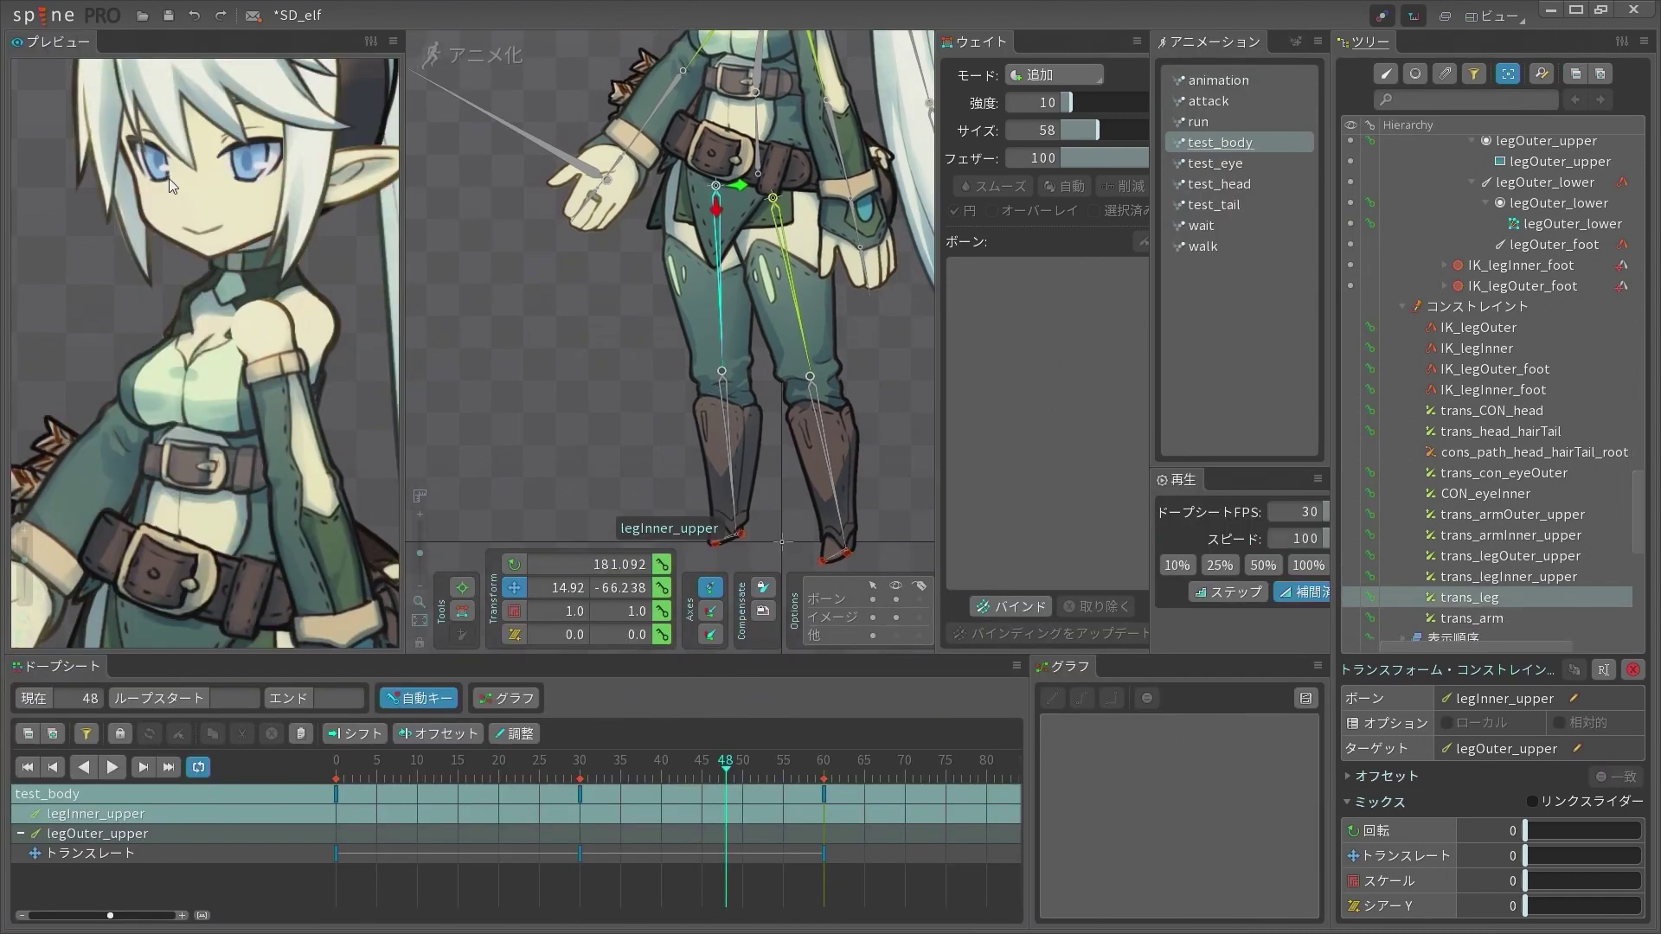
pyautogui.scroll(4, 697, 232)
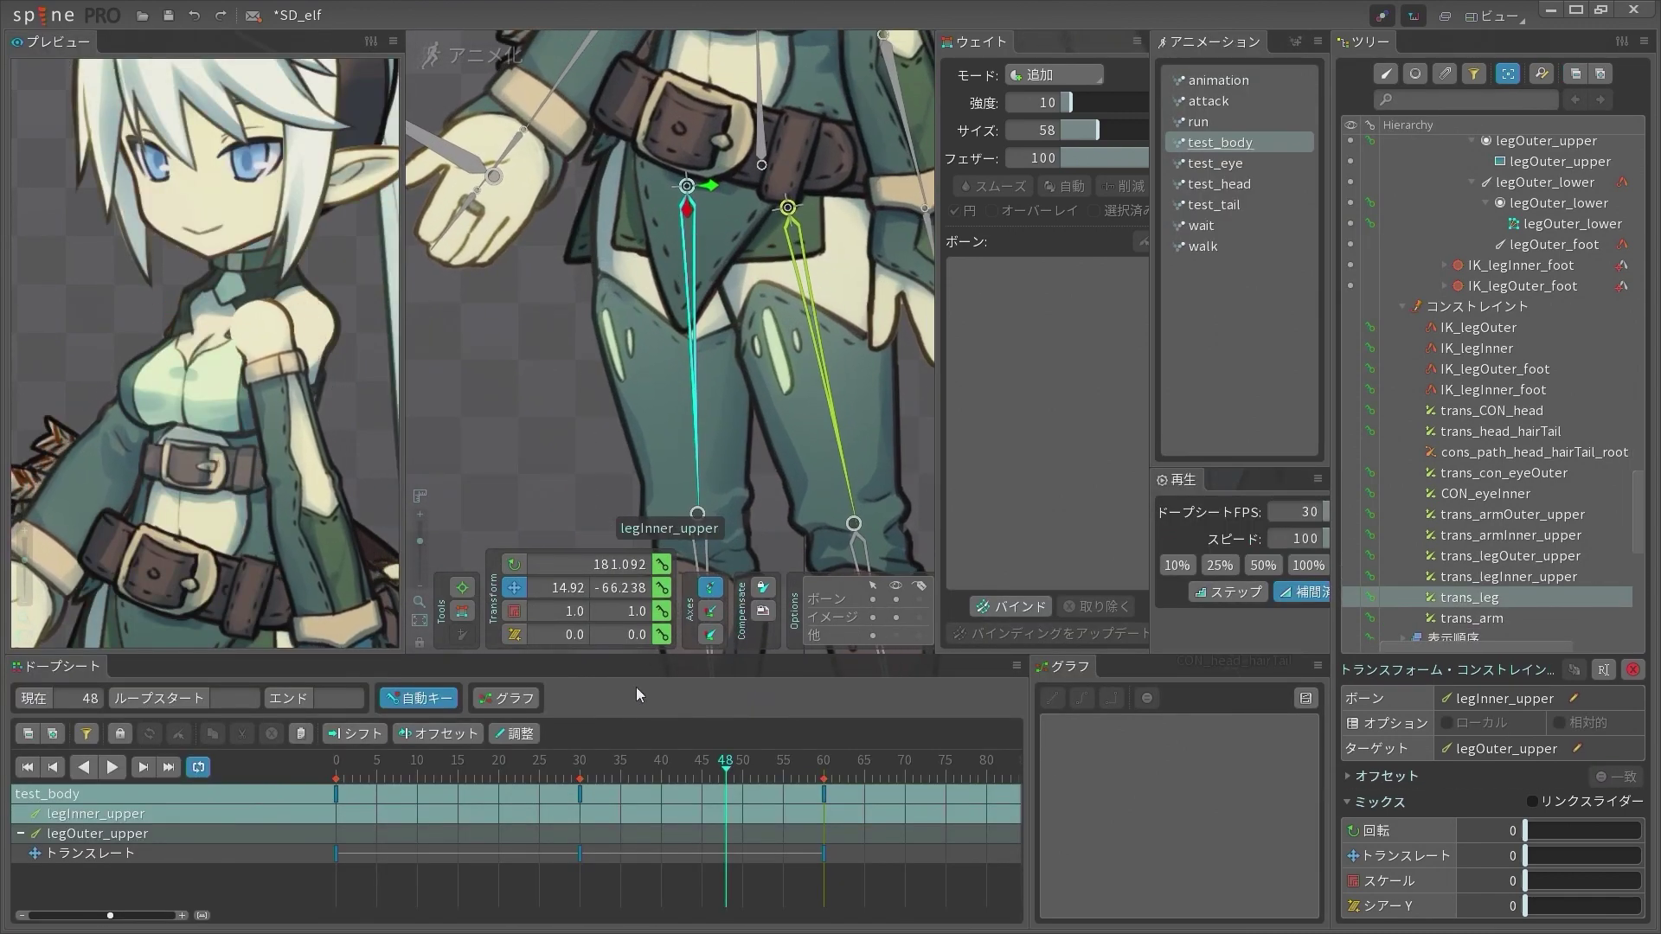
pyautogui.click(576, 764)
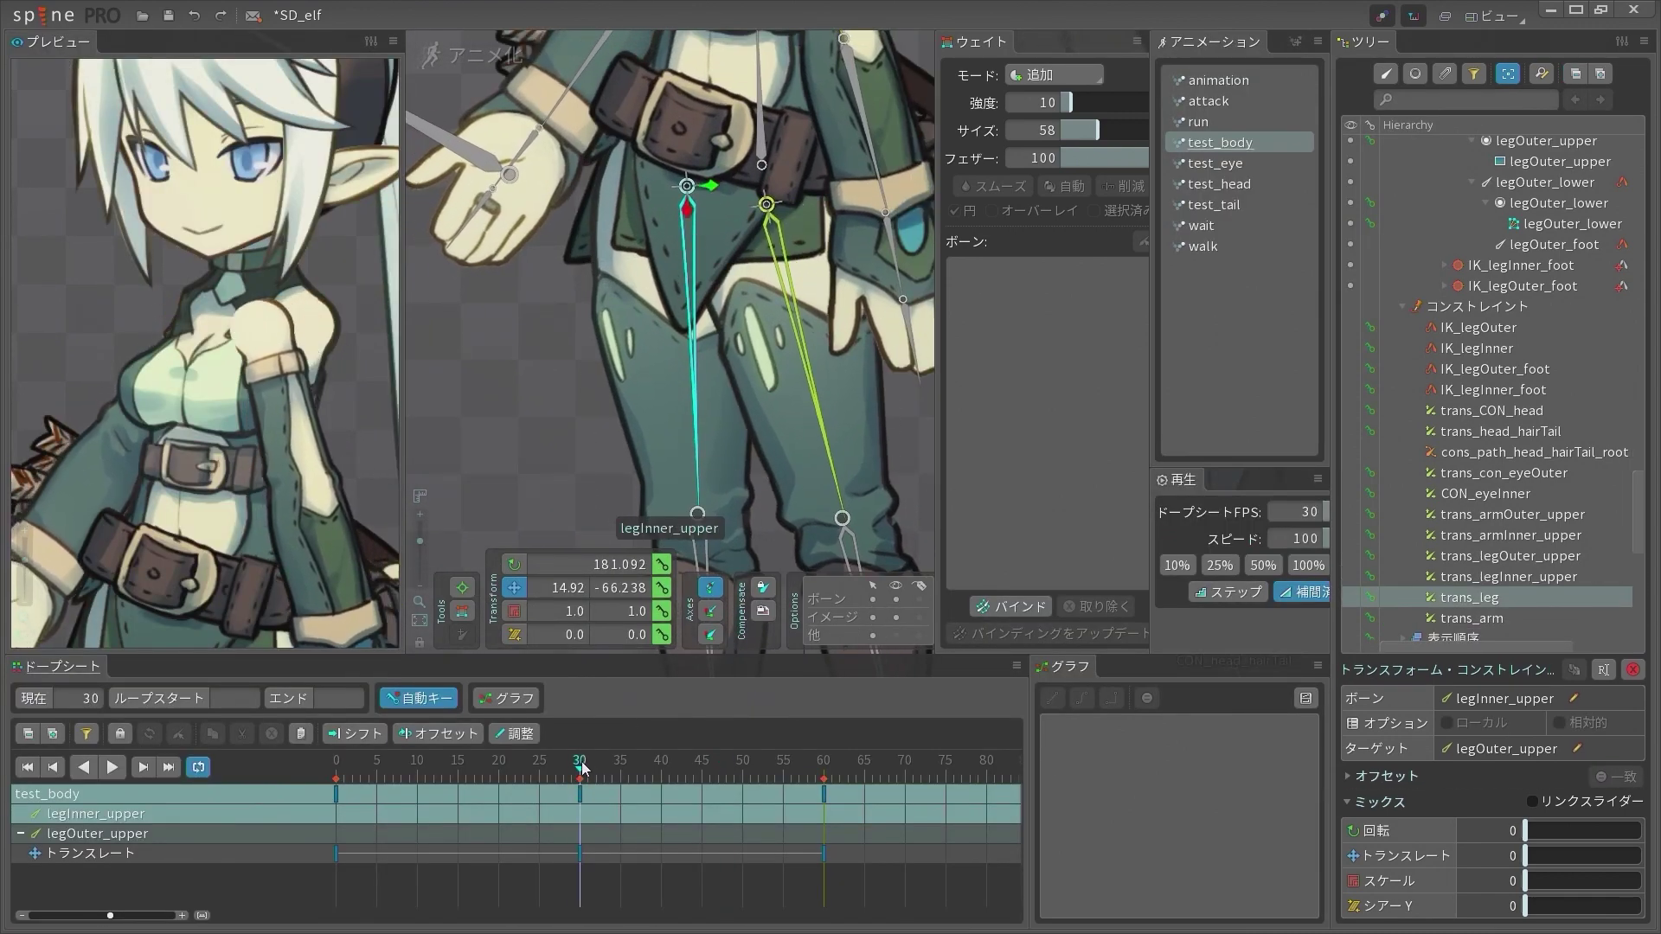
pyautogui.scroll(-2, 641, 157)
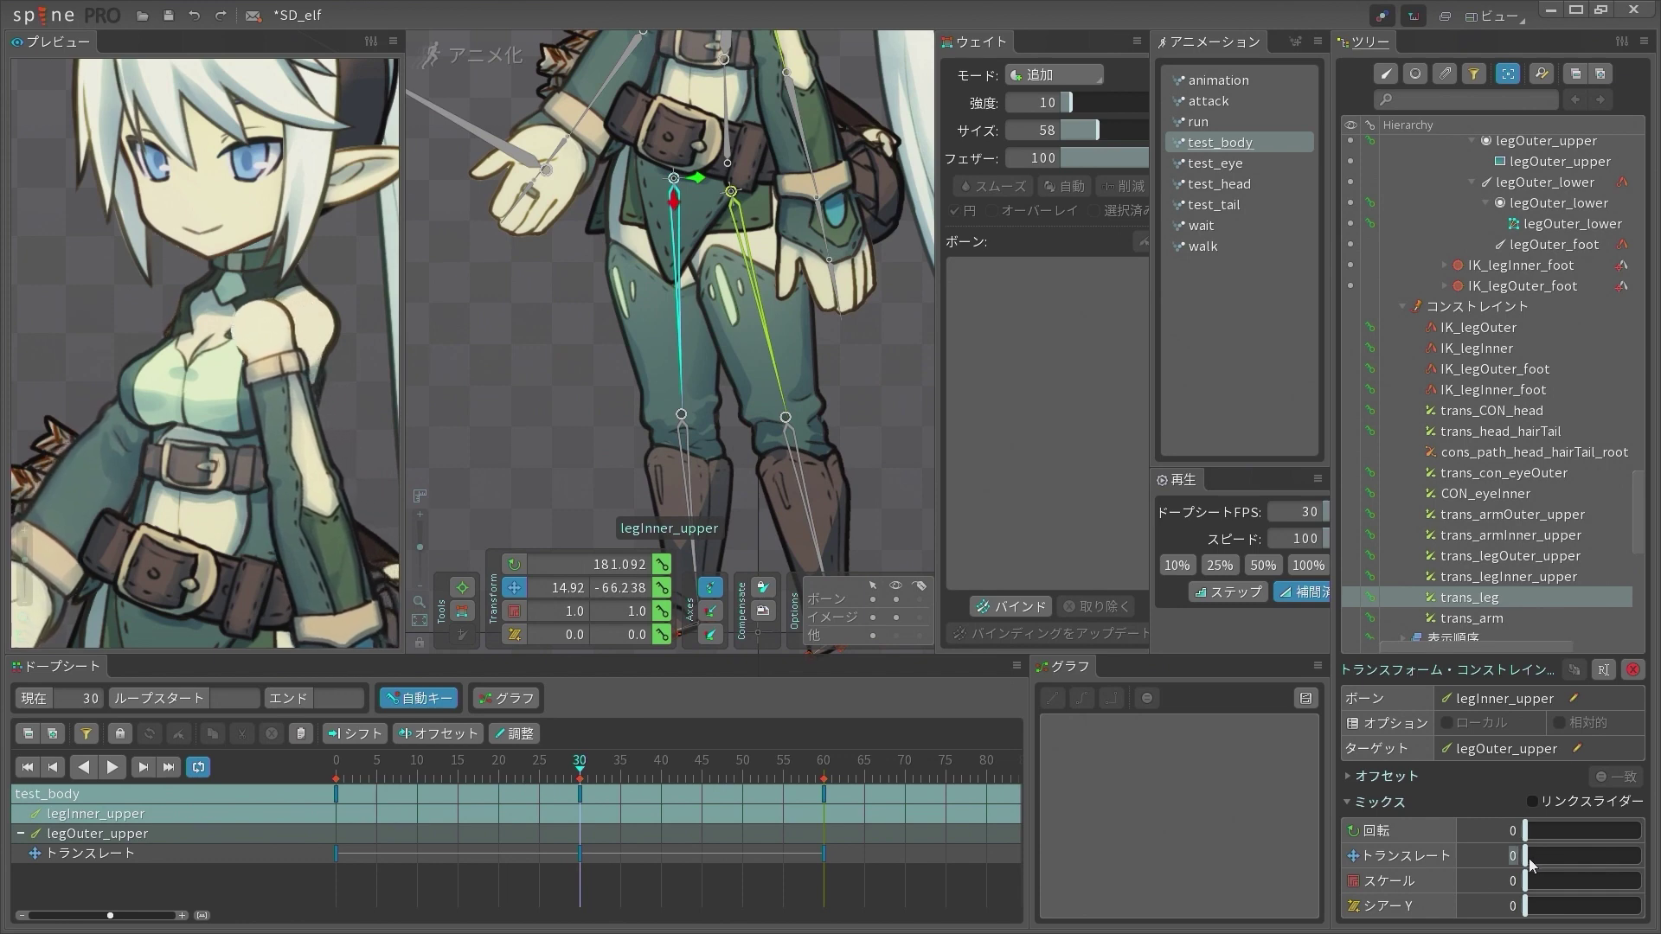
pyautogui.moveTo(1529, 865); pyautogui.dragTo(1454, 869)
pyautogui.scroll(-3, 345, 471)
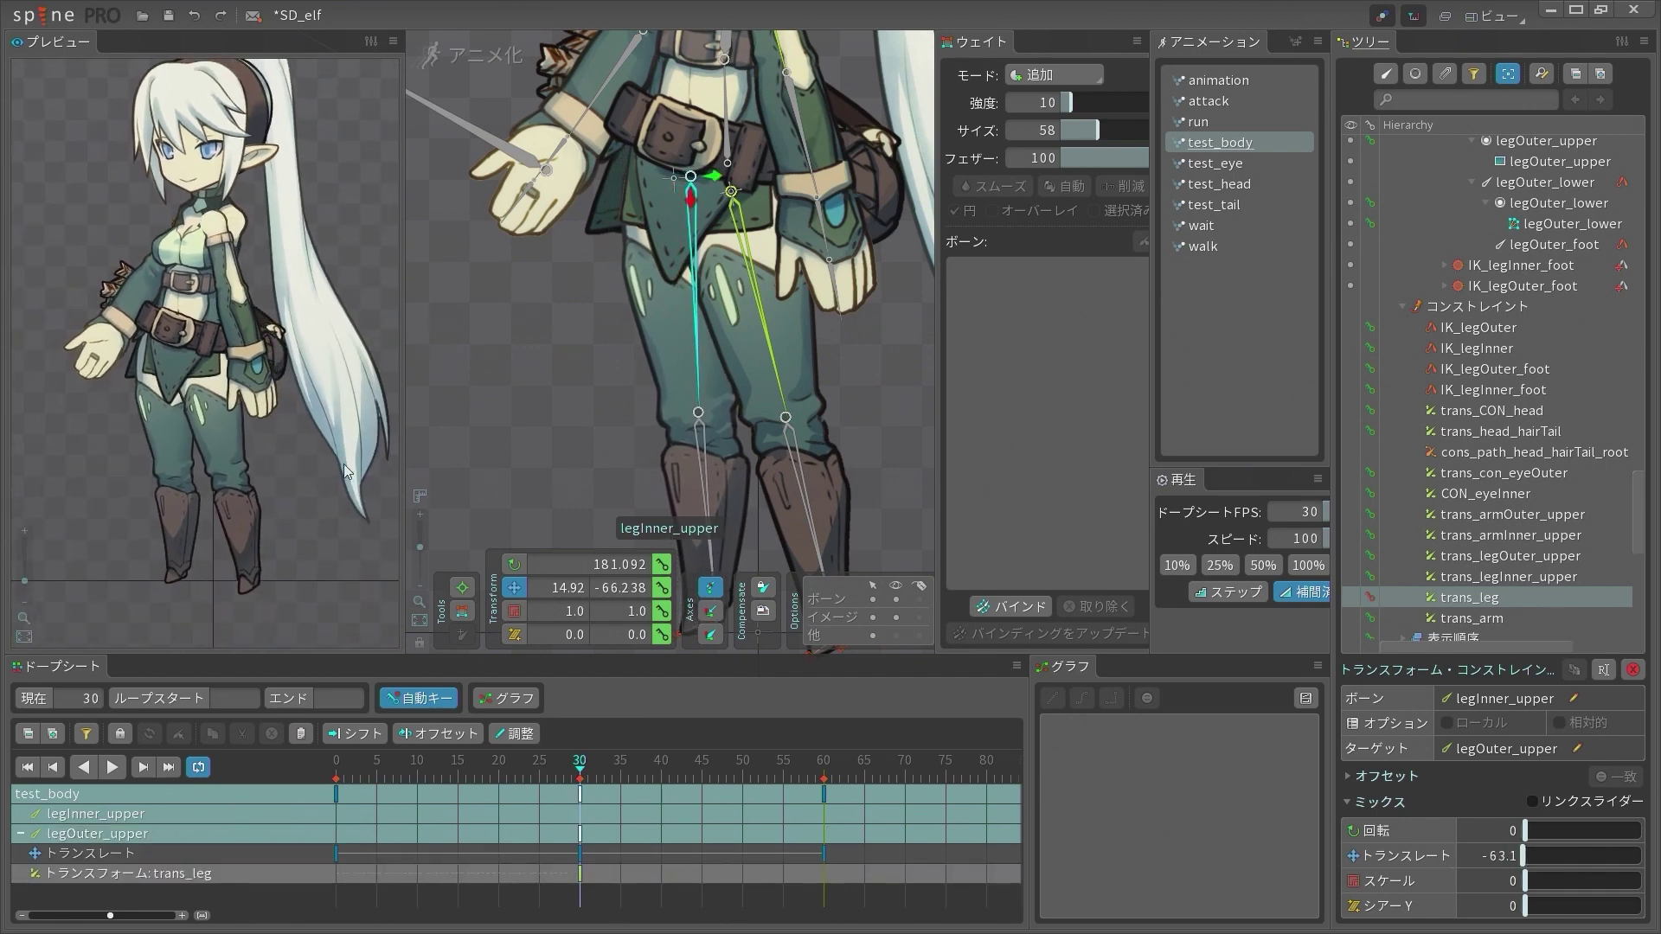
pyautogui.moveTo(580, 877); pyautogui.dragTo(231, 859)
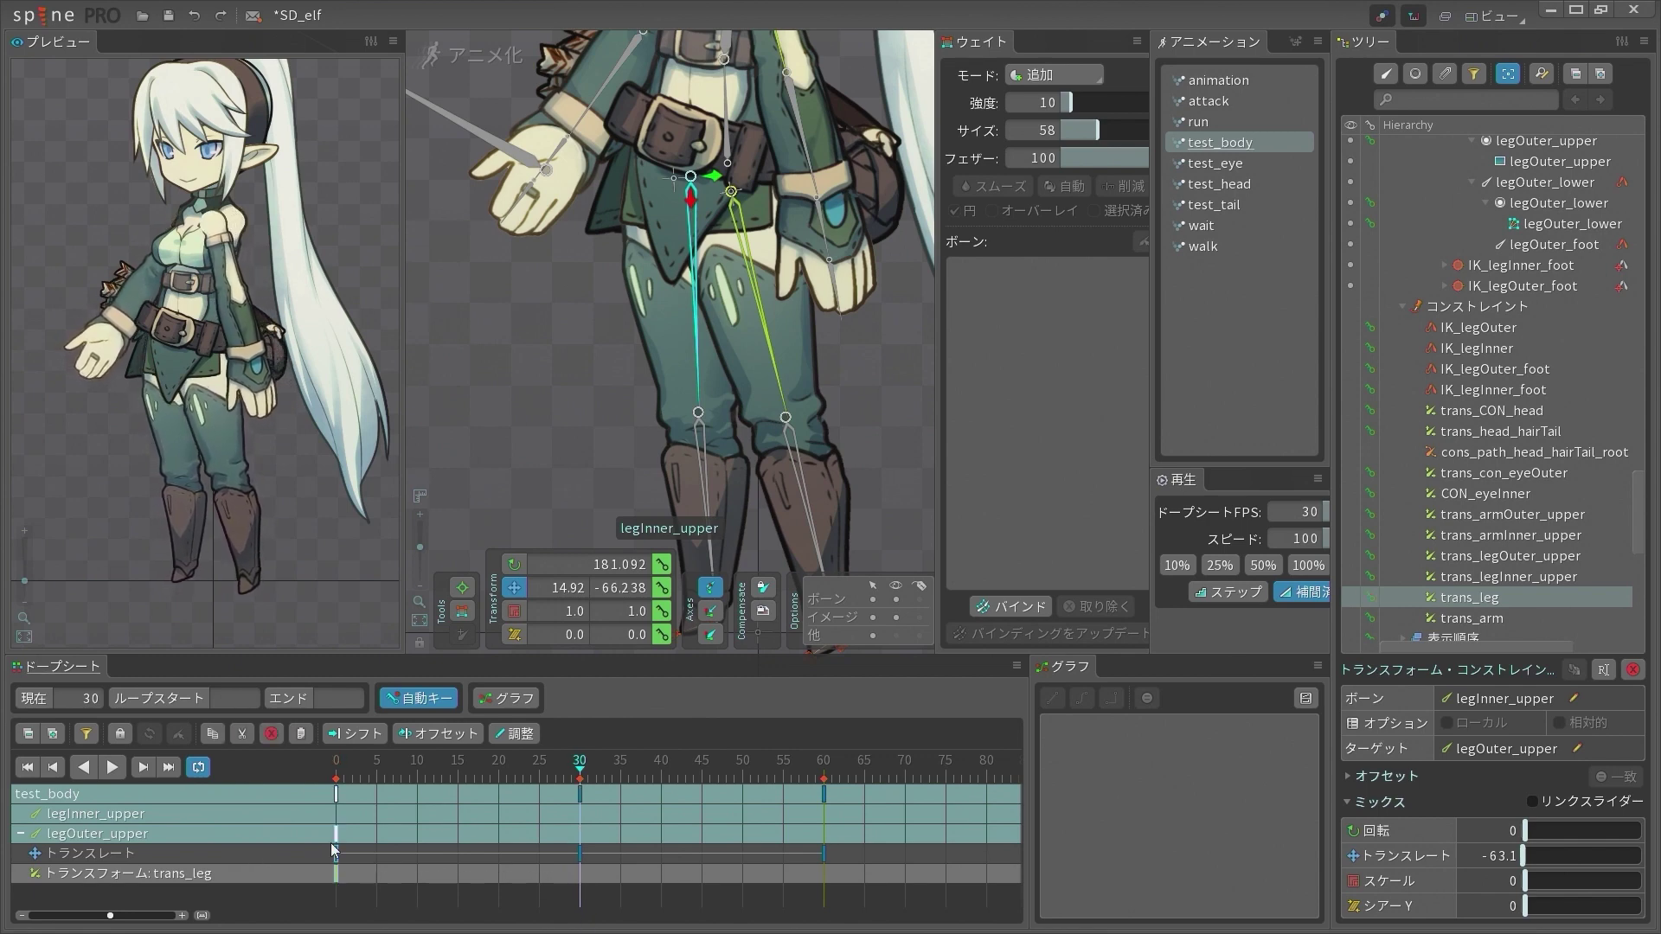
# Try translate mixes of -60 and 45.4 on trans_leg at frame 0, and delete the constraint's animation key
pyautogui.moveTo(584, 776); pyautogui.dragTo(337, 774)
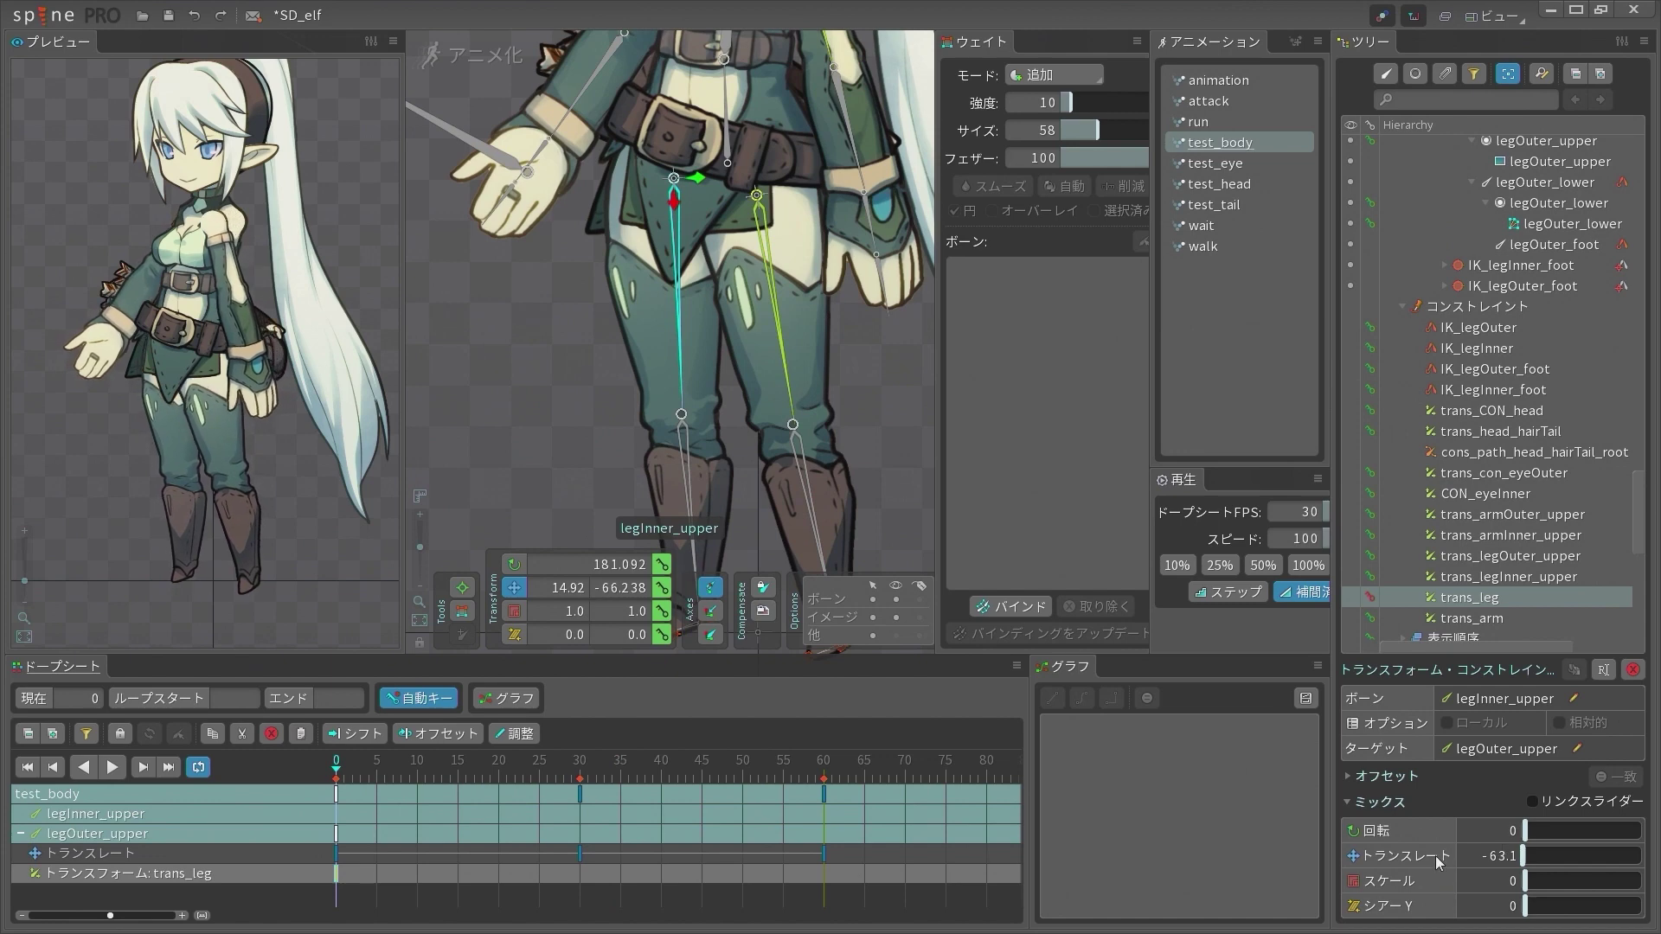
pyautogui.click(1464, 853)
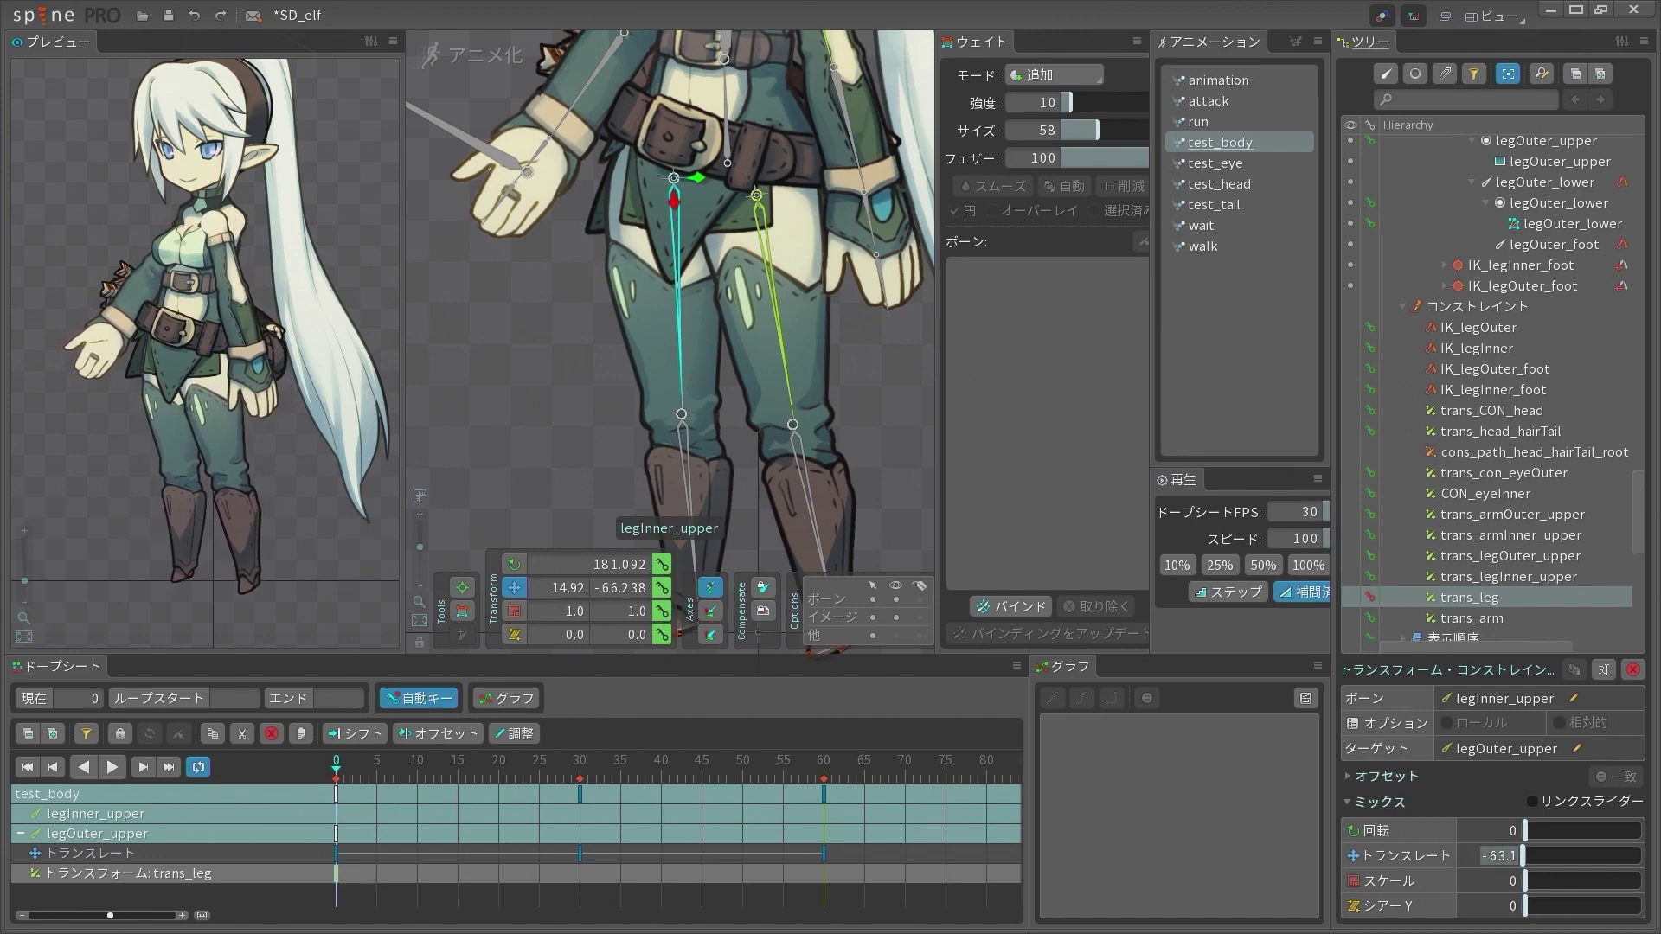
pyautogui.press('Return')
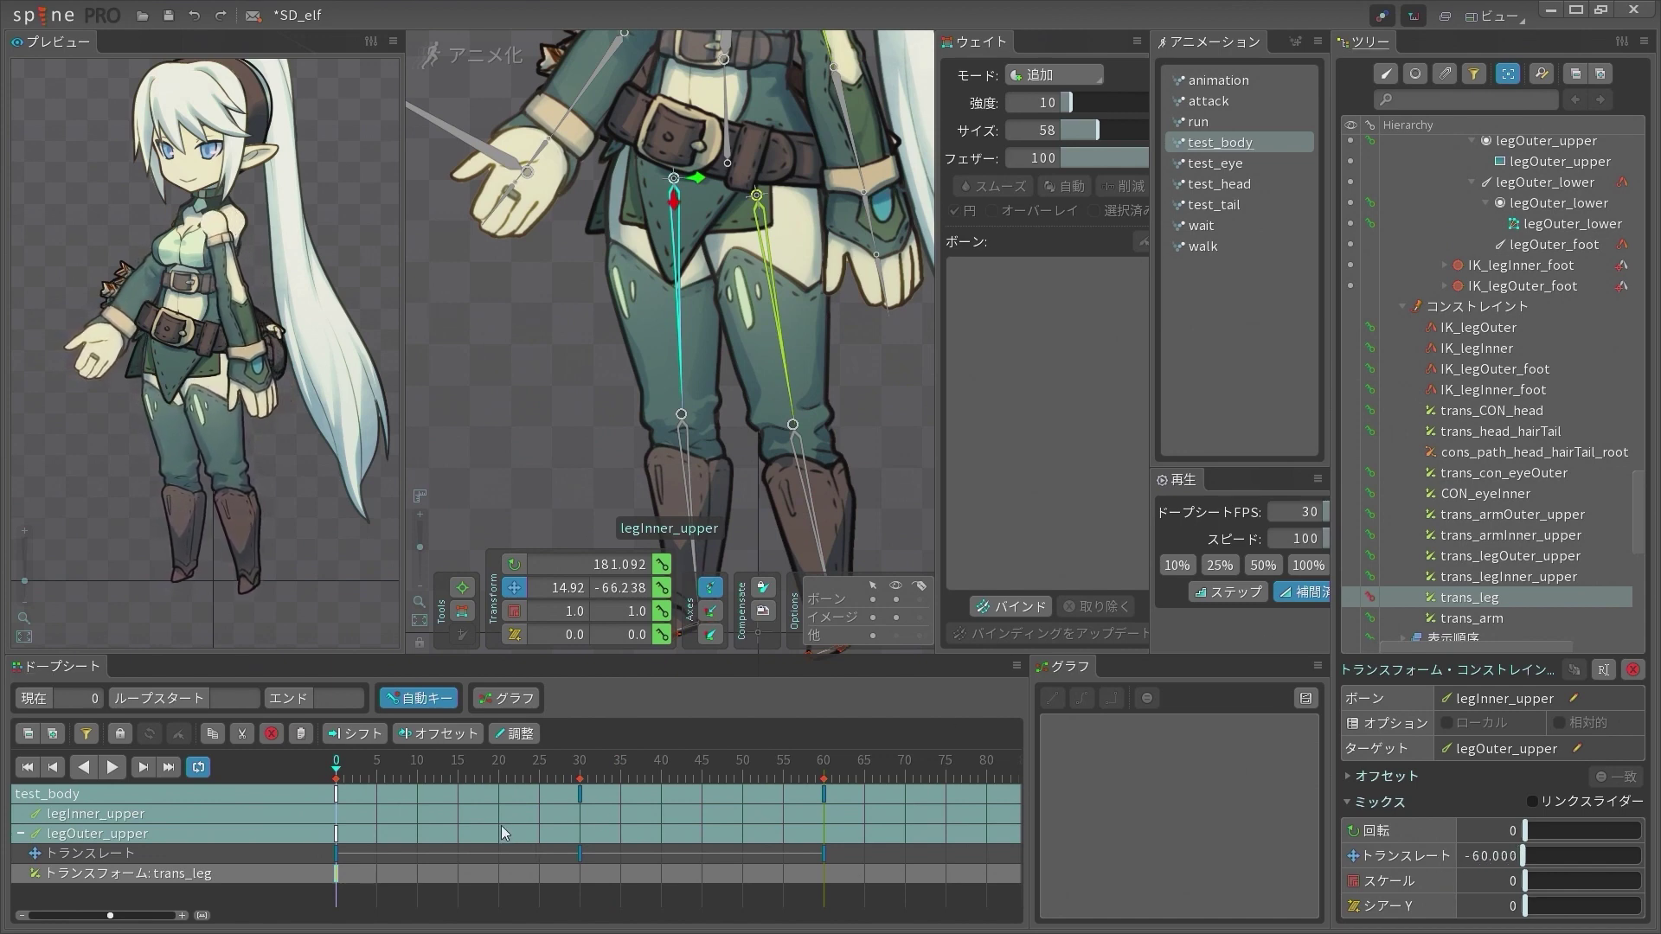
pyautogui.scroll(5, 167, 387)
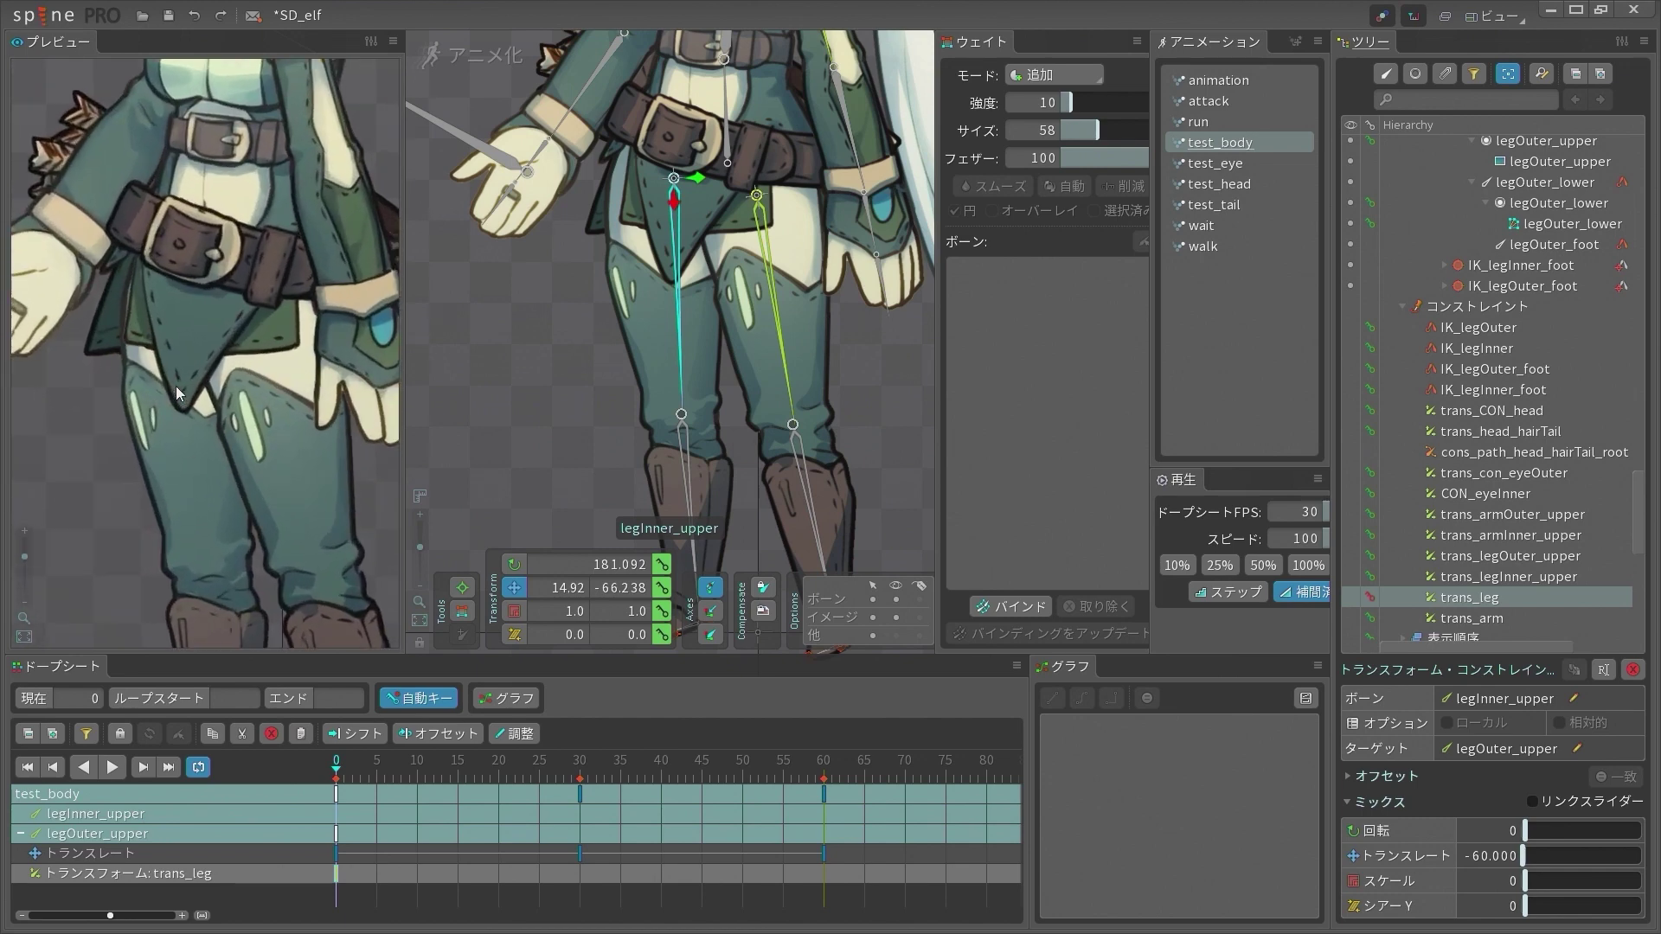
pyautogui.scroll(-5, 177, 388)
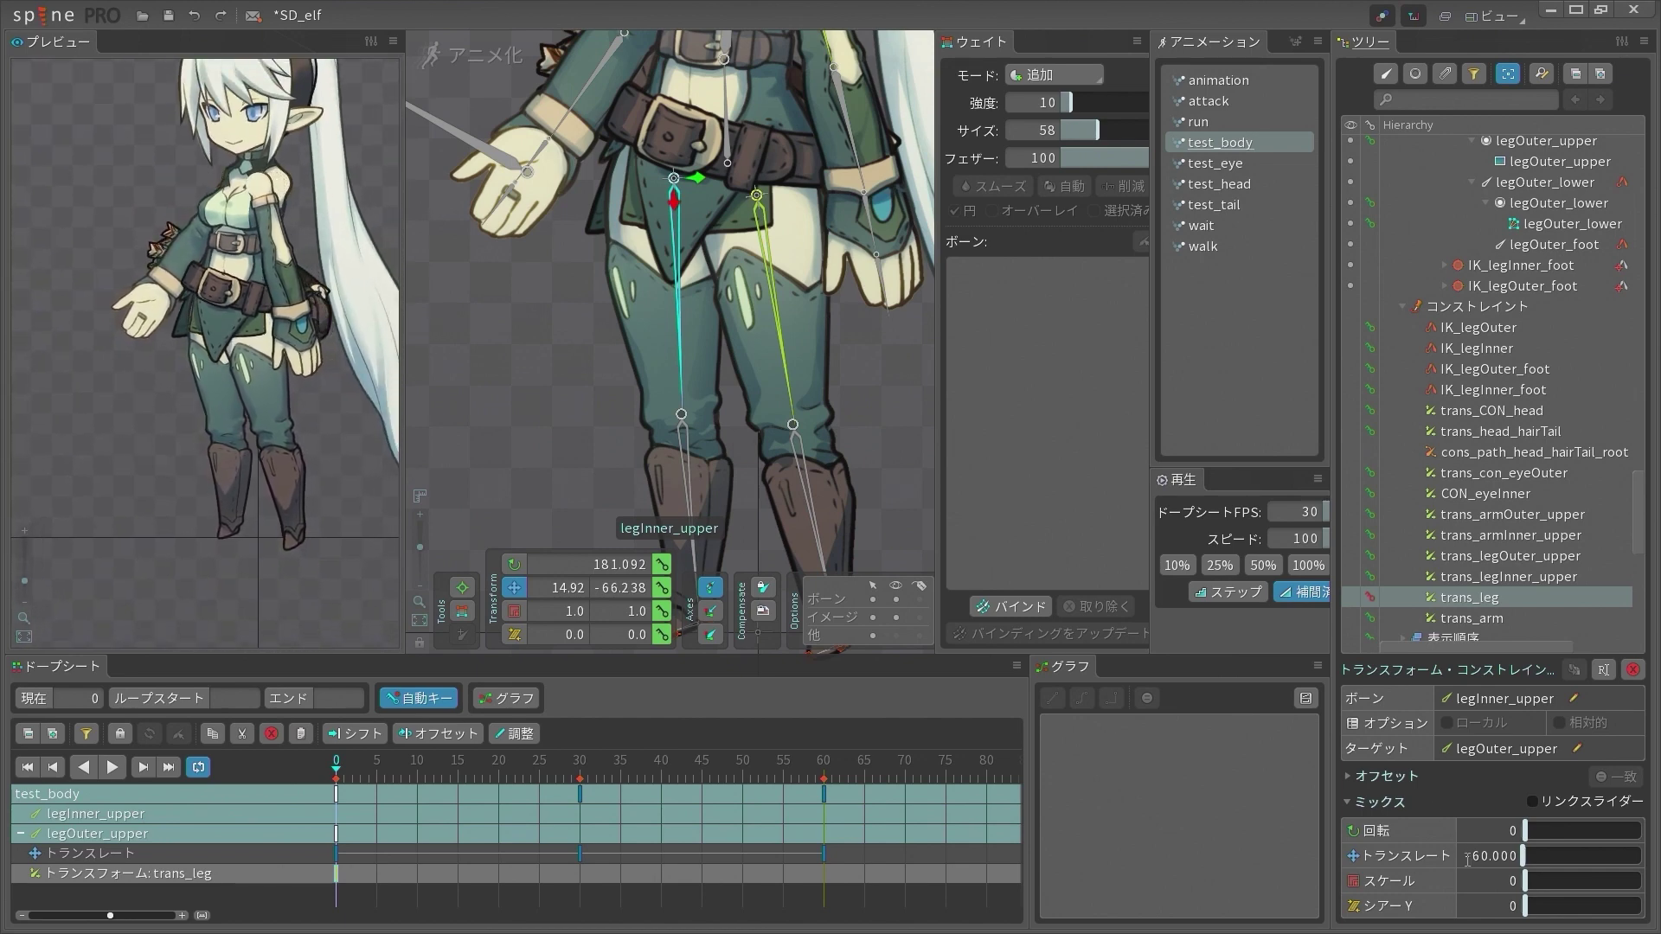
pyautogui.moveTo(1468, 858); pyautogui.dragTo(1536, 856)
pyautogui.press('BackSpace')
pyautogui.click(1576, 854)
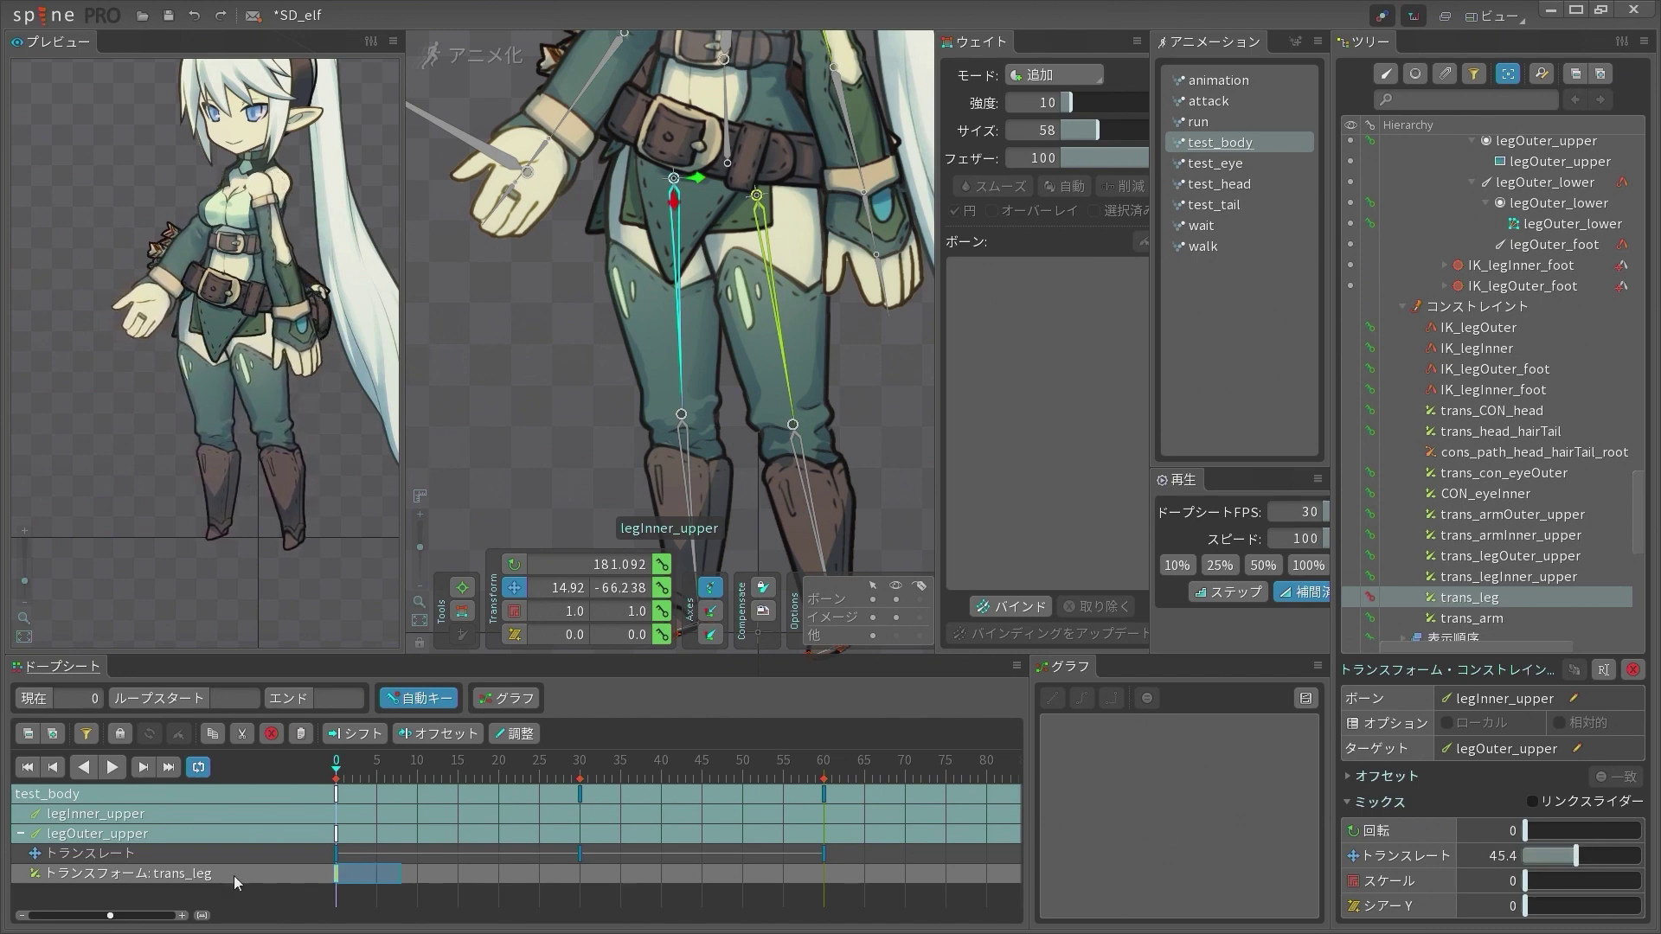
pyautogui.press('Delete')
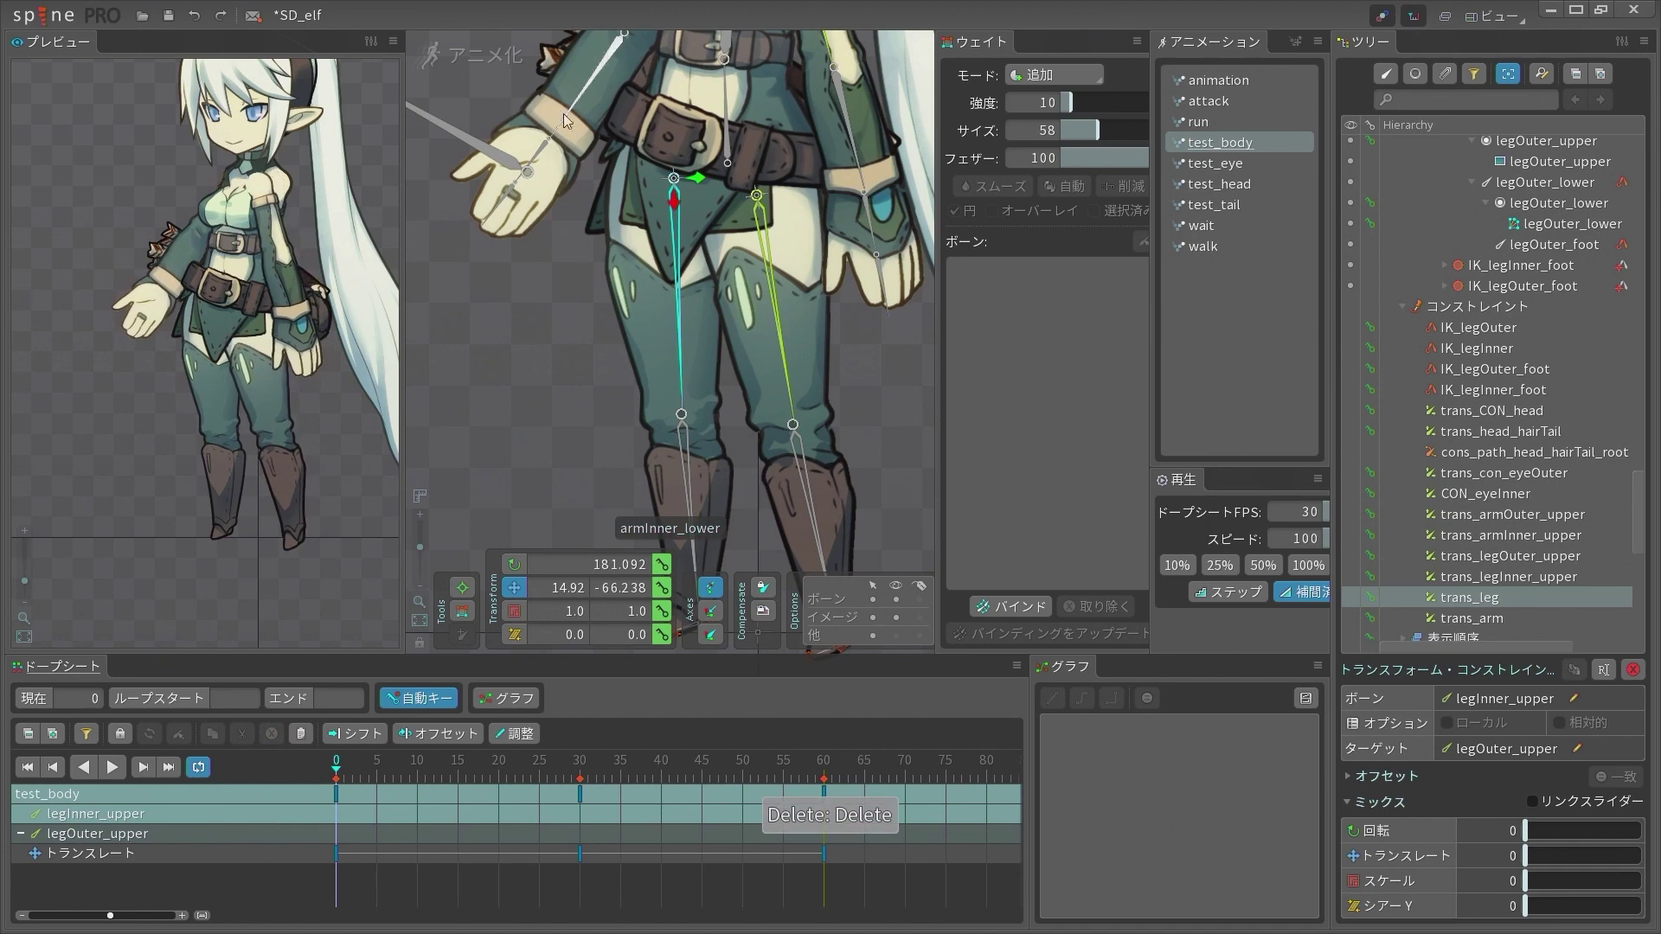
# Set trans_leg's translate mix to -60 in setup mode, and return to animate mode
pyautogui.click(475, 57)
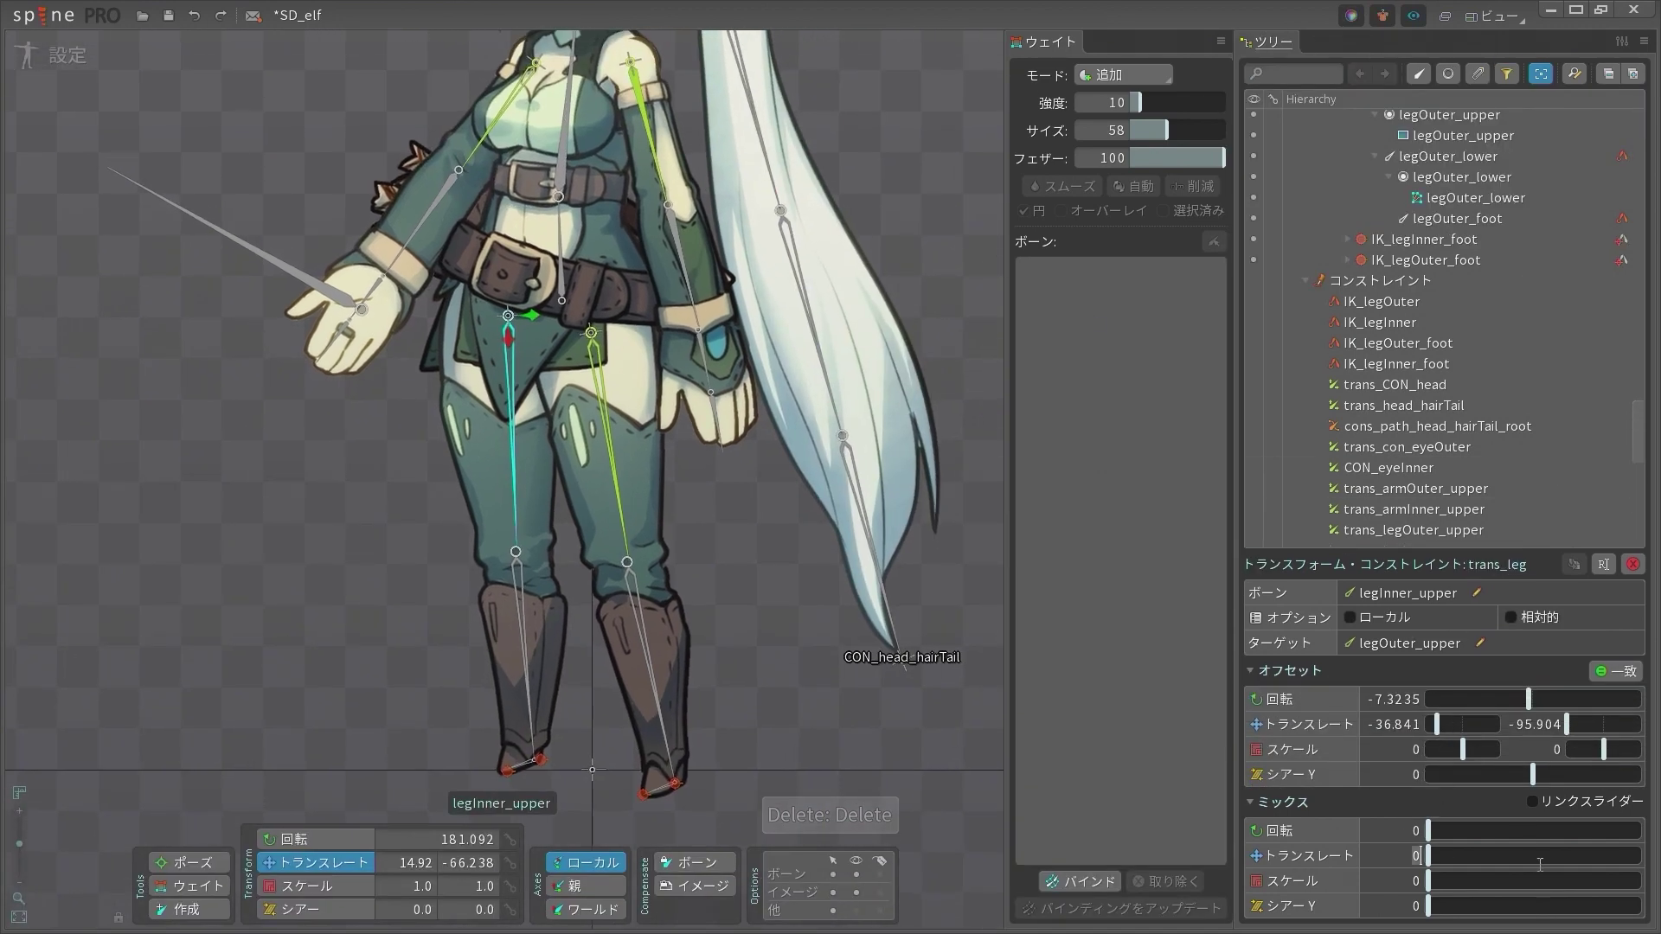
pyautogui.hotkey('ctrl', 'z')
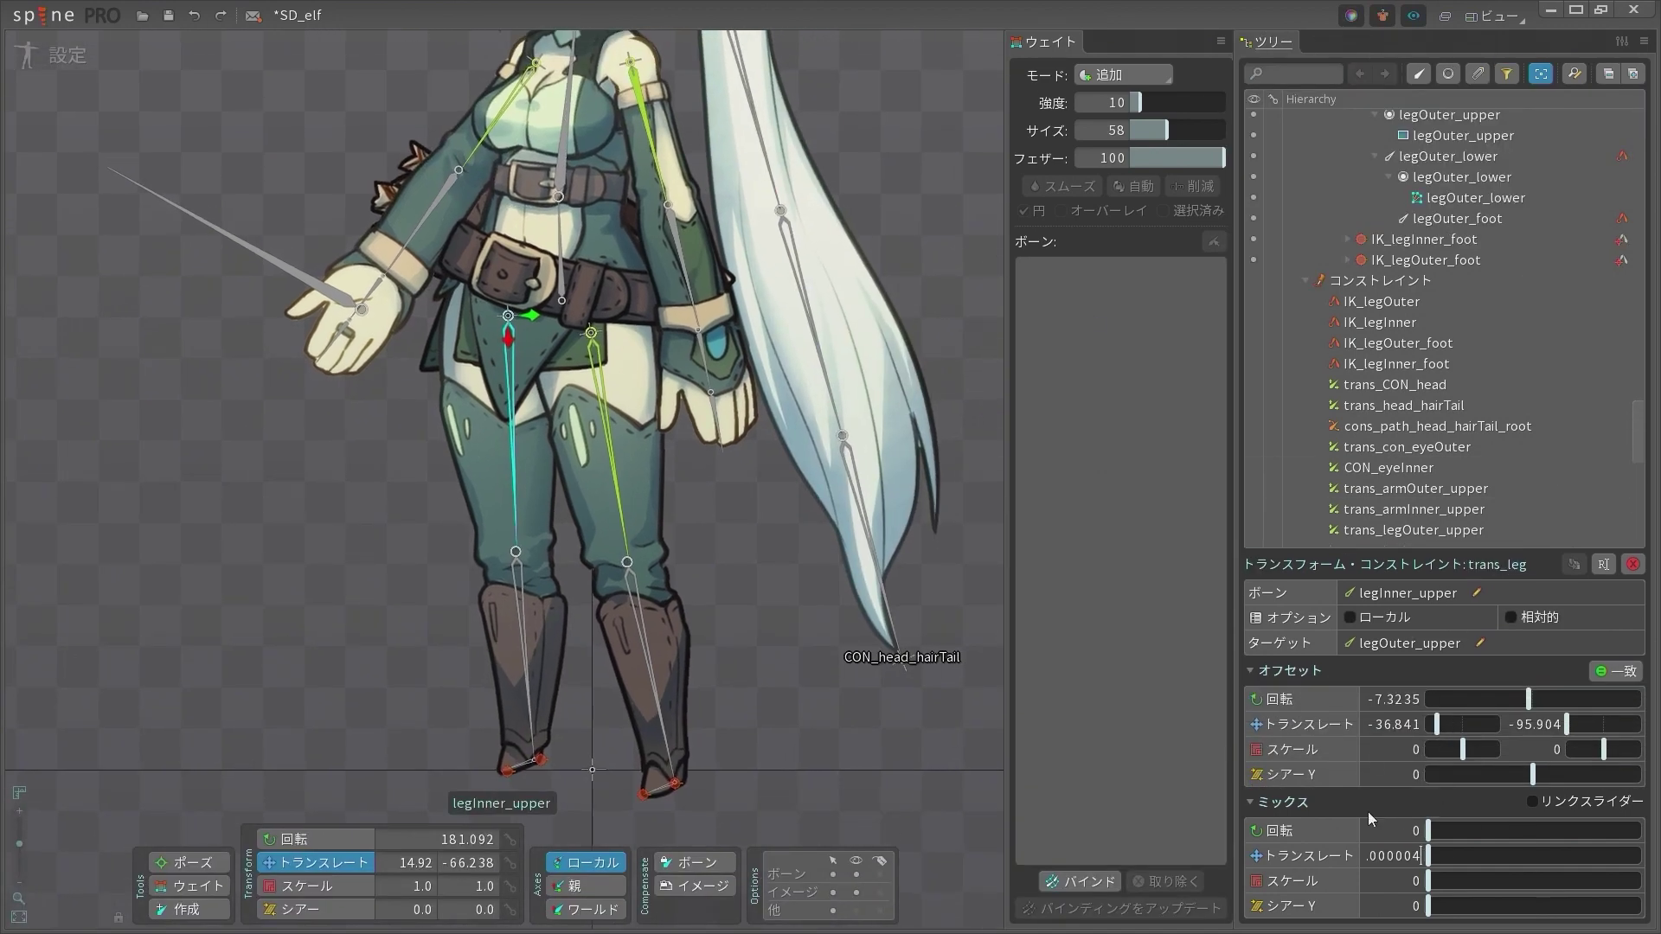
pyautogui.moveTo(1386, 865); pyautogui.dragTo(1480, 868)
pyautogui.click(53, 55)
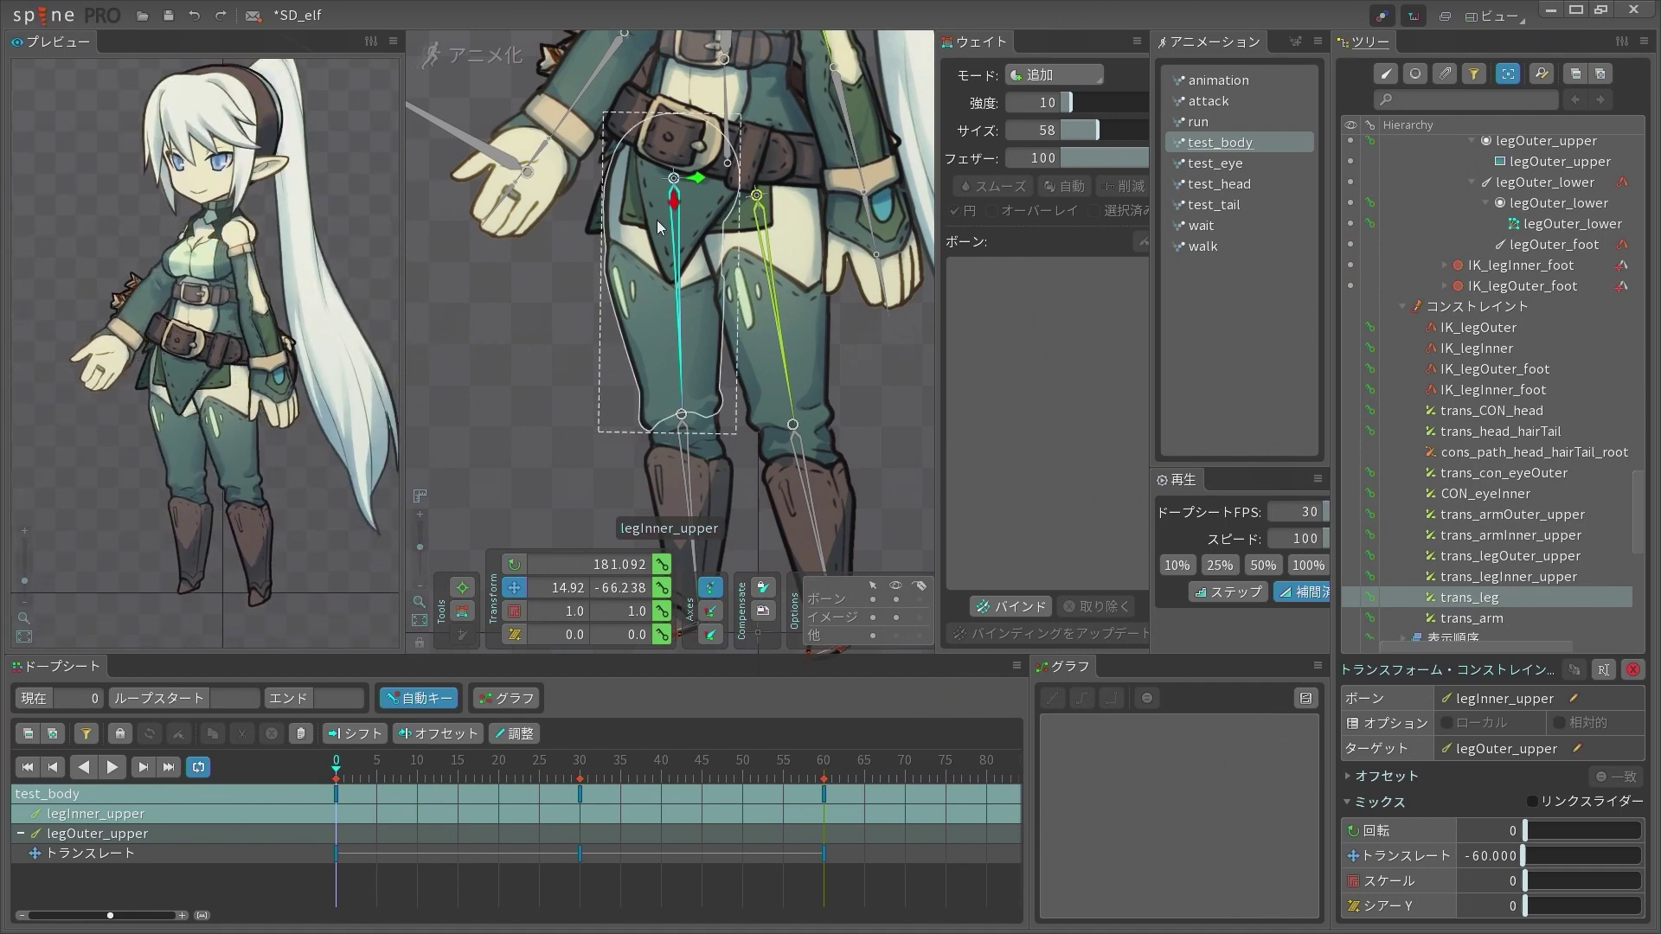
# Try moving armOuter_upper and legOuter_upper together toward the body's inner side to test the linked limbs, and undo the move
pyautogui.scroll(-3, 657, 220)
pyautogui.click(712, 185)
pyautogui.click(710, 179)
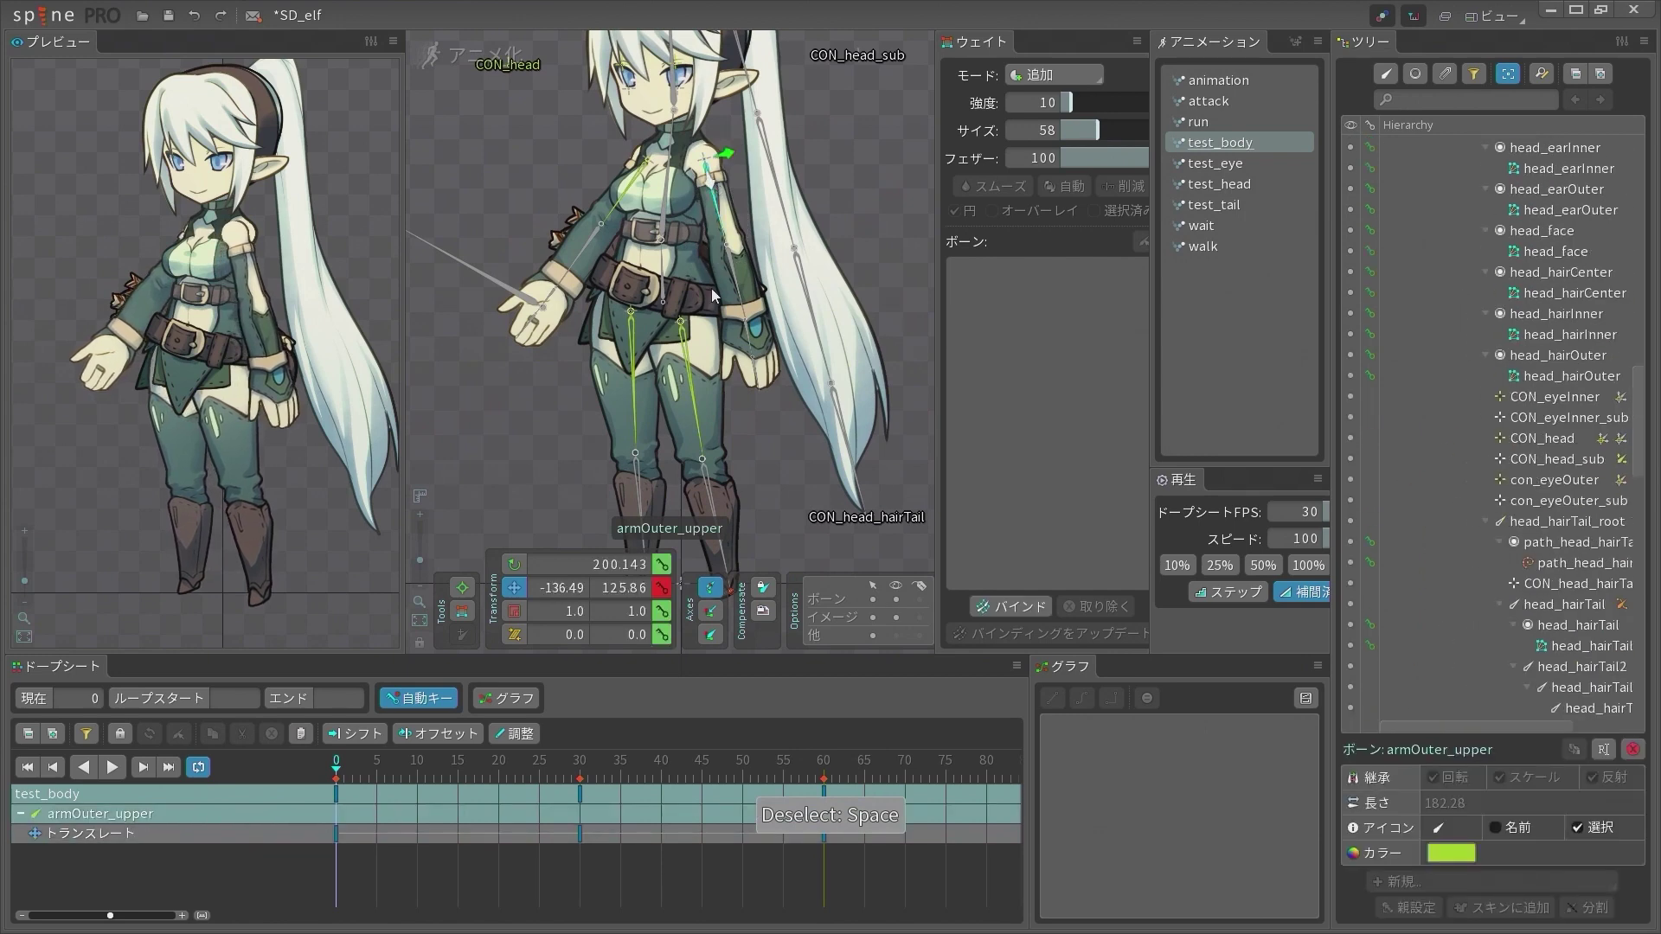
pyautogui.keyDown('ctrl'); pyautogui.click(697, 377); pyautogui.keyUp('ctrl')
pyautogui.moveTo(920, 351); pyautogui.dragTo(872, 329)
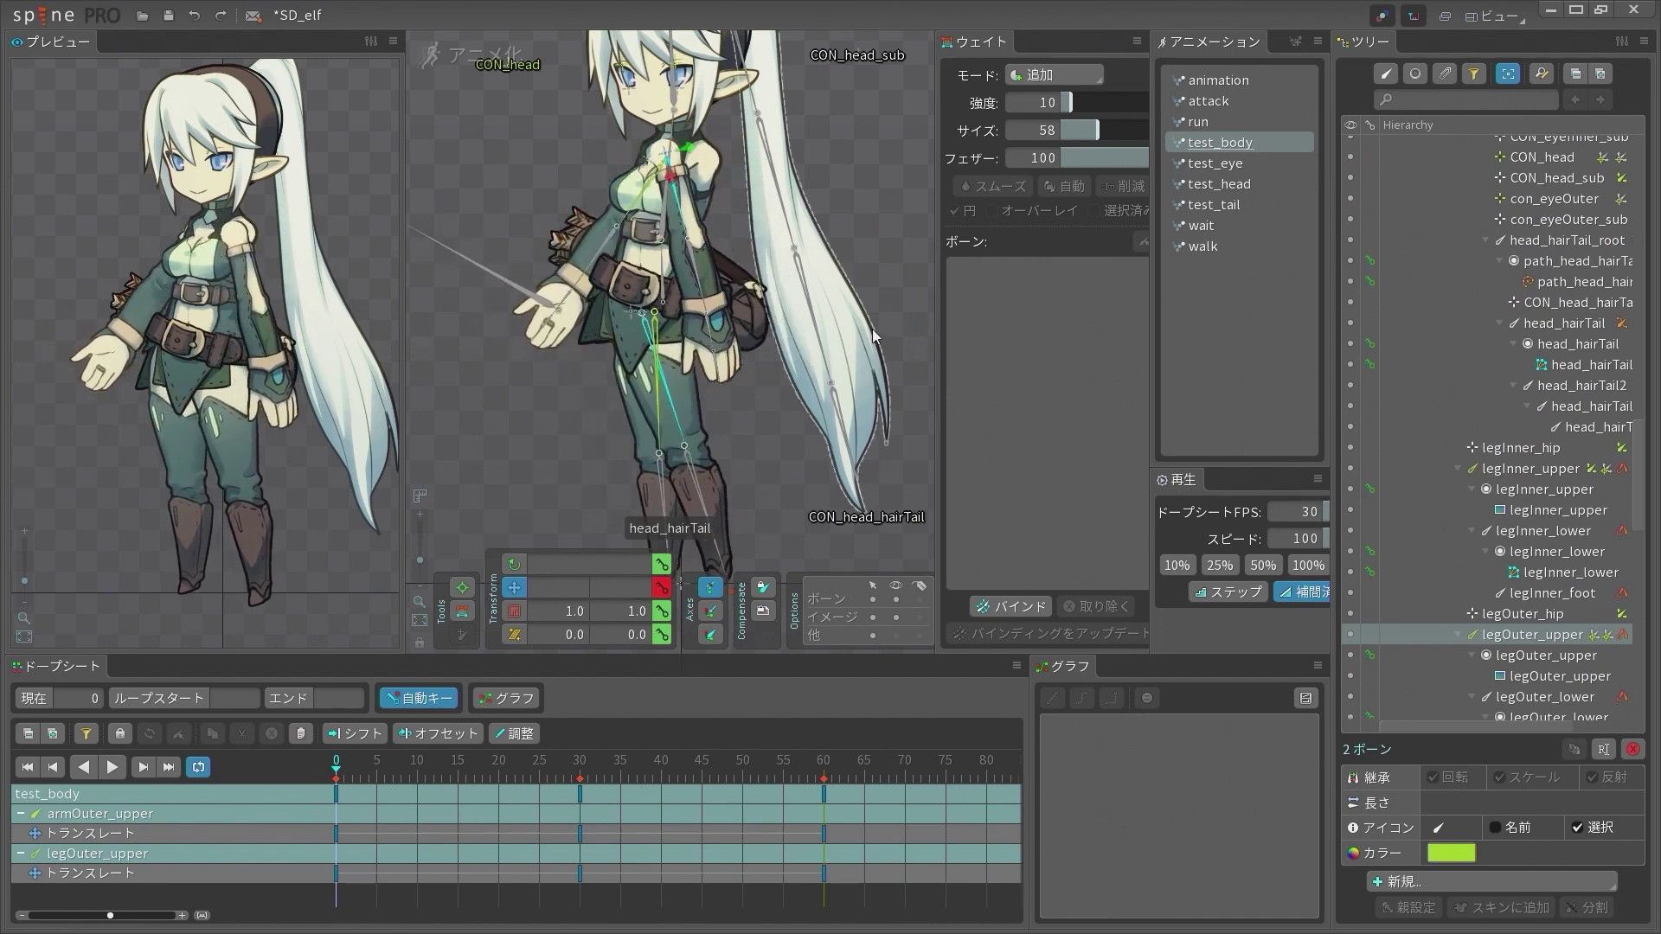
pyautogui.hotkey('ctrl', 'z')
pyautogui.scroll(3, 647, 151)
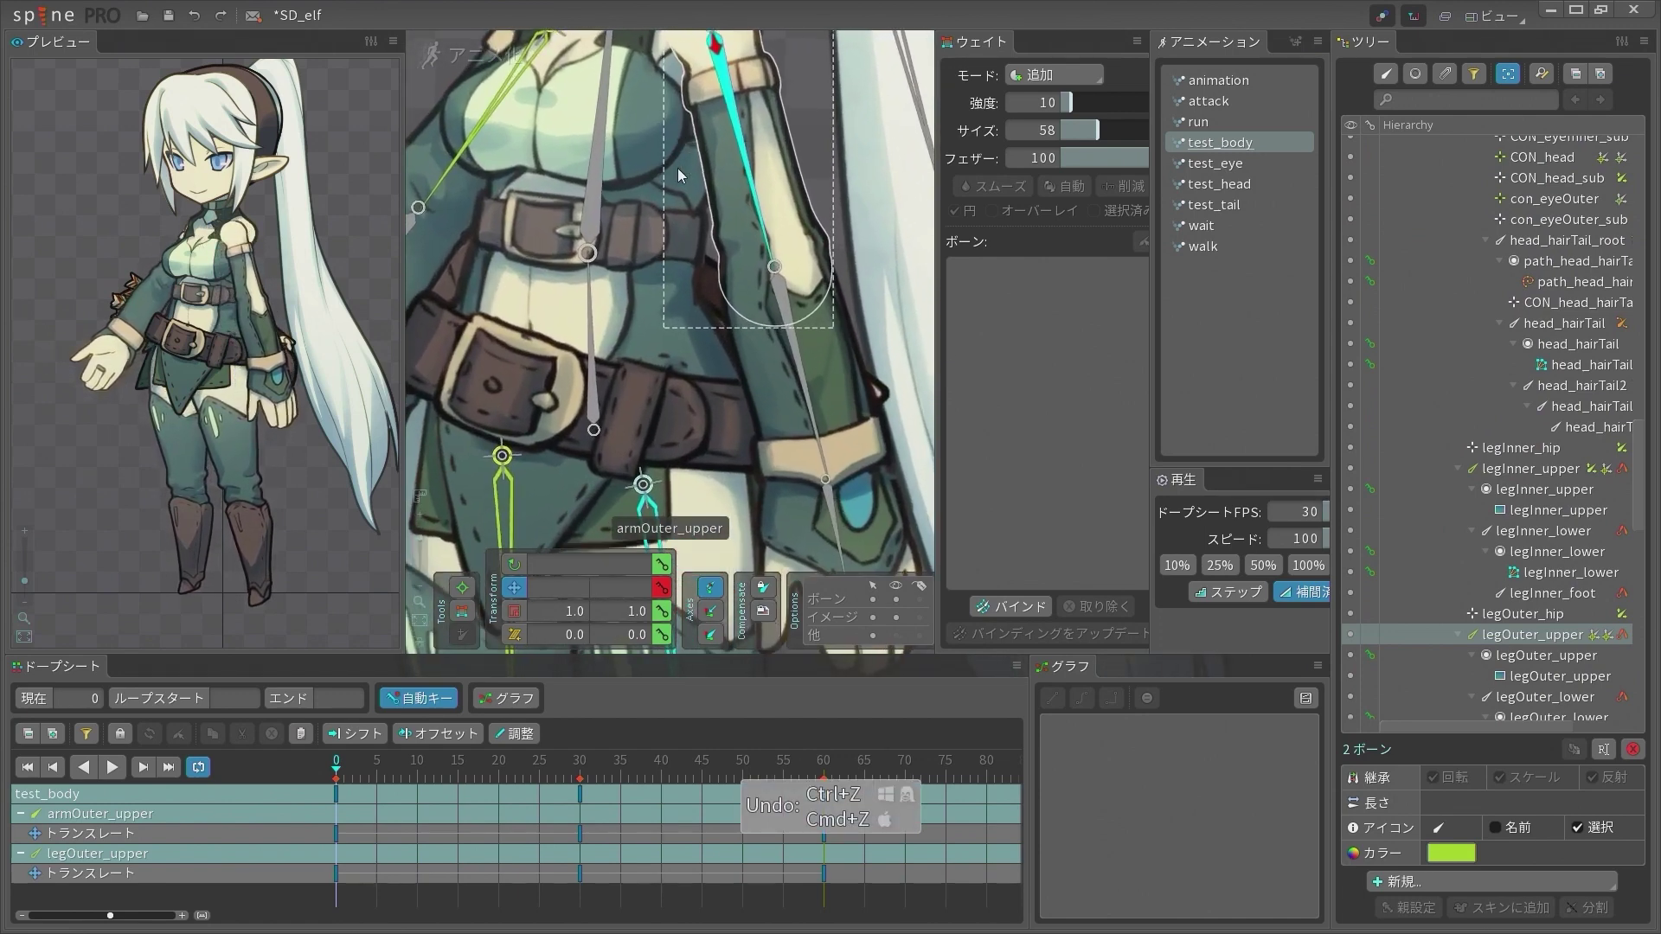
# Examine the helper bones legOuter_hip and legInner_hip at the hips and armOuter_shoulder and armInner_shoulder at the shoulders
pyautogui.press('space')
pyautogui.scroll(-5, 739, 329)
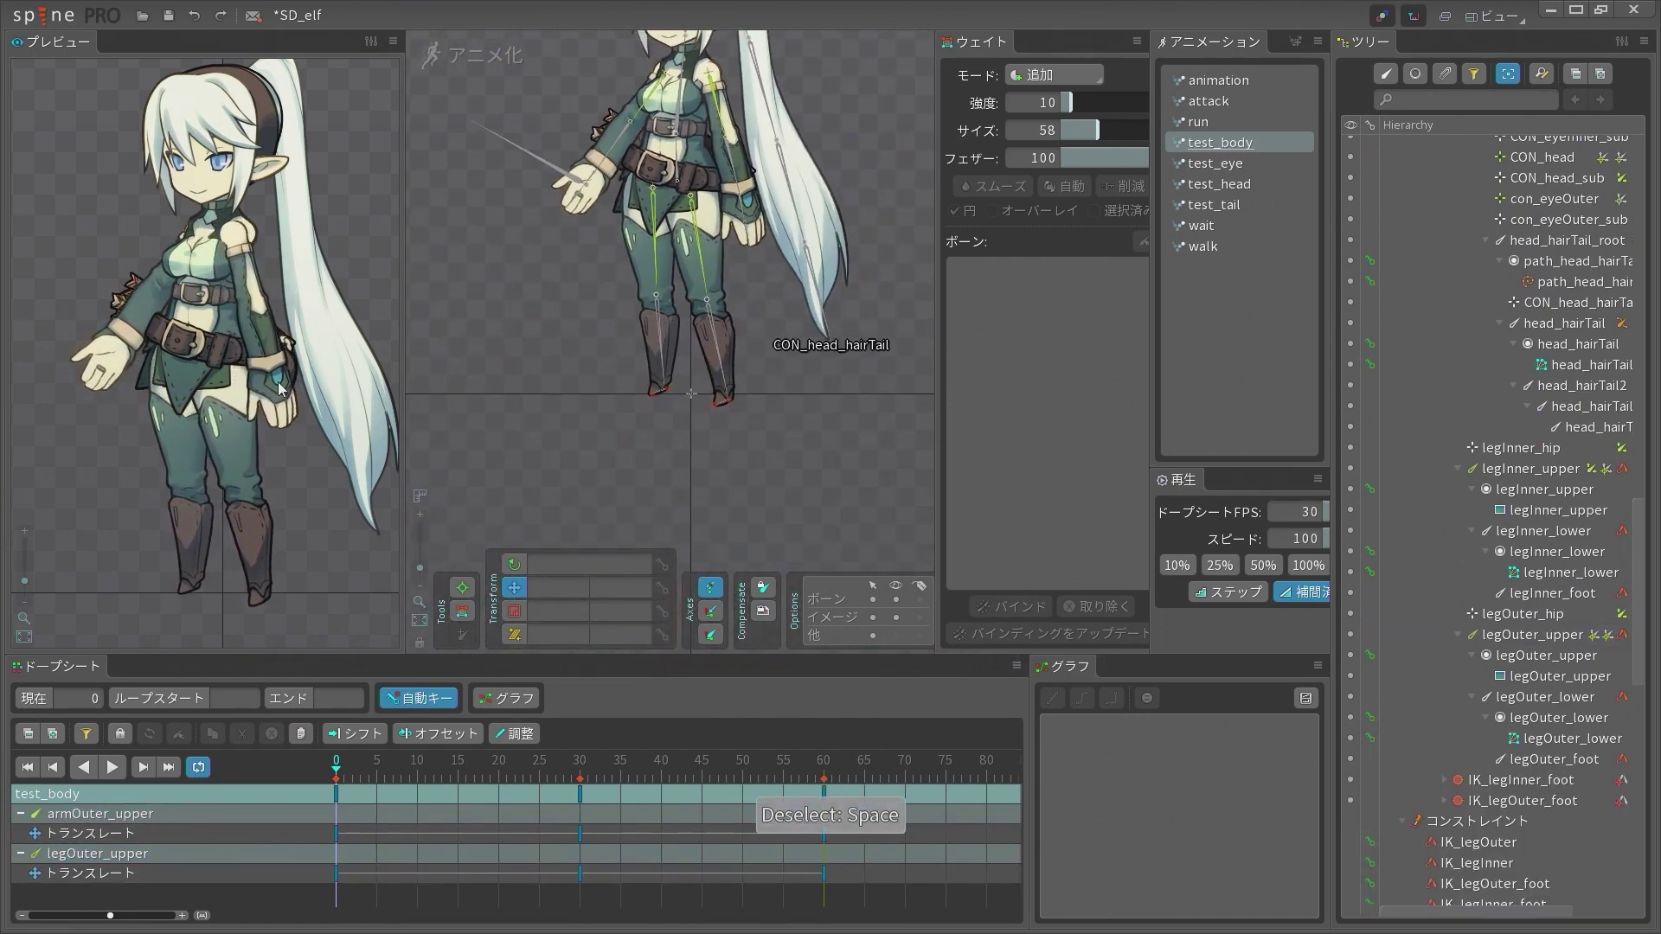
pyautogui.scroll(5, 734, 248)
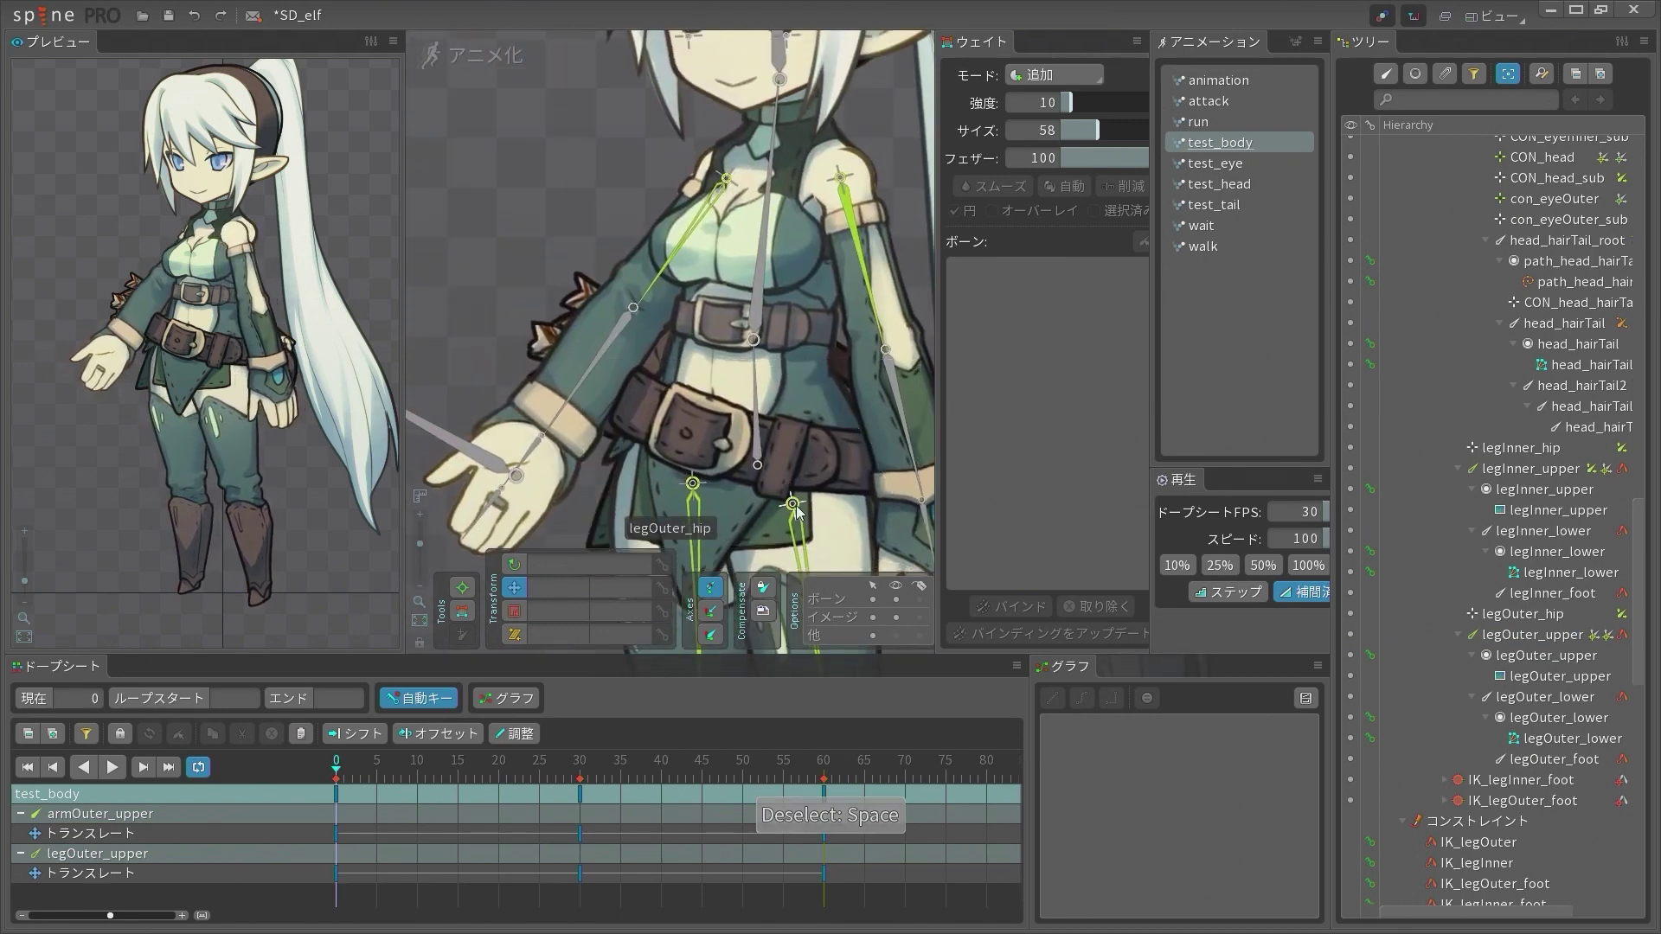
pyautogui.click(792, 504)
pyautogui.keyDown('ctrl'); pyautogui.click(693, 483); pyautogui.keyUp('ctrl')
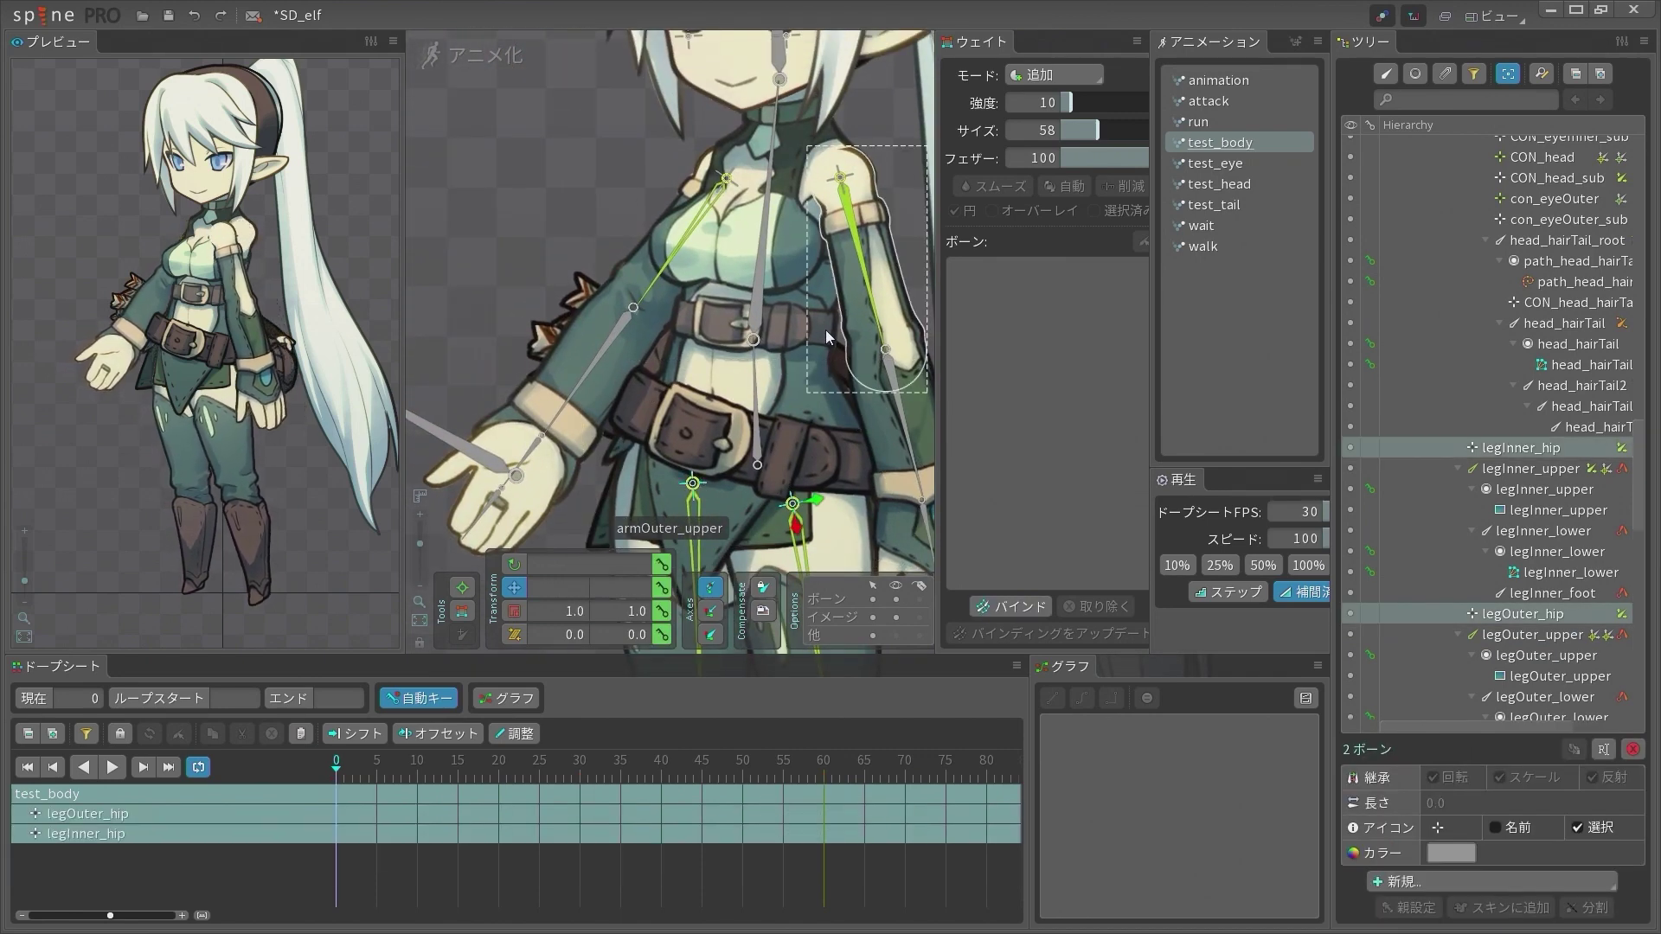
pyautogui.click(835, 204)
pyautogui.keyDown('ctrl'); pyautogui.click(727, 180); pyautogui.keyUp('ctrl')
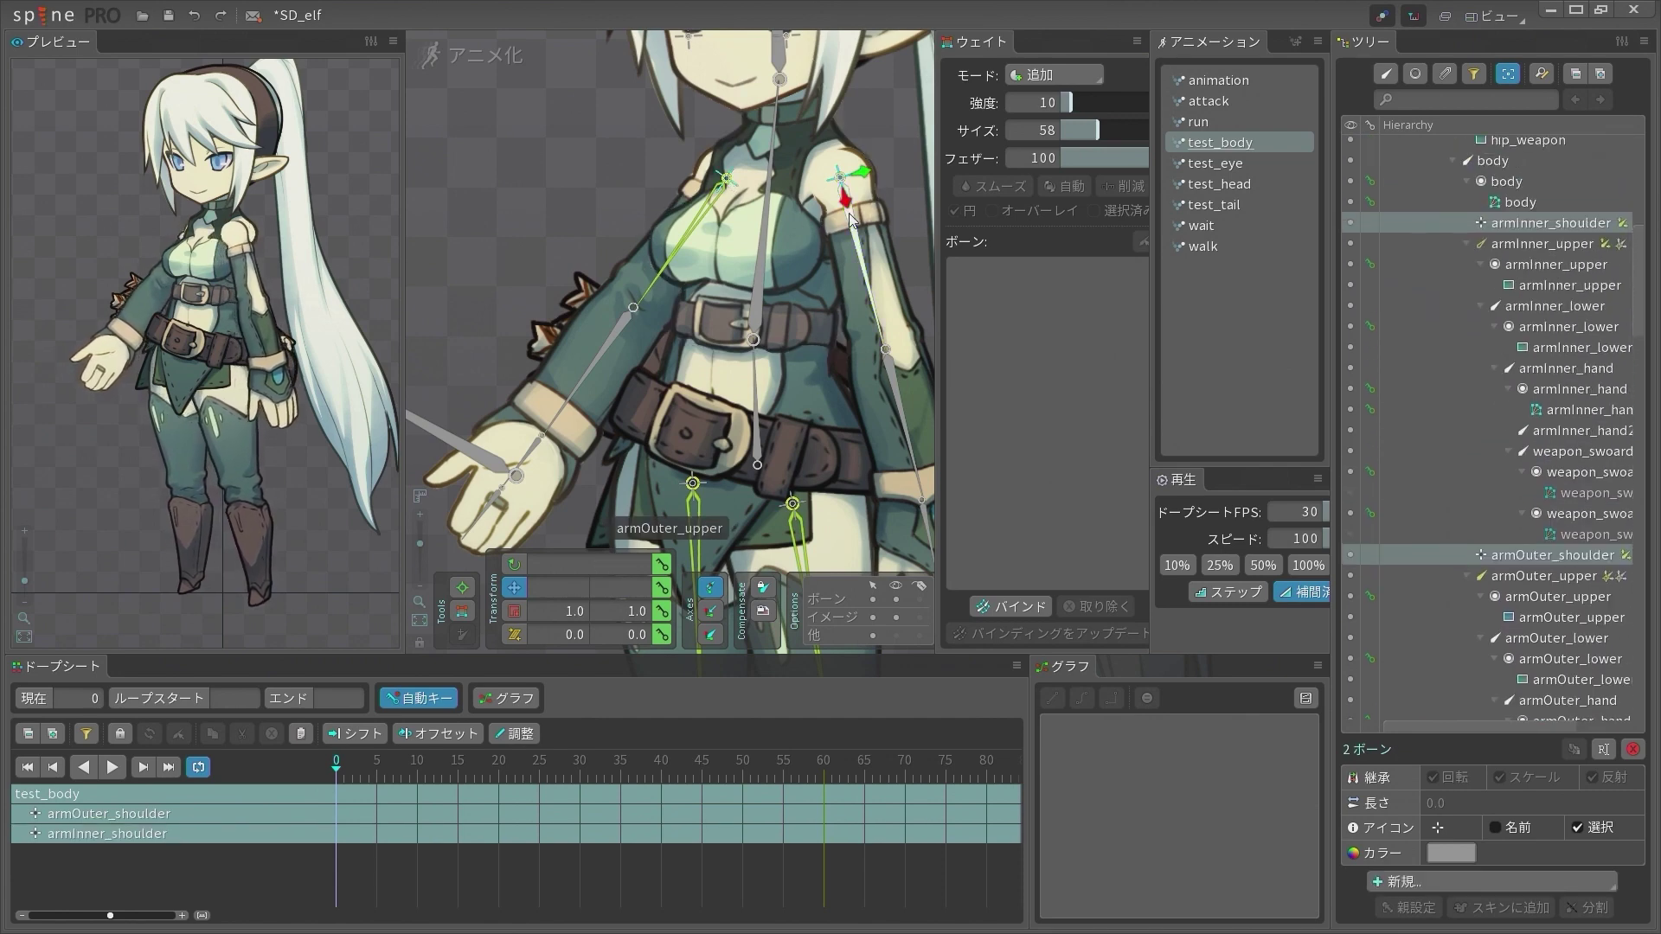
pyautogui.scroll(-5, 818, 259)
pyautogui.press('space')
pyautogui.scroll(5, 753, 204)
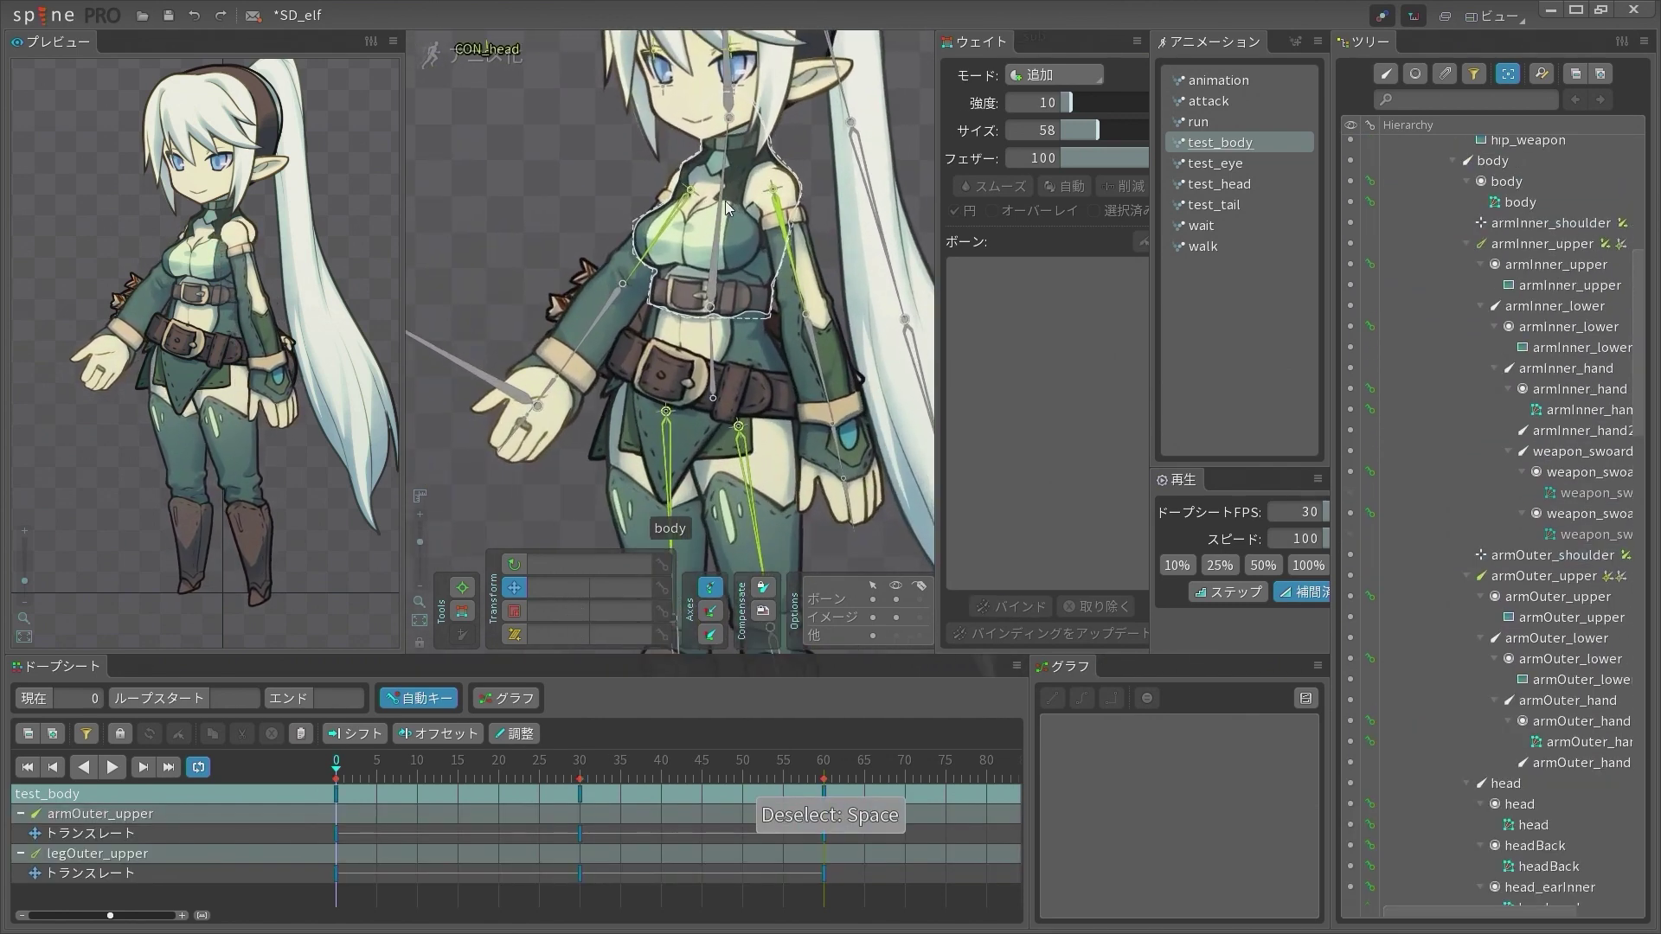
# Select the body mesh, activate the Weights tool, and set the timeline to frame 30
pyautogui.click(698, 232)
pyautogui.scroll(-1, 739, 395)
pyautogui.scroll(-2, 657, 207)
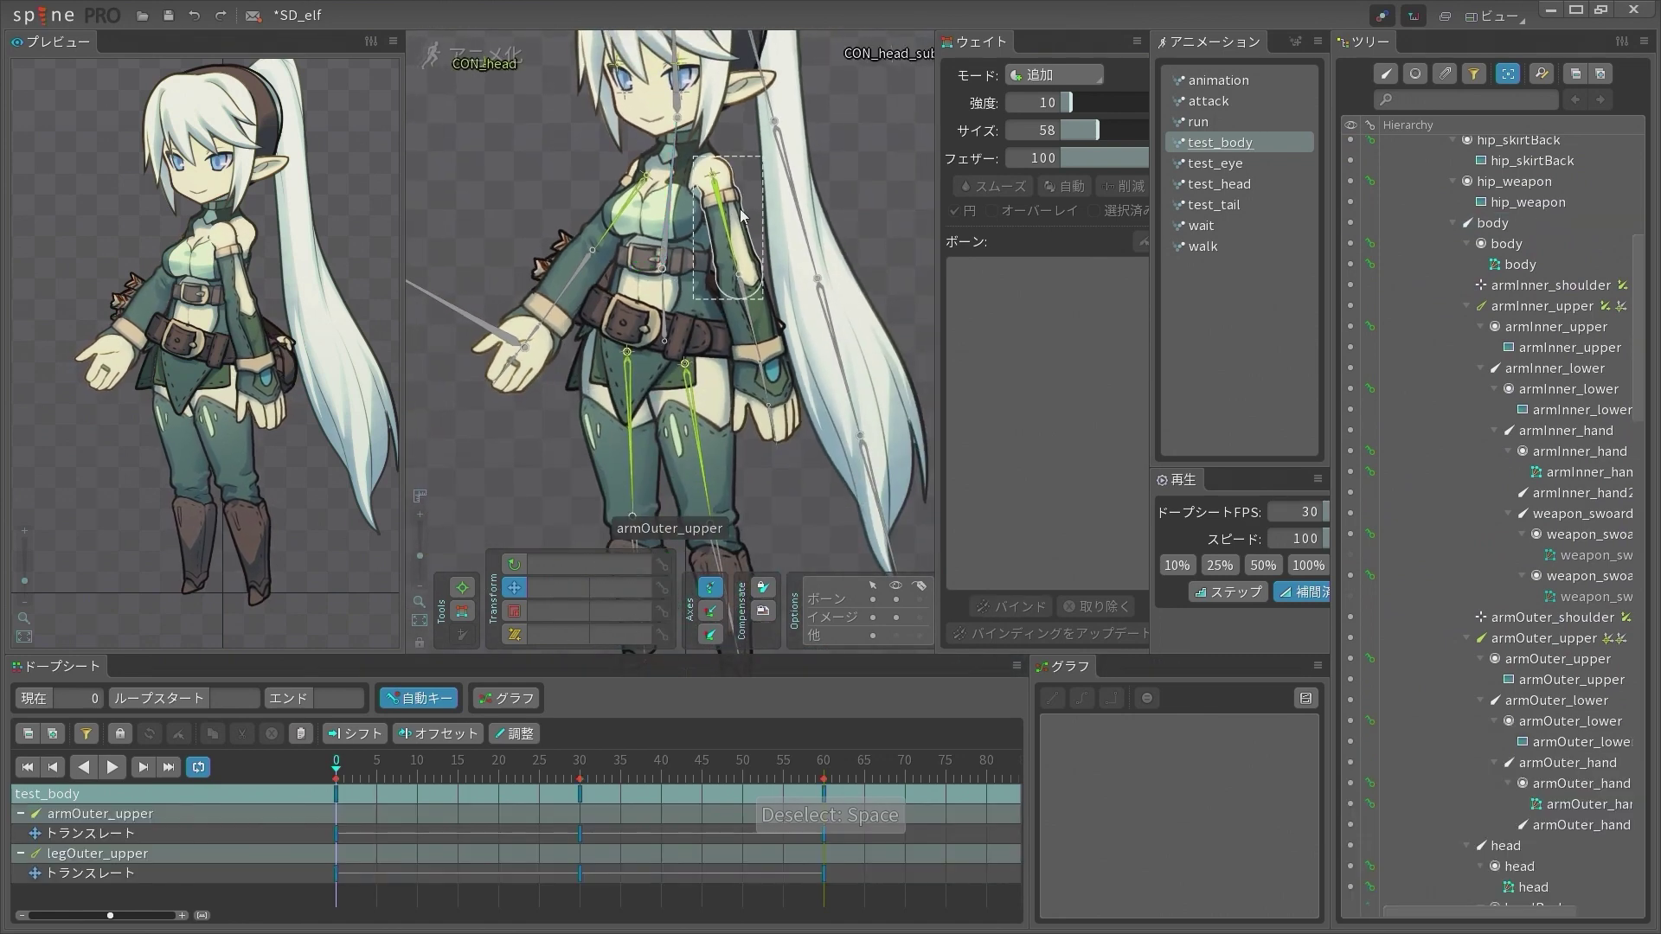
pyautogui.click(672, 210)
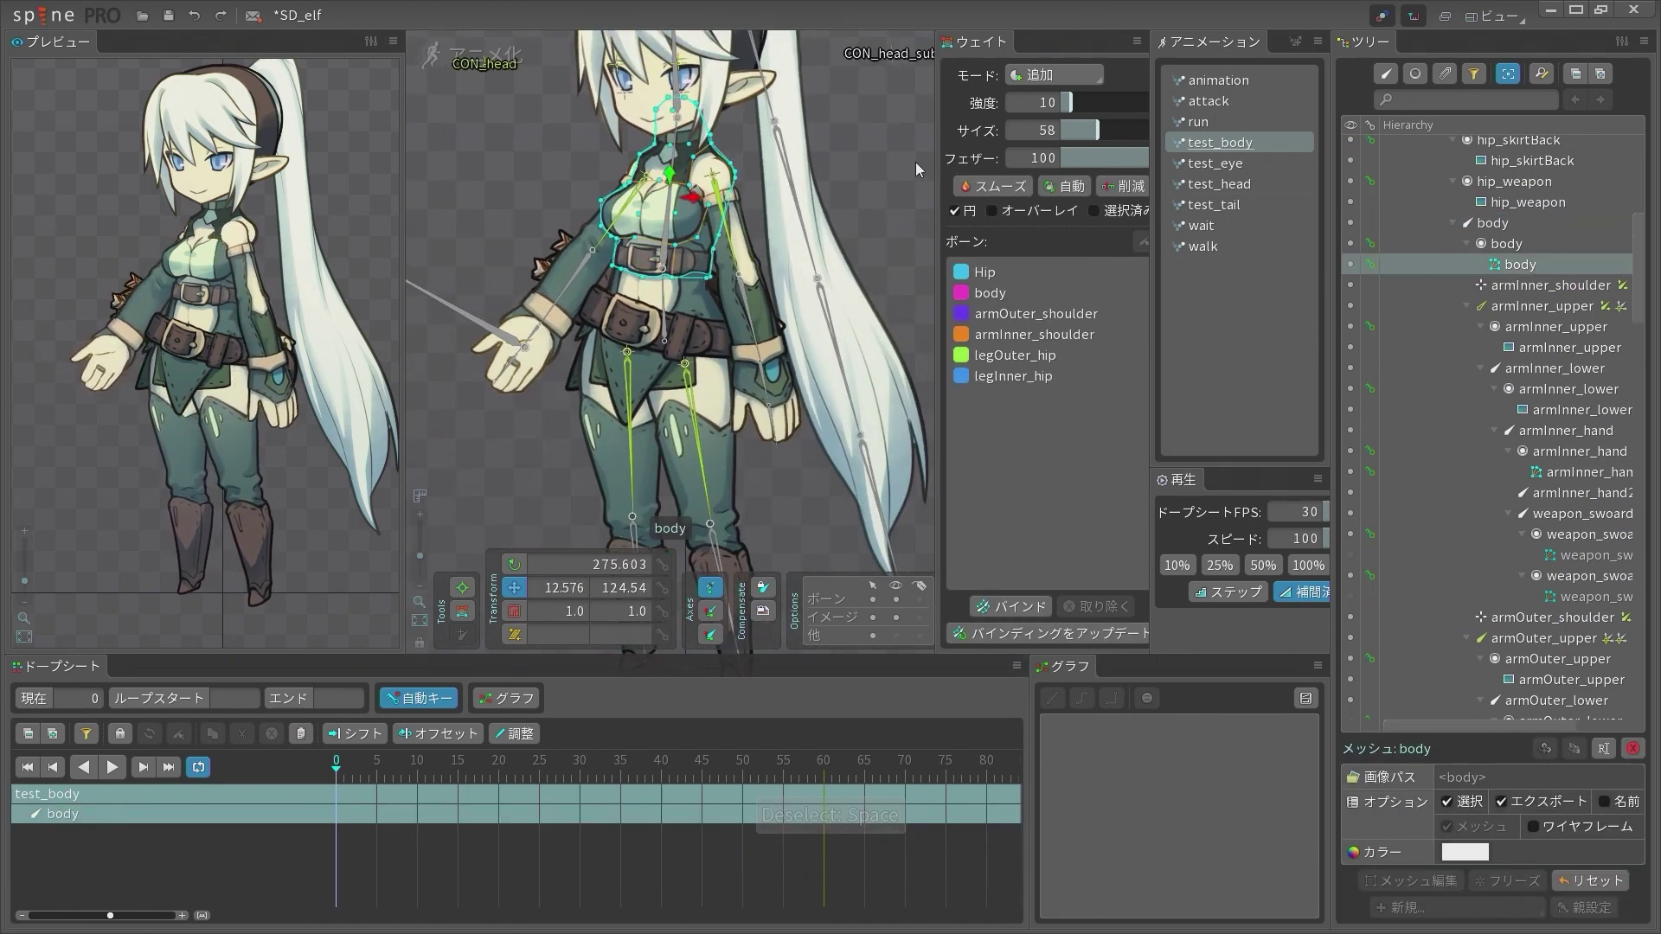
pyautogui.scroll(3, 720, 254)
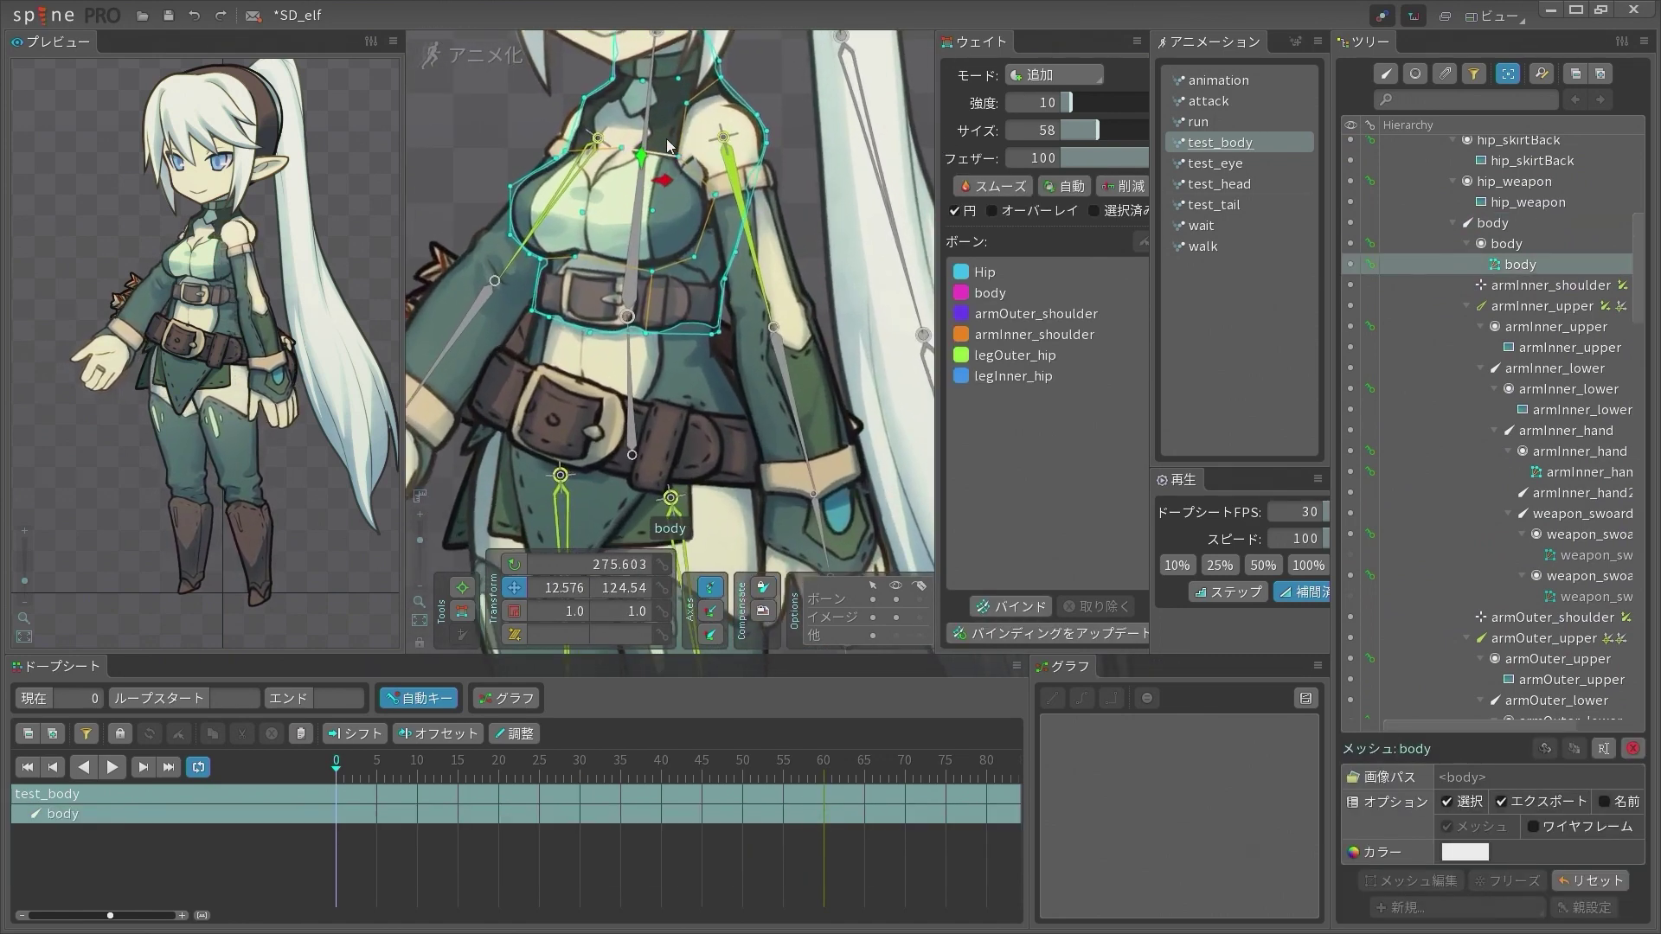
pyautogui.click(465, 614)
pyautogui.scroll(-3, 669, 273)
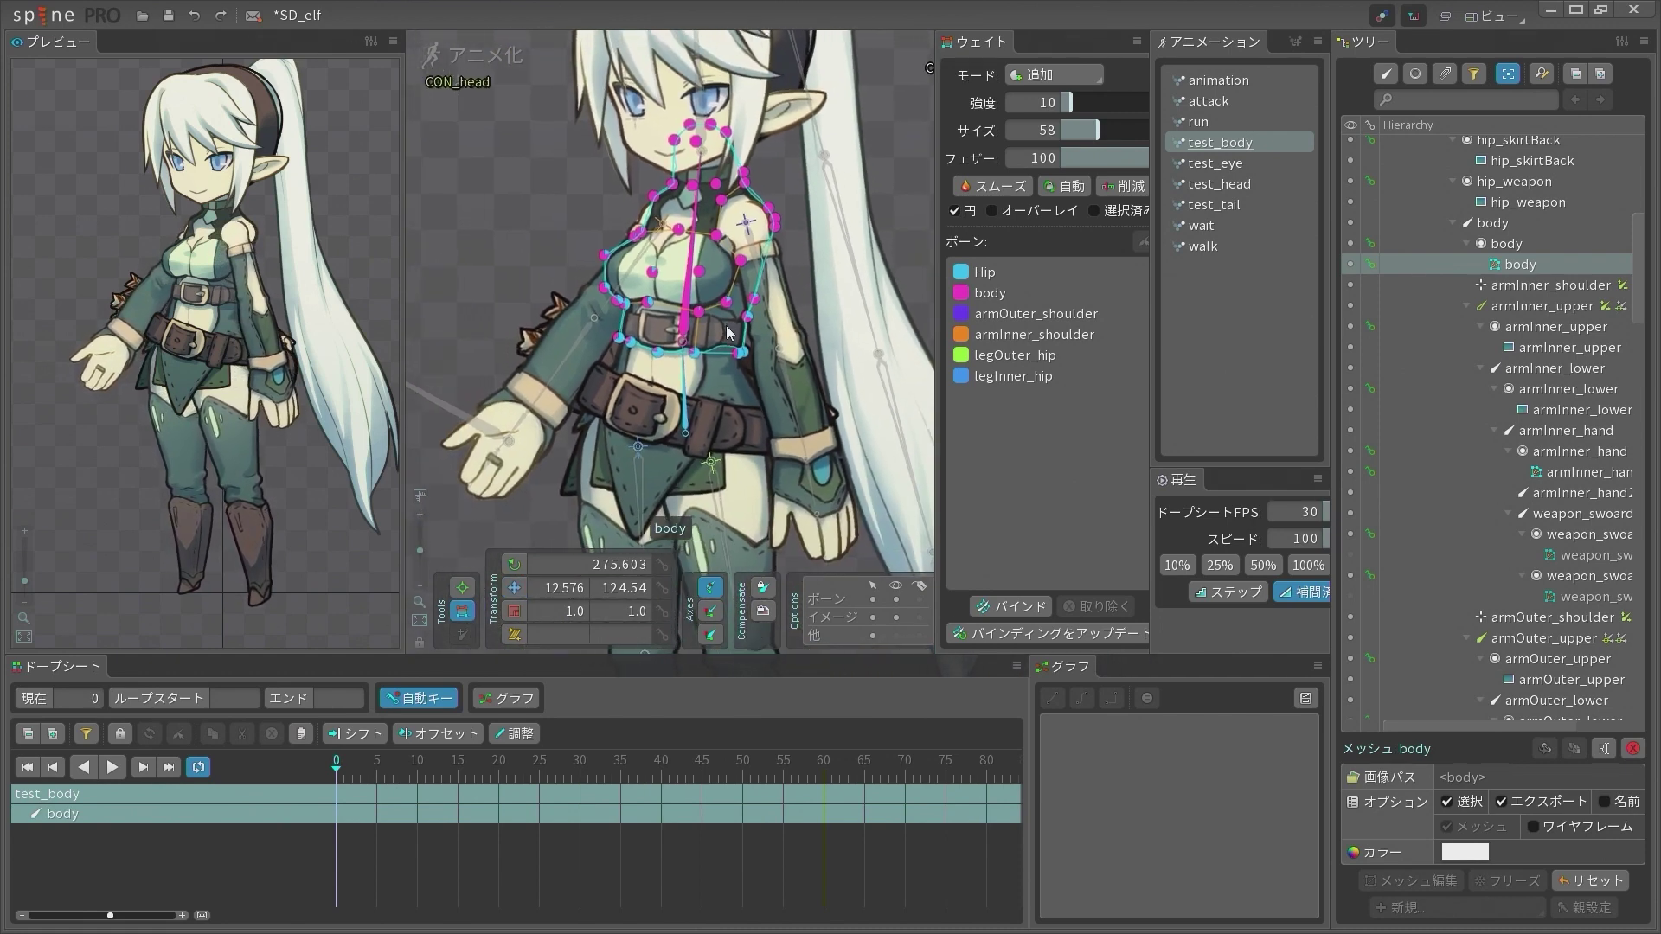
pyautogui.moveTo(843, 161); pyautogui.dragTo(692, 354)
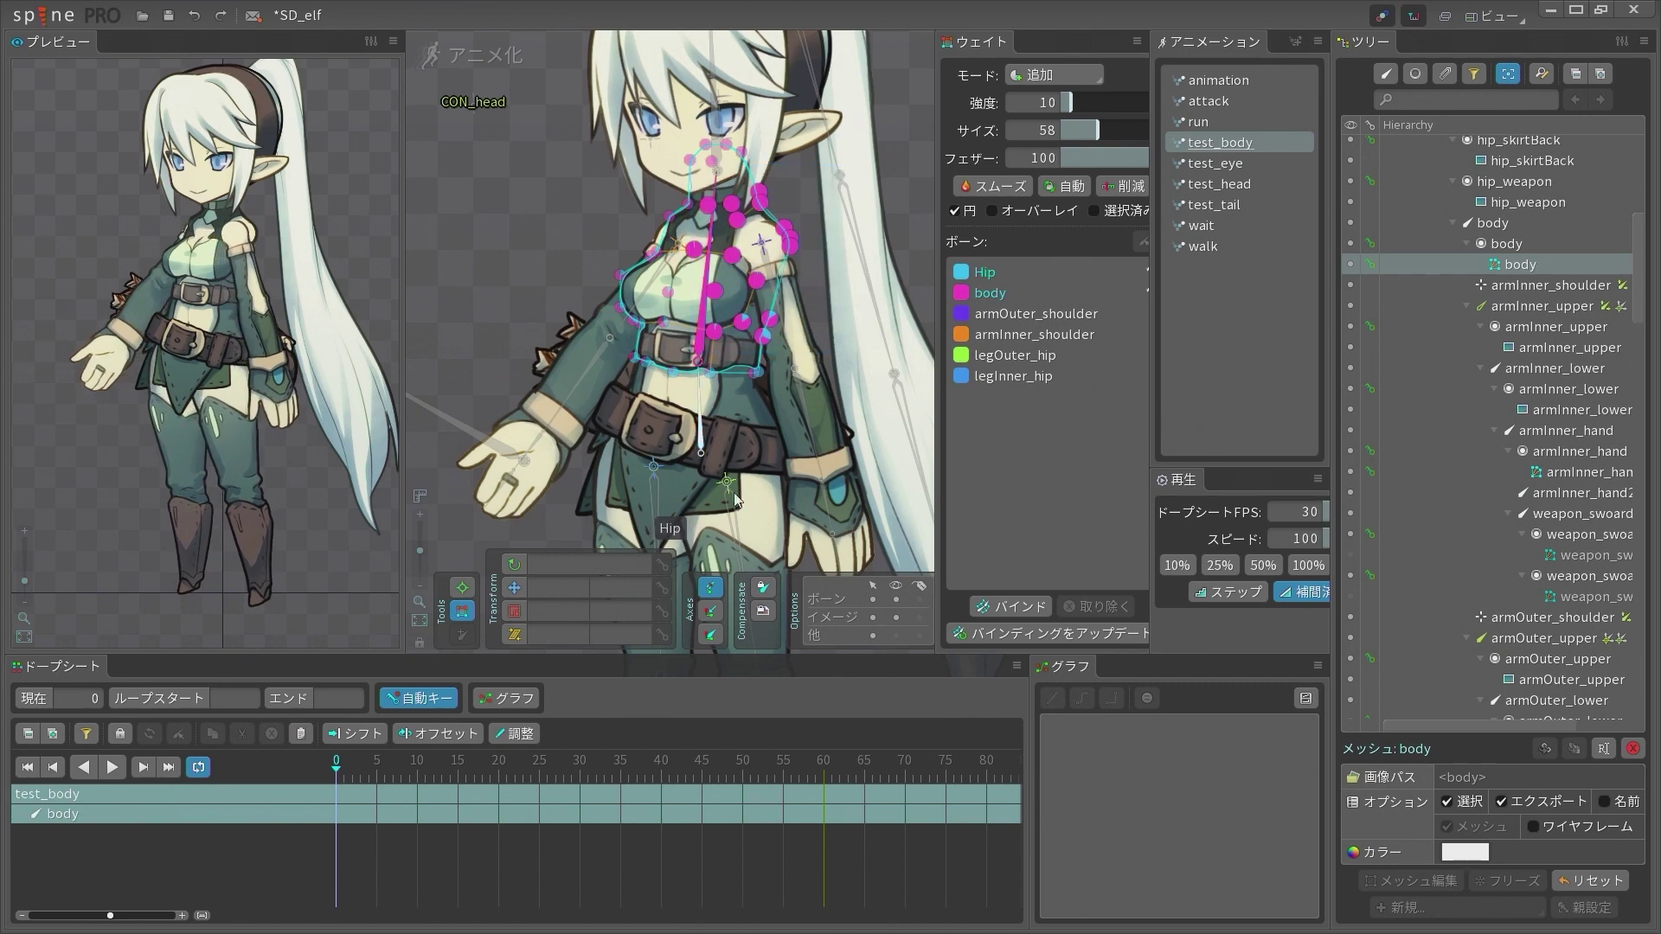
pyautogui.click(600, 775)
pyautogui.moveTo(591, 779); pyautogui.dragTo(585, 779)
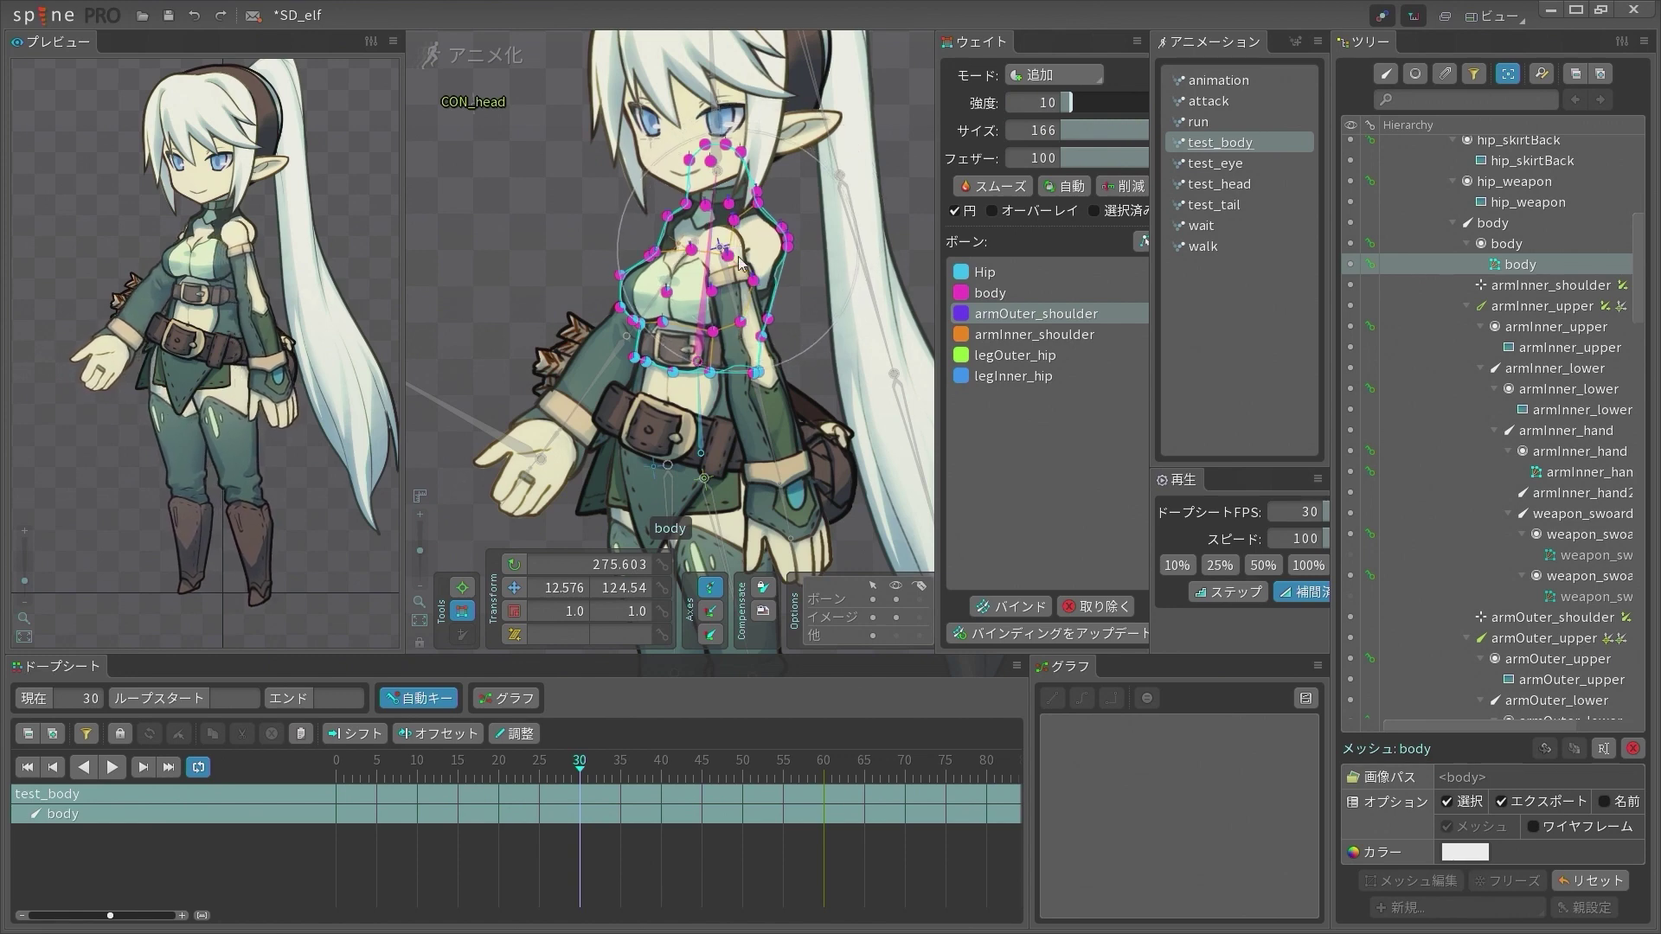
# Add armOuter_shoulder weight to the body mesh over the shoulder and chest with brush size 166 and strength 10
pyautogui.moveTo(725, 267); pyautogui.dragTo(735, 326)
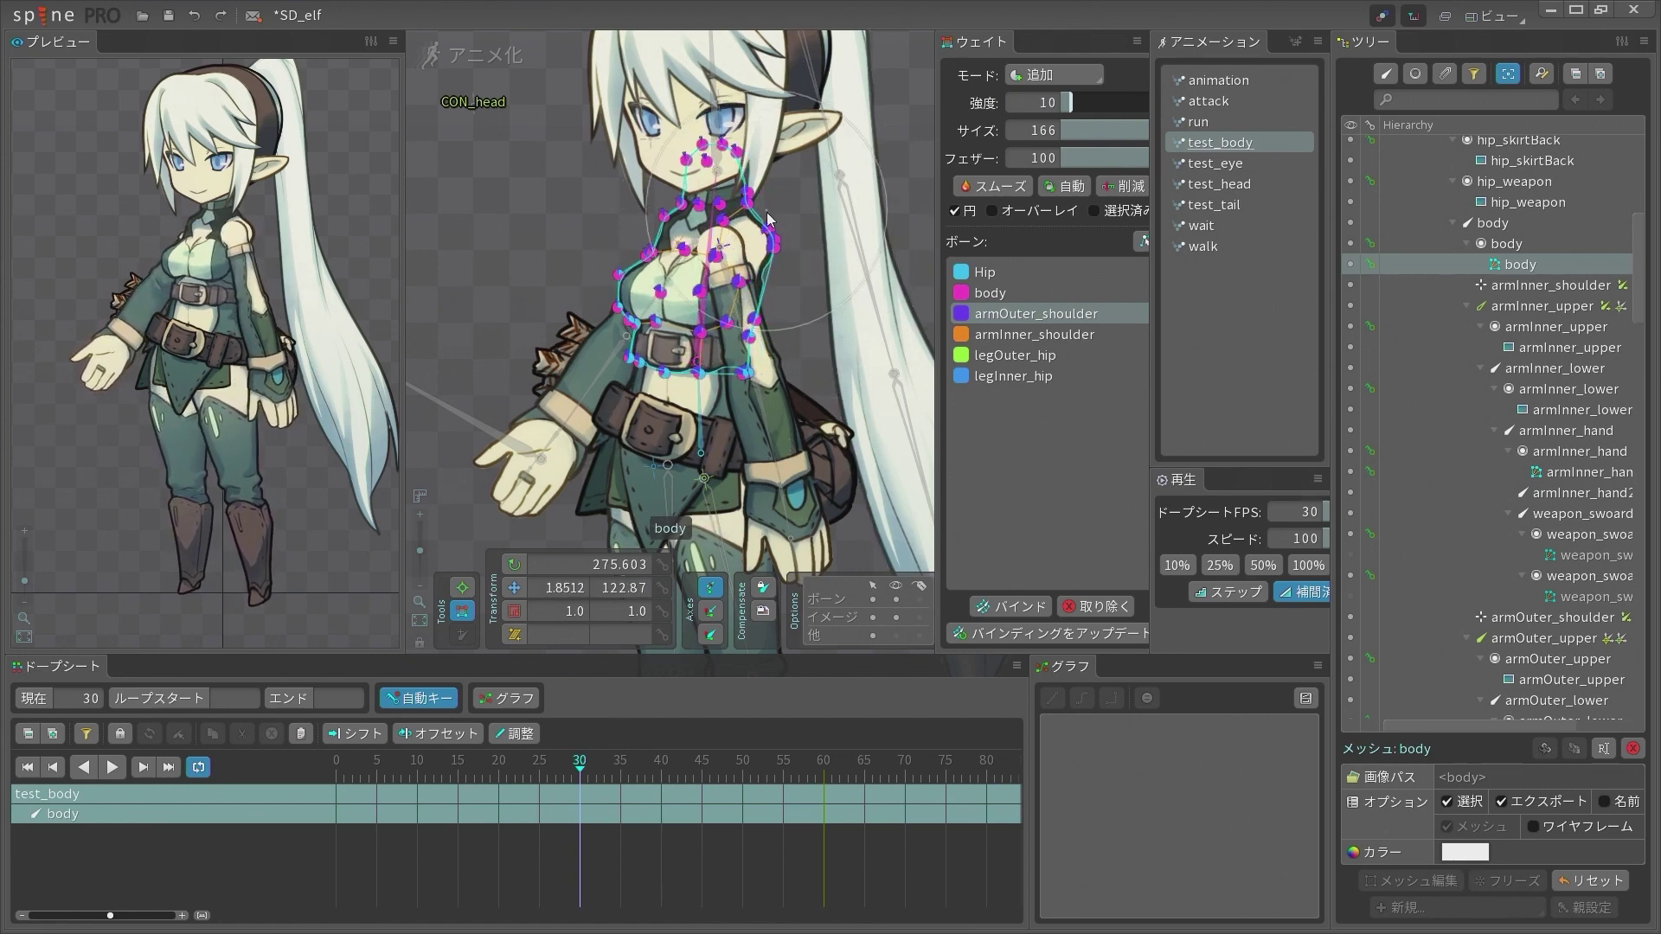
pyautogui.moveTo(708, 289)
pyautogui.mouseDown()
pyautogui.moveTo(734, 330)
pyautogui.moveTo(703, 319)
pyautogui.moveTo(690, 257)
pyautogui.moveTo(696, 333)
pyautogui.mouseUp()
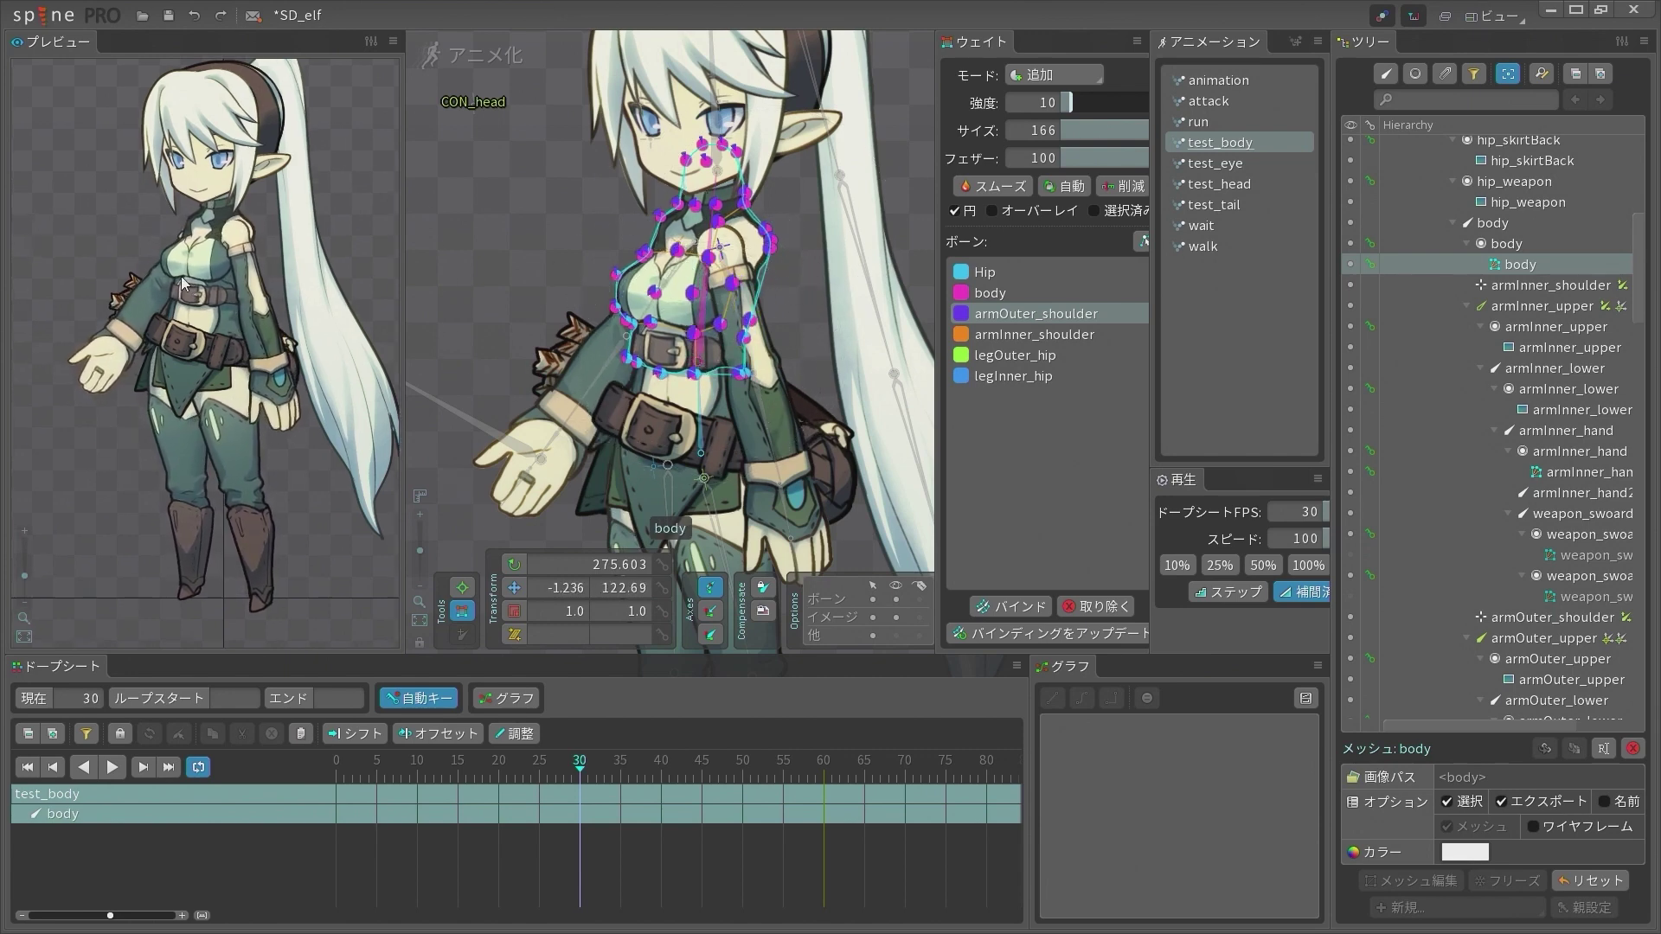
pyautogui.scroll(3, 277, 264)
pyautogui.moveTo(675, 294); pyautogui.dragTo(802, 251)
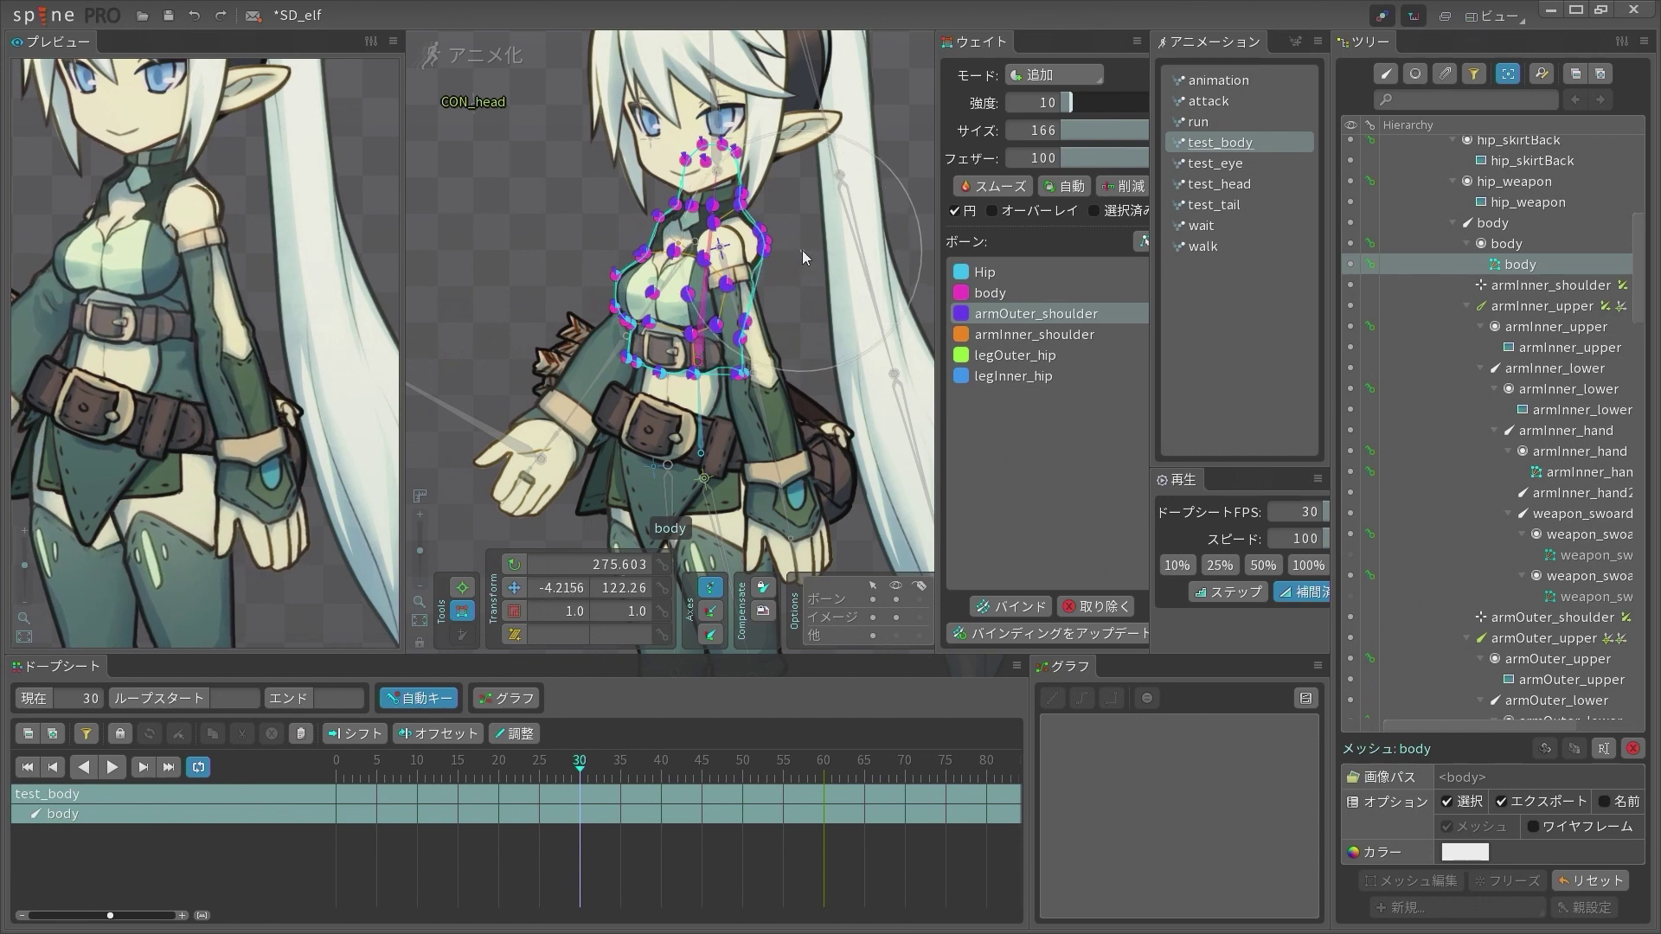
# Set the weight brush size to 121 and paint armOuter_shoulder influence across the chest, undoing the last stroke
pyautogui.moveTo(1128, 130); pyautogui.dragTo(1140, 136)
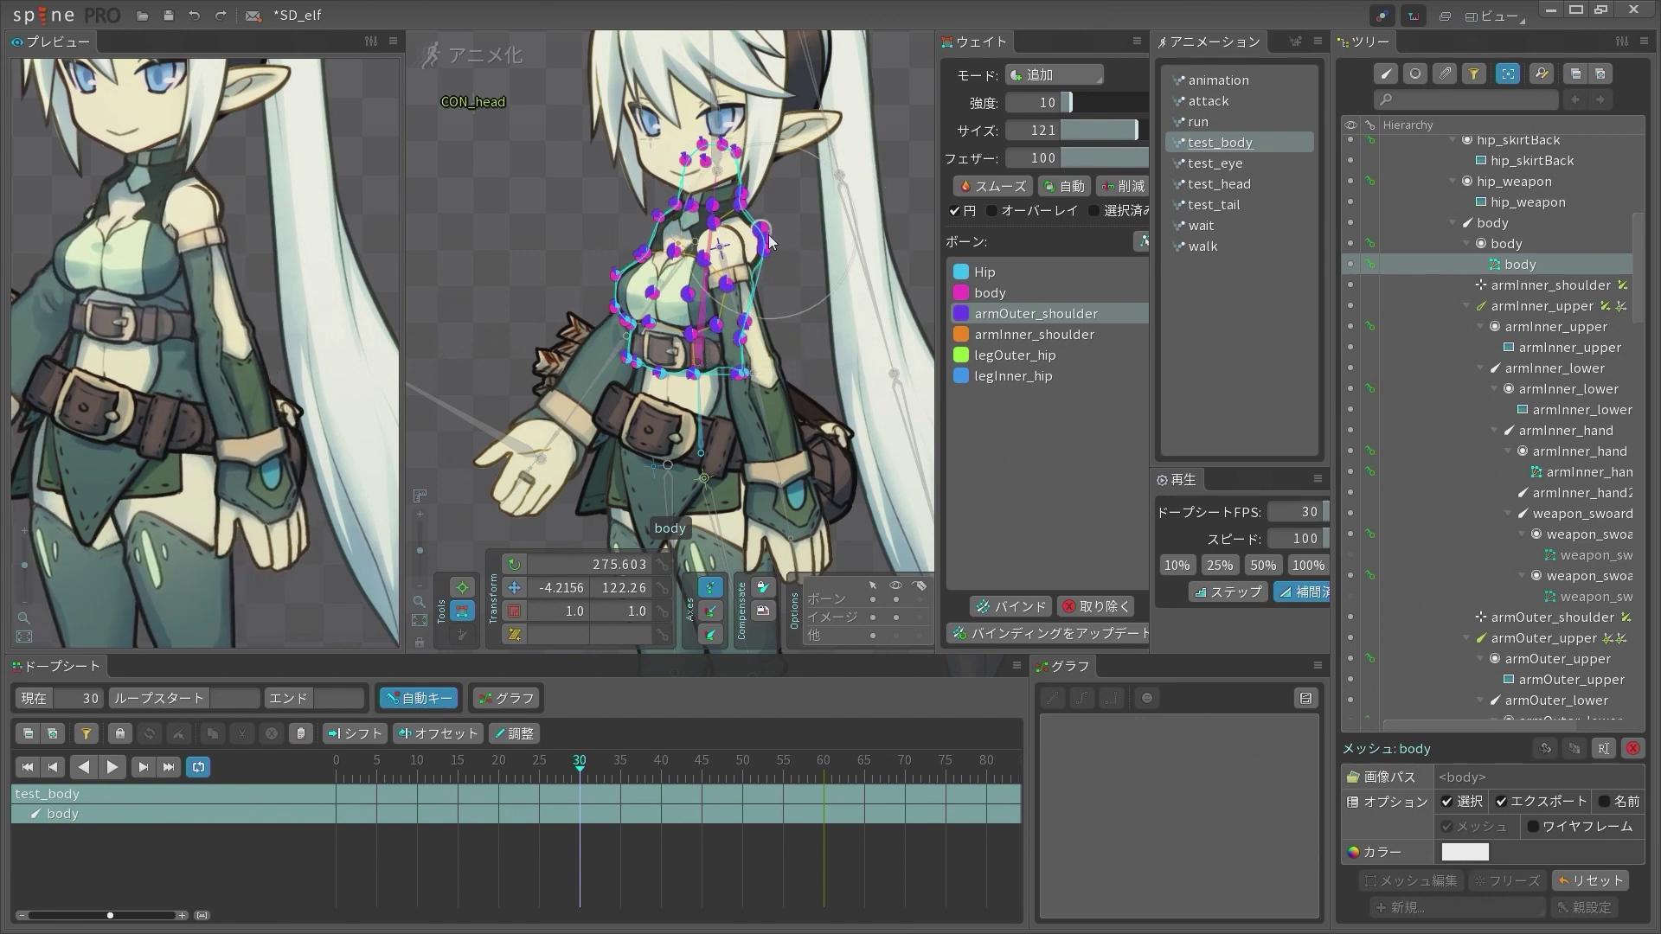
pyautogui.moveTo(709, 267)
pyautogui.mouseDown()
pyautogui.moveTo(678, 343)
pyautogui.moveTo(649, 293)
pyautogui.moveTo(690, 289)
pyautogui.moveTo(599, 283)
pyautogui.moveTo(646, 311)
pyautogui.mouseUp()
pyautogui.press('space')
pyautogui.hotkey('ctrl', 'z')
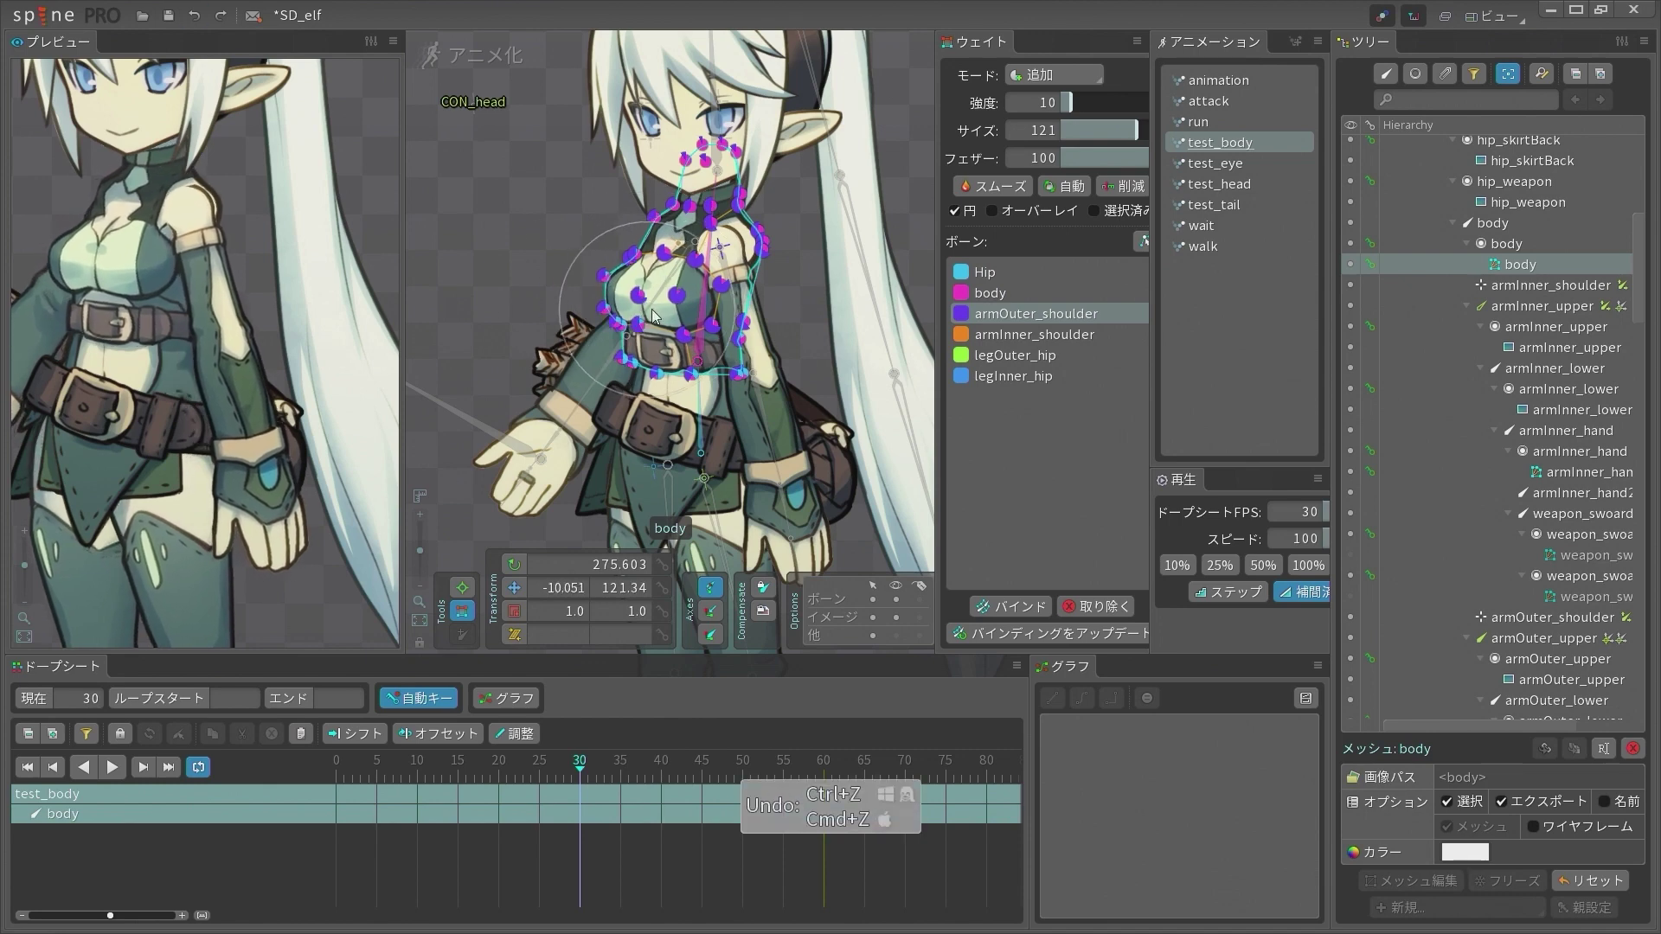
# Paint more armOuter_shoulder weight from the outer shoulder to the chest's inner edge, undoing the excess stroke
pyautogui.scroll(3, 67, 232)
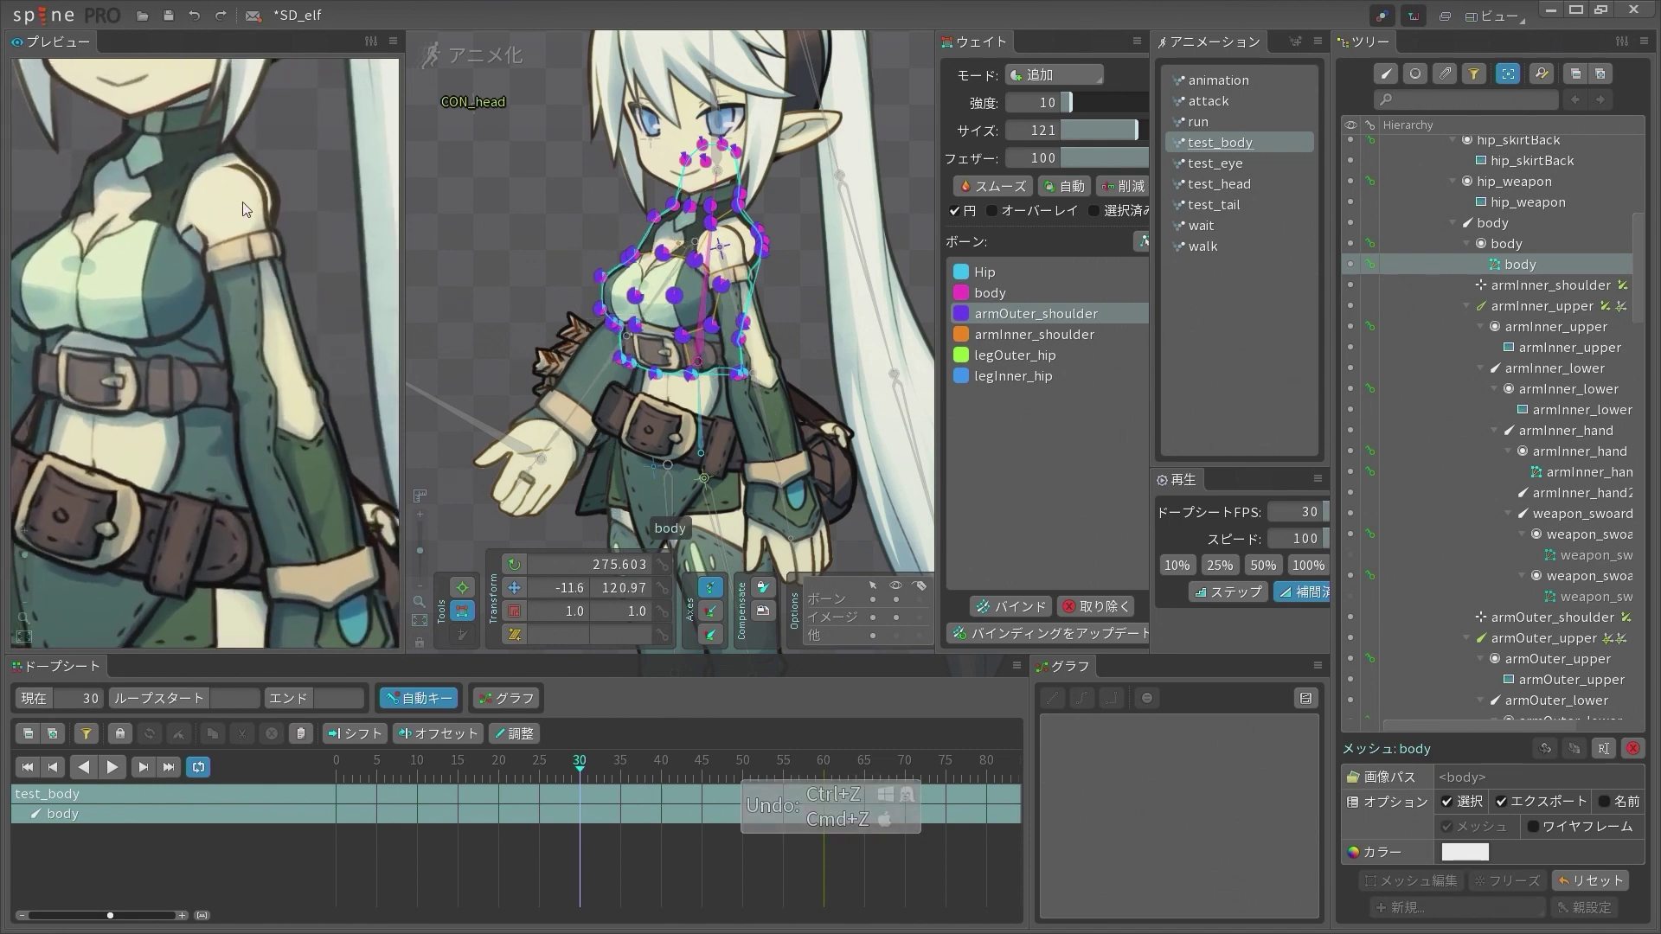
pyautogui.moveTo(853, 226)
pyautogui.mouseDown()
pyautogui.moveTo(774, 239)
pyautogui.moveTo(875, 238)
pyautogui.moveTo(792, 233)
pyautogui.moveTo(813, 229)
pyautogui.moveTo(811, 190)
pyautogui.moveTo(769, 130)
pyautogui.moveTo(630, 141)
pyautogui.moveTo(692, 131)
pyautogui.moveTo(652, 151)
pyautogui.moveTo(712, 149)
pyautogui.moveTo(653, 156)
pyautogui.moveTo(748, 149)
pyautogui.moveTo(718, 197)
pyautogui.mouseUp()
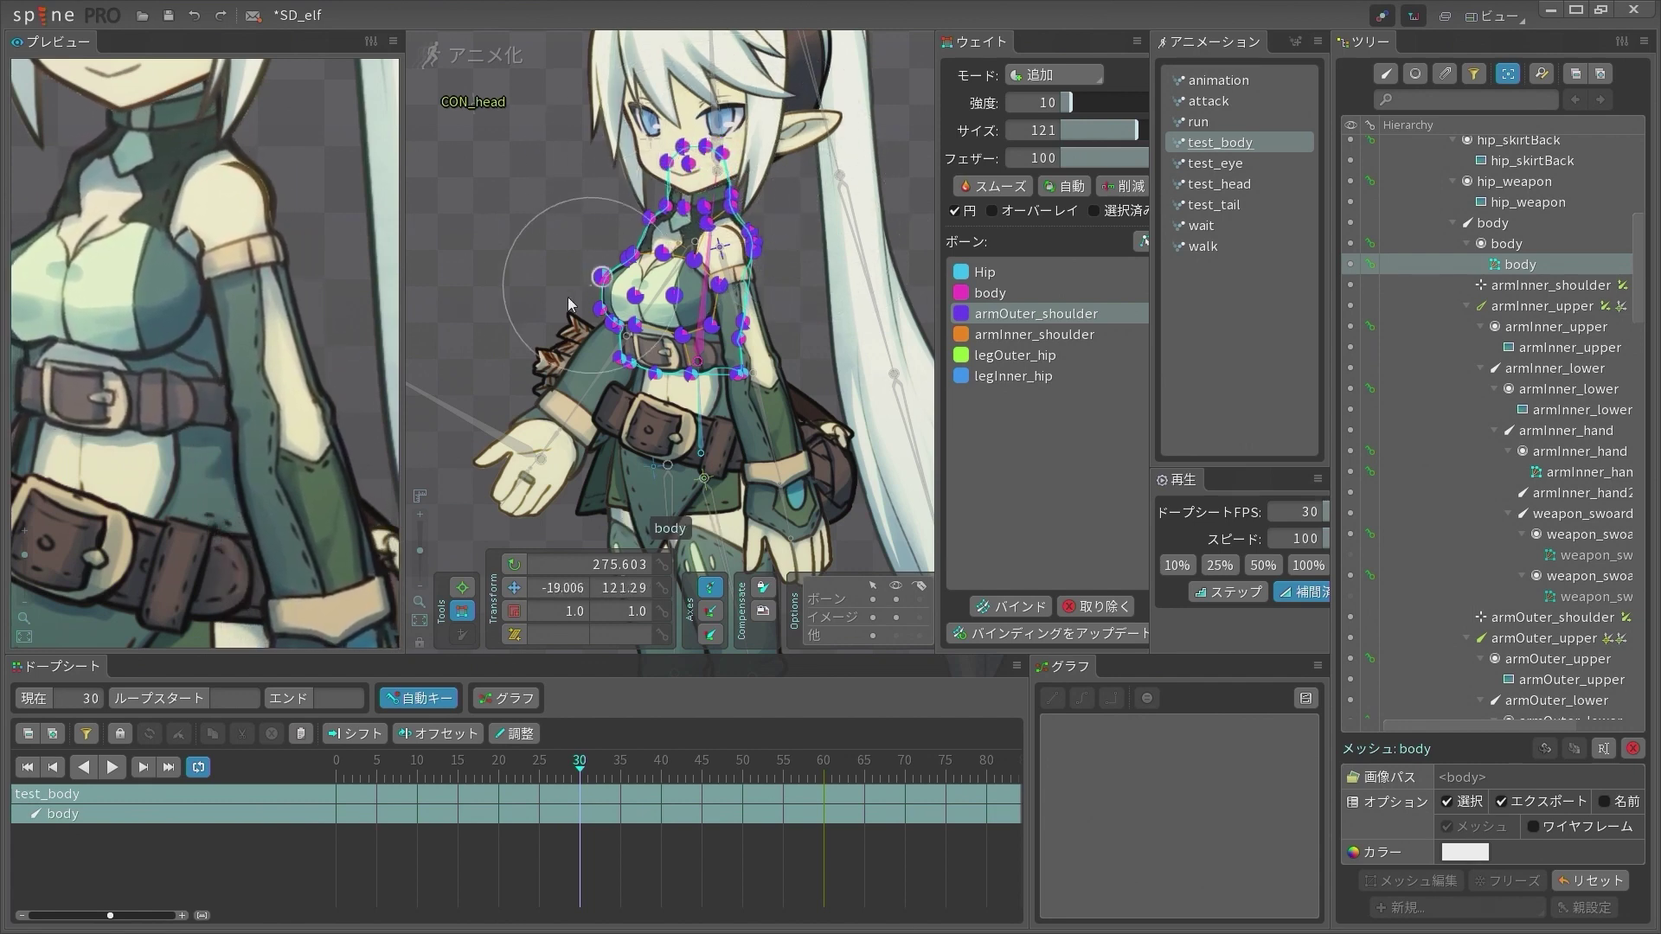
pyautogui.scroll(-3, 363, 311)
pyautogui.hotkey('ctrl', 'z')
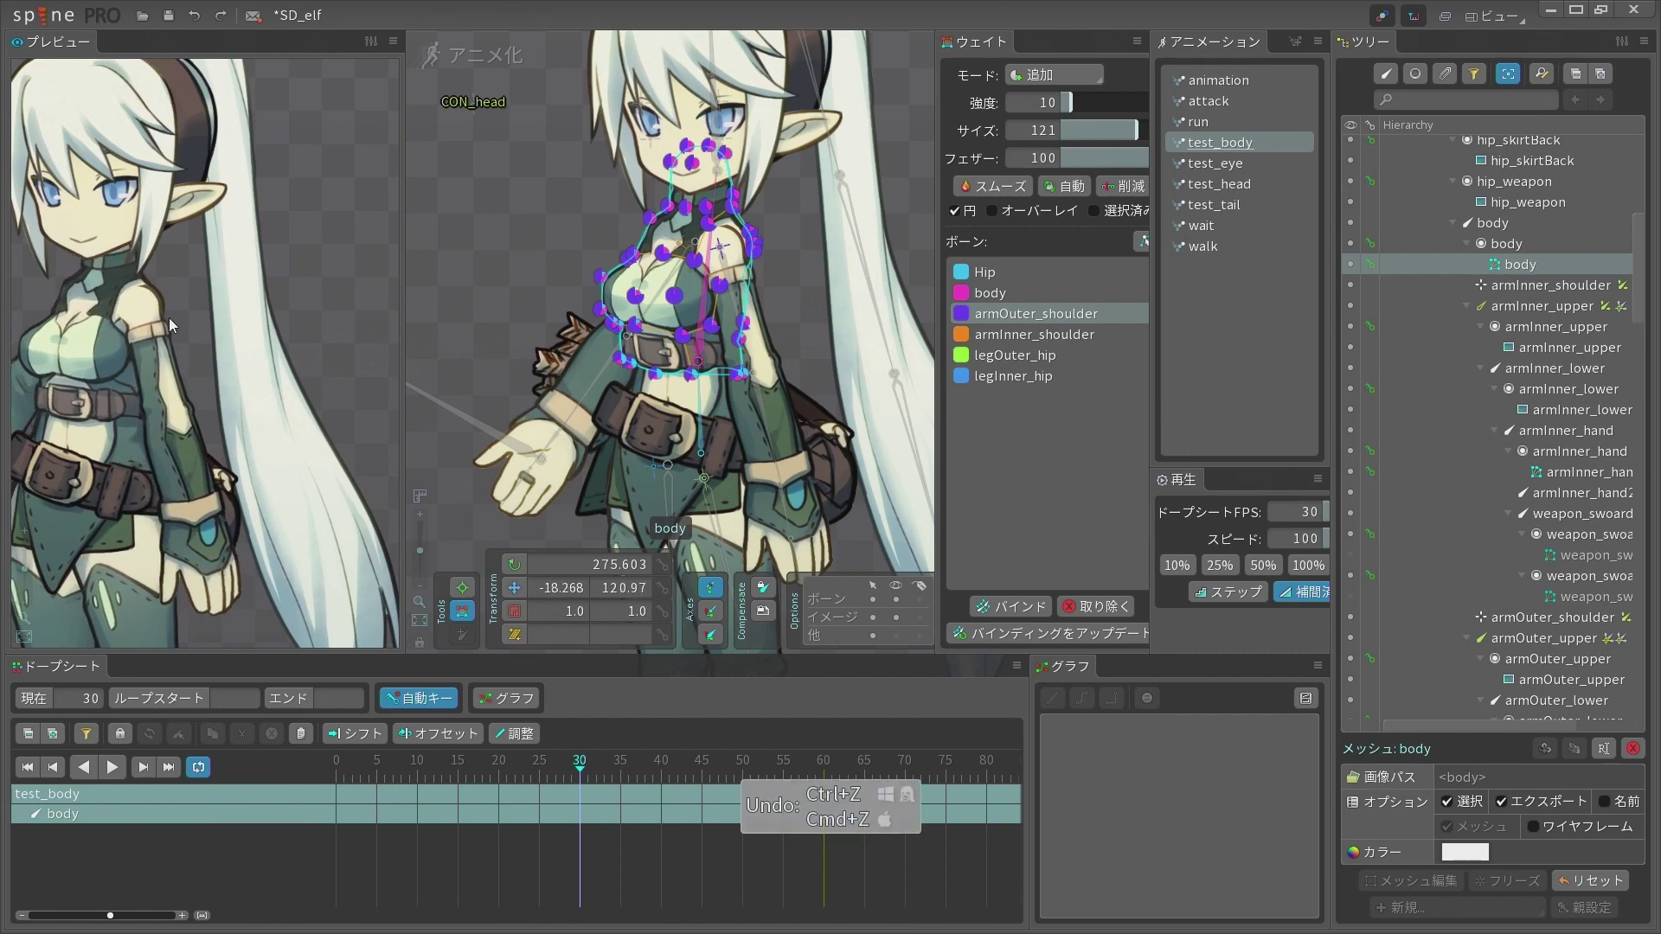
pyautogui.moveTo(169, 318); pyautogui.dragTo(327, 289)
pyautogui.scroll(3, 734, 246)
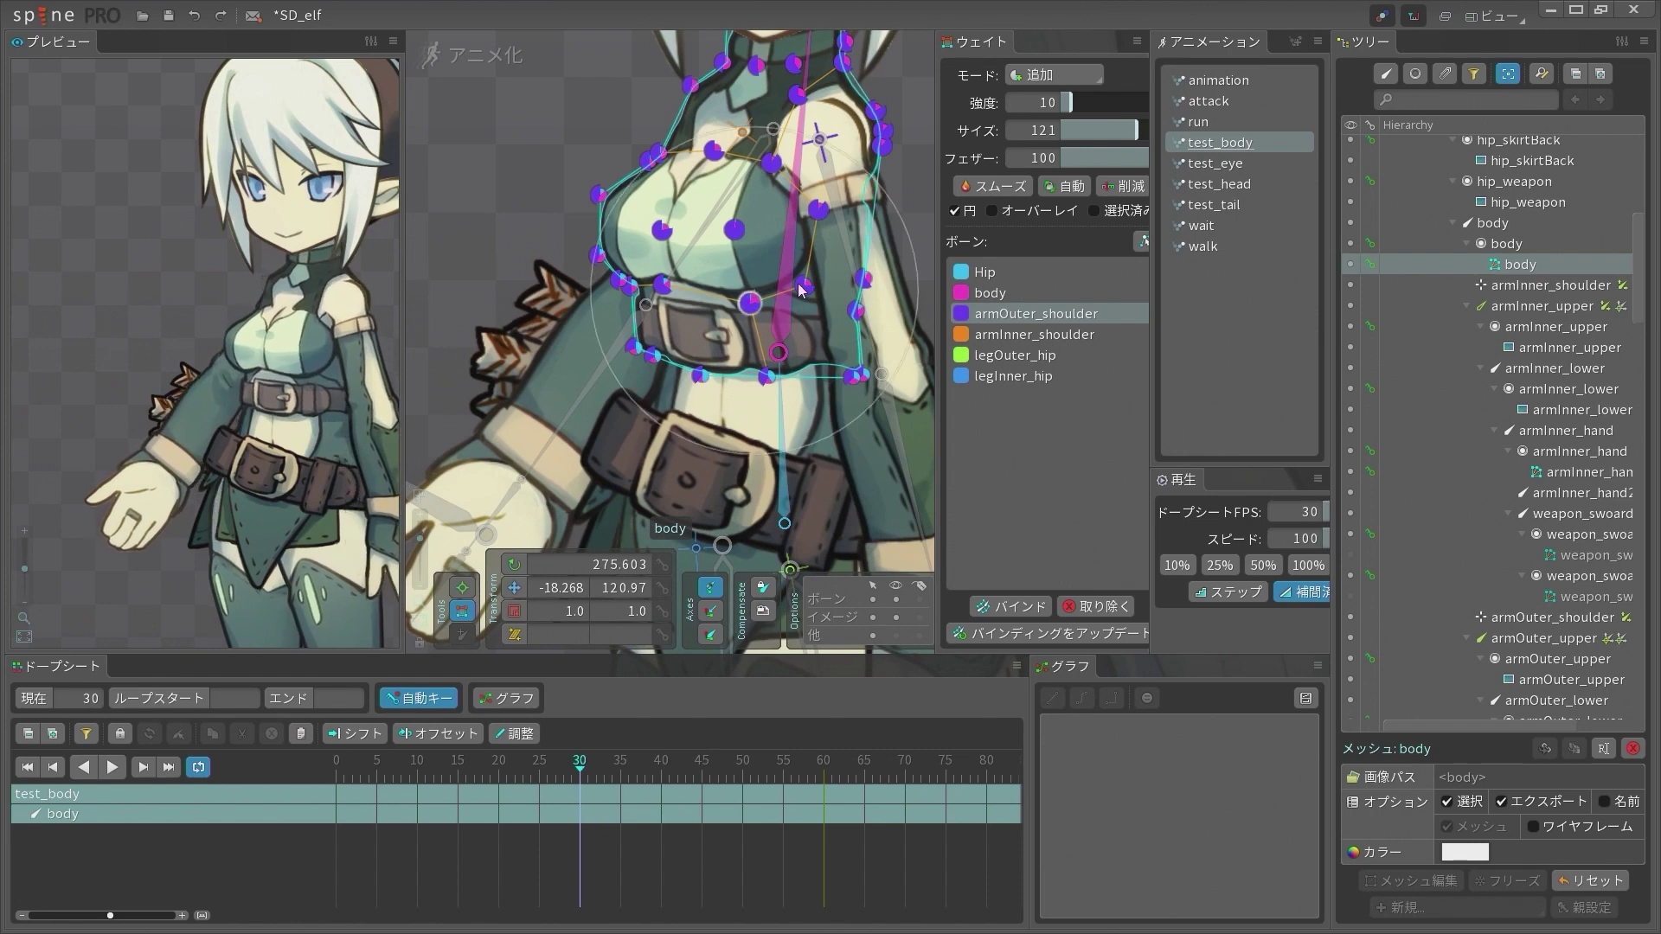
# Paint additional armOuter_shoulder weight onto the chest and waist vertices of the body mesh, undoing unwanted strokes
pyautogui.moveTo(549, 126)
pyautogui.mouseDown()
pyautogui.moveTo(796, 275)
pyautogui.moveTo(837, 322)
pyautogui.mouseUp()
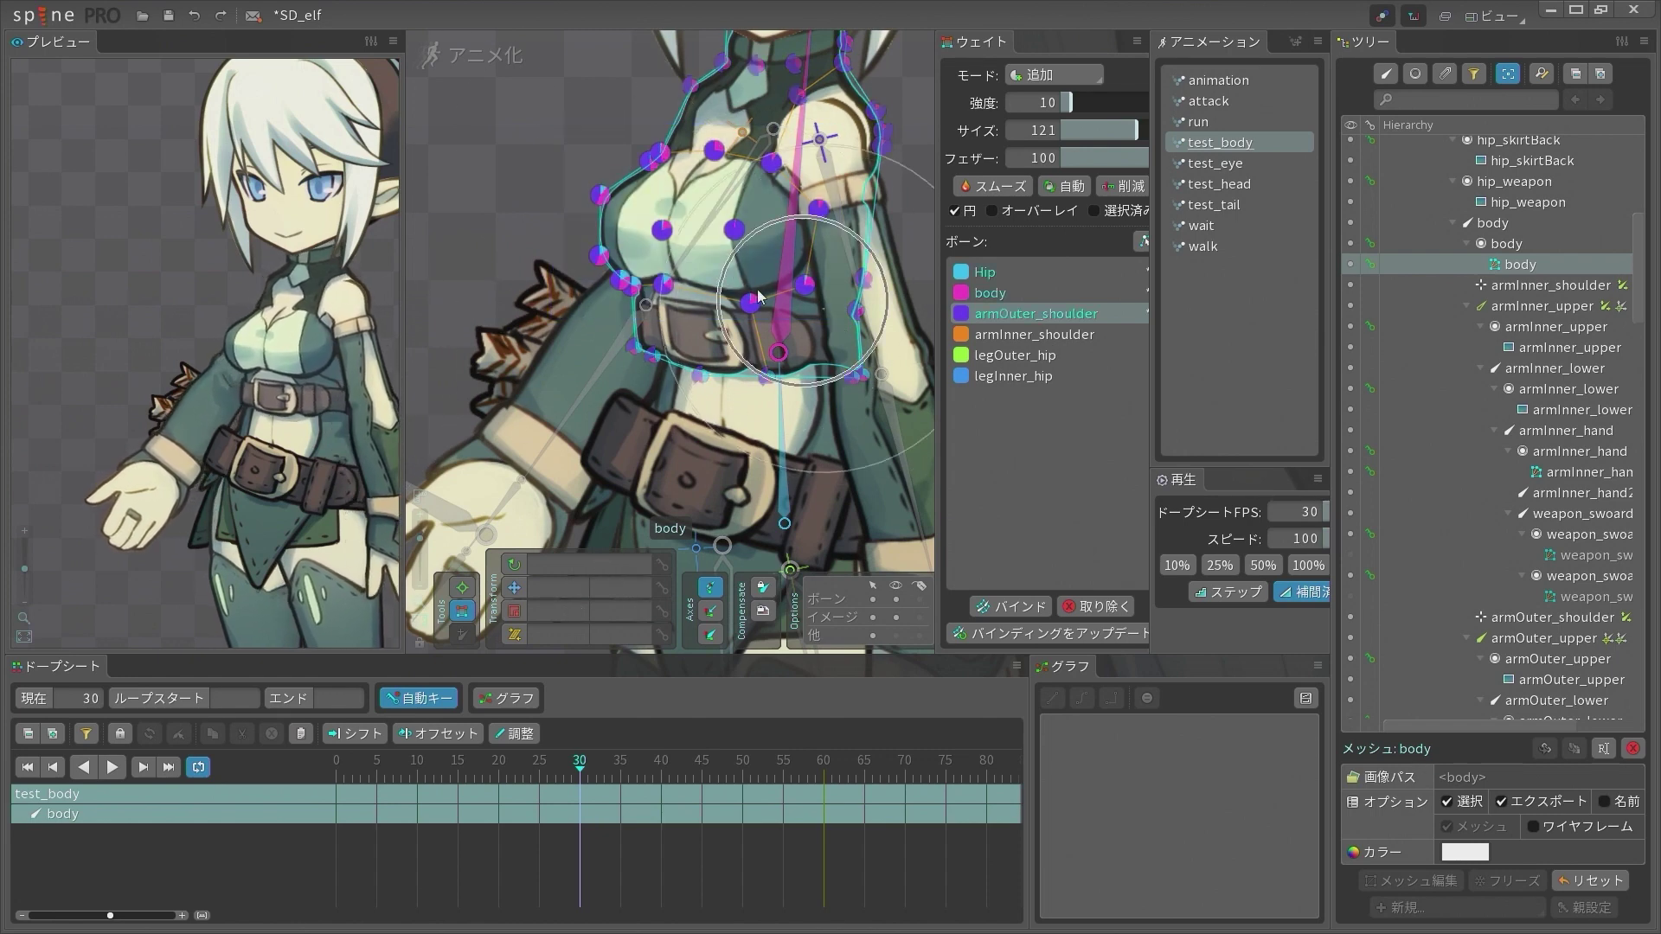
pyautogui.moveTo(611, 232); pyautogui.dragTo(631, 228)
pyautogui.hotkey('ctrl', 'z')
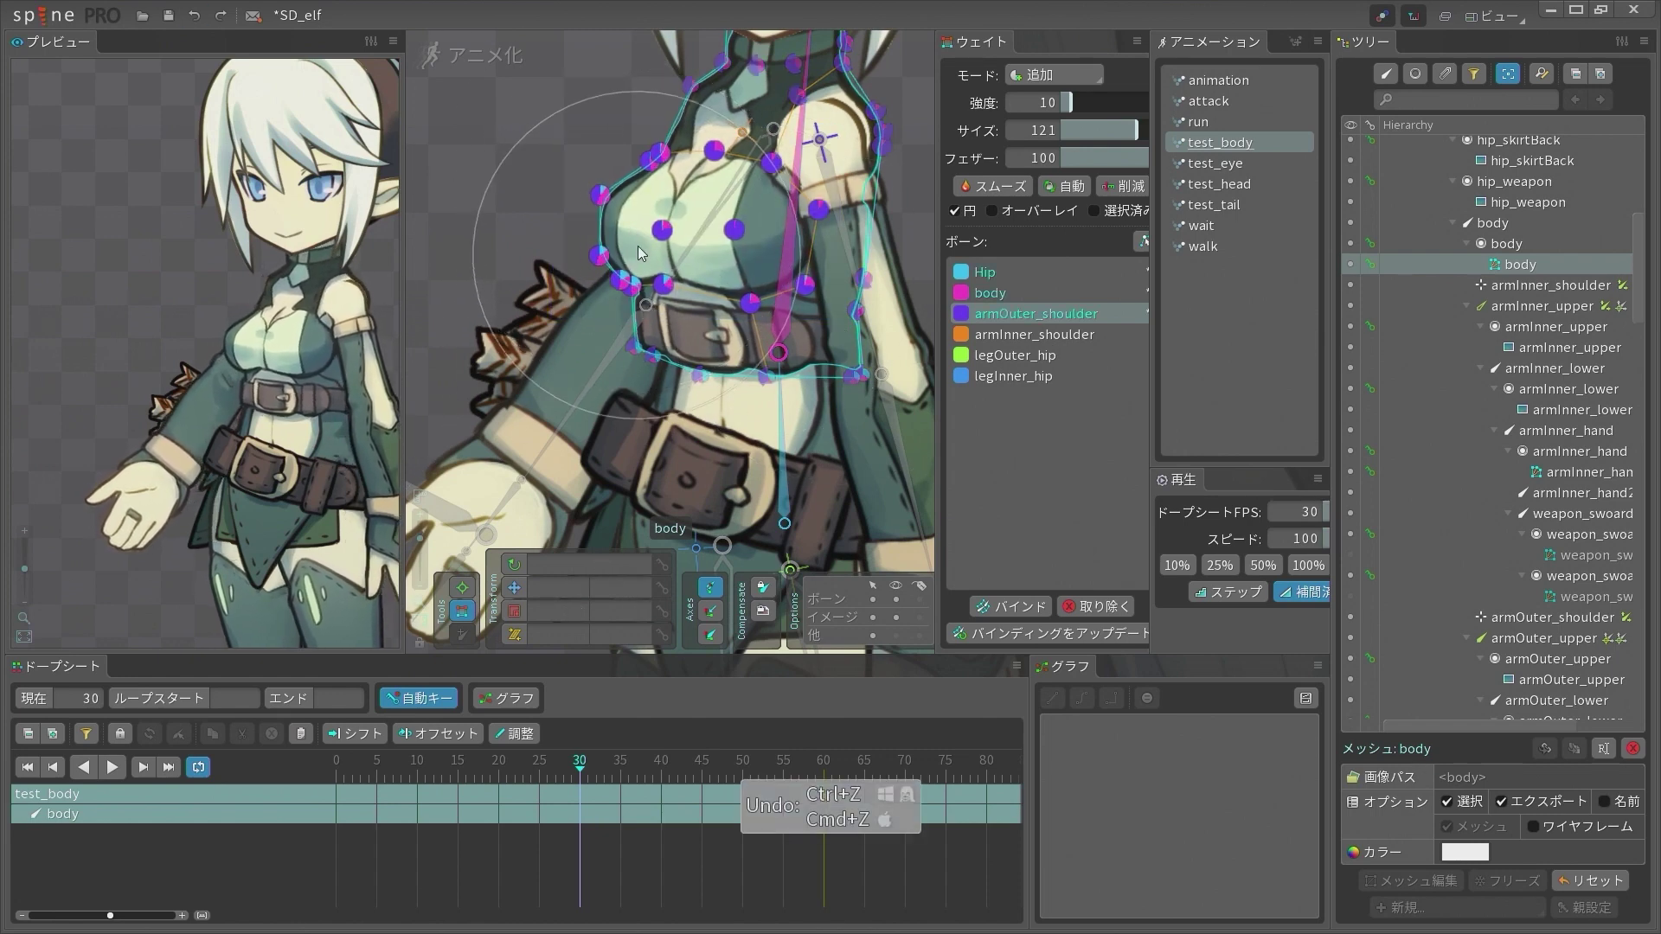
pyautogui.moveTo(566, 201); pyautogui.dragTo(563, 219)
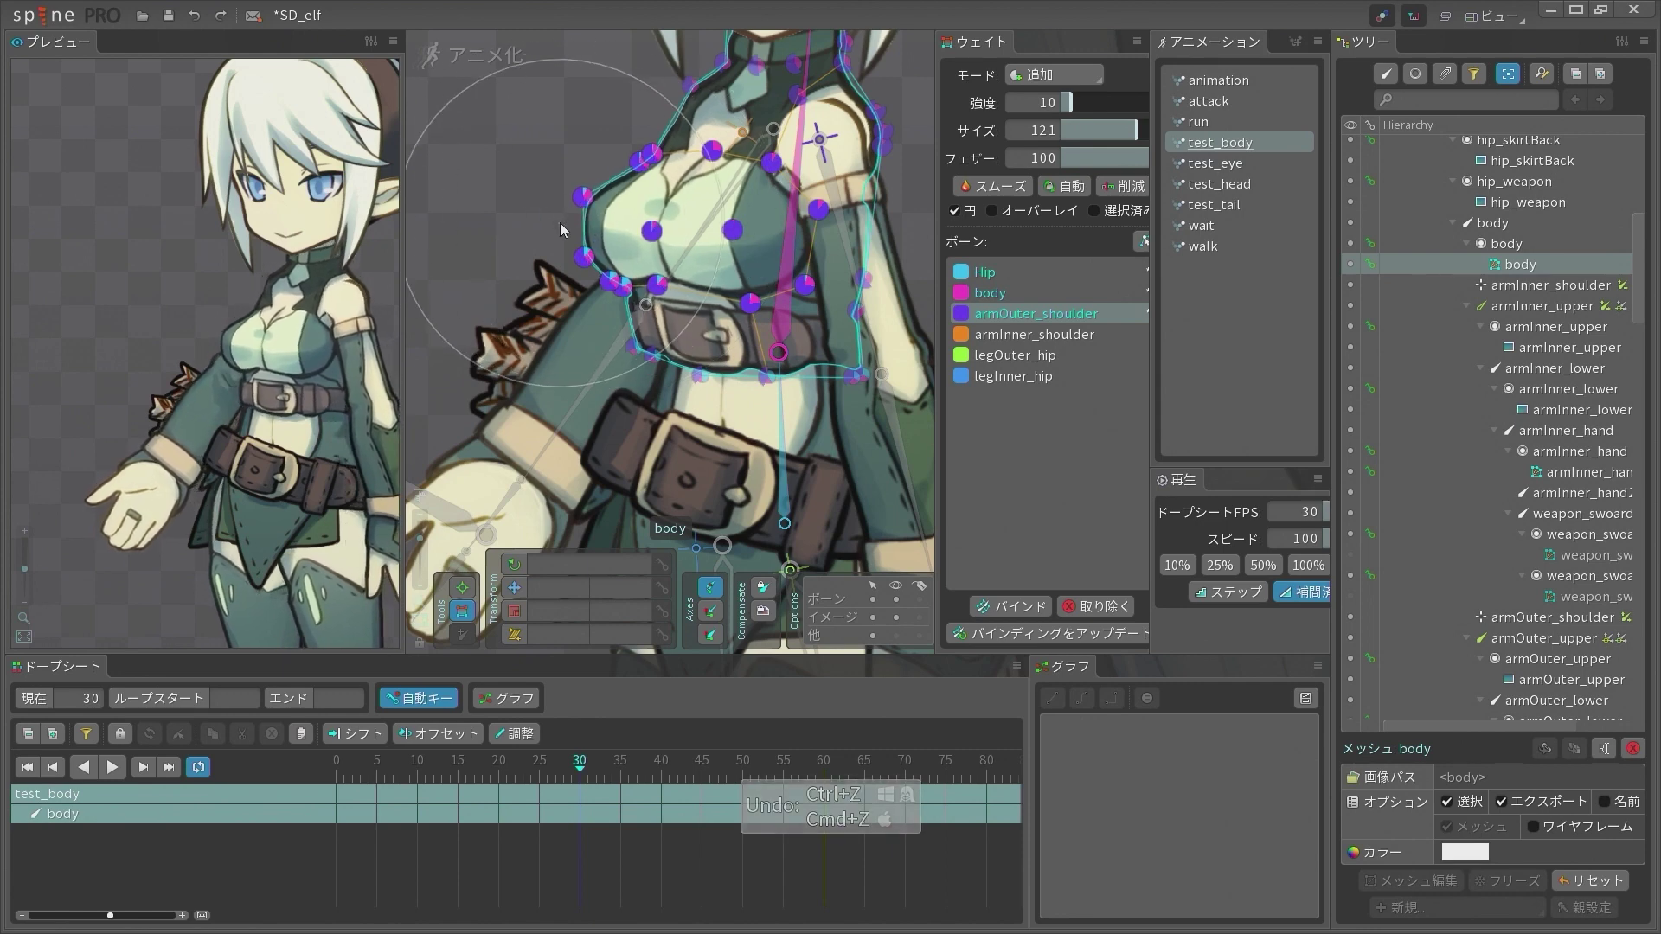
pyautogui.hotkey('ctrl', 'z')
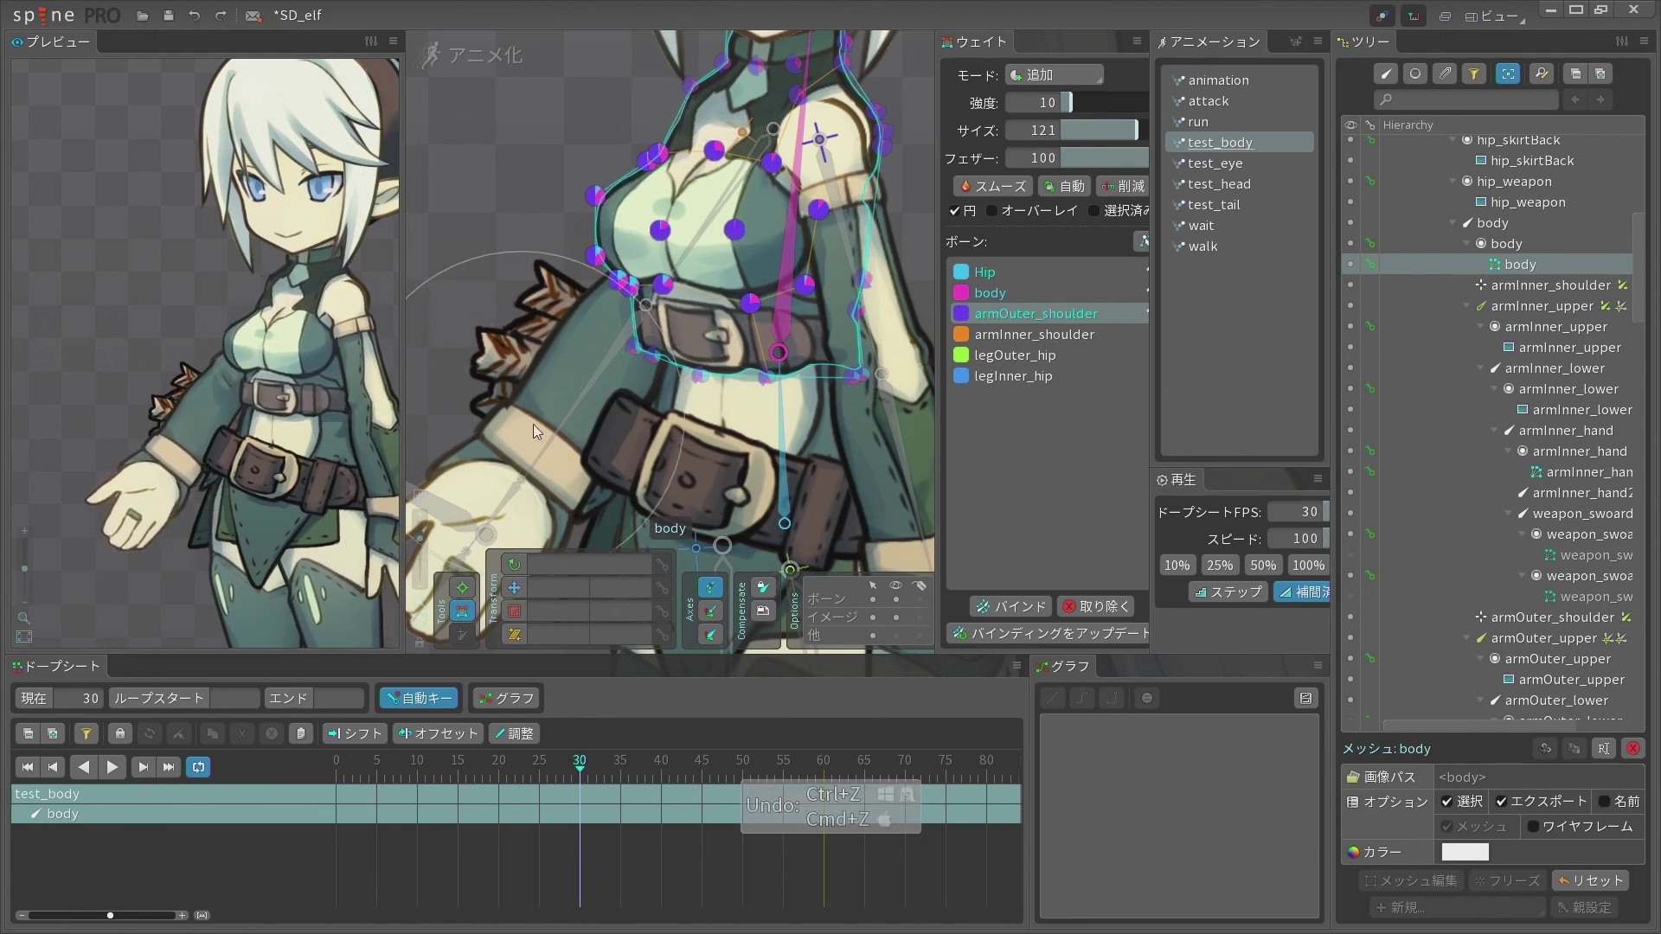
pyautogui.press('space')
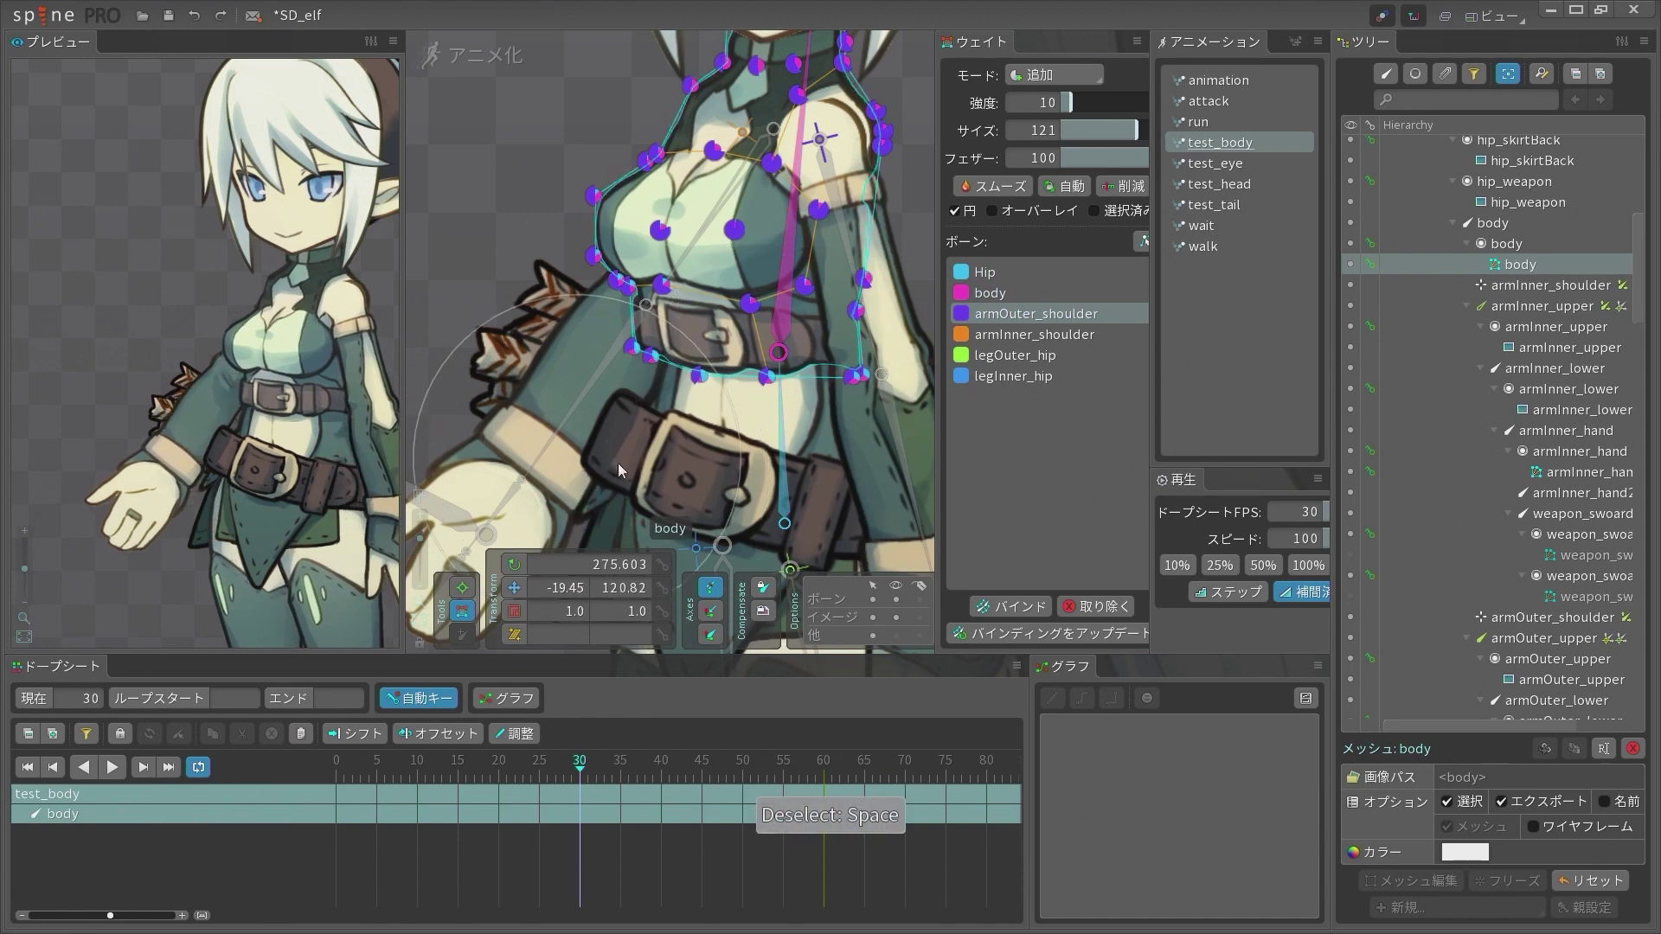
pyautogui.moveTo(618, 463); pyautogui.dragTo(590, 371)
pyautogui.scroll(-5, 544, 398)
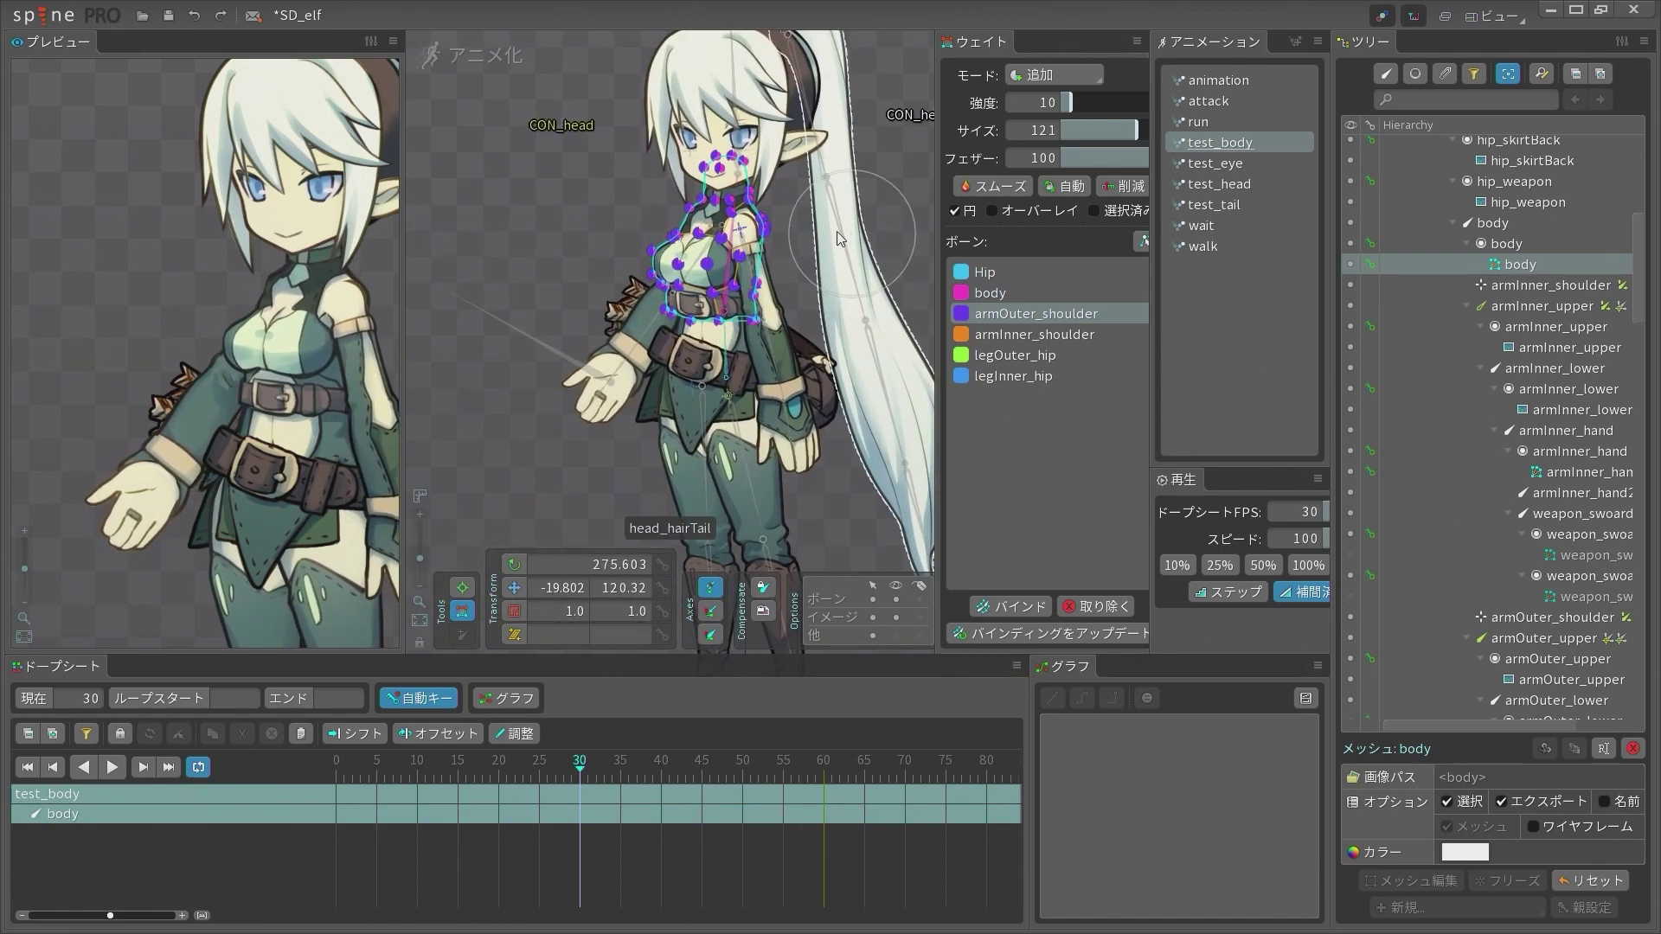
pyautogui.scroll(2, 708, 303)
pyautogui.scroll(-3, 708, 303)
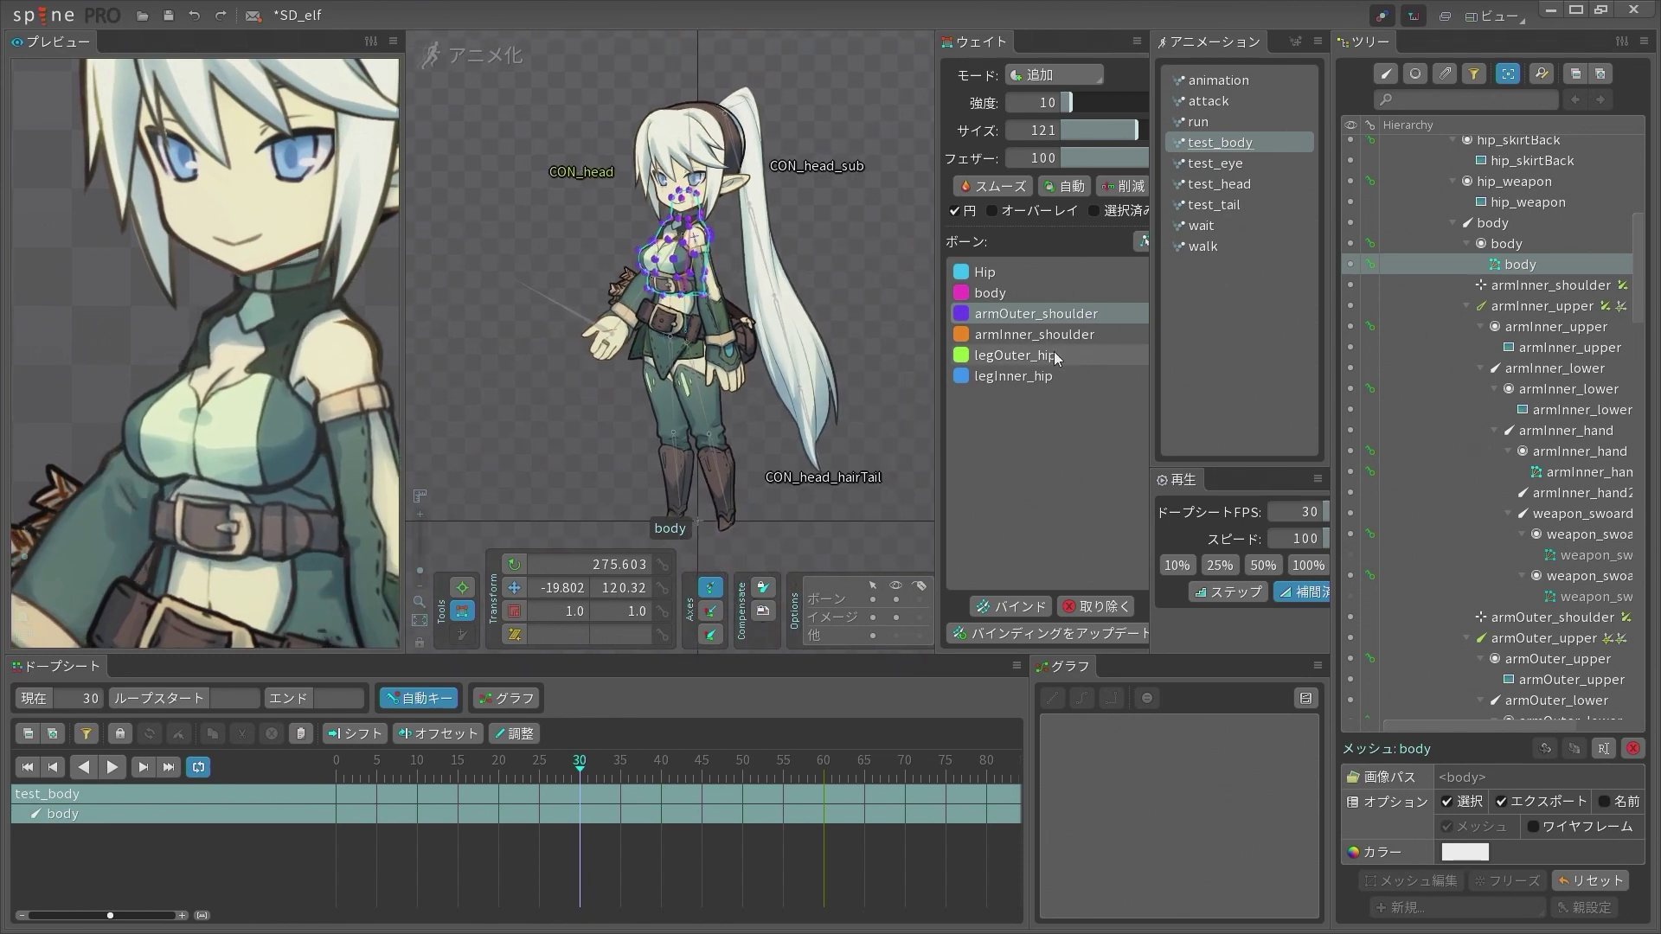
# Set the weight brush size to 299 and try adding armInner_shoulder weight across the body mesh
pyautogui.click(1029, 337)
pyautogui.scroll(3, 692, 268)
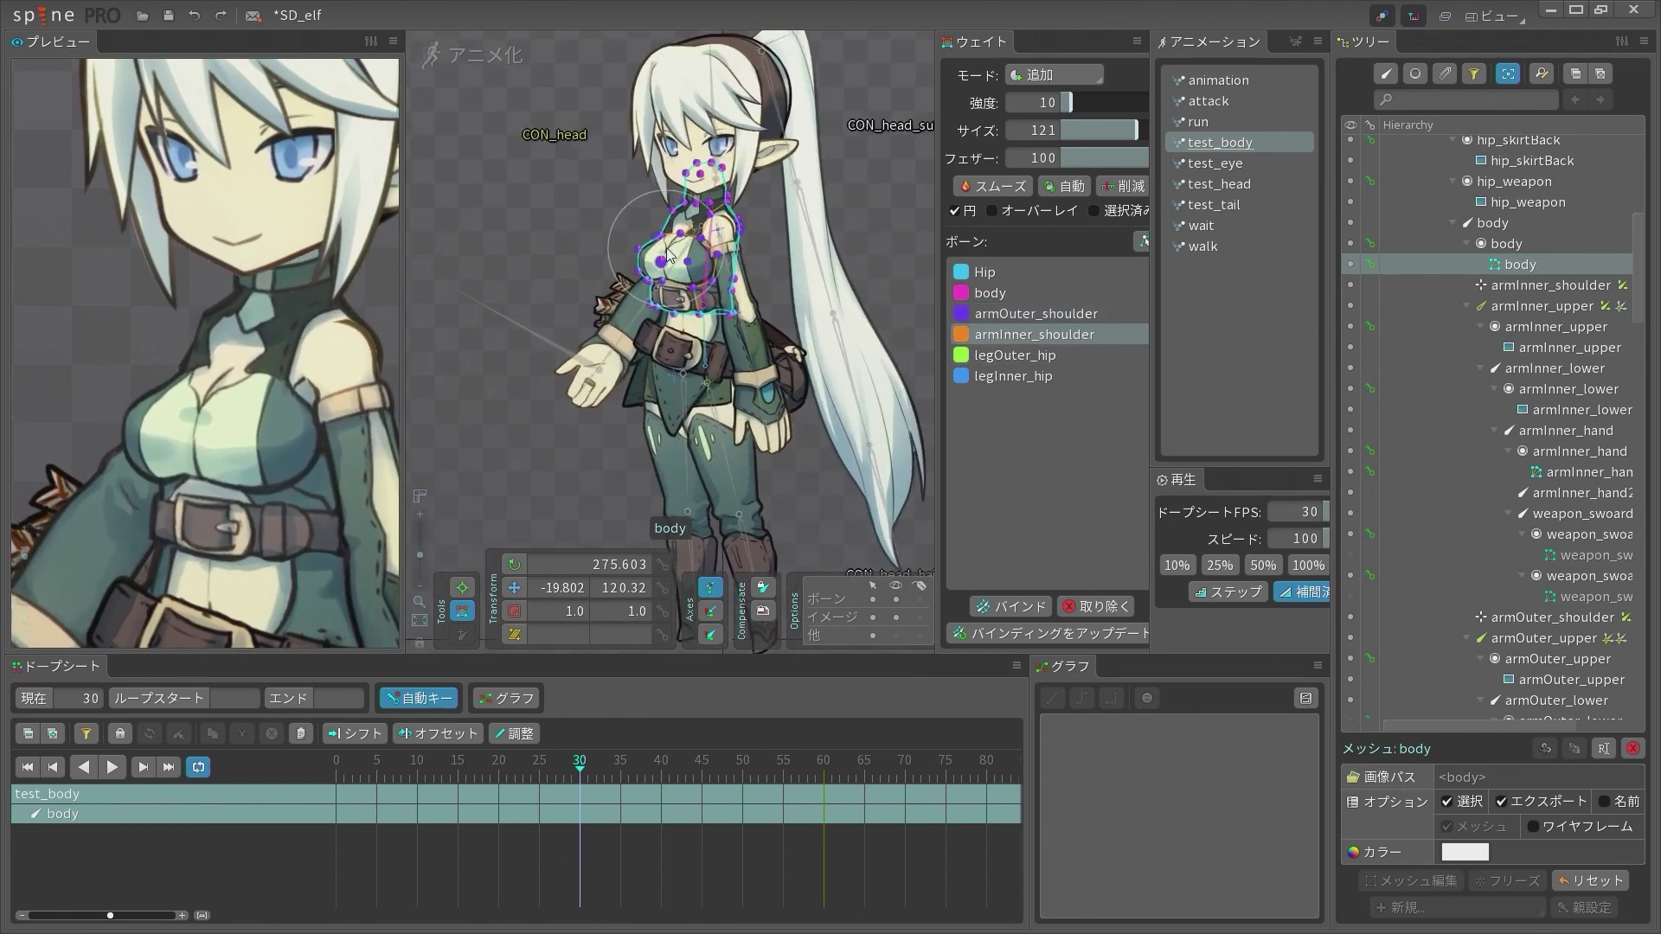
pyautogui.press('space')
pyautogui.click(727, 294)
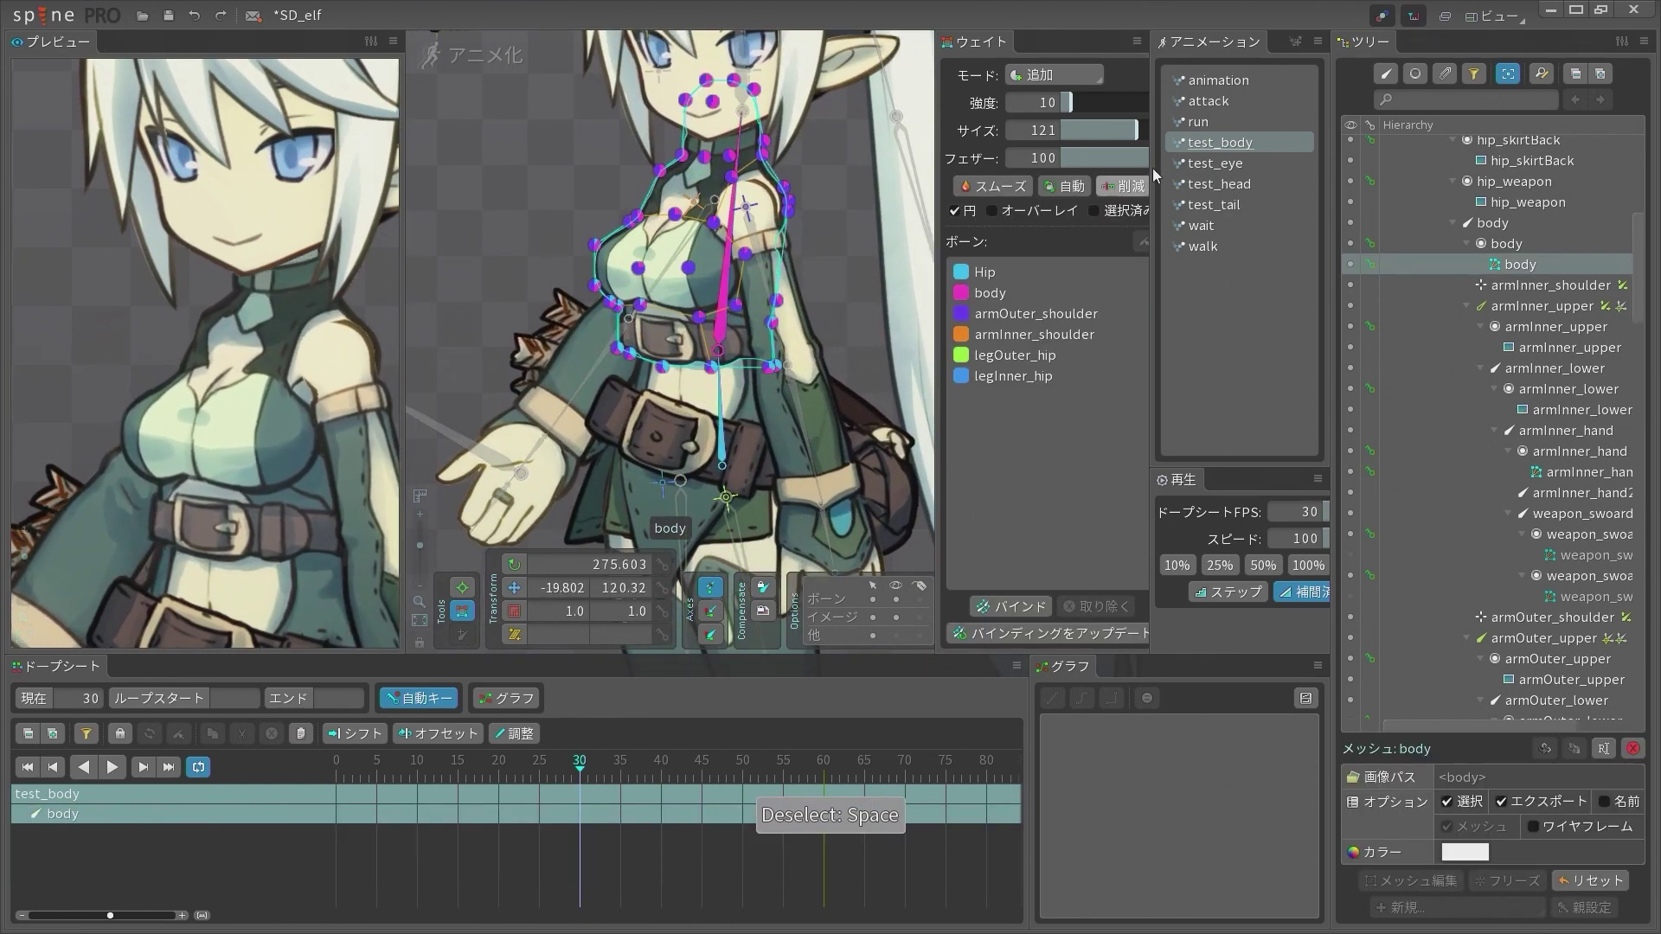
pyautogui.moveTo(1132, 131); pyautogui.dragTo(1262, 128)
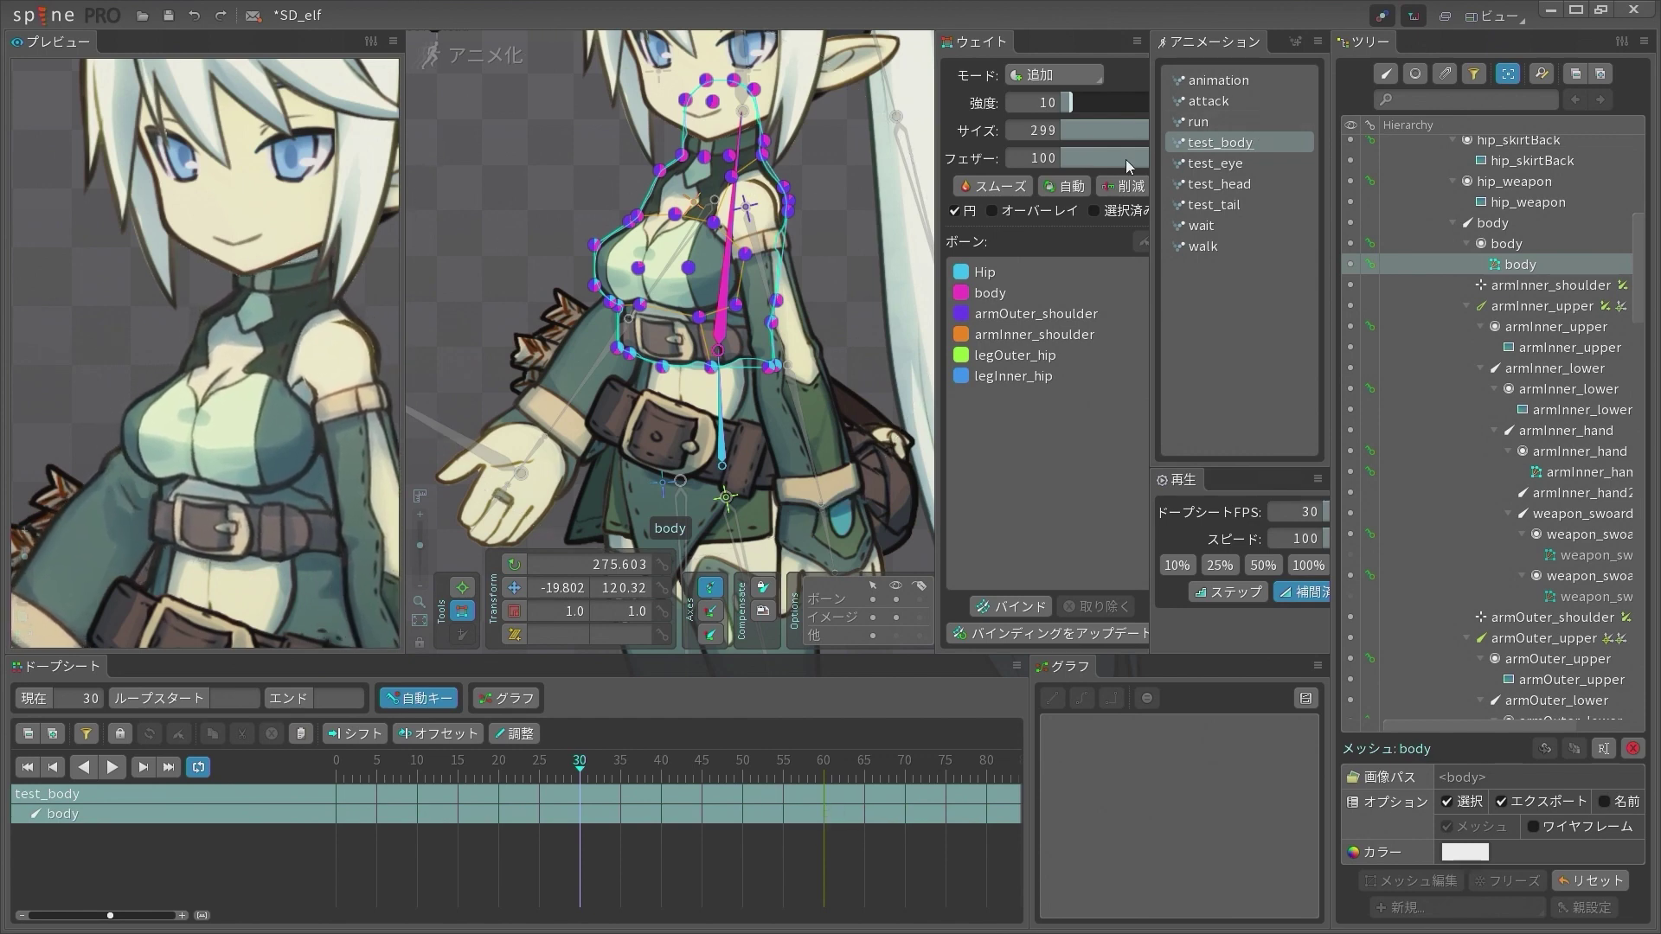
pyautogui.scroll(-4, 733, 335)
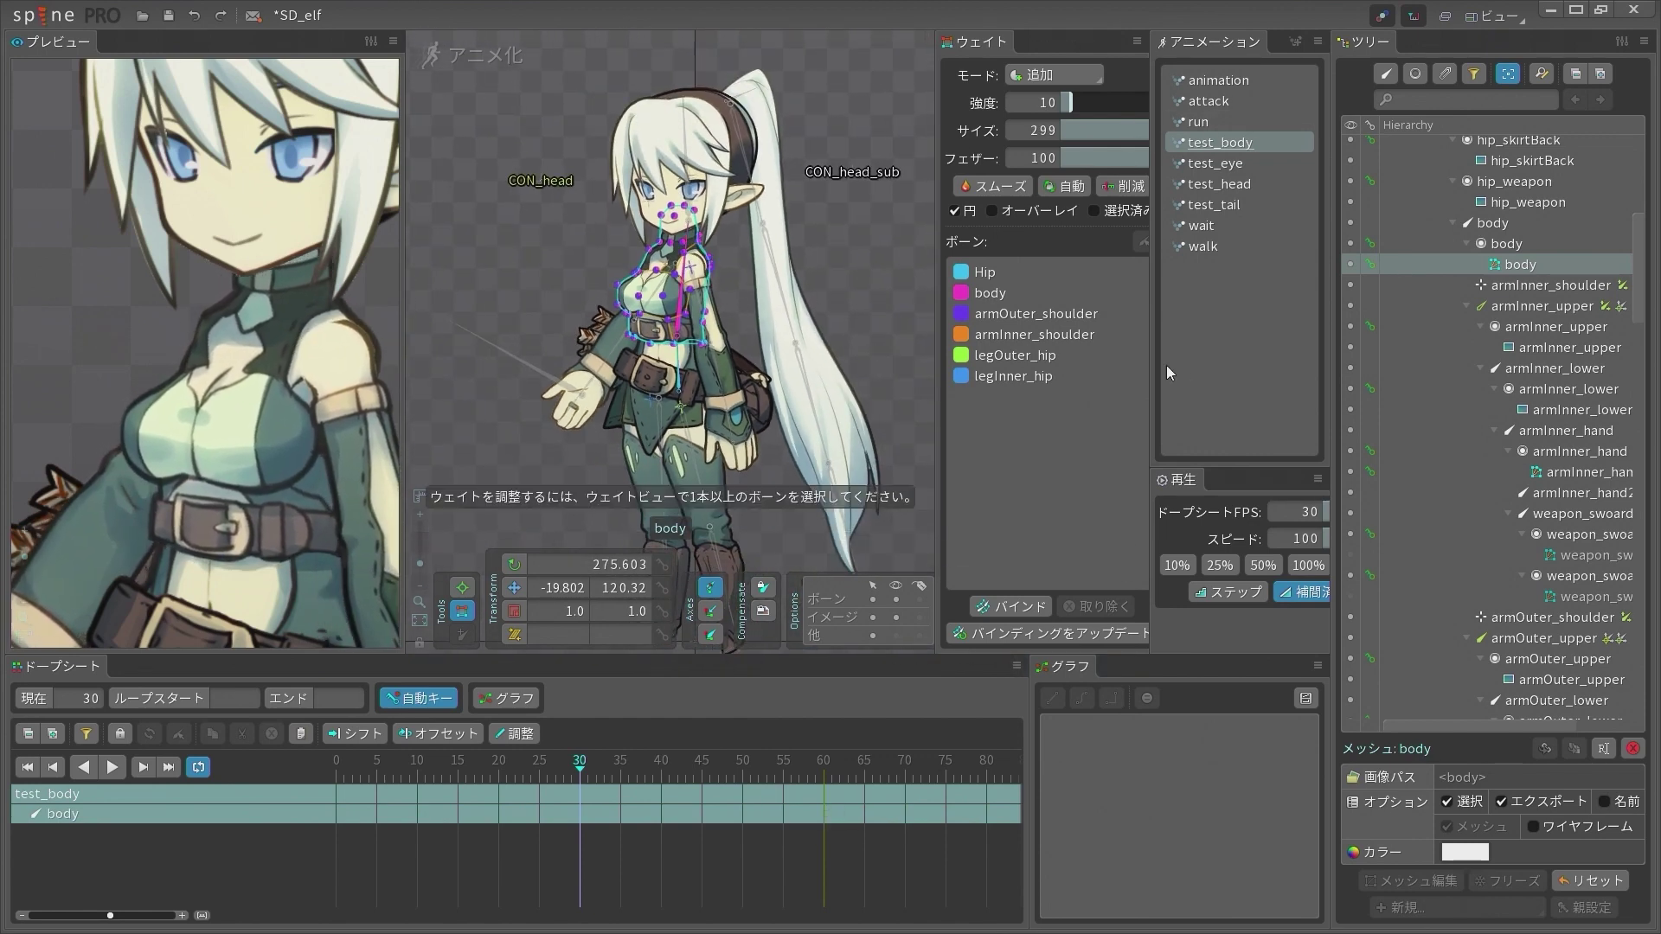
pyautogui.click(1046, 334)
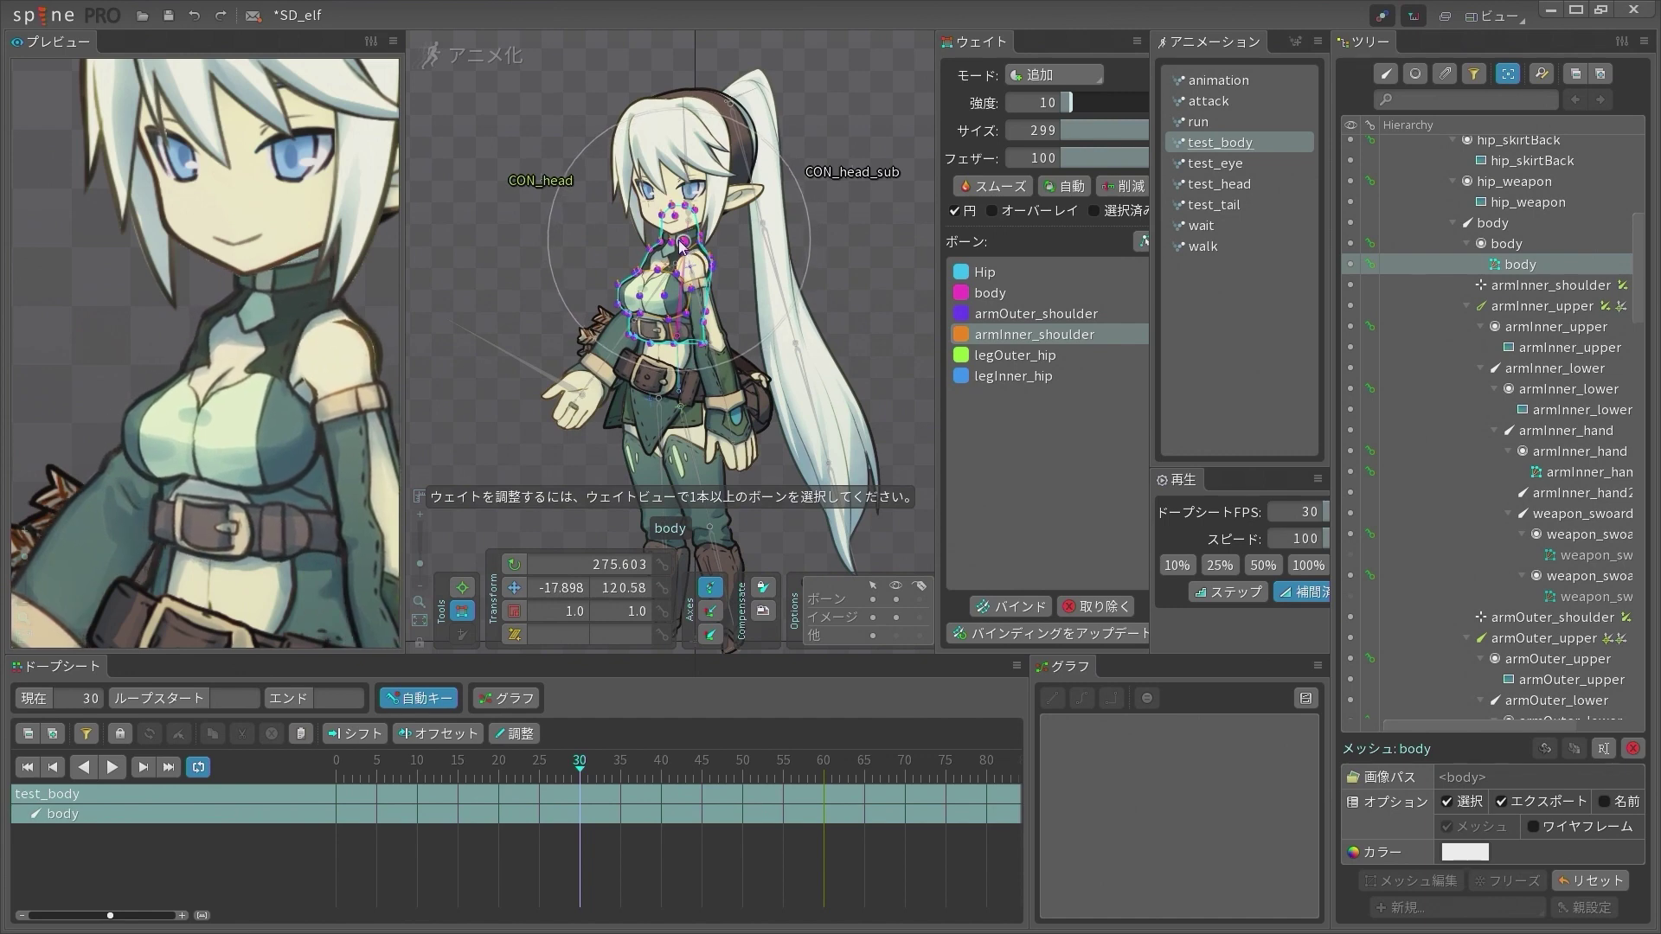
pyautogui.hotkey('ctrl', 'z')
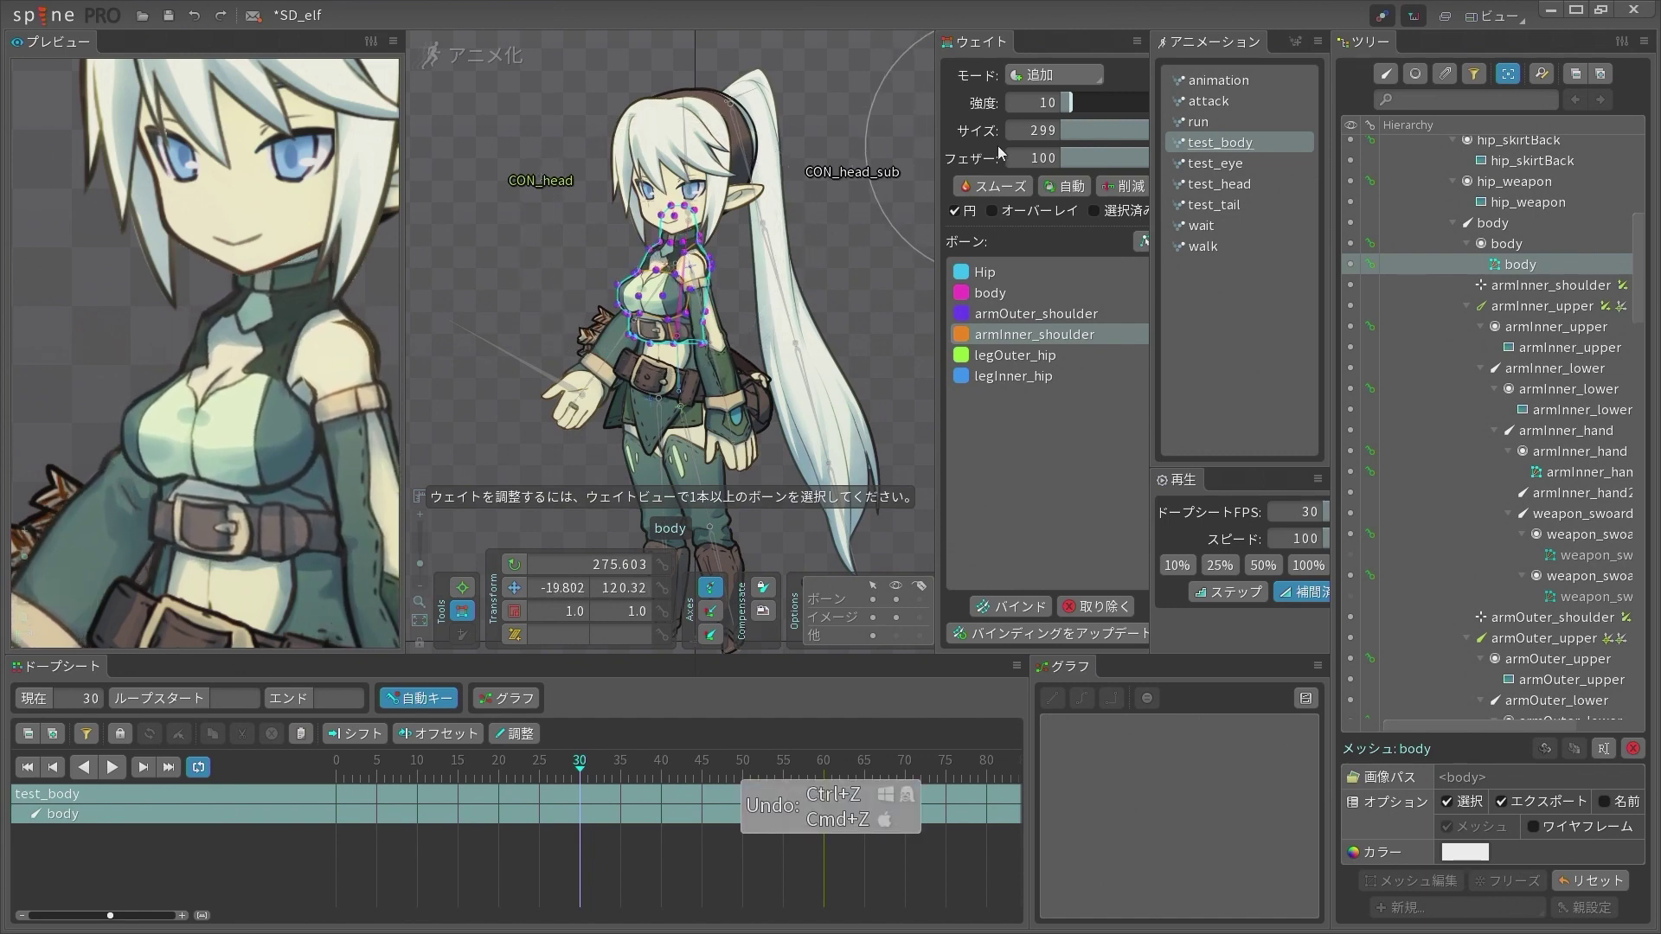
# Set the brush strength to 5 and feather to 0, and paint armInner_shoulder weight over the body mesh
pyautogui.moveTo(1118, 158); pyautogui.dragTo(949, 211)
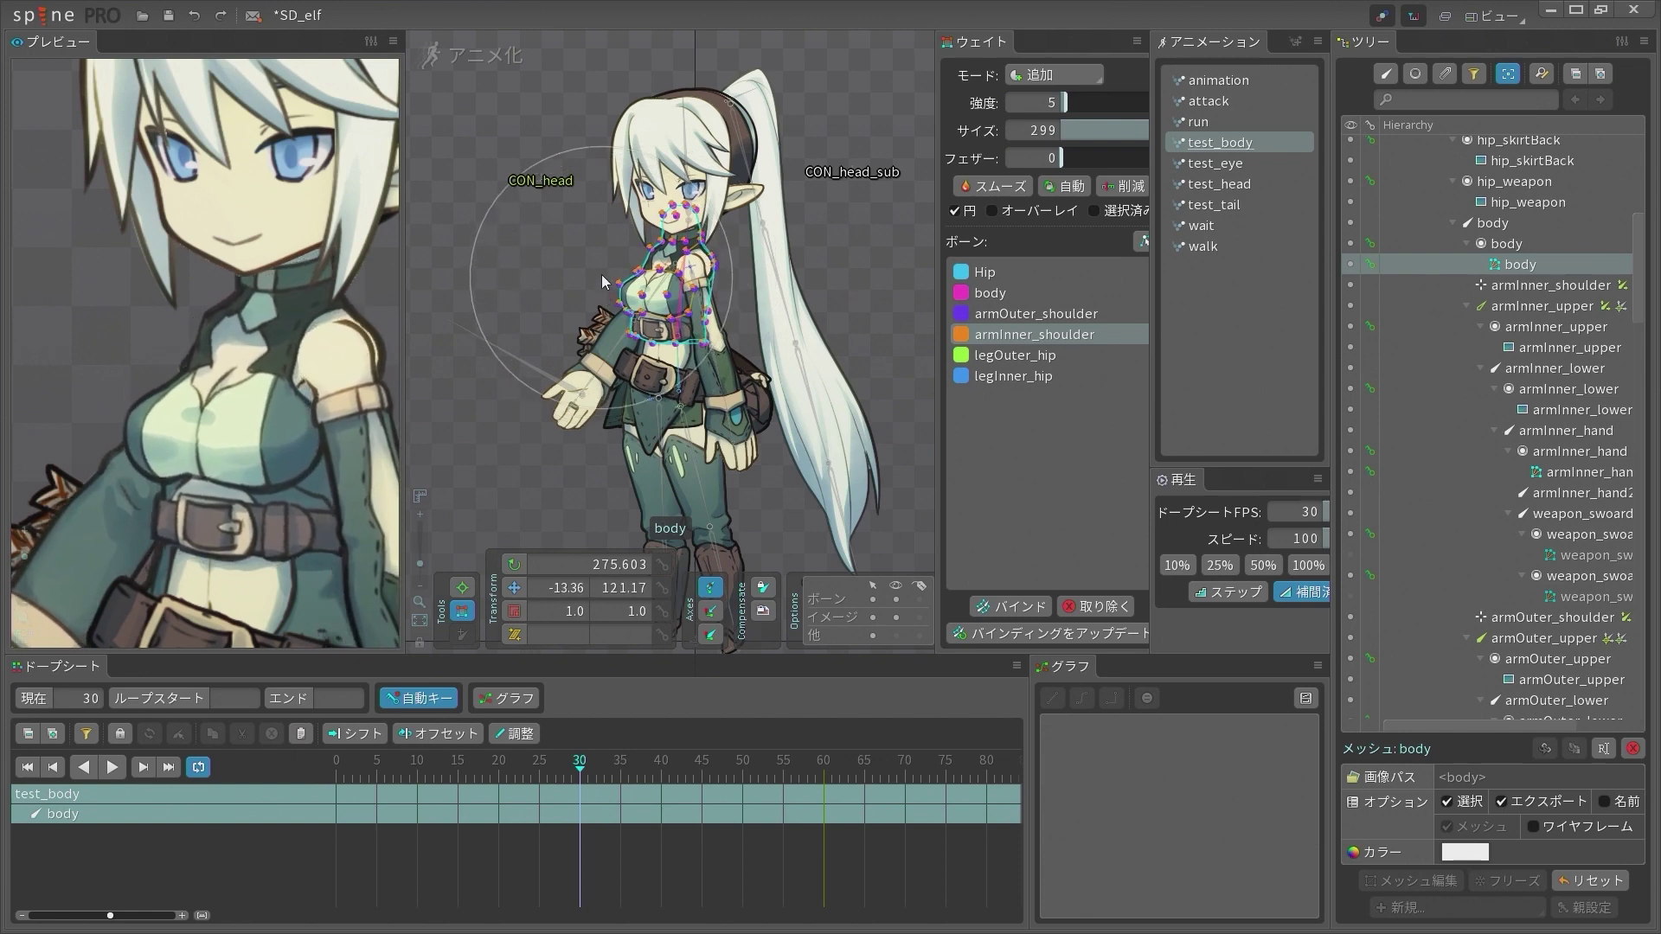
pyautogui.moveTo(588, 284)
pyautogui.mouseDown()
pyautogui.moveTo(567, 279)
pyautogui.moveTo(562, 316)
pyautogui.mouseUp()
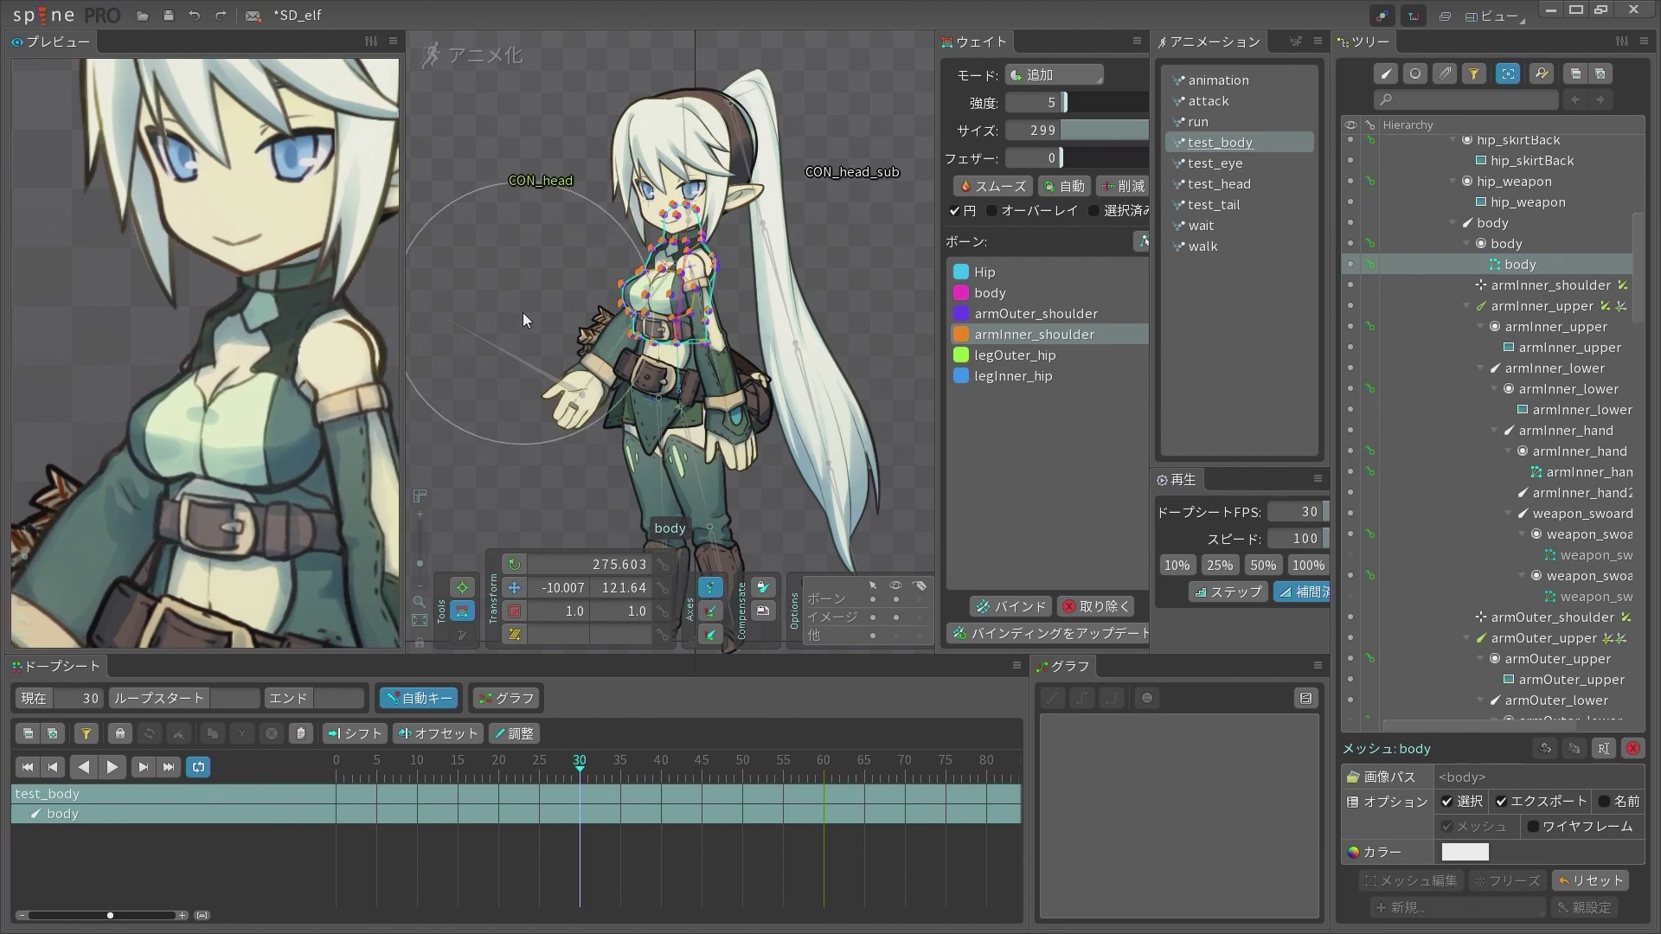
pyautogui.hotkey('ctrl', 'z')
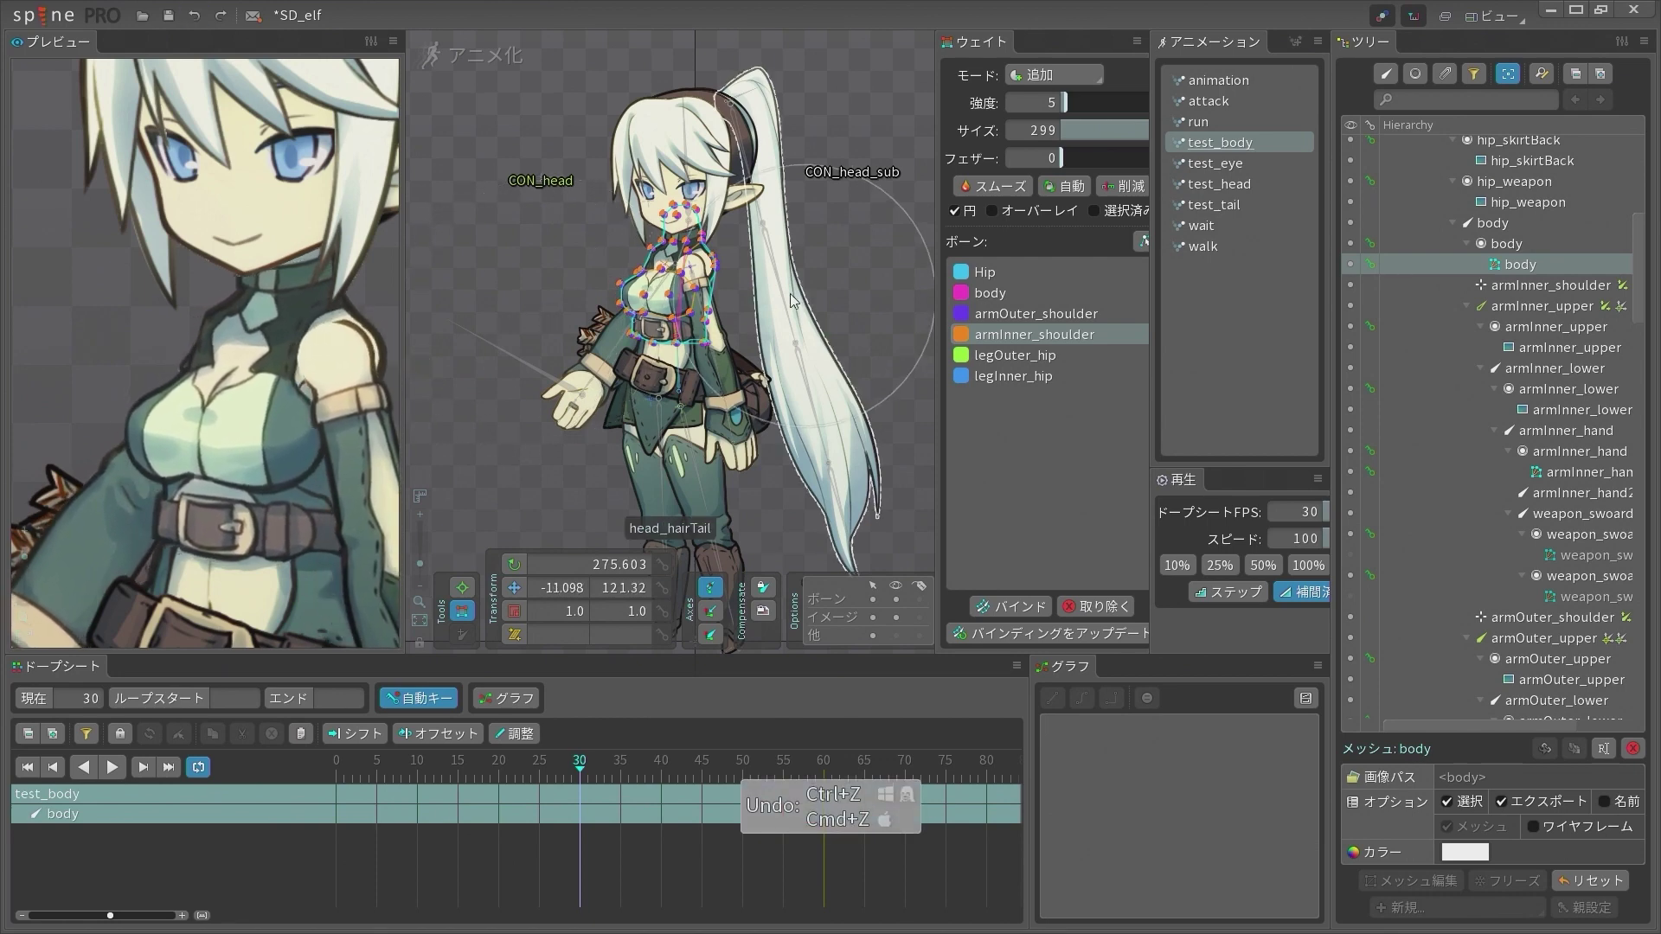
# Set the brush size to 138 and feather to 92, and paint armOuter_shoulder and armInner_shoulder weights on the body mesh
pyautogui.click(1042, 307)
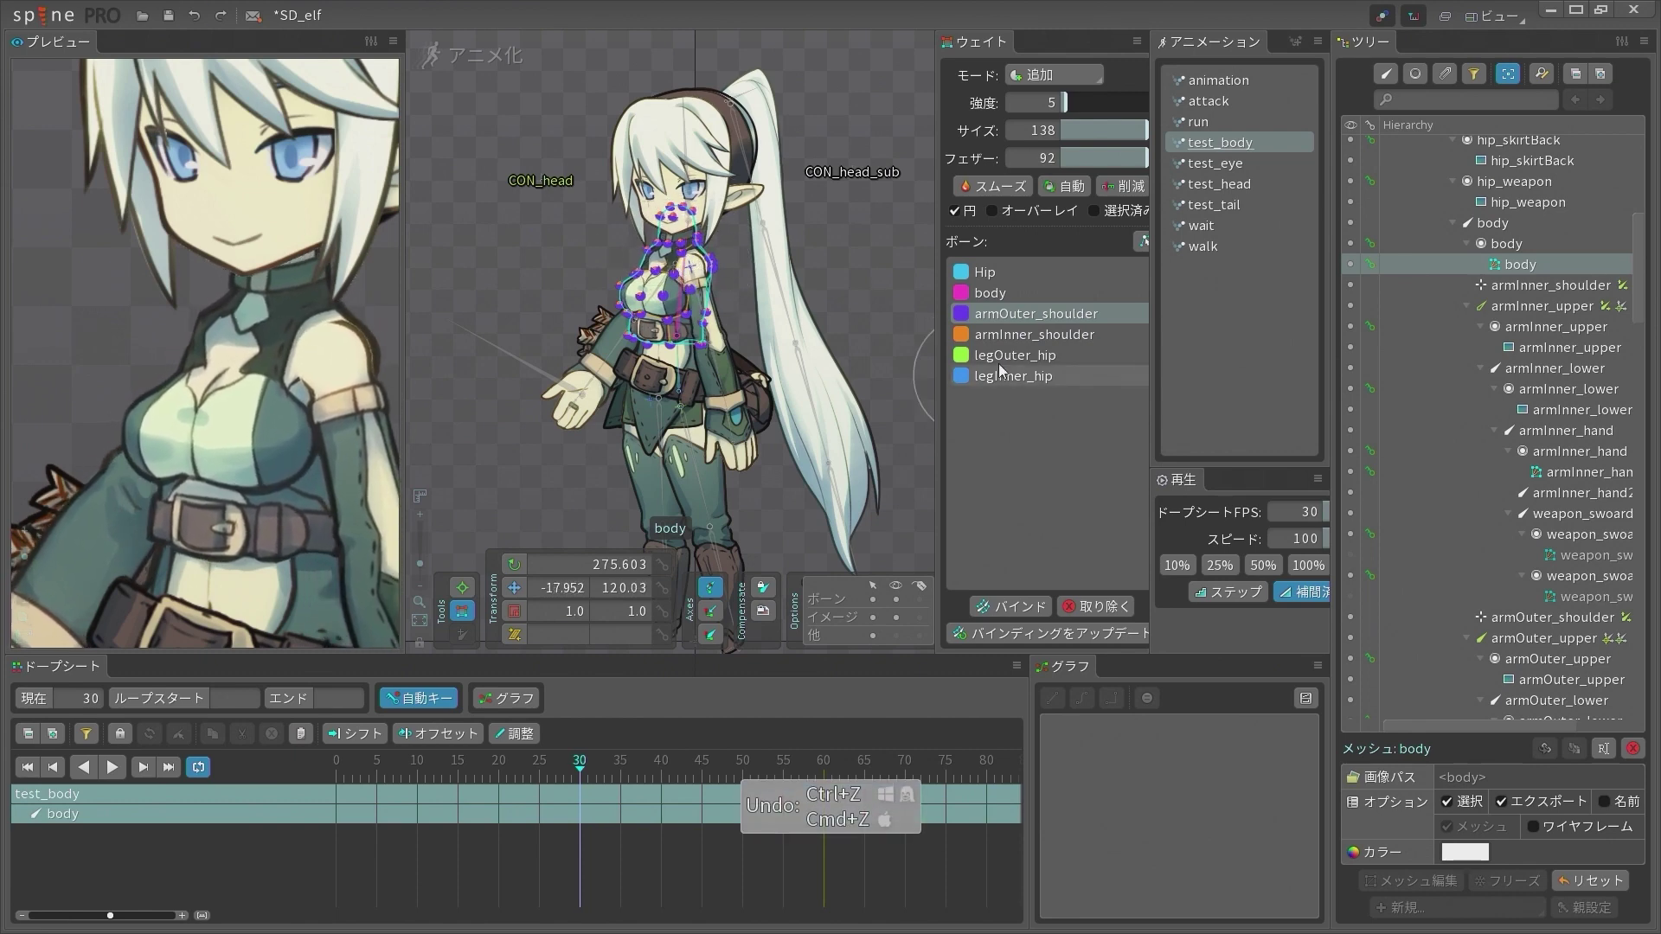
pyautogui.click(953, 335)
pyautogui.click(611, 221)
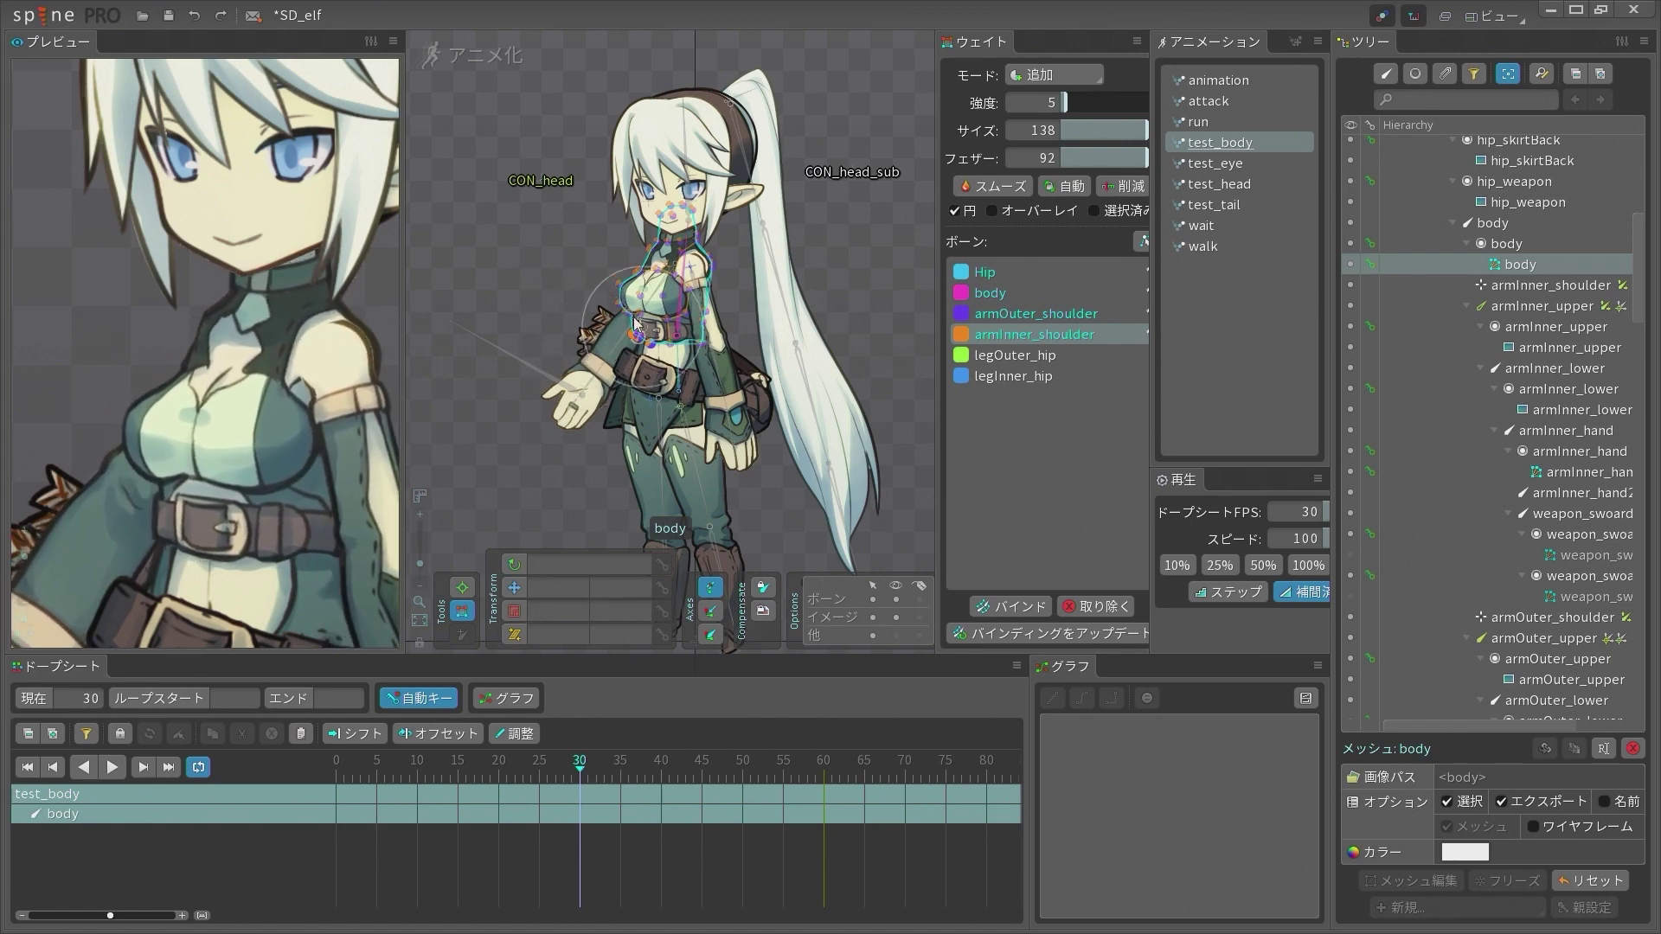
pyautogui.scroll(5, 675, 290)
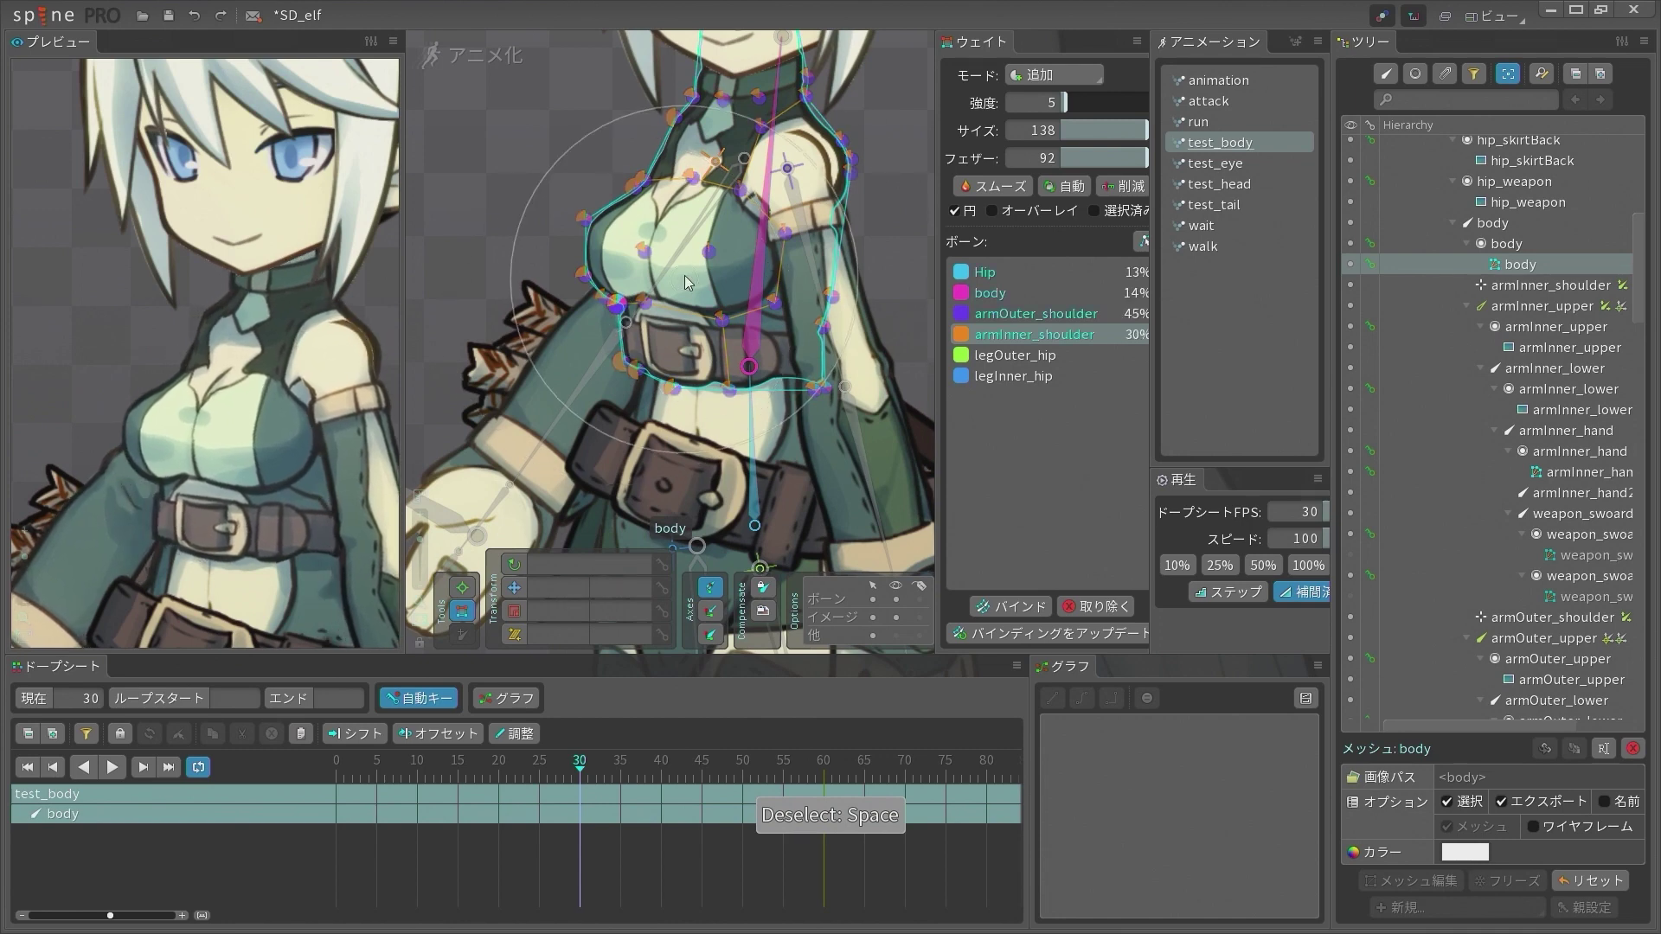
pyautogui.hotkey('ctrl', 'z')
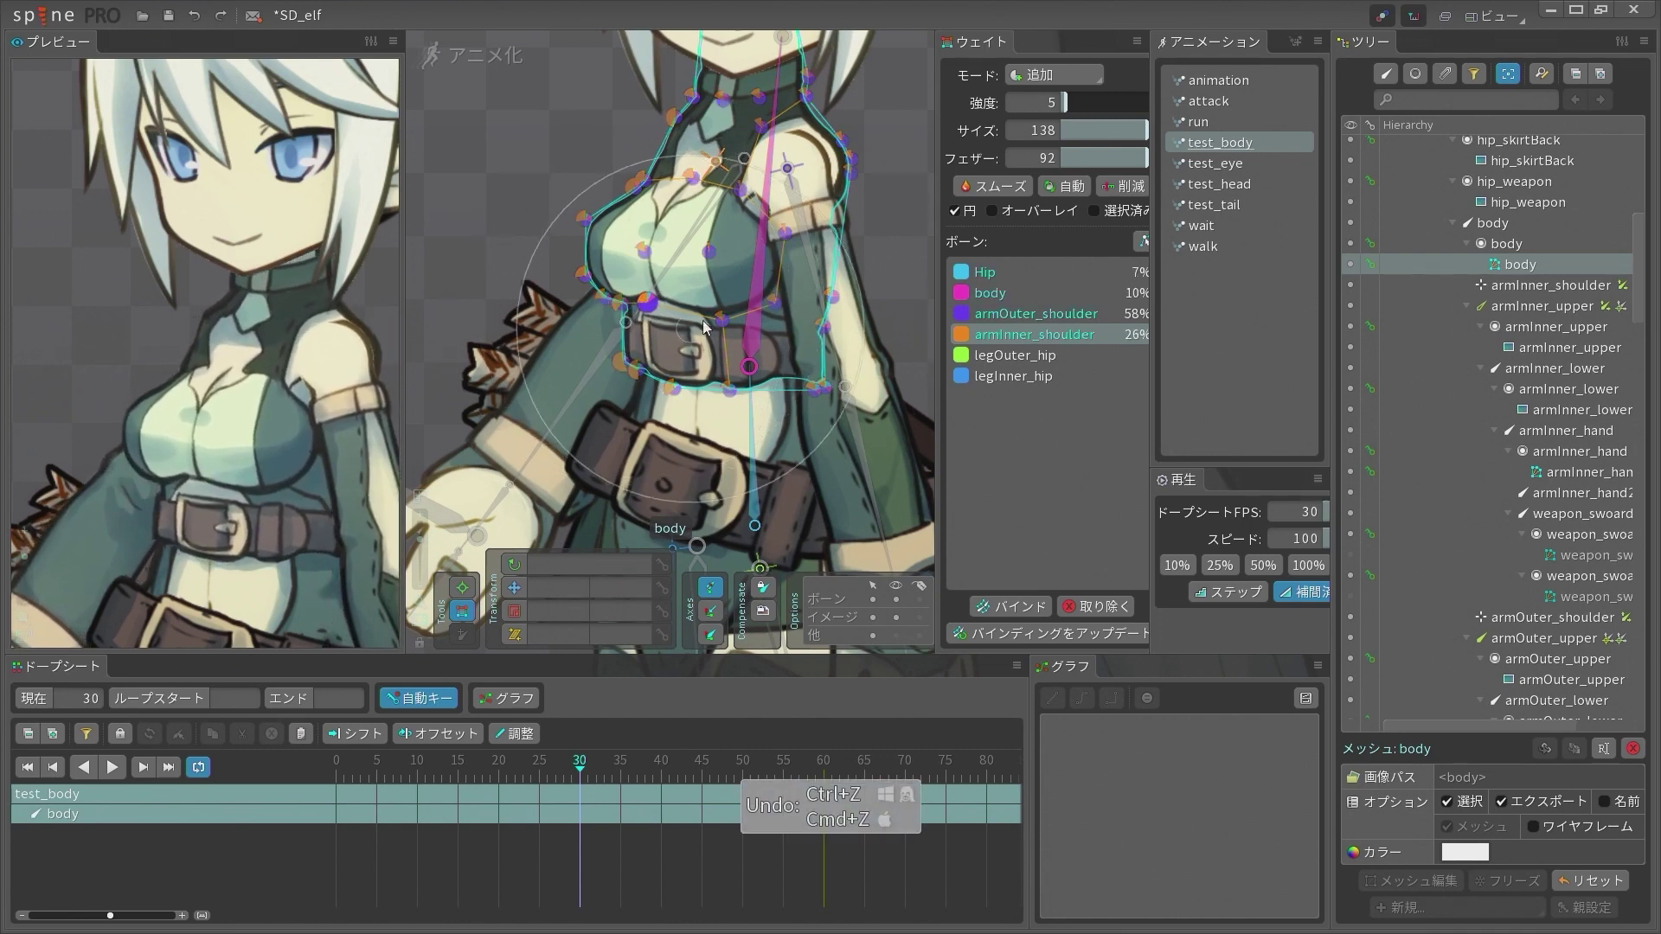
# Add more armOuter_shoulder weight to the chest, outer shoulder and waist vertices of the body mesh
pyautogui.click(1023, 316)
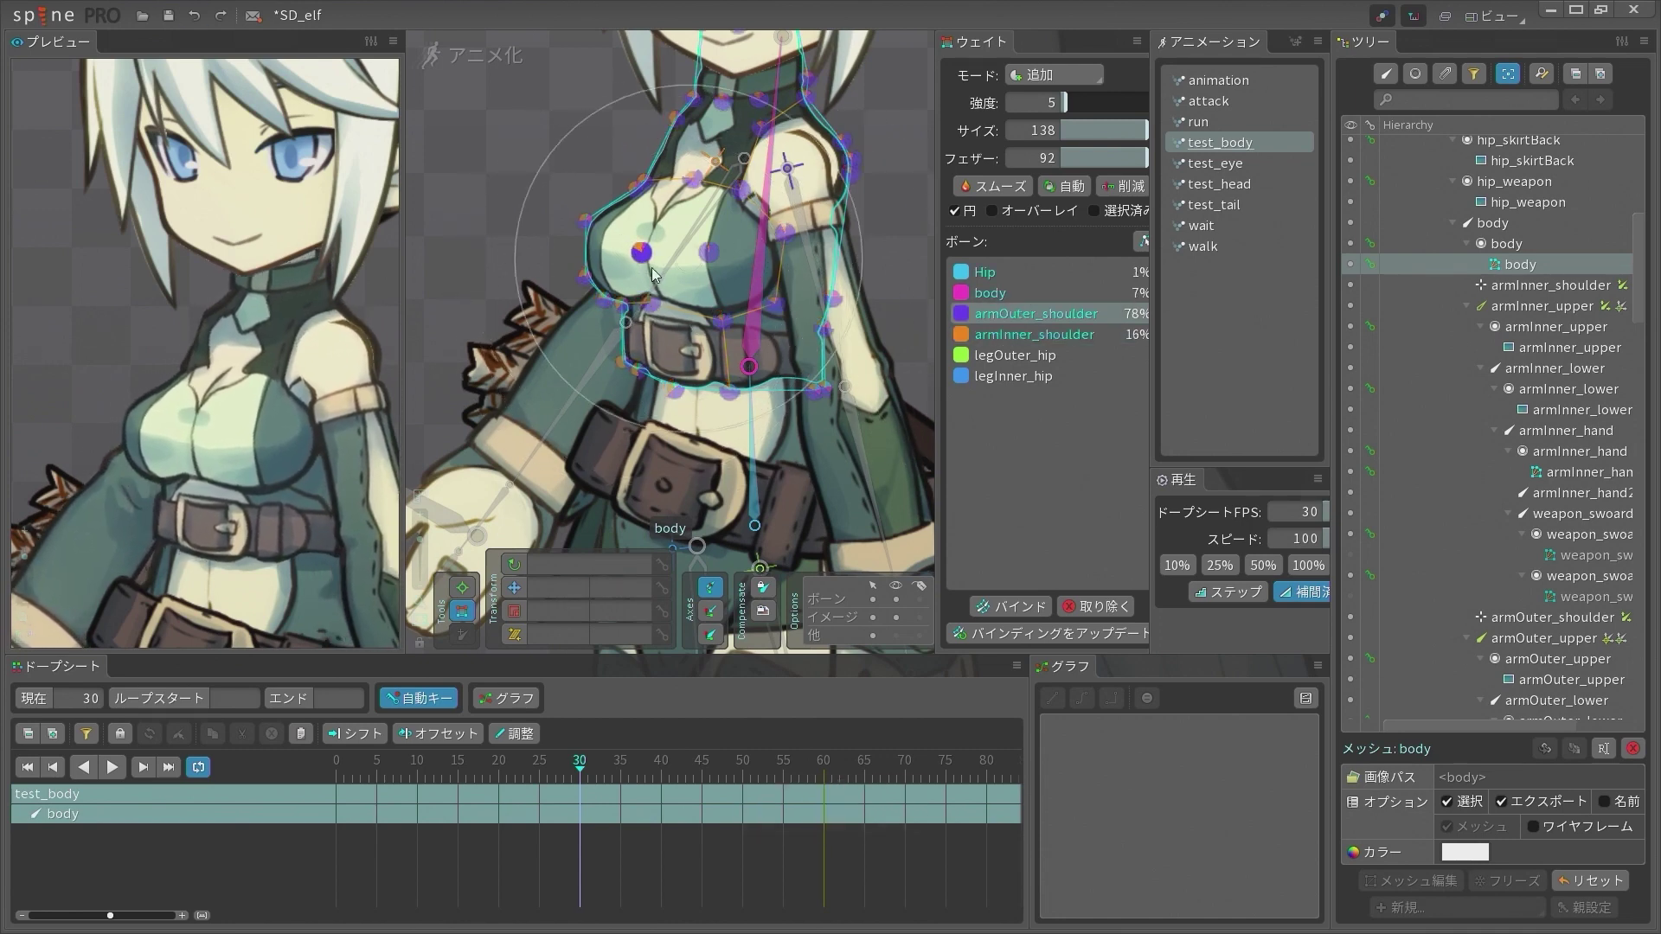
pyautogui.moveTo(653, 275); pyautogui.dragTo(813, 251)
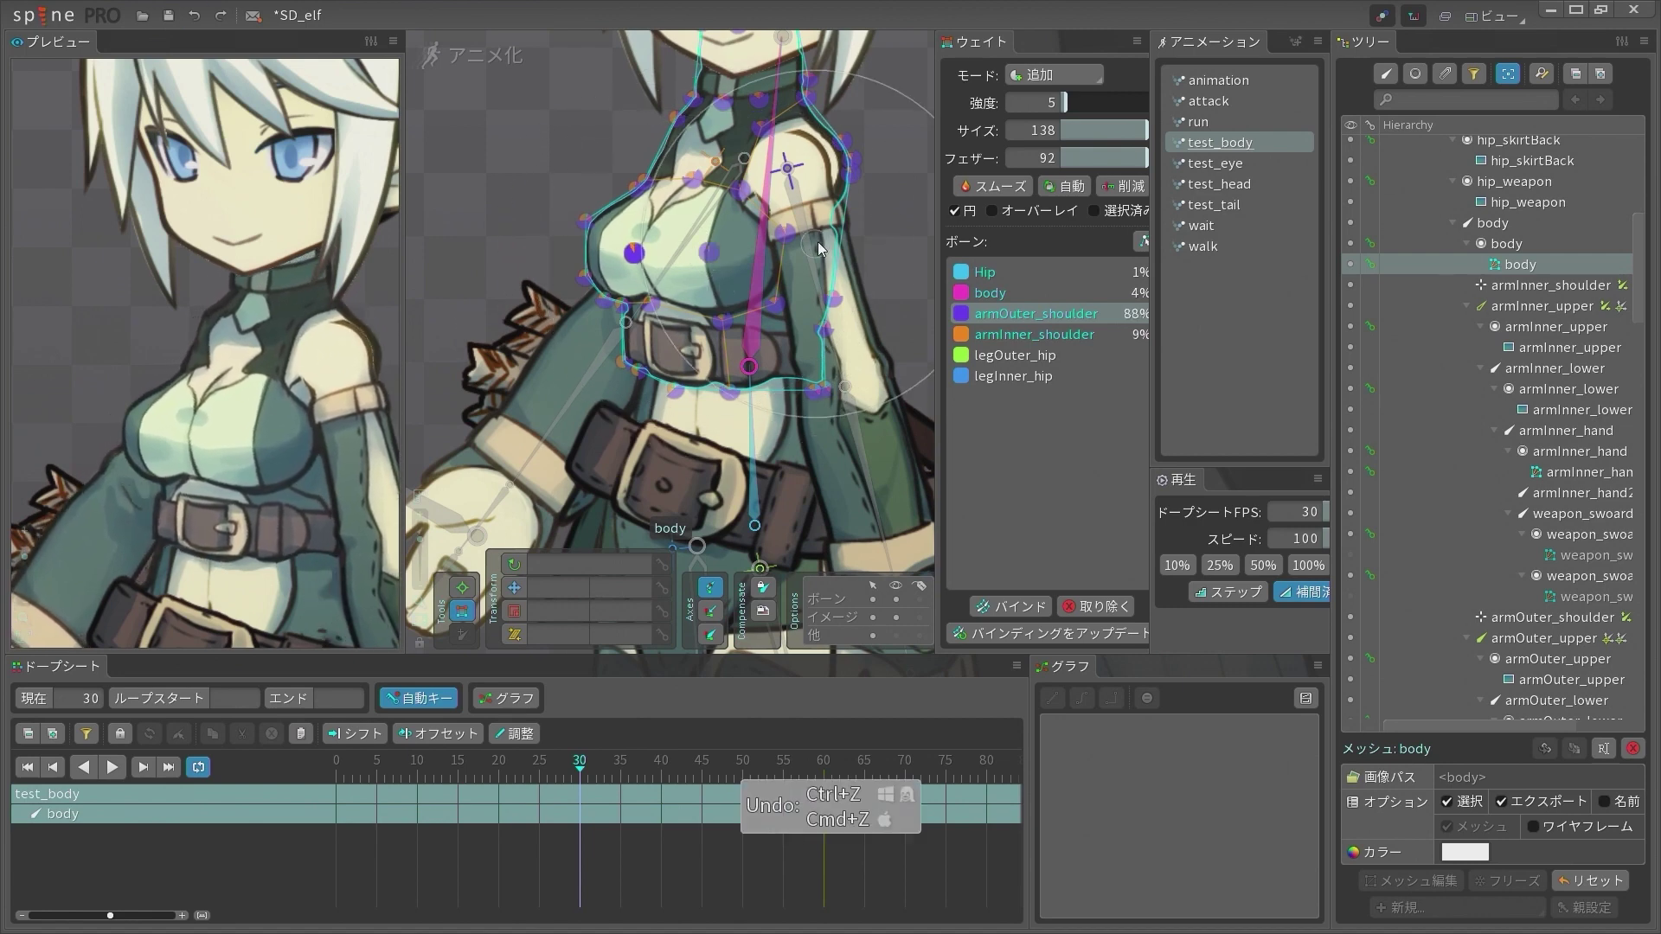
pyautogui.press('space')
pyautogui.moveTo(852, 174)
pyautogui.mouseDown()
pyautogui.moveTo(795, 211)
pyautogui.moveTo(825, 226)
pyautogui.moveTo(789, 249)
pyautogui.moveTo(820, 263)
pyautogui.mouseUp()
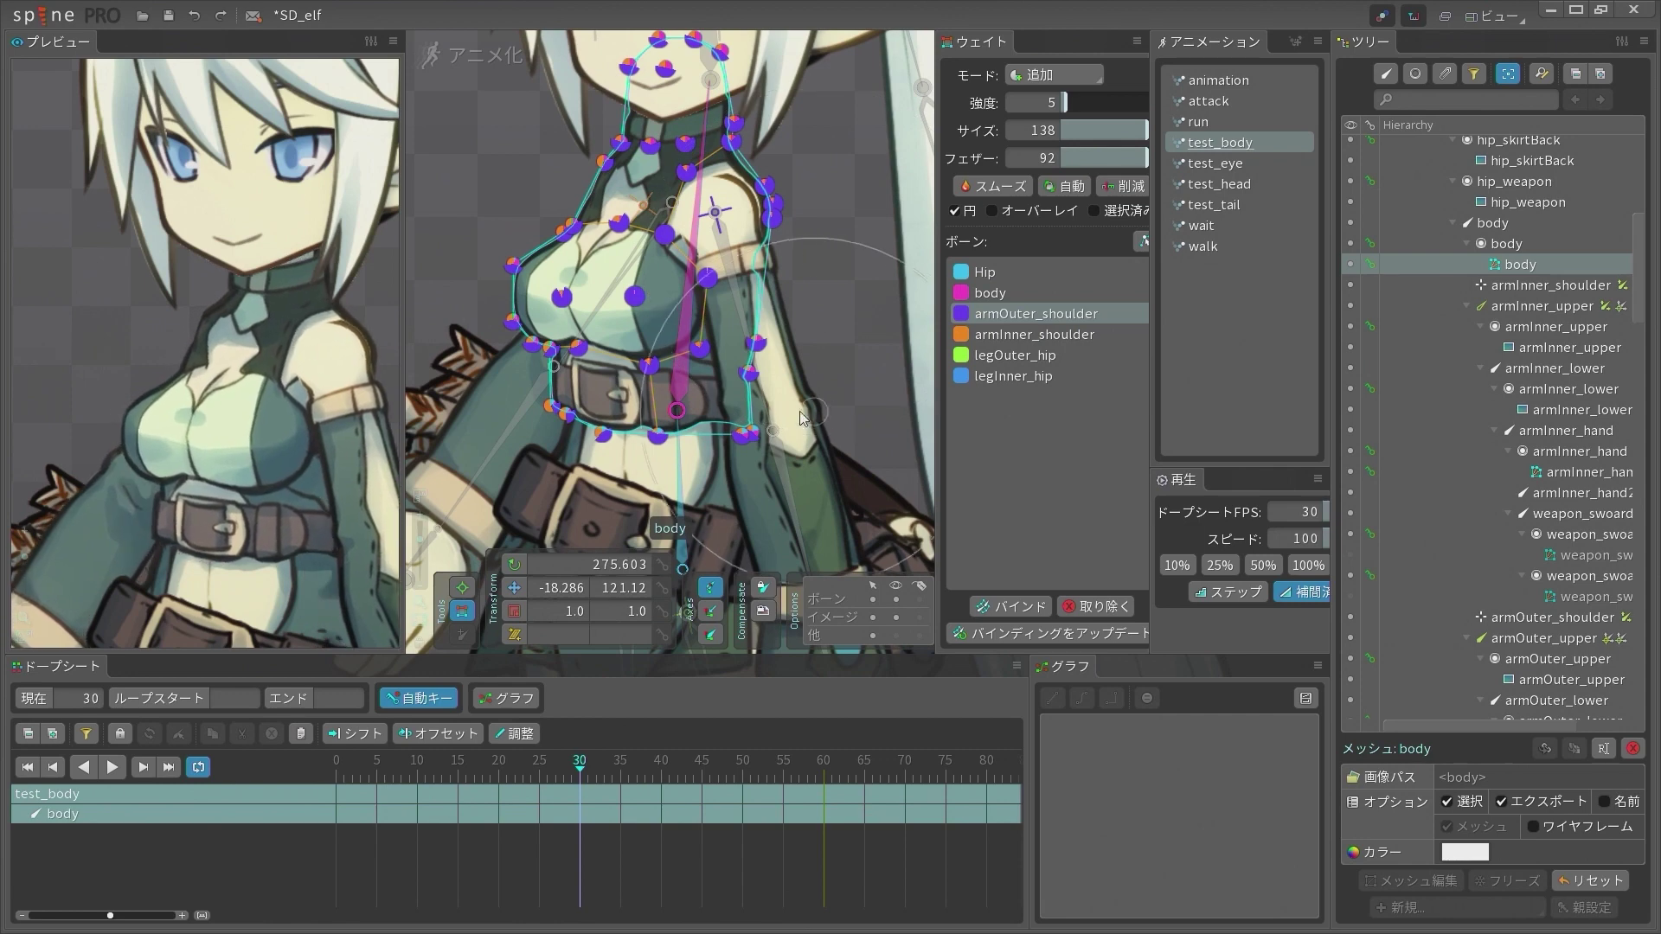
pyautogui.moveTo(801, 419)
pyautogui.mouseDown()
pyautogui.moveTo(712, 422)
pyautogui.moveTo(728, 515)
pyautogui.moveTo(582, 517)
pyautogui.moveTo(686, 535)
pyautogui.moveTo(630, 543)
pyautogui.moveTo(631, 557)
pyautogui.moveTo(674, 506)
pyautogui.moveTo(561, 515)
pyautogui.moveTo(695, 508)
pyautogui.moveTo(675, 451)
pyautogui.mouseUp()
pyautogui.scroll(-3, 675, 526)
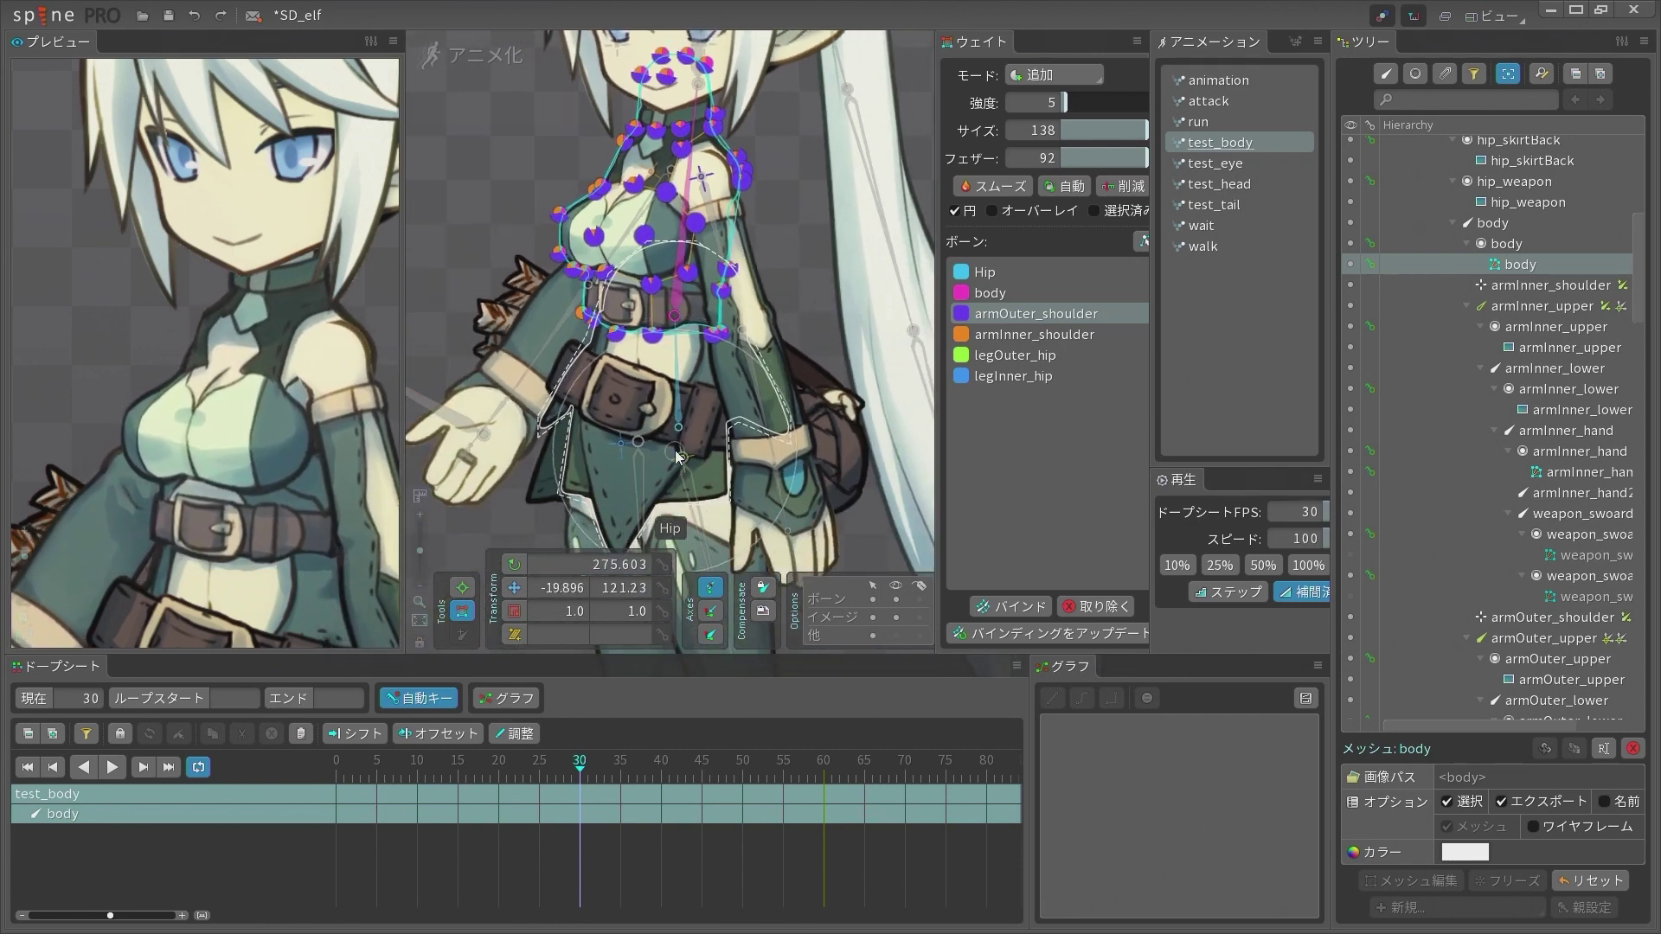
# Examine the torso, shoulder and neck in the preview and the viewport, with the body mesh selected and deselected
pyautogui.scroll(-5, 678, 456)
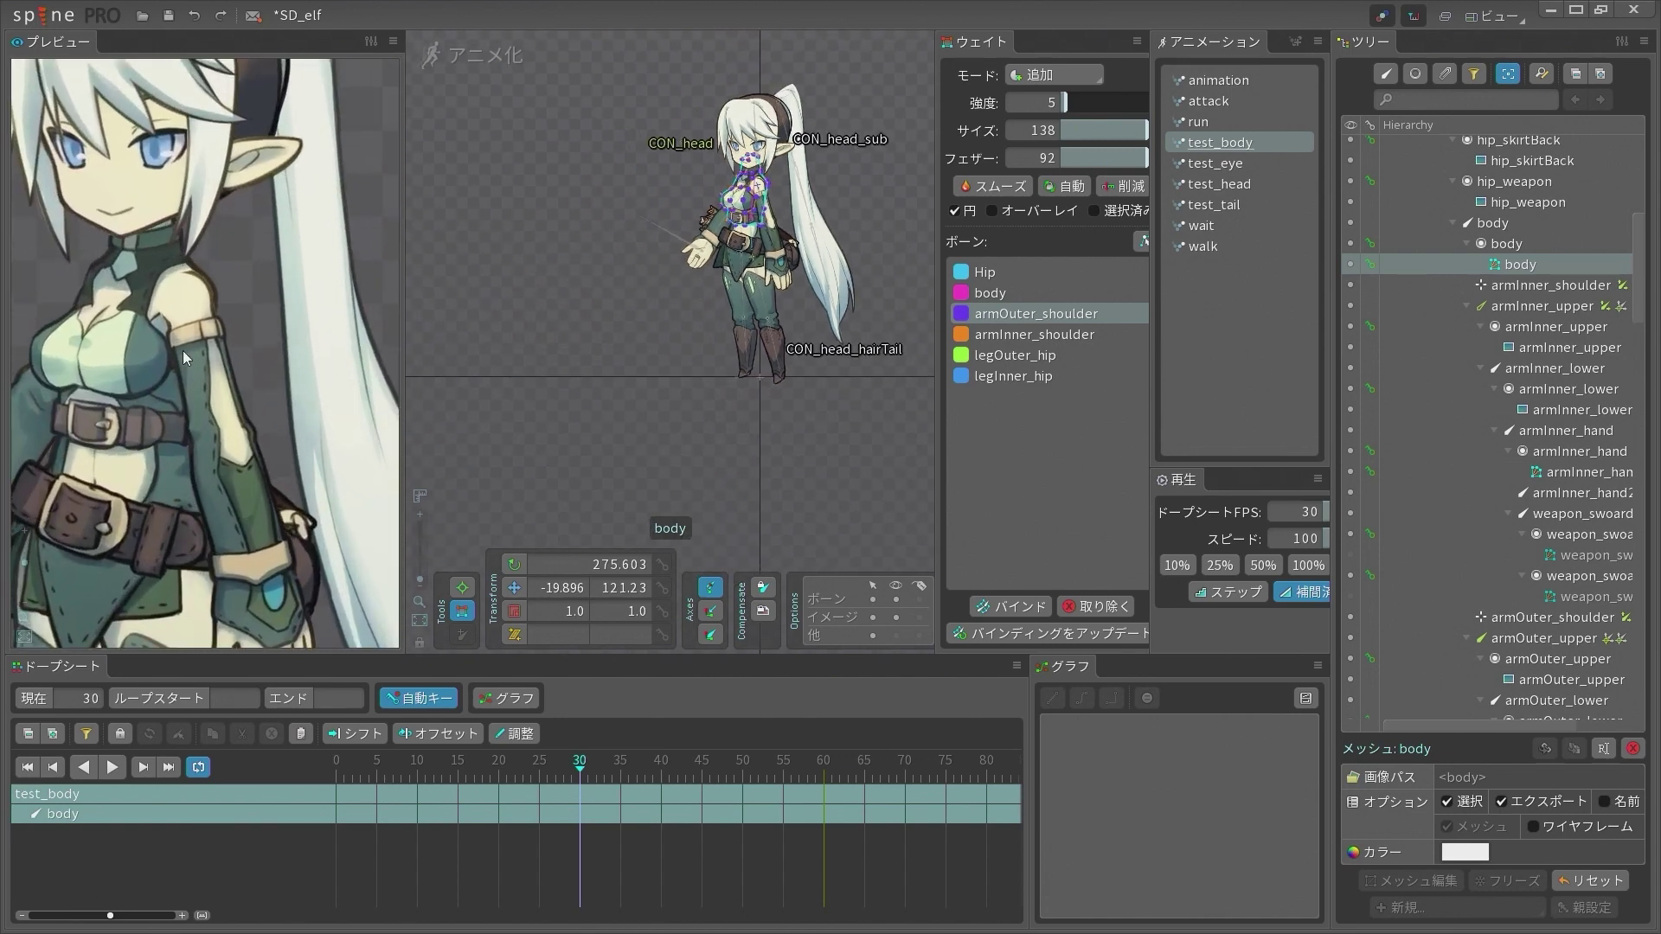
pyautogui.scroll(3, 284, 333)
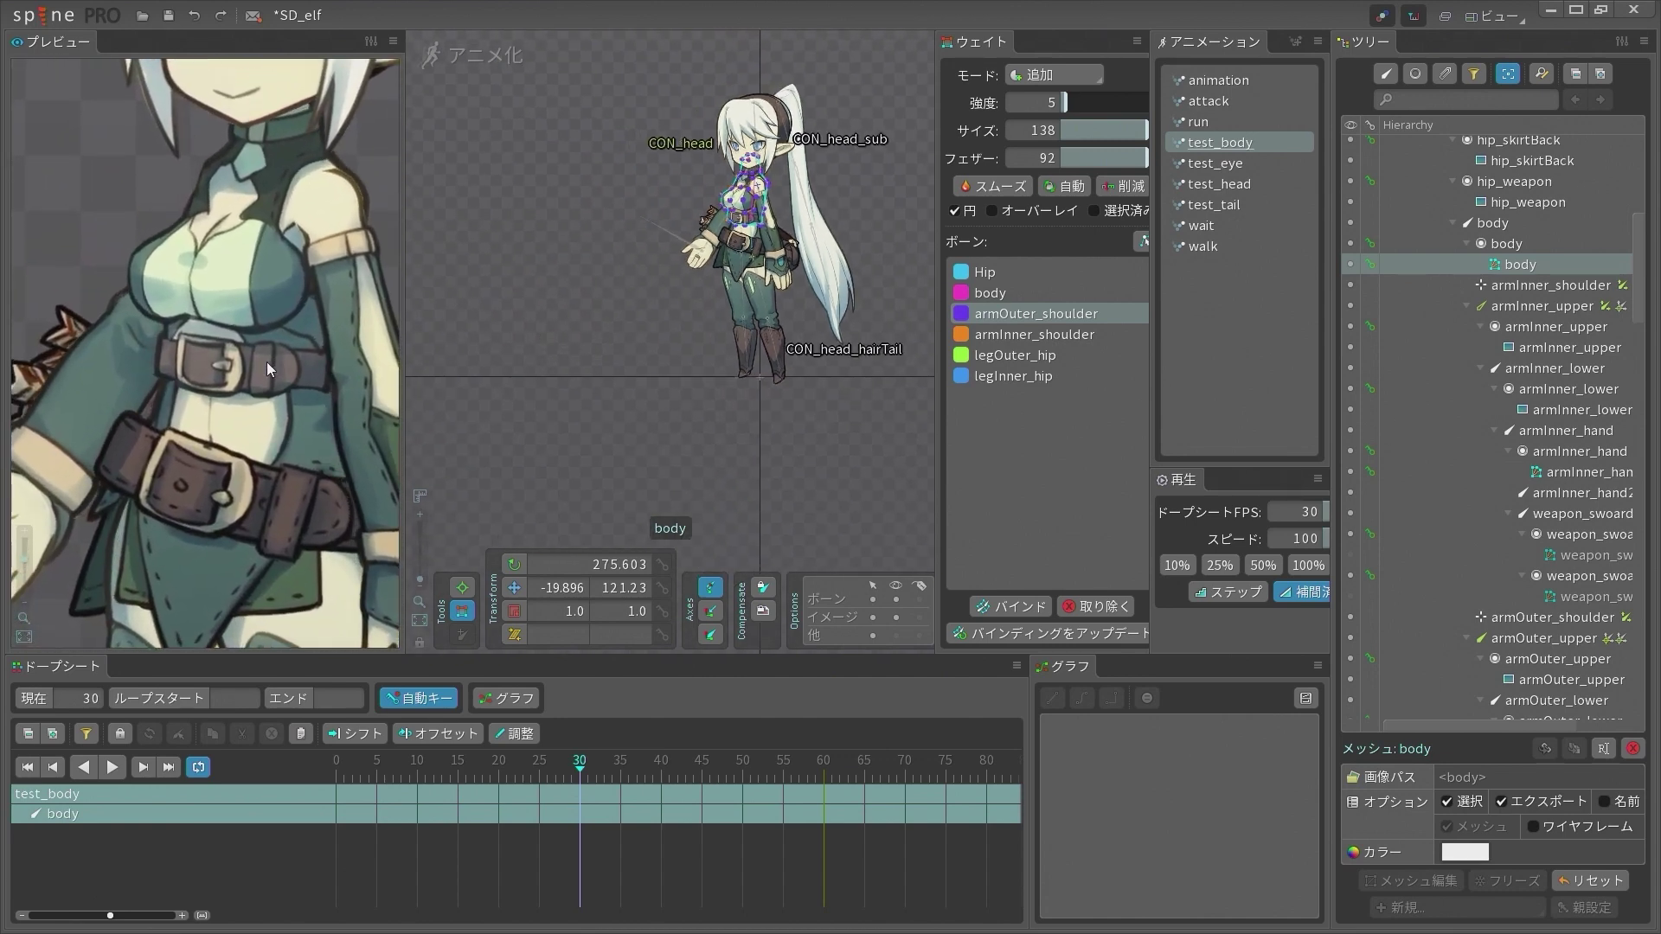
pyautogui.scroll(-2, 266, 362)
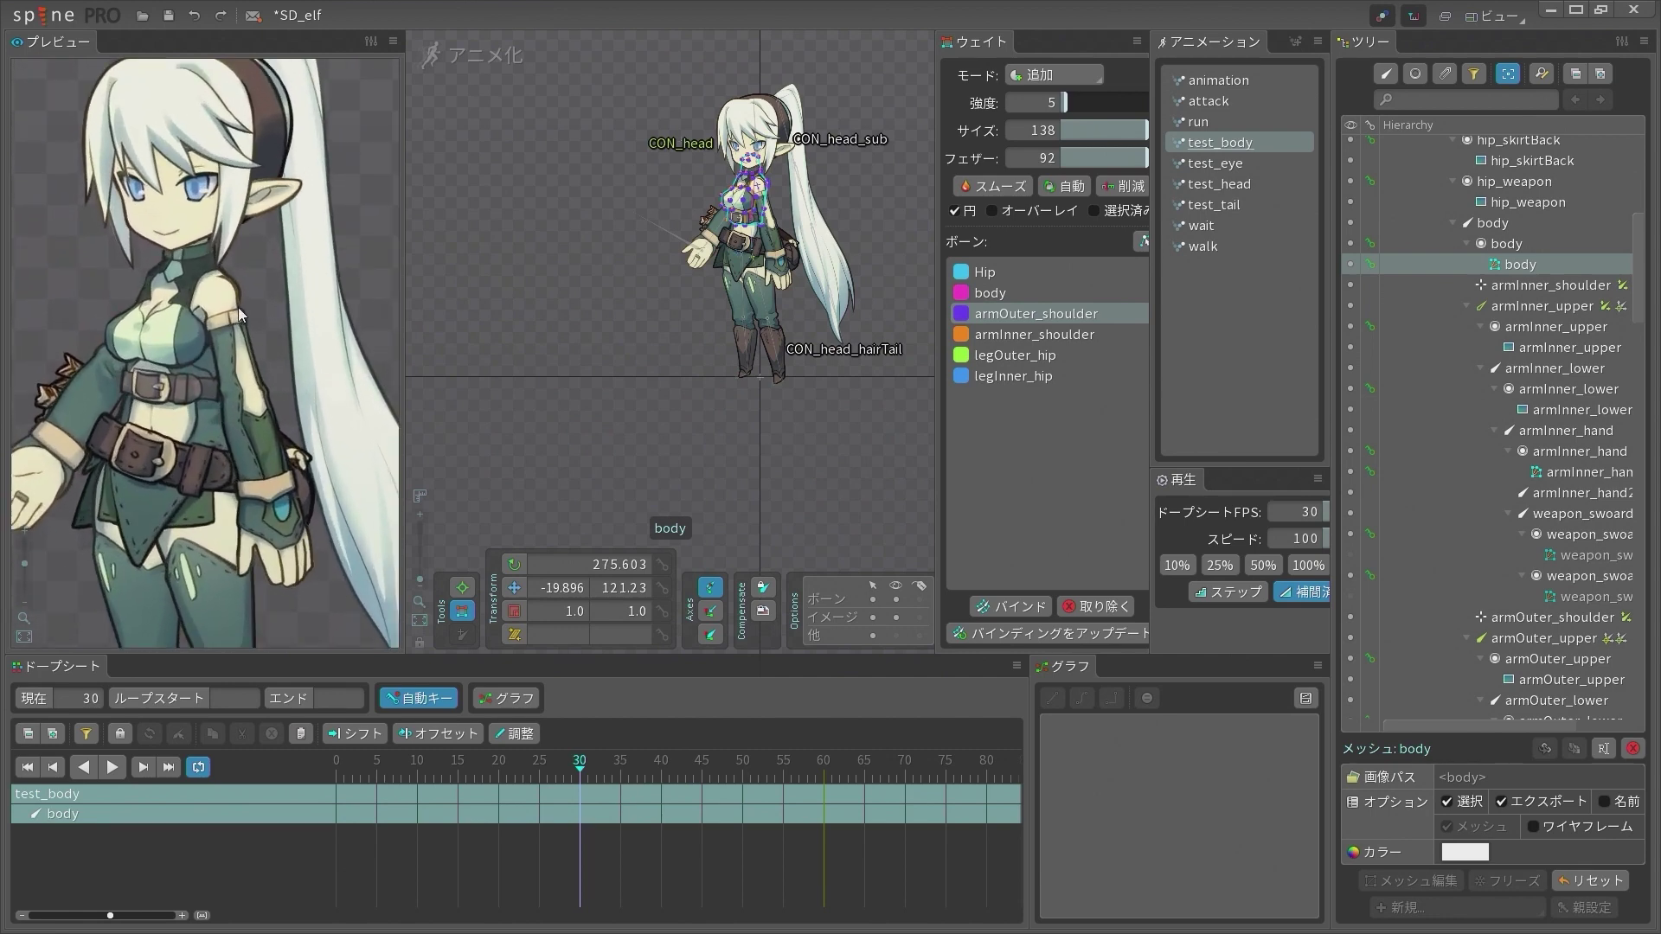
pyautogui.scroll(3, 241, 315)
pyautogui.scroll(4, 703, 159)
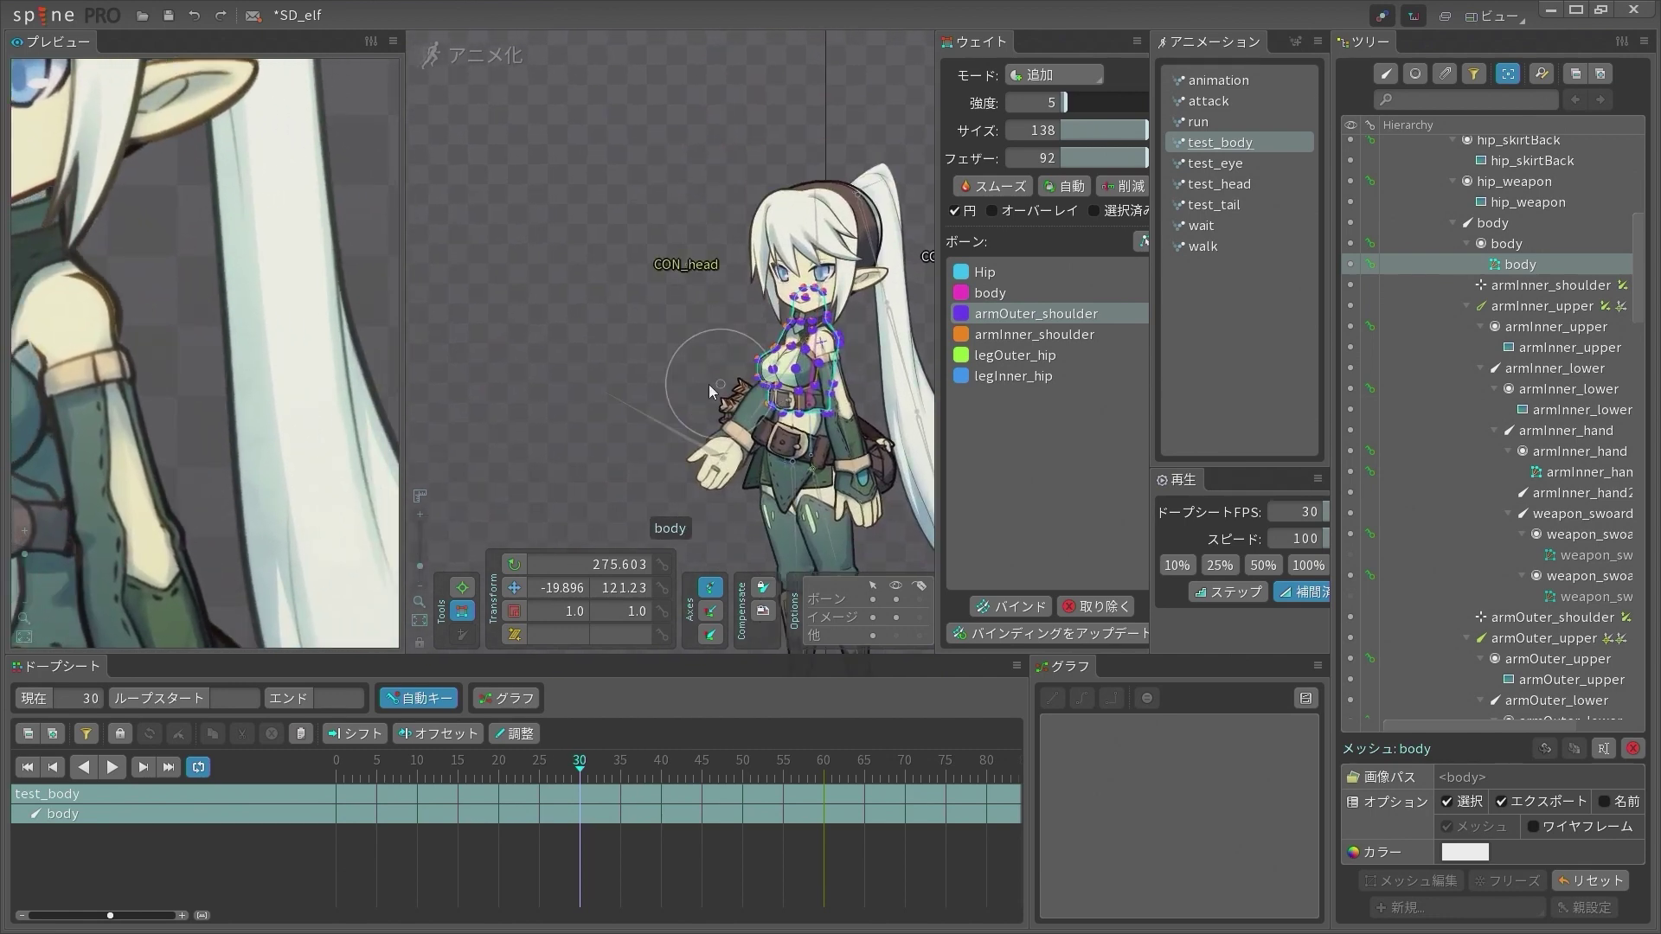
pyautogui.click(709, 384)
pyautogui.scroll(4, 808, 317)
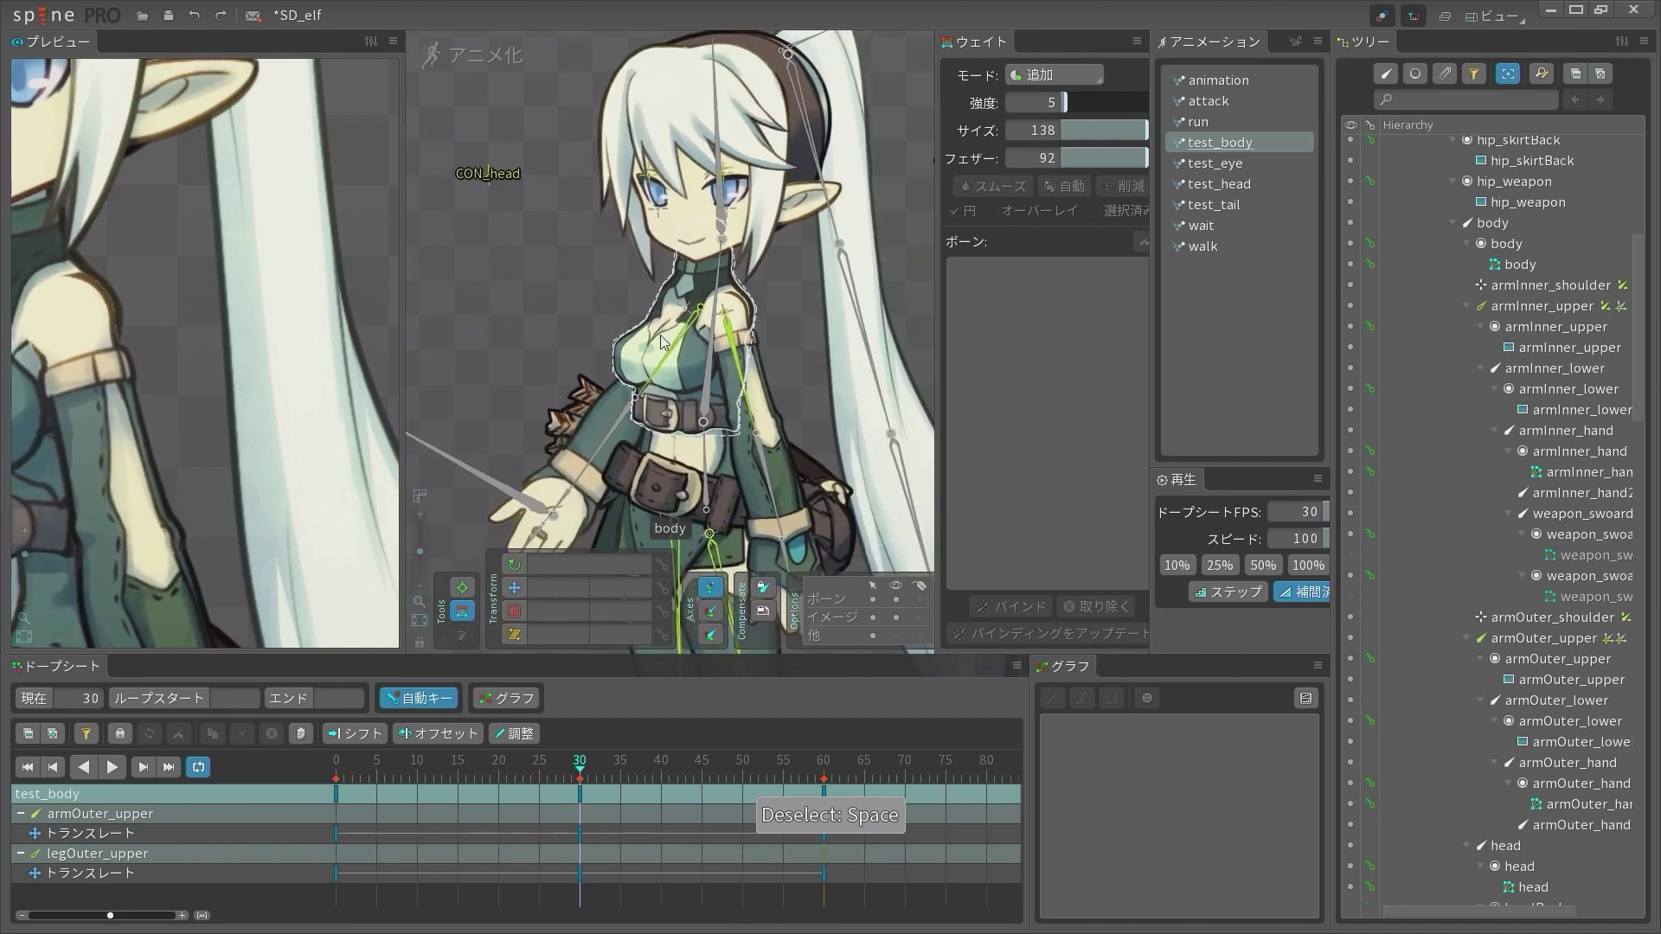
pyautogui.click(660, 342)
pyautogui.scroll(-4, 685, 250)
pyautogui.press('space')
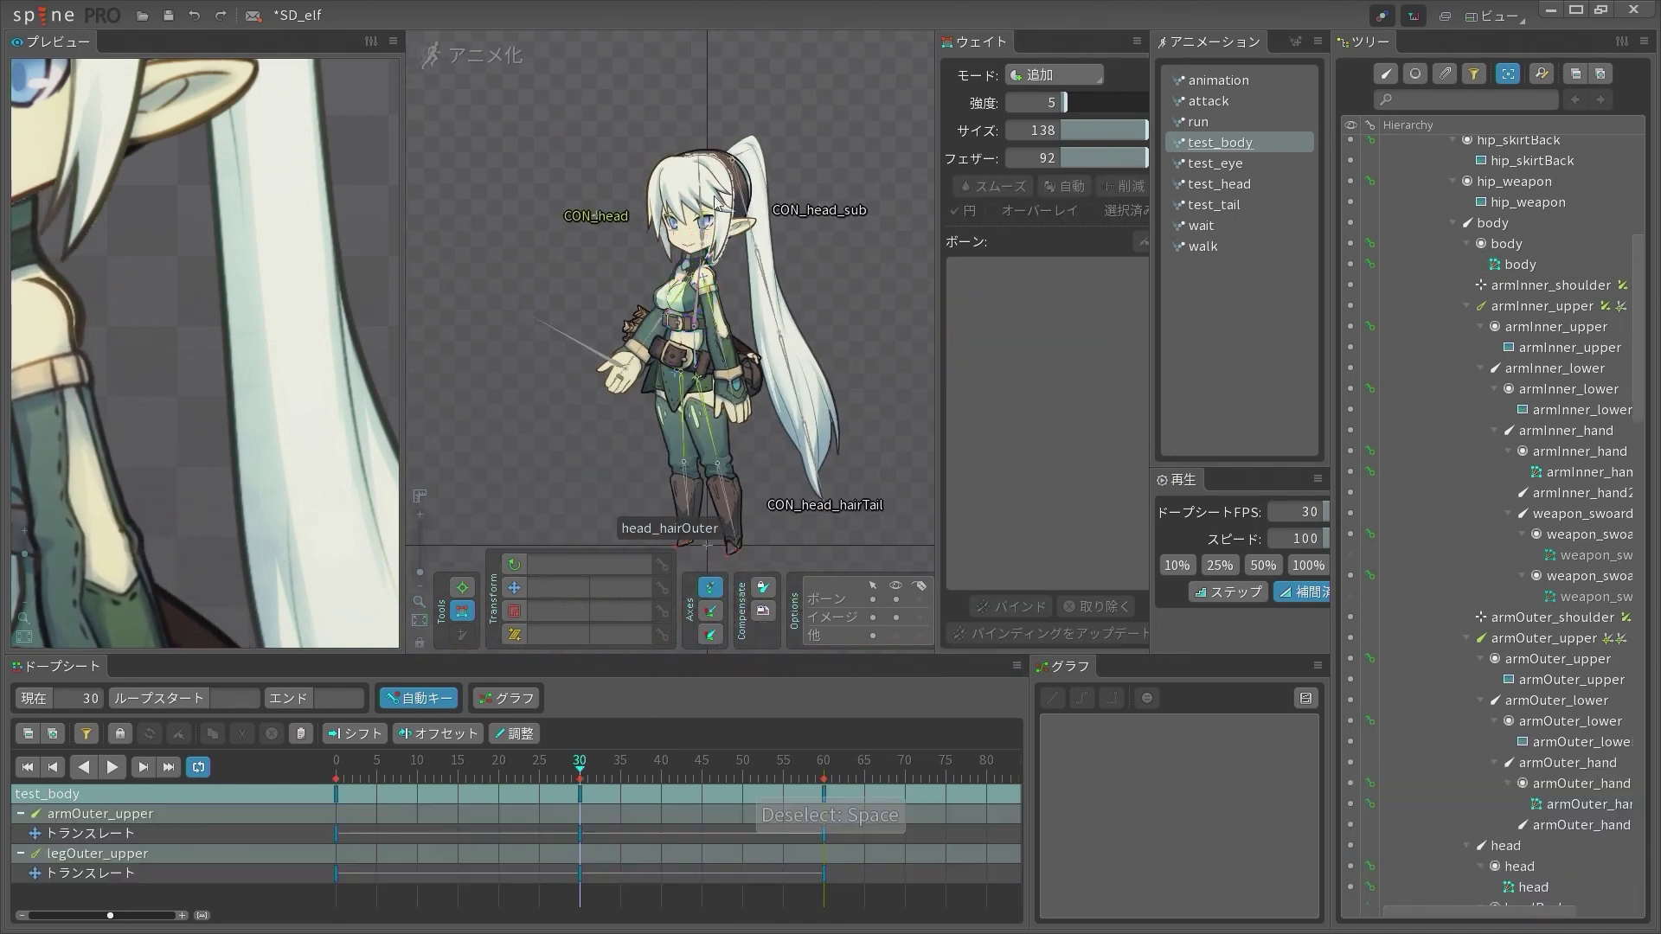
pyautogui.click(686, 363)
pyautogui.scroll(5, 689, 270)
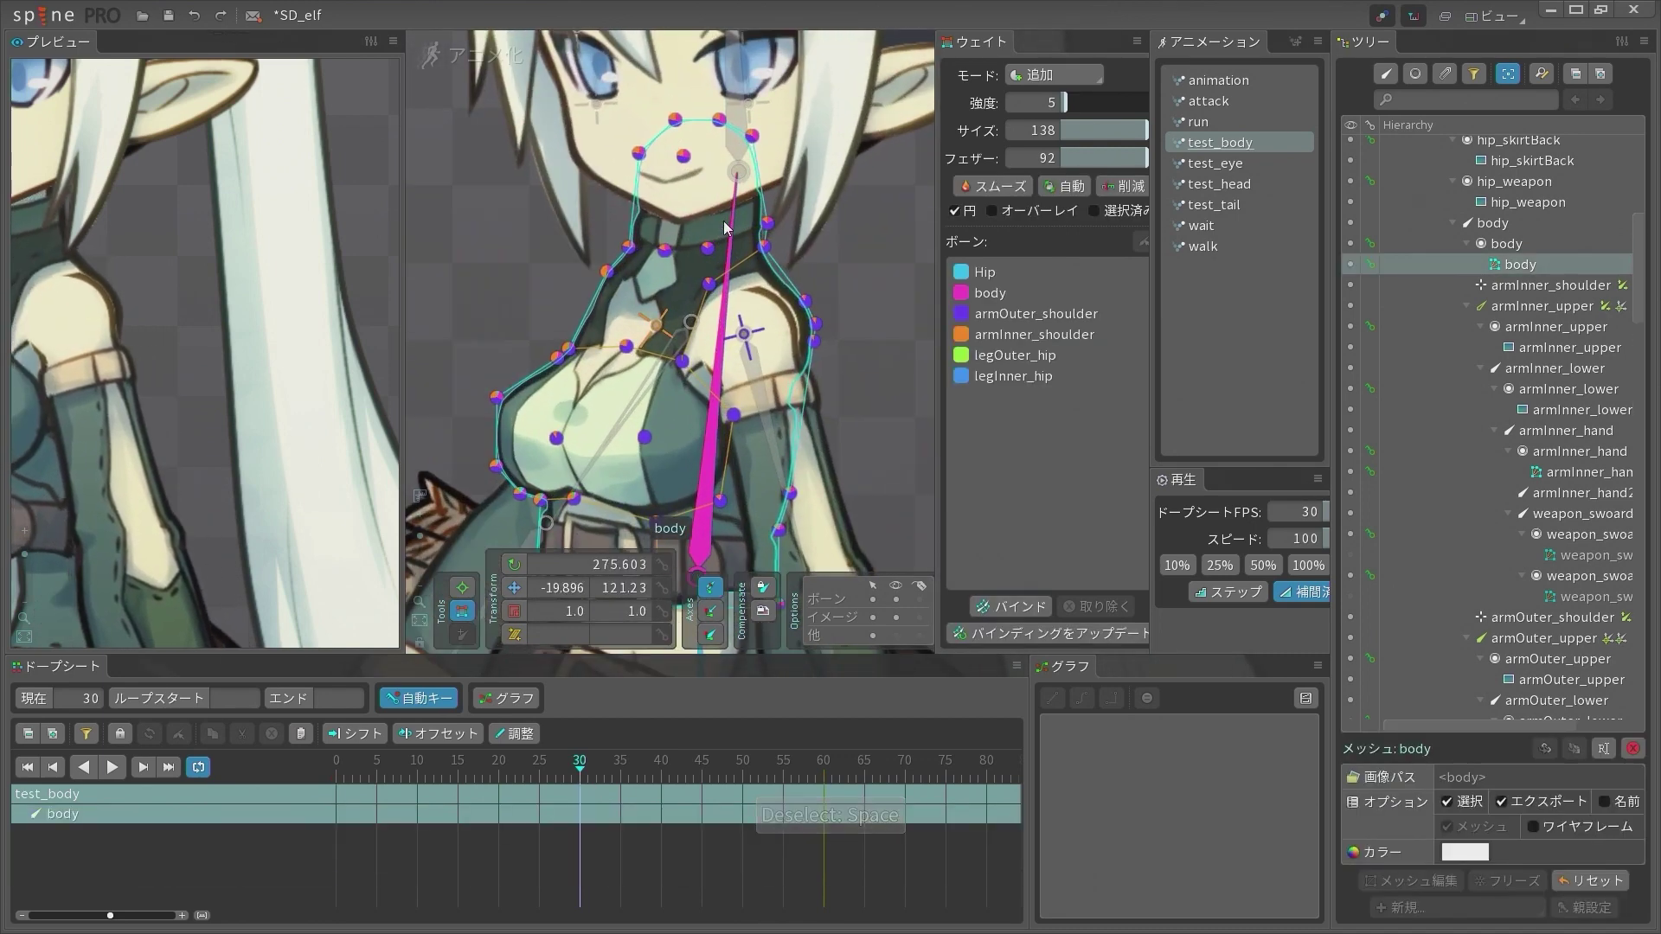
pyautogui.scroll(-4, 724, 228)
pyautogui.press('space')
pyautogui.click(698, 371)
pyautogui.scroll(-2, 730, 367)
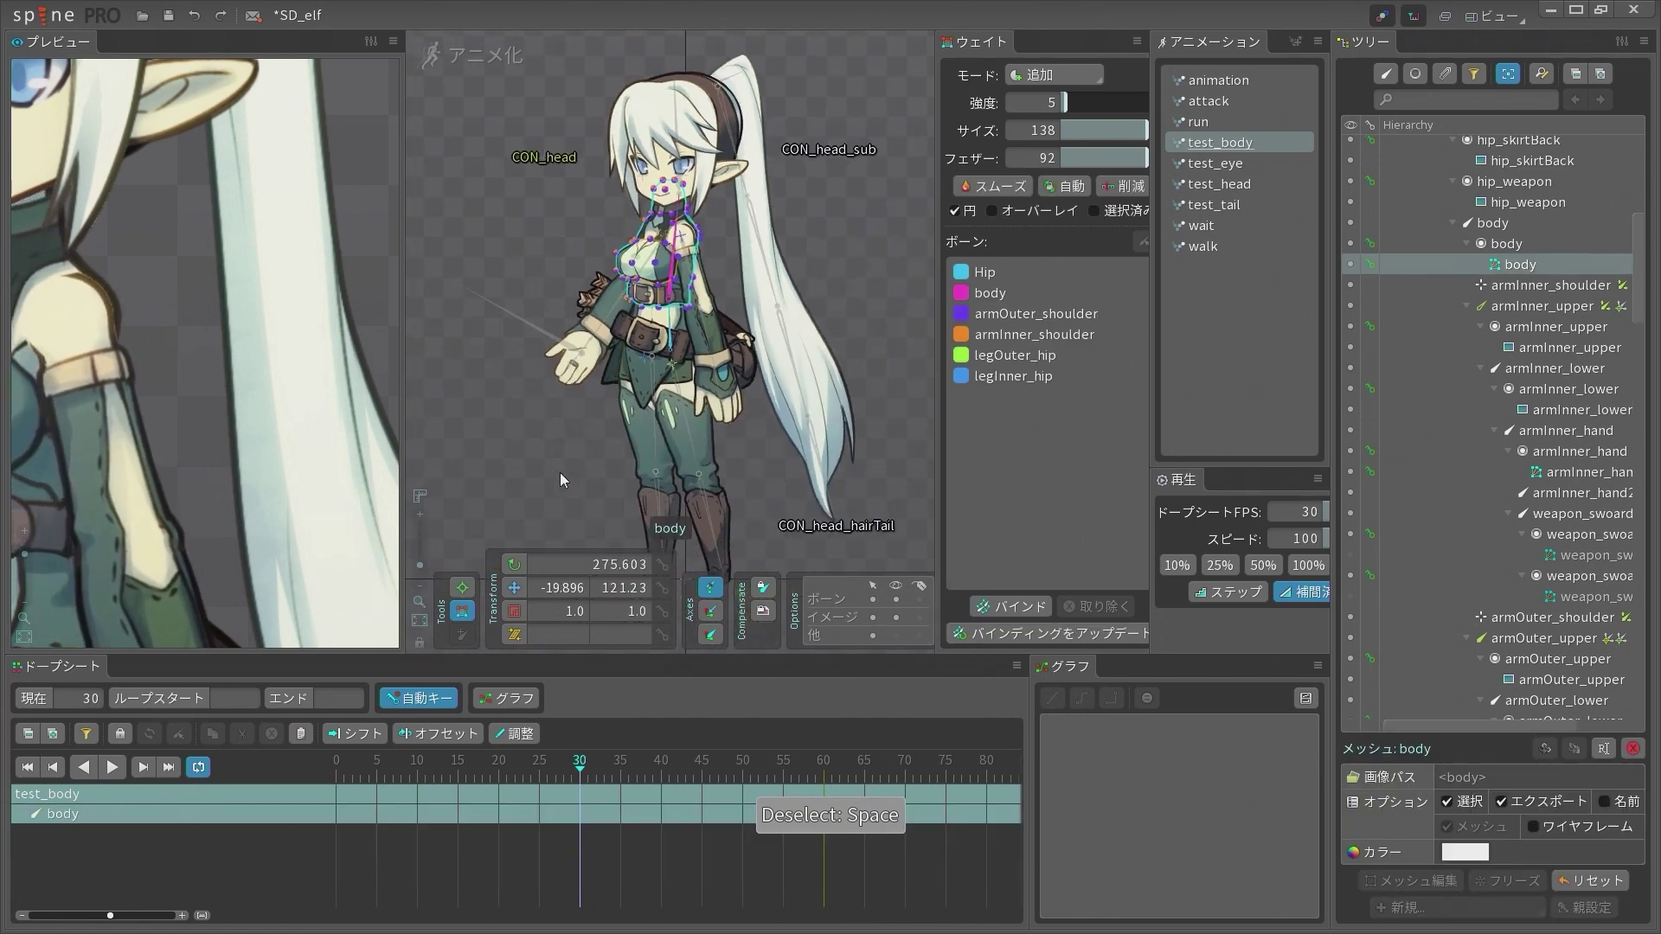
# Try moving the head bone at frame 30 of test_body, undo the move, and deselect the bone
pyautogui.press('space')
pyautogui.click(689, 251)
pyautogui.moveTo(865, 252)
pyautogui.mouseDown()
pyautogui.moveTo(884, 251)
pyautogui.moveTo(855, 258)
pyautogui.mouseUp()
pyautogui.moveTo(678, 165); pyautogui.dragTo(849, 262)
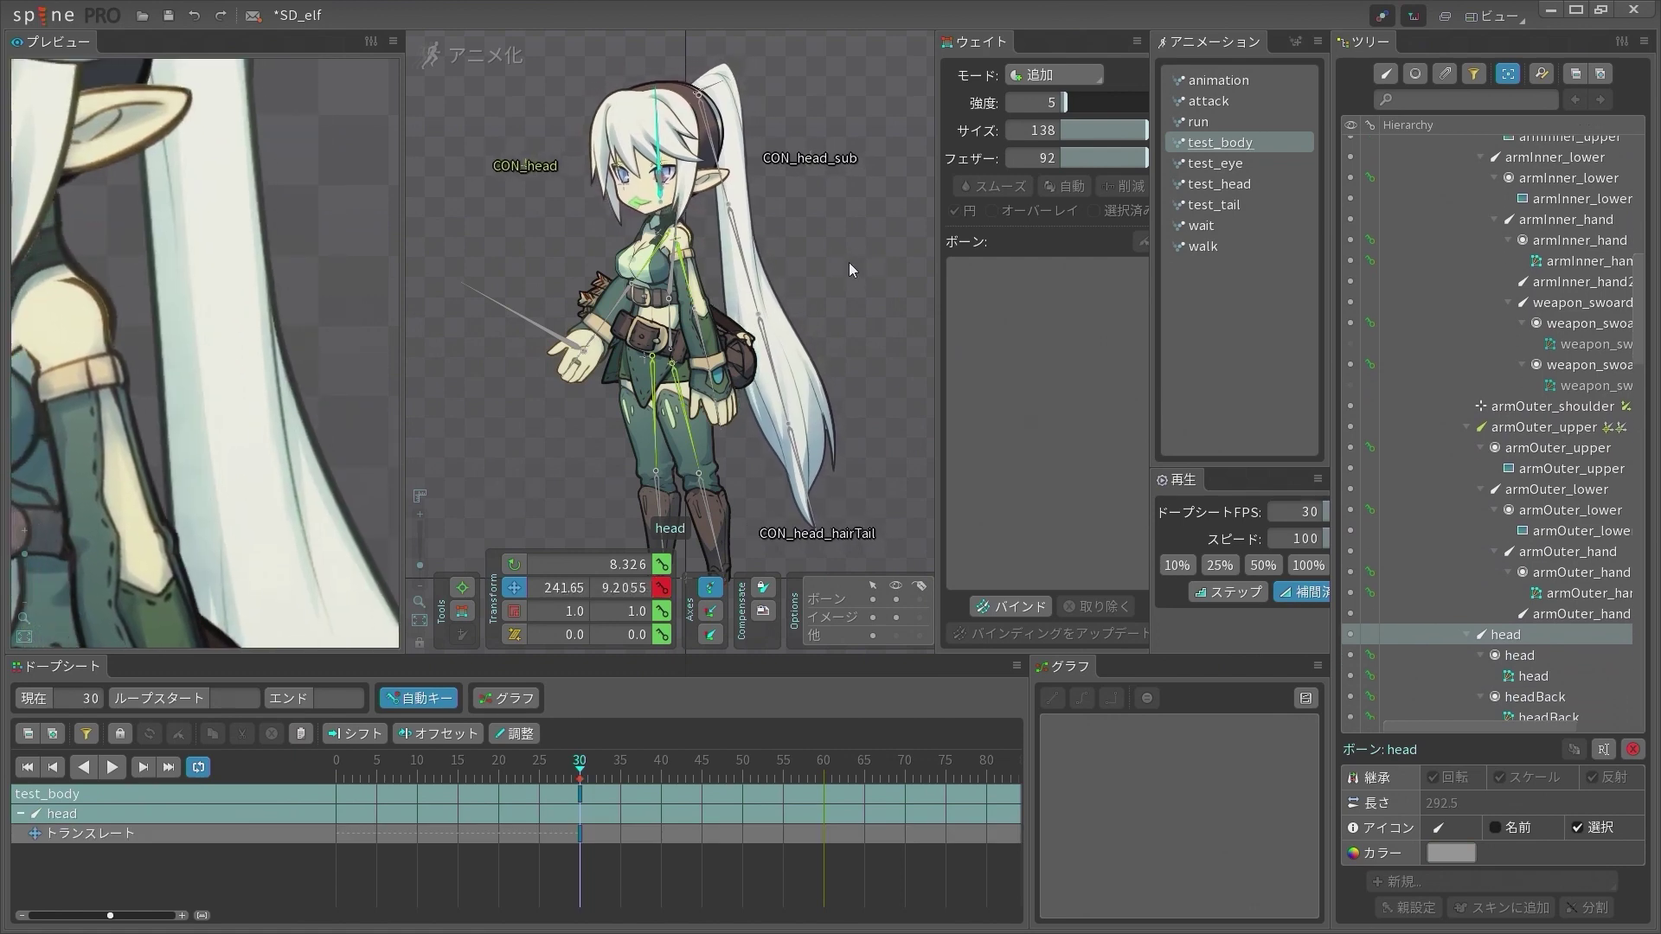
pyautogui.hotkey('ctrl', 'z')
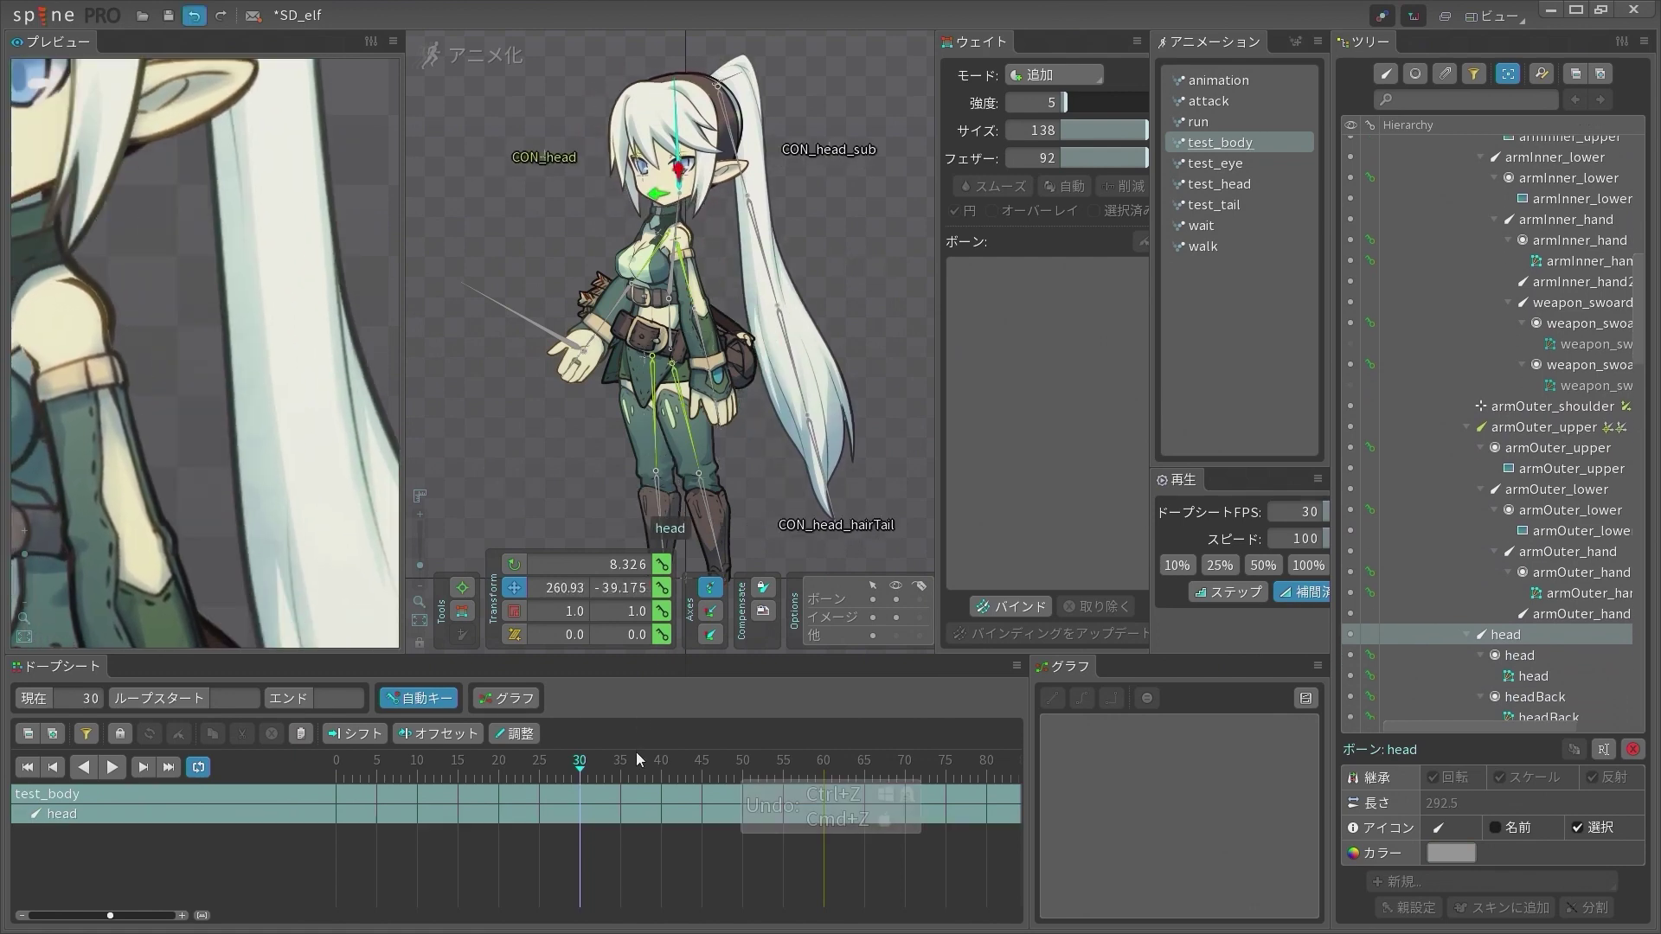
pyautogui.scroll(-3, 683, 415)
pyautogui.press('space')
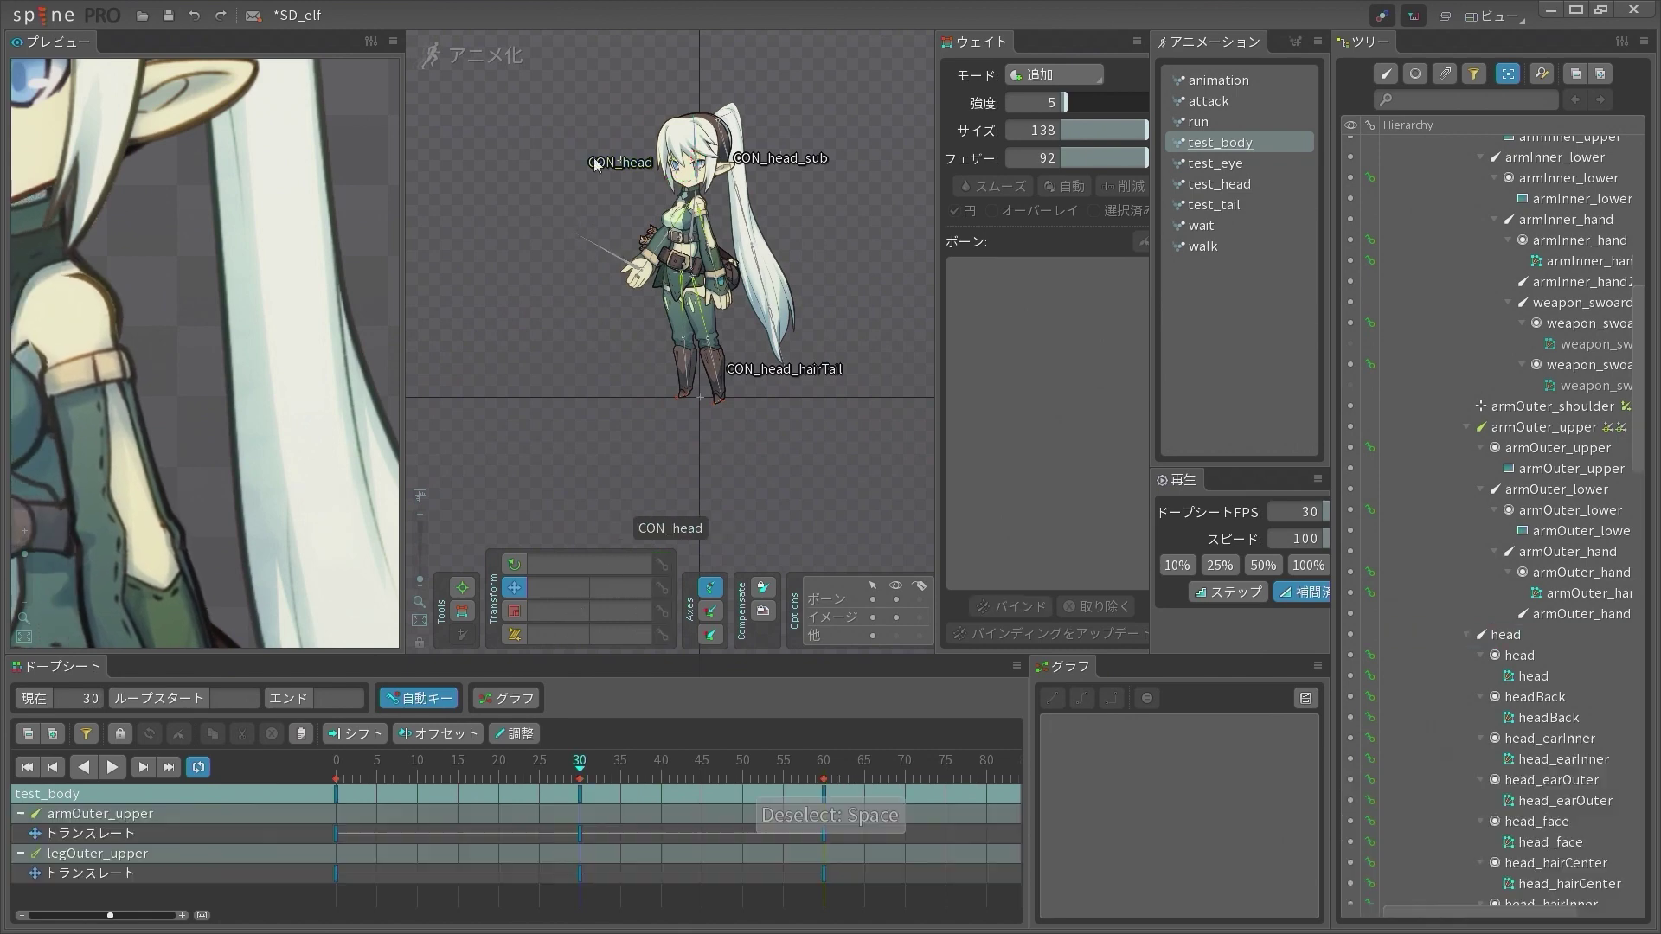
# Select the Hip mesh at the character's waist and choose legOuter_hip as the bone to weight
pyautogui.scroll(-5, 277, 299)
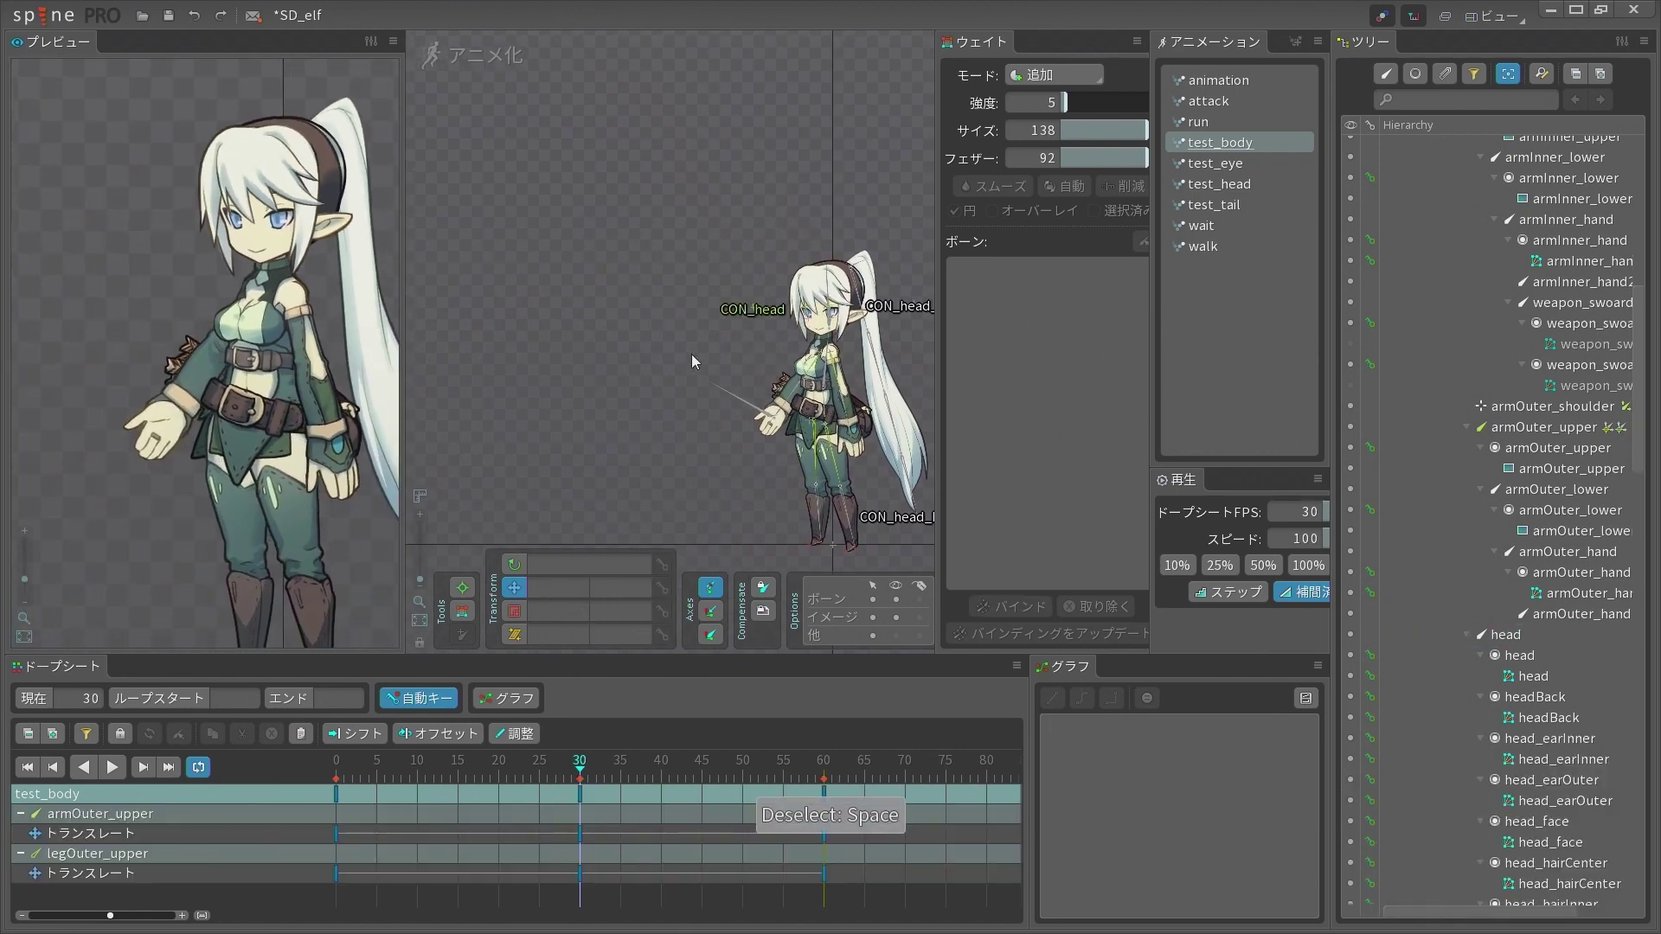
pyautogui.scroll(3, 882, 370)
pyautogui.scroll(5, 882, 371)
pyautogui.moveTo(750, 462); pyautogui.dragTo(644, 206)
pyautogui.moveTo(779, 210); pyautogui.dragTo(723, 126)
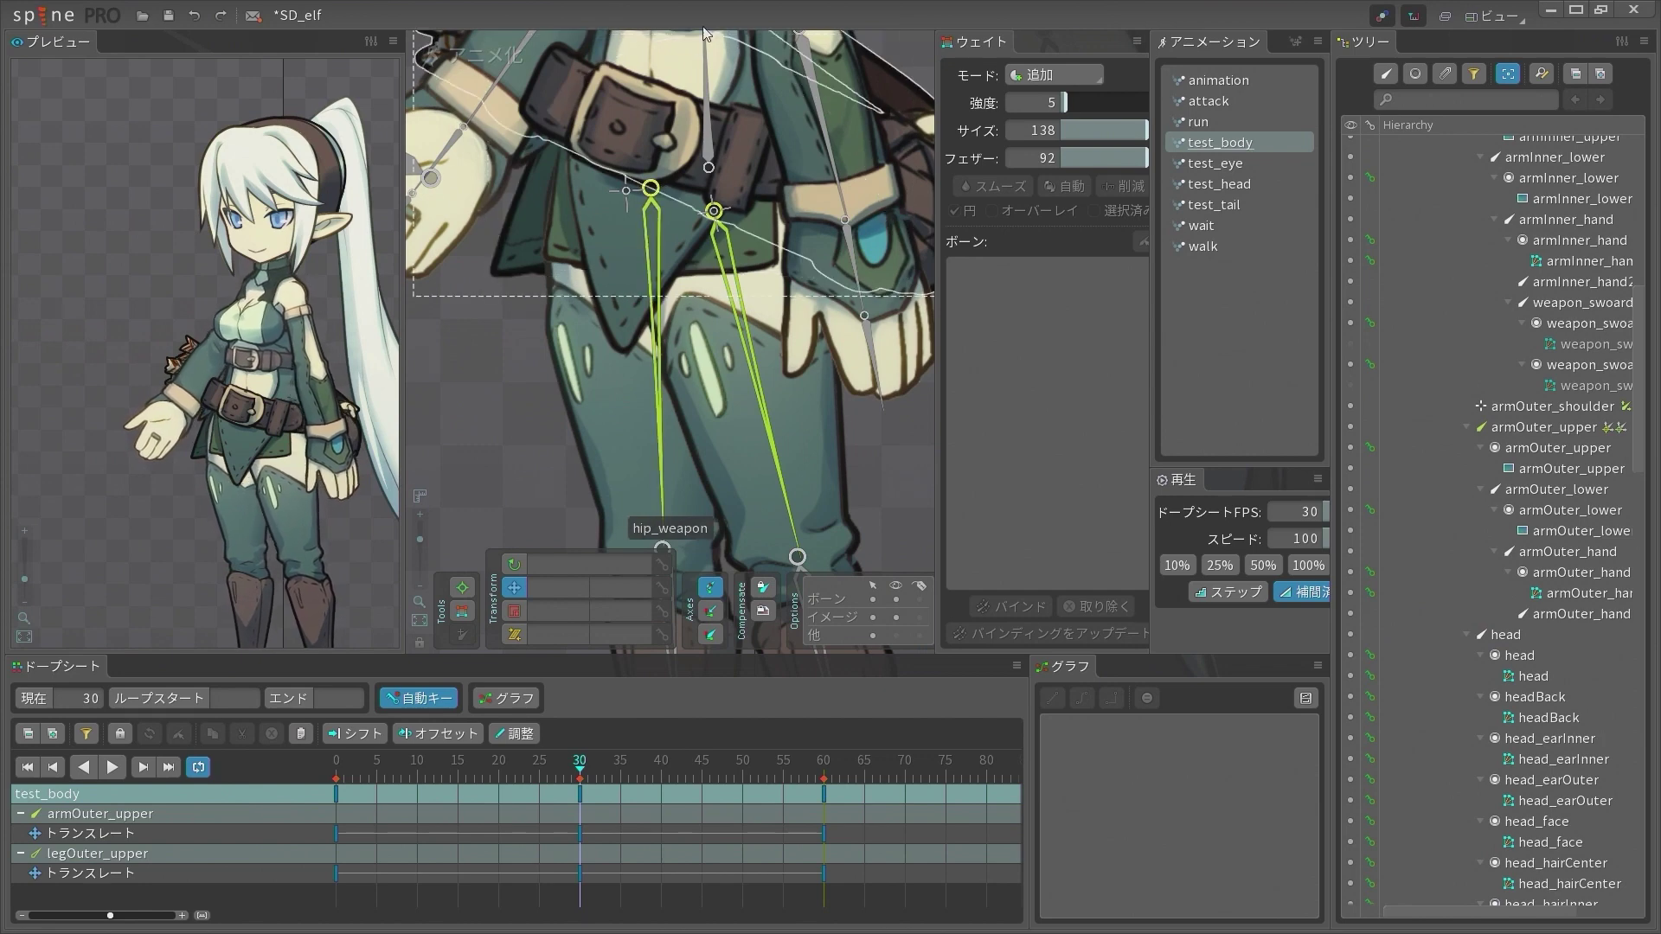
pyautogui.scroll(-1, 640, 137)
pyautogui.scroll(-2, 640, 130)
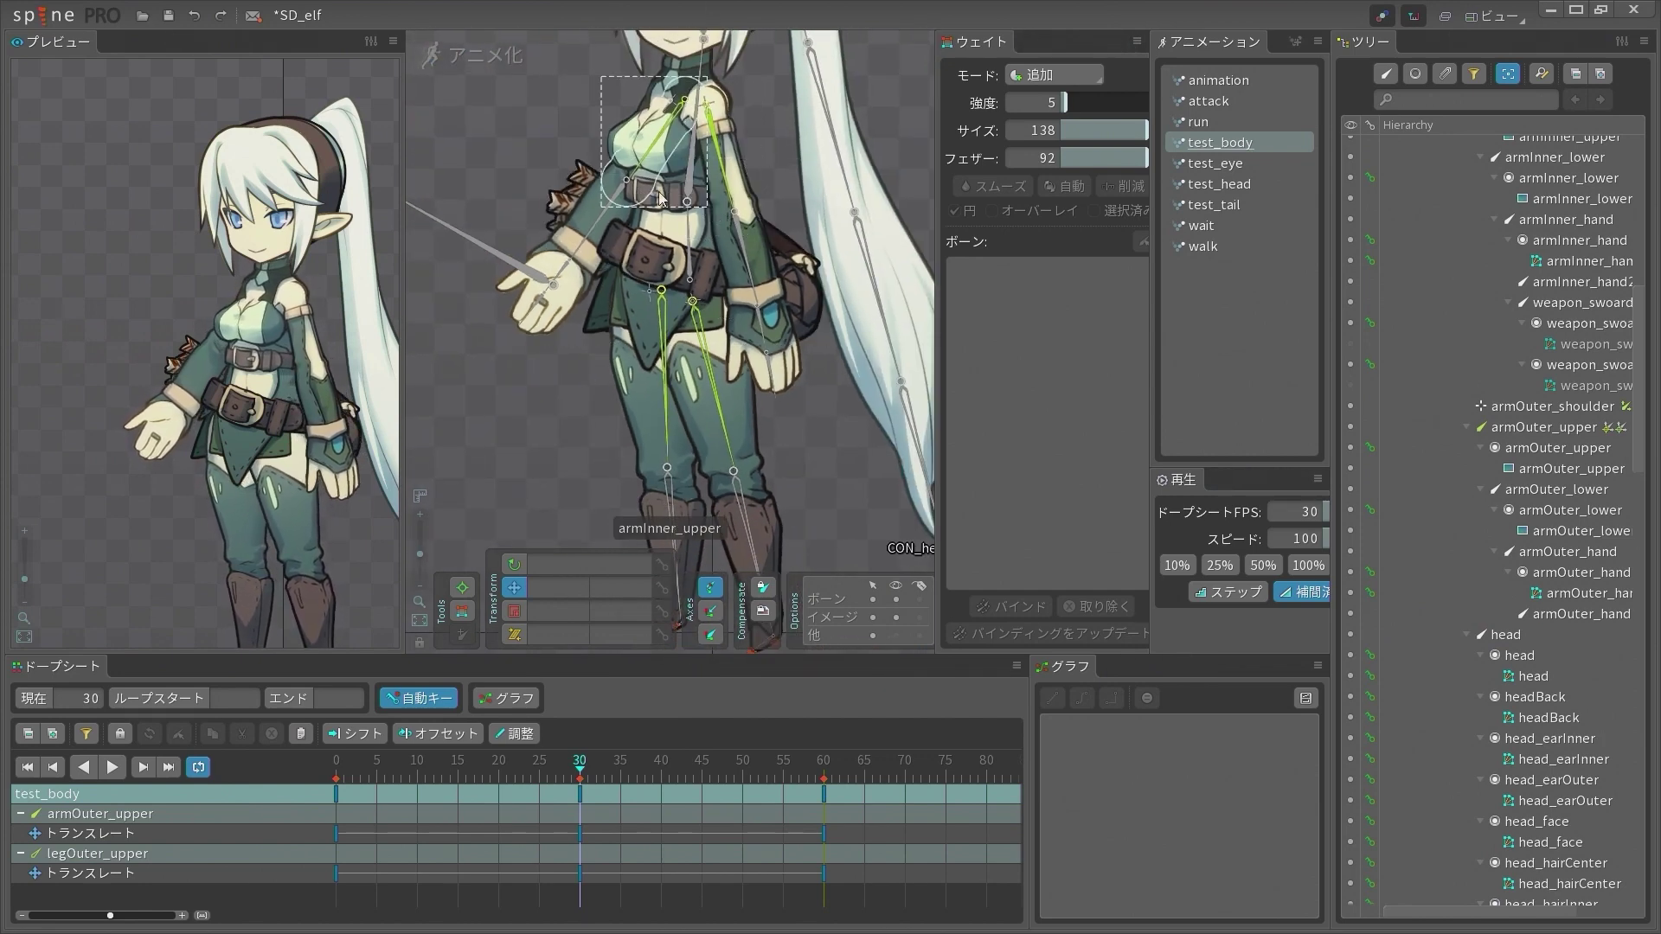
pyautogui.click(672, 269)
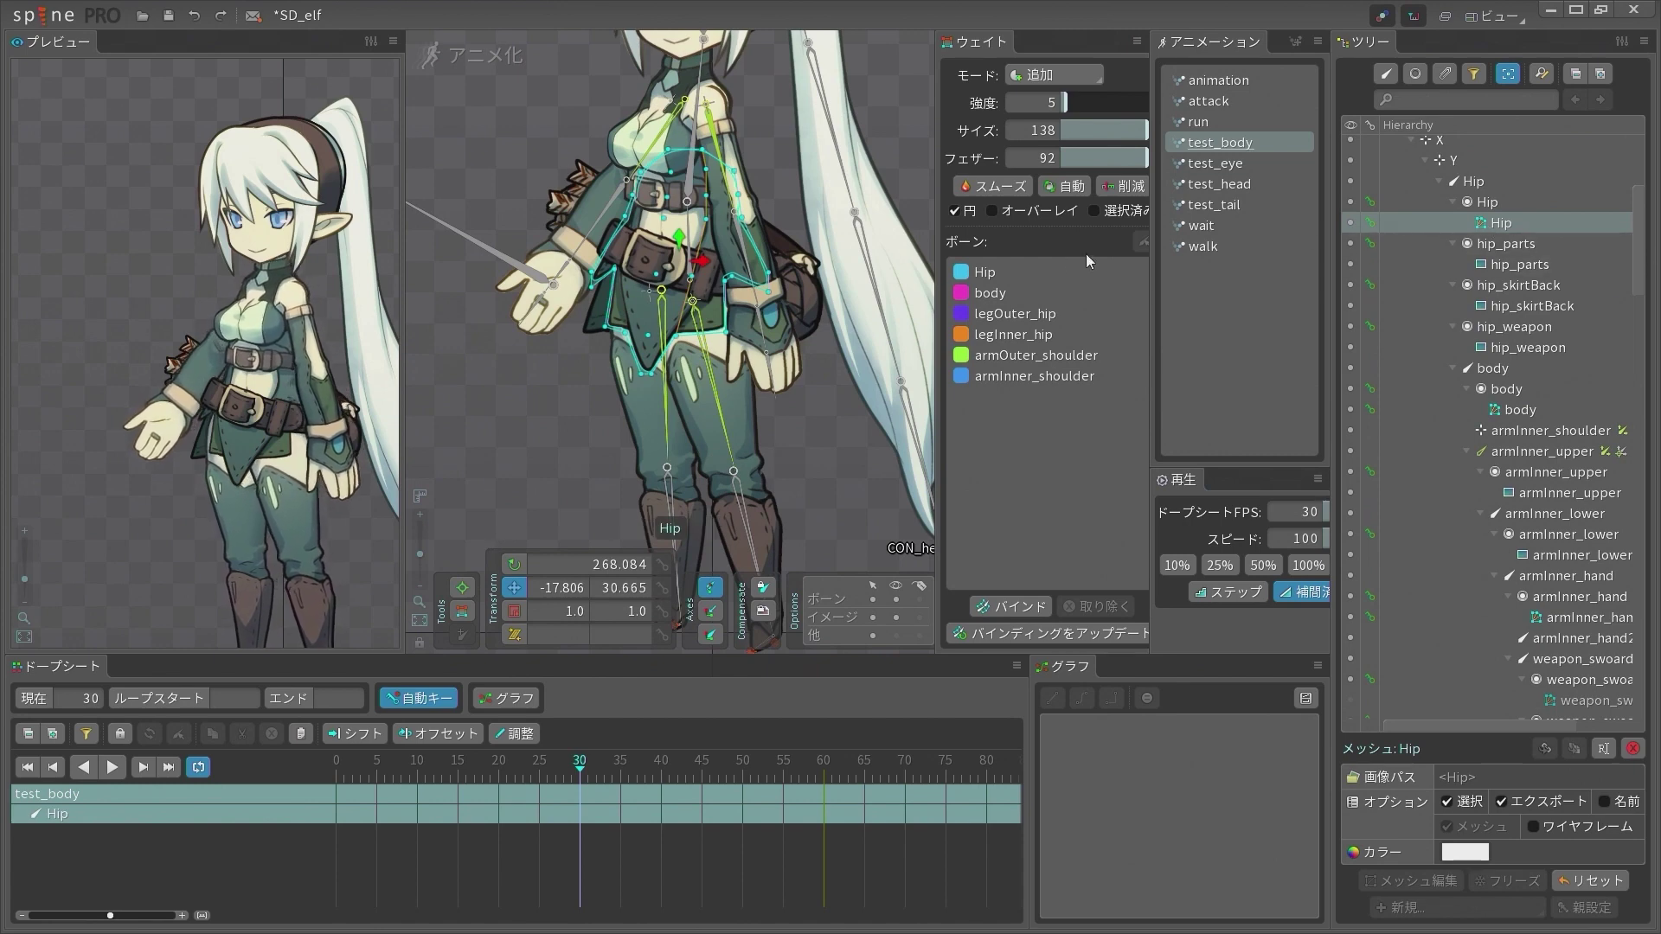
pyautogui.click(1029, 315)
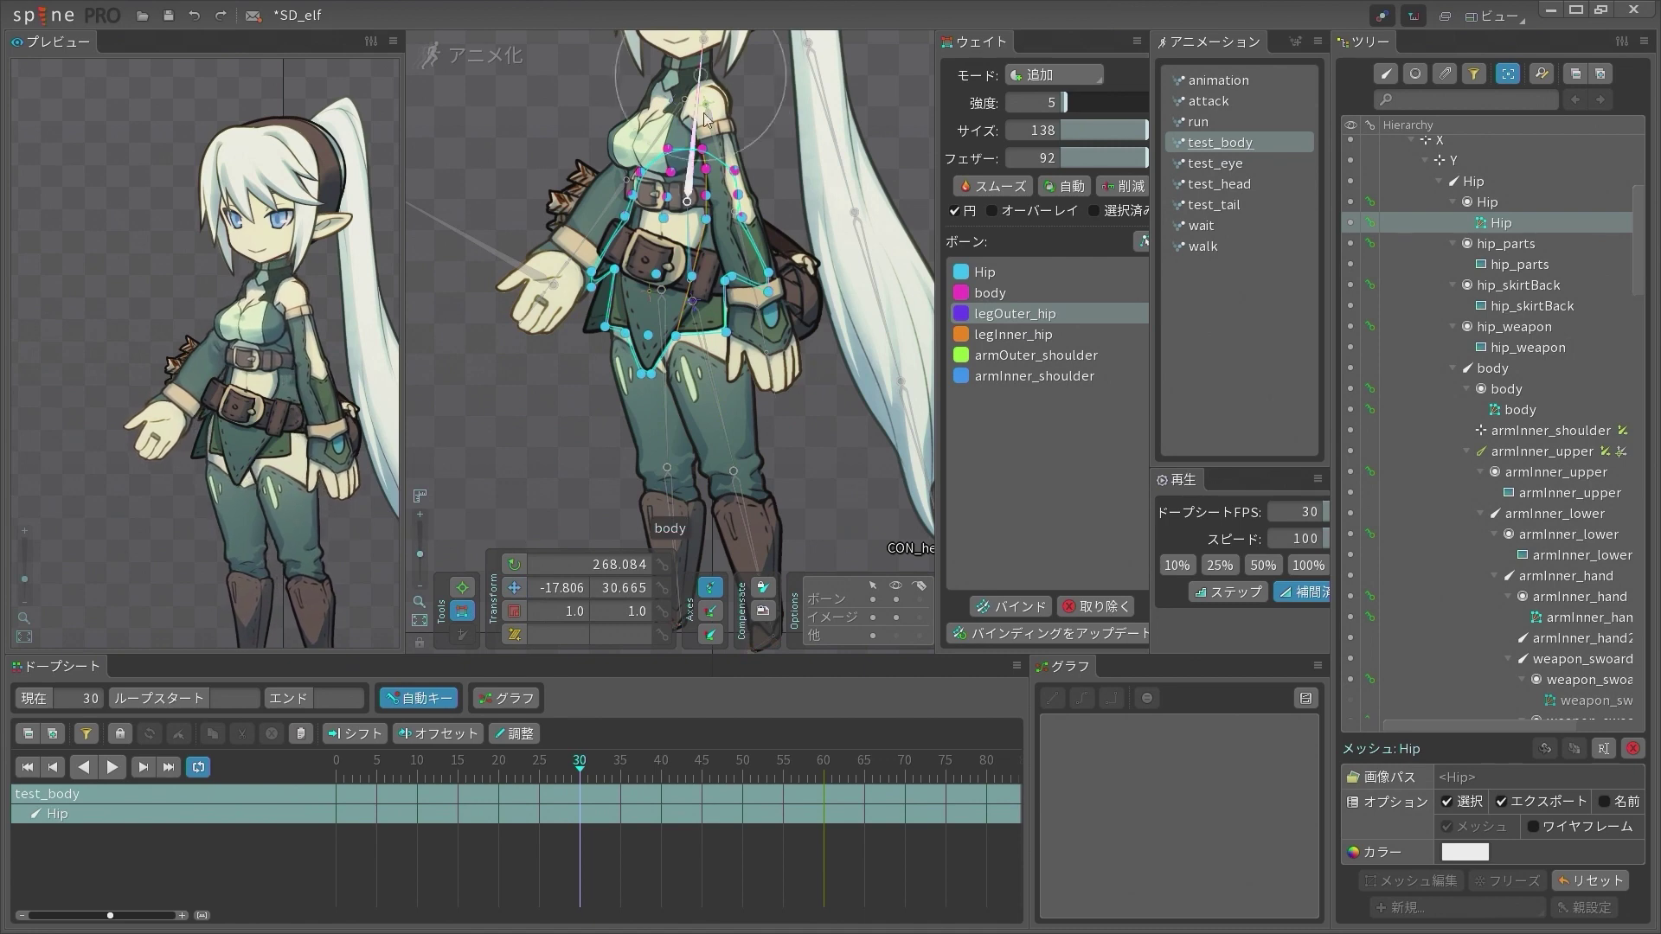
# Set the weight brush to strength 10, size 218 and feather 100, and paint legOuter_hip weight on the Hip mesh
pyautogui.moveTo(1259, 126); pyautogui.dragTo(1286, 128)
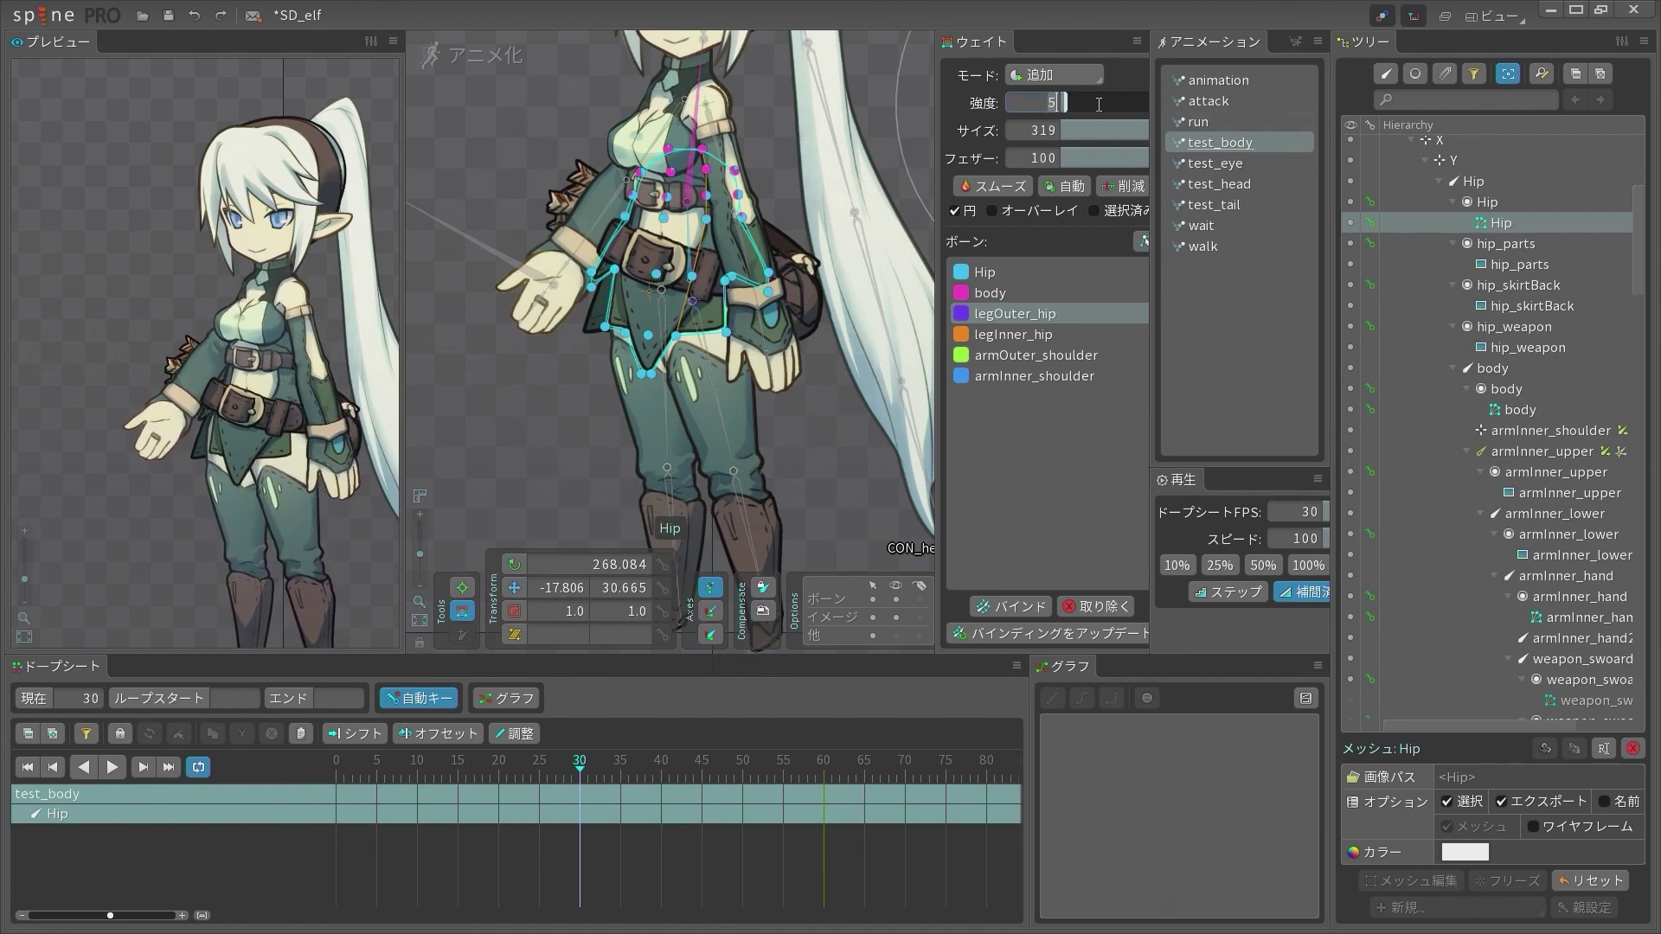
pyautogui.write('10')
pyautogui.press('Return')
pyautogui.moveTo(1108, 126); pyautogui.dragTo(1137, 135)
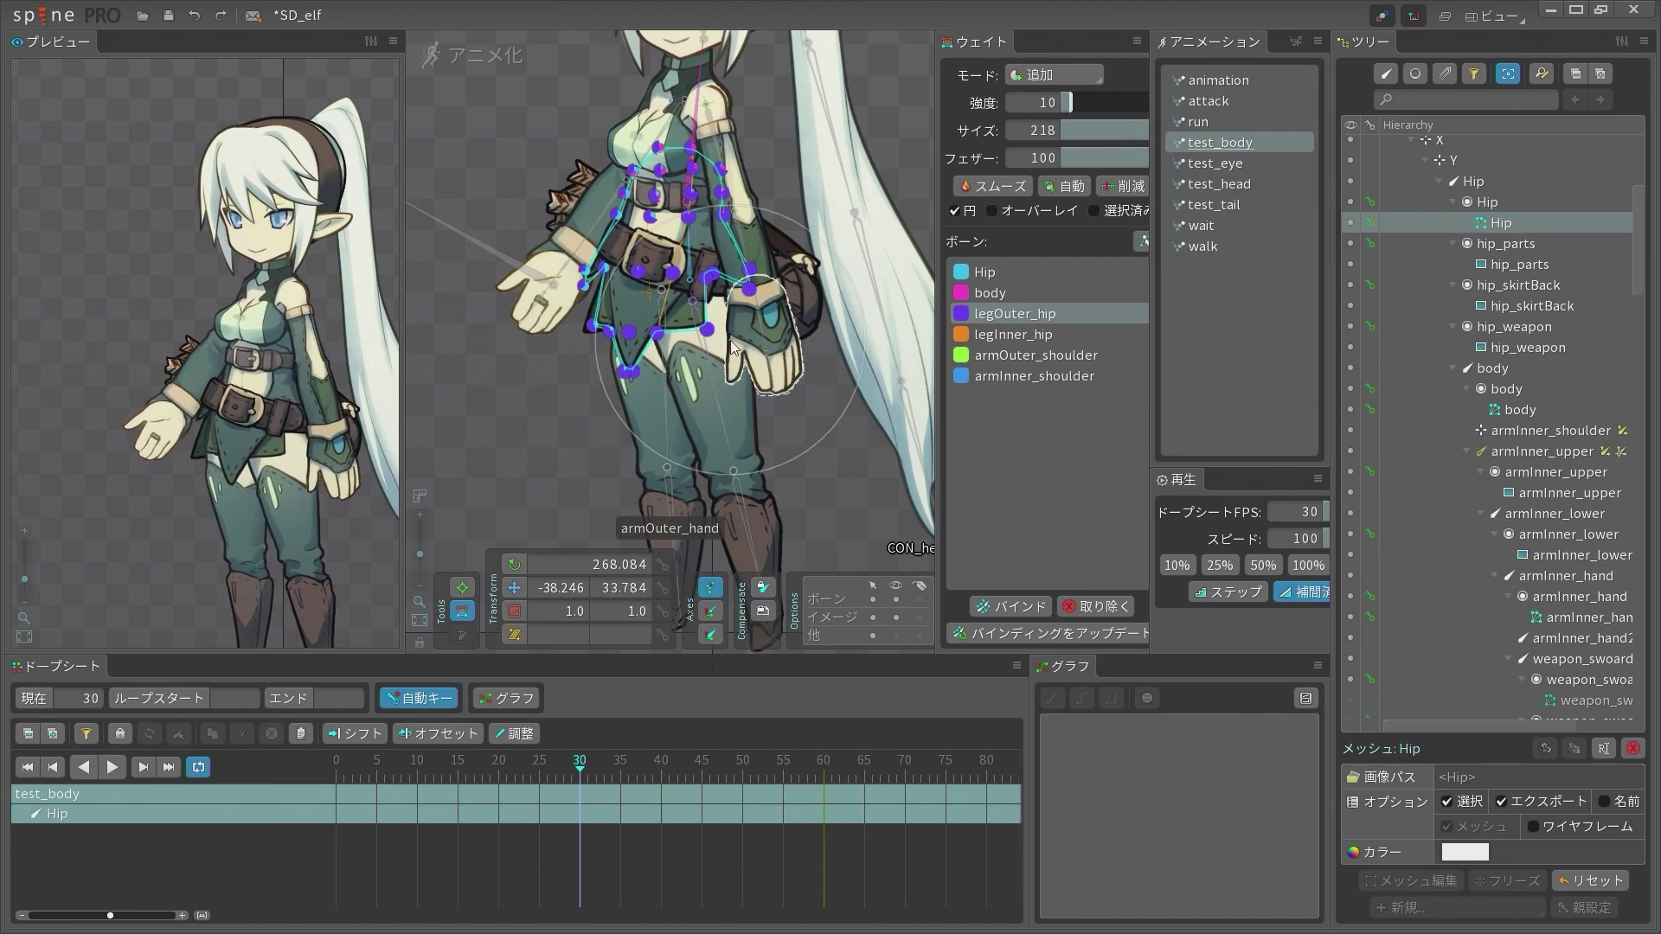
# Undo the last legOuter_hip stroke, repaint along the mesh's outer side, add legInner_hip weight on the inner side, and deselect the mesh
pyautogui.hotkey('ctrl', 'z')
pyautogui.moveTo(727, 337)
pyautogui.mouseDown()
pyautogui.moveTo(689, 379)
pyautogui.moveTo(727, 312)
pyautogui.moveTo(718, 186)
pyautogui.mouseUp()
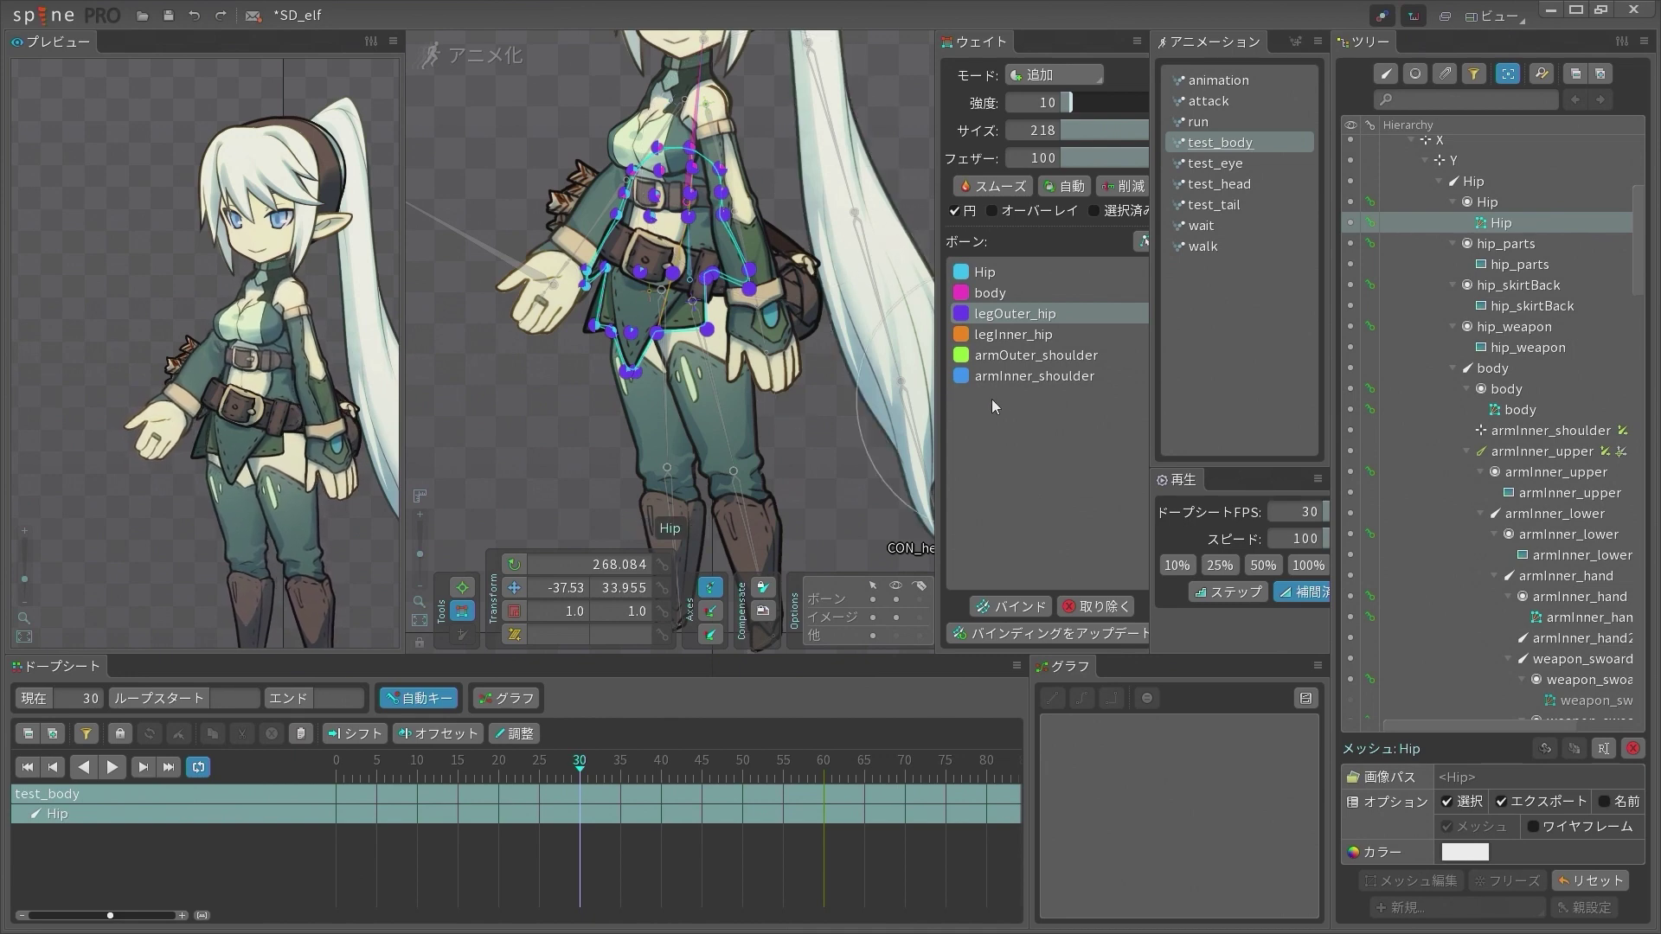
pyautogui.click(1056, 341)
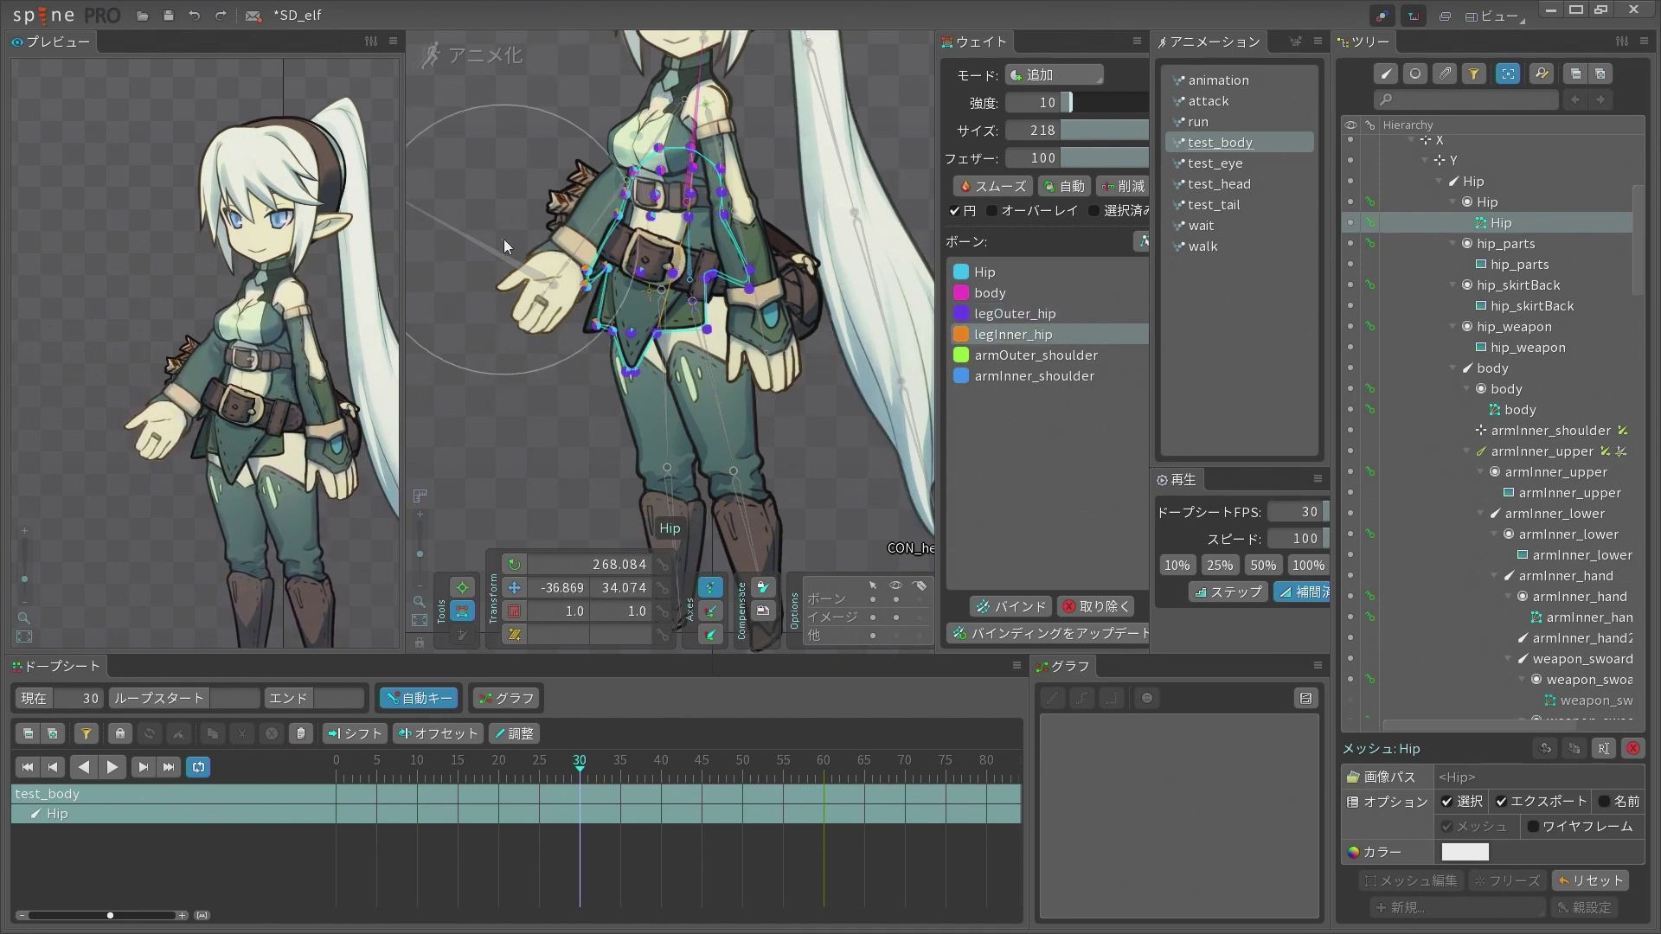
pyautogui.moveTo(536, 190)
pyautogui.mouseDown()
pyautogui.moveTo(532, 279)
pyautogui.moveTo(506, 319)
pyautogui.mouseUp()
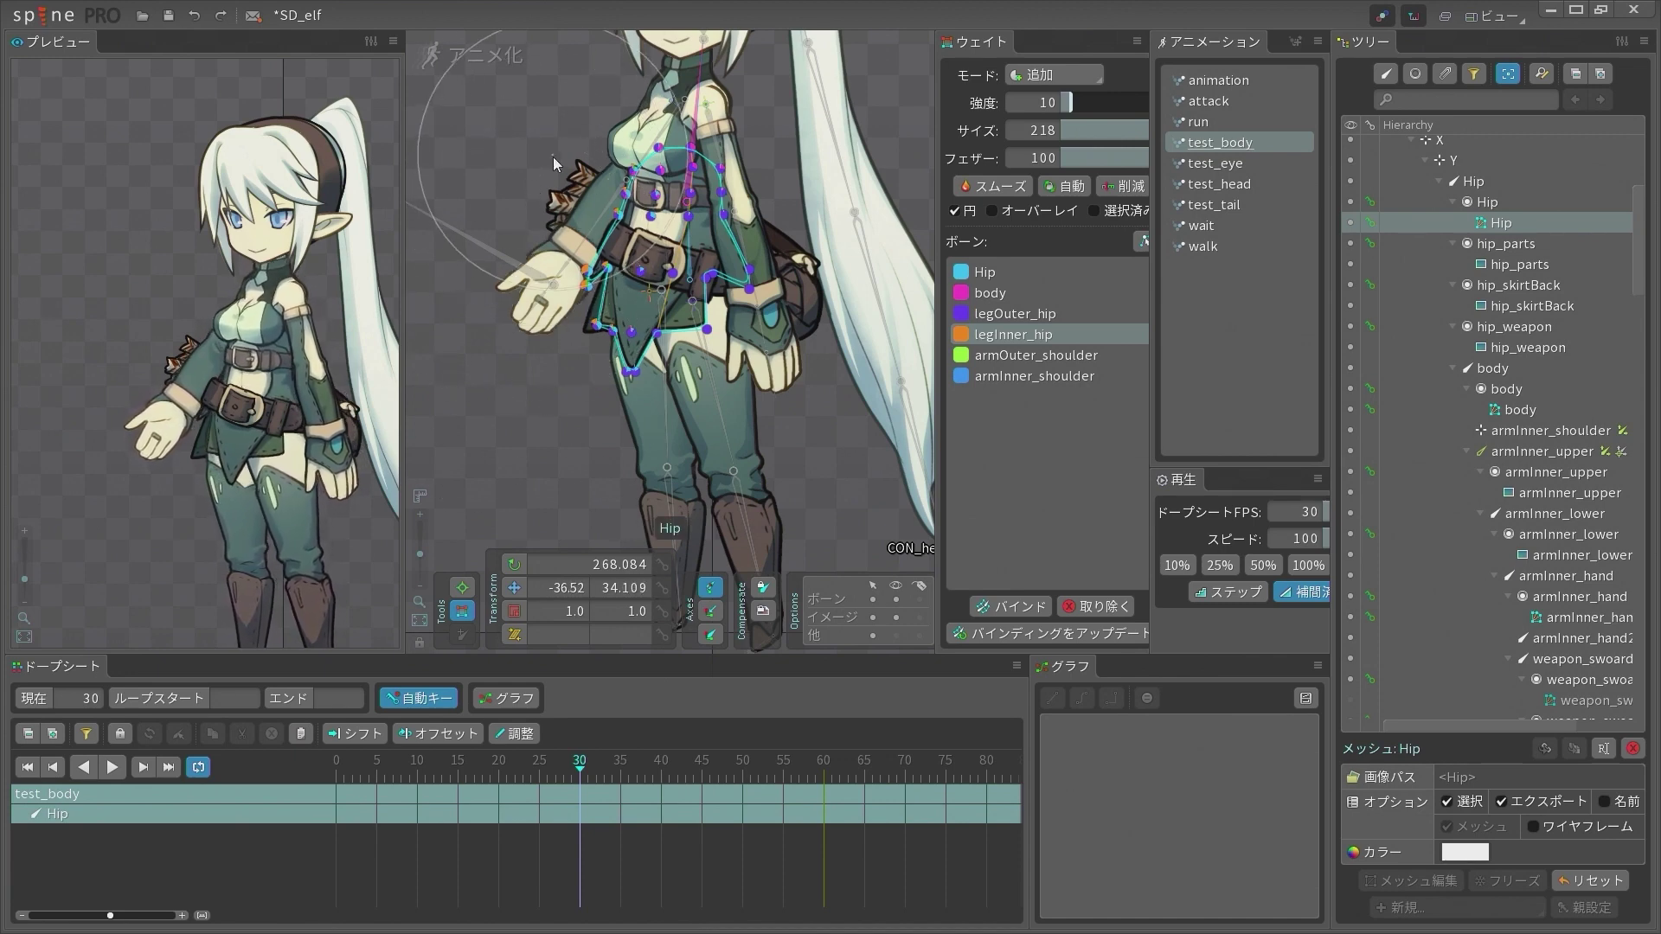
pyautogui.press('space')
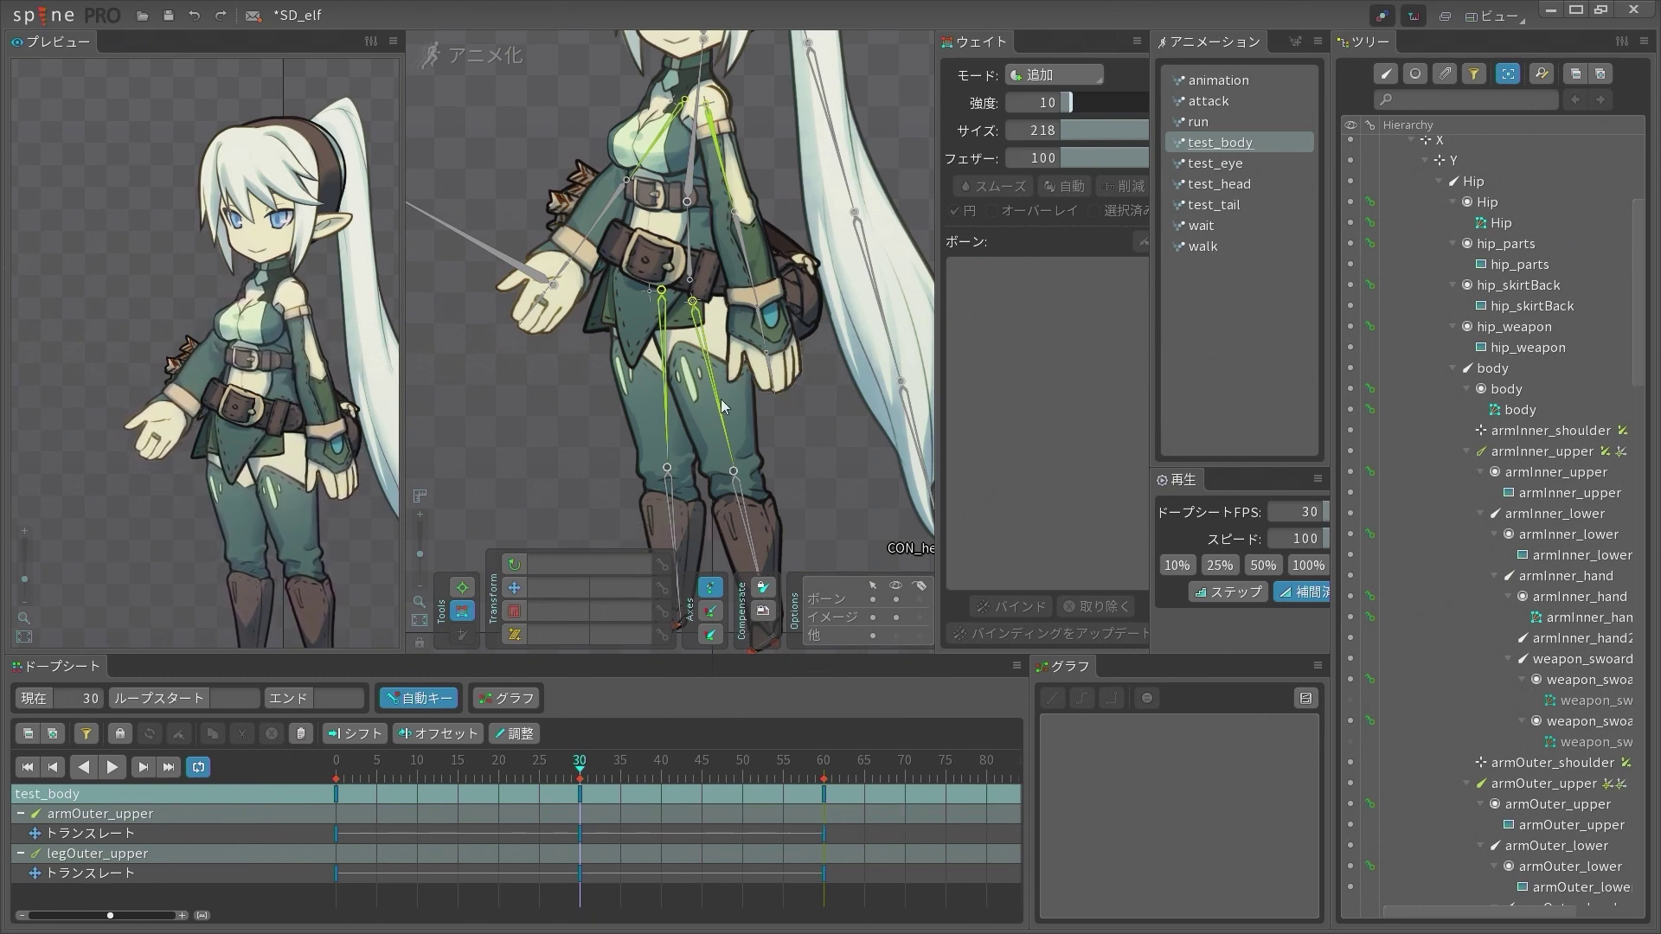
# Check the hips in the preview, switch to setup mode and clear the selection
pyautogui.scroll(5, 263, 413)
pyautogui.scroll(-5, 261, 408)
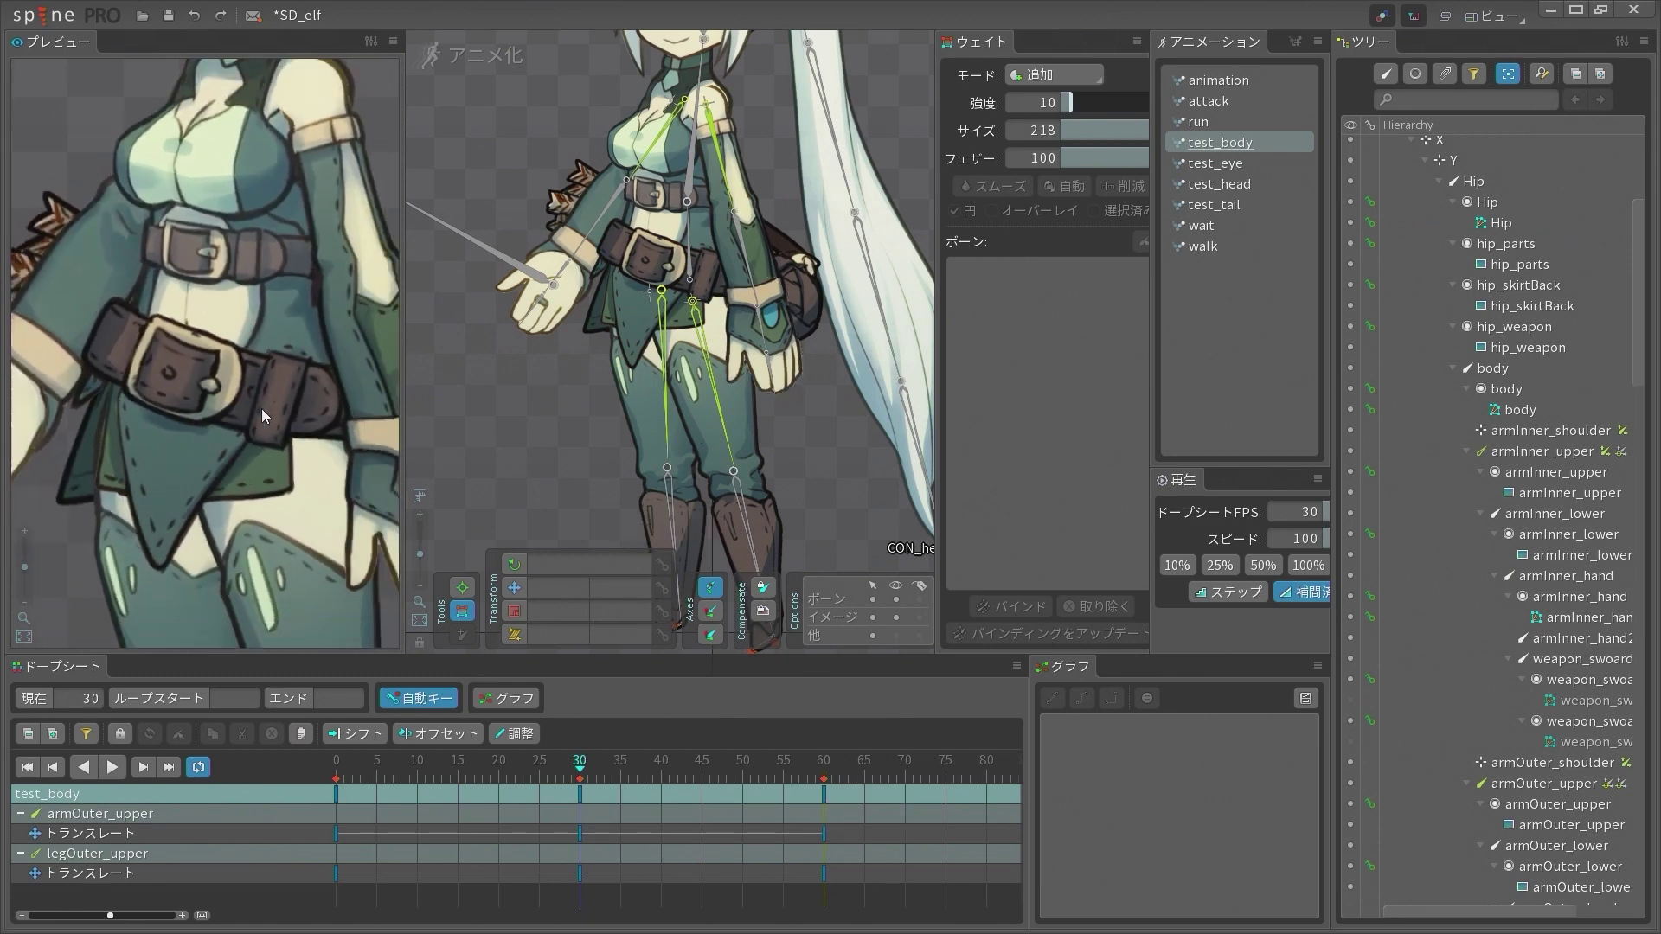
pyautogui.scroll(-2, 701, 333)
pyautogui.scroll(6, 698, 330)
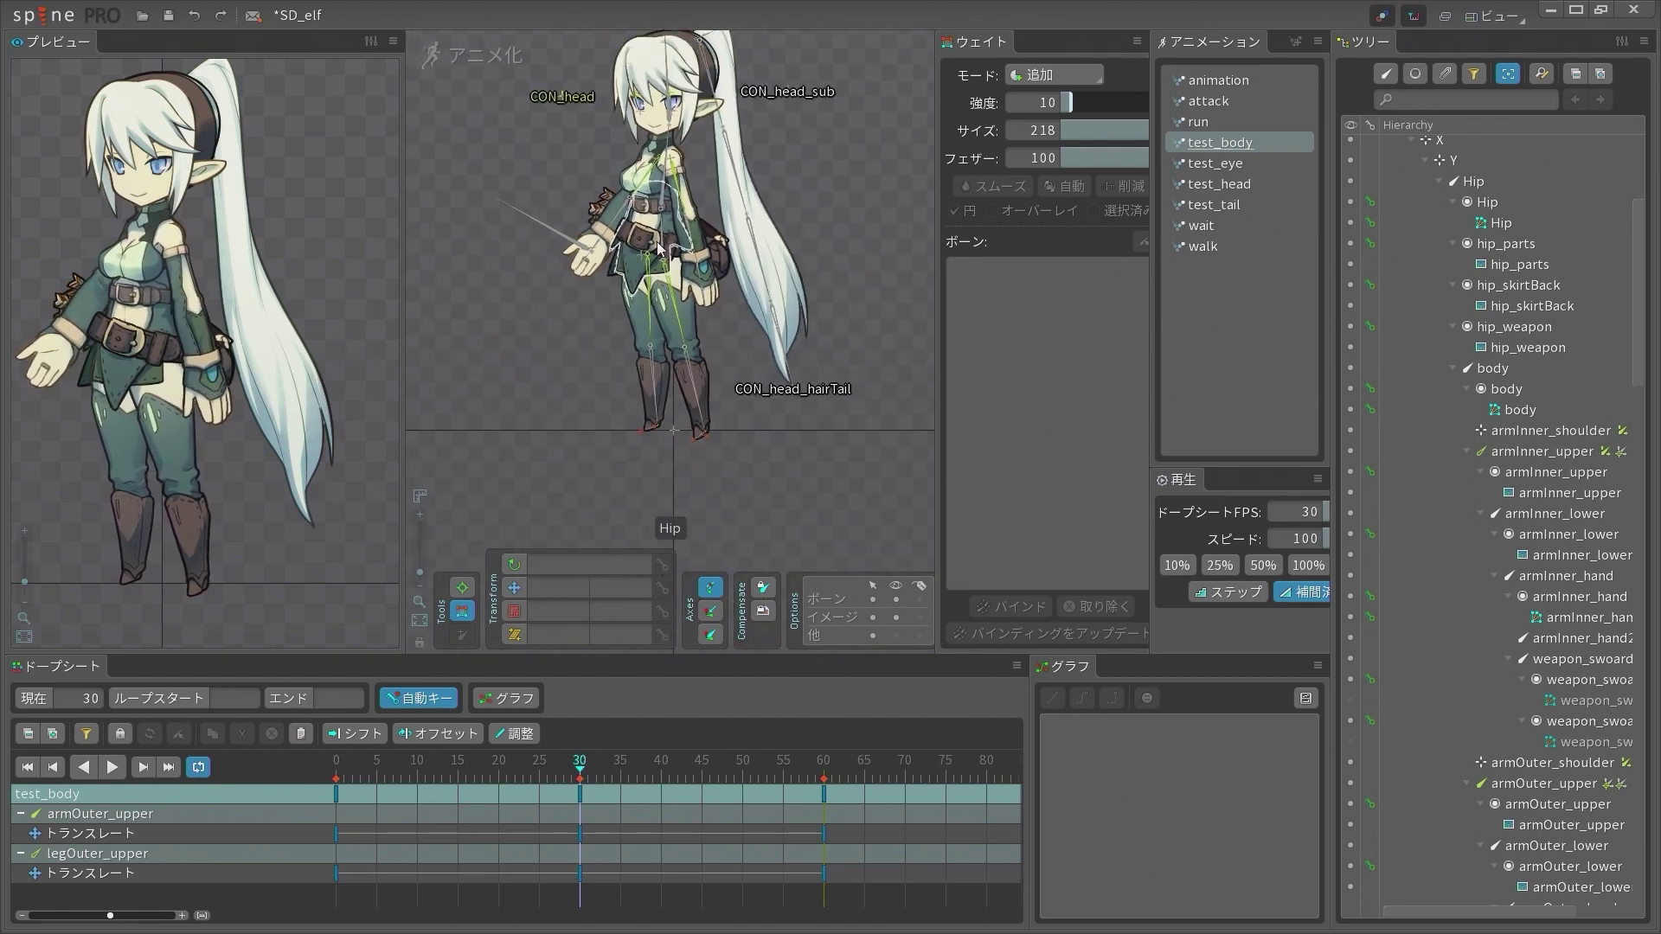
pyautogui.click(478, 58)
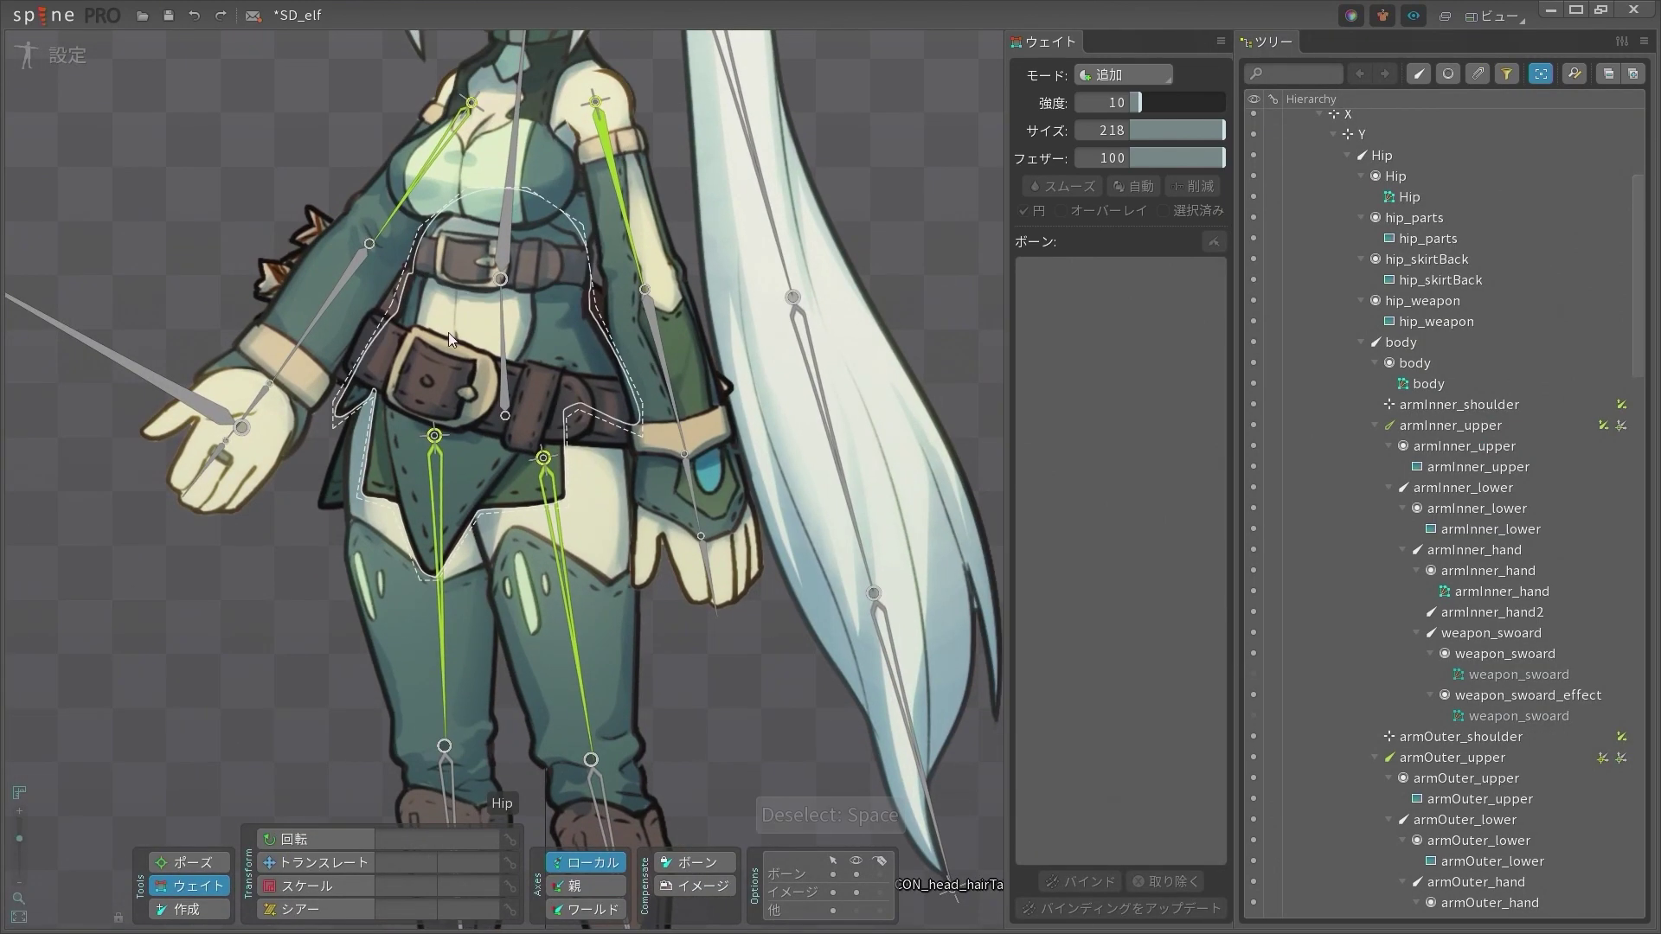
pyautogui.press('space')
pyautogui.press('space')
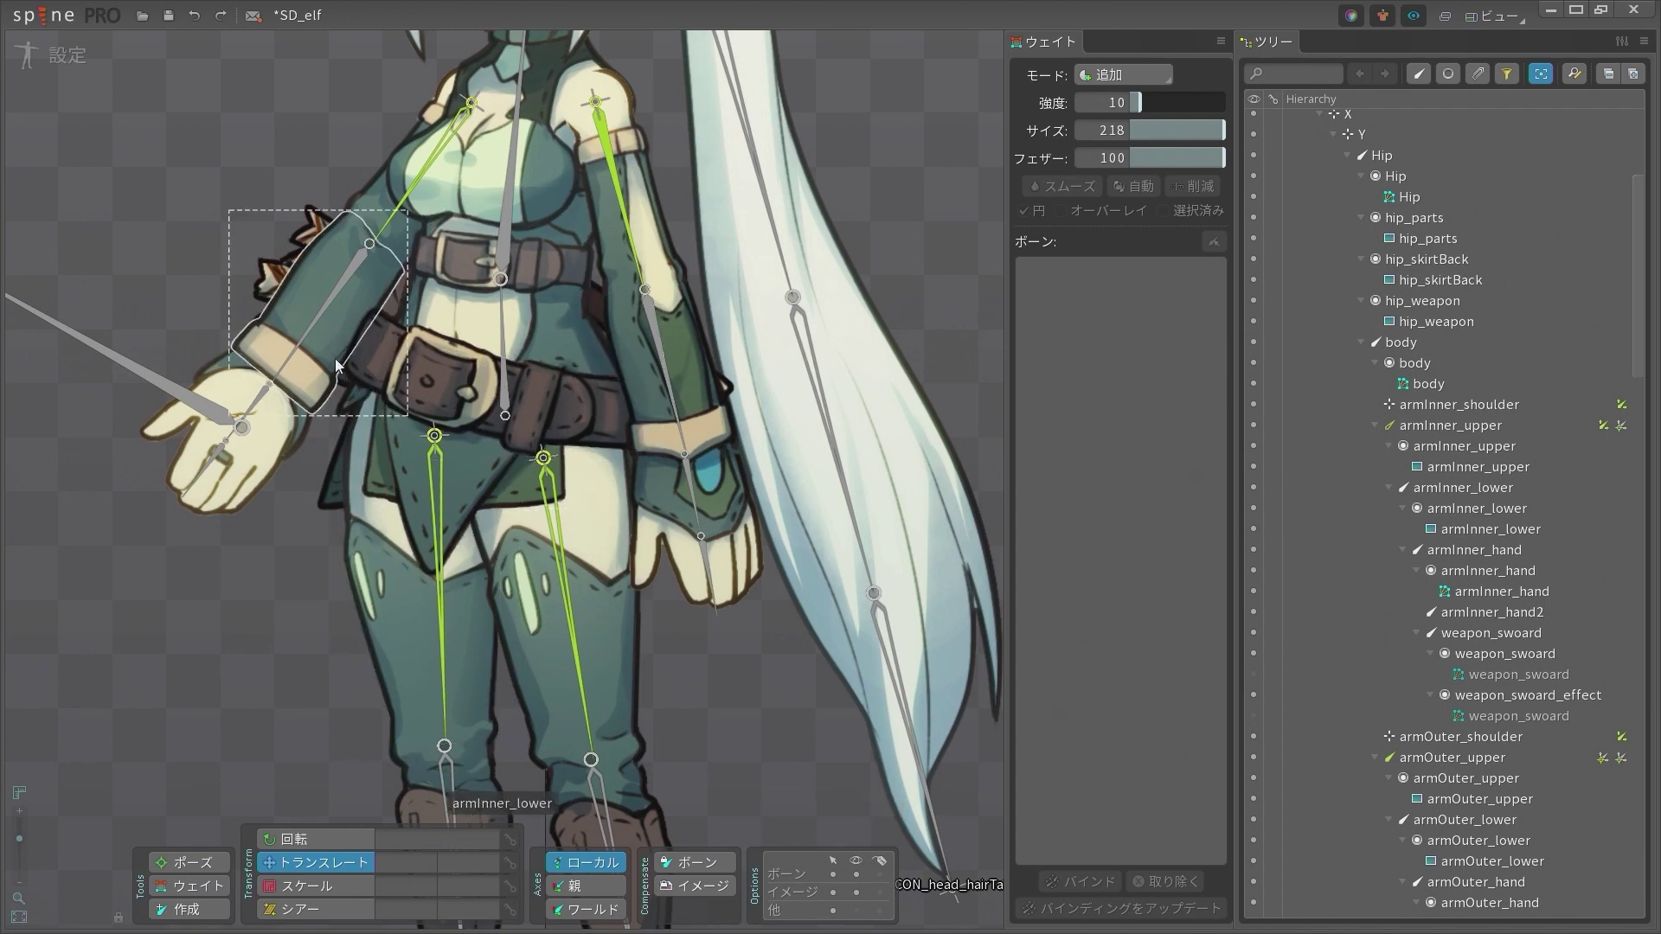
# Hide the hip_parts belt slot and return to animate mode
pyautogui.click(497, 390)
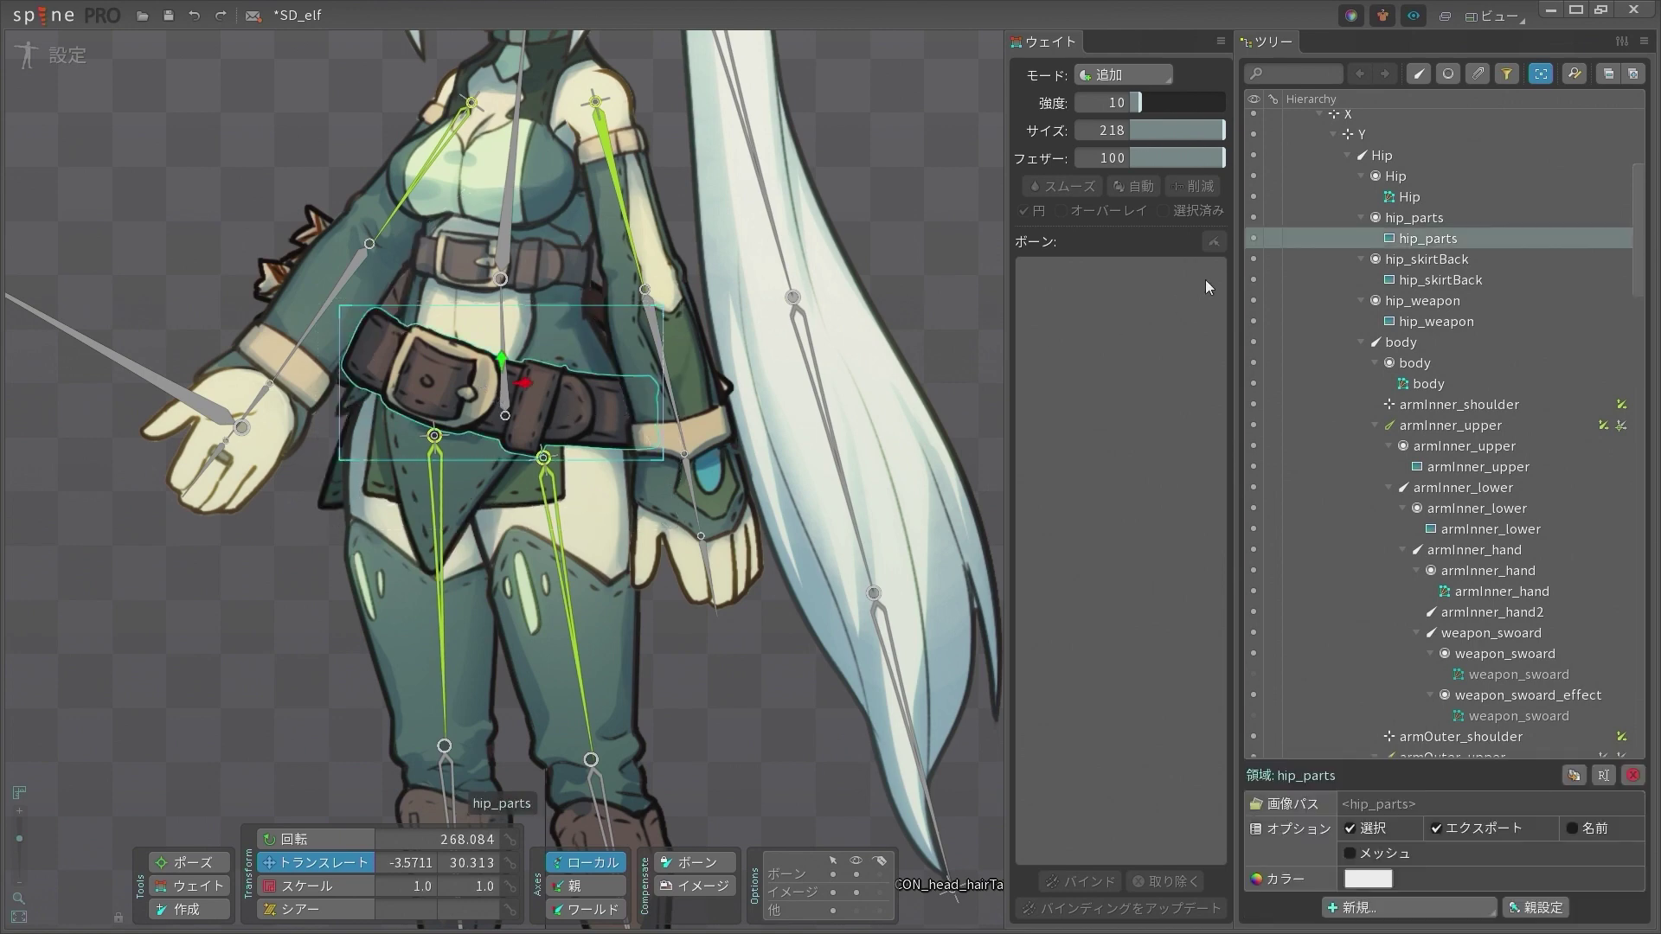
pyautogui.click(1444, 222)
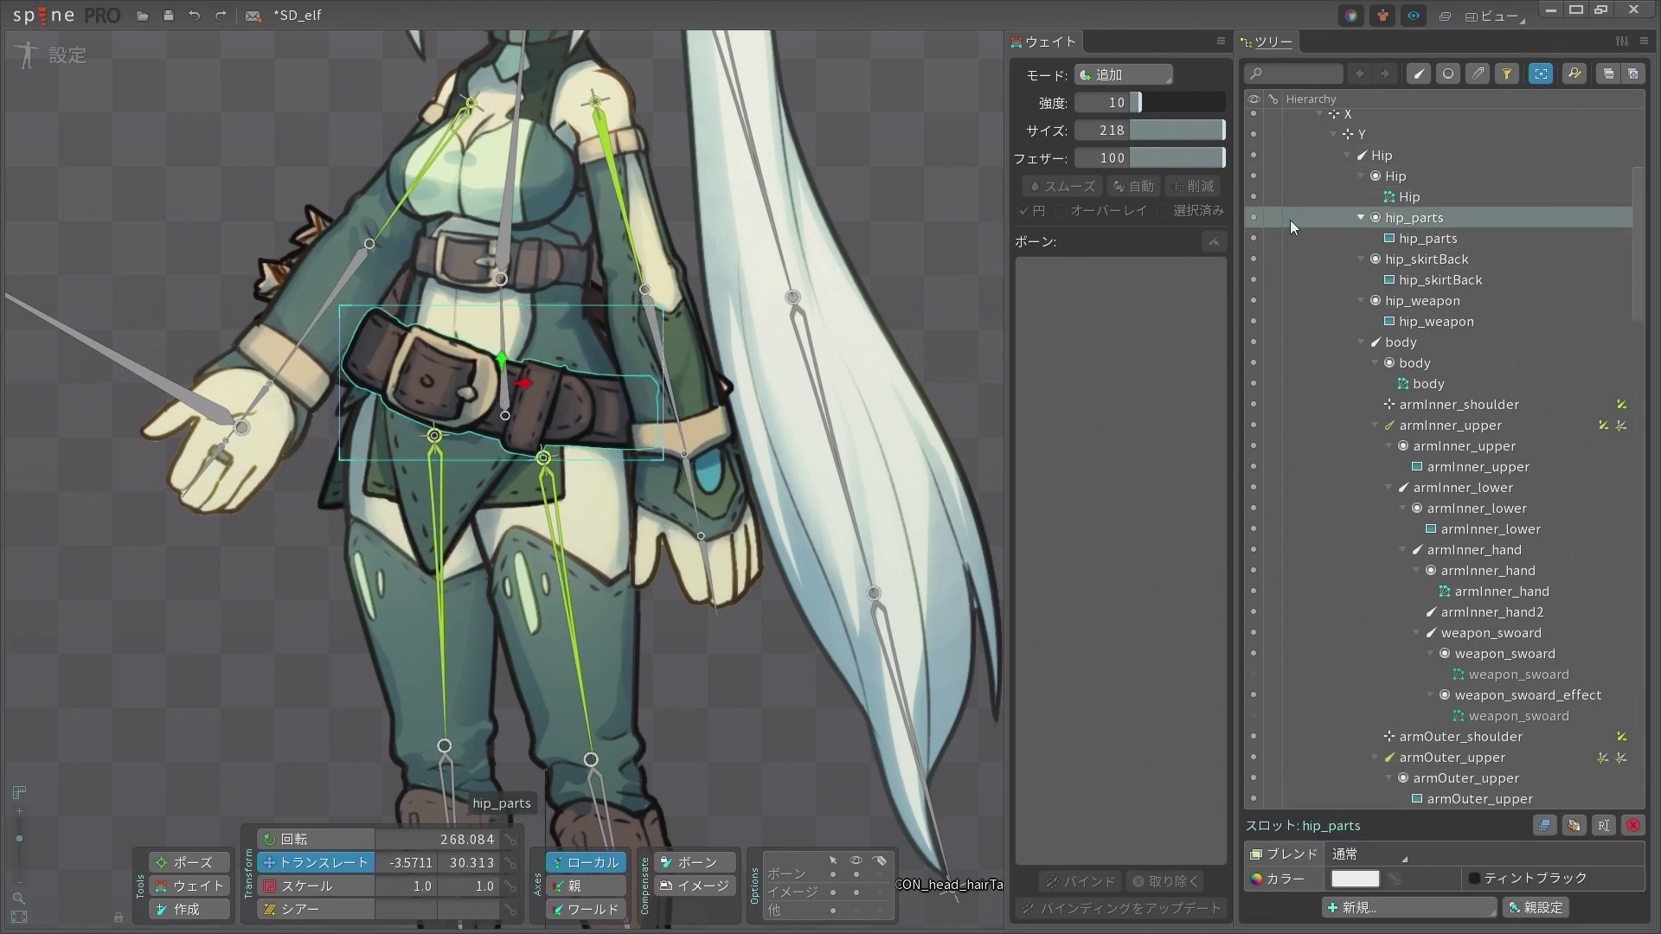
pyautogui.click(1253, 220)
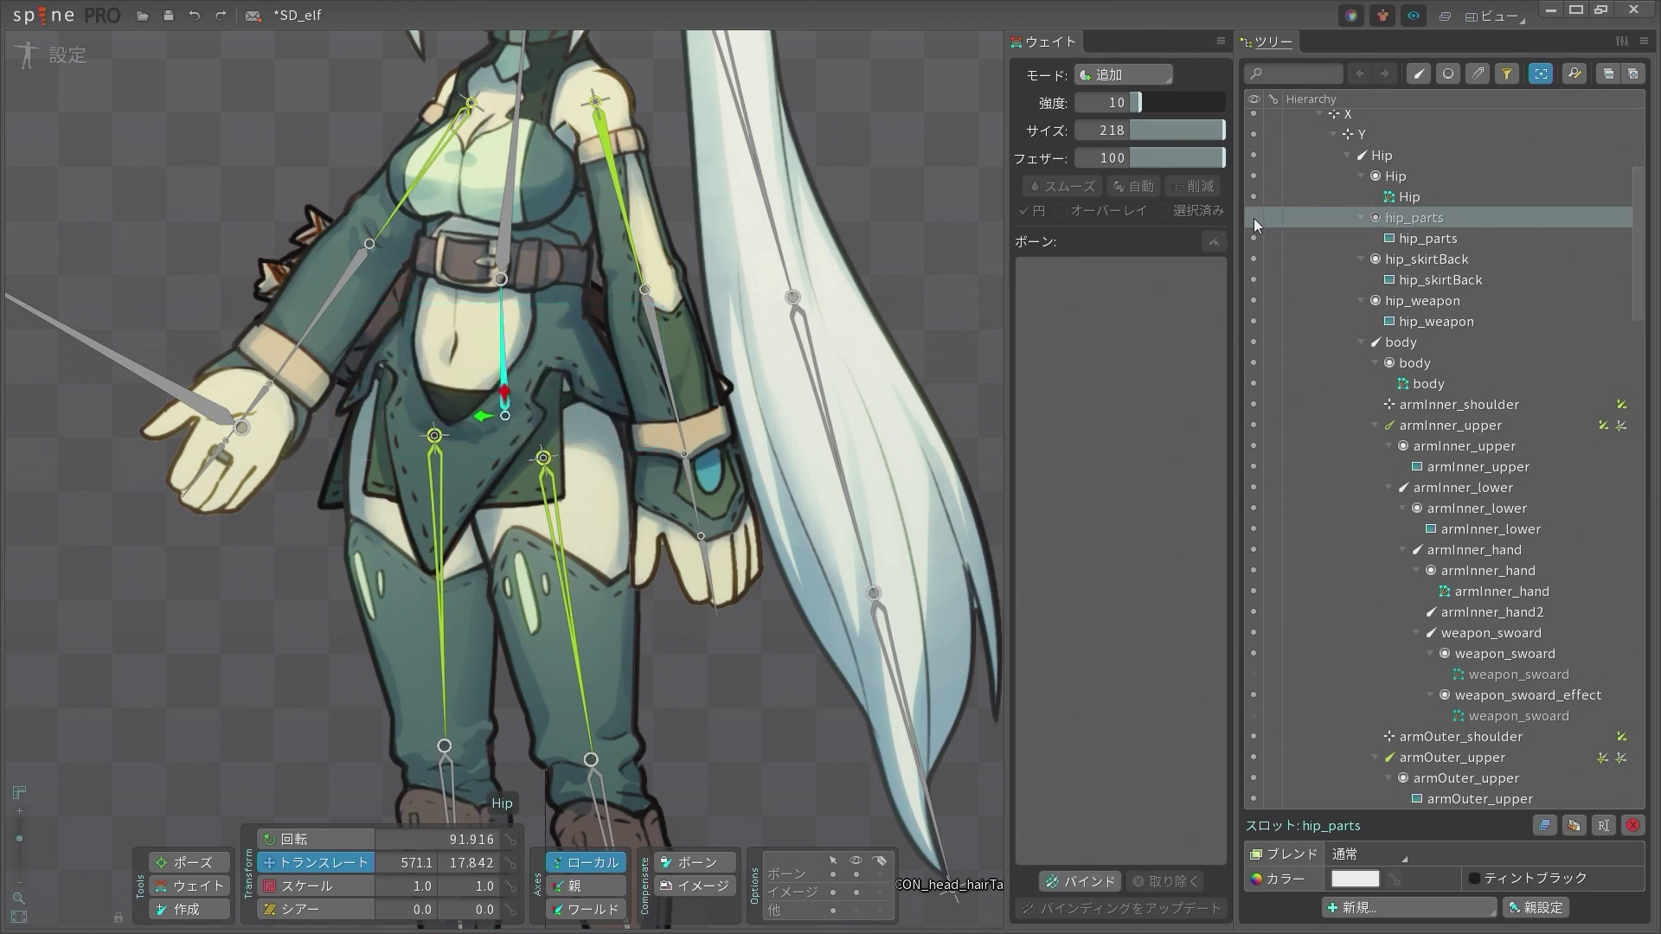
pyautogui.scroll(-5, 549, 422)
pyautogui.click(79, 90)
pyautogui.click(66, 55)
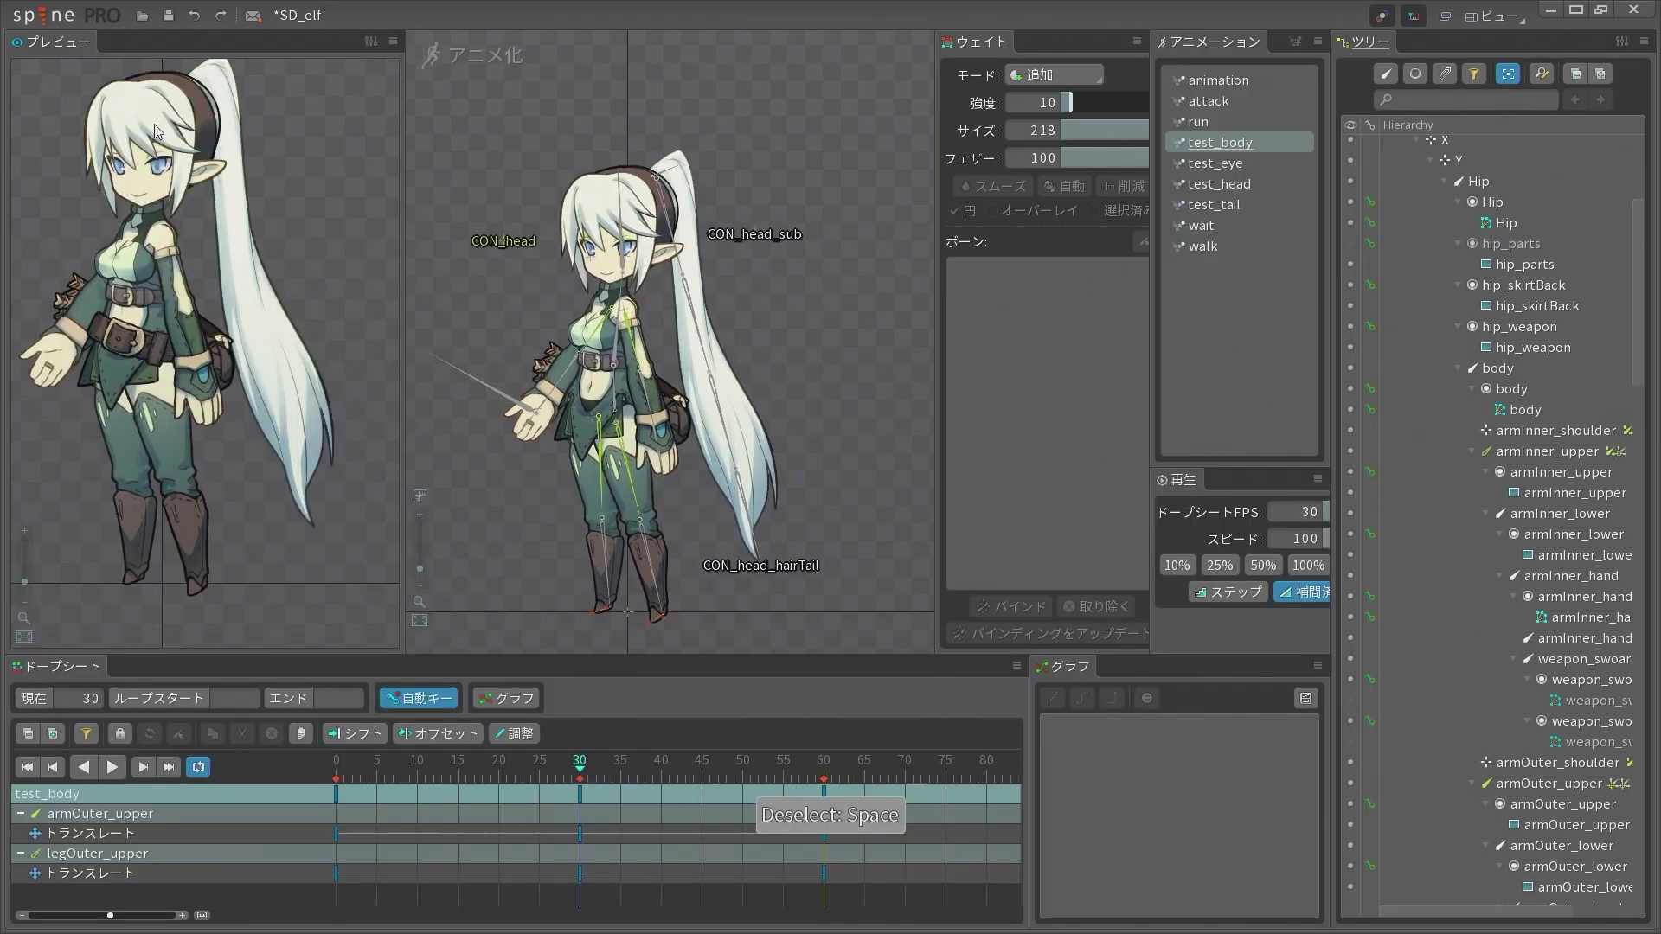
# Play the test_body animation to check the waist without the belt, and return to frame 0
pyautogui.scroll(6, 693, 238)
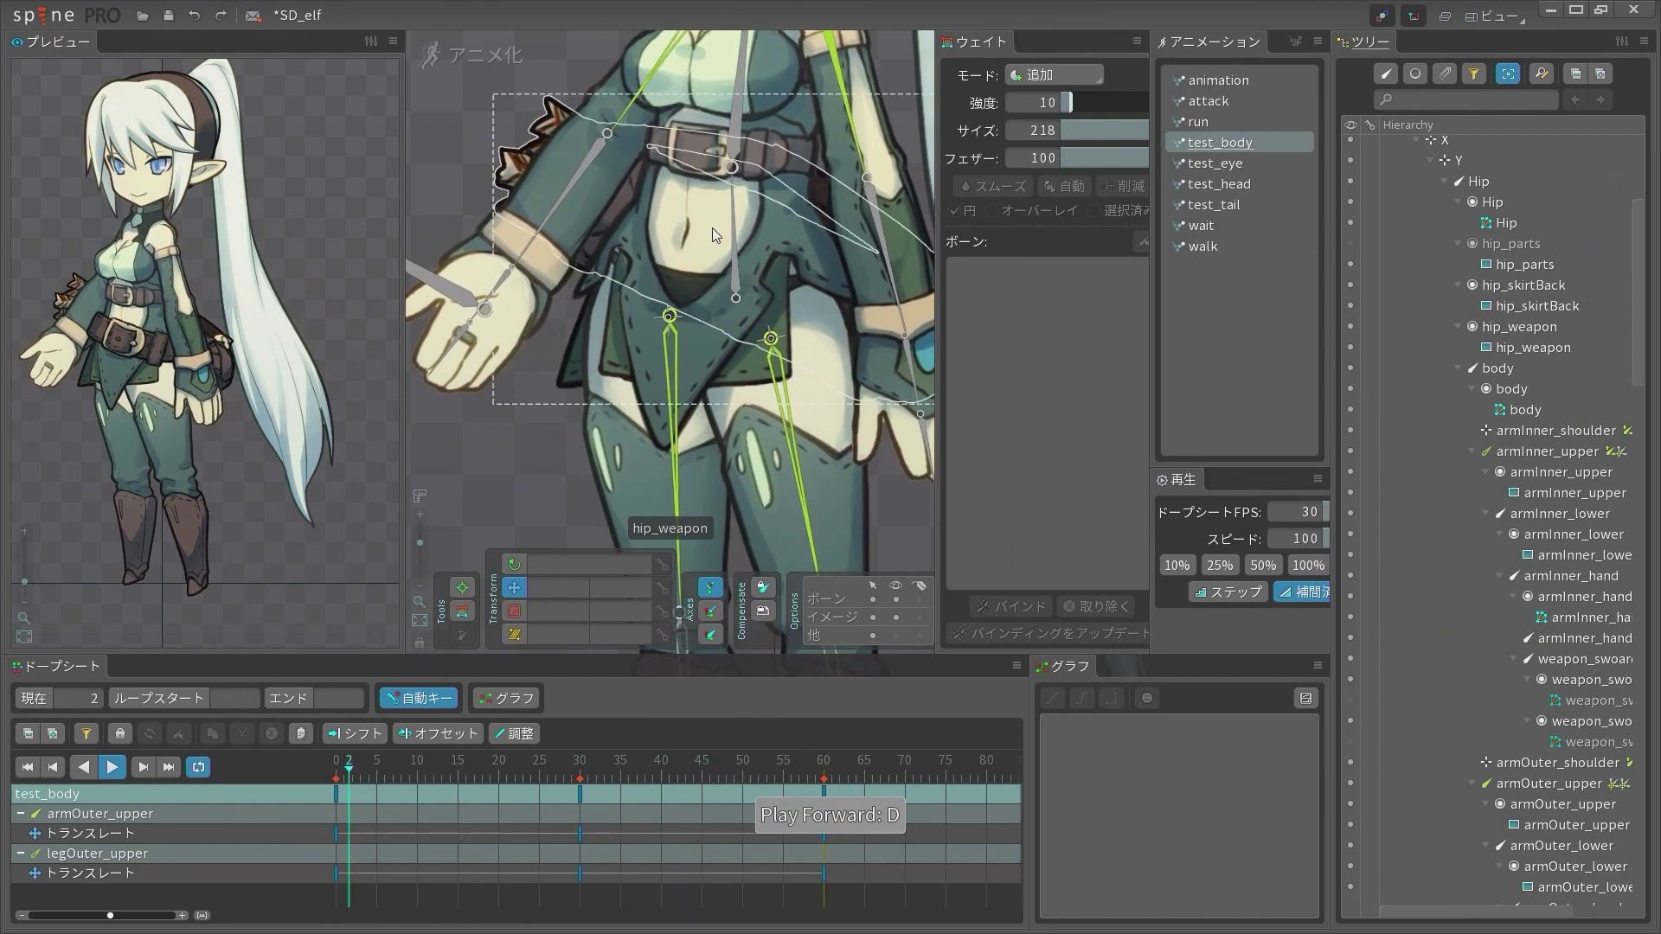
pyautogui.scroll(-4, 703, 256)
pyautogui.press('d')
pyautogui.click(27, 767)
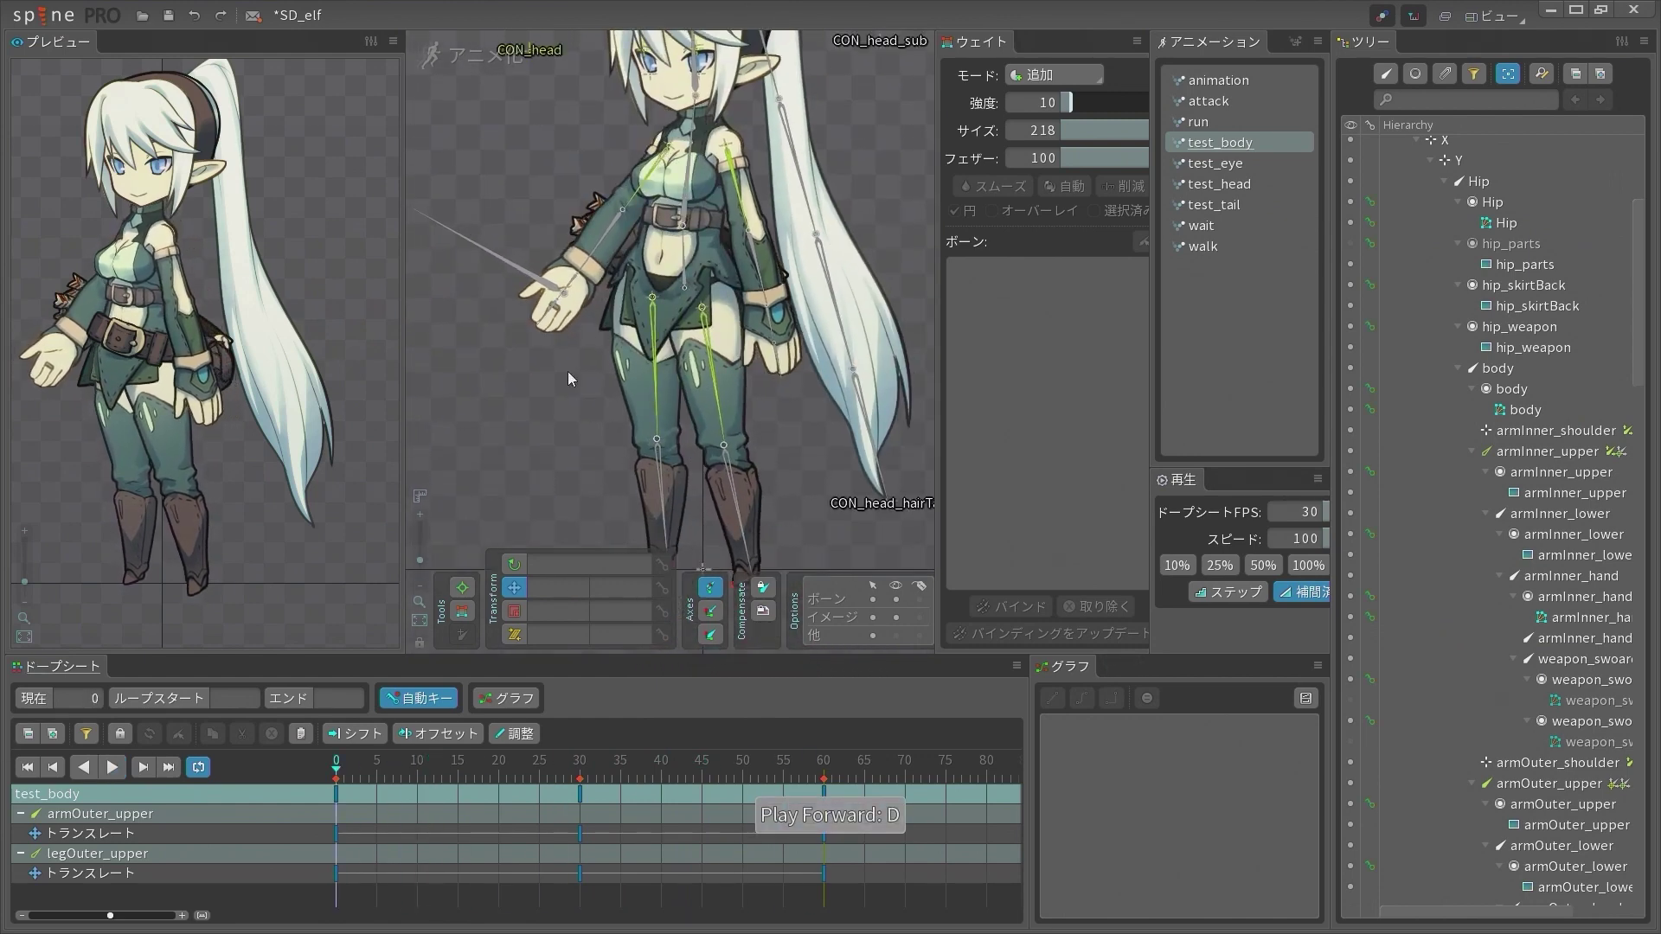
pyautogui.moveTo(684, 326); pyautogui.dragTo(596, 308)
pyautogui.press('space')
pyautogui.scroll(4, 596, 306)
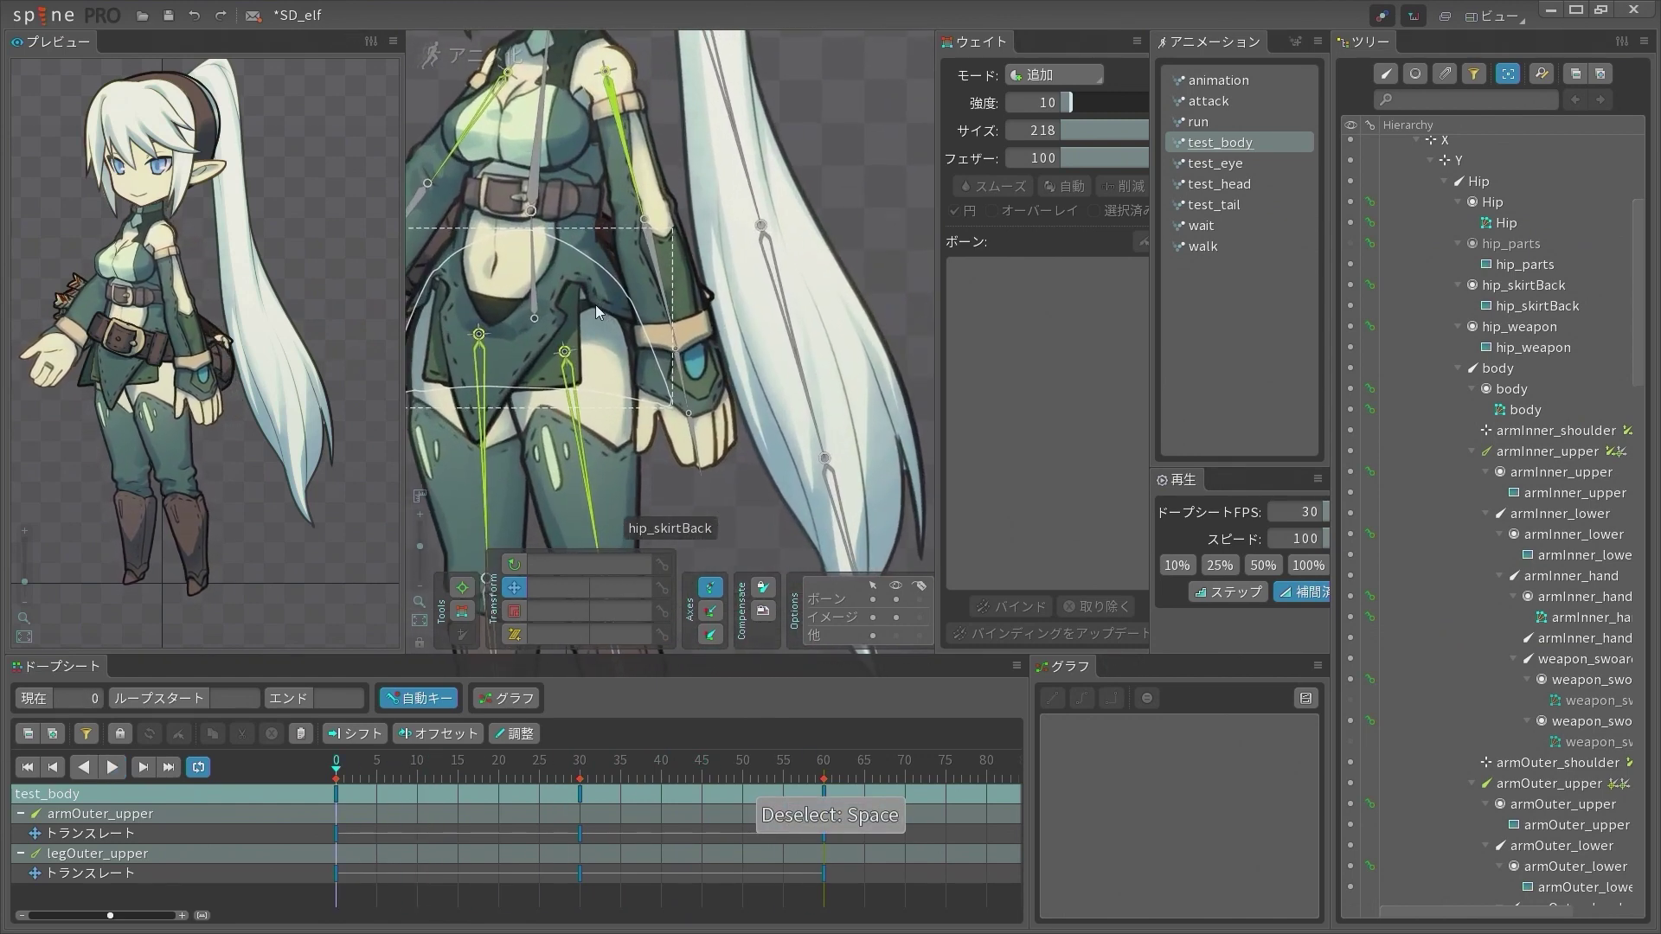
pyautogui.scroll(-5, 597, 312)
# Try moving the armOuter_upper bone at frame 0 to test the waist deformation, and undo each move
pyautogui.click(685, 199)
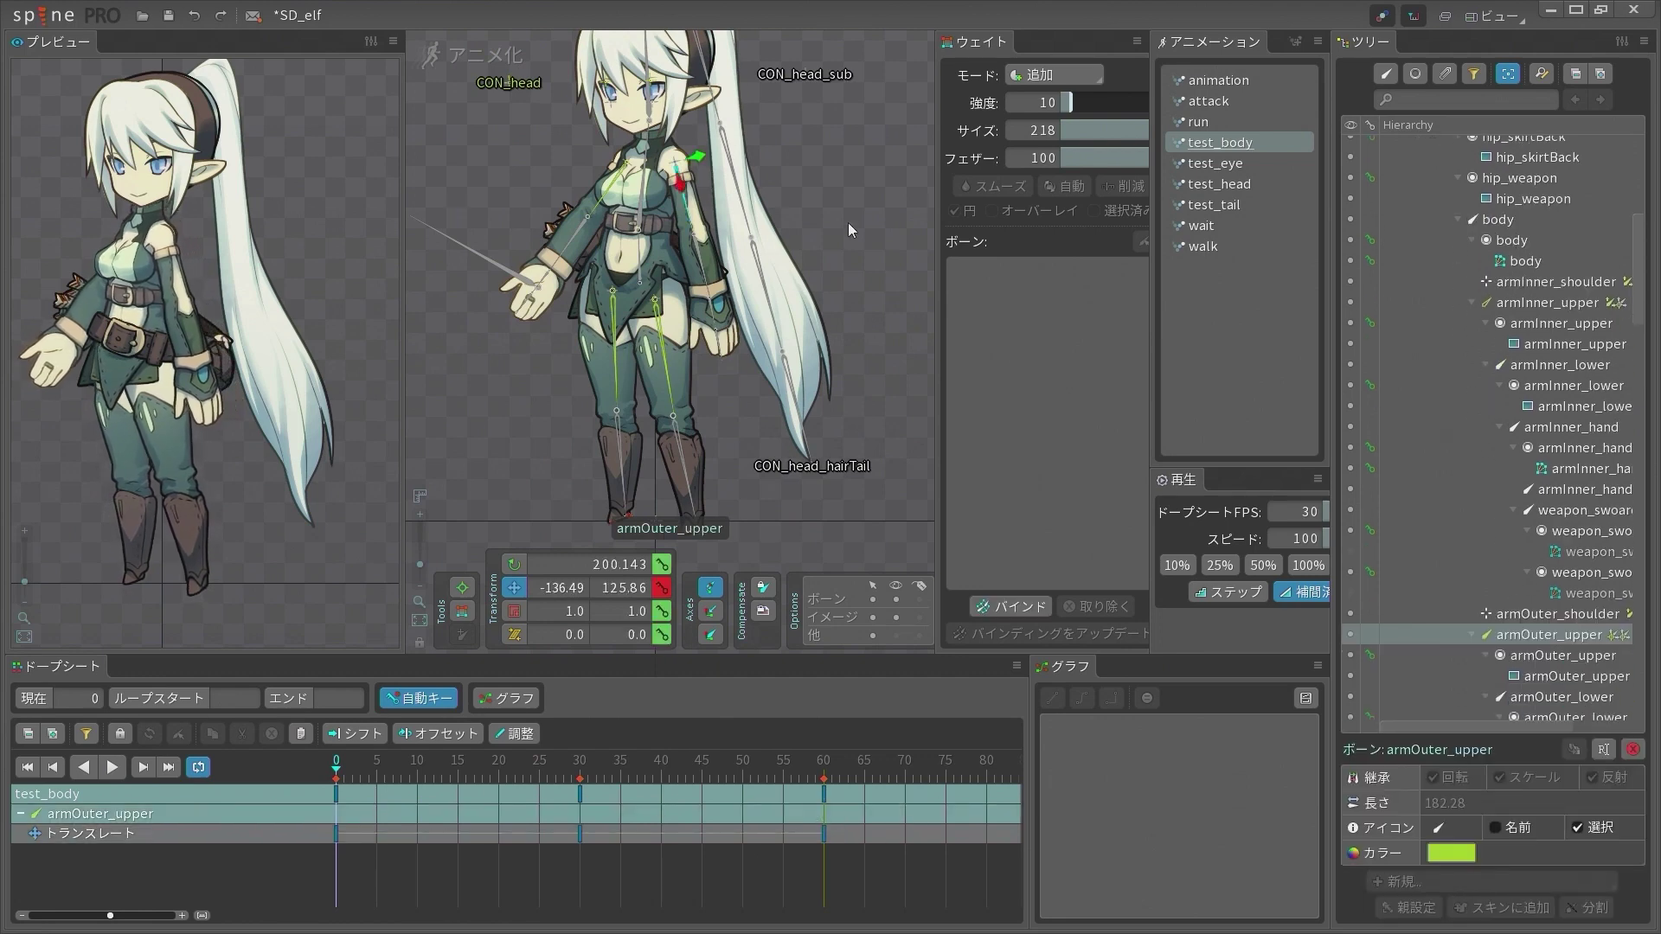
pyautogui.moveTo(849, 224); pyautogui.dragTo(827, 225)
pyautogui.scroll(2, 620, 251)
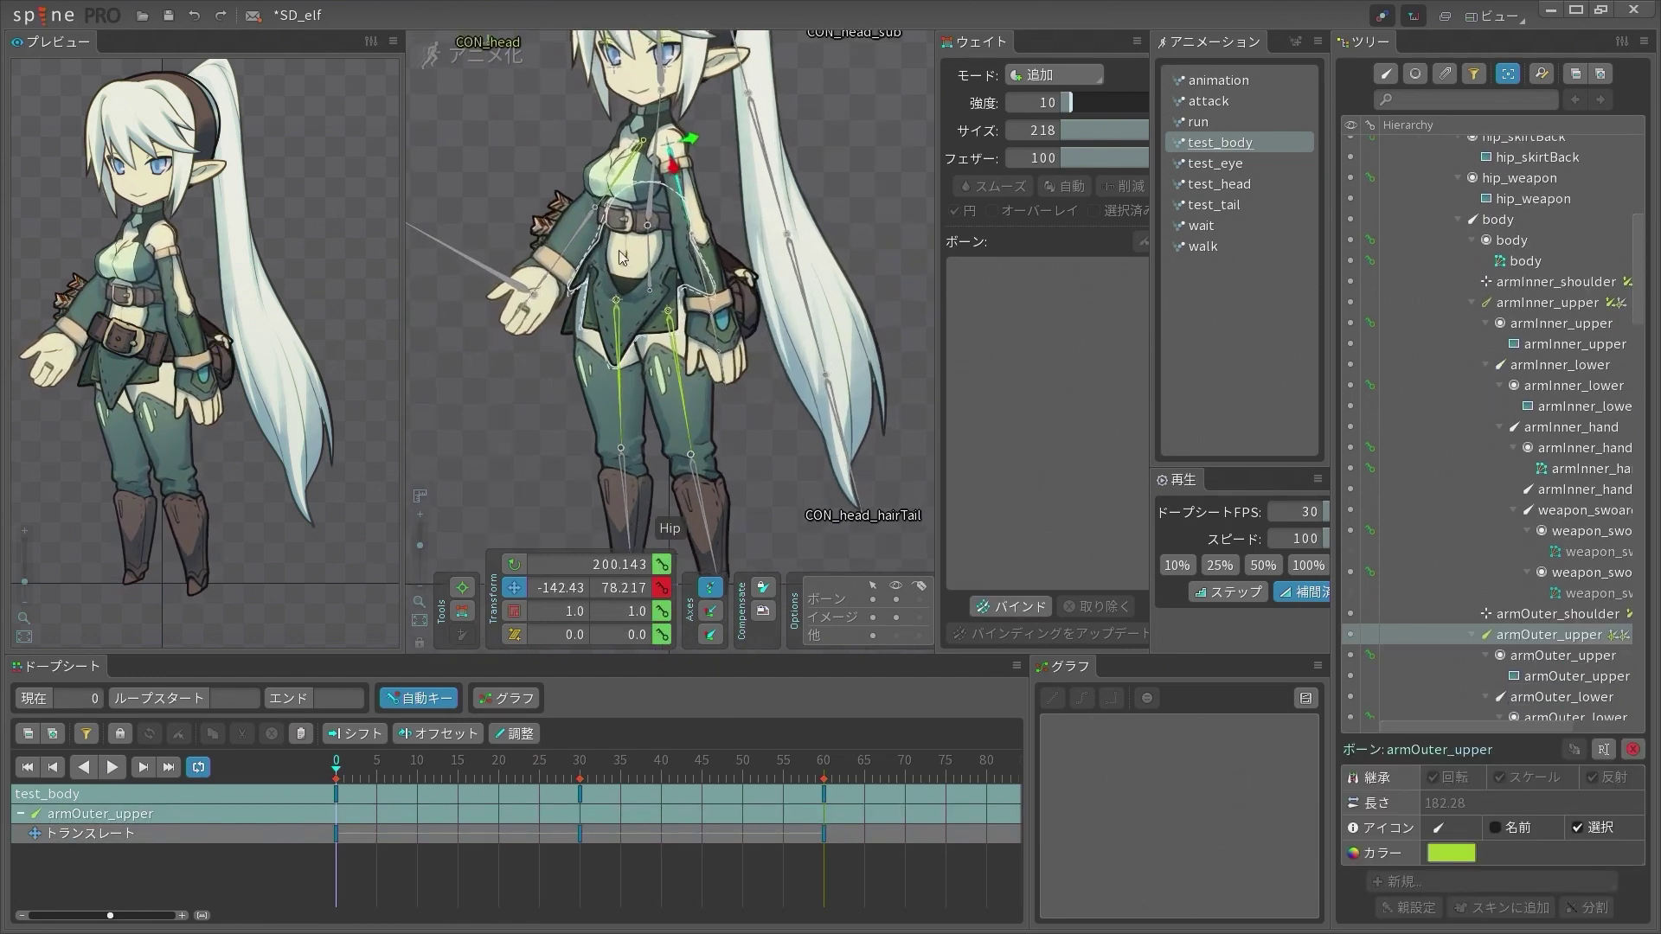
pyautogui.scroll(3, 618, 254)
pyautogui.scroll(-2, 649, 219)
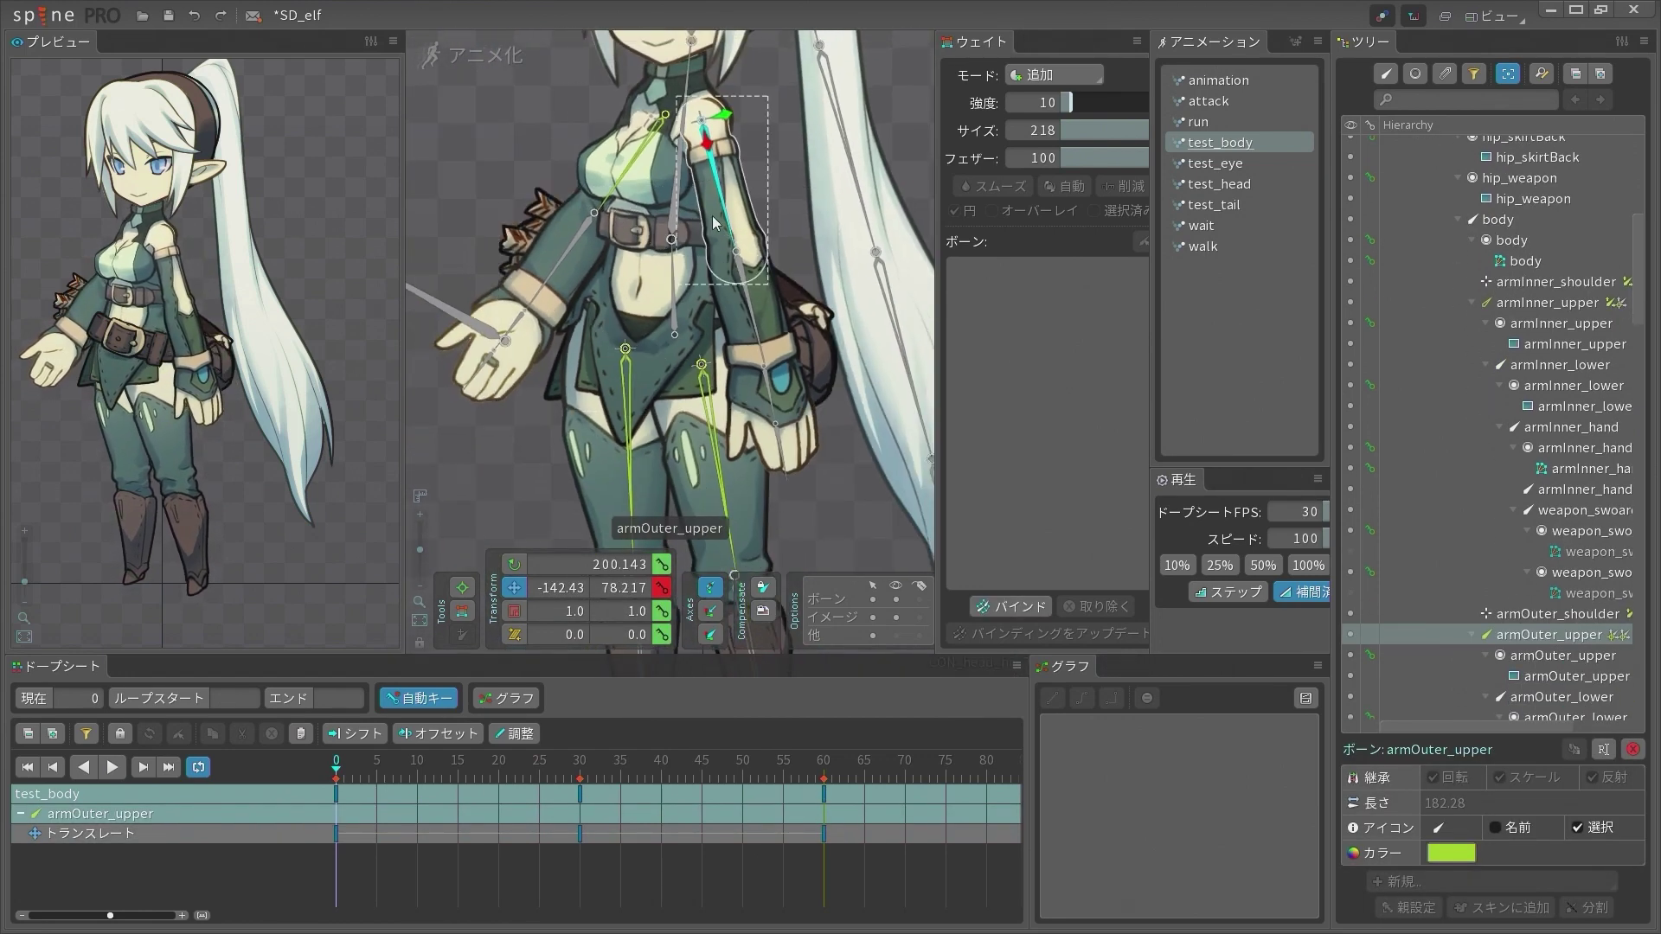
pyautogui.hotkey('ctrl', 'z')
pyautogui.hotkey('ctrl', 'z')
pyautogui.scroll(-3, 751, 200)
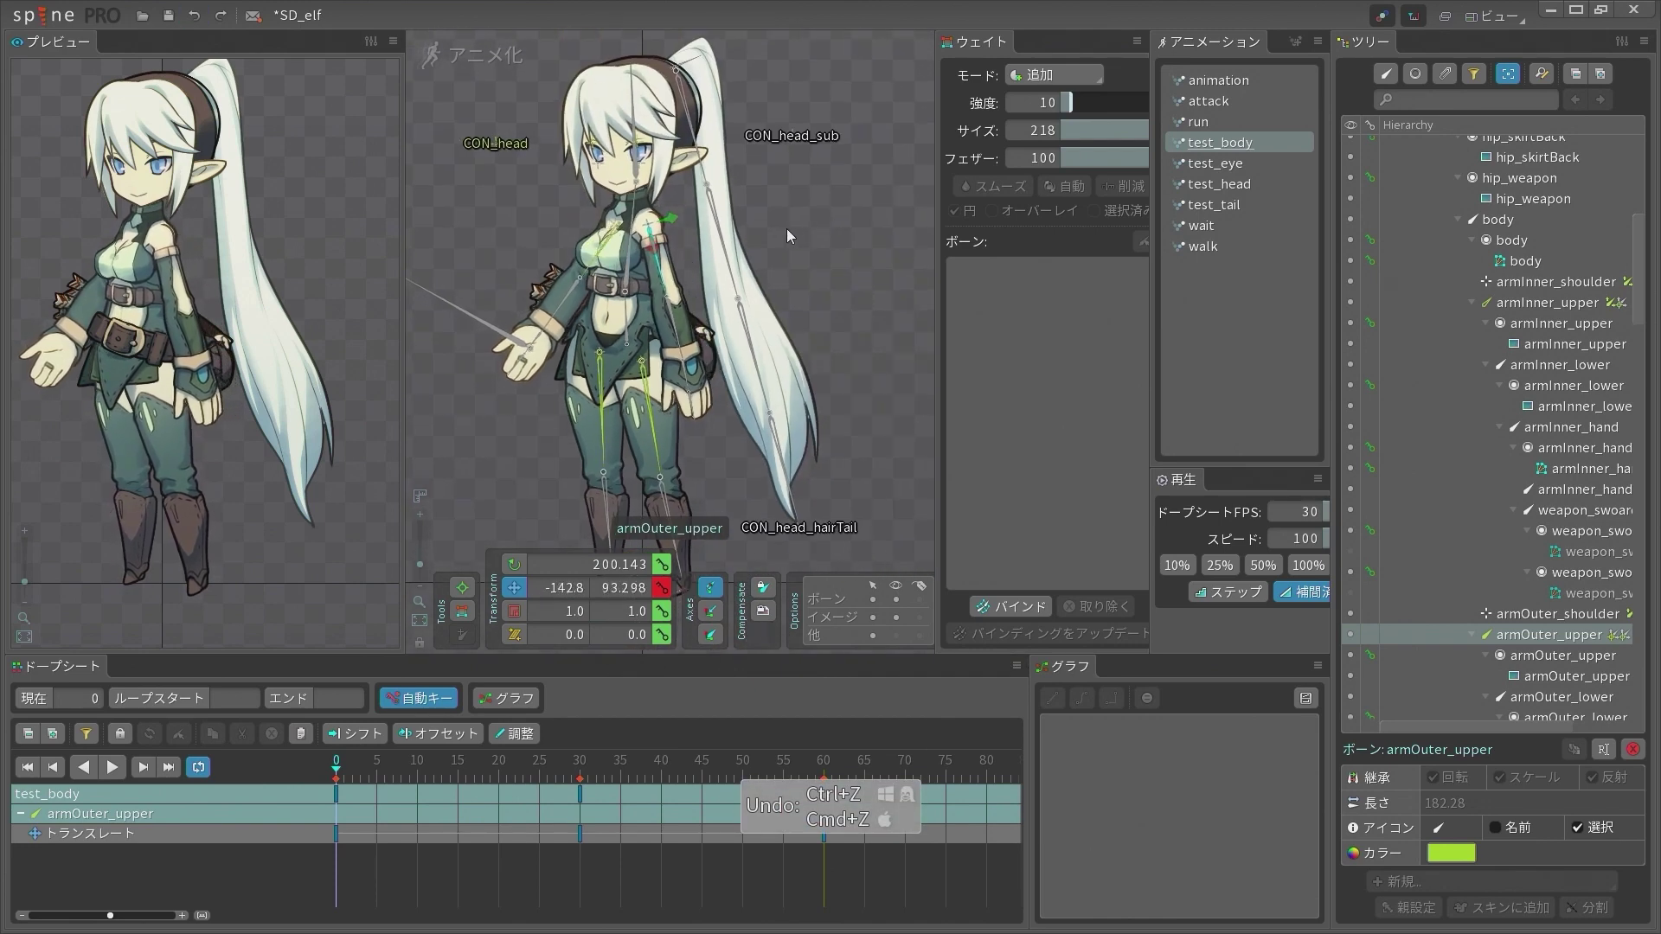
pyautogui.moveTo(787, 228)
pyautogui.mouseDown()
pyautogui.moveTo(810, 225)
pyautogui.moveTo(776, 230)
pyautogui.mouseUp()
pyautogui.hotkey('ctrl', 'z')
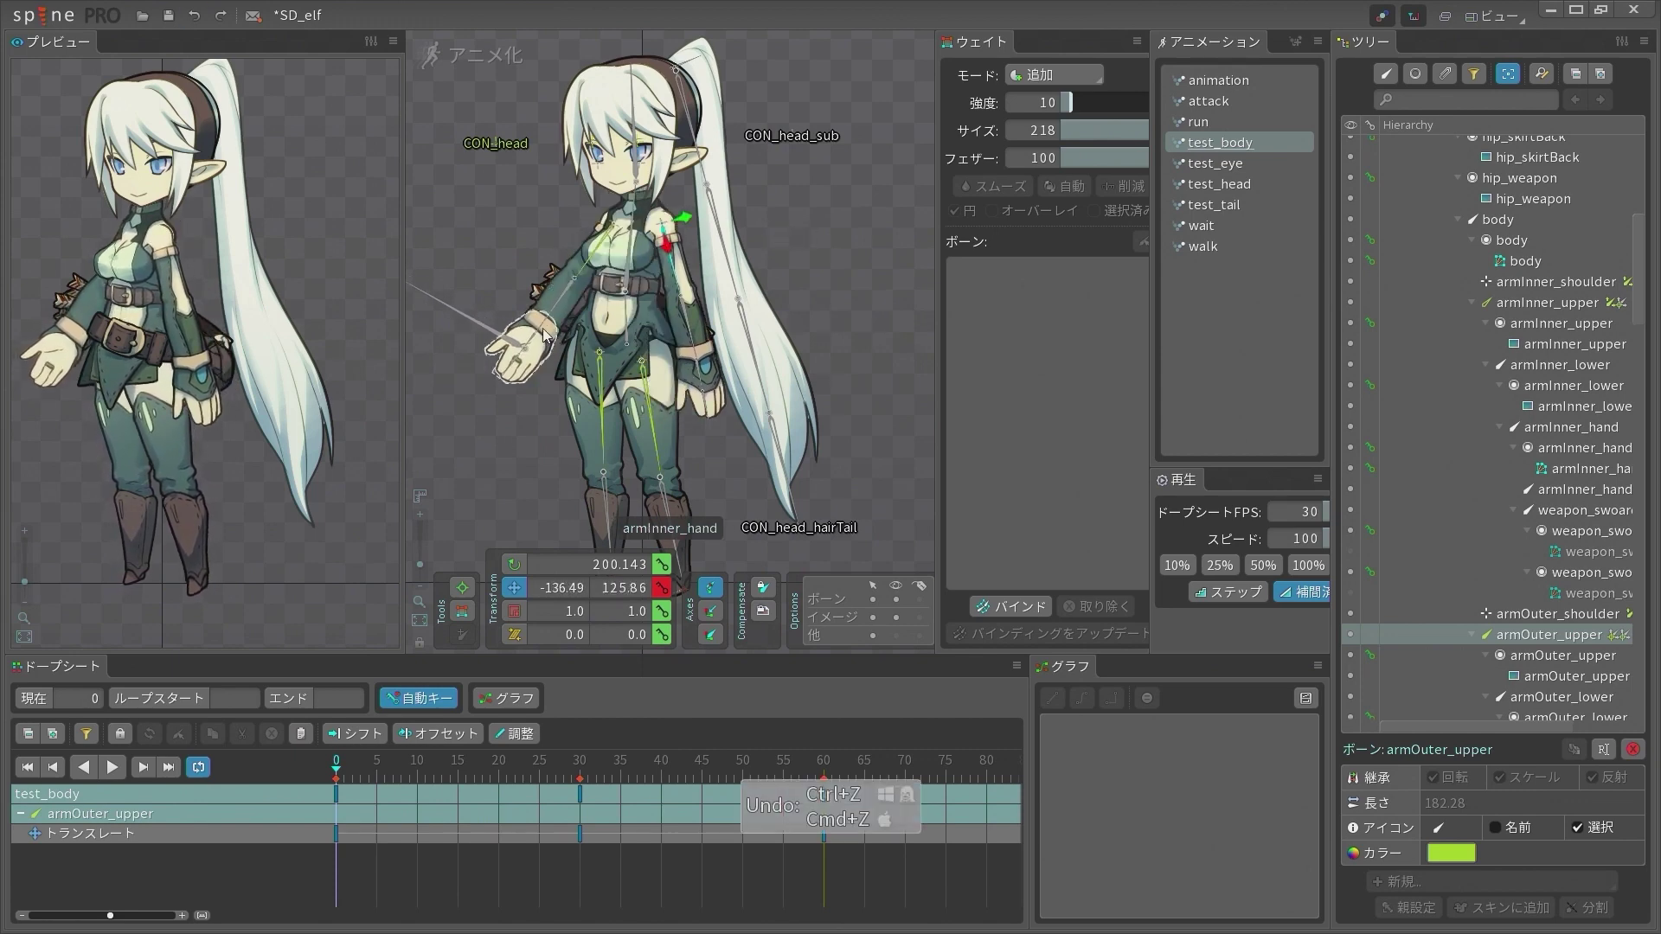
# Examine the waist area with the Hip mesh and the armOuter_upper bone selected in turn
pyautogui.scroll(5, 626, 309)
pyautogui.scroll(-3, 690, 294)
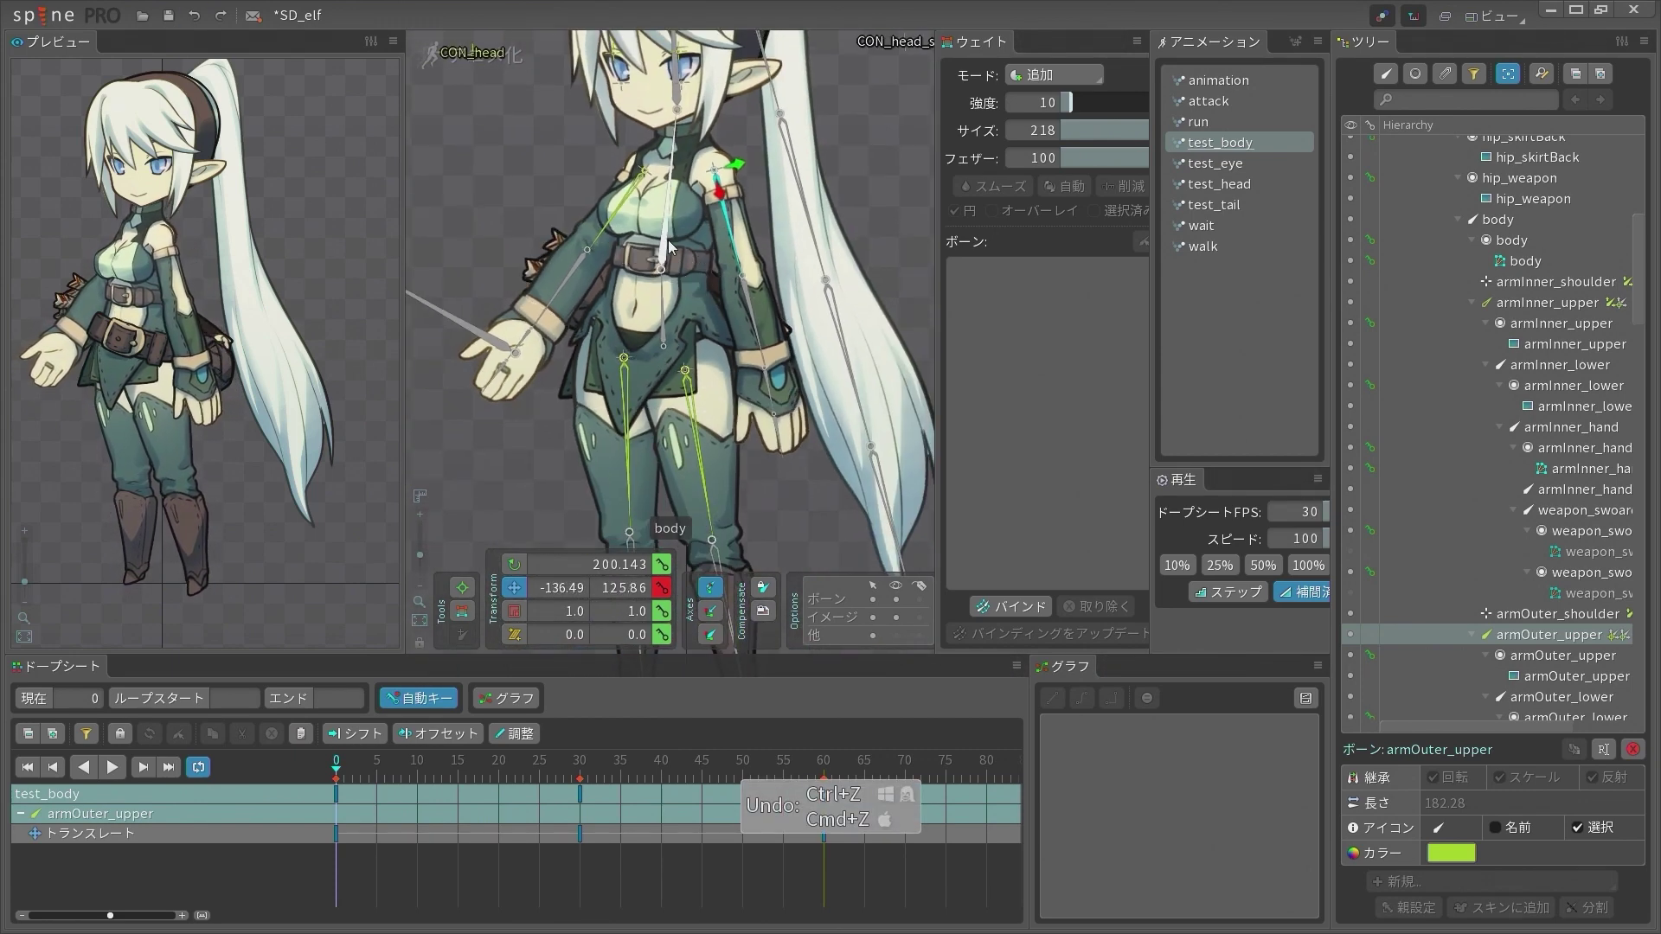
pyautogui.scroll(4, 668, 245)
pyautogui.click(634, 377)
pyautogui.scroll(-2, 692, 199)
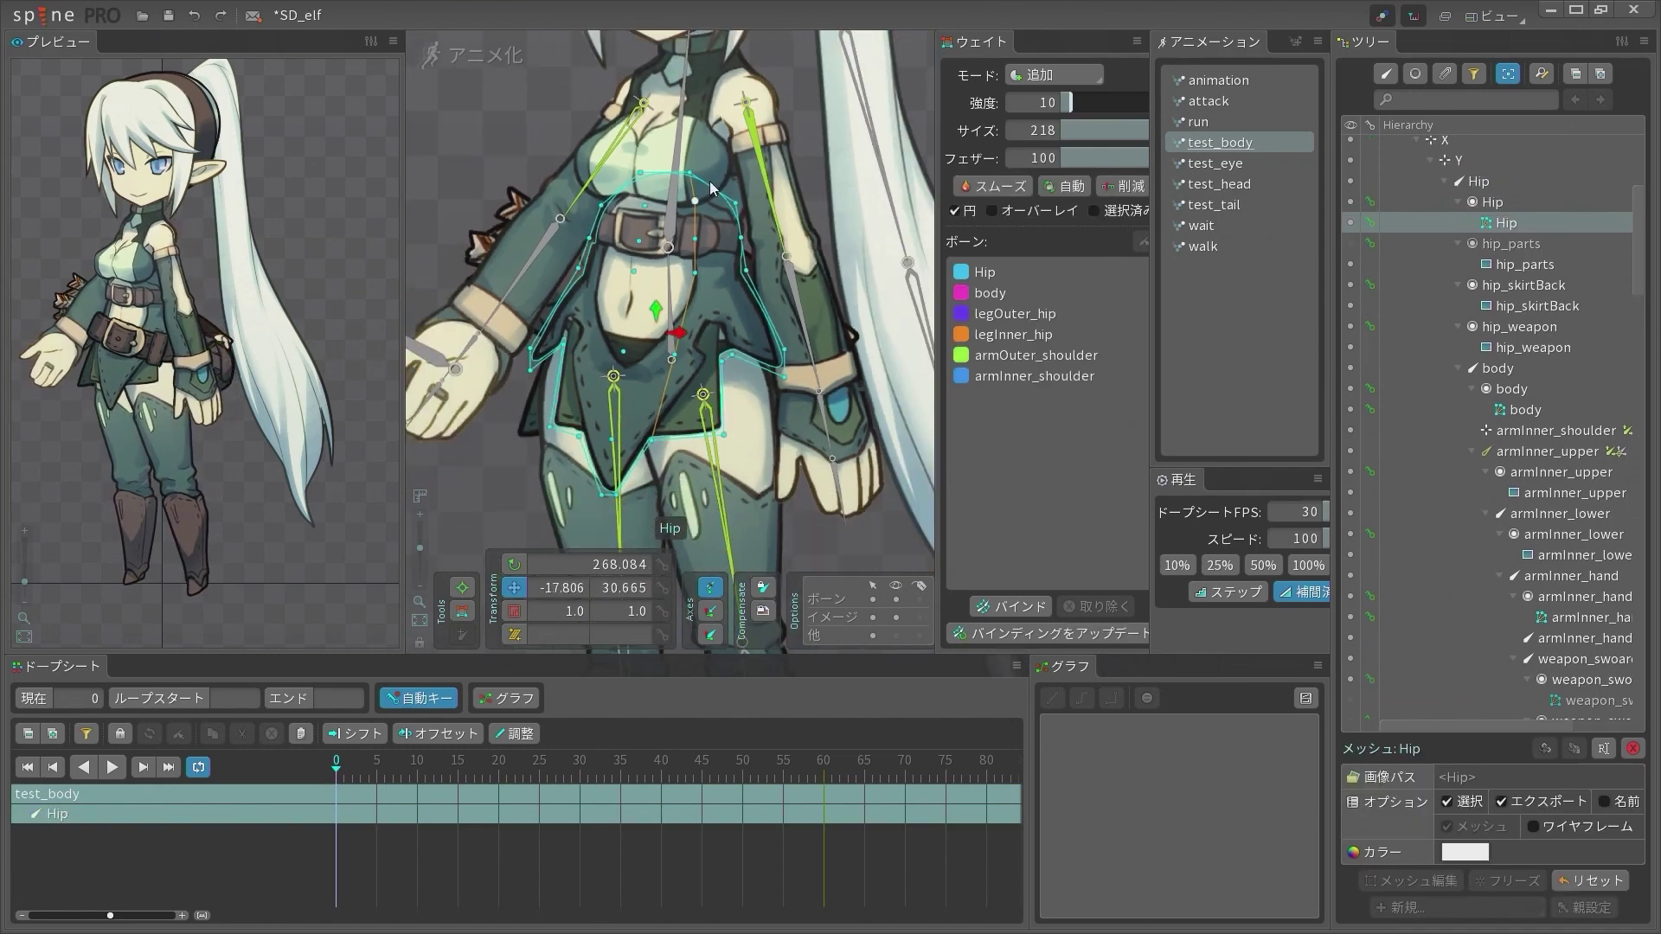
pyautogui.press('space')
pyautogui.click(744, 197)
pyautogui.scroll(2, 665, 257)
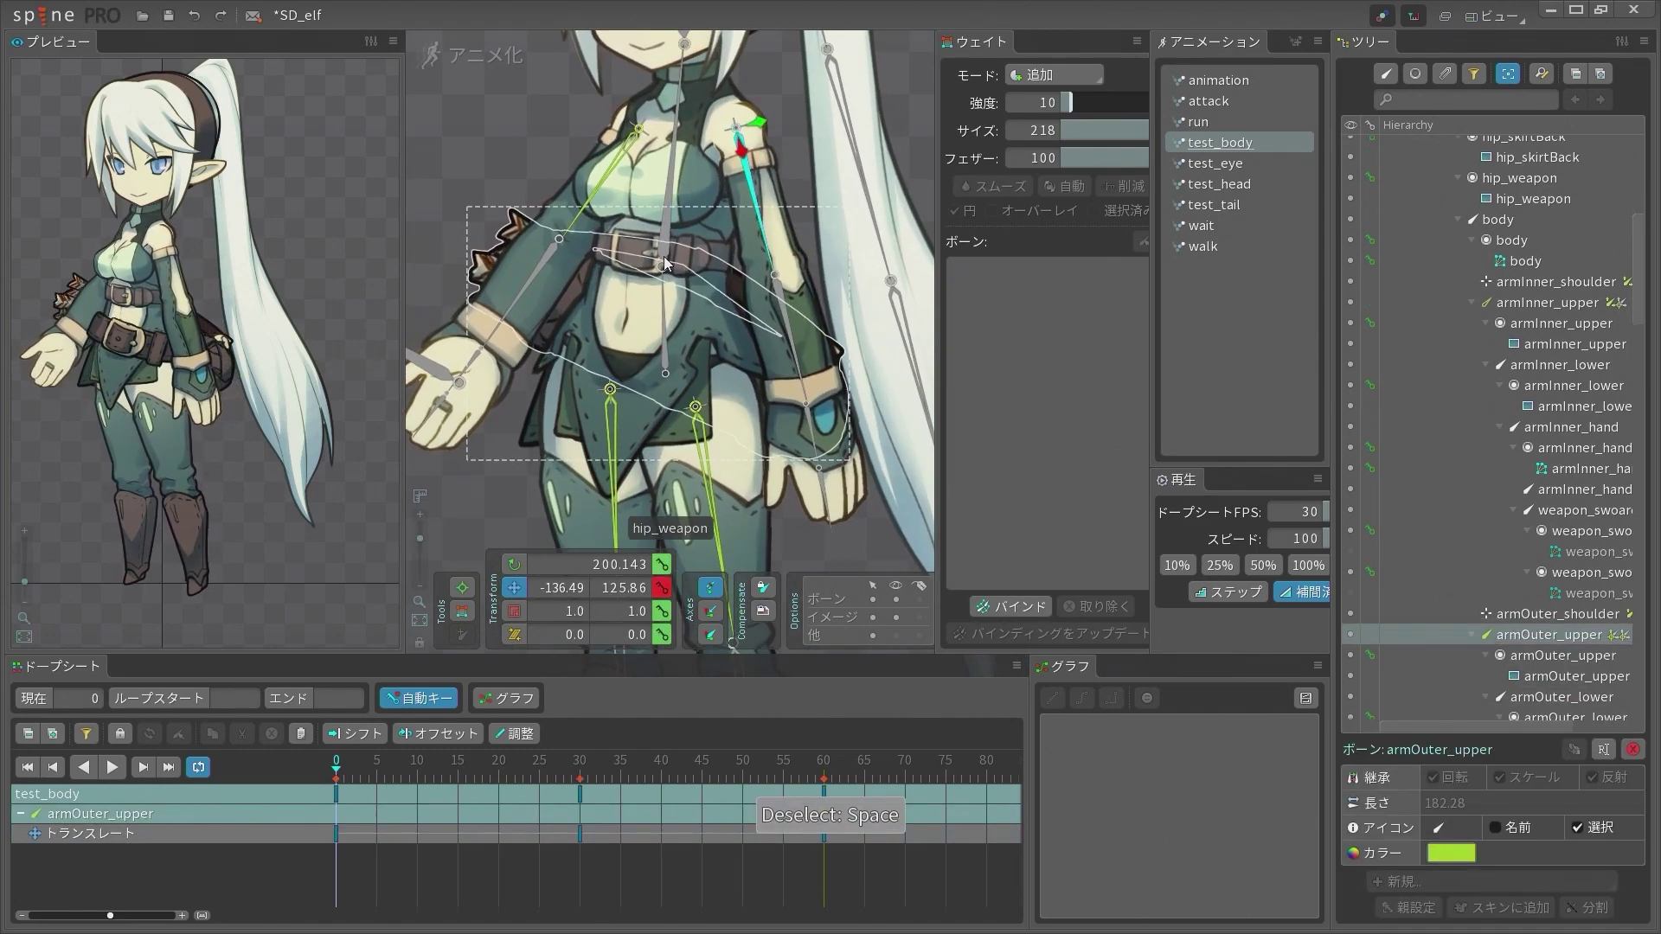
pyautogui.scroll(2, 649, 329)
pyautogui.click(636, 346)
pyautogui.scroll(-4, 636, 346)
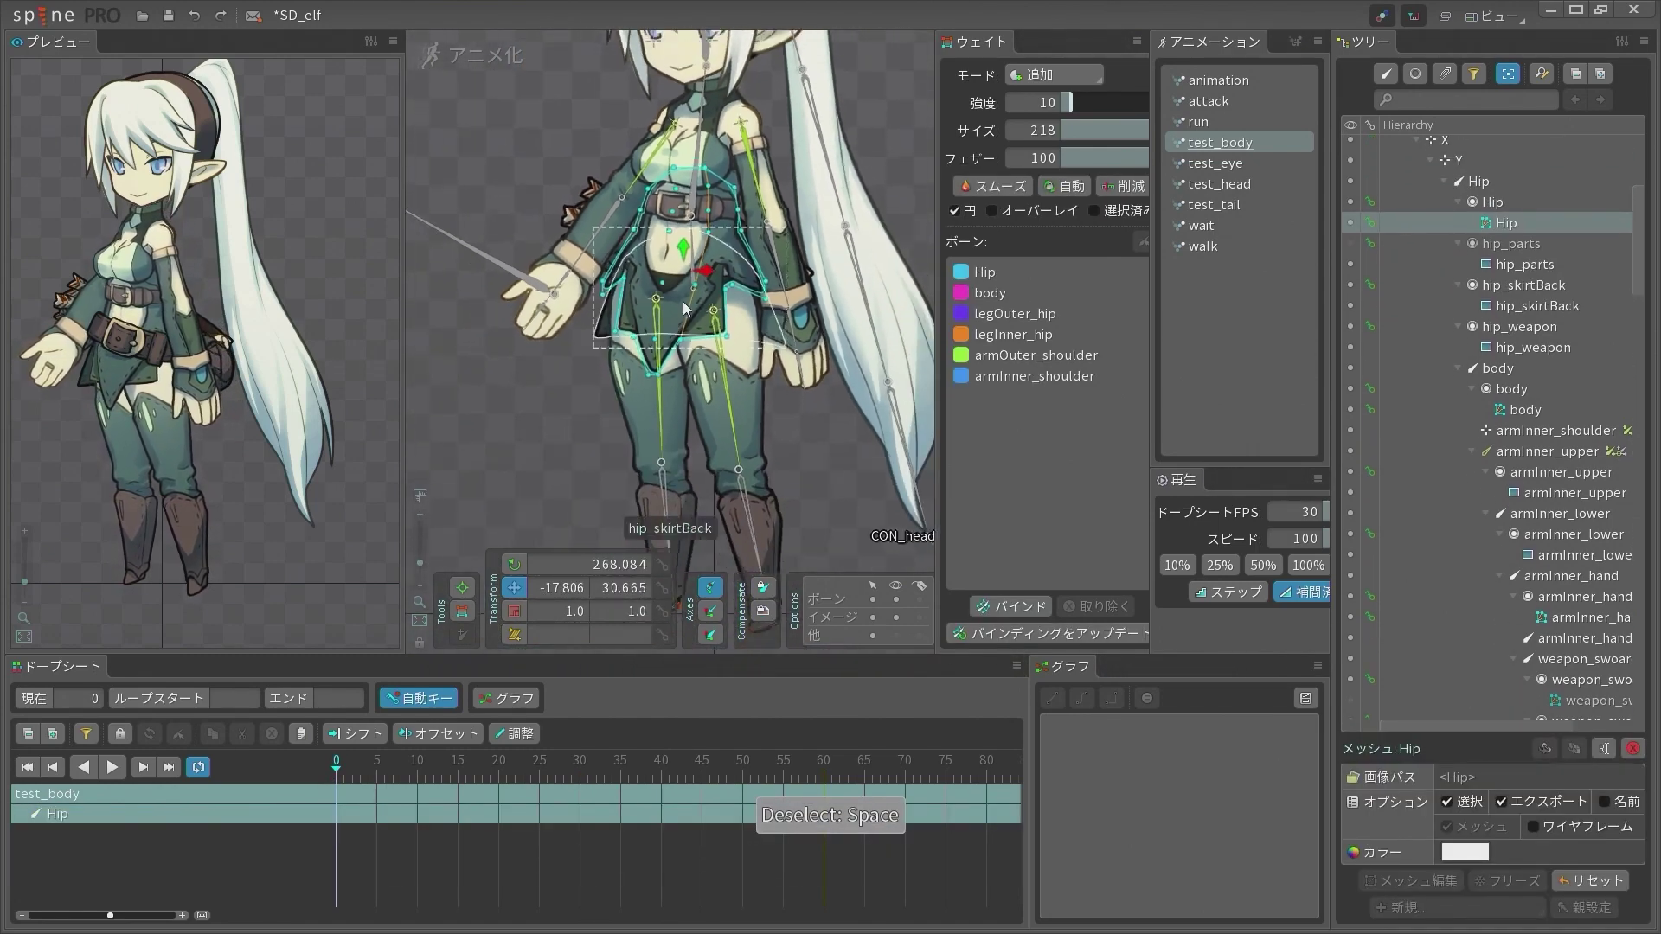
# Delete the legOuter_upper bone's translate key at frame 30, and reselect the Hip mesh
pyautogui.scroll(-3, 685, 309)
pyautogui.press('space')
pyautogui.click(702, 382)
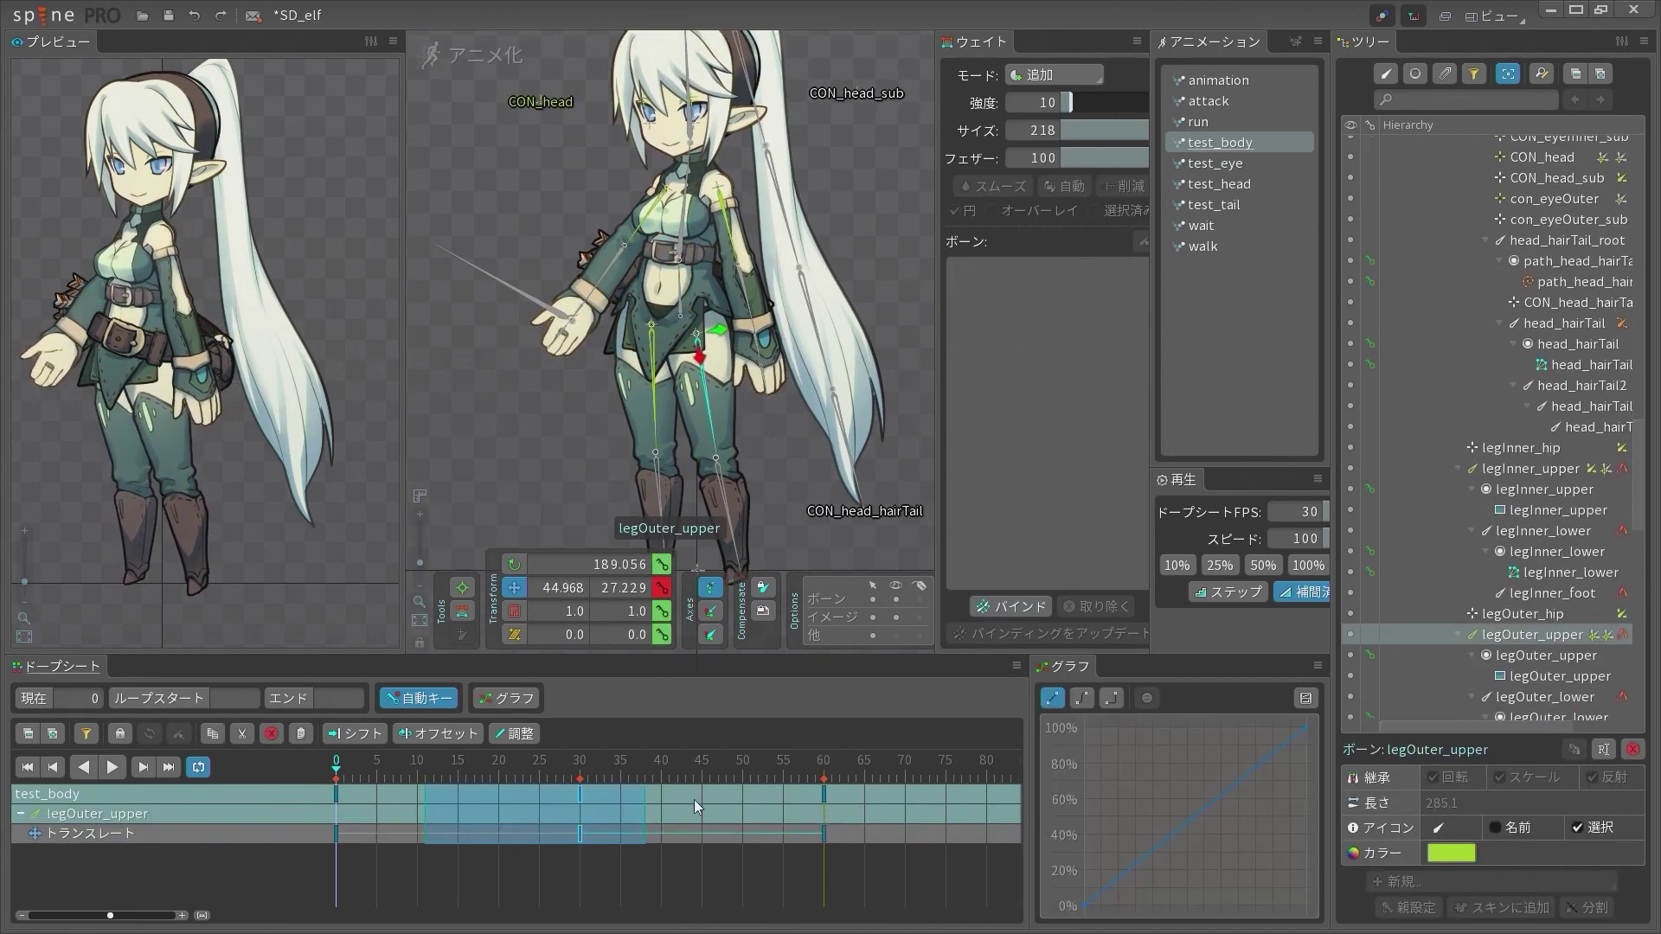
pyautogui.press('BackSpace')
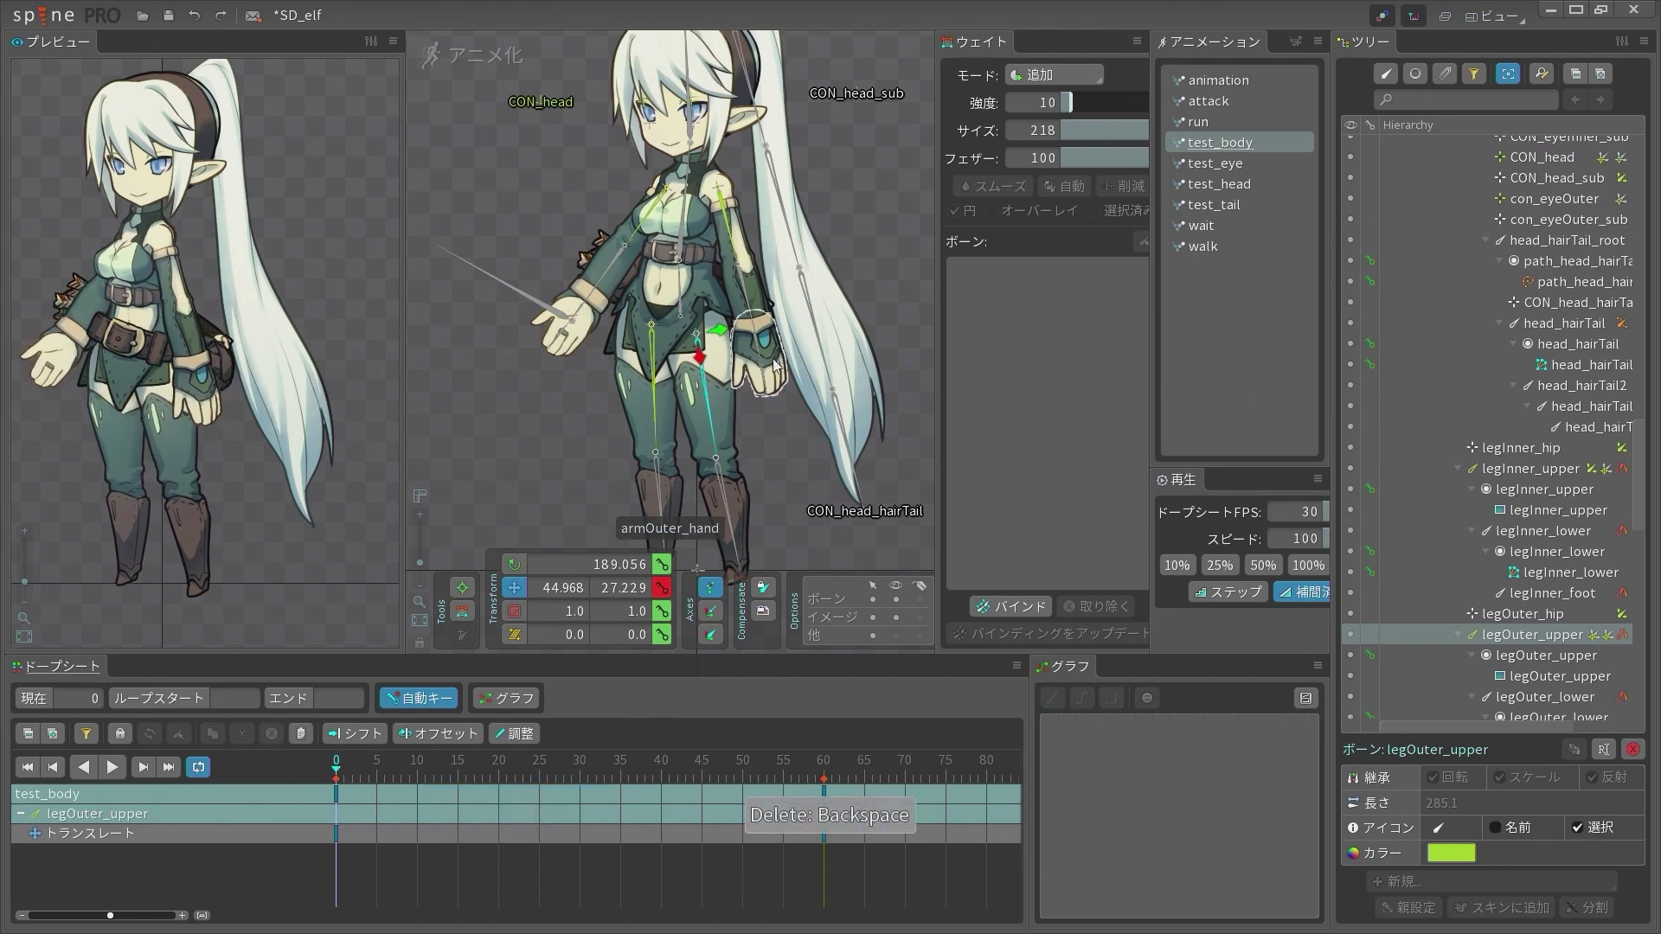
pyautogui.scroll(4, 710, 364)
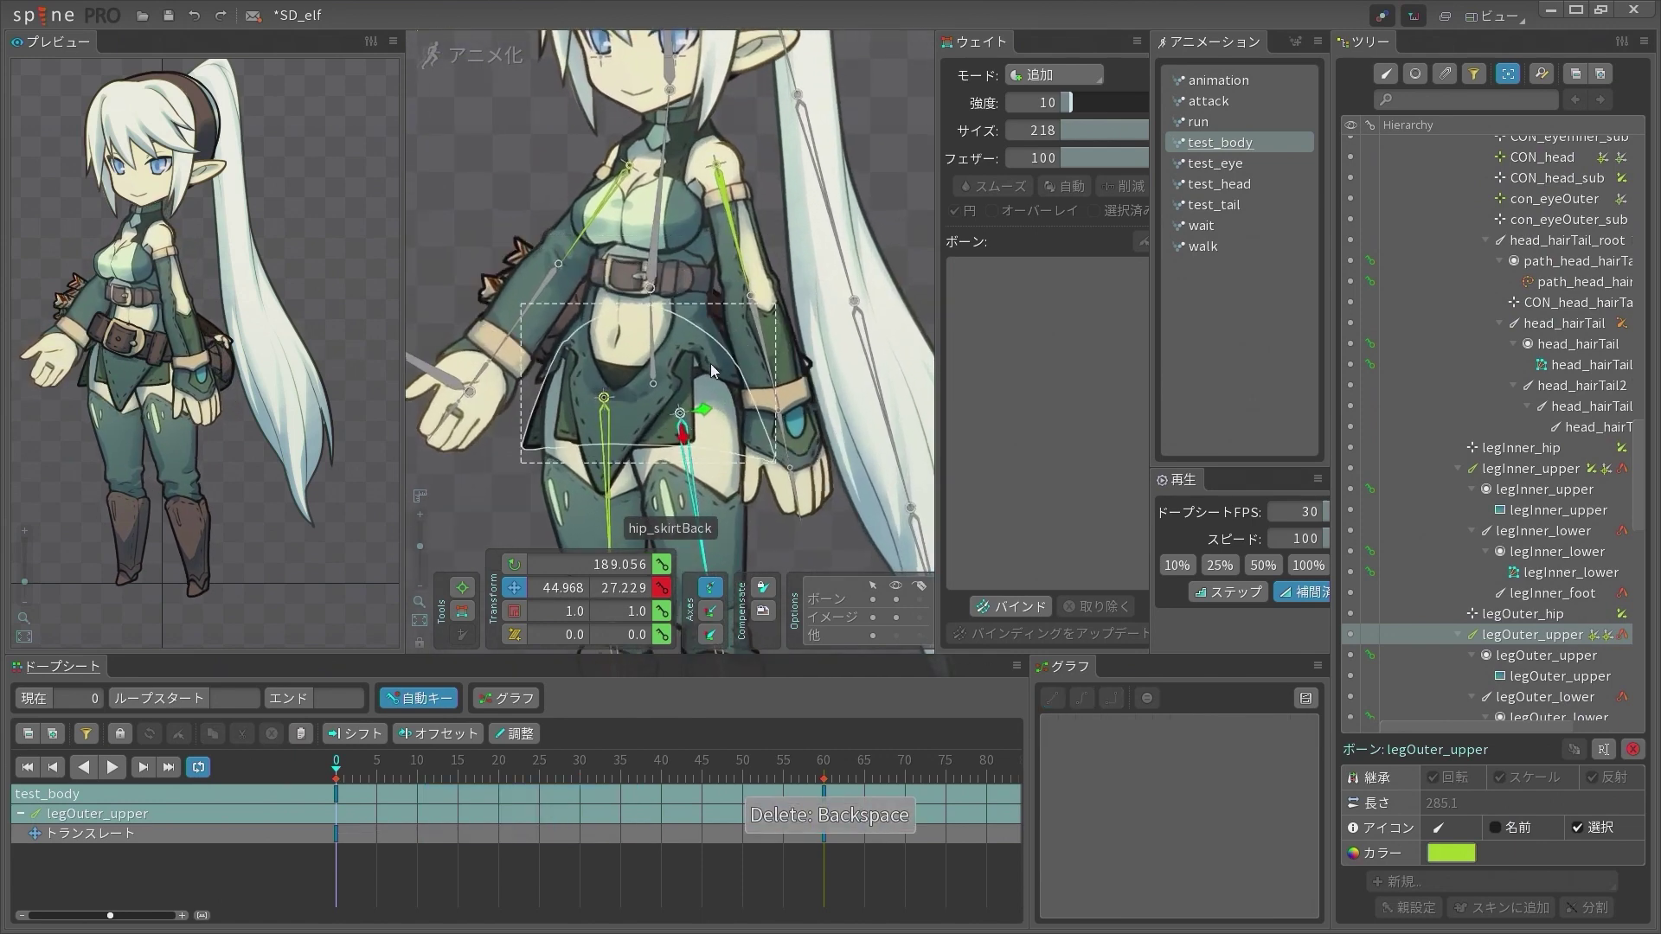
pyautogui.click(610, 372)
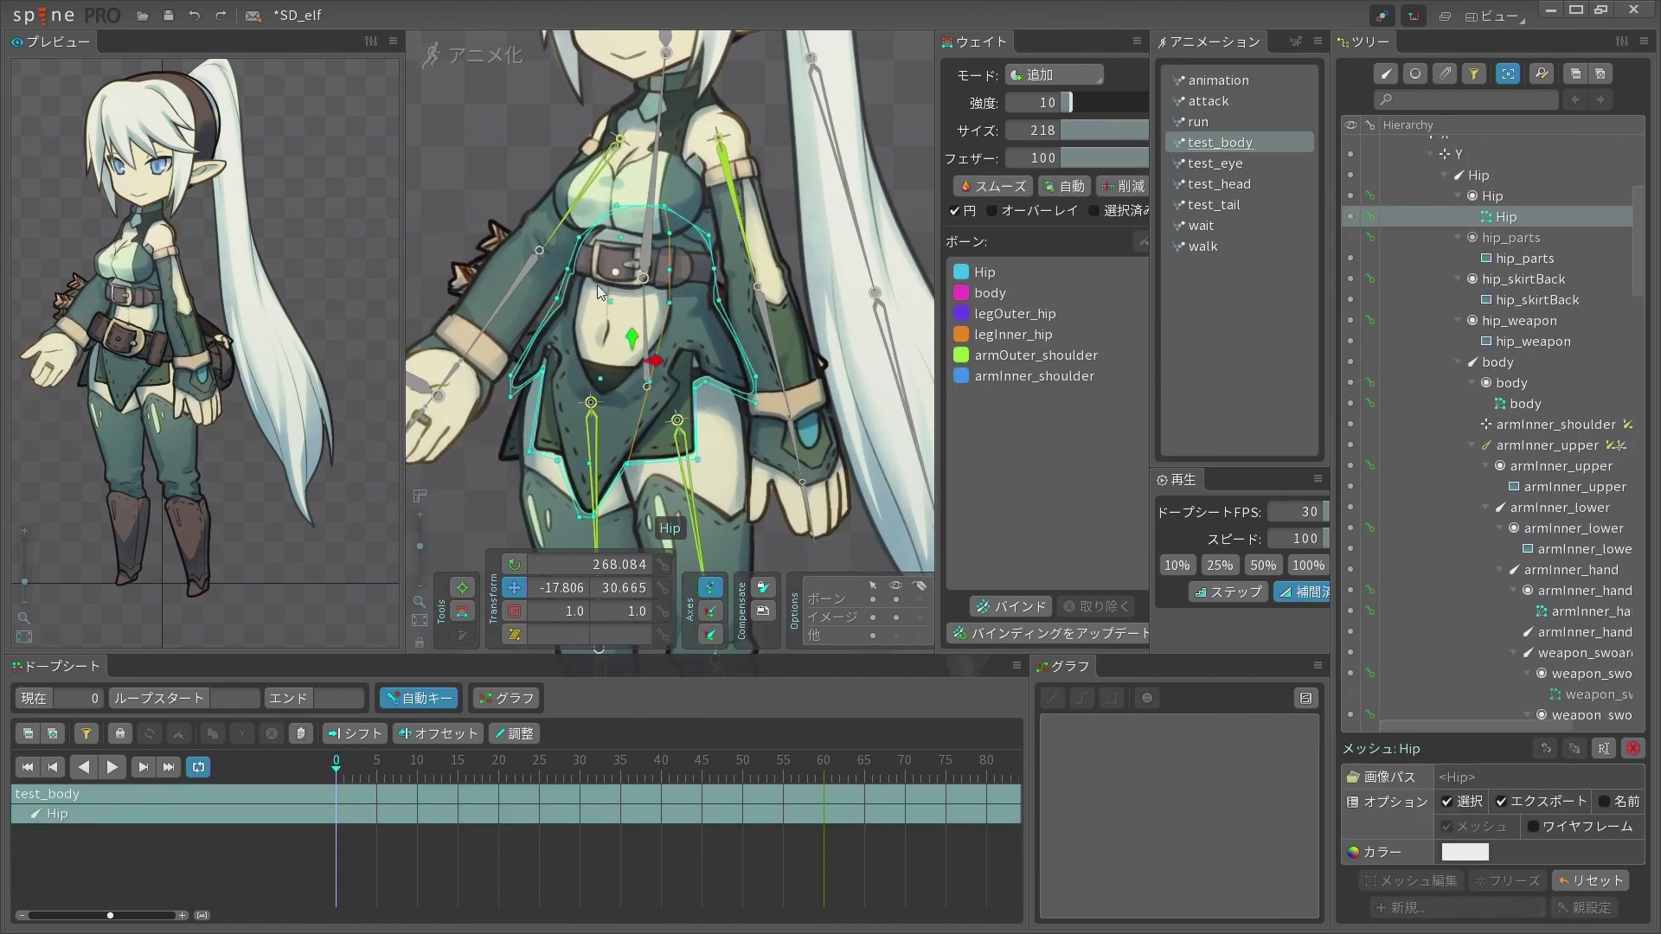
# At frame 30, paint added armOuter_shoulder weight onto the Hip mesh's waist vertices with a brush size of 212
pyautogui.moveTo(610, 763)
pyautogui.mouseDown()
pyautogui.moveTo(407, 763)
pyautogui.moveTo(663, 767)
pyautogui.moveTo(430, 763)
pyautogui.moveTo(585, 753)
pyautogui.mouseUp()
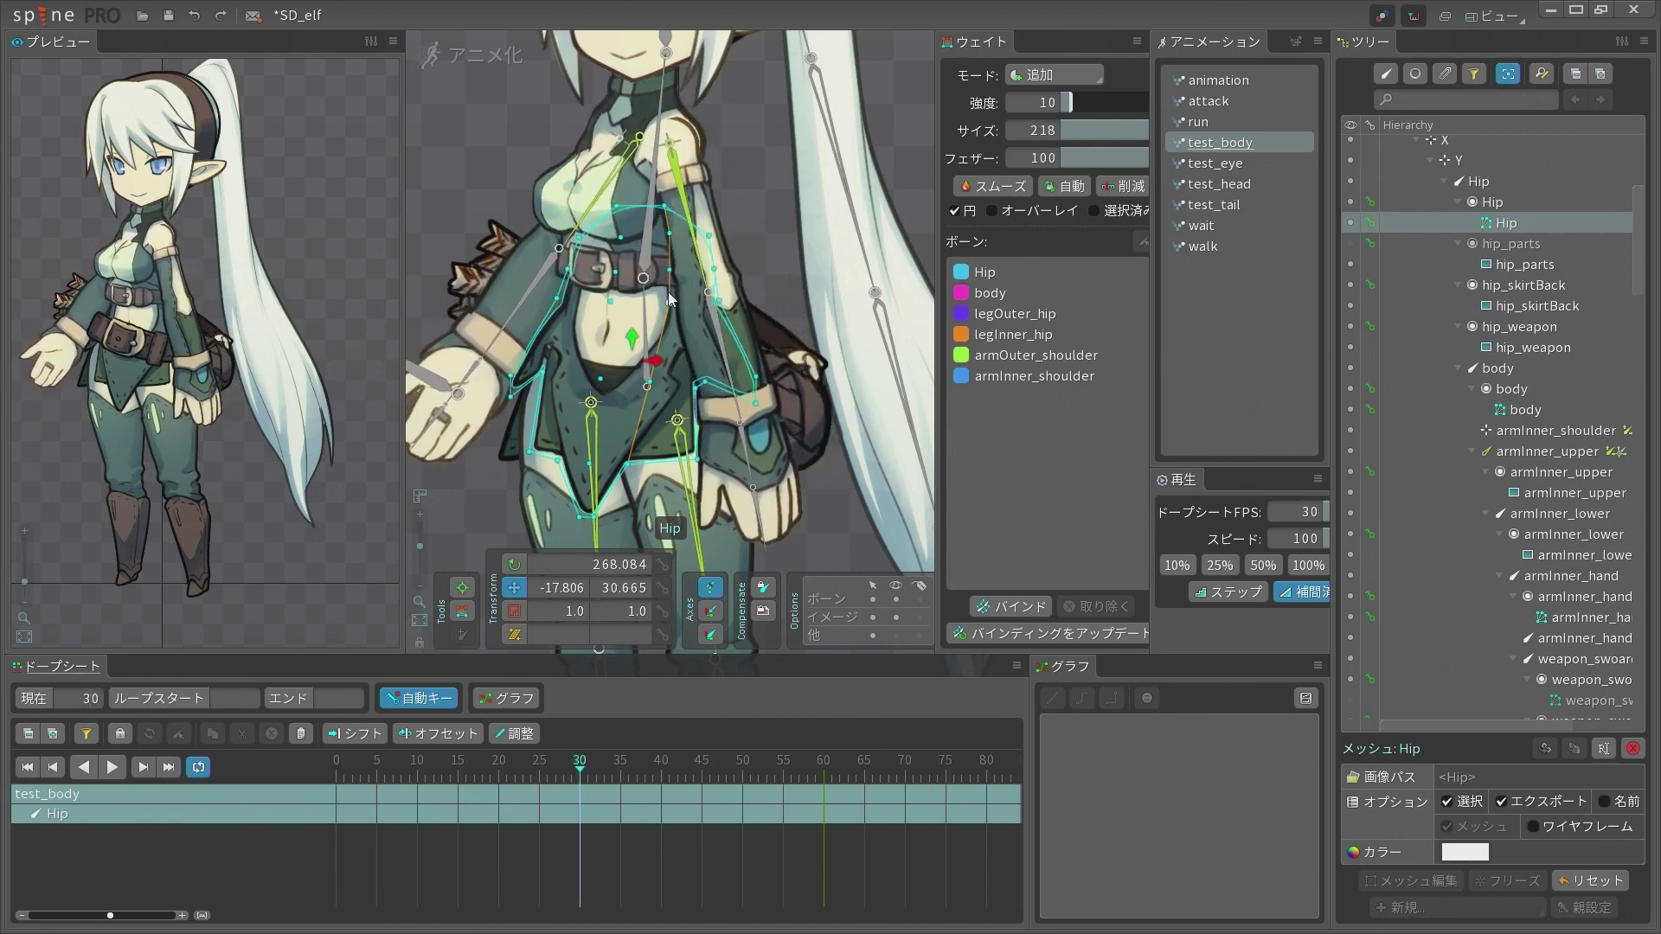
pyautogui.click(464, 611)
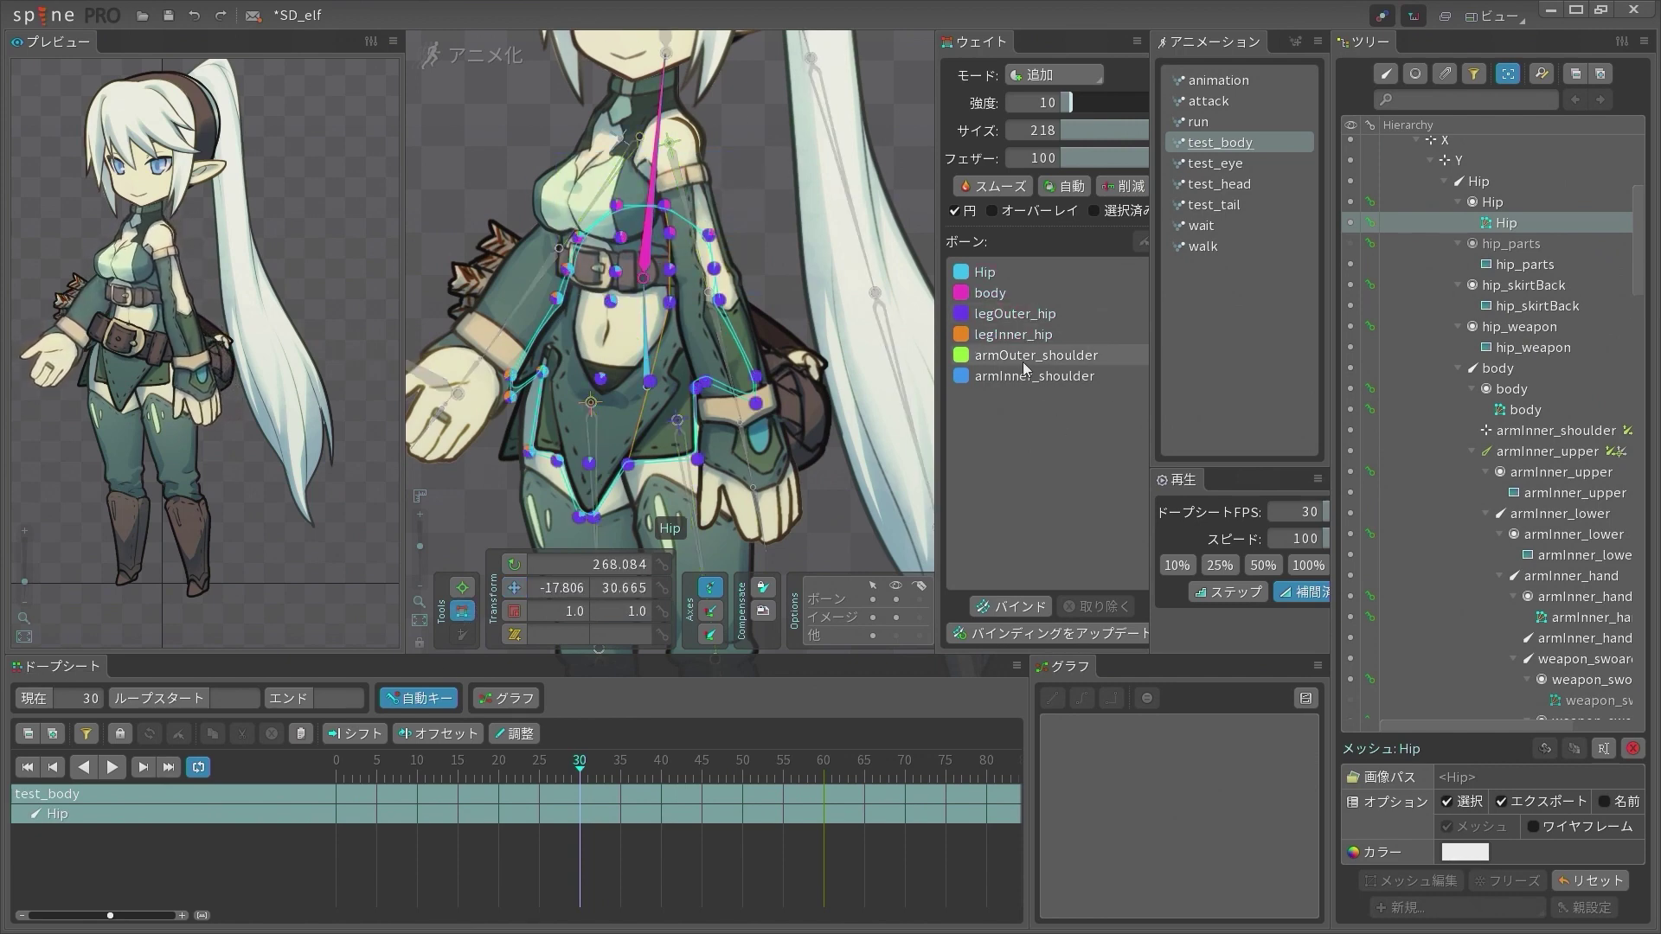
pyautogui.press('space')
pyautogui.click(652, 345)
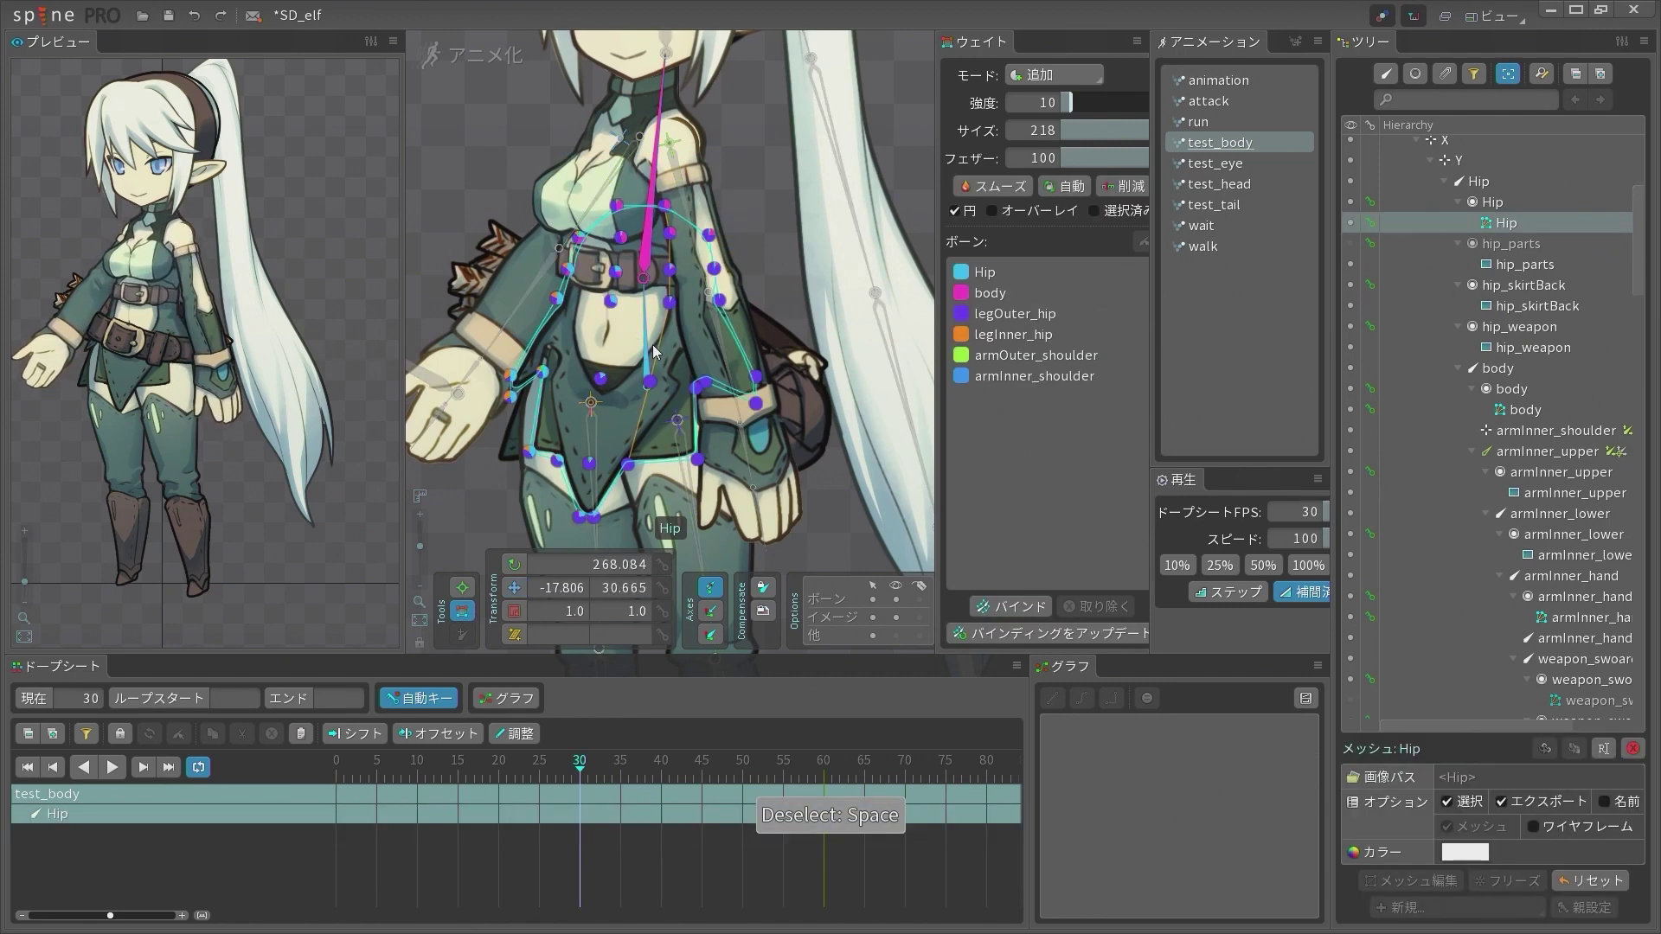
pyautogui.click(1108, 357)
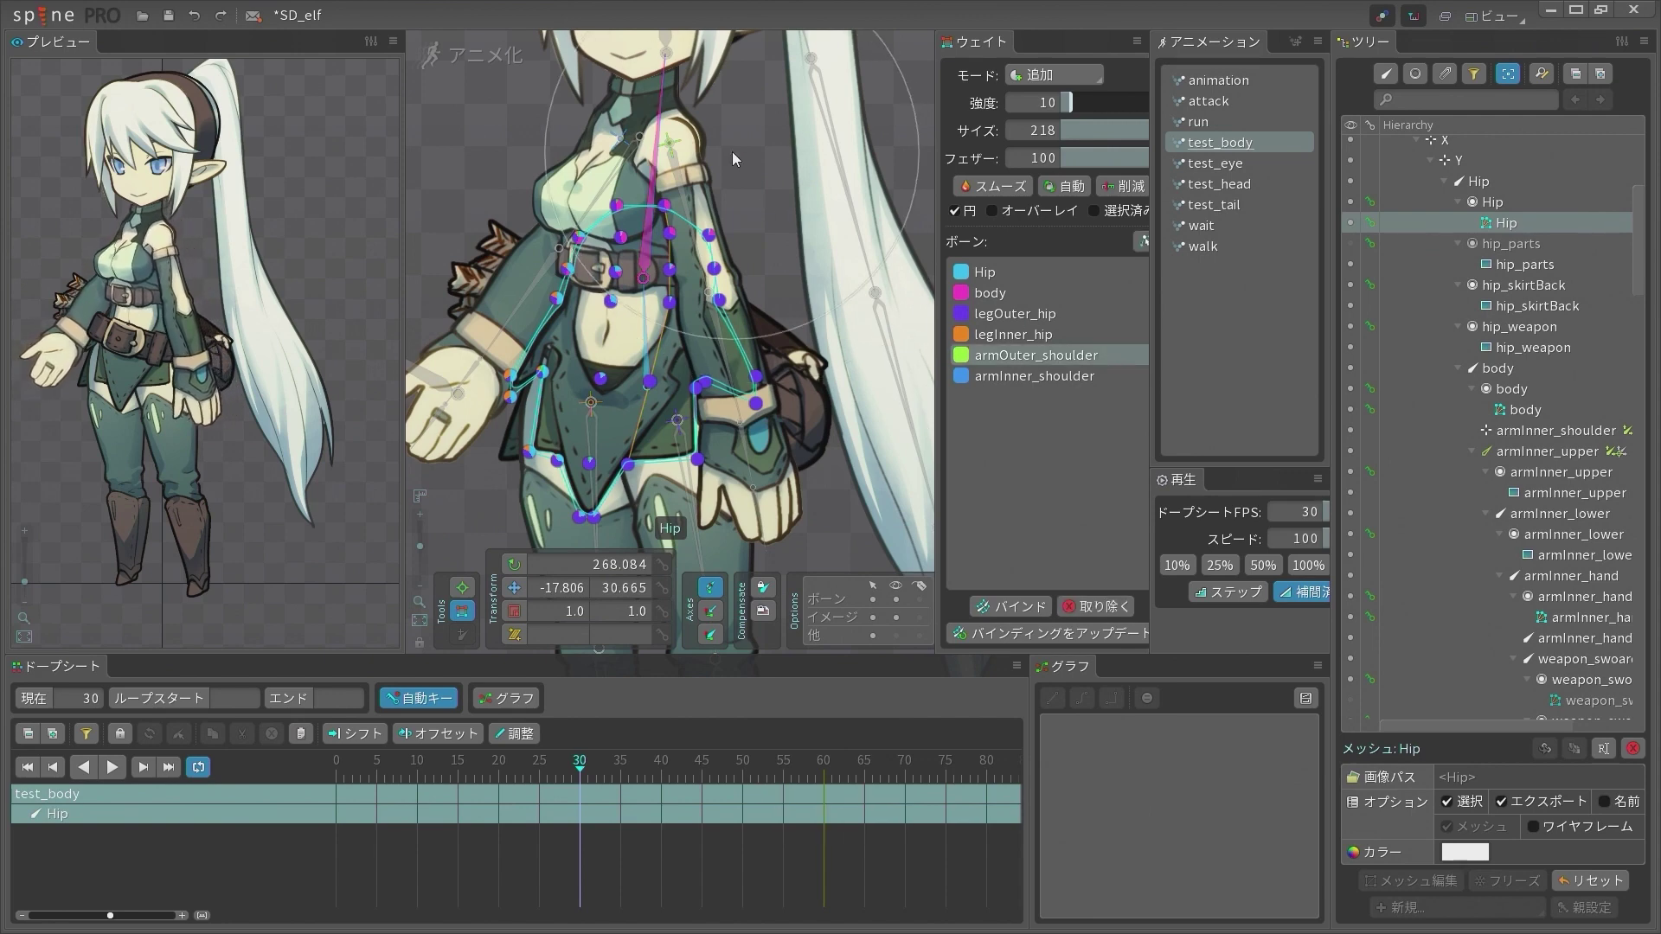
pyautogui.moveTo(1118, 129); pyautogui.dragTo(1192, 129)
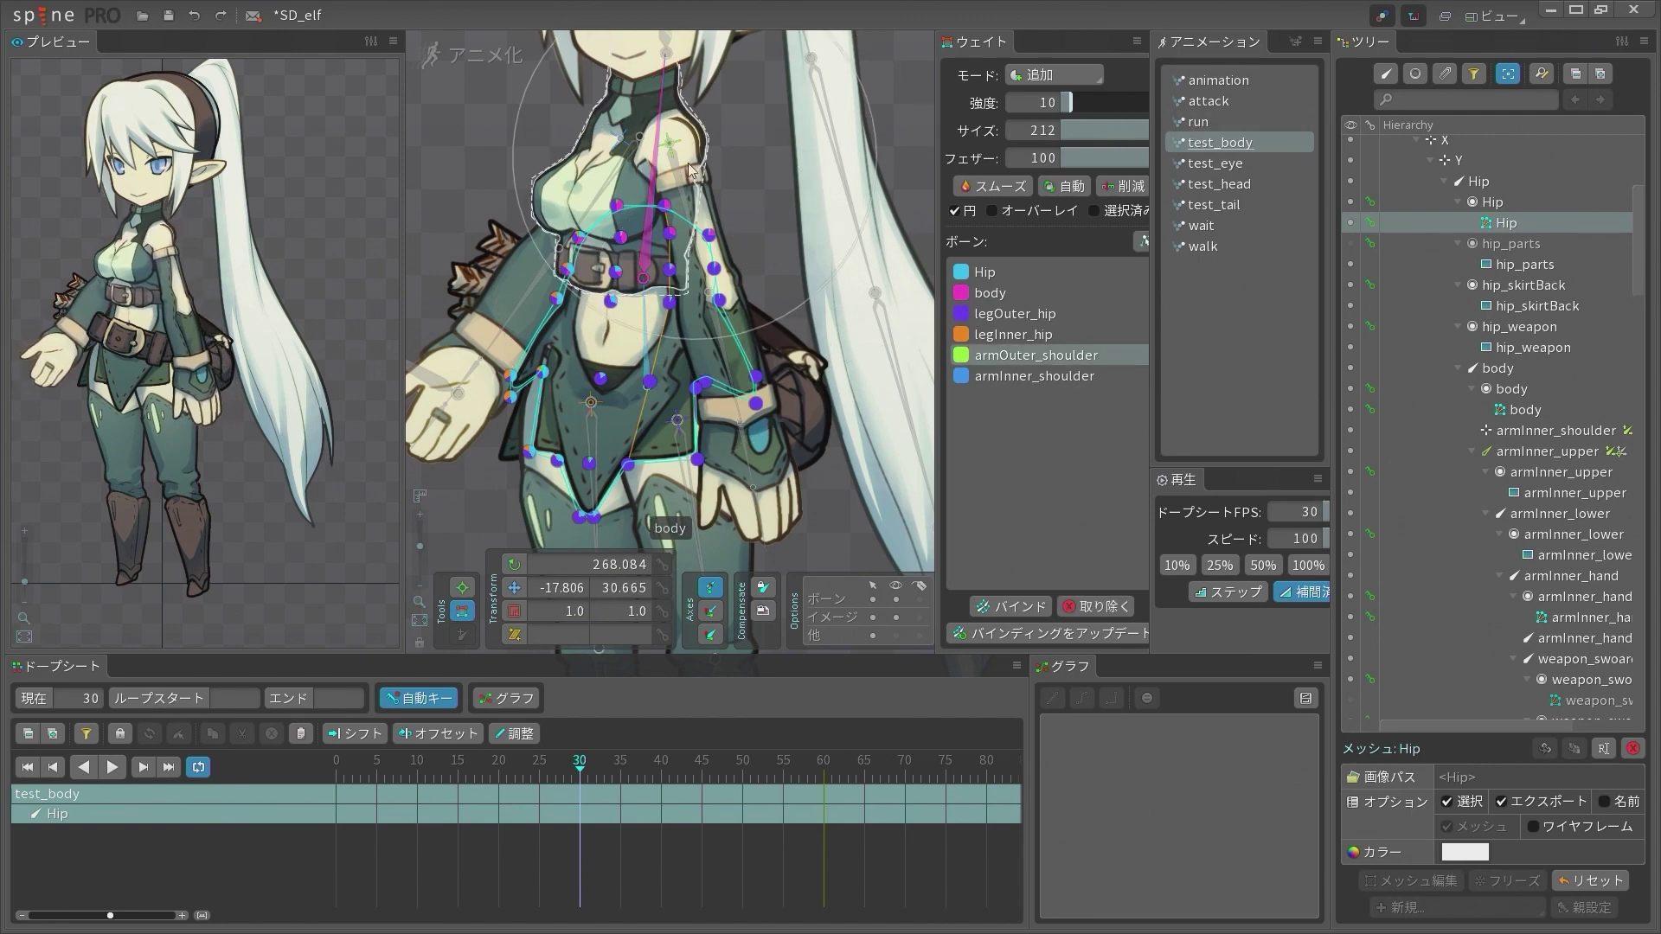
pyautogui.hotkey('ctrl', 'z')
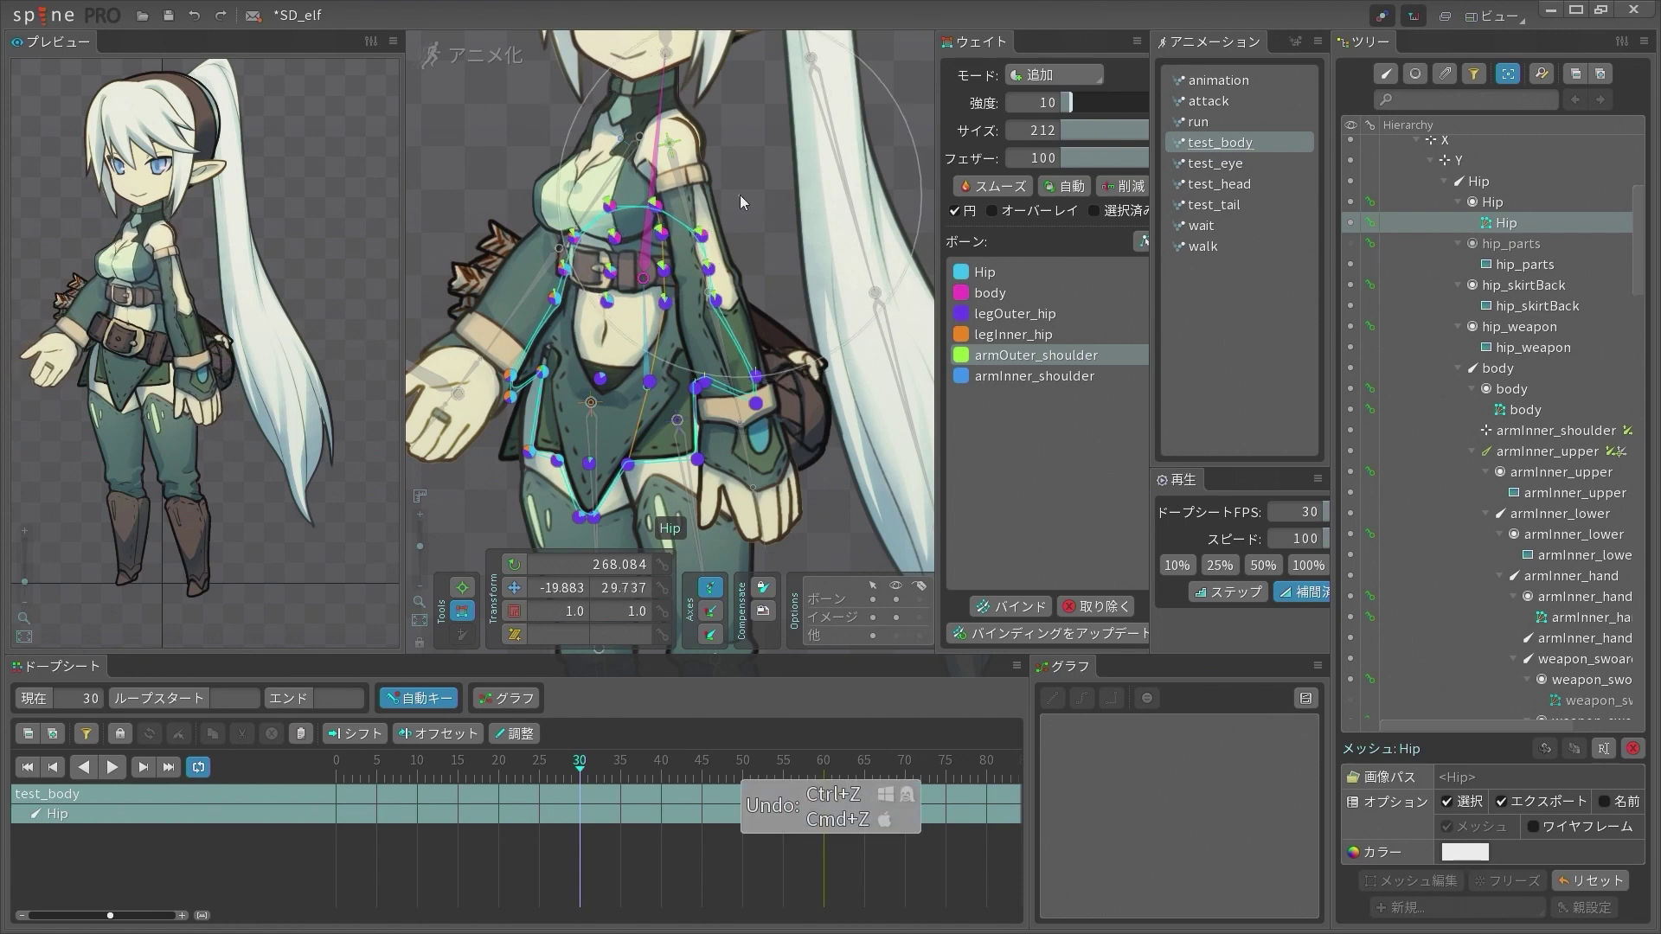
pyautogui.moveTo(730, 188); pyautogui.dragTo(735, 221)
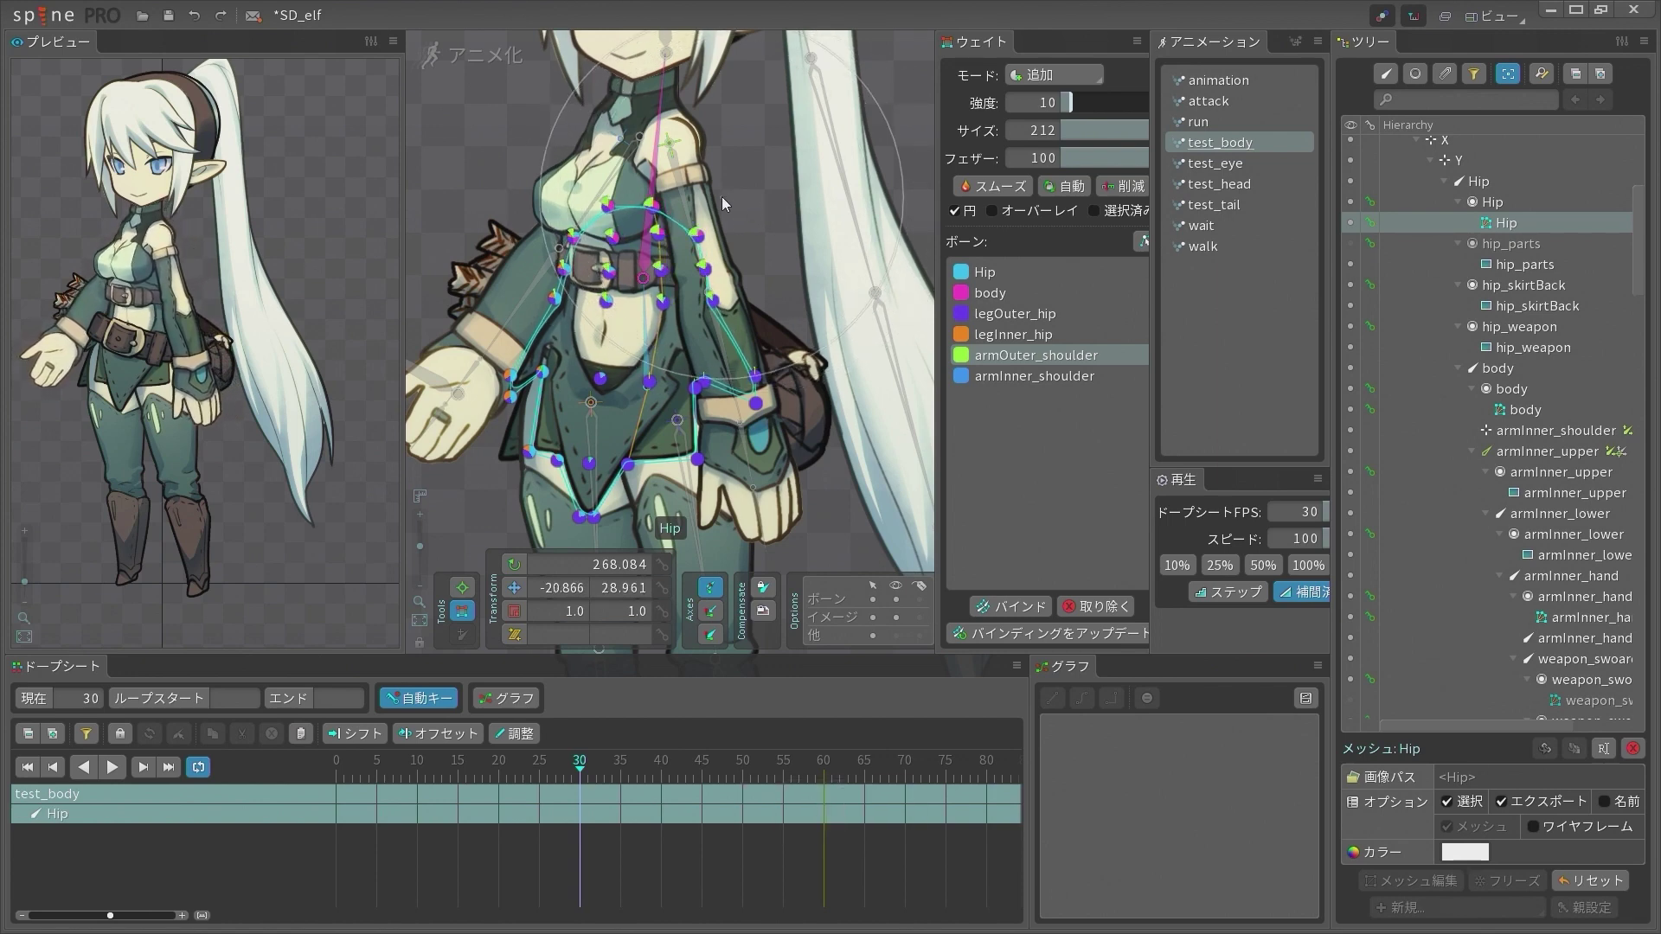
pyautogui.moveTo(722, 196)
pyautogui.mouseDown()
pyautogui.moveTo(640, 227)
pyautogui.moveTo(744, 210)
pyautogui.mouseUp()
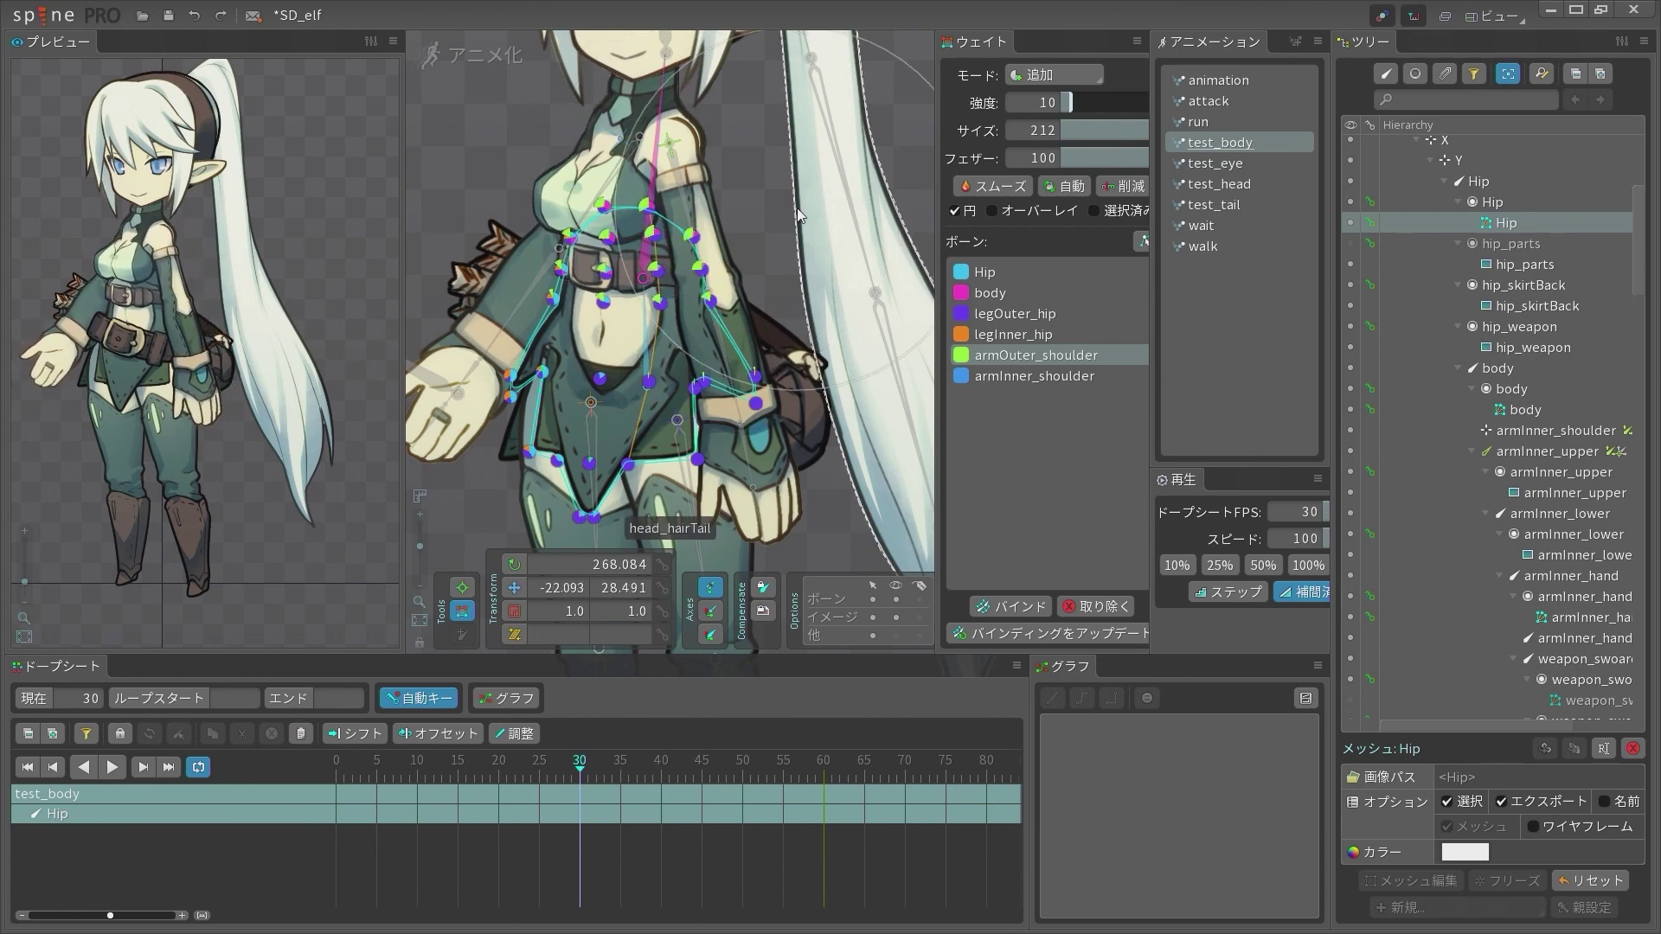
pyautogui.moveTo(732, 204); pyautogui.dragTo(724, 215)
pyautogui.moveTo(523, 205); pyautogui.dragTo(603, 230)
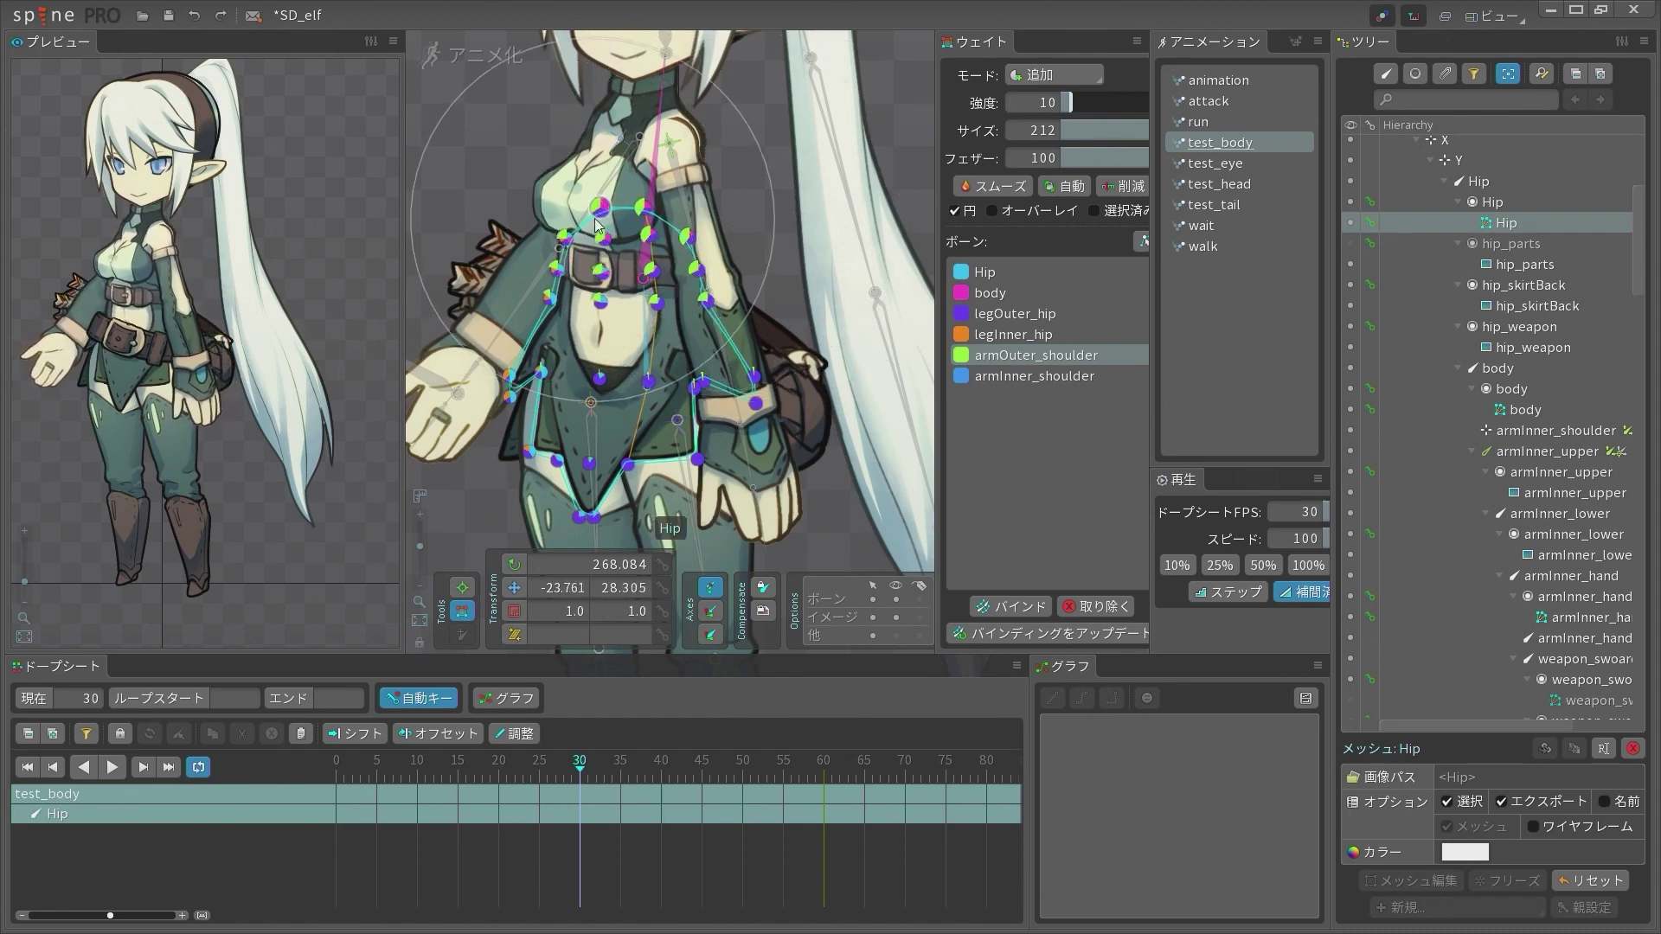
# Try moving the armOuter_upper bone at frame 30 to test the waist deformation, and undo the move
pyautogui.scroll(1, 122, 413)
pyautogui.scroll(4, 269, 504)
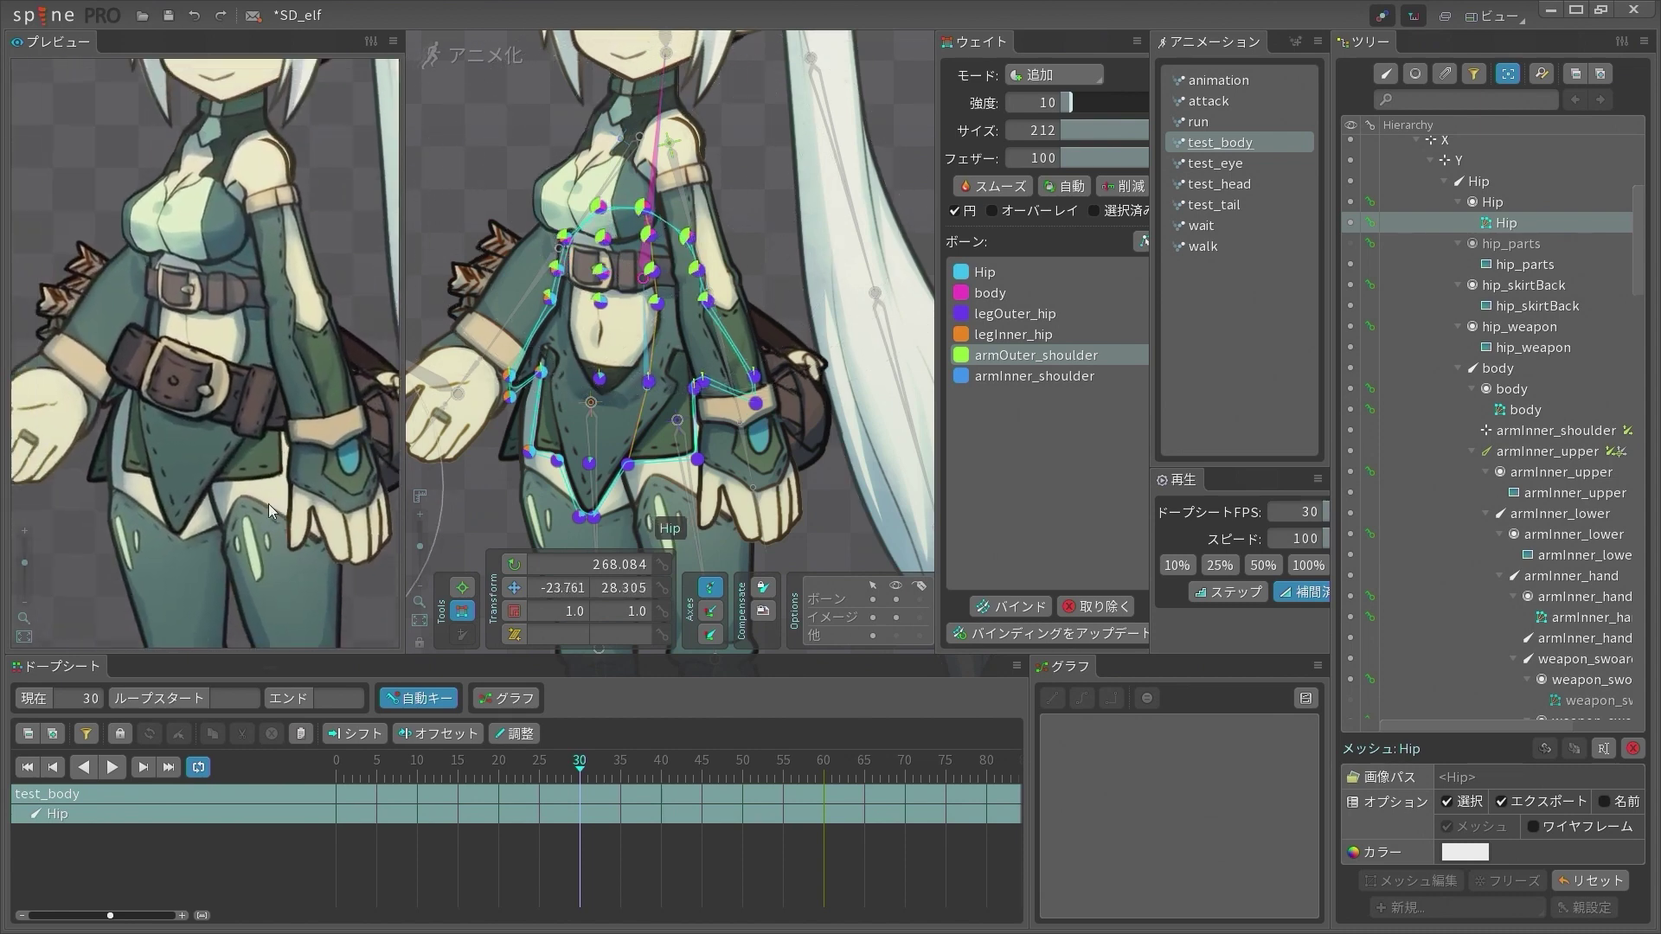
pyautogui.scroll(-4, 253, 424)
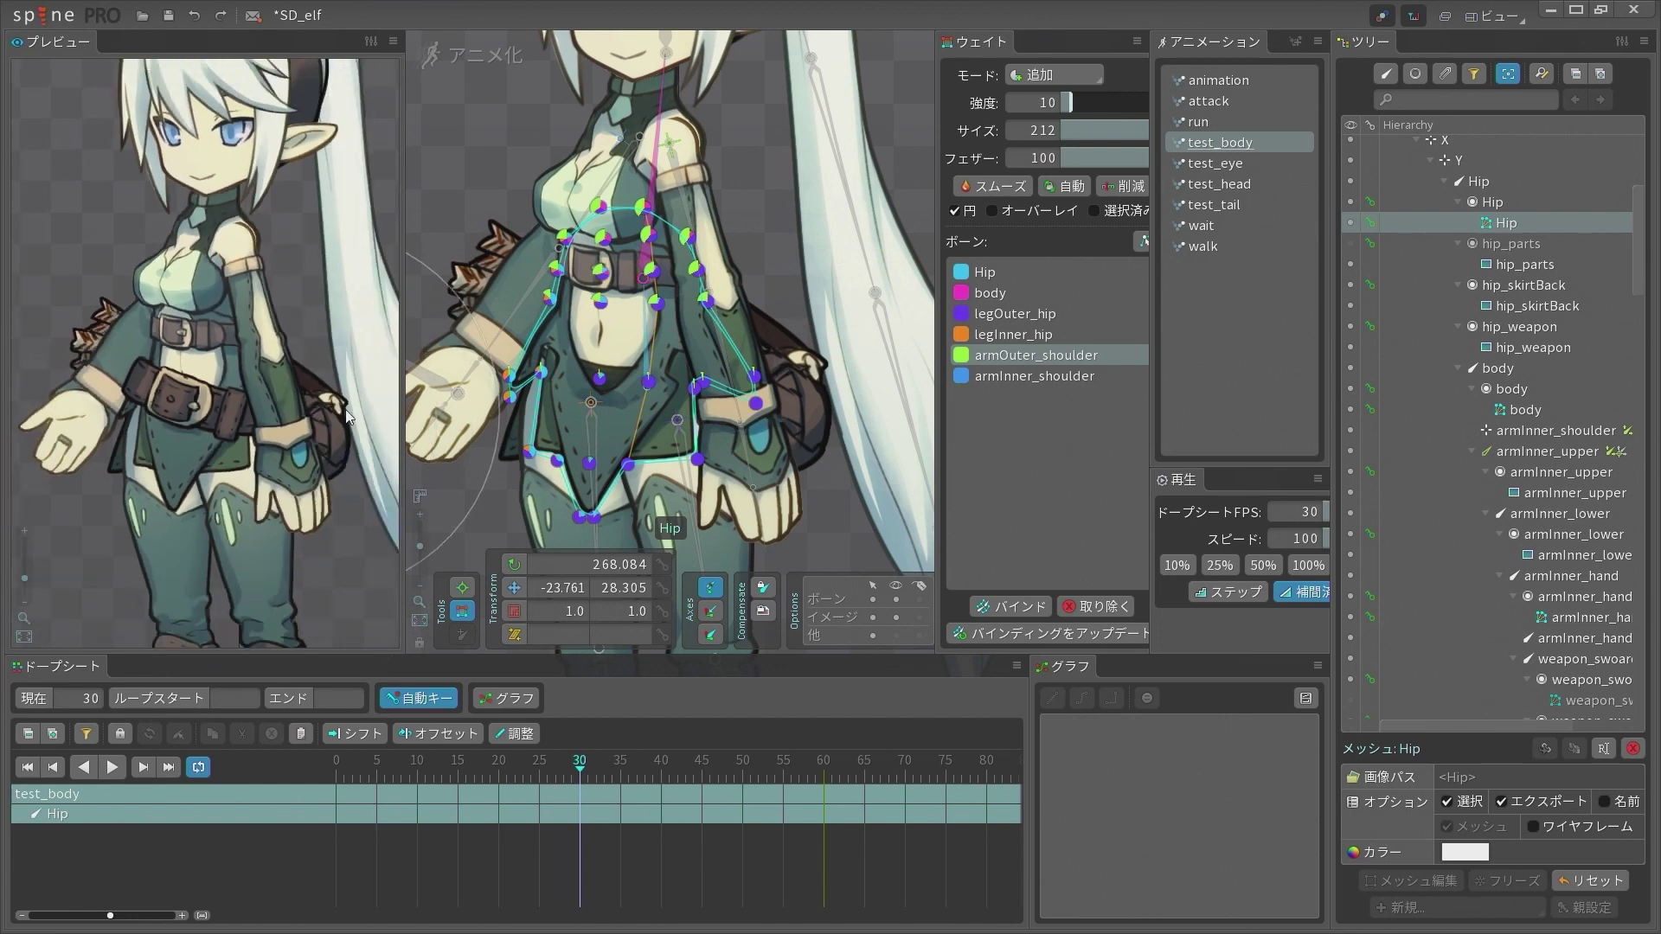
pyautogui.press('space')
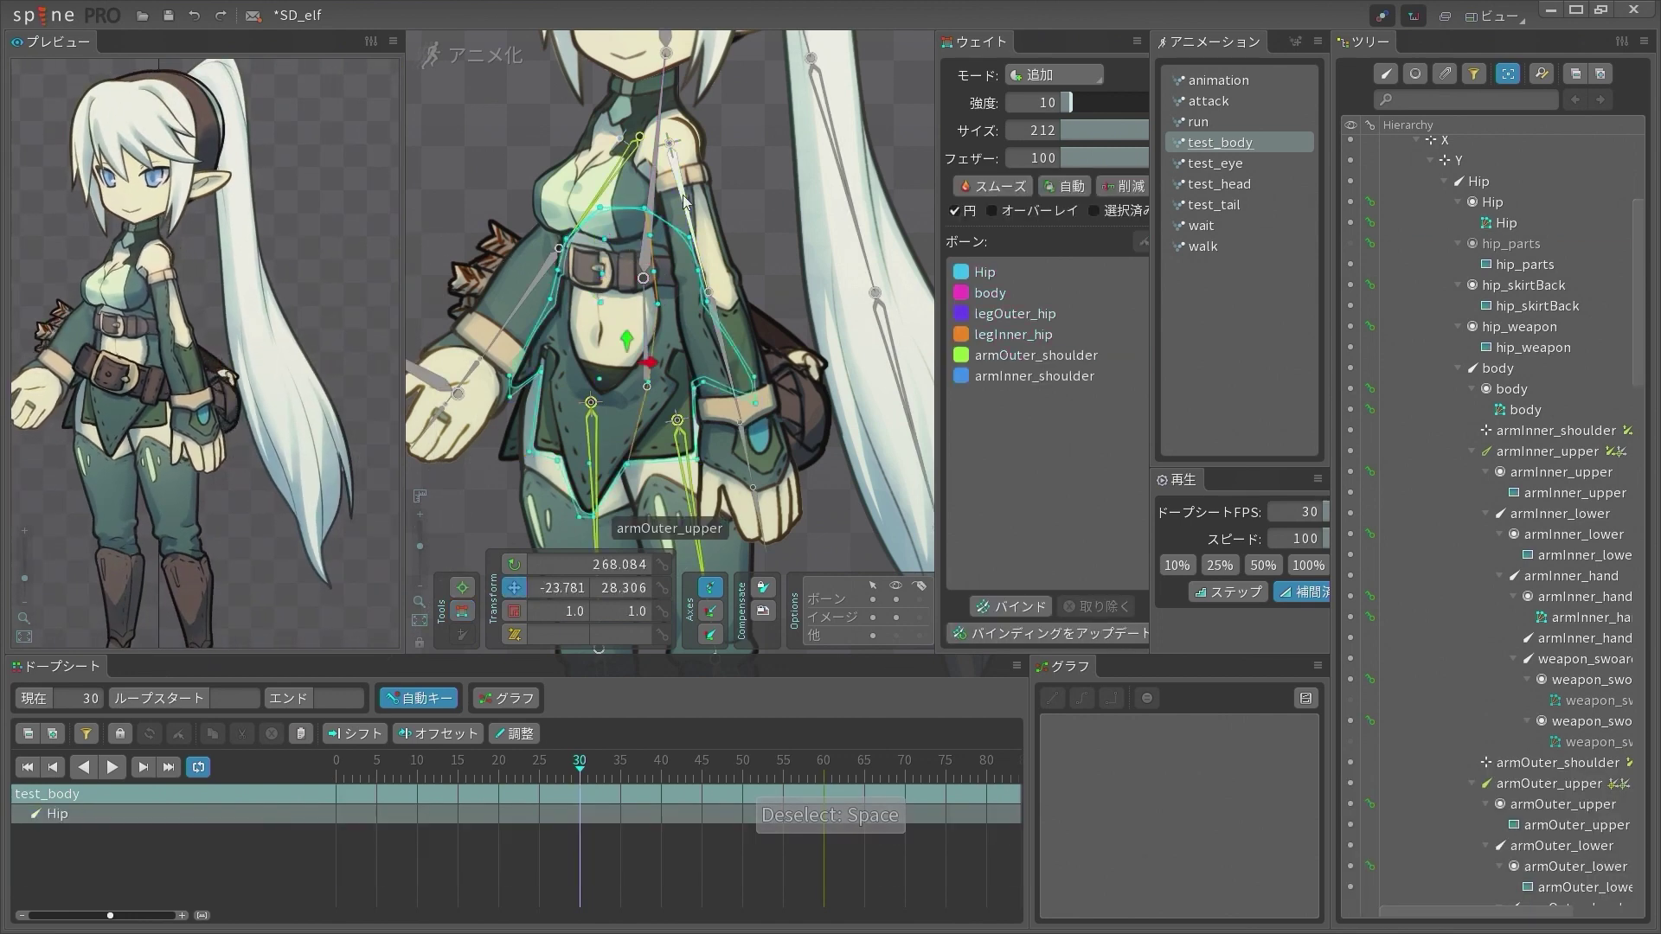
pyautogui.moveTo(686, 204)
pyautogui.mouseDown()
pyautogui.moveTo(710, 197)
pyautogui.moveTo(632, 200)
pyautogui.moveTo(708, 189)
pyautogui.mouseUp()
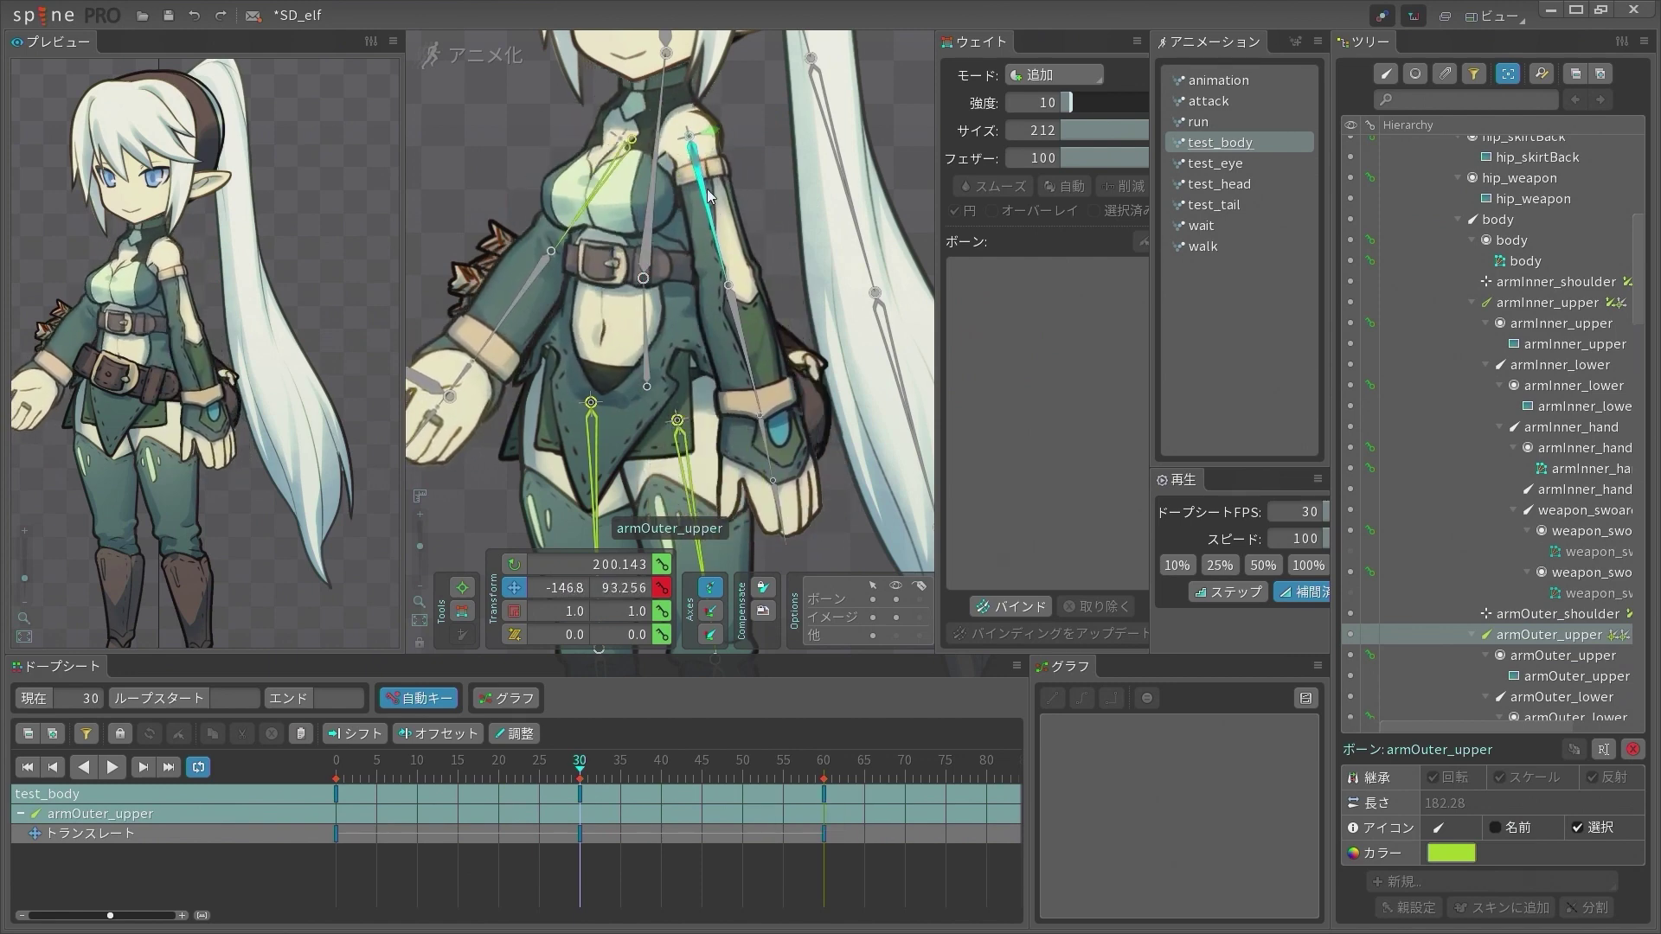
pyautogui.hotkey('ctrl', 'z')
# Delete the armOuter_upper bone's translate key at frame 30, and move the legOuter_upper bone there to 40.613, -12.802
pyautogui.scroll(-3, 638, 319)
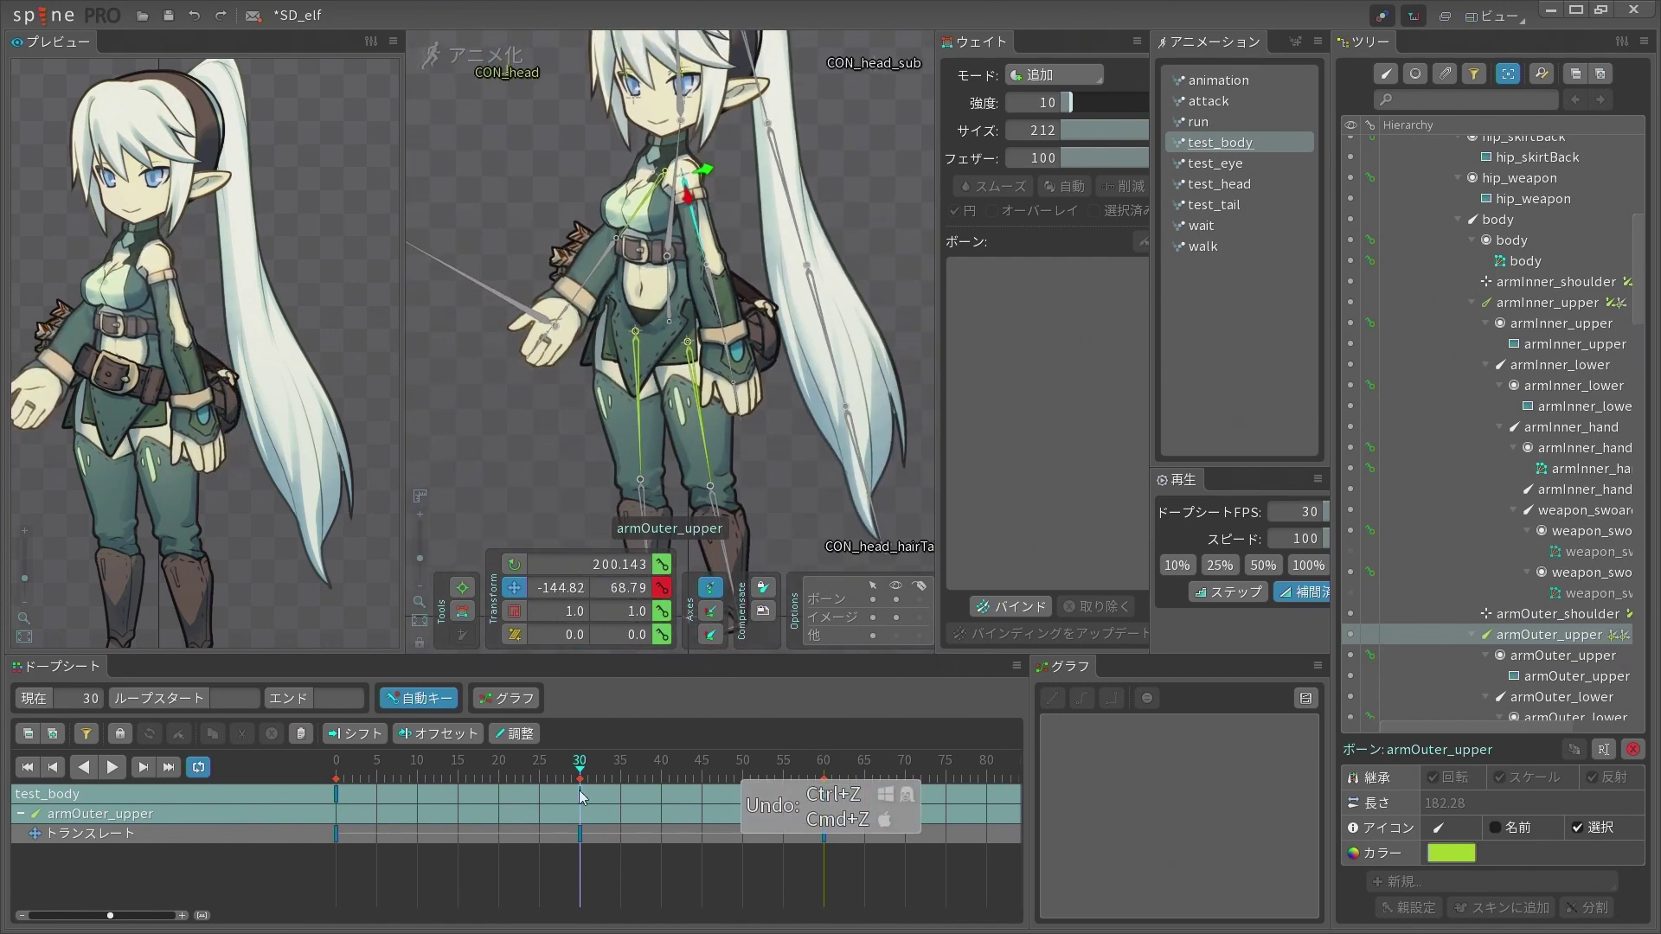
pyautogui.click(580, 794)
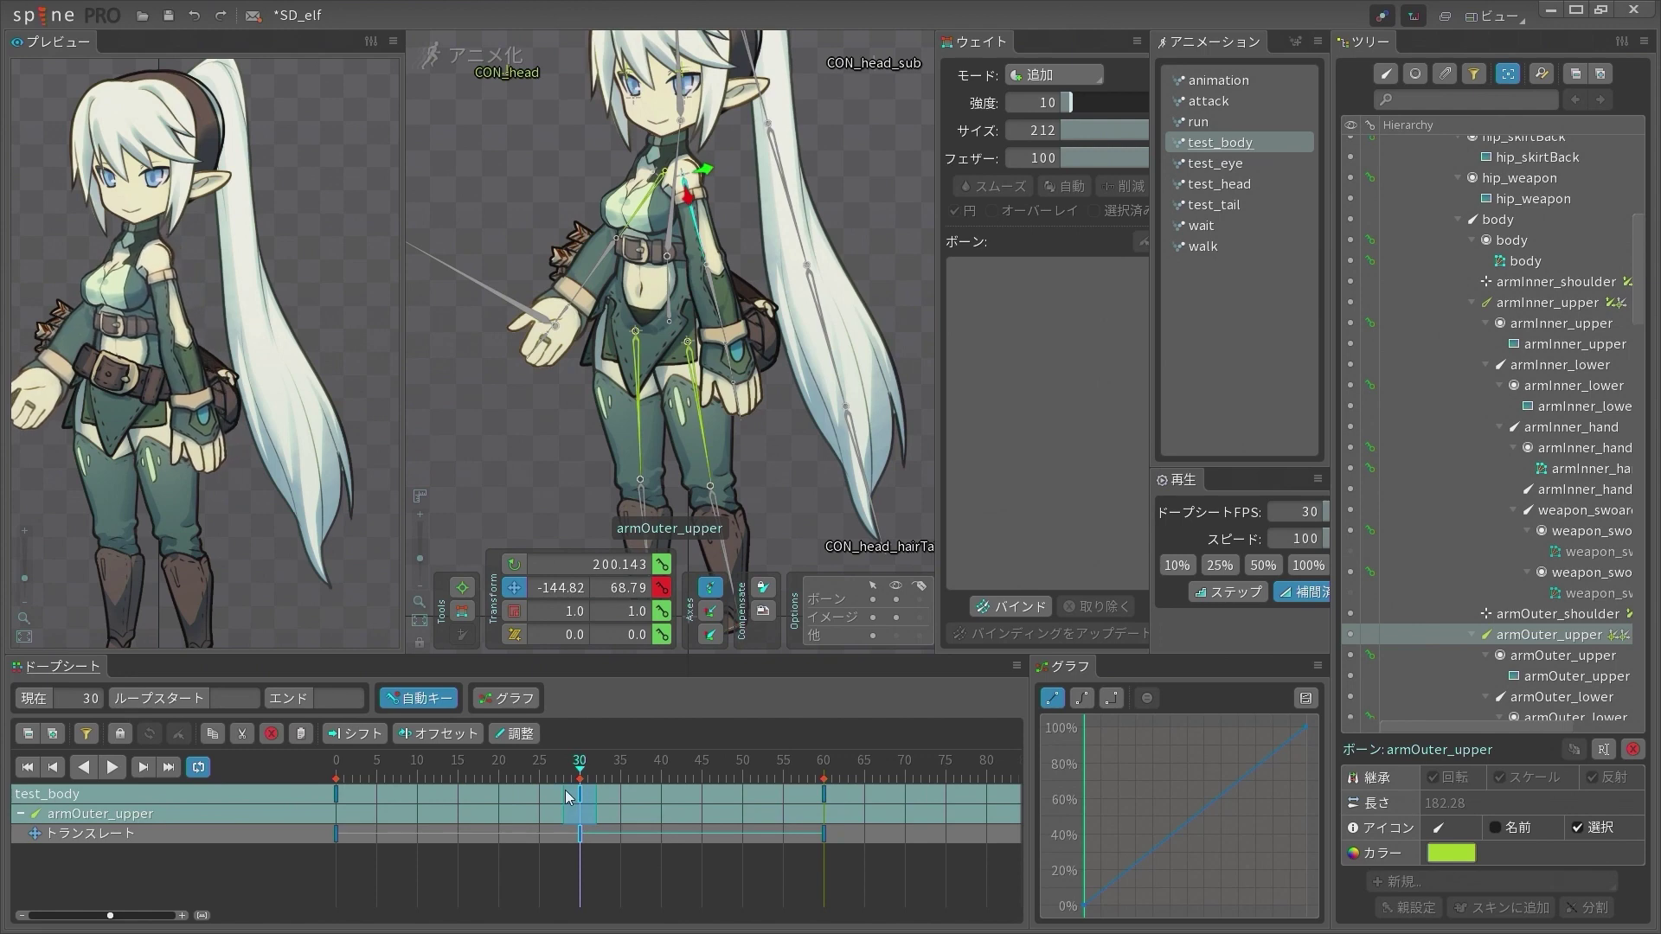
pyautogui.press('BackSpace')
pyautogui.click(701, 397)
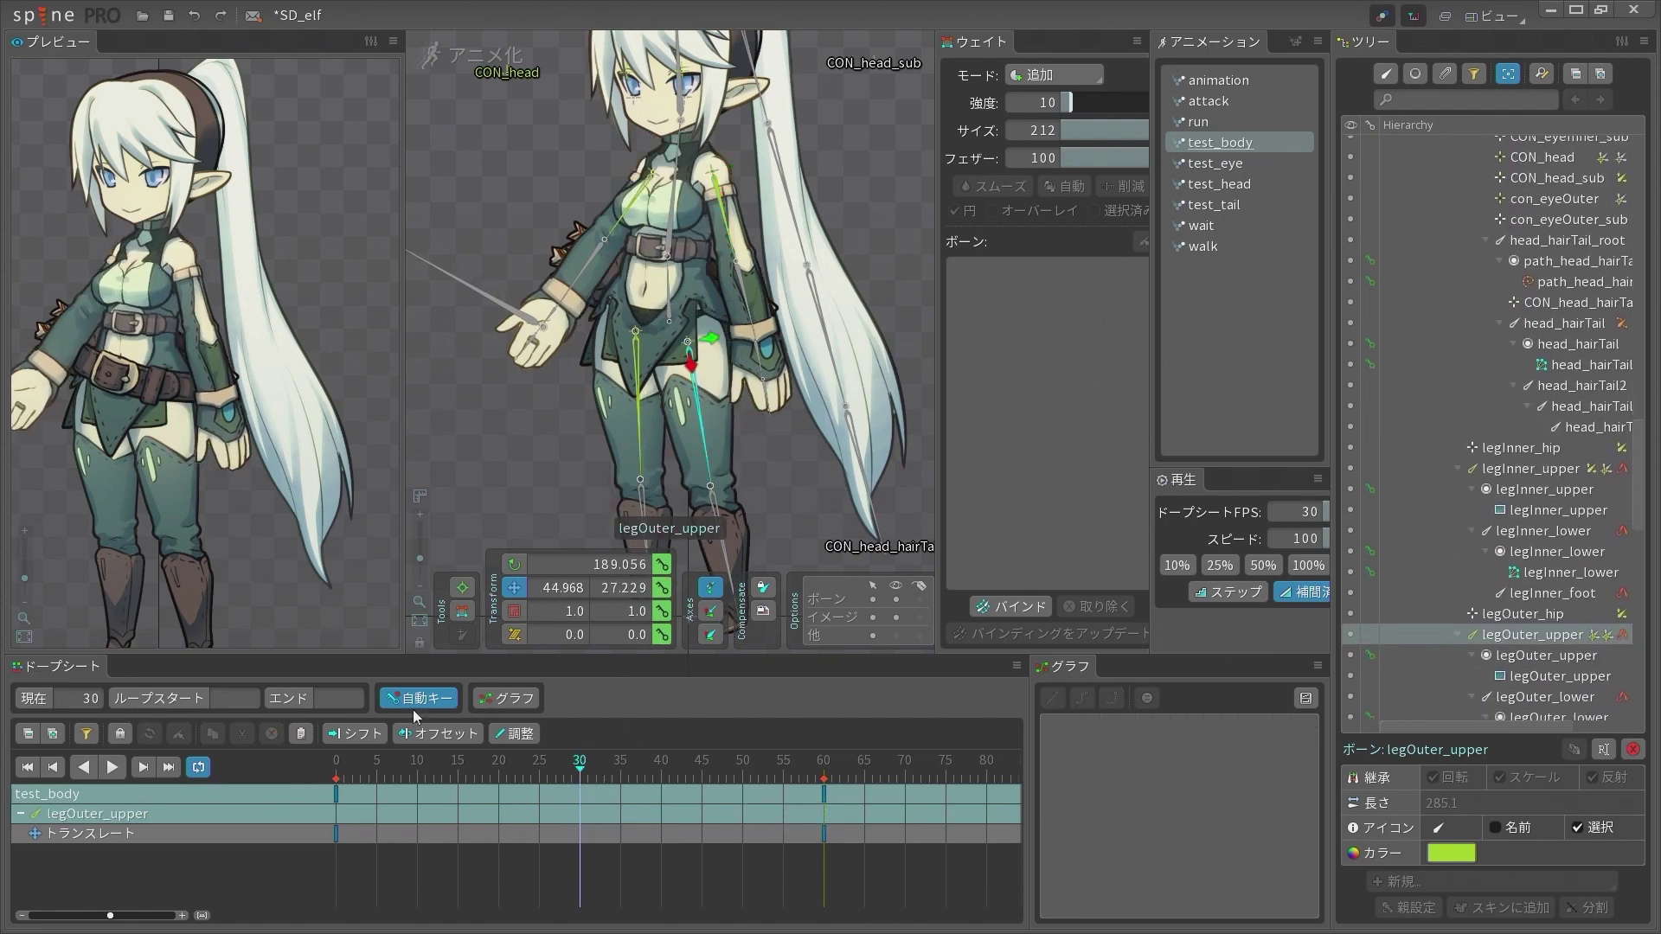
pyautogui.moveTo(787, 486); pyautogui.dragTo(767, 490)
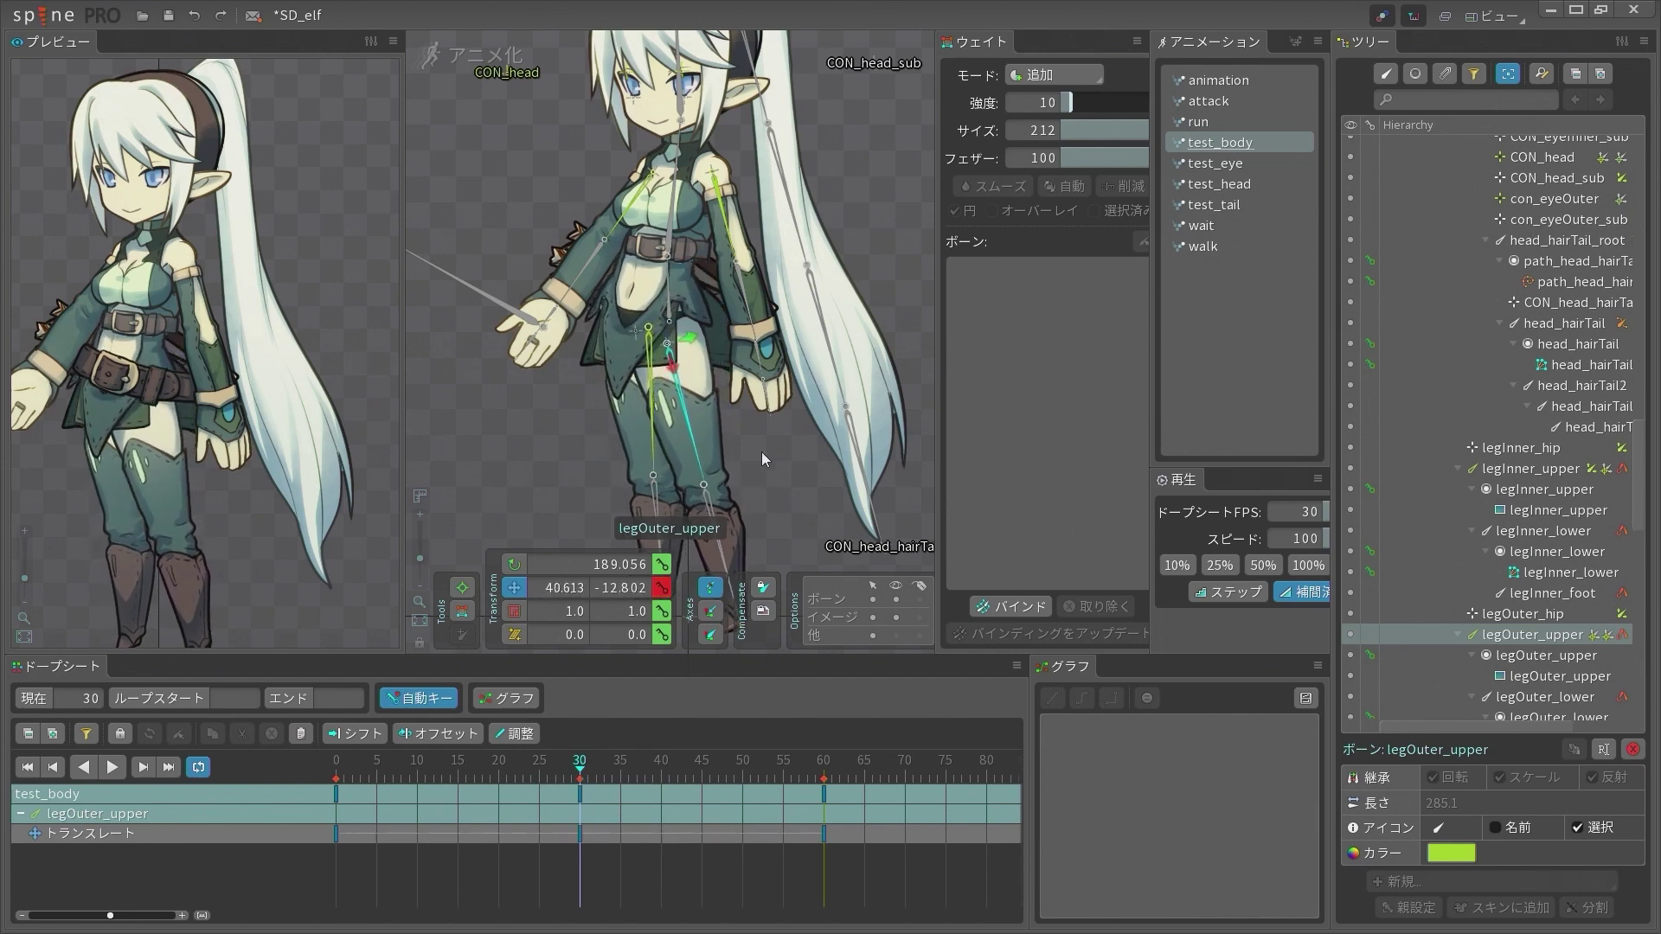
# Add legOuter_hip weight to the body mesh's lower part around the belt with the Weights tool, and deselect the mesh
pyautogui.click(612, 230)
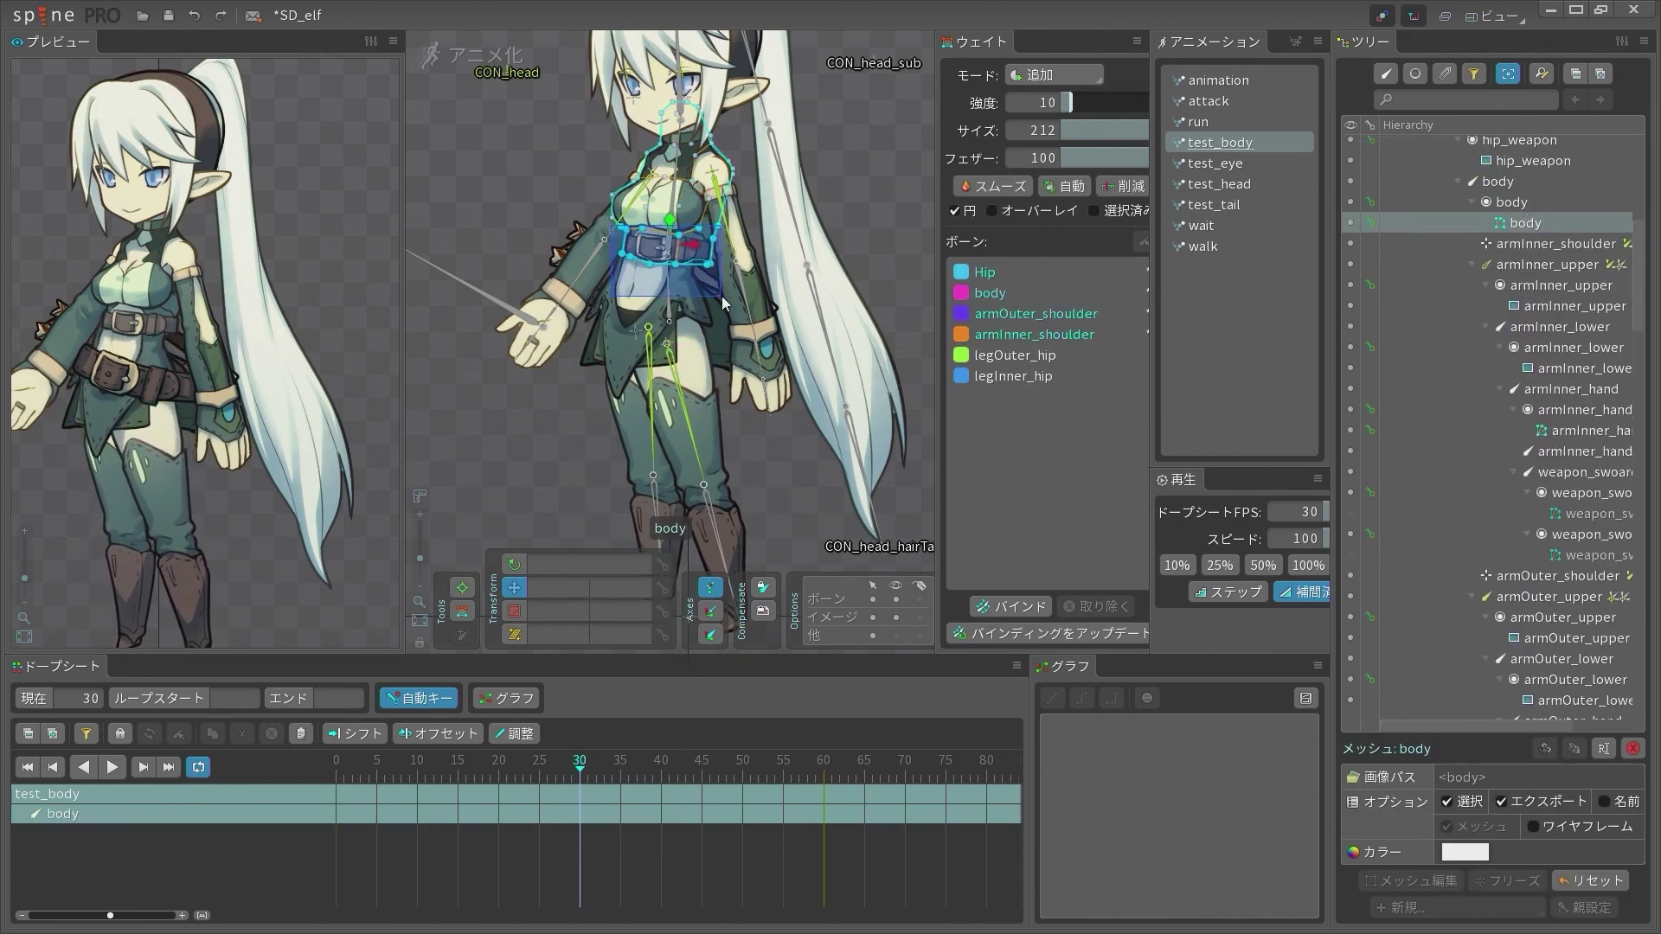
pyautogui.moveTo(722, 302); pyautogui.dragTo(721, 296)
pyautogui.press('space')
pyautogui.moveTo(741, 208); pyautogui.dragTo(555, 283)
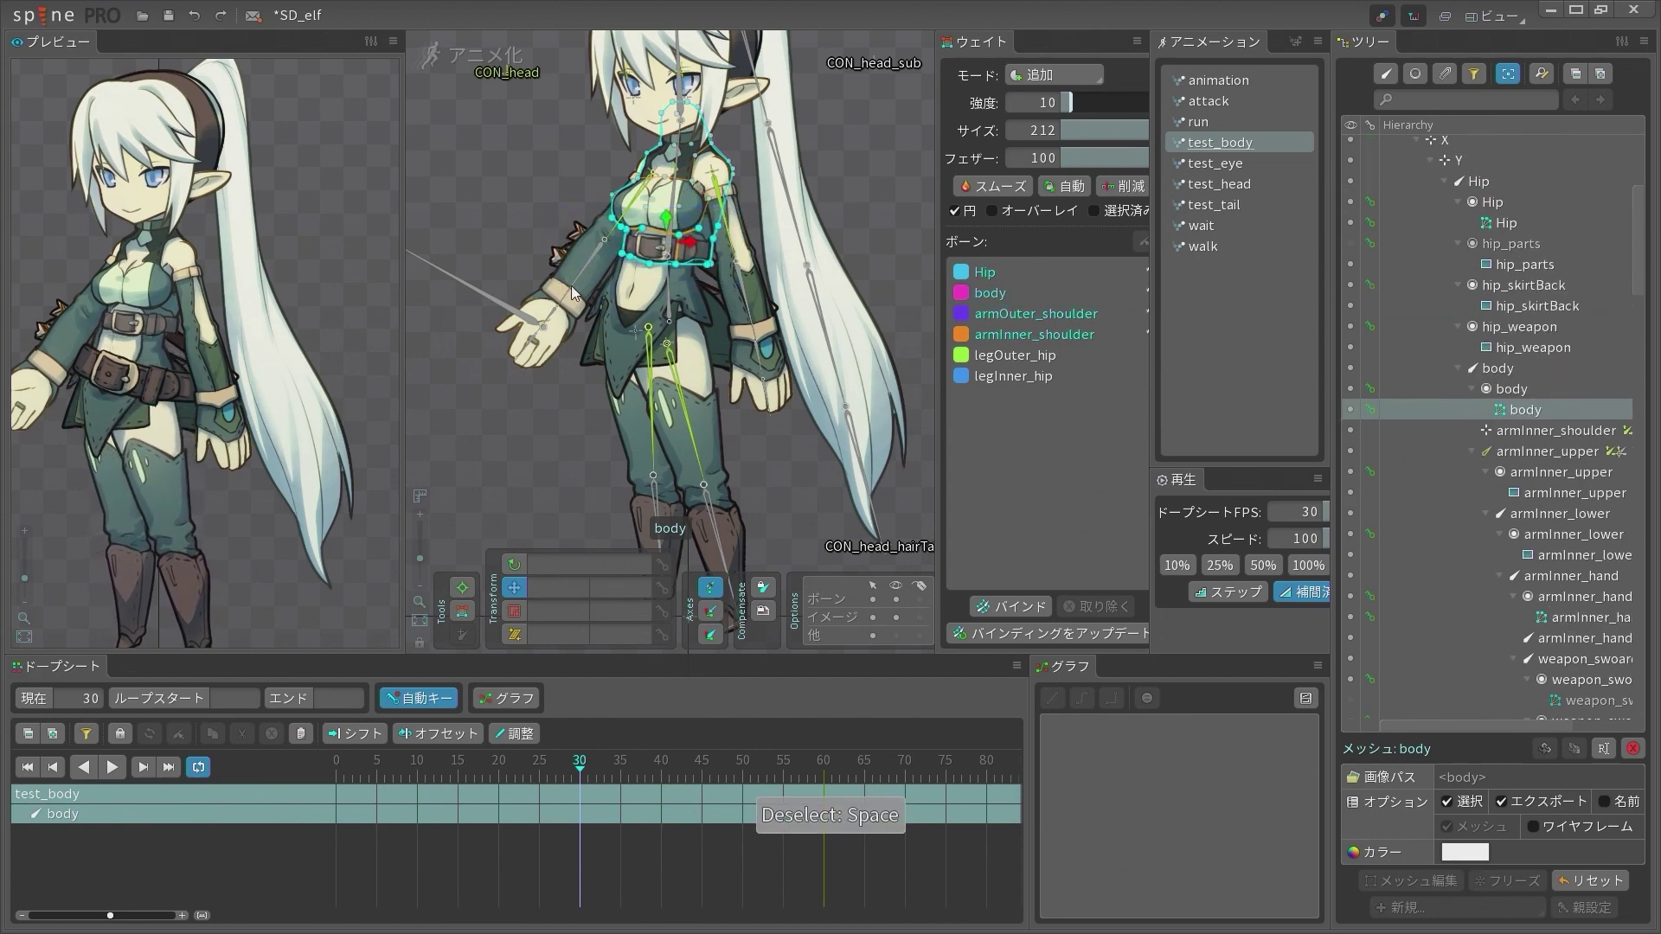
pyautogui.click(1063, 362)
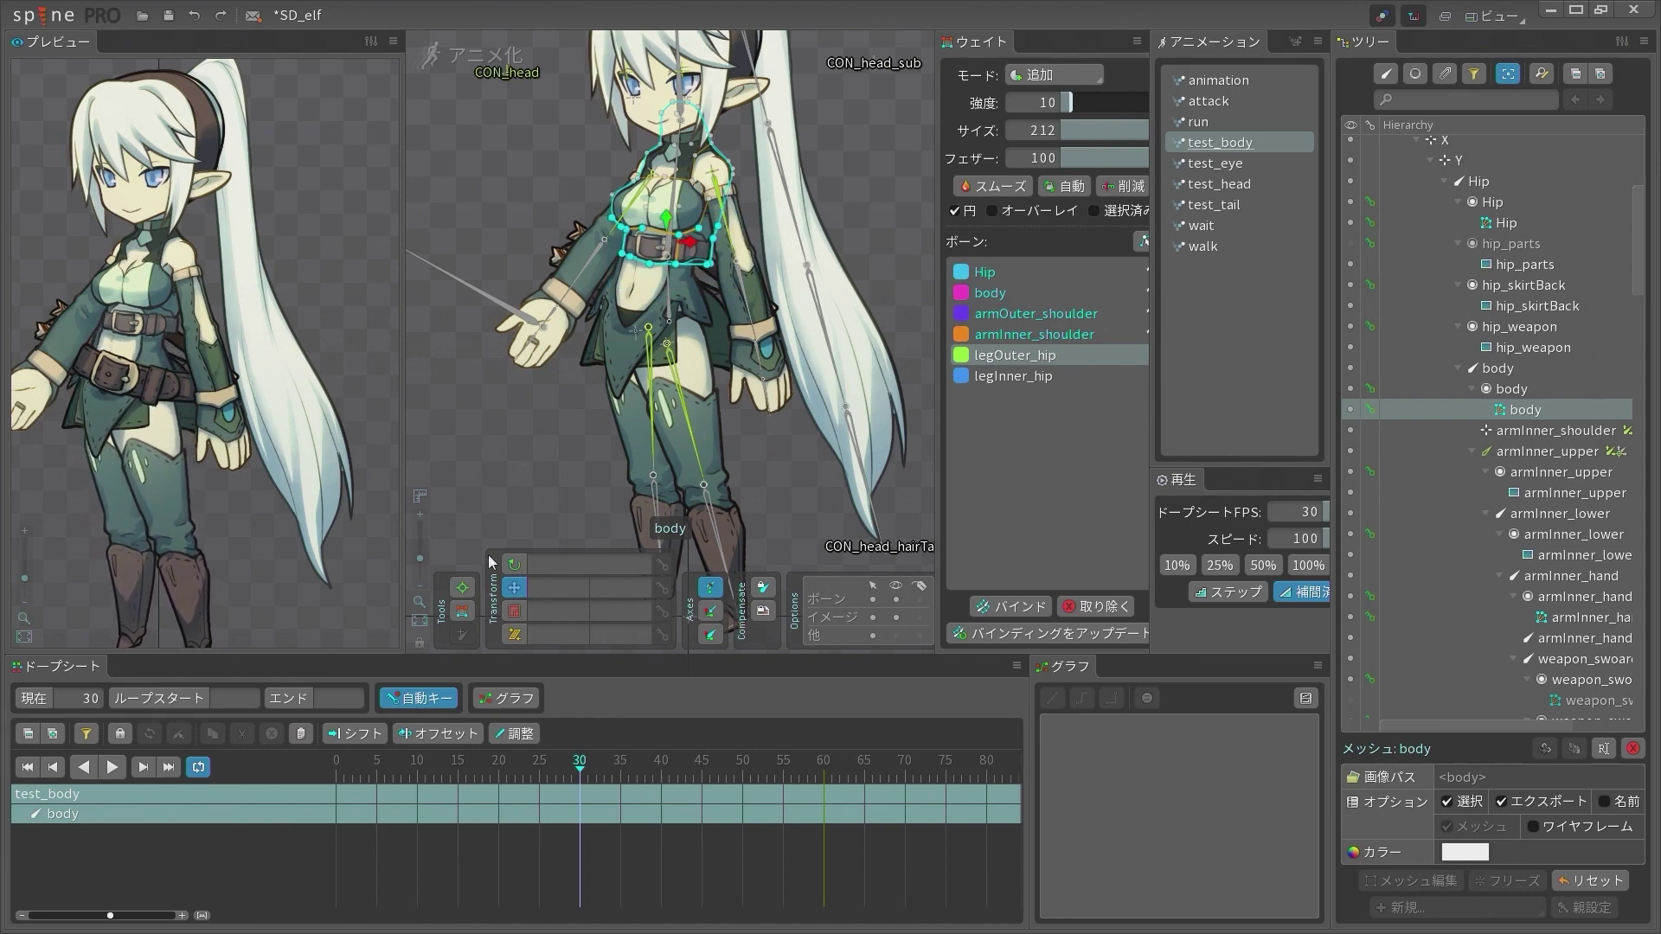
pyautogui.click(462, 612)
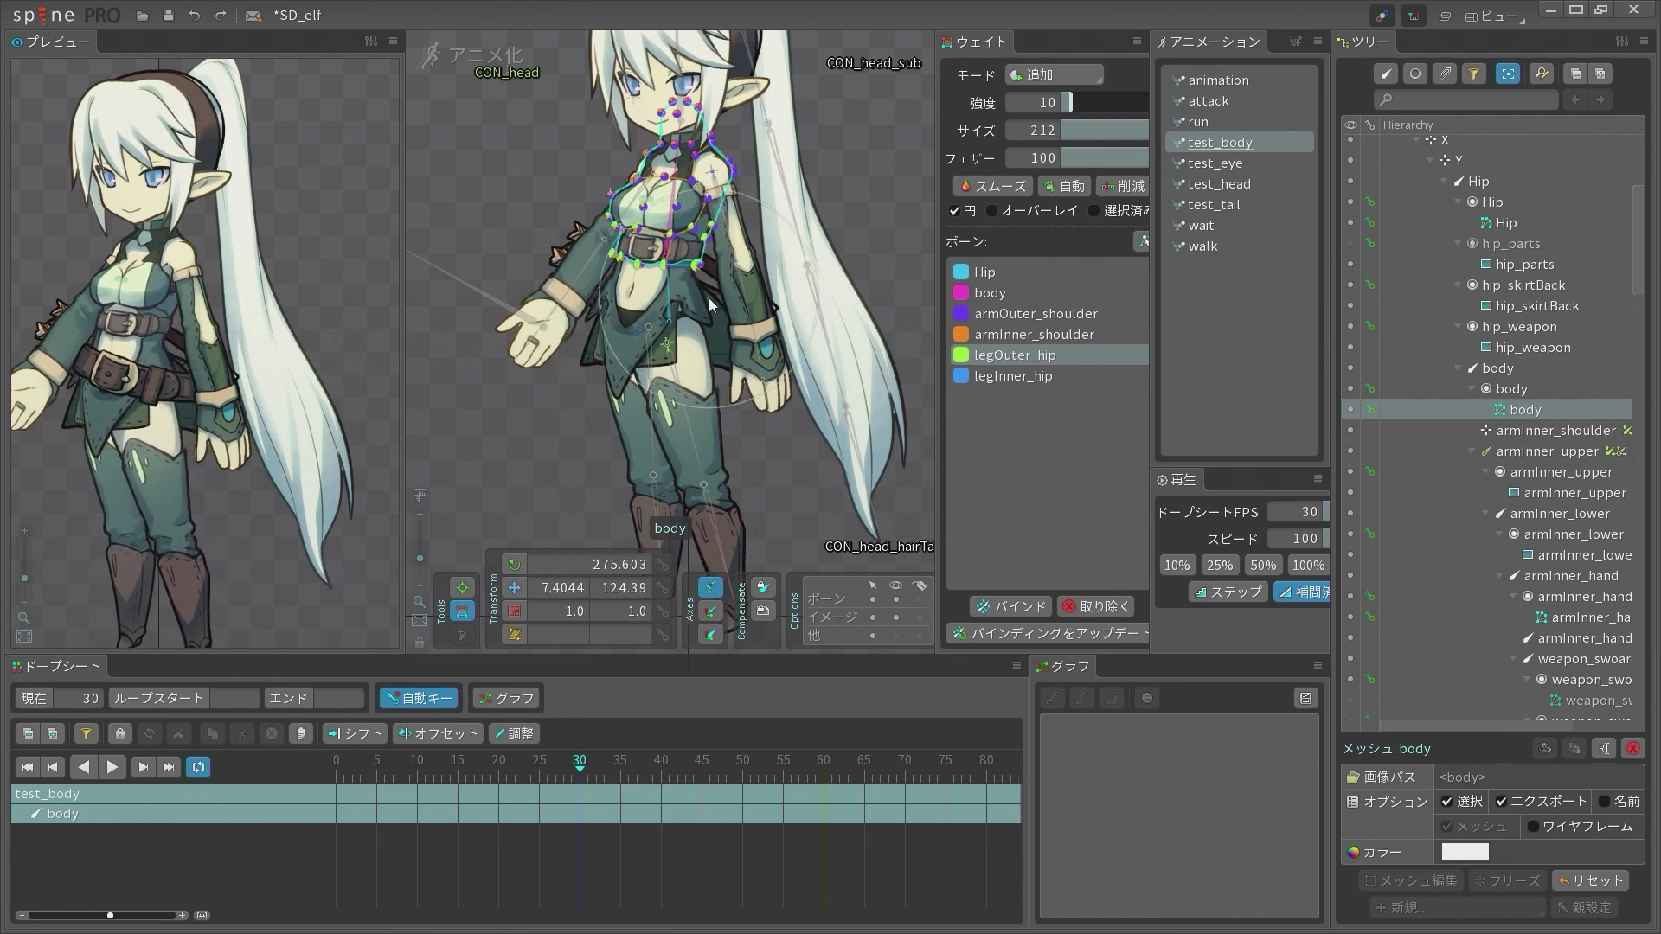
pyautogui.press('space')
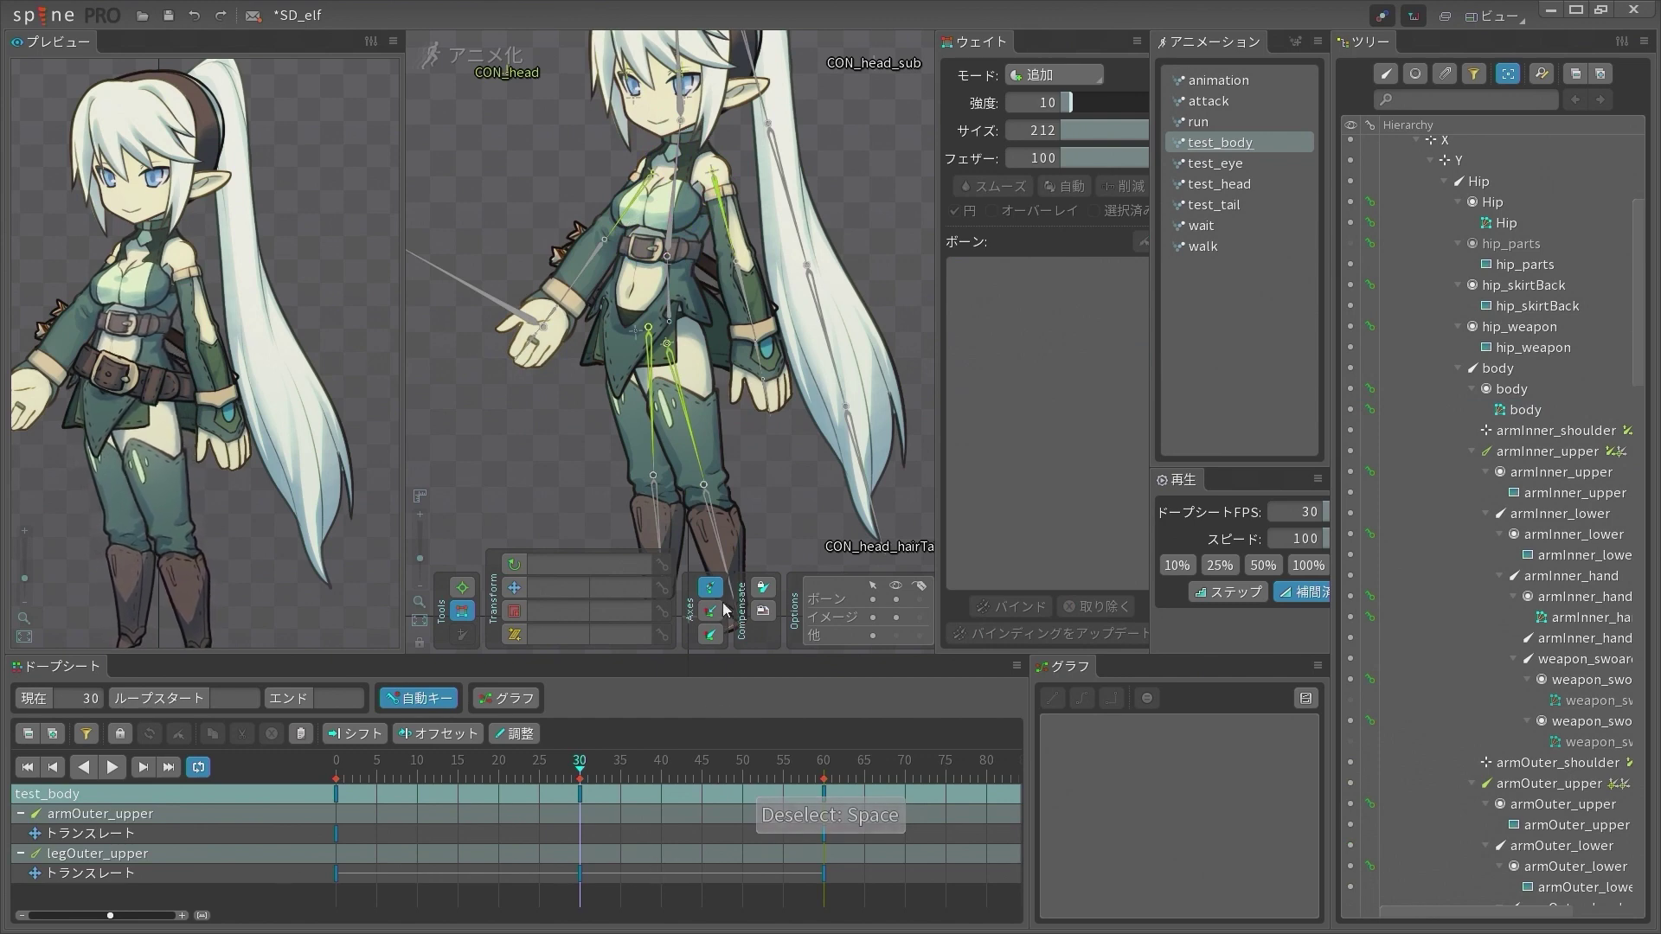
pyautogui.press('space')
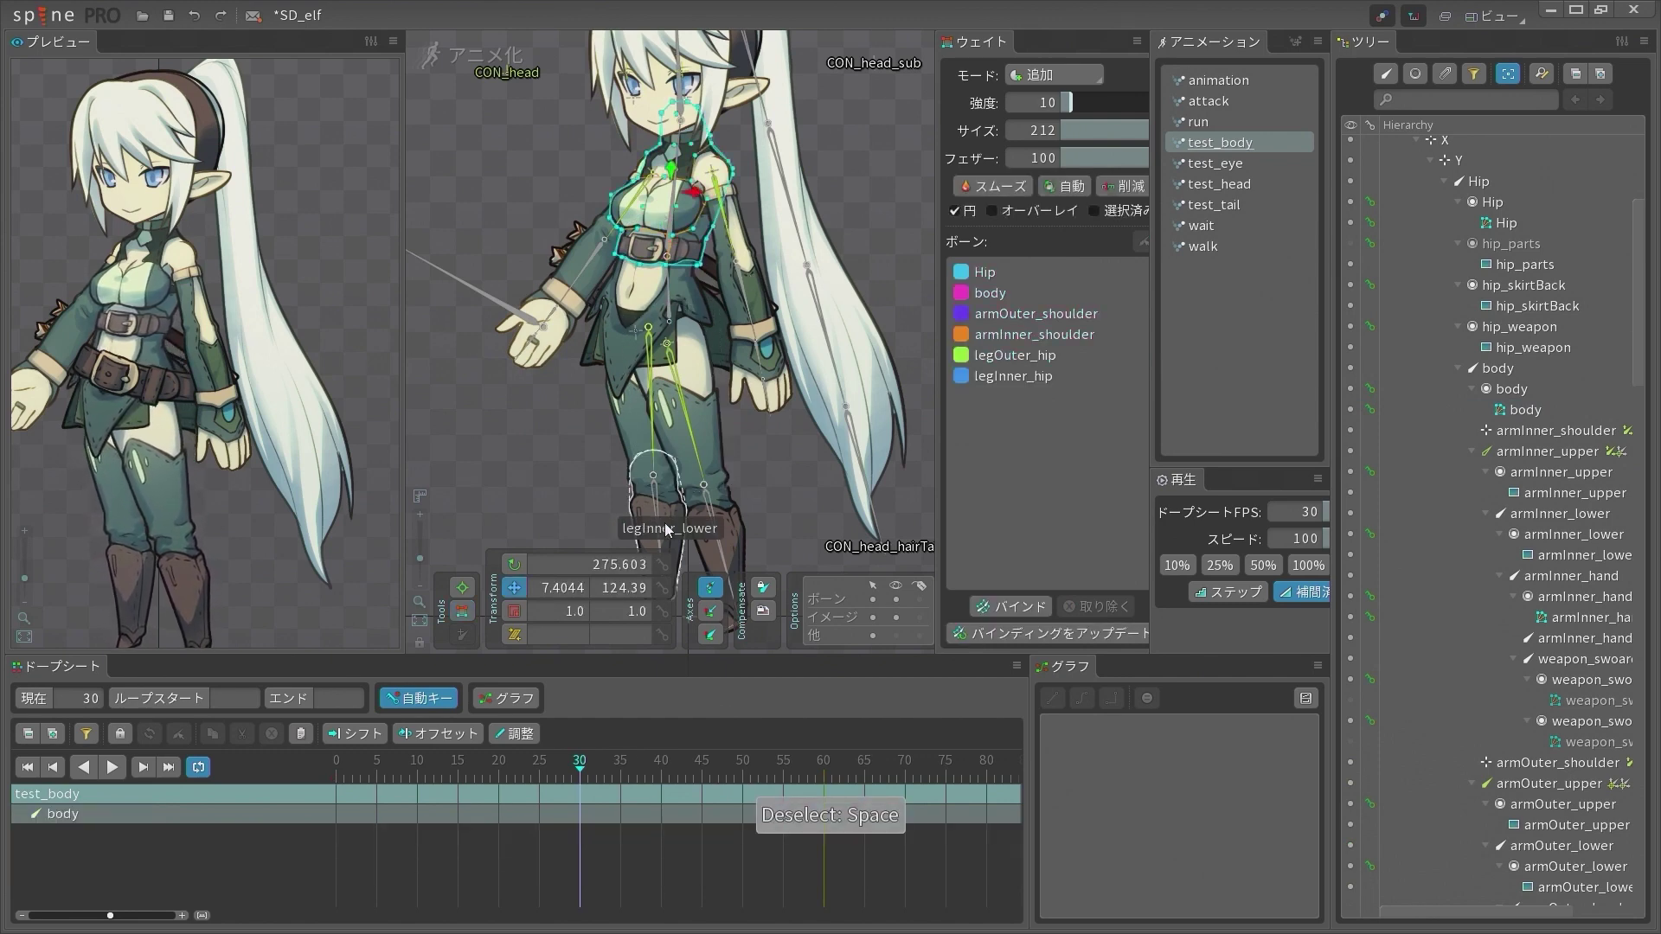
pyautogui.press('space')
# Move the armOuter_upper bone at frame 30 to test the torso deformation, undoing trial moves, and reselect the legOuter_upper bone
pyautogui.click(731, 223)
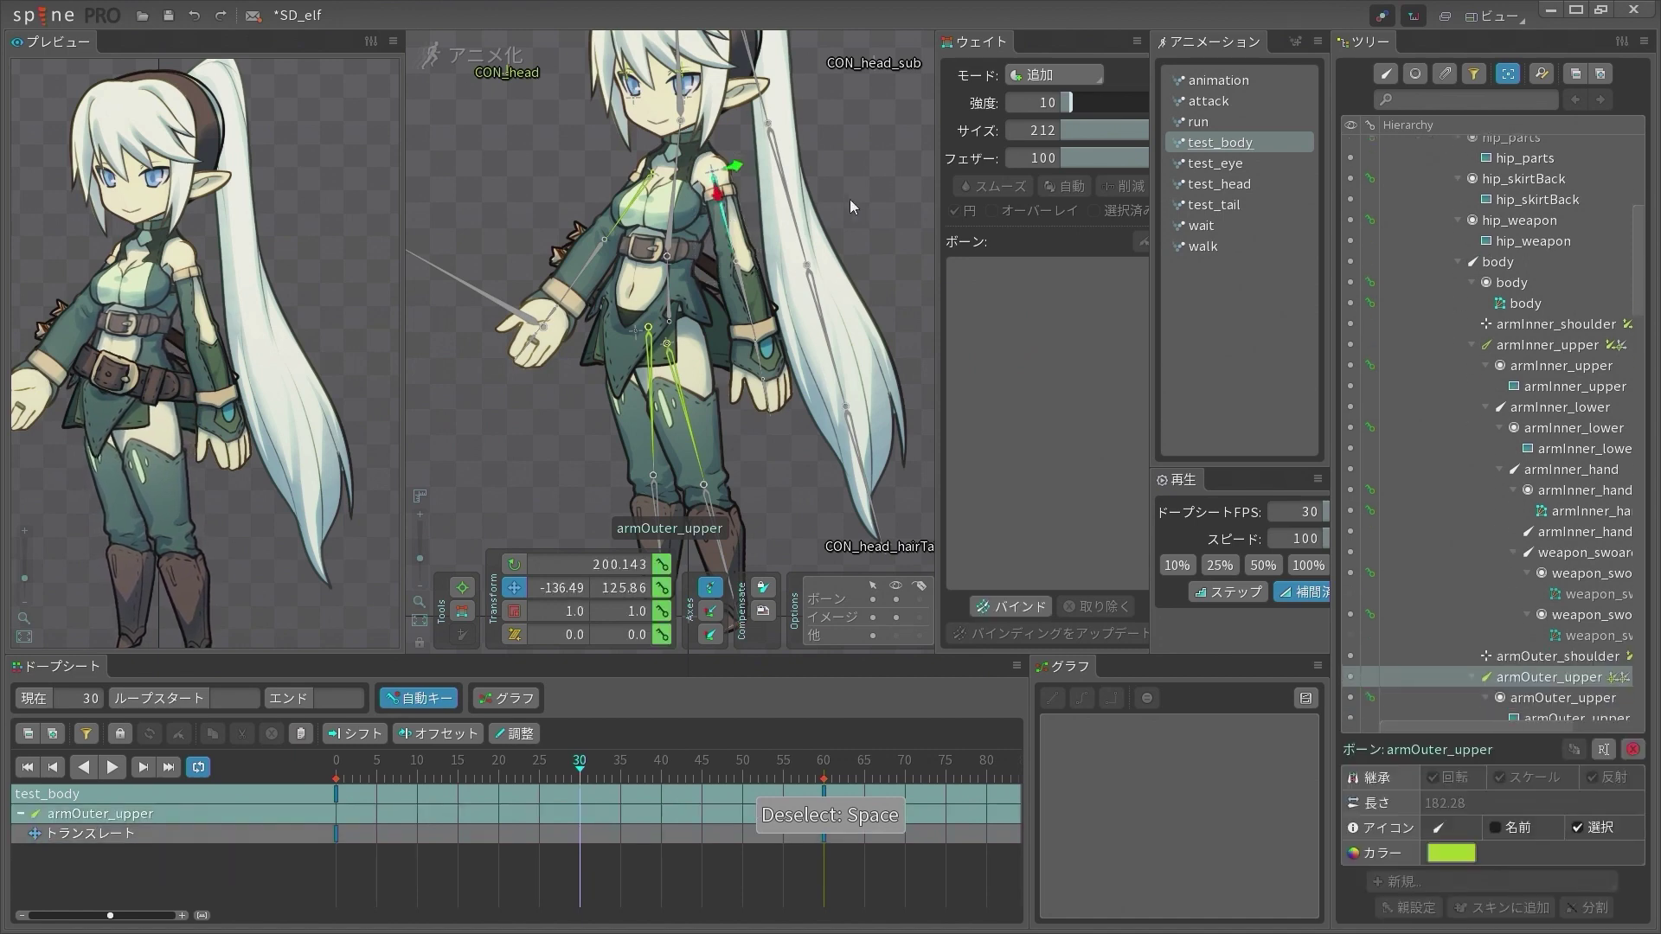
pyautogui.moveTo(850, 199)
pyautogui.mouseDown()
pyautogui.moveTo(822, 200)
pyautogui.moveTo(843, 223)
pyautogui.mouseUp()
pyautogui.hotkey('ctrl', 'z')
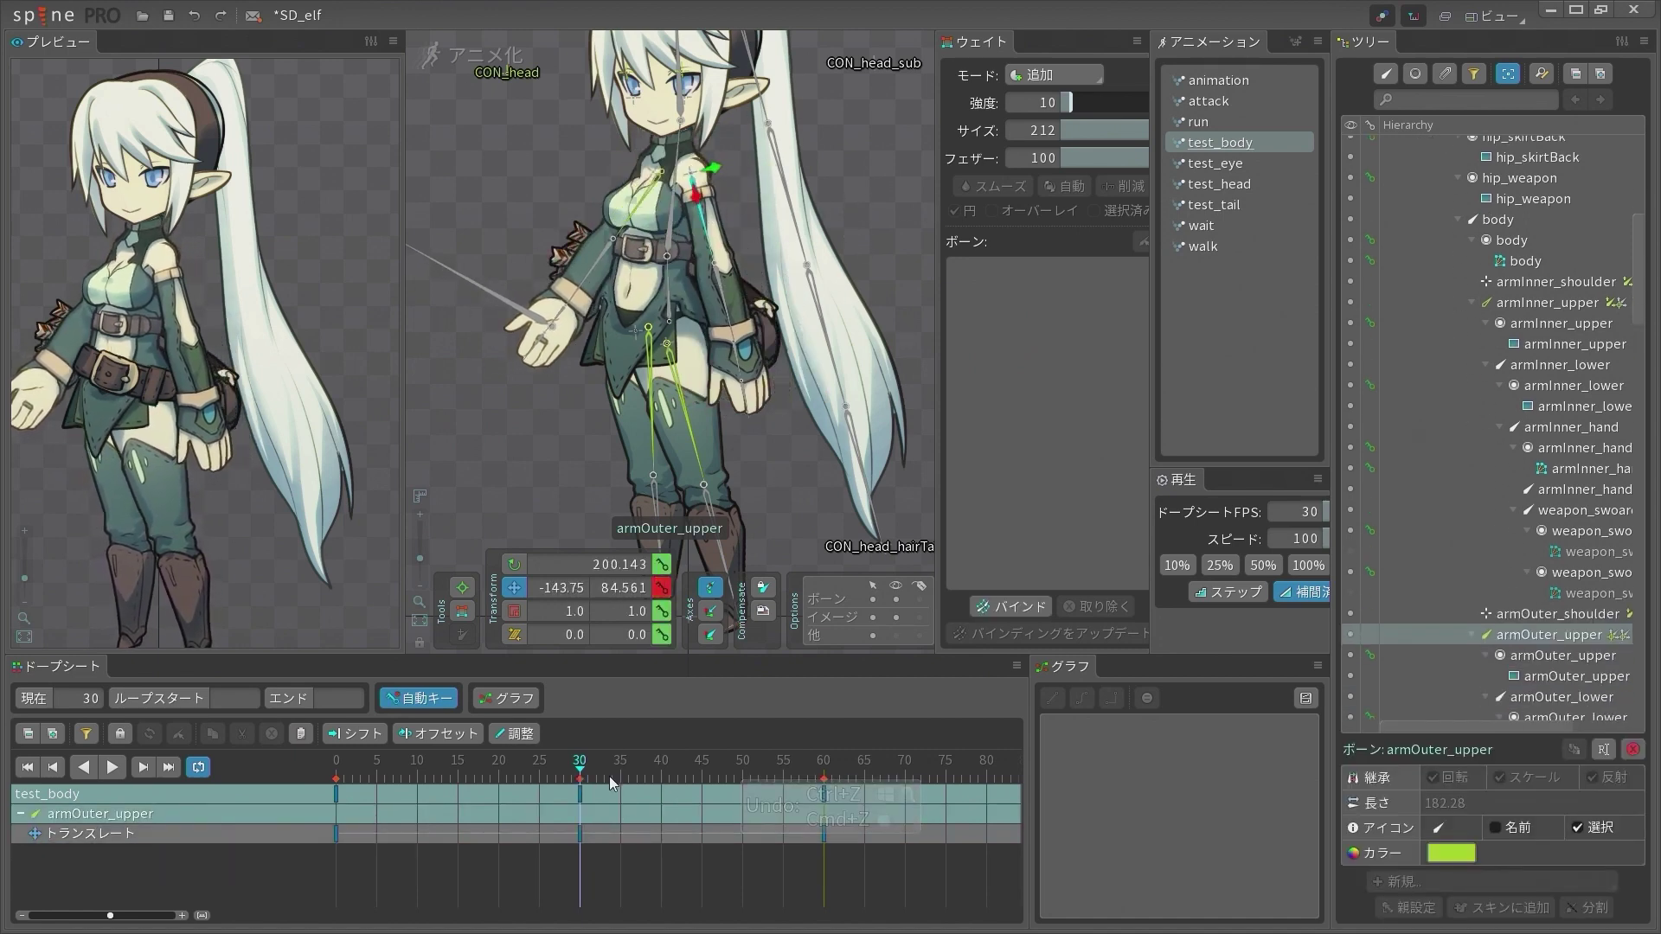
pyautogui.press('space')
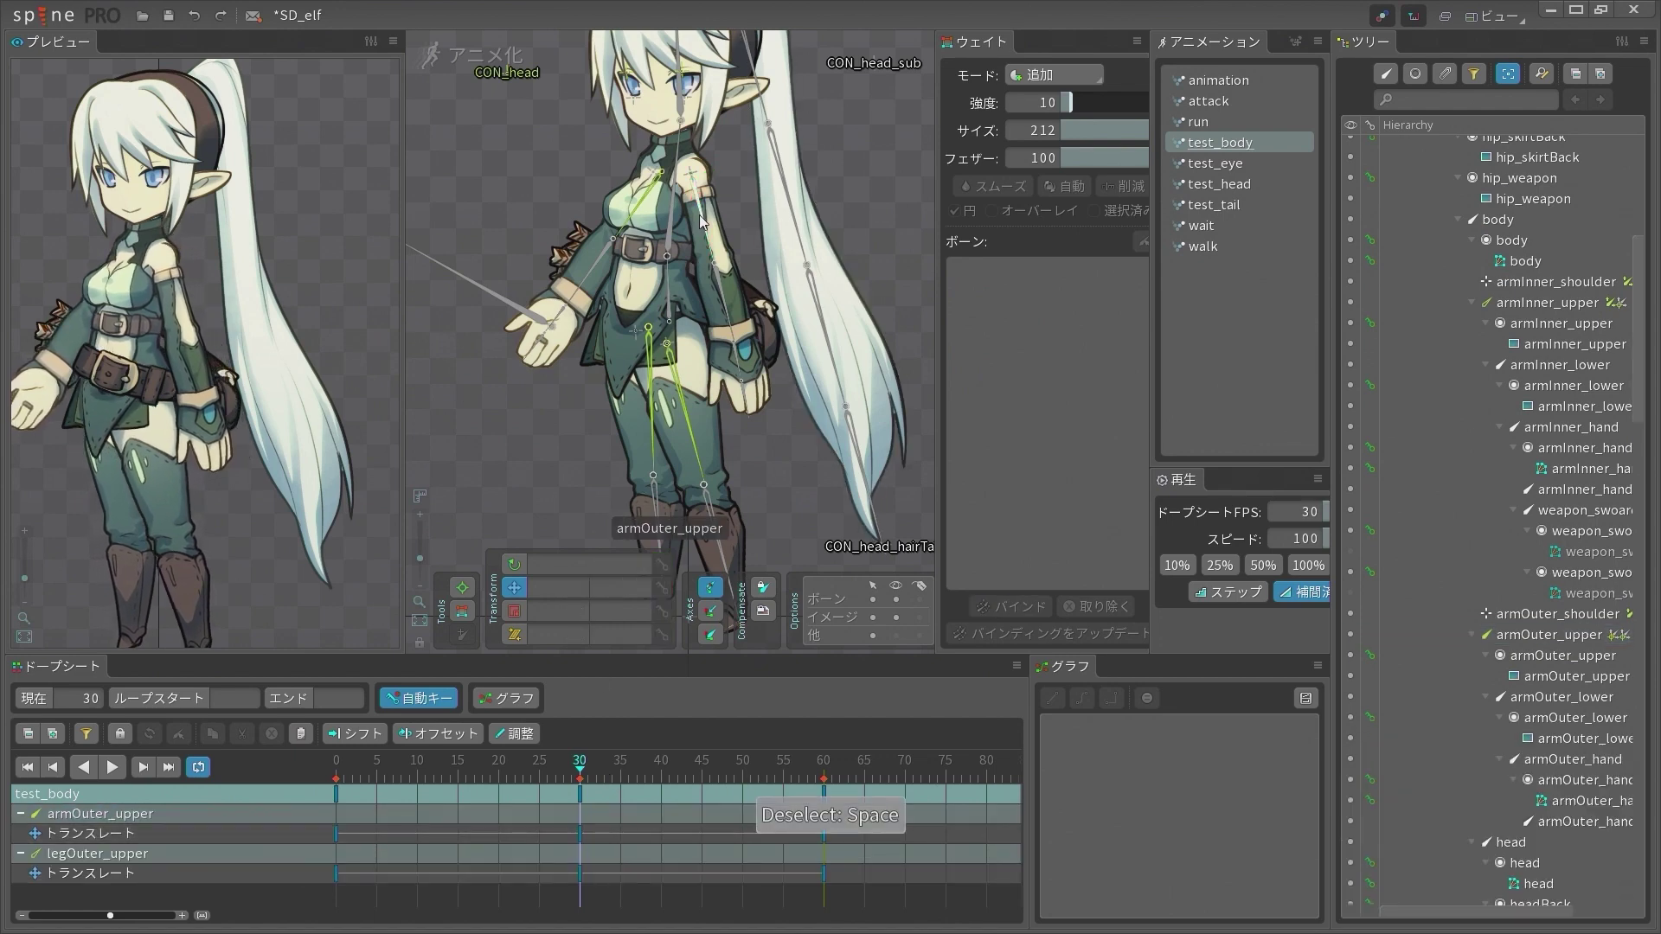
pyautogui.hotkey('ctrl', 'z')
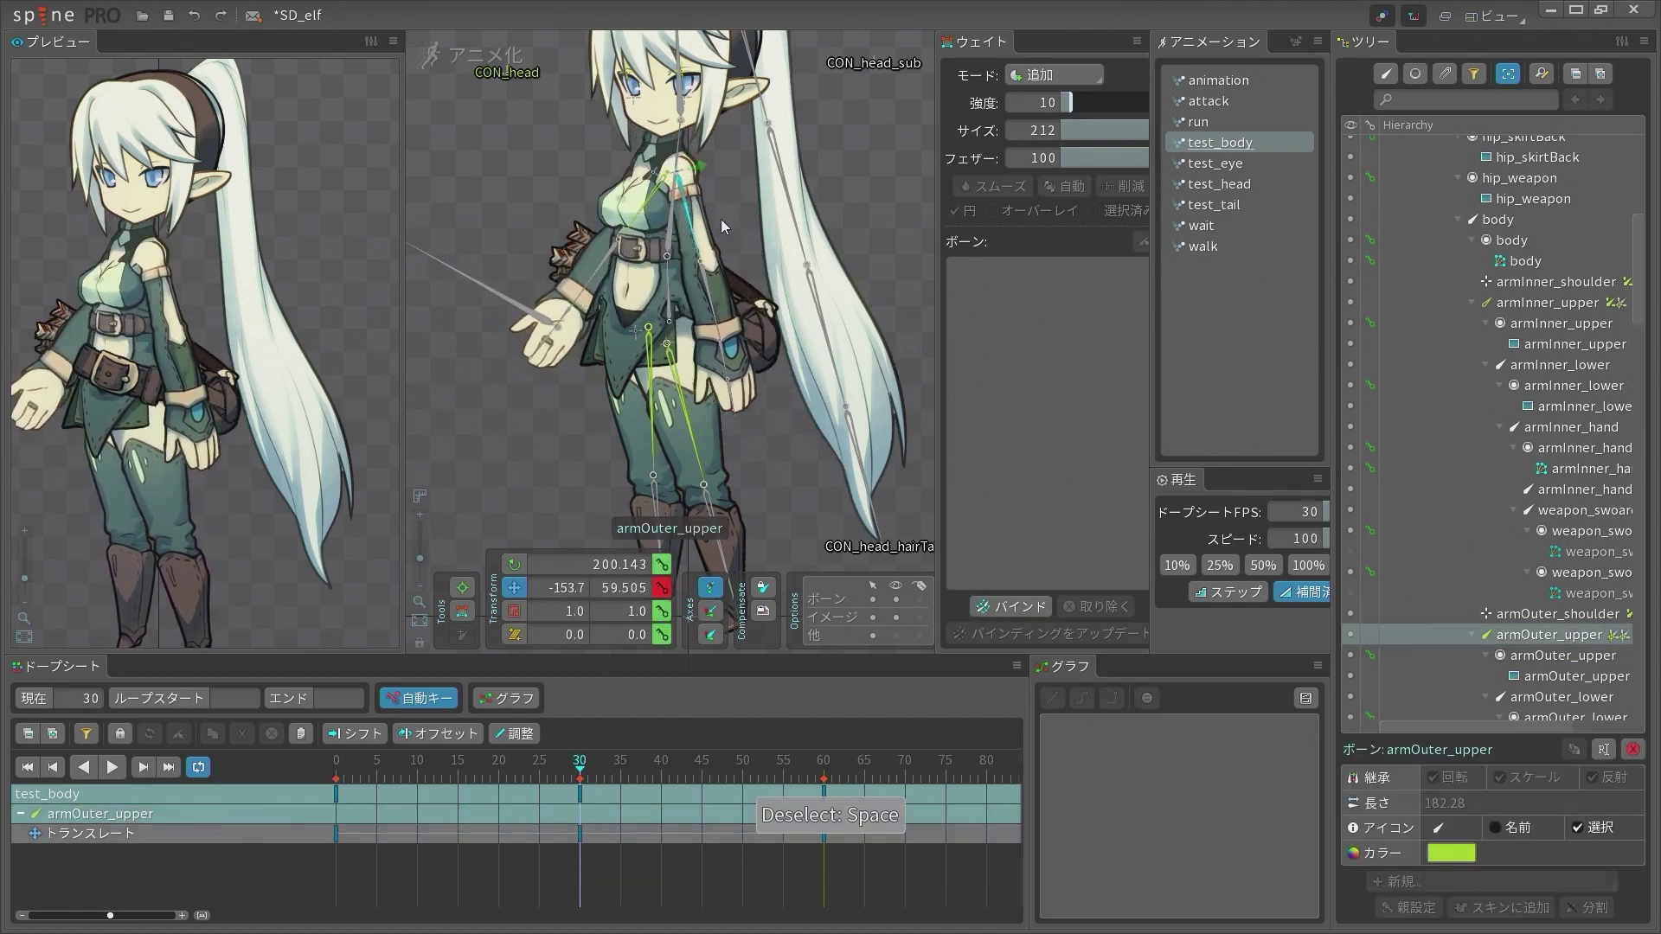
pyautogui.moveTo(684, 398); pyautogui.dragTo(734, 374)
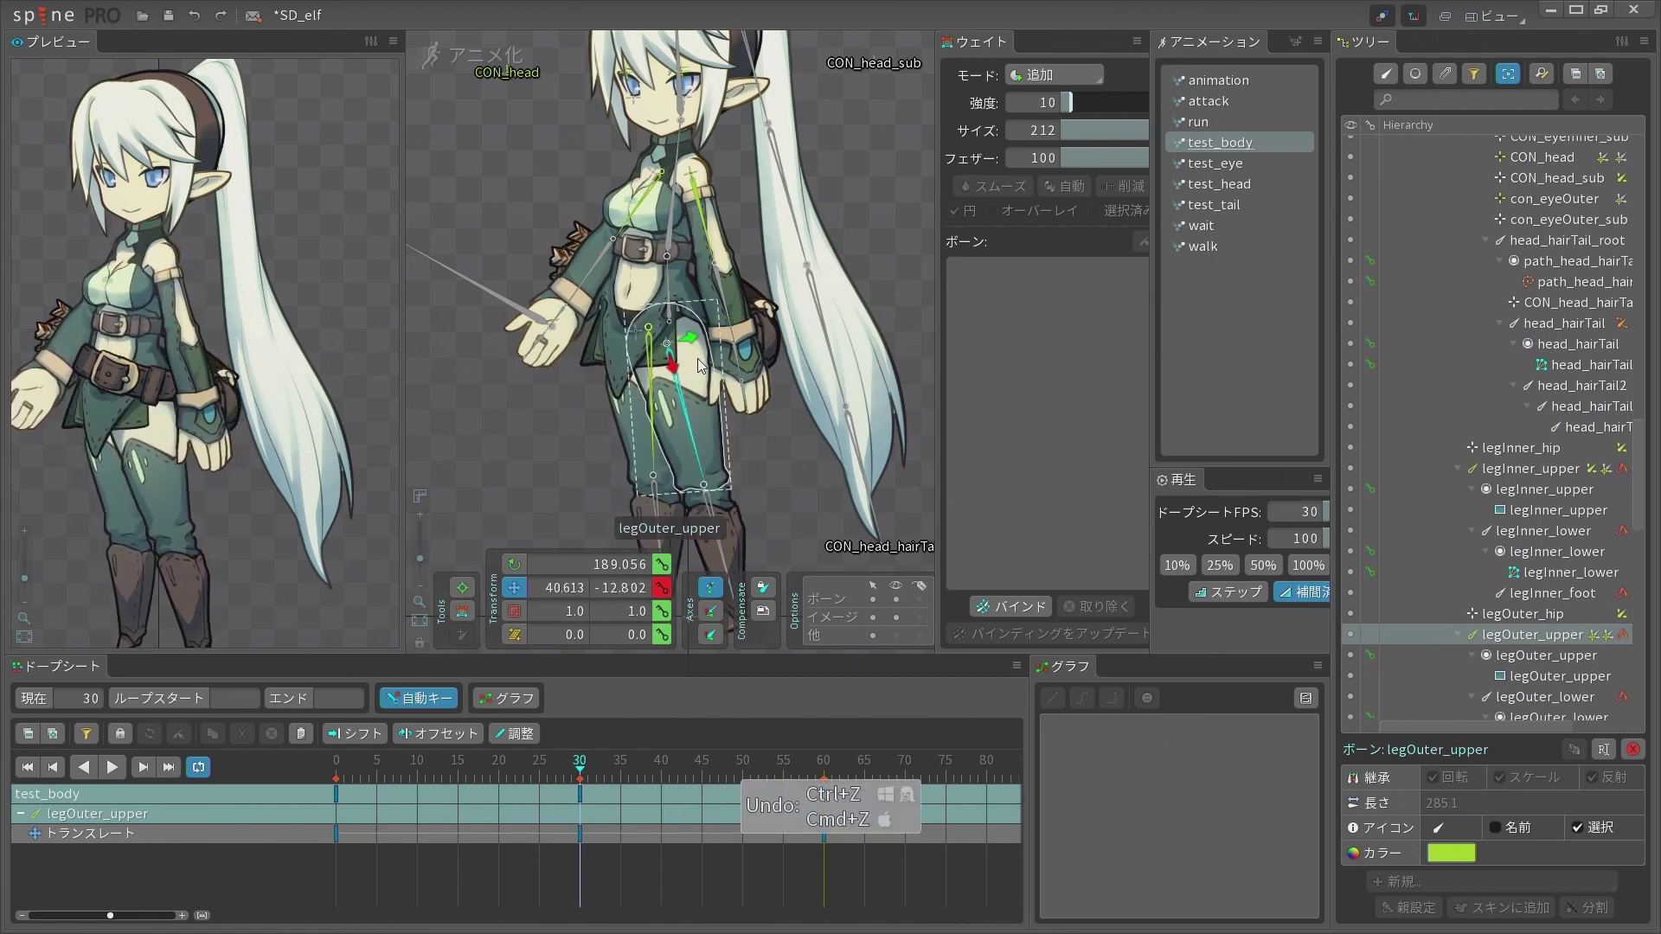
# Examine the waist deformation at frame 30, with the Hip mesh and the armInner_upper bone selected in turn
pyautogui.scroll(-2, 718, 285)
pyautogui.press('space')
pyautogui.scroll(4, 692, 173)
pyautogui.scroll(2, 617, 166)
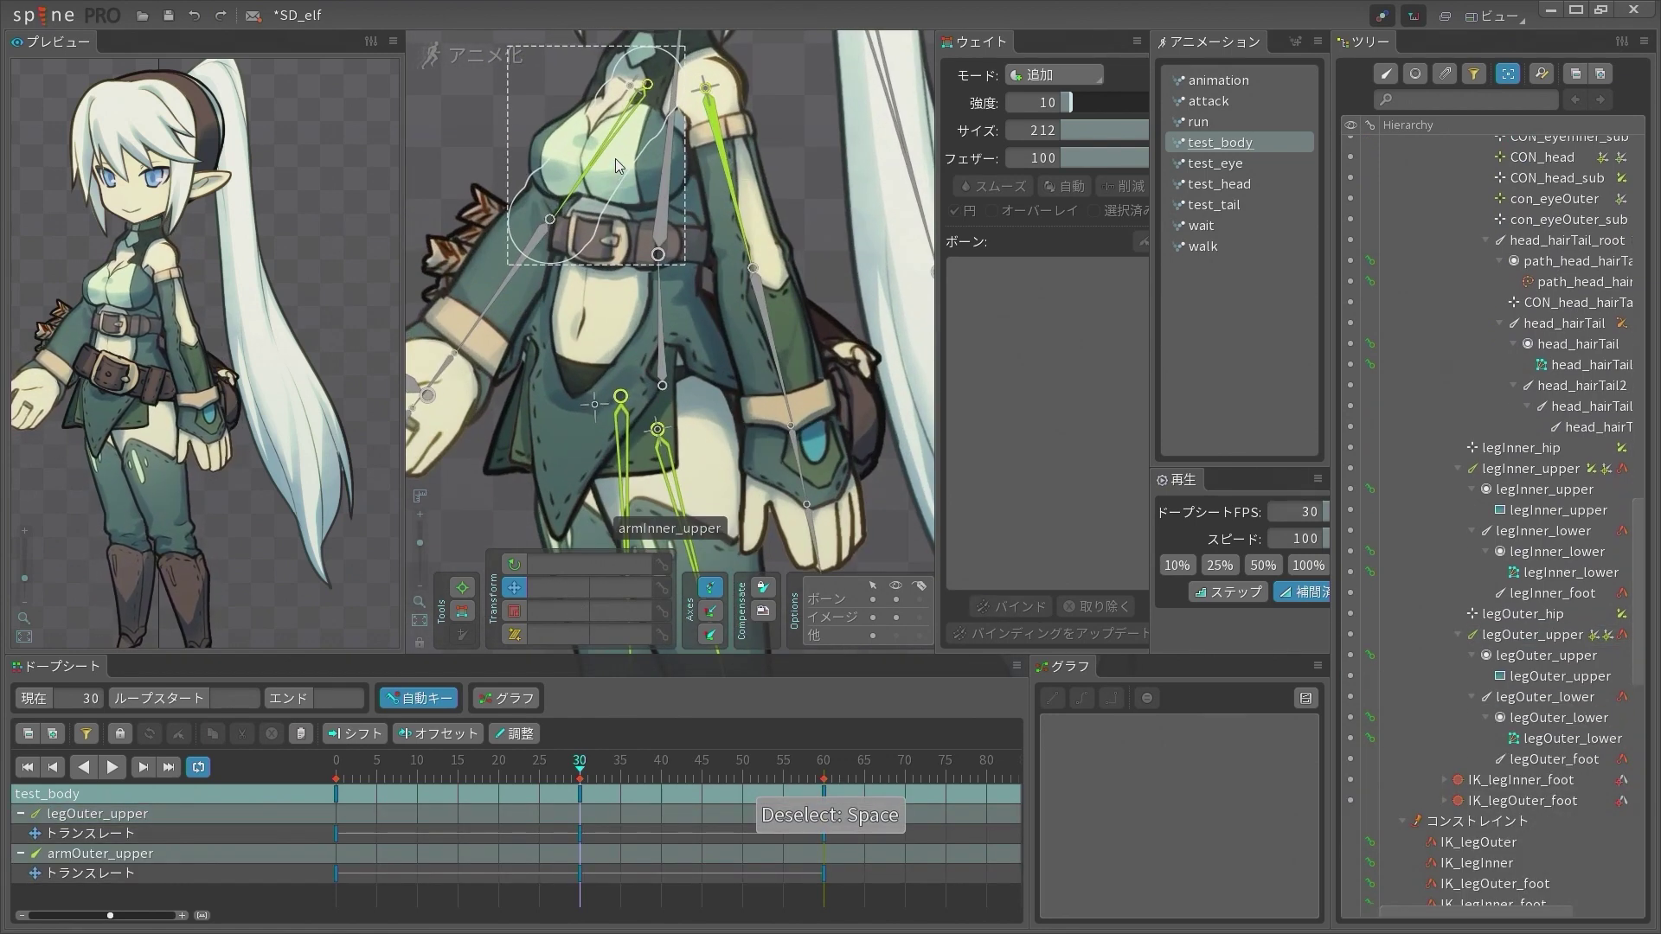
pyautogui.scroll(-4, 660, 370)
pyautogui.scroll(3, 635, 215)
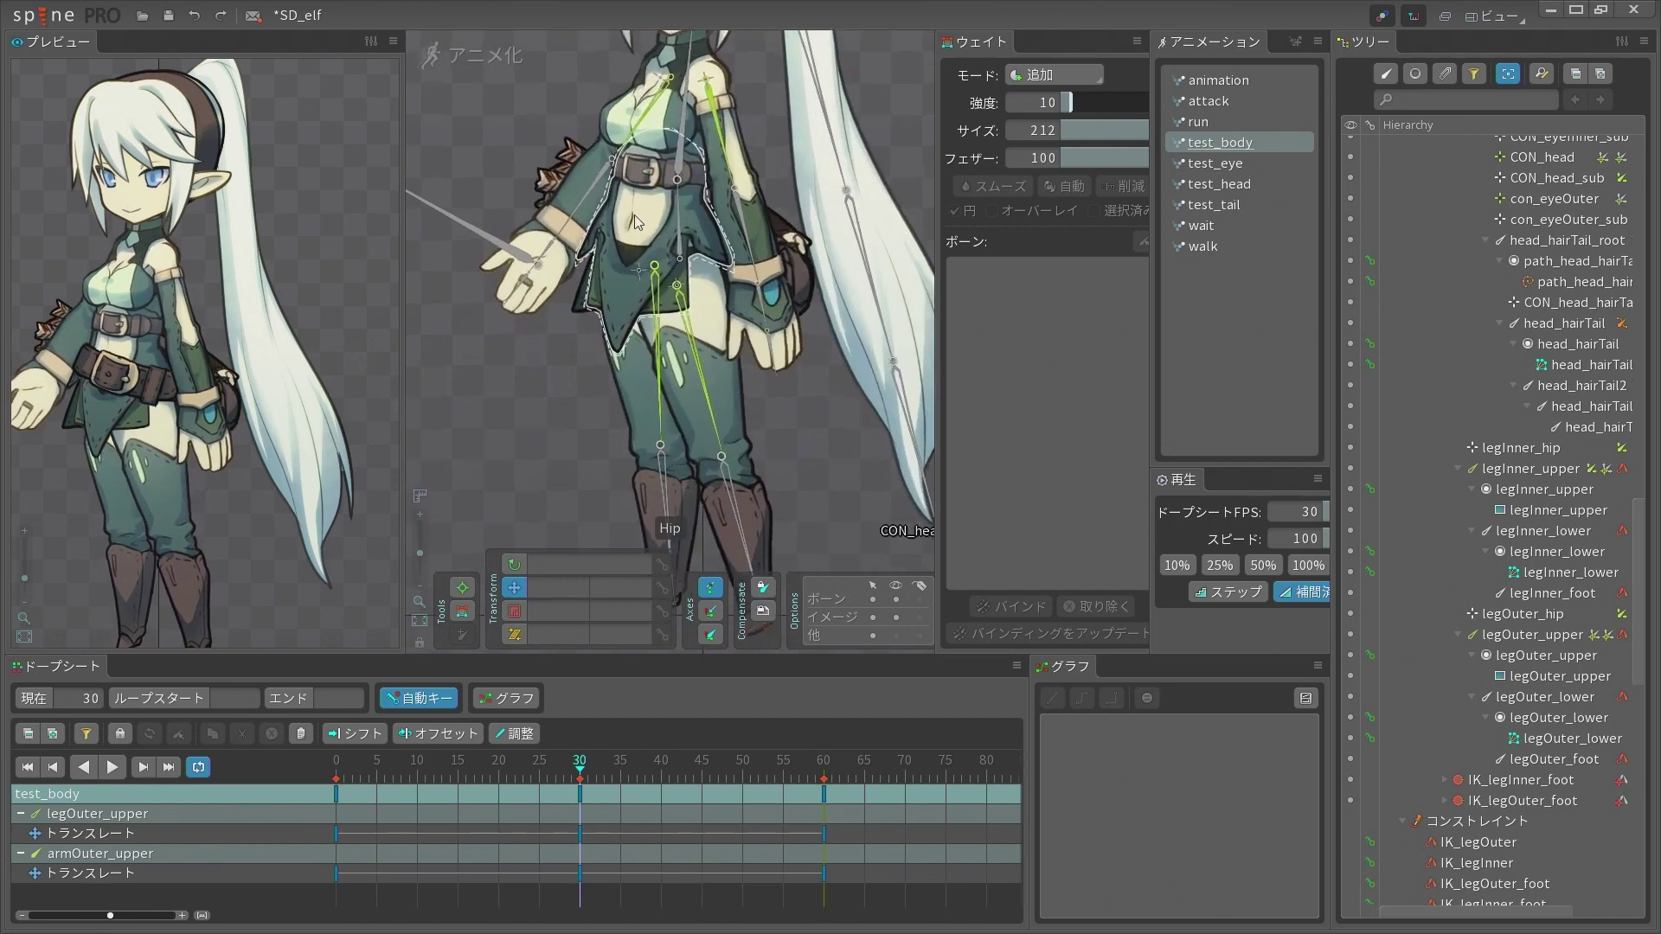
pyautogui.click(645, 211)
pyautogui.scroll(3, 646, 210)
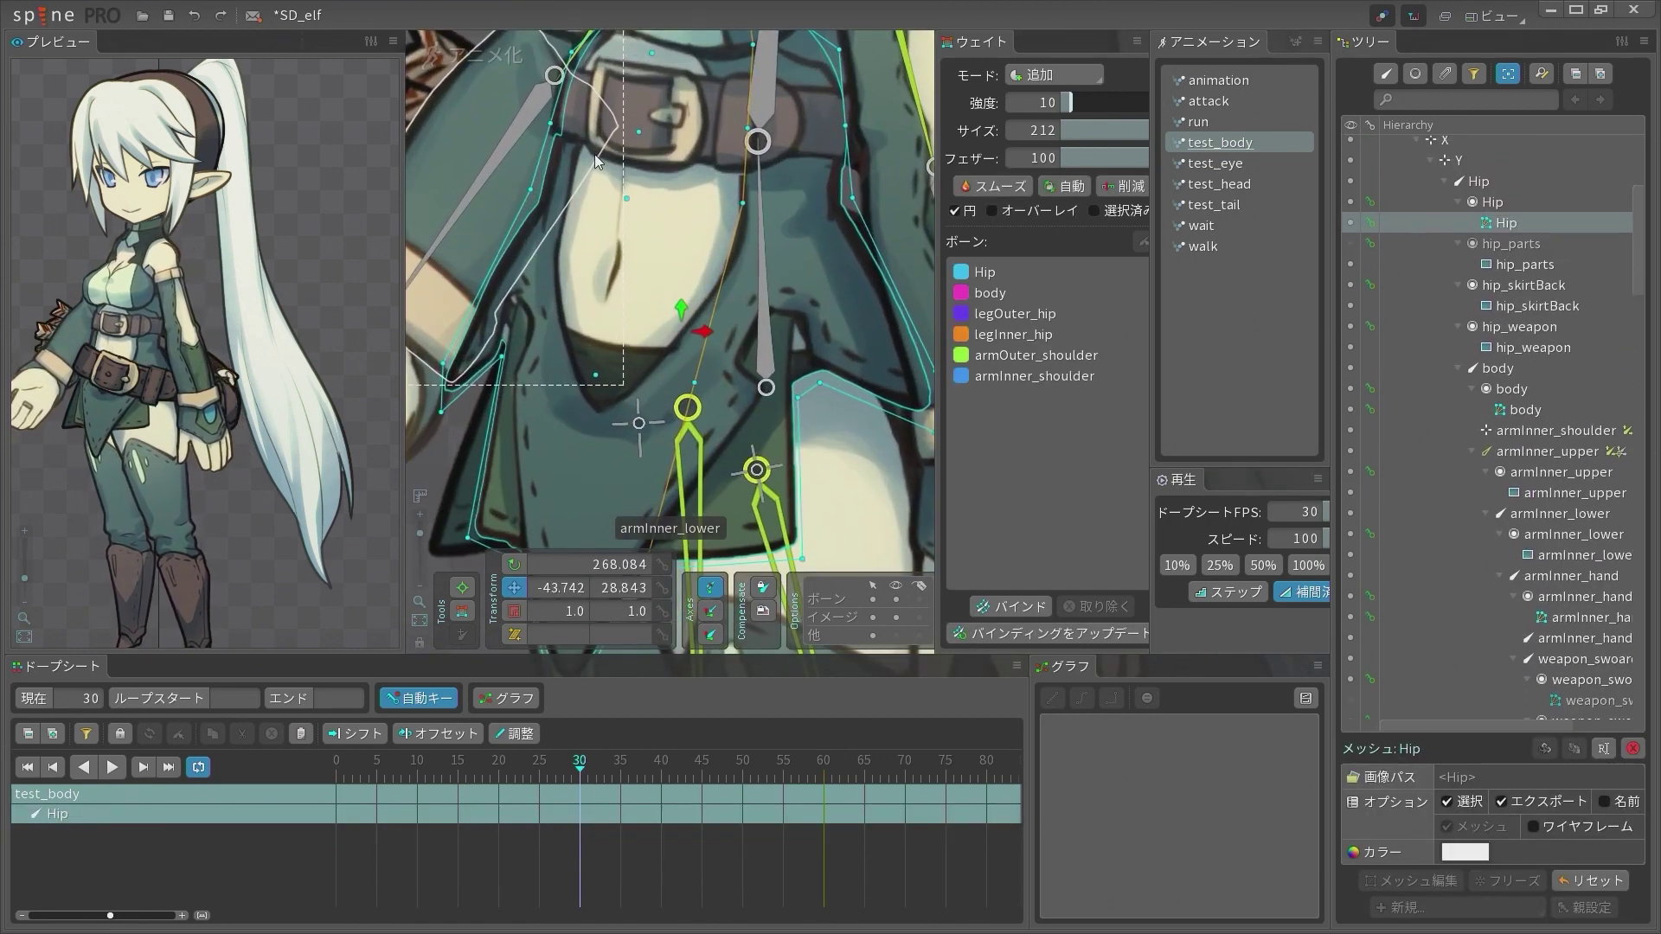
pyautogui.scroll(-3, 706, 275)
pyautogui.press('space')
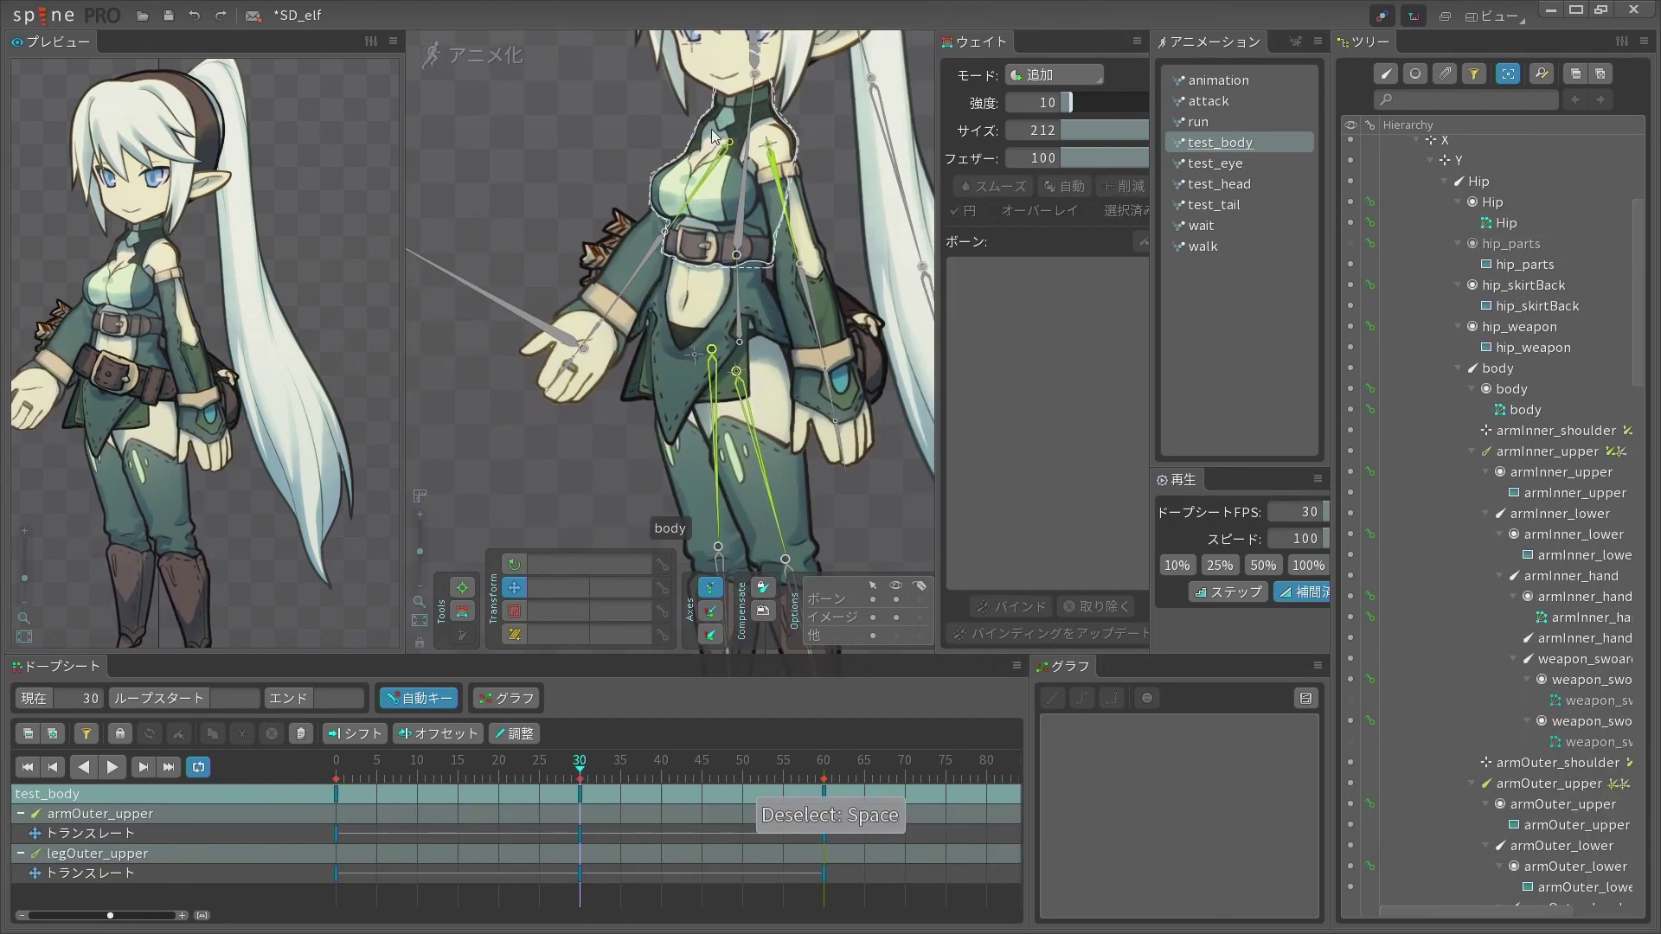
pyautogui.click(709, 167)
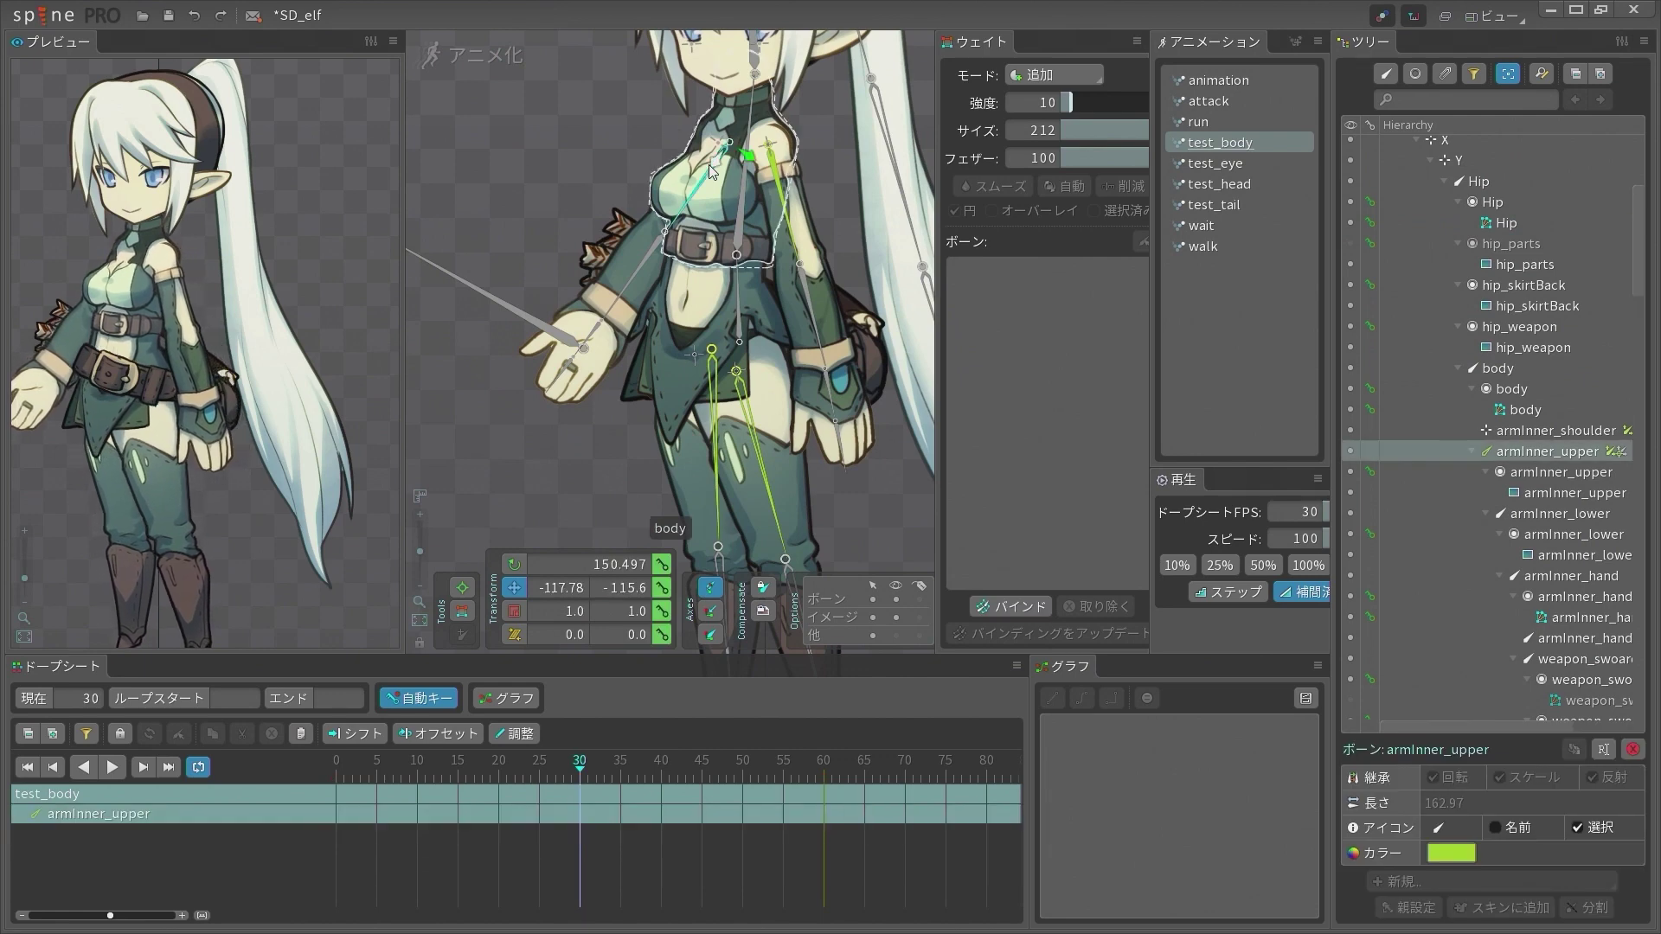
pyautogui.press('space')
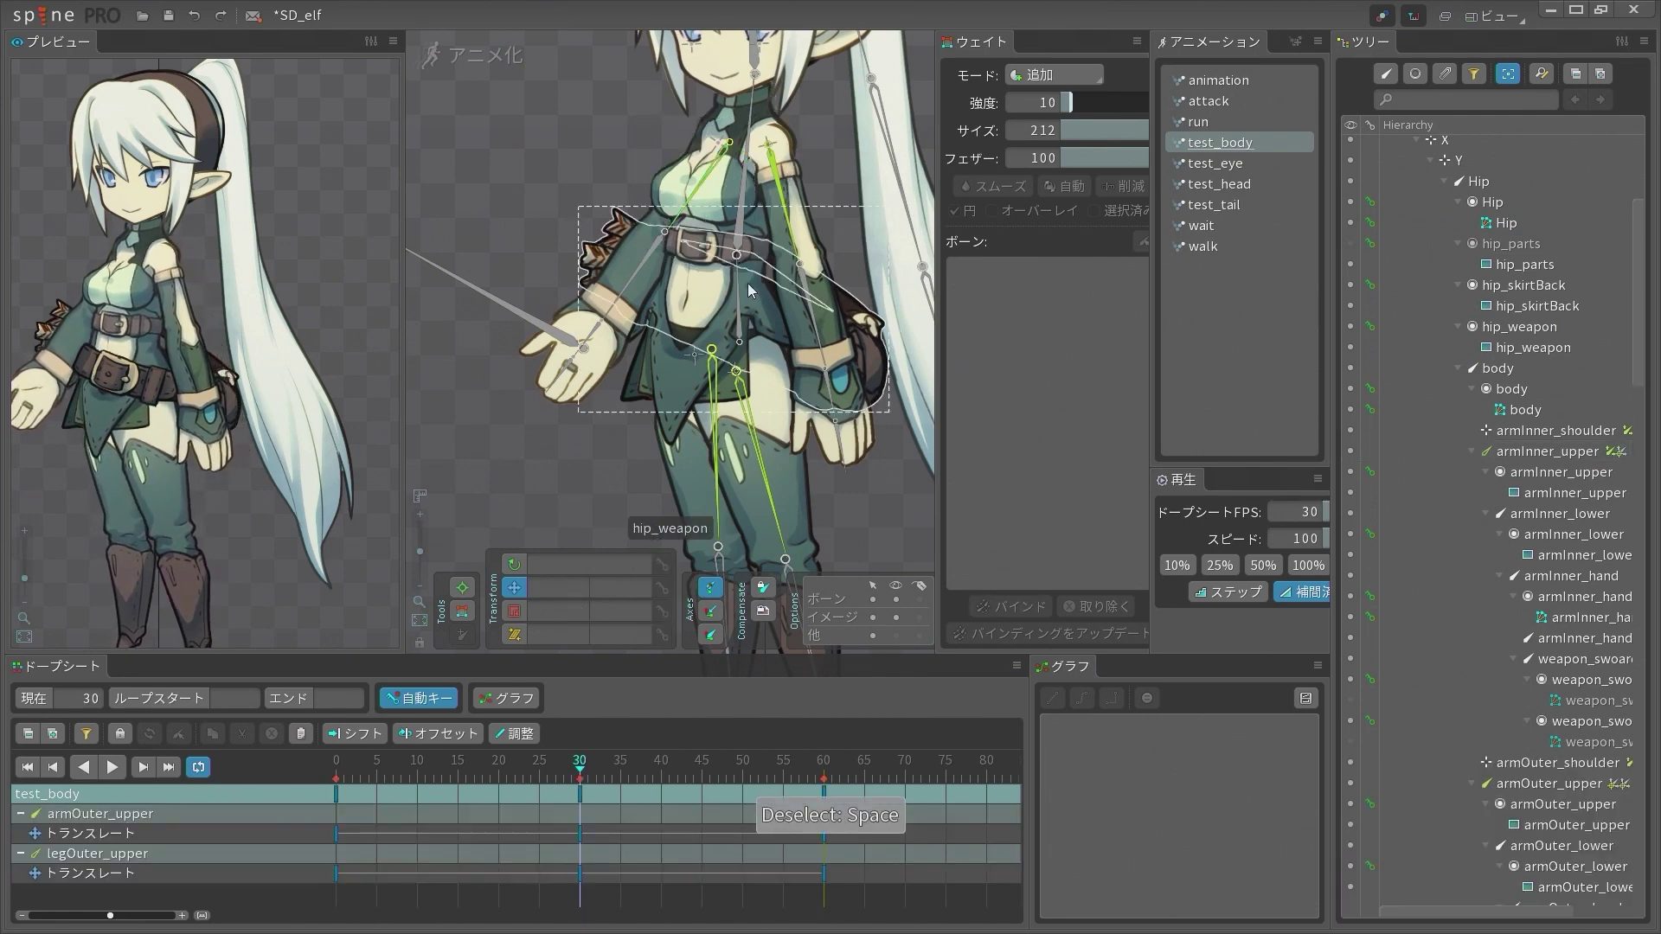
pyautogui.scroll(5, 696, 322)
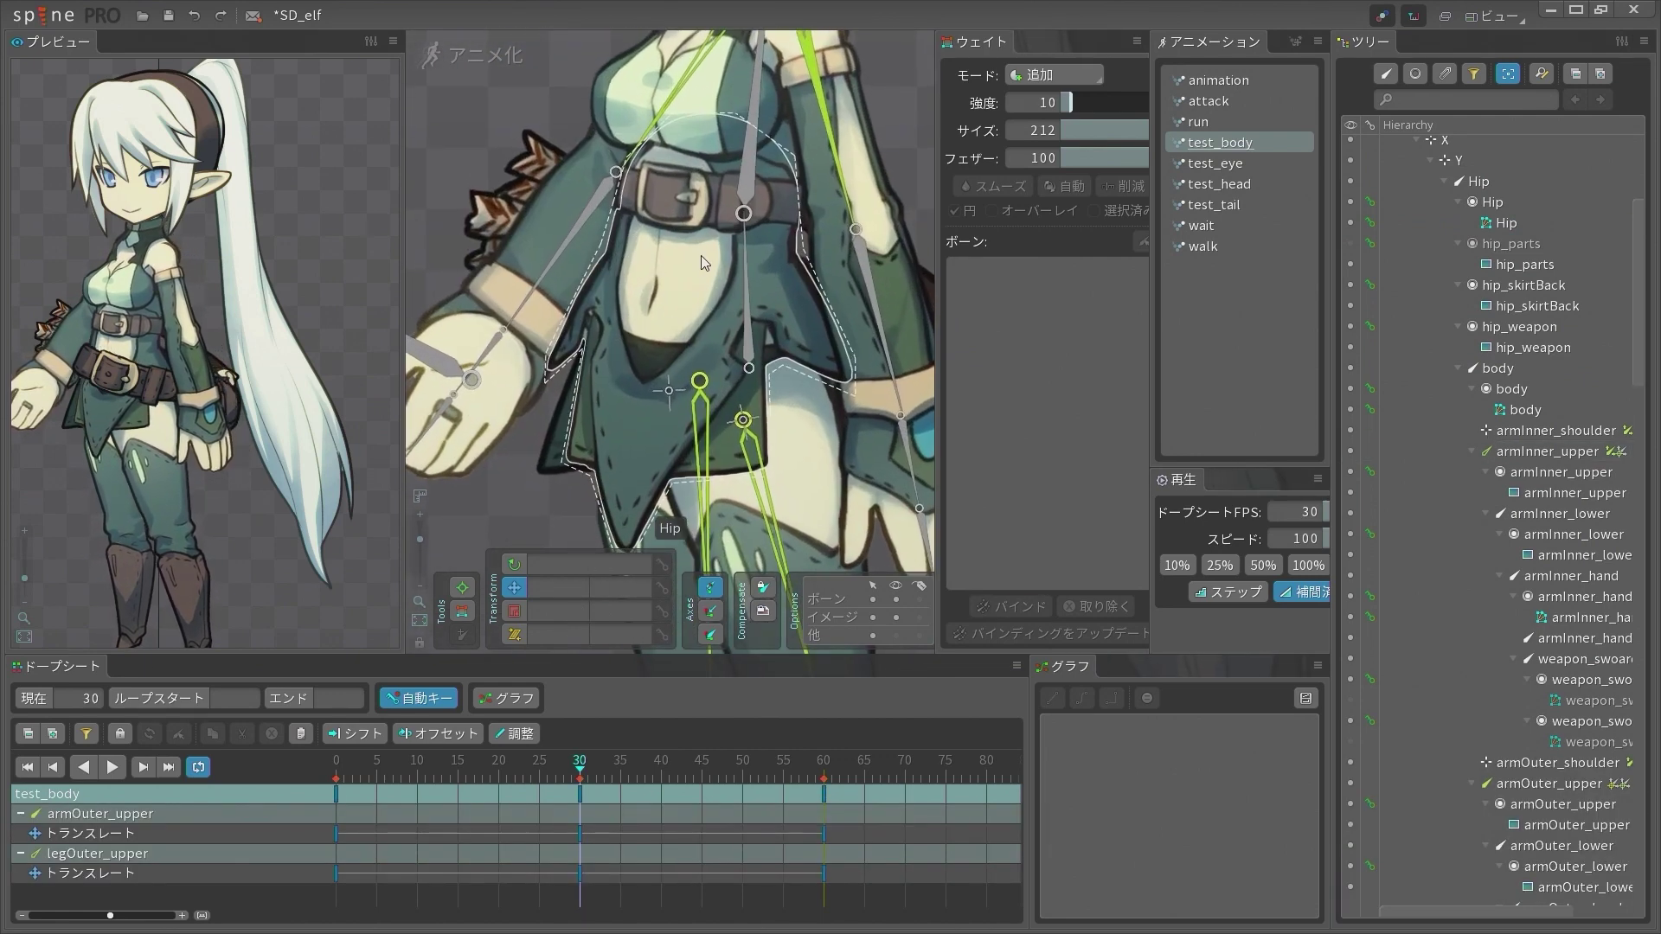
# Examine the torso and waist deformation at frame 30 of test_body, comparing it with the setup pose
pyautogui.click(738, 110)
pyautogui.scroll(-5, 683, 173)
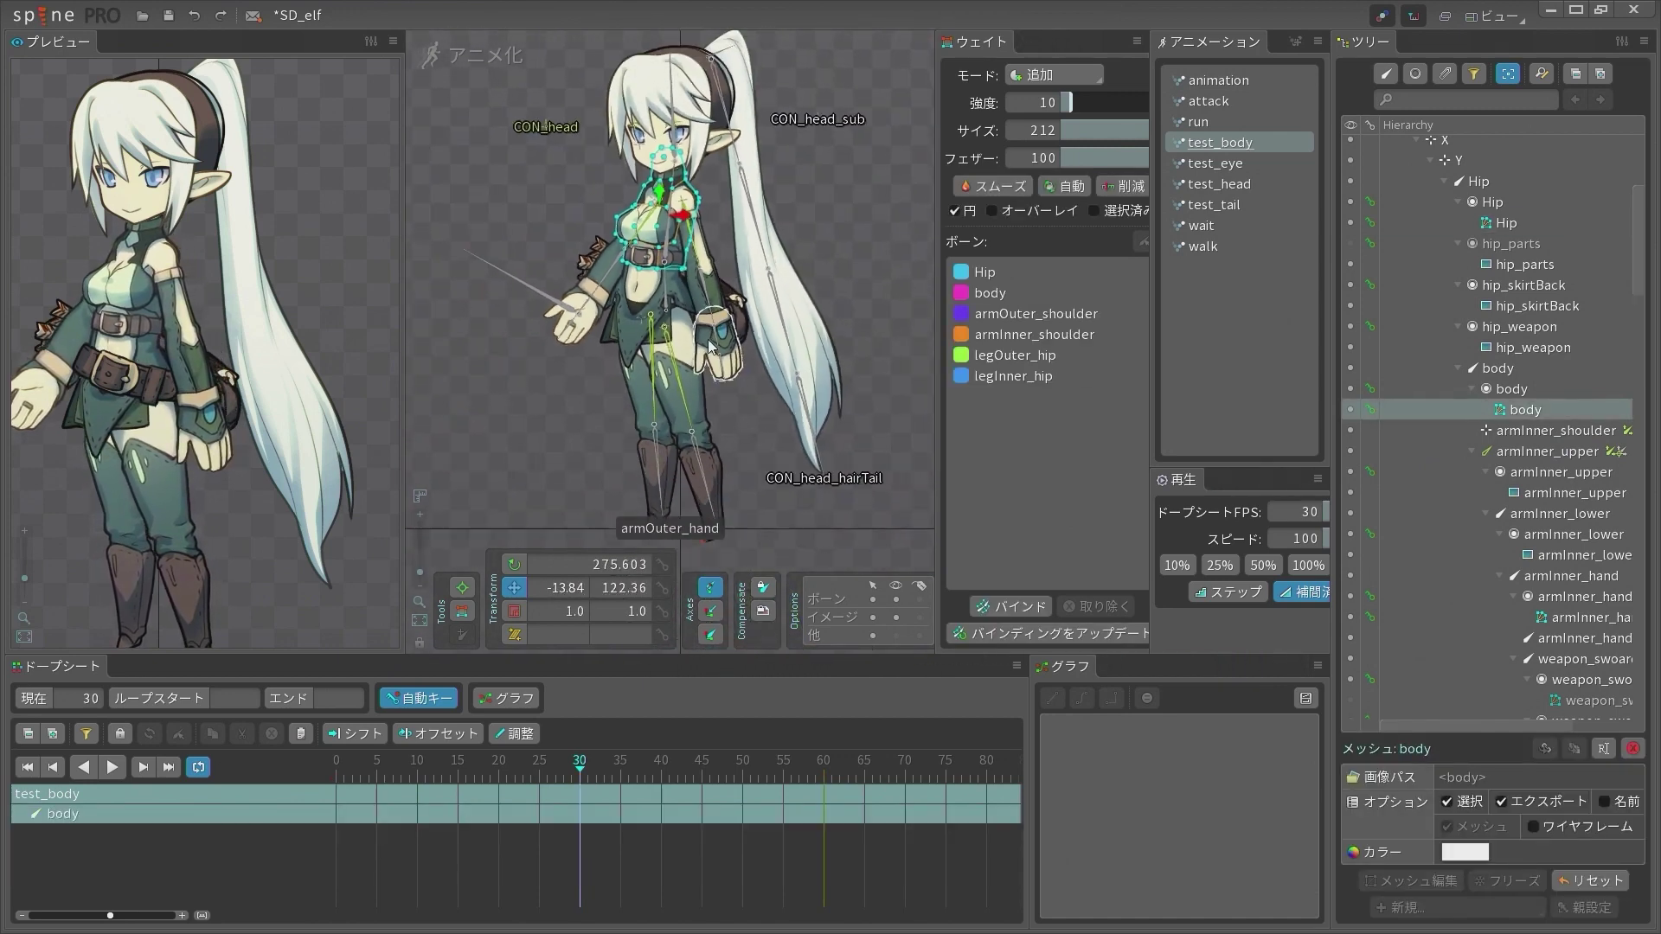
pyautogui.press('space')
pyautogui.scroll(2, 654, 232)
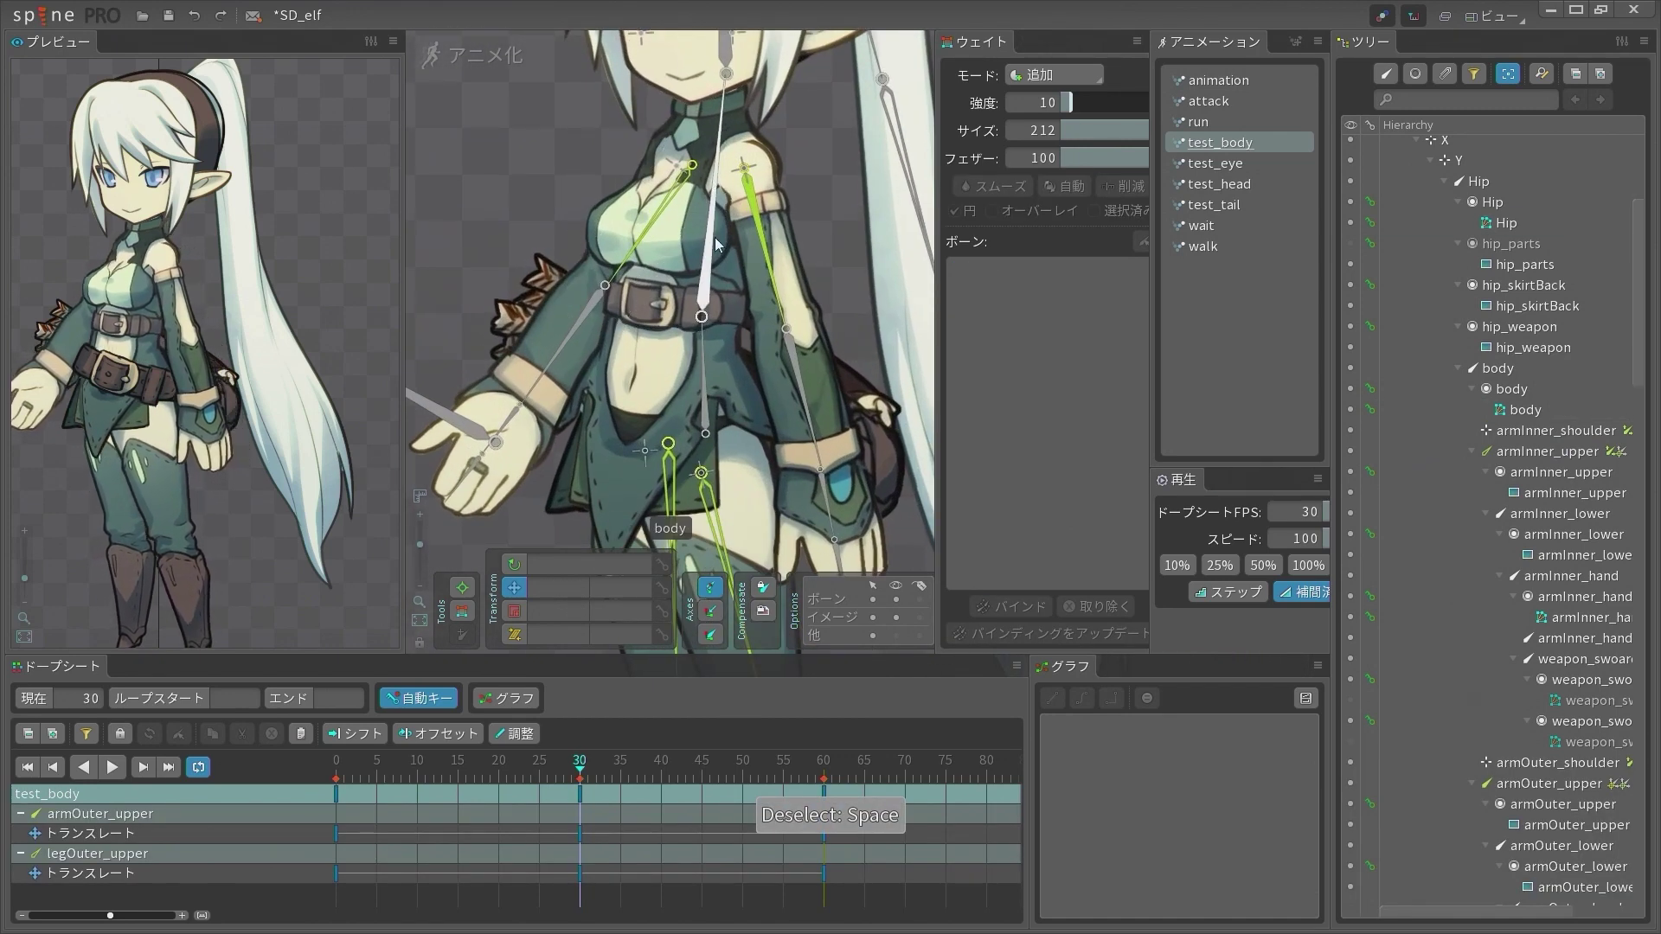
pyautogui.scroll(-3, 636, 344)
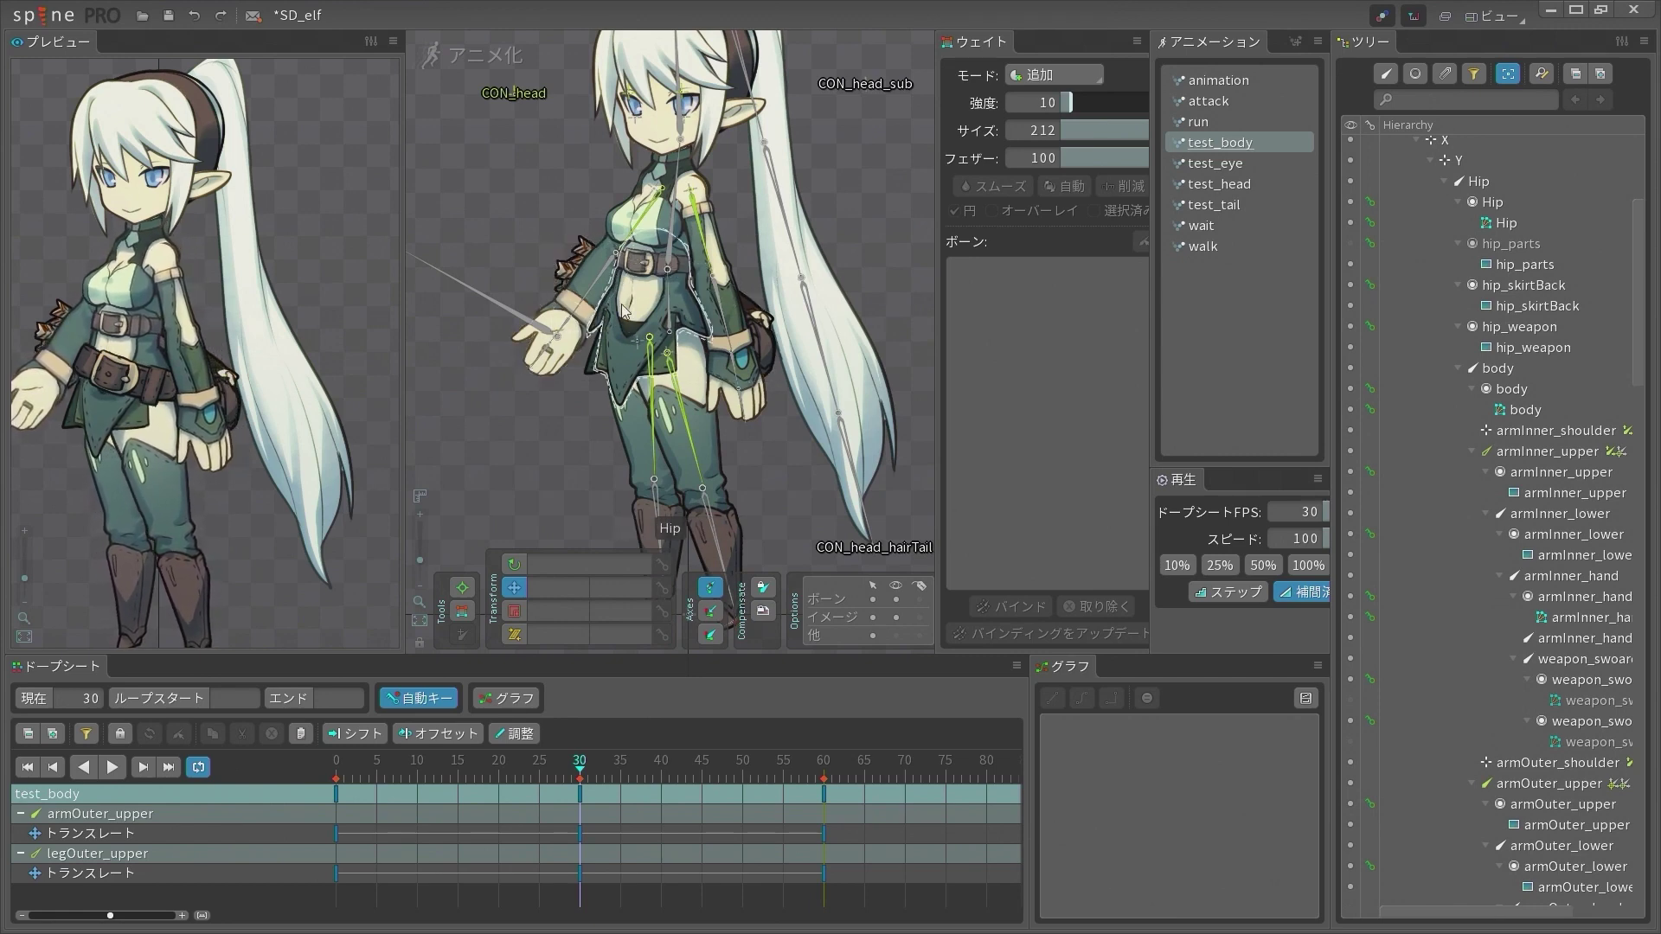
pyautogui.scroll(2, 647, 353)
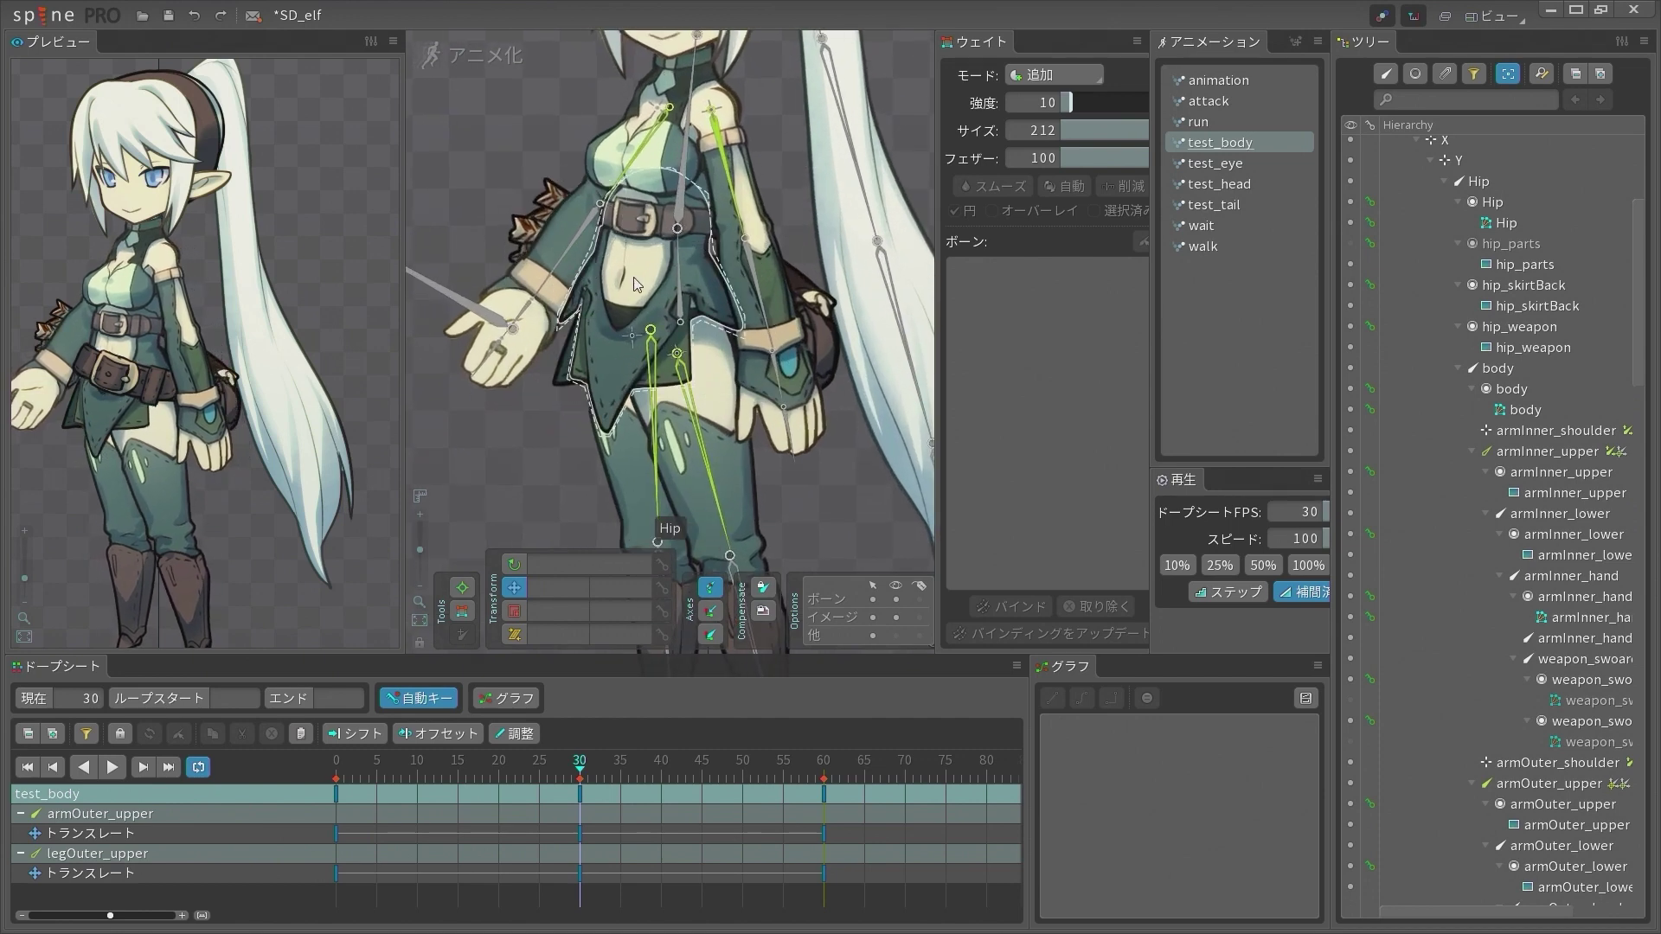
pyautogui.click(451, 45)
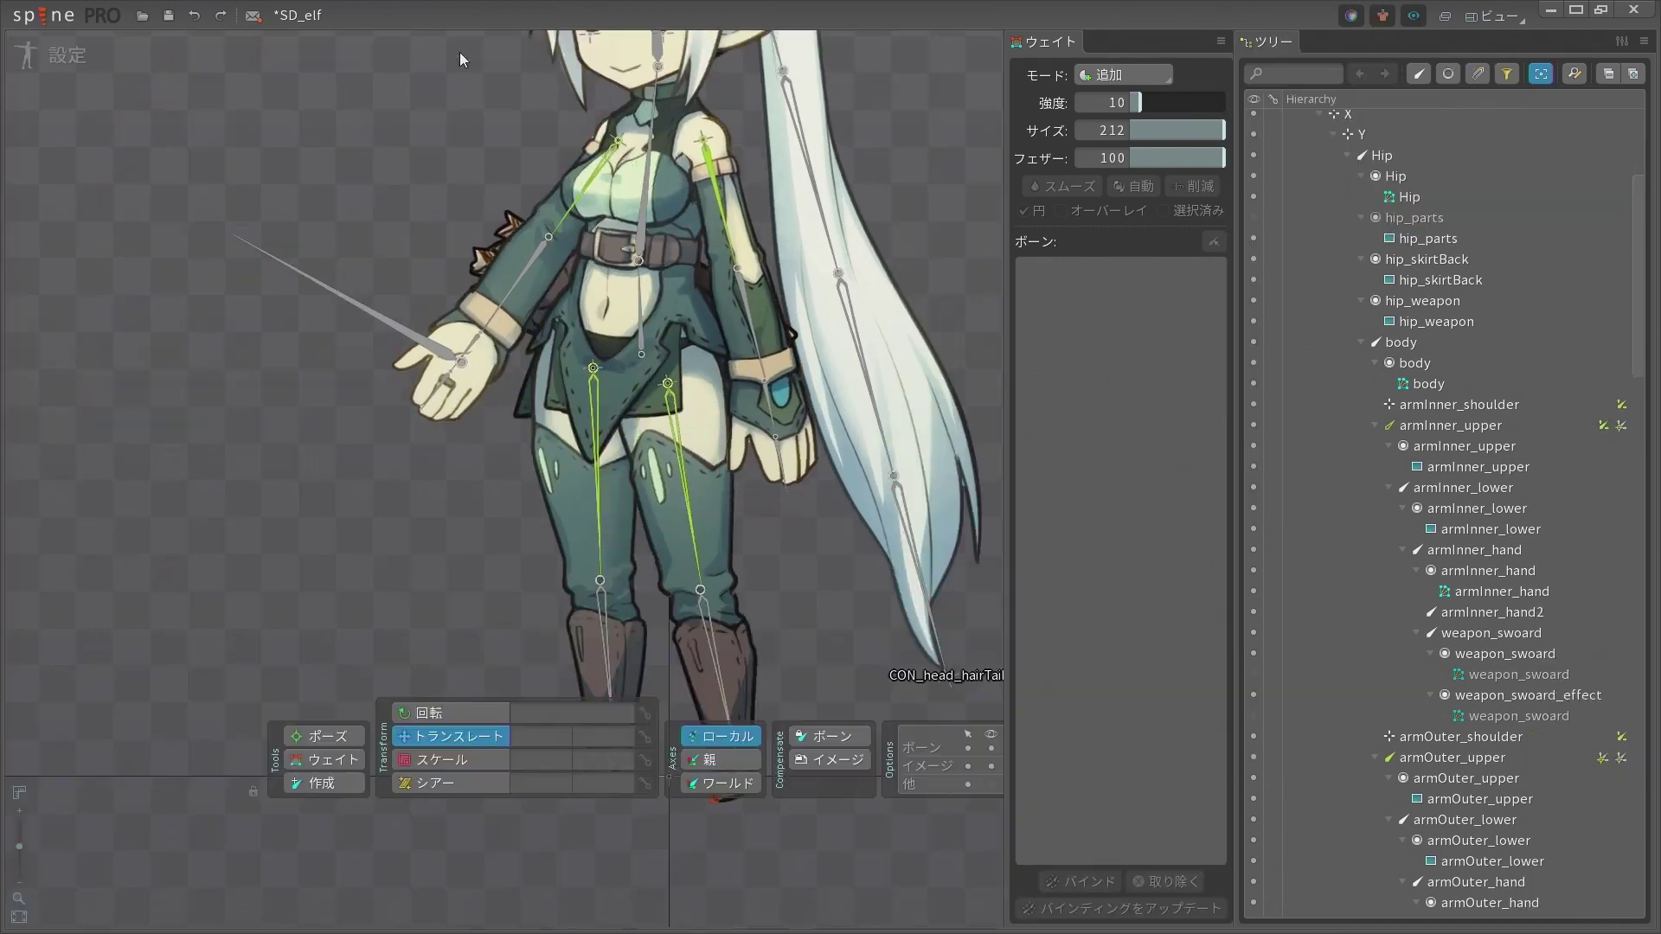
pyautogui.click(86, 54)
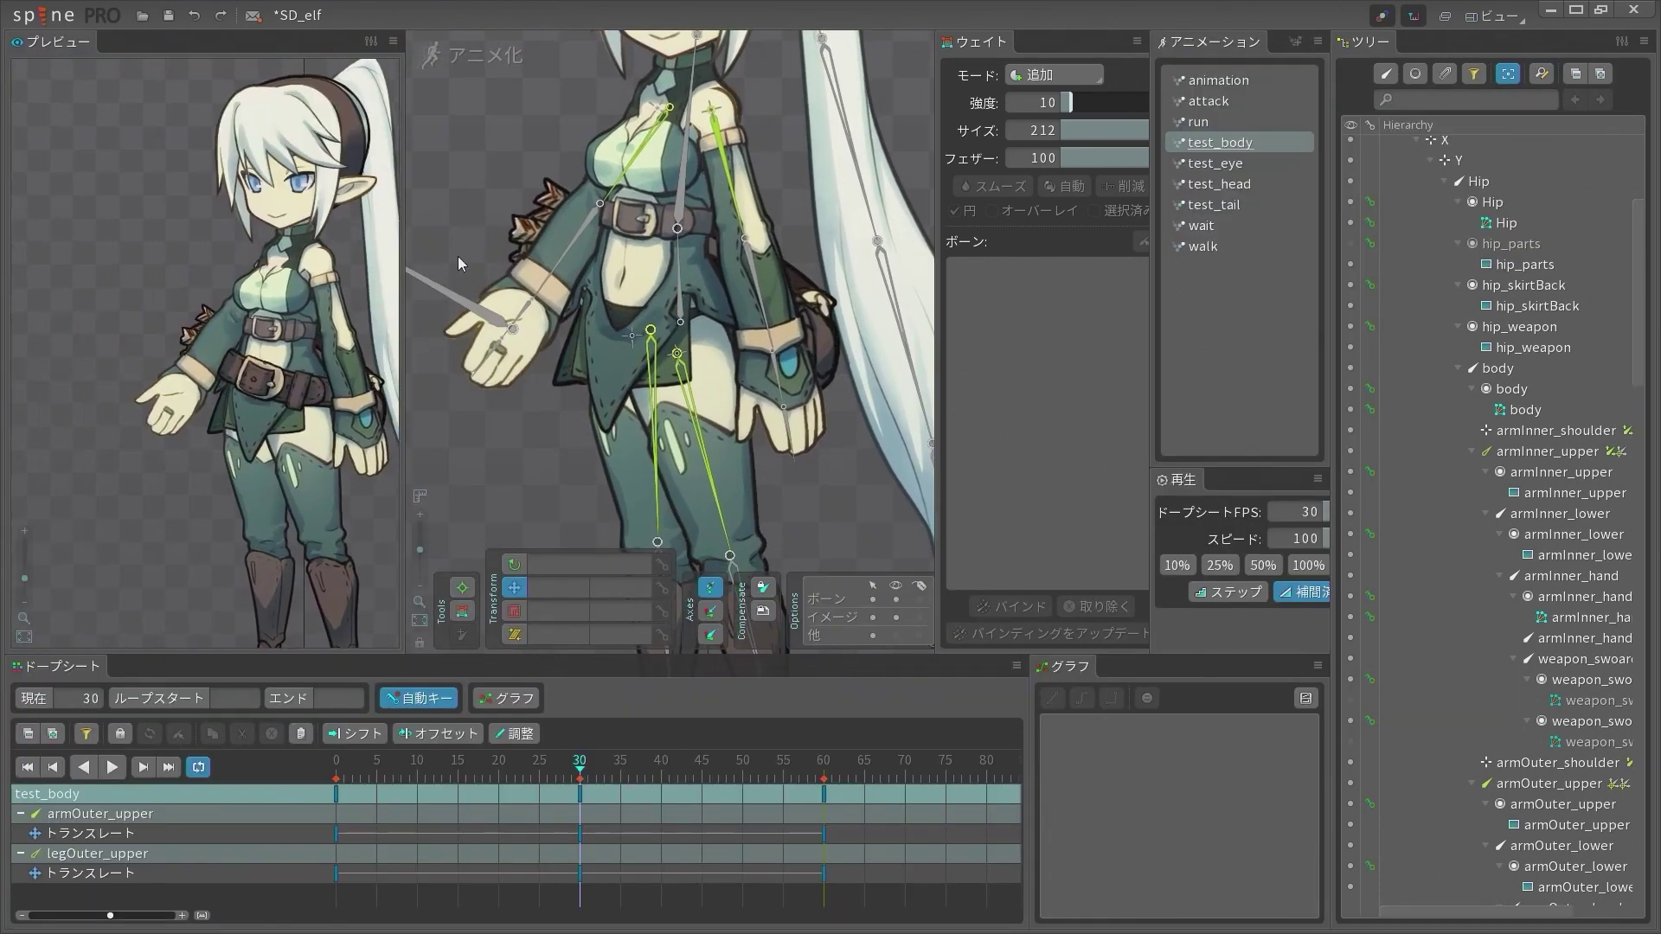
pyautogui.scroll(-3, 573, 319)
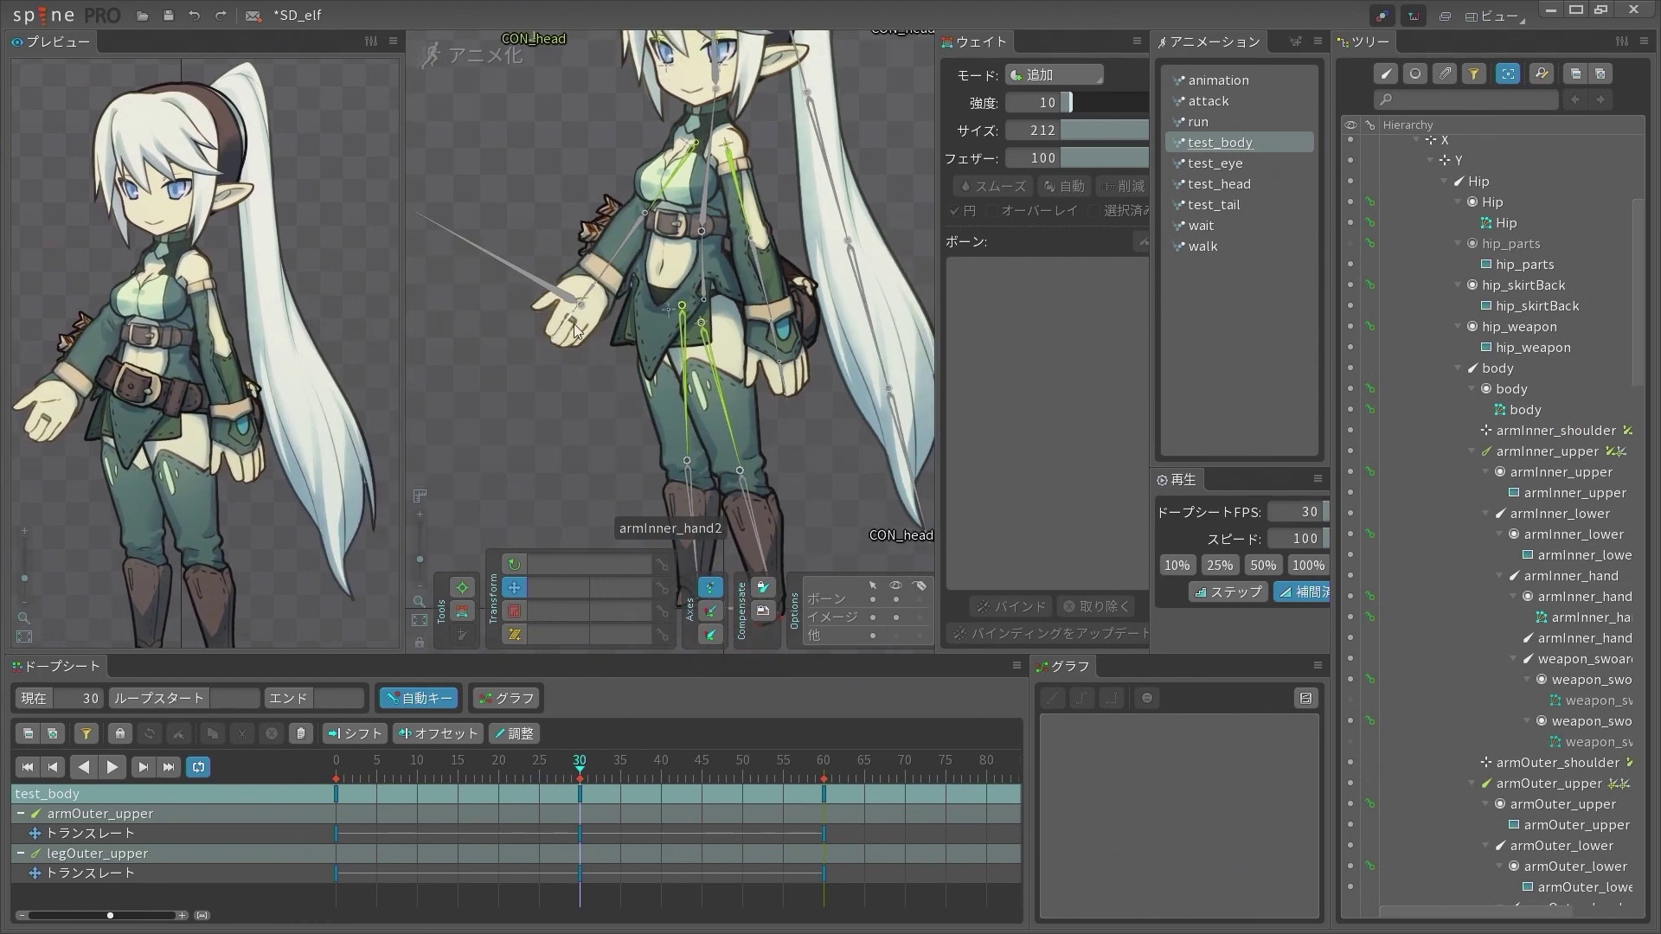
pyautogui.scroll(2, 573, 319)
pyautogui.scroll(-2, 641, 389)
pyautogui.scroll(1, 689, 284)
pyautogui.scroll(3, 689, 282)
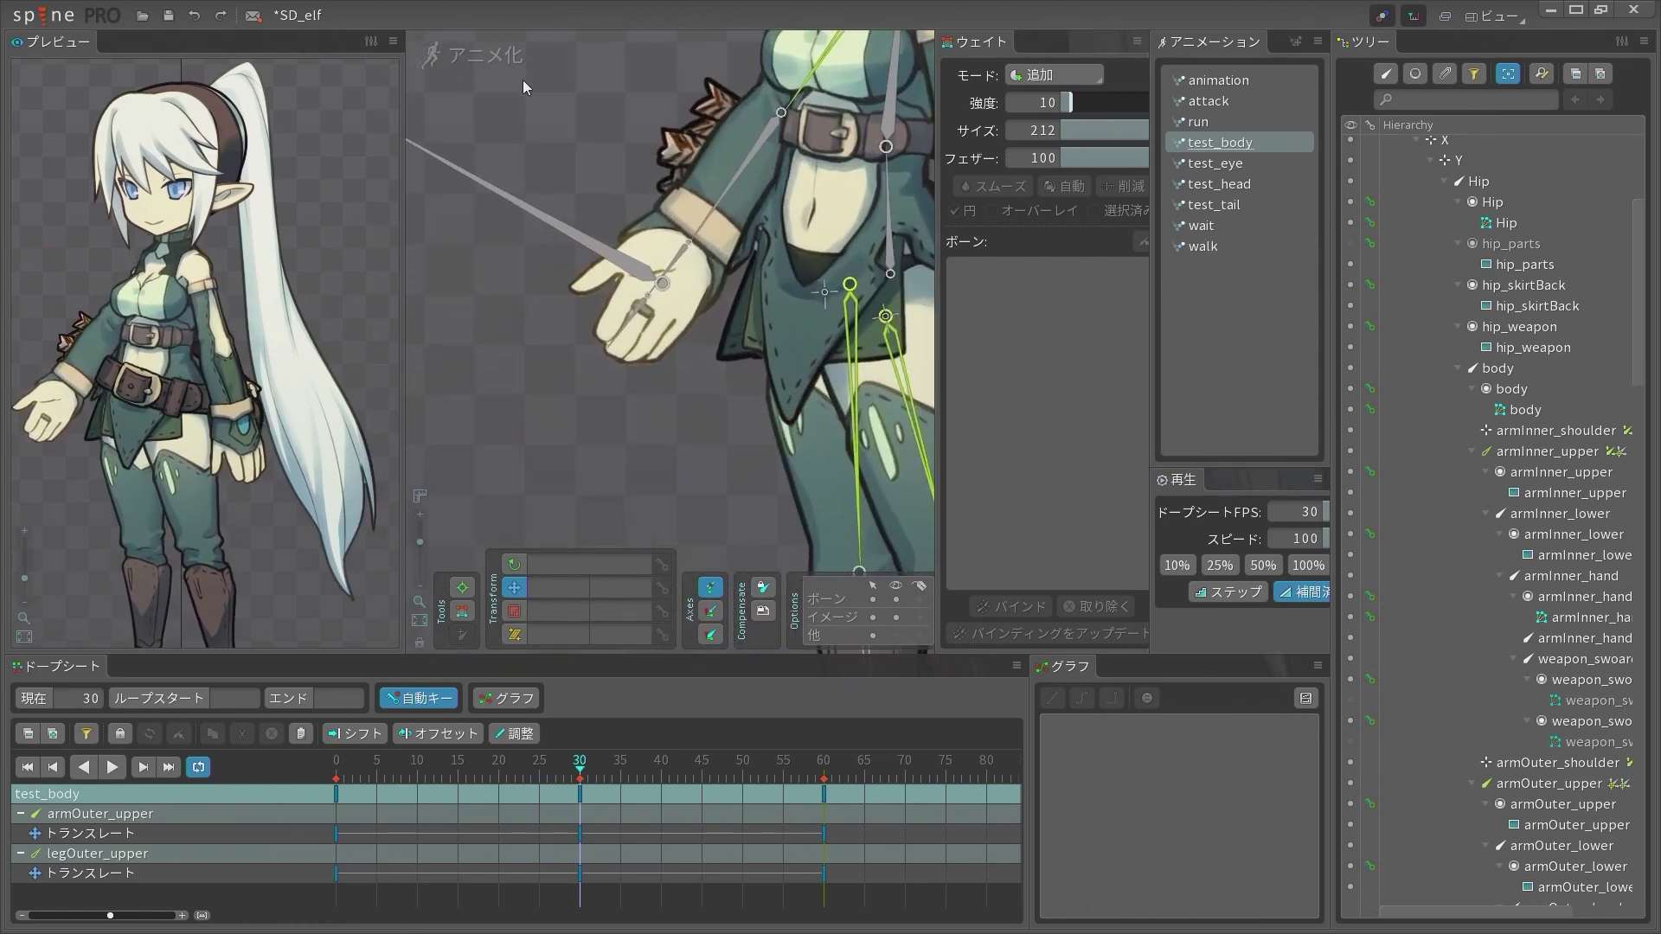
# In setup mode, convert the hip_weapon, hip_skirtBack and hip_parts region attachments to meshes
pyautogui.click(471, 54)
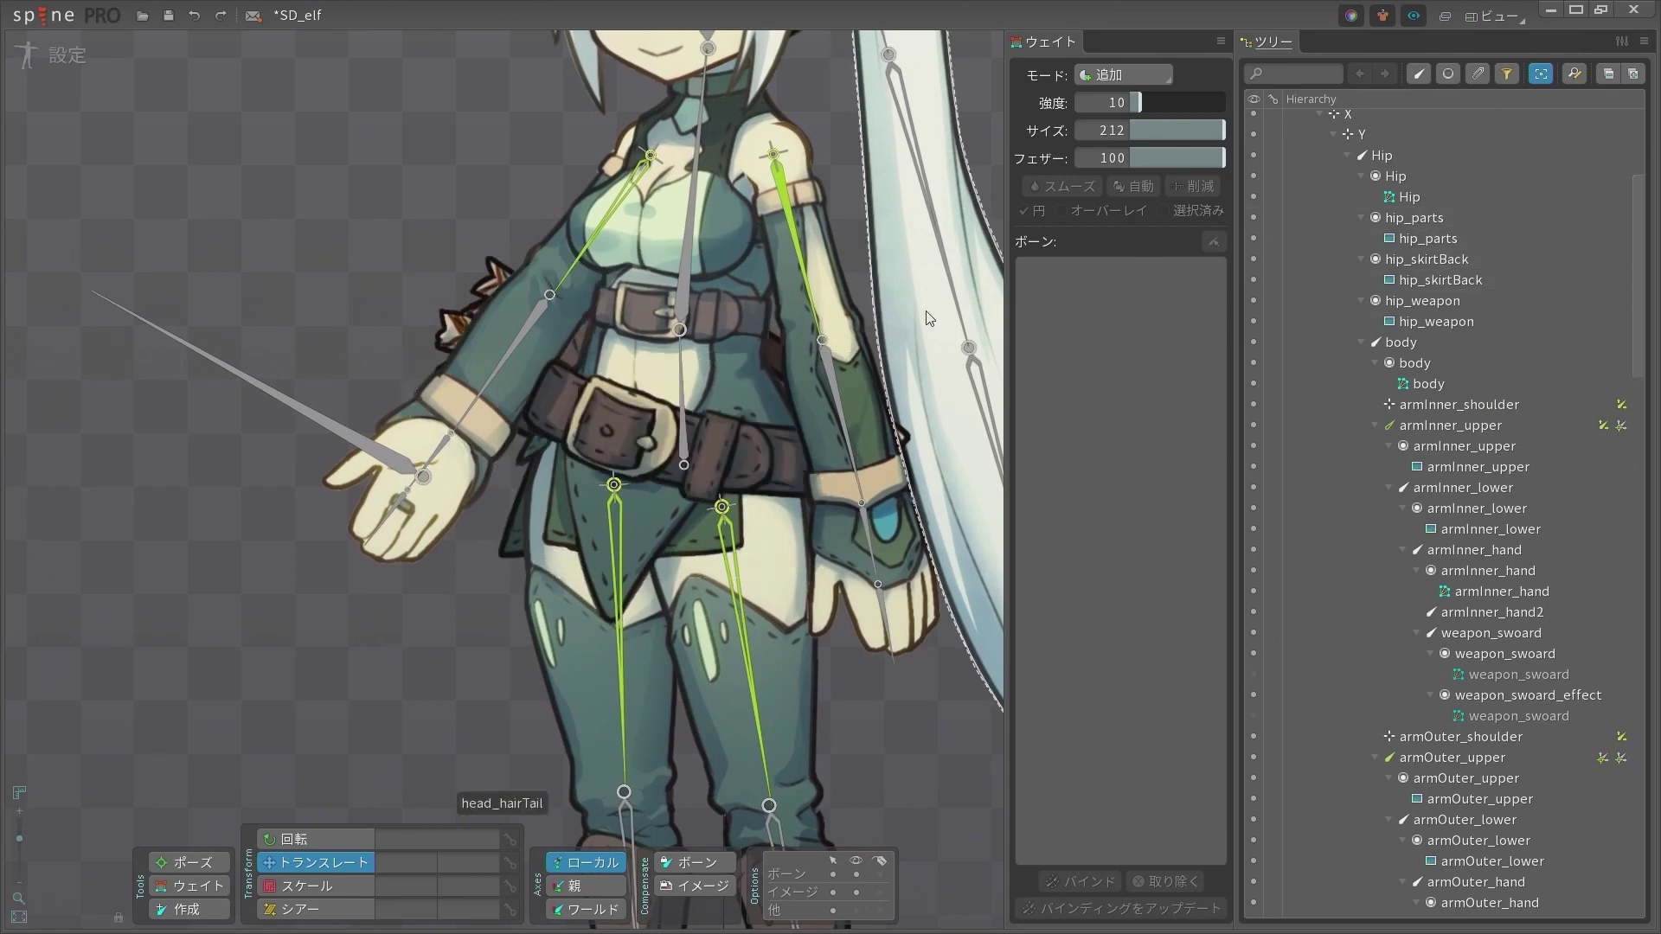
pyautogui.scroll(-3, 485, 372)
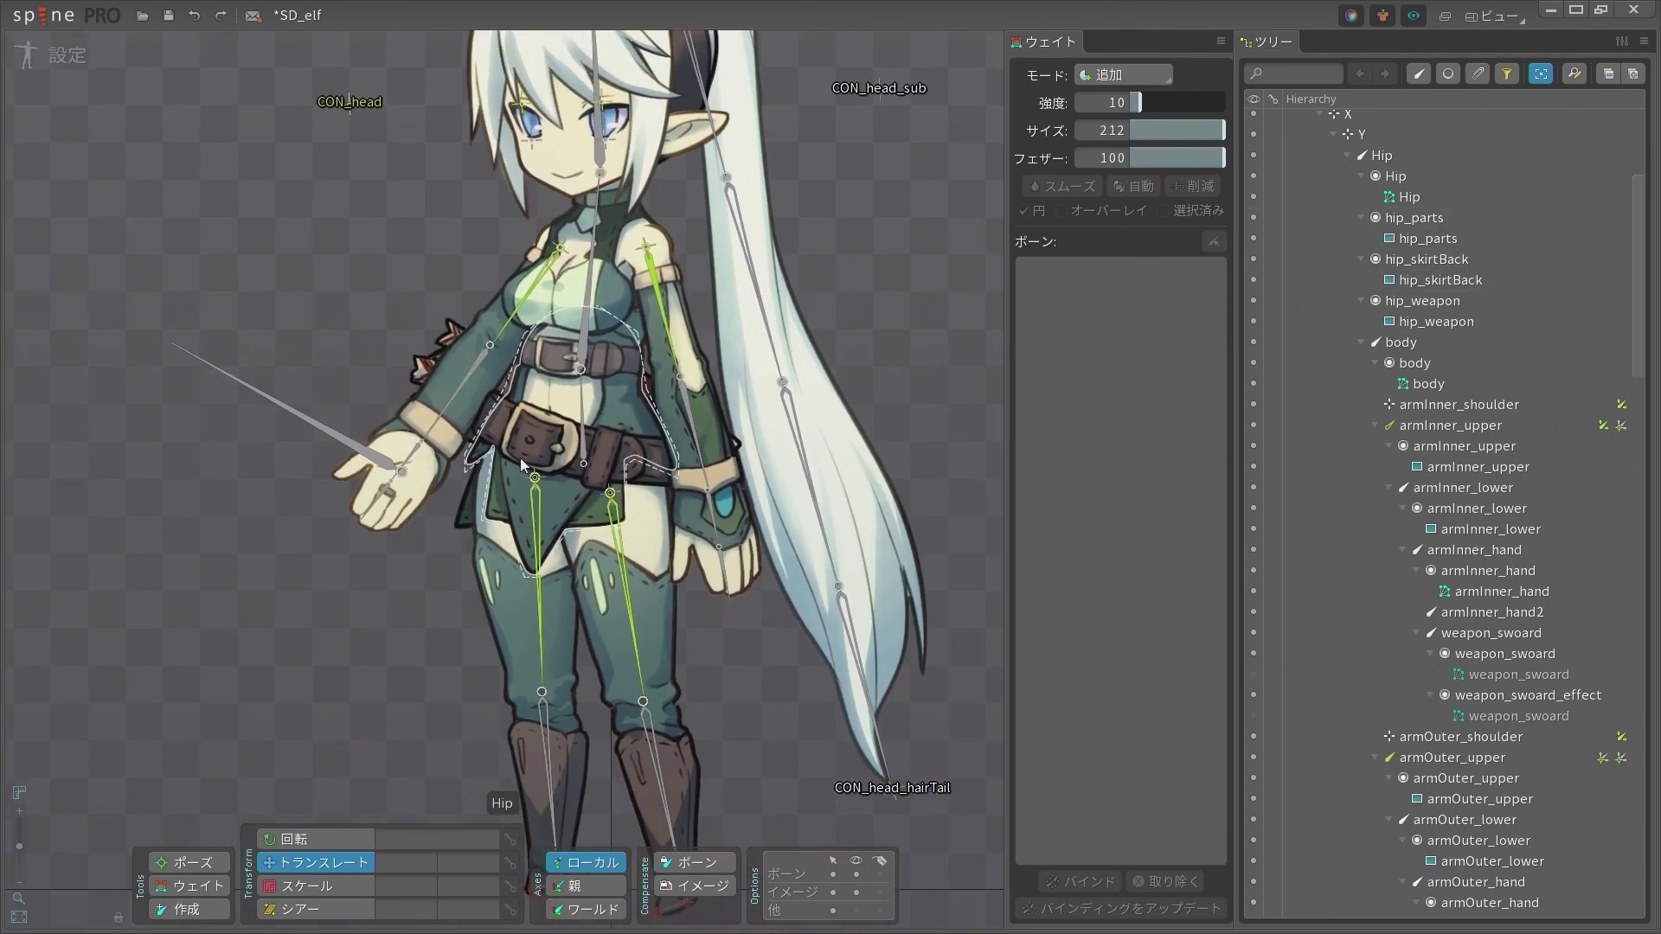
pyautogui.click(648, 482)
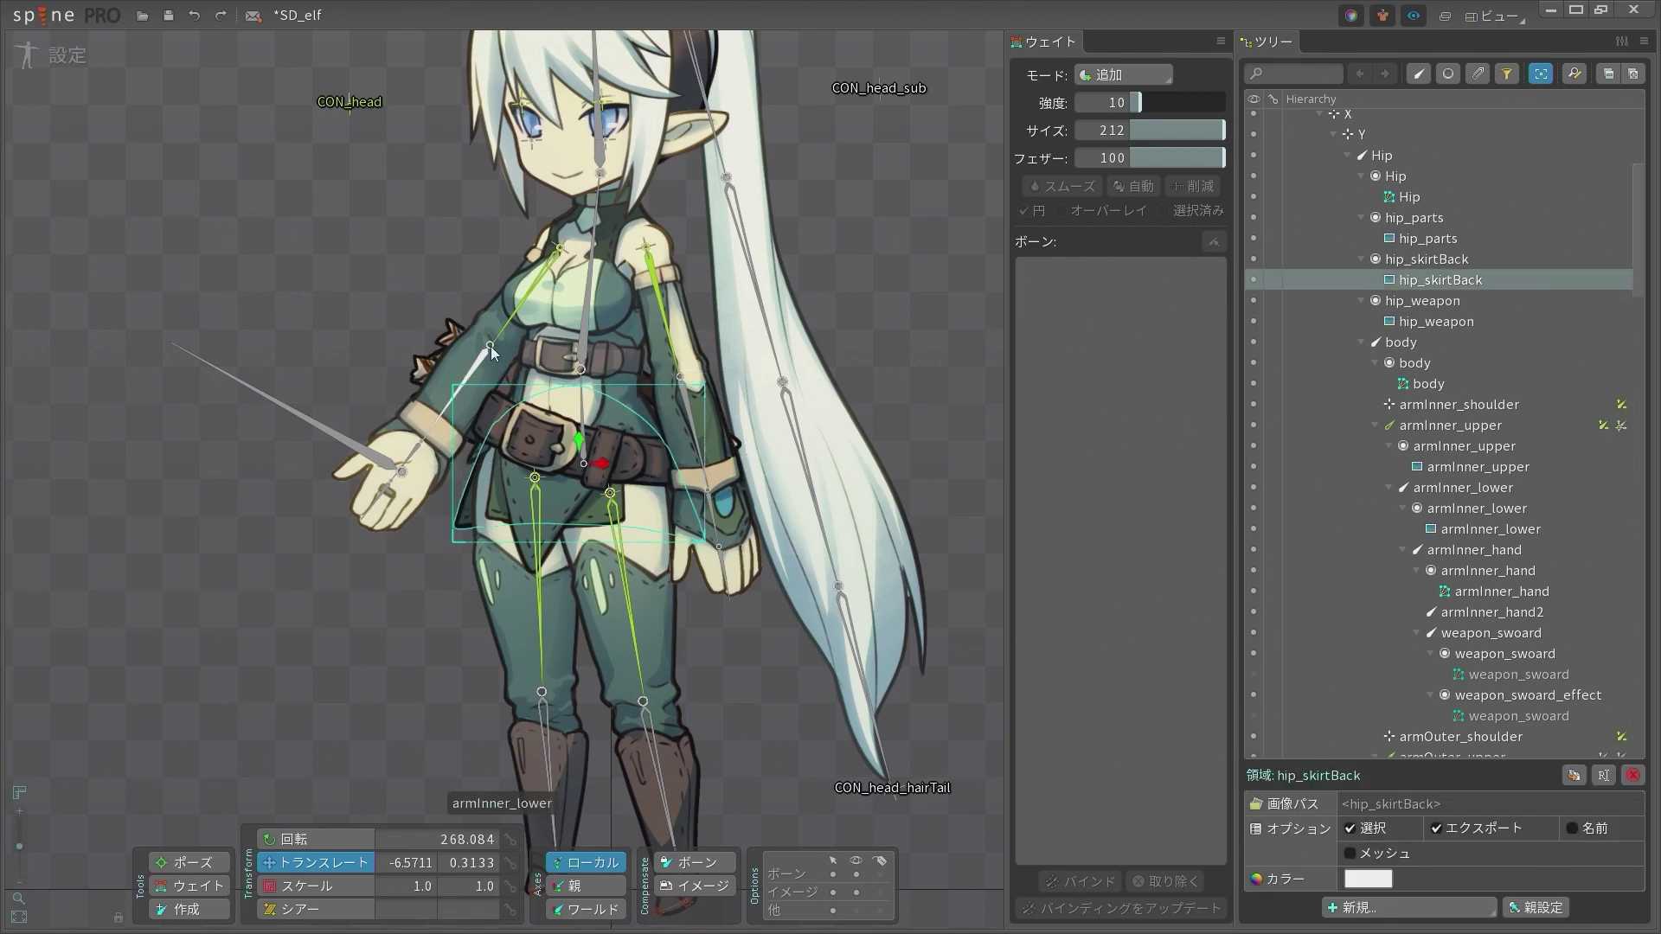
pyautogui.click(474, 396)
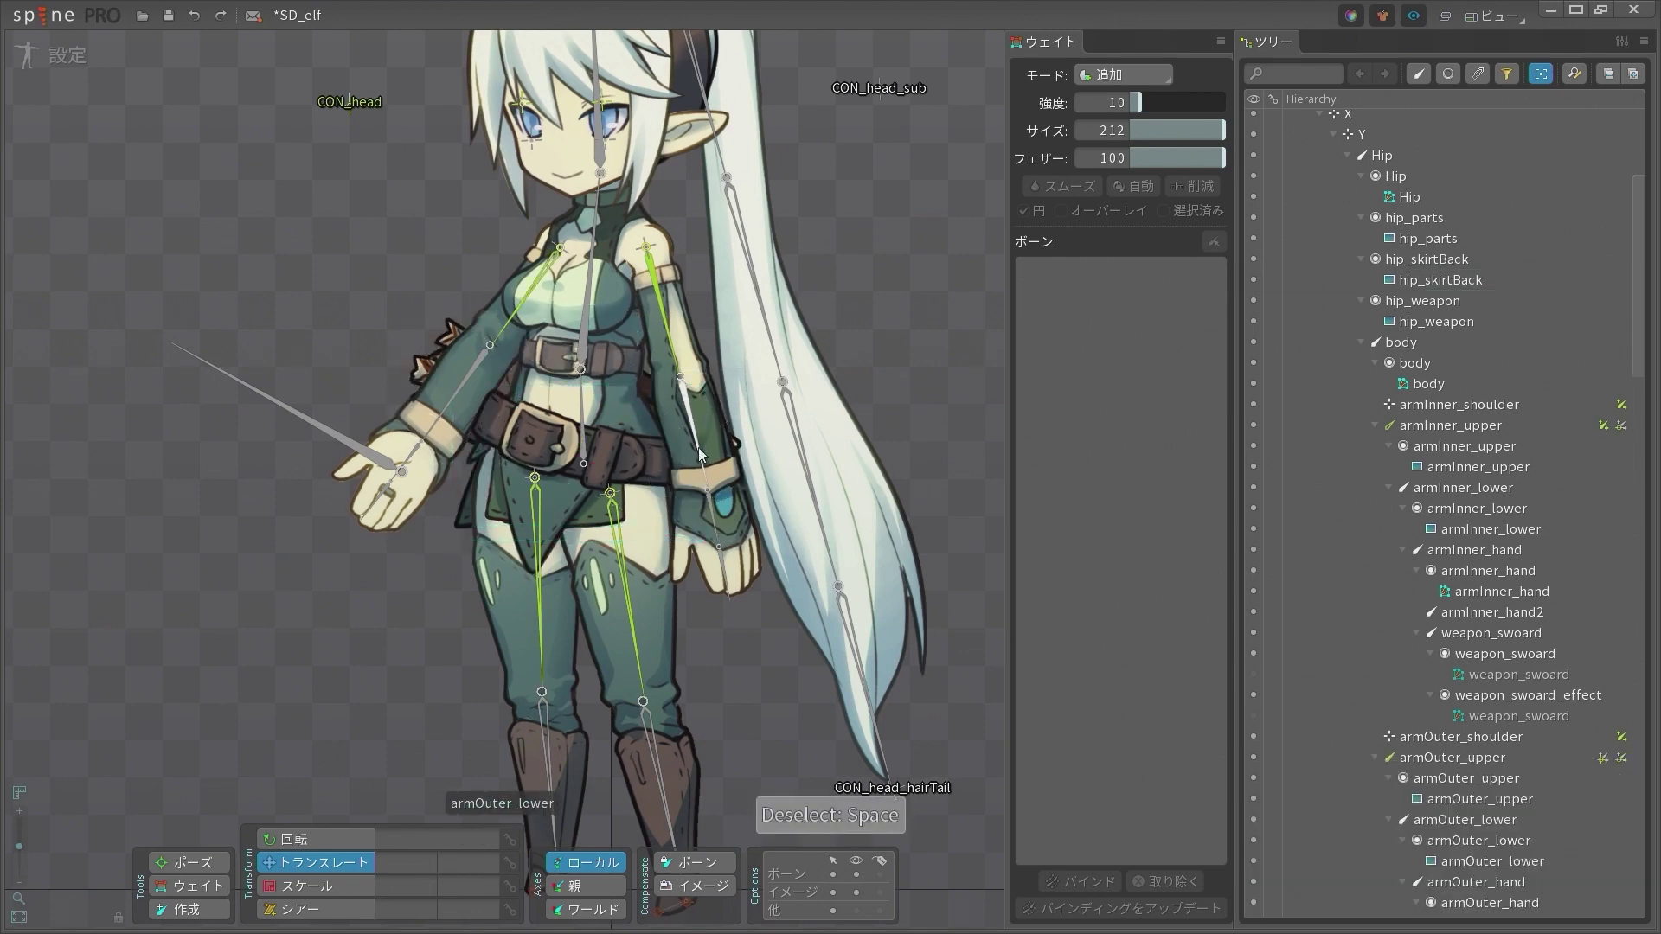
pyautogui.scroll(5, 486, 405)
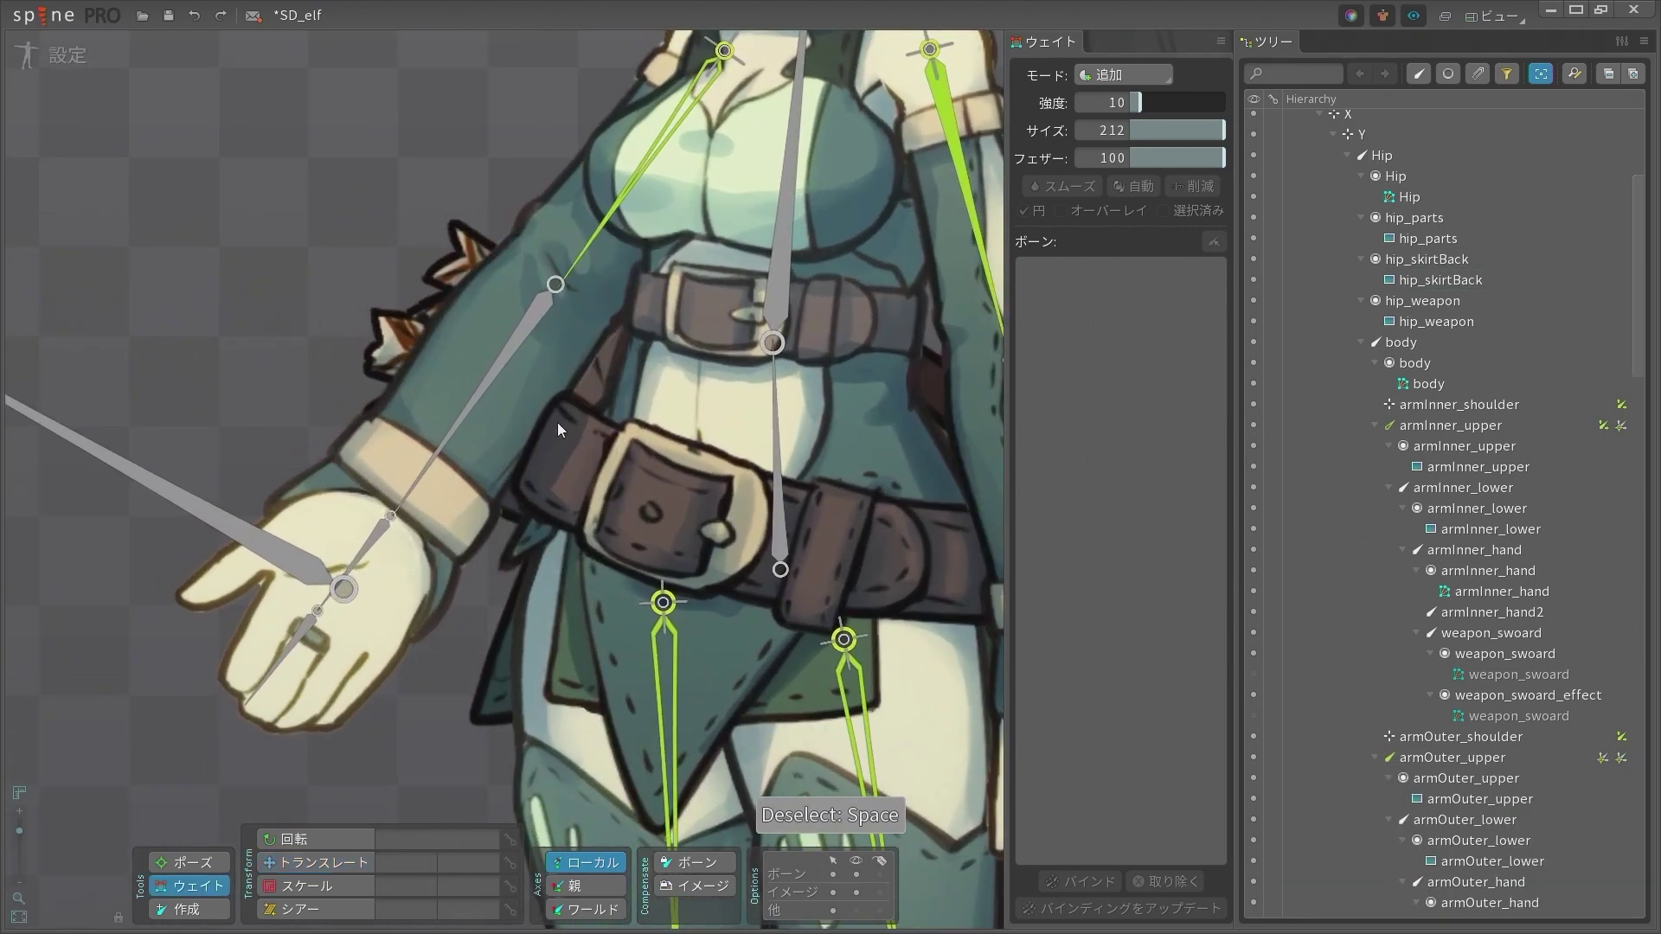
pyautogui.click(747, 437)
pyautogui.scroll(-5, 746, 438)
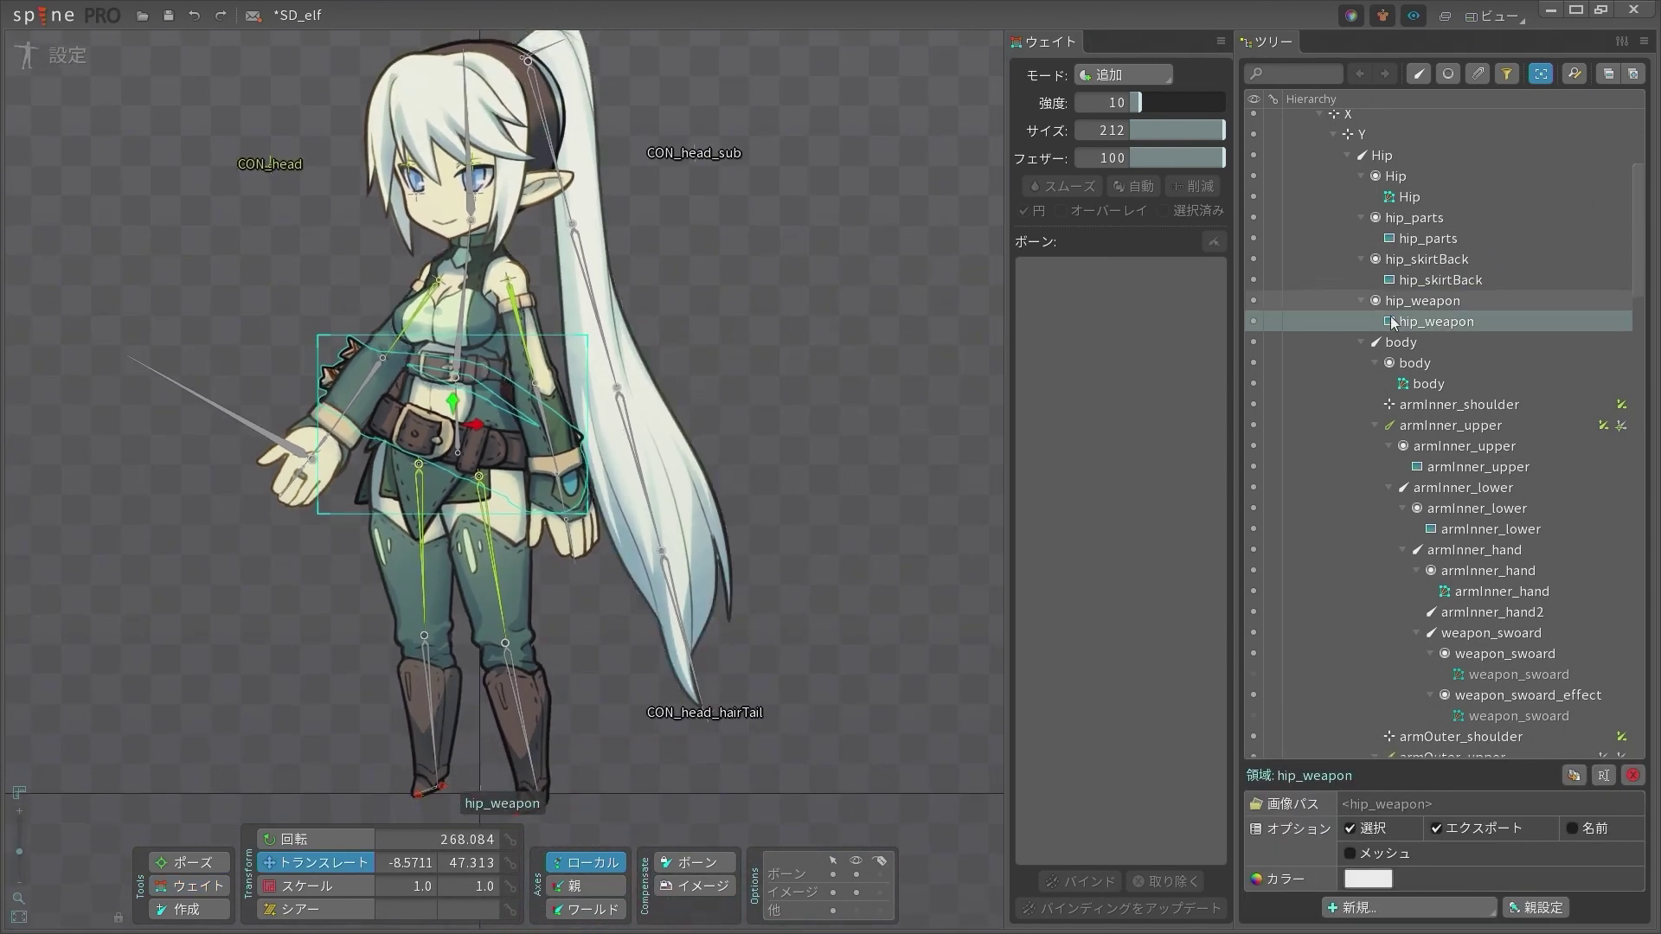
pyautogui.keyDown('ctrl'); pyautogui.click(1513, 279); pyautogui.keyUp('ctrl')
pyautogui.keyDown('ctrl'); pyautogui.click(1453, 235); pyautogui.keyUp('ctrl')
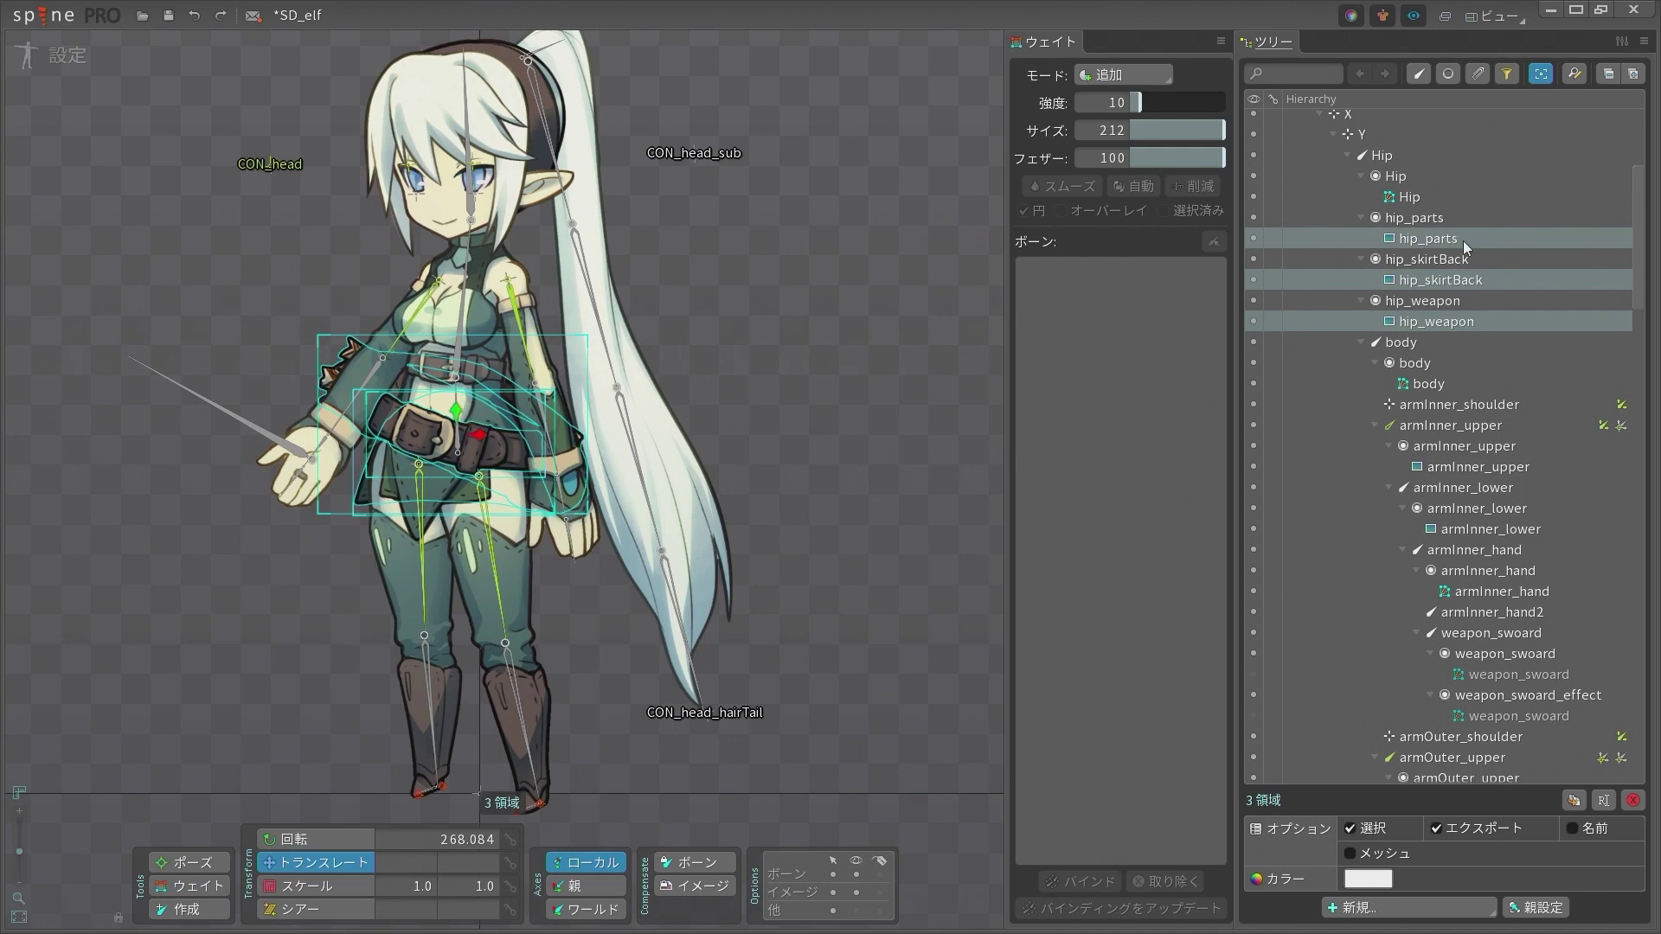
pyautogui.click(1398, 852)
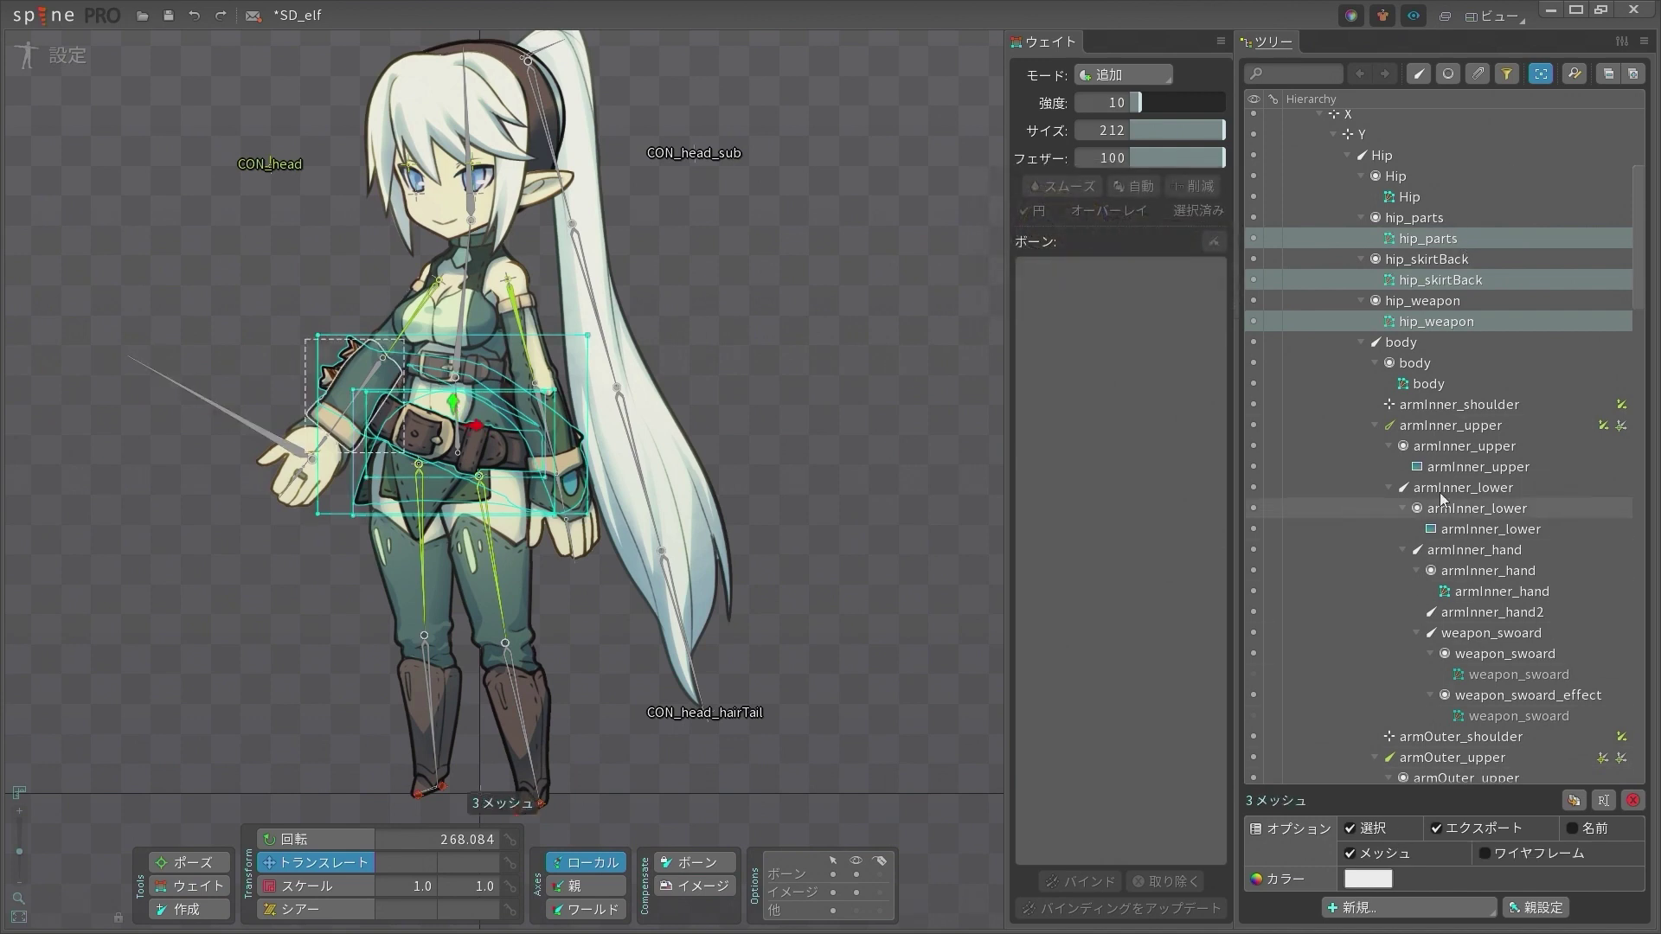
# Trace the hip_parts belt mesh with detail 33.9, add vertices along its upper edge, and finish the mesh editing
pyautogui.click(1455, 238)
pyautogui.click(1374, 882)
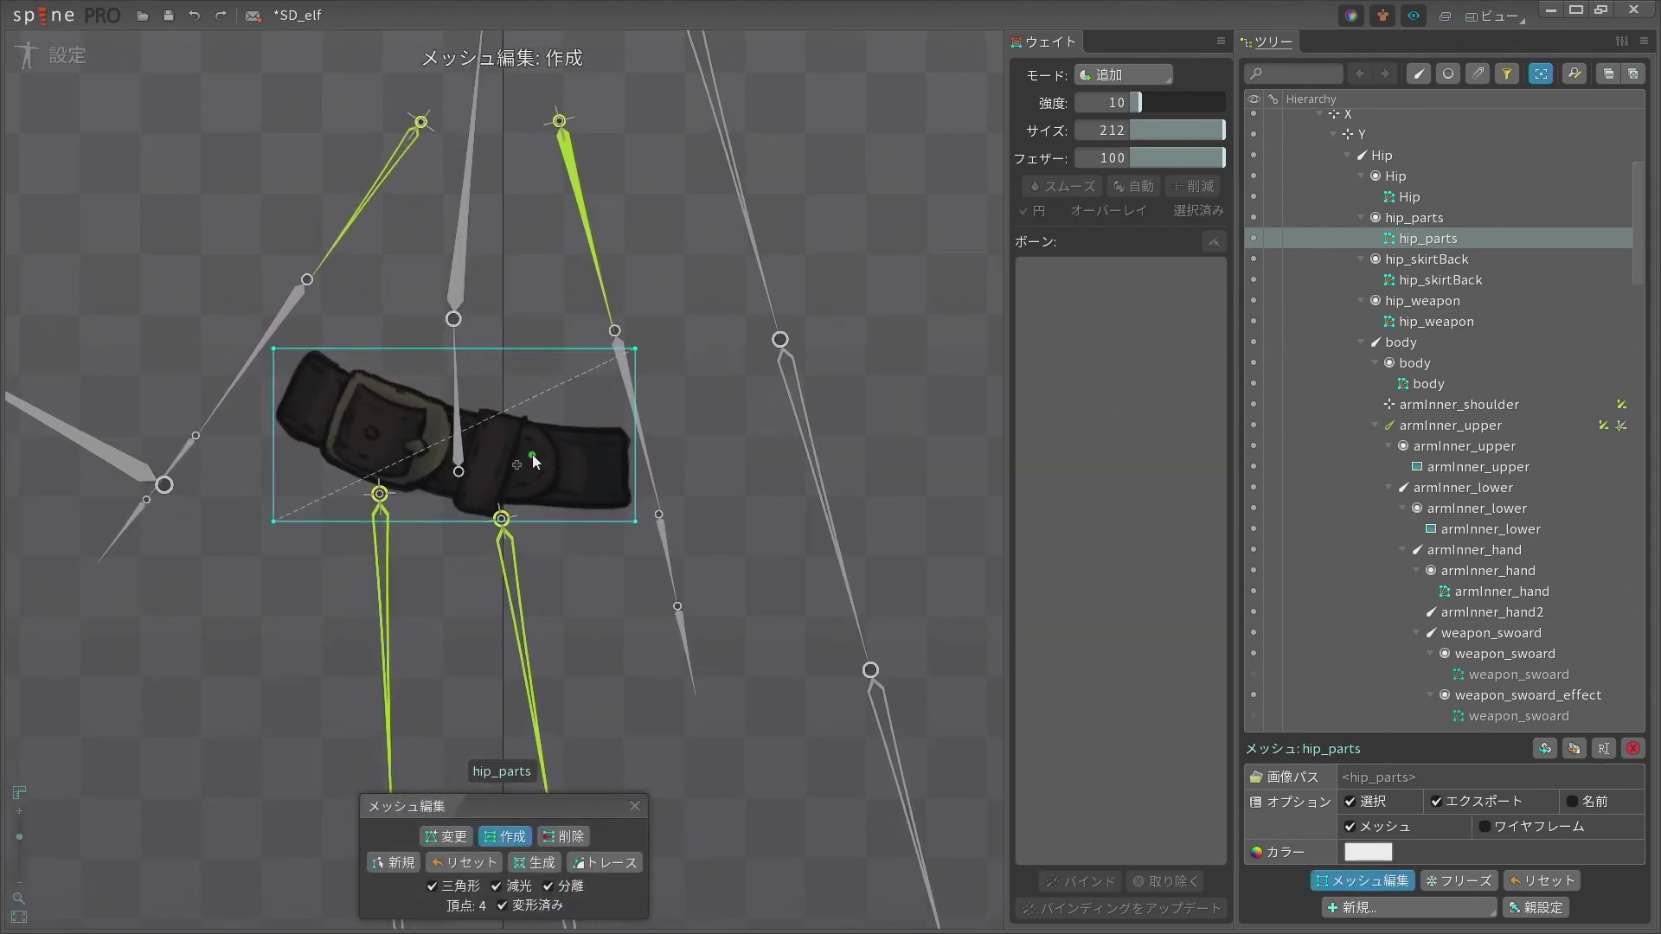
pyautogui.scroll(2, 533, 461)
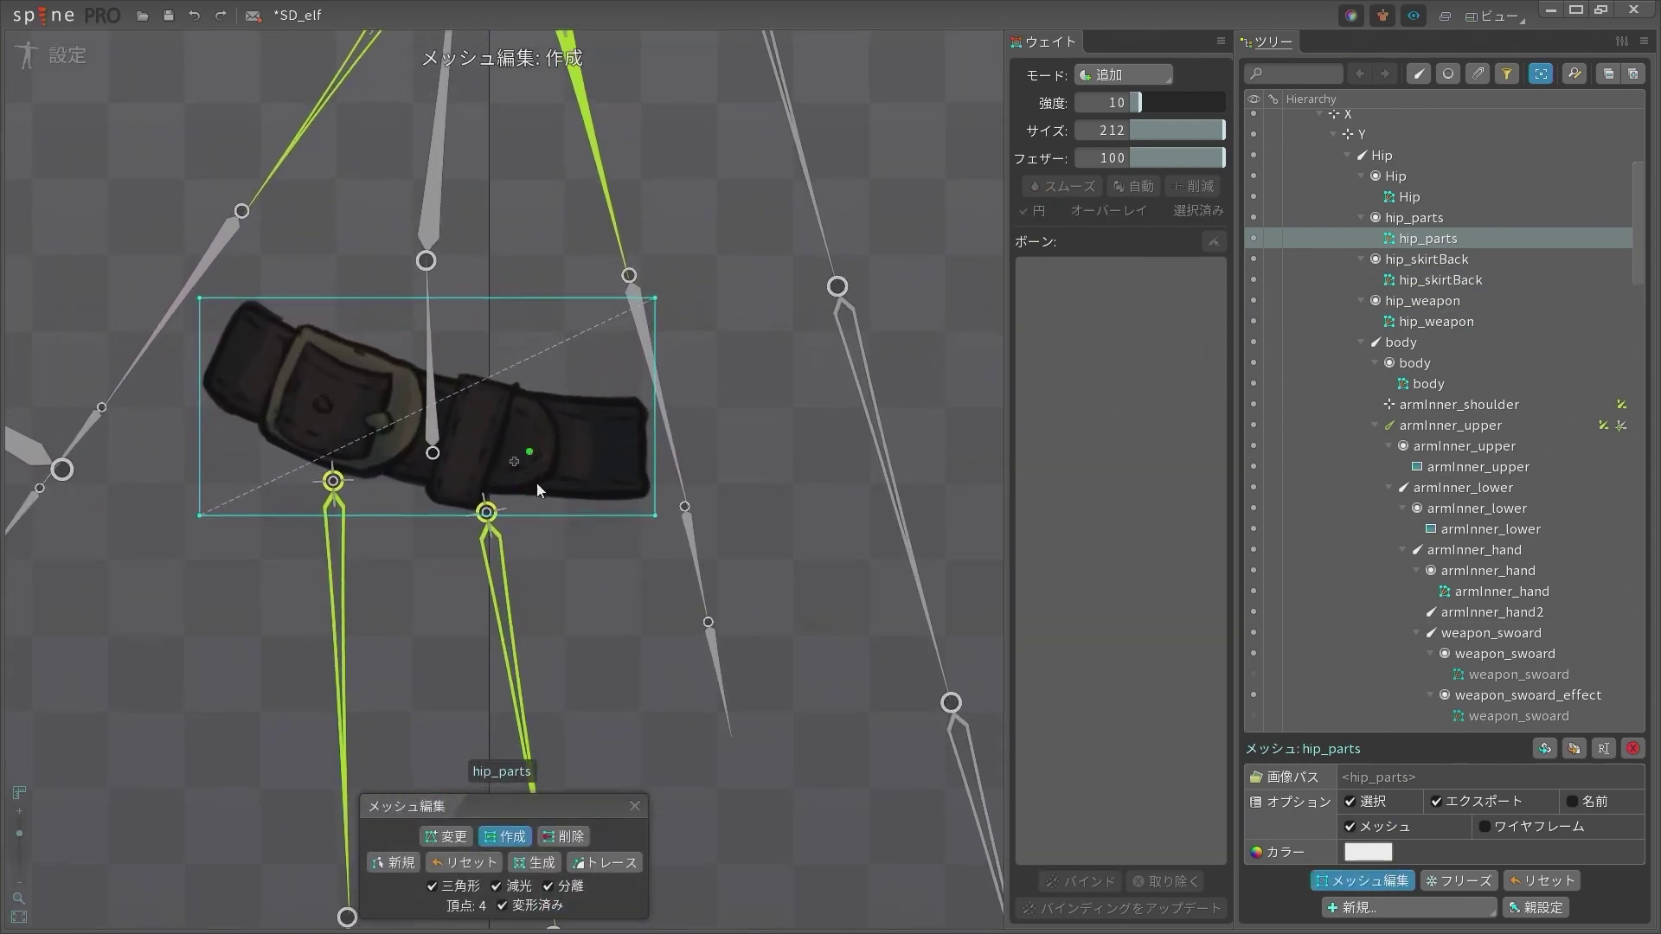
pyautogui.click(605, 863)
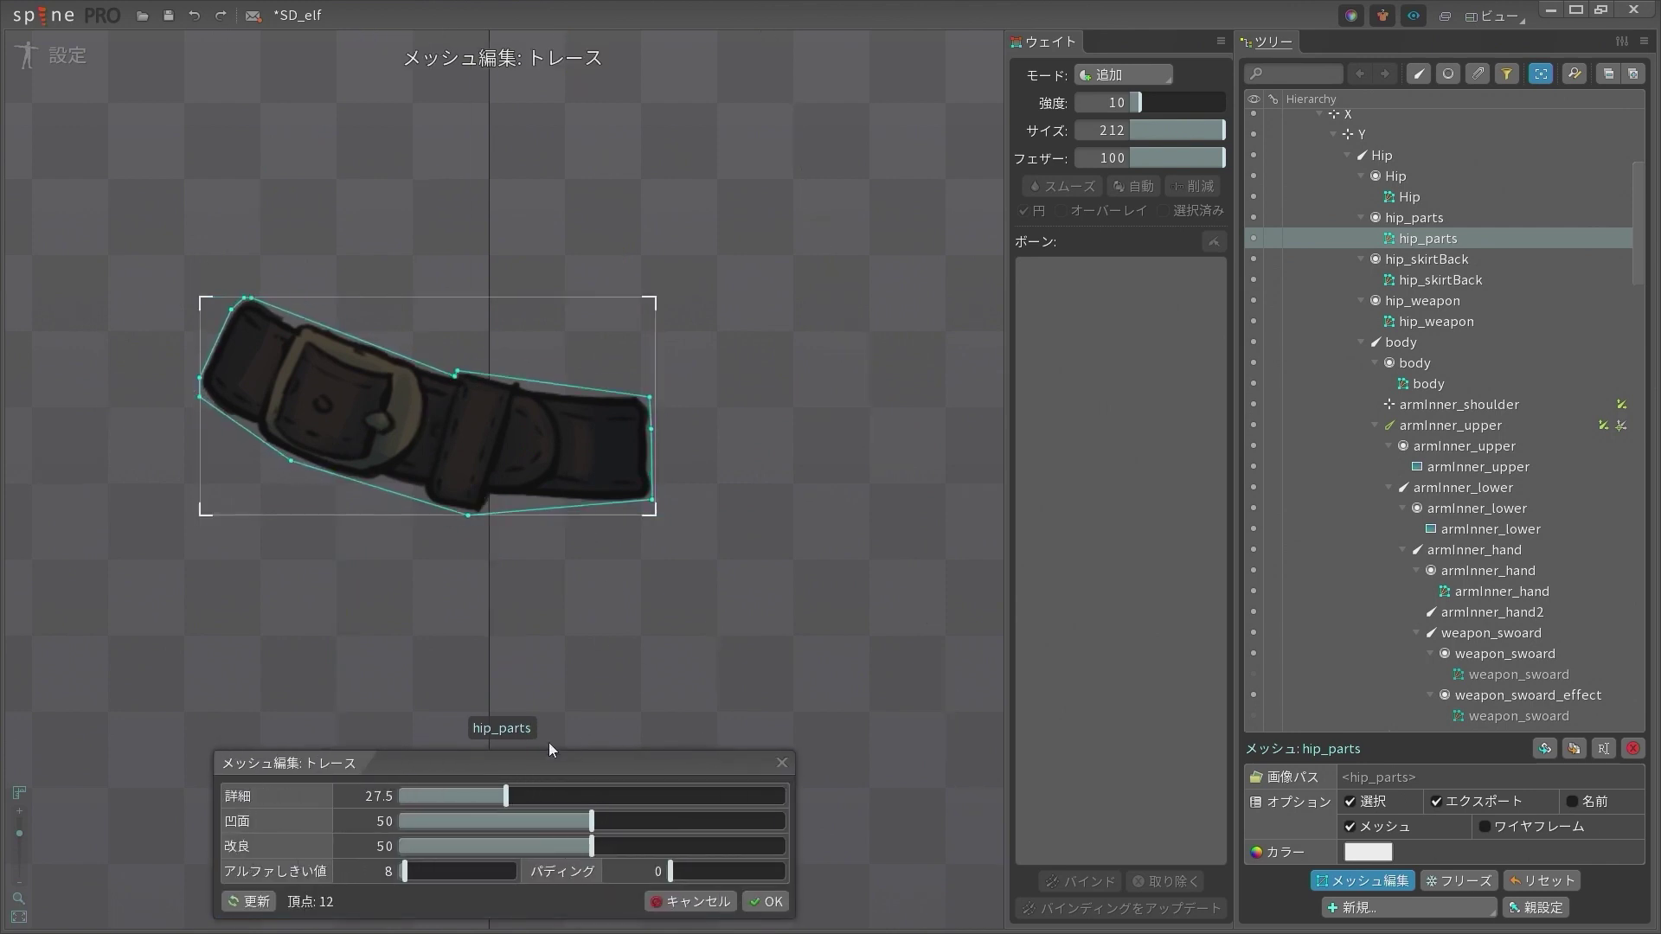
pyautogui.moveTo(527, 794); pyautogui.dragTo(532, 796)
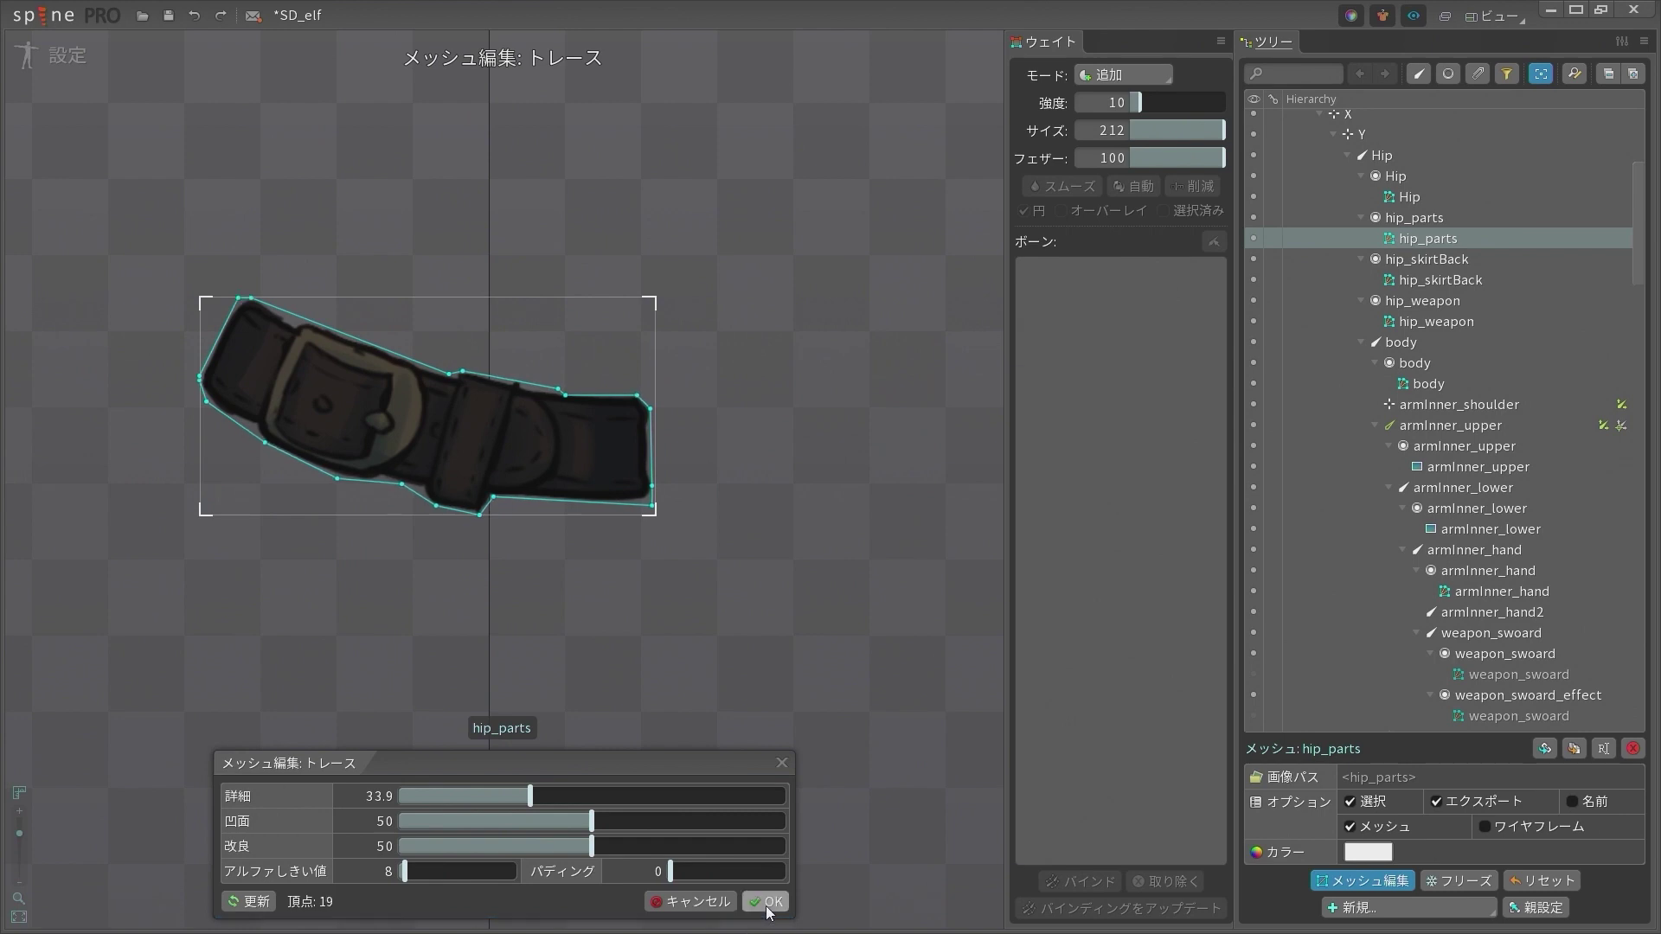
pyautogui.click(768, 902)
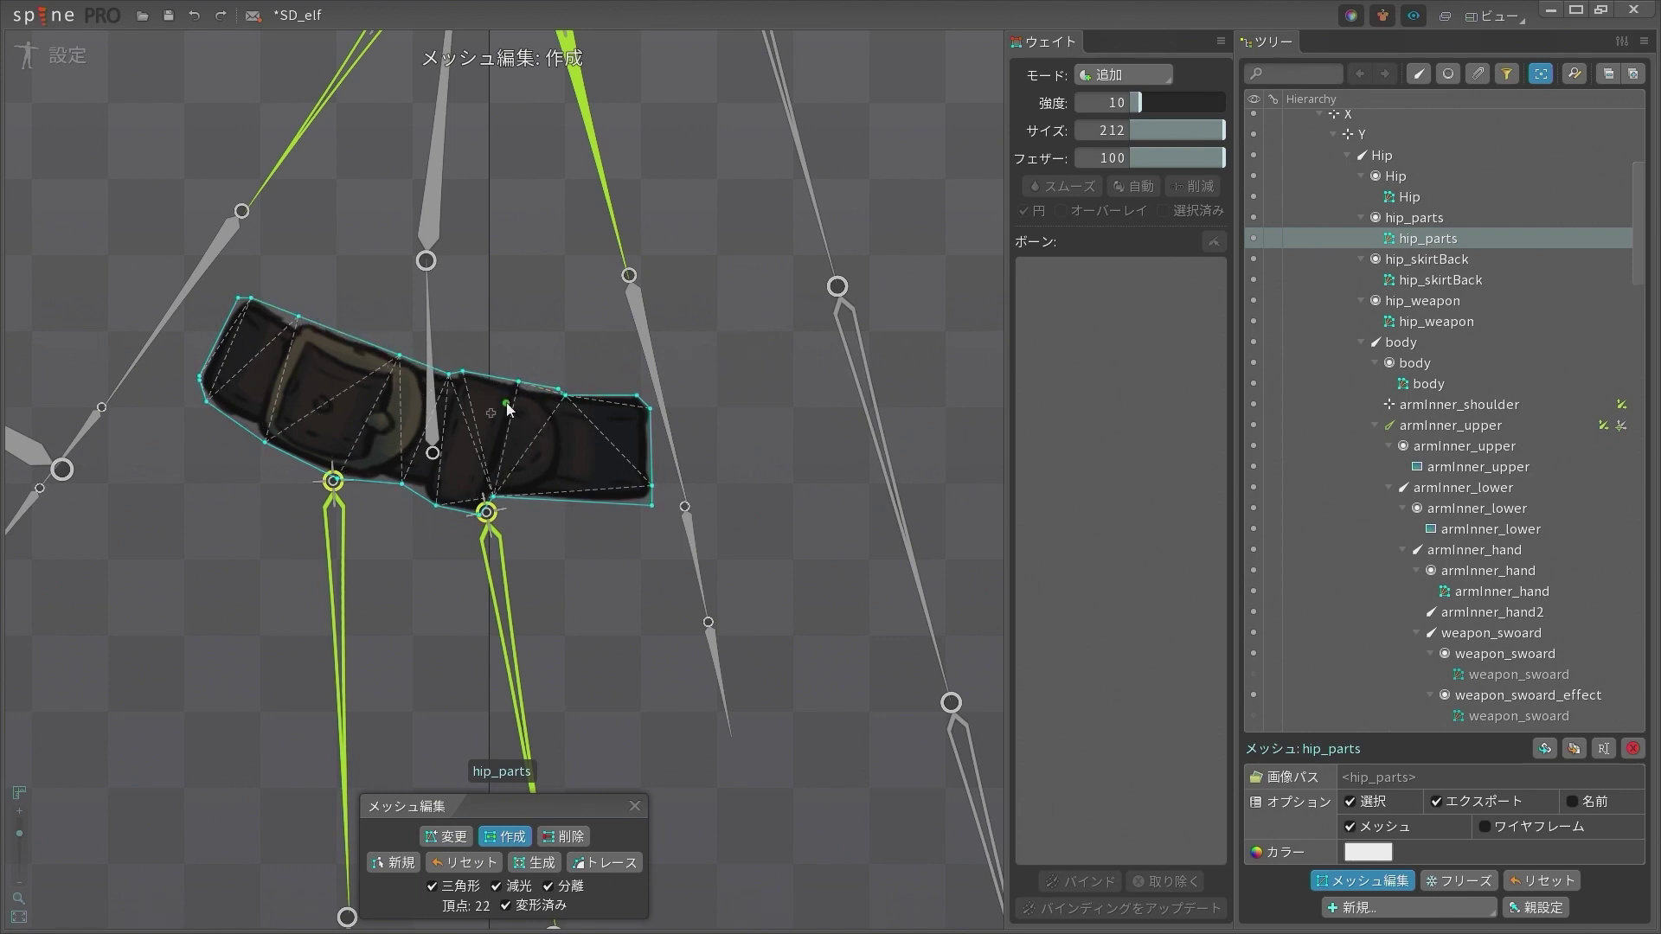
pyautogui.hotkey('ctrl', 'z')
pyautogui.press('Escape')
# Trace the hip_skirtBack mesh with detail 33.9, and add two interior vertices and a vertical edge through the skirt
pyautogui.click(1477, 278)
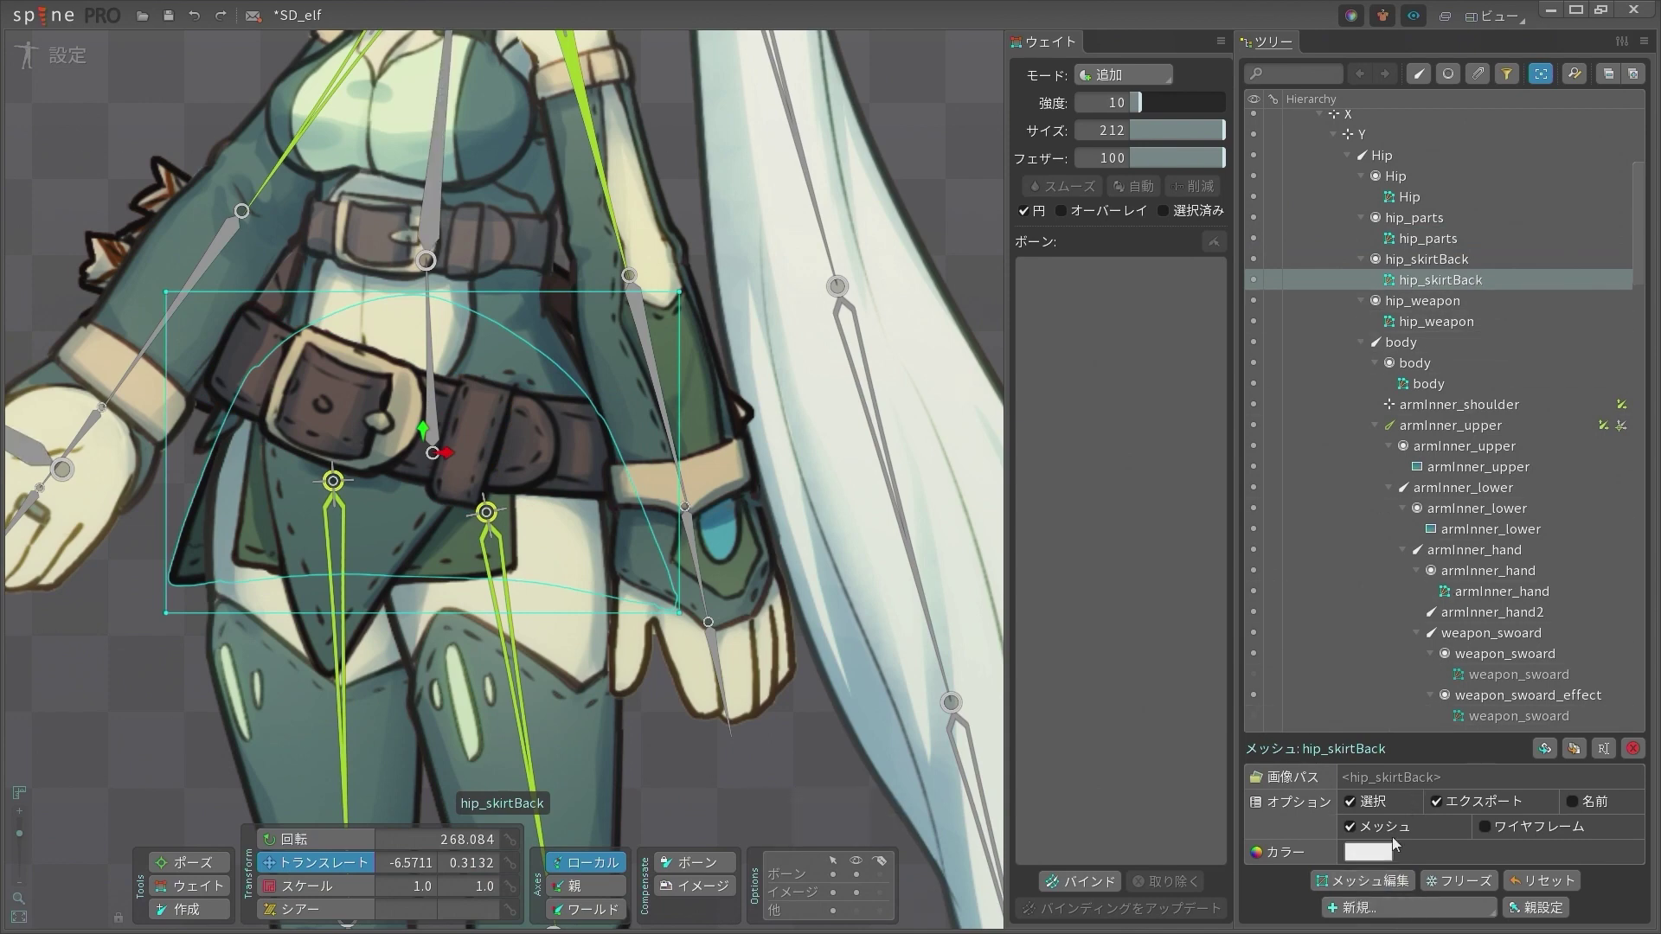
pyautogui.click(1363, 881)
pyautogui.click(630, 864)
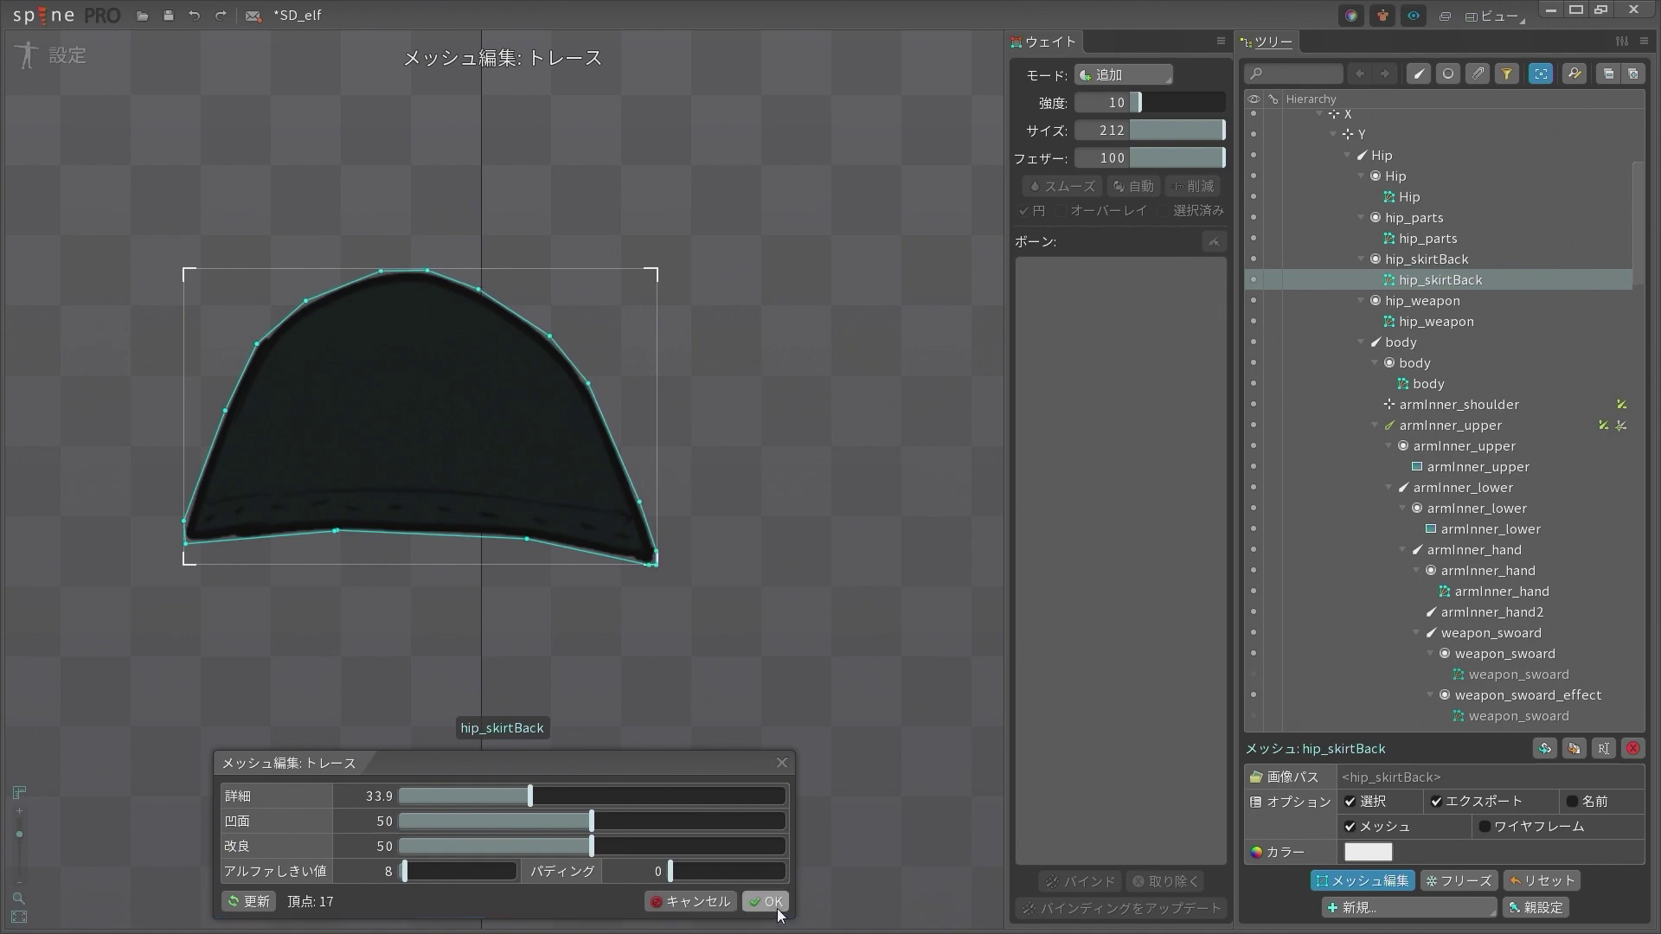
pyautogui.click(766, 902)
pyautogui.click(505, 836)
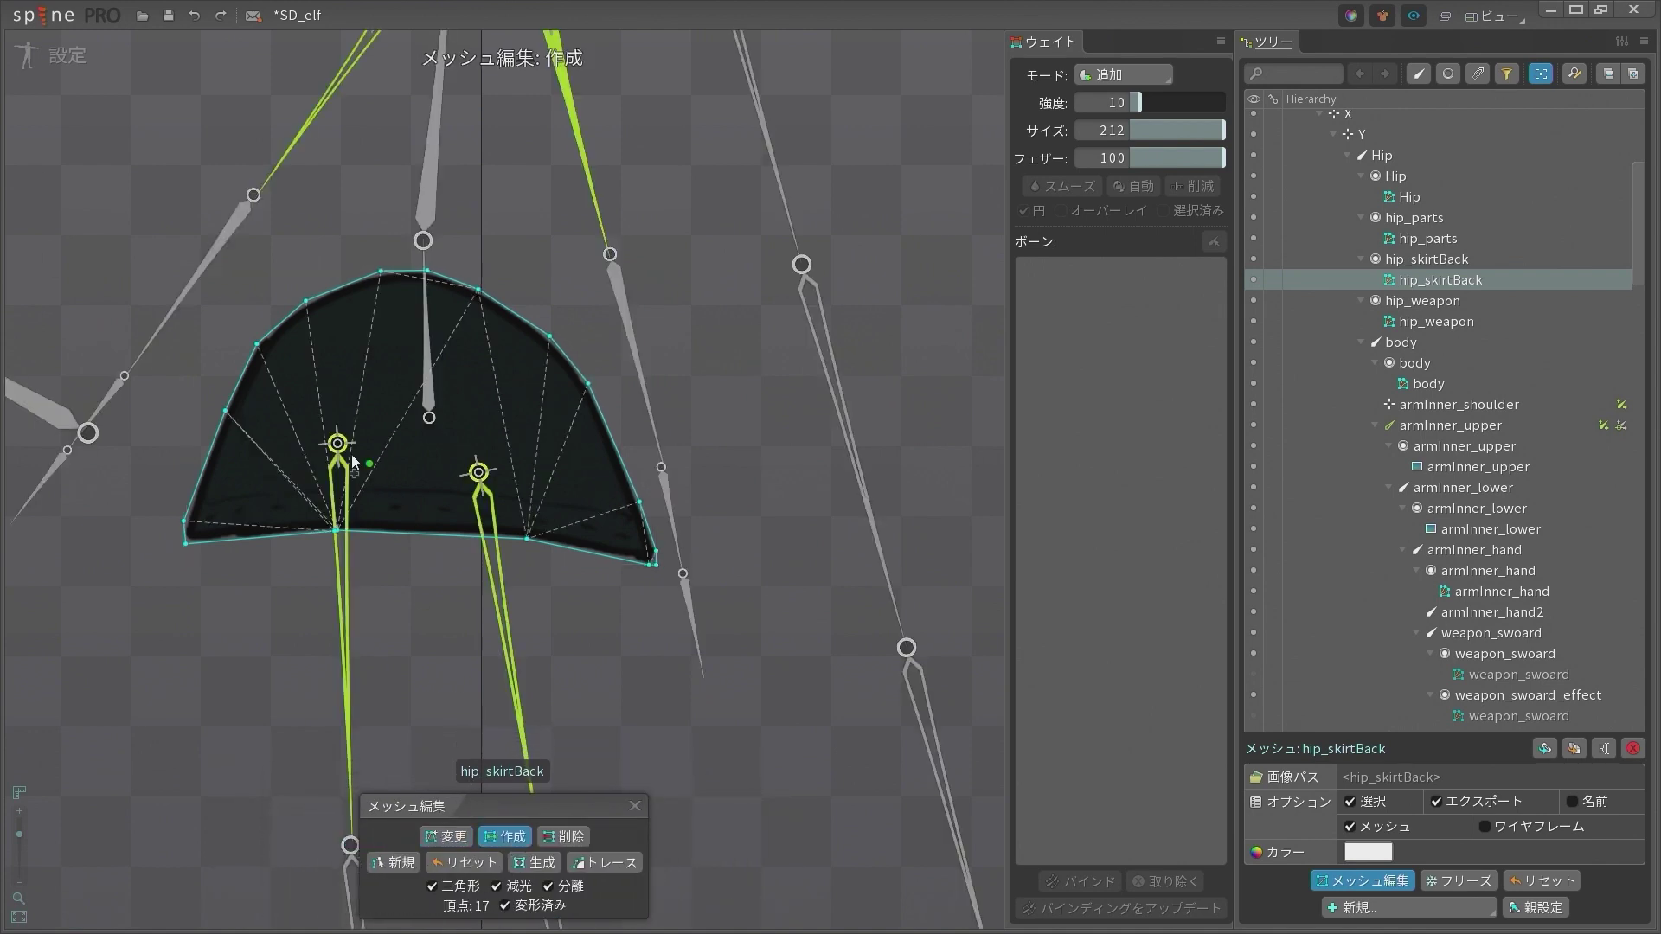
pyautogui.click(334, 405)
pyautogui.click(512, 408)
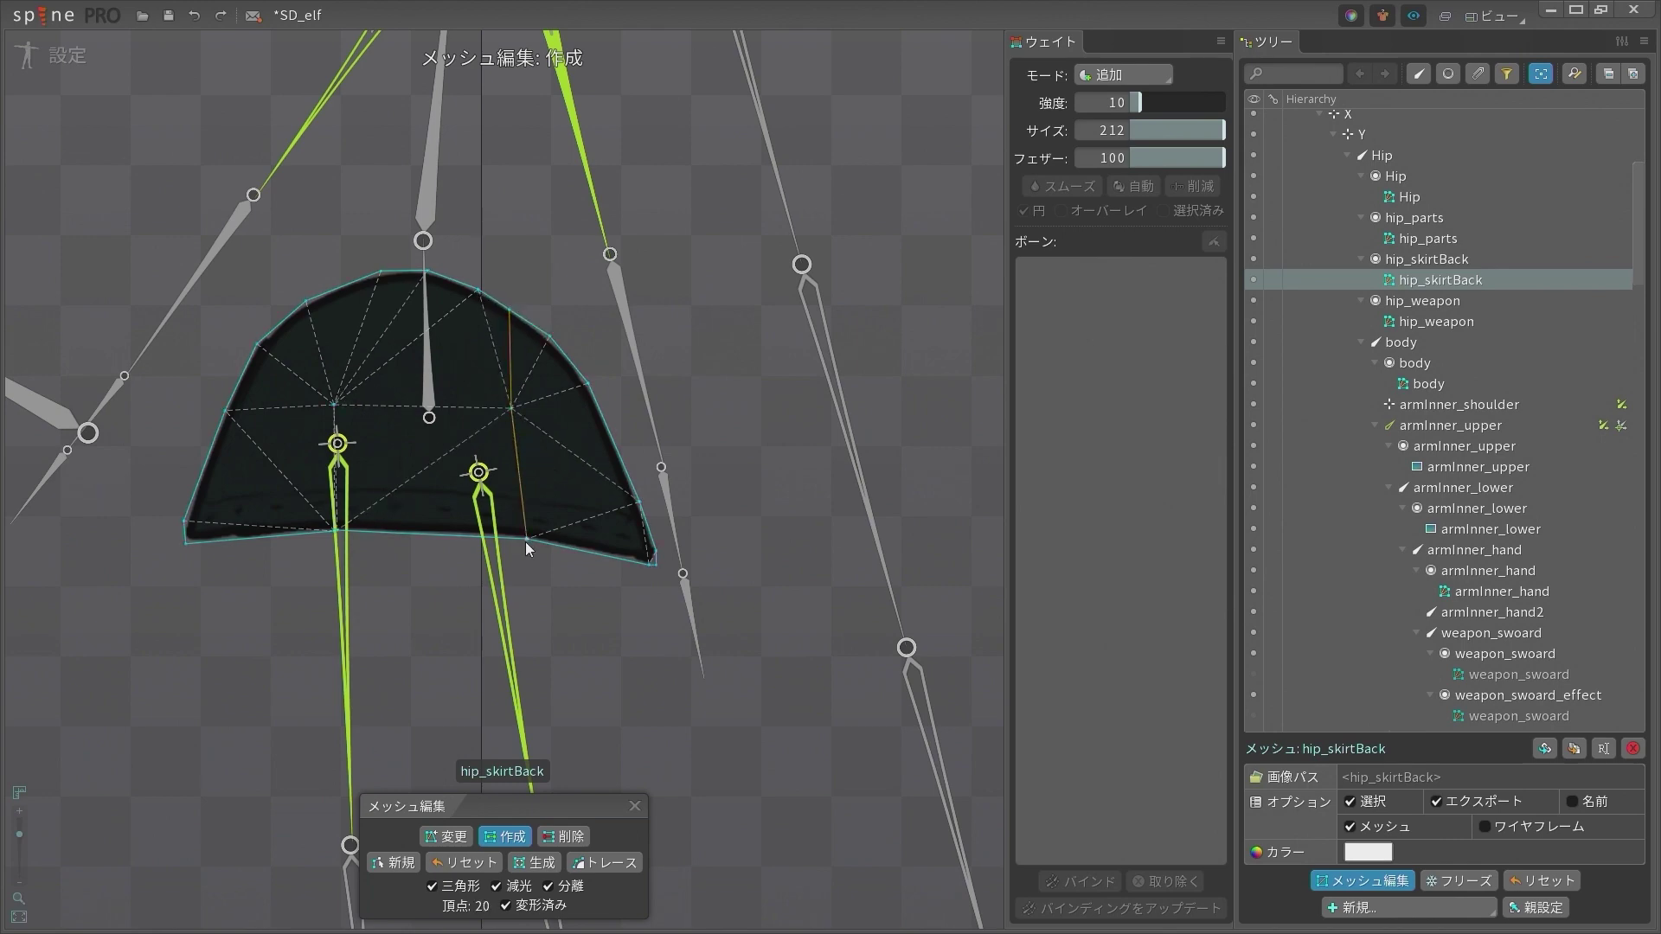
pyautogui.press('space')
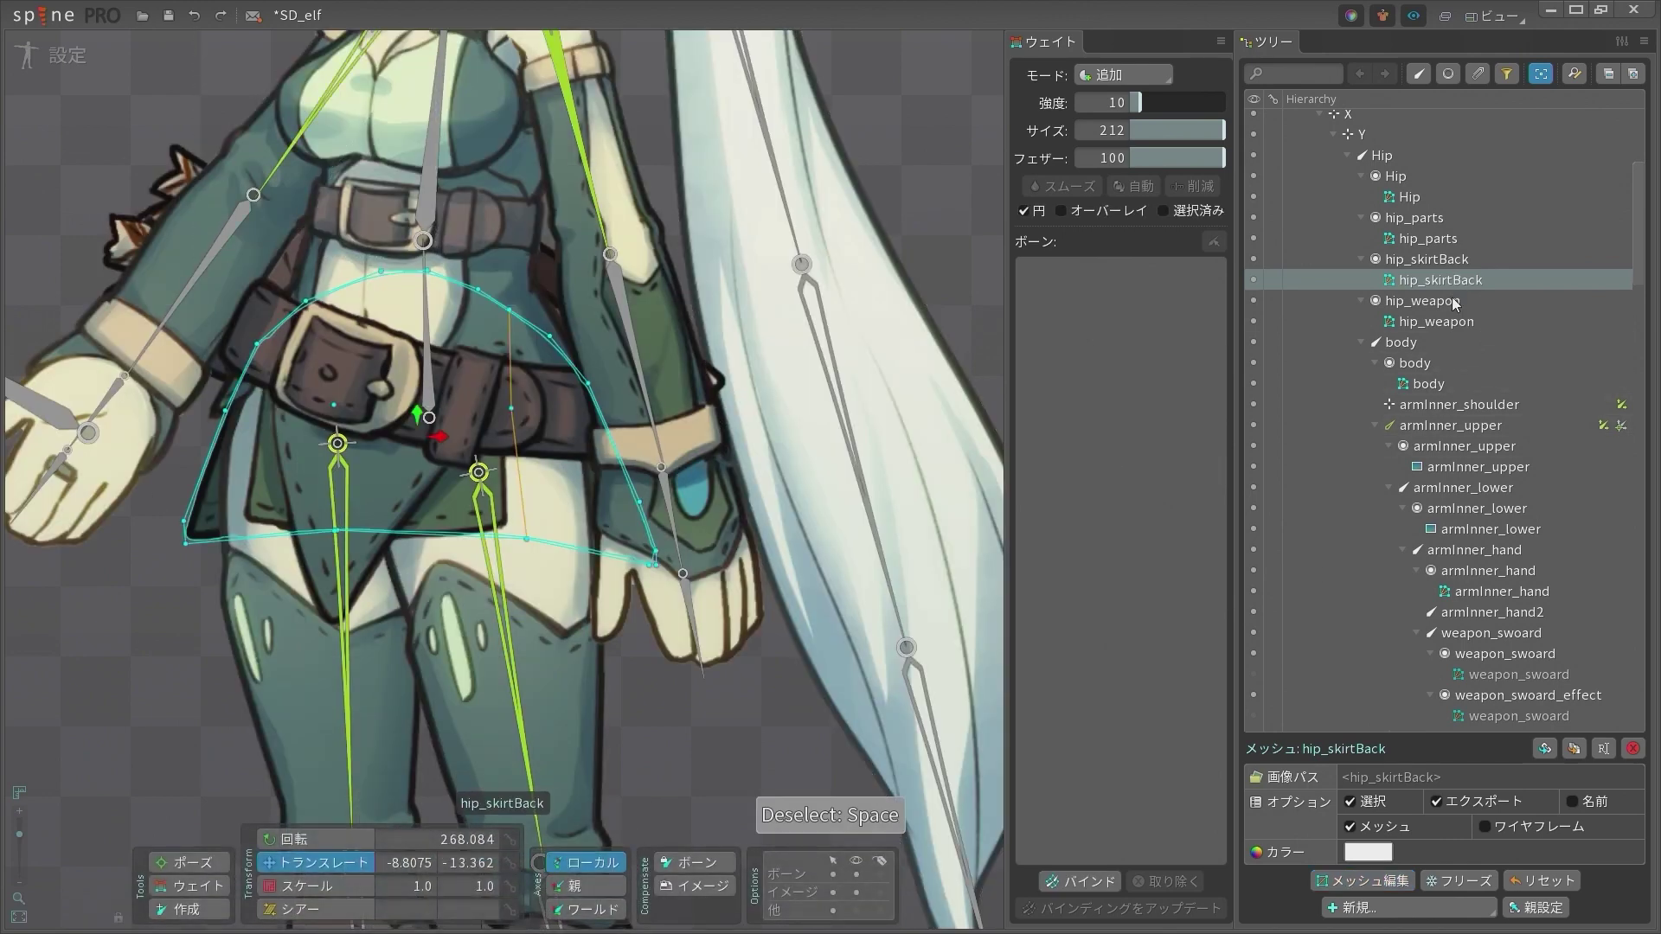
# Trace the outline of the hip_weapon quiver mesh with detail 33.9
pyautogui.click(1436, 321)
pyautogui.scroll(-3, 556, 343)
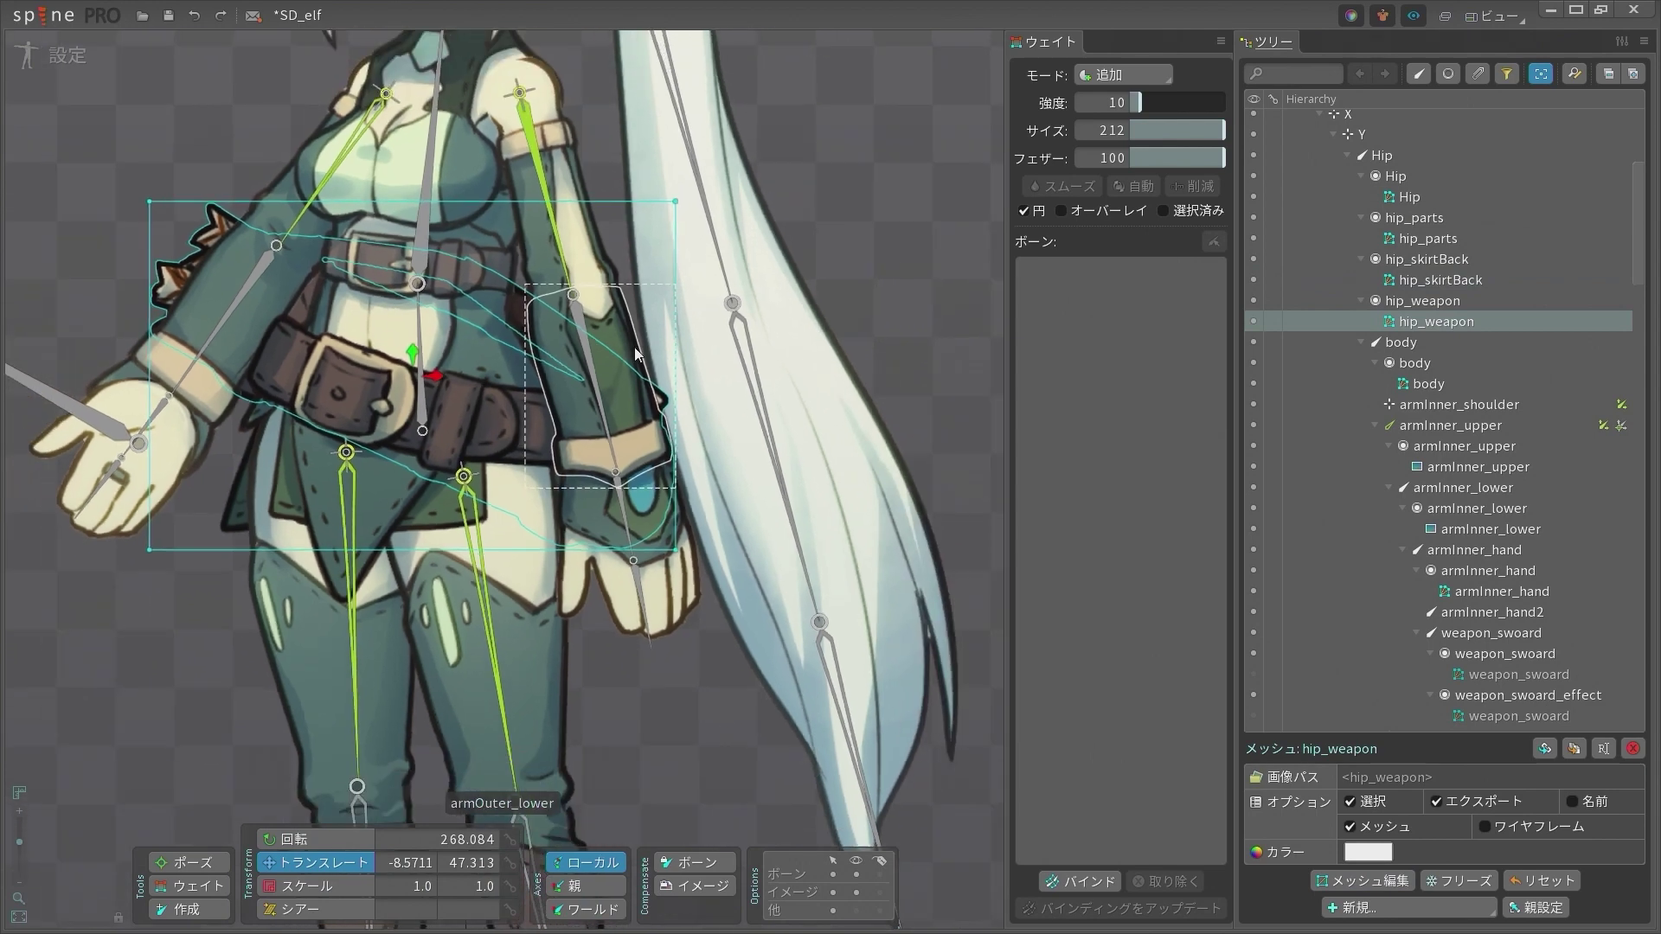
pyautogui.scroll(3, 556, 344)
pyautogui.scroll(1, 693, 366)
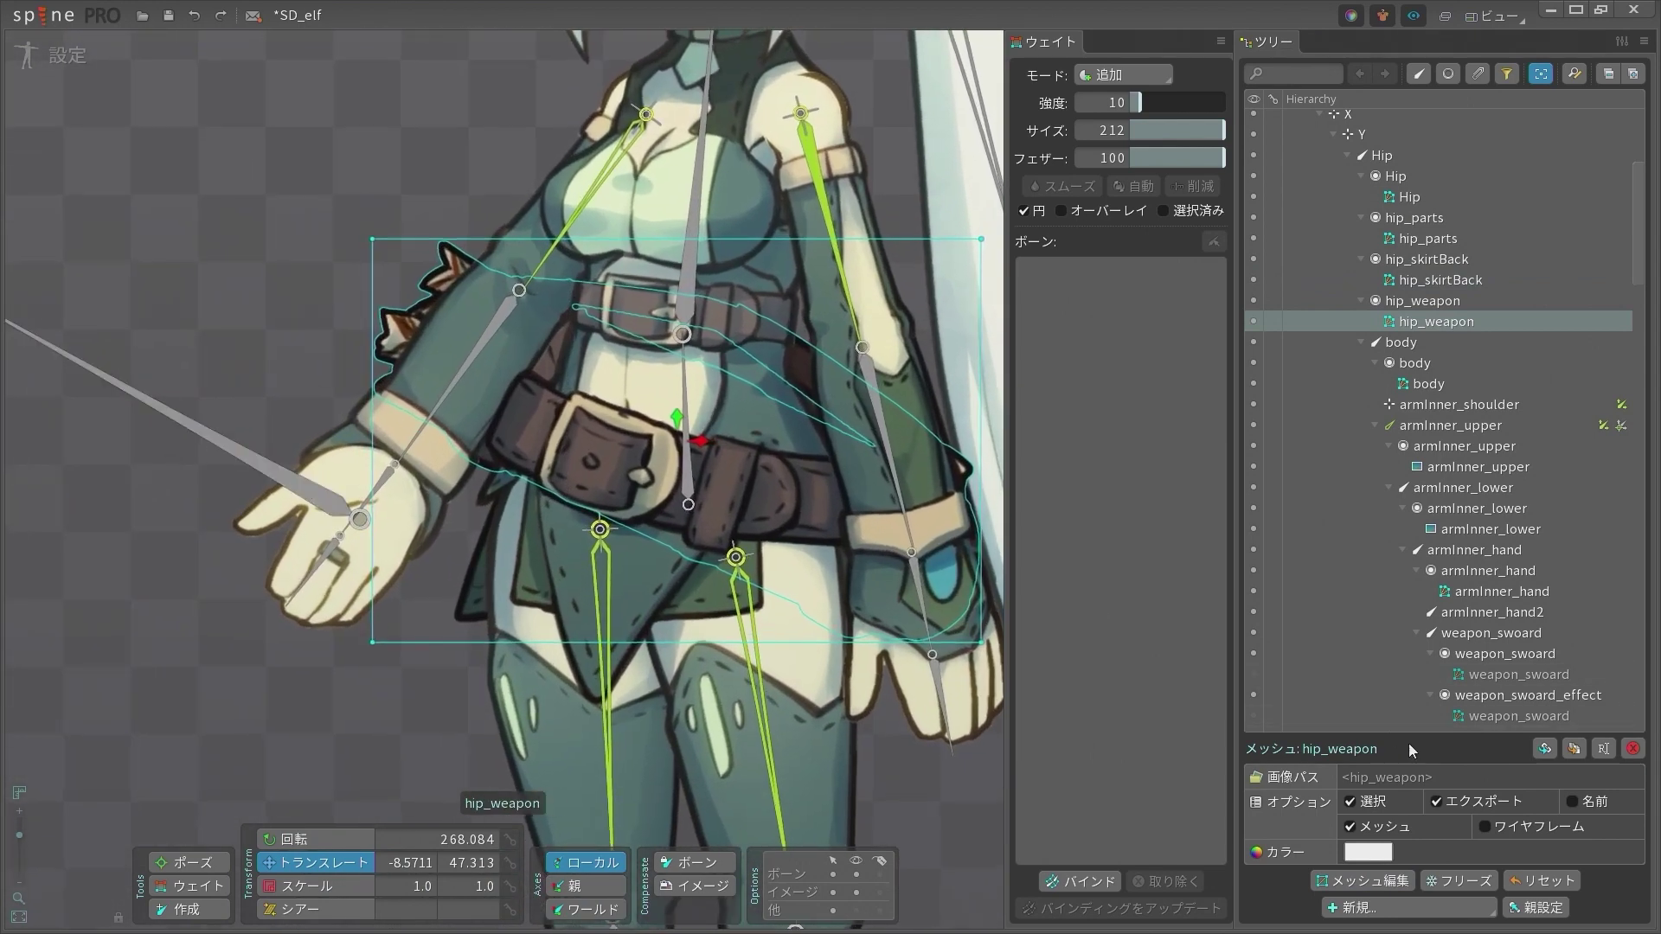
pyautogui.click(1367, 881)
pyautogui.click(636, 869)
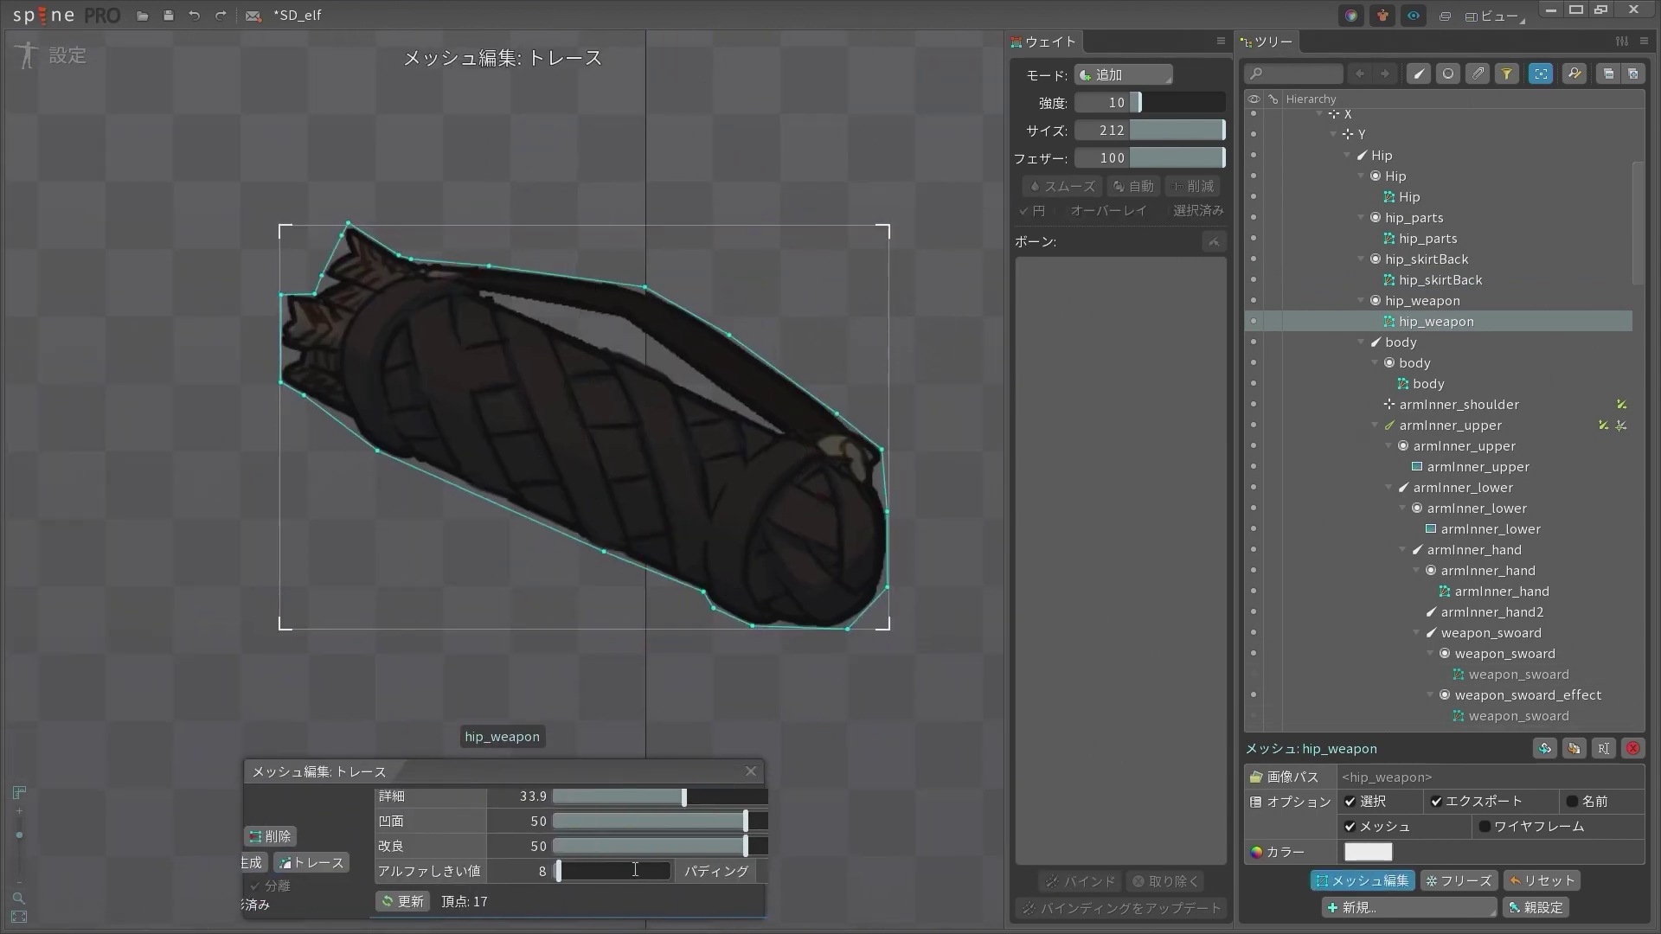
pyautogui.moveTo(702, 637); pyautogui.dragTo(610, 637)
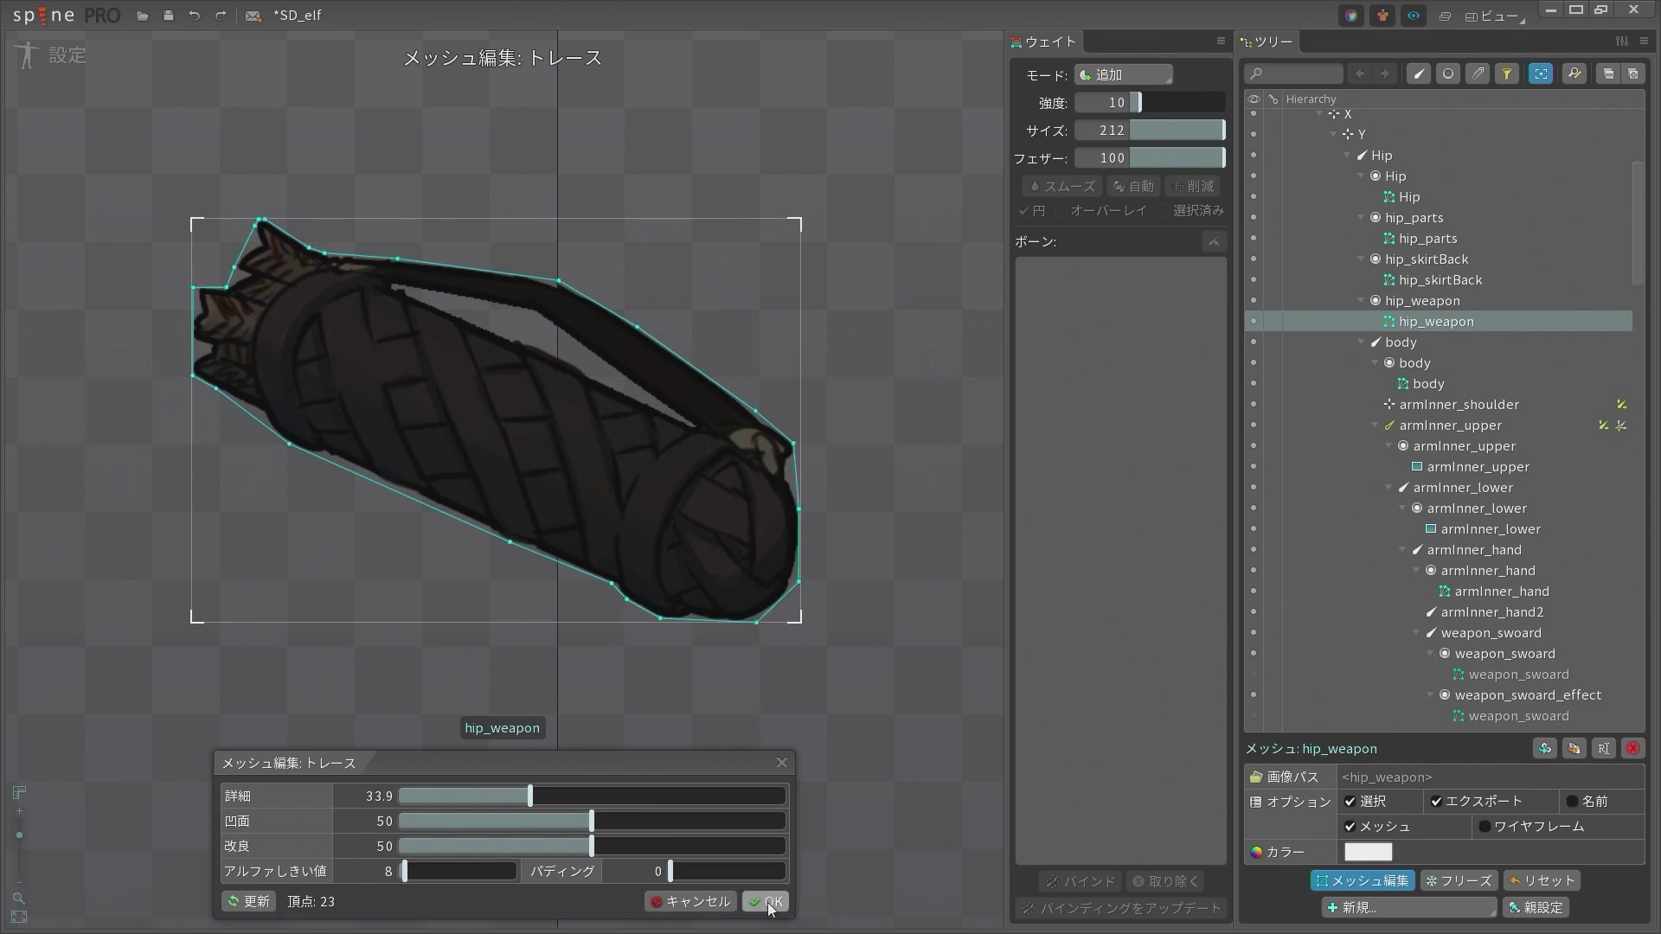
pyautogui.click(768, 902)
# Add interior vertices and cross edges near both ends of the hip_weapon mesh, and finish the mesh editing
pyautogui.scroll(3, 568, 411)
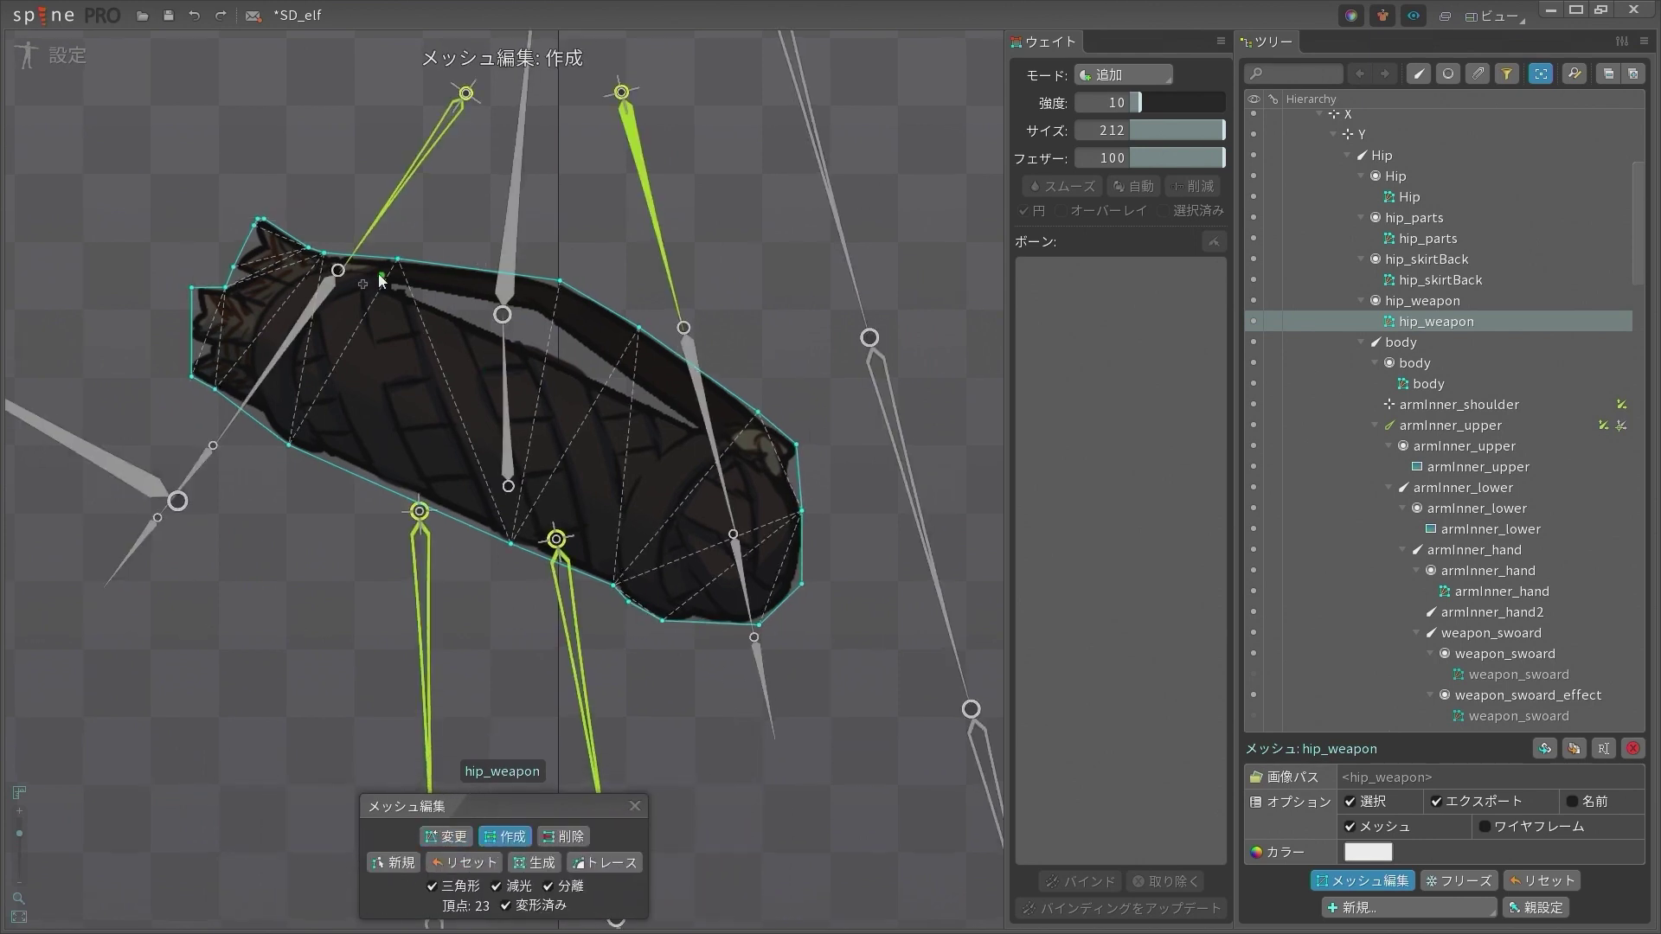
pyautogui.scroll(-3, 681, 456)
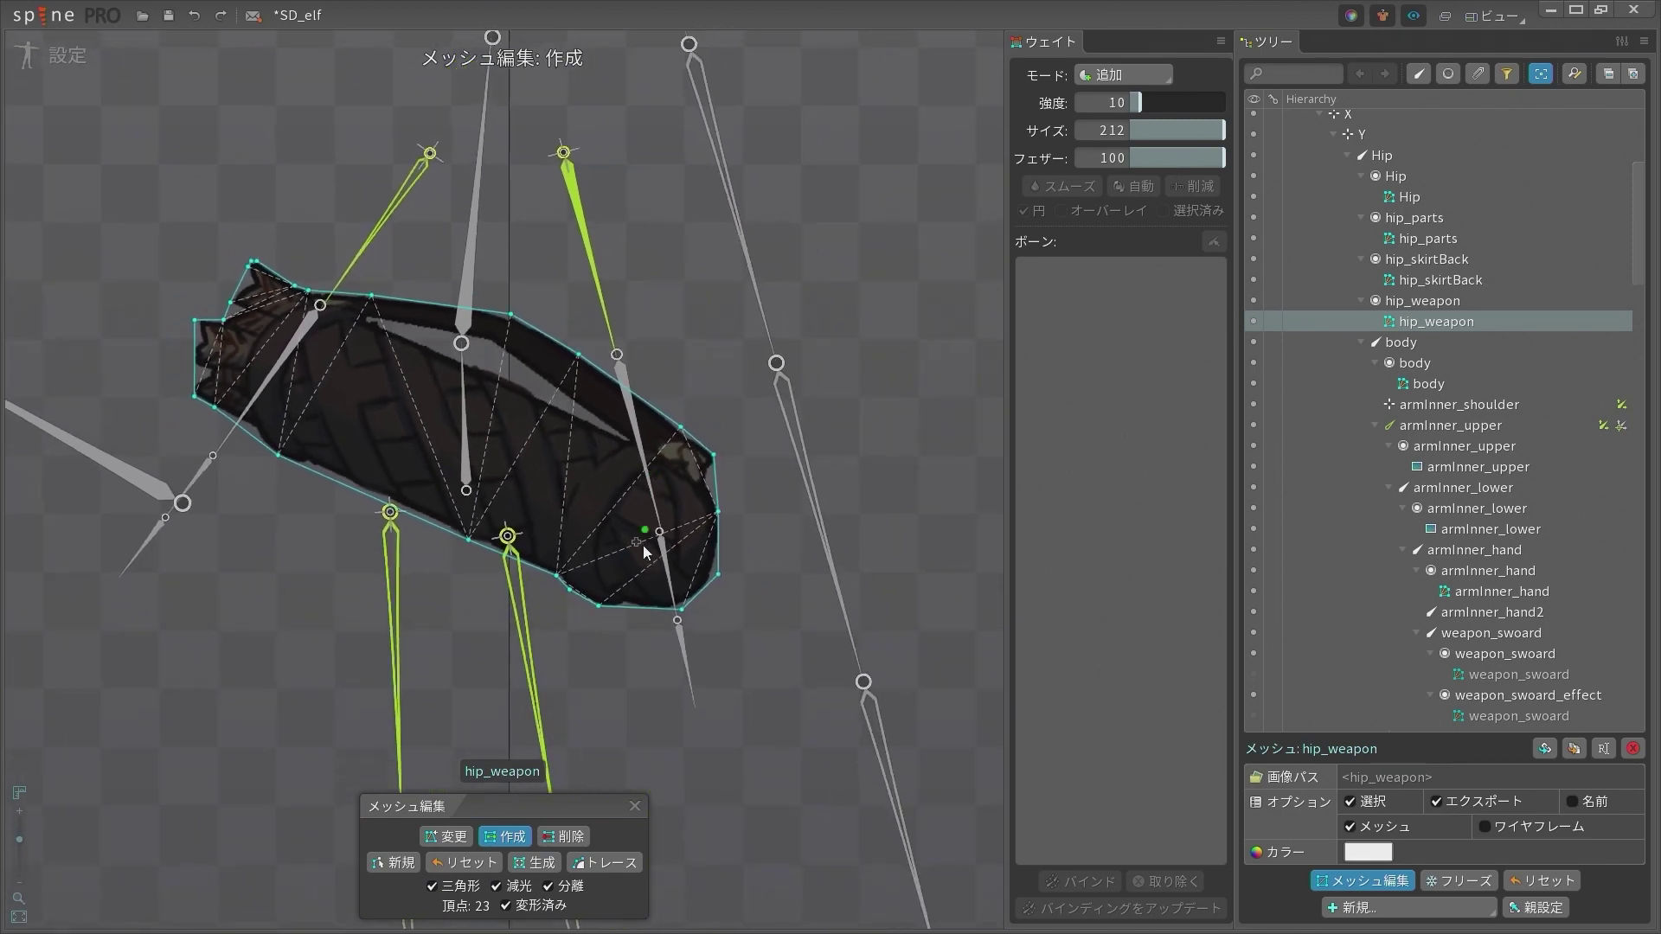
pyautogui.hotkey('ctrl', 'z')
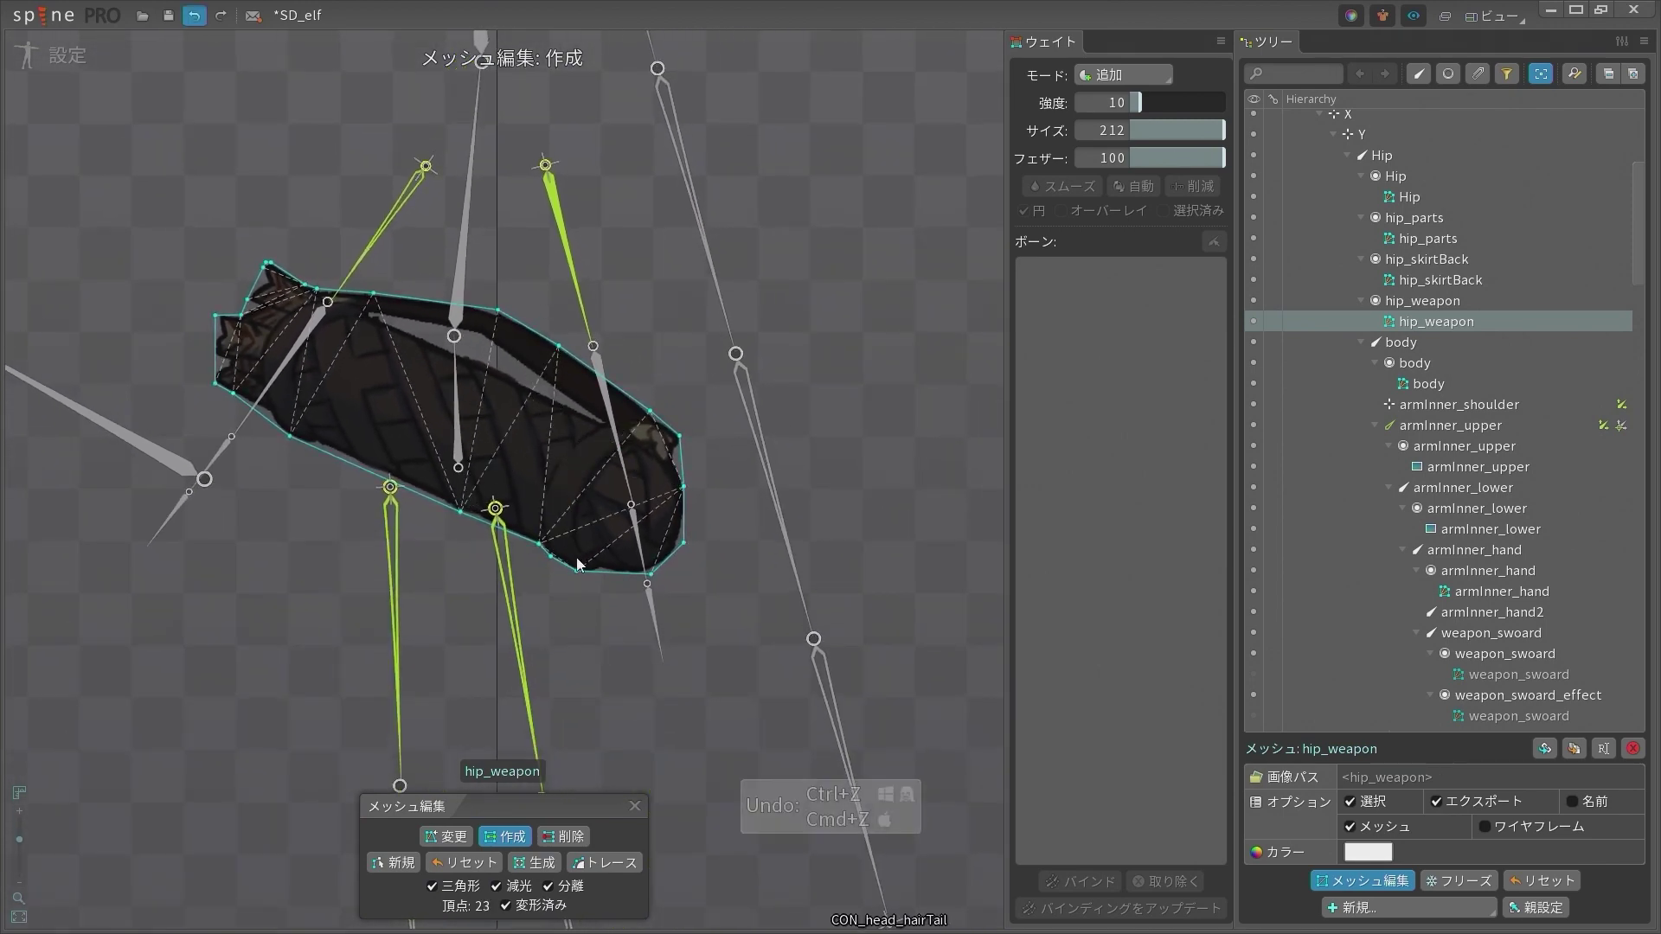
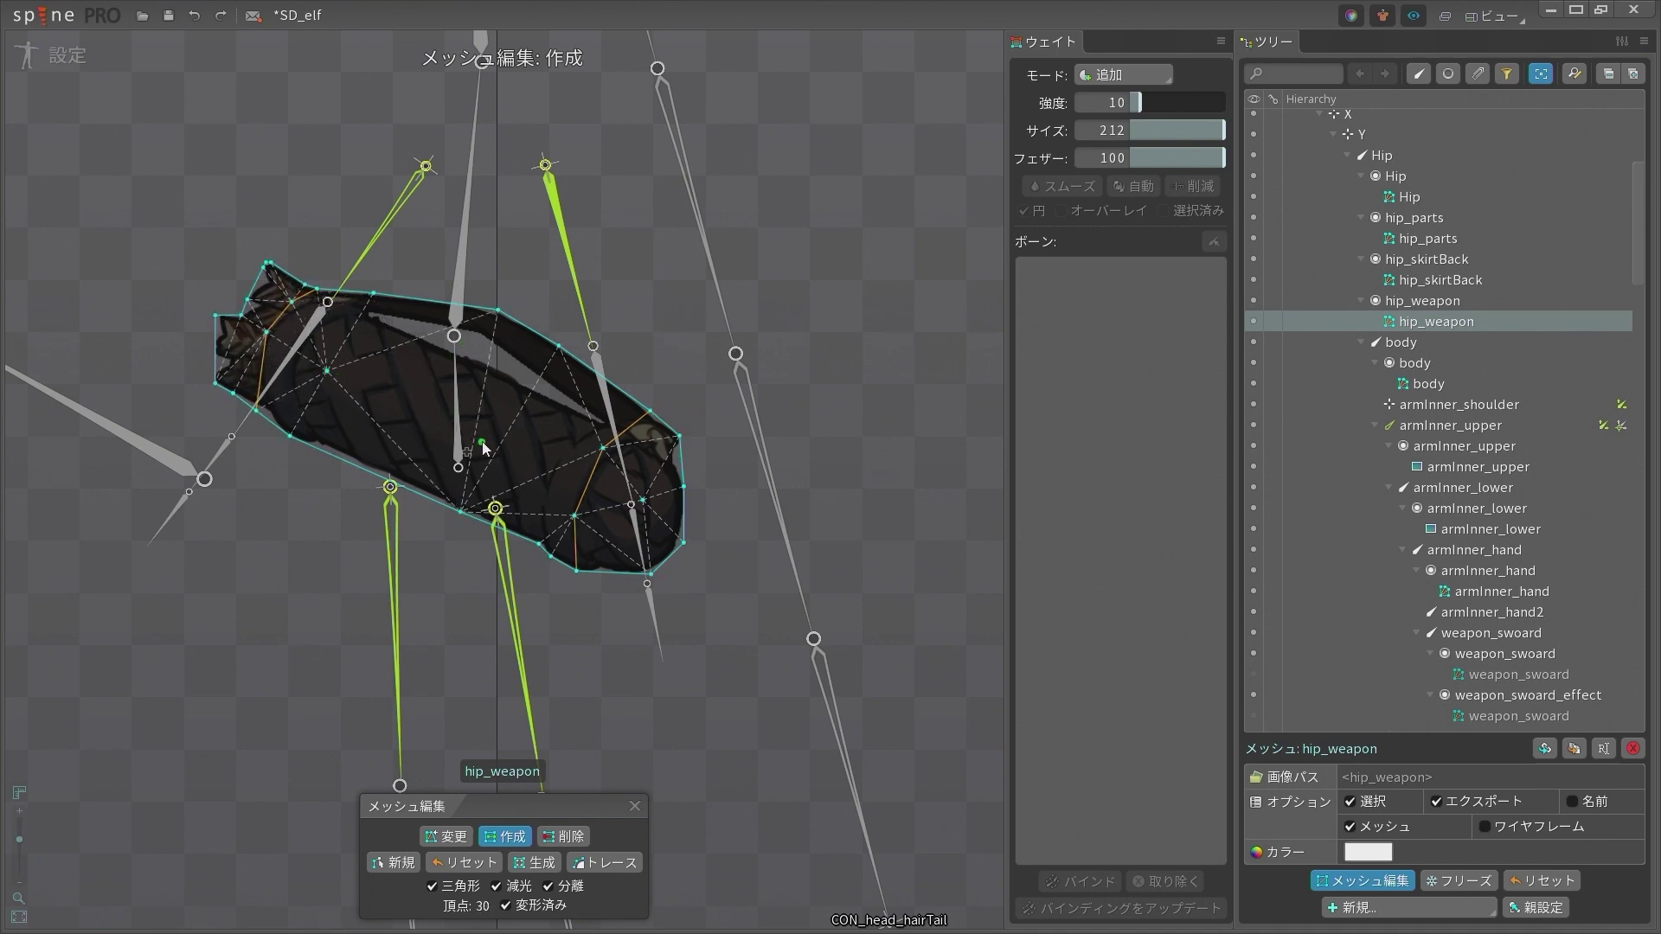
pyautogui.press('space')
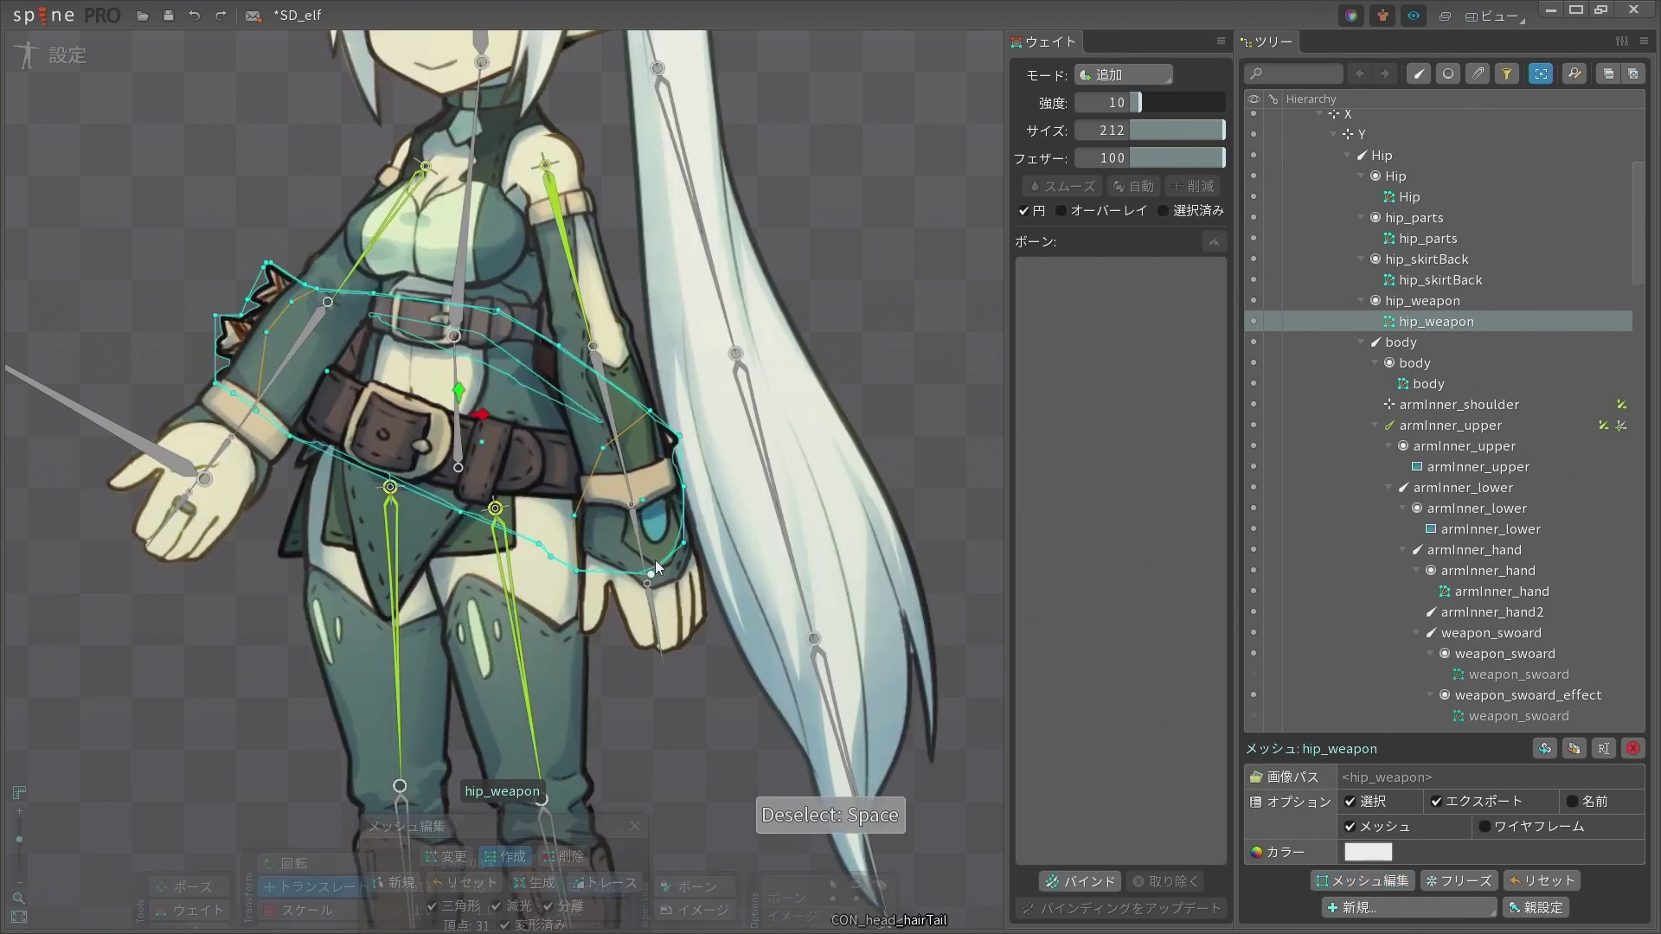
# Bind the hip_weapon quiver mesh to the Hip, legOuter_hip and legInner_hip bones with automatic weights
pyautogui.scroll(-5, 618, 562)
pyautogui.press('space')
pyautogui.scroll(3, 481, 427)
pyautogui.scroll(3, 482, 426)
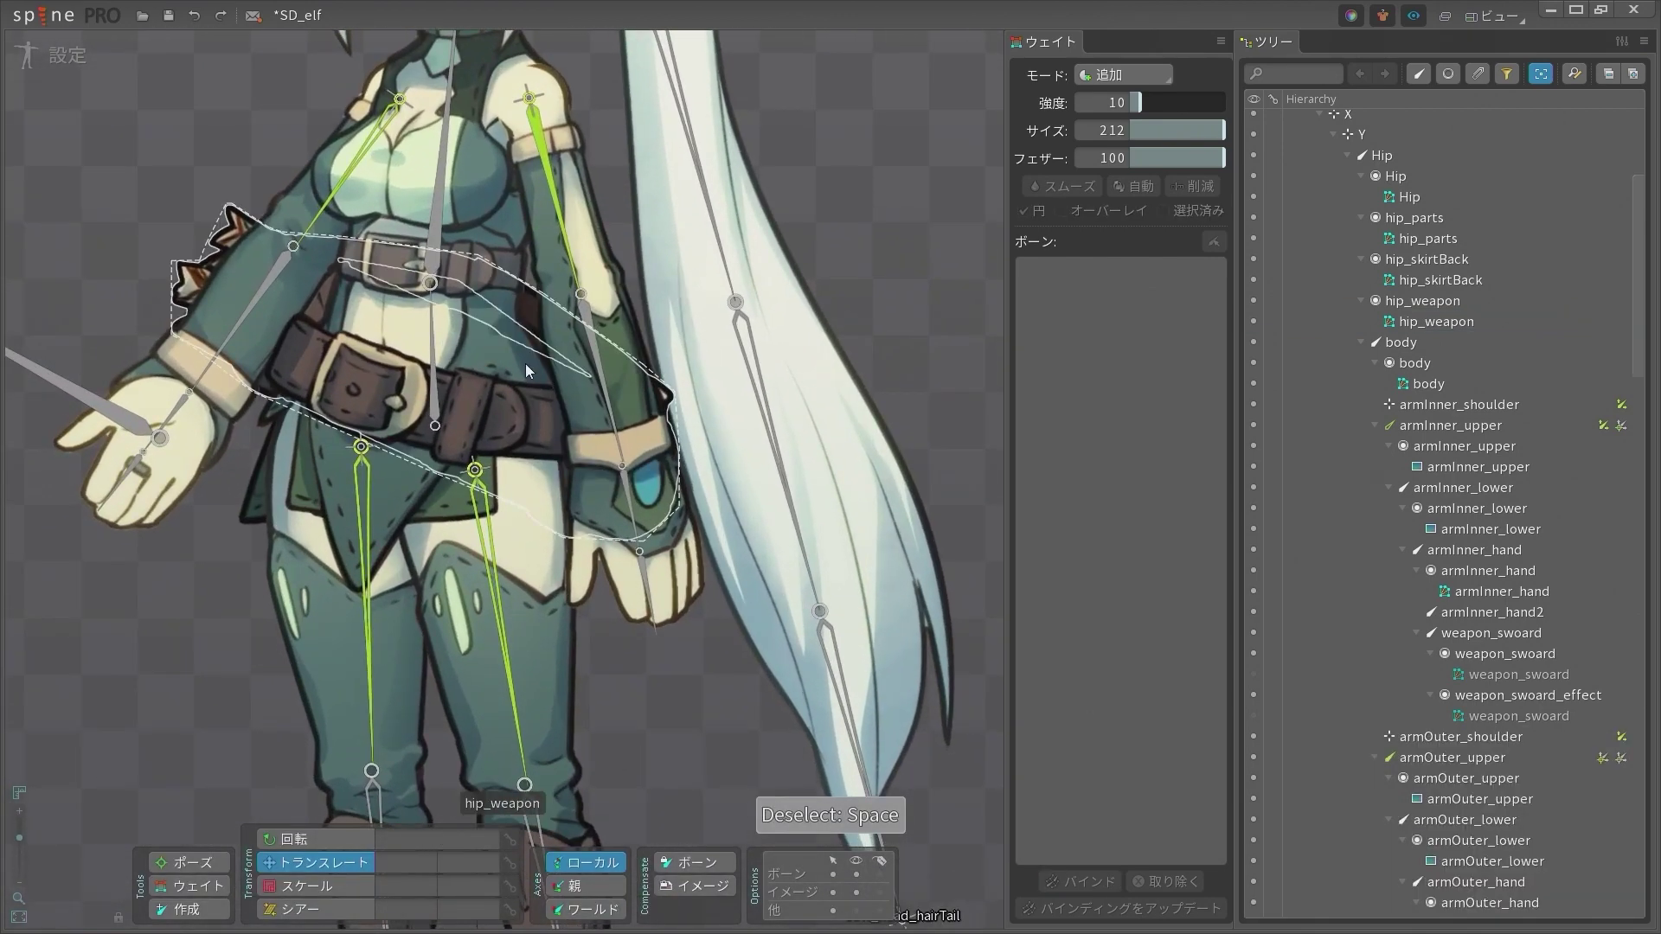
pyautogui.click(525, 370)
pyautogui.scroll(-4, 536, 428)
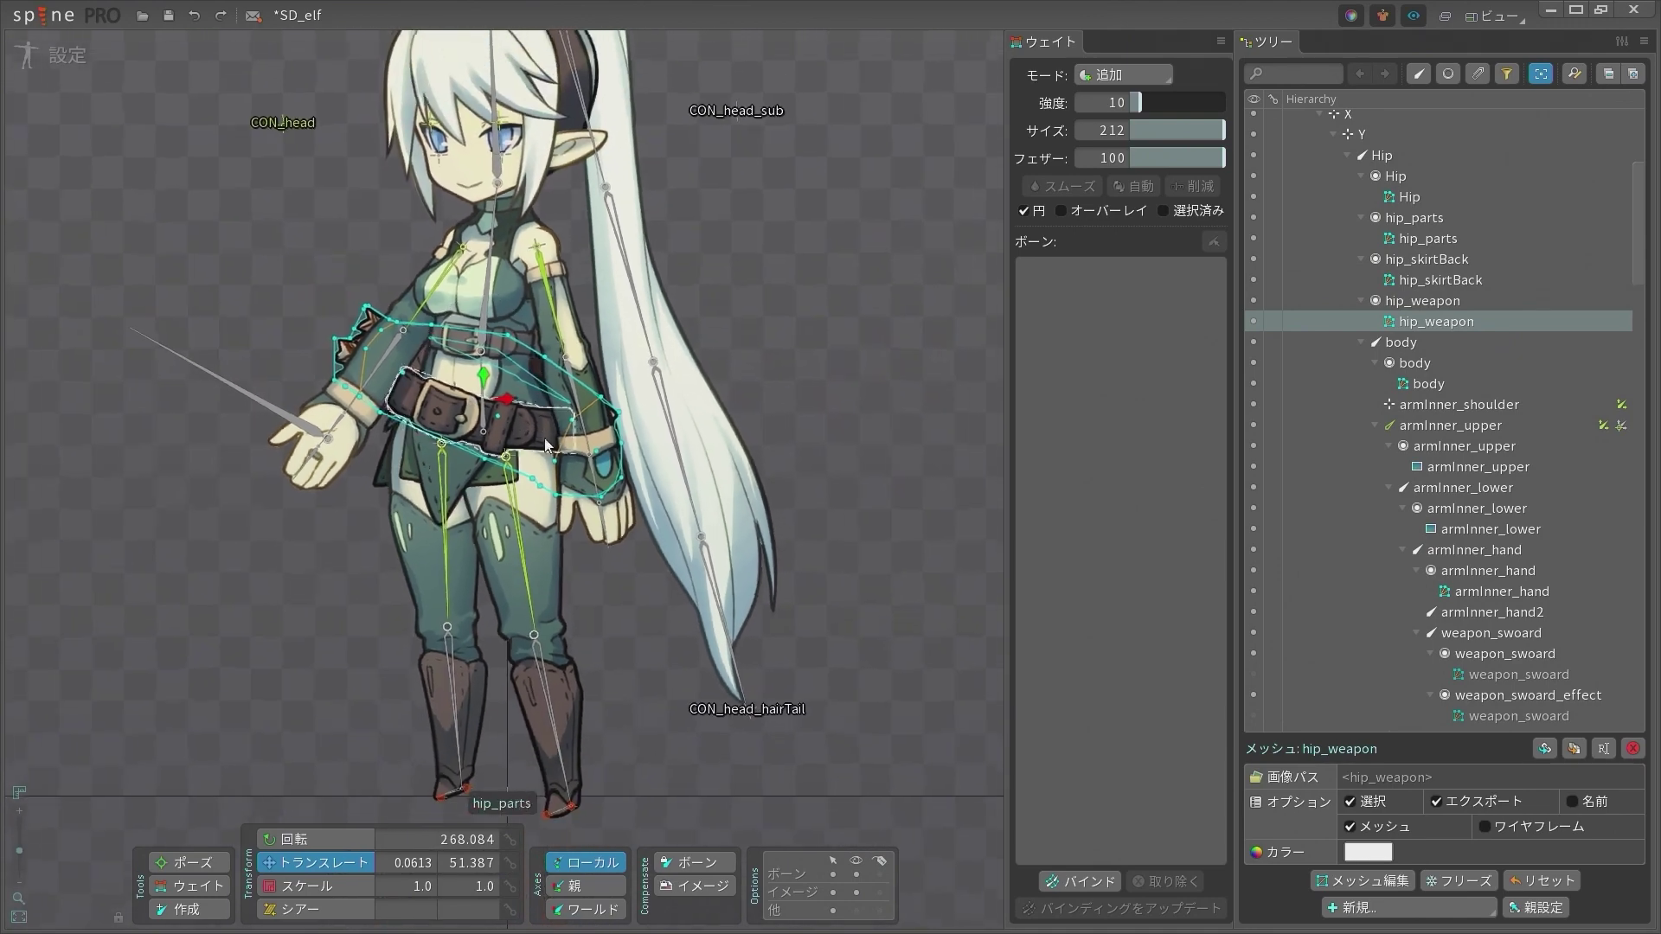
pyautogui.moveTo(246, 298); pyautogui.dragTo(692, 575)
pyautogui.scroll(4, 536, 415)
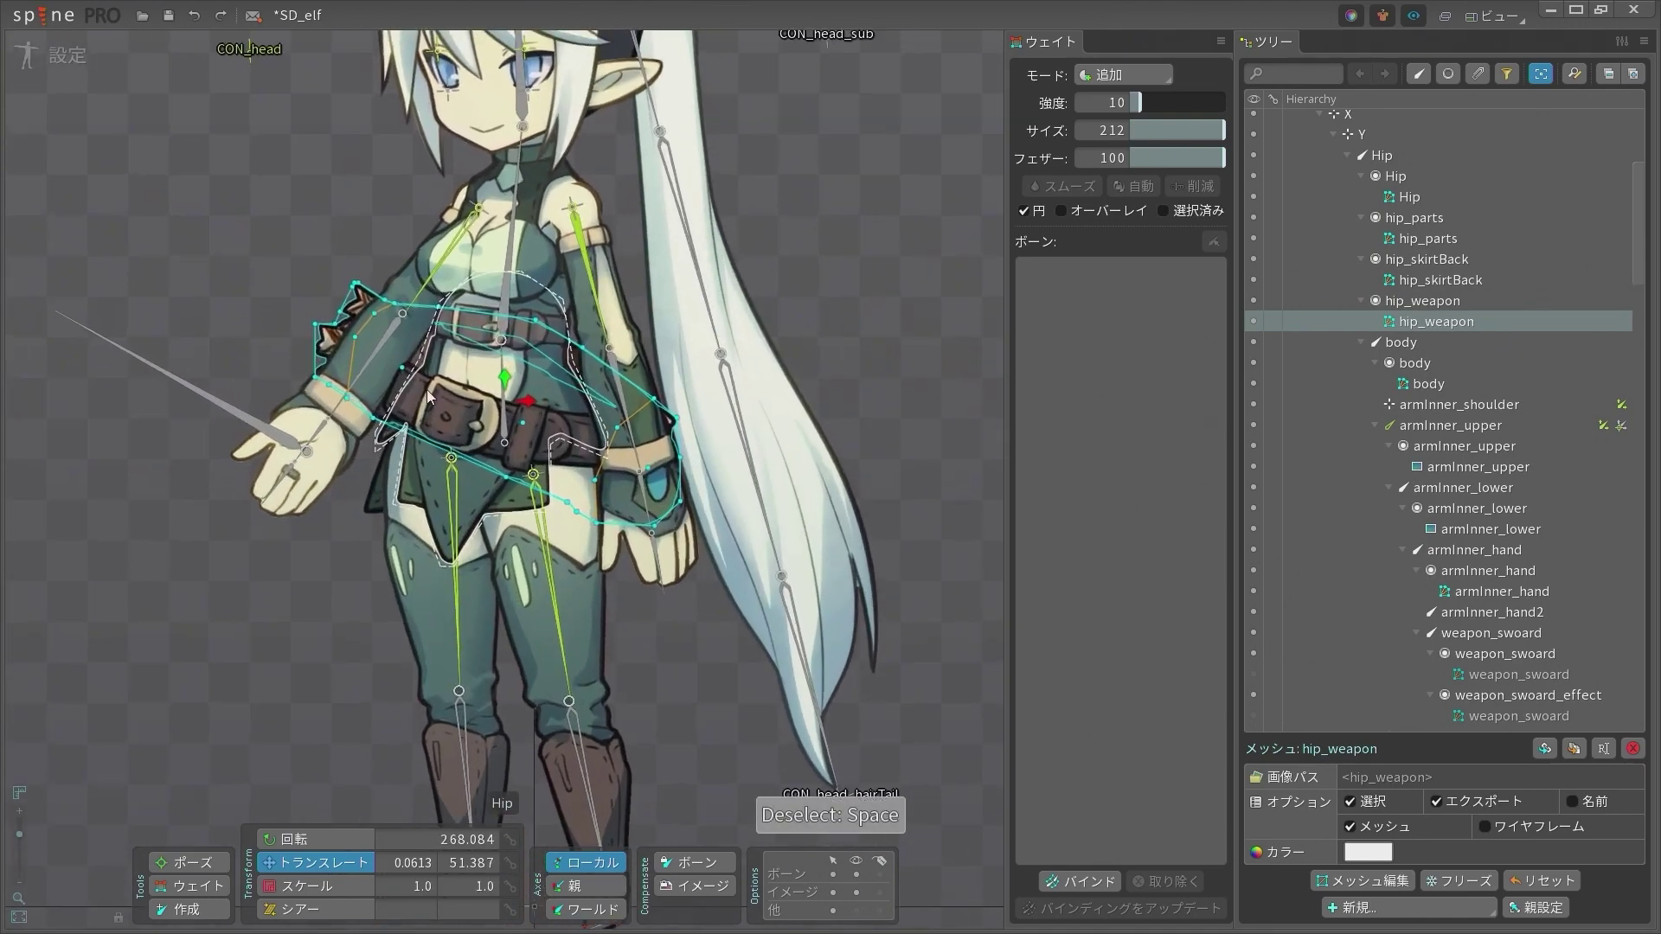
pyautogui.scroll(-4, 562, 424)
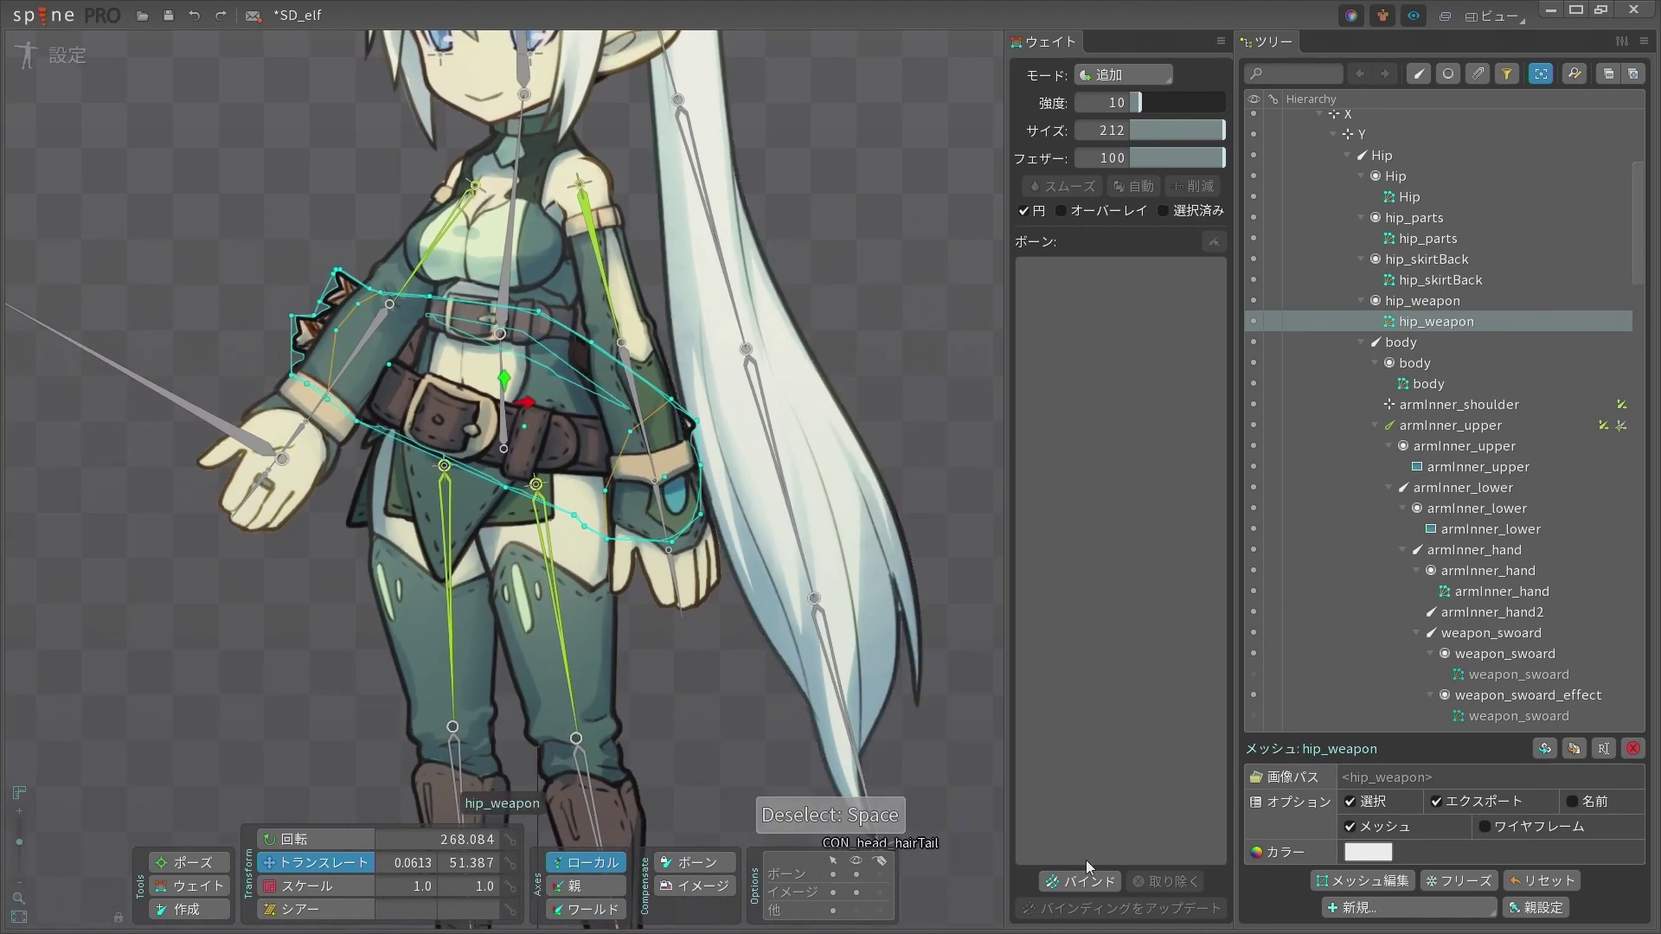
pyautogui.click(1081, 881)
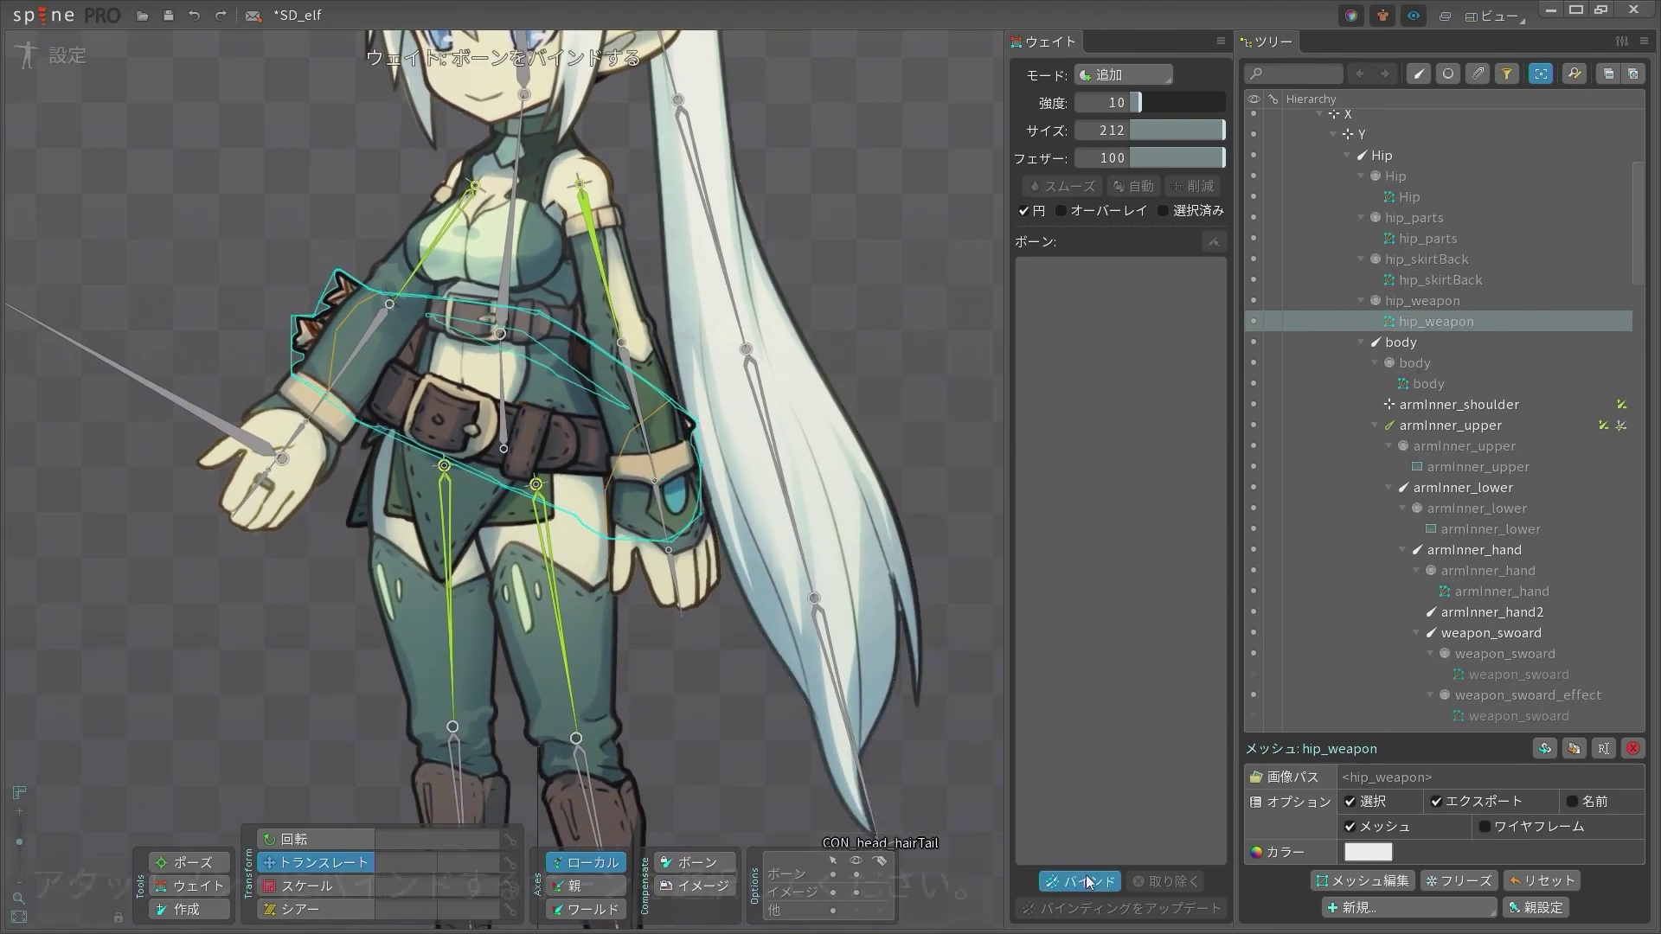
pyautogui.click(507, 421)
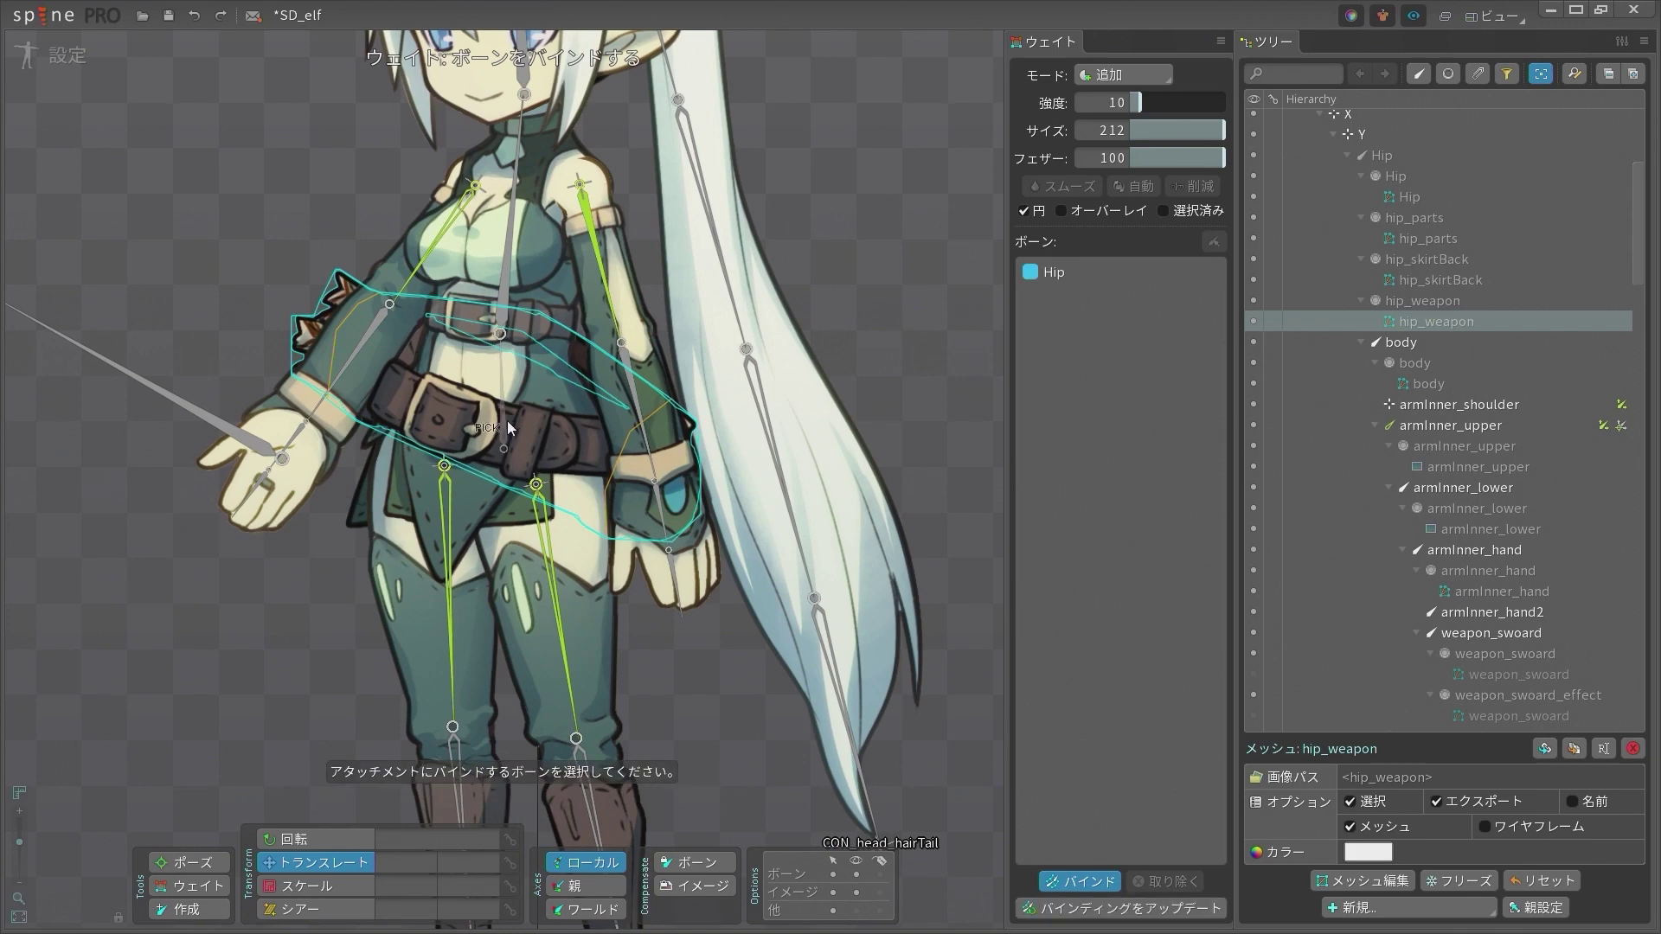
pyautogui.click(536, 486)
pyautogui.press('space')
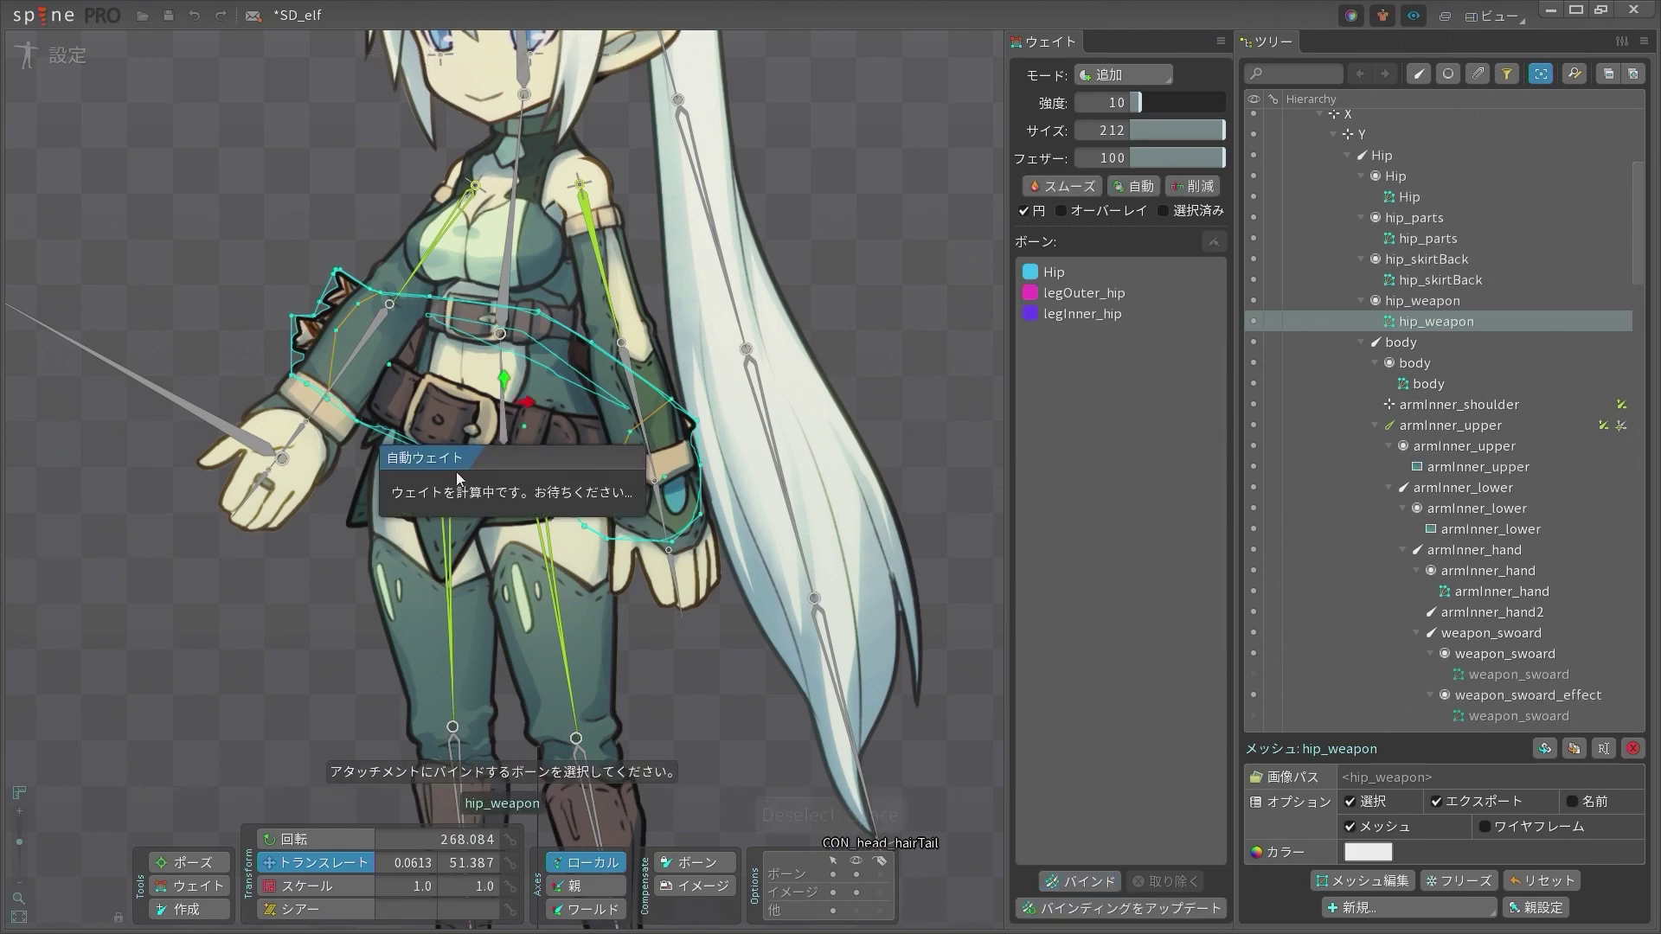
pyautogui.press('space')
# Bind the hip_parts belt mesh to the Hip, legOuter_hip and legInner_hip bones
pyautogui.click(477, 441)
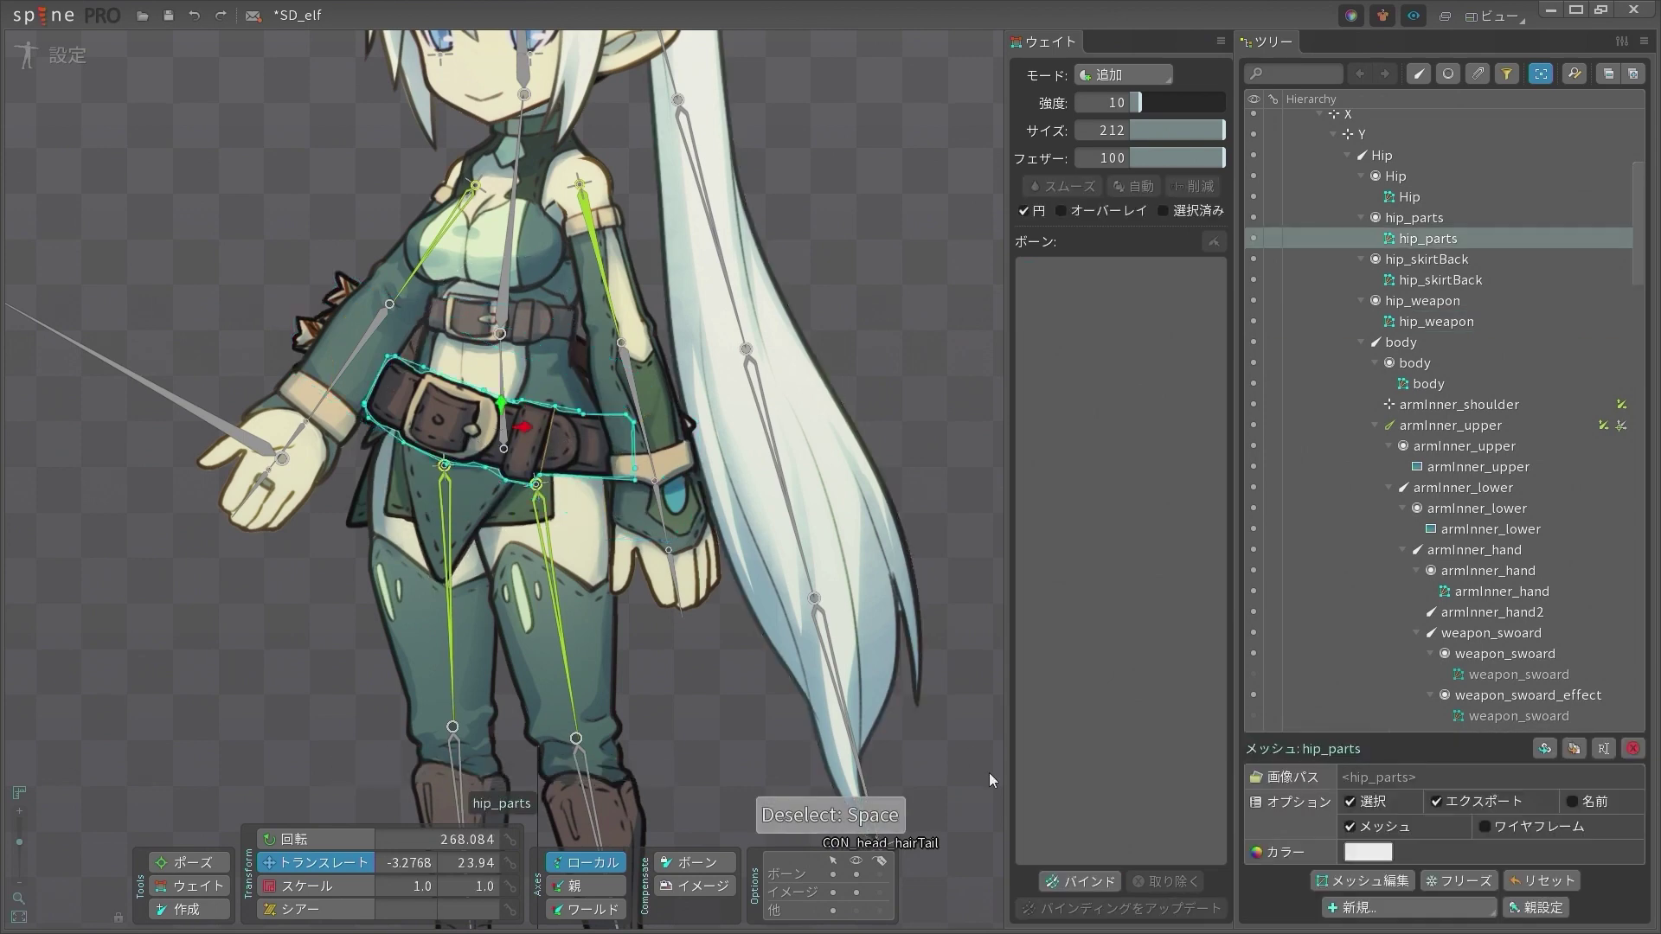
pyautogui.click(1059, 896)
pyautogui.click(558, 506)
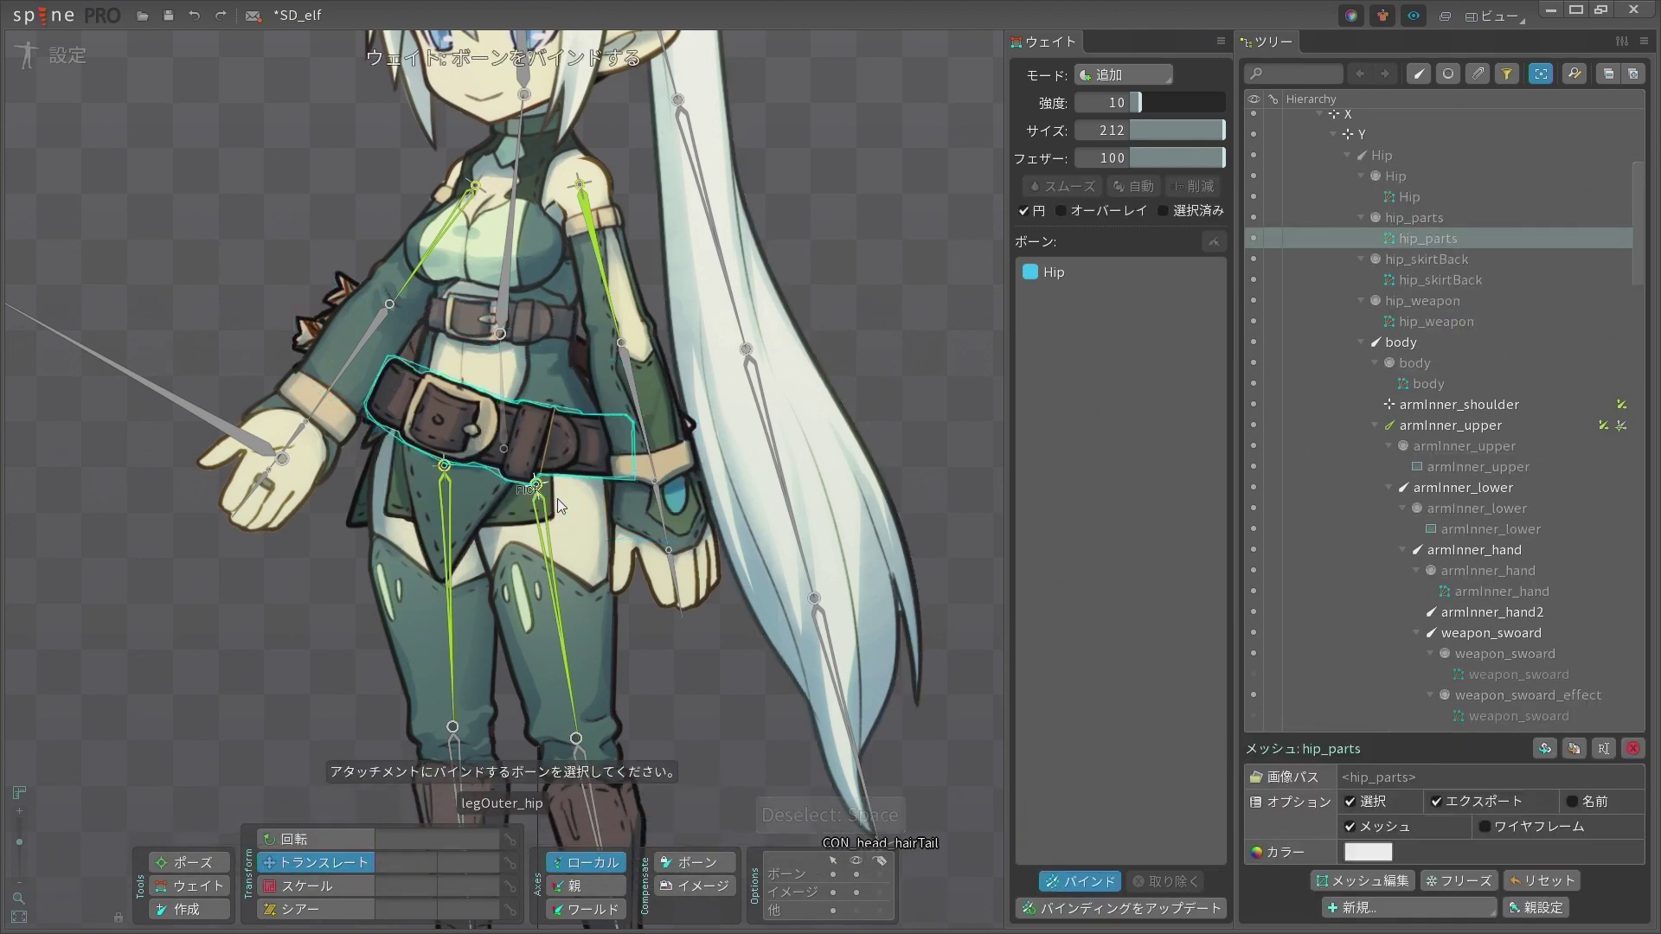
pyautogui.click(541, 497)
pyautogui.doubleClick(445, 480)
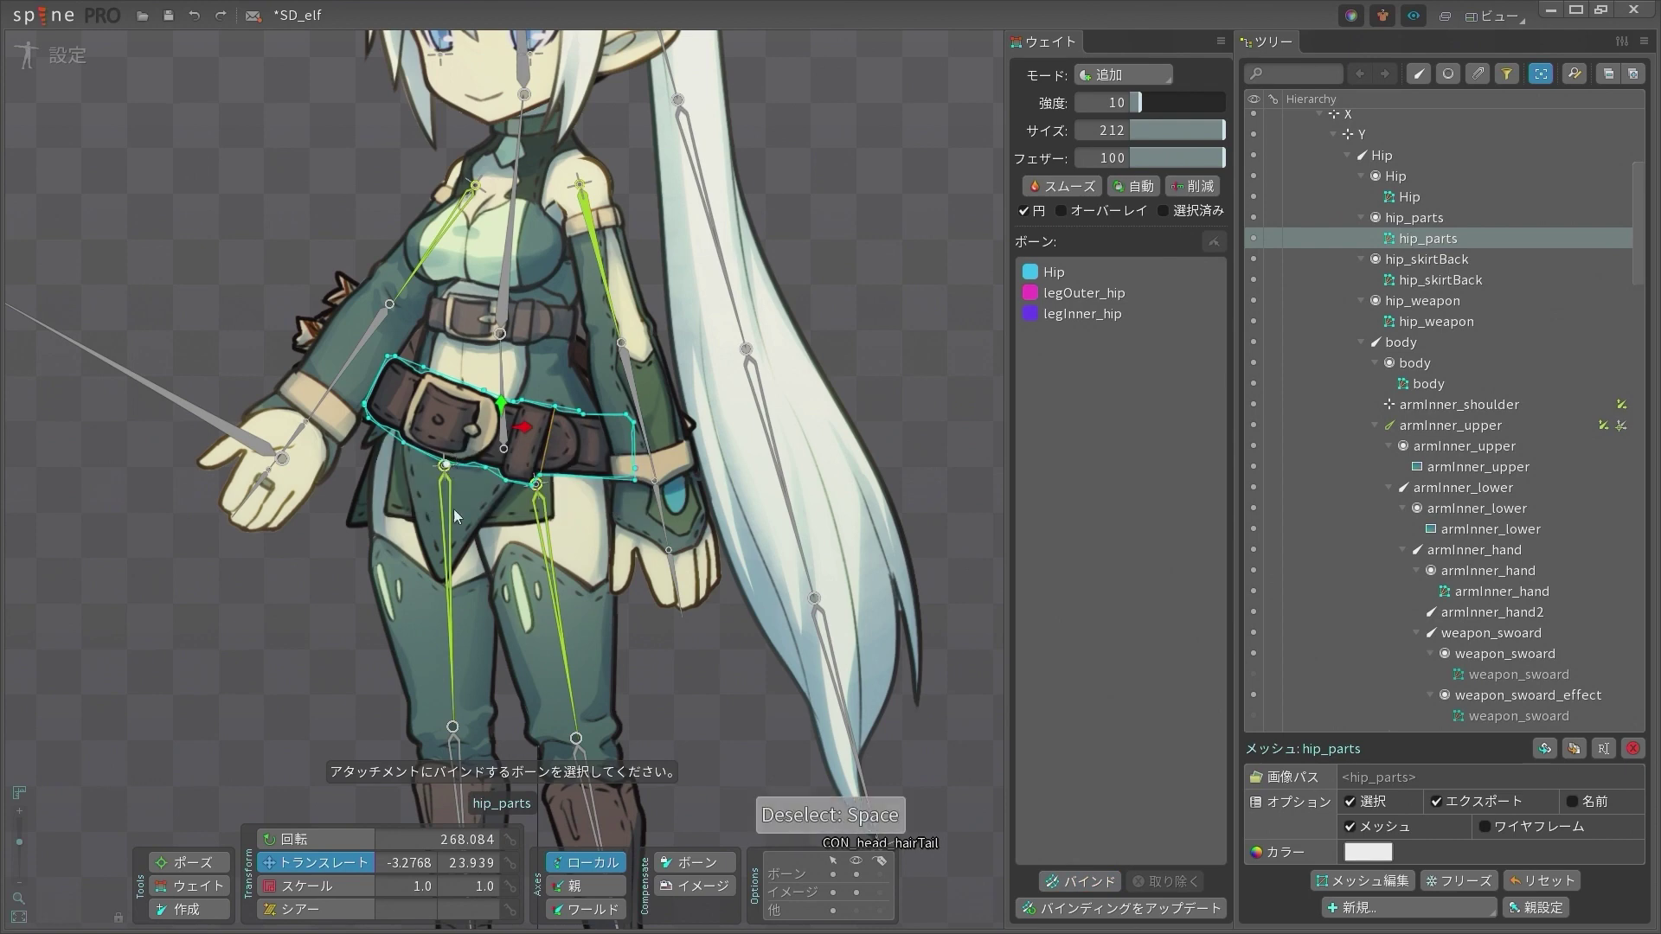
# Bind the hip_skirtBack mesh to the Hip, legOuter_hip and legInner_hip bones
pyautogui.click(514, 514)
pyautogui.click(1080, 880)
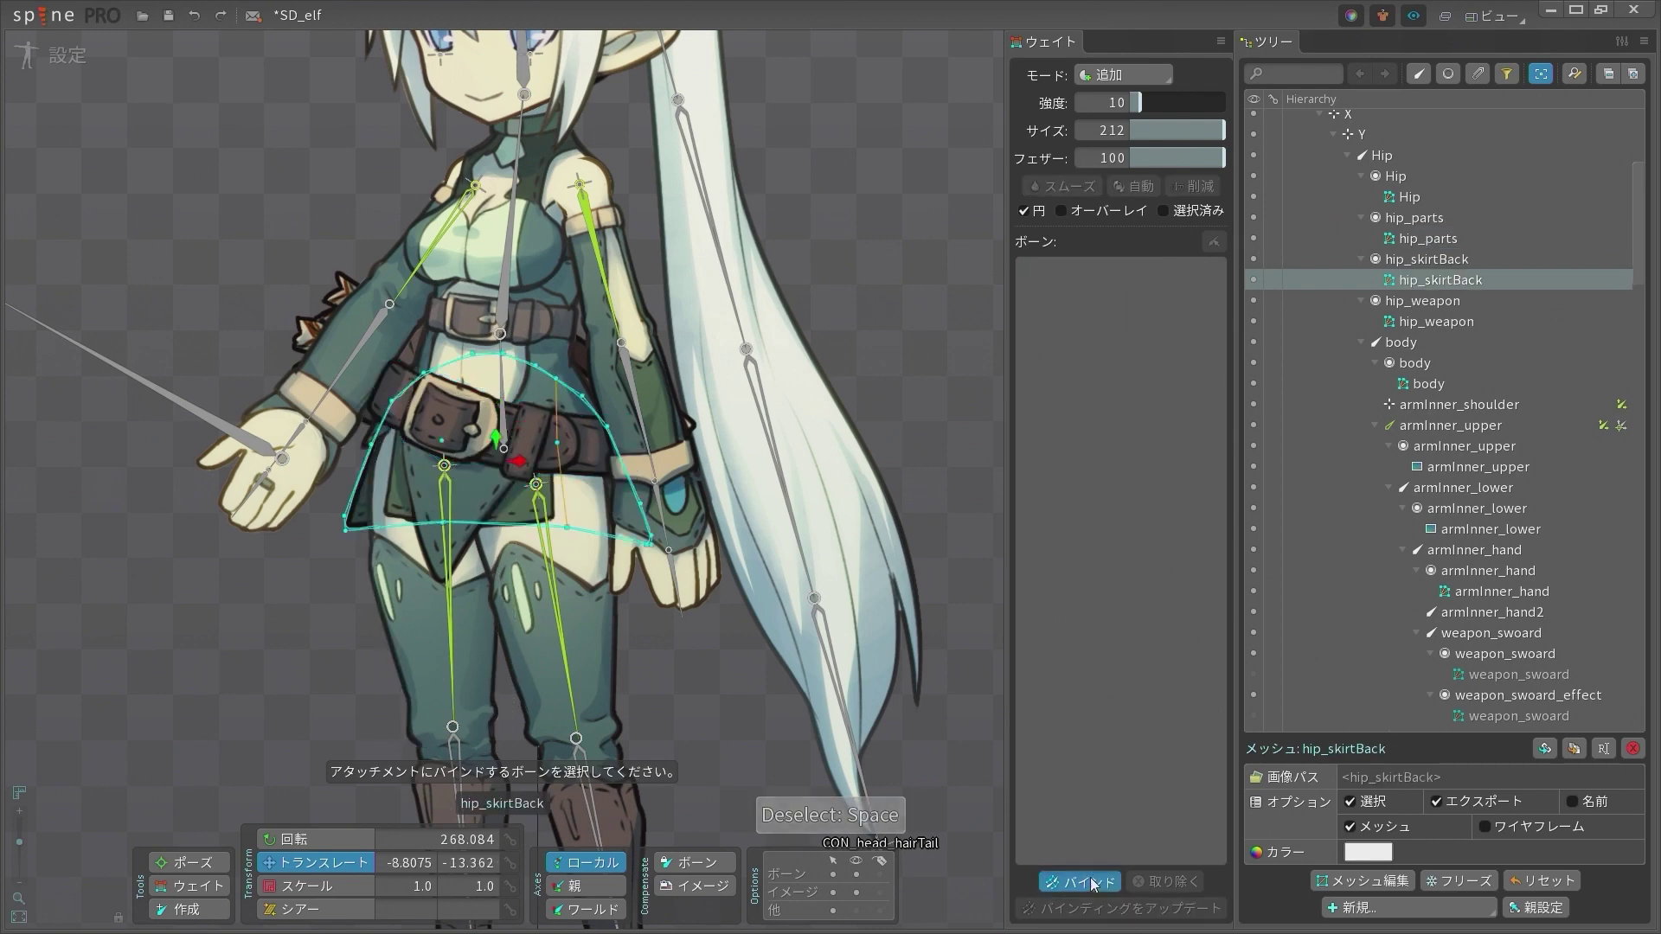
pyautogui.click(514, 440)
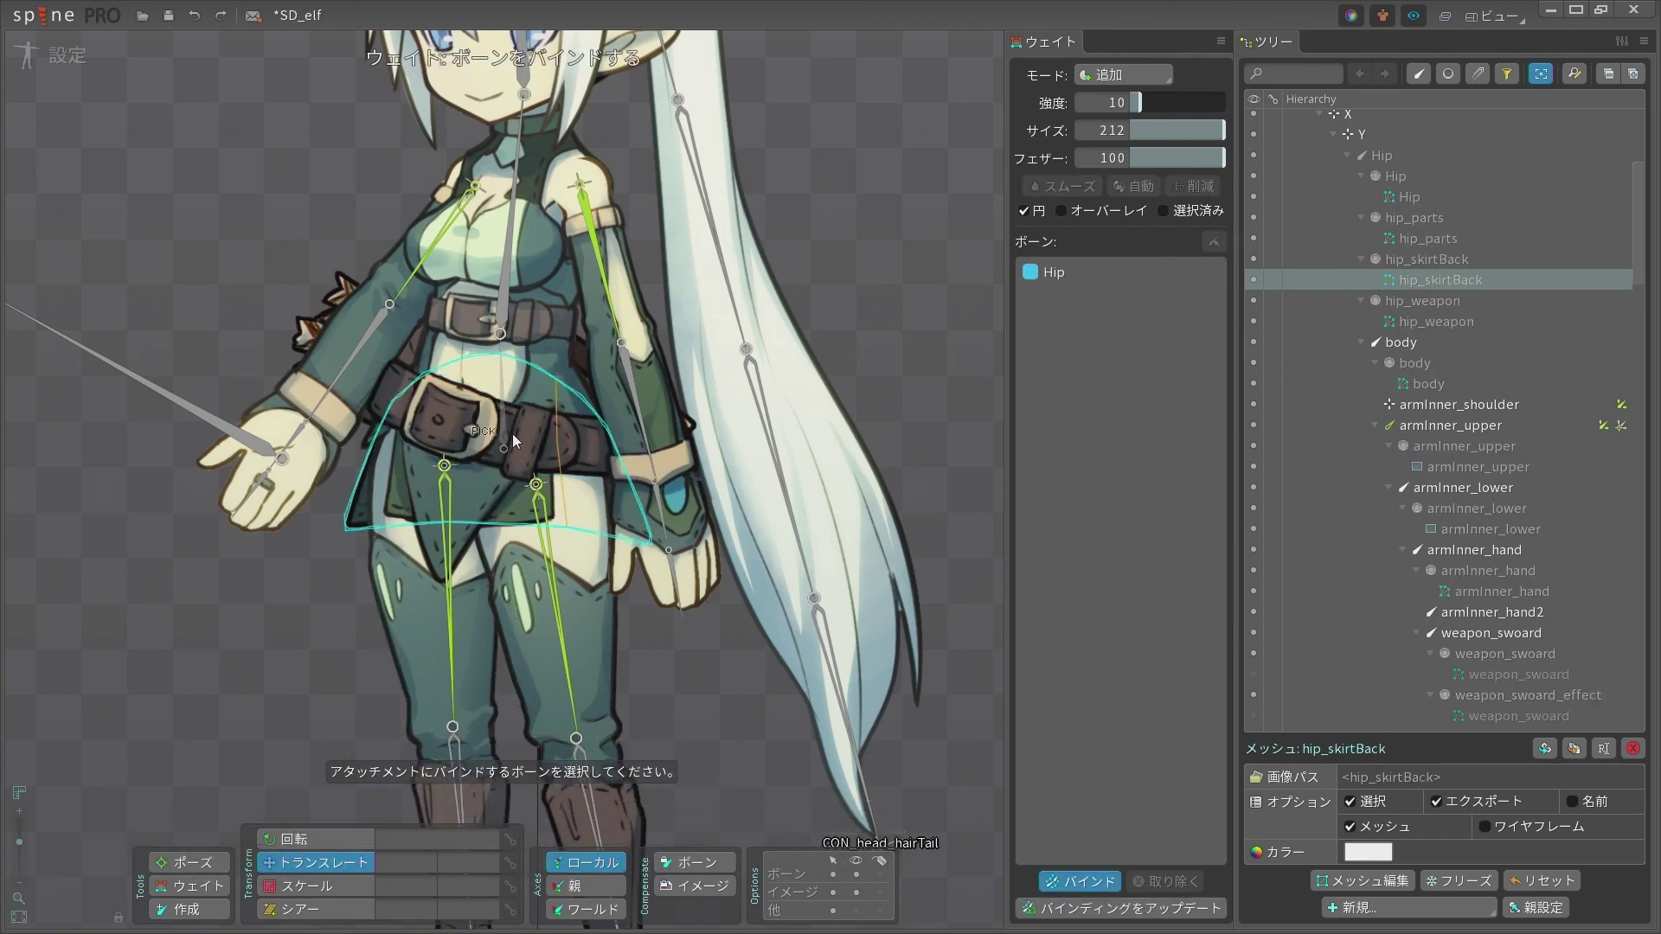
pyautogui.click(551, 489)
pyautogui.doubleClick(443, 467)
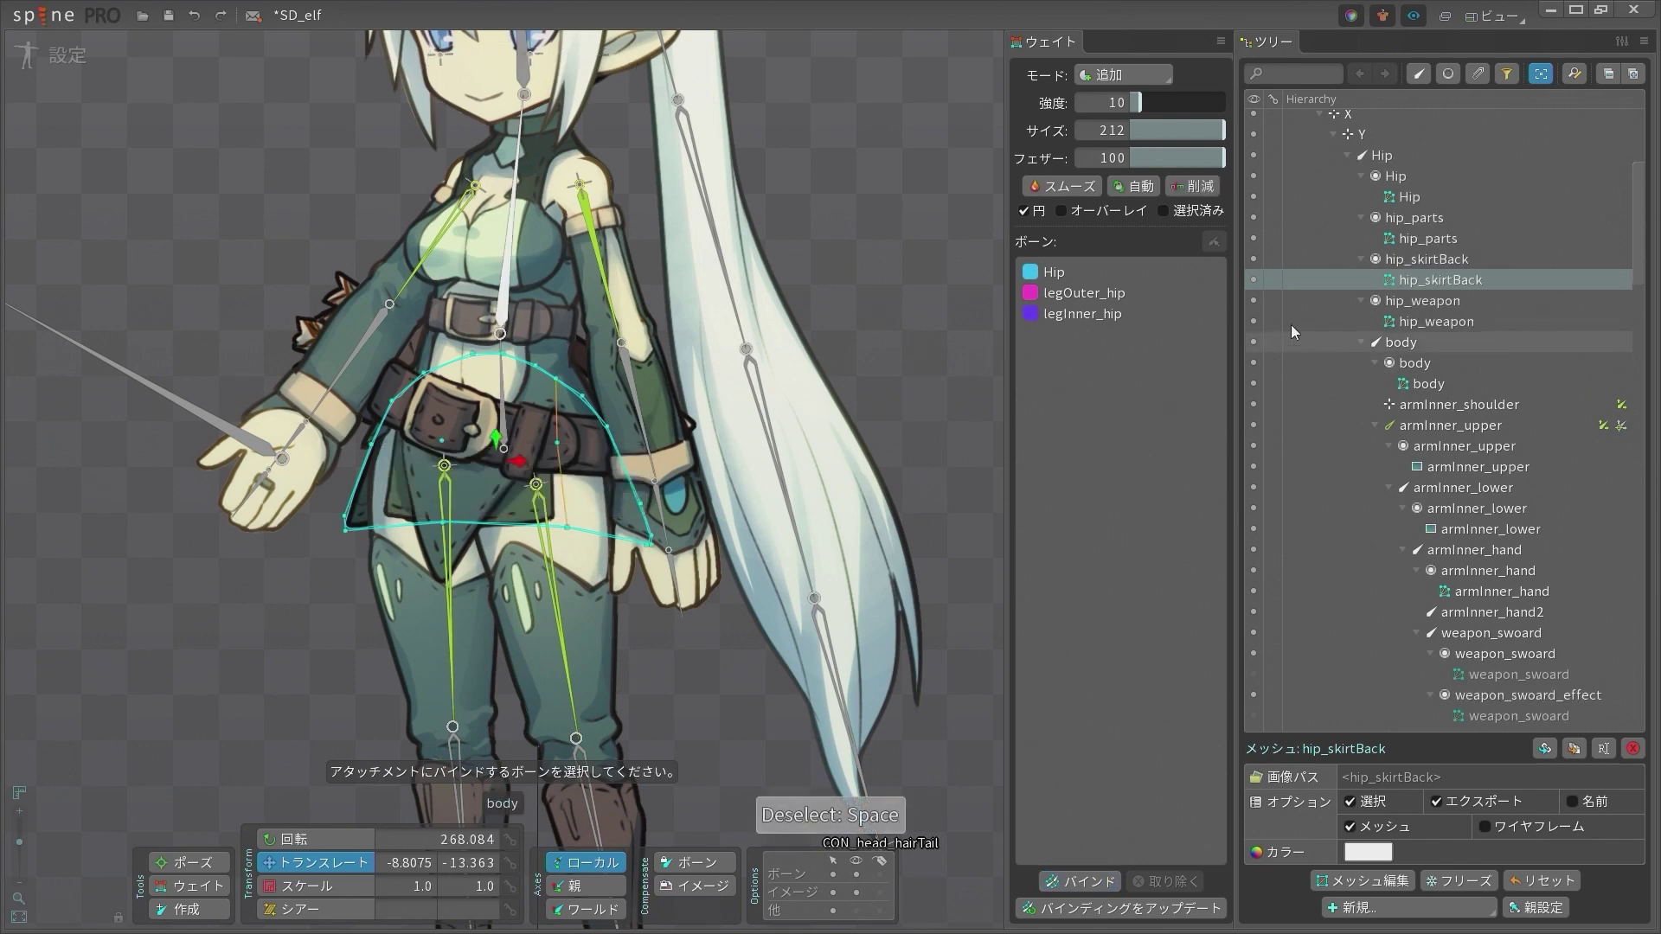
# Select the hip_parts, hip_skirtBack and hip_weapon meshes together to review them, and clear the selection
pyautogui.click(1428, 239)
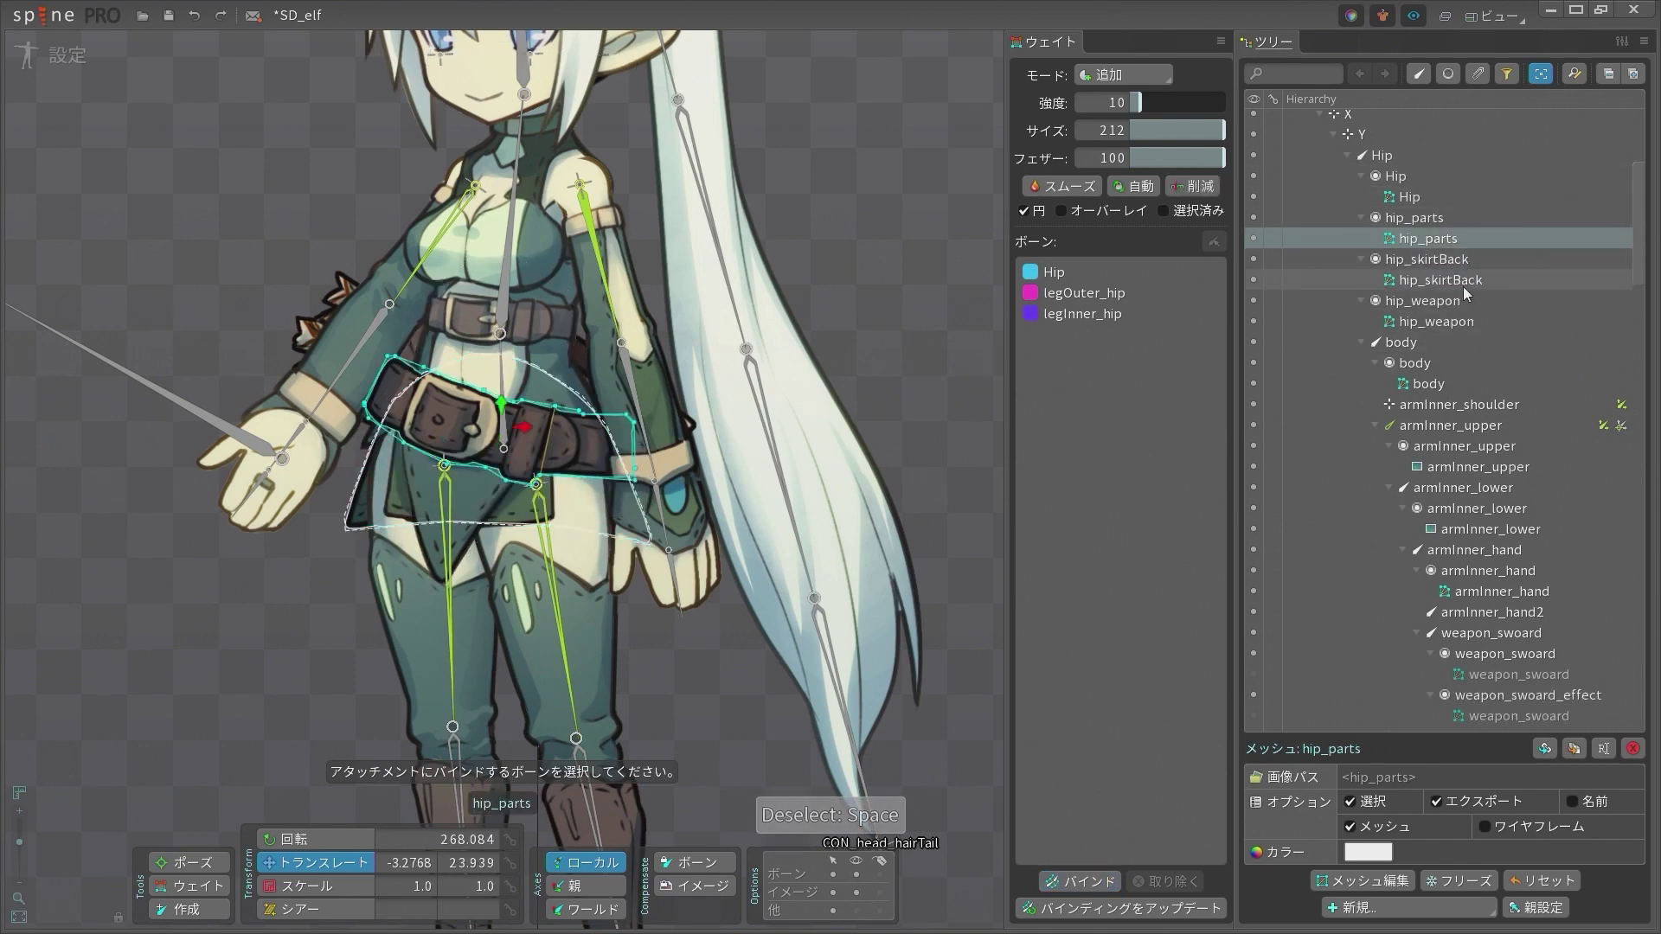
pyautogui.keyDown('ctrl'); pyautogui.click(1453, 280); pyautogui.keyUp('ctrl')
pyautogui.keyDown('ctrl'); pyautogui.click(1477, 321); pyautogui.keyUp('ctrl')
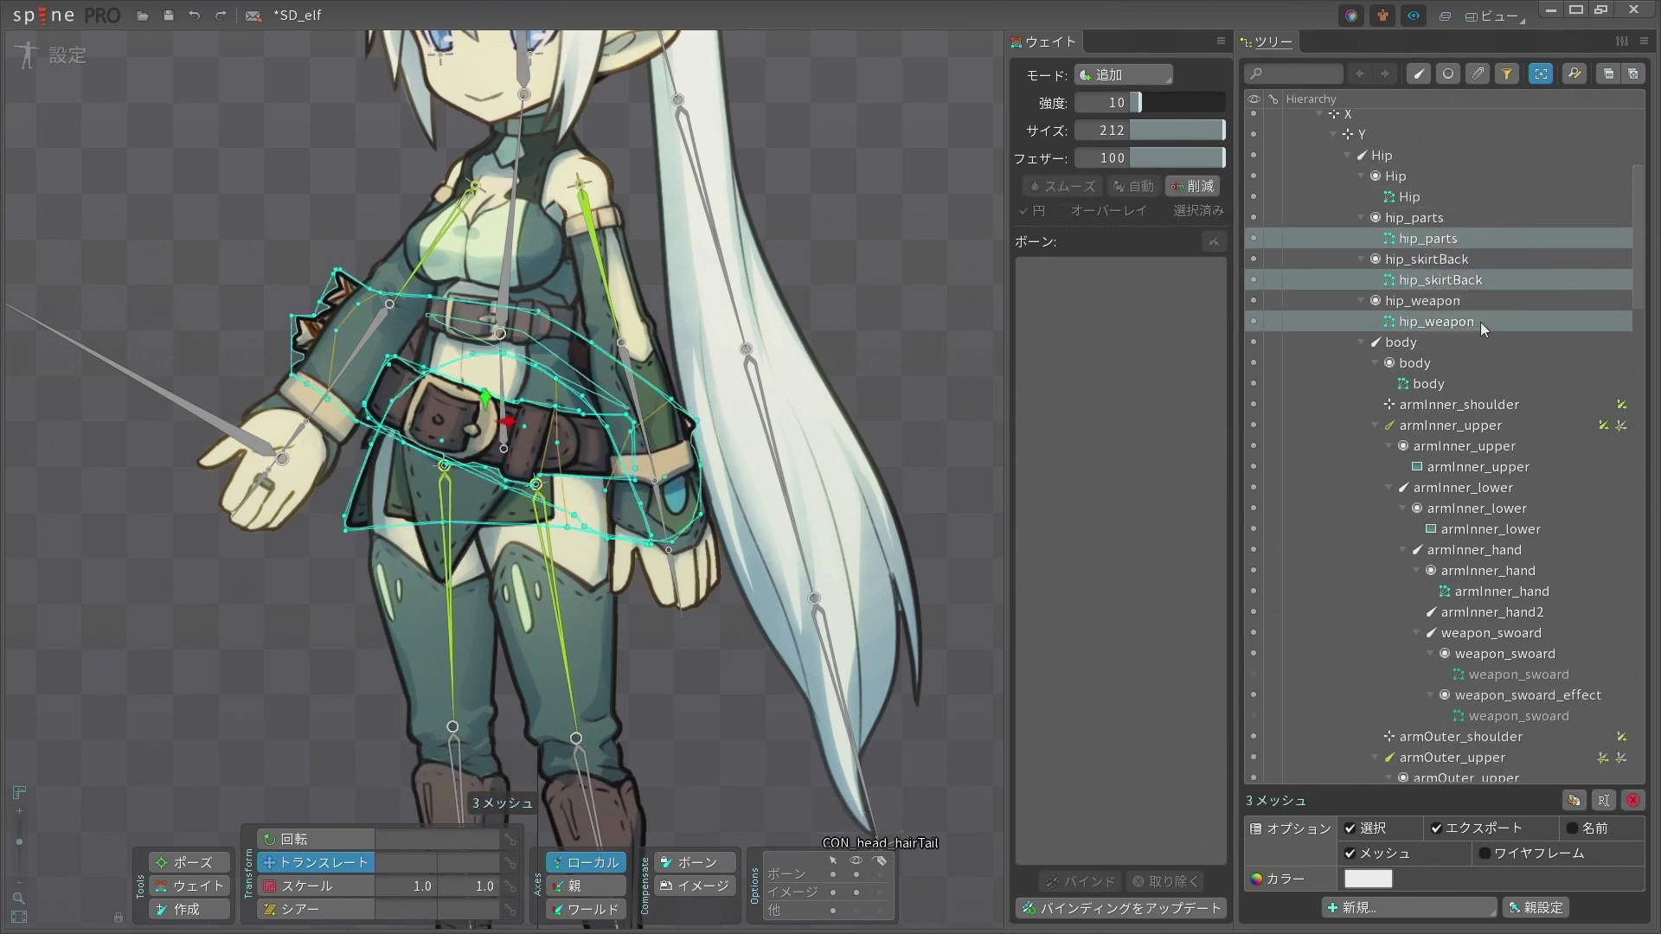
pyautogui.click(711, 397)
# Select the Hip, legOuter_hip and legInner_hip bones together to examine their positions around the belt, and clear the selection
pyautogui.click(502, 424)
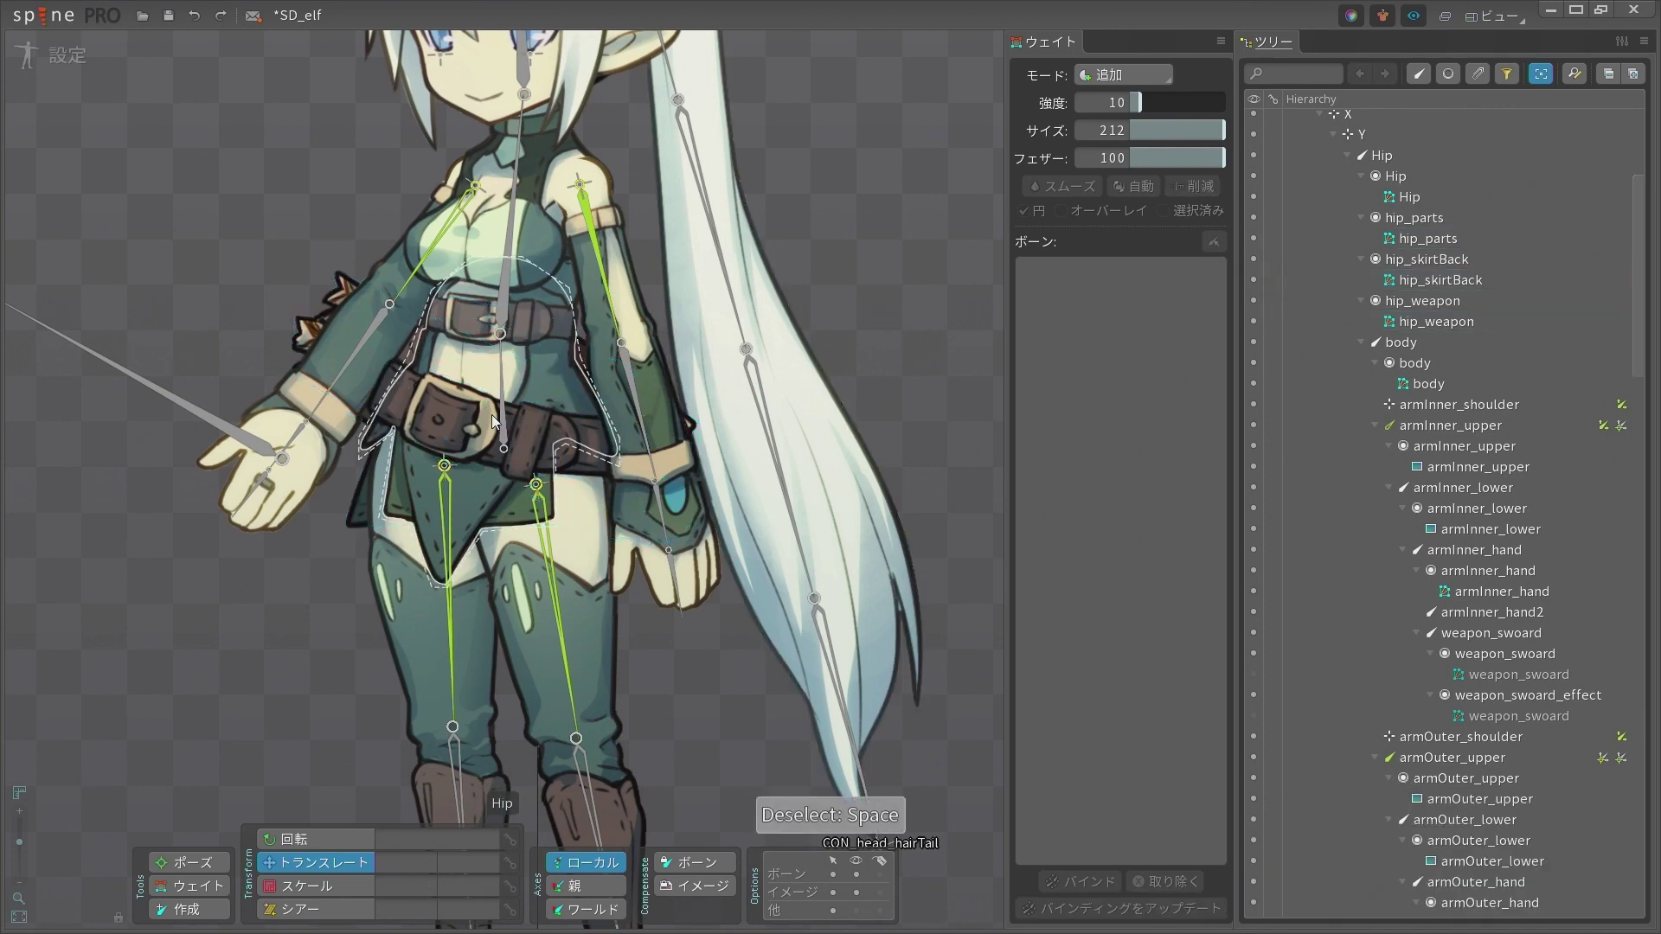
pyautogui.keyDown('ctrl'); pyautogui.click(536, 484); pyautogui.keyUp('ctrl')
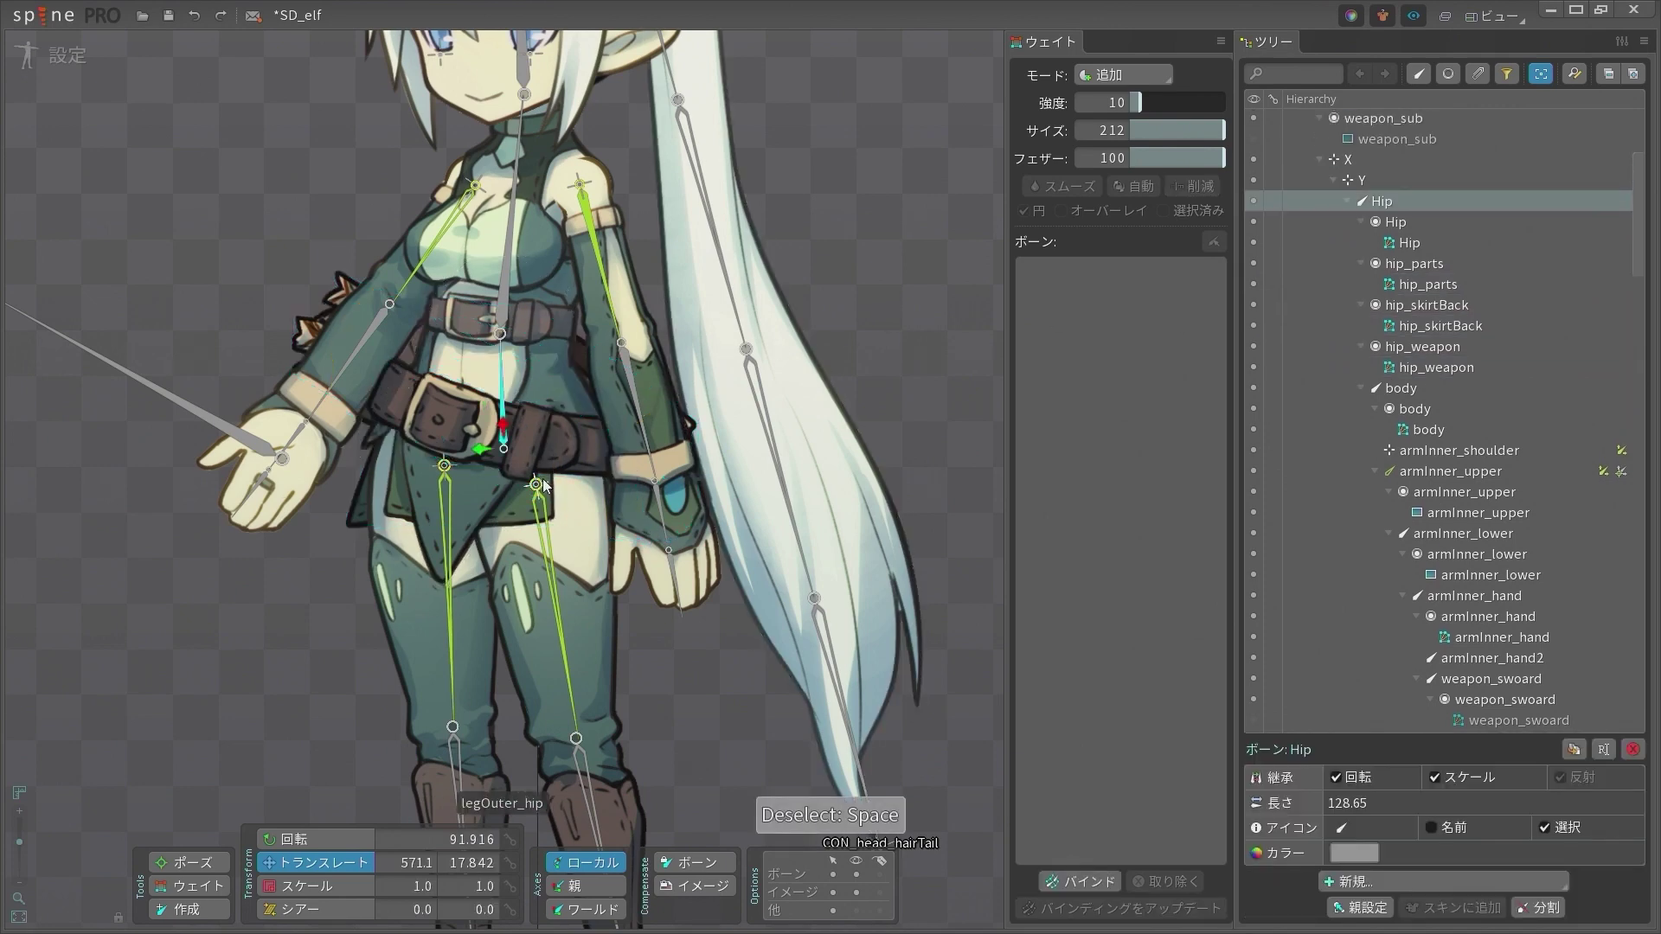
pyautogui.keyDown('ctrl'); pyautogui.click(444, 466); pyautogui.keyUp('ctrl')
pyautogui.scroll(-4, 597, 446)
pyautogui.scroll(6, 452, 427)
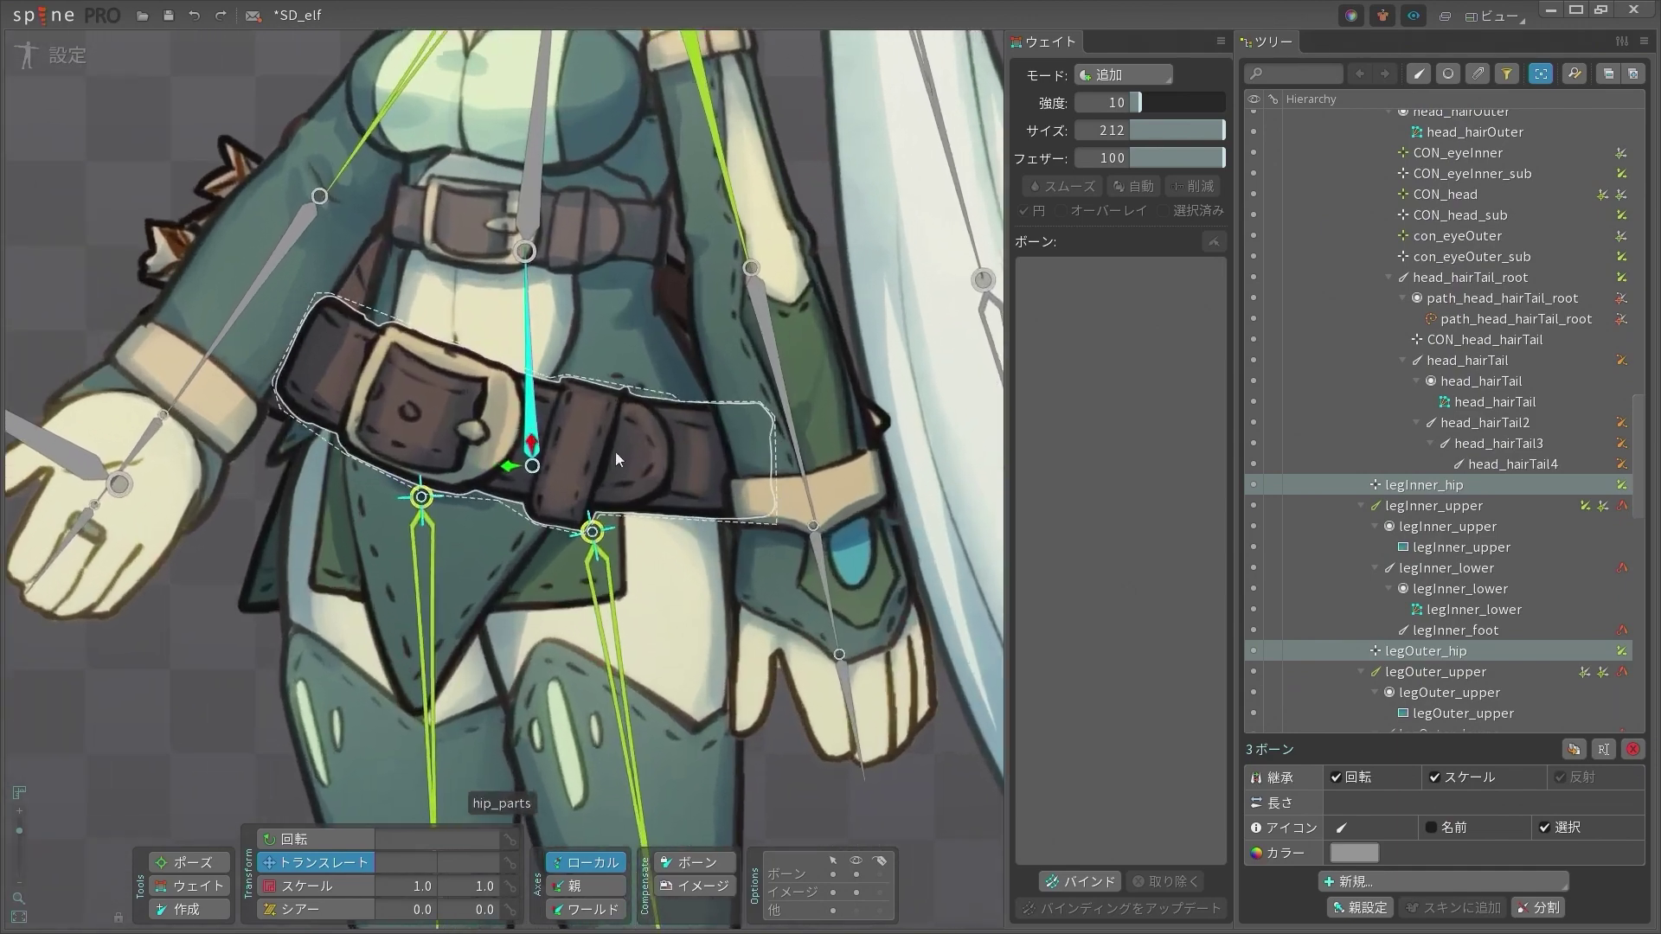
pyautogui.scroll(-2, 642, 444)
pyautogui.scroll(-3, 462, 356)
pyautogui.press('space')
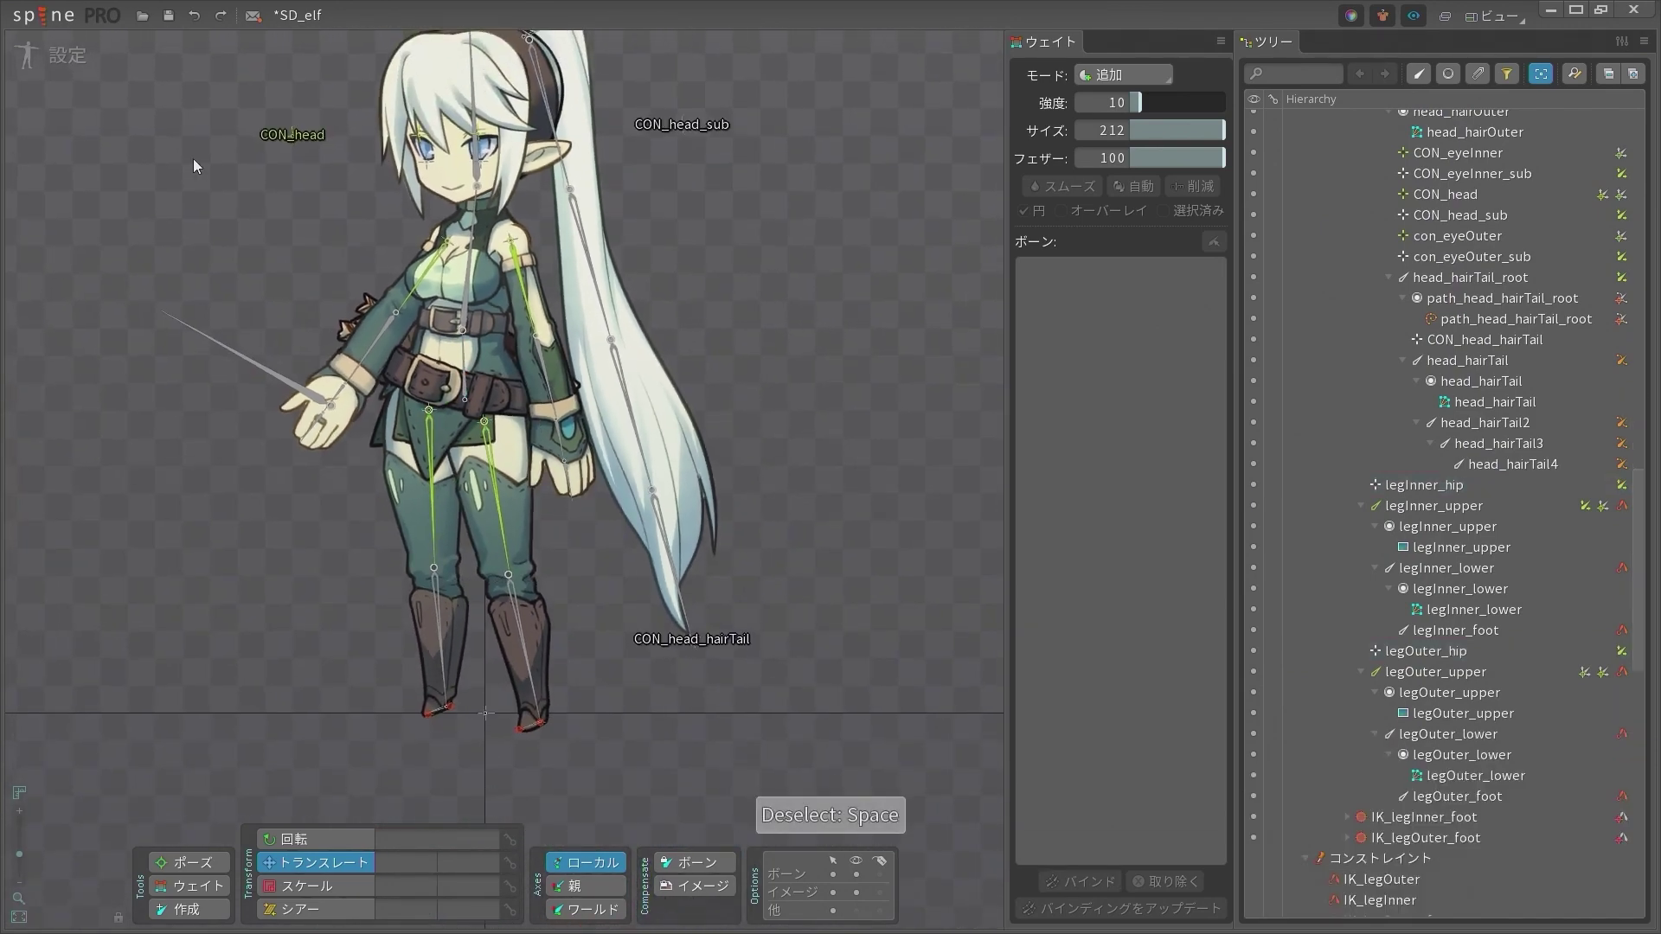
# Switch to animate mode with the test_body animation and select the hip_parts belt mesh
pyautogui.click(45, 61)
pyautogui.scroll(2, 642, 237)
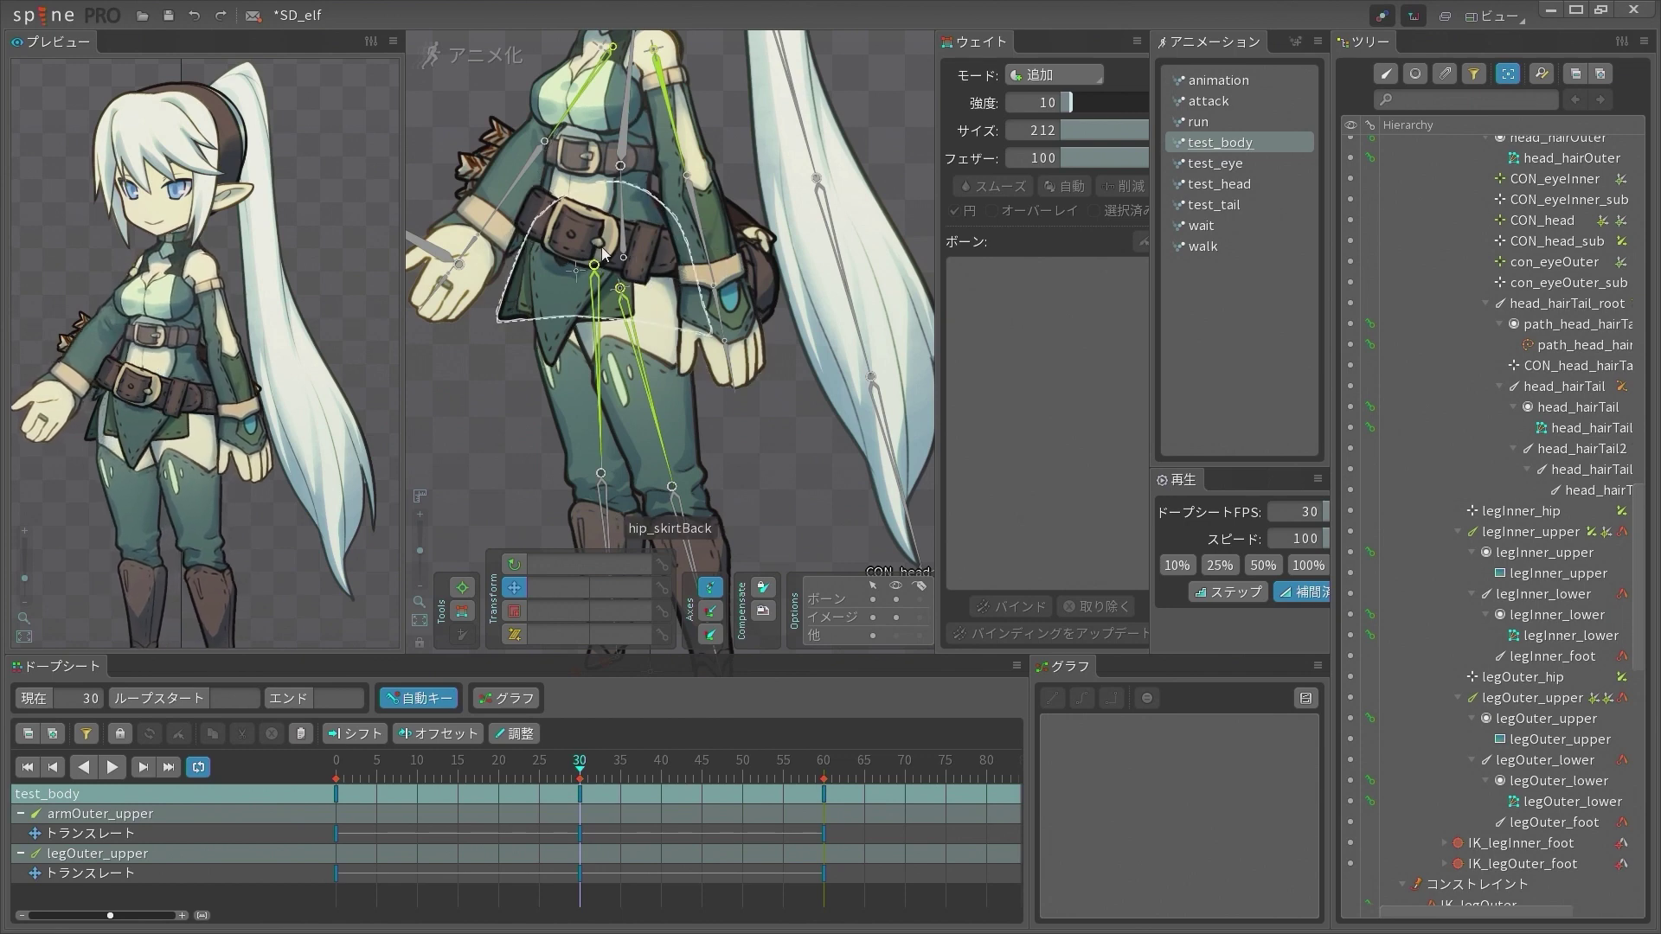
pyautogui.click(650, 244)
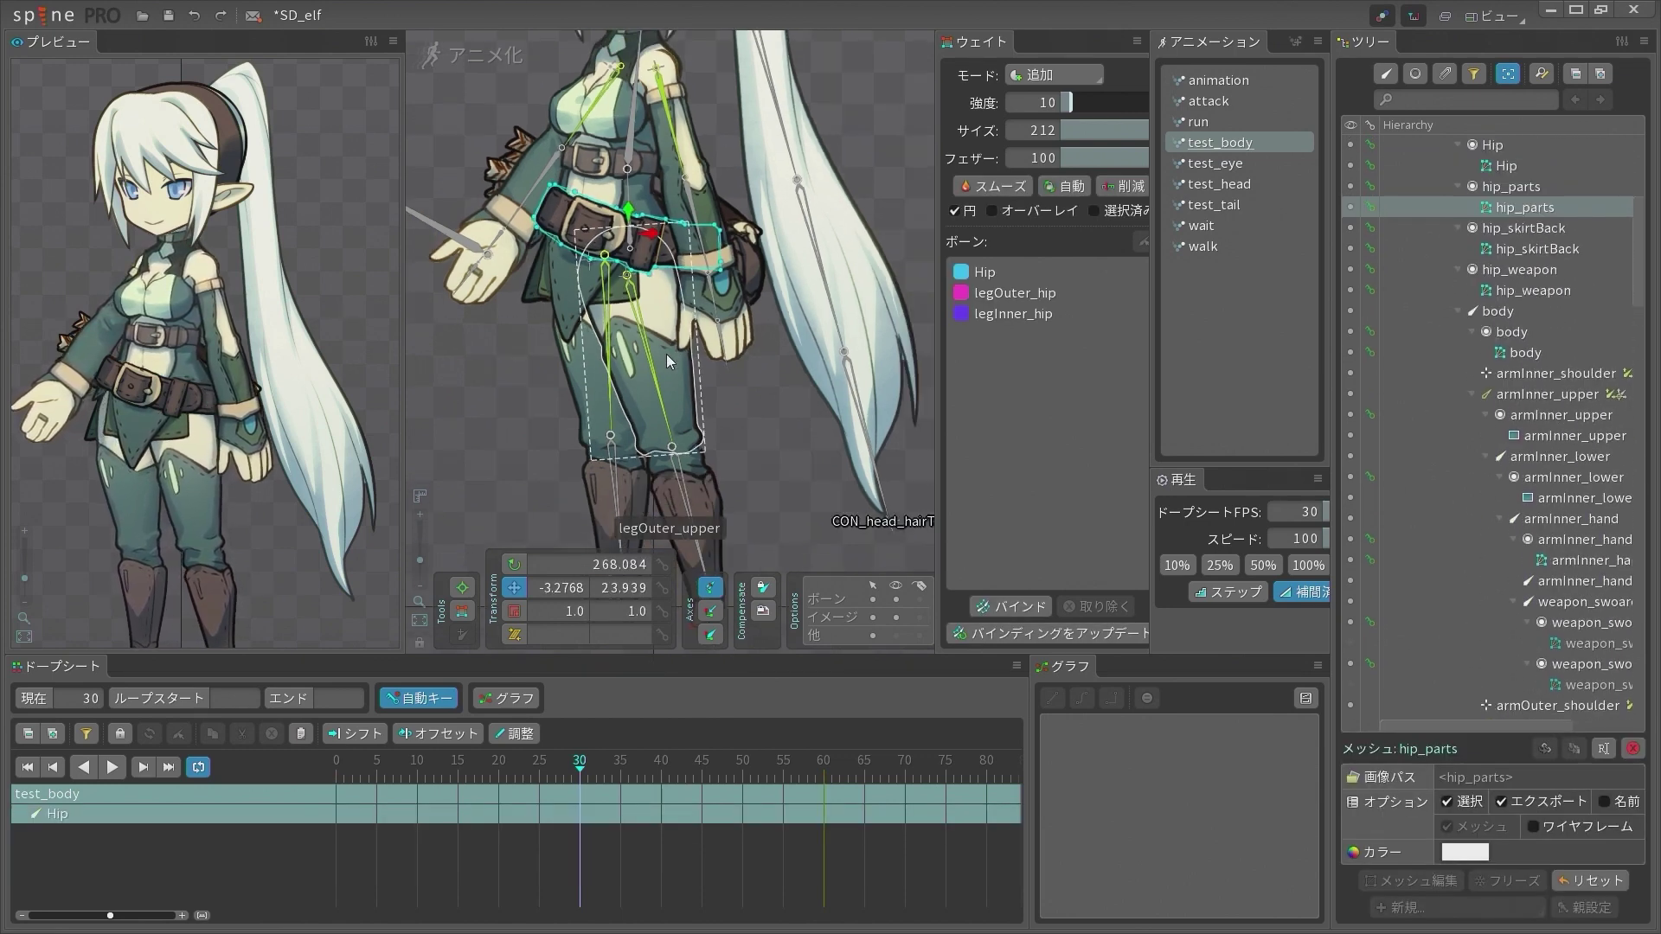
pyautogui.scroll(-1, 666, 355)
pyautogui.scroll(3, 191, 424)
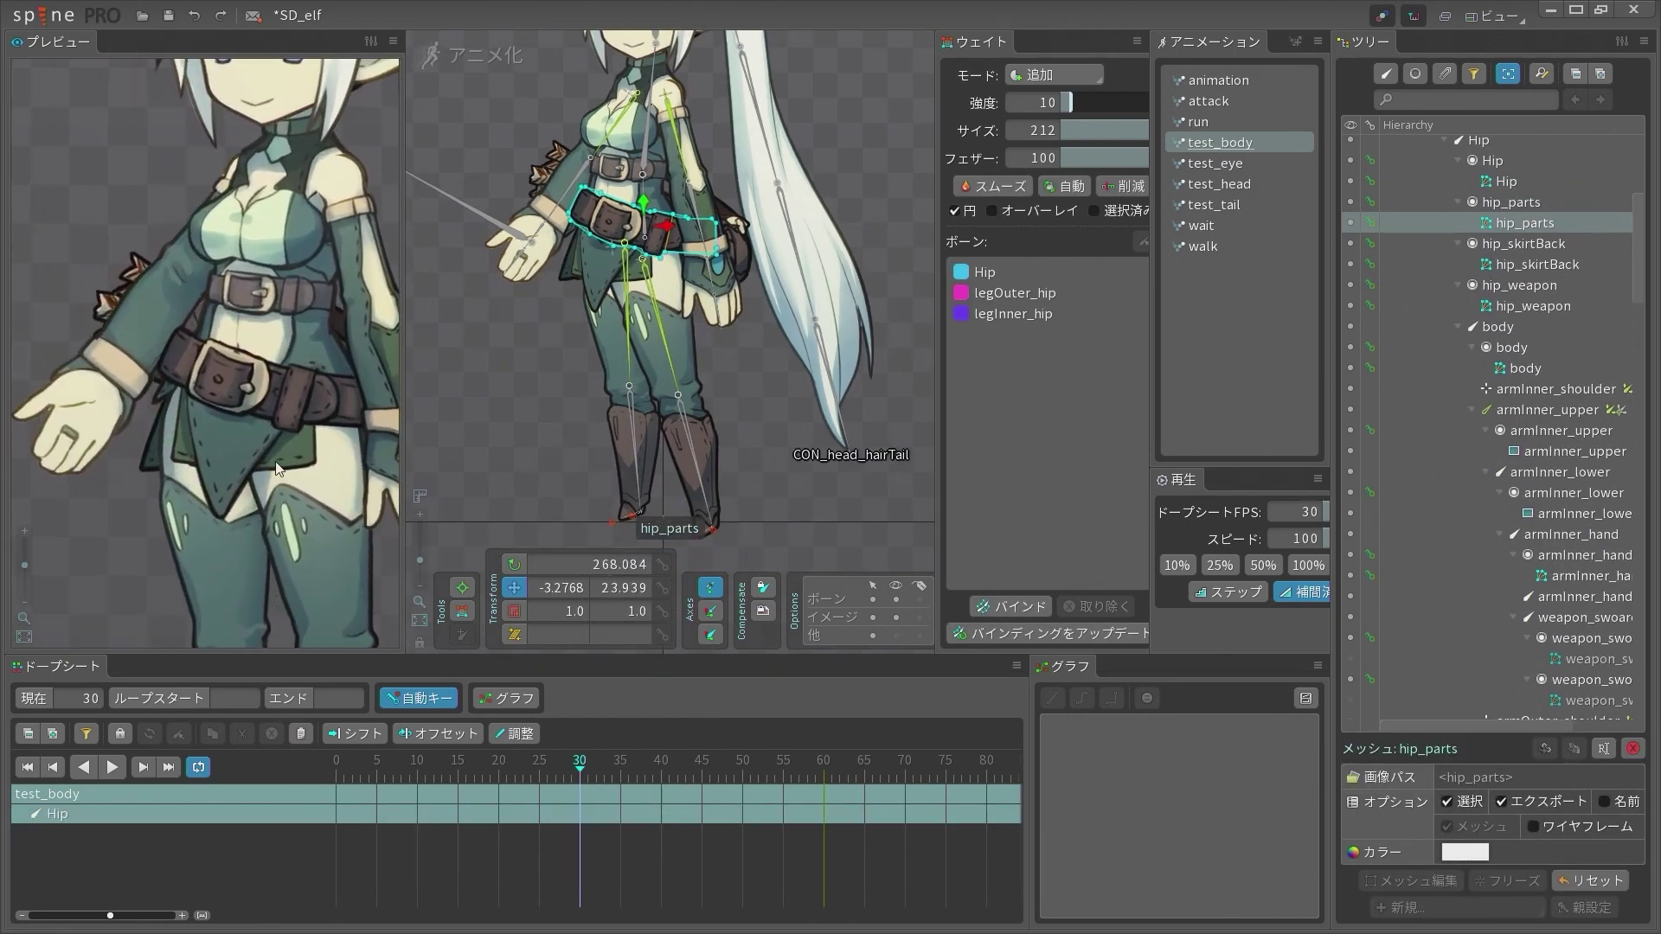
# Paint legOuter_hip weight across the hip_parts belt mesh in add mode with strength 10, size 212 and feather 100
pyautogui.click(1066, 294)
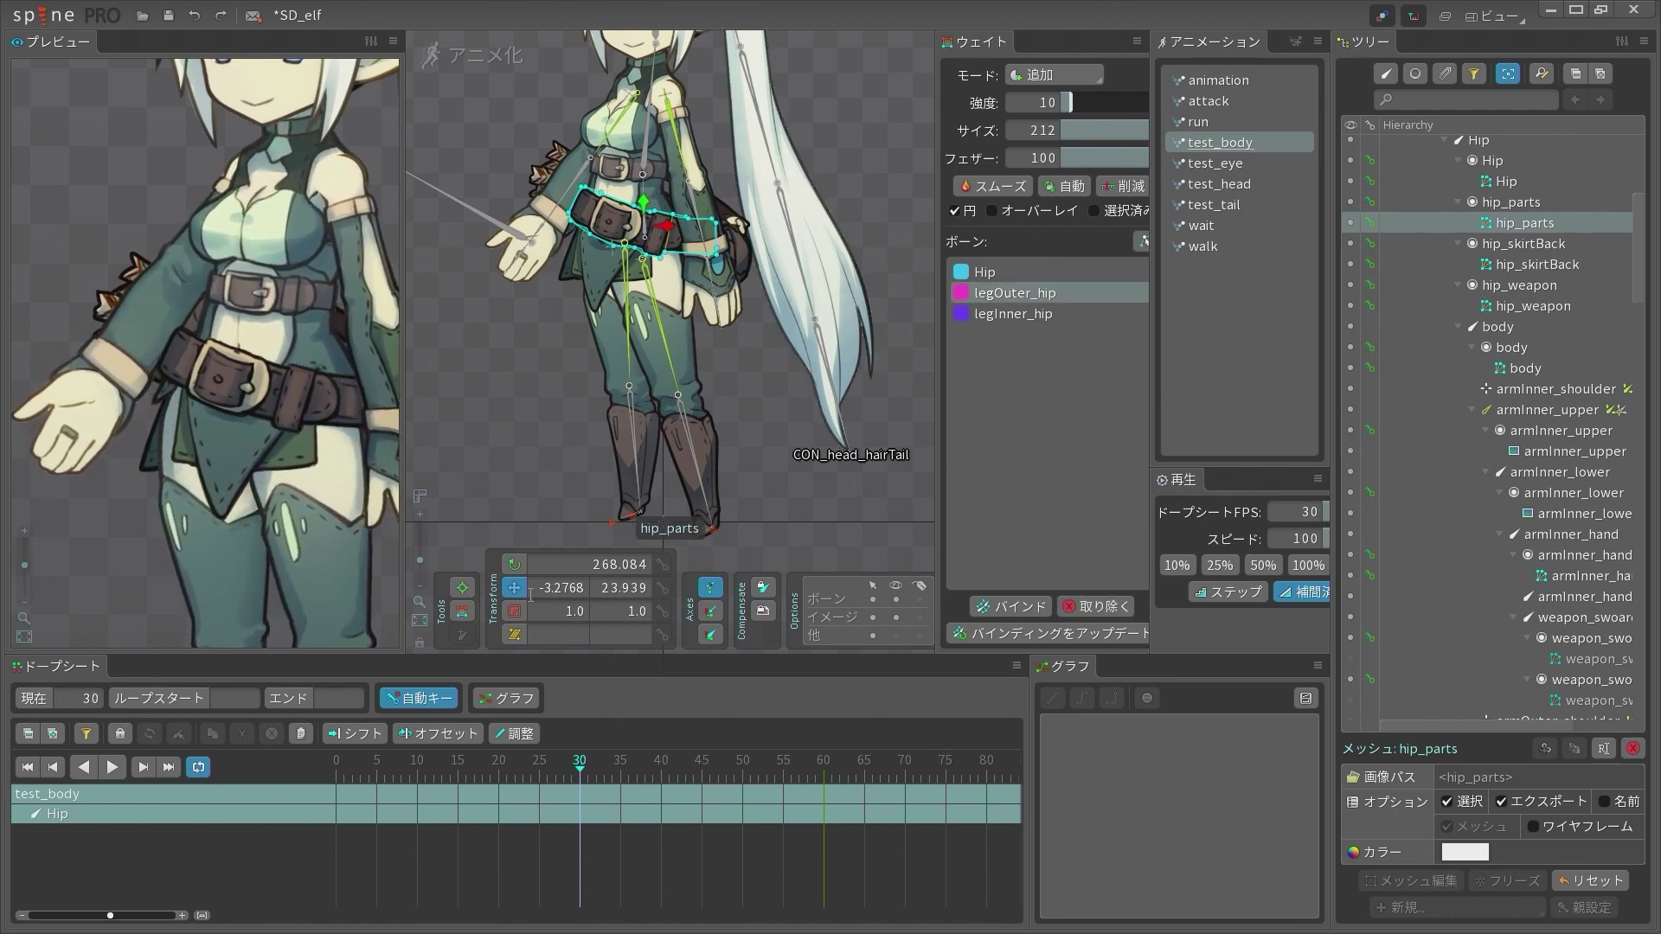
pyautogui.click(462, 611)
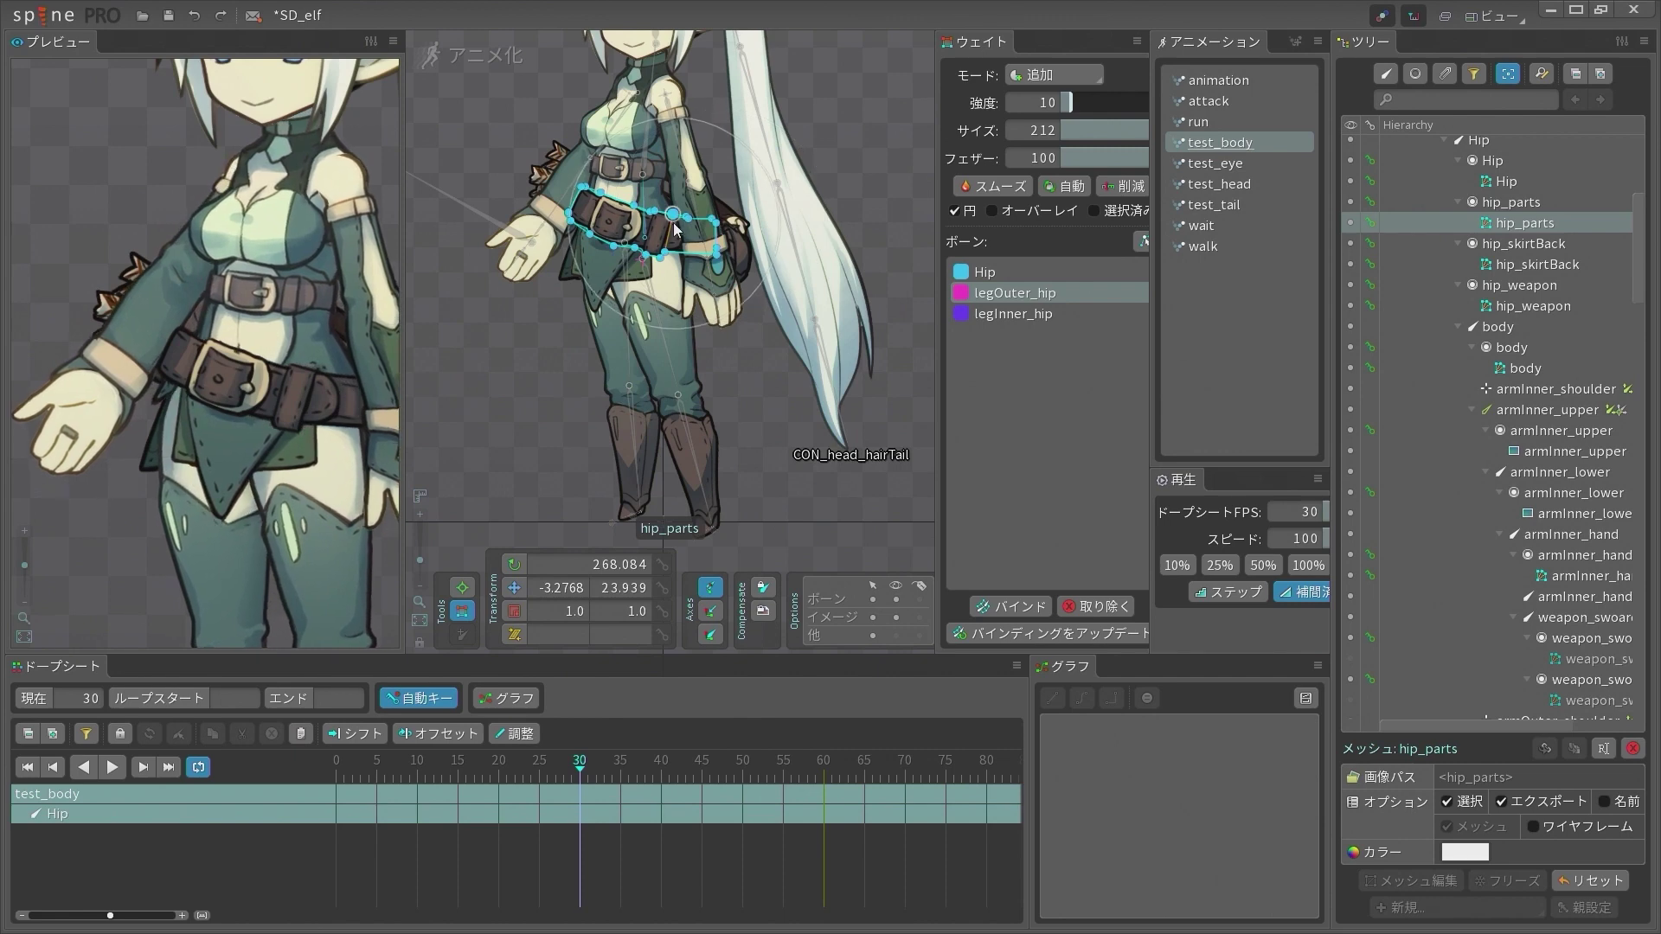
pyautogui.moveTo(674, 223)
pyautogui.mouseDown()
pyautogui.moveTo(620, 258)
pyautogui.moveTo(715, 222)
pyautogui.moveTo(640, 232)
pyautogui.moveTo(753, 232)
pyautogui.moveTo(790, 251)
pyautogui.moveTo(614, 245)
pyautogui.moveTo(655, 233)
pyautogui.moveTo(606, 226)
pyautogui.mouseUp()
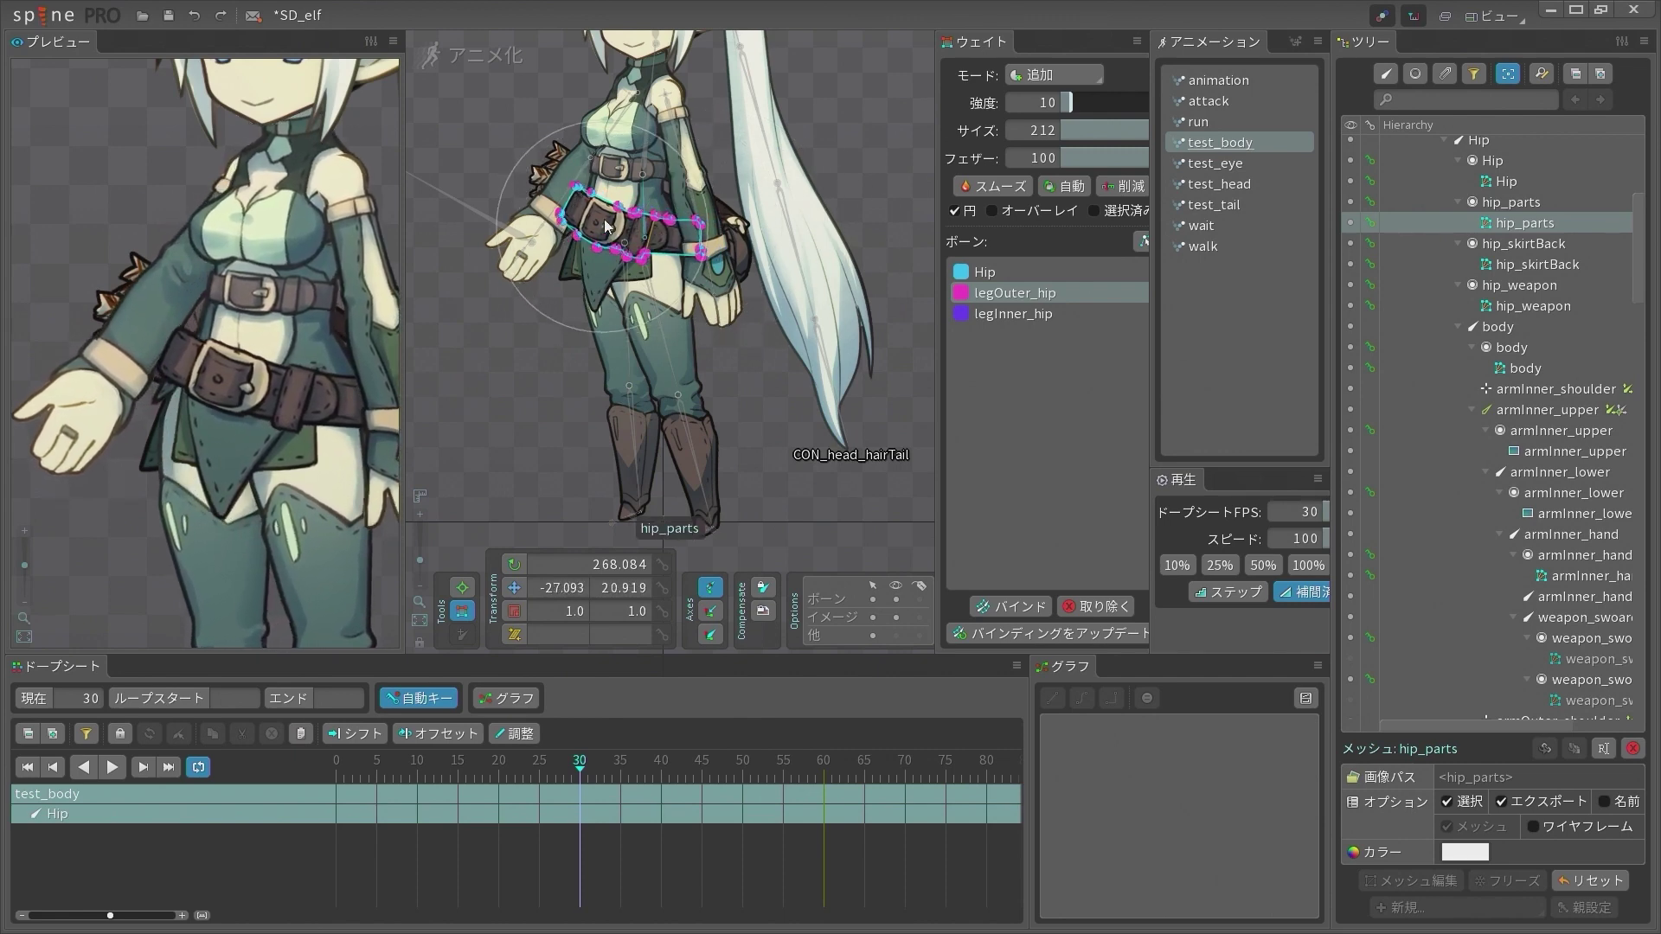
pyautogui.hotkey('ctrl', 'z')
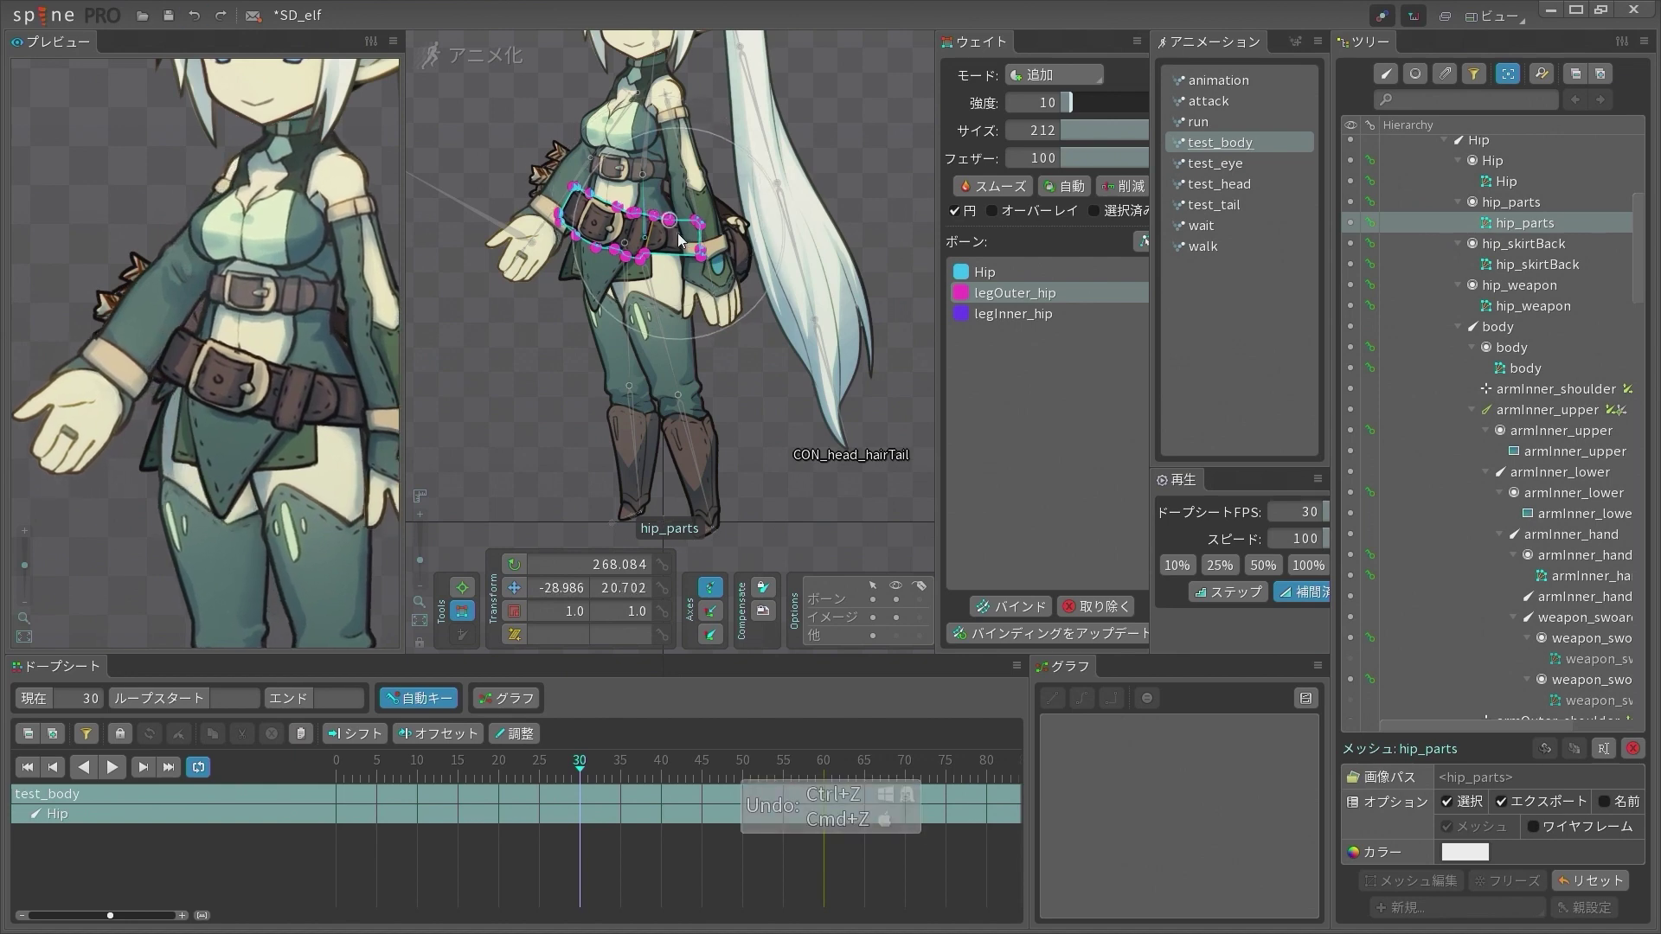
pyautogui.hotkey('ctrl', 'z')
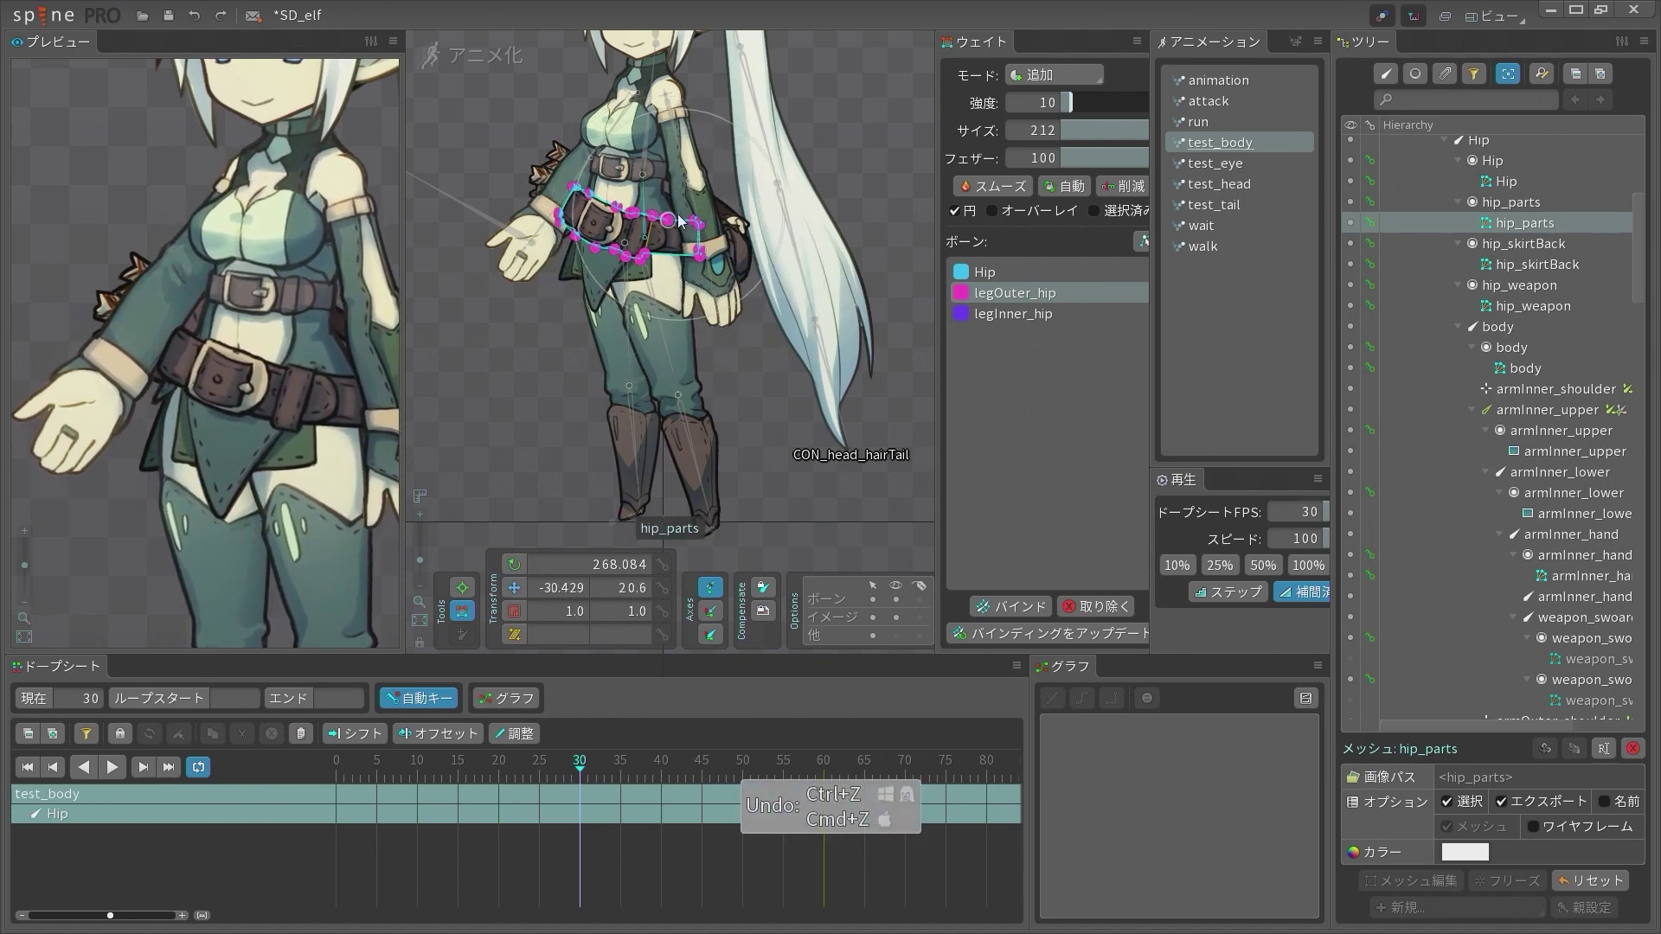
pyautogui.hotkey('ctrl', 'z')
pyautogui.hotkey('ctrl', 'z')
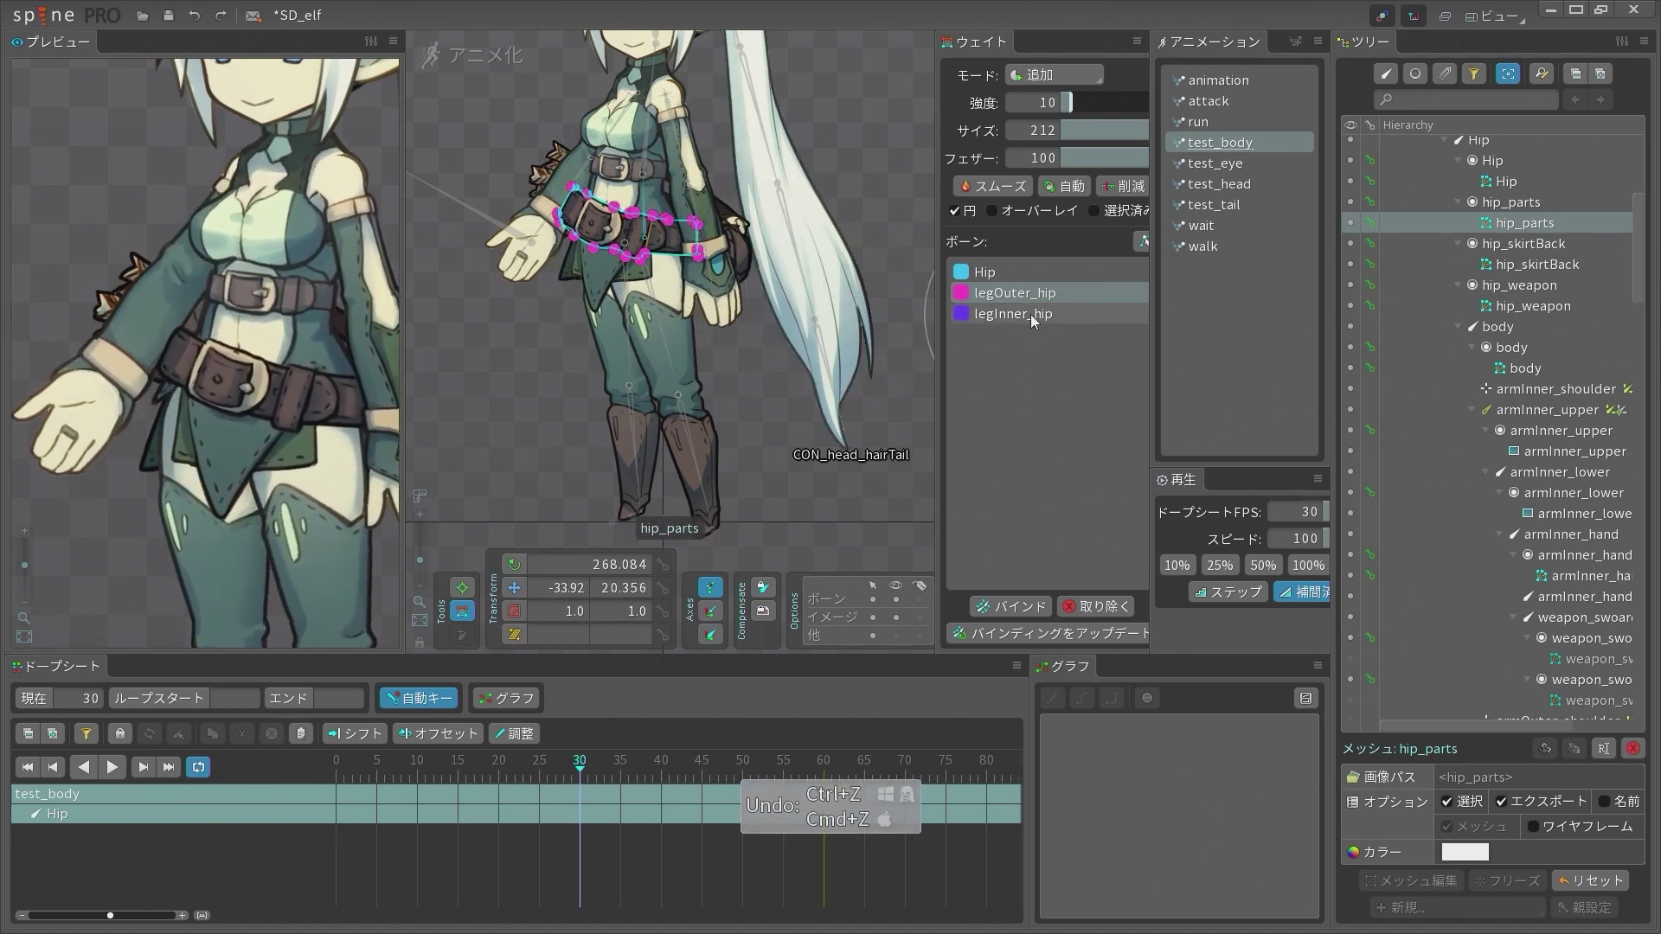
# Return to setup mode and select the armOuter_upper and armOuter_lower regions of the outer arm
pyautogui.scroll(5, 693, 160)
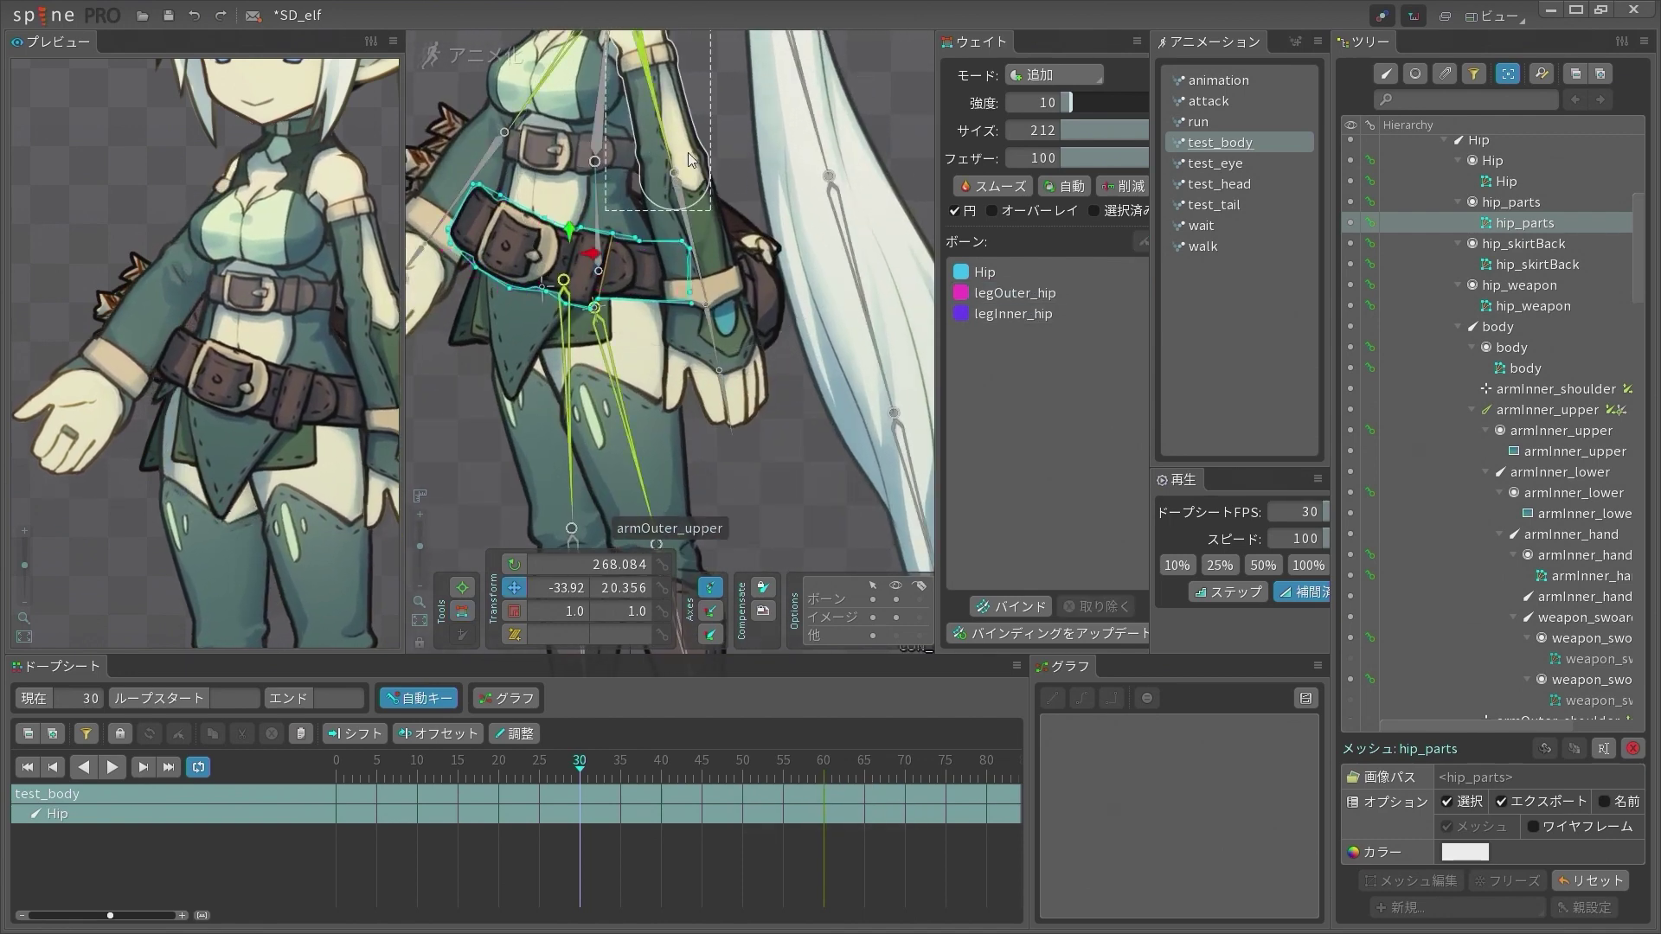
pyautogui.click(690, 161)
pyautogui.press('g')
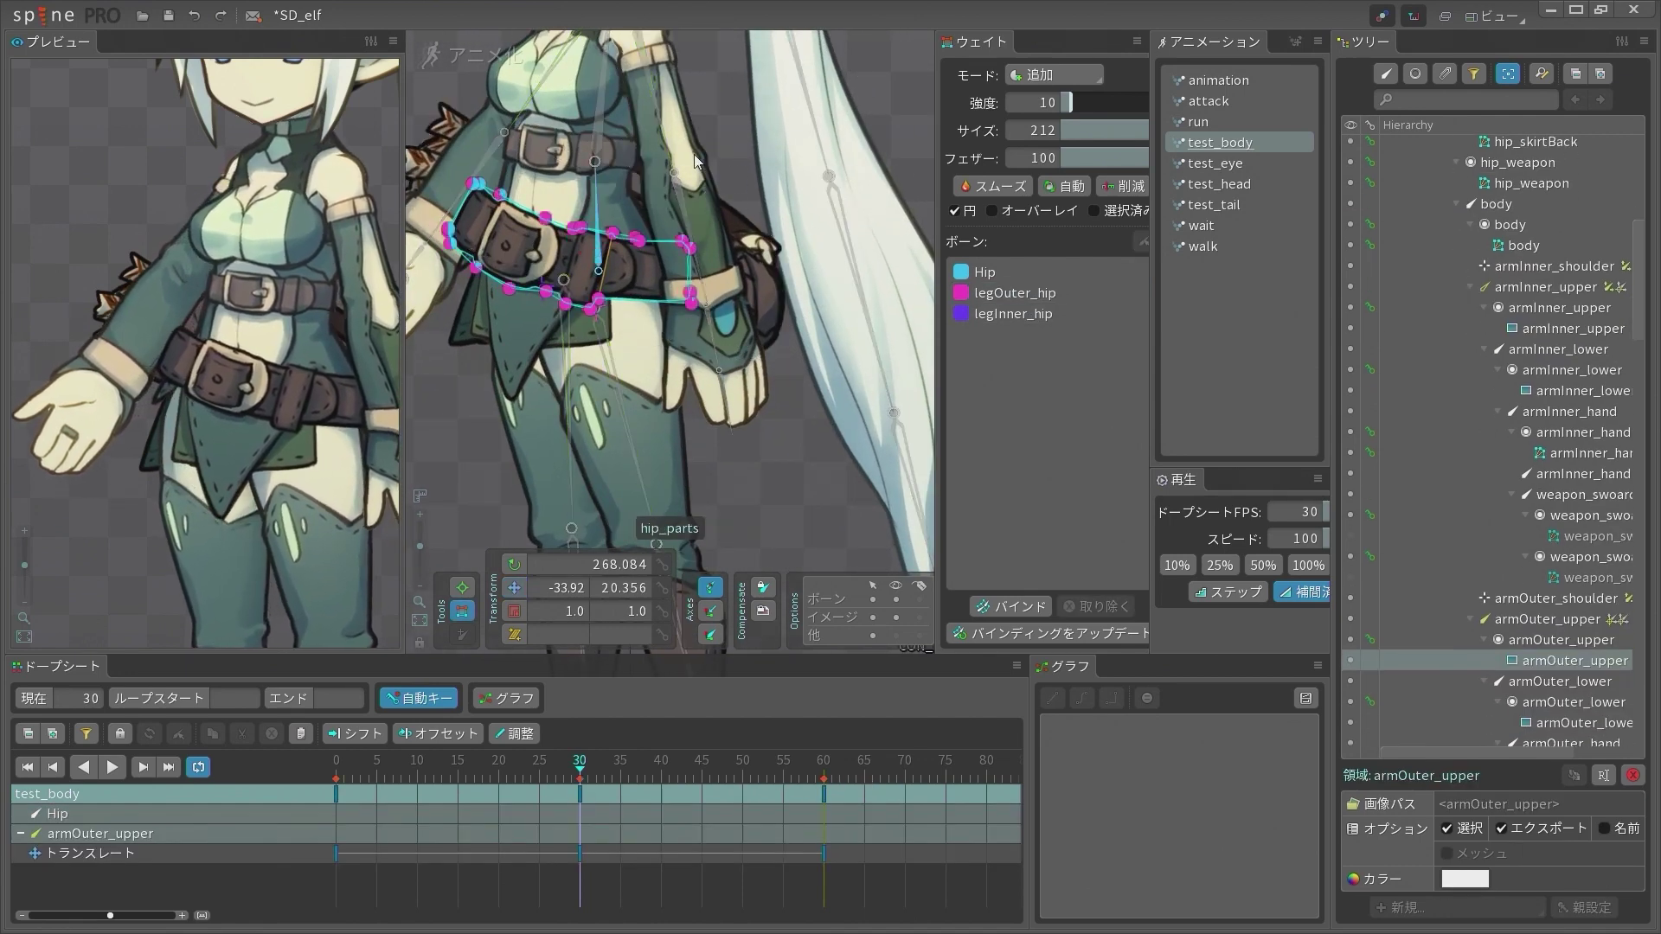
pyautogui.click(513, 591)
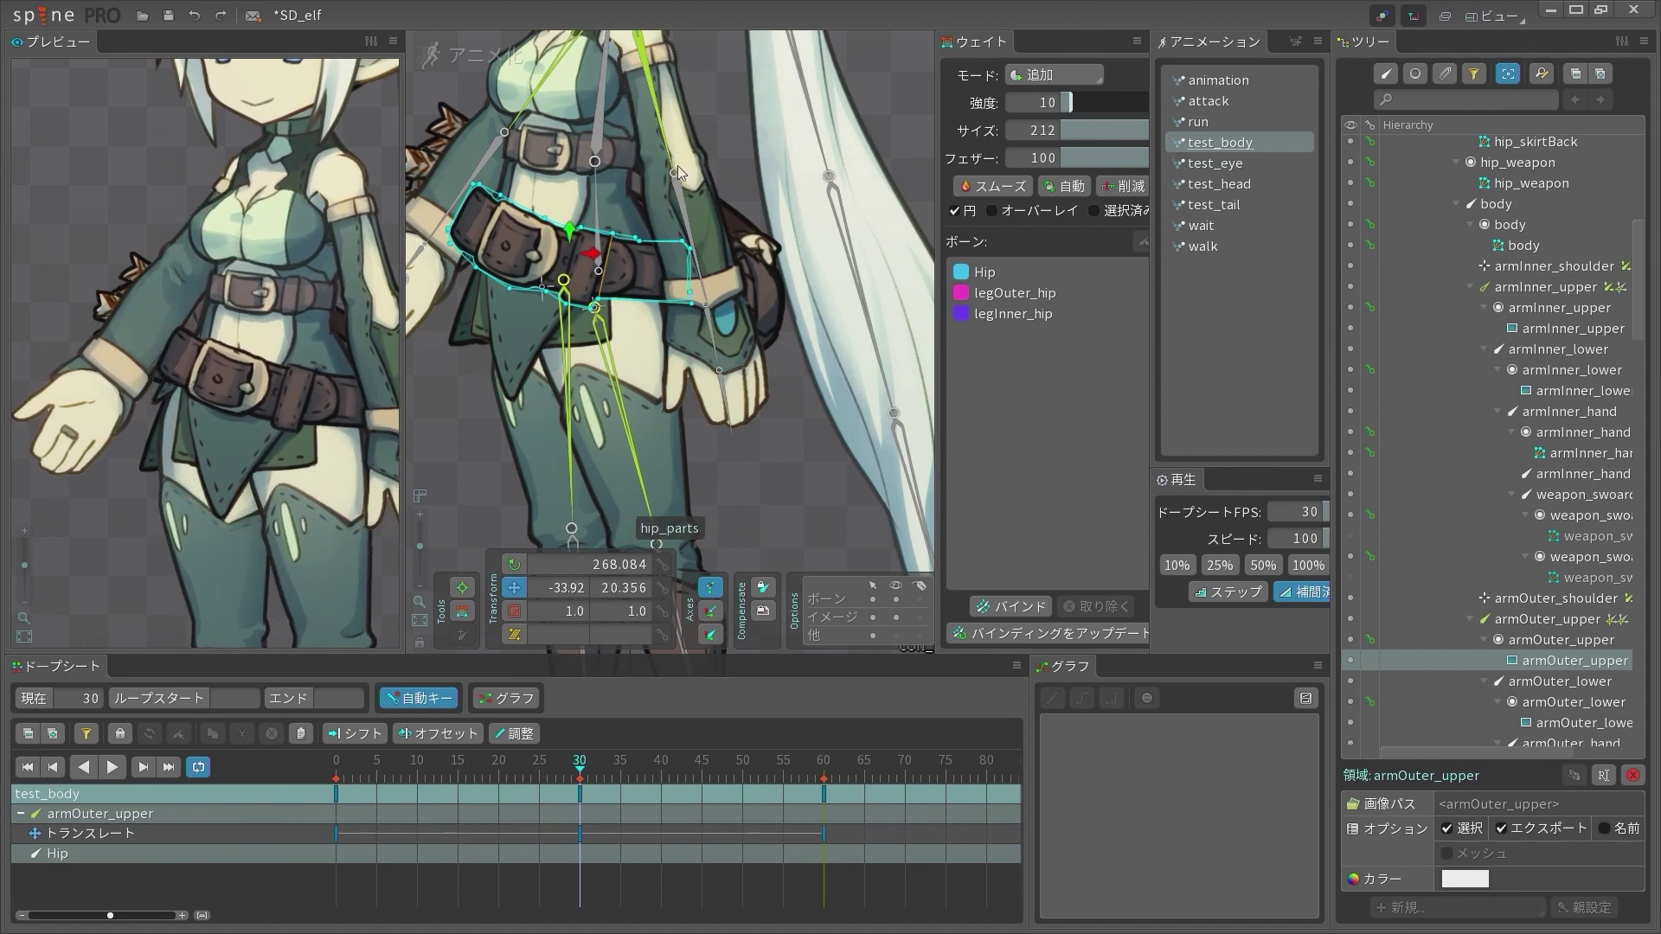
pyautogui.click(459, 59)
pyautogui.keyDown('ctrl'); pyautogui.click(622, 424); pyautogui.keyUp('ctrl')
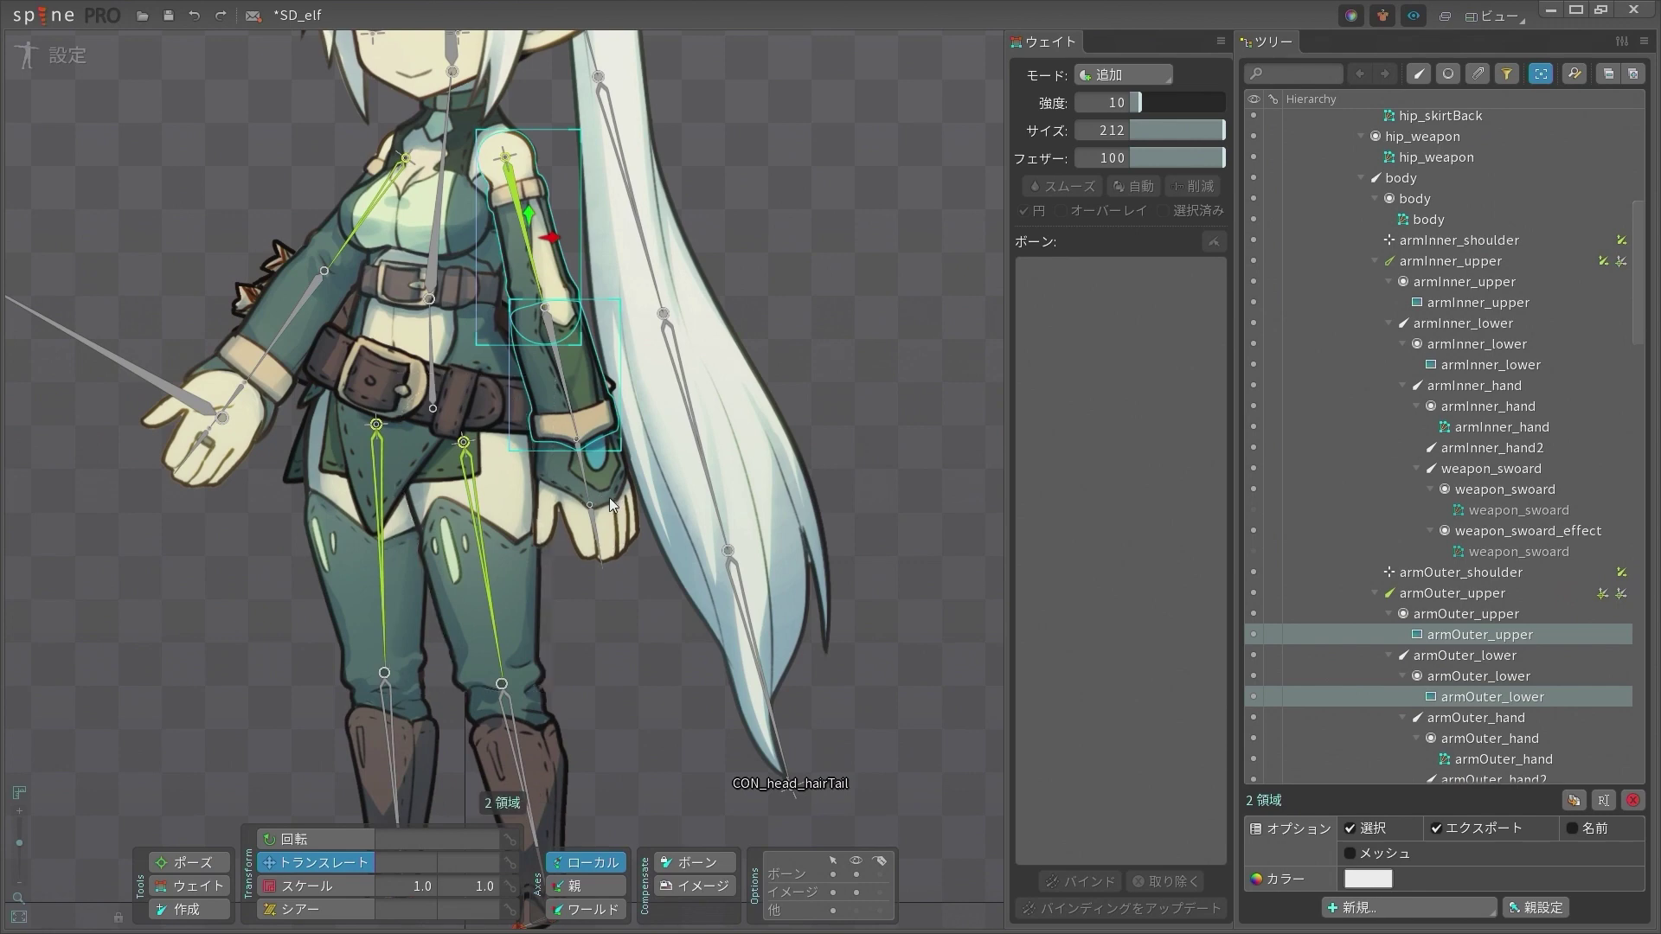
# Hide the armOuter_upper, armOuter_lower and armOuter_hand slots while keeping the armOuter_lower bone visible
pyautogui.scroll(-3, 1417, 651)
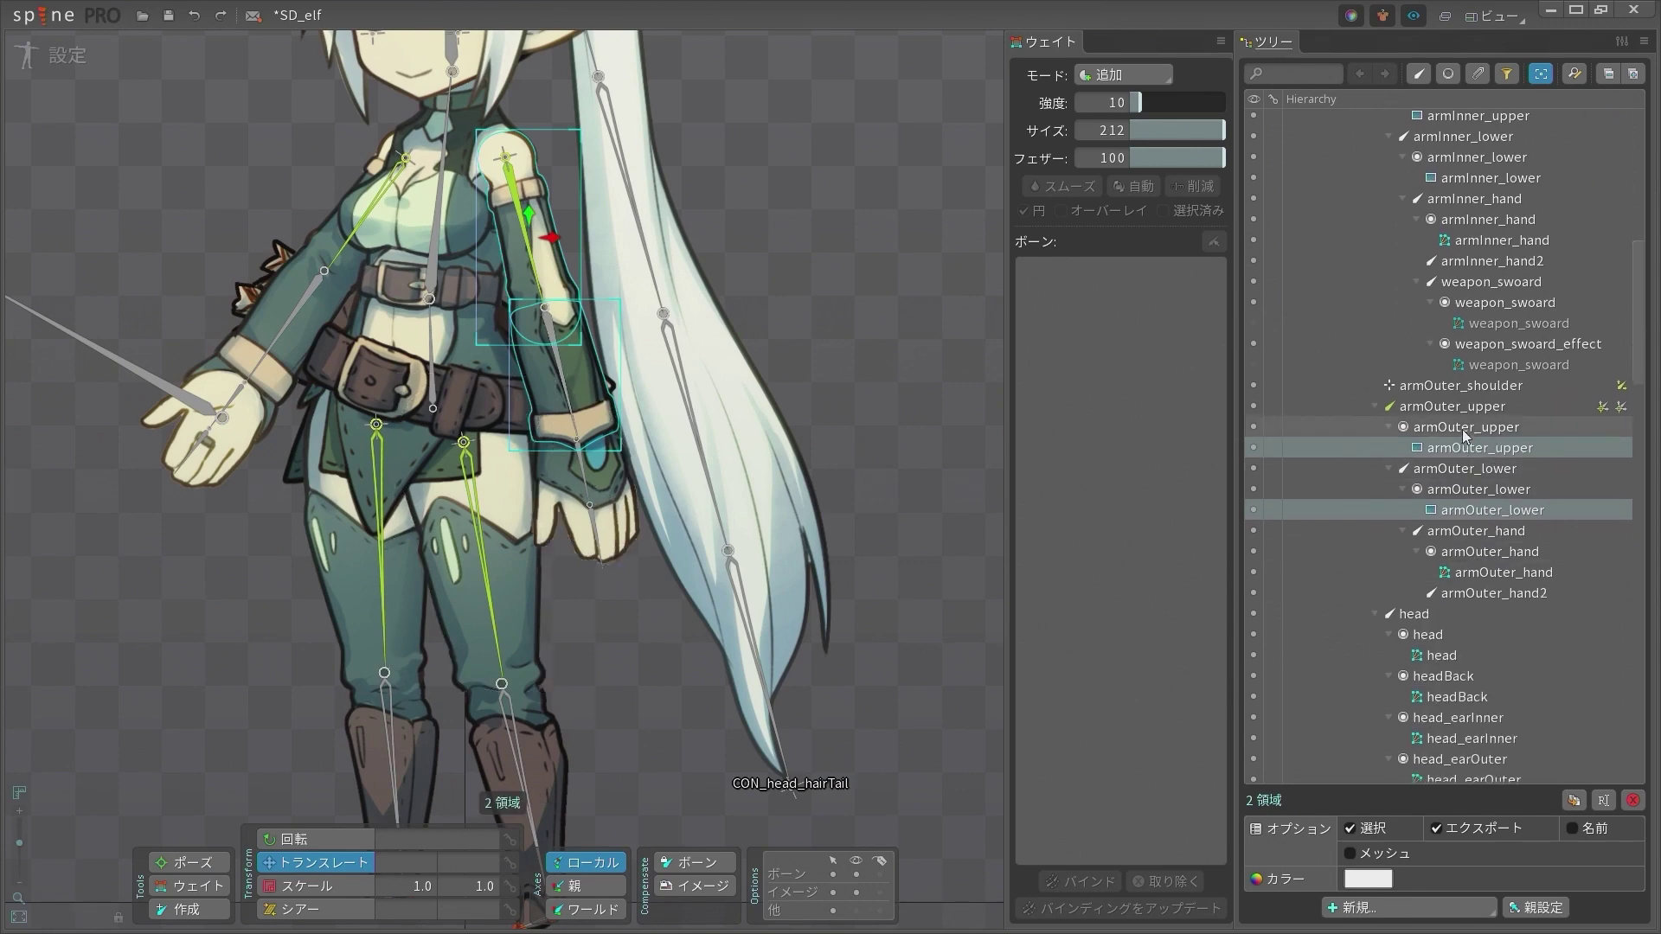
pyautogui.click(1466, 428)
pyautogui.click(1254, 427)
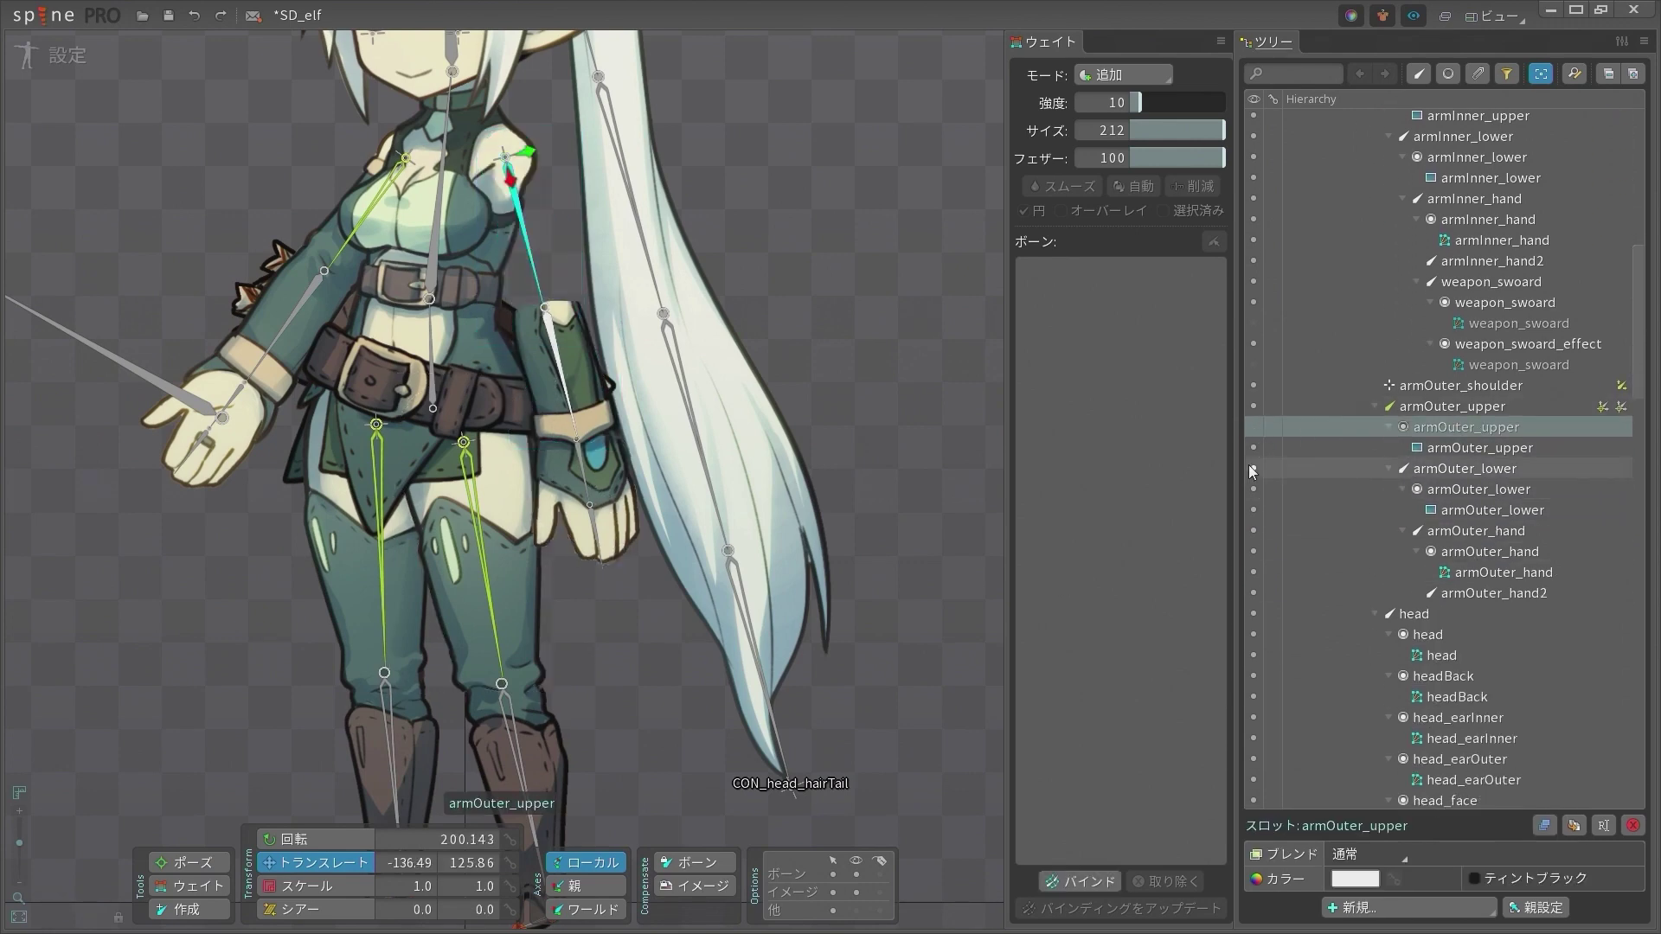
pyautogui.click(1253, 469)
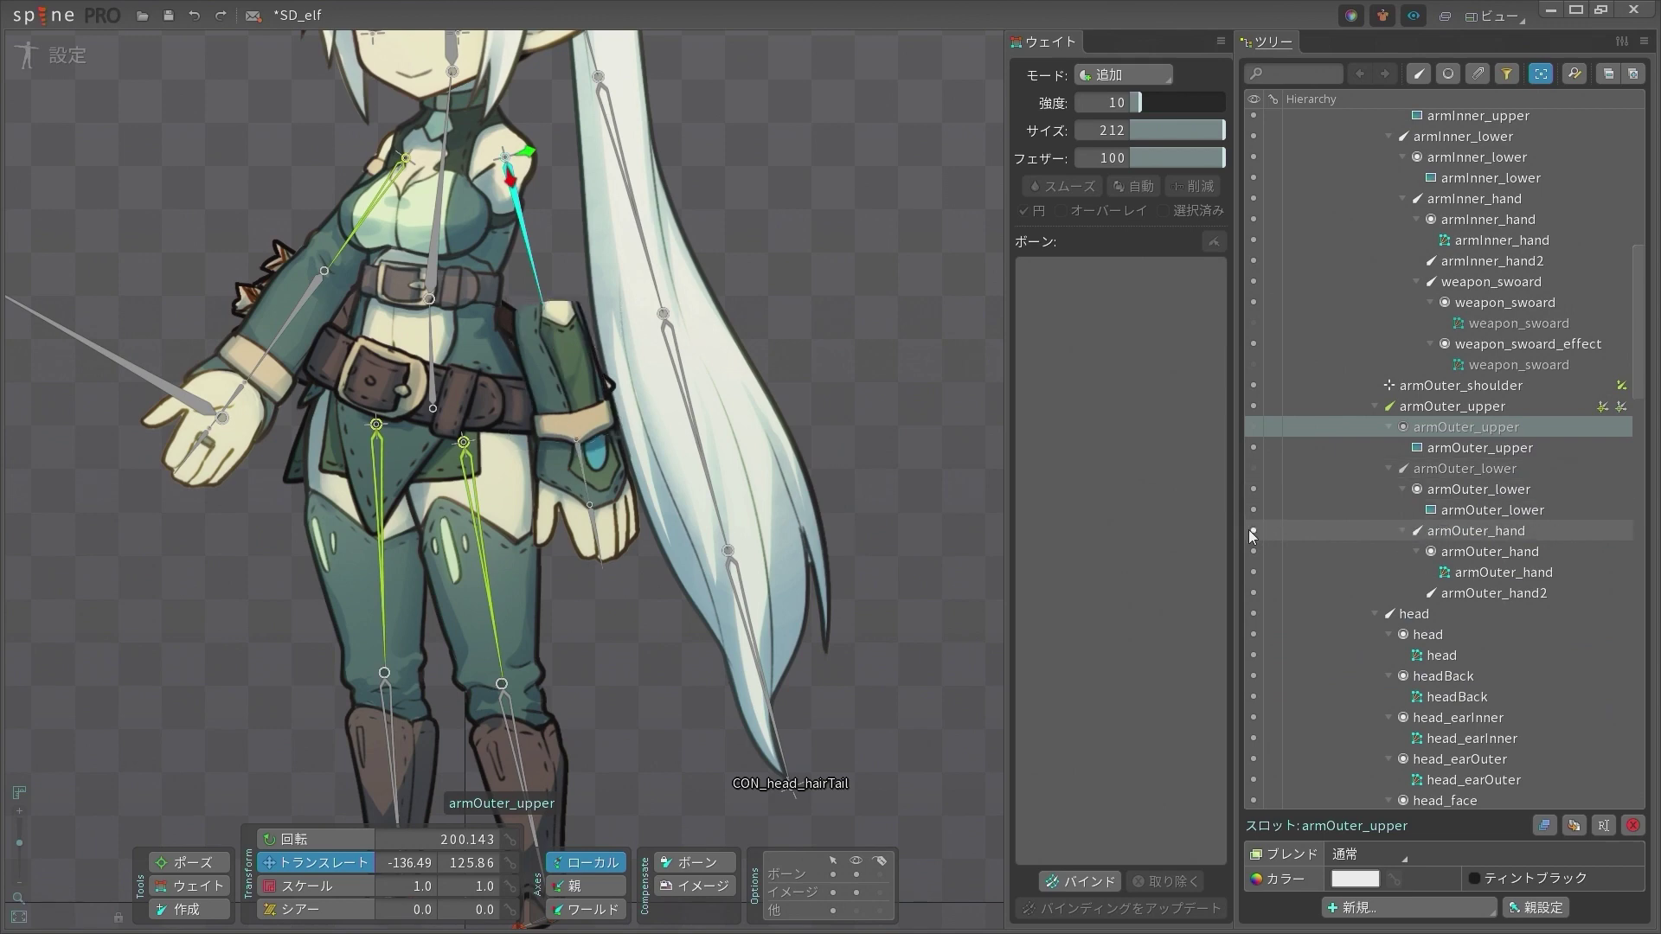
pyautogui.click(1252, 489)
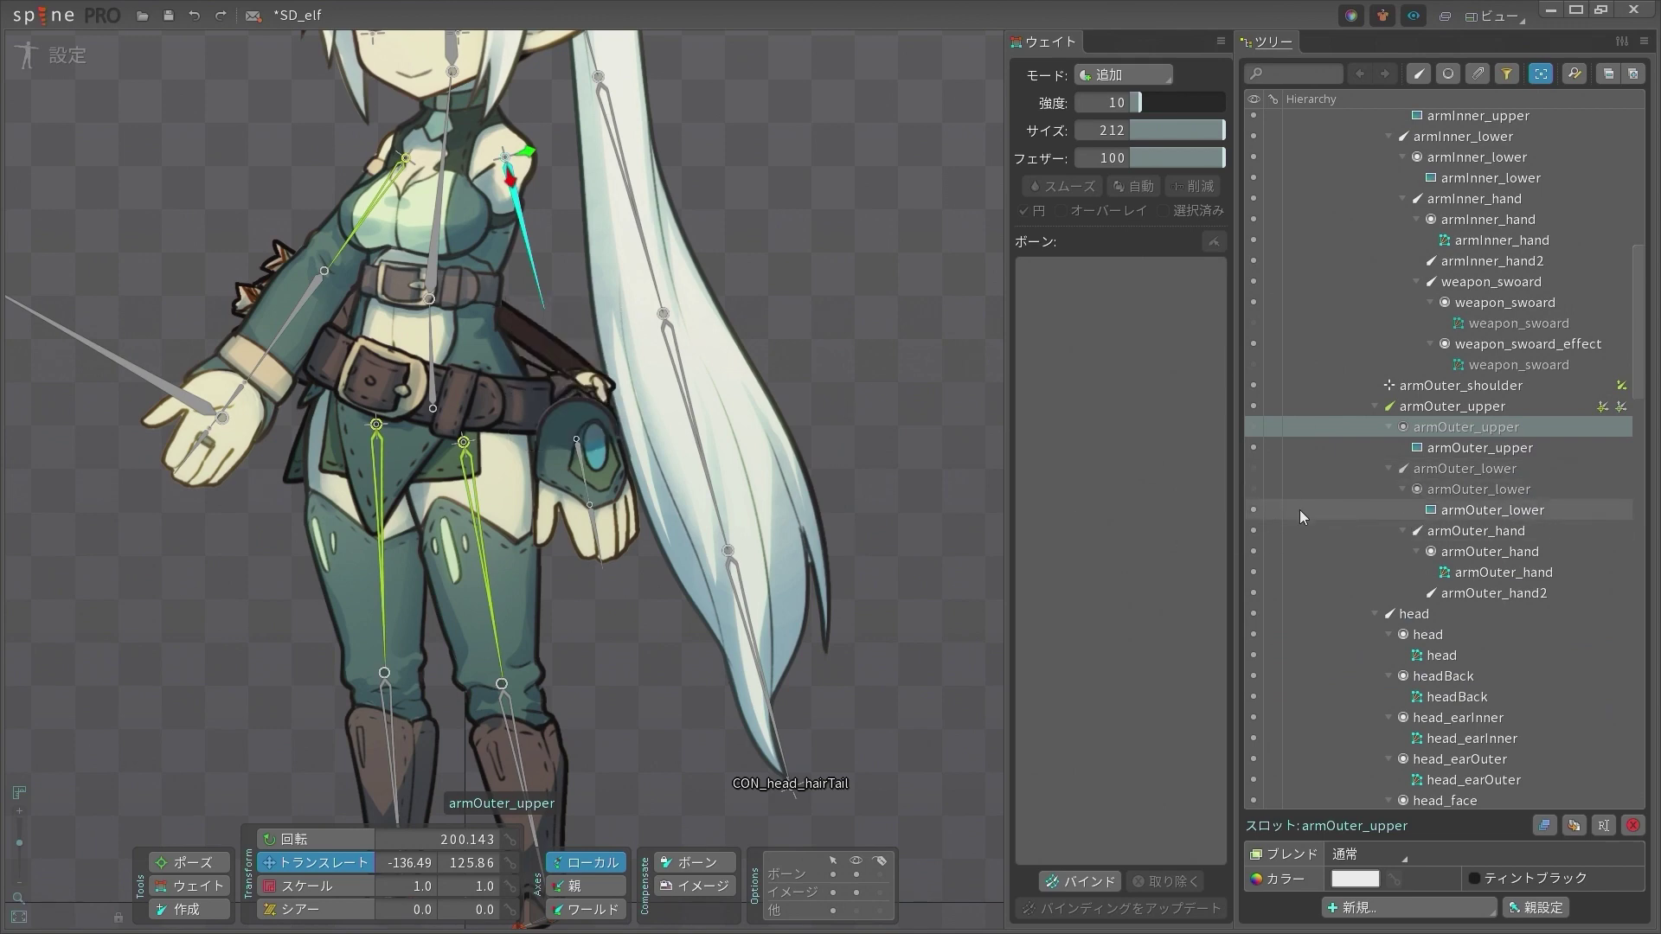
pyautogui.click(1254, 468)
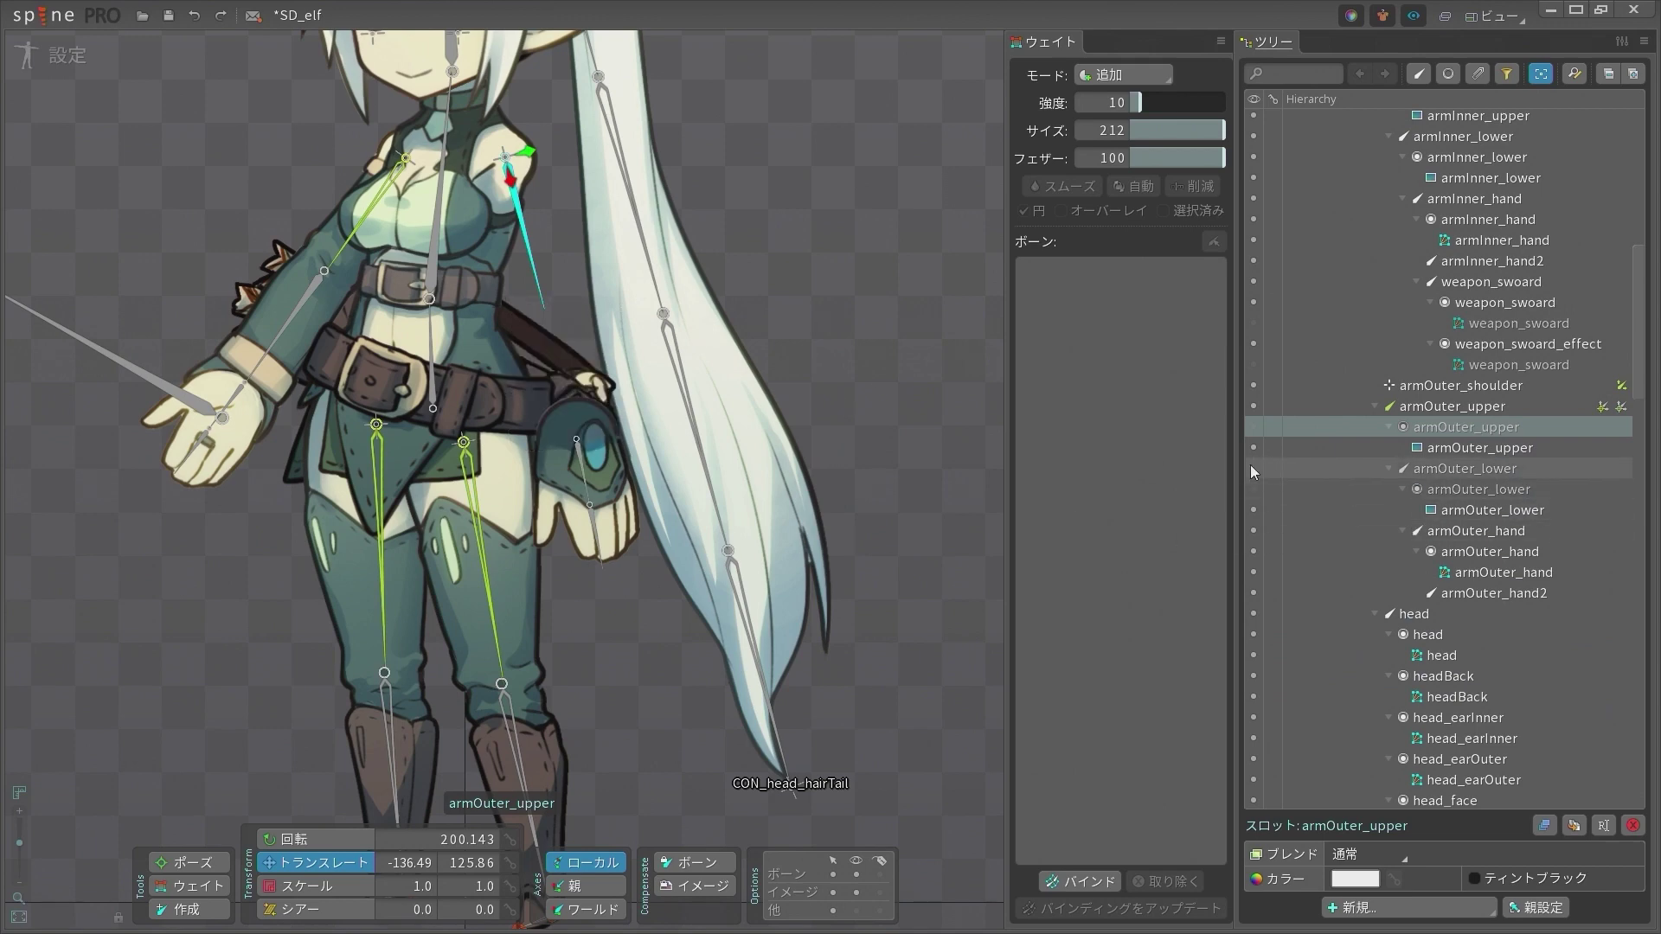
pyautogui.click(1253, 551)
# In animate mode, use the Weights tool on the hip_parts belt mesh to paint legInner_hip weight onto its inner end
pyautogui.click(44, 55)
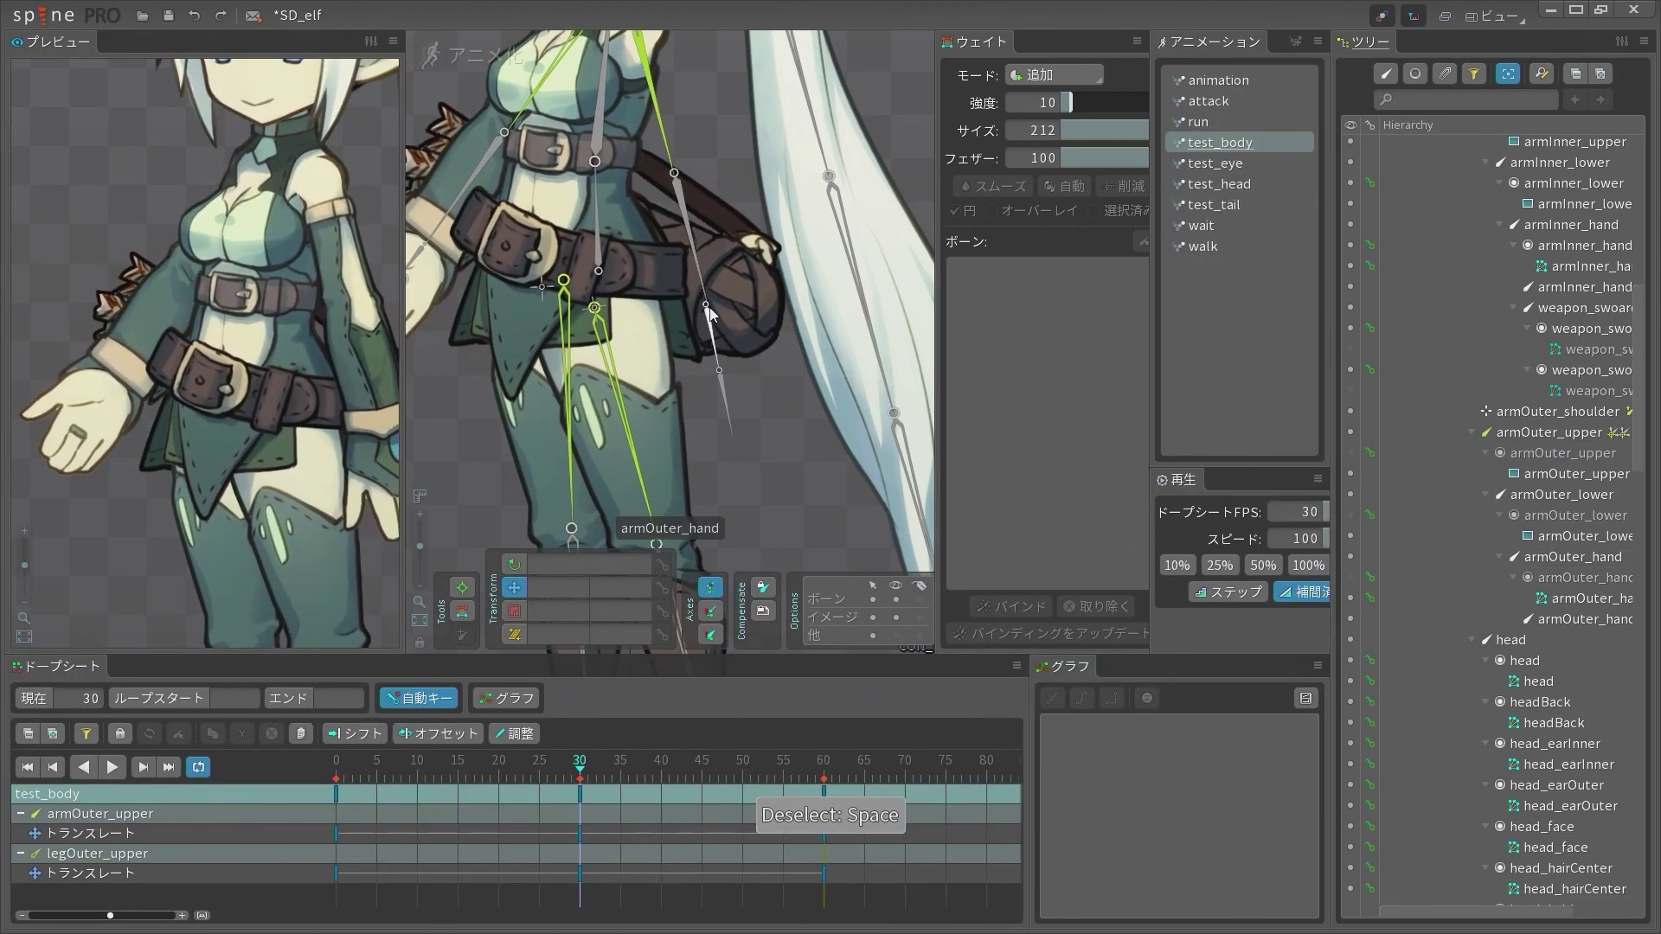
pyautogui.scroll(3, 519, 290)
pyautogui.click(554, 263)
pyautogui.scroll(-4, 777, 358)
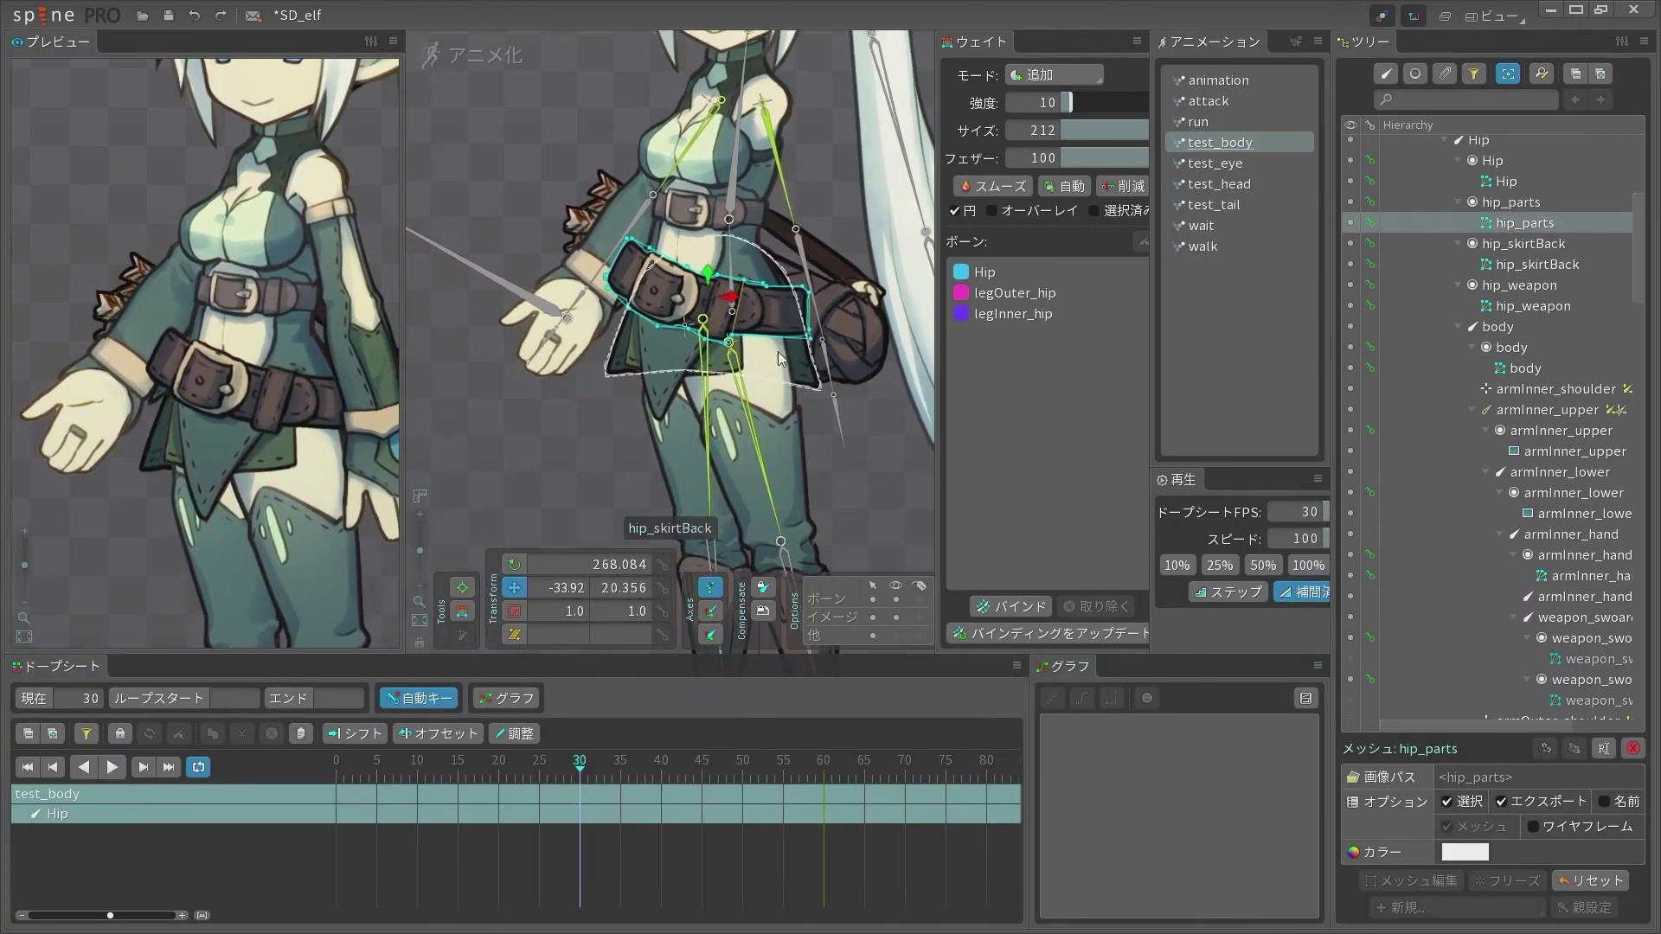
pyautogui.click(463, 612)
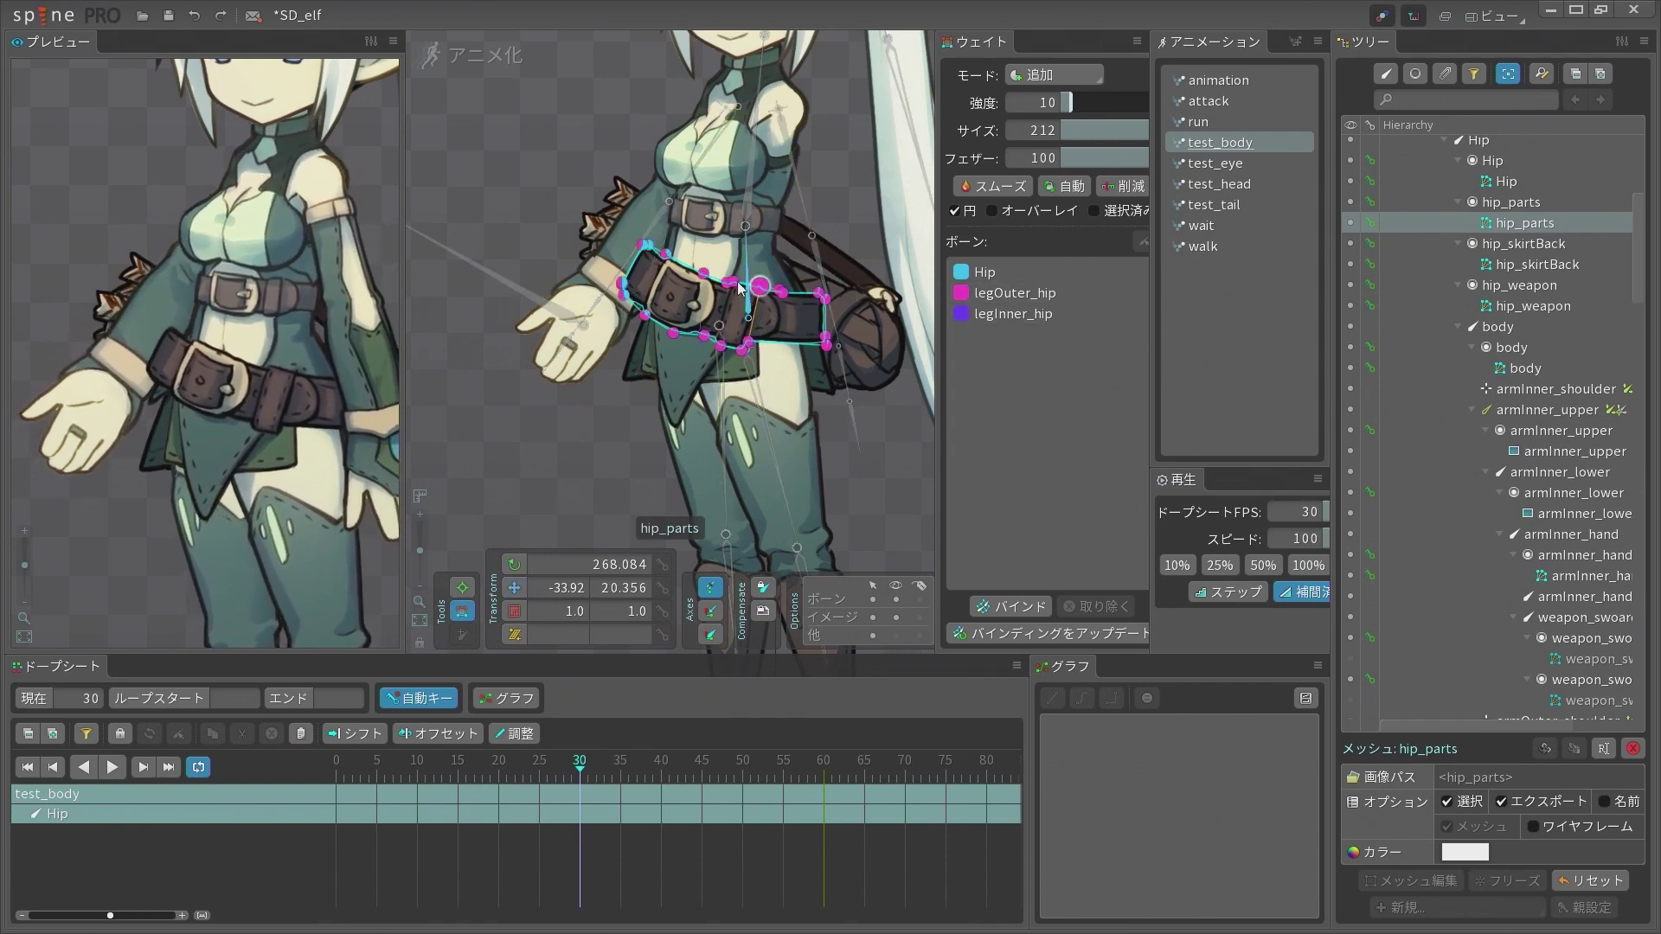
pyautogui.moveTo(837, 267); pyautogui.dragTo(748, 280)
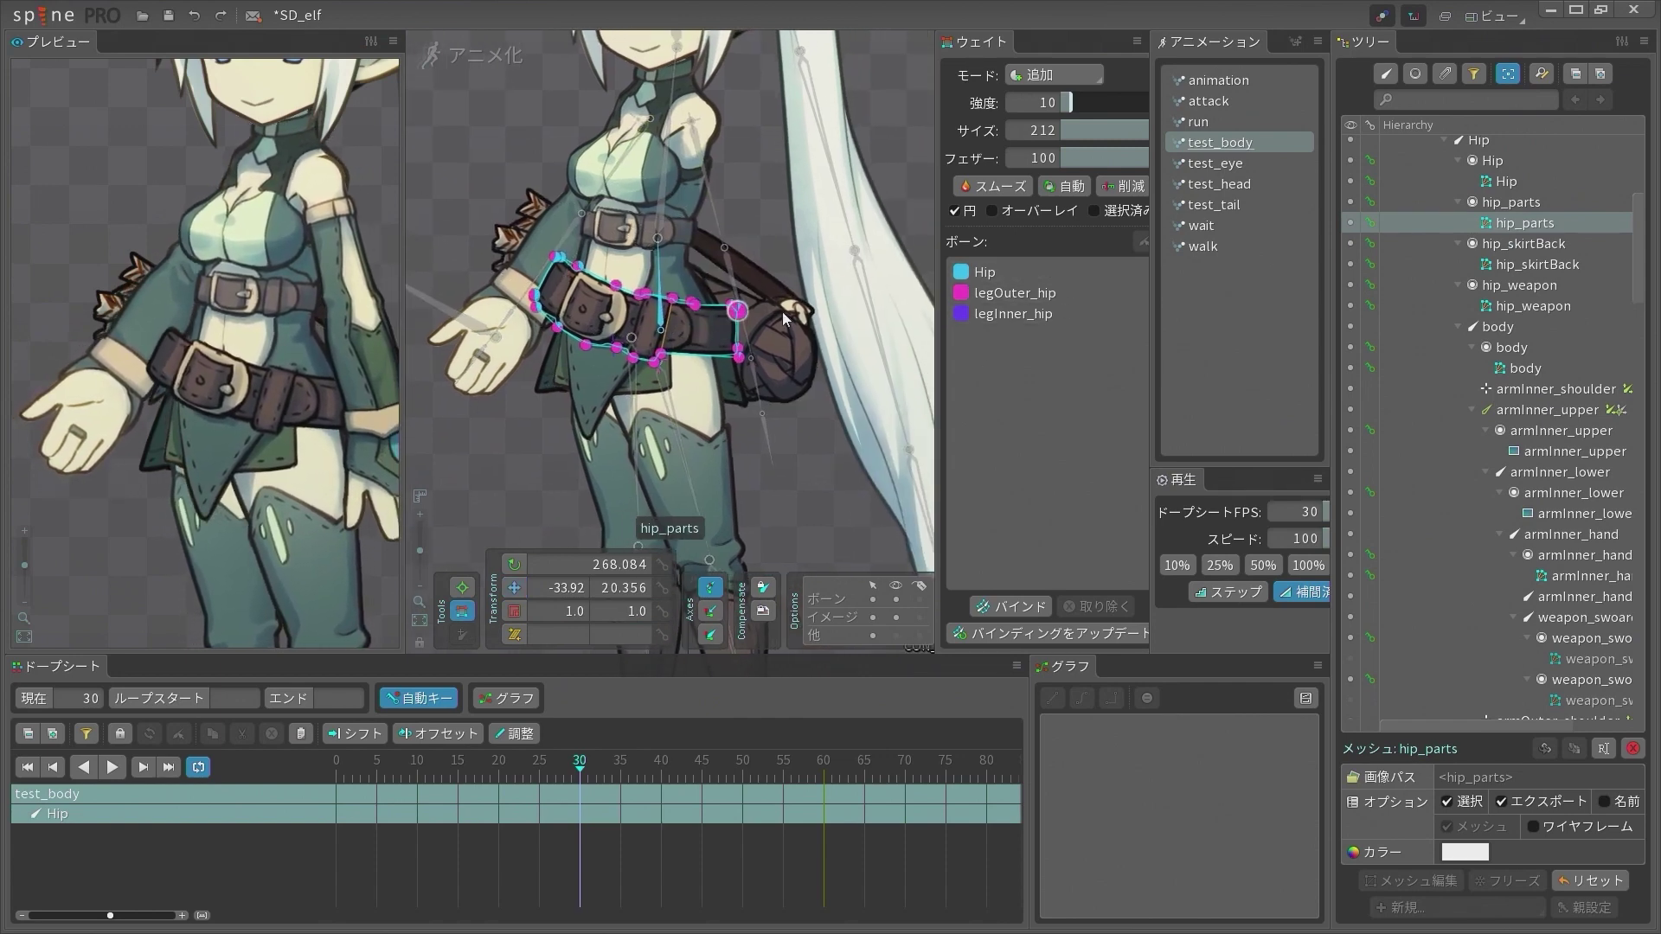
pyautogui.click(1043, 323)
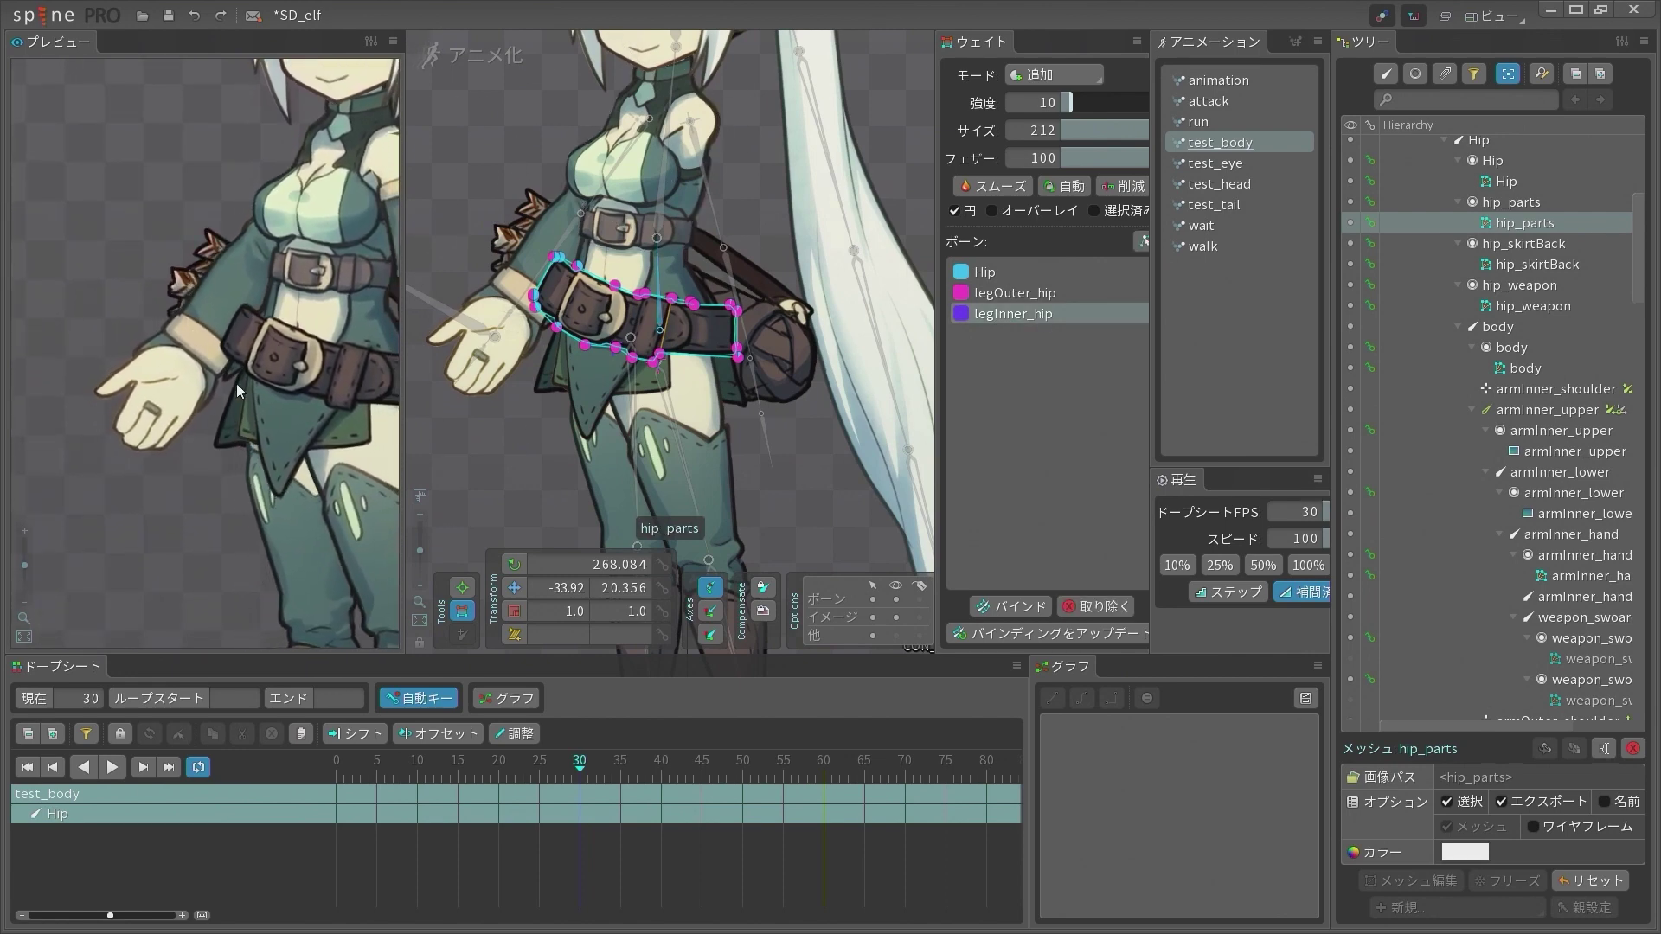
pyautogui.moveTo(664, 291)
pyautogui.mouseDown()
pyautogui.moveTo(590, 282)
pyautogui.moveTo(751, 297)
pyautogui.mouseUp()
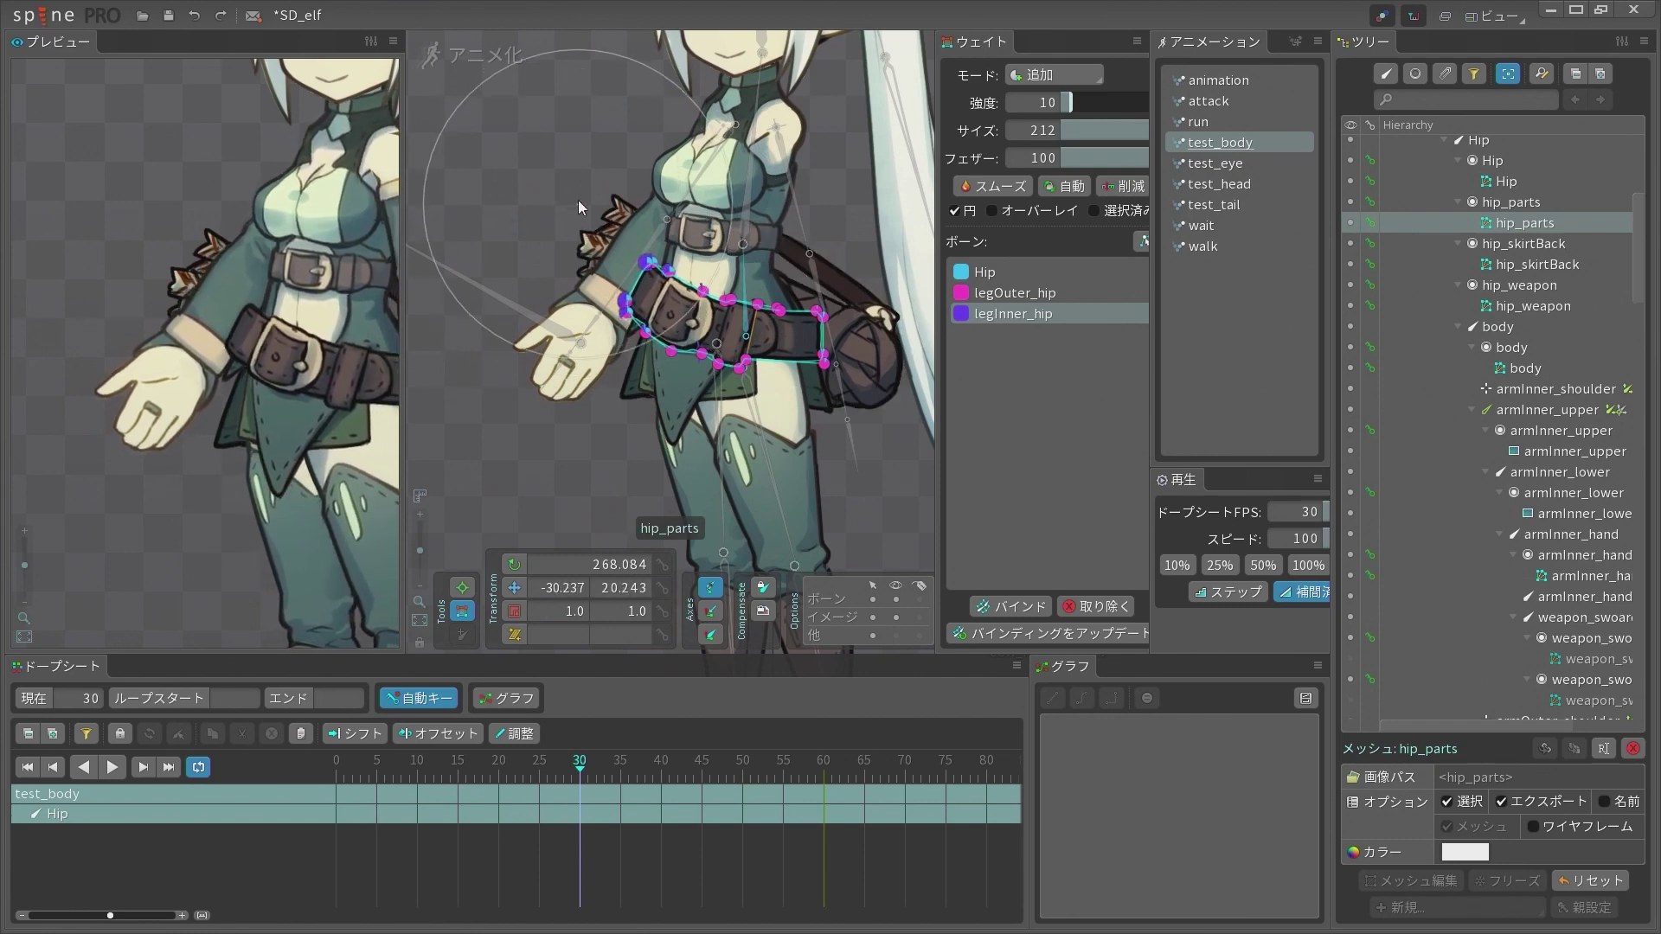
# Rebalance the Hip, legInner_hip and legOuter_hip weights on selected belt vertices, undoing the last legOuter_hip stroke
pyautogui.keyDown('ctrl'); pyautogui.click(669, 271); pyautogui.keyUp('ctrl')
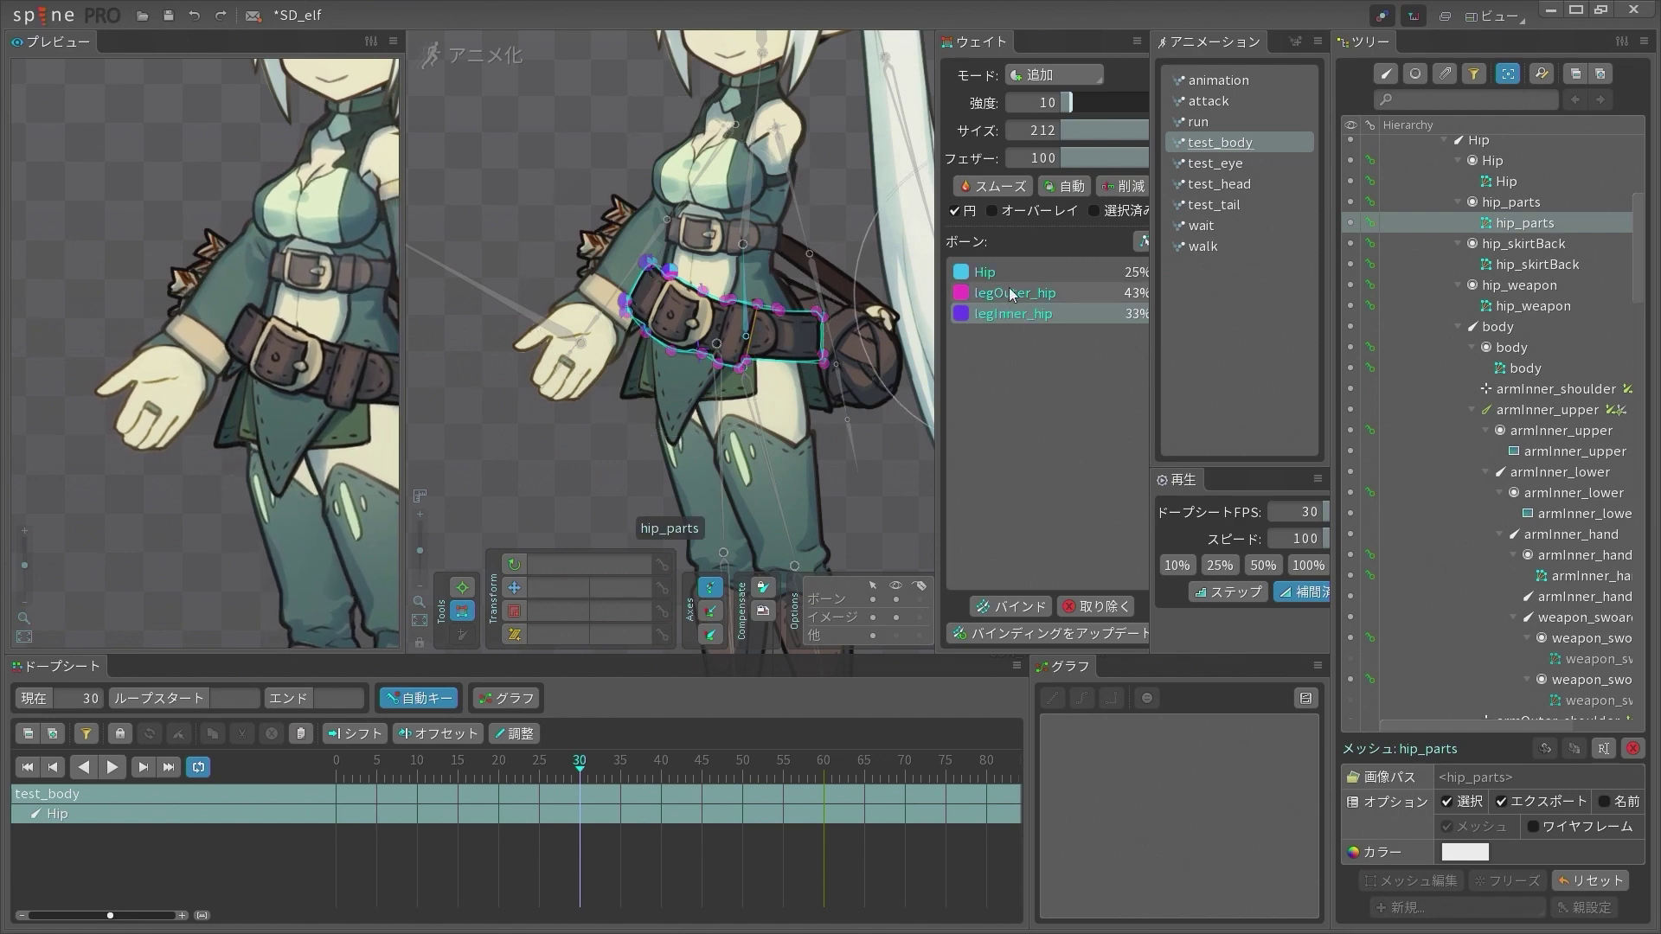
pyautogui.click(987, 272)
pyautogui.moveTo(779, 255); pyautogui.dragTo(709, 269)
pyautogui.click(995, 313)
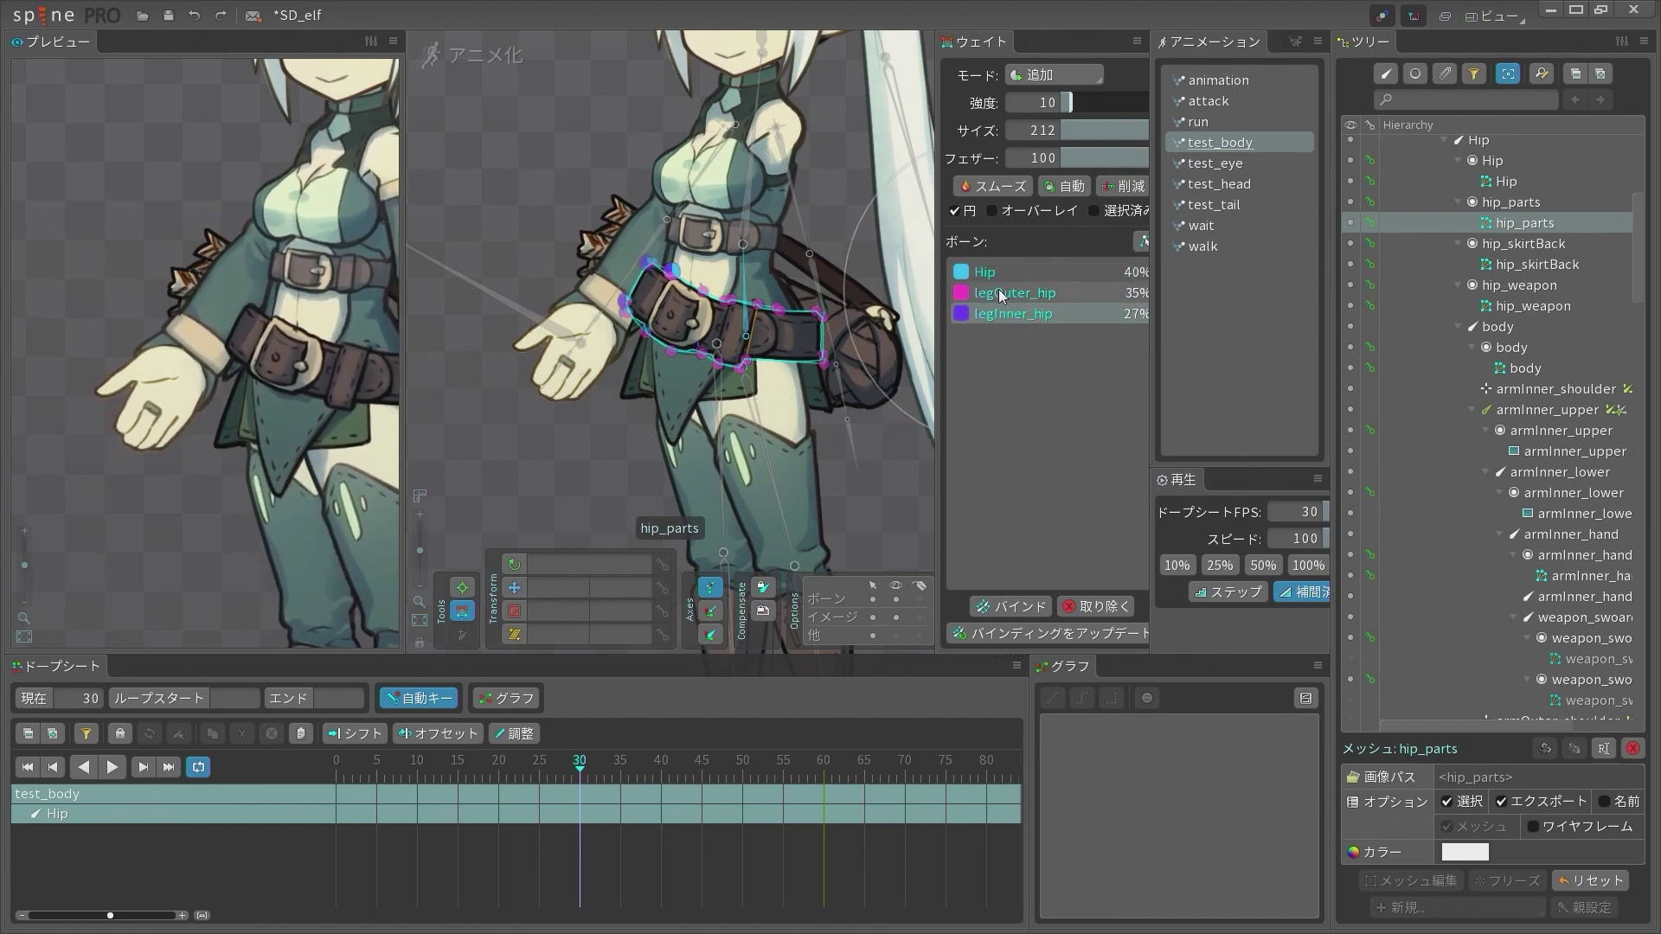
pyautogui.click(1001, 296)
pyautogui.click(649, 335)
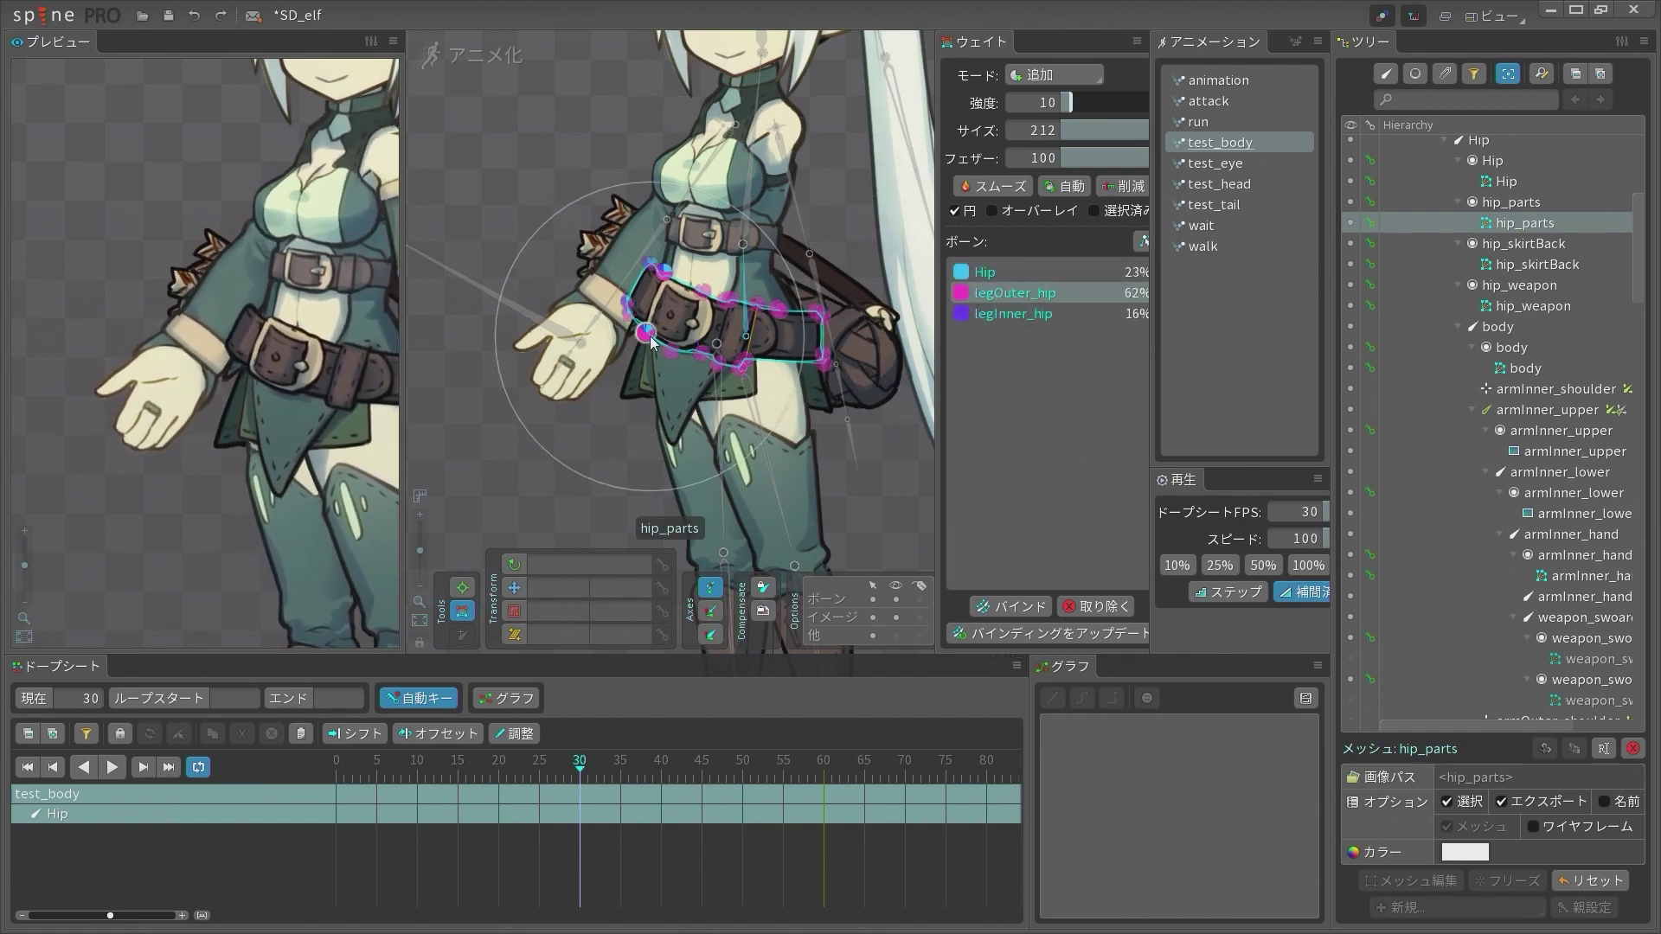
pyautogui.moveTo(651, 340)
pyautogui.mouseDown()
pyautogui.moveTo(731, 305)
pyautogui.moveTo(696, 386)
pyautogui.mouseUp()
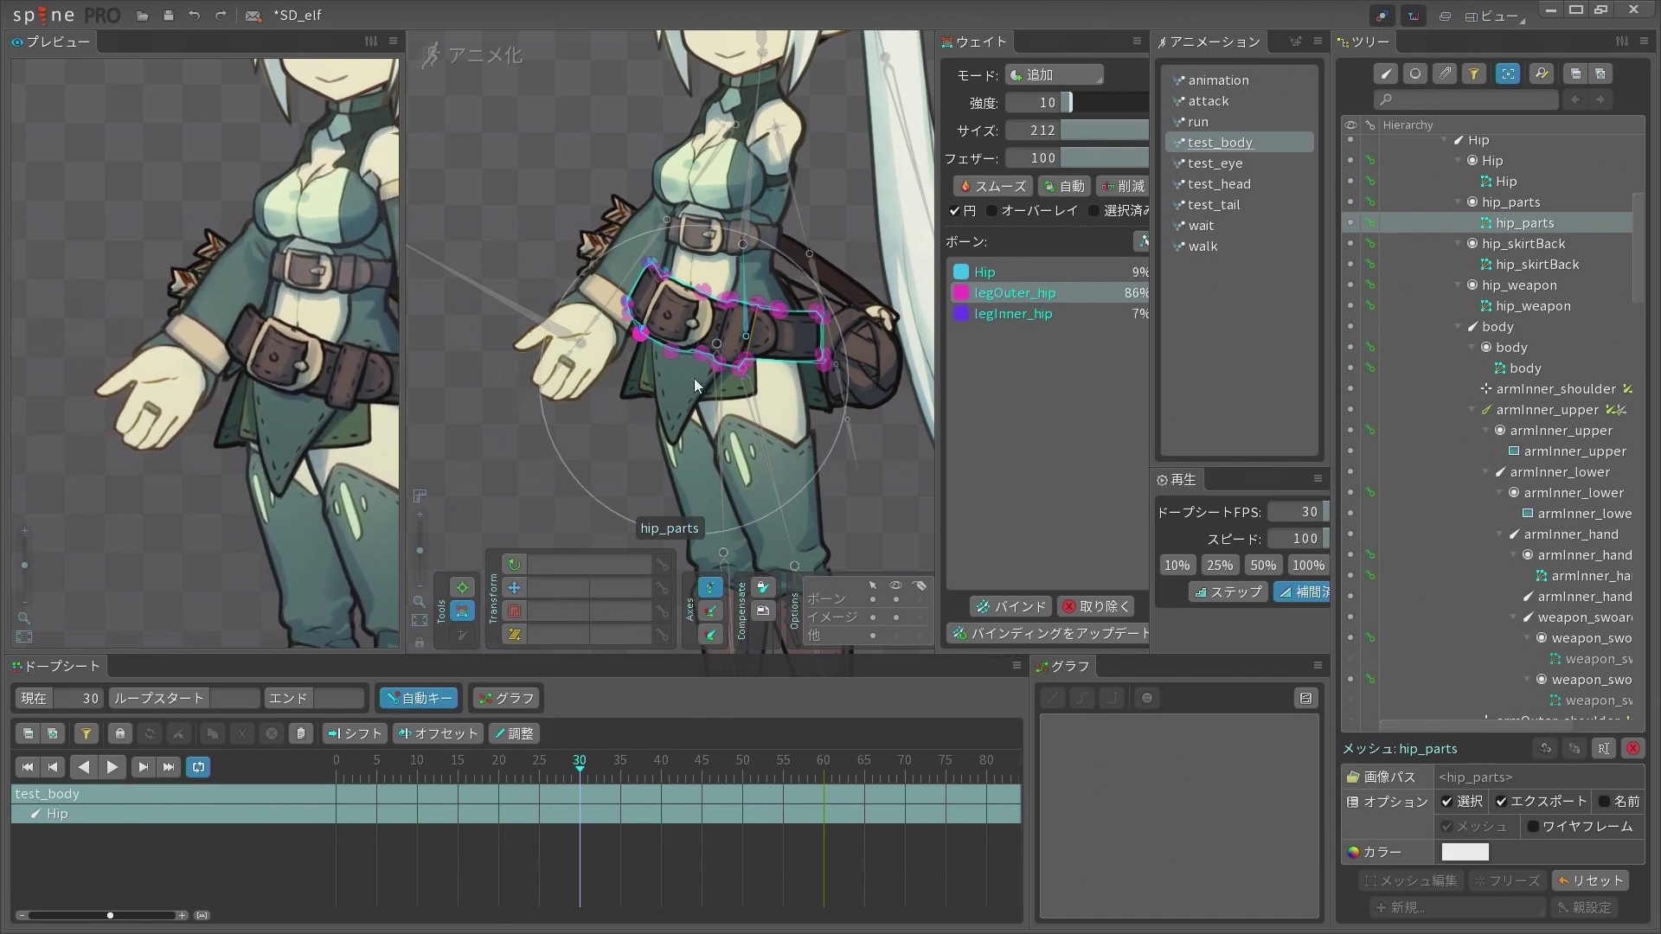
pyautogui.hotkey('ctrl', 'z')
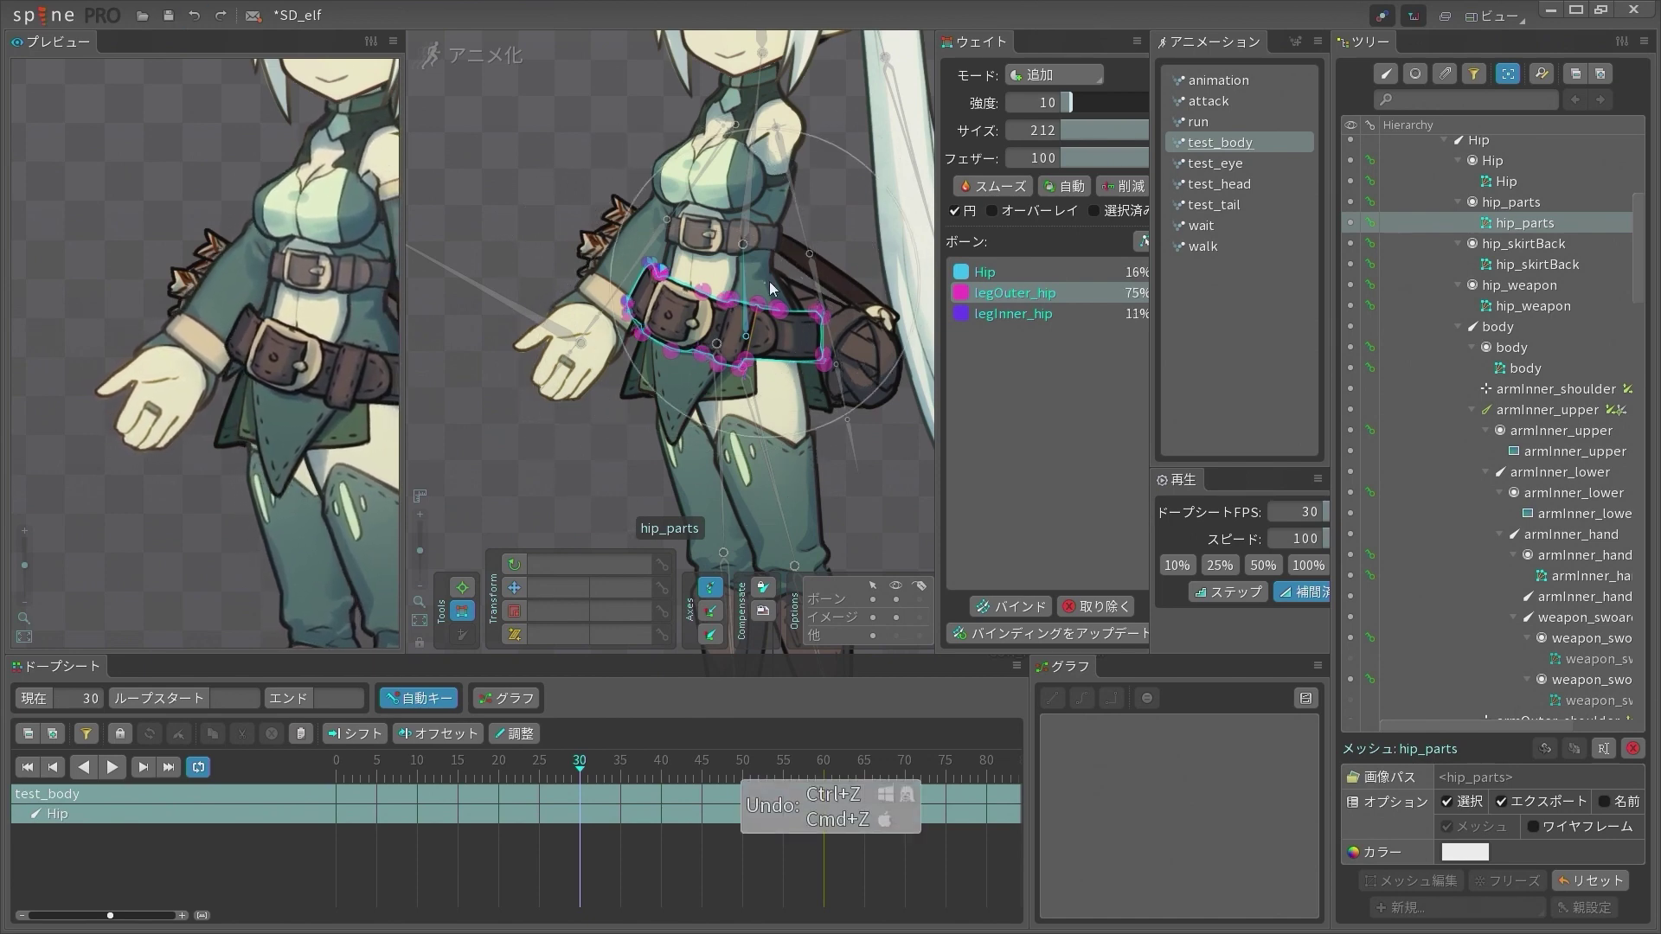
# Blend Hip weight into the outer-end vertices of the hip_parts belt, clear the selection and play test_body forward
pyautogui.scroll(-2, 253, 378)
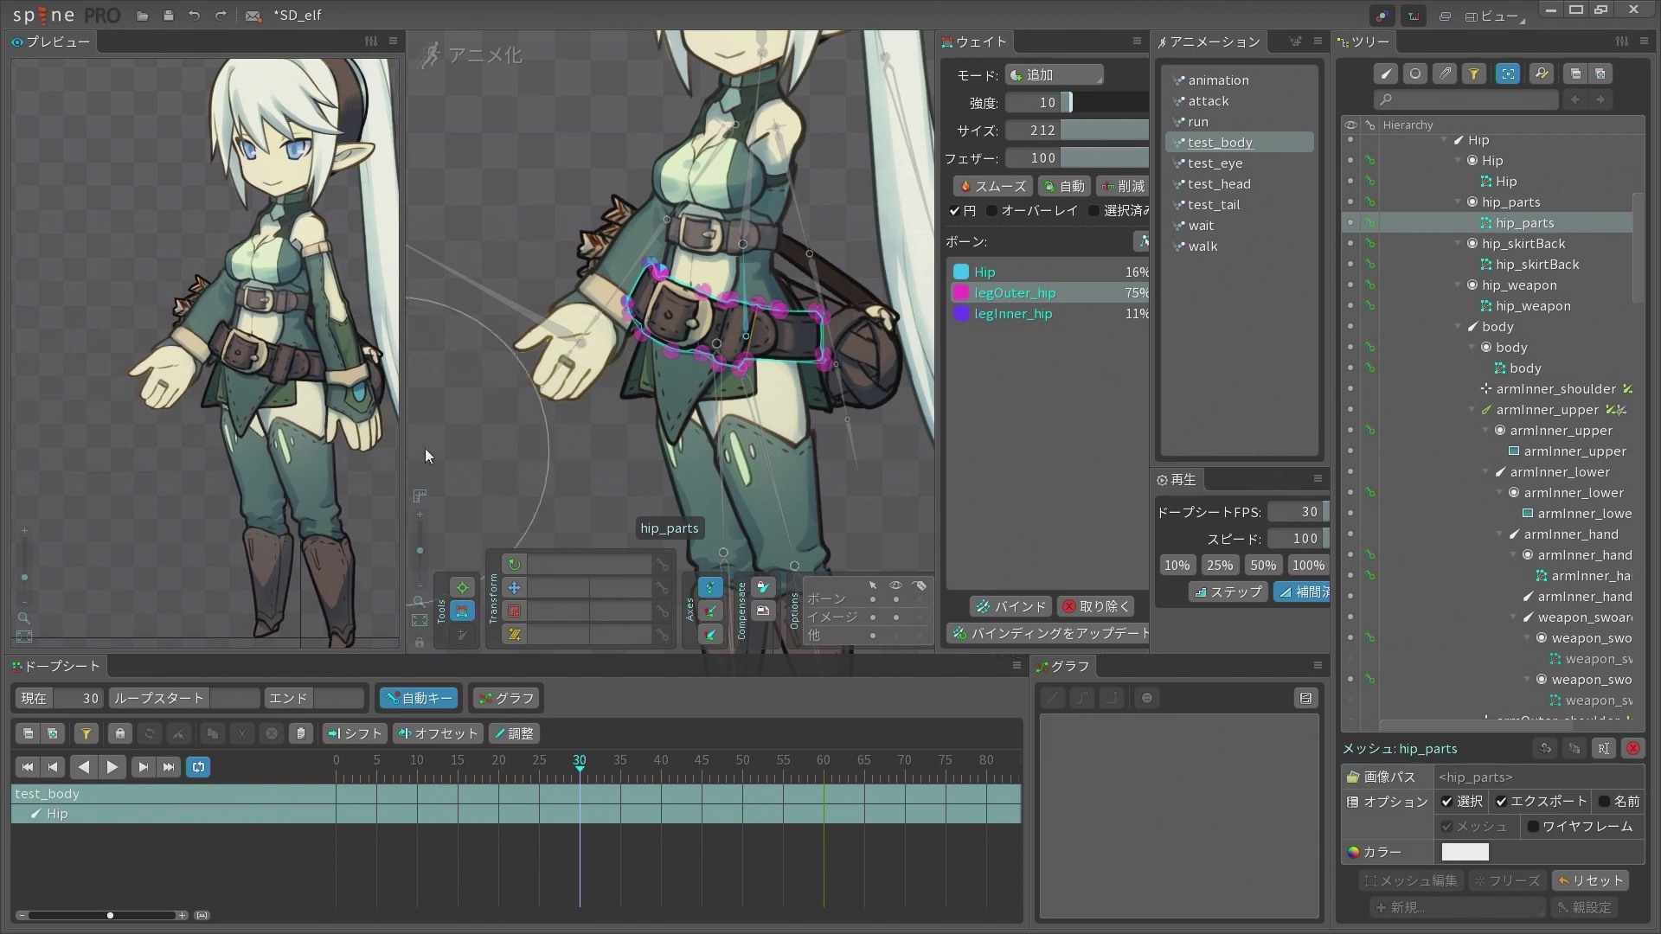
pyautogui.scroll(3, 779, 348)
pyautogui.press('space')
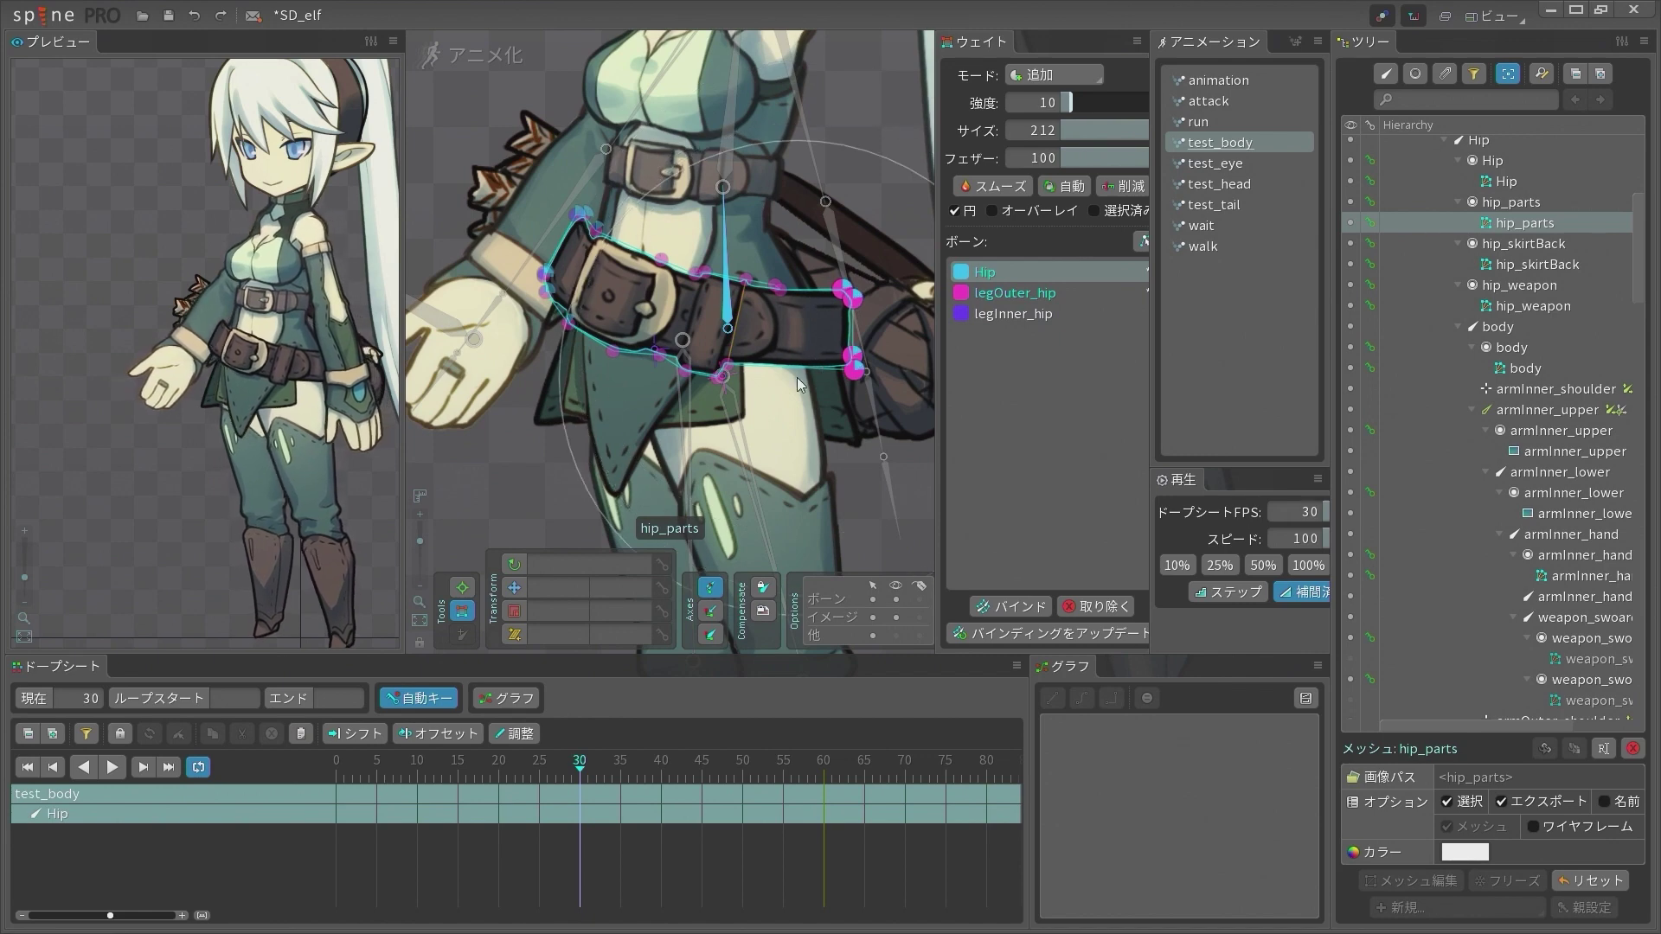
pyautogui.scroll(-5, 796, 377)
pyautogui.press('space')
pyautogui.press('d')
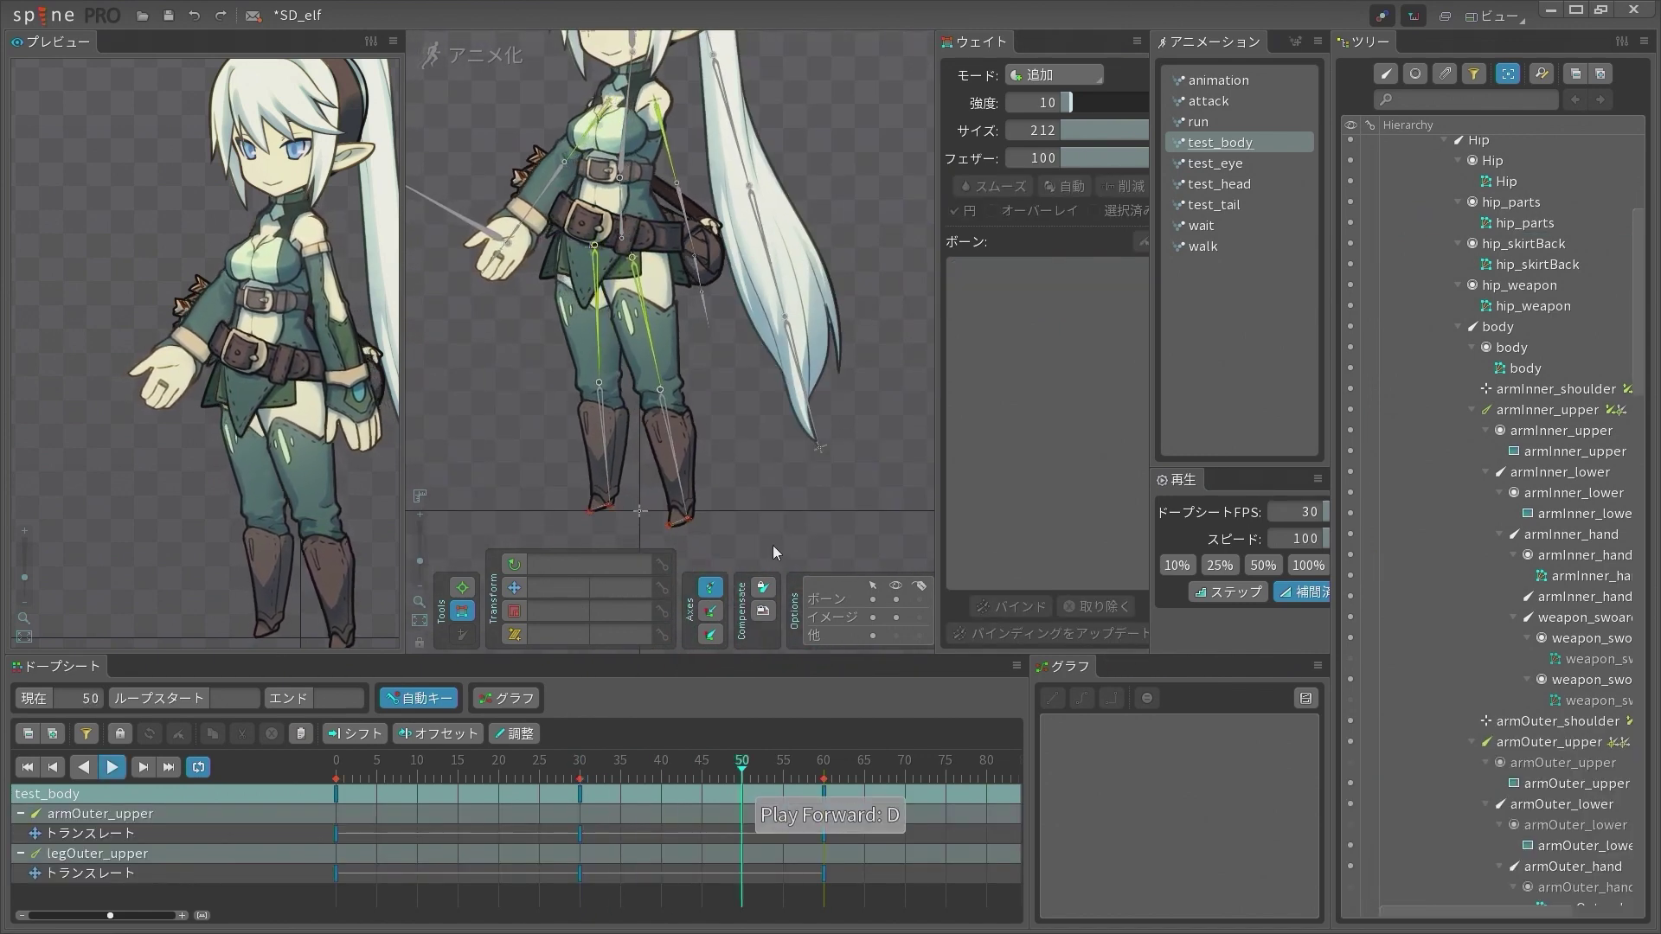
# Paint legOuter_hip weight onto the outer end of the hip_parts belt during playback, and clear the selection
pyautogui.click(612, 228)
pyautogui.scroll(3, 612, 227)
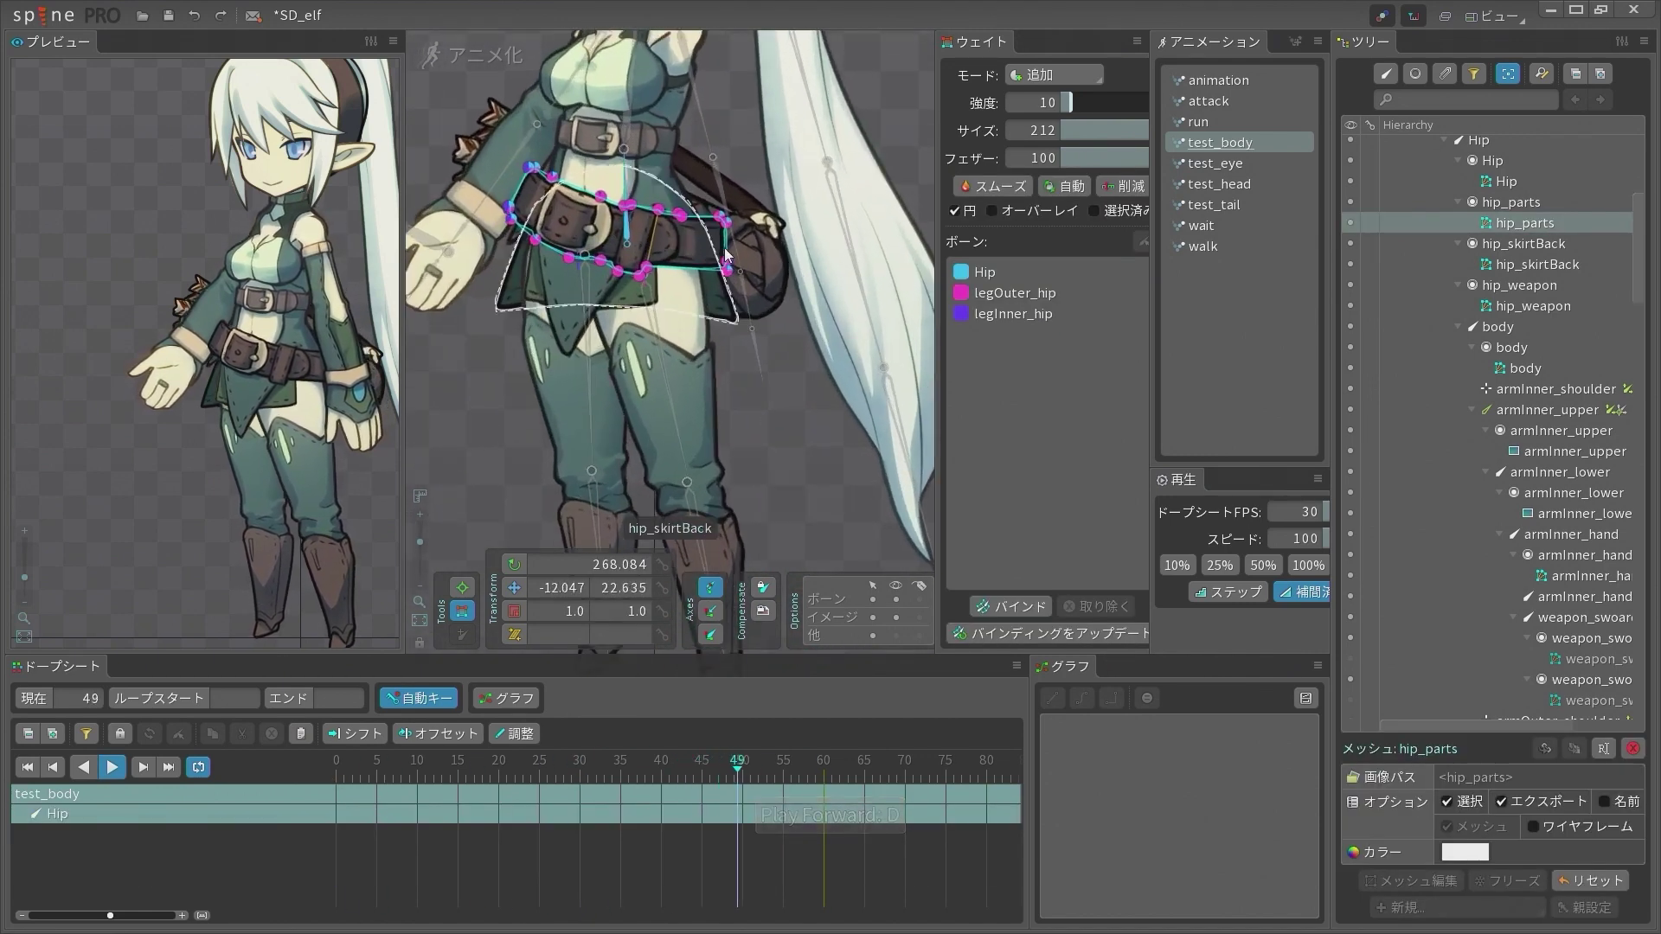
pyautogui.click(1070, 293)
pyautogui.moveTo(699, 194); pyautogui.dragTo(613, 278)
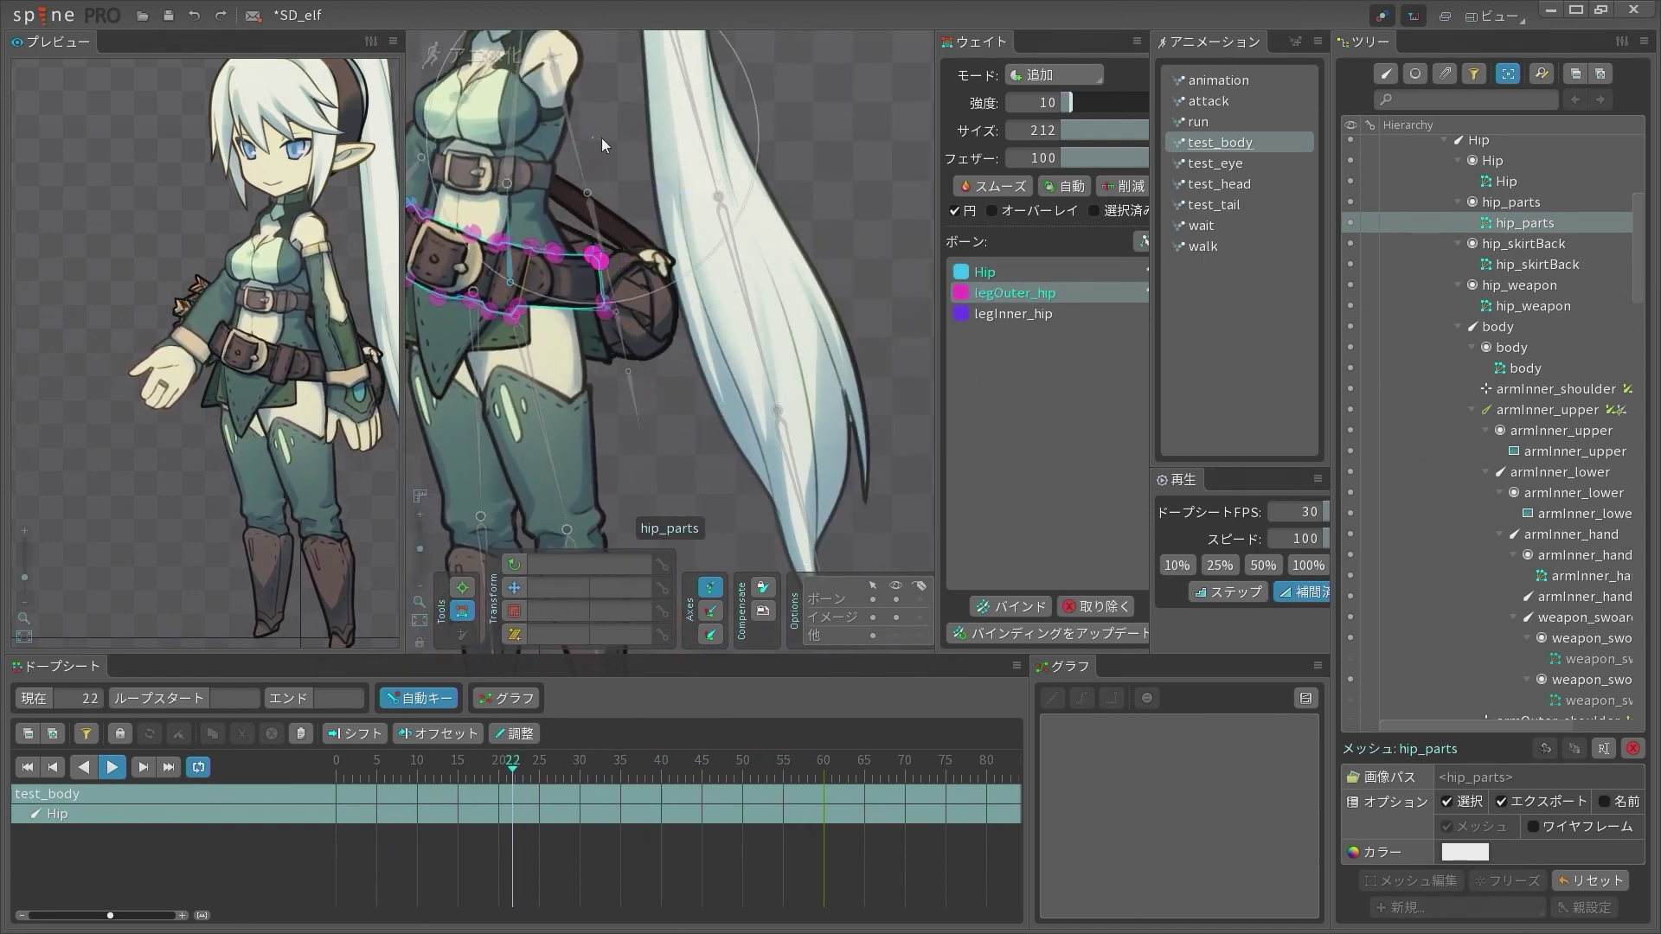
pyautogui.press('space')
pyautogui.scroll(-3, 706, 439)
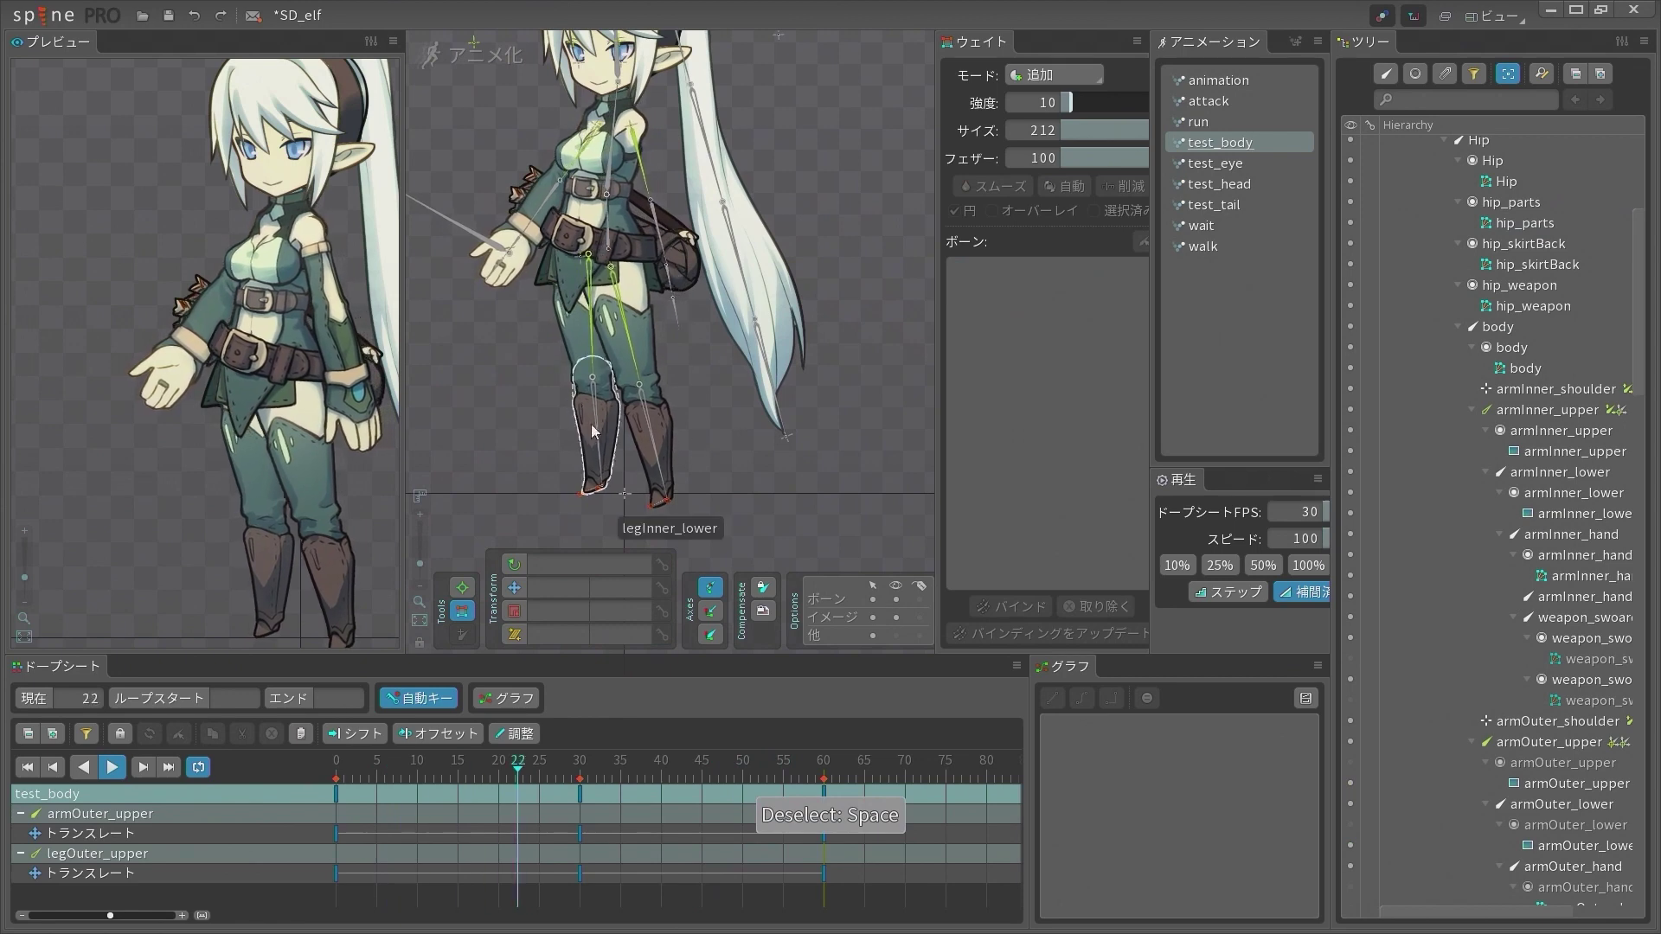
# Select the hip_skirtBack mesh and paint Hip weight over all of its vertices
pyautogui.scroll(2, 583, 252)
pyautogui.scroll(3, 626, 282)
pyautogui.scroll(4, 609, 211)
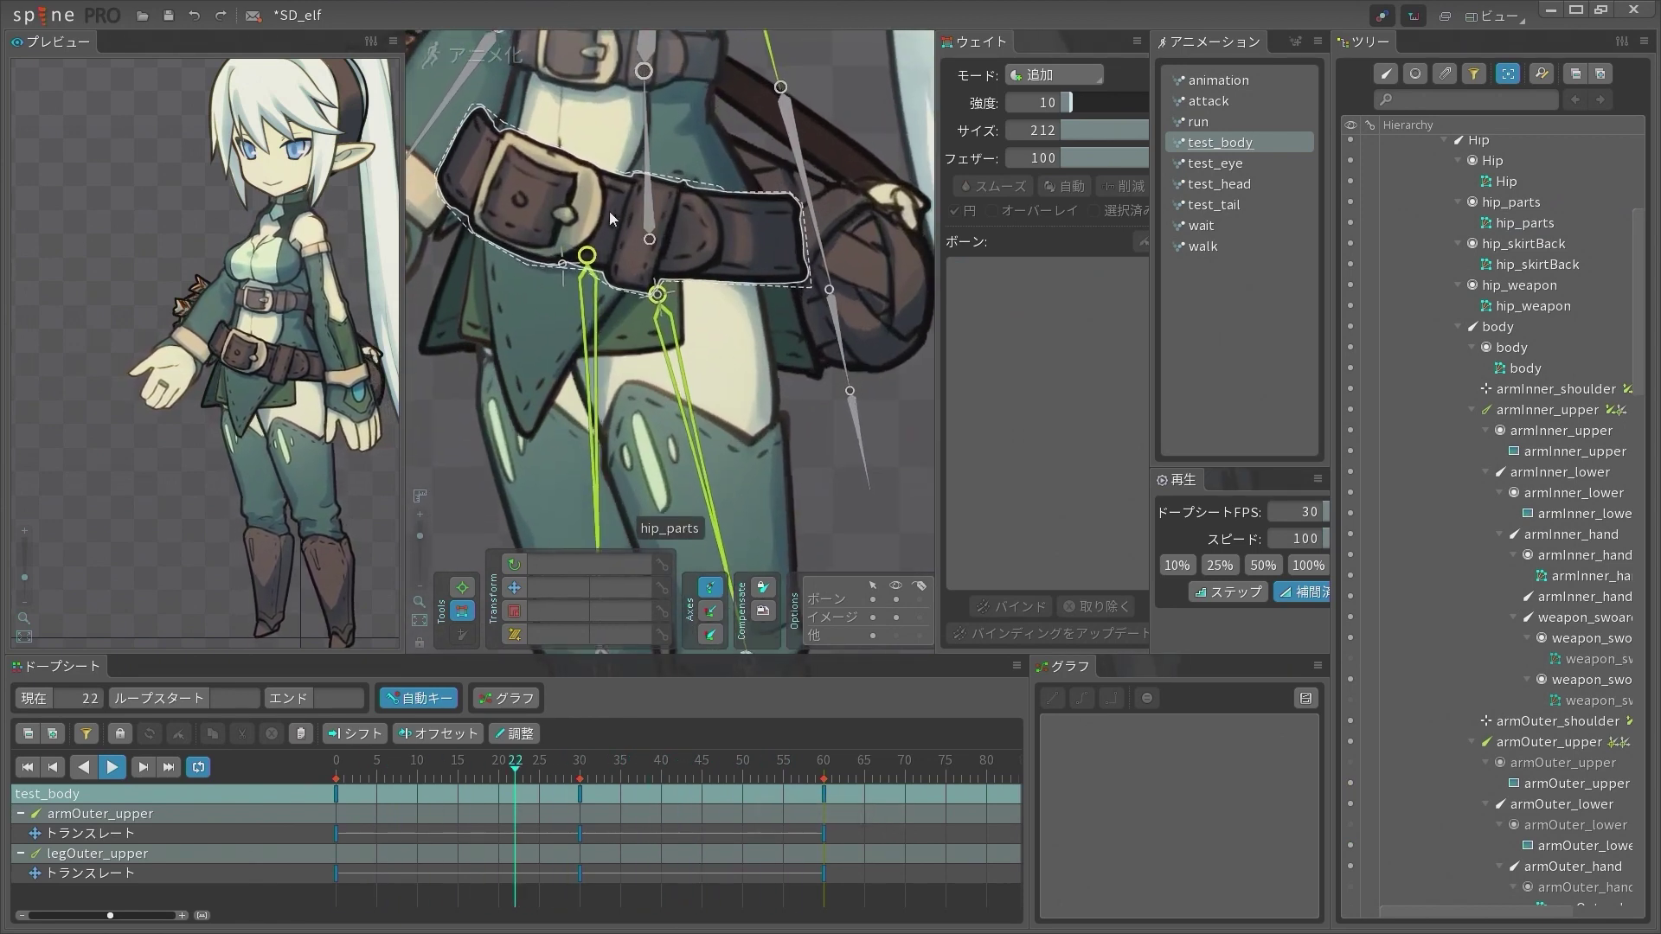
pyautogui.scroll(-3, 578, 204)
pyautogui.click(691, 318)
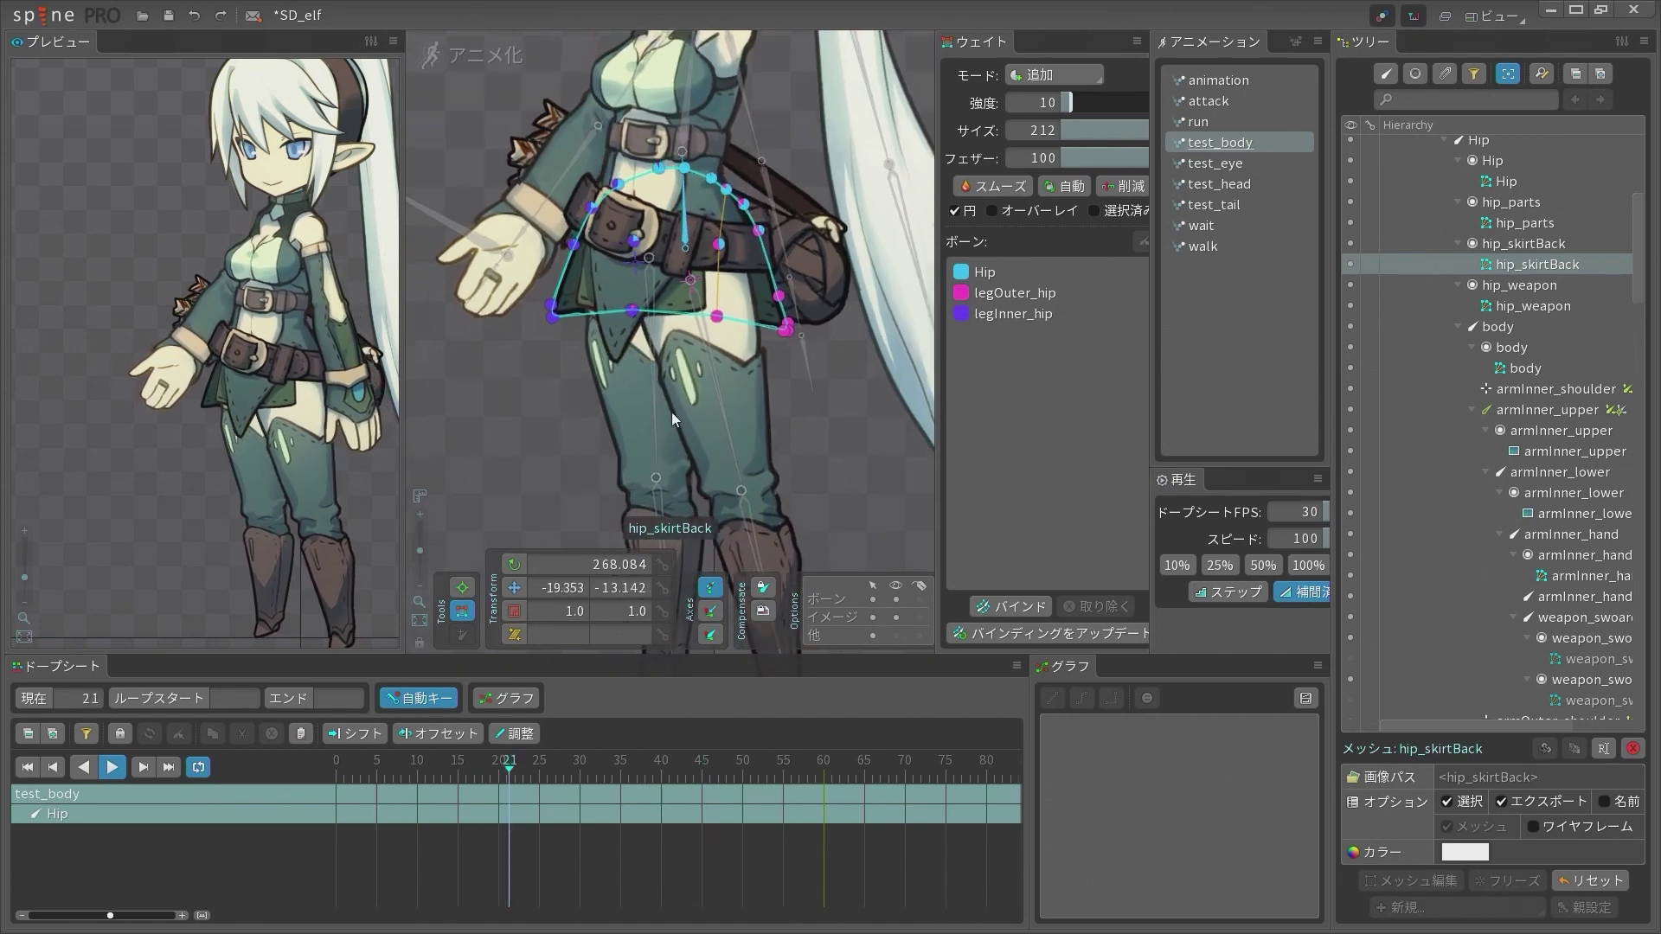
pyautogui.press('s')
pyautogui.click(1023, 275)
pyautogui.moveTo(690, 185)
pyautogui.mouseDown()
pyautogui.moveTo(719, 297)
pyautogui.moveTo(663, 304)
pyautogui.moveTo(659, 260)
pyautogui.moveTo(726, 260)
pyautogui.moveTo(734, 299)
pyautogui.moveTo(779, 242)
pyautogui.moveTo(748, 281)
pyautogui.moveTo(609, 245)
pyautogui.mouseUp()
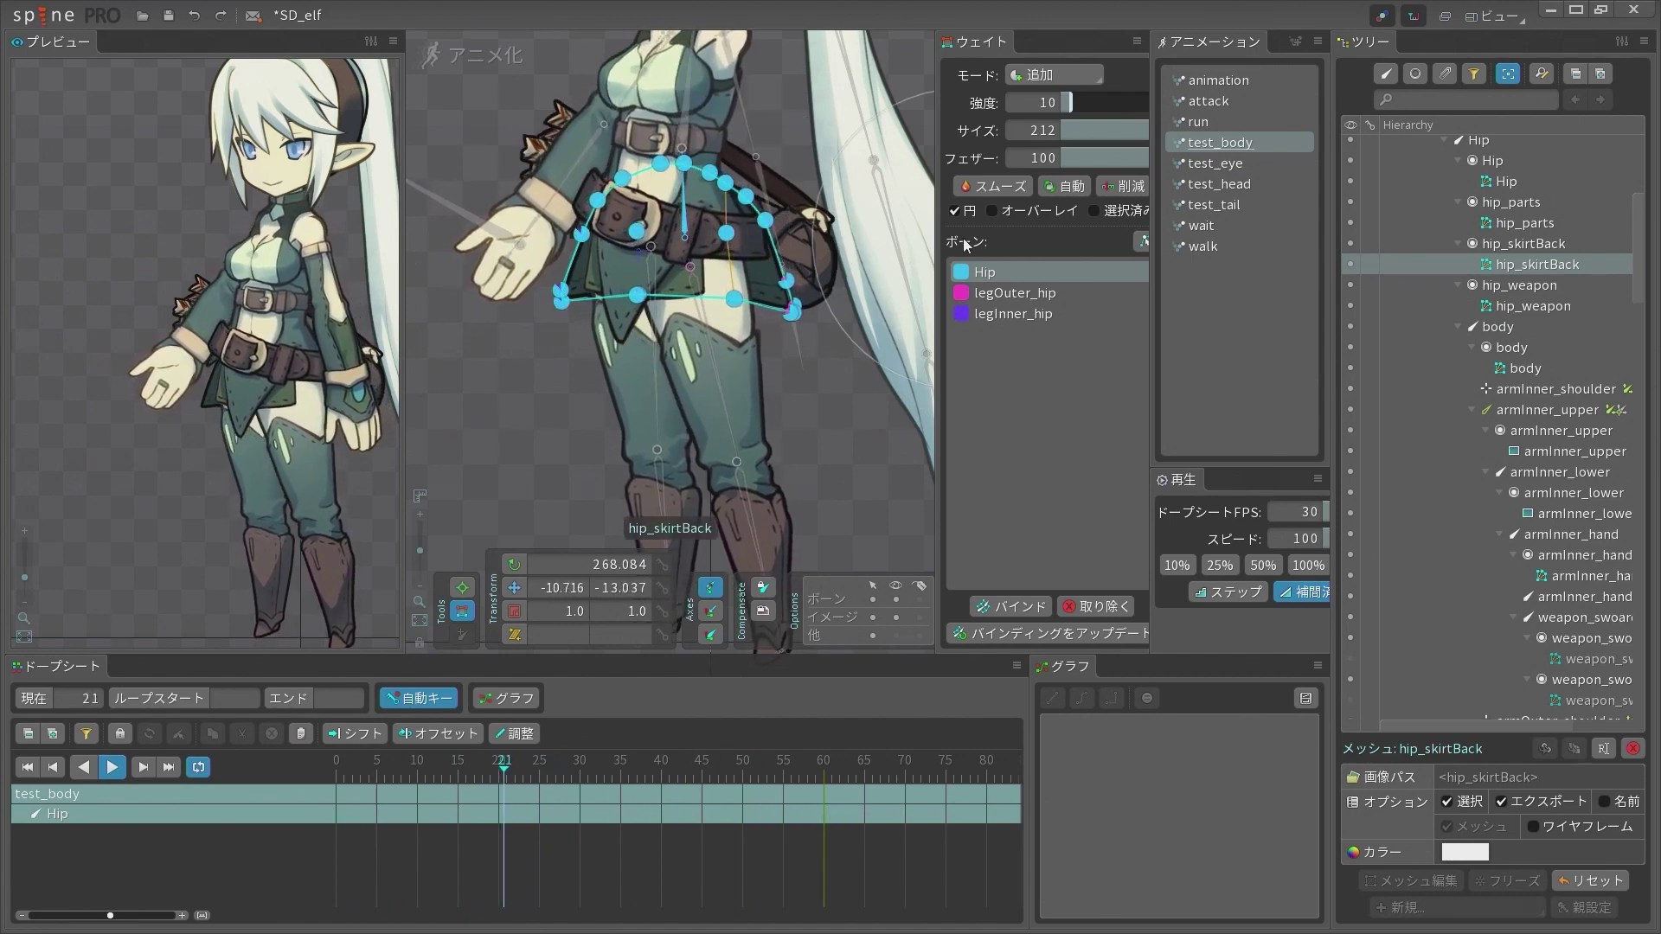
# Paint legOuter_hip weight onto the outer side of hip_skirtBack and legInner_hip onto its inner side, undoing the last stroke
pyautogui.click(1019, 300)
pyautogui.moveTo(796, 285)
pyautogui.mouseDown()
pyautogui.moveTo(770, 290)
pyautogui.moveTo(767, 274)
pyautogui.moveTo(764, 305)
pyautogui.mouseUp()
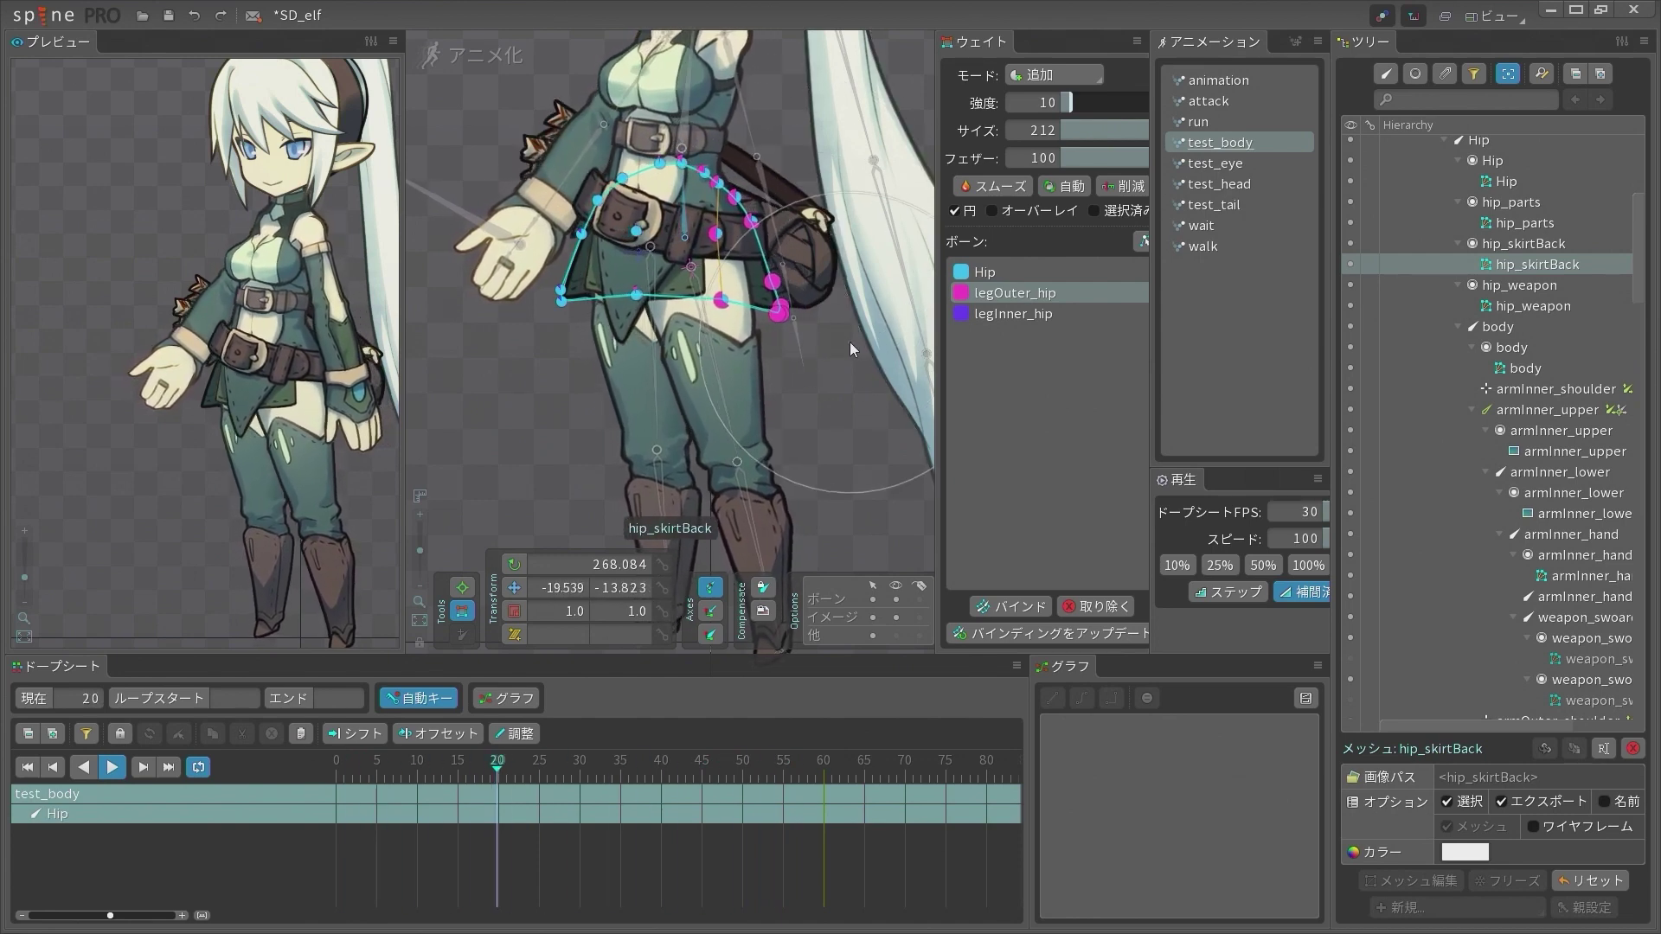
pyautogui.click(1014, 314)
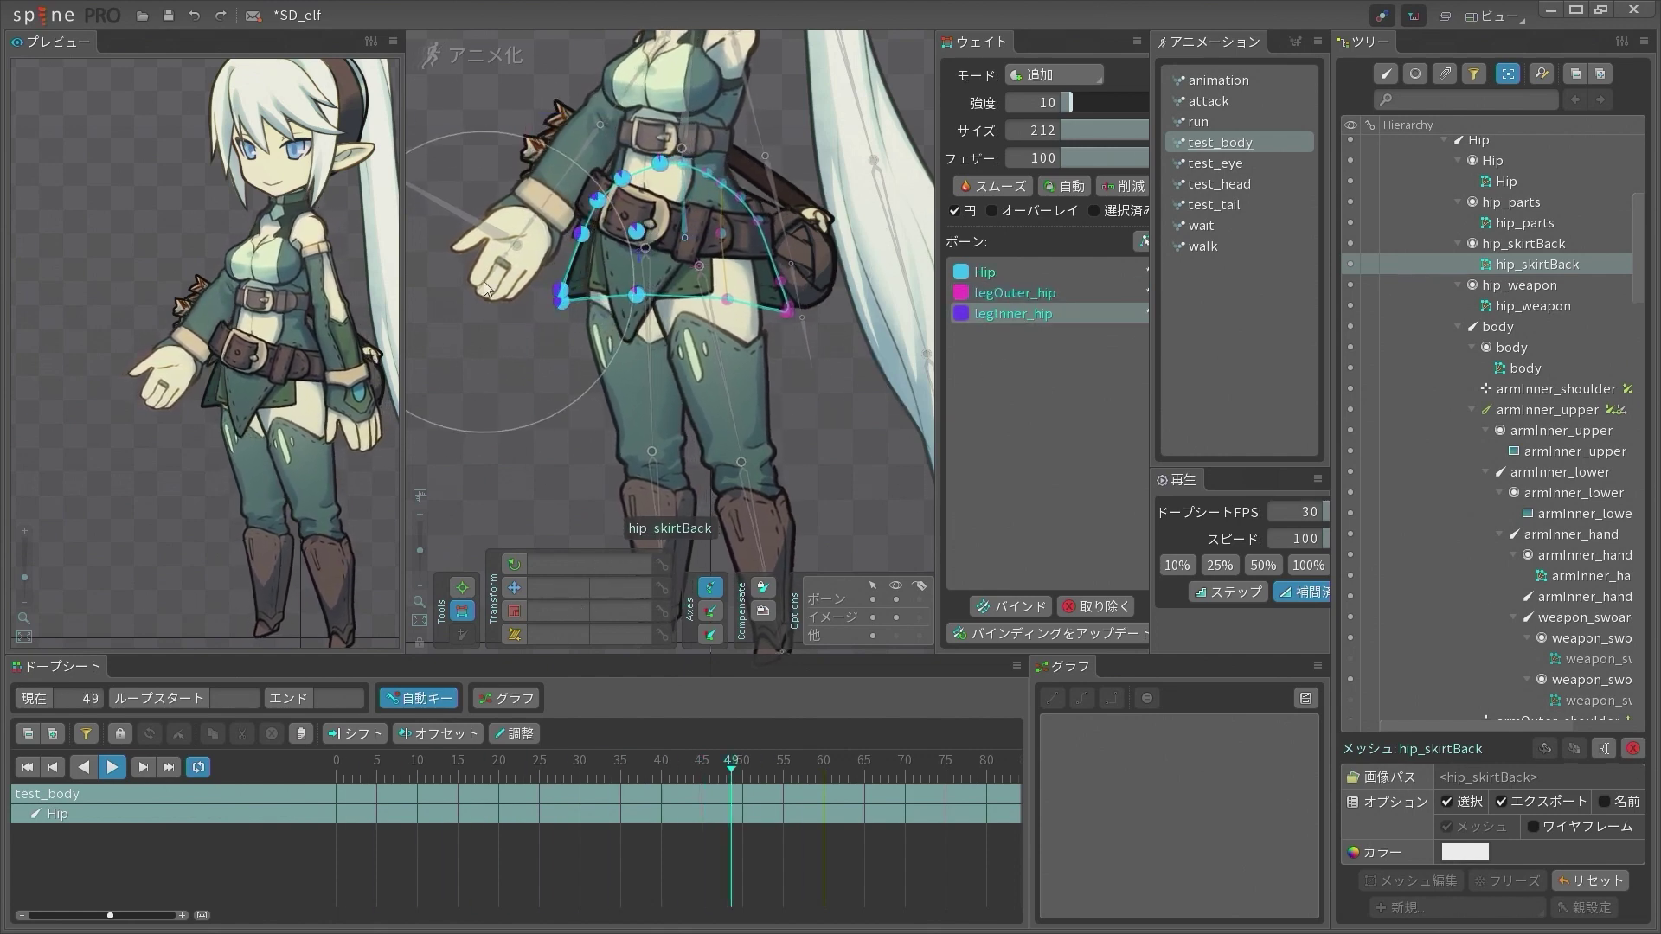
pyautogui.hotkey('ctrl', 'z')
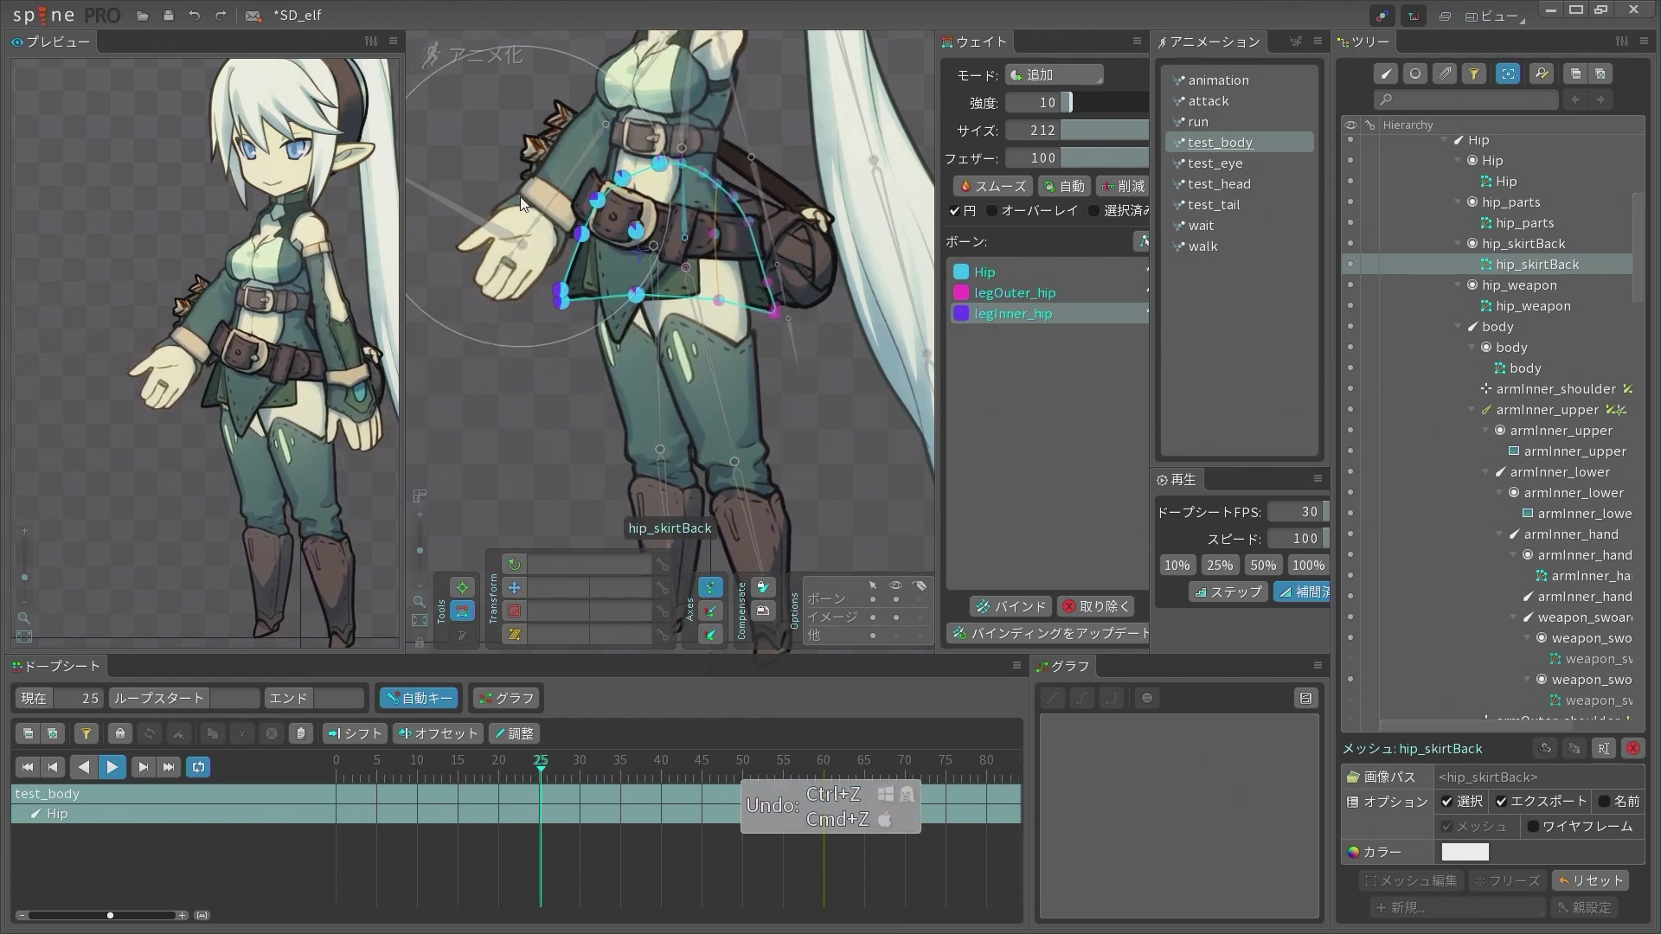
# Auto-calculate the Hip weight across all hip_skirtBack vertices in setup mode, and return to animate mode to check the playback
pyautogui.click(478, 50)
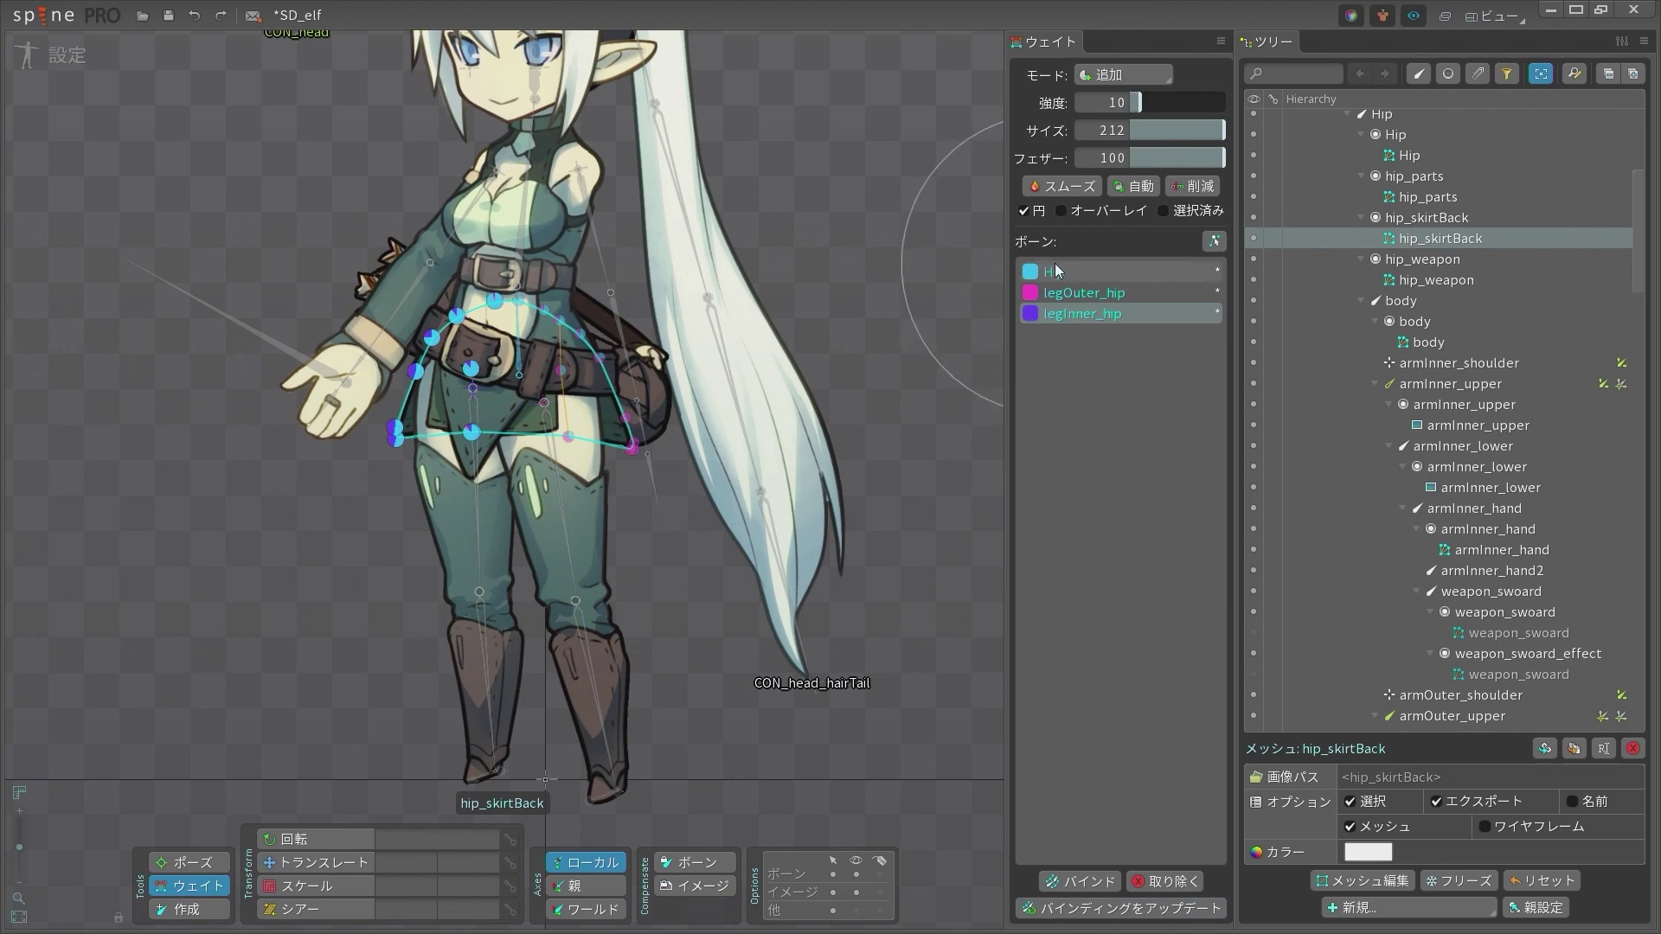
pyautogui.click(1140, 182)
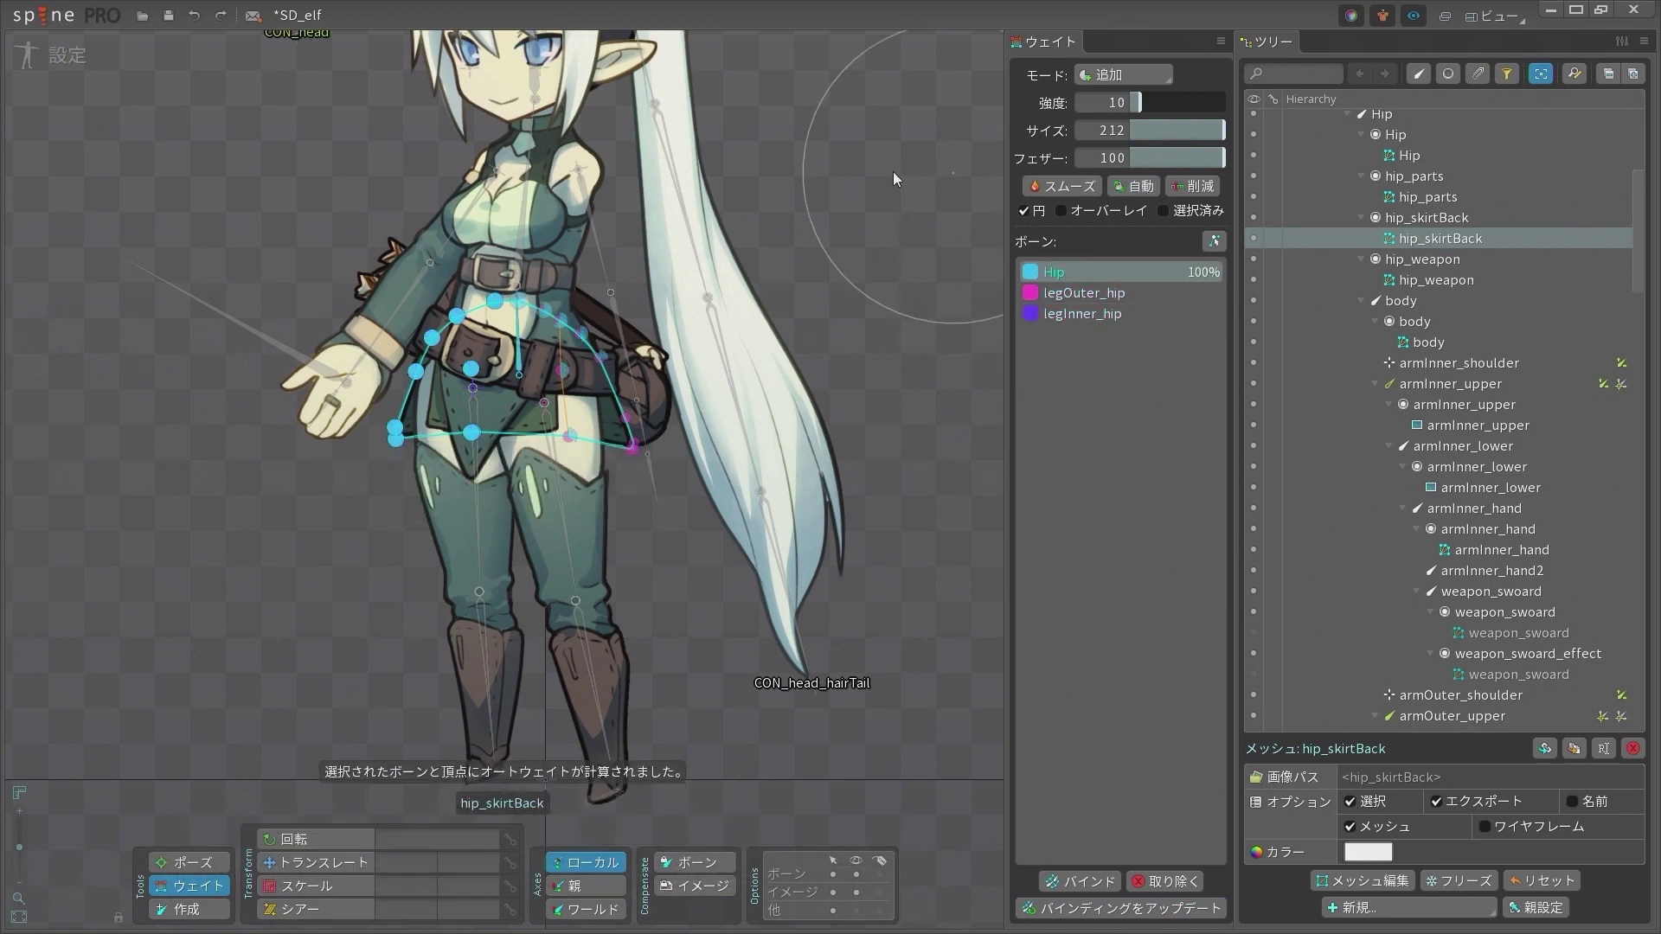
pyautogui.moveTo(355, 221); pyautogui.dragTo(779, 540)
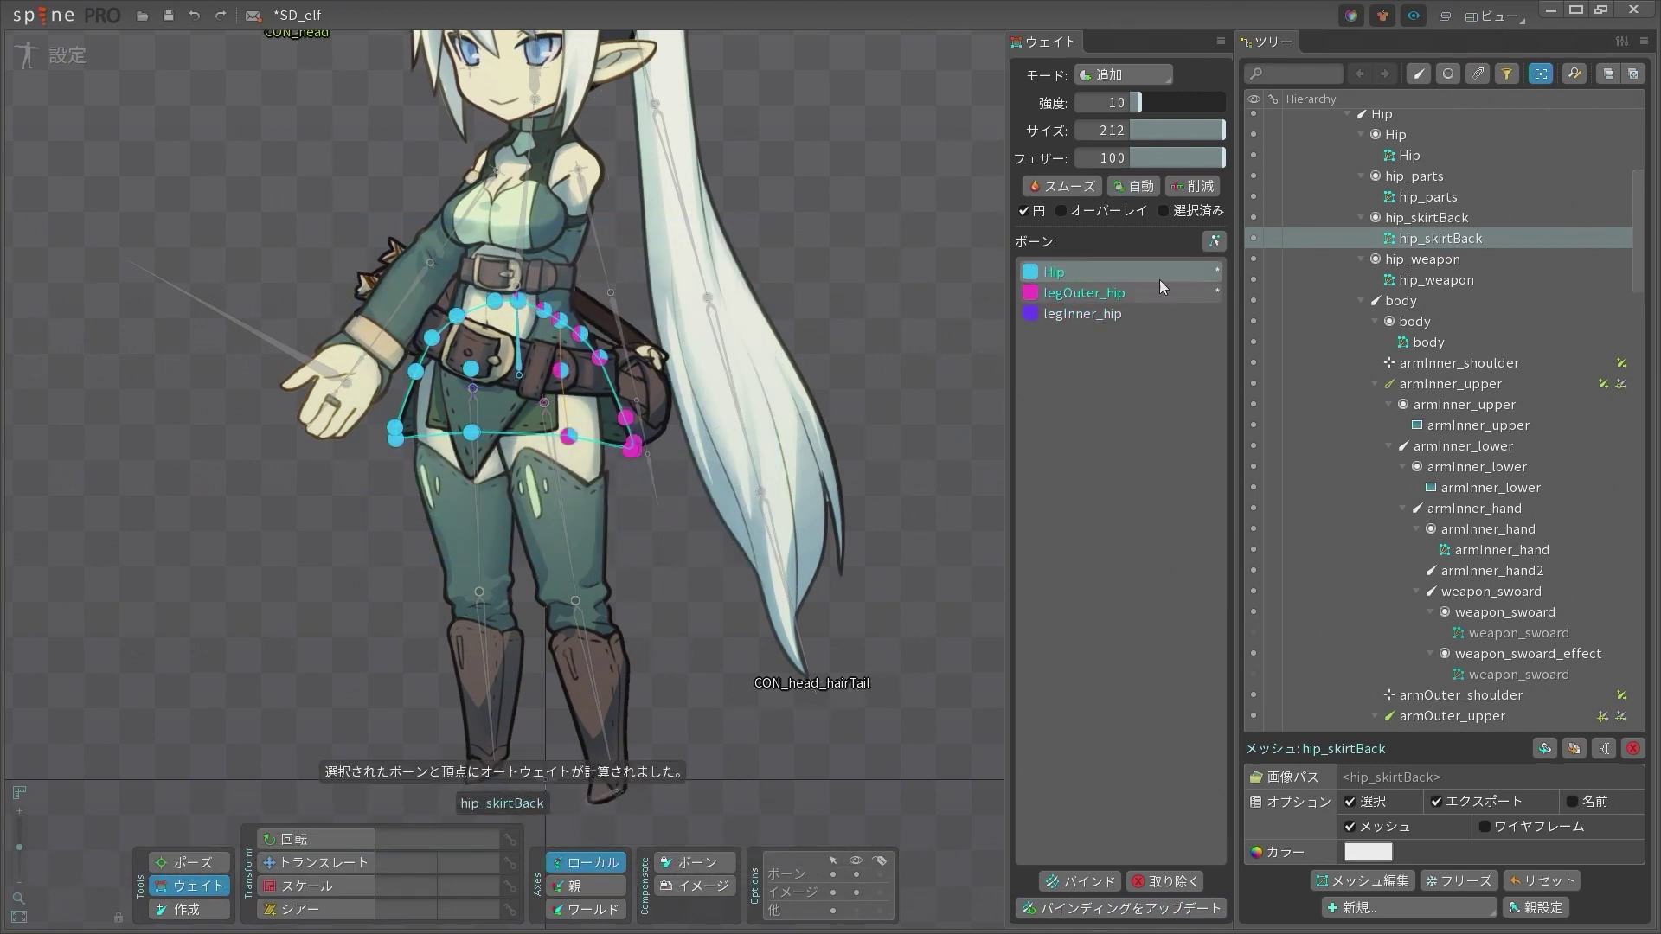
pyautogui.click(67, 57)
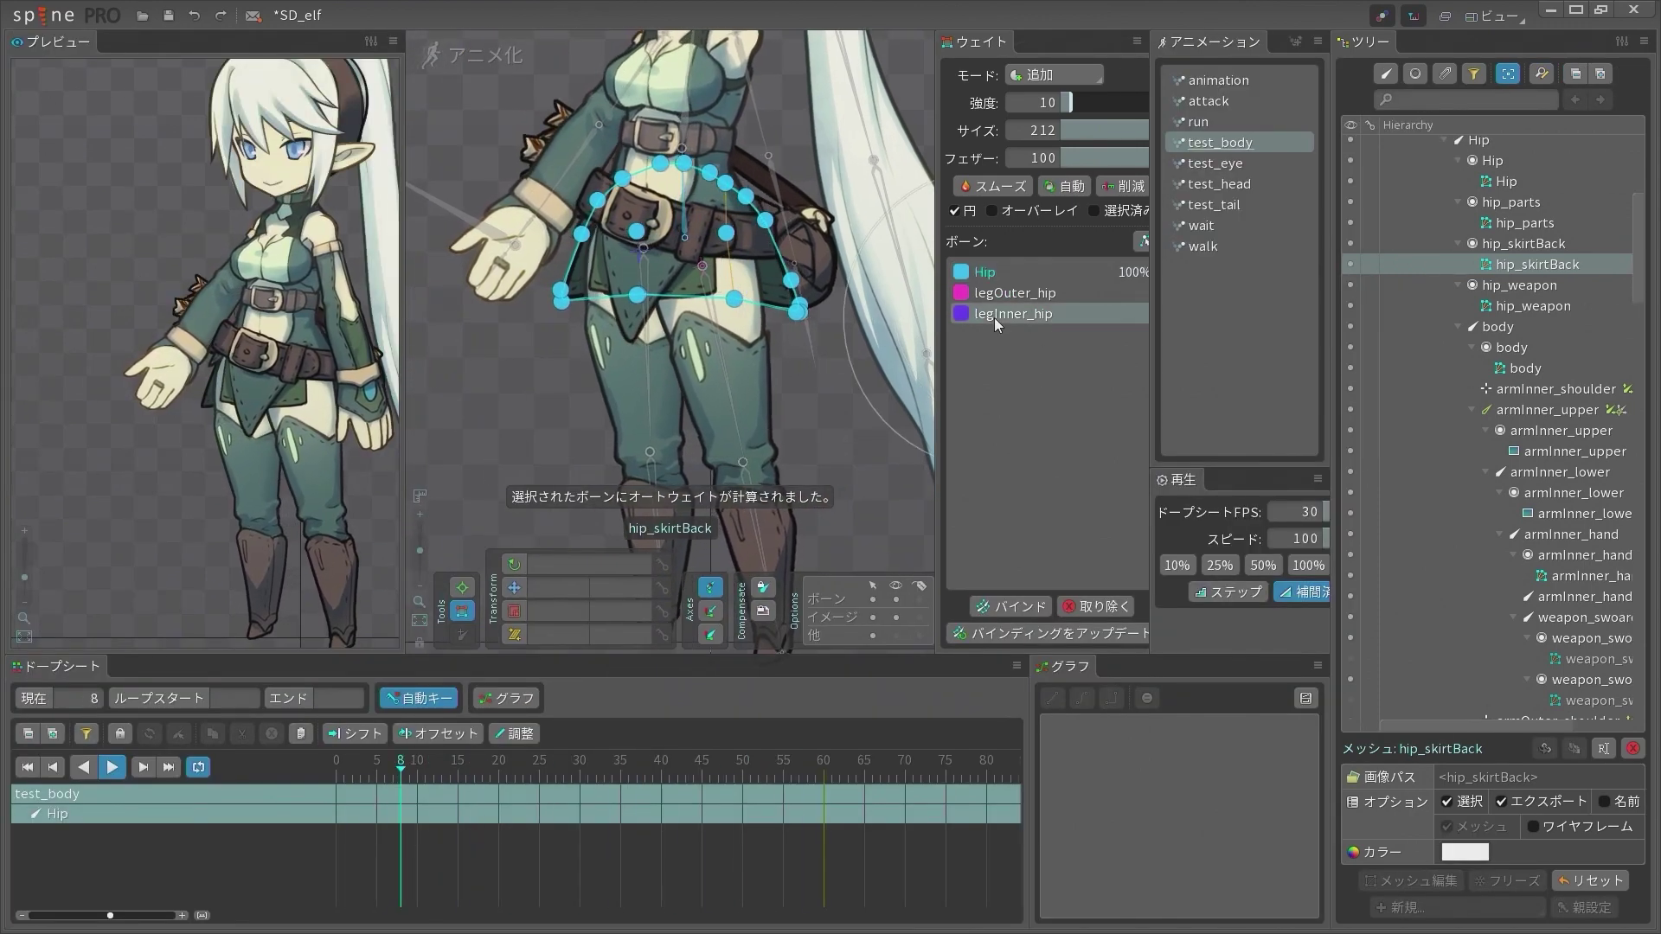
pyautogui.press('d')
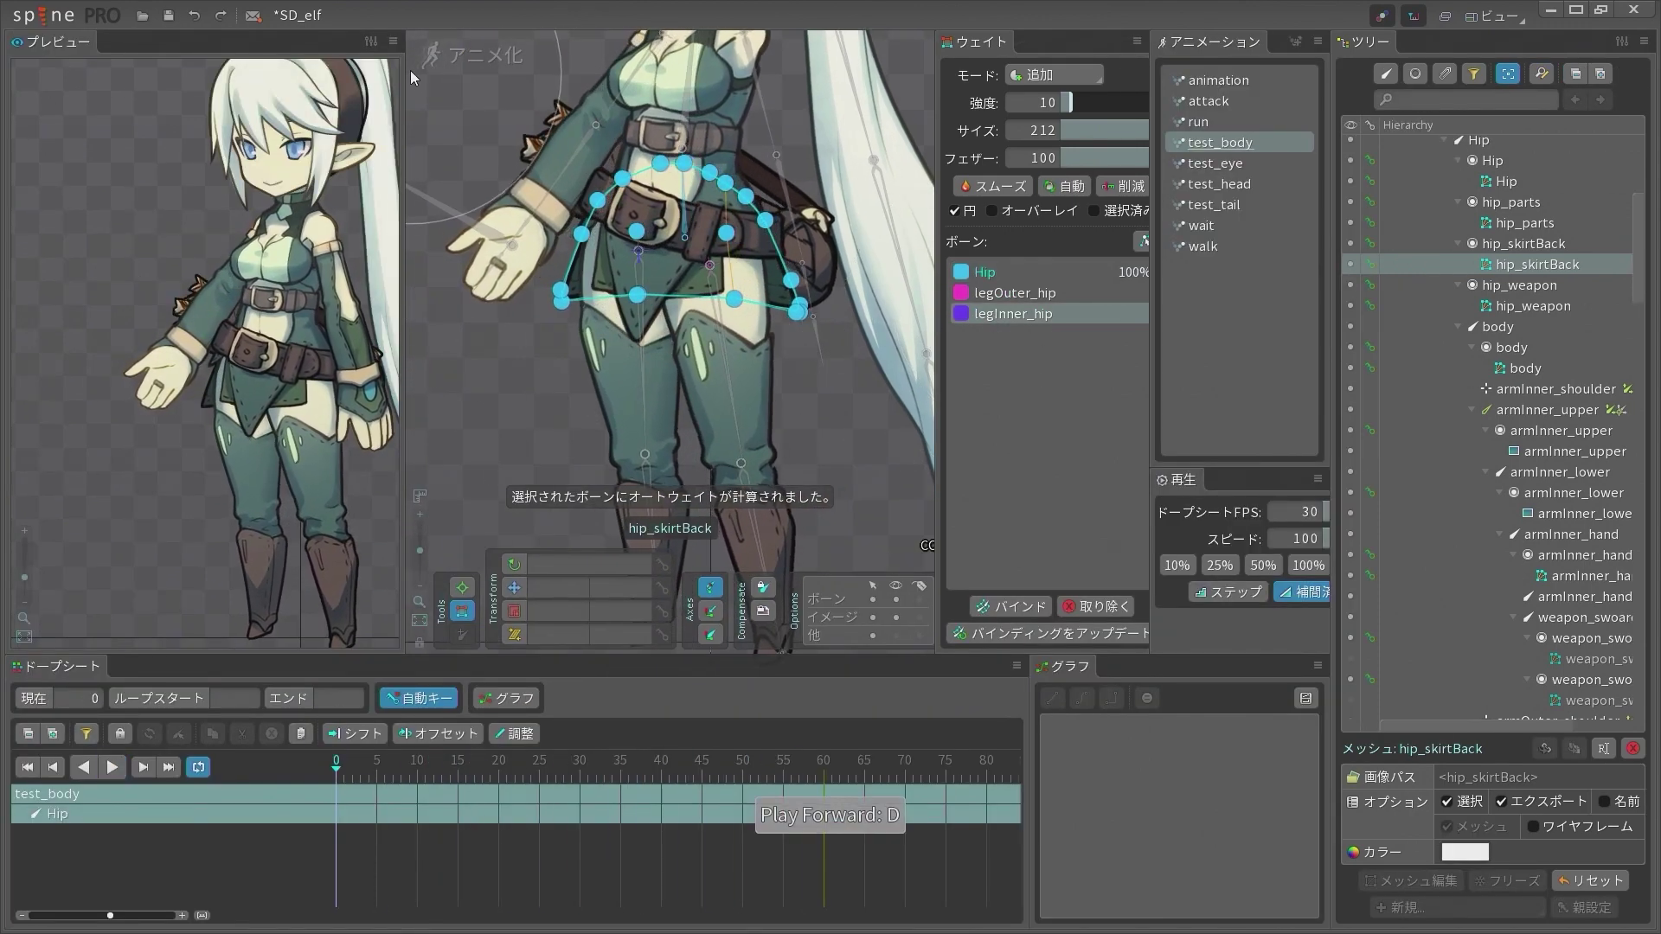
# Return to setup mode around the back skirt and collapse the hip_weapon slot in the hierarchy
pyautogui.click(423, 57)
pyautogui.scroll(5, 435, 374)
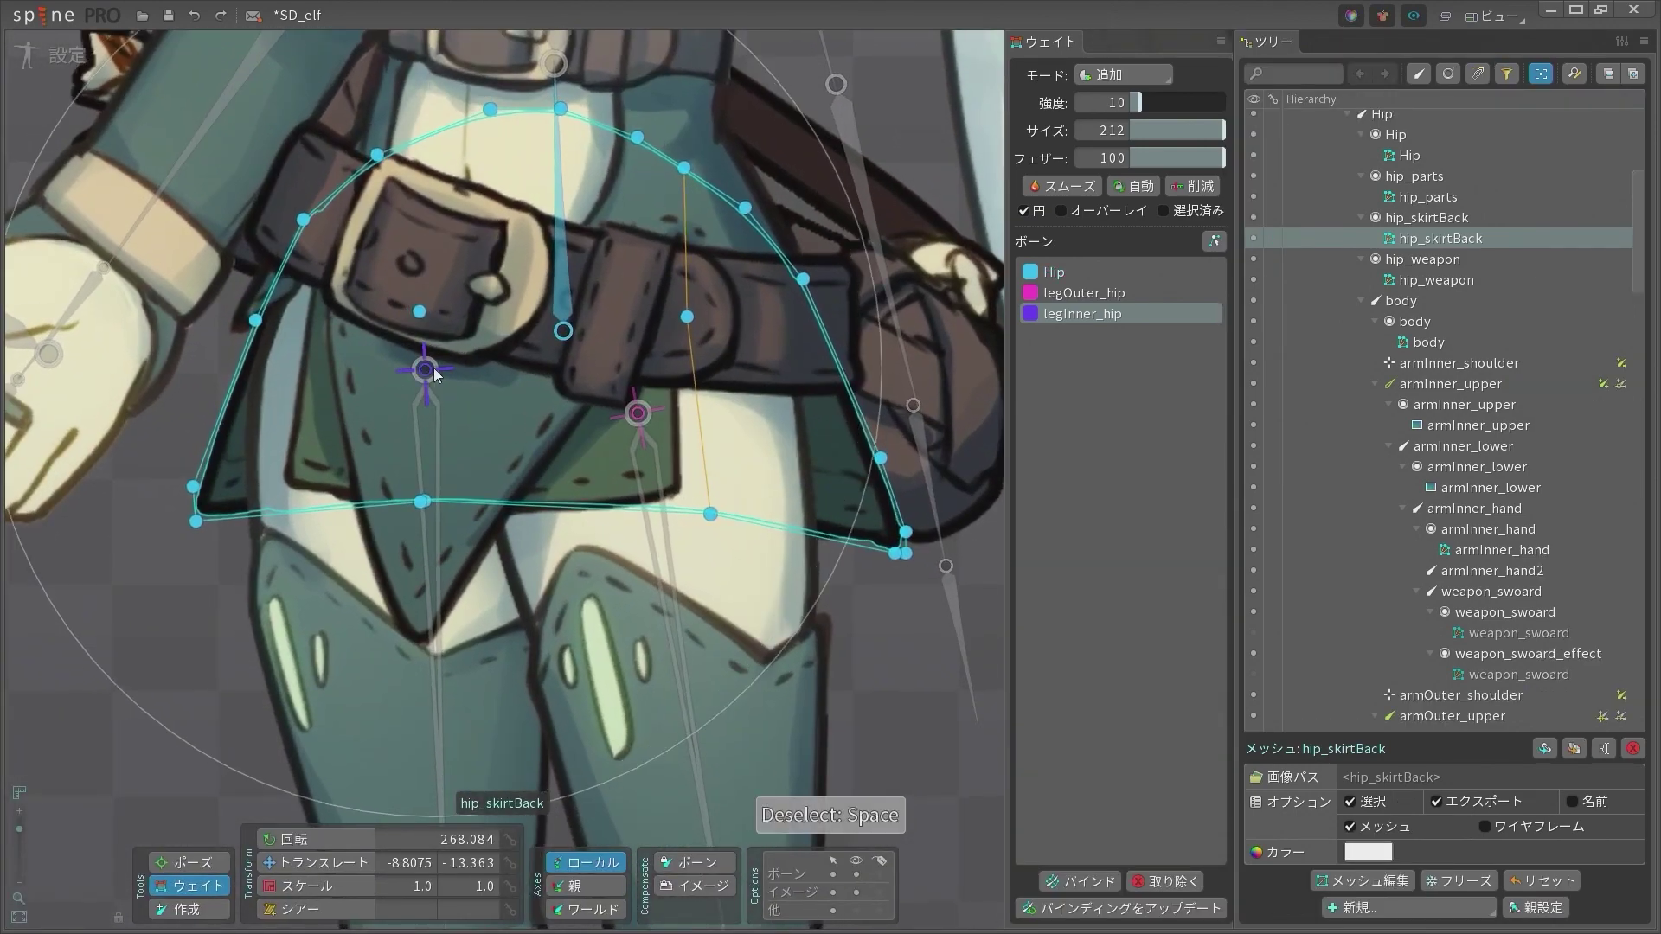
pyautogui.click(1362, 259)
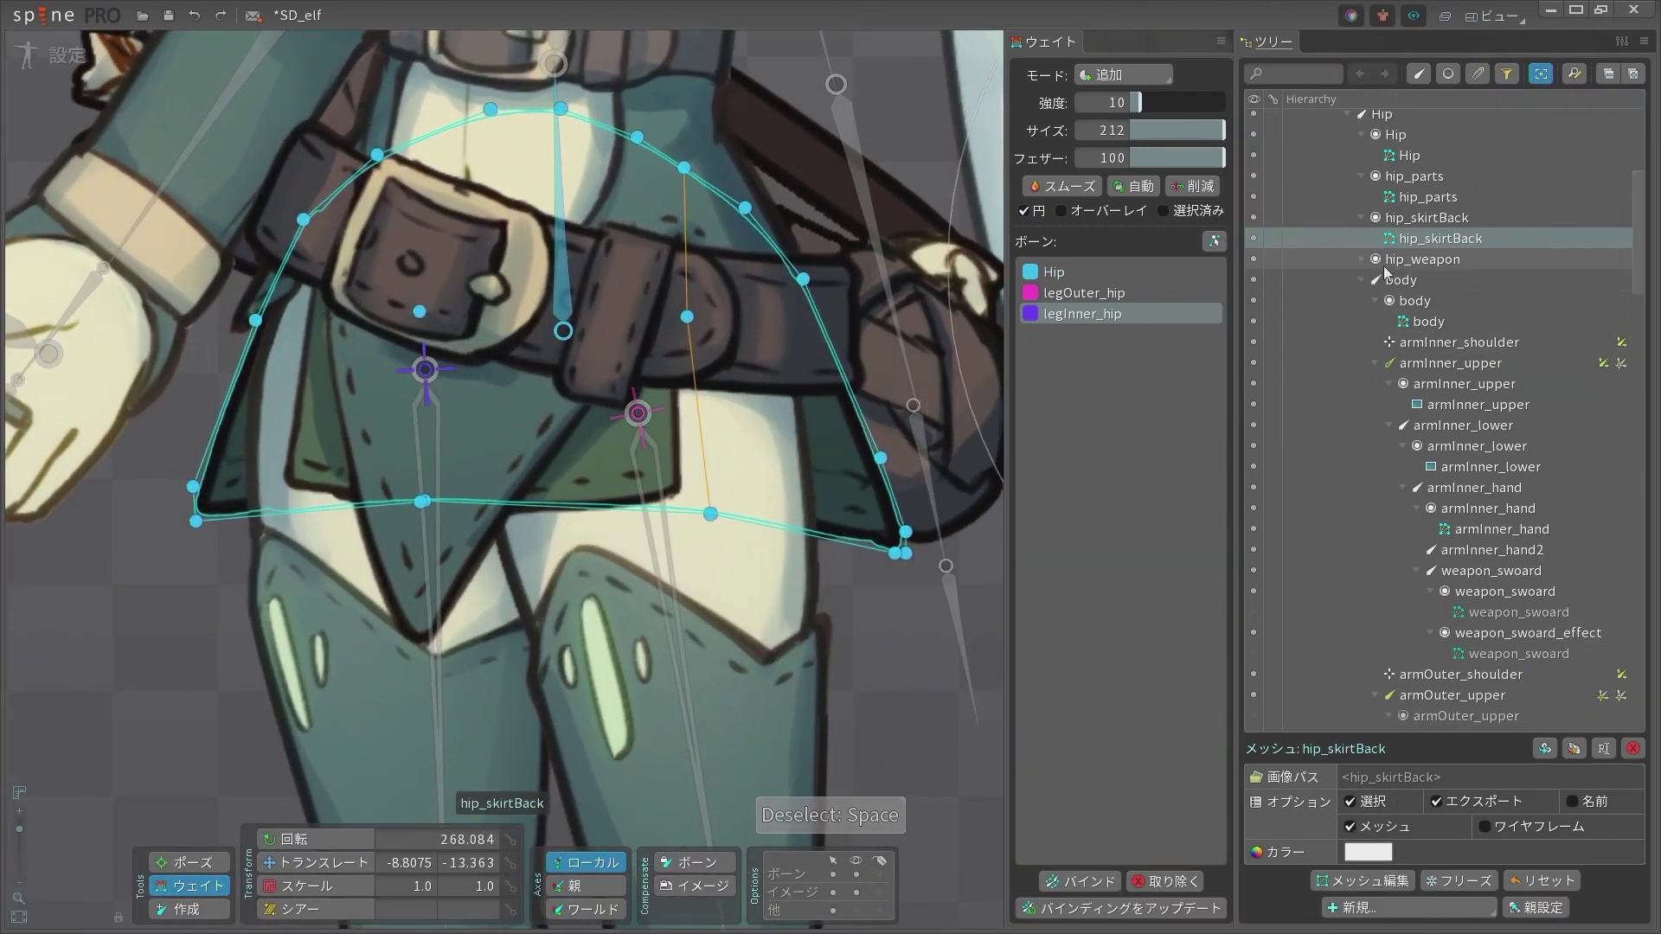
# Switch to the Translate tool and examine the transform constraint attached to the legInner_hip bone
pyautogui.scroll(2, 433, 476)
pyautogui.click(316, 863)
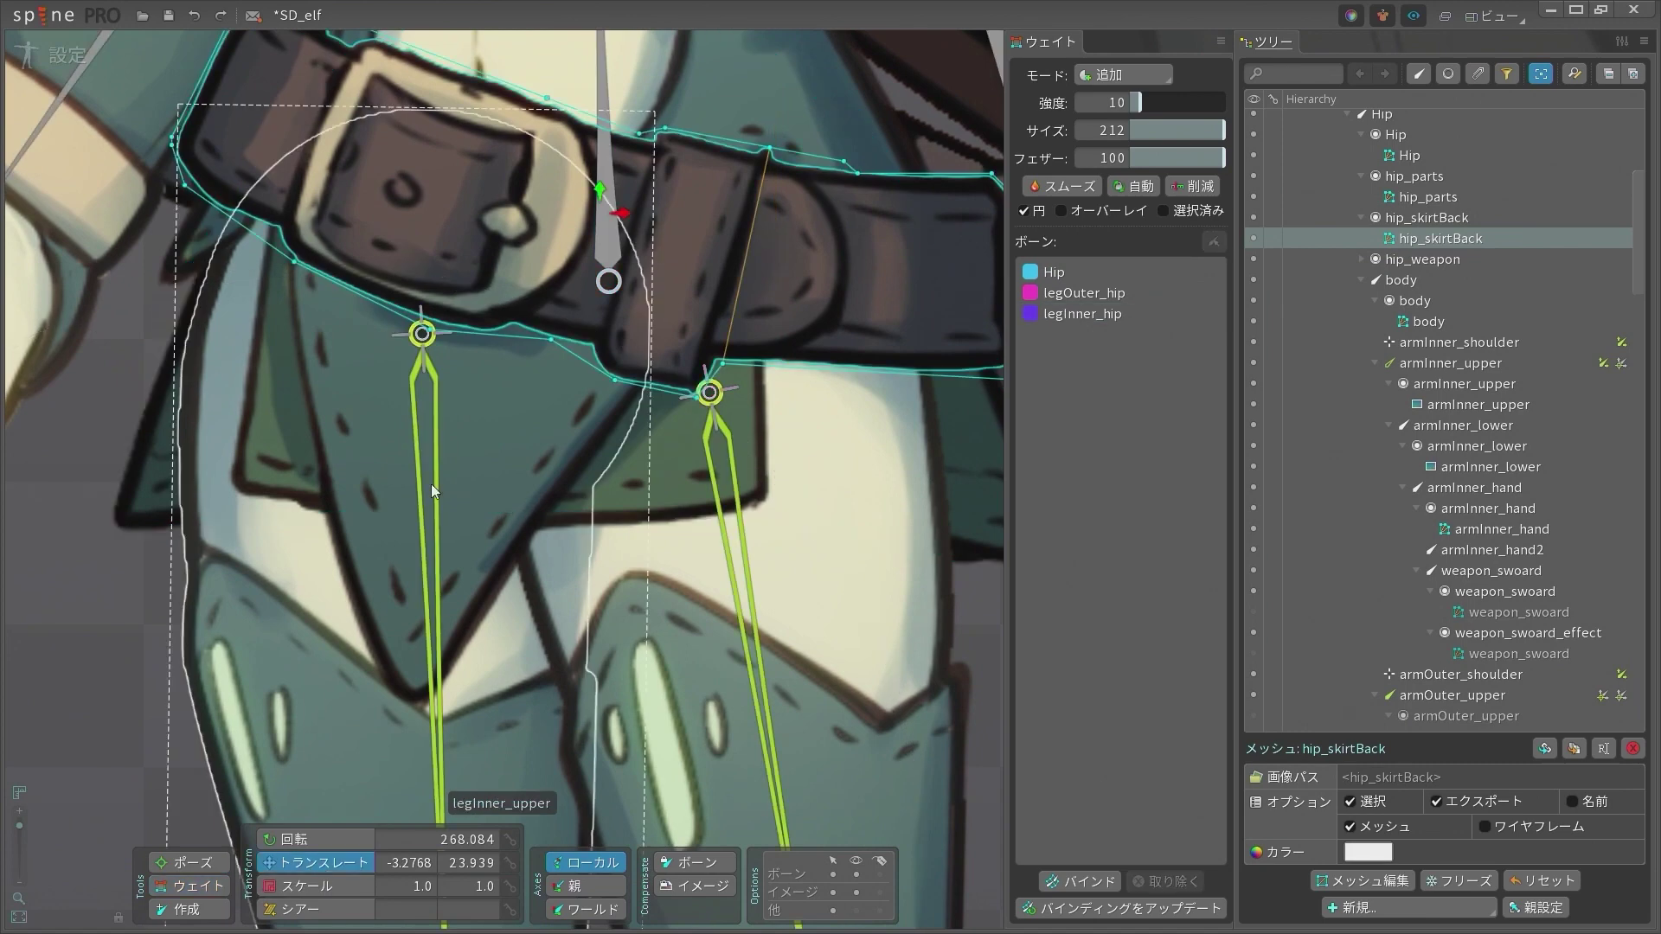
pyautogui.click(404, 323)
pyautogui.click(423, 331)
pyautogui.scroll(1, 939, 452)
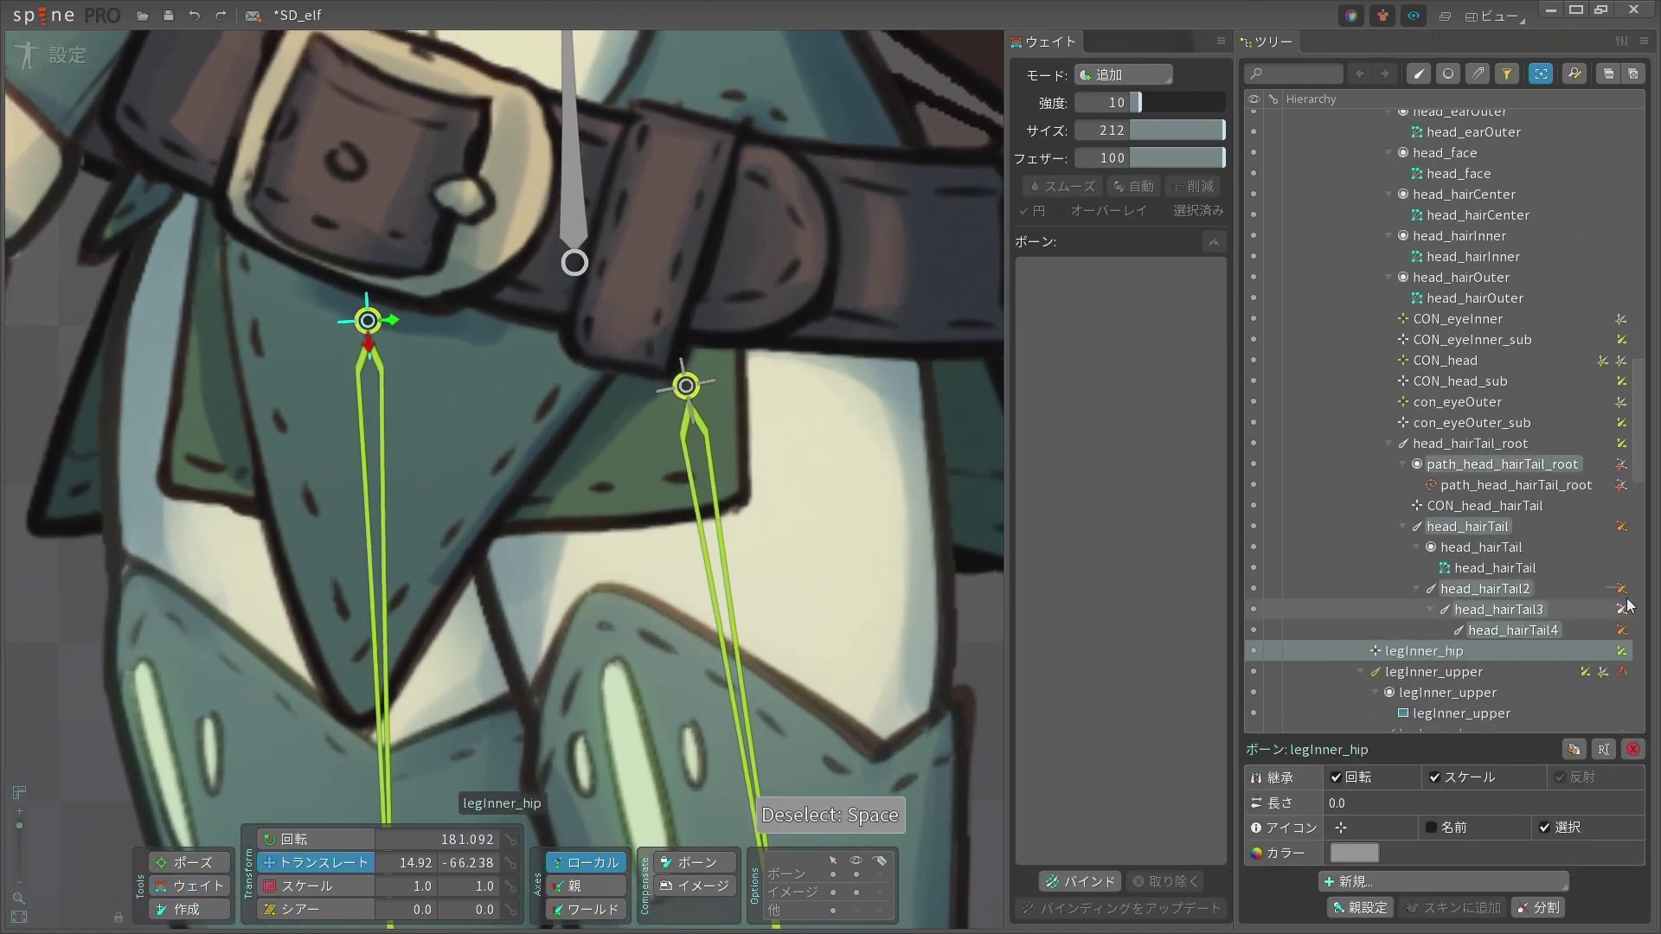
pyautogui.click(1626, 653)
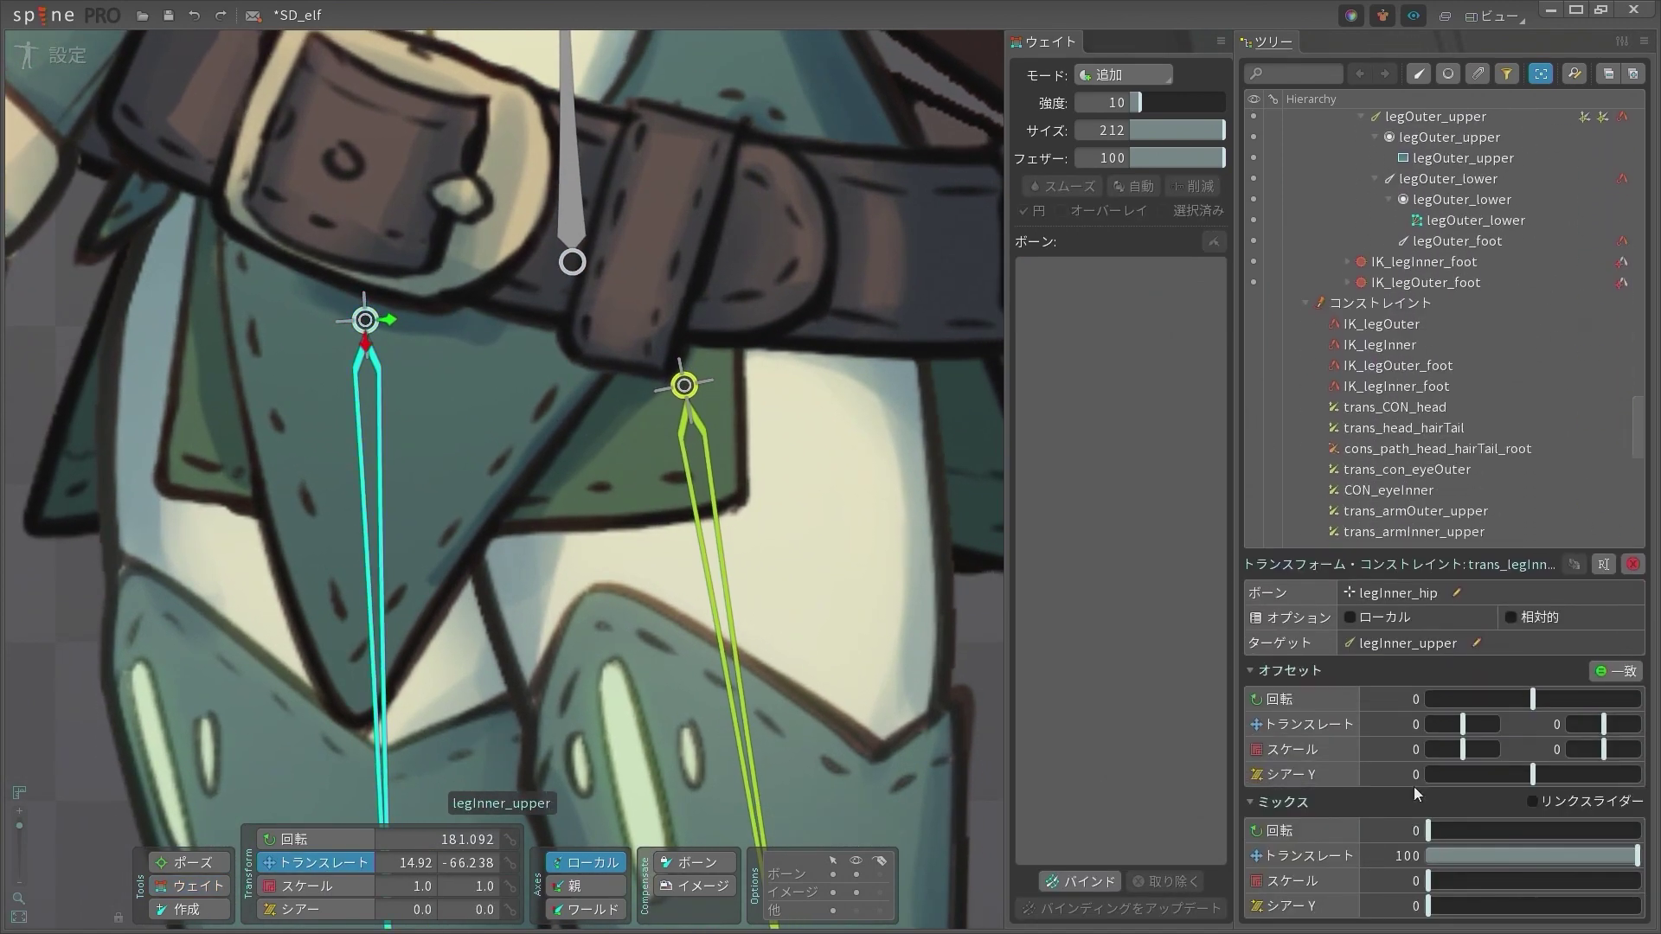
pyautogui.scroll(-3, 1329, 394)
pyautogui.click(355, 348)
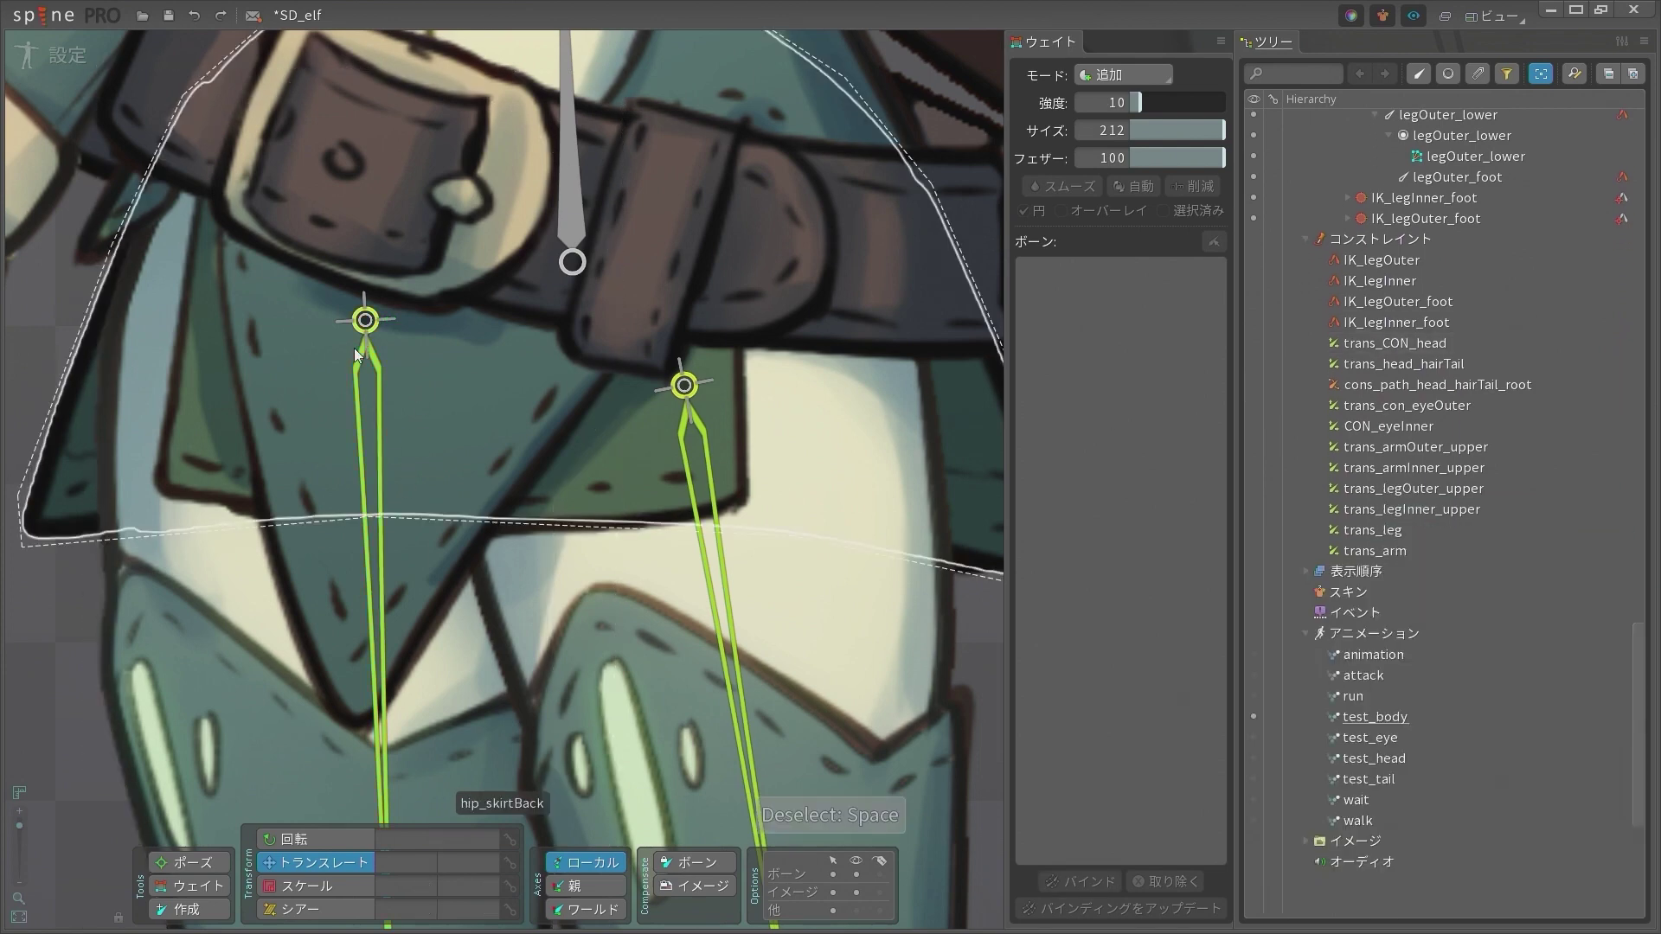
# Recheck the trans_legInner_upper constraint's bone, target, offset and mix settings from the legInner_hip bone
pyautogui.click(372, 314)
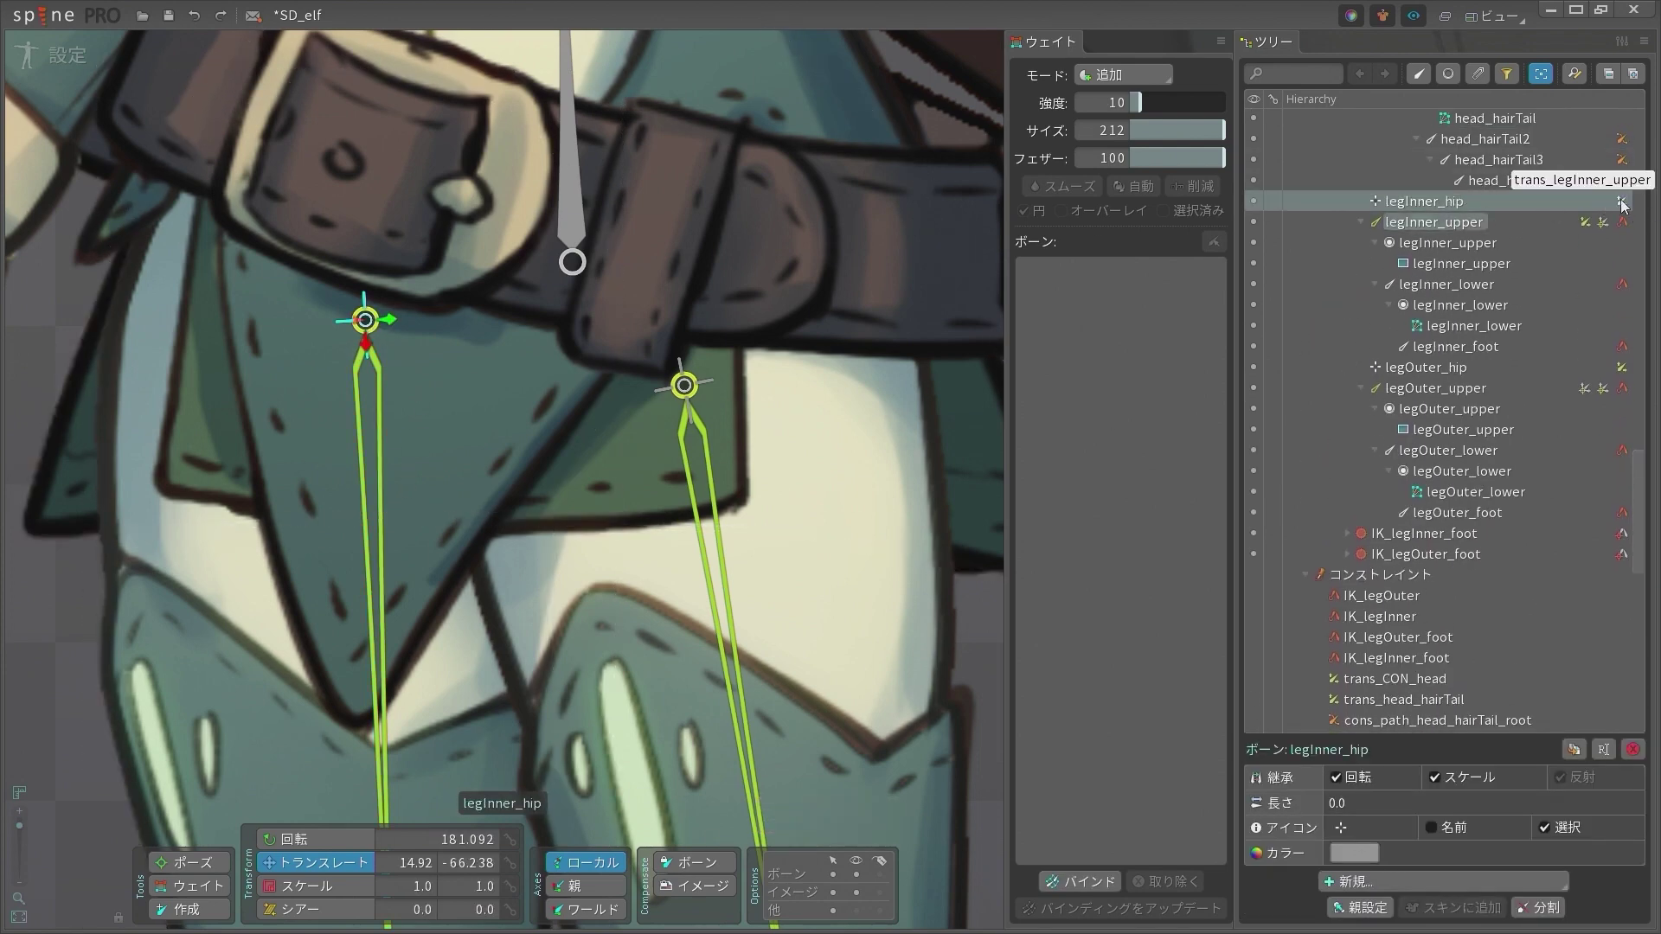
pyautogui.click(1622, 203)
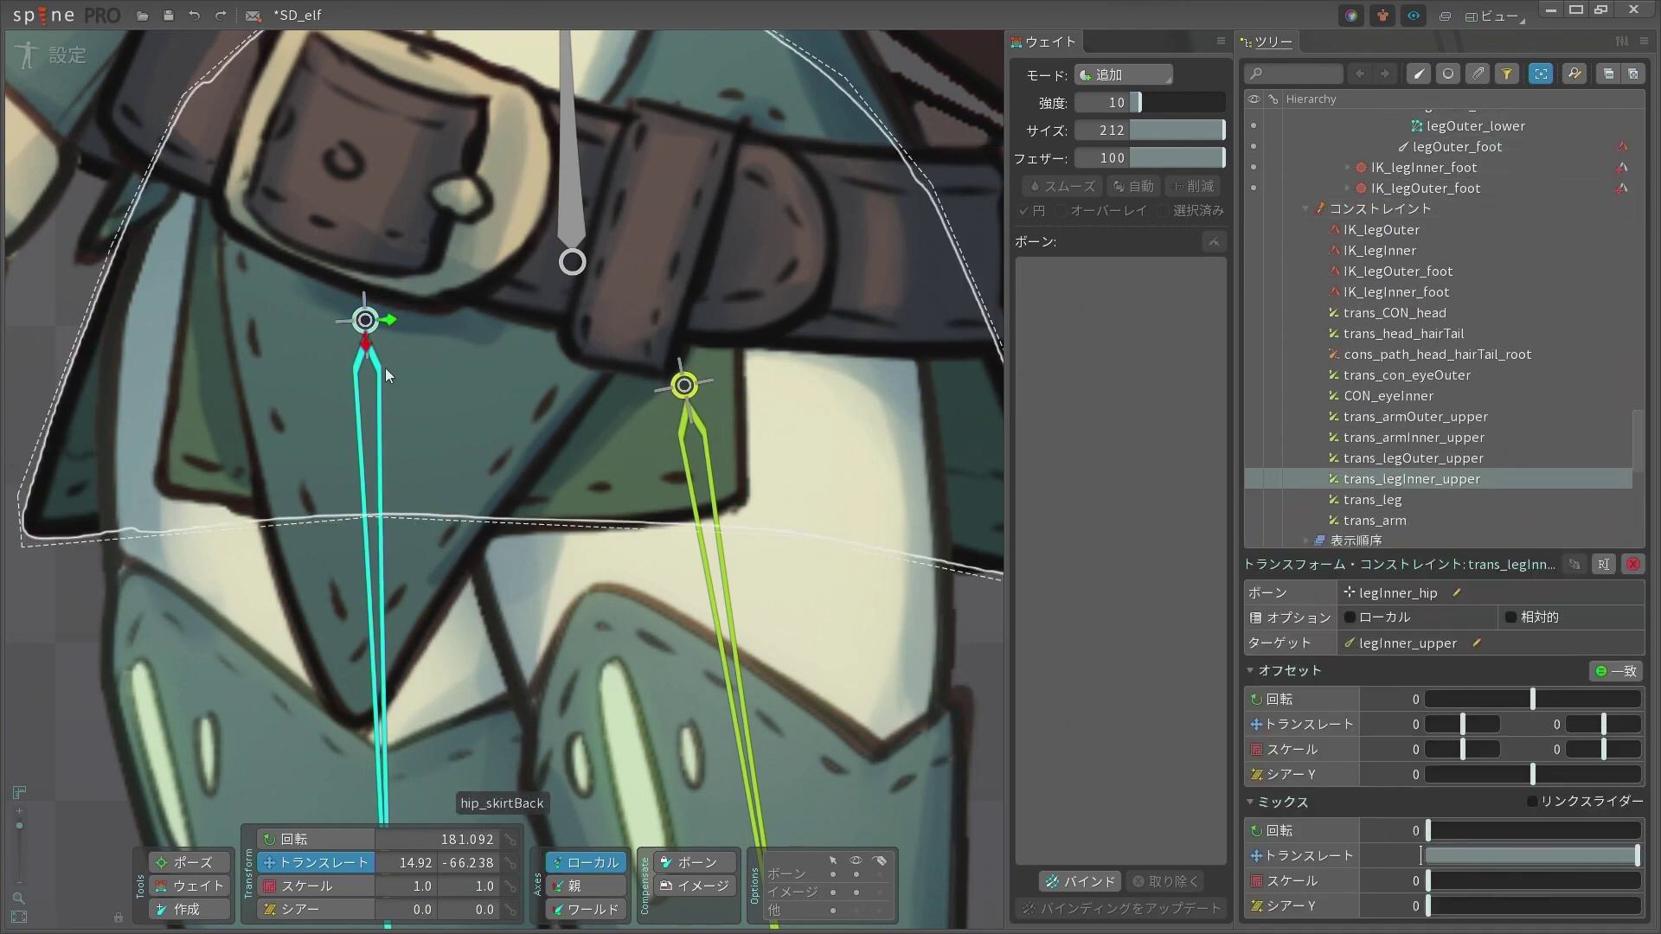
pyautogui.click(486, 371)
pyautogui.hotkey('ctrl', 'z')
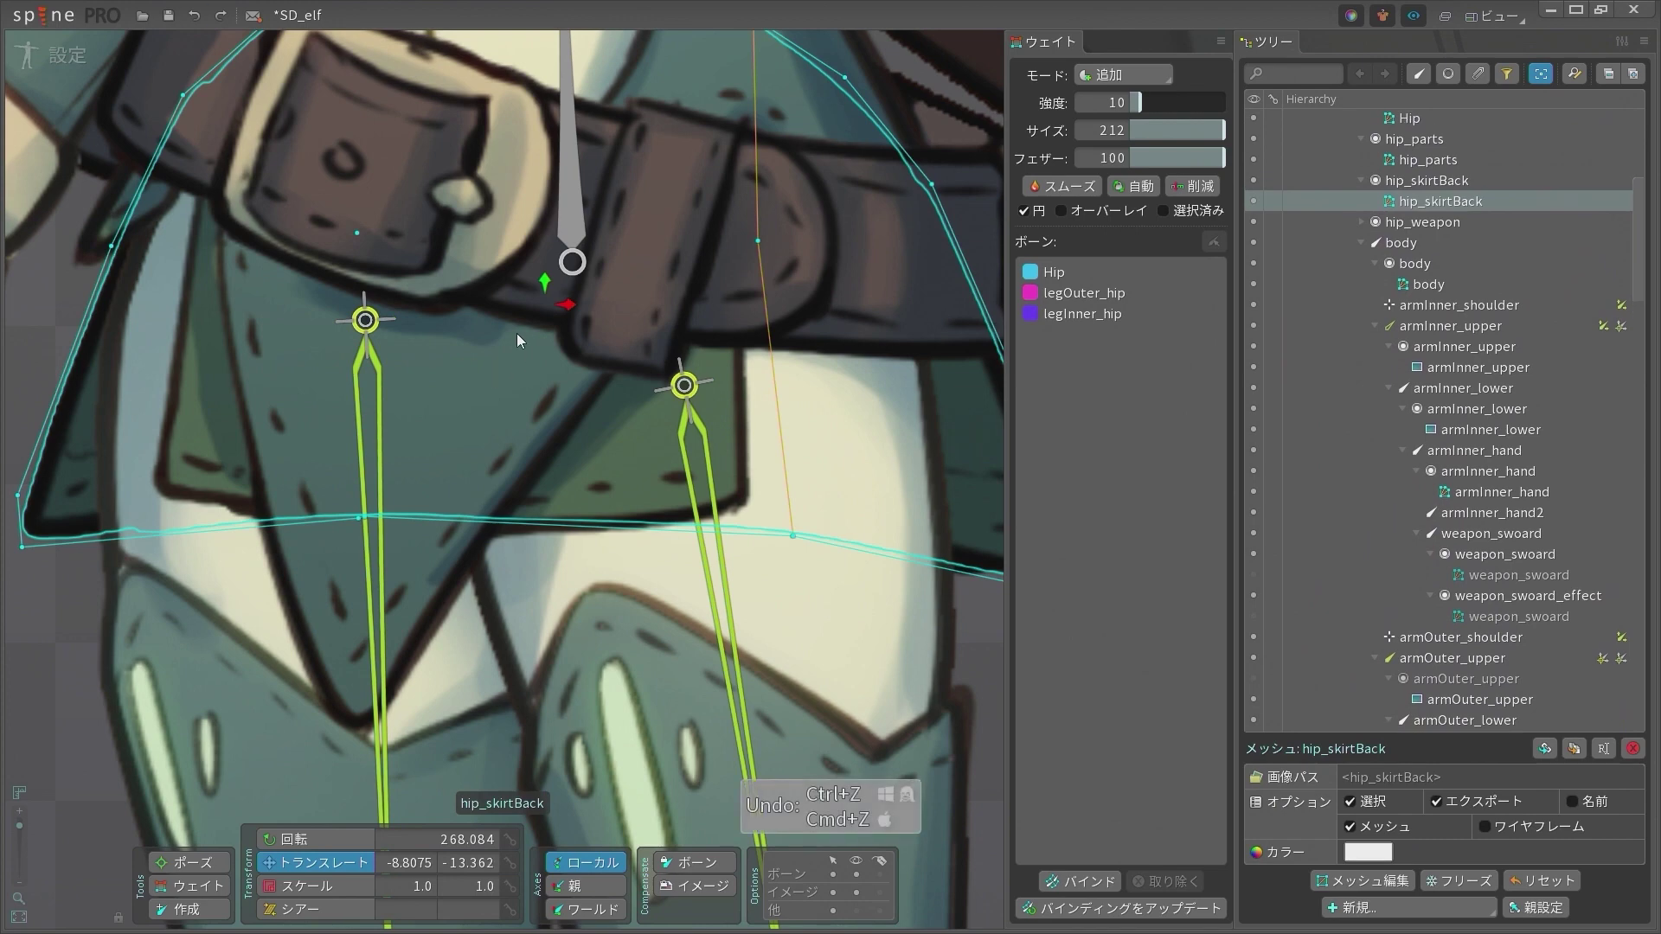
pyautogui.click(363, 323)
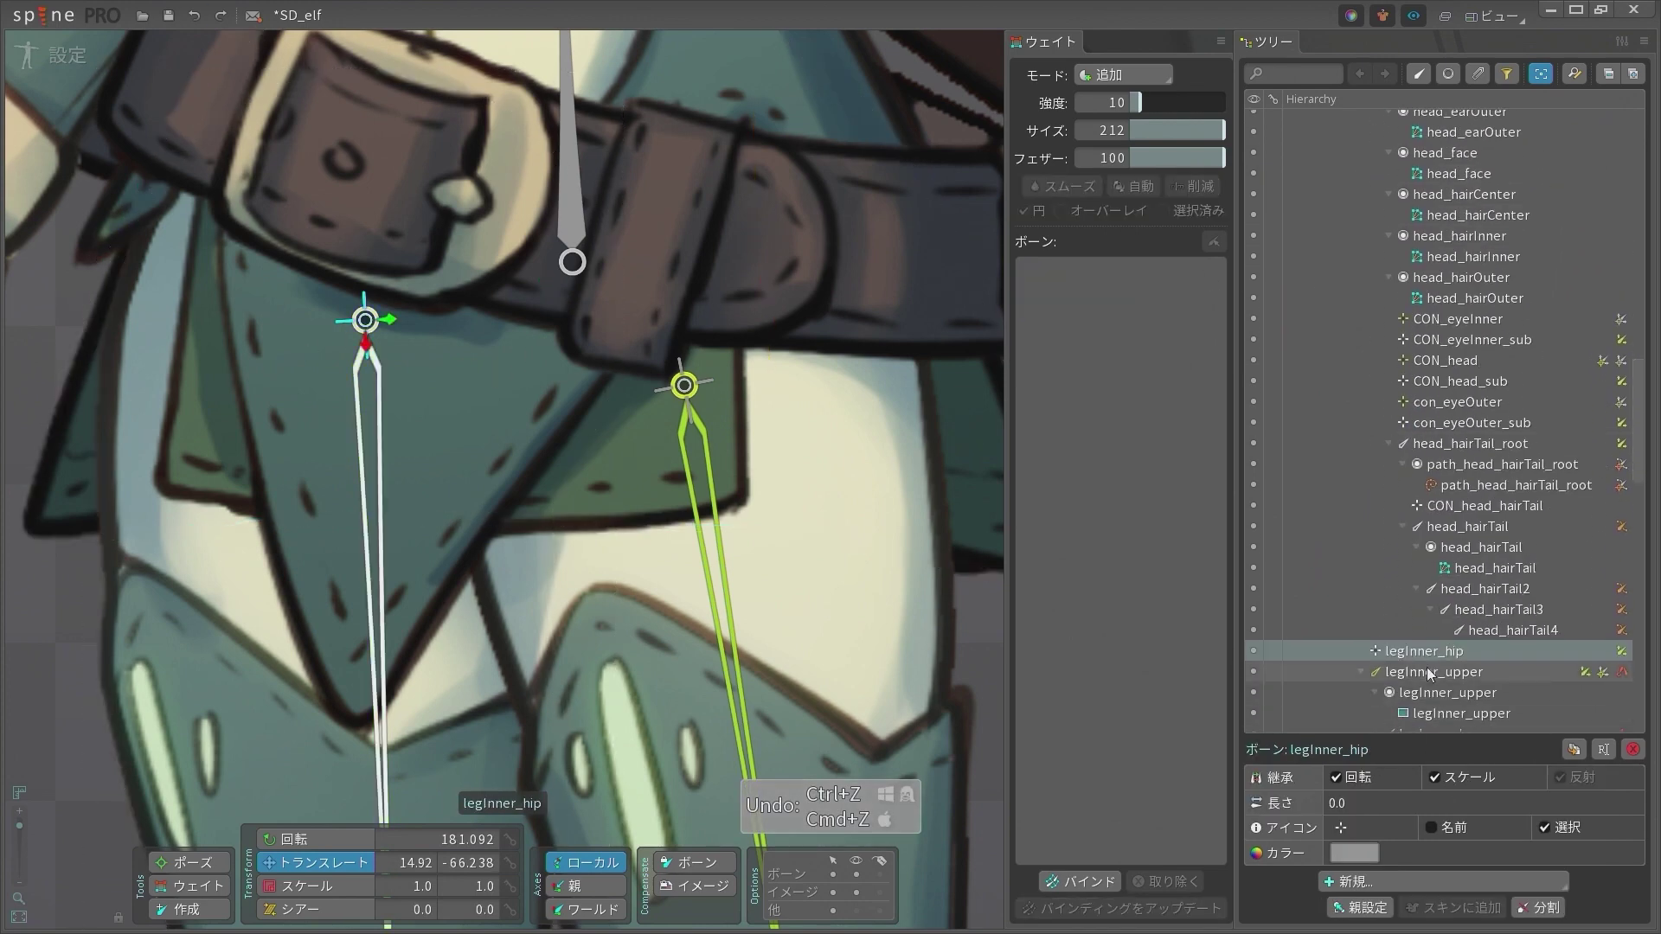
pyautogui.click(1623, 651)
pyautogui.scroll(-3, 410, 362)
pyautogui.press('space')
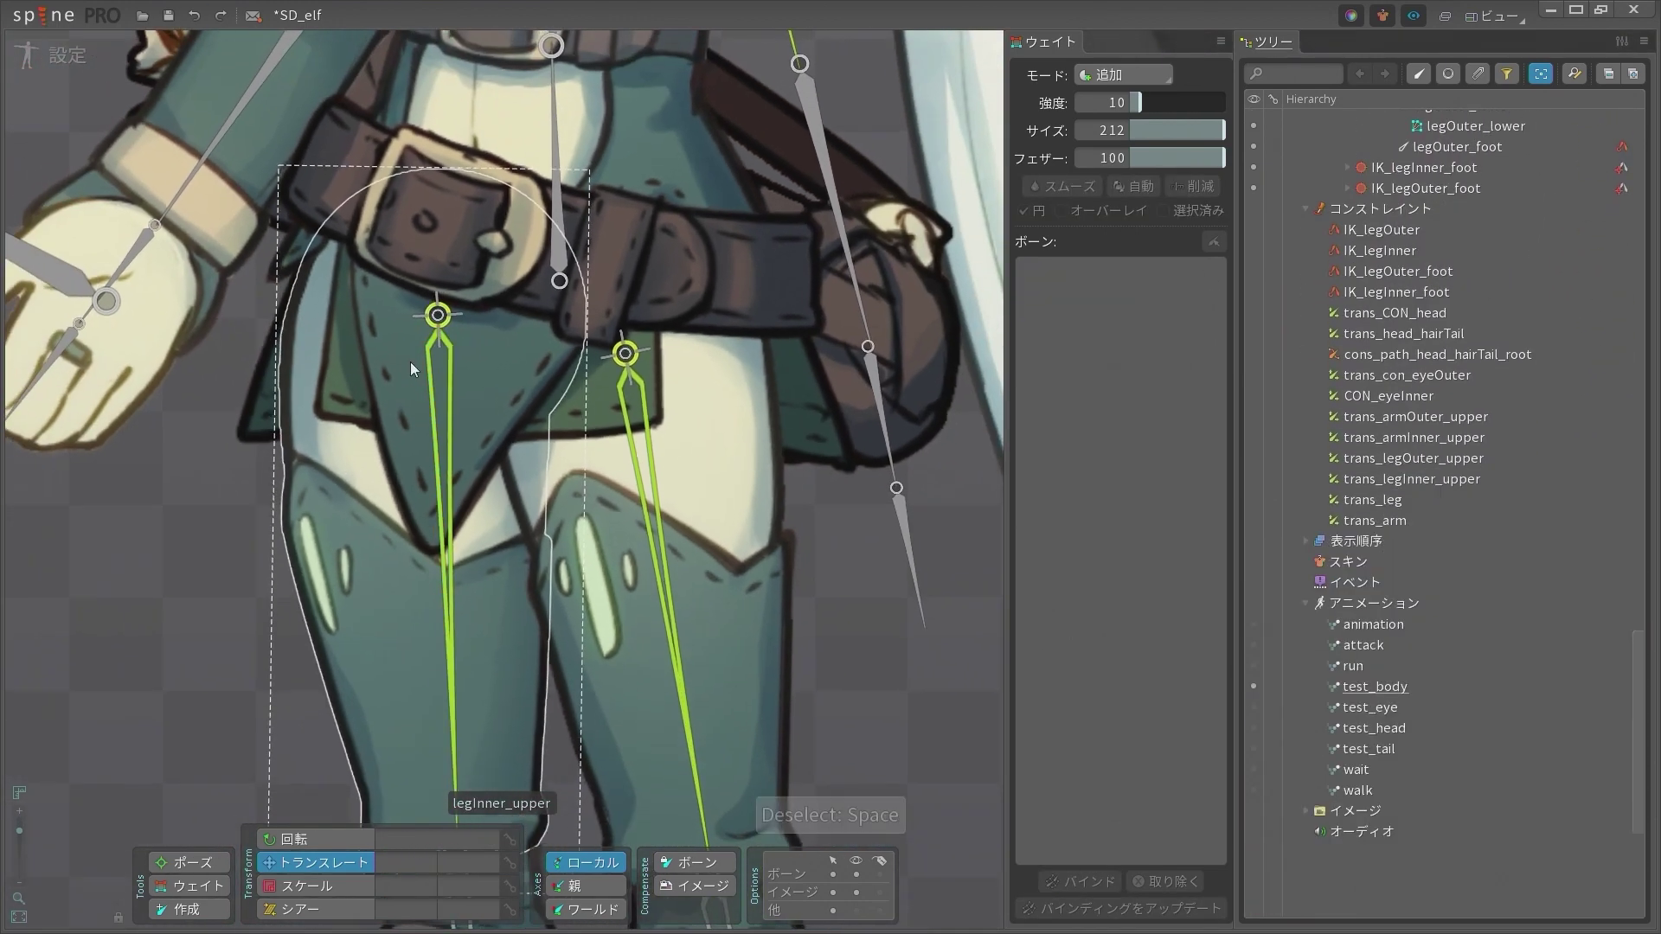
# Test-move the legInner_upper bone, undo it, and compare the settings of the trans_leg and trans_legInner_upper constraints
pyautogui.click(443, 393)
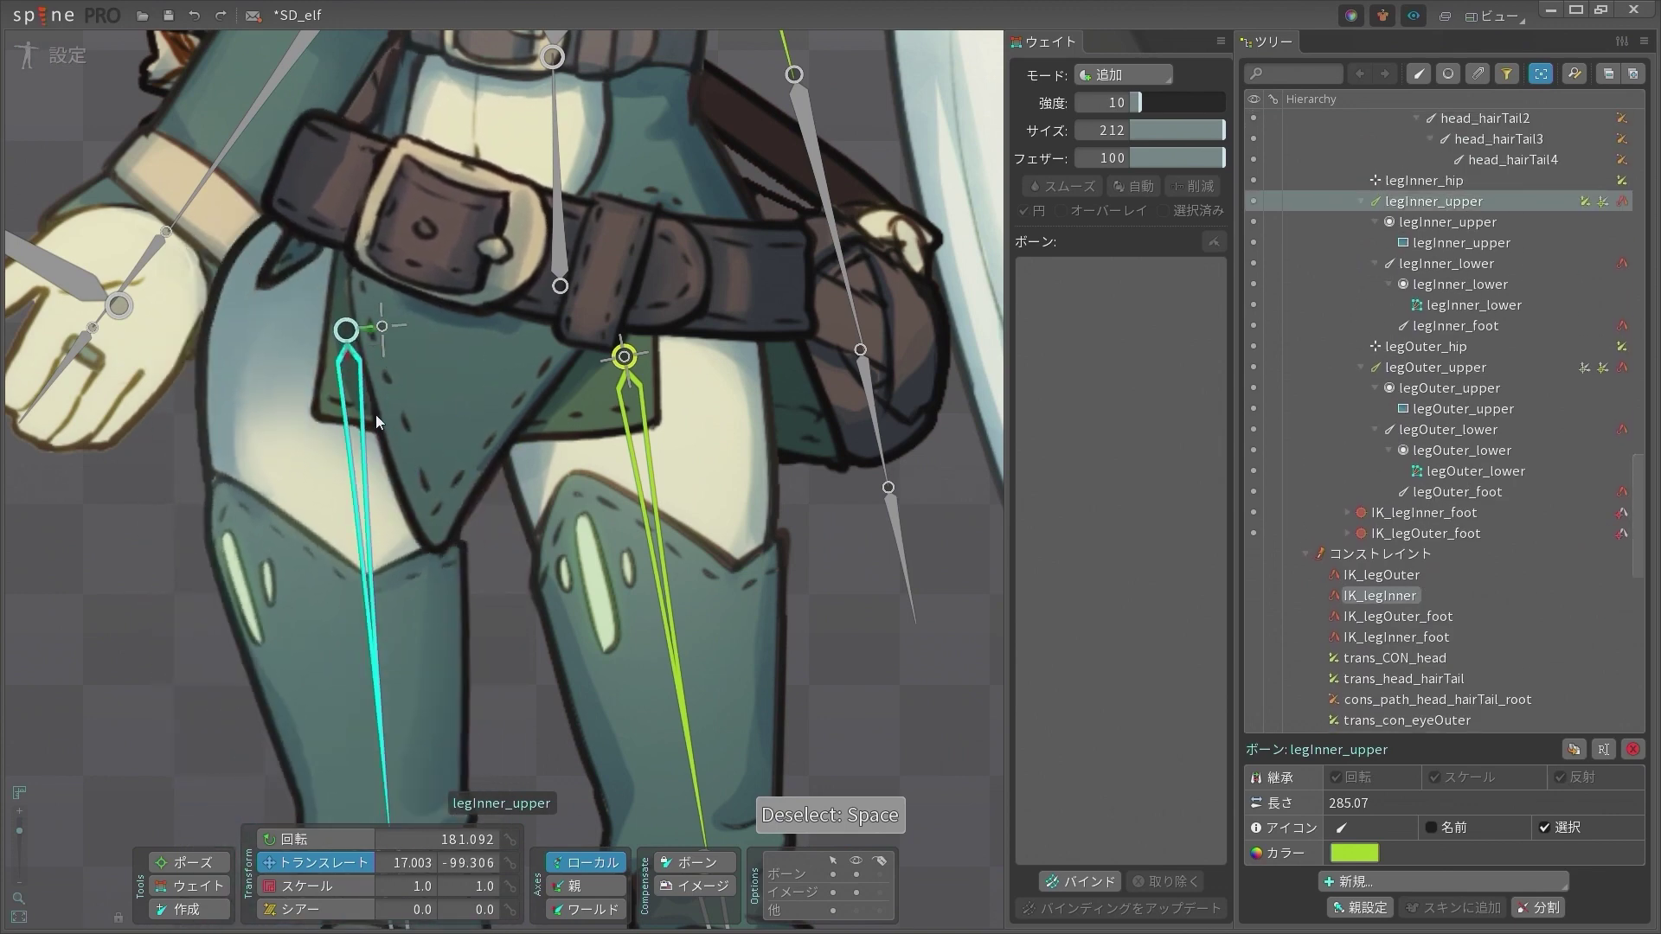
pyautogui.click(439, 318)
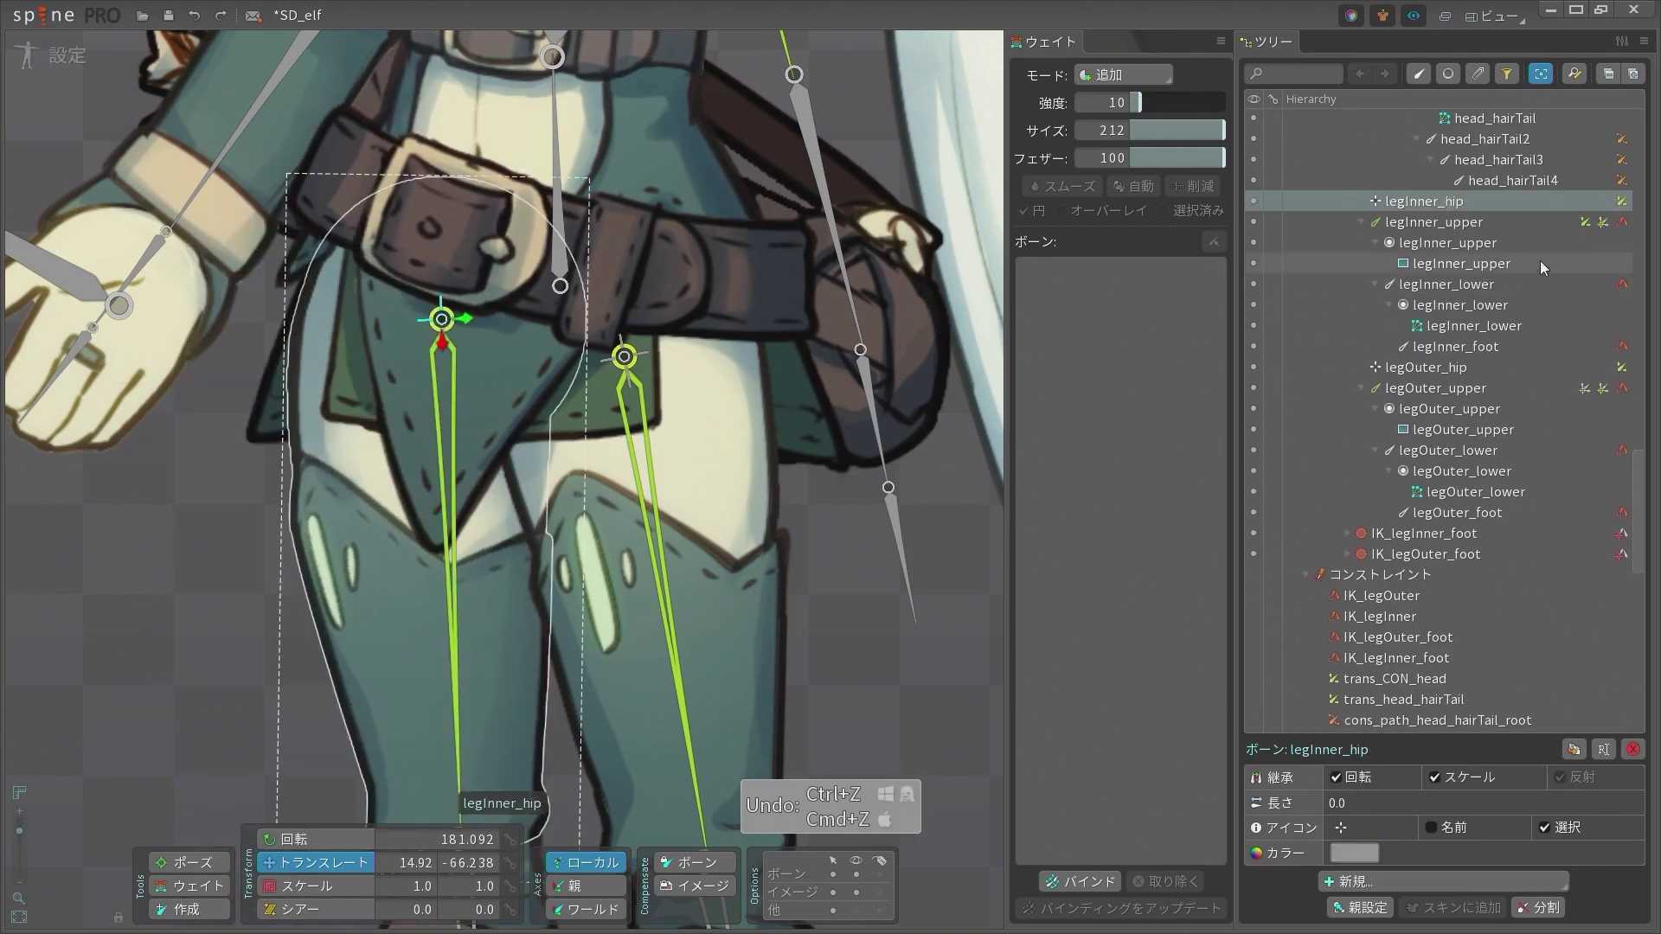
pyautogui.click(1623, 201)
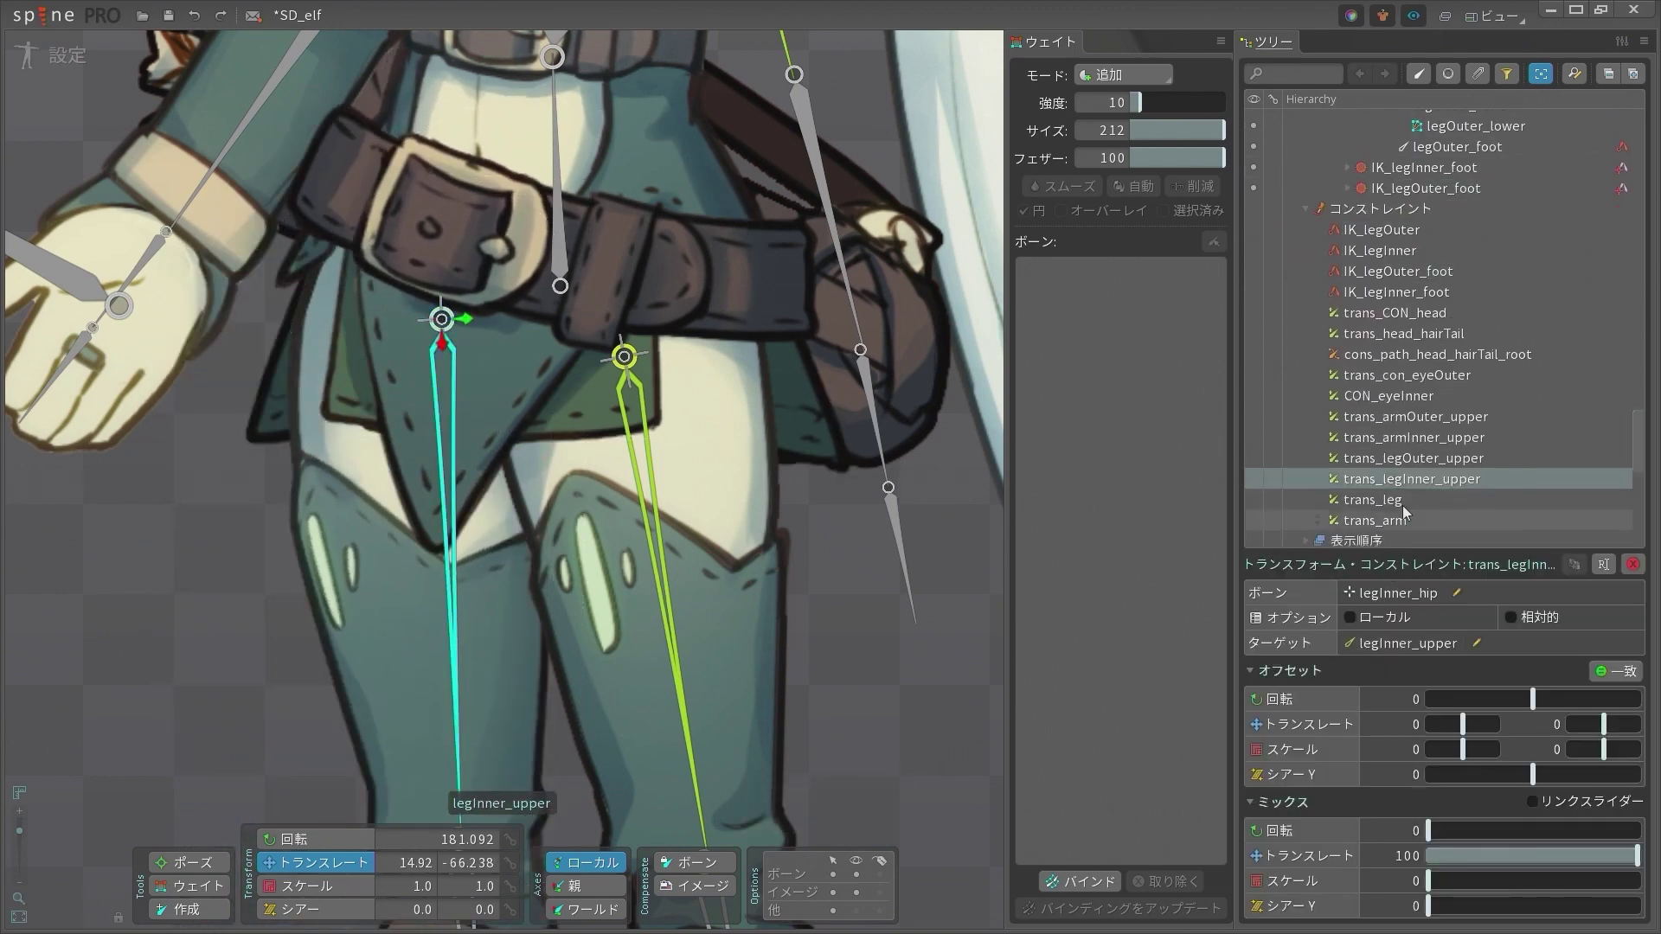
pyautogui.scroll(-2, 1429, 482)
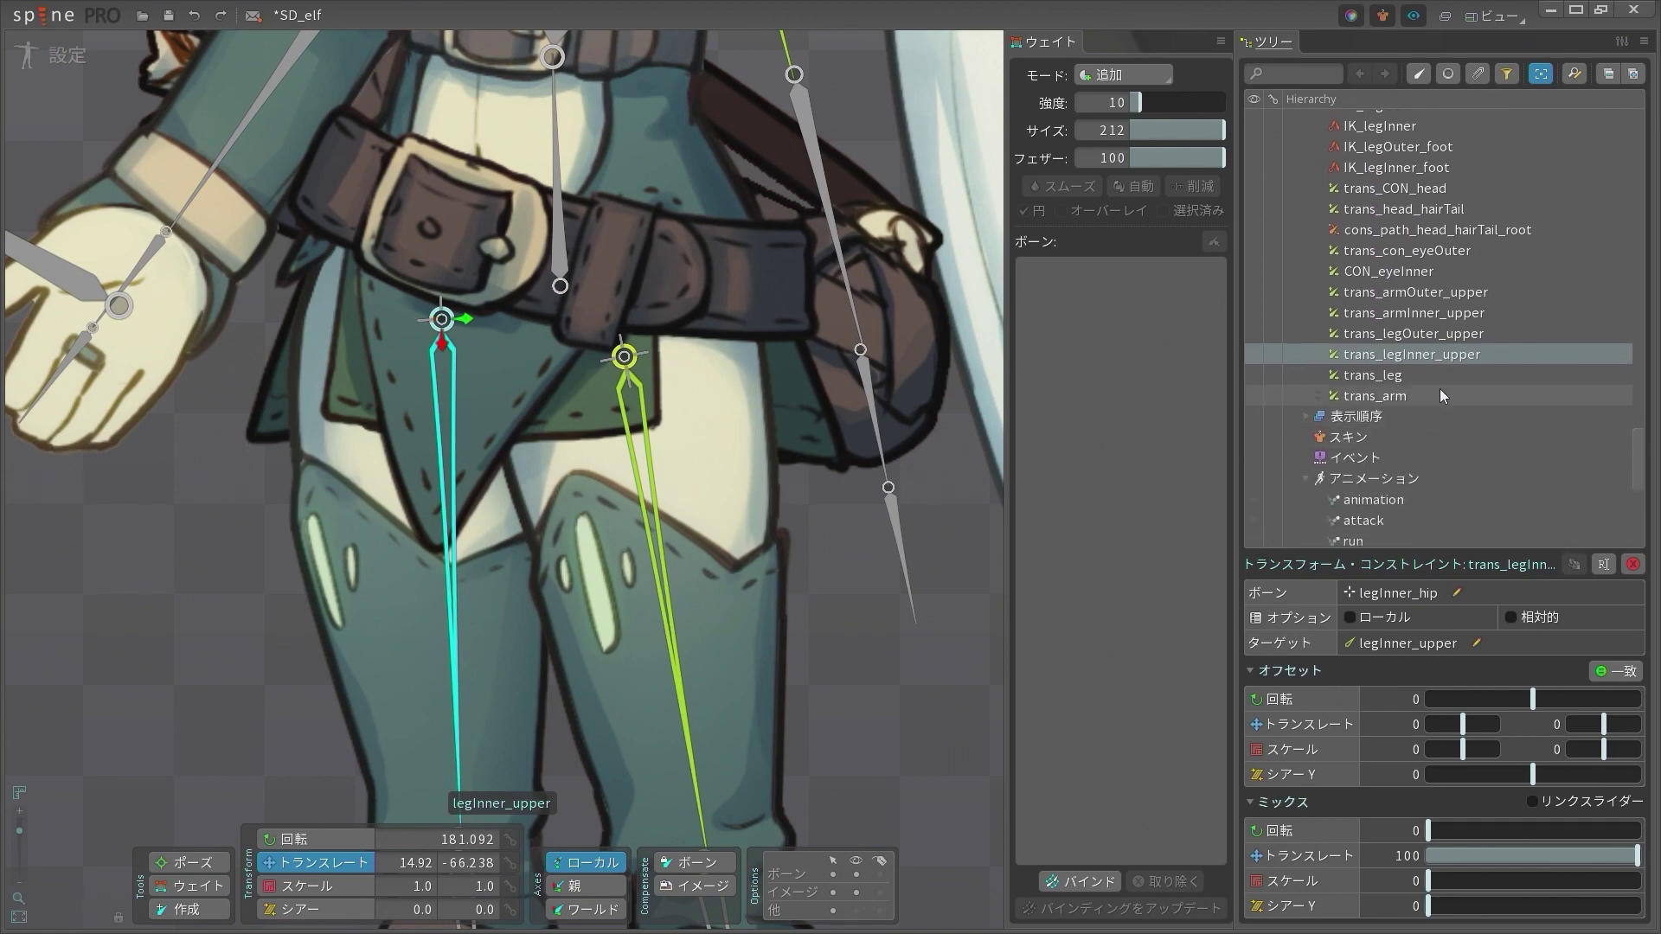
pyautogui.click(1435, 376)
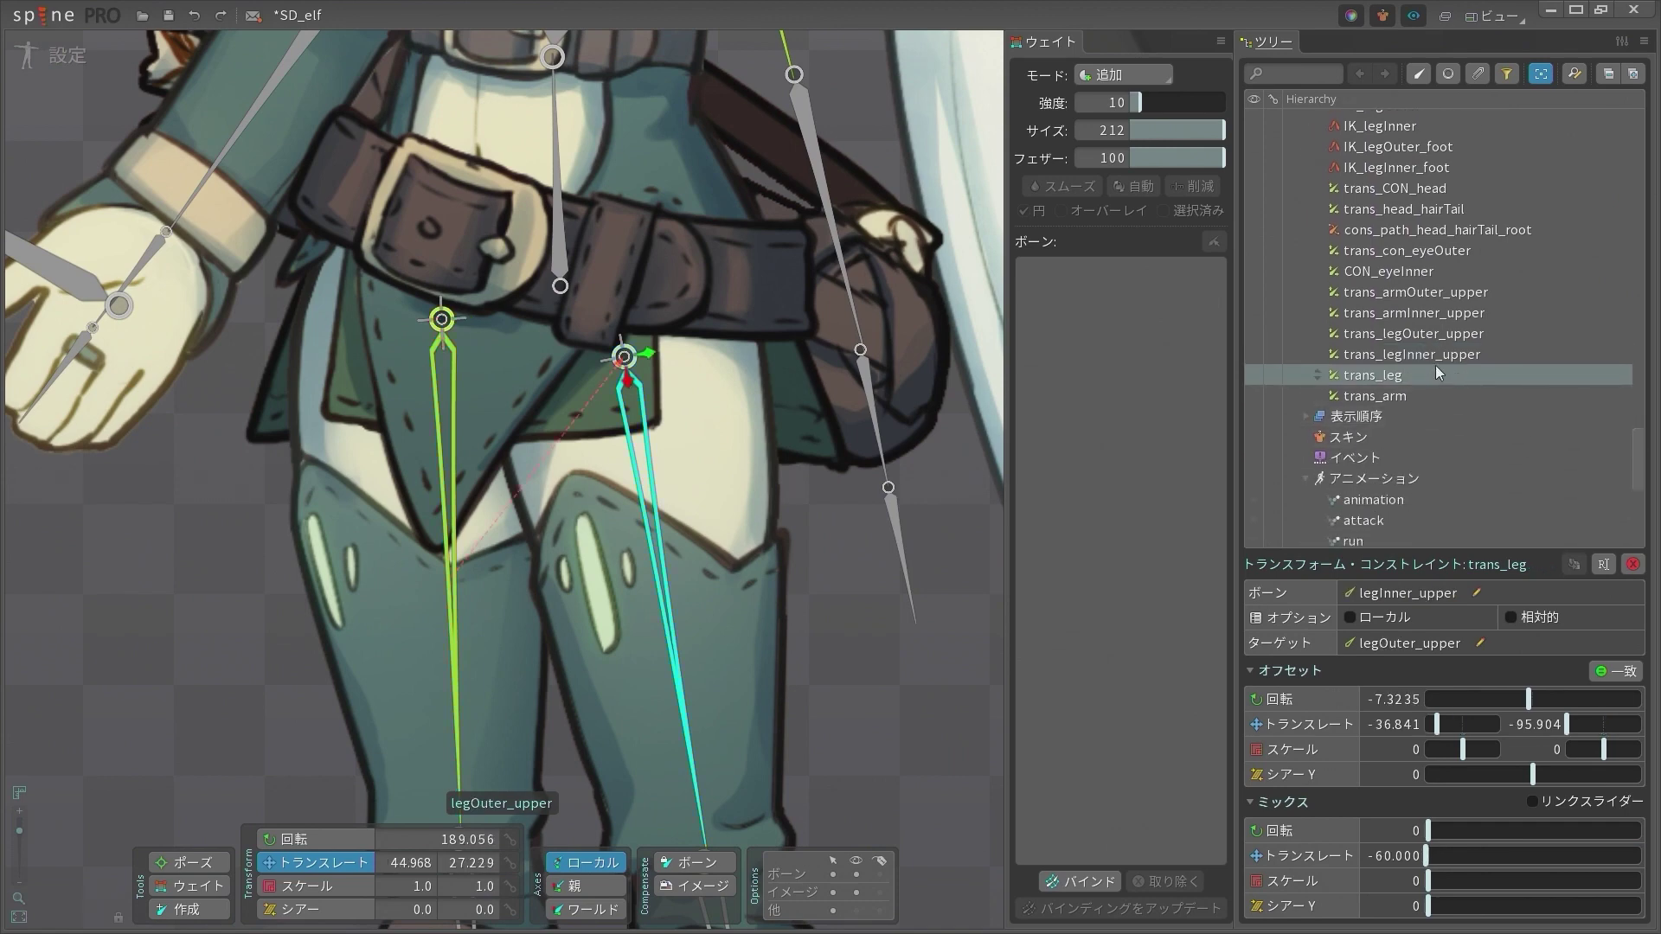
pyautogui.click(1438, 357)
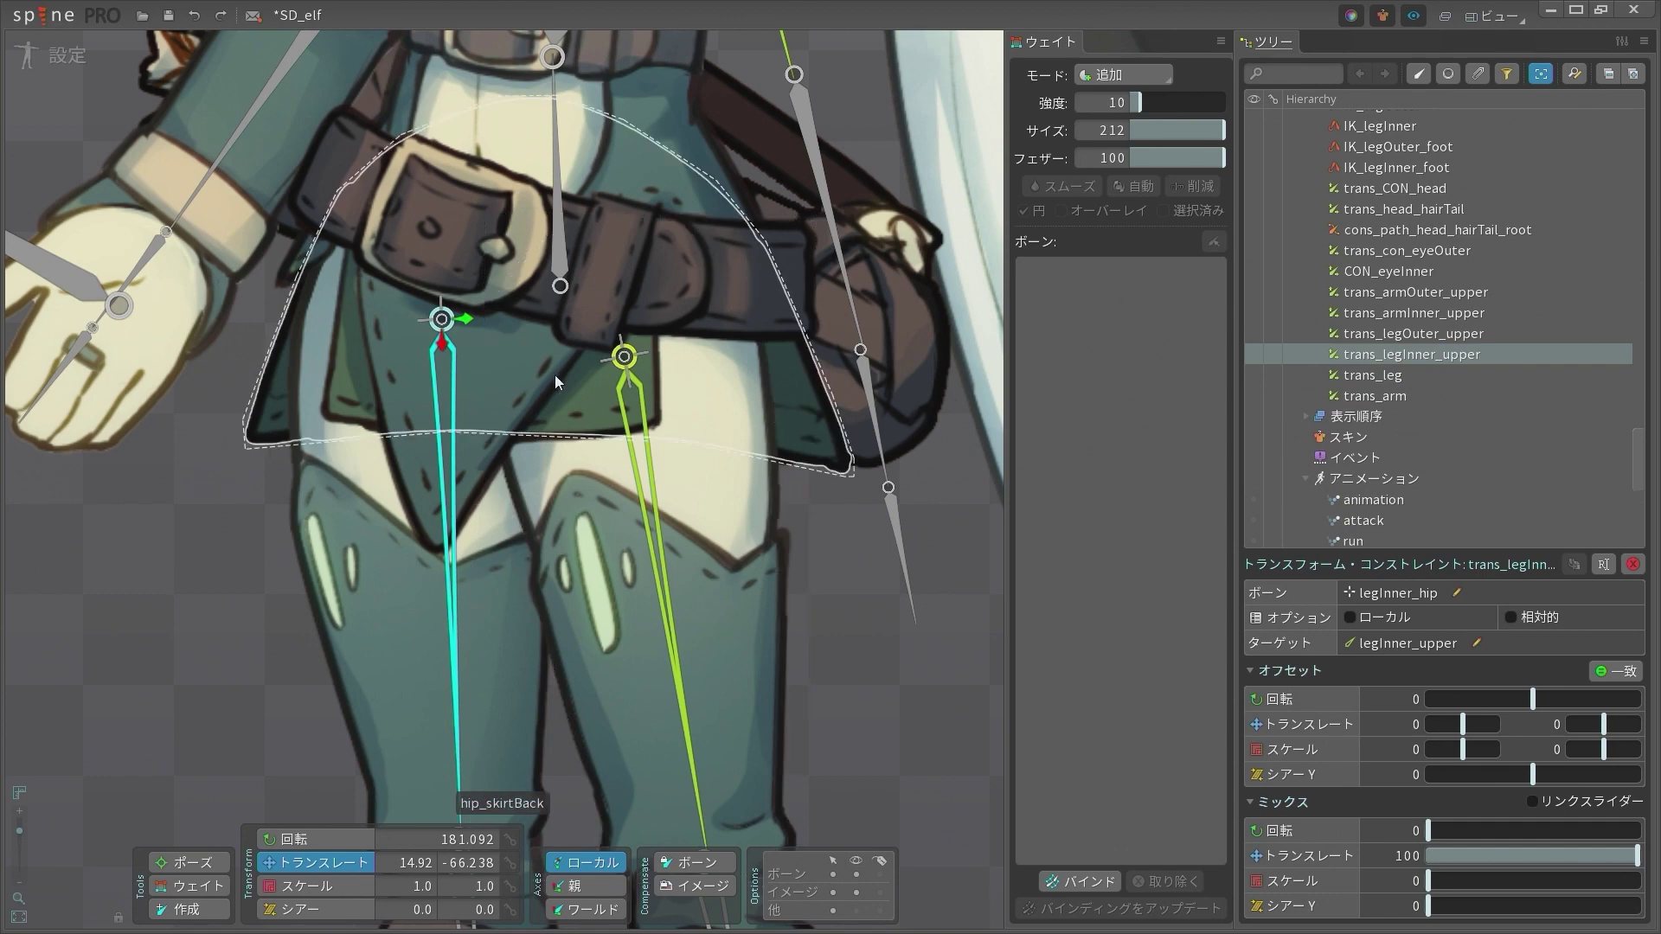
# Try moving the legInner_upper and legOuter_upper bones in turn to test how the hip bones follow, undoing each move
pyautogui.press('space')
pyautogui.moveTo(444, 380)
pyautogui.mouseDown()
pyautogui.moveTo(329, 410)
pyautogui.moveTo(506, 387)
pyautogui.moveTo(362, 372)
pyautogui.moveTo(462, 374)
pyautogui.mouseUp()
pyautogui.hotkey('ctrl', 'z')
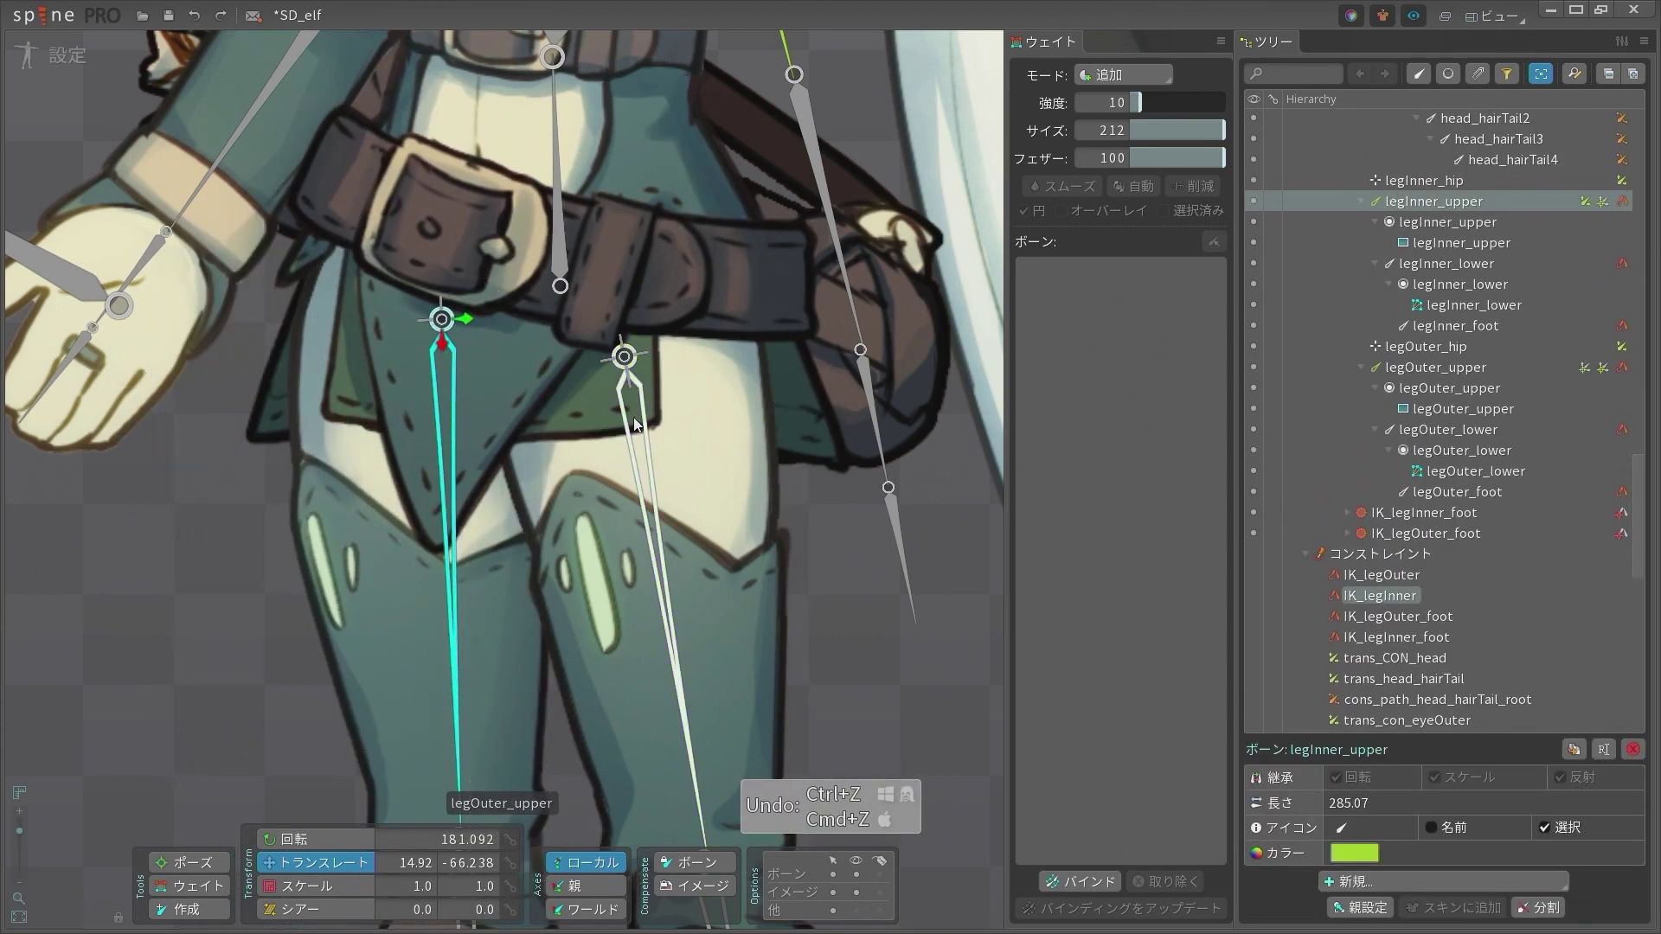
pyautogui.moveTo(635, 424)
pyautogui.mouseDown()
pyautogui.moveTo(580, 437)
pyautogui.moveTo(649, 428)
pyautogui.moveTo(612, 406)
pyautogui.mouseUp()
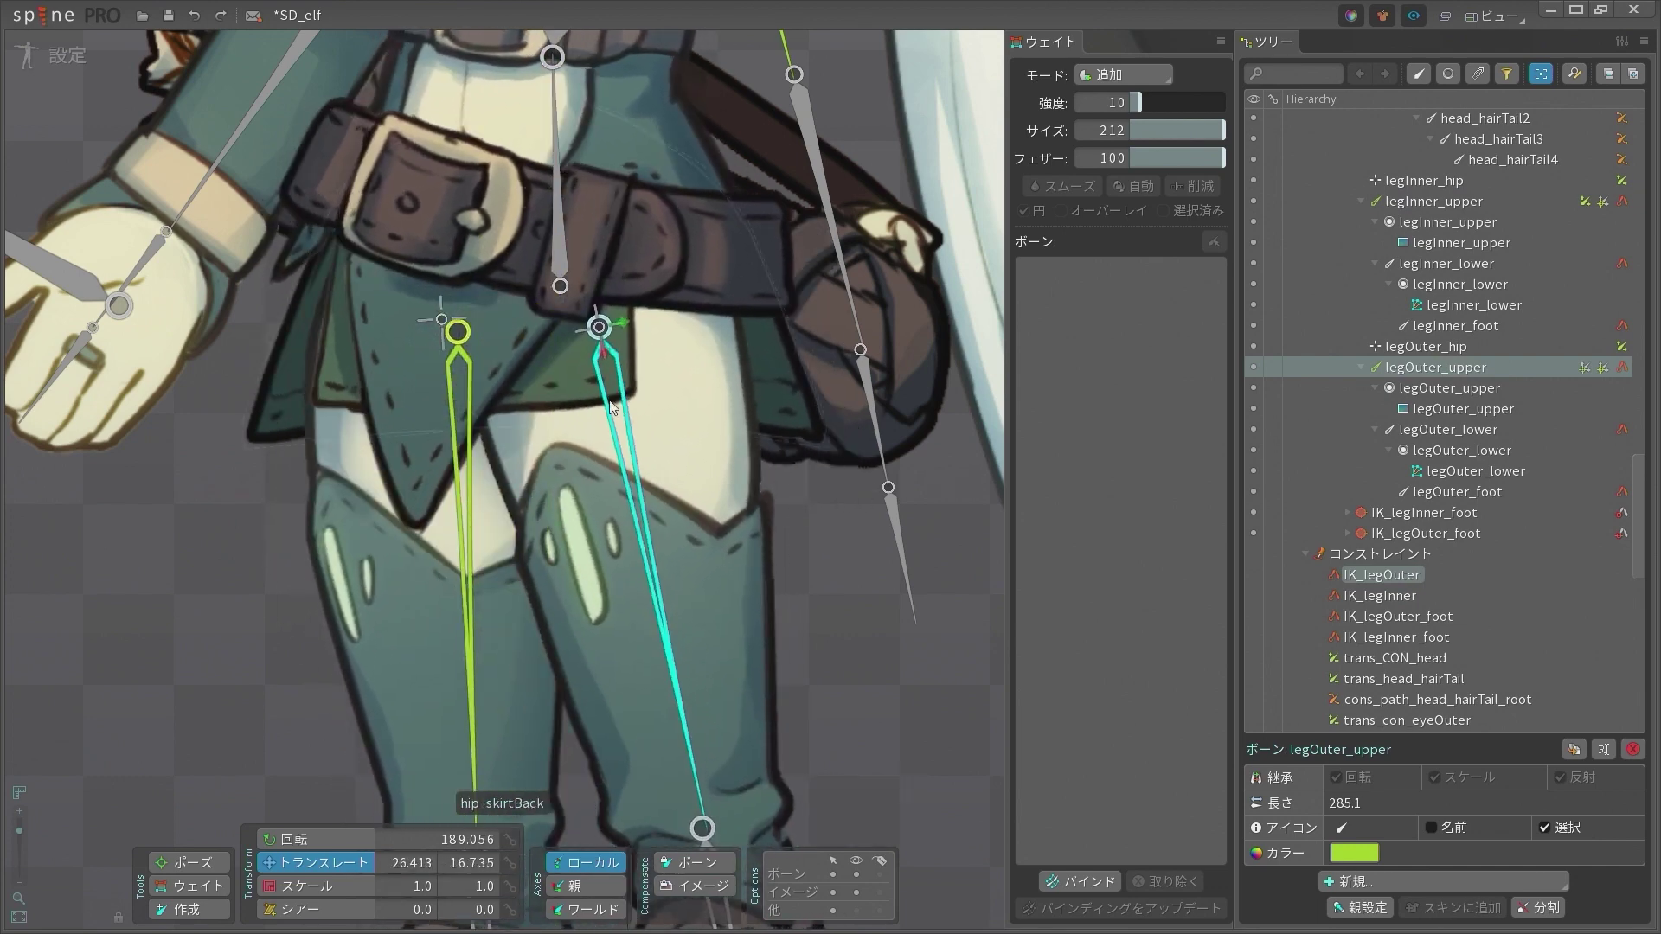
pyautogui.hotkey('ctrl', 'z')
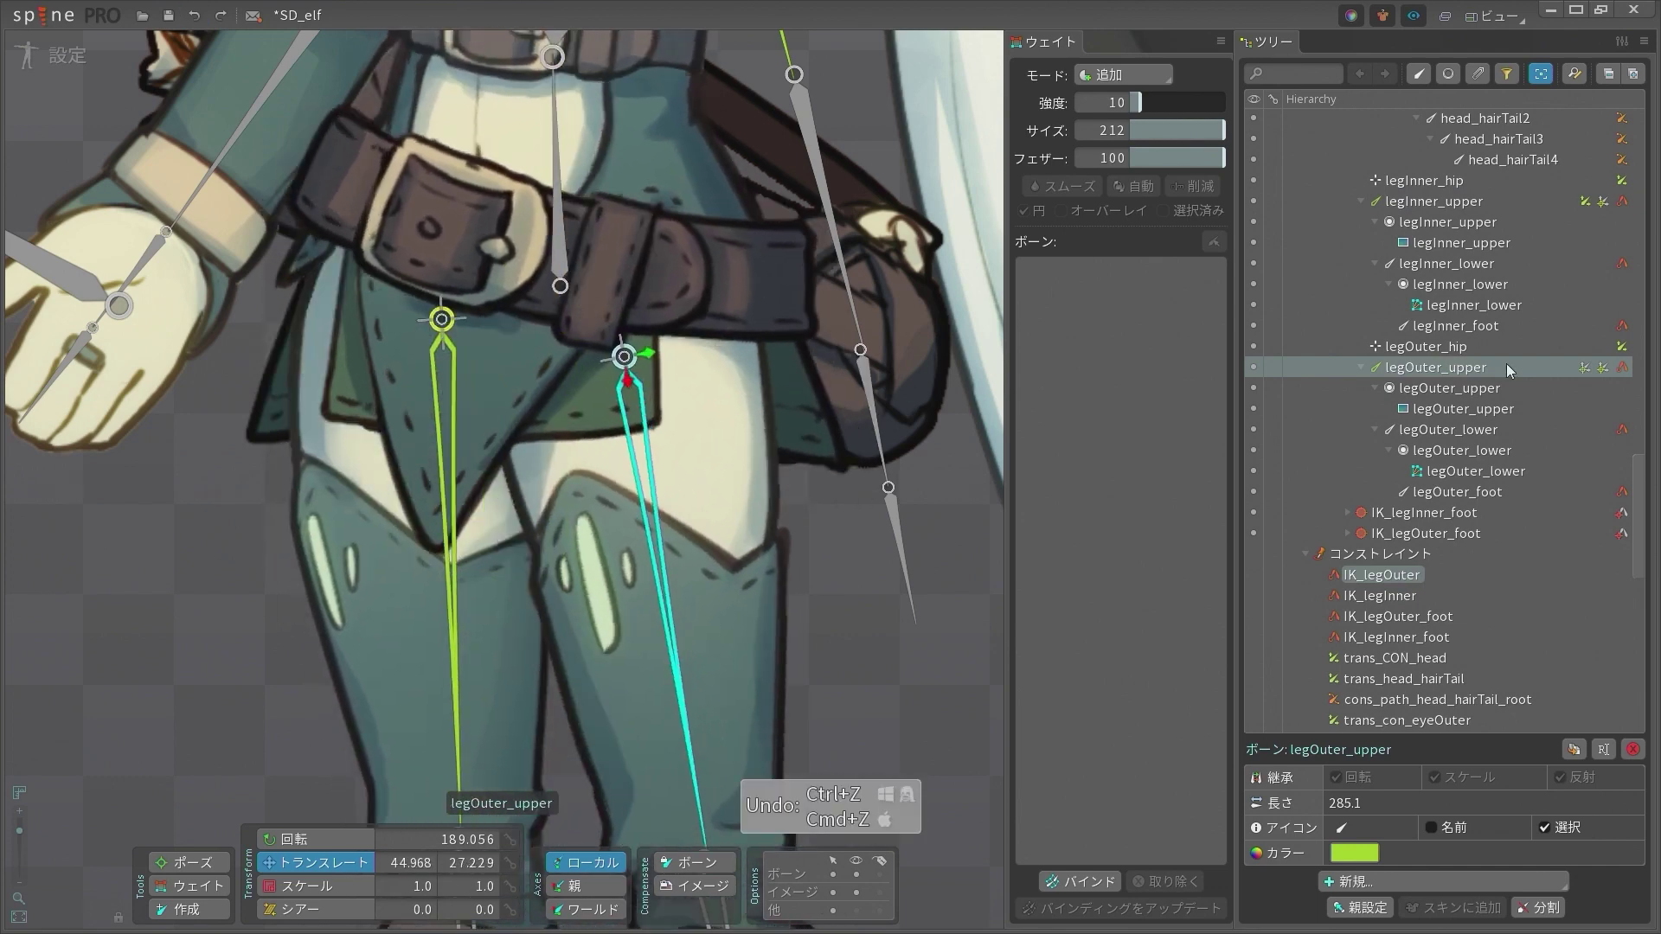
# Examine the order of the constraints from IK_legOuter through trans_arm in the hierarchy
pyautogui.click(1584, 367)
pyautogui.scroll(3, 1393, 372)
pyautogui.click(1404, 318)
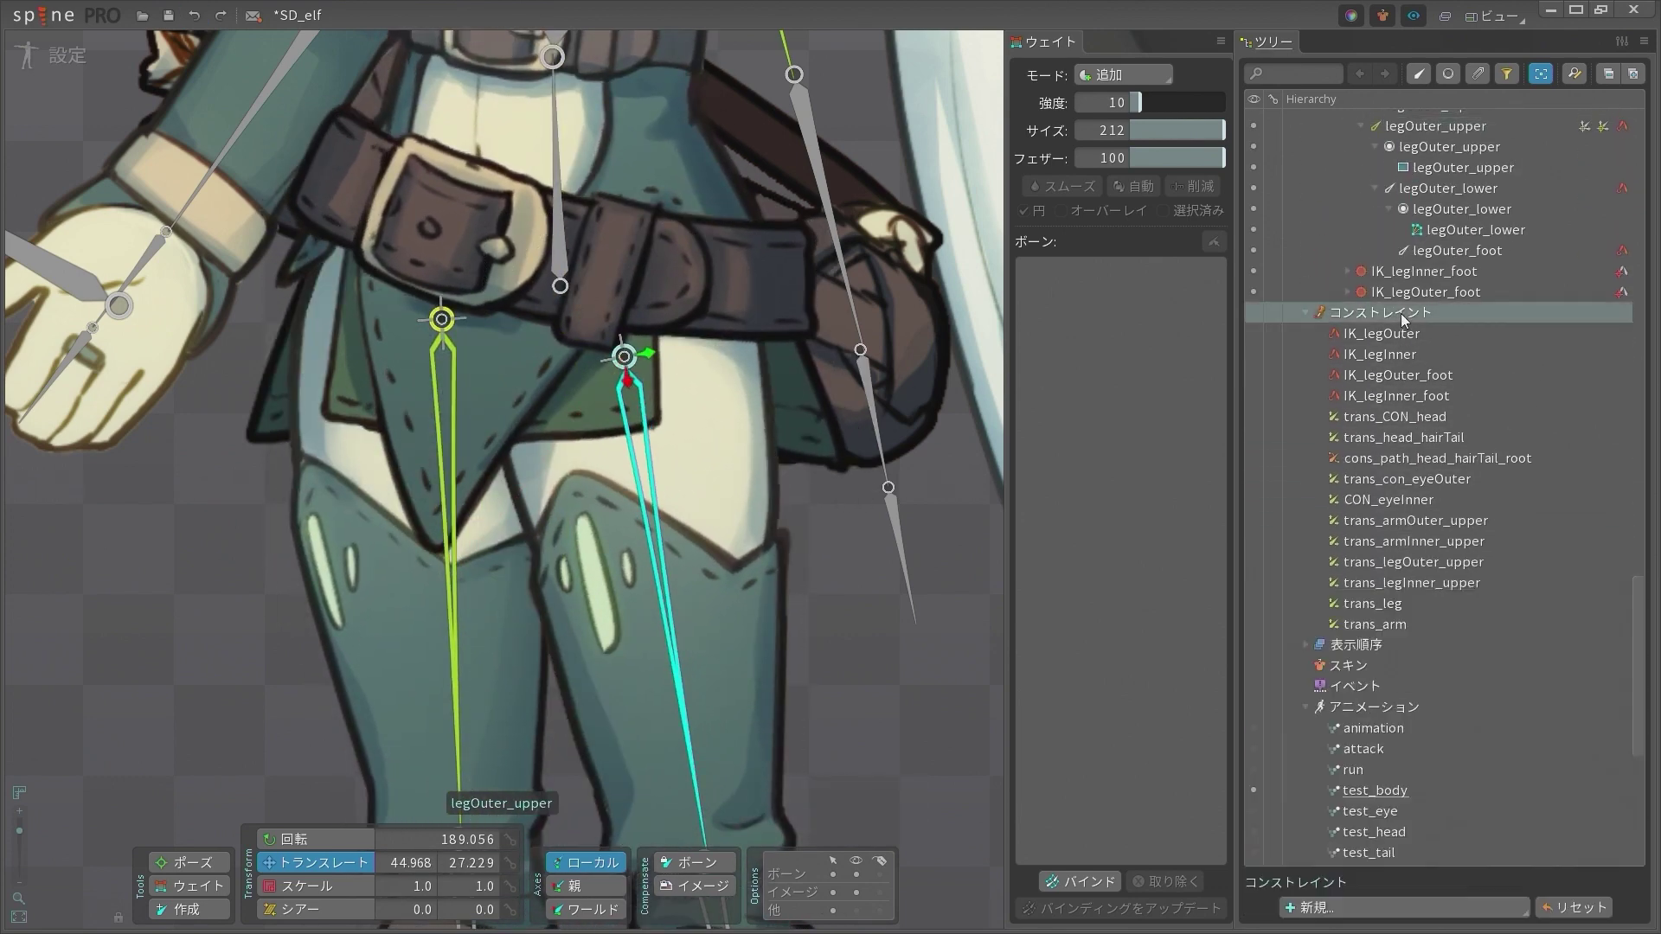
pyautogui.click(545, 378)
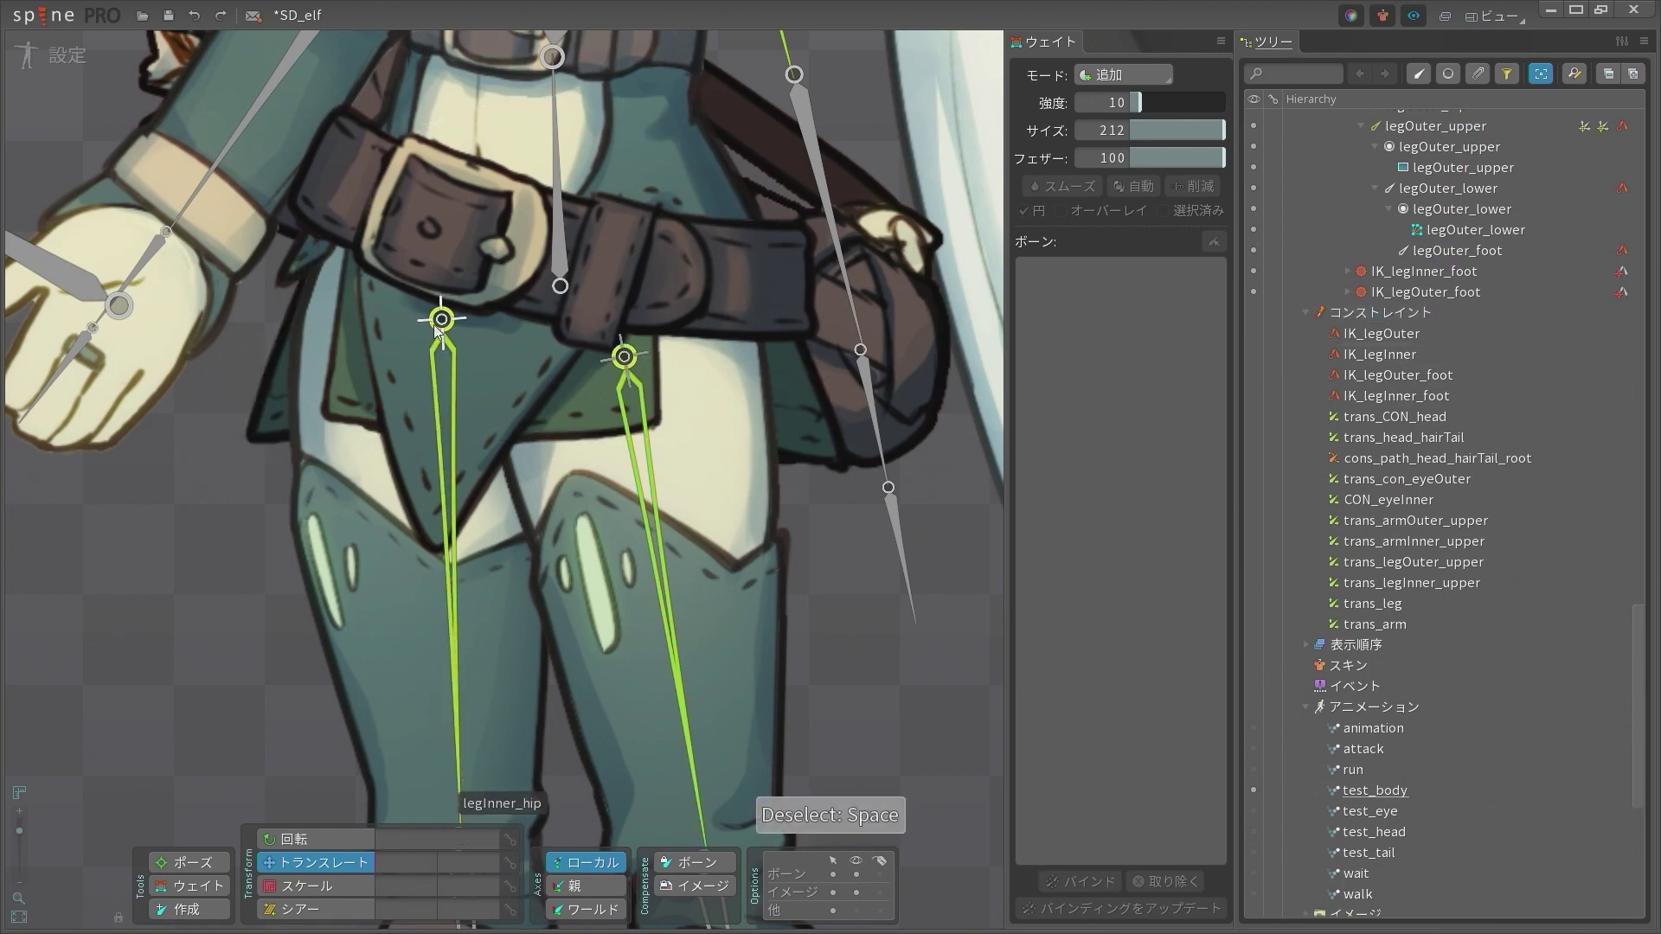
pyautogui.click(1431, 312)
pyautogui.click(1418, 334)
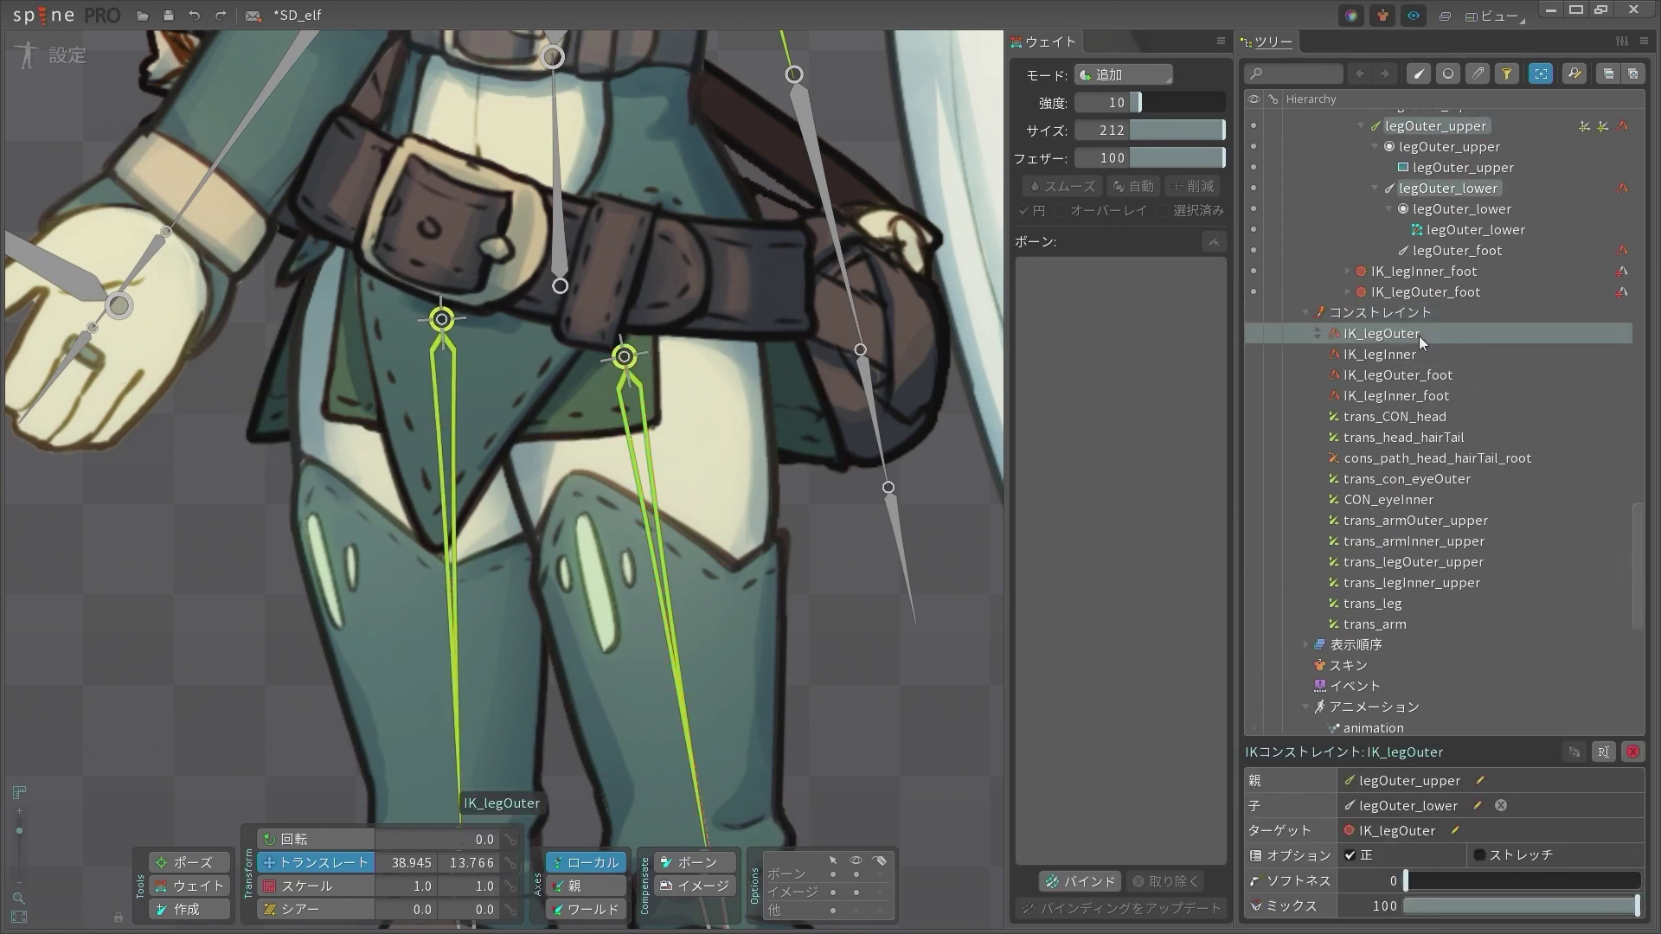
pyautogui.keyDown('shift'); pyautogui.click(1435, 627); pyautogui.keyUp('shift')
pyautogui.click(471, 344)
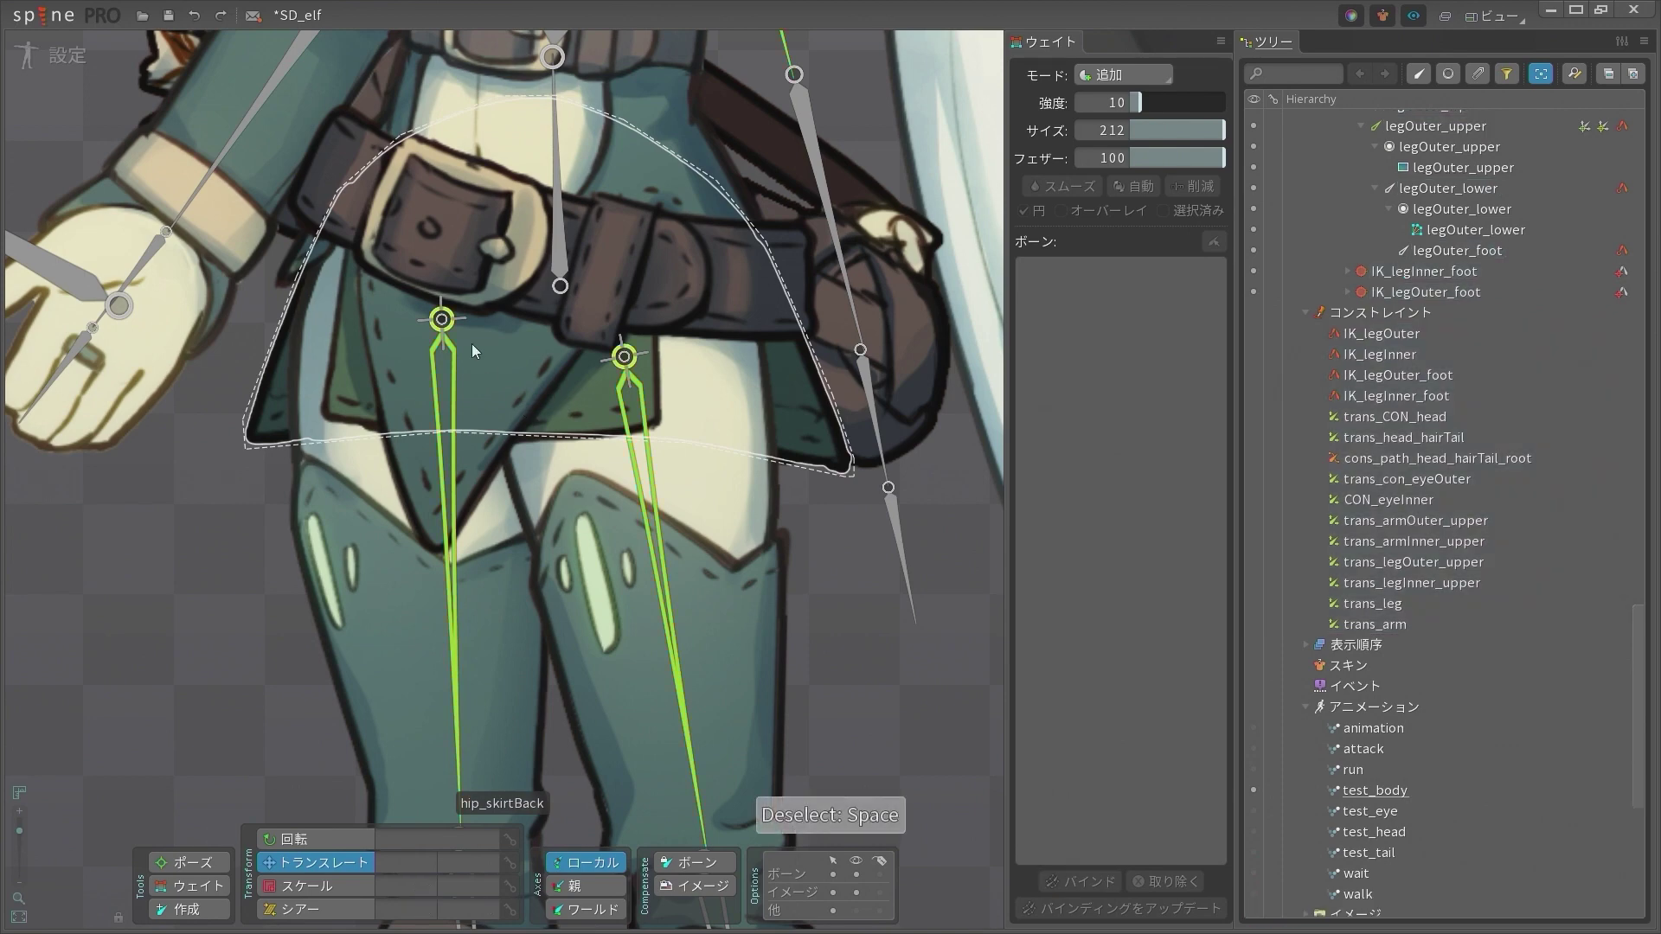
# Try moving the legOuter_upper bone to see whether legInner_hip follows the inner leg, and undo the move
pyautogui.click(427, 319)
pyautogui.click(448, 322)
pyautogui.press('space')
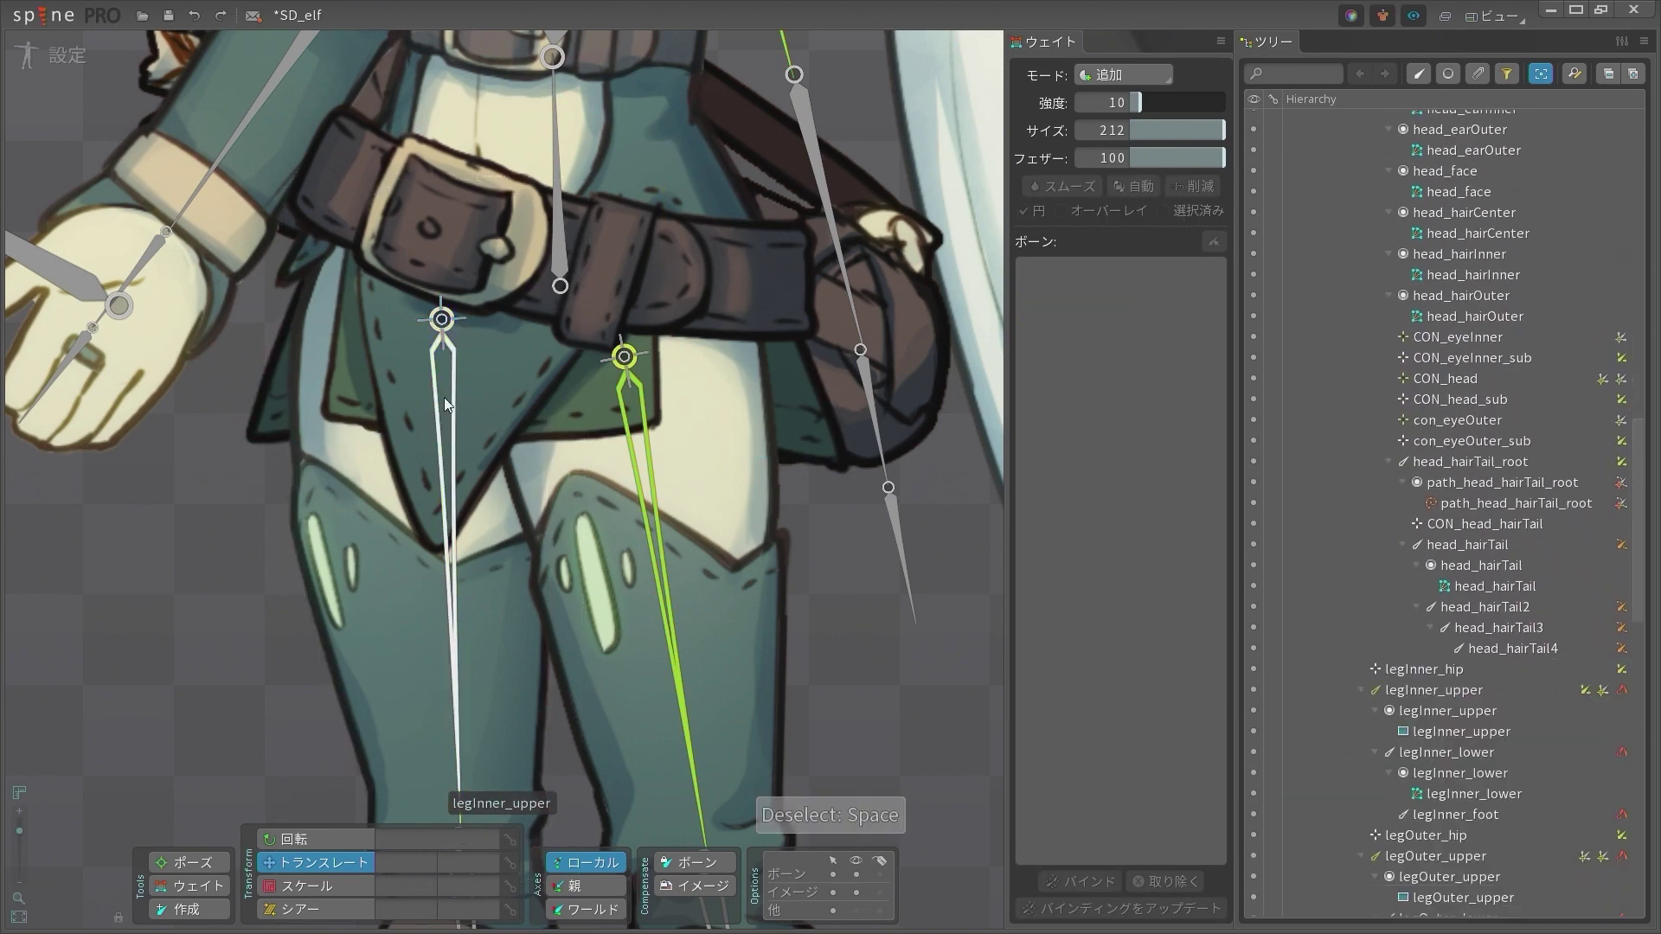
pyautogui.moveTo(637, 408); pyautogui.dragTo(504, 359)
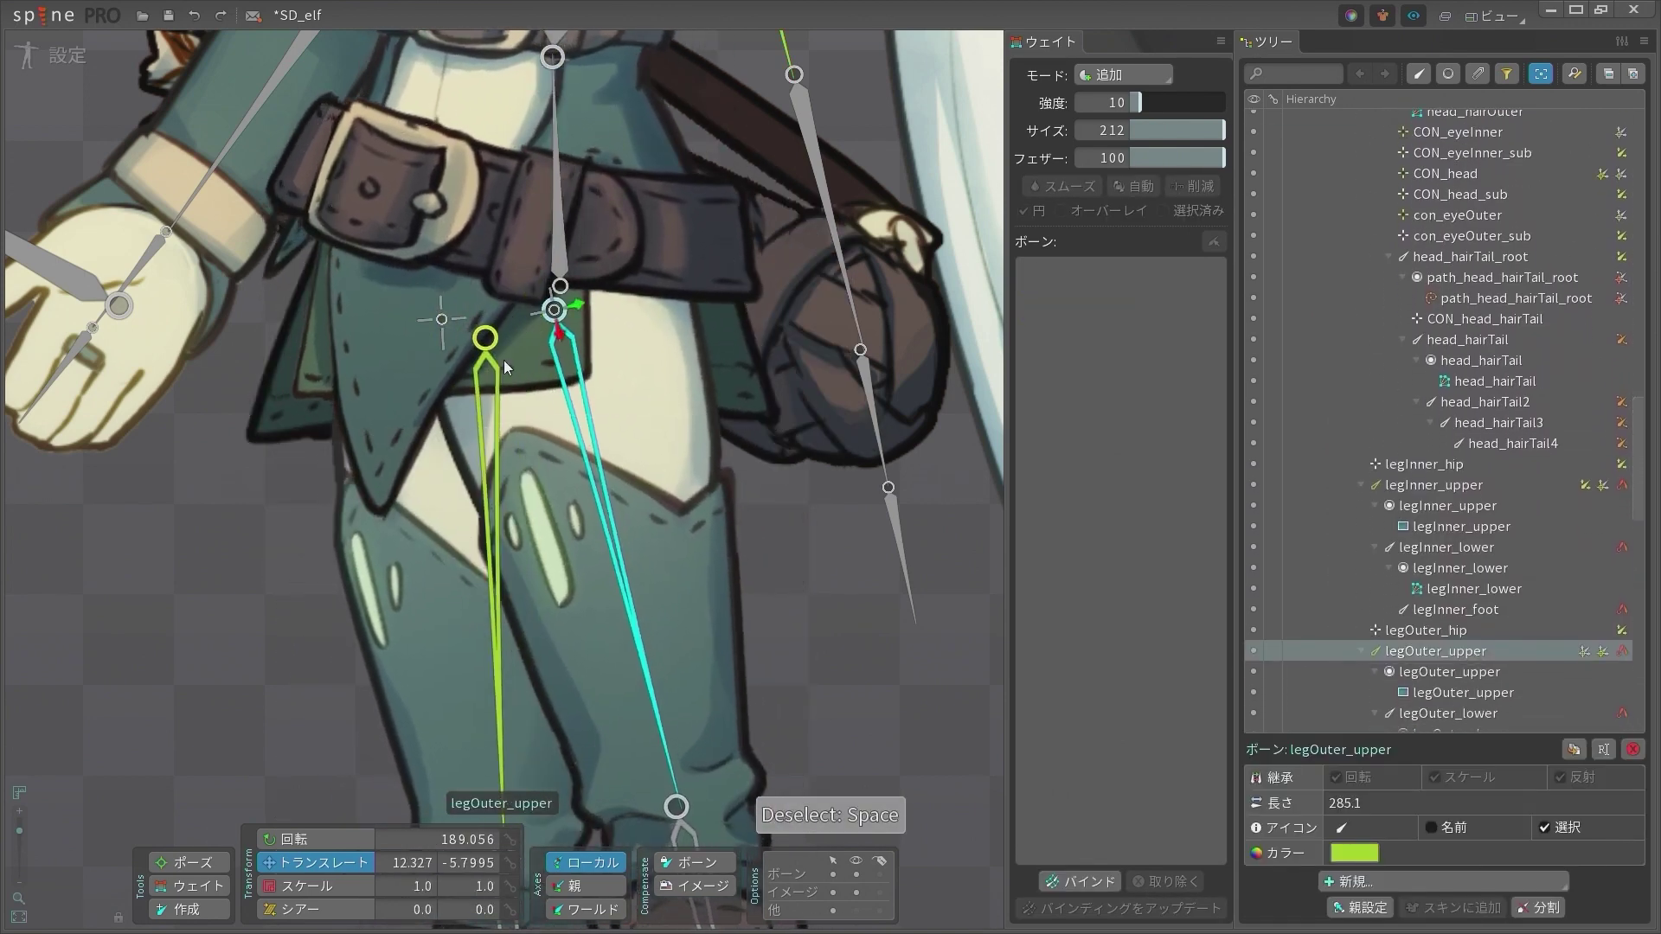
pyautogui.hotkey('ctrl', 'z')
# Inspect the legInner_upper bone's constraints and compare the positions of trans_leg and trans_legInner_upper in the constraint order
pyautogui.click(438, 357)
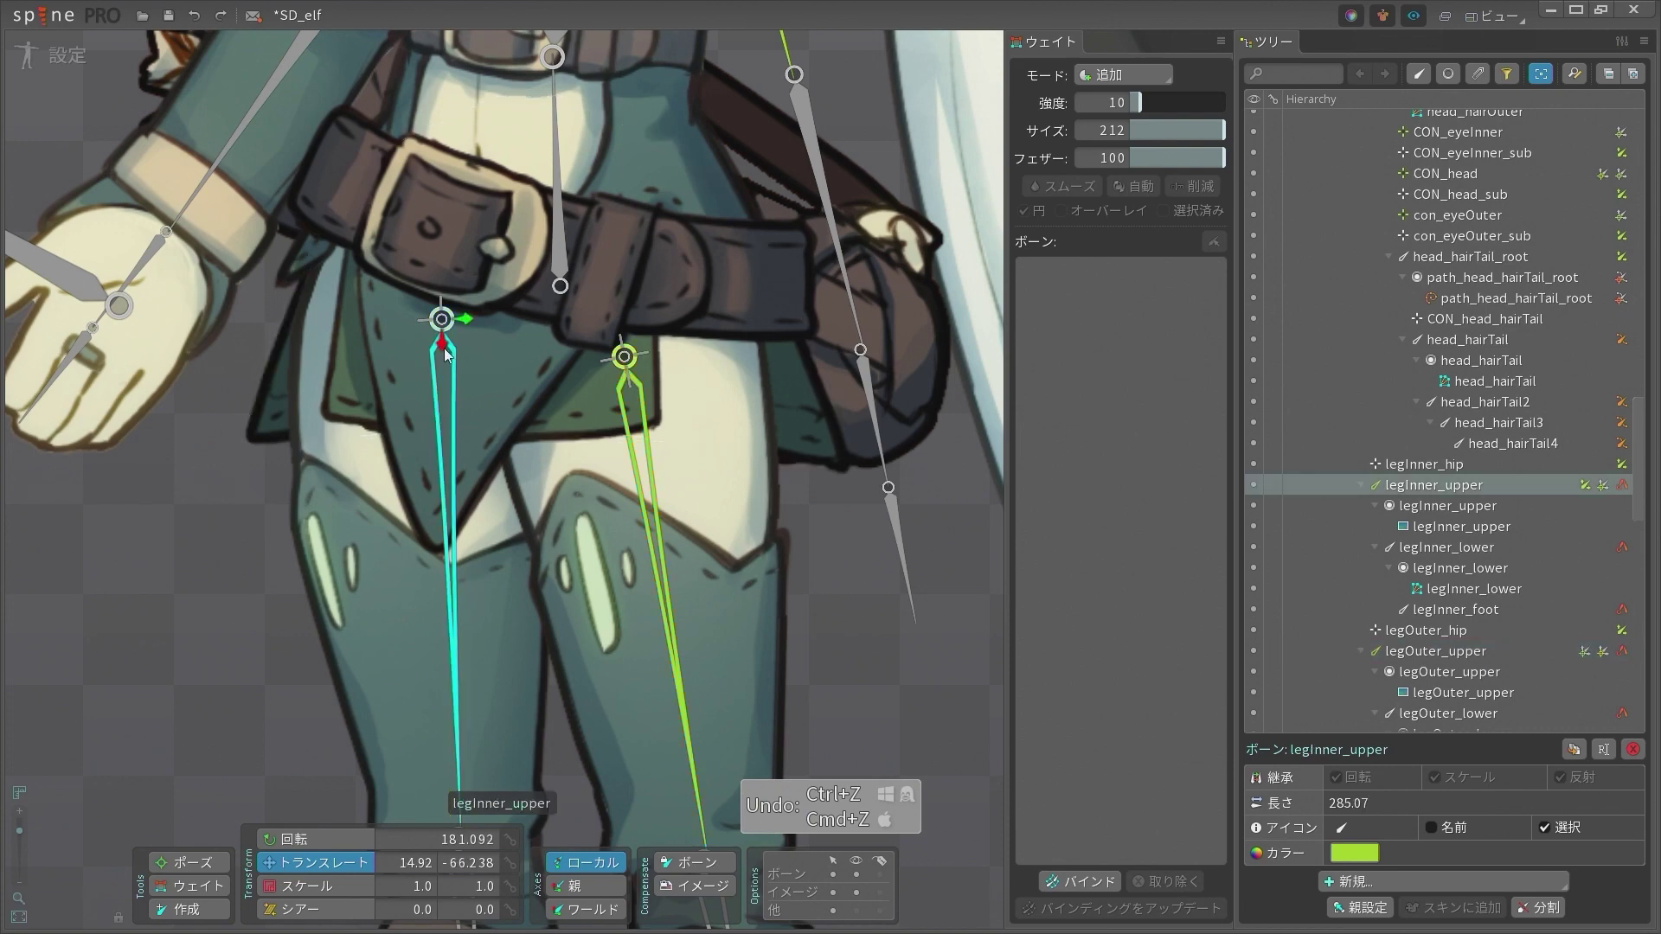
pyautogui.click(544, 353)
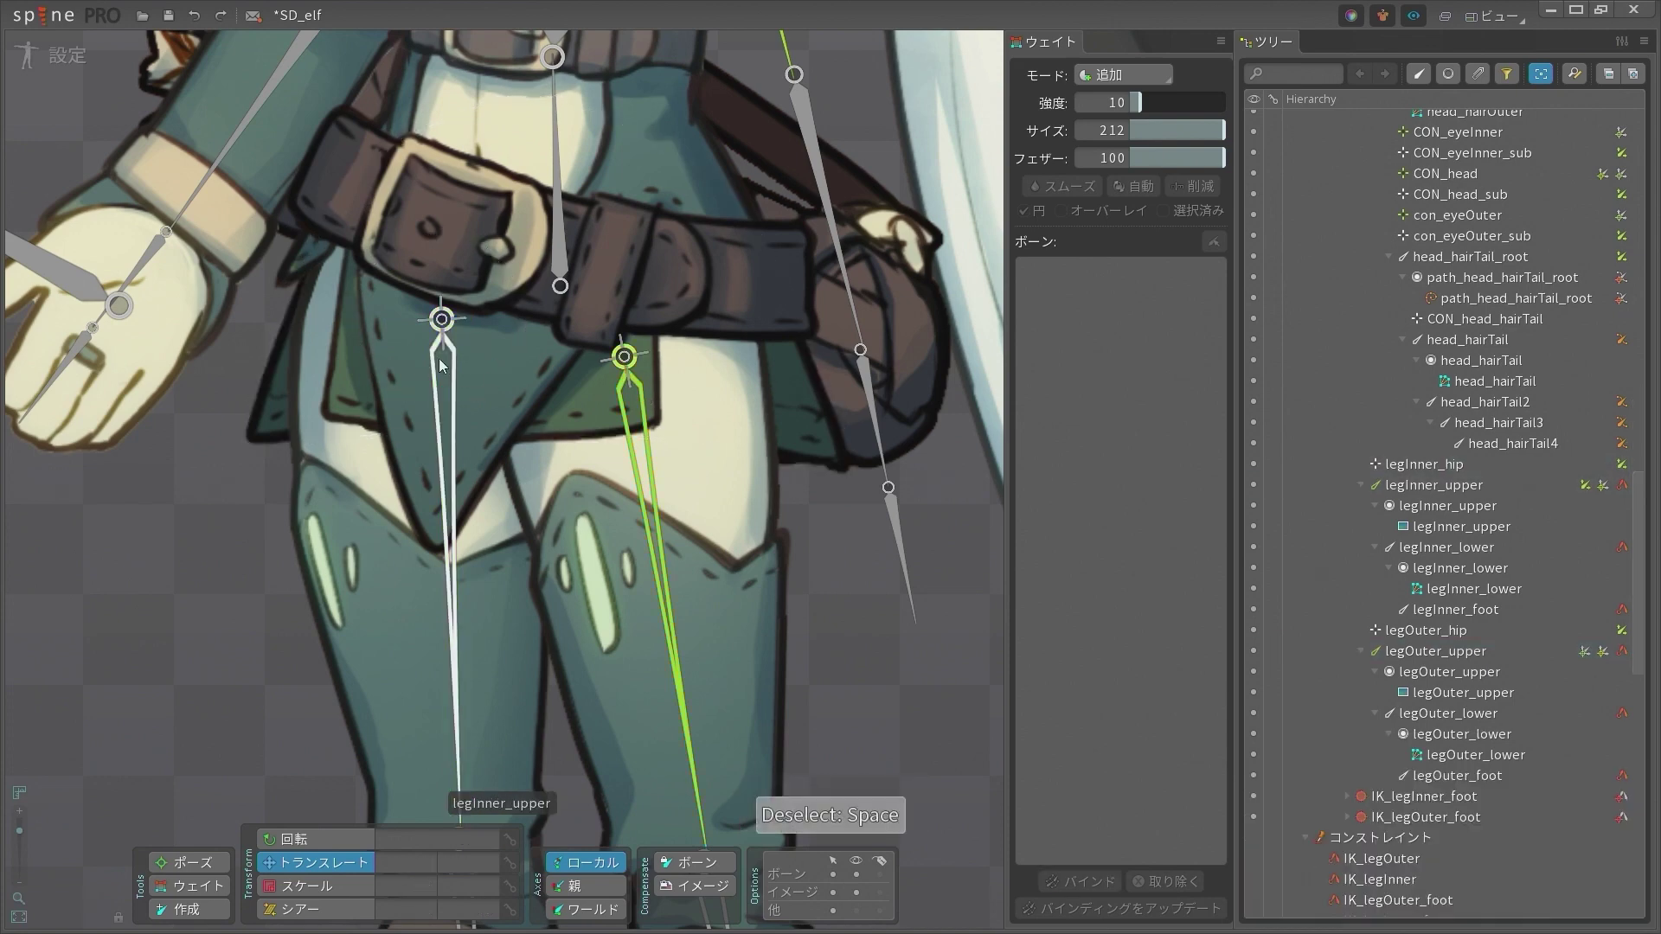
pyautogui.click(439, 358)
pyautogui.scroll(-10, 1488, 493)
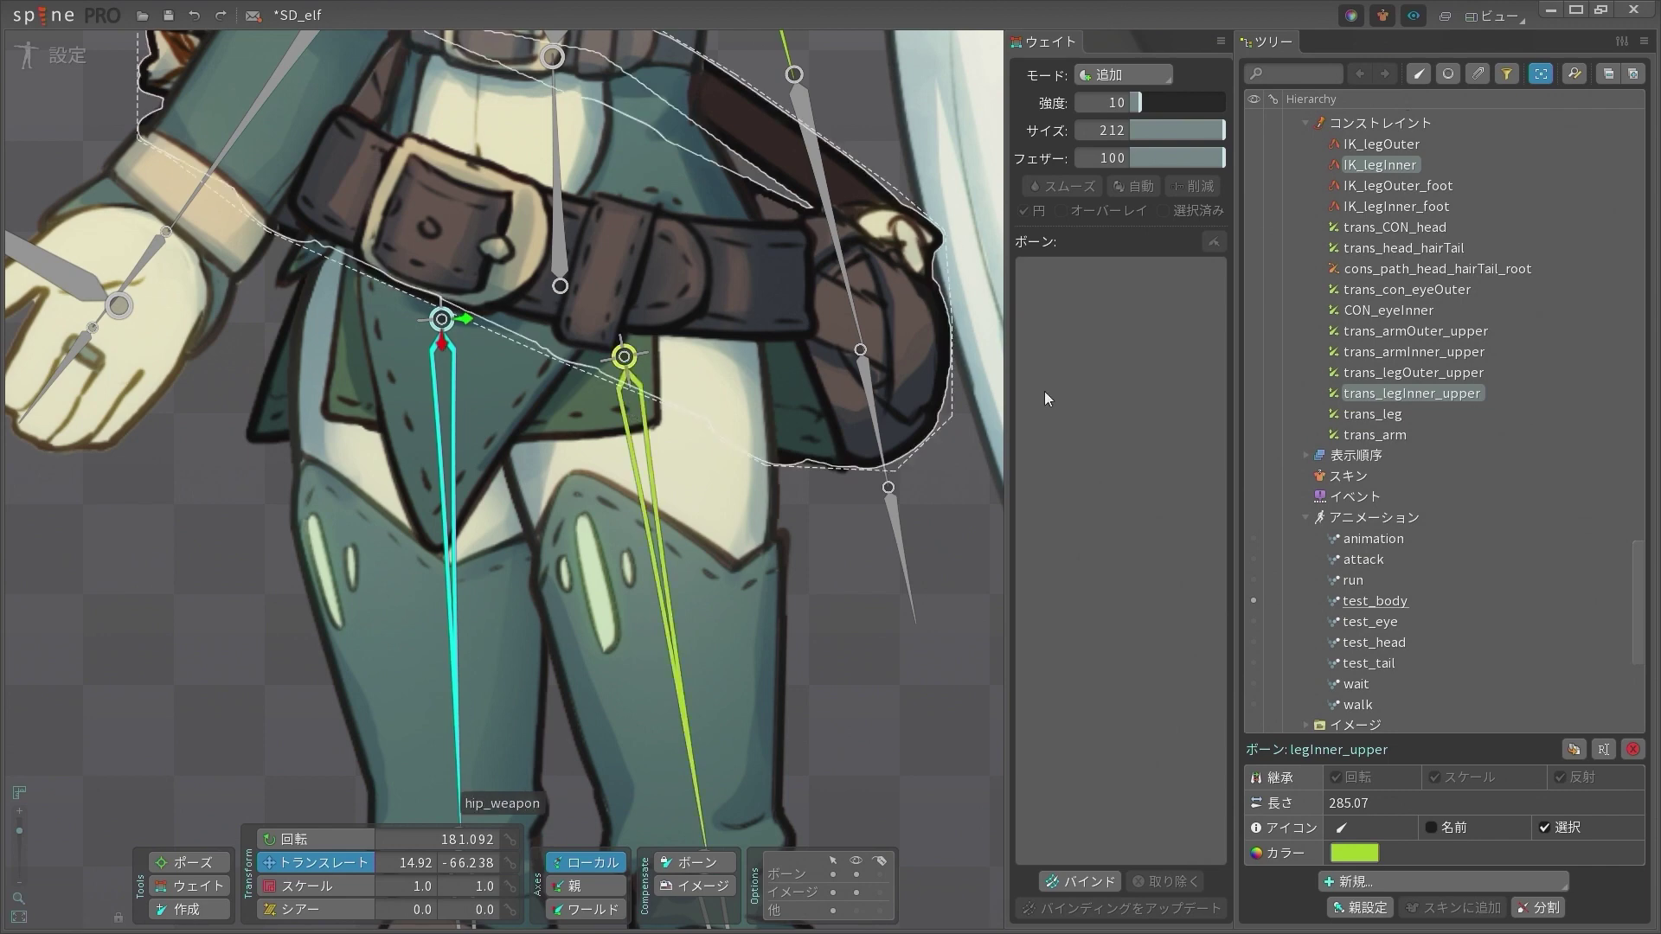
pyautogui.click(1406, 416)
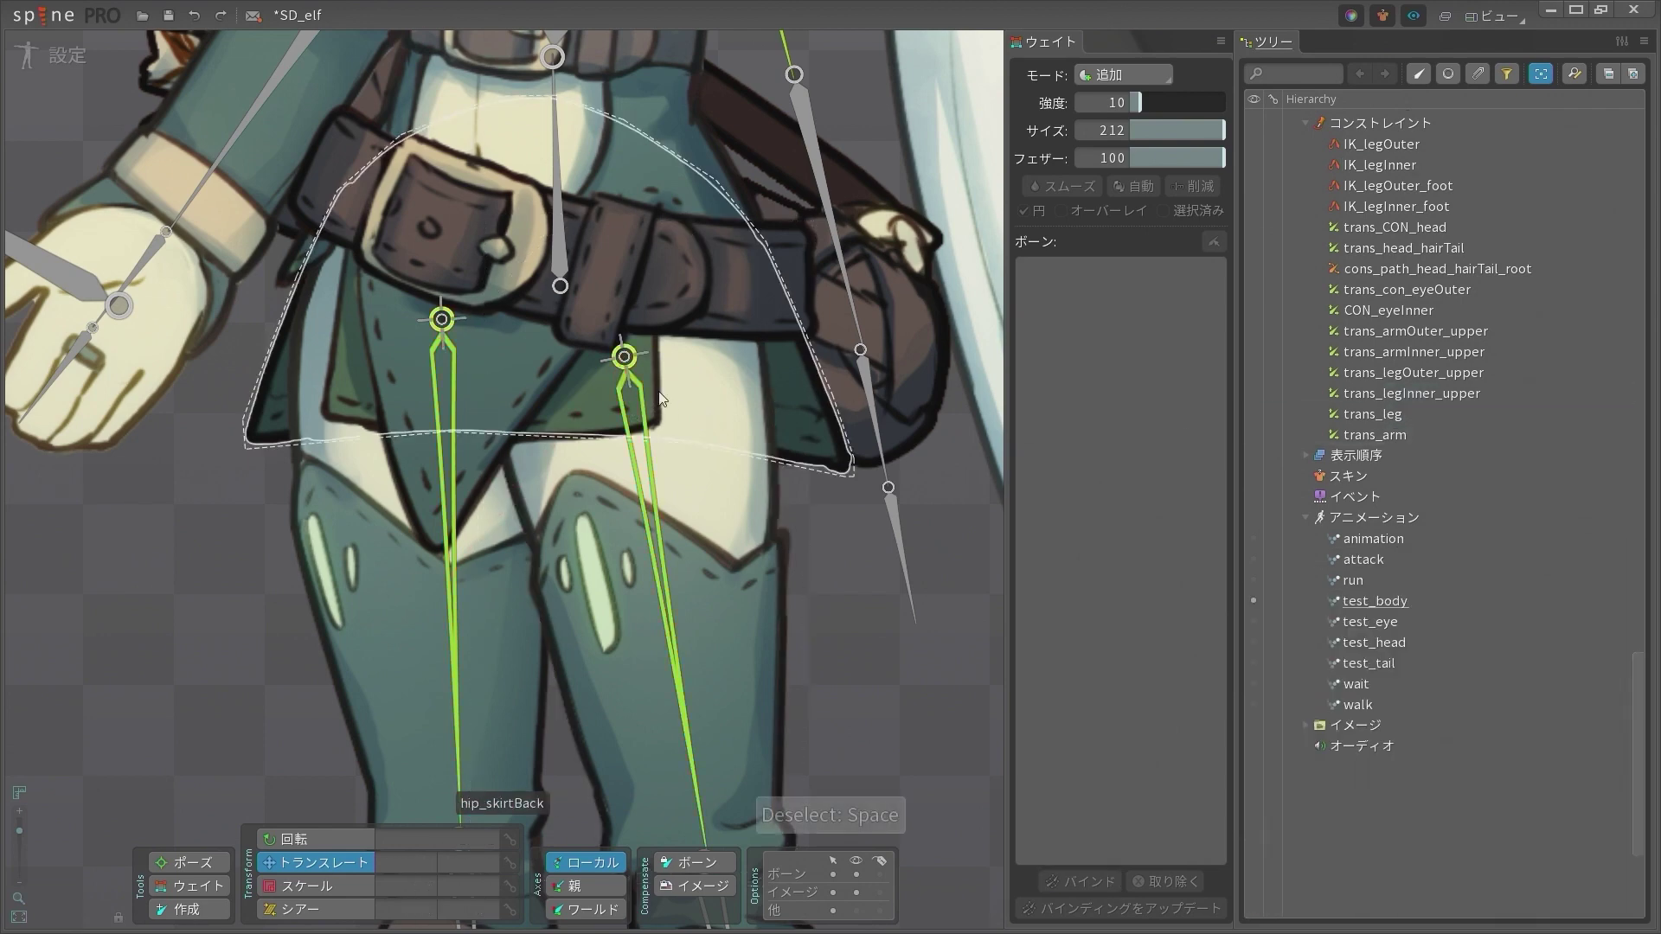
pyautogui.click(1395, 414)
pyautogui.click(1406, 400)
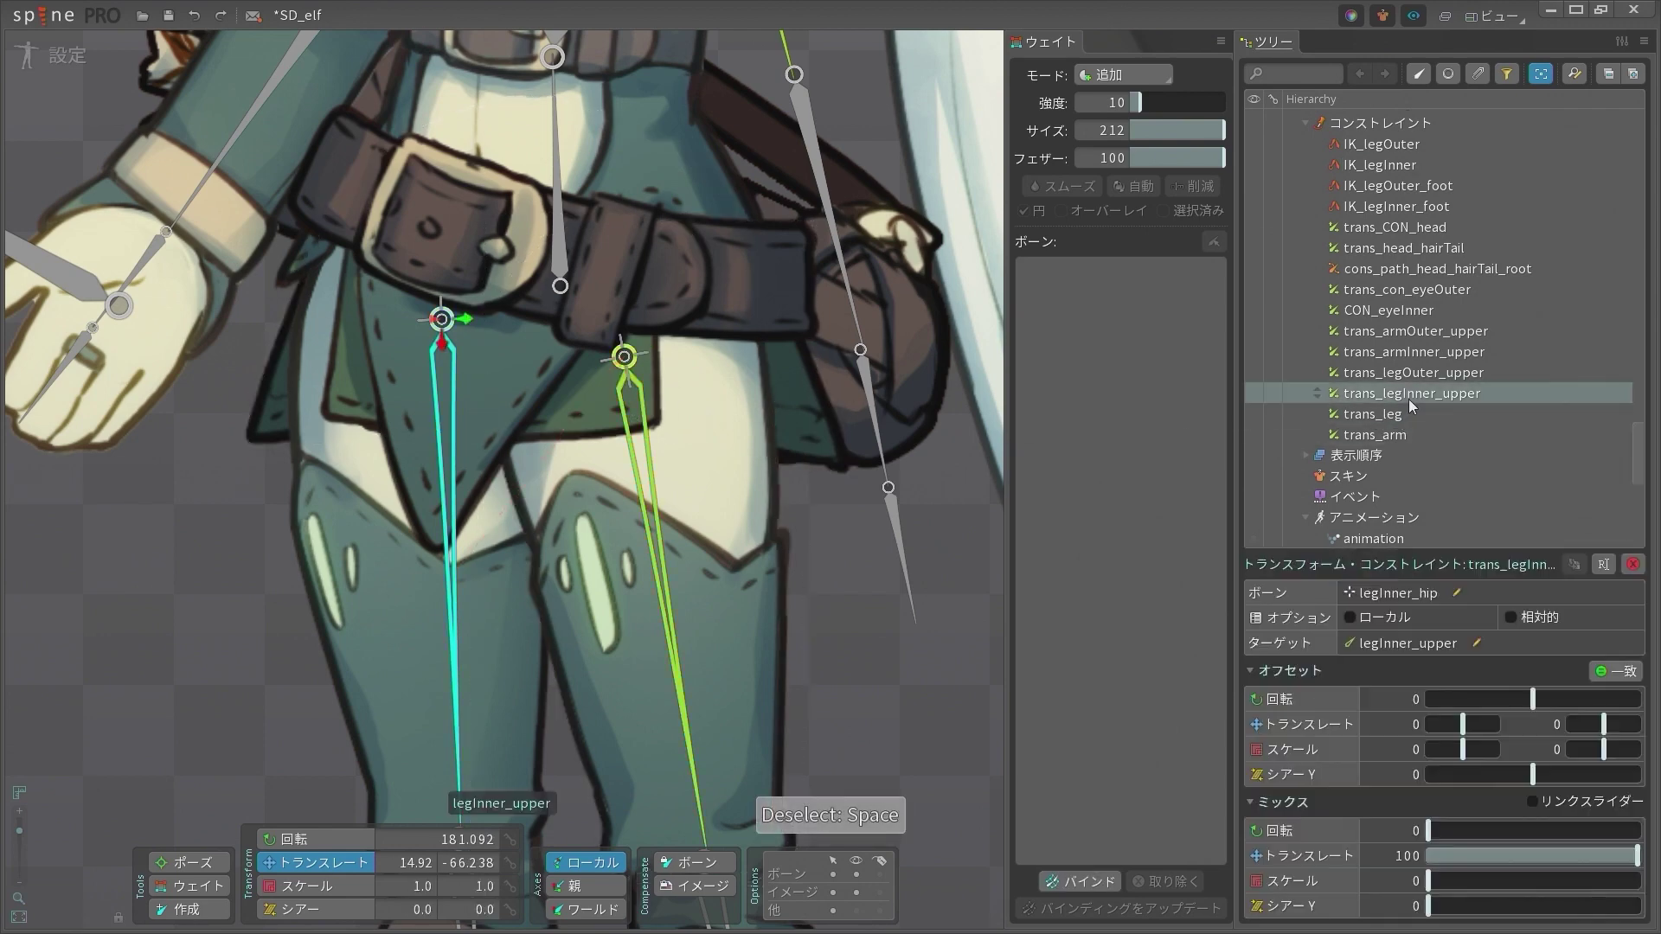
pyautogui.scroll(1, 1429, 378)
pyautogui.scroll(-1, 1429, 379)
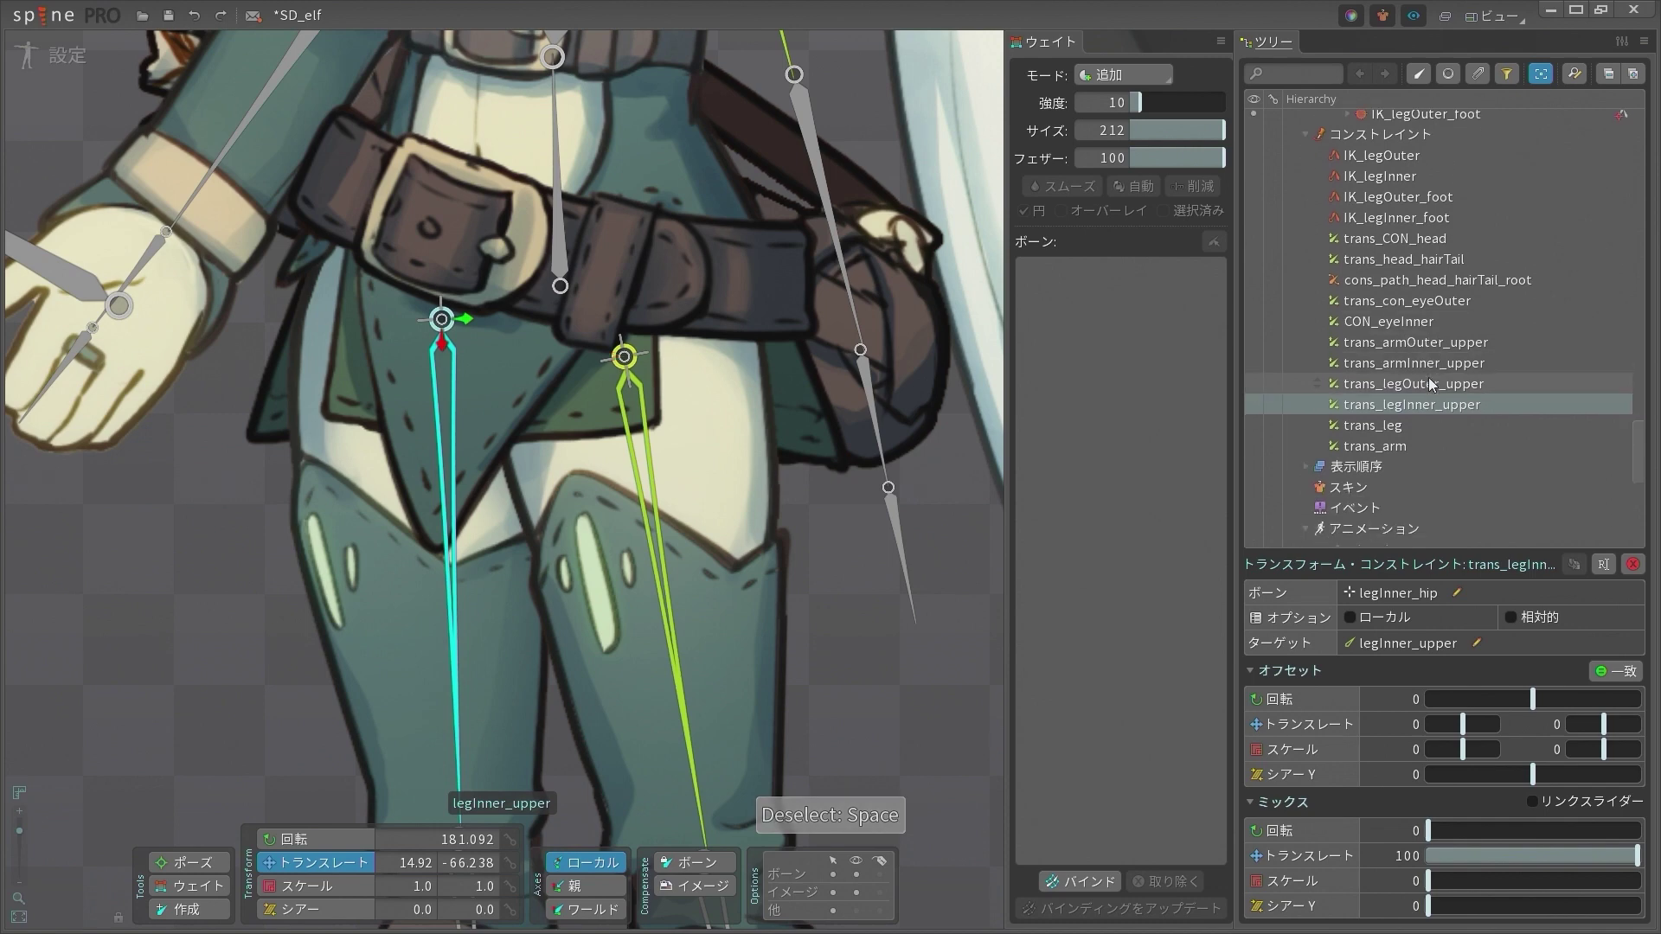
pyautogui.click(1419, 409)
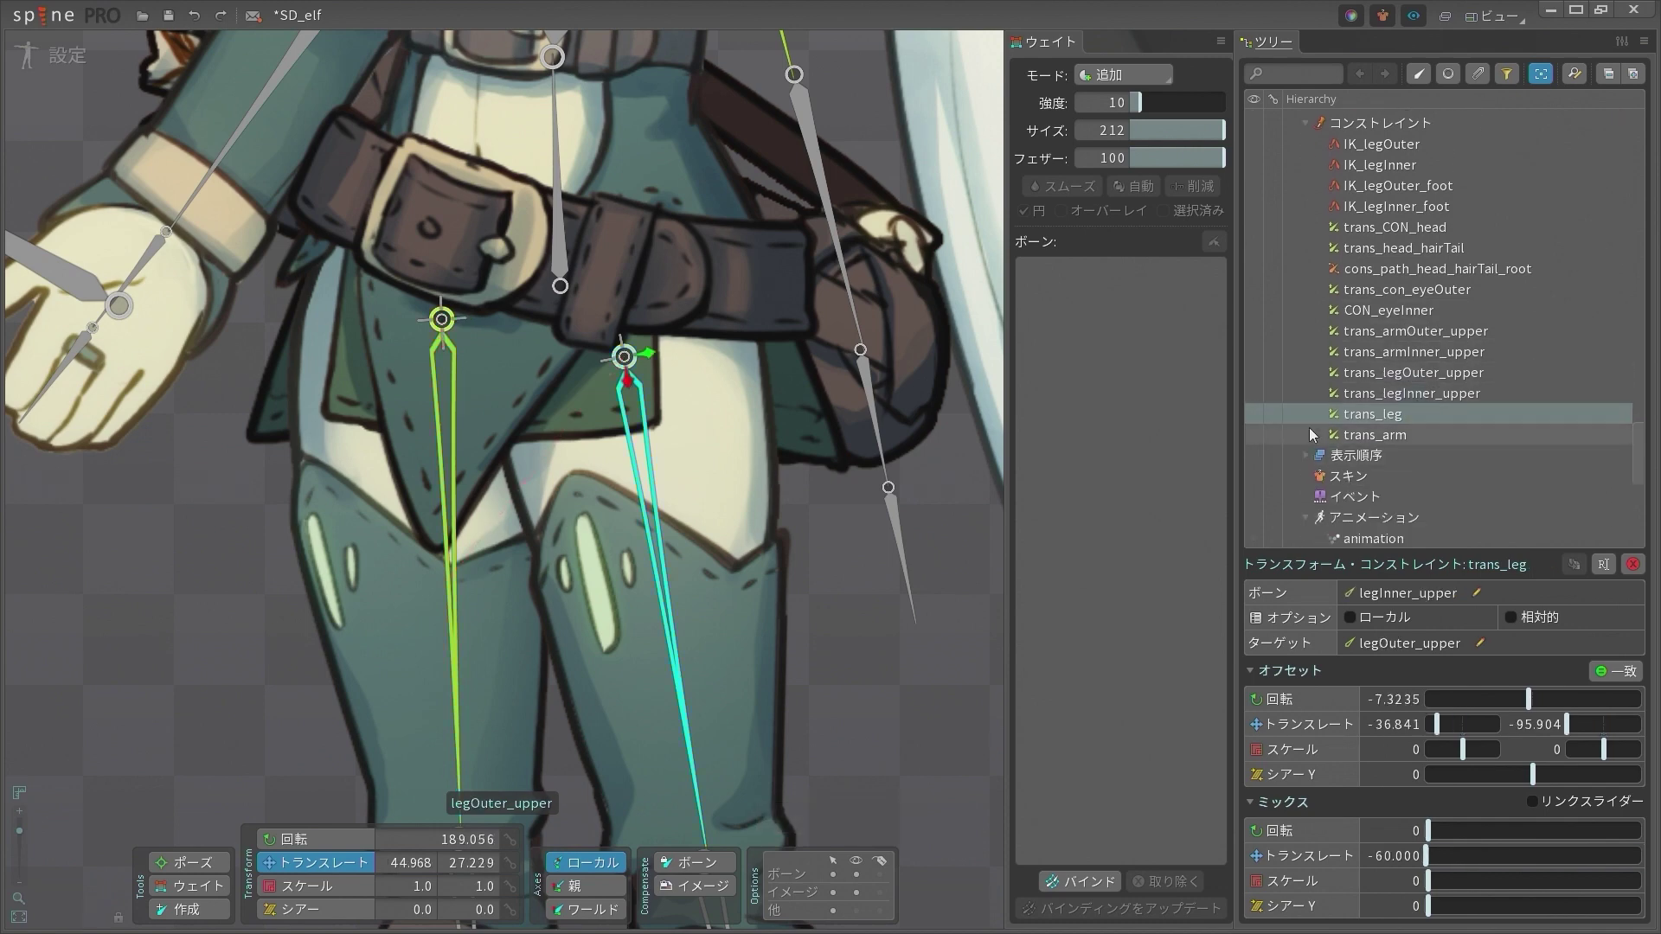
# Reset the constraint order, test it by moving the legOuter_upper bone, and undo the test move
pyautogui.click(627, 425)
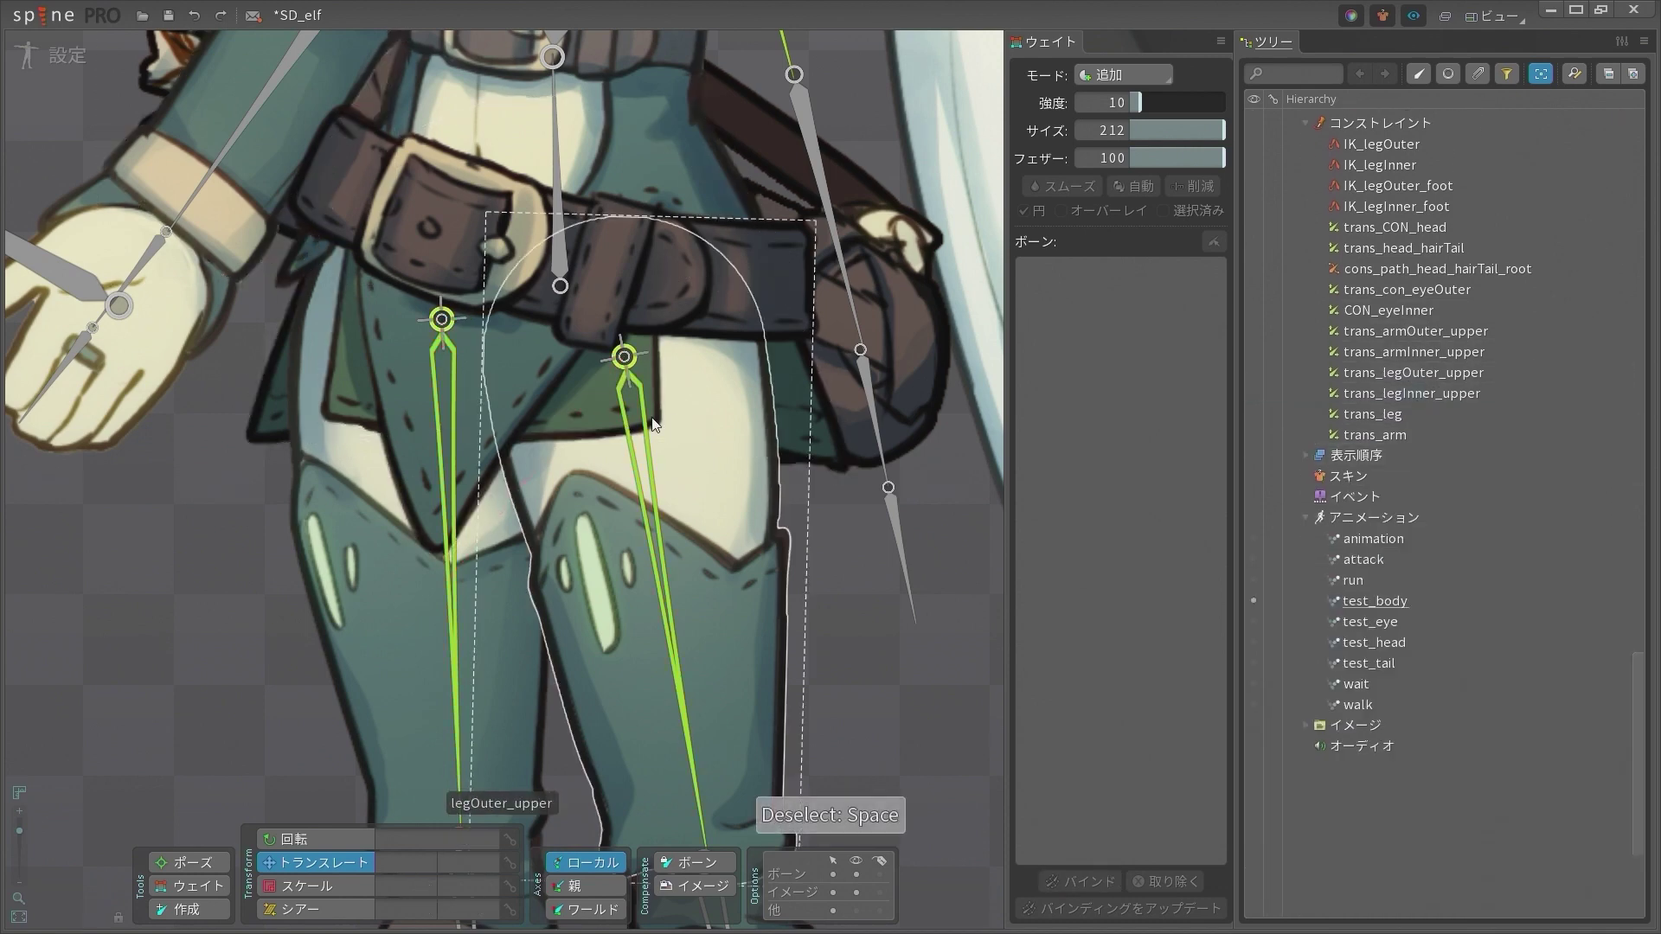
pyautogui.click(1388, 125)
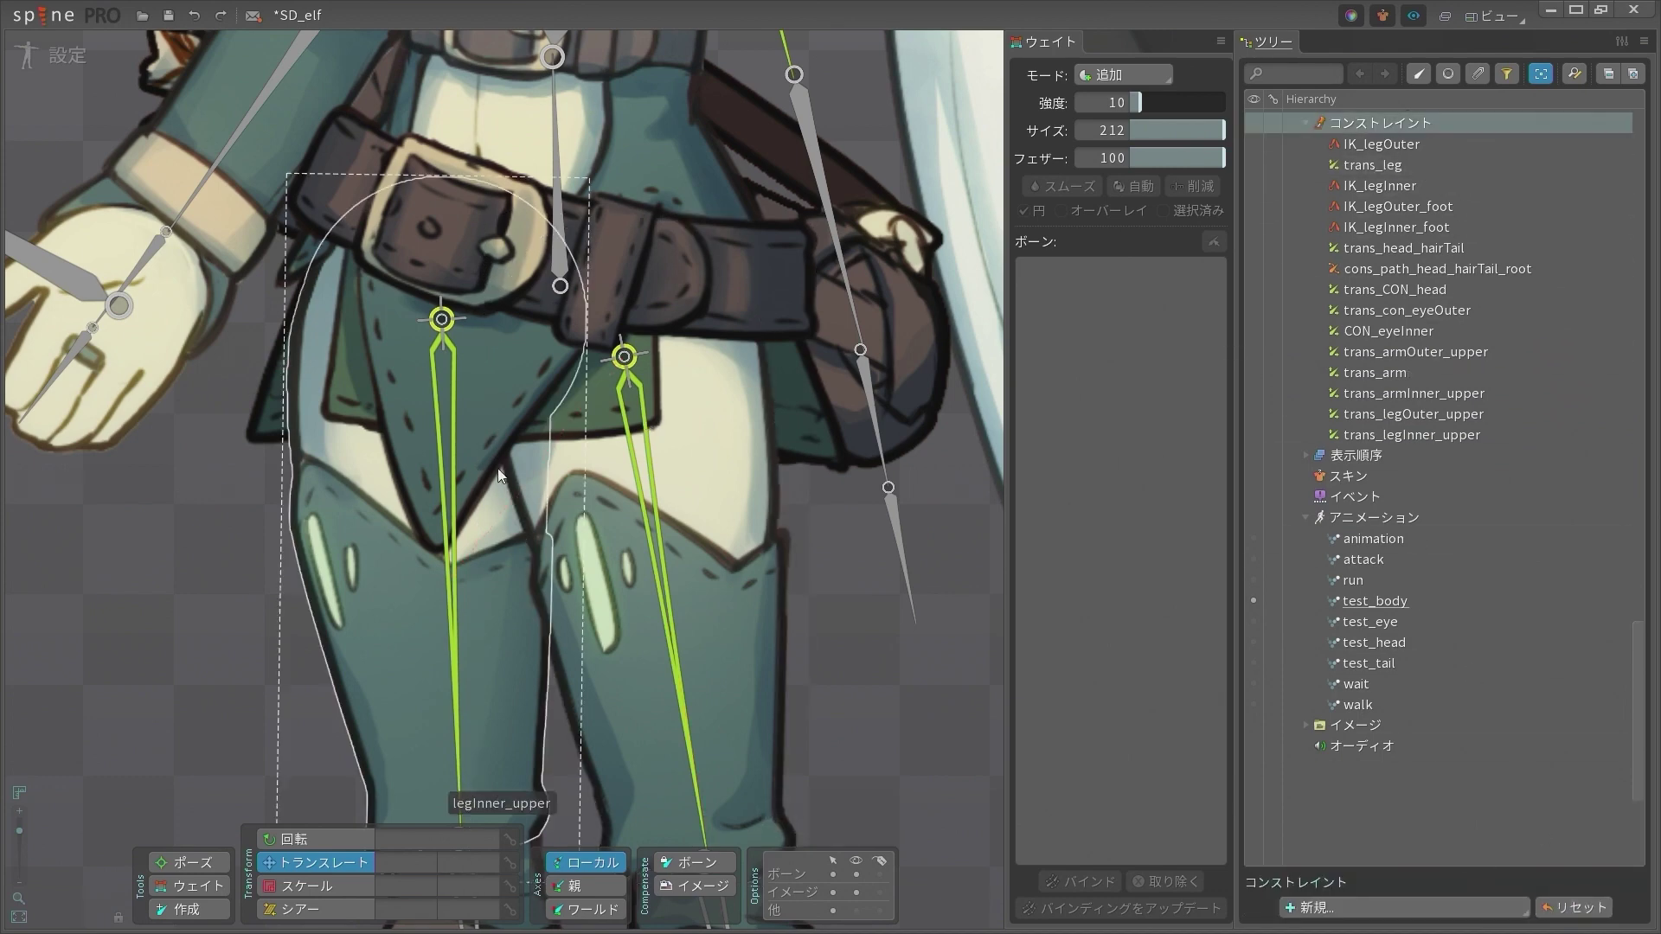
pyautogui.click(583, 480)
pyautogui.moveTo(642, 457); pyautogui.dragTo(522, 366)
pyautogui.hotkey('ctrl', 'z')
pyautogui.click(442, 320)
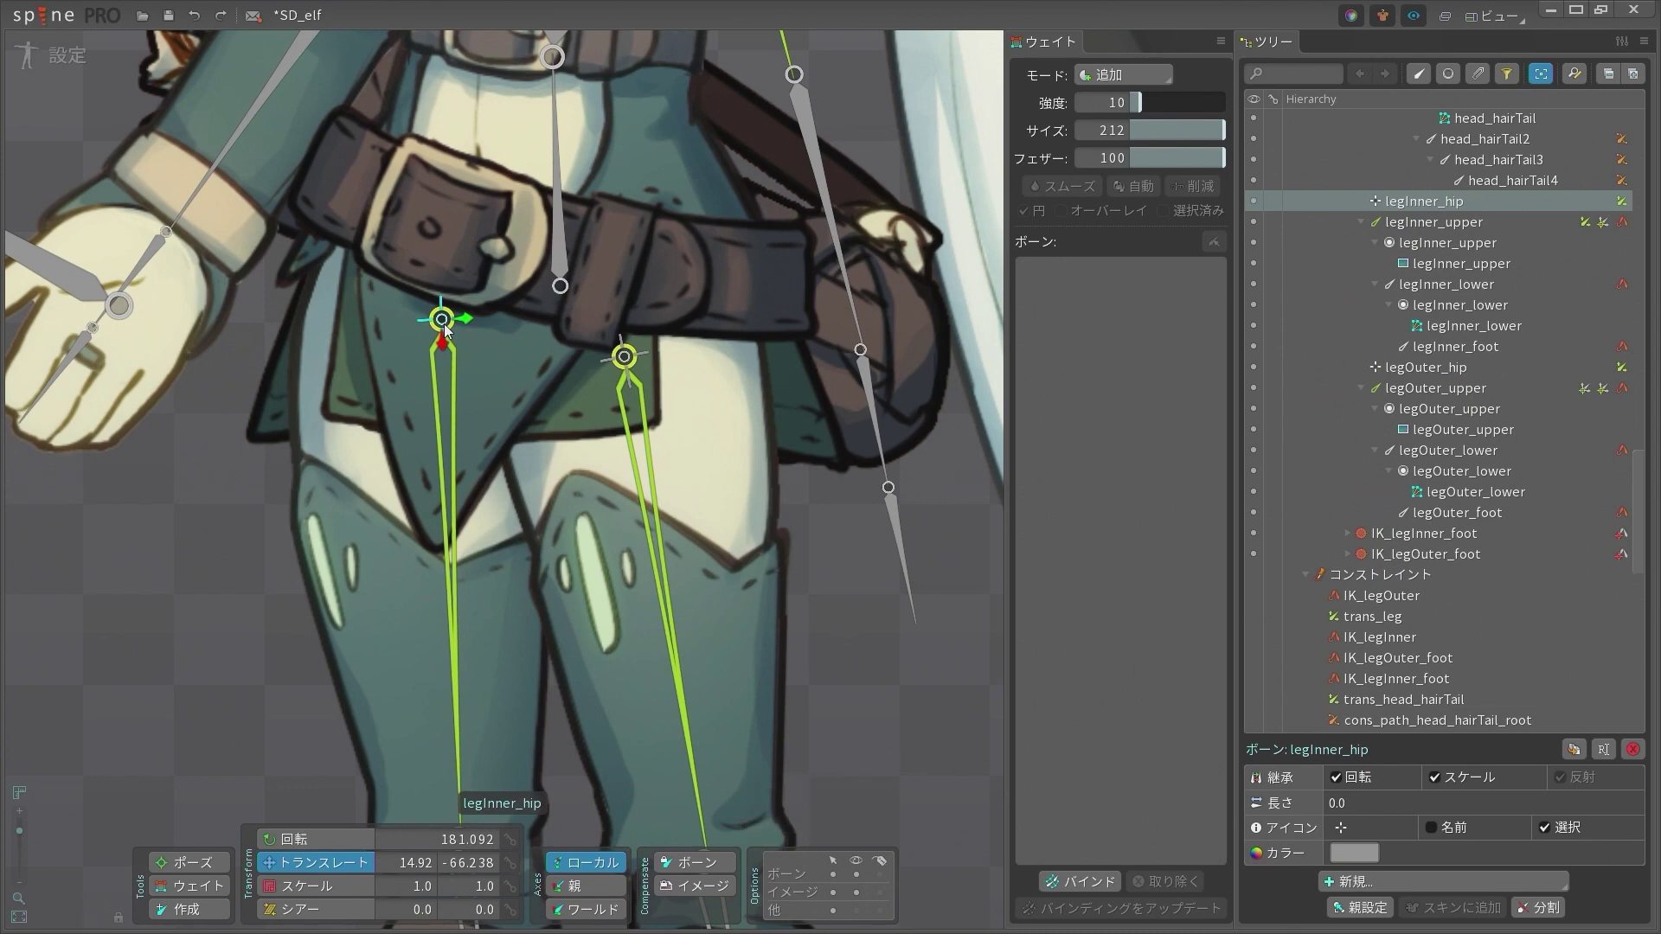
pyautogui.click(617, 422)
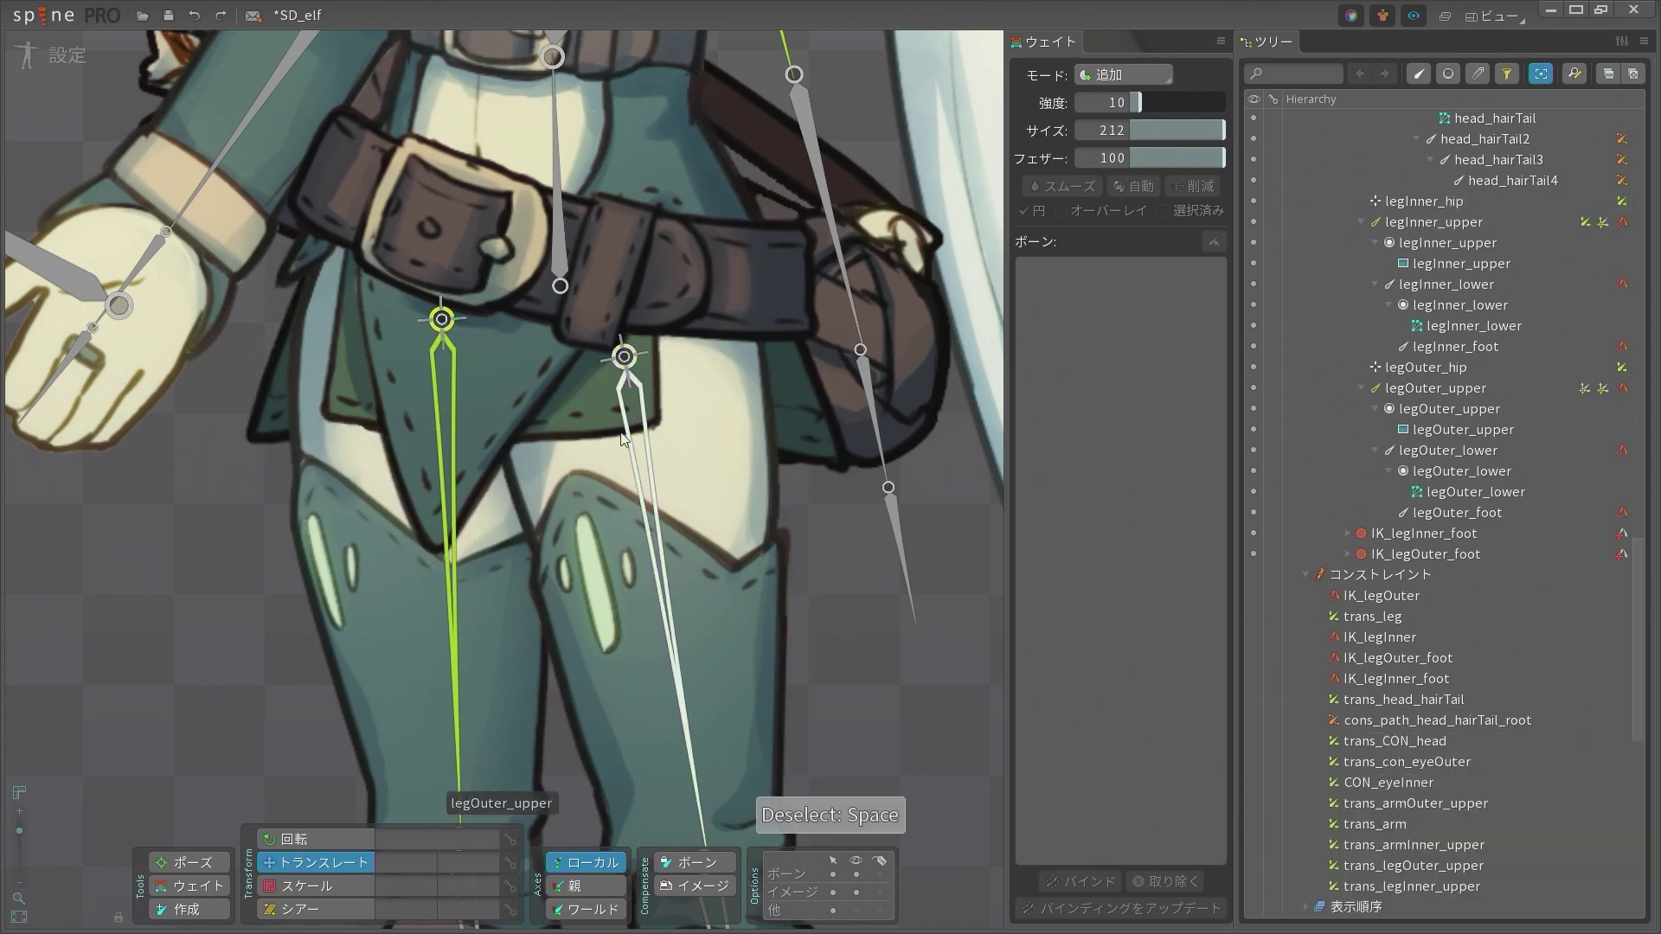
# Test the legOuter_upper bone by moving it, undo the move, and inspect its trans_leg constraint
pyautogui.moveTo(617, 422); pyautogui.dragTo(582, 350)
pyautogui.hotkey('ctrl', 'z')
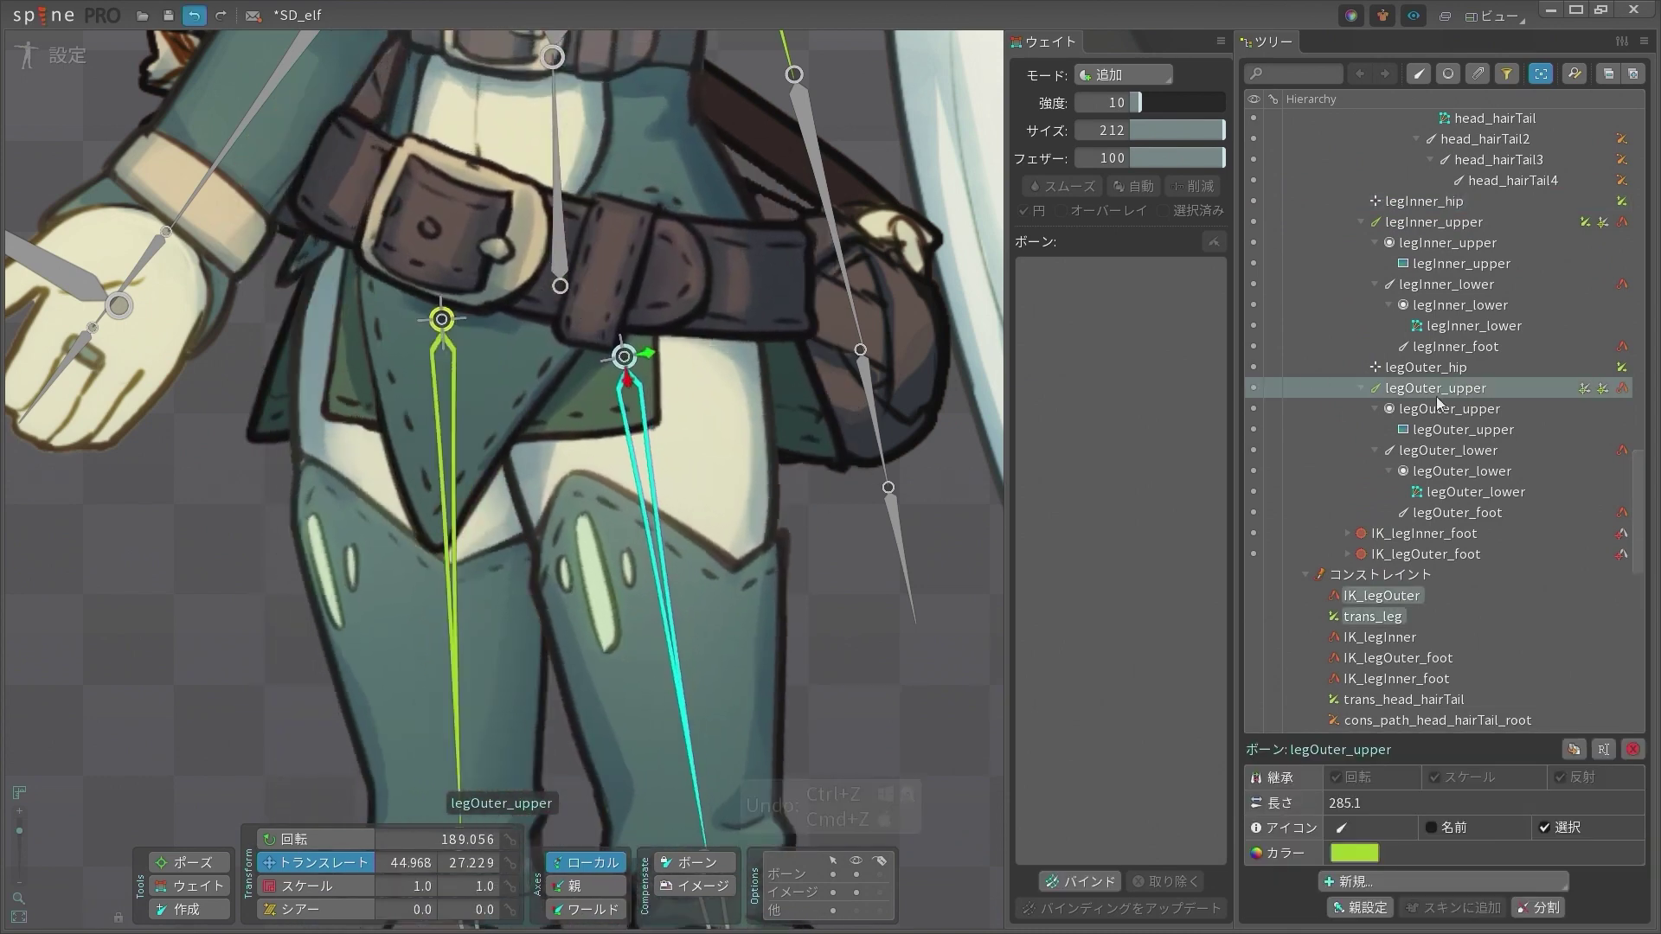
pyautogui.click(1591, 388)
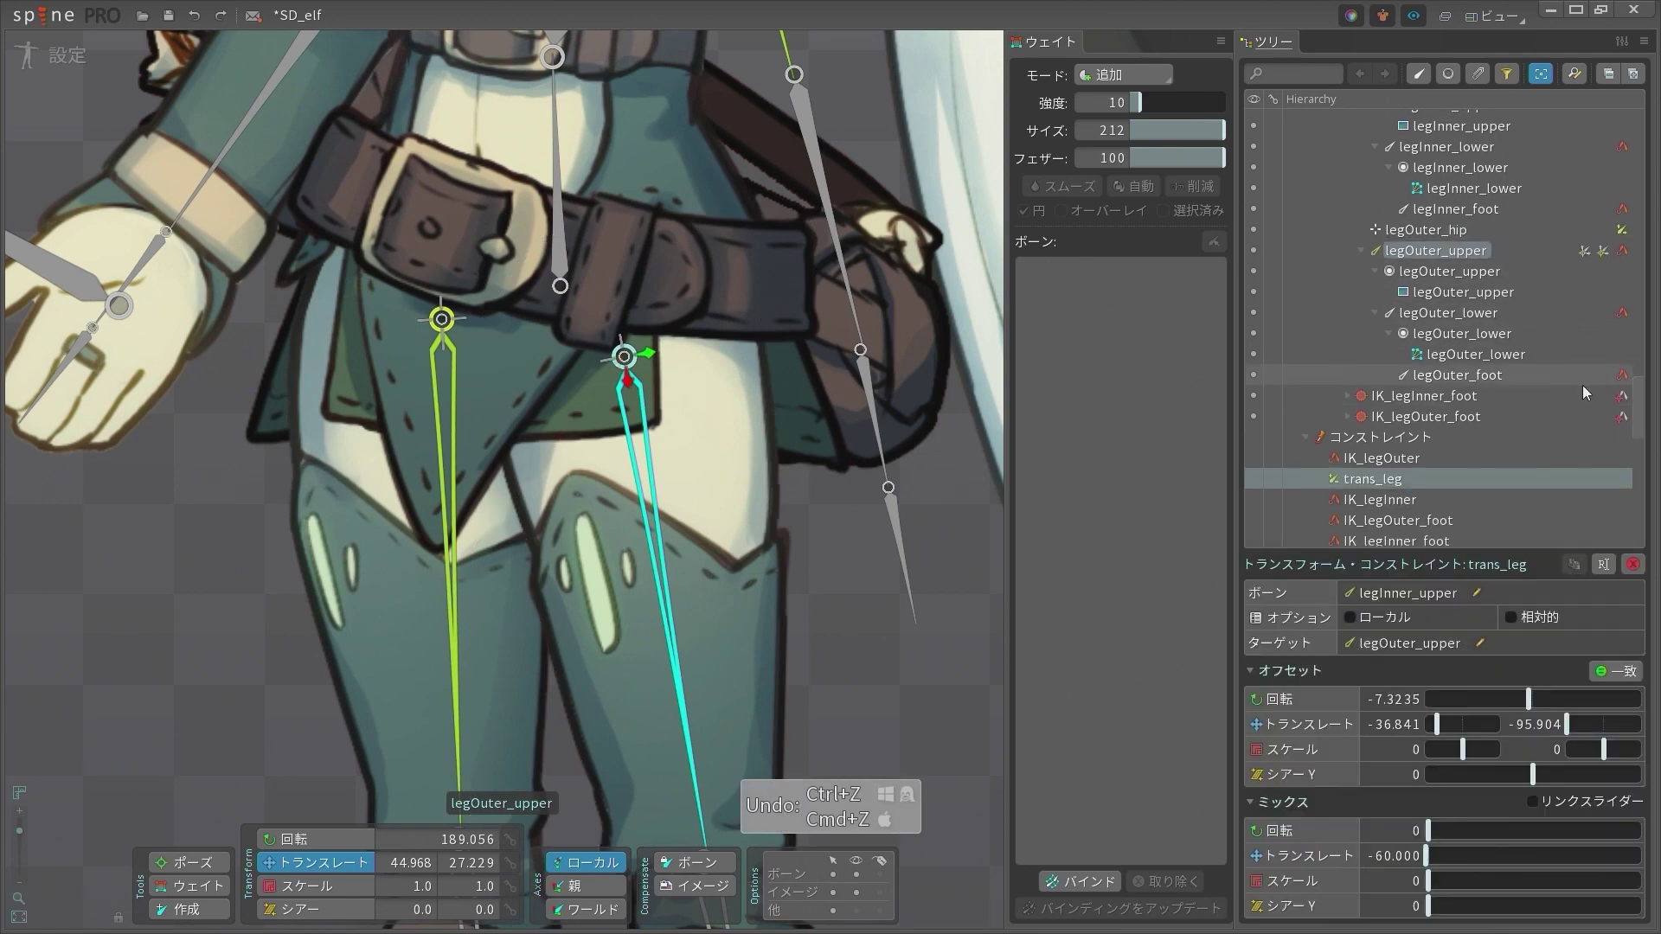
pyautogui.click(1407, 439)
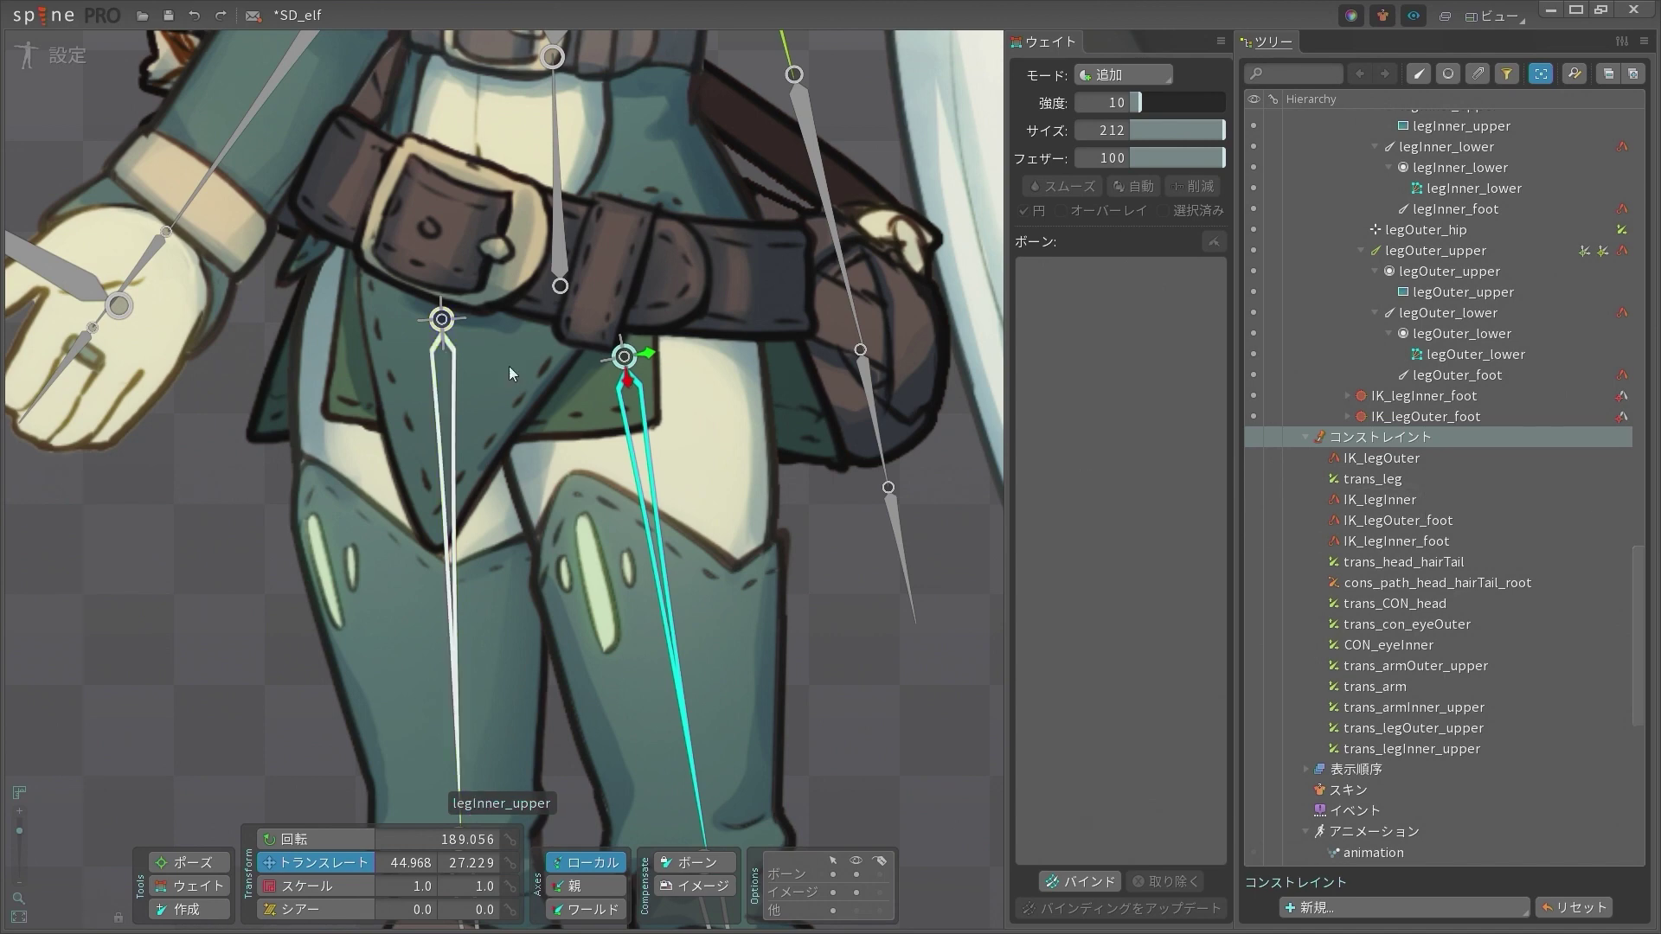
# Switch to animation mode and play test_body to check how the skirt follows the legs
pyautogui.click(70, 57)
pyautogui.press('d')
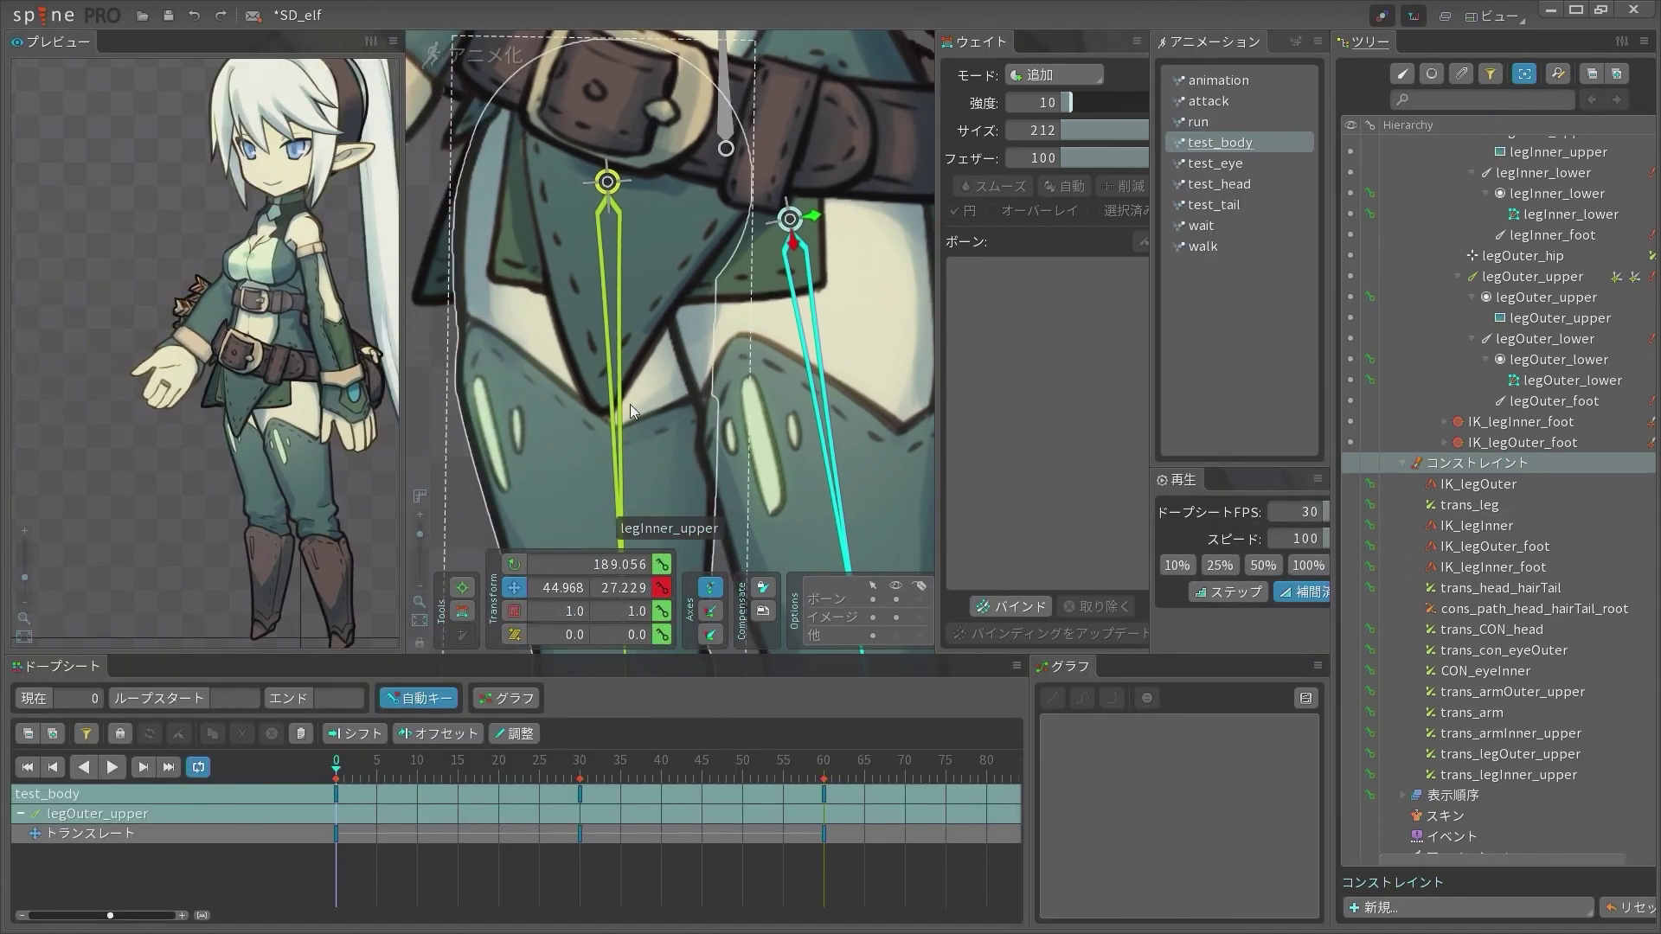
pyautogui.click(612, 201)
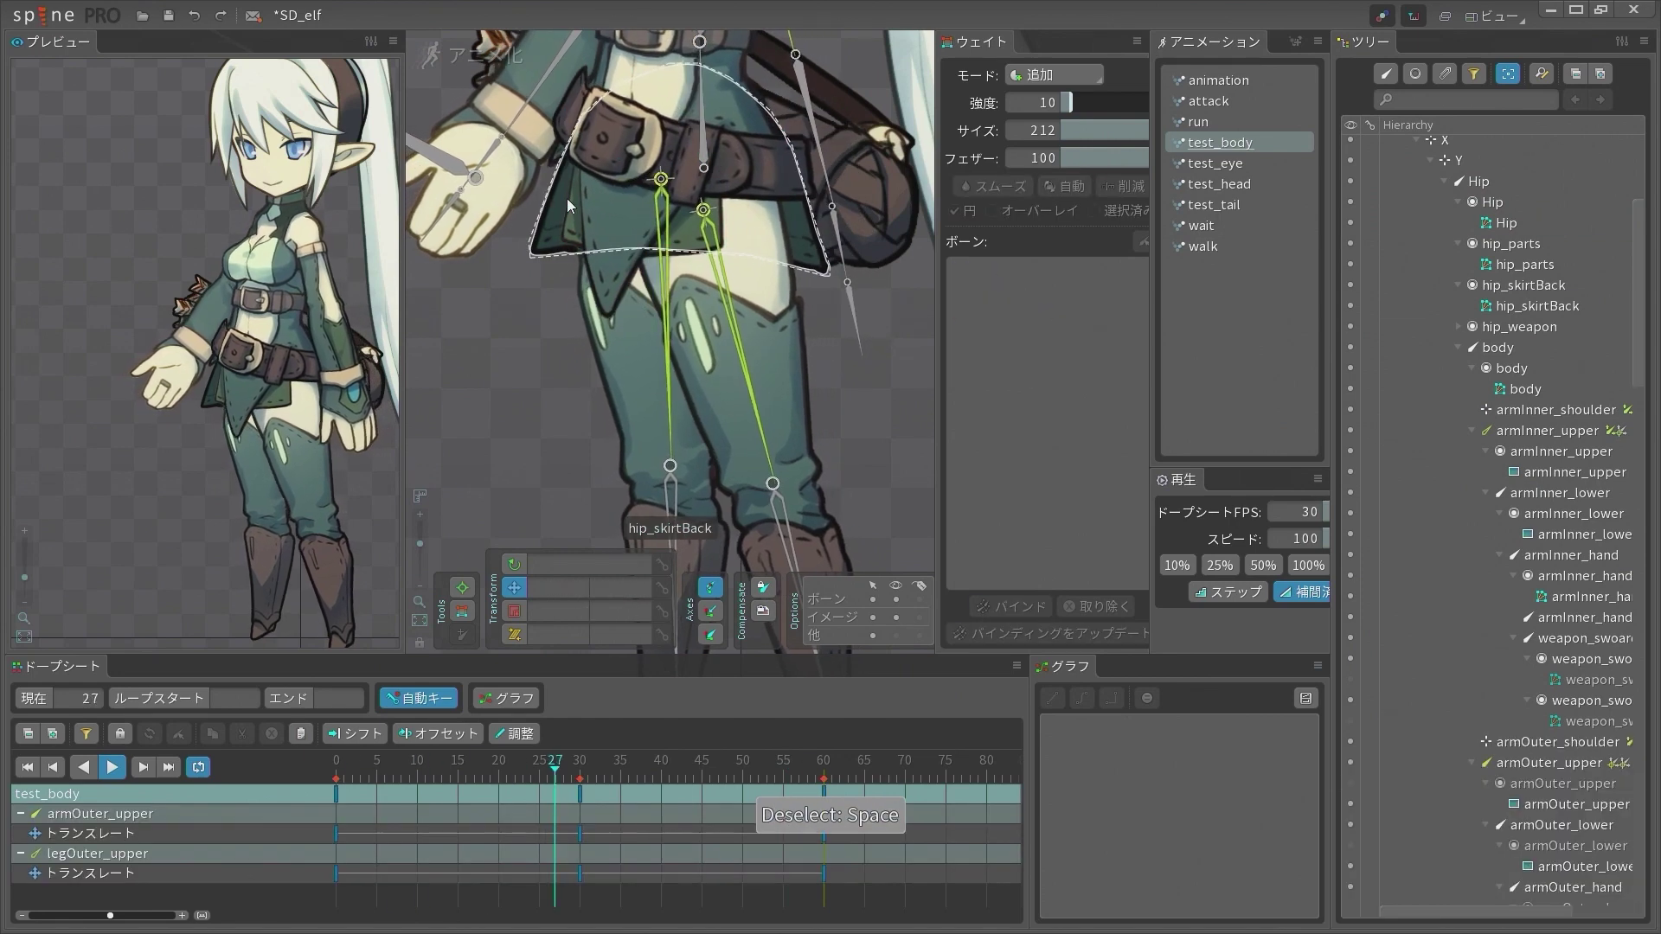
# Paint legInner_hip weights onto the inner-leg side of the hip_skirtBack mesh
pyautogui.click(567, 199)
pyautogui.click(1025, 312)
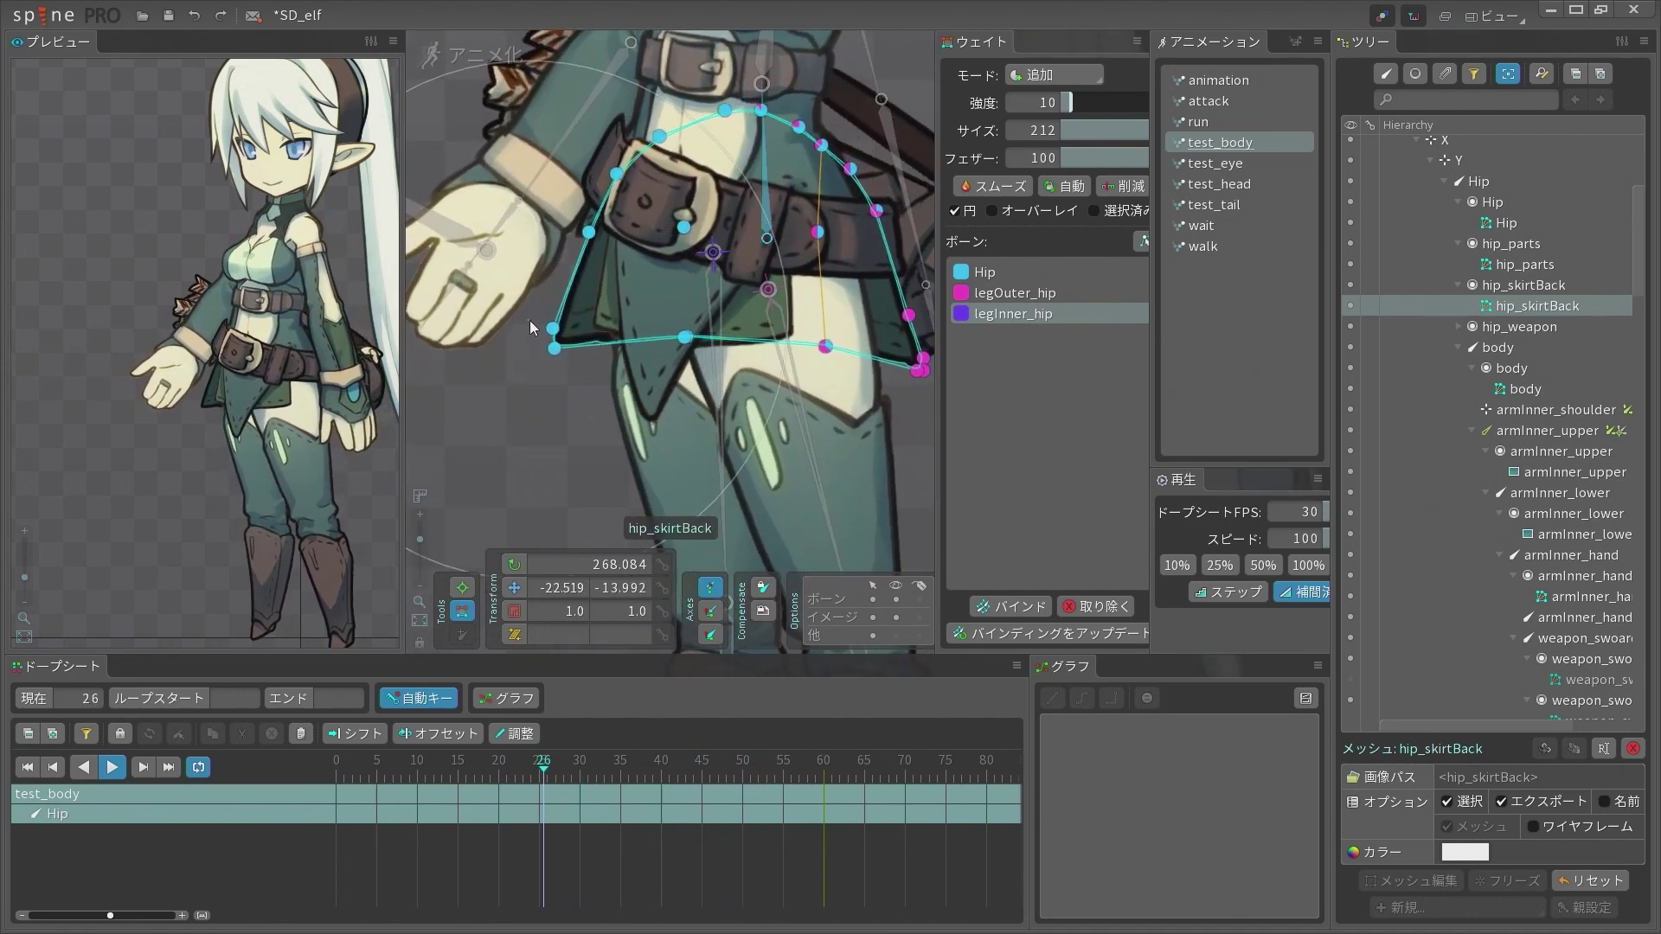
pyautogui.moveTo(498, 250)
pyautogui.mouseDown()
pyautogui.moveTo(519, 322)
pyautogui.moveTo(564, 260)
pyautogui.moveTo(551, 242)
pyautogui.moveTo(568, 222)
pyautogui.moveTo(575, 245)
pyautogui.moveTo(615, 234)
pyautogui.moveTo(581, 276)
pyautogui.moveTo(576, 356)
pyautogui.moveTo(538, 435)
pyautogui.mouseUp()
pyautogui.scroll(-1, 545, 432)
pyautogui.moveTo(730, 360); pyautogui.dragTo(768, 309)
pyautogui.scroll(5, 757, 187)
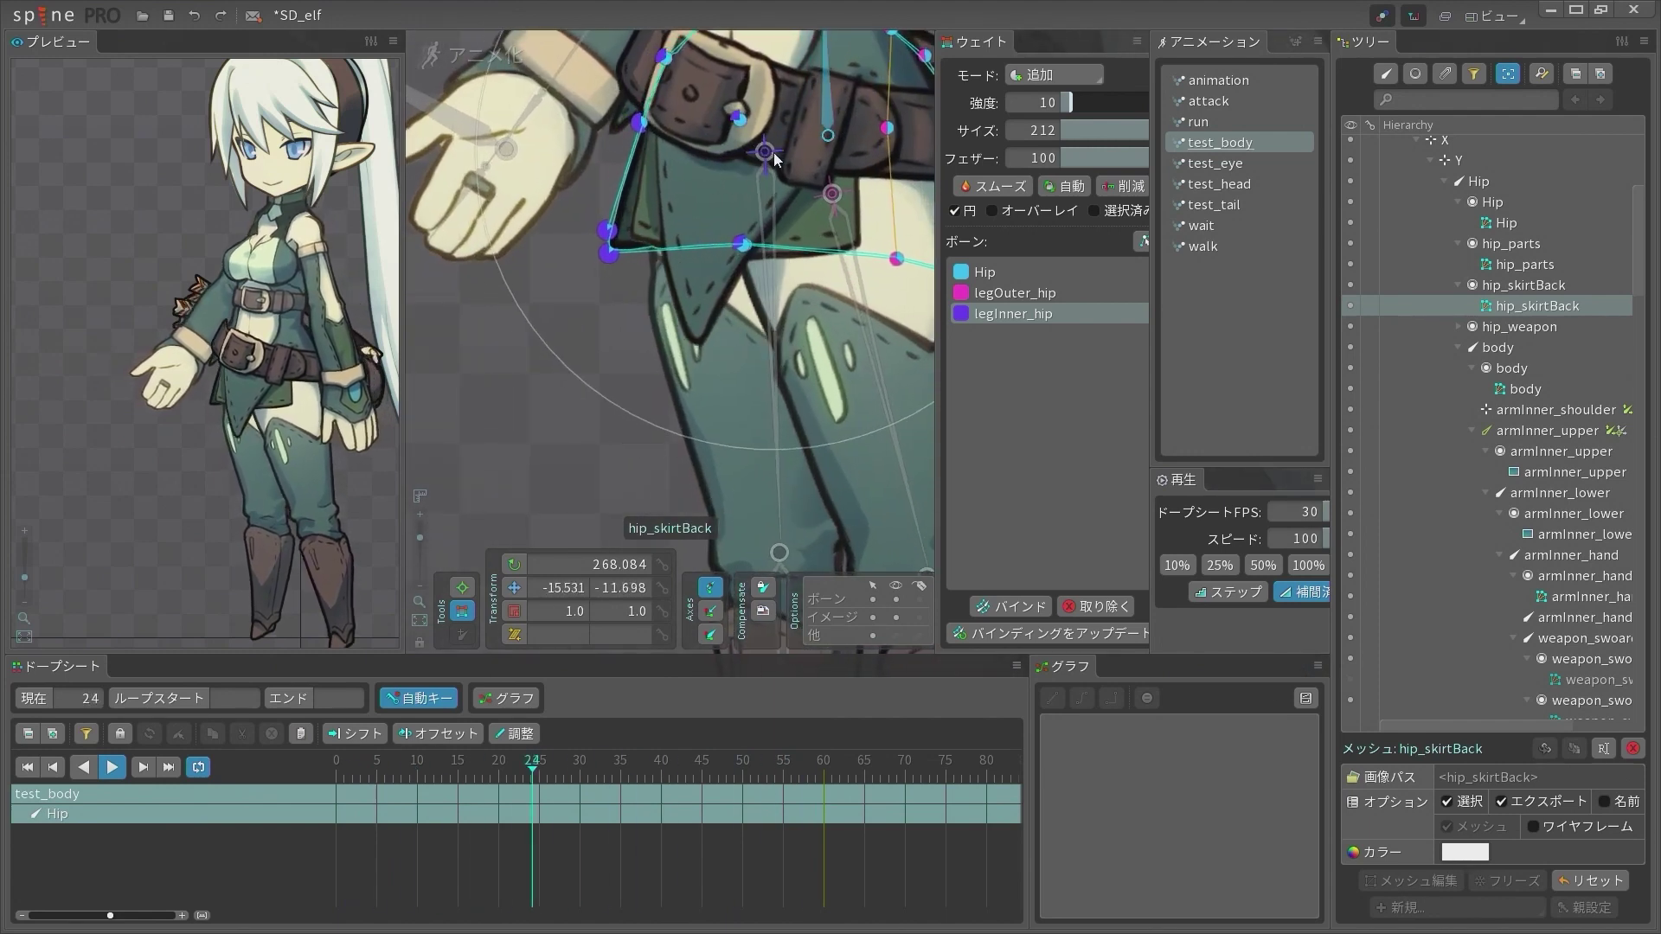
# Check the hip_skirtBack mesh's deformation during test_body playback, with nothing selected
pyautogui.press('d')
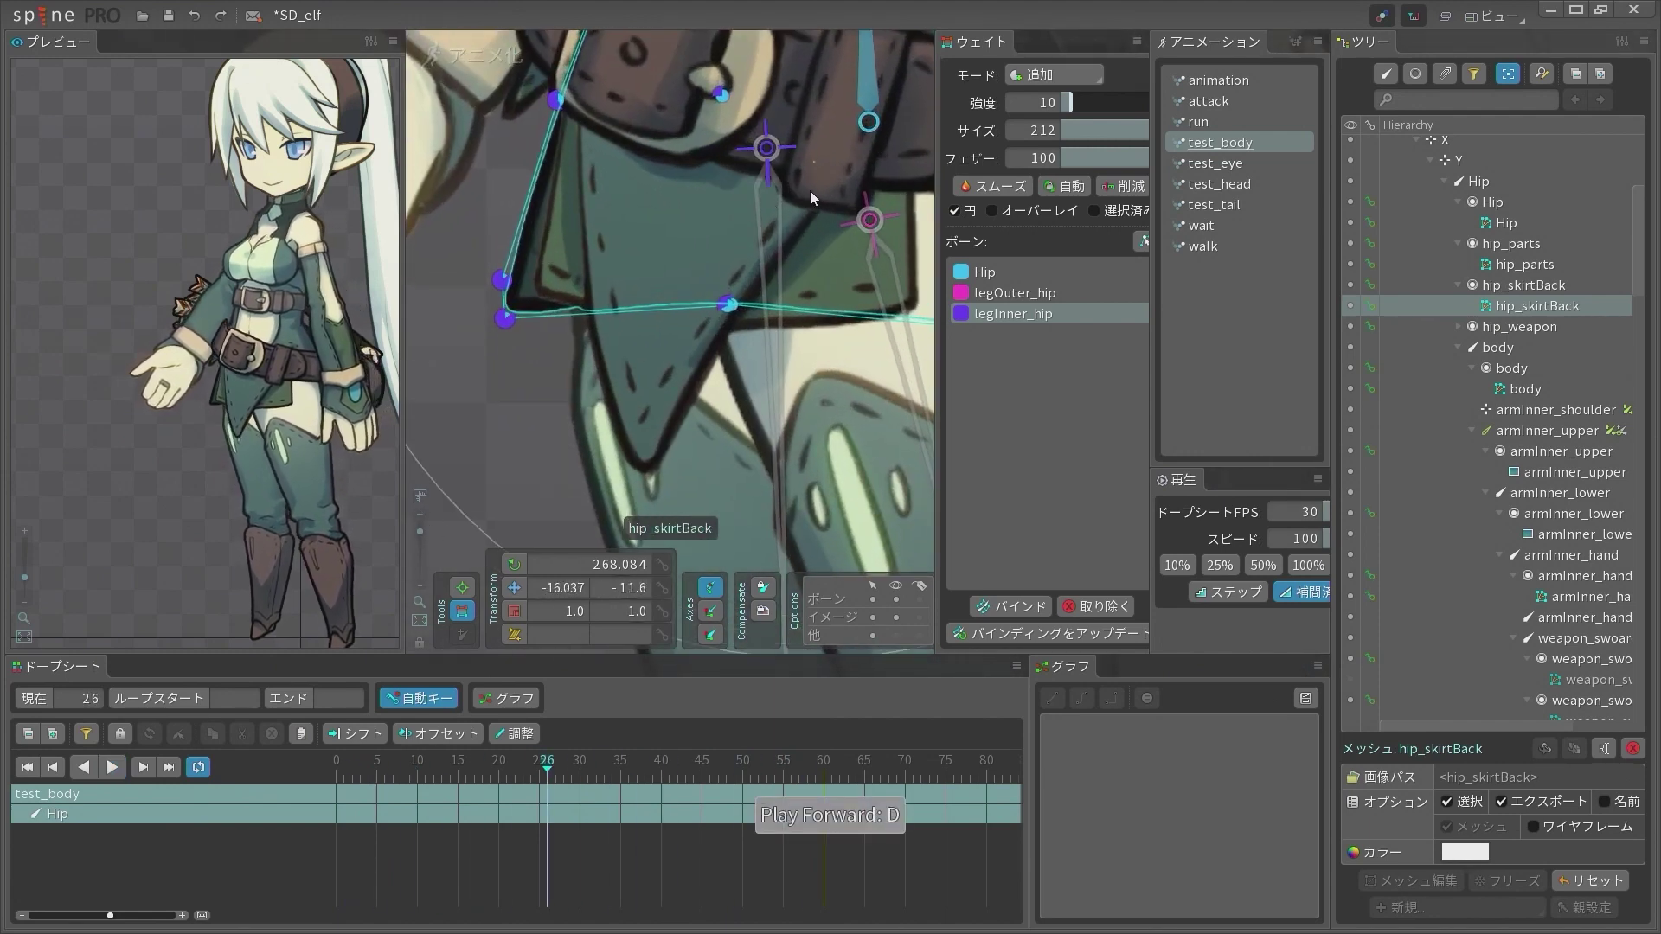
pyautogui.scroll(-5, 720, 267)
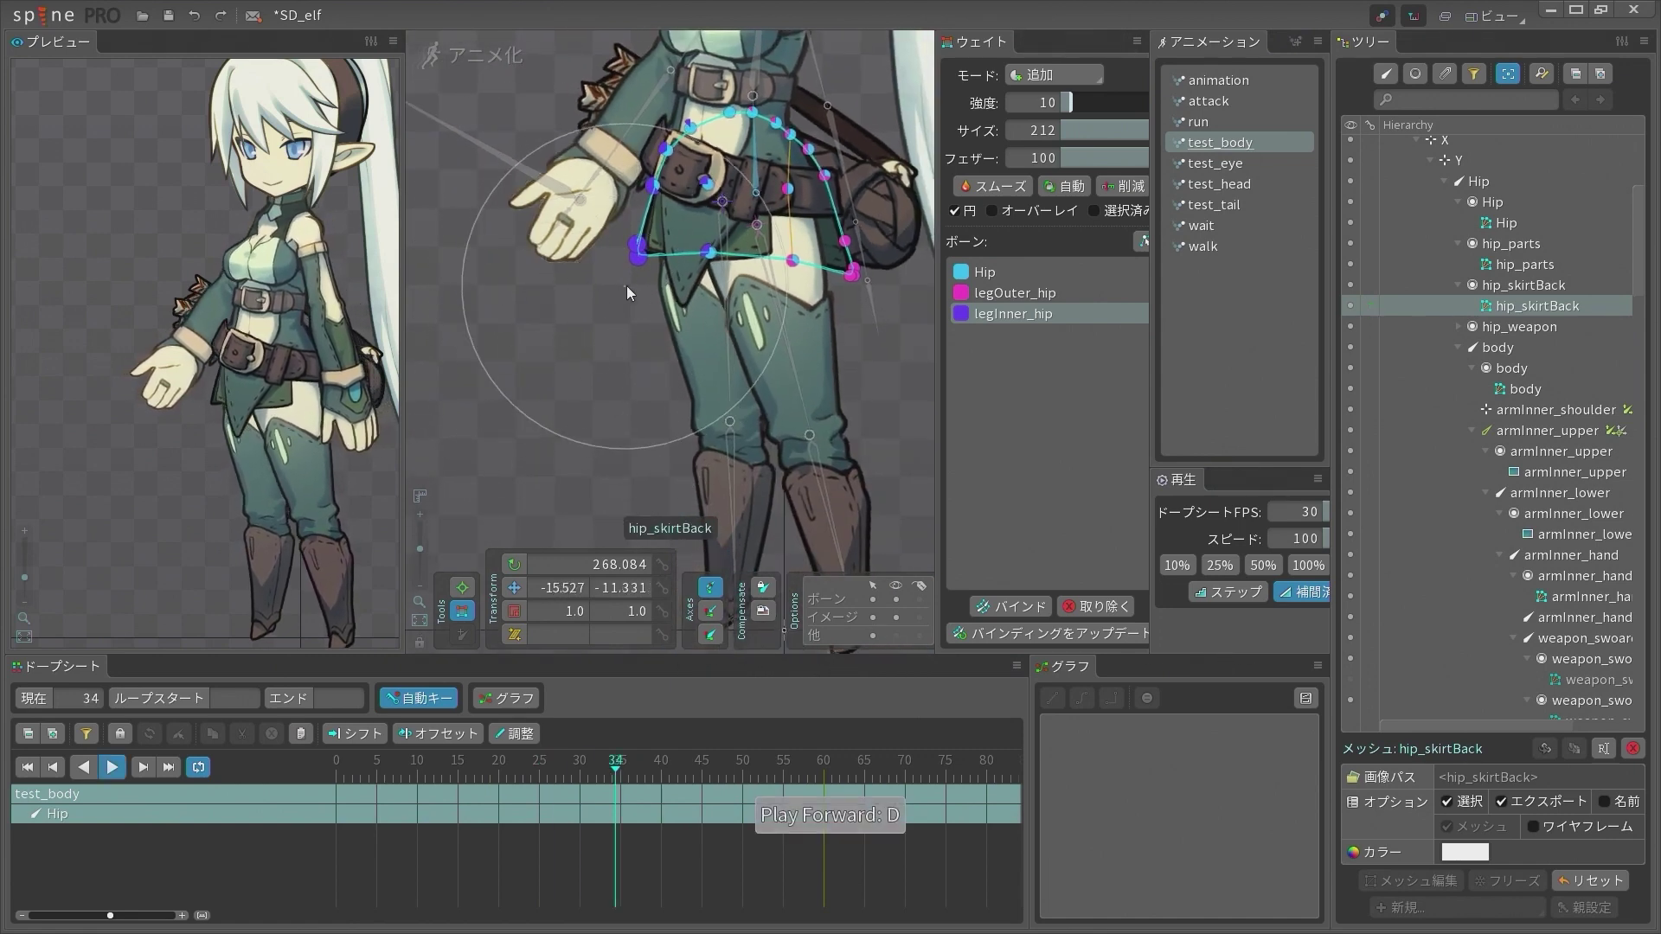
pyautogui.press('space')
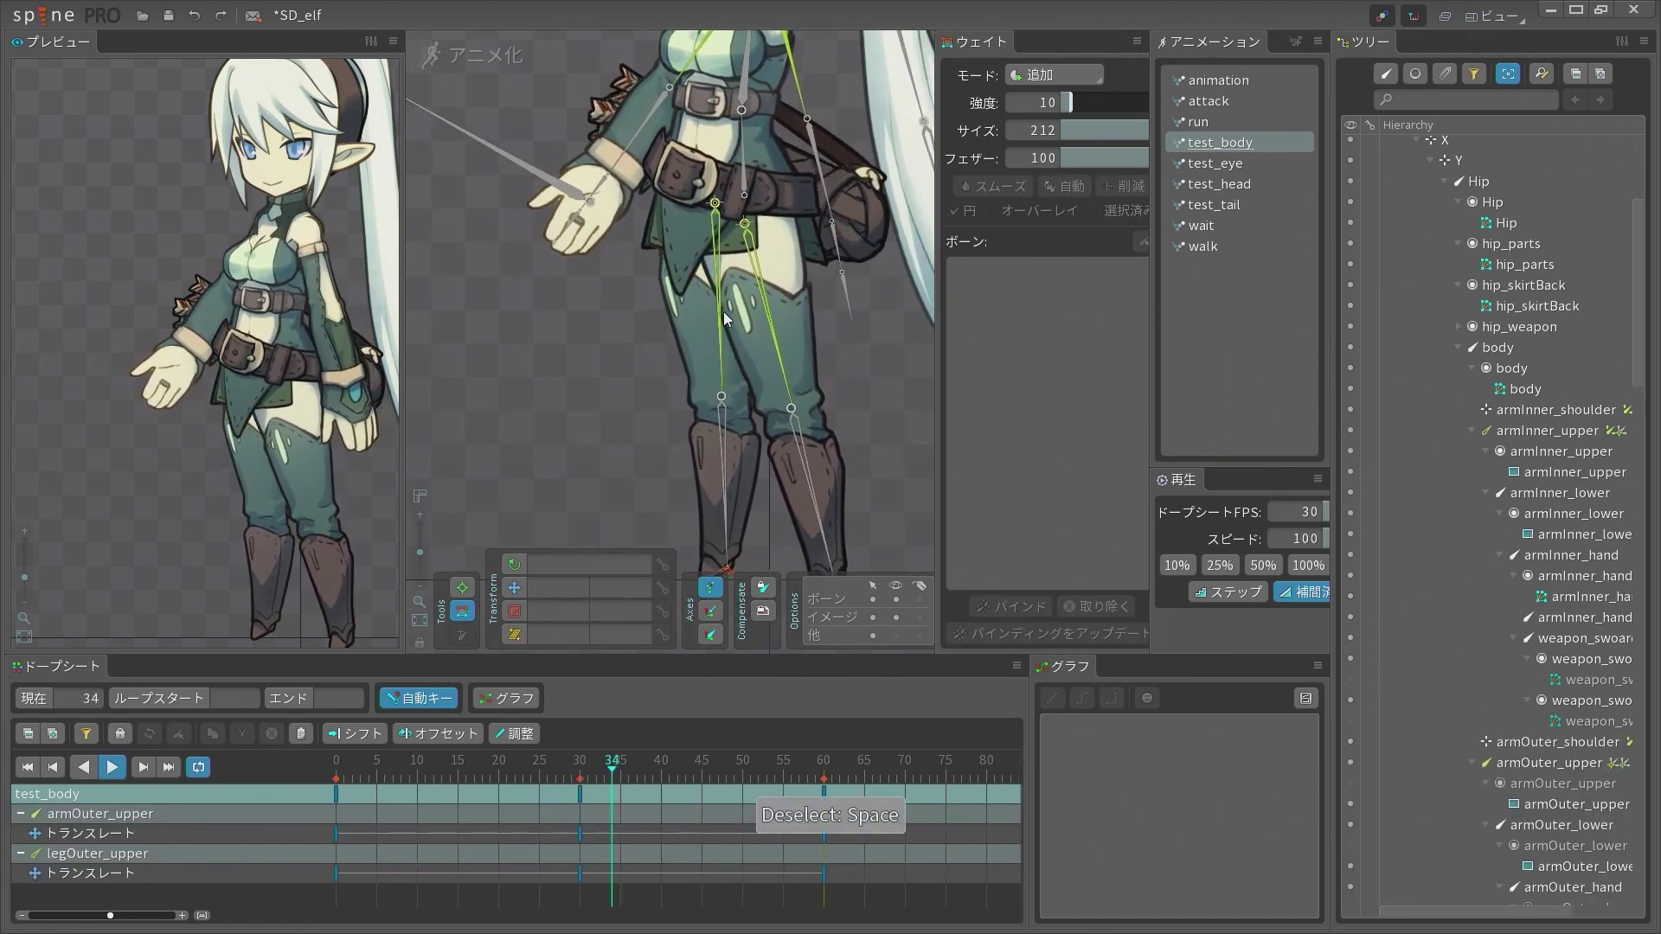
pyautogui.scroll(3, 698, 221)
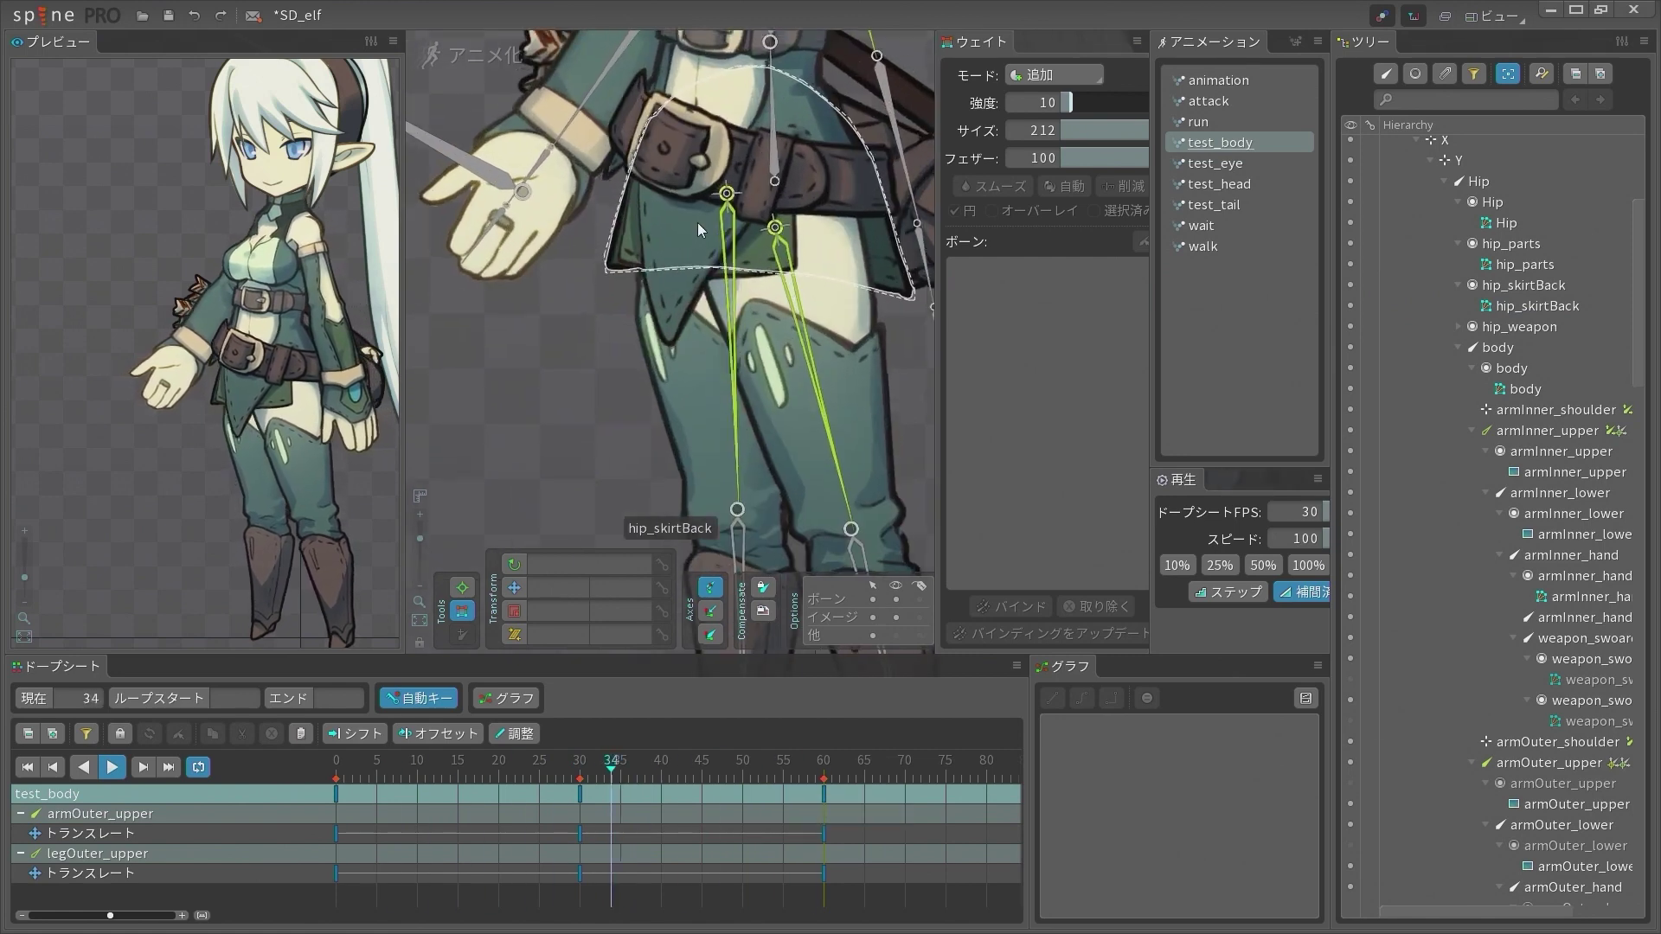
pyautogui.scroll(-6, 697, 222)
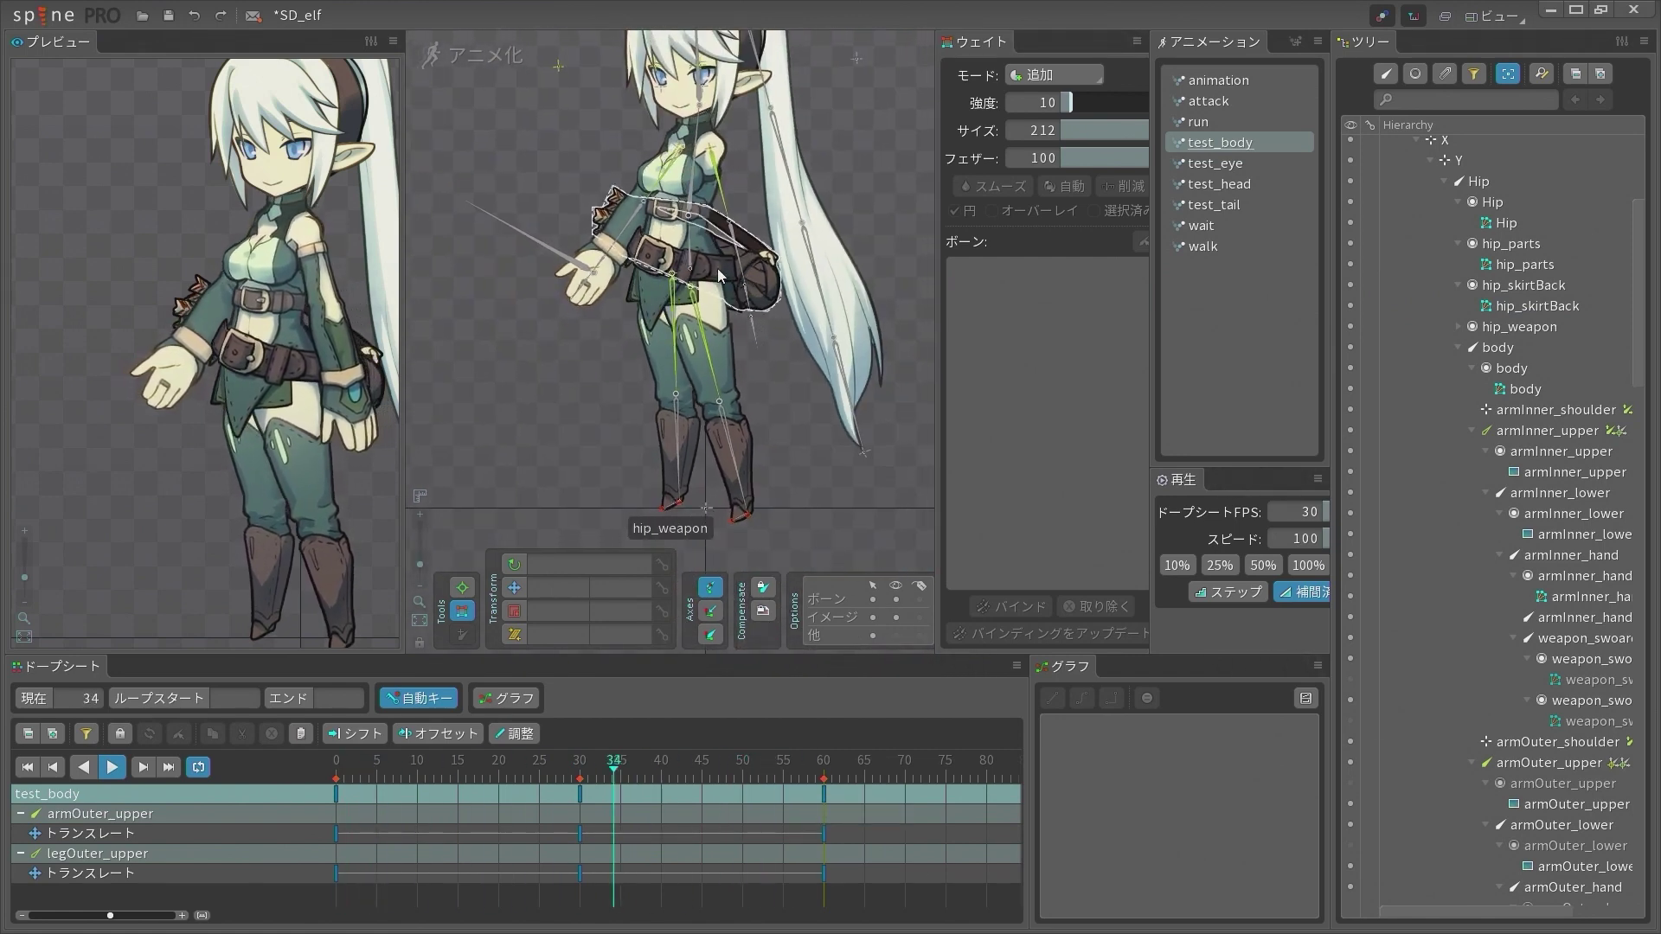
# Paint legOuter_hip weights onto the pouch side of the hip_weapon mesh with a brush size of 79
pyautogui.scroll(4, 718, 268)
pyautogui.click(777, 241)
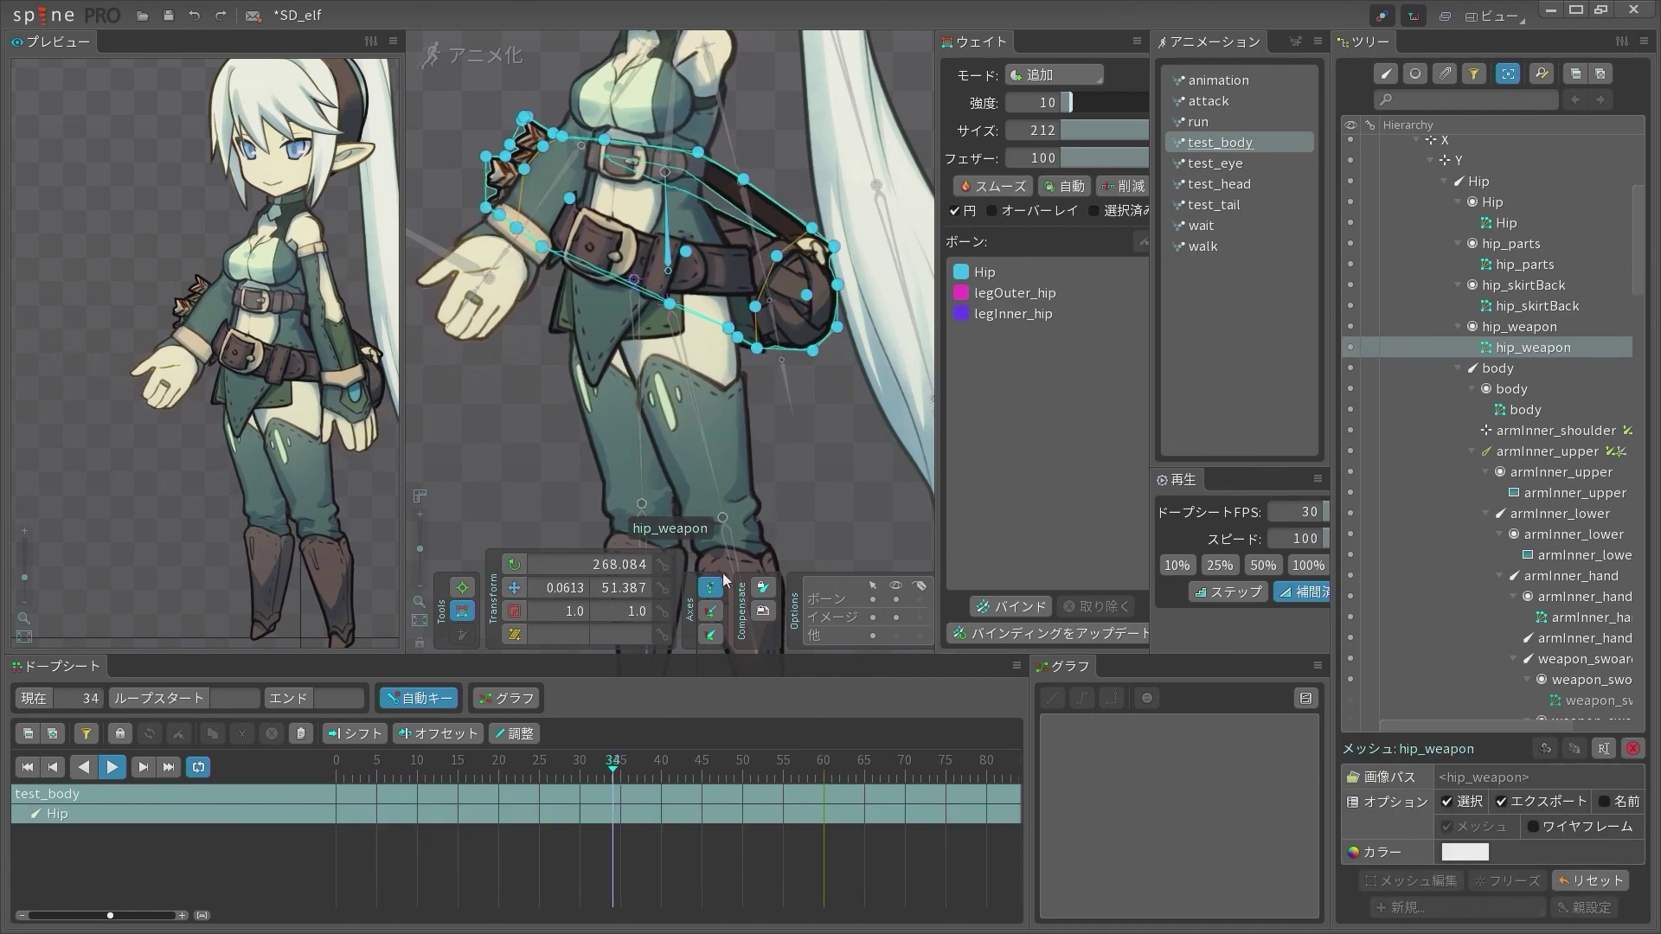
pyautogui.click(1068, 299)
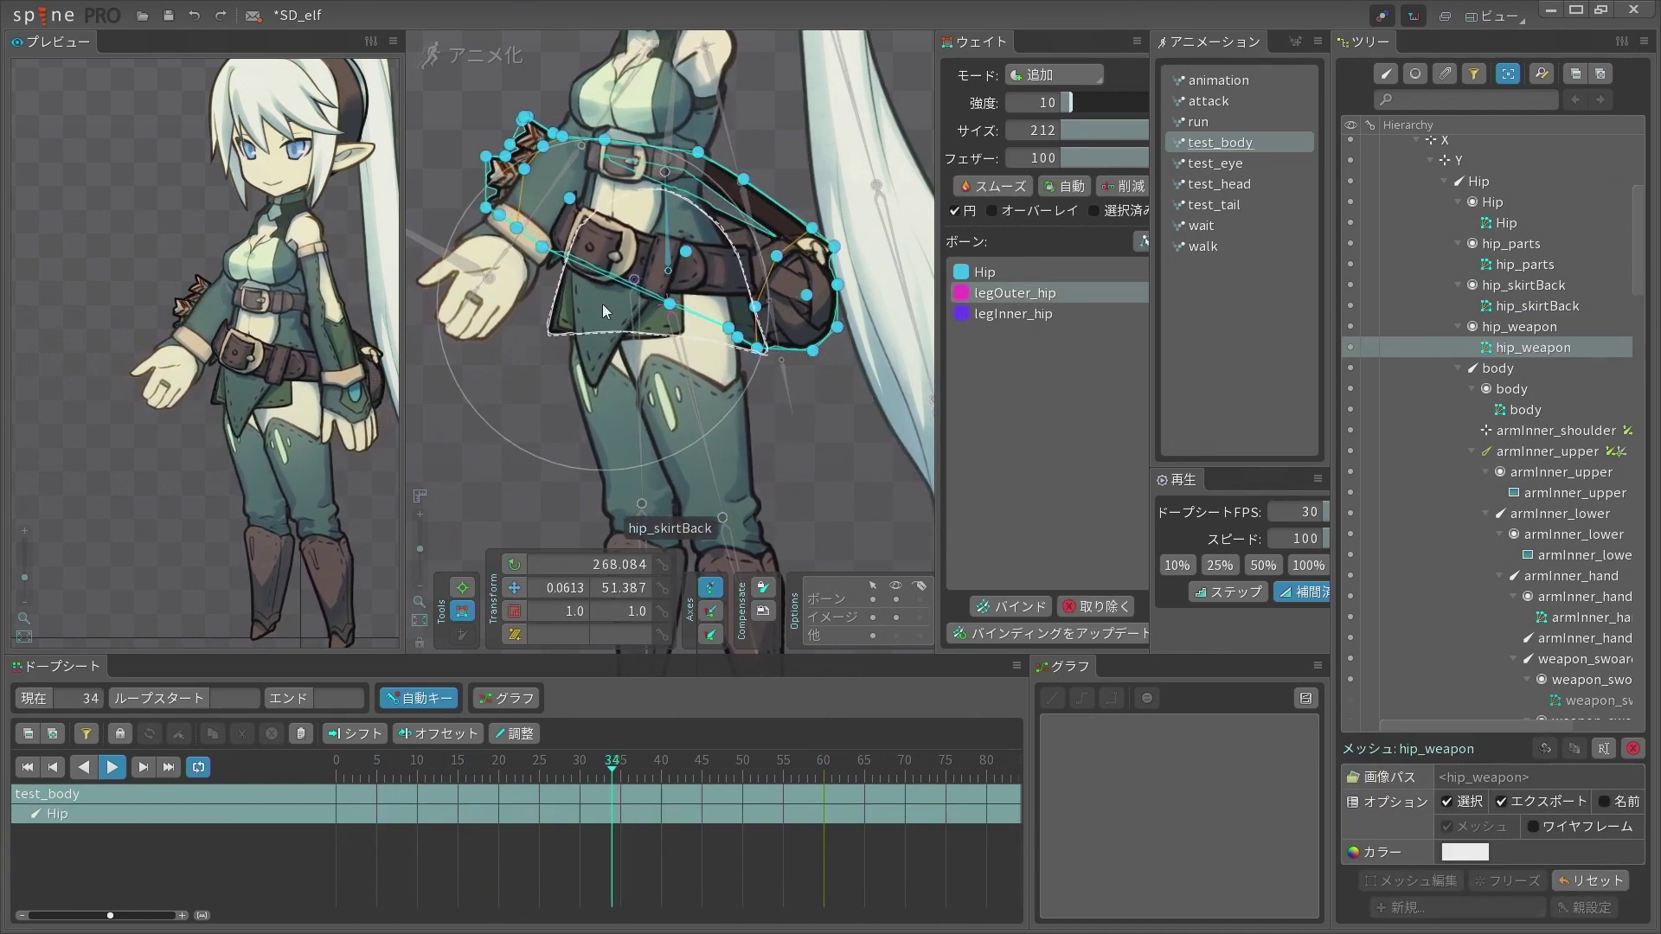
pyautogui.scroll(-3, 603, 310)
pyautogui.moveTo(537, 120); pyautogui.dragTo(928, 389)
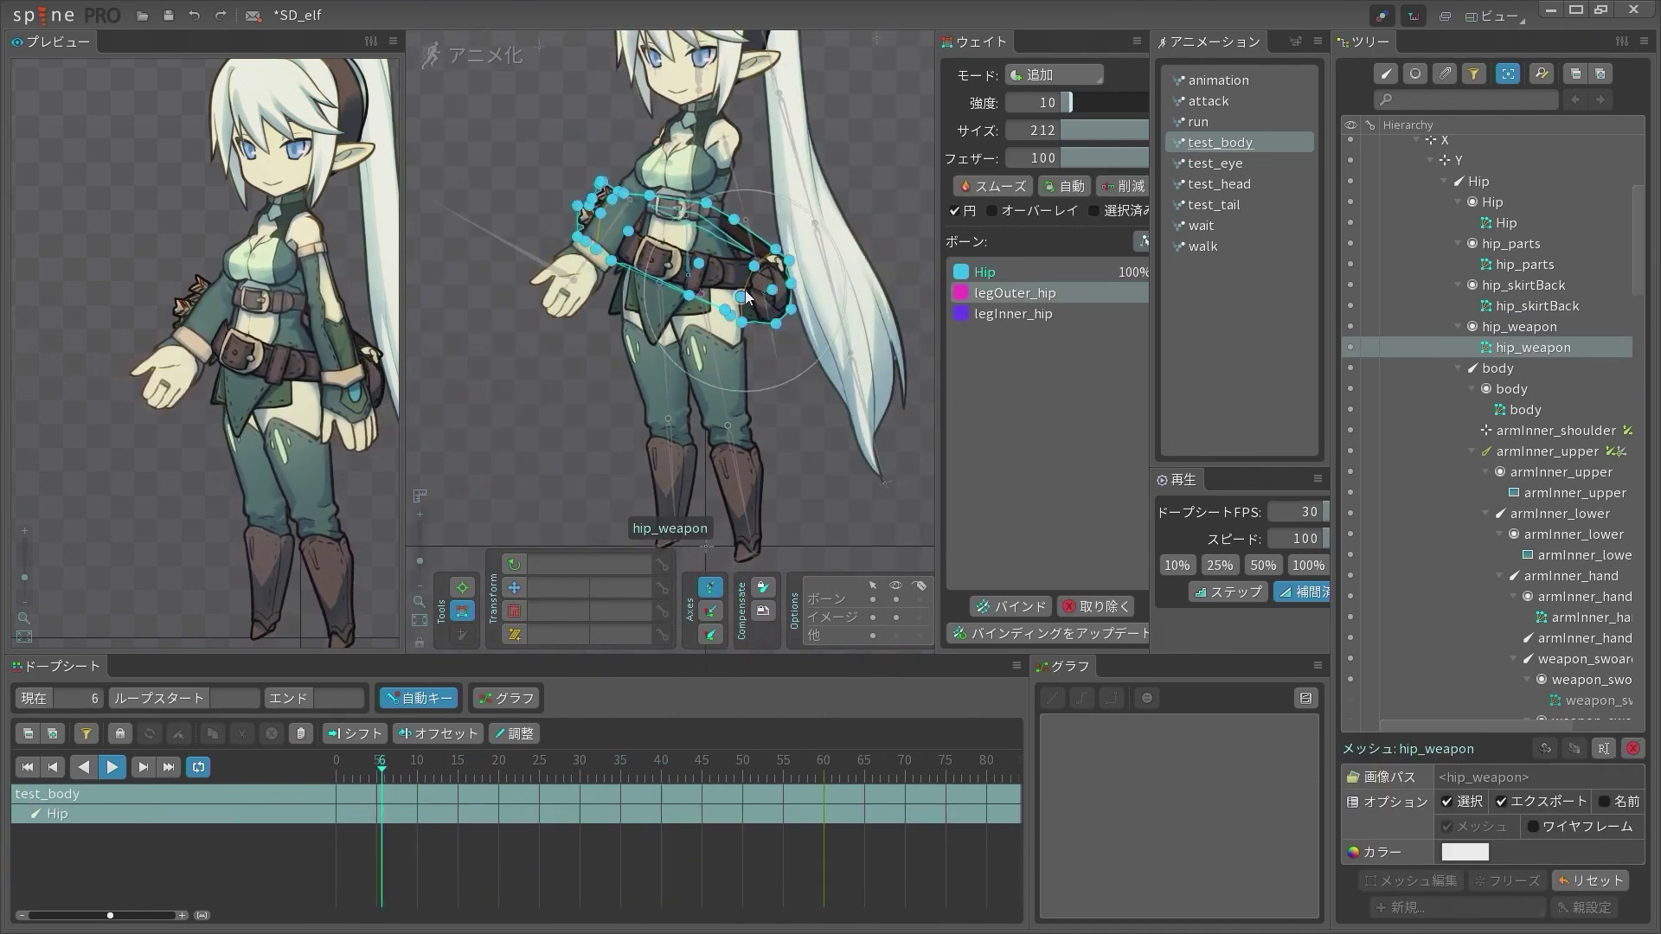
pyautogui.scroll(3, 746, 299)
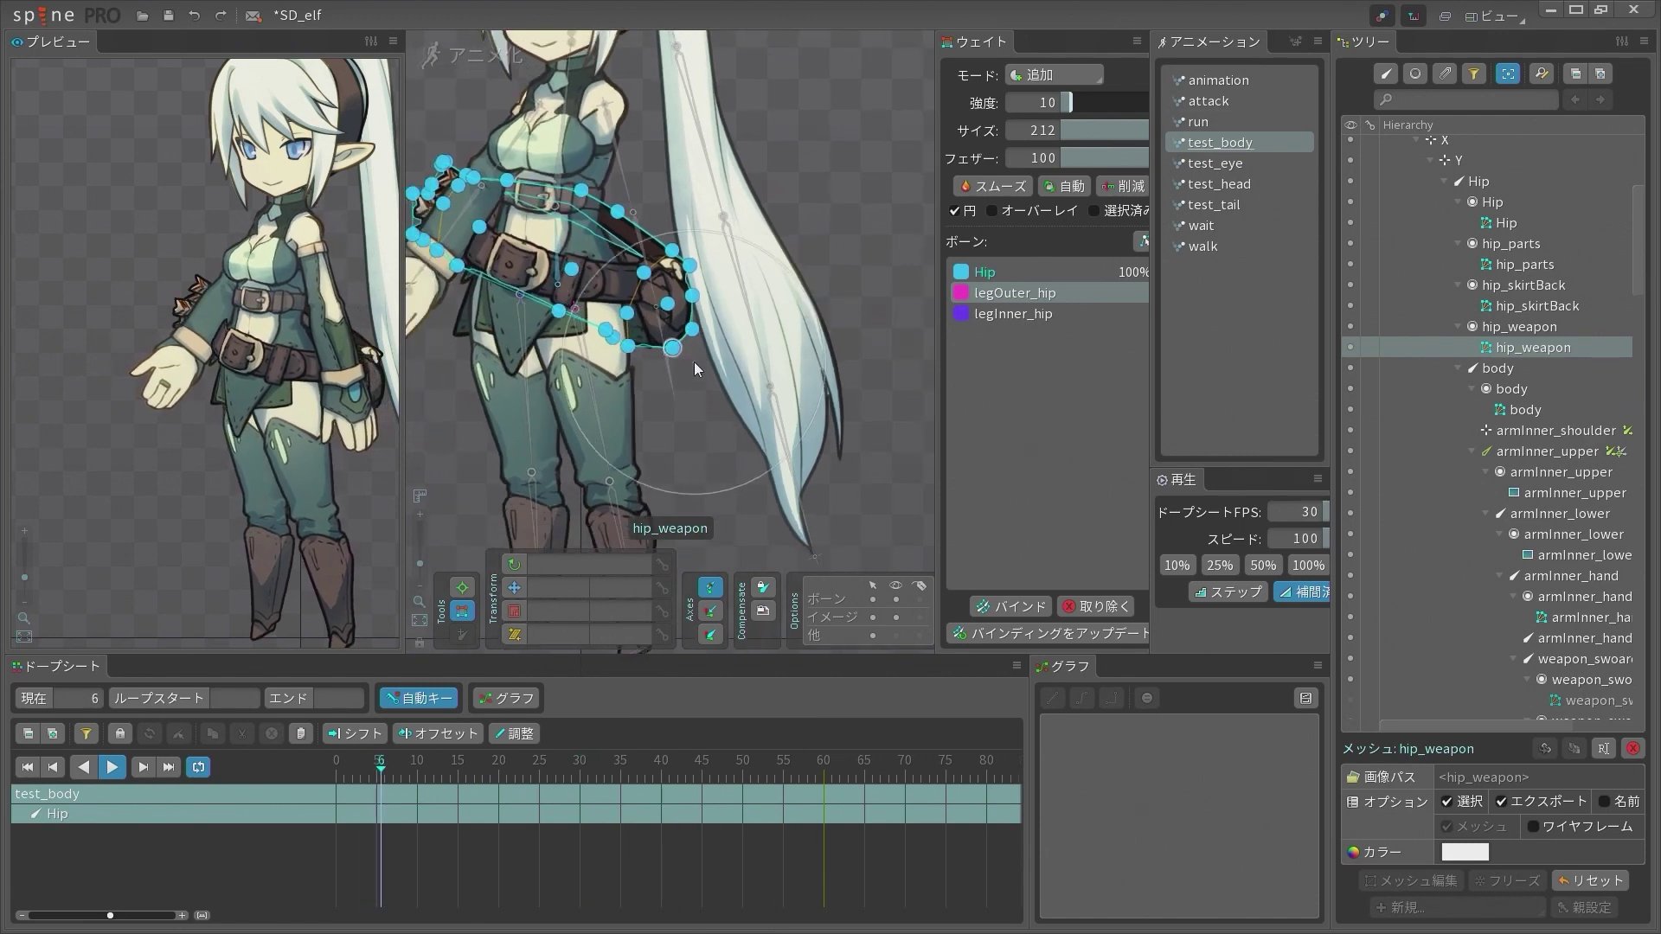
pyautogui.scroll(-3, 694, 361)
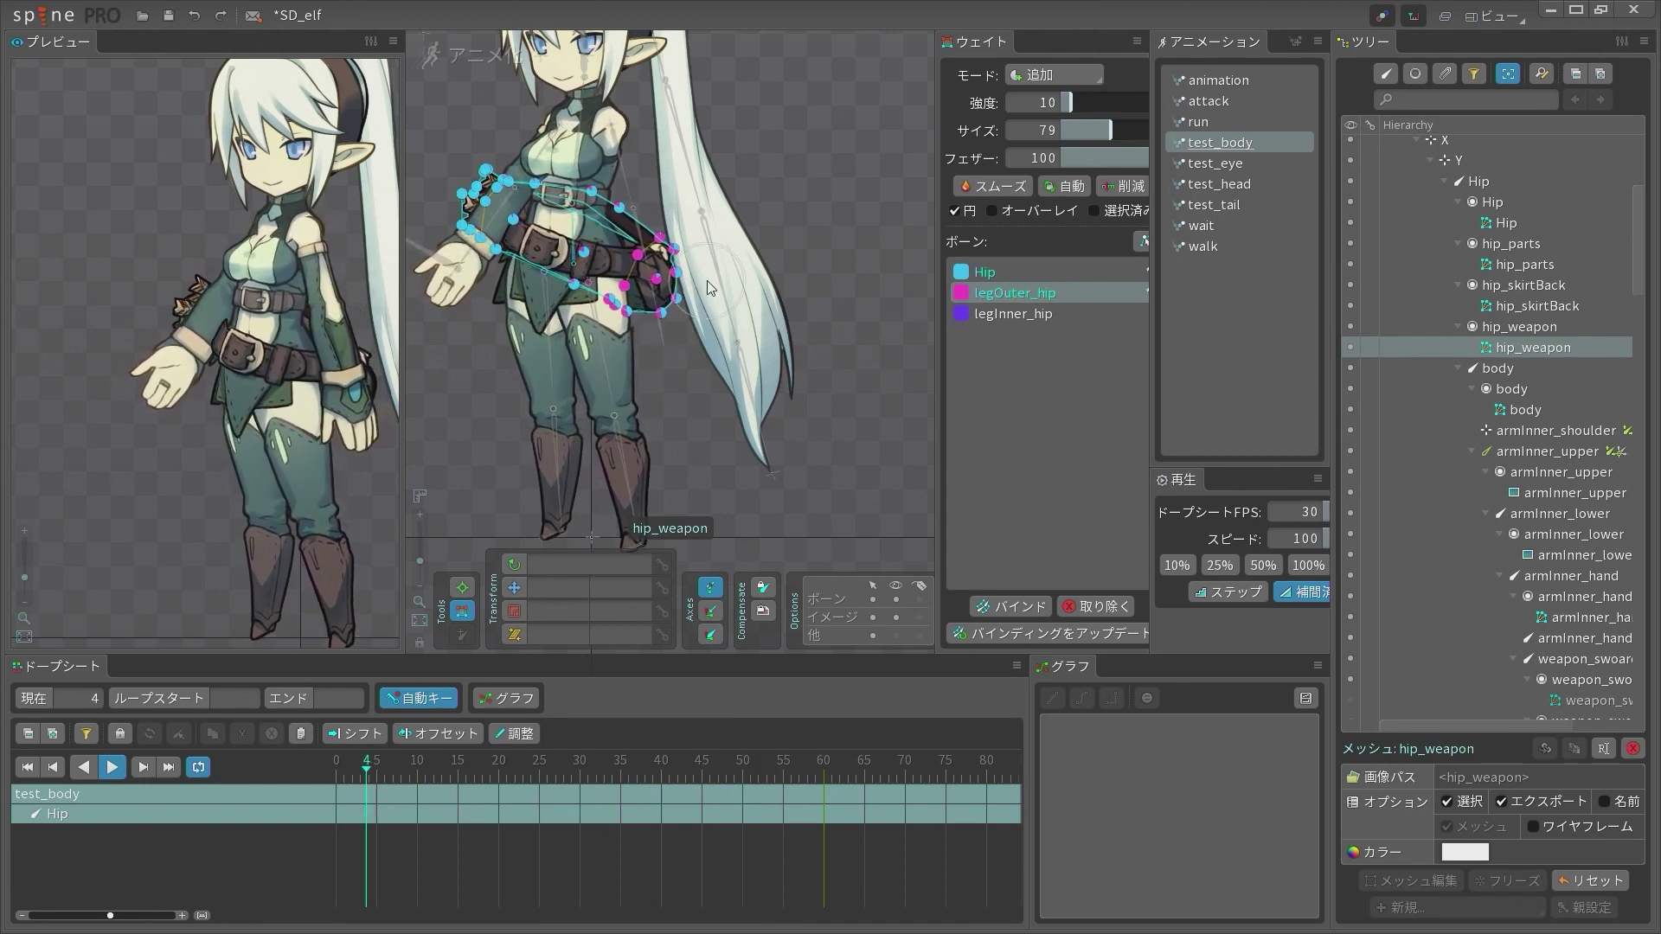
# Paint legInner_hip weights onto the inner-arm side of the hip_weapon mesh with a brush size of 249
pyautogui.click(1028, 315)
pyautogui.moveTo(1125, 130); pyautogui.dragTo(1221, 128)
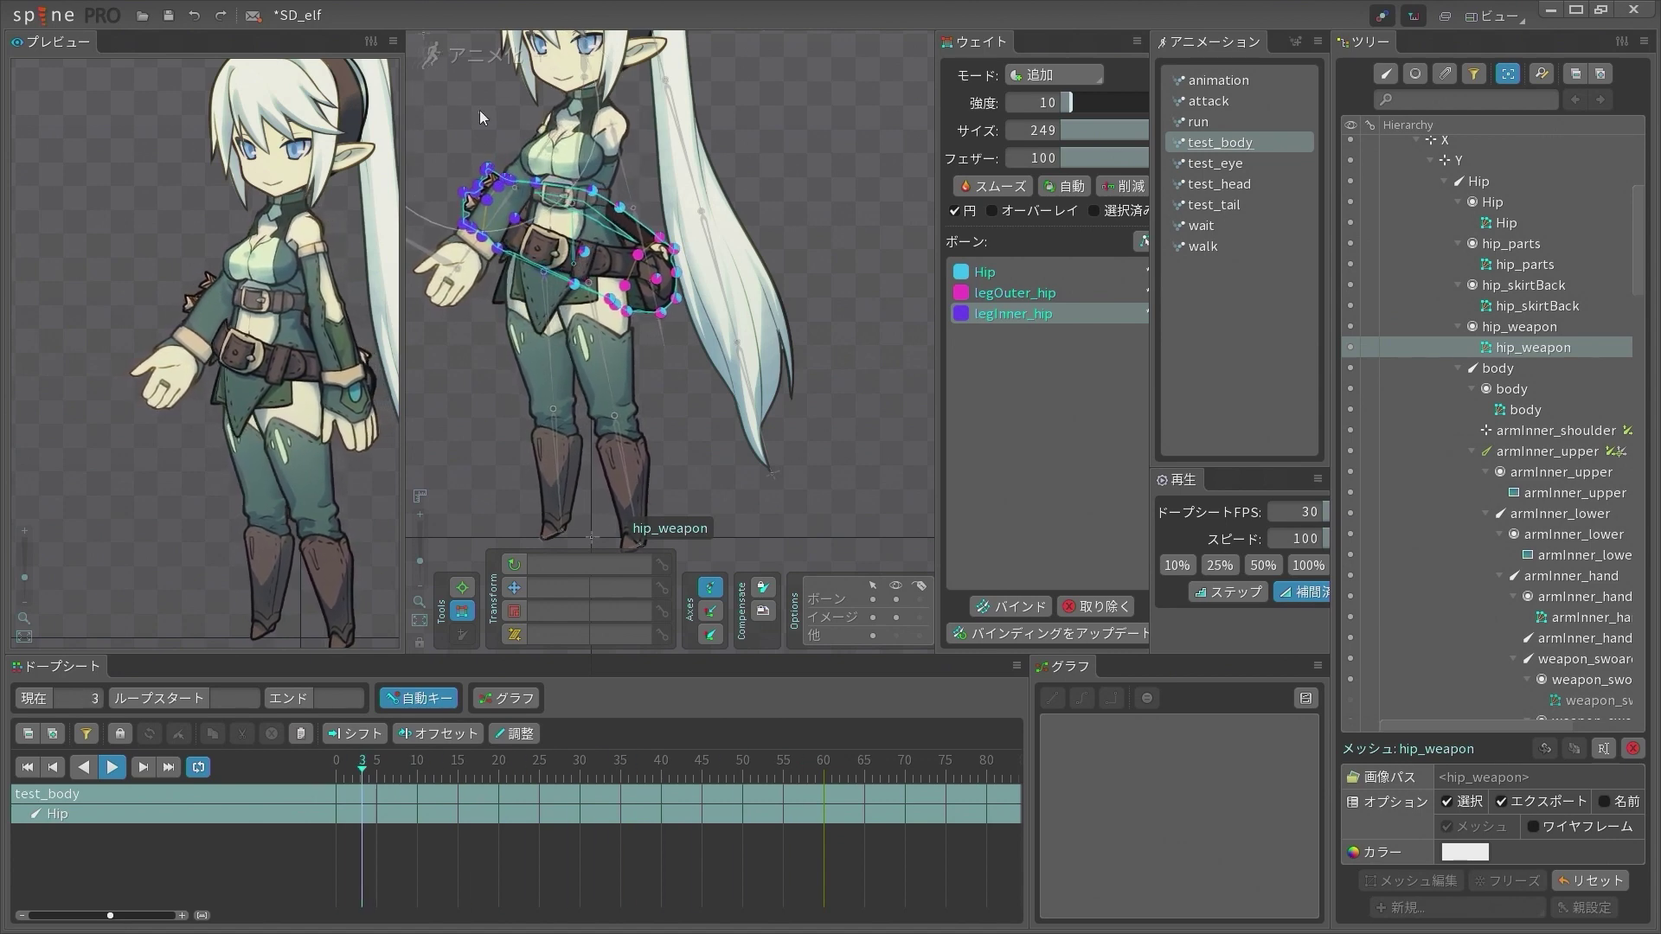
pyautogui.press('space')
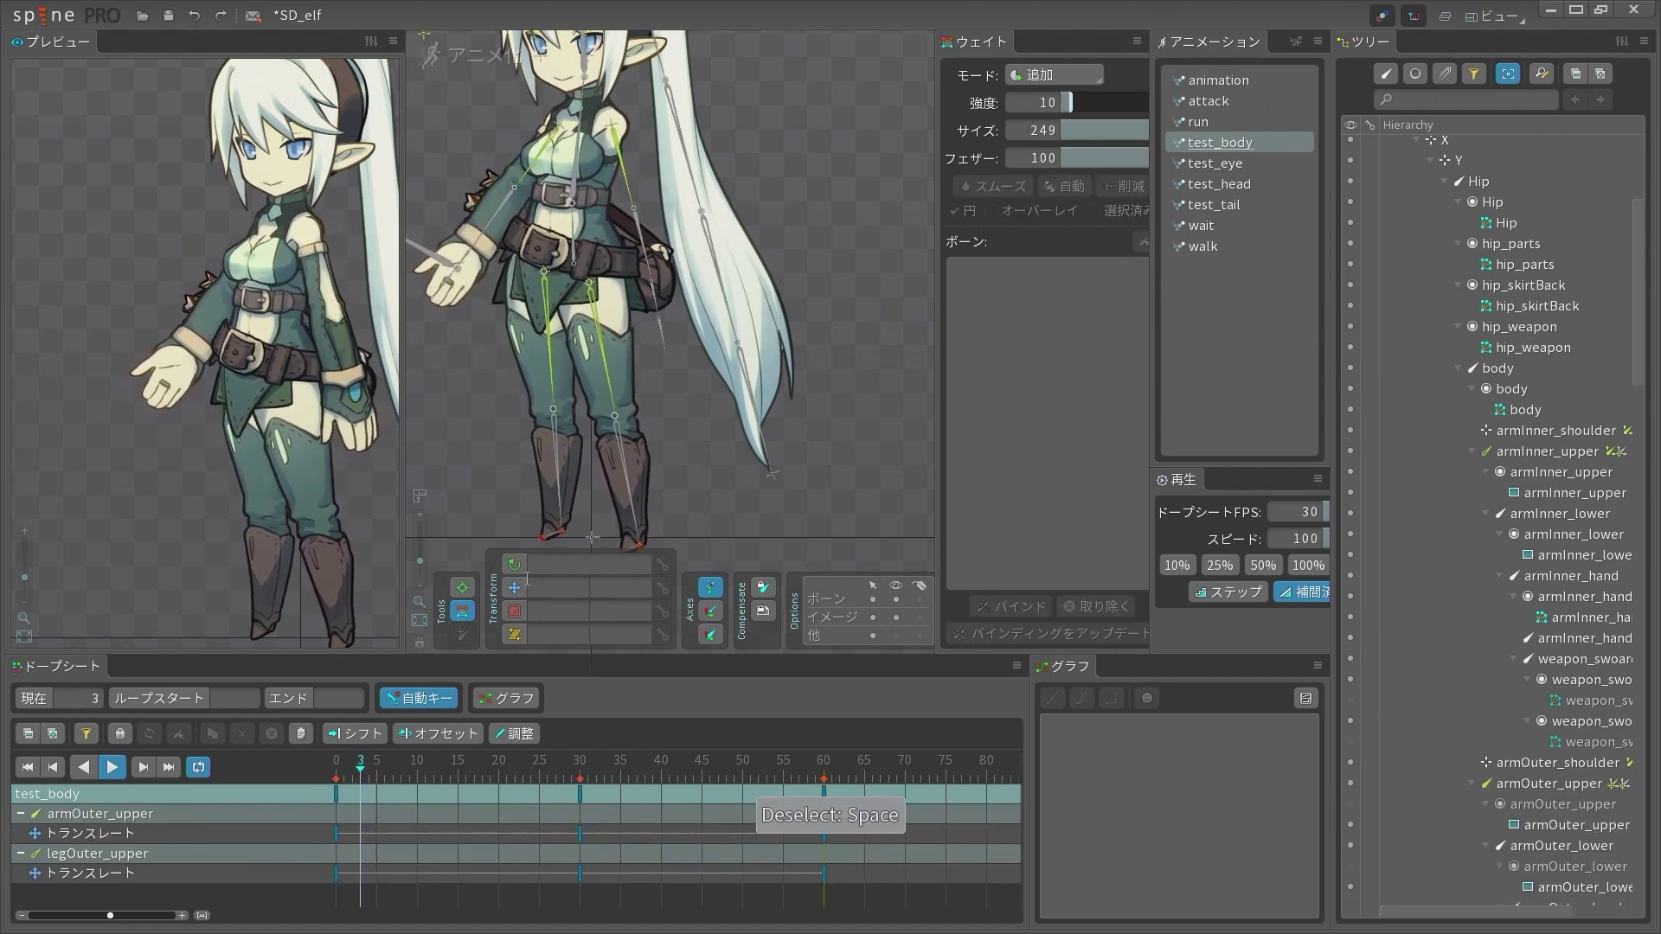
# Review the weighted hip attachments in the preview while test_body plays
pyautogui.scroll(-2, 222, 348)
pyautogui.scroll(3, 223, 348)
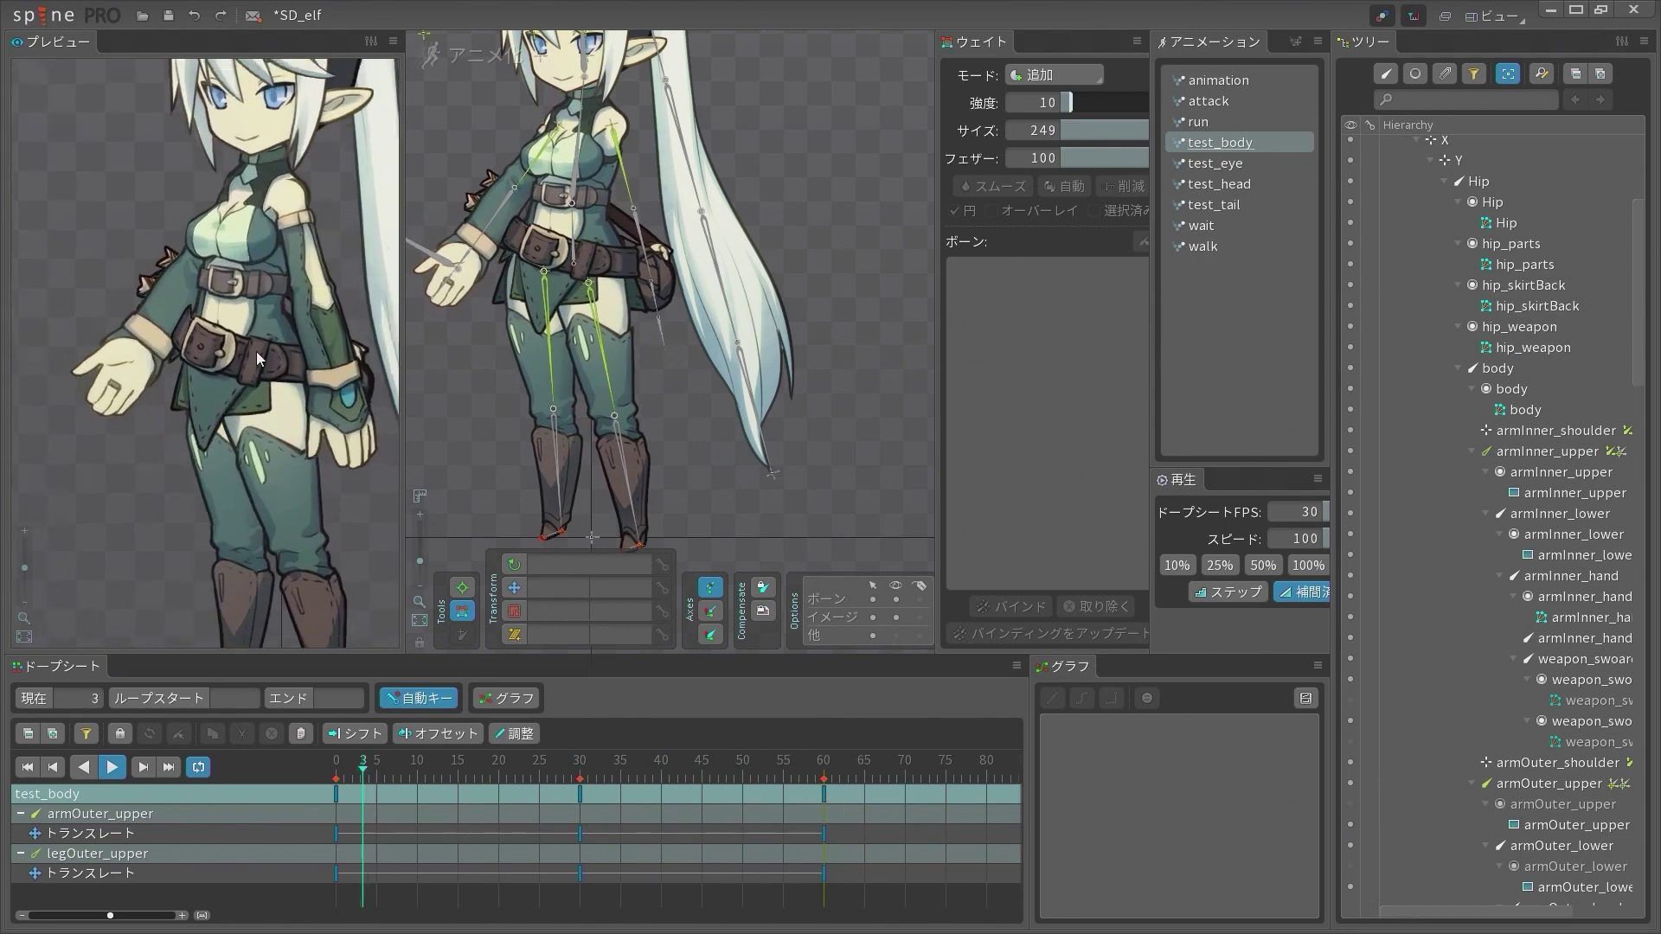
pyautogui.scroll(-2, 256, 351)
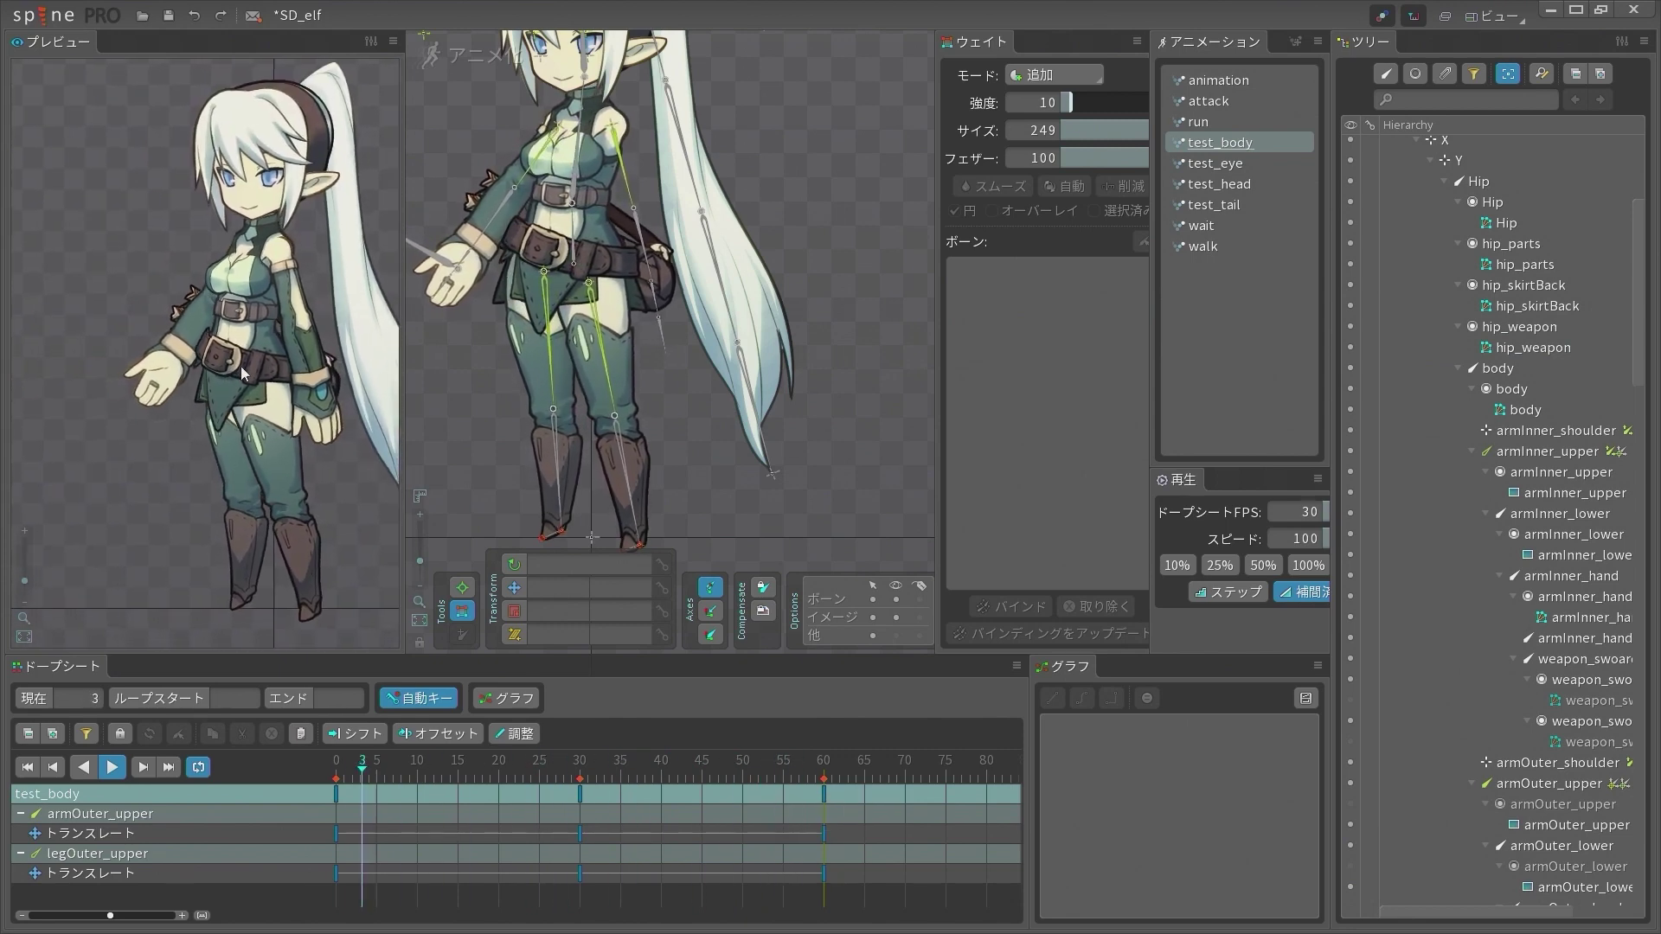
pyautogui.scroll(3, 241, 366)
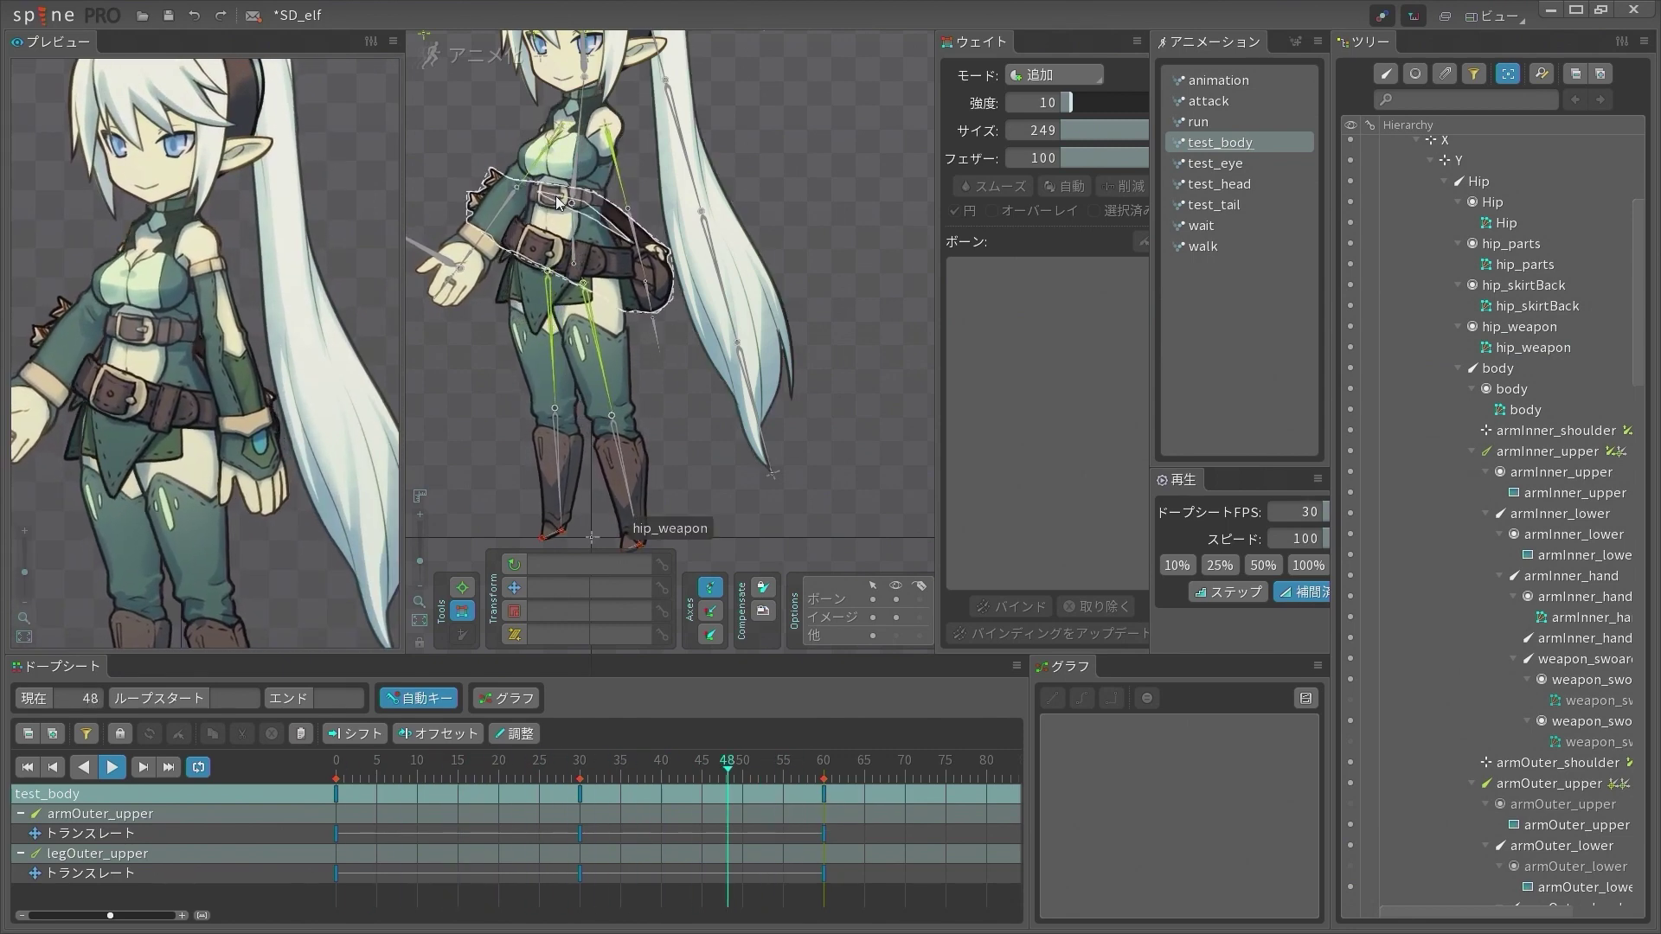
# Return to setup mode and select the armOuter_upper bone
pyautogui.click(459, 62)
pyautogui.press('space')
pyautogui.click(457, 303)
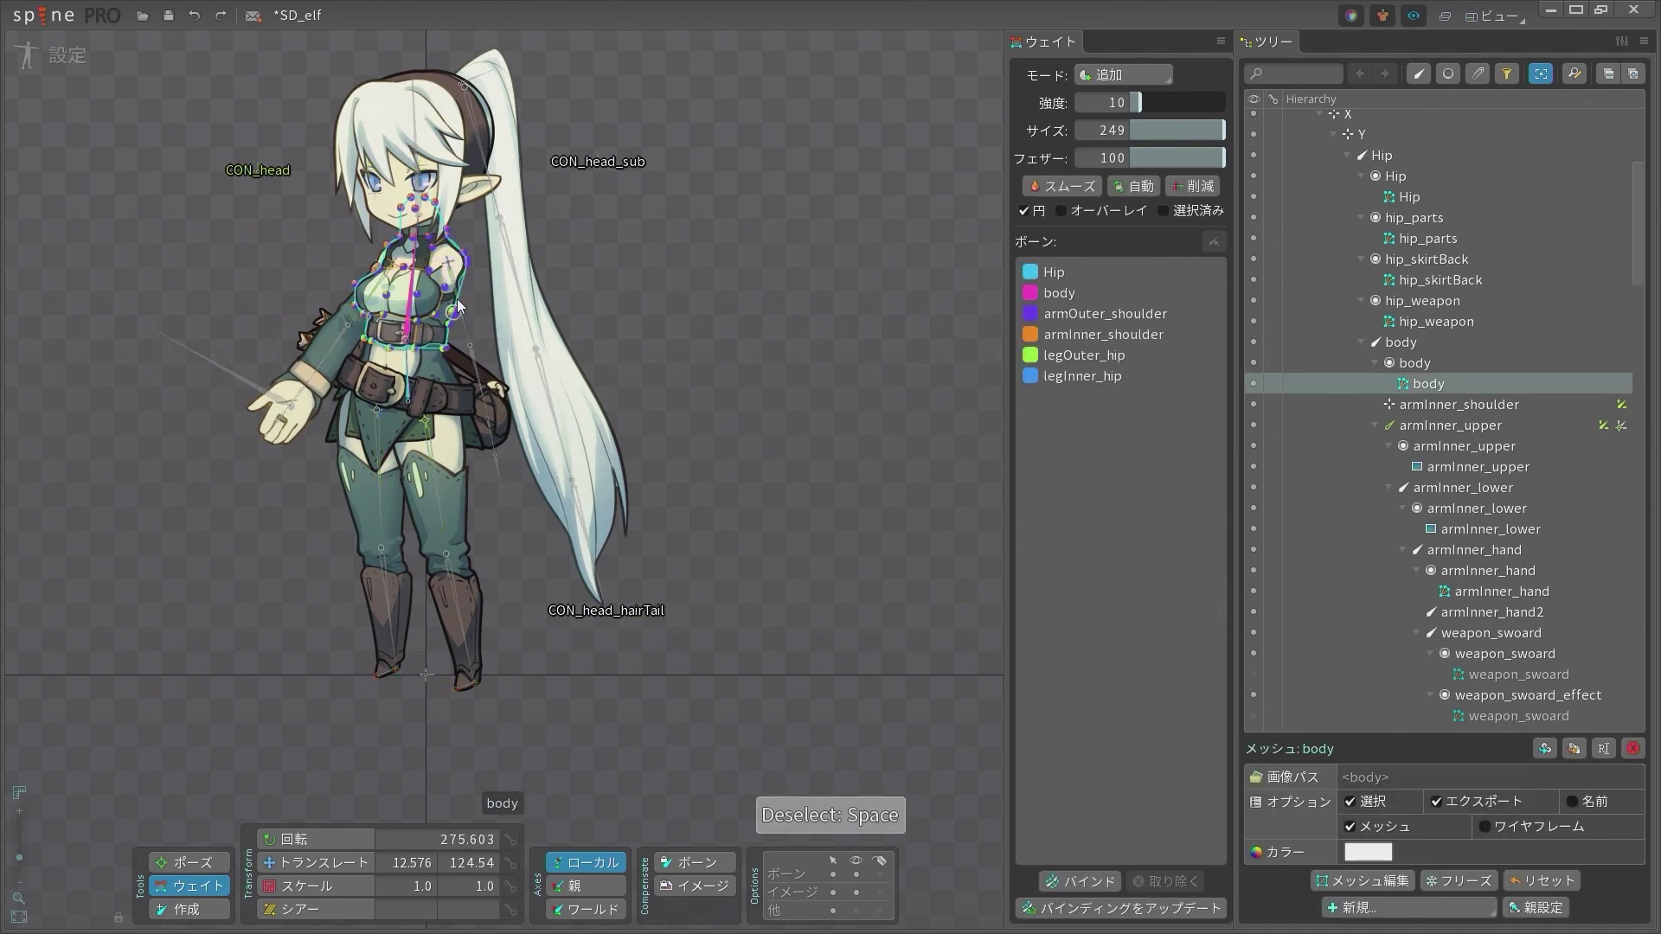
pyautogui.press('space')
pyautogui.press('space')
pyautogui.click(457, 300)
pyautogui.scroll(-3, 1476, 523)
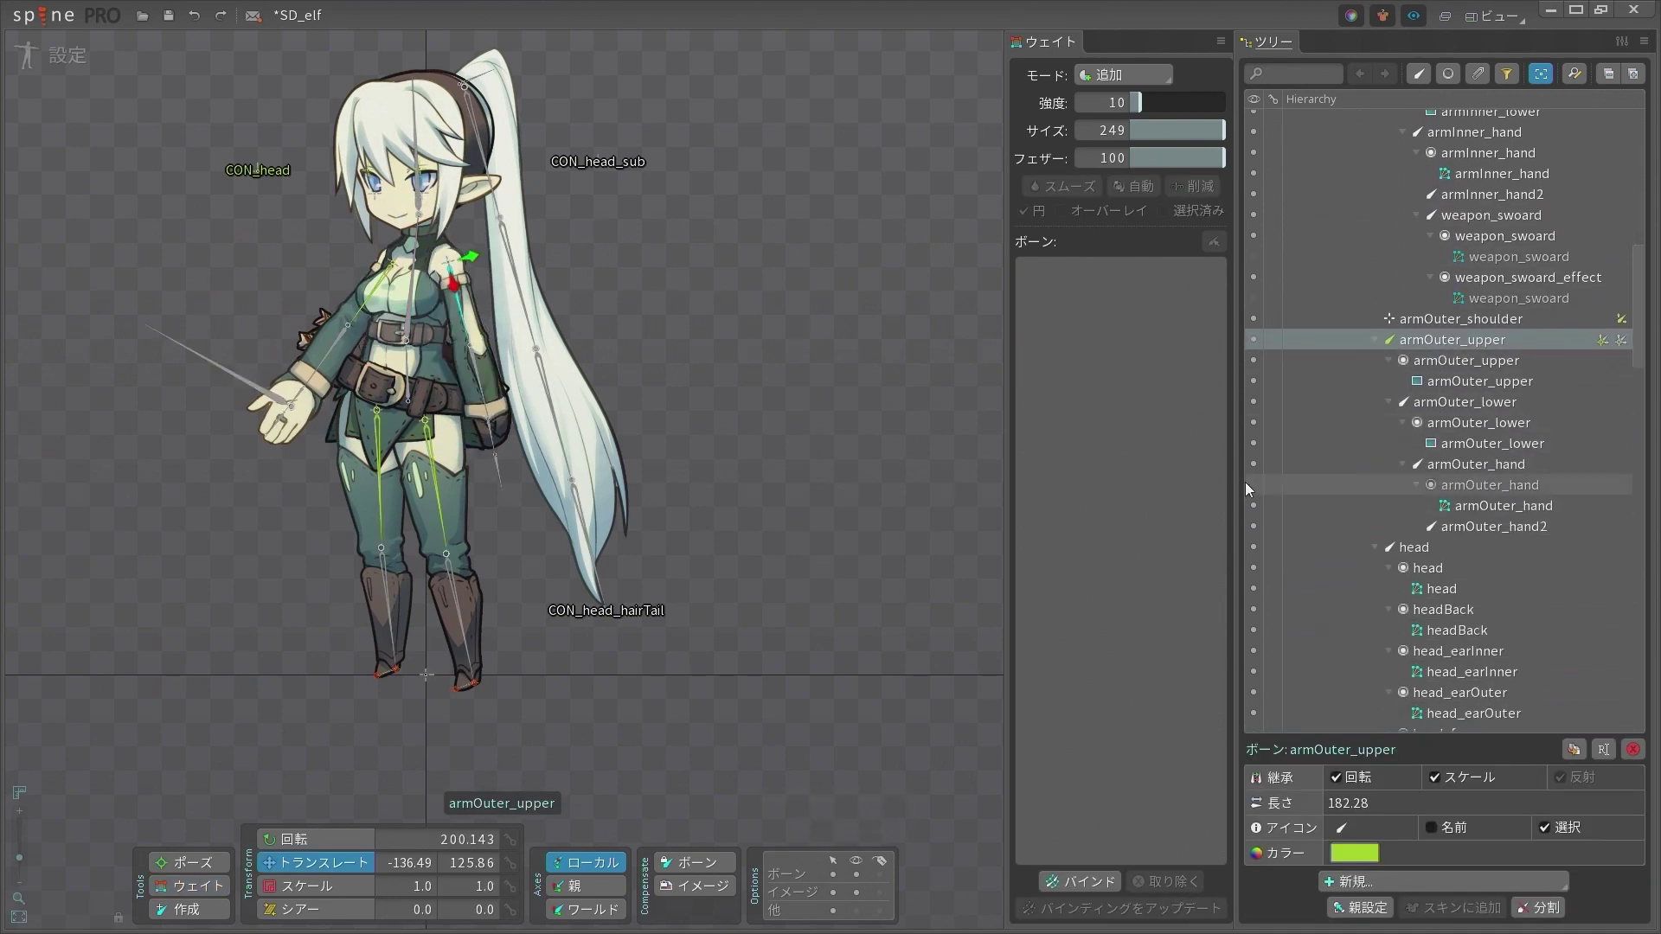
pyautogui.click(641, 456)
pyautogui.click(465, 305)
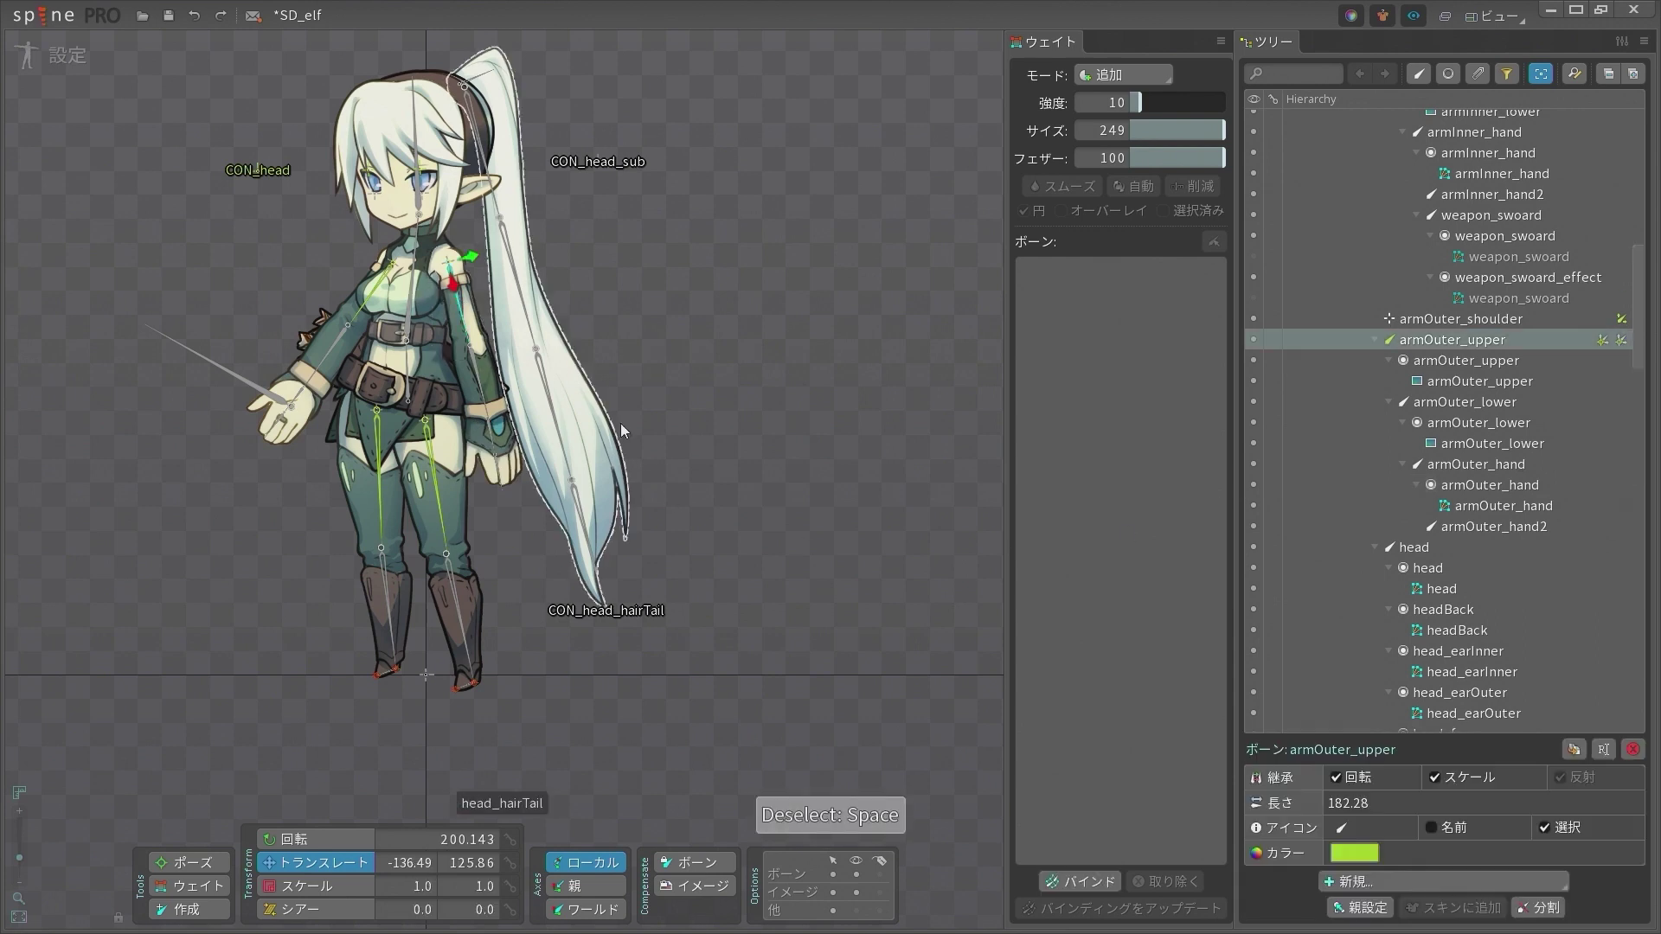
# Add legOuter_upper to the selection, try moving both bones together, and undo the moves
pyautogui.keyDown('ctrl'); pyautogui.click(437, 444); pyautogui.keyUp('ctrl')
pyautogui.moveTo(641, 450)
pyautogui.mouseDown()
pyautogui.moveTo(721, 455)
pyautogui.moveTo(700, 469)
pyautogui.moveTo(636, 453)
pyautogui.mouseUp()
pyautogui.hotkey('ctrl', 'z')
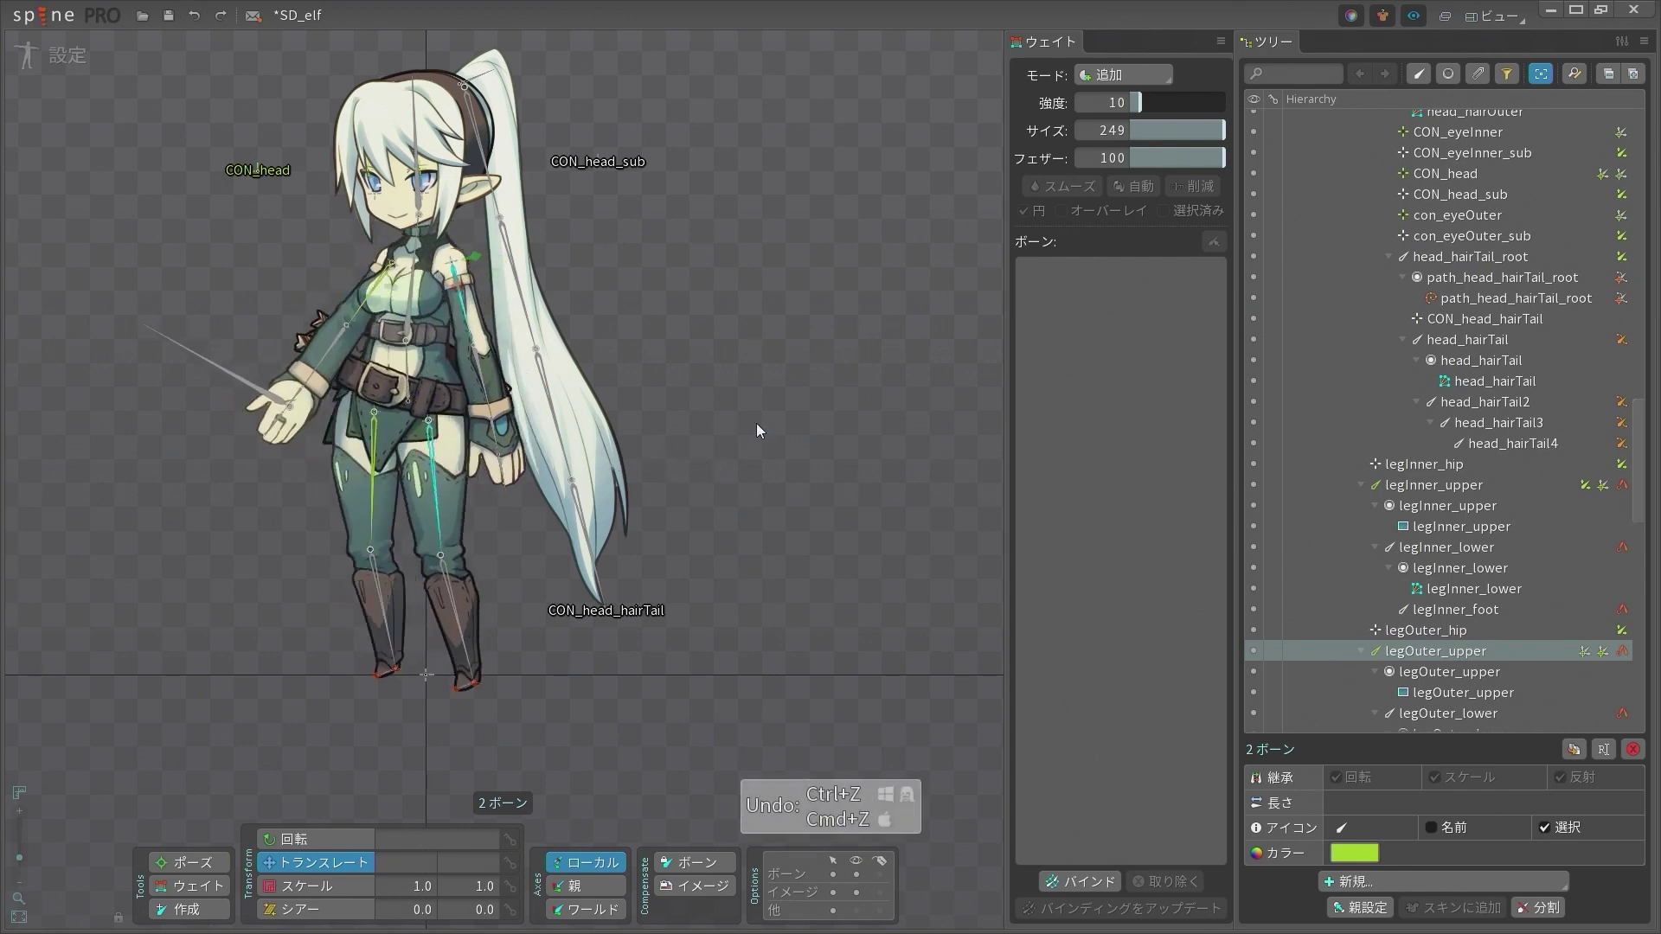
pyautogui.moveTo(753, 422); pyautogui.dragTo(802, 400)
pyautogui.hotkey('ctrl', 'z')
pyautogui.hotkey('ctrl', 'z')
pyautogui.hotkey('ctrl', 'z')
pyautogui.hotkey('ctrl', 'z')
pyautogui.hotkey('ctrl', 'z')
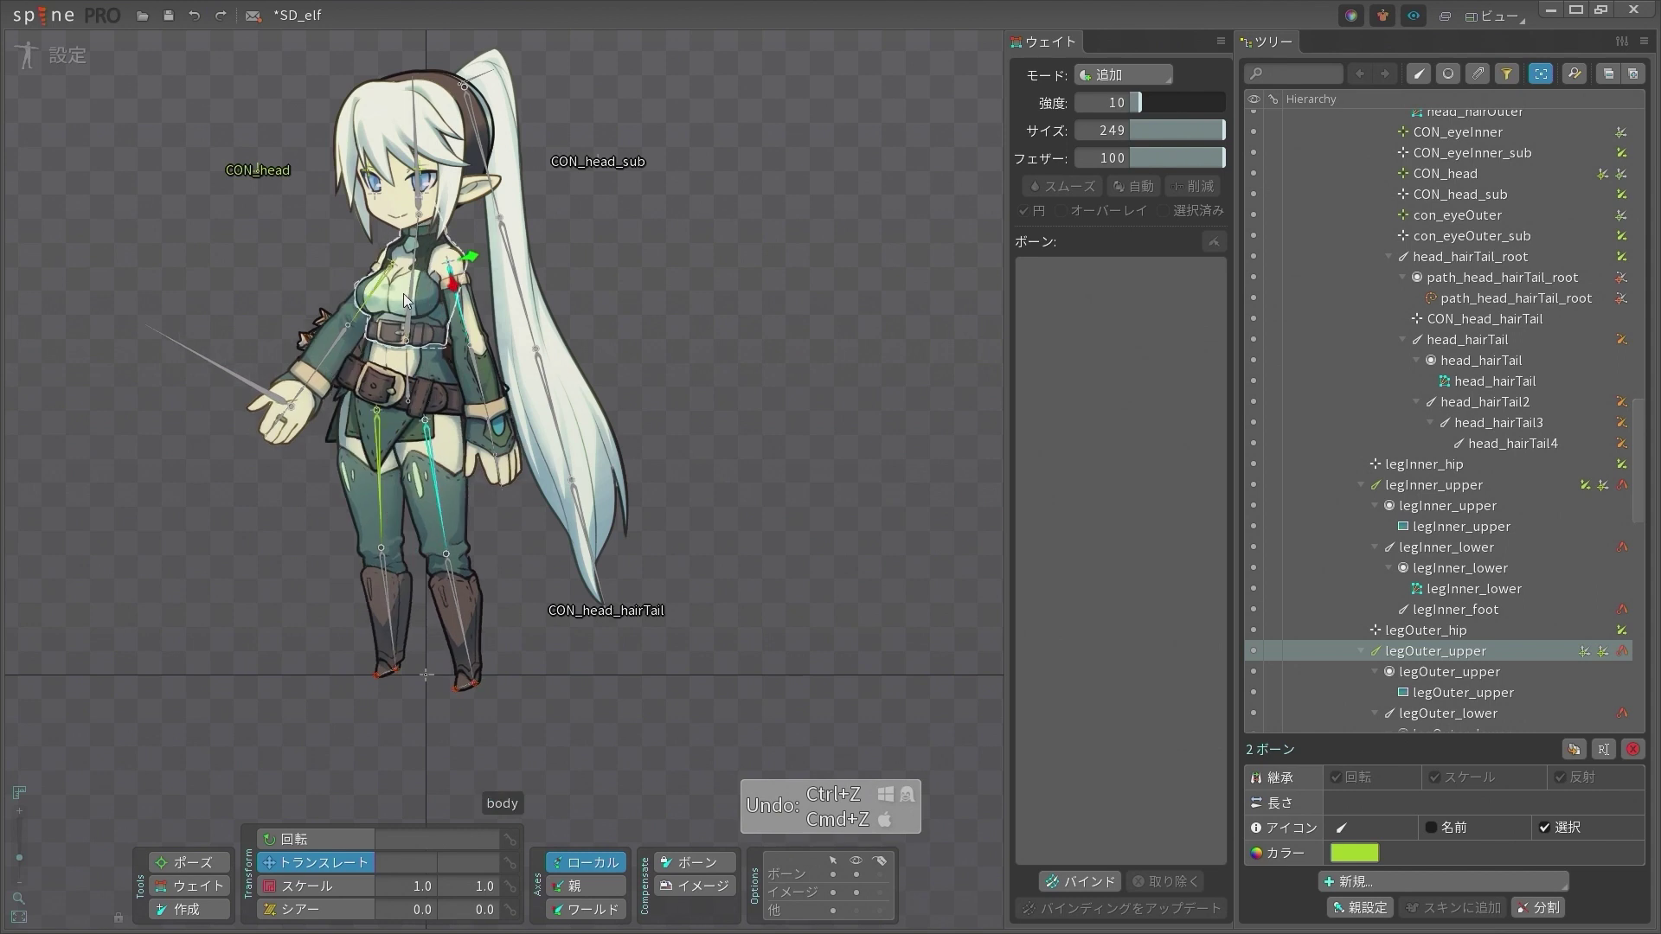
# Save the SD_elf project and clear the bone selection
pyautogui.click(464, 301)
pyautogui.hotkey('ctrl', 's')
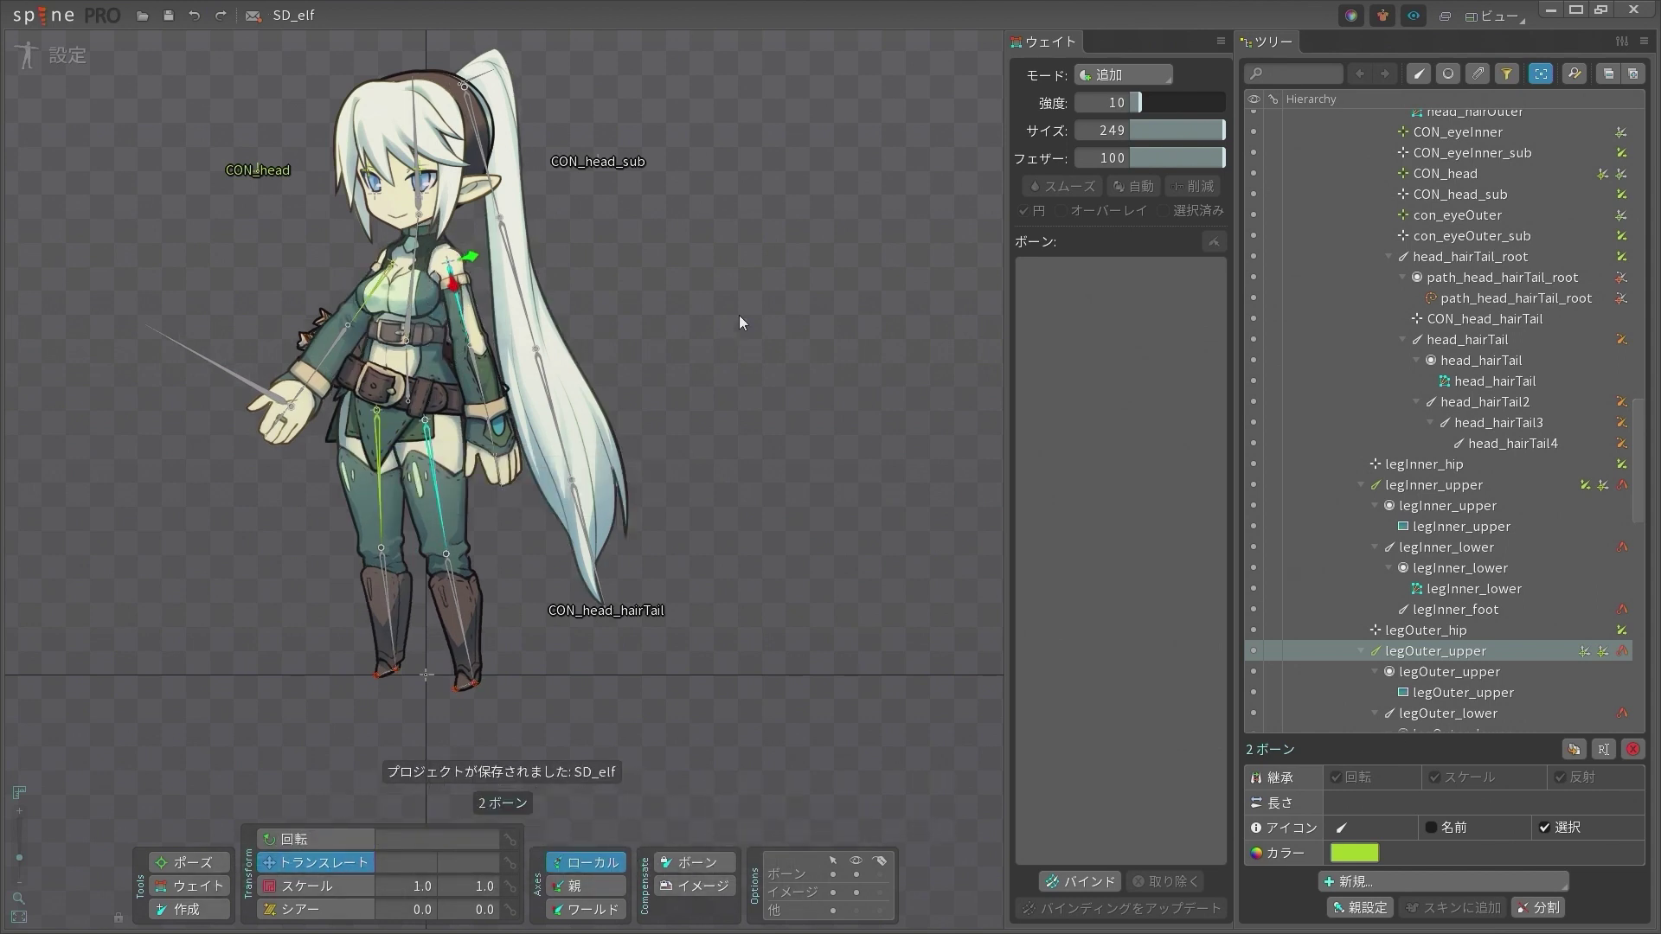
pyautogui.press('space')
pyautogui.click(461, 311)
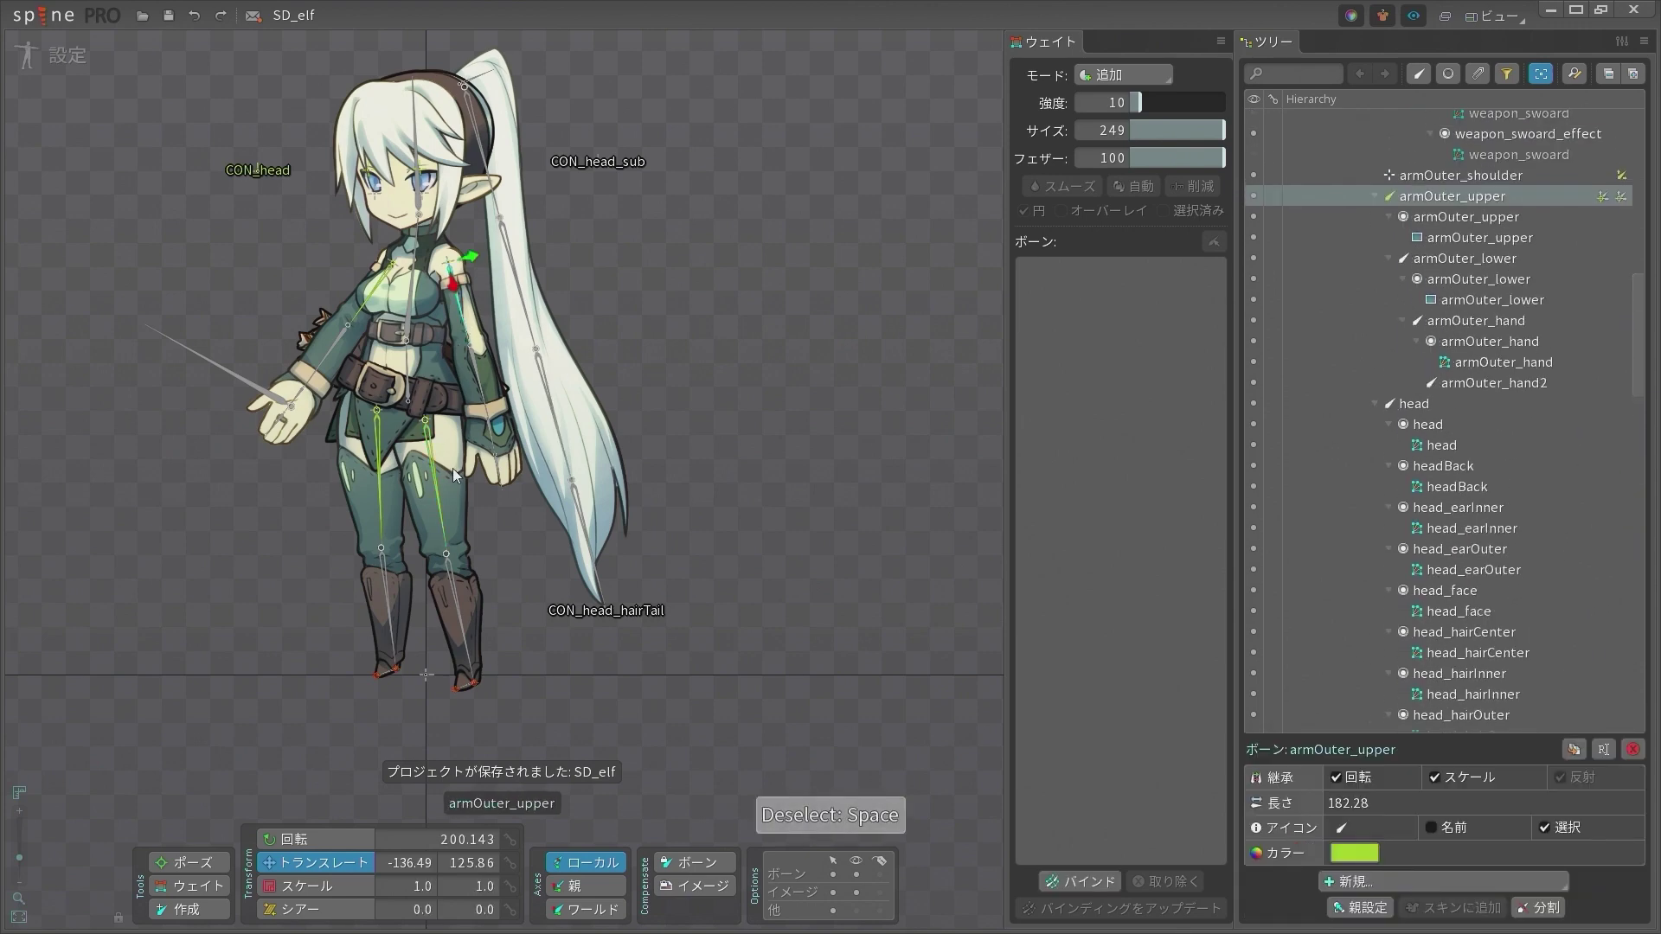
pyautogui.keyDown('ctrl'); pyautogui.click(428, 466); pyautogui.keyUp('ctrl')
pyautogui.press('space')
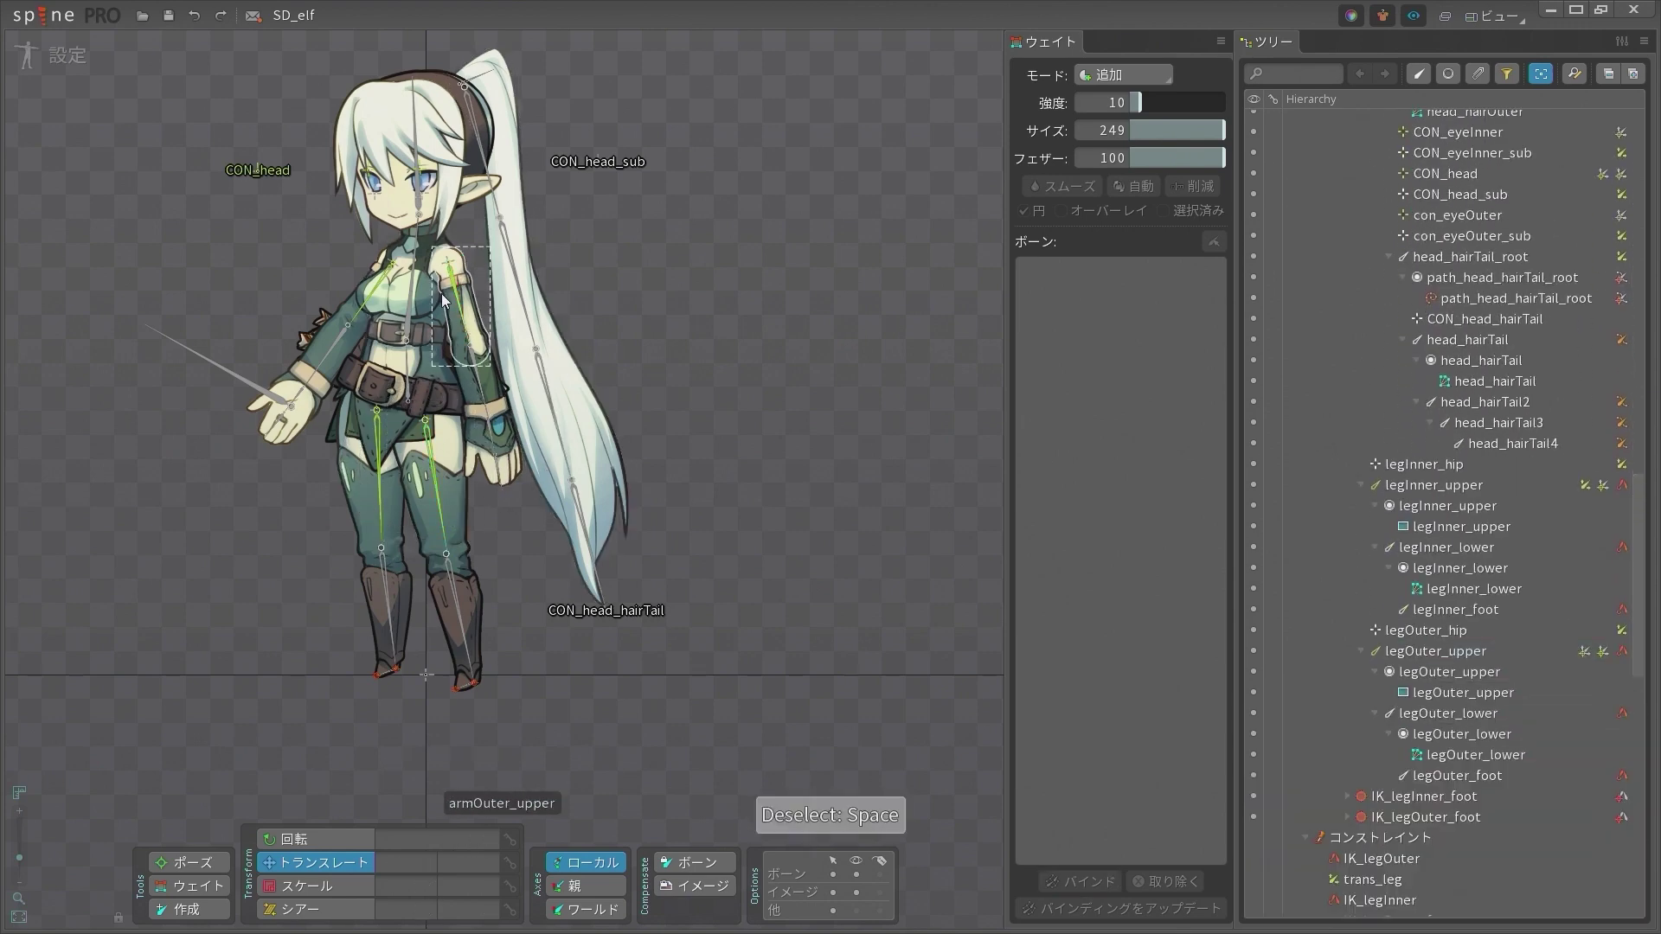
pyautogui.hotkey('ctrl', 'z')
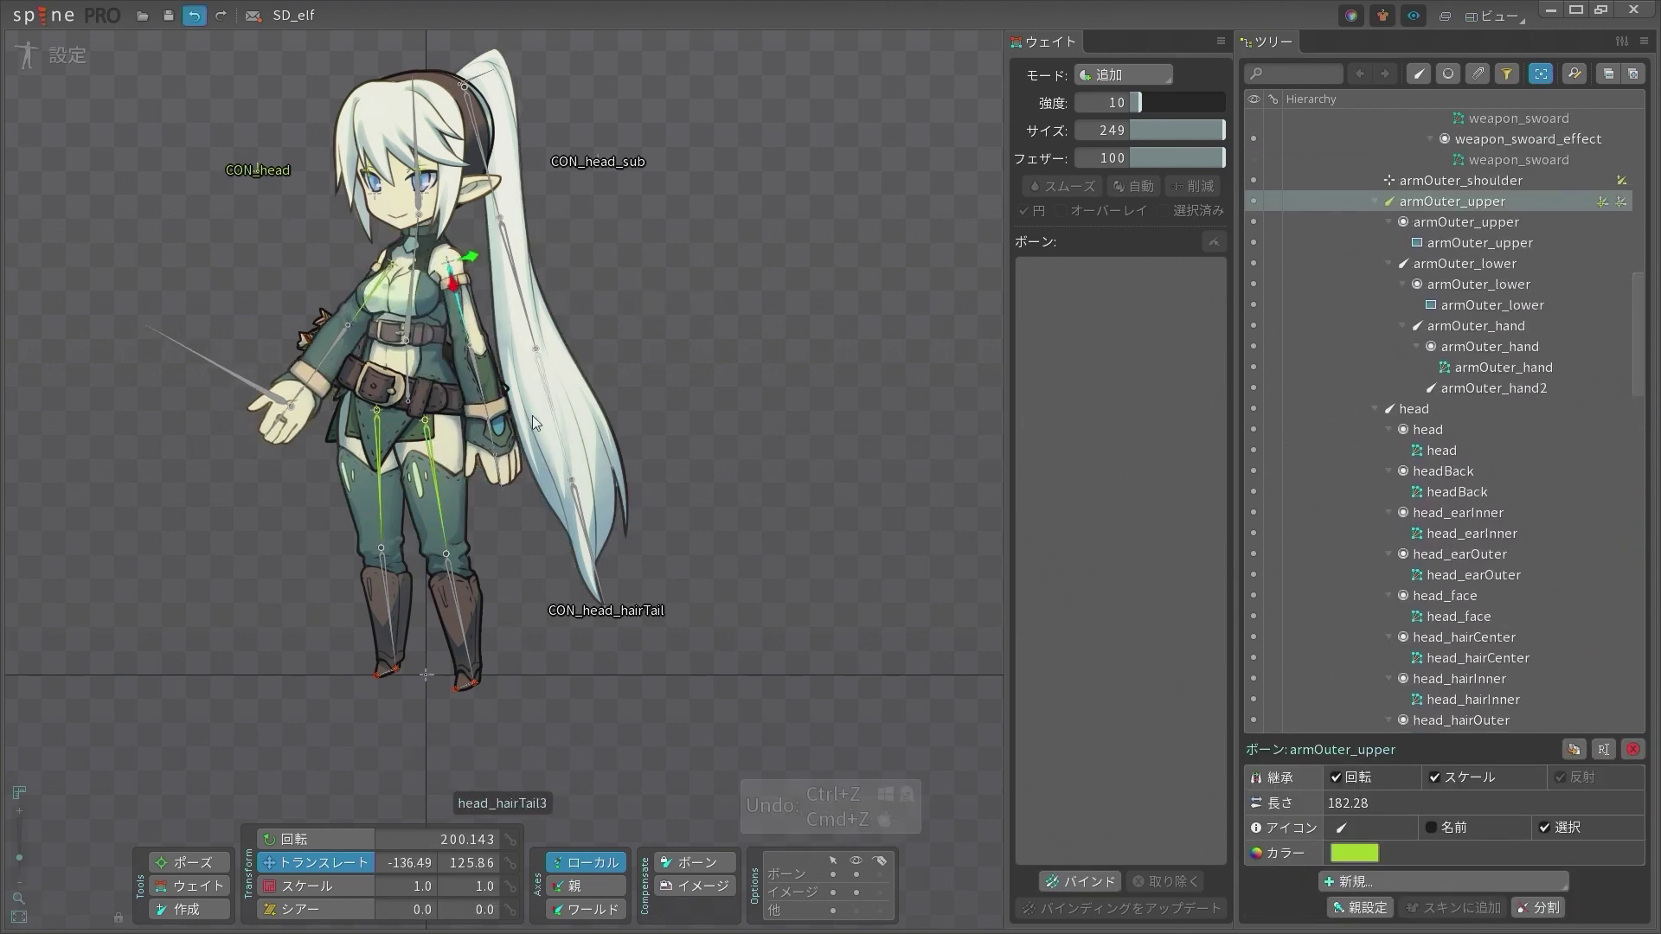
pyautogui.click(434, 441)
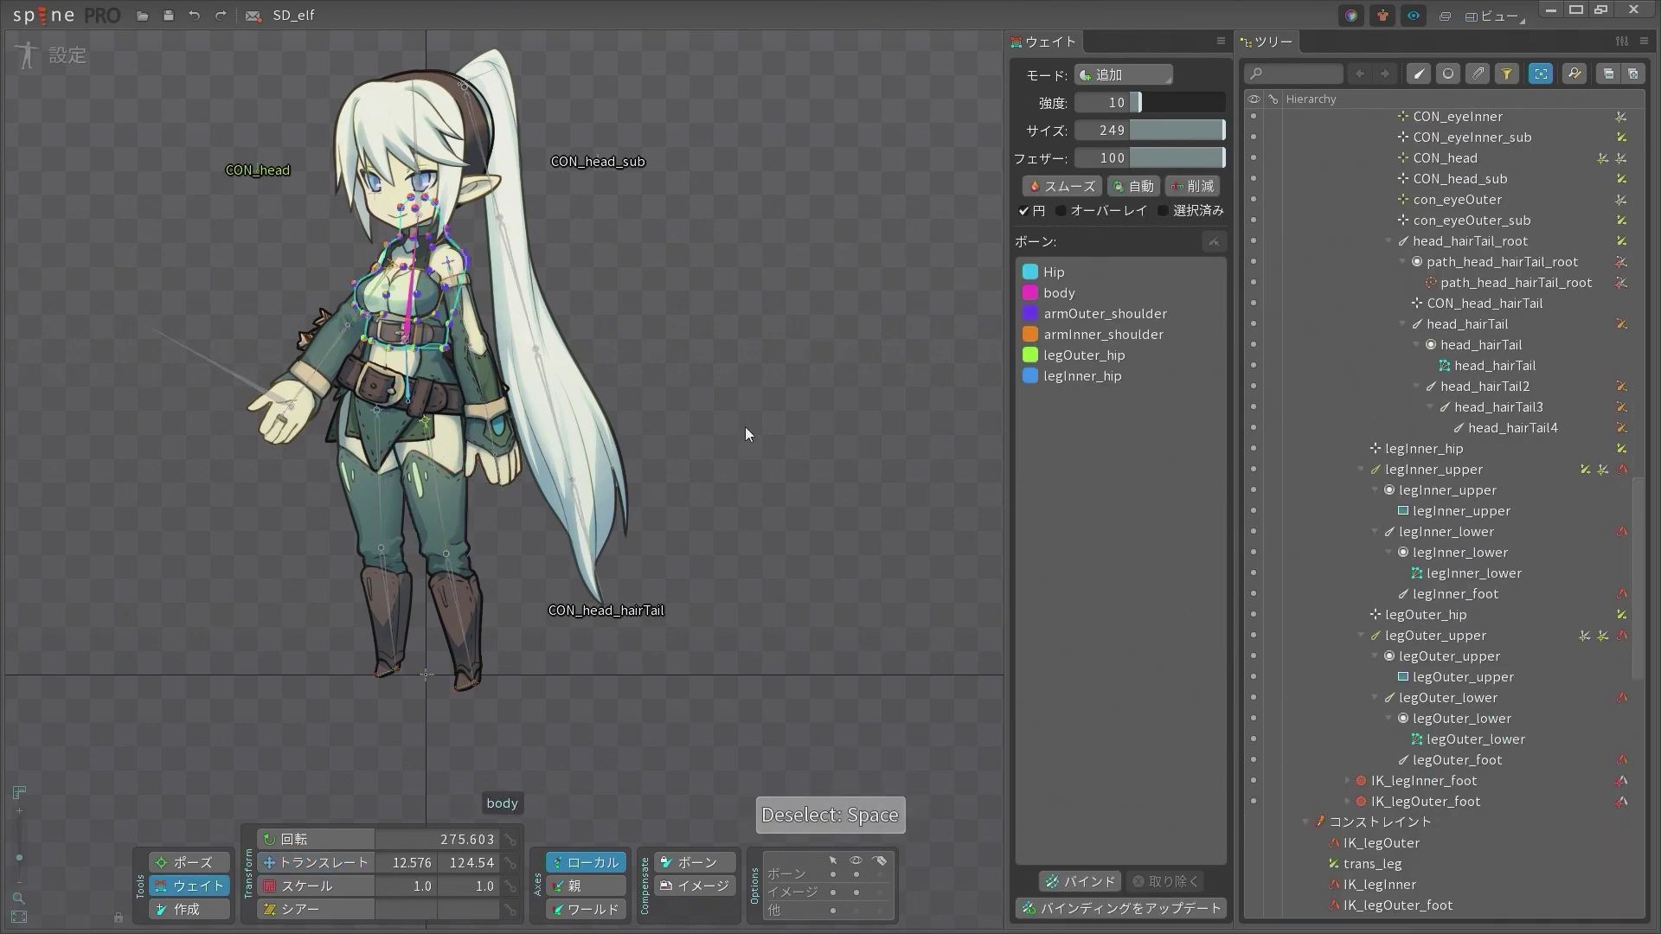
pyautogui.press('space')
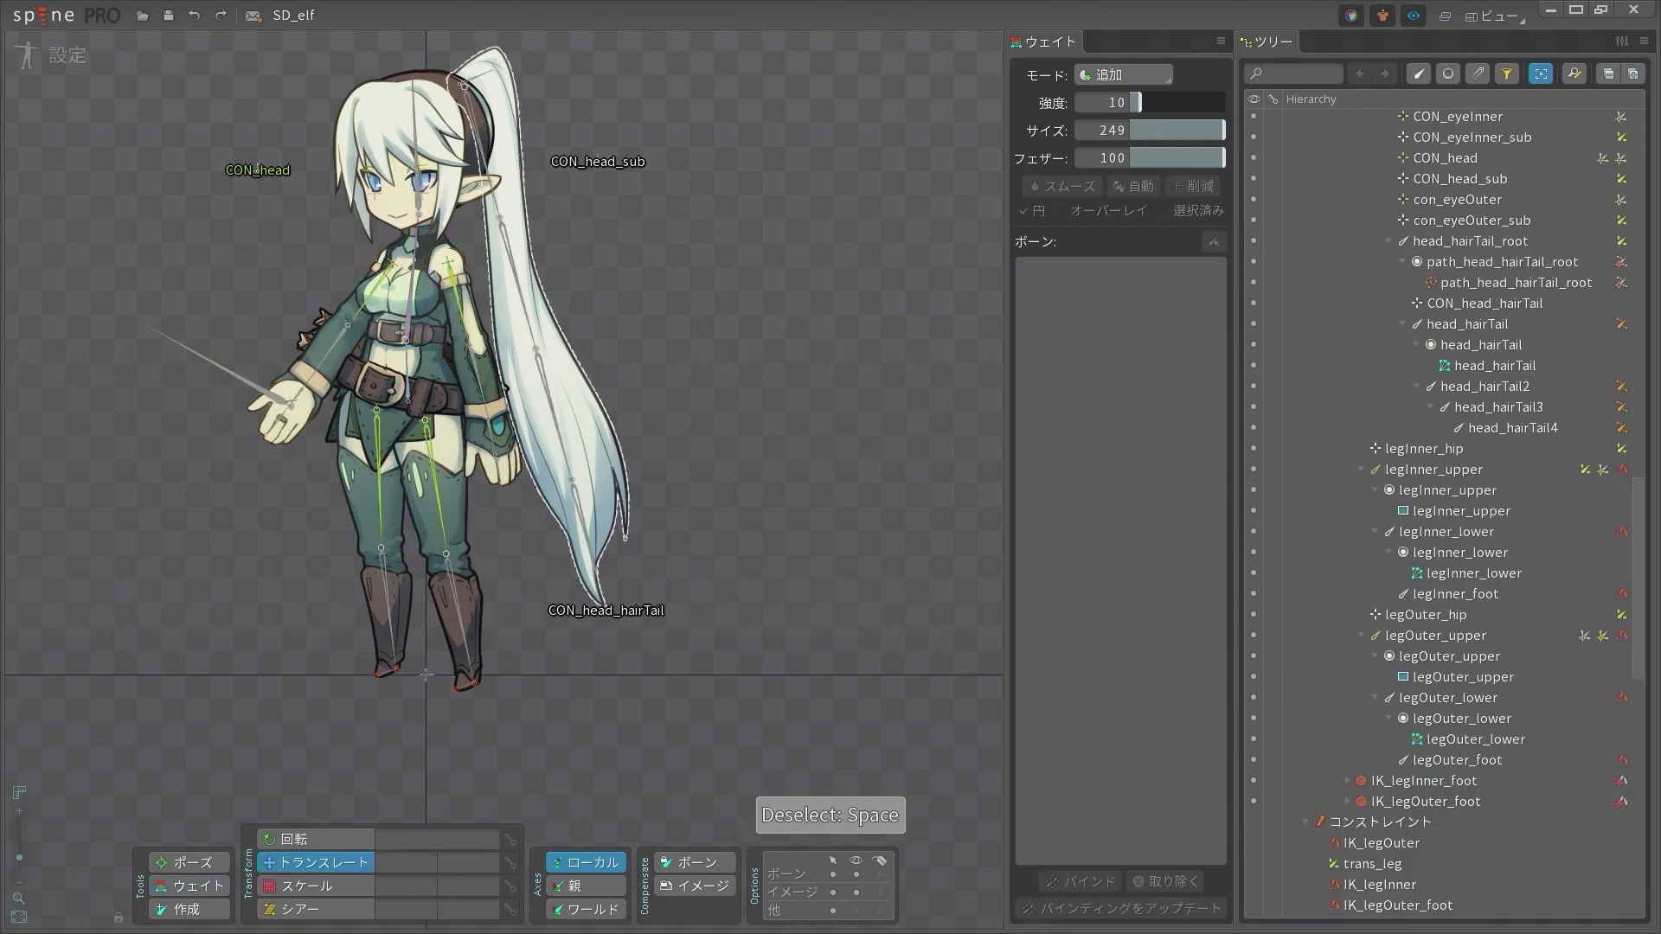
pyautogui.click(456, 290)
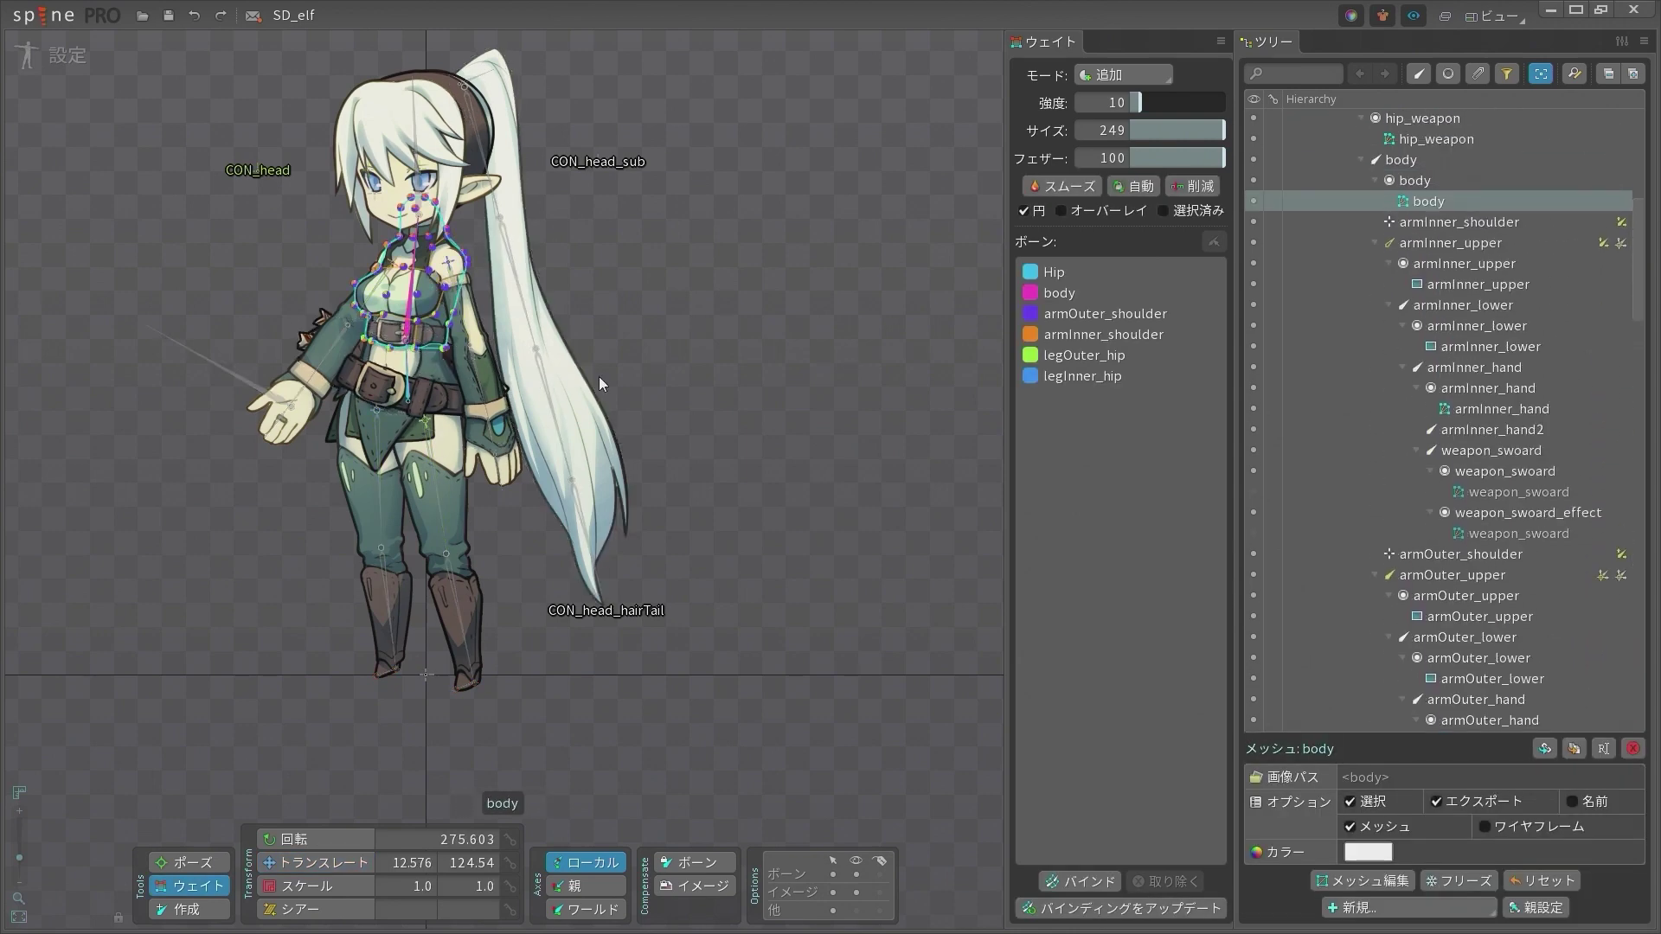
pyautogui.press('space')
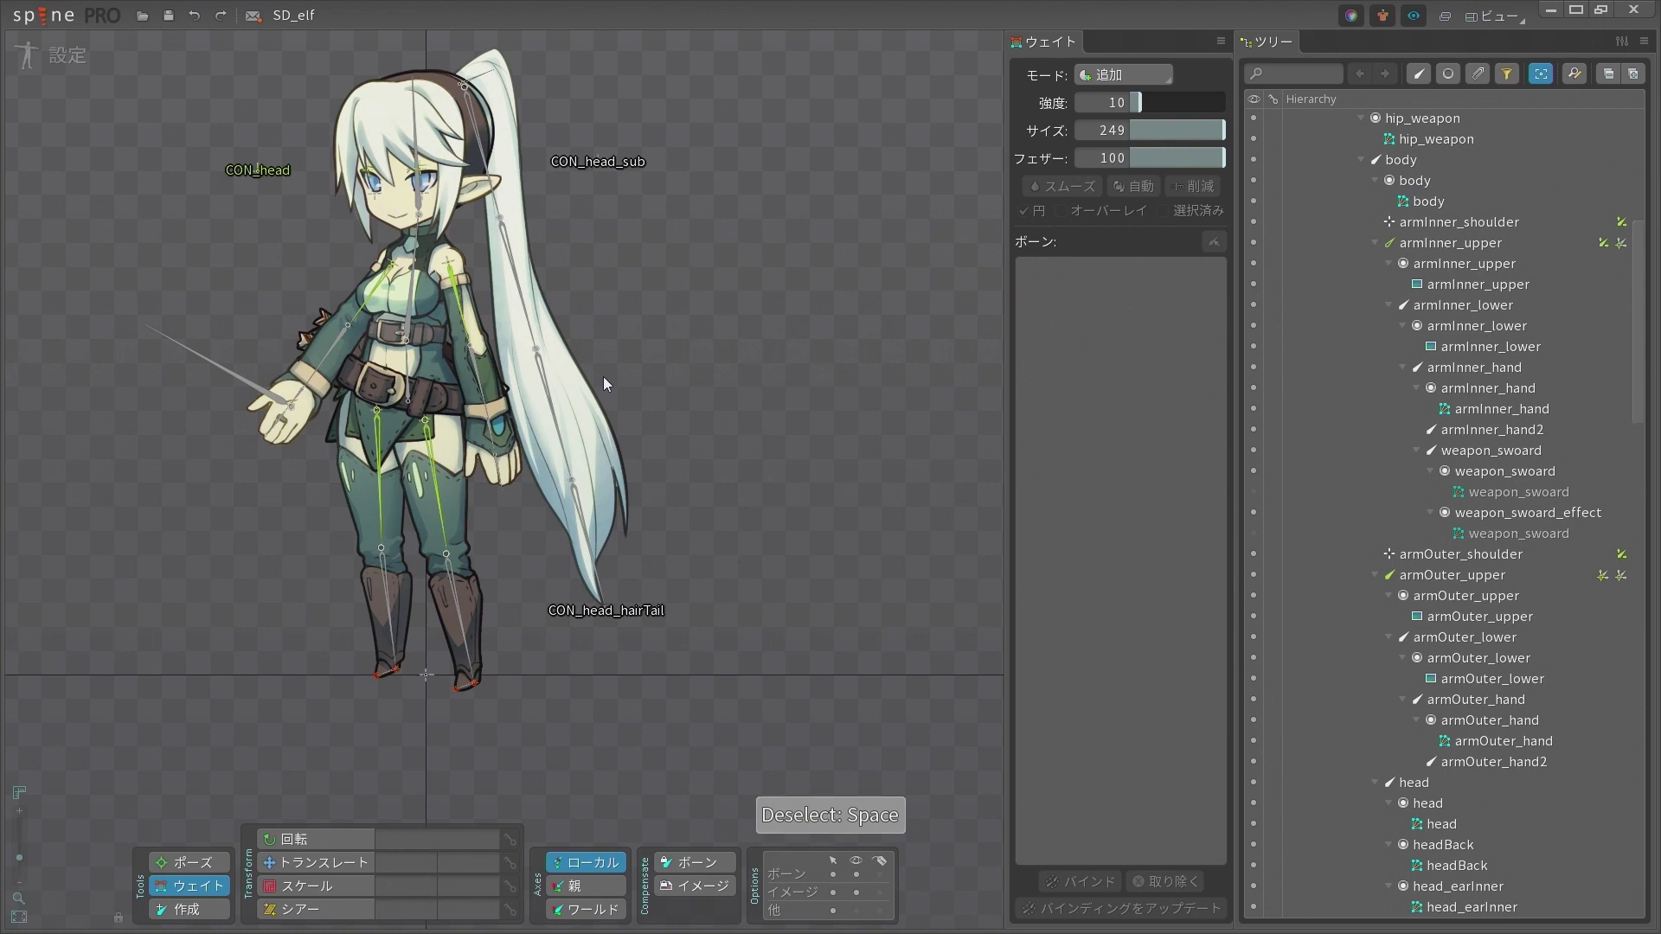